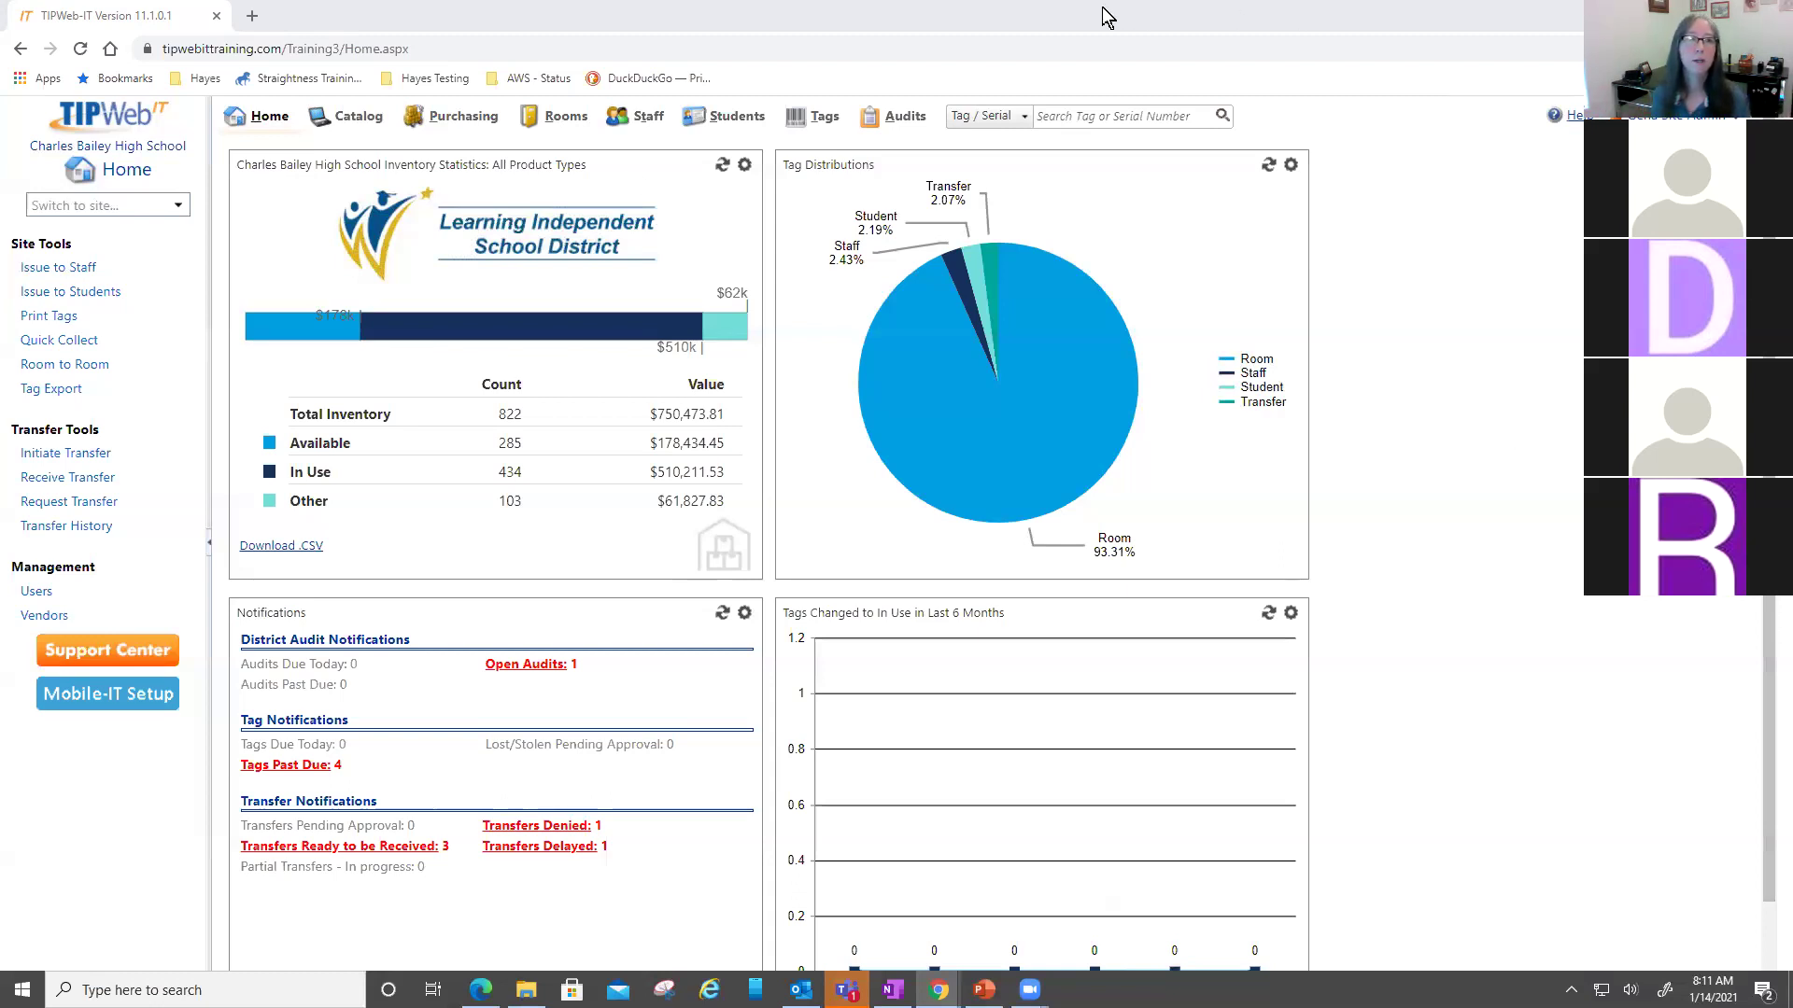
- Highlight the current school's name, then switch the site to Learning Campus
left_click_drag(28, 146, 191, 149)
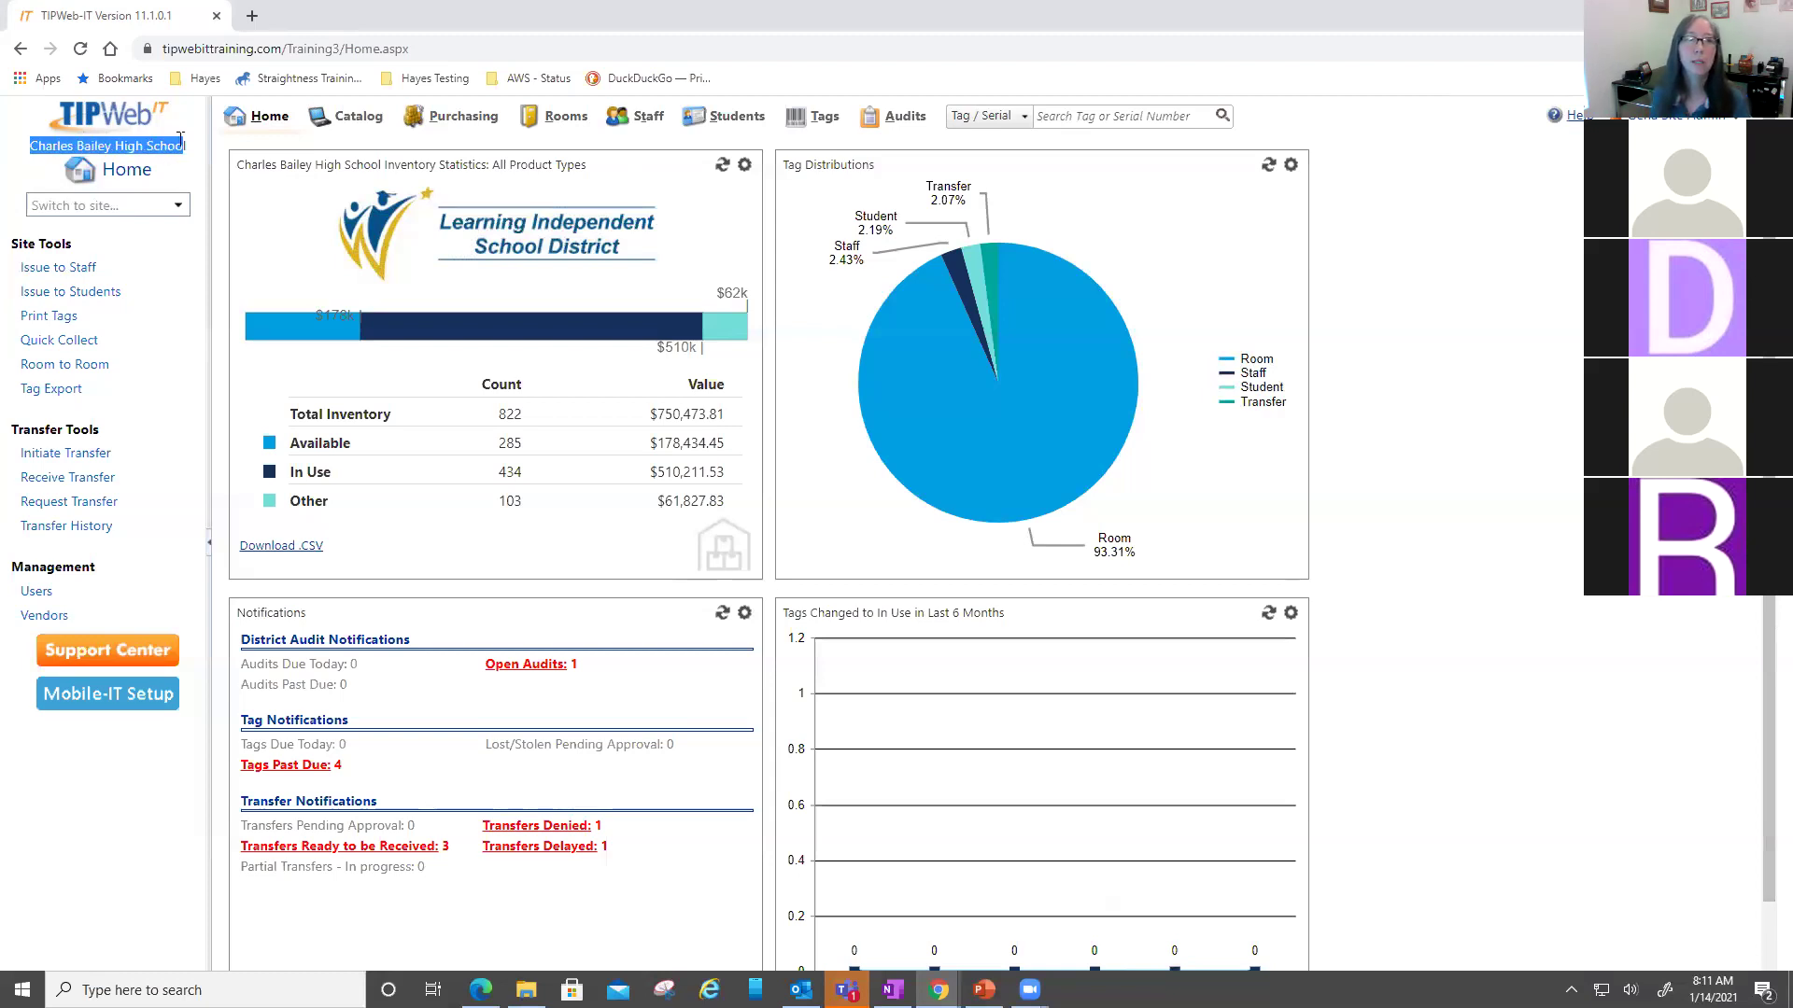
left_click(177, 205)
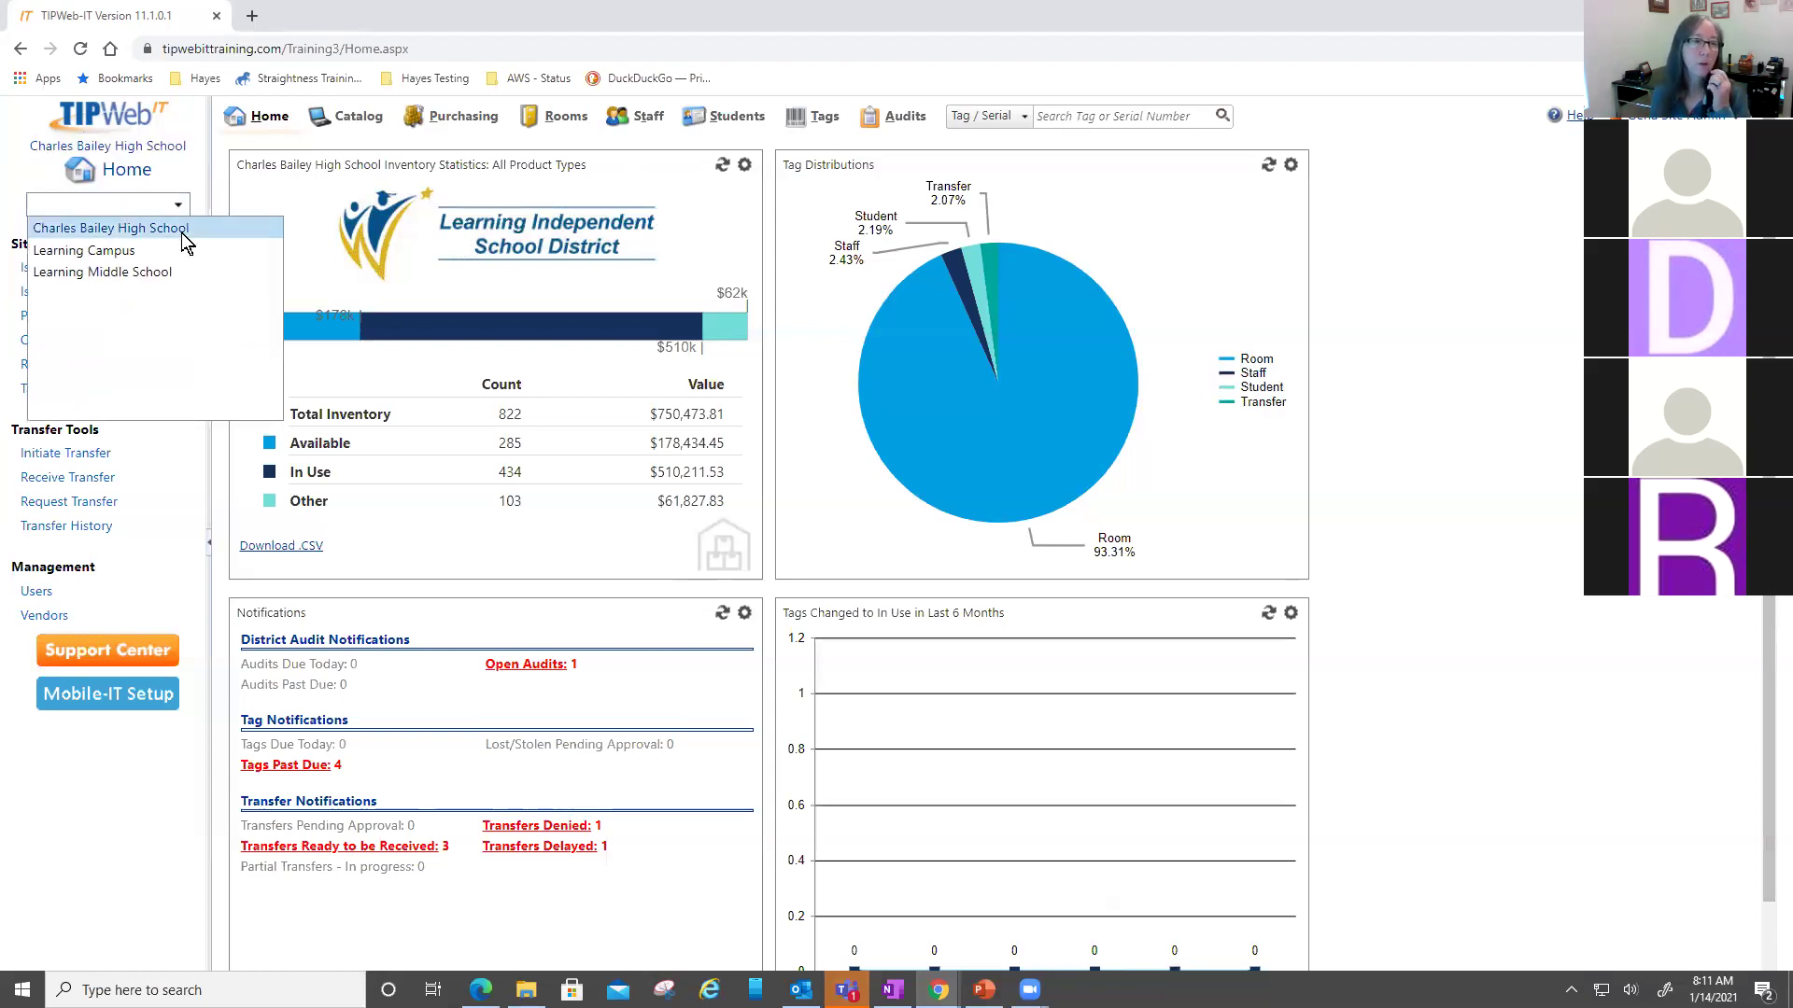
left_click(164, 248)
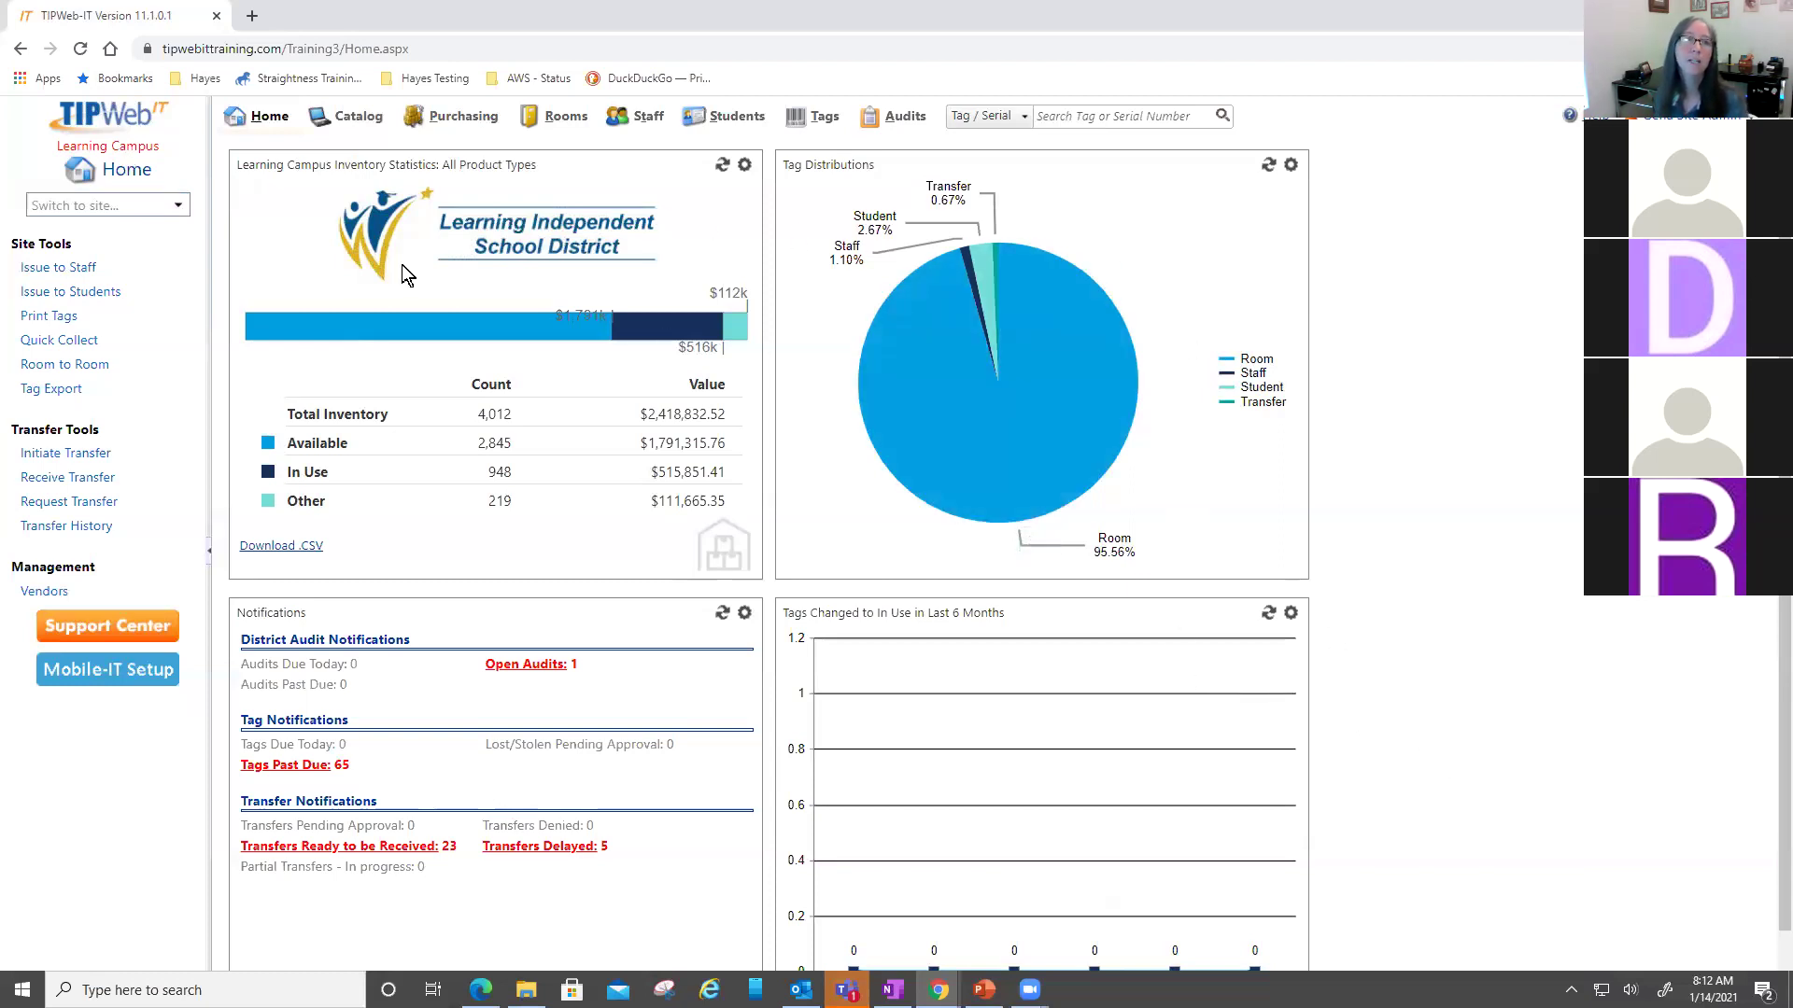
left_click_drag(78, 146, 147, 140)
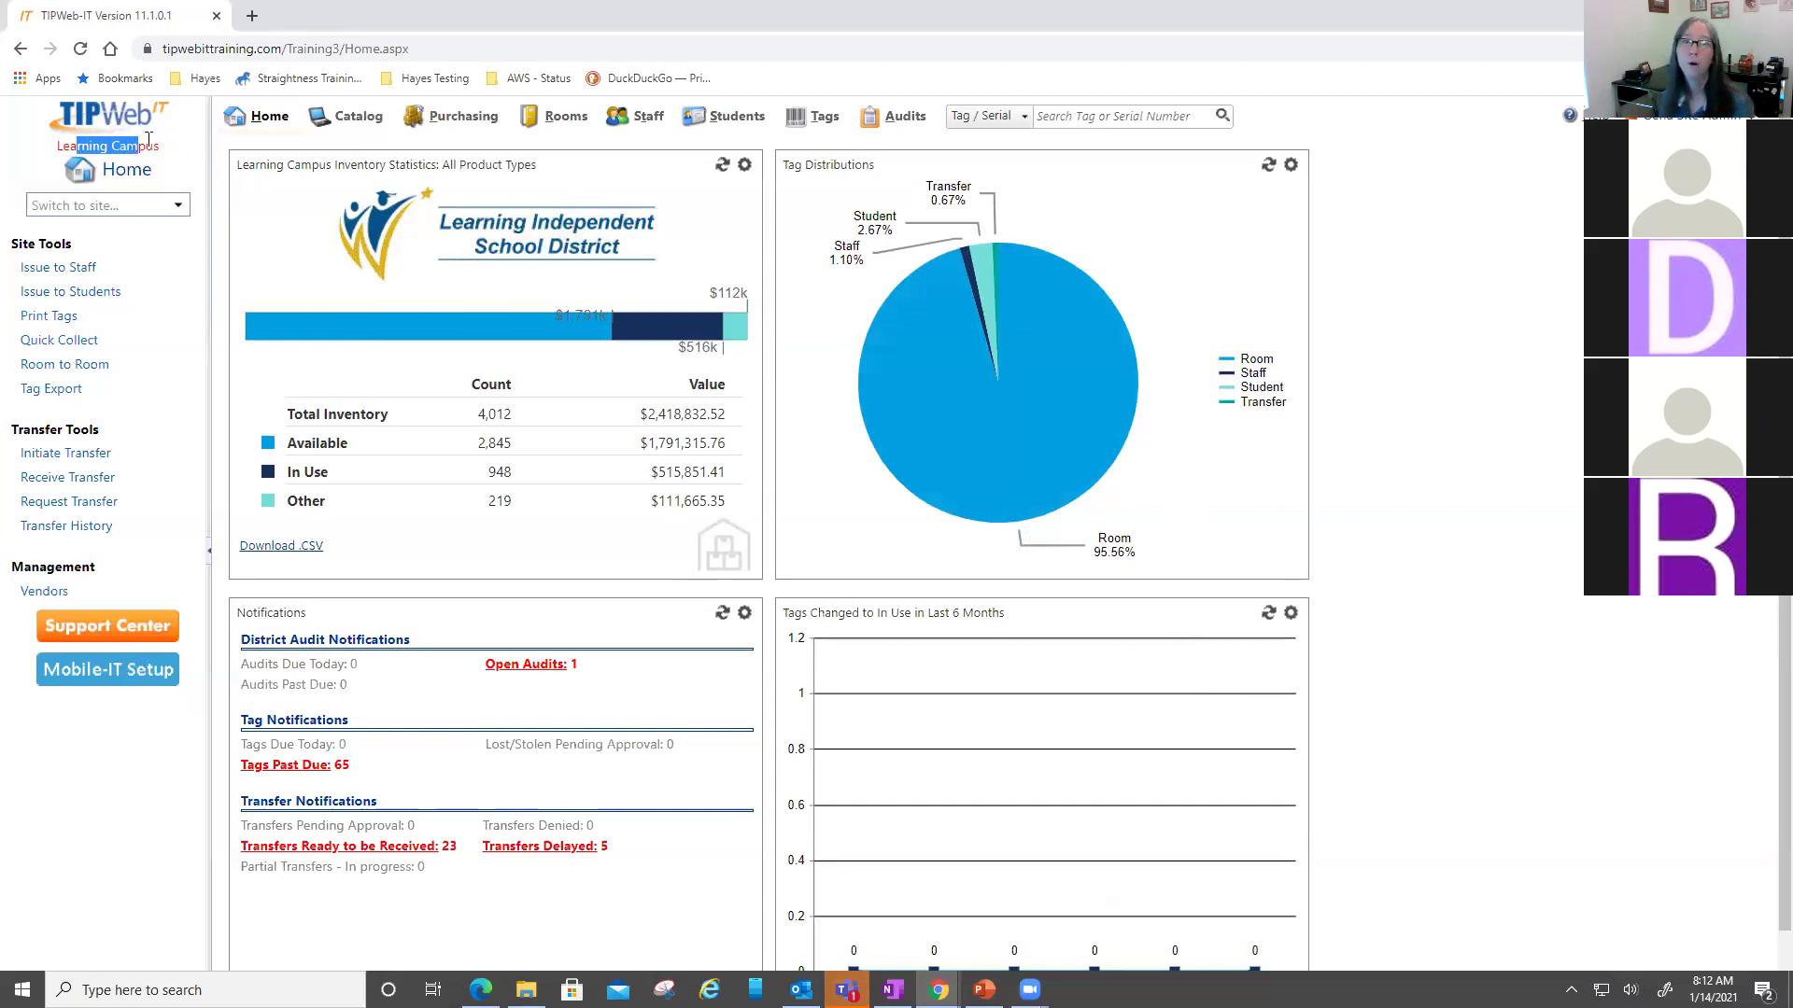
left_click(156, 145)
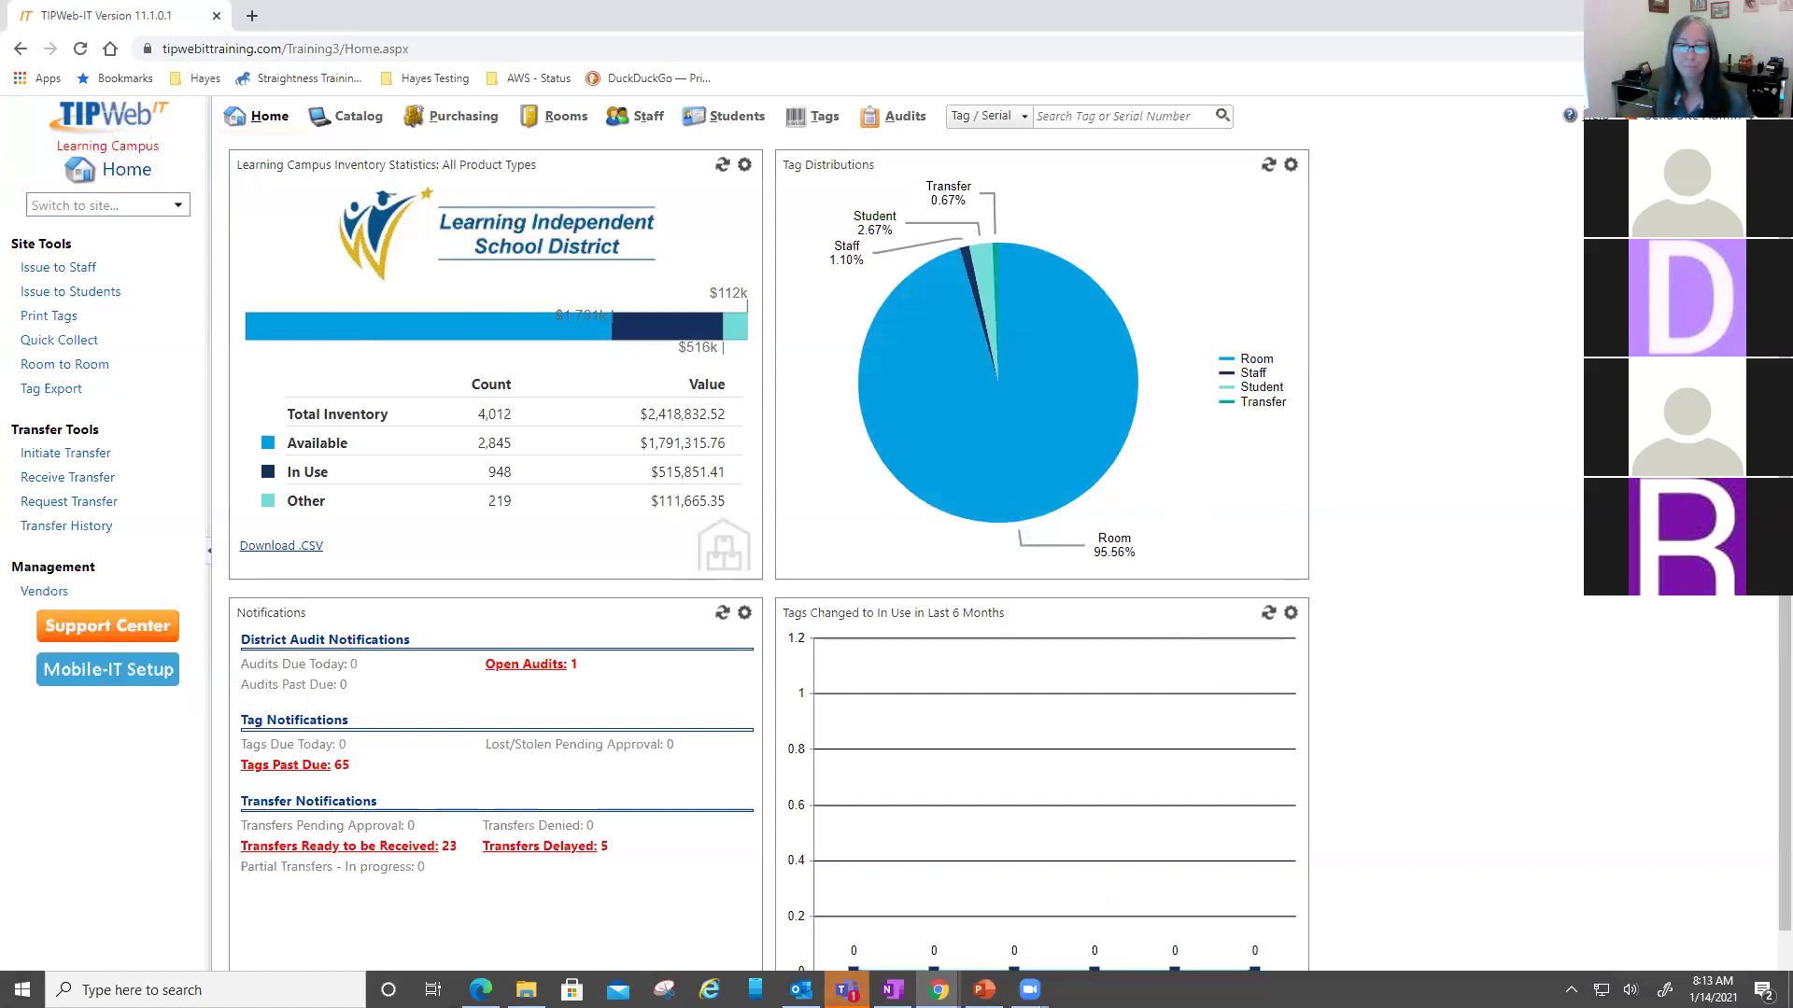
left_click(847, 990)
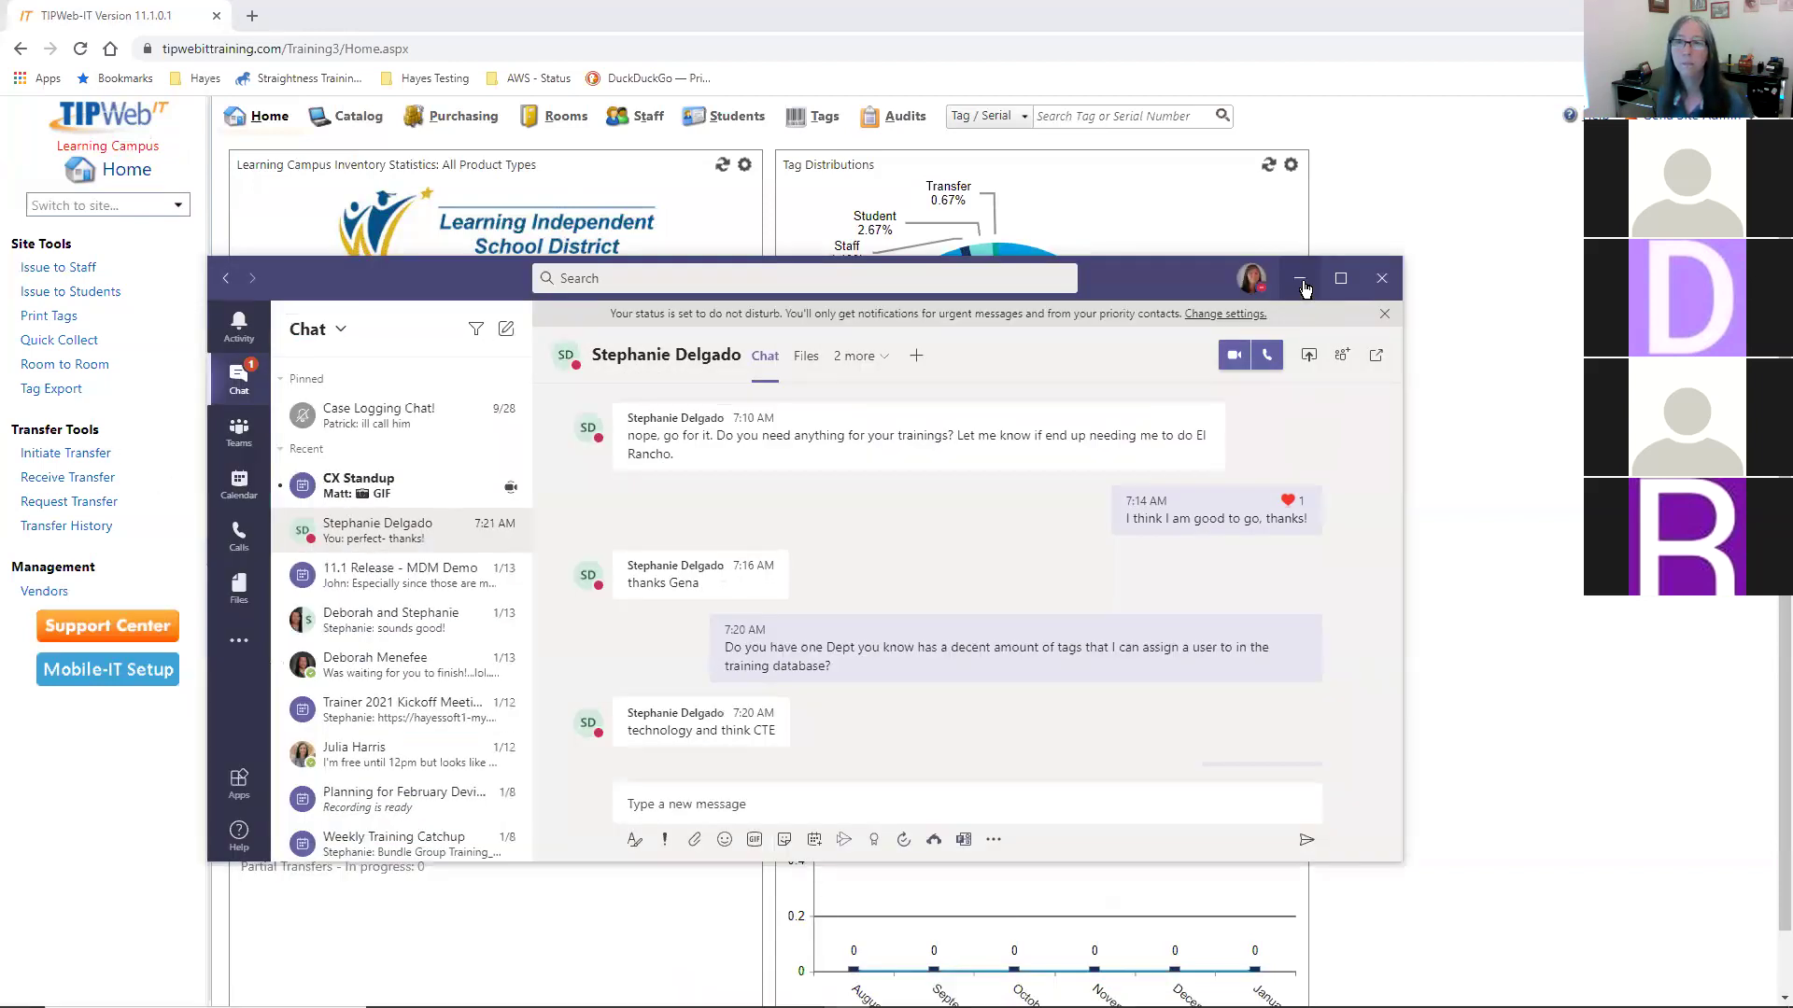
left_click(1299, 278)
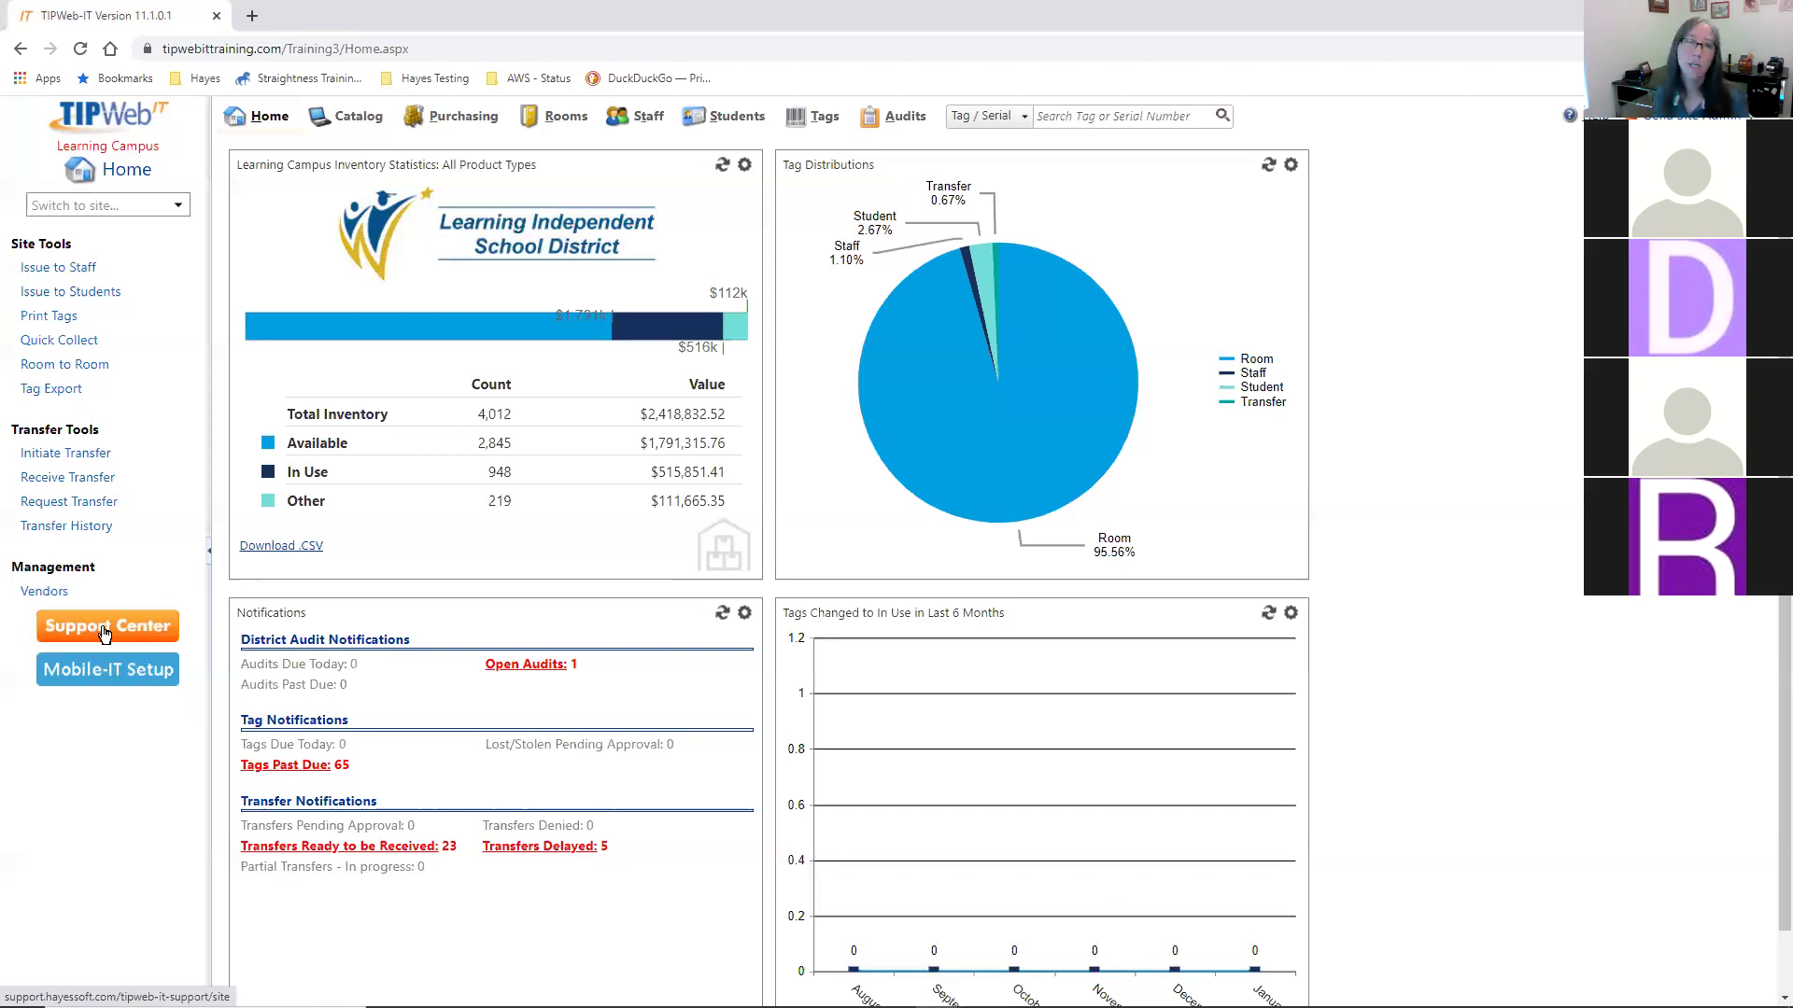
left_click(104, 632)
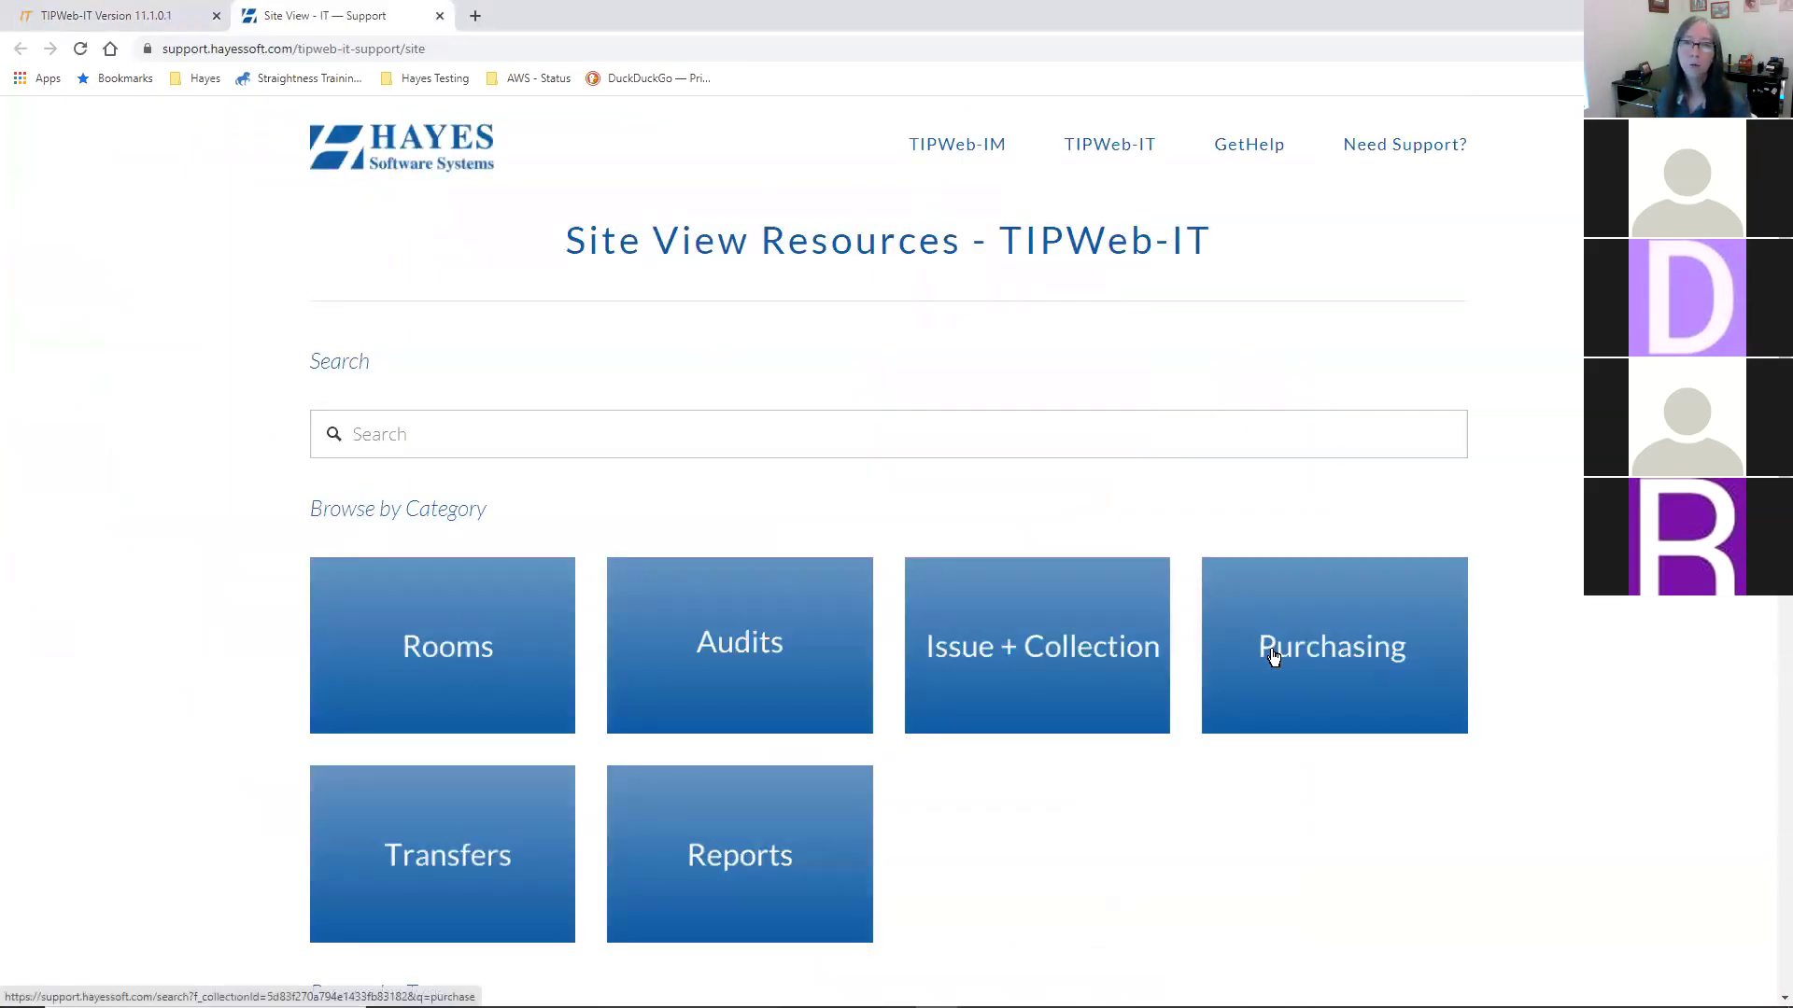
scroll(1273, 658, "down", 2)
scroll(1120, 677, "down", 2)
scroll(542, 699, "down", 3)
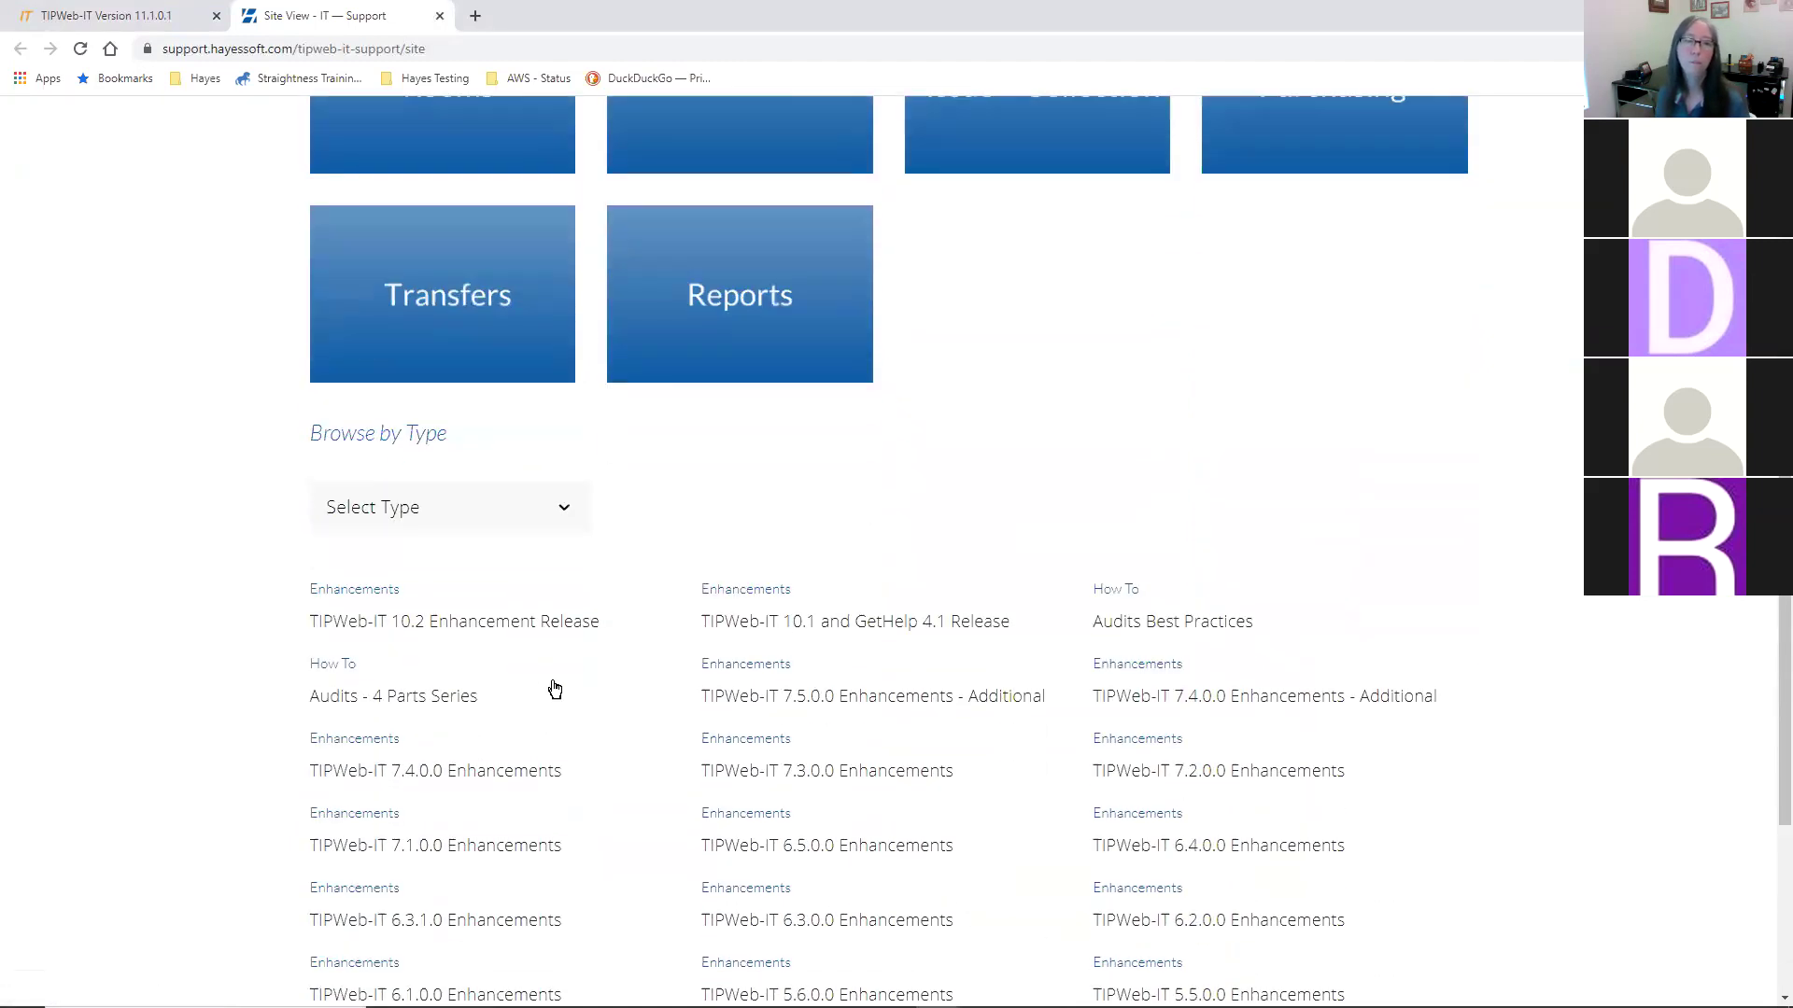
left_click(562, 520)
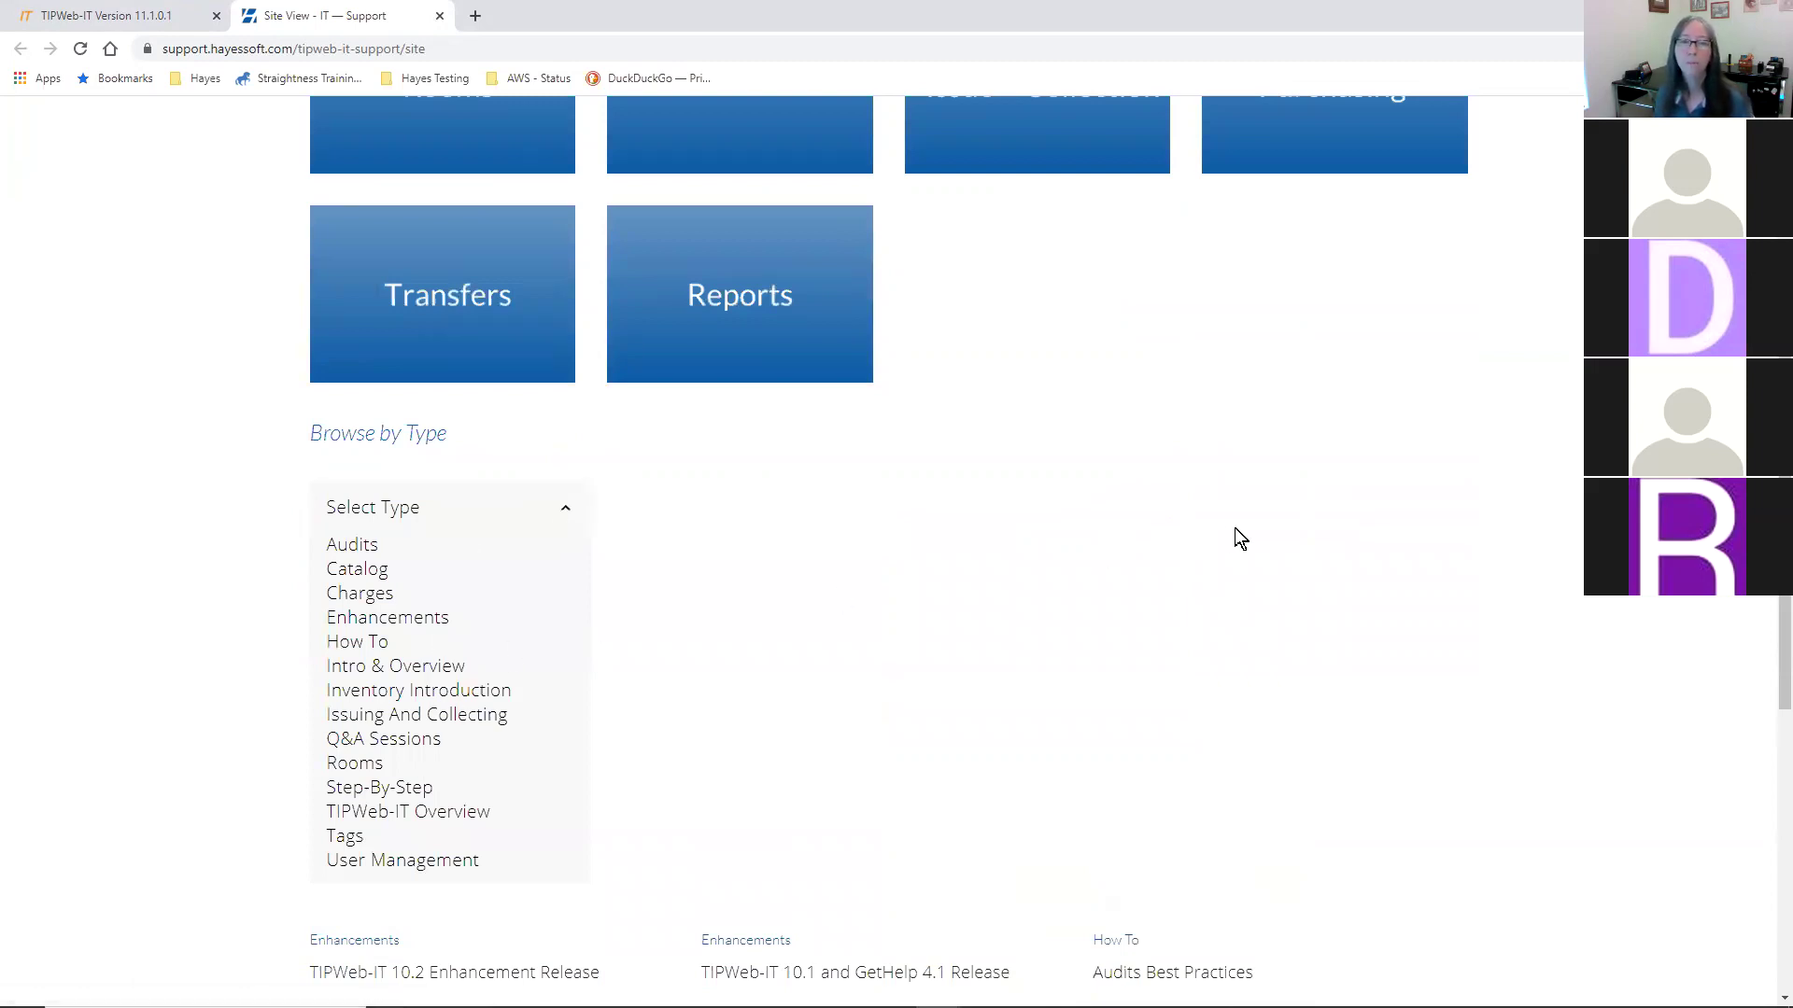
scroll(1241, 529, "down", 7)
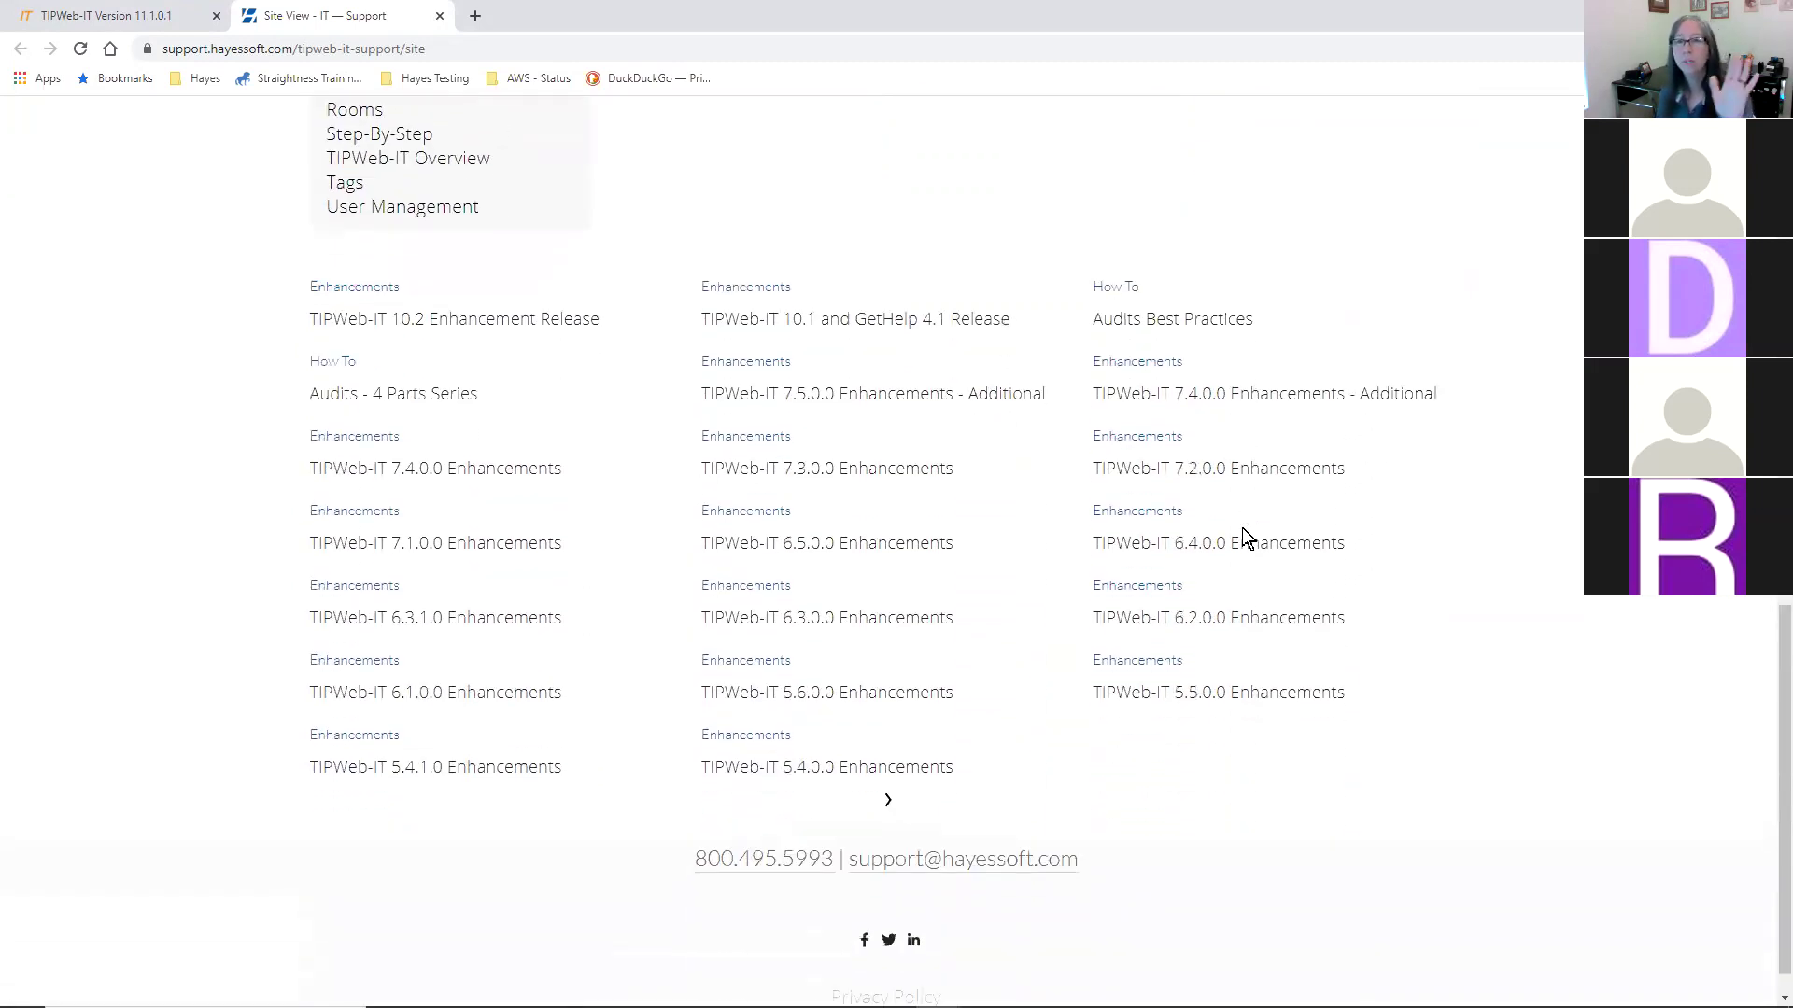
scroll(1242, 528, "down", 1)
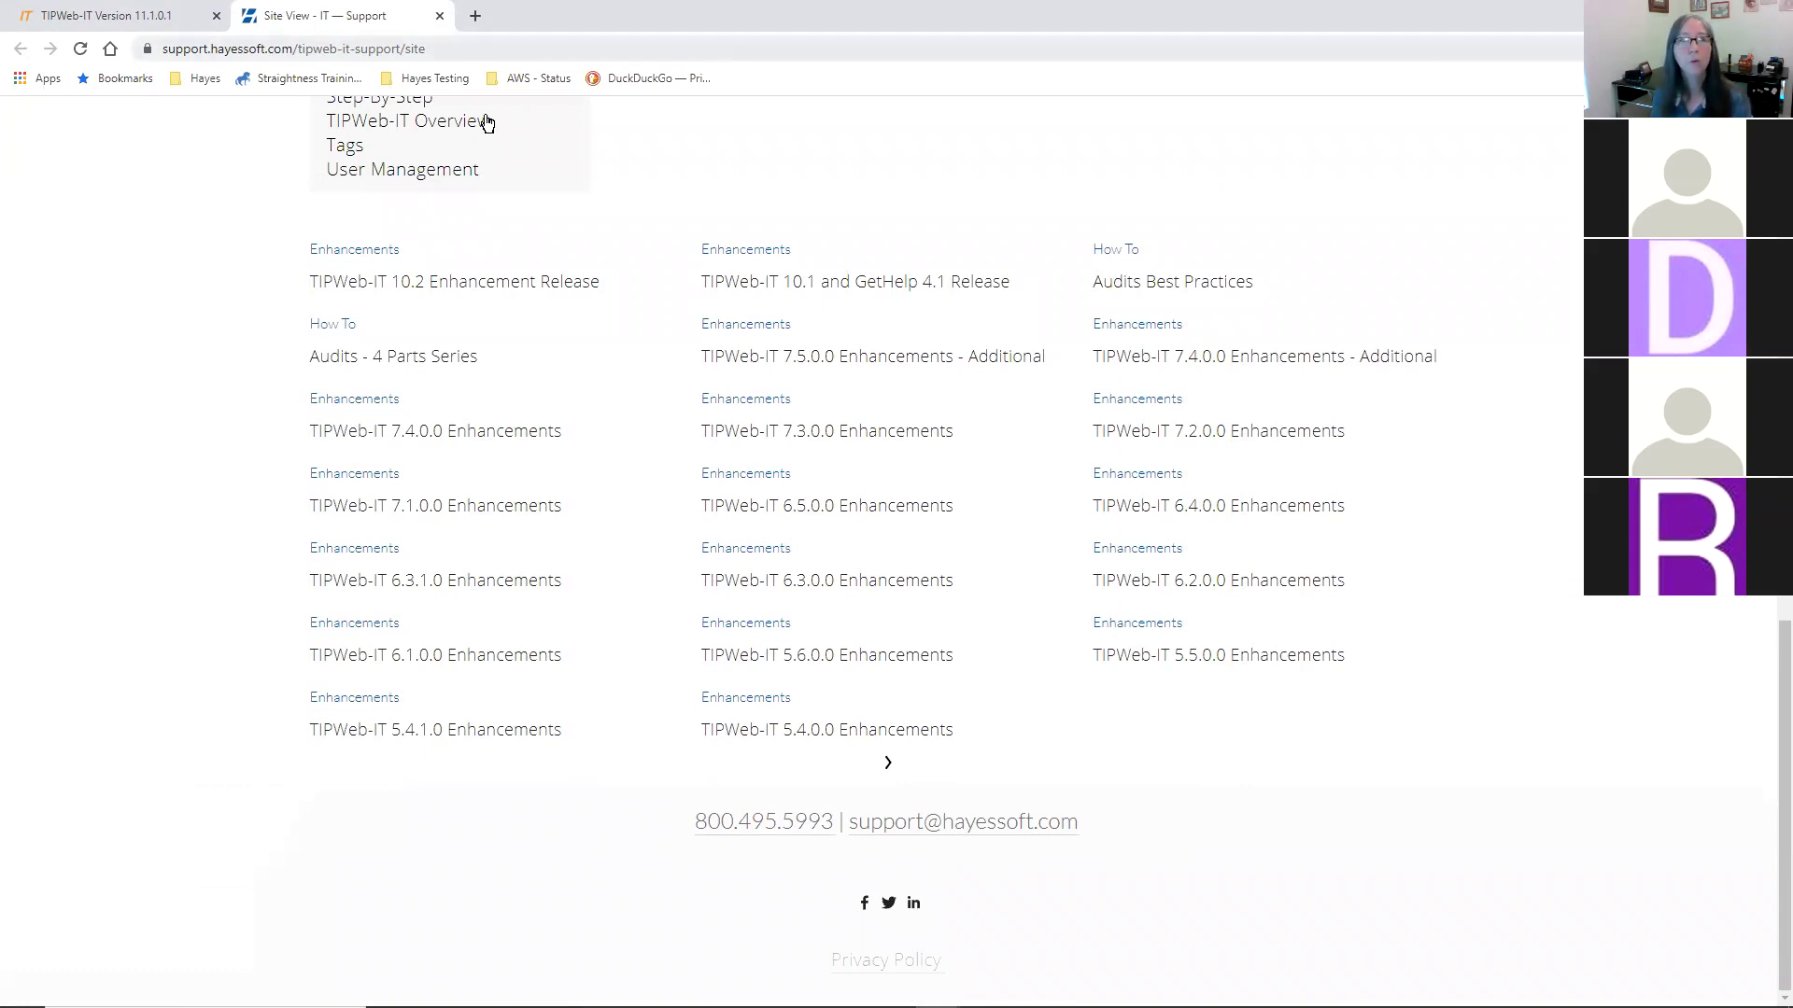
key("ctrl+w")
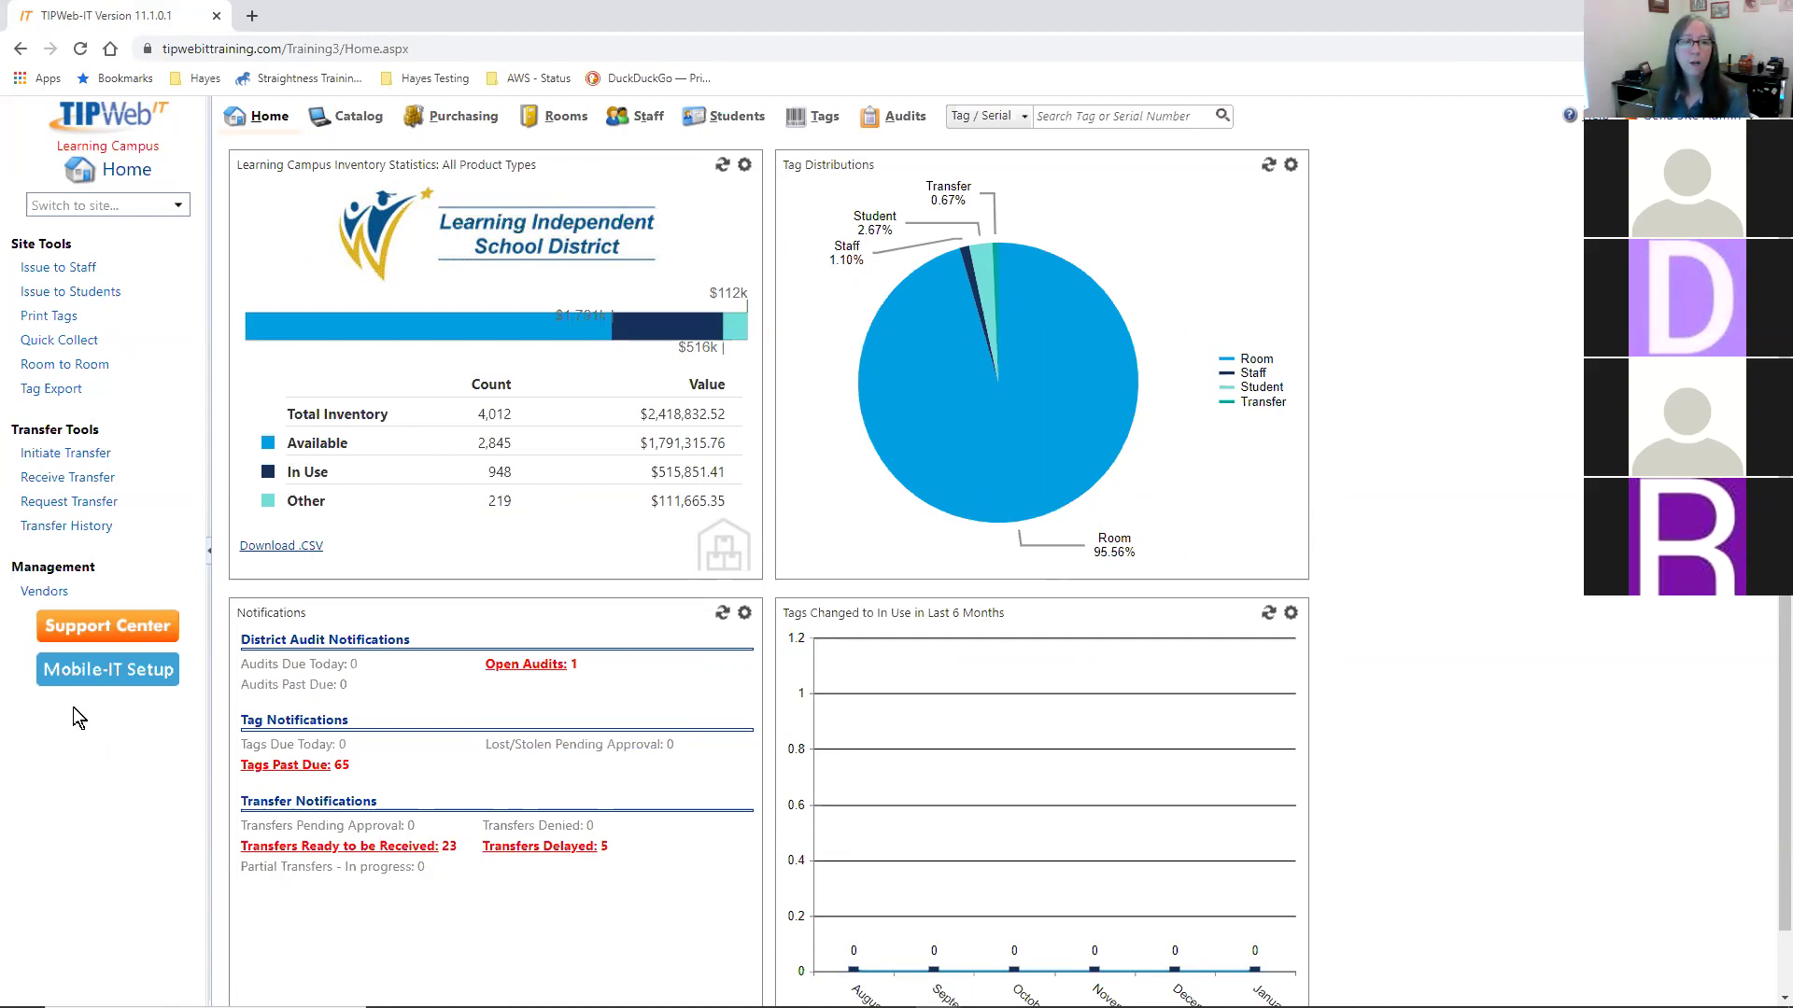
- Open the Mobile-IT Setup instructions from the left sidebar
left_click(110, 672)
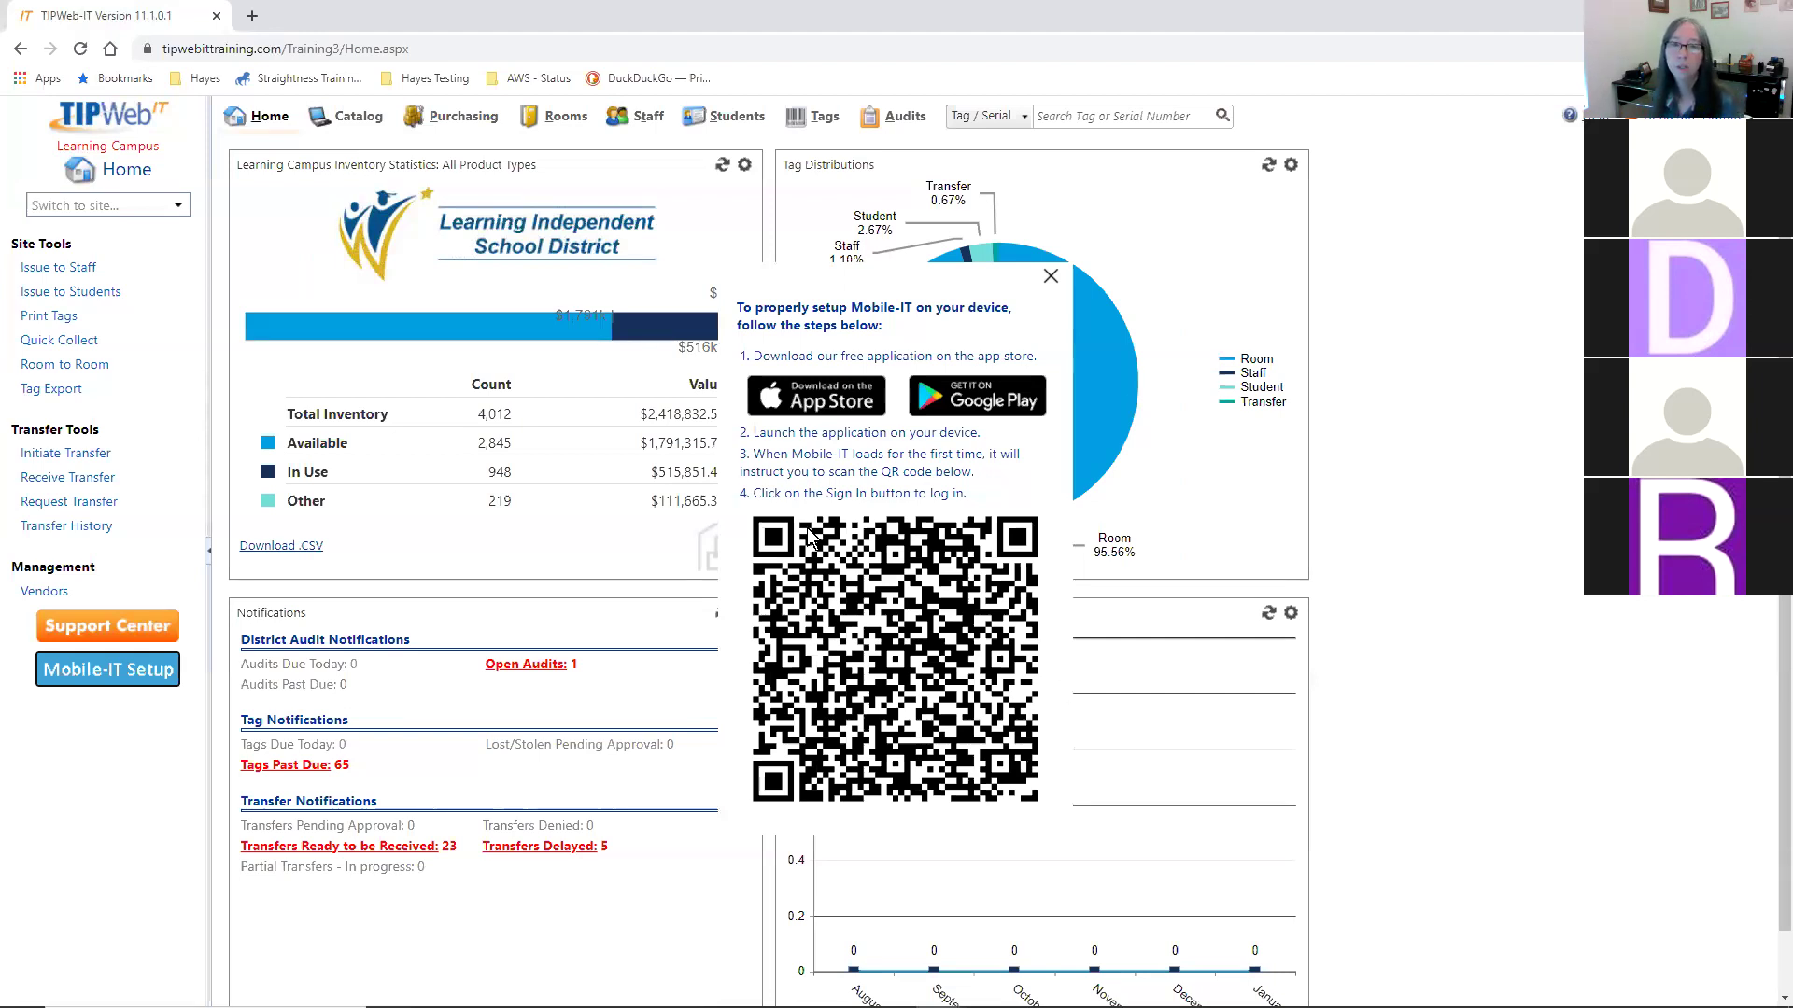
- Close the Mobile-IT setup popup to return to the Learning Campus dashboard
left_click(1050, 276)
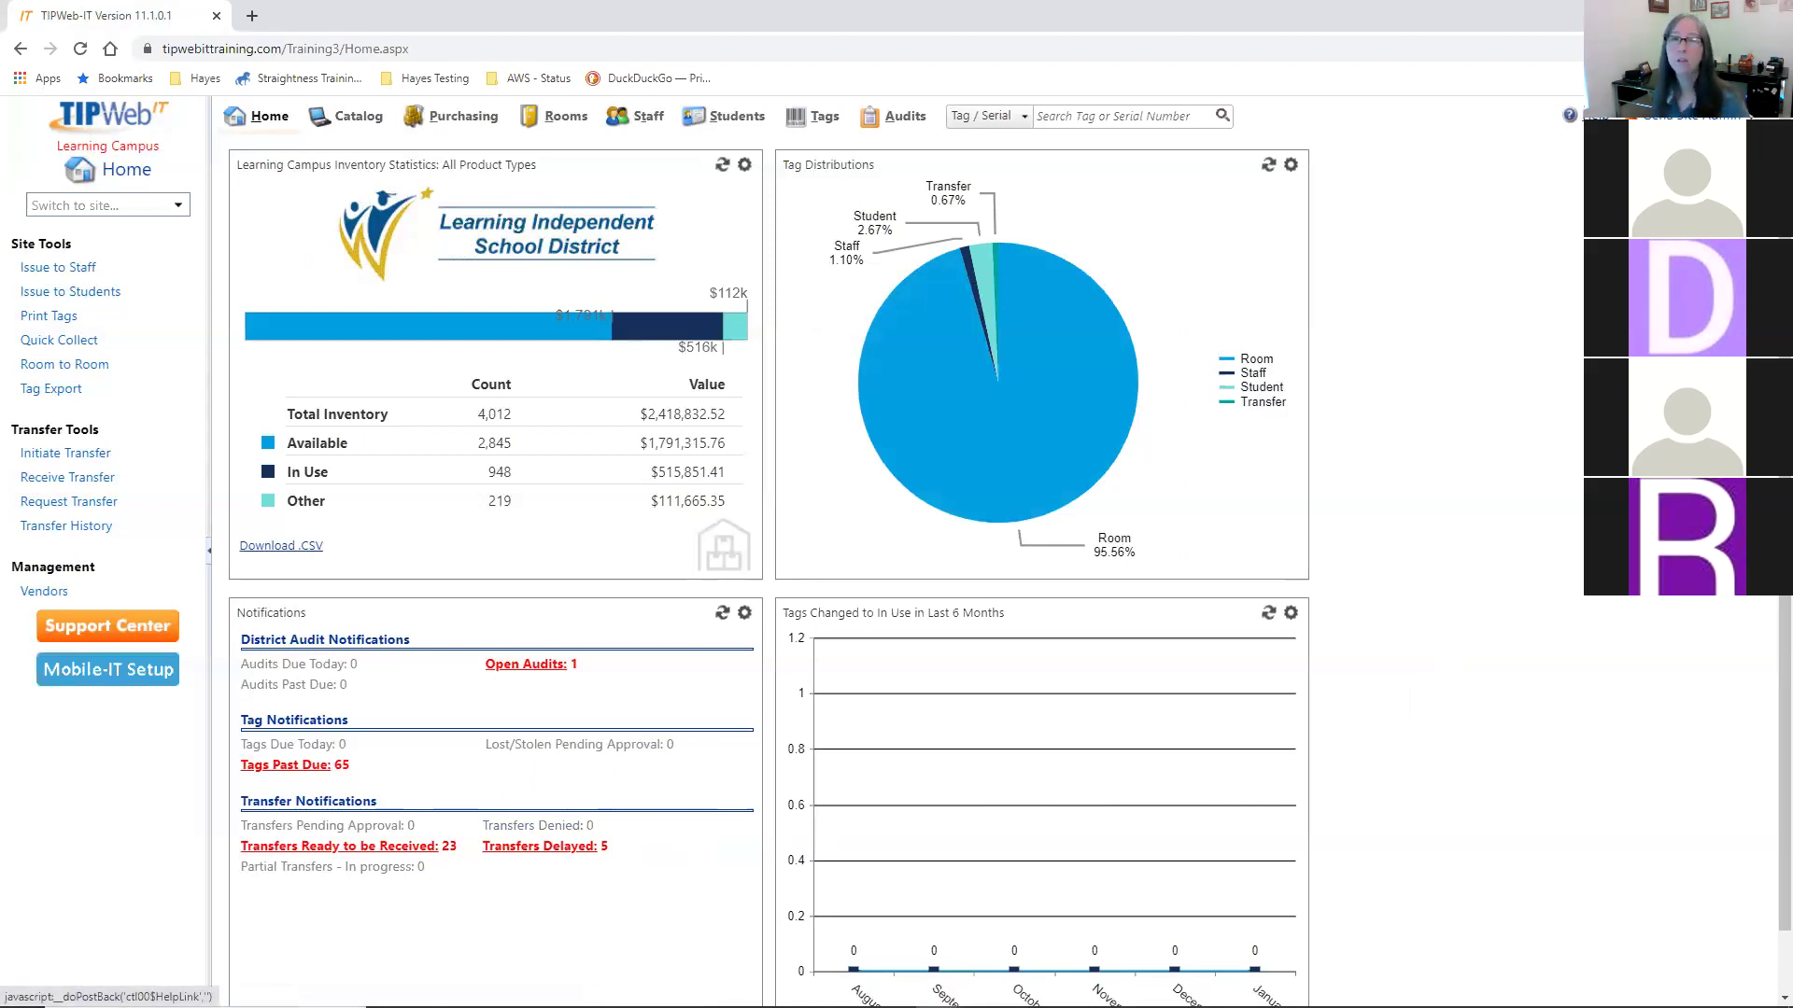
- Open TIPWeb-IT Help and view the Site View > Basics > Home Site Overview page
left_click(1569, 115)
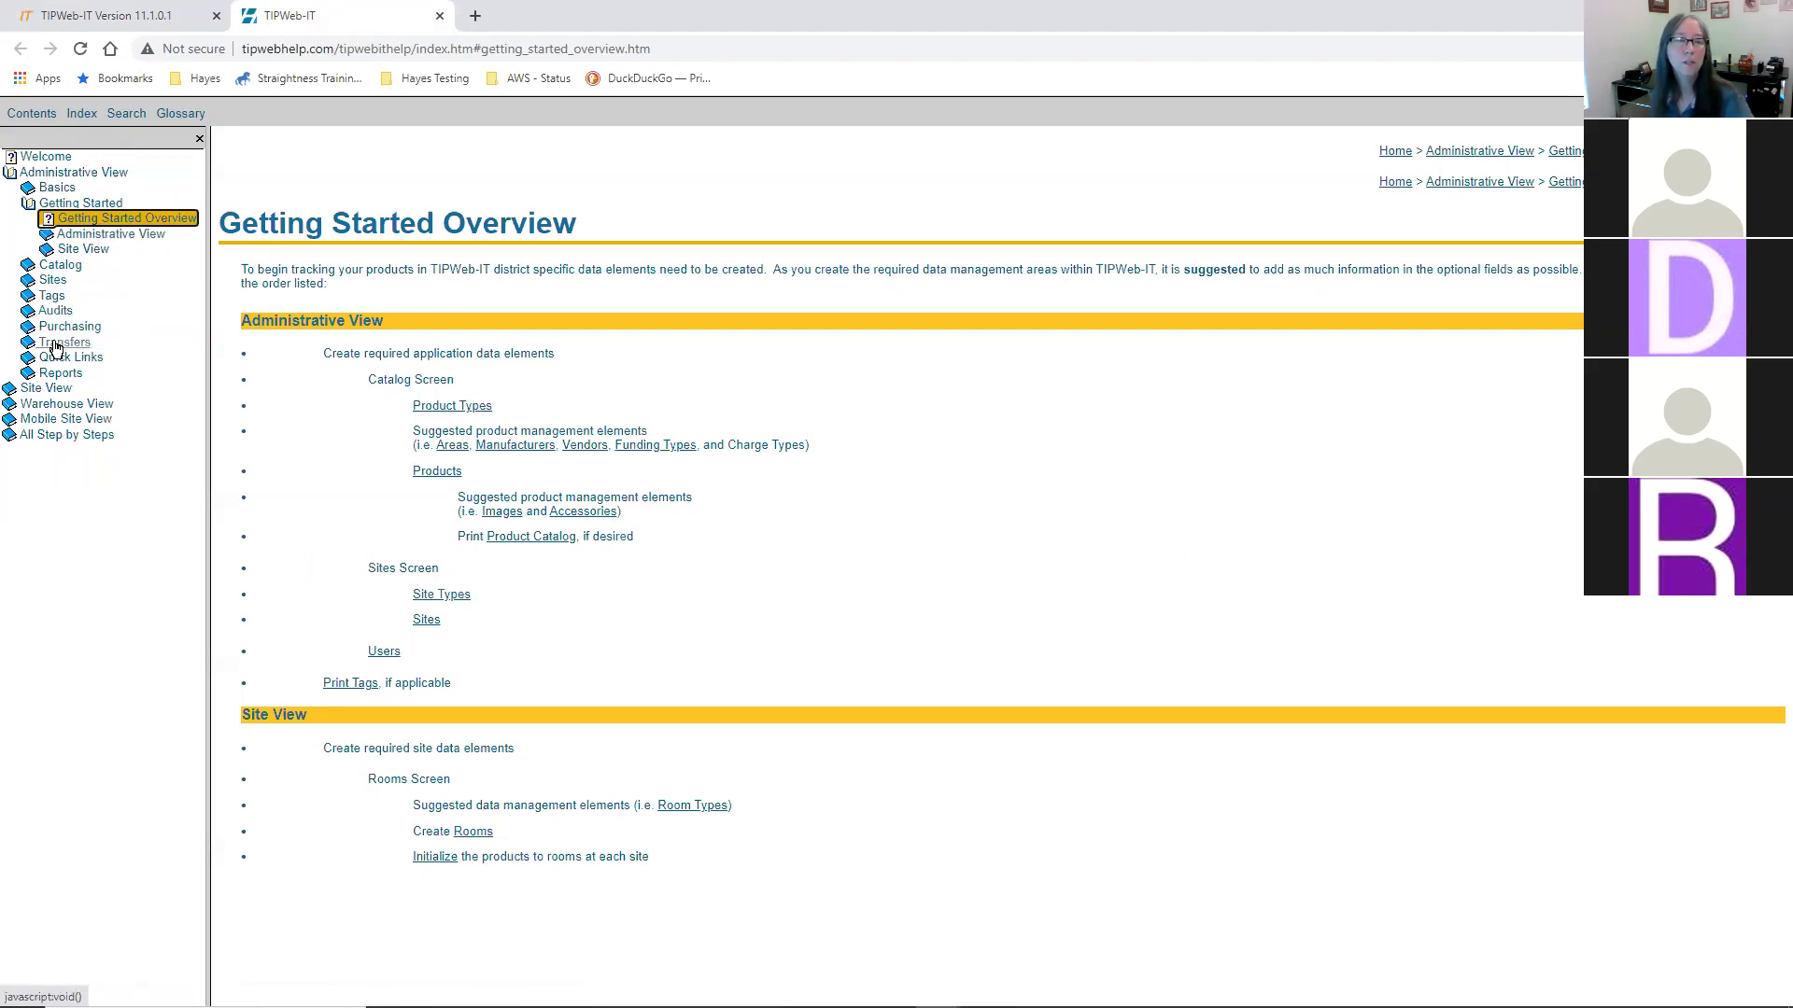
left_click(46, 388)
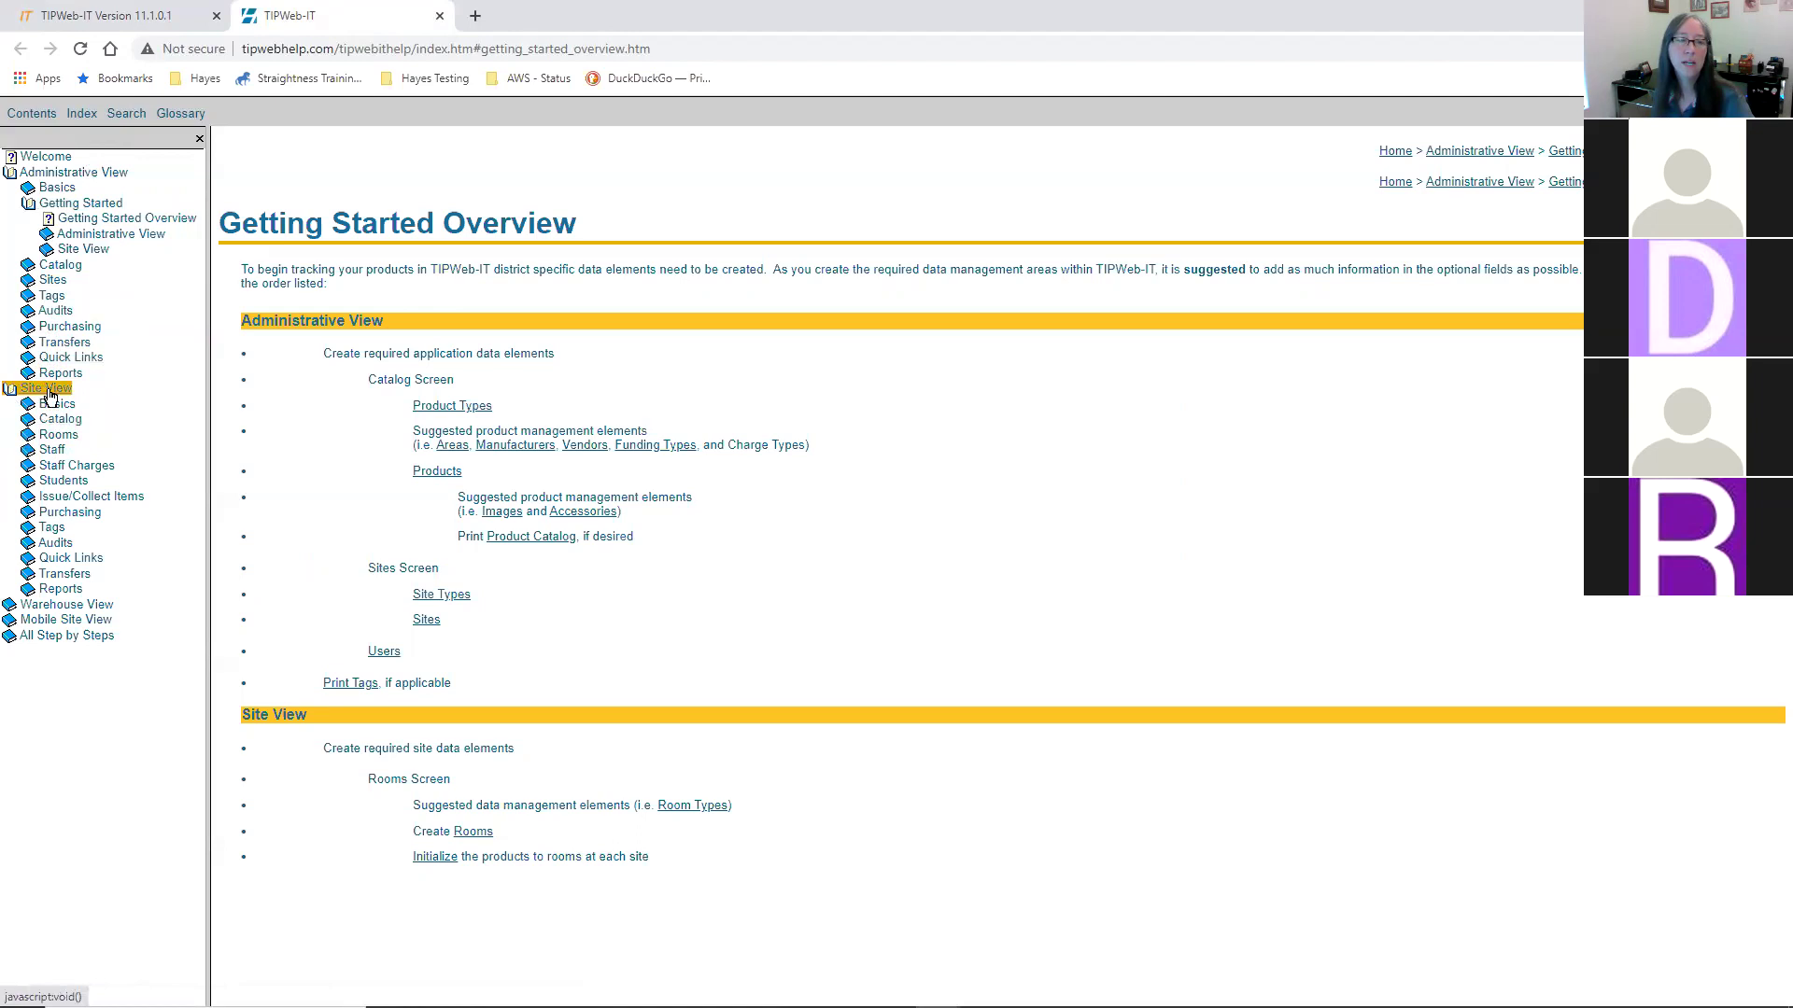
left_click(56, 403)
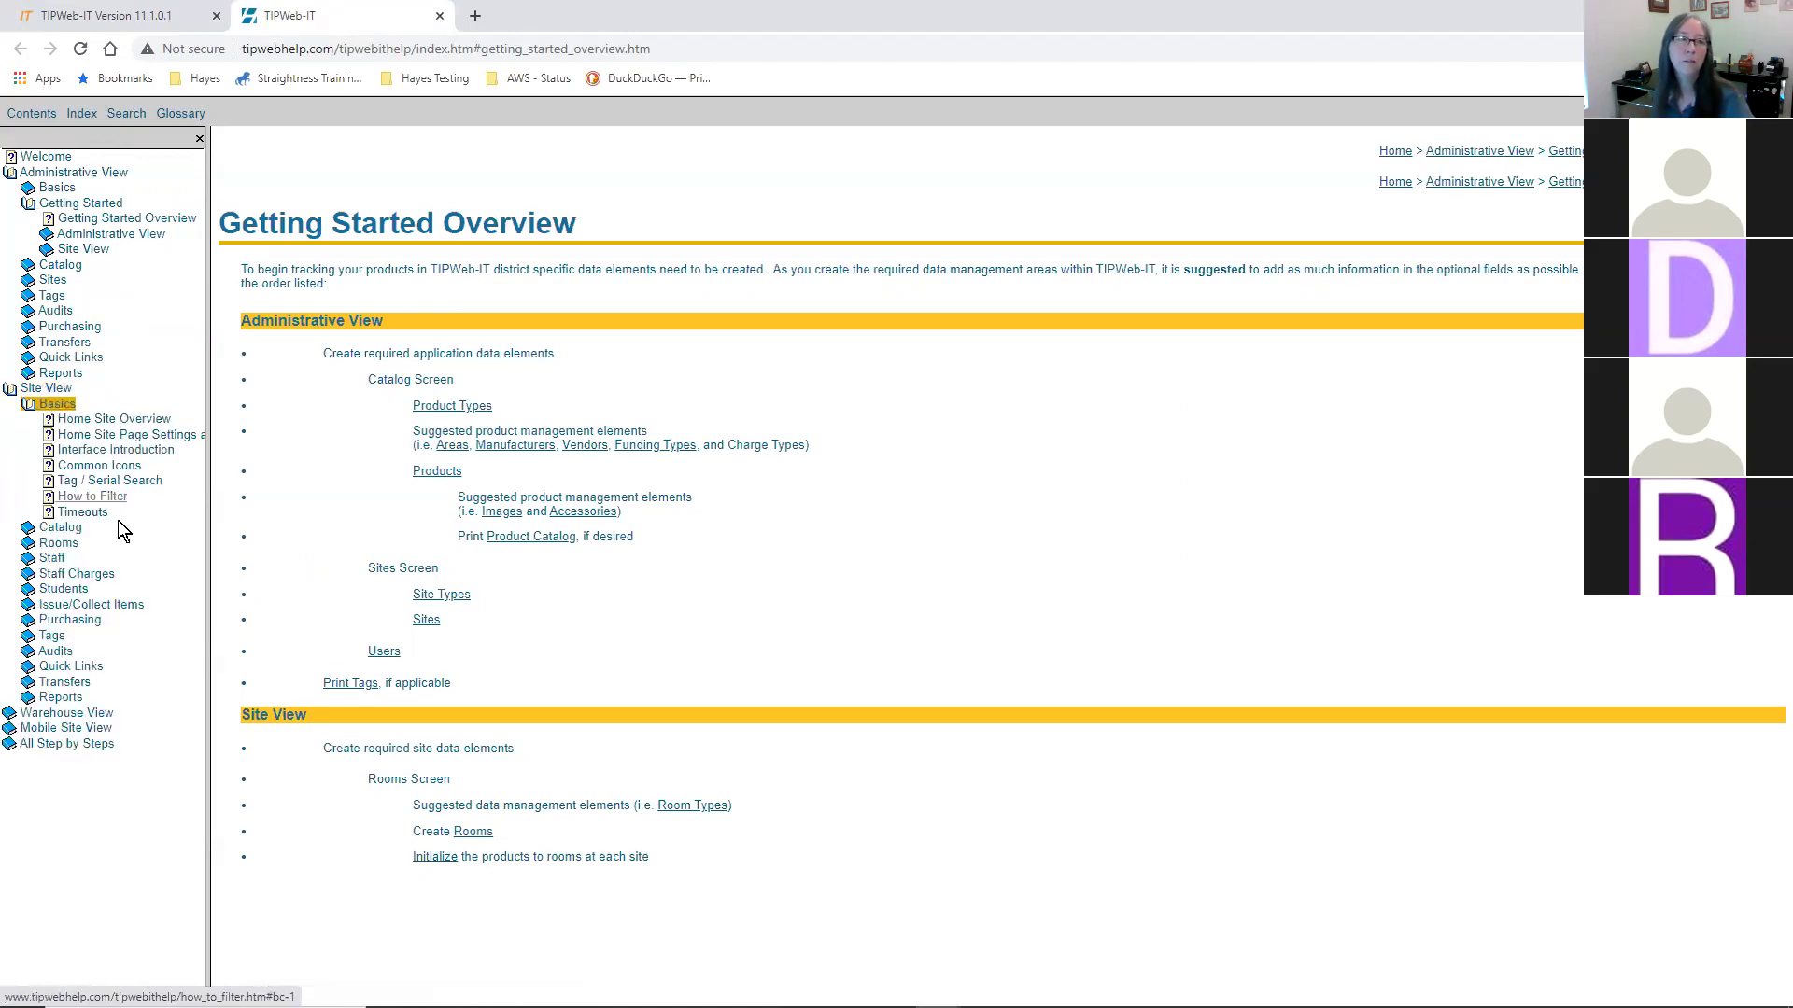
left_click(113, 419)
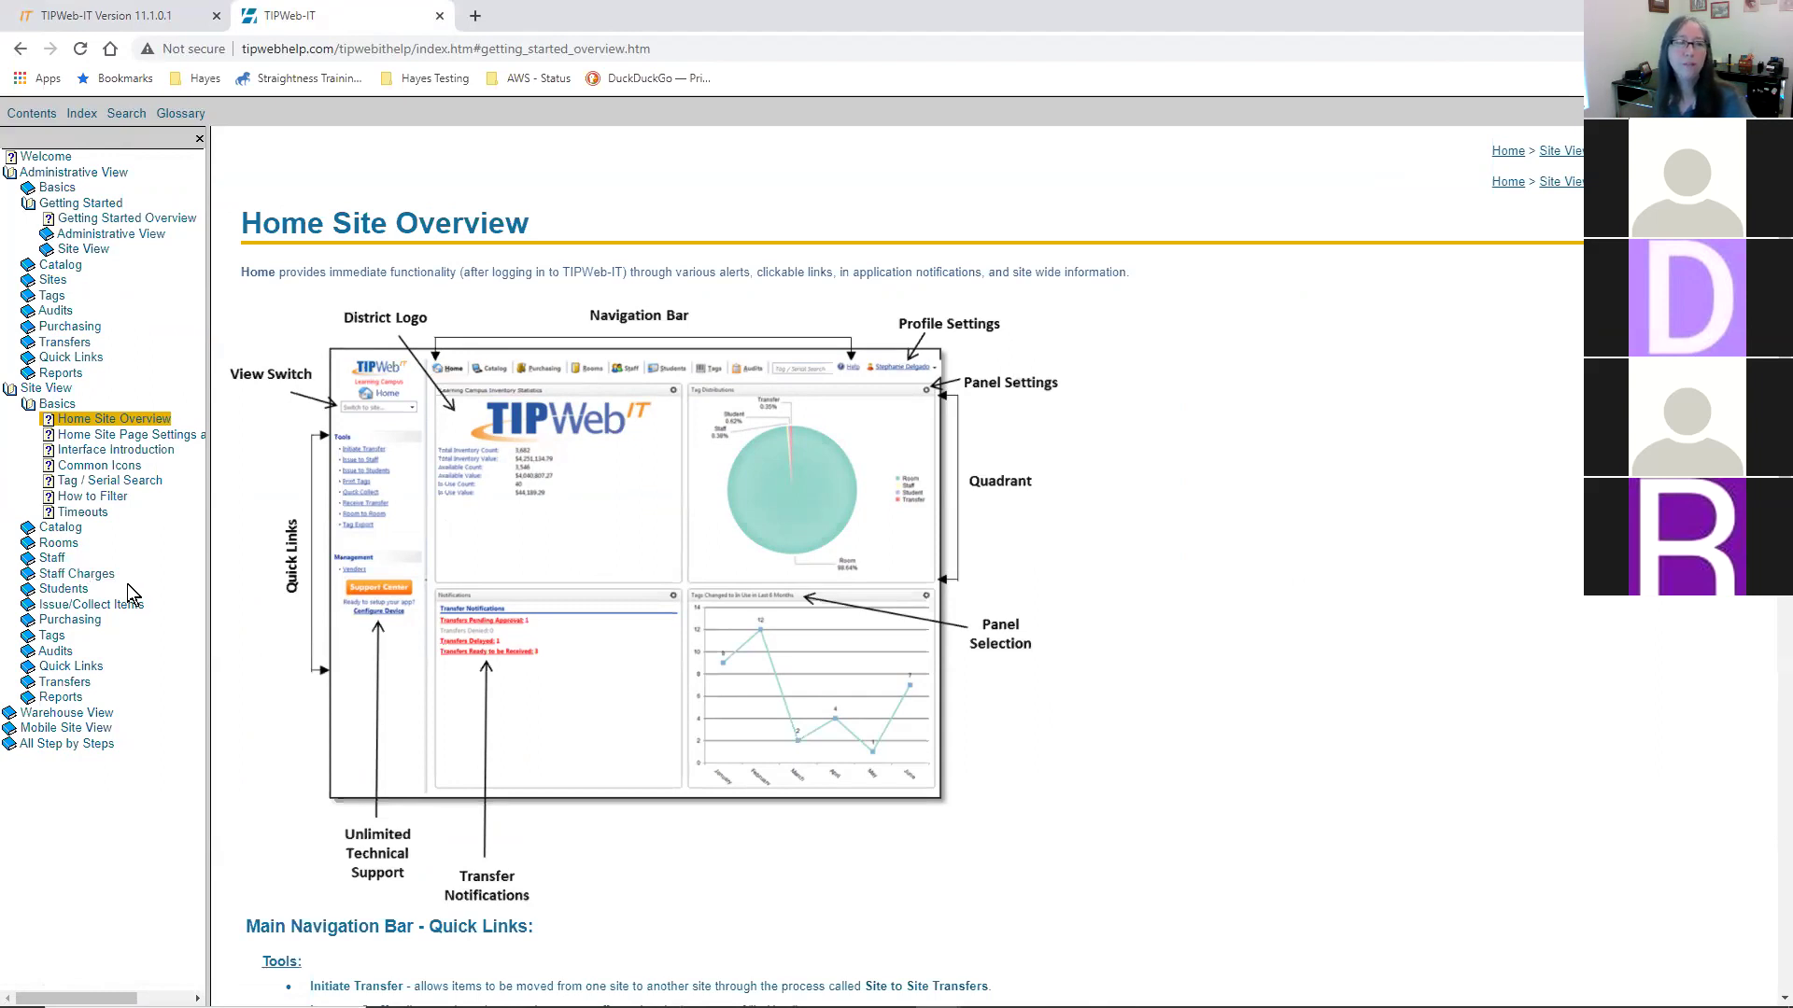
- Search the help for 'room to room' with result highlighting turned off
left_click(135, 111)
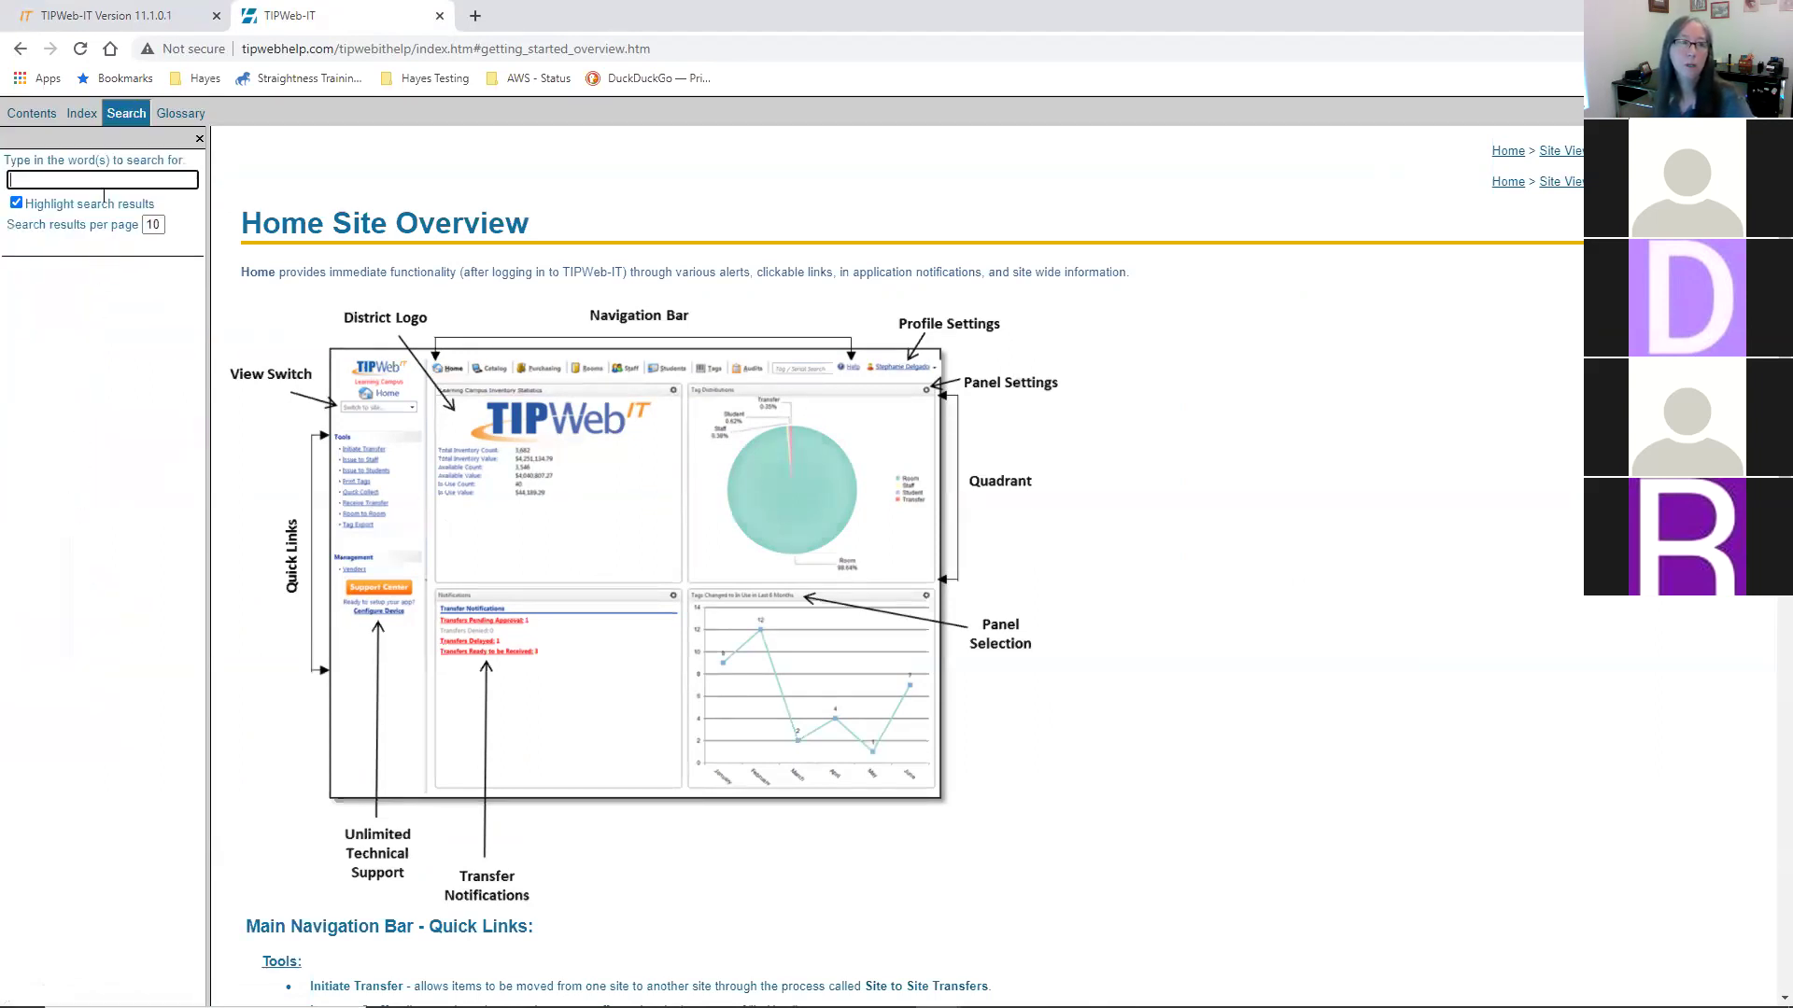
type("room")
left_click(59, 221)
left_click(16, 202)
left_click(100, 173)
key("Return")
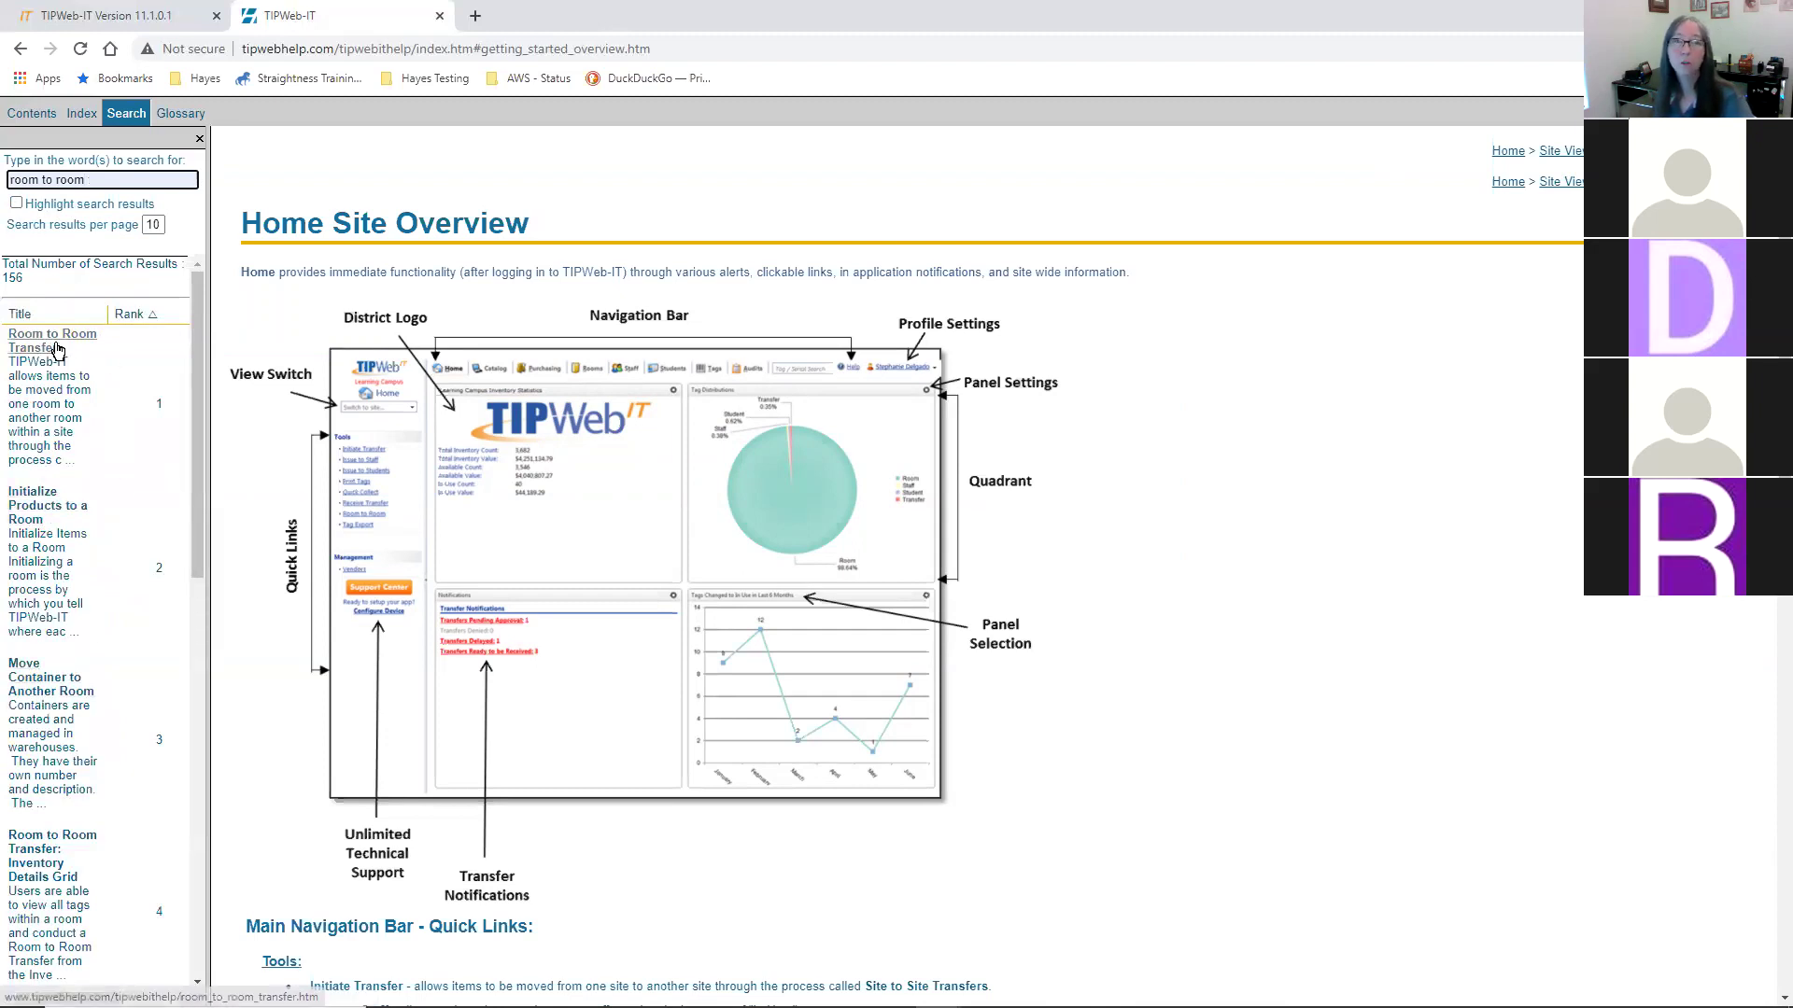
- Open the Room to Room Transfer topic and highlight its note about tags
left_click(28, 342)
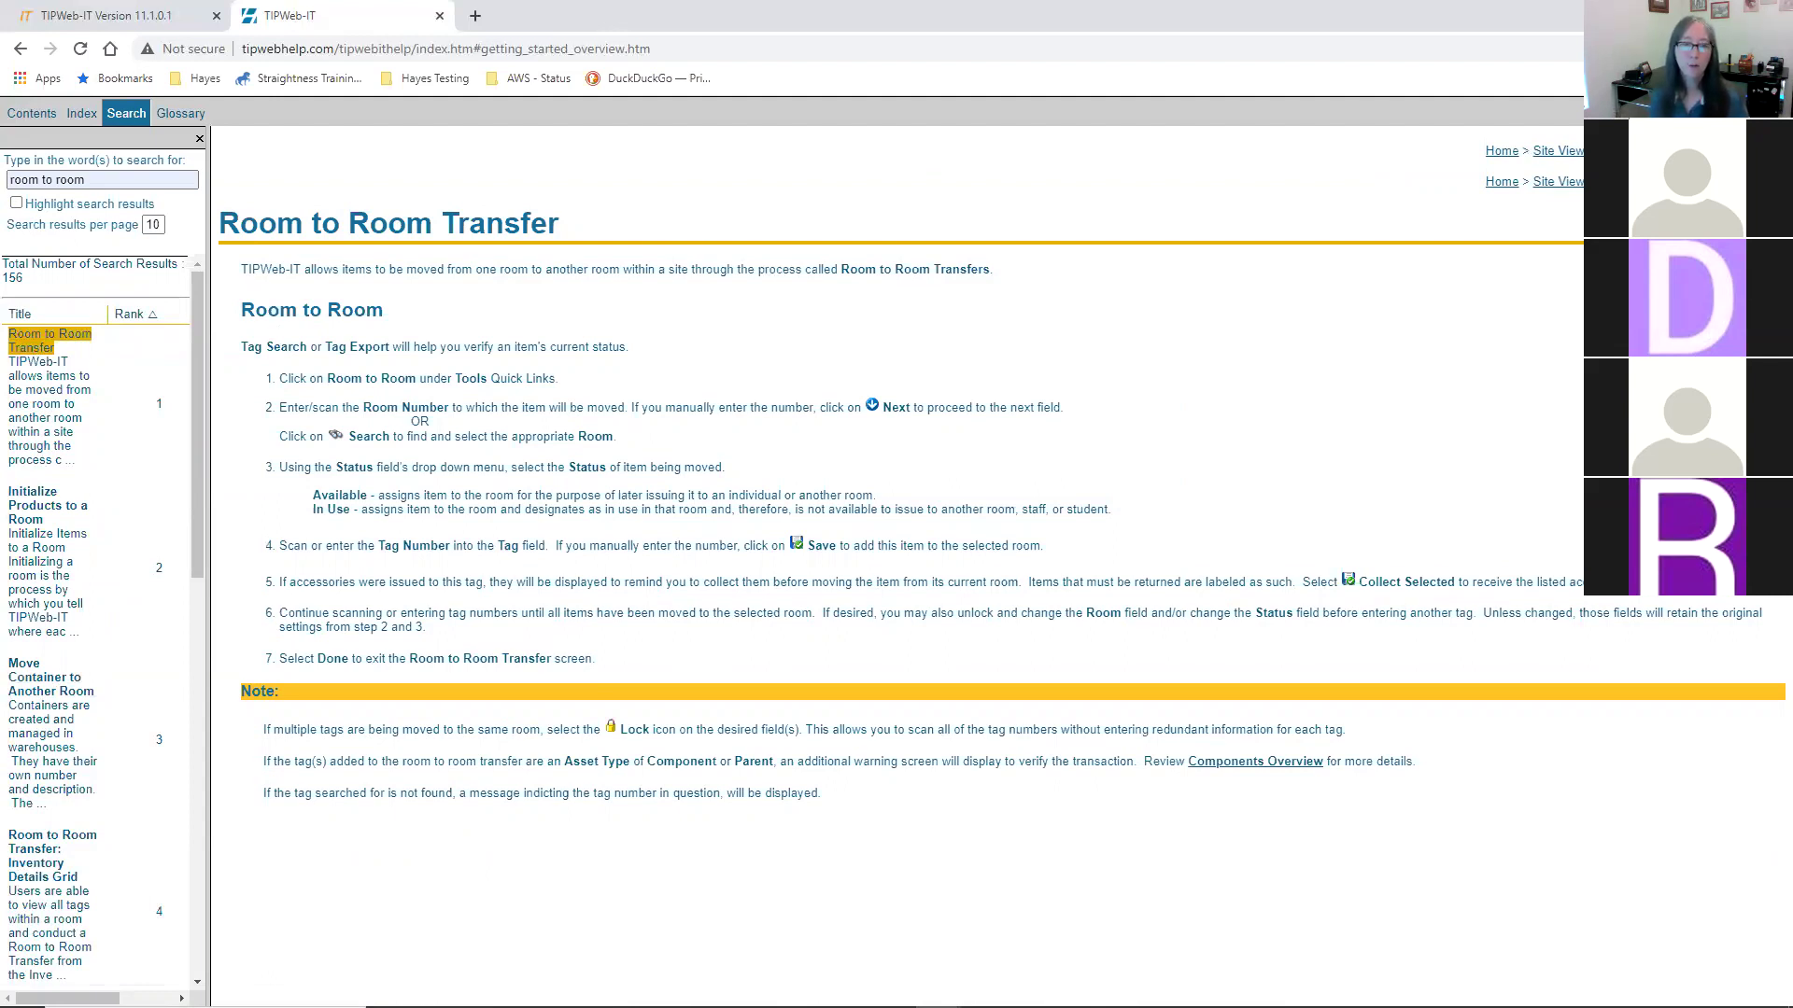
left_click_drag(321, 729, 814, 784)
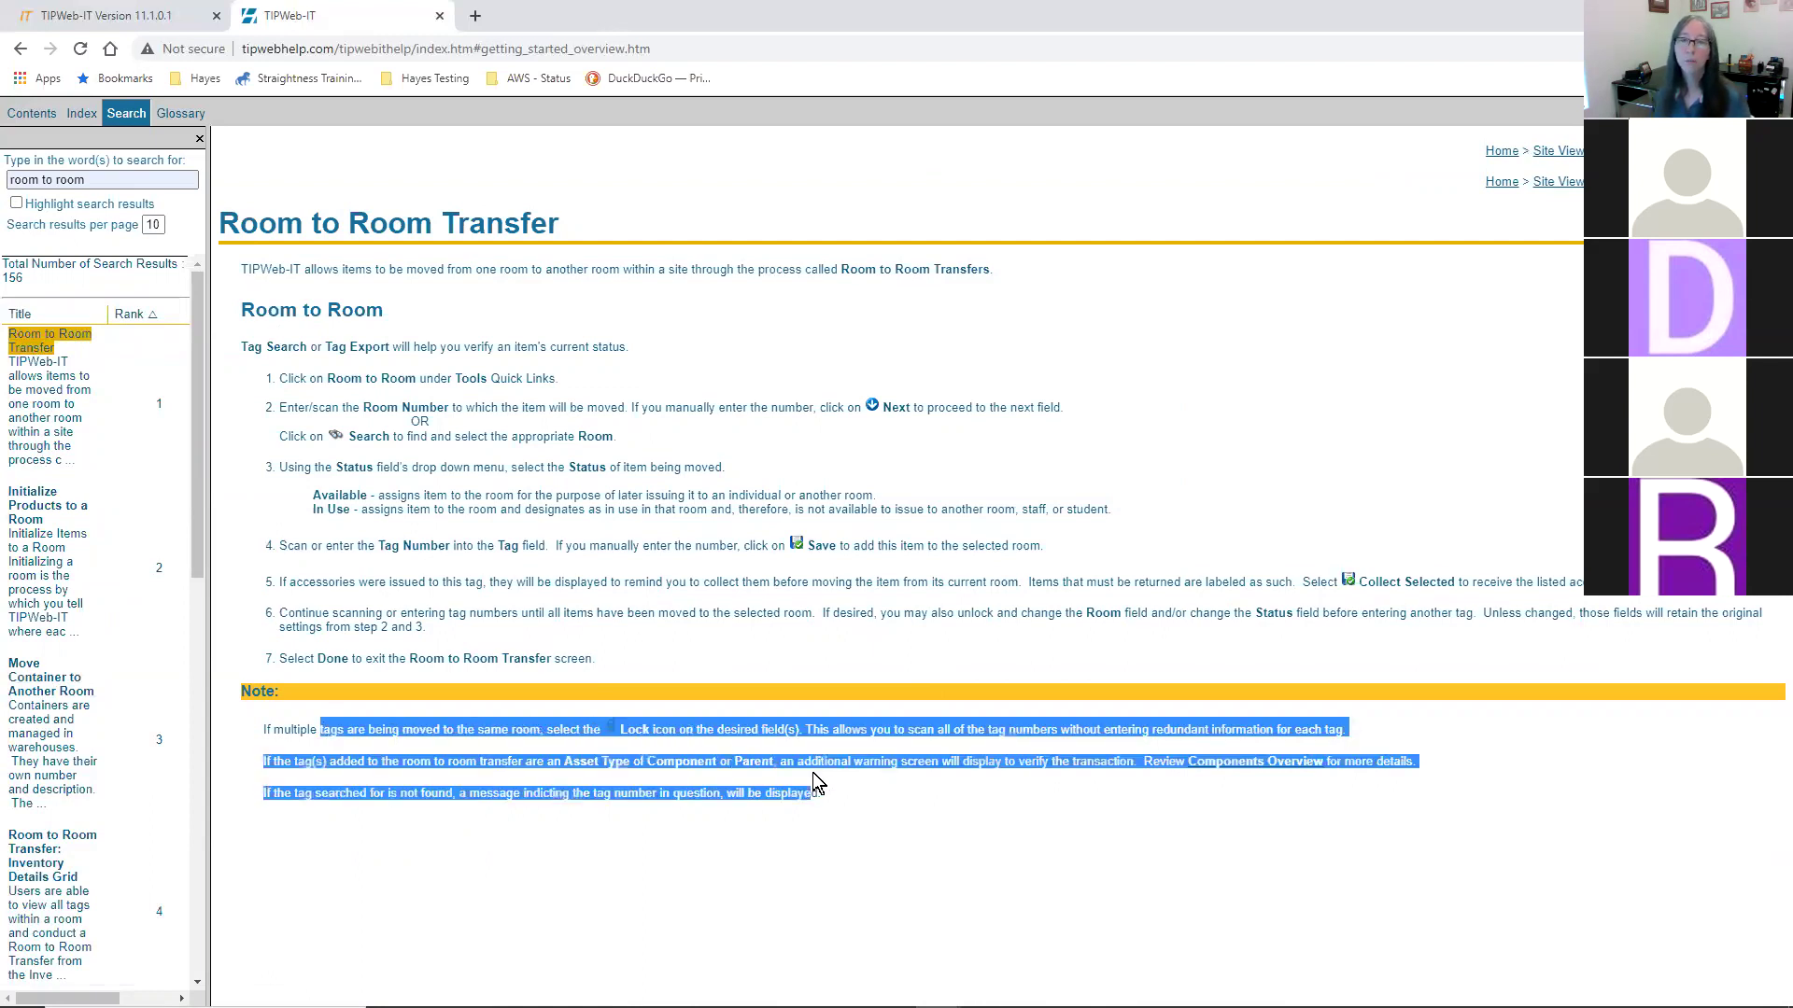
left_click(859, 763)
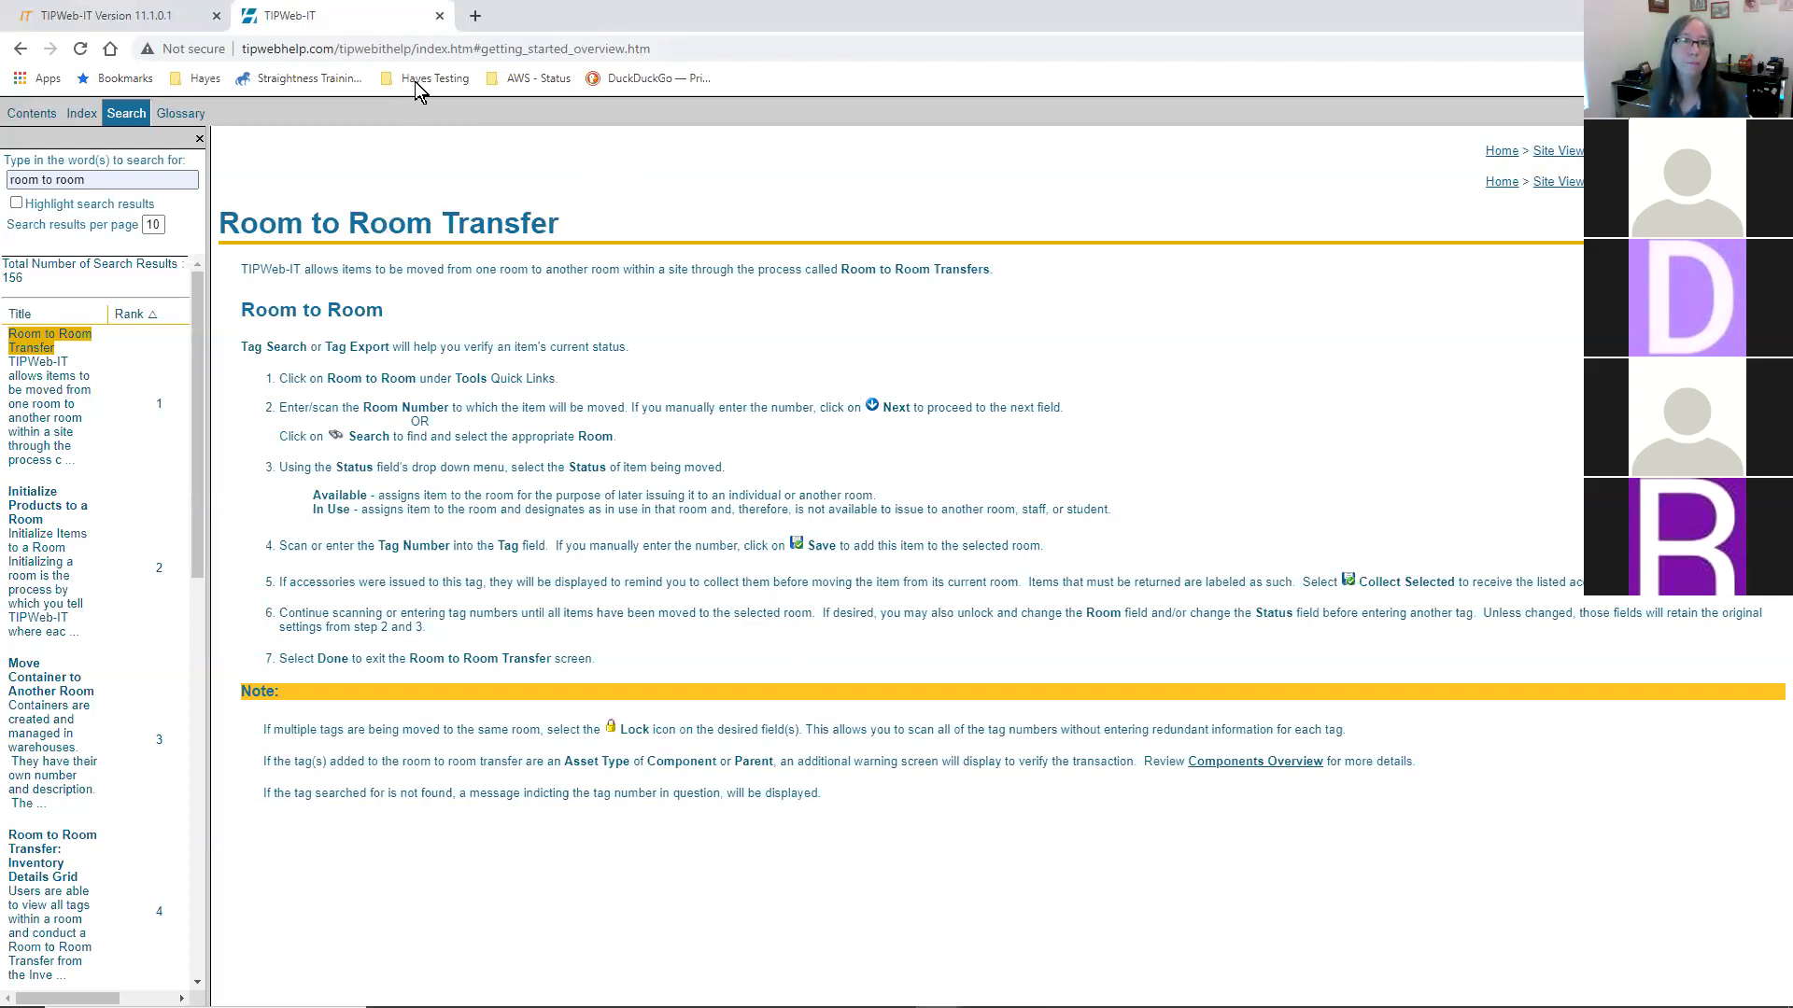
- Close the help tab and change the Tag Distributions panel to display Notifications
left_click(438, 15)
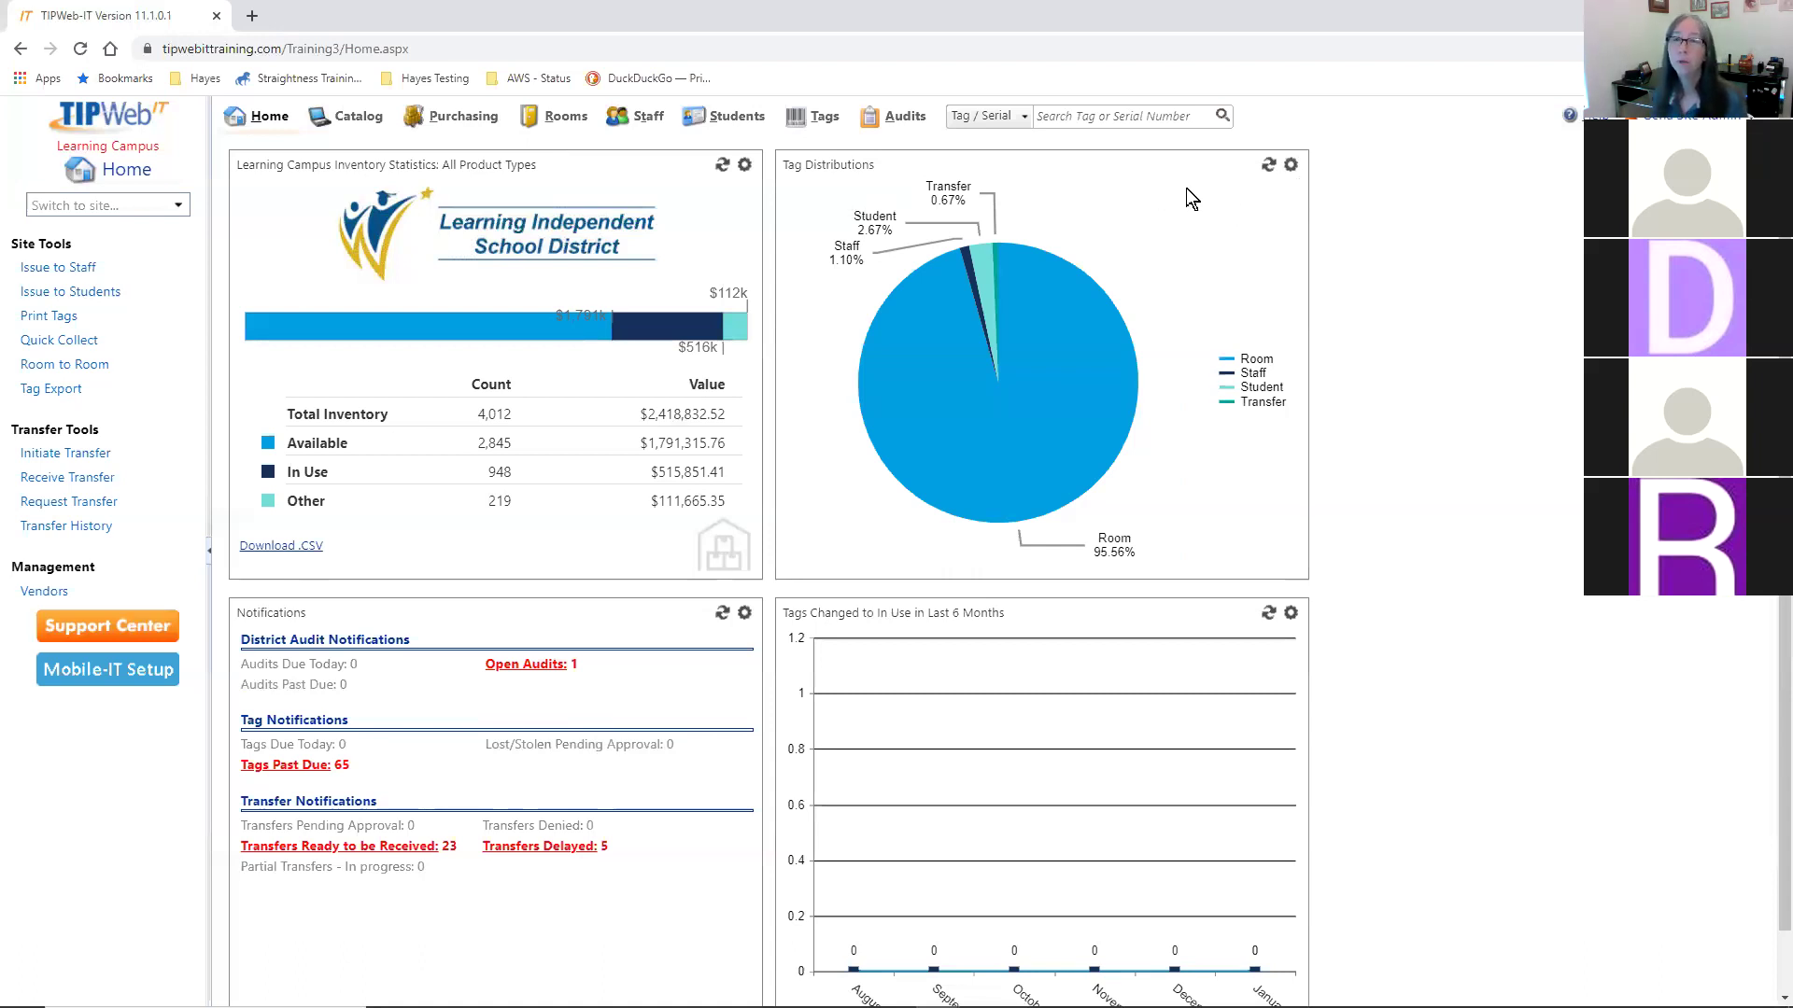
left_click(1291, 167)
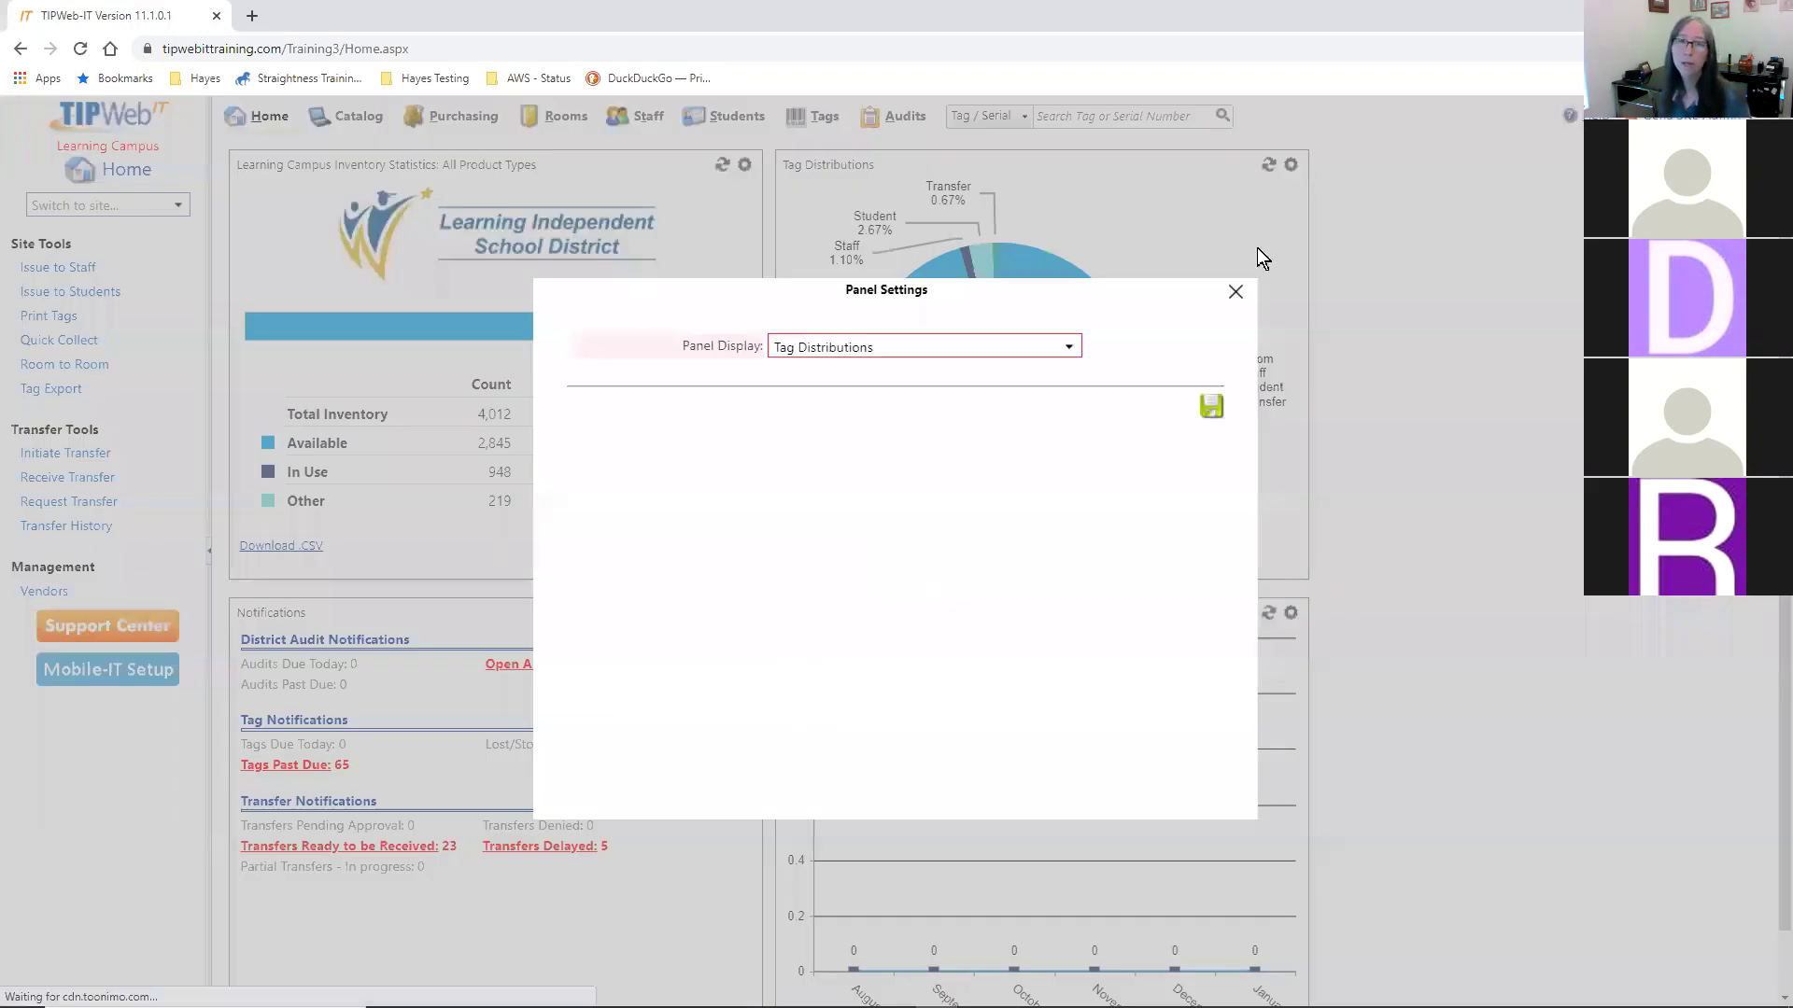
left_click(1059, 347)
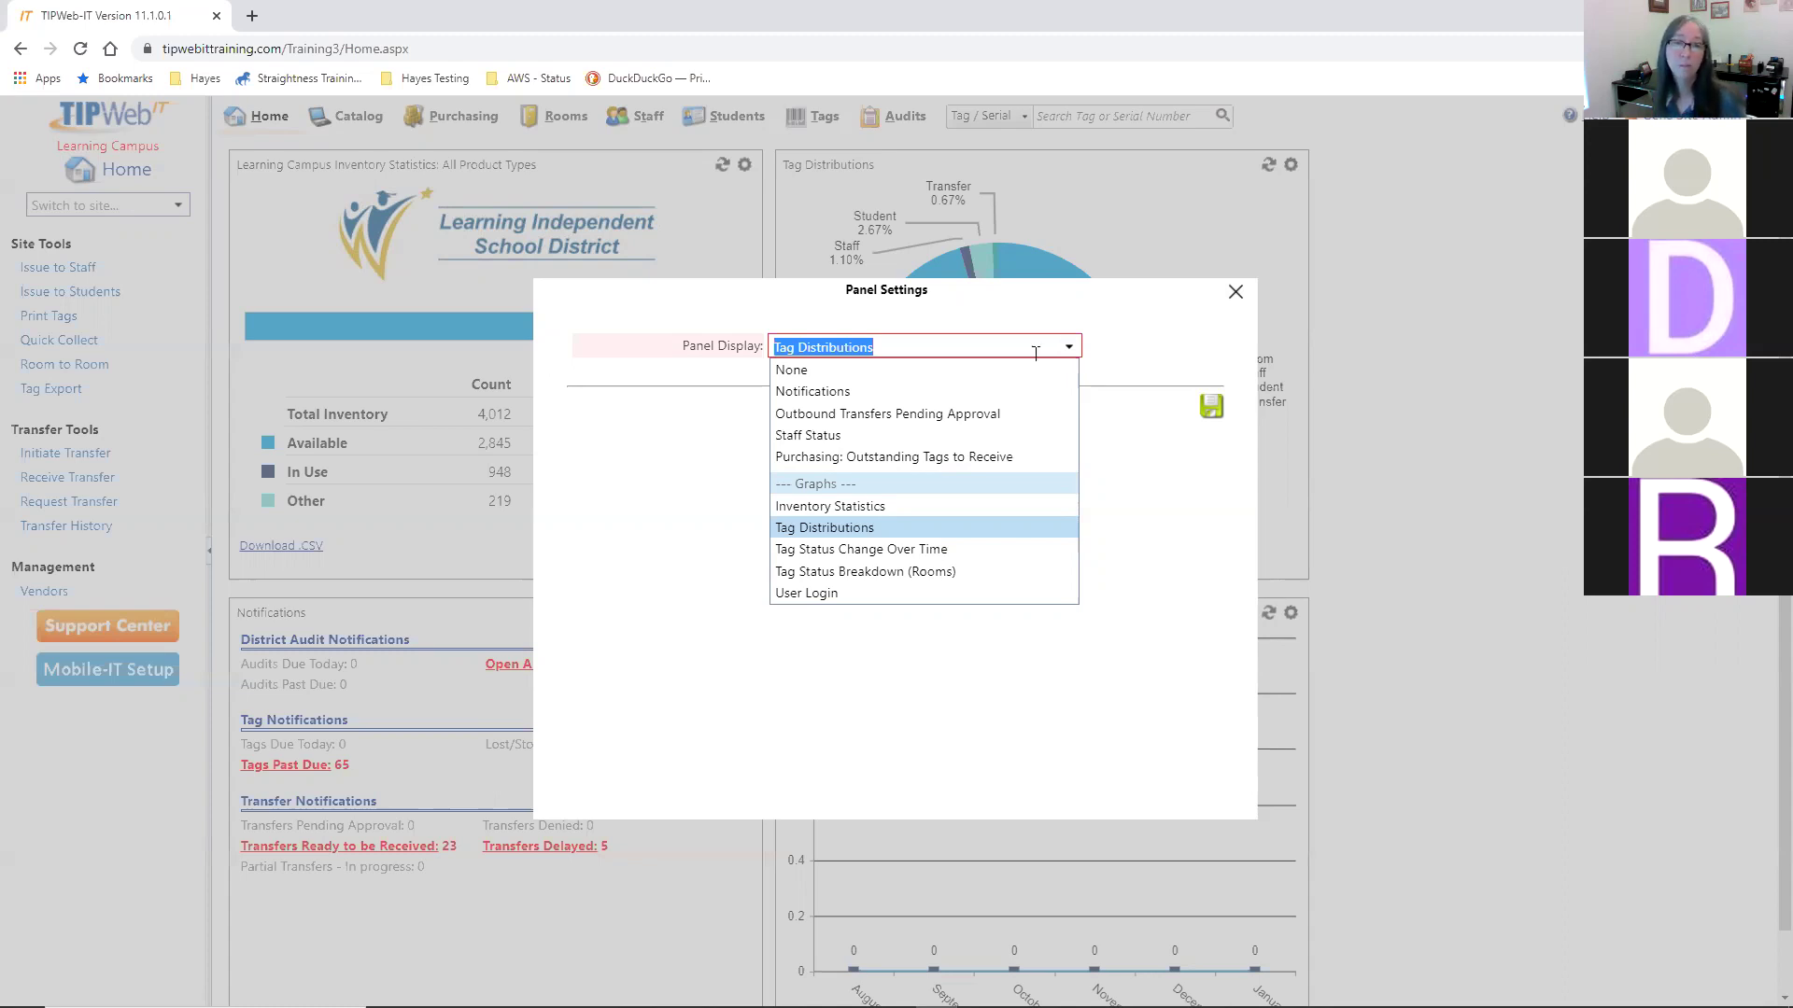
left_click(859, 392)
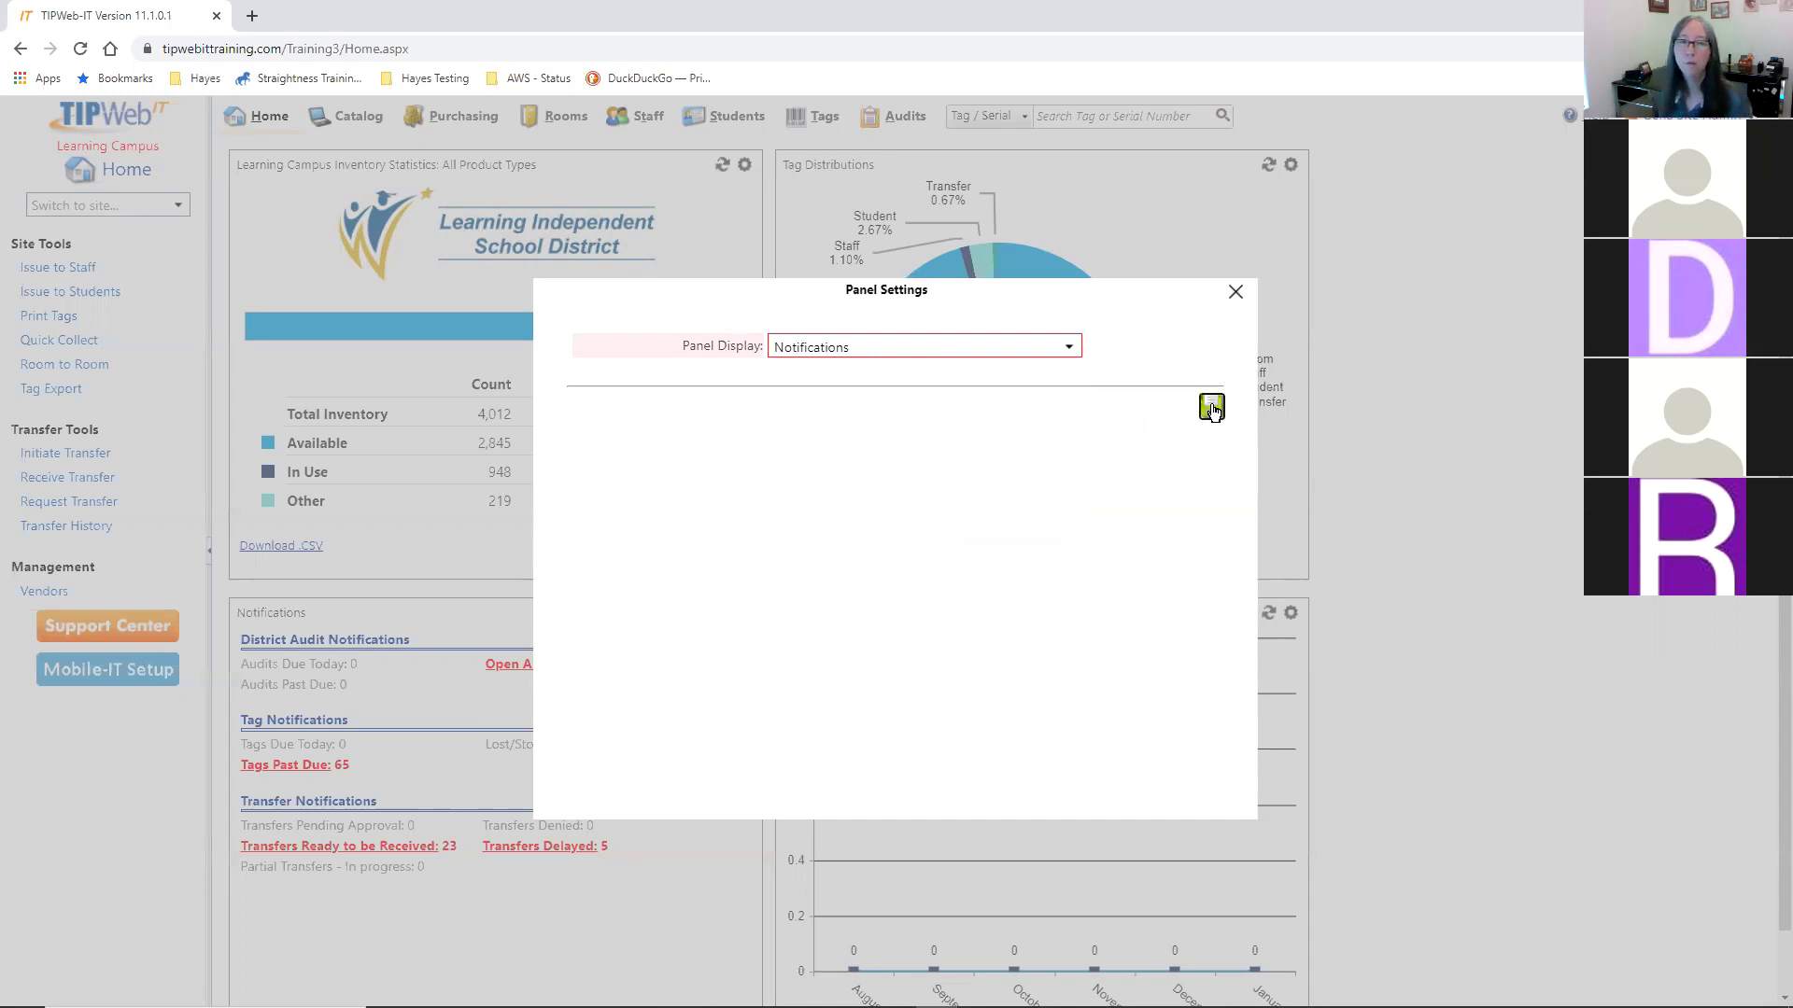
left_click(1211, 408)
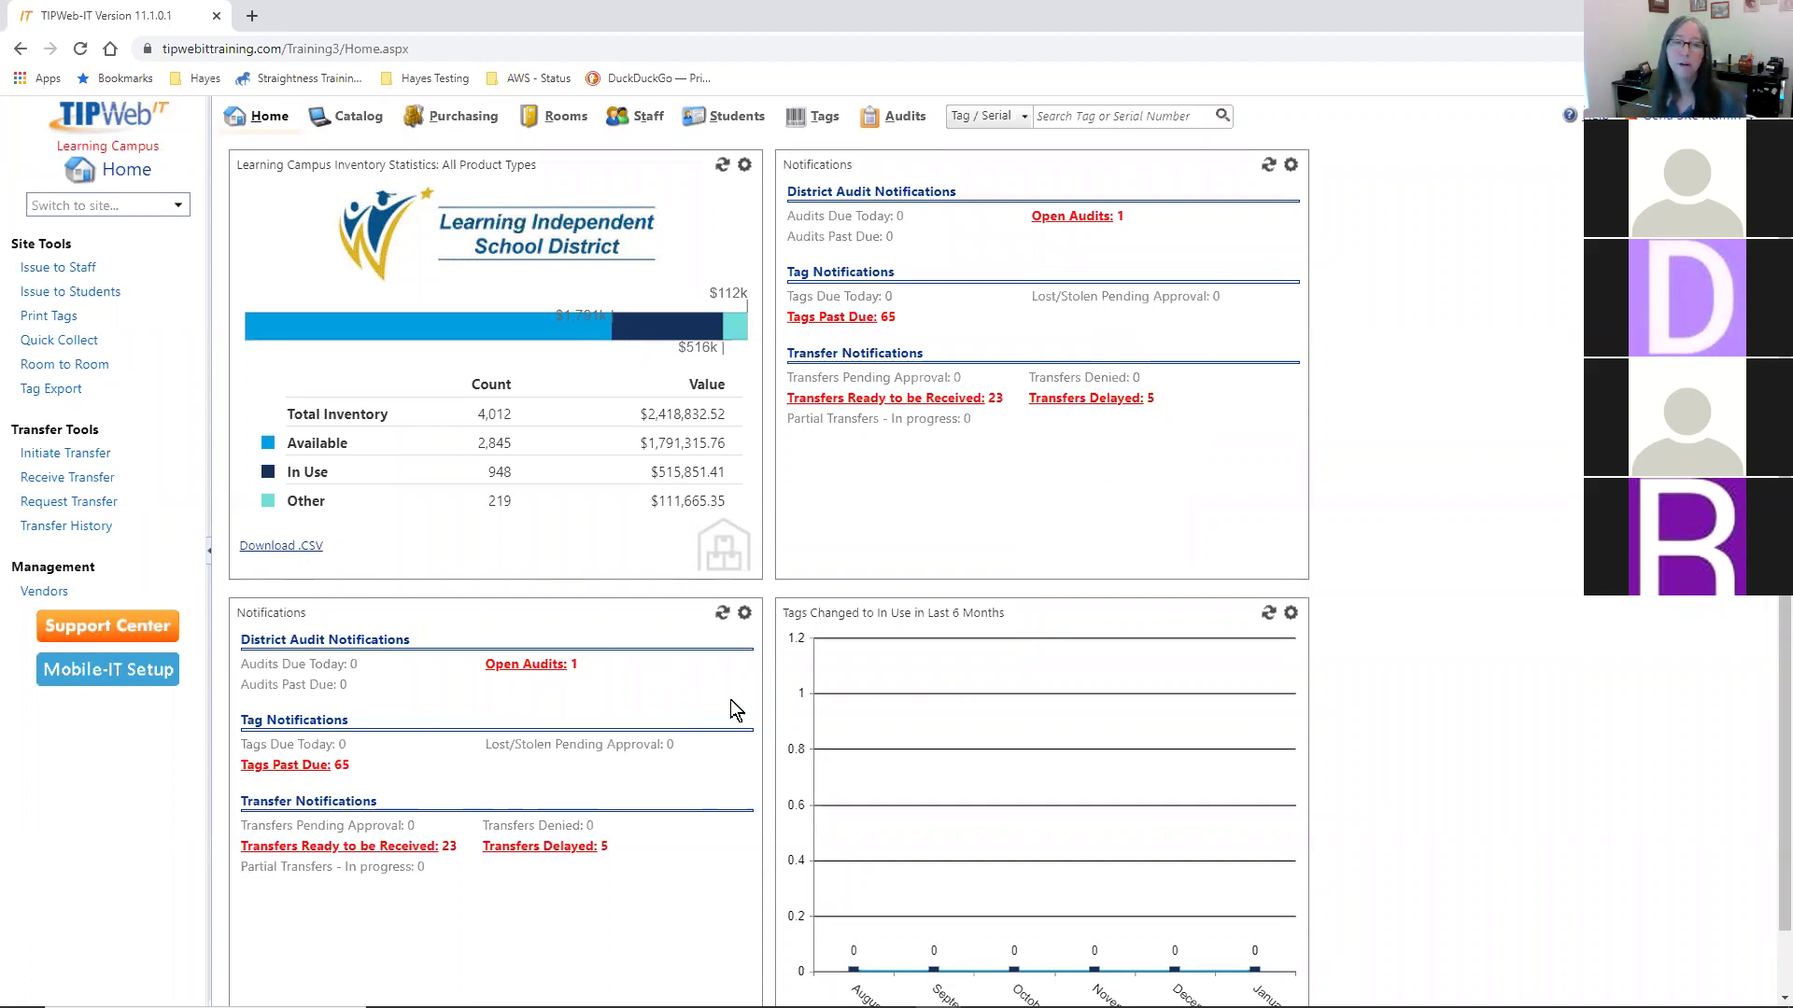
- Change the lower-left Notifications panel to show Tag Status Breakdown (Rooms)
left_click(745, 616)
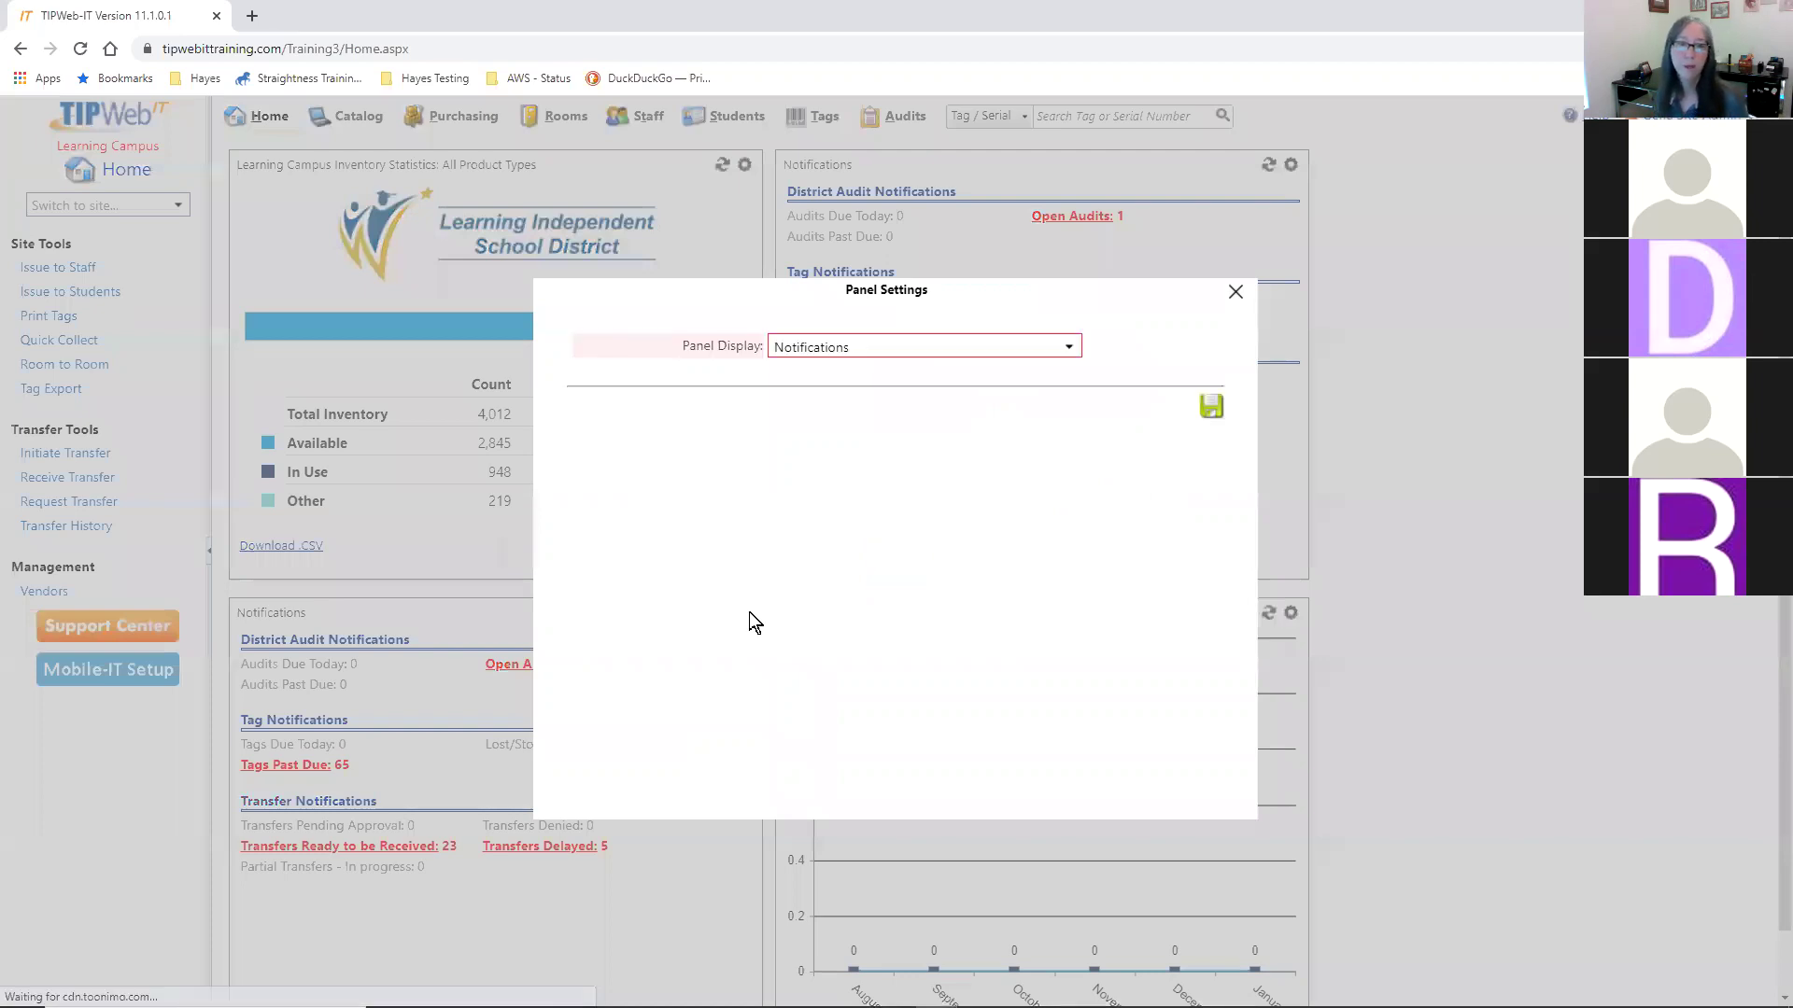
left_click(1067, 350)
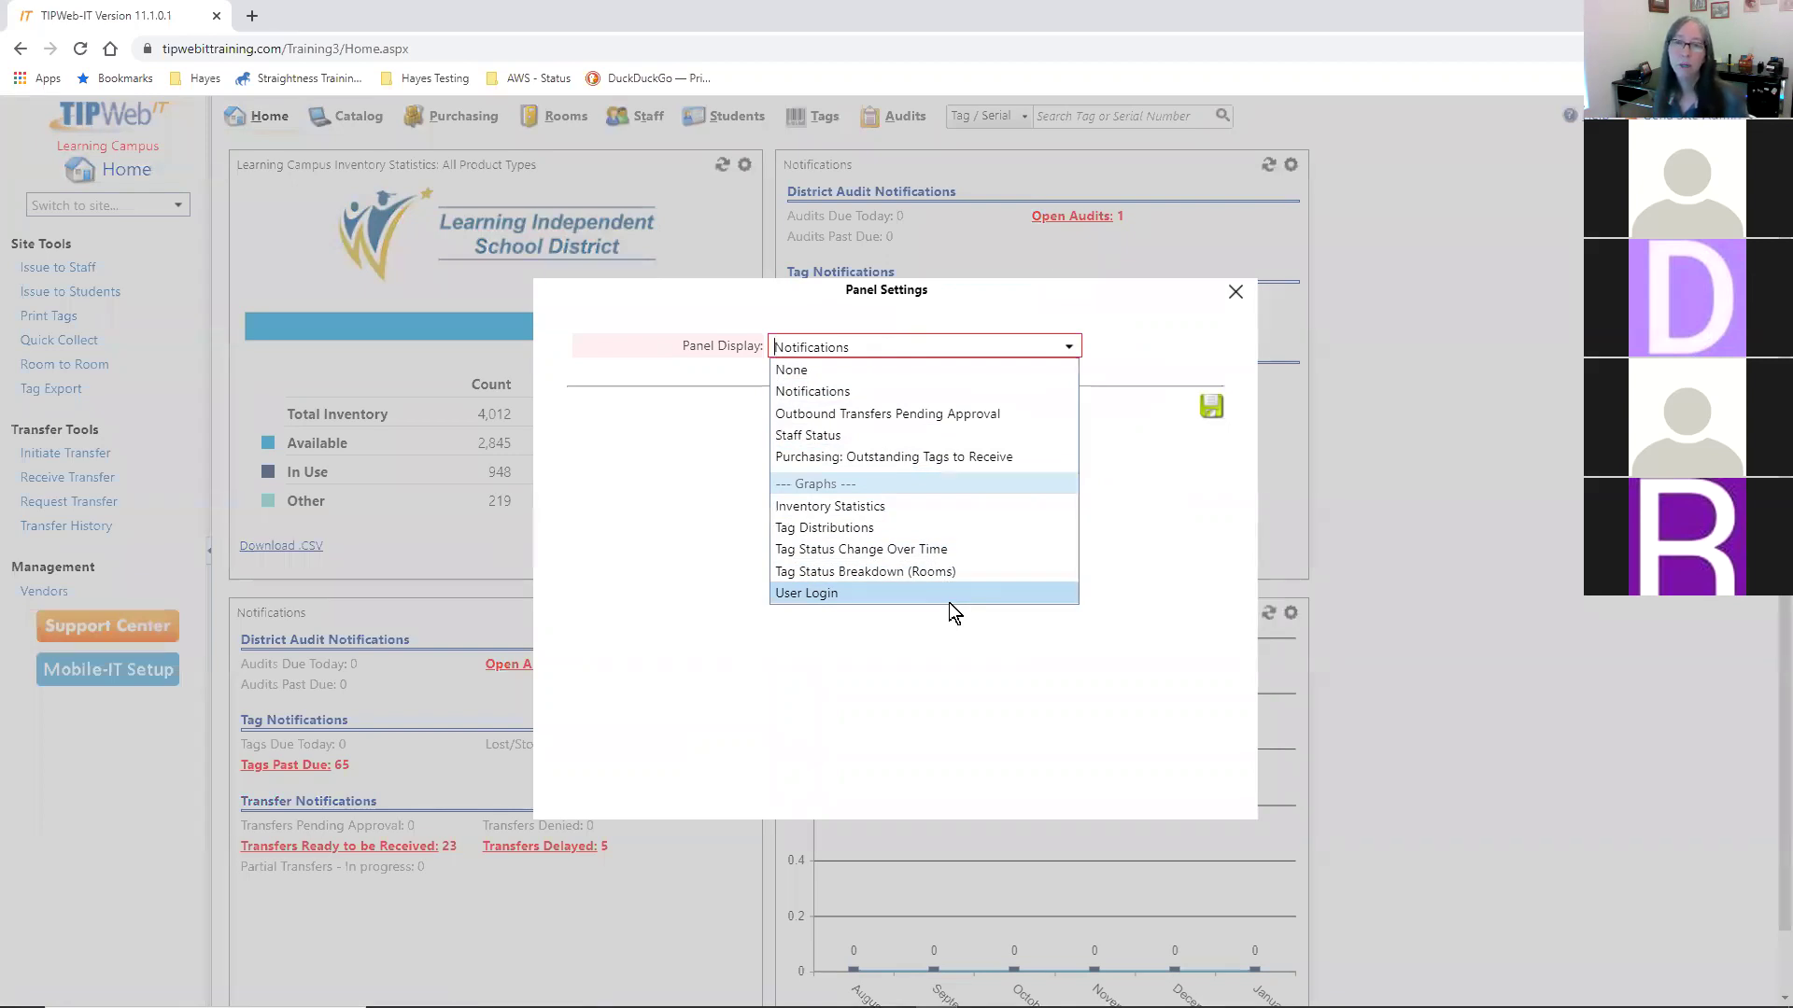
left_click(799, 572)
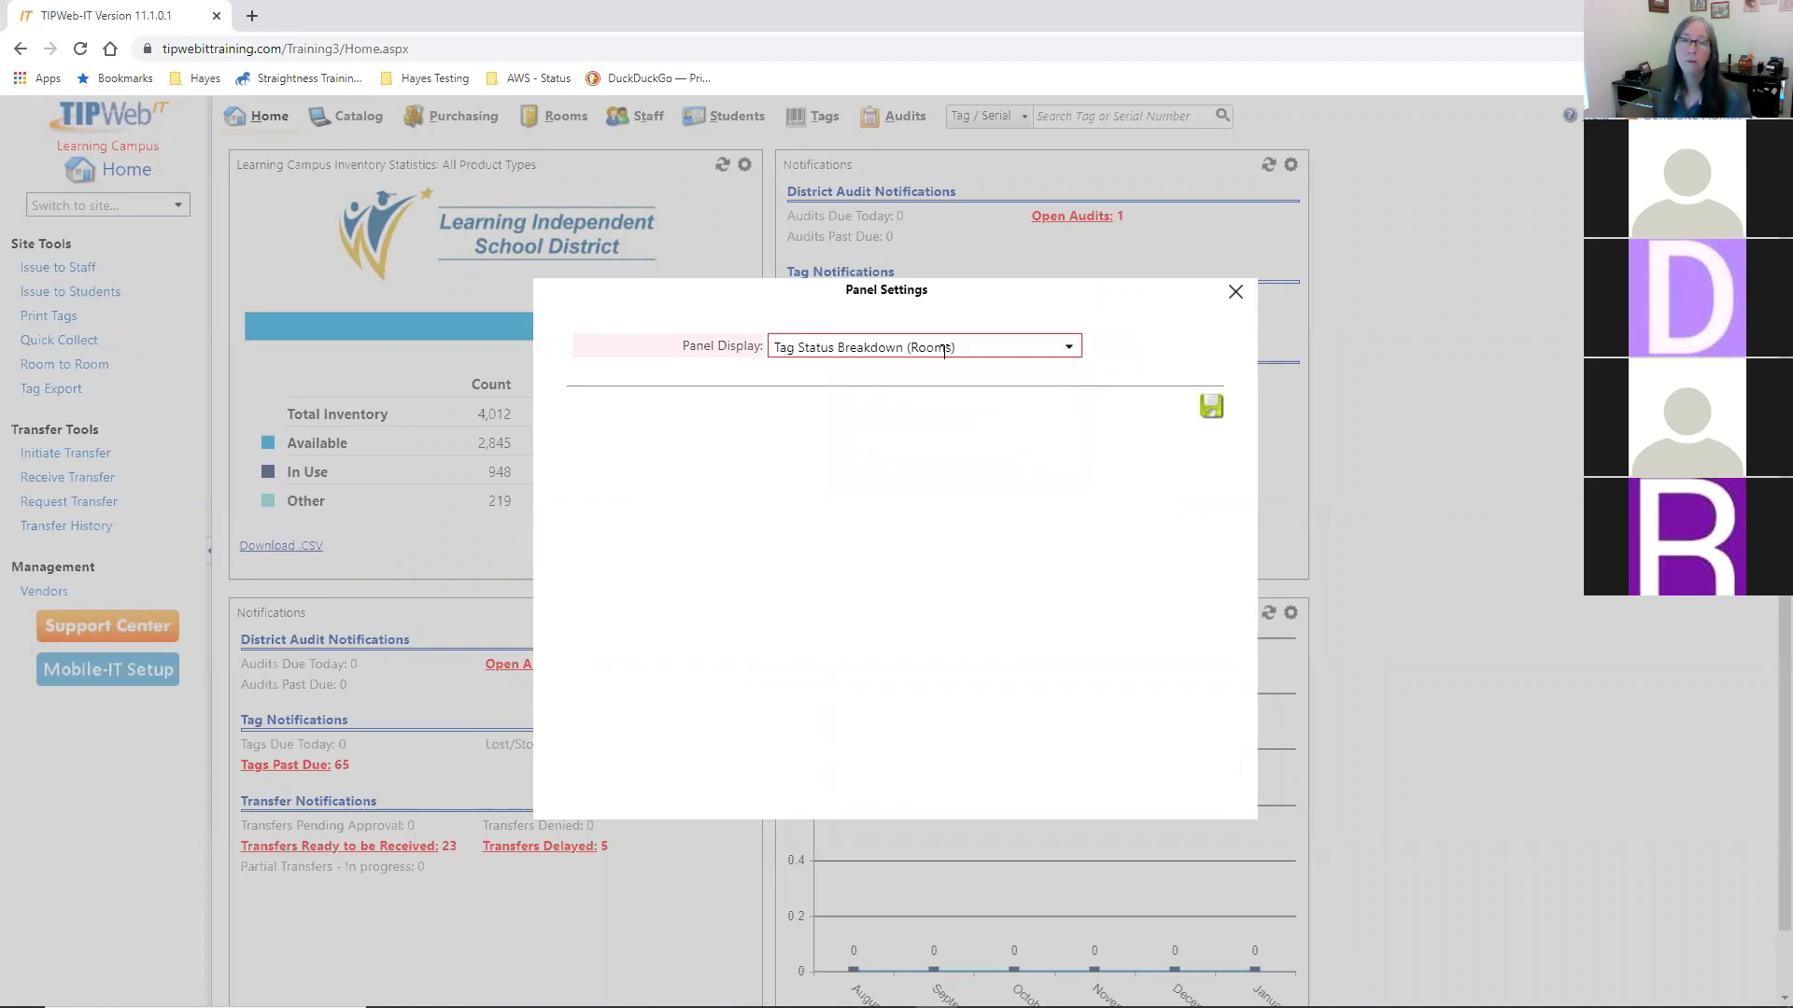
left_click(1211, 407)
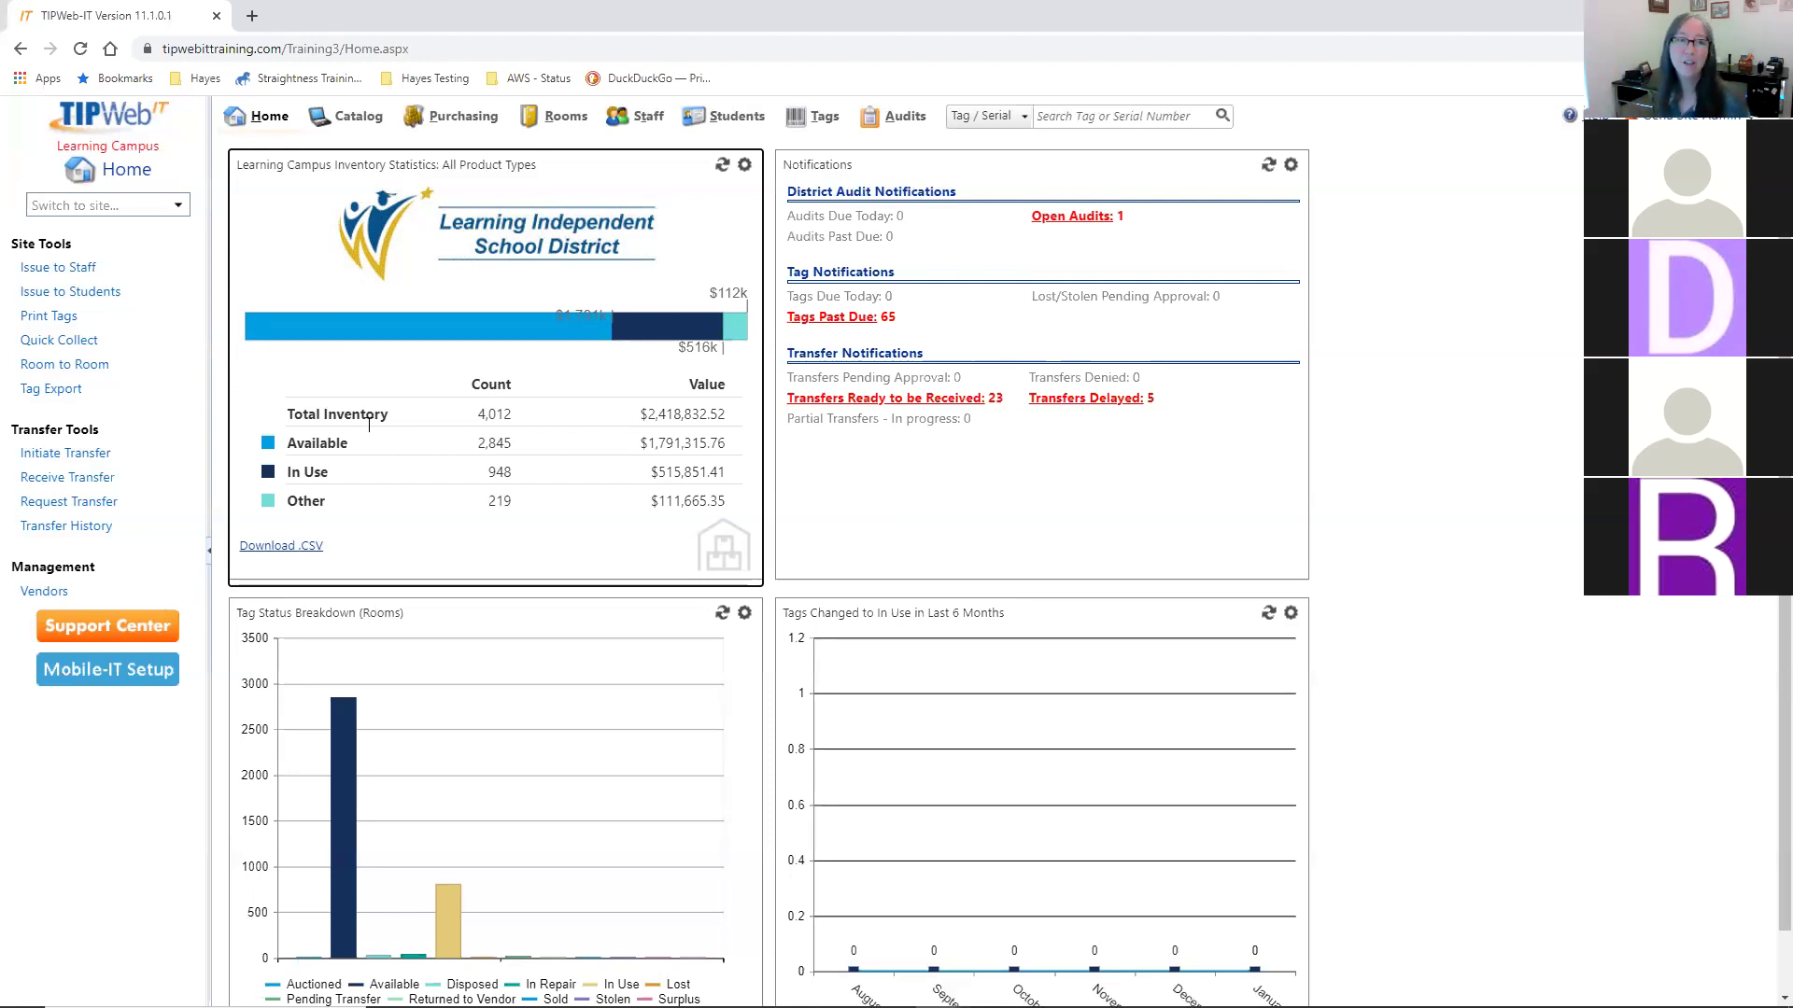
left_click_drag(478, 421, 514, 425)
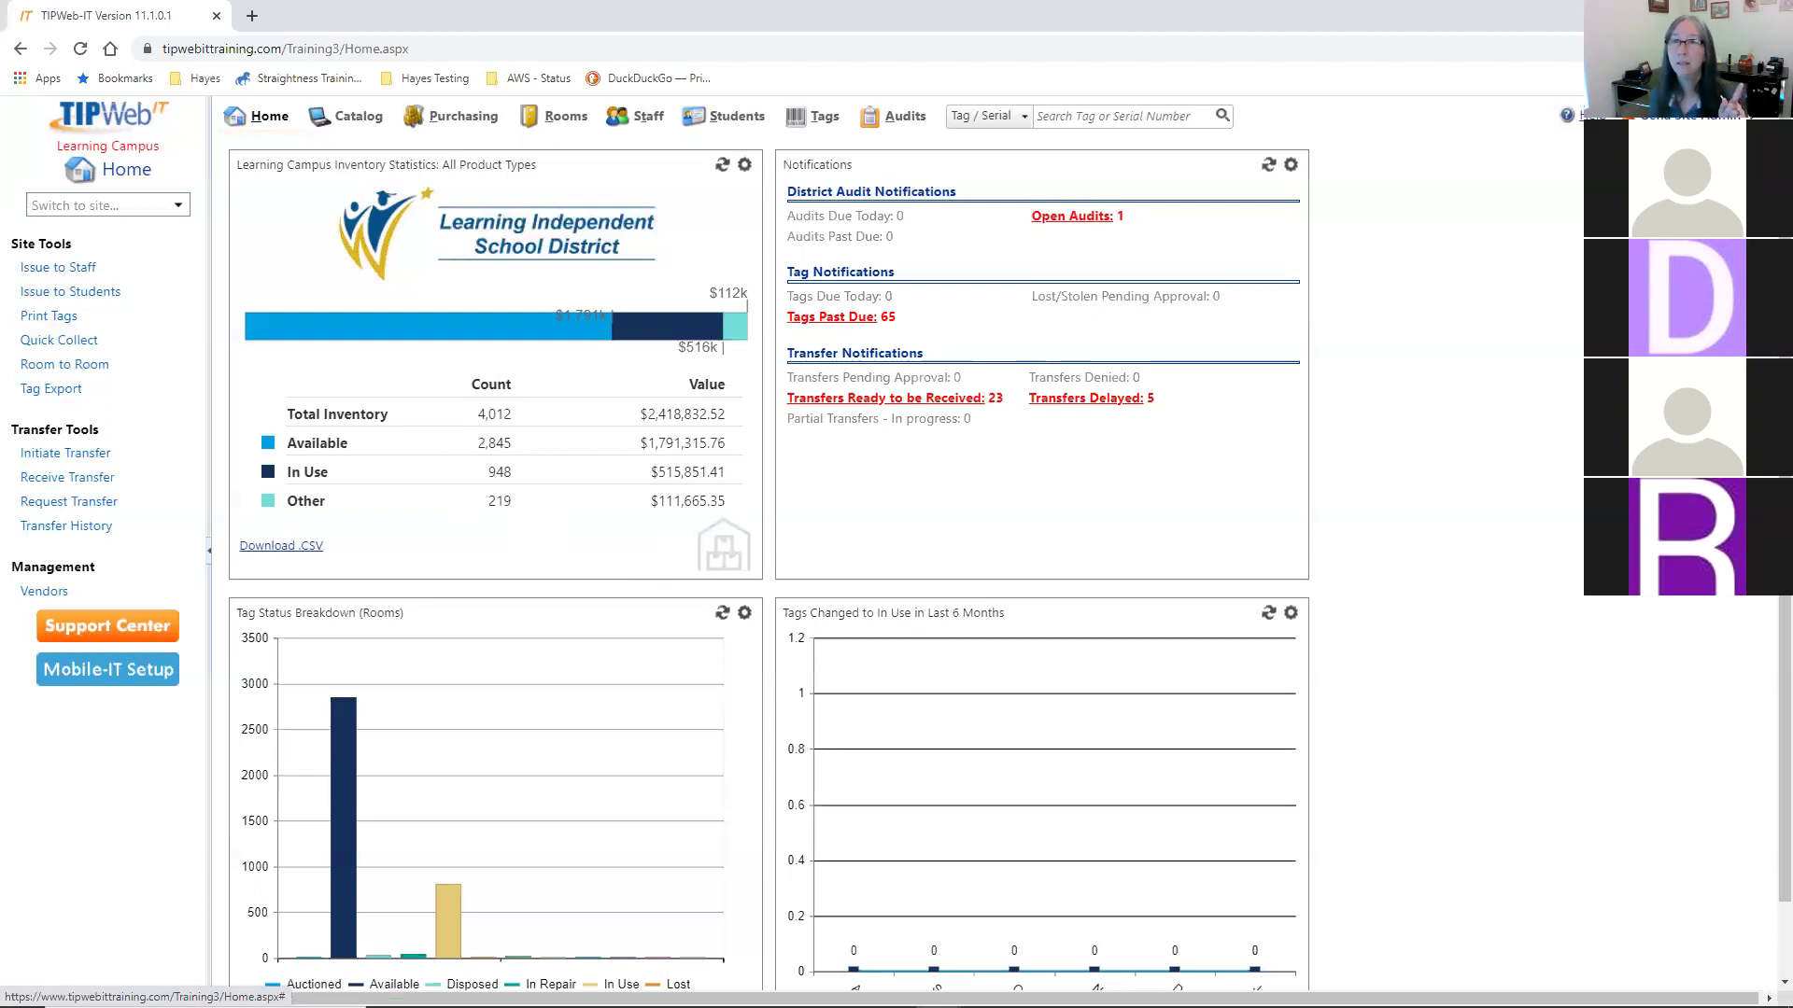
left_click(1765, 115)
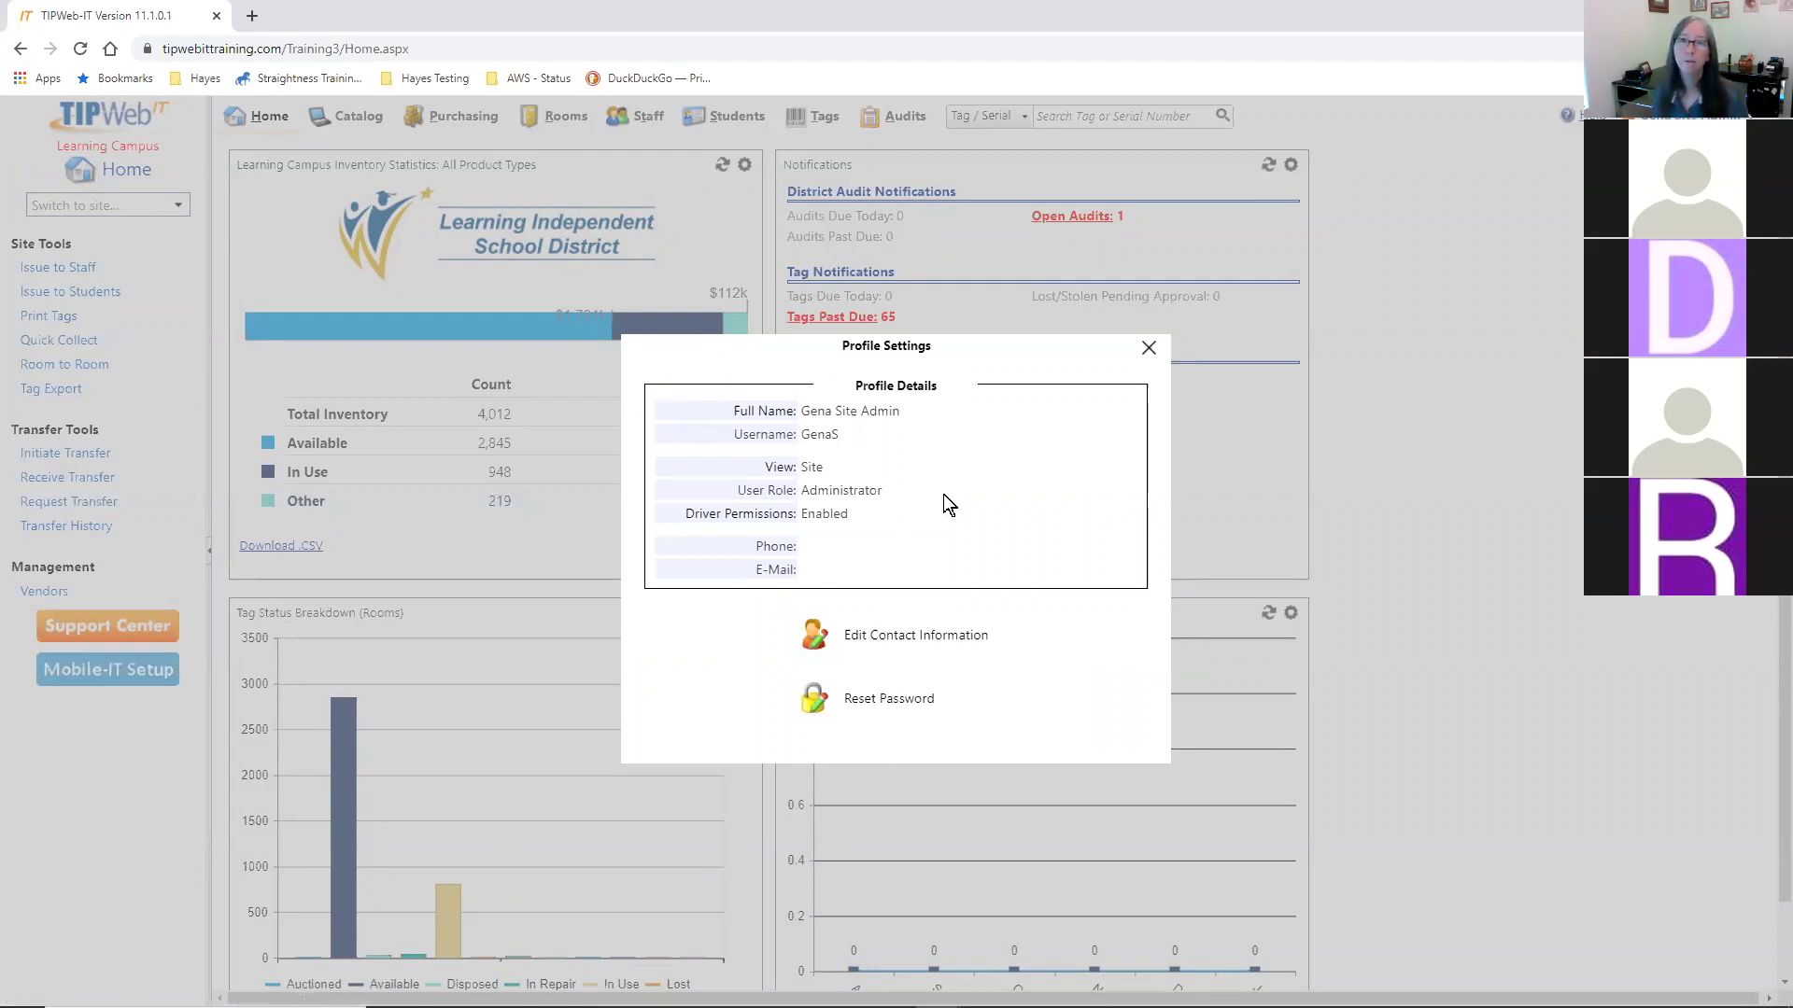
left_click(1150, 352)
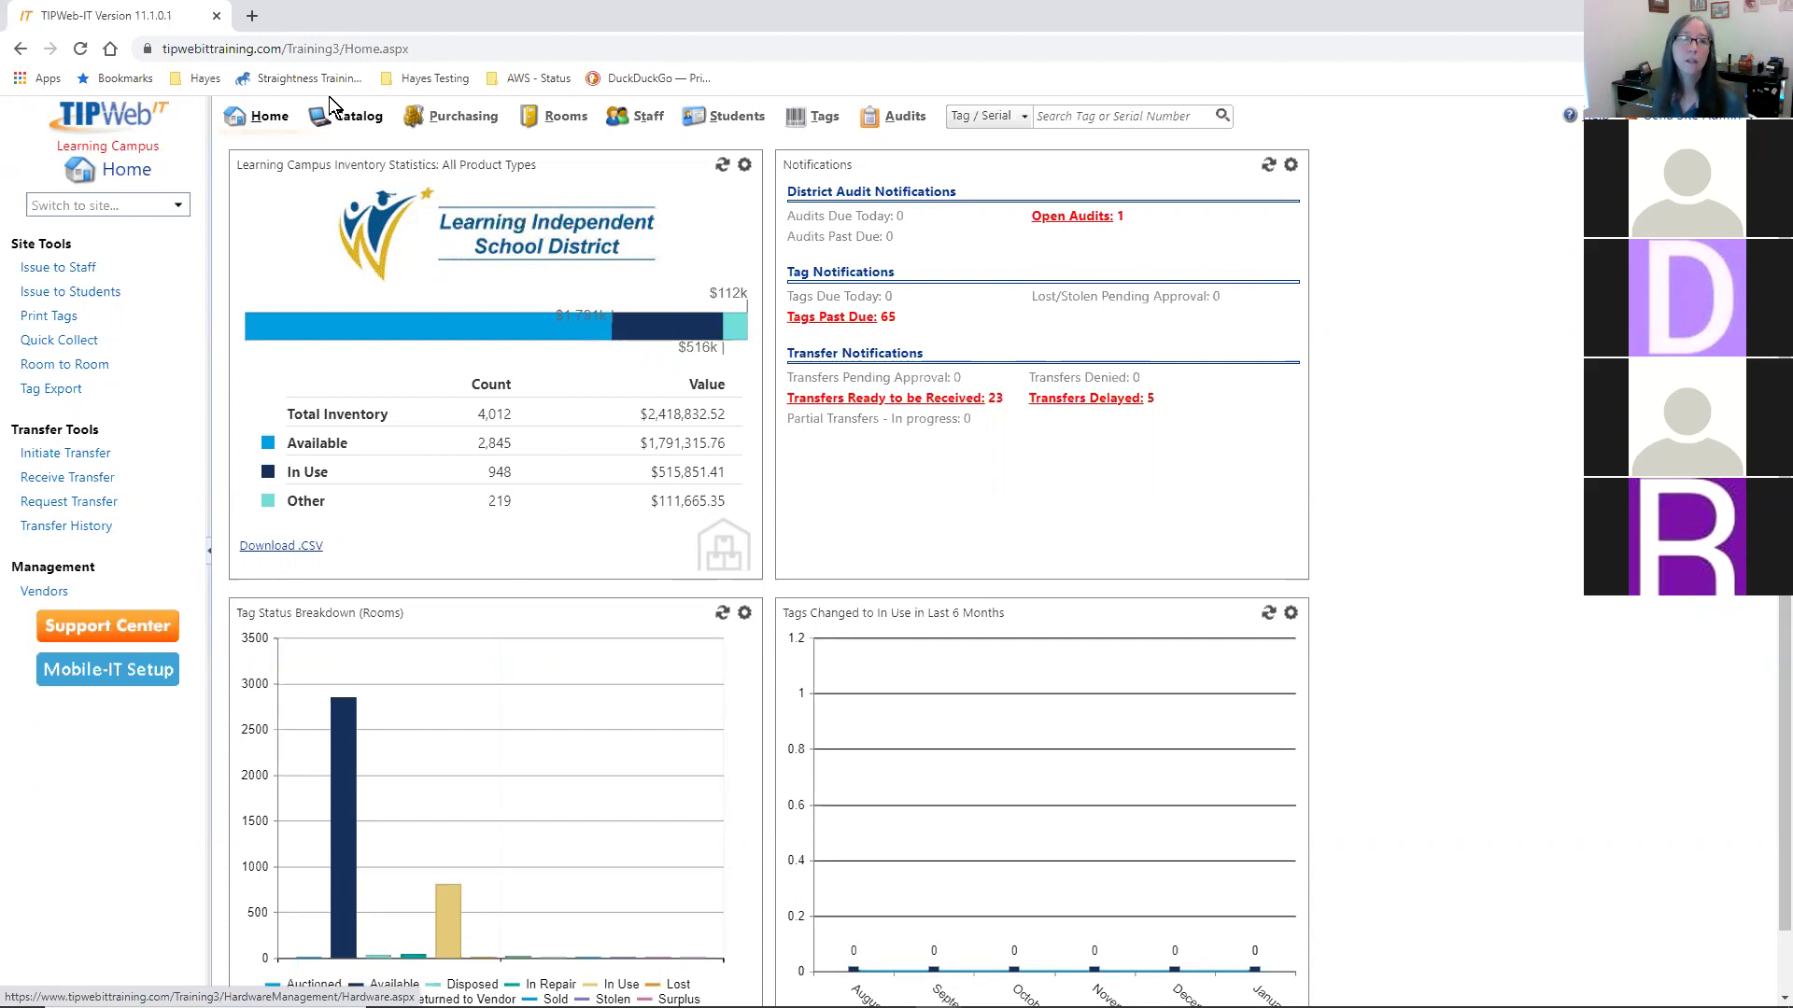
- Go to the Catalog product list
left_click(372, 126)
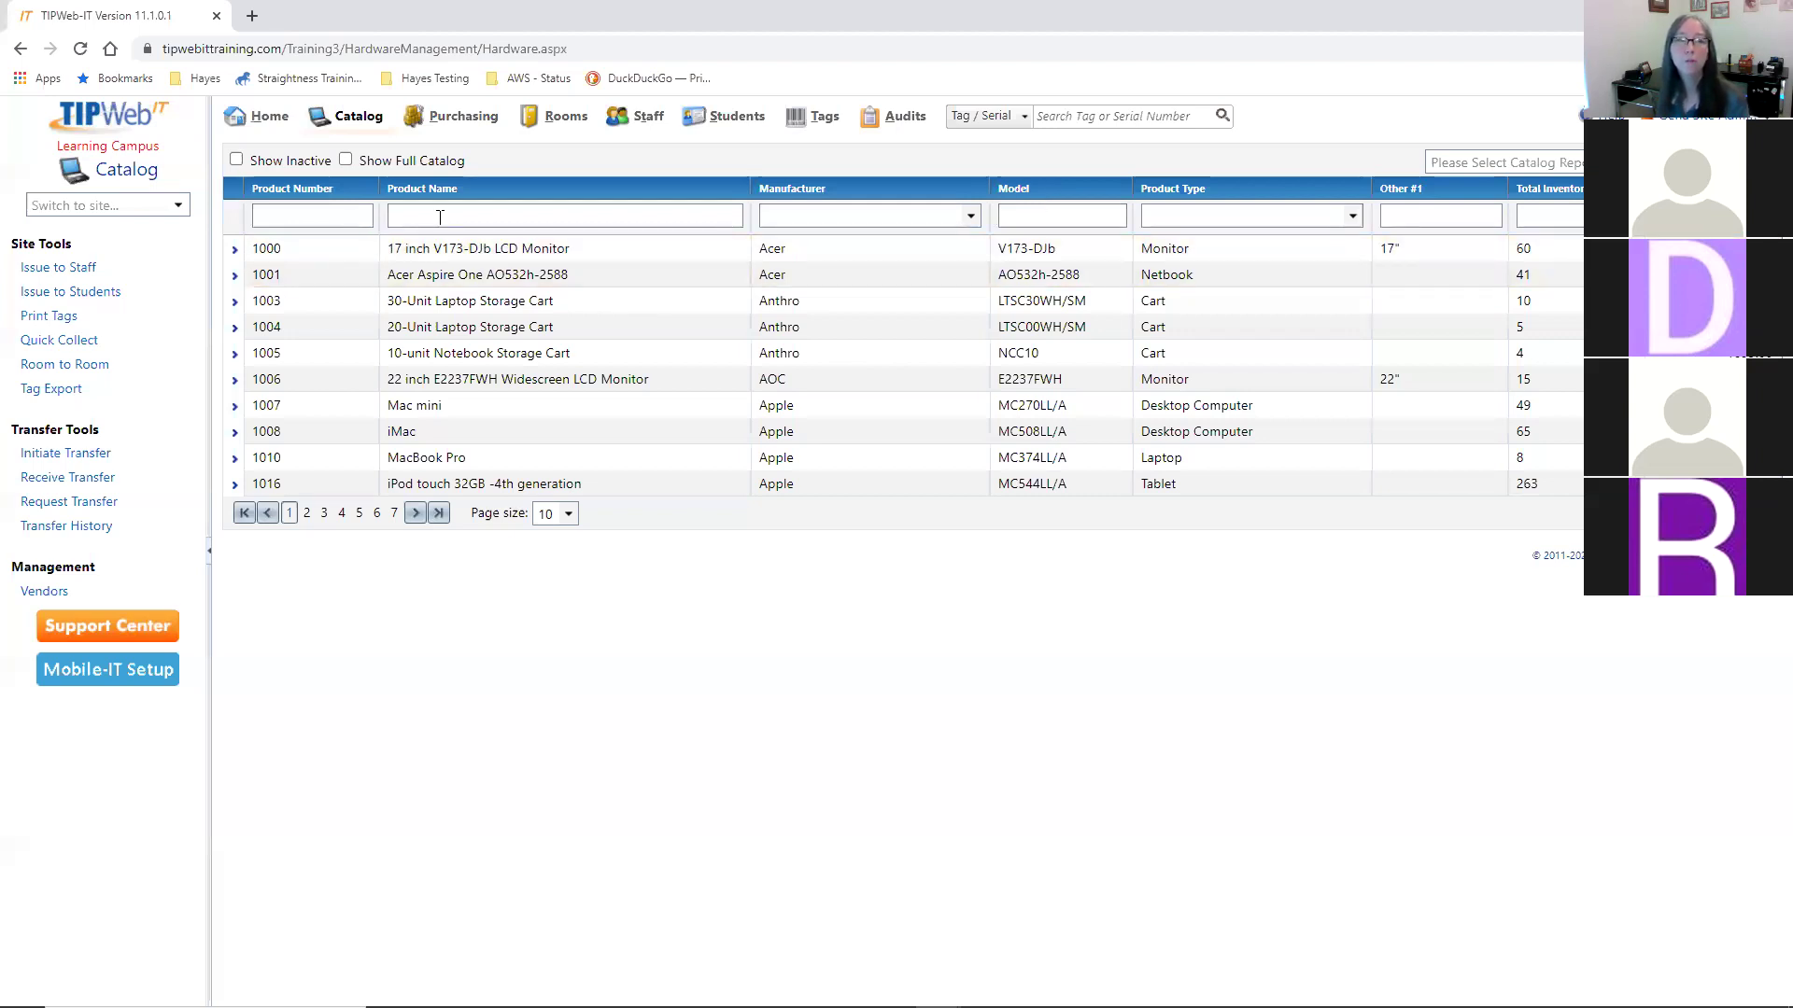
- Try the Product Number, Name and Manufacturer filters, then expand the 30-Unit Laptop Storage Cart (1003)
left_click(324, 213)
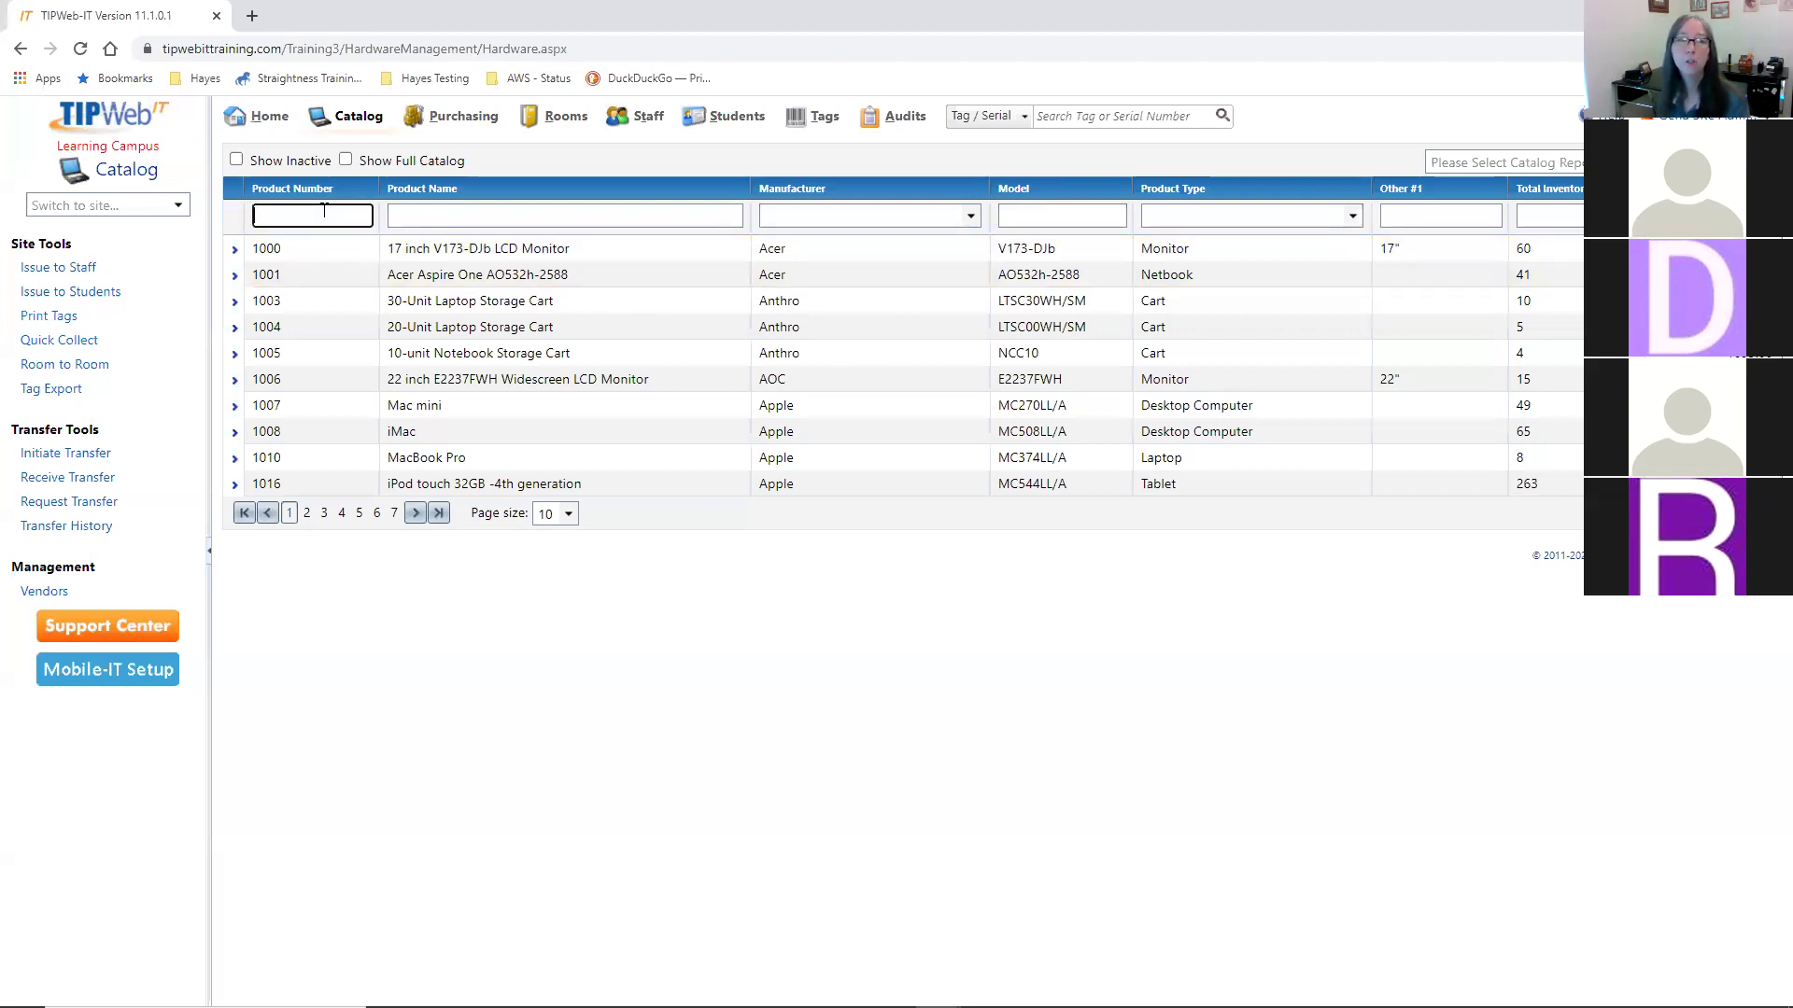
left_click(468, 213)
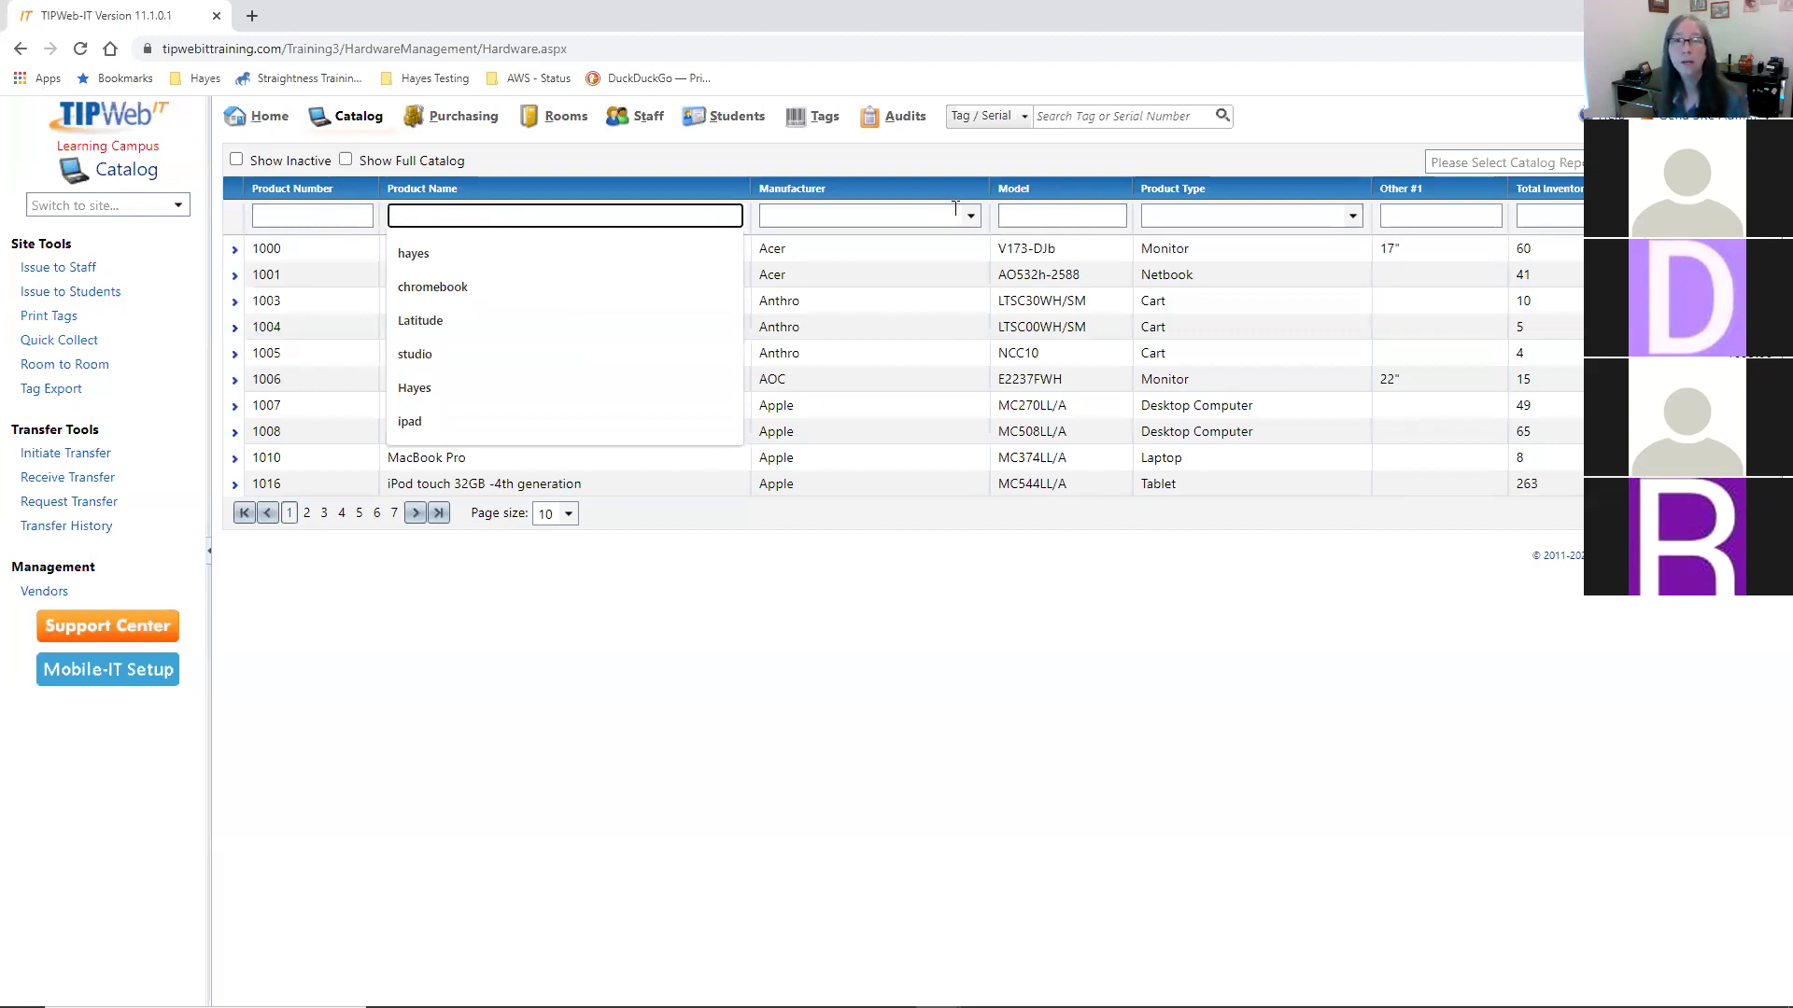
left_click(974, 214)
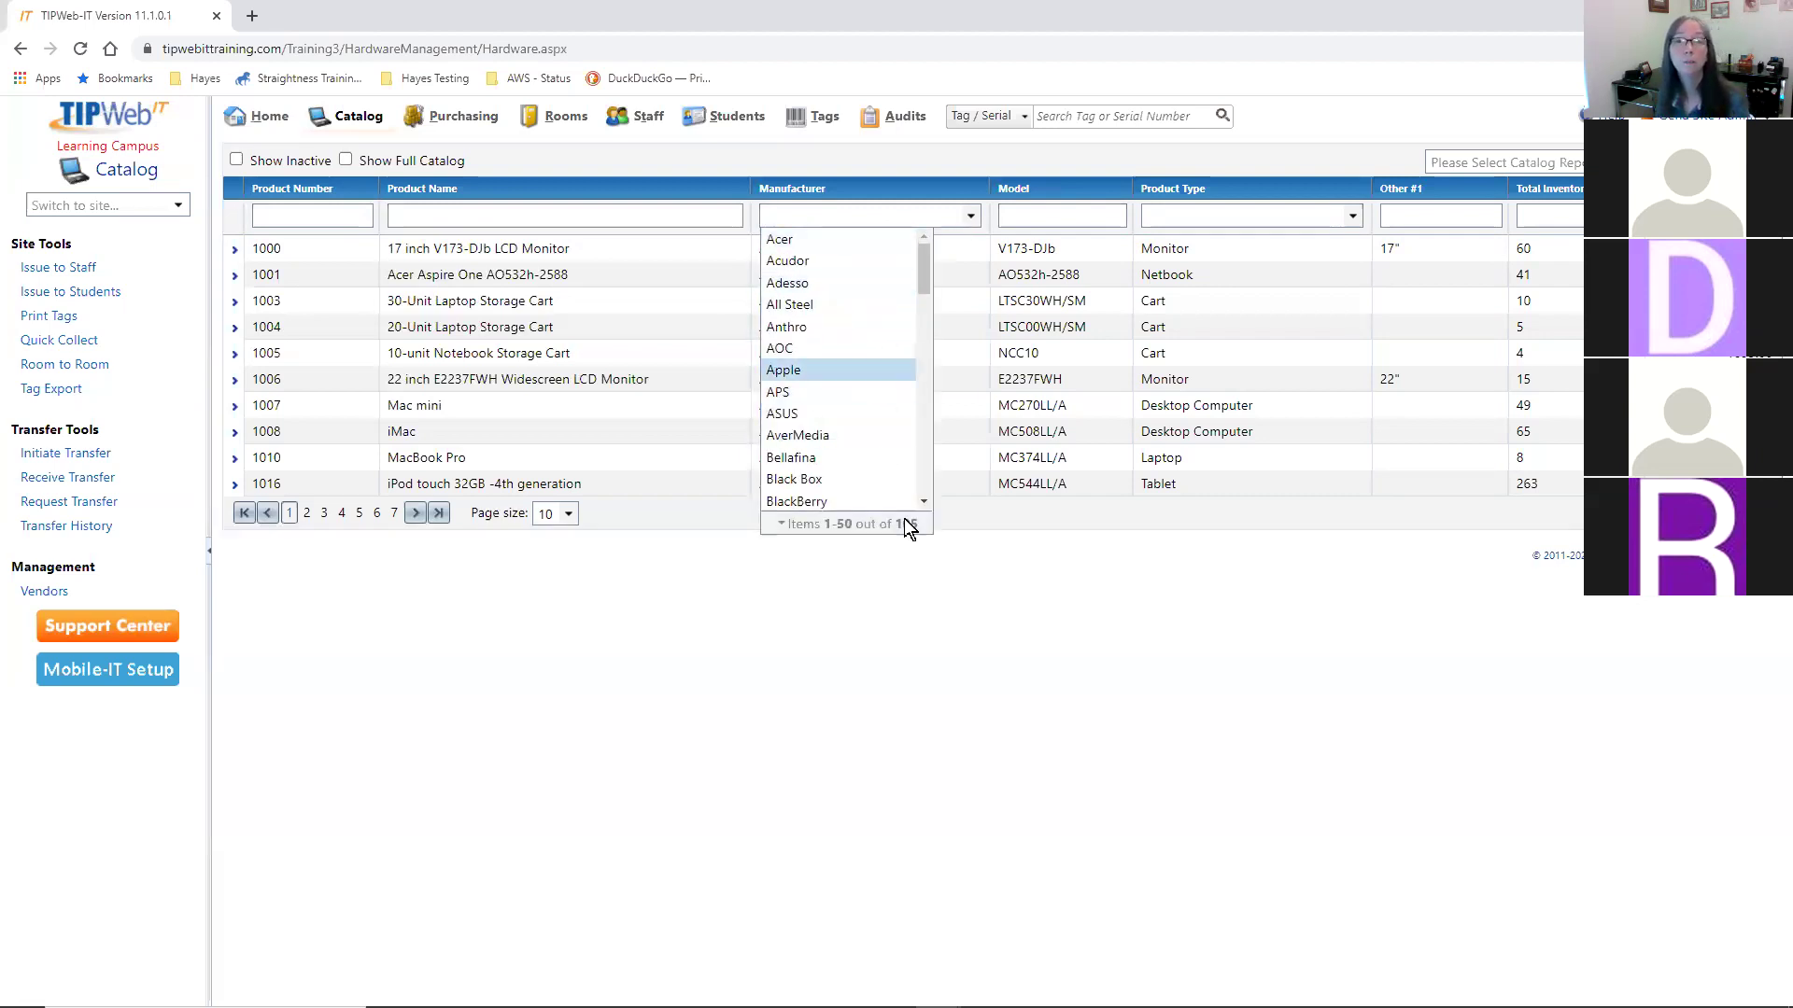
left_click(1052, 464)
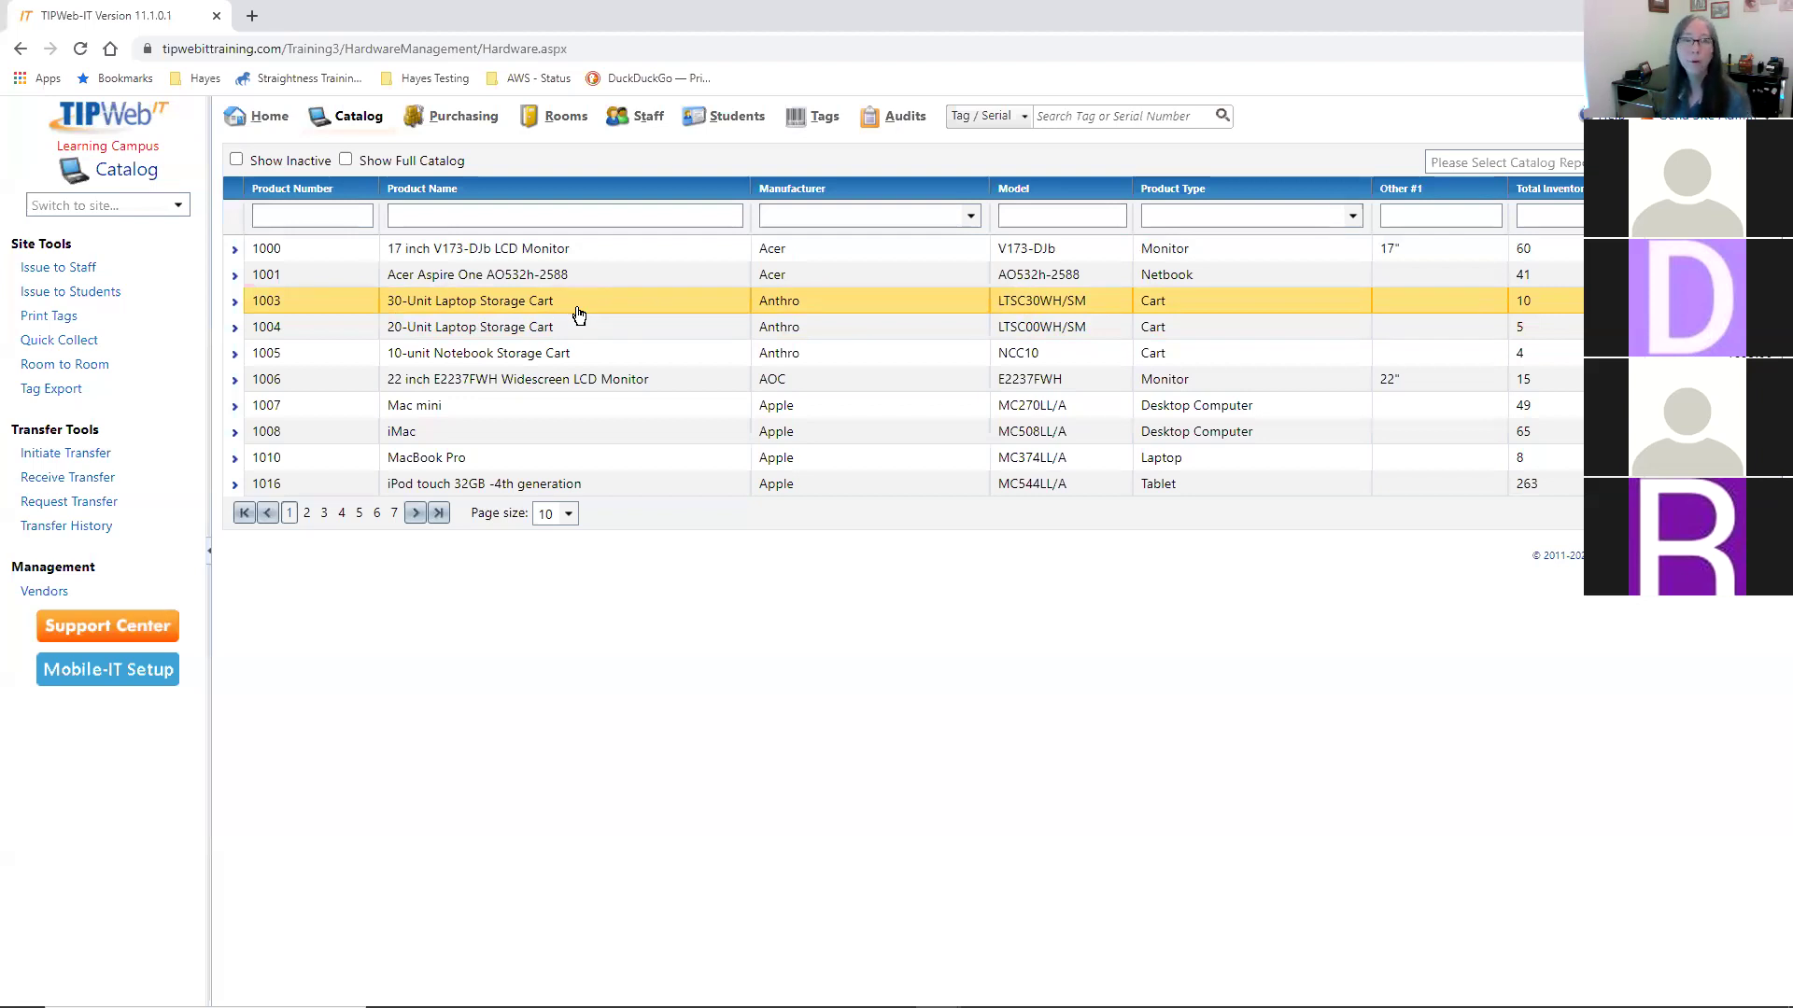
left_click(758, 304)
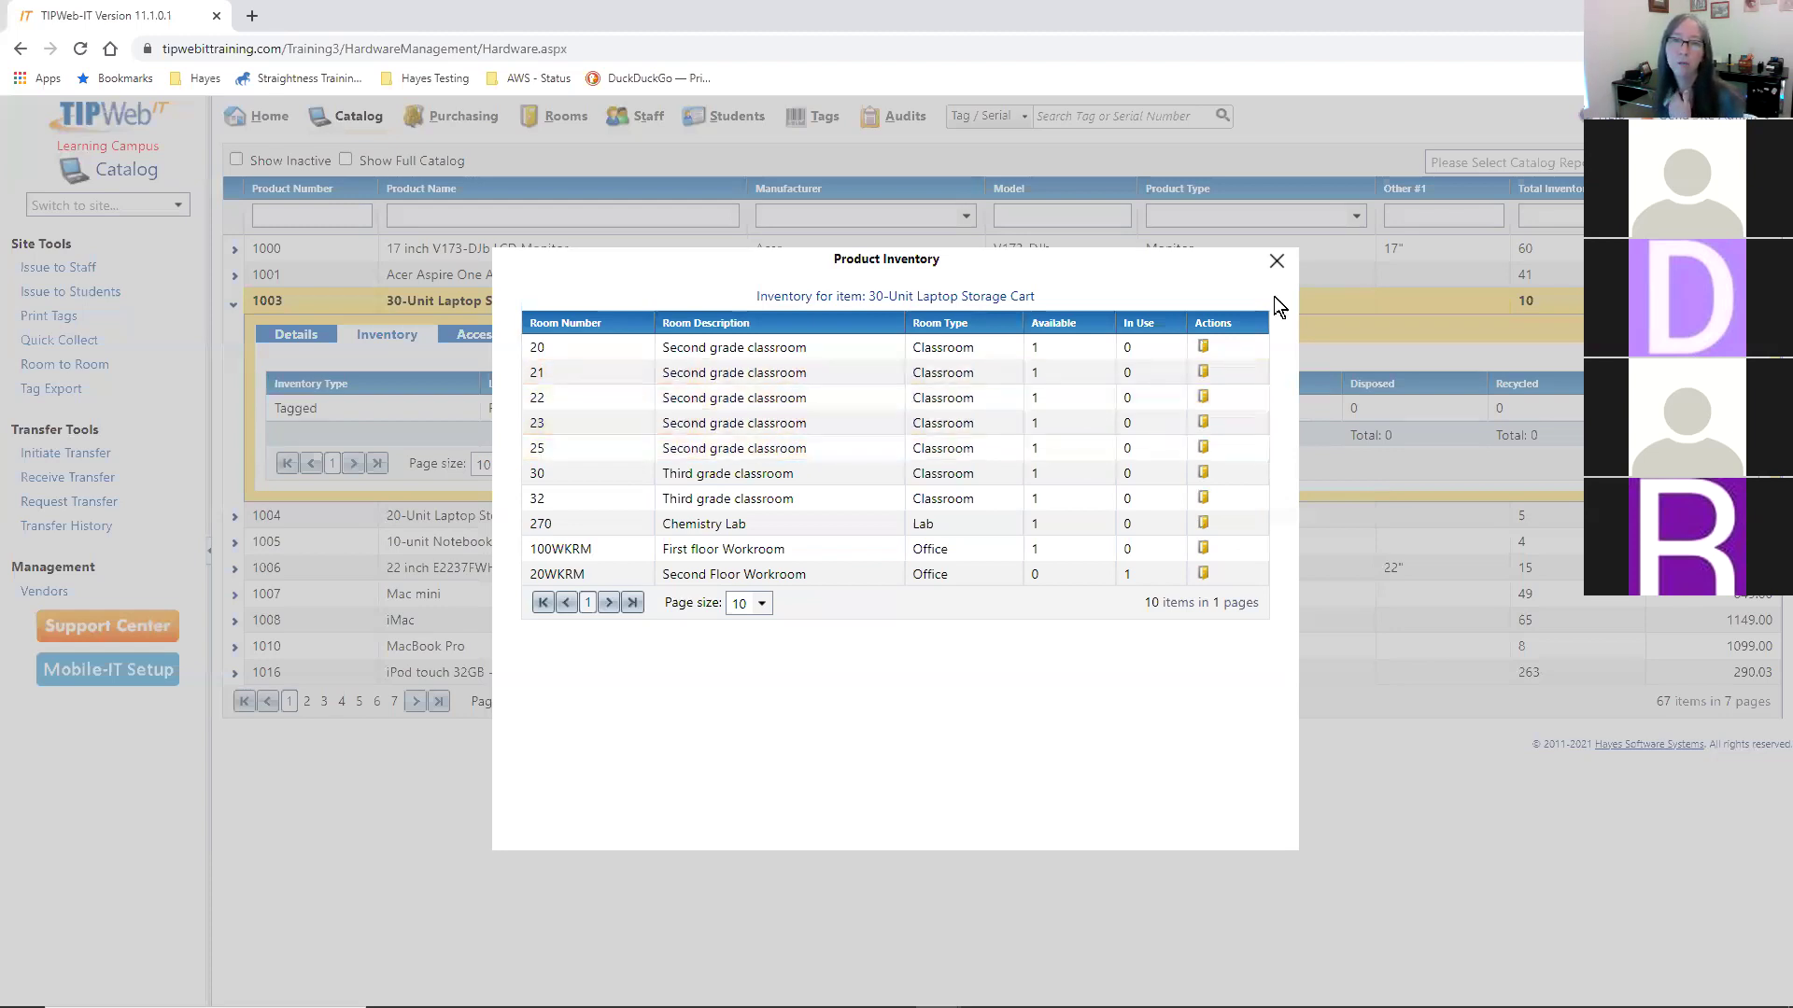
- Close the Product Inventory popup for the 30-Unit Laptop Storage Cart
left_click(1277, 264)
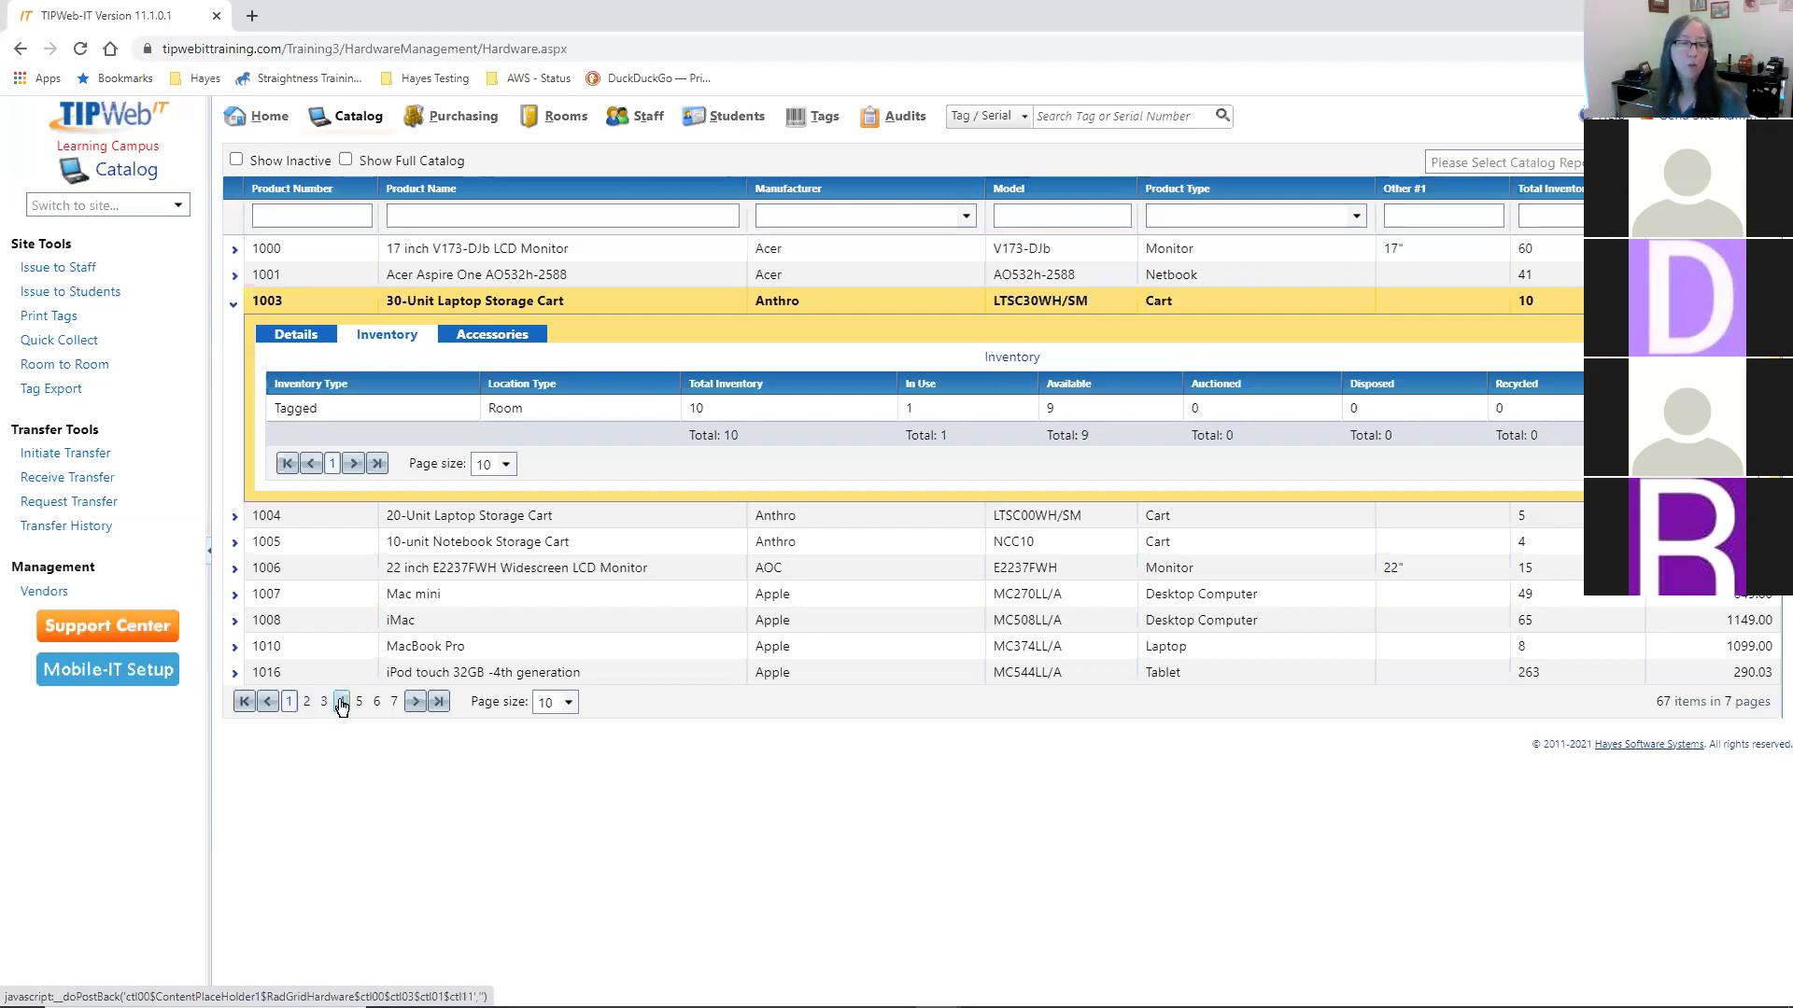
- Set the catalog page size to 20 products per page
left_click(570, 704)
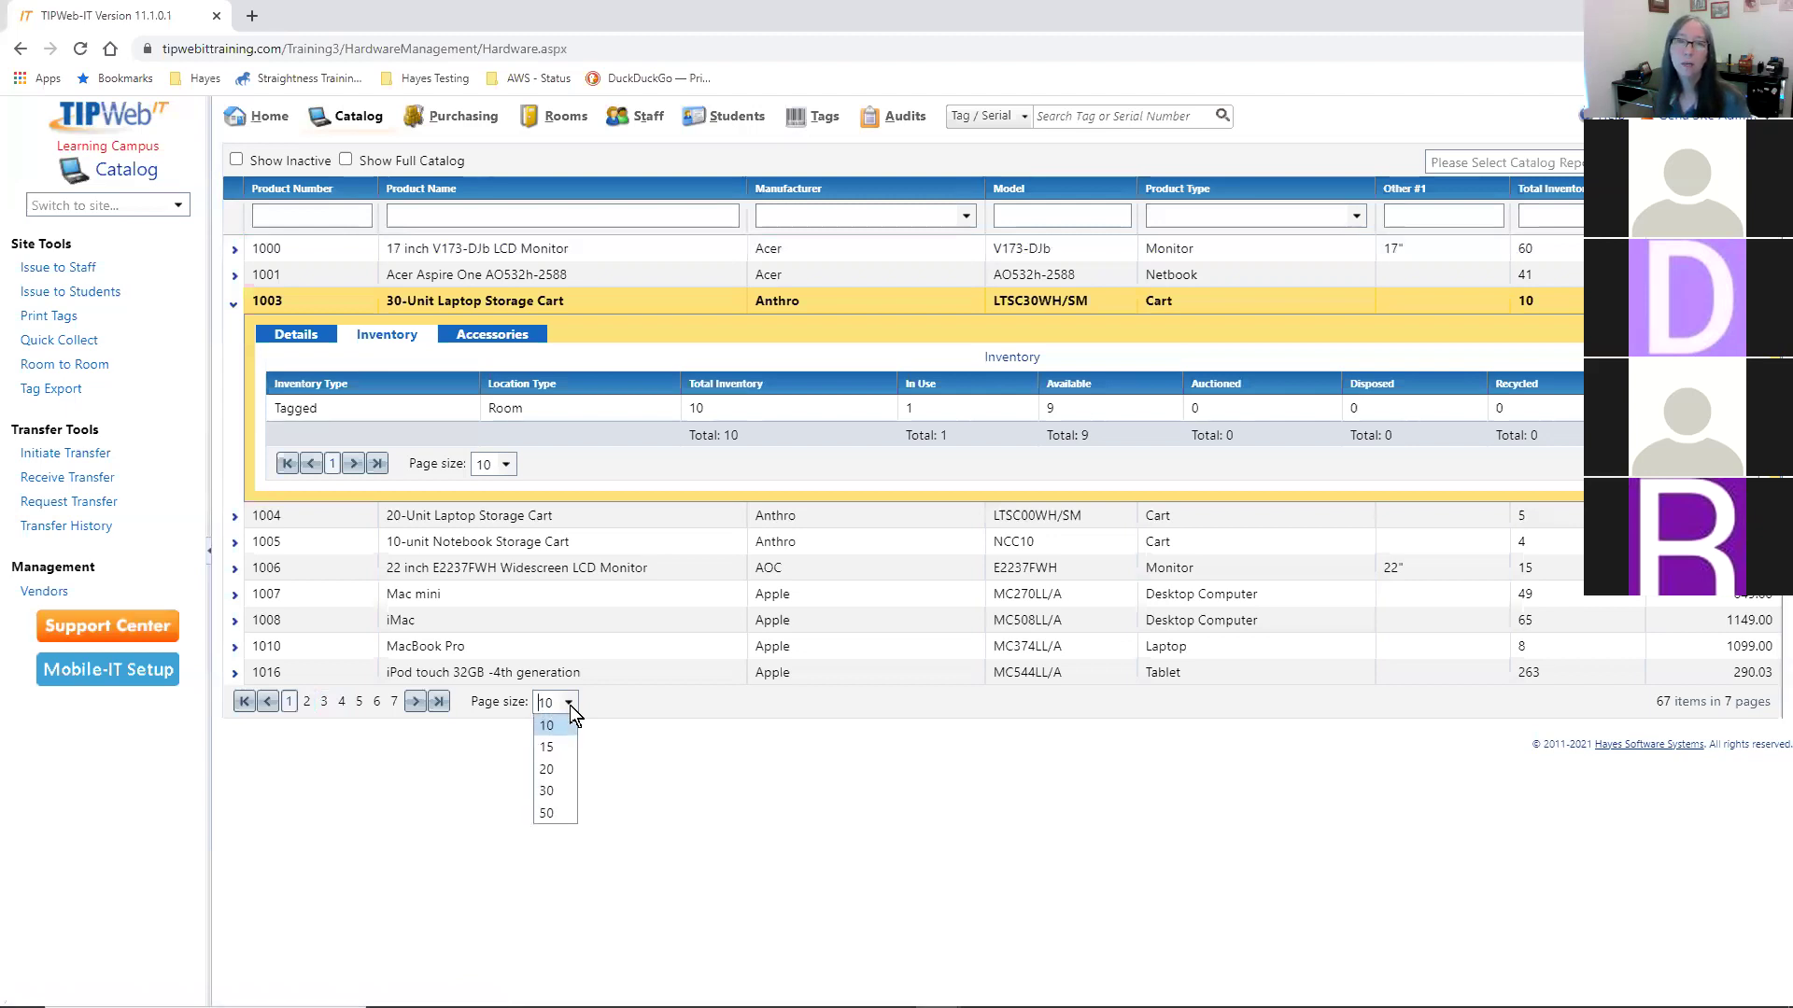
left_click(558, 769)
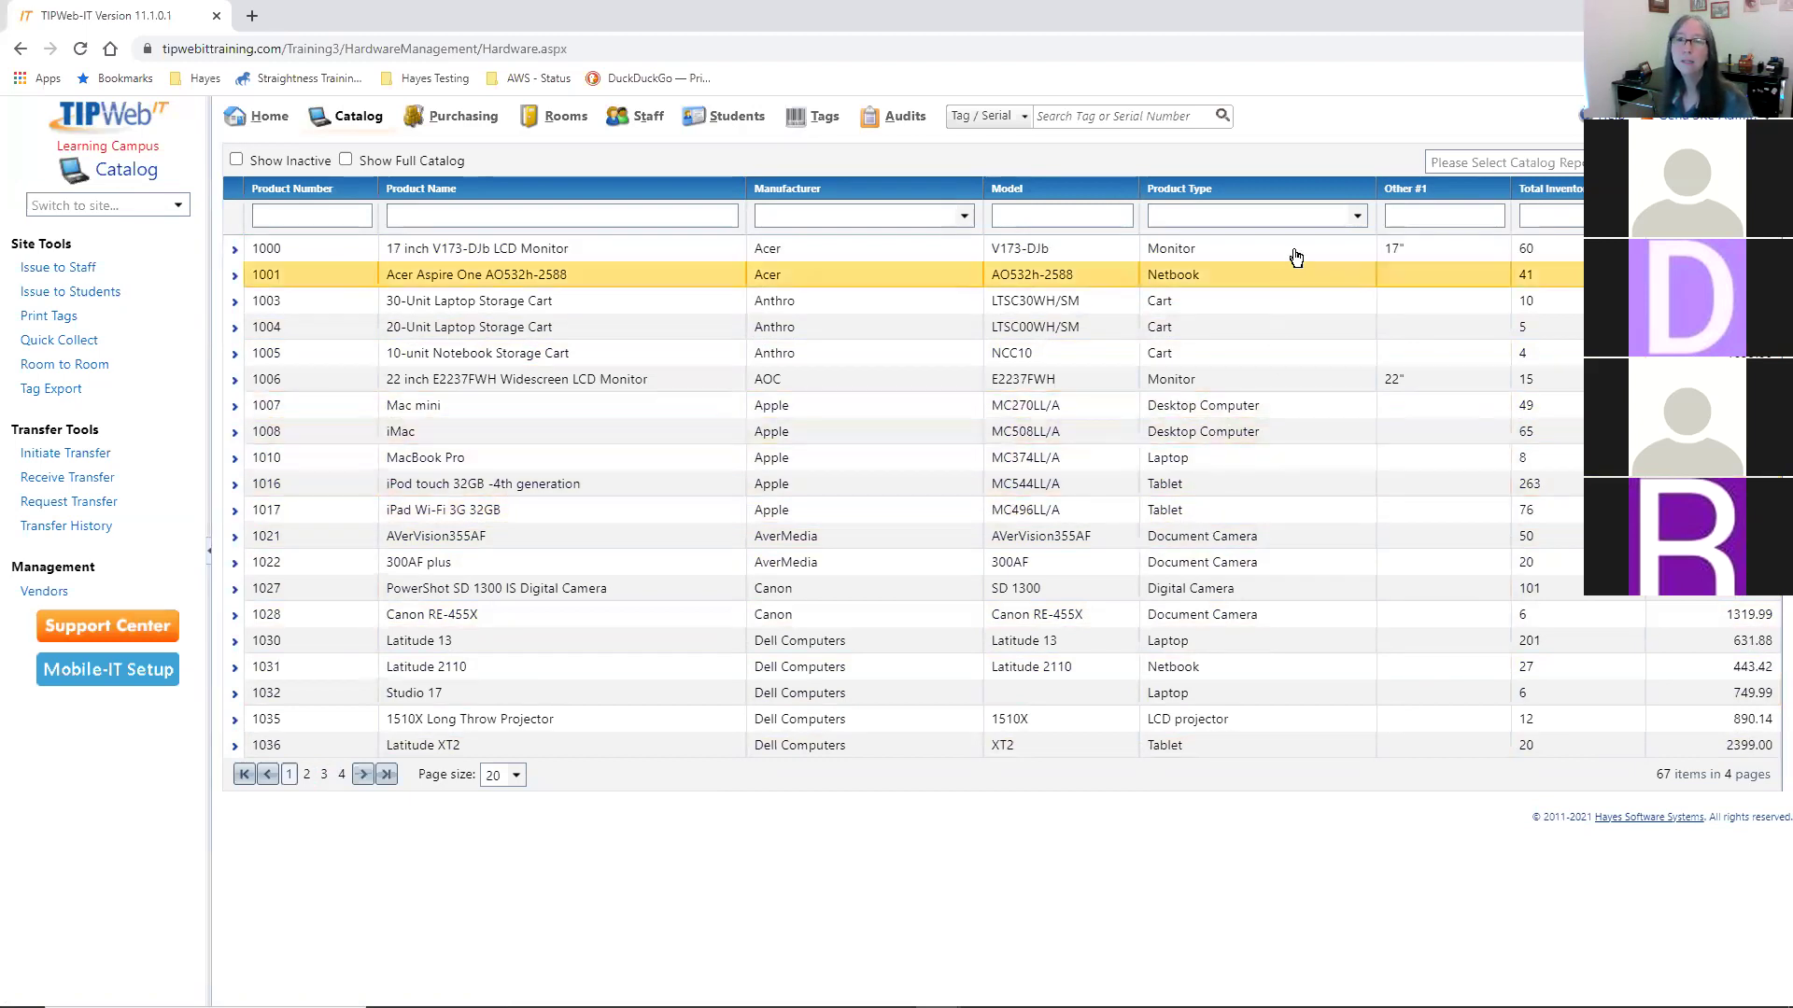
- Filter the catalog grid to the Laptop product type, leaving seven laptop products
left_click(1358, 215)
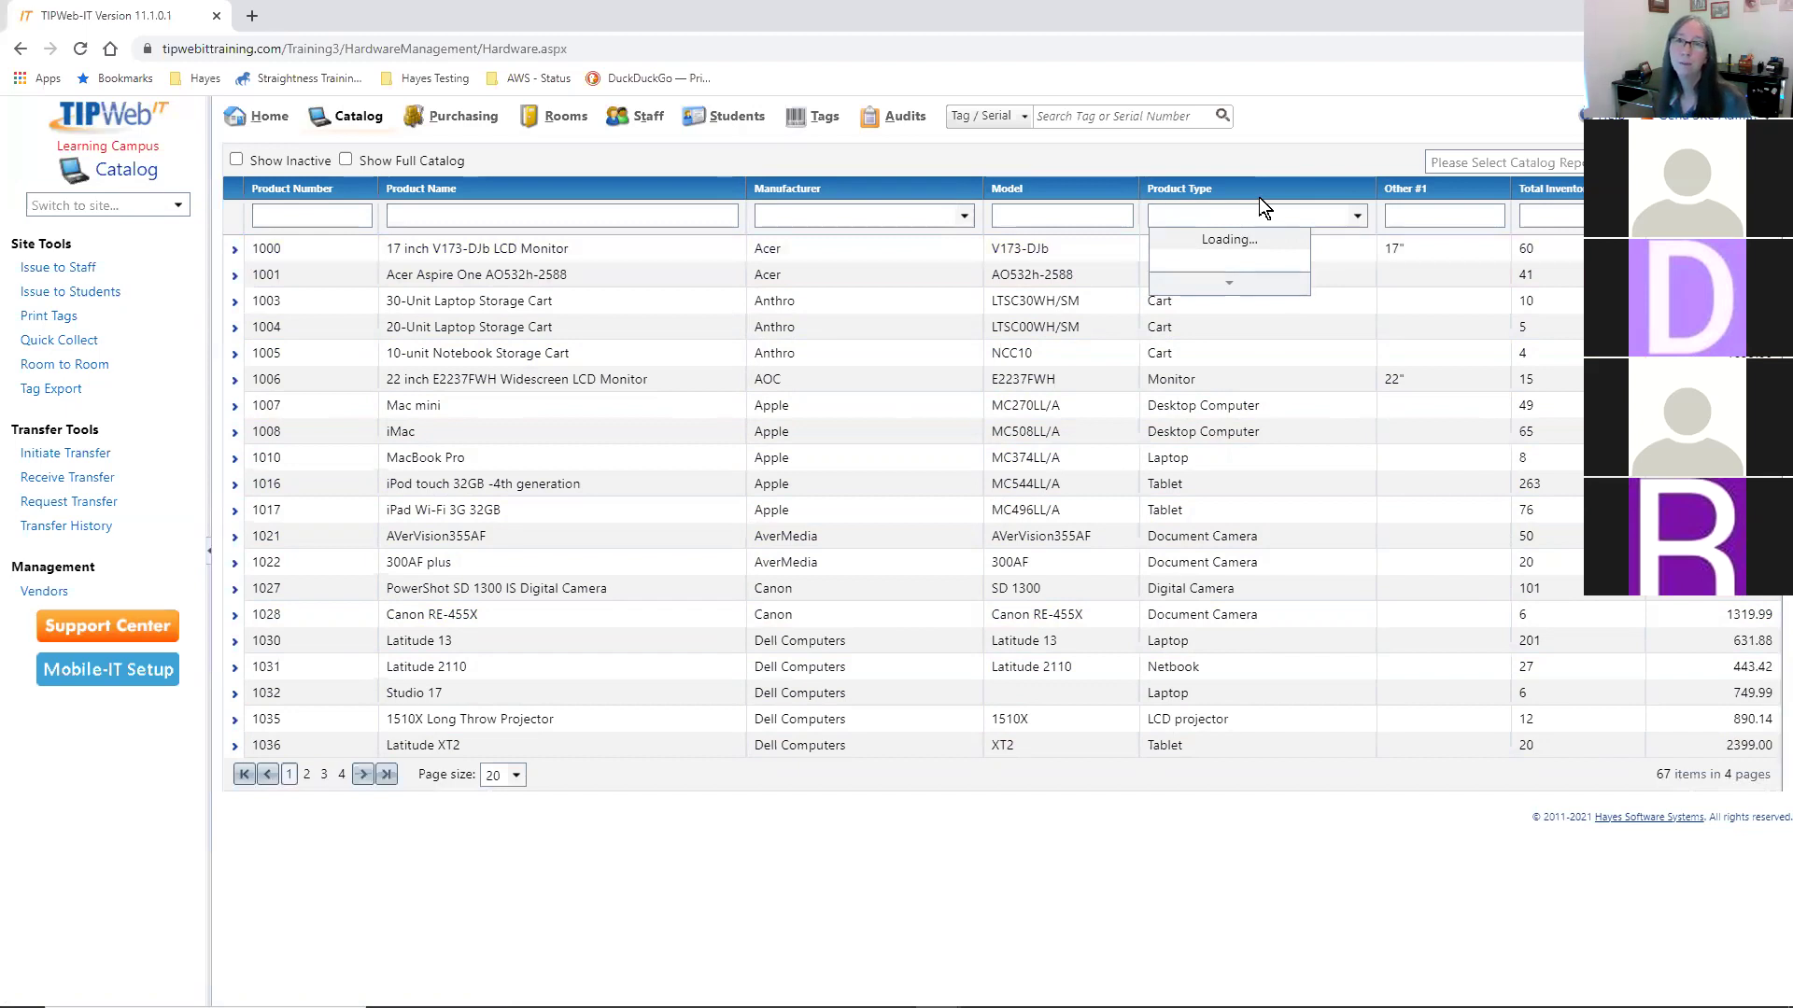
scroll(1276, 323, "down", 5)
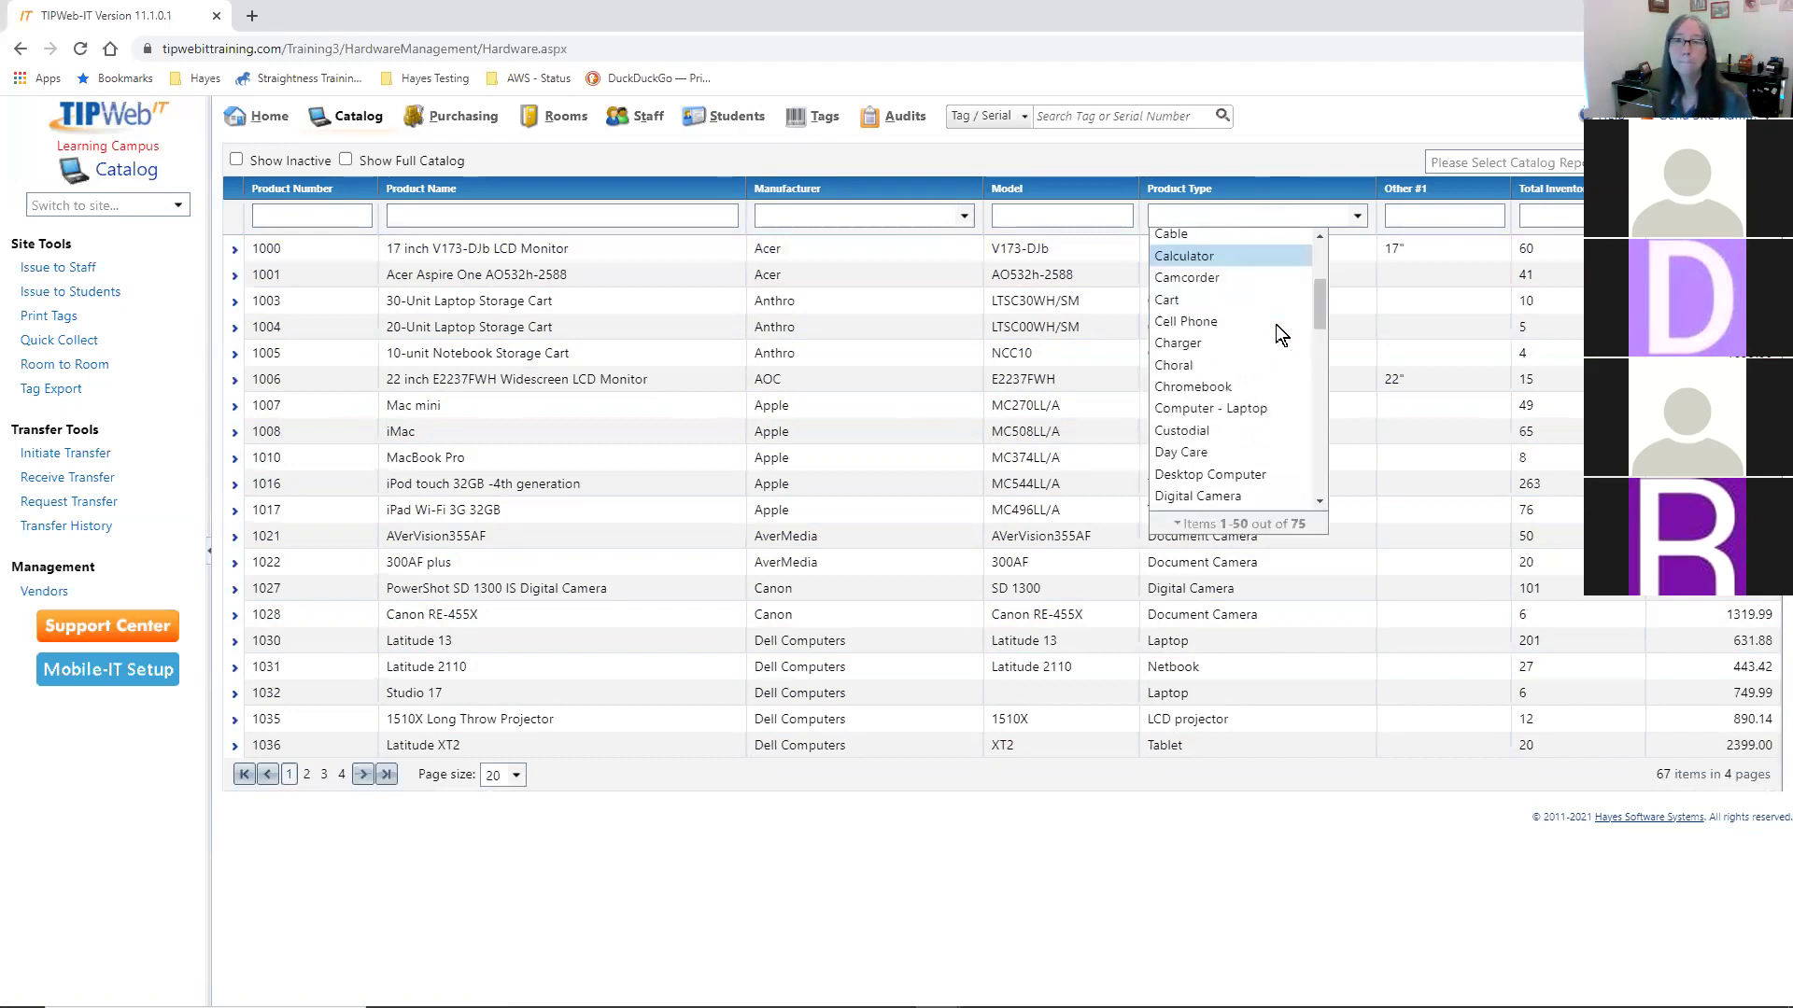
scroll(1275, 323, "down", 3)
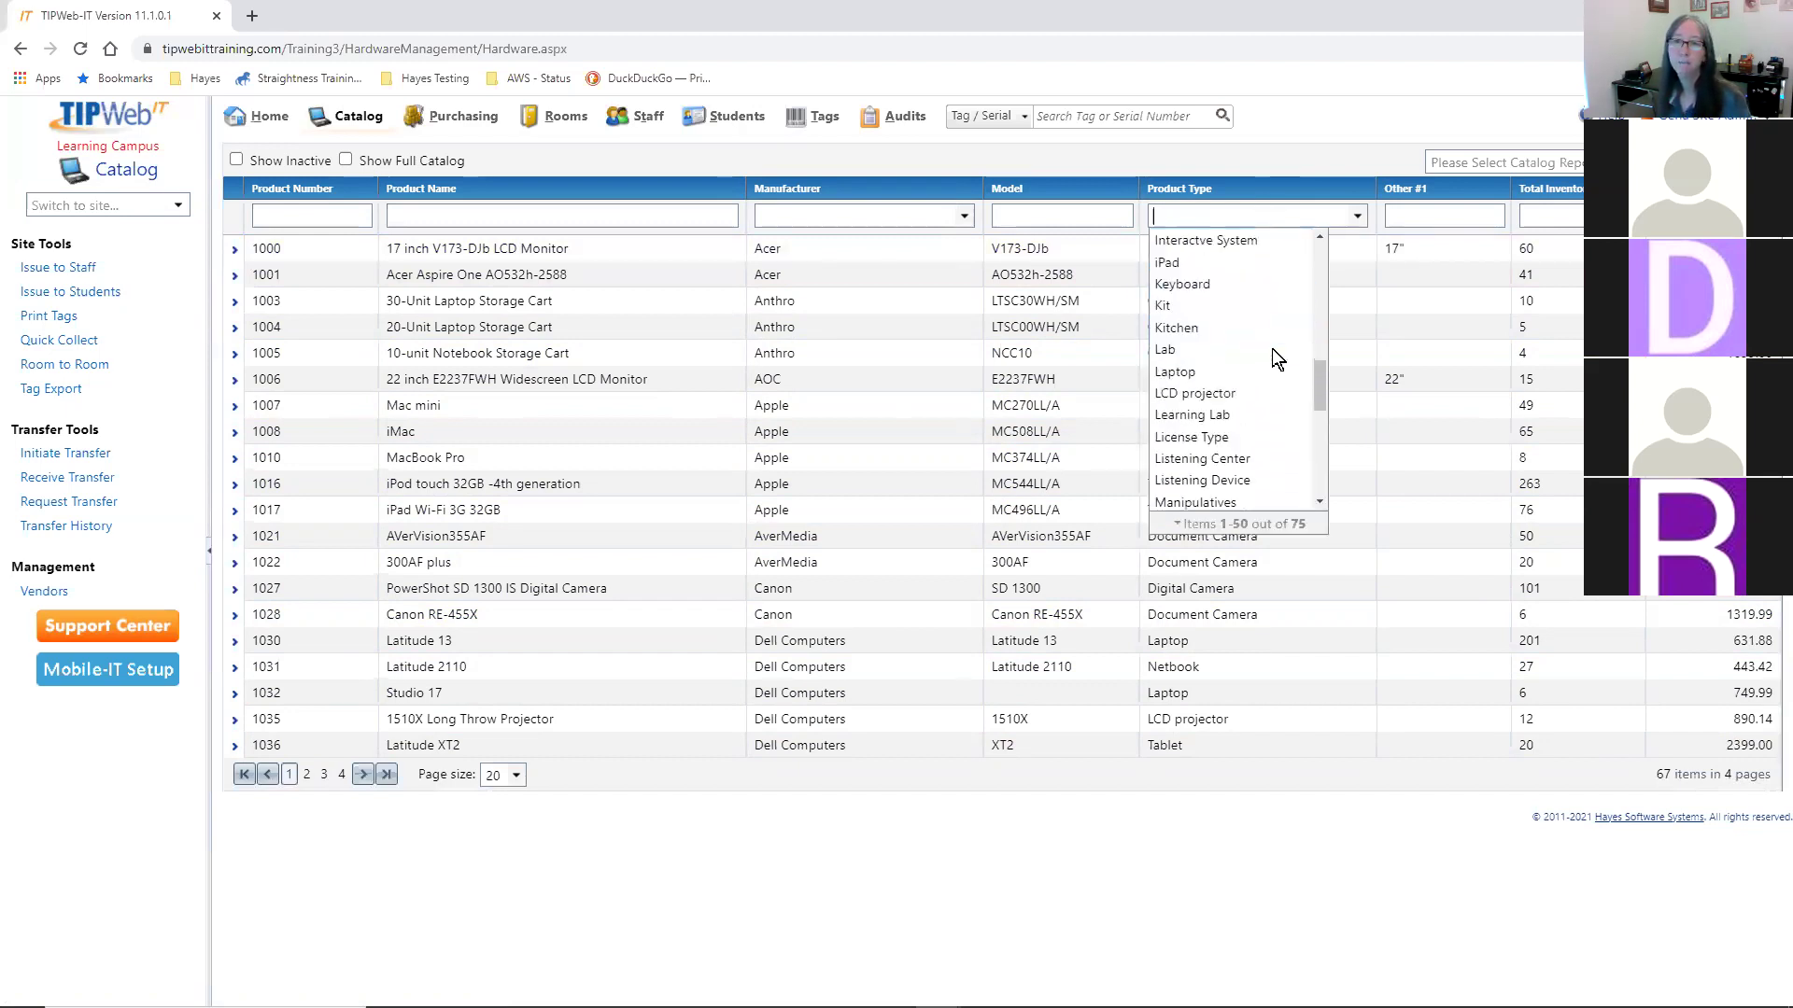
left_click(1229, 378)
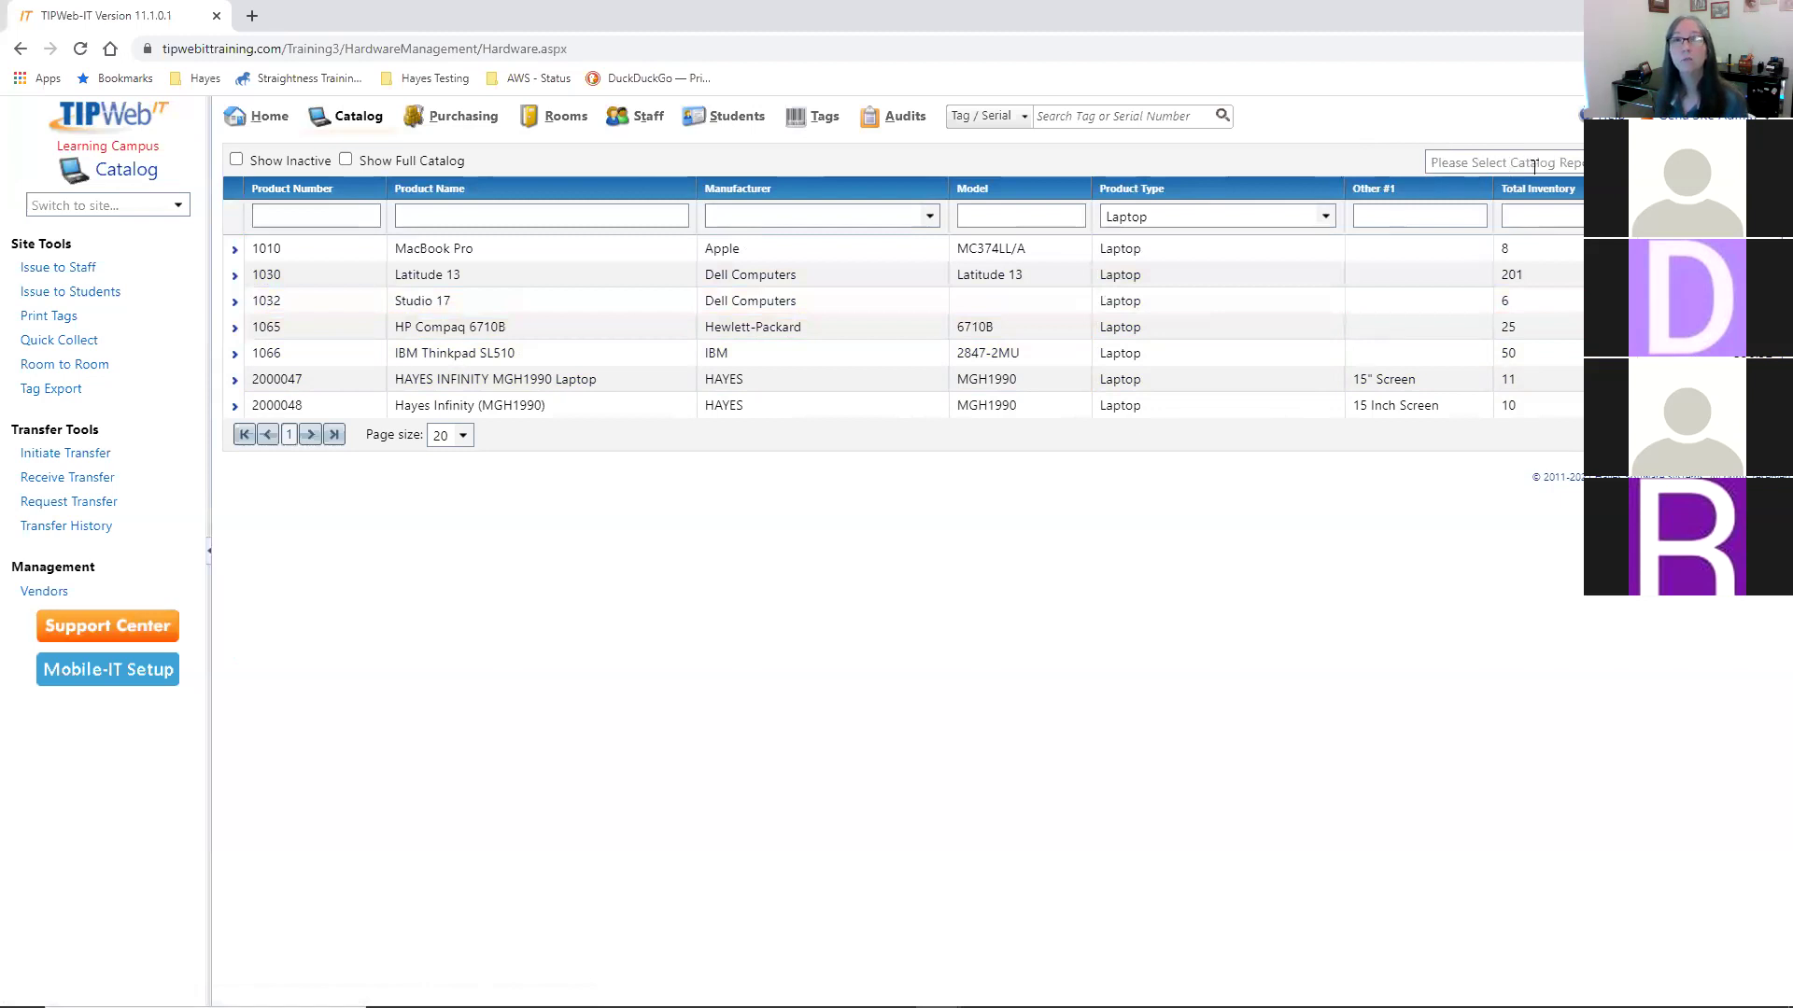
- Generate the PDF Product Catalog Report for the Laptop product type
left_click(1577, 162)
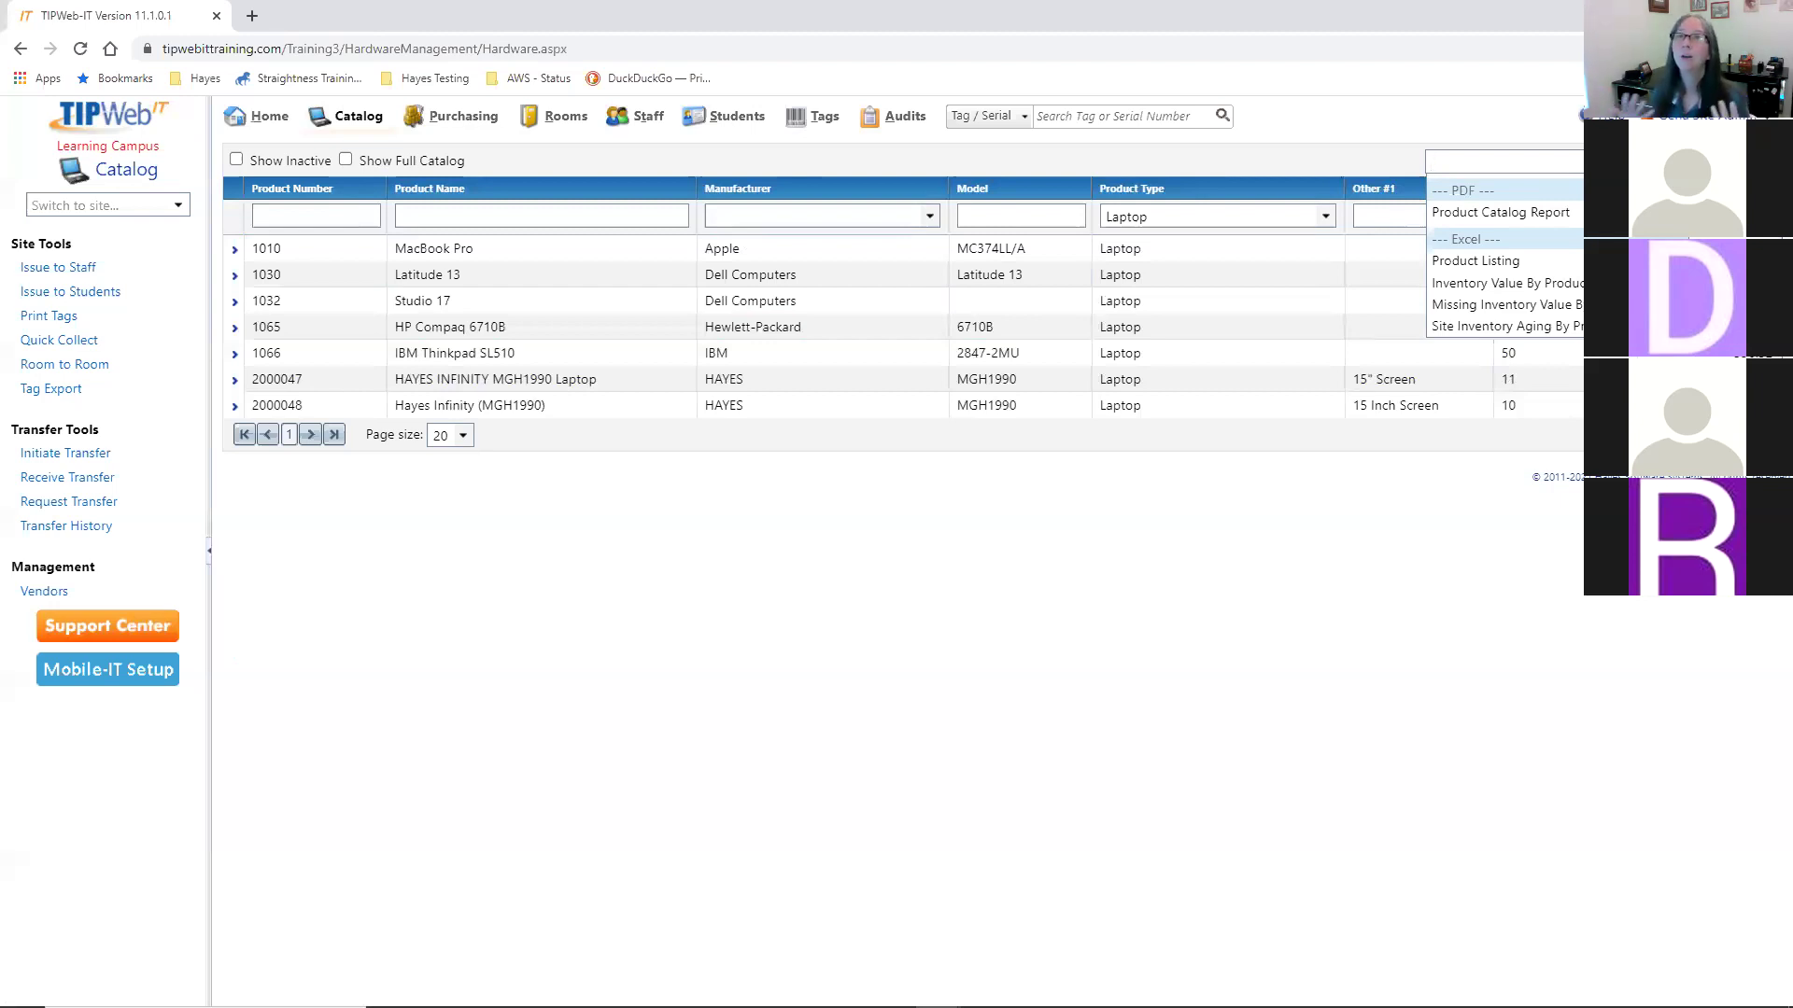
left_click(1513, 212)
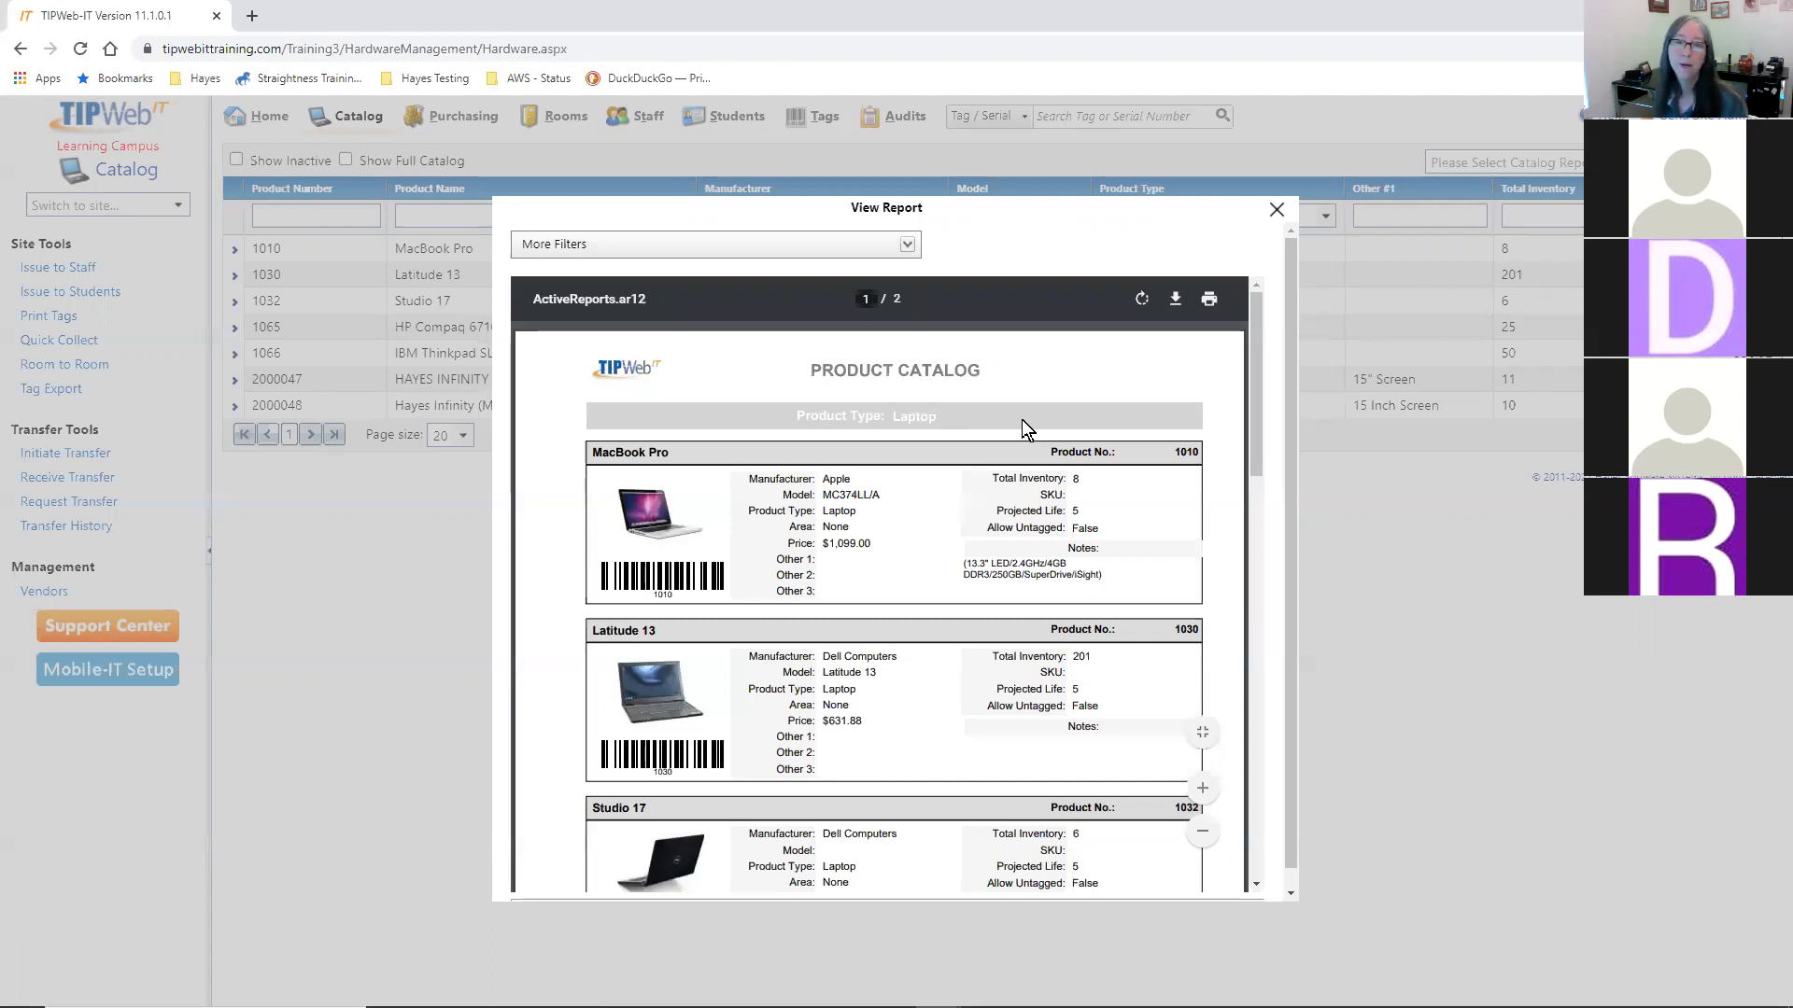
- Try a Projected Life report filter of 5, then reset the filter to All and rerun
left_click(905, 248)
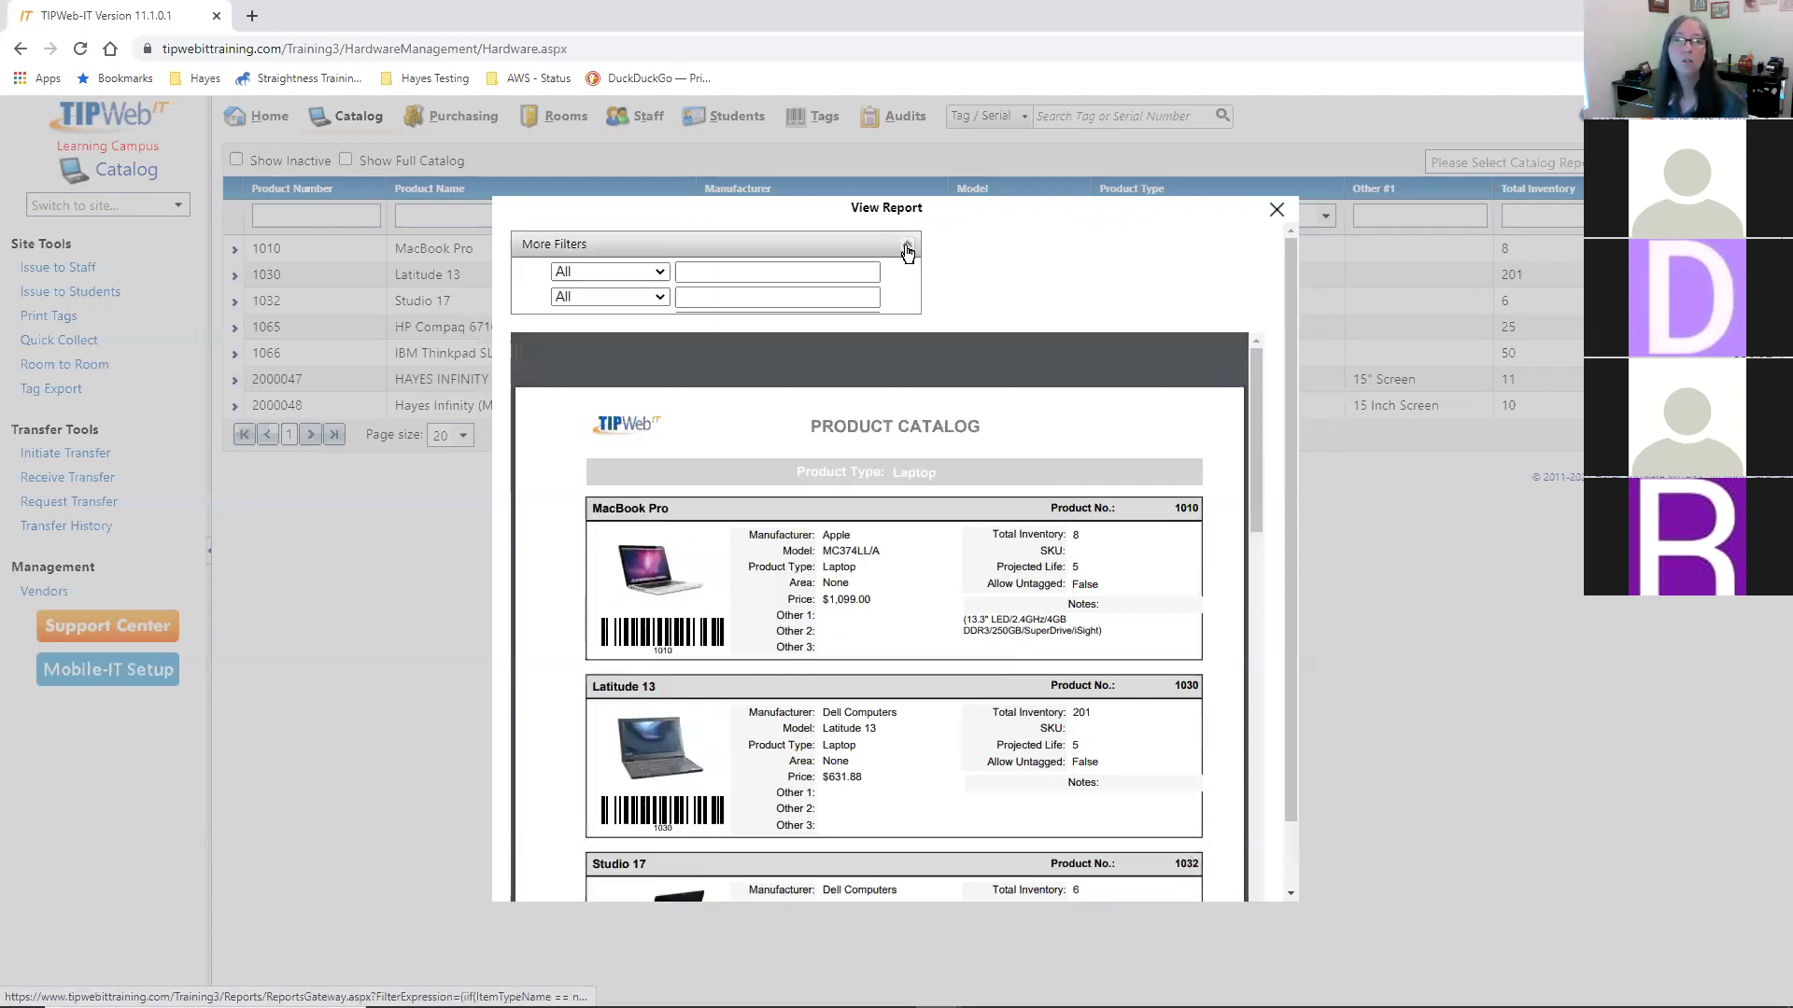
left_click(657, 272)
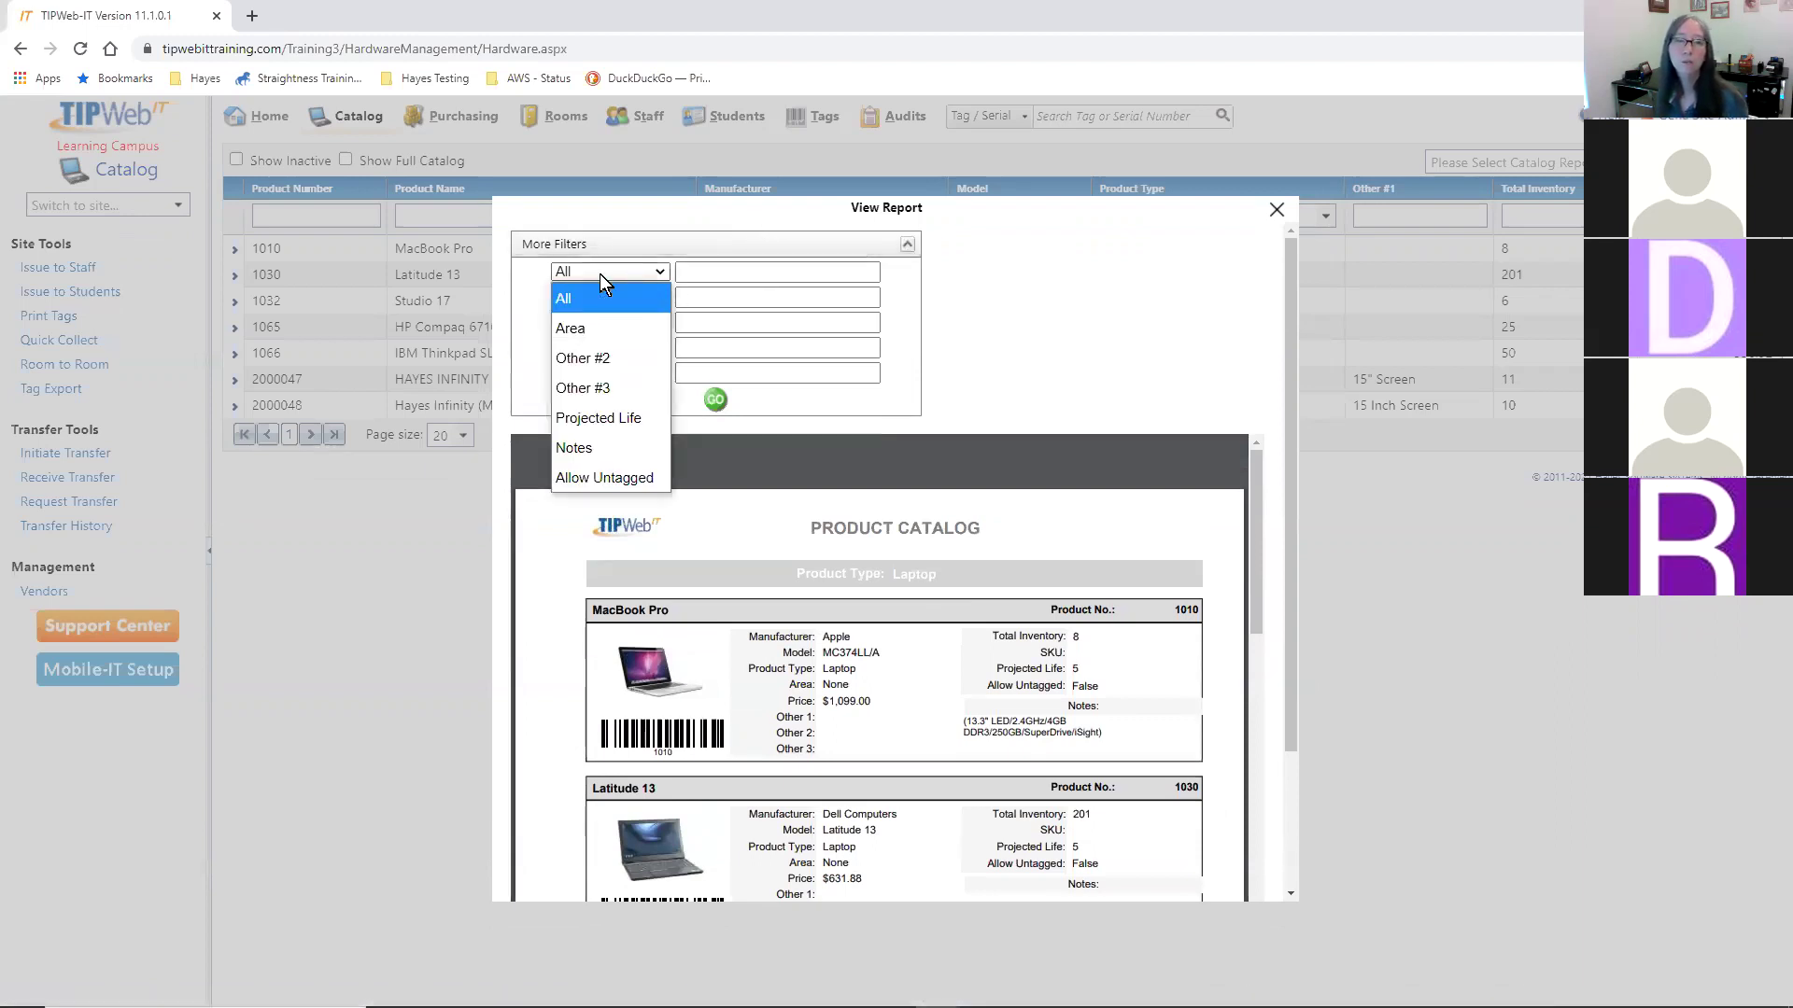
left_click(580, 419)
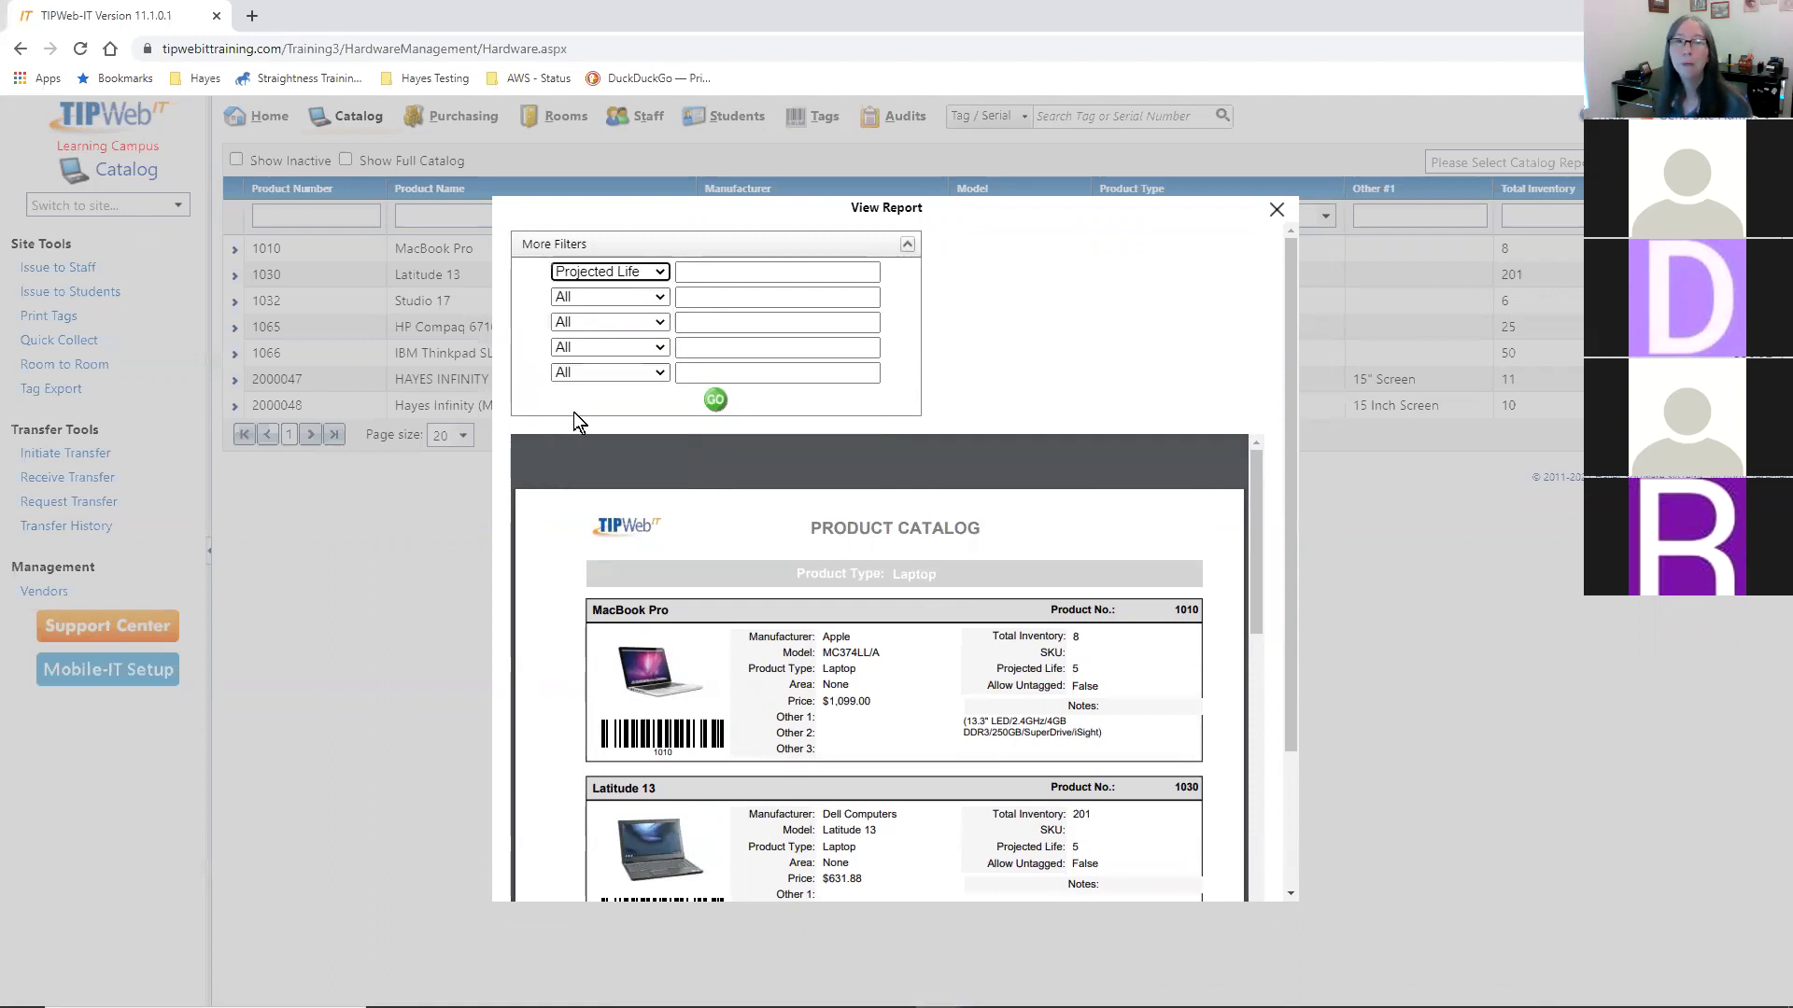
left_click(742, 278)
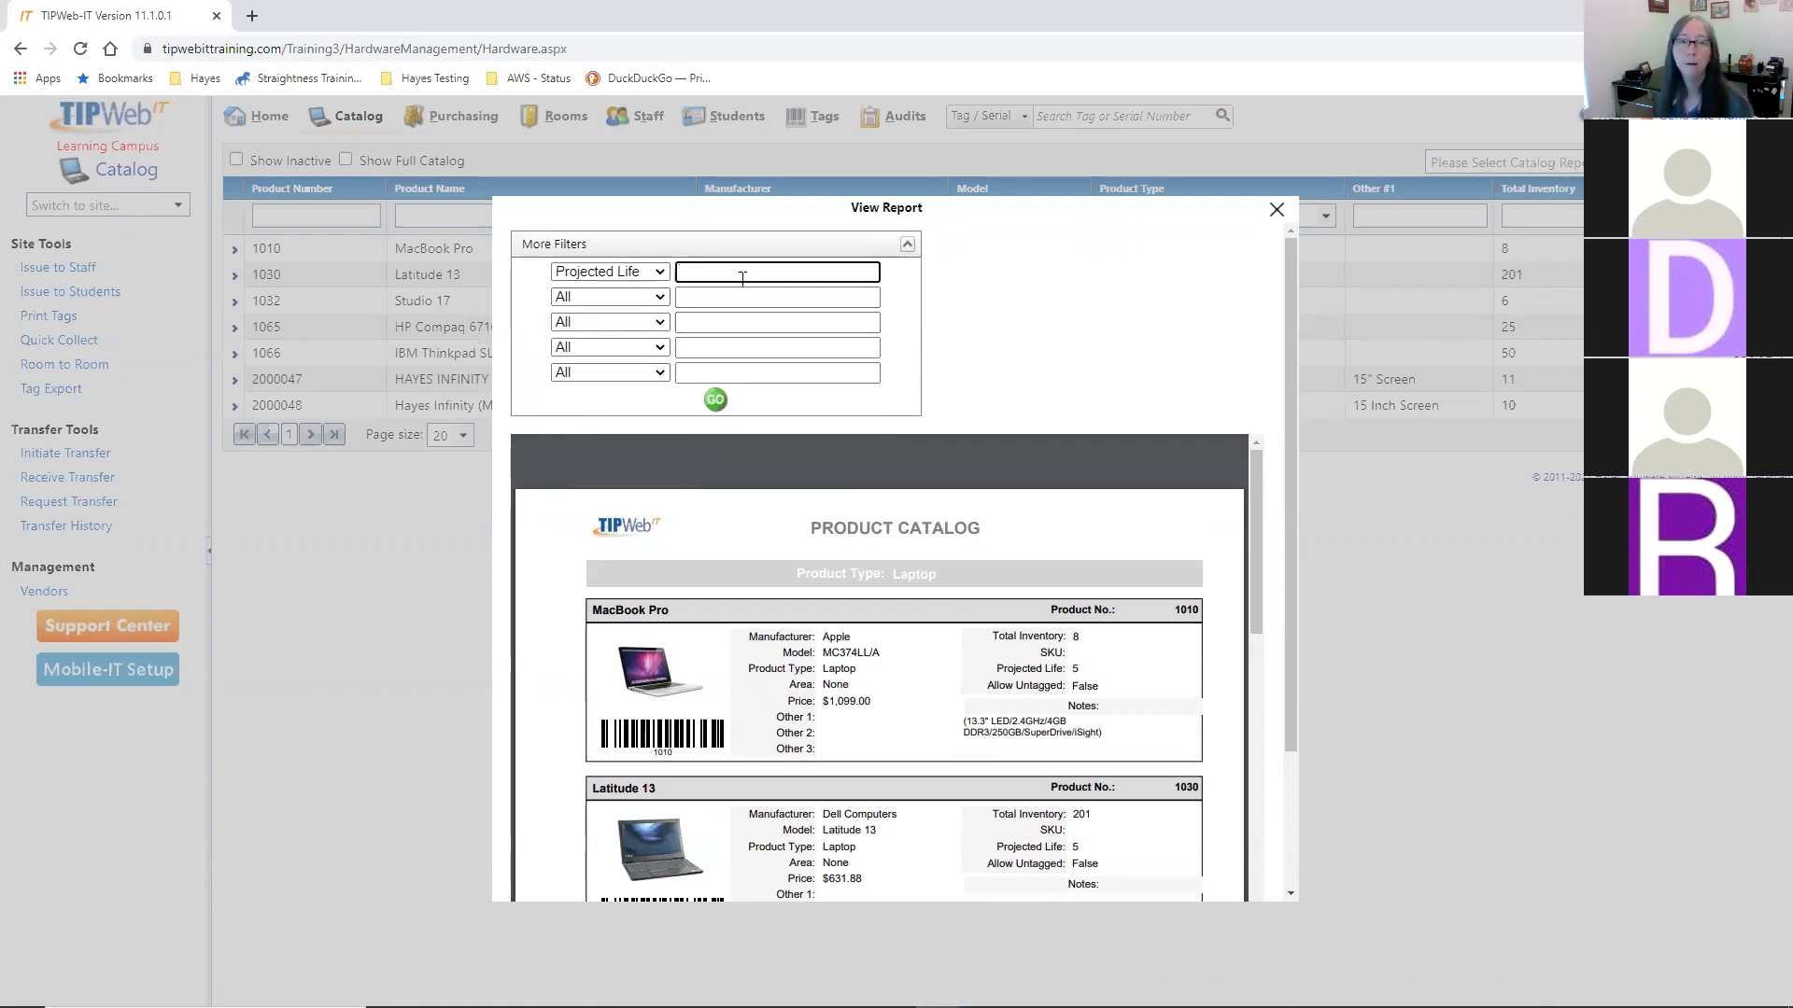
type("5")
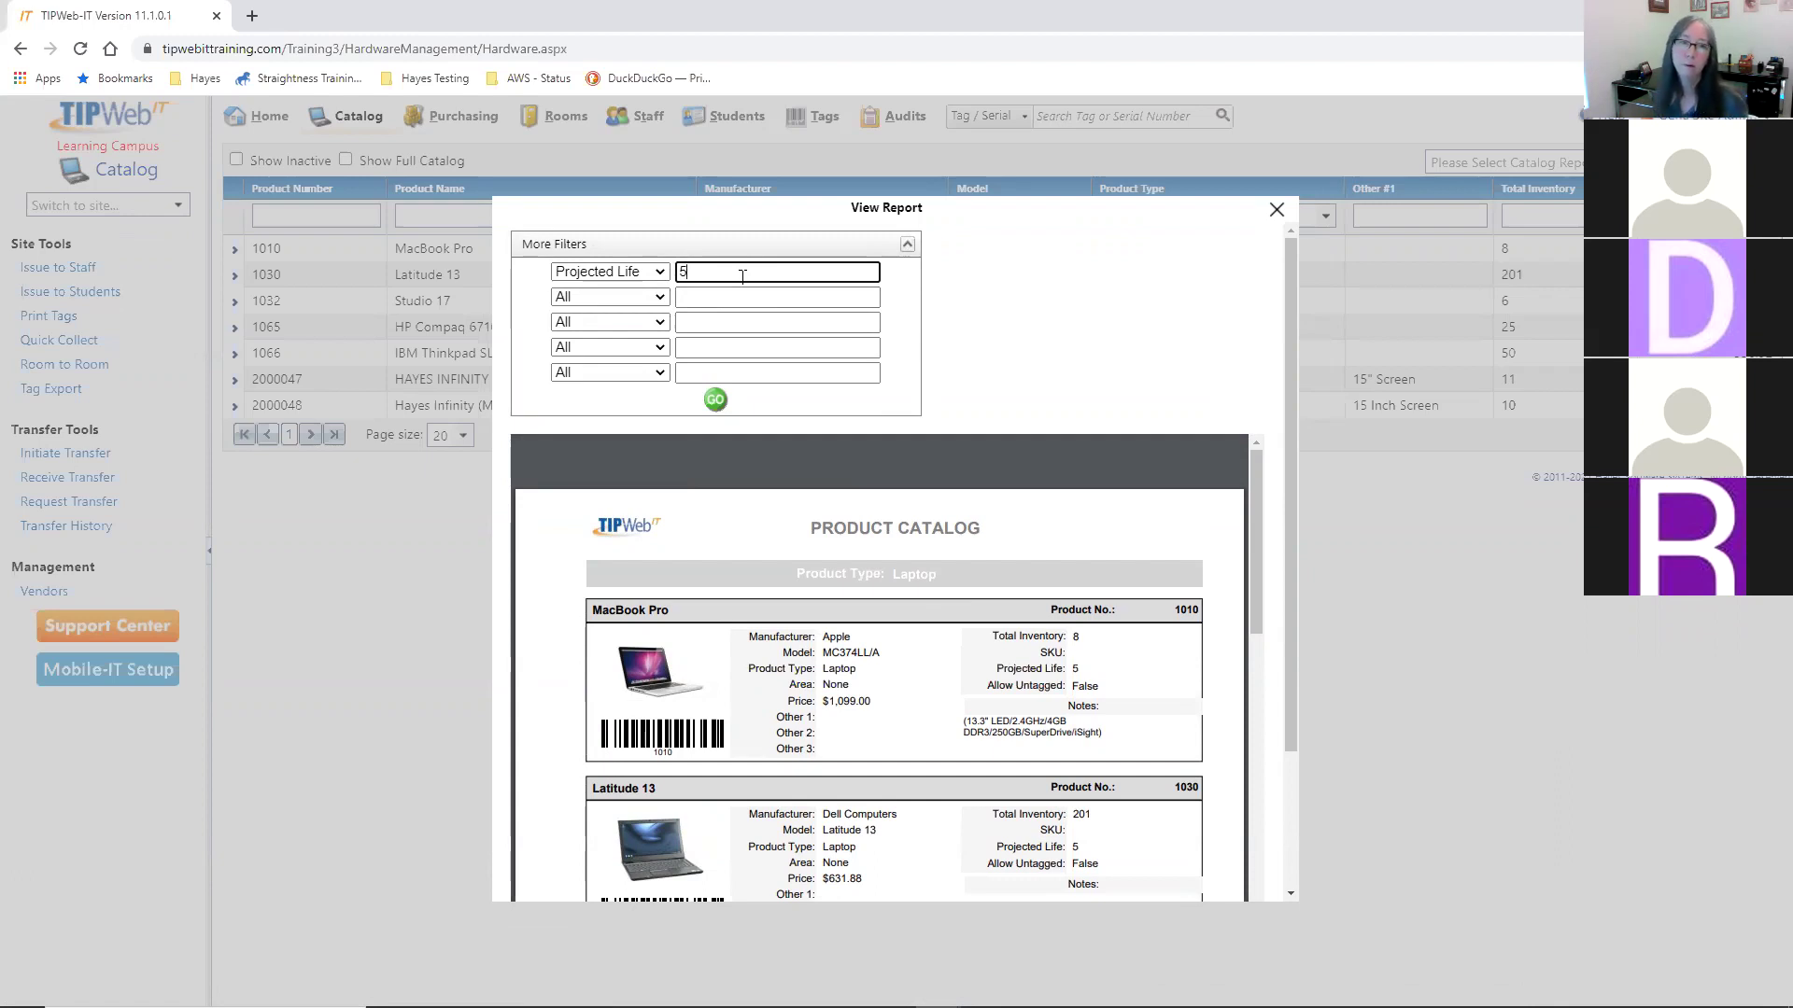
key("BackSpace")
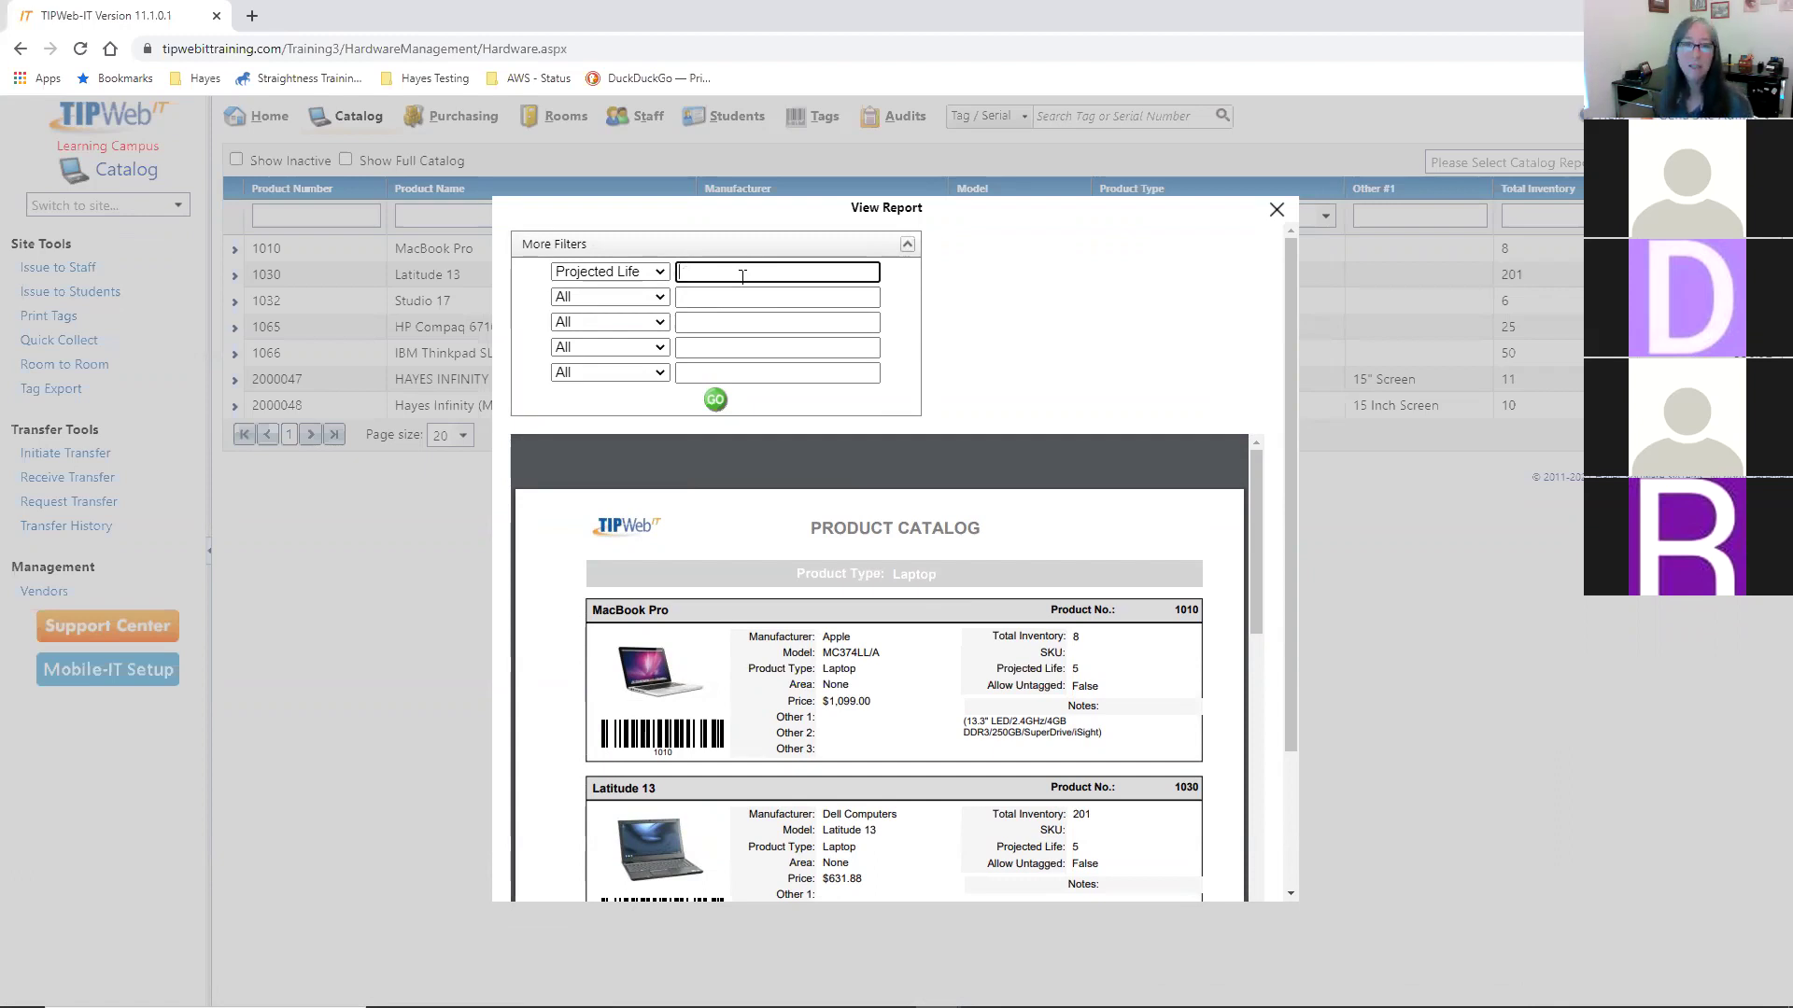
left_click(658, 272)
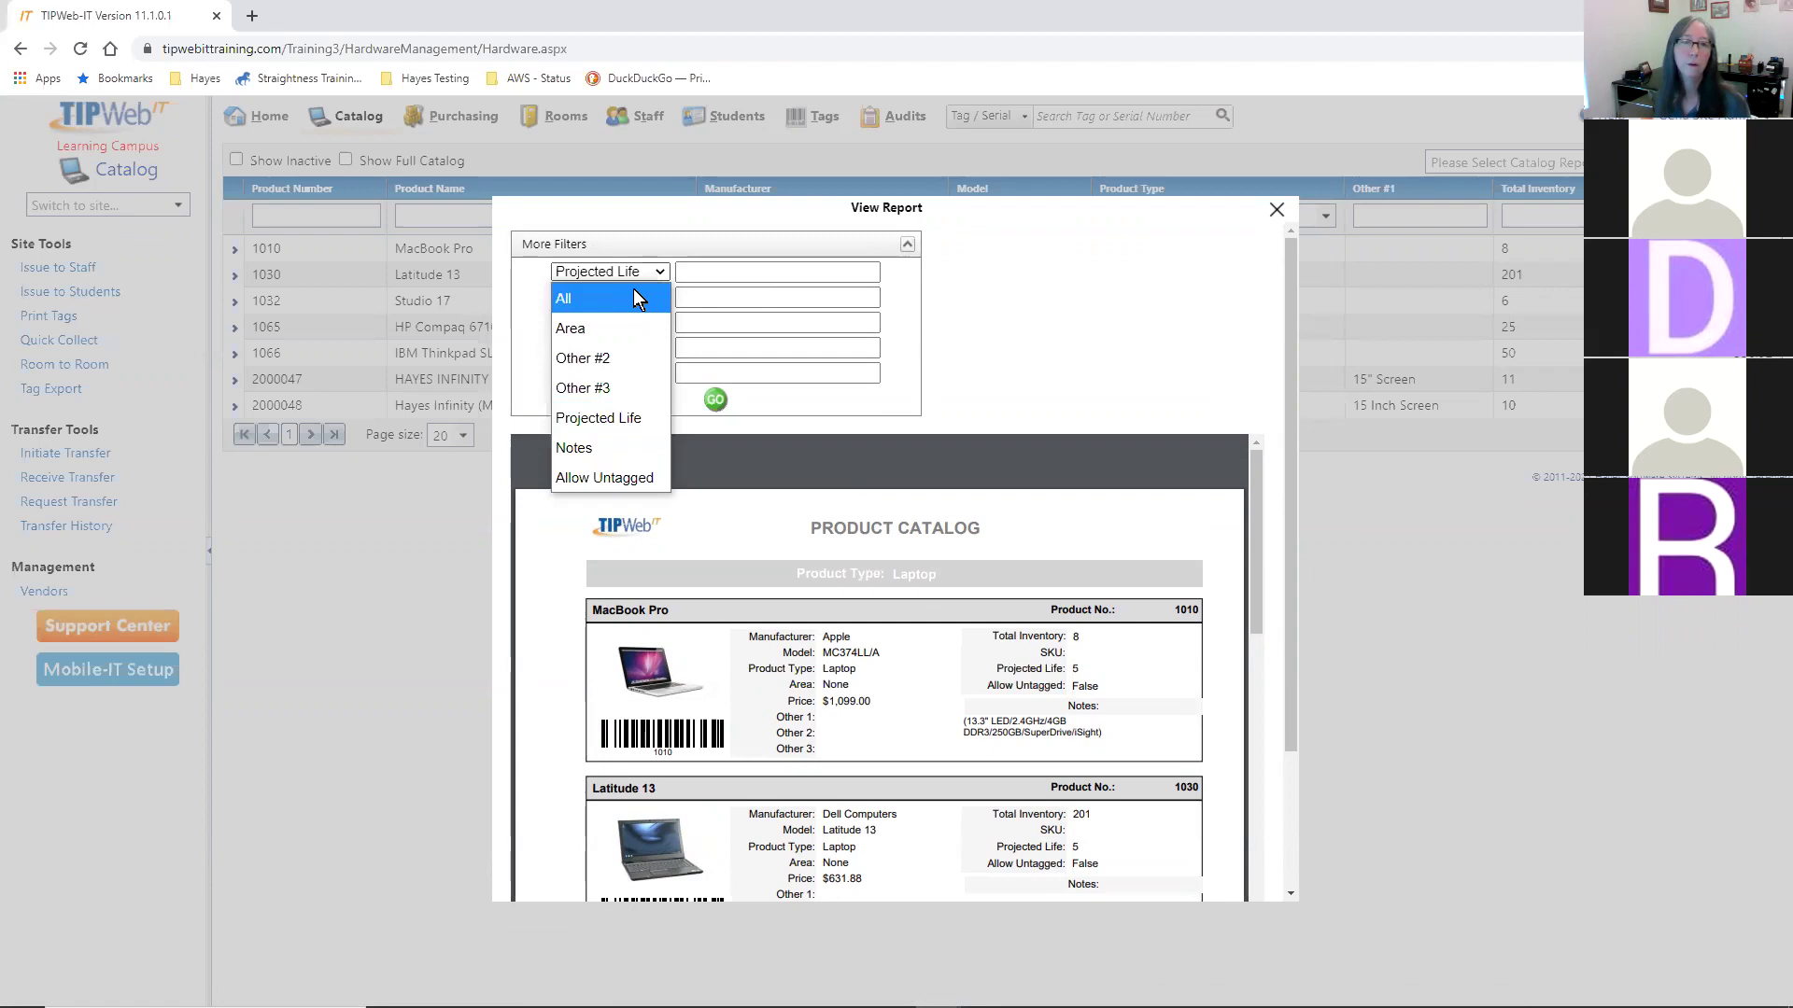
left_click(633, 298)
left_click(715, 400)
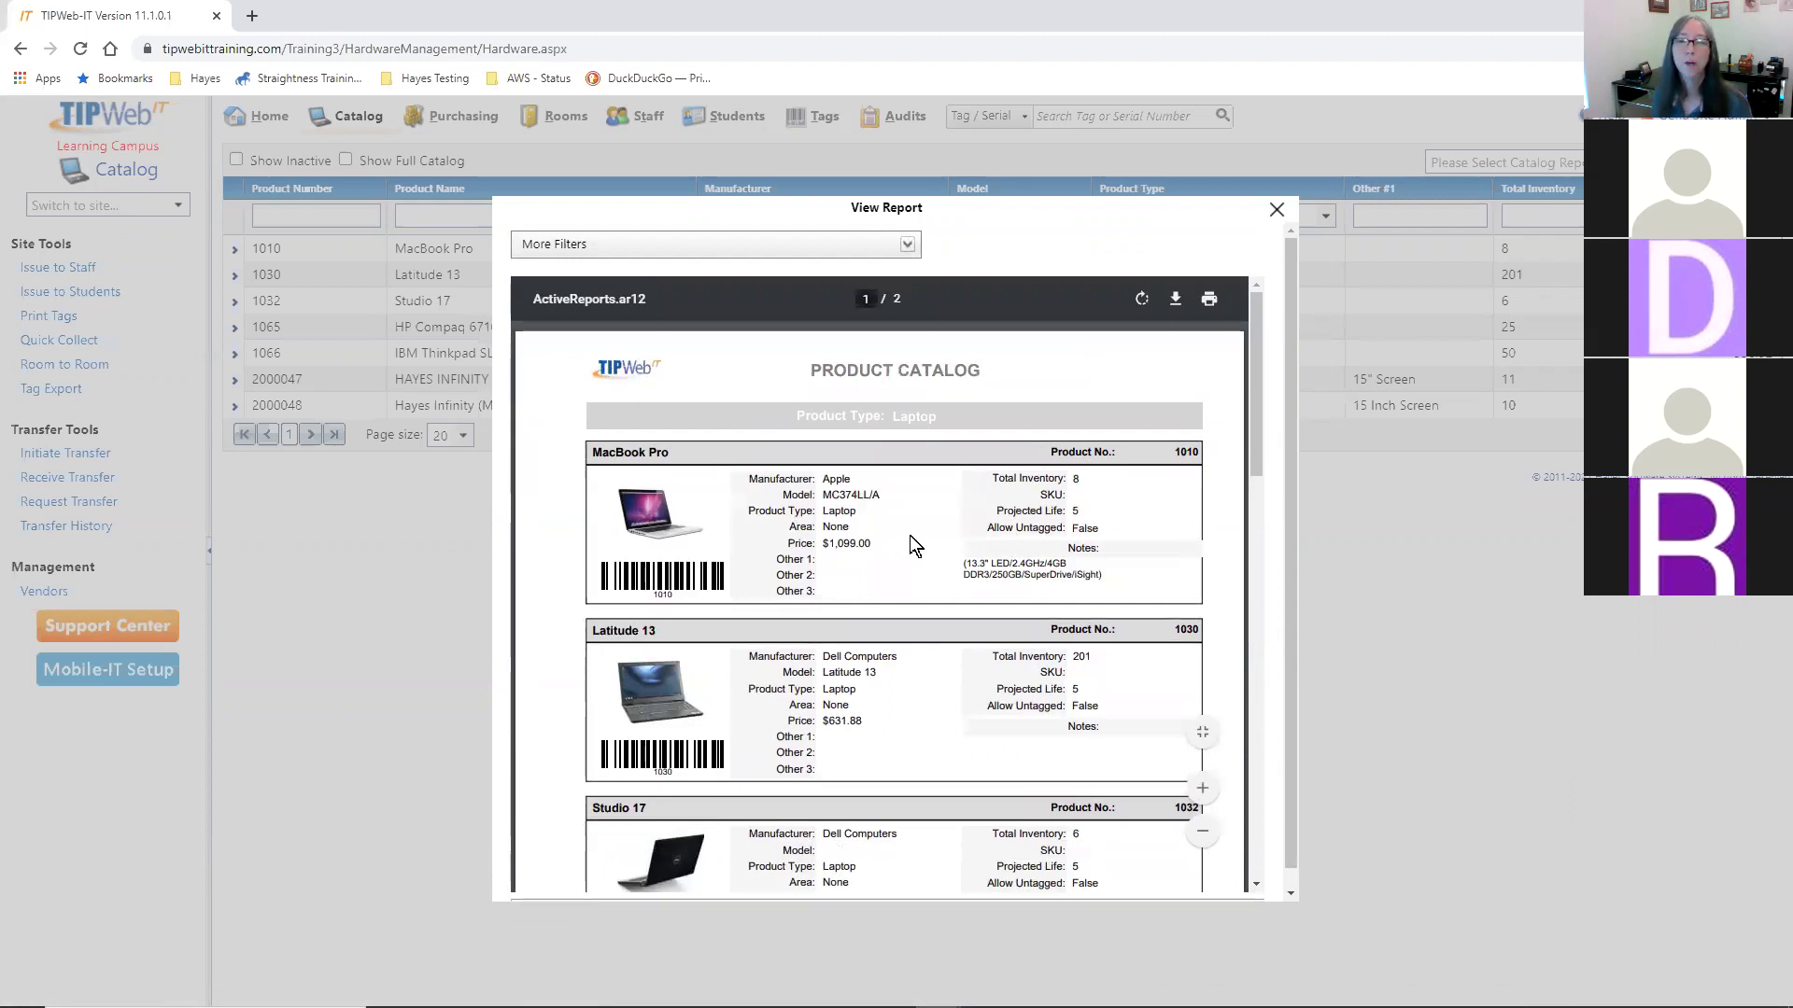
- Close the Product Catalog report viewer and bring back the catalog report choices
scroll(929, 543, "down", 2)
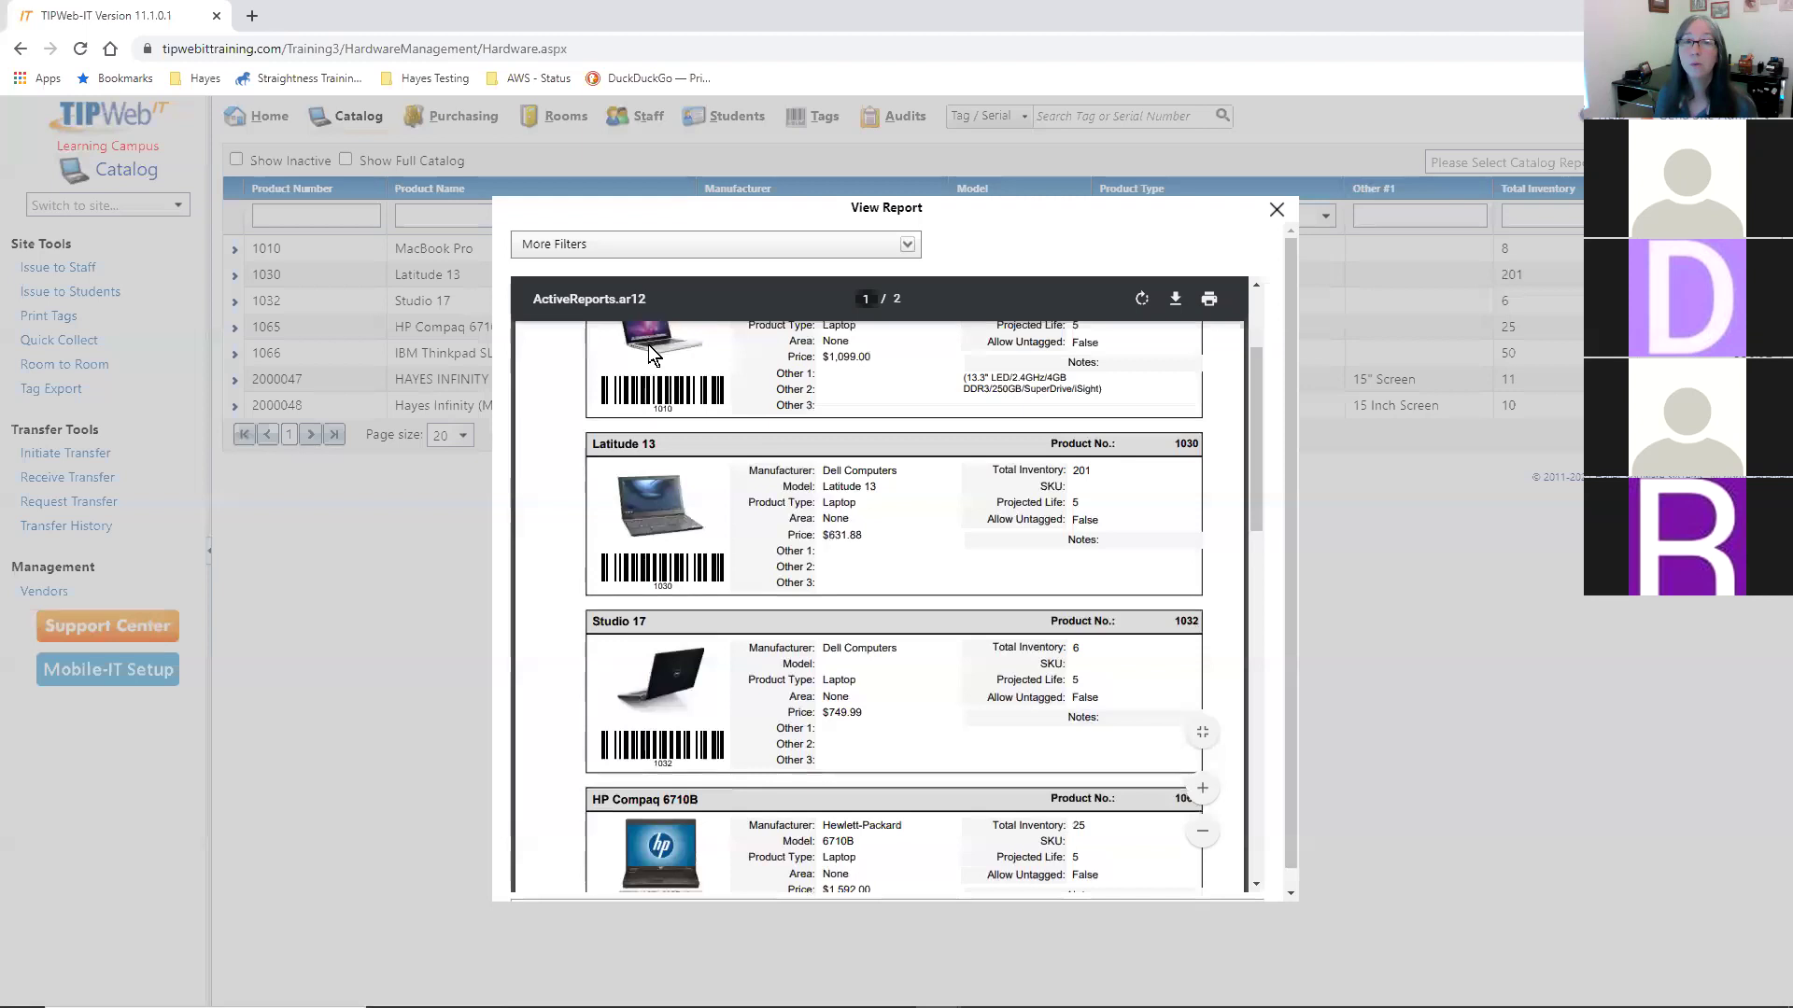
scroll(995, 536, "down", 3)
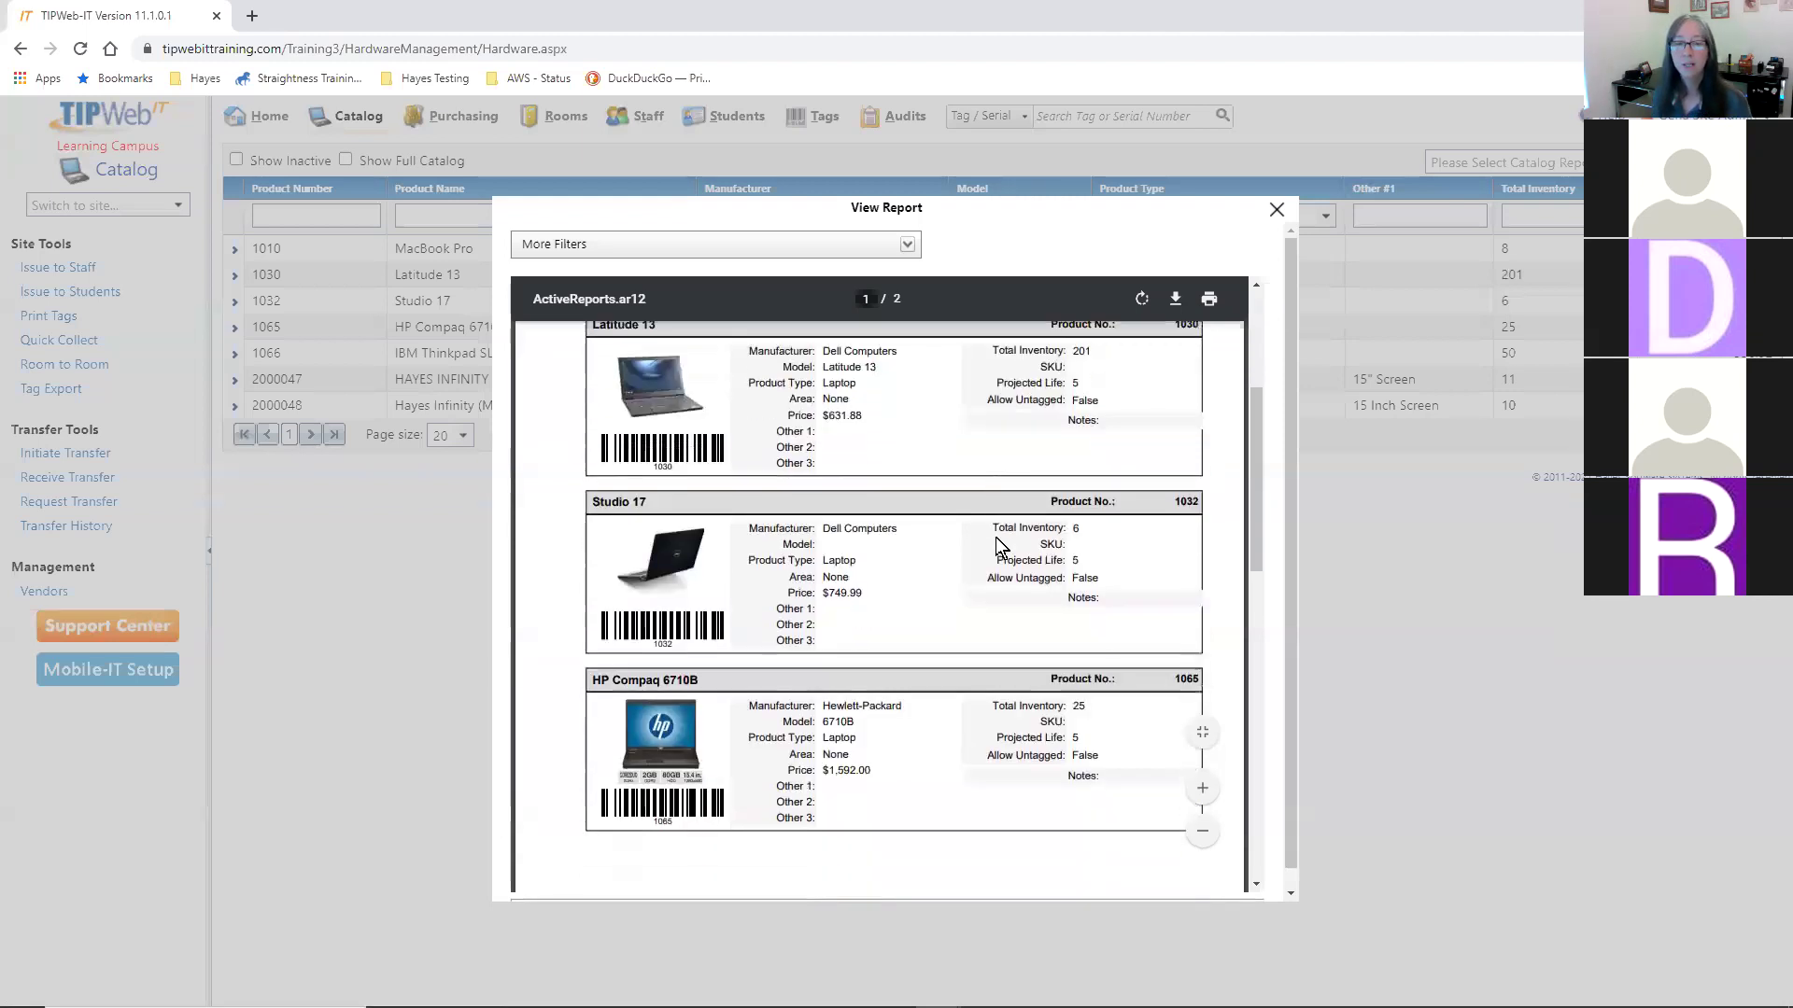
left_click(1277, 209)
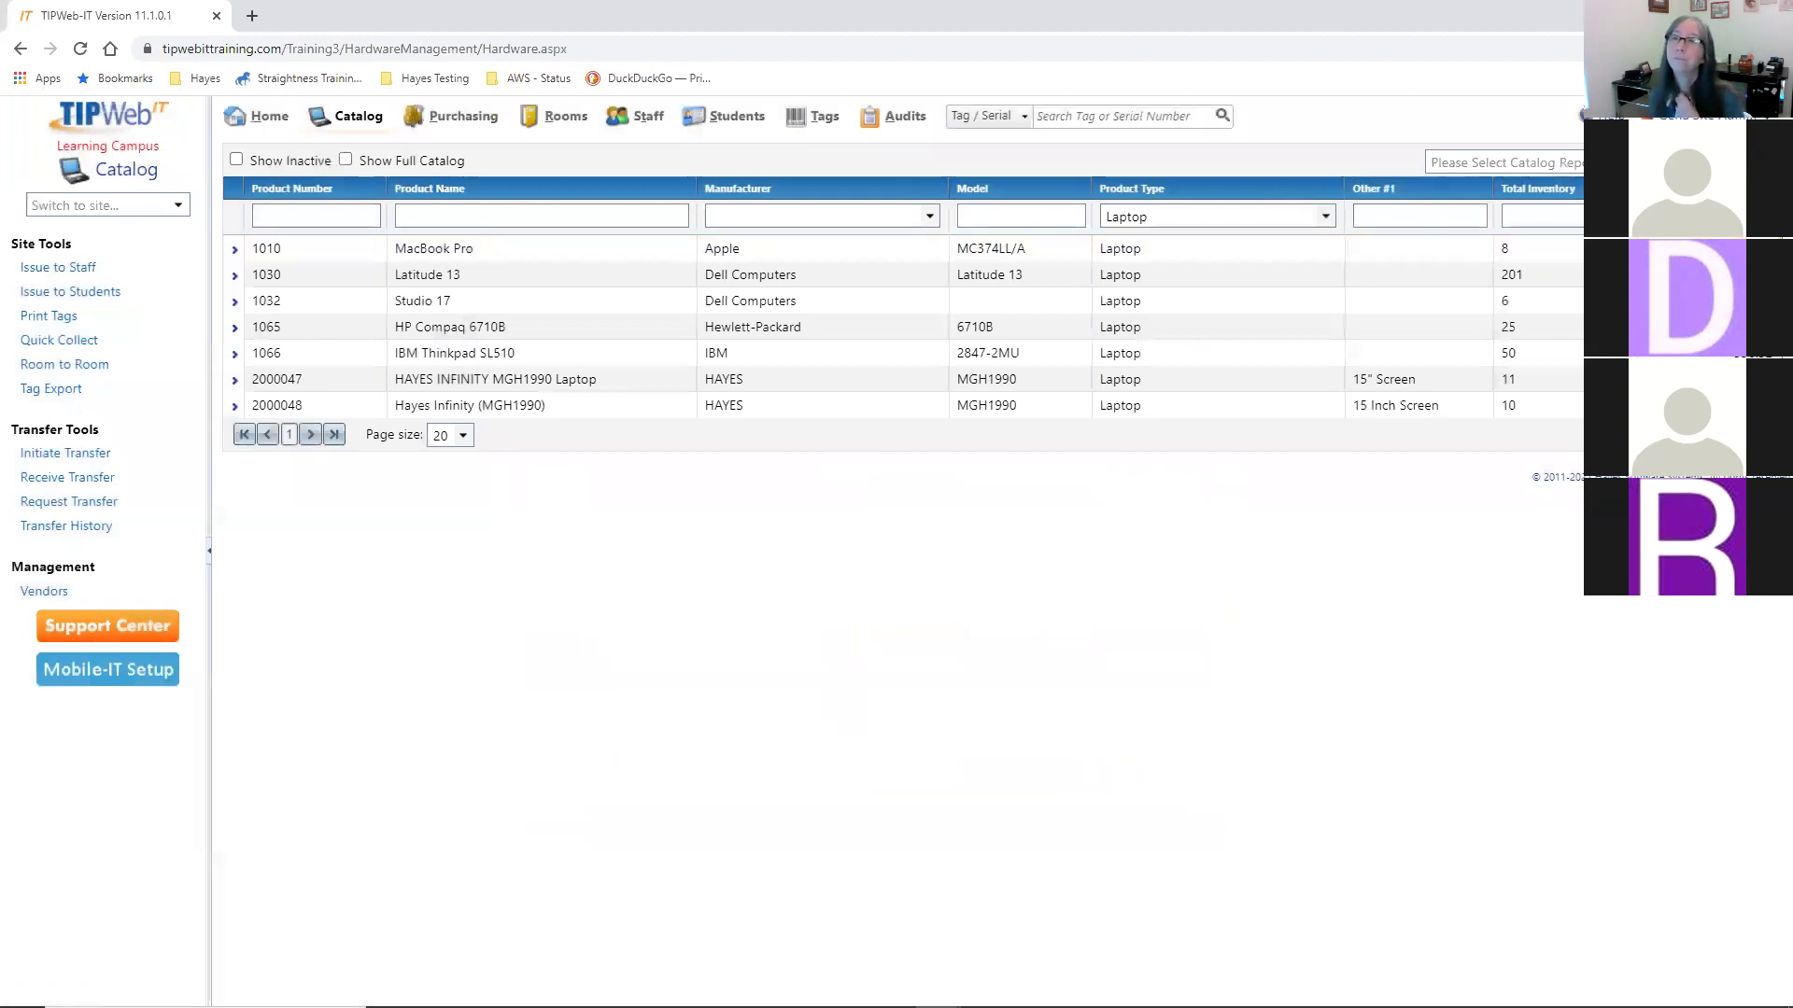
left_click(1504, 163)
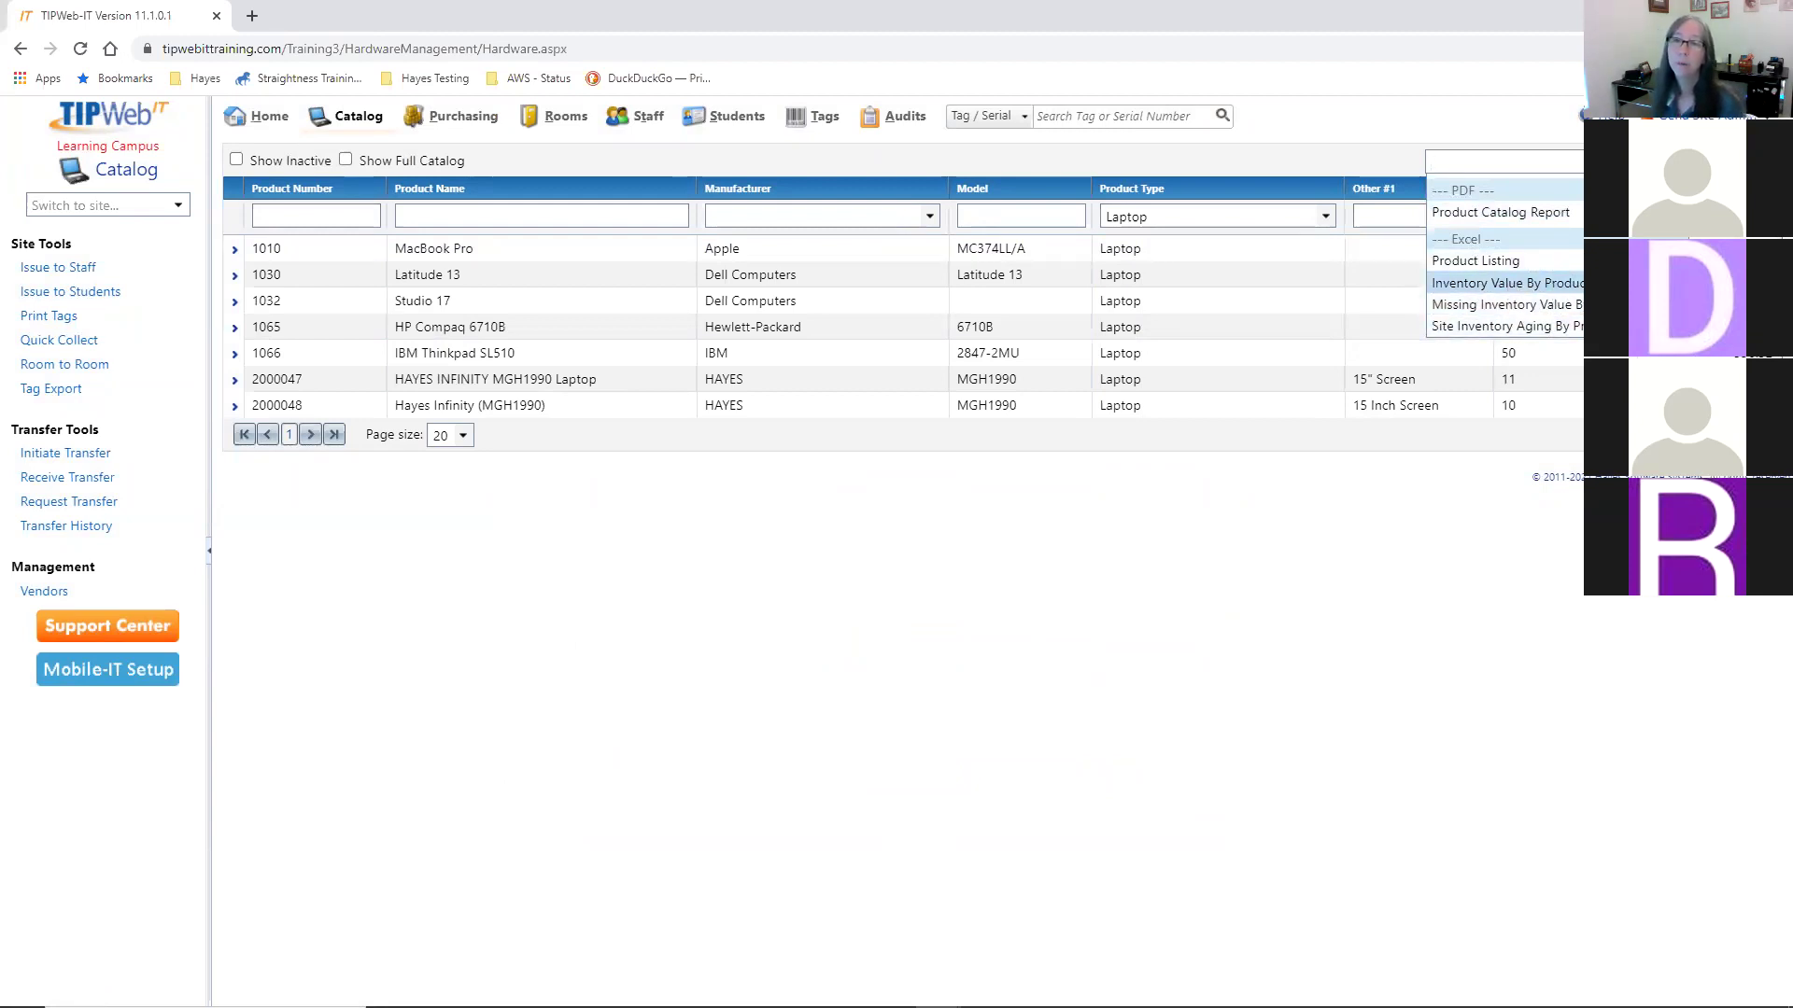
- Export the Inventory Value By Product Type report as CSV and open the download
key("Return")
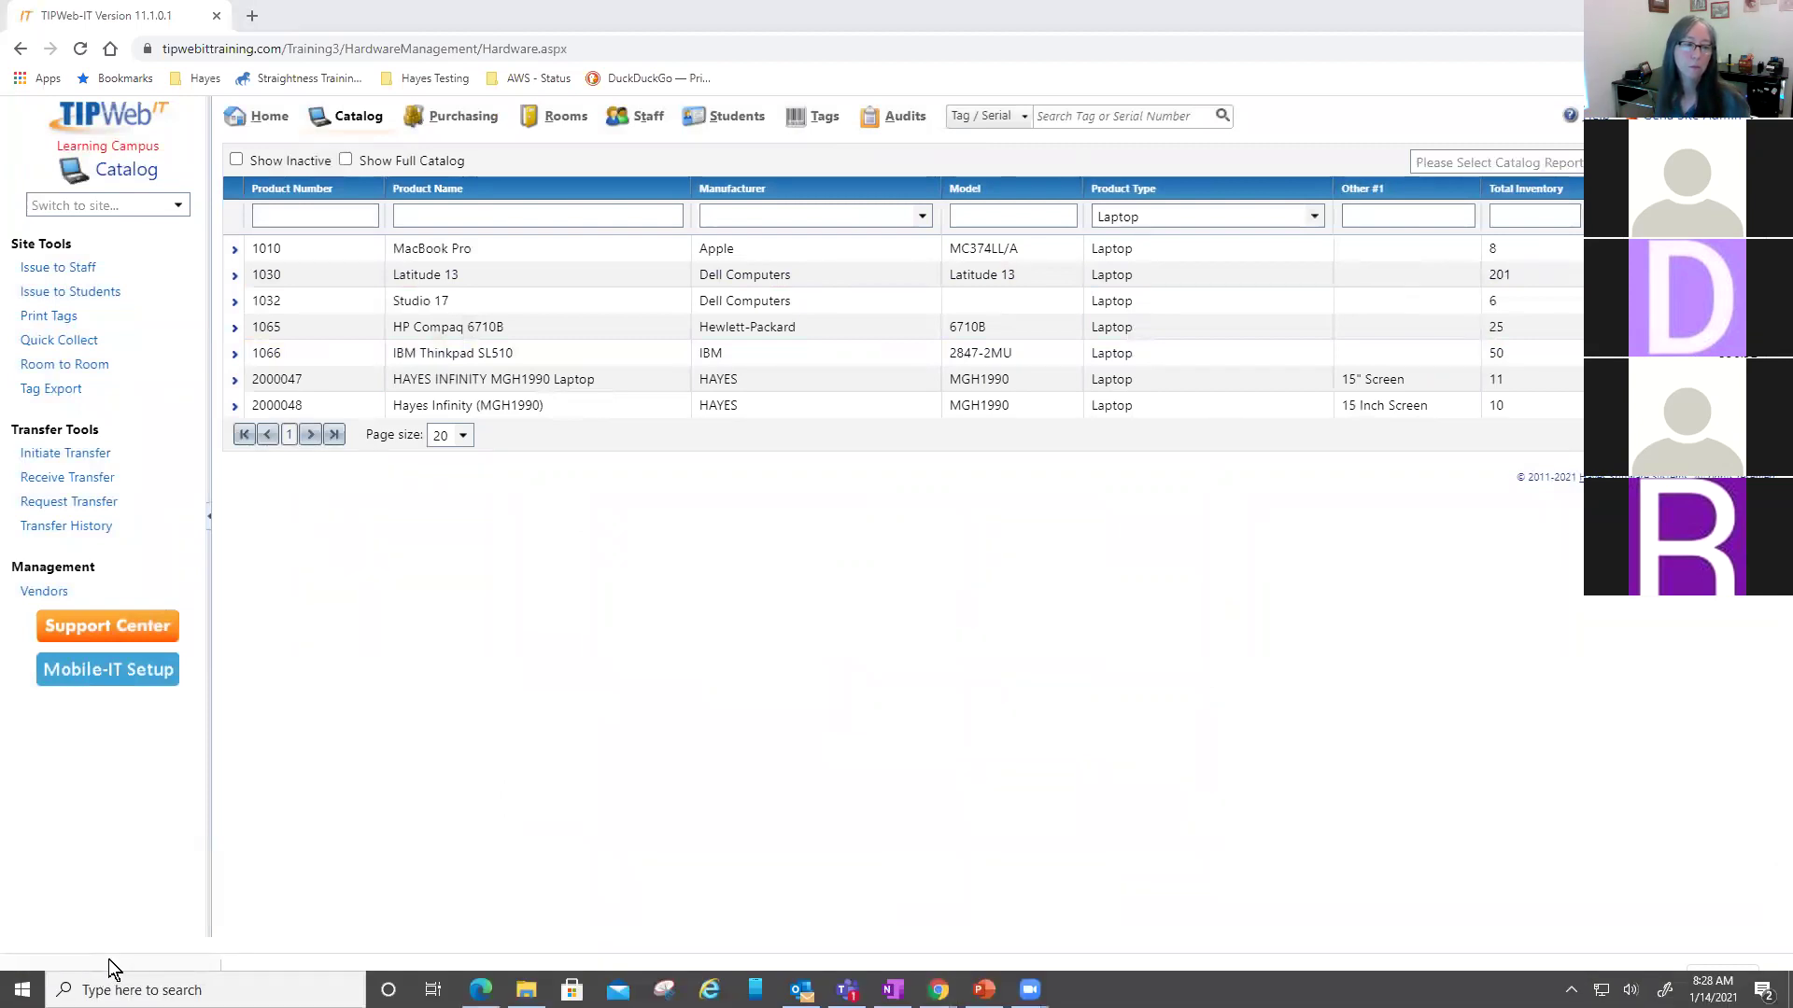
left_click(109, 961)
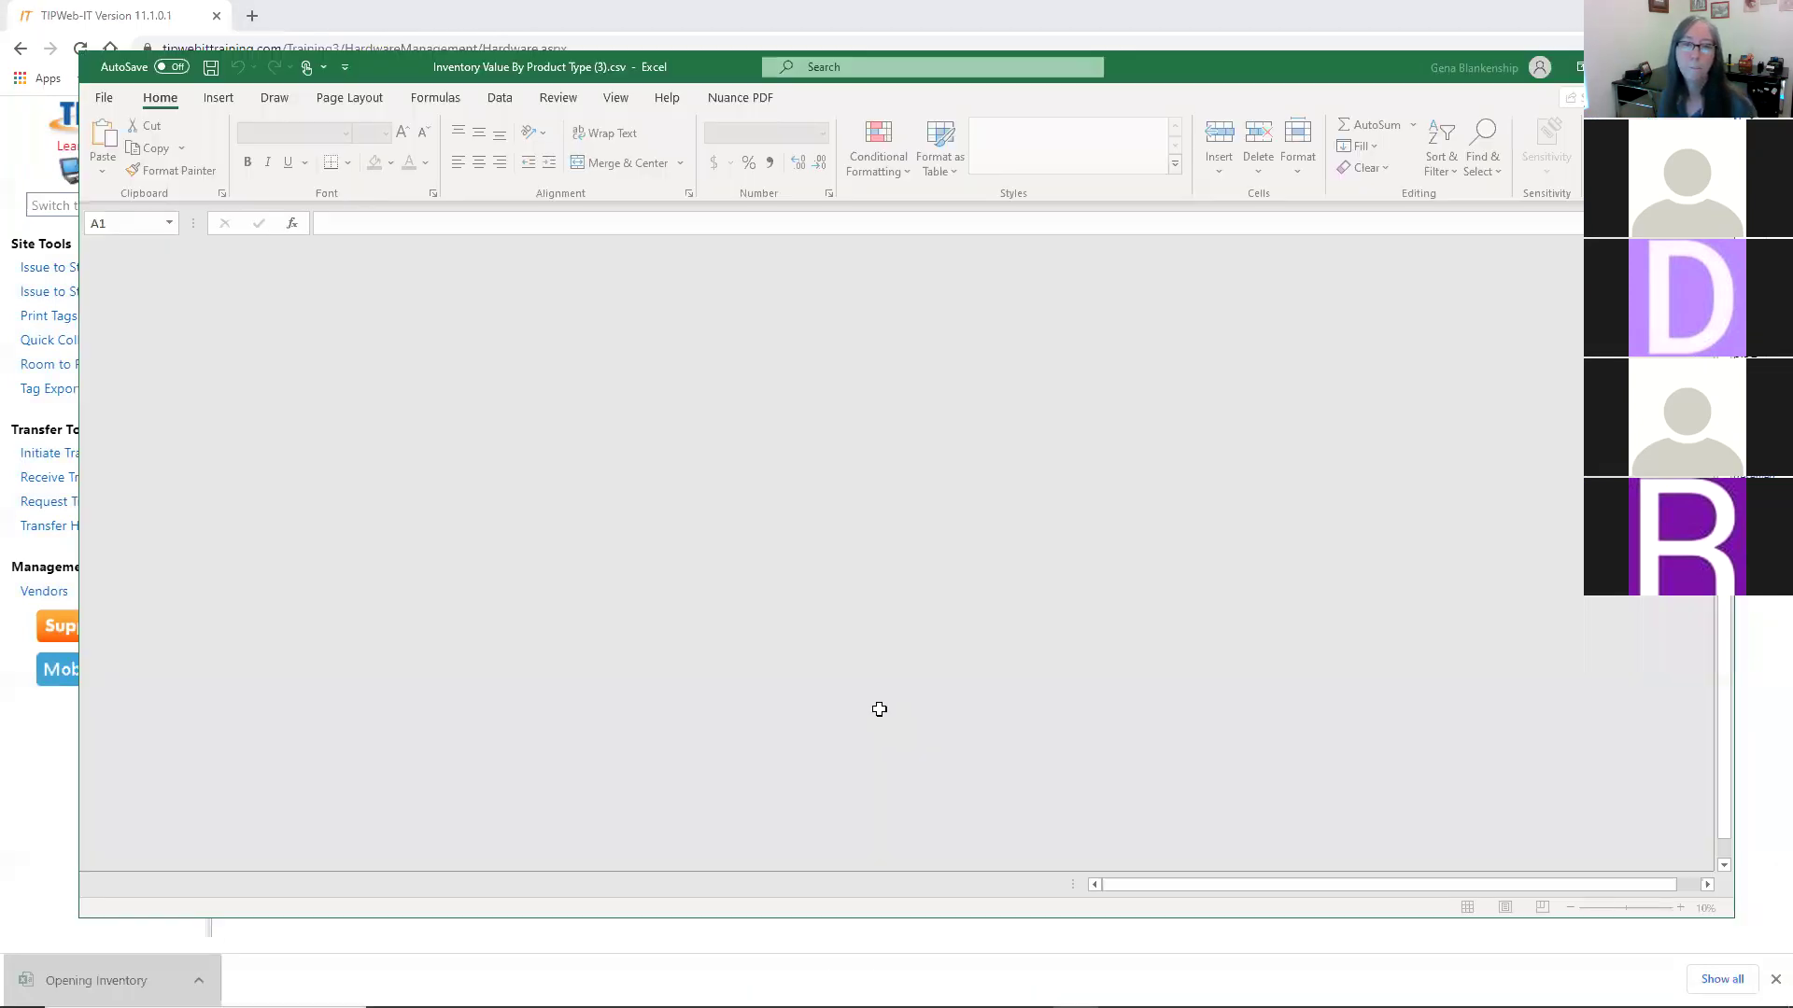
- AutoFit columns A–D, check Laptop's 311 units worth 220,425.71, then close without saving
left_click_drag(133, 253, 340, 245)
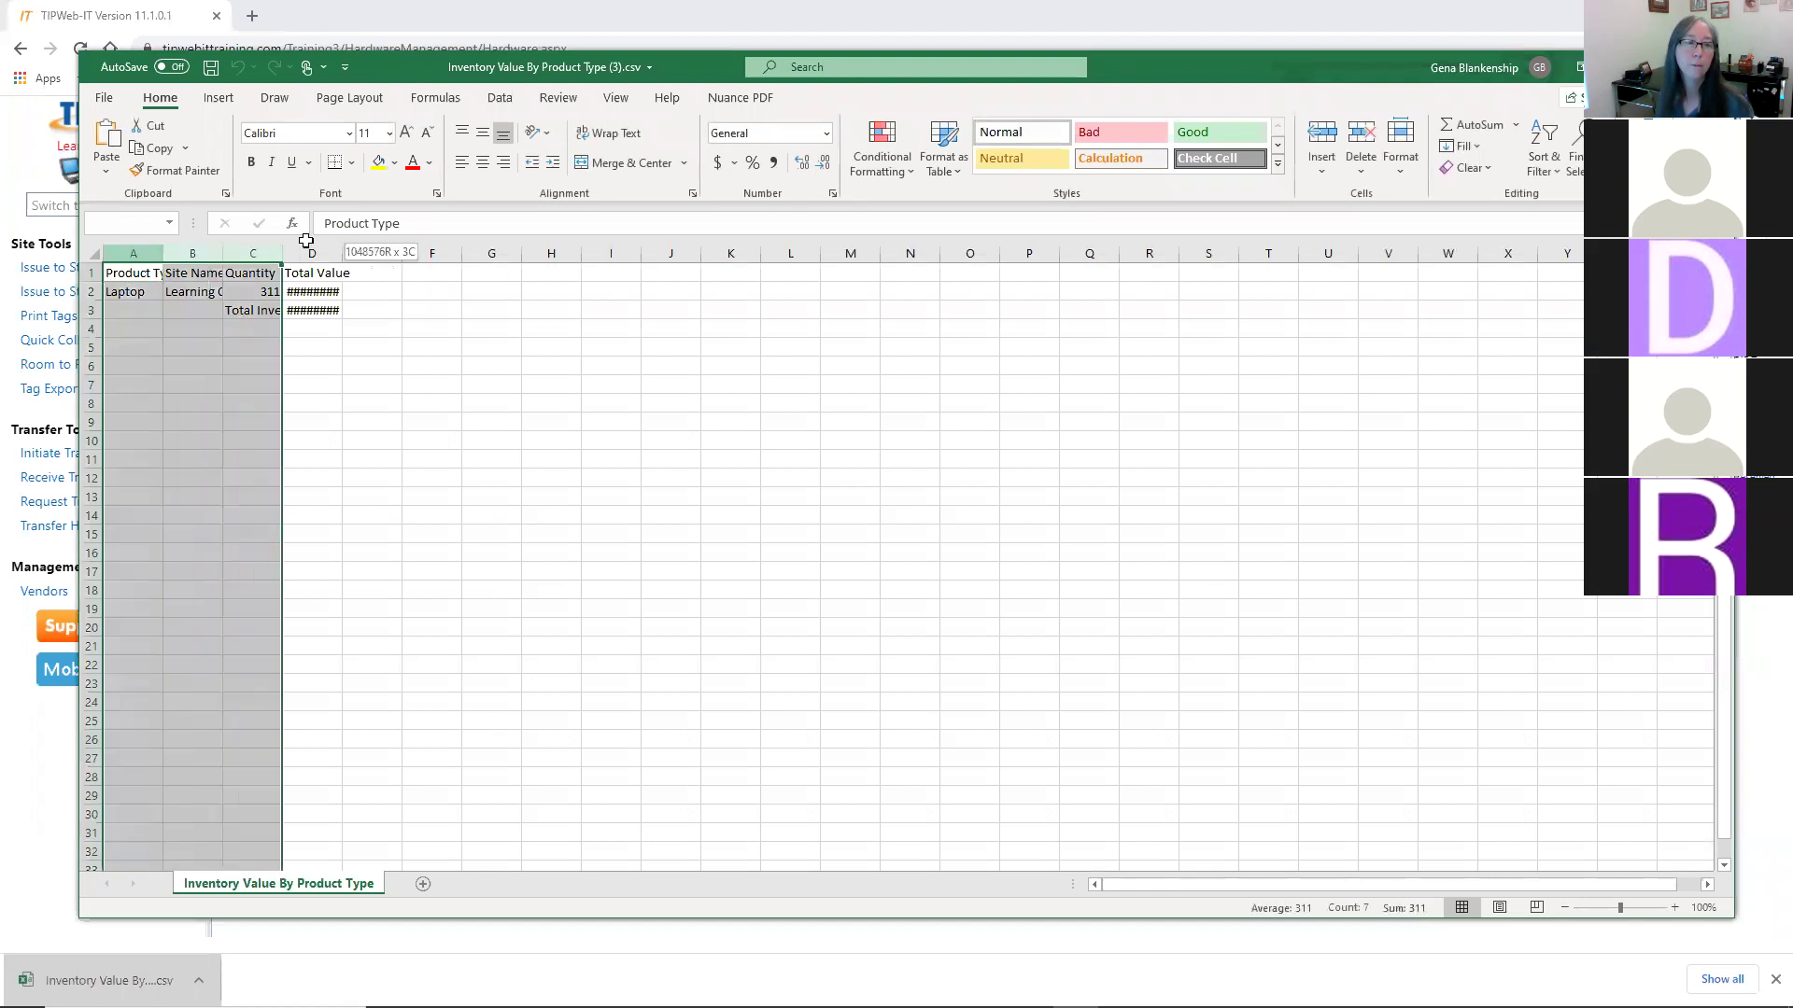
double_click(342, 252)
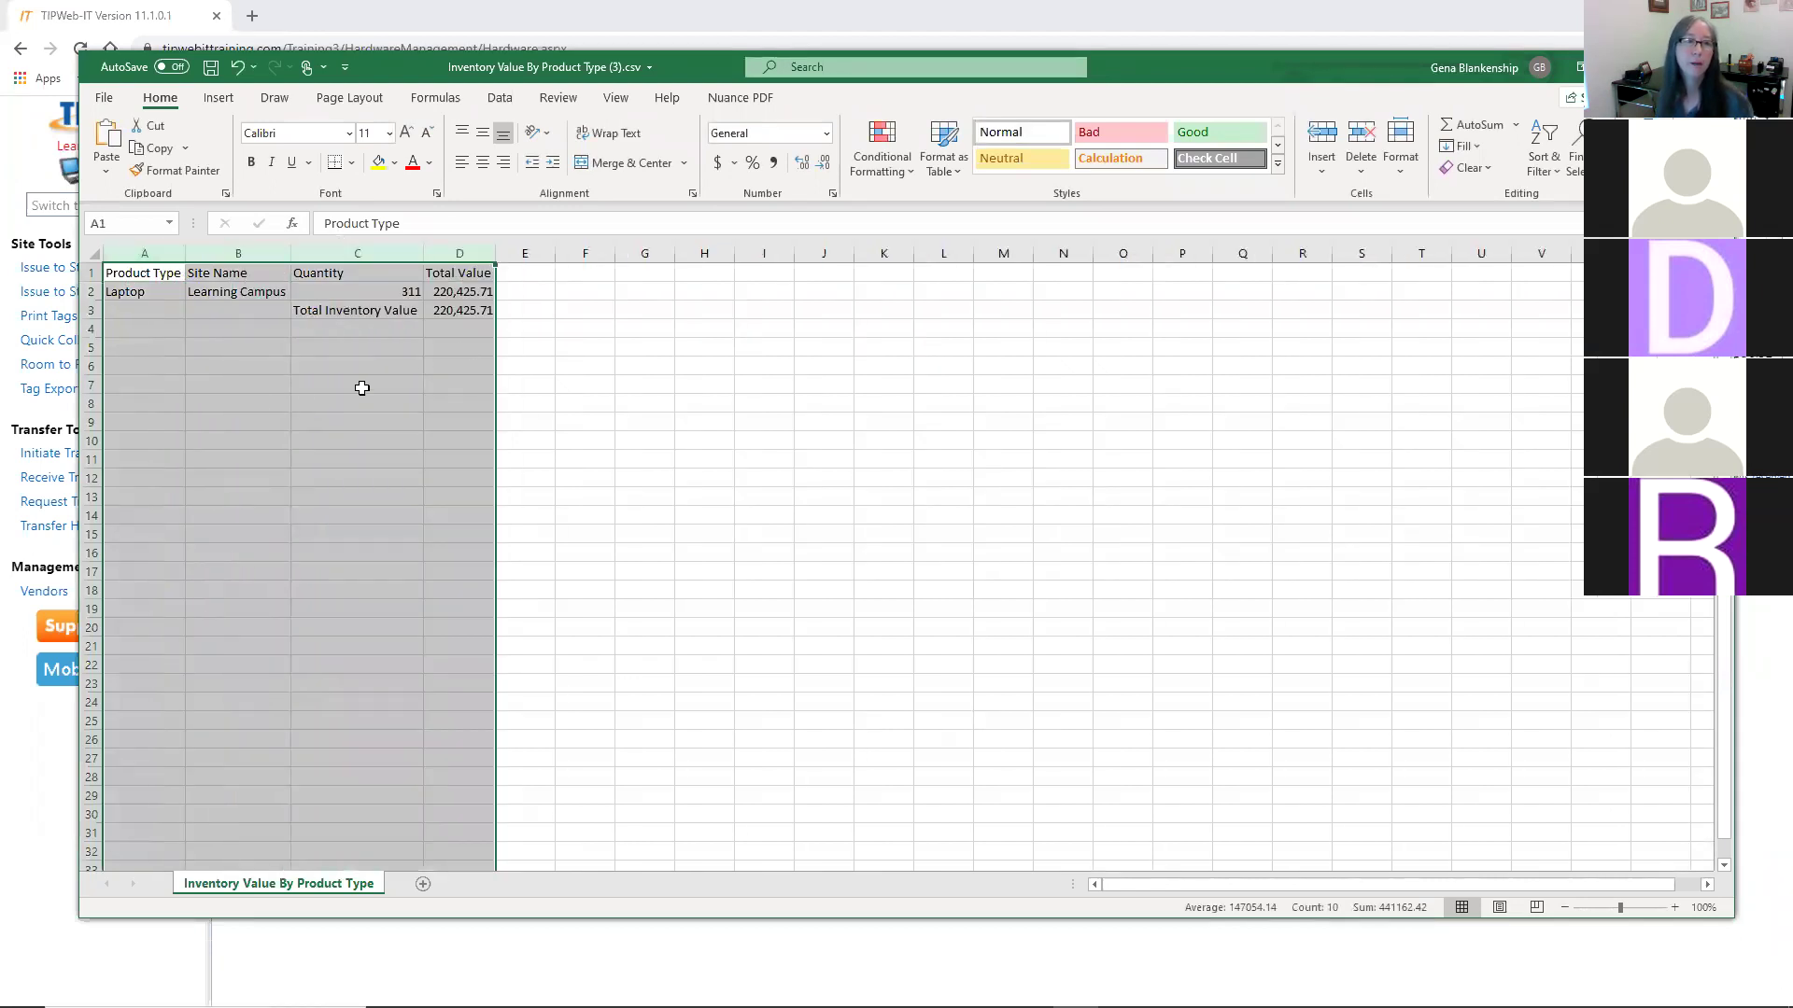
left_click(239, 402)
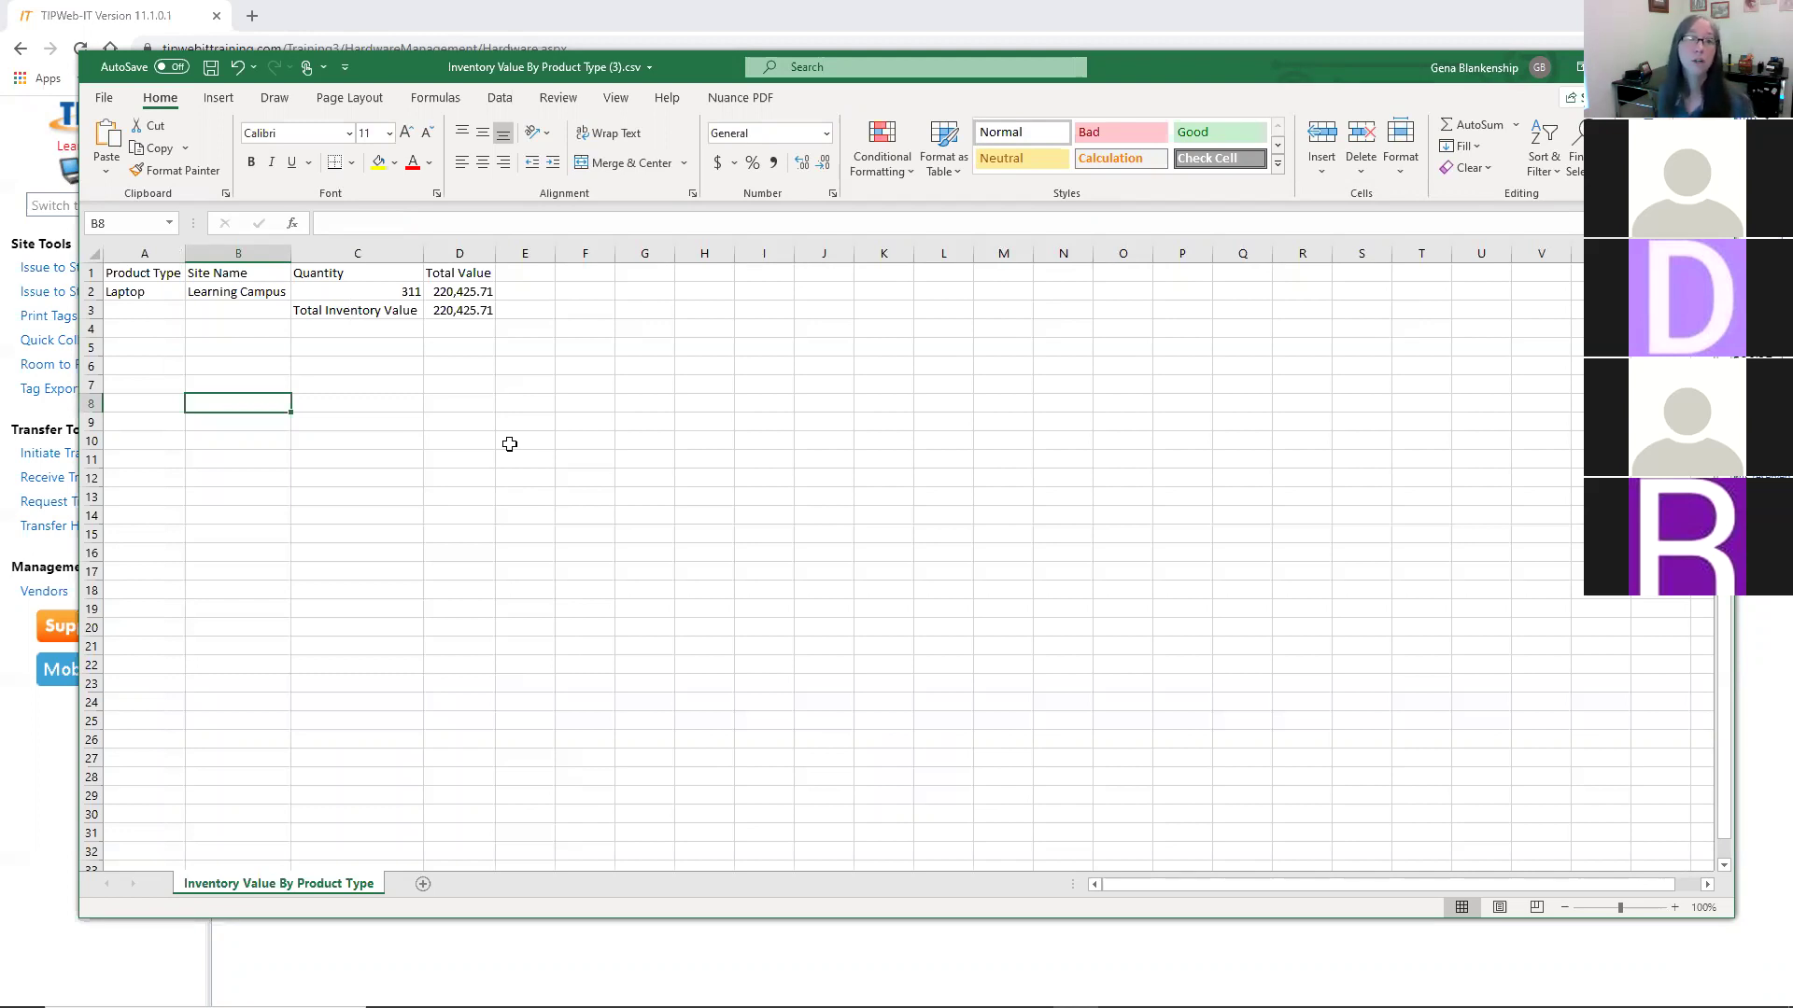
left_click(382, 299)
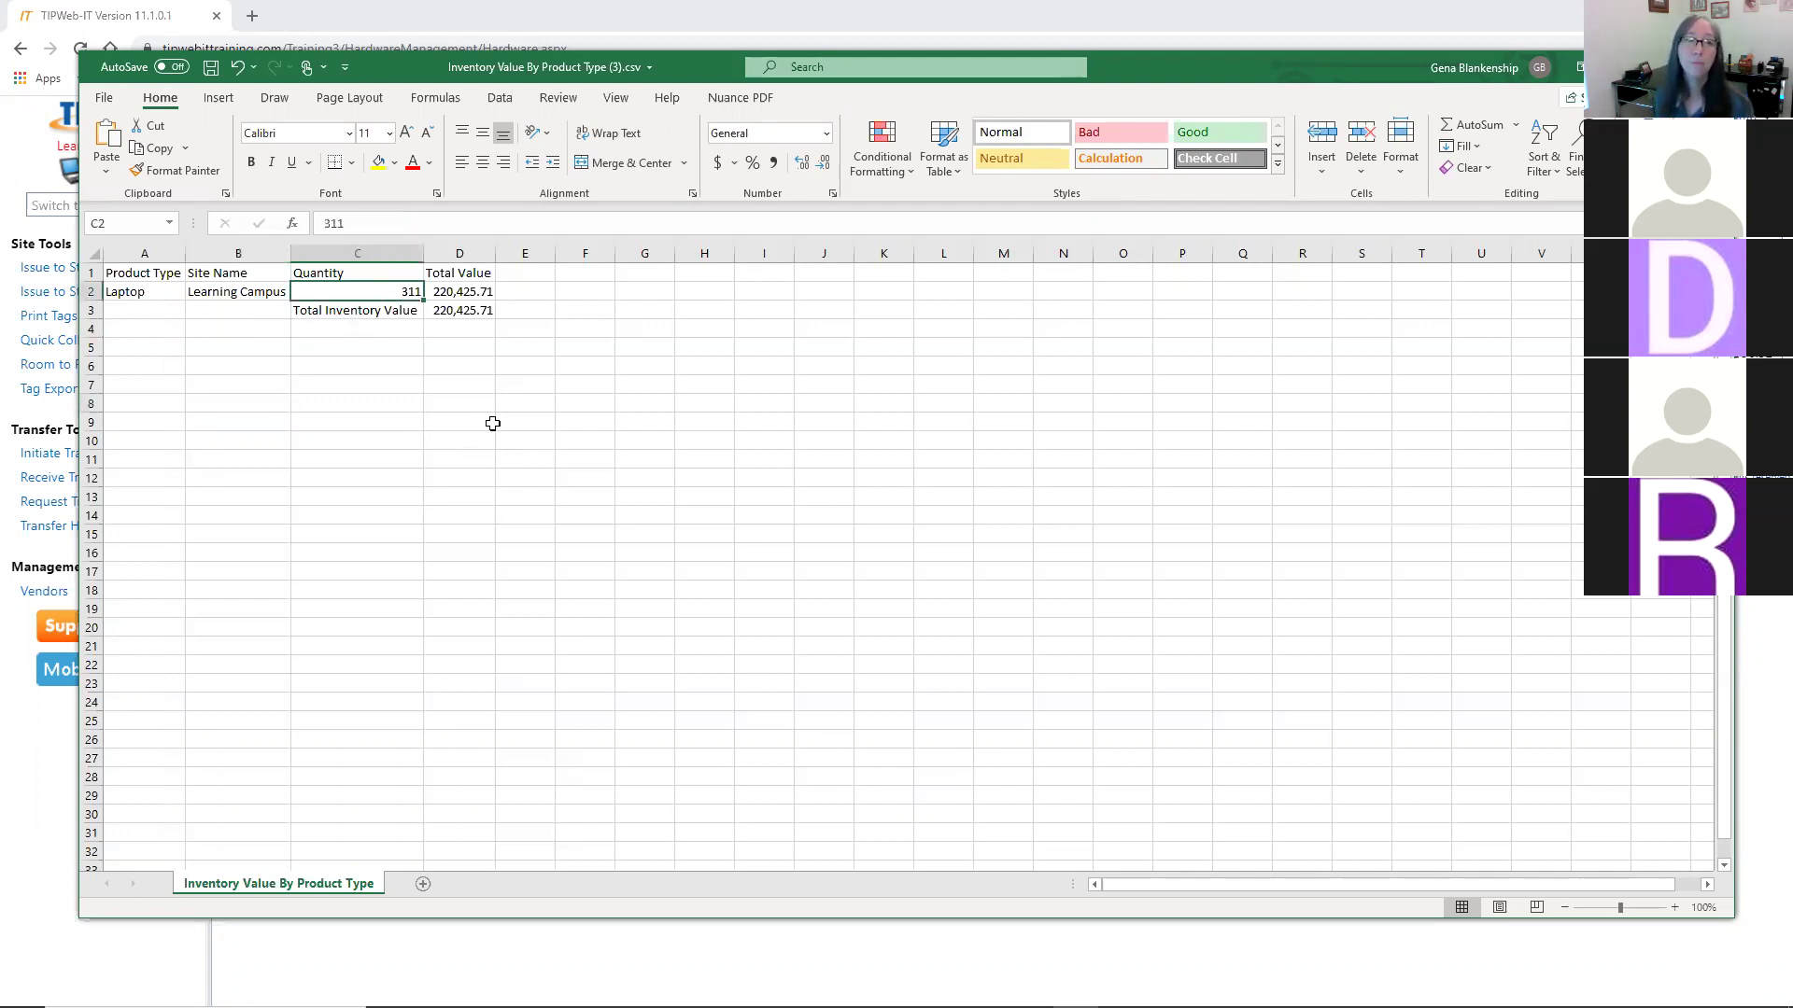
key("Right")
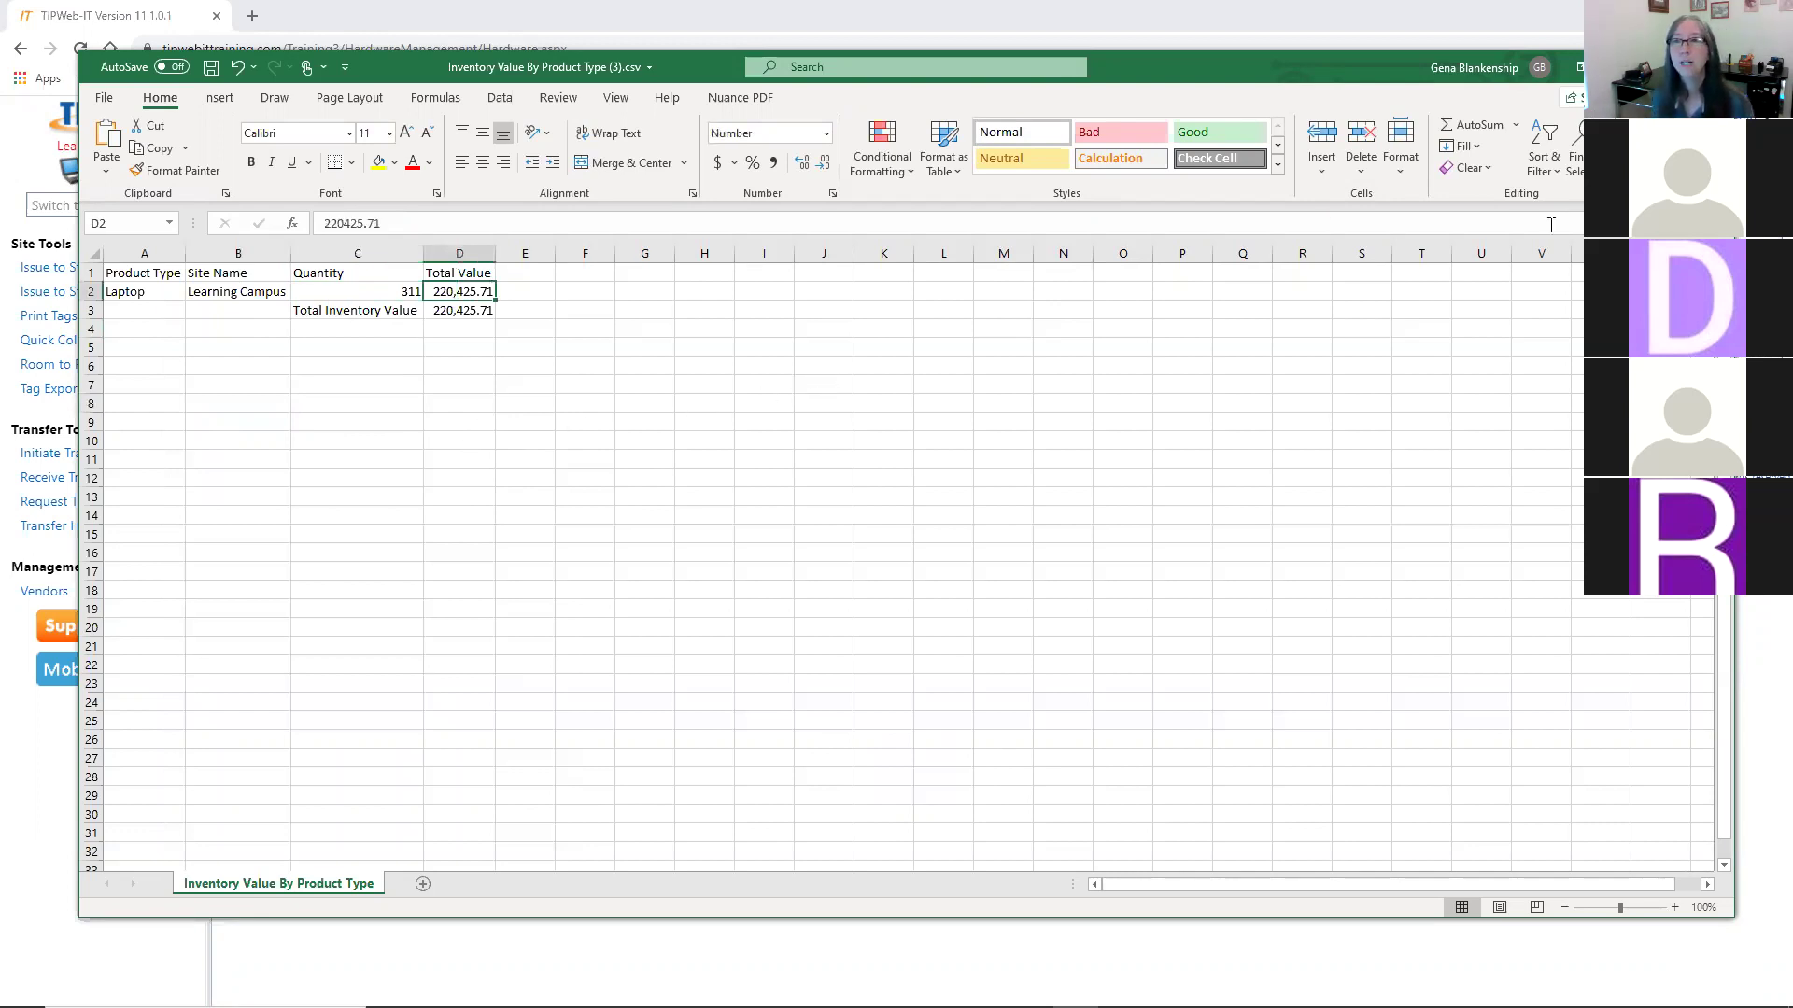
left_click(1713, 66)
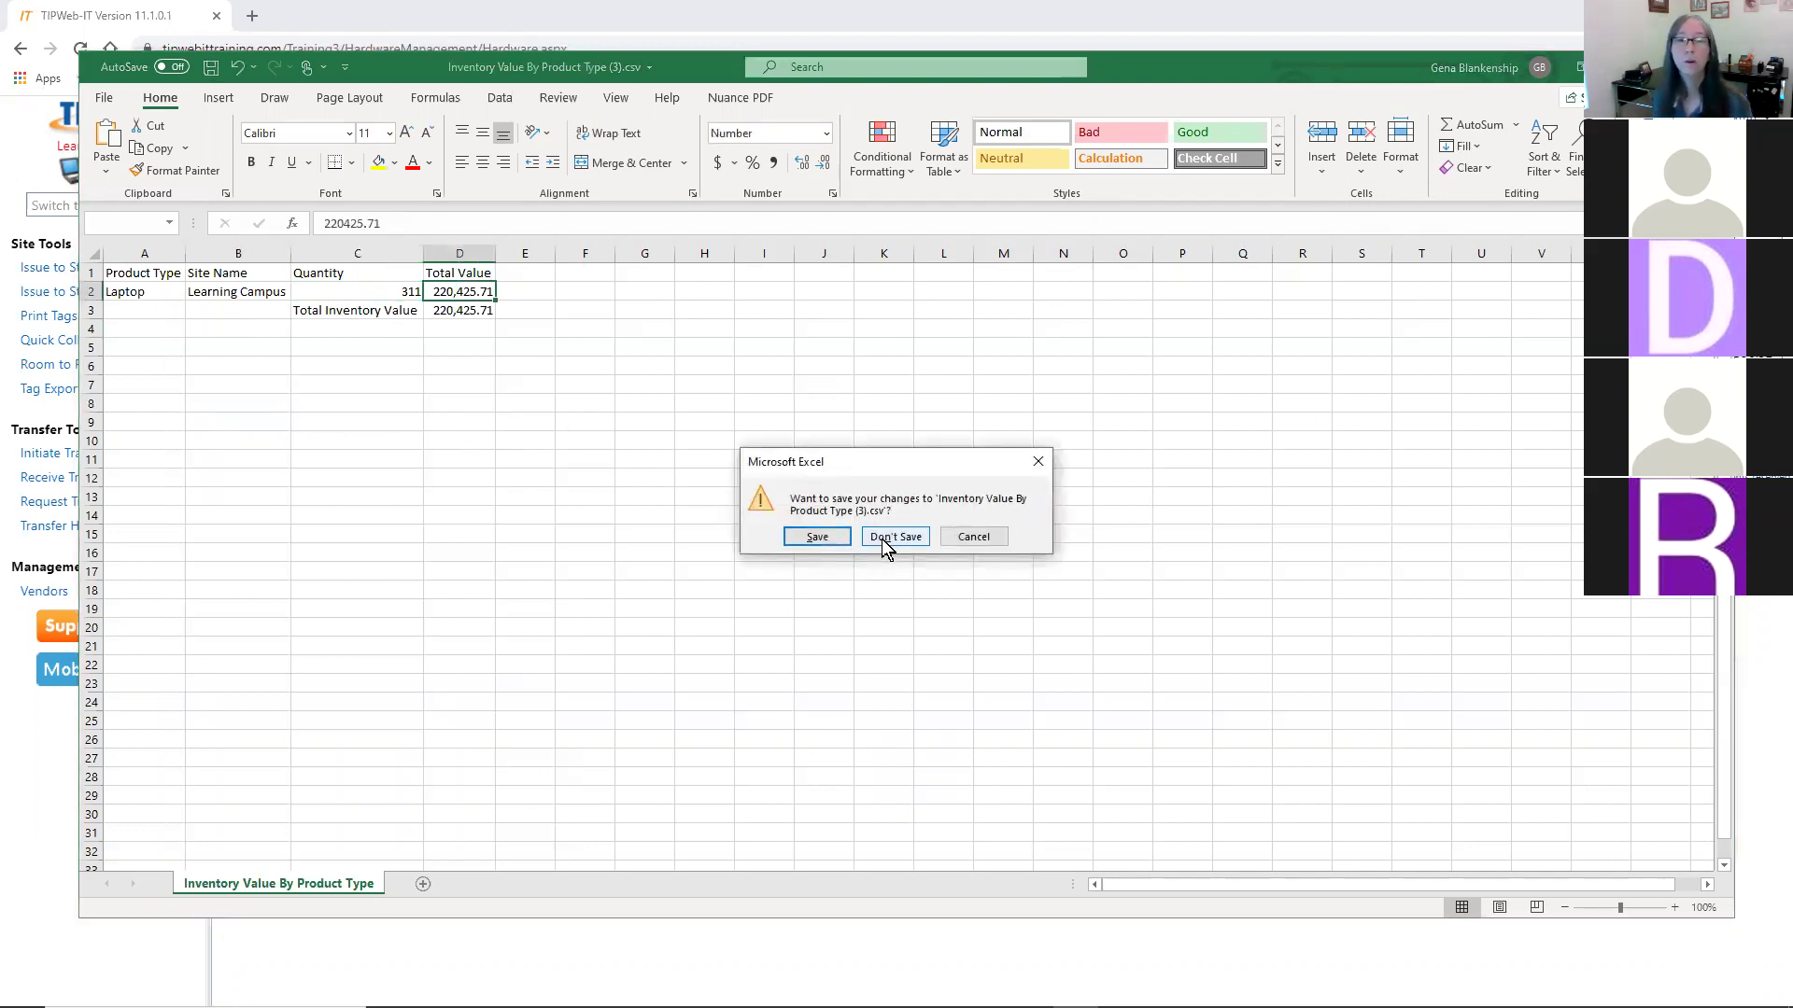
left_click(881, 540)
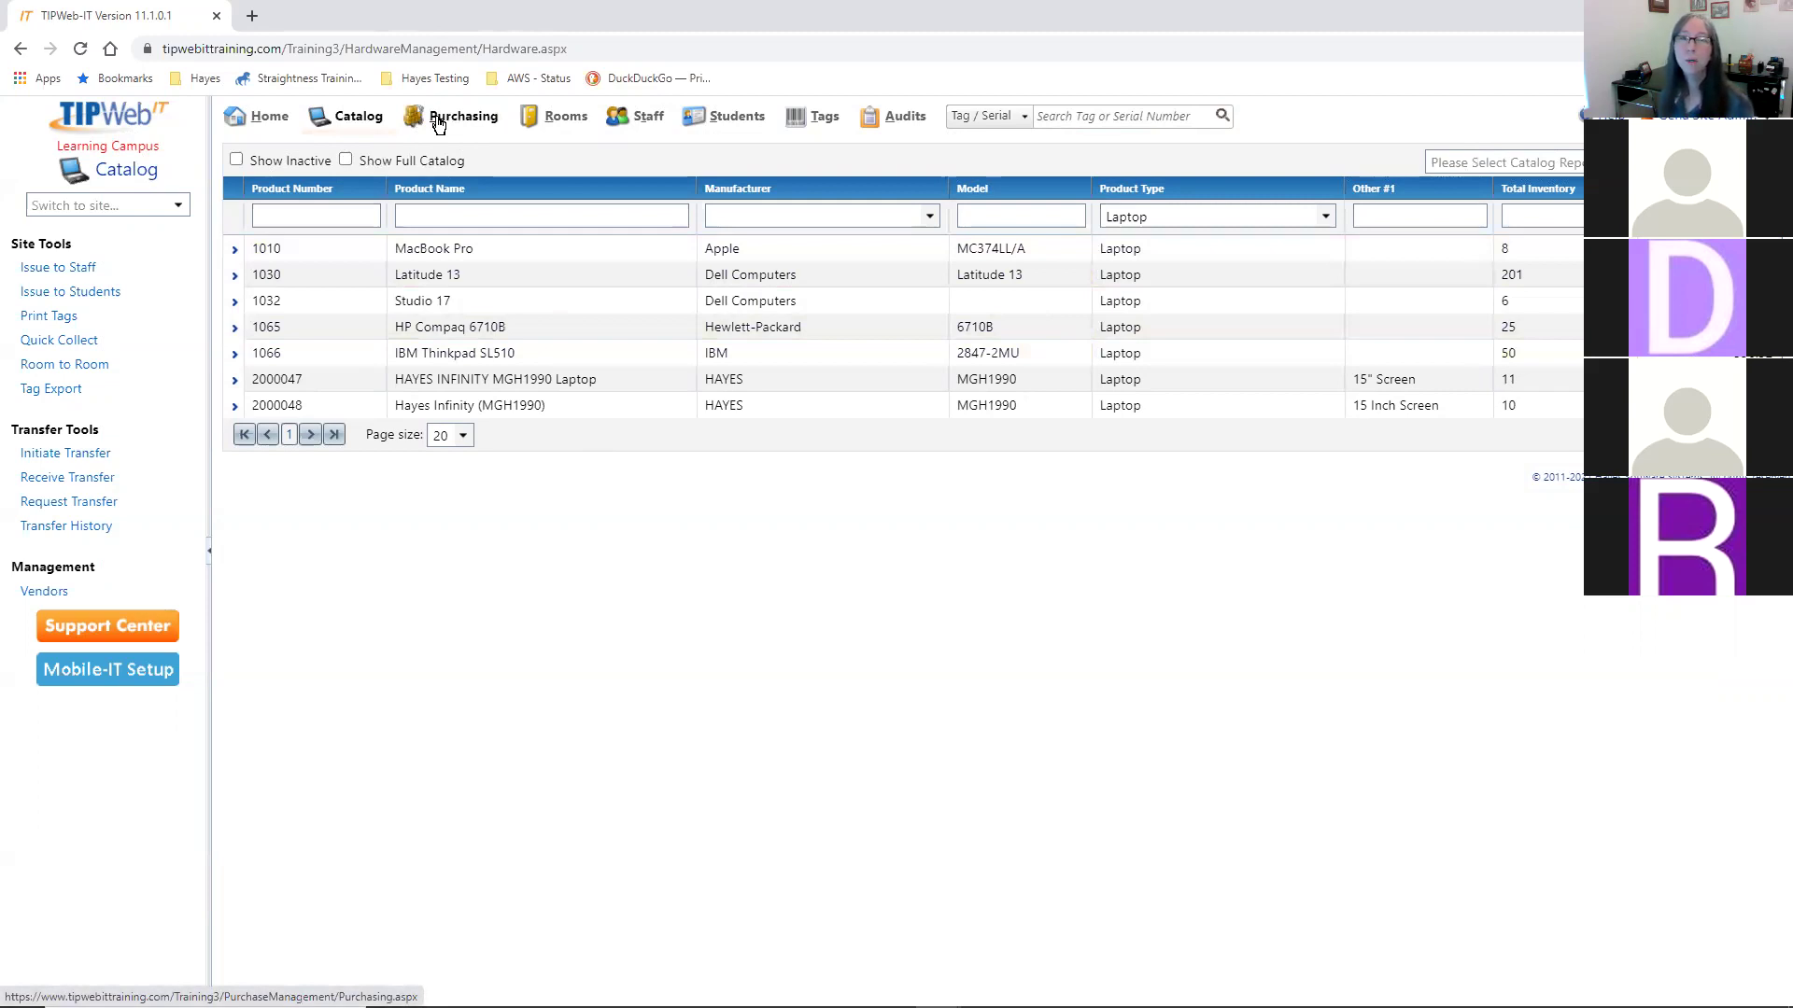
- Open Purchasing and expand PO32056 to list its Chromebook and HAYES INFINITY laptop products
left_click(438, 121)
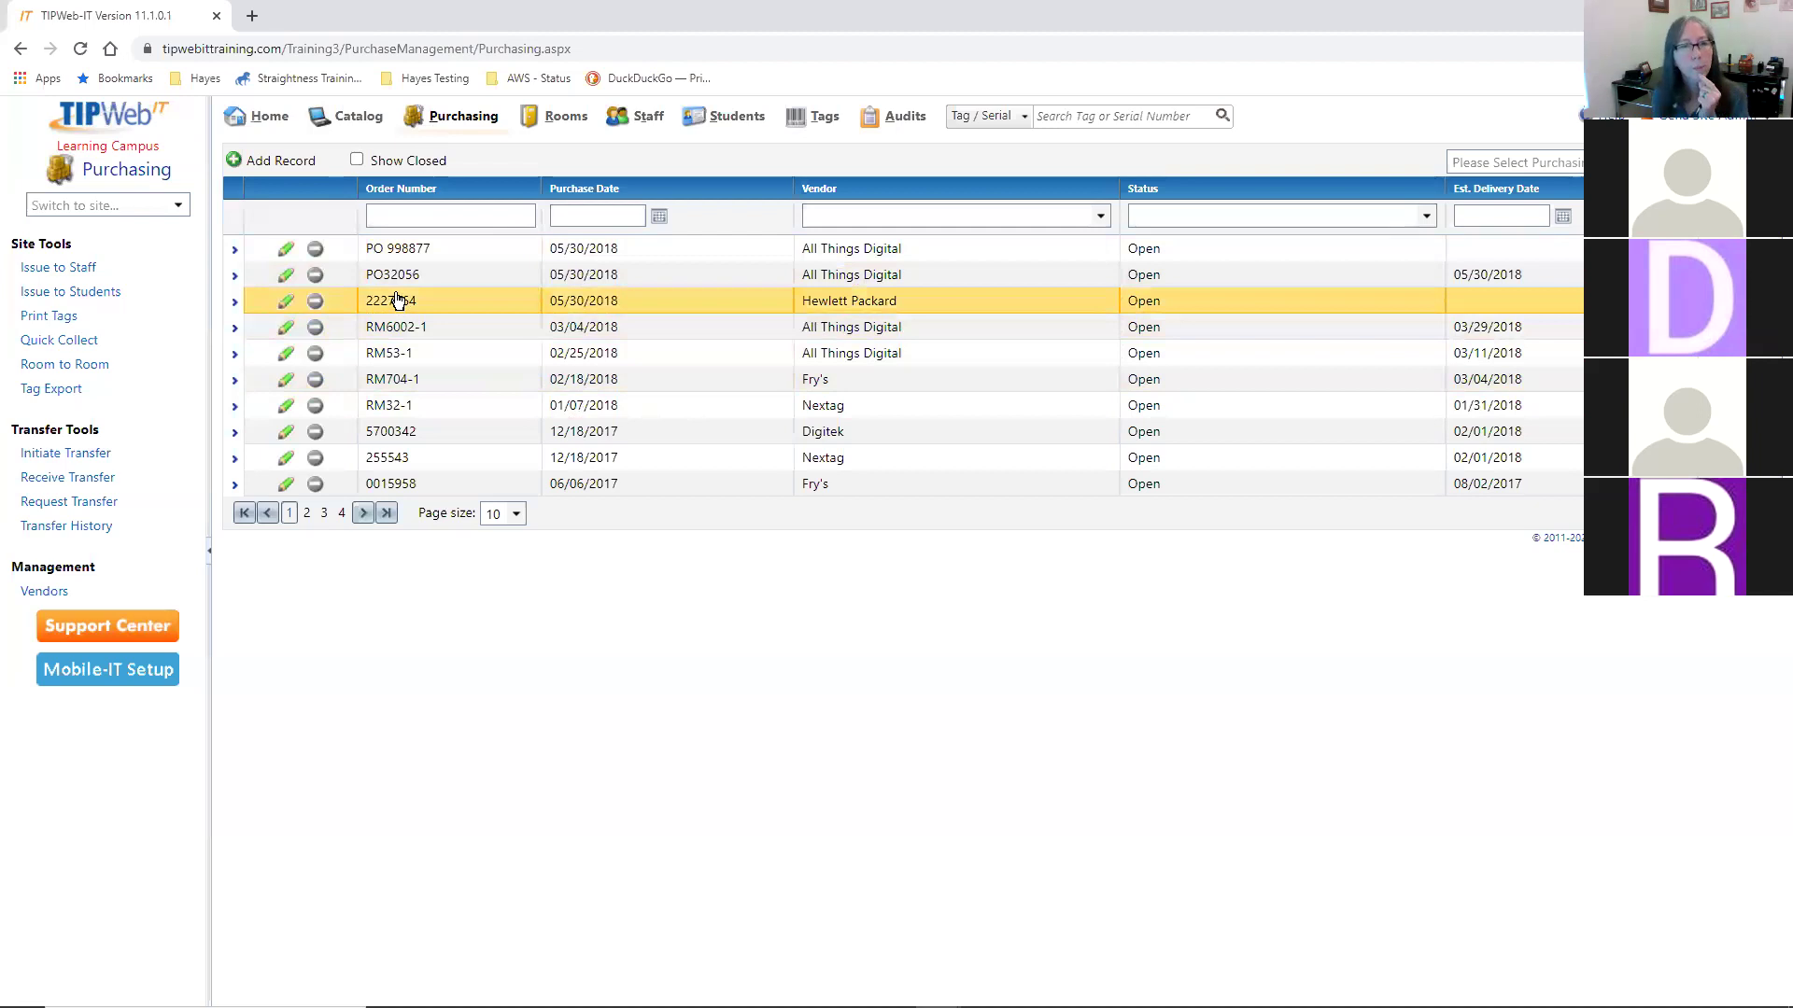
left_click(480, 277)
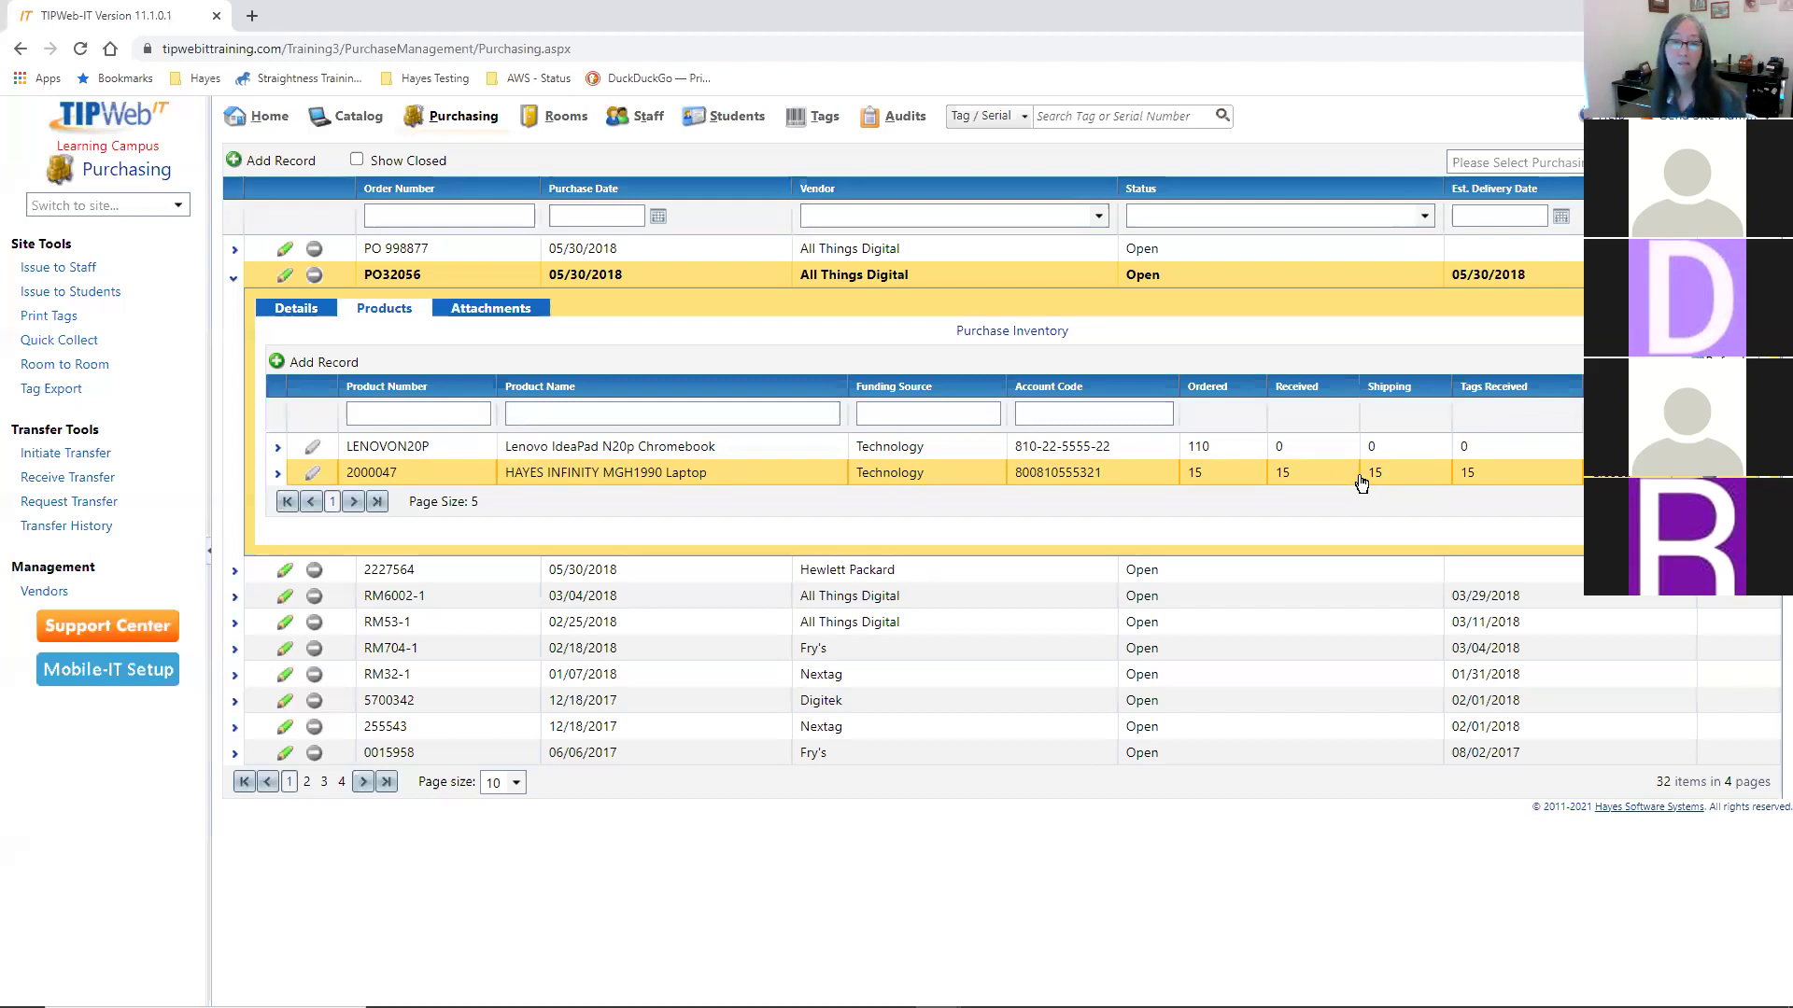
- Expand the HAYES INFINITY MGH1990 laptop line to show its $495.00, 11-unit Learning Campus shipment
left_click(1279, 474)
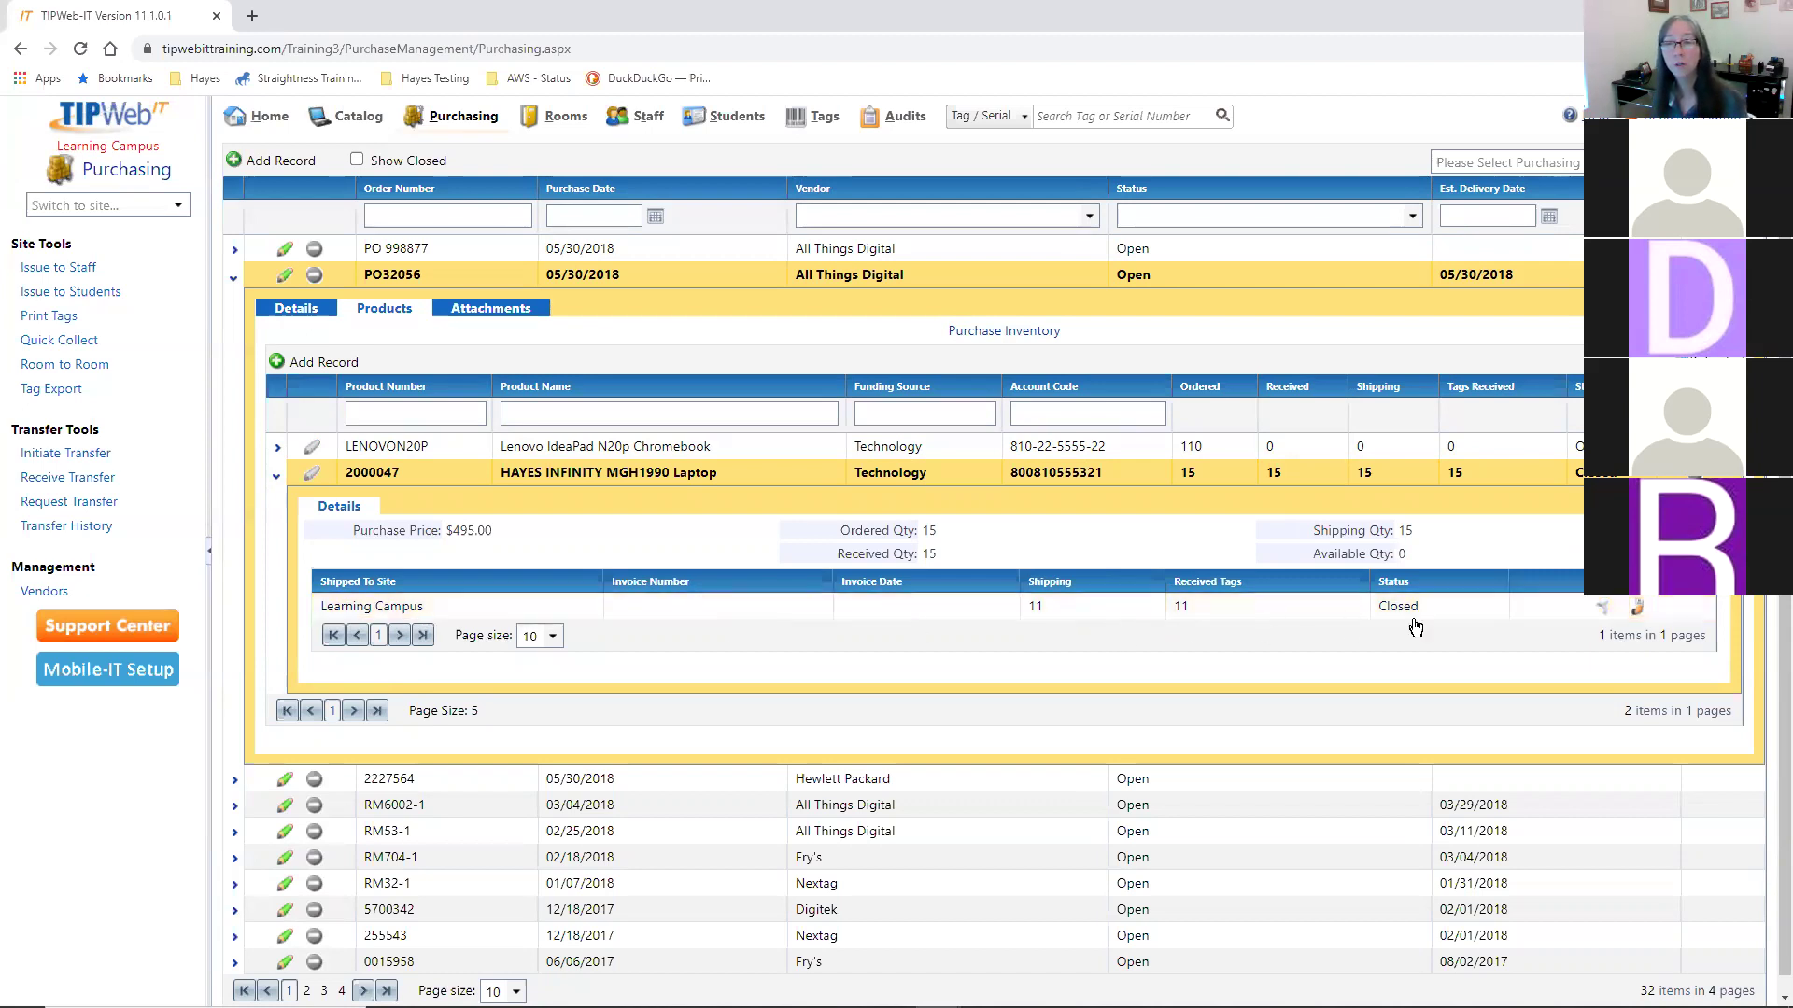
left_click(1640, 609)
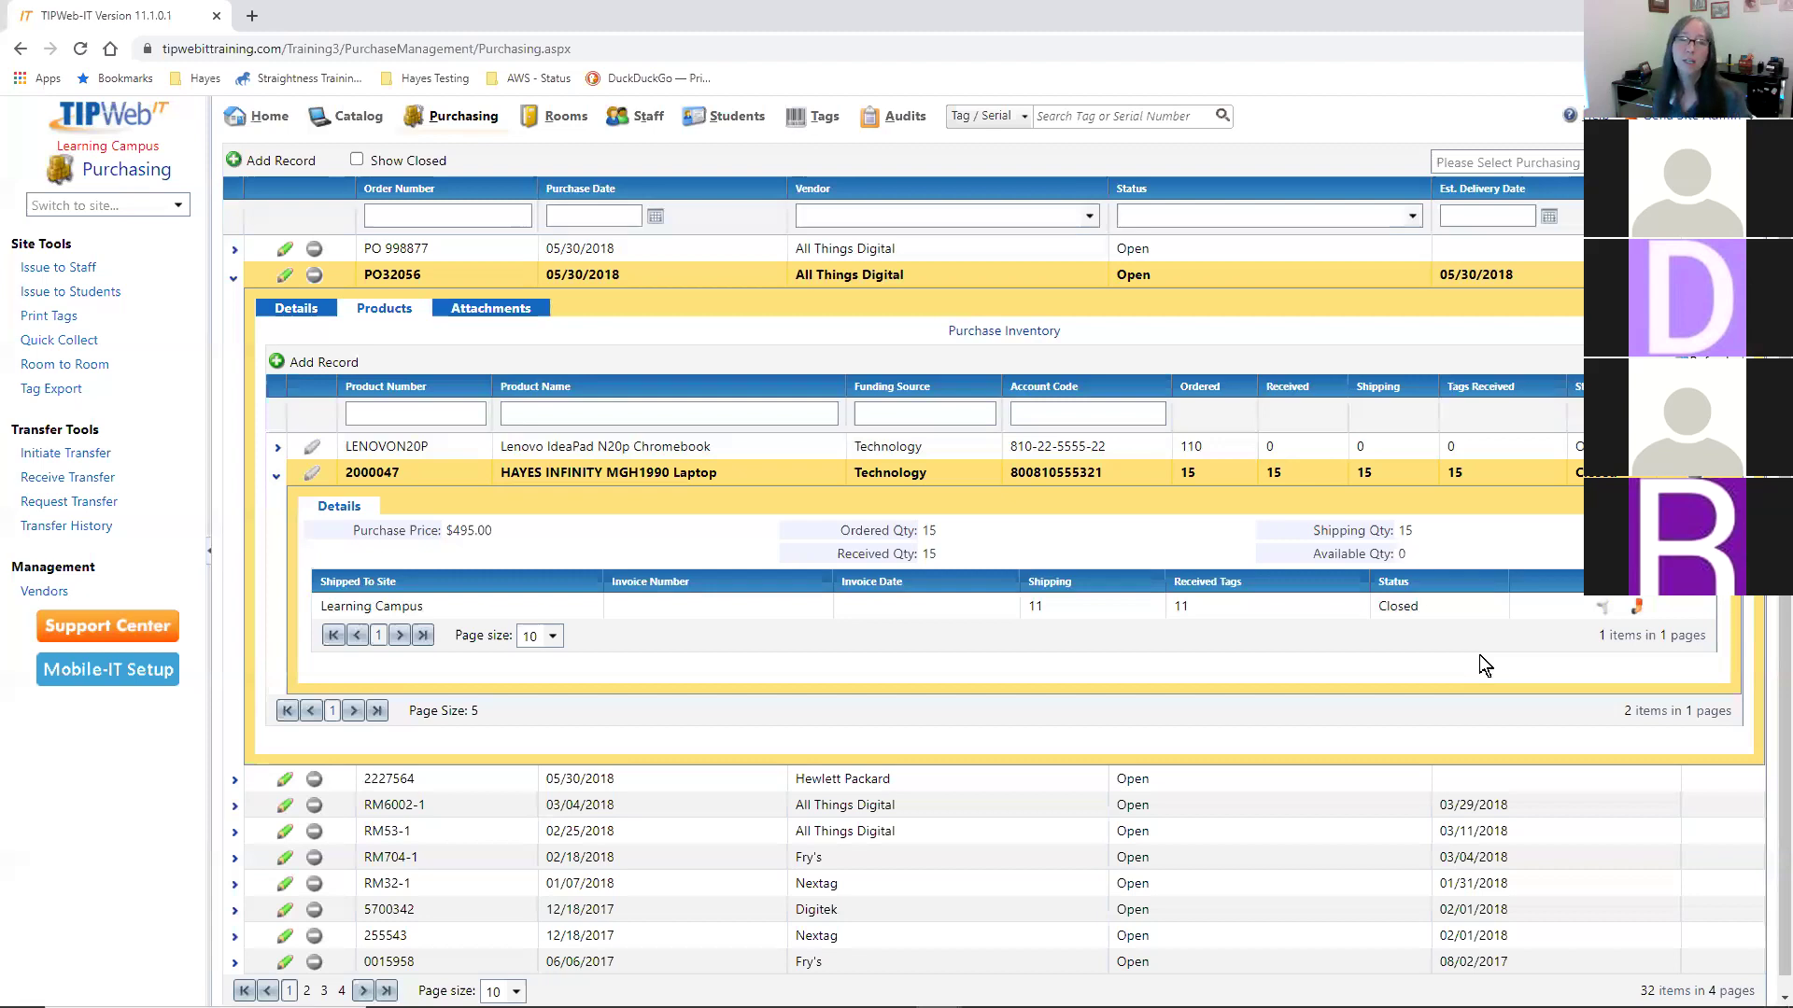
- Open the PO32056 Purchasing Ticket, reposition its window, and review the 11 tagged laptops
left_click(1638, 612)
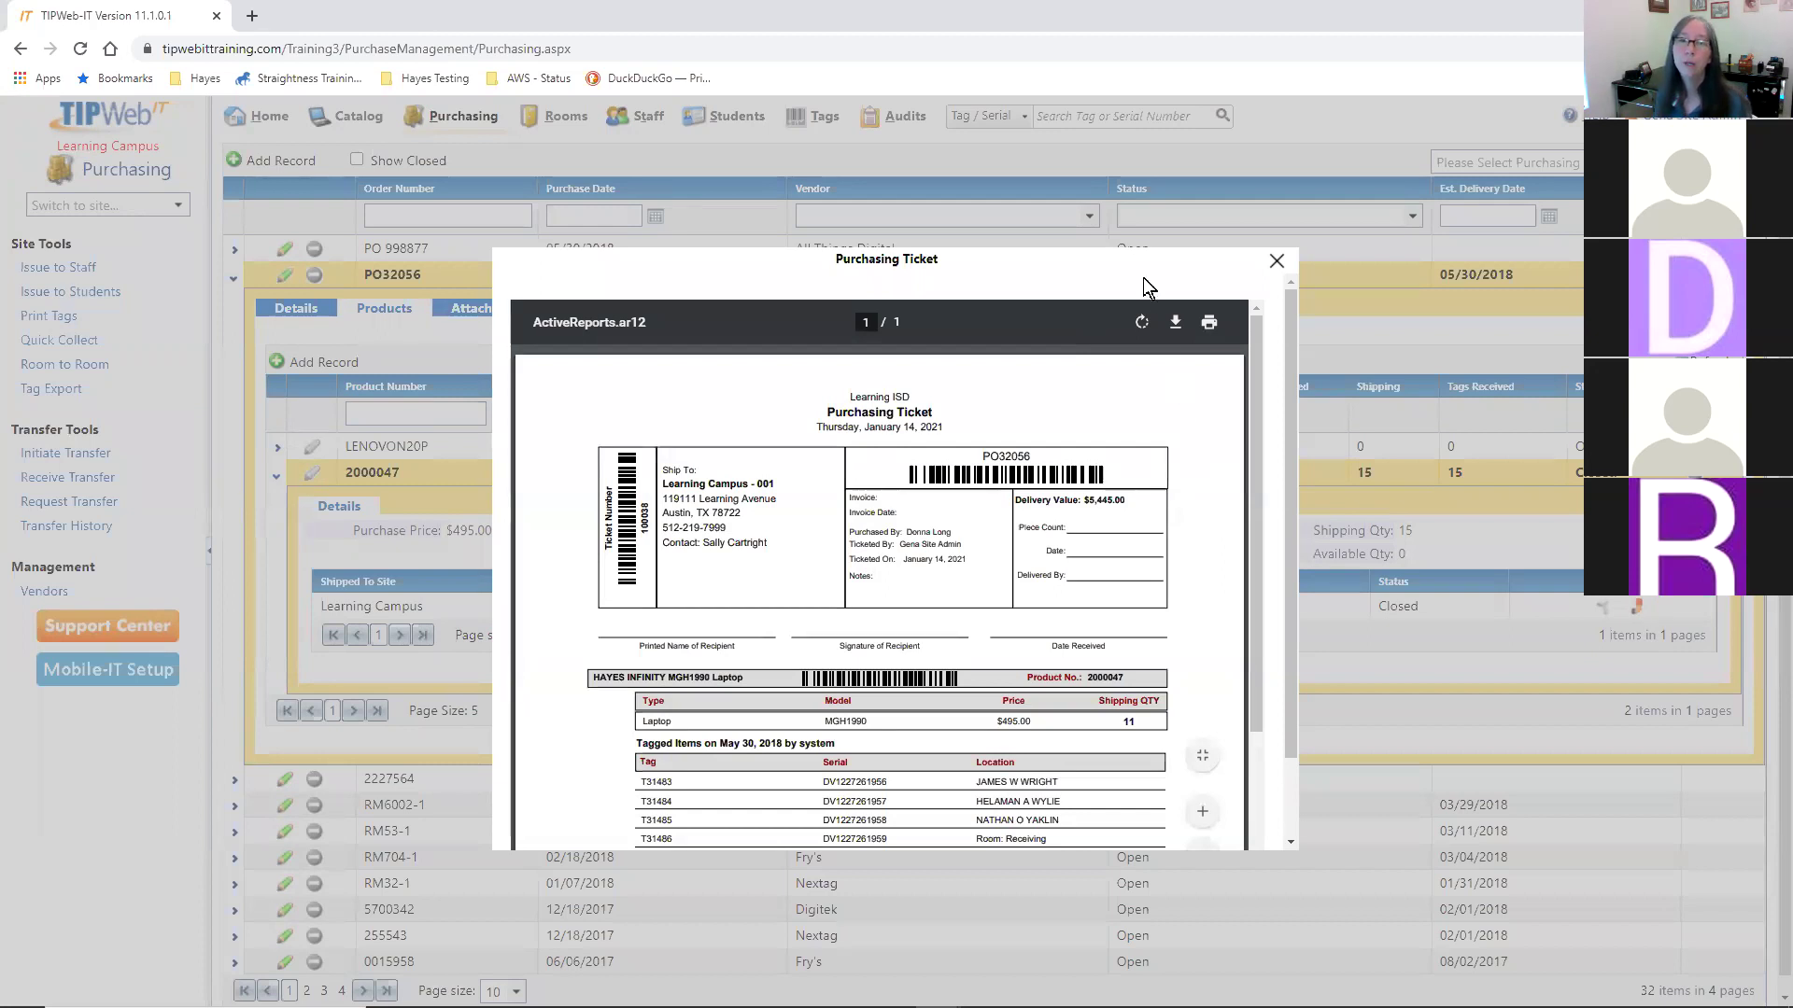
left_click_drag(1140, 254, 1132, 159)
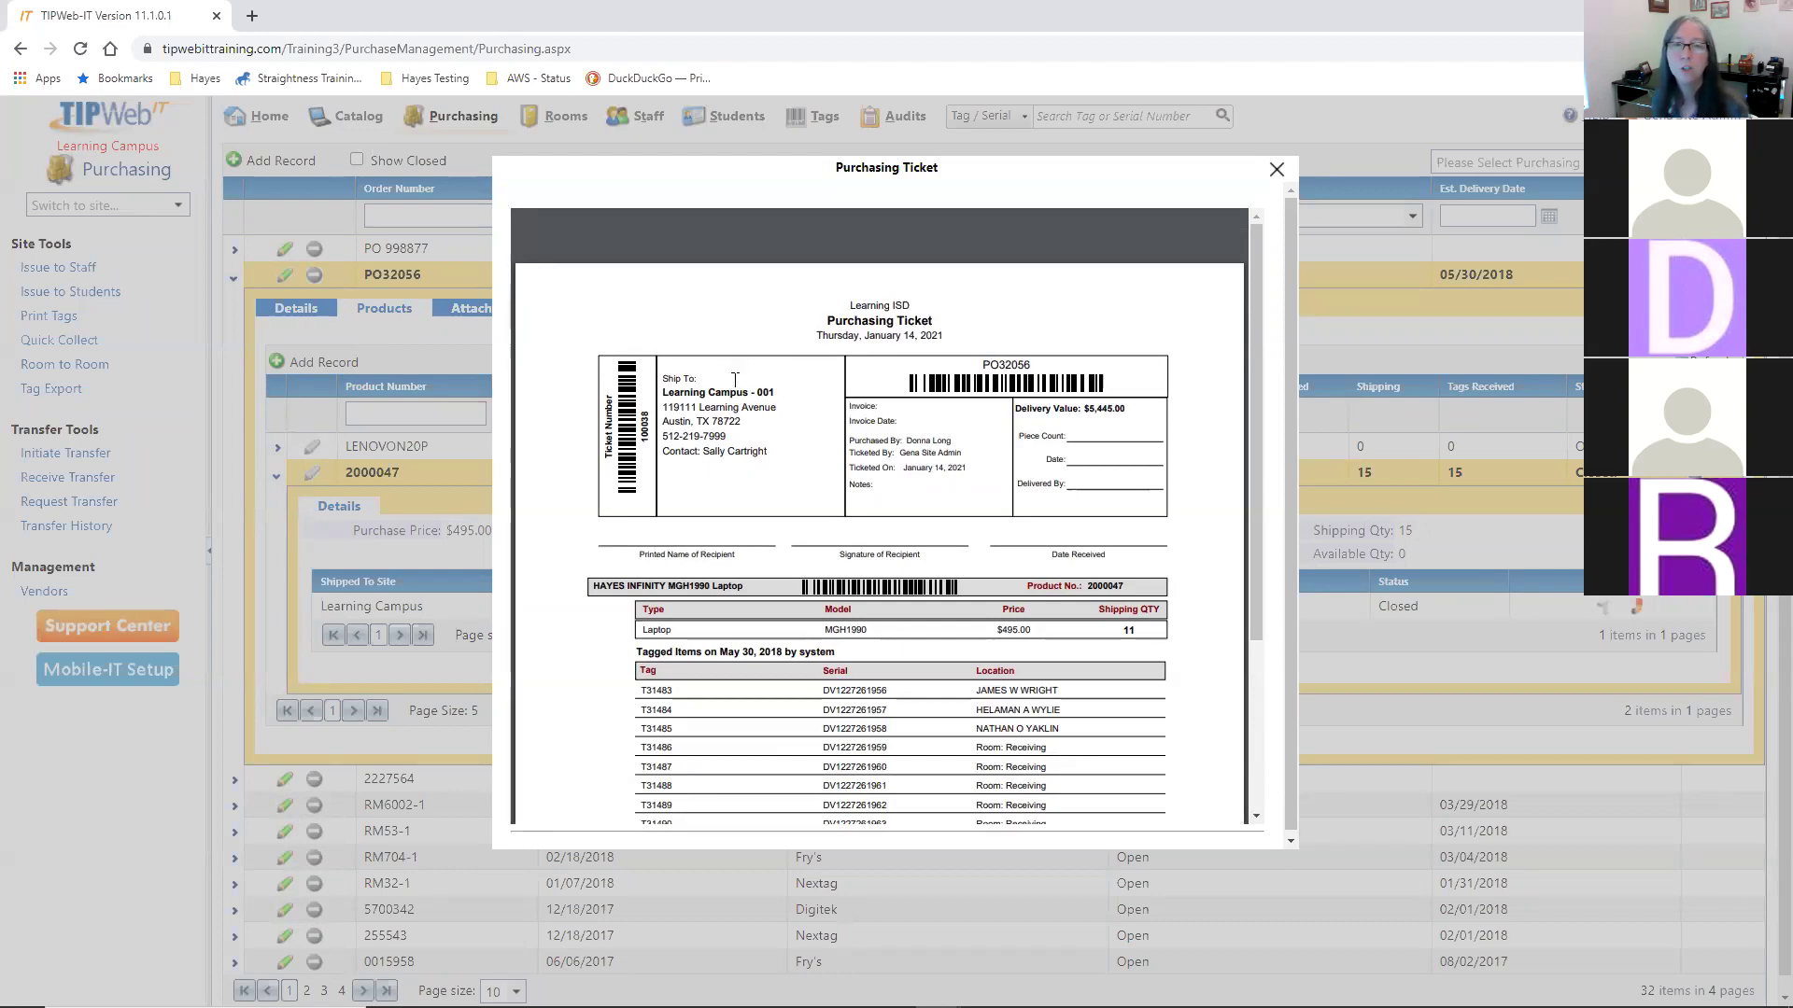
scroll(935, 458, "down", 2)
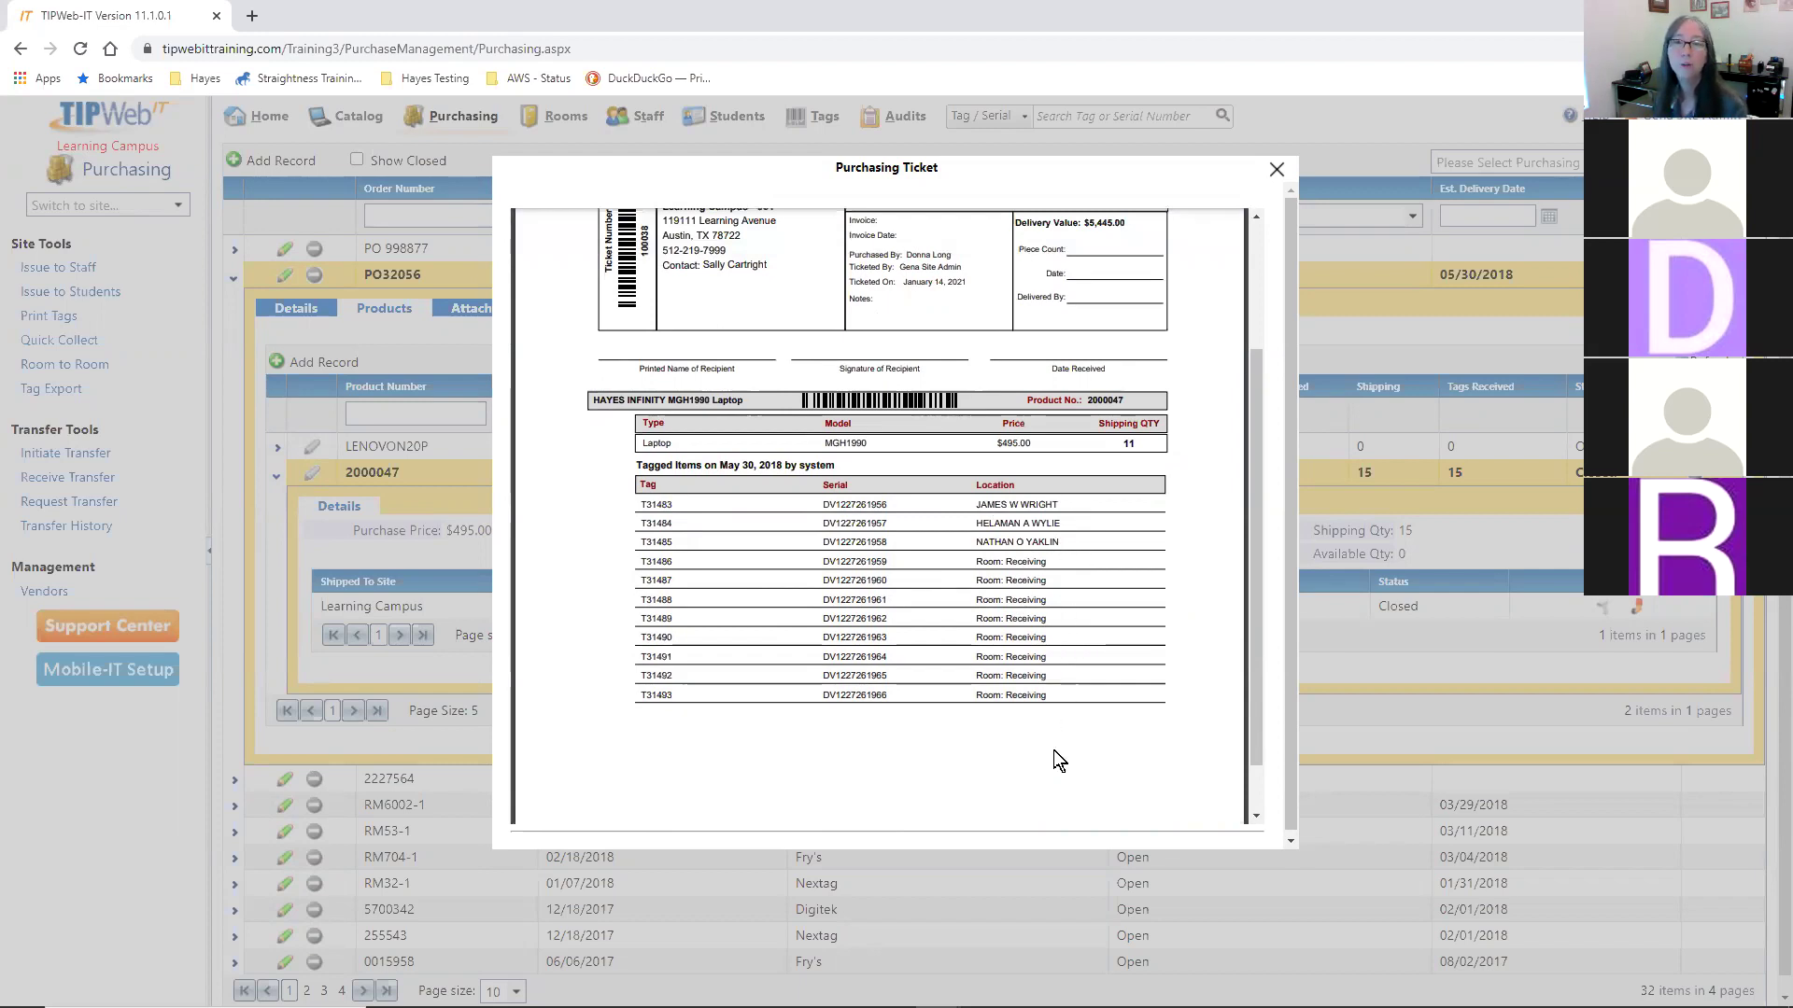
scroll(1081, 737, "up", 3)
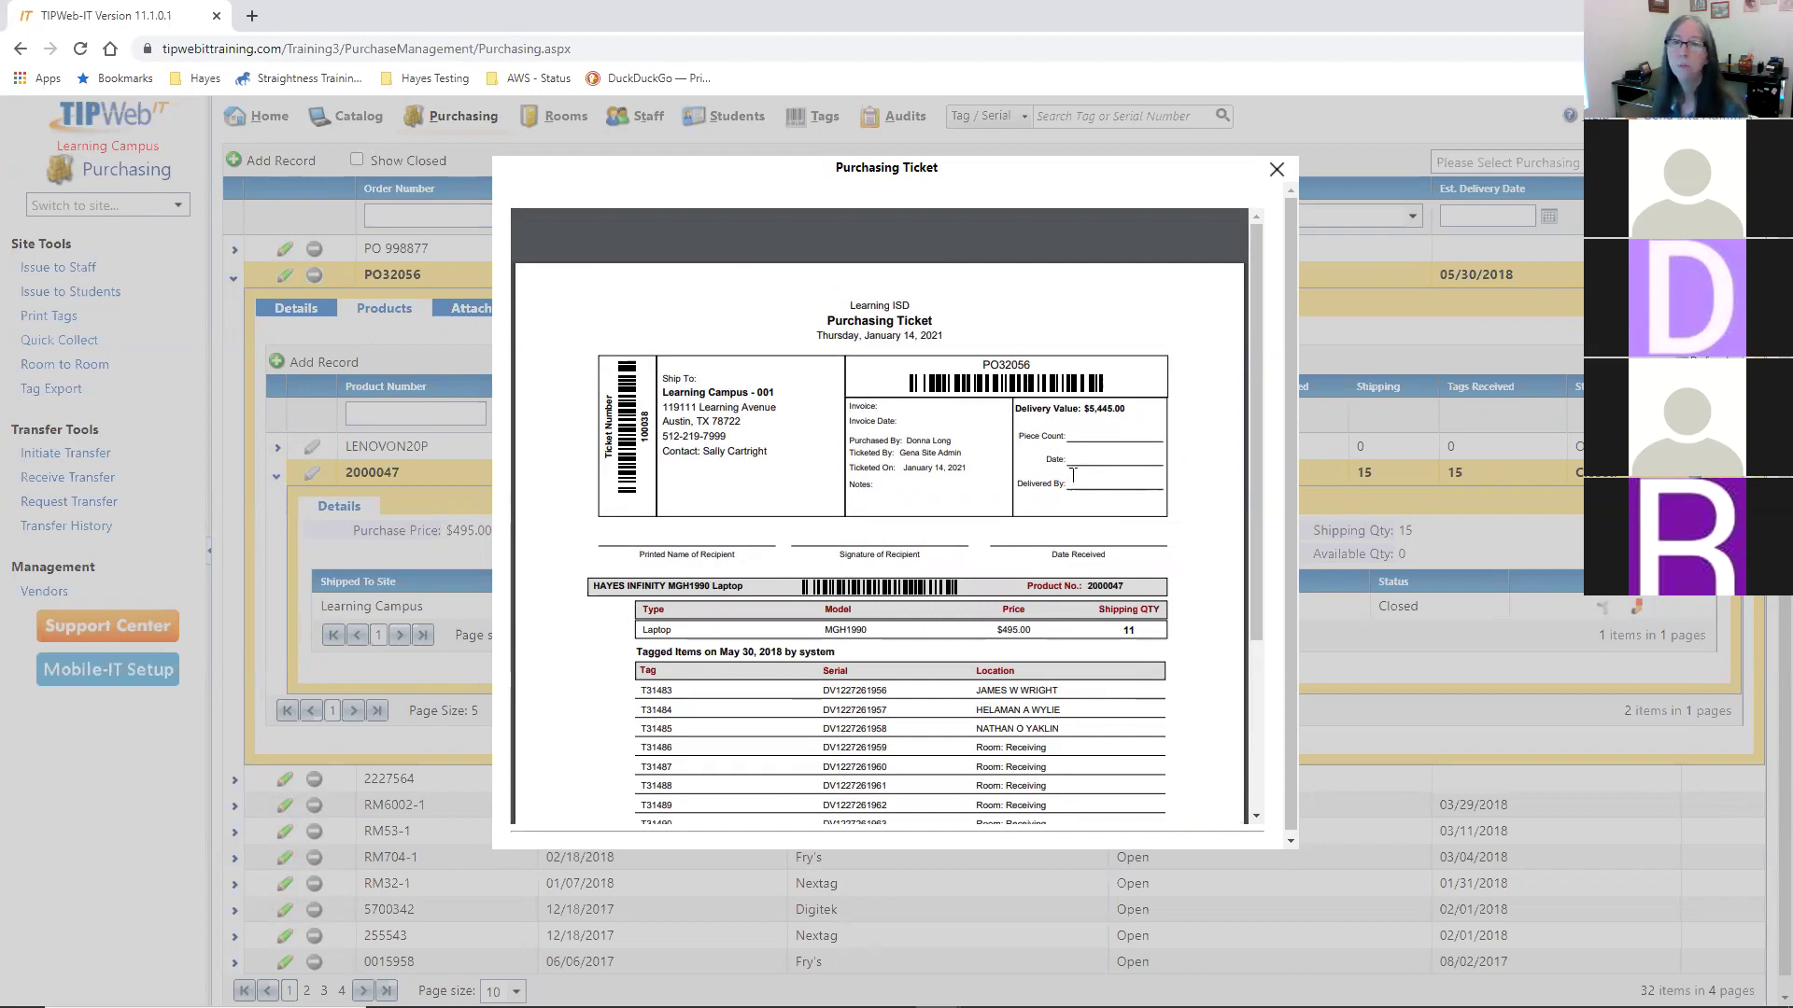
- Close the Purchasing Ticket and go to the Rooms page
left_click(1276, 171)
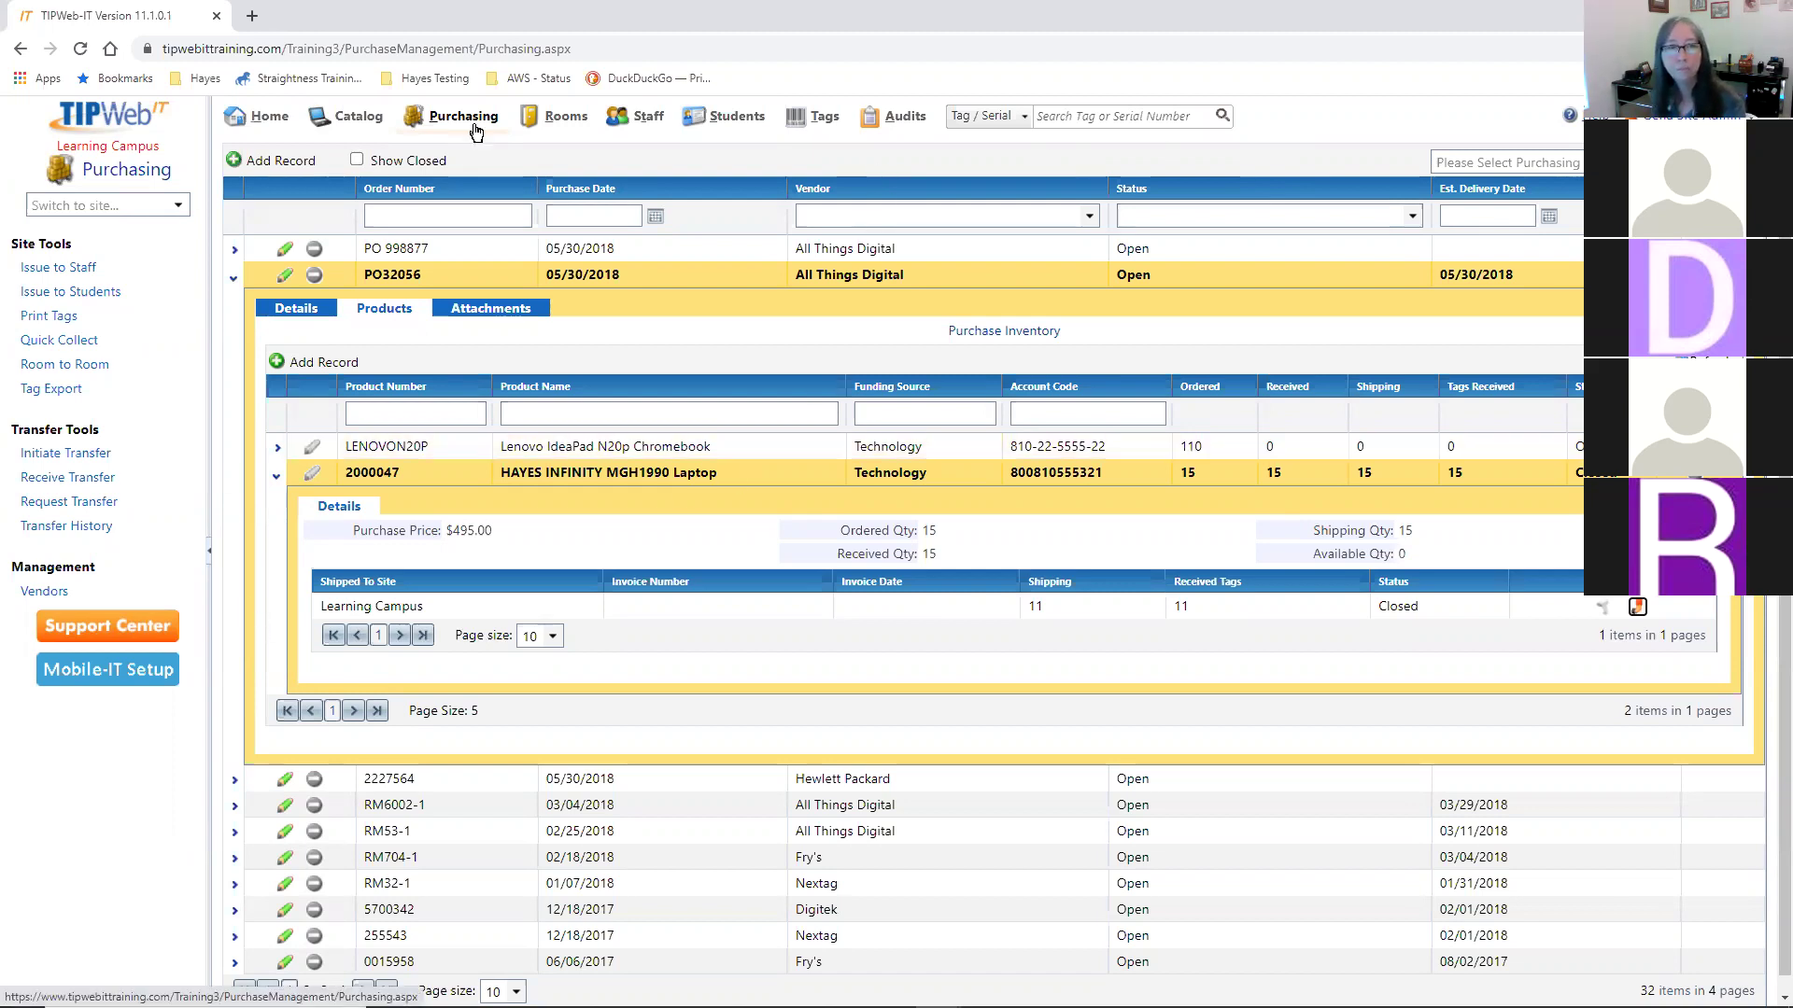
left_click(557, 114)
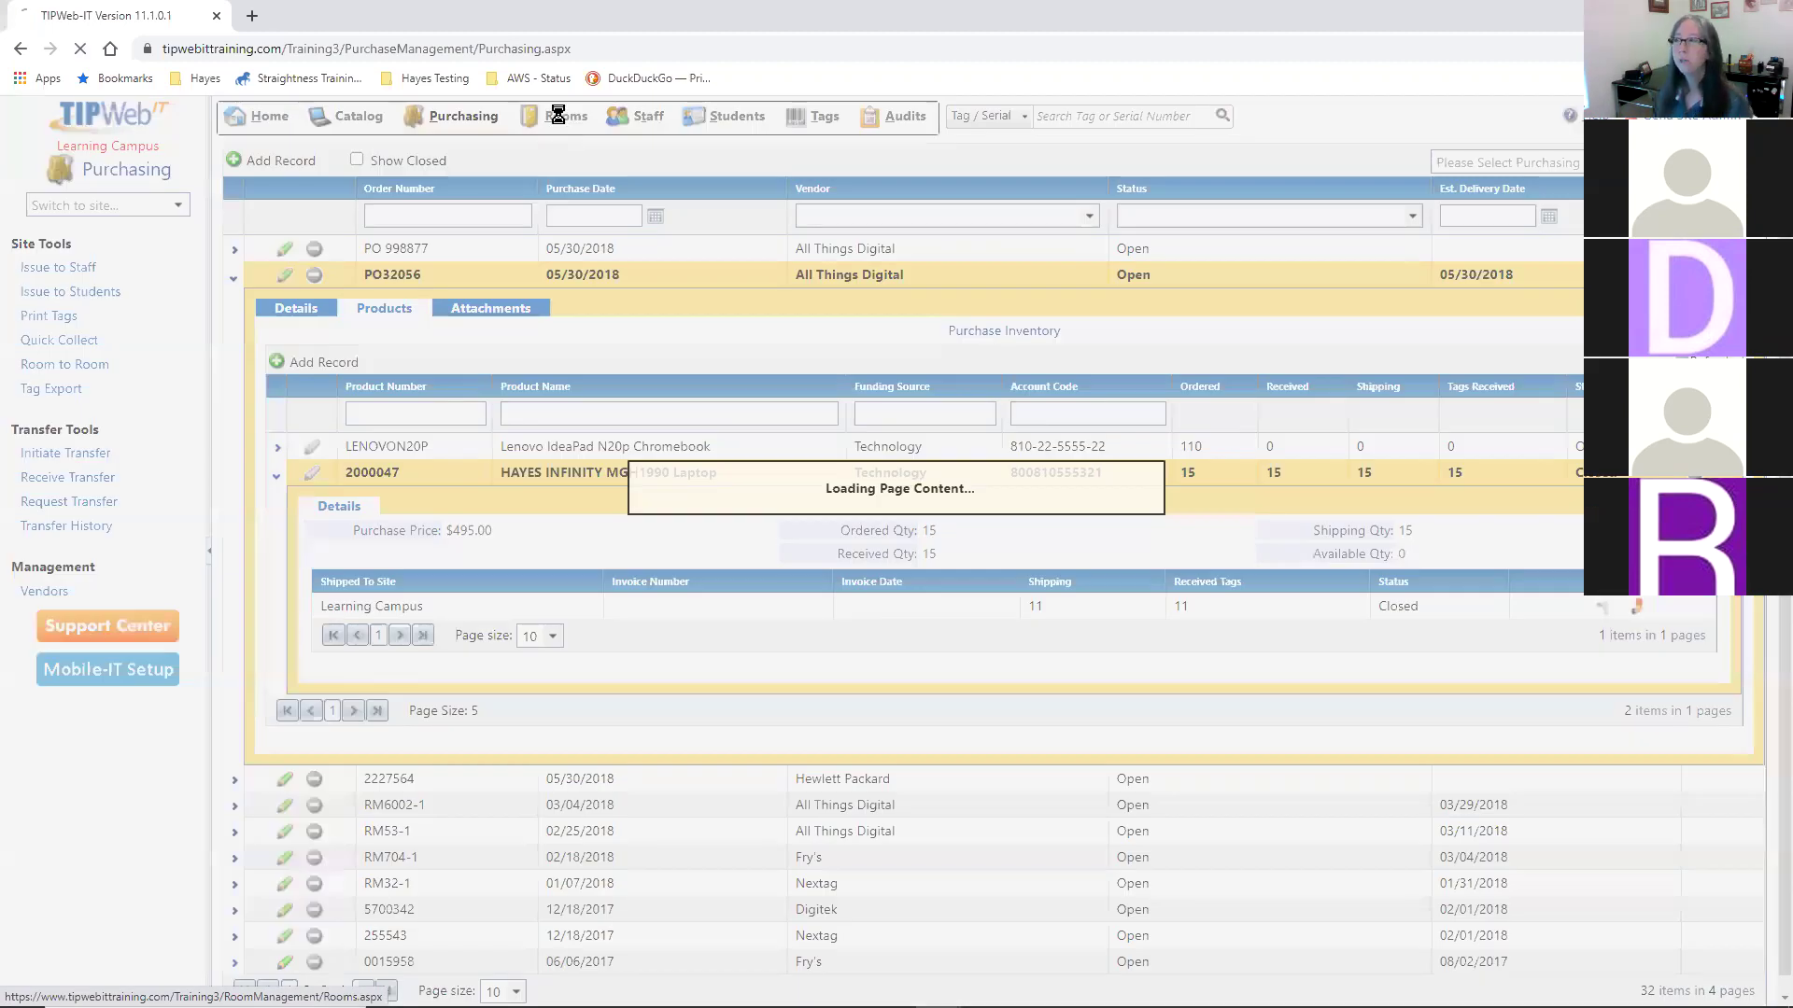
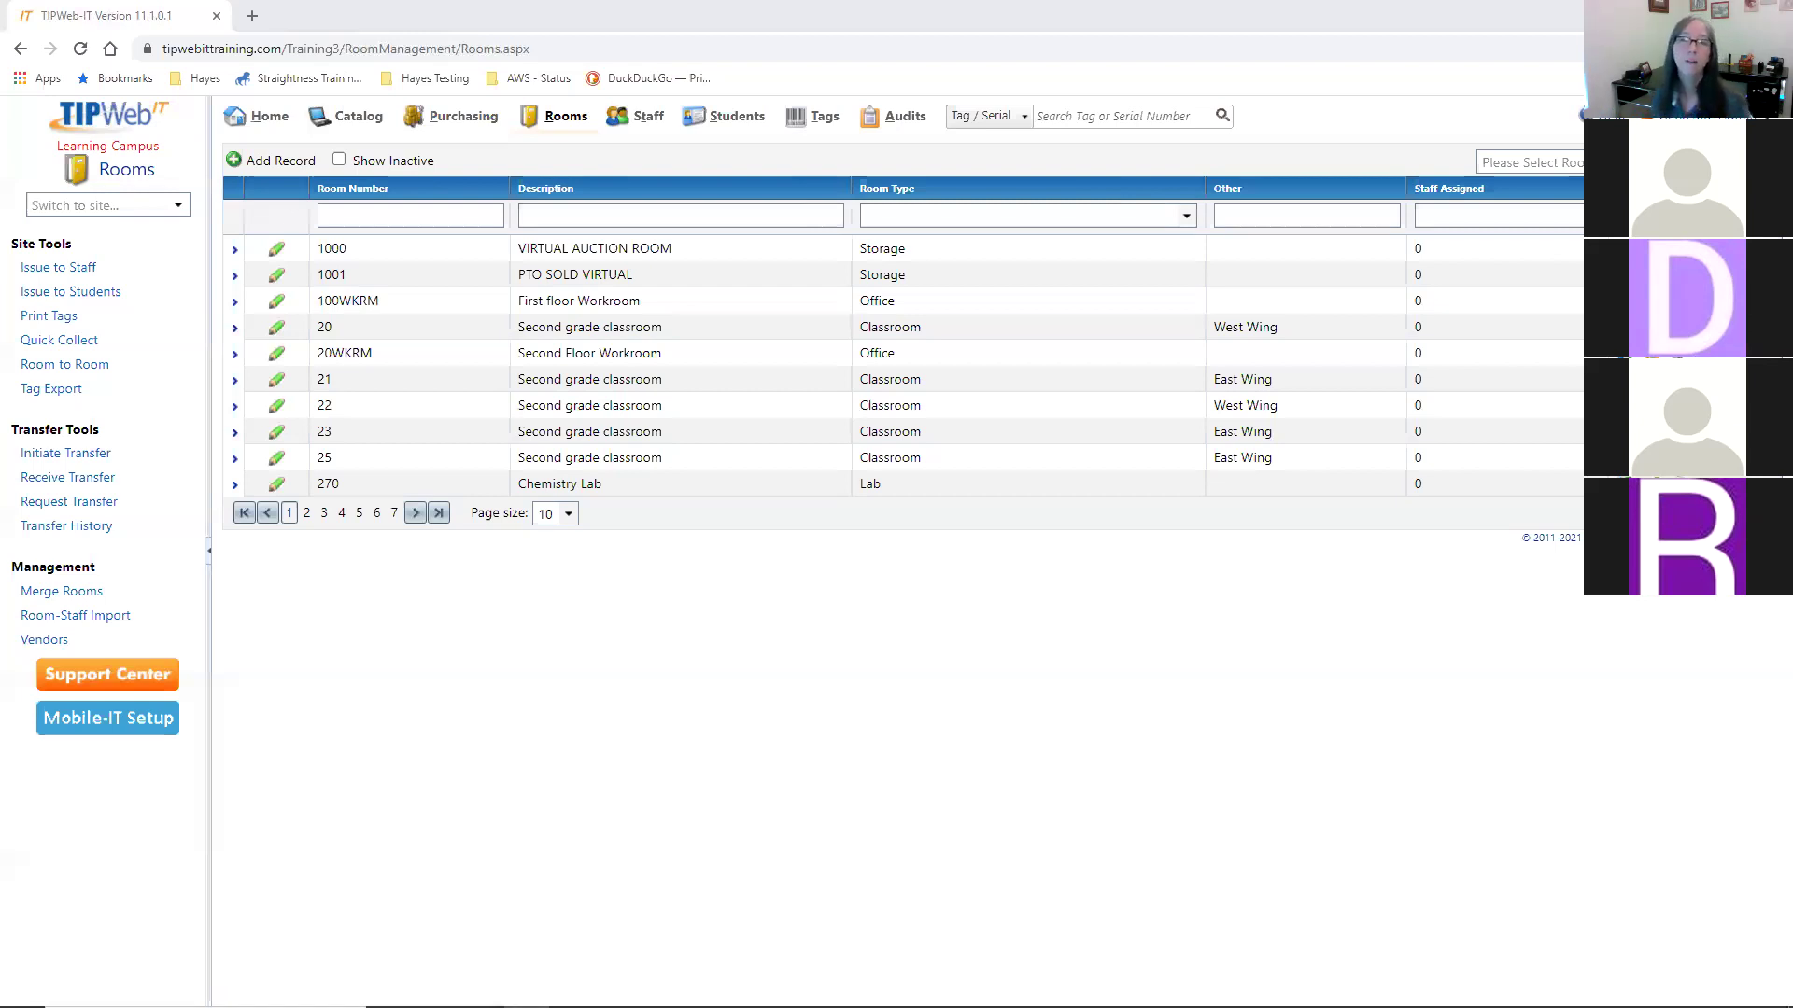
- Change the Rooms grid page size from 10 to 20 rooms per page
left_click(566, 514)
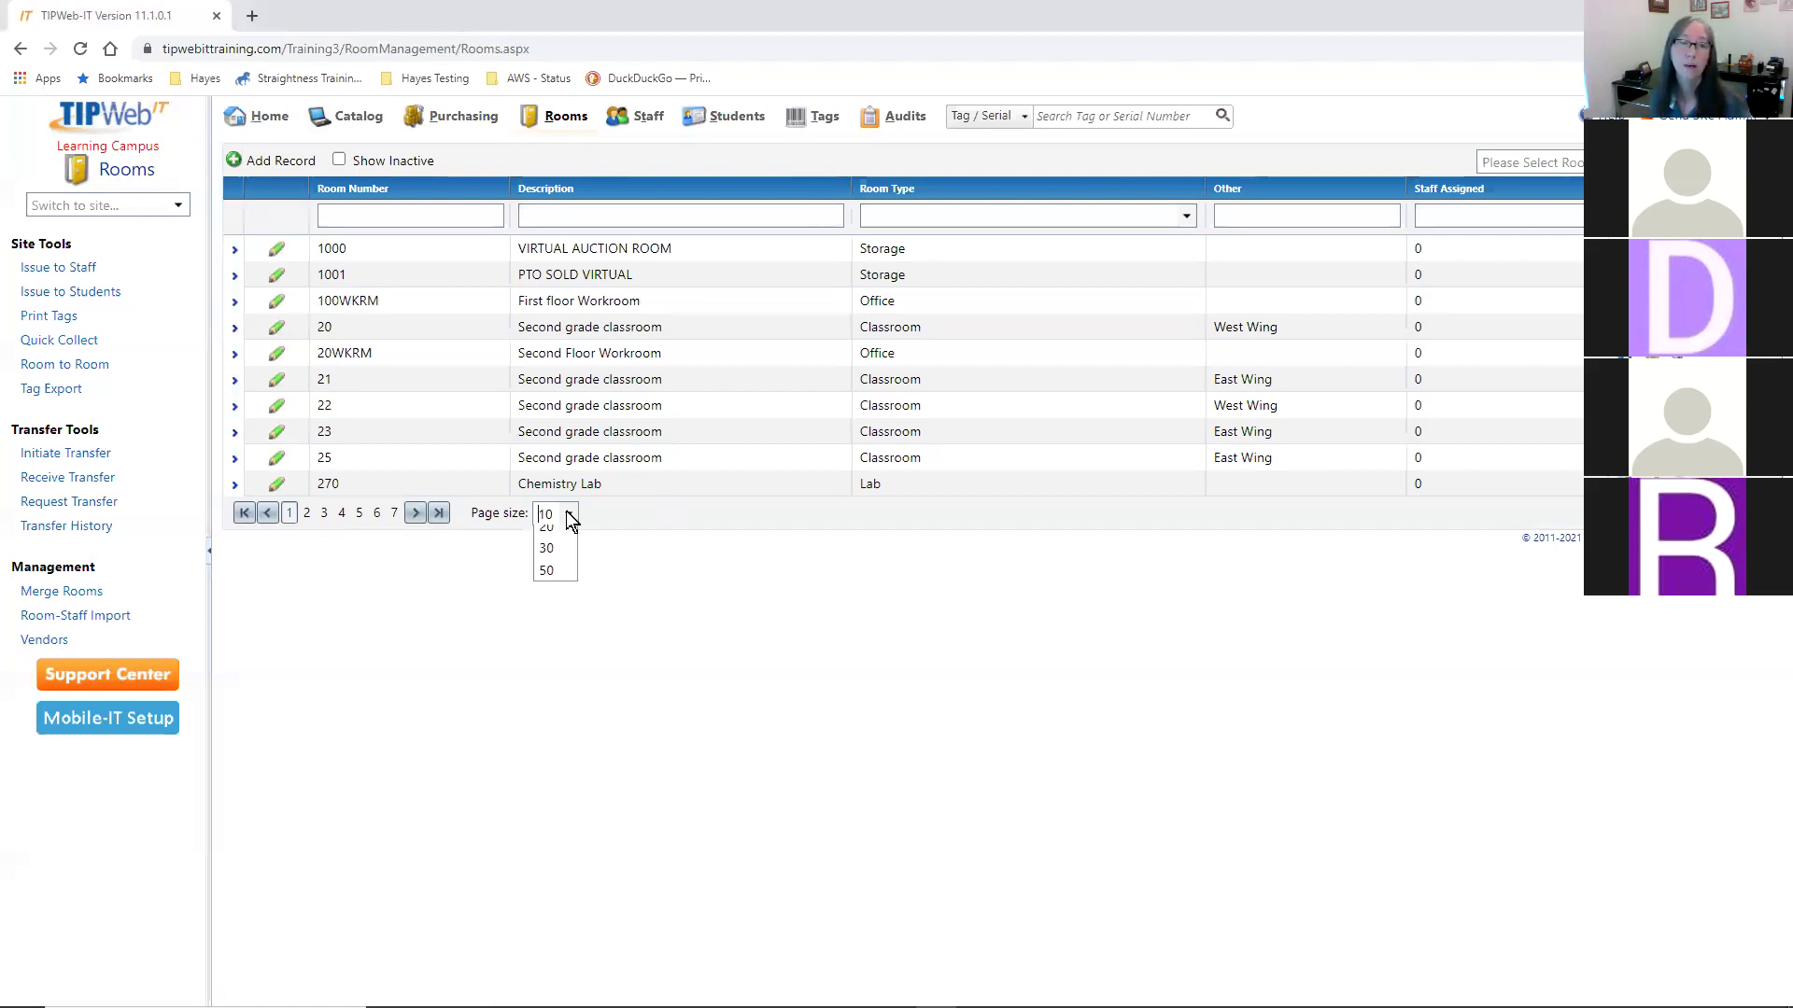
left_click(549, 571)
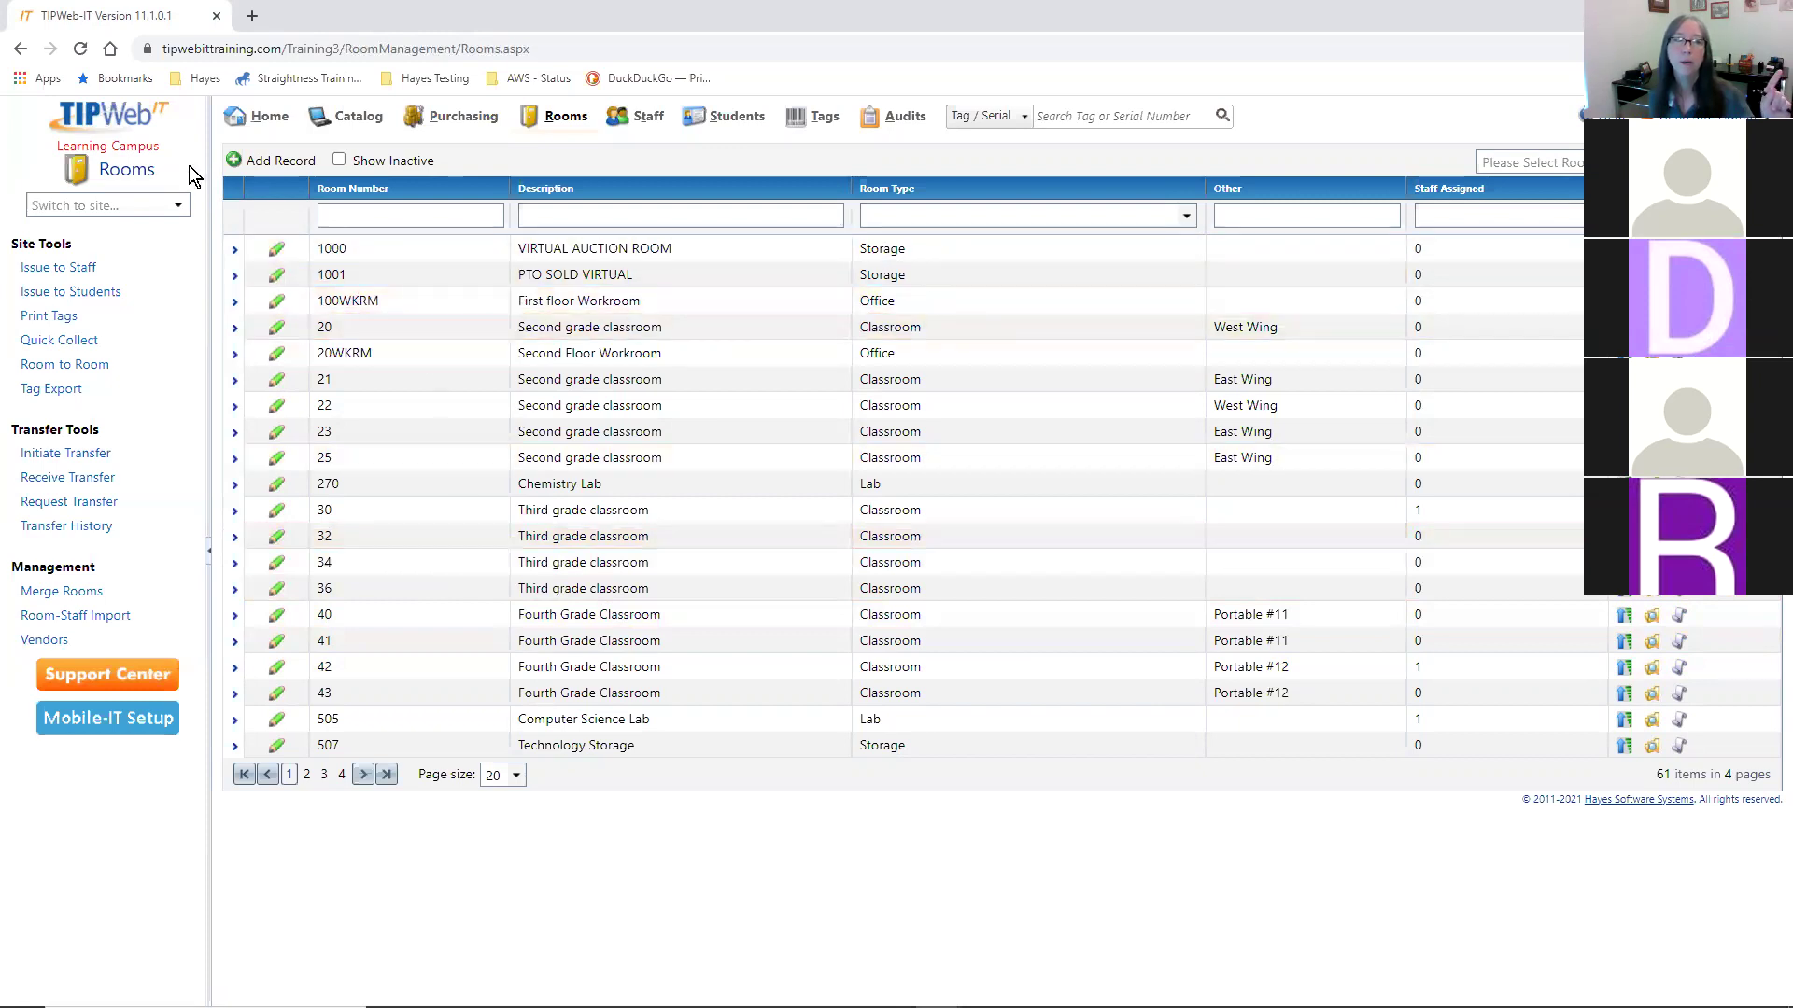
- Add a new blank room record above the Rooms grid
left_click(283, 164)
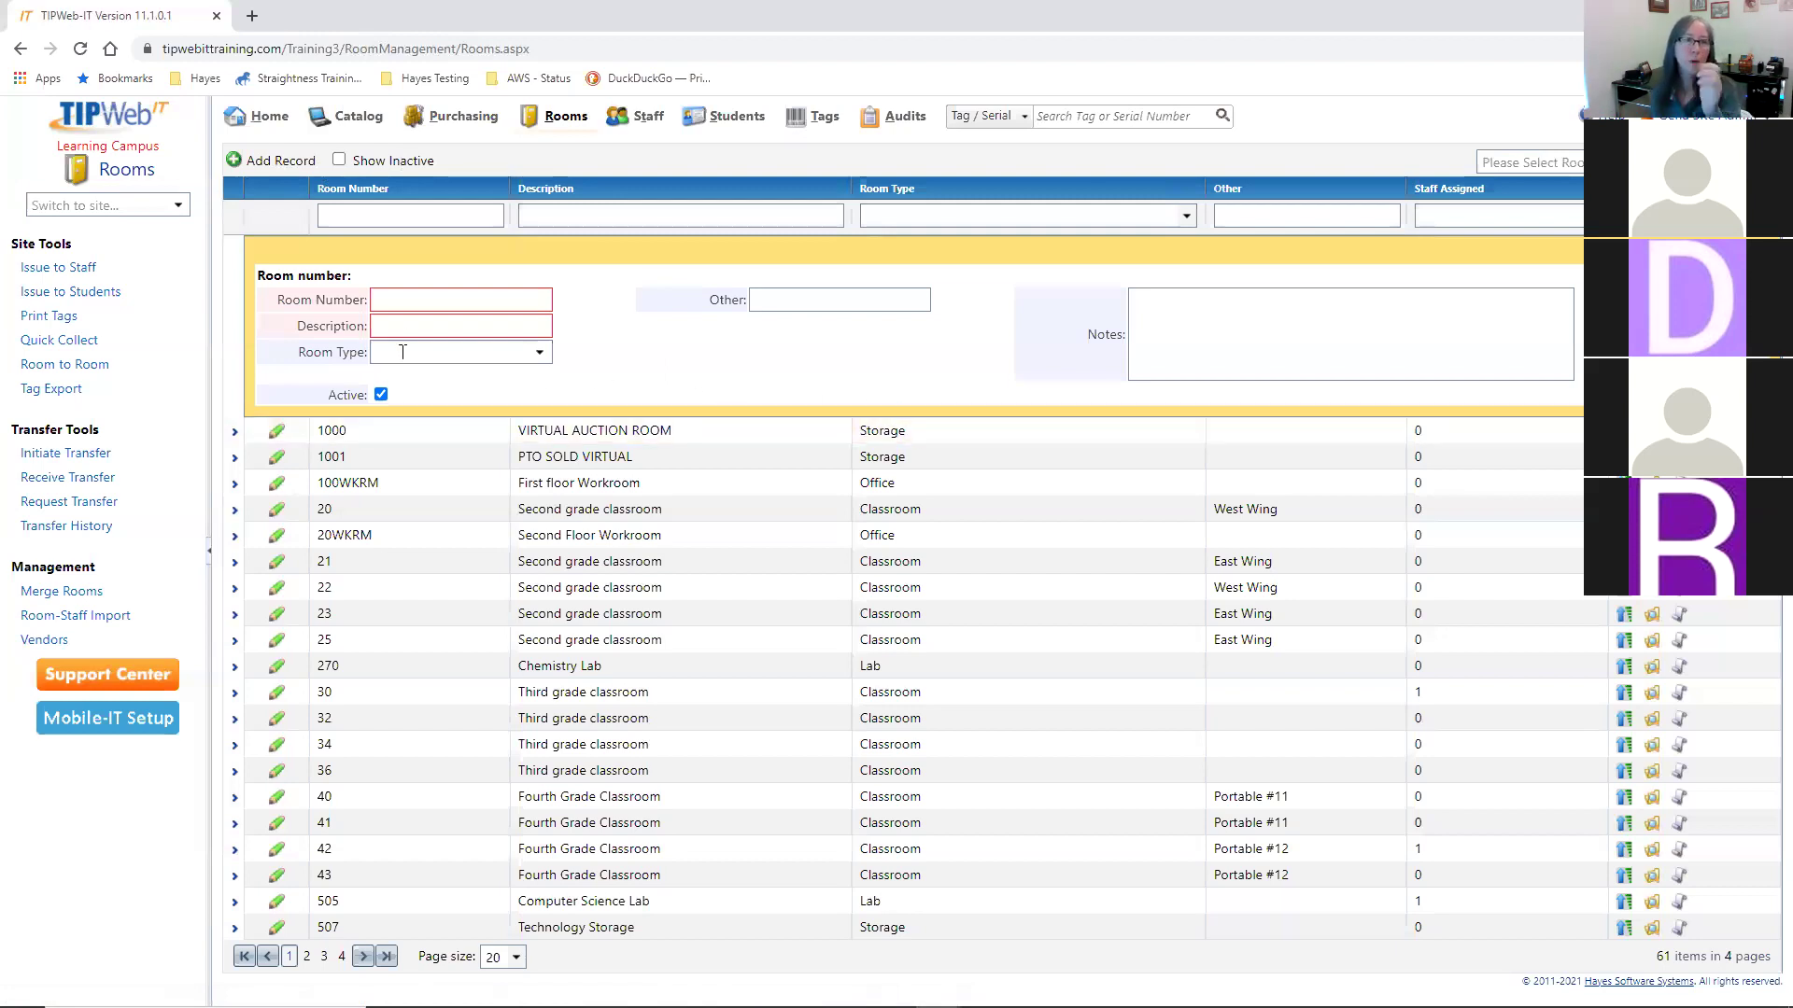
- Fill in A01 as the new room's Room Number from autofill
left_click(420, 301)
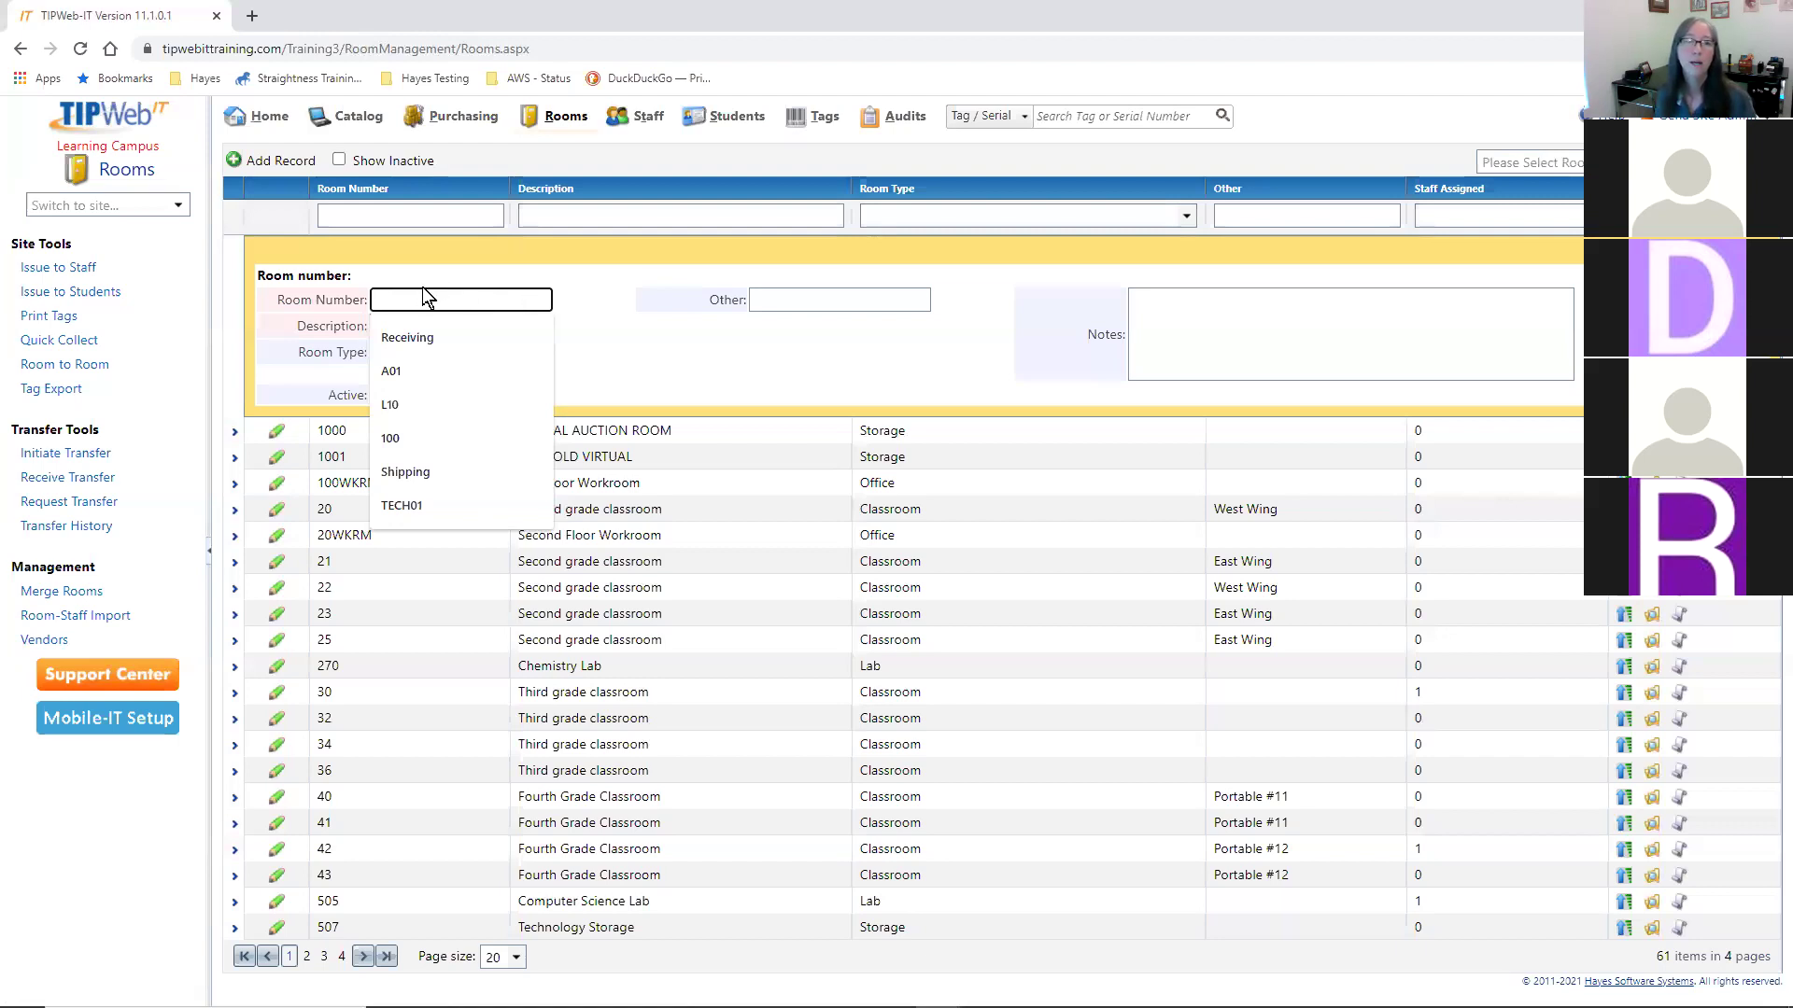
left_click(413, 373)
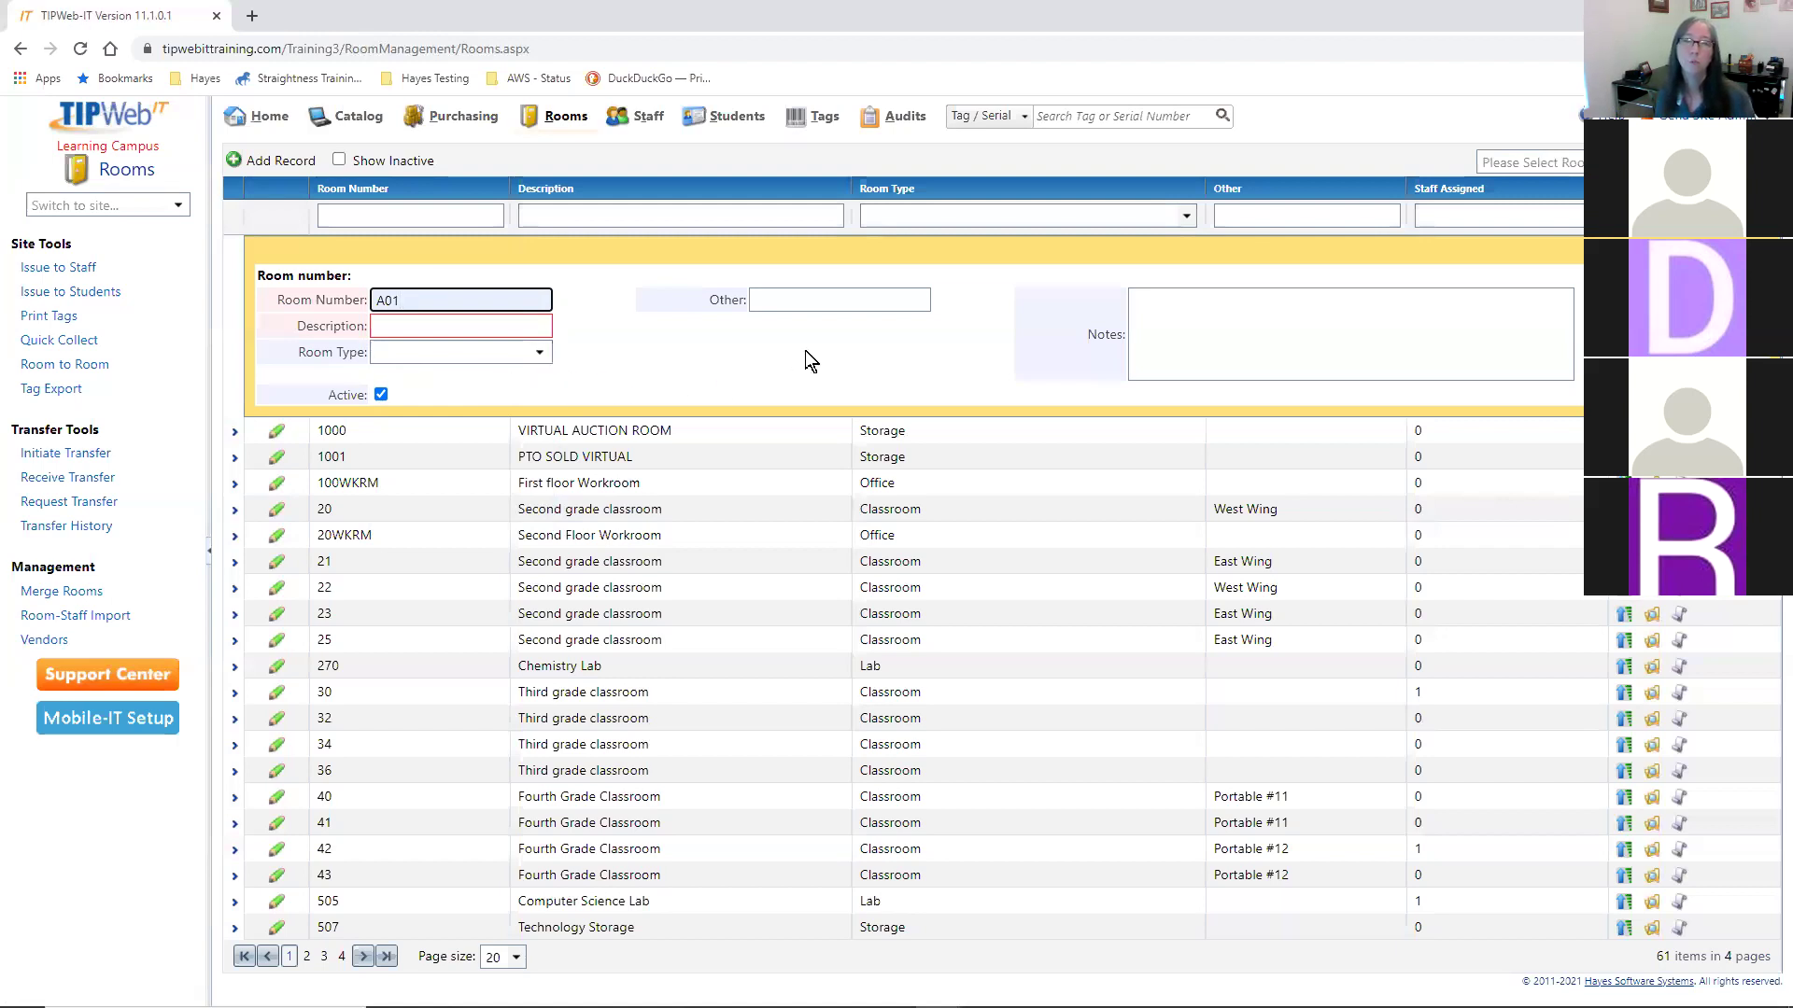
- Enter 'Reception - Attn Clerk' as the new room's description
left_click(393, 325)
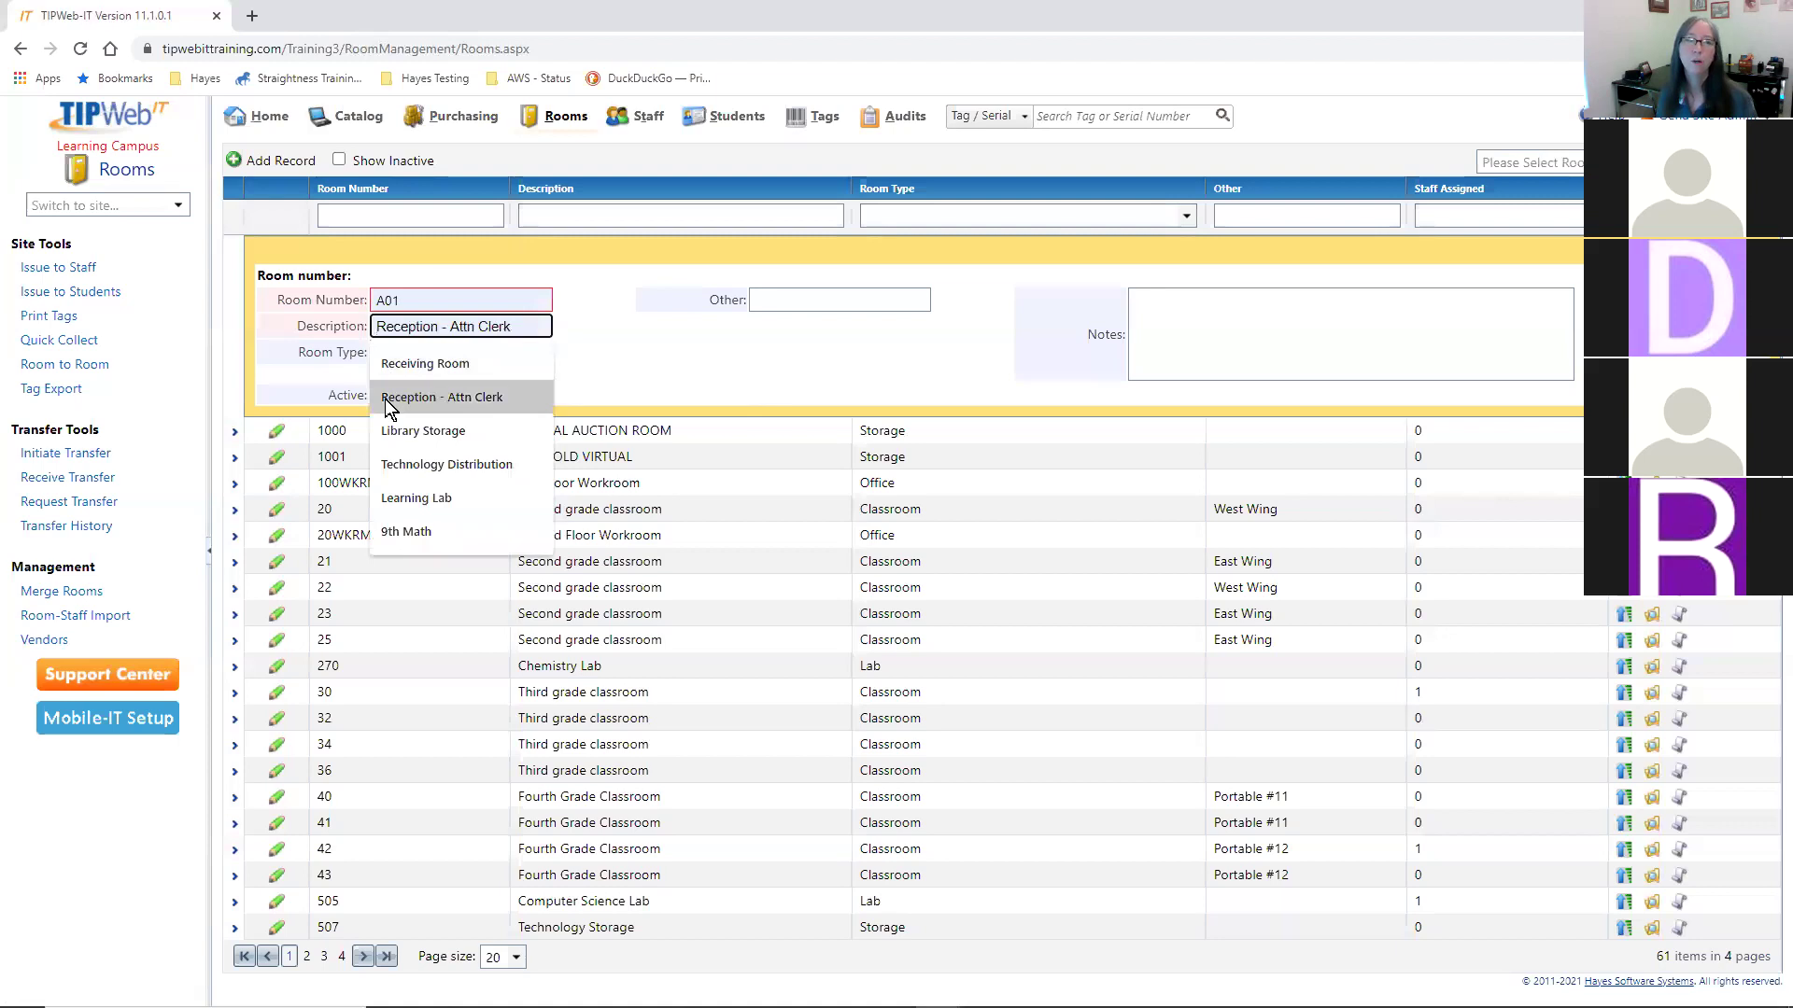
left_click(487, 400)
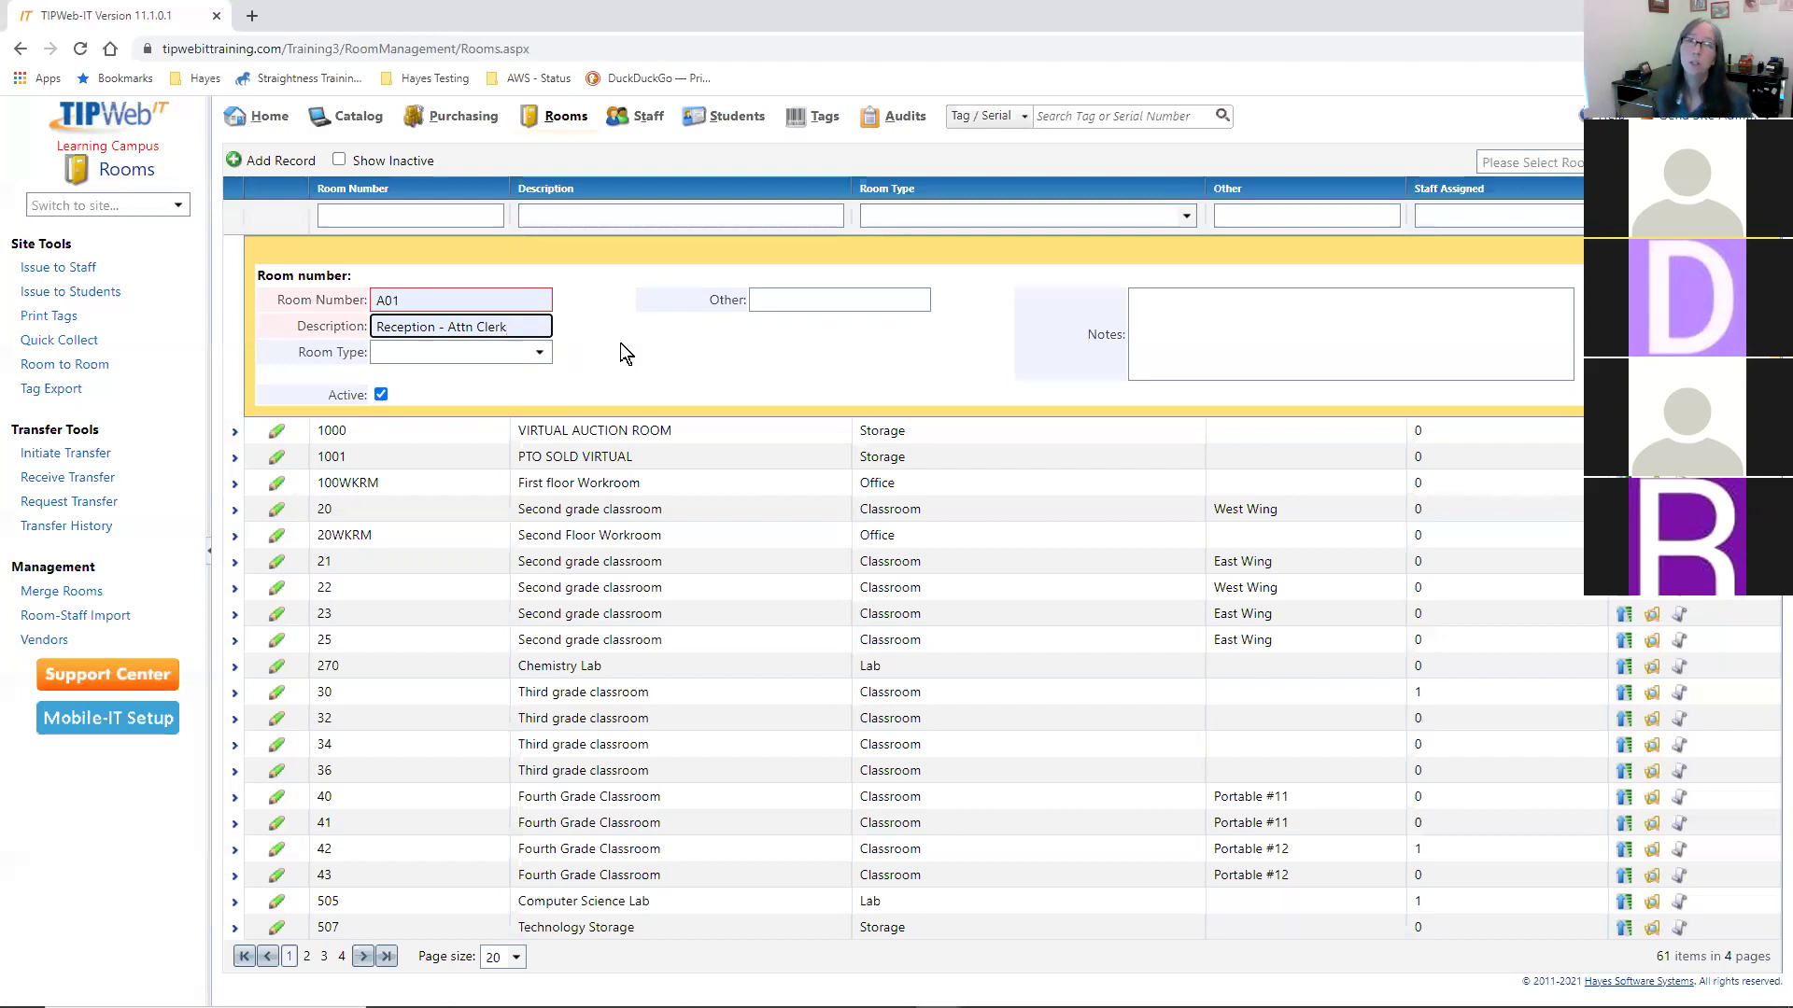
left_click(540, 352)
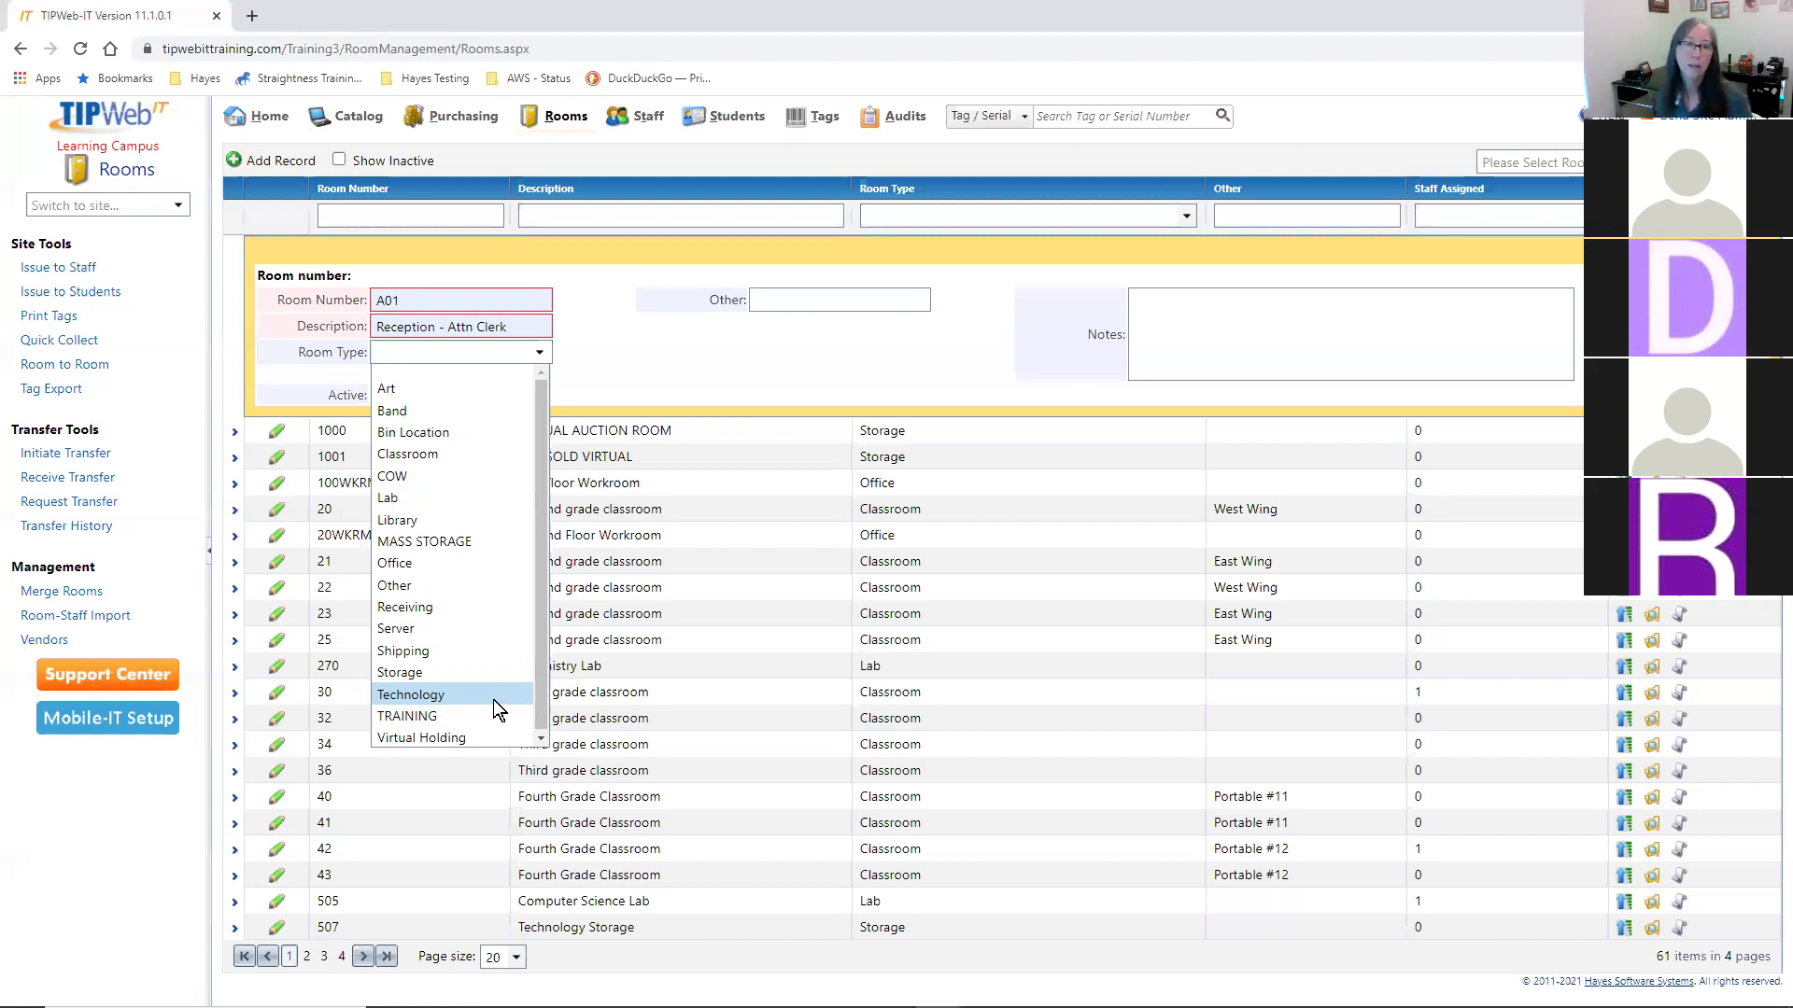
- Make room A01 an Office and save it, bringing the list to 62 rooms
left_click(431, 563)
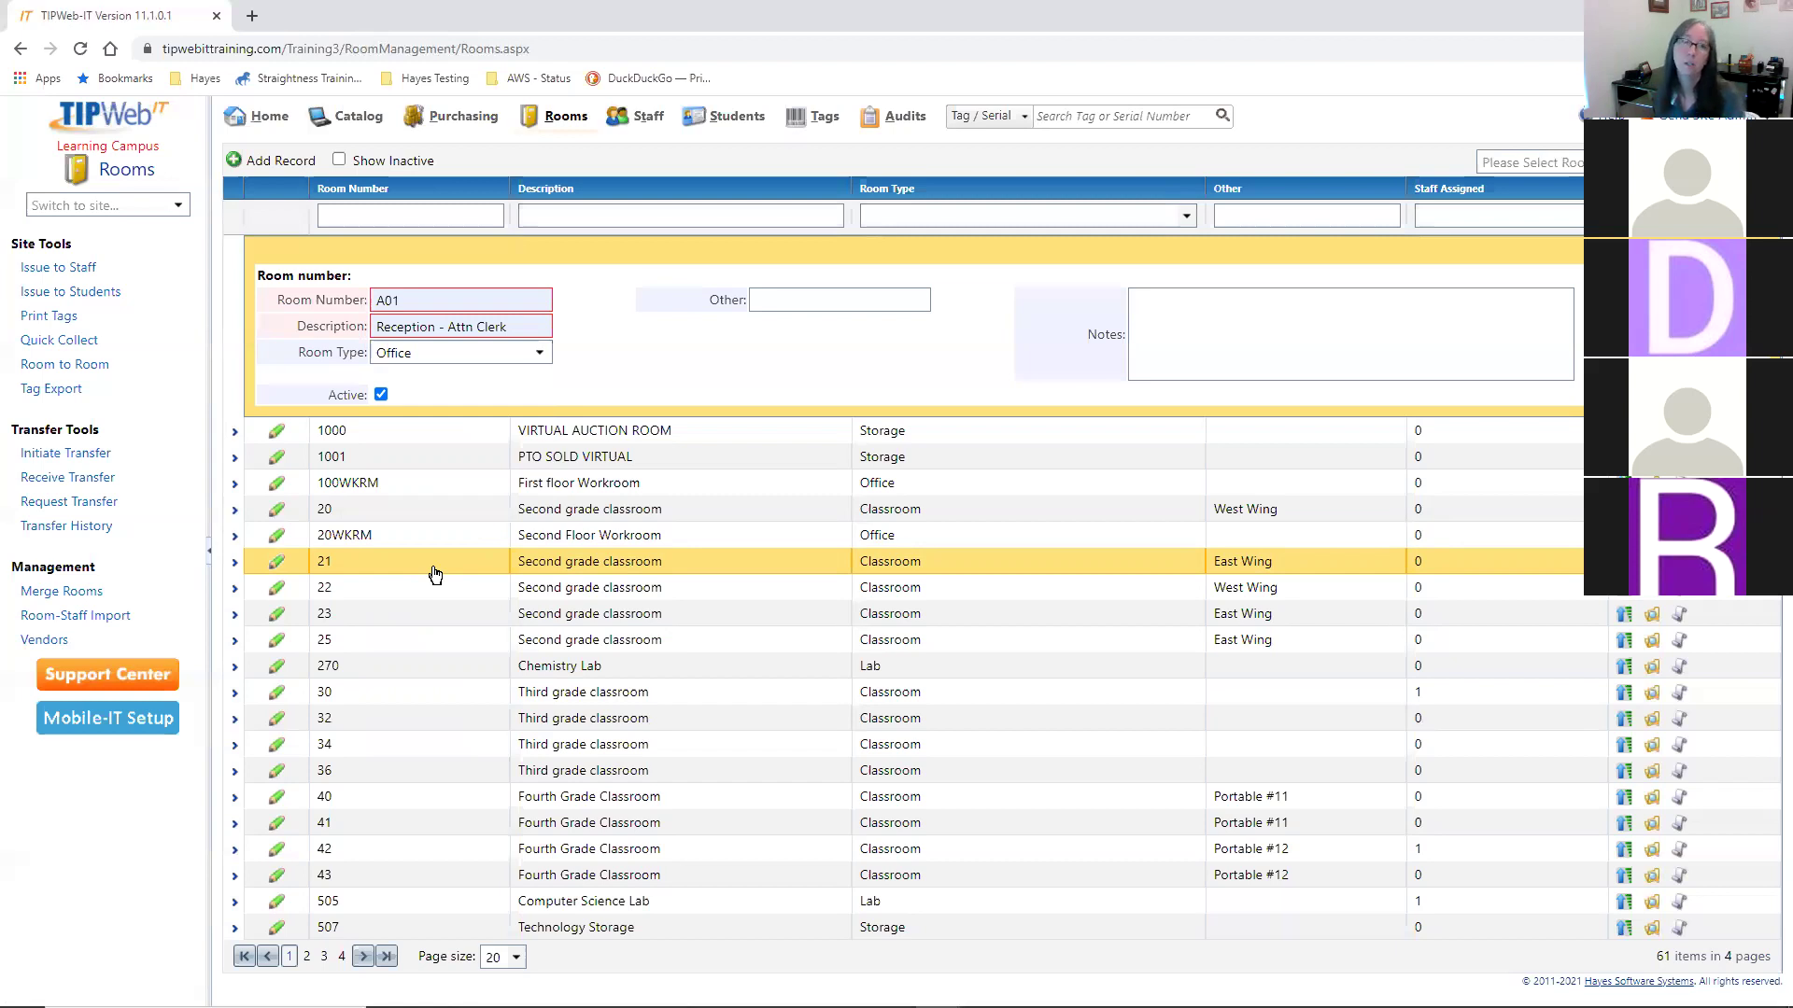
left_click(1189, 321)
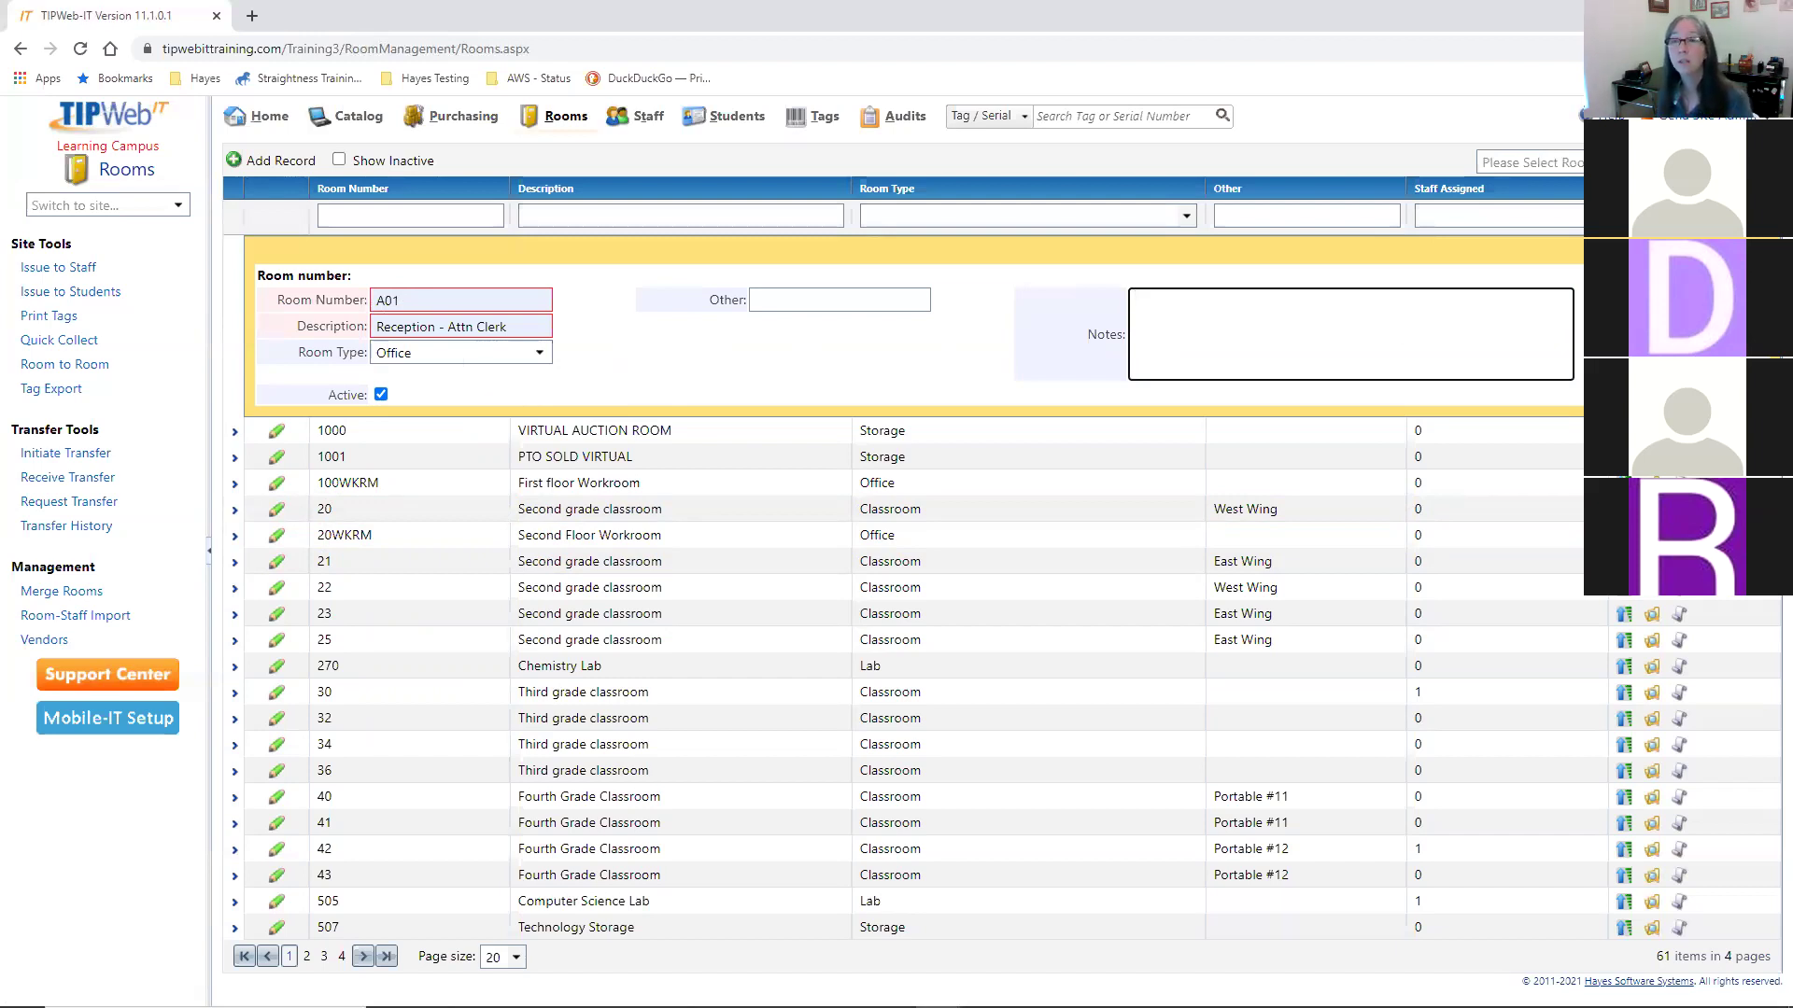
left_click(1720, 394)
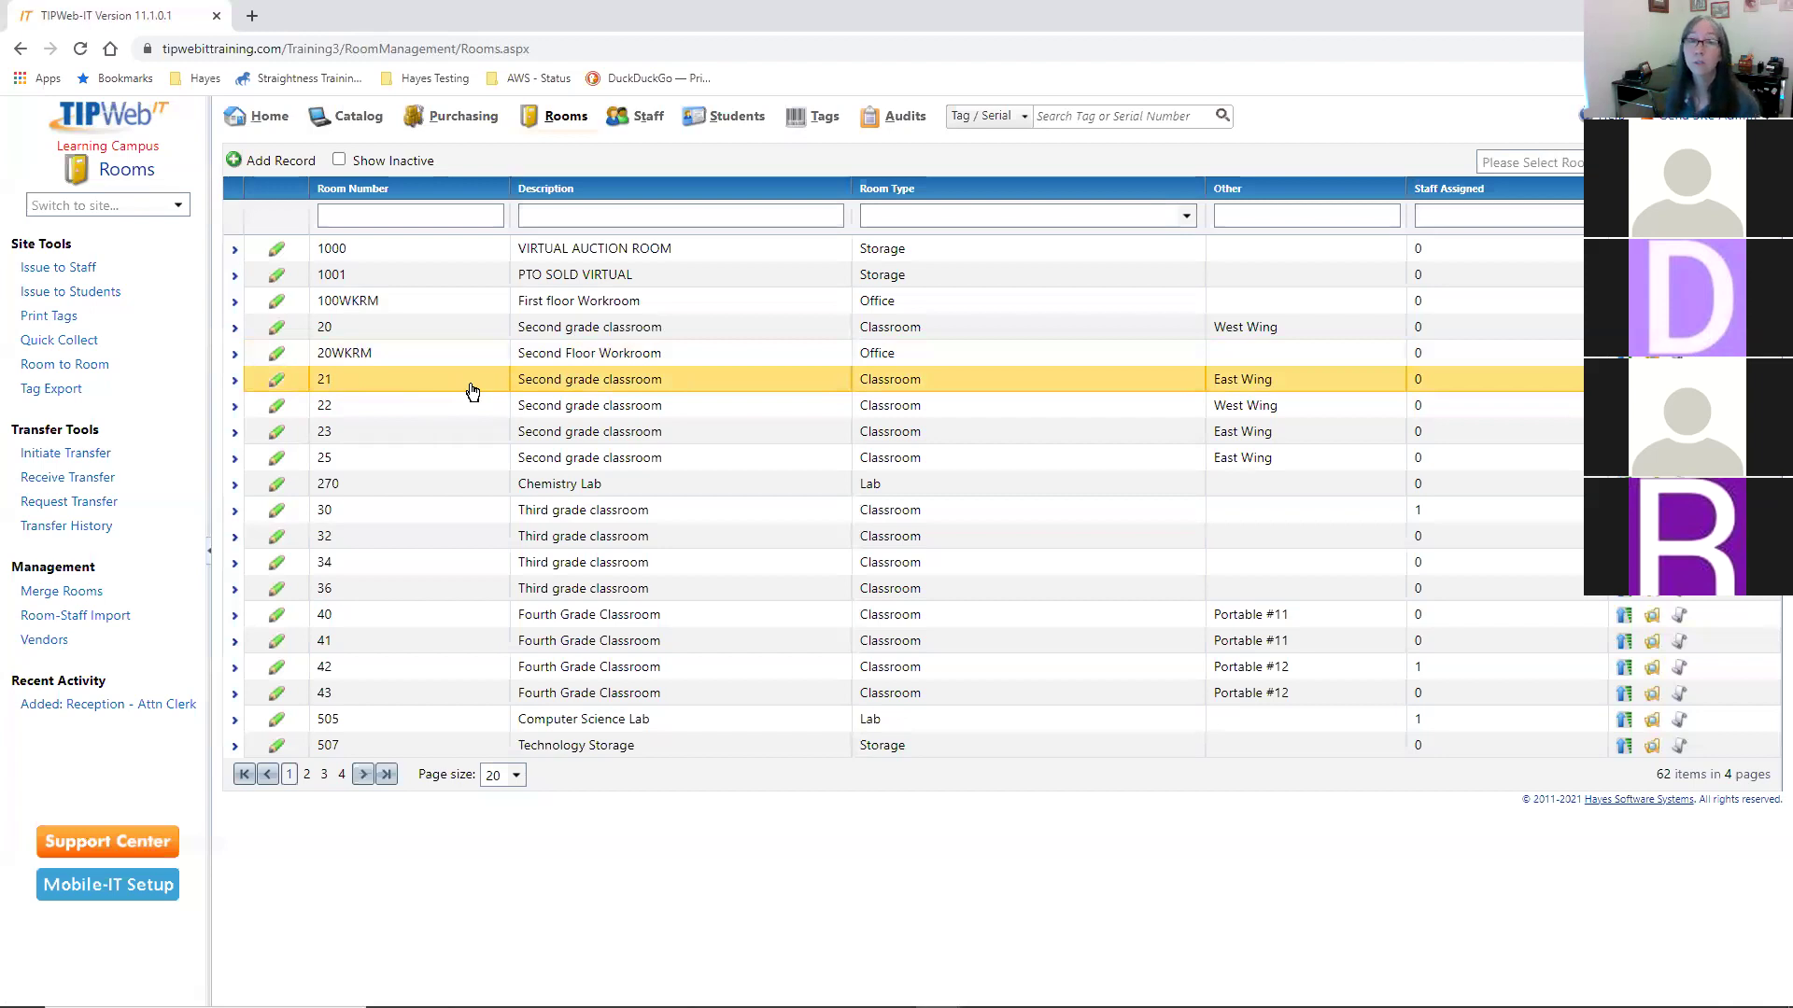
- Expand room 21 in the Rooms grid to show its details and inventory
left_click(441, 392)
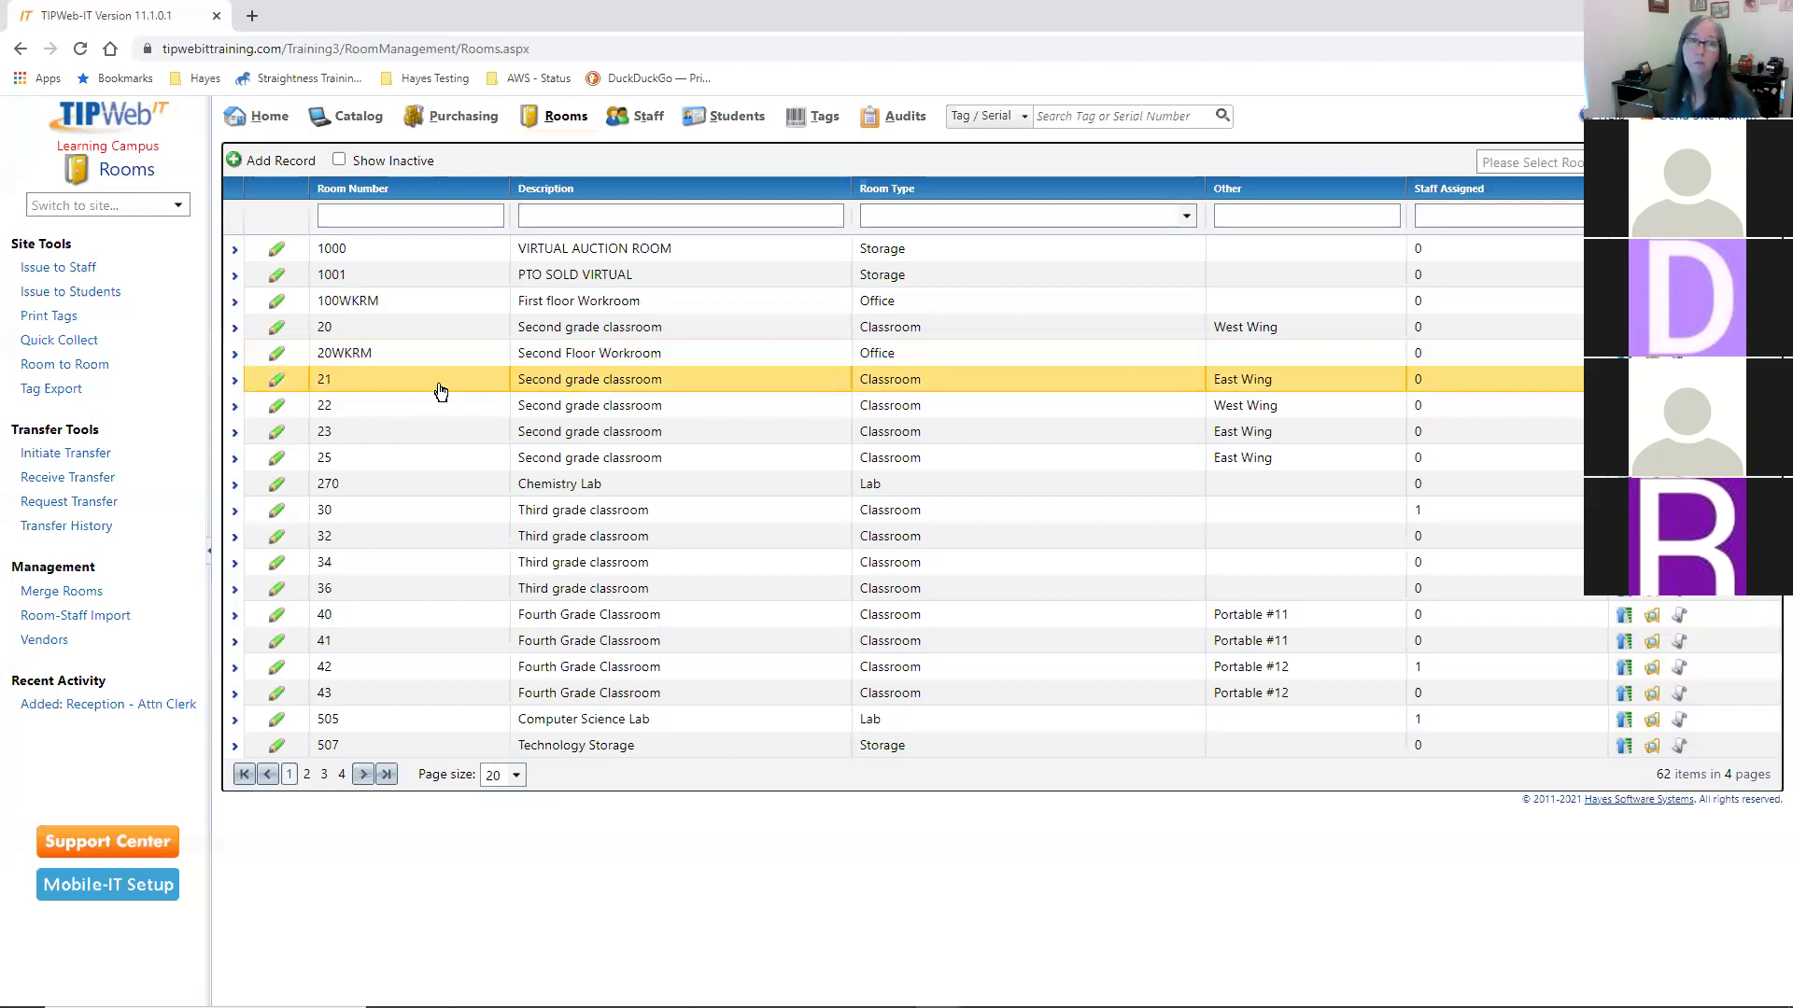
left_click(441, 392)
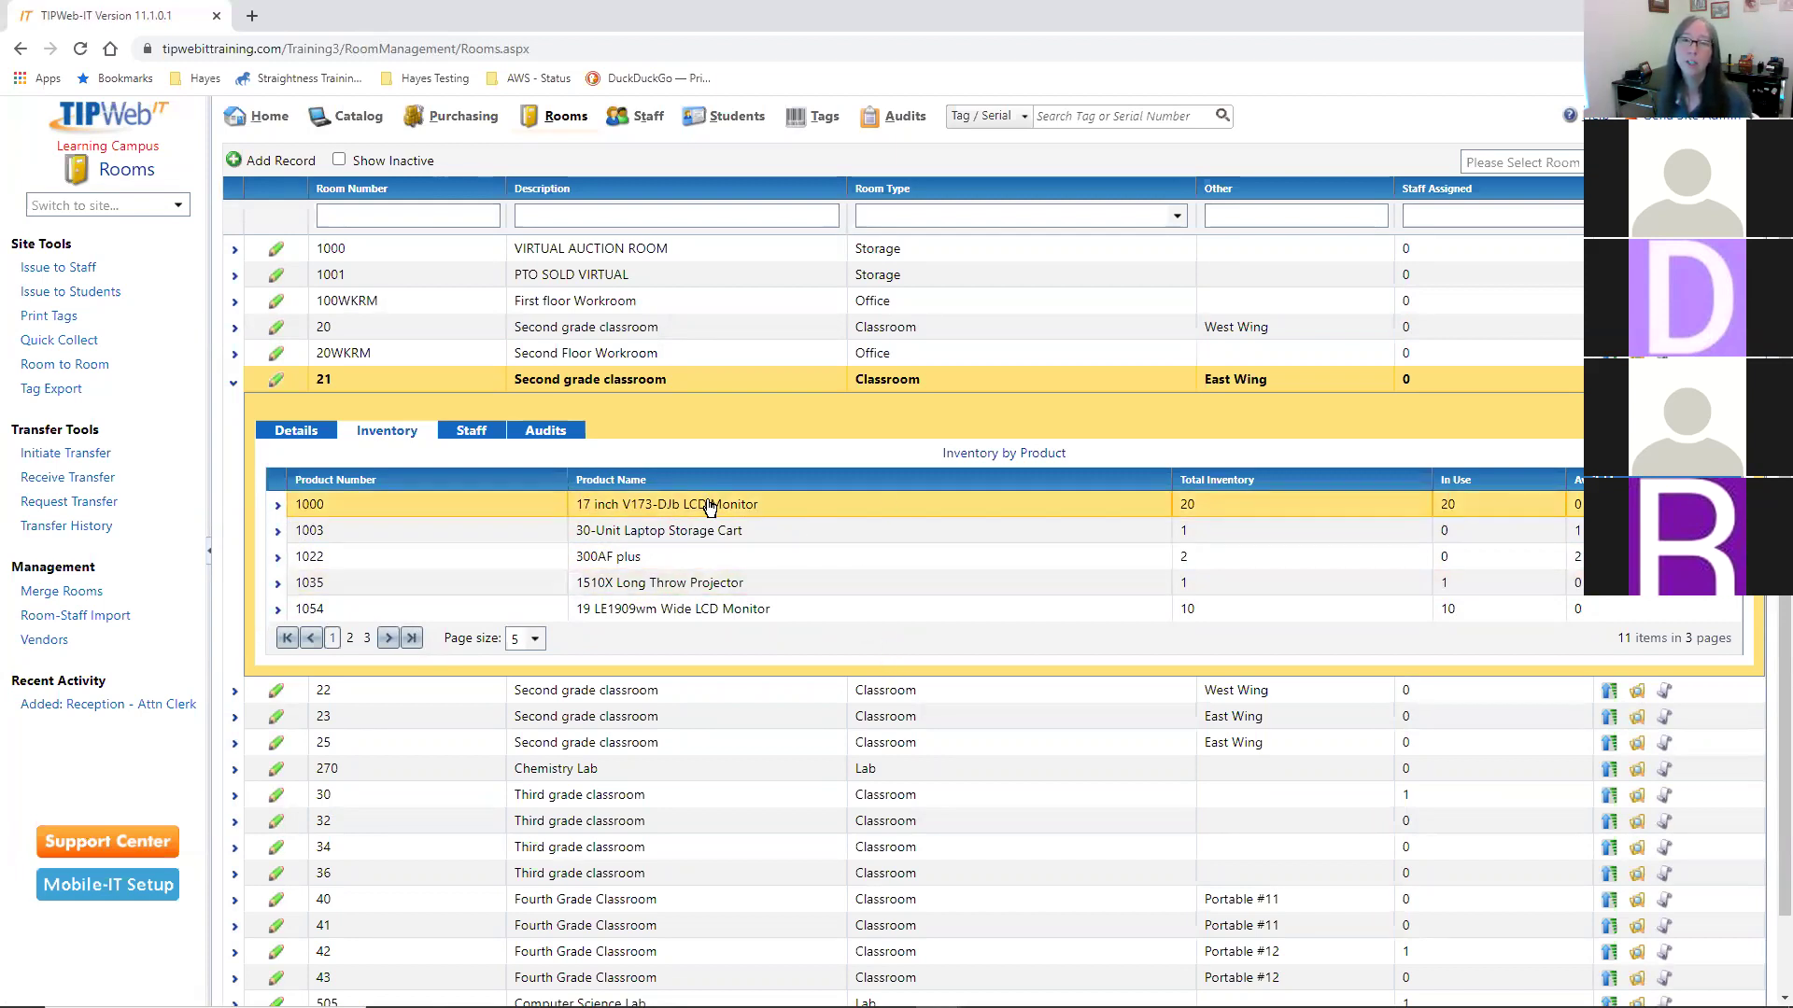
- Expand room 21's 17 inch V173-DJb LCD Monitor to list its 20 tagged units
left_click(667, 505)
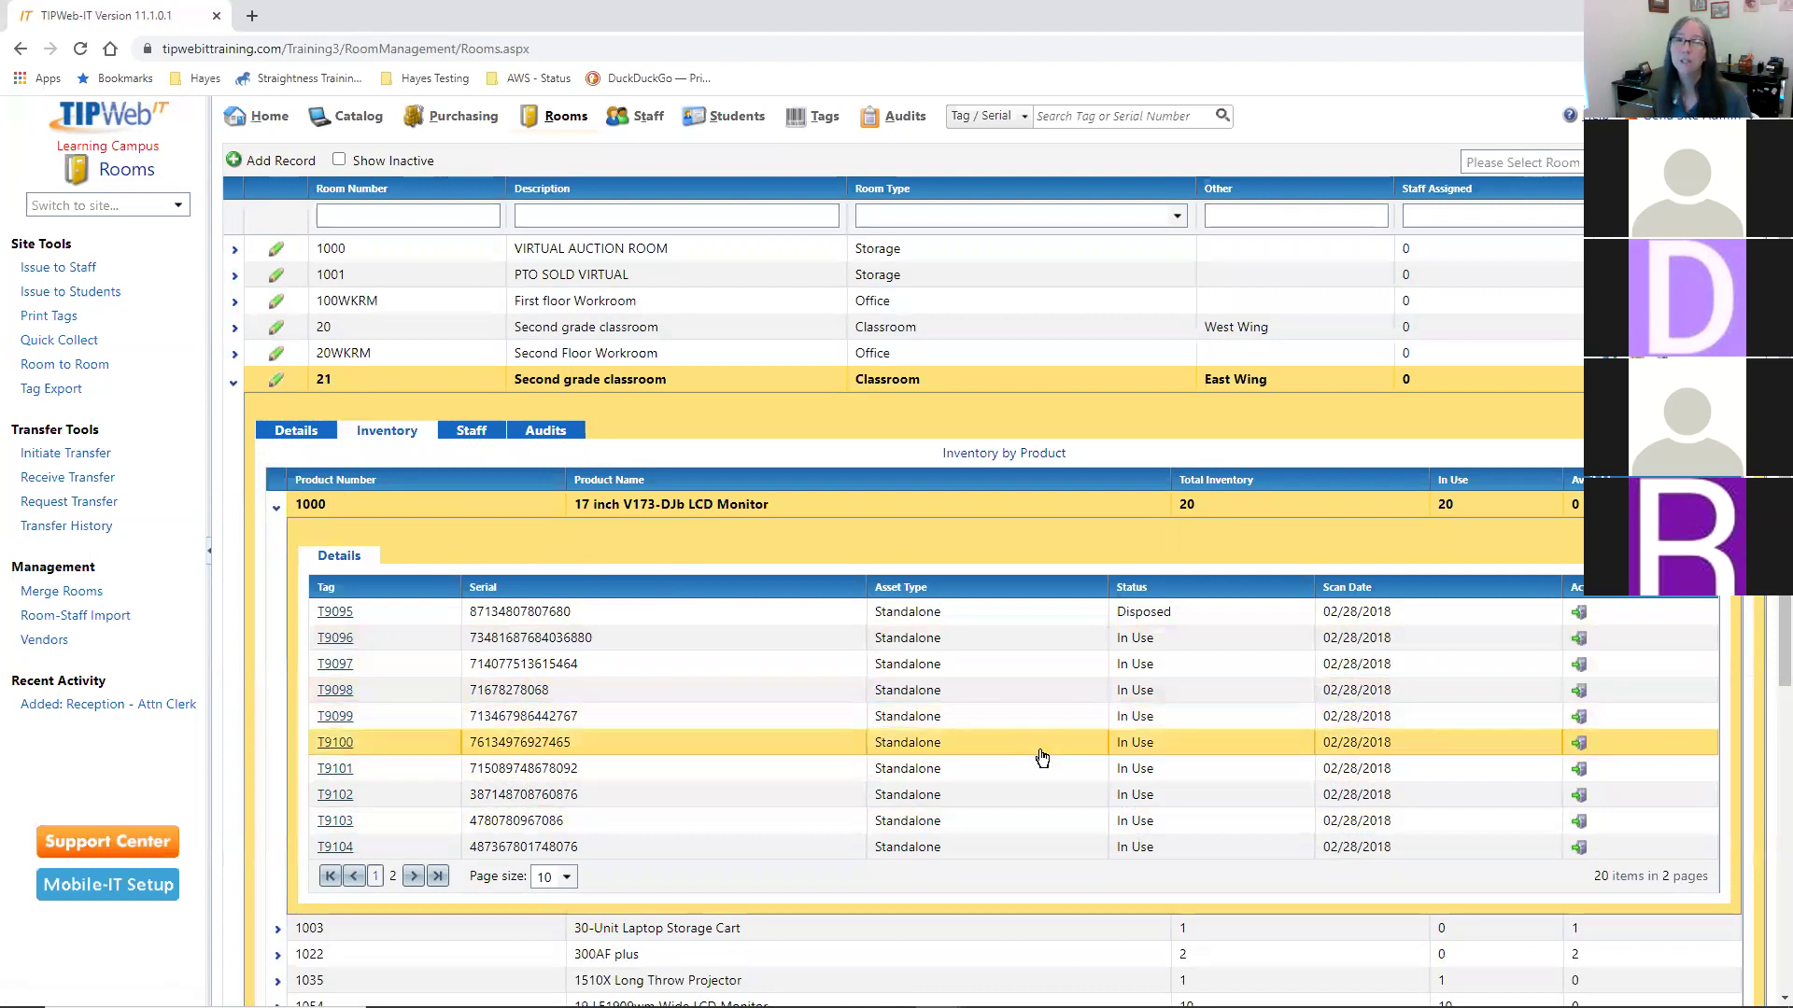
- Edit room 21 and change its Room Number to 210
left_click(275, 381)
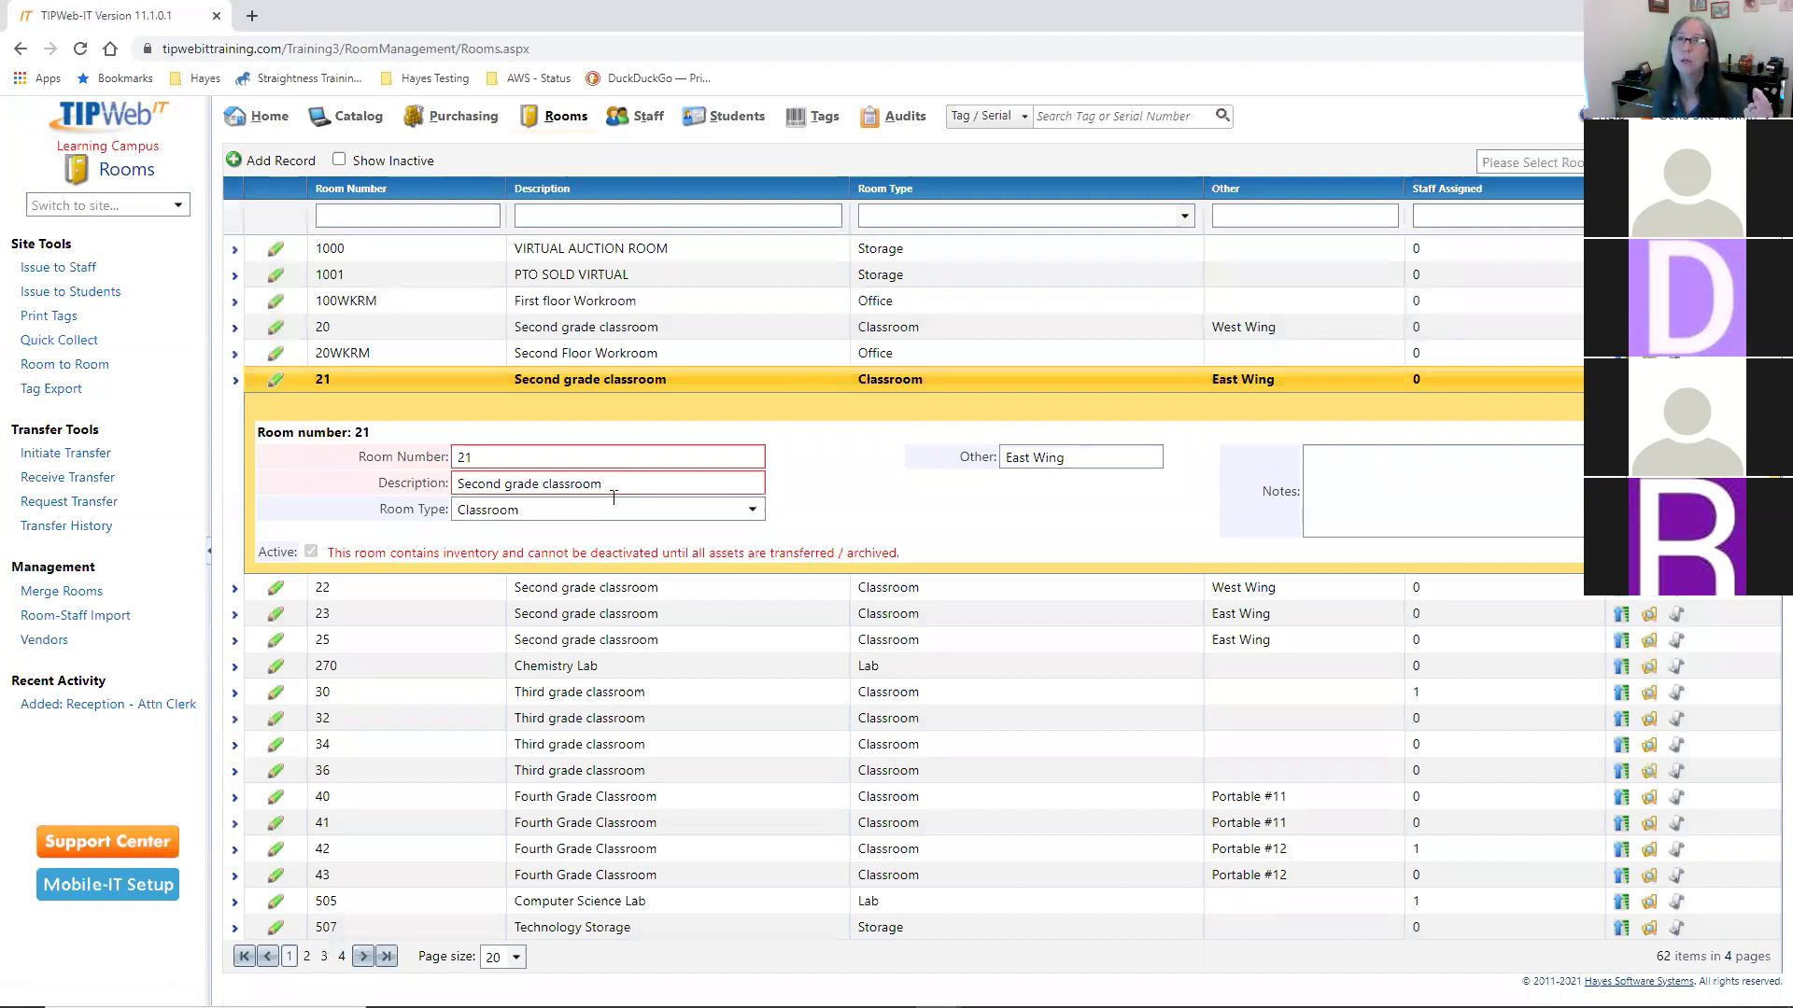
left_click(507, 454)
type("0")
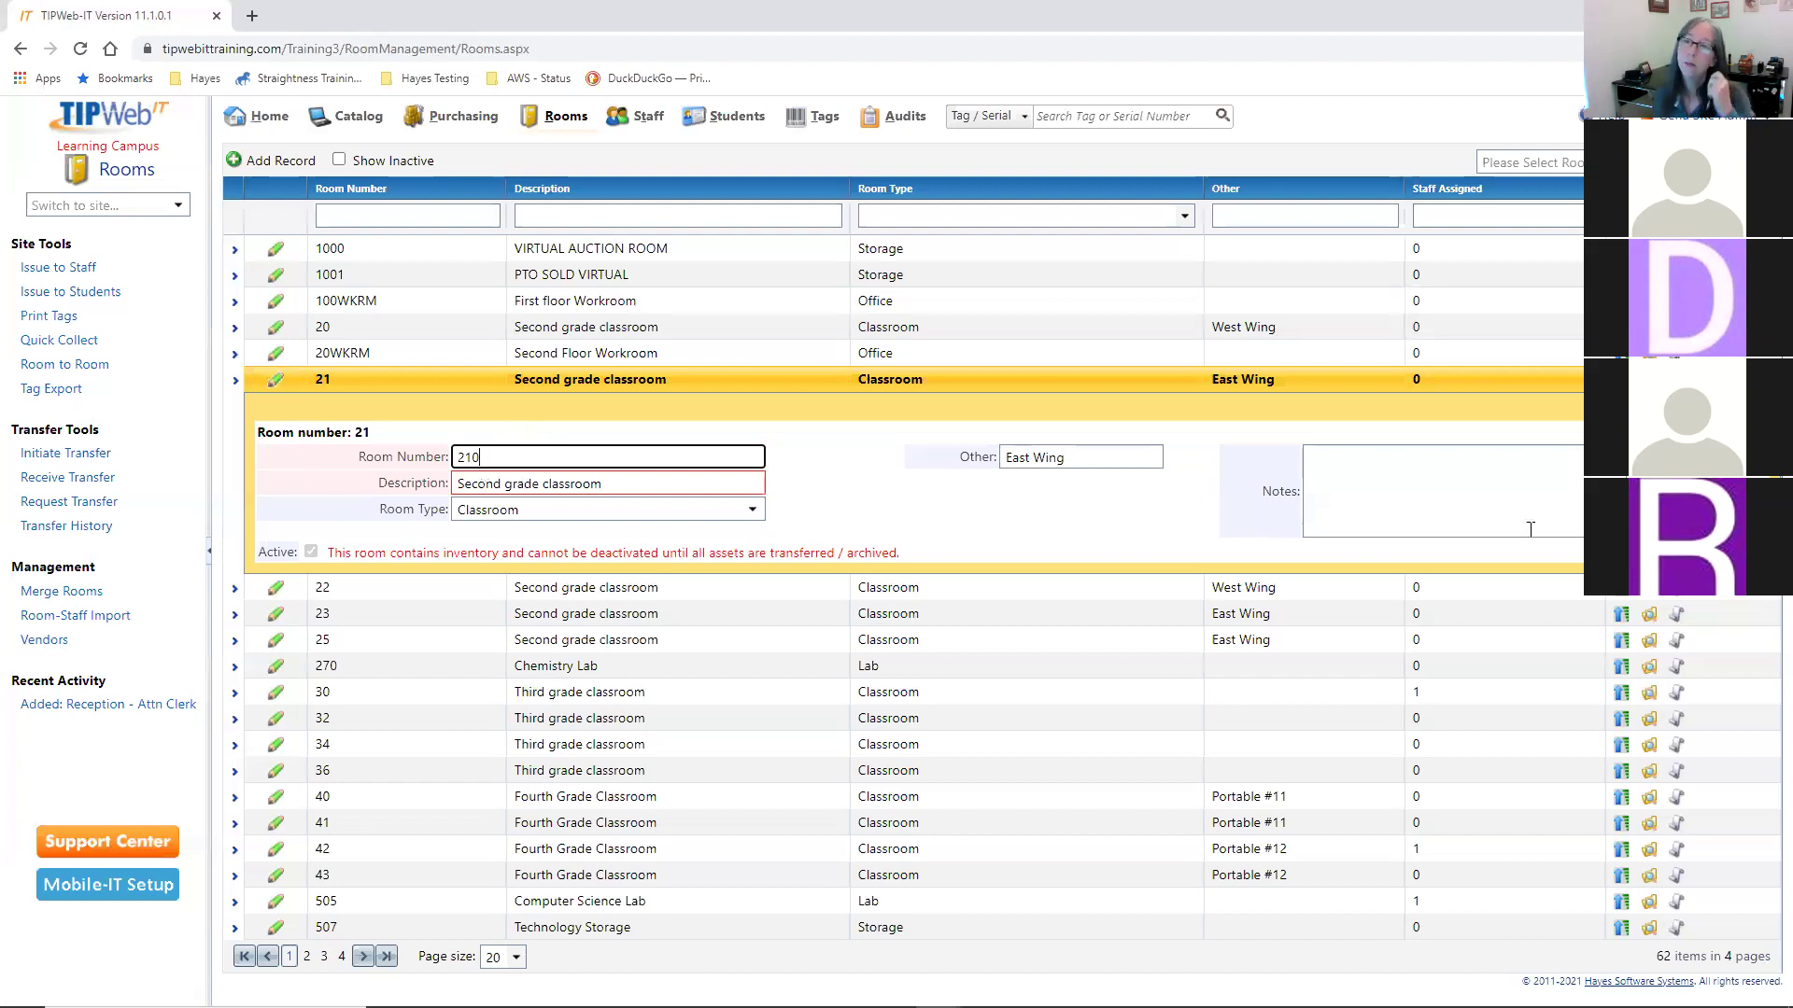
key("Return")
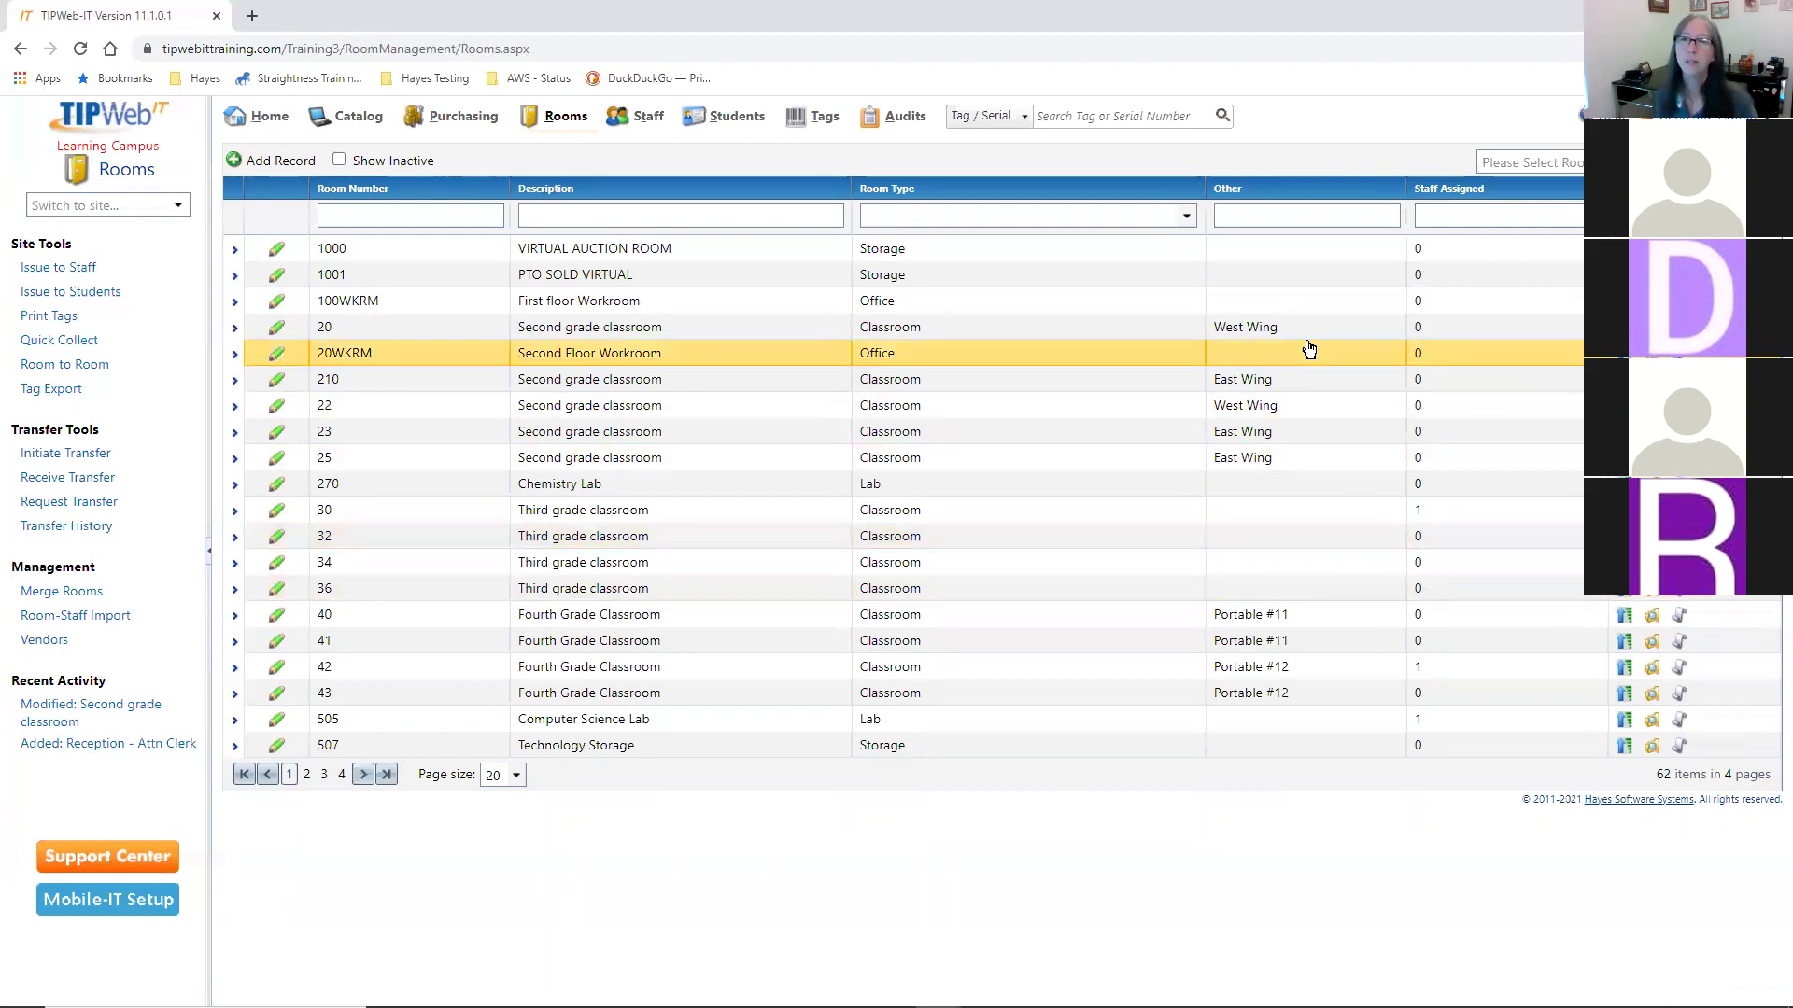
left_click(1185, 215)
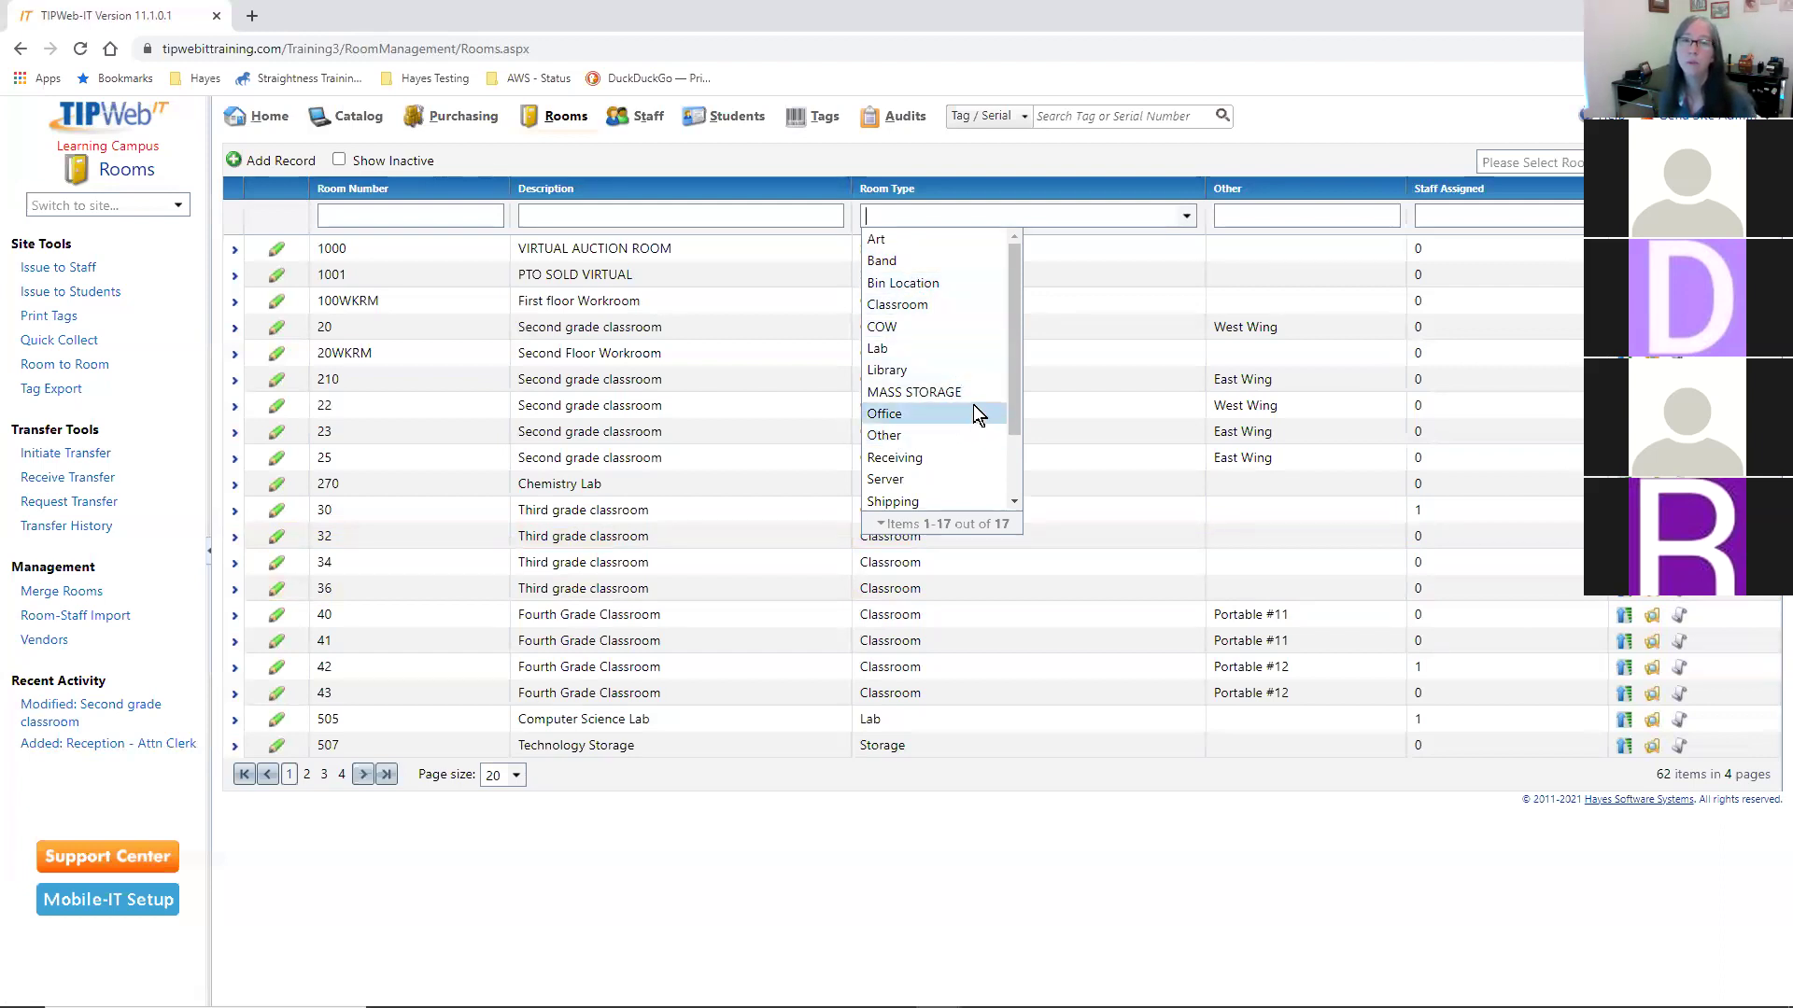
left_click(929, 437)
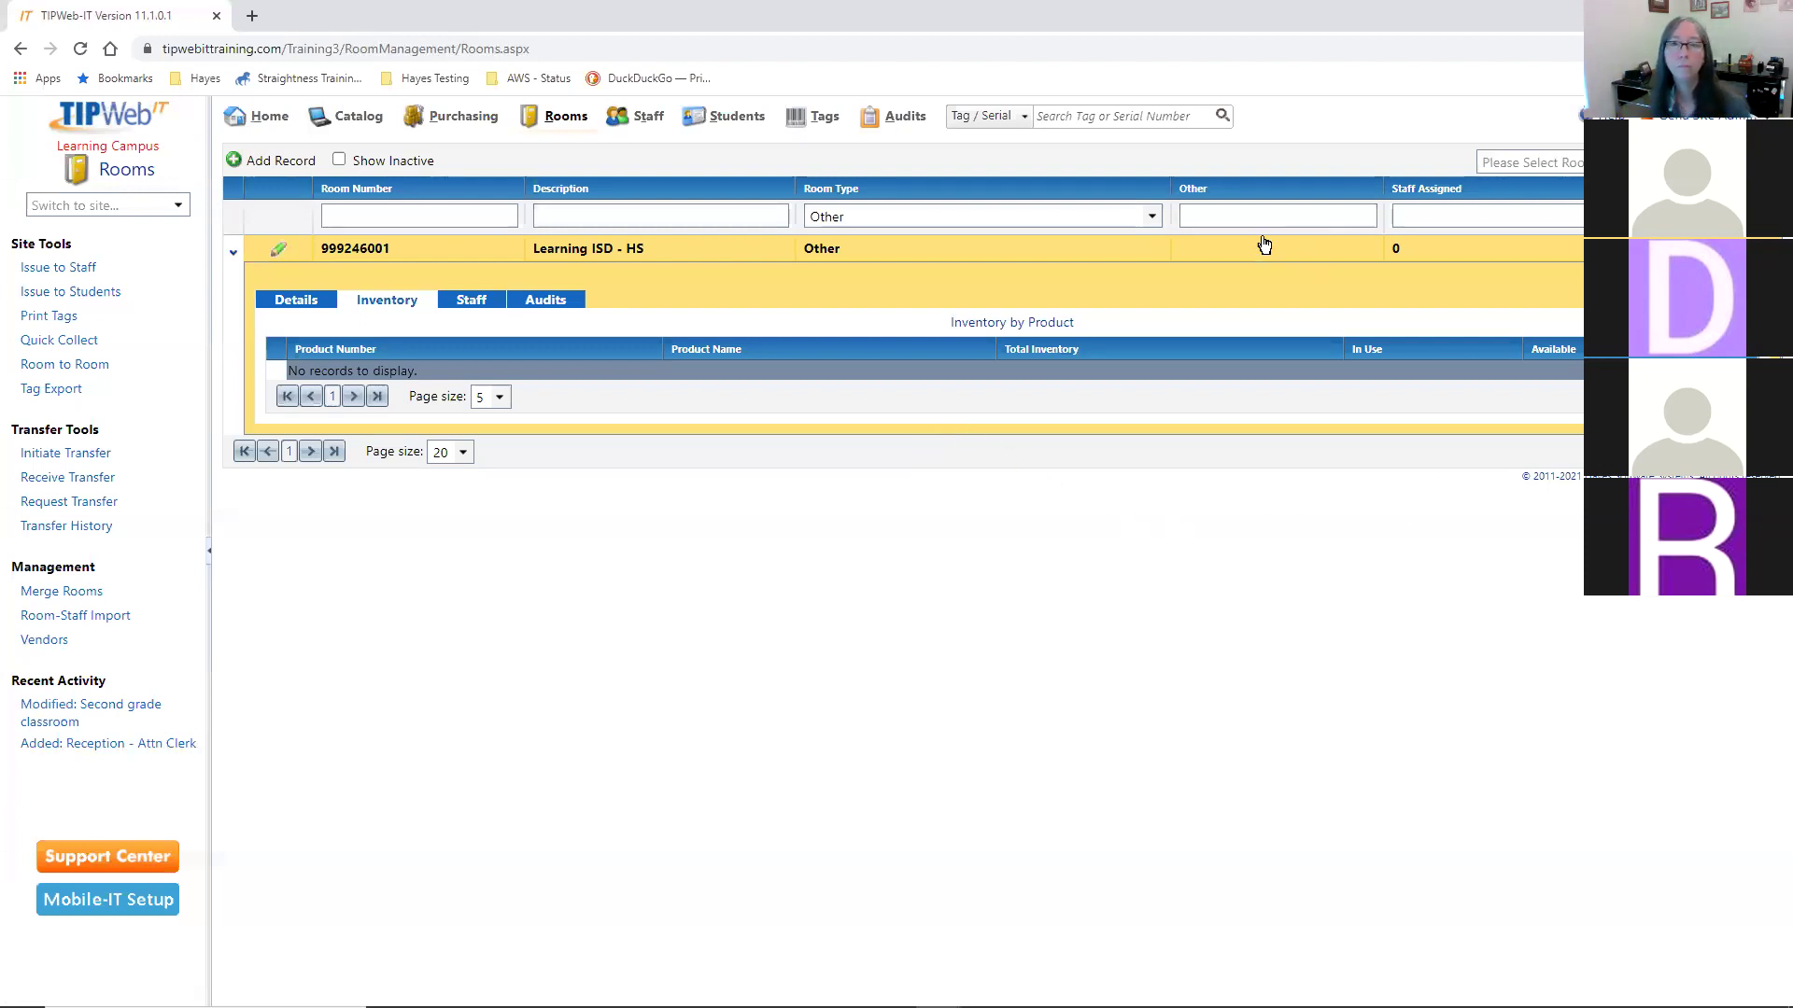
left_click(1153, 217)
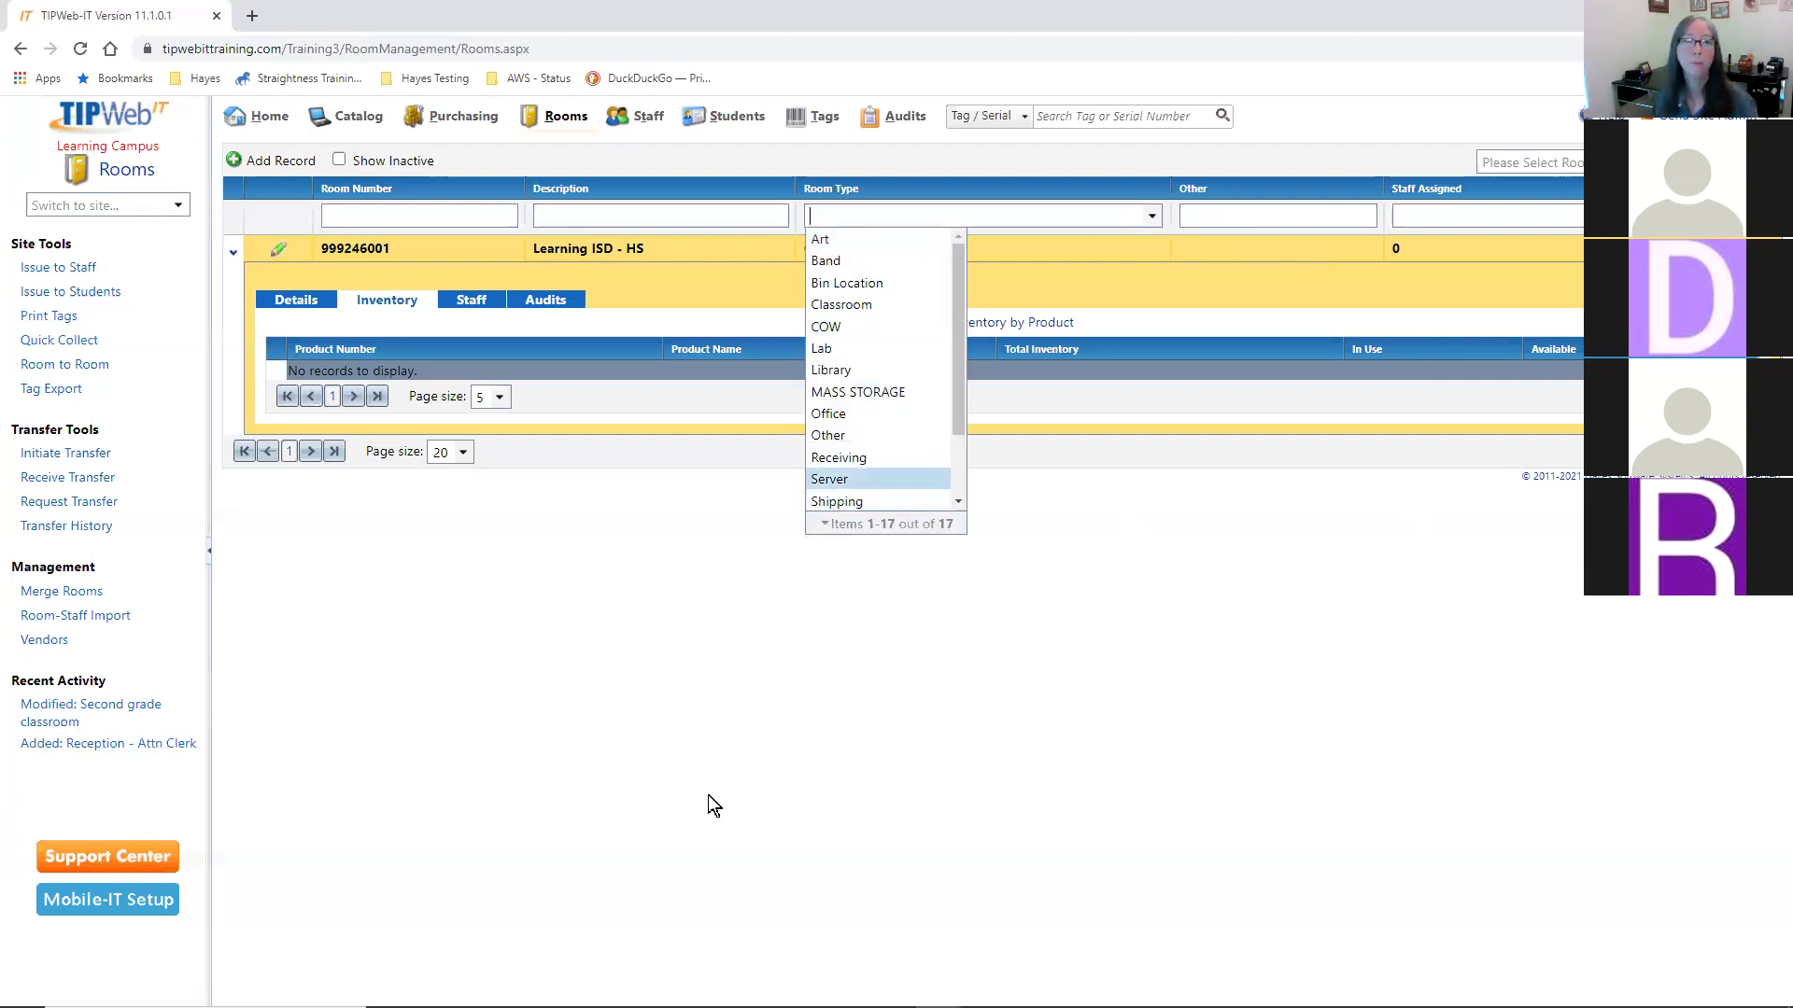
left_click(1556, 413)
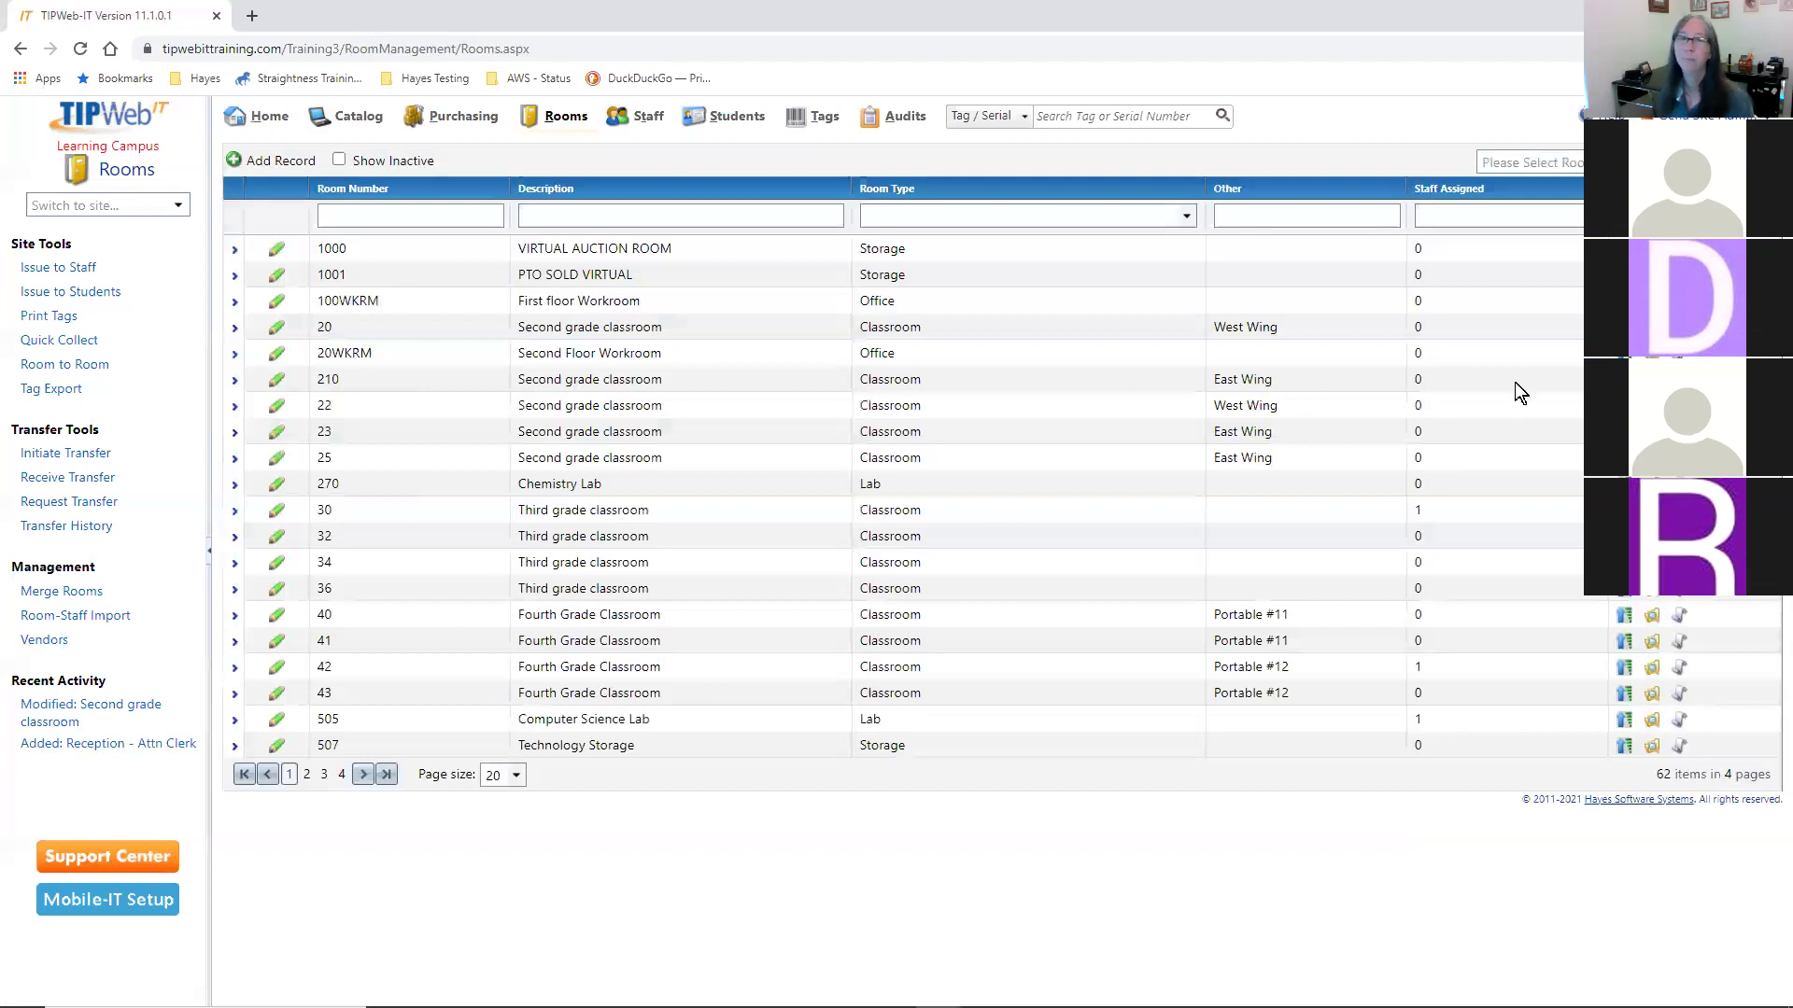
- Expand room 30, the Third grade classroom, to show its 11 inventory items
left_click(943, 404)
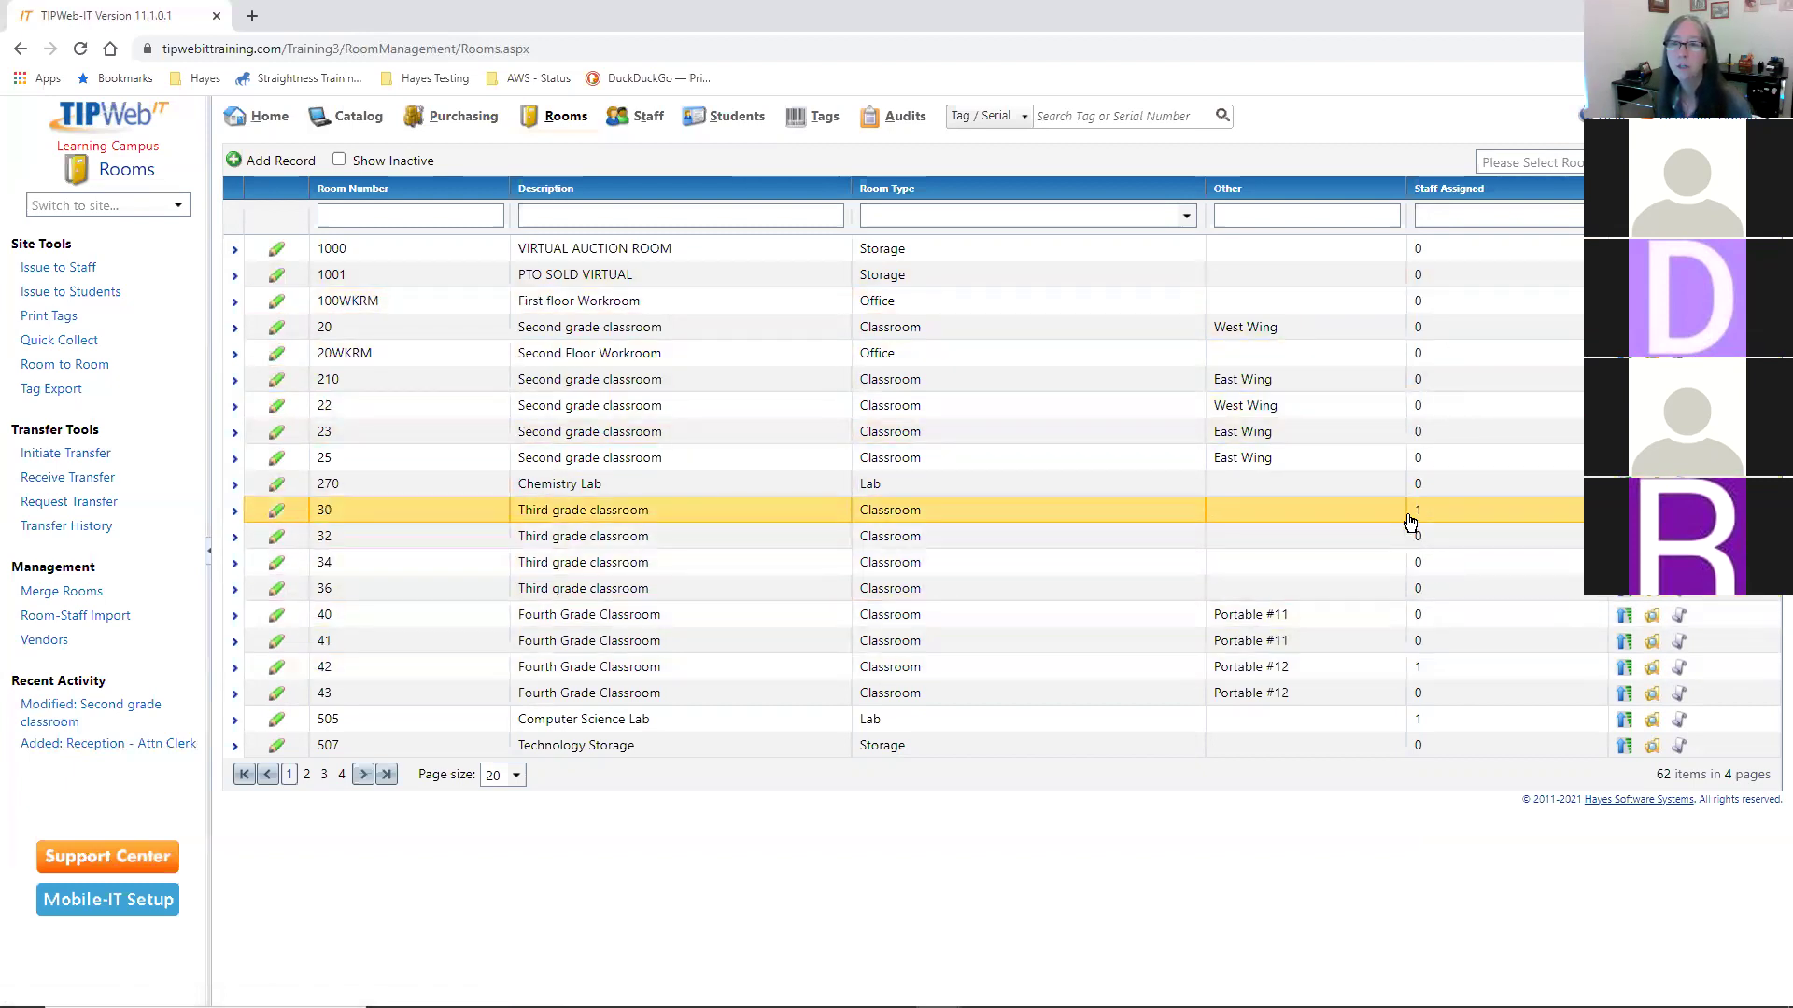
left_click(603, 512)
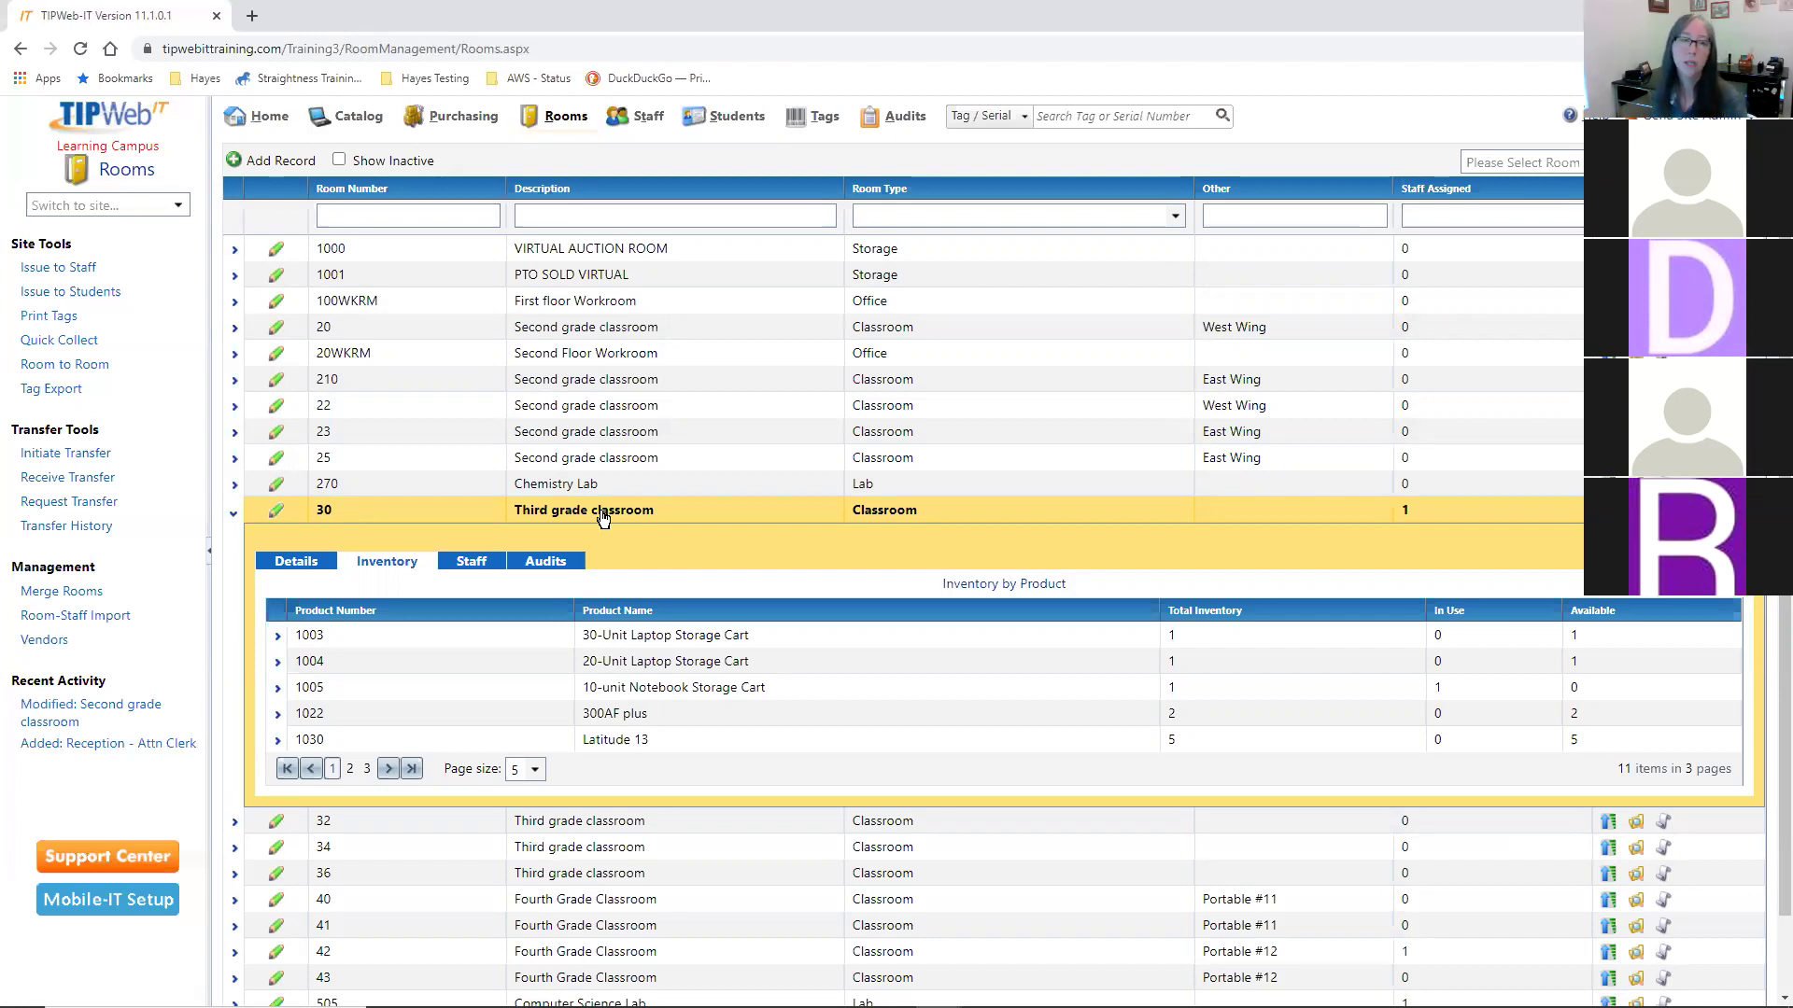
- View room 30's Staff tab, showing its one assigned grade 9-12 teacher
left_click(475, 562)
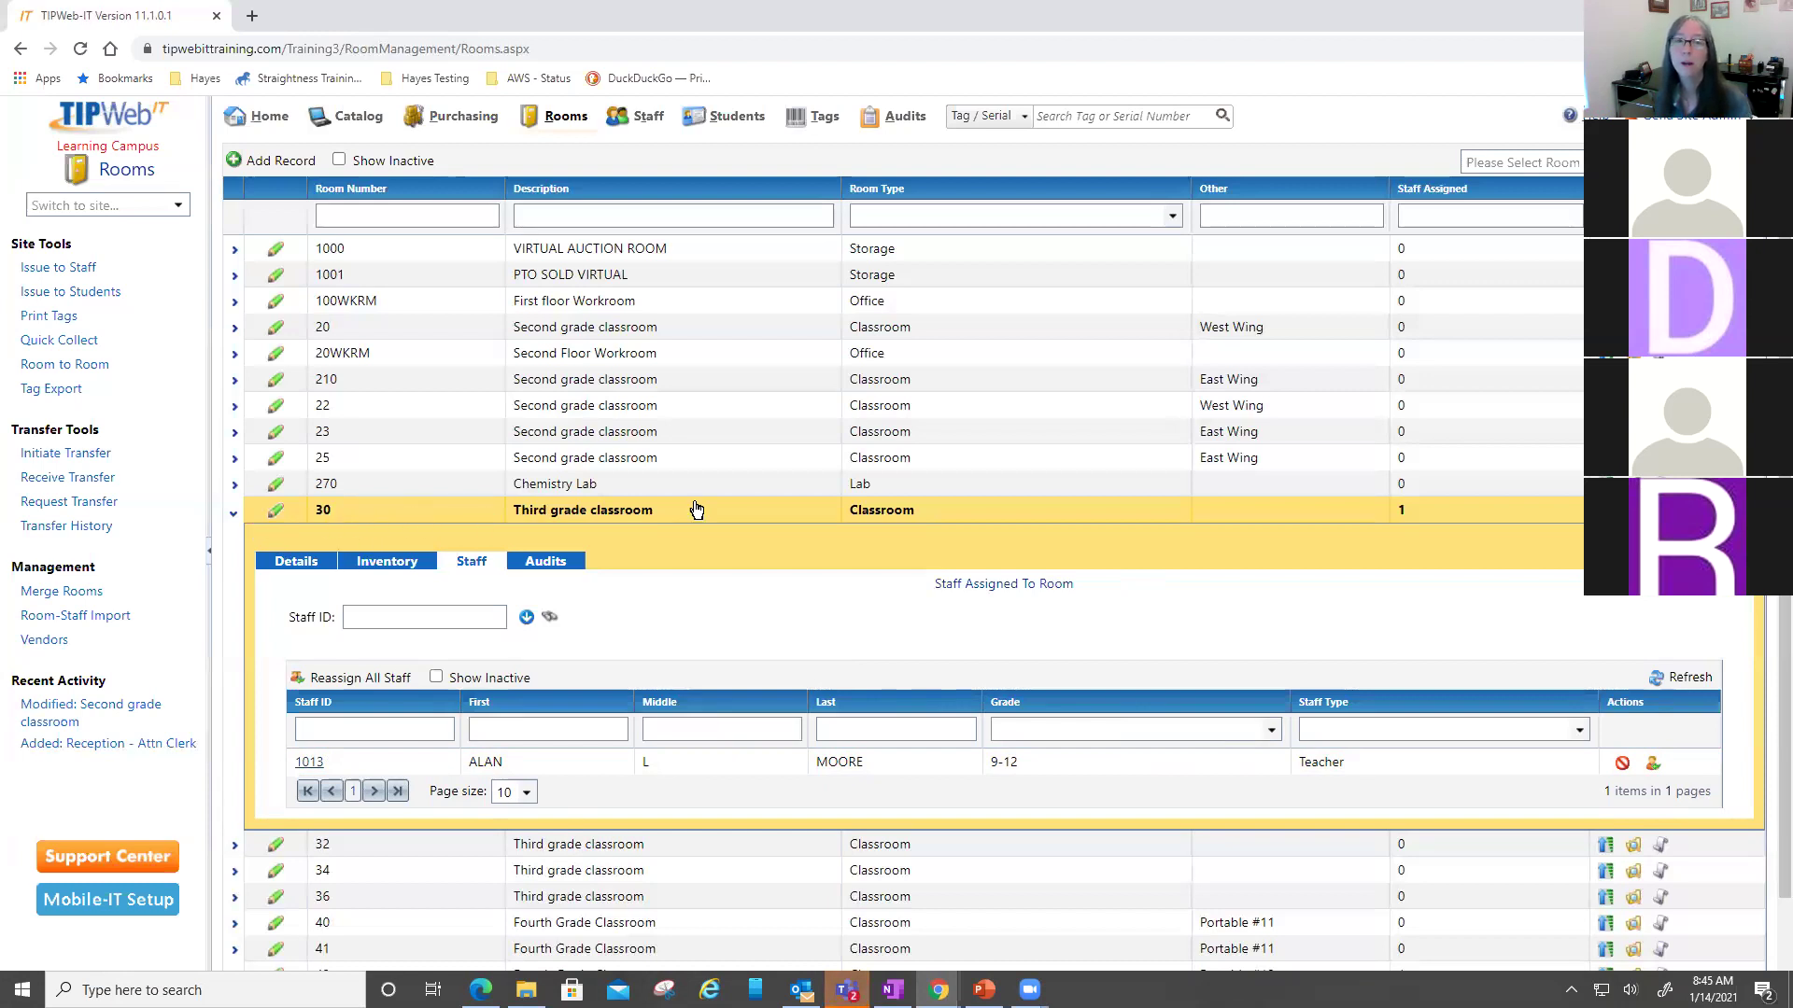
left_click(1522, 162)
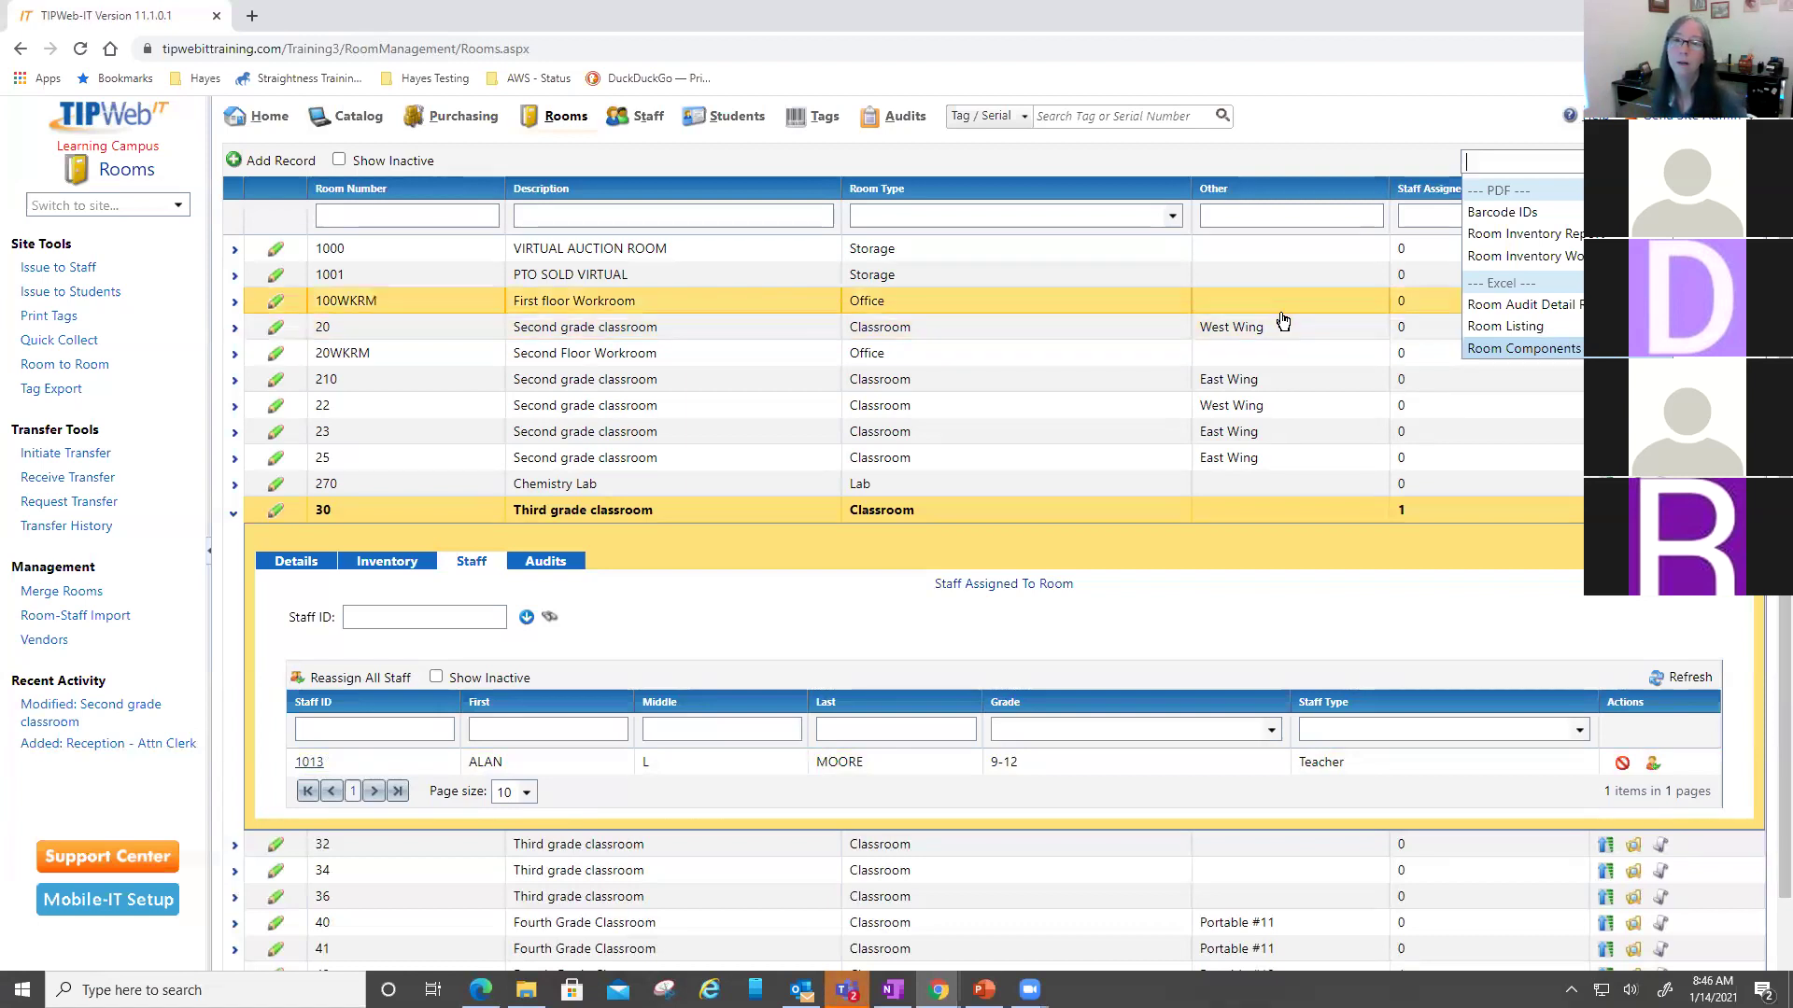
scroll(1281, 372, "down", 1)
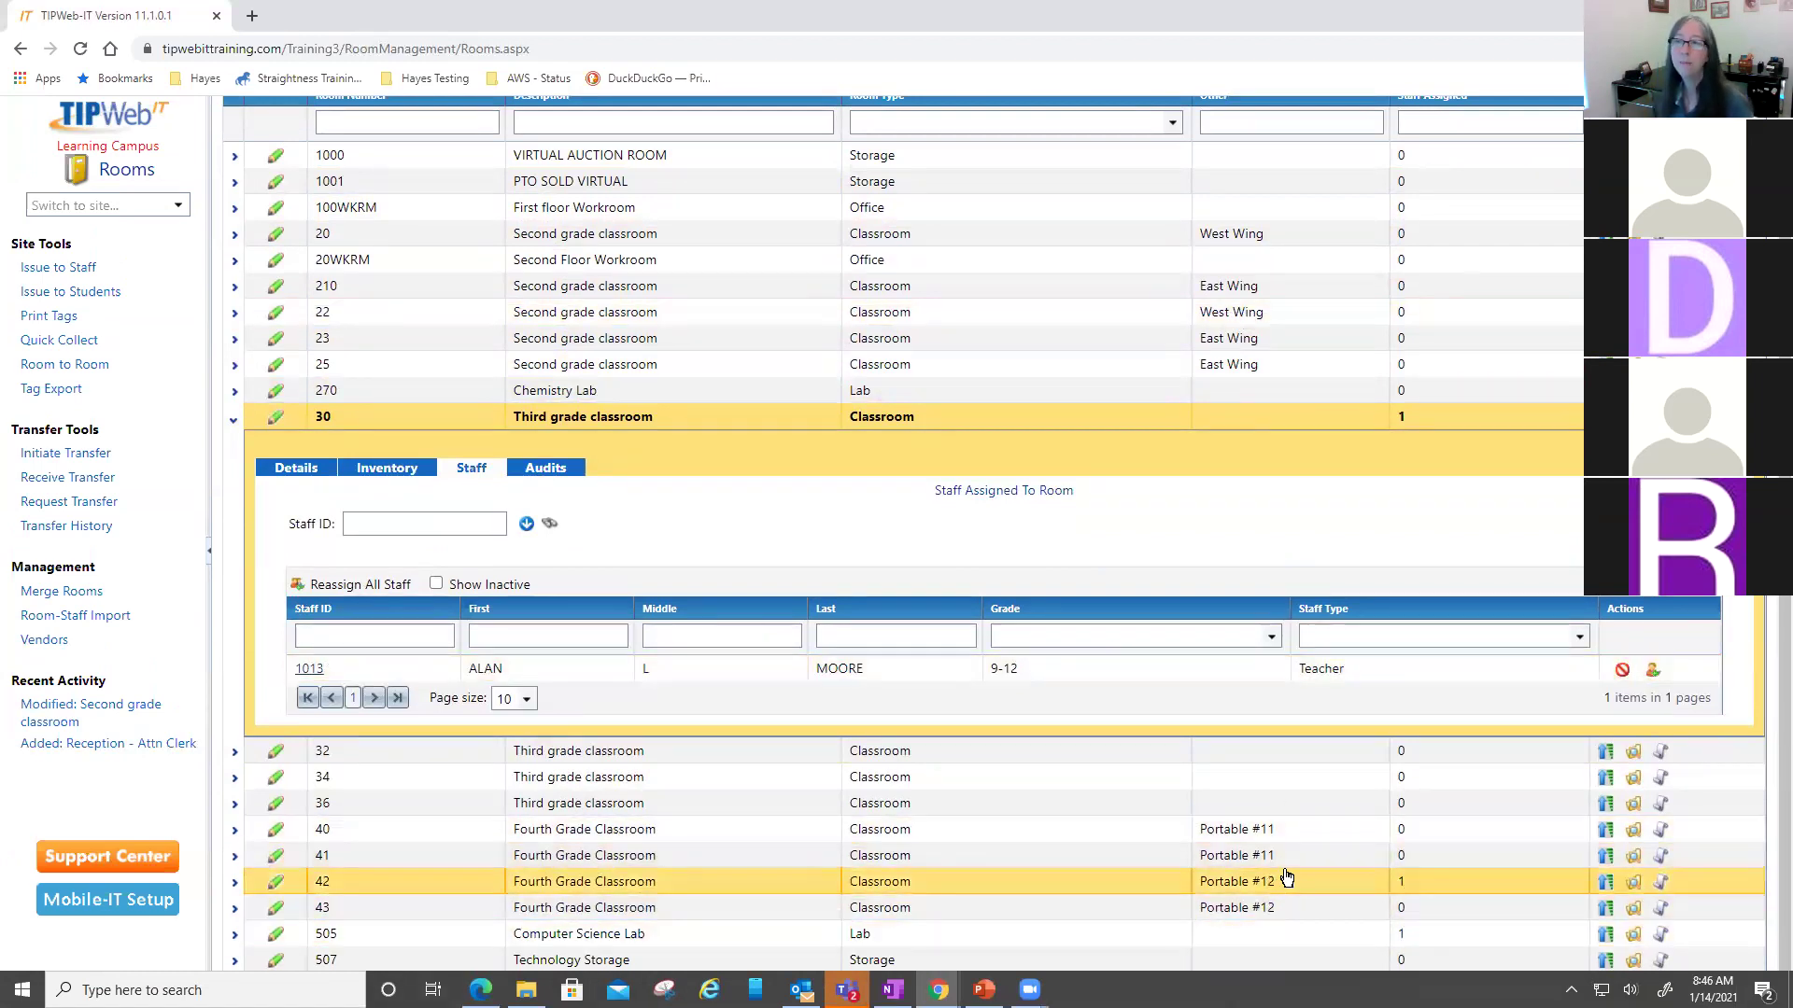
scroll(1287, 878, "up", 1)
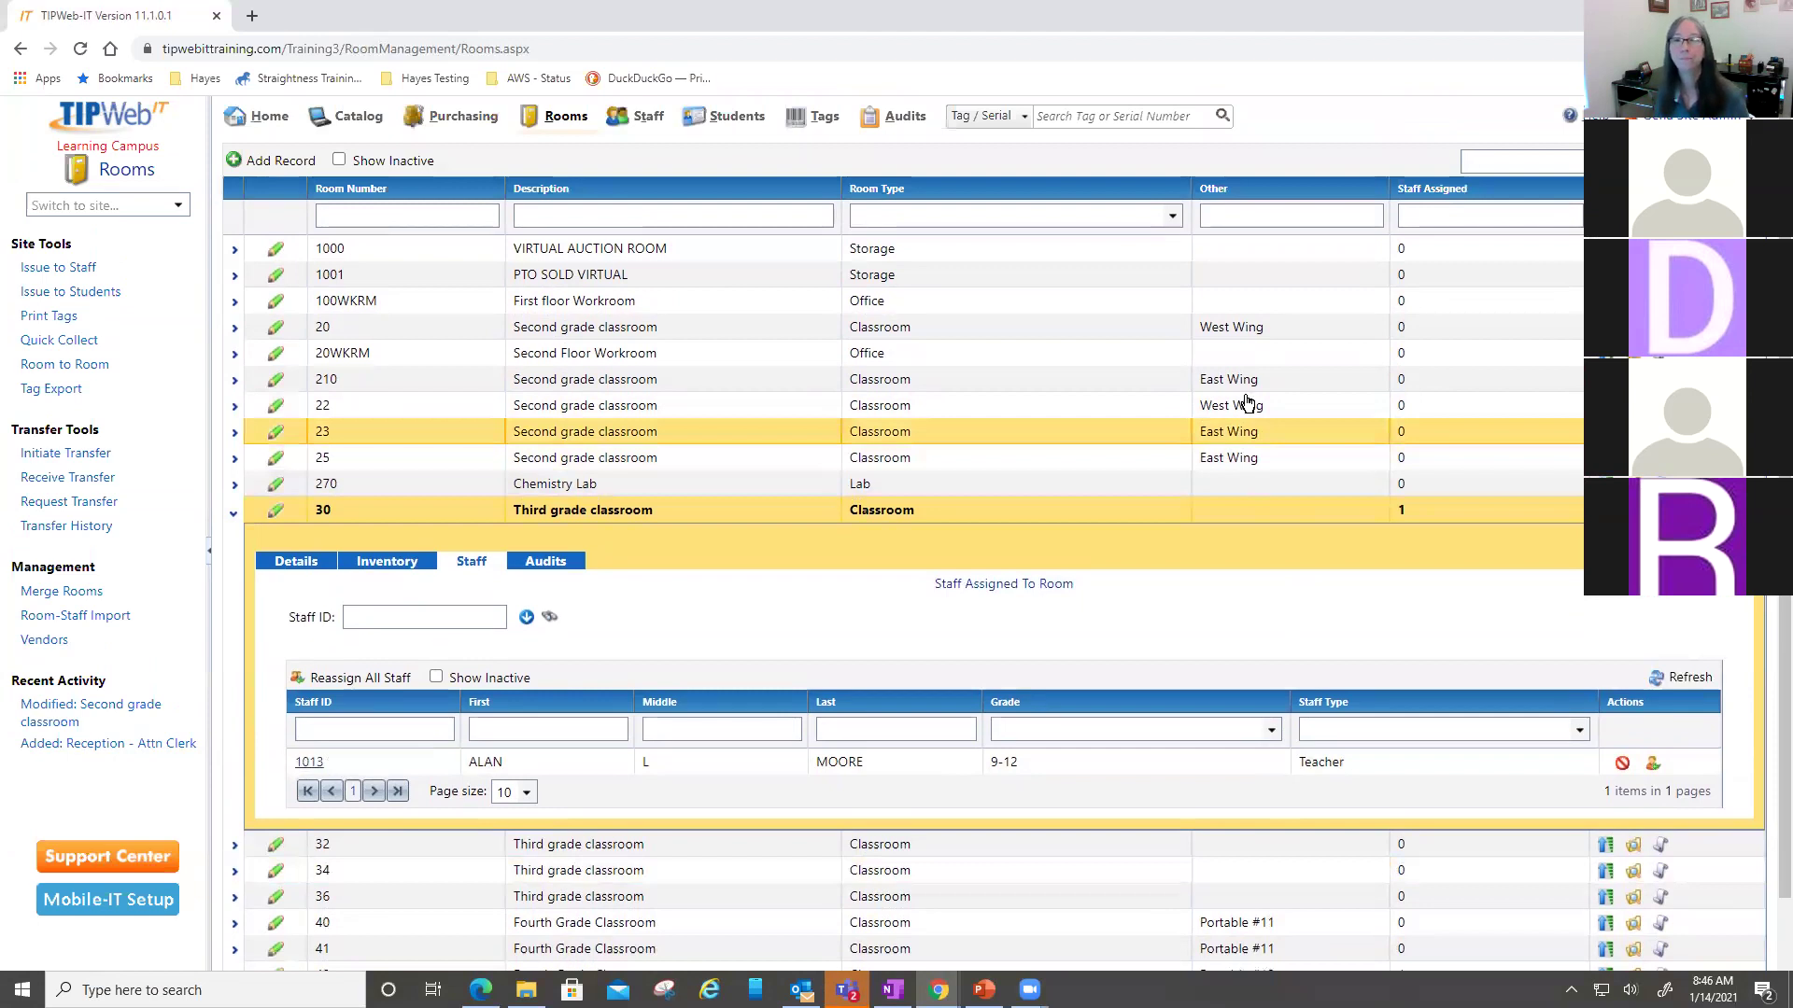
- Set up the Room Inventory Worksheet report with Include Inventory Assigned to Staff in Room turned on
left_click(1524, 162)
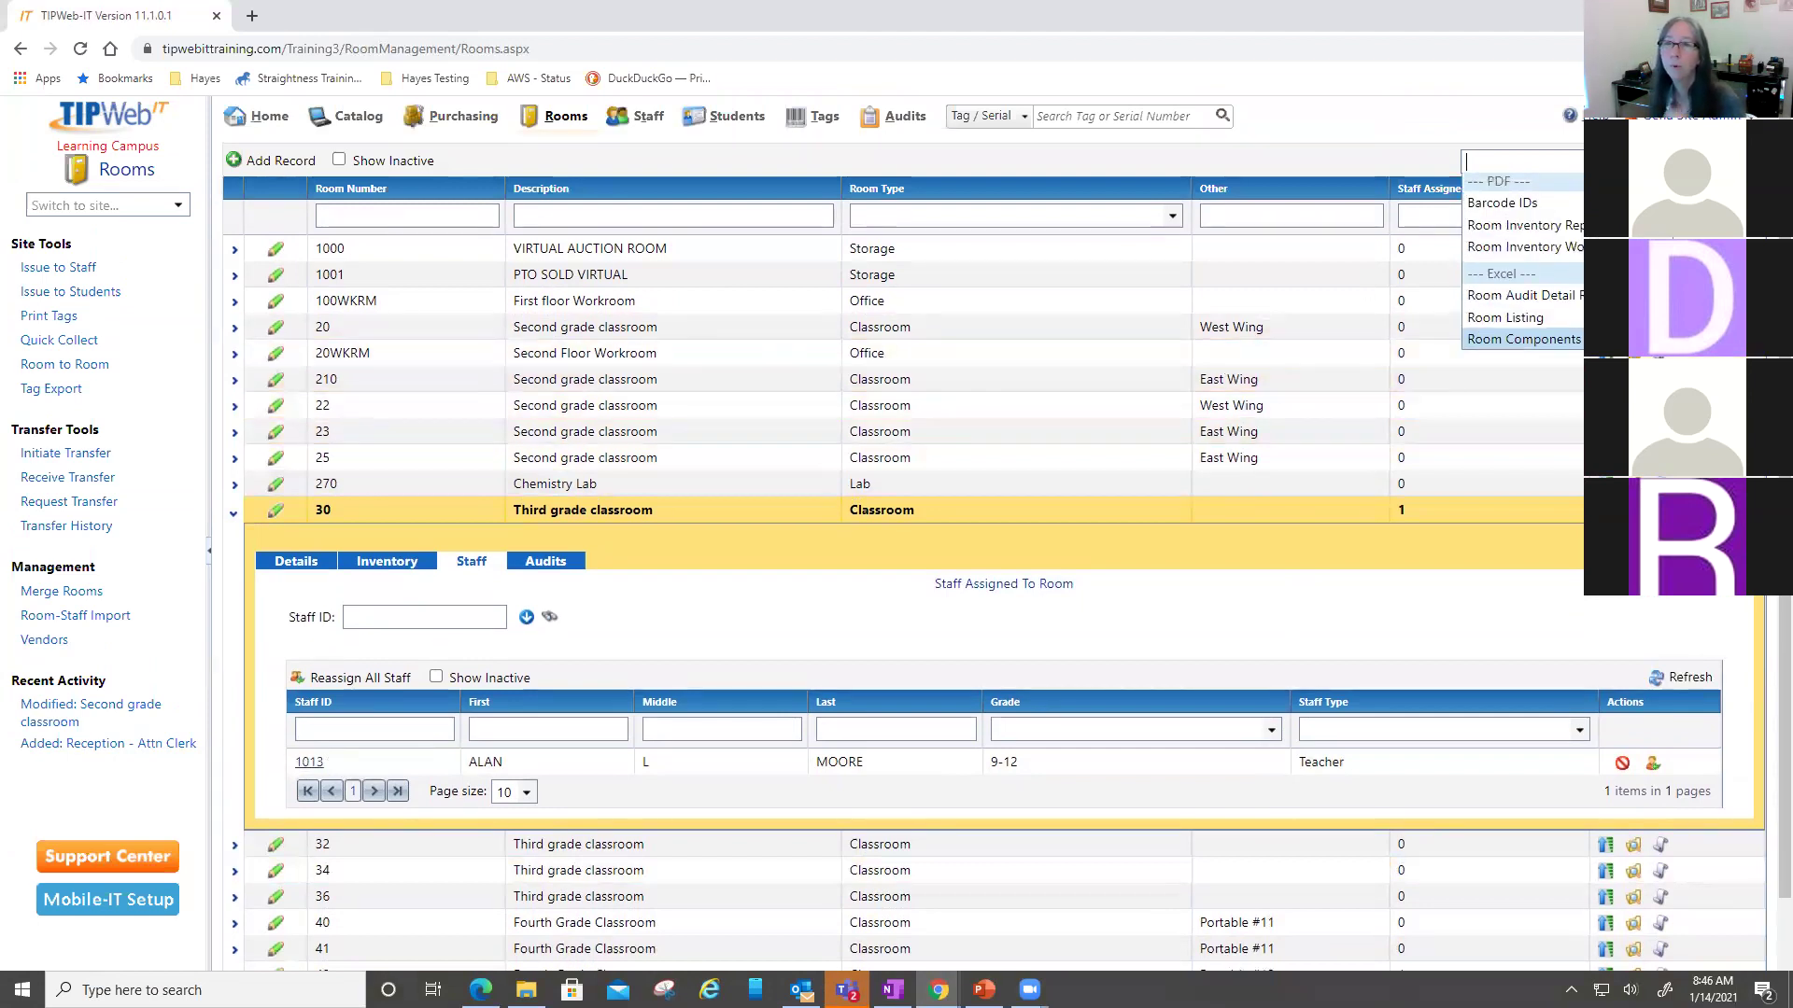
left_click(1532, 256)
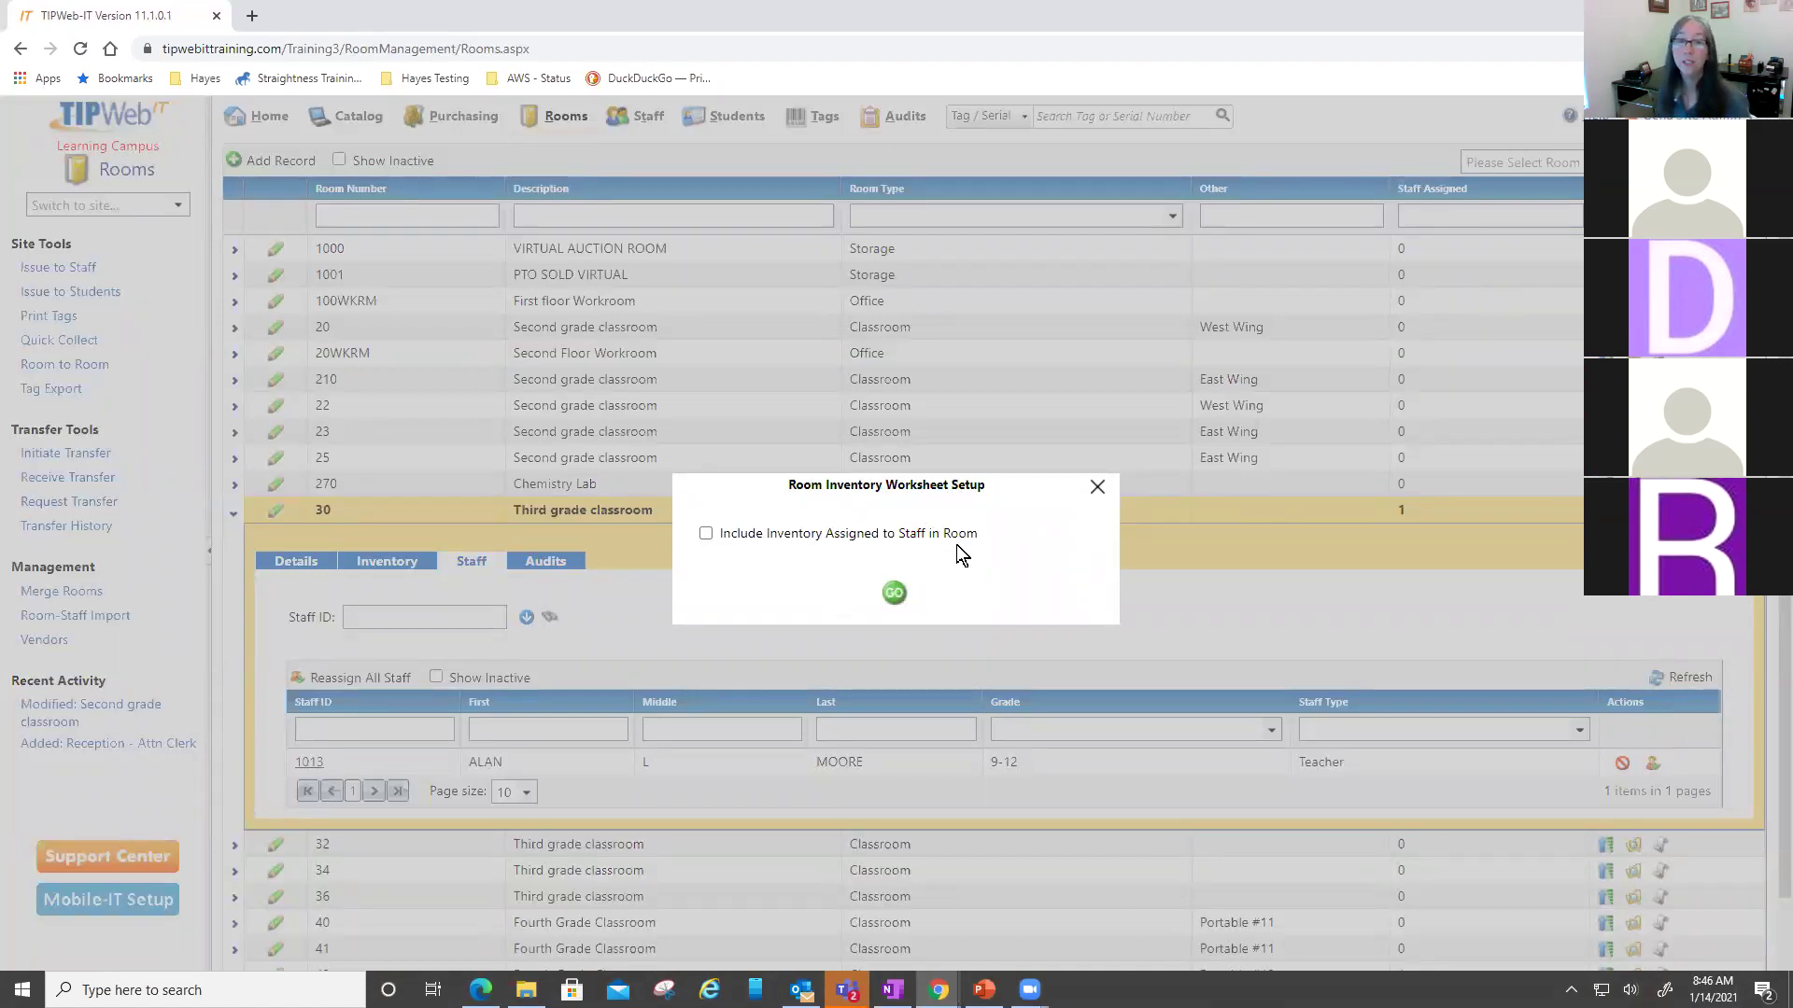
left_click(706, 535)
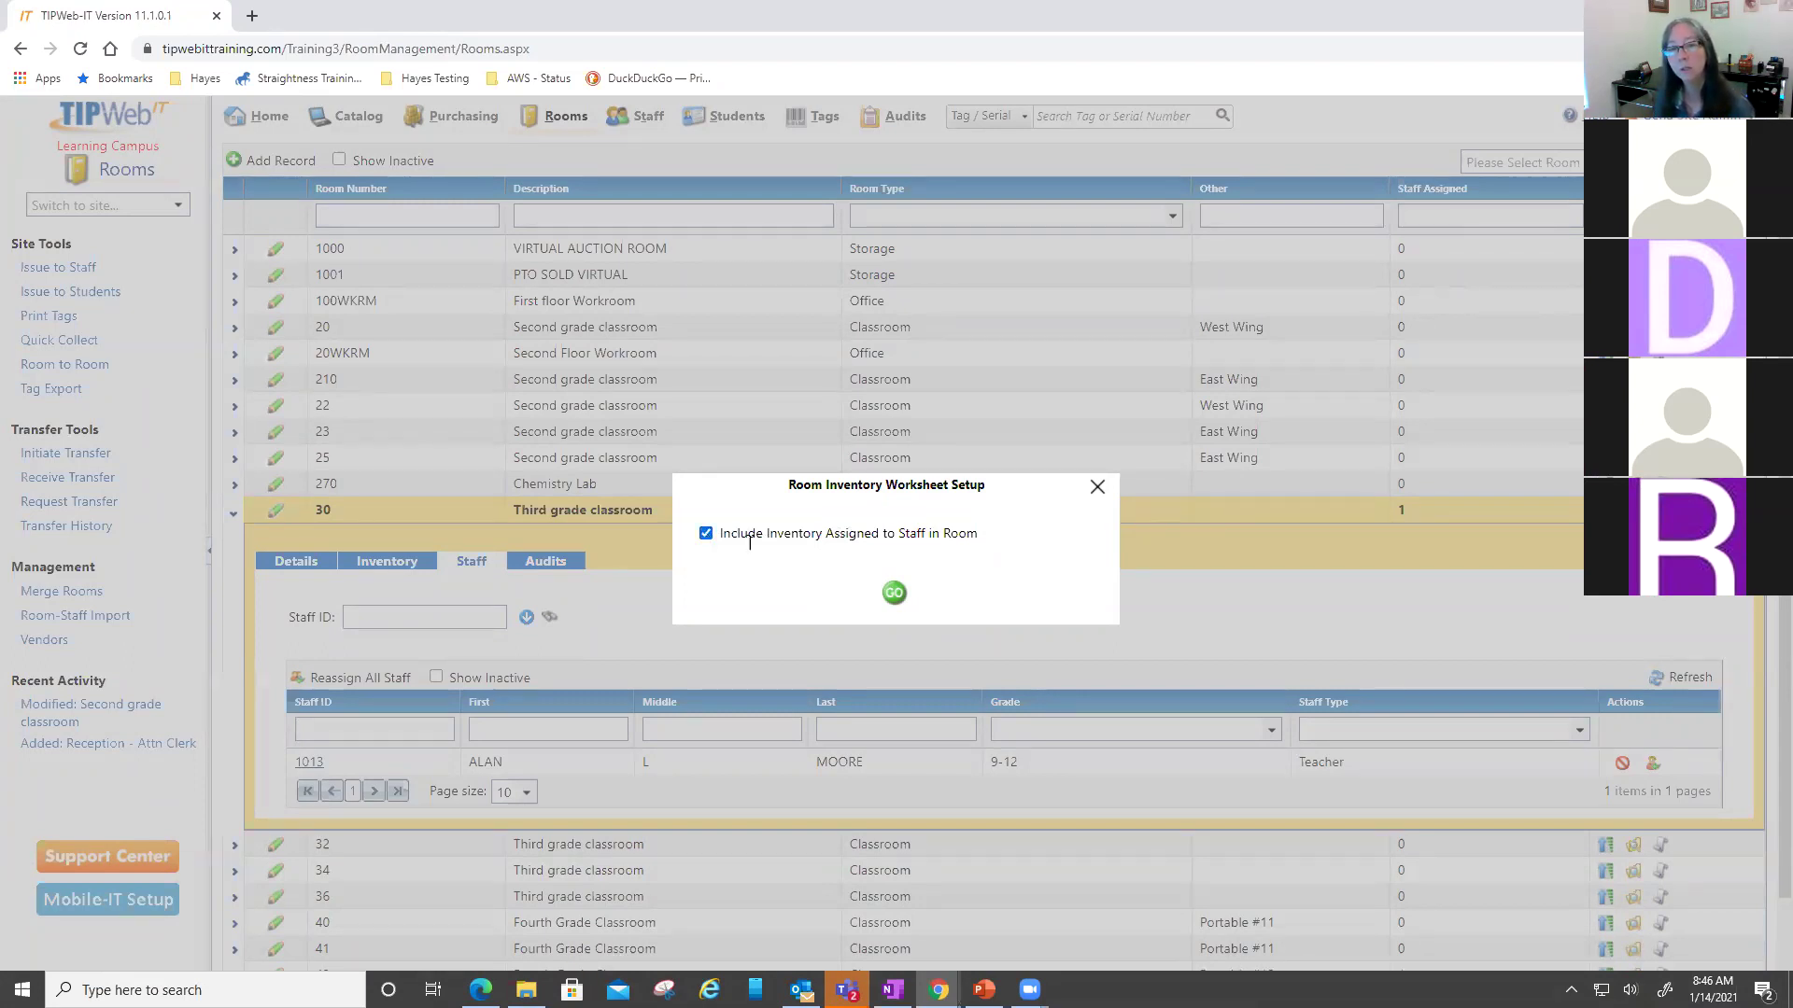
left_click_drag(821, 534, 955, 535)
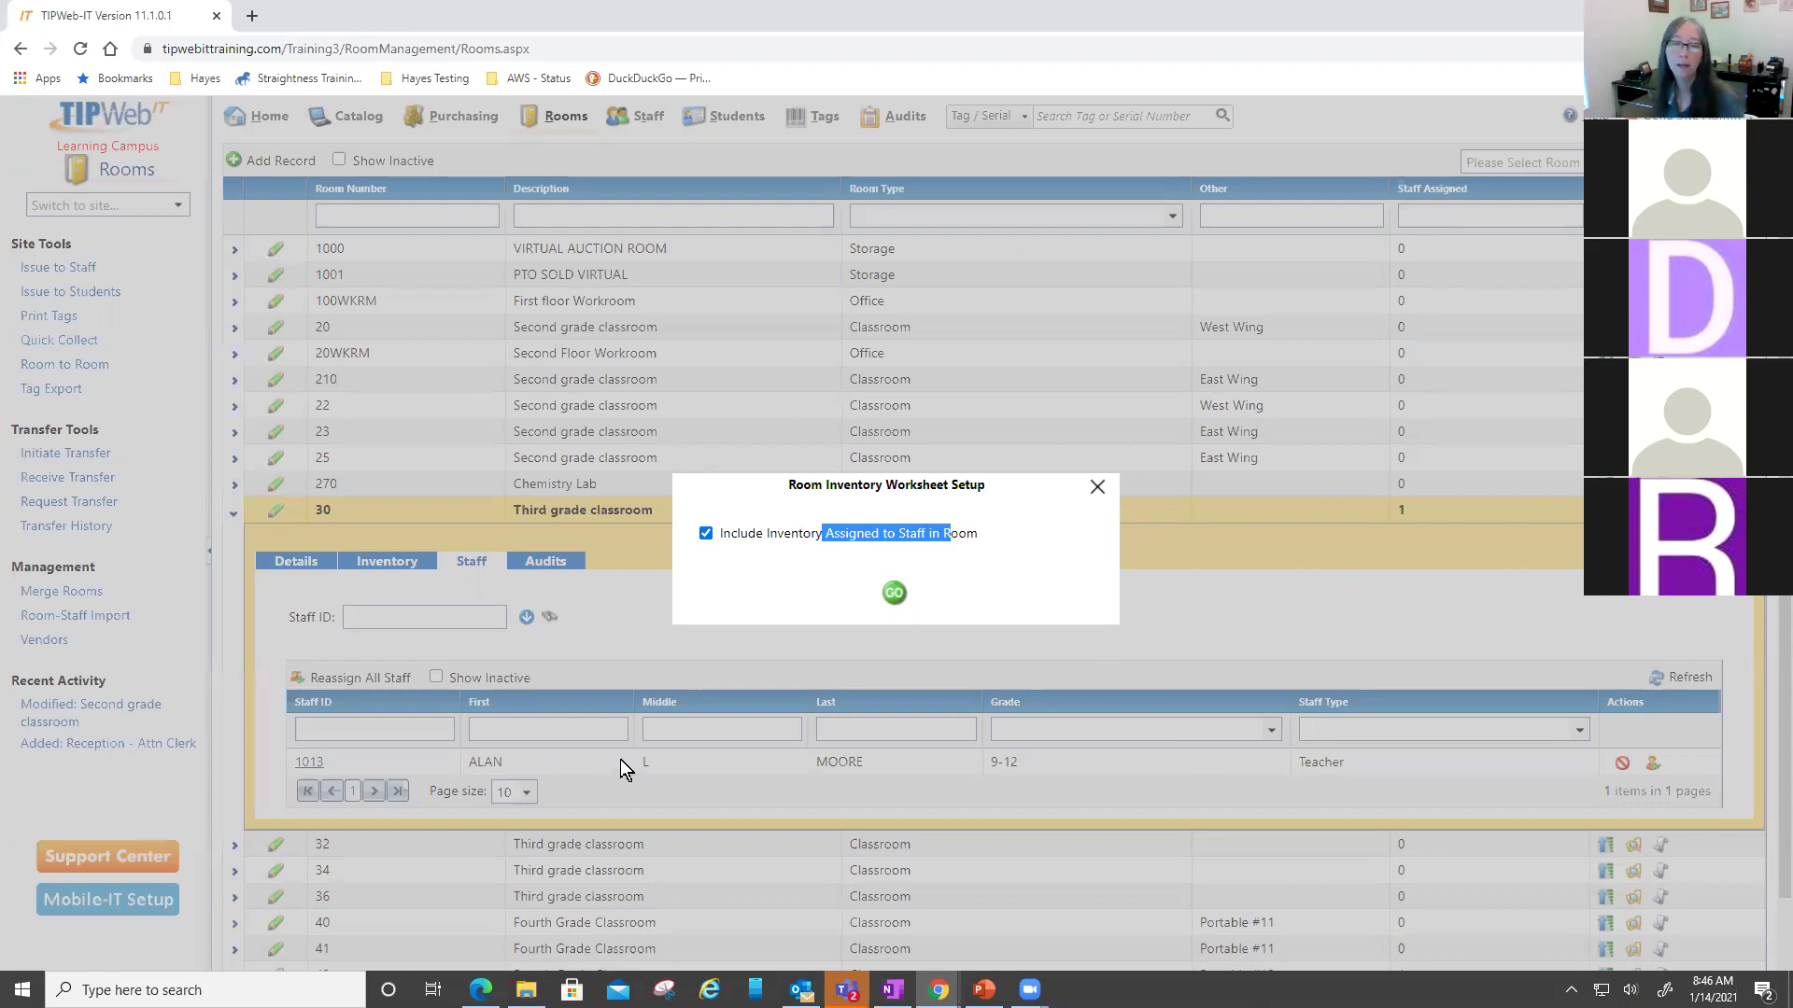
left_click(1006, 597)
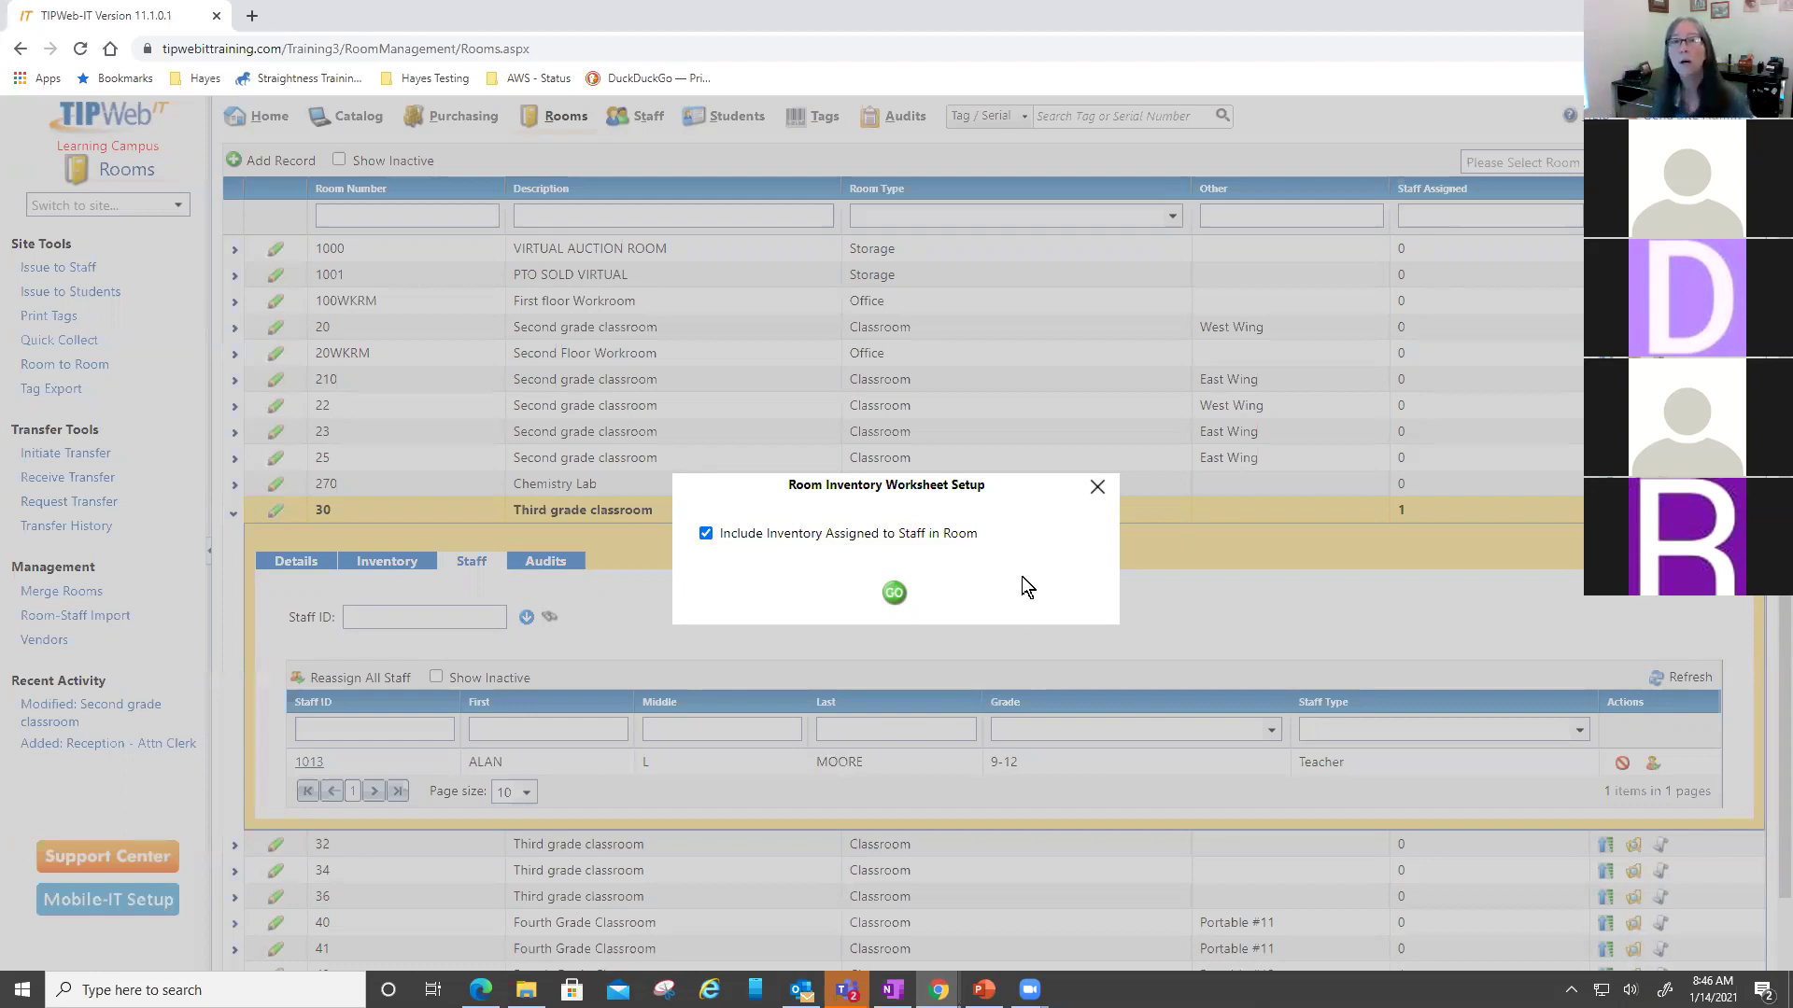
- Generate the Room Inventory Worksheet report, then widen and reposition the report viewer
left_click(895, 595)
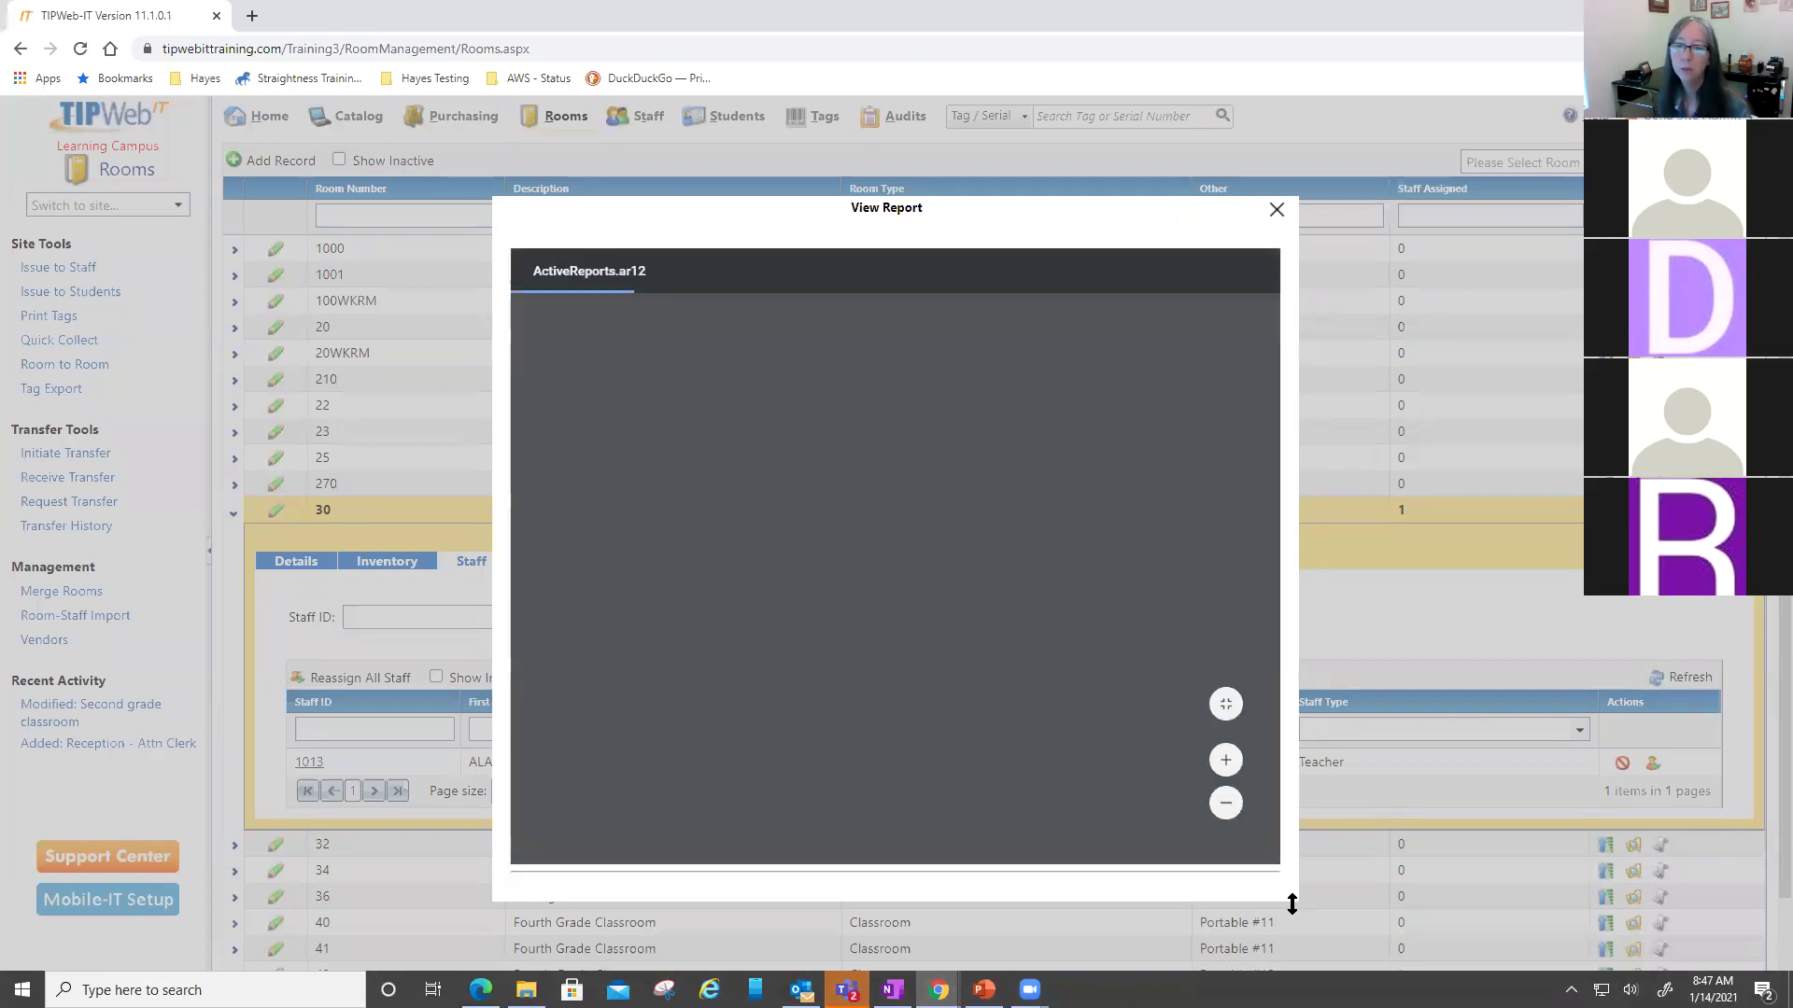
left_click_drag(1300, 480, 1700, 480)
left_click_drag(1344, 212, 1102, 136)
- Zoom in on the report page and scroll through the first rooms' inventory lists
left_click(1299, 679)
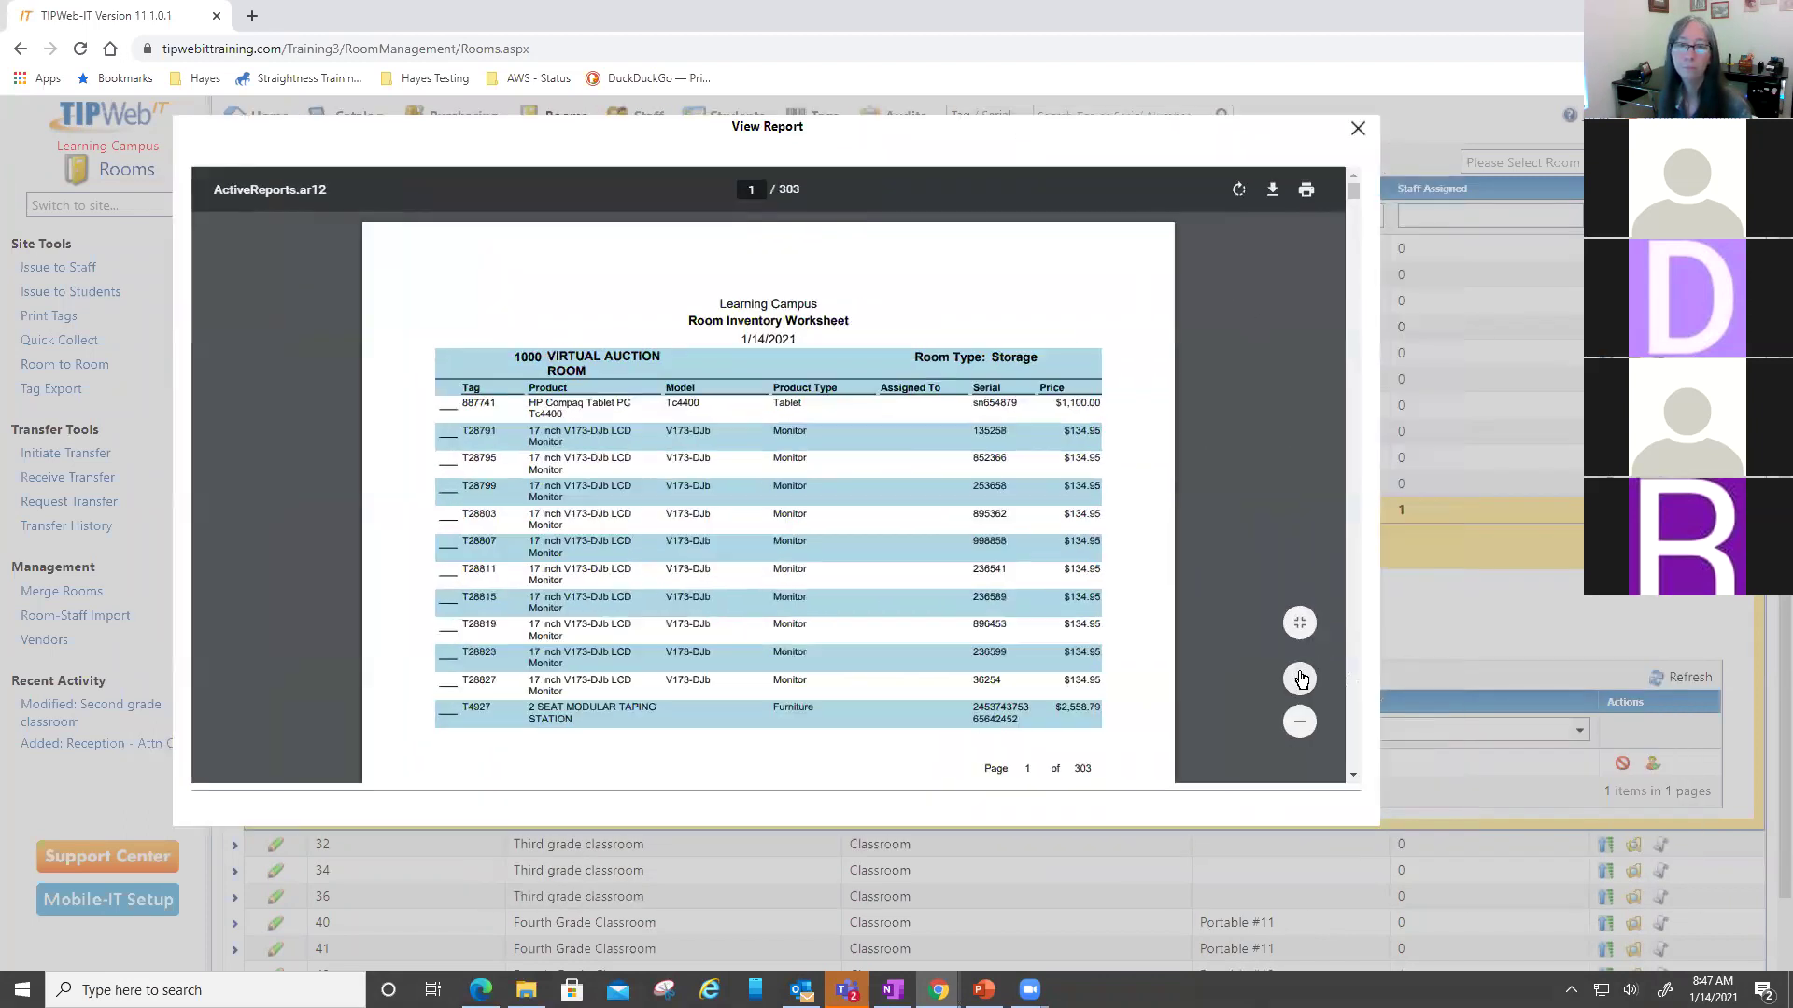
left_click(1300, 679)
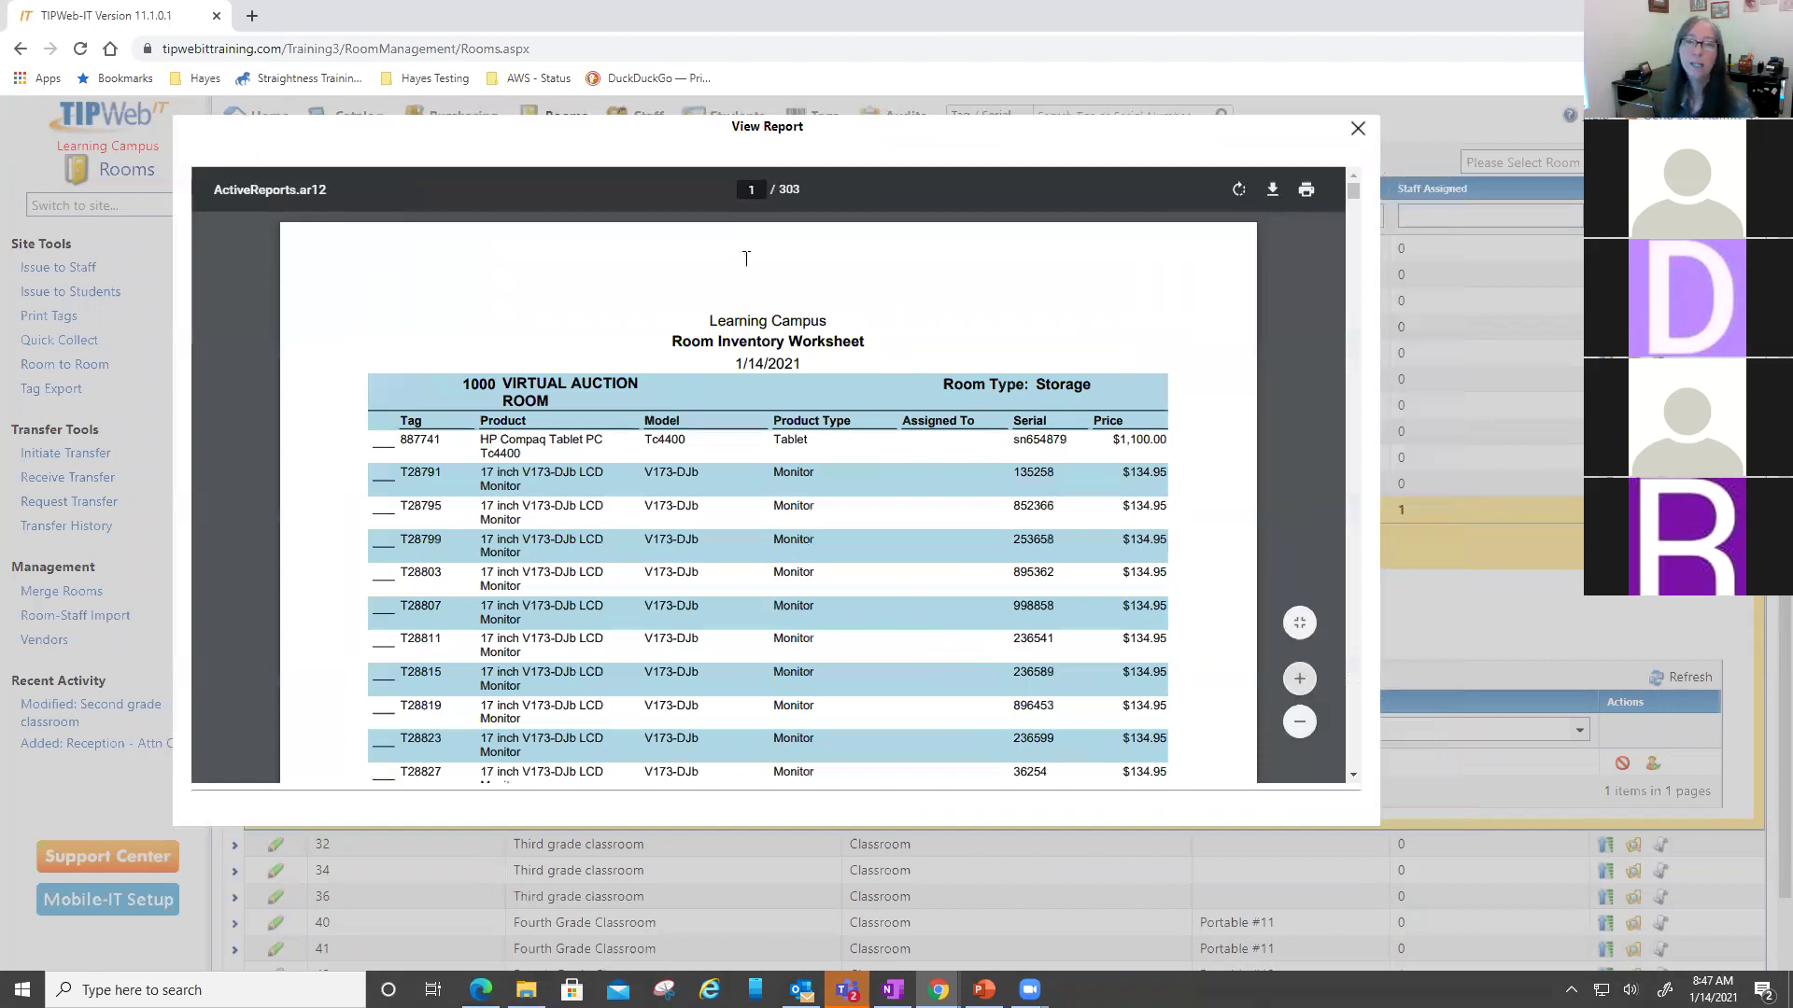
scroll(756, 252, "down", 2)
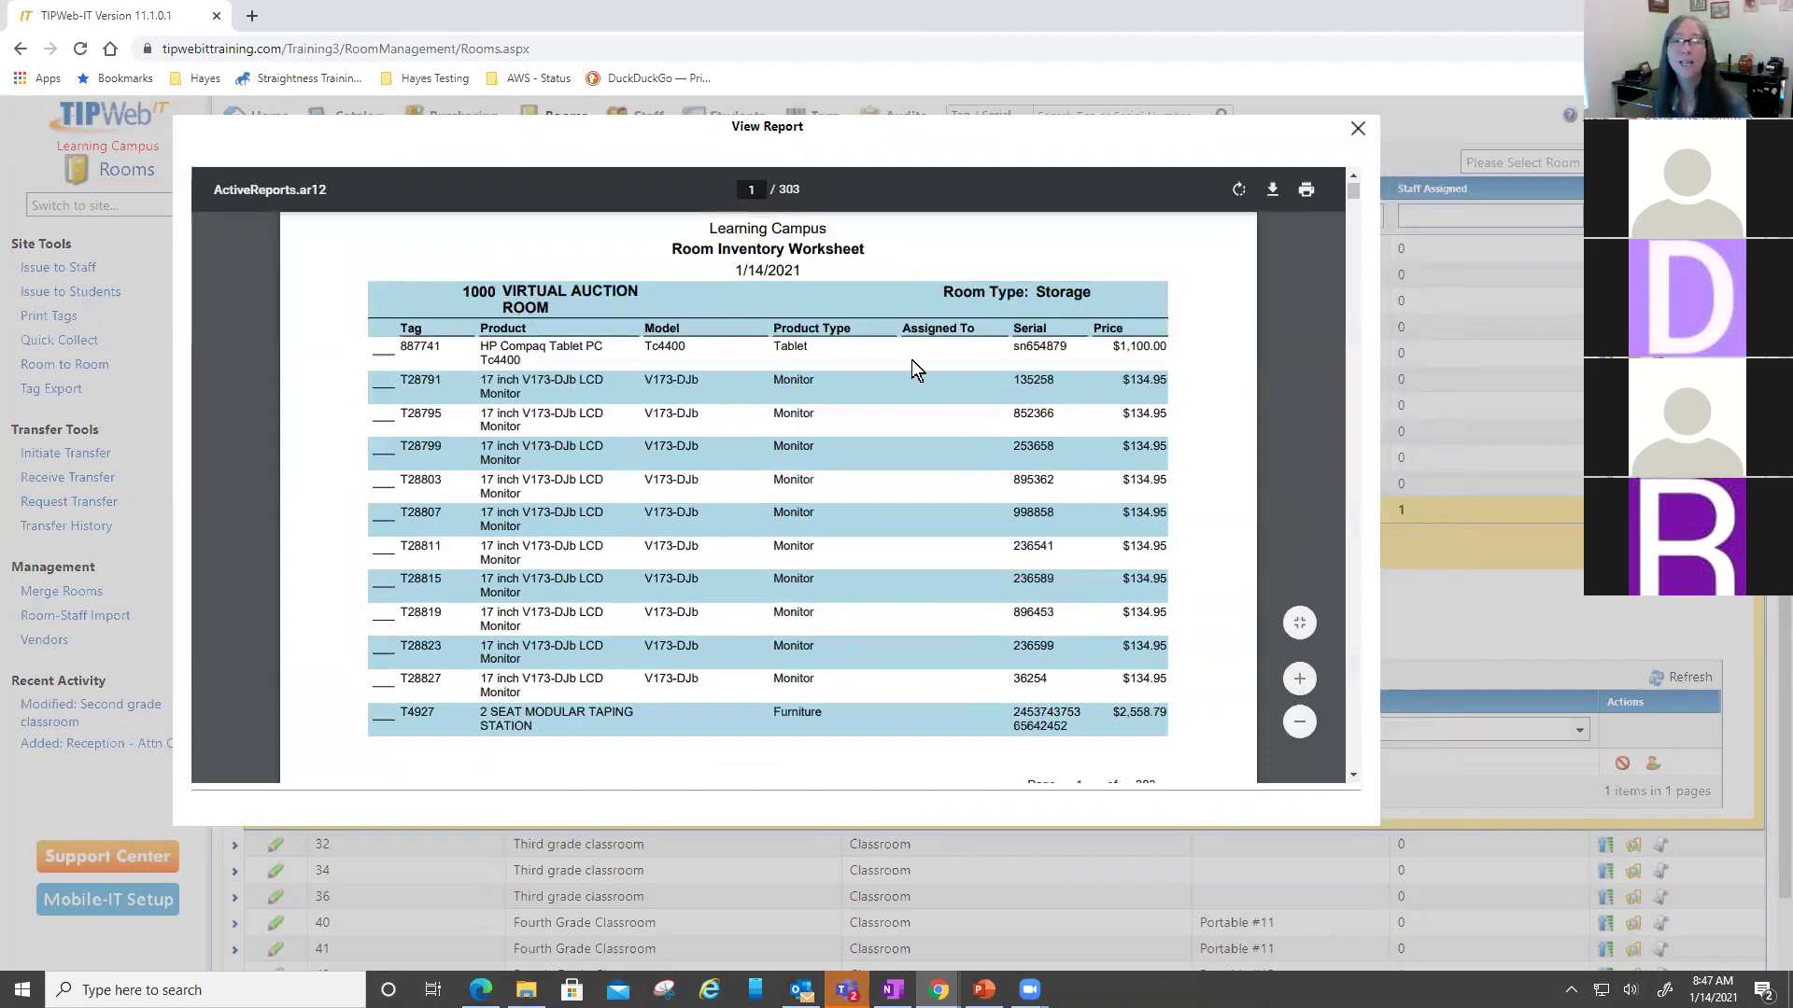
scroll(911, 360, "up", 1)
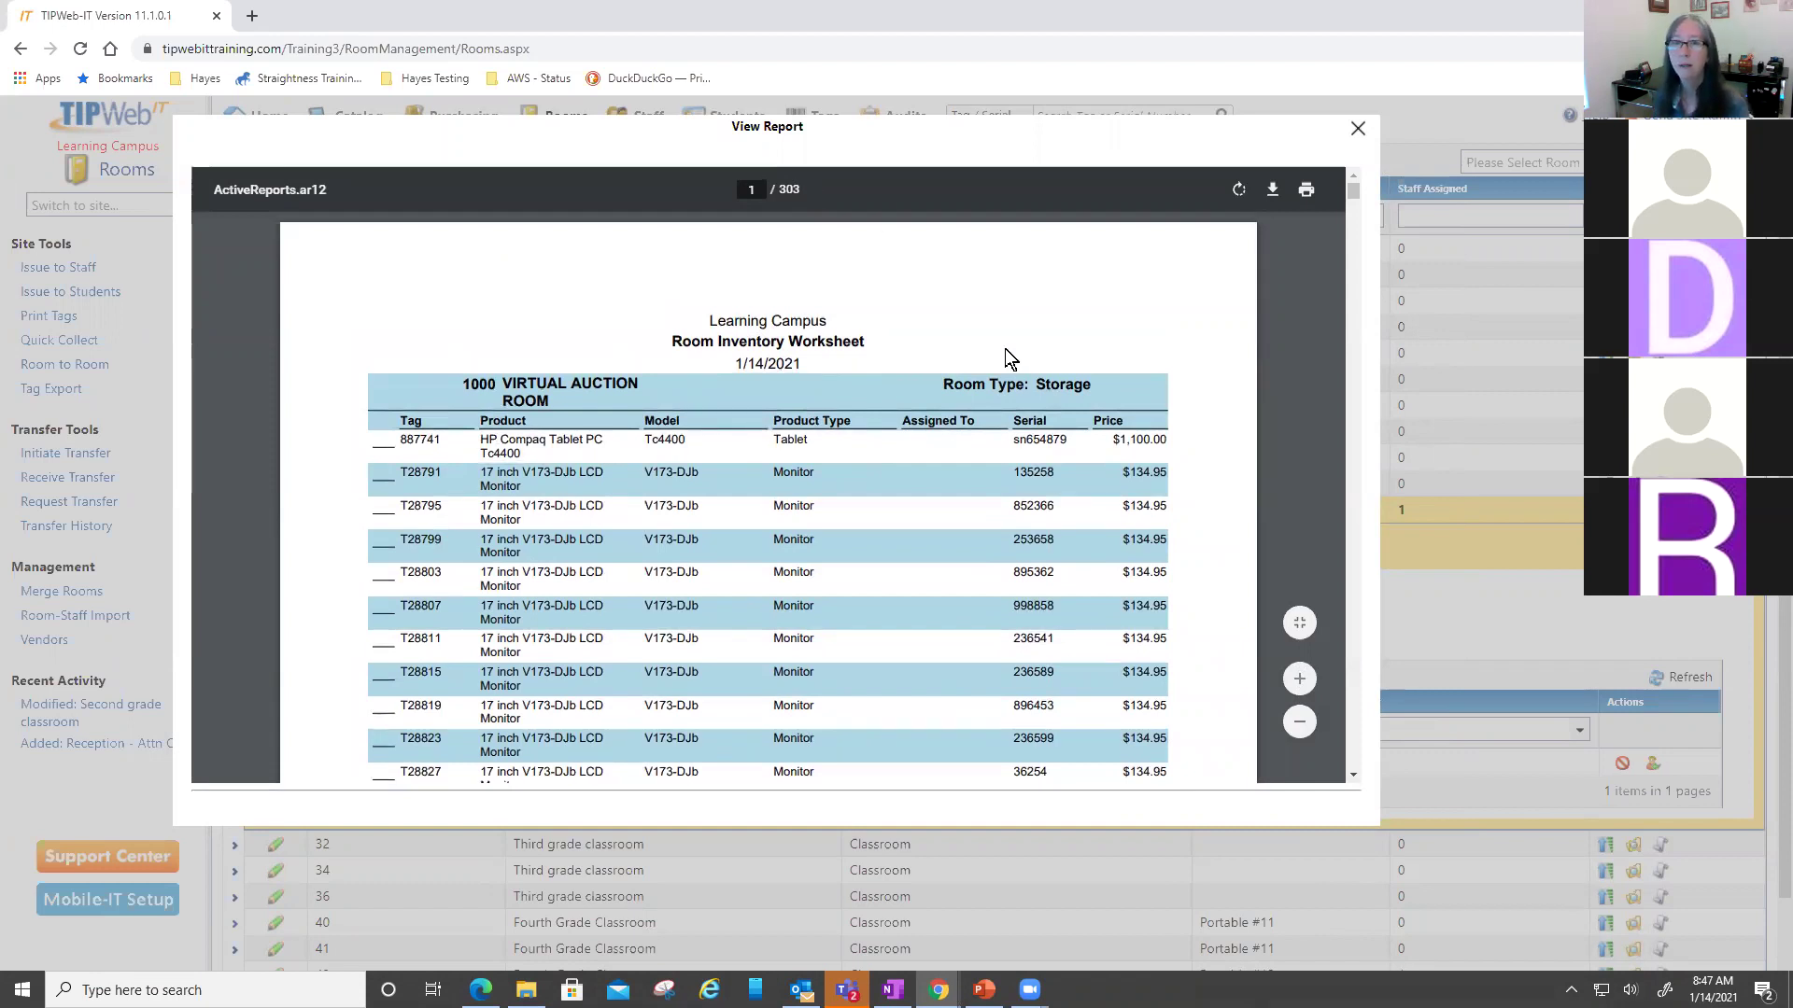
scroll(1004, 350, "down", 6)
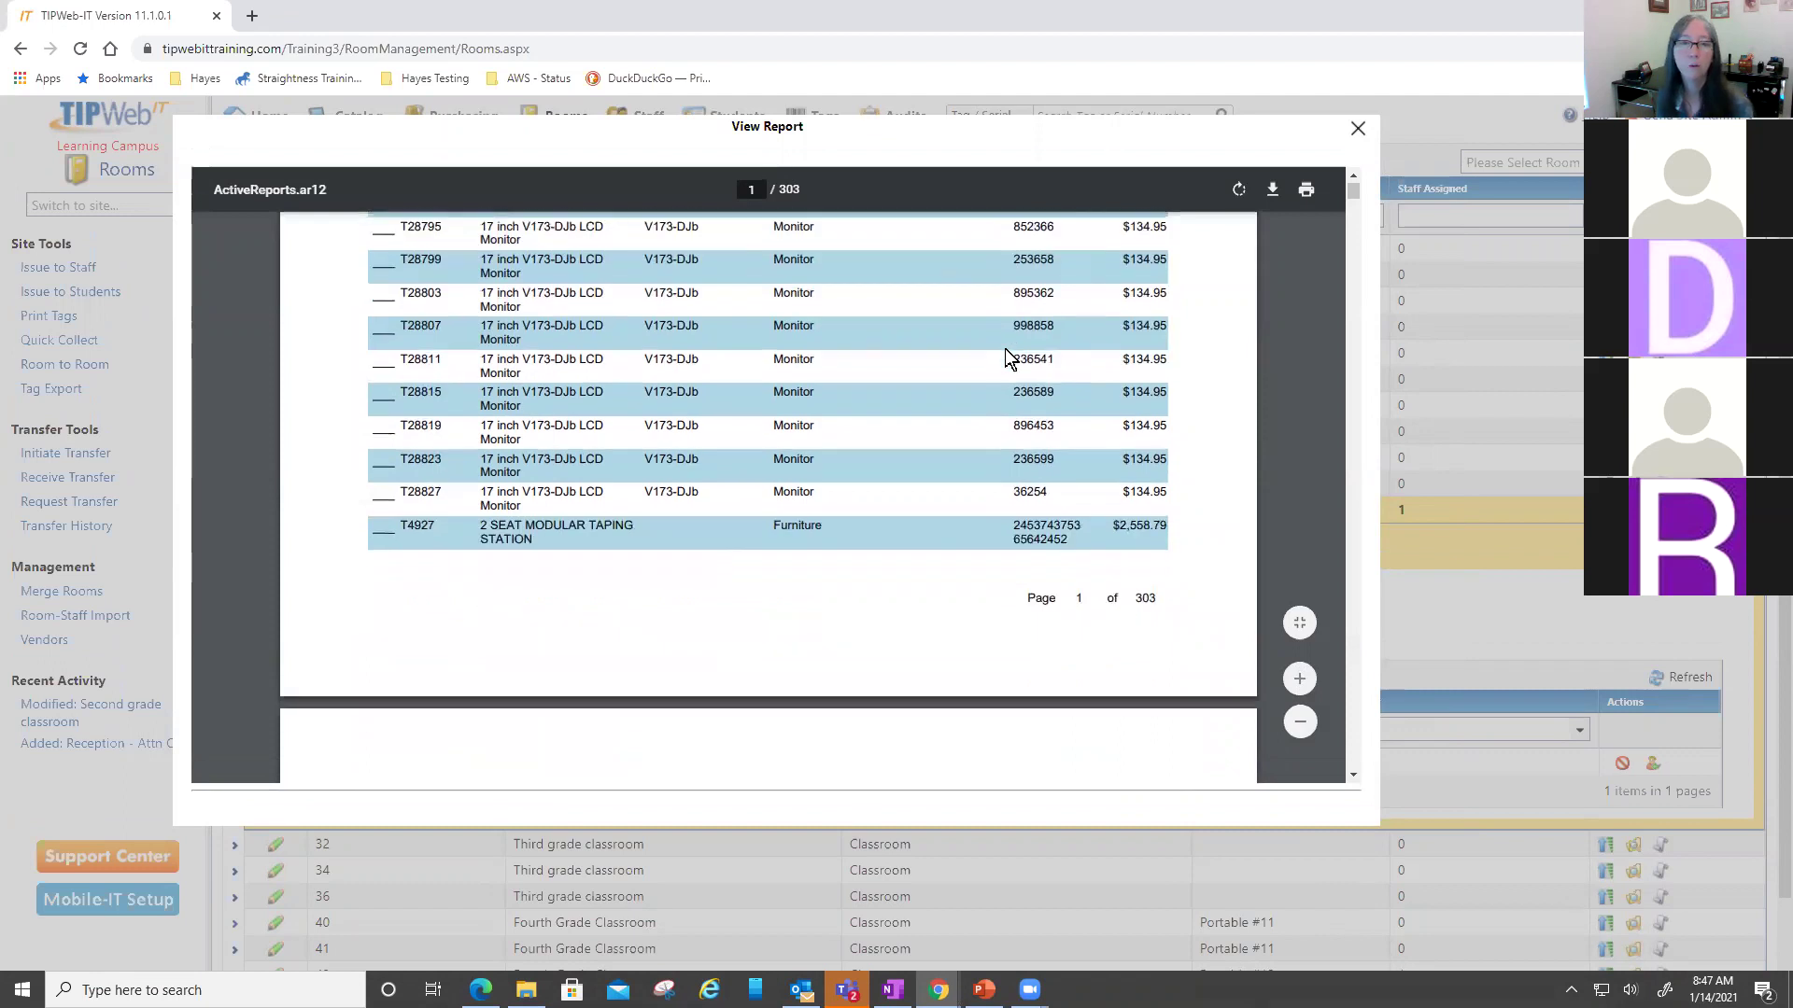
scroll(1007, 349, "down", 8)
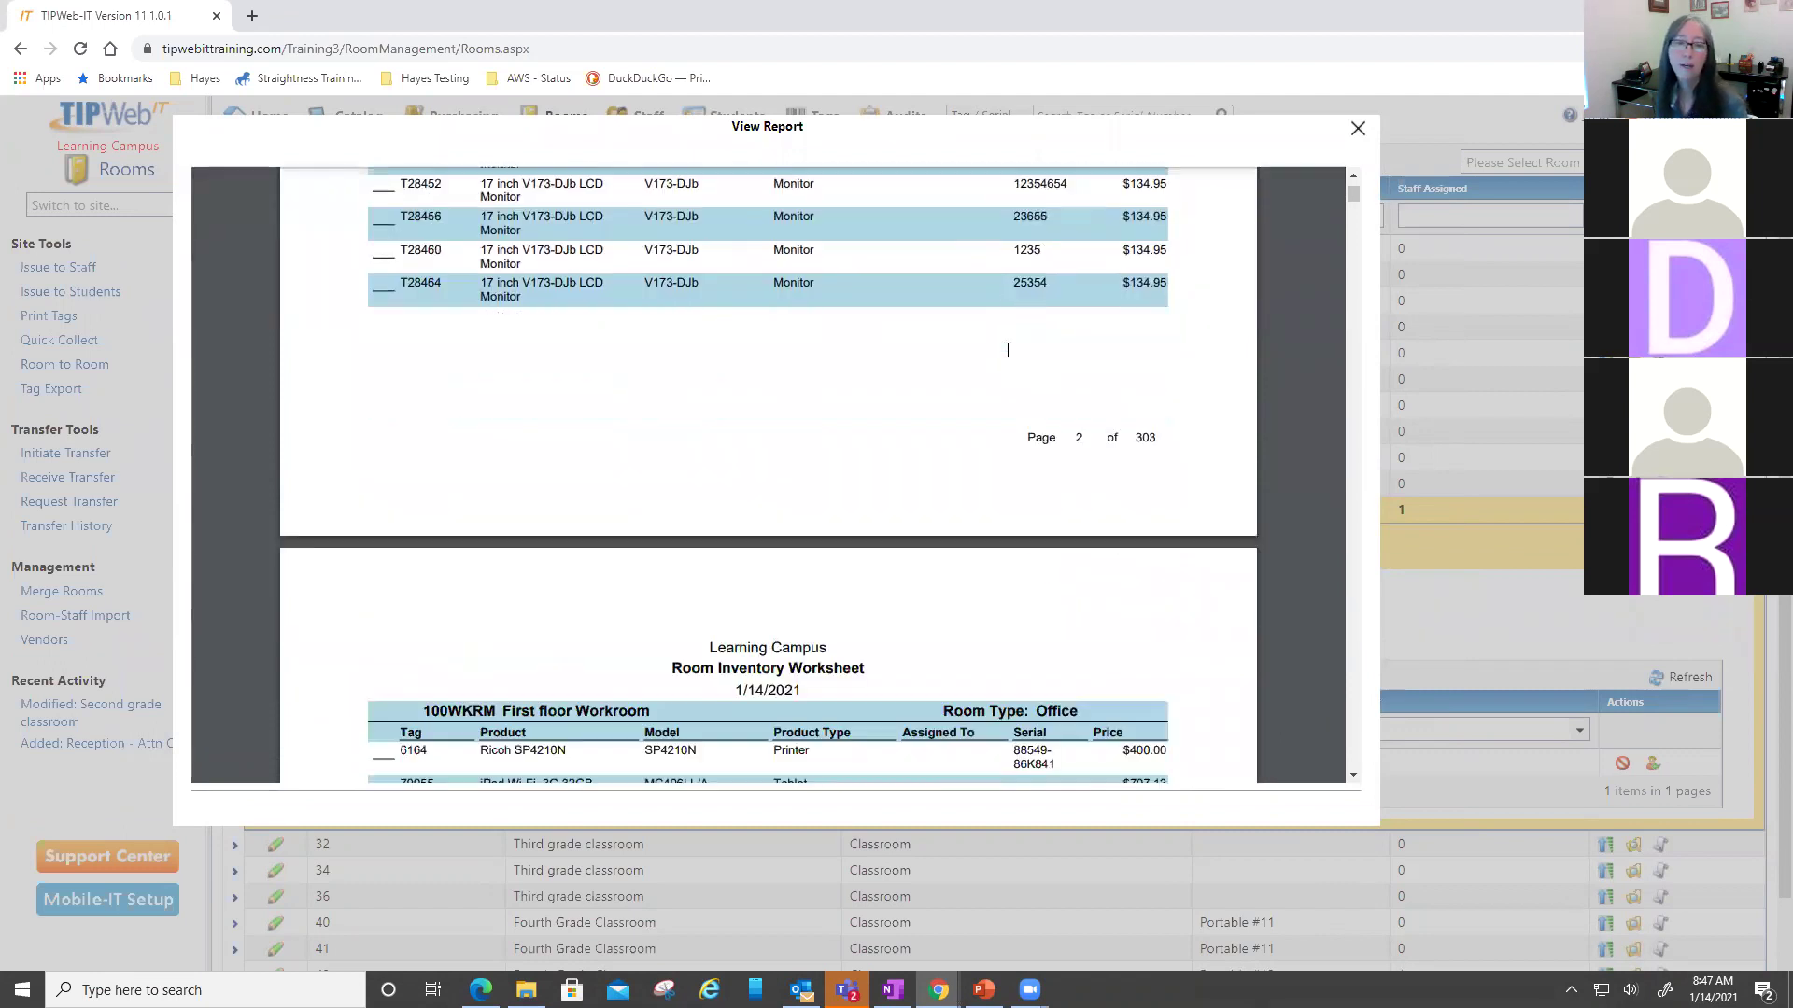
scroll(1007, 349, "down", 3)
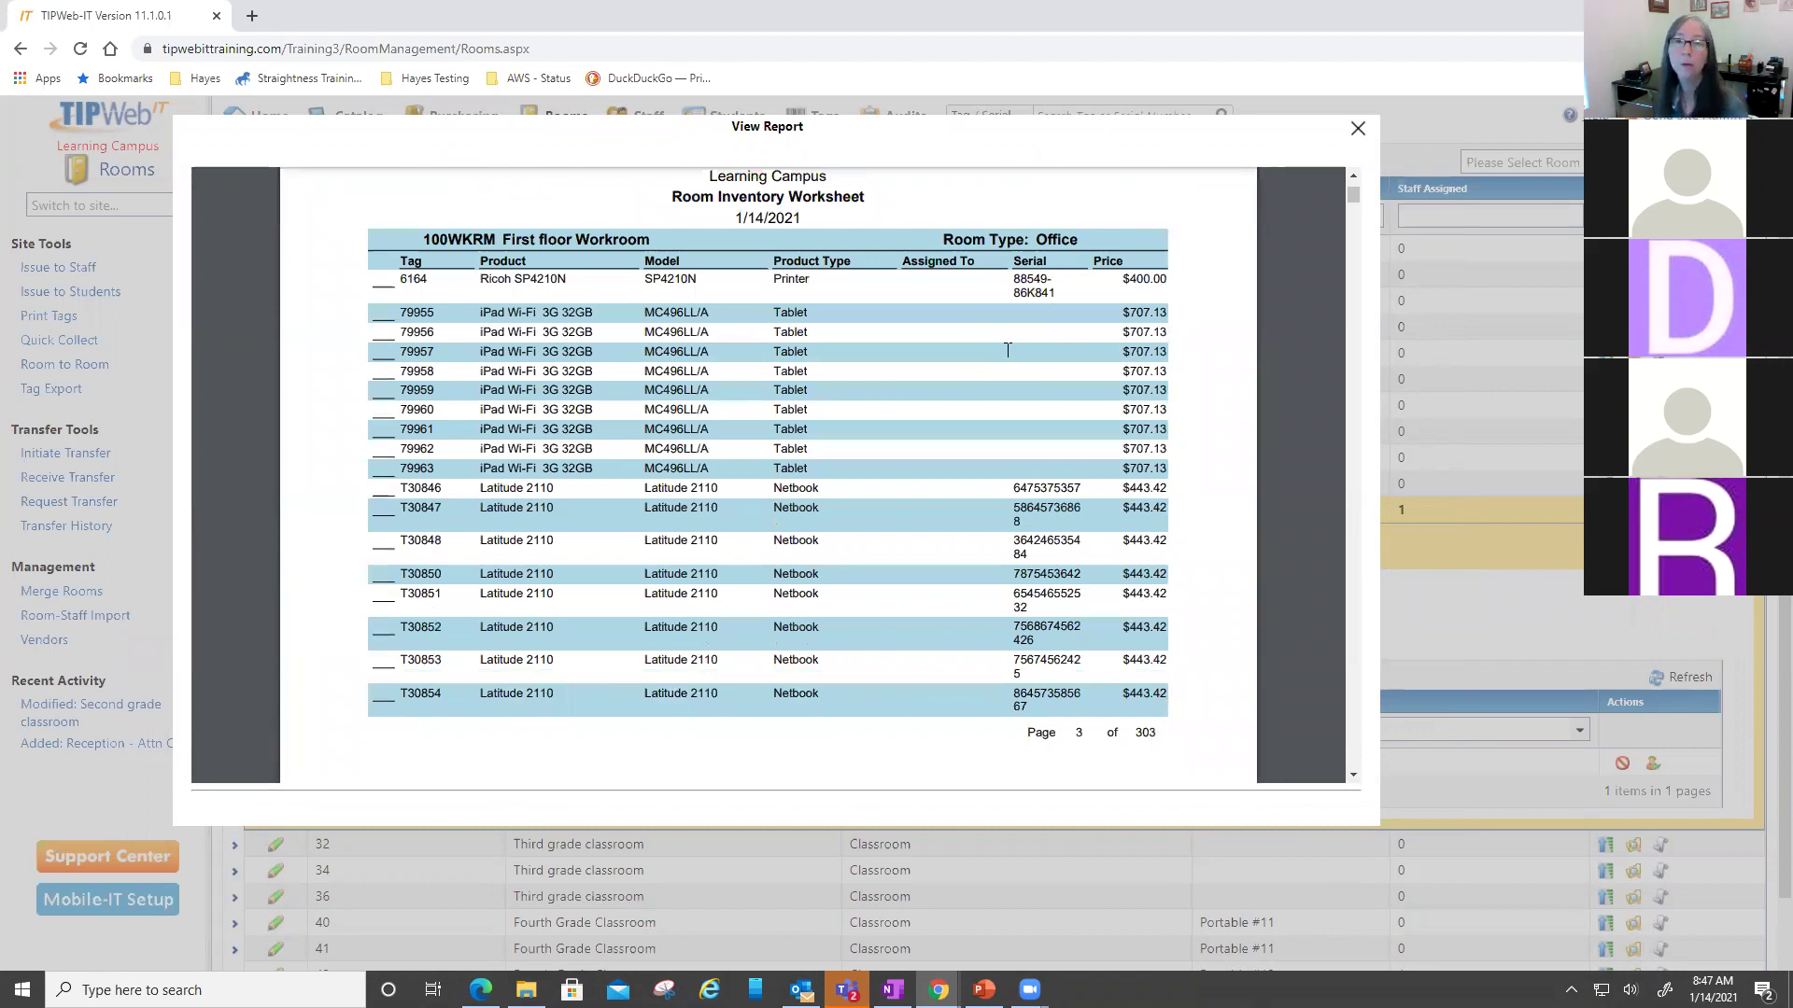
scroll(999, 528, "down", 1)
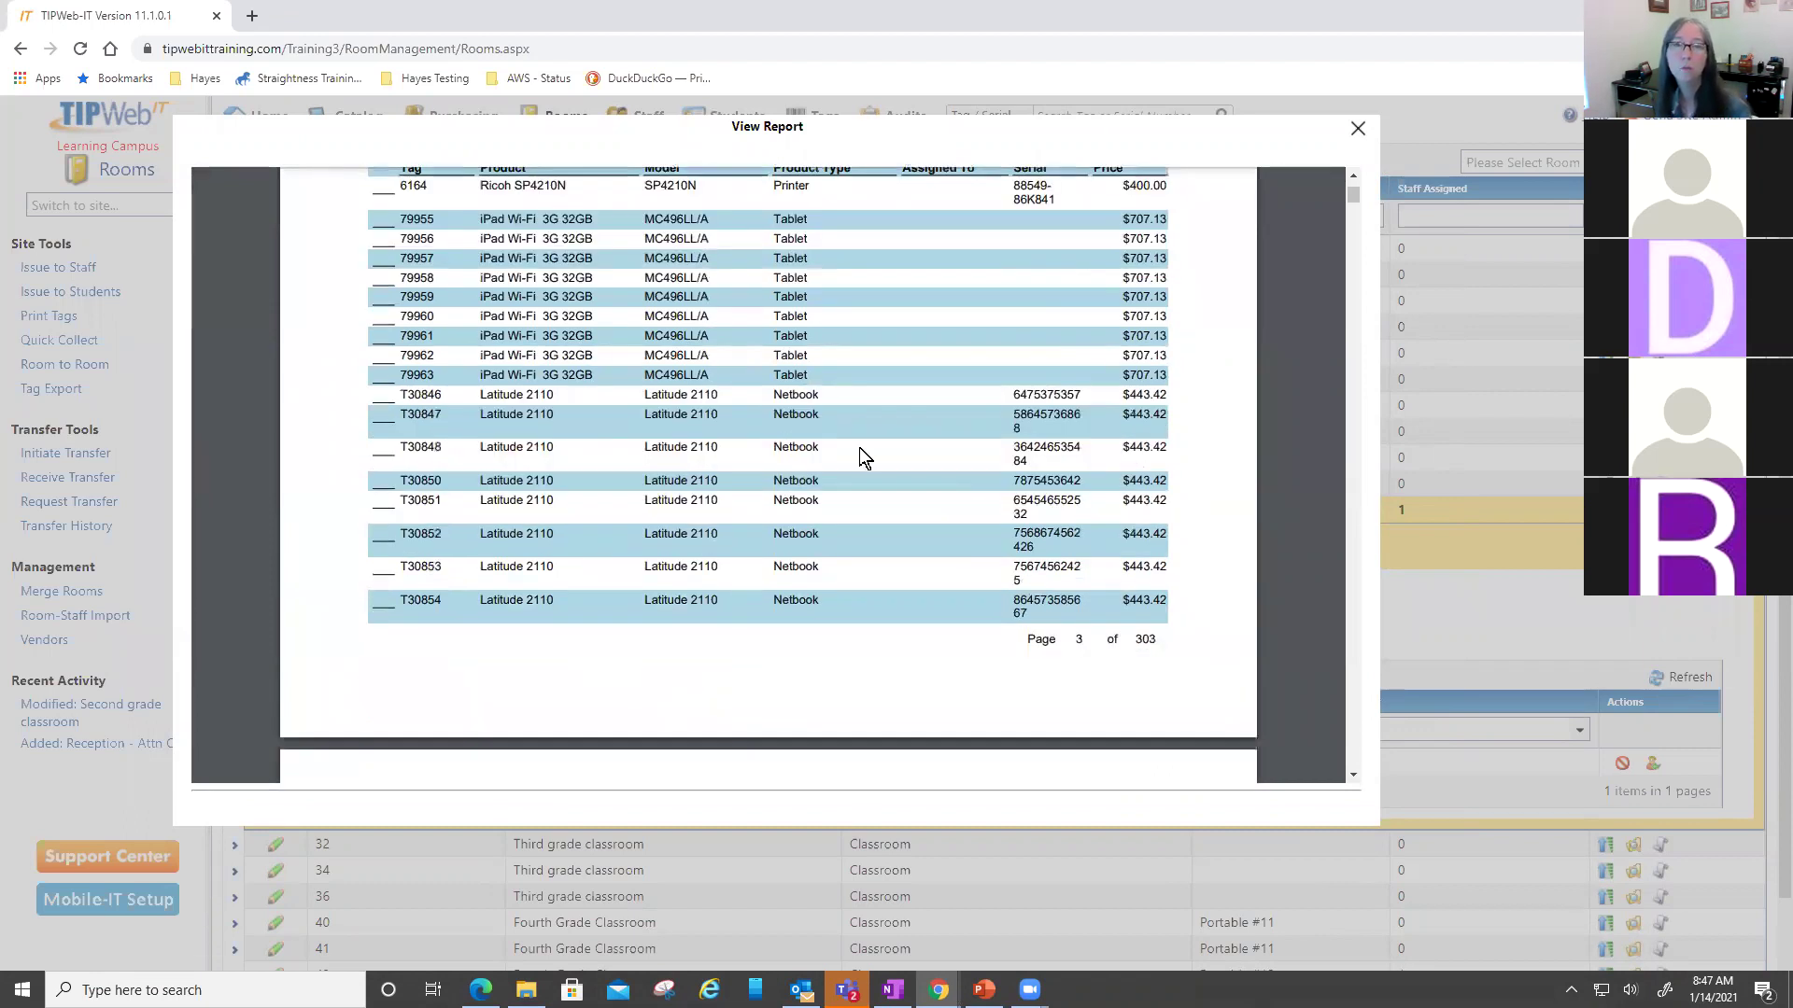
scroll(969, 474, "down", 3)
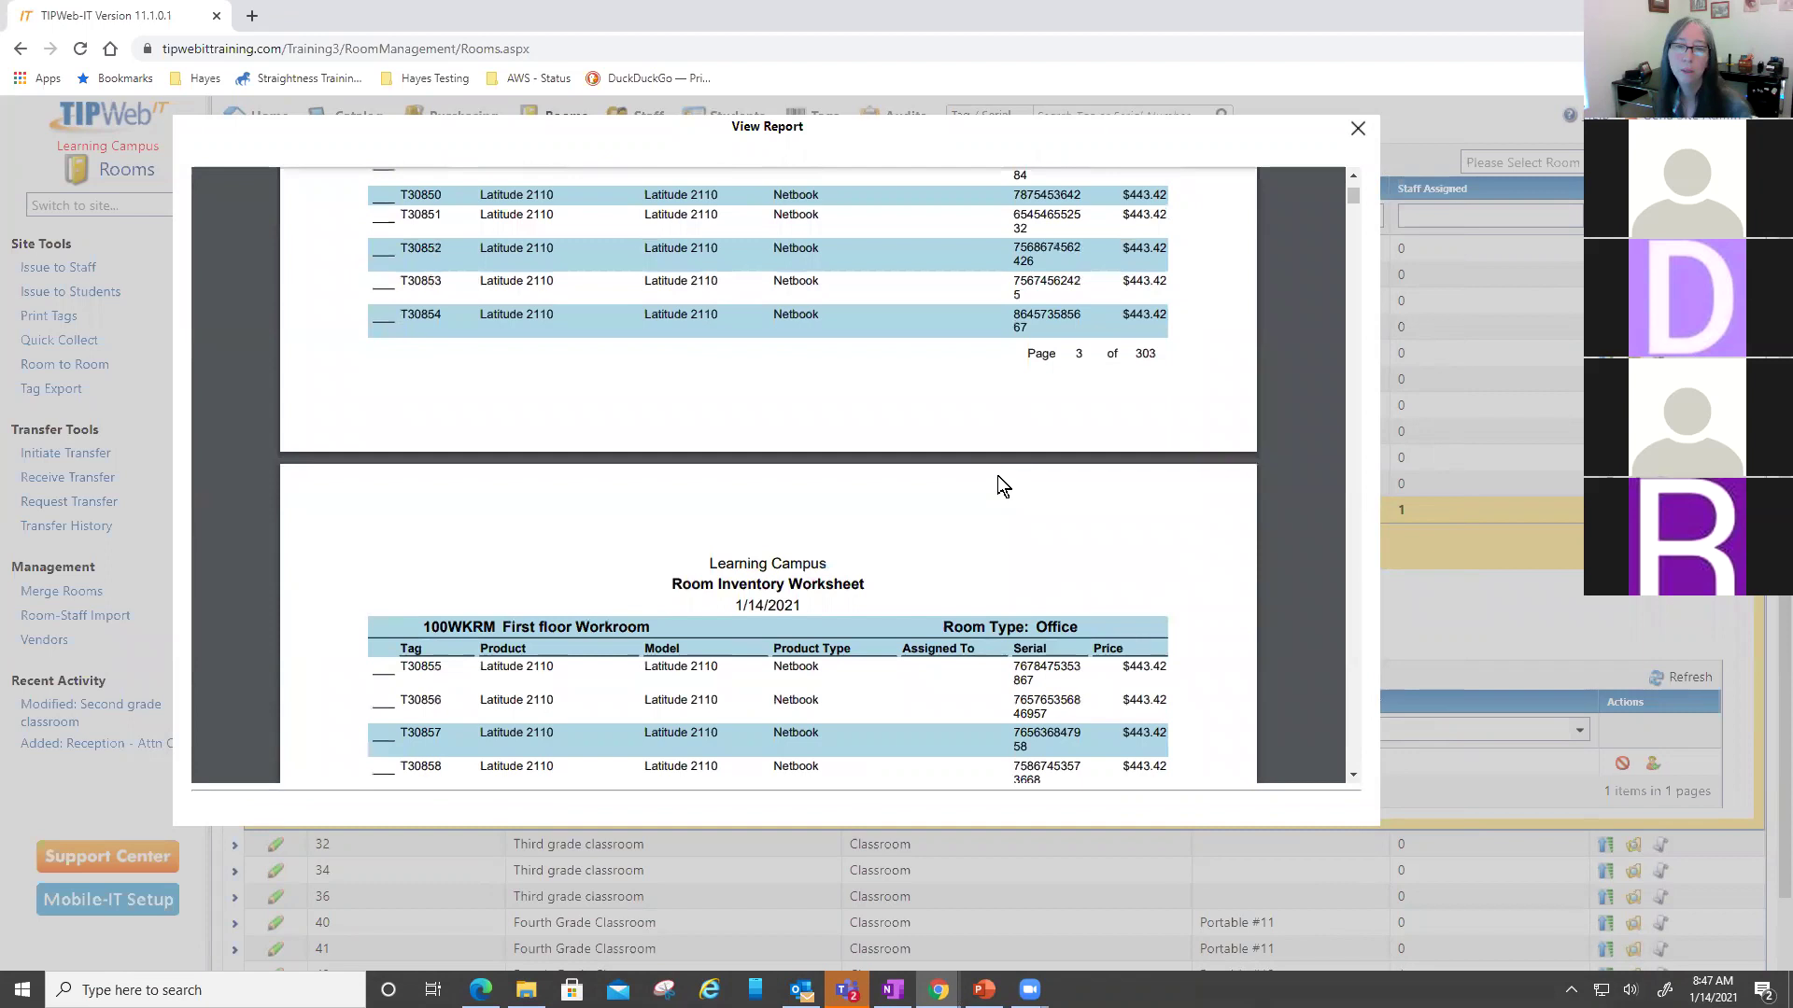
scroll(997, 474, "down", 4)
- Highlight the Assigned To column, then keep reading room device lists down to page 13
double_click(956, 278)
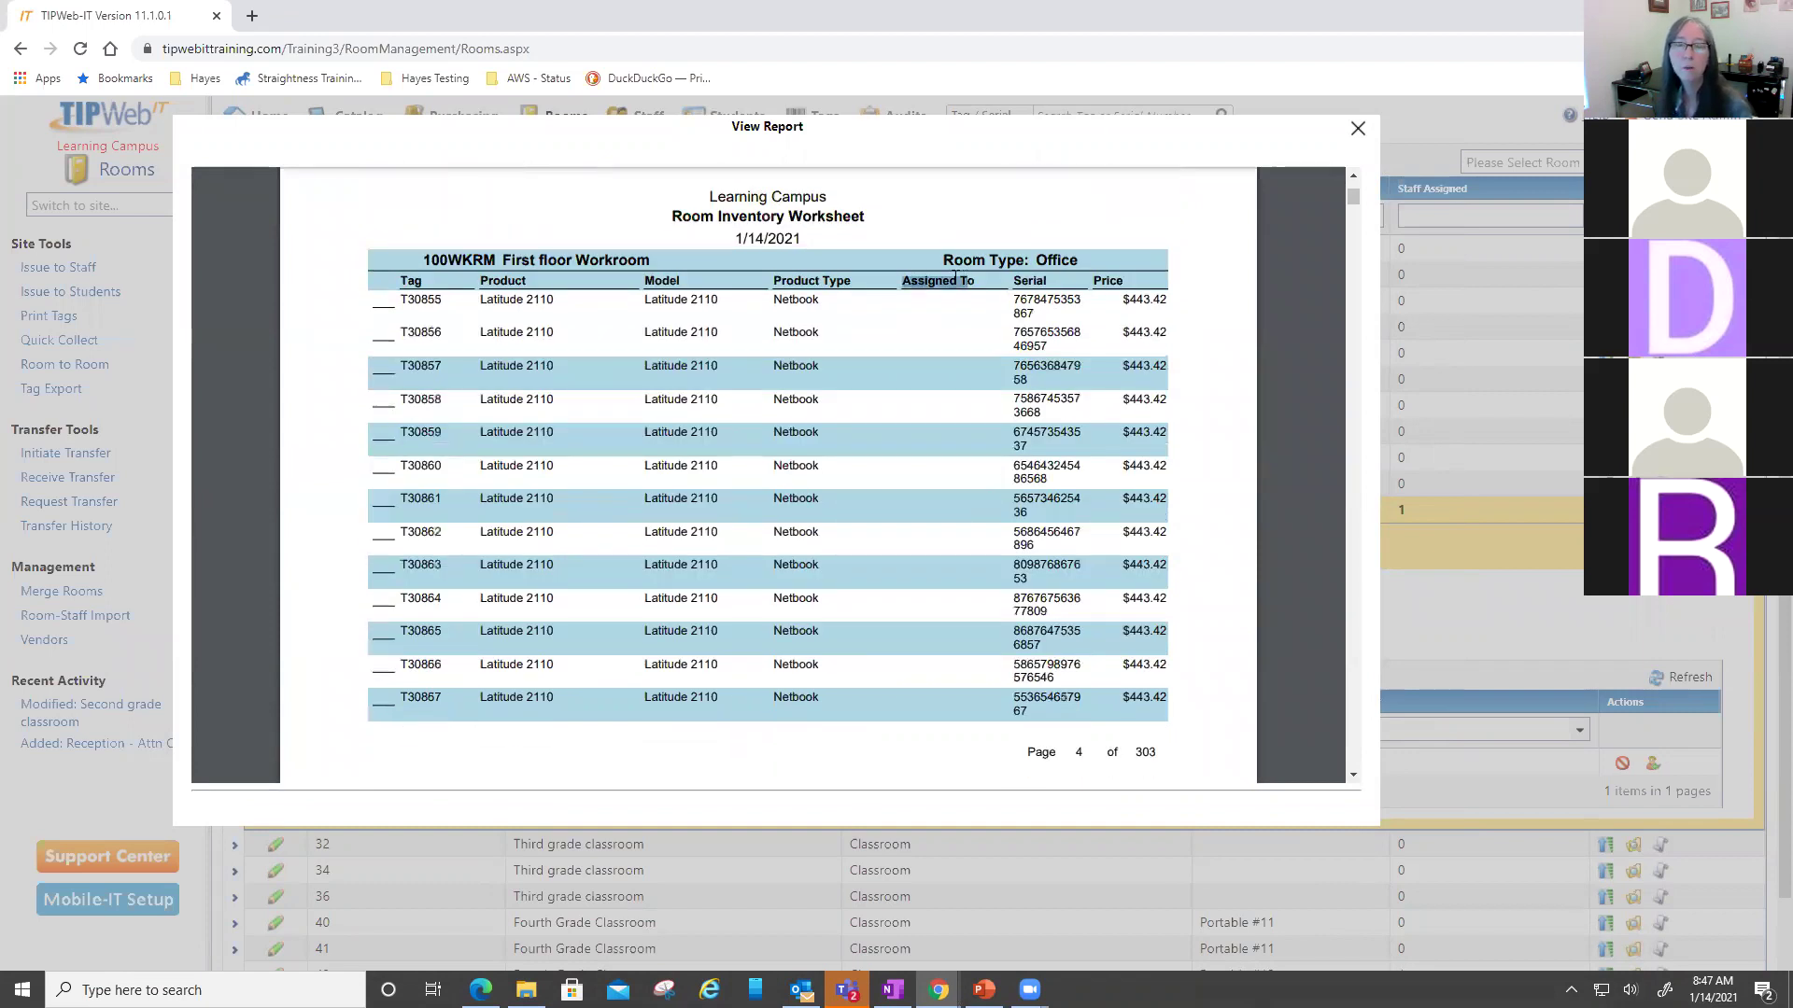
scroll(929, 598, "down", 4)
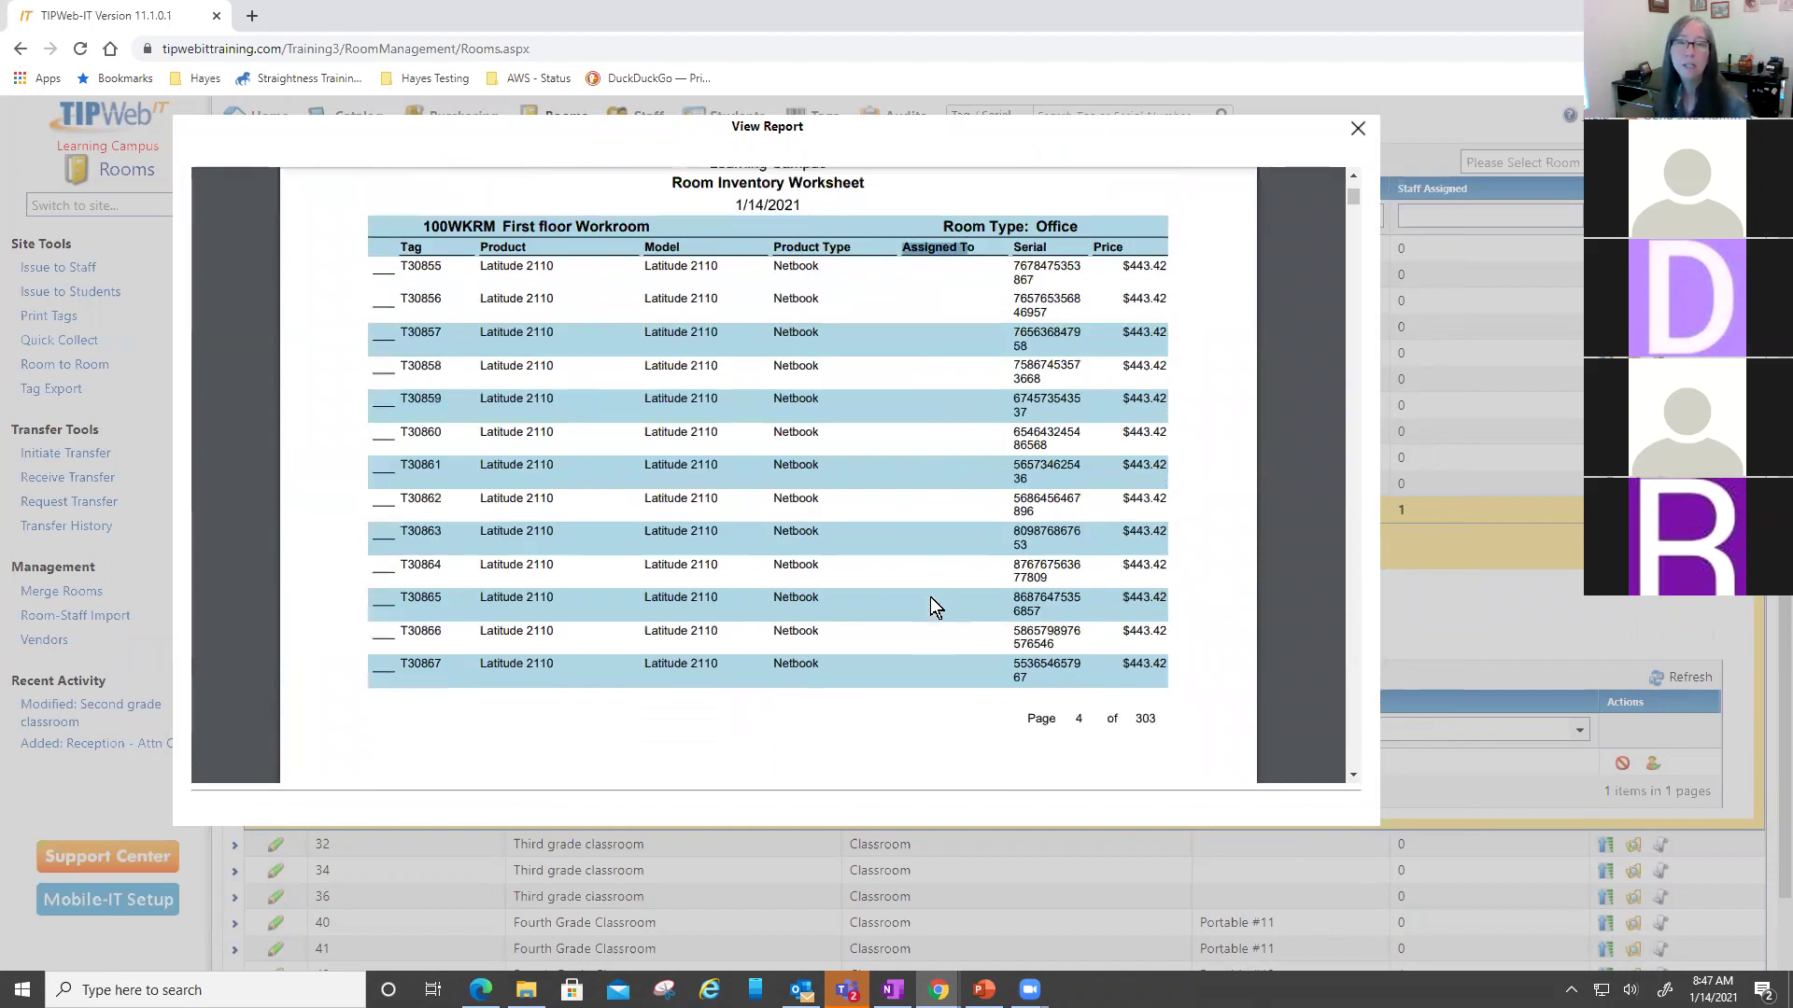
scroll(934, 597, "down", 8)
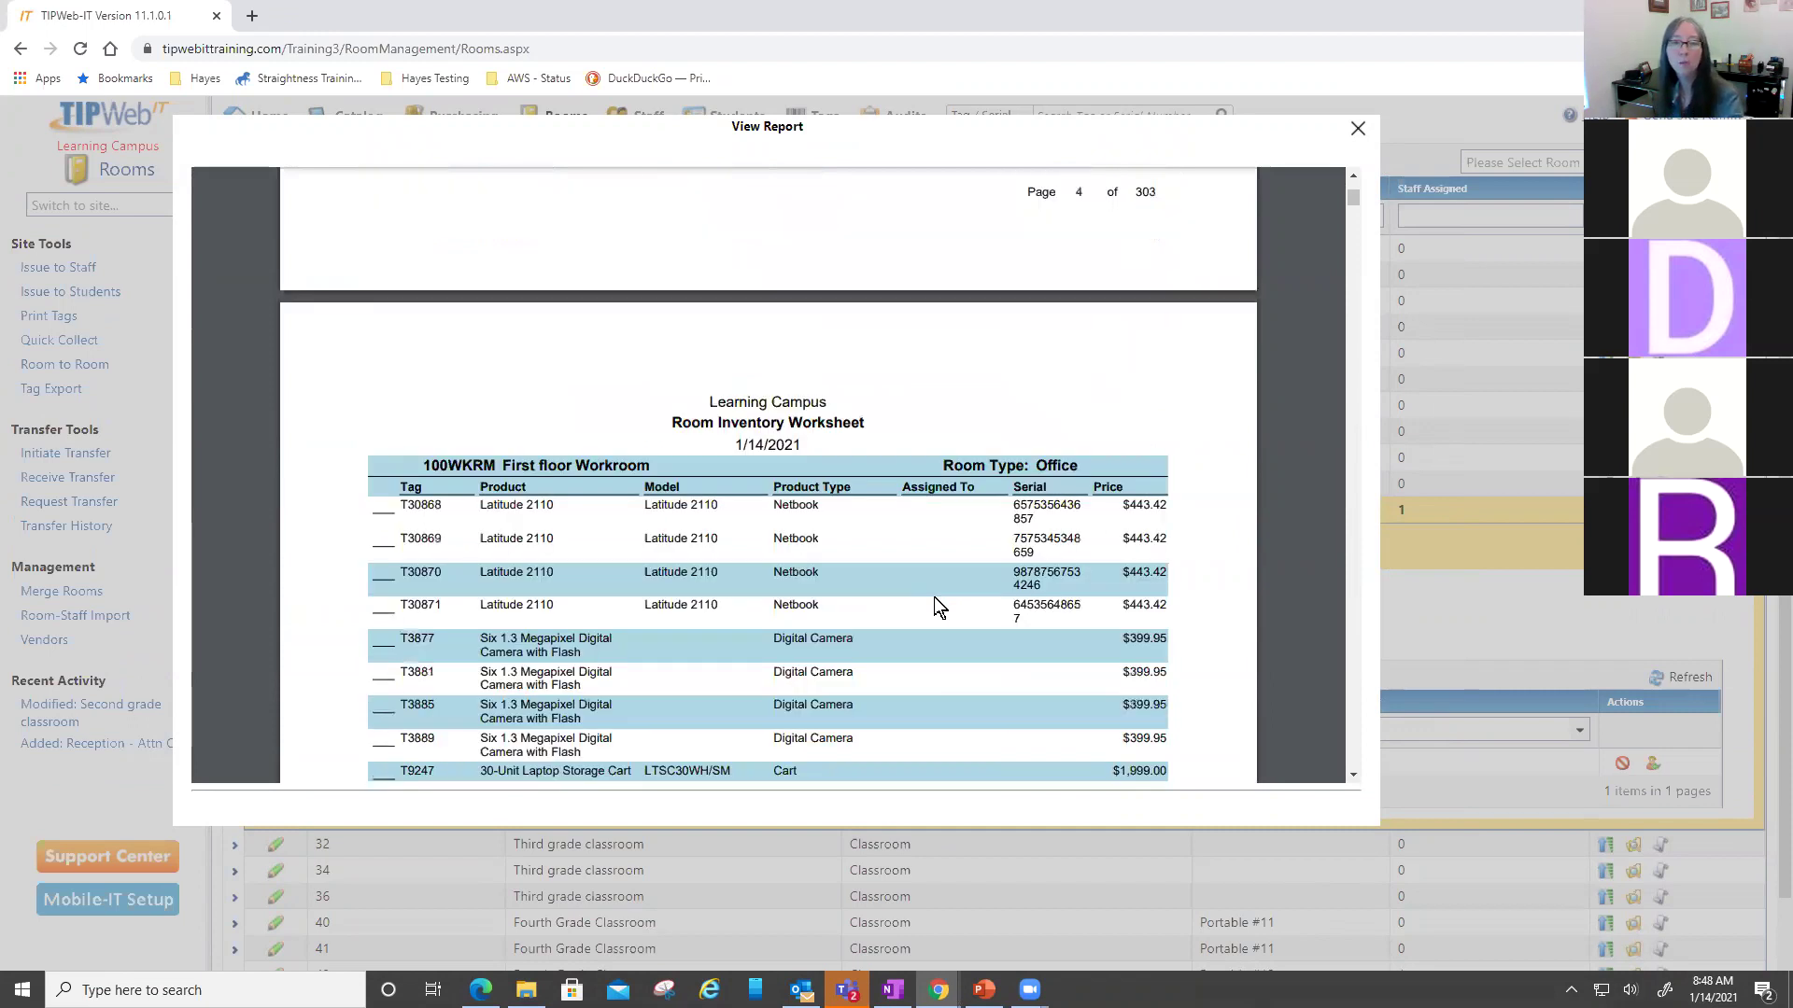
scroll(938, 605, "down", 6)
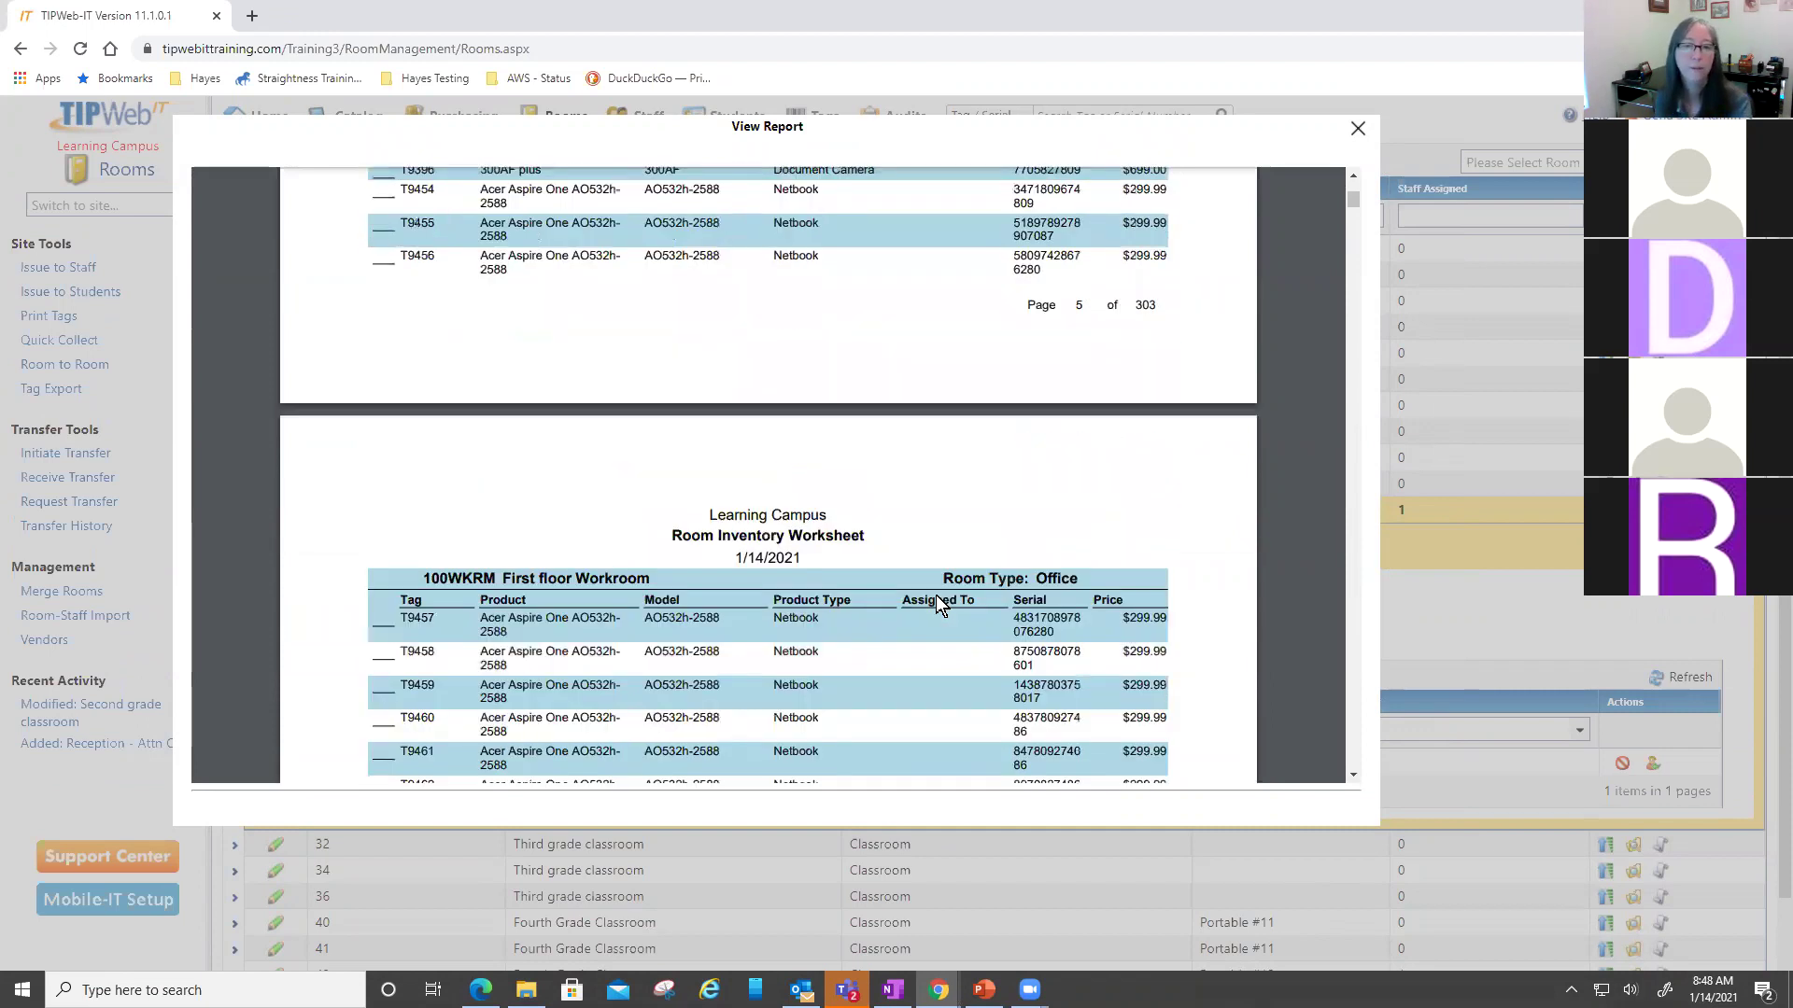
scroll(940, 598, "down", 6)
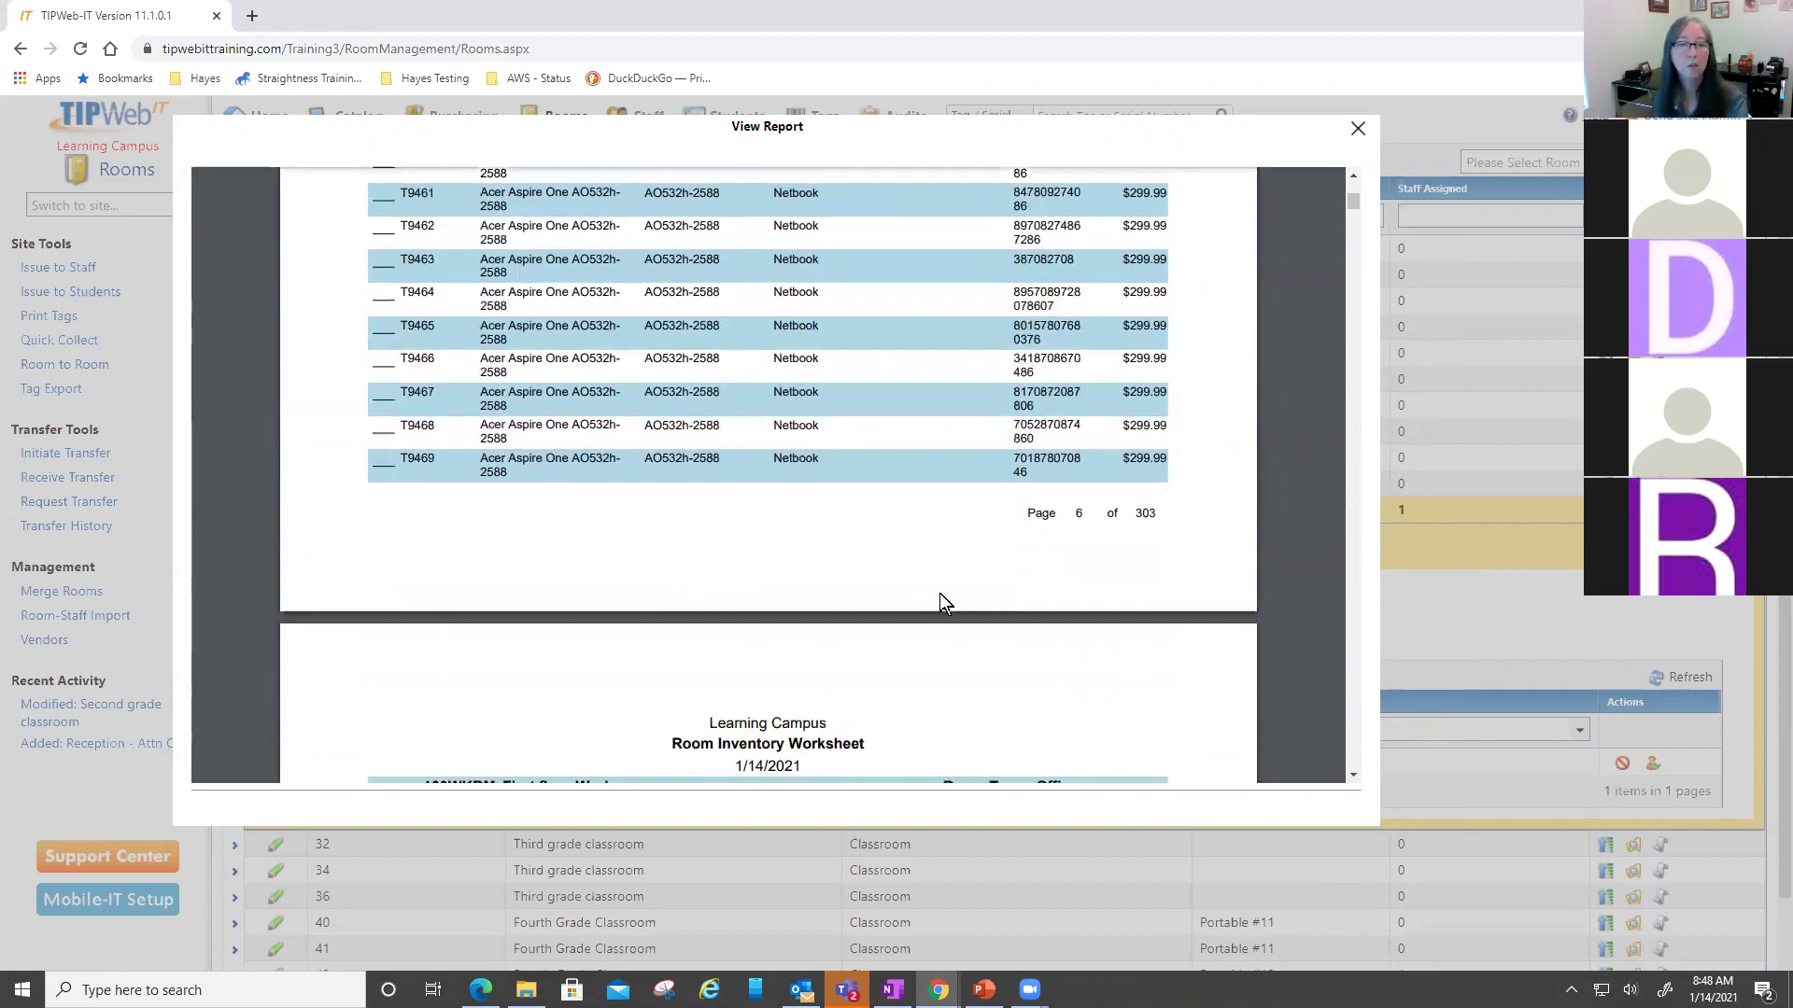
scroll(939, 600, "down", 4)
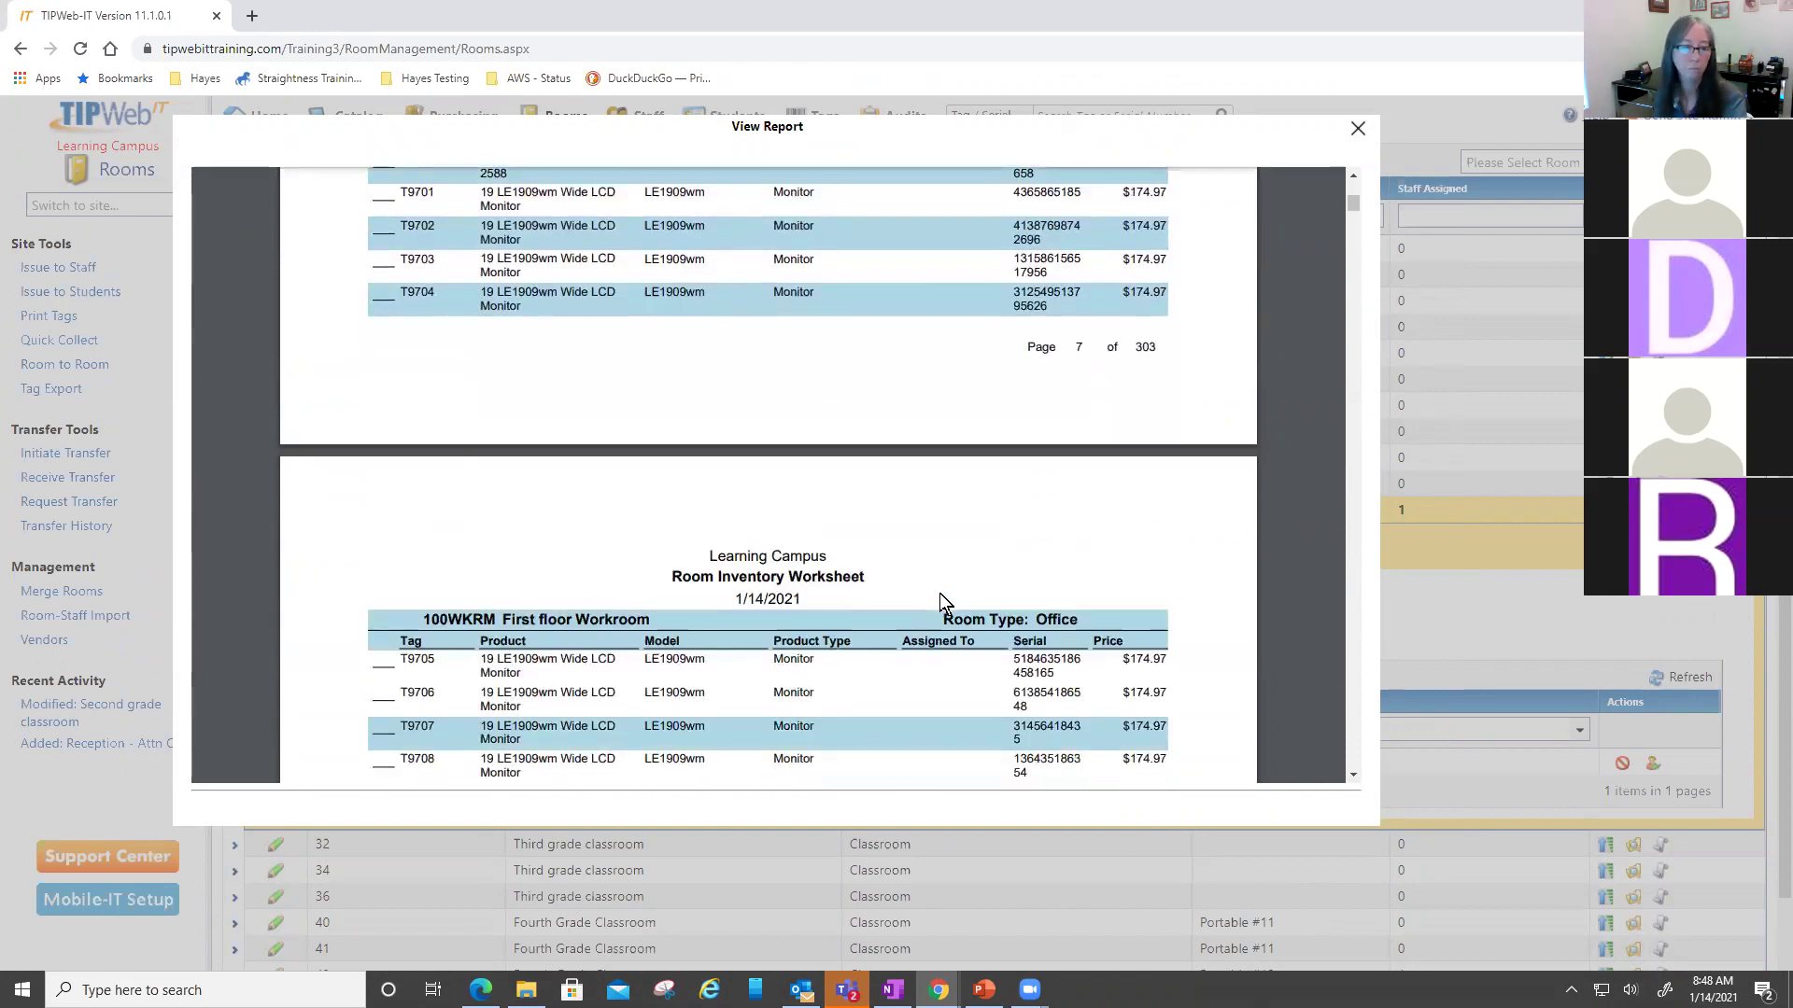
scroll(940, 598, "down", 13)
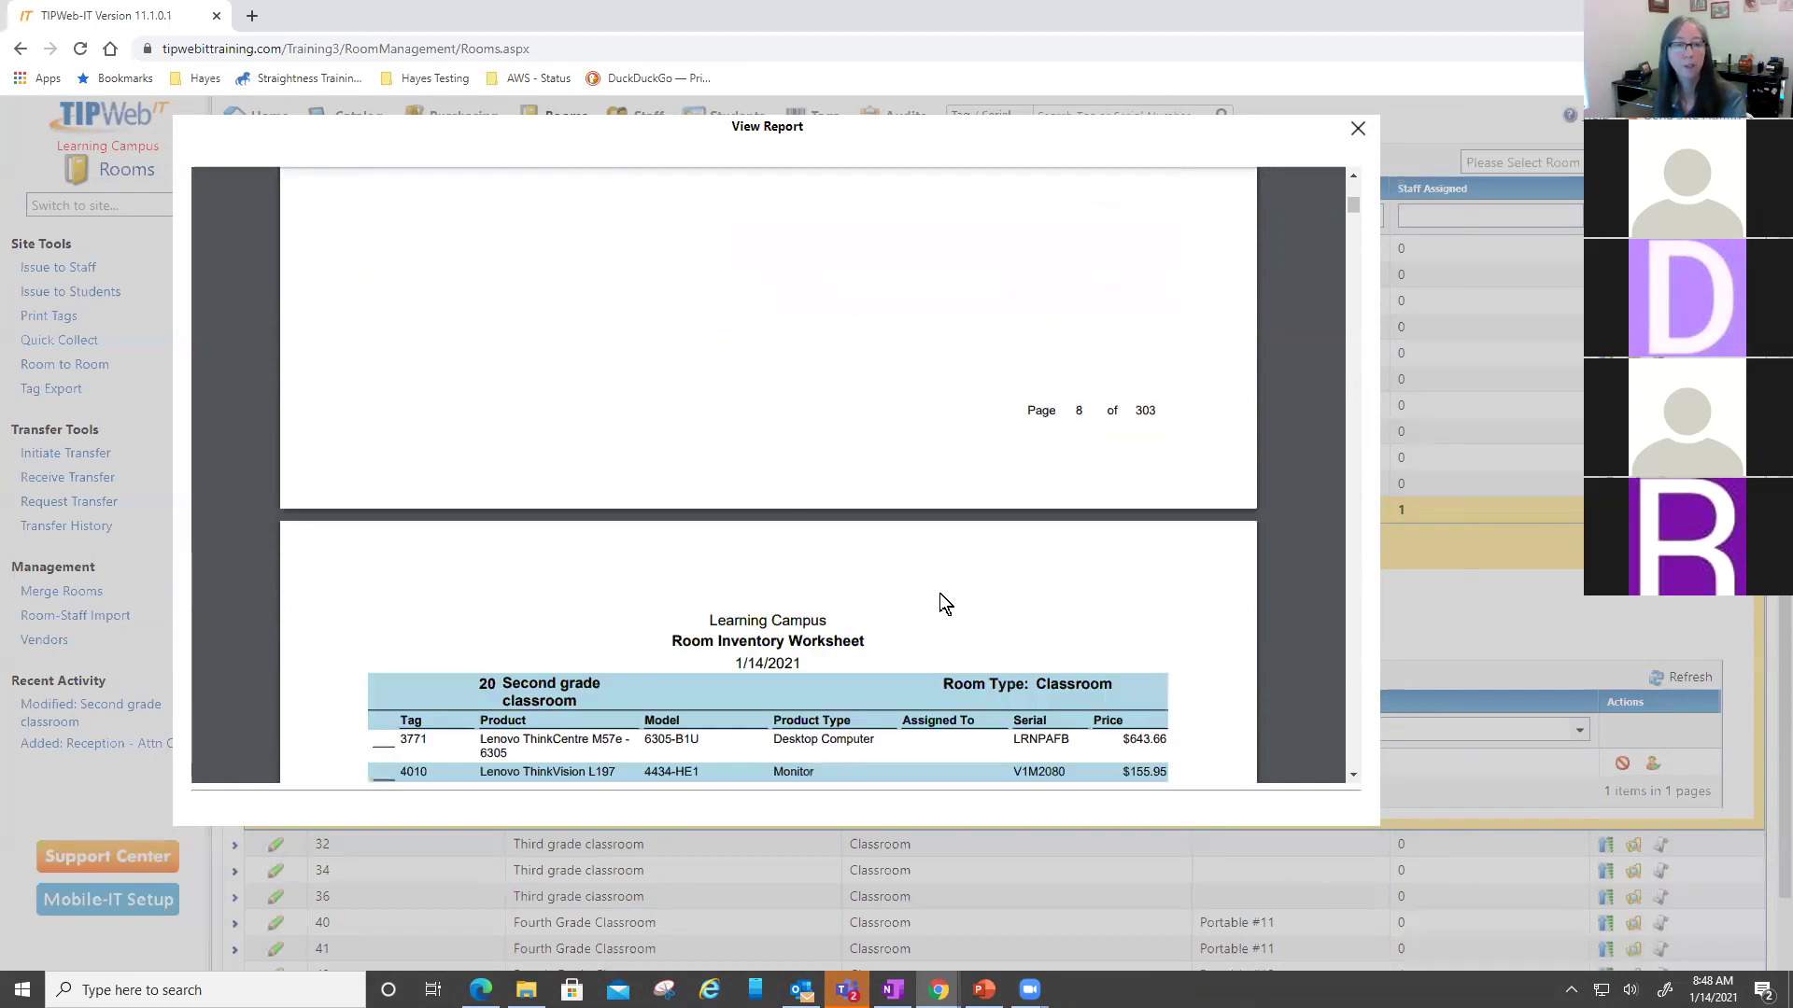
scroll(940, 602, "down", 2)
scroll(940, 596, "down", 4)
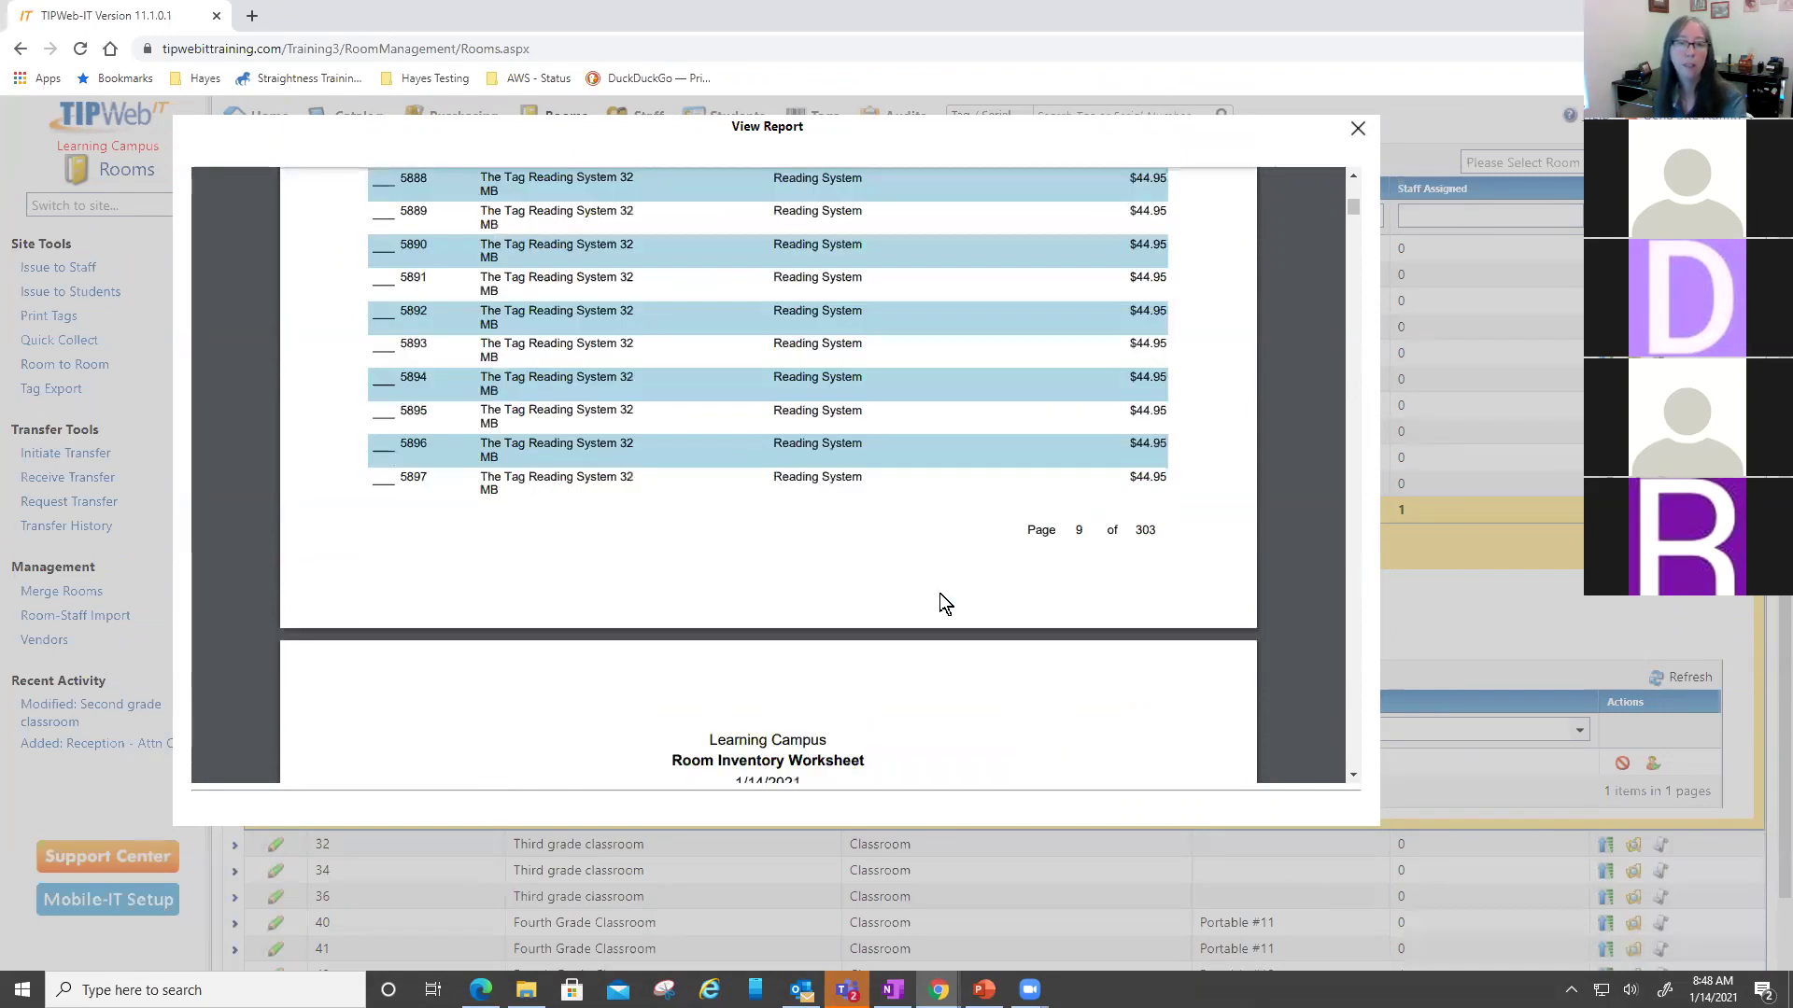
scroll(939, 602, "down", 9)
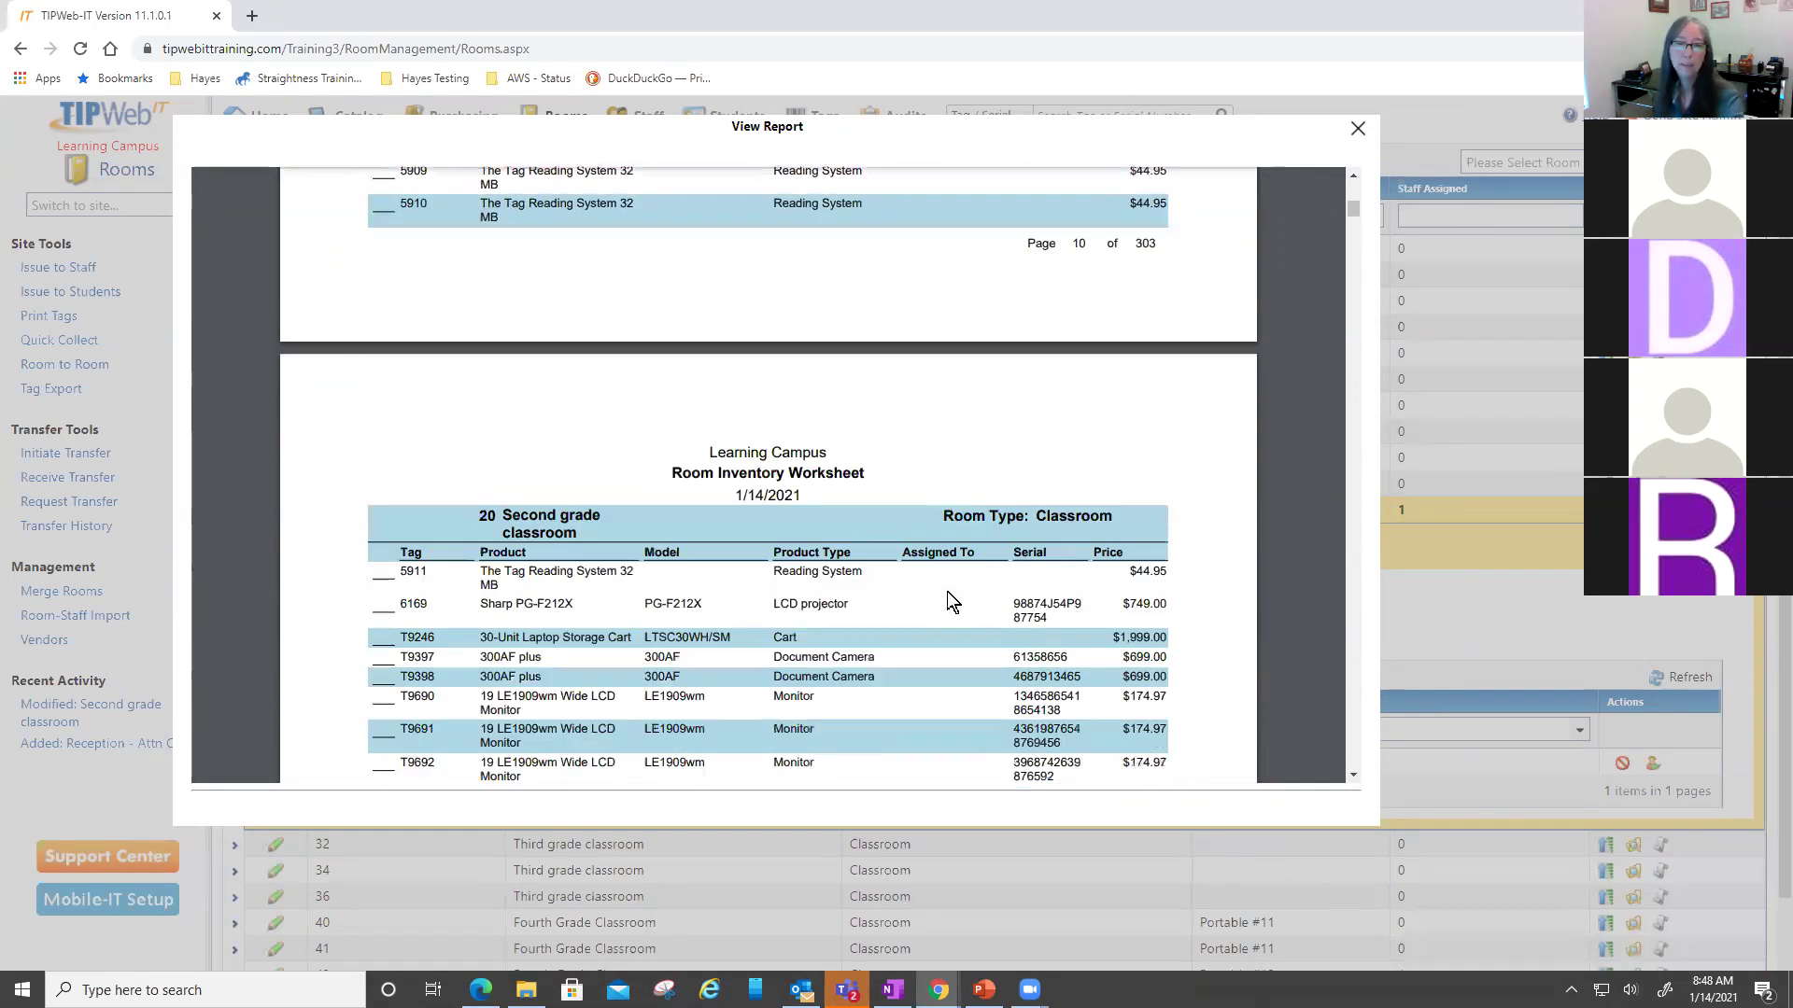
scroll(946, 597, "down", 4)
scroll(952, 585, "down", 12)
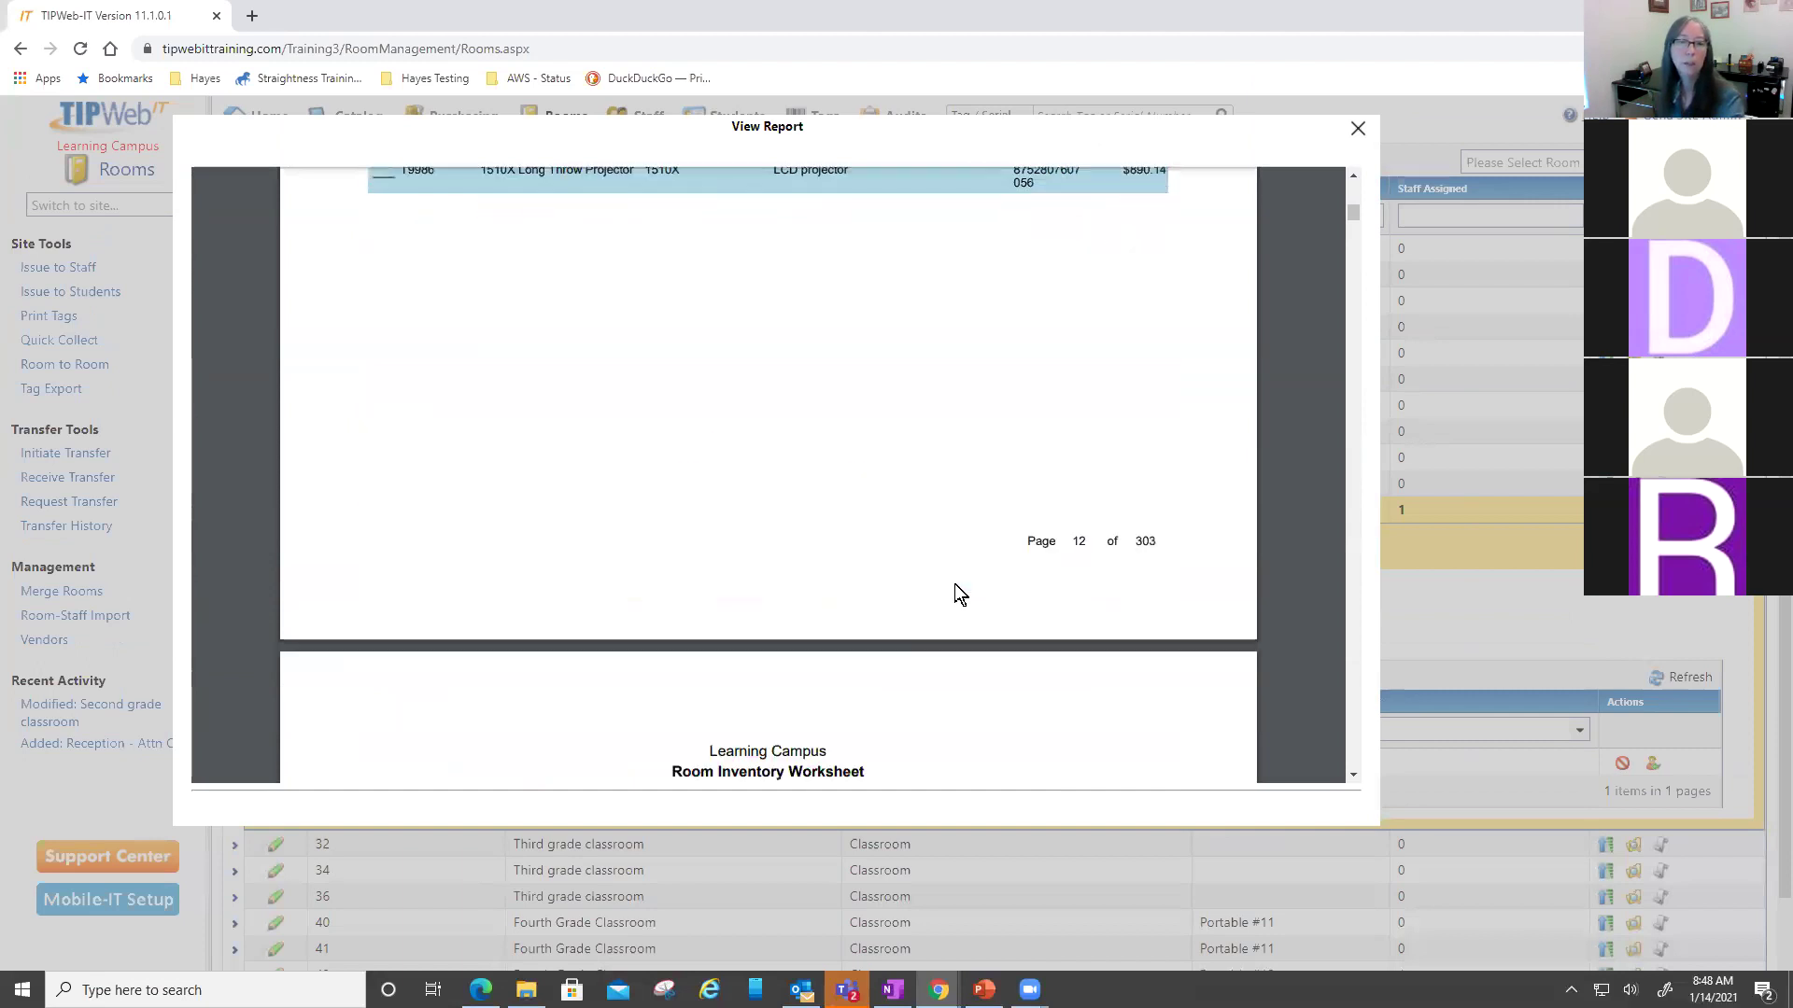
scroll(954, 584, "down", 5)
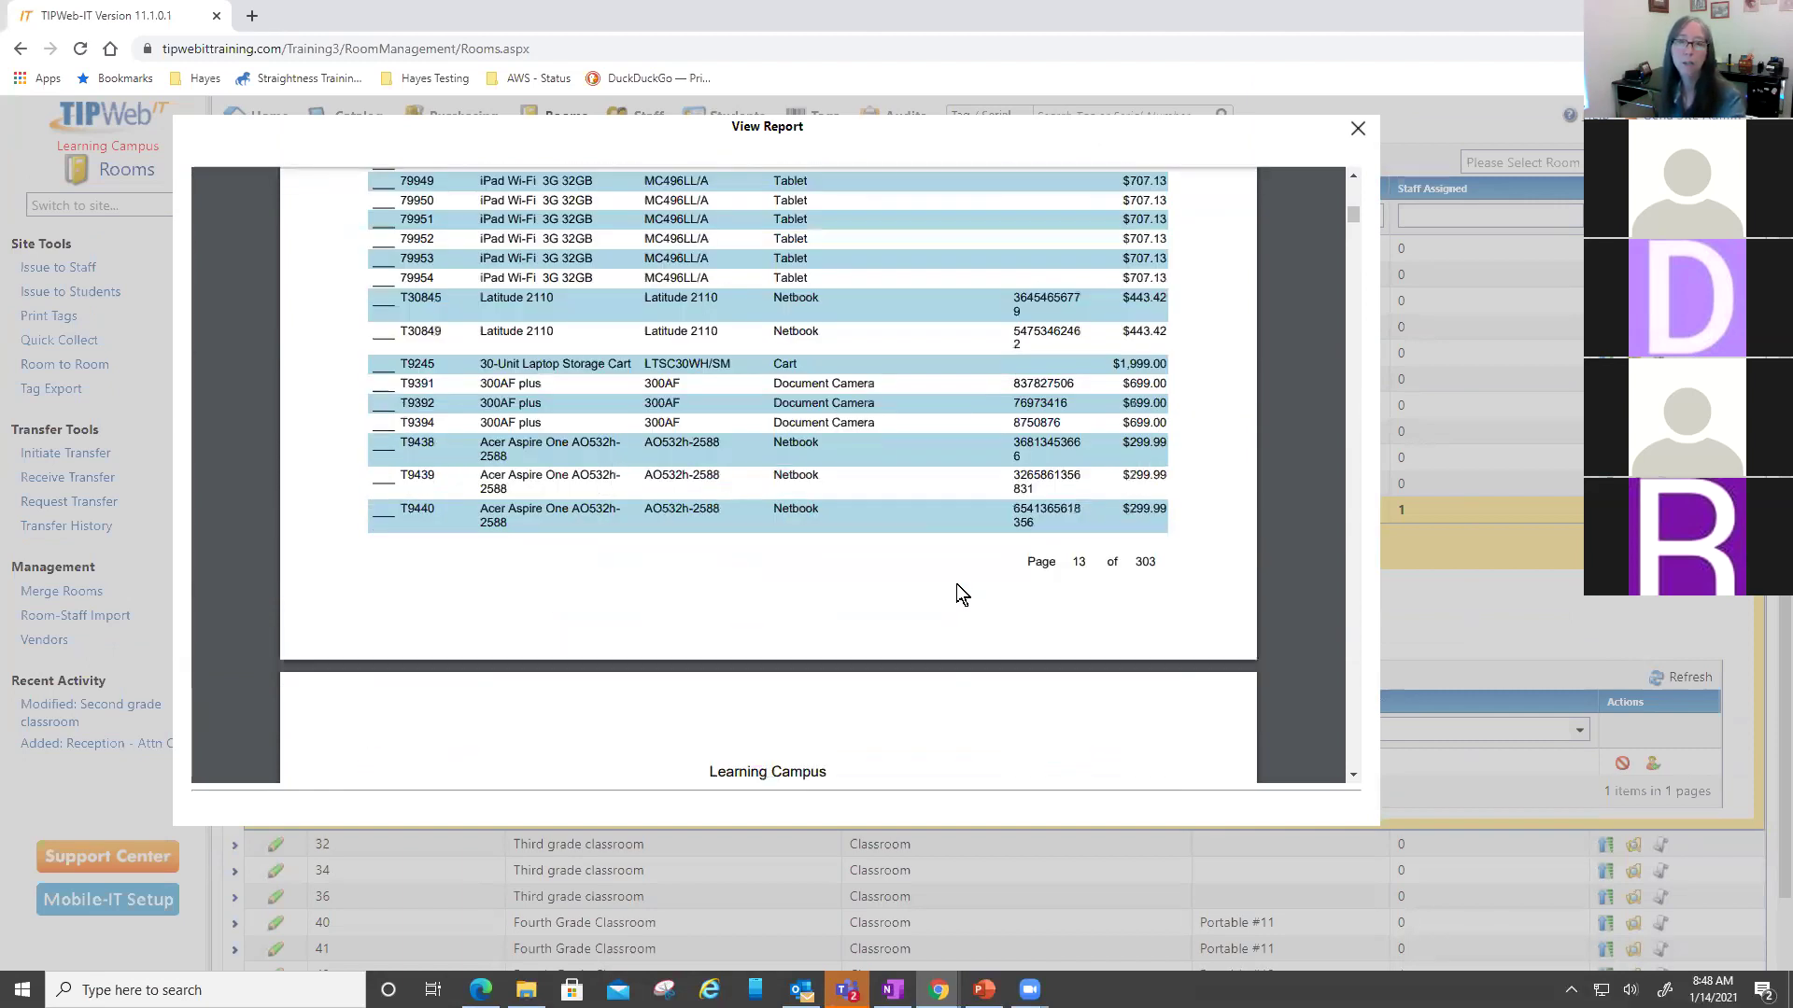
scroll(956, 585, "down", 2)
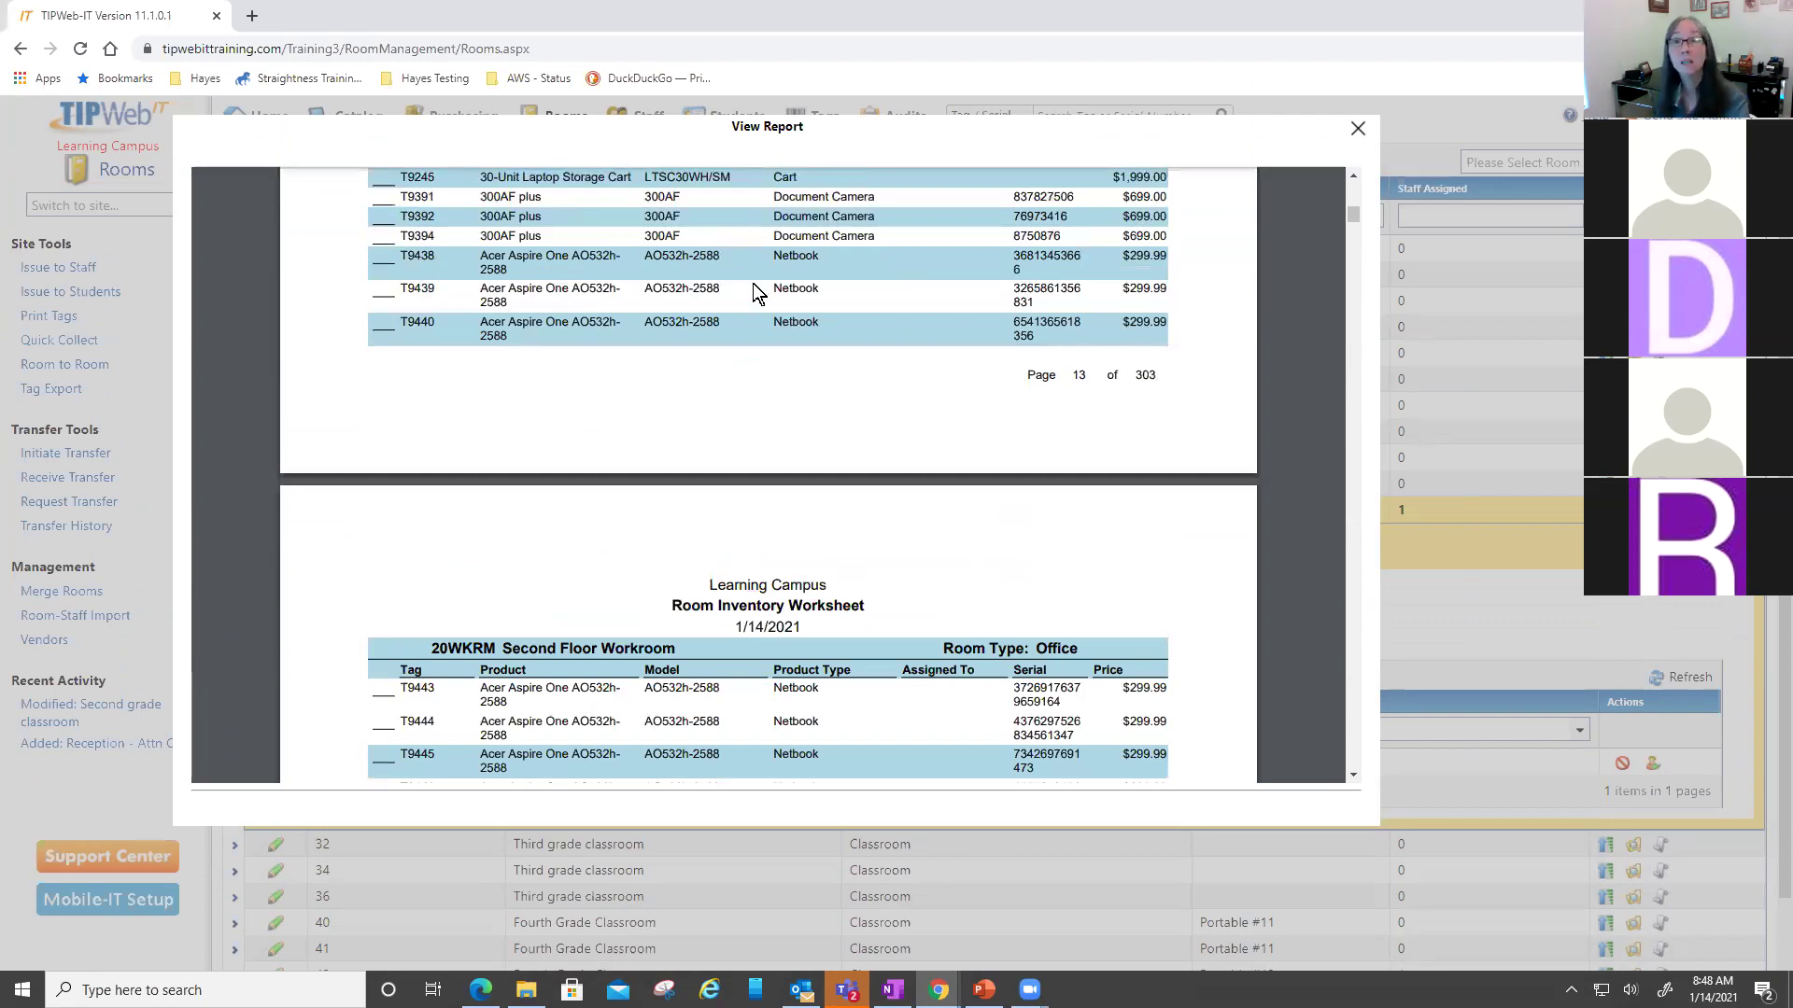
- Close the room inventory report and go to the Staff list
left_click(1357, 130)
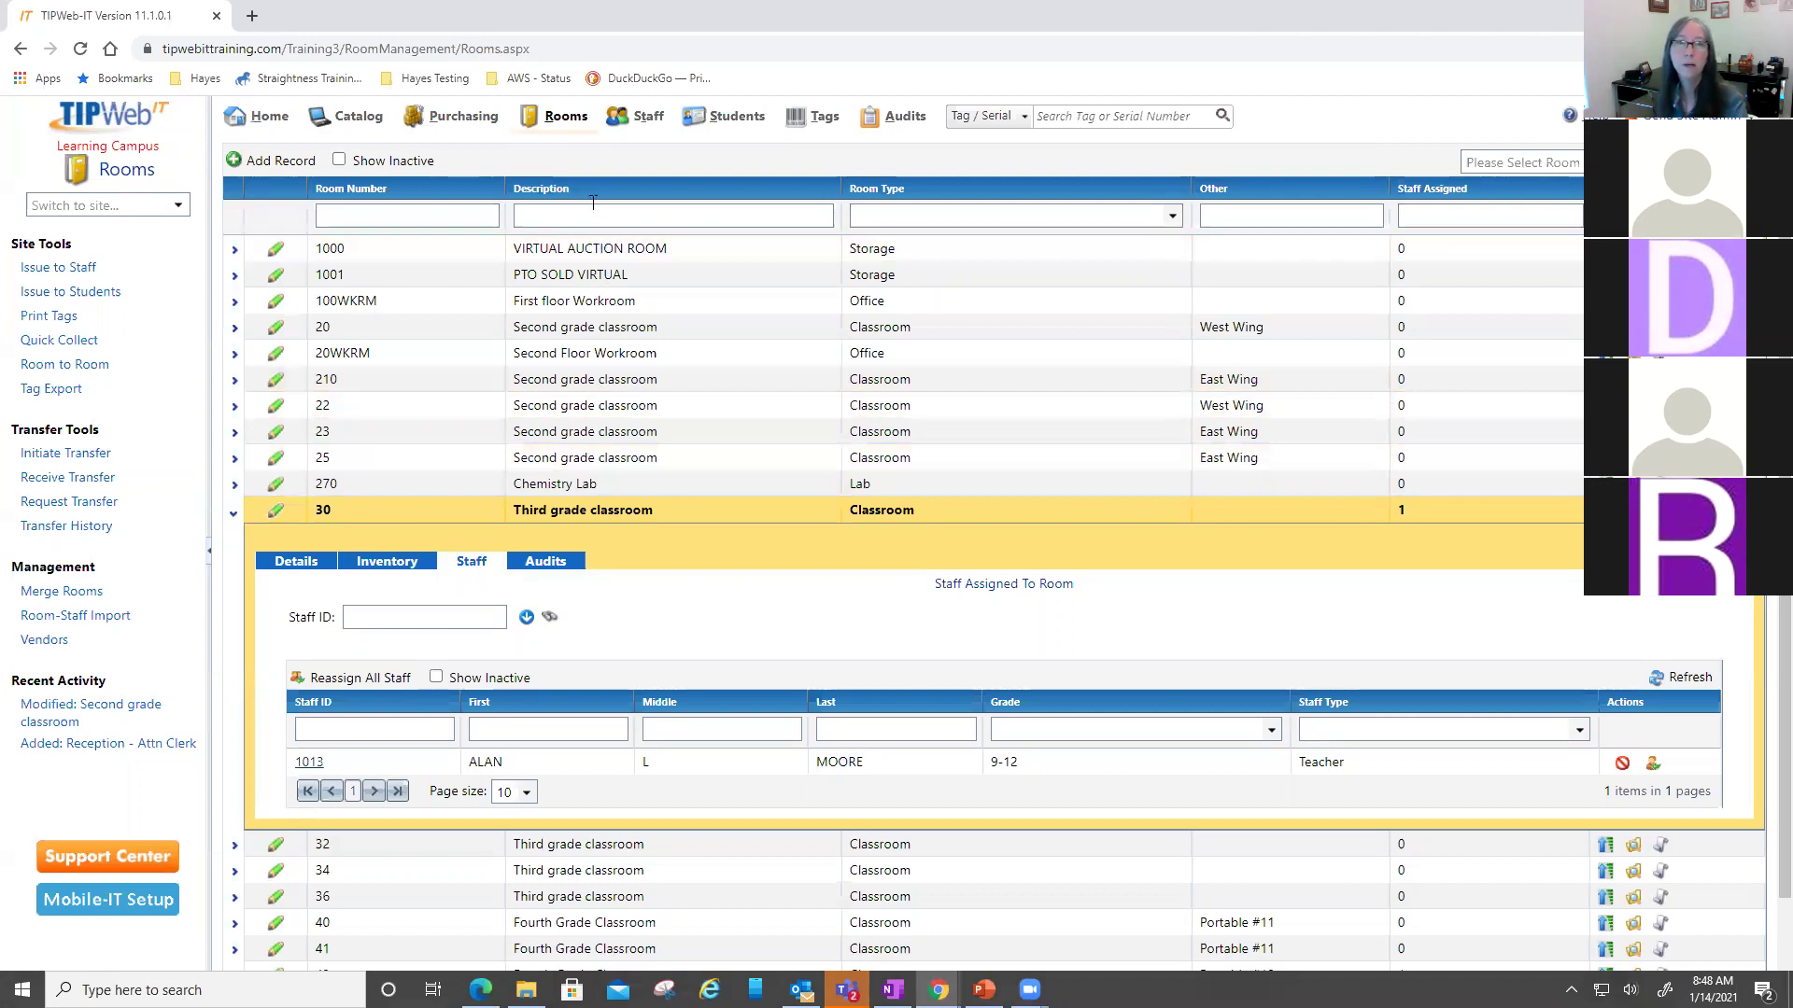
left_click(635, 114)
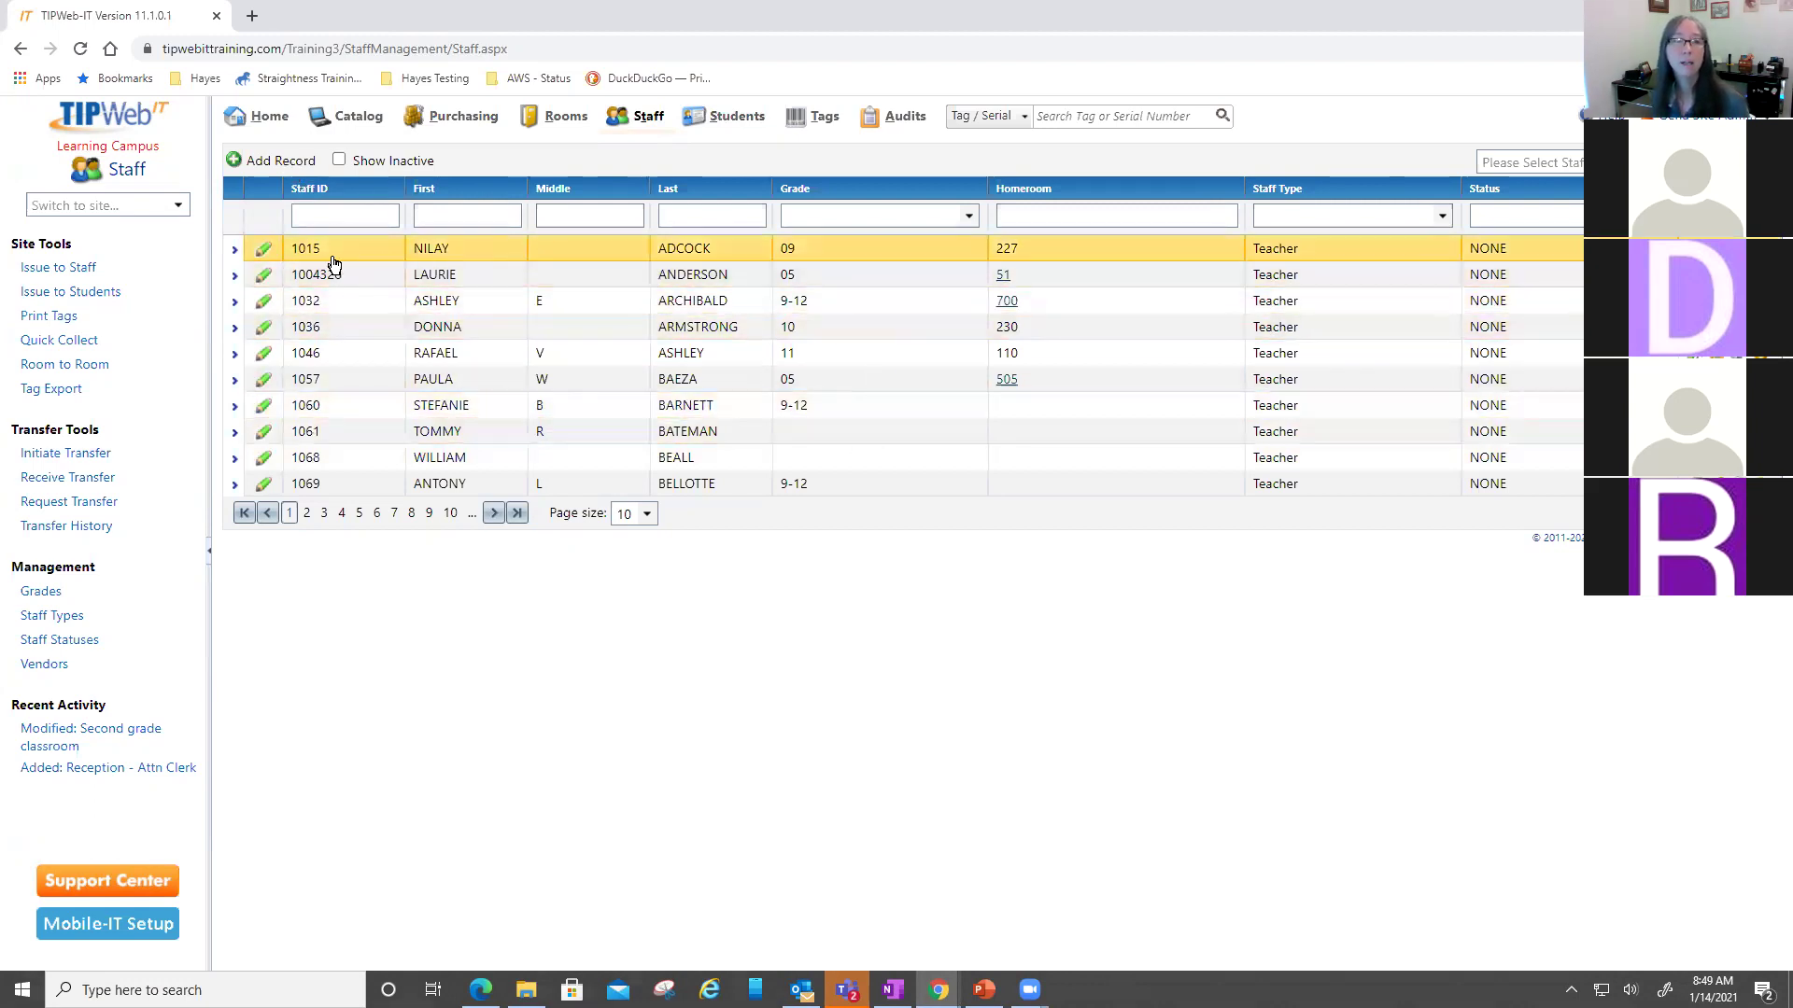
- Expand the first staff member and view their 25.00 Carrying Case charge on a Latitude 13
left_click(611, 254)
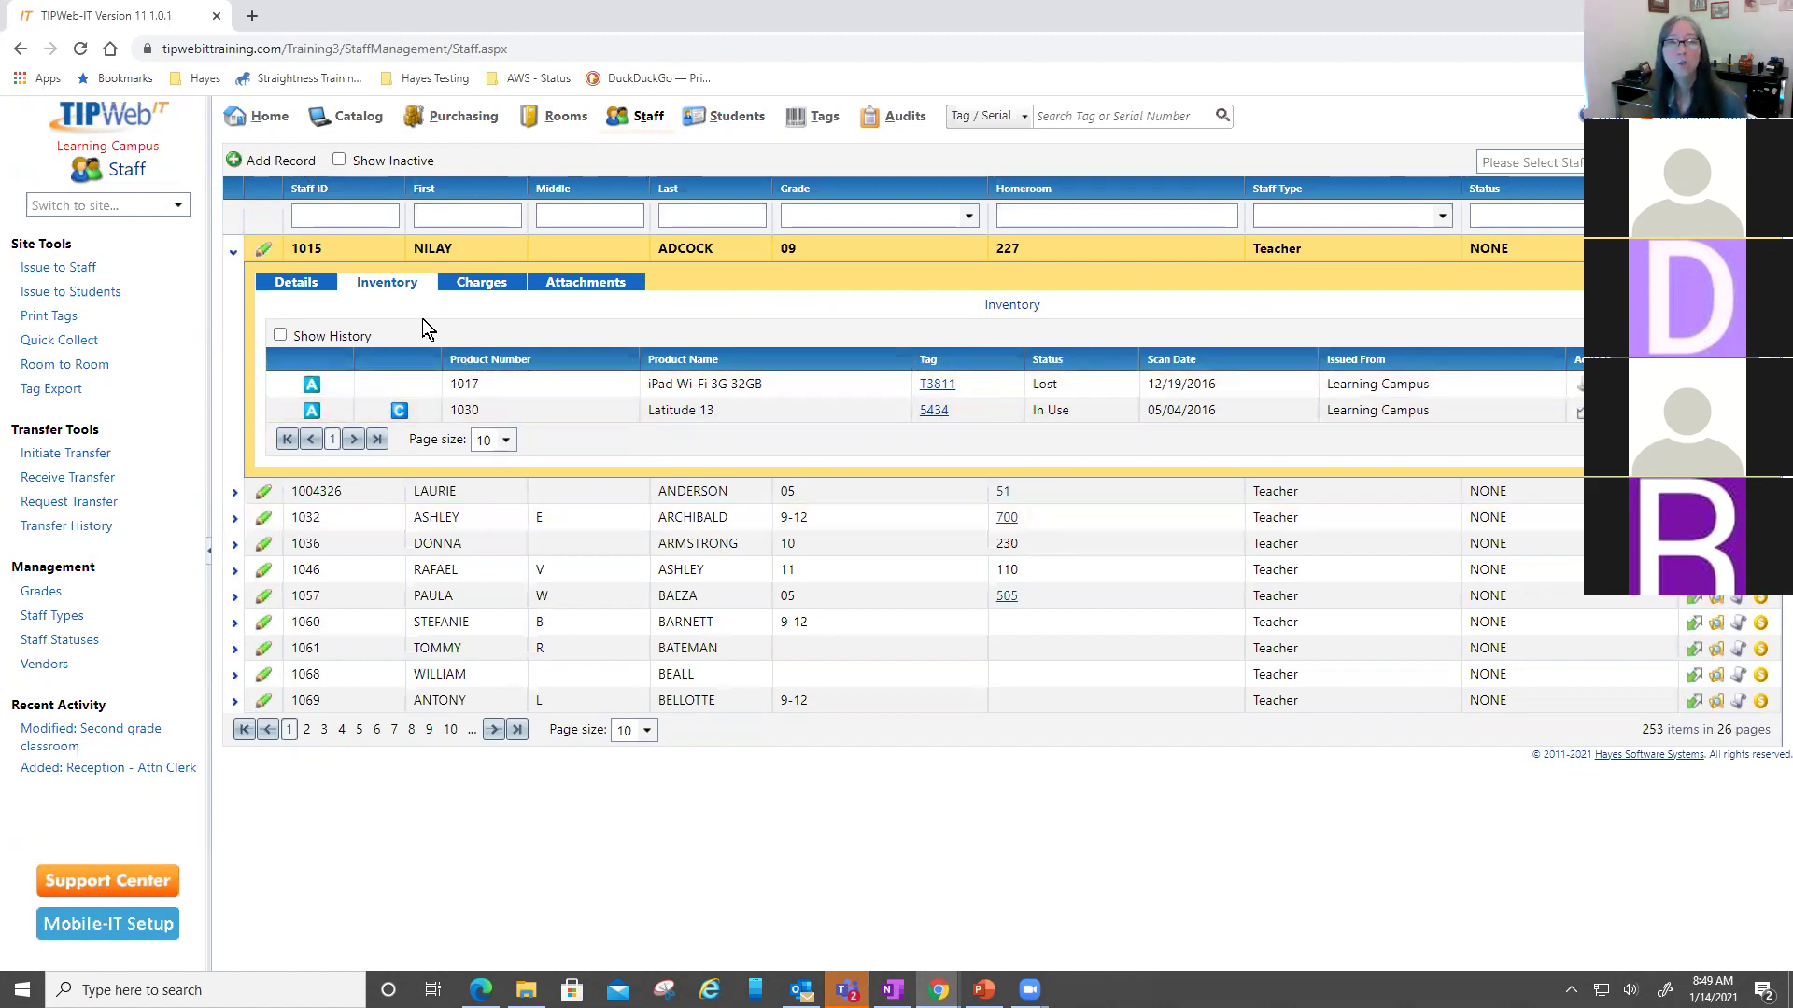
left_click(469, 285)
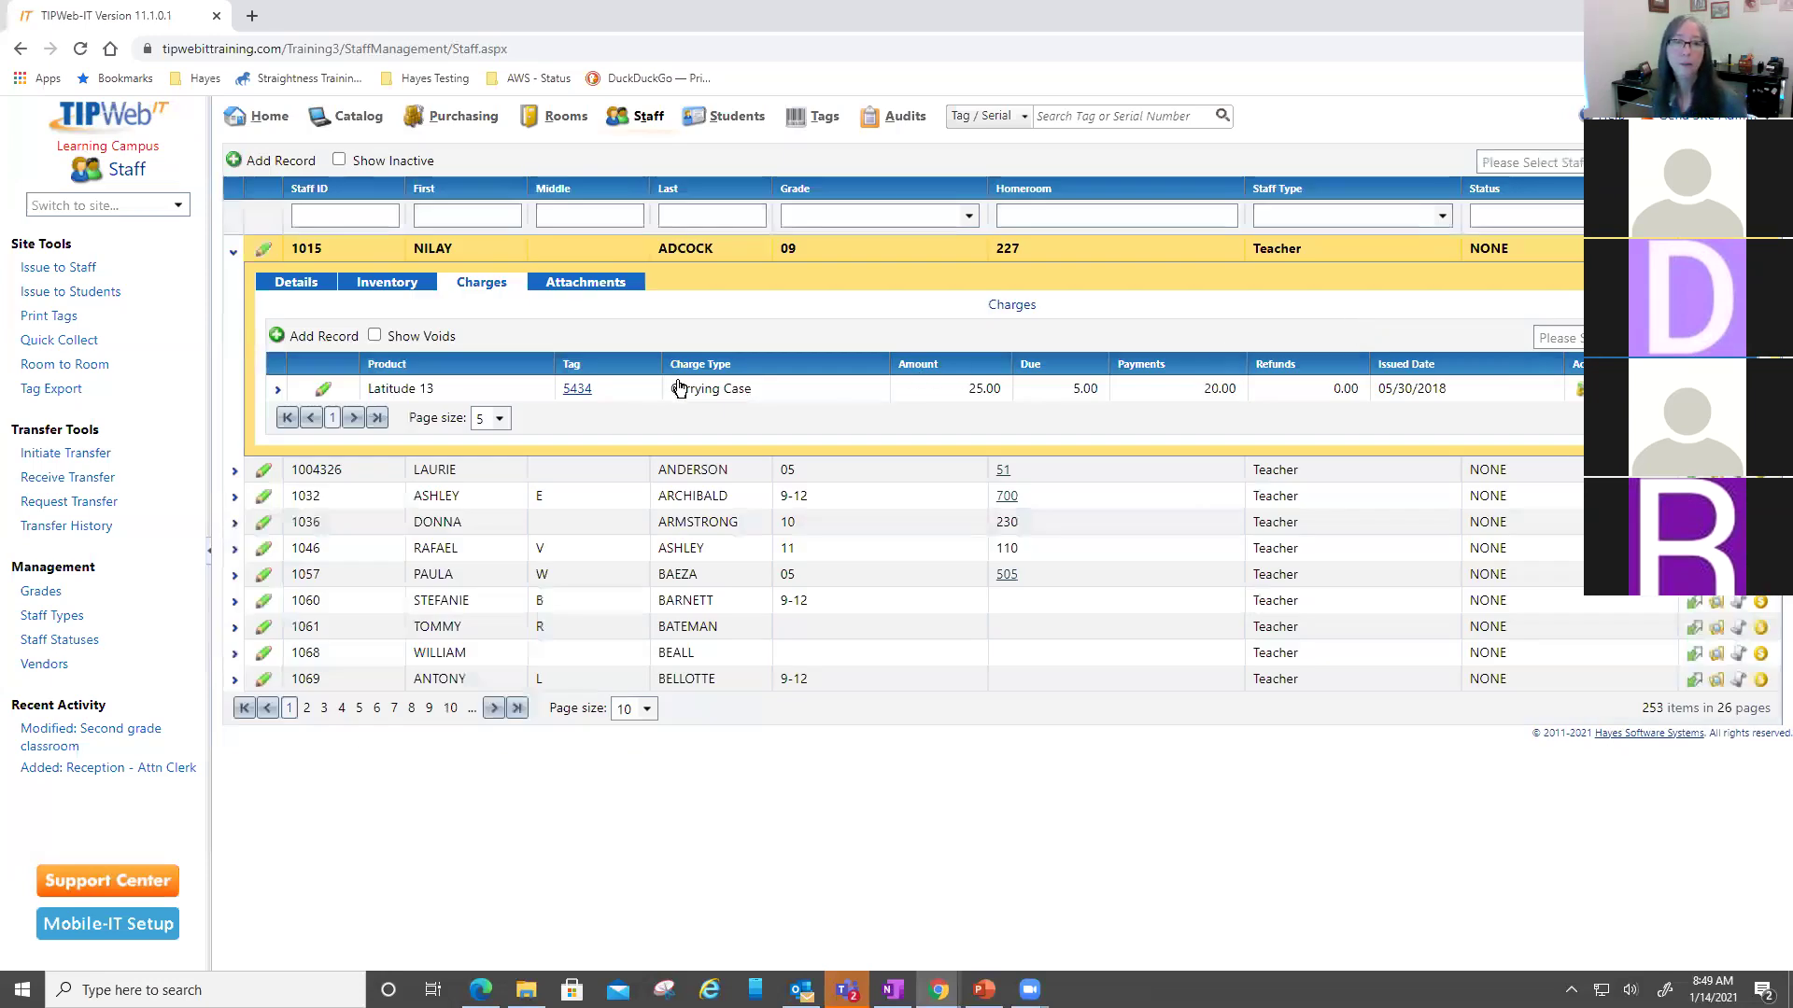
- Check the Latitude 13 charge and attachments, then show the staff member's Lost iPad and in-use Latitude 13
left_click(516, 397)
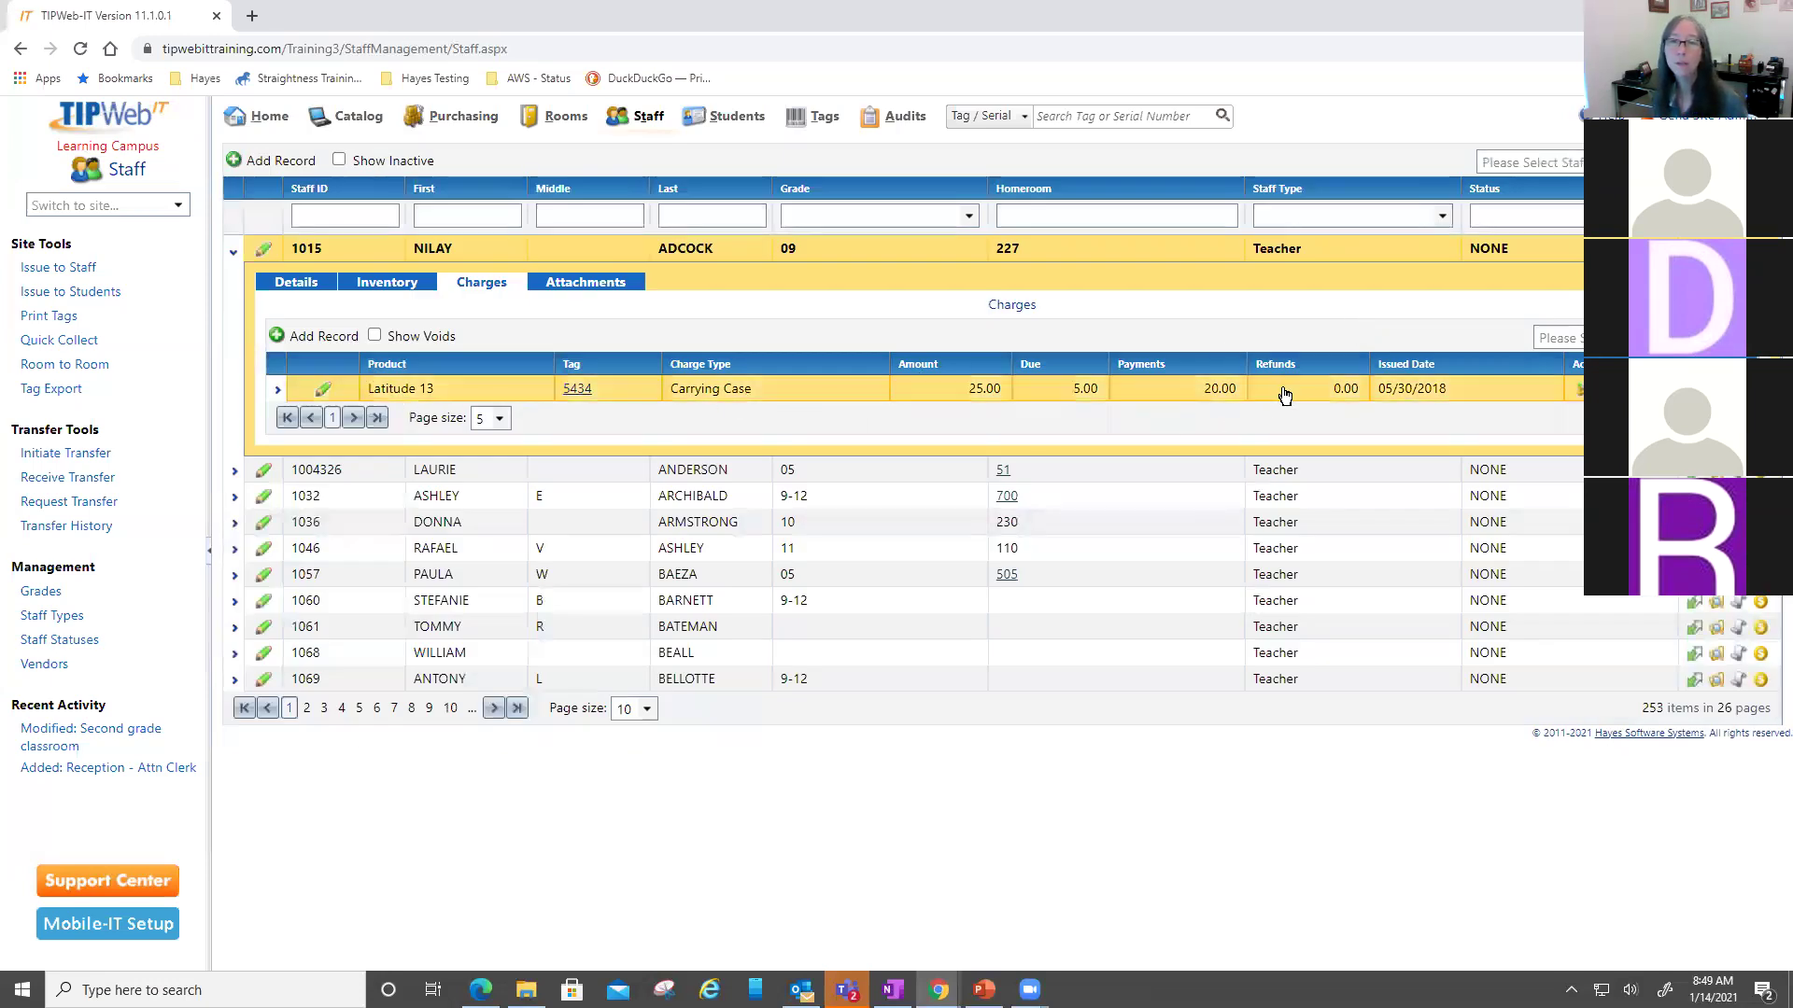
left_click(592, 282)
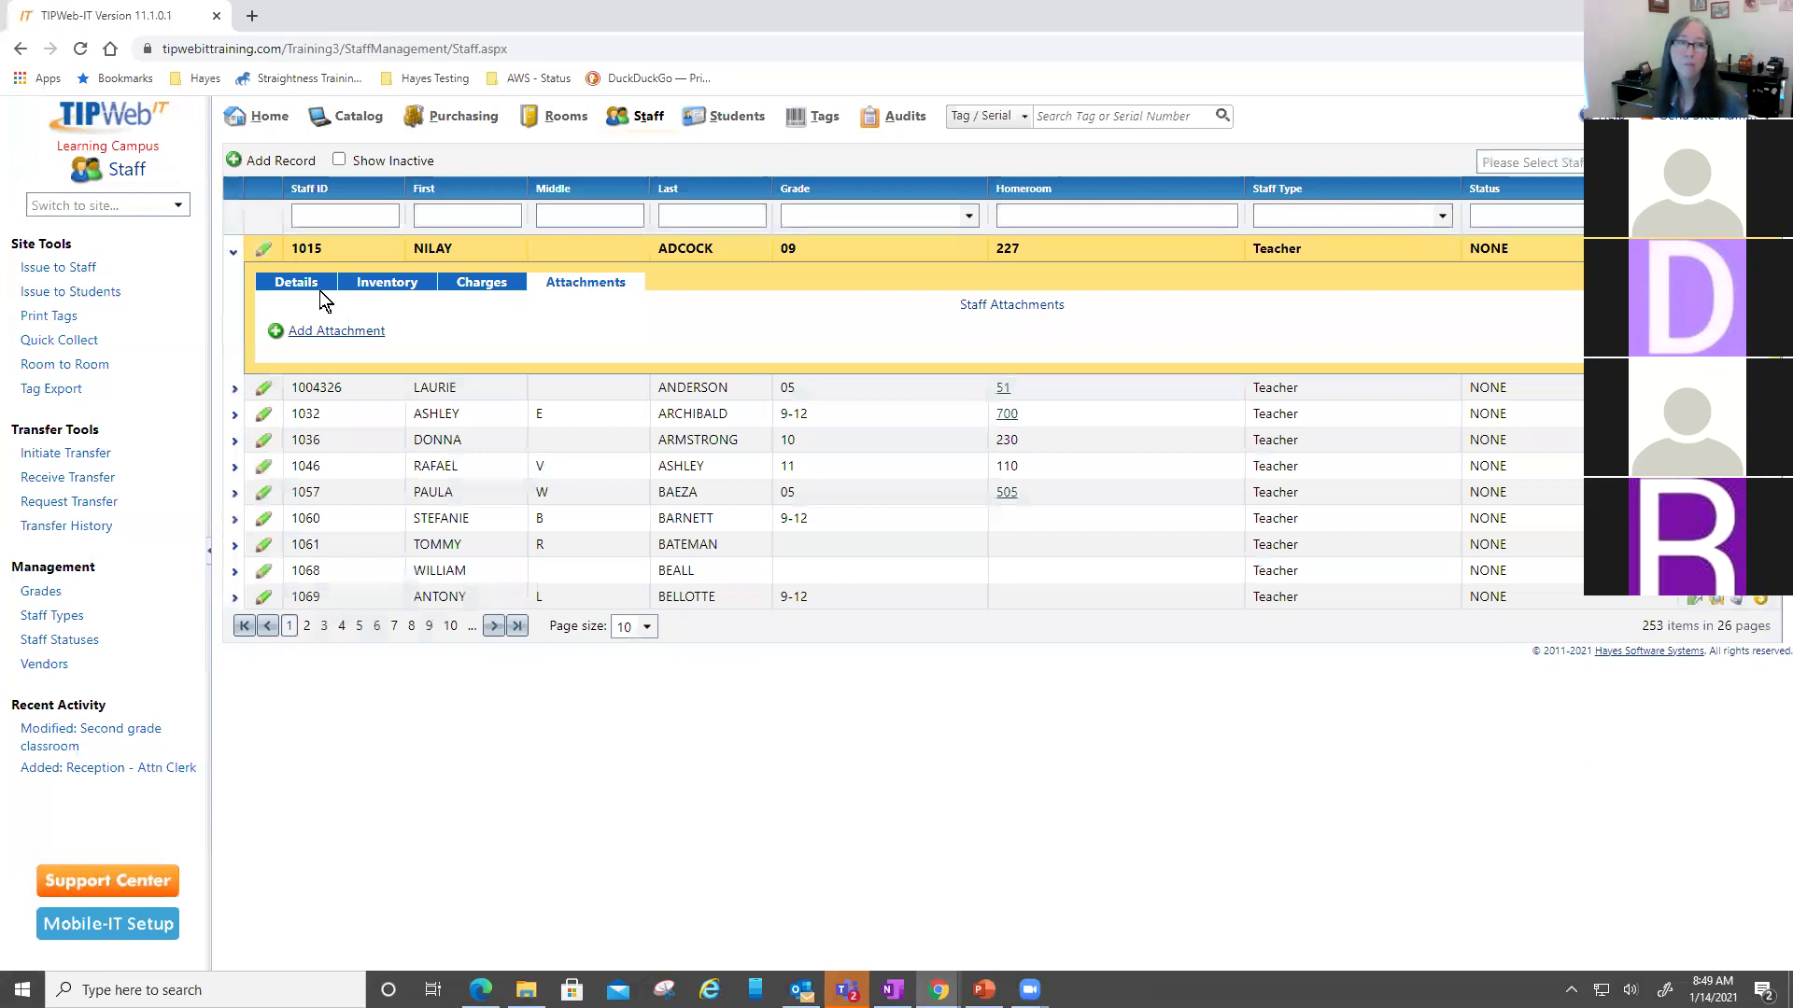
left_click(390, 288)
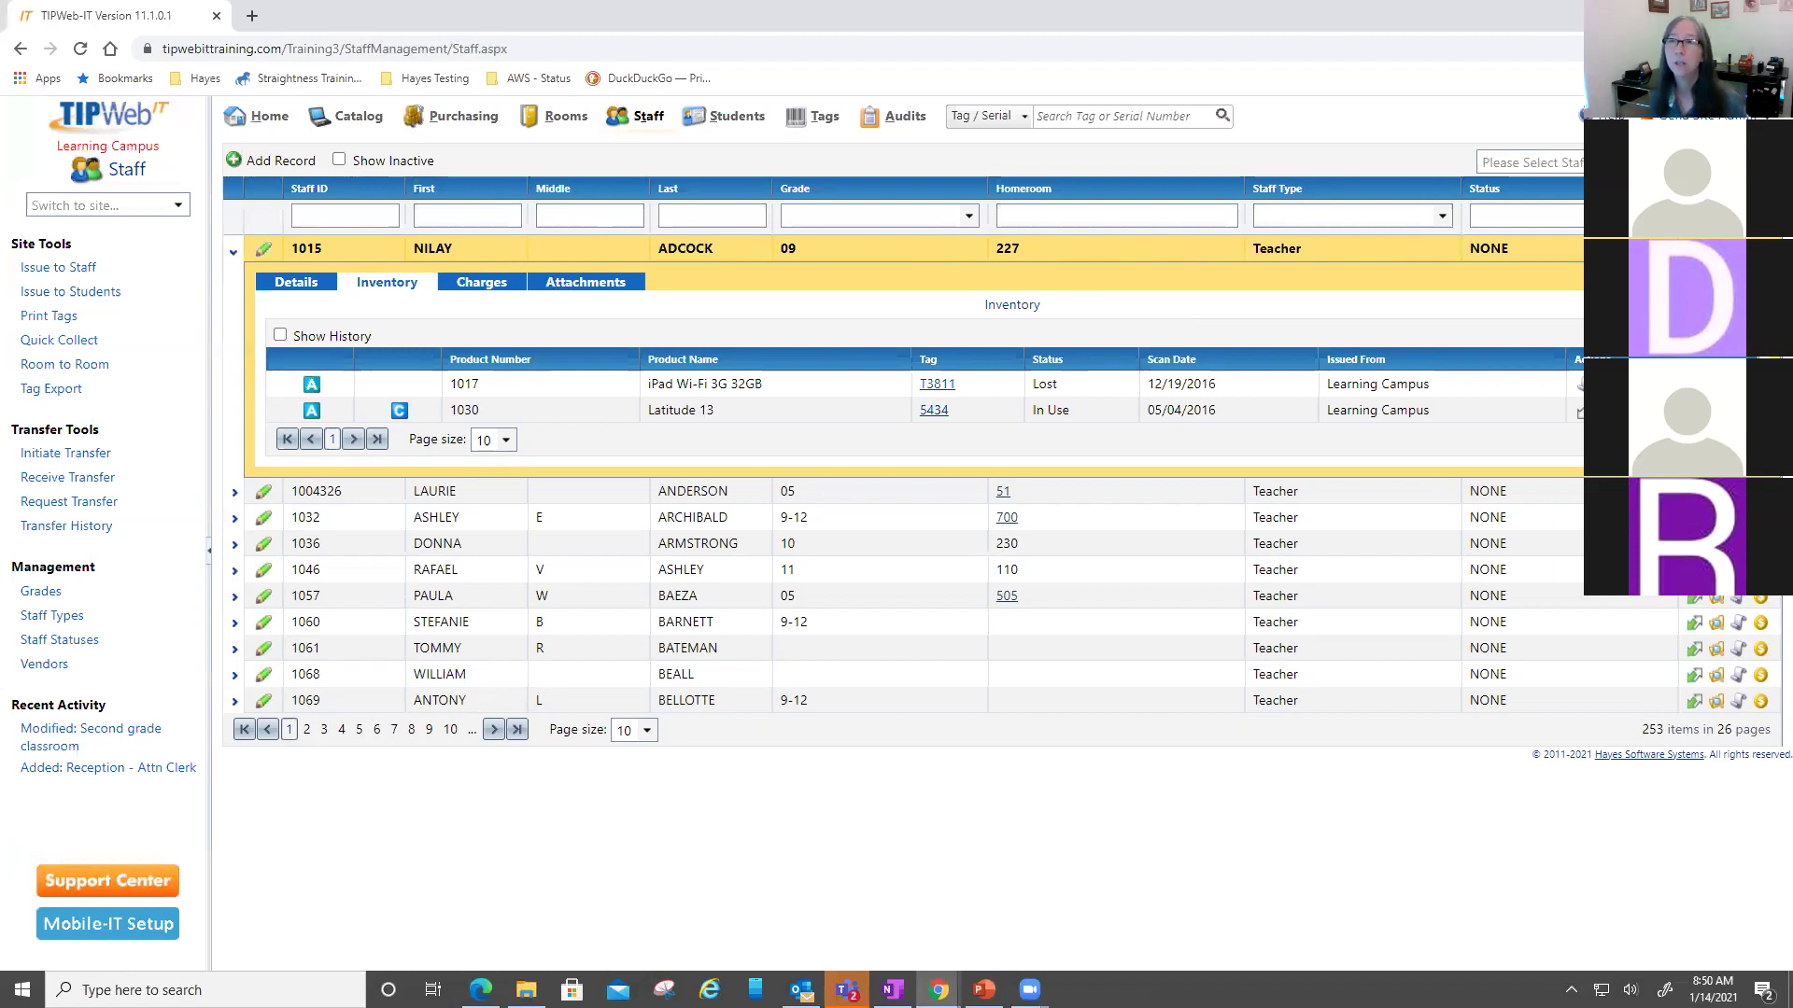
- Open Issue to Staff for the first staff member, select the lost iPad, and close without issuing
left_click(1695, 248)
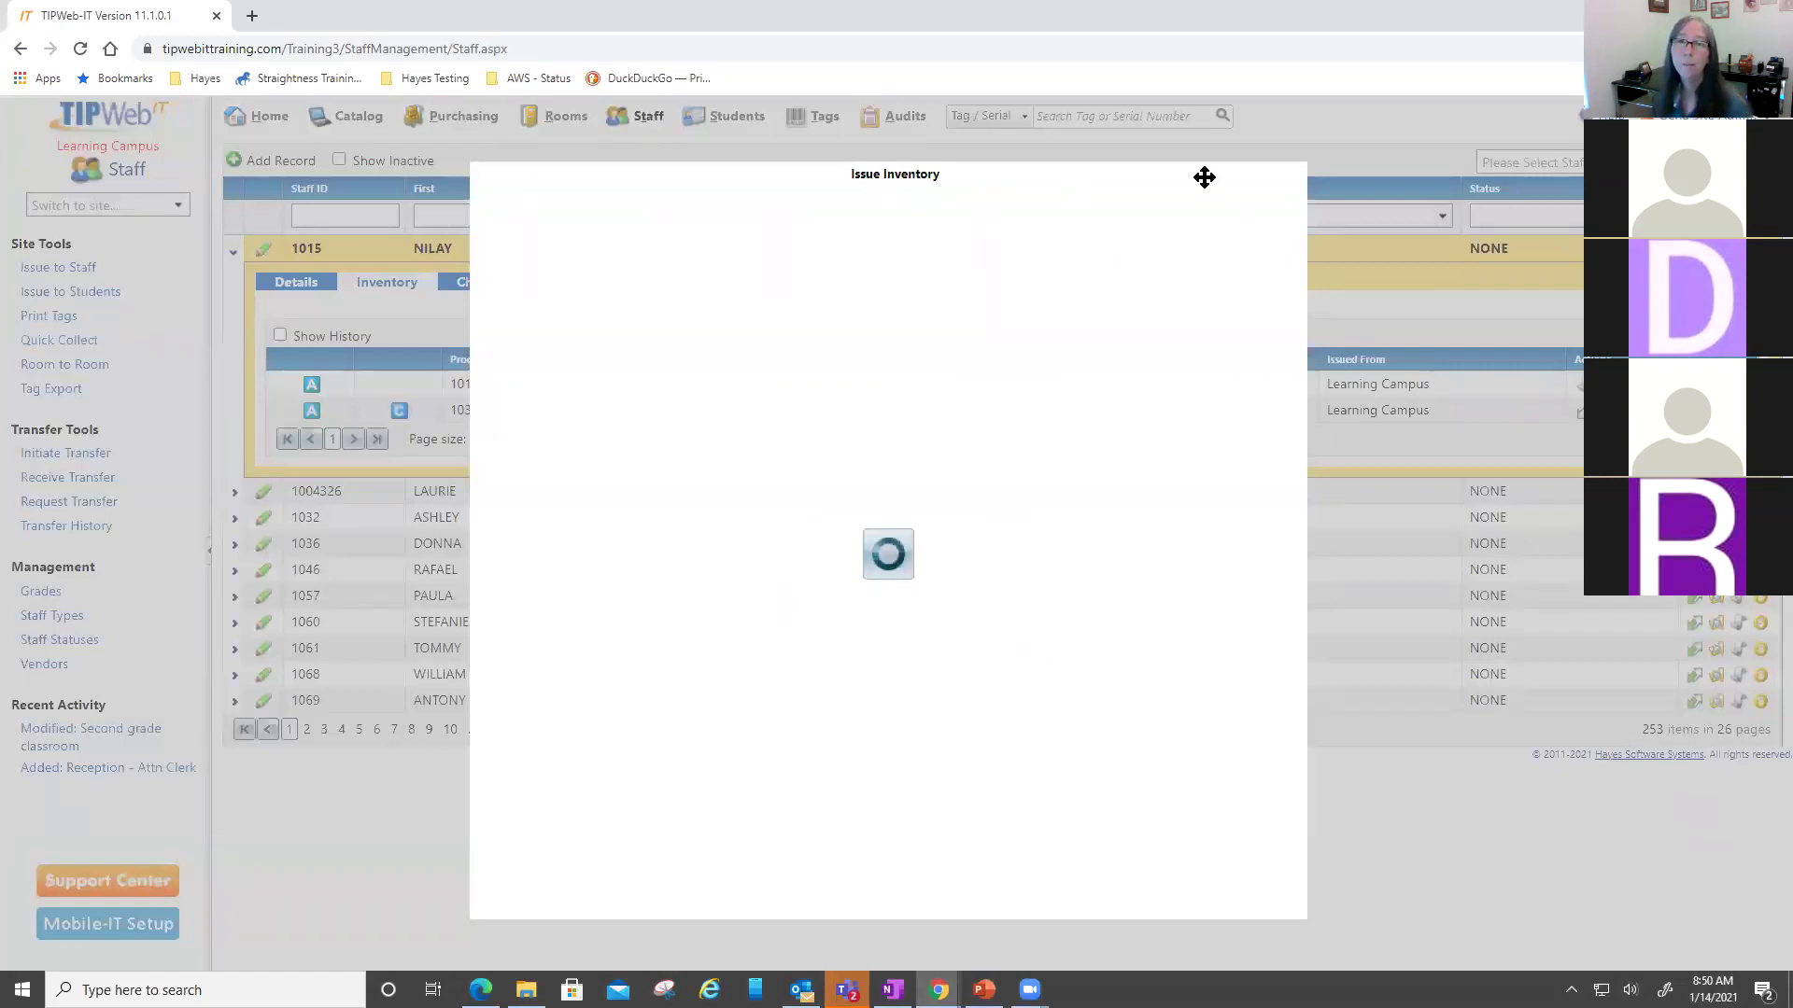
left_click_drag(1205, 185, 1200, 158)
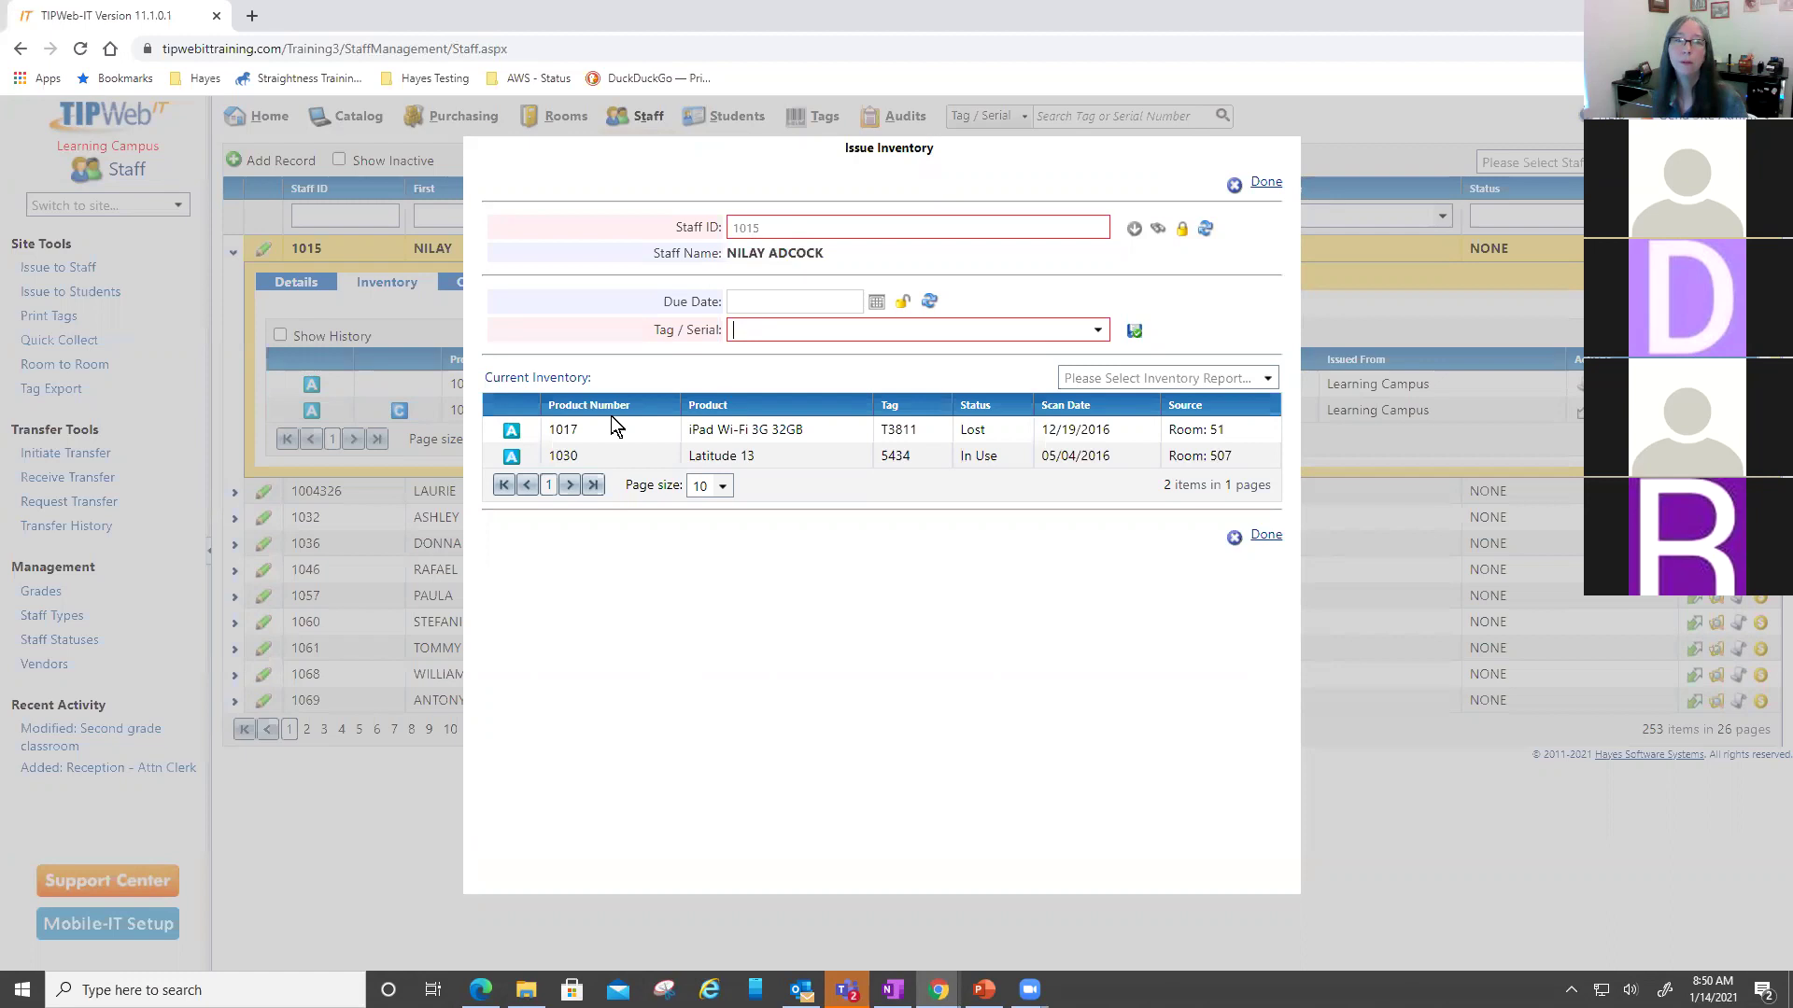
left_click_drag(516, 376, 558, 377)
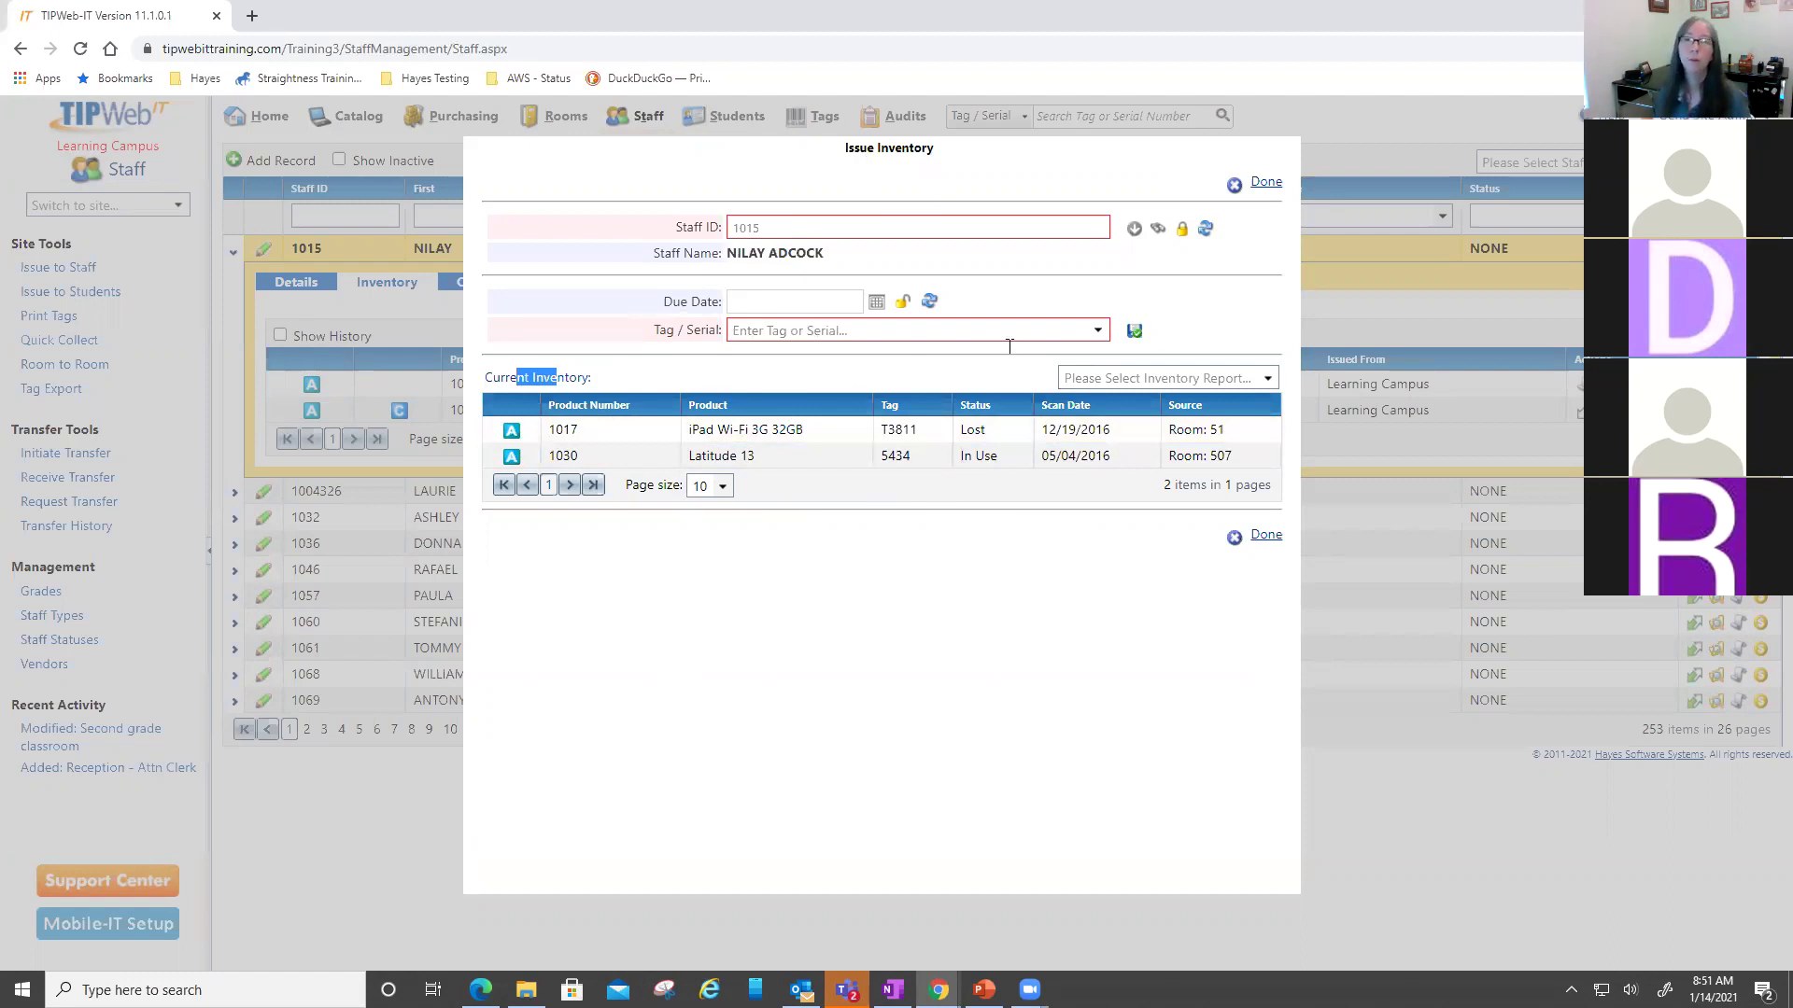
left_click(1187, 430)
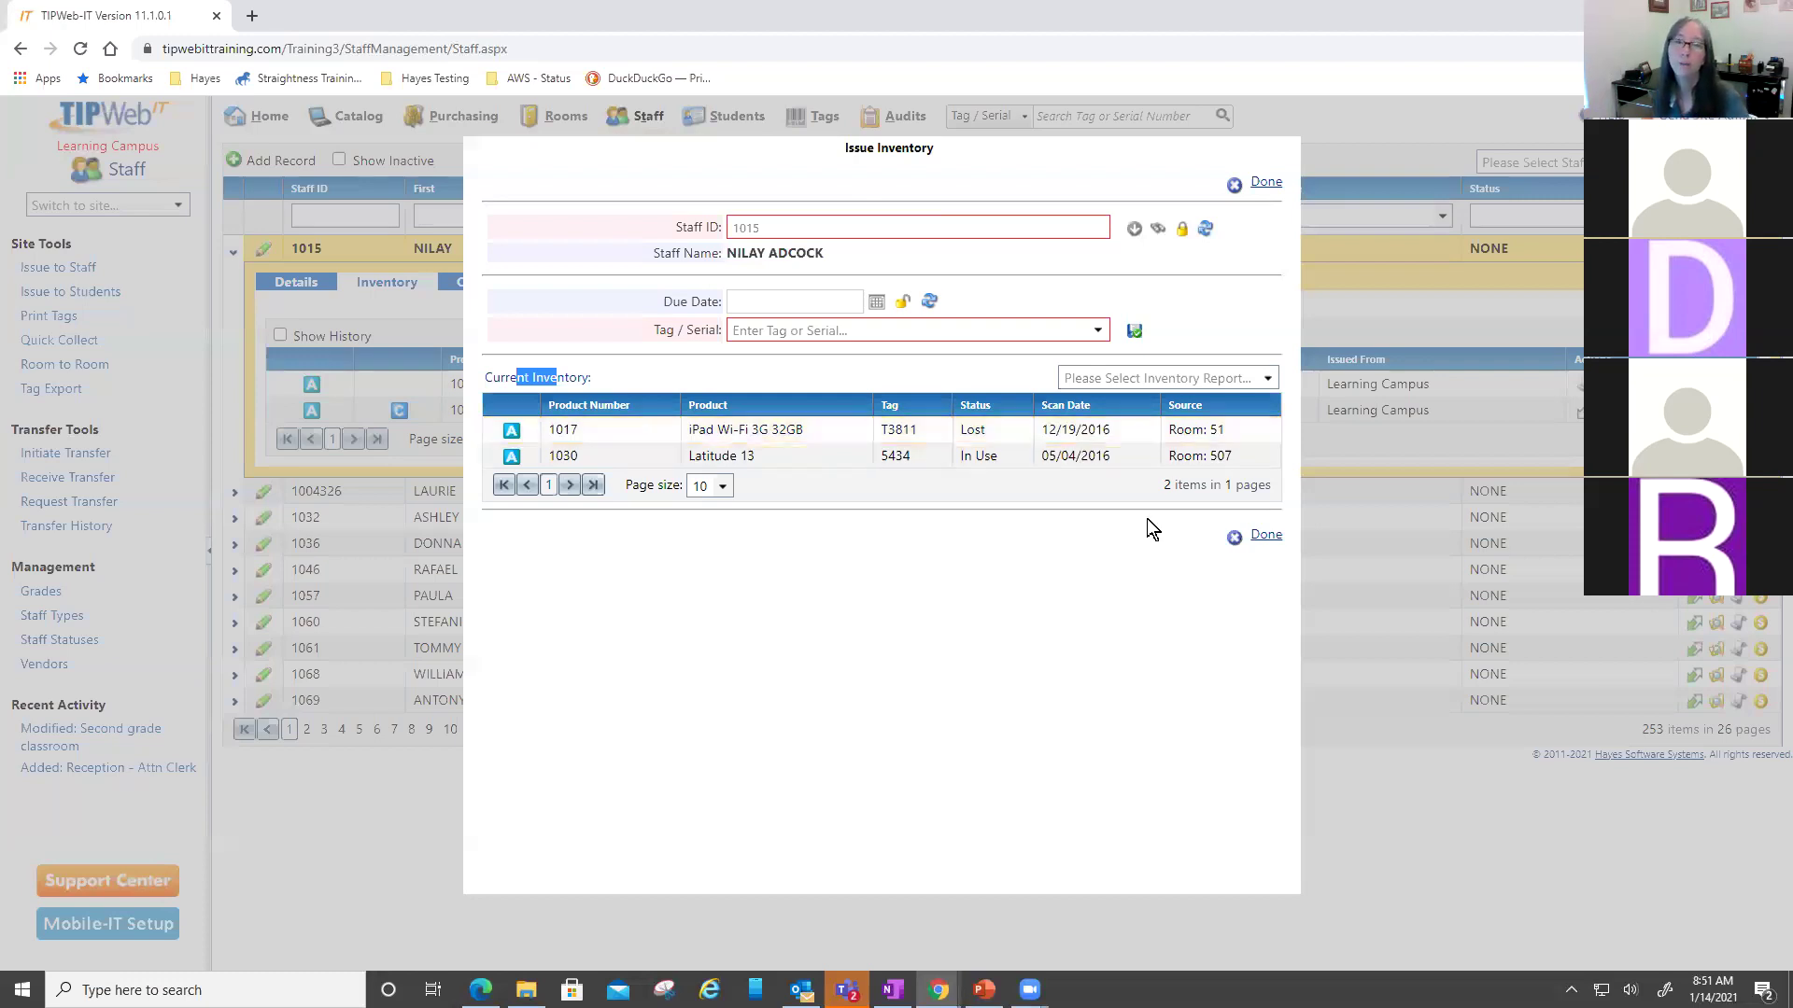
left_click(1266, 183)
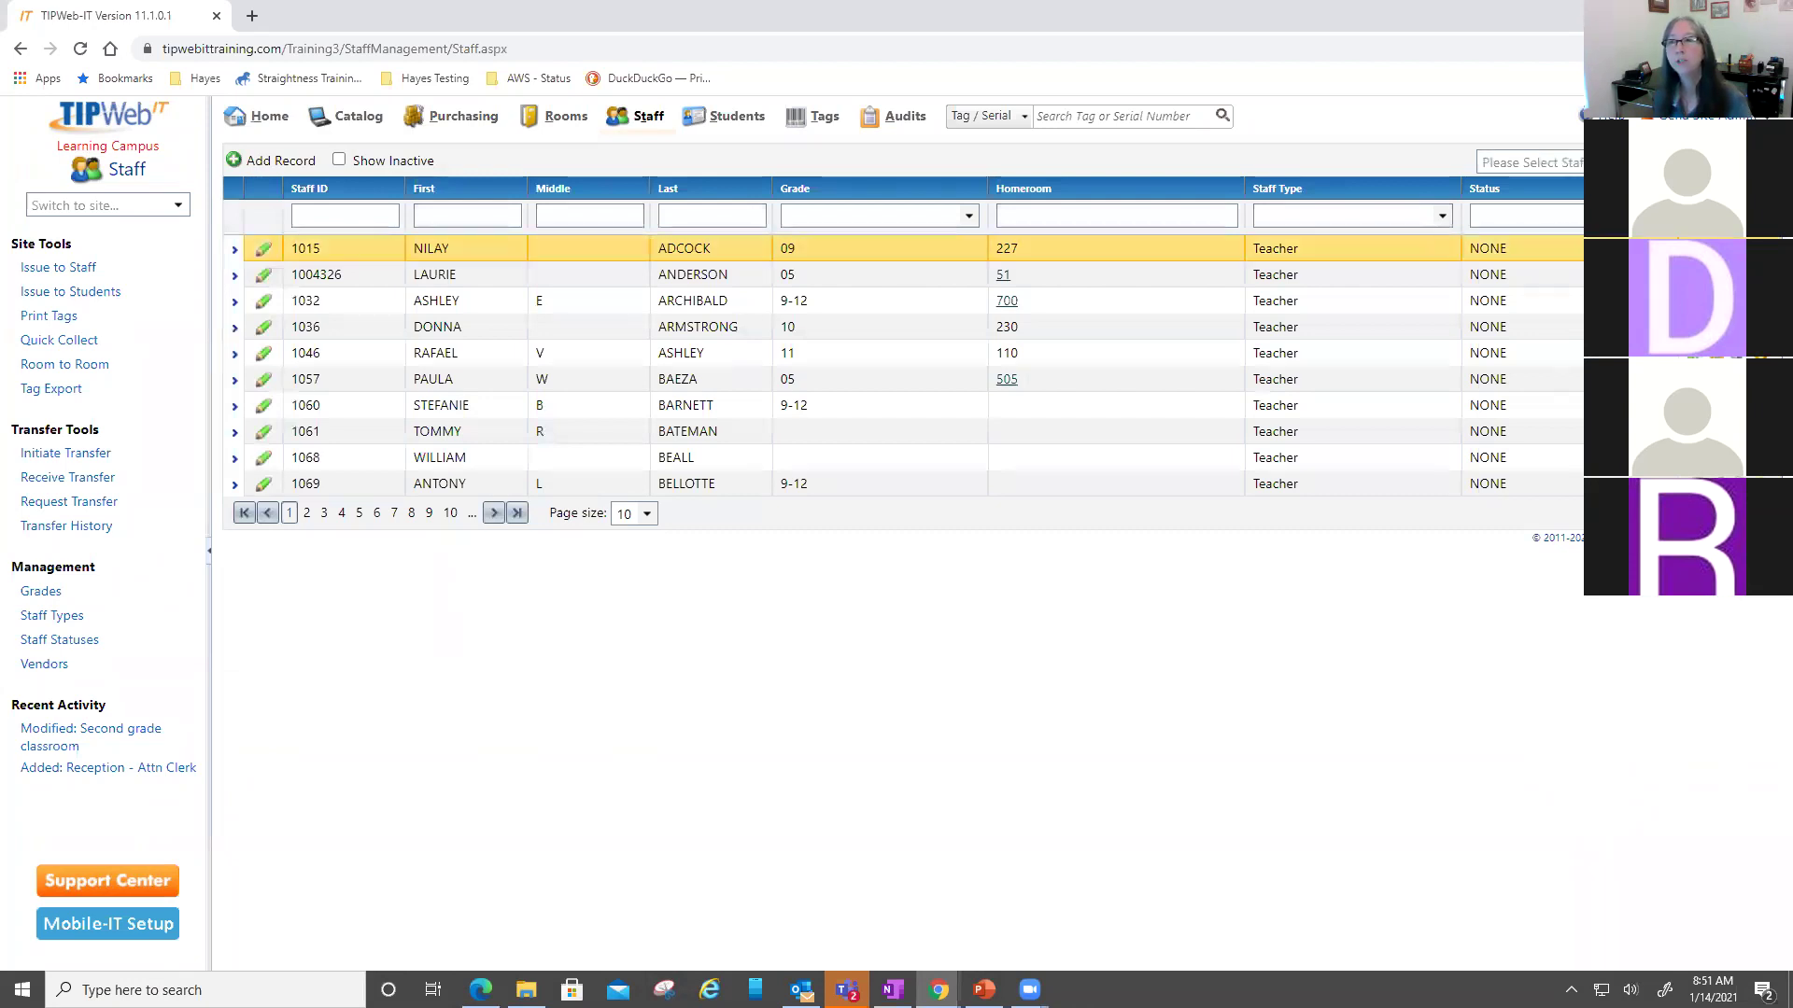
- Review and close the first staff member's inventory history, then go to the Students page
double_click(1074, 250)
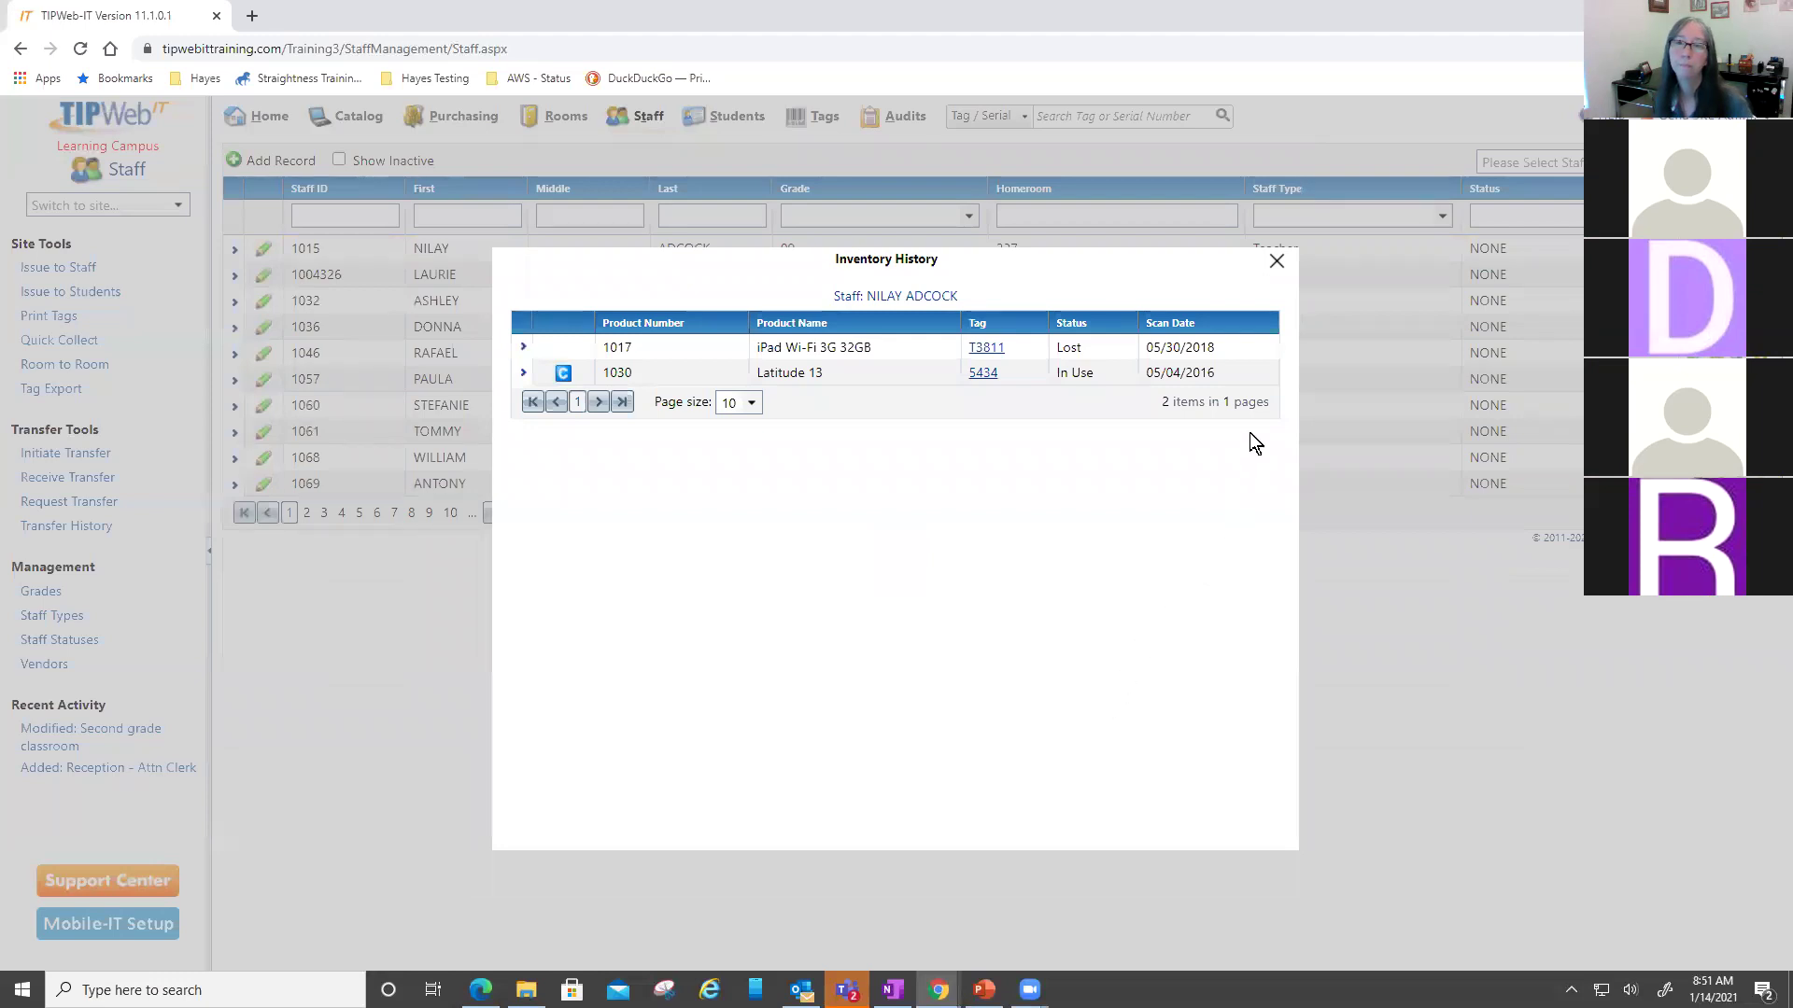
left_click(1279, 267)
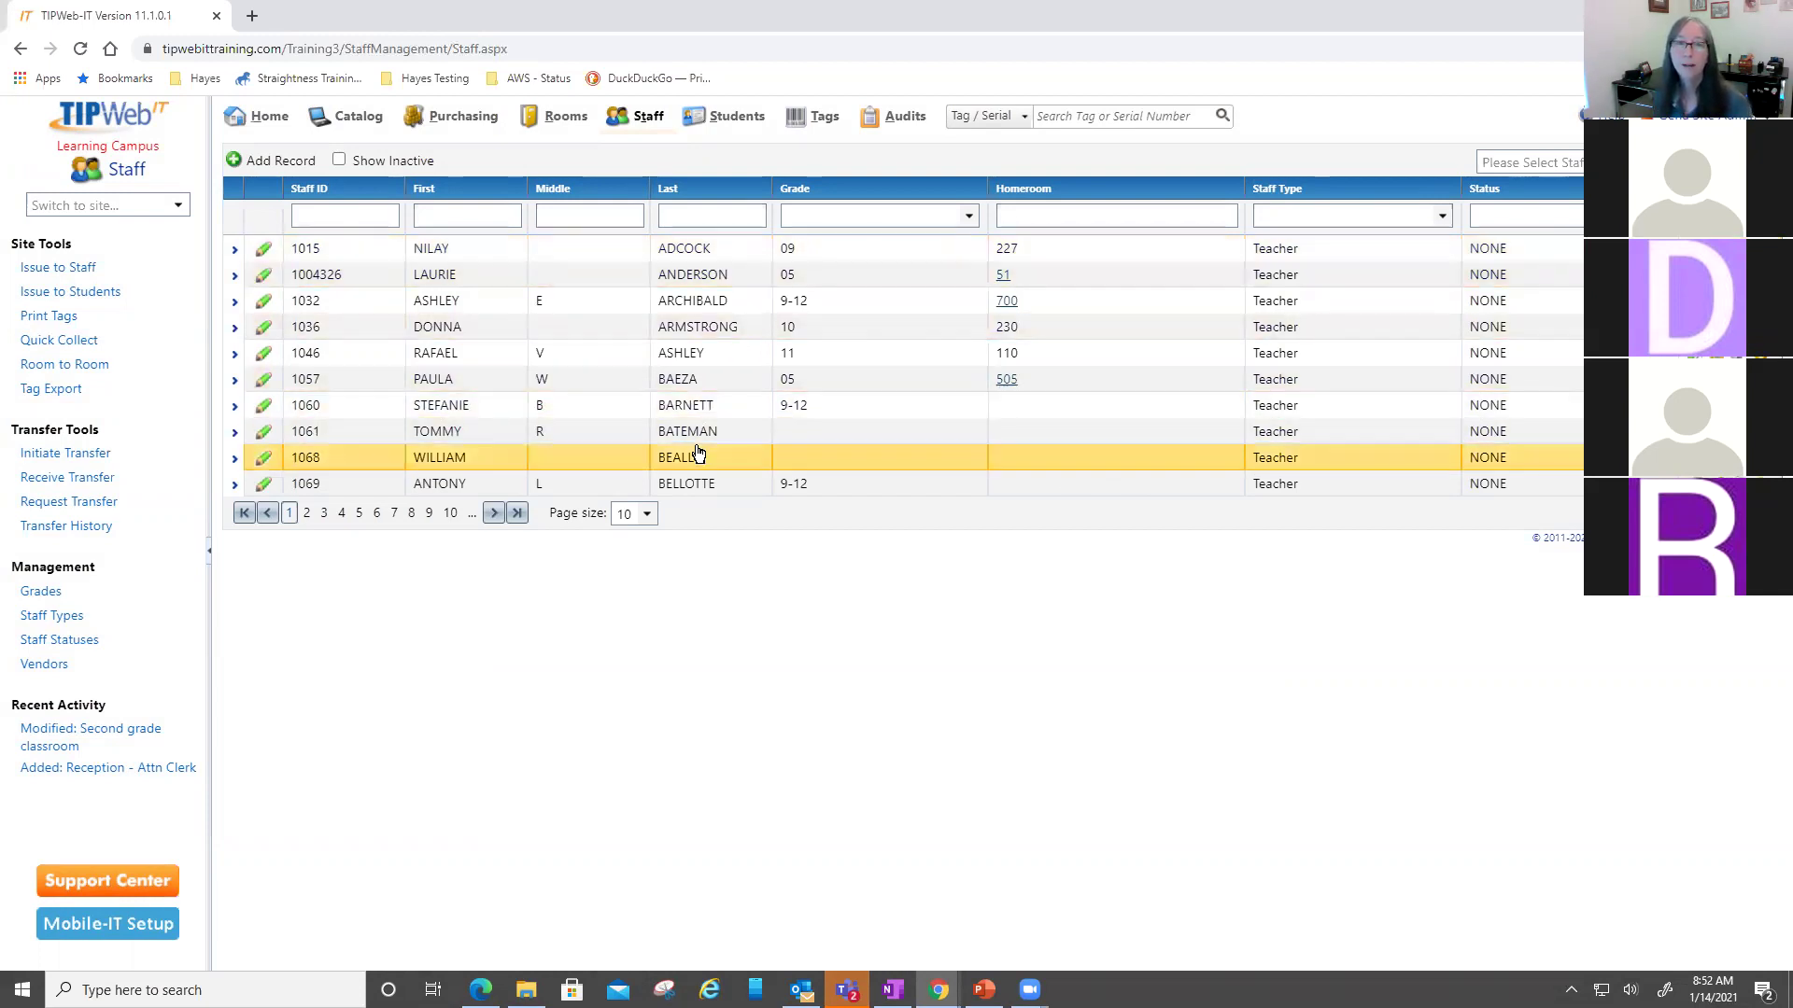
left_click(736, 115)
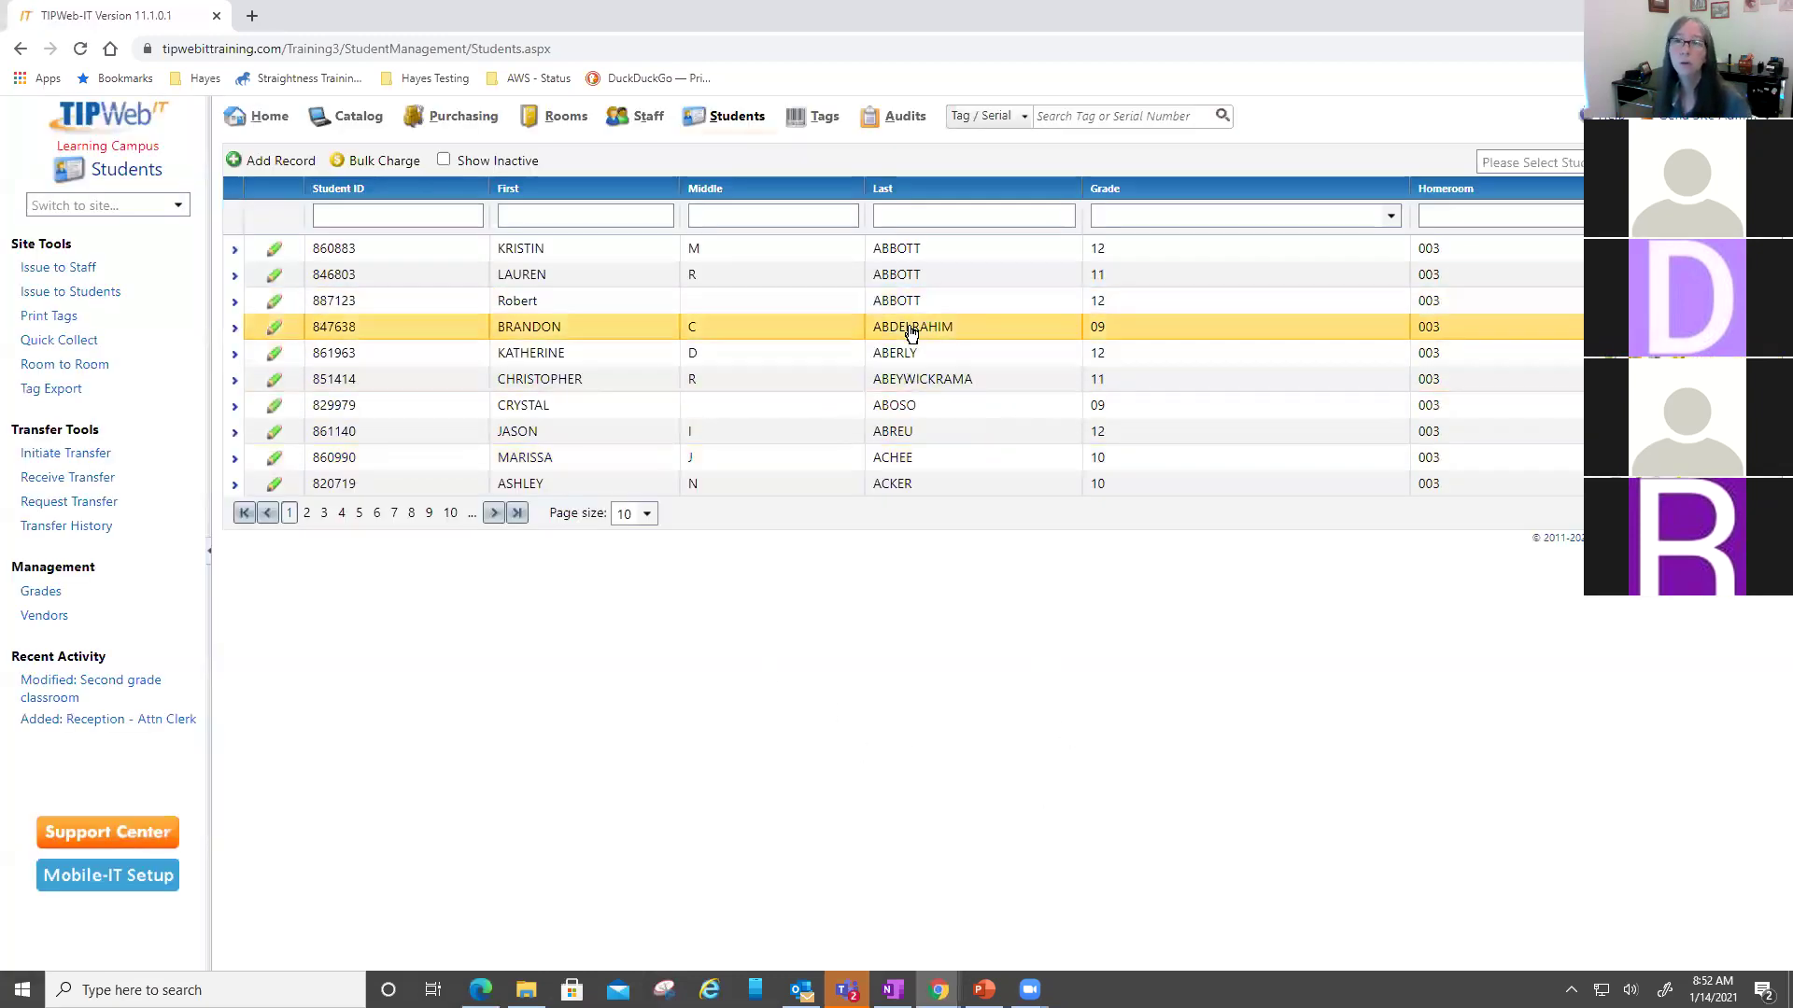
- Expand the fourth student and view their five charges, including Missing Accessory and Broken/Cracked Screen
left_click(744, 328)
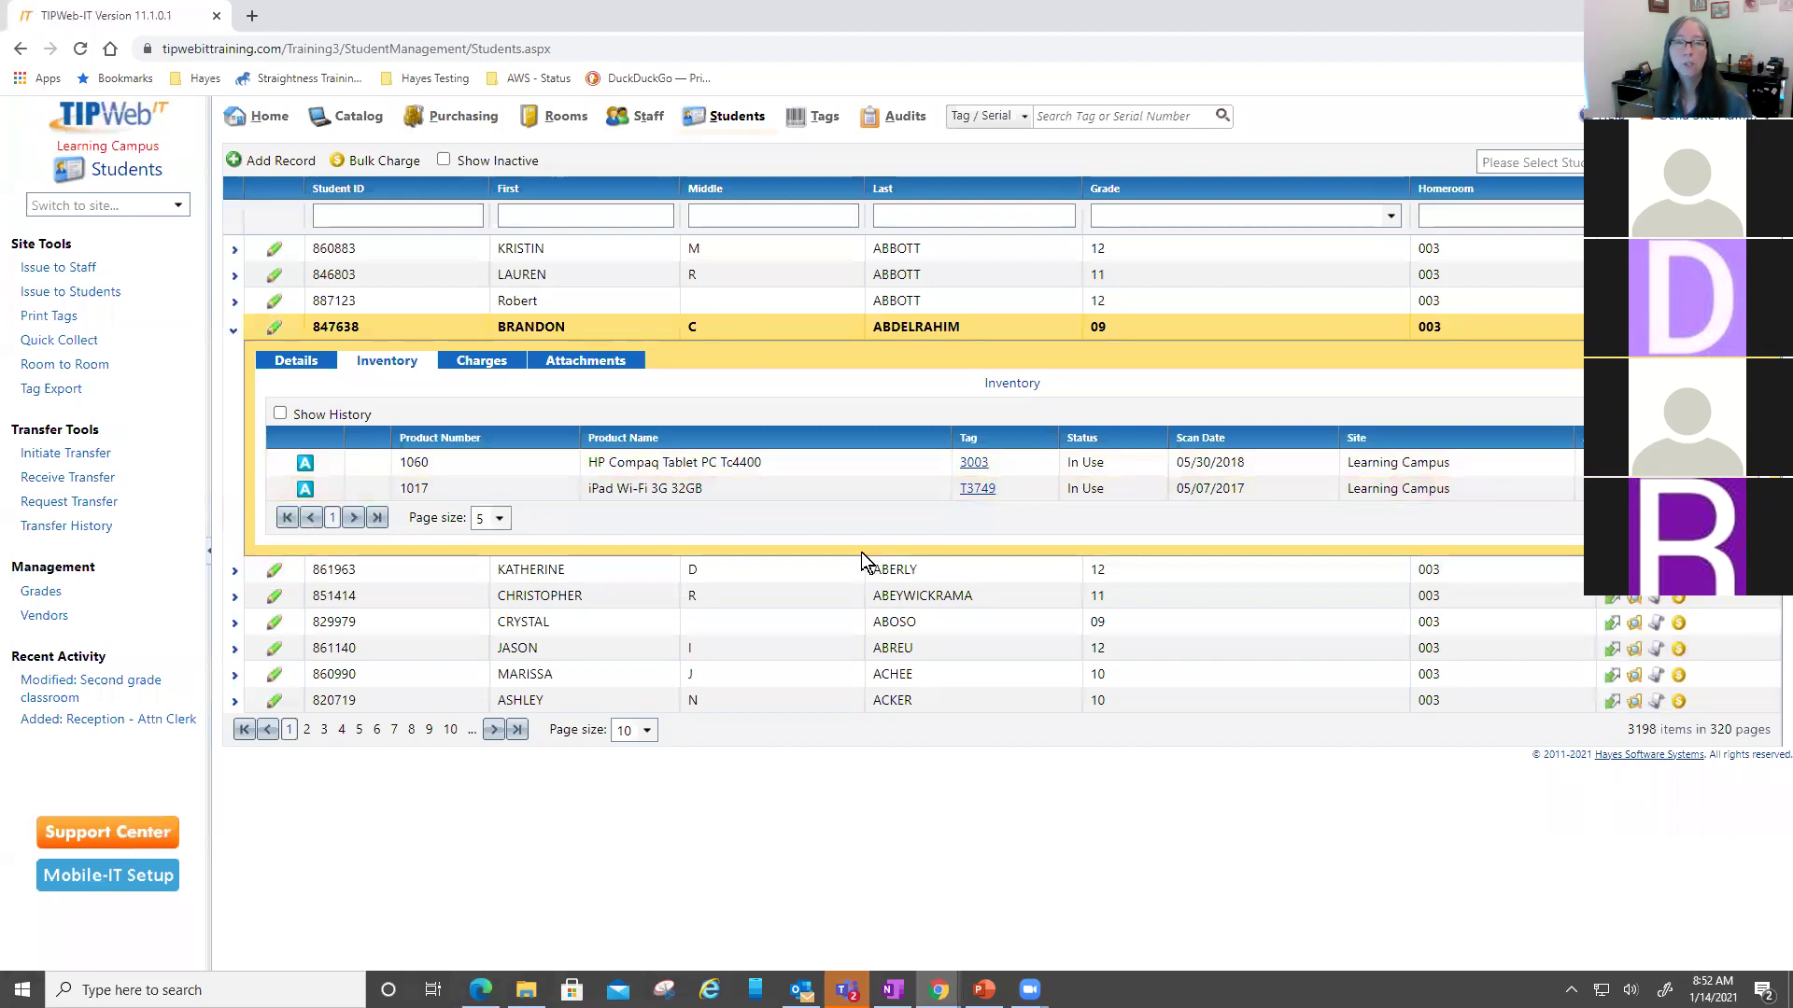
left_click(495, 361)
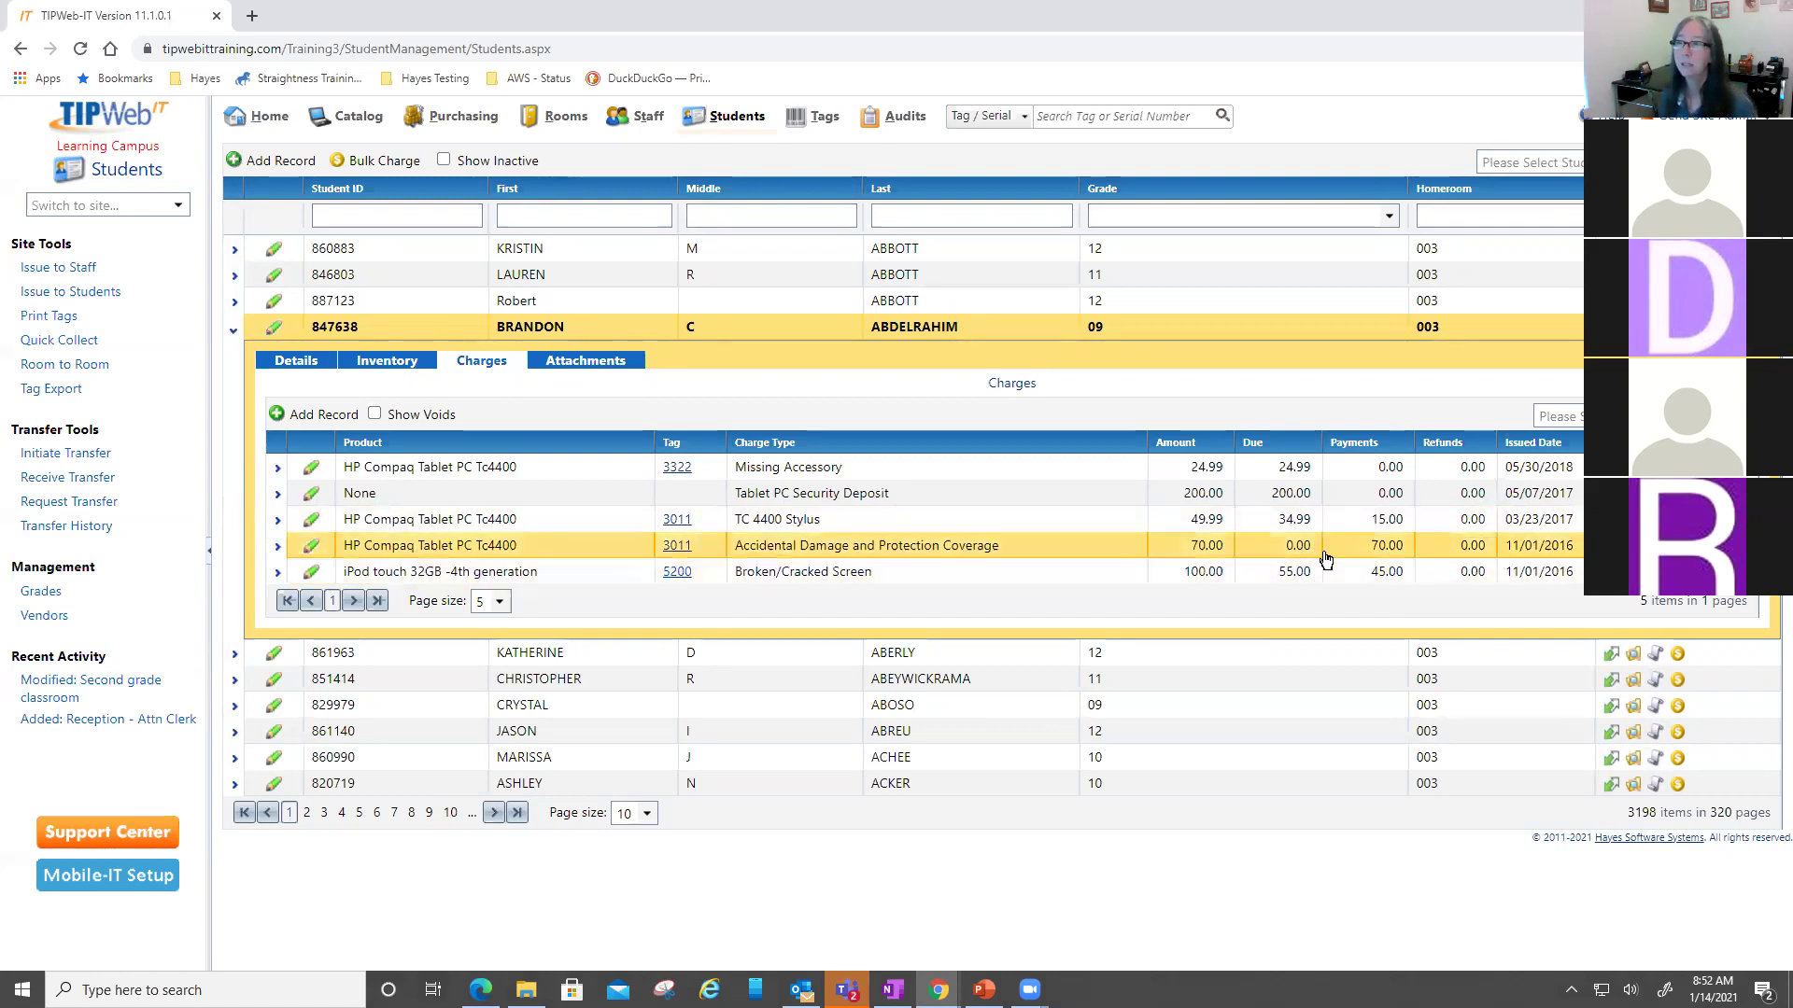
- Show the student's inventory: an HP Compaq Tablet PC Tc4400 and an iPad Wi-Fi 3G 32GB
left_click(378, 362)
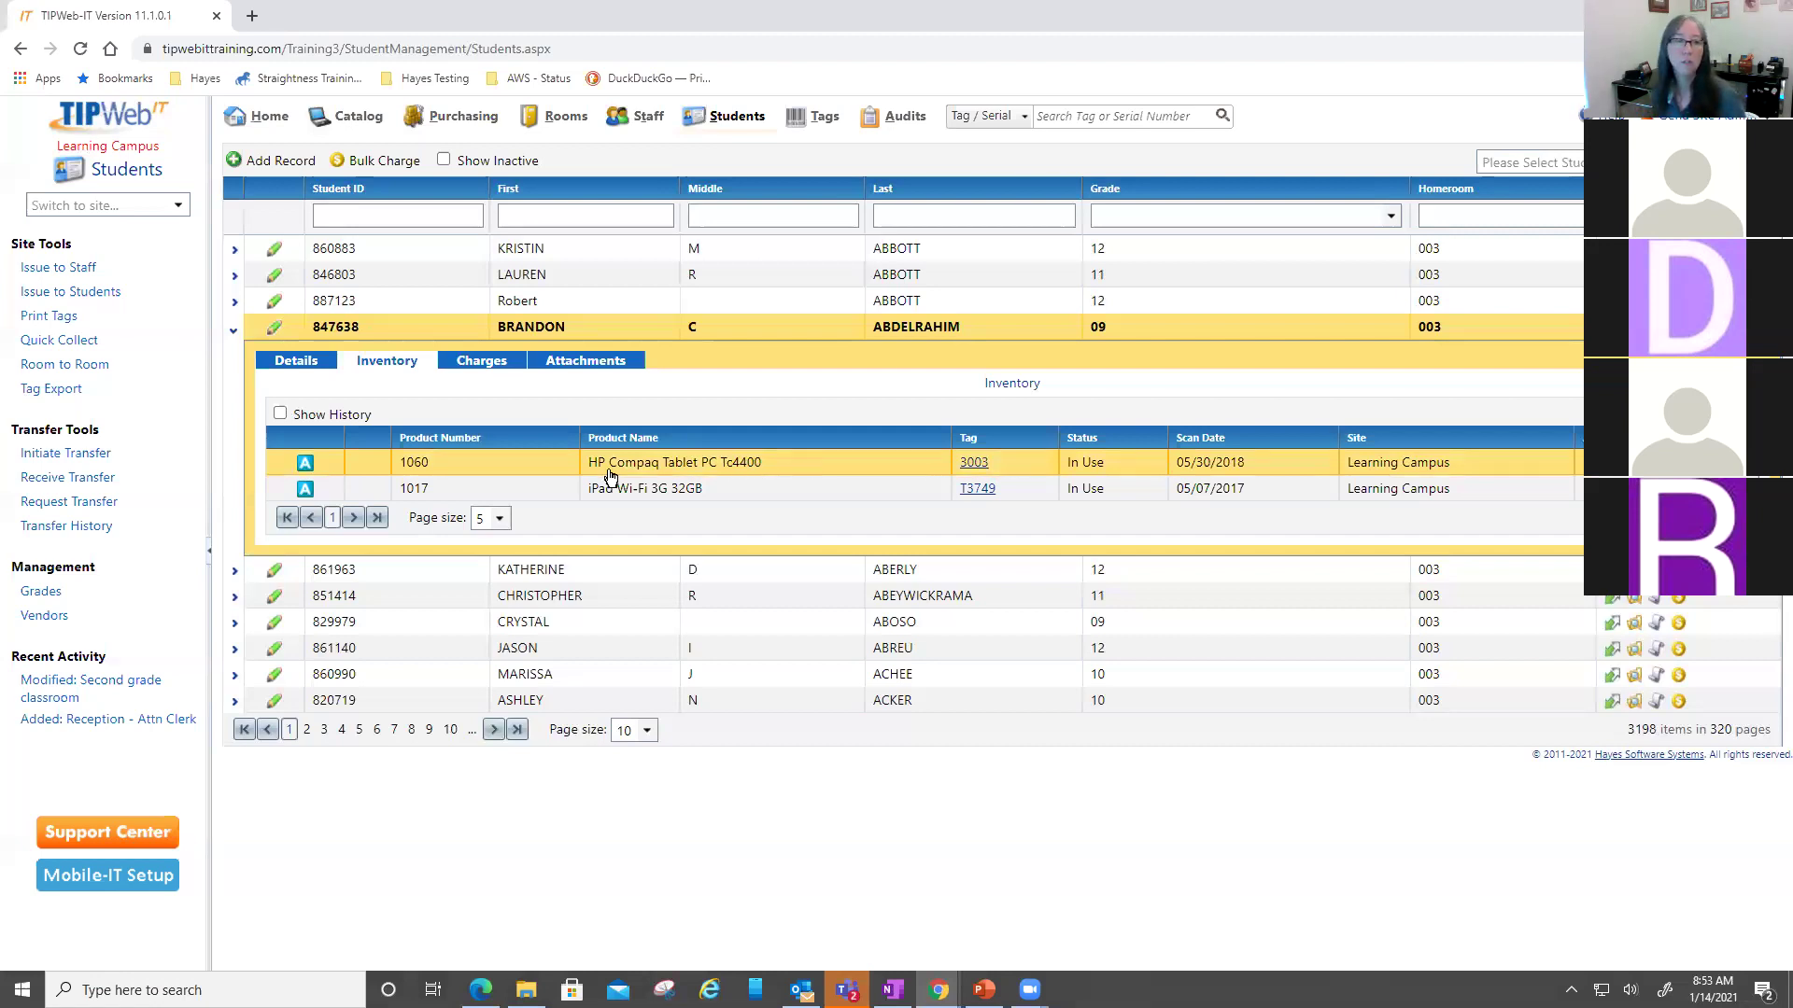
- View and close both devices' accessory lists, then go to the Staff list
mouse_move(310, 467)
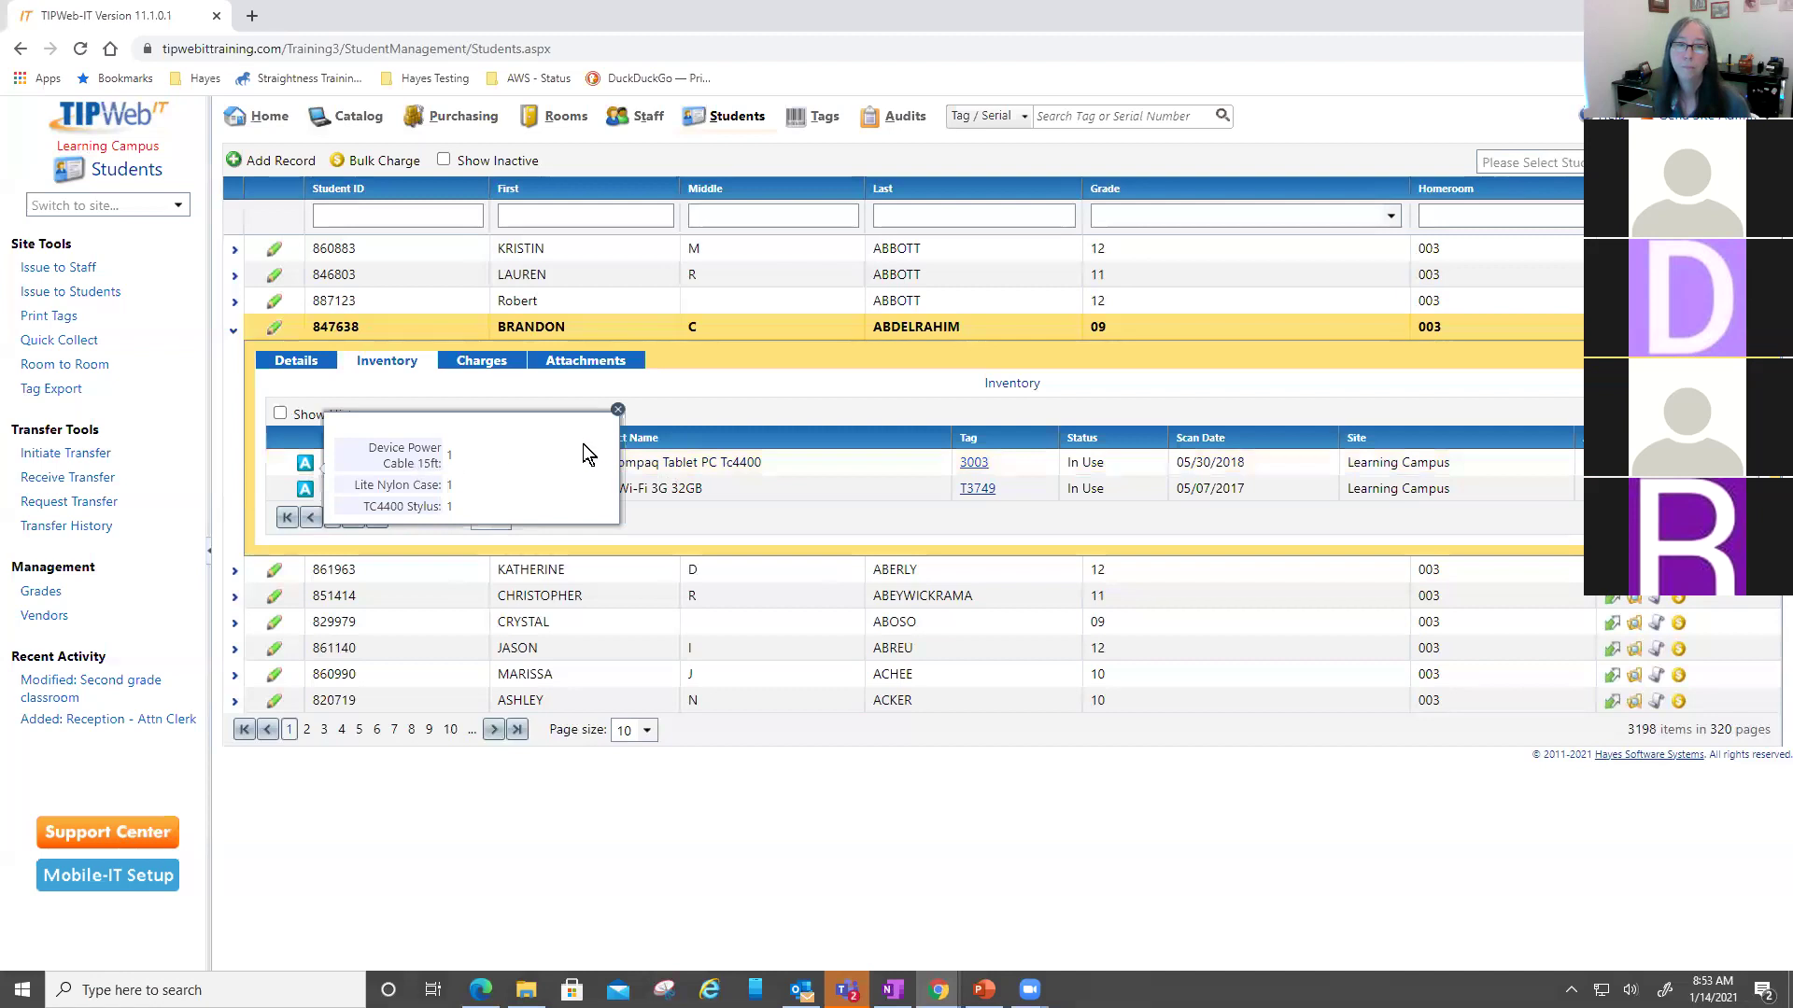
left_click(617, 410)
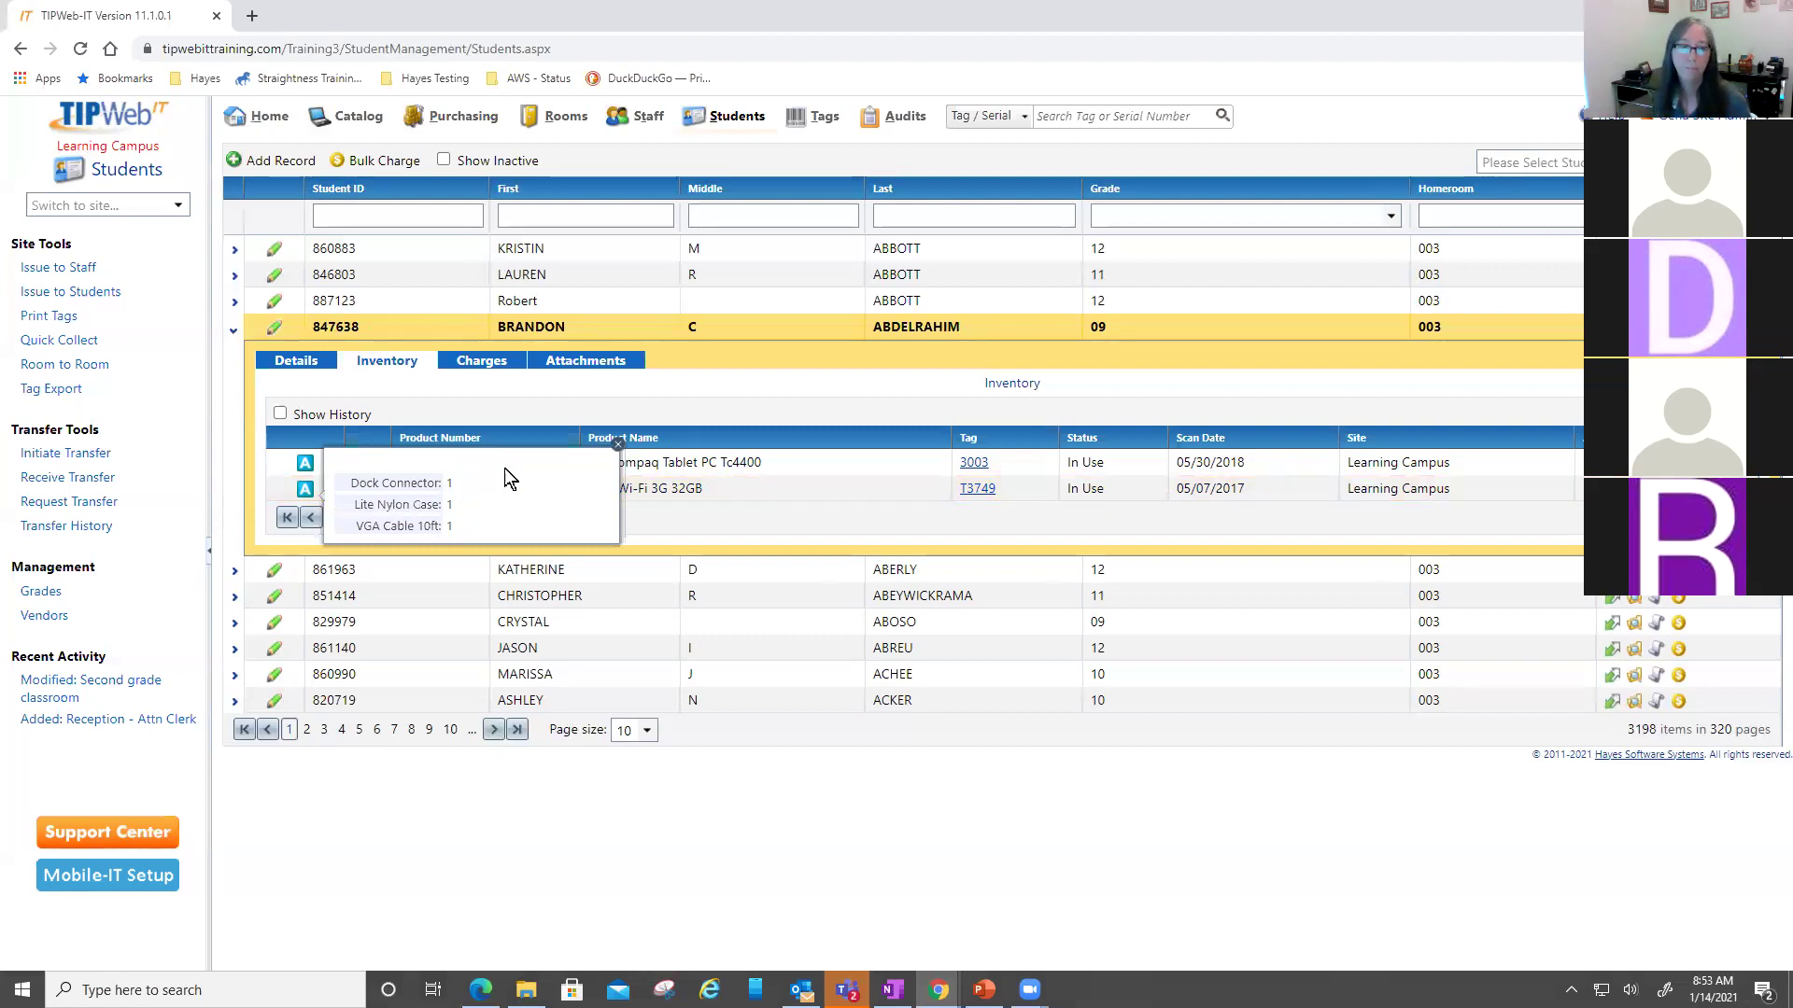
left_click(619, 449)
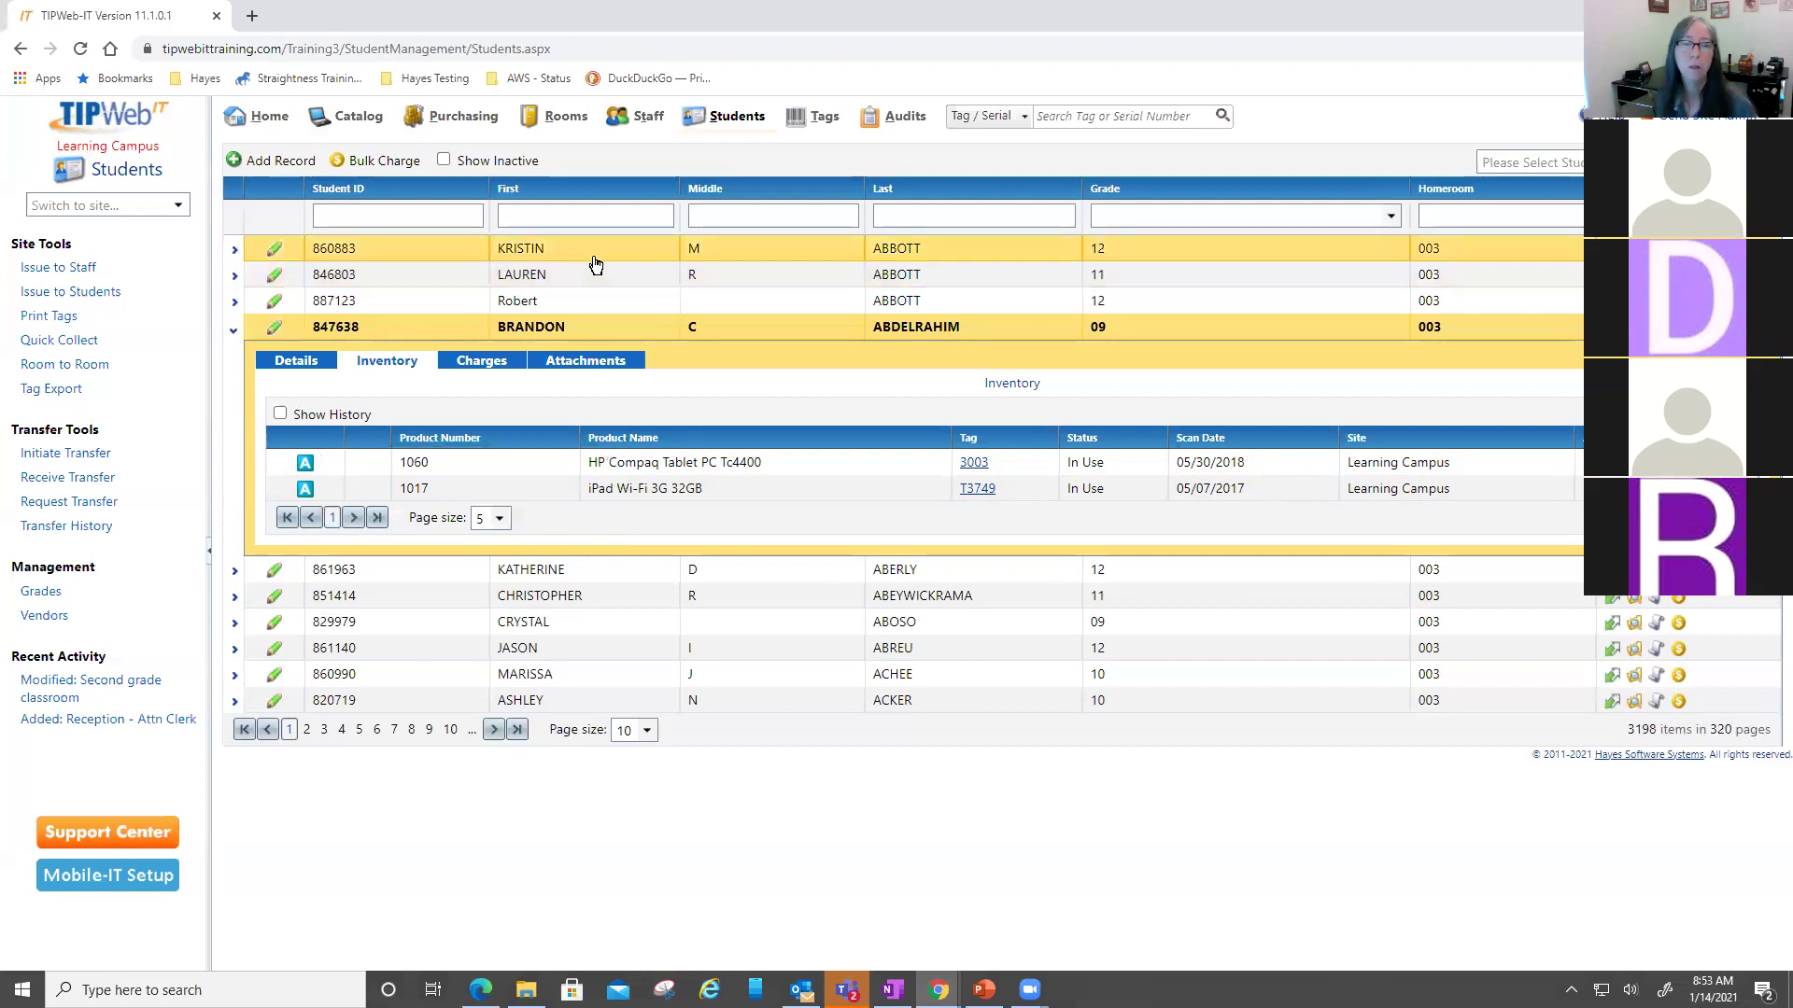
left_click(646, 115)
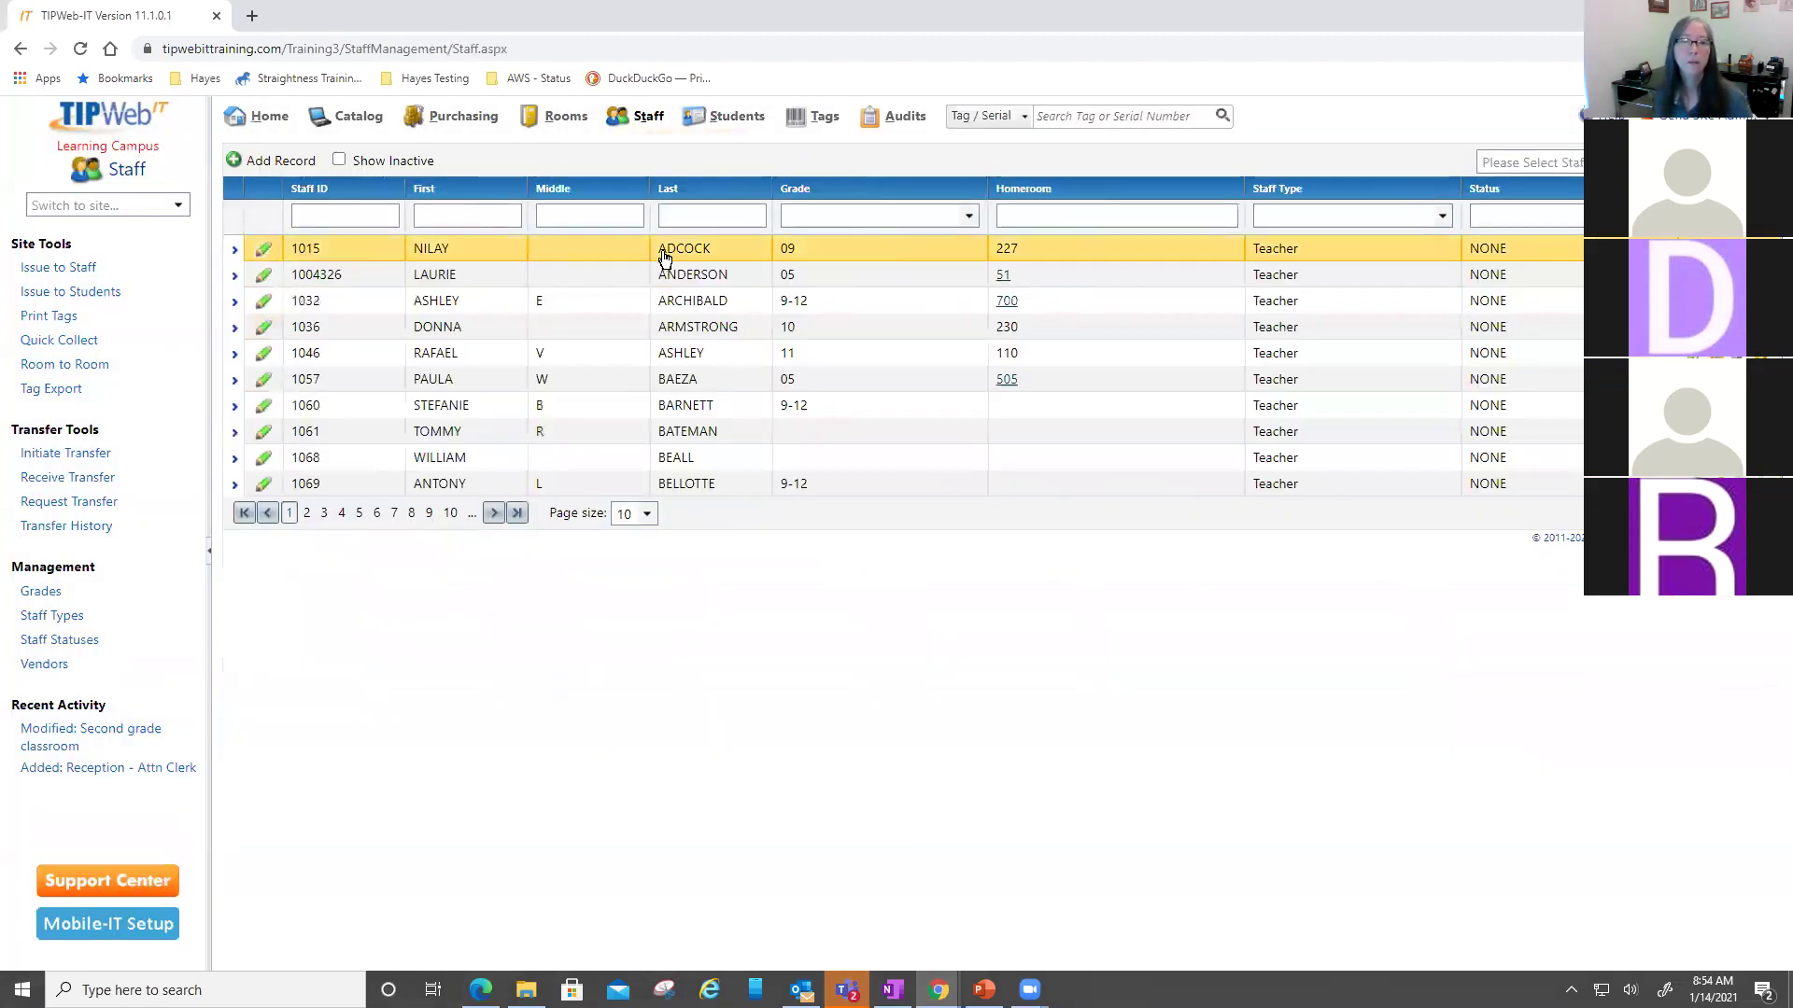
- Expand the first staff member, check the Latitude 13 image date, then return to Students
left_click(663, 258)
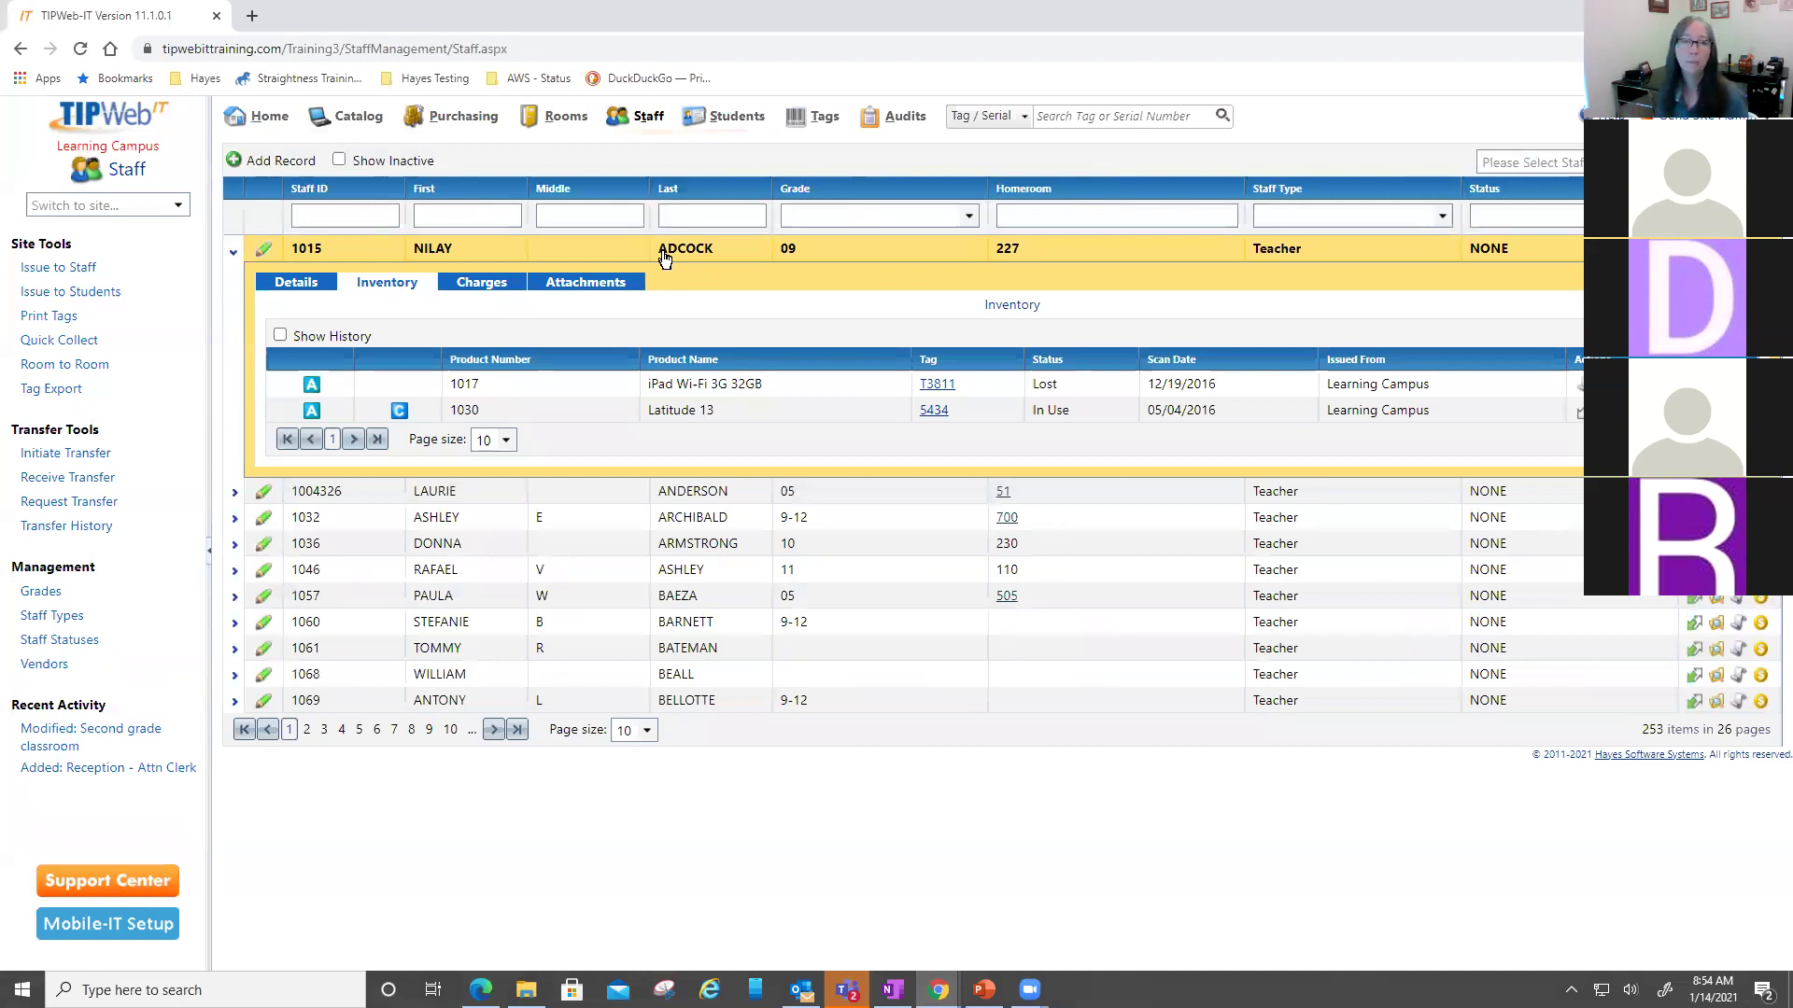
left_click(713, 418)
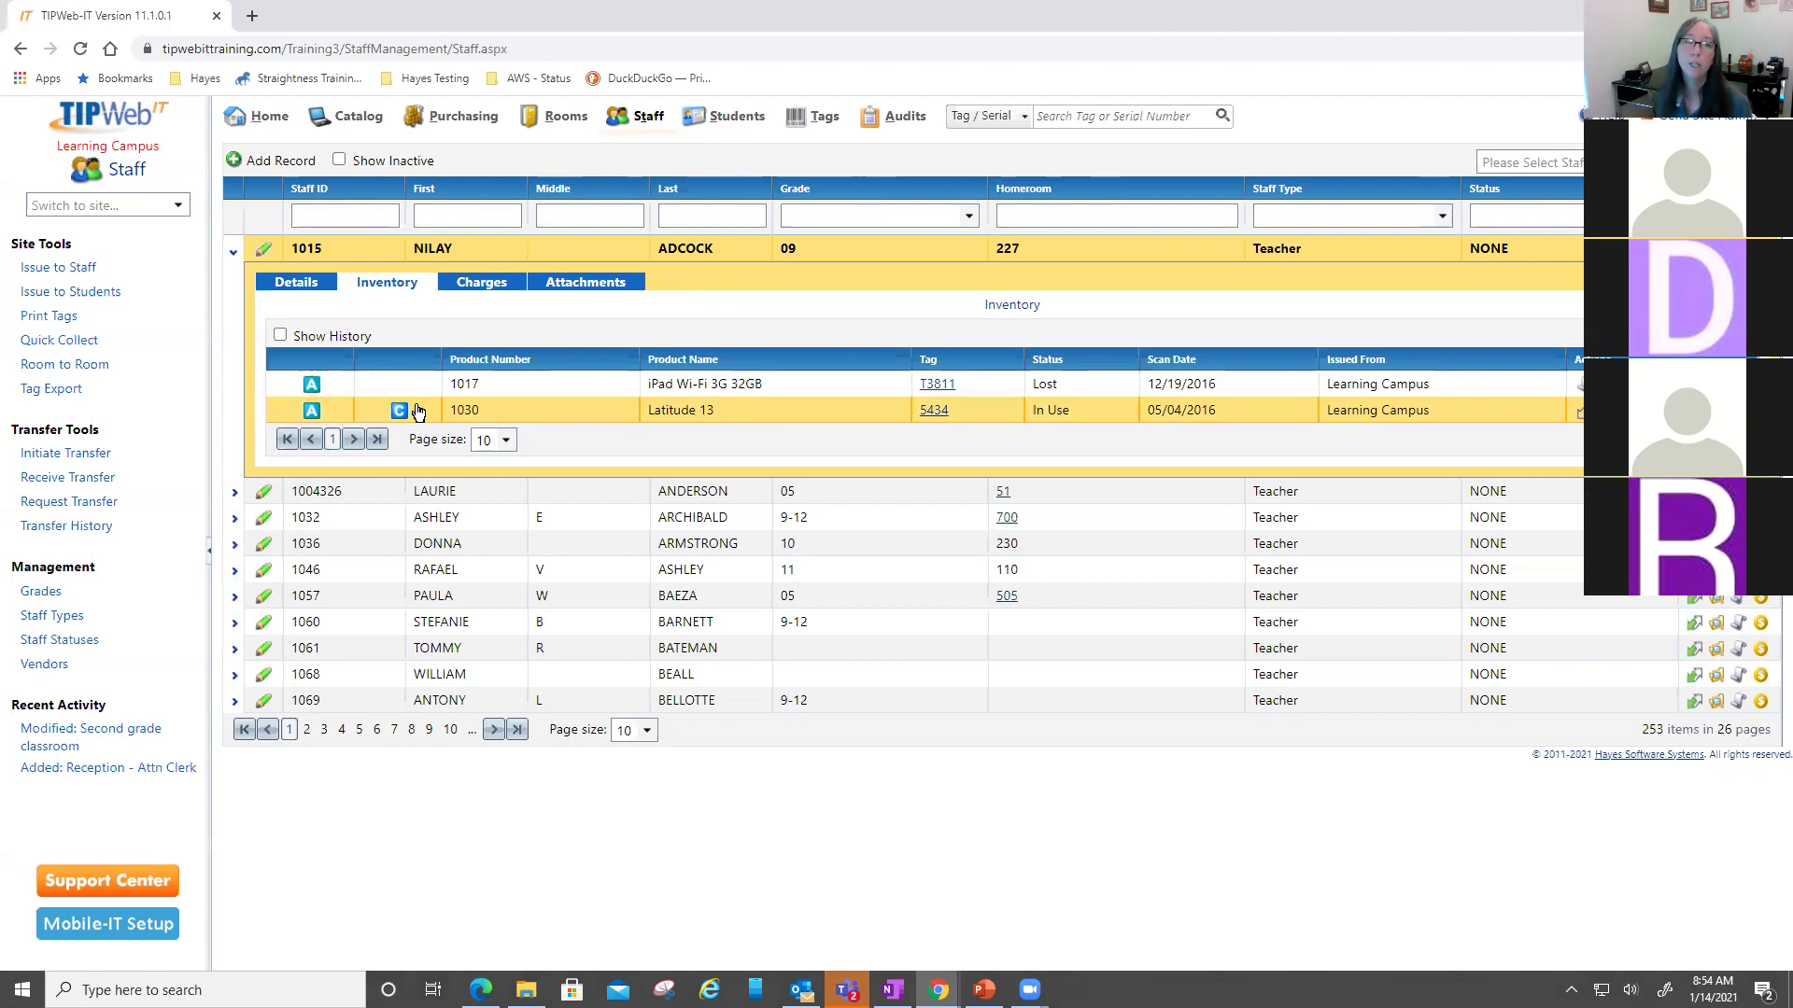
mouse_move(396, 415)
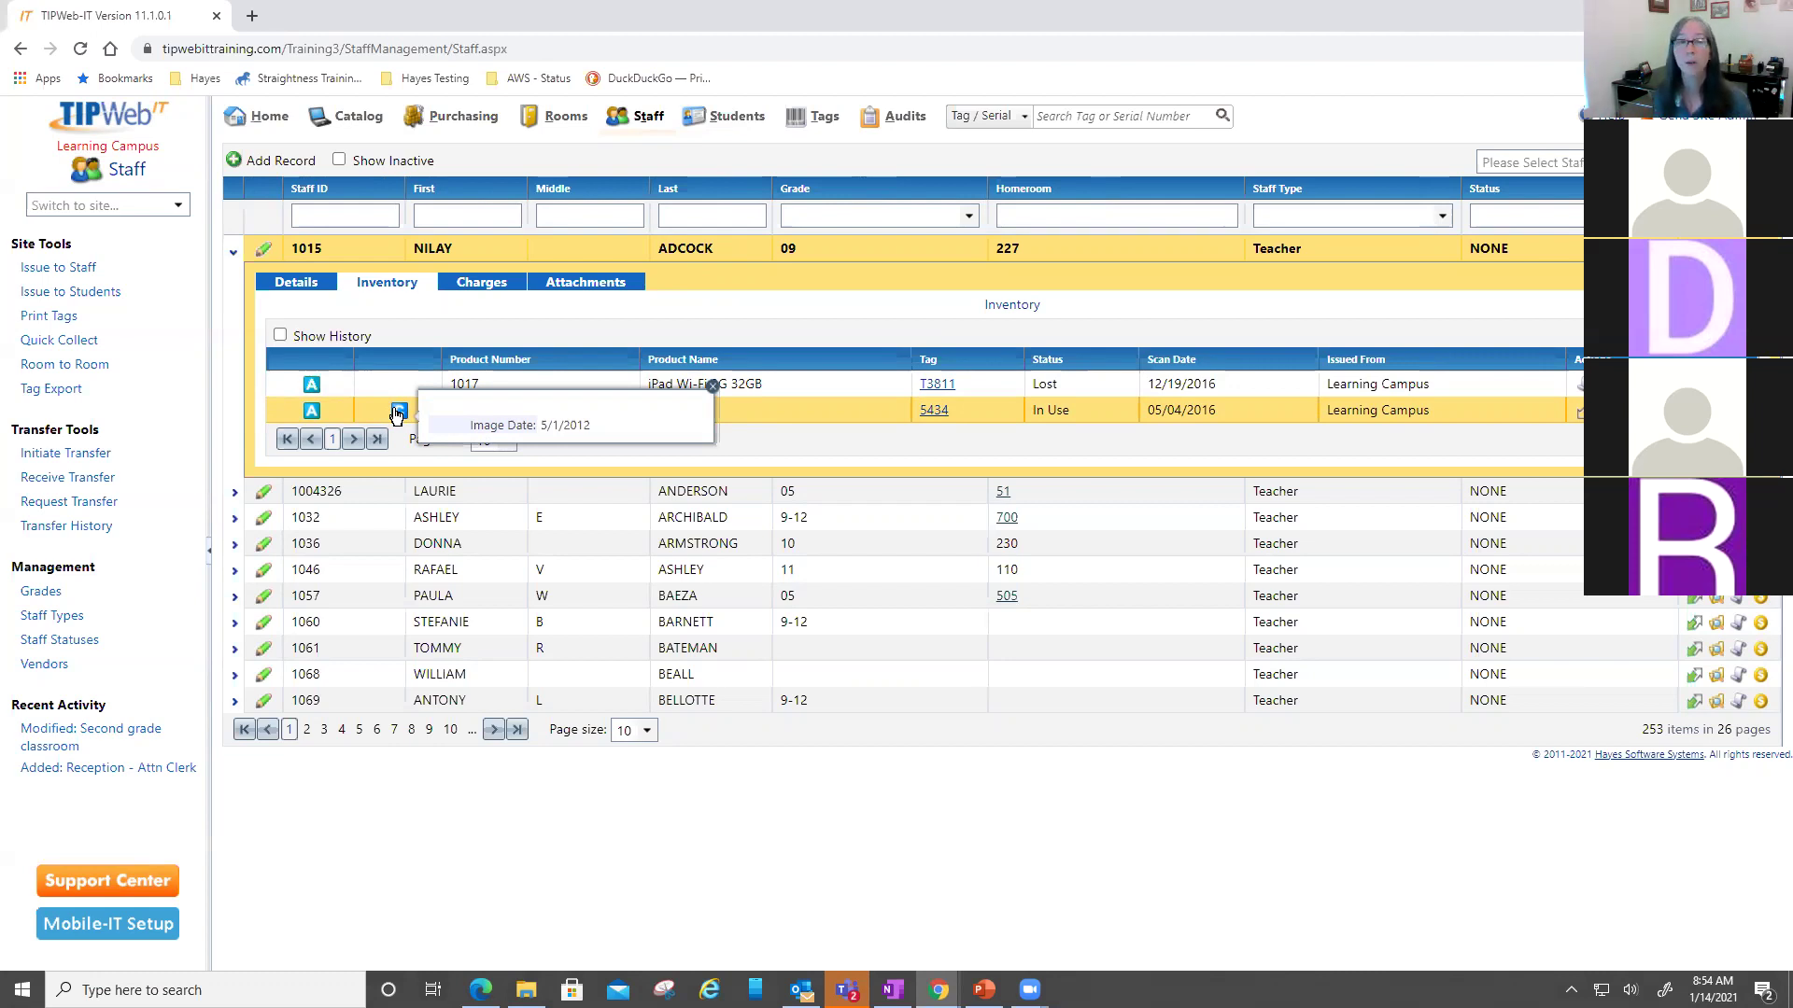
left_click(713, 392)
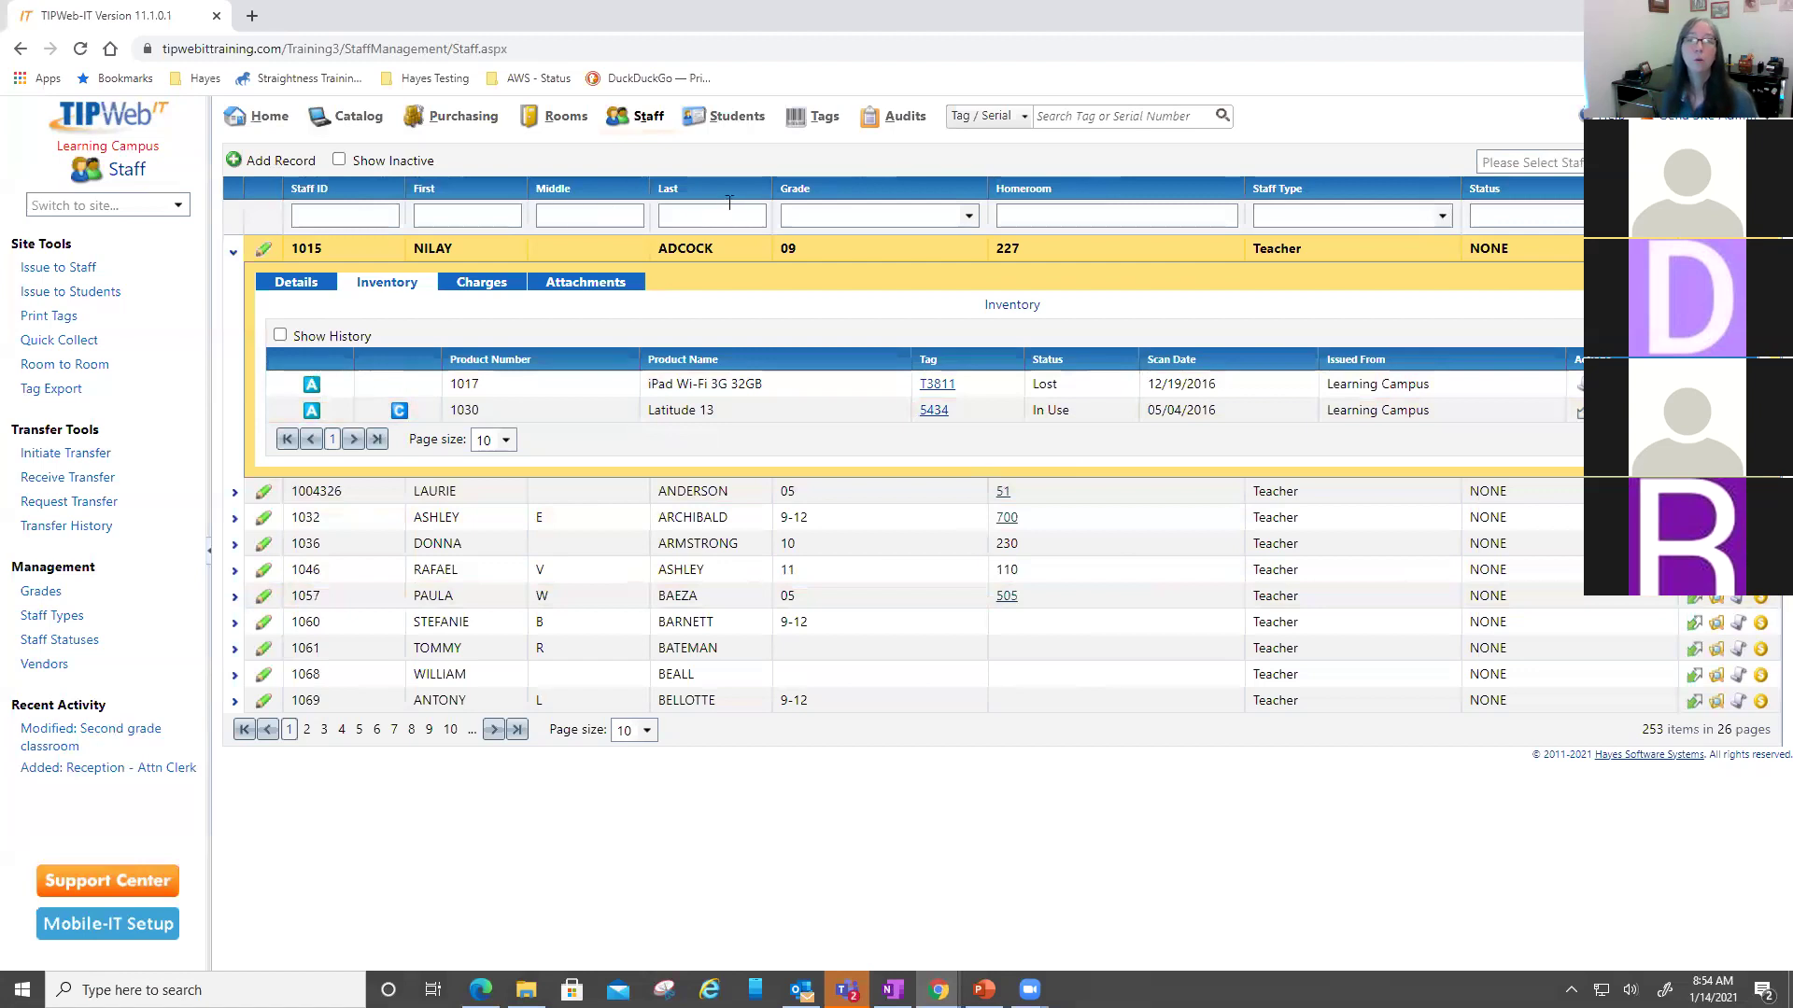
left_click(728, 120)
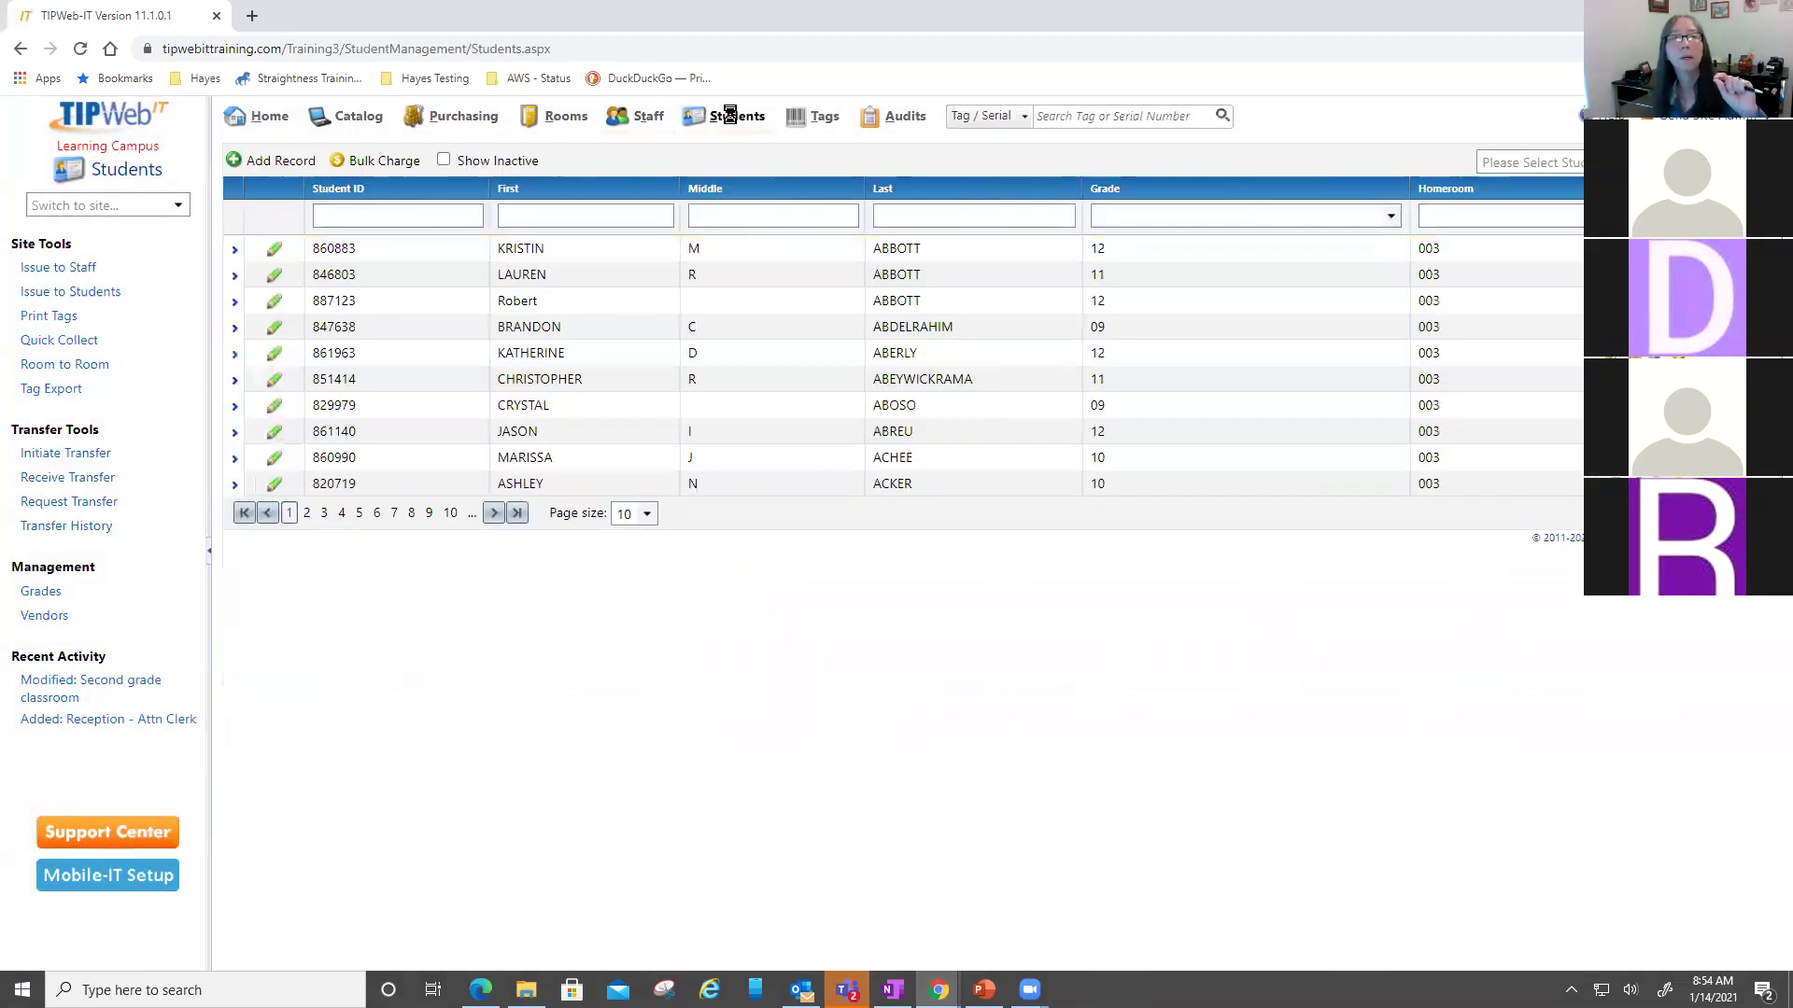
- Start a Bulk Charge covering all 3,198 students
left_click(371, 164)
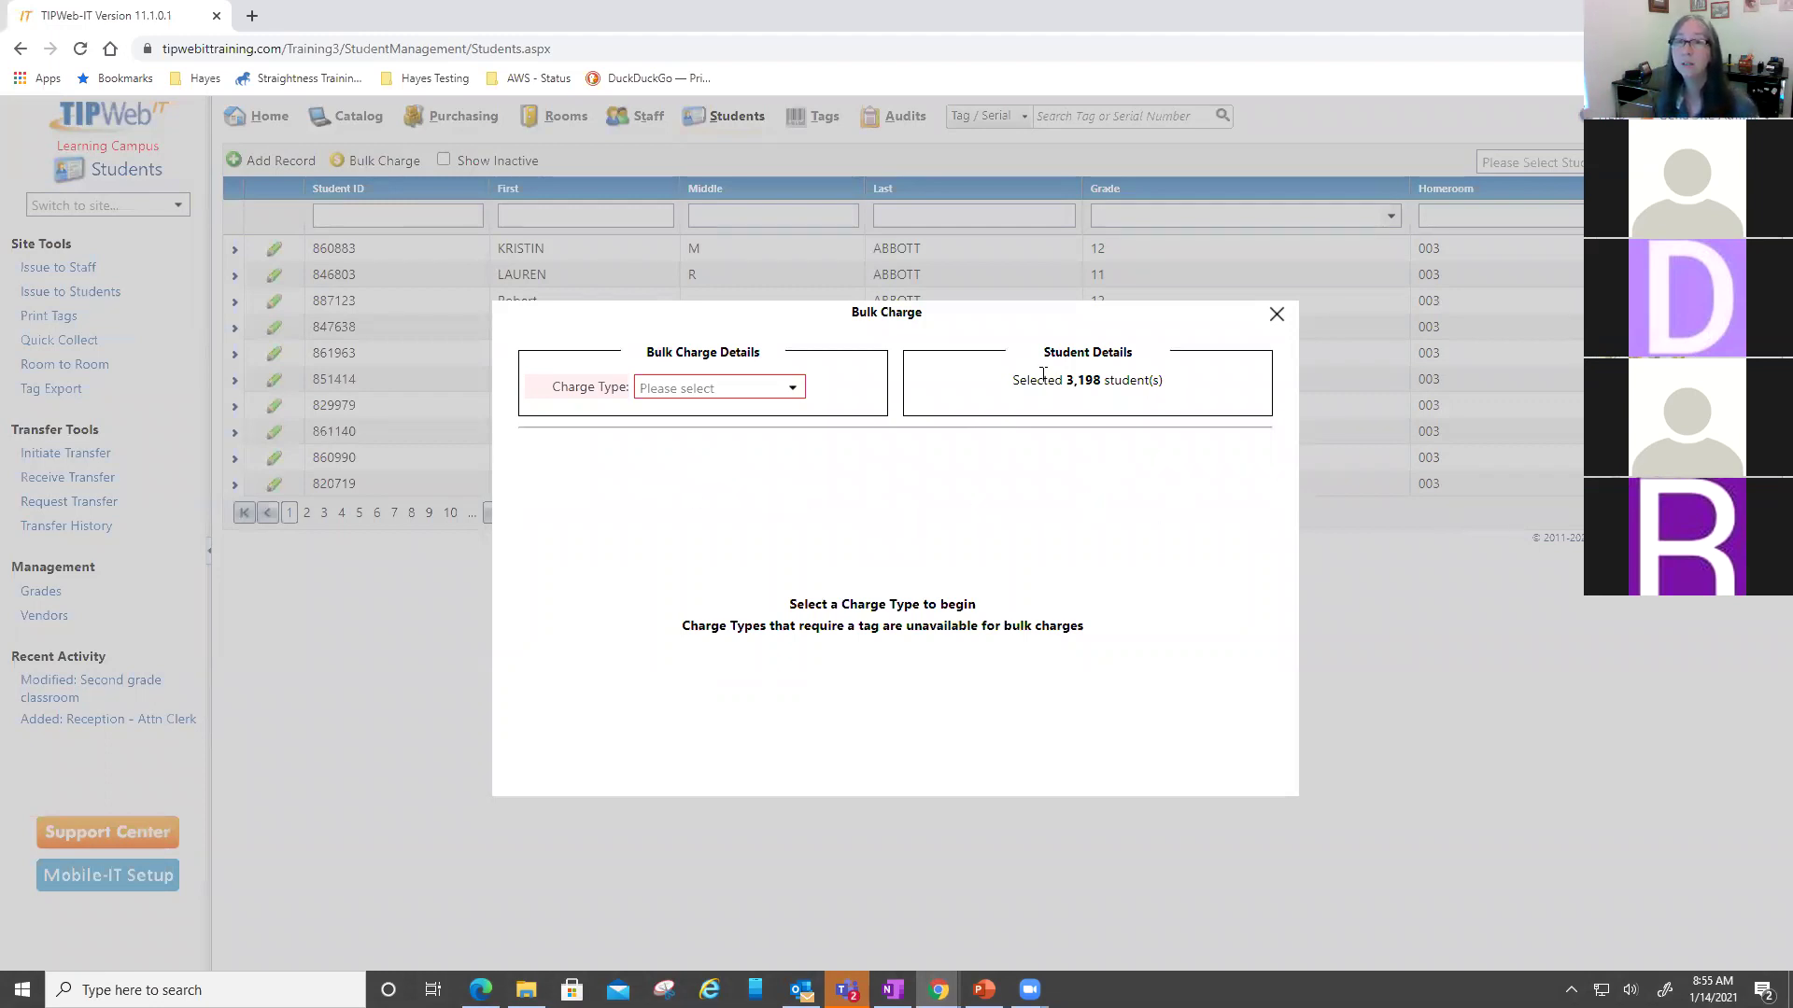
- Choose Calculator Deposit at $75.00 as the bulk charge, then cancel without applying it
left_click_drag(1081, 384, 1143, 383)
left_click(983, 383)
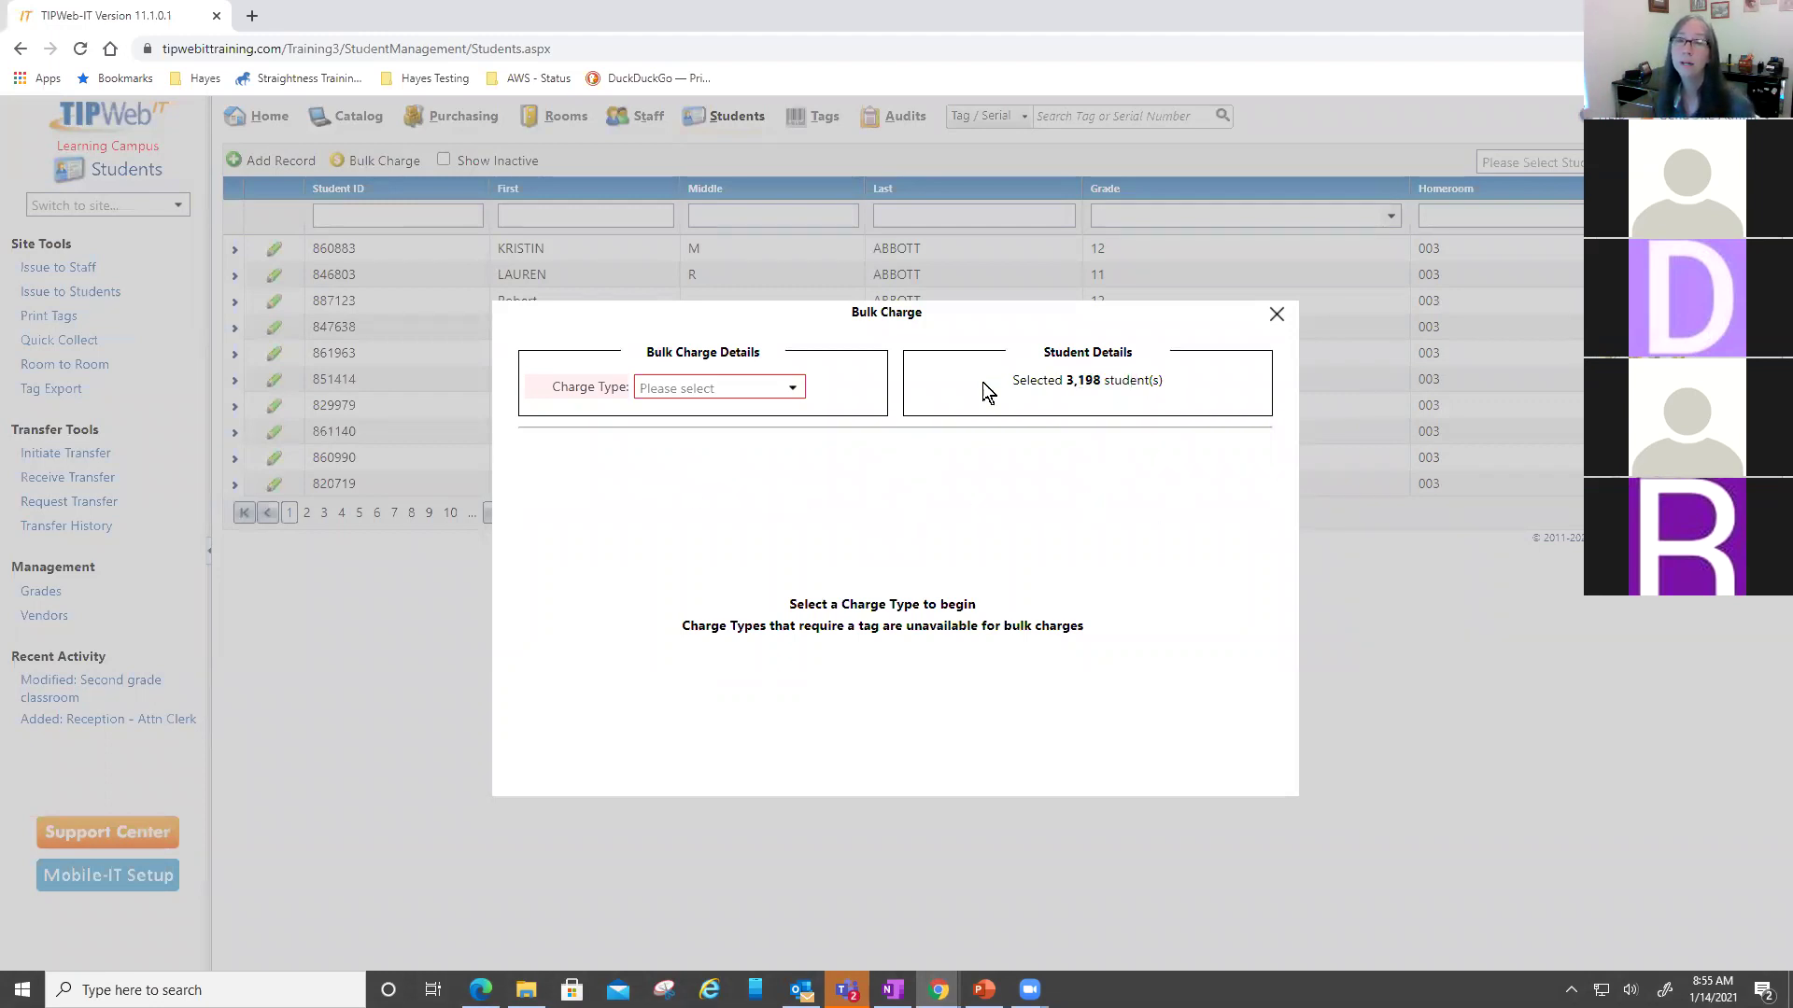
left_click(794, 385)
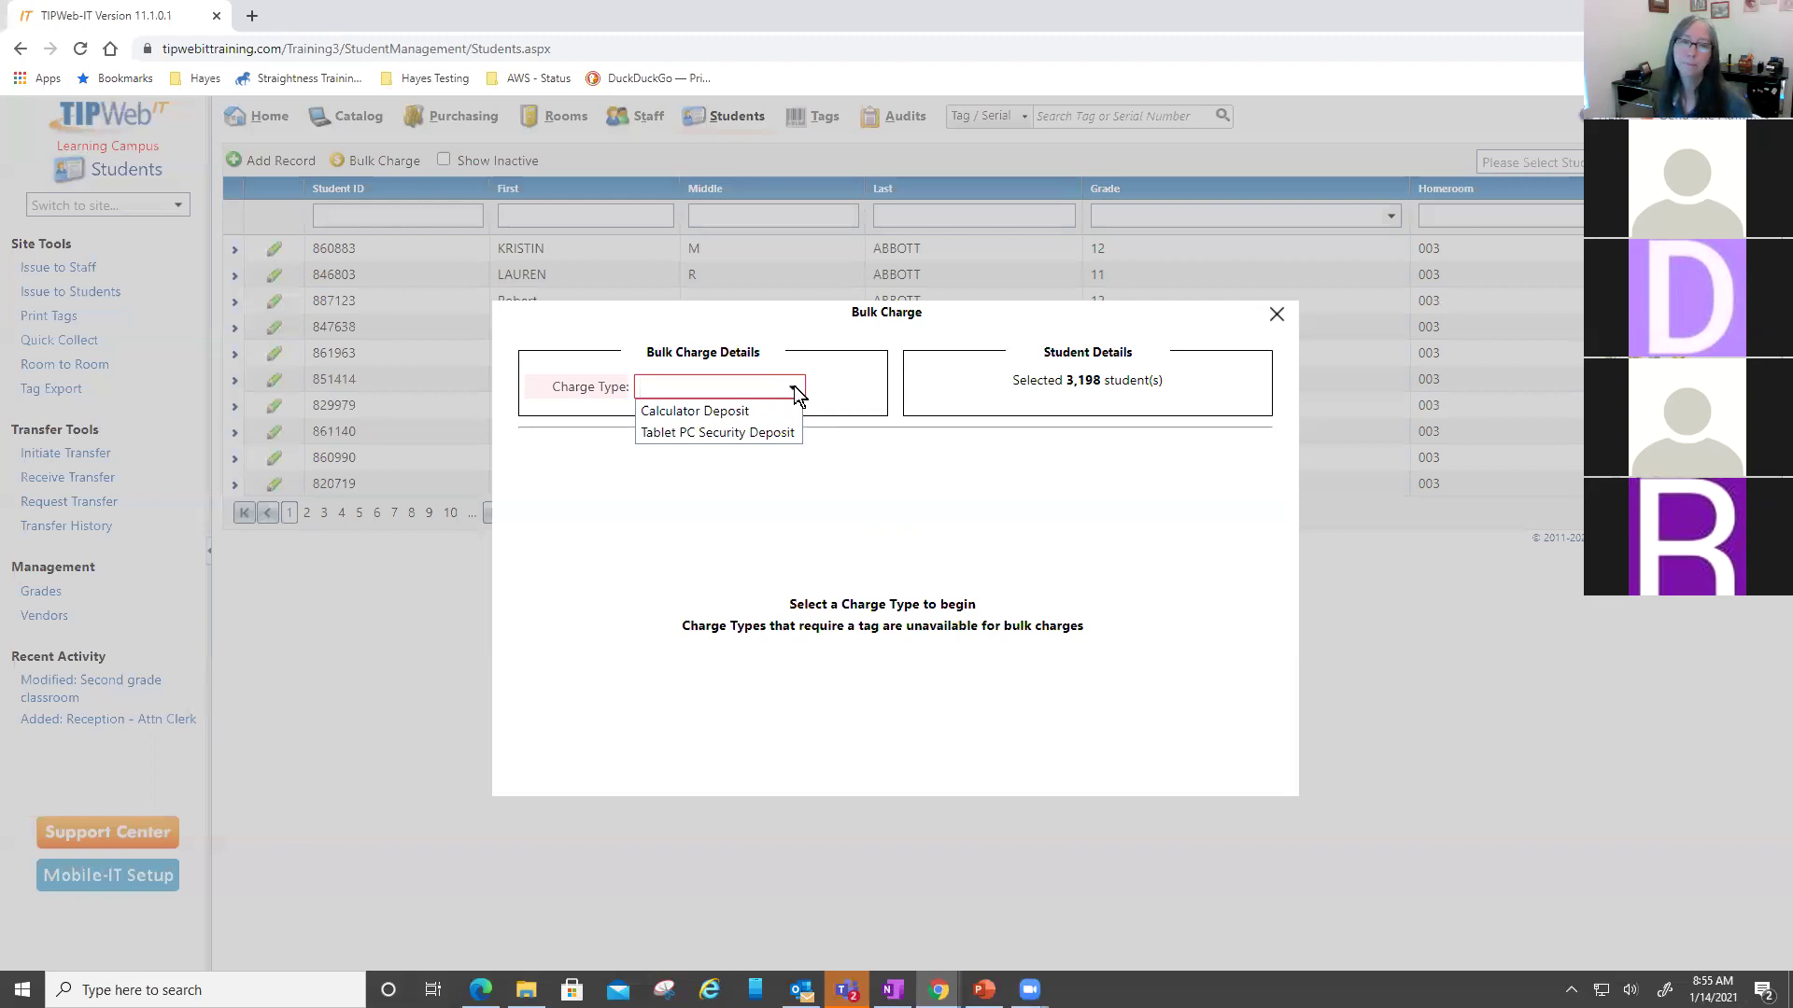
left_click(700, 409)
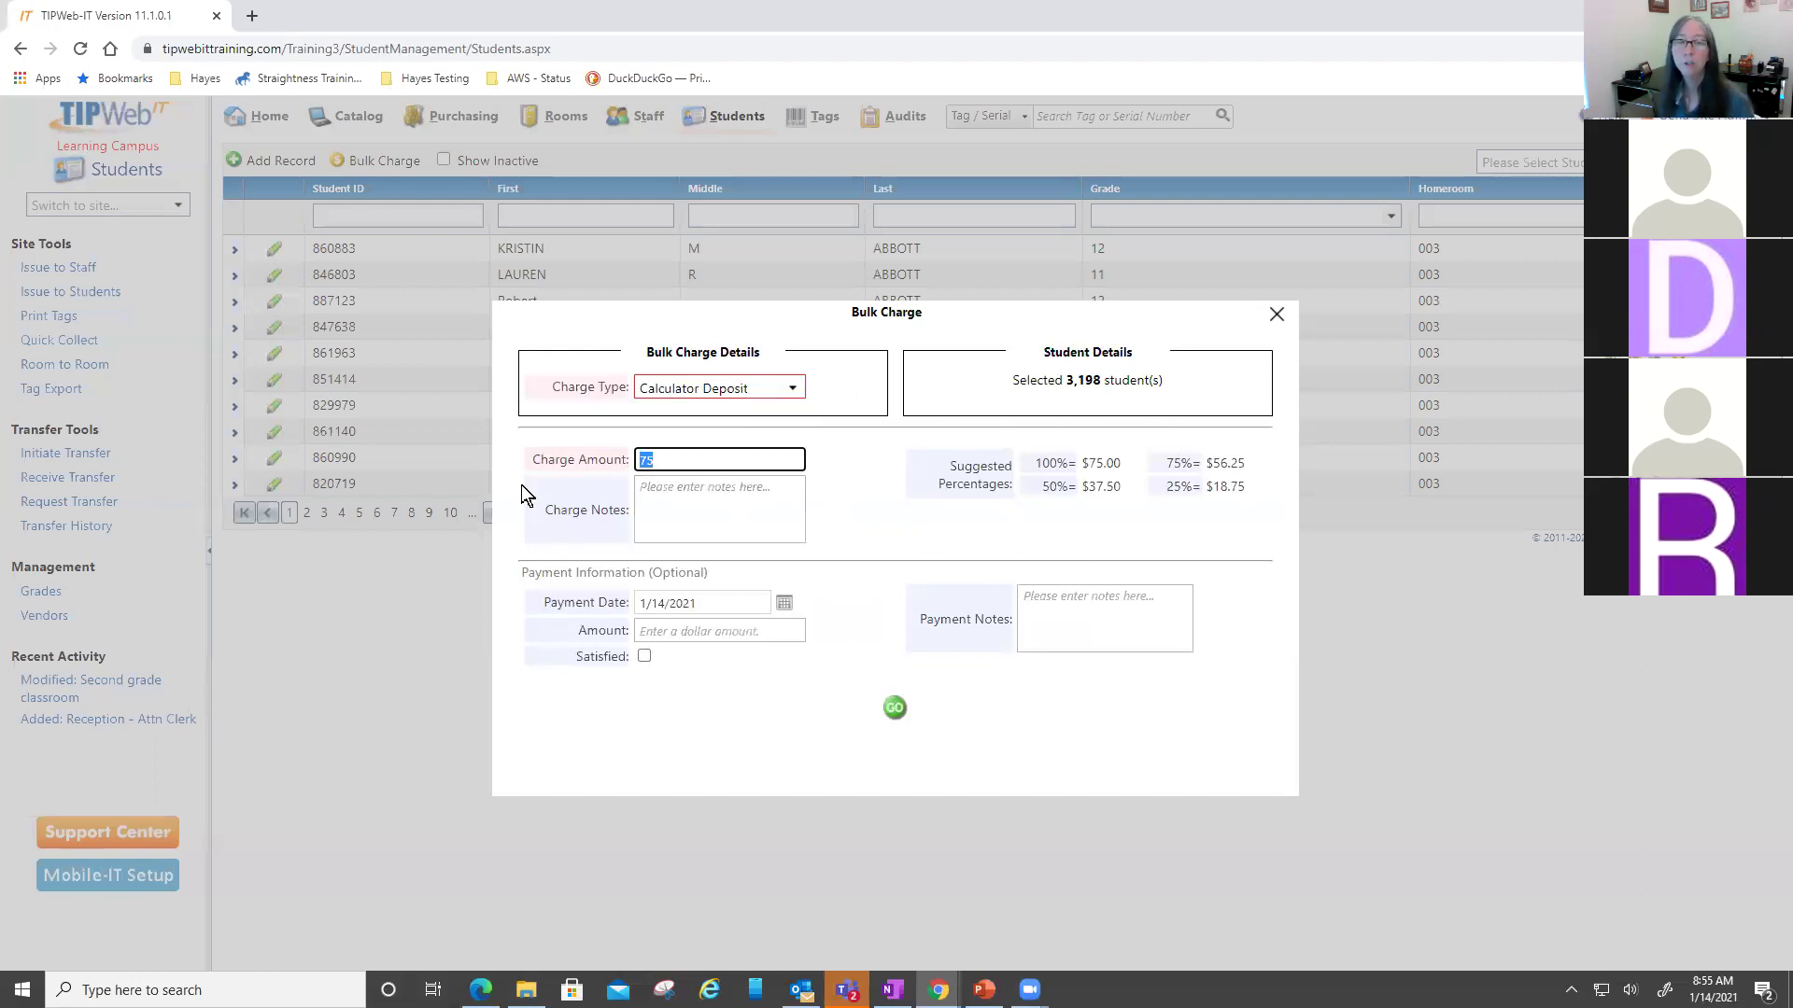
left_click_drag(561, 464, 624, 460)
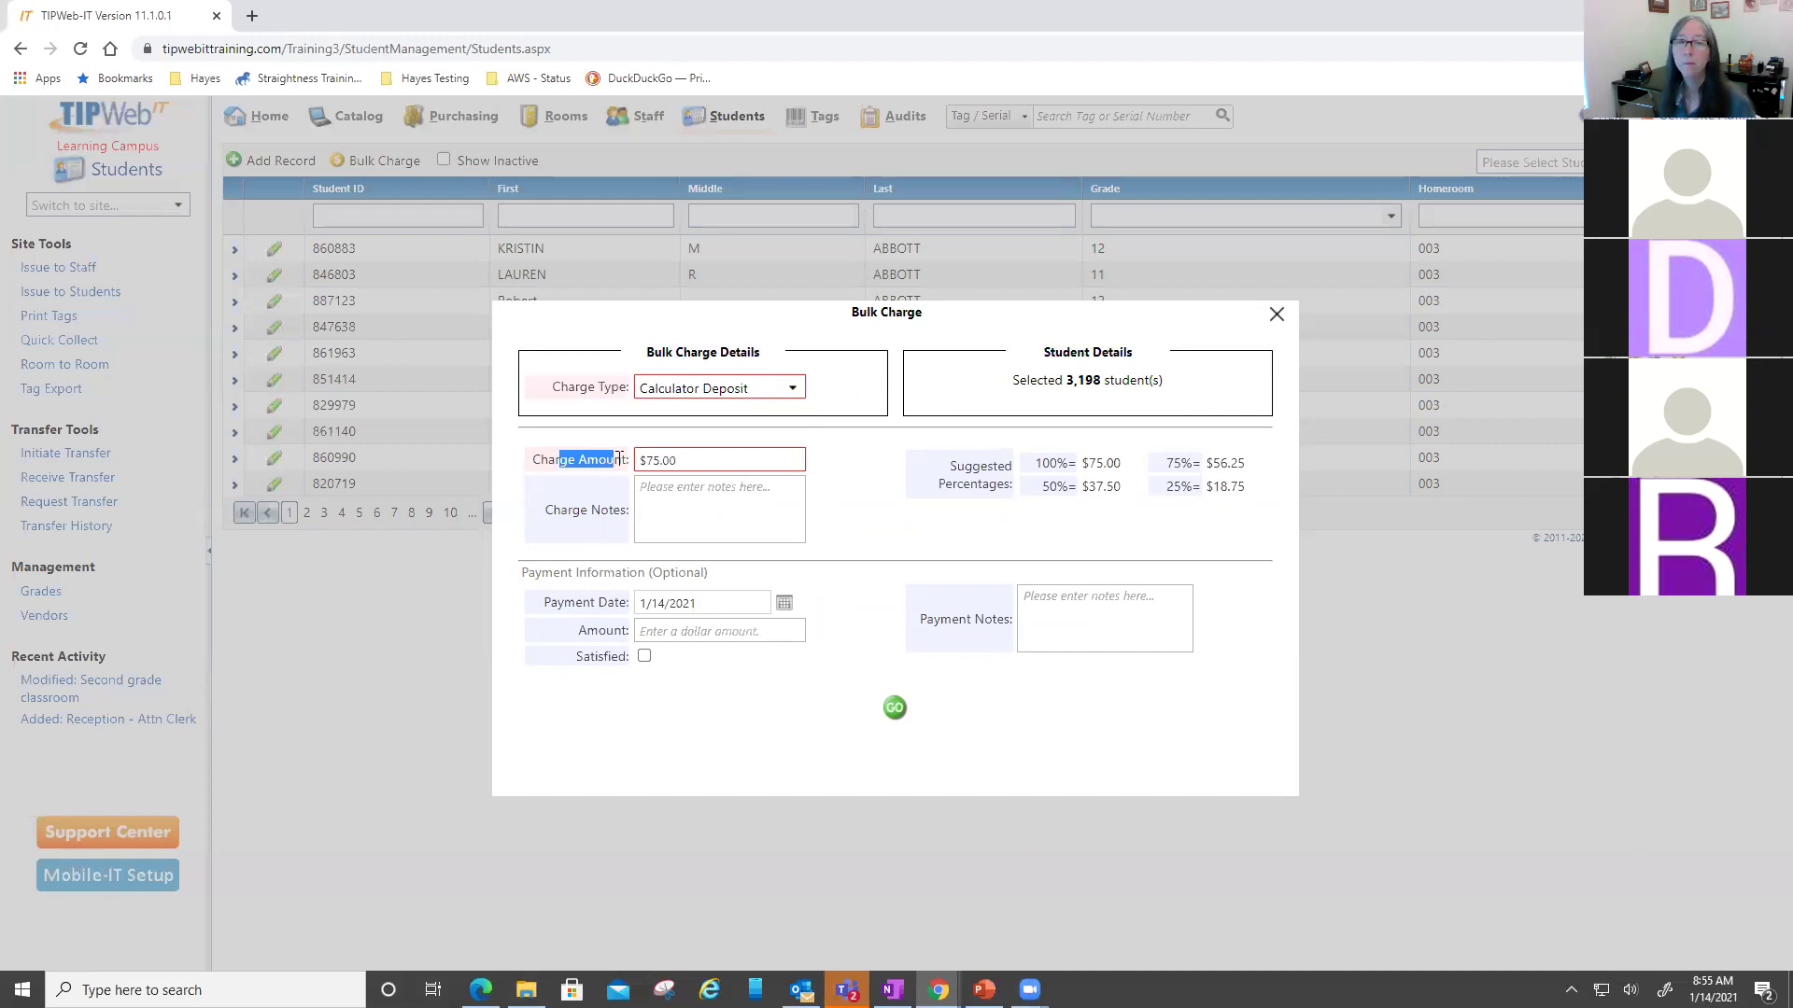
left_click(724, 457)
left_click(877, 508)
left_click(790, 513)
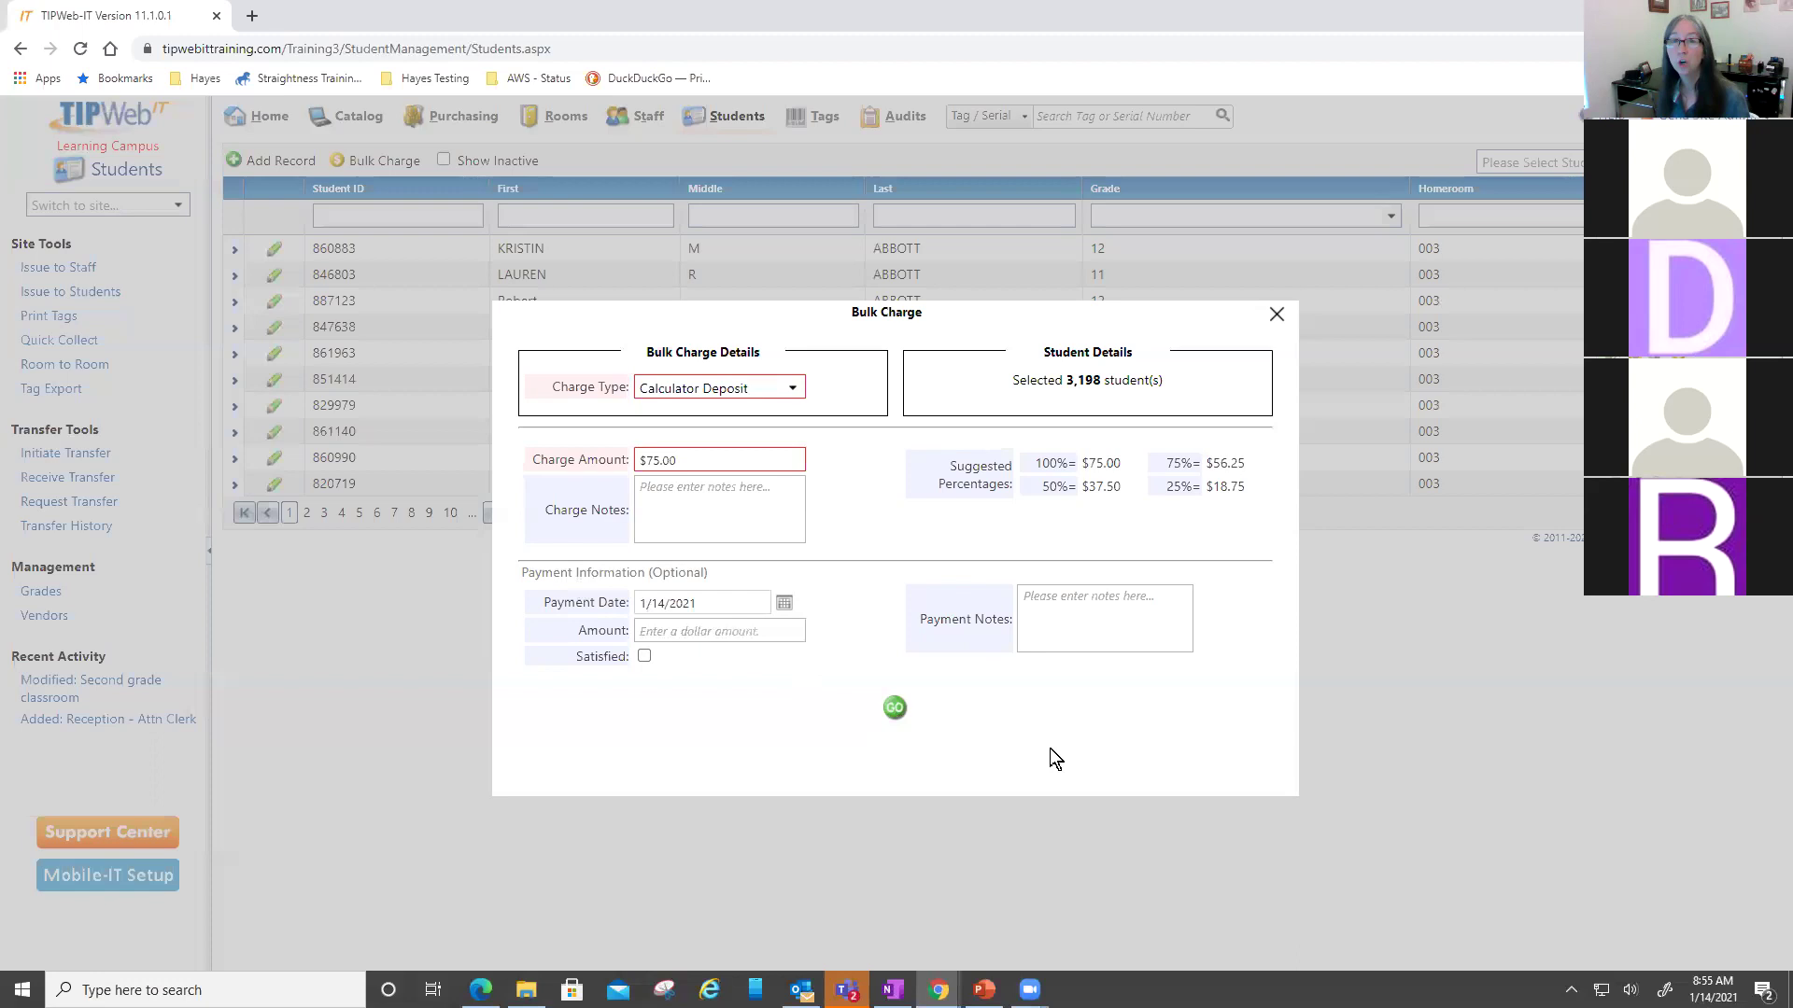
left_click(1276, 316)
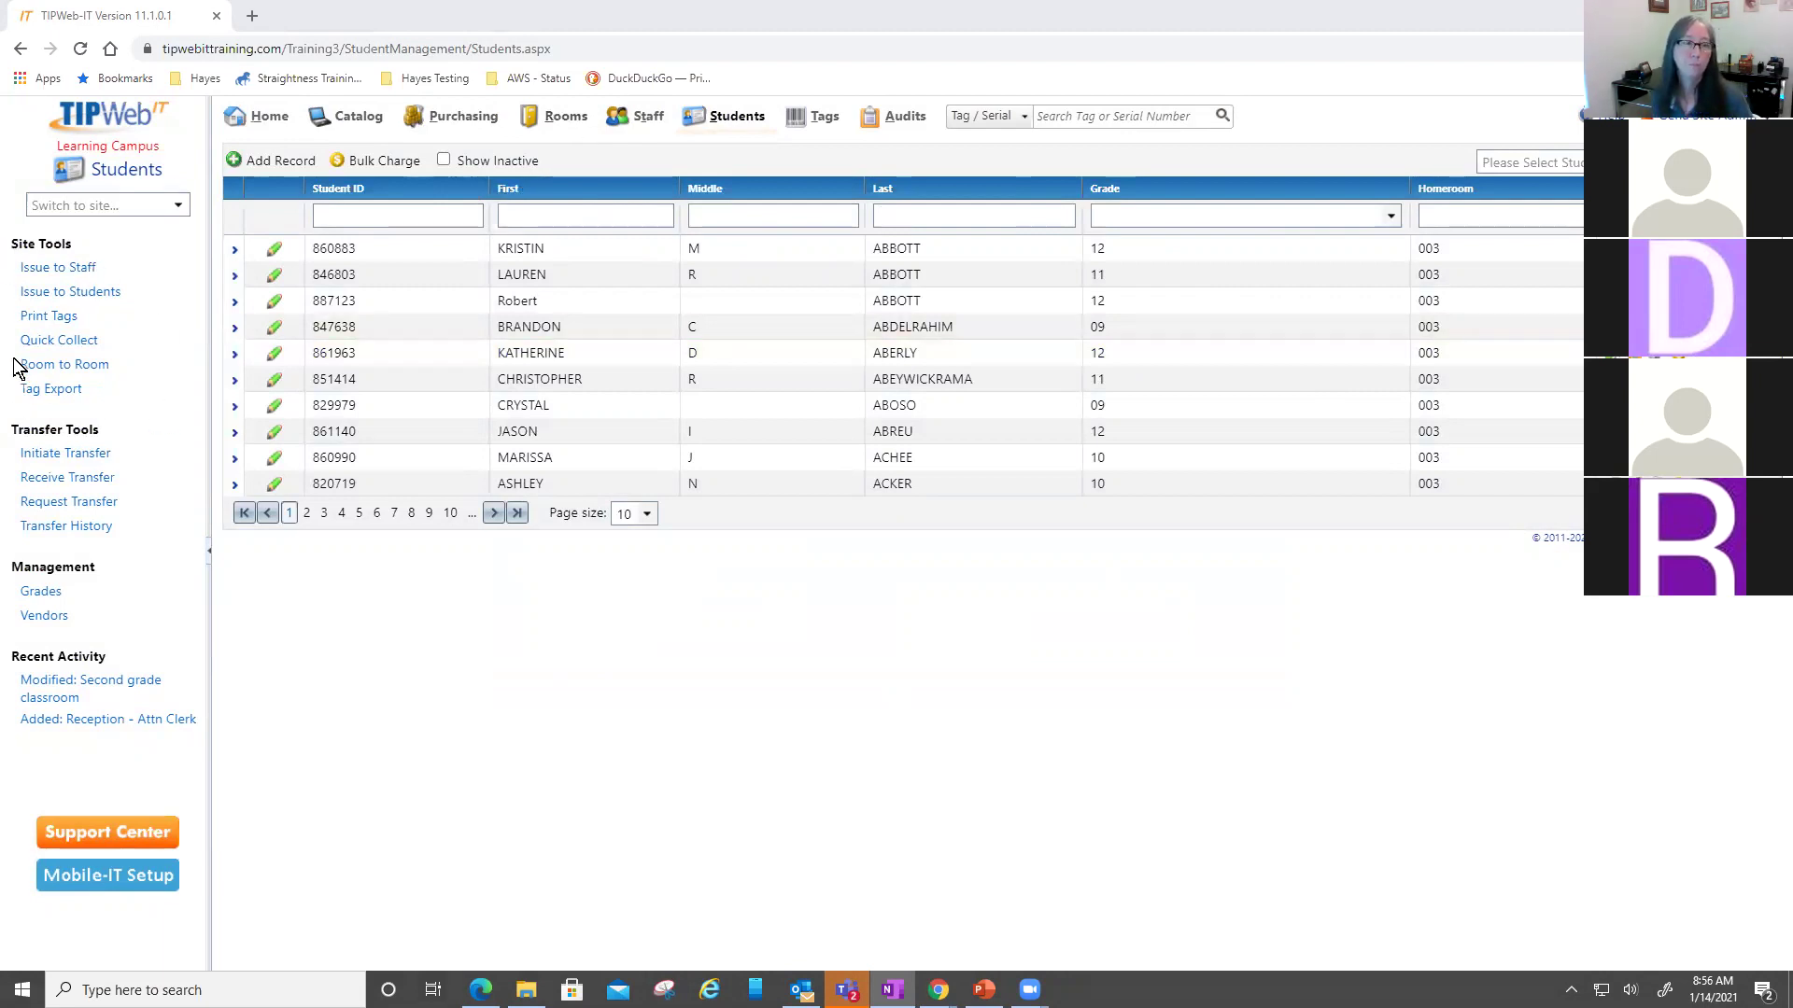
- Open Issue to Staff under Site Tools
left_click(52, 270)
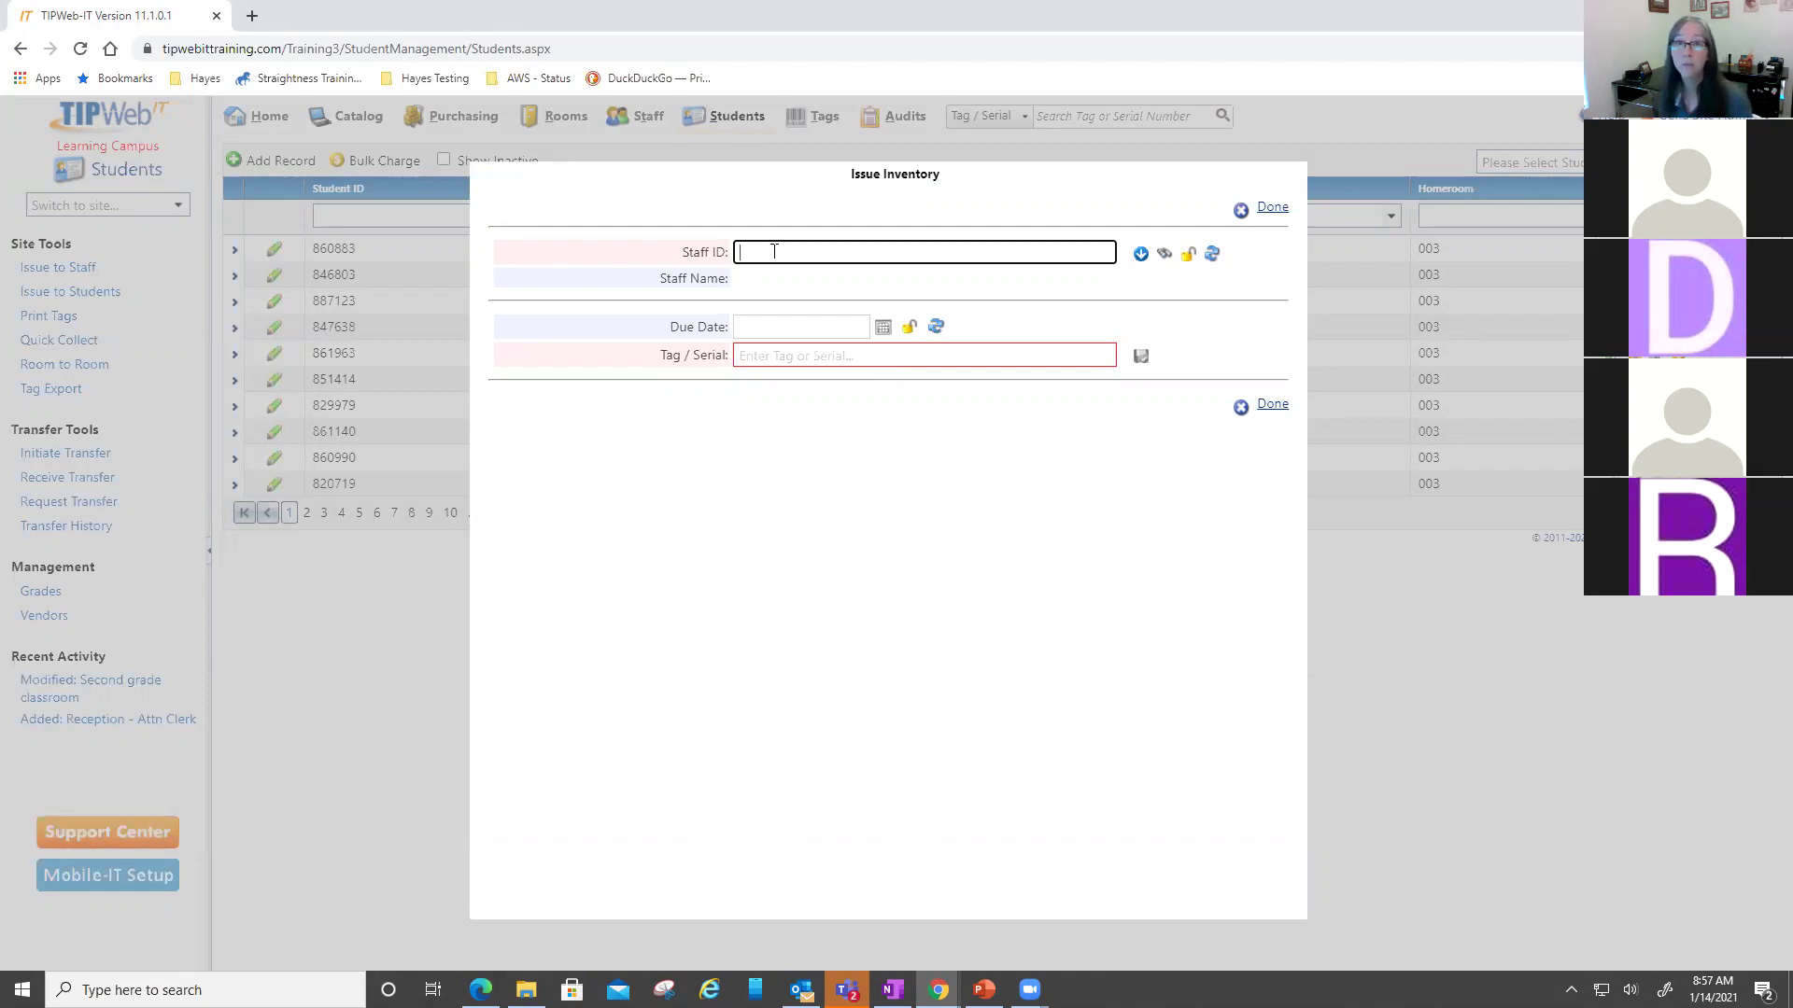
- Look up staff and select the staff member in homeroom 230
left_click(1164, 253)
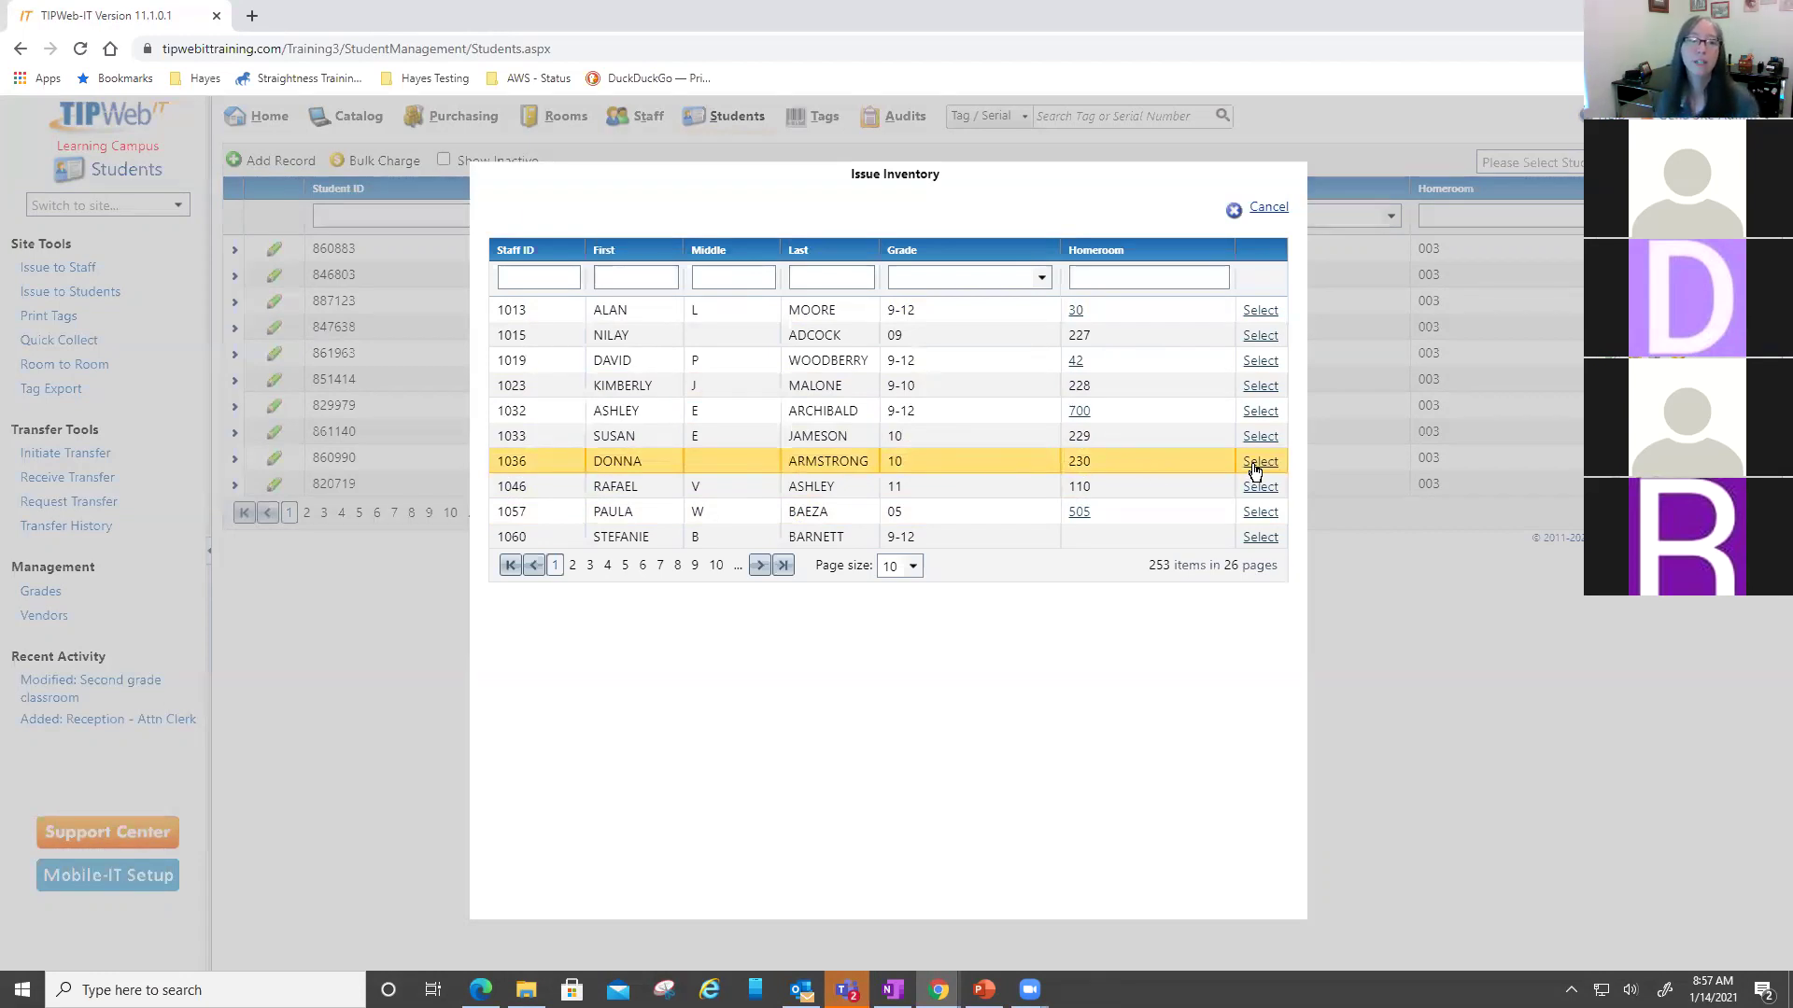
left_click(1259, 462)
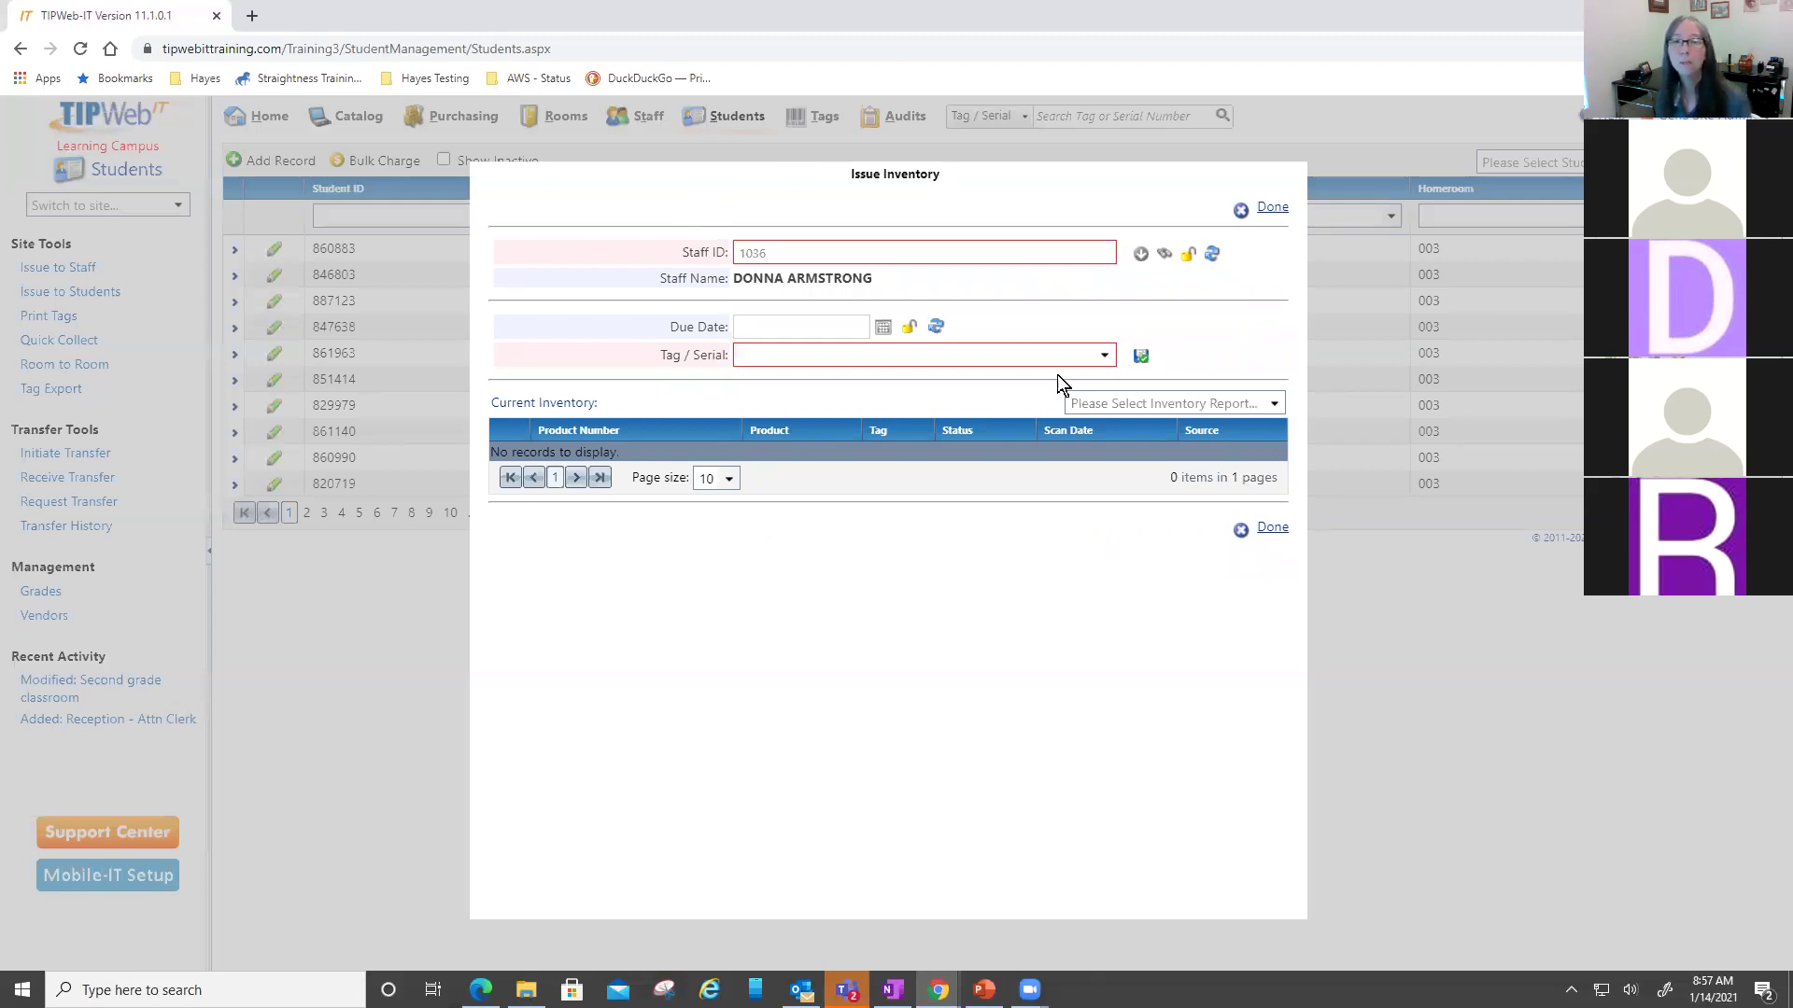
left_click_drag(512, 402, 566, 401)
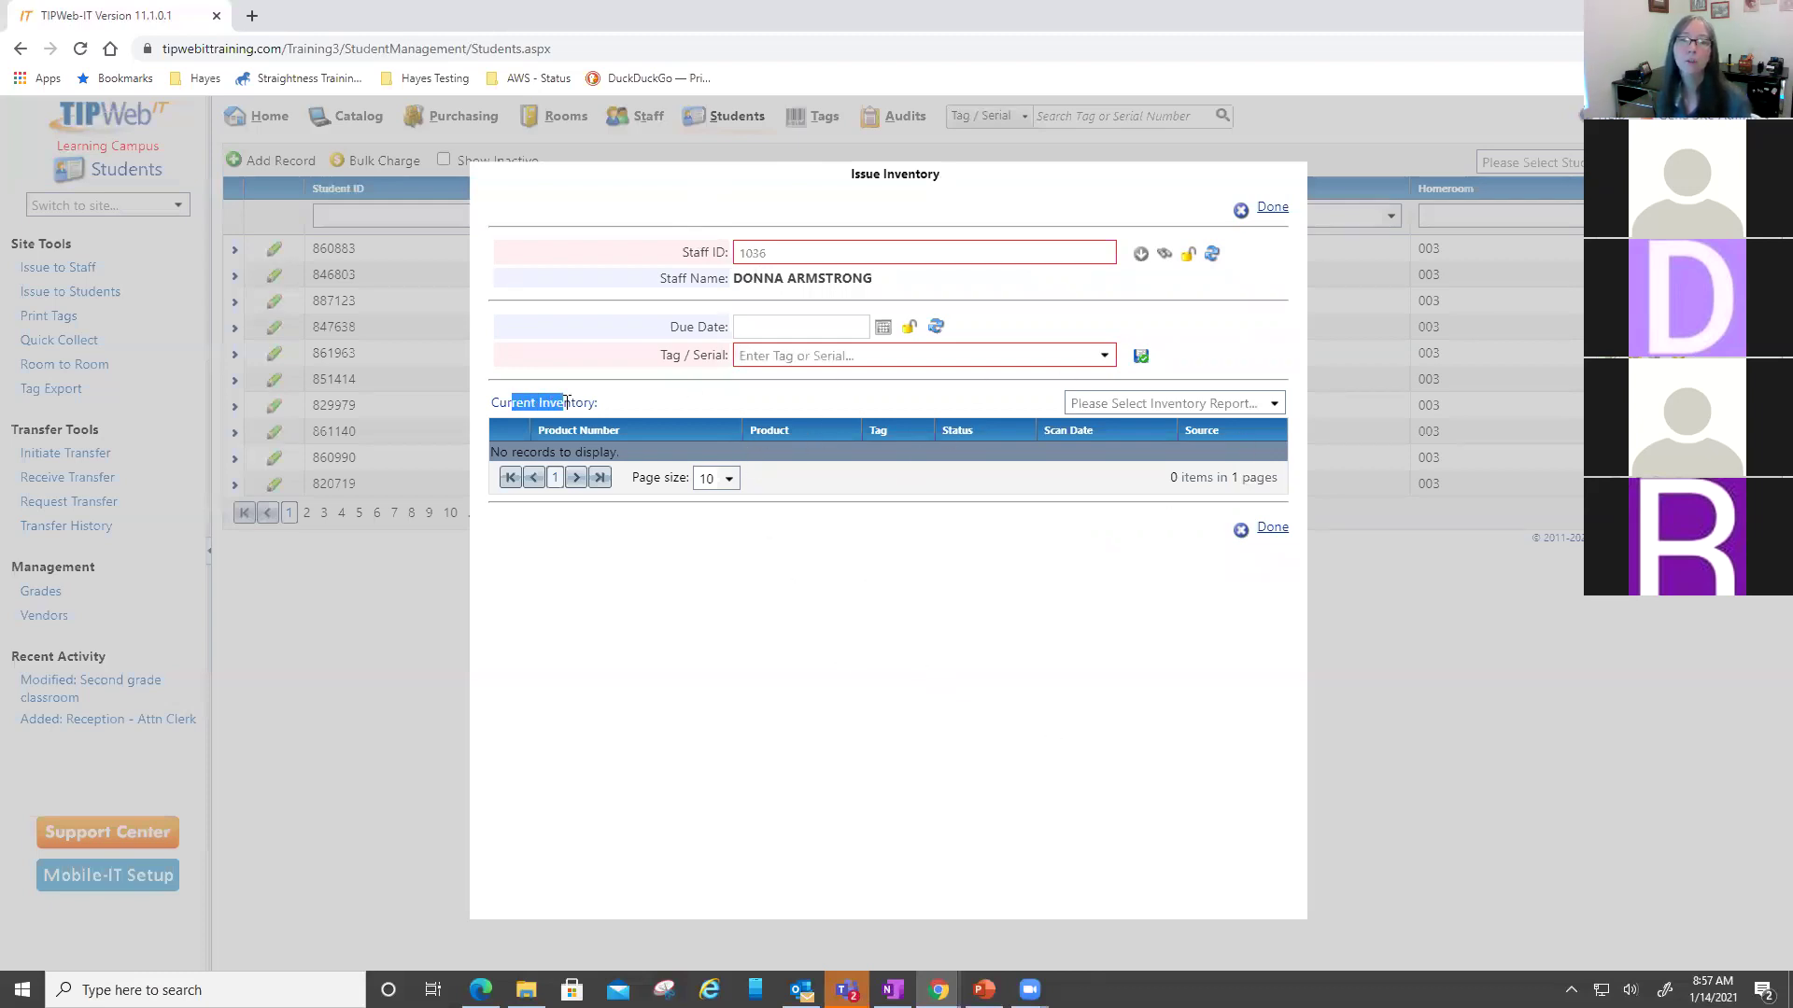
left_click(890, 607)
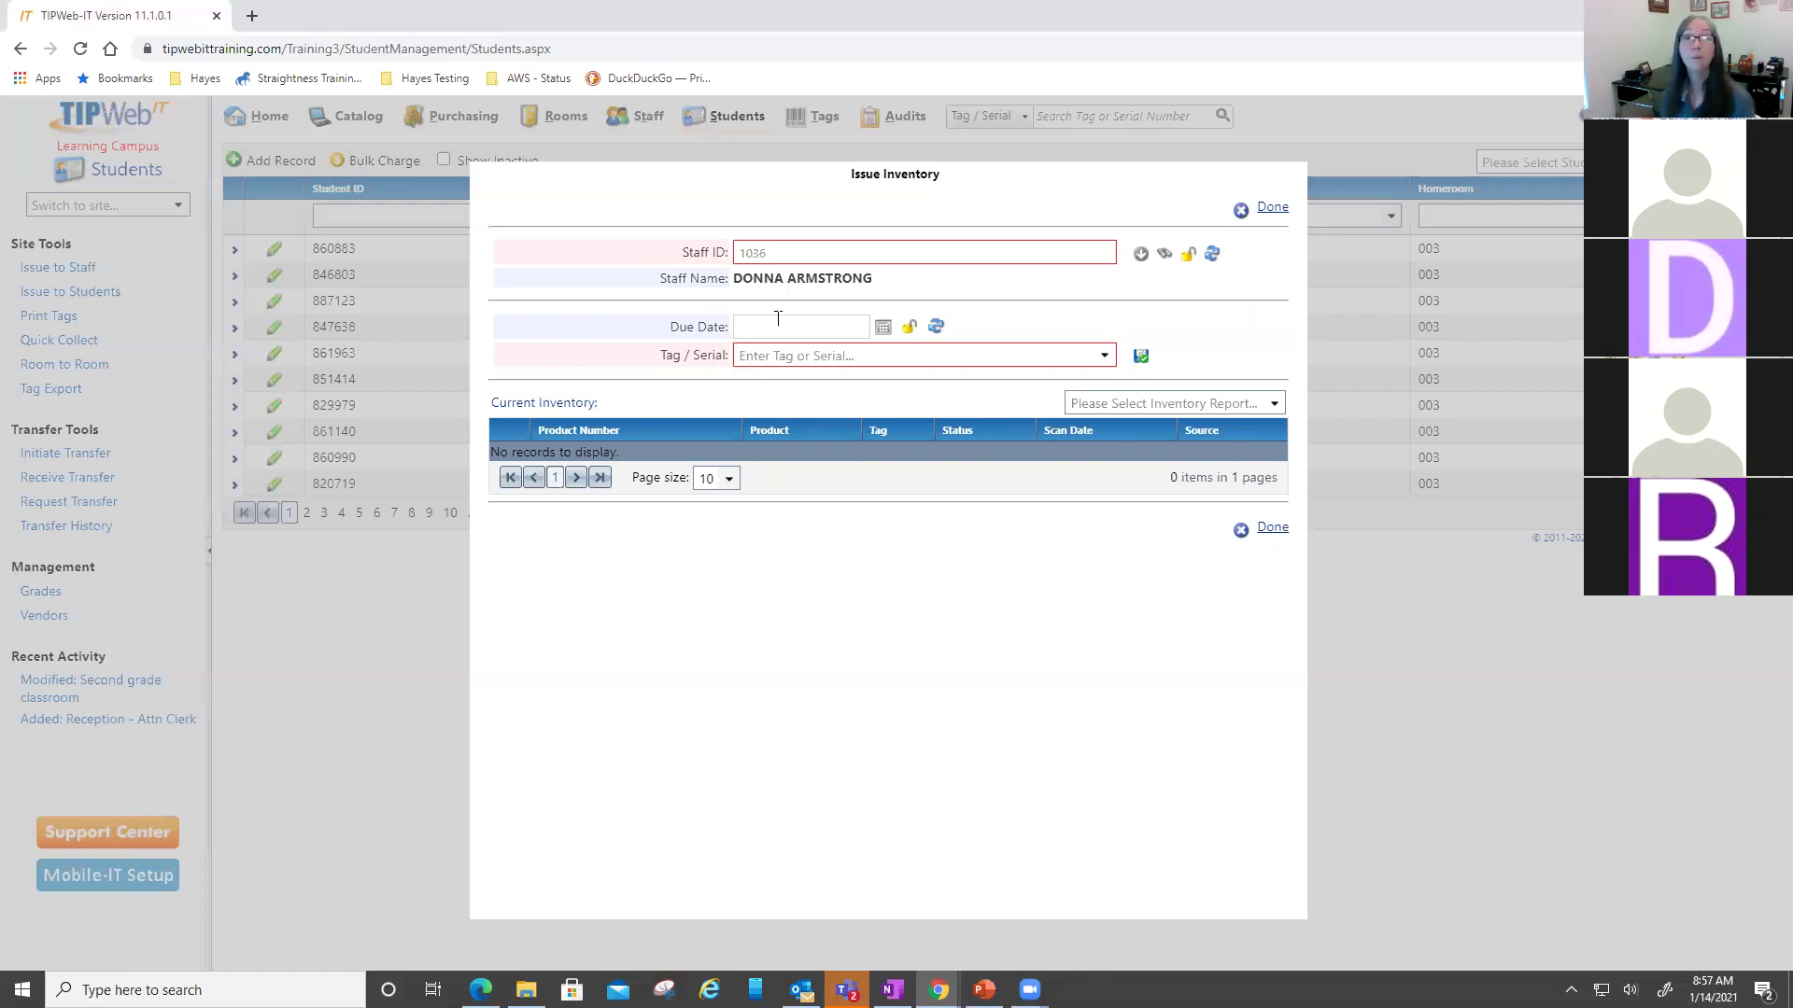
left_click(833, 358)
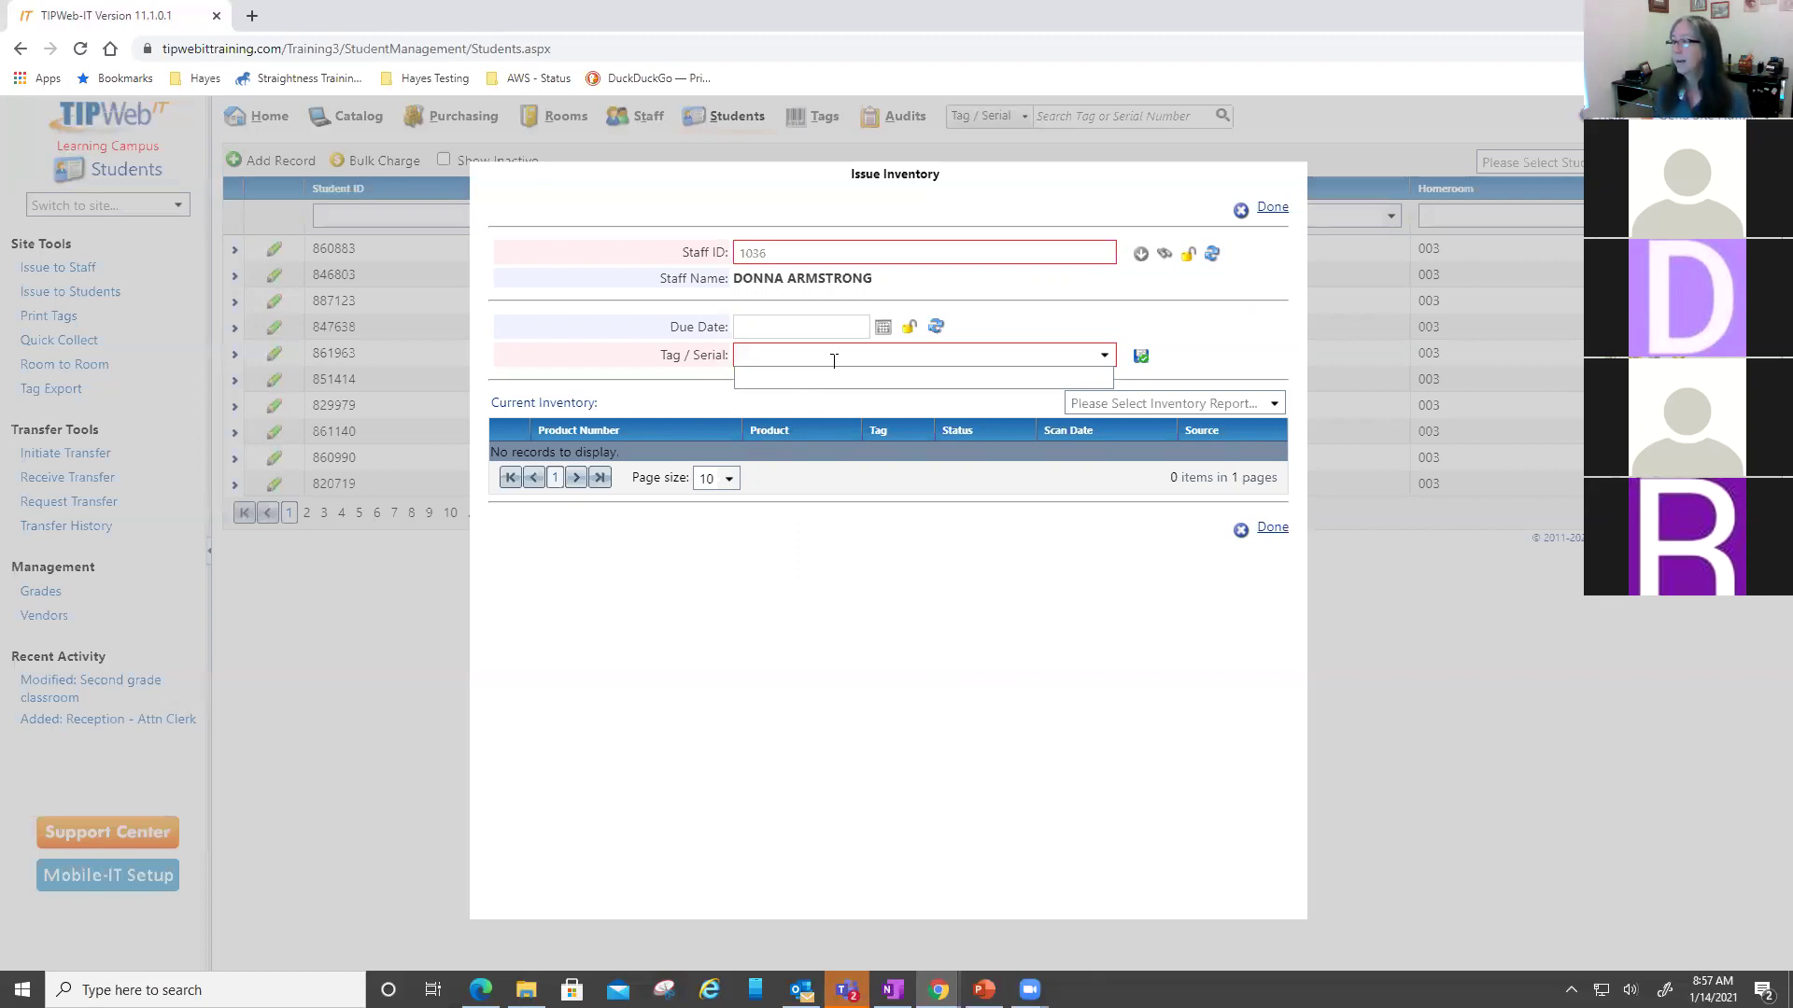
type("T")
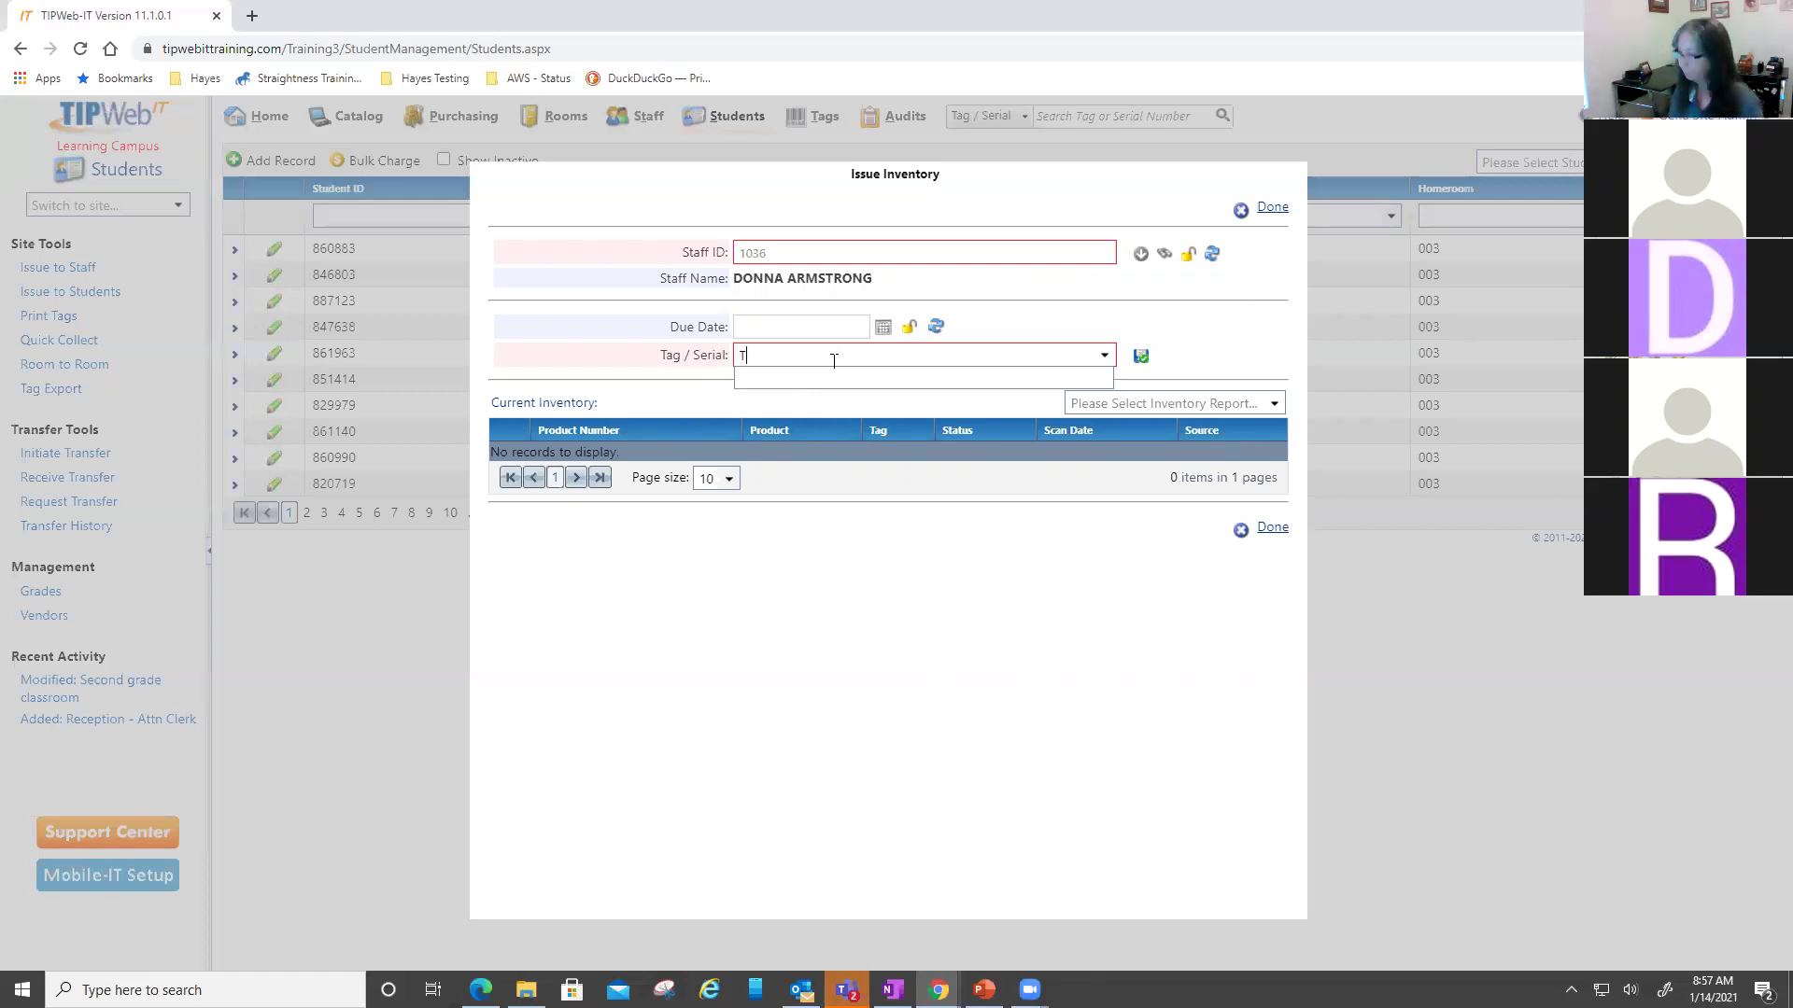
type("315")
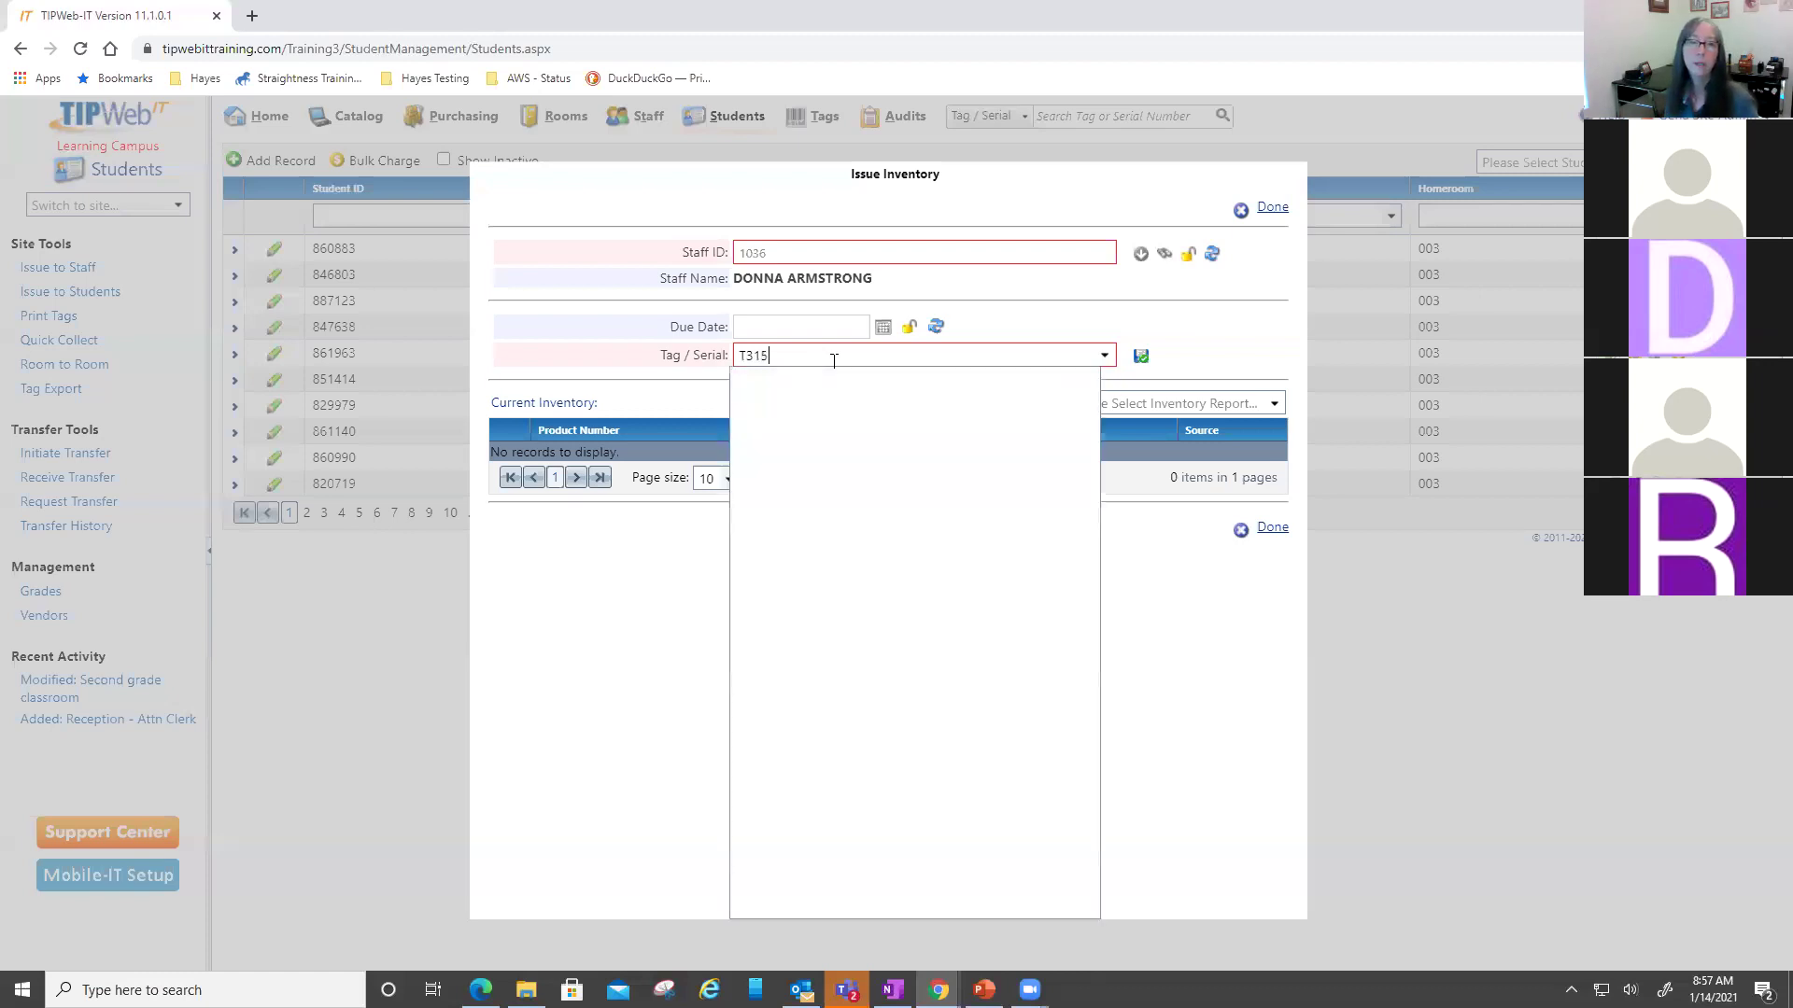
type("02")
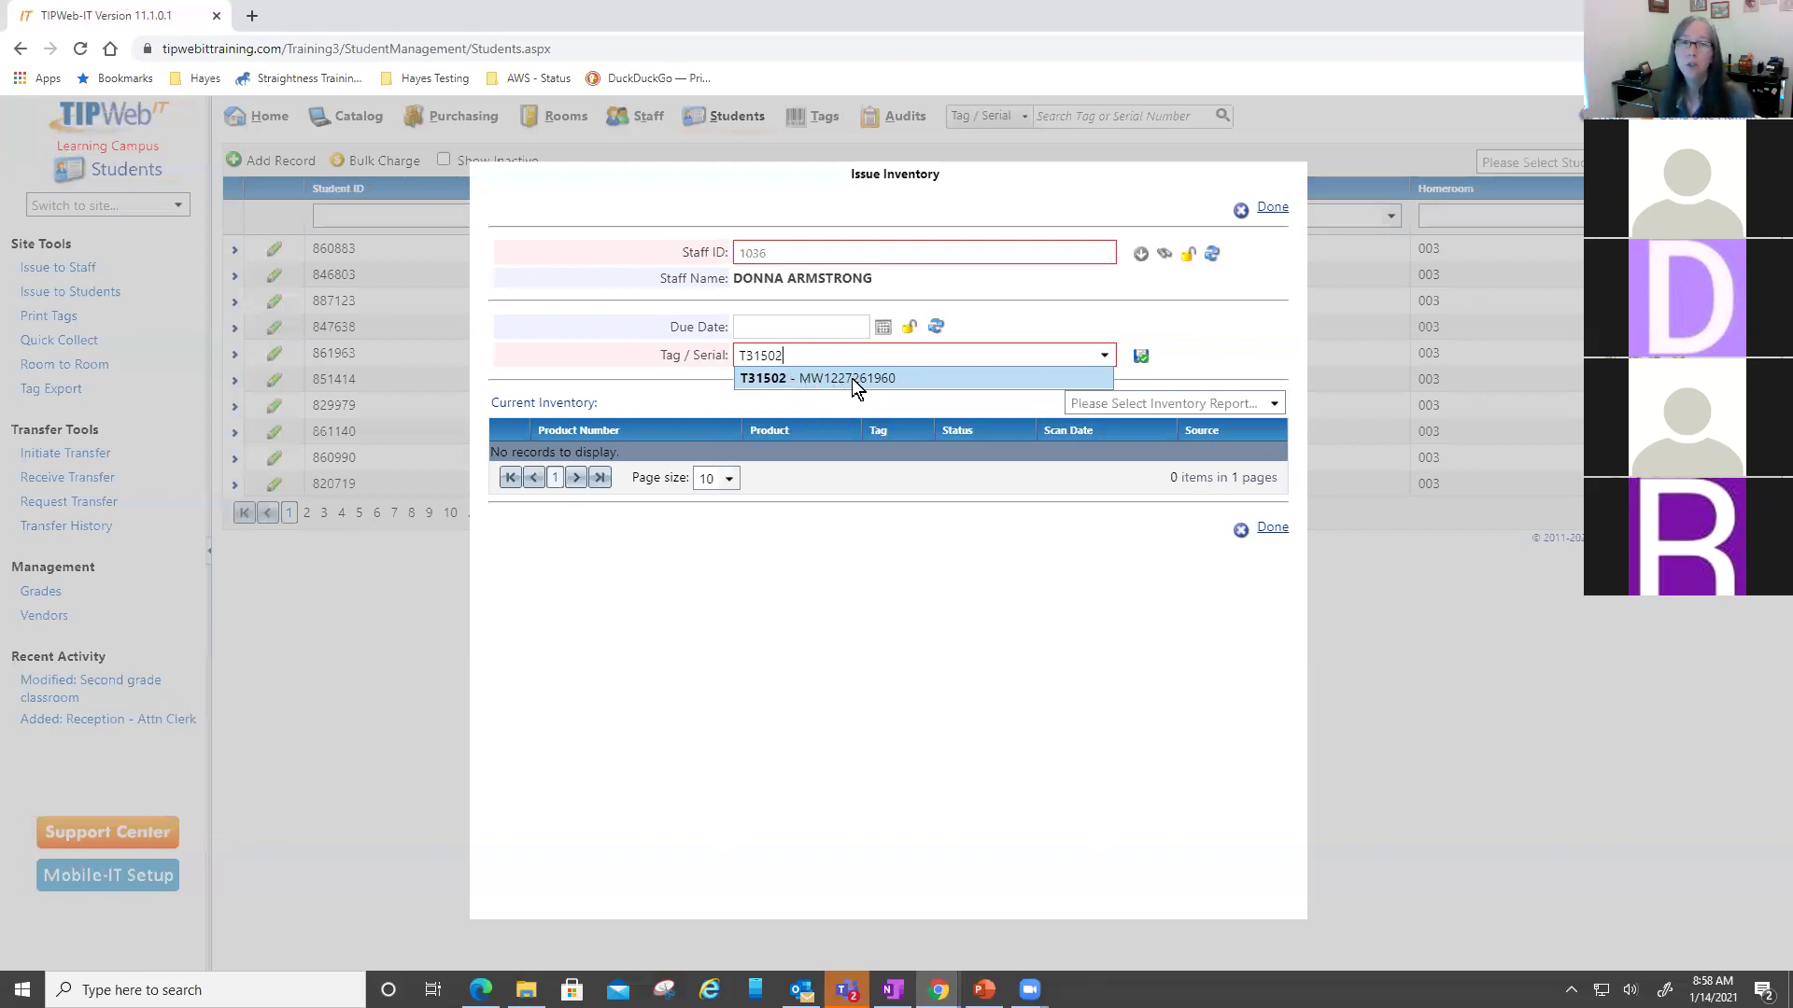
left_click_drag(845, 357, 643, 359)
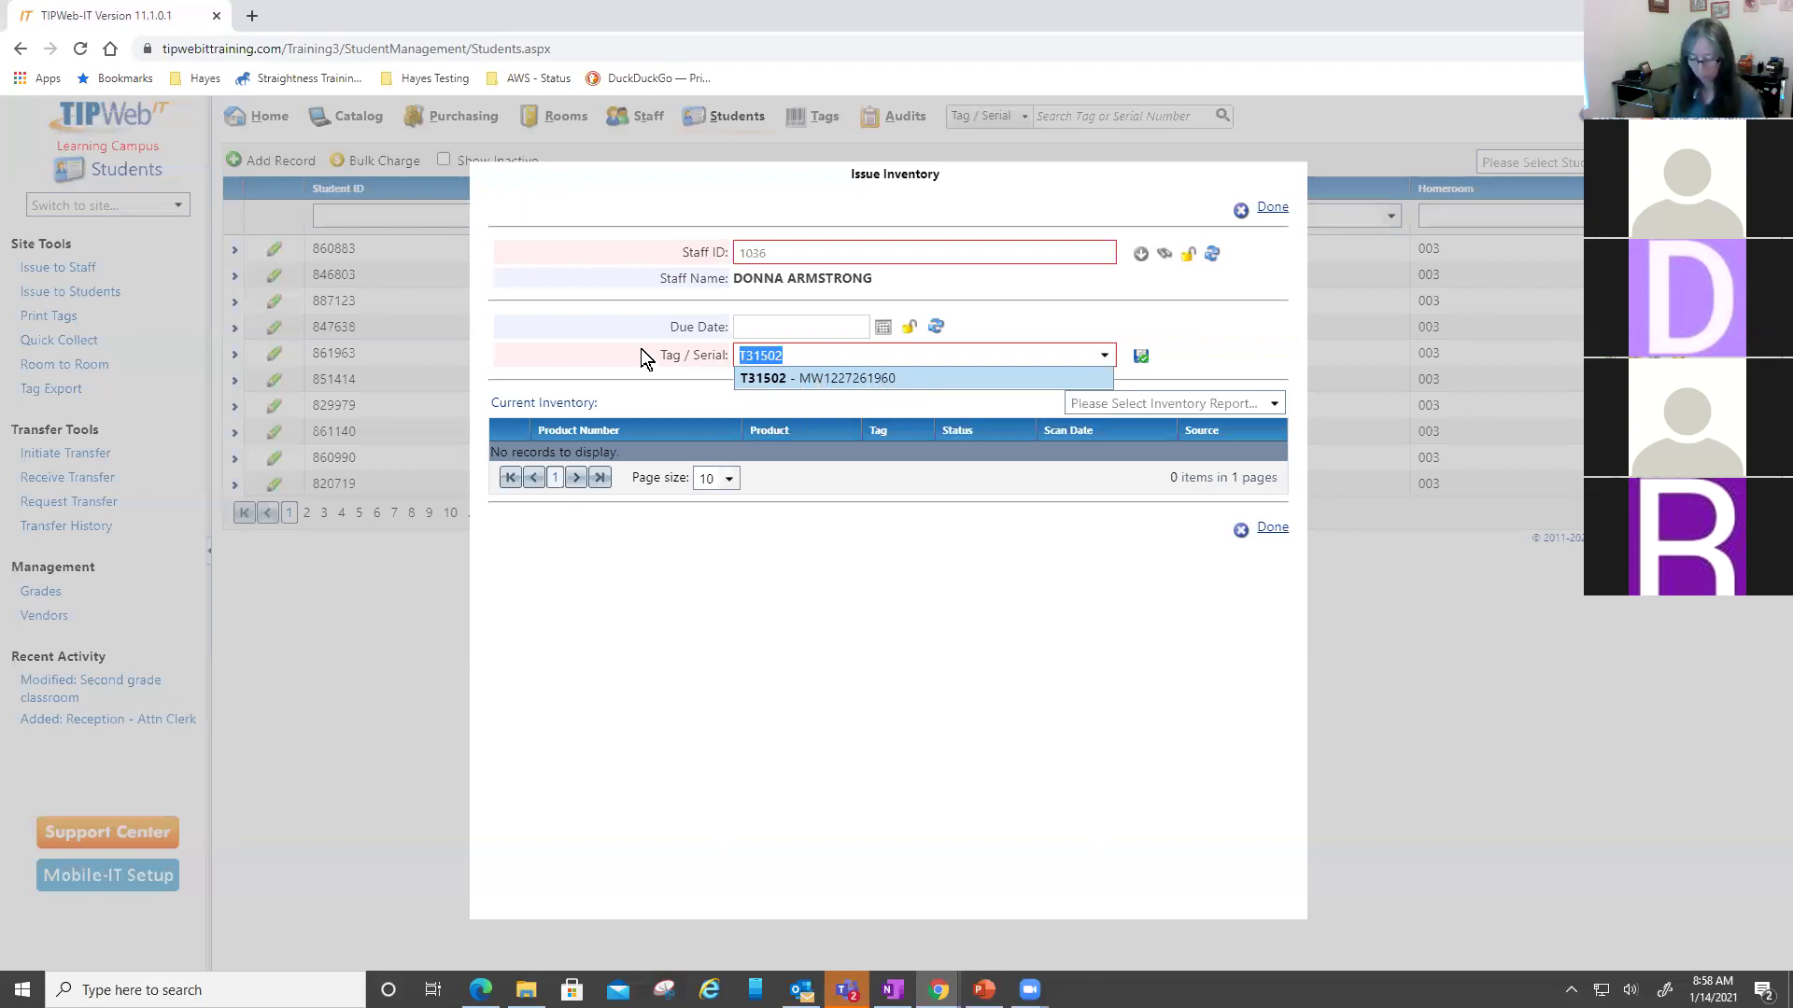
type("MW122726")
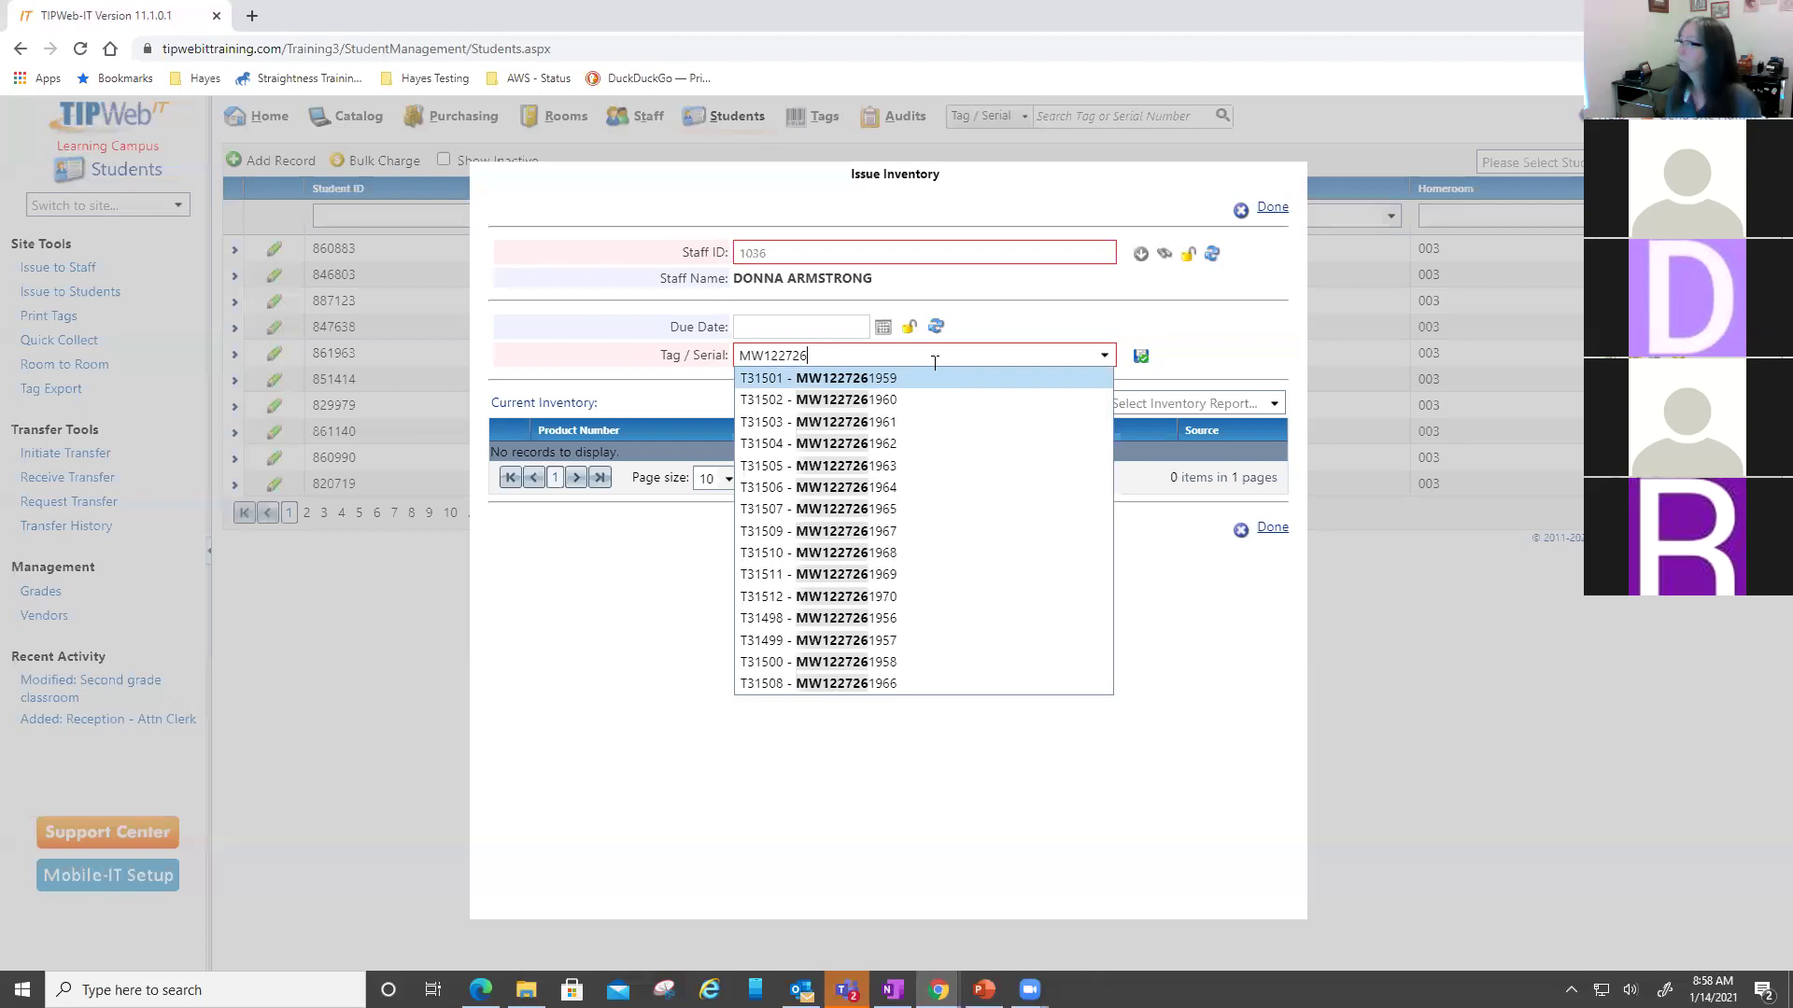
type("196")
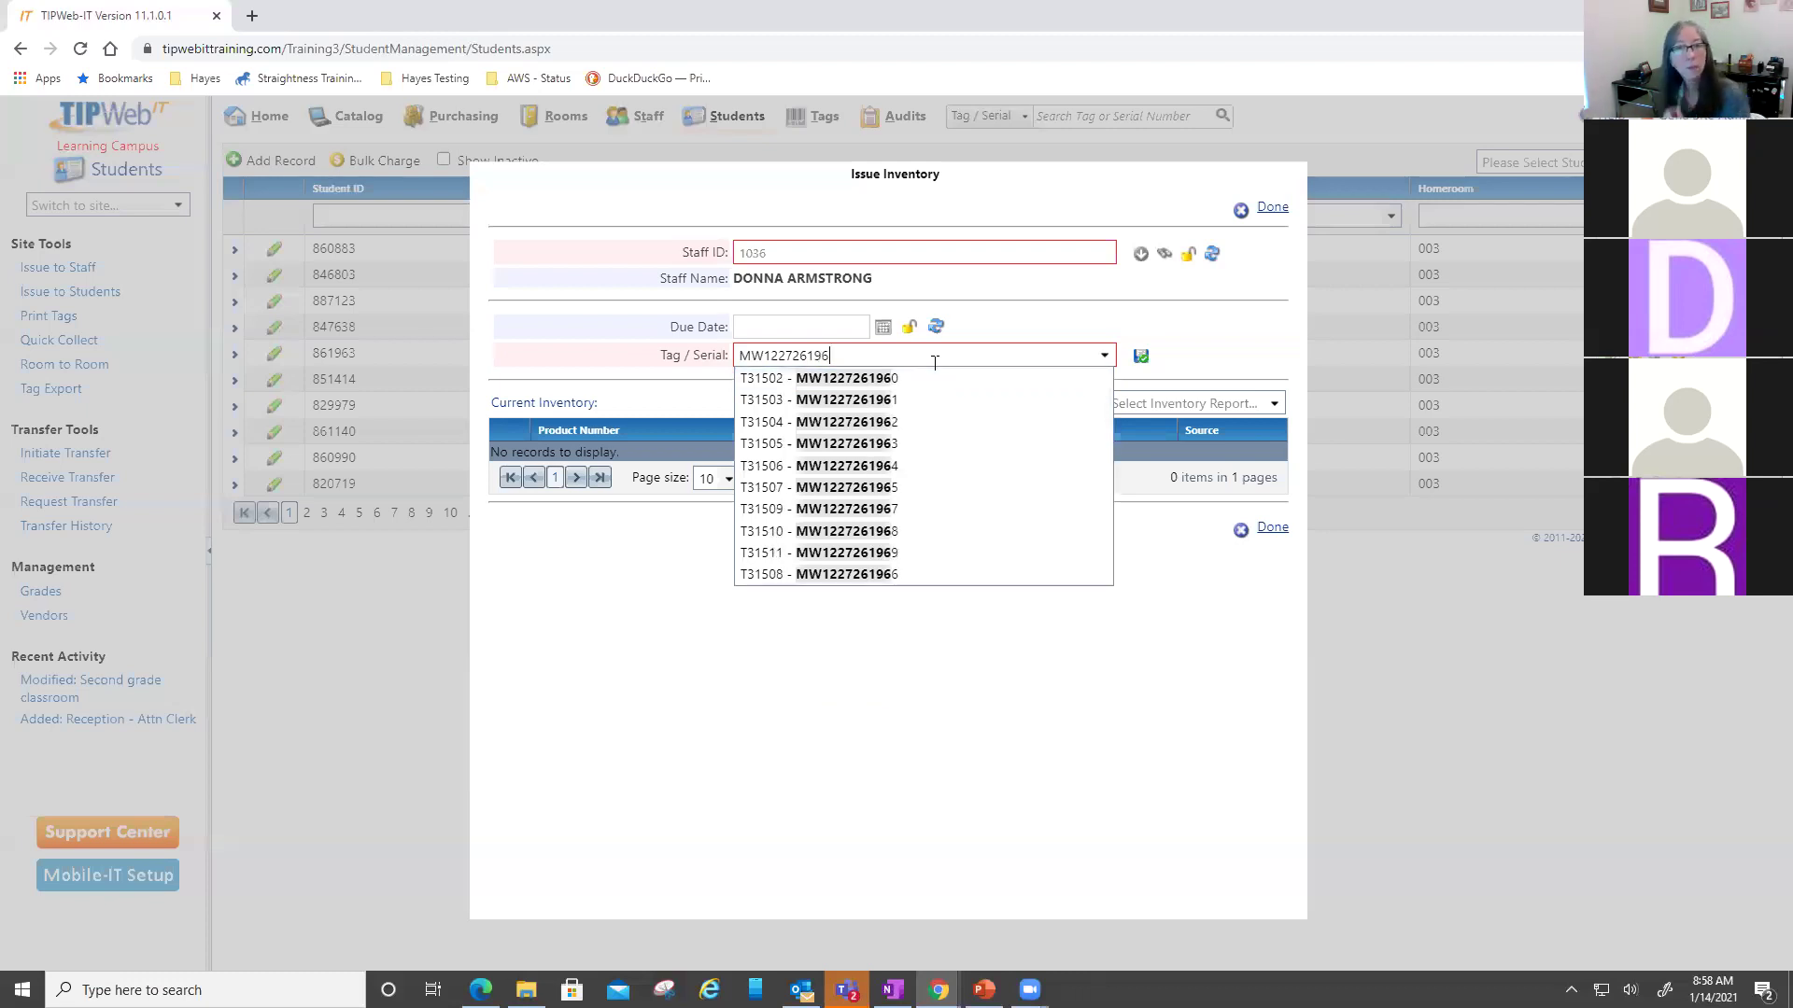
left_click(922, 378)
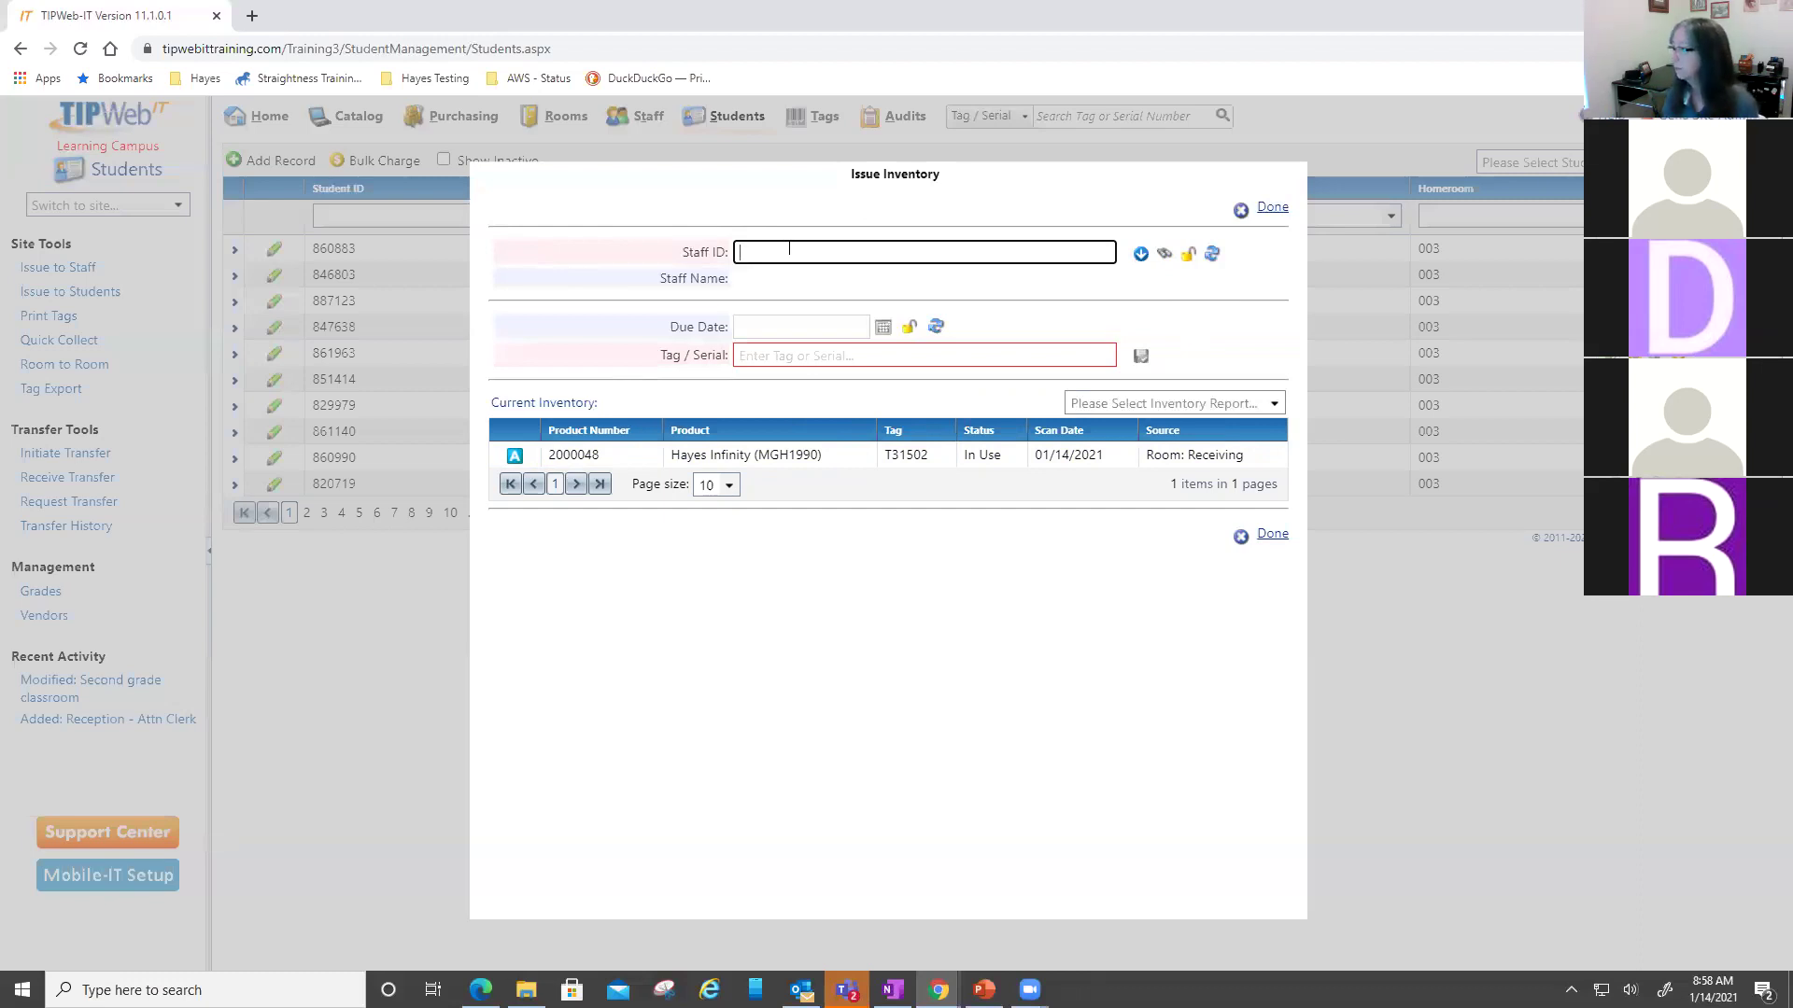
- Load Staff ID 1015 and issue tag T31501 to them
type("1015")
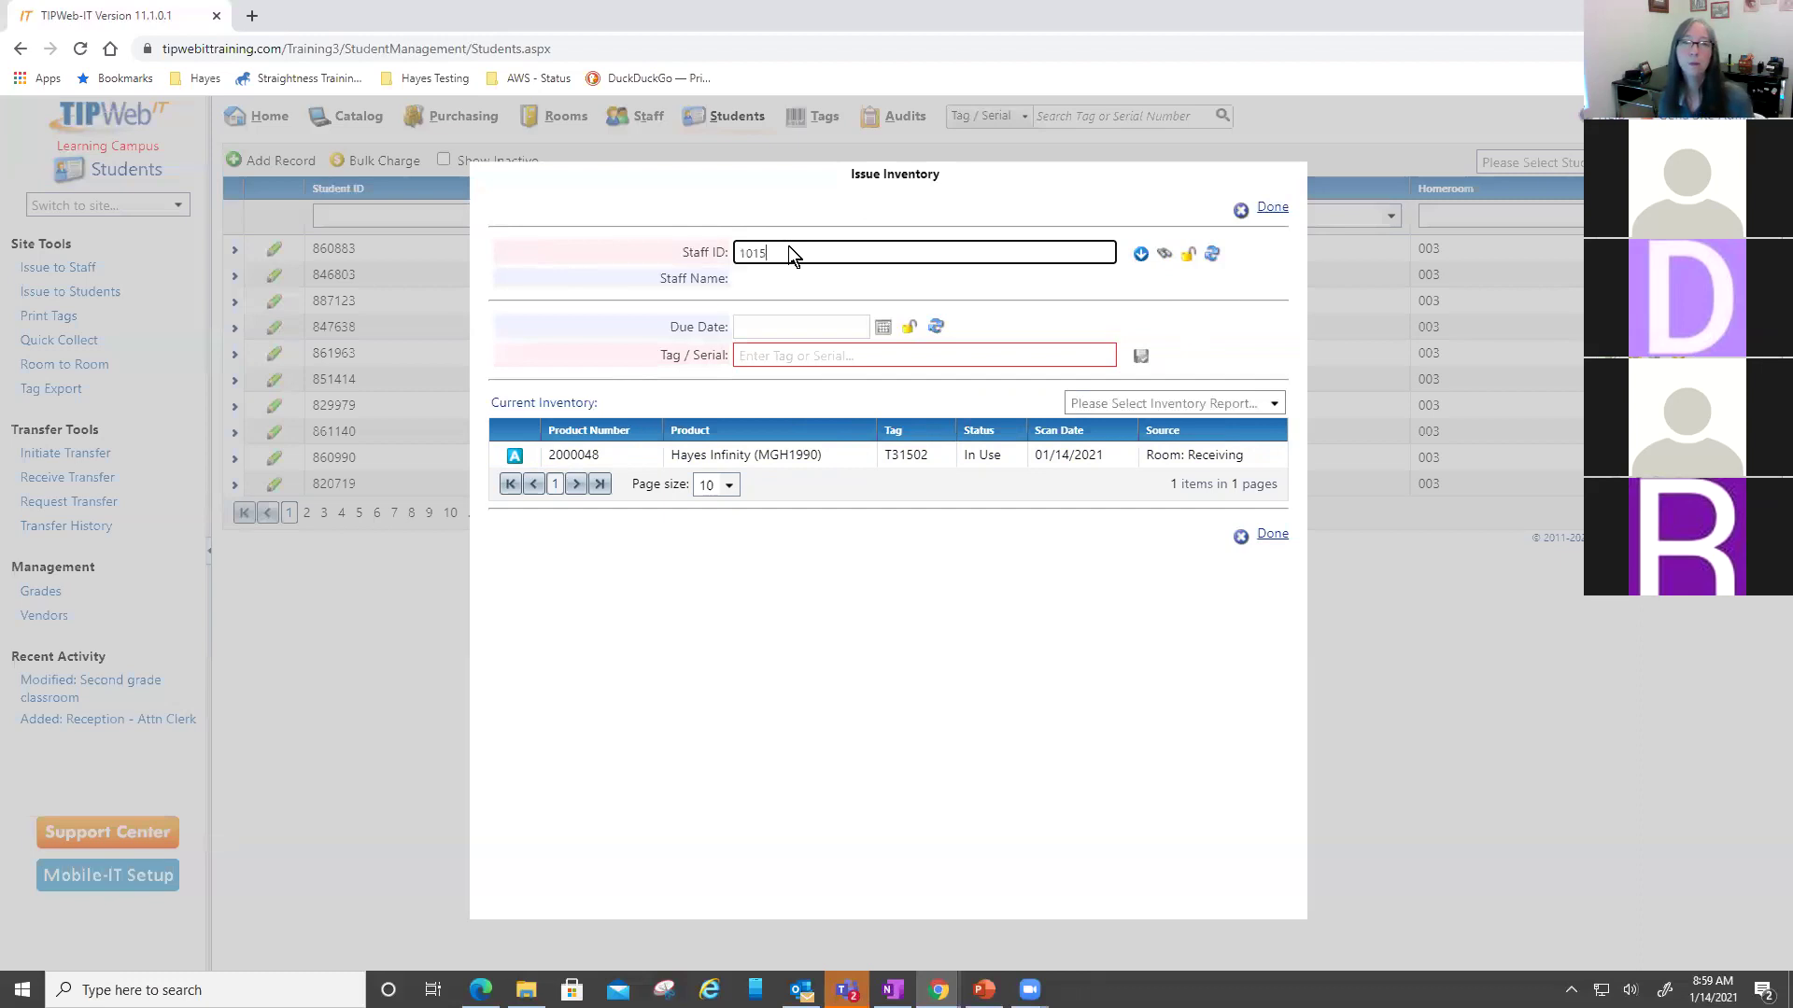
key("Return")
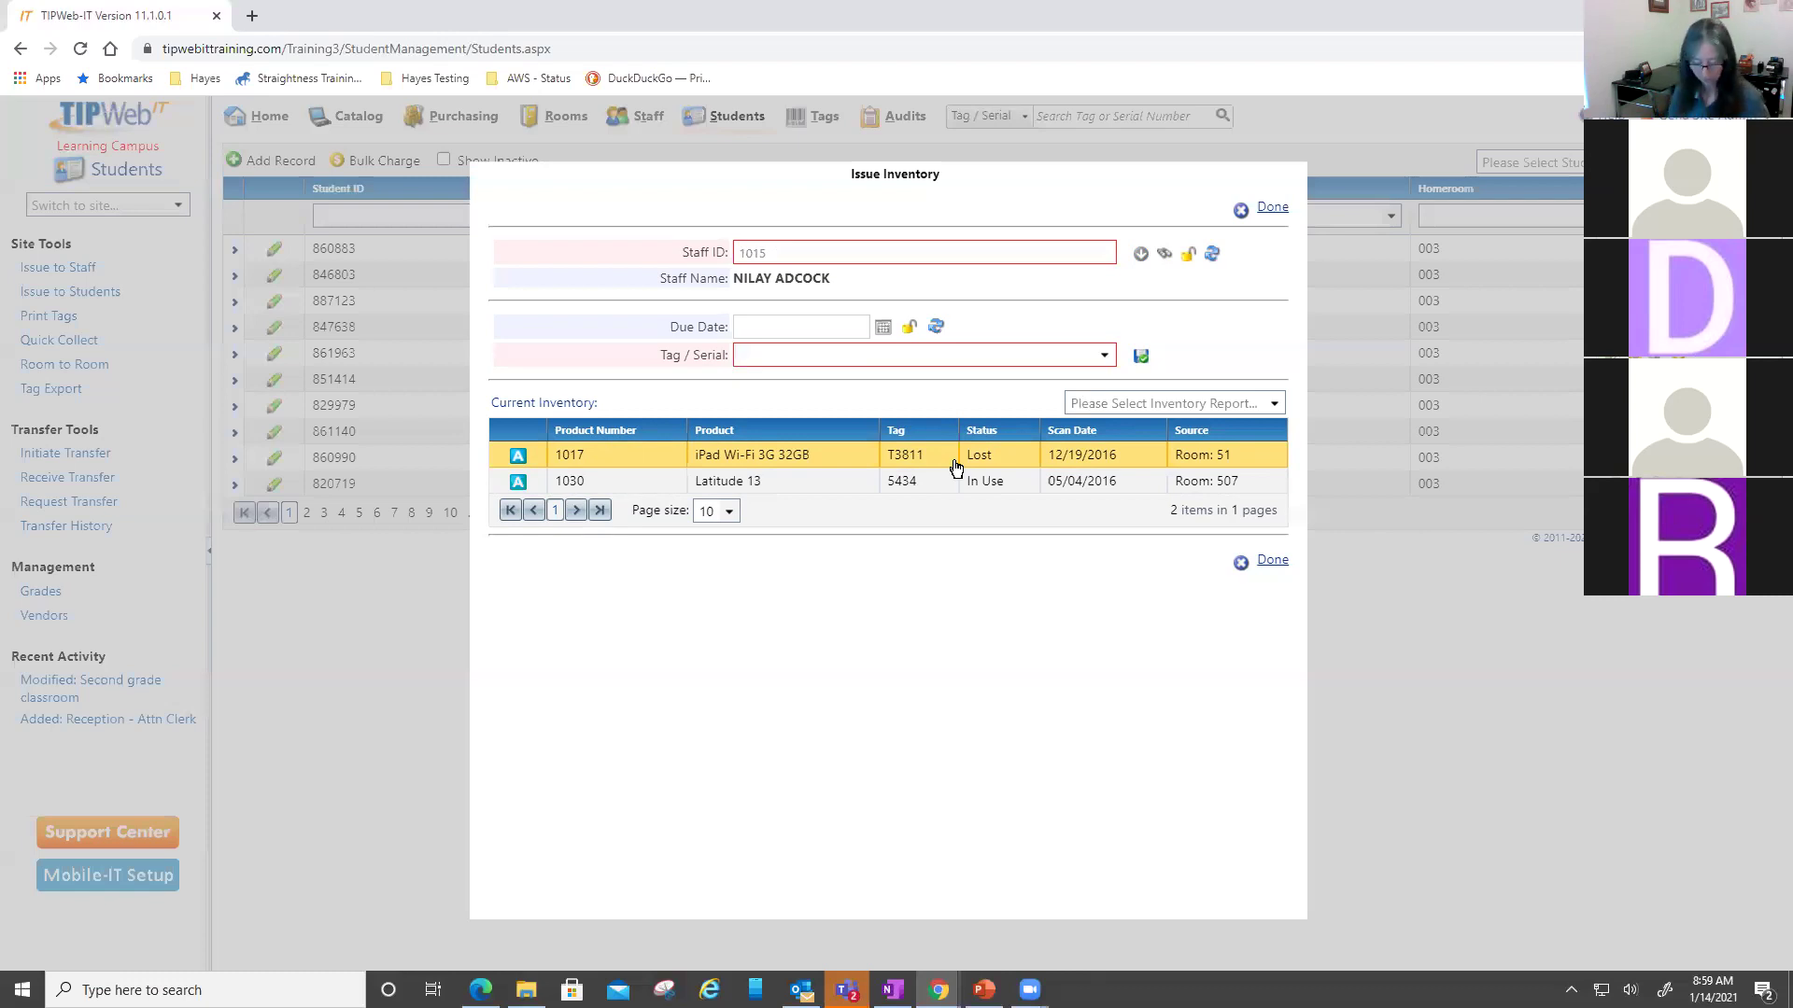
type("T3151")
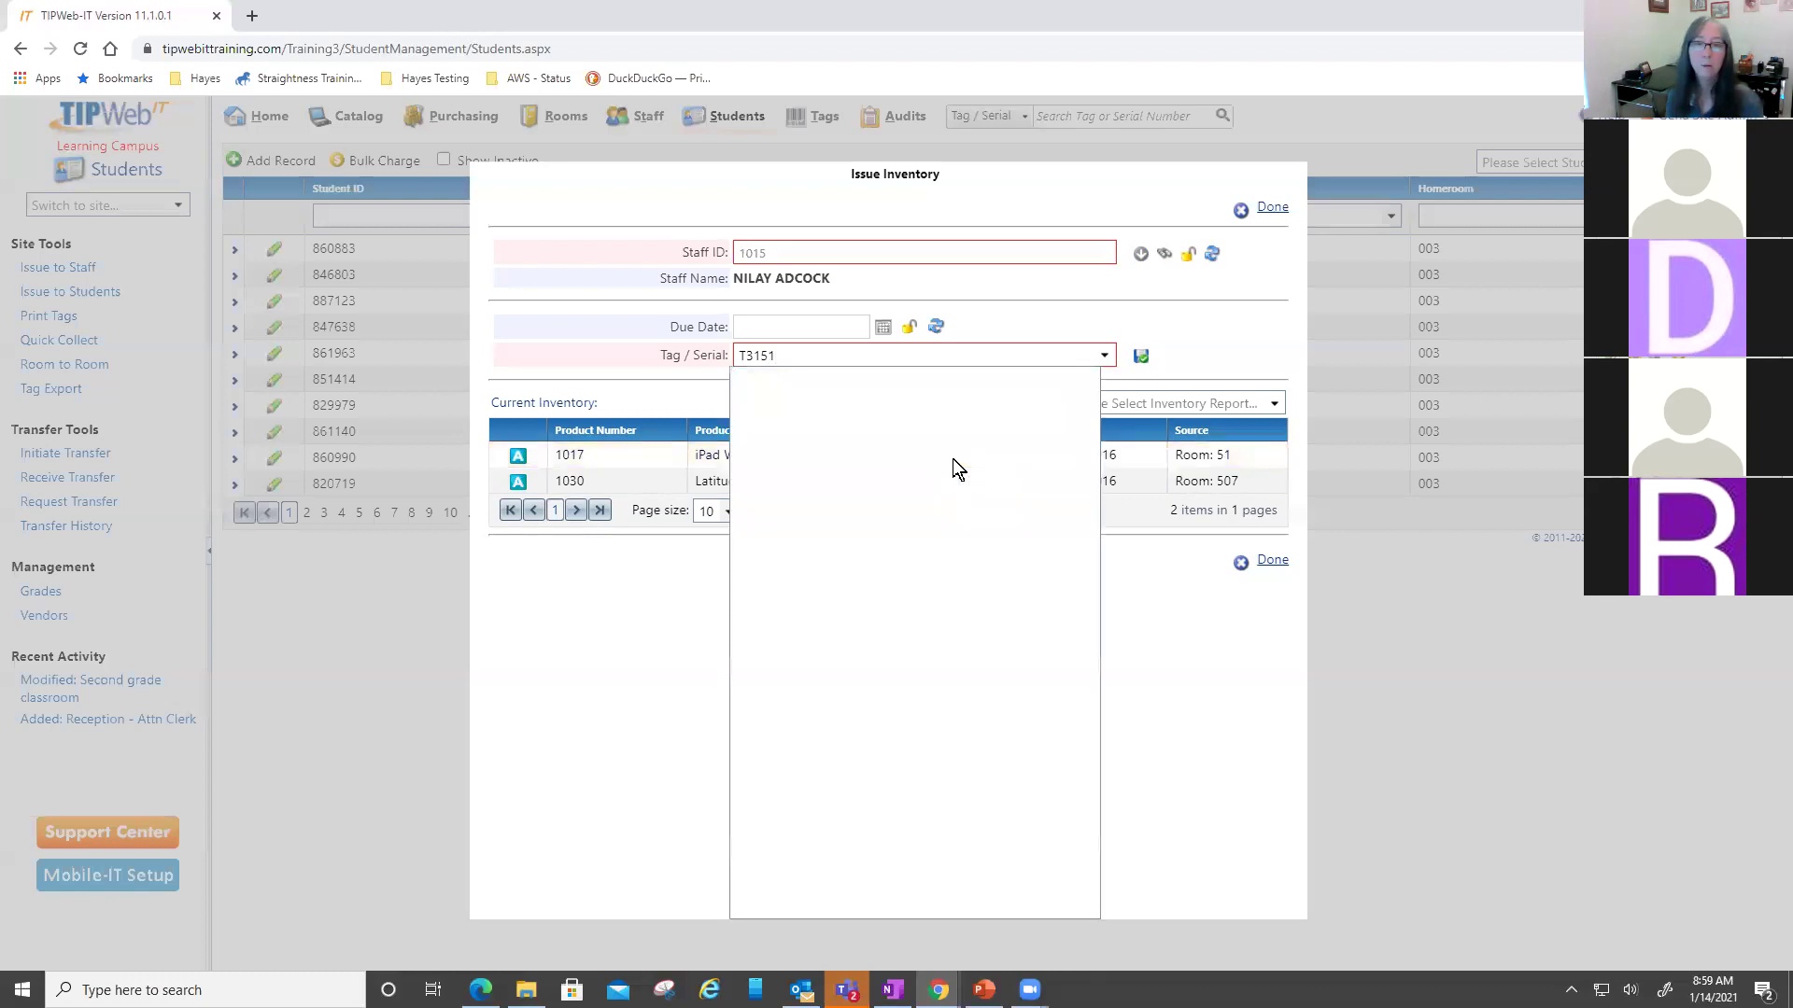
type("01")
key("Return")
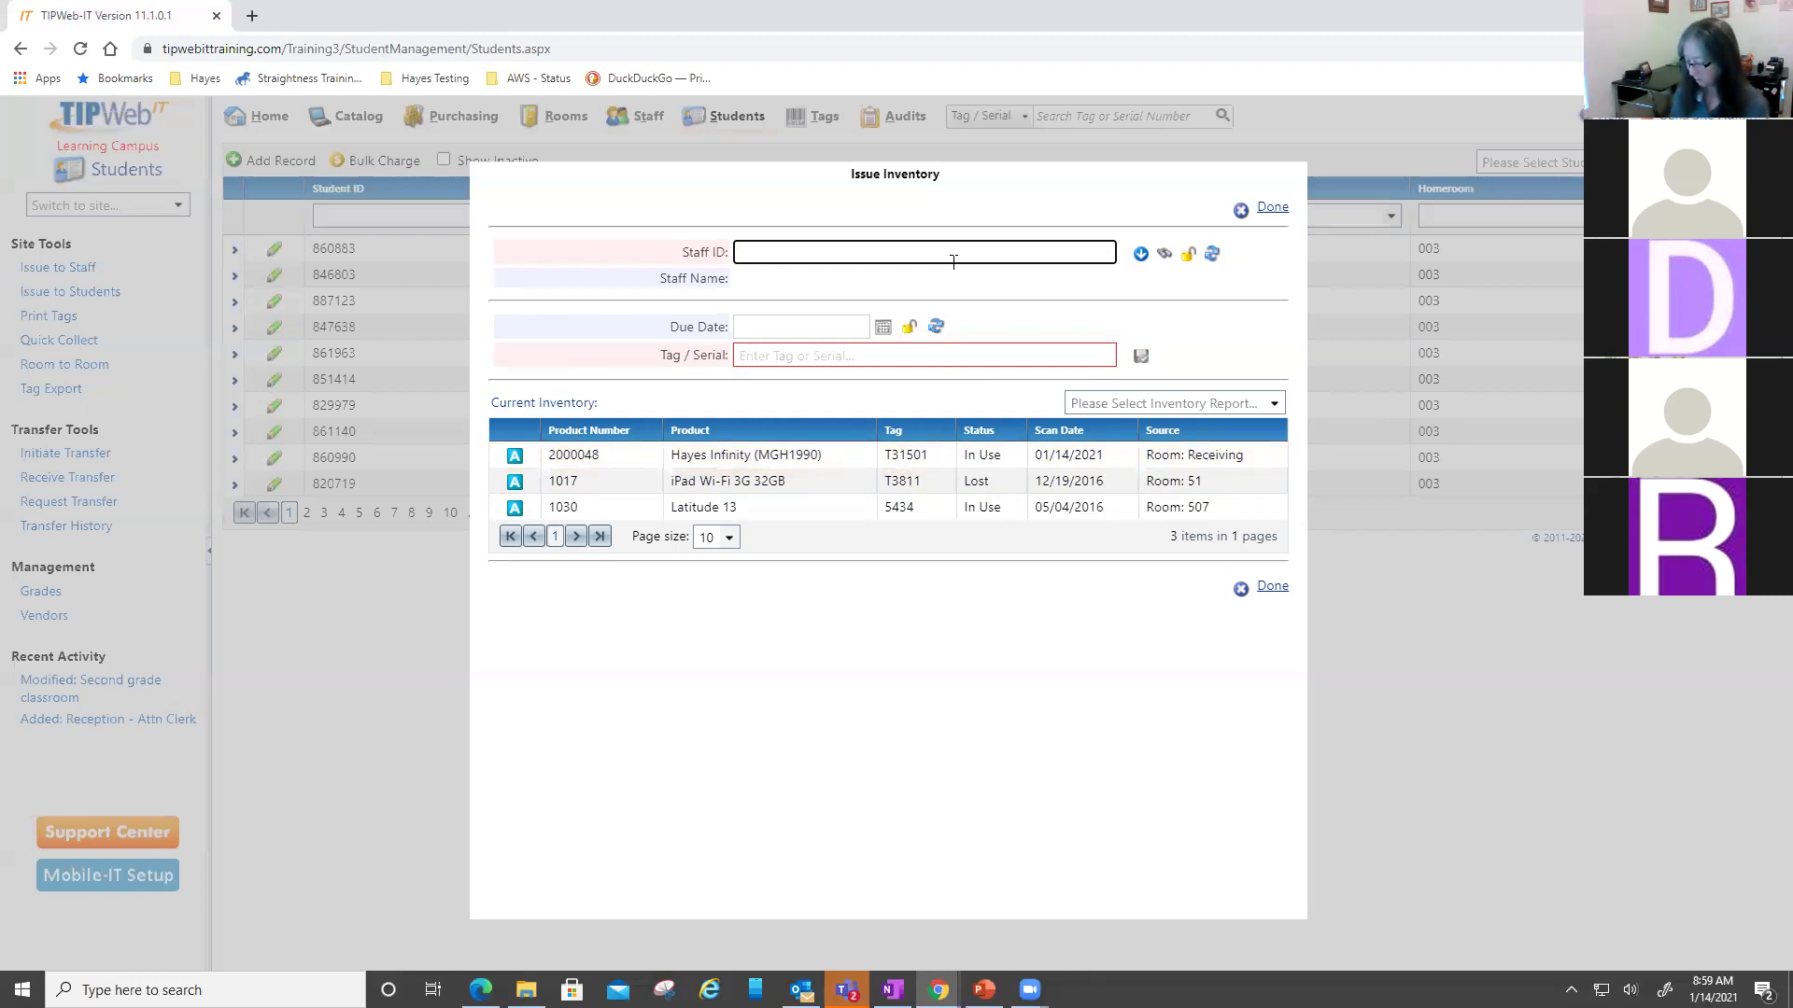
- Load Staff ID 1060 and set the due date to 5/21/2021
type("1060")
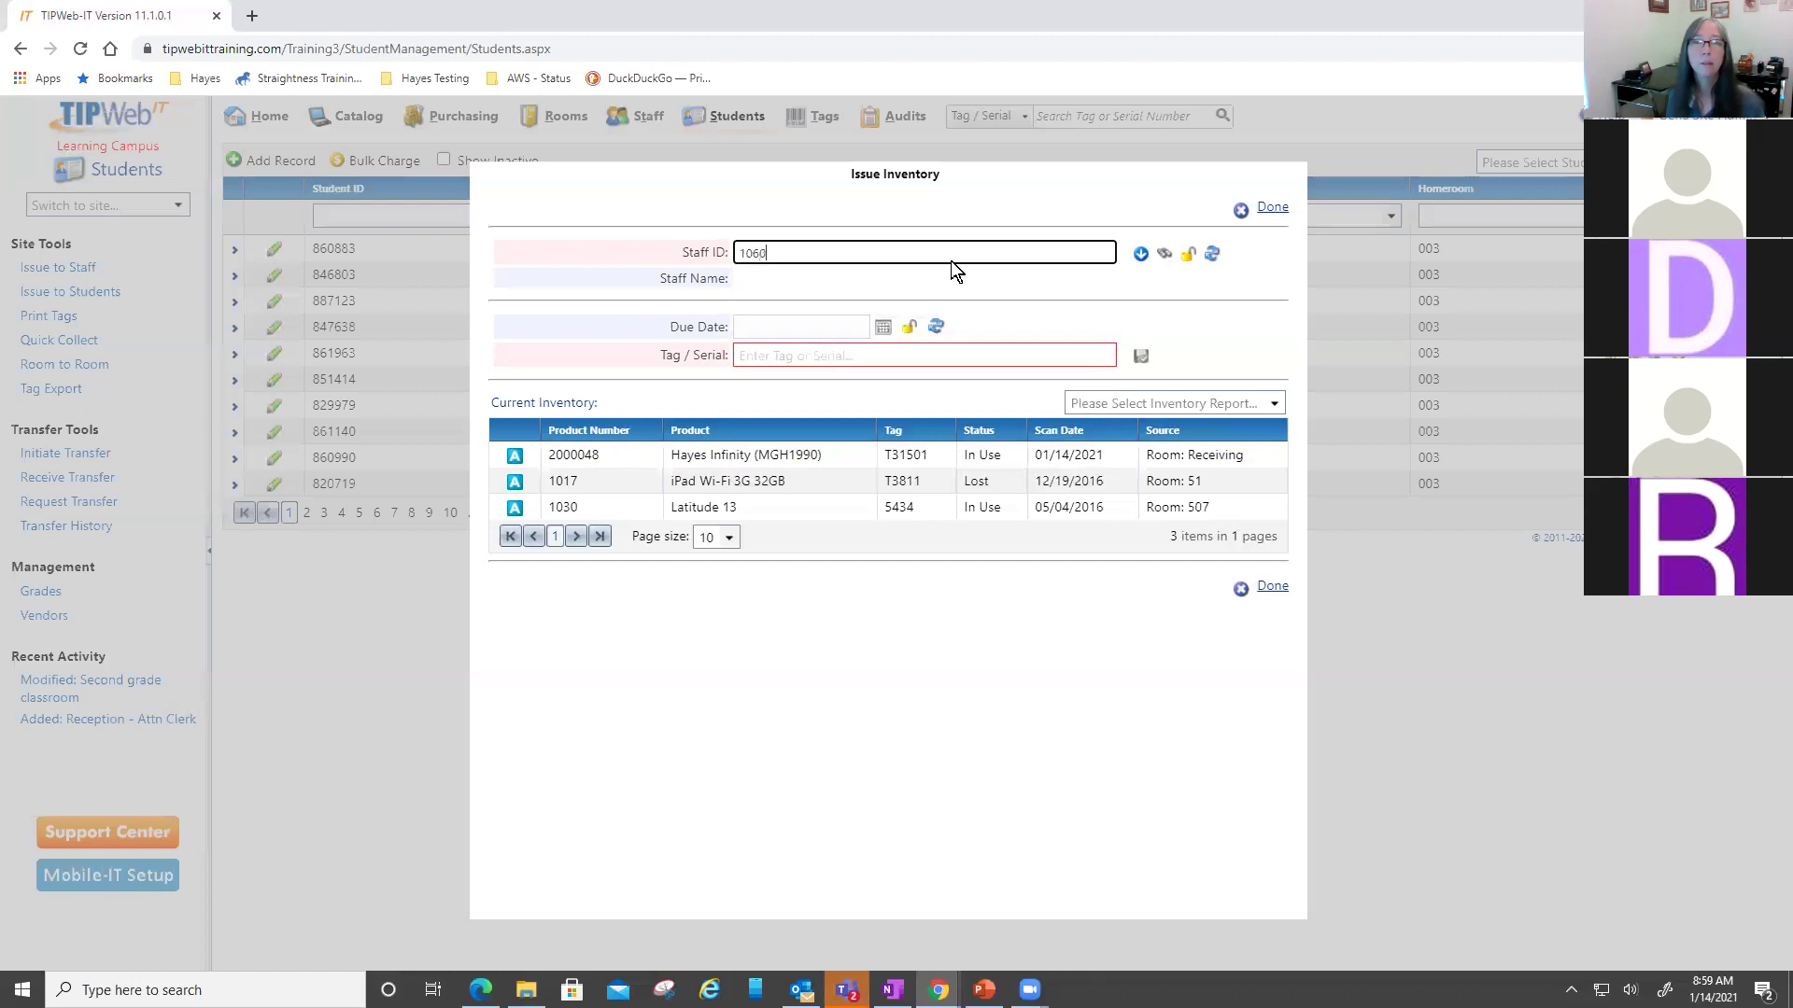
key("Return")
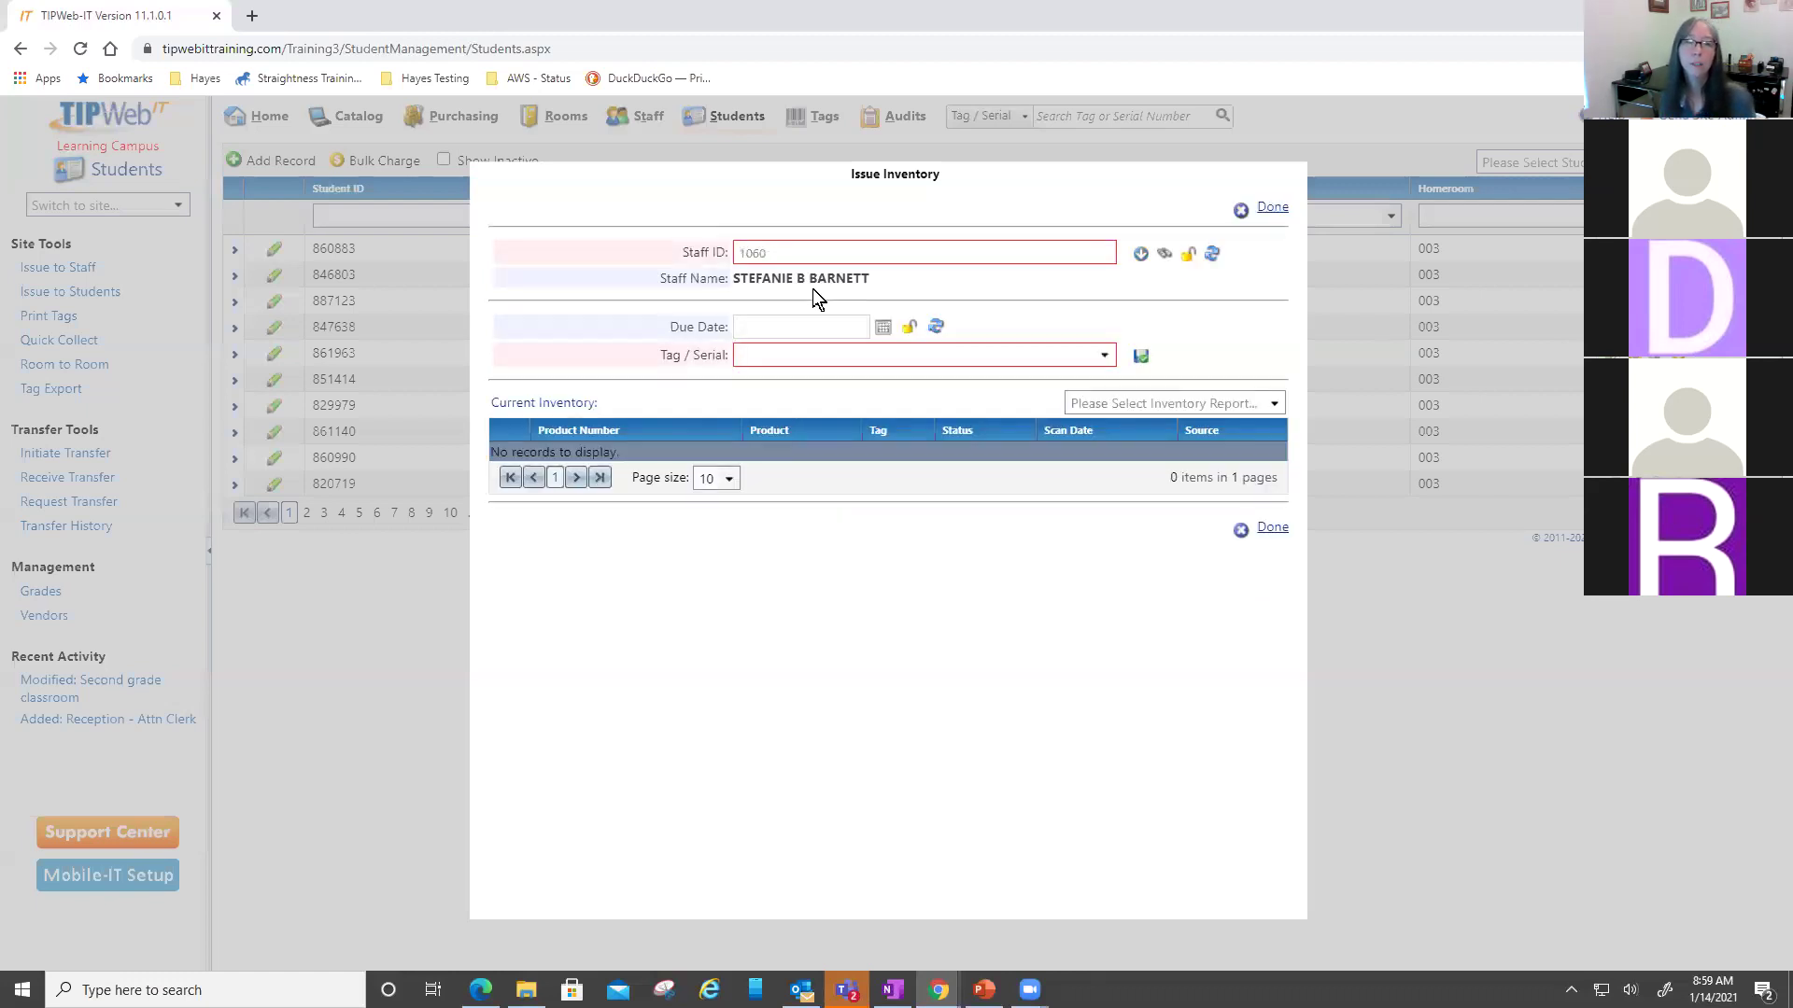
left_click(880, 329)
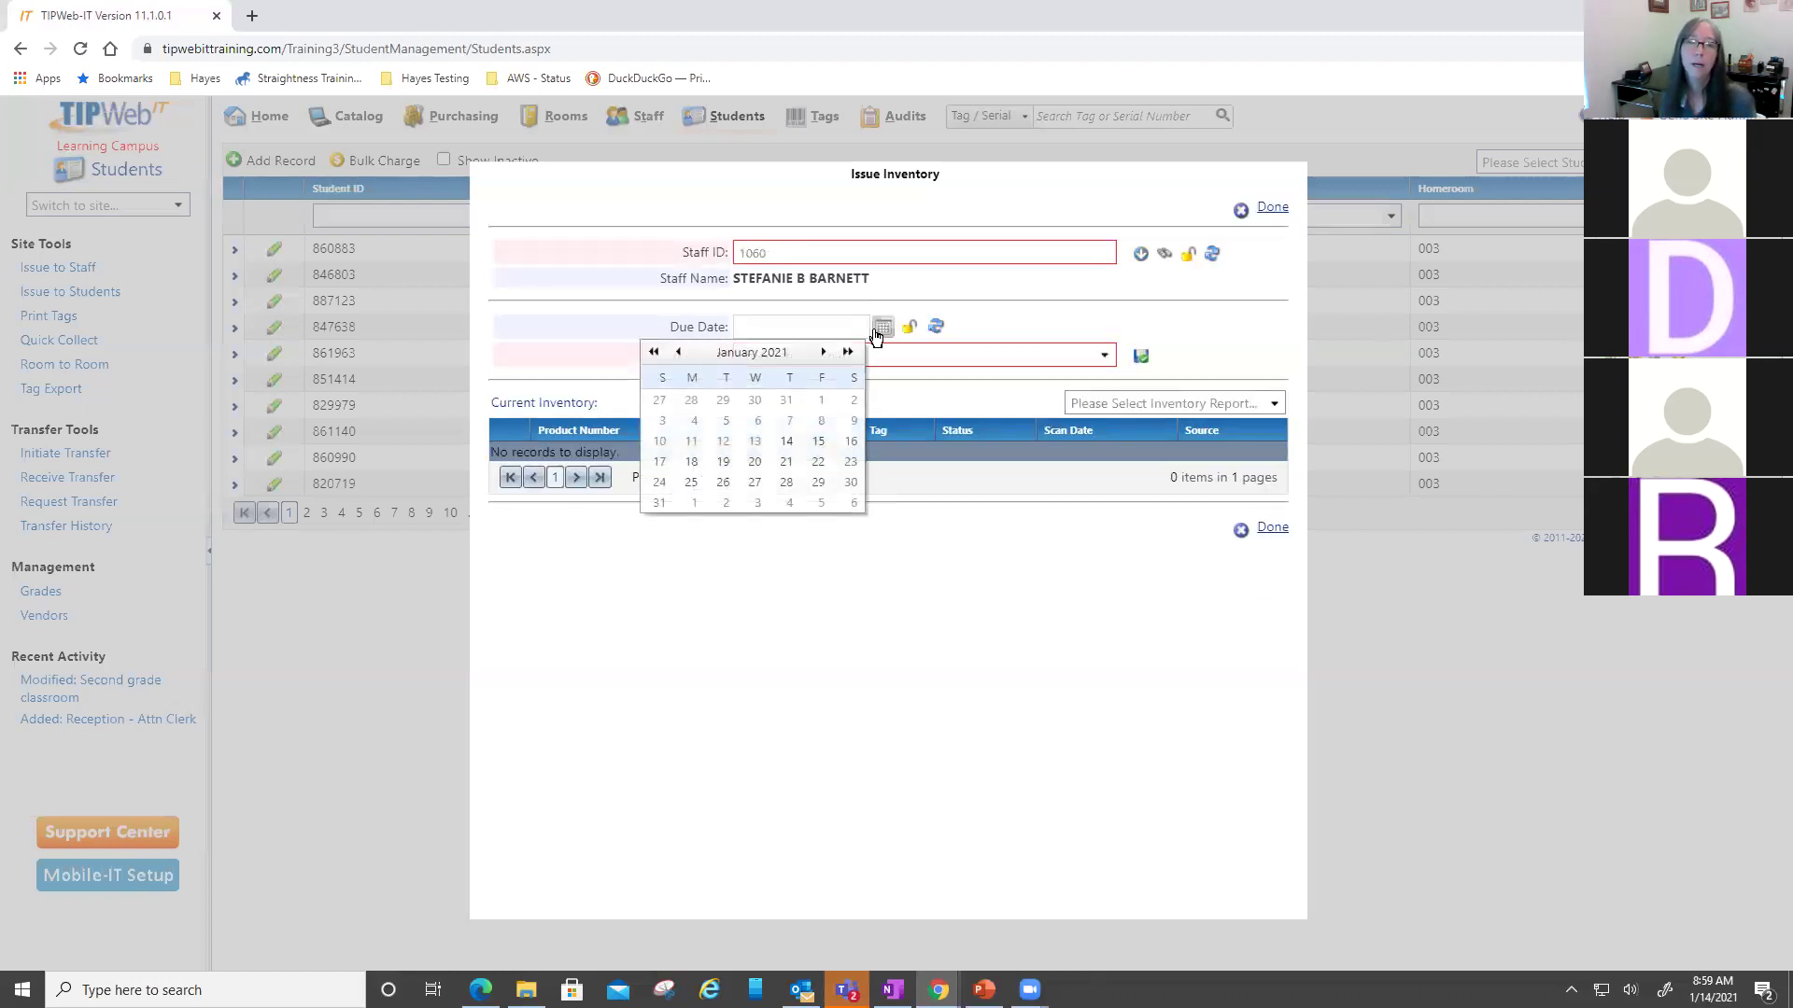
left_click(823, 352)
left_click(823, 352)
left_click(823, 352)
left_click(822, 352)
left_click(816, 468)
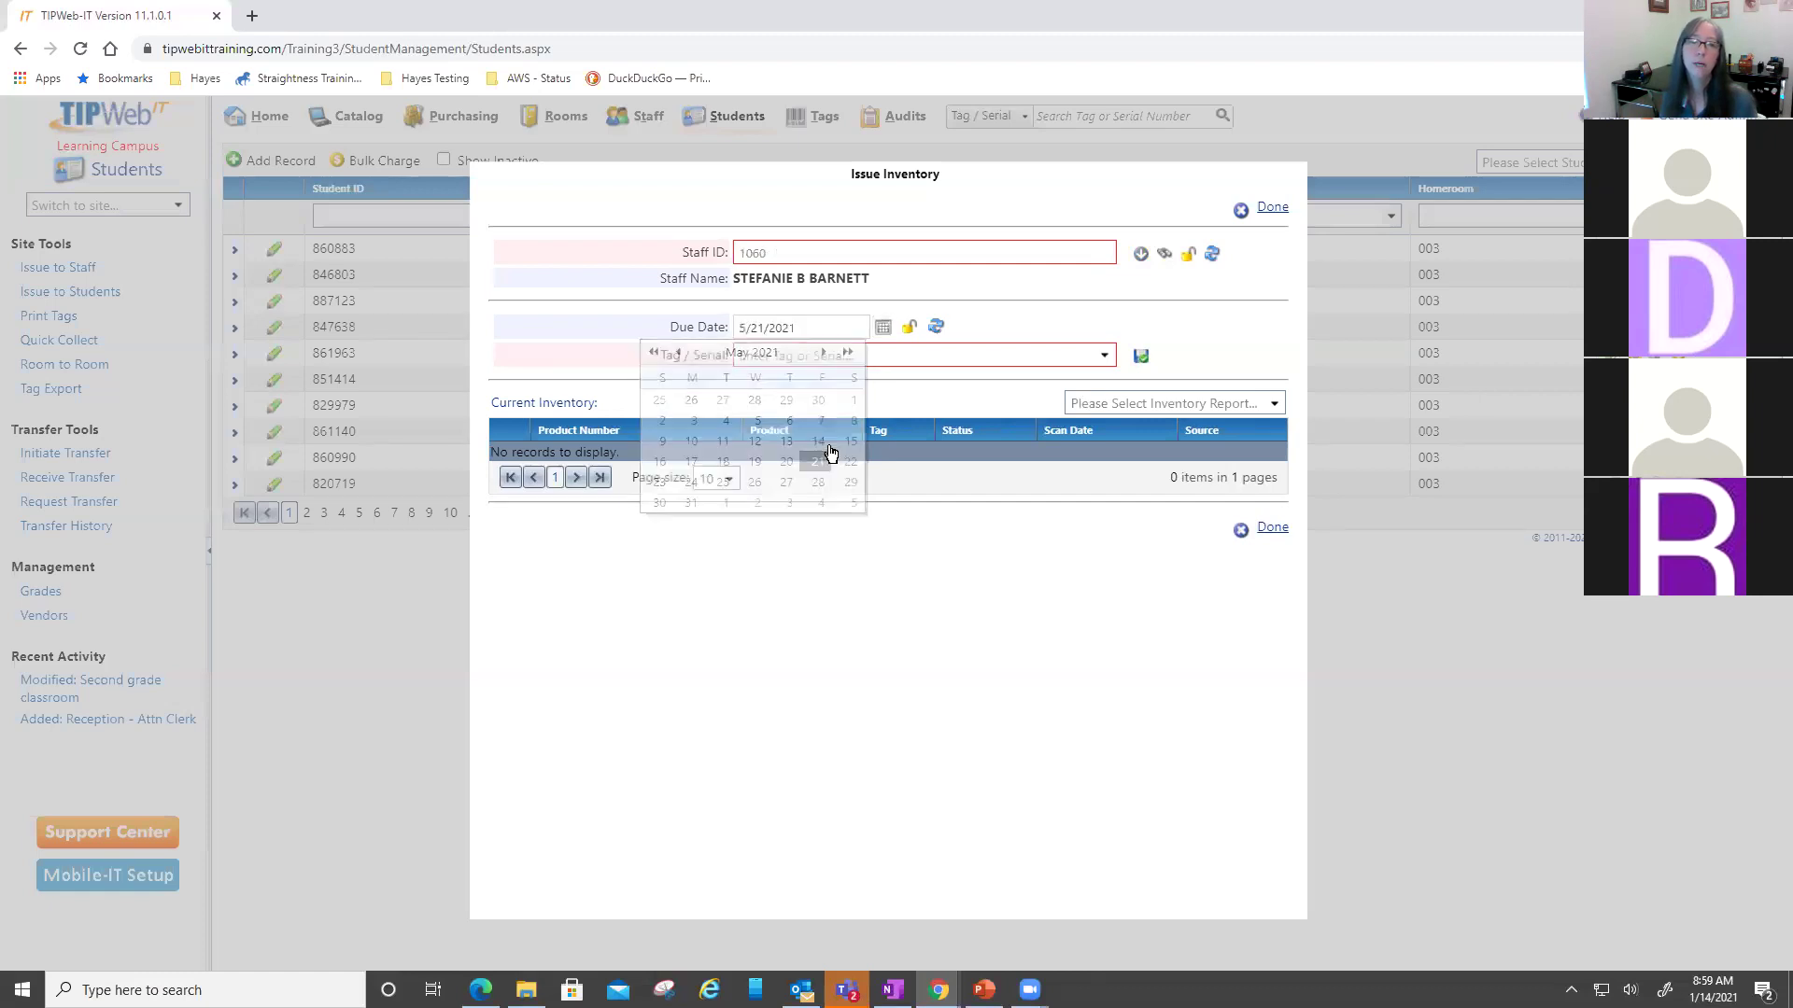
- Issue tag T31503 to this staff member and close the Issue Inventory dialog
left_click(907, 354)
type("T31503")
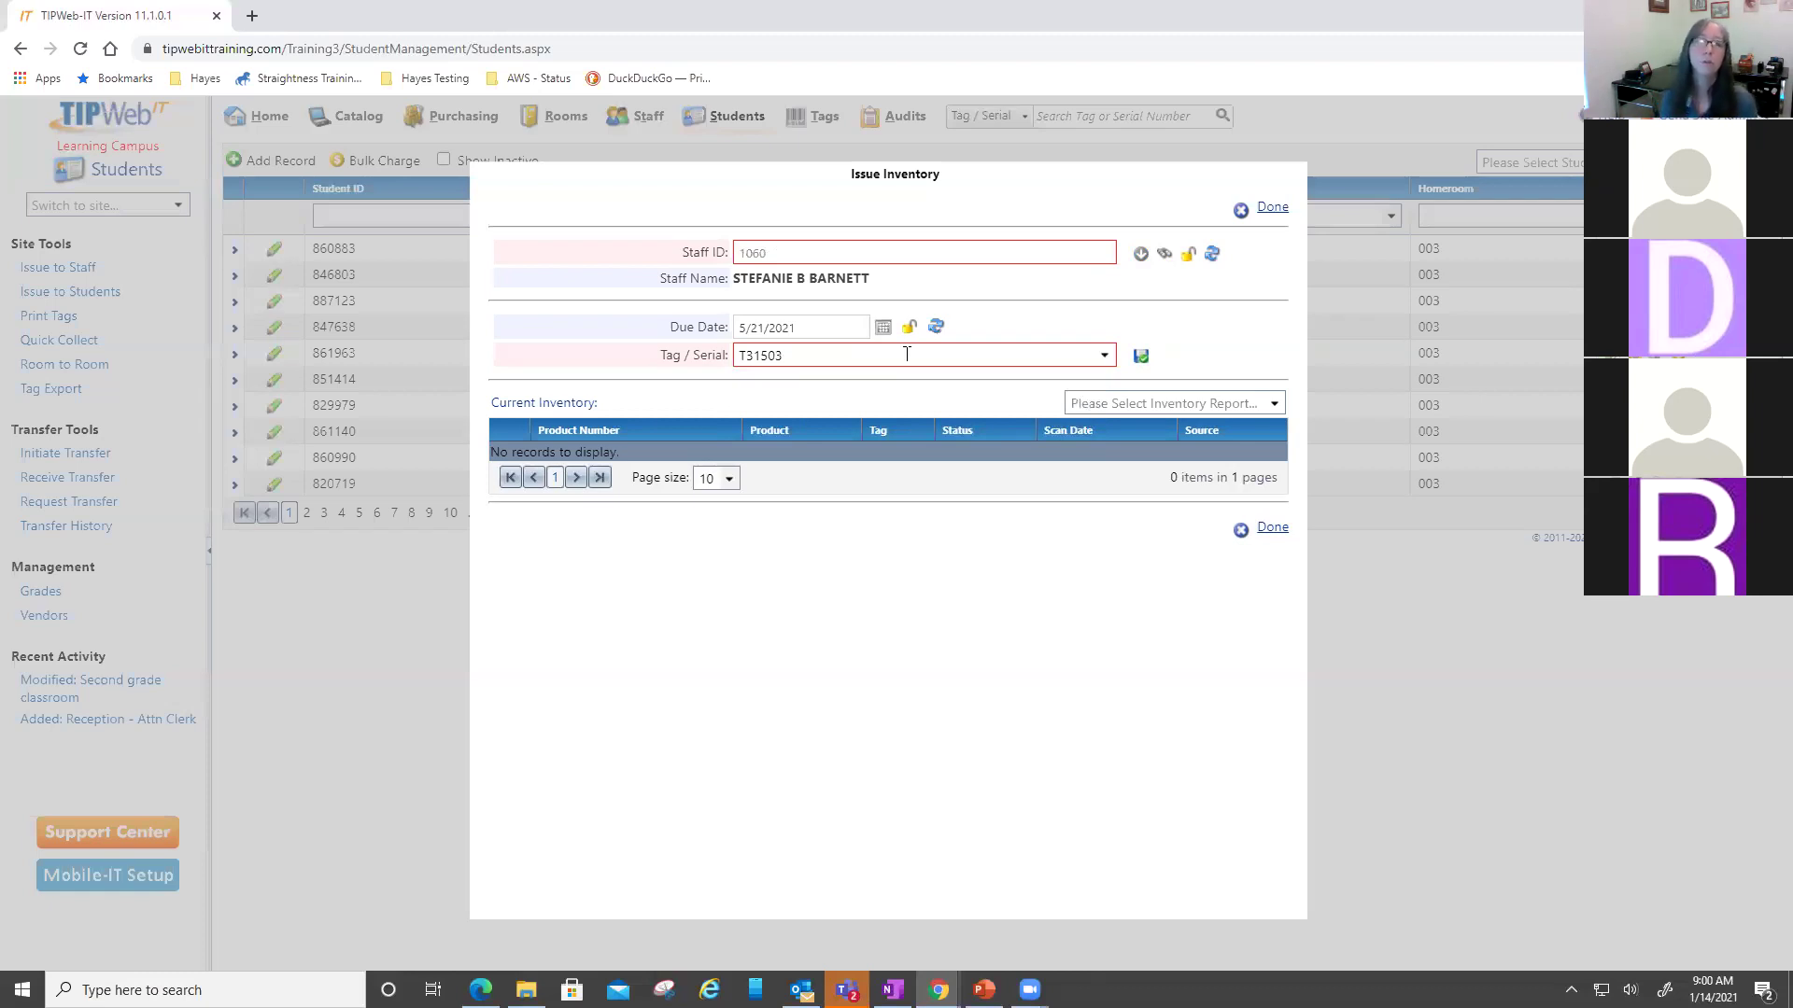
left_click(1141, 356)
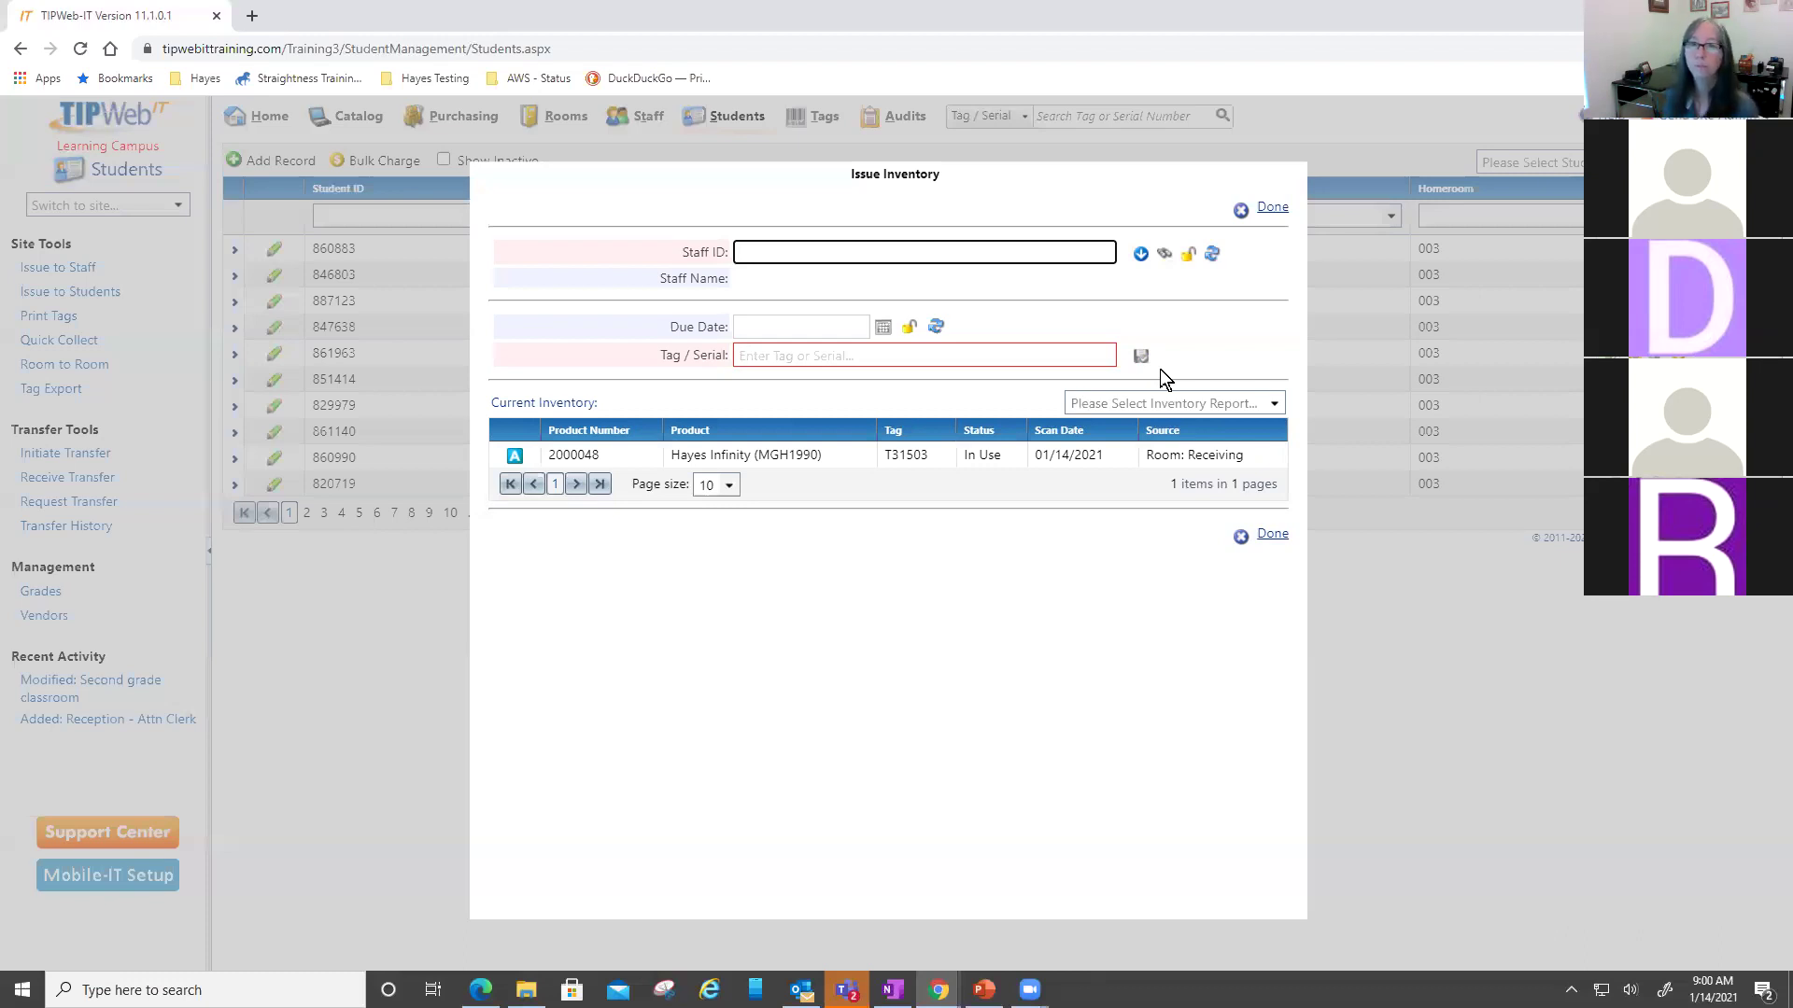
left_click(1270, 209)
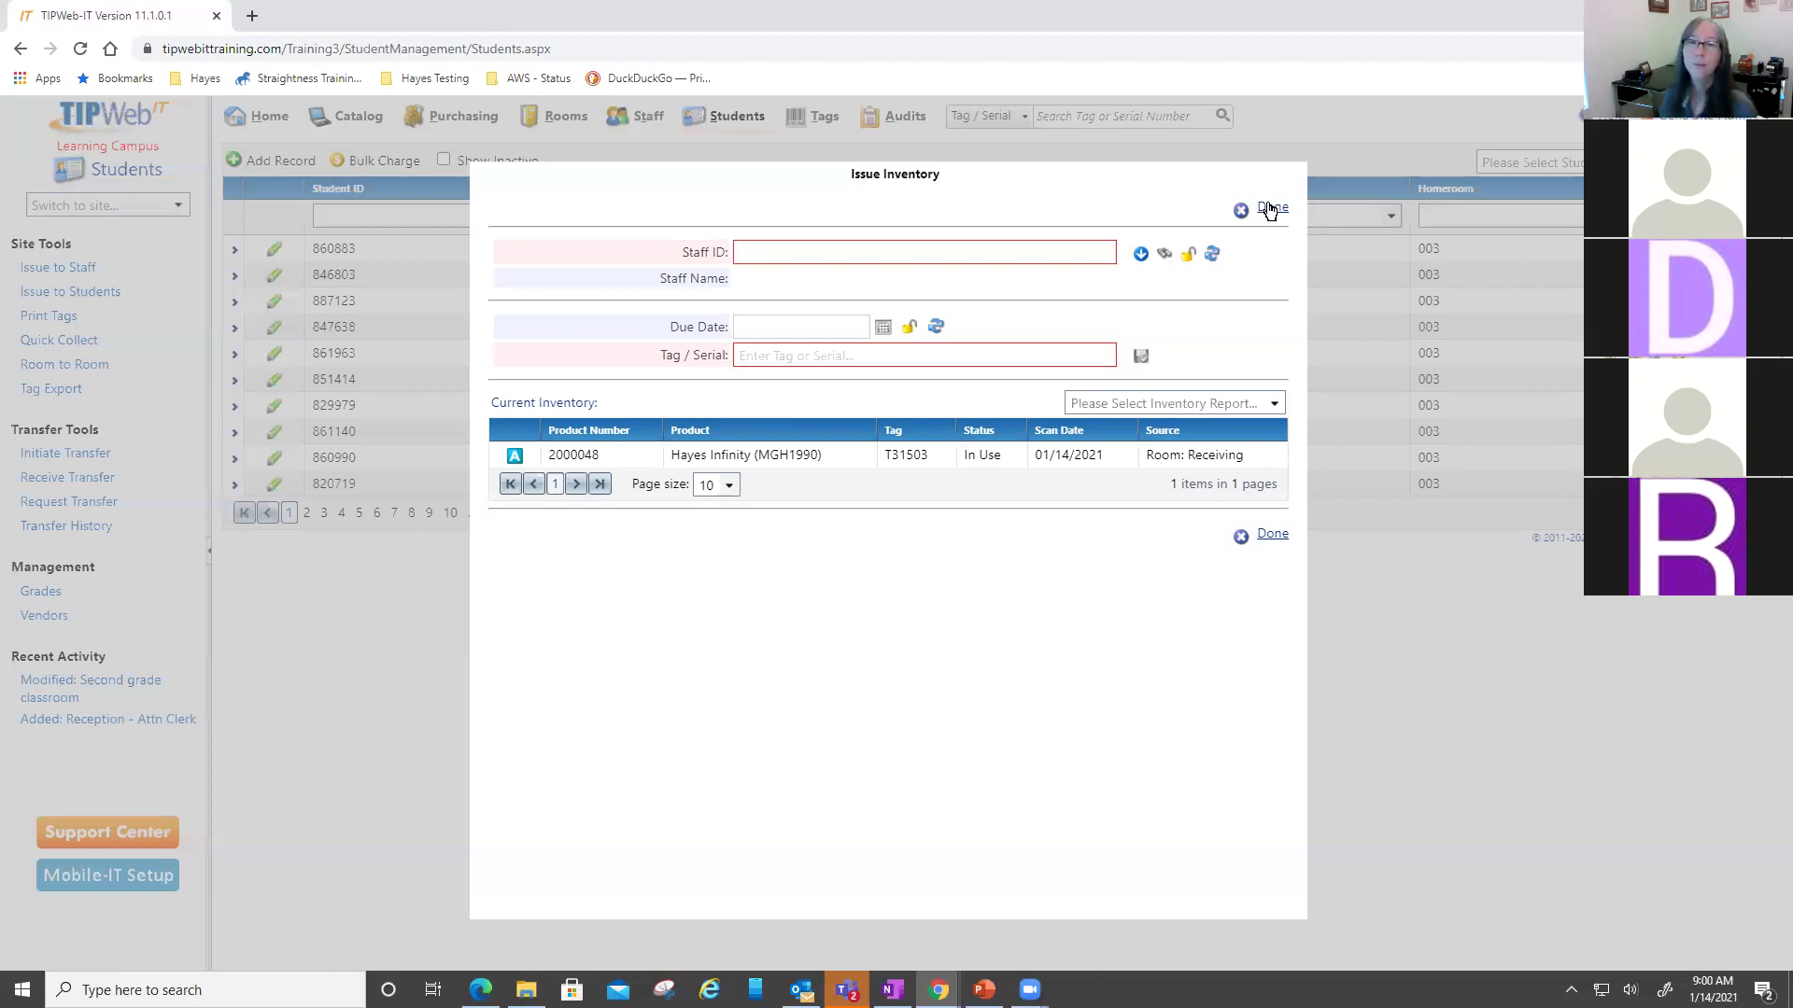
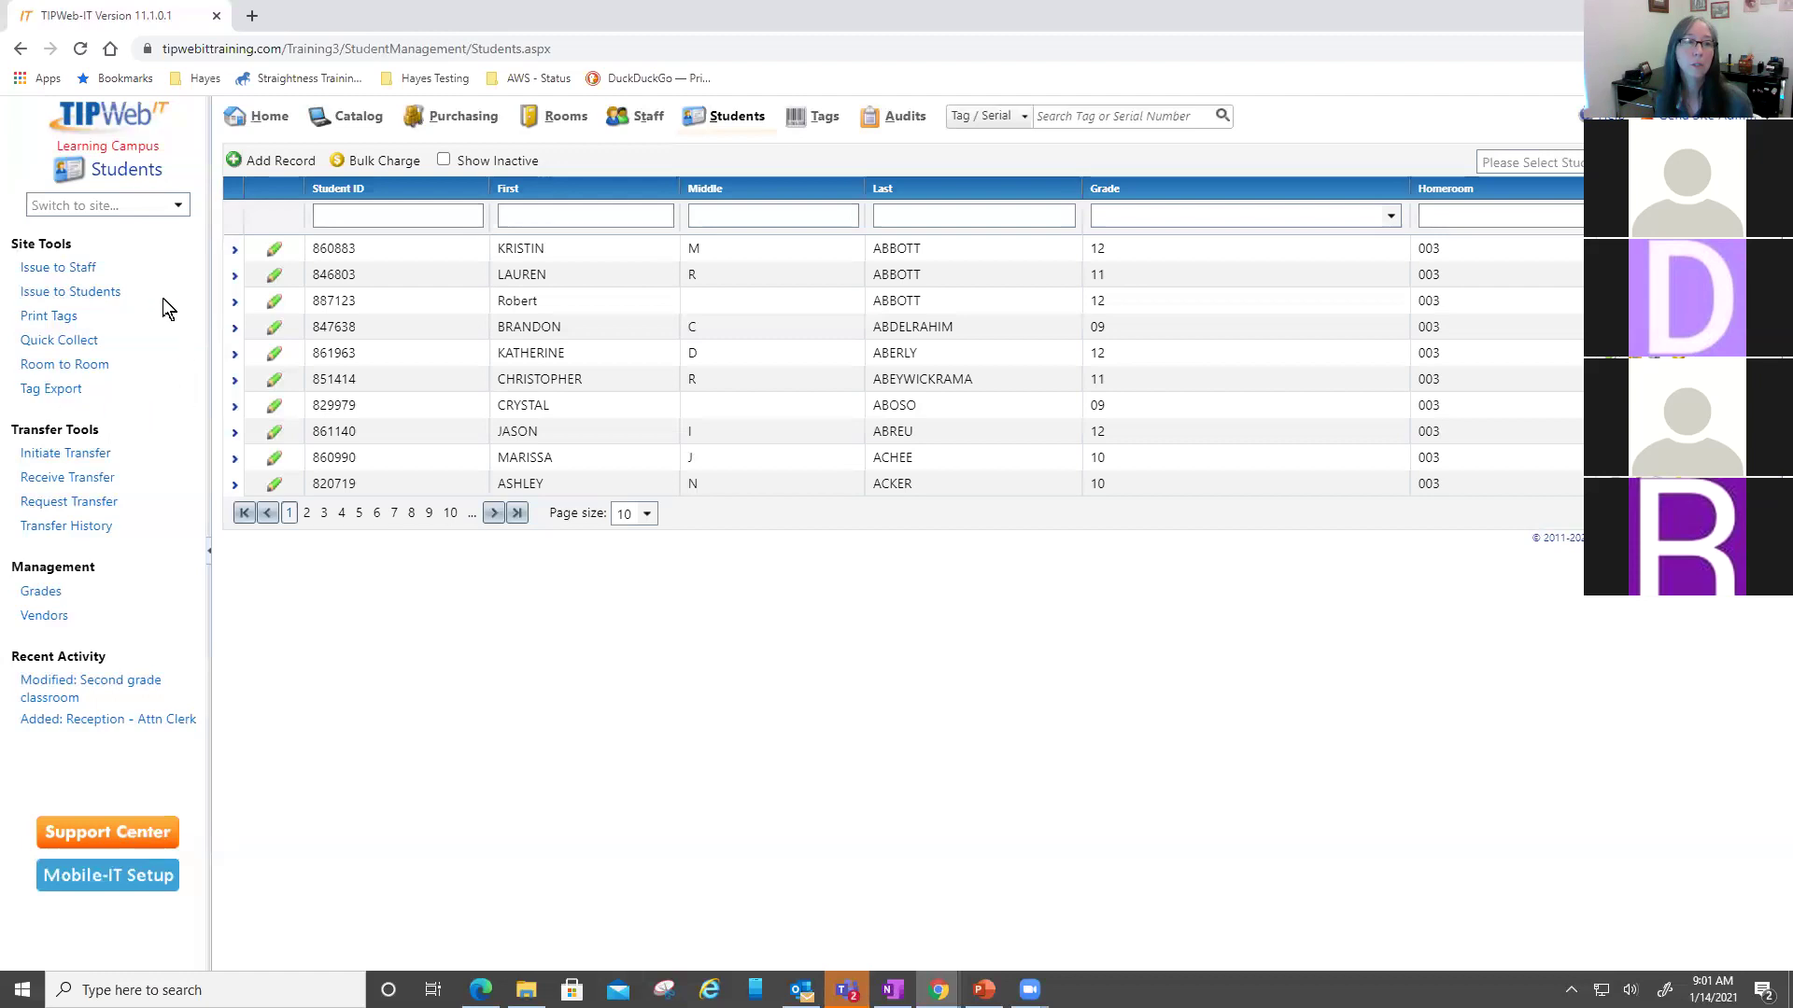
- Open the Issue Inventory form for students from Site Tools
left_click(52, 293)
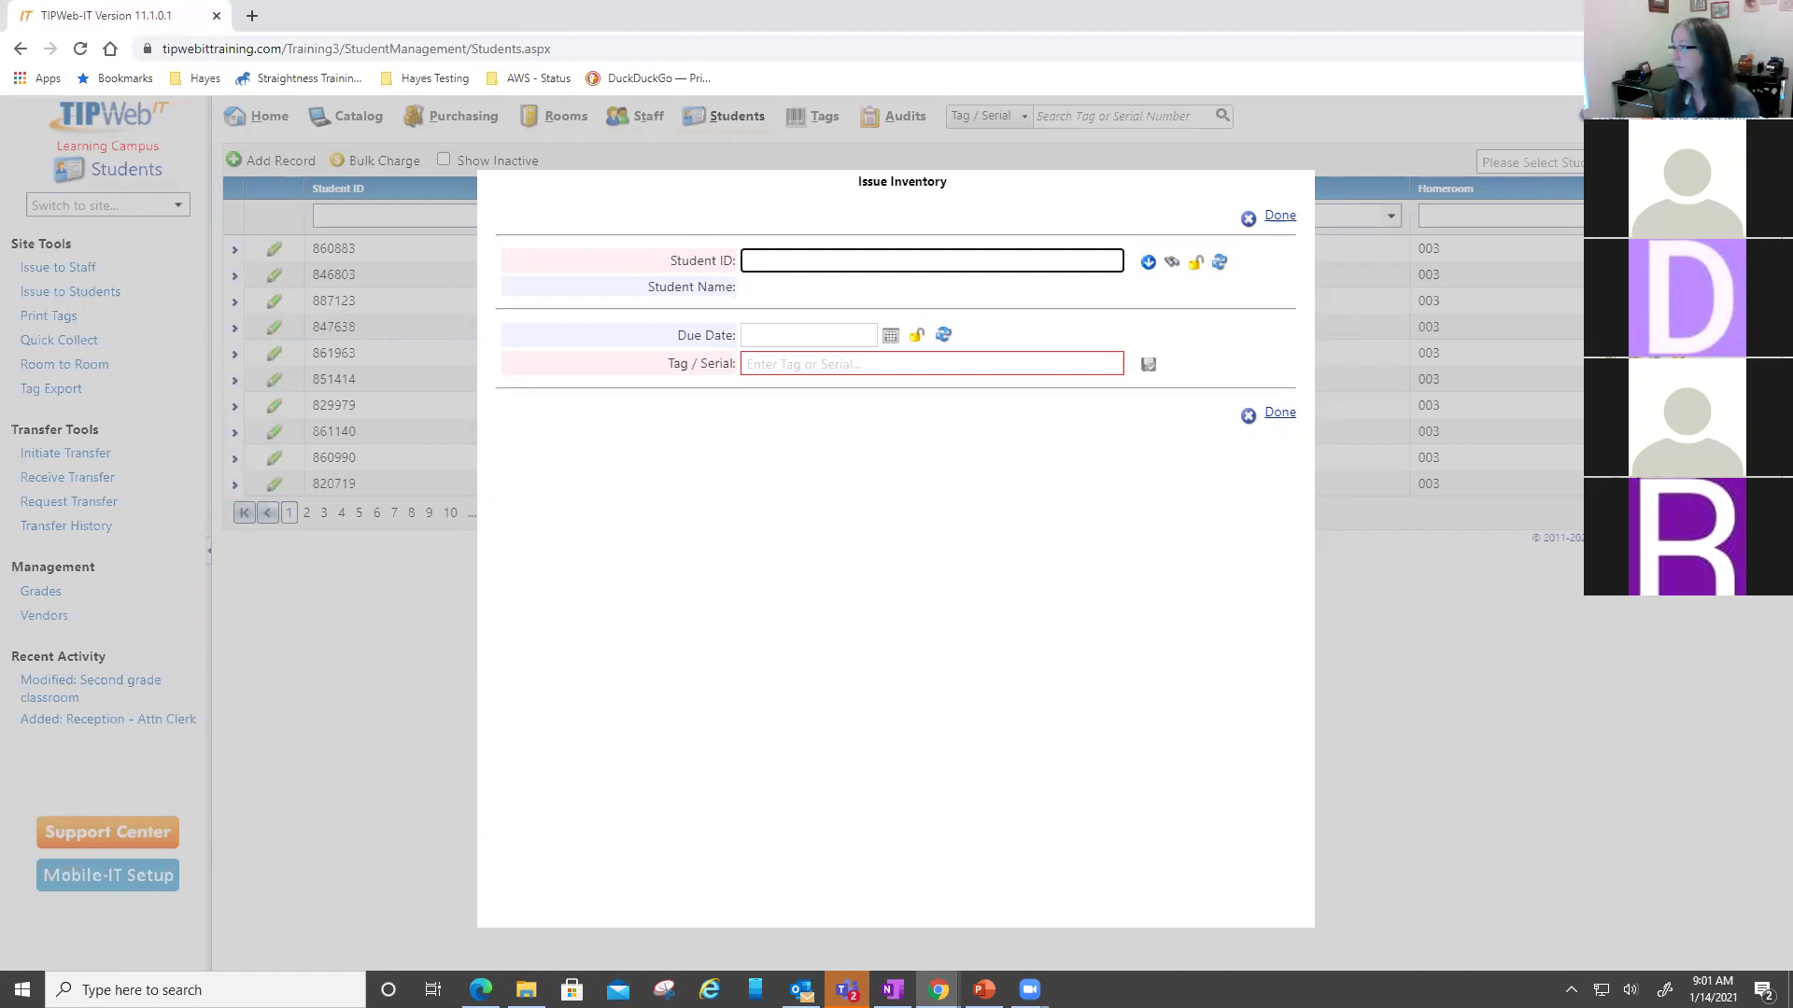
- Load a recently used student ID in the issue form
key("alt+Tab")
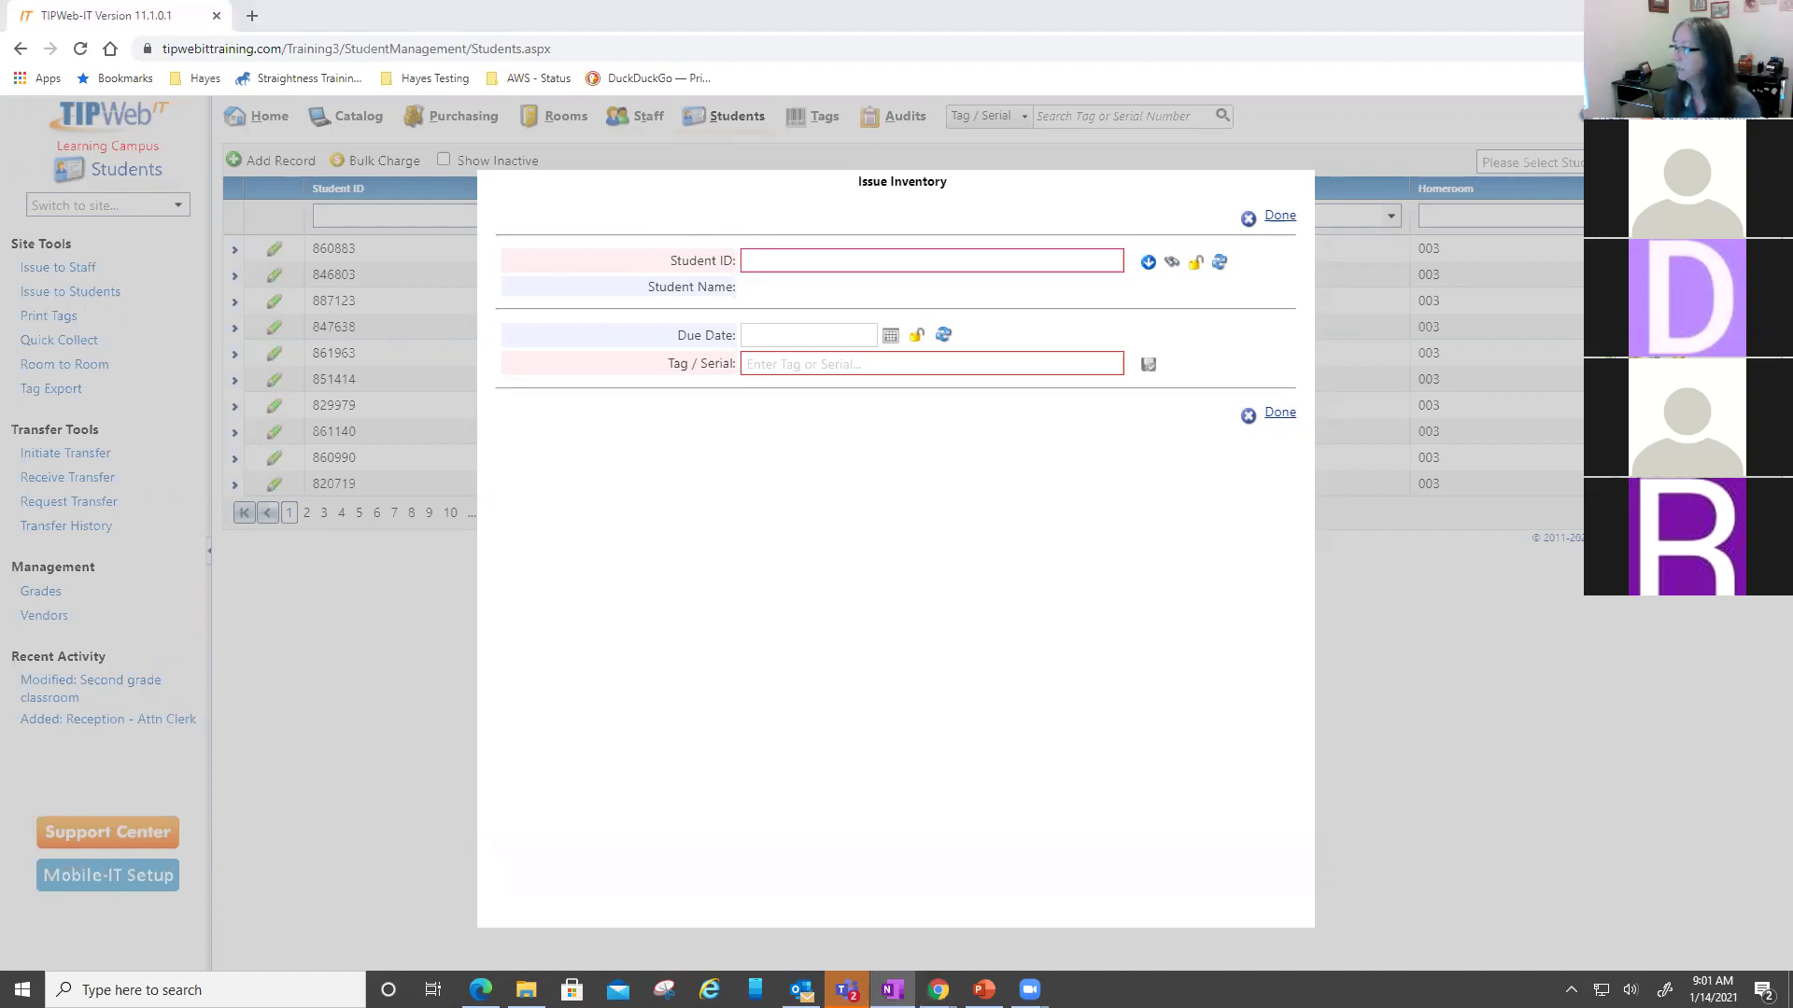
left_click(864, 261)
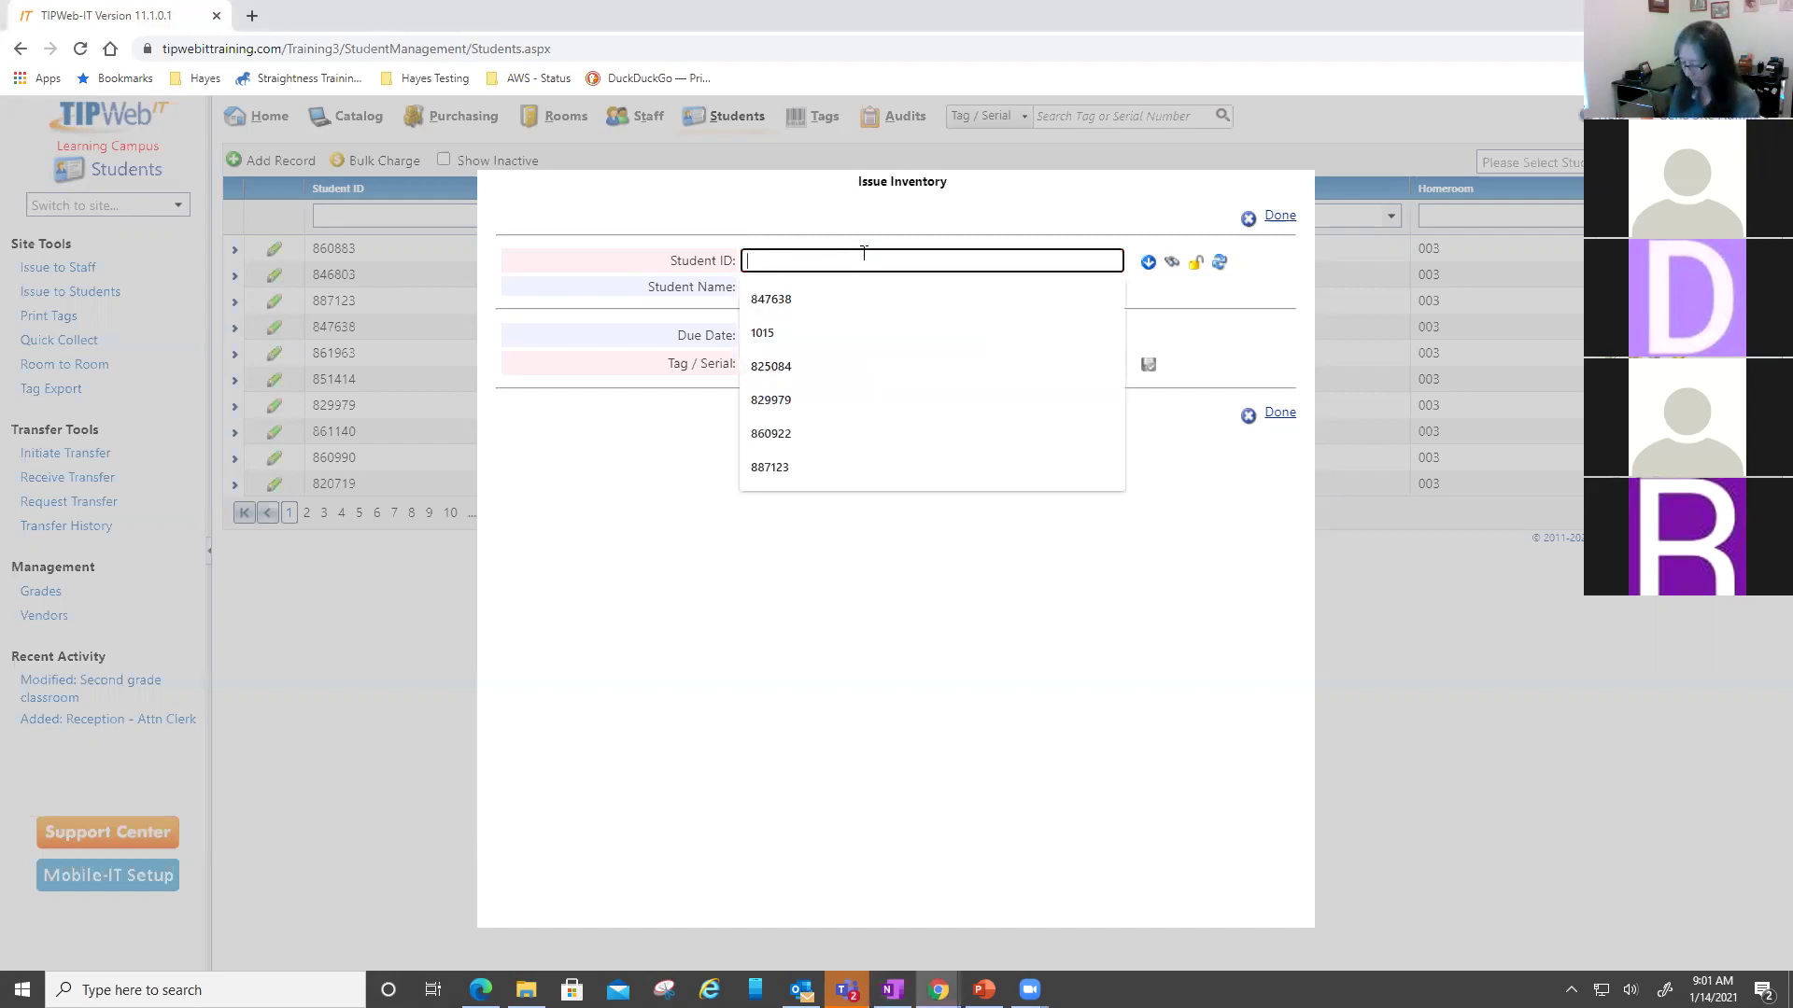
left_click(850, 285)
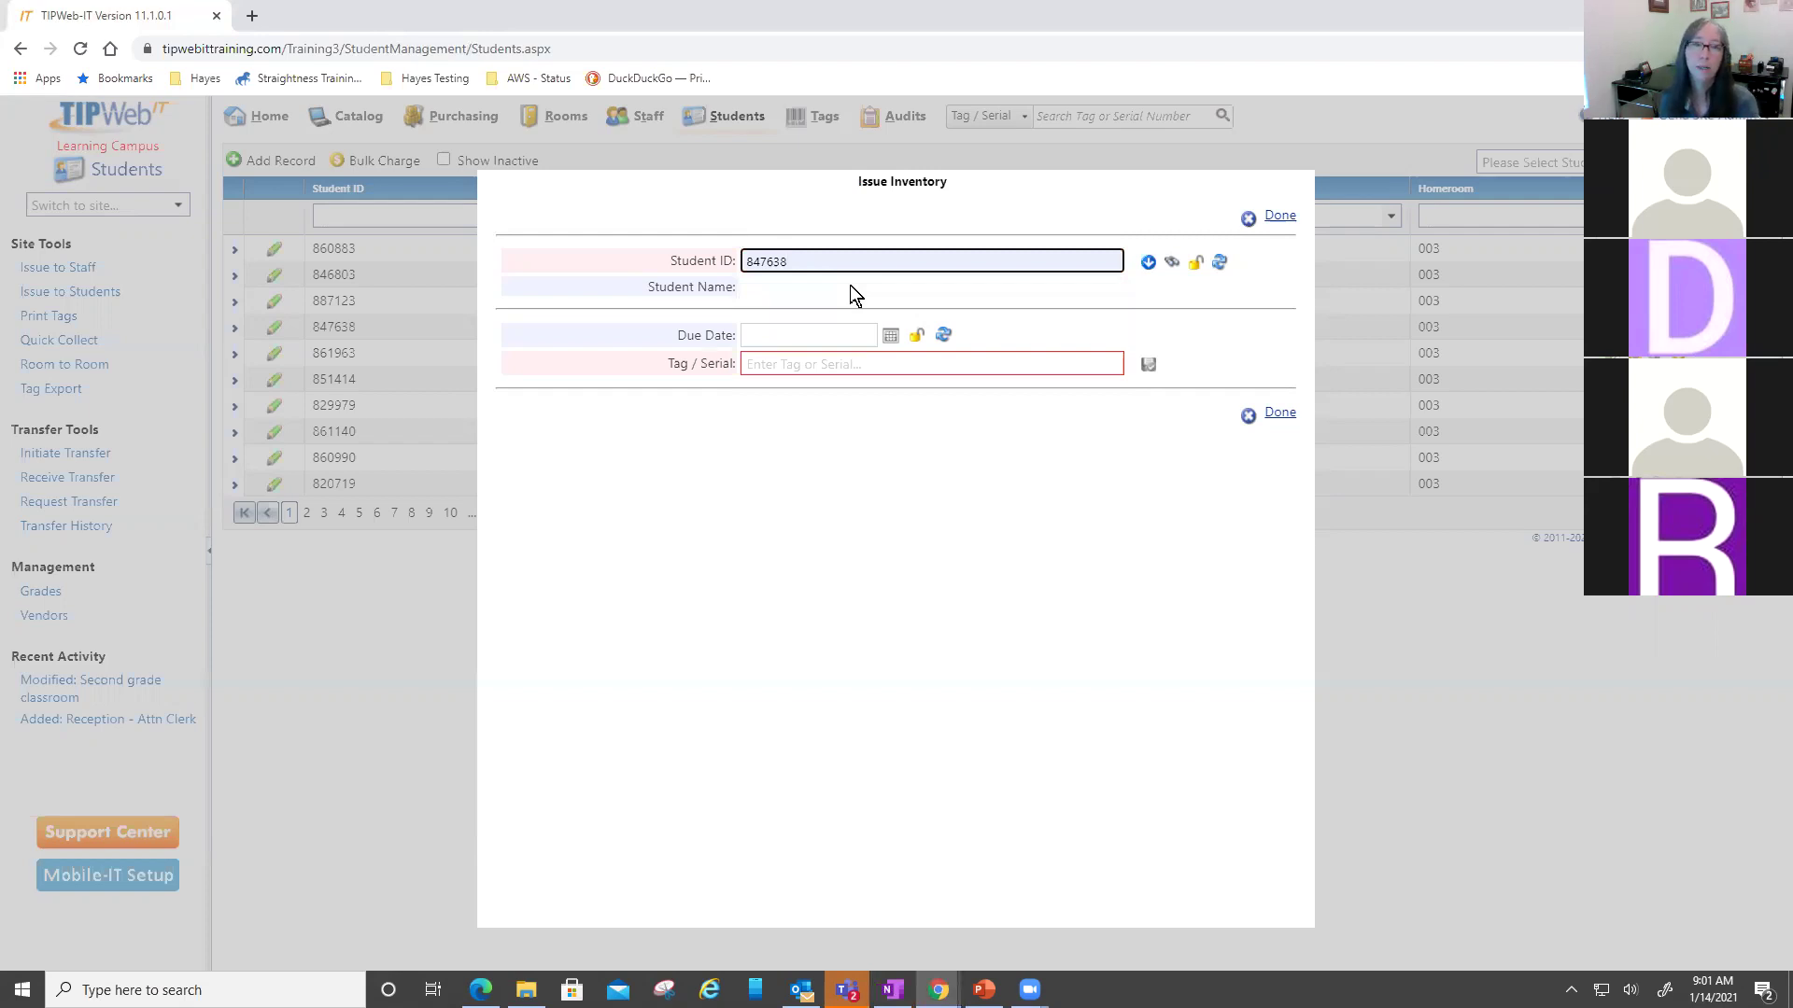
key("Return")
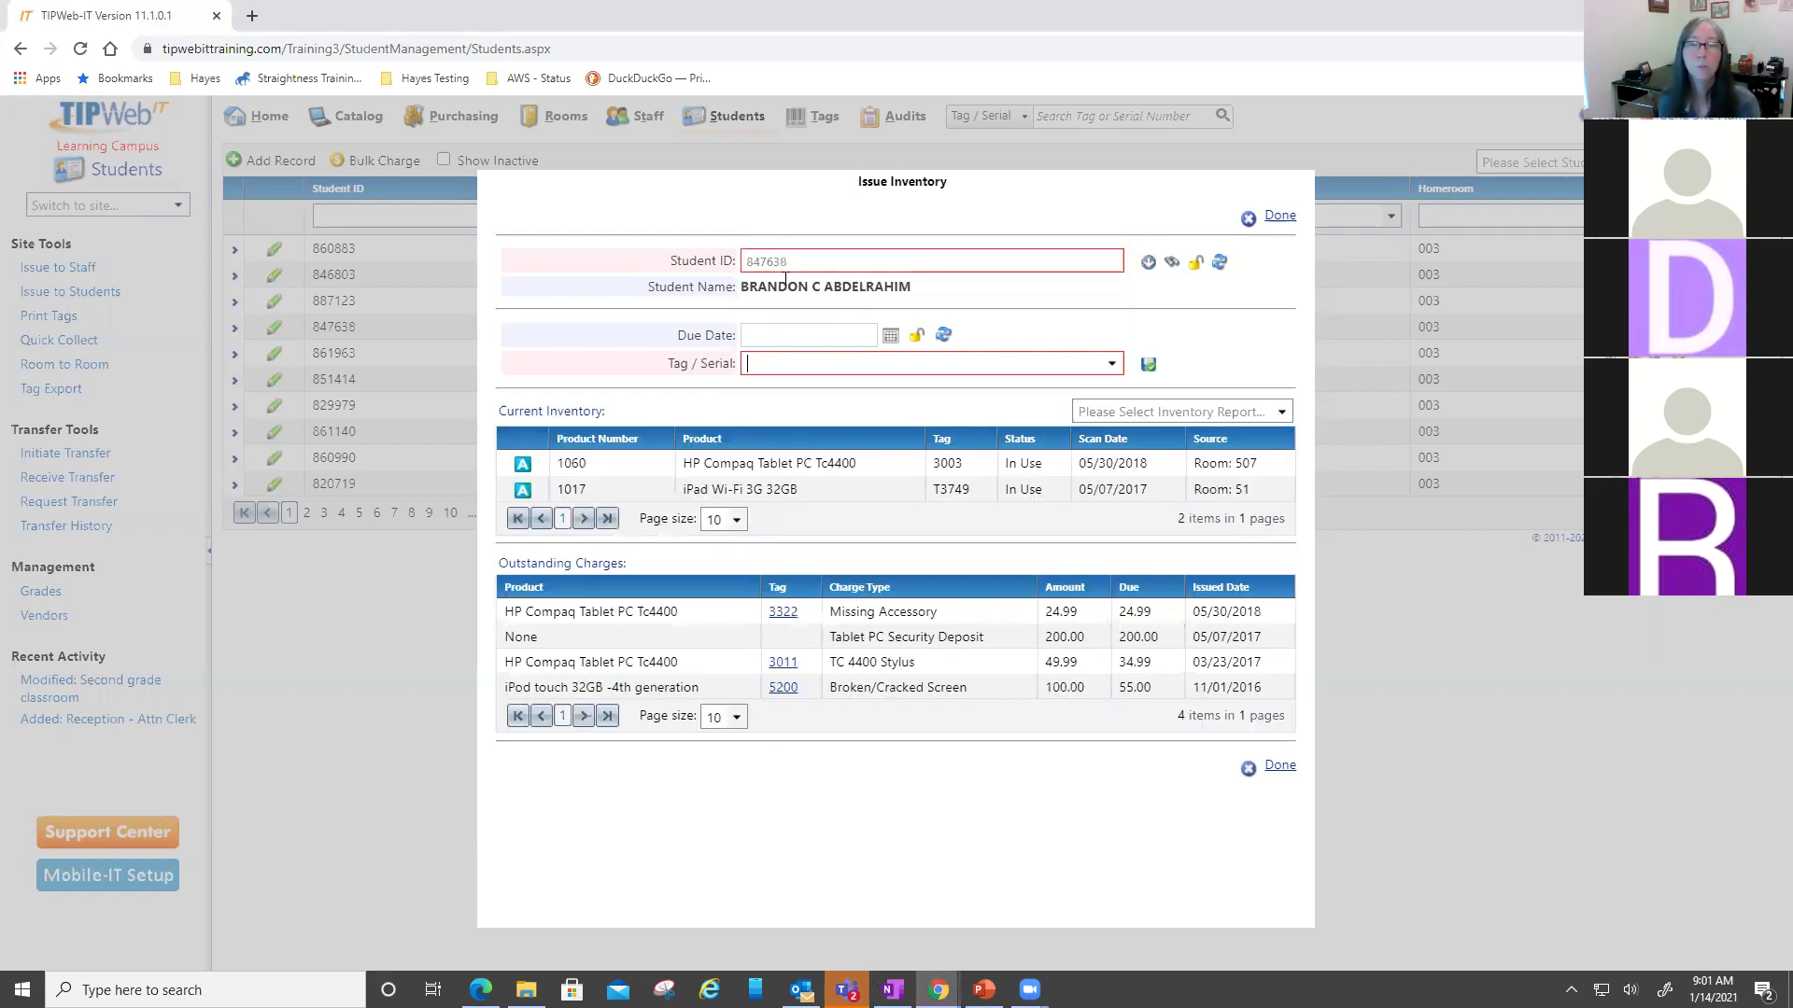
- Set the due date to June 11, 2021 and lock it
left_click(834, 336)
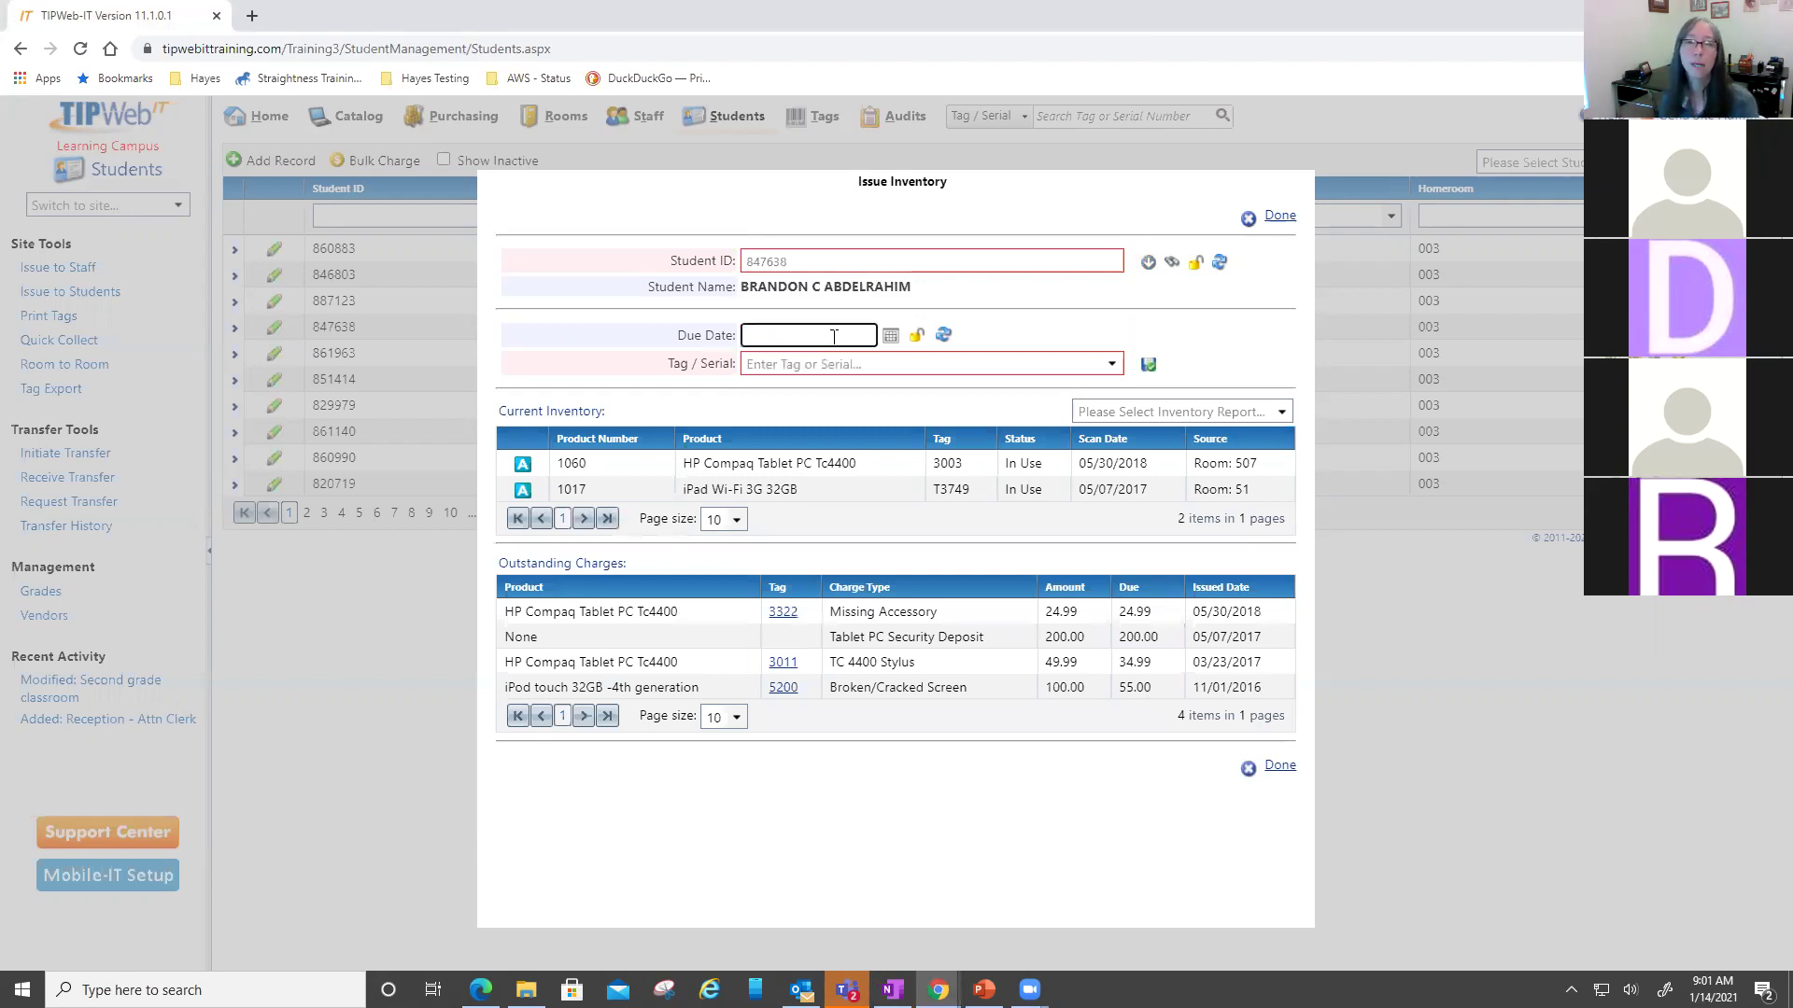
left_click(890, 336)
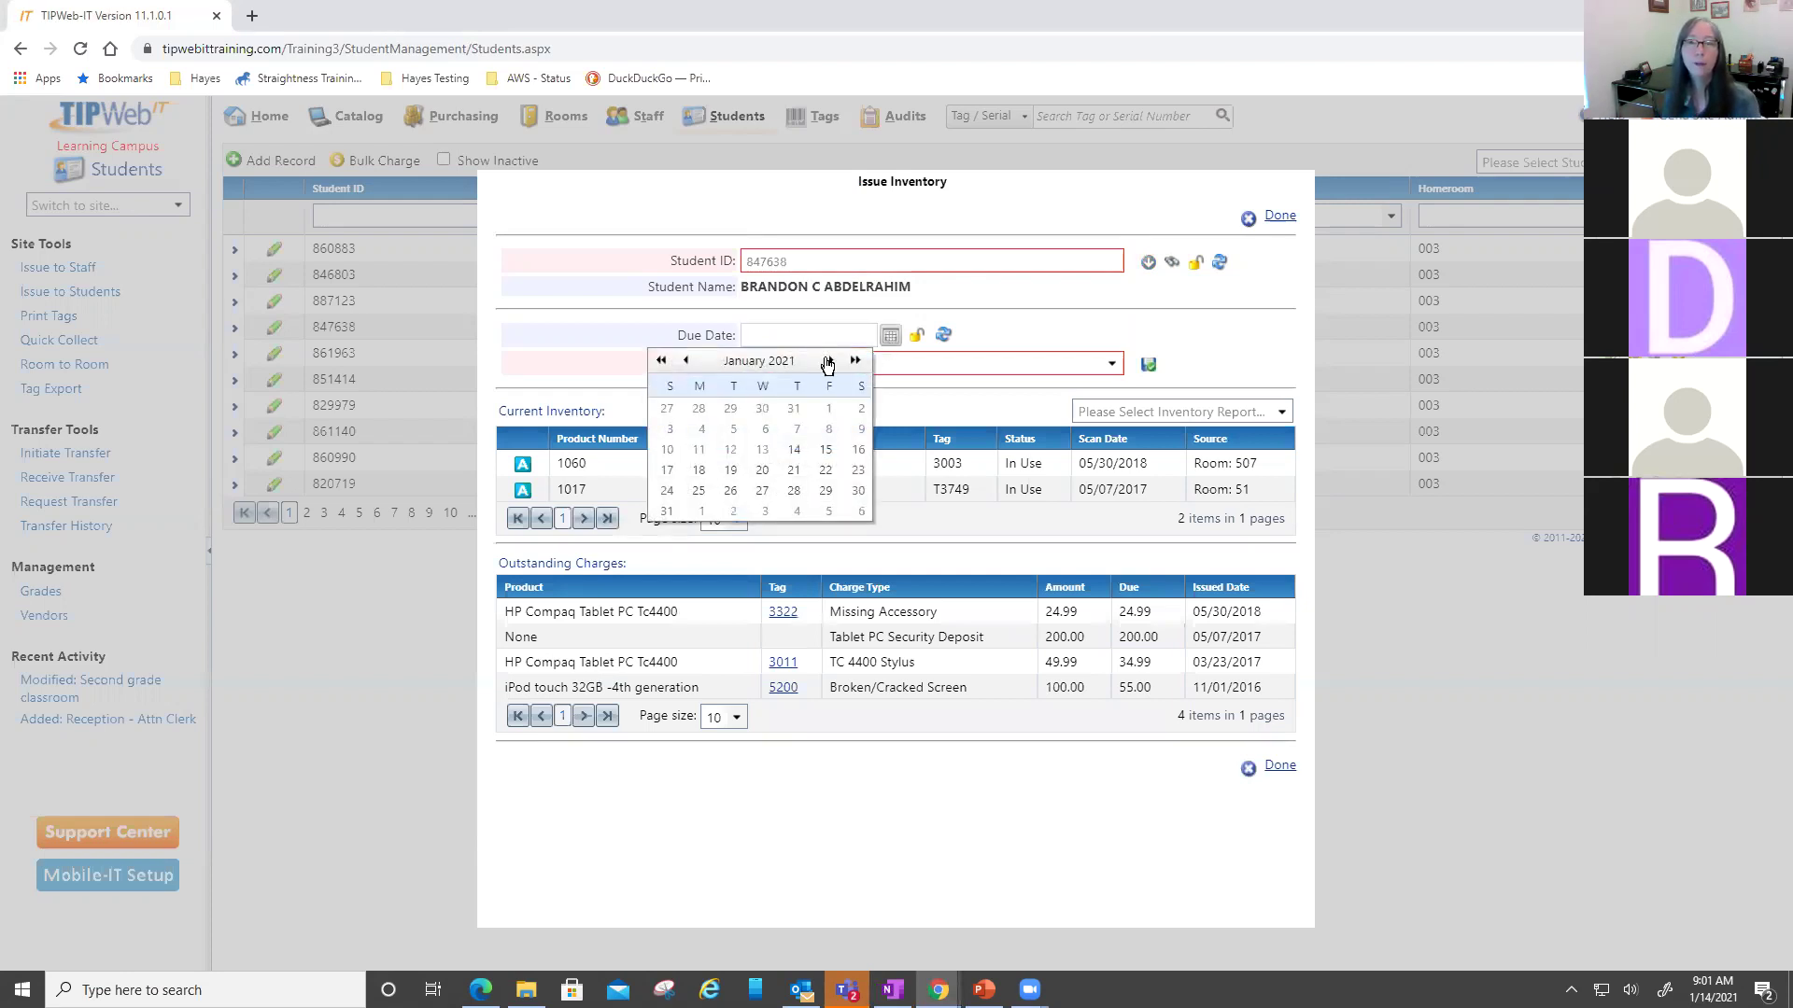
left_click(830, 364)
left_click(831, 363)
left_click(831, 364)
left_click(832, 363)
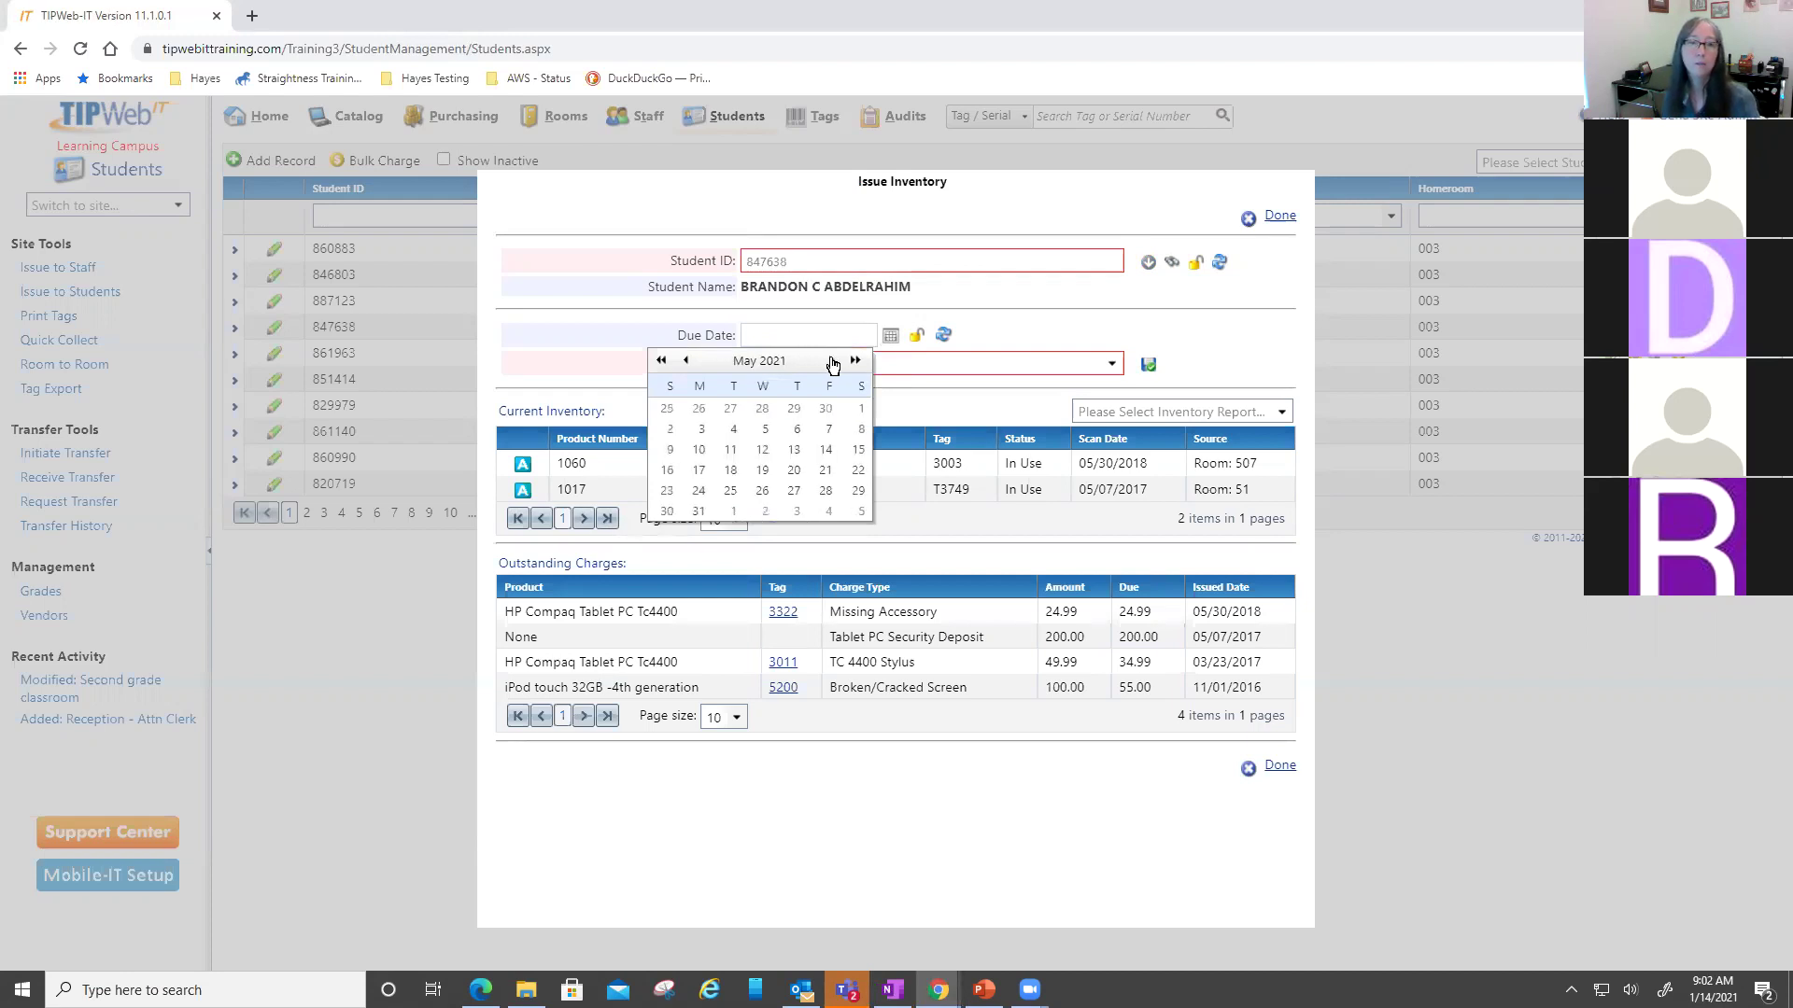
left_click(832, 364)
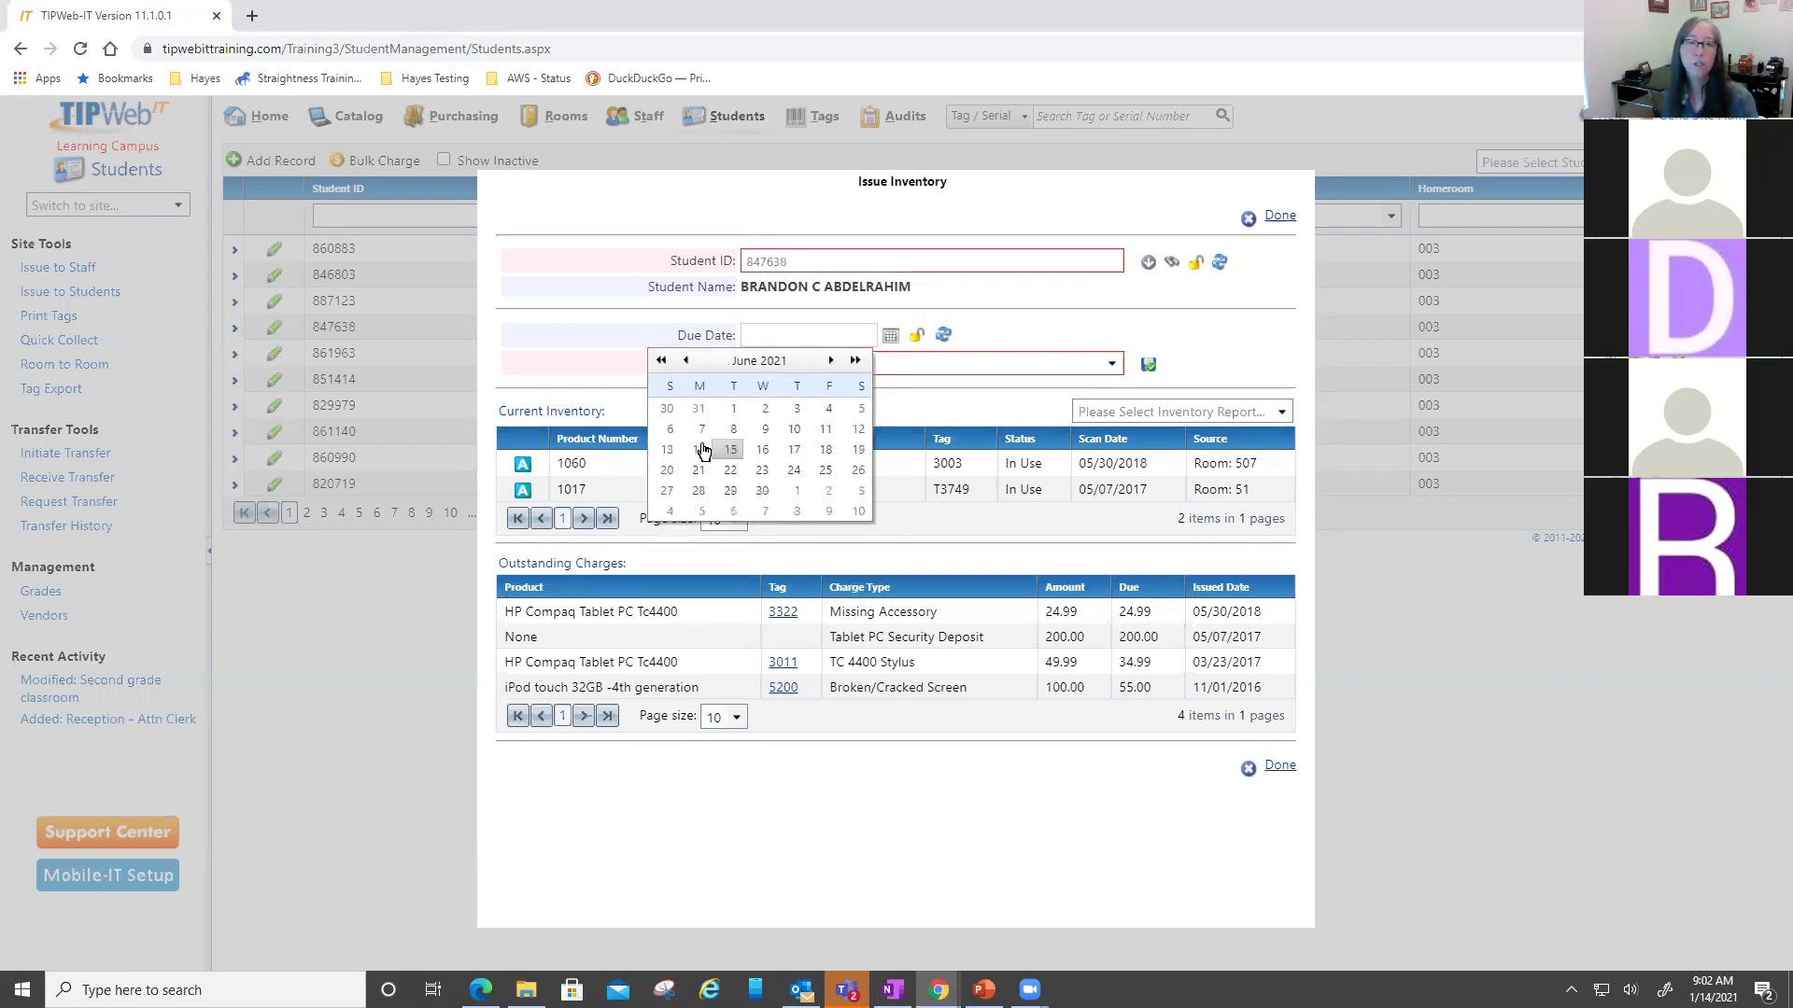
left_click(828, 430)
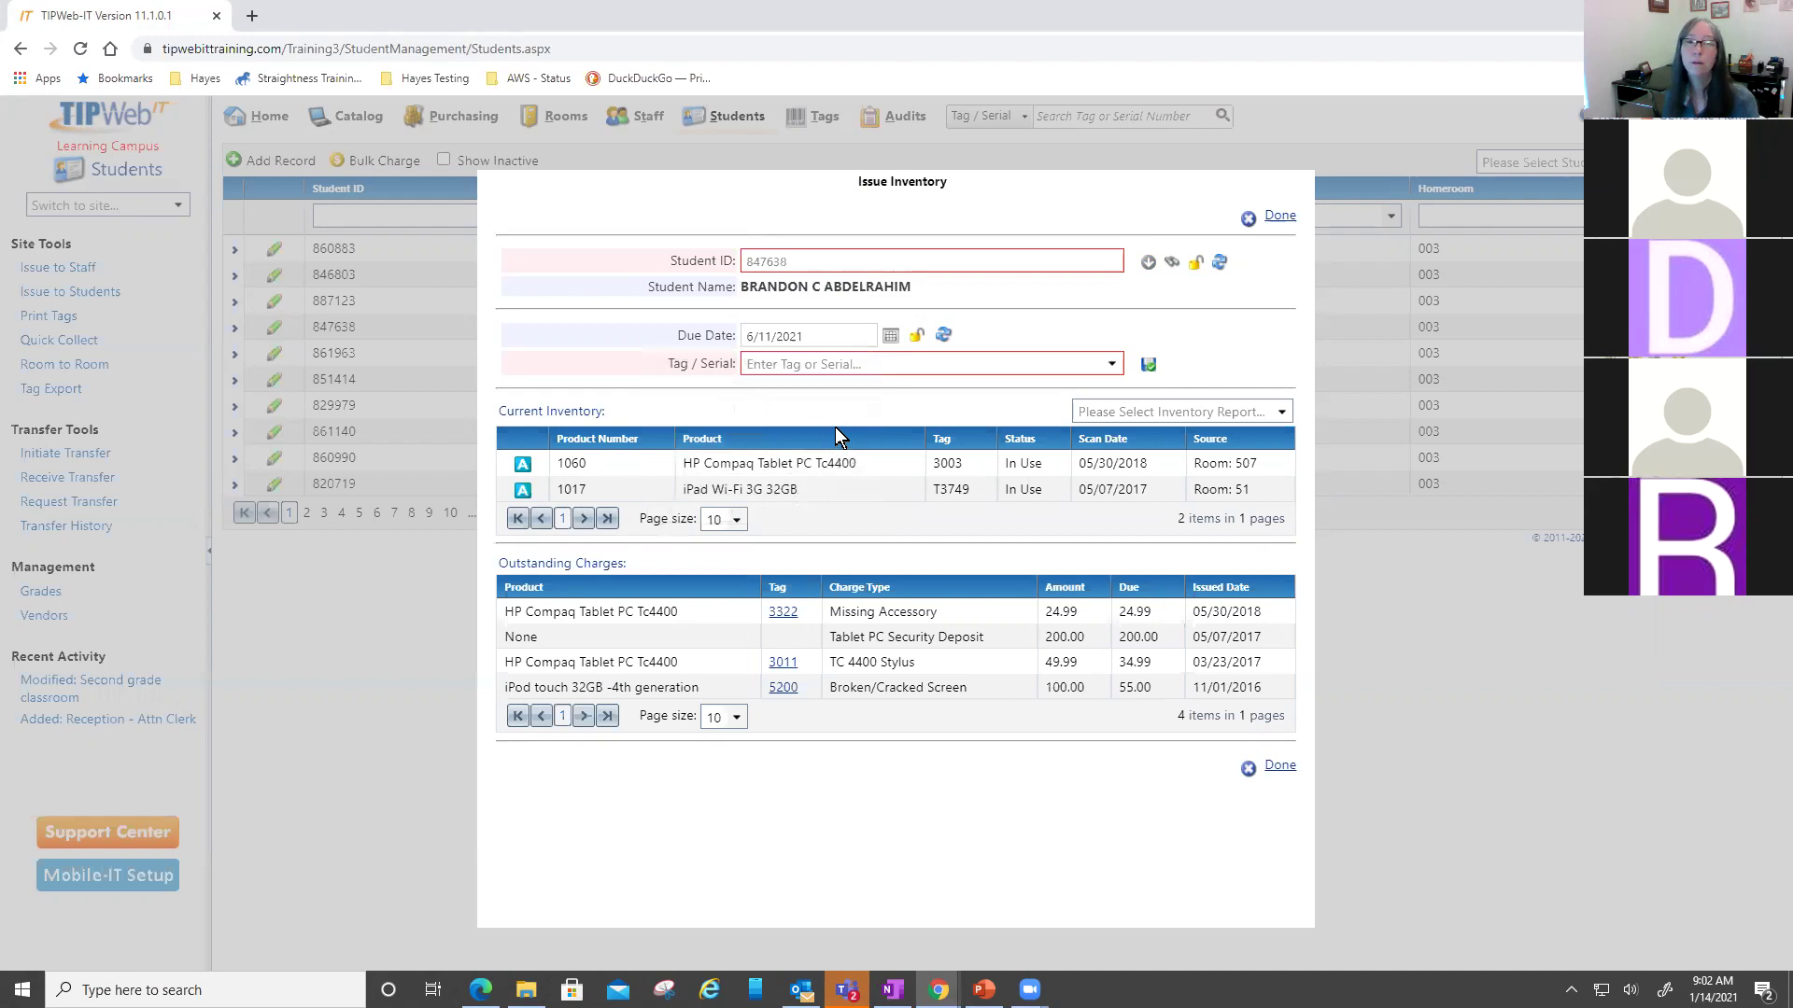
left_click(919, 336)
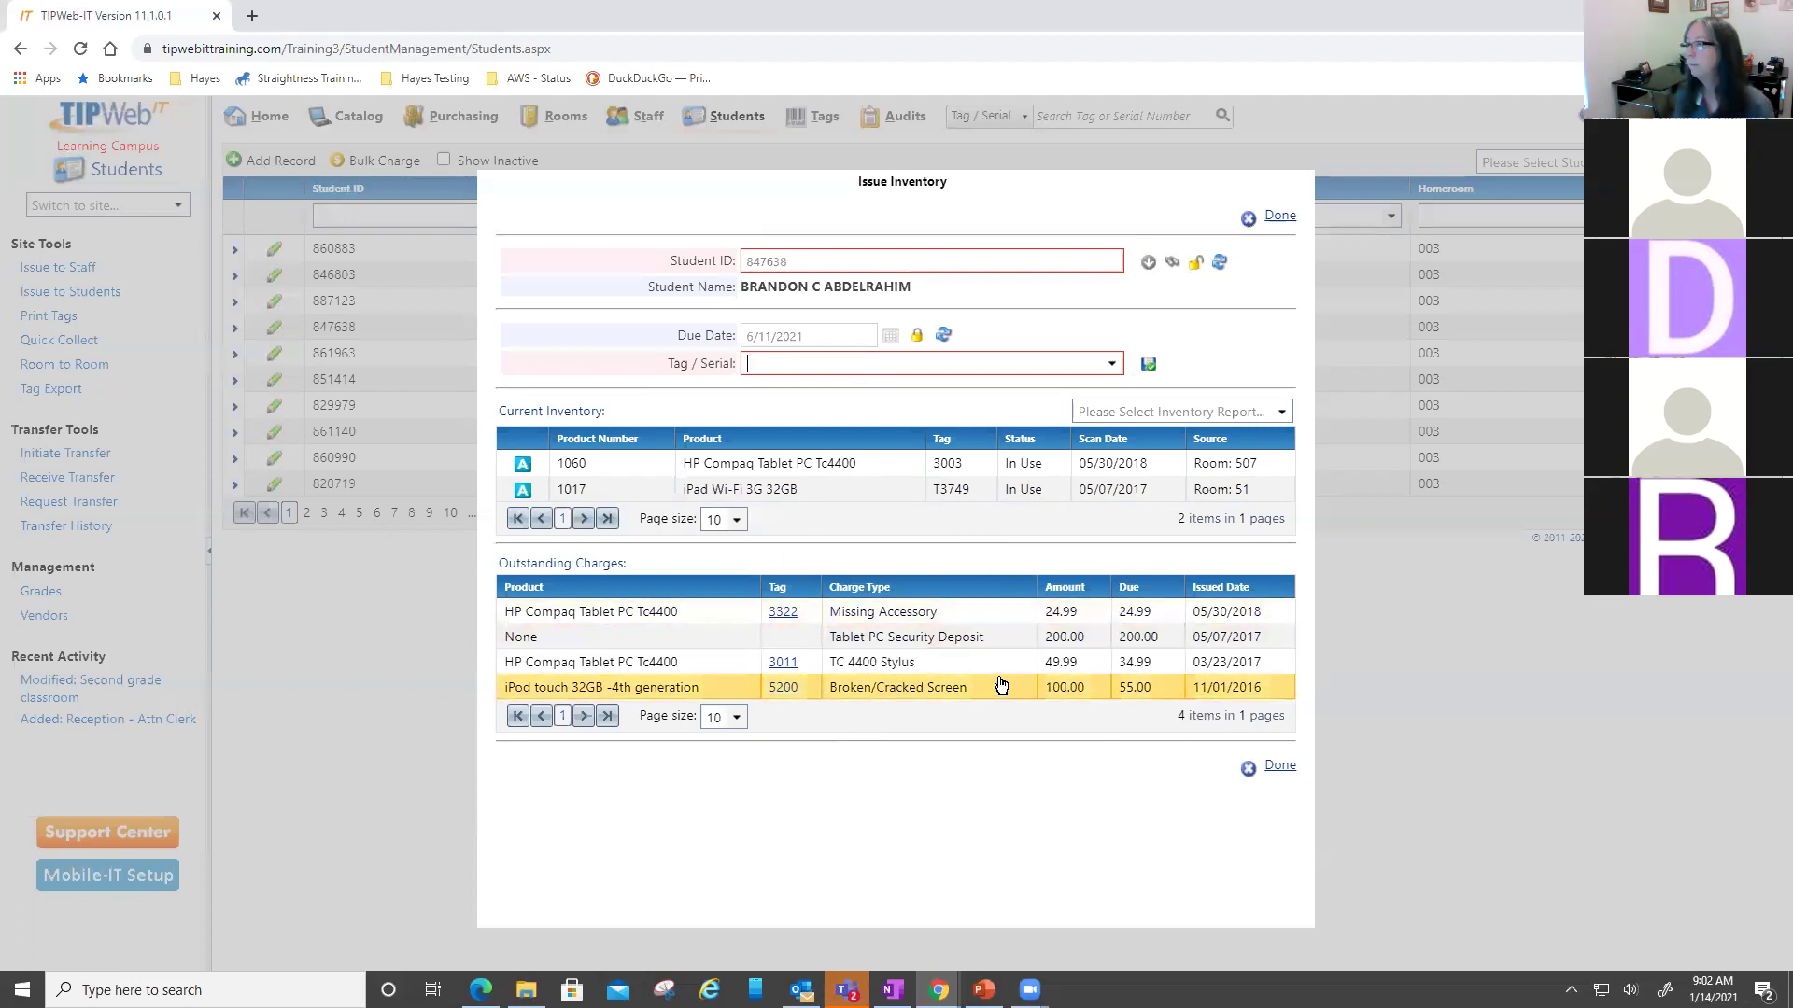
- Issue tag T51916 (HP Chromebook 11 G3) to the student, fixing the mistyped tag
type("T")
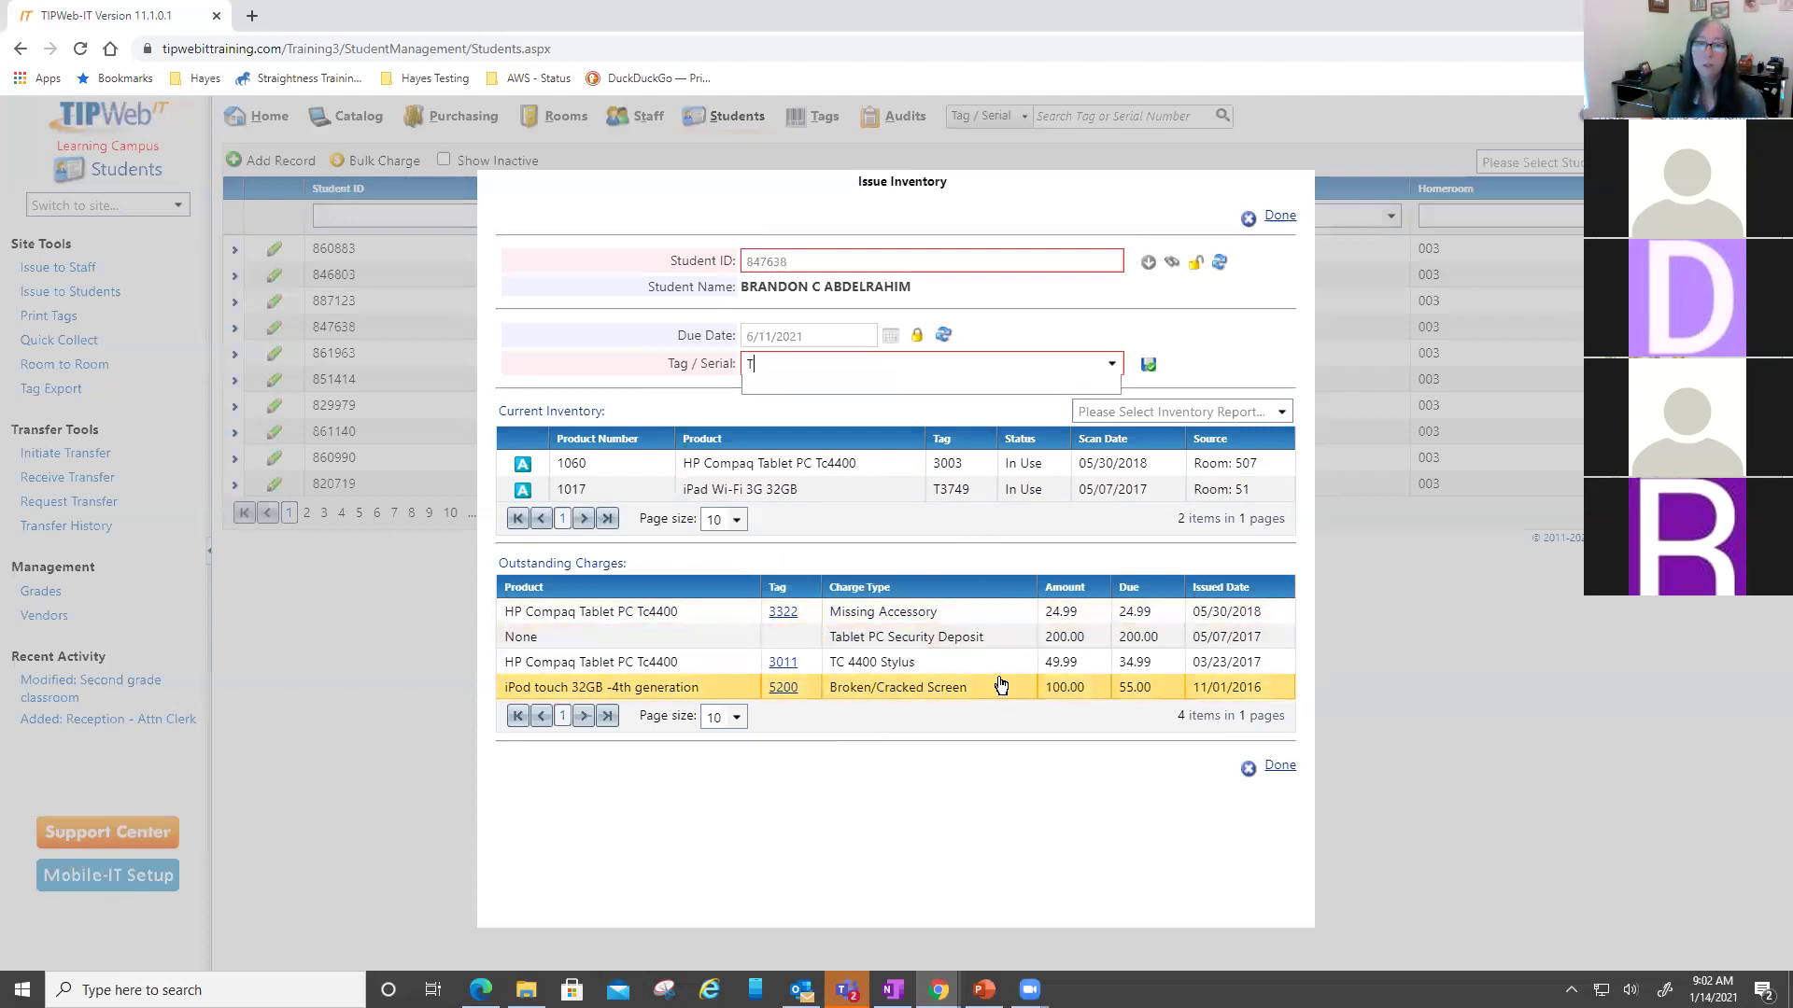
type("351916")
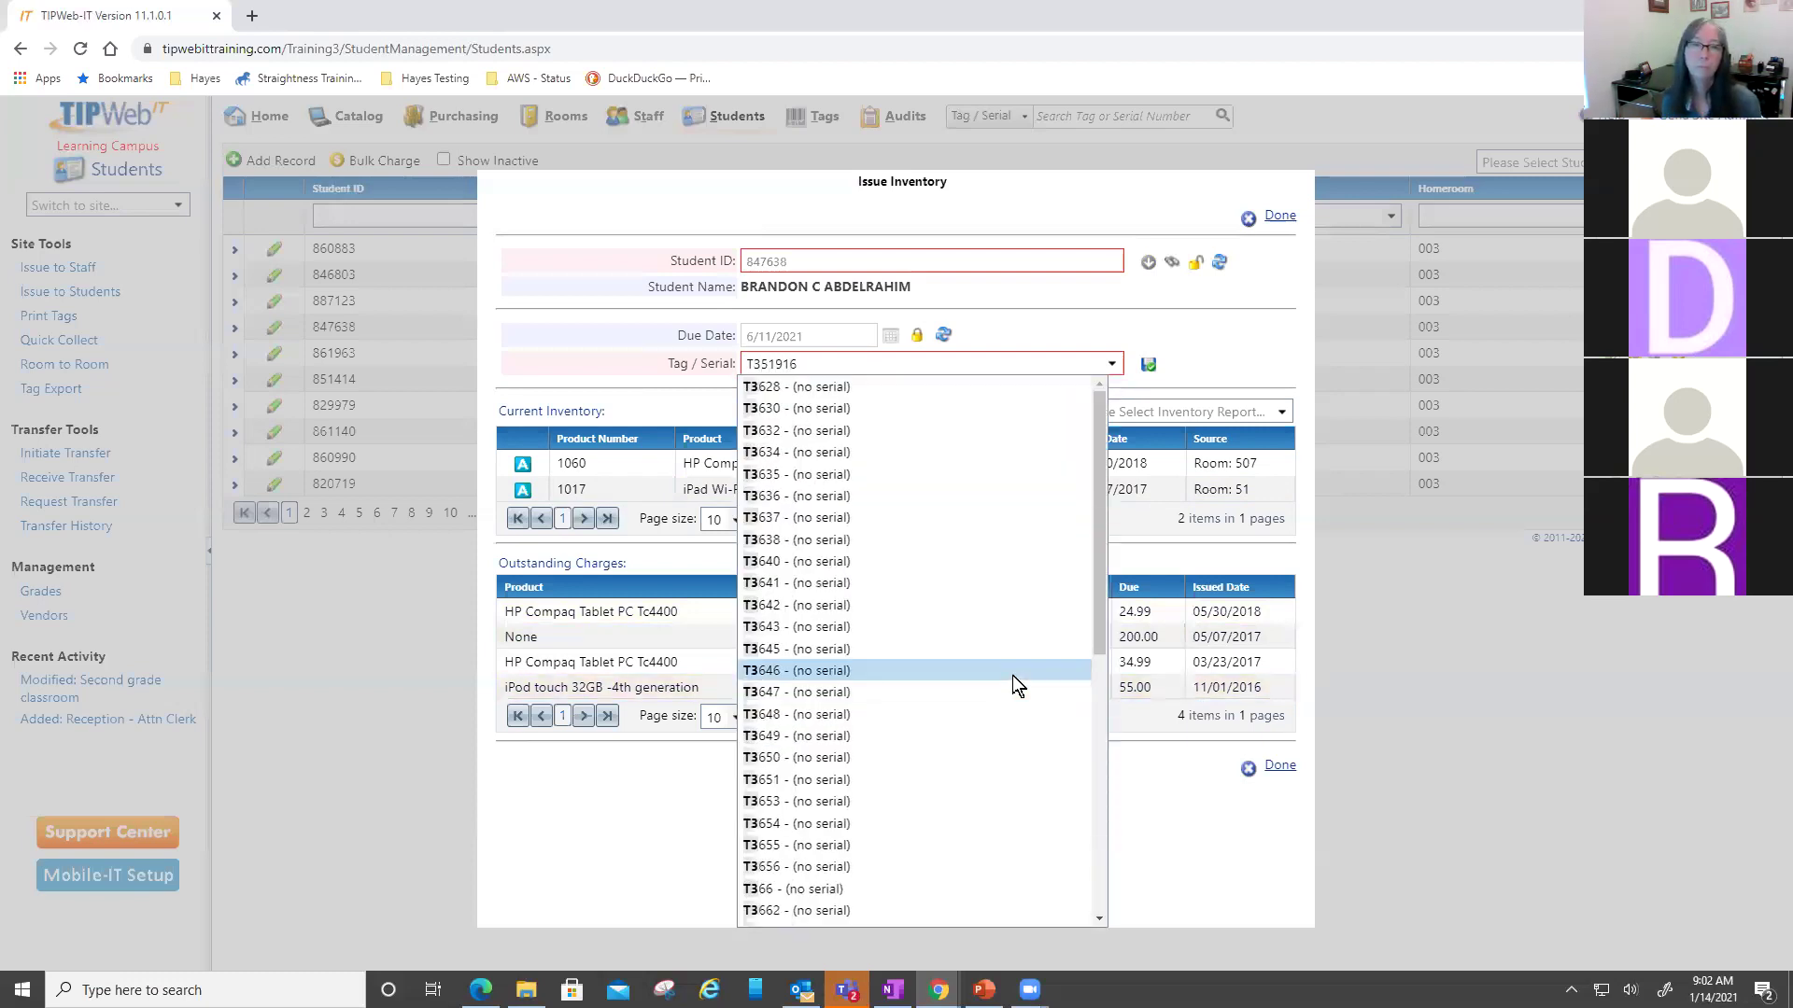
key("BackSpace")
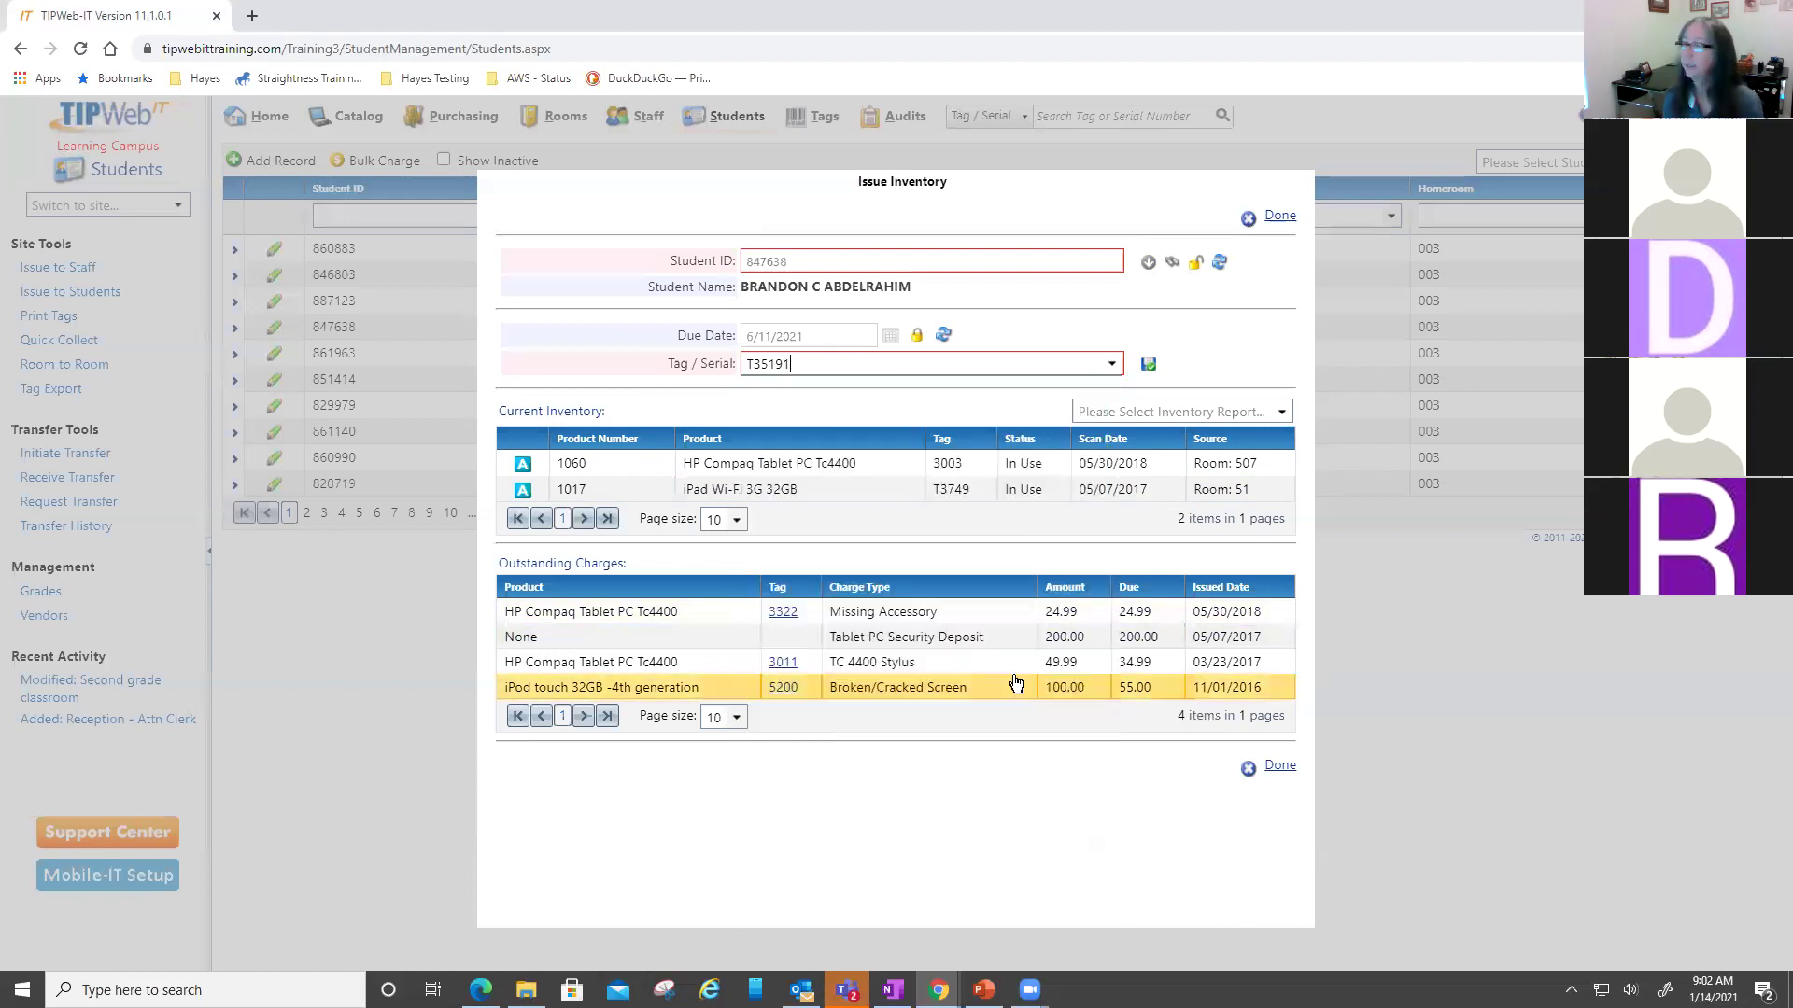
key("BackSpace")
key("BackSpace")
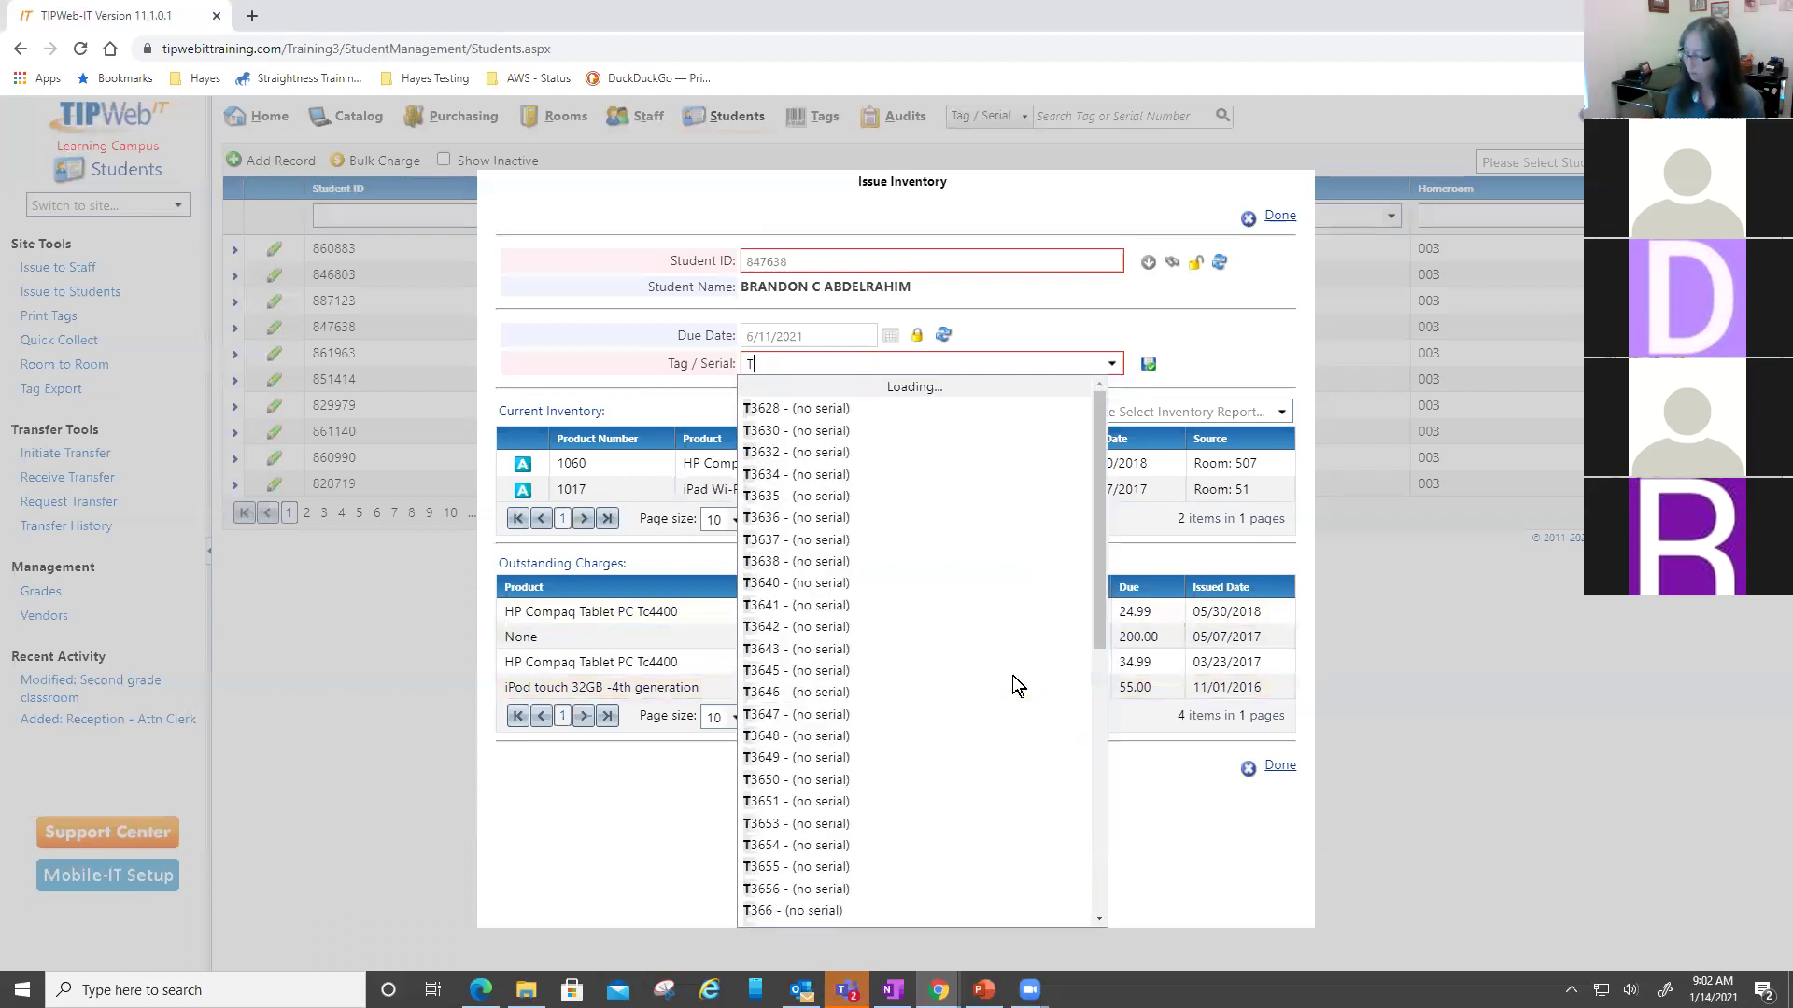
type("51916")
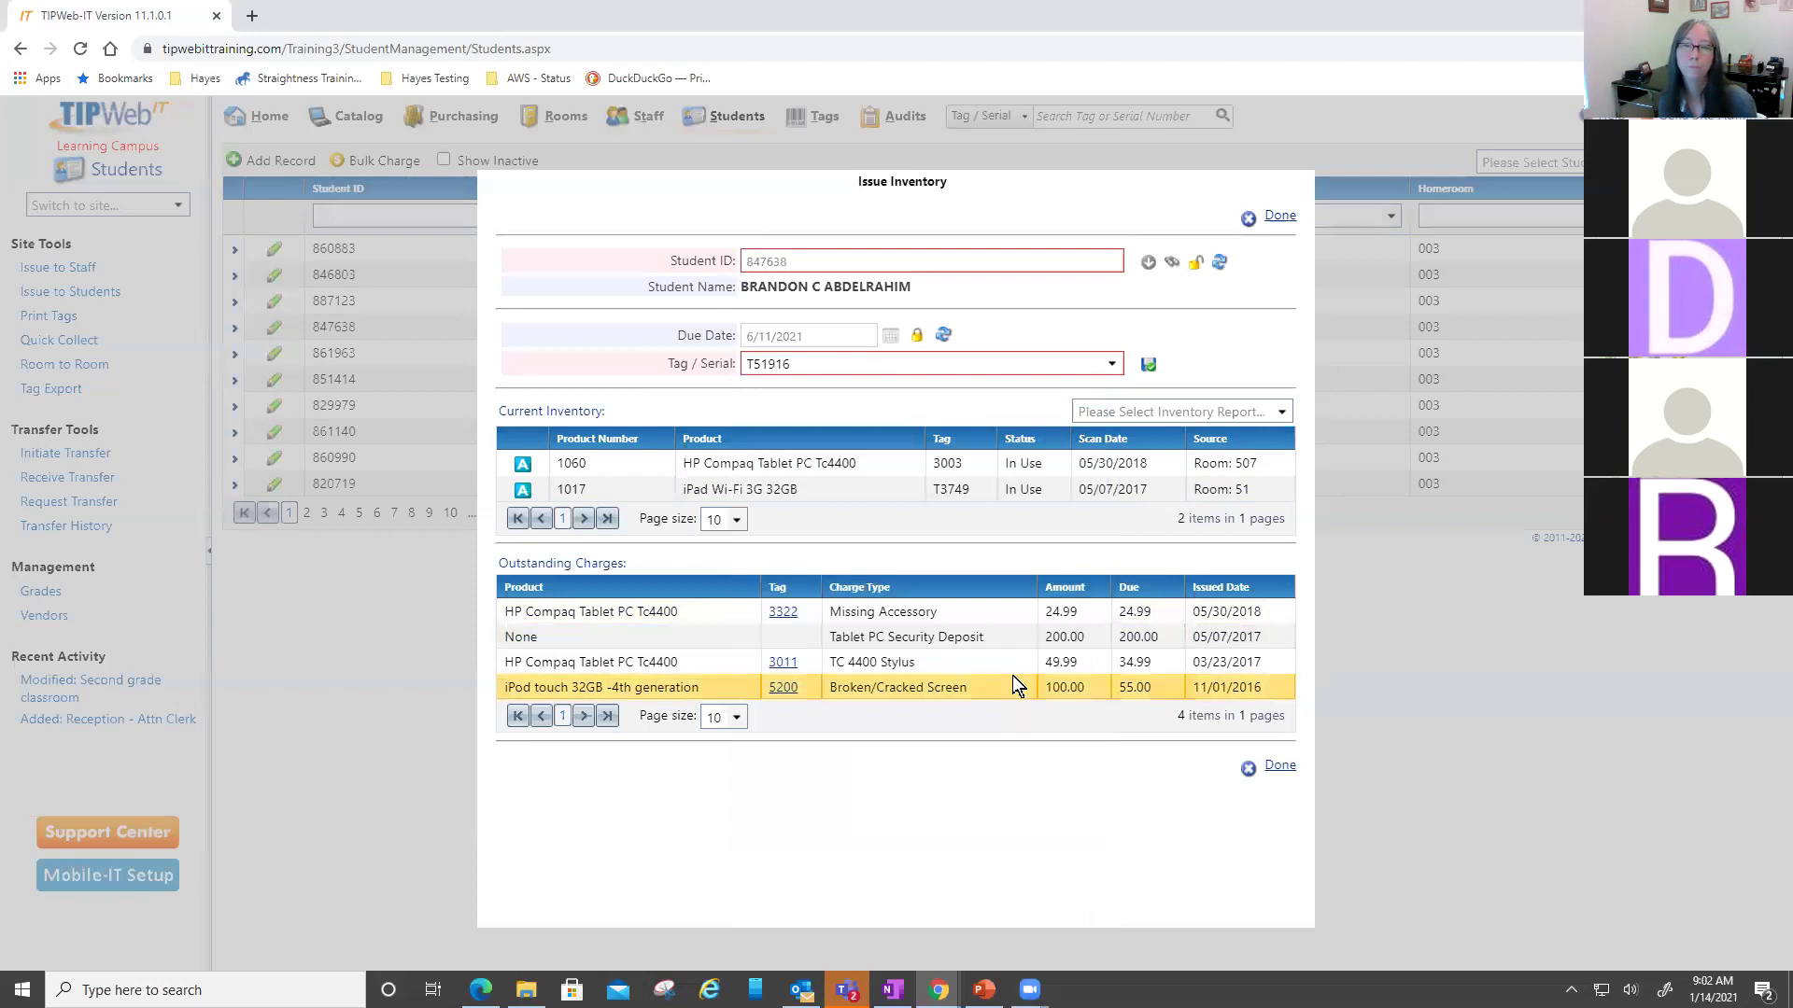
key("Return")
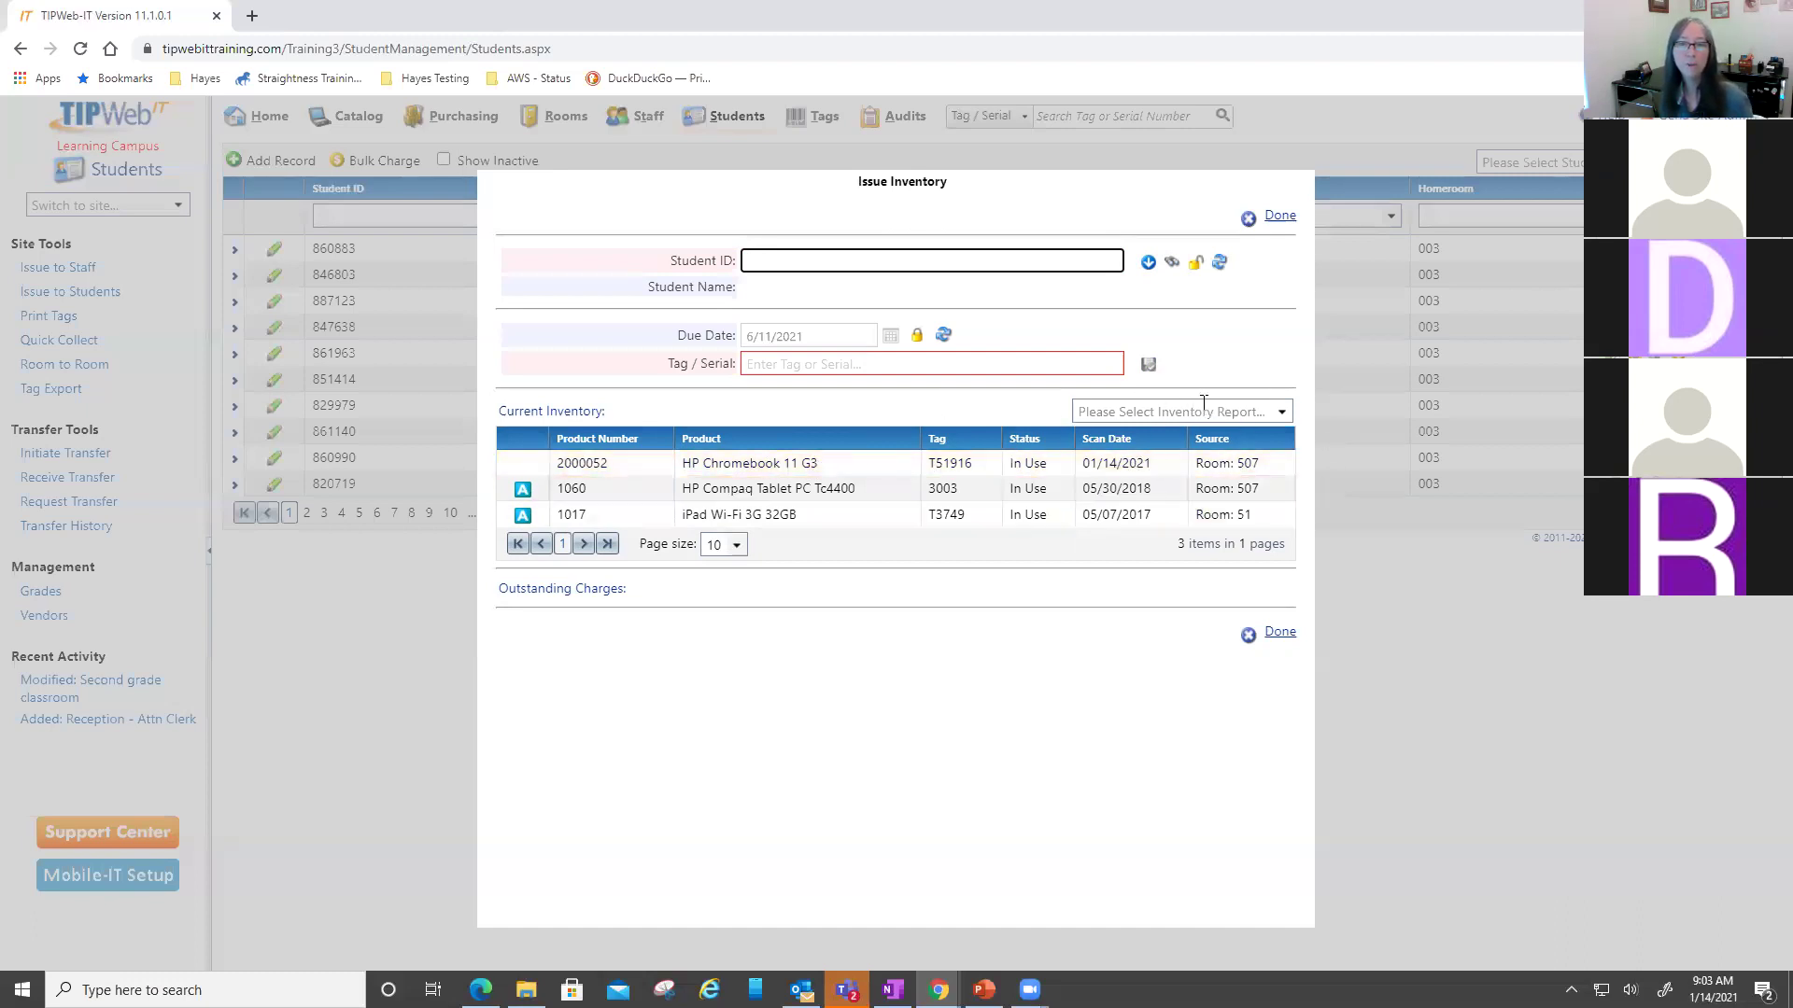
- Generate the Full Distribution Receipt and highlight its custodian responsibilities text
left_click(1280, 412)
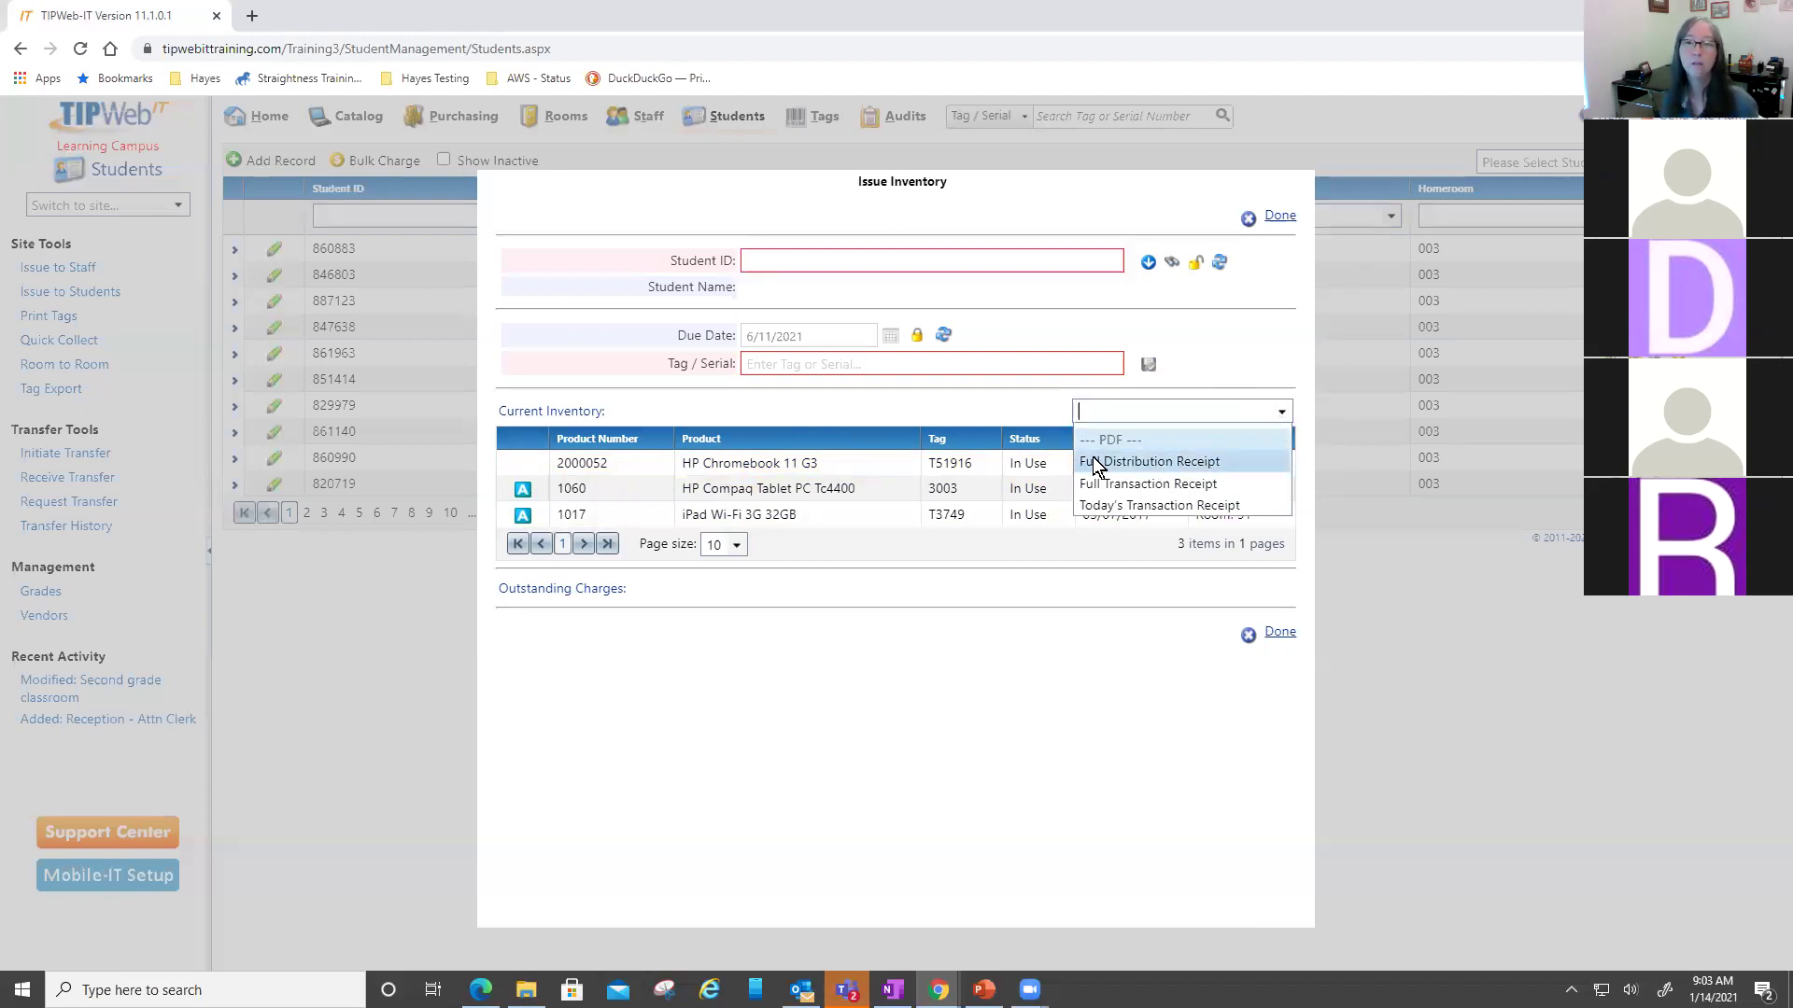
left_click(1164, 458)
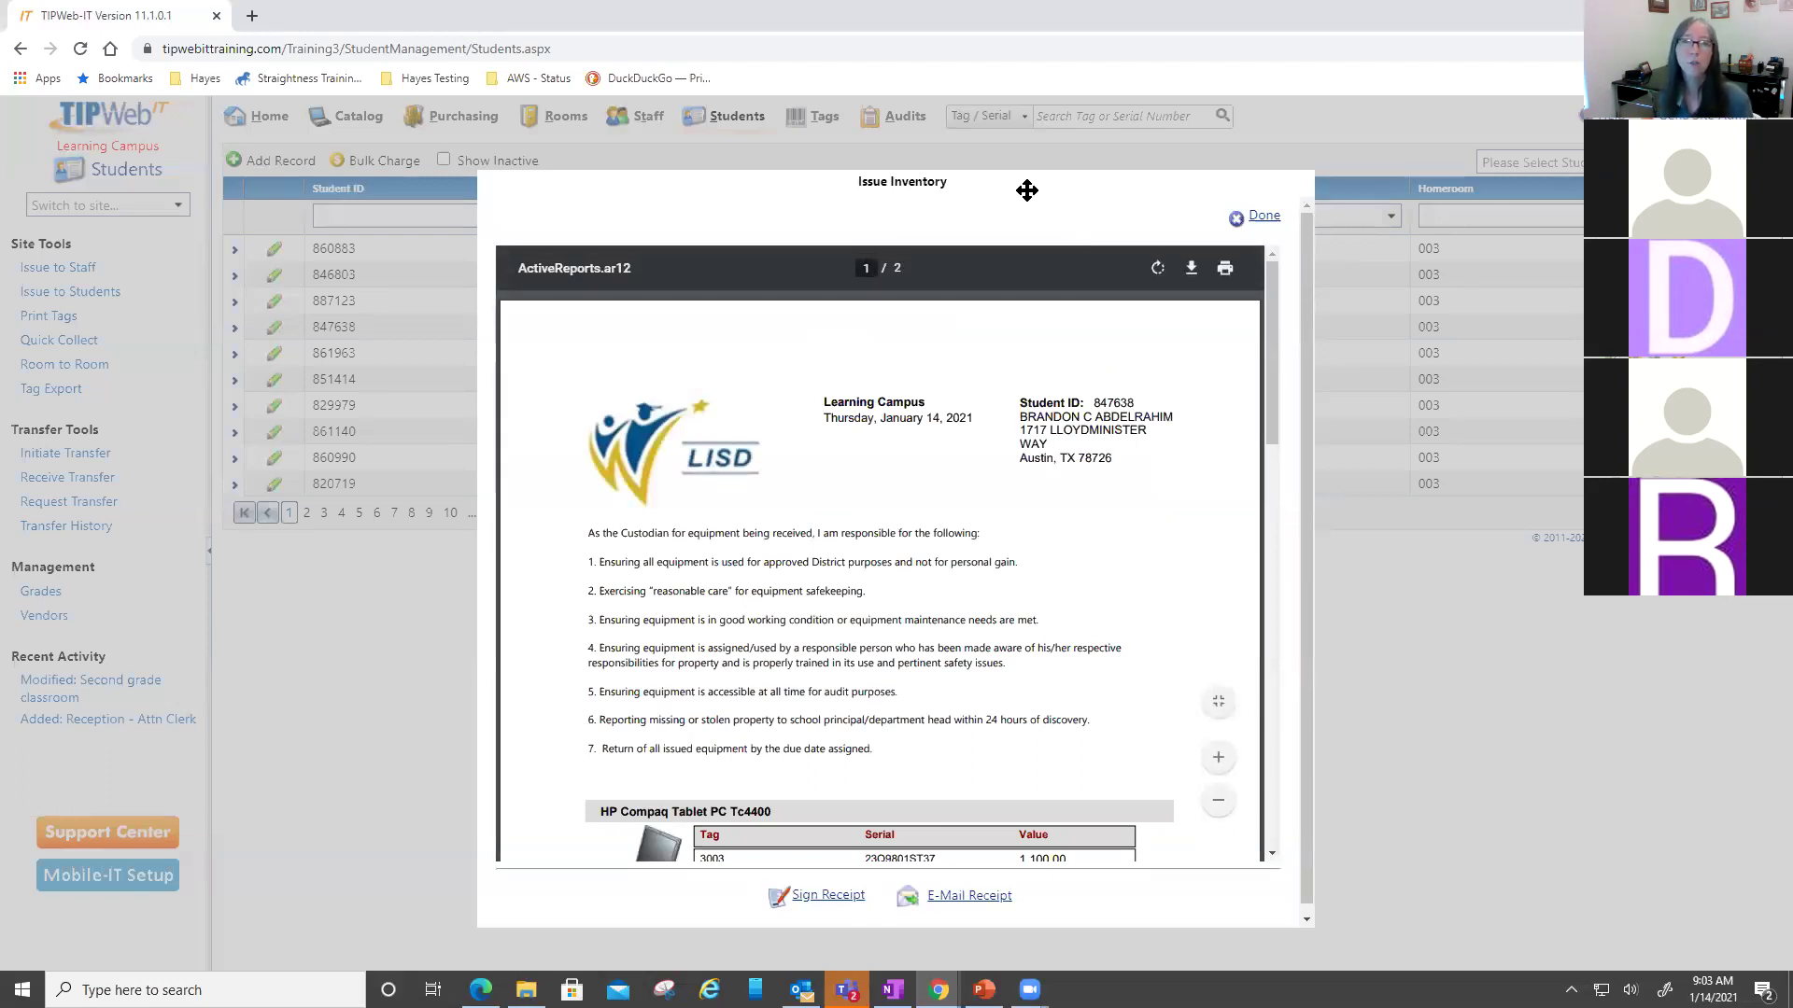
left_click_drag(1028, 191, 1014, 122)
left_click_drag(585, 455, 872, 652)
left_click(917, 647)
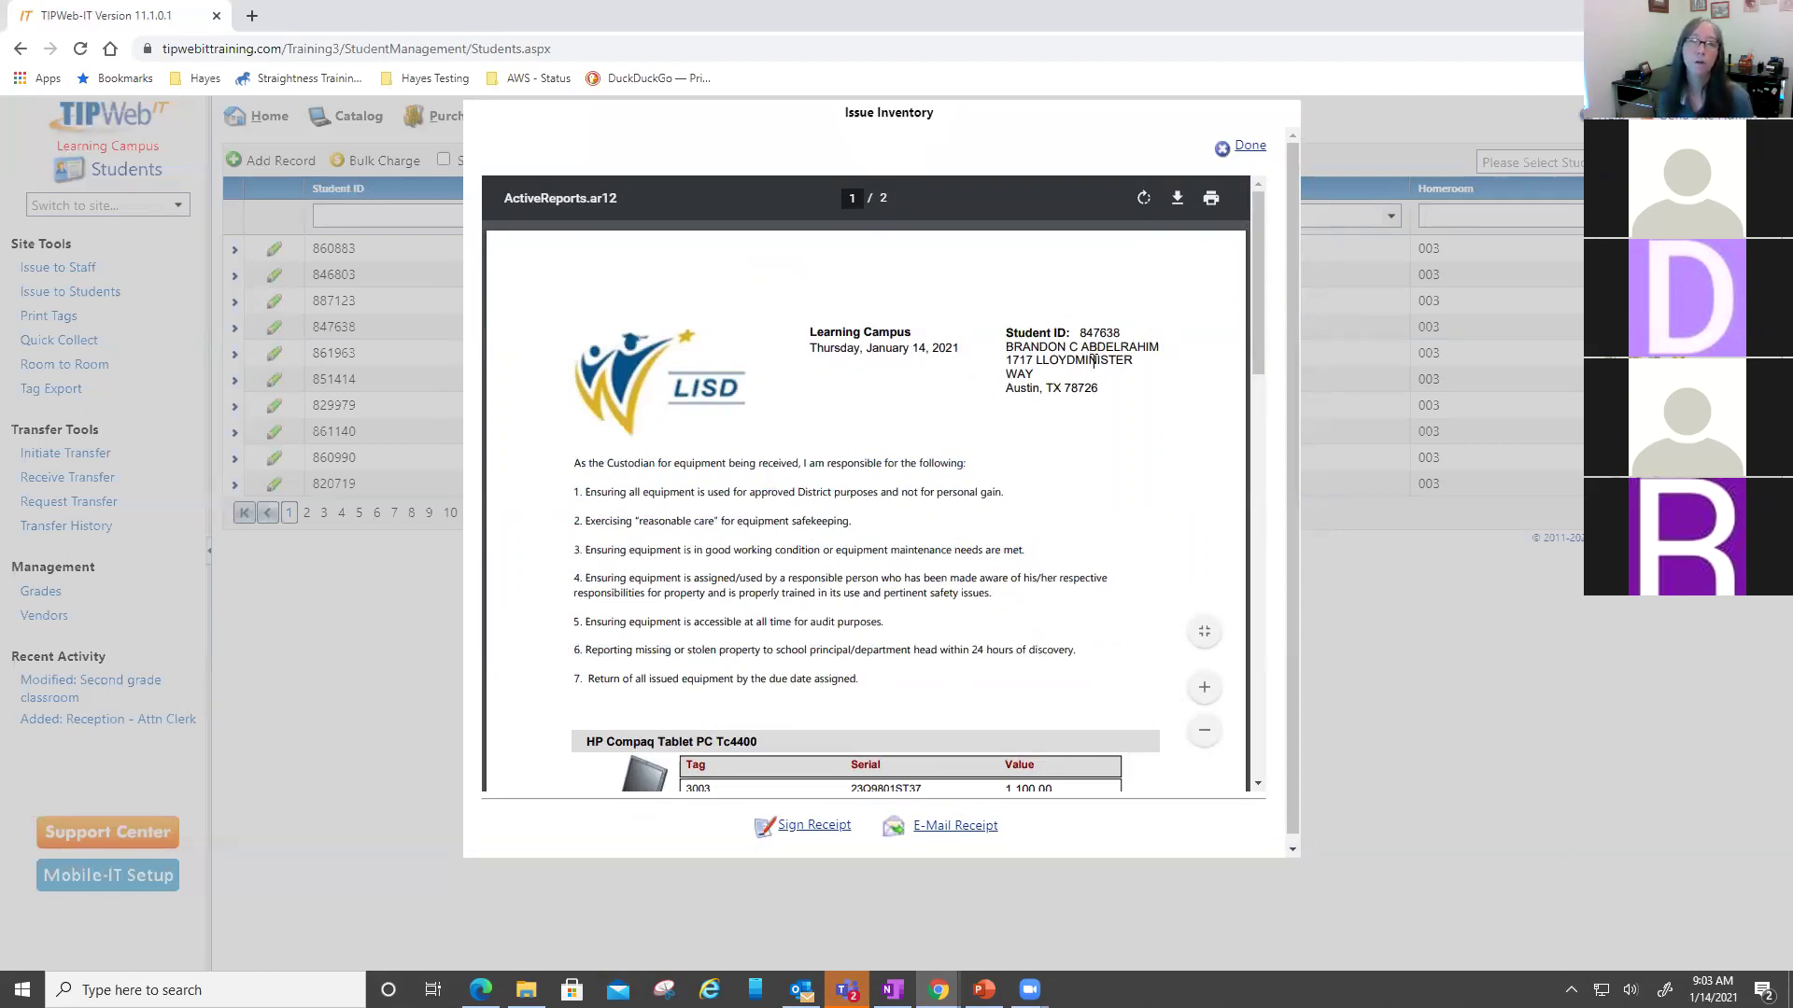
- Scroll past the HP Compaq Tablet PC and HP Chromebook entries to the signature lines
scroll(1094, 383, "down", 4)
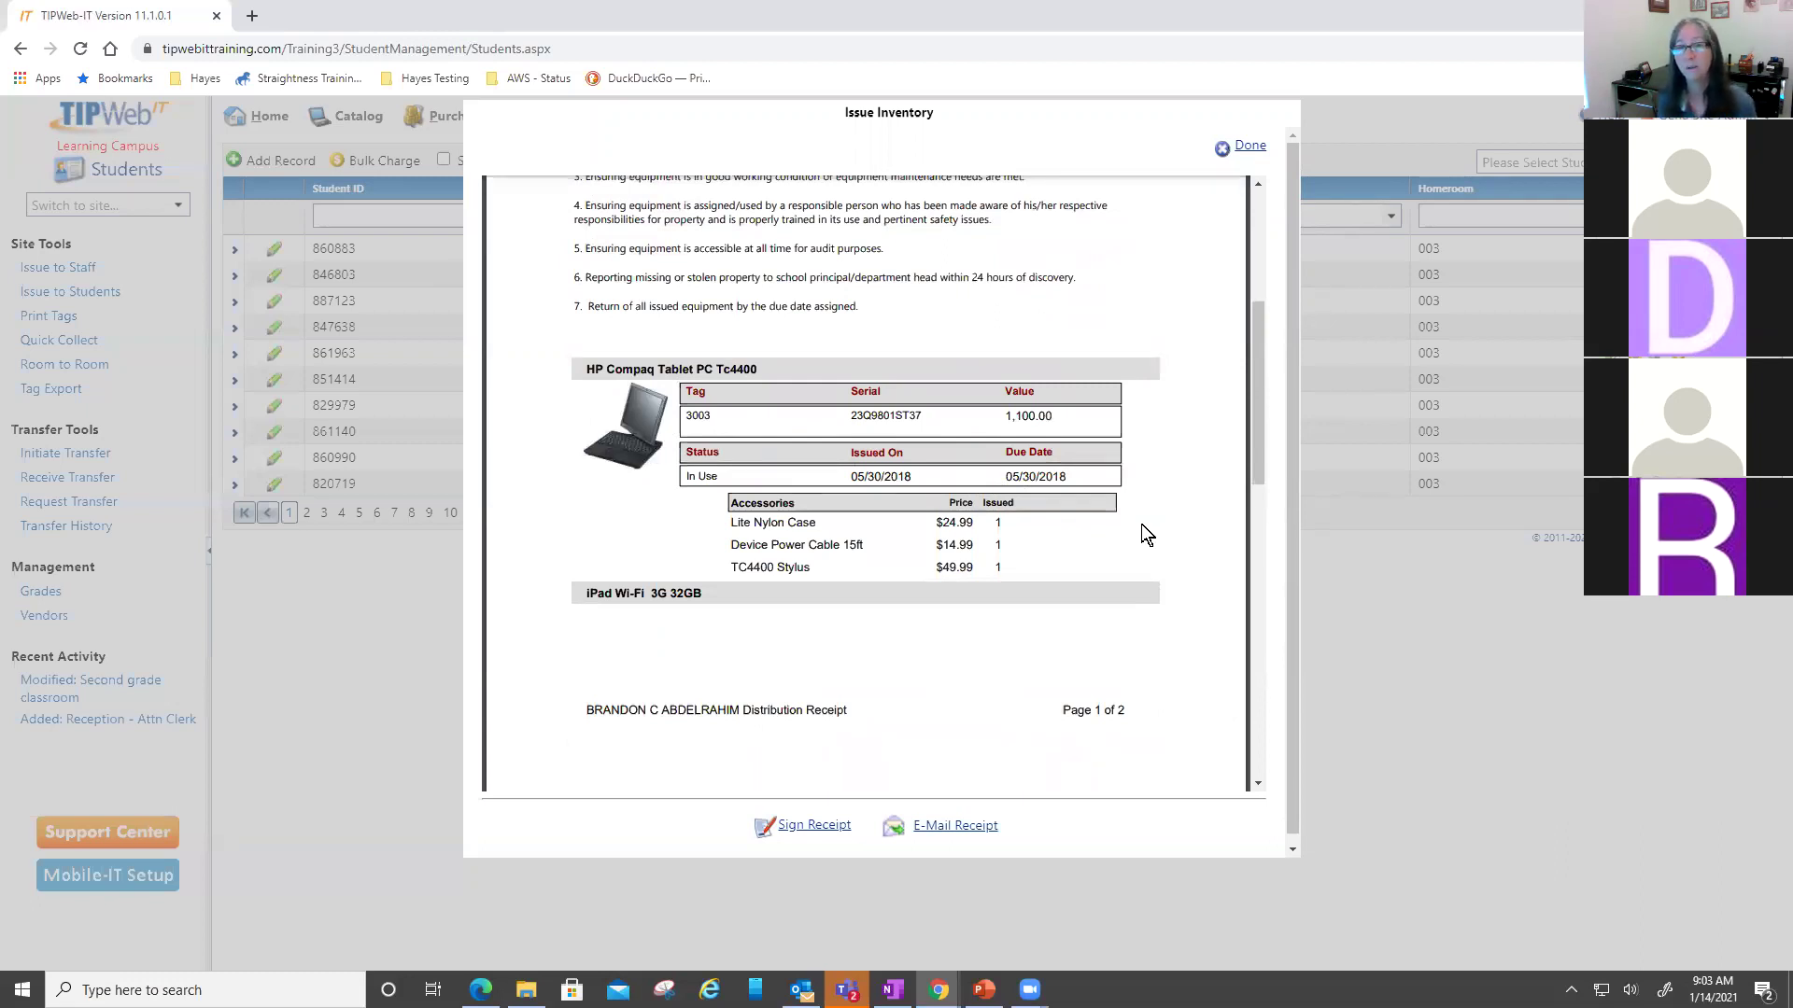
left_click_drag(585, 370, 743, 370)
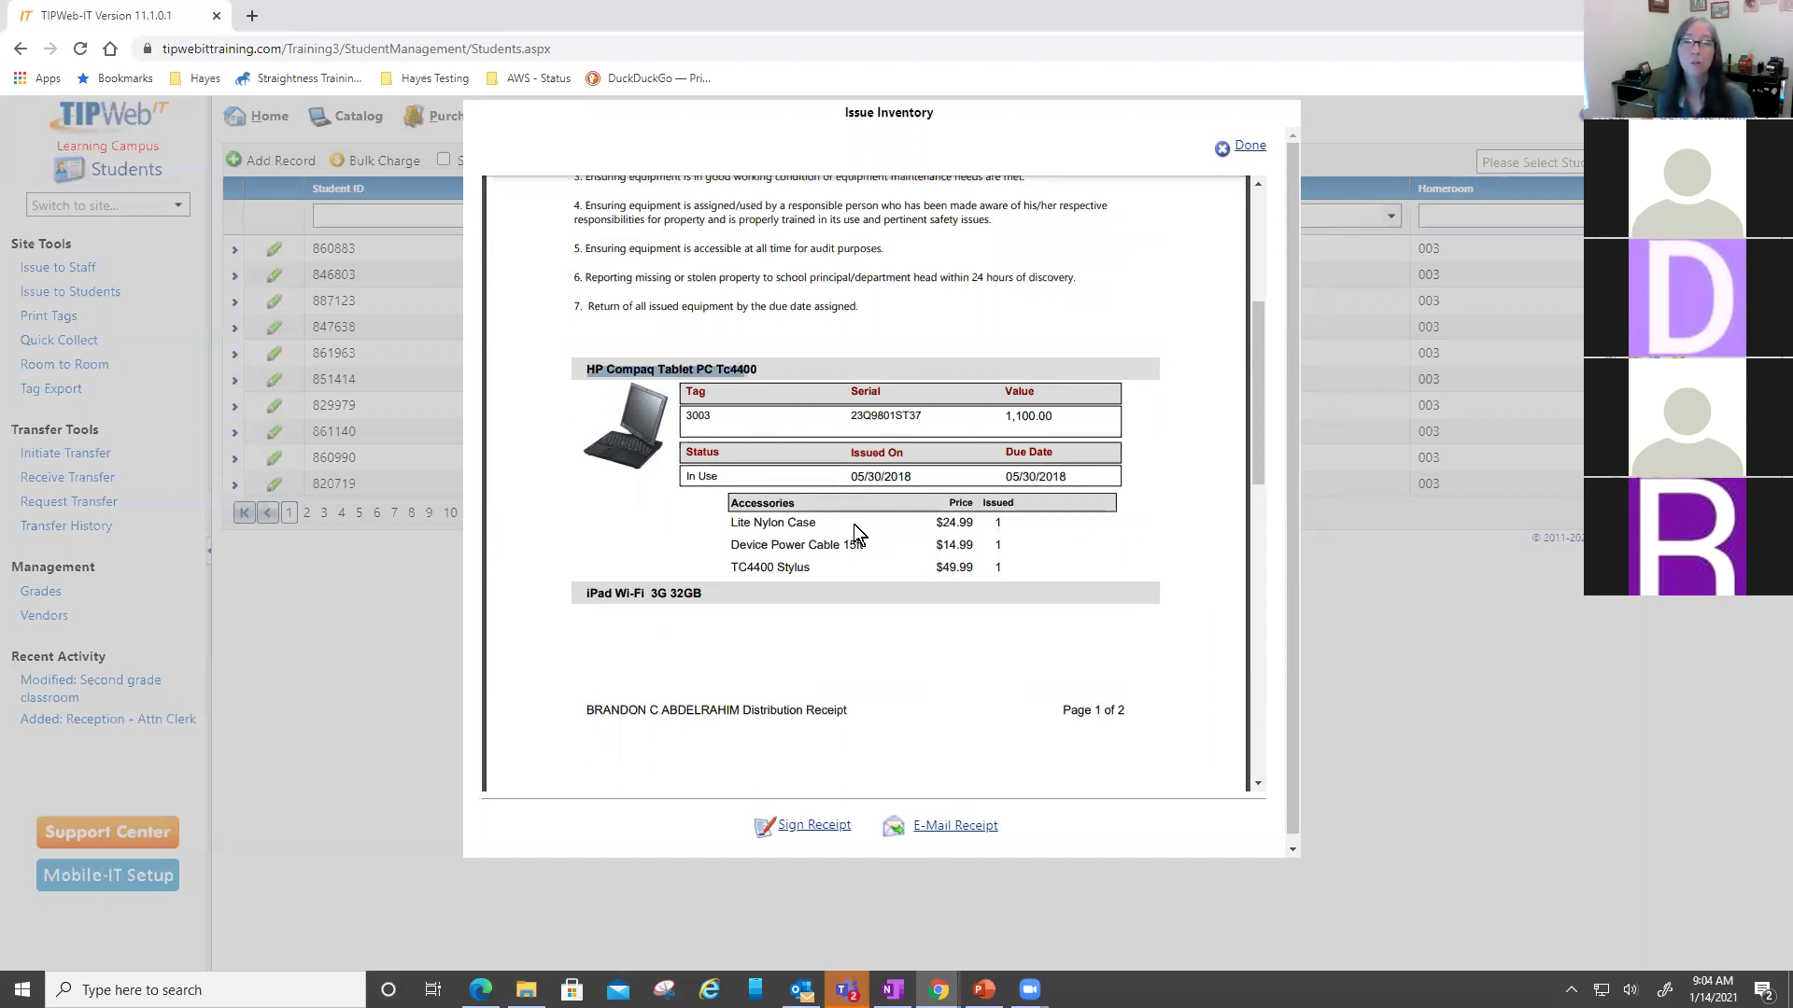
left_click(927, 534)
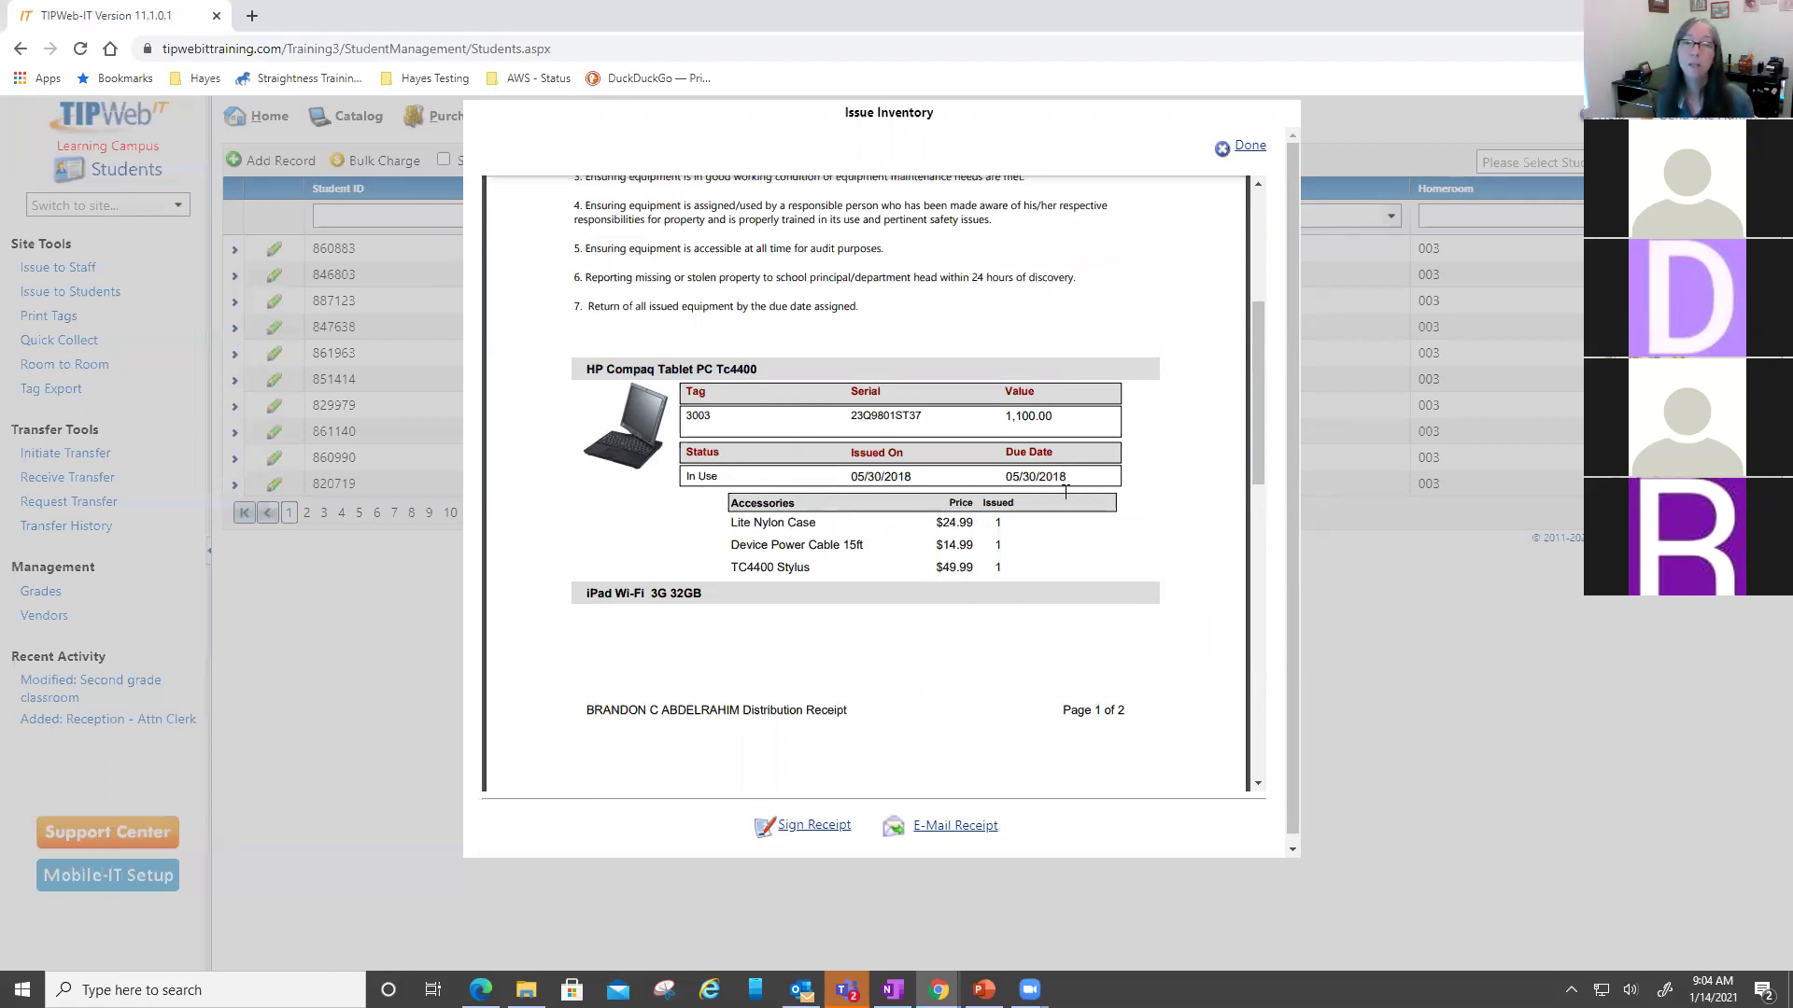
mouse_move(1134, 580)
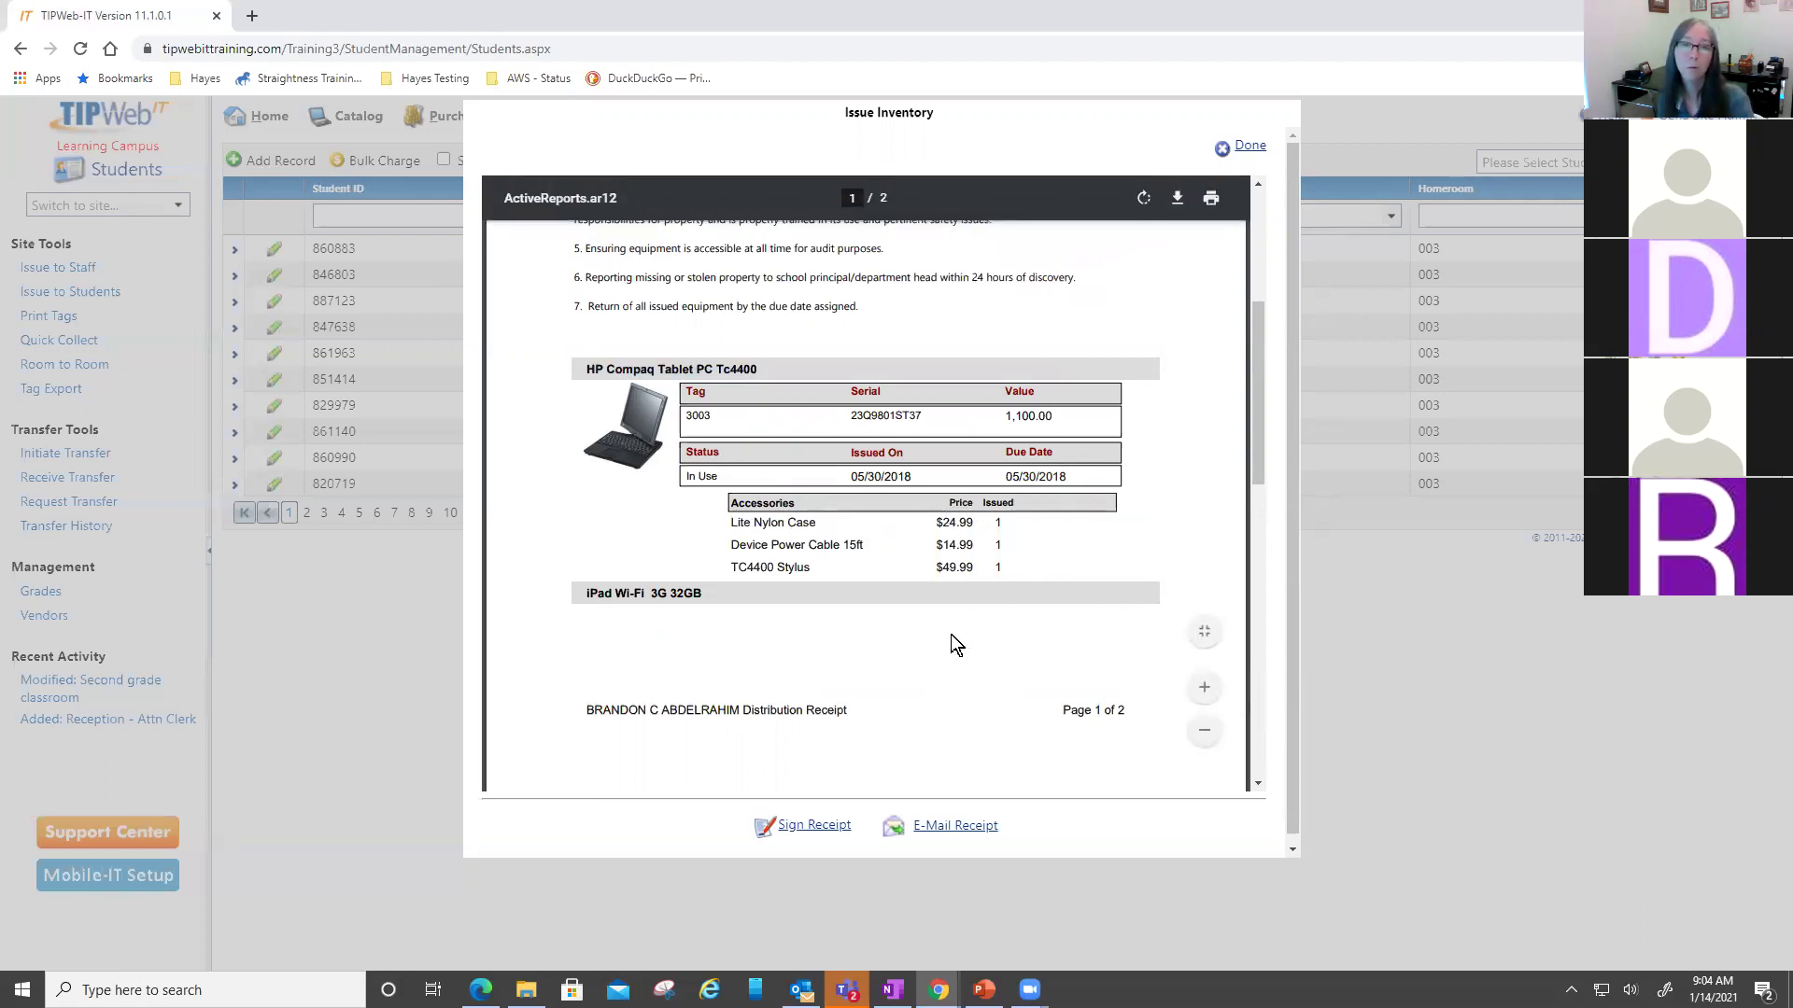
scroll(950, 636, "down", 6)
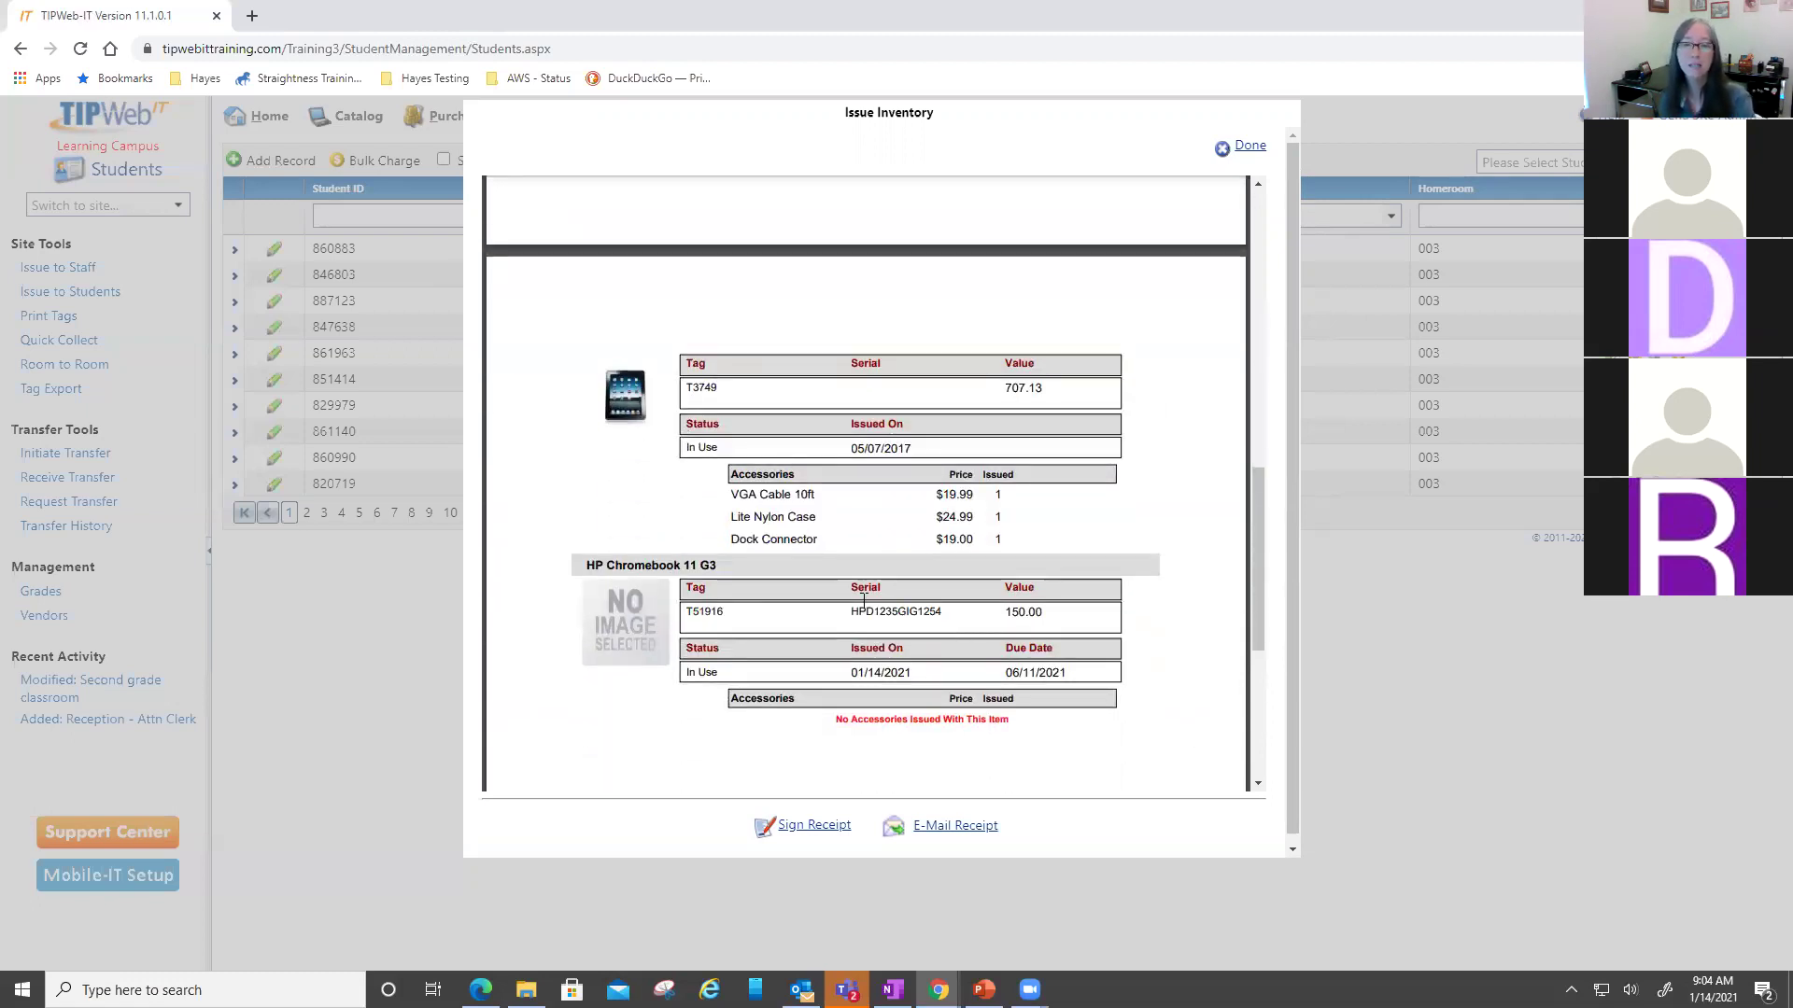
left_click_drag(587, 565, 711, 561)
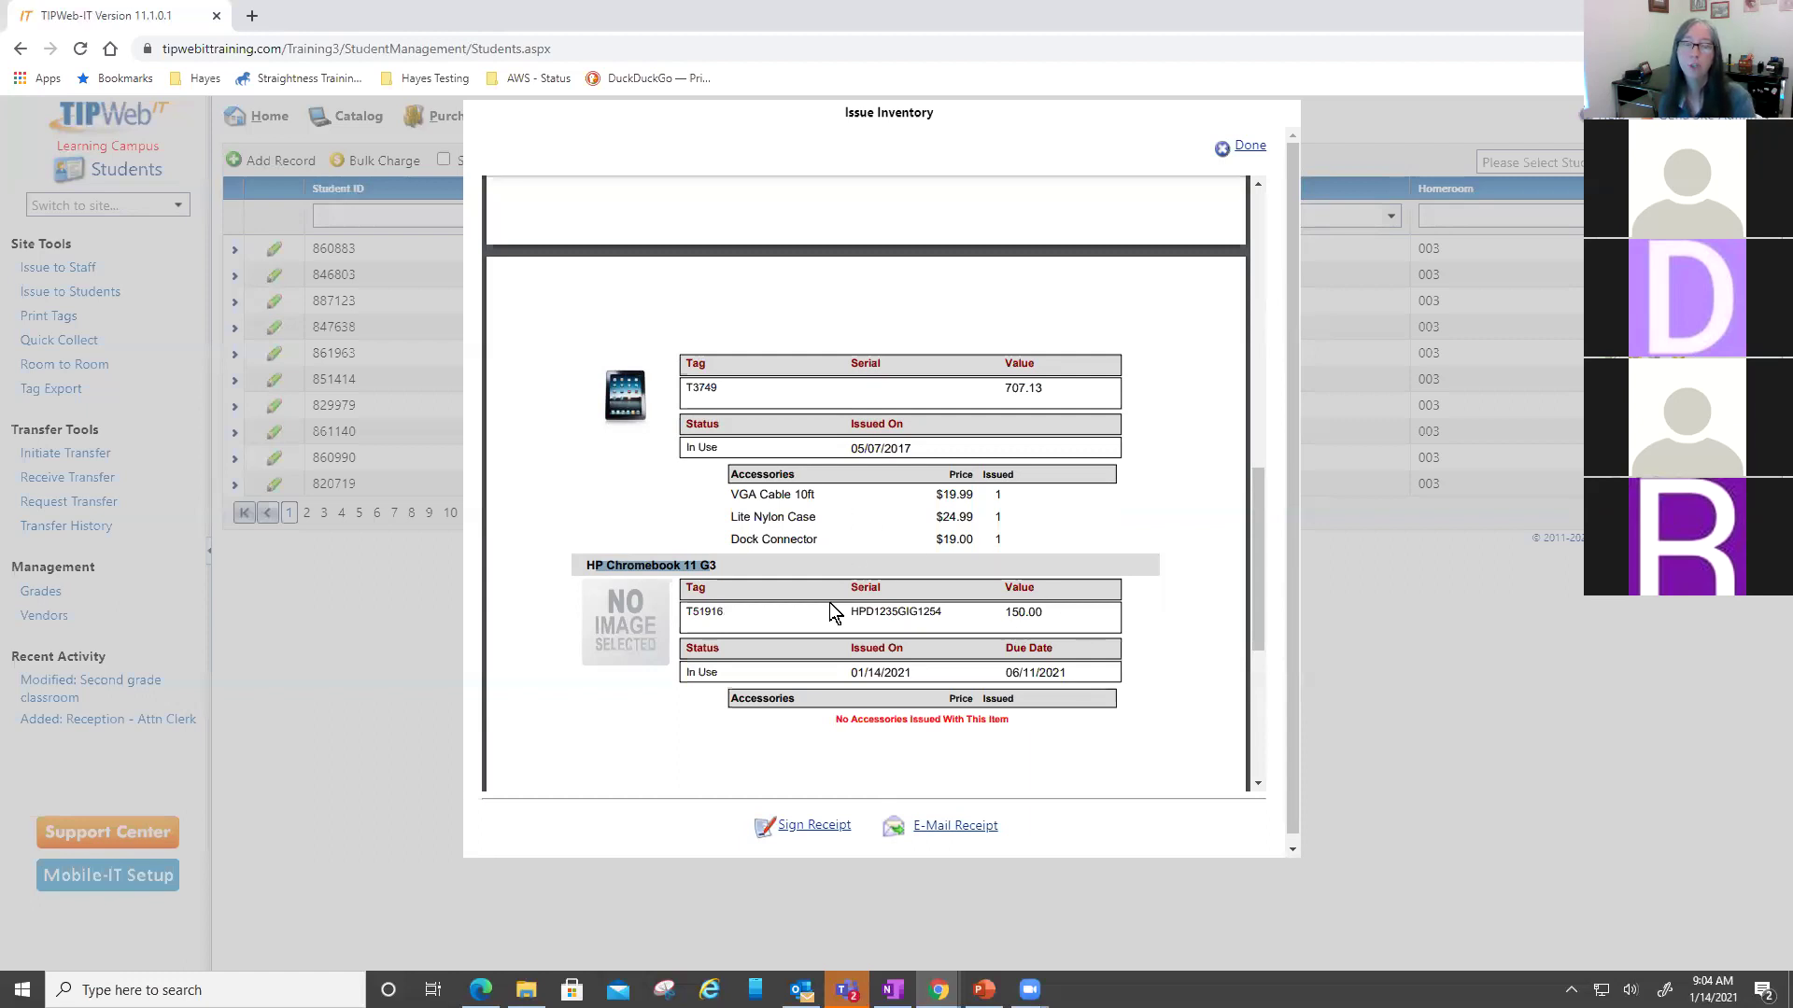
left_click(887, 665)
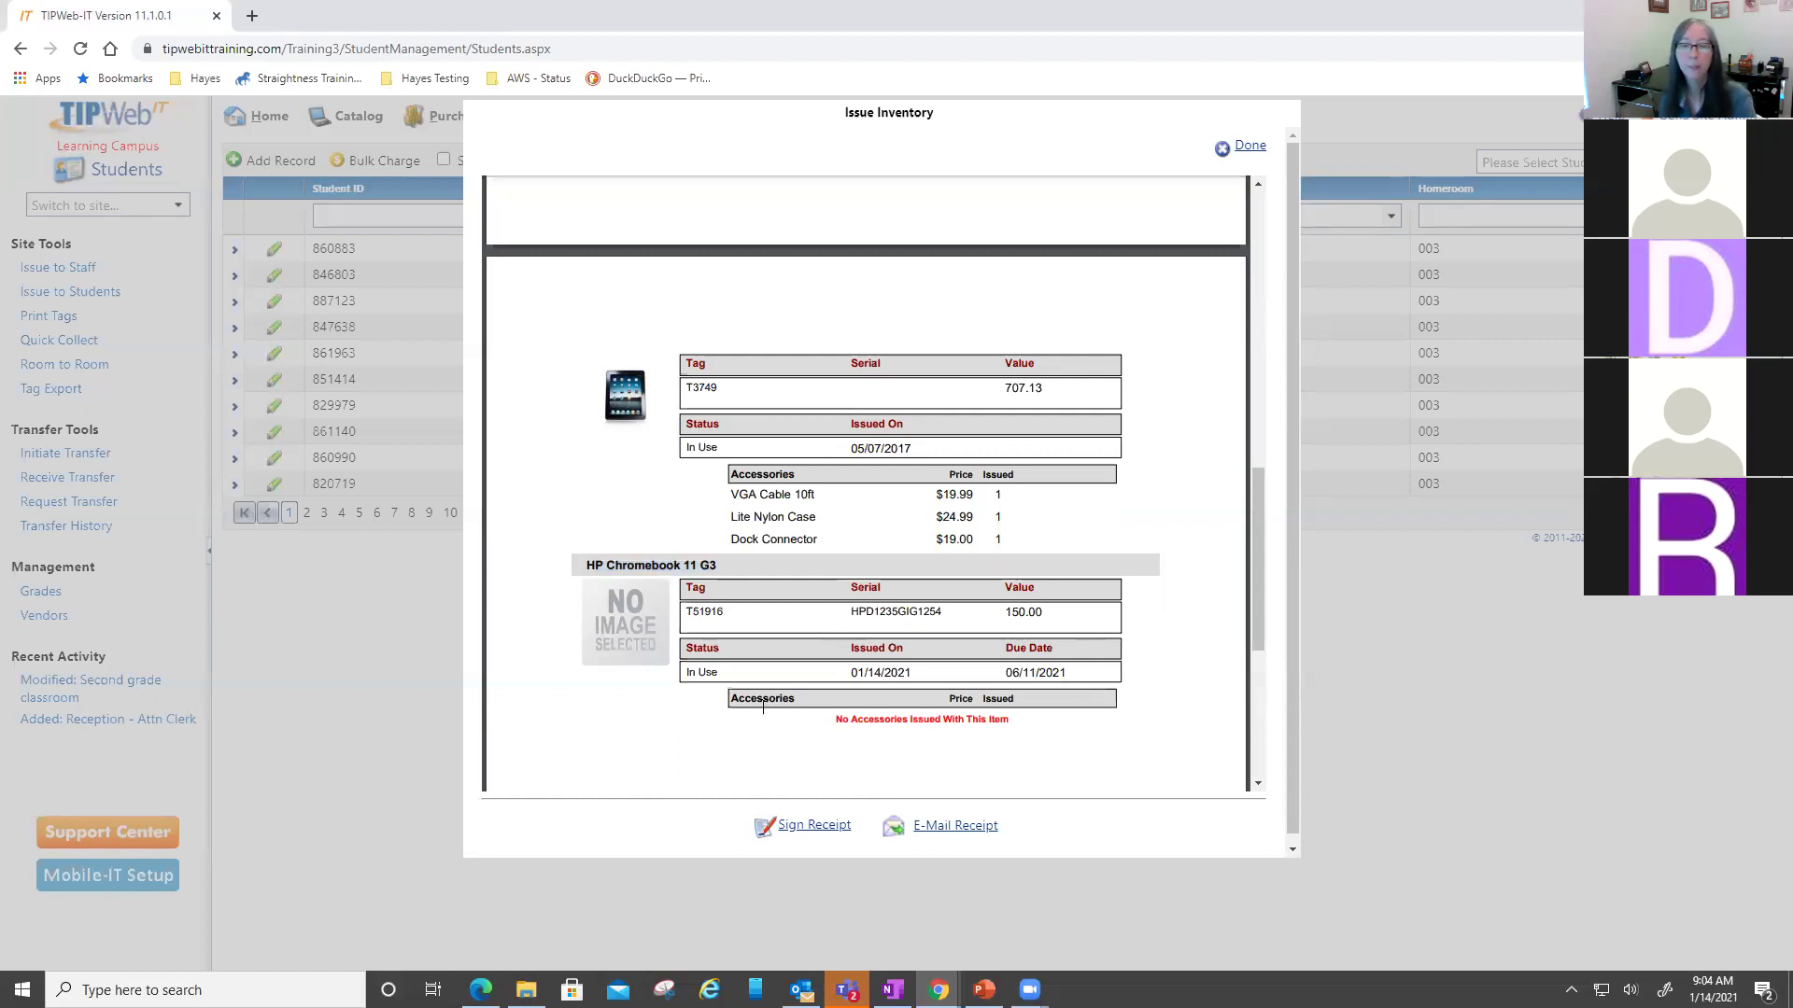
mouse_move(1071, 673)
scroll(1031, 673, "down", 1)
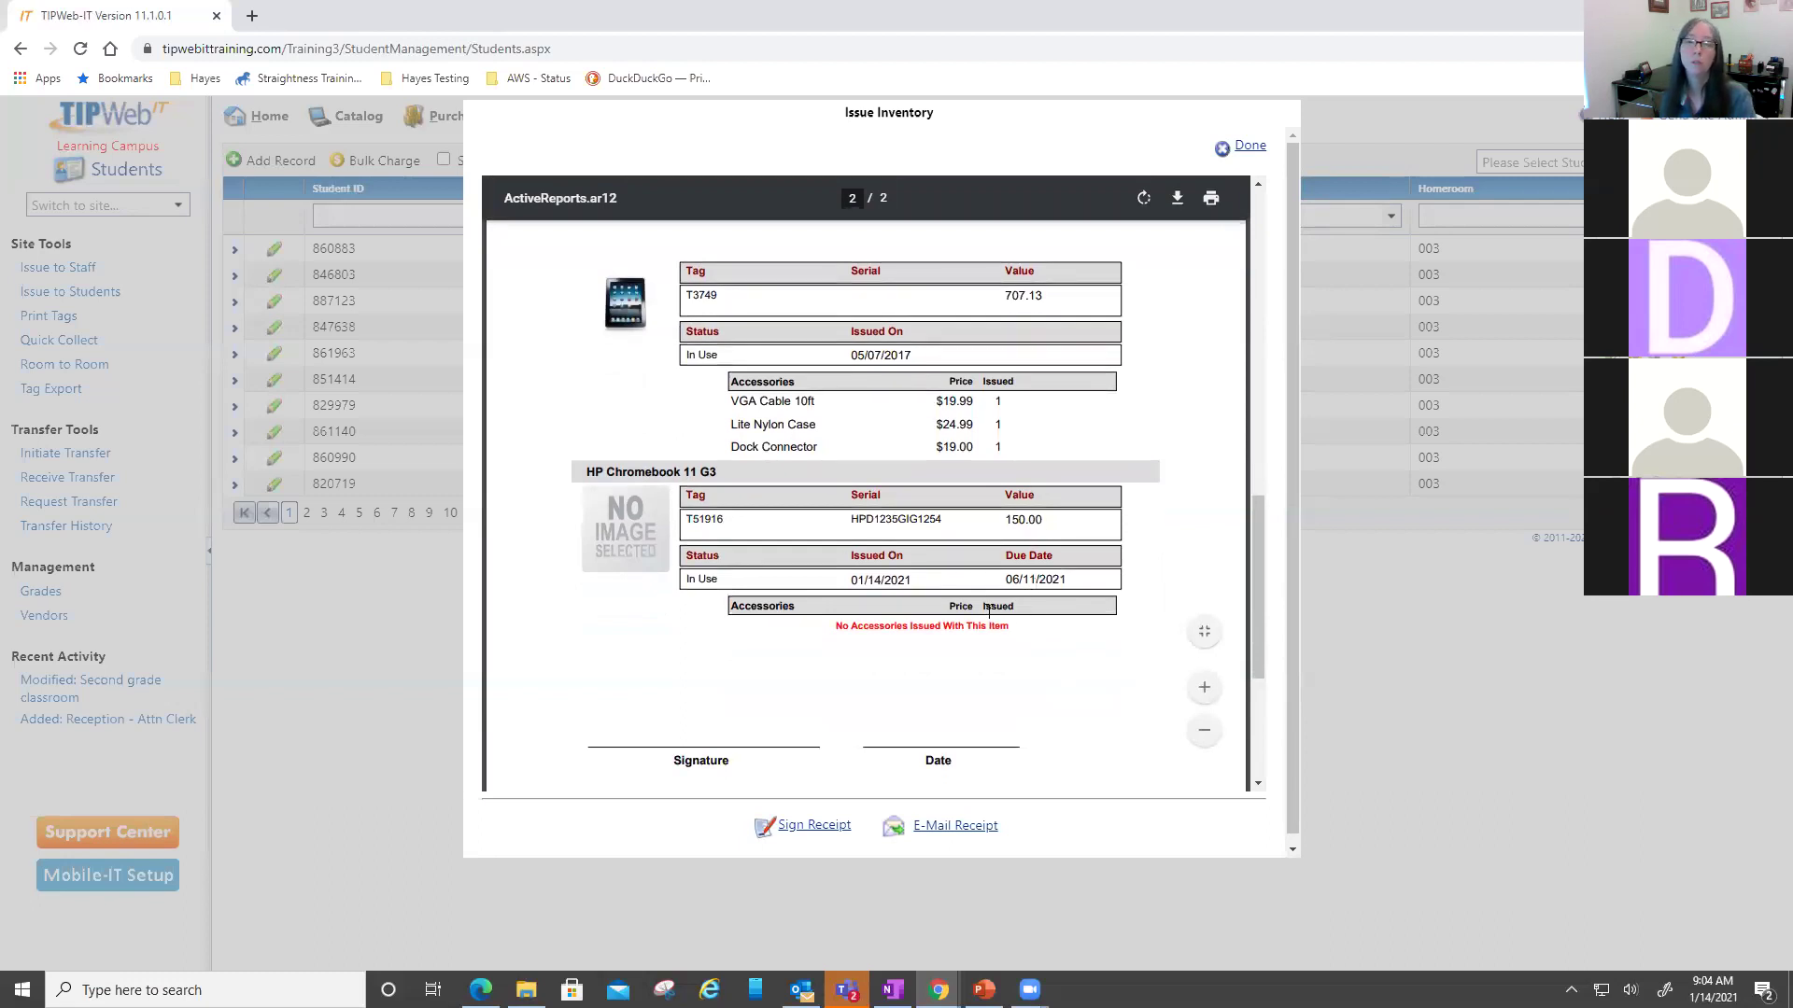
- Sign the distribution receipt, accept the signature, and bring up the e-mail dialog
left_click(795, 826)
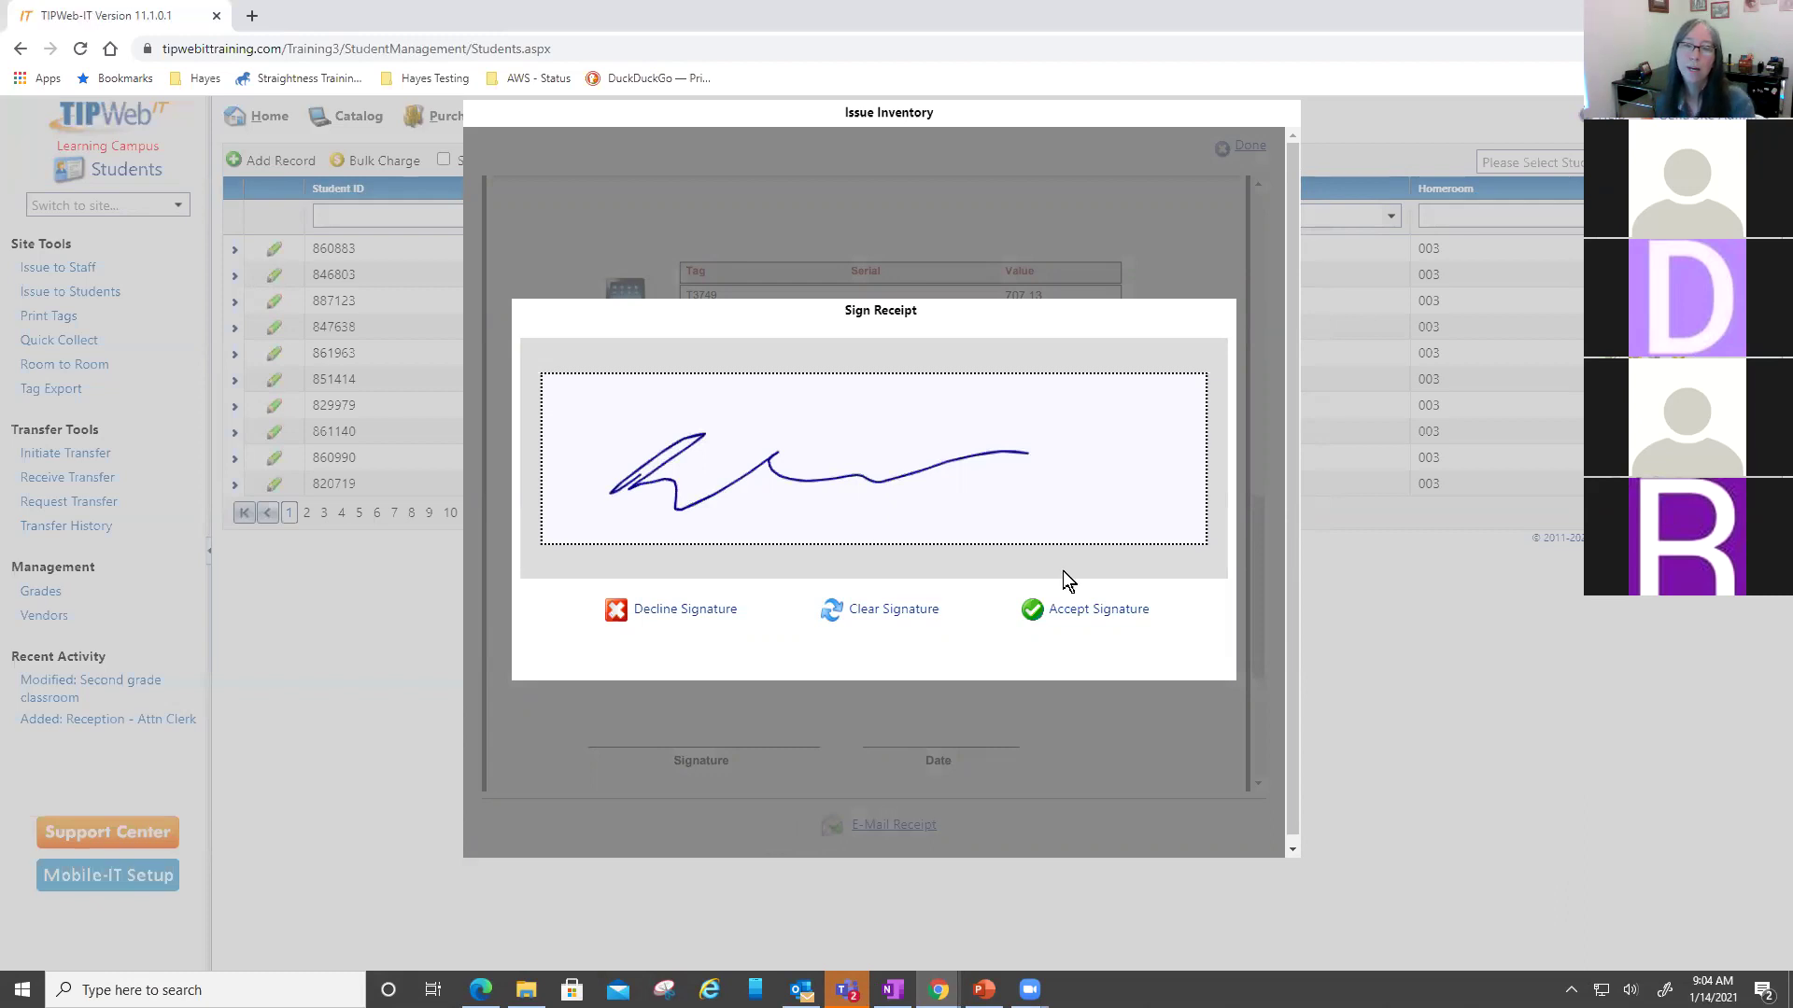
left_click(1070, 613)
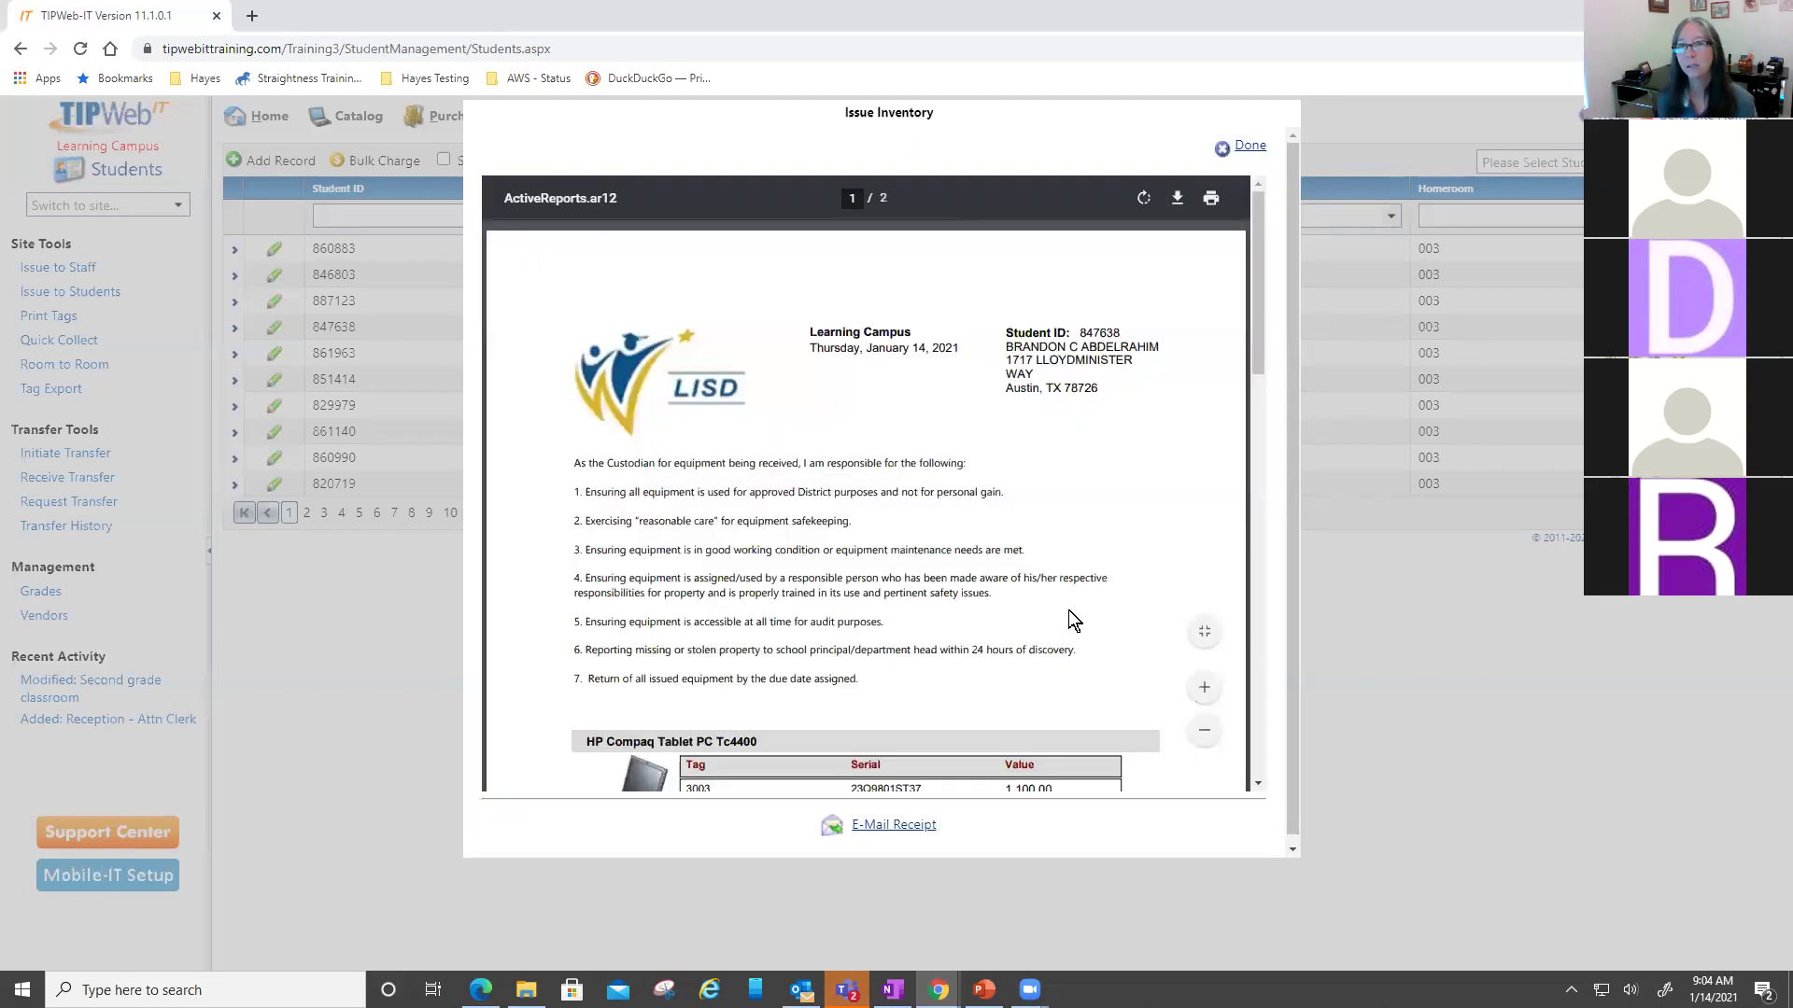
scroll(1068, 609, "down", 10)
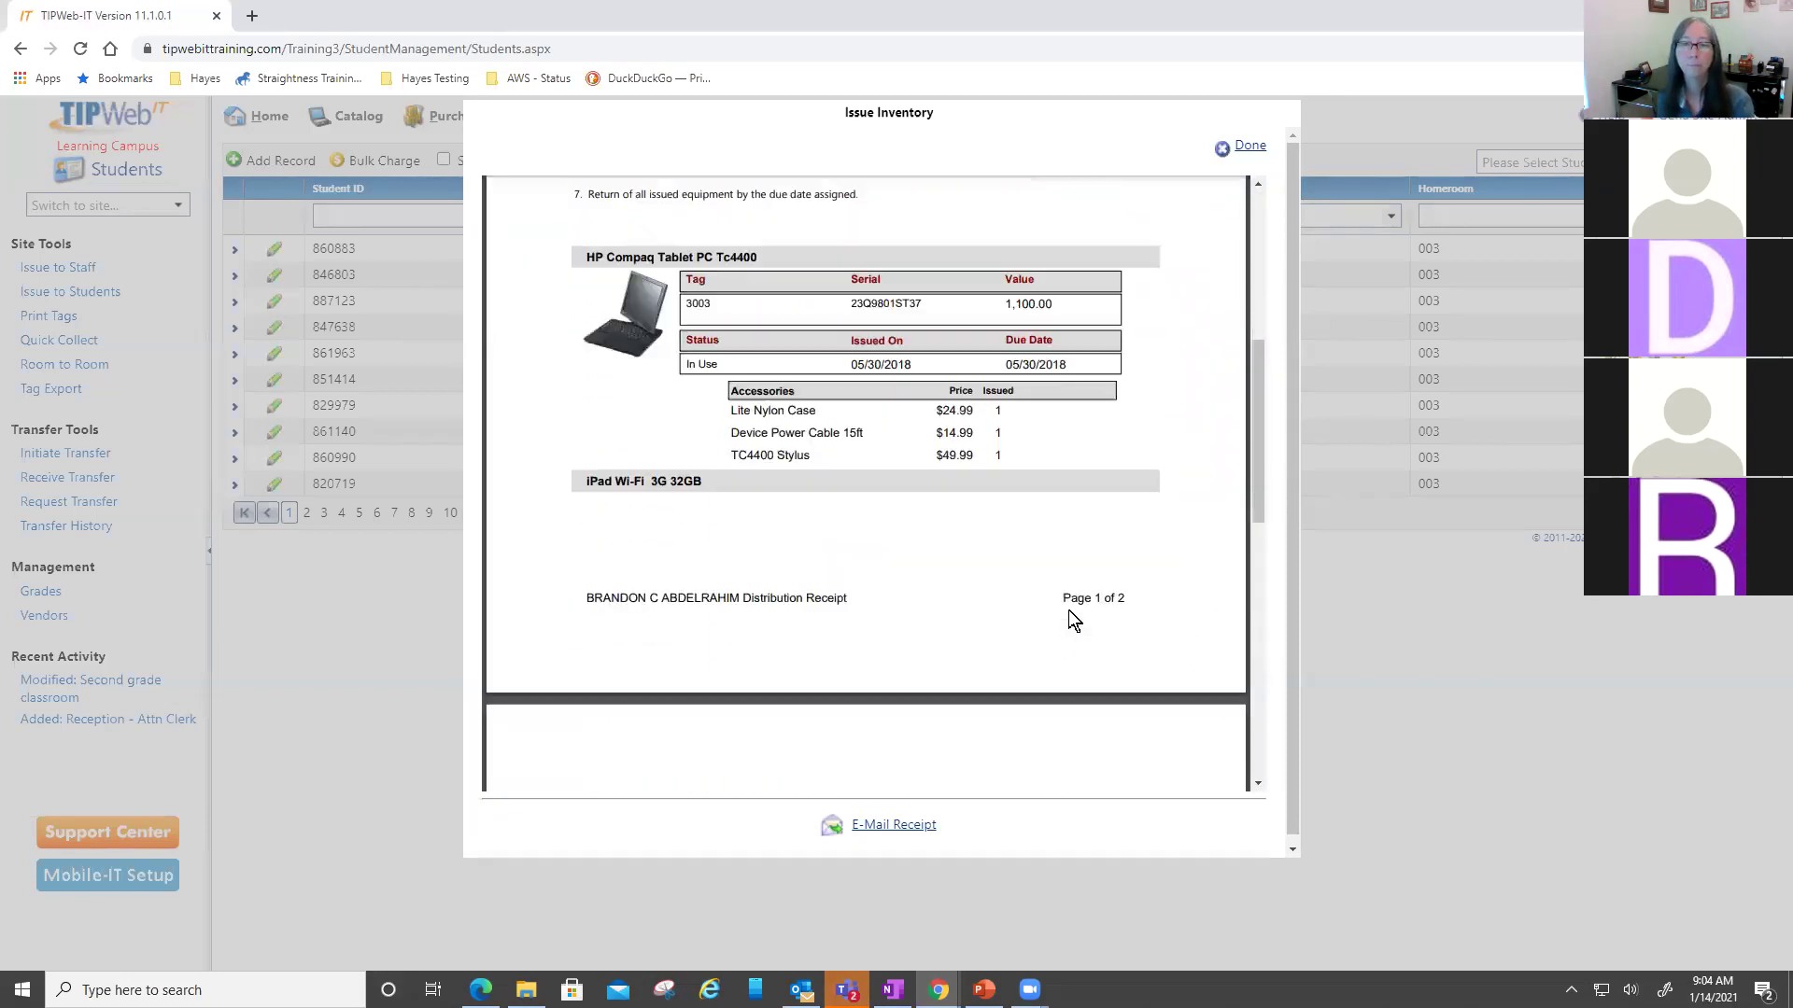
scroll(1068, 613, "down", 5)
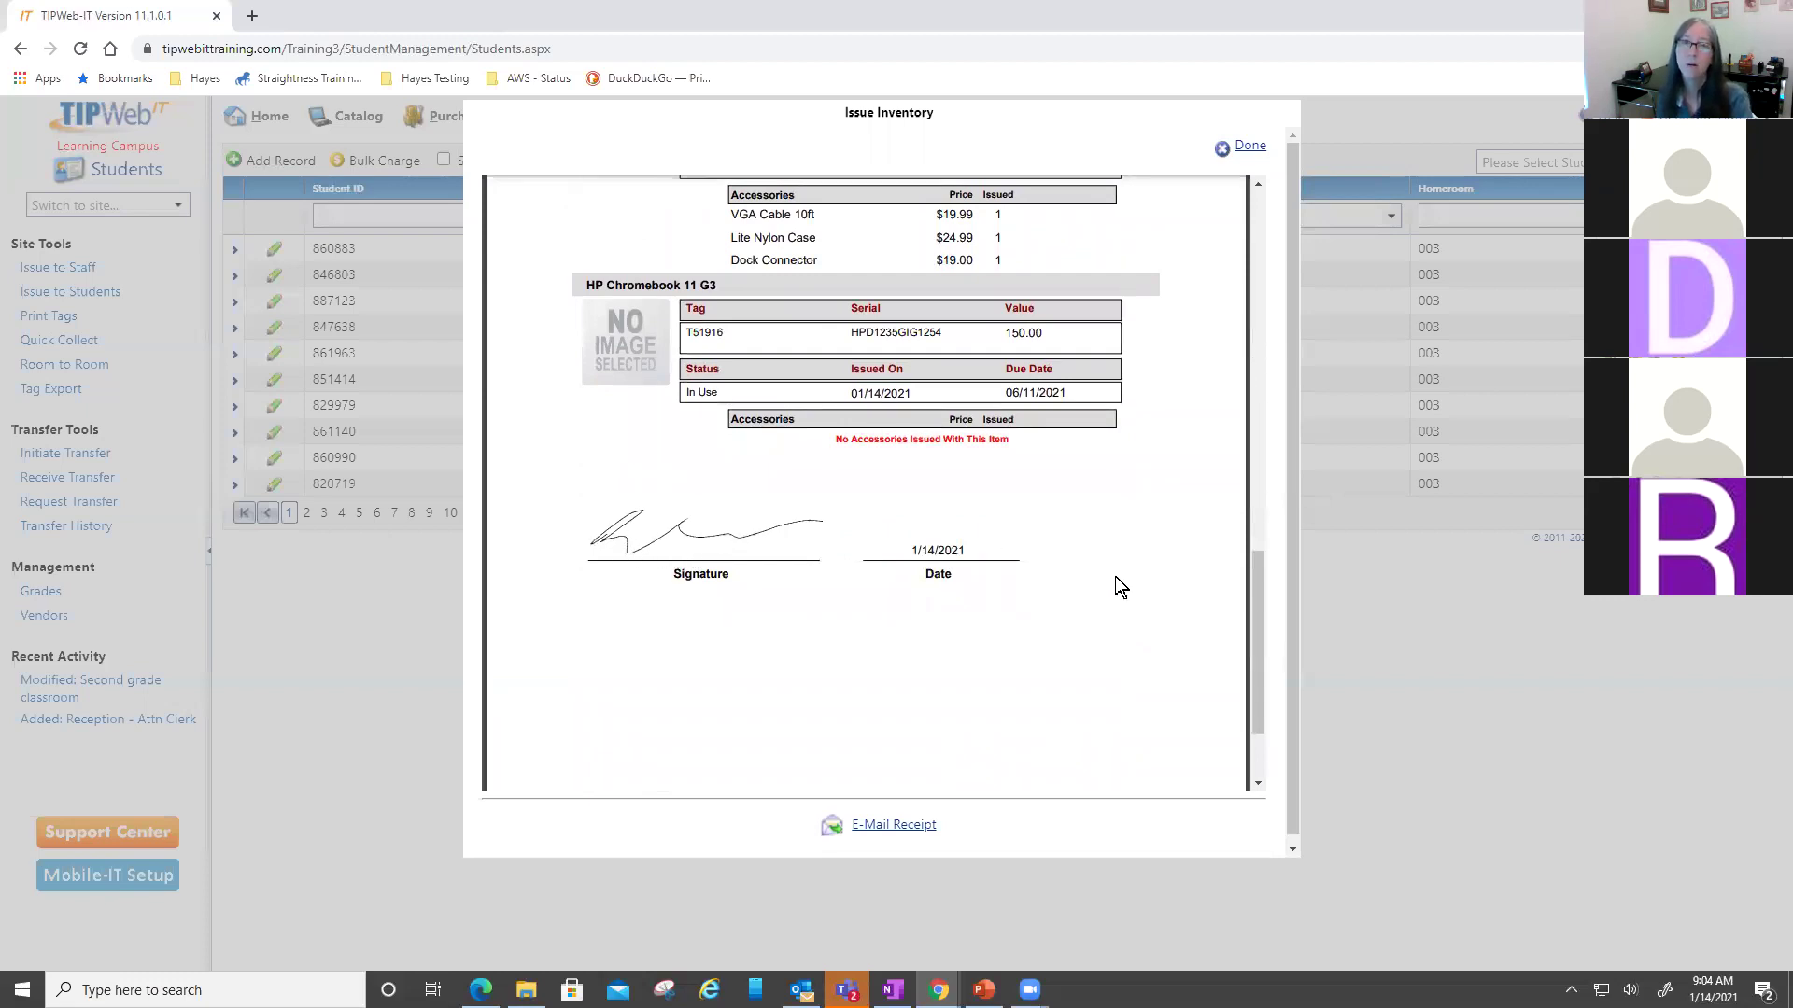
mouse_move(1139, 525)
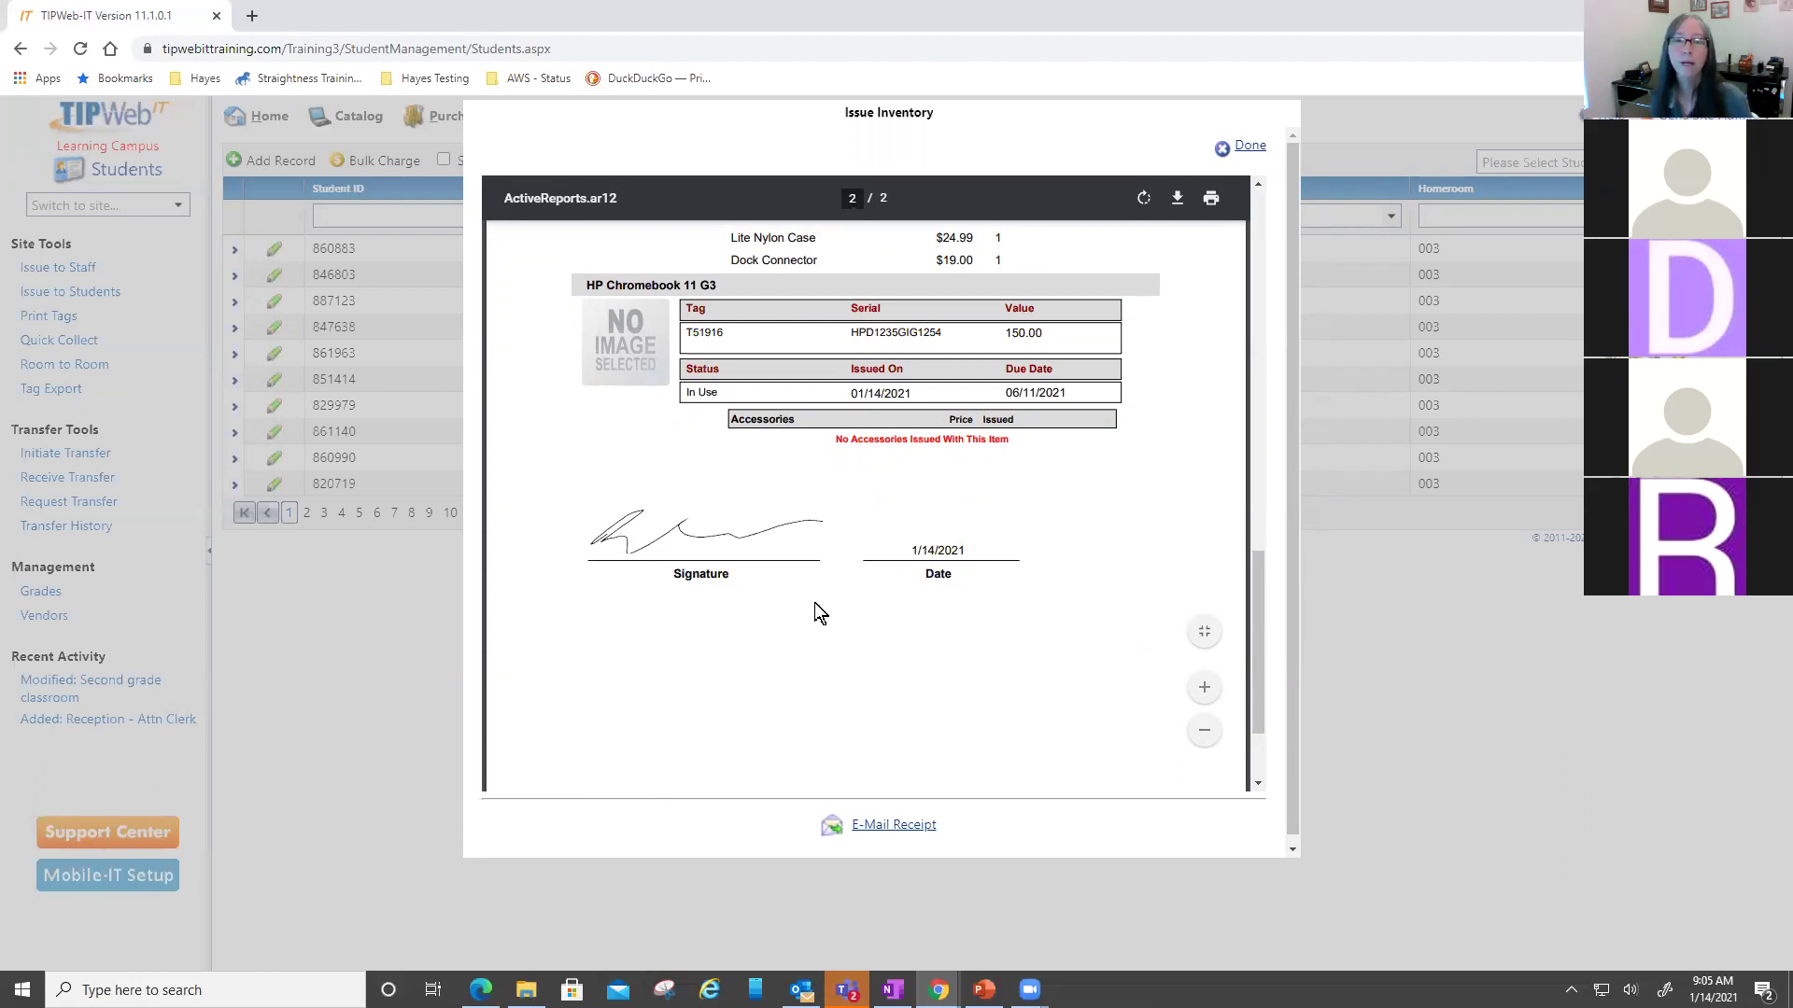
left_click(856, 814)
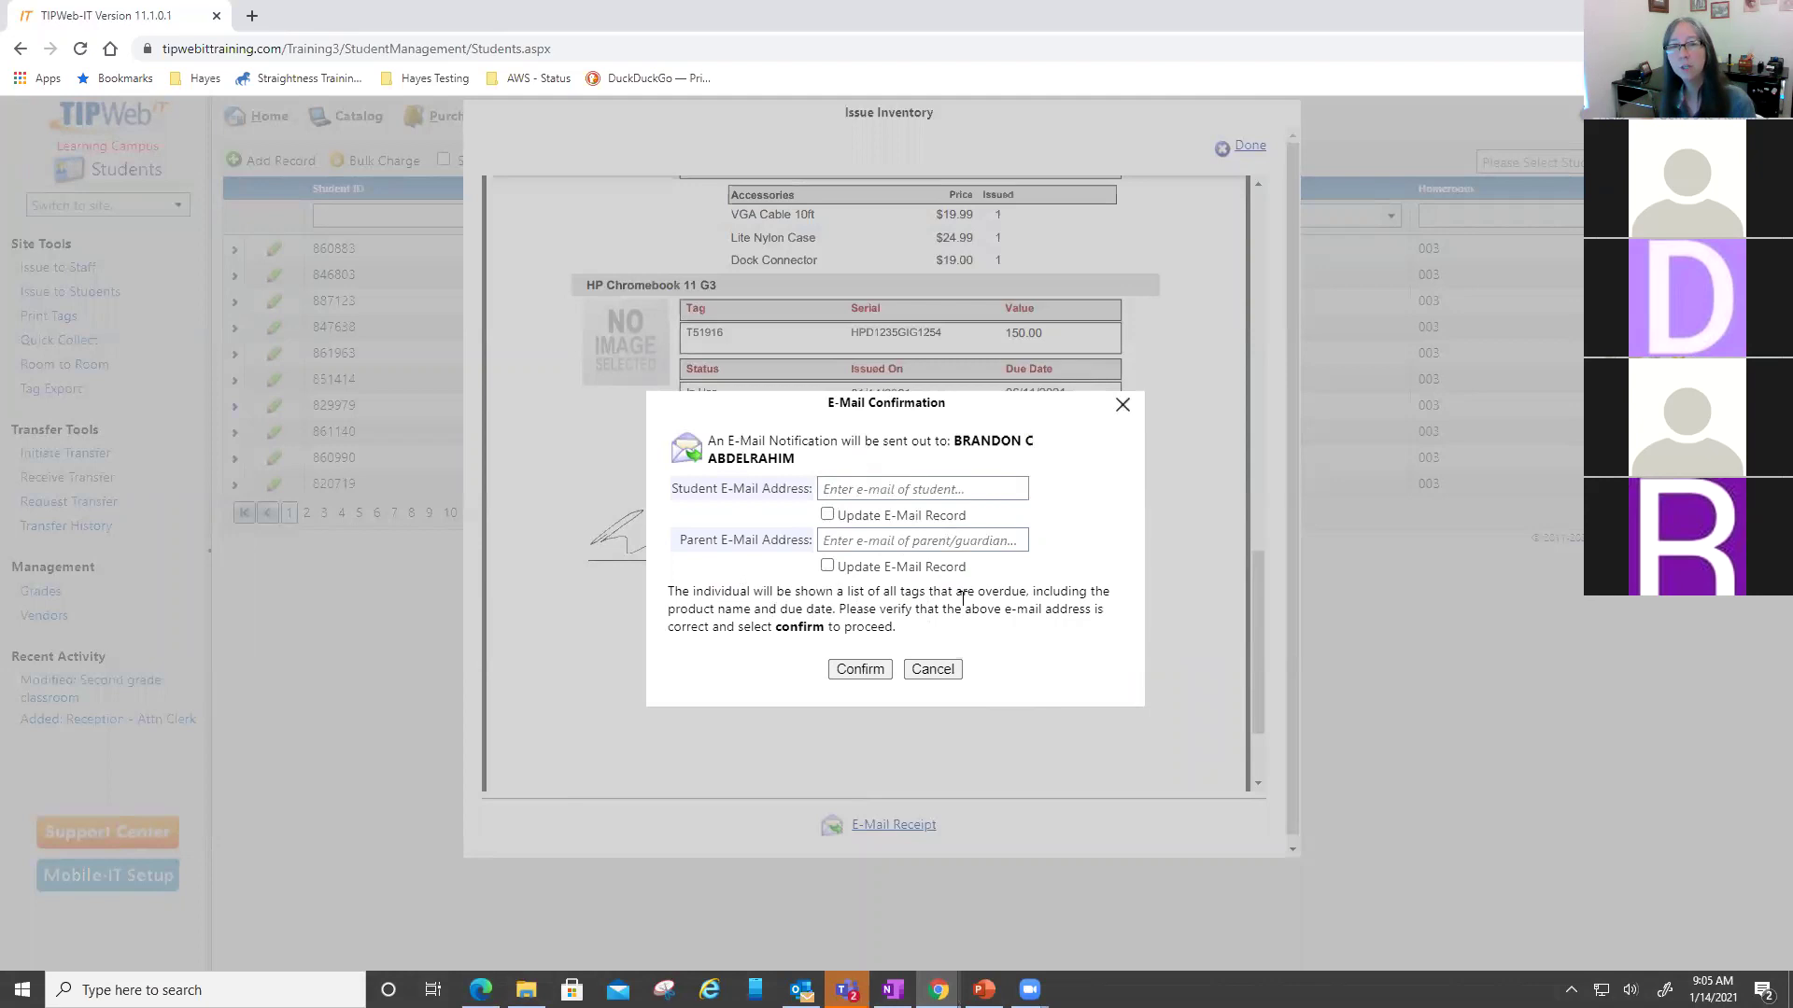
- Paste the student and parent e-mail addresses and confirm sending the receipt
left_click(942, 479)
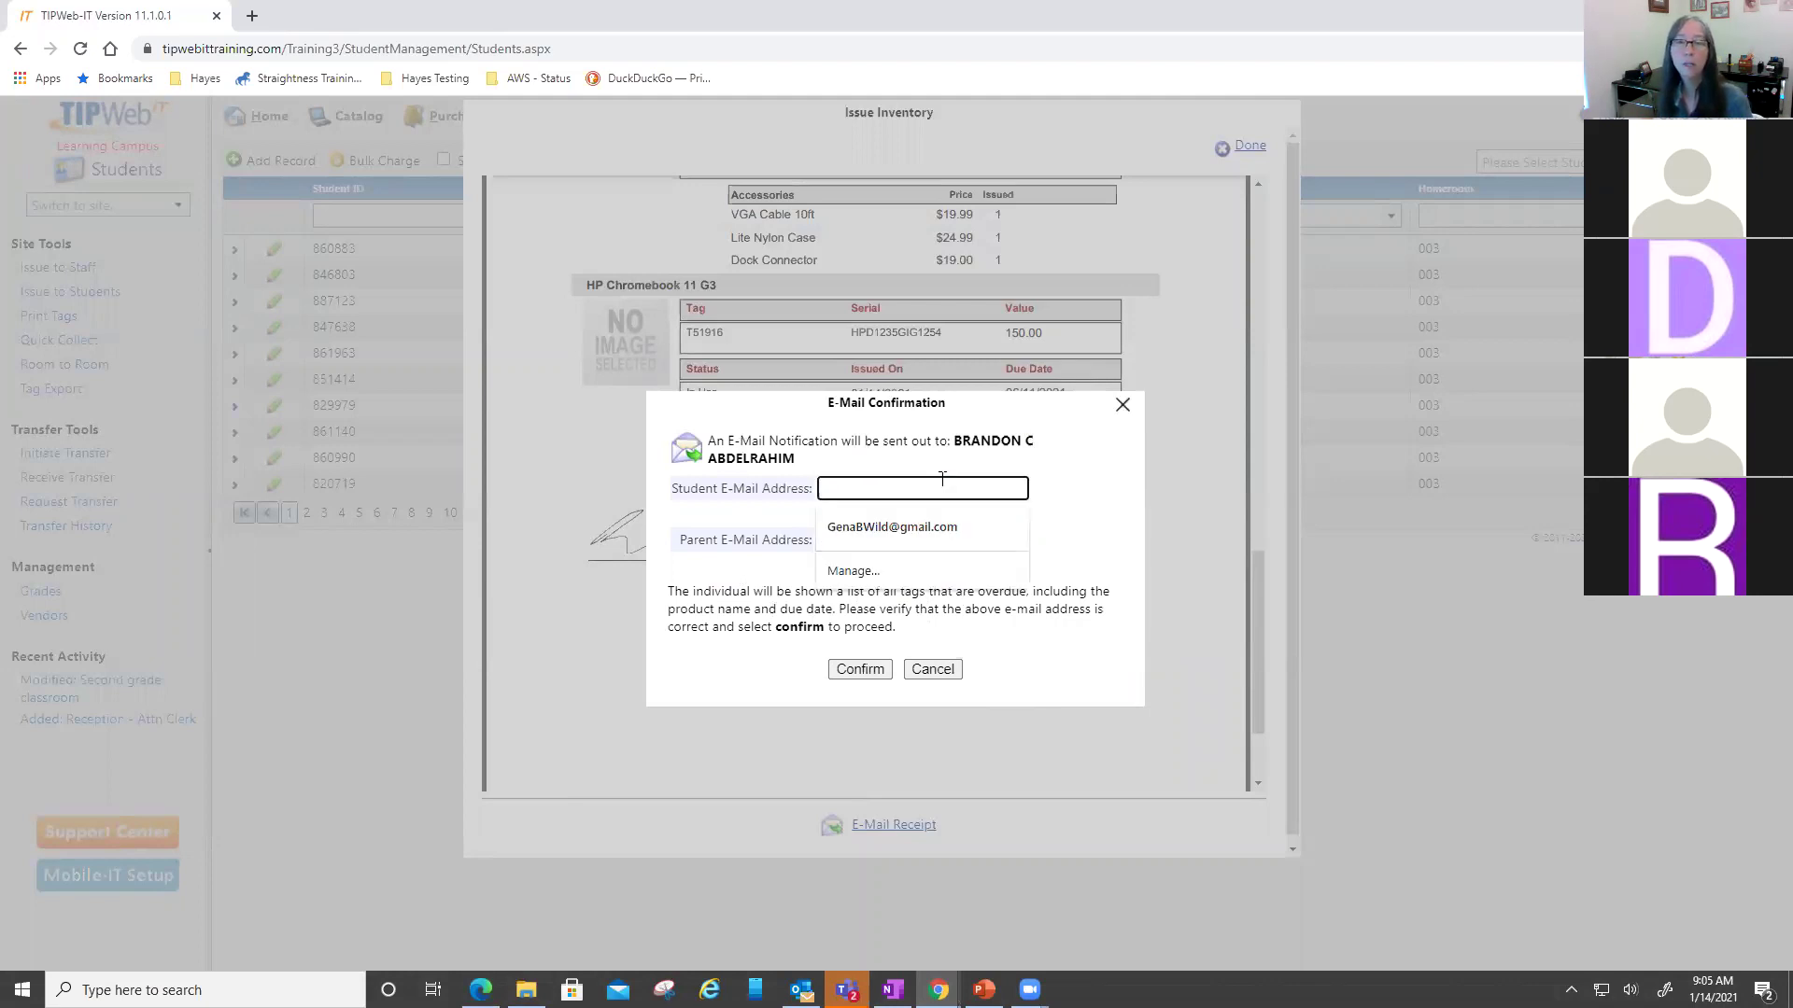
left_click(1048, 479)
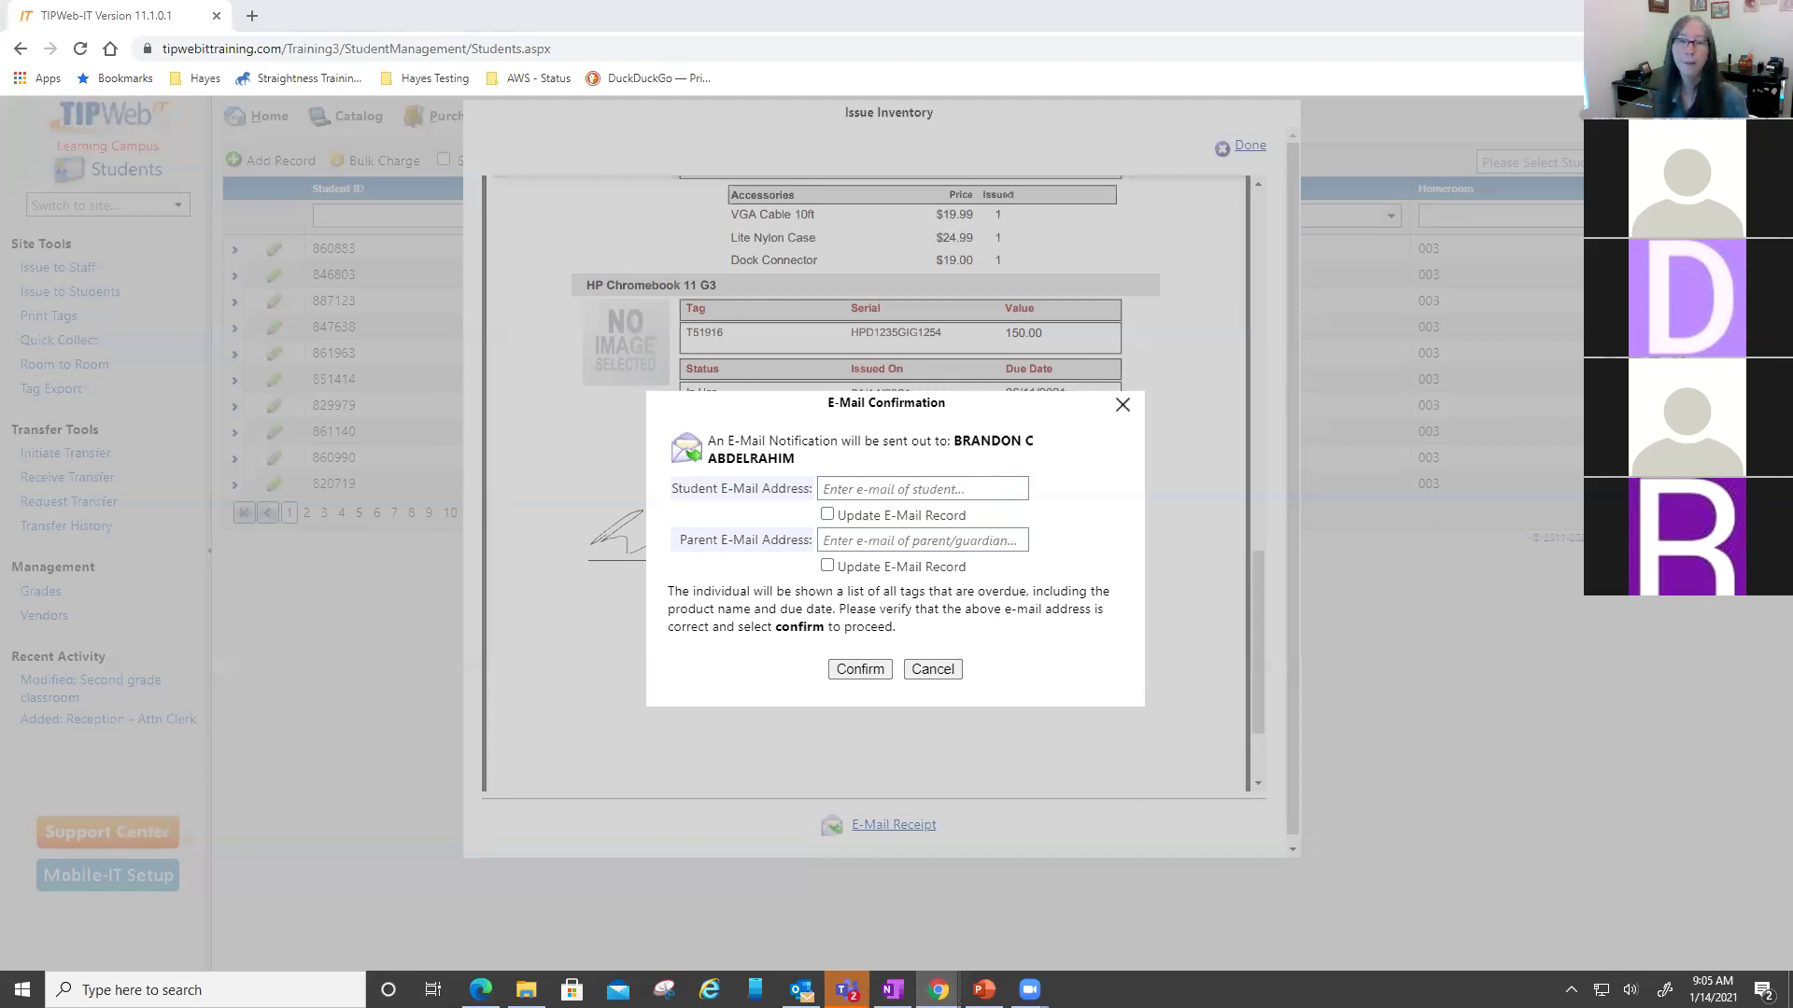
right_click(834, 486)
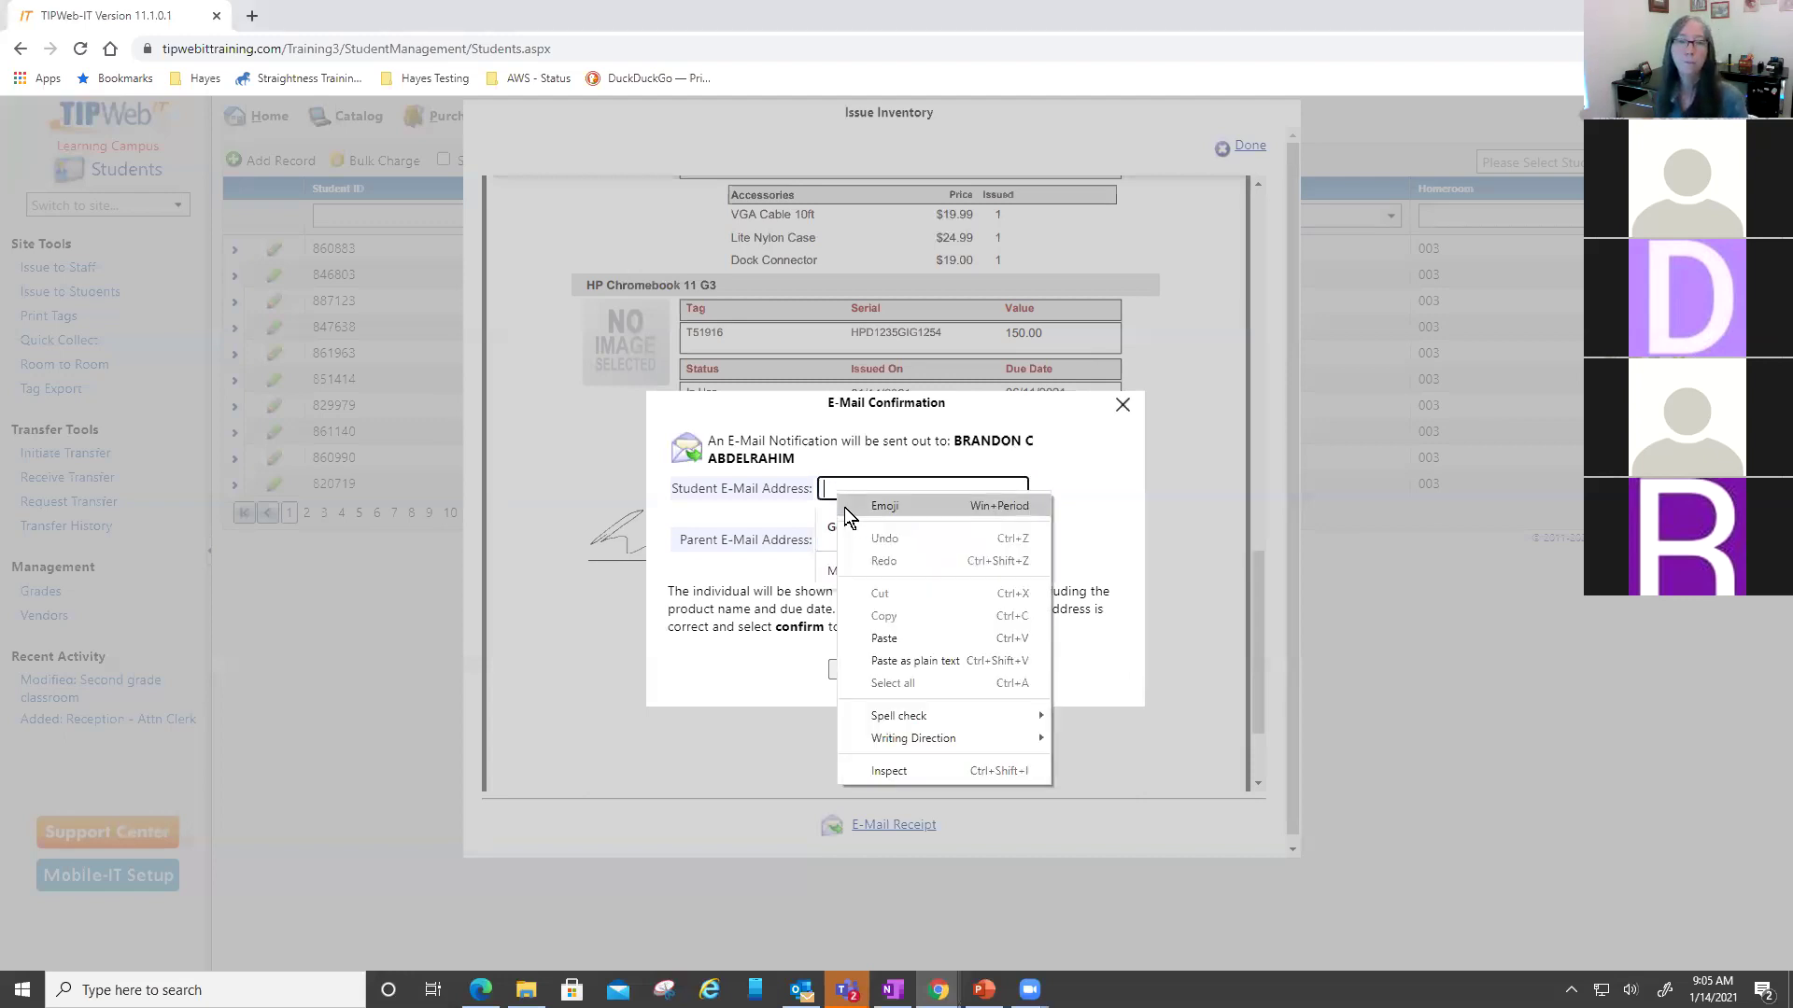
left_click(914, 637)
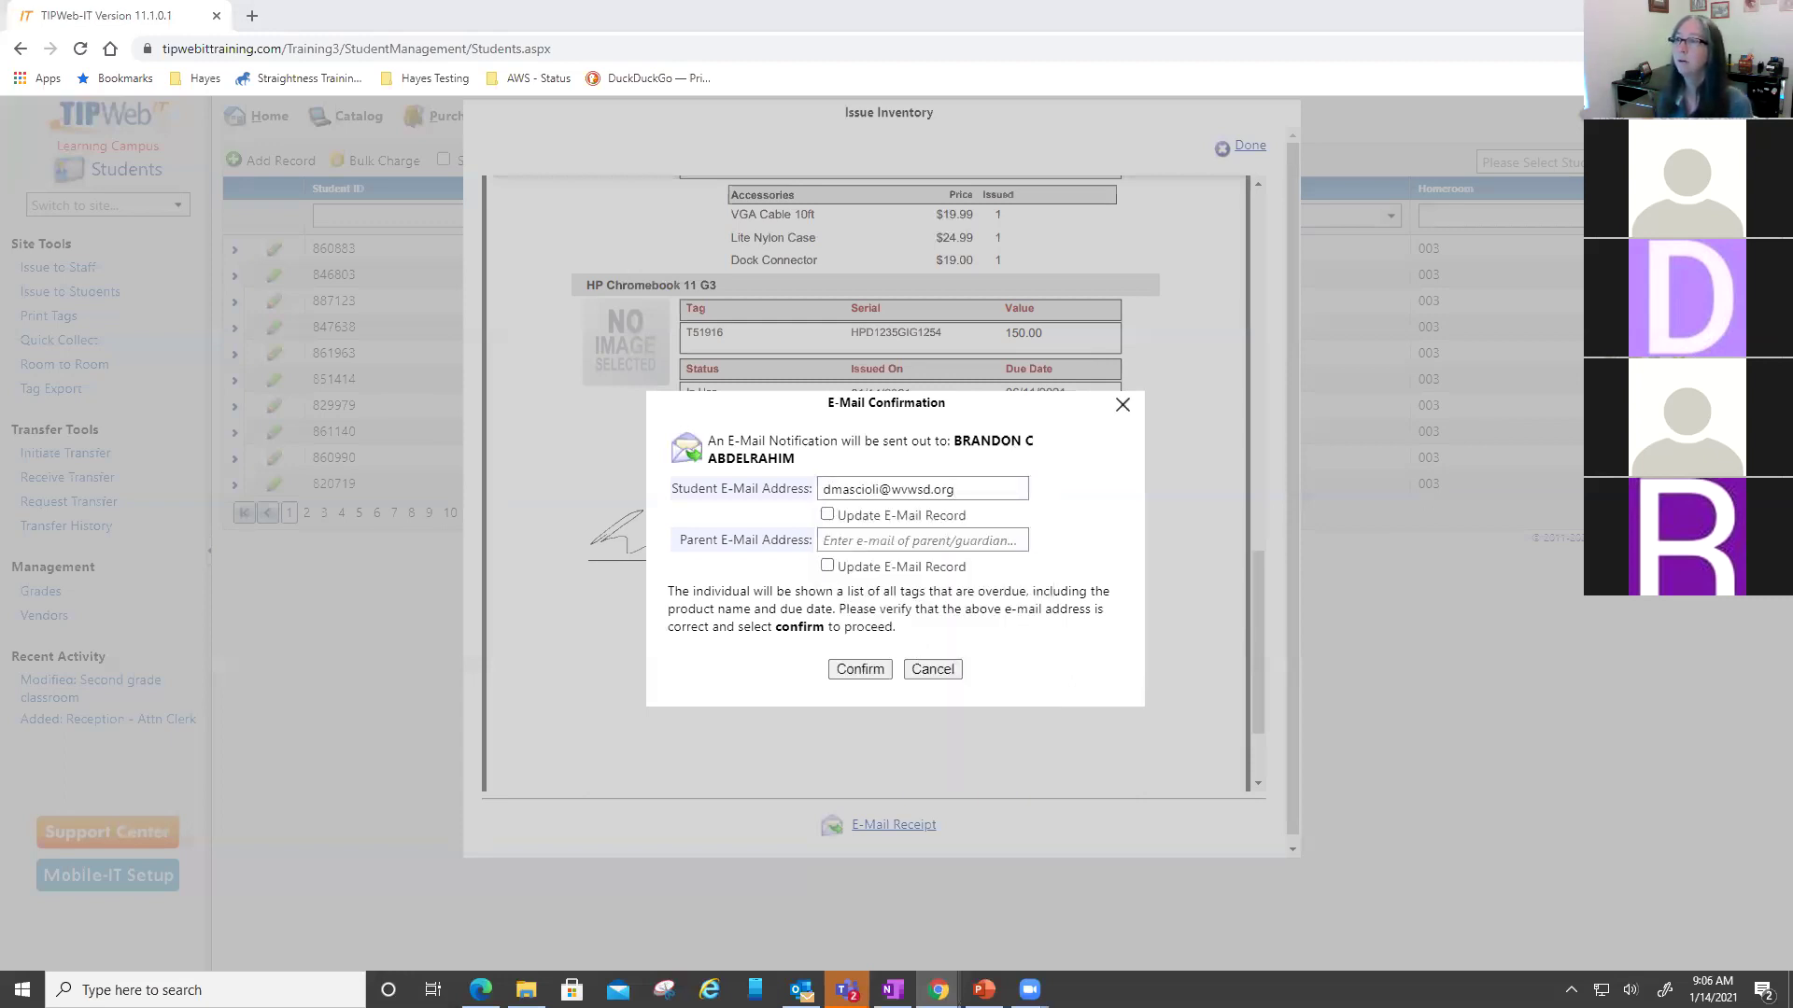
right_click(937, 540)
left_click(1029, 688)
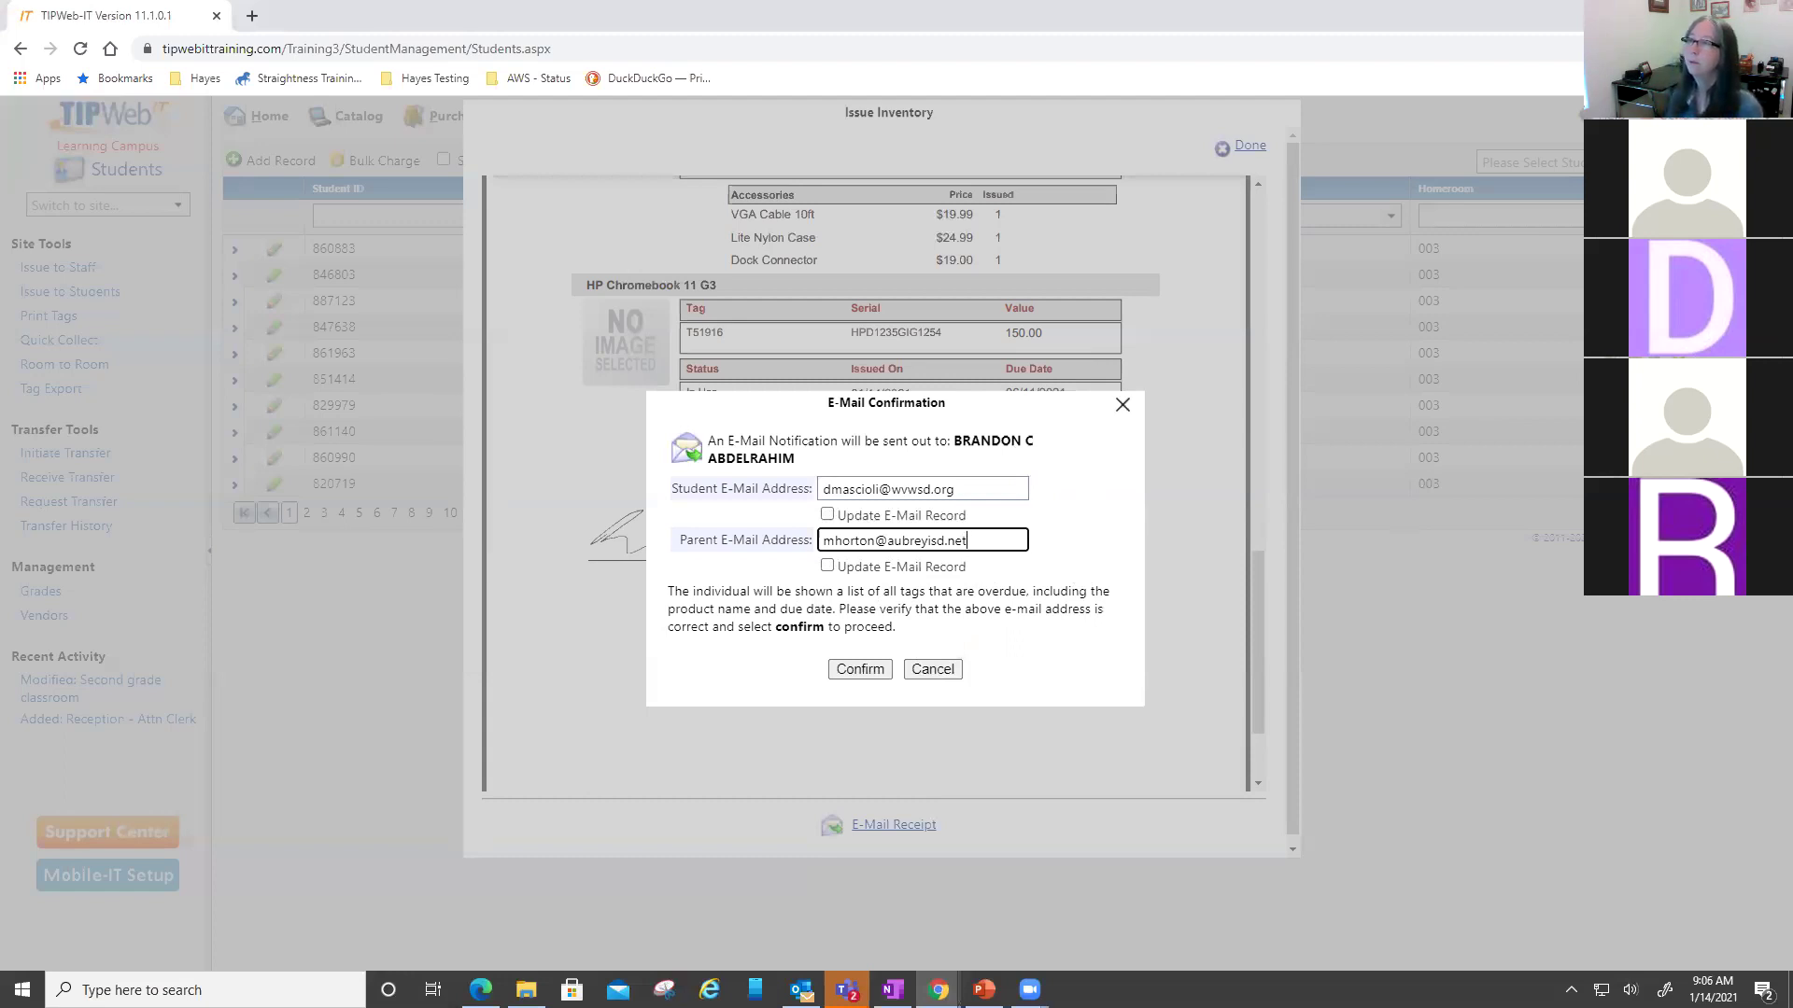
left_click(1051, 551)
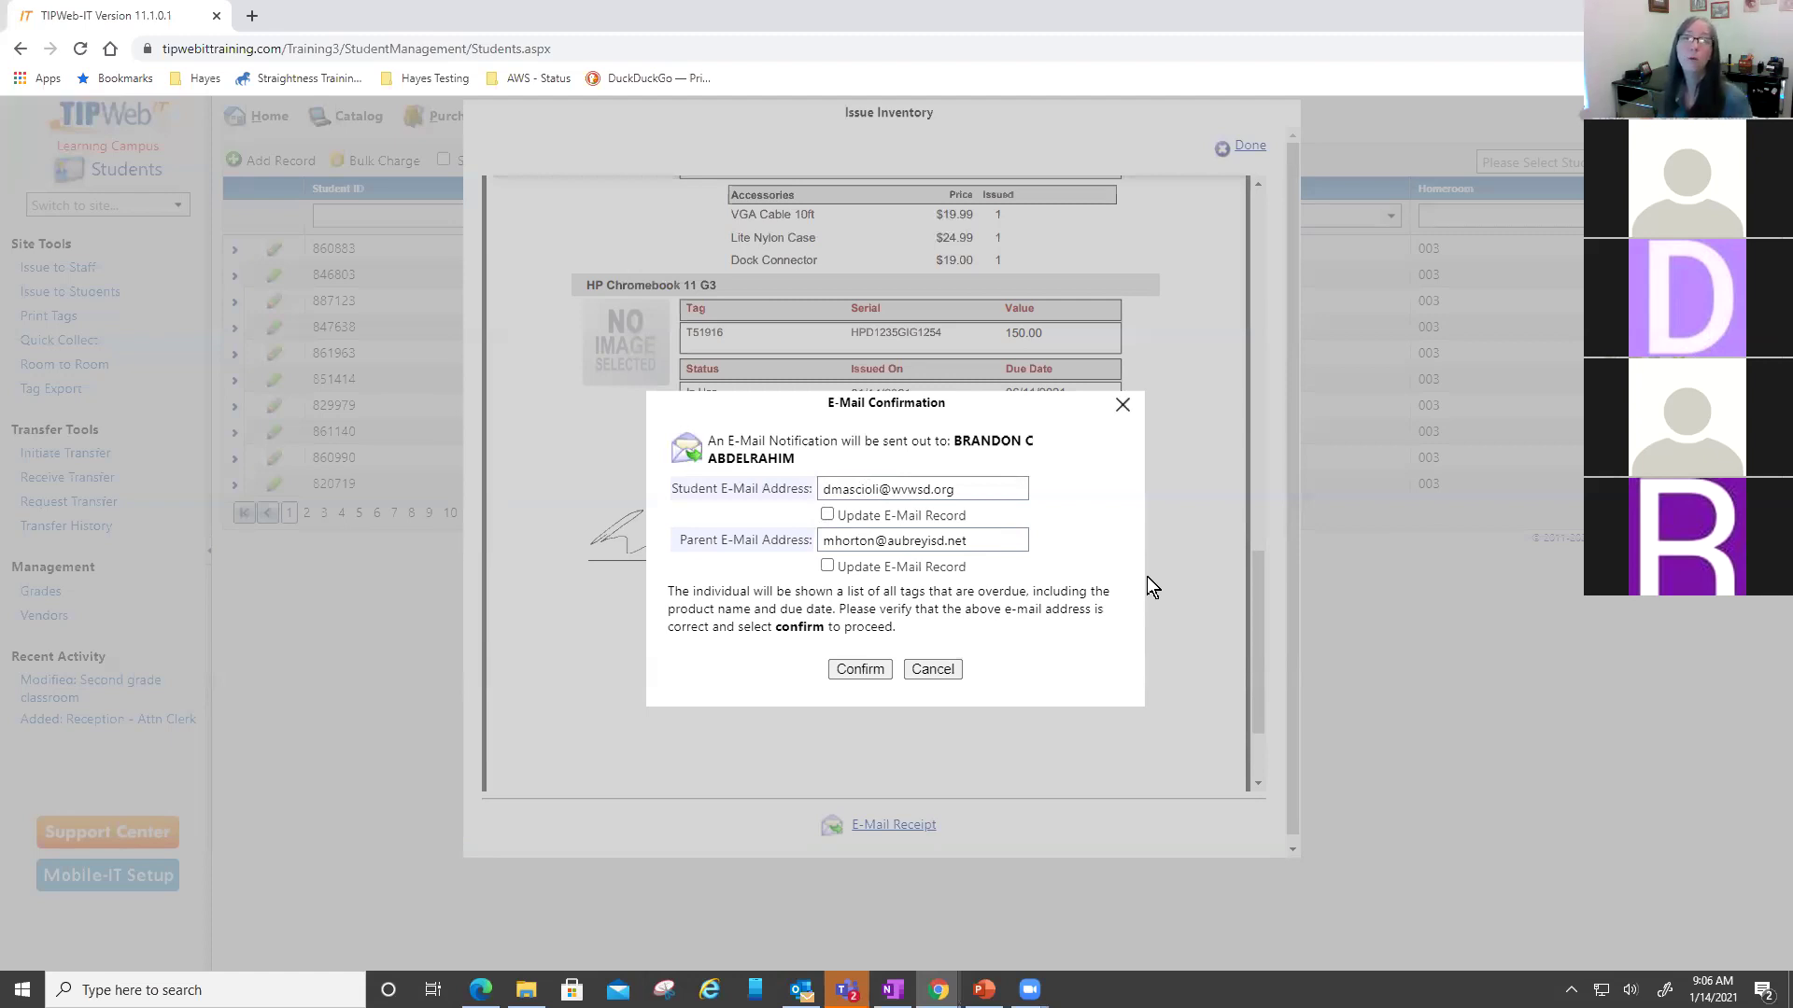
left_click(859, 669)
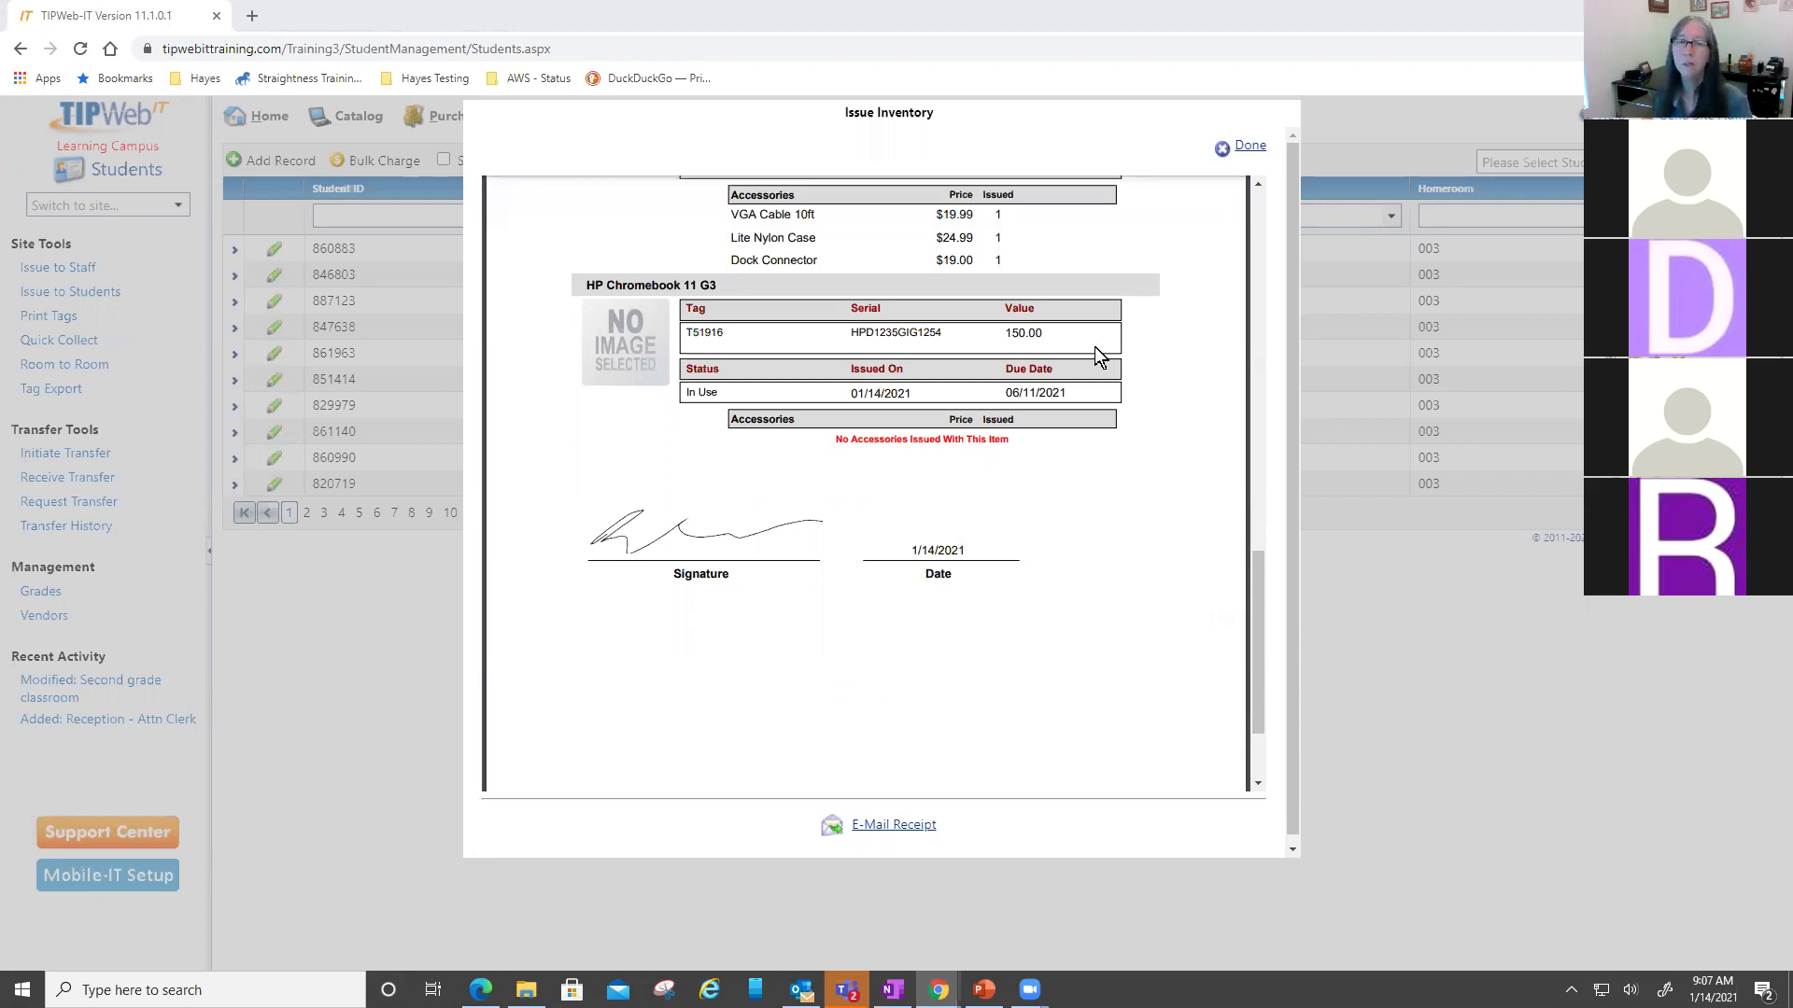
- E-mail the receipt again to a pasted student e-mail address
left_click(889, 827)
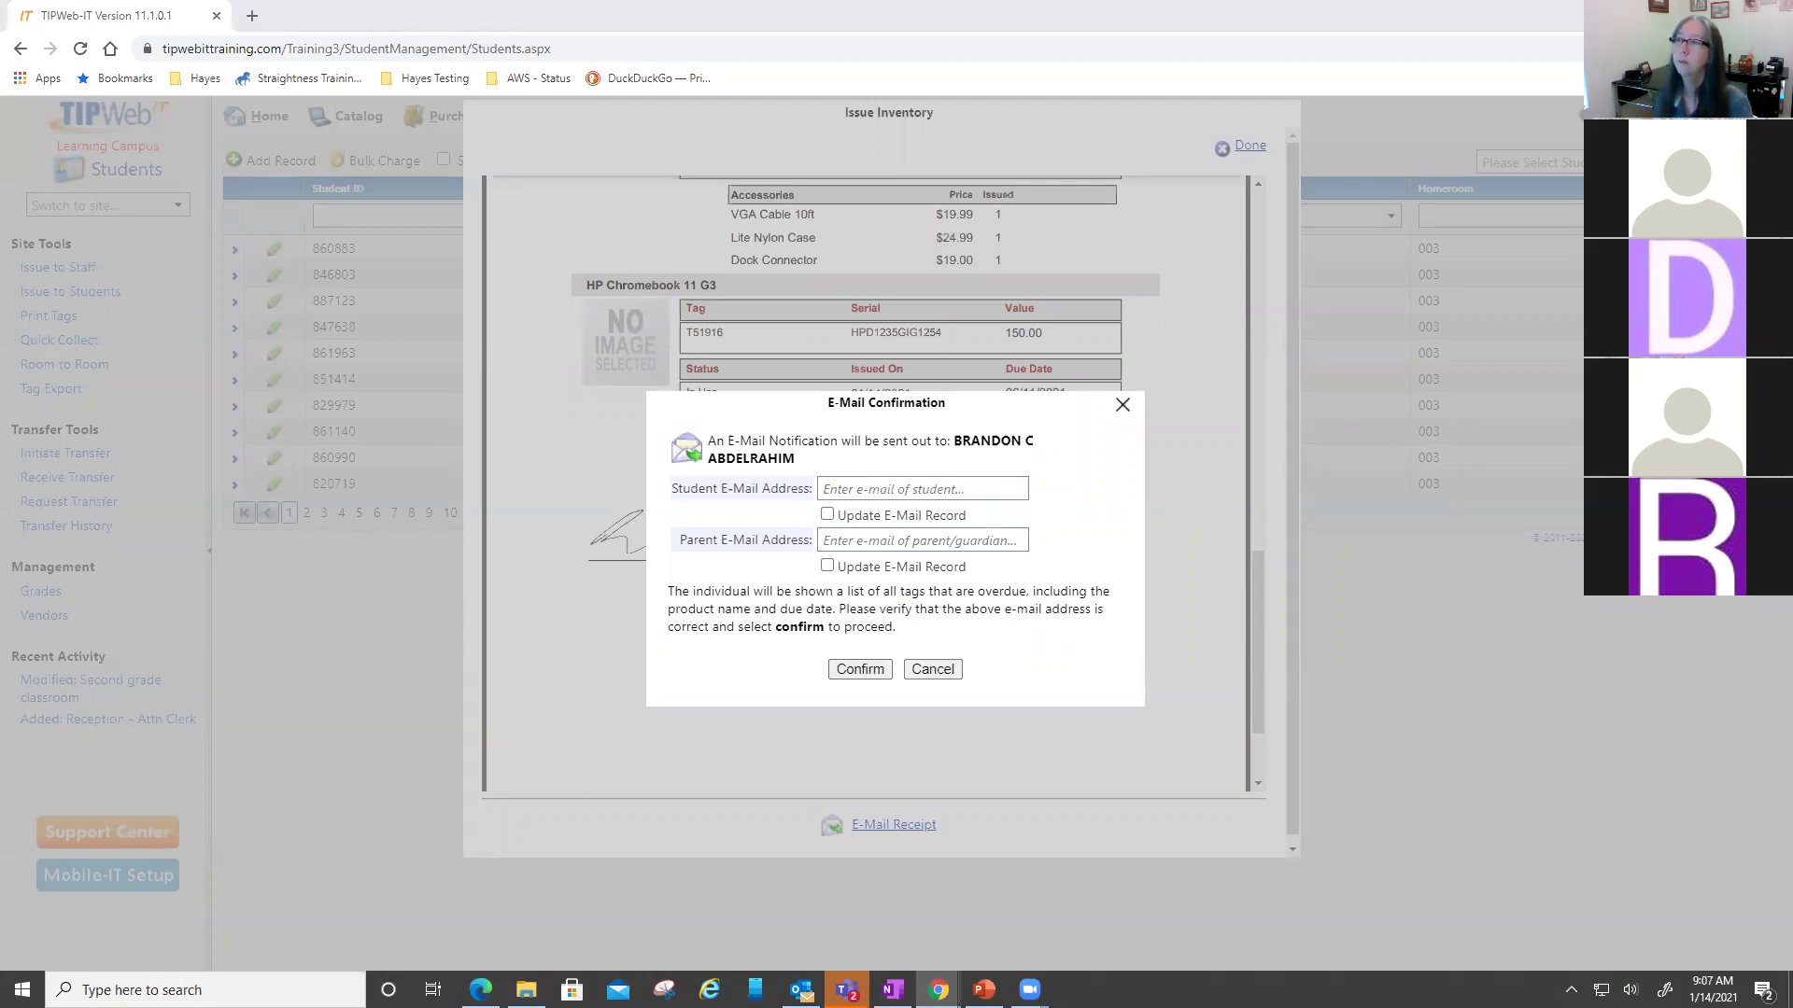
left_click(980, 488)
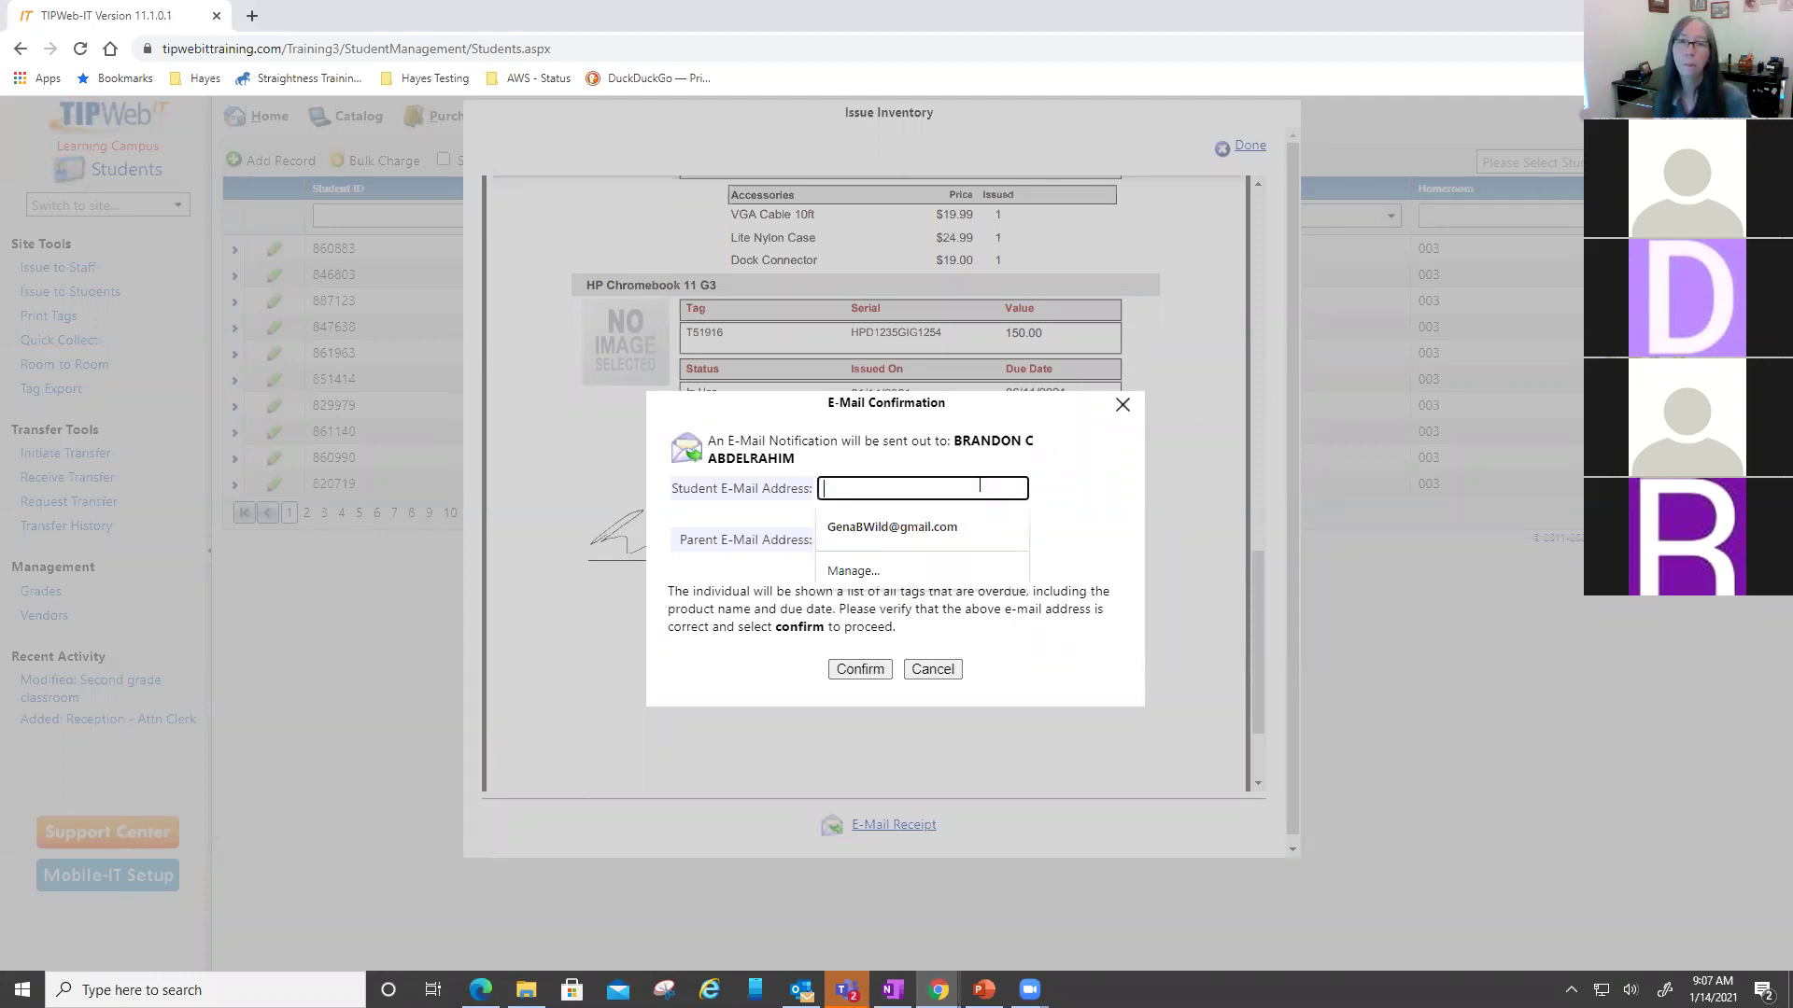
right_click(982, 492)
left_click(1027, 633)
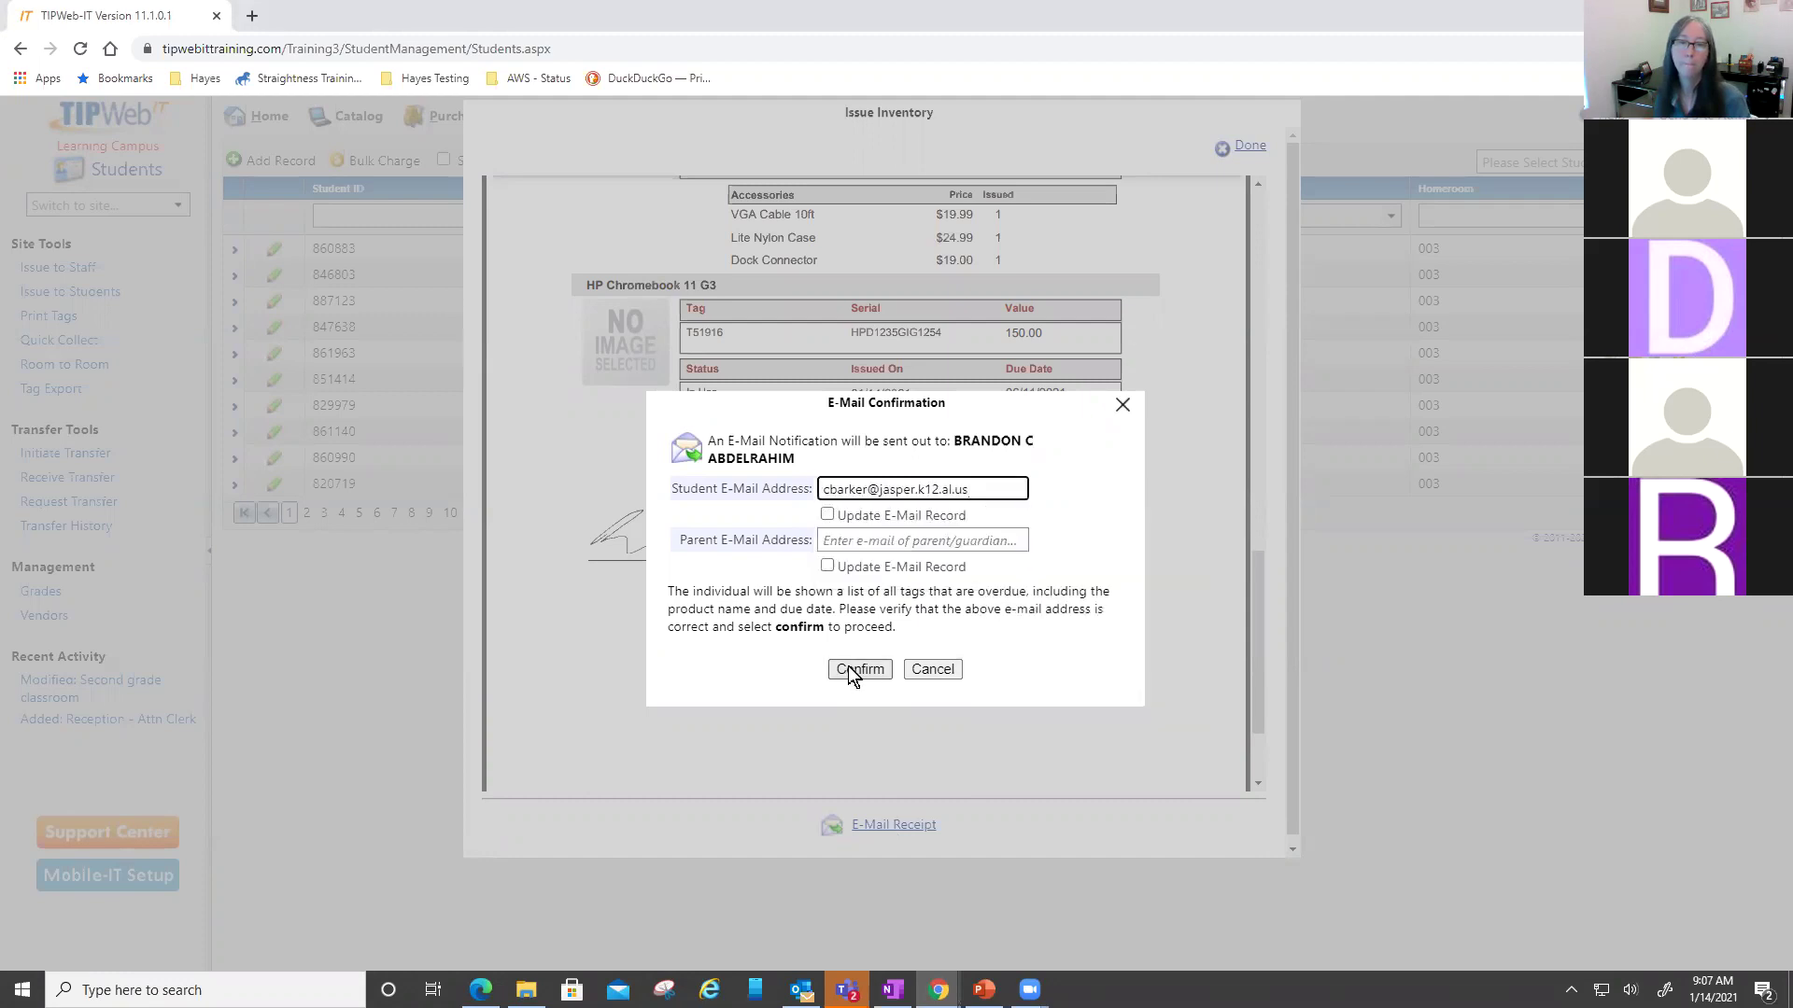
left_click(845, 672)
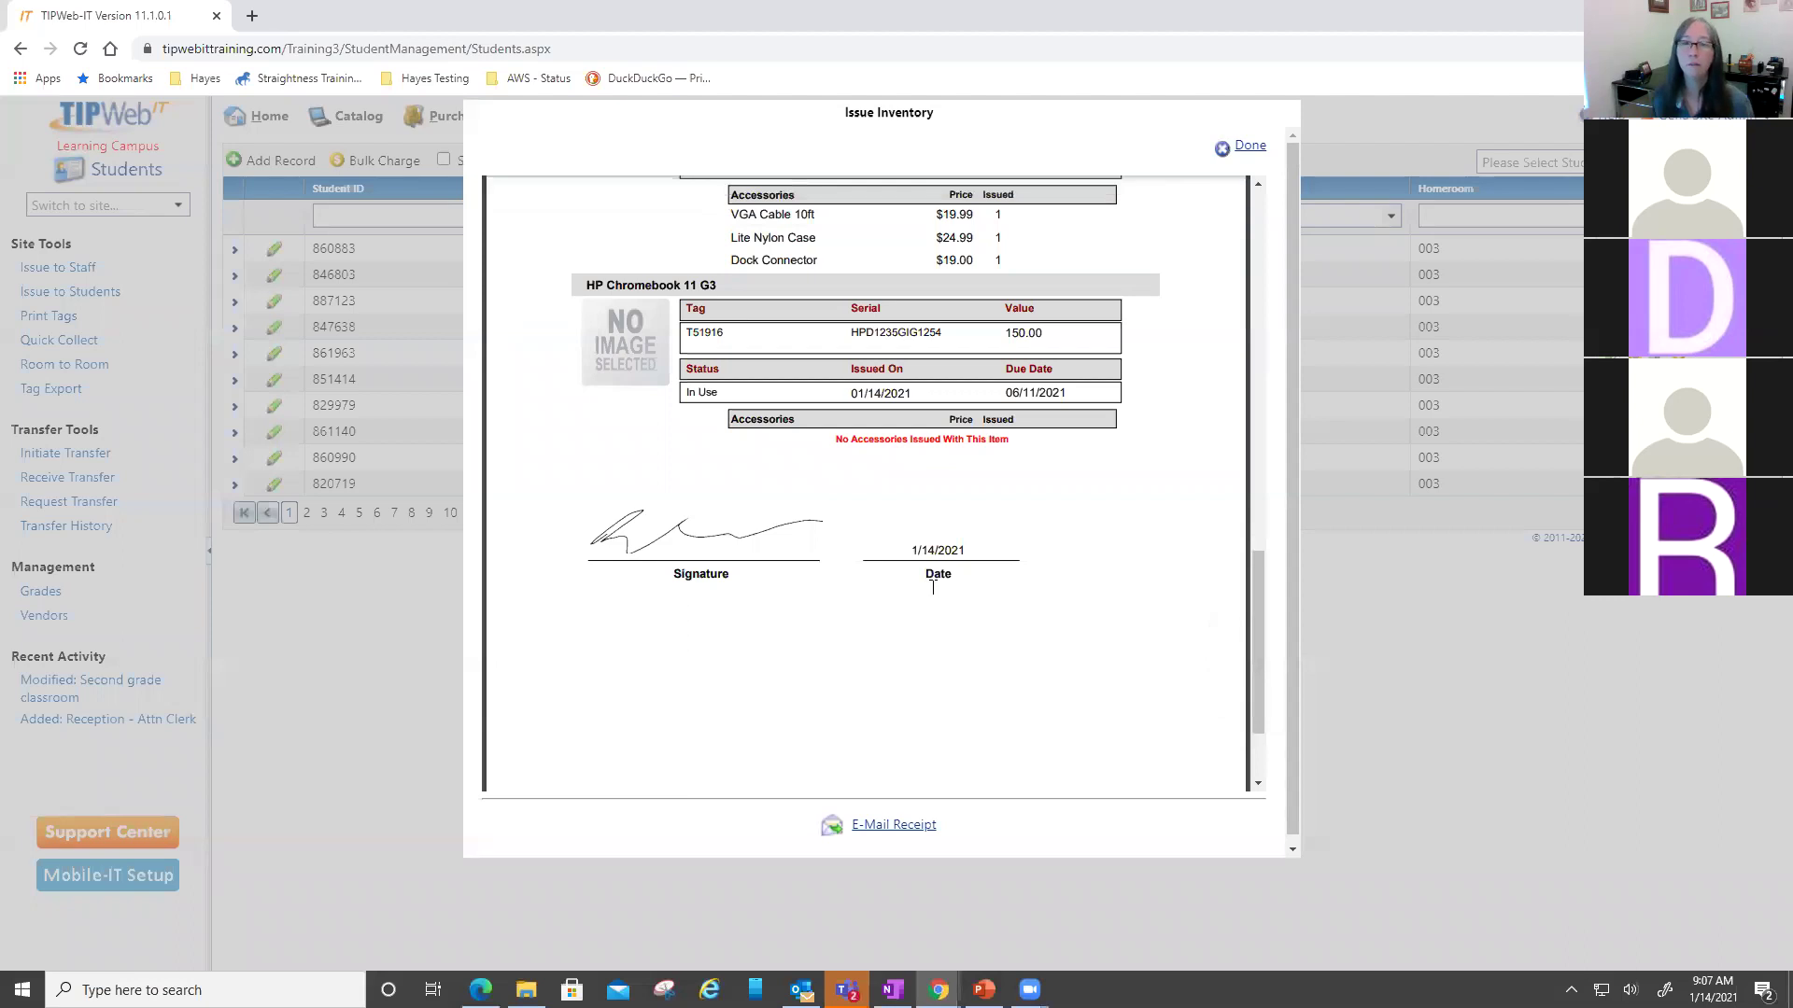
- Dismiss a further e-mail request and close the receipt
left_click(932, 825)
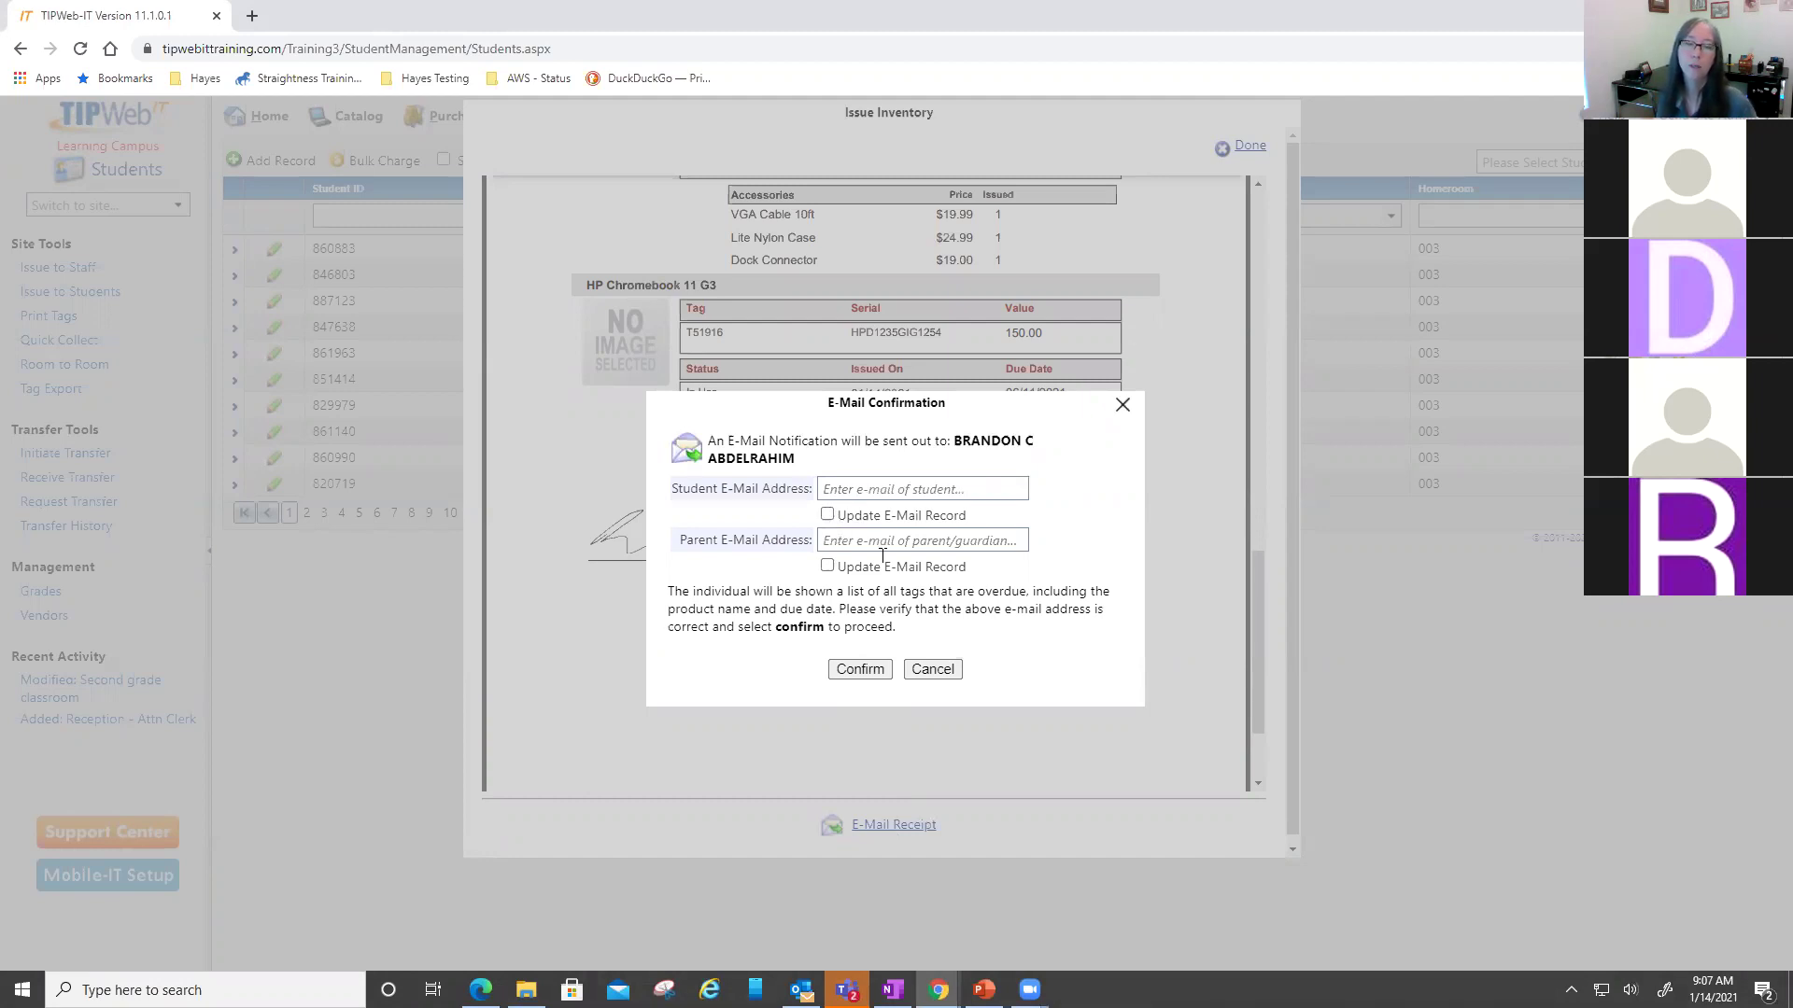
left_click(932, 670)
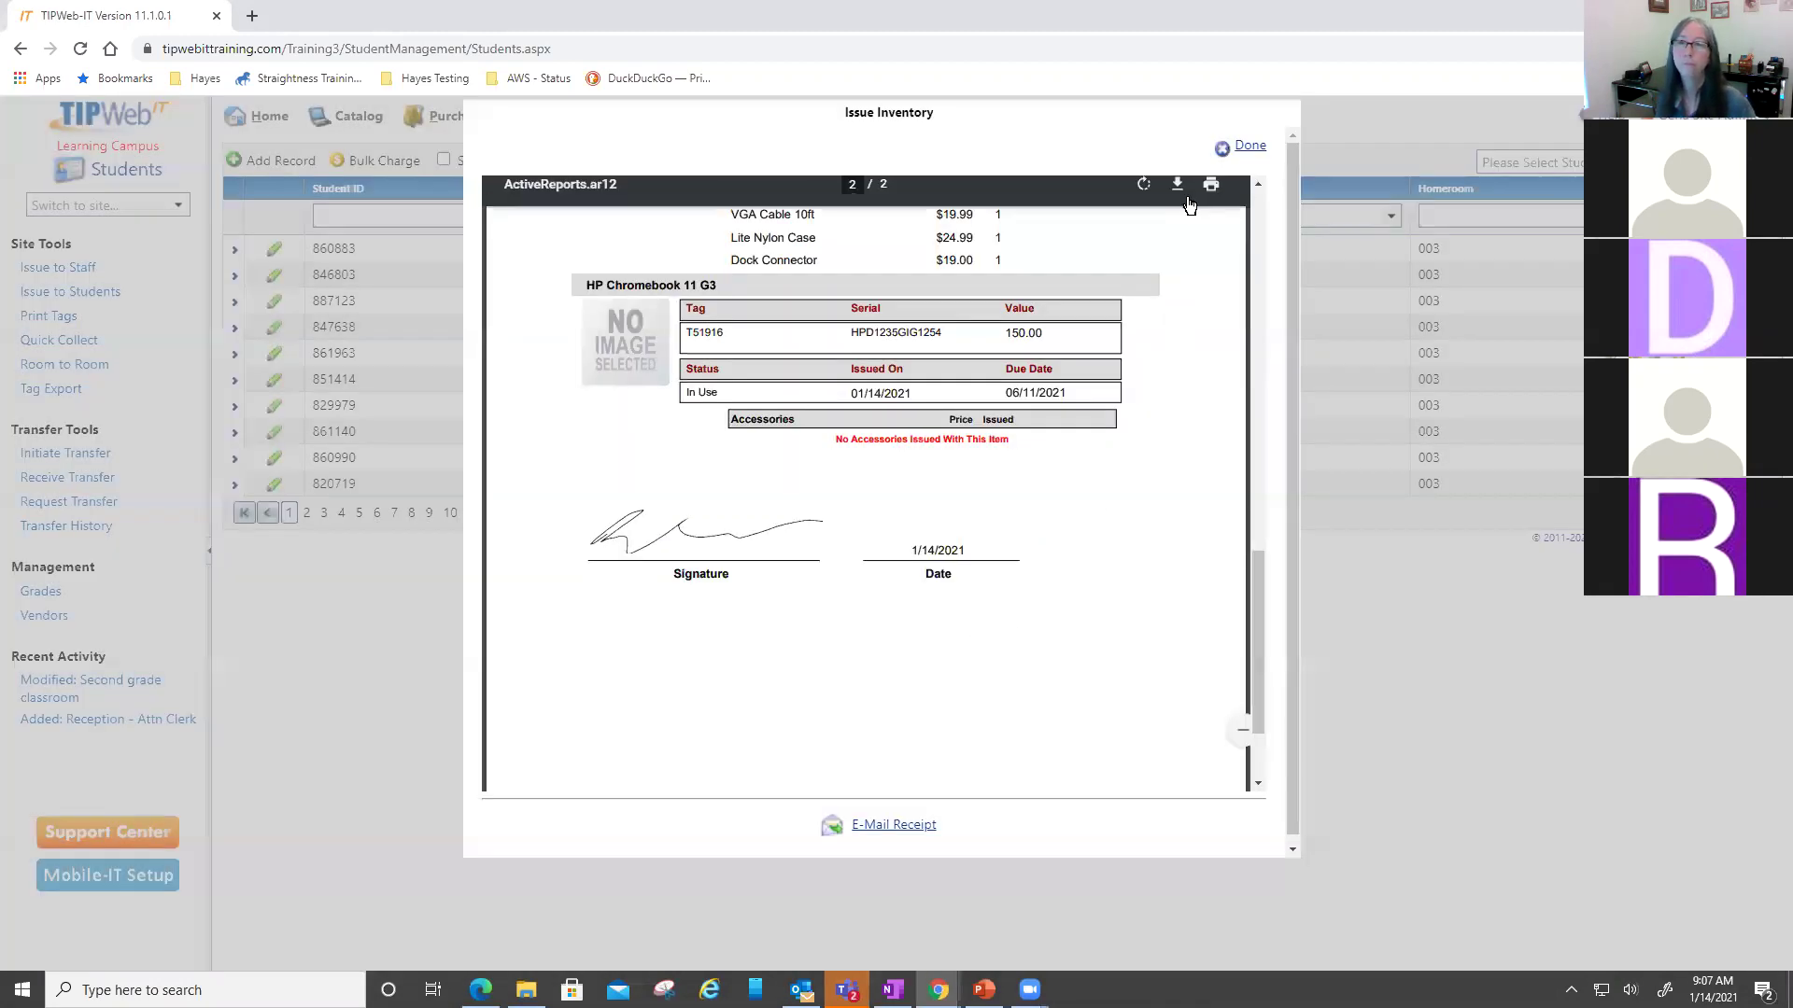
left_click(1245, 150)
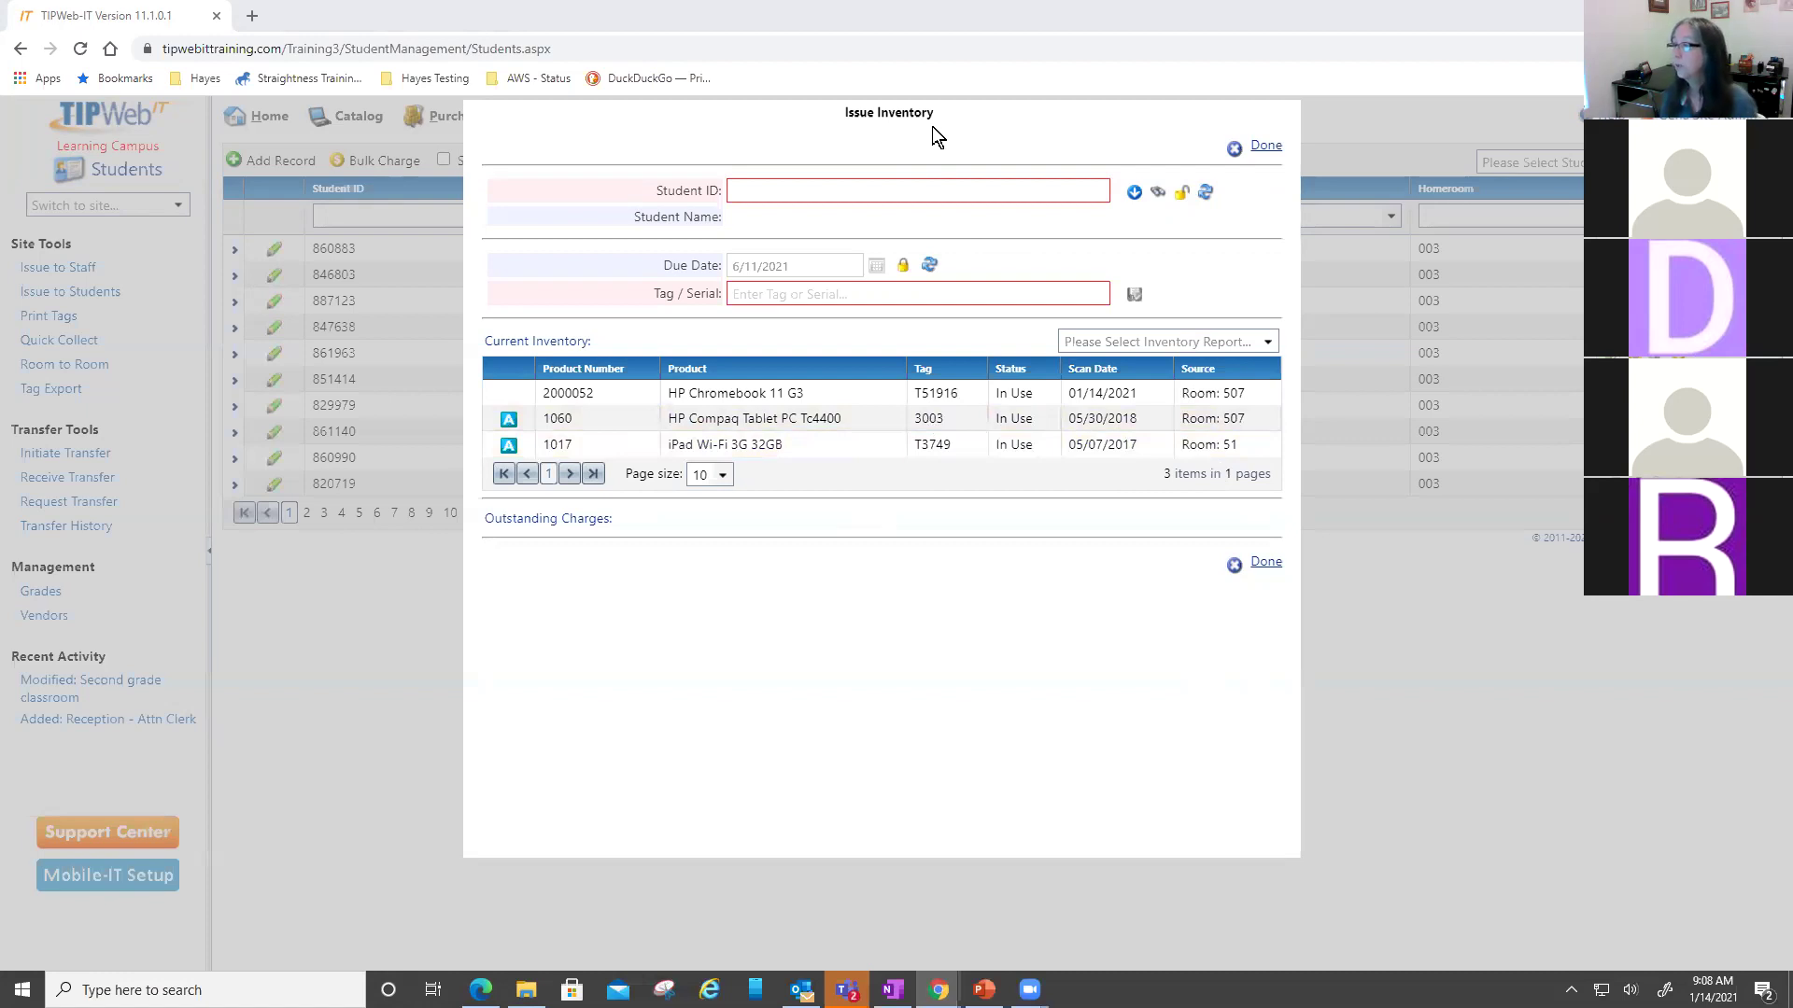
- Load a previously used student and issue HP Chromebook 11 G3 tag T51924
left_click(924, 187)
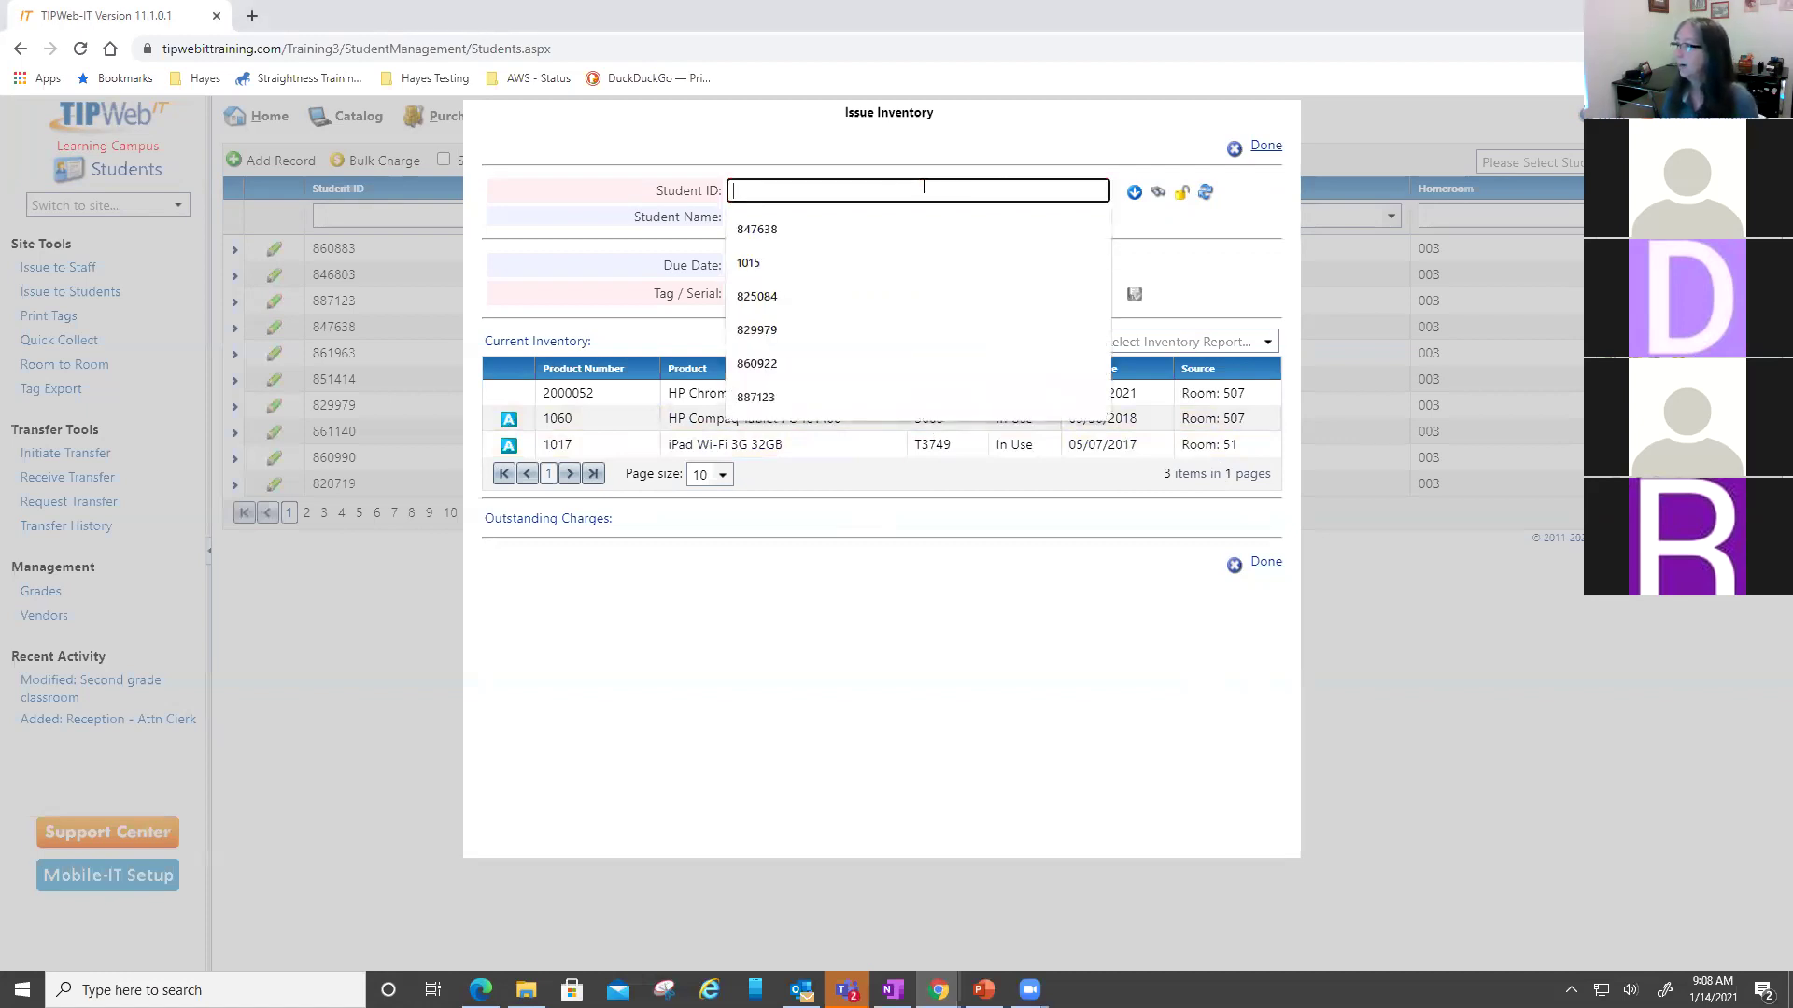
left_click(803, 316)
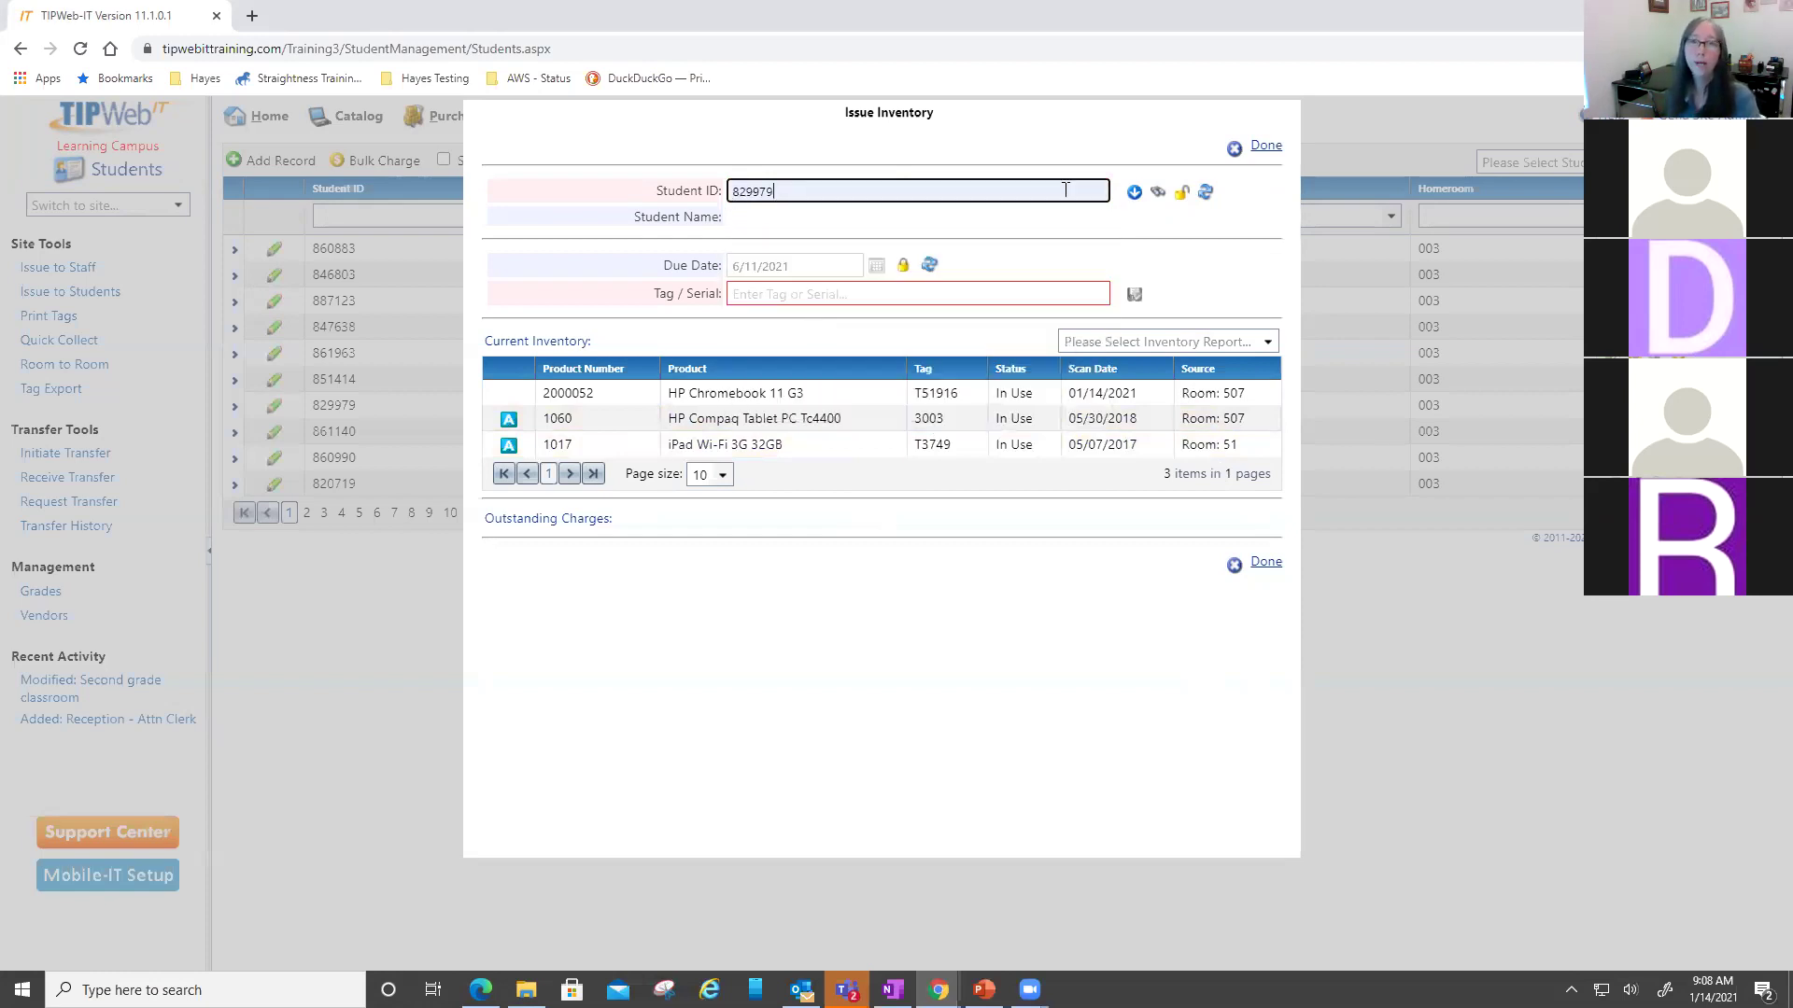
key("Return")
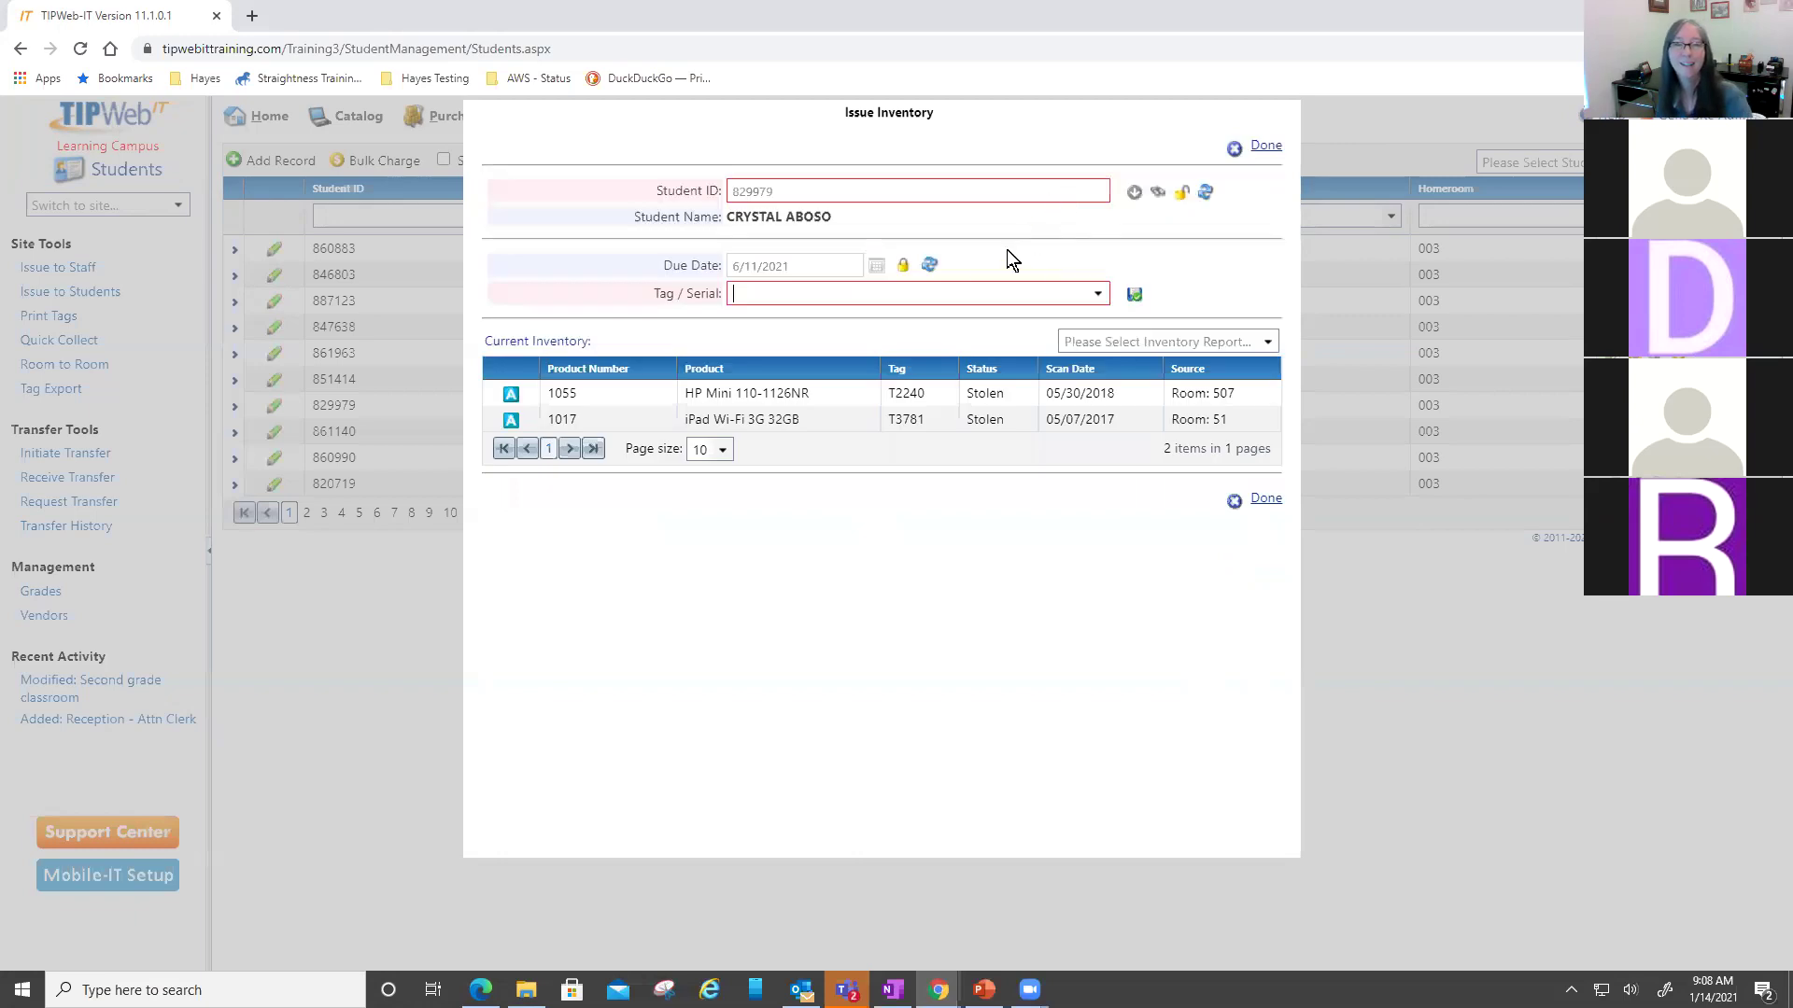
type("T")
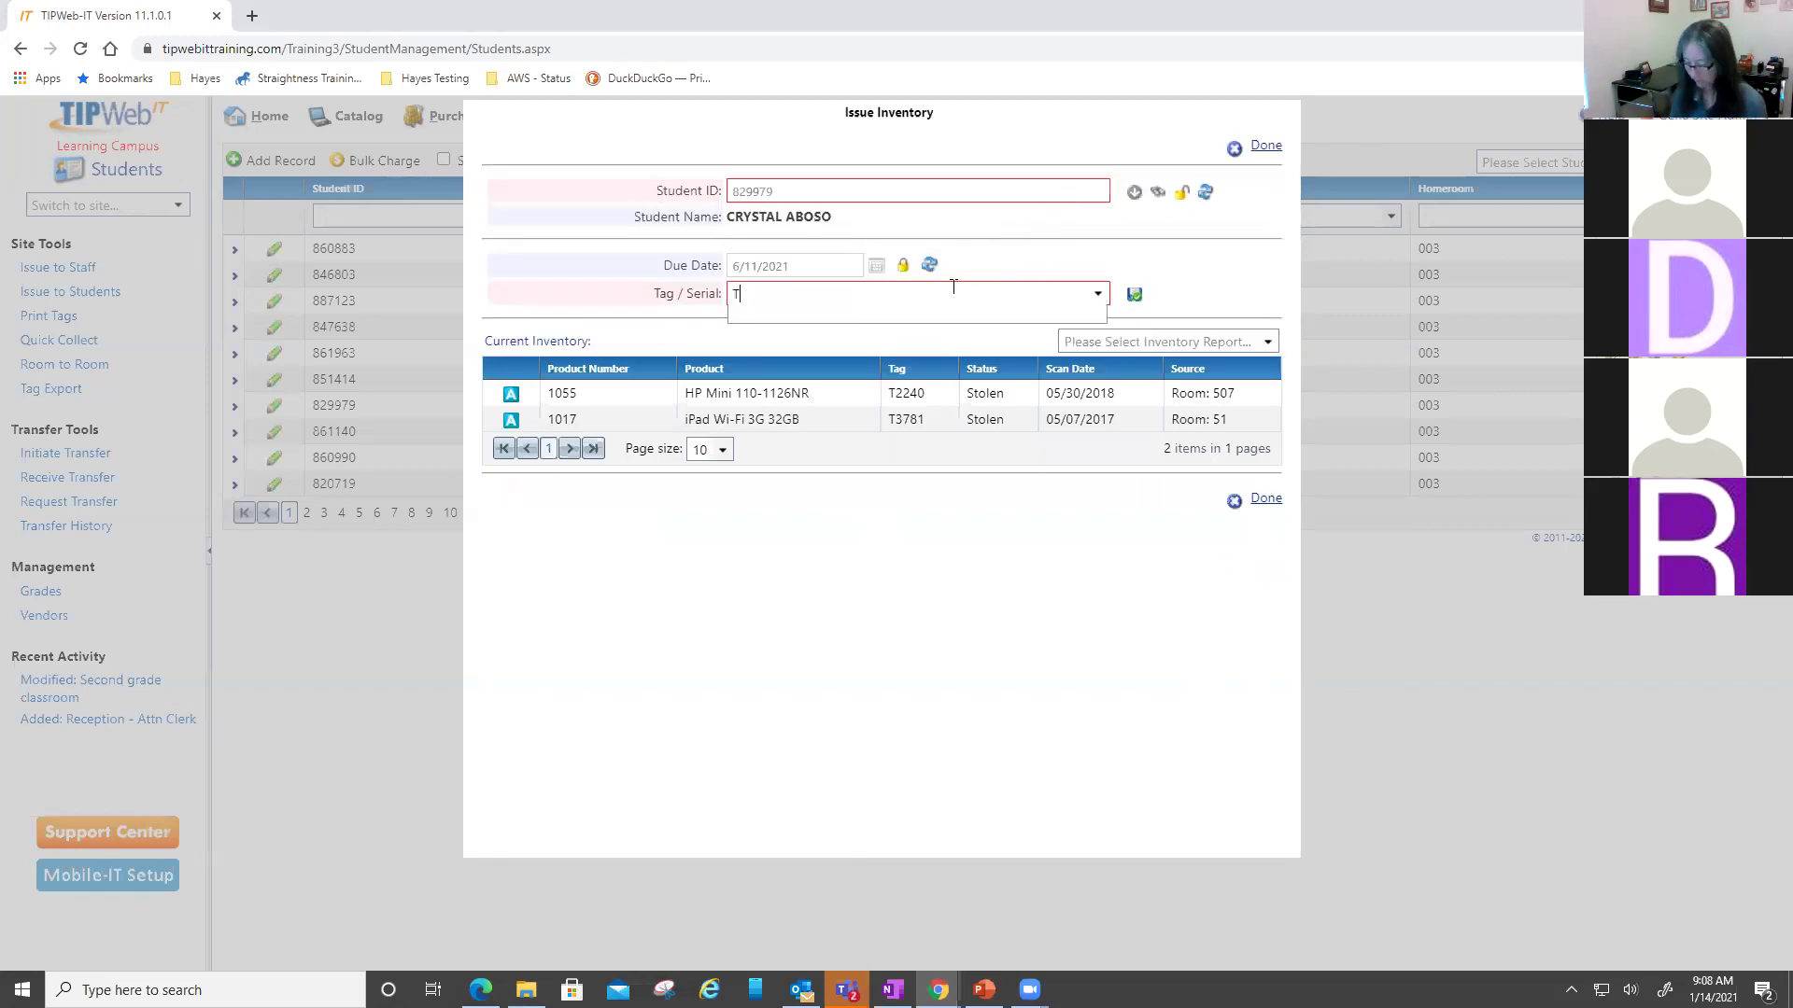
type("519")
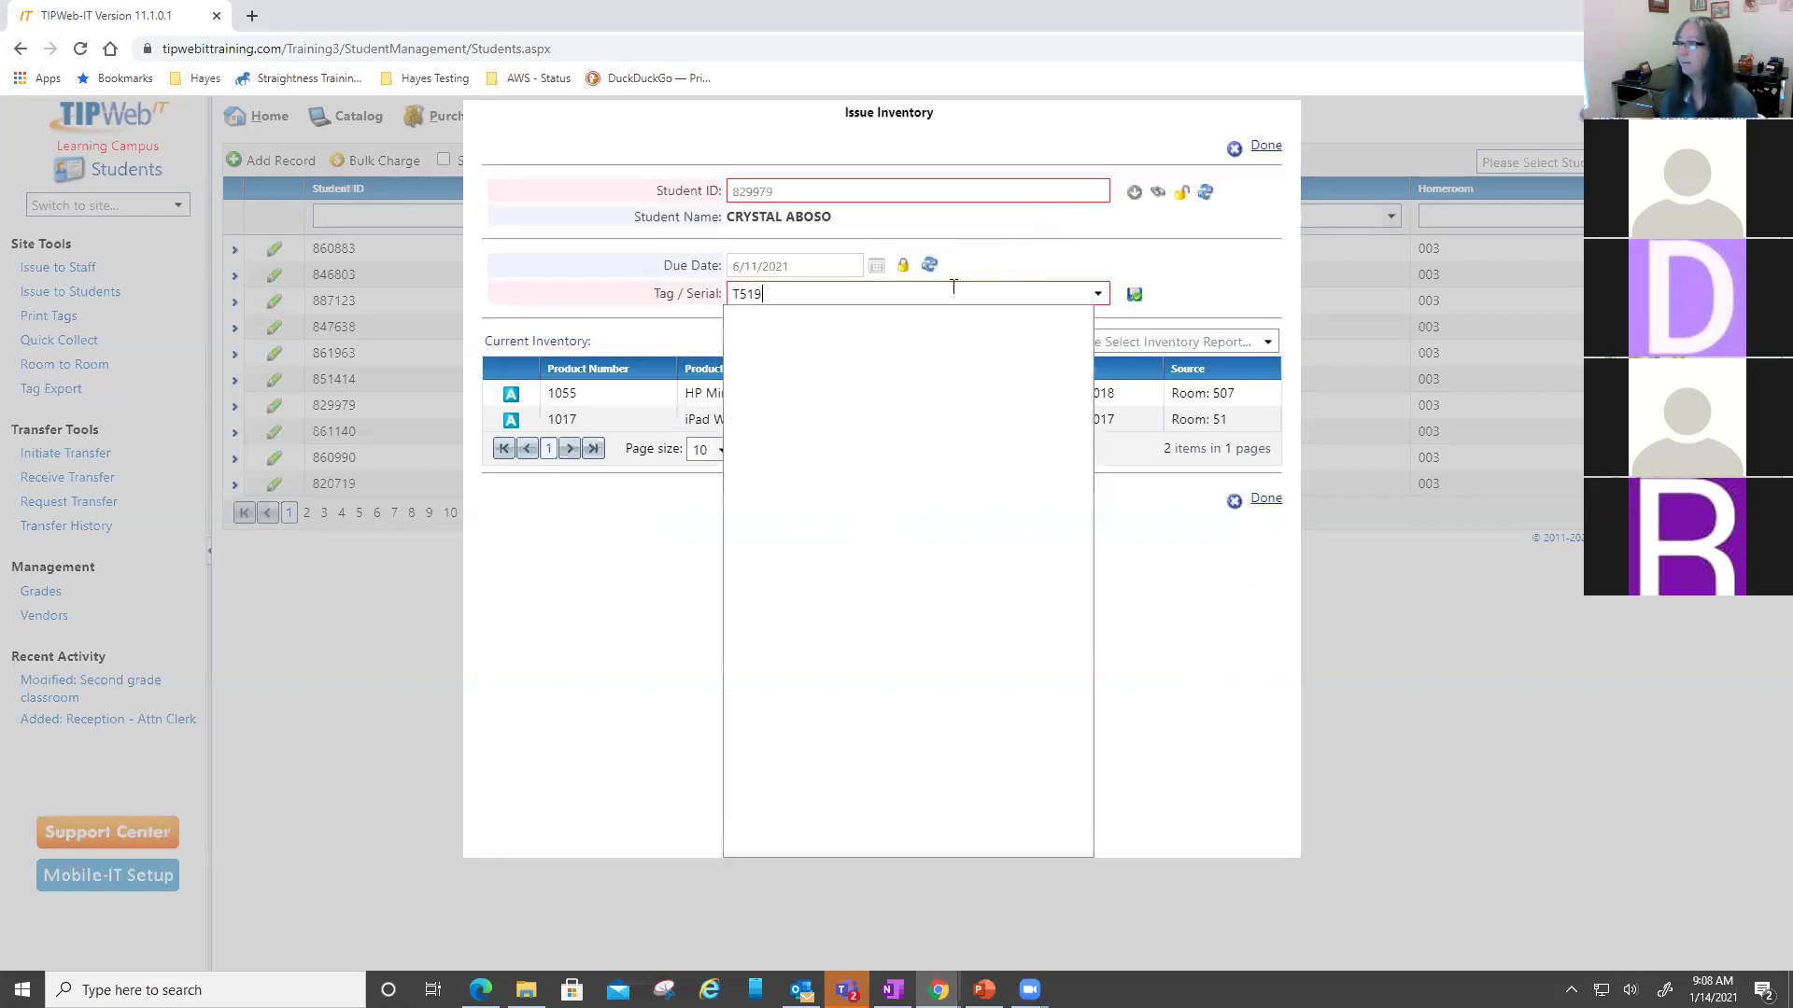
type("24")
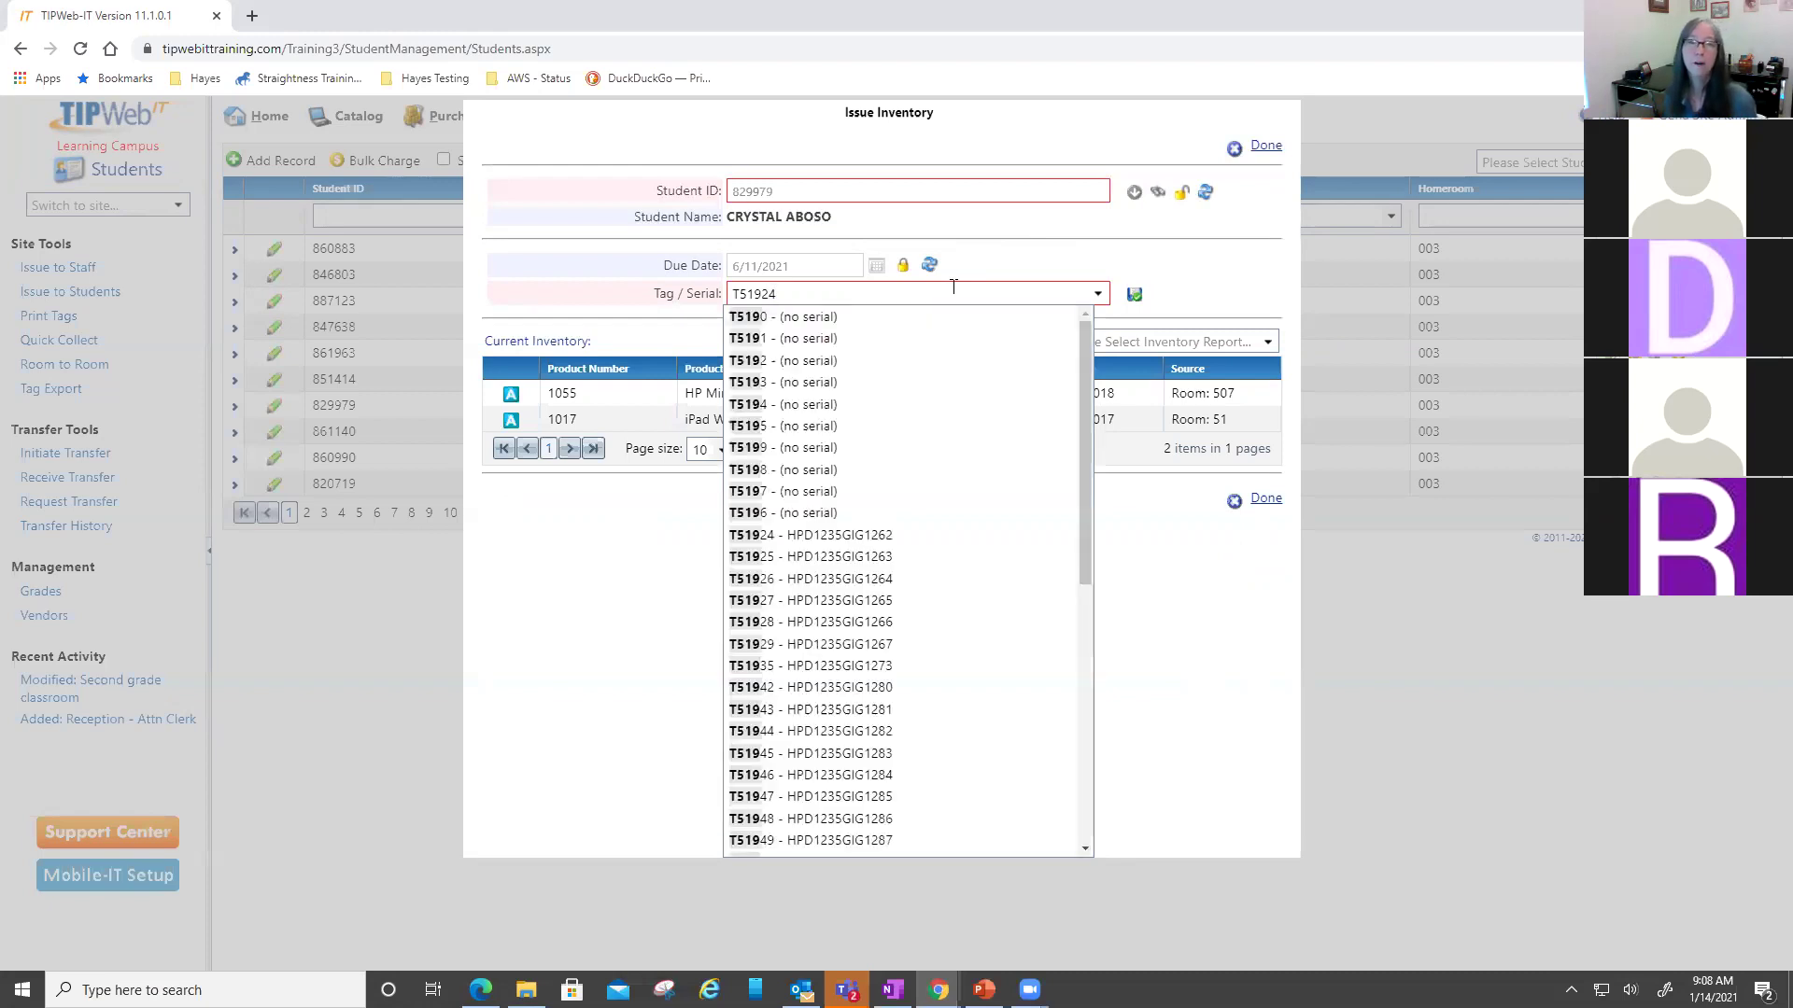
key("Return")
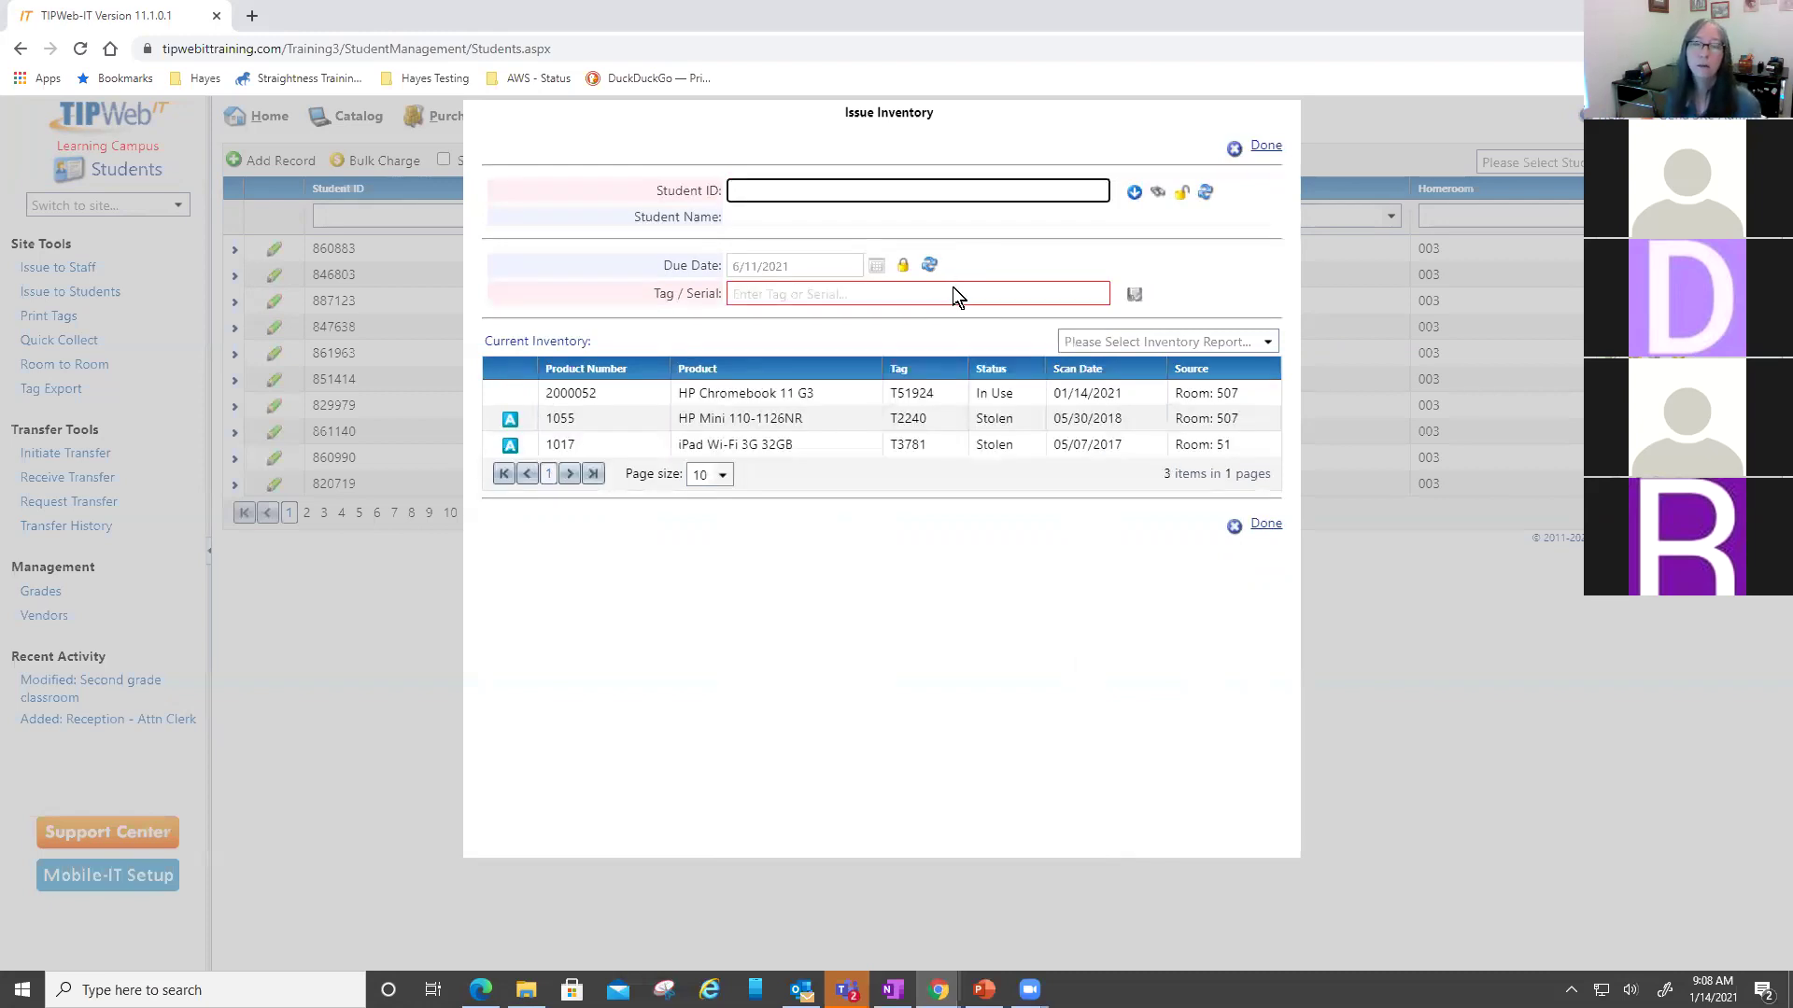
left_click(1155, 341)
- Generate and sign a Full Distribution Receipt, then cancel e-mailing it
left_click(1137, 389)
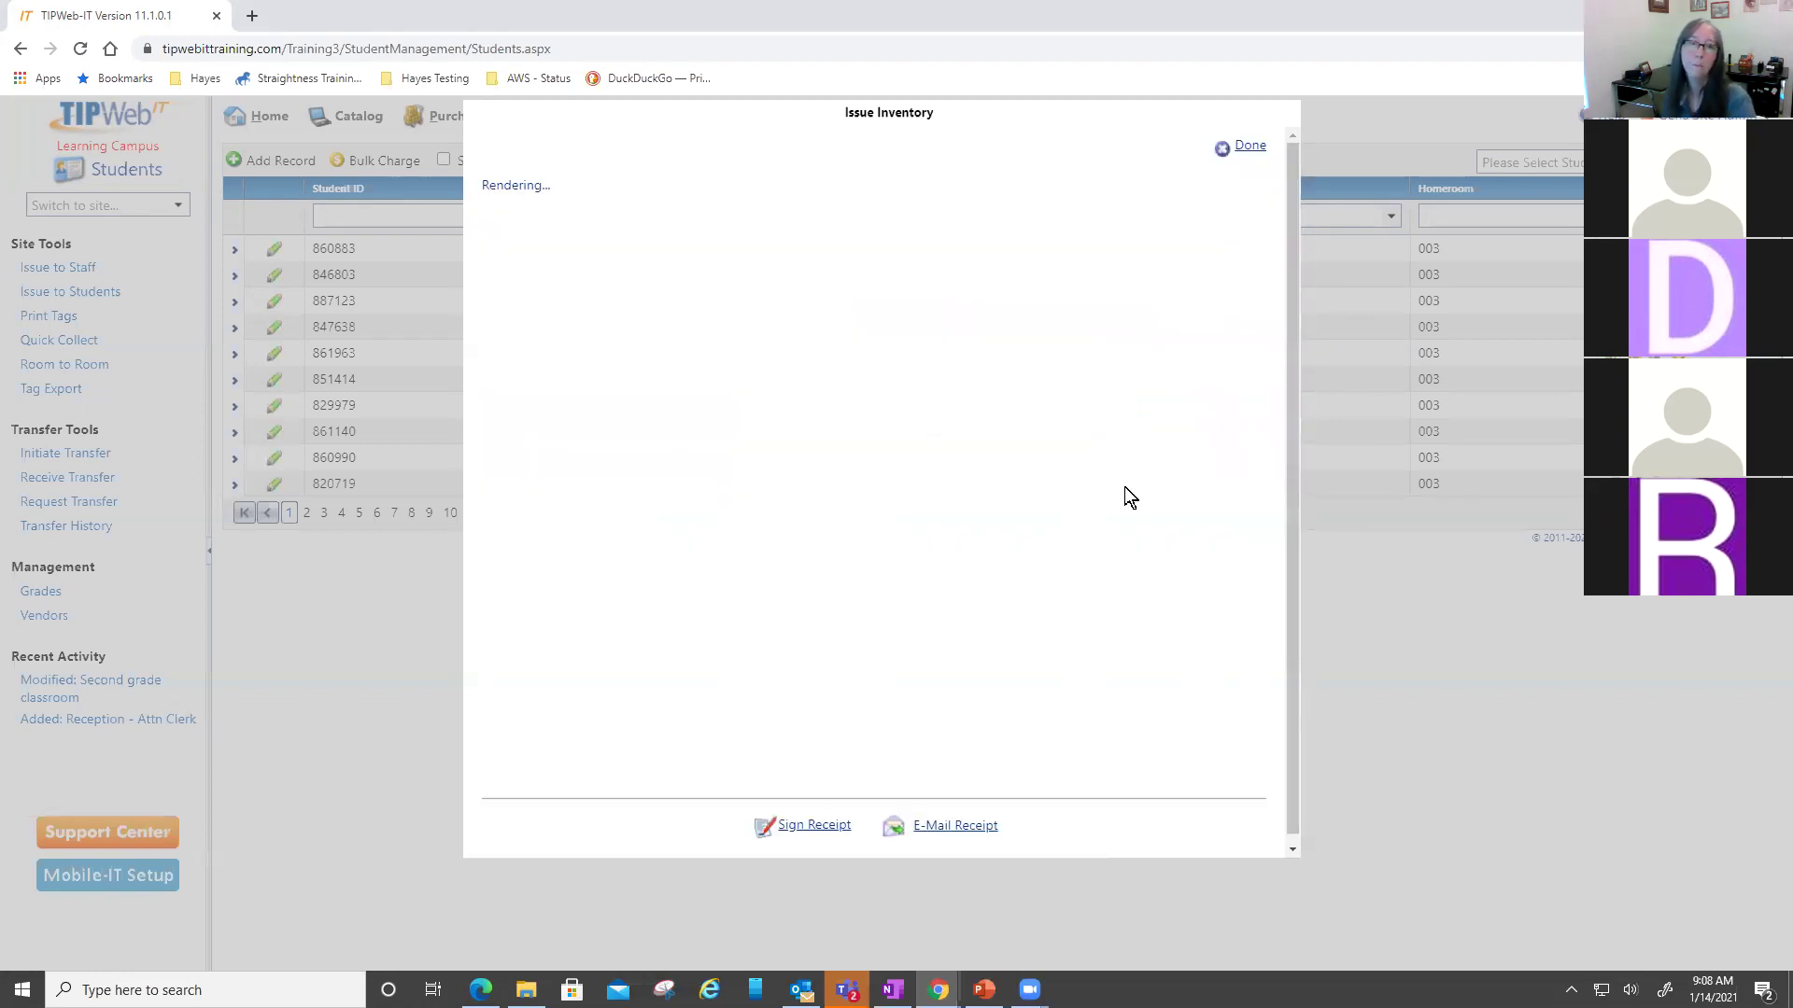
left_click(843, 831)
mouse_move(644, 441)
left_mouse_down()
mouse_move(668, 457)
mouse_move(852, 433)
mouse_move(1069, 456)
left_mouse_up()
left_click(1066, 619)
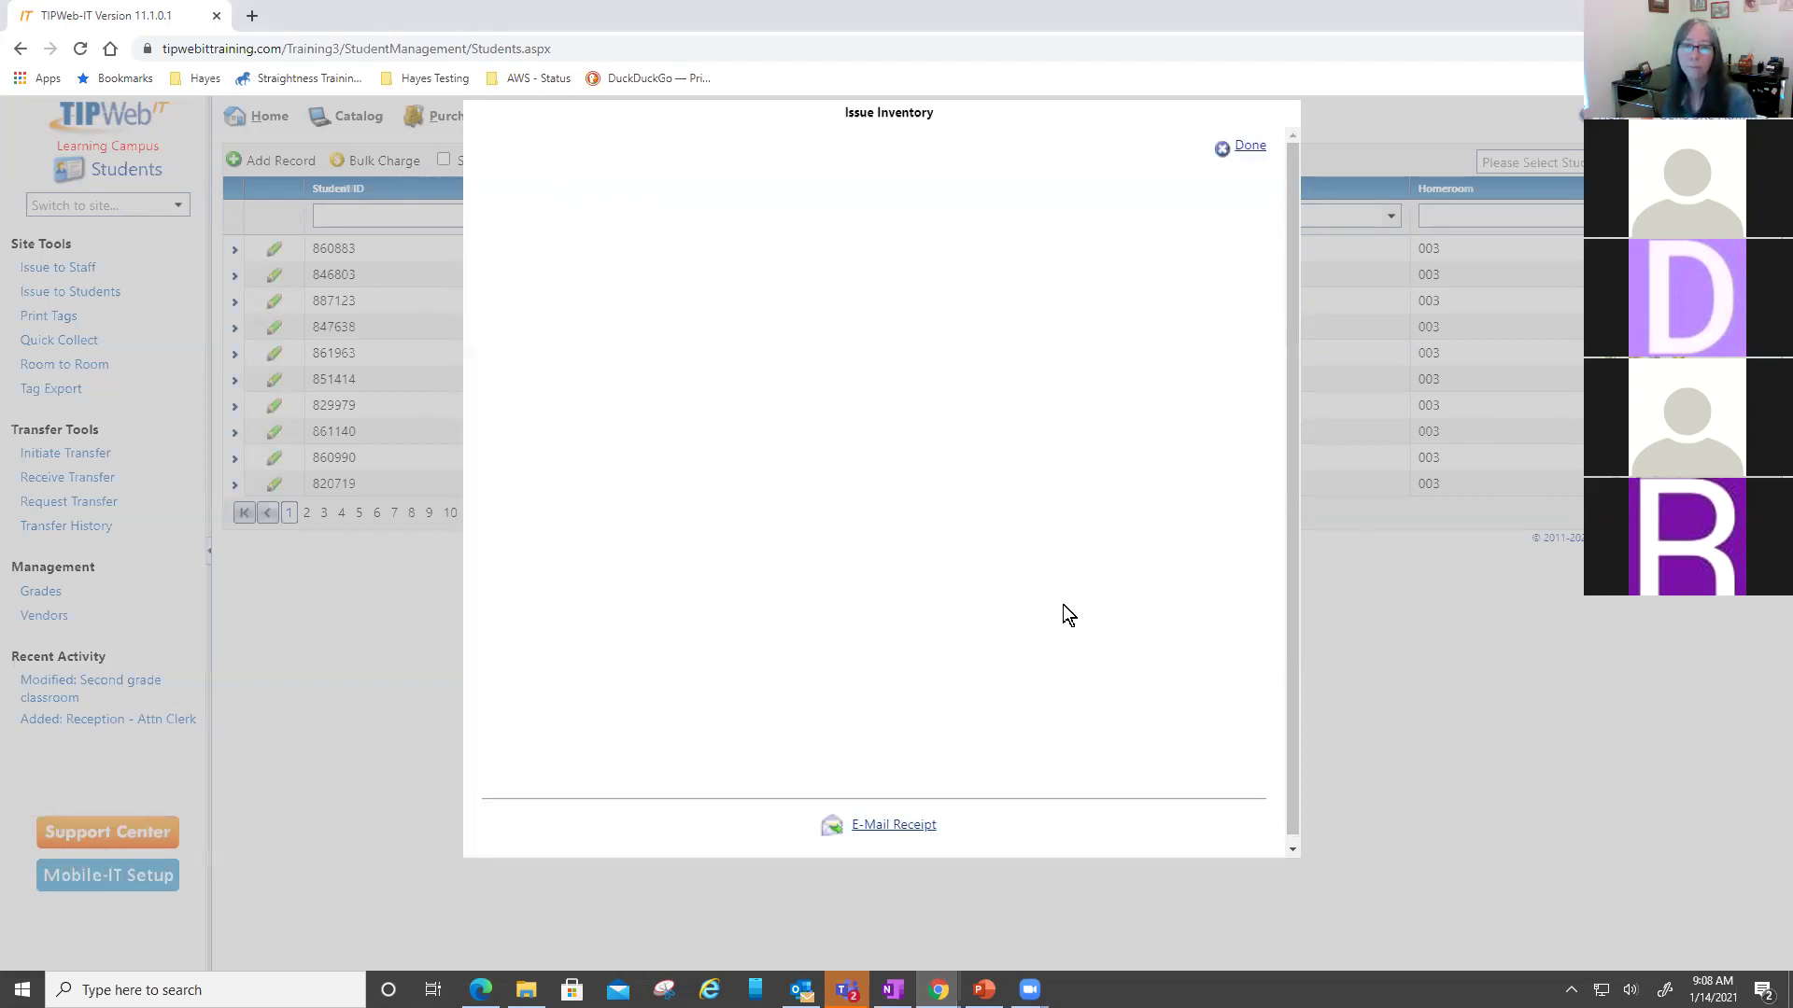
left_click(894, 825)
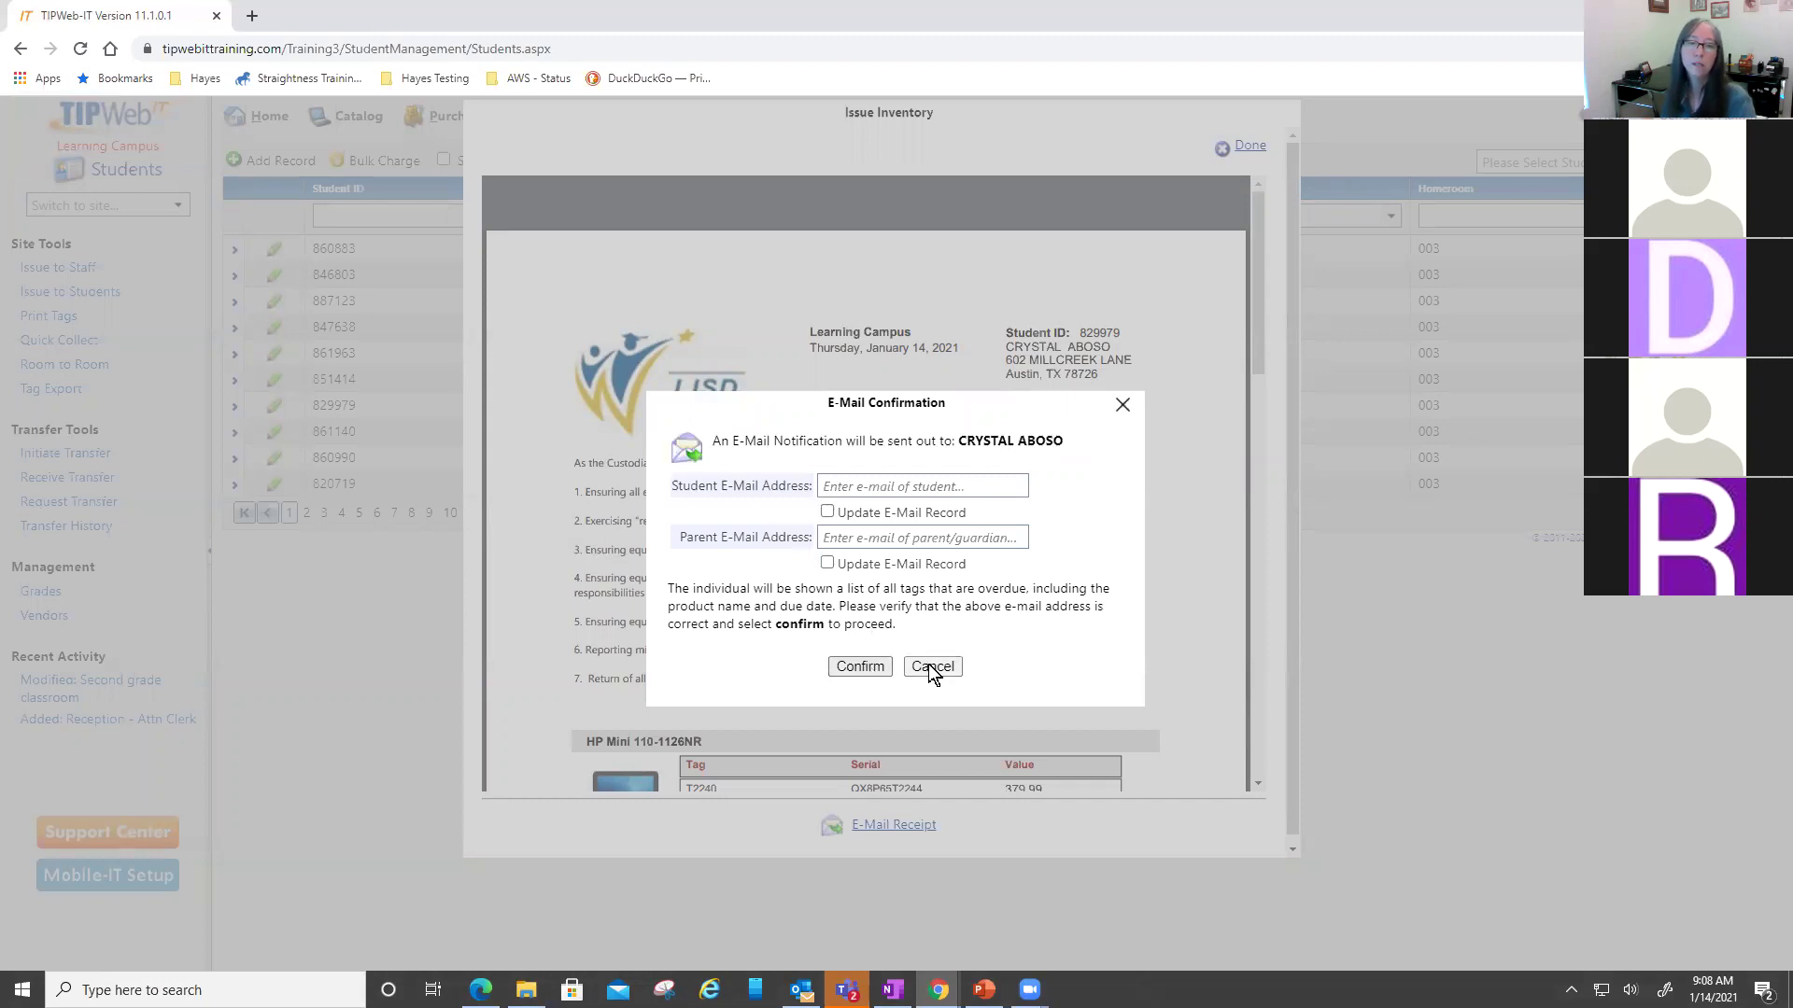
left_click(932, 667)
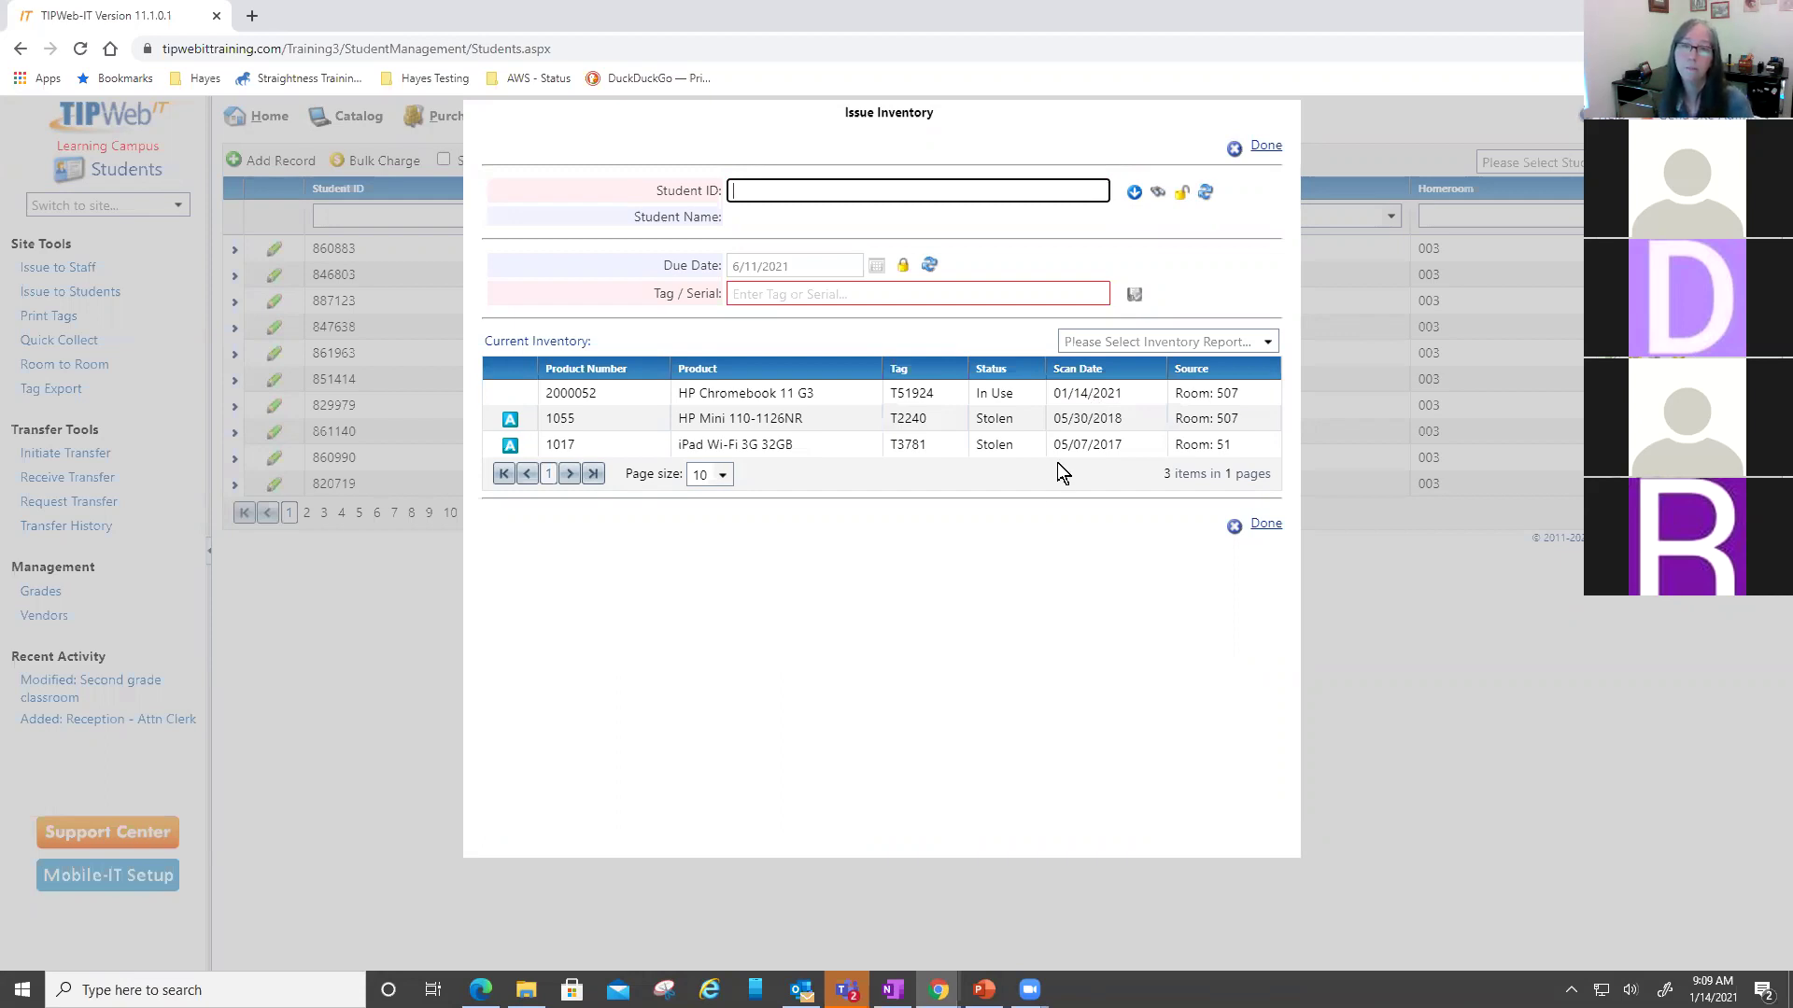
- Download and open the receipt PDF from another student's Attachments (1) tab
left_click(1264, 153)
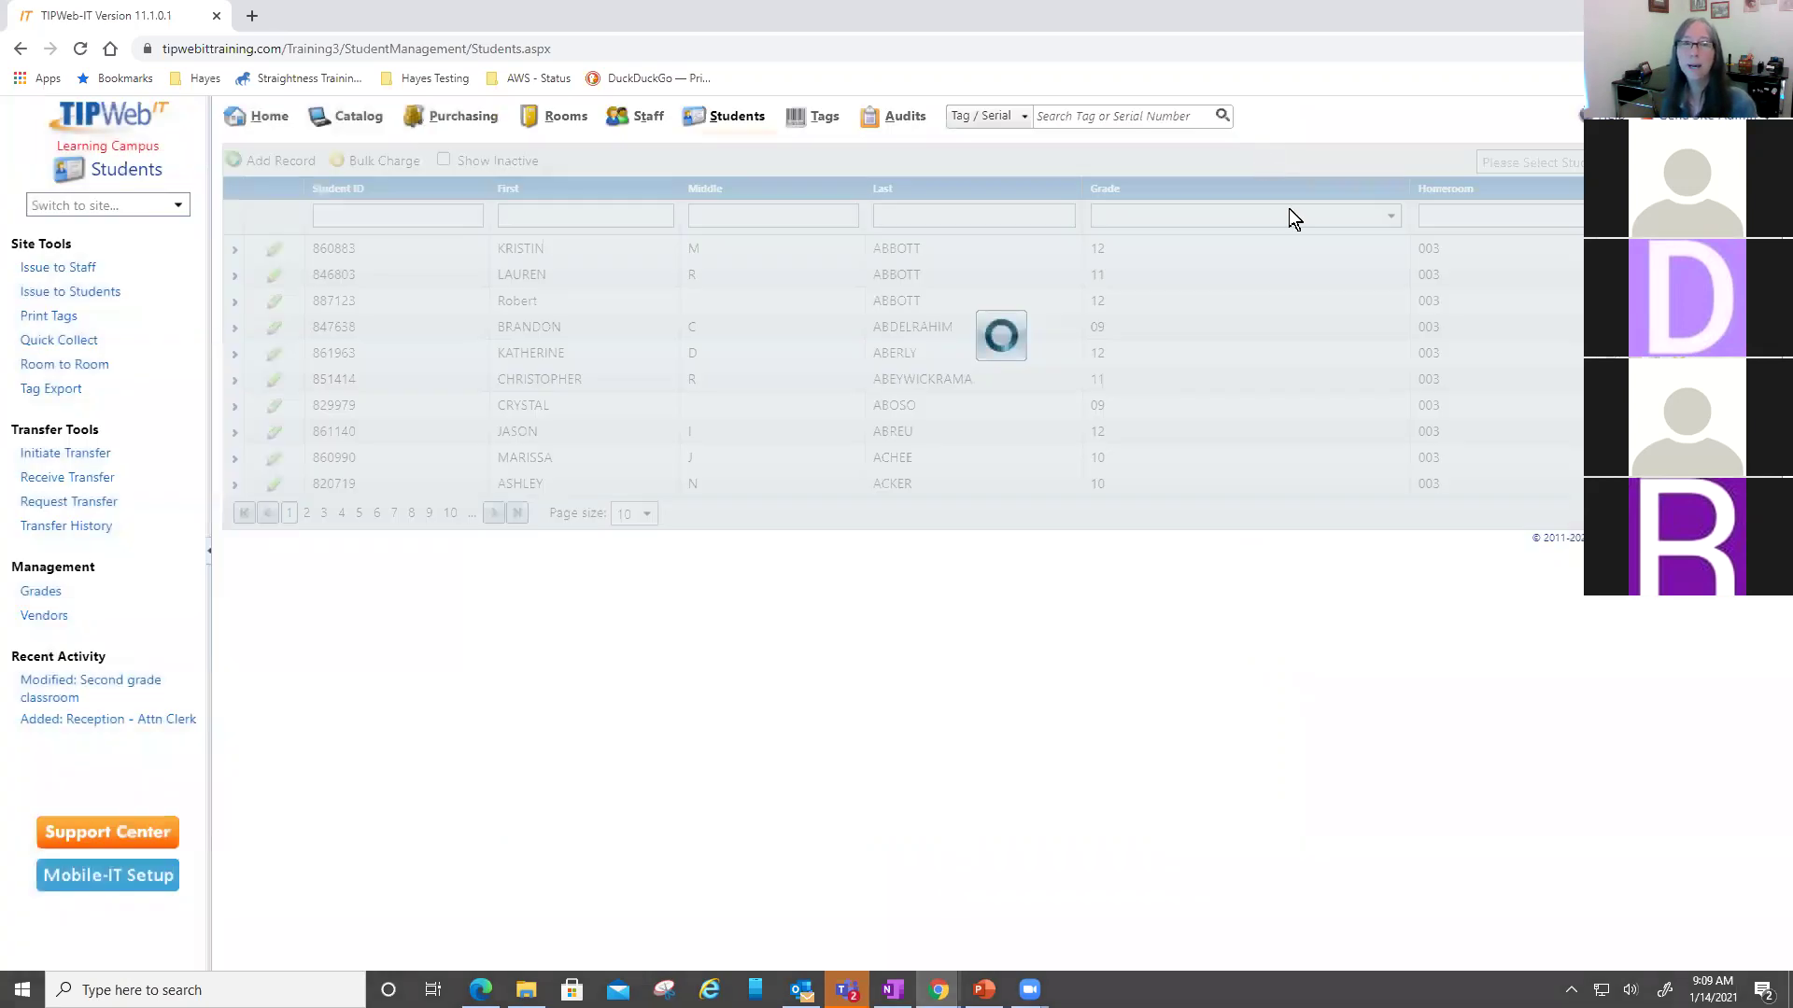
left_click(845, 333)
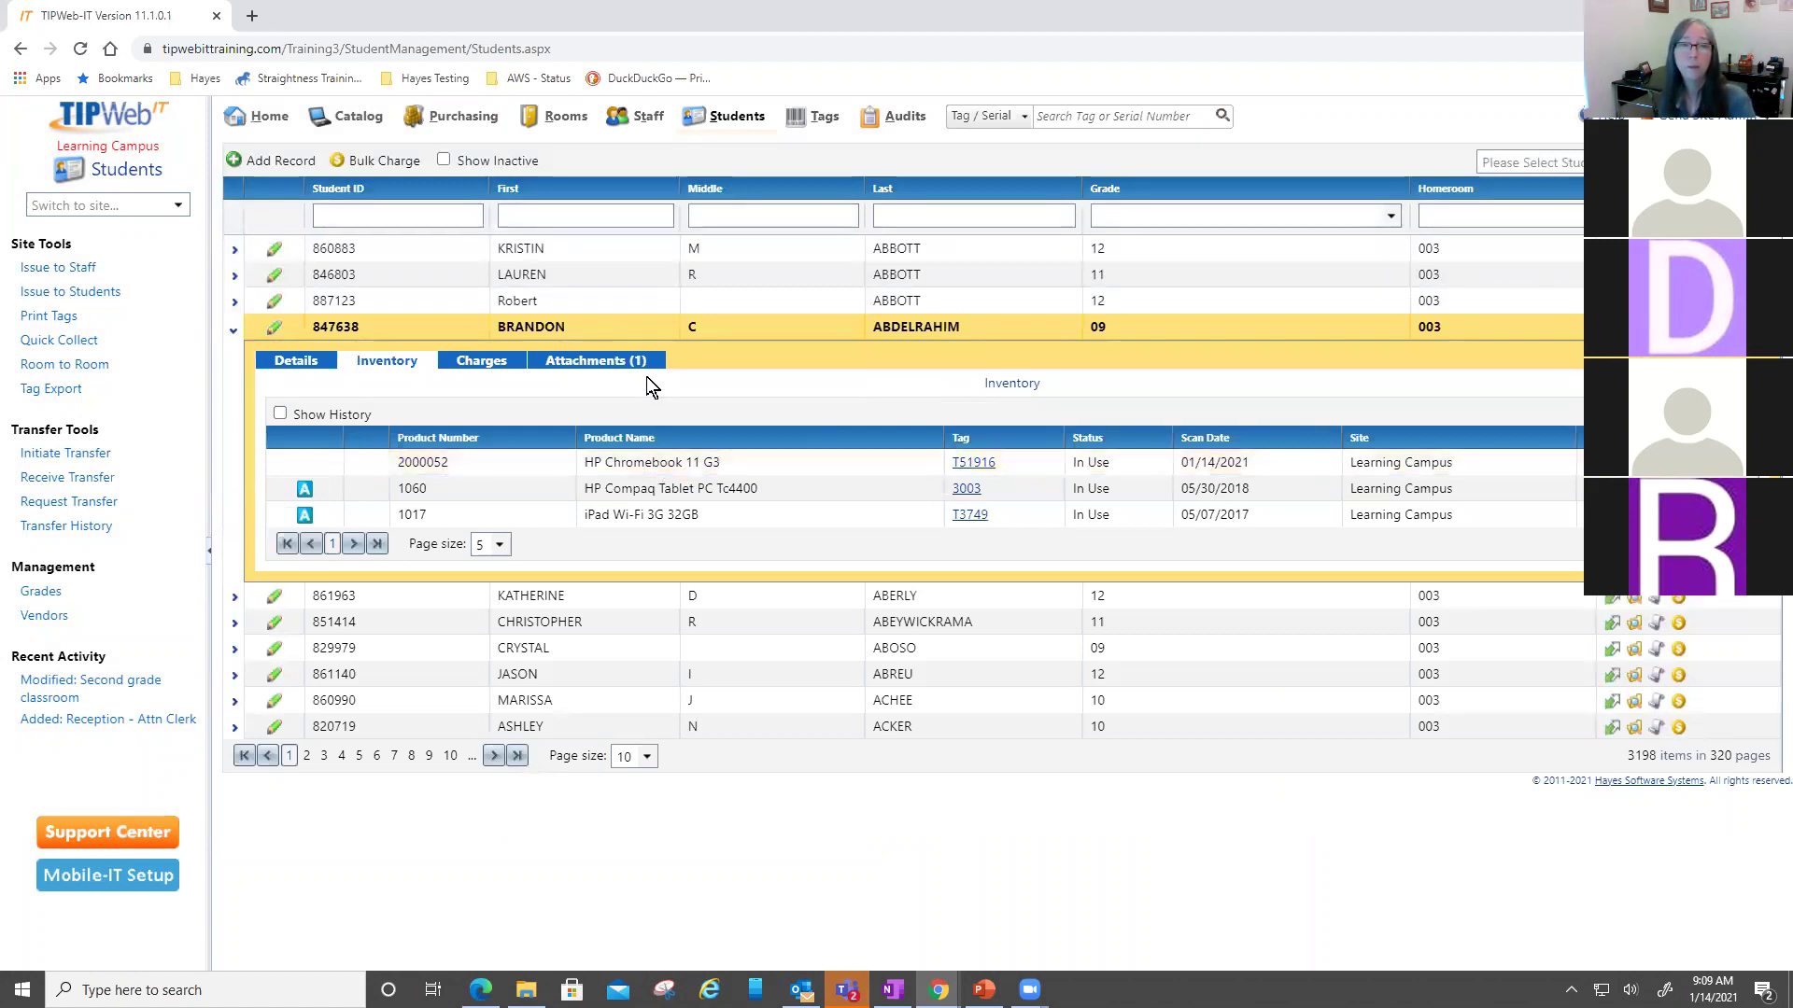
left_click(599, 364)
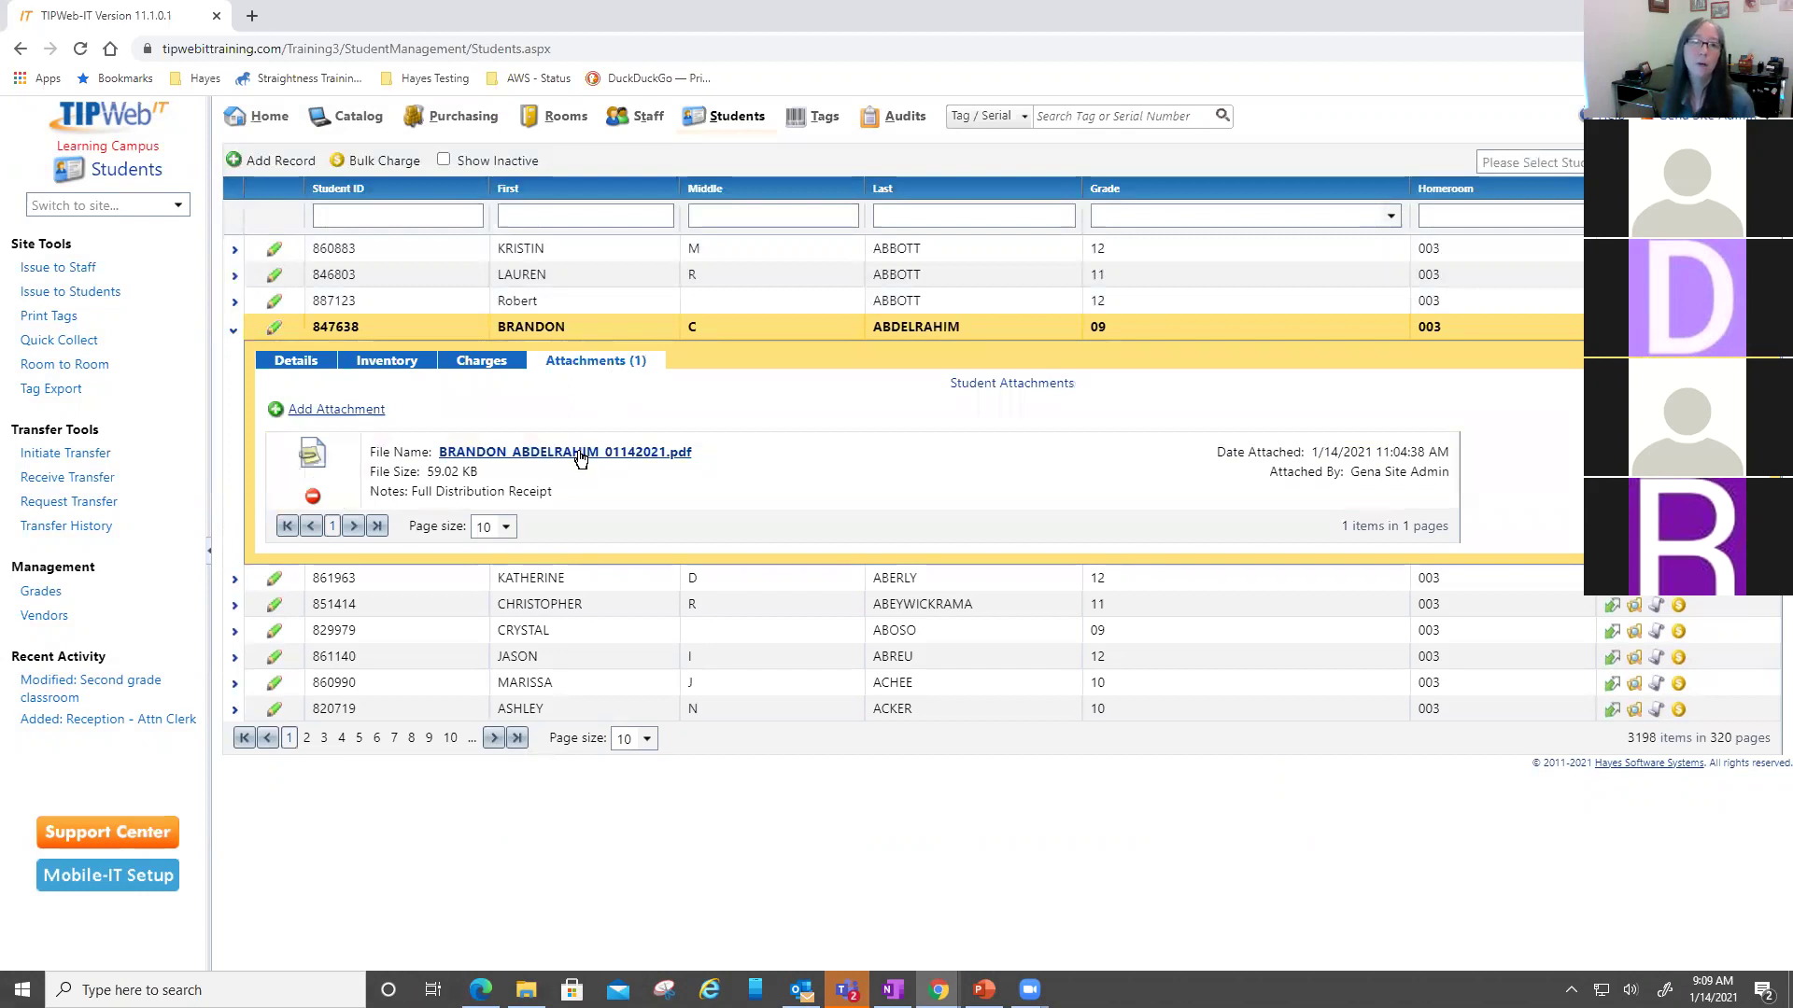
left_click(579, 453)
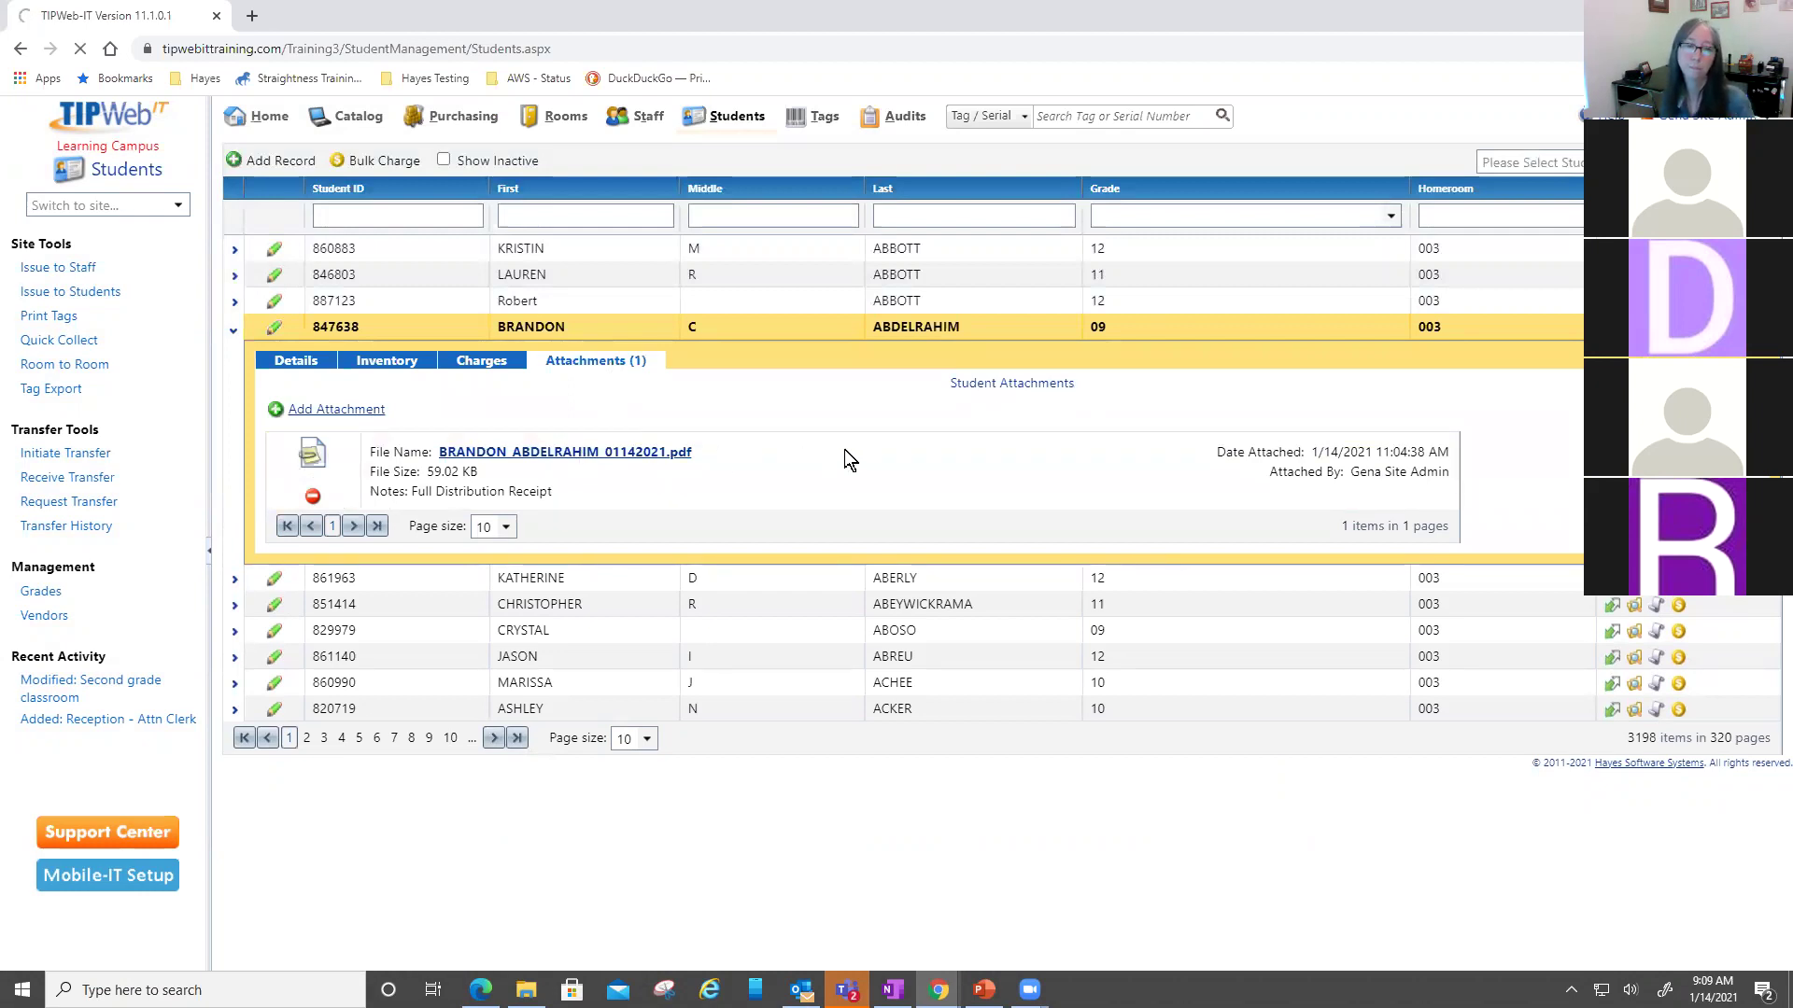
left_click(1213, 707)
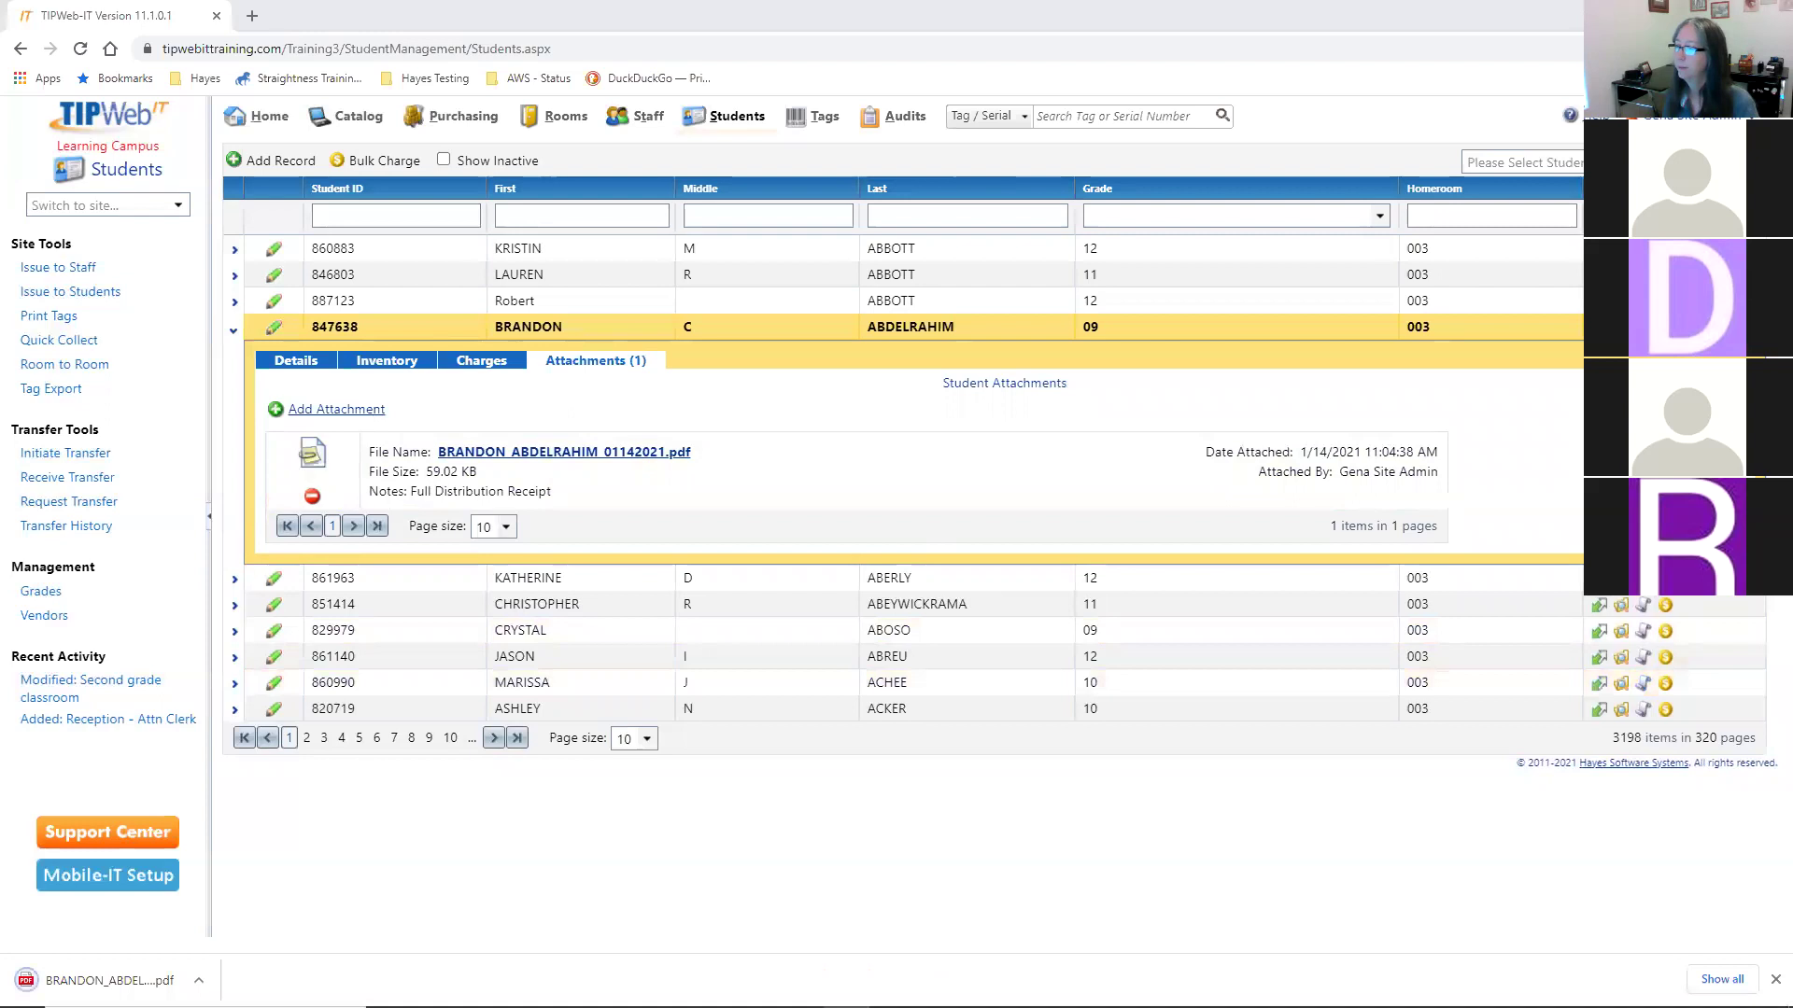
left_click(93, 979)
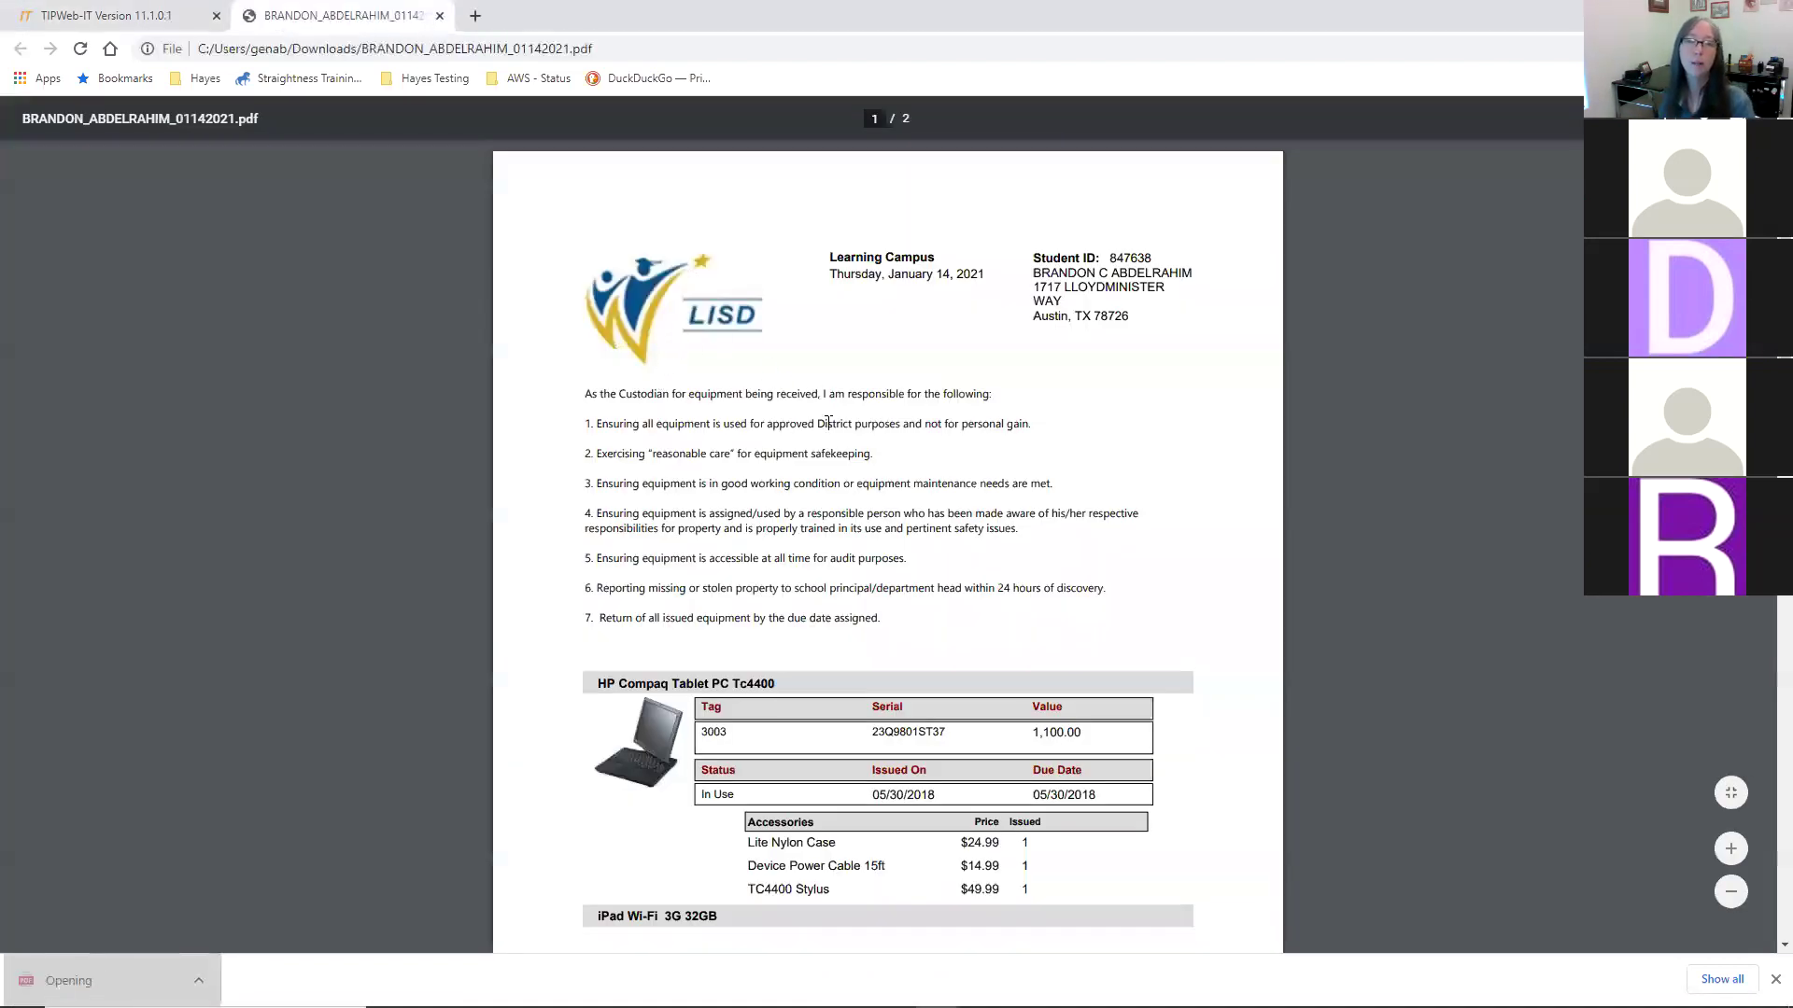
scroll(945, 491, "down", 1)
- Review both pages of the Chromebook T51916 receipt PDF, then close it
scroll(1111, 598, "down", 8)
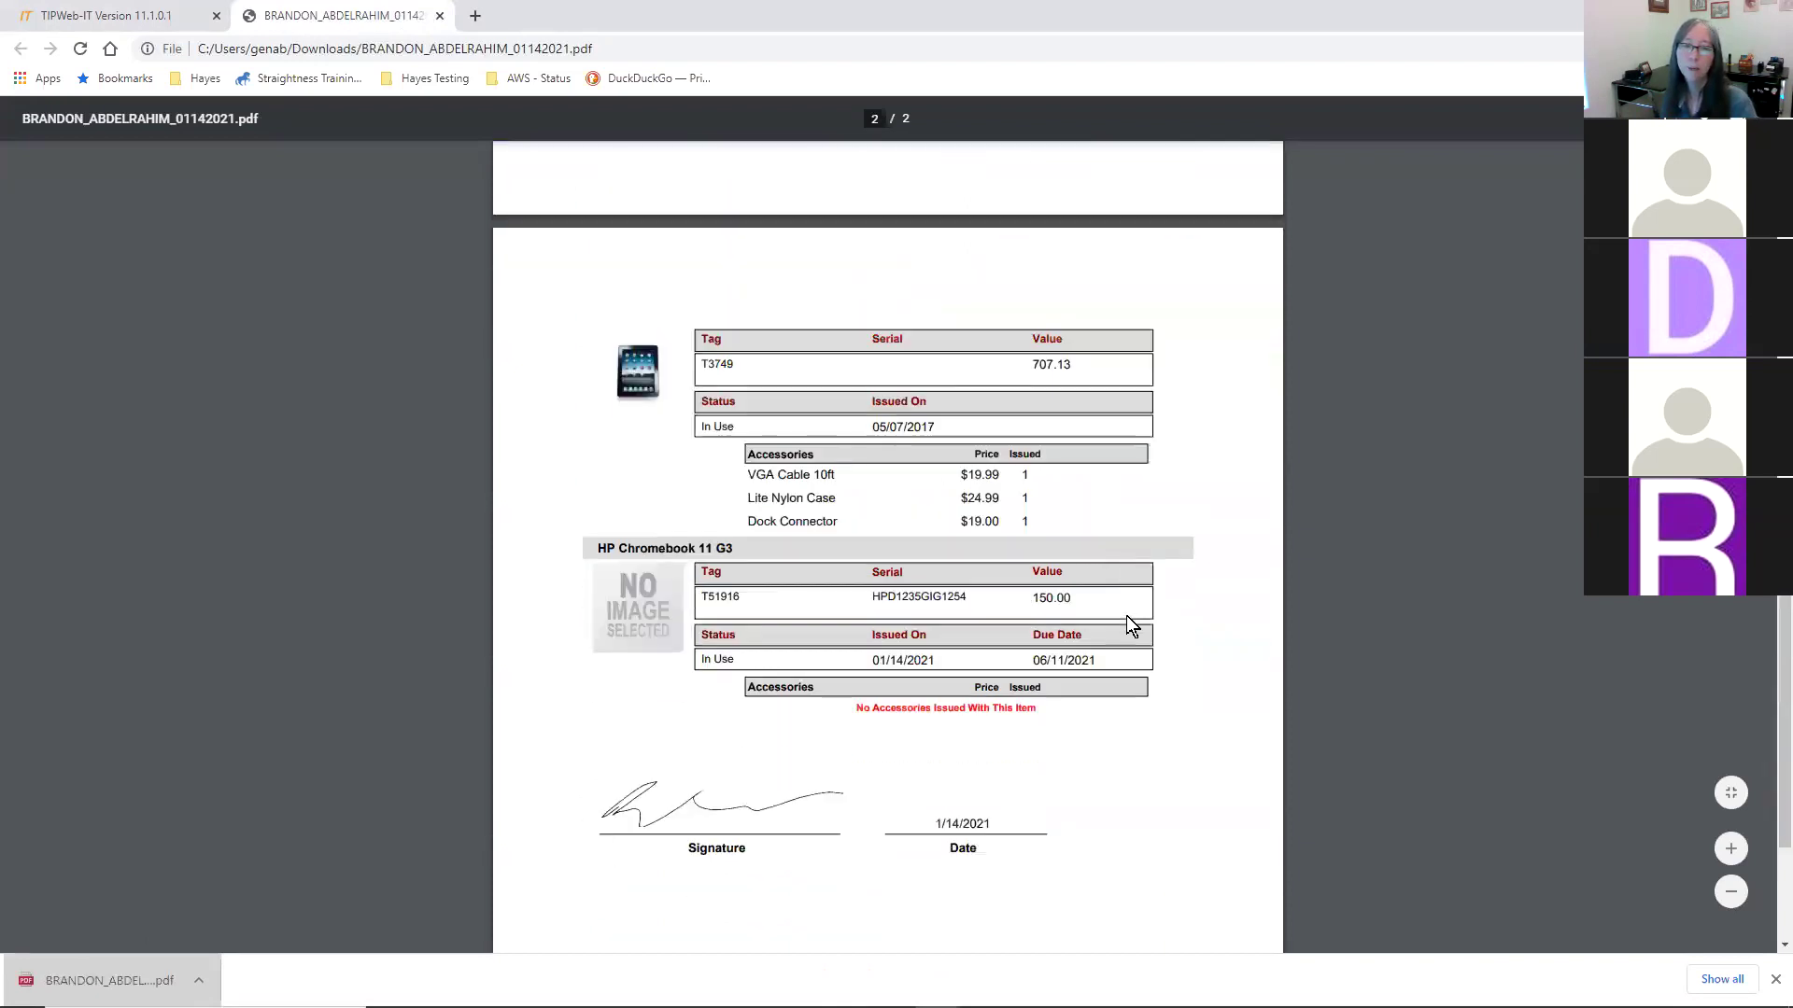
scroll(1083, 621, "down", 2)
scroll(1044, 627, "up", 10)
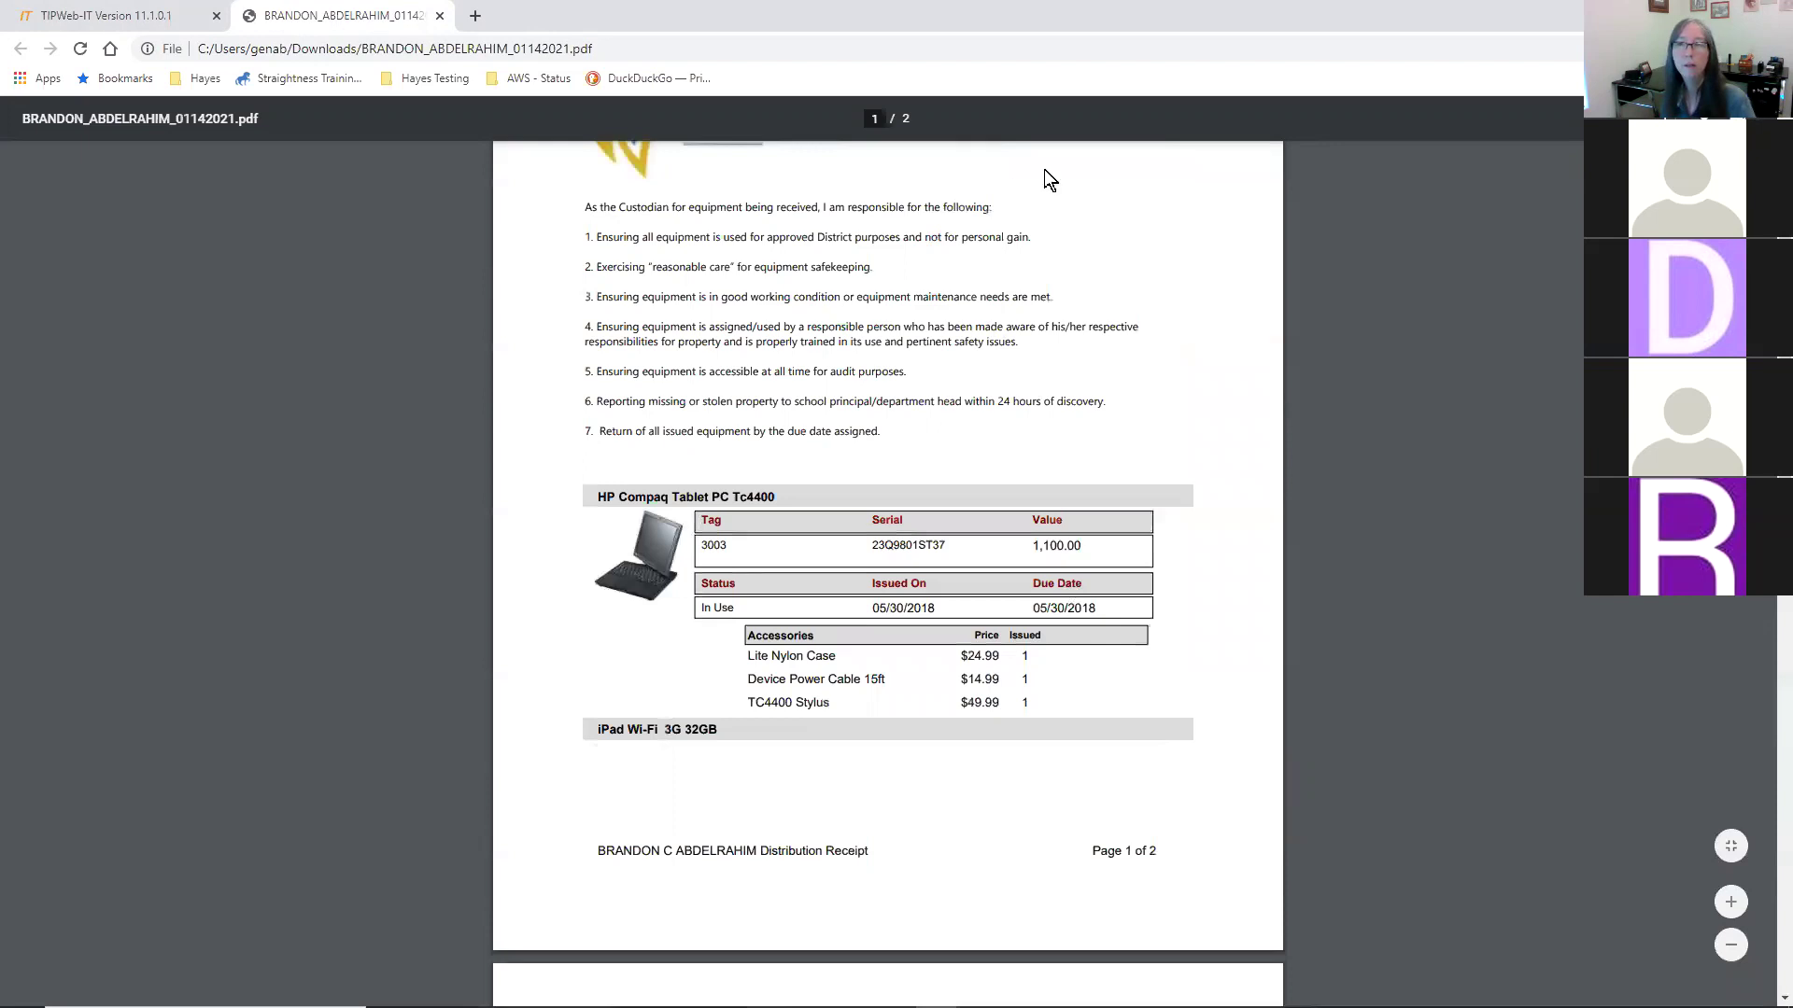
scroll(666, 134, "up", 2)
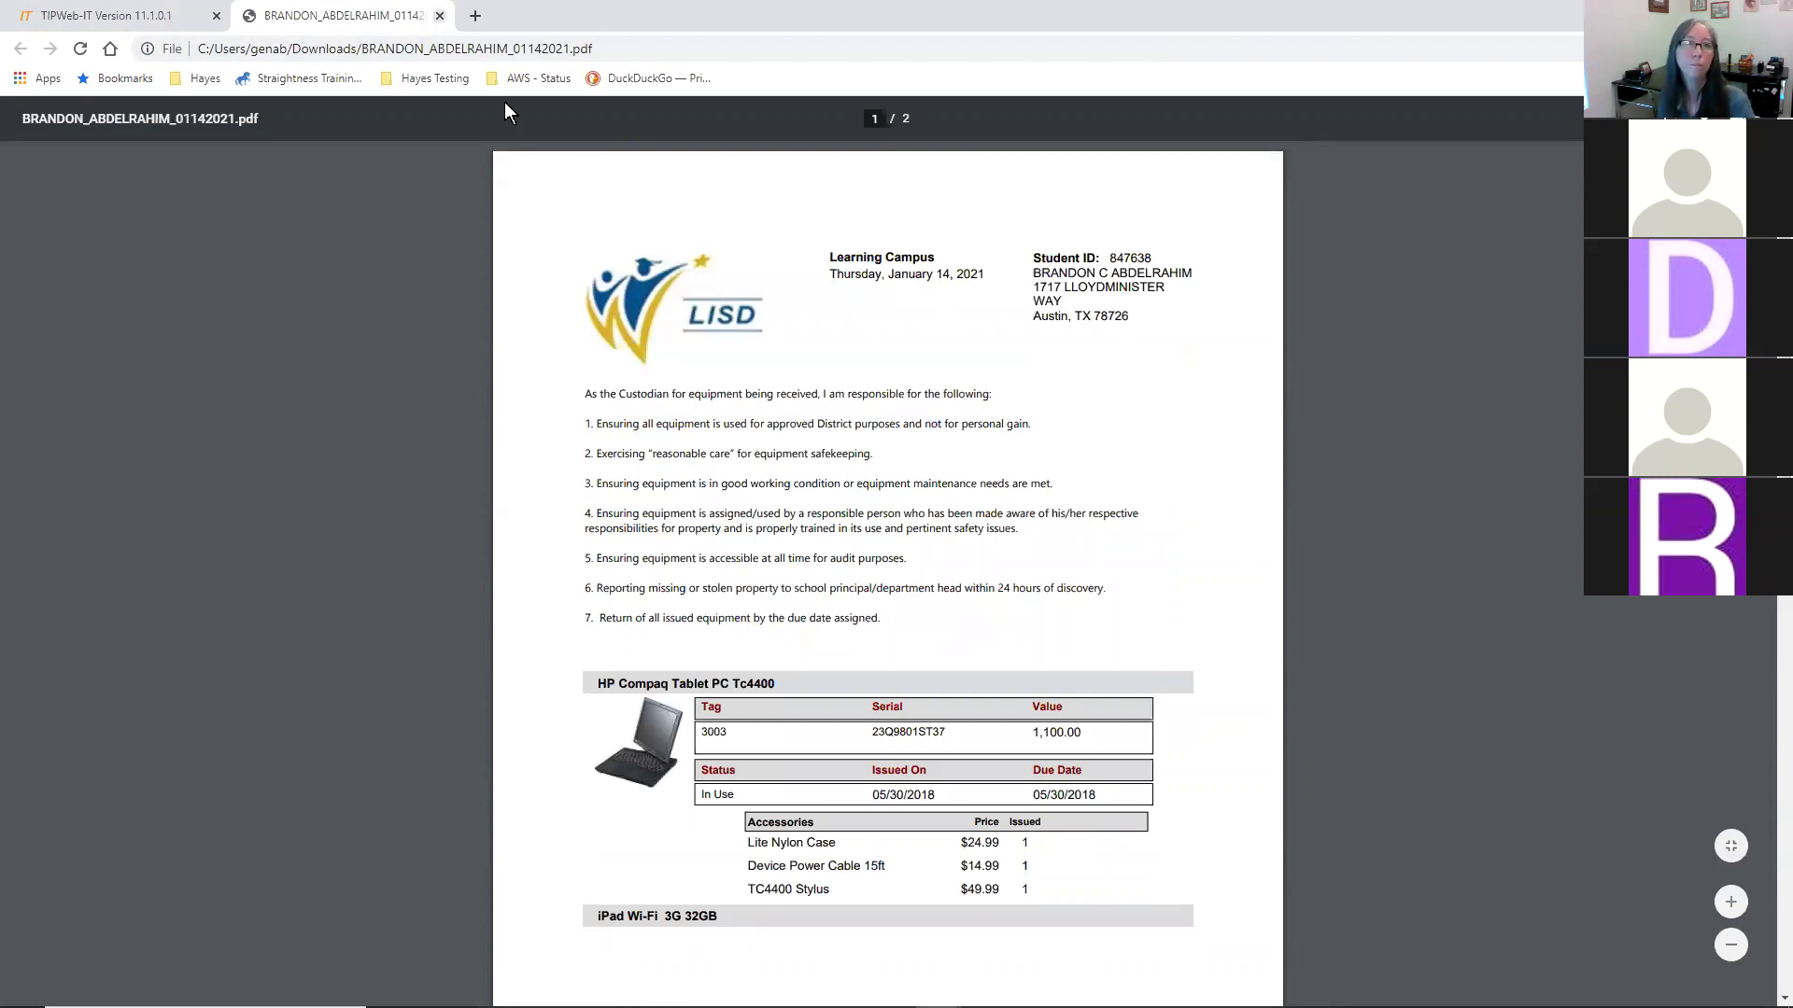
key("ctrl+w")
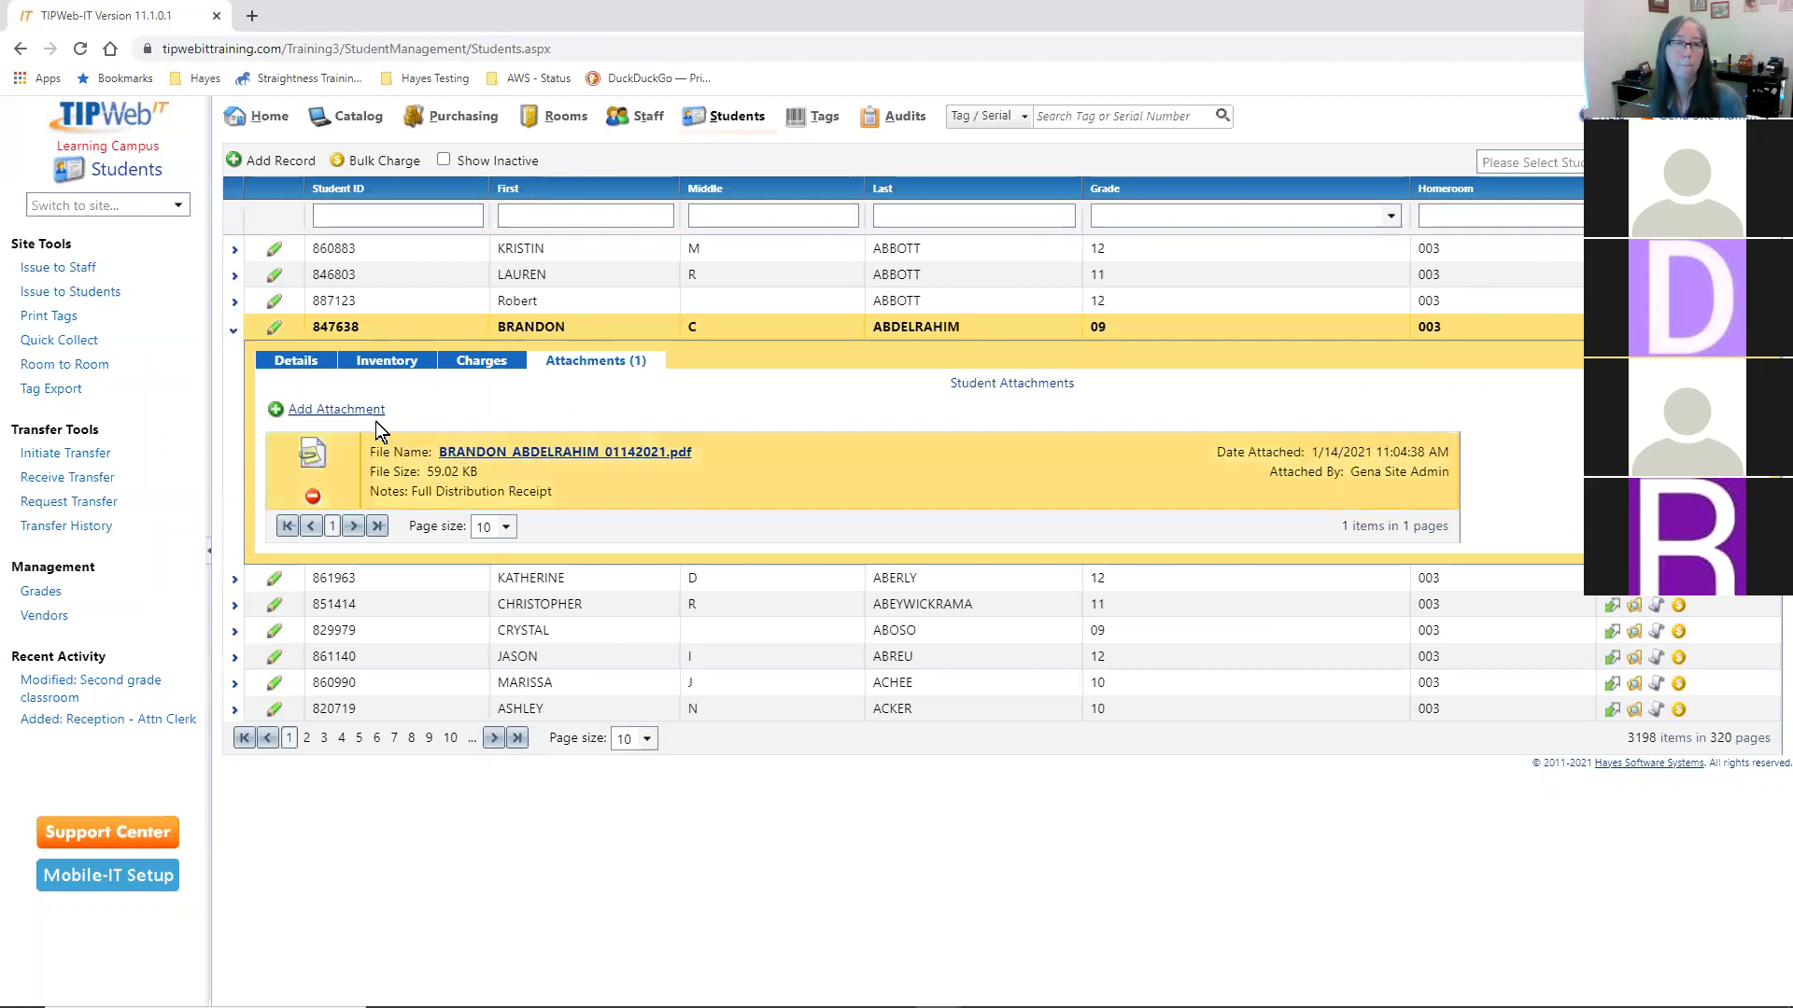
- Show the student's inventory: Chromebook T51916, Compaq Tablet 3003 and iPad T3749
left_click(375, 361)
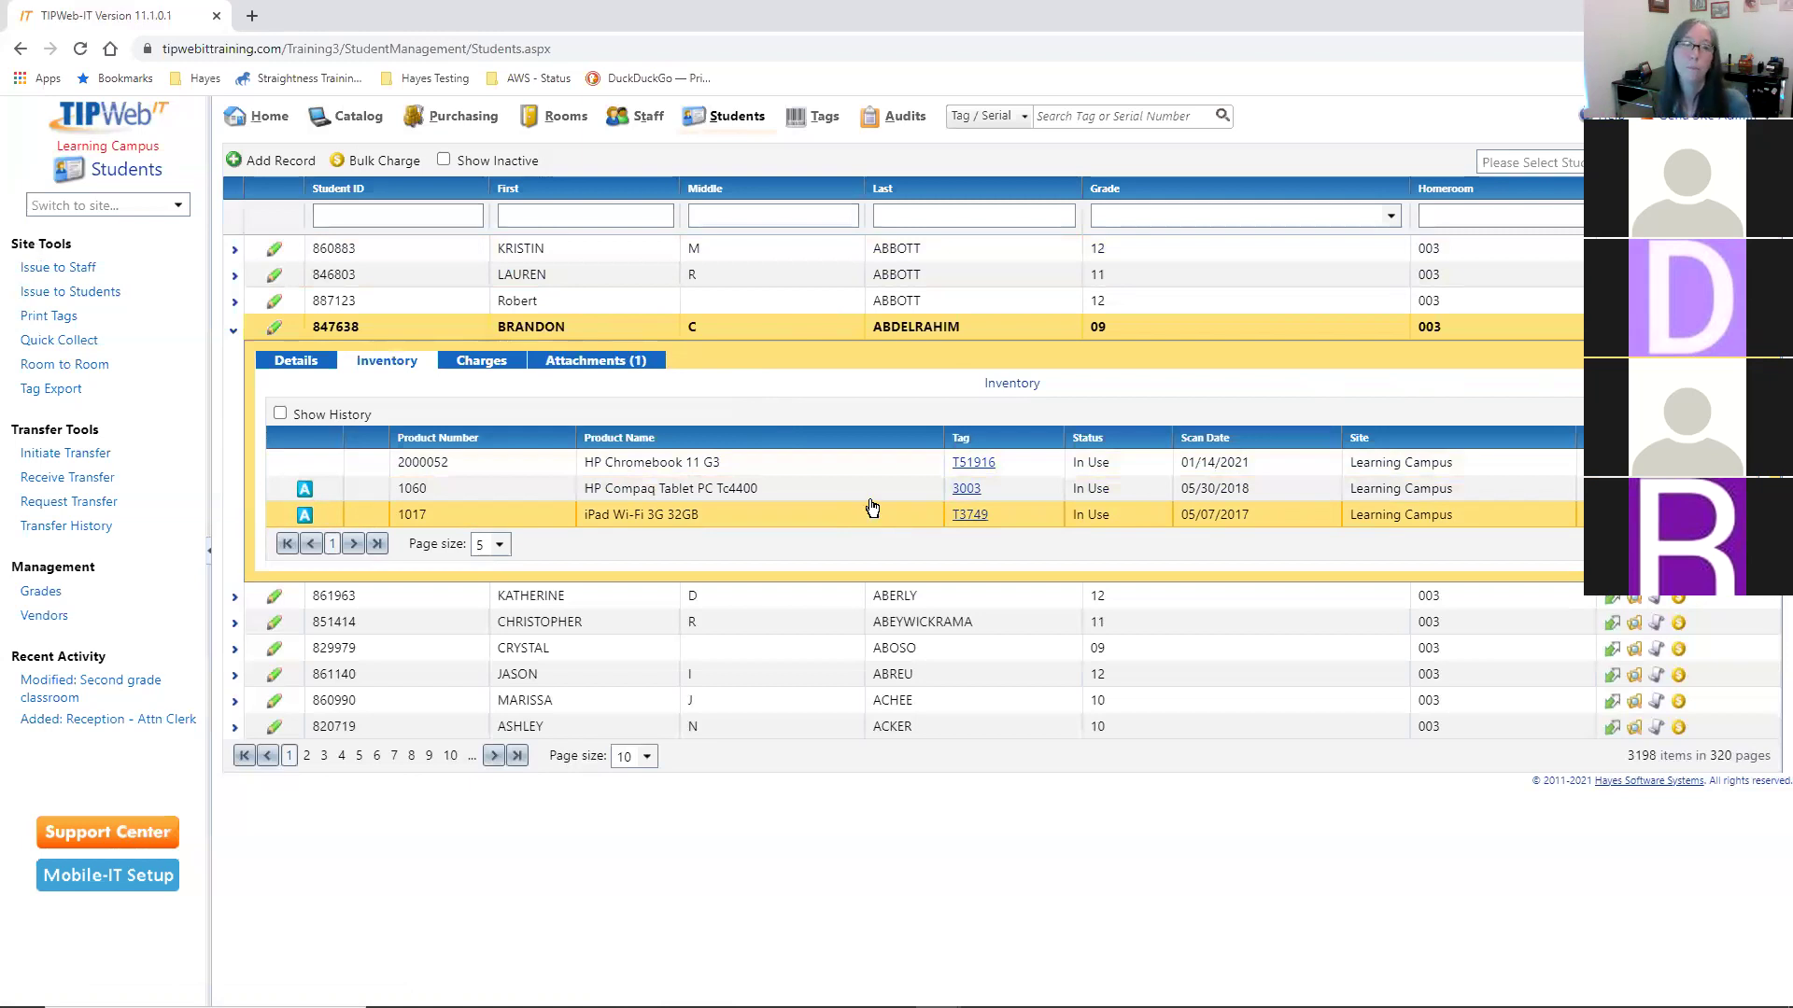
- Open Quick Collect and set room 509, Technology Distribution Storage, as the return room
left_click(31, 346)
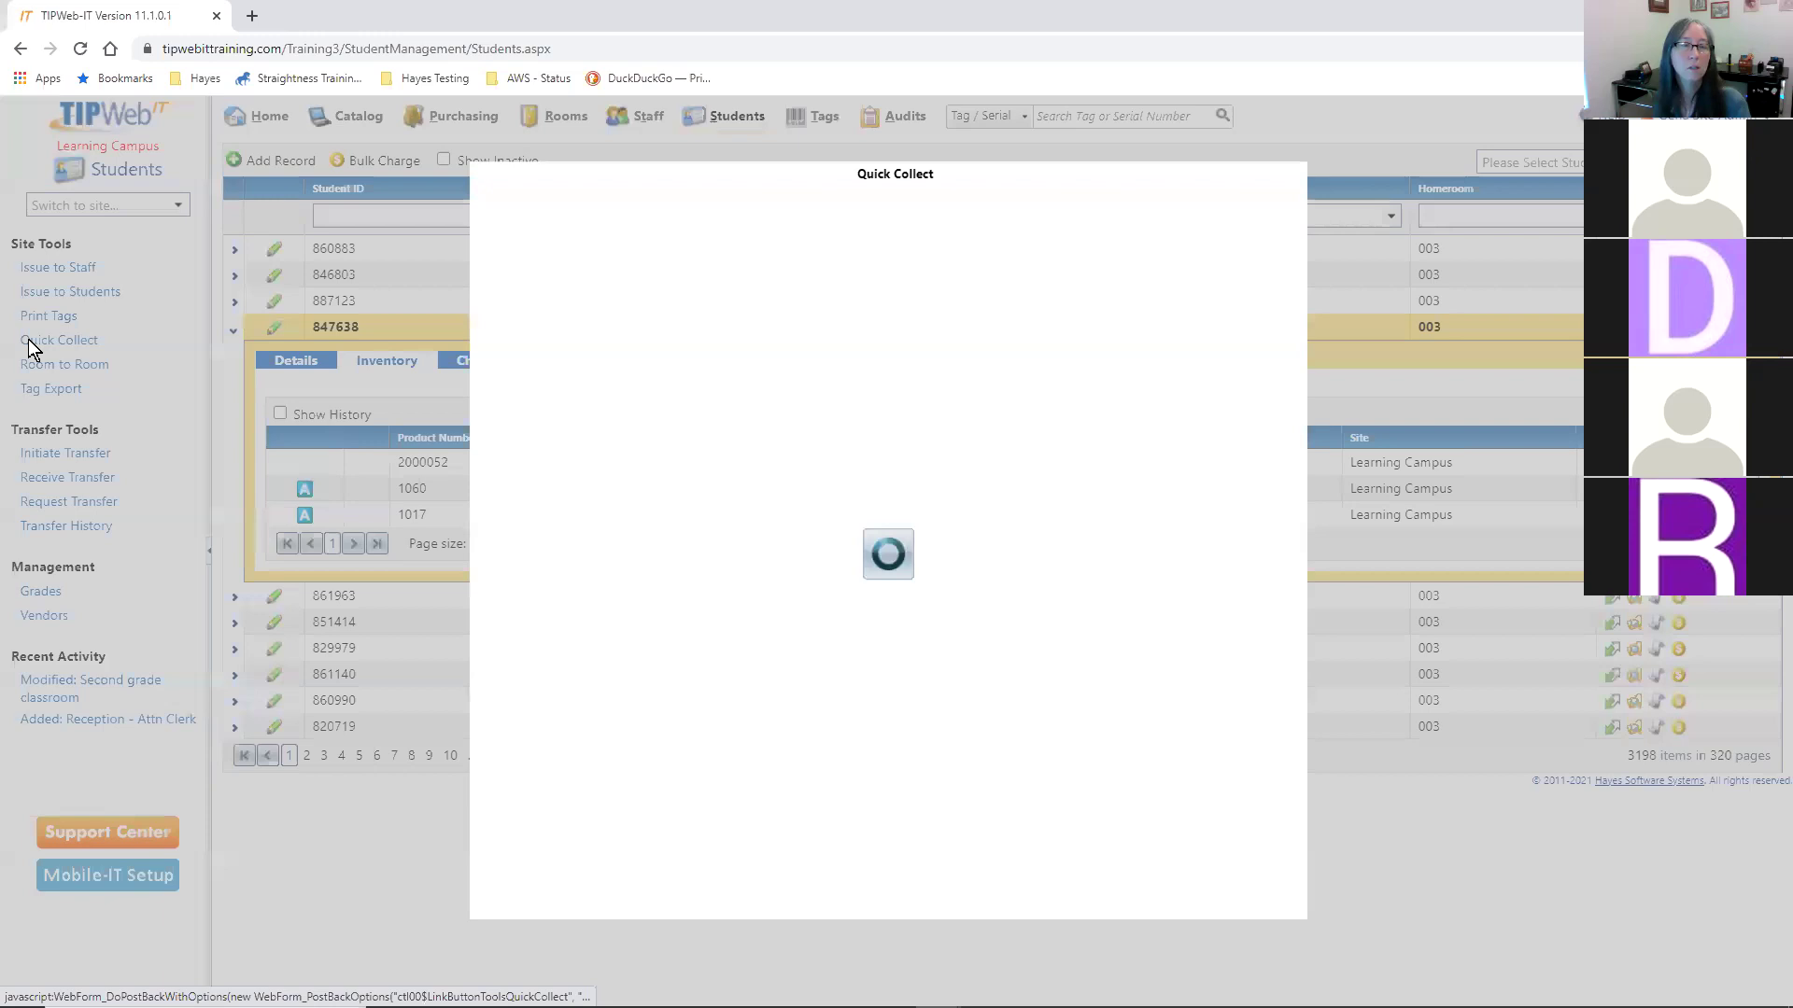
left_click_drag(766, 174, 772, 158)
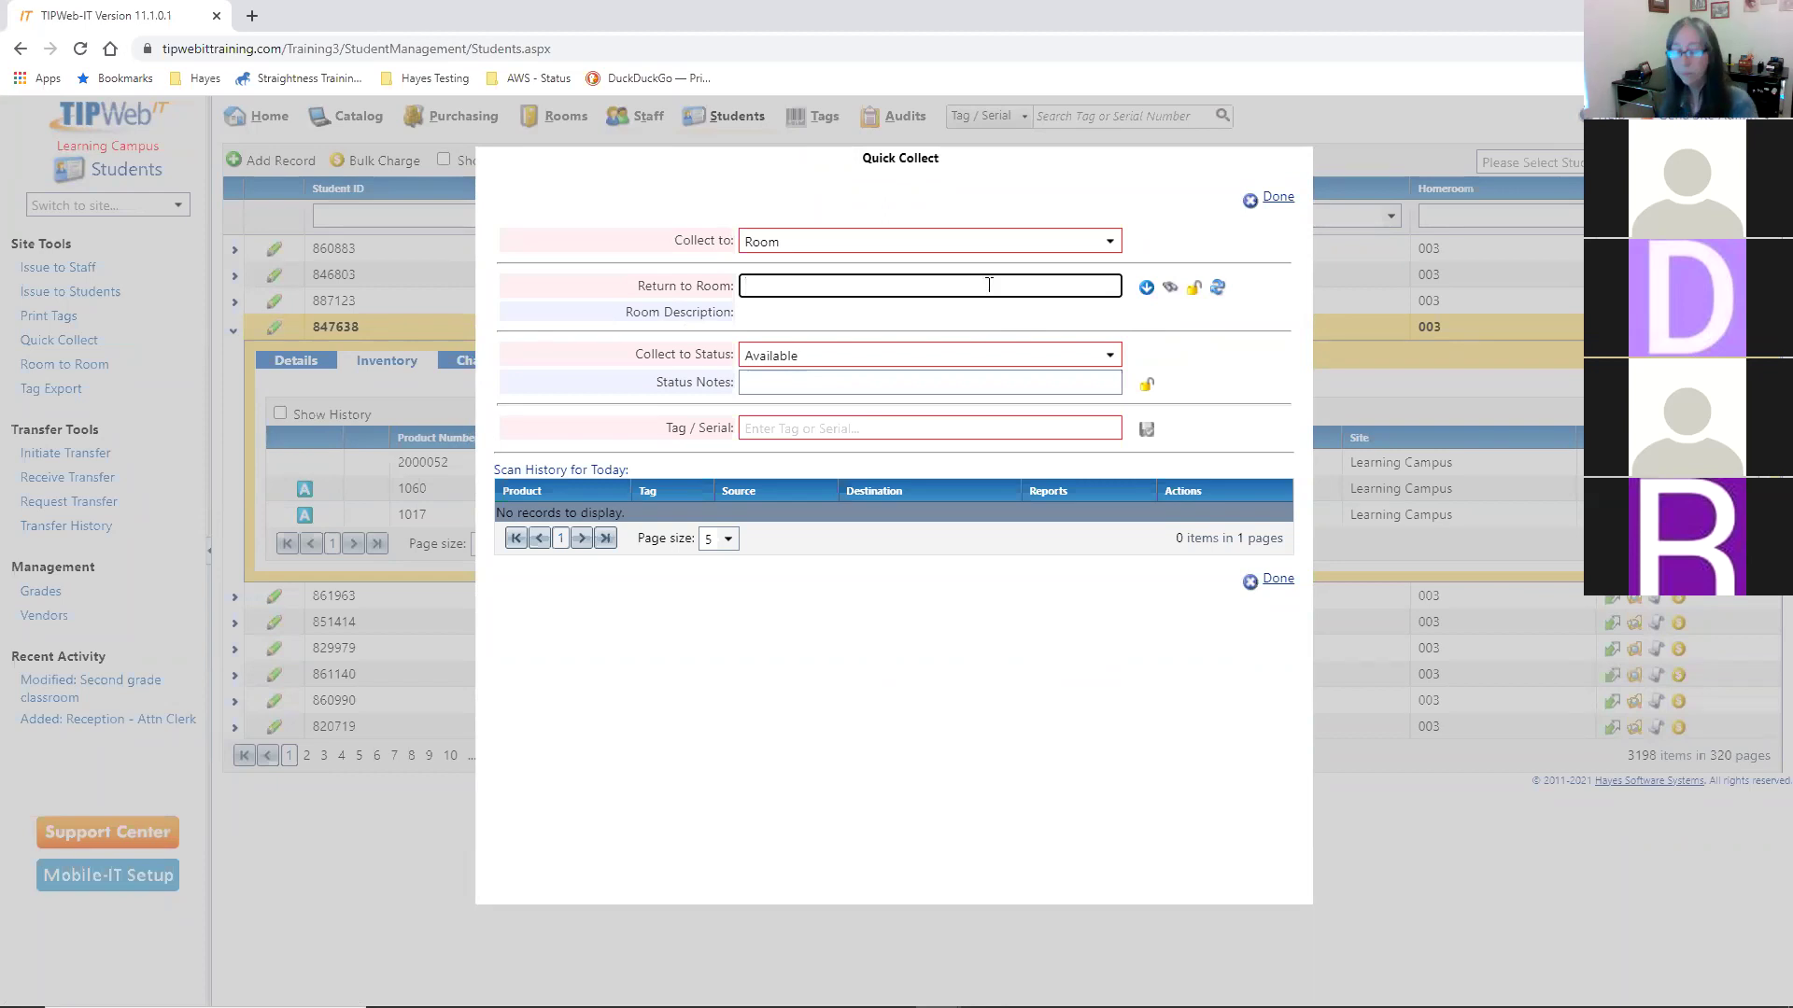
type("509")
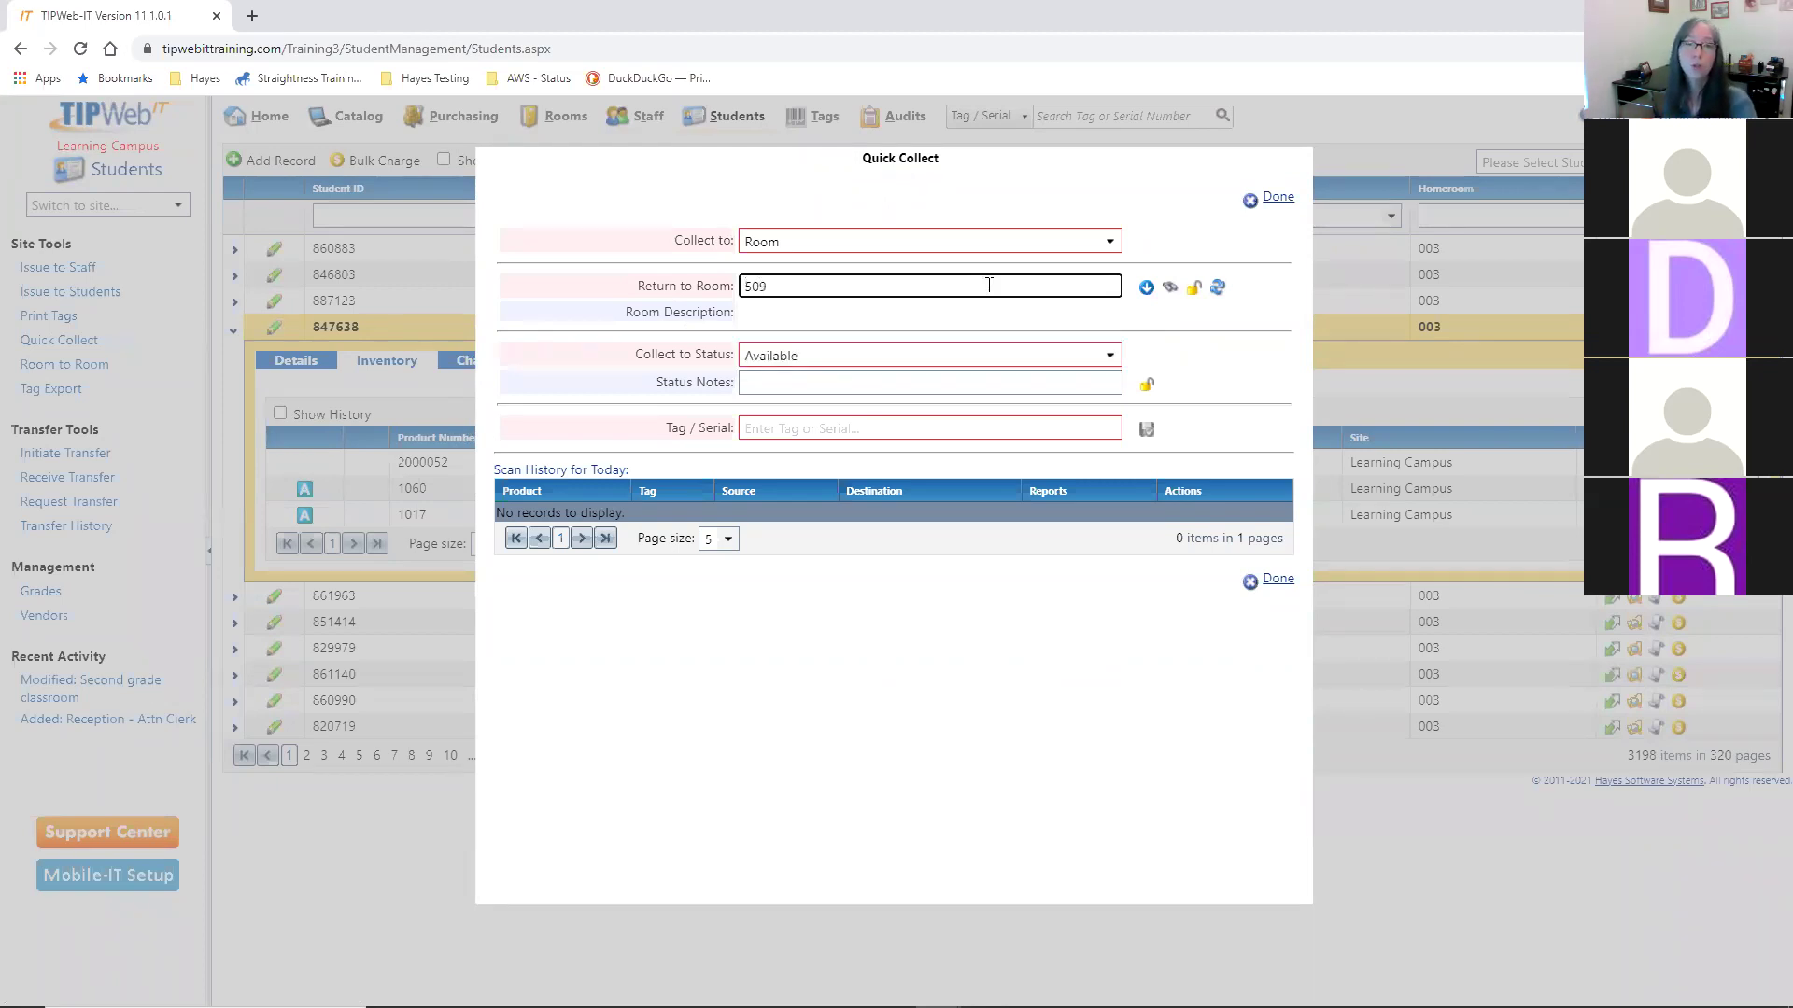
key("Return")
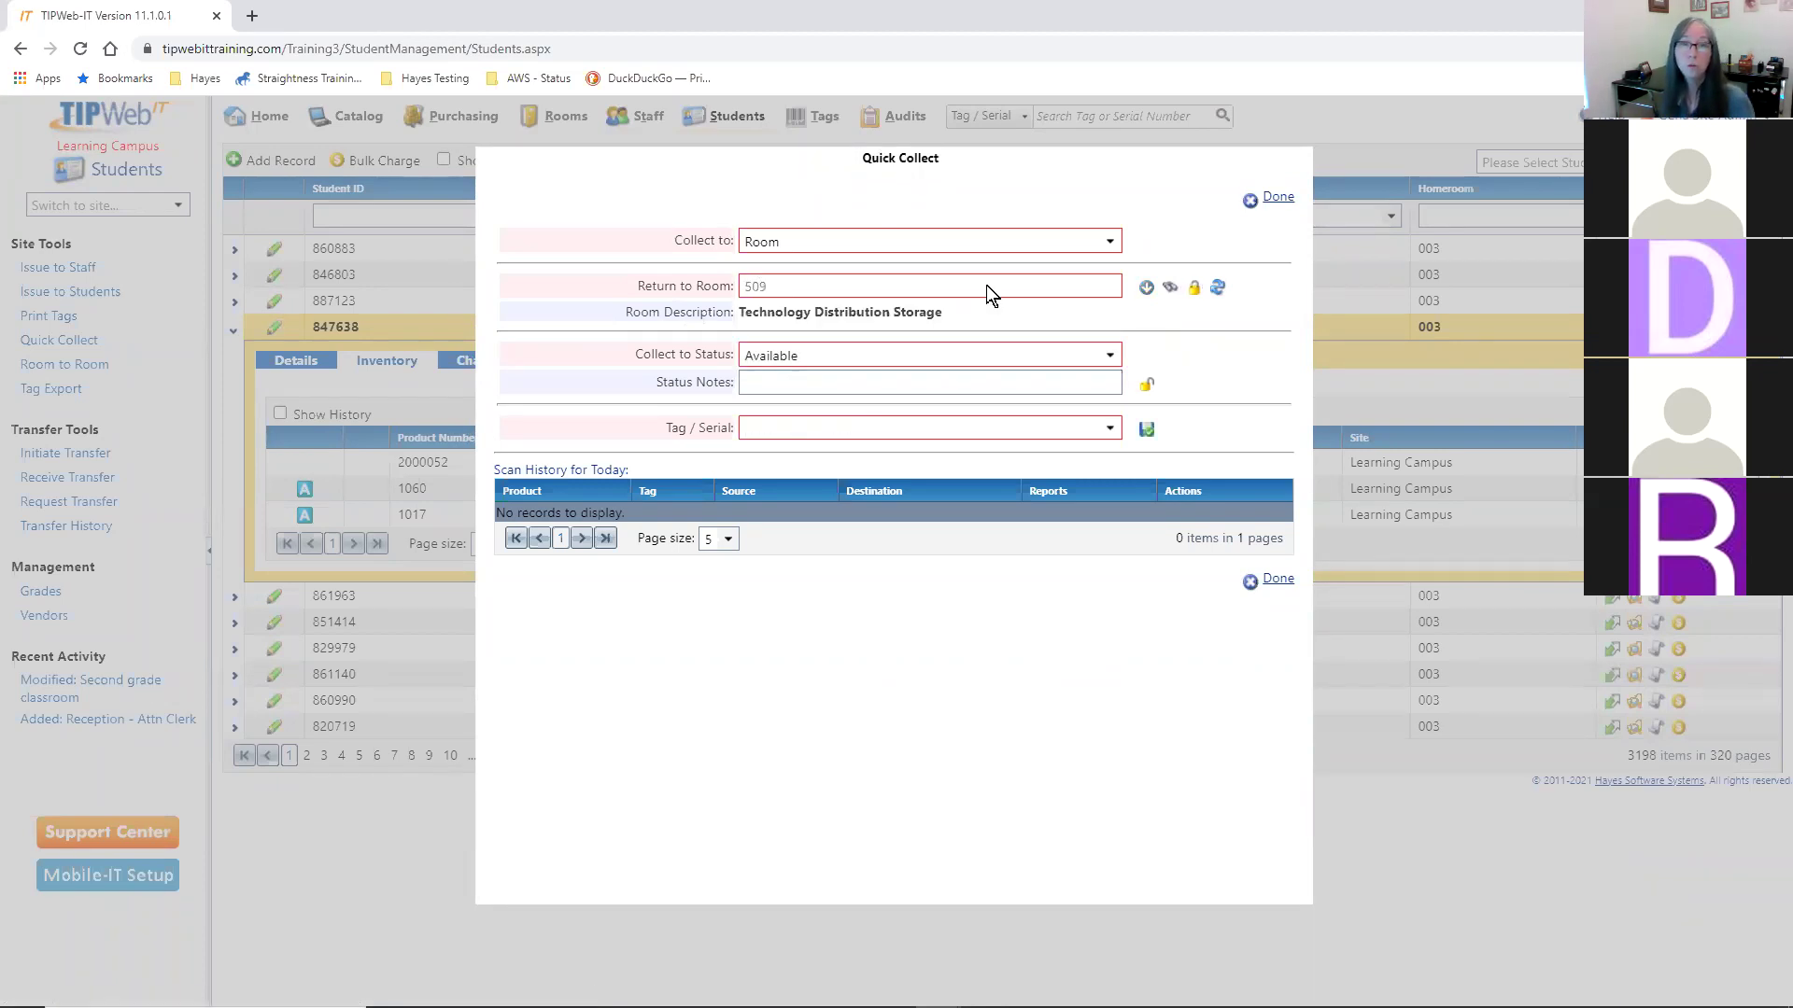
left_click_drag(797, 311, 915, 311)
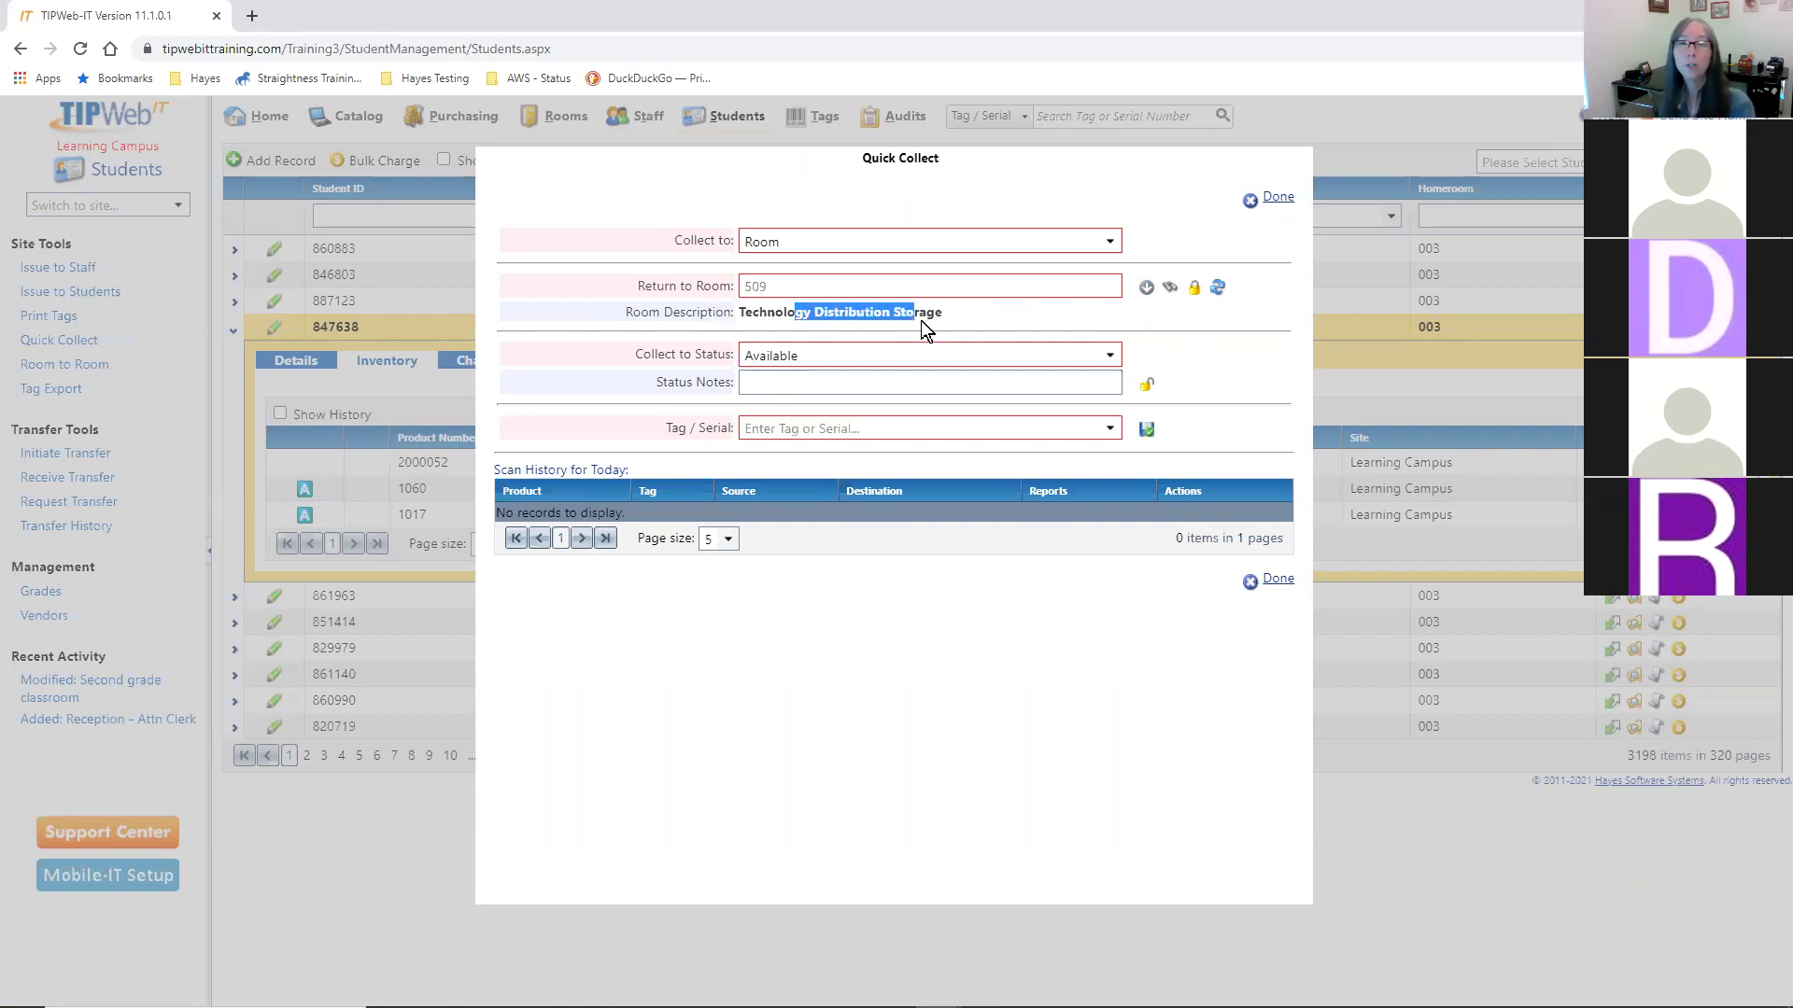
left_click(934, 319)
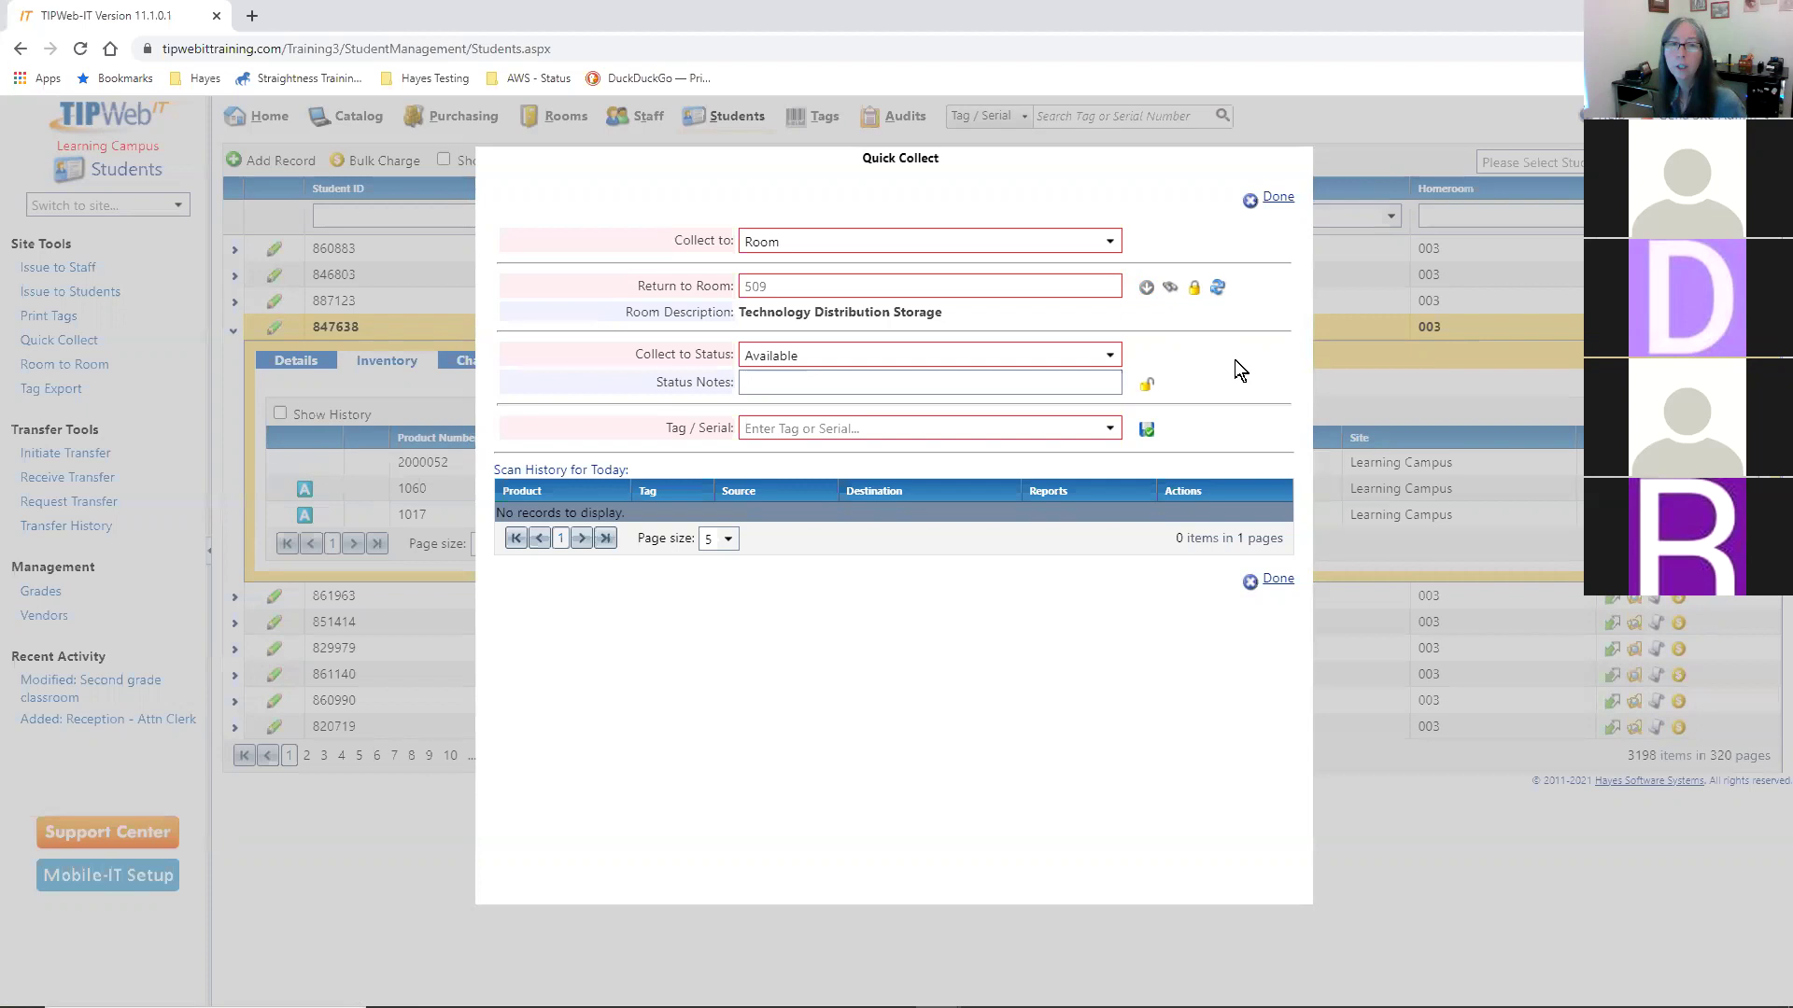
- Keep Available as the collect status and lock in the 'Year end collect' status note
left_click(1111, 356)
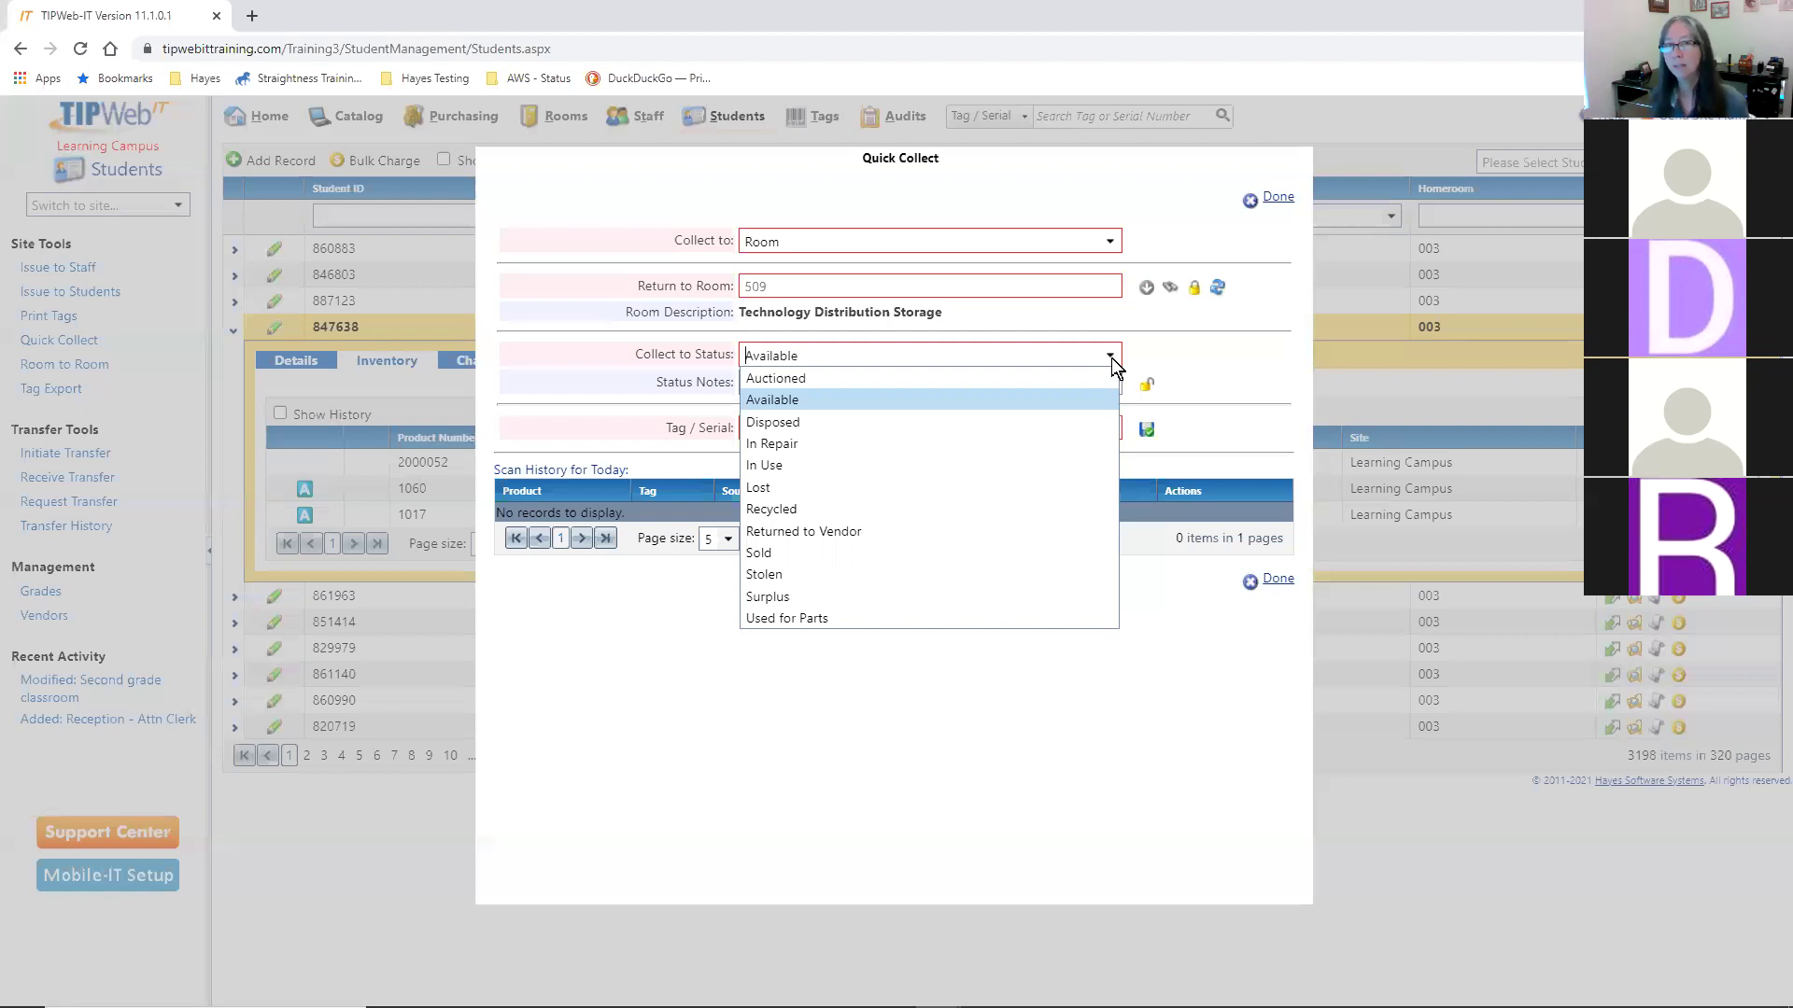
left_click(808, 406)
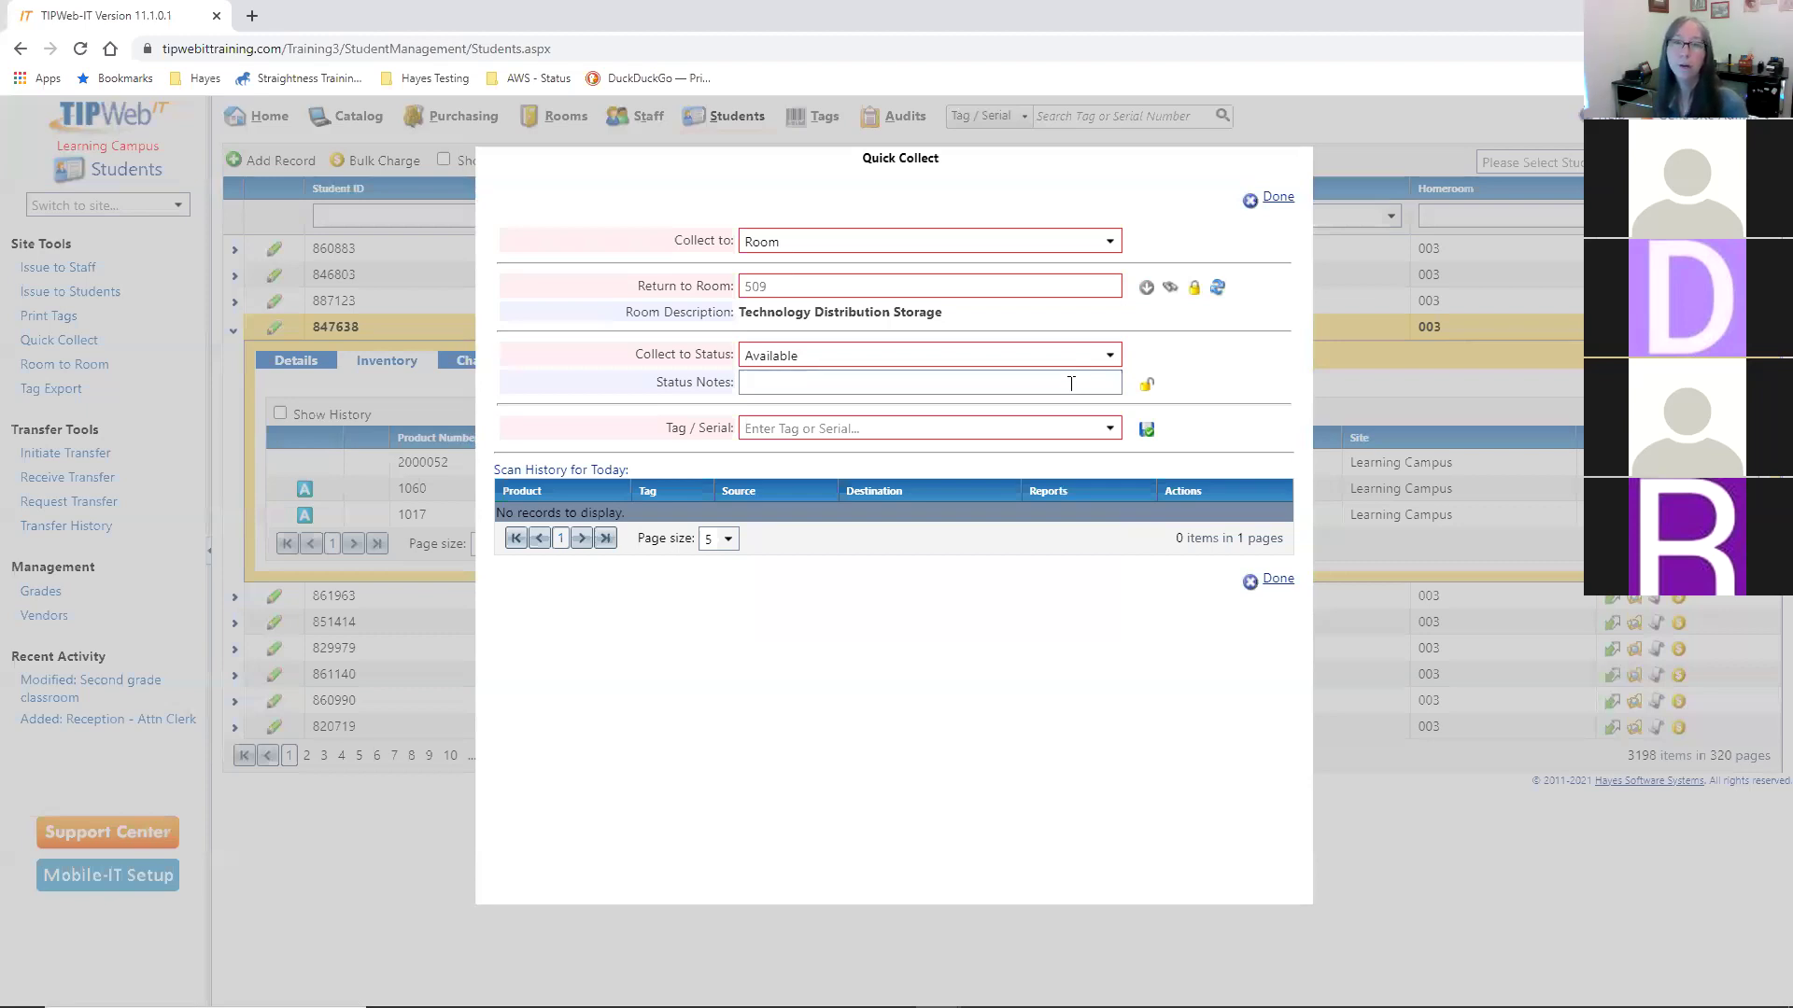
left_click(1071, 384)
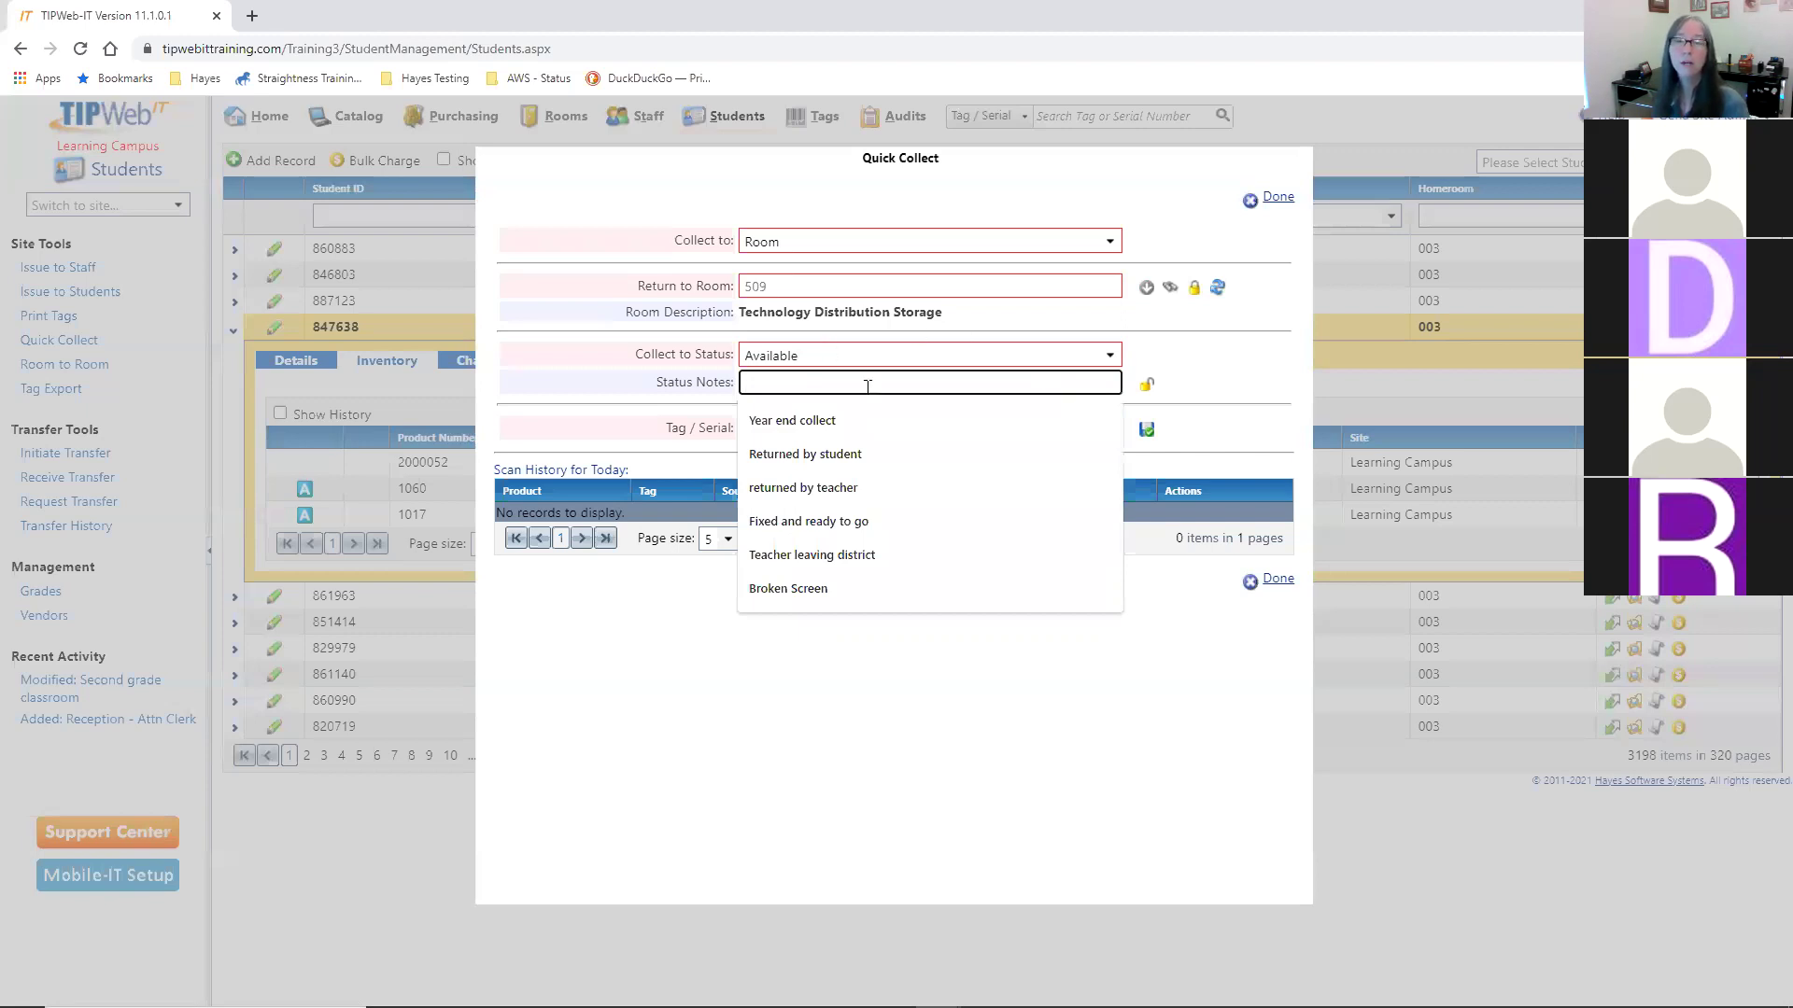
left_click(772, 420)
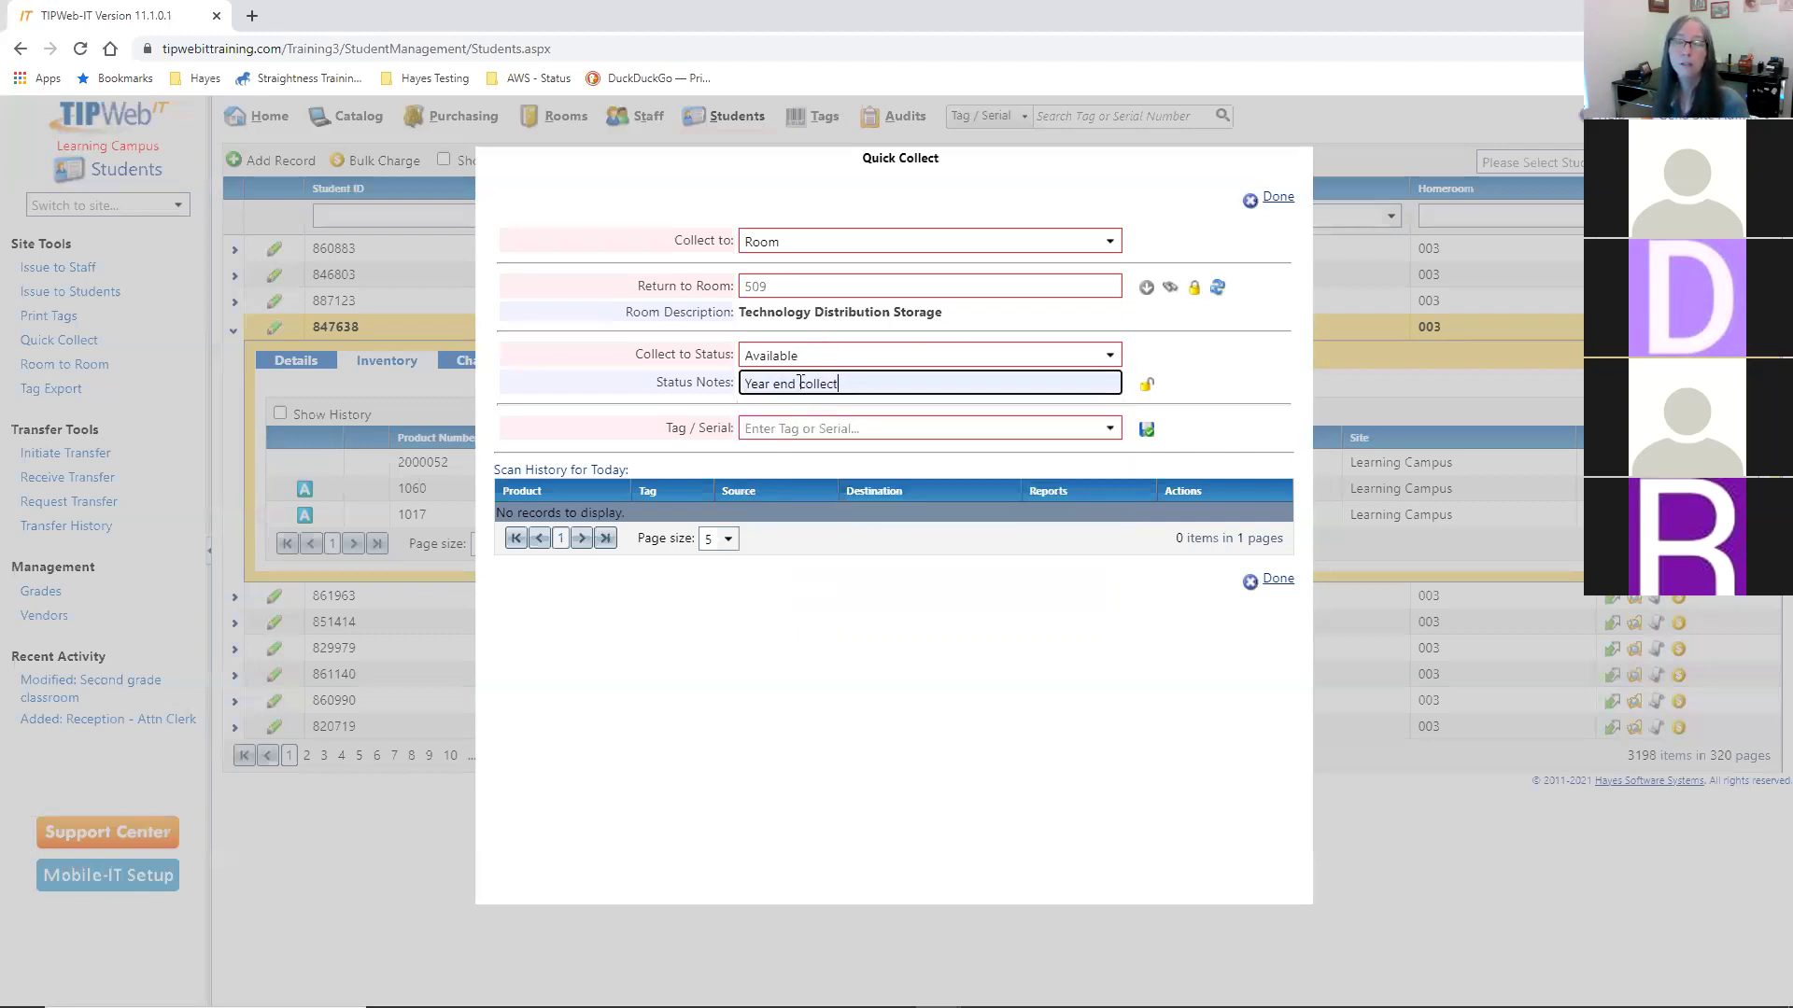
left_click(1146, 385)
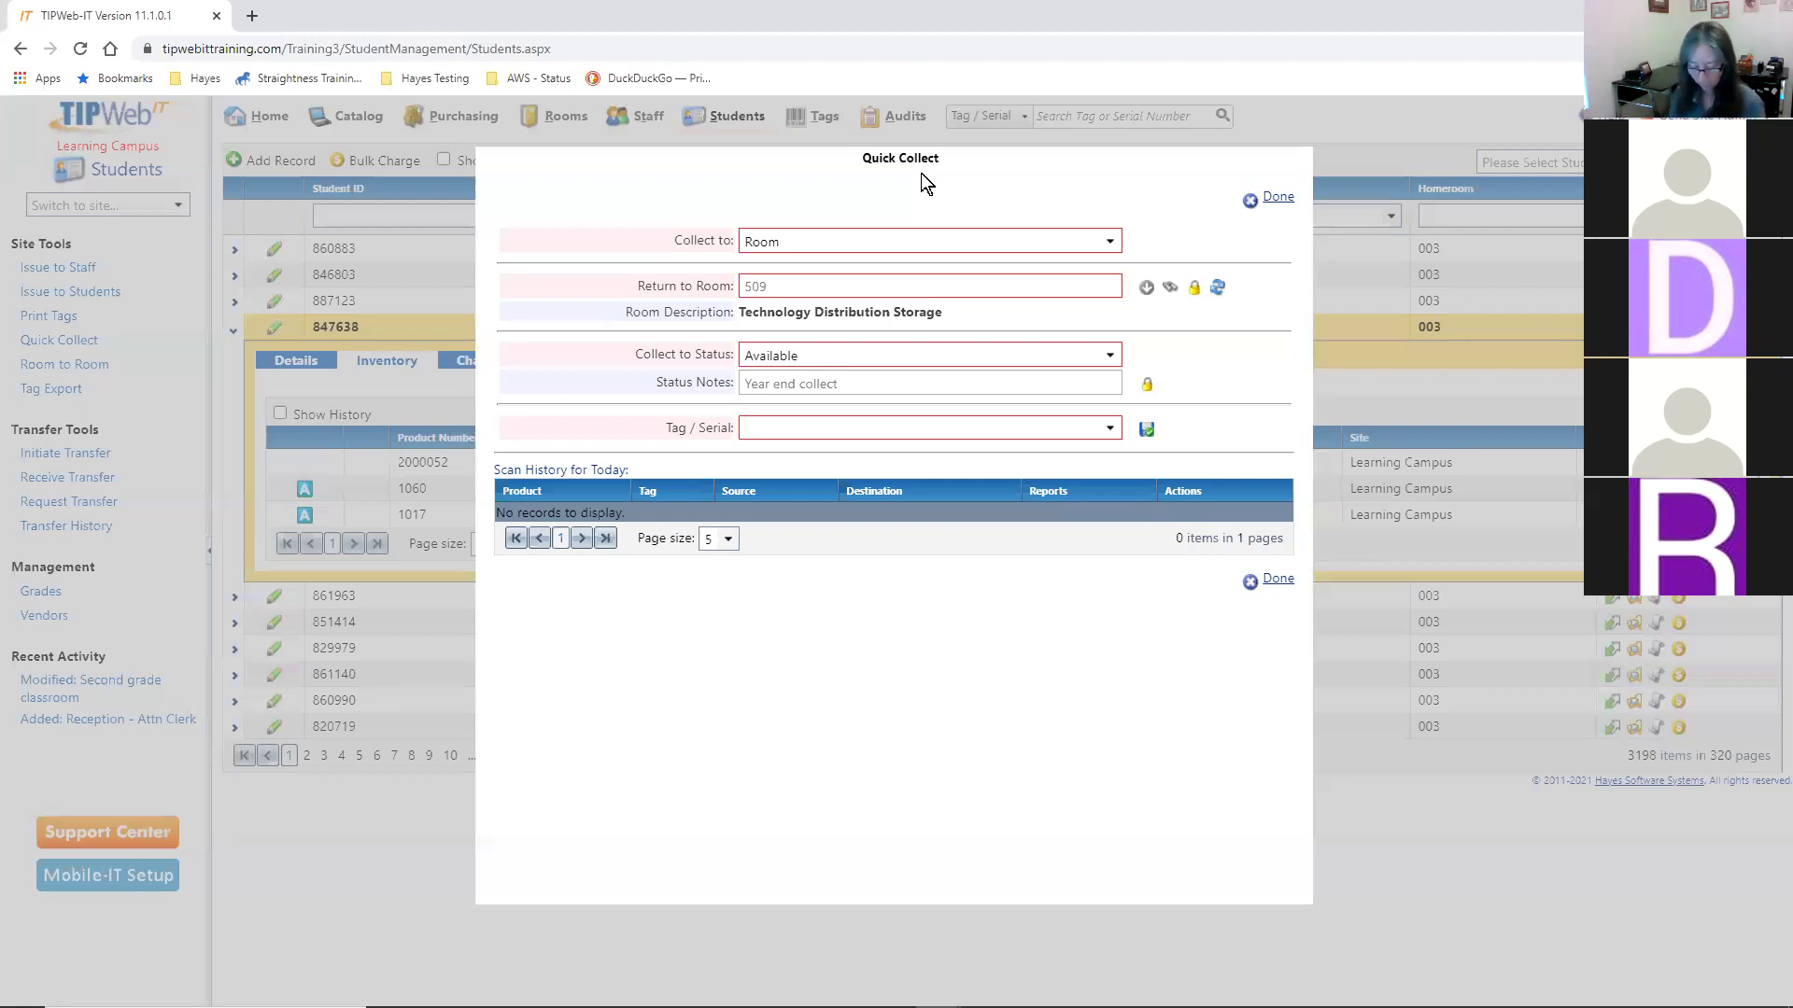
- Collect Chromebook tag T51916 into room 509 and check its report options
type("T")
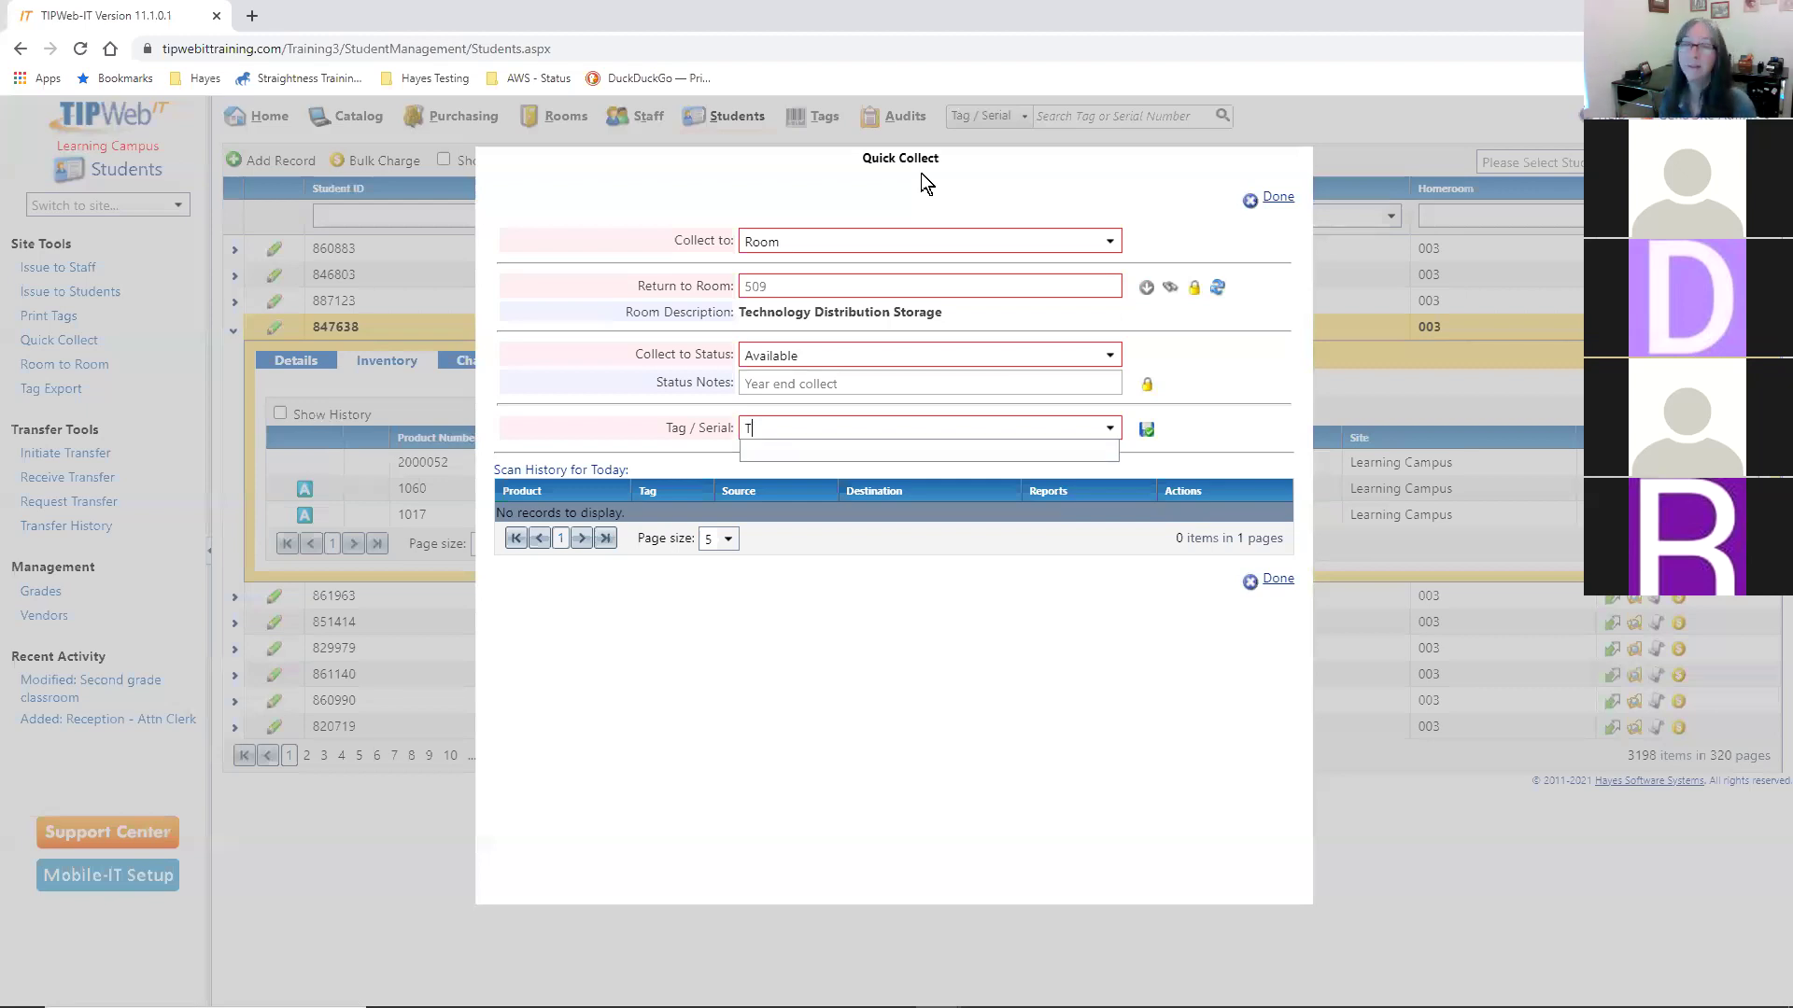
type("51916")
key("Return")
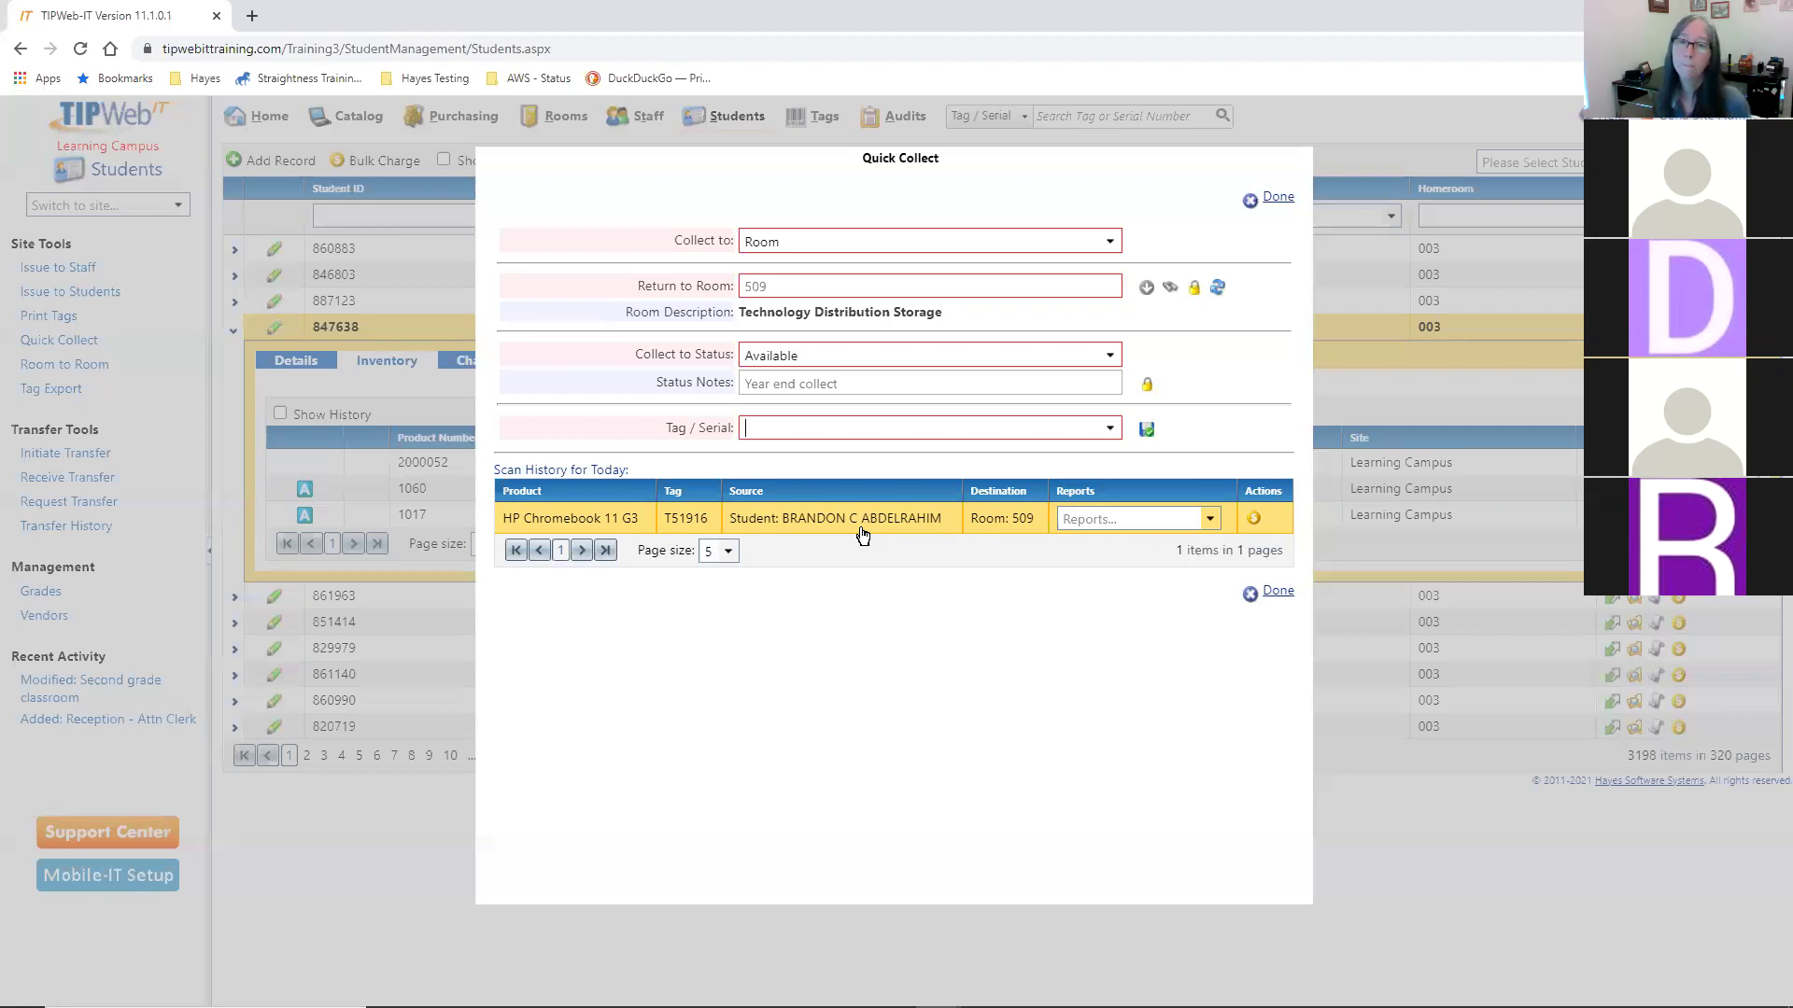
left_click(1210, 518)
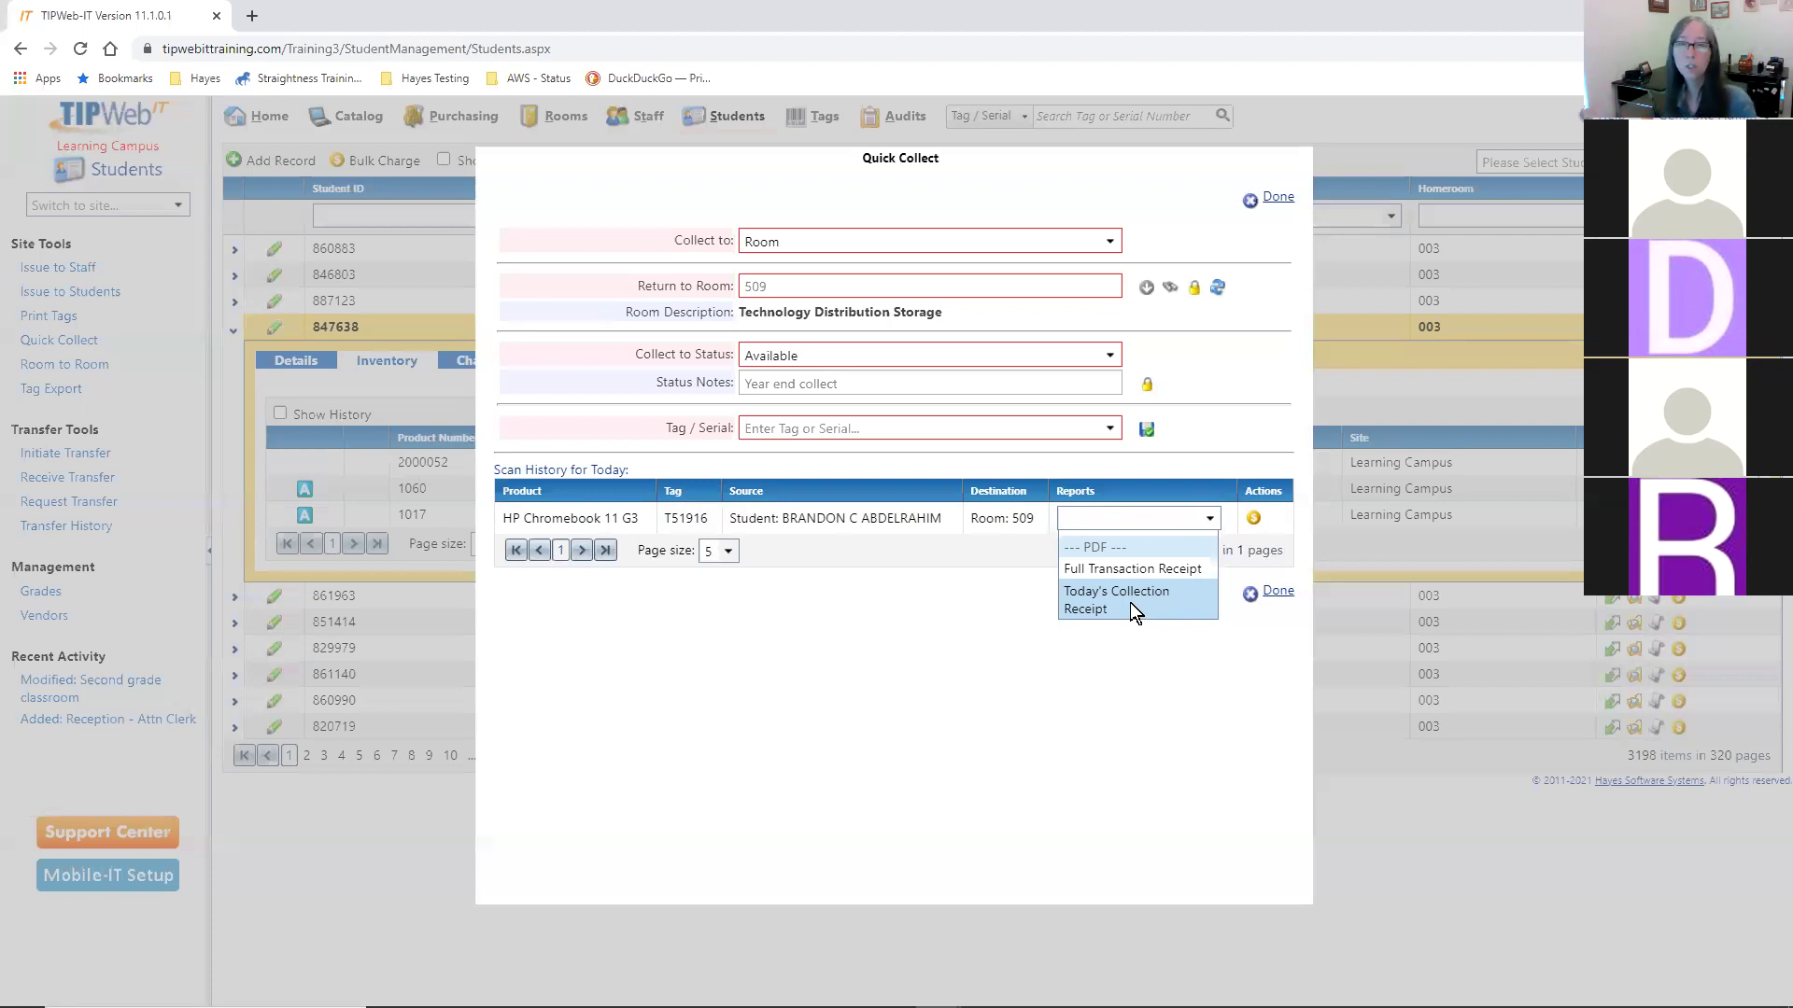
left_click(1130, 602)
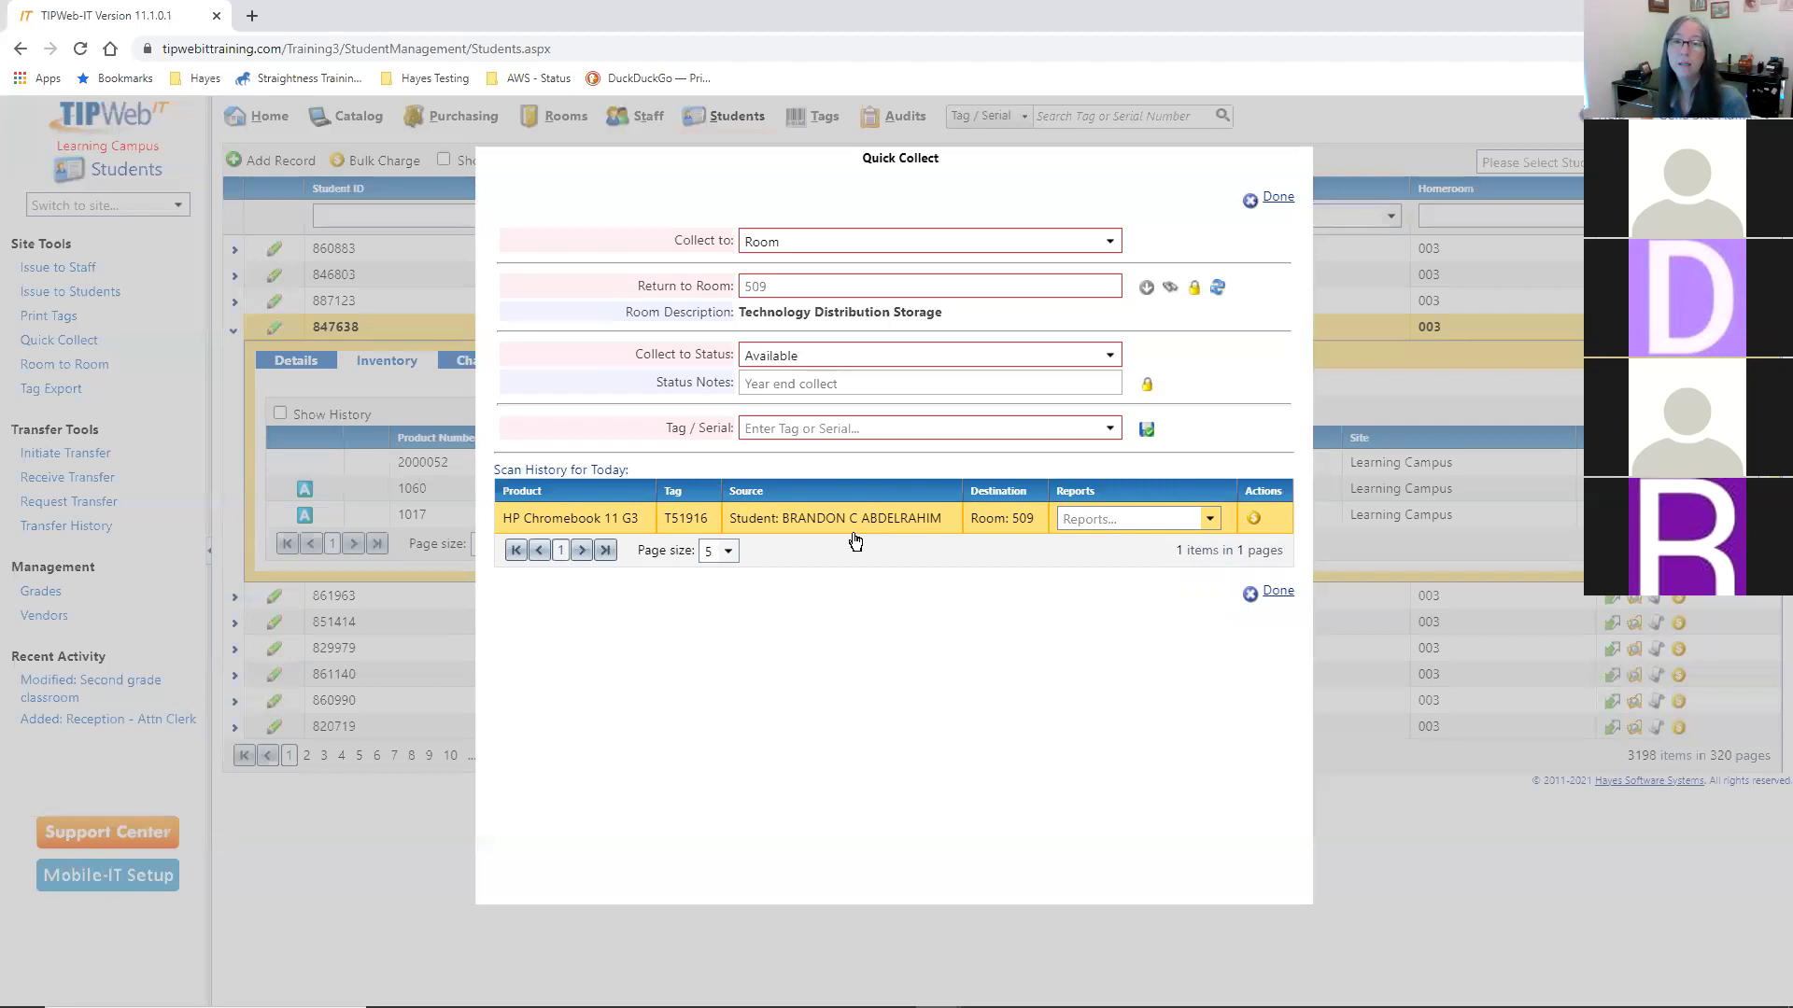
- Collect Chromebook tag T51924 into room 509 and begin a charge for its student
left_click(783, 422)
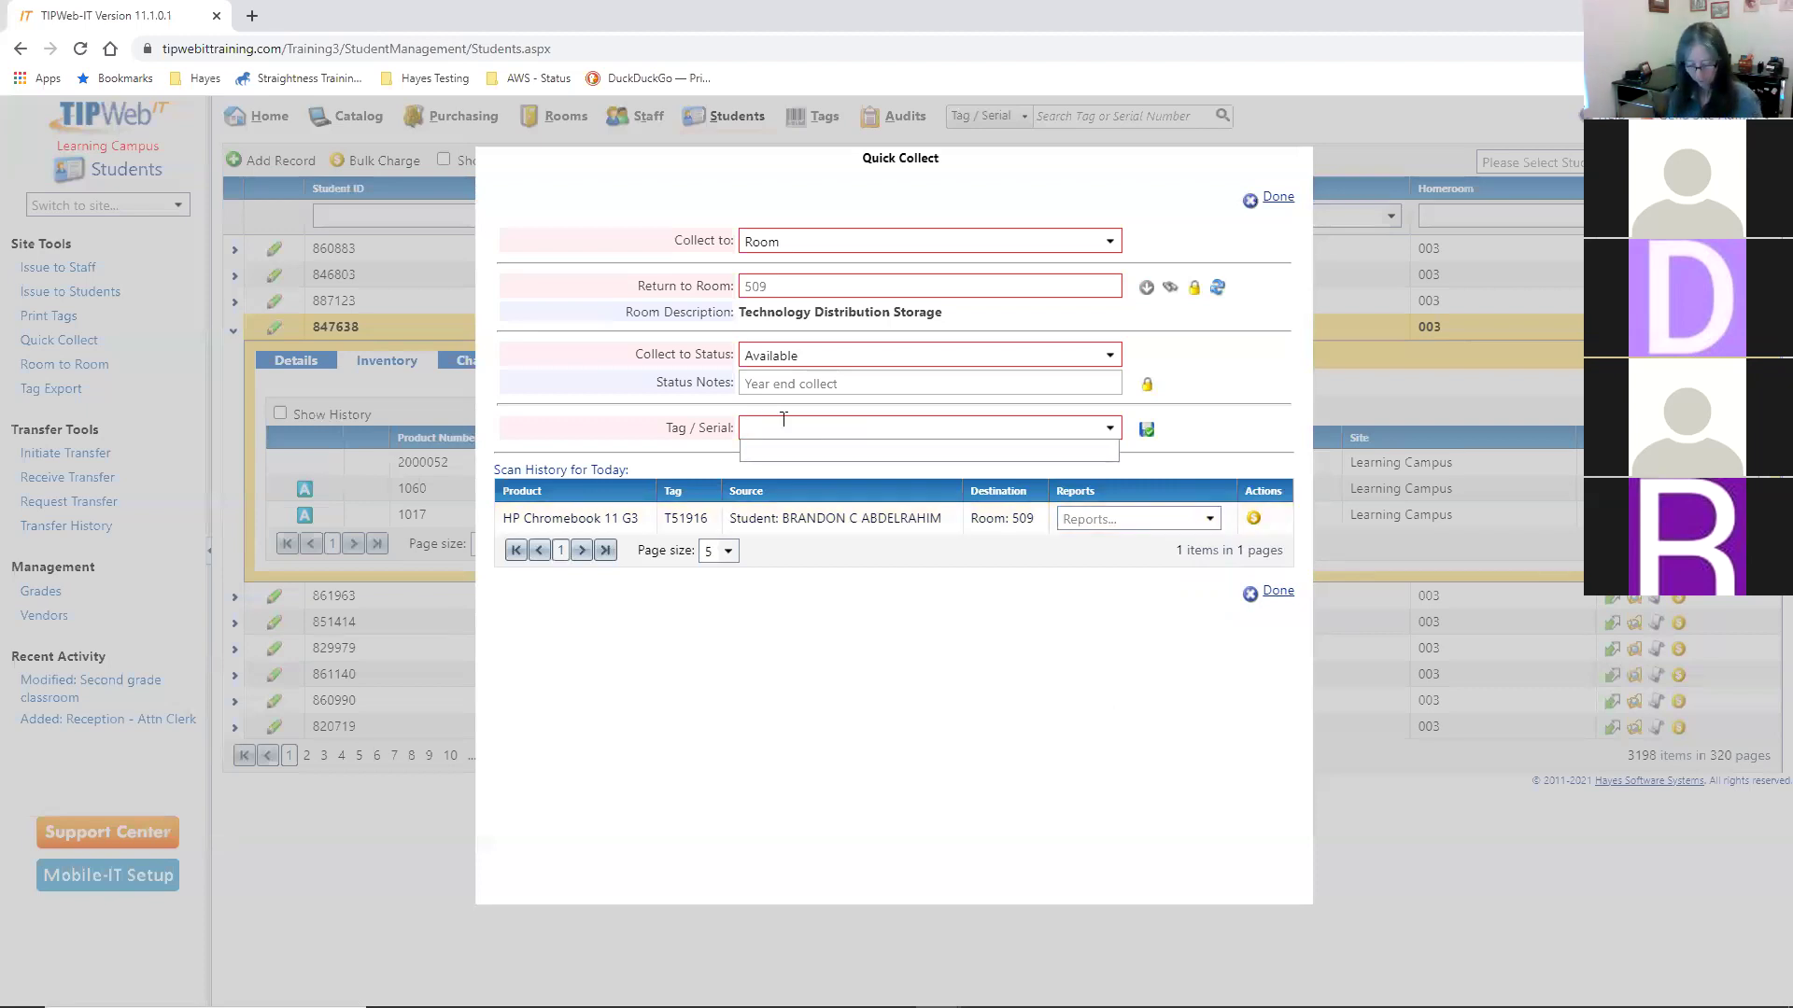
type("T")
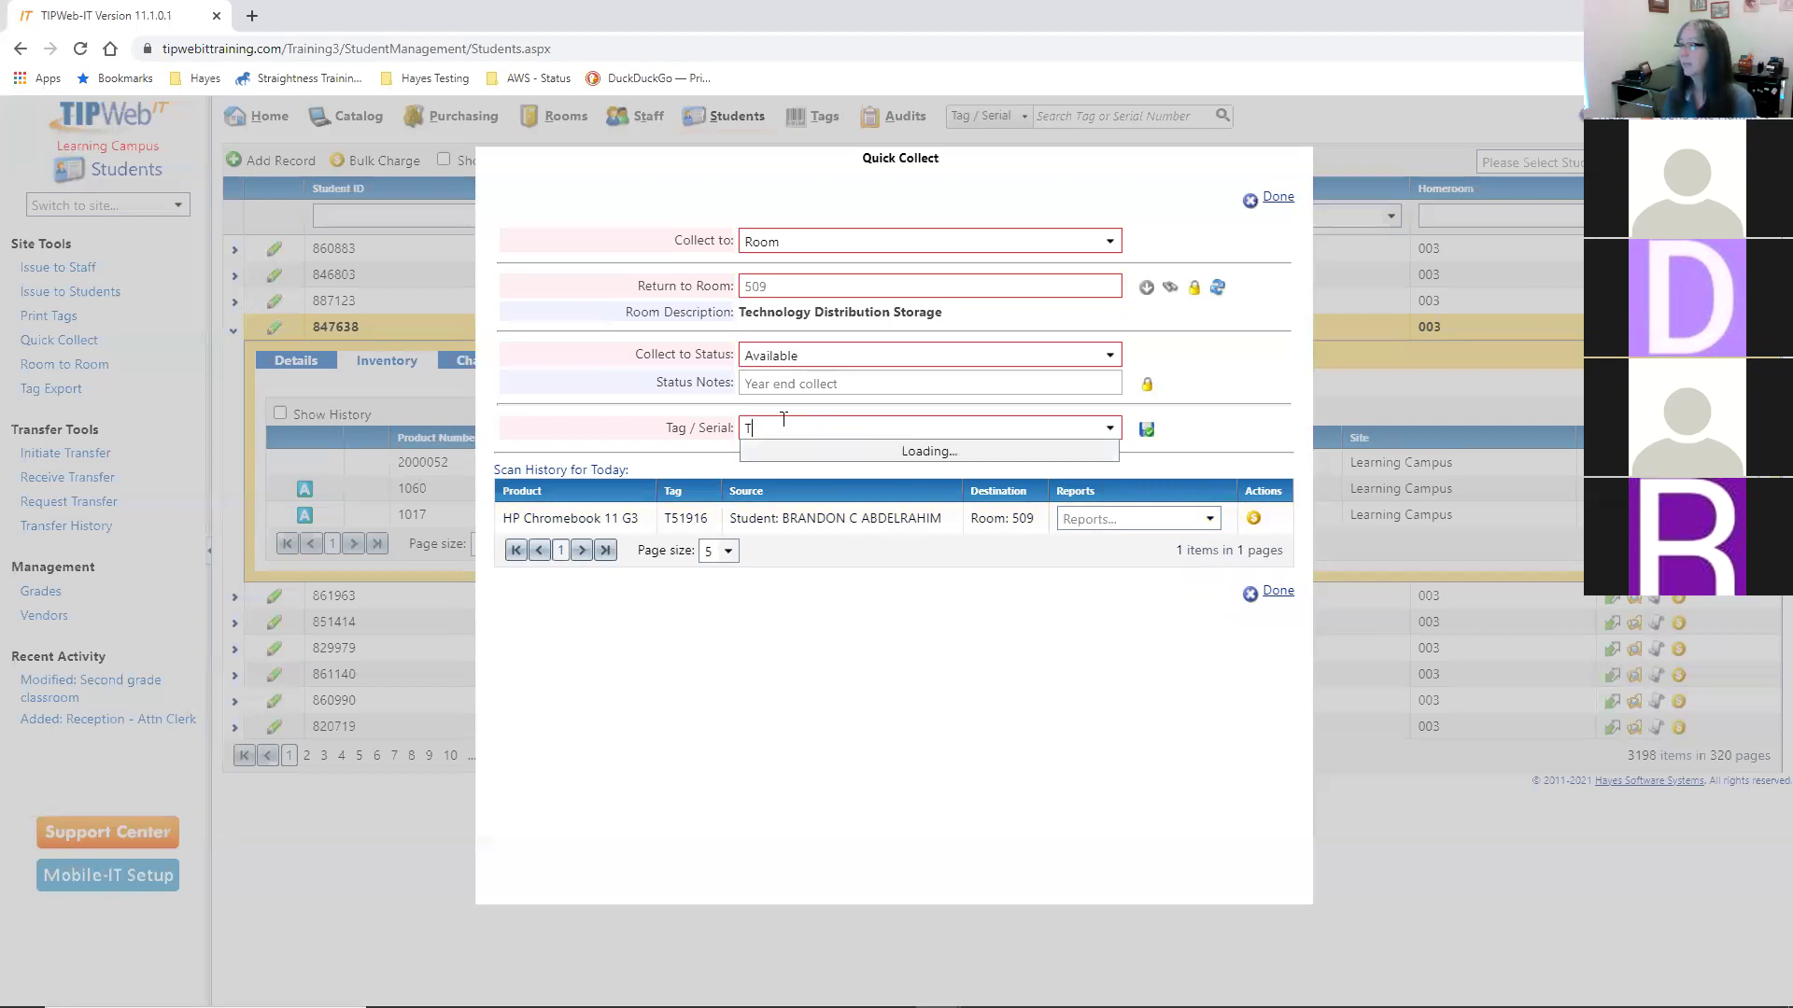
type("51924")
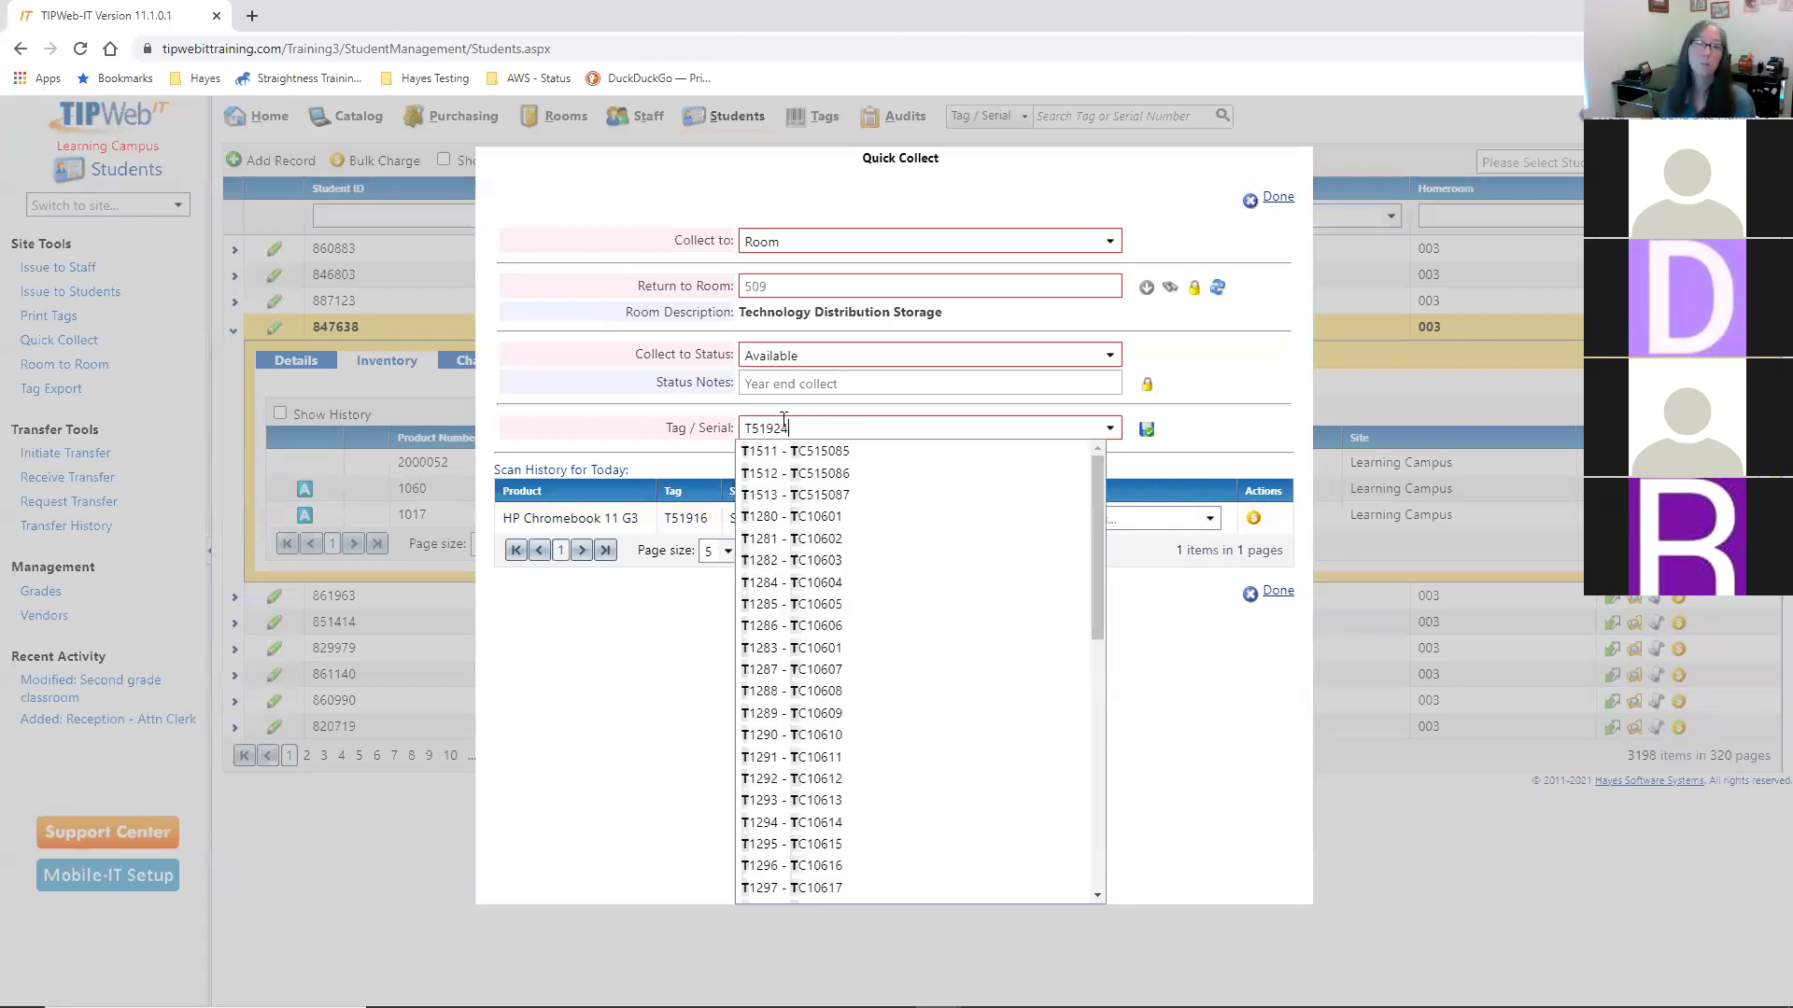
key("Return")
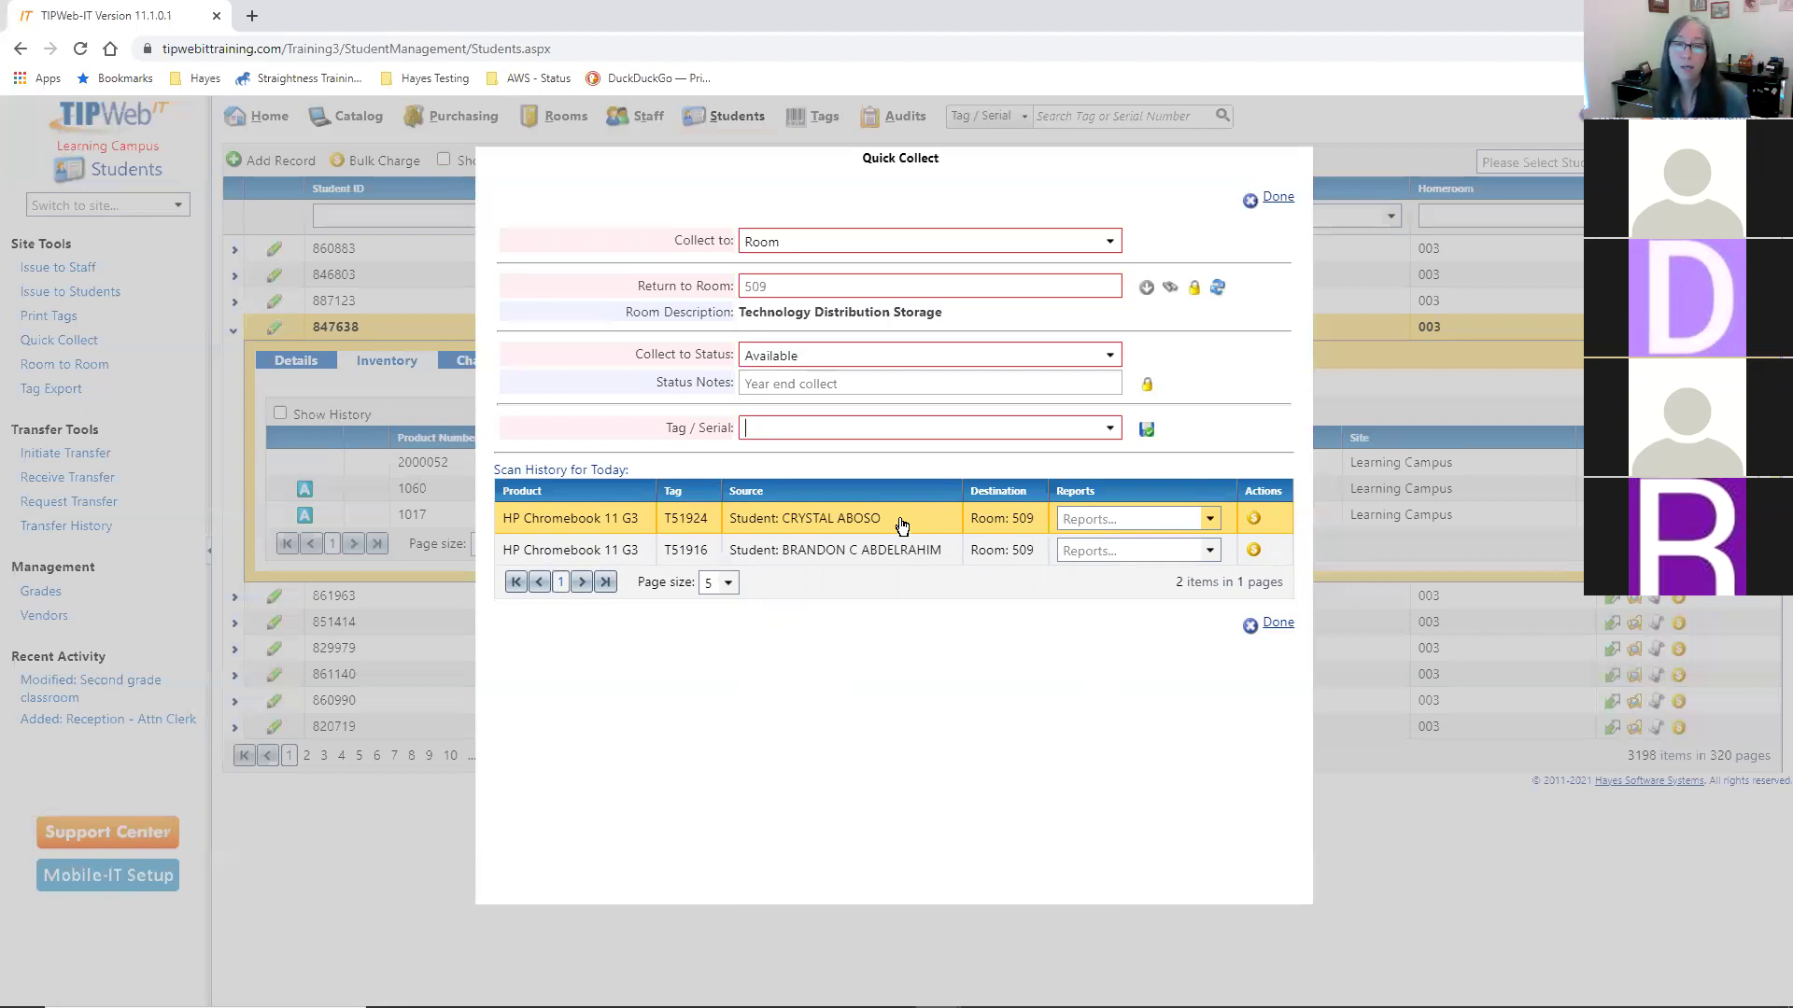
left_click(1253, 521)
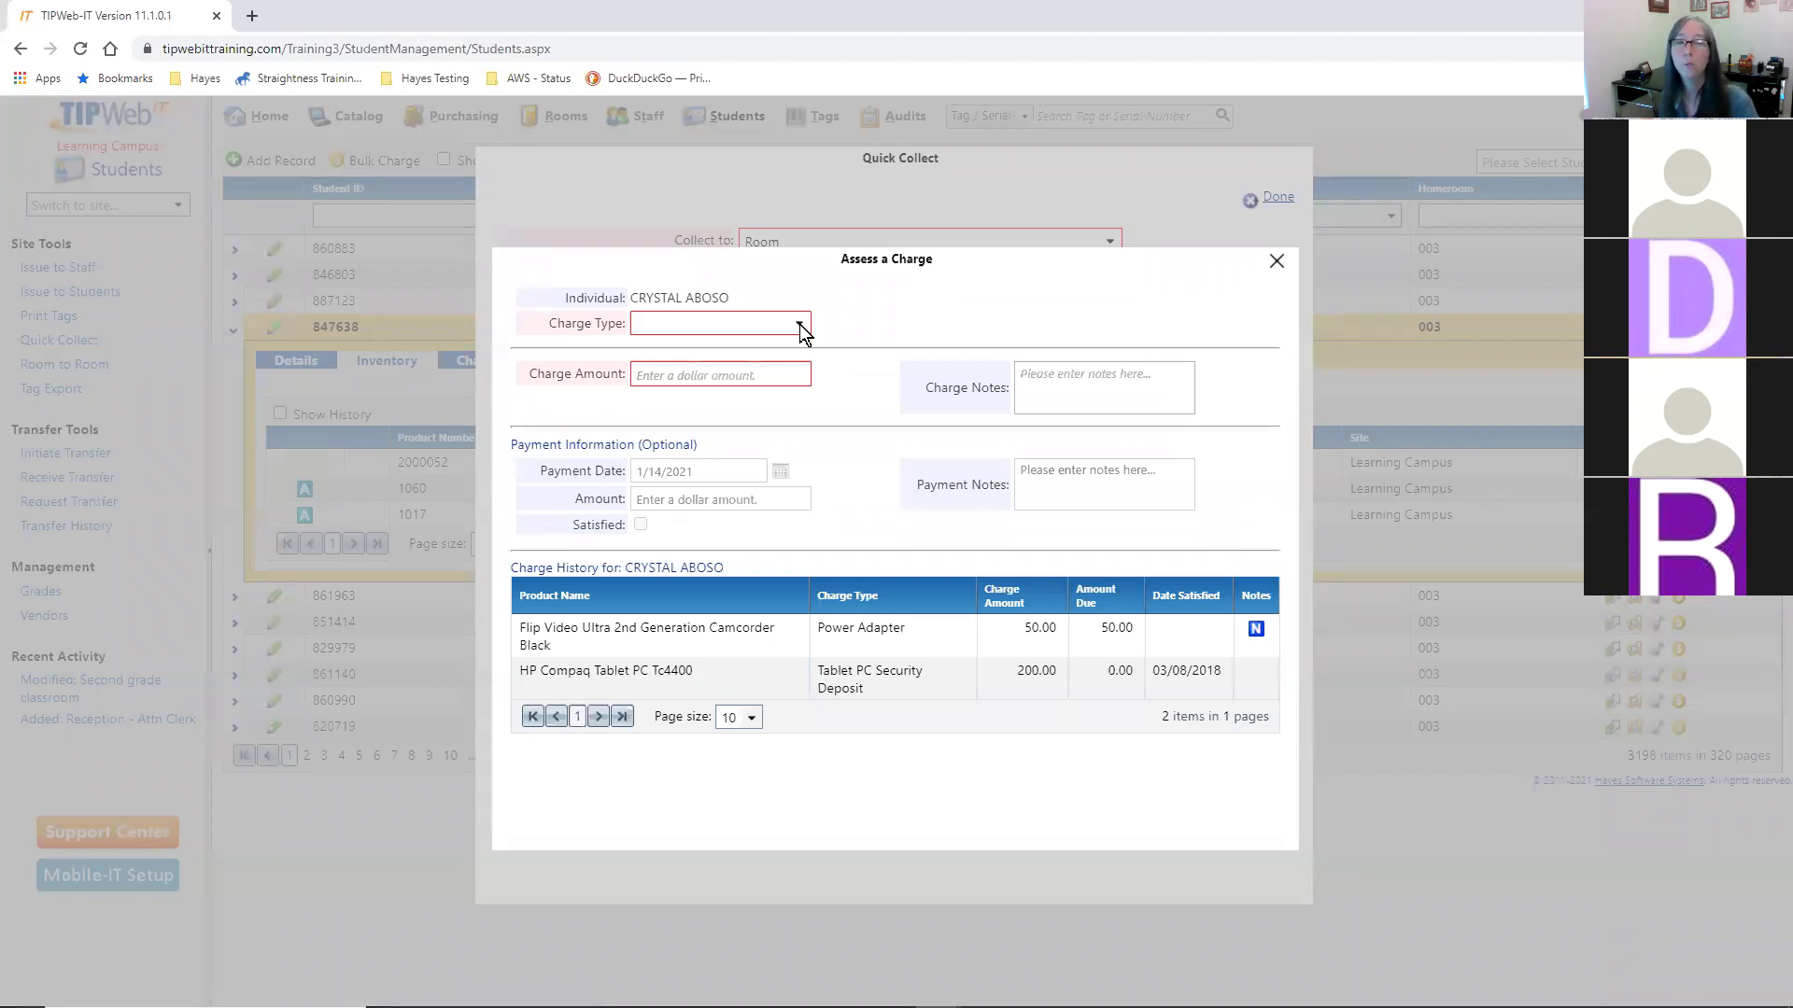
- Choose Broken/Cracked Screen as the charge type, keeping the $100.00 amount
left_click(799, 323)
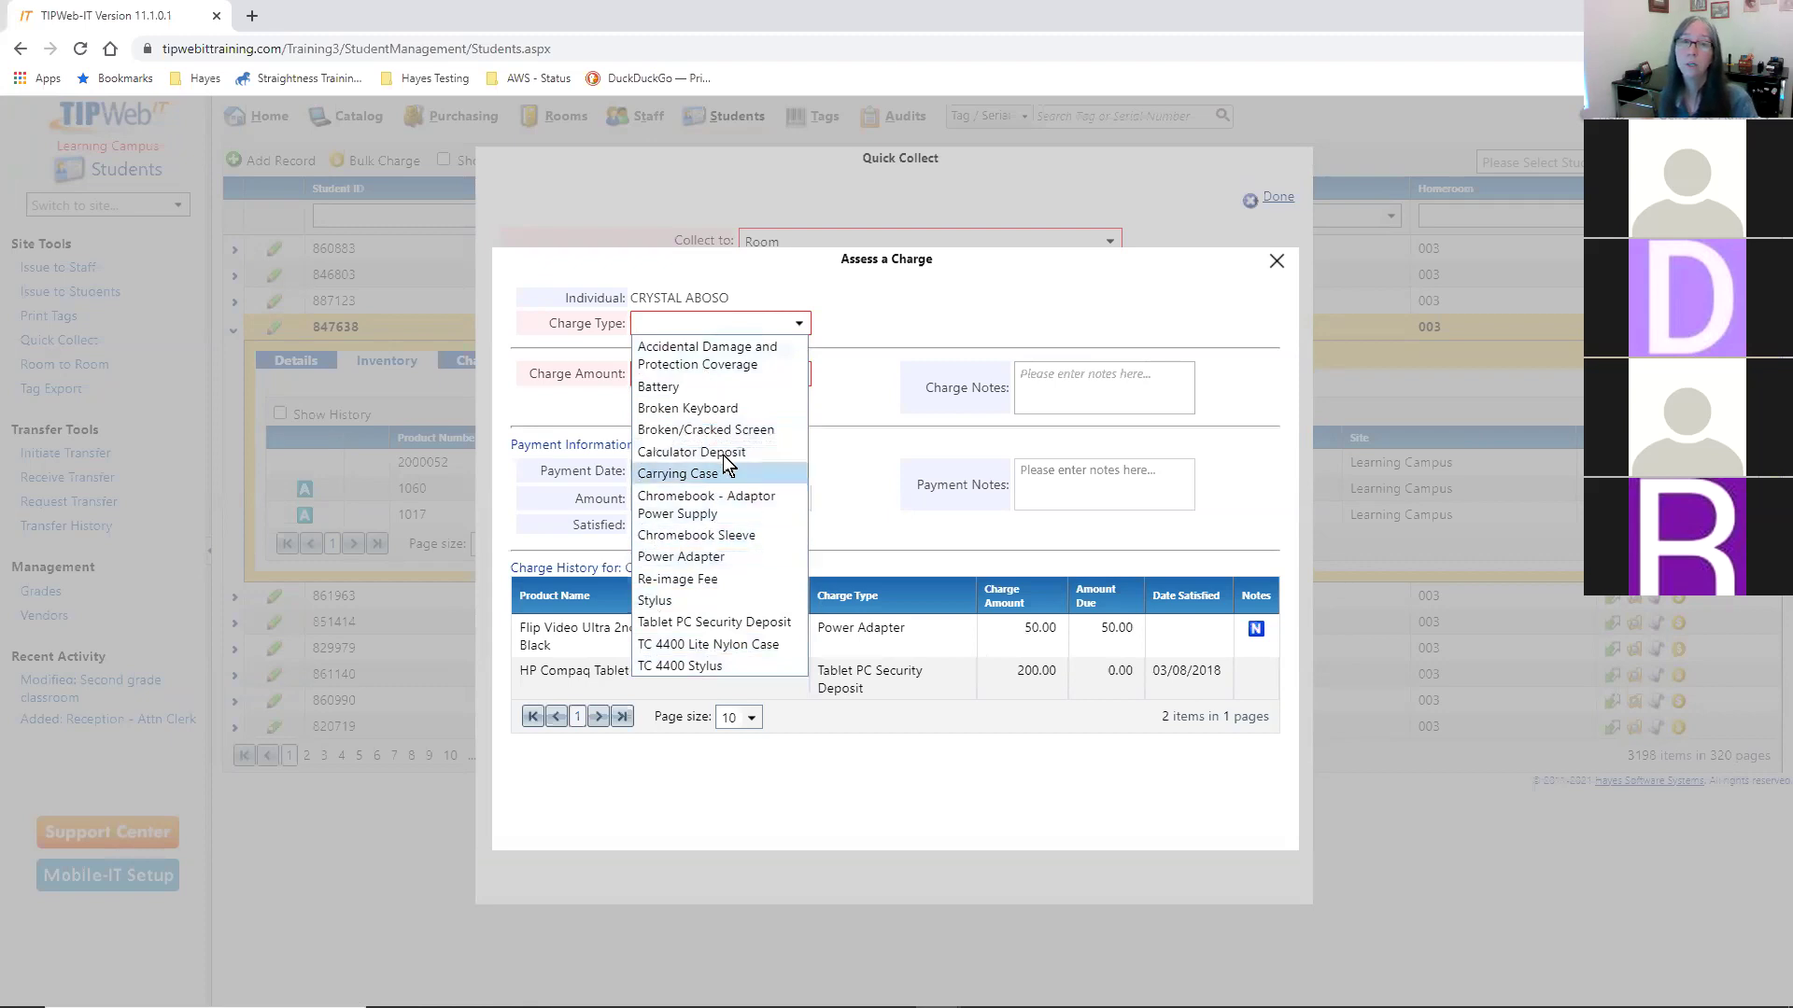
left_click(728, 429)
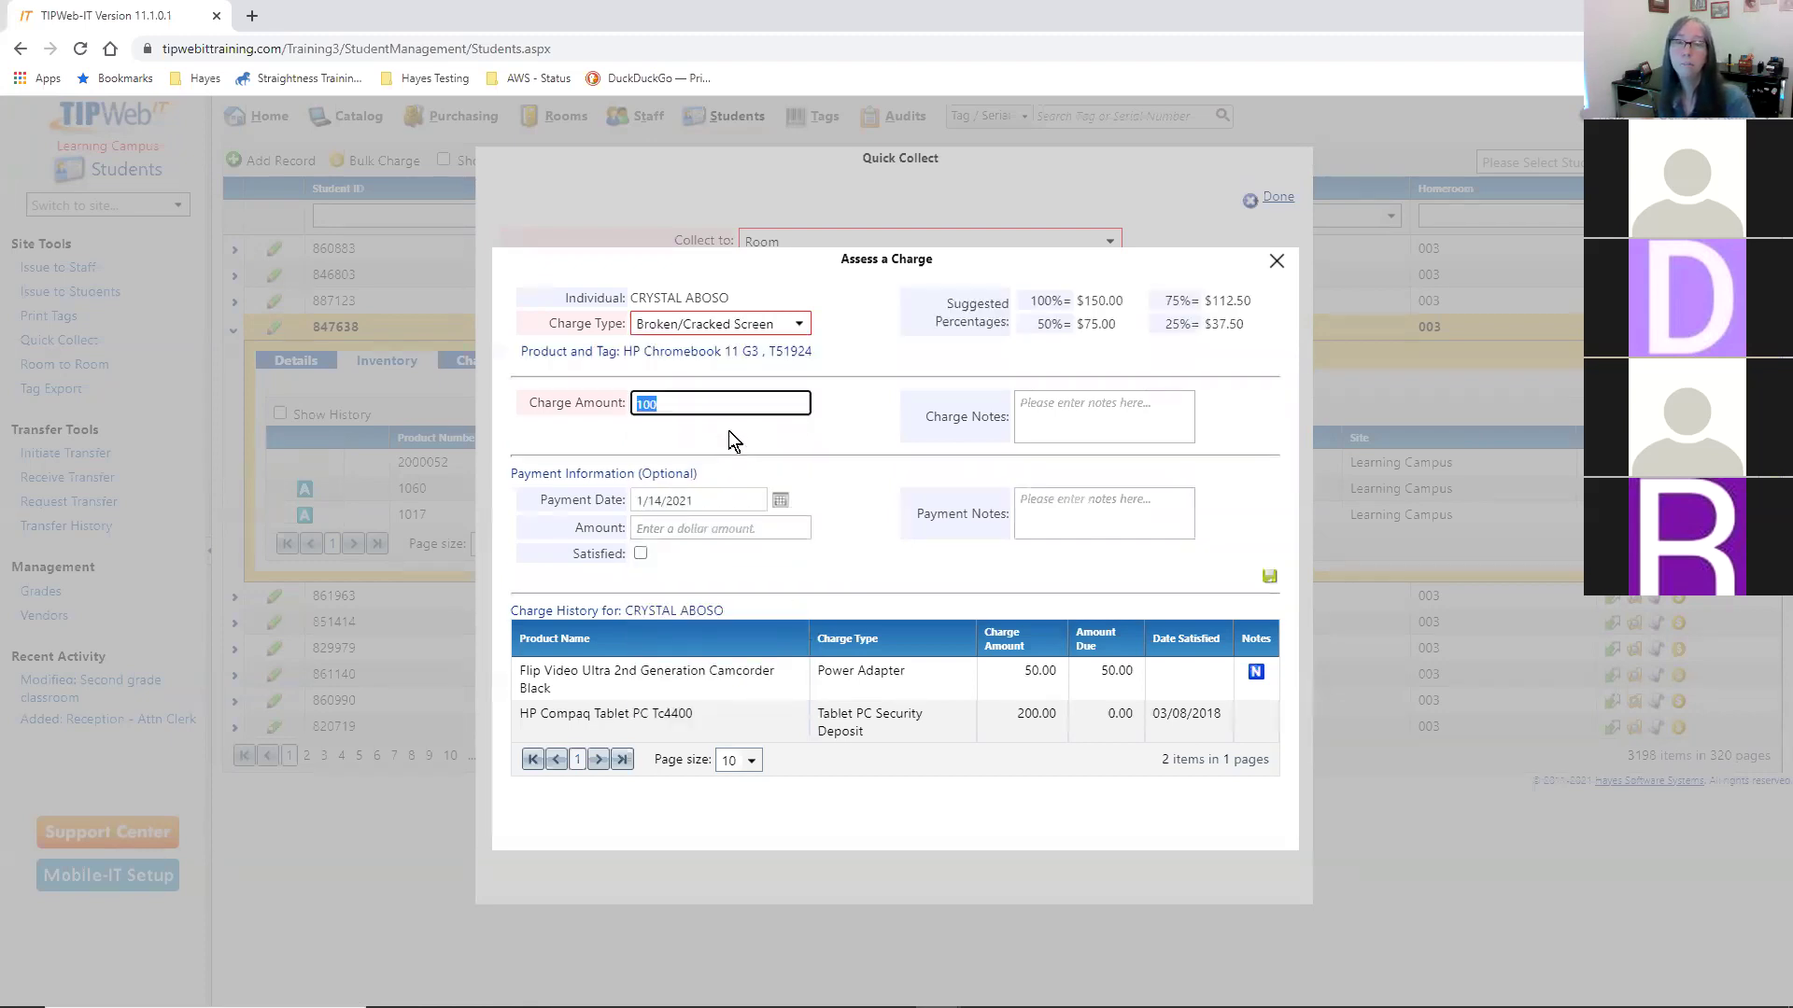
left_click(589, 348)
triple_click(653, 351)
left_click(618, 350)
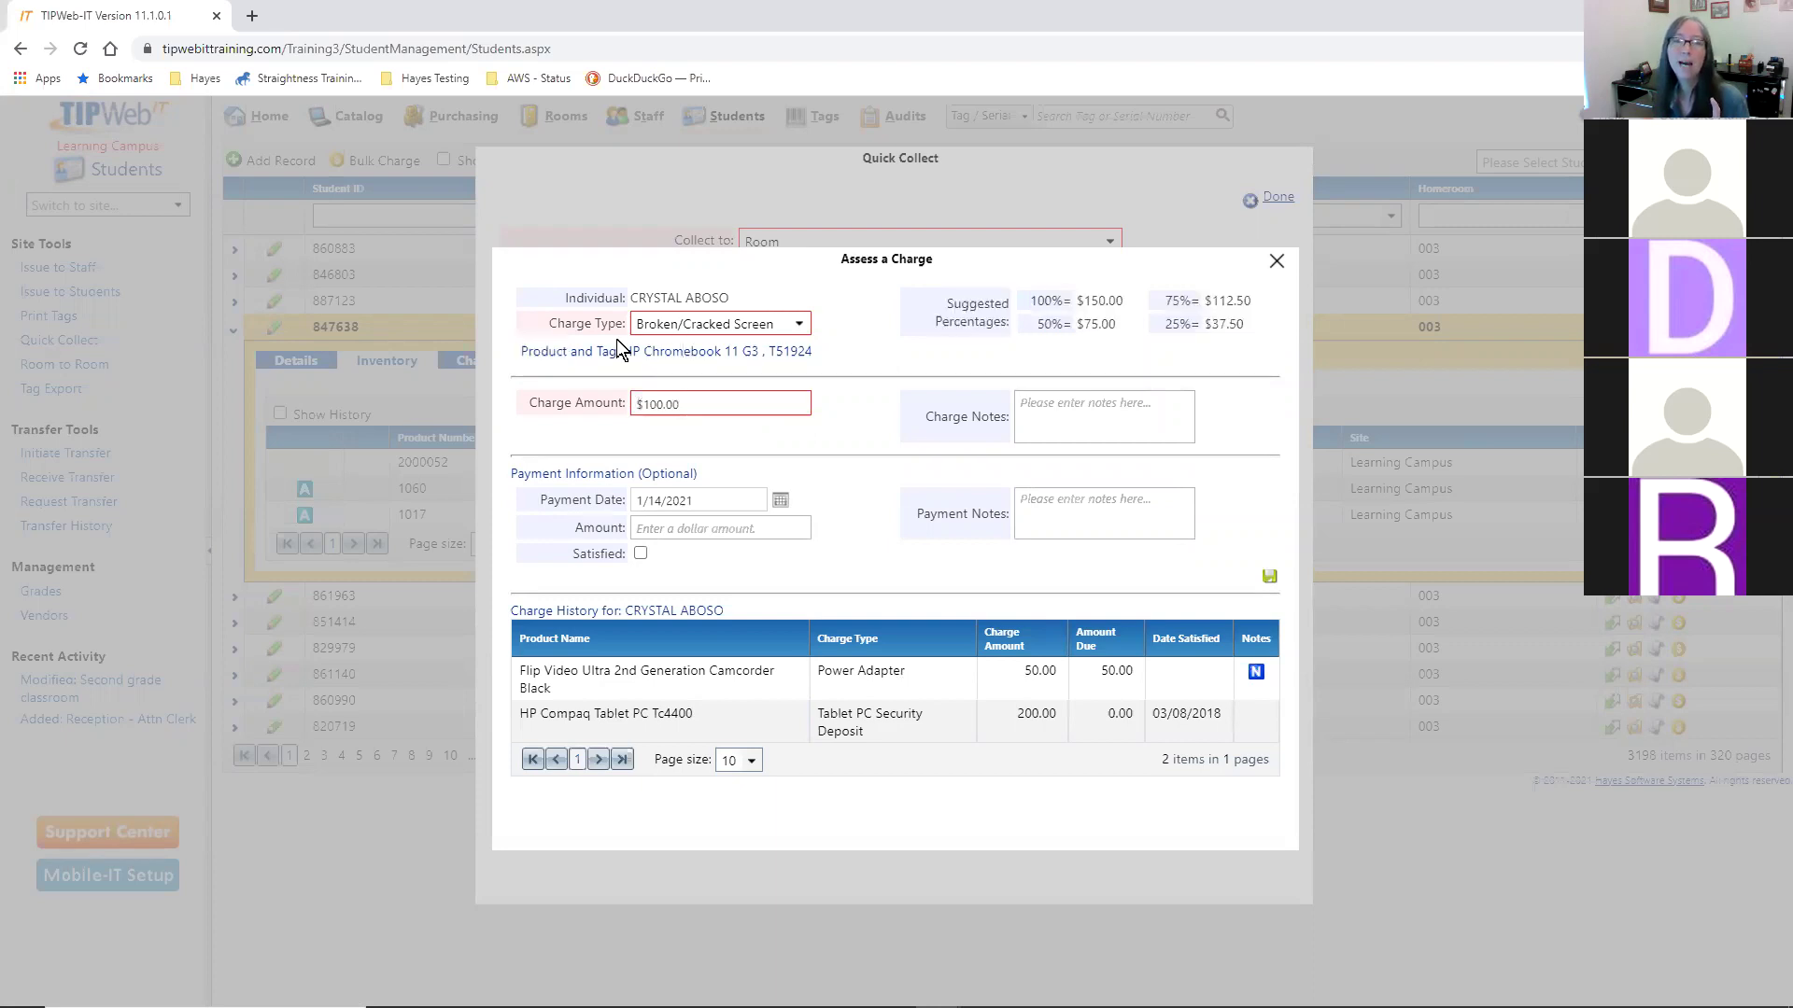
left_click_drag(618, 350, 819, 352)
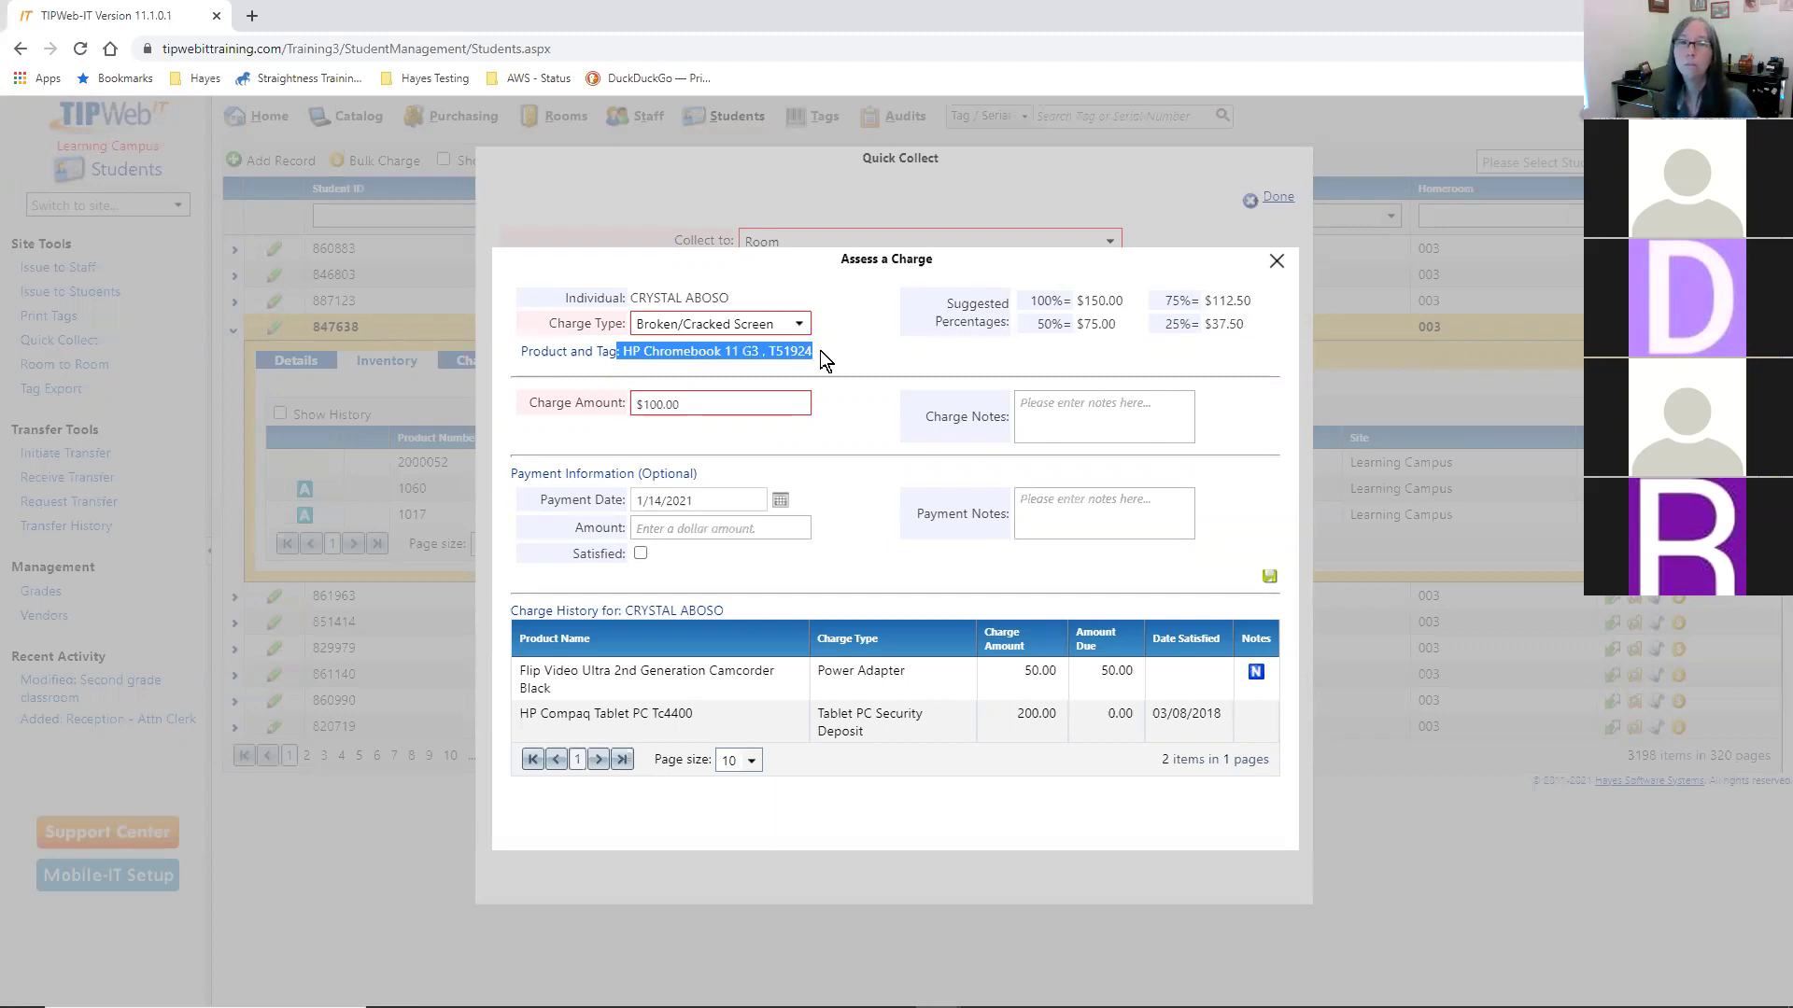
left_click(844, 353)
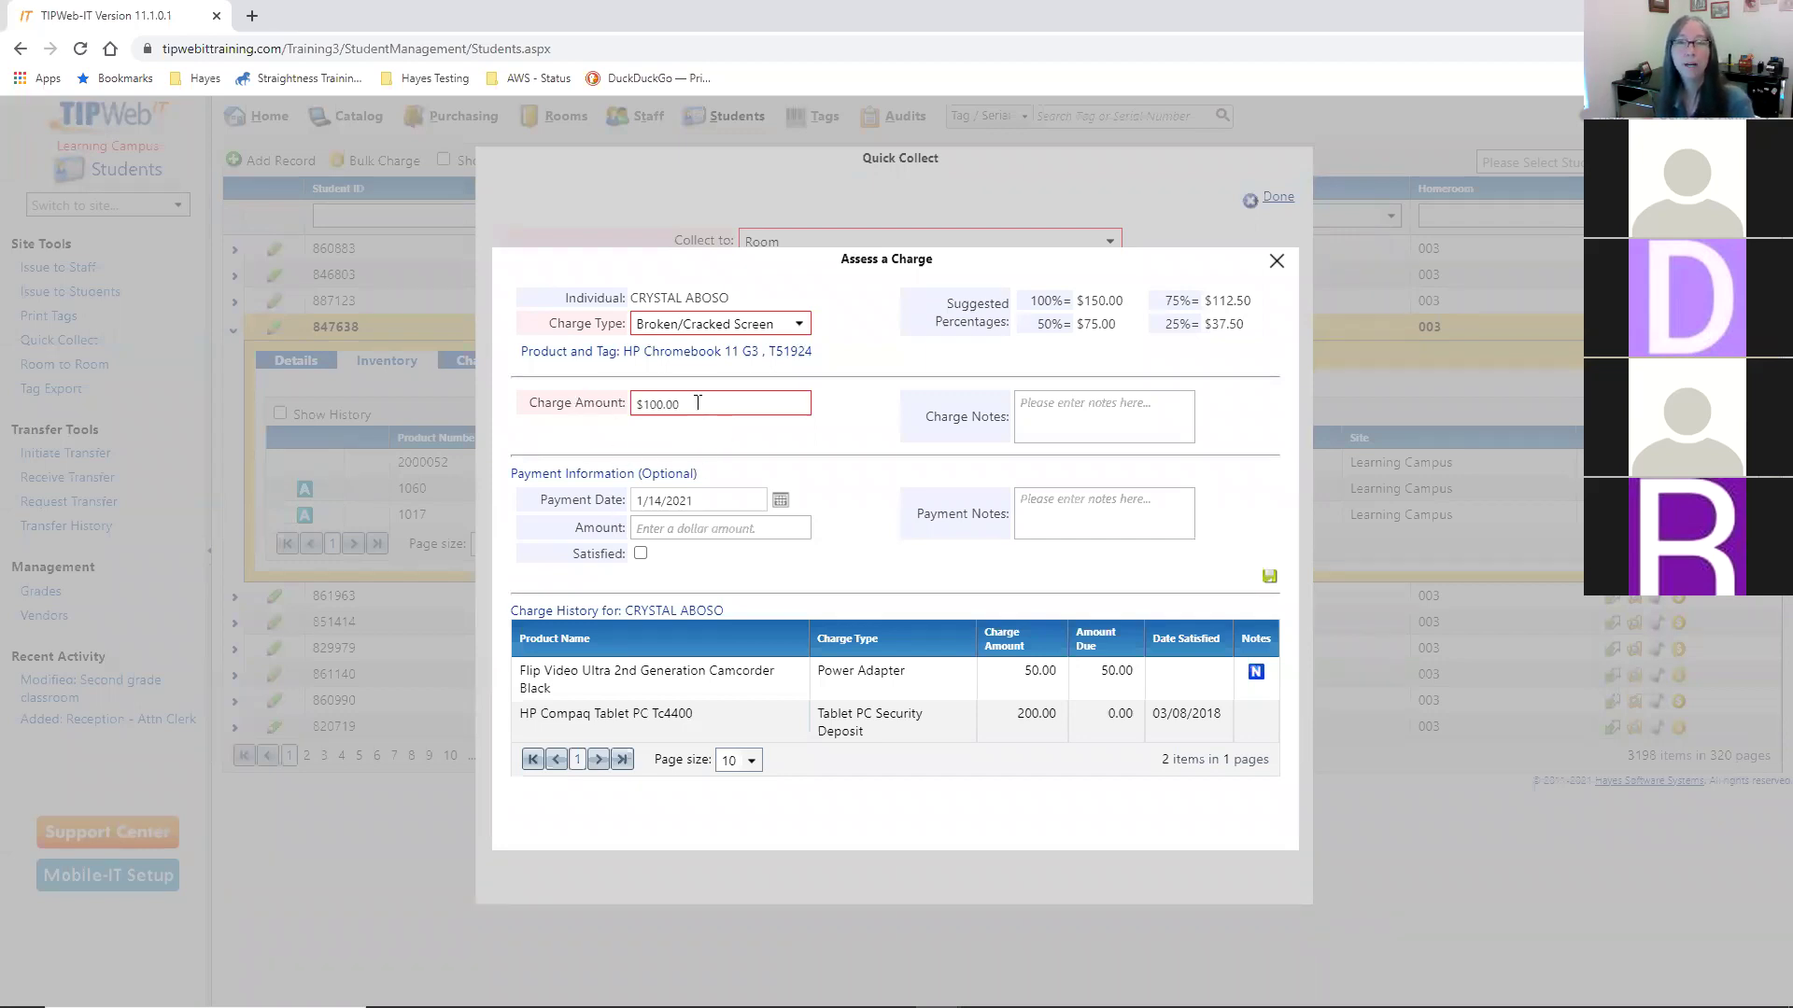
left_click(669, 404)
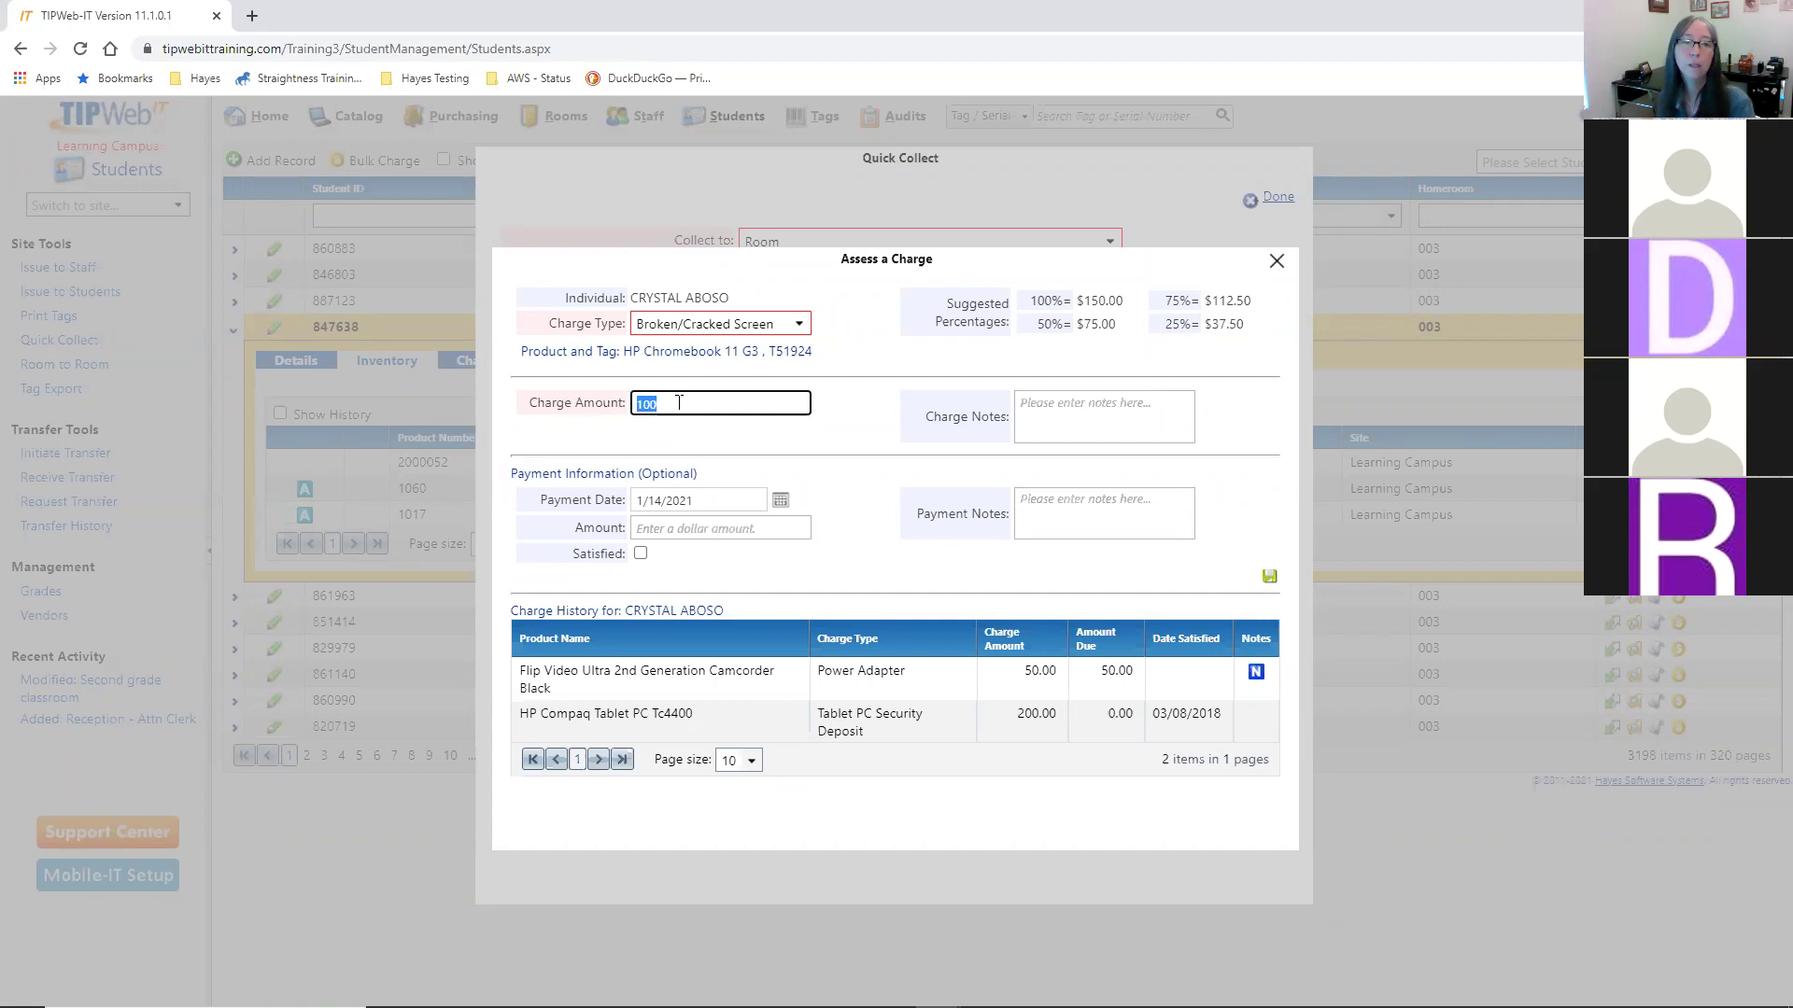
left_click(848, 405)
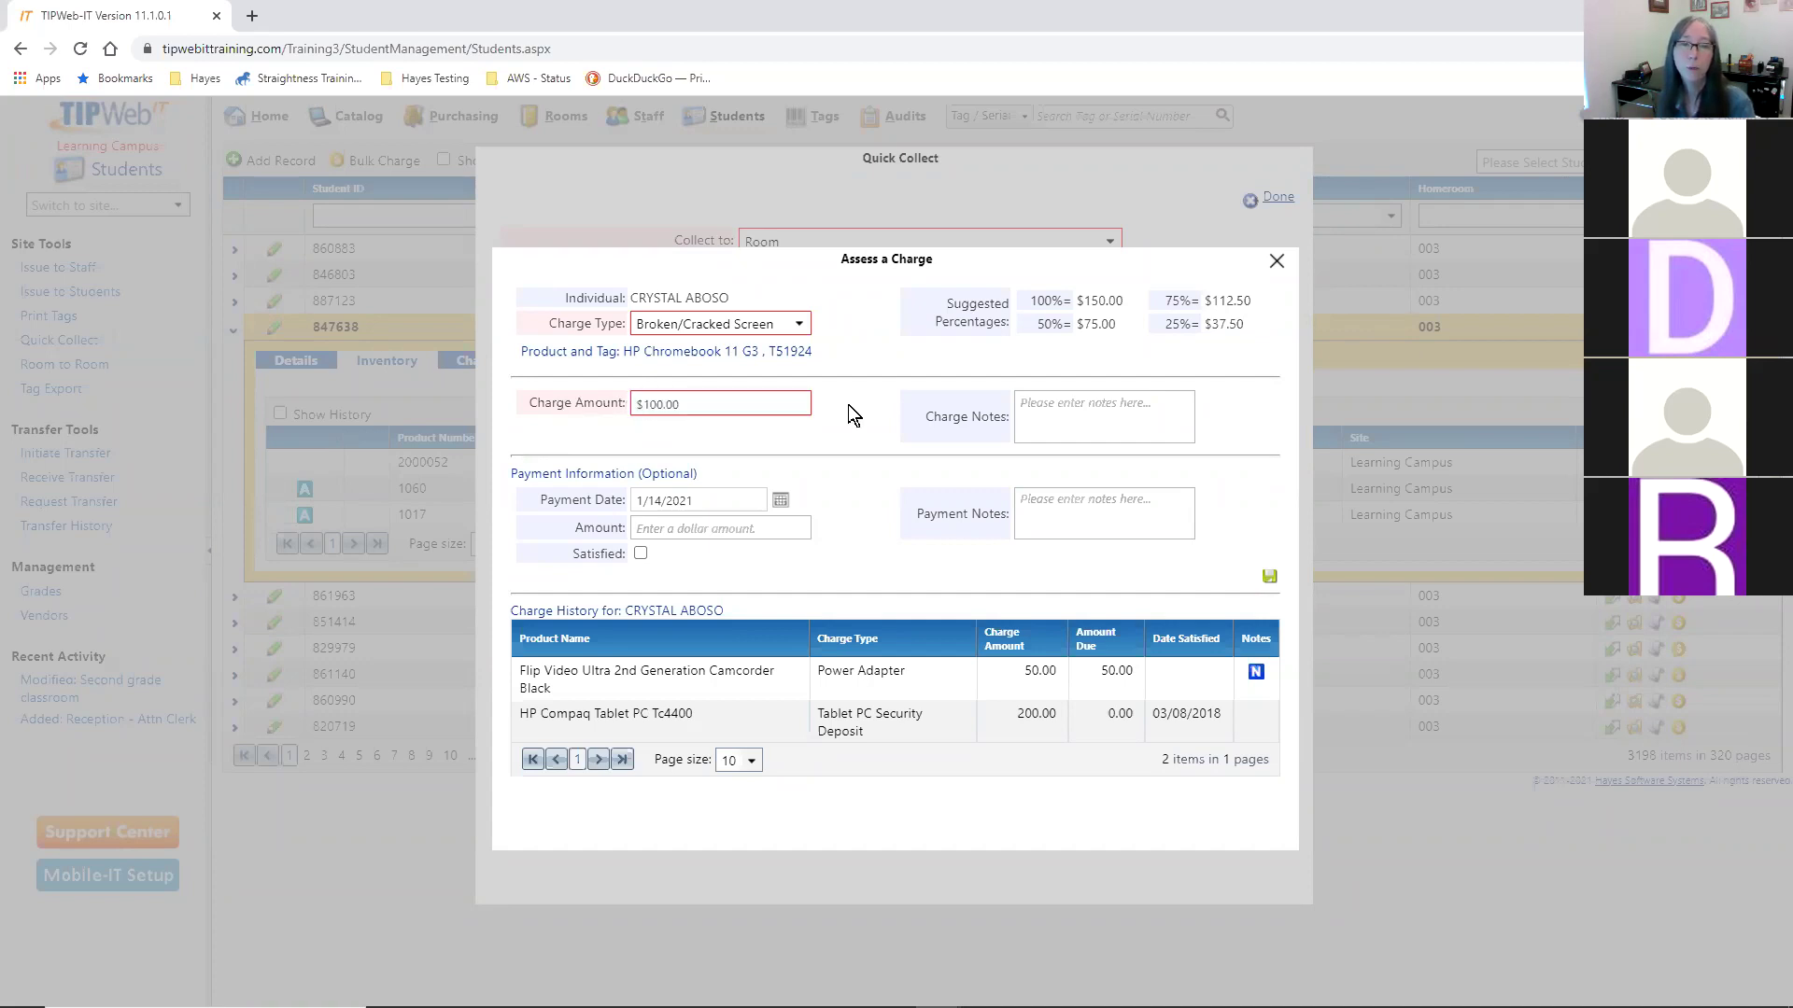
- Add the note 'Display is completely shattered' and save the charge
left_click(1103, 394)
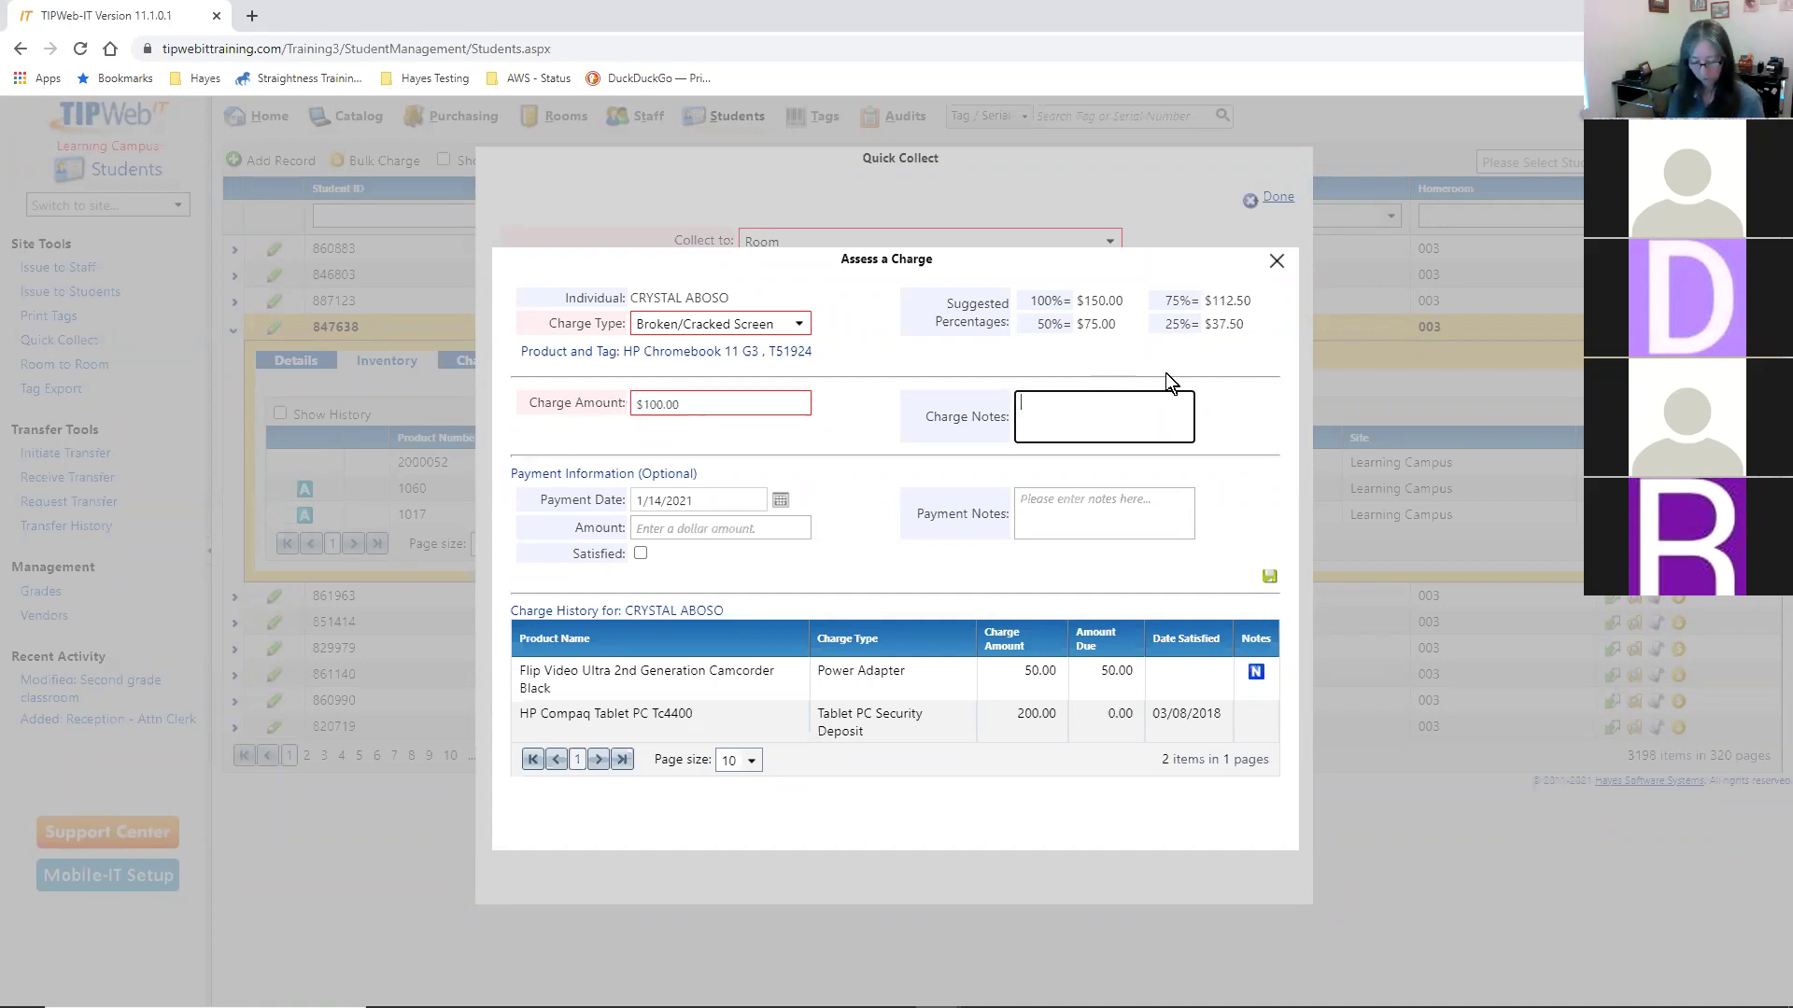
type("D")
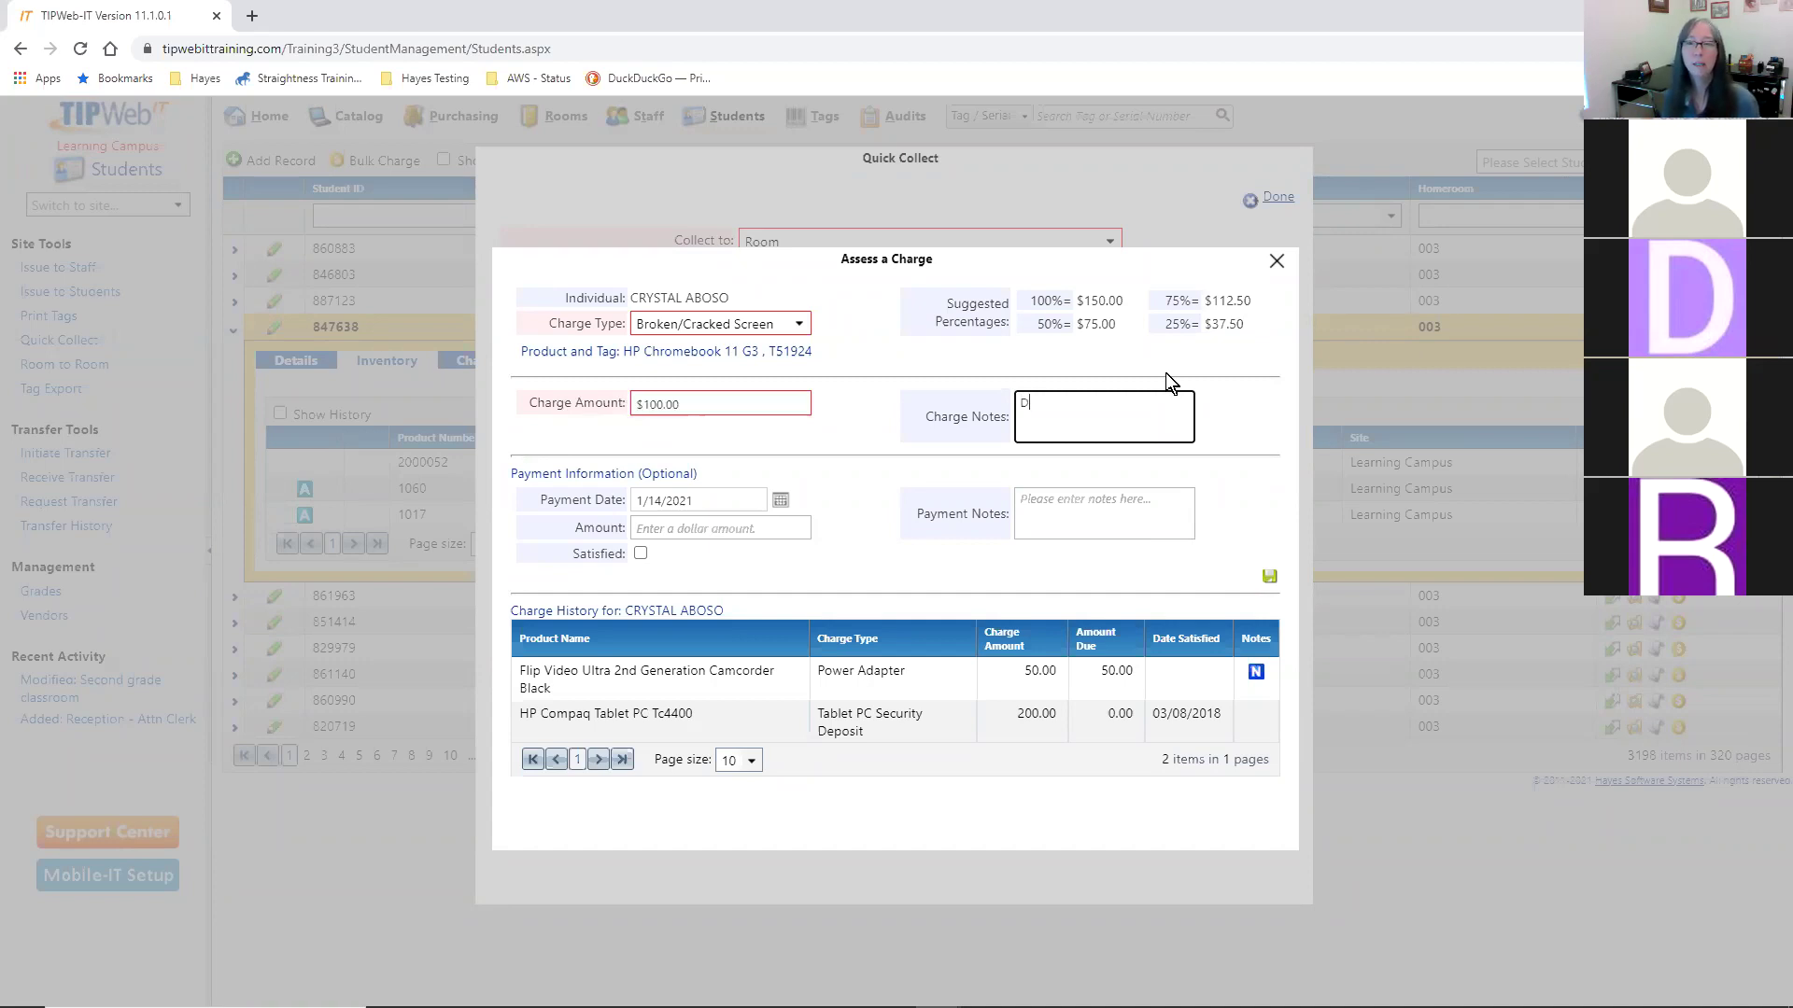
type("isplay is completely shattered")
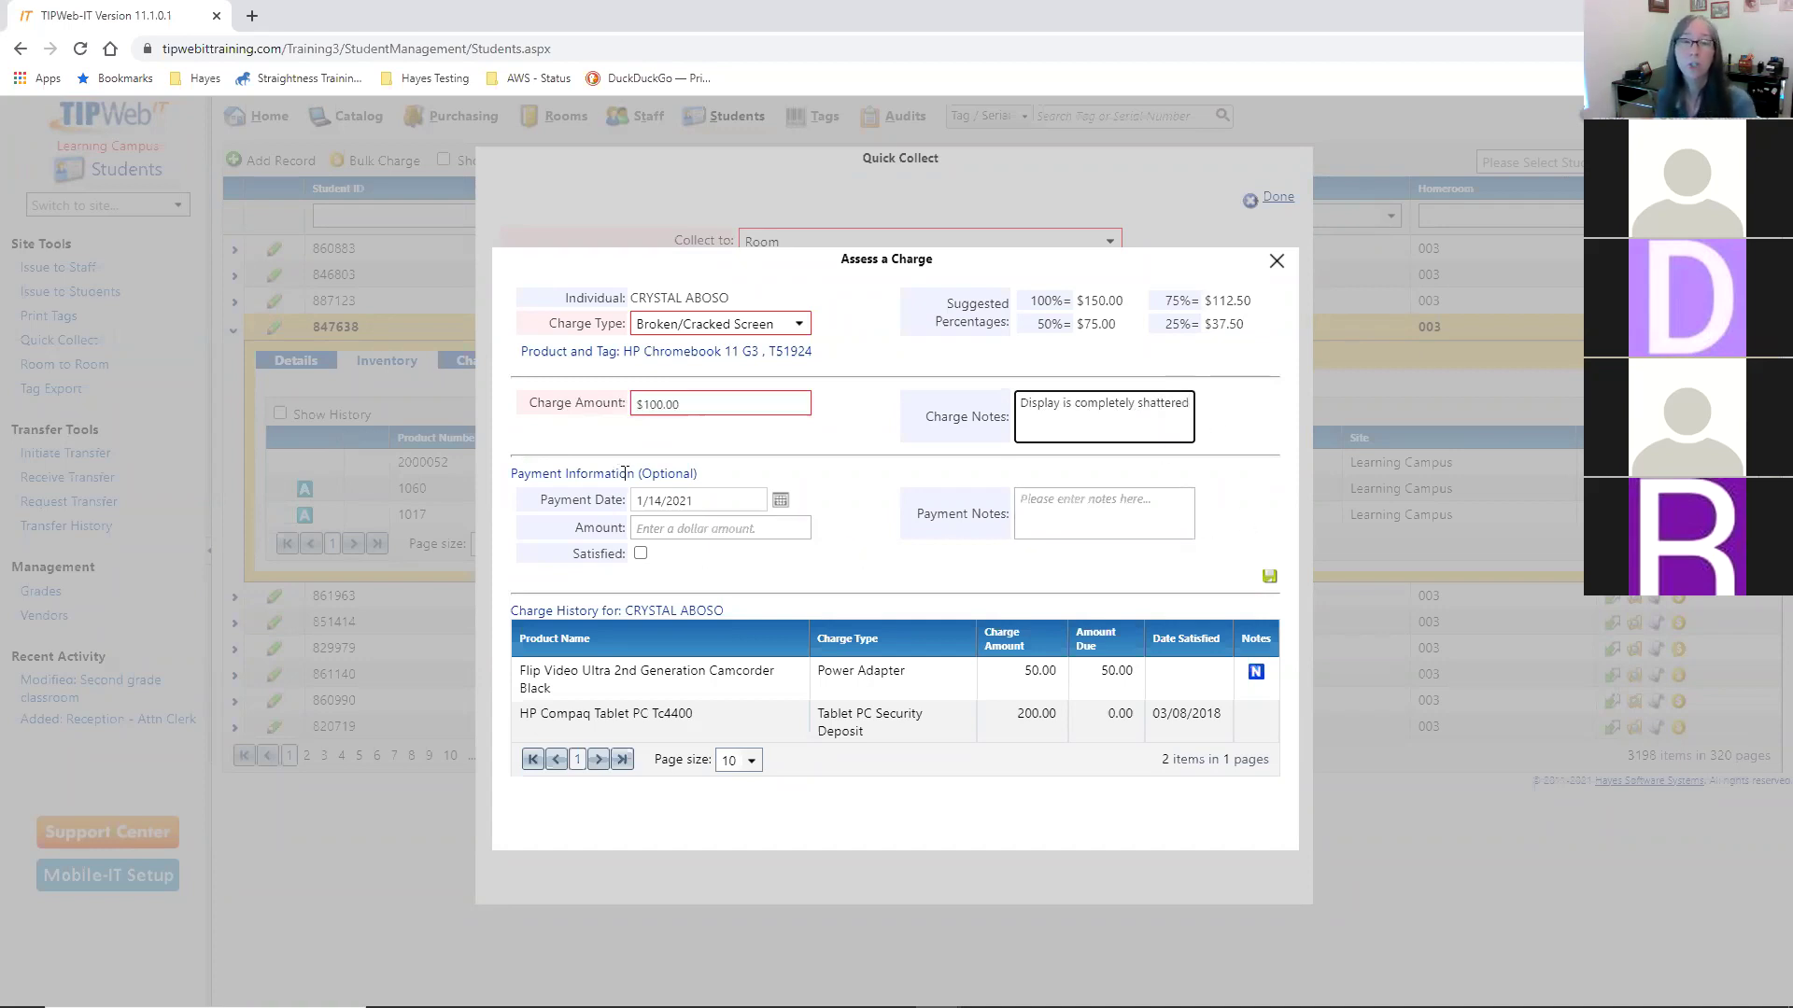
left_click_drag(576, 473, 637, 475)
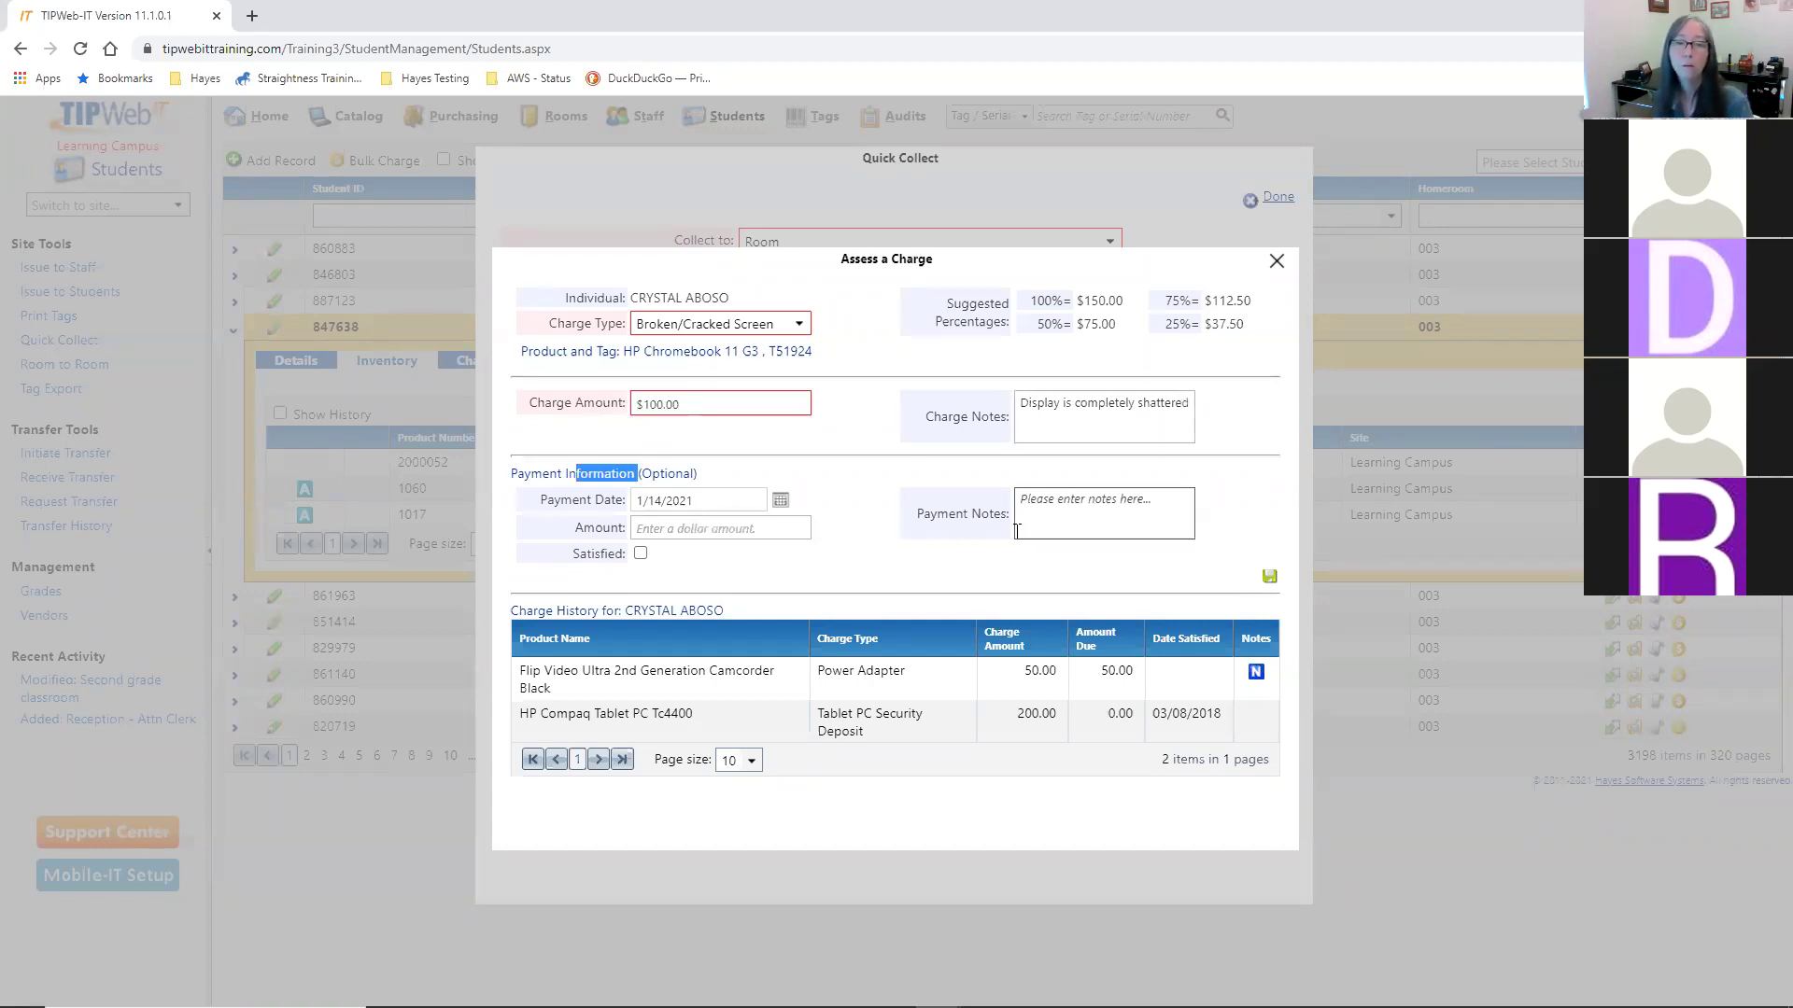
left_click(1252, 530)
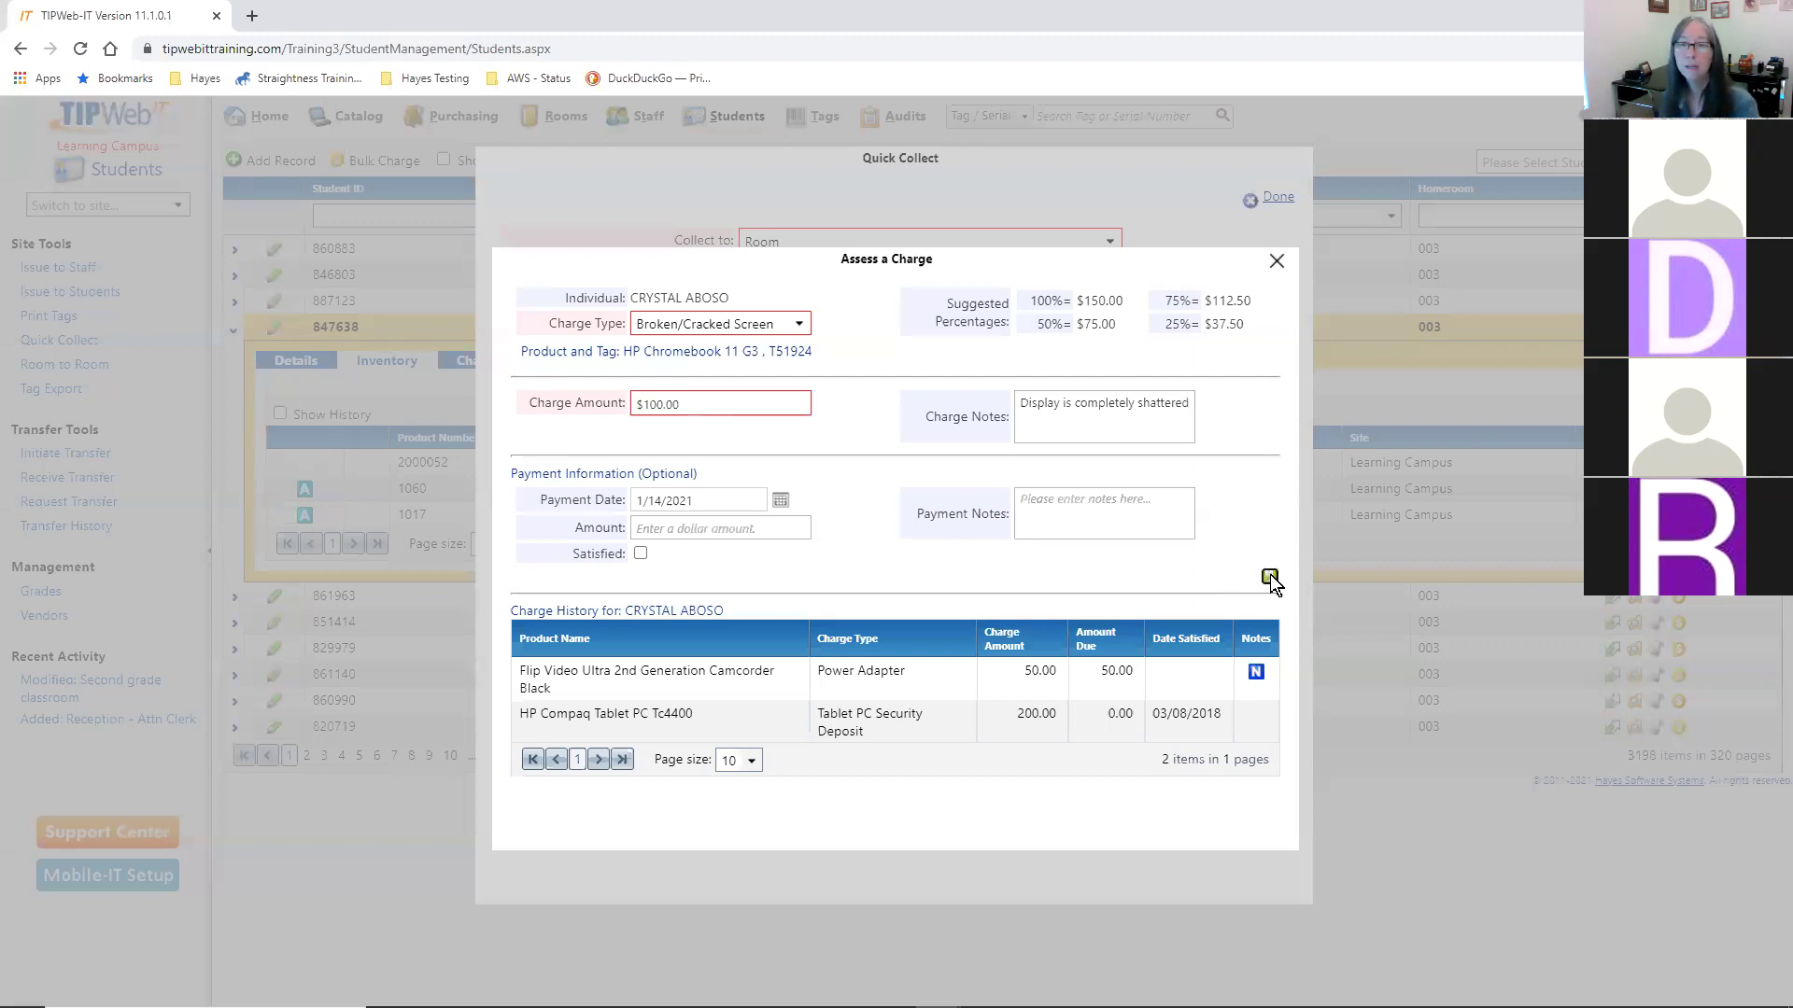
left_click(1269, 577)
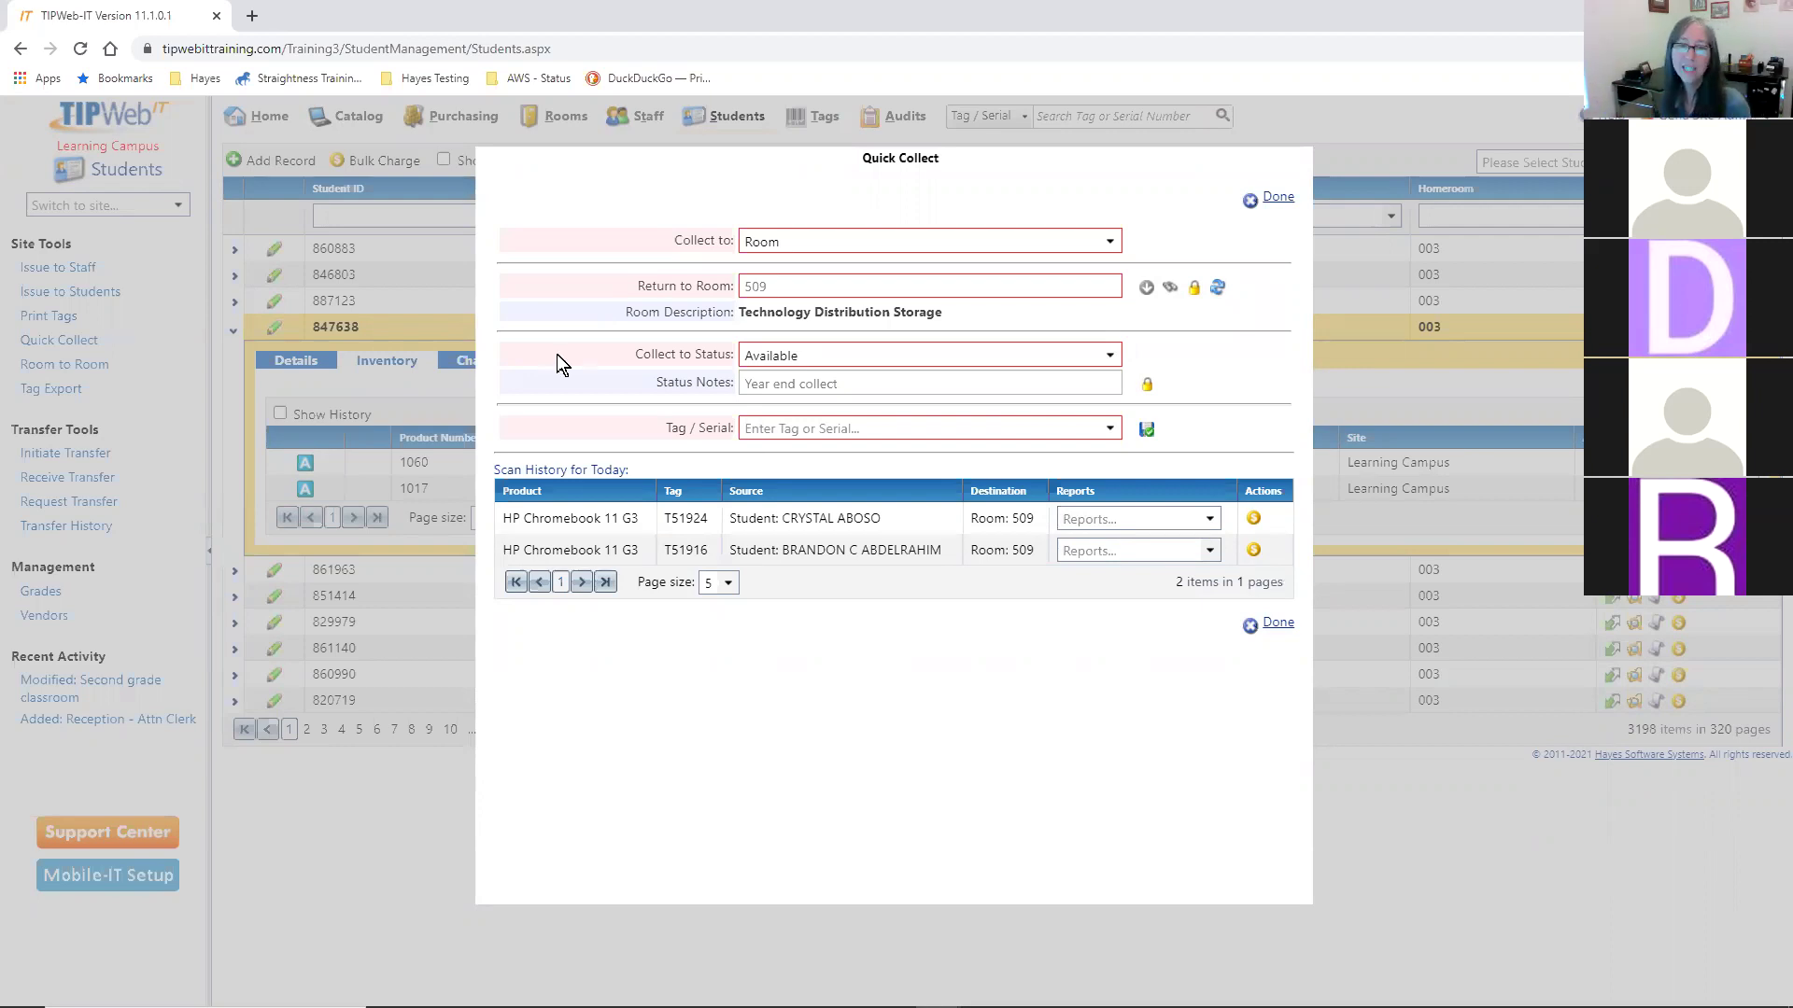
- Collect Hayes Infinity tag T31501 into room 509 along with its power adapter
left_click(953, 434)
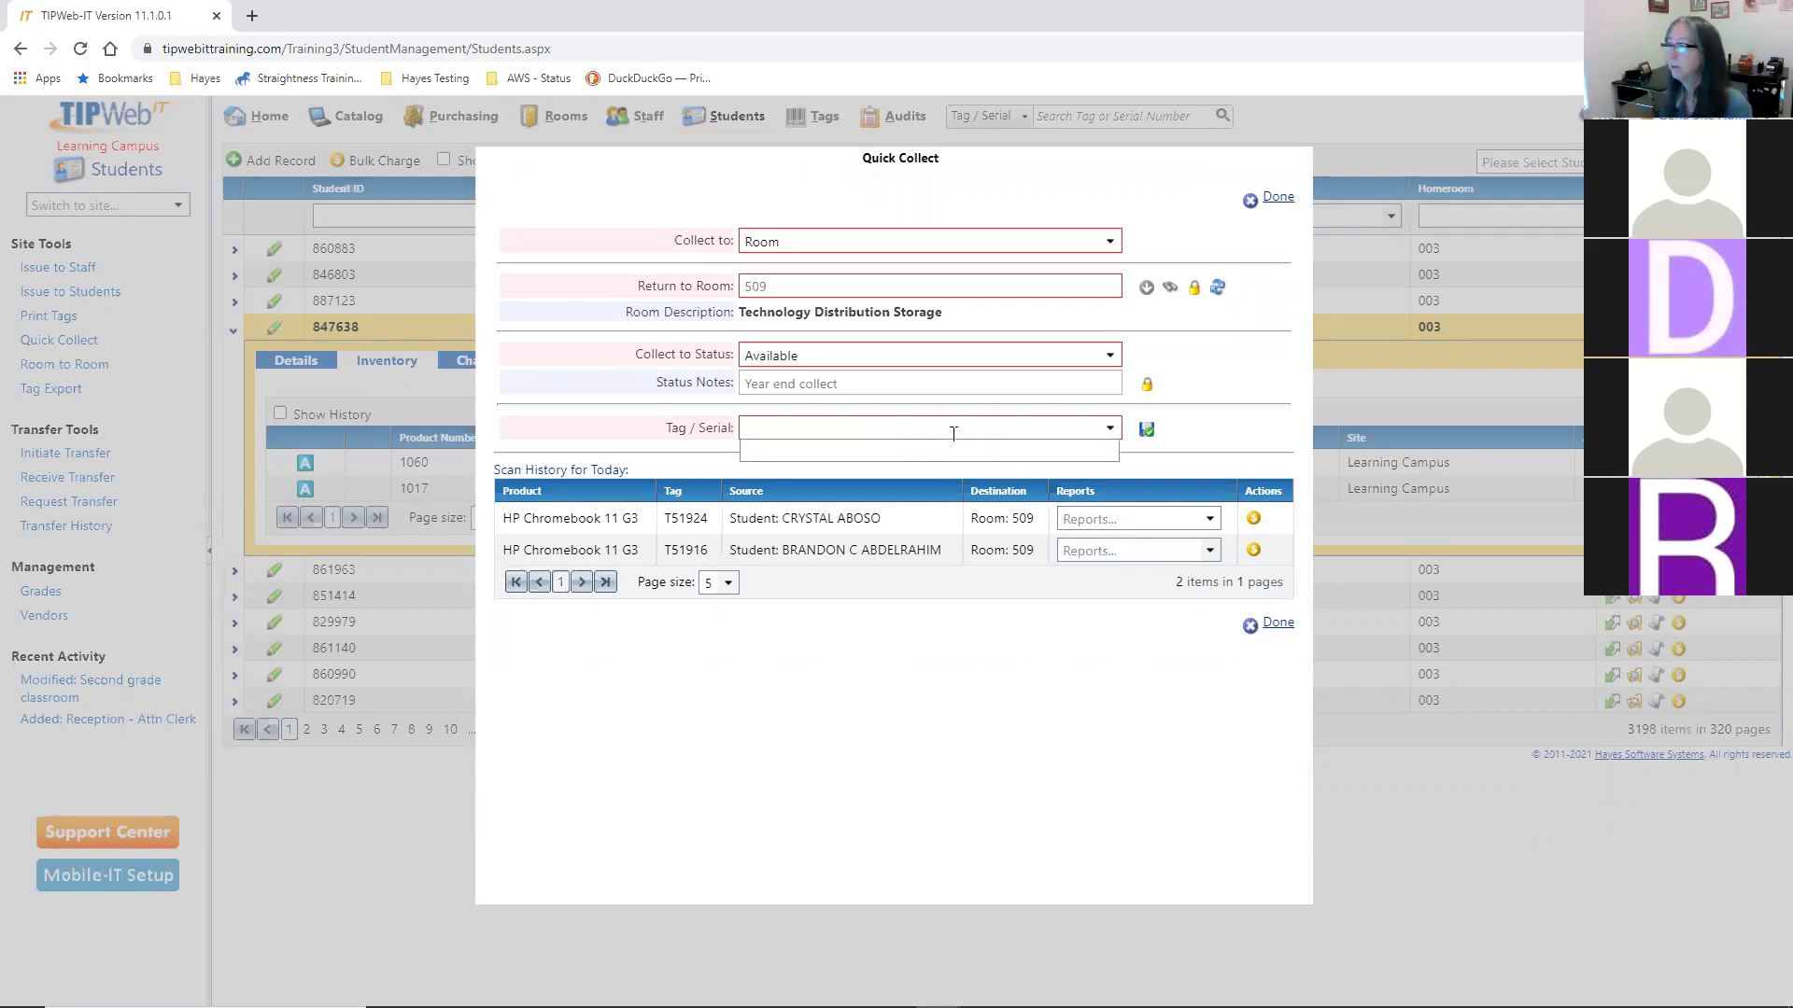
type("T31501")
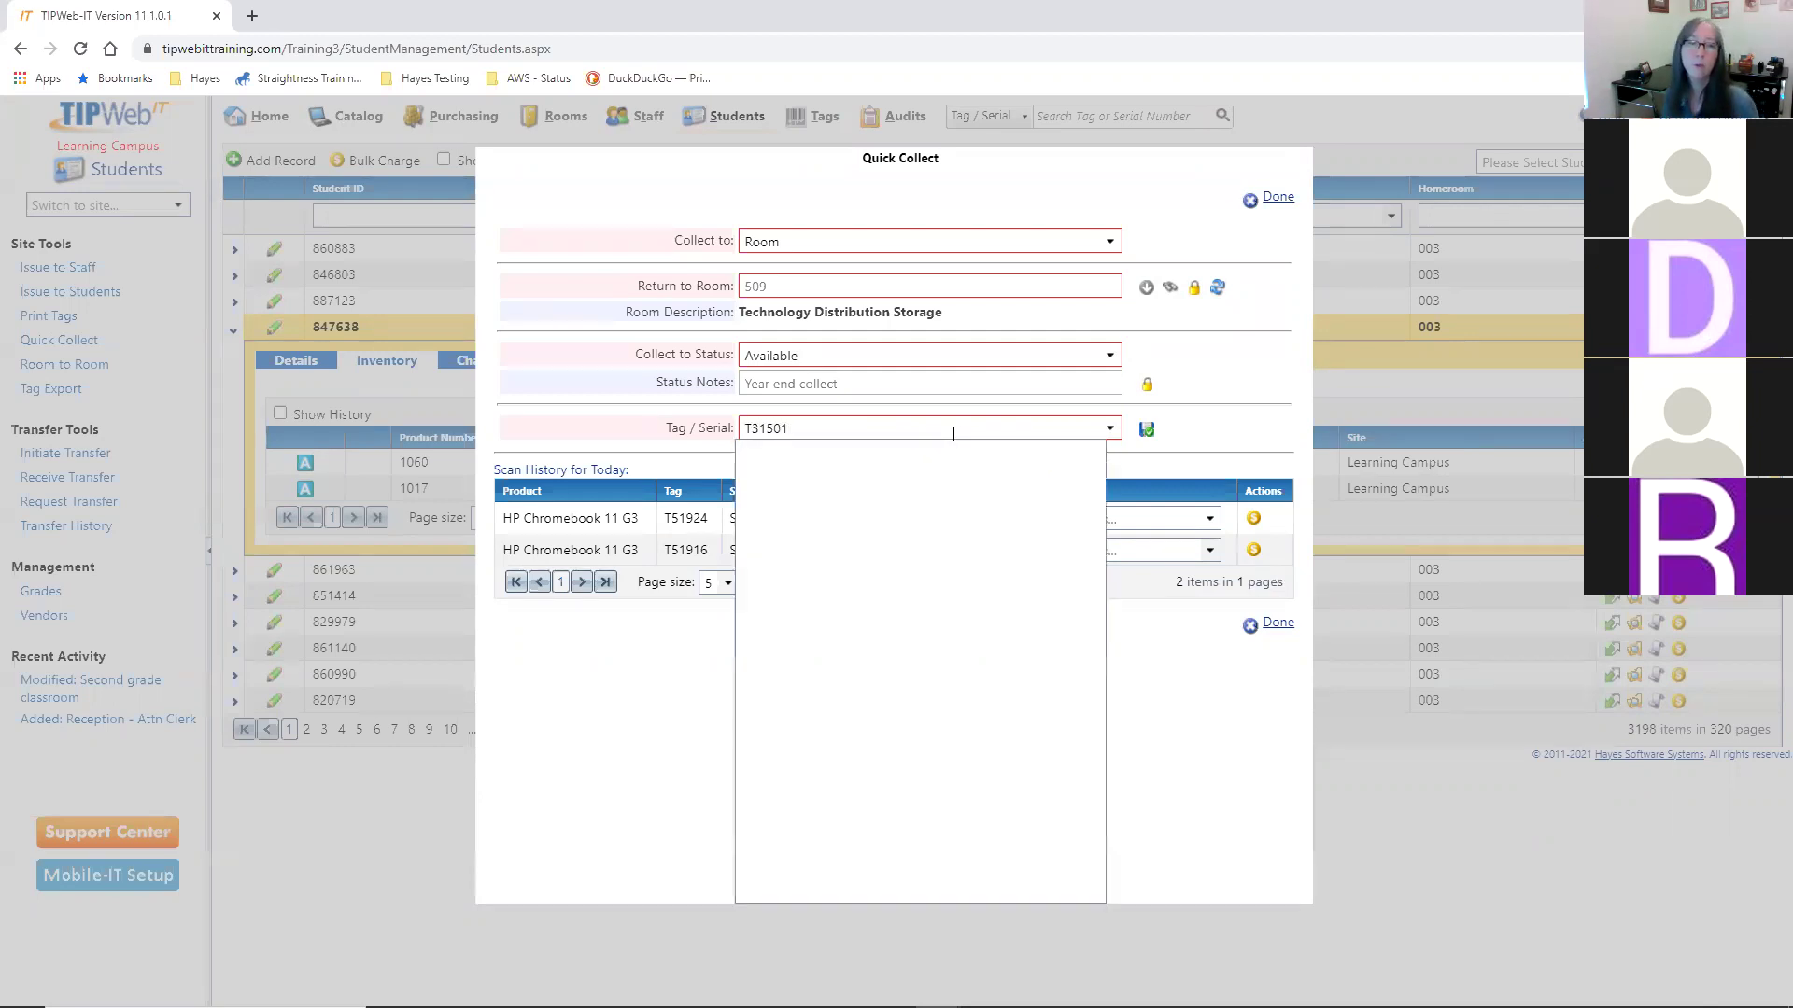
key("Return")
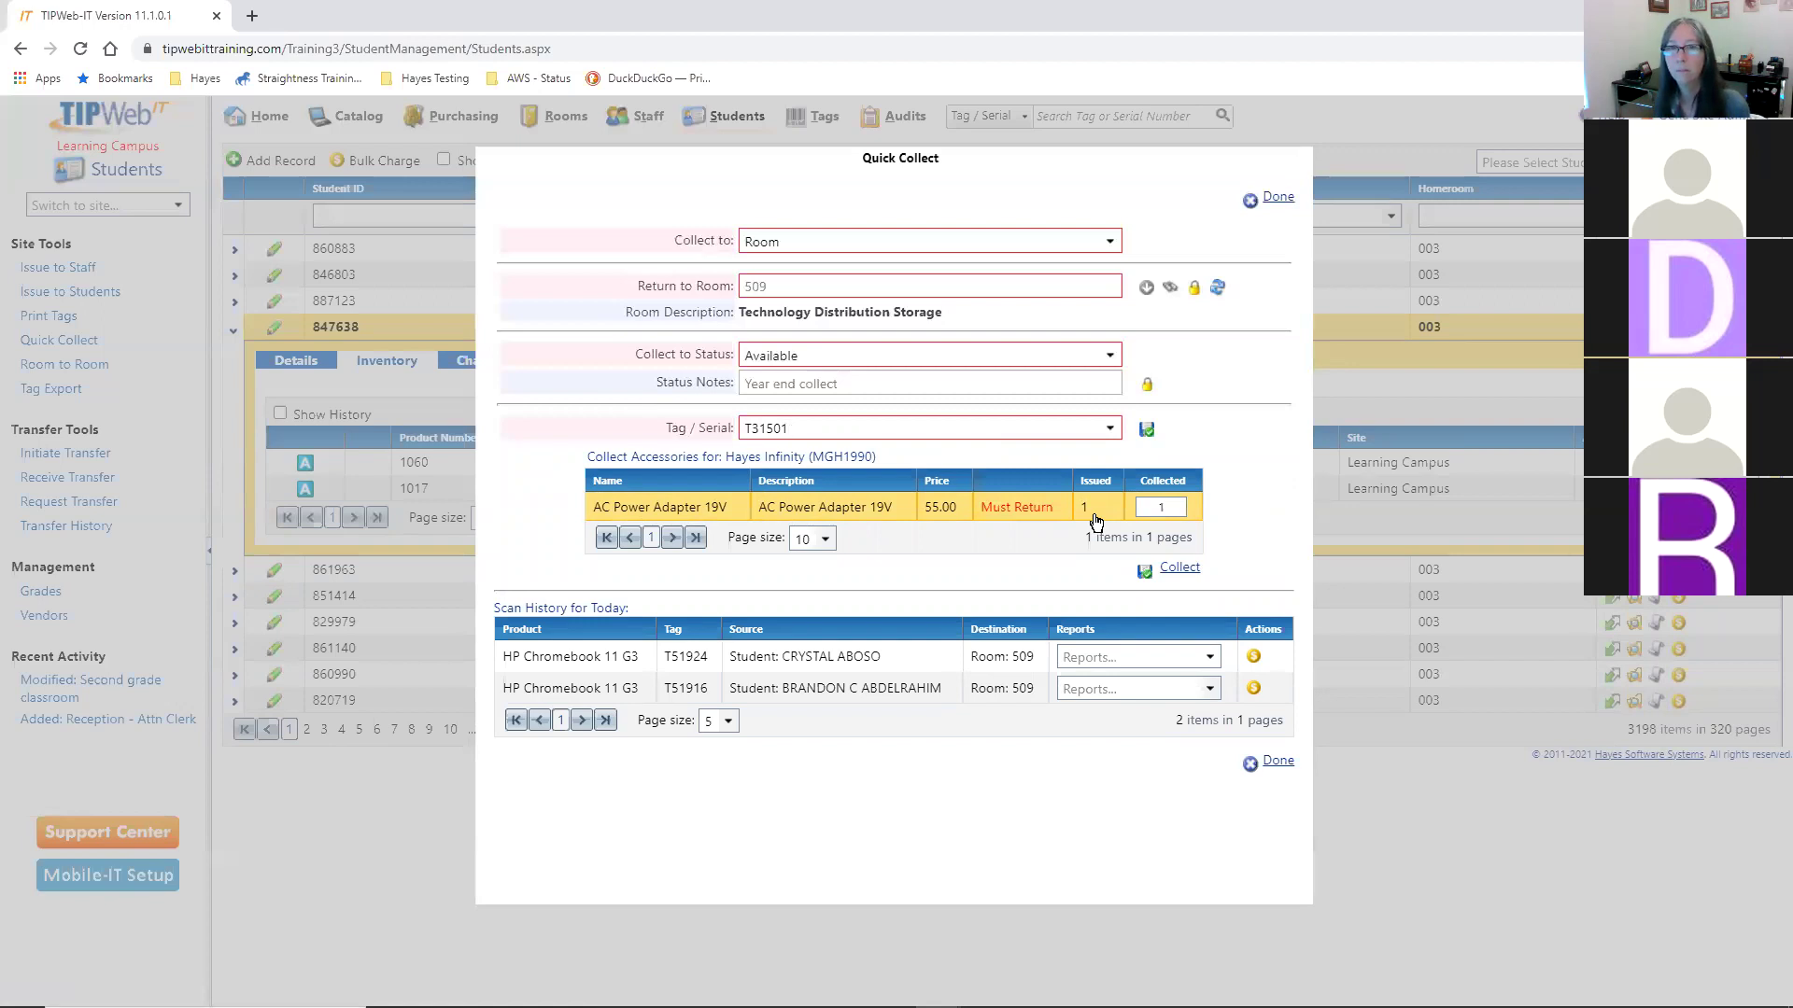
left_click(1164, 507)
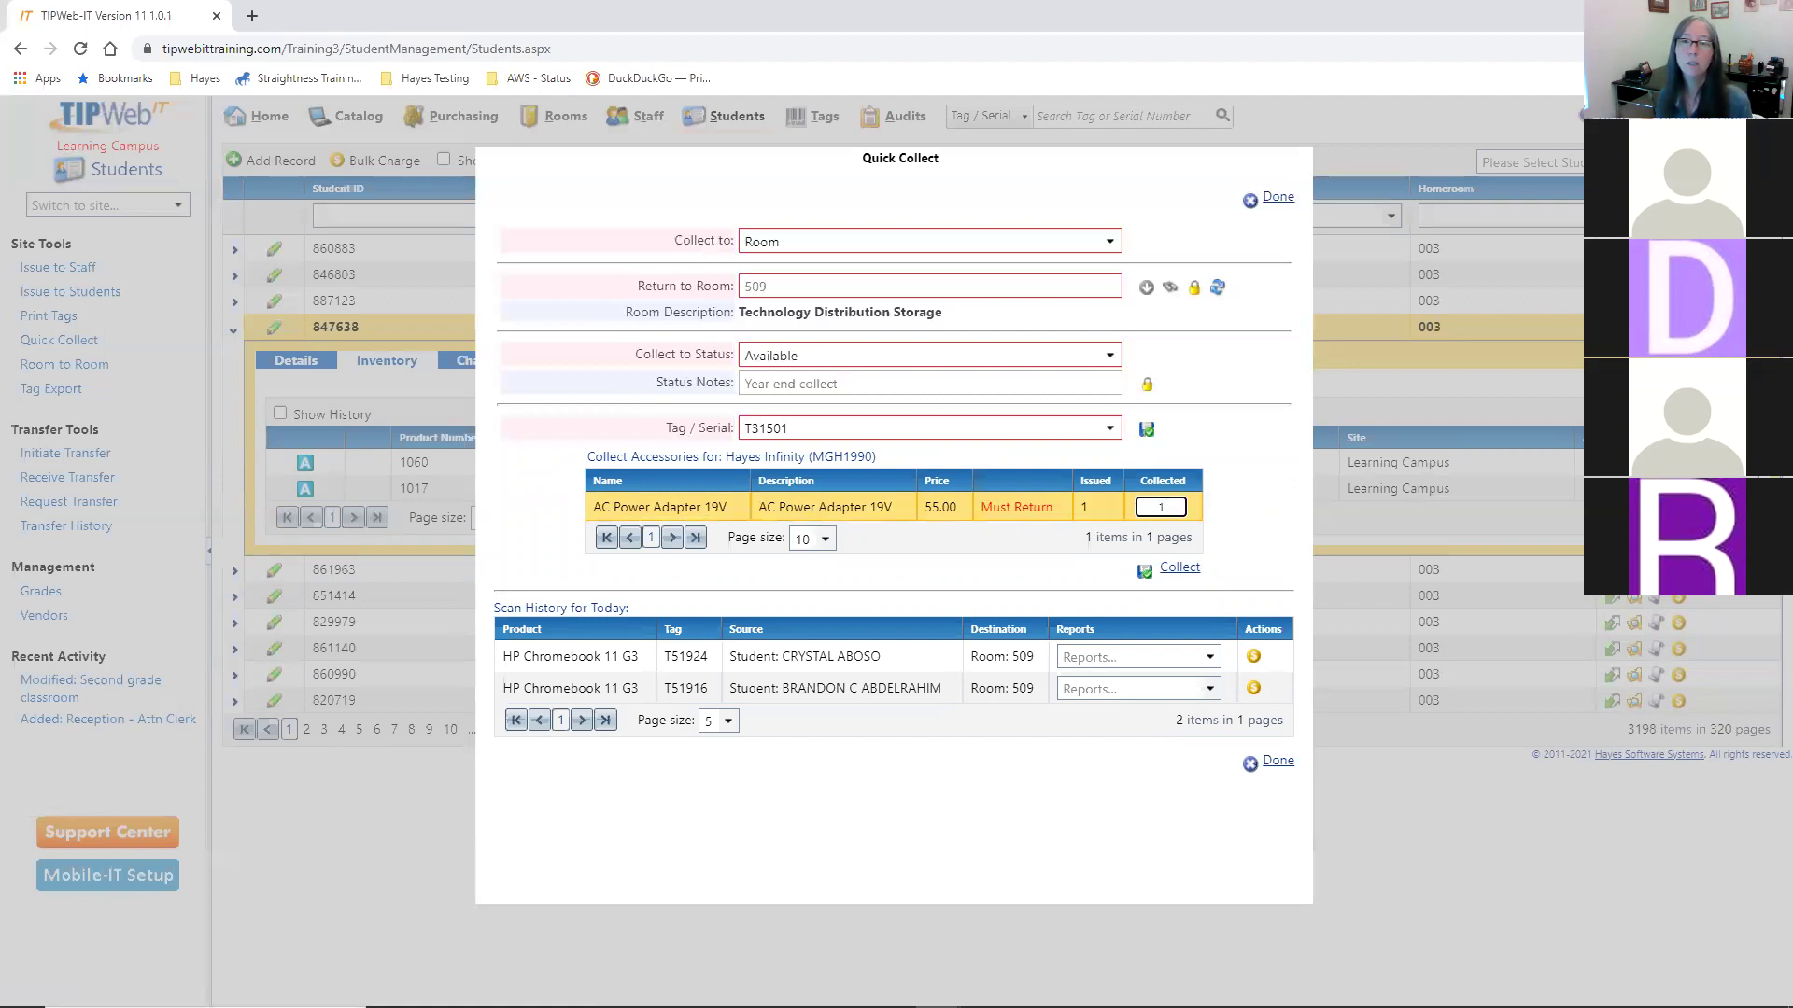
left_click(1183, 574)
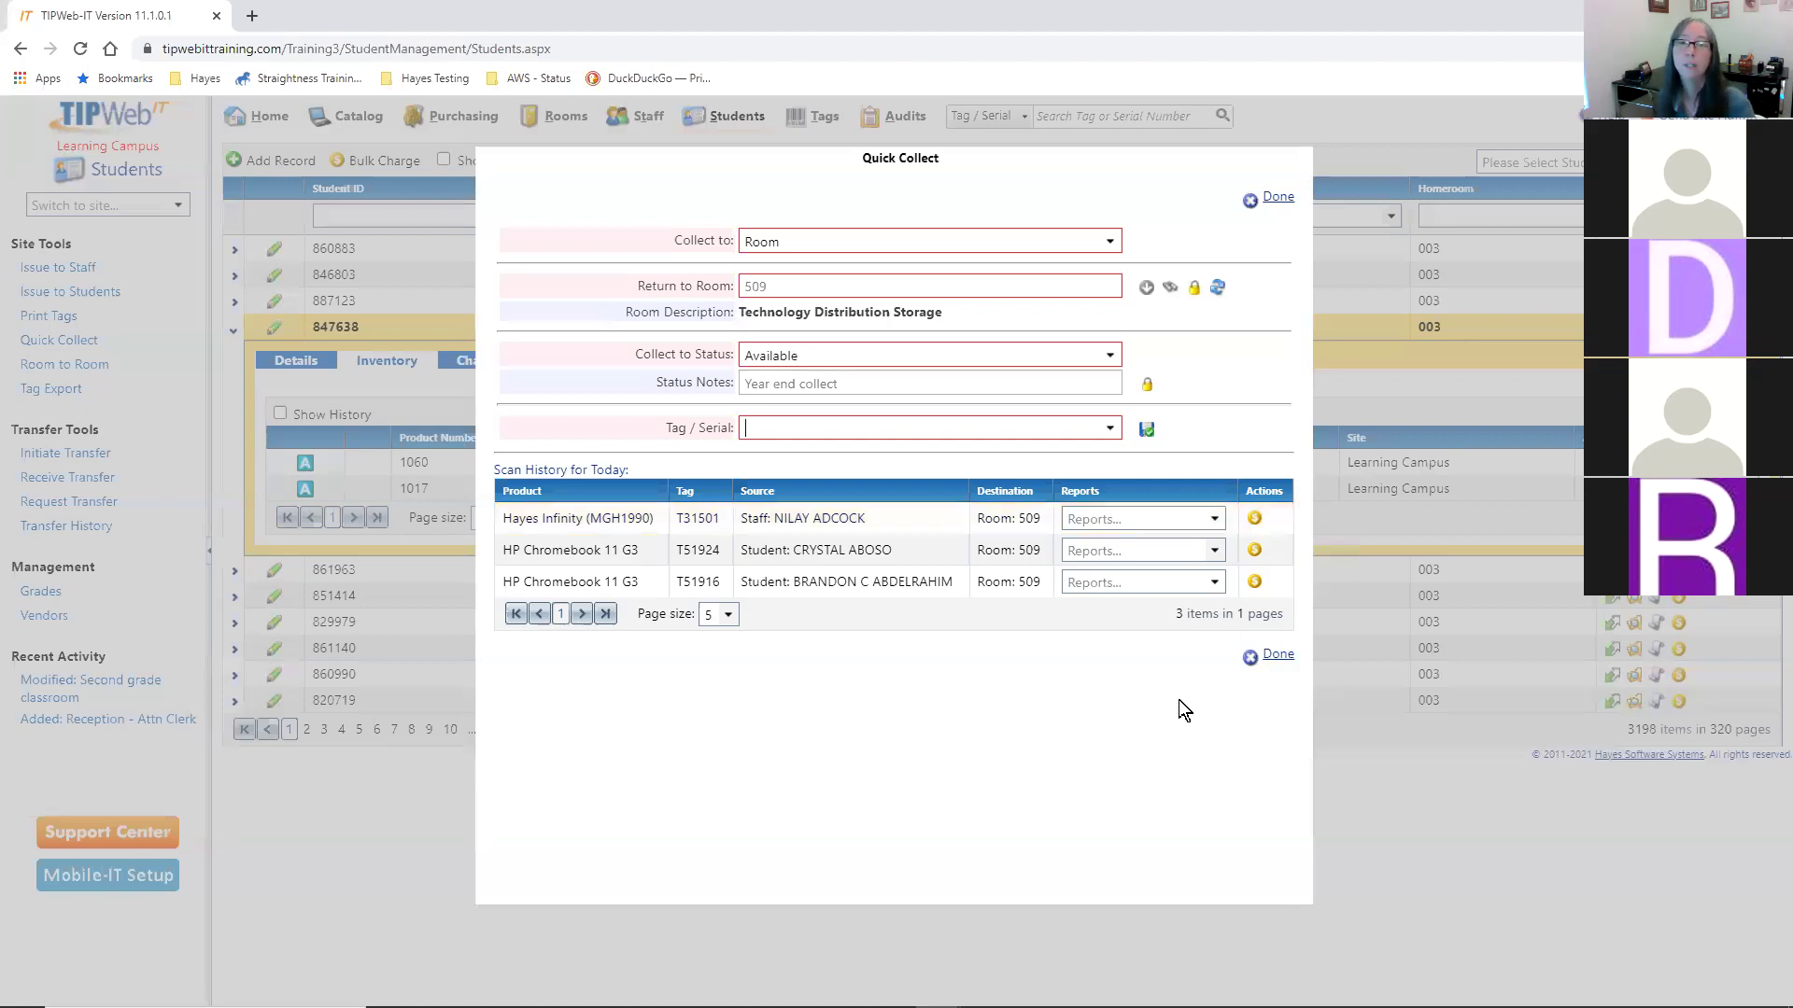
- Collect tag T31502 into room 509 with its adapter's collected quantity set to 0
type("T")
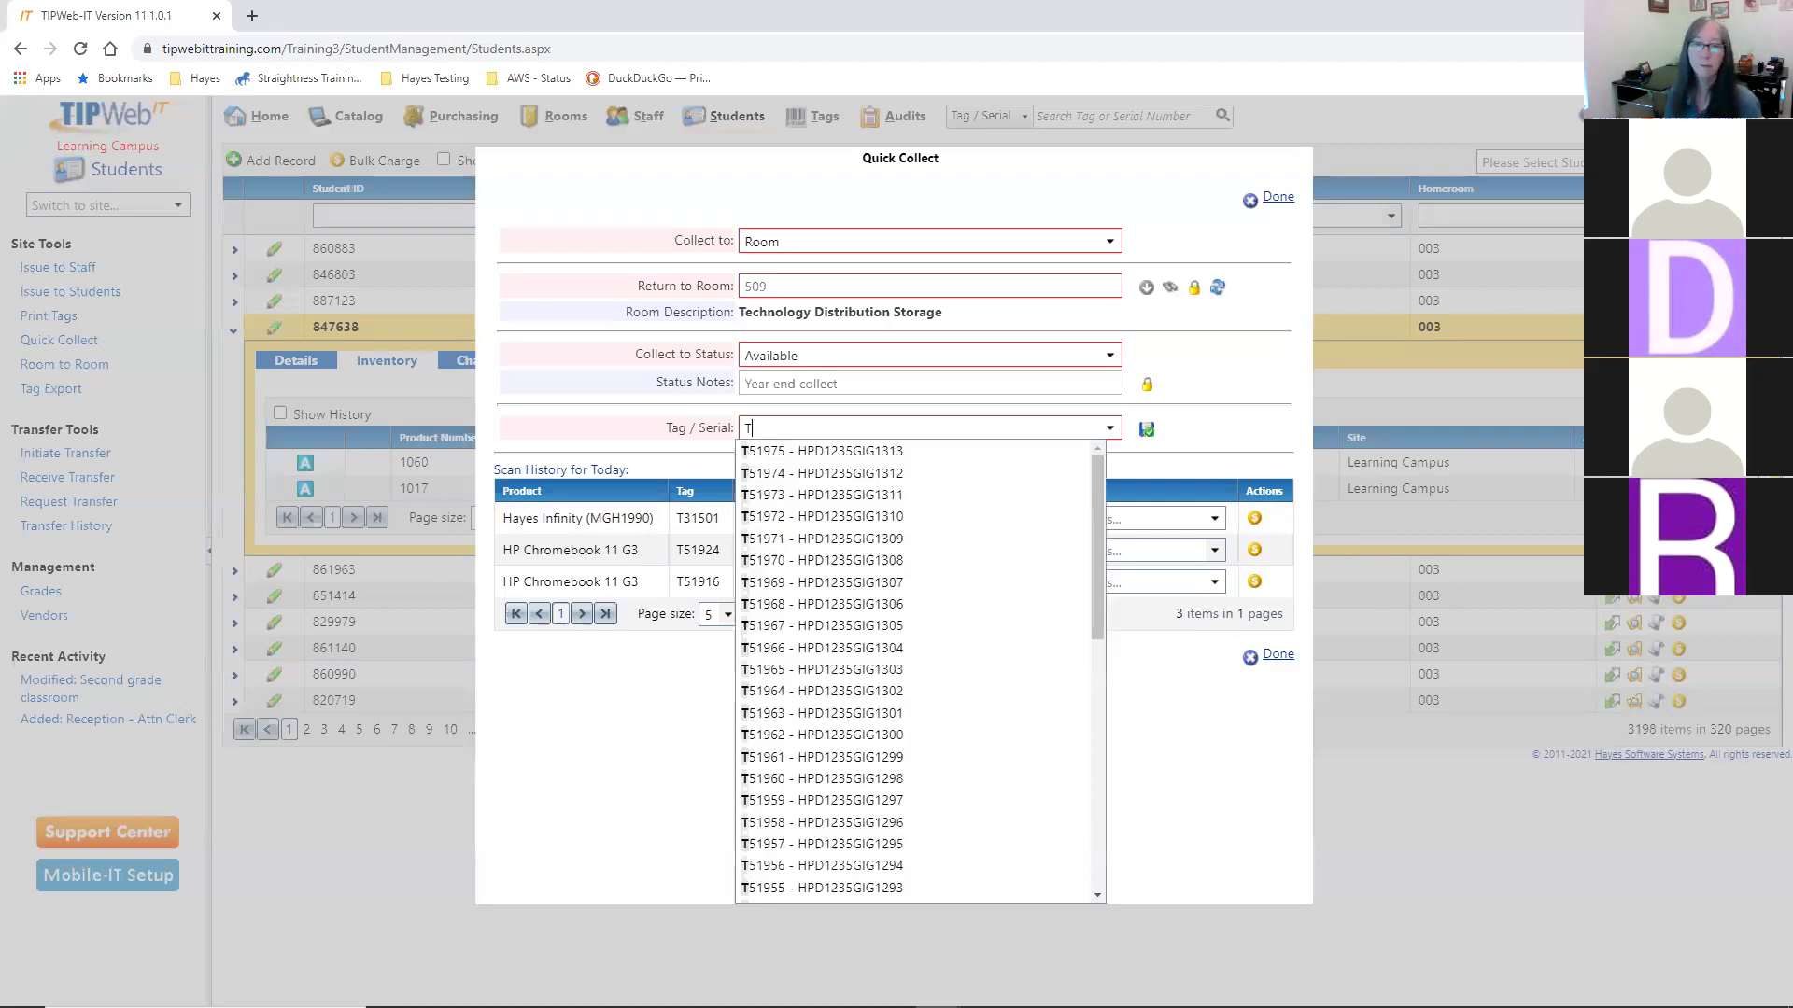
type("31502")
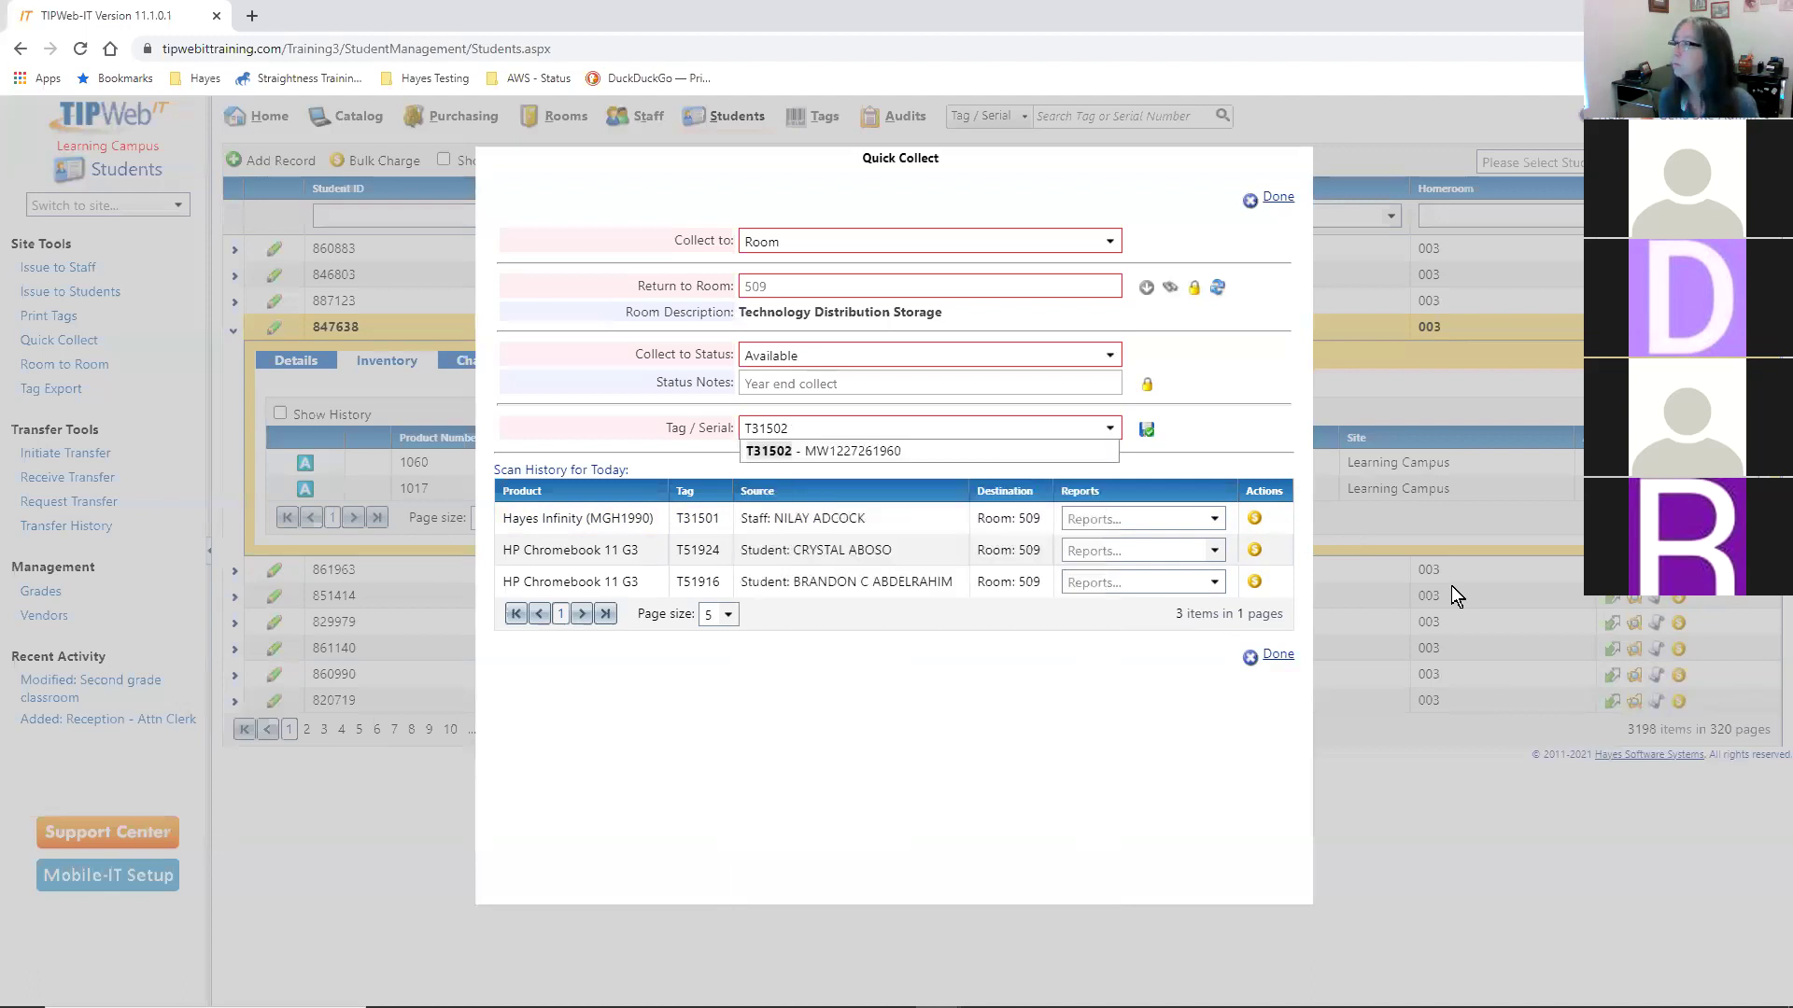
key("Return")
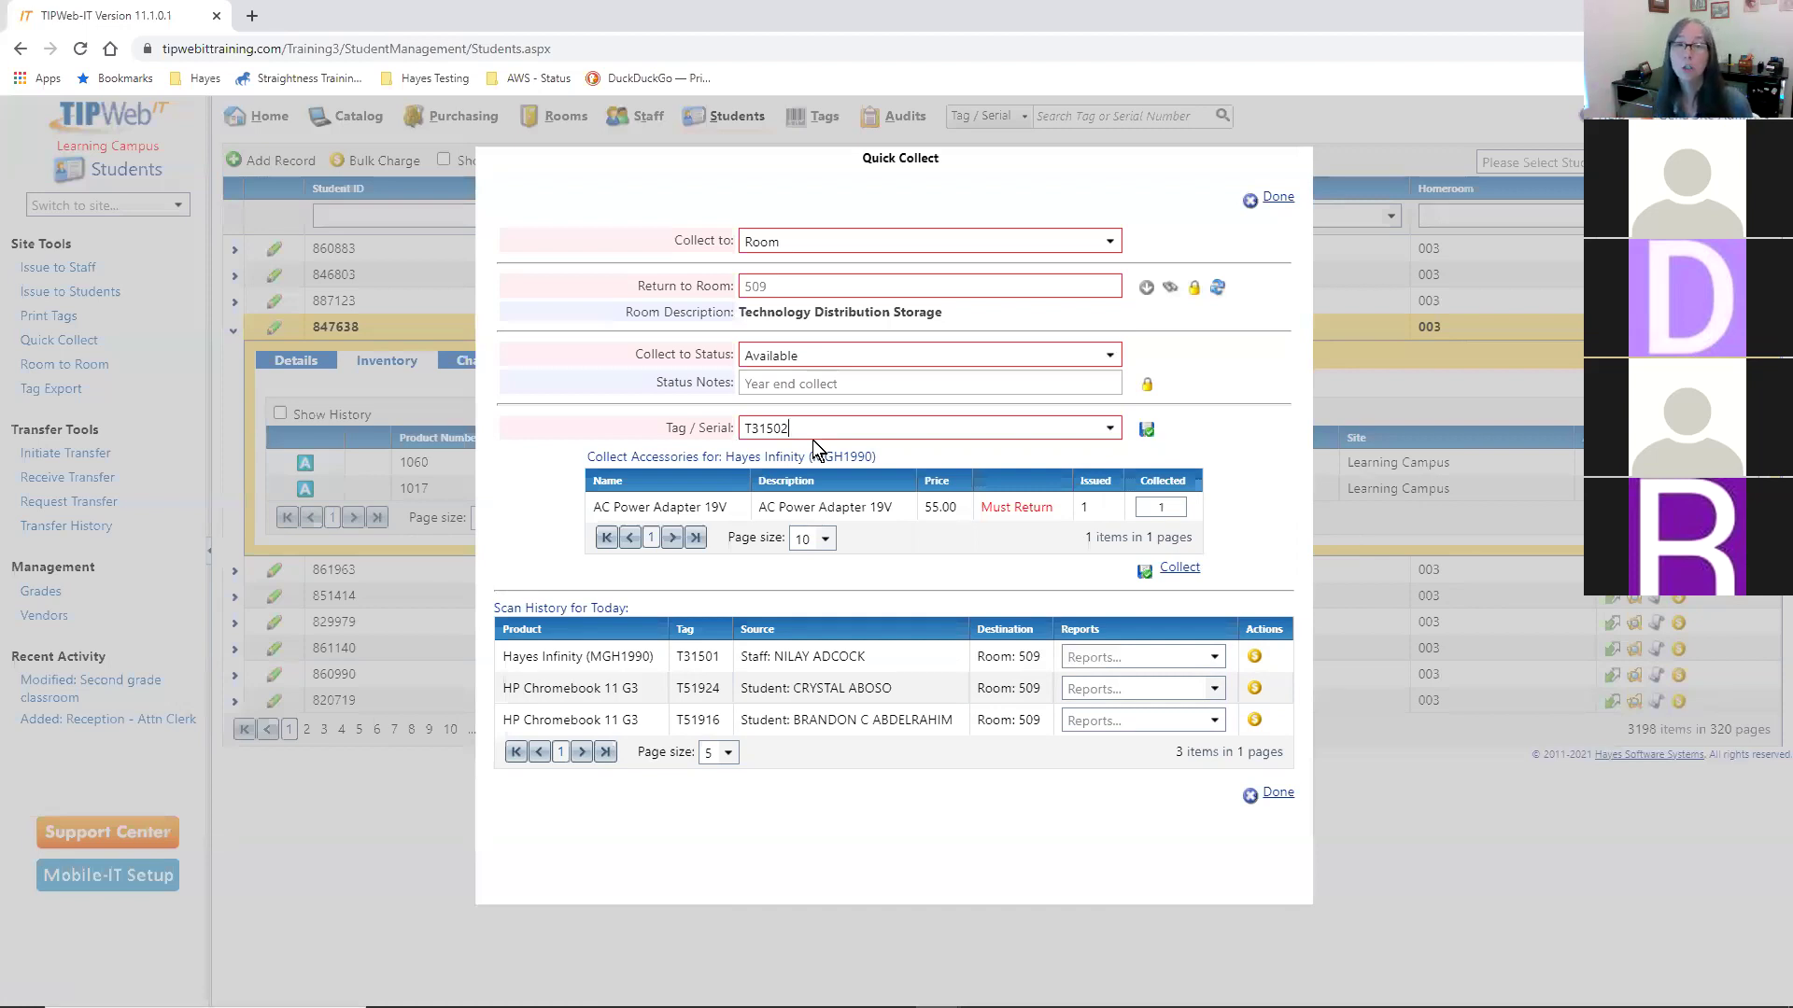
left_click(1158, 506)
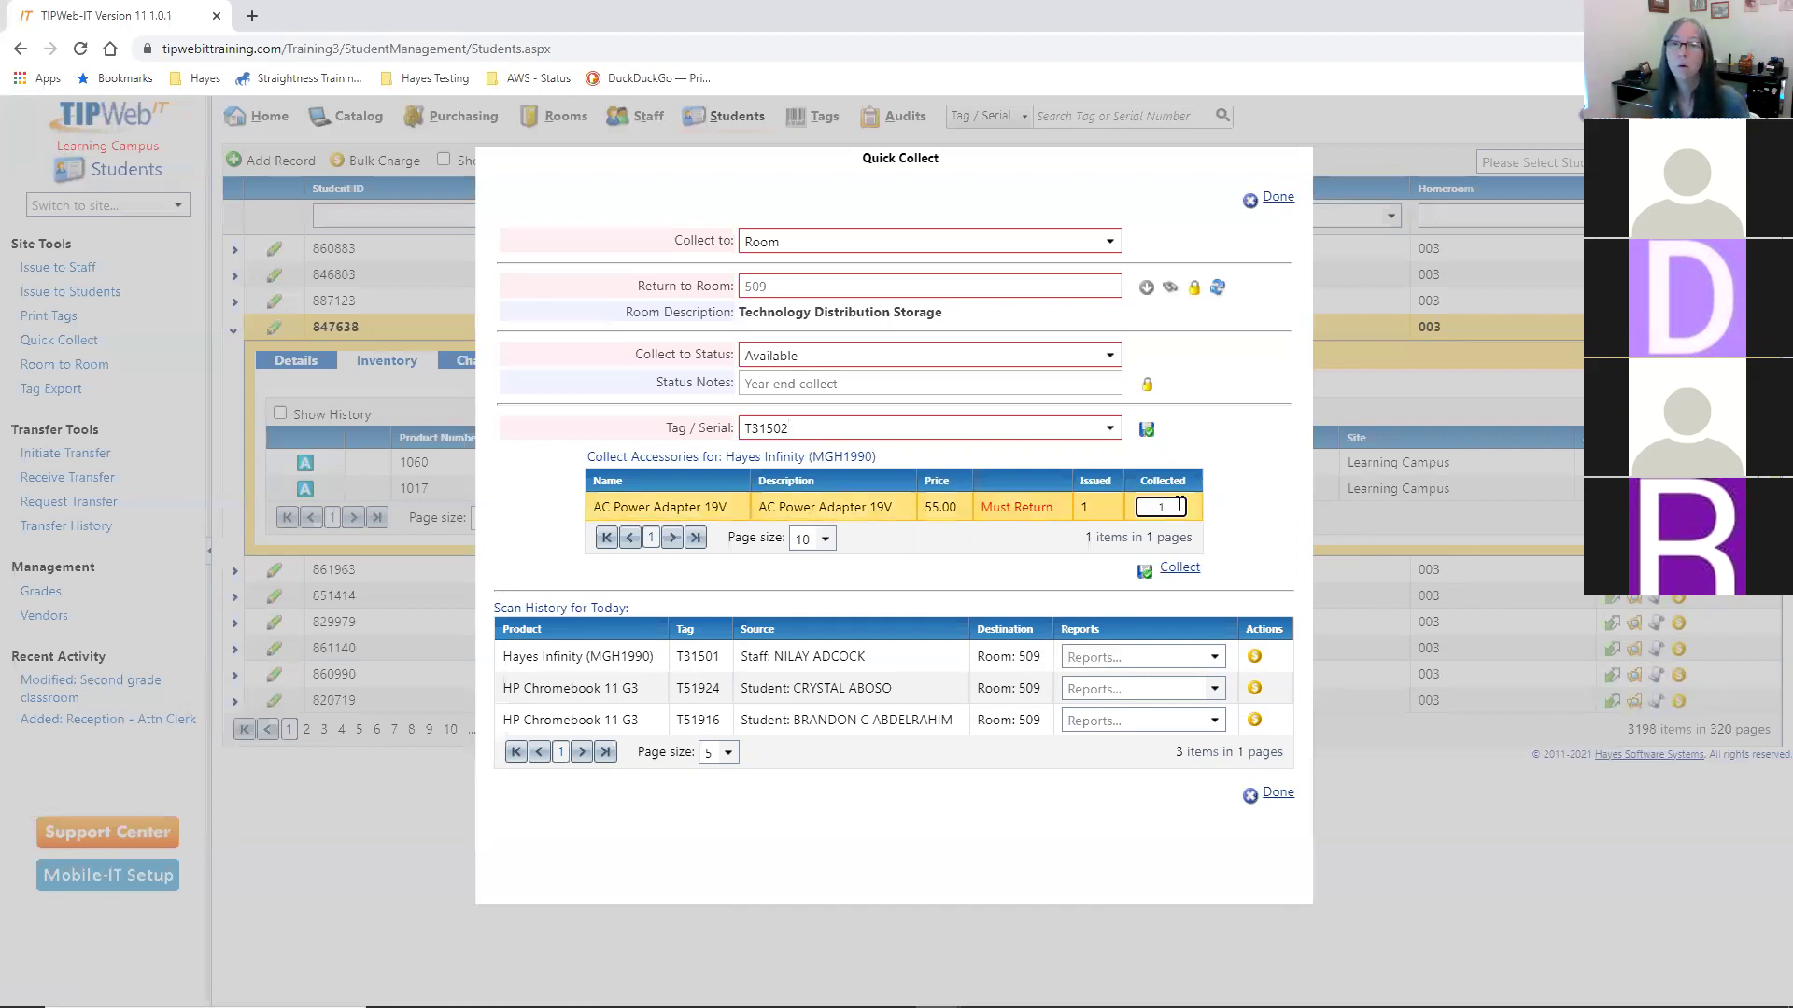
type("0")
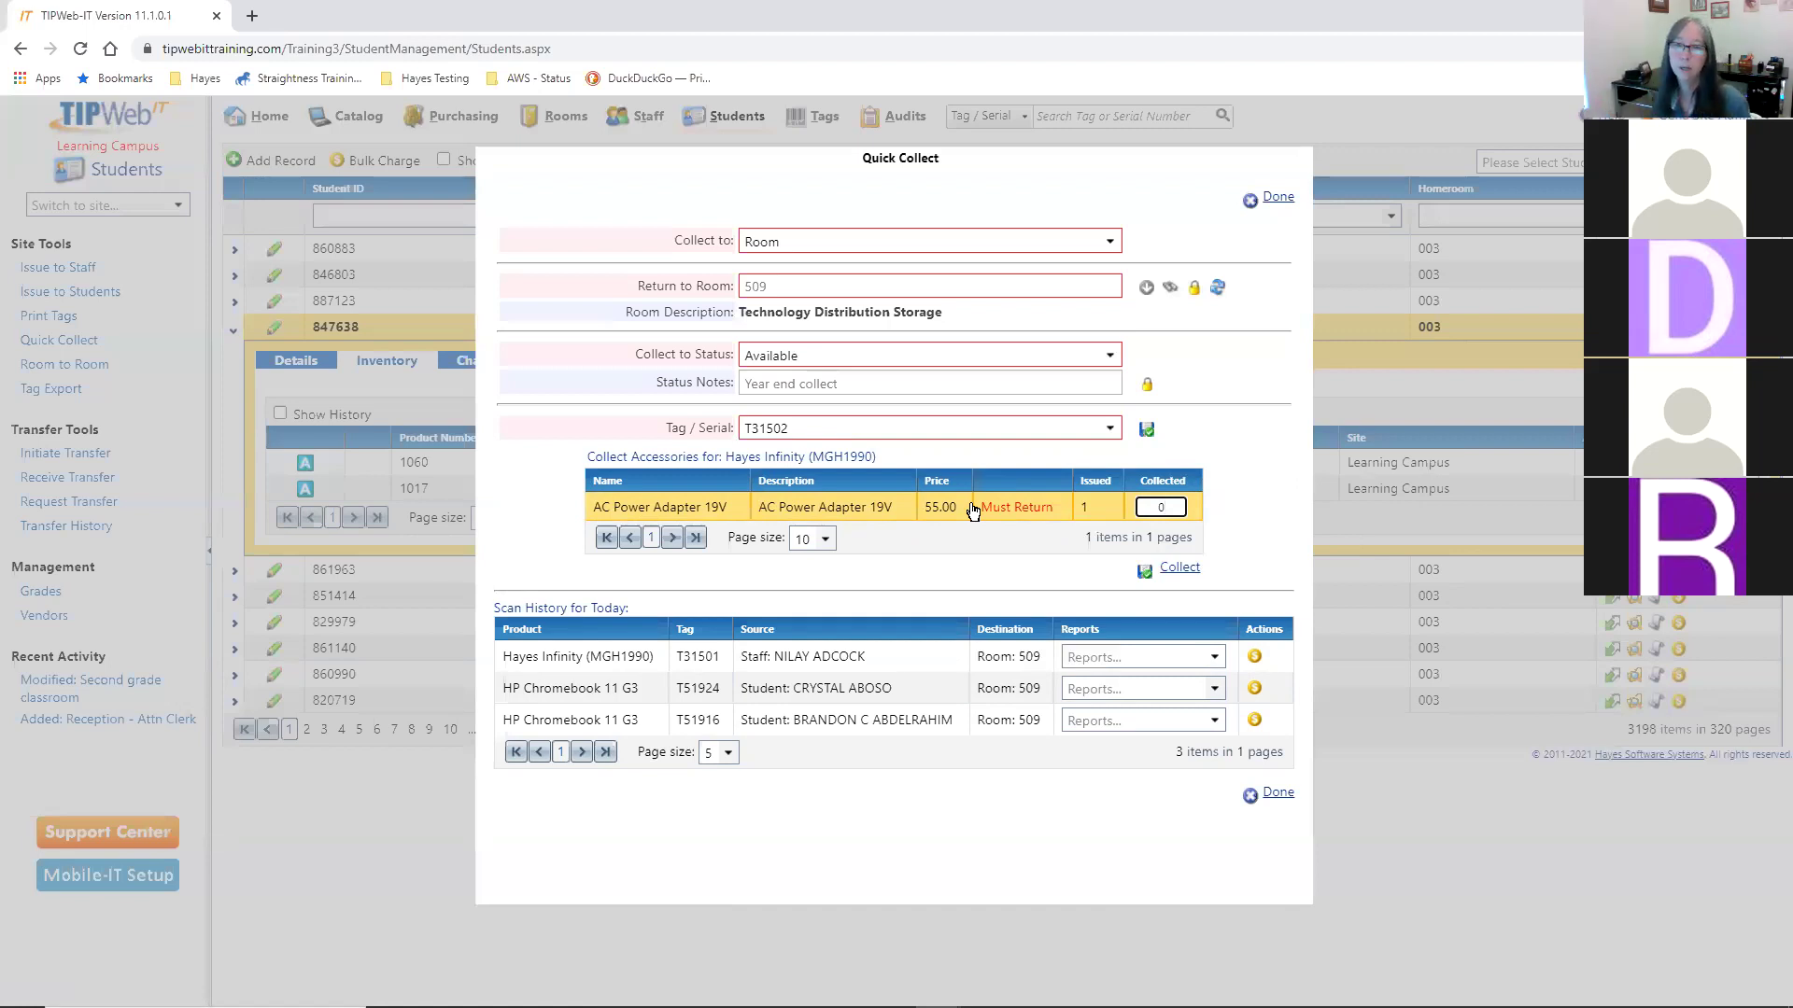
left_click(1191, 572)
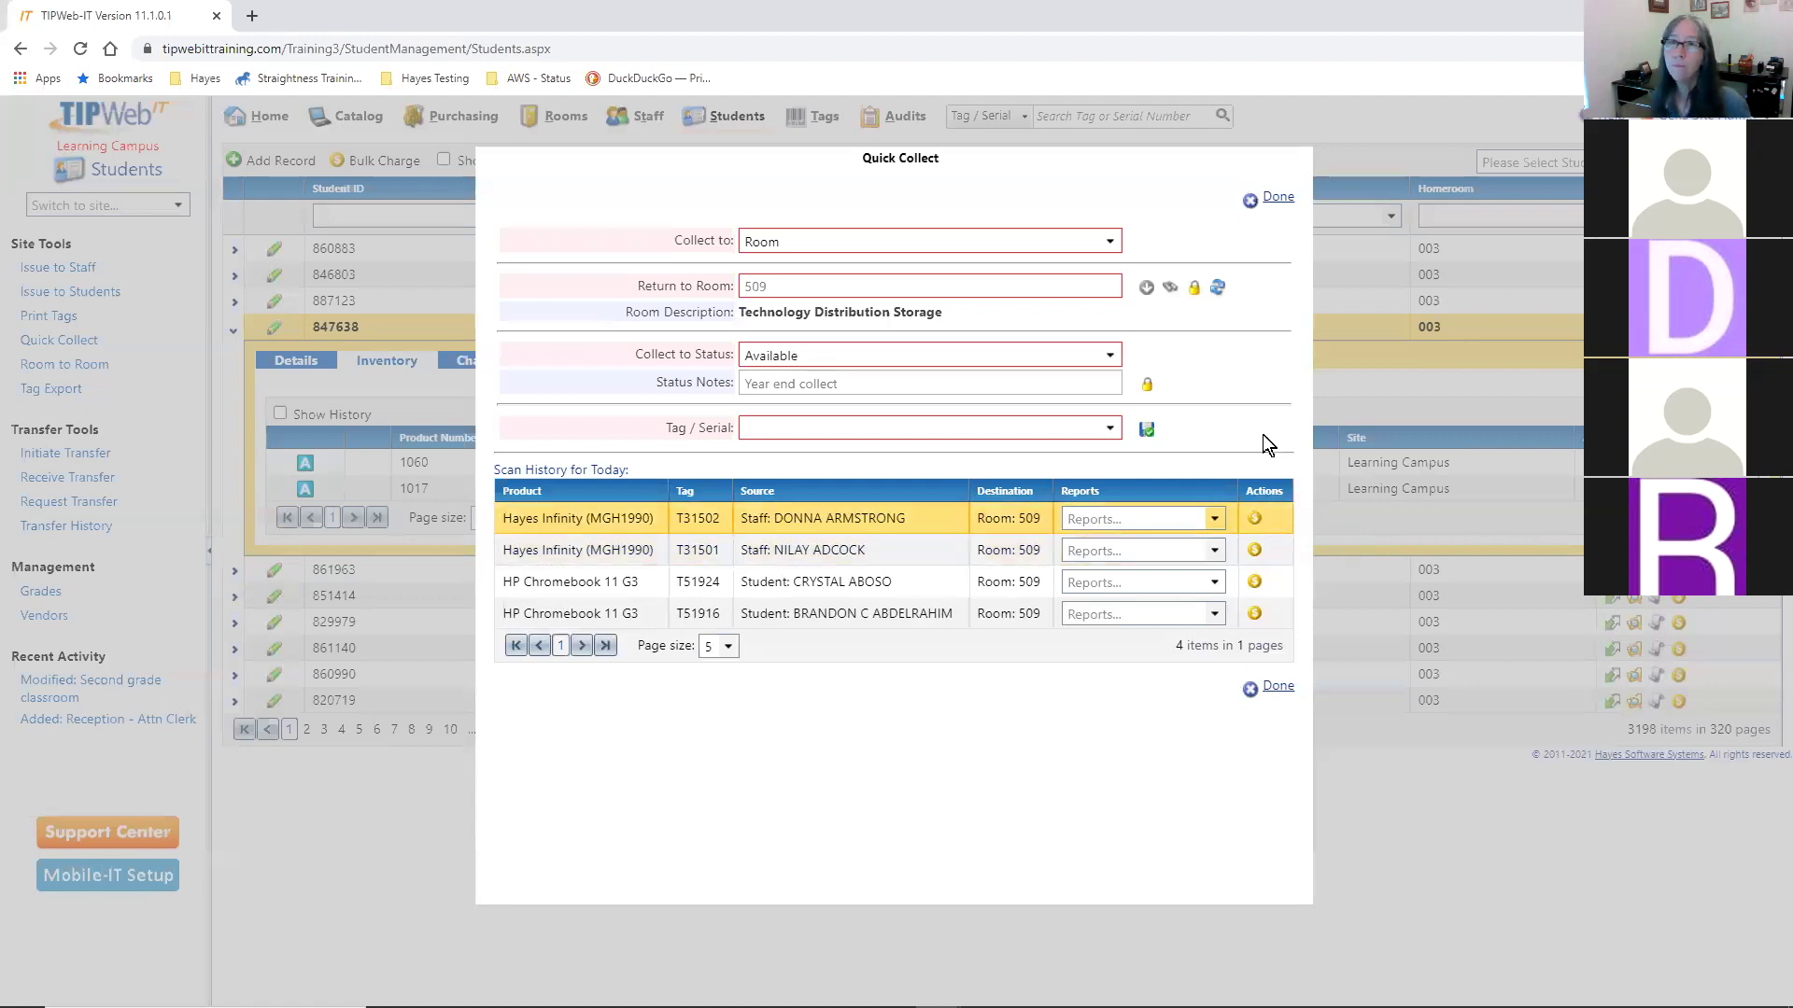
left_click_drag(789, 164, 774, 156)
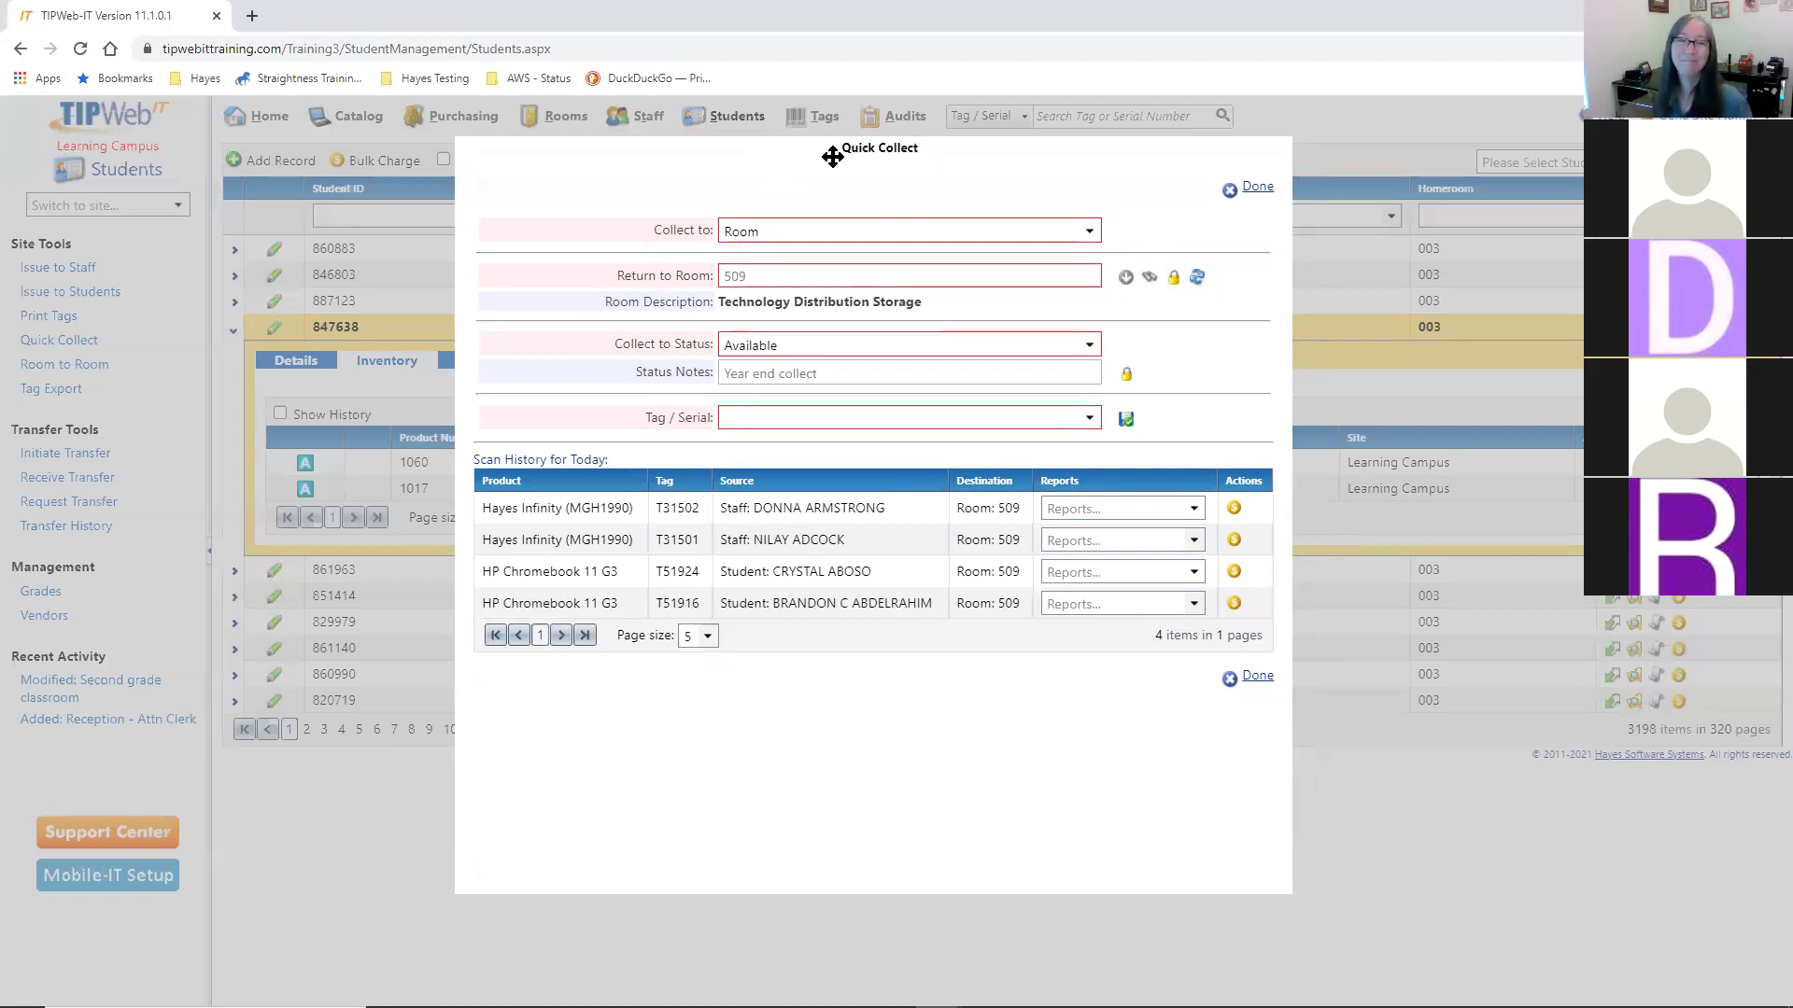
- Finish Quick Collect and return to the student's inventory, now without the Chromebook
left_click(1258, 188)
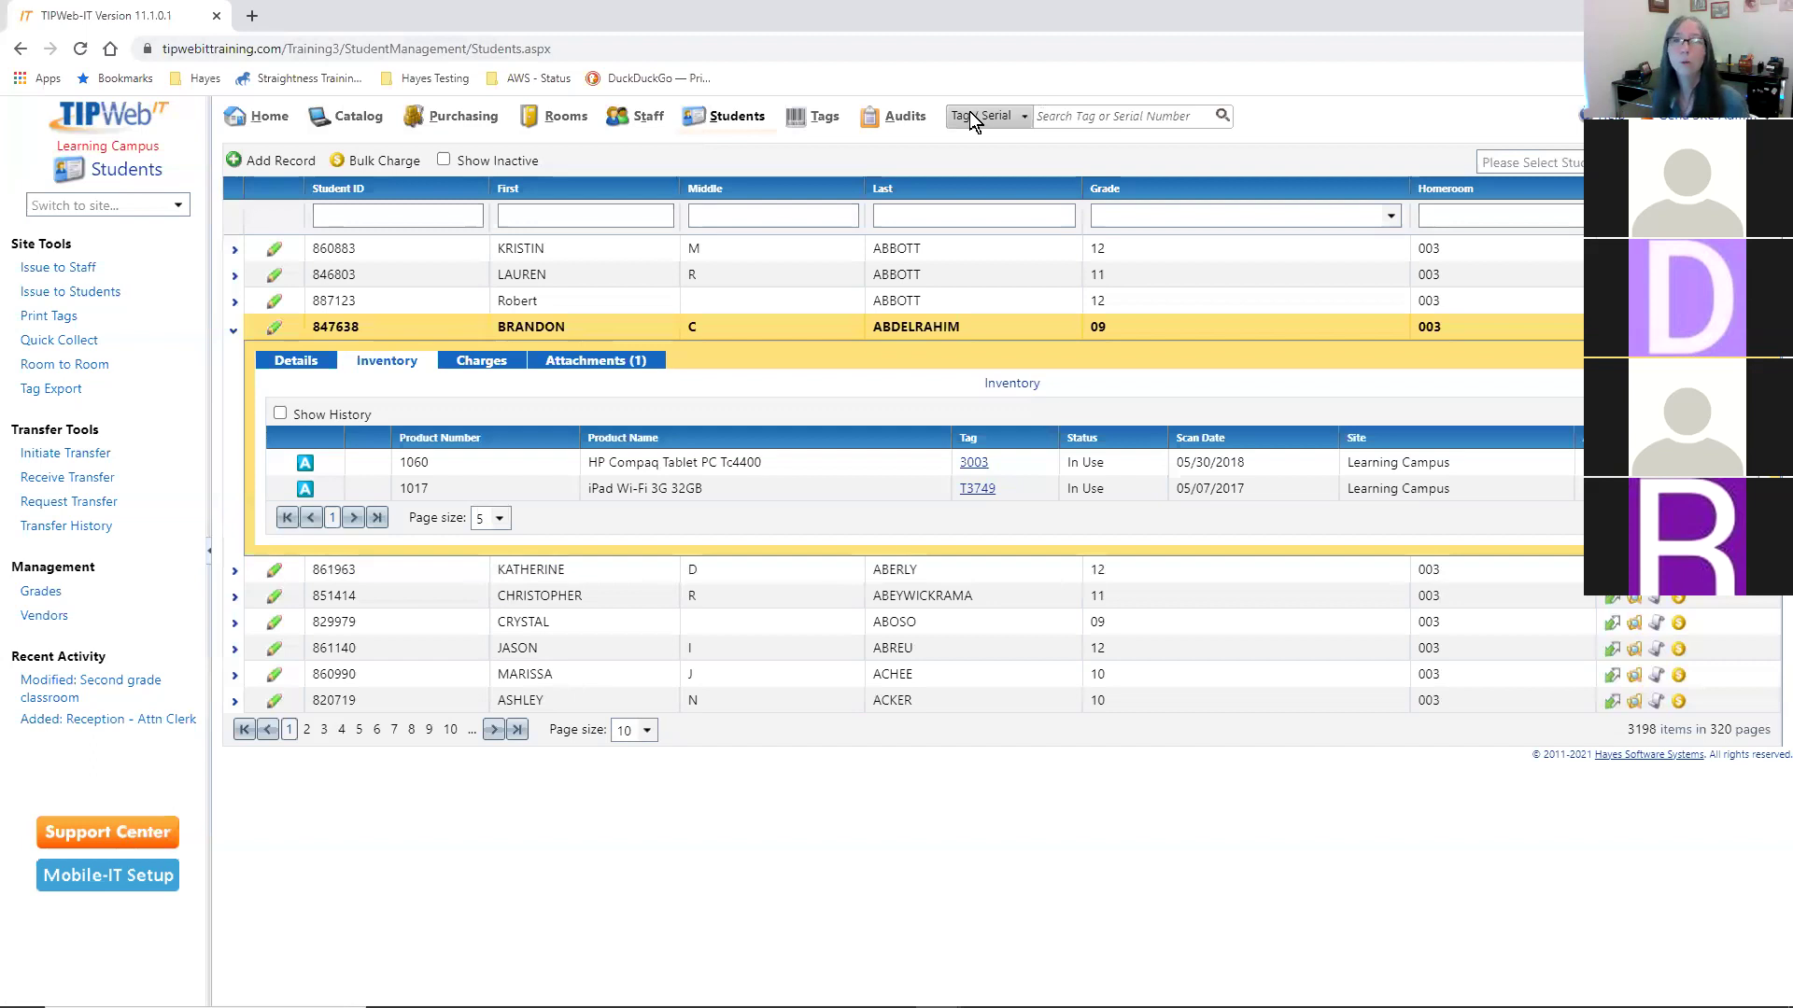
- Look up tag T31501, then move the Tag Information window up and enlarge it
left_click(1160, 110)
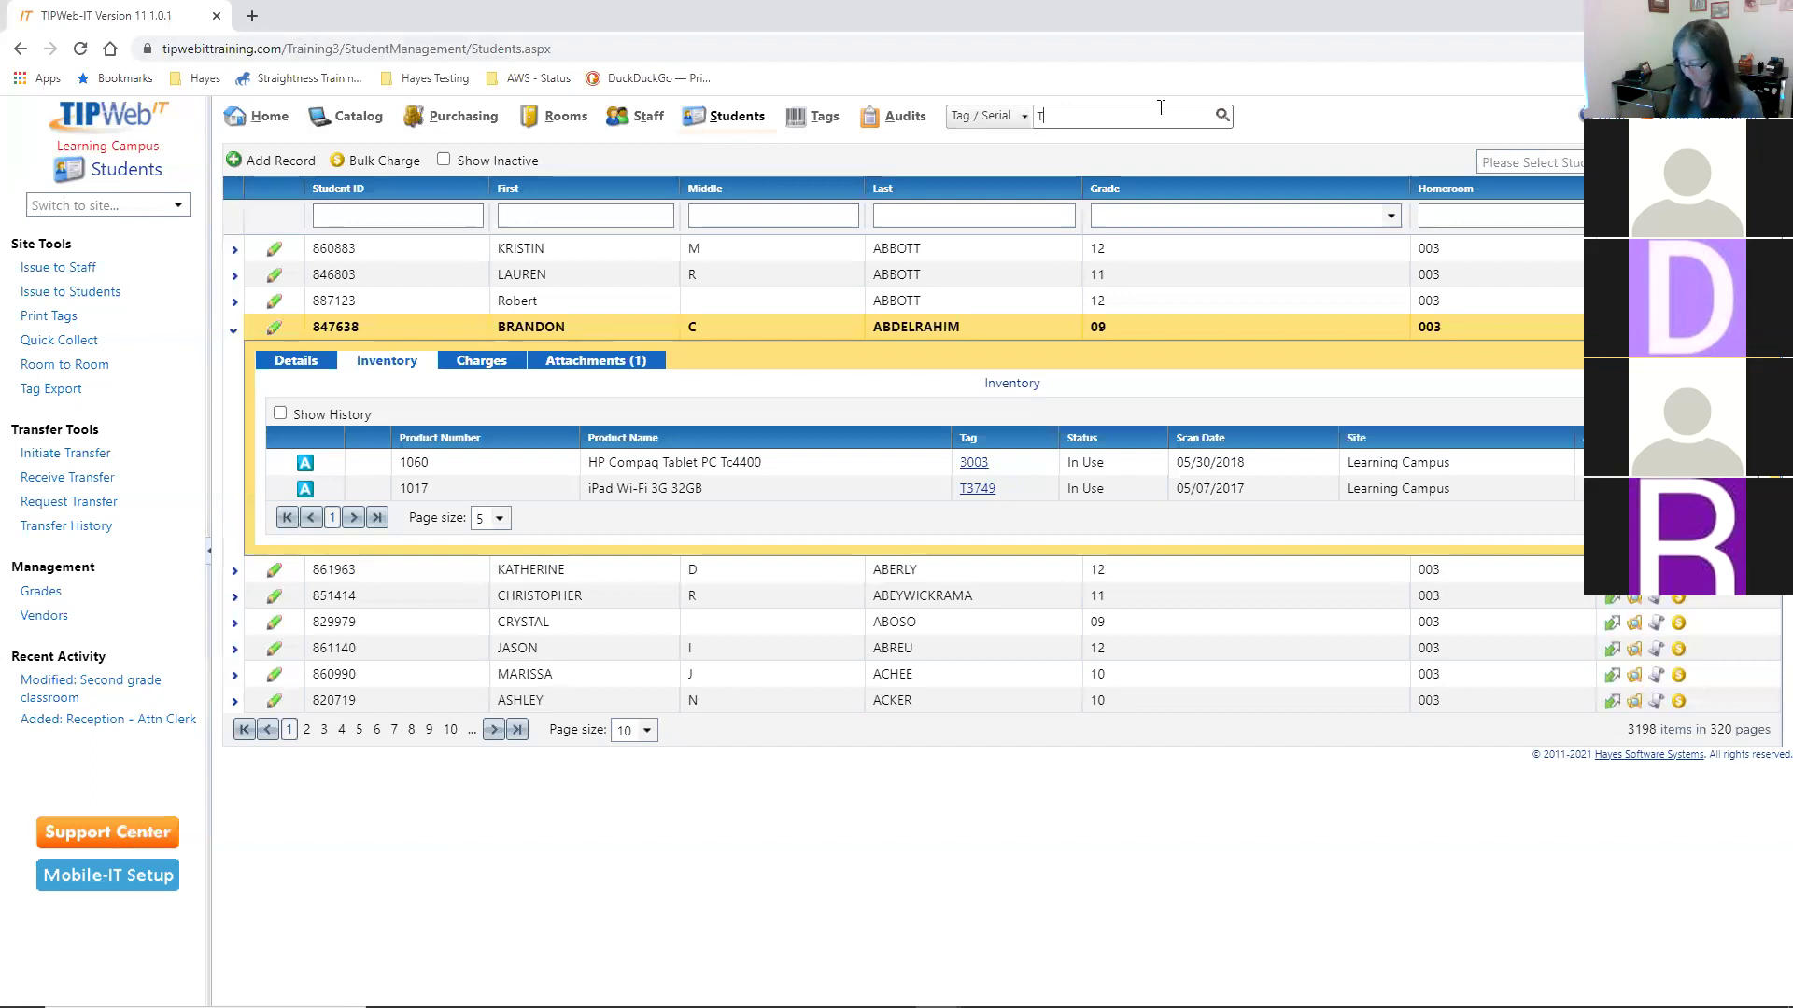
type("T3749")
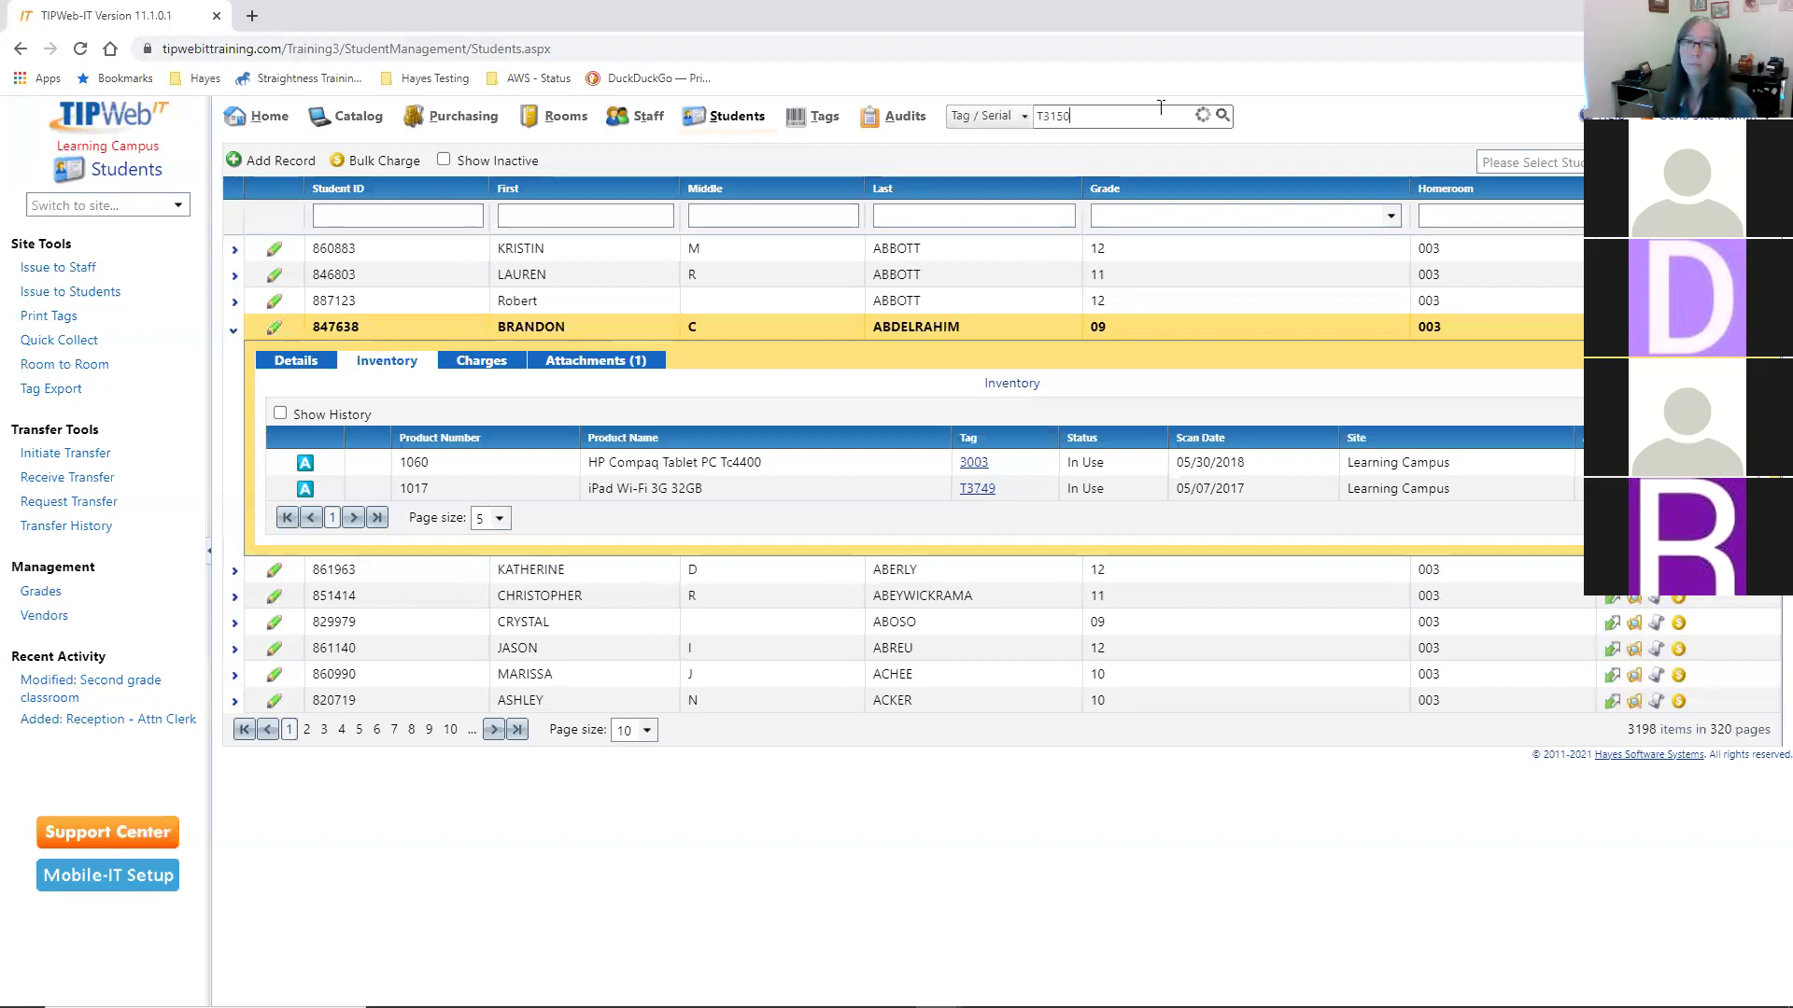
key("Return")
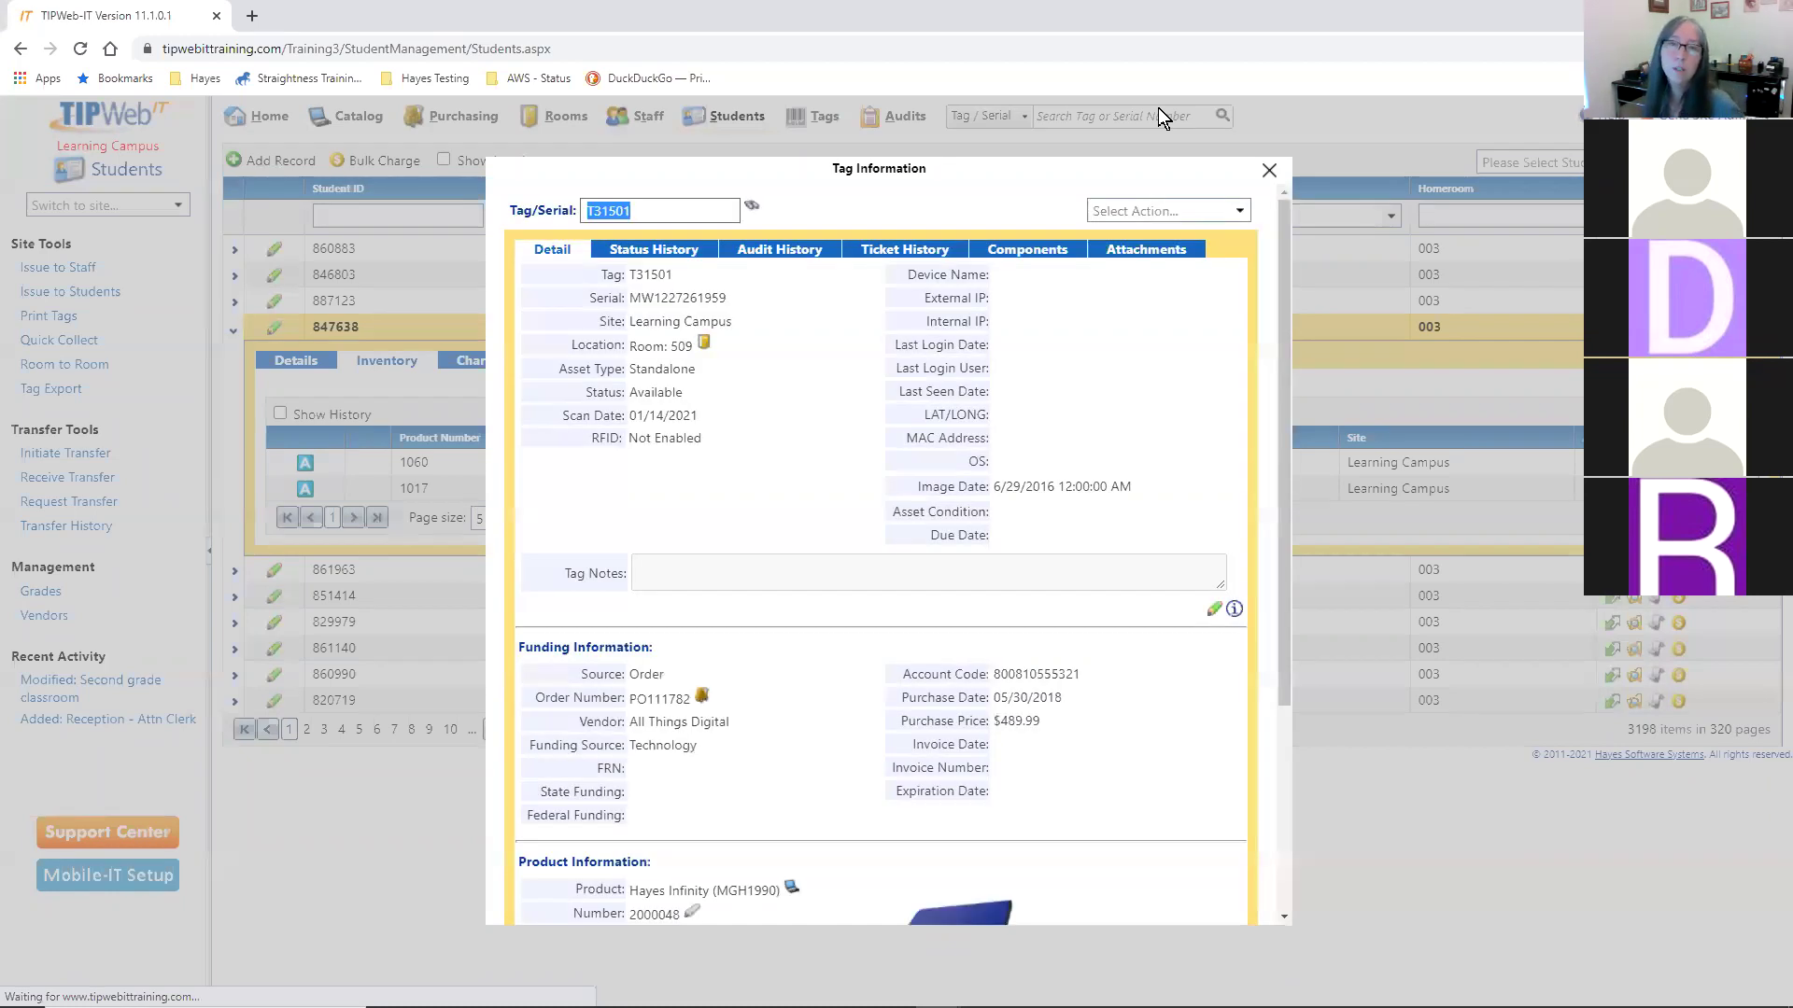
left_click_drag(961, 157, 926, 106)
left_click_drag(1094, 887, 1094, 984)
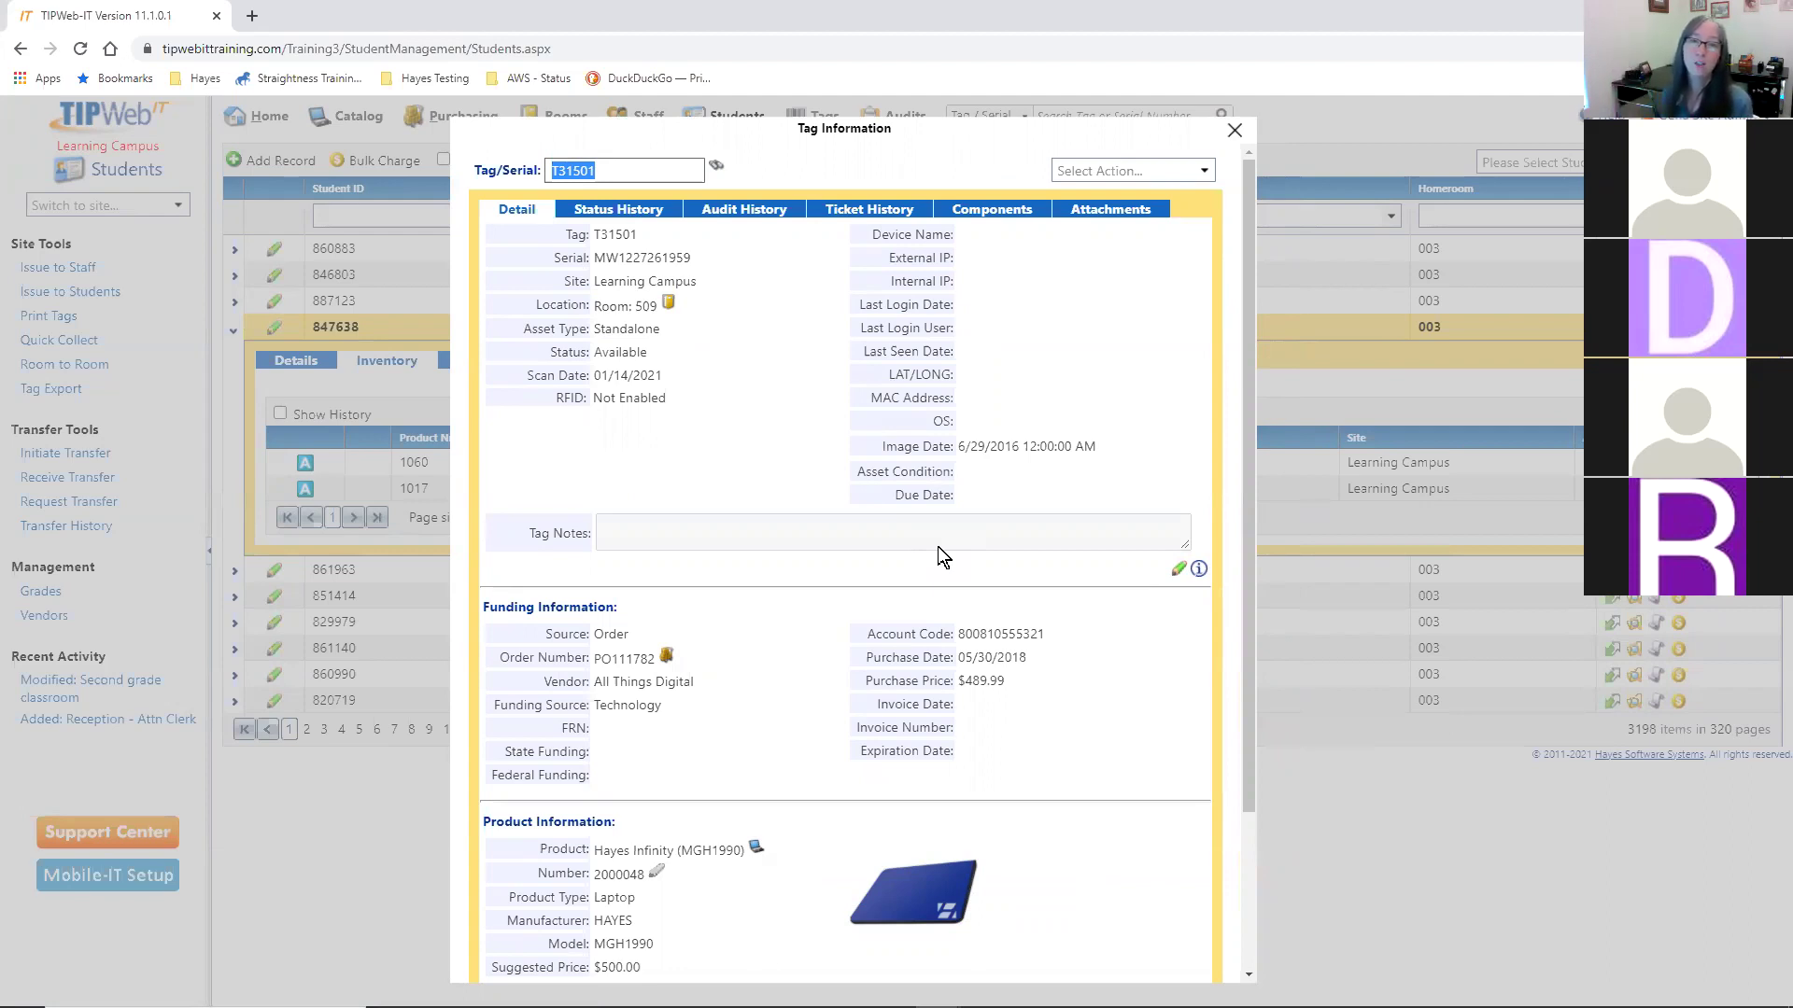
- Highlight the last login details, tag number T31501, serial number and Room 509 location
left_click_drag(871, 305, 932, 323)
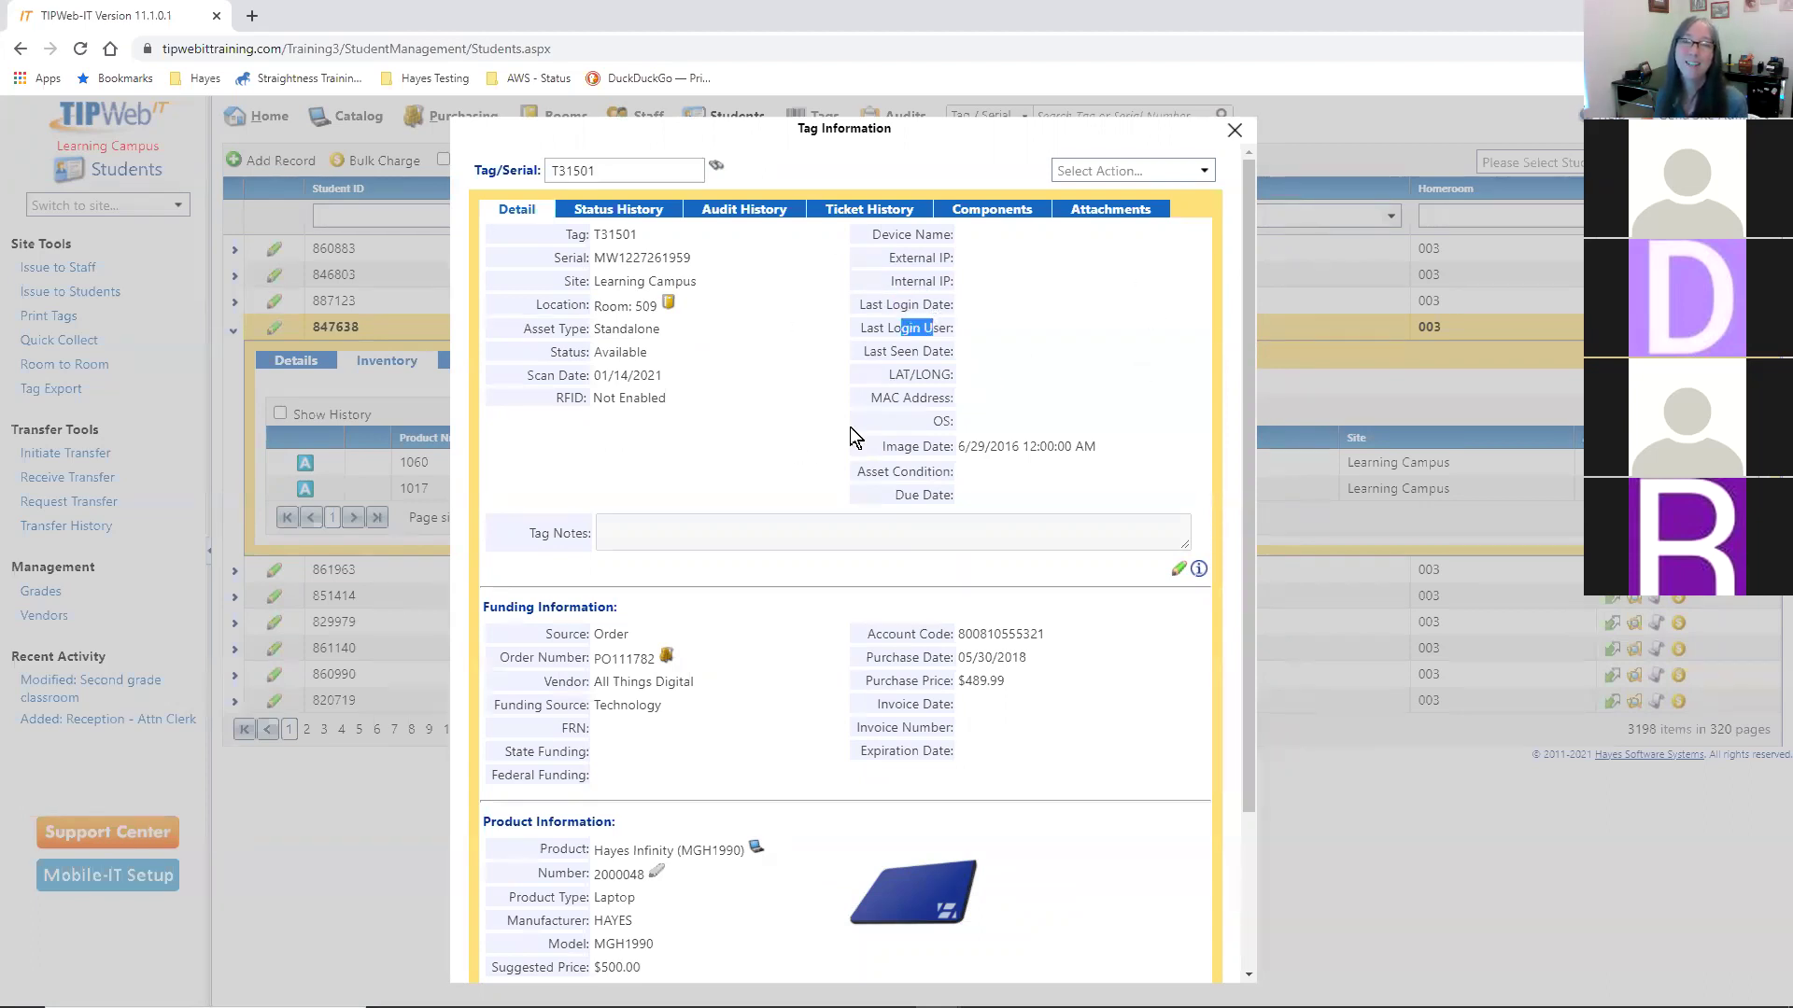
left_click(1093, 396)
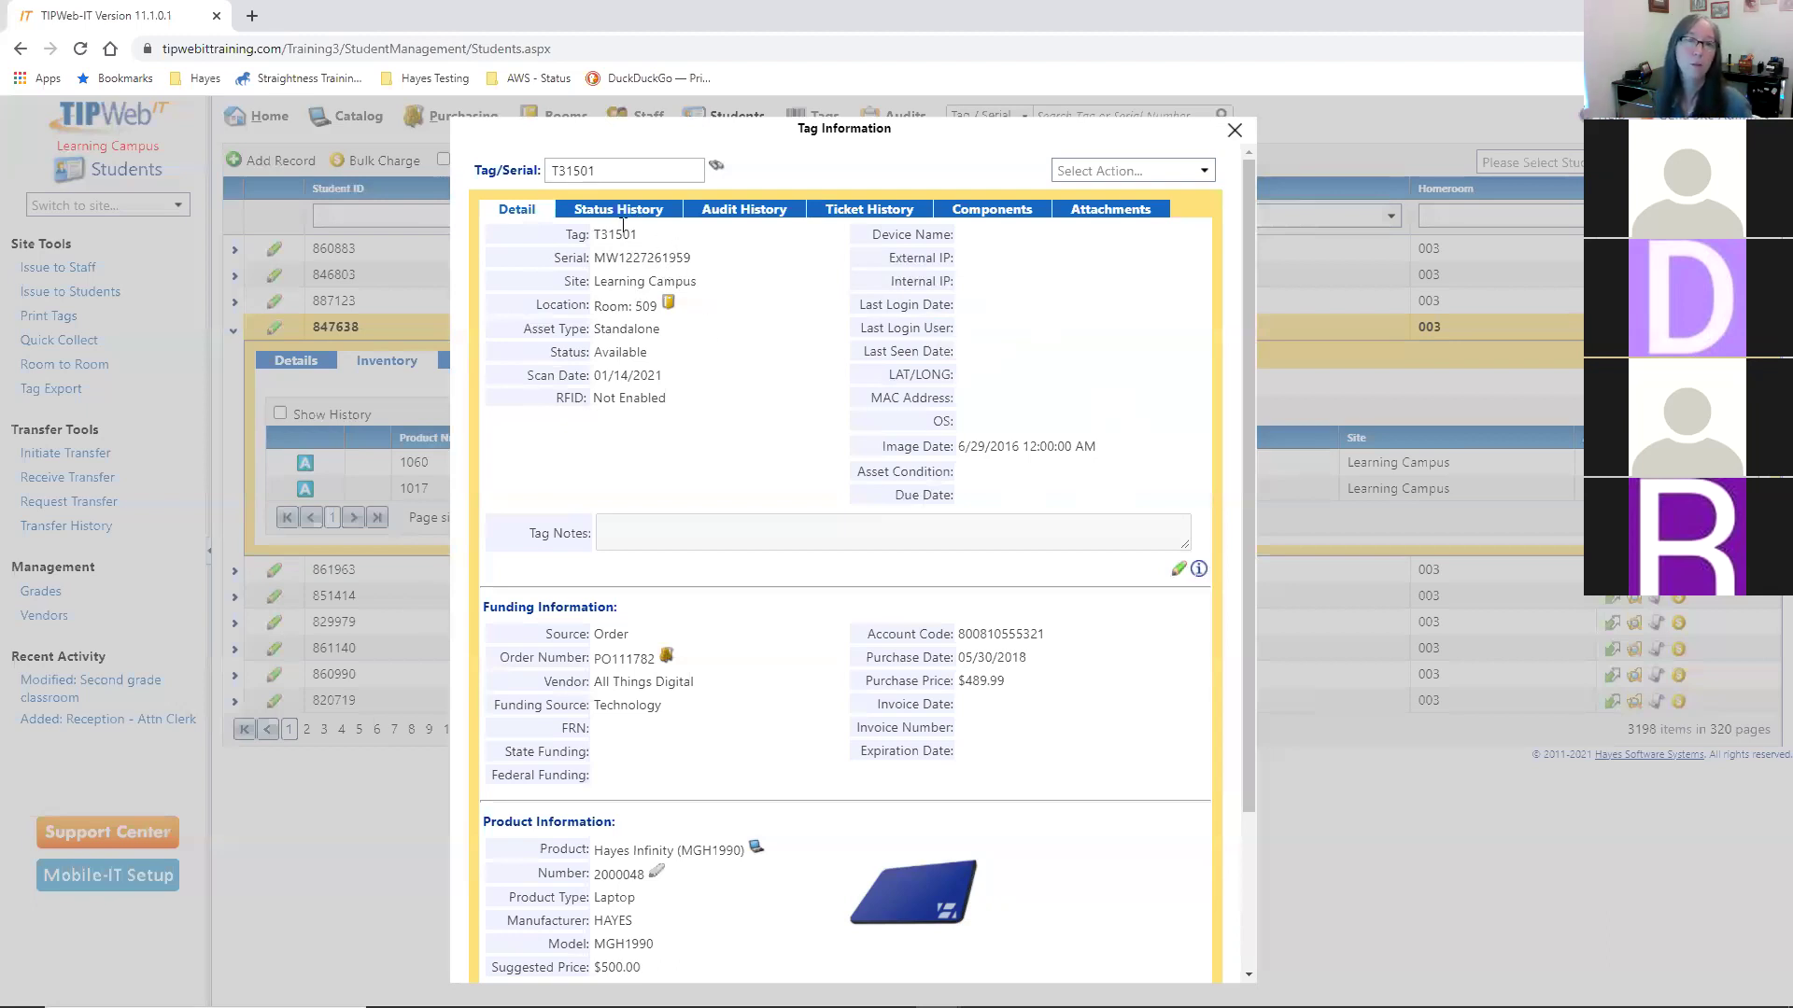
left_click_drag(608, 233, 623, 234)
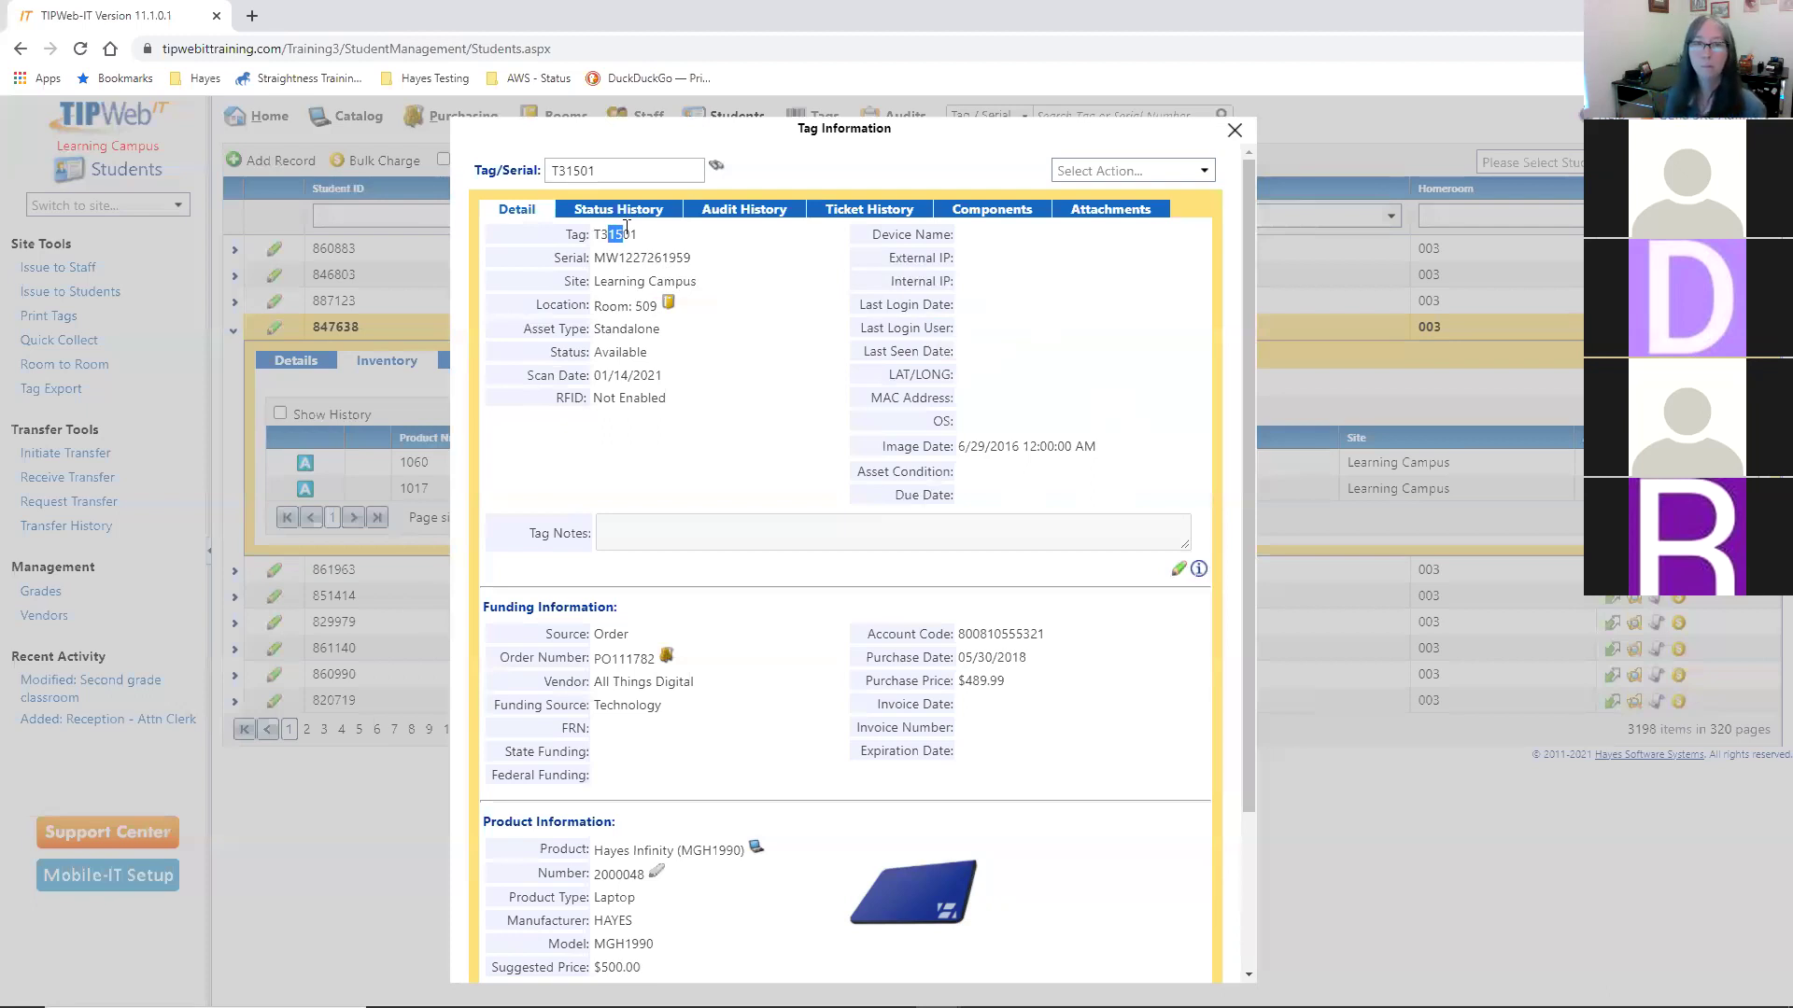
left_click_drag(604, 254, 661, 278)
left_click(726, 295)
left_click_drag(623, 310, 652, 309)
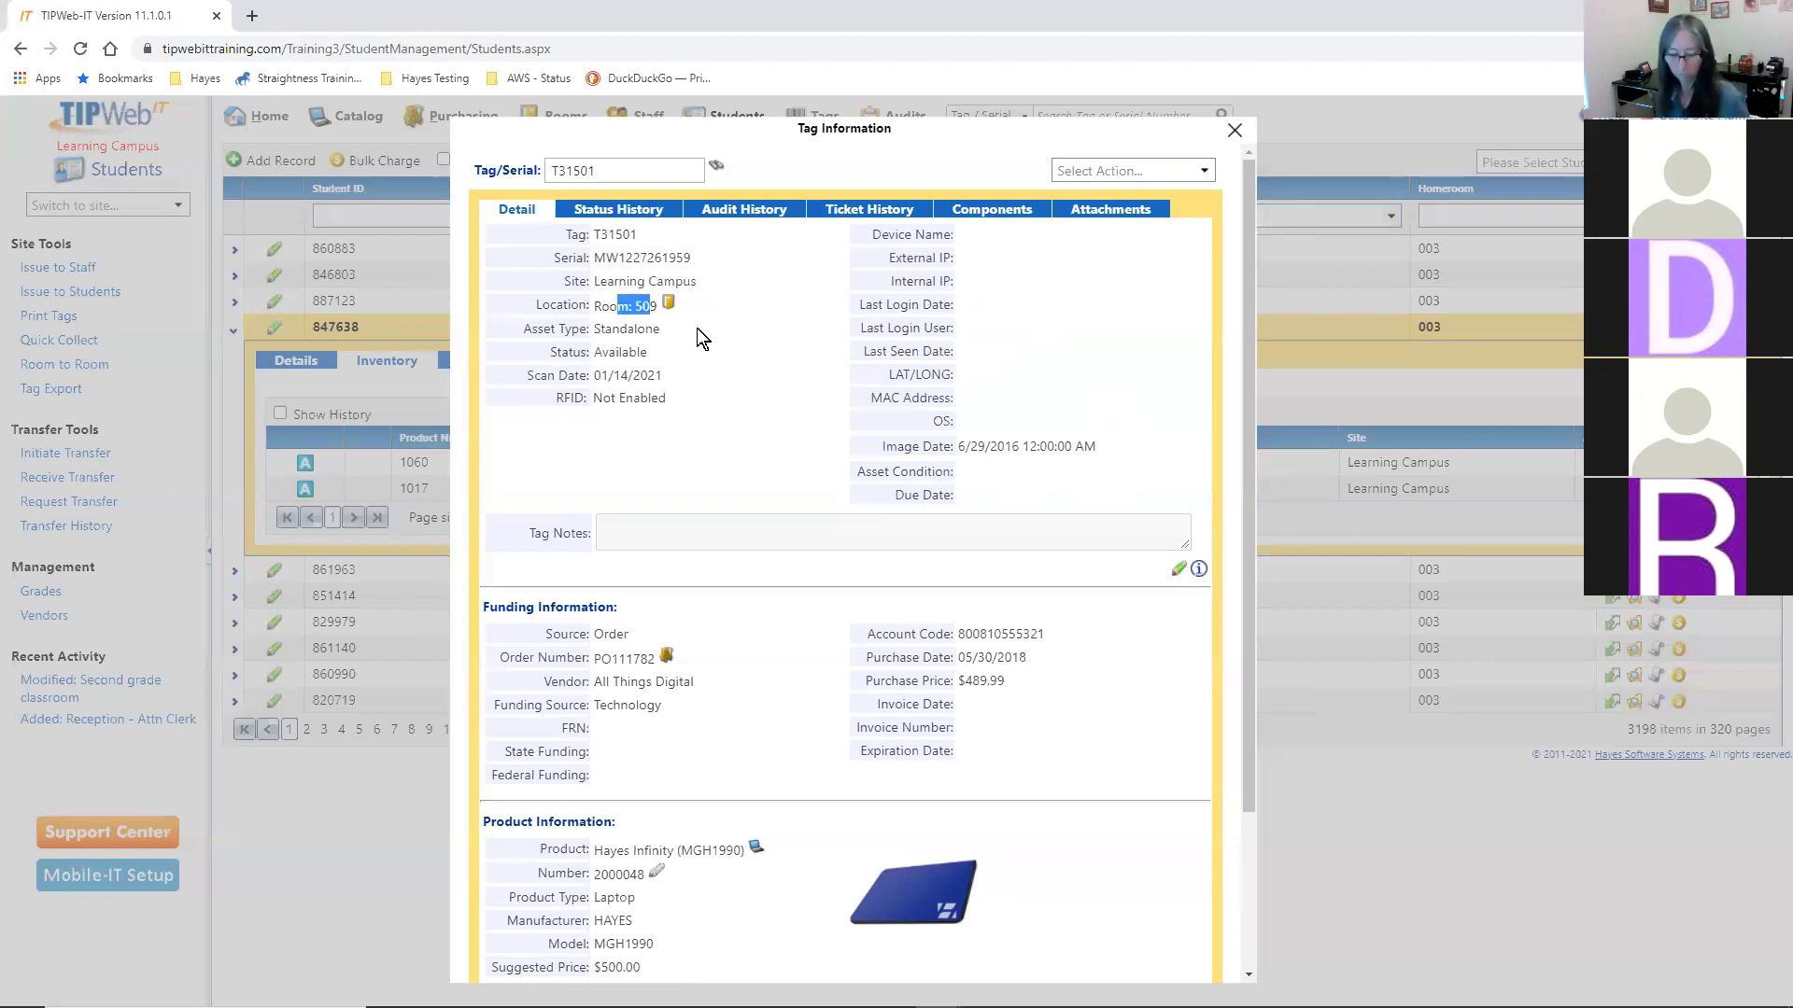
left_click(641, 329)
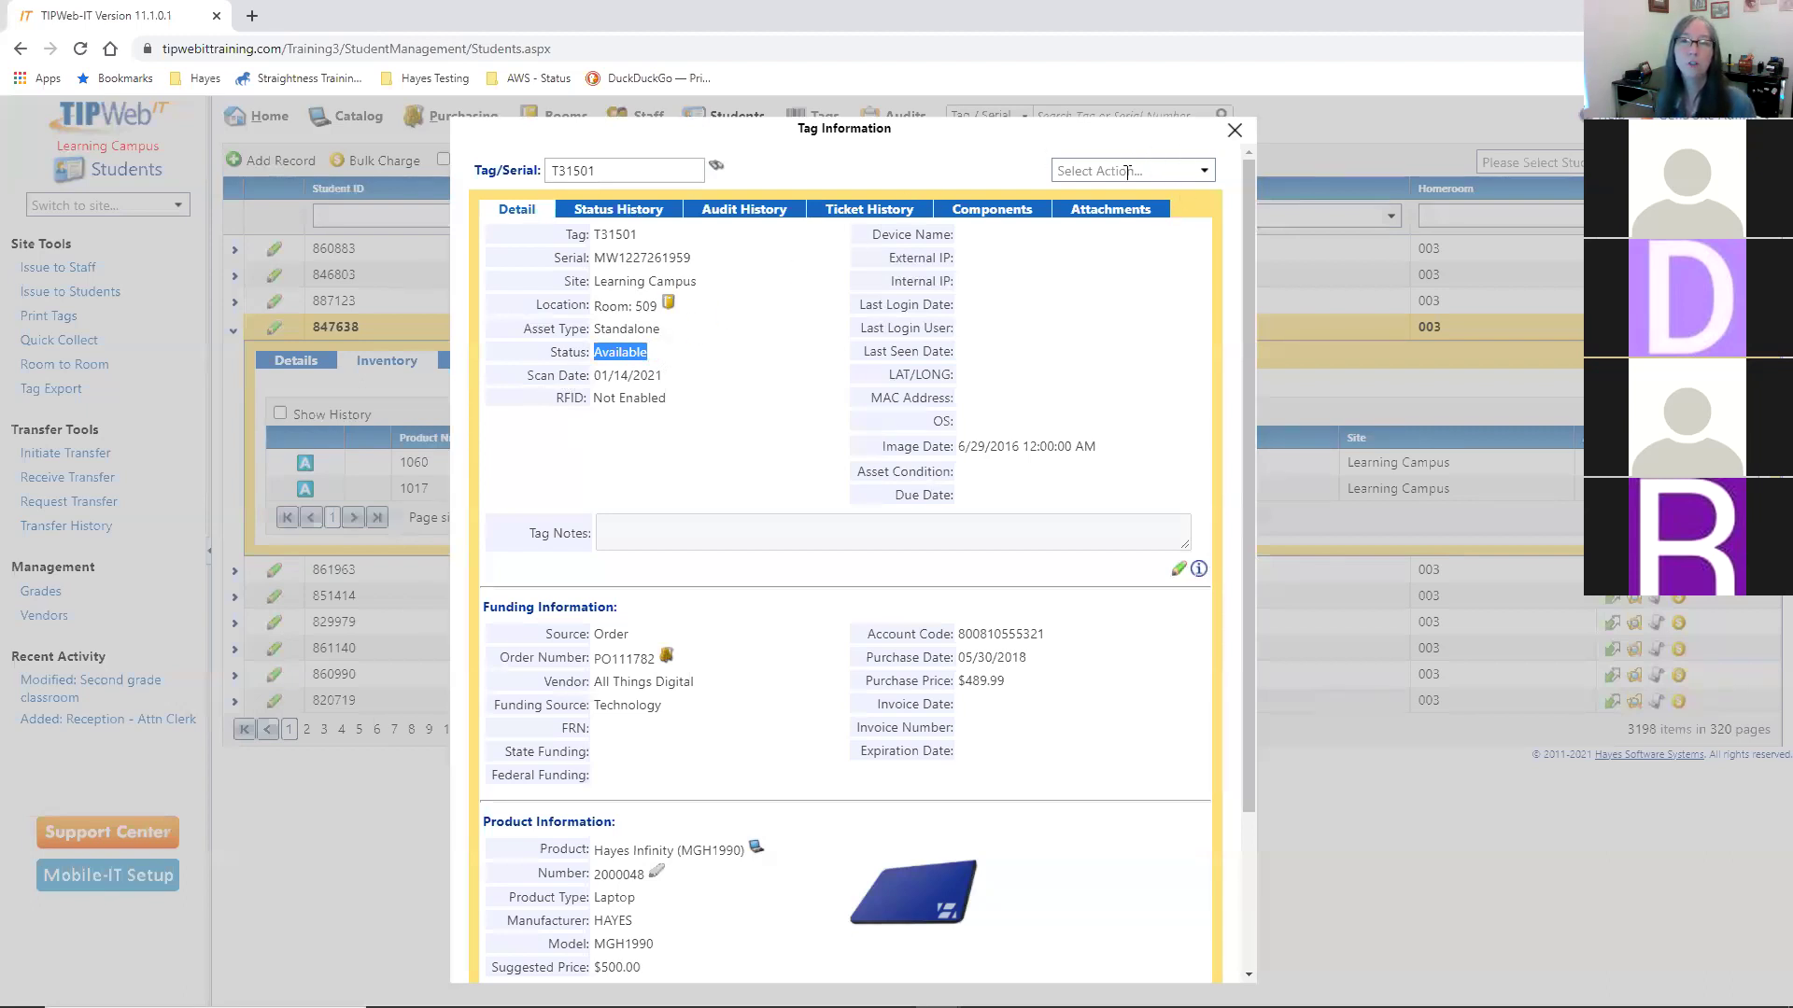
left_click(729, 341)
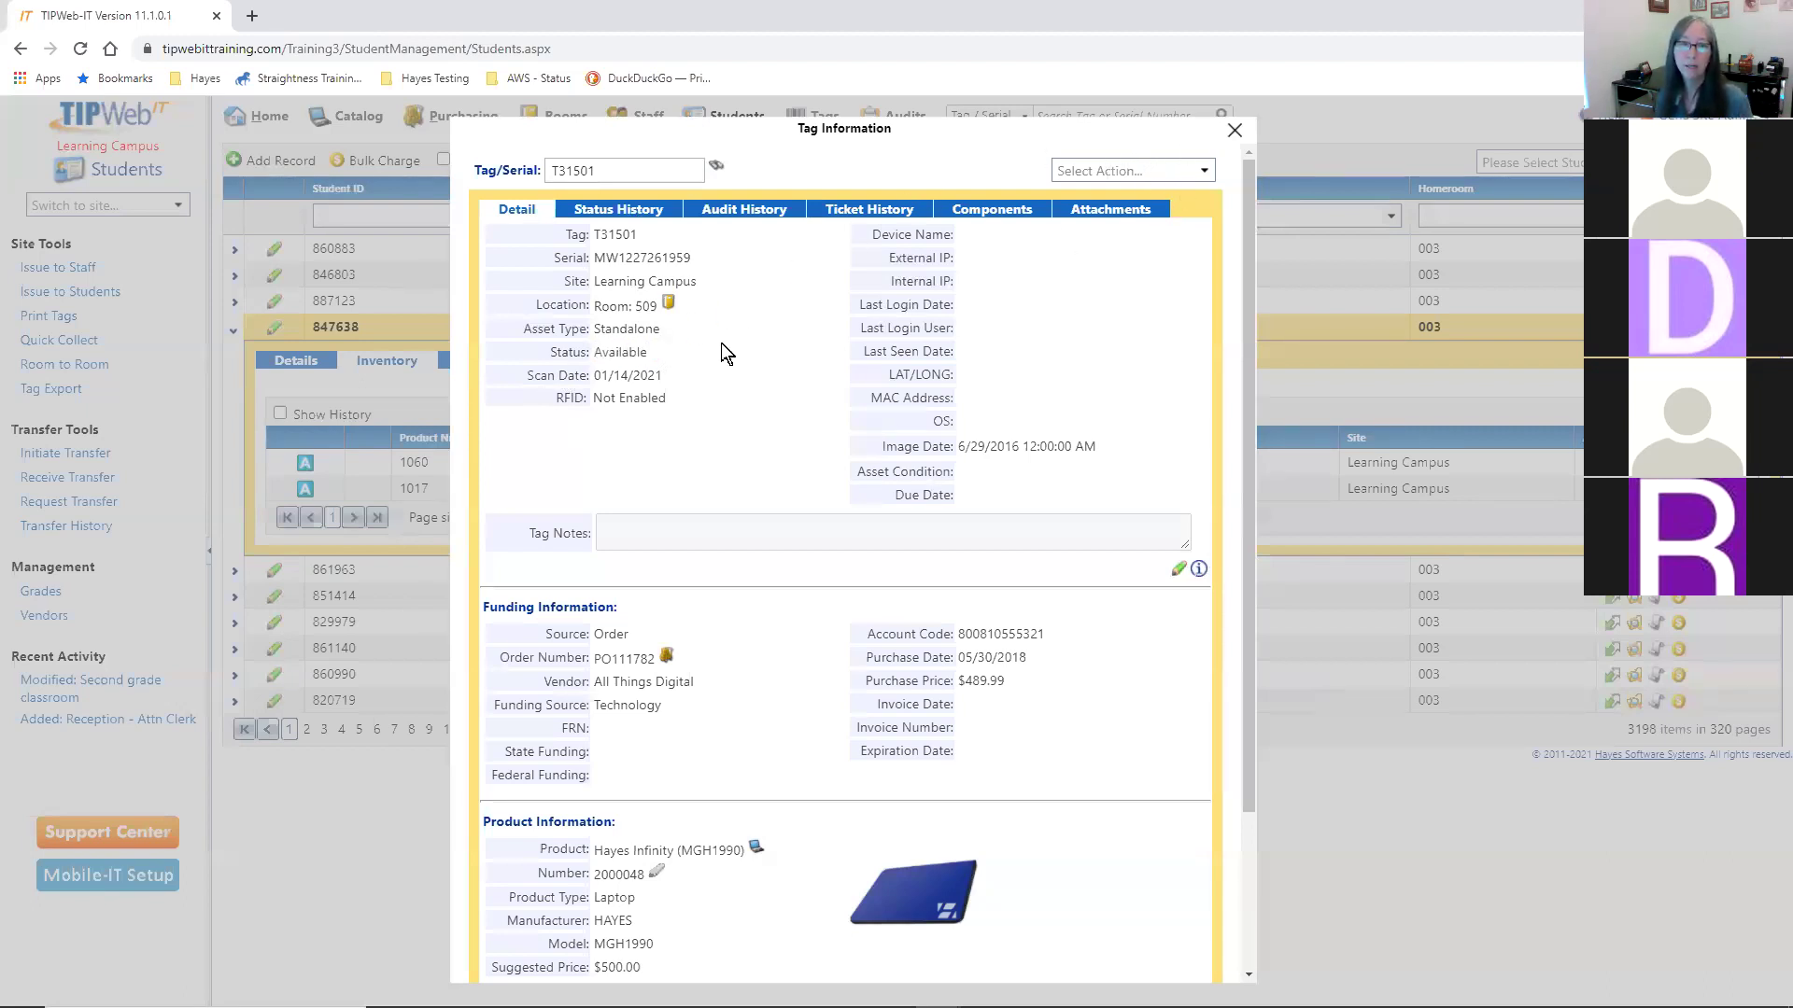
scroll(781, 620, "down", 2)
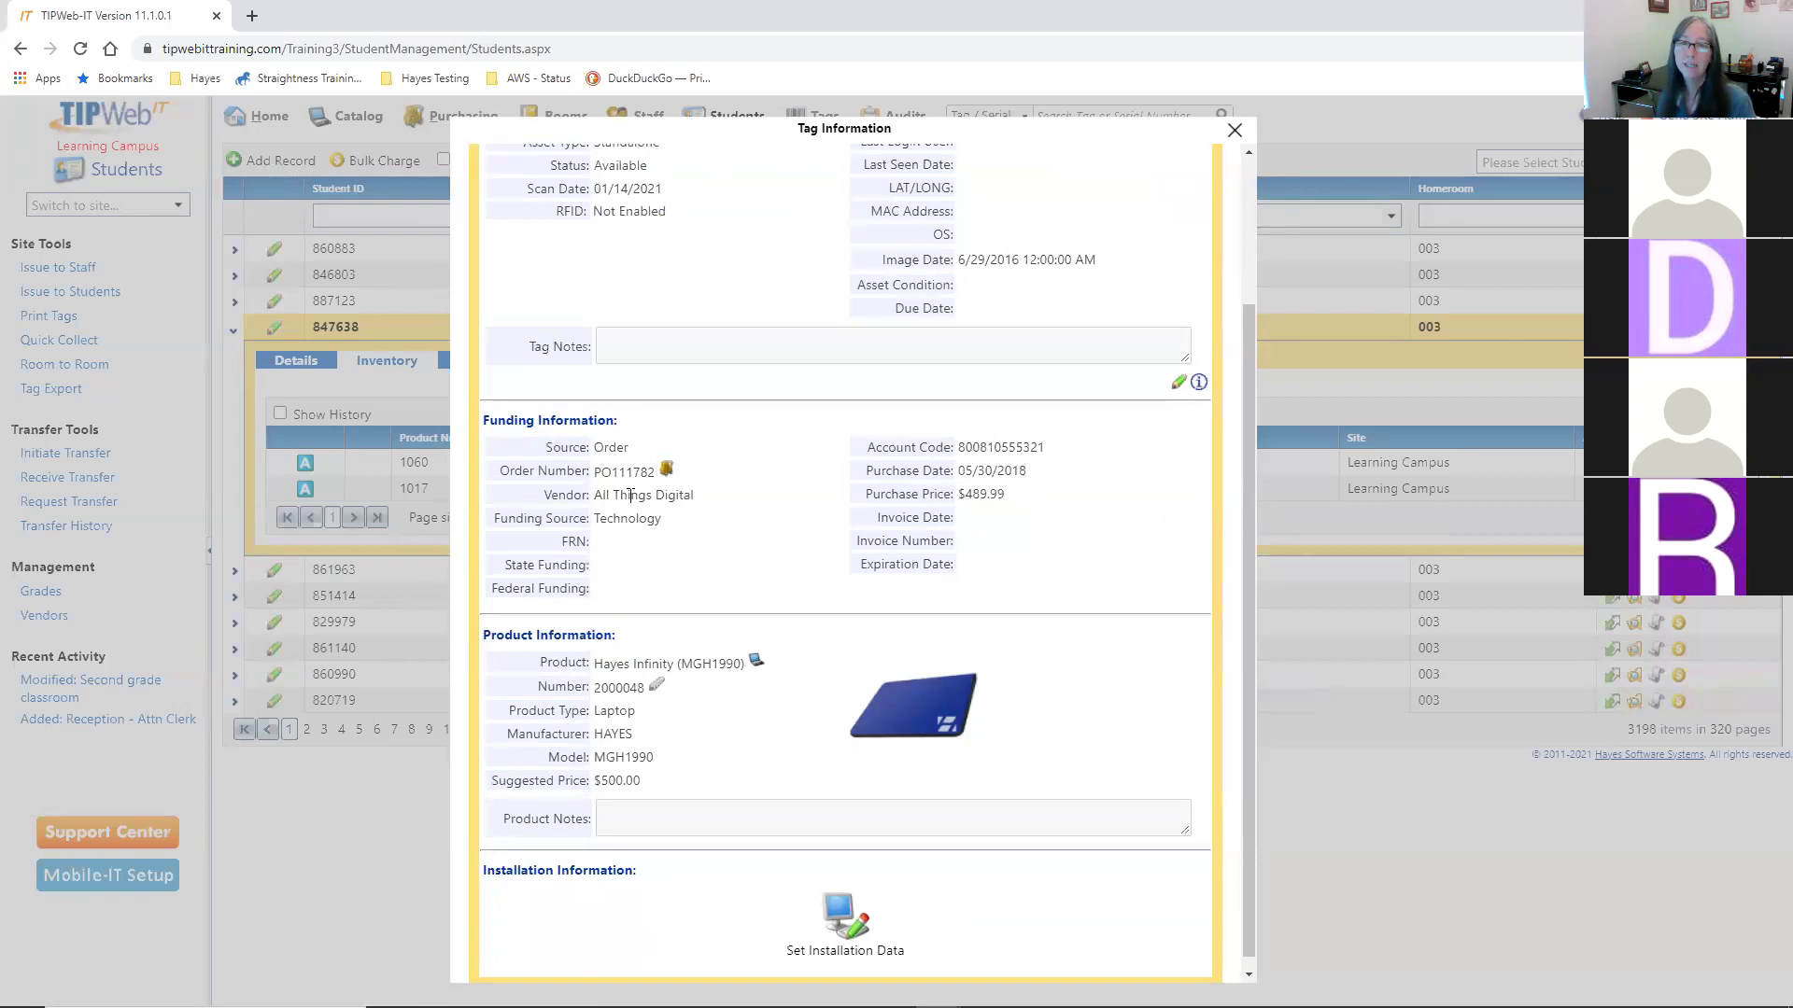
left_click_drag(619, 469, 640, 468)
left_click(650, 530)
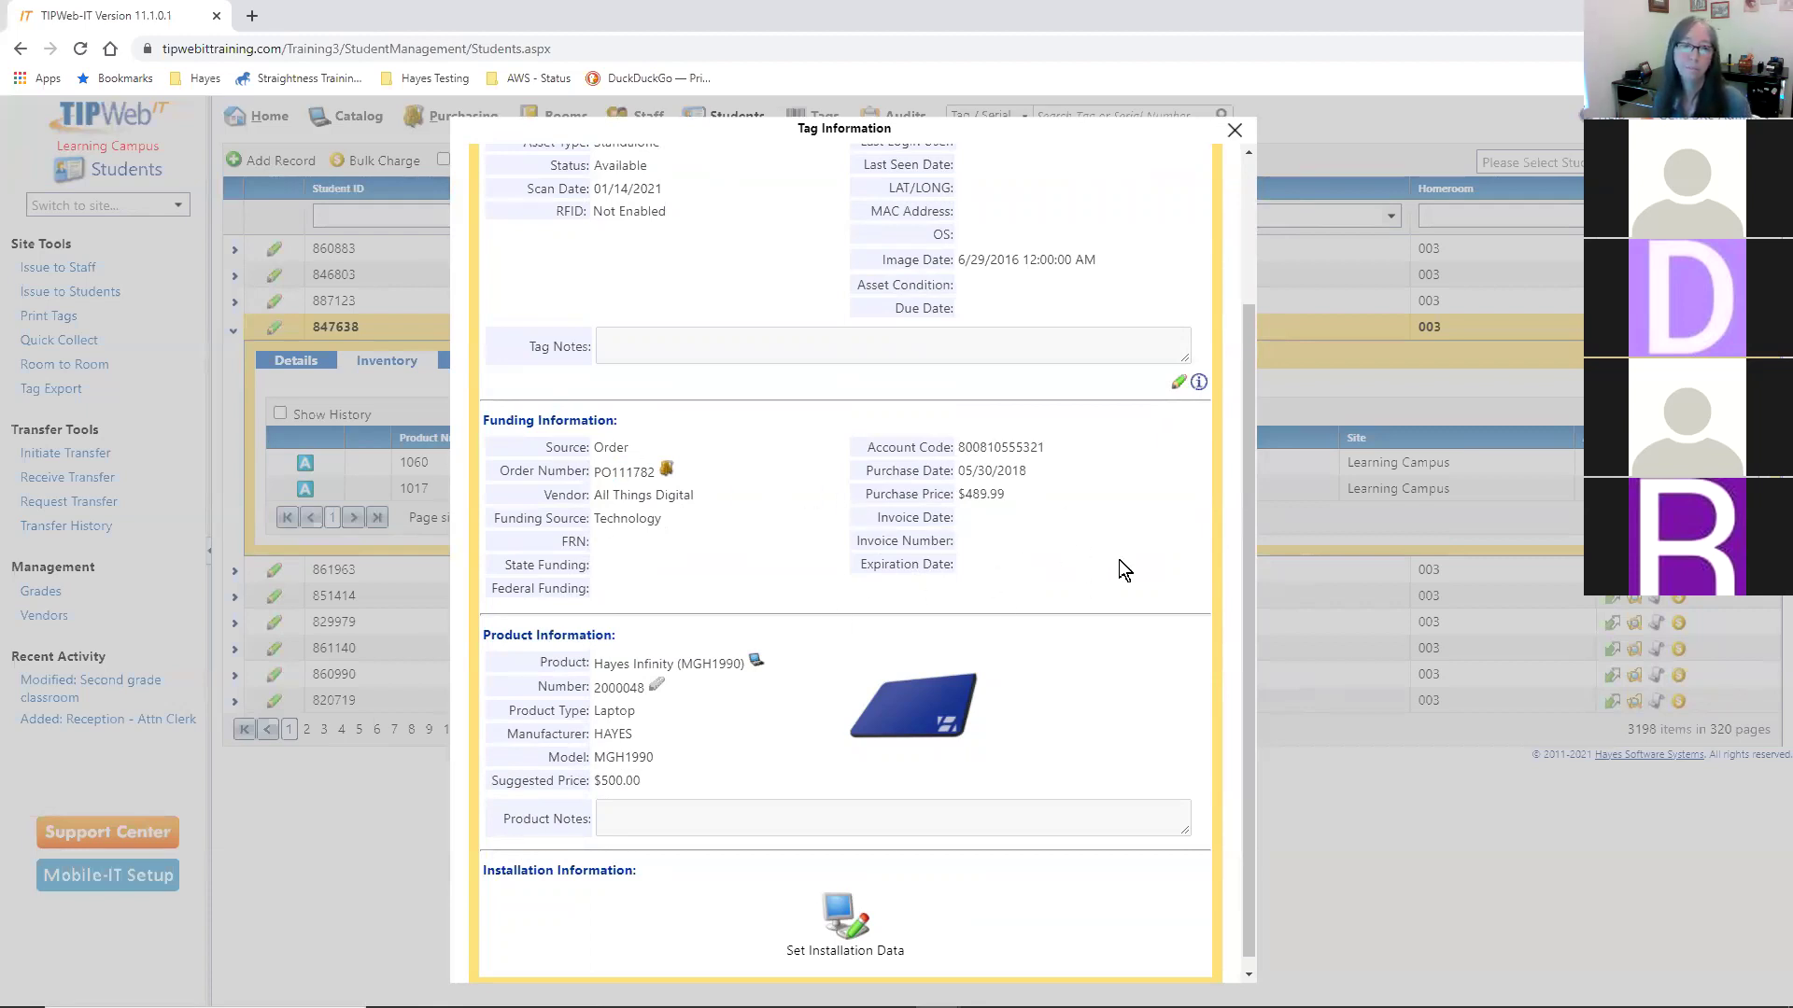
scroll(1123, 568, "down", 1)
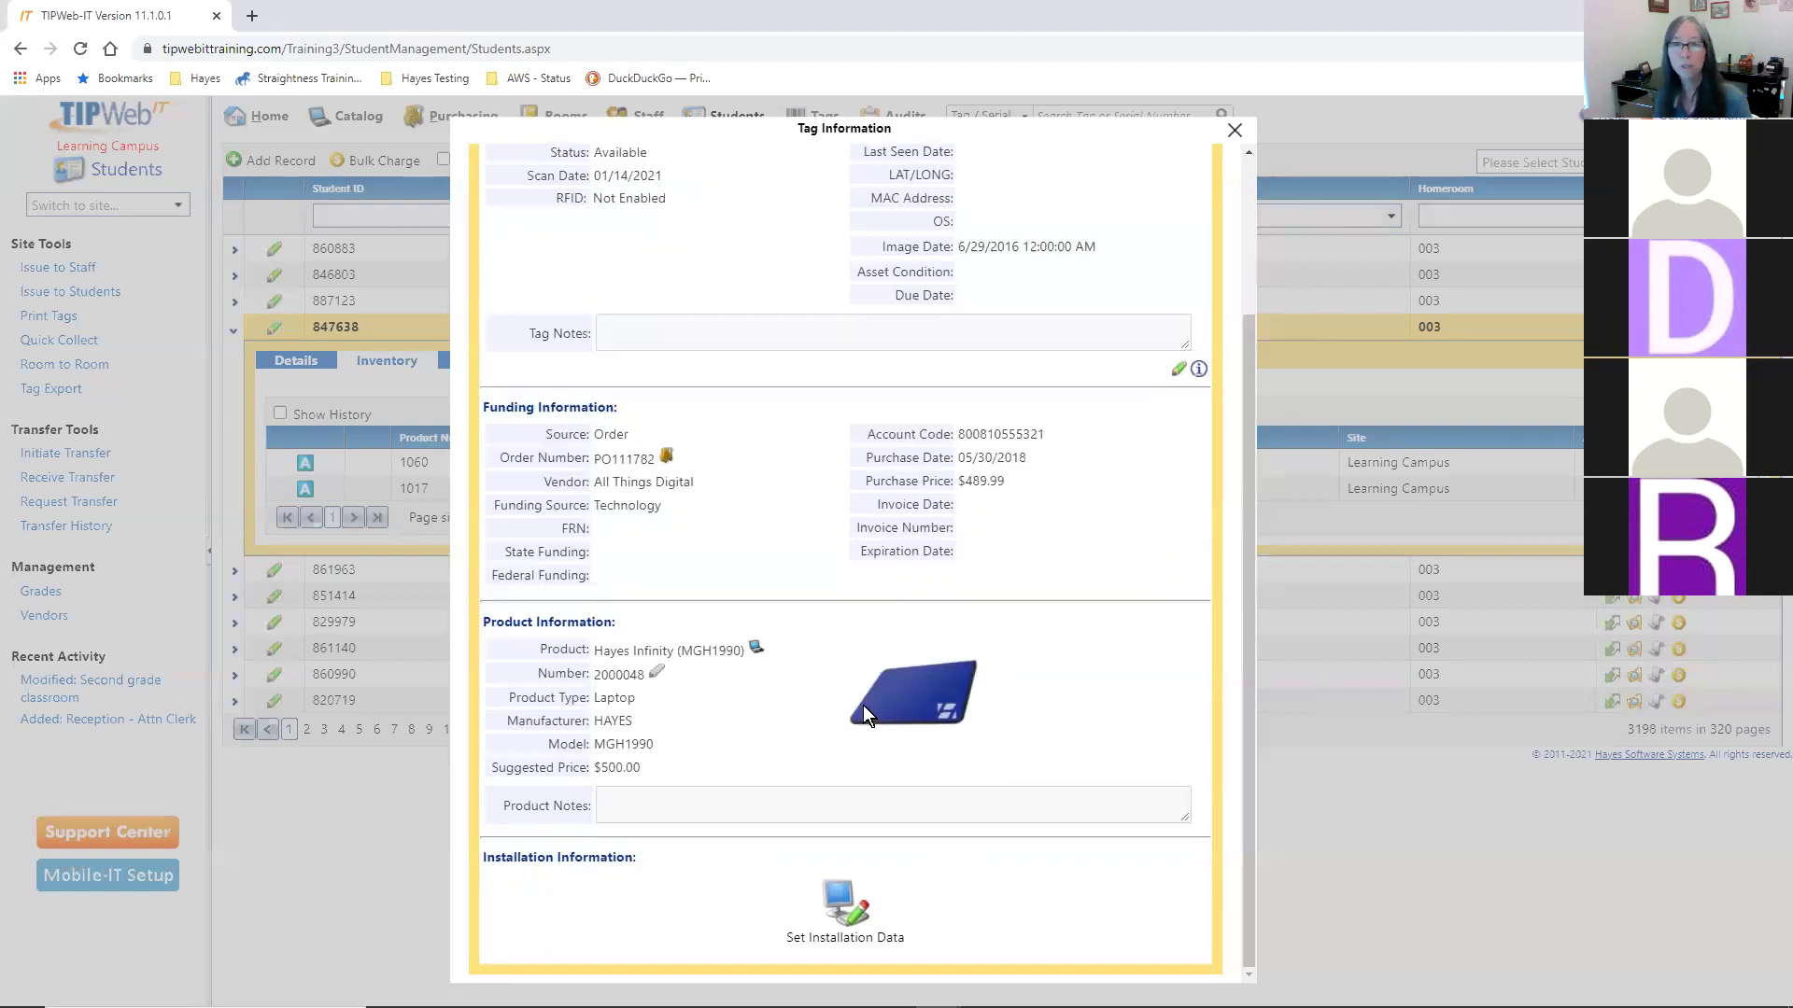
scroll(1080, 725, "up", 3)
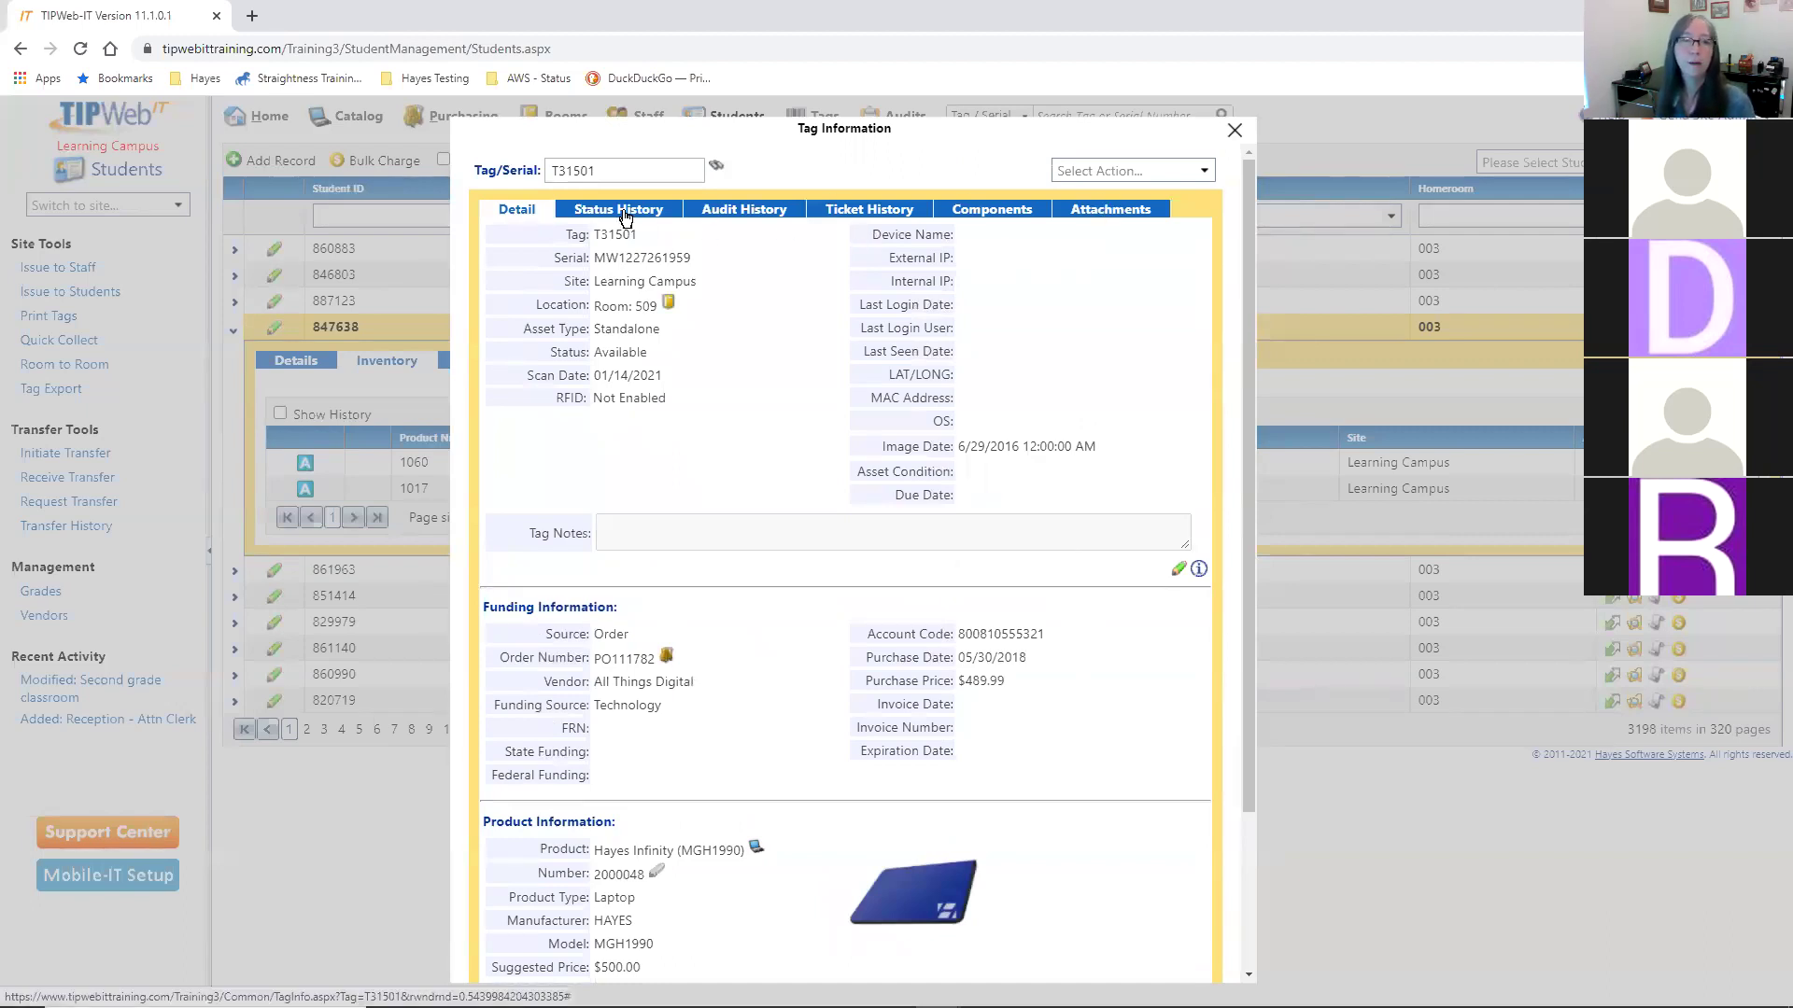
left_click(626, 215)
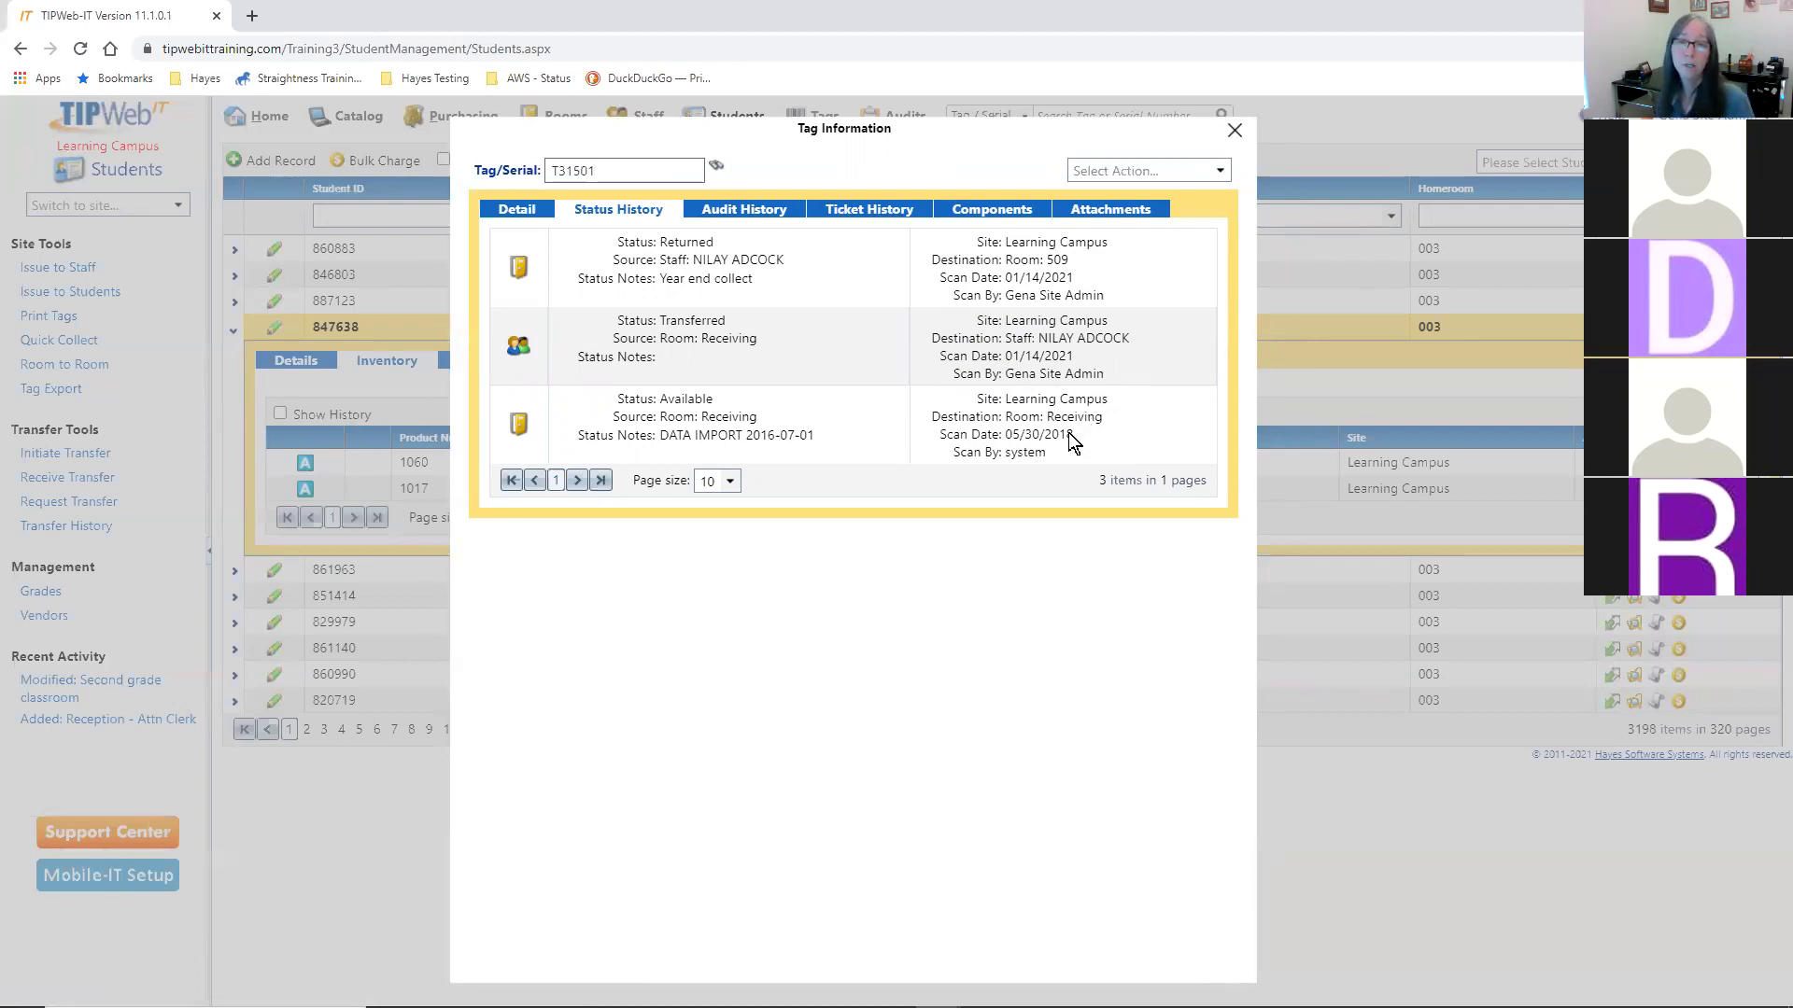
left_click(713, 407)
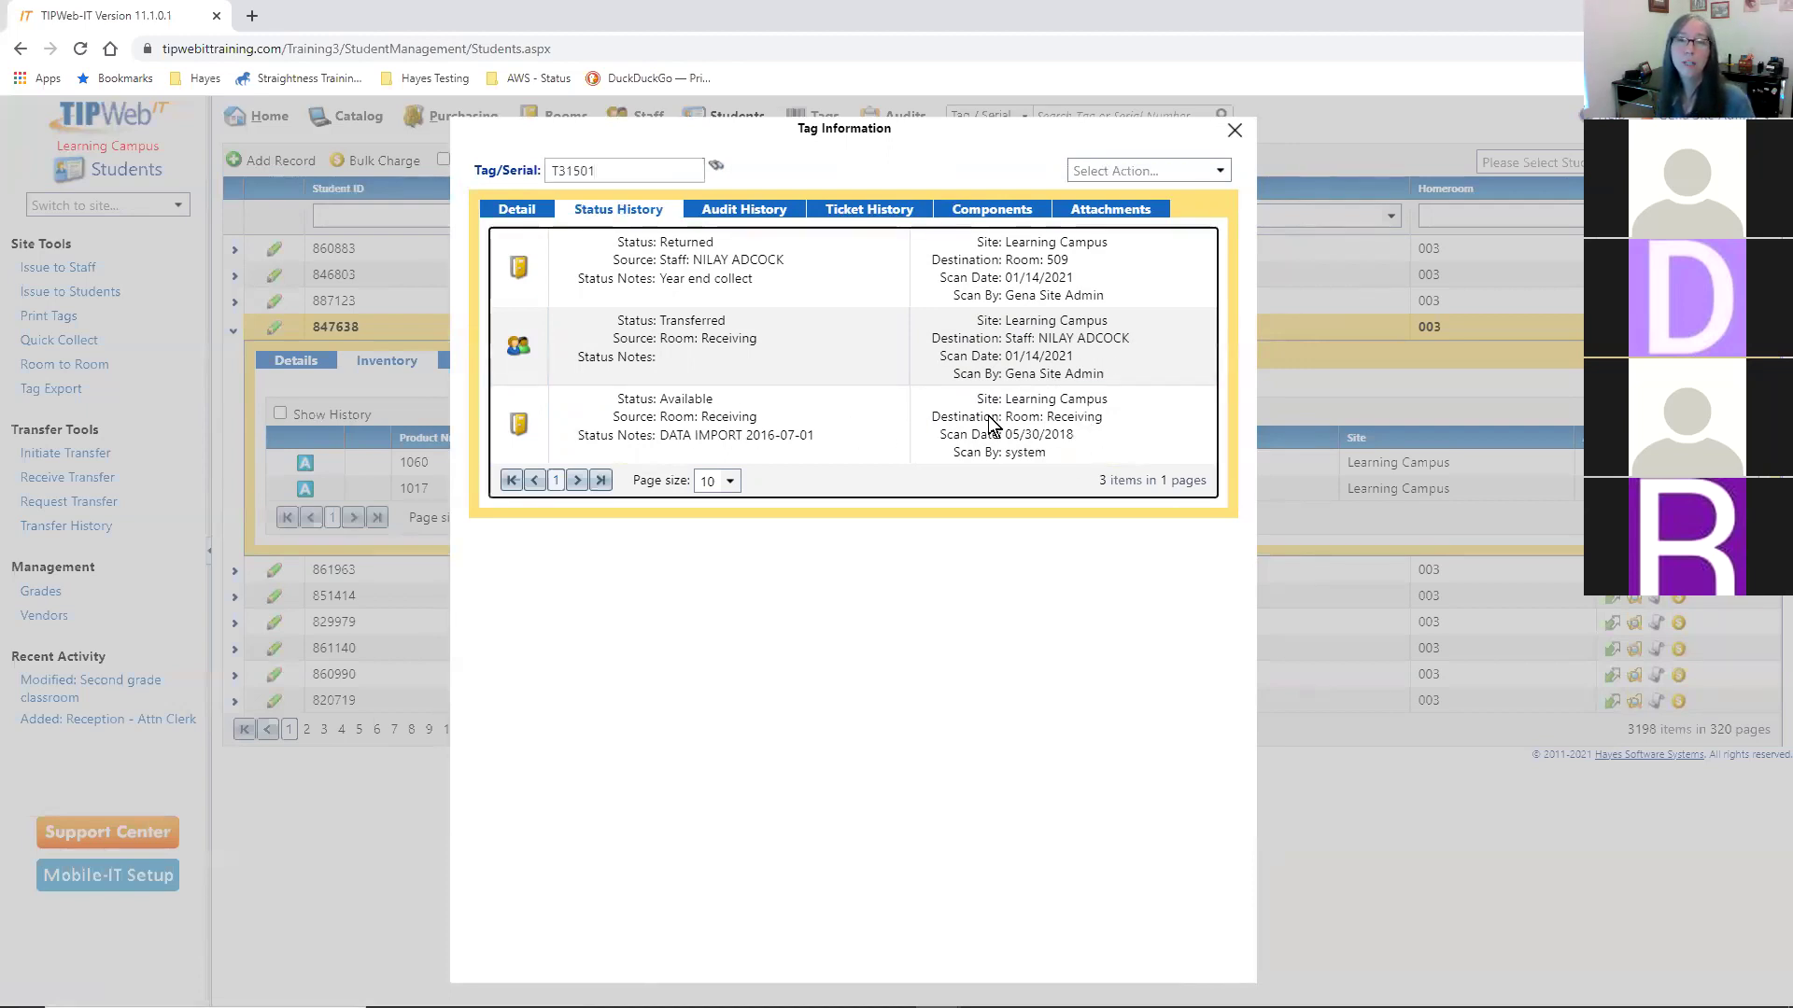
left_click_drag(1061, 420, 1075, 422)
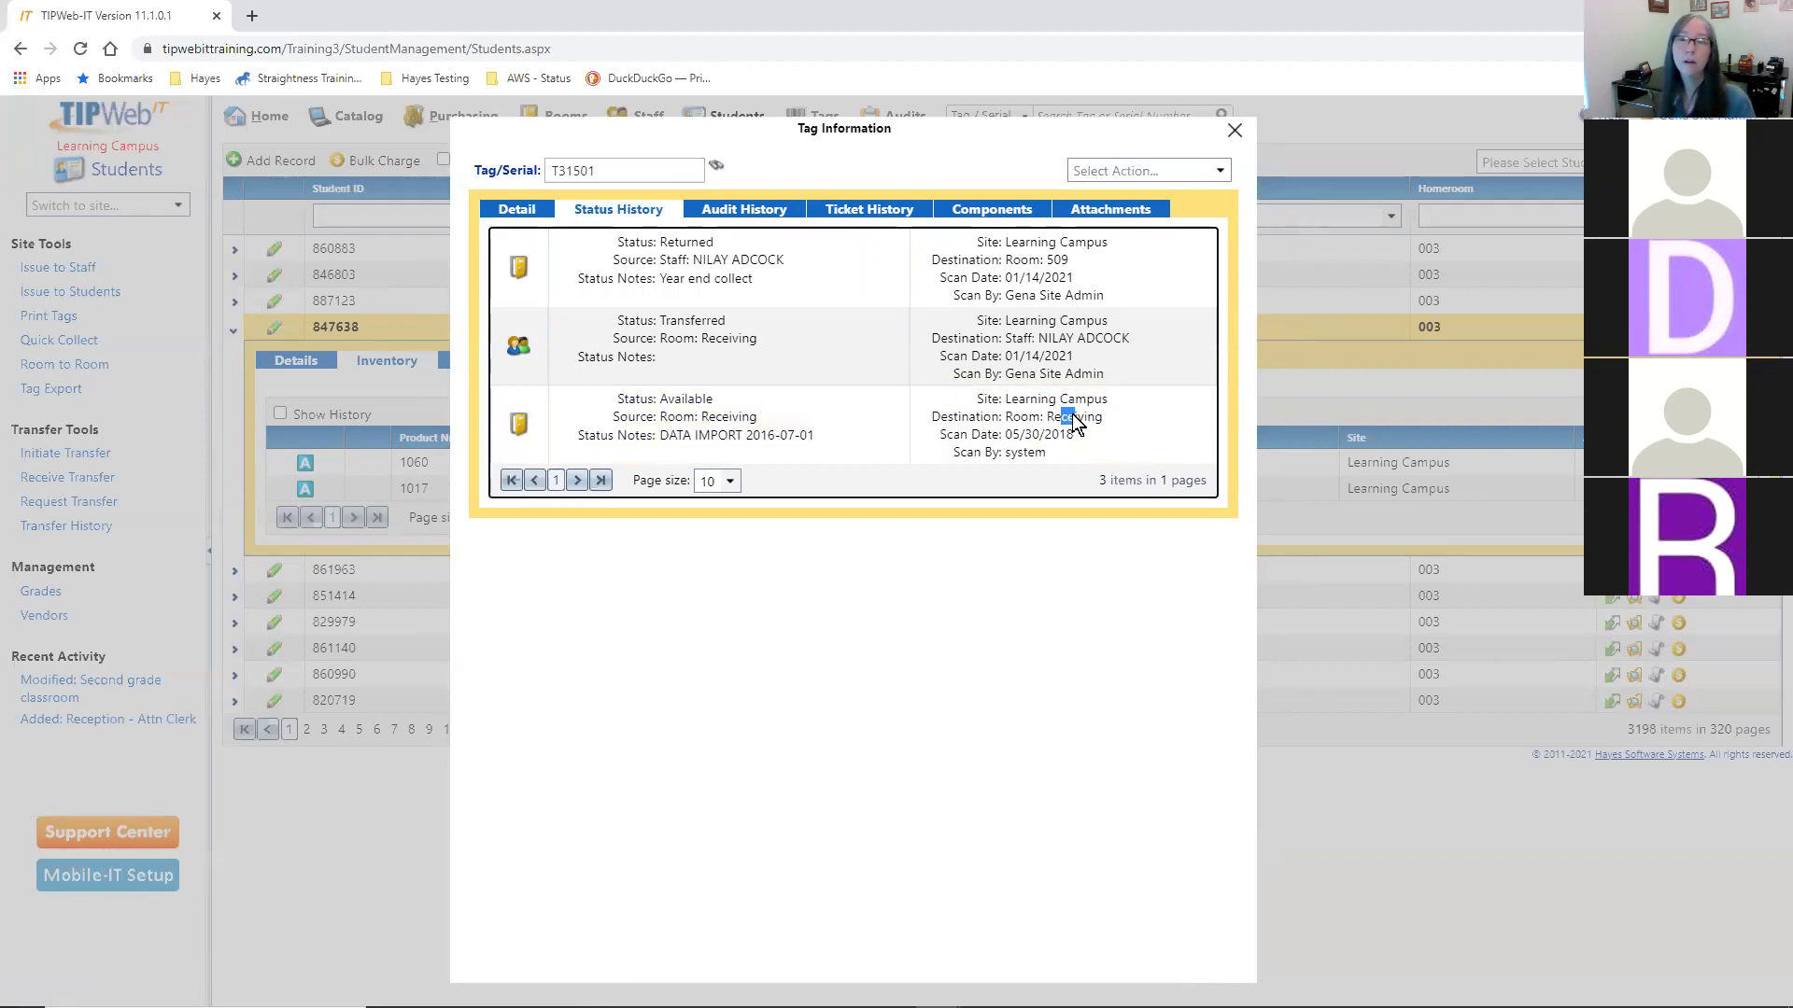
left_click_drag(667, 428, 787, 435)
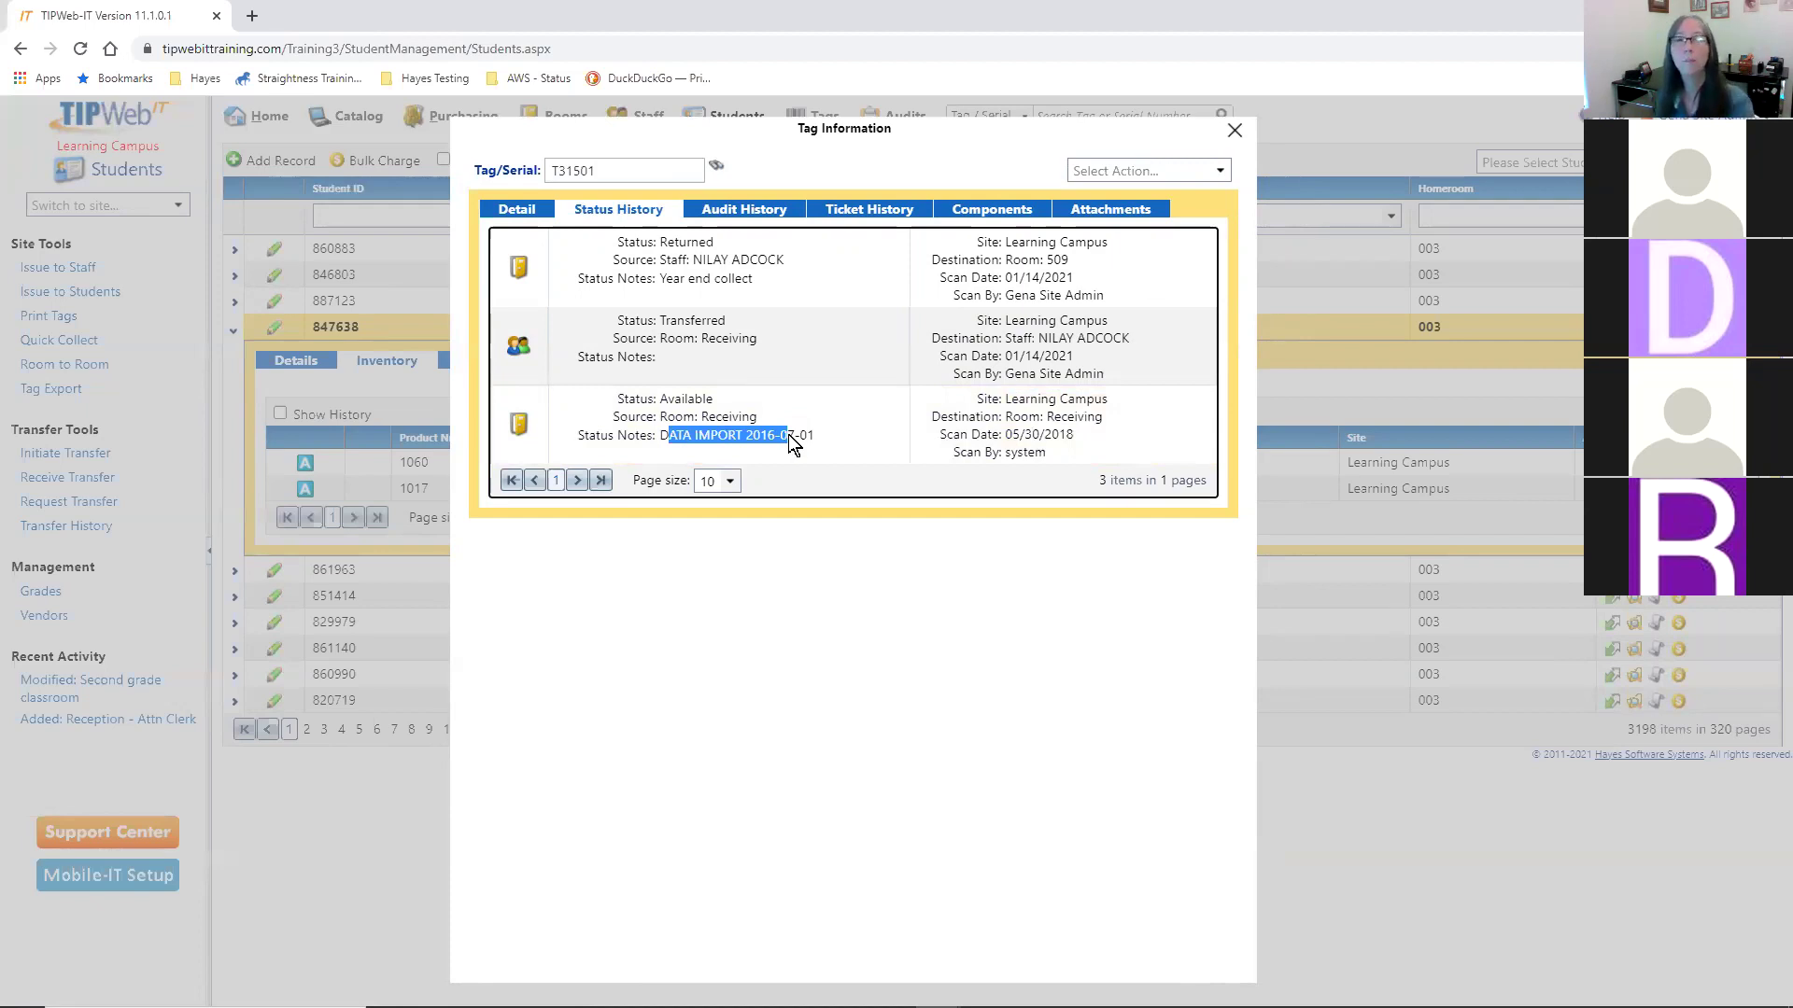
left_click(790, 436)
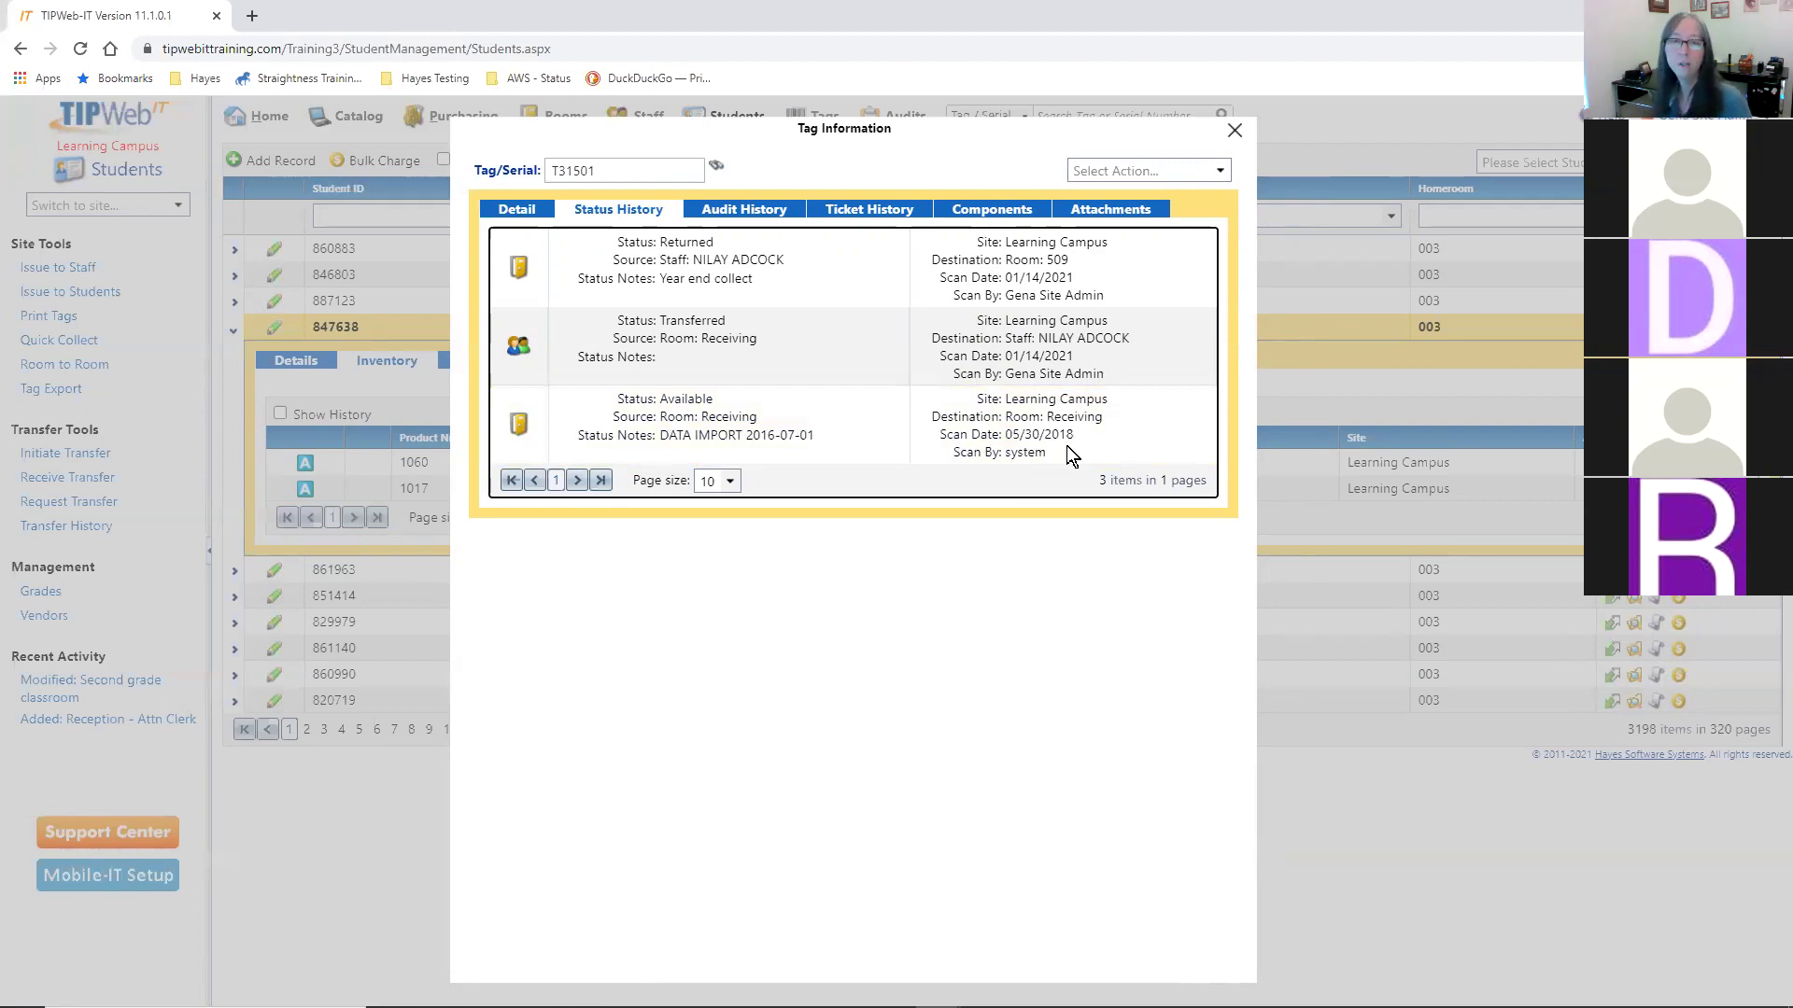
left_click(1038, 456)
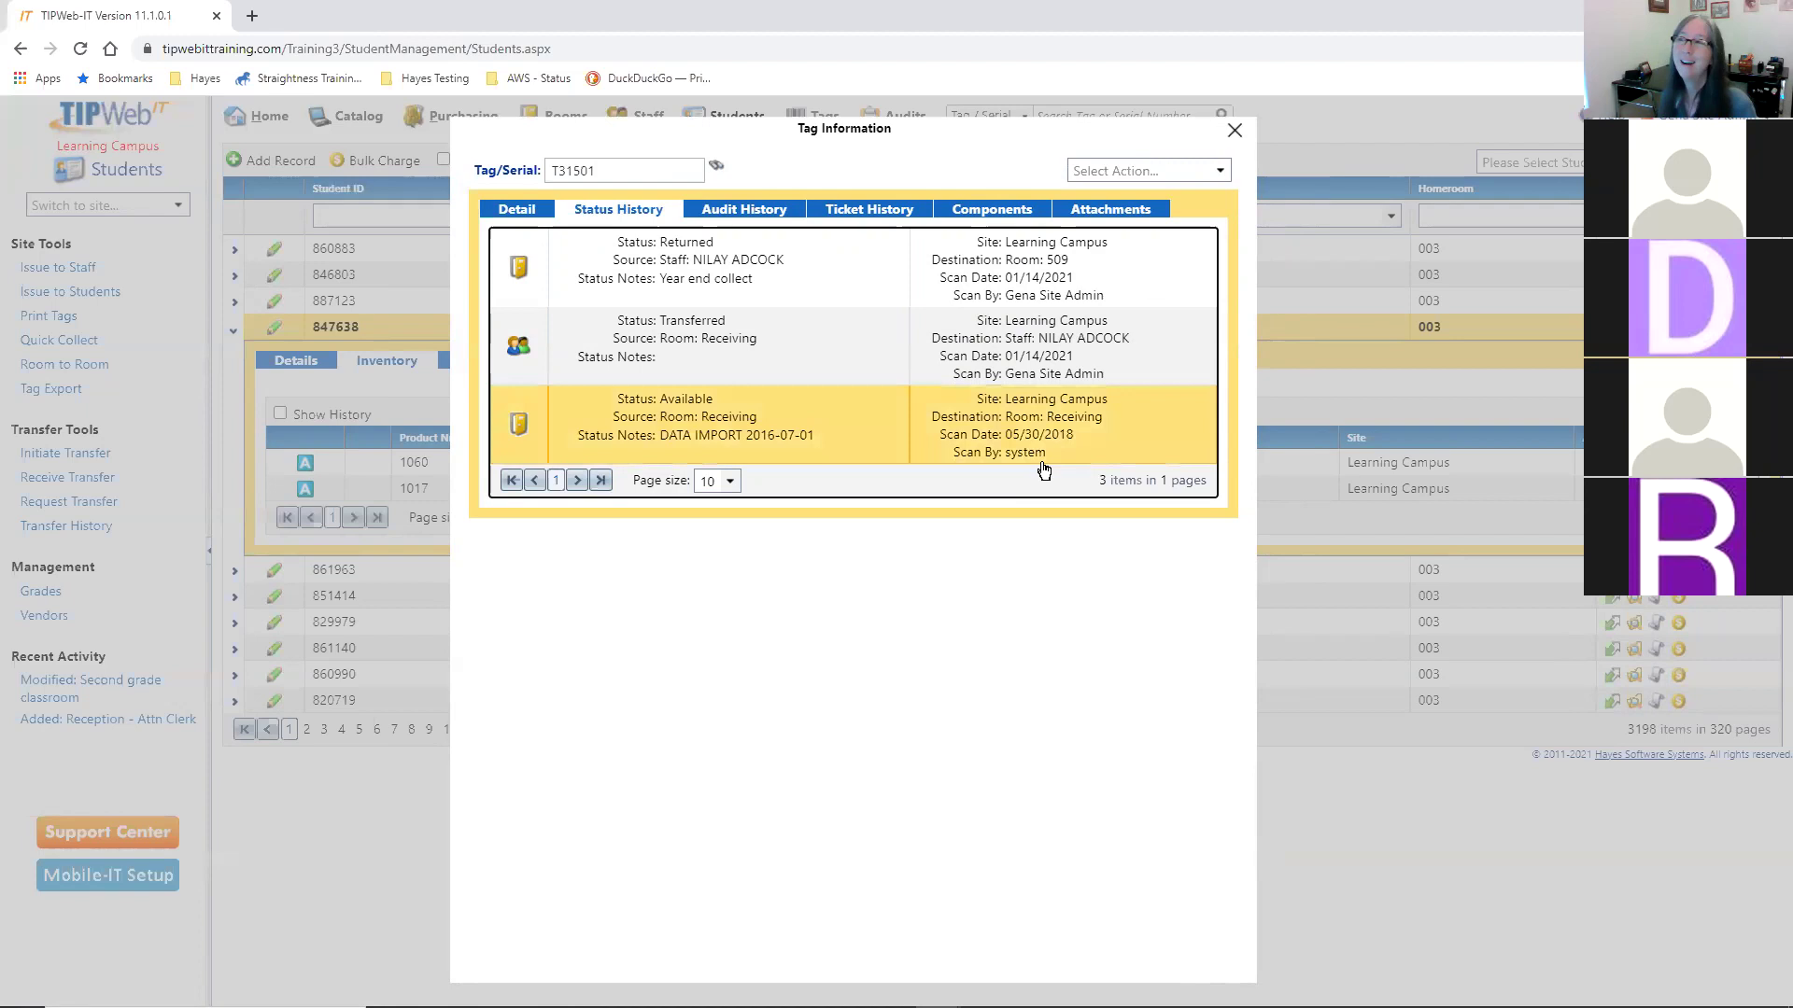
left_click(1041, 461)
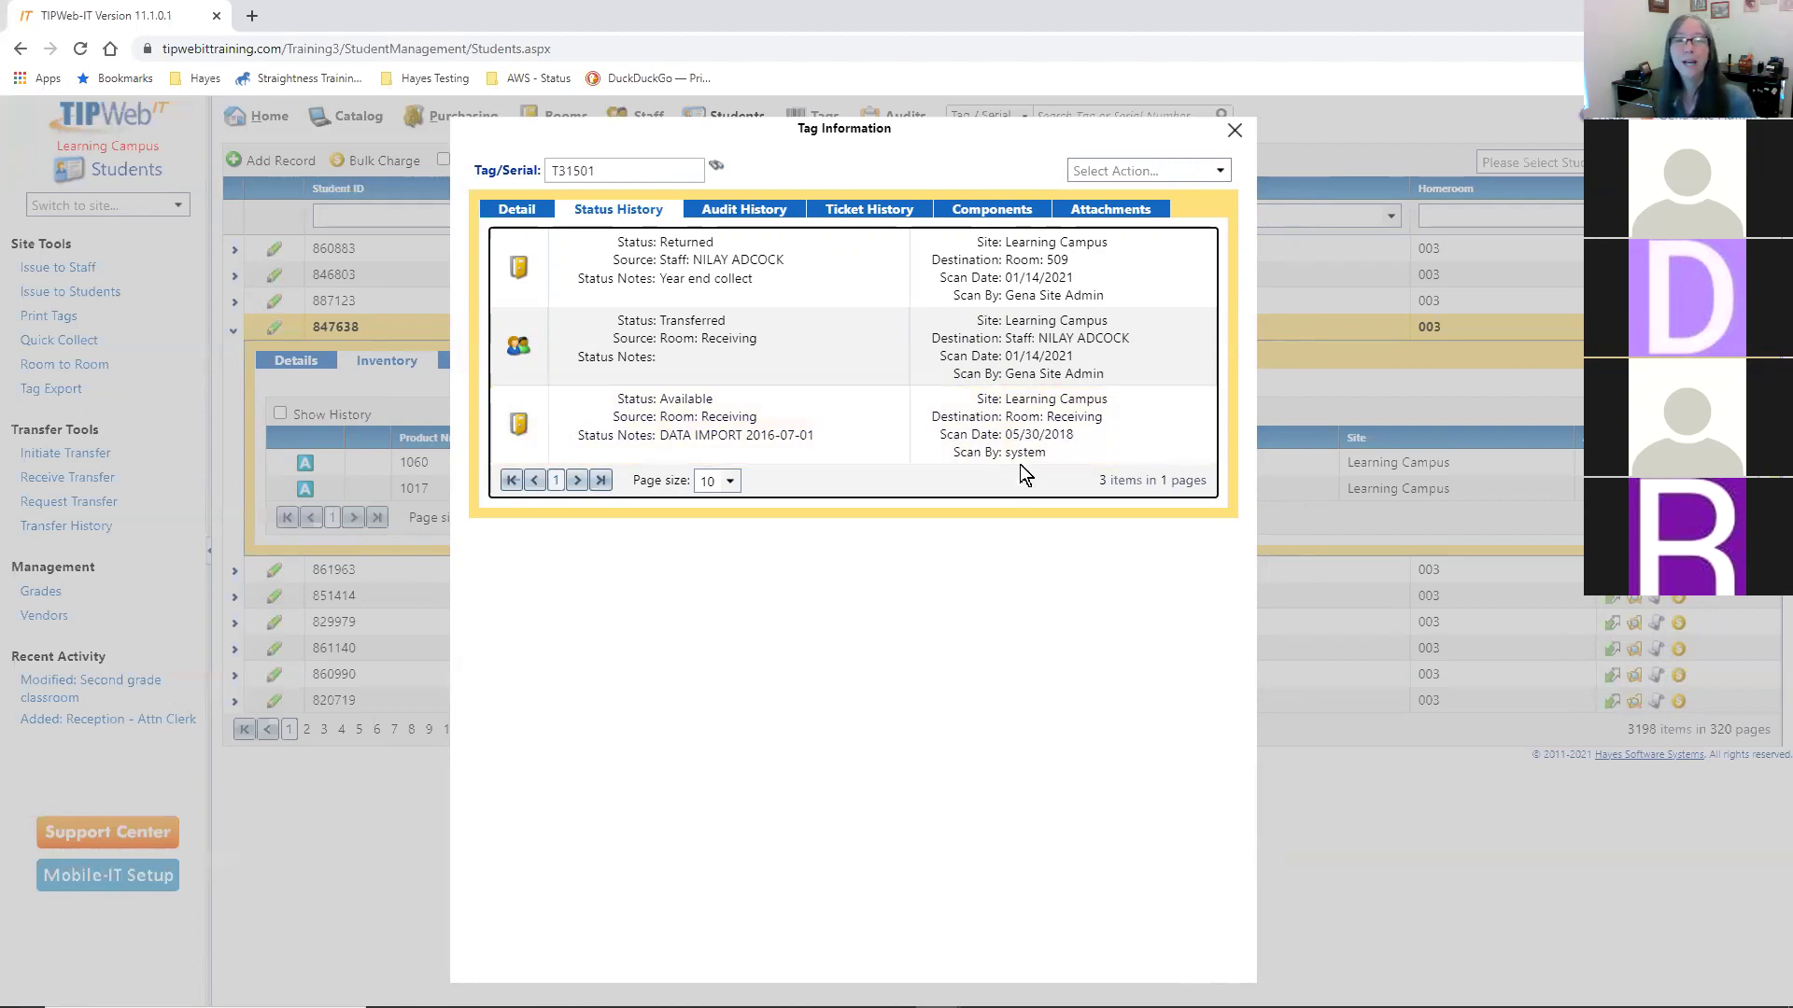
left_click_drag(991, 344, 1111, 343)
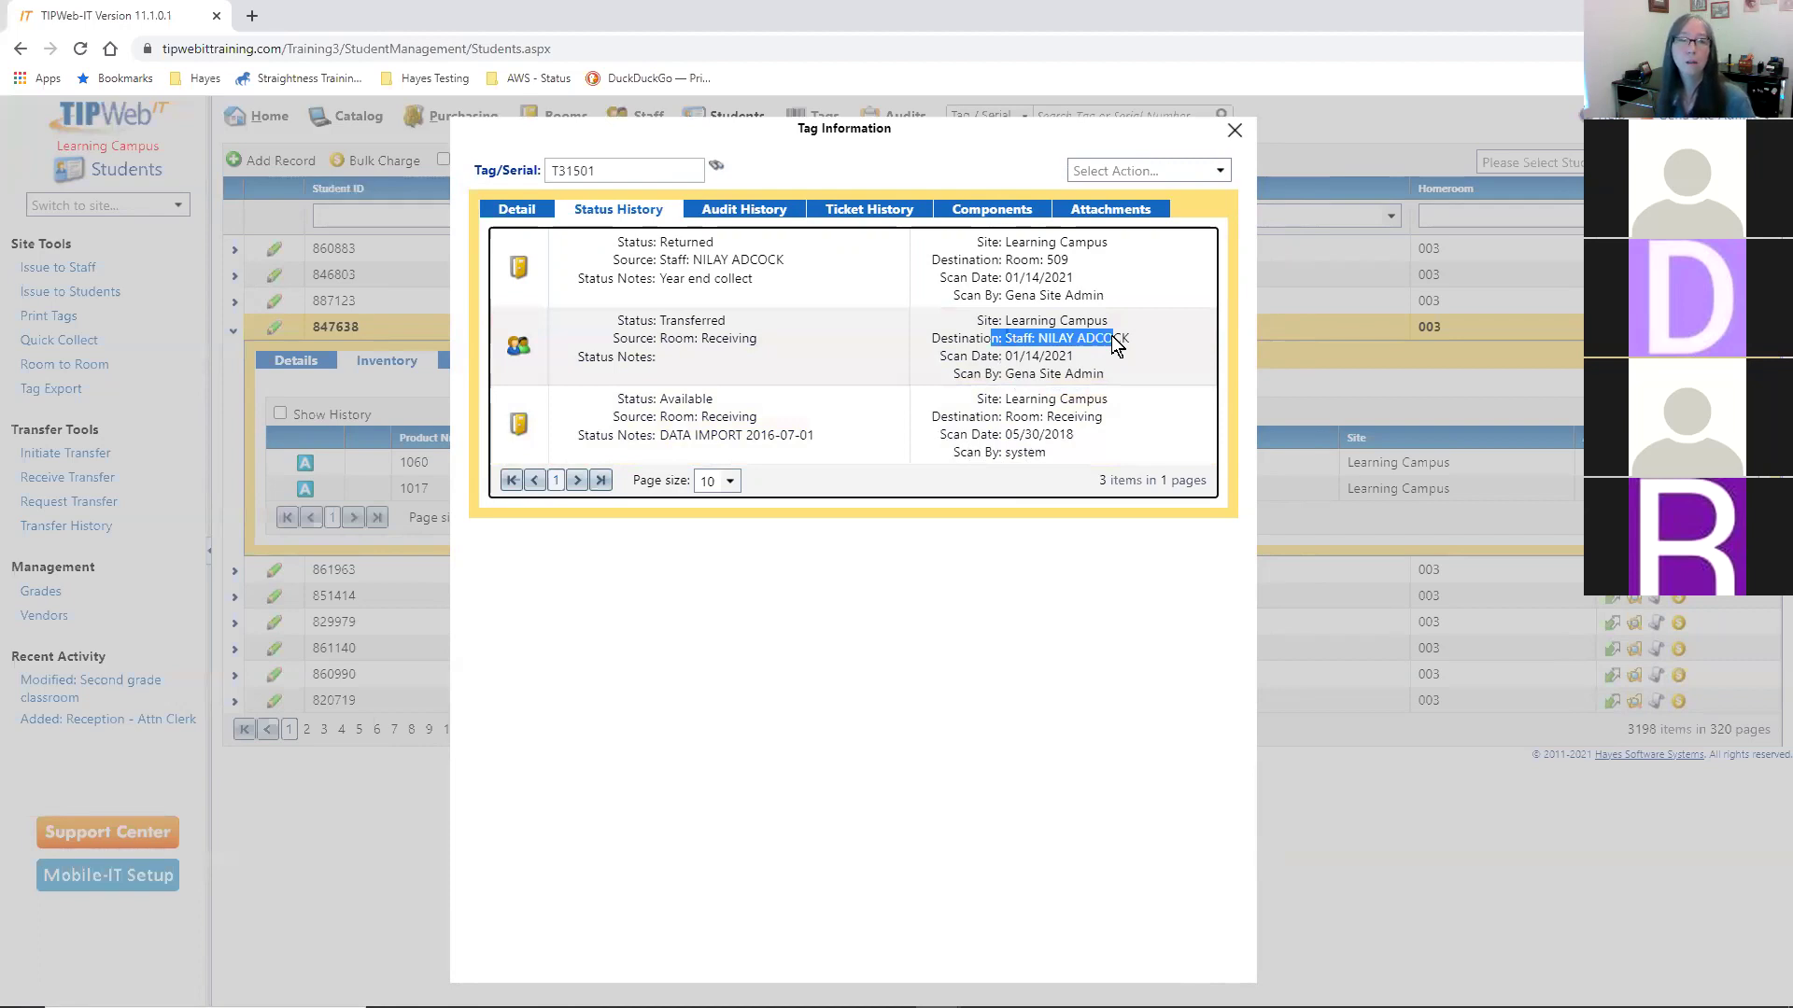
left_click(649, 249)
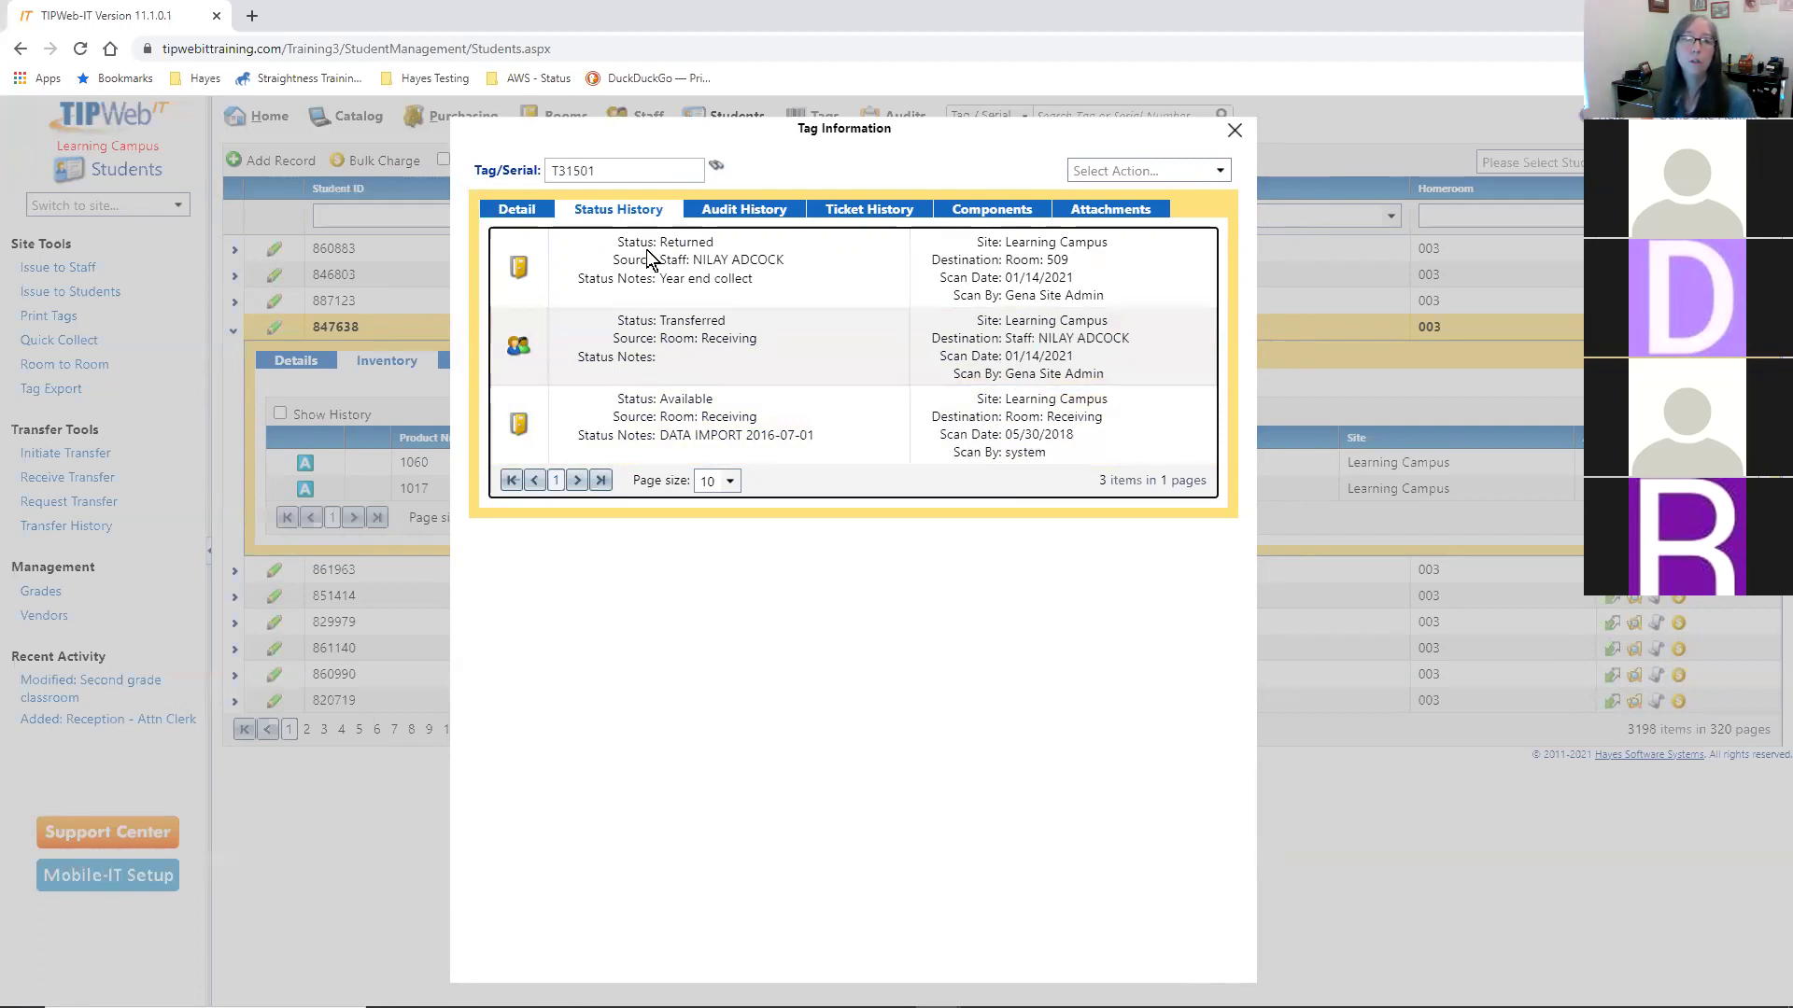
mouse_move(720, 261)
left_mouse_down()
mouse_move(738, 279)
mouse_move(749, 261)
left_mouse_up()
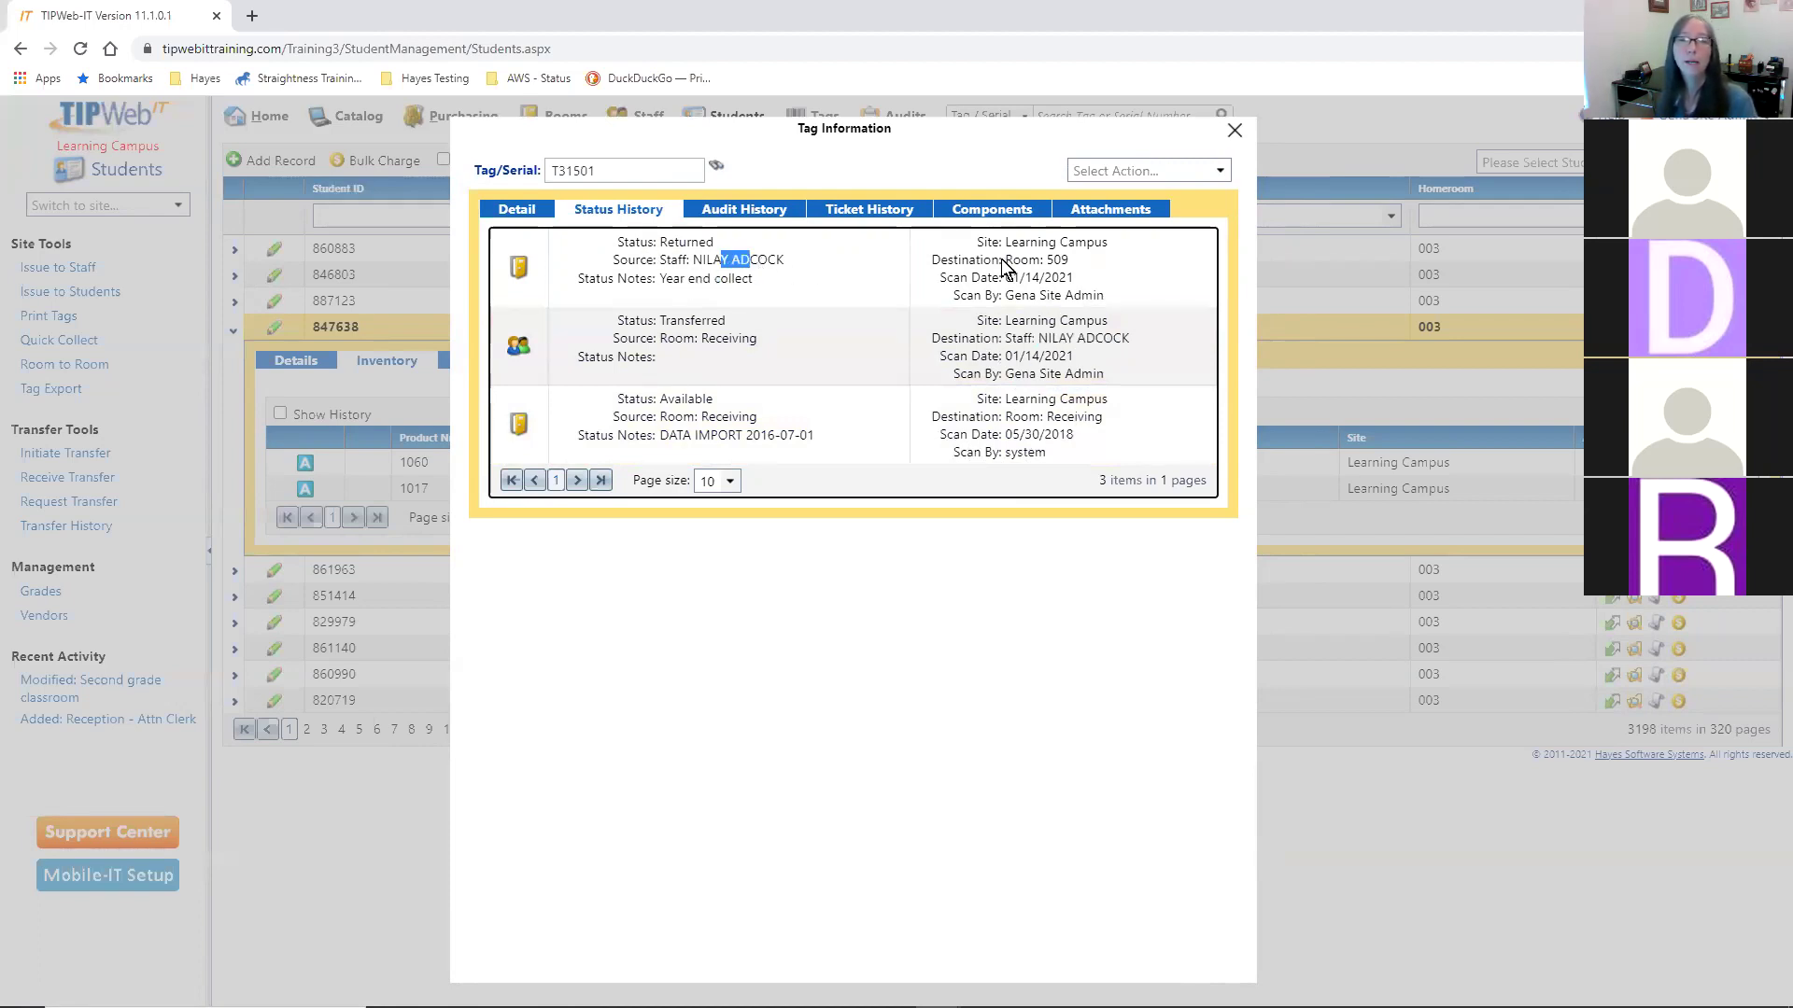
left_click_drag(1038, 261, 1070, 262)
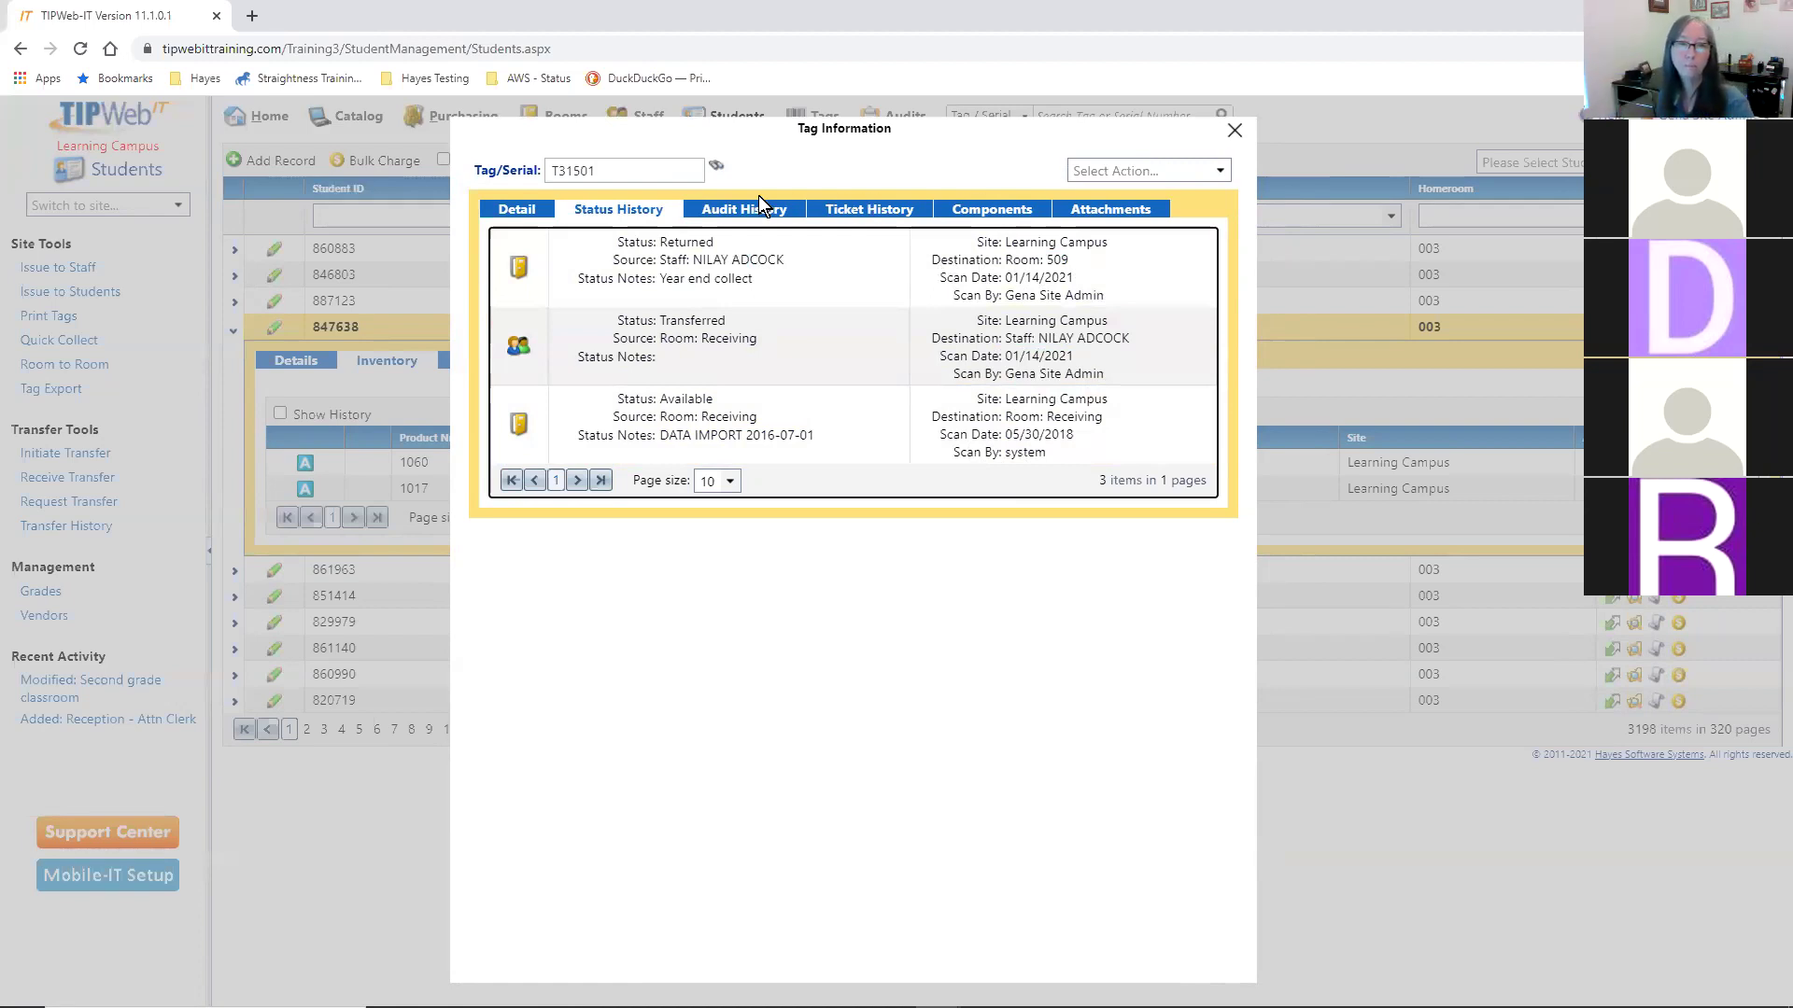
- Review T31501's audit history and ticket history, ending on its empty Components view
left_click(742, 213)
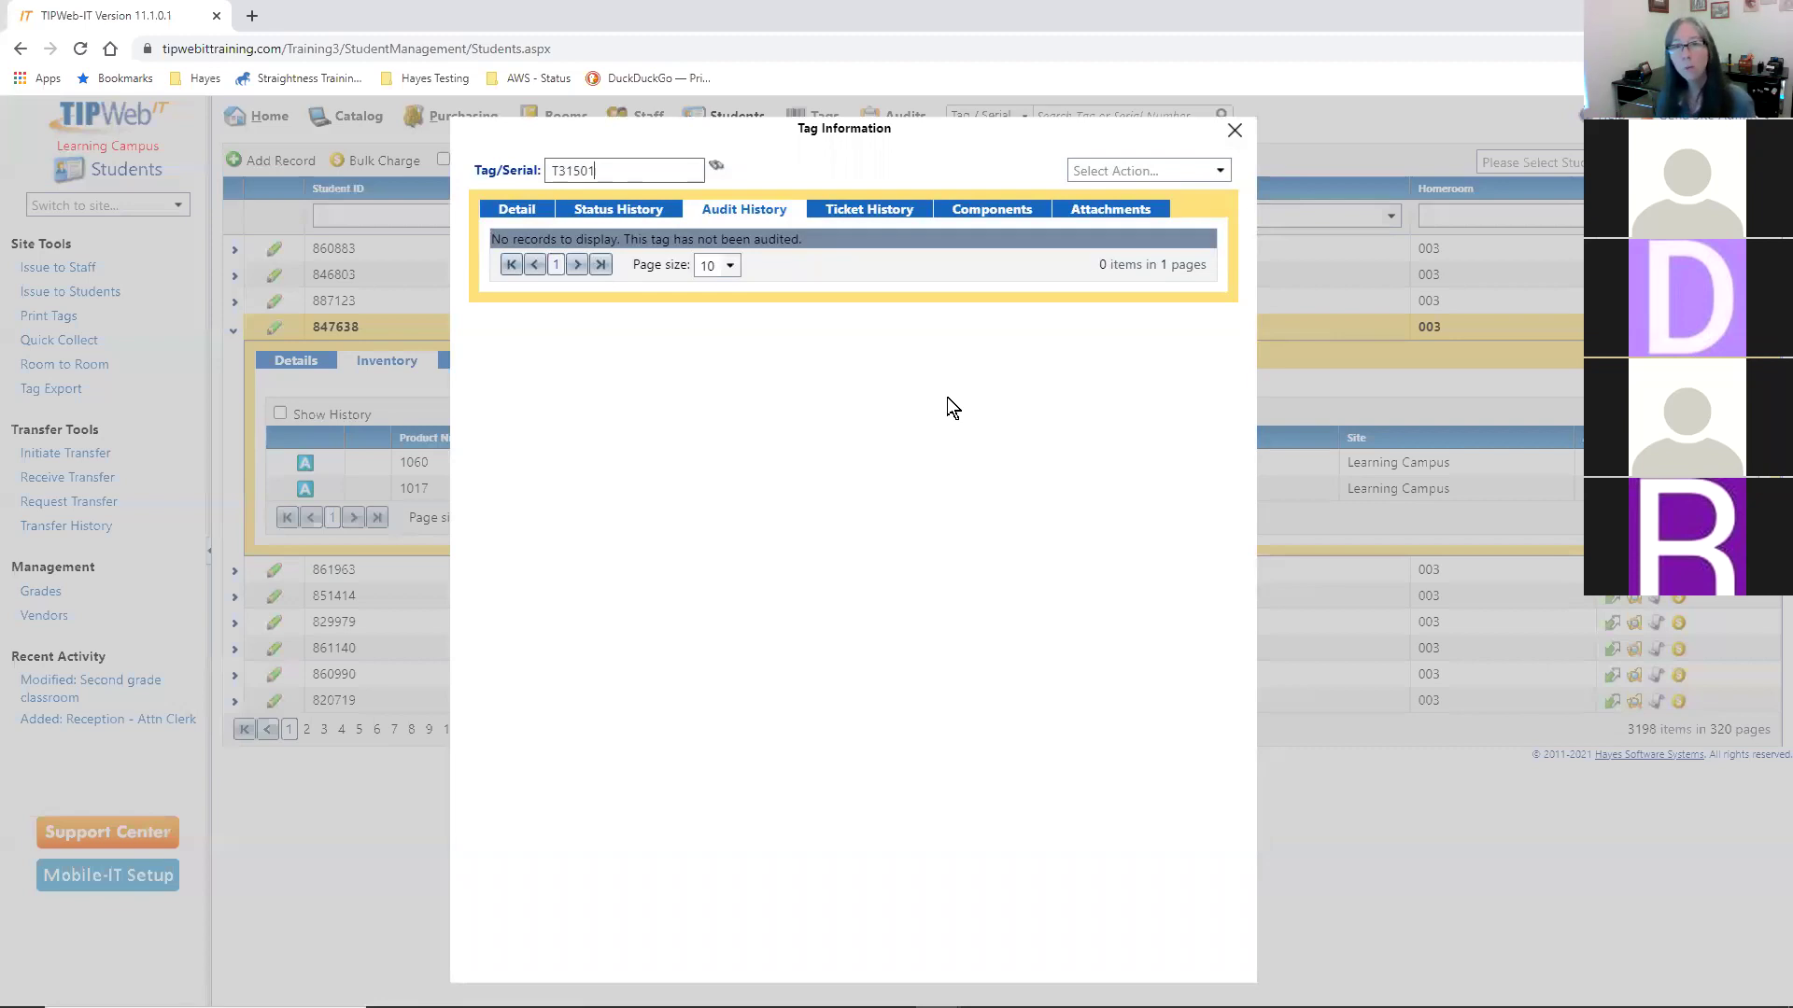
left_click(876, 214)
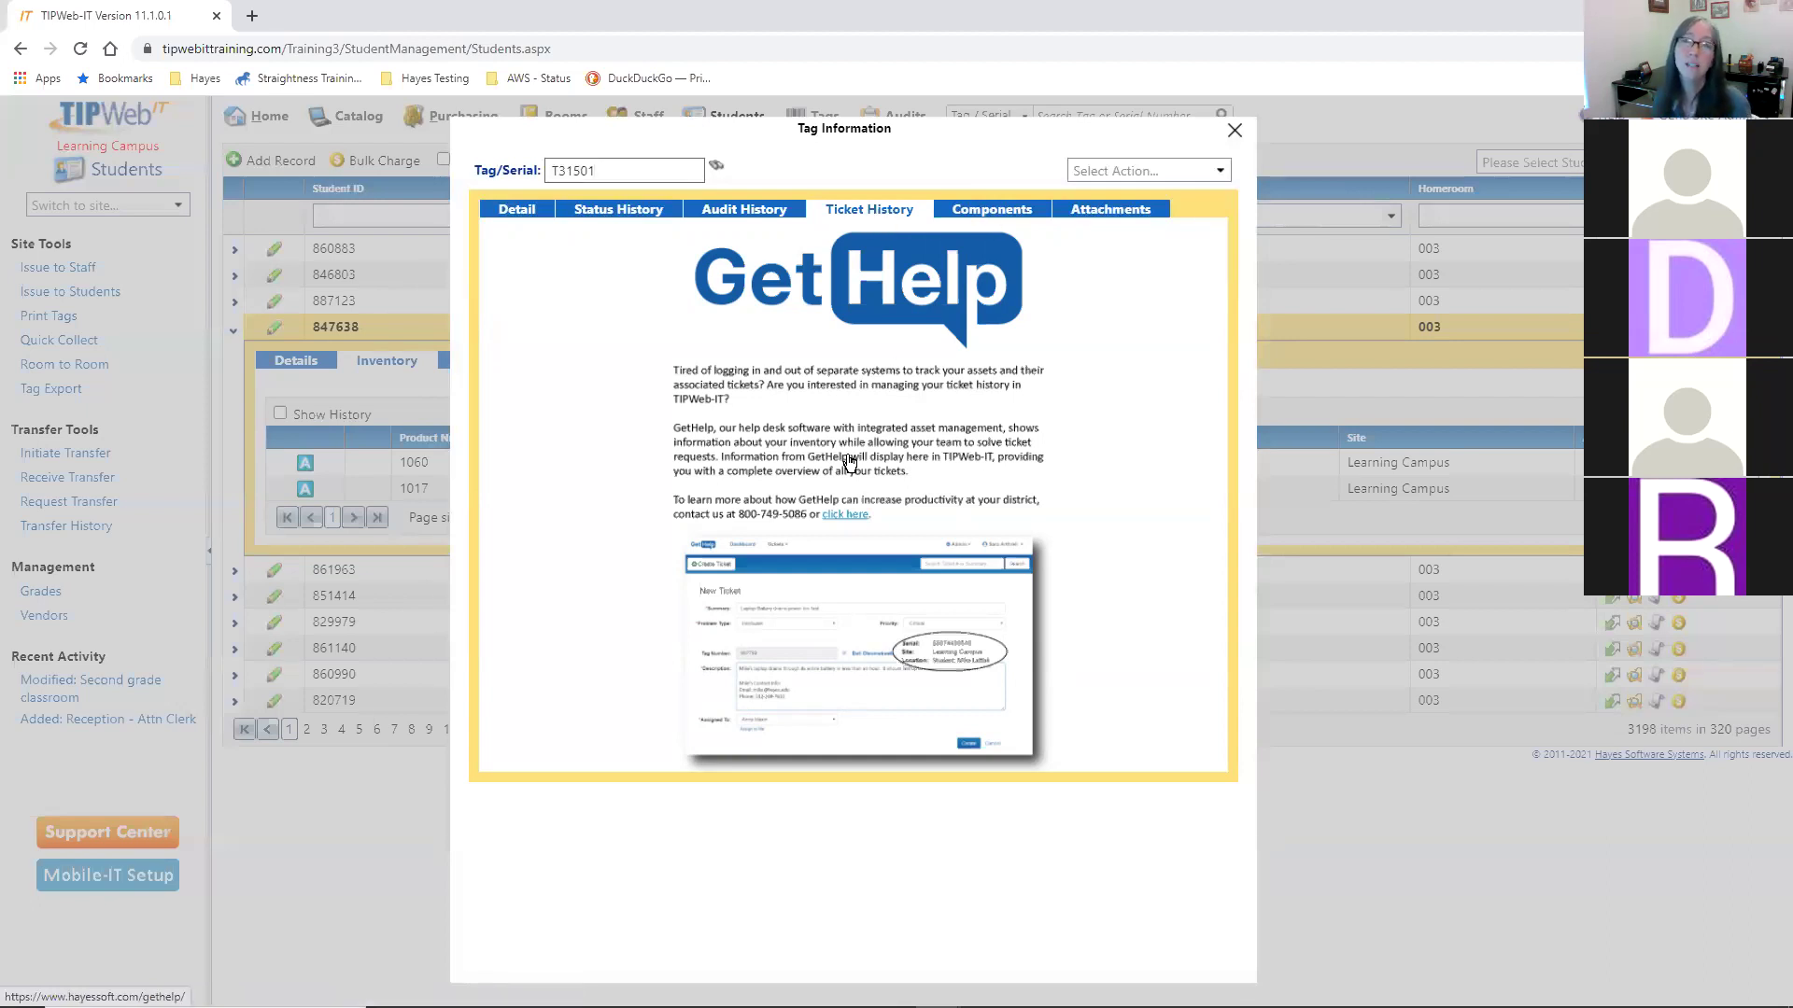
left_click(985, 219)
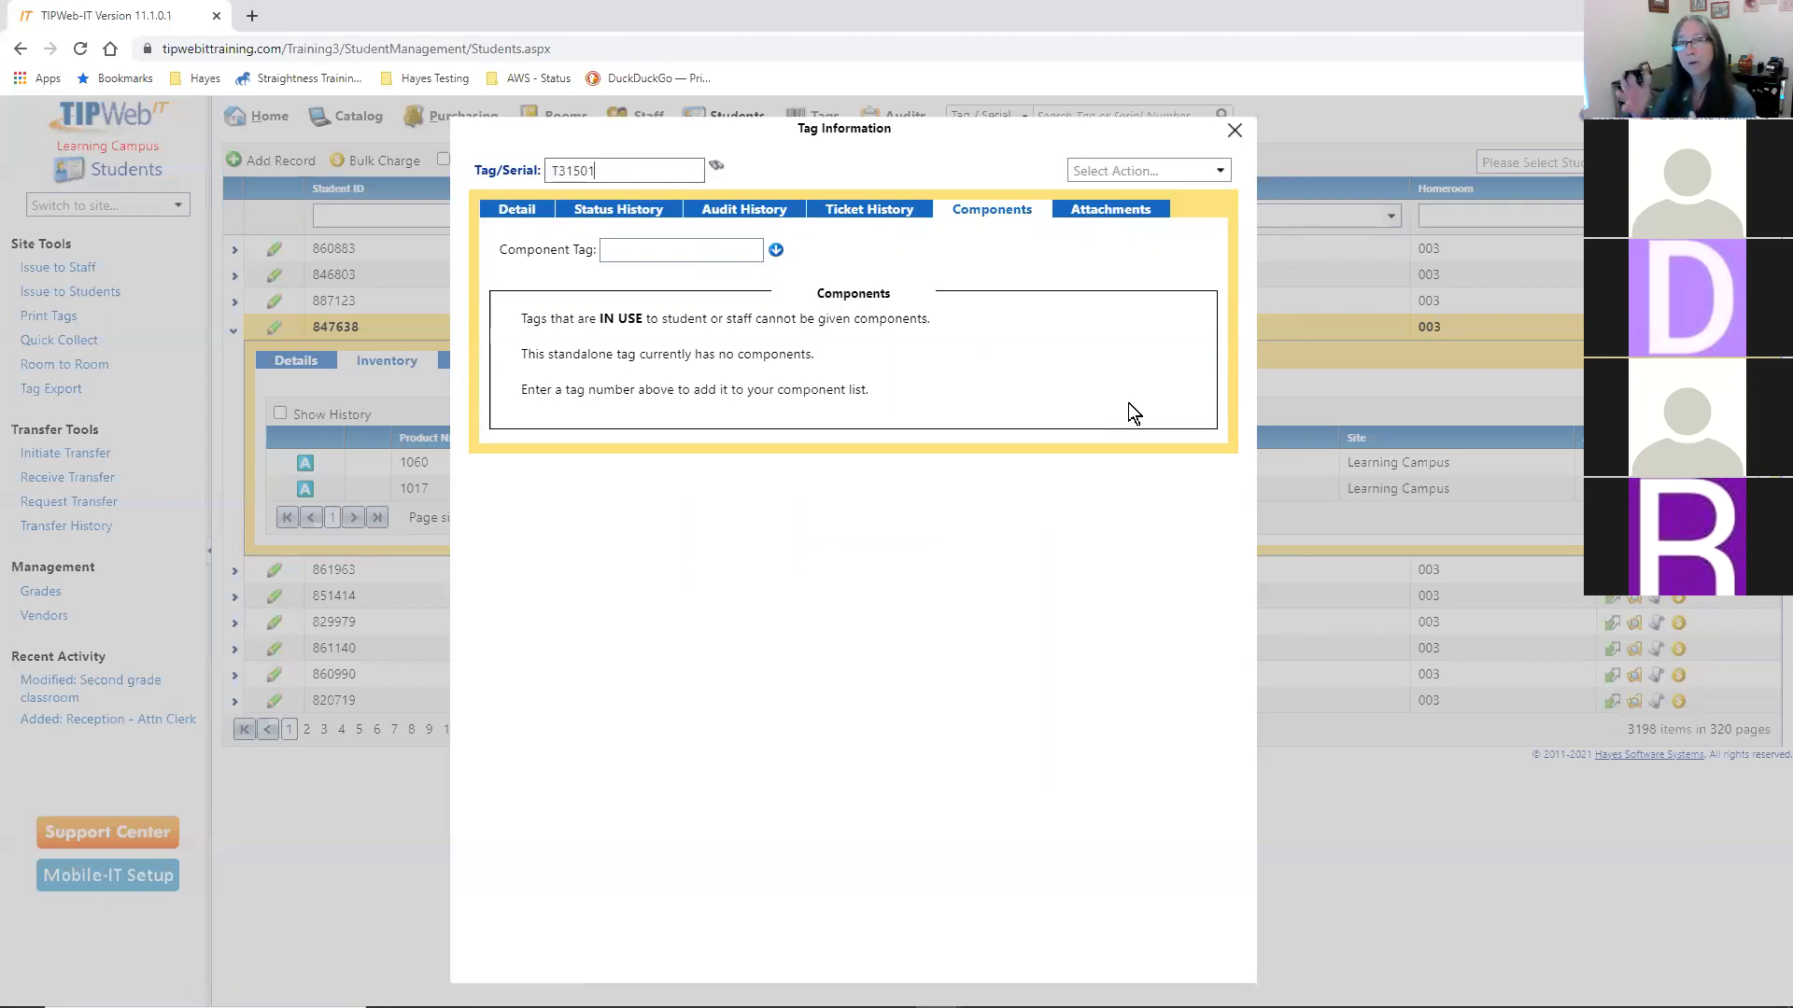
- Try the Component Tag field, dismiss its suggestions, and view the empty Attachments list
left_click(653, 250)
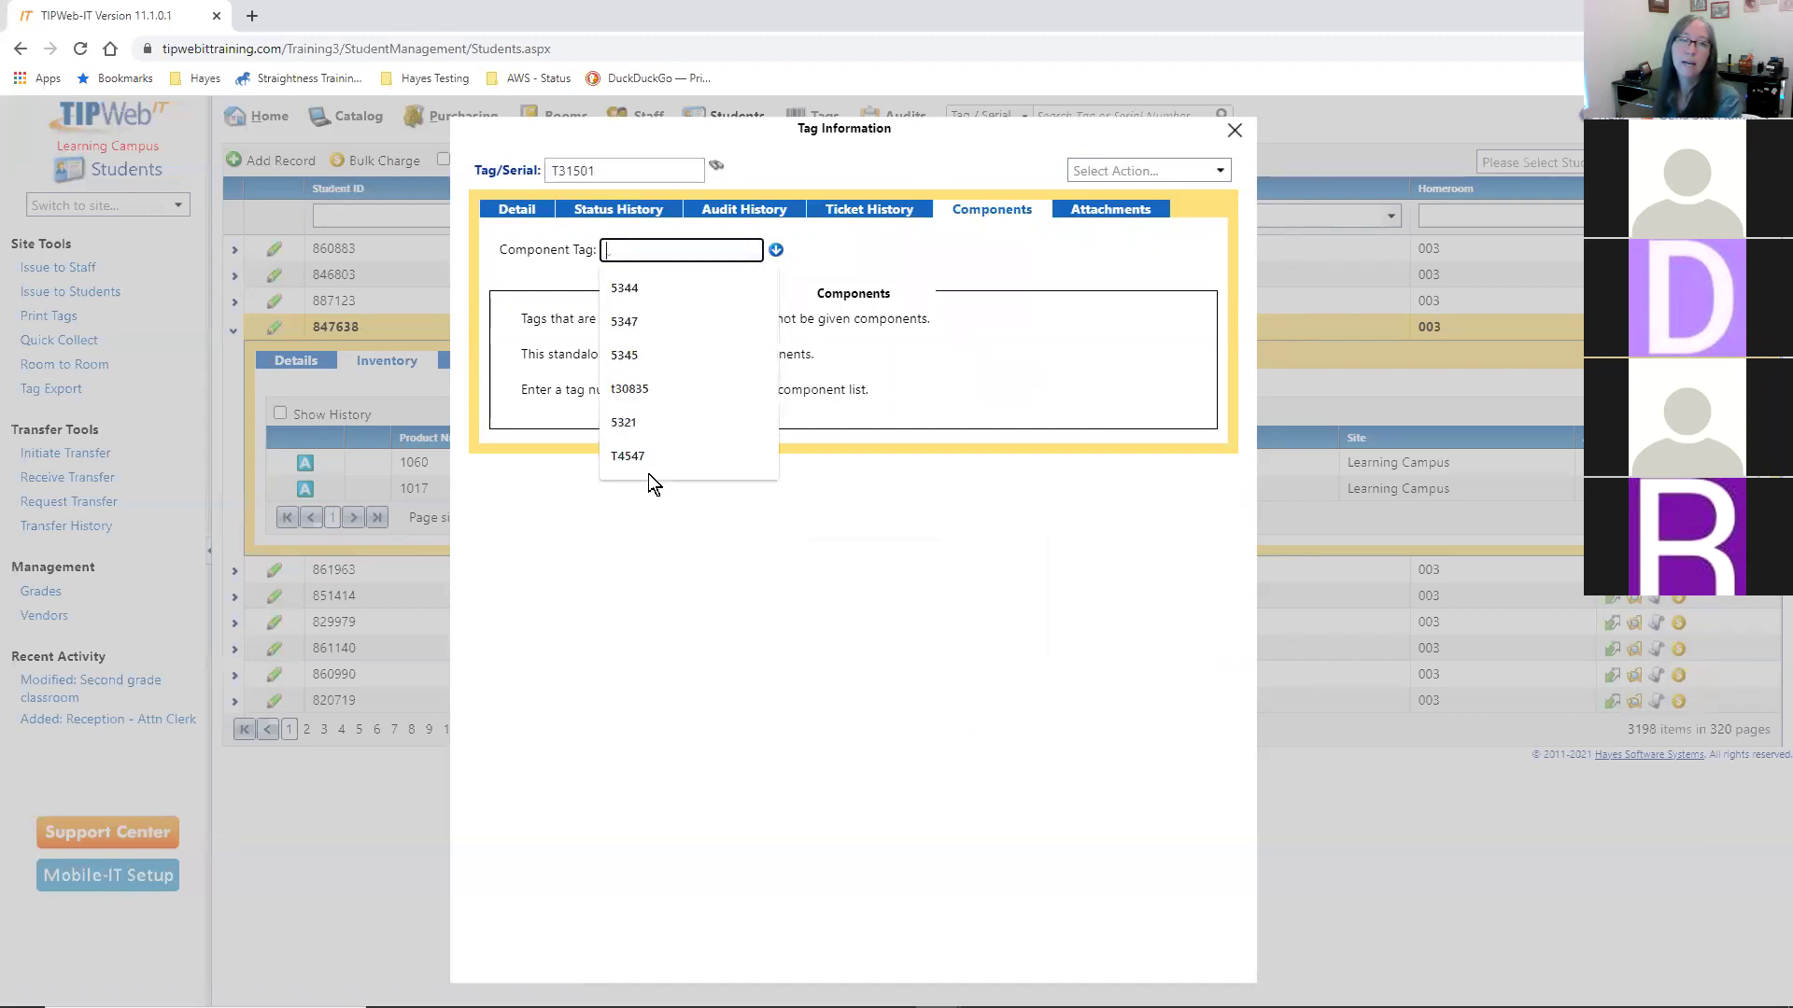
left_click(923, 644)
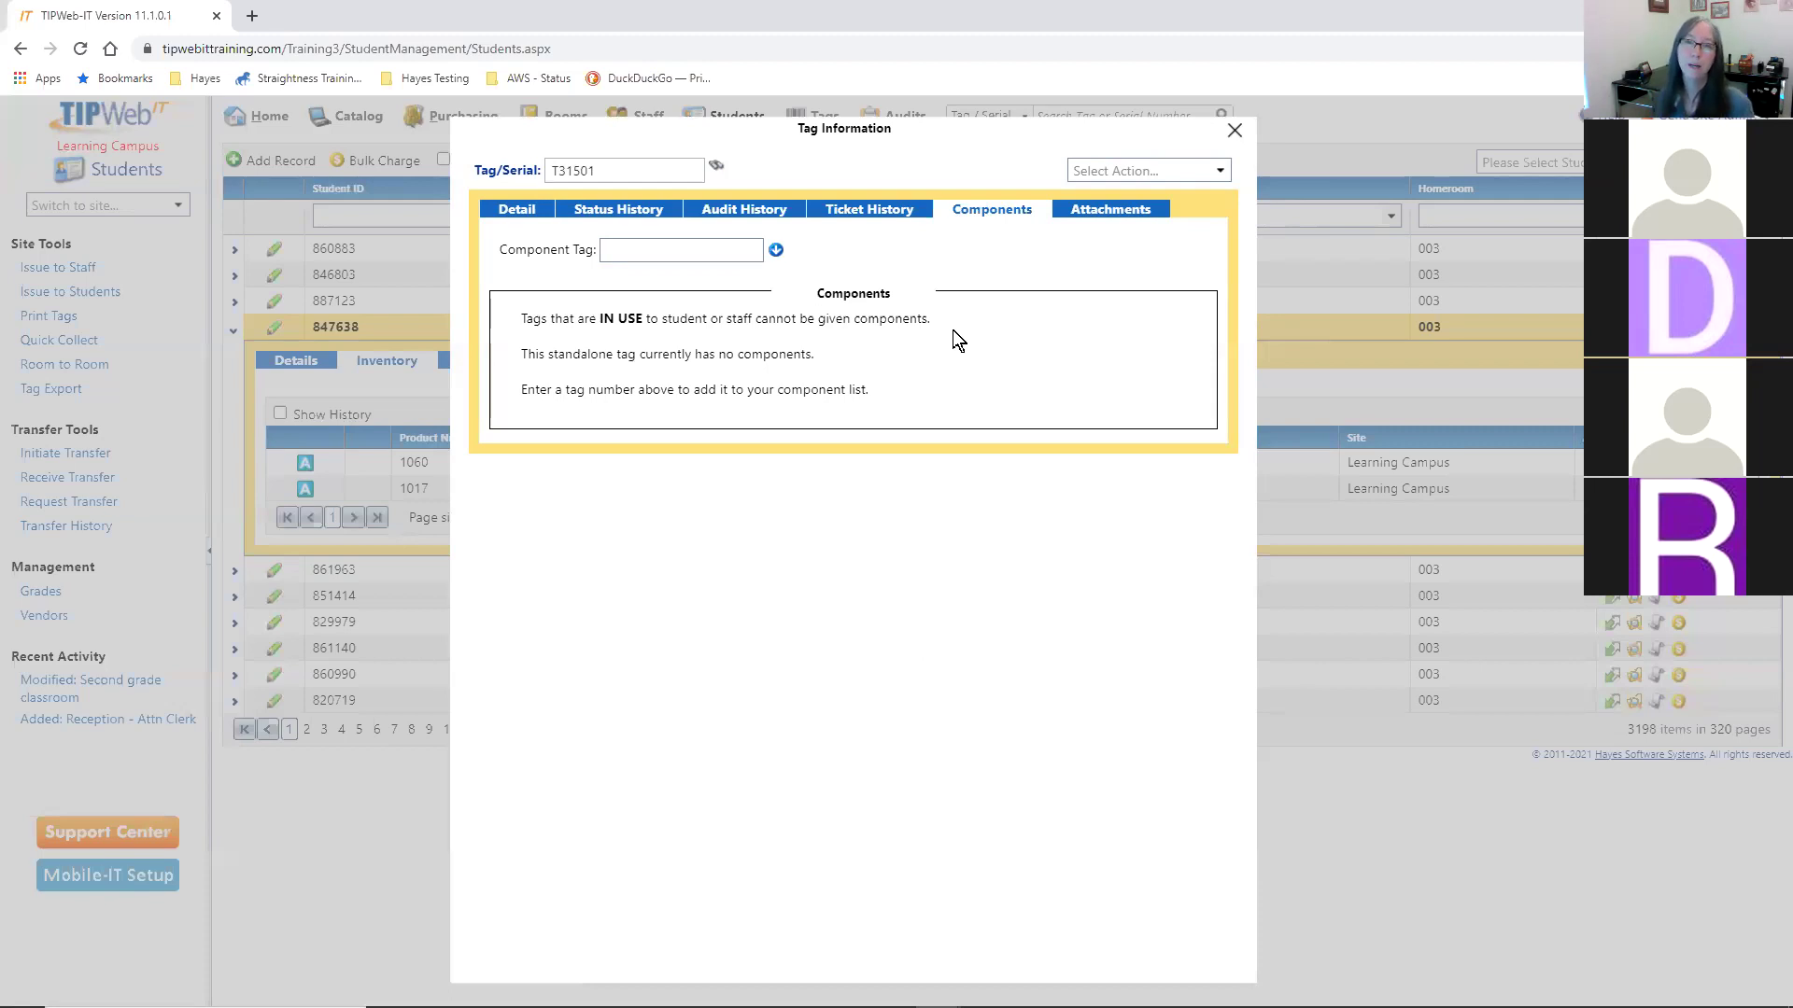
left_click(1118, 221)
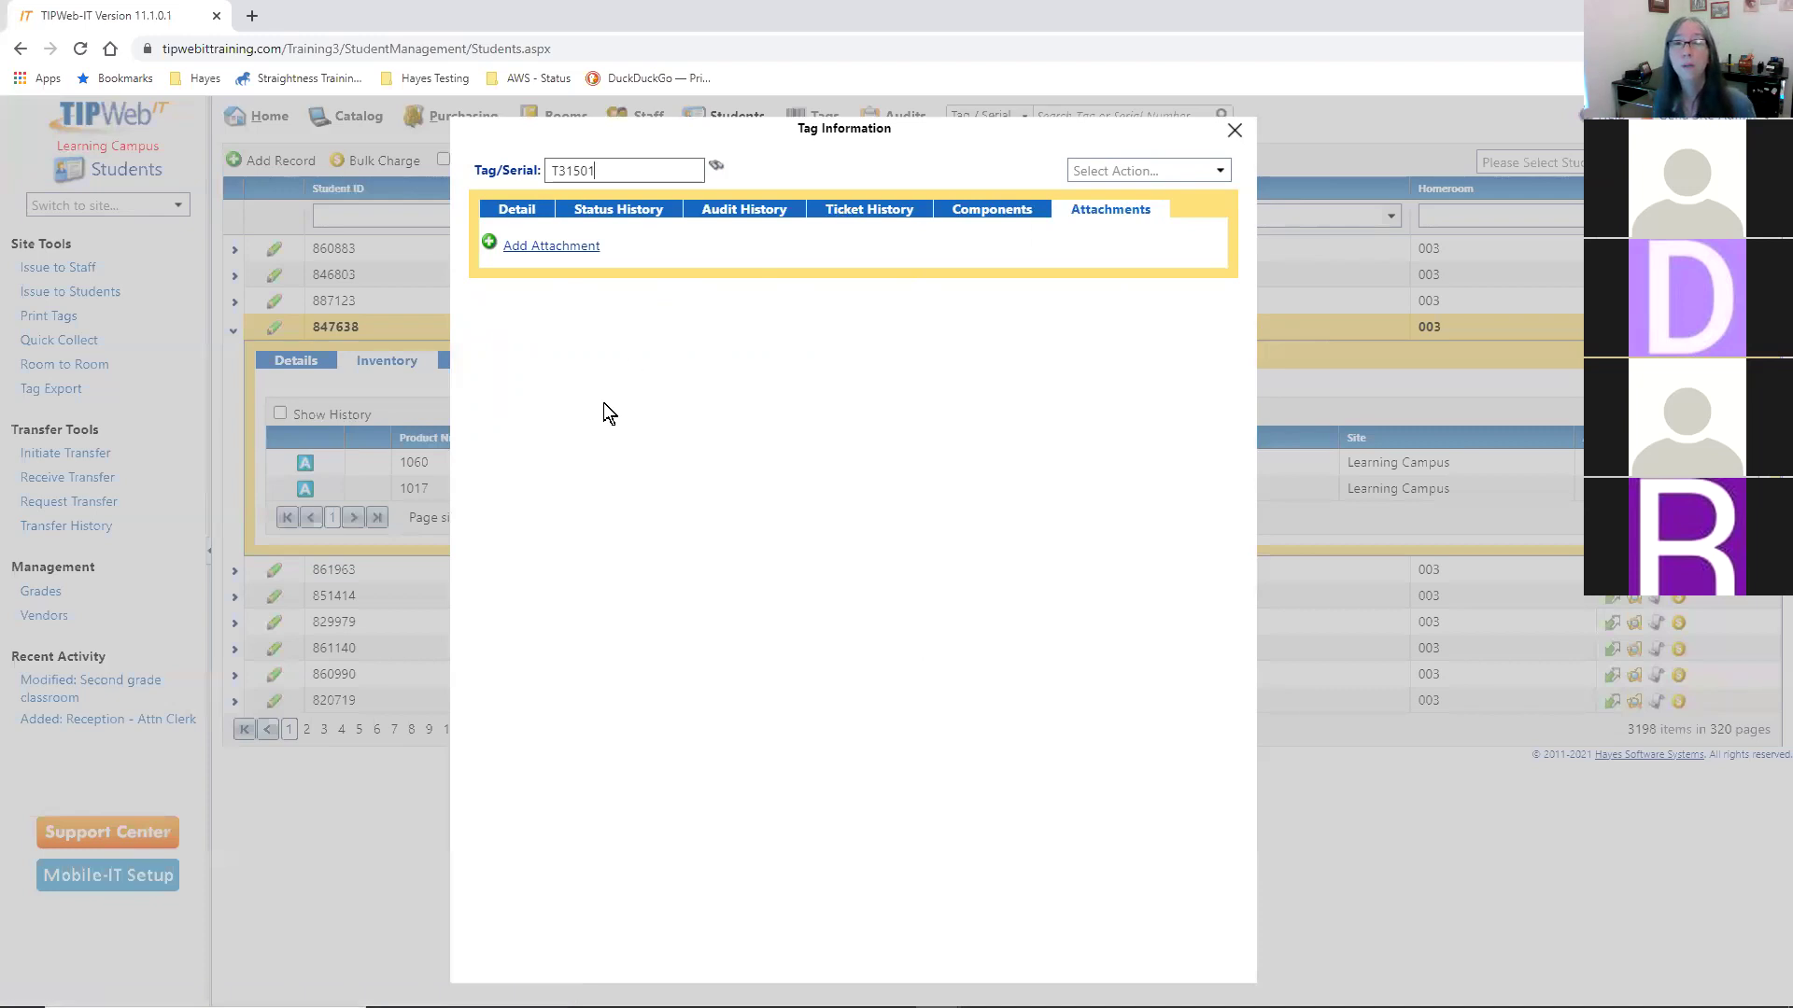
- Return to T31501's Detail view and open the Select Action list
left_click(504, 210)
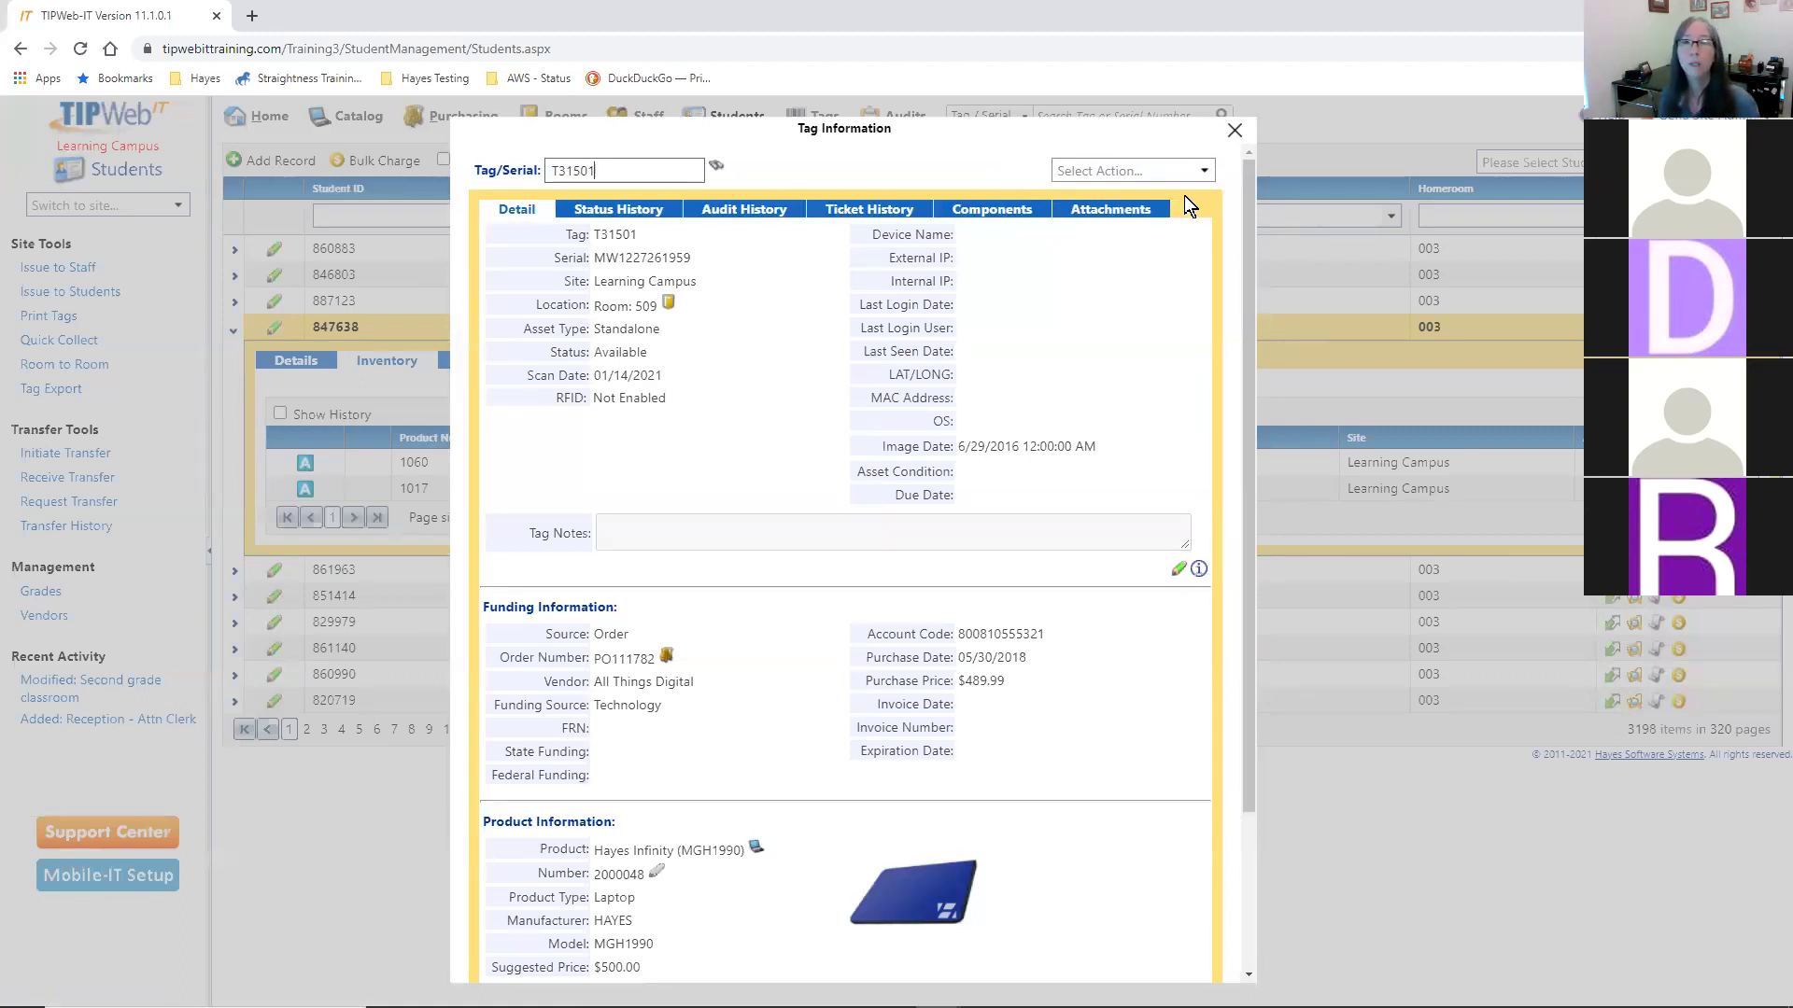
left_click(1201, 171)
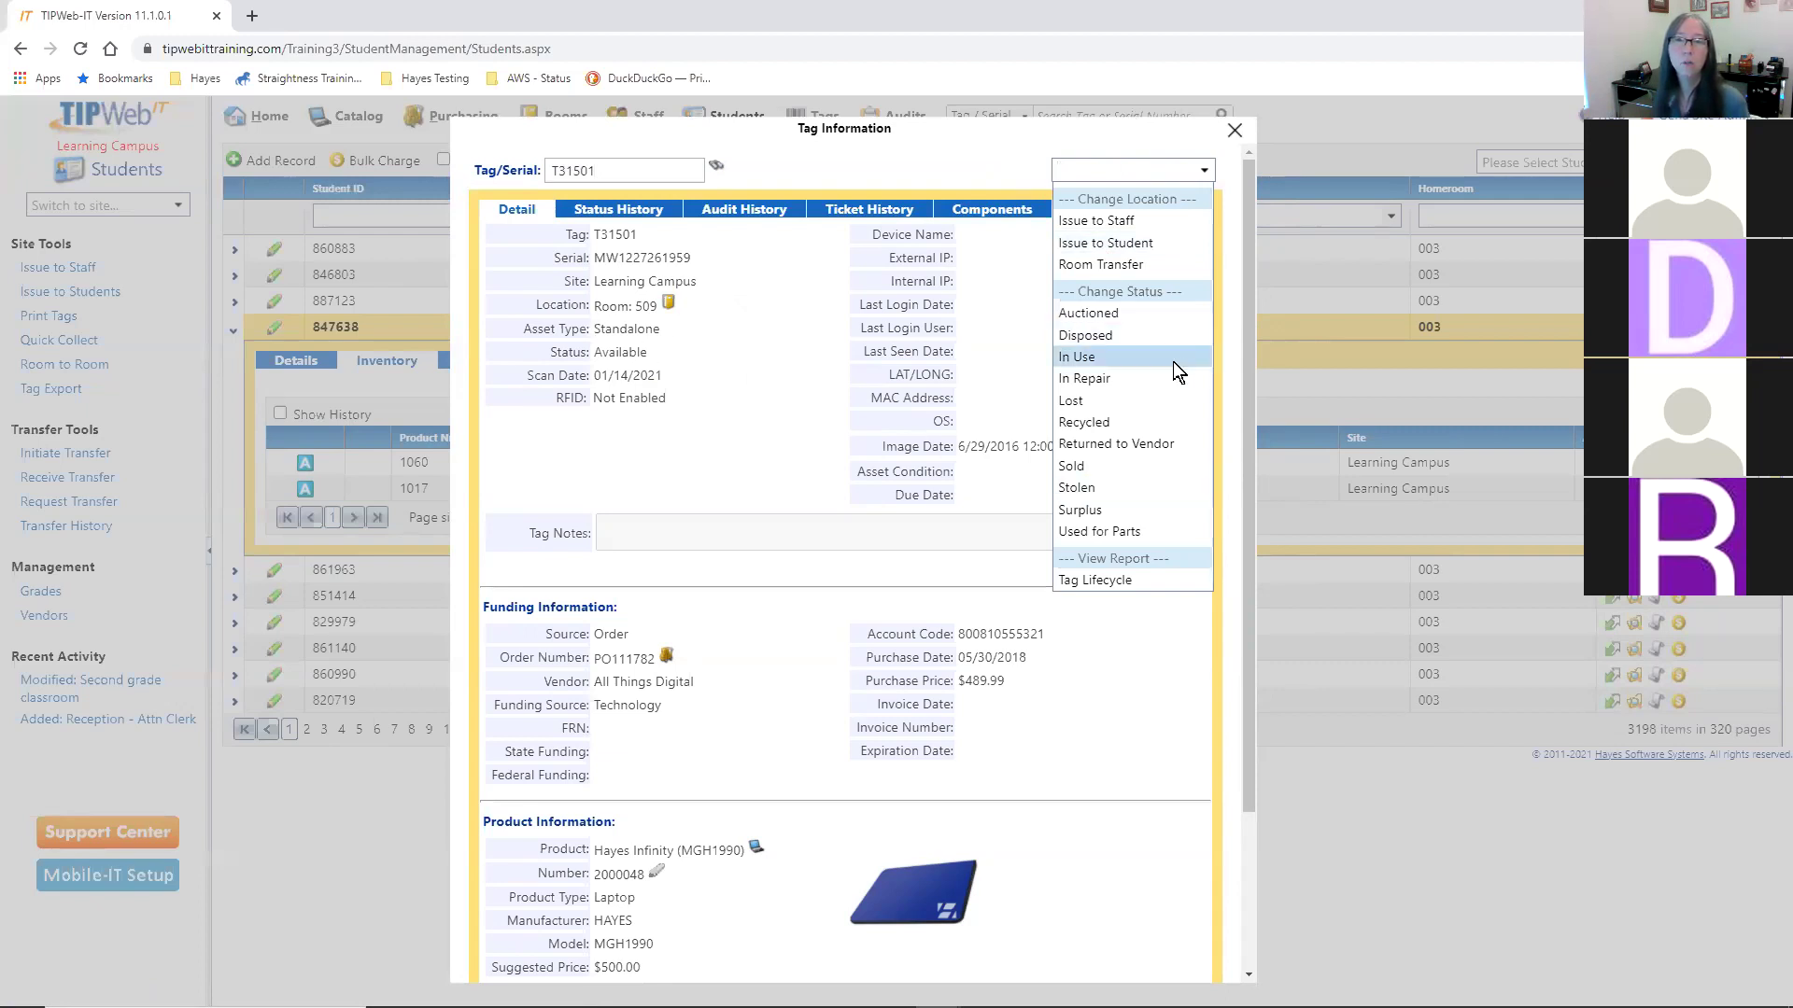
- Change T31501's status to In Use with the note 'Cuz I did it'
left_click(1109, 355)
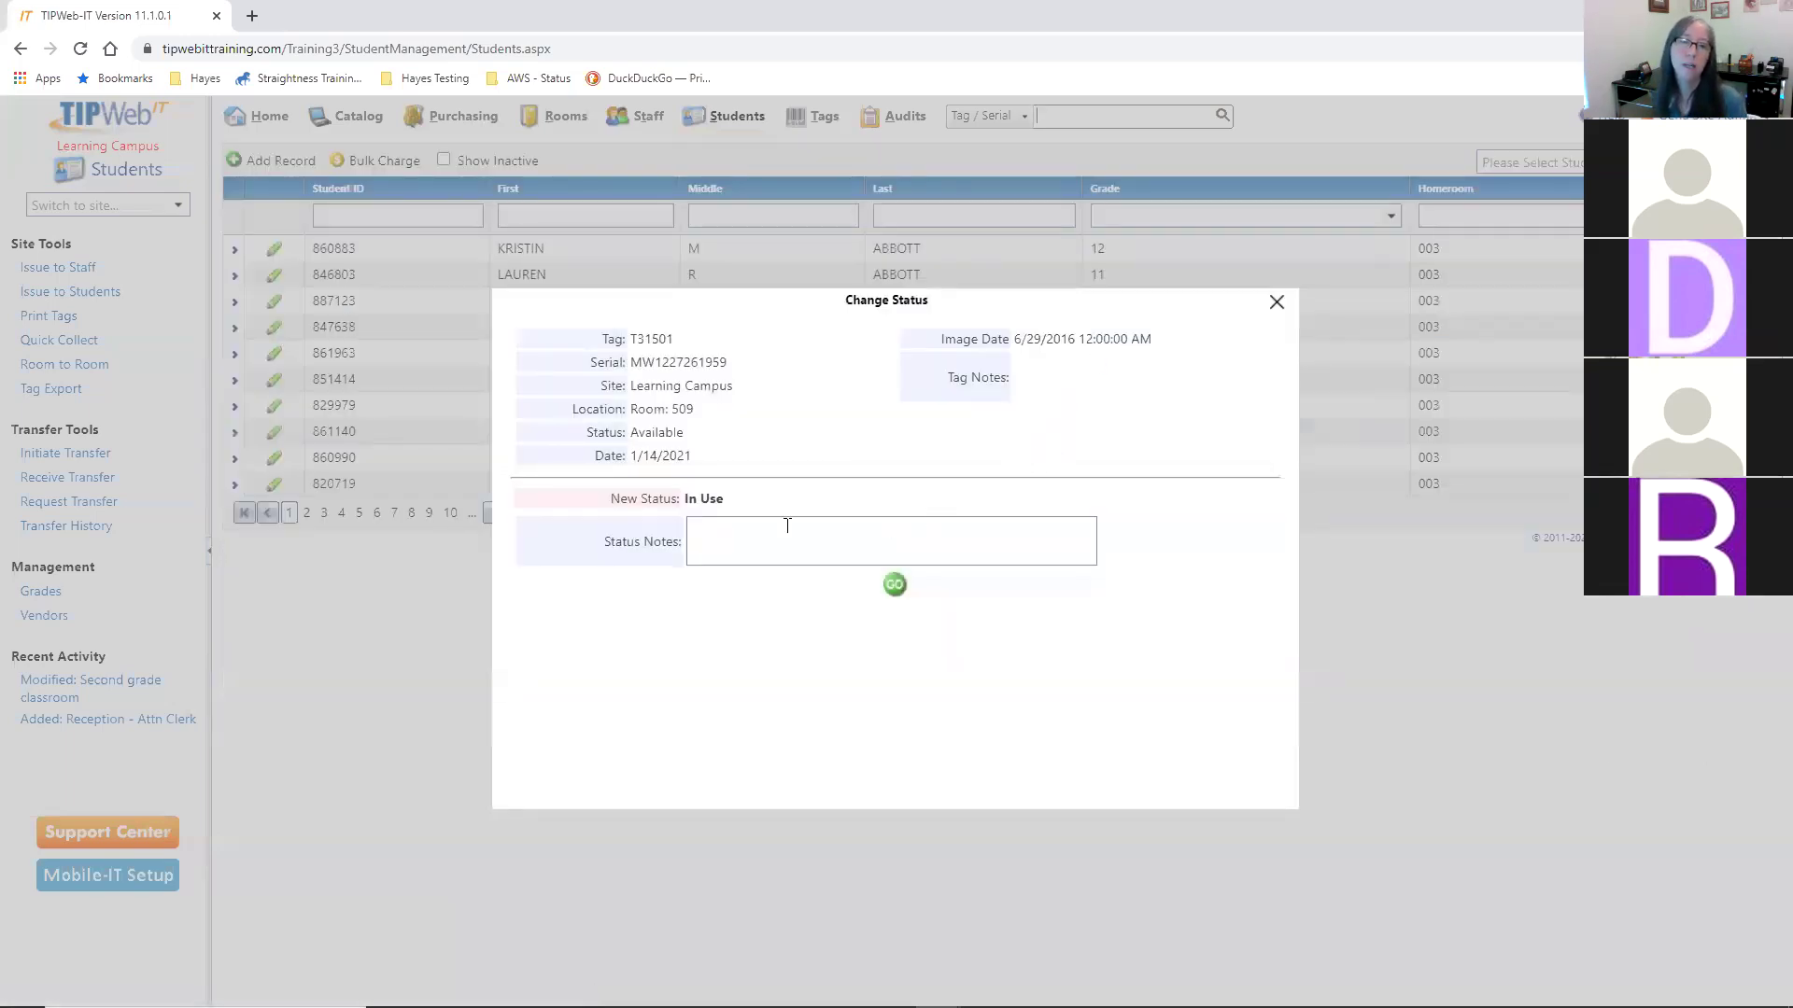
left_click(803, 519)
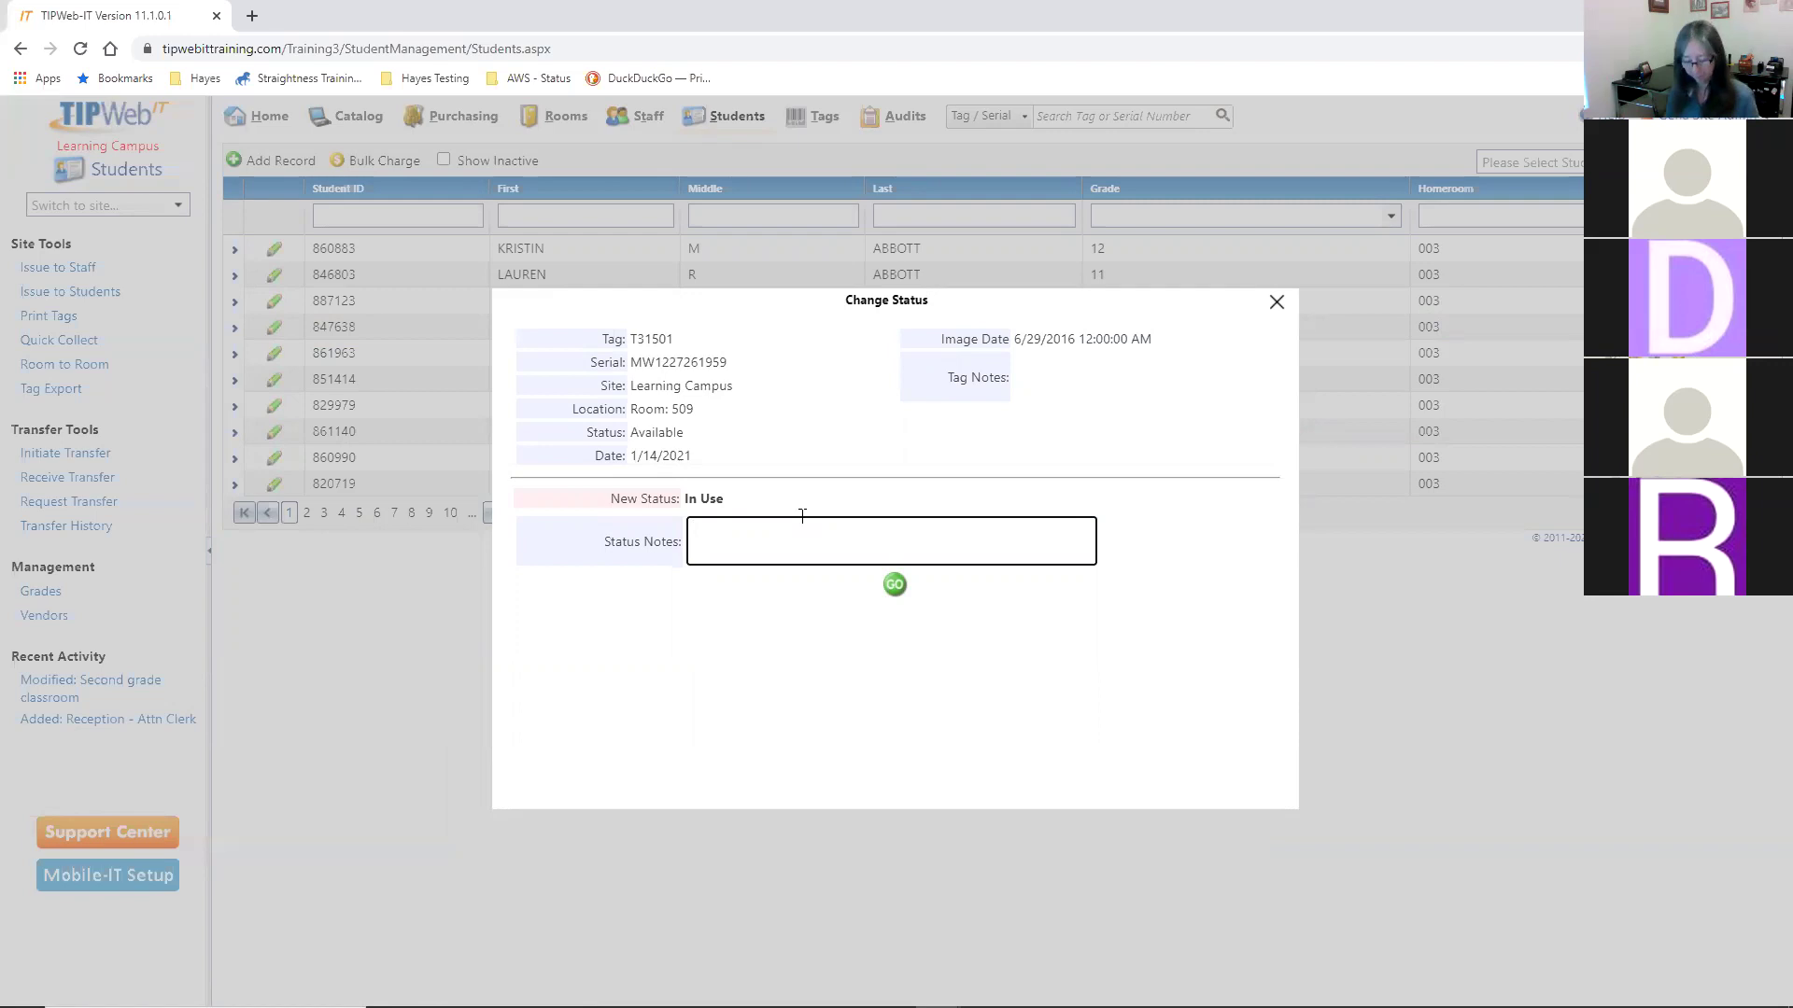
type("Cuz")
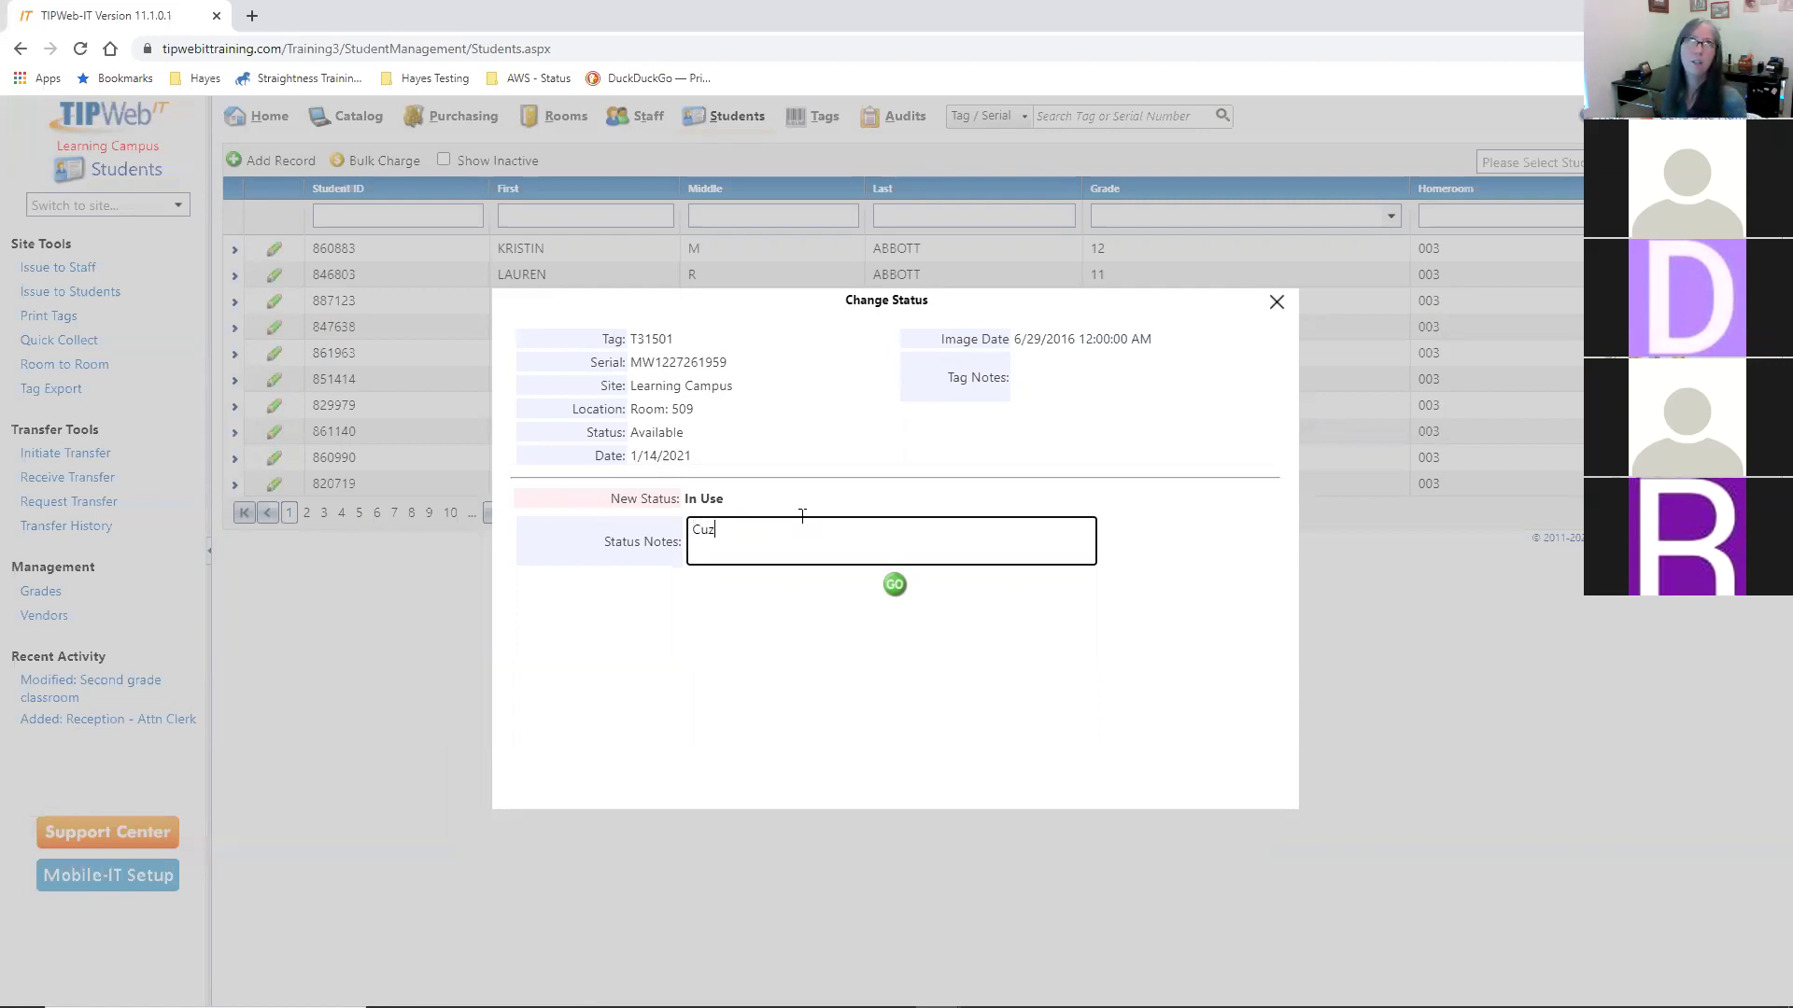
type(" I did it")
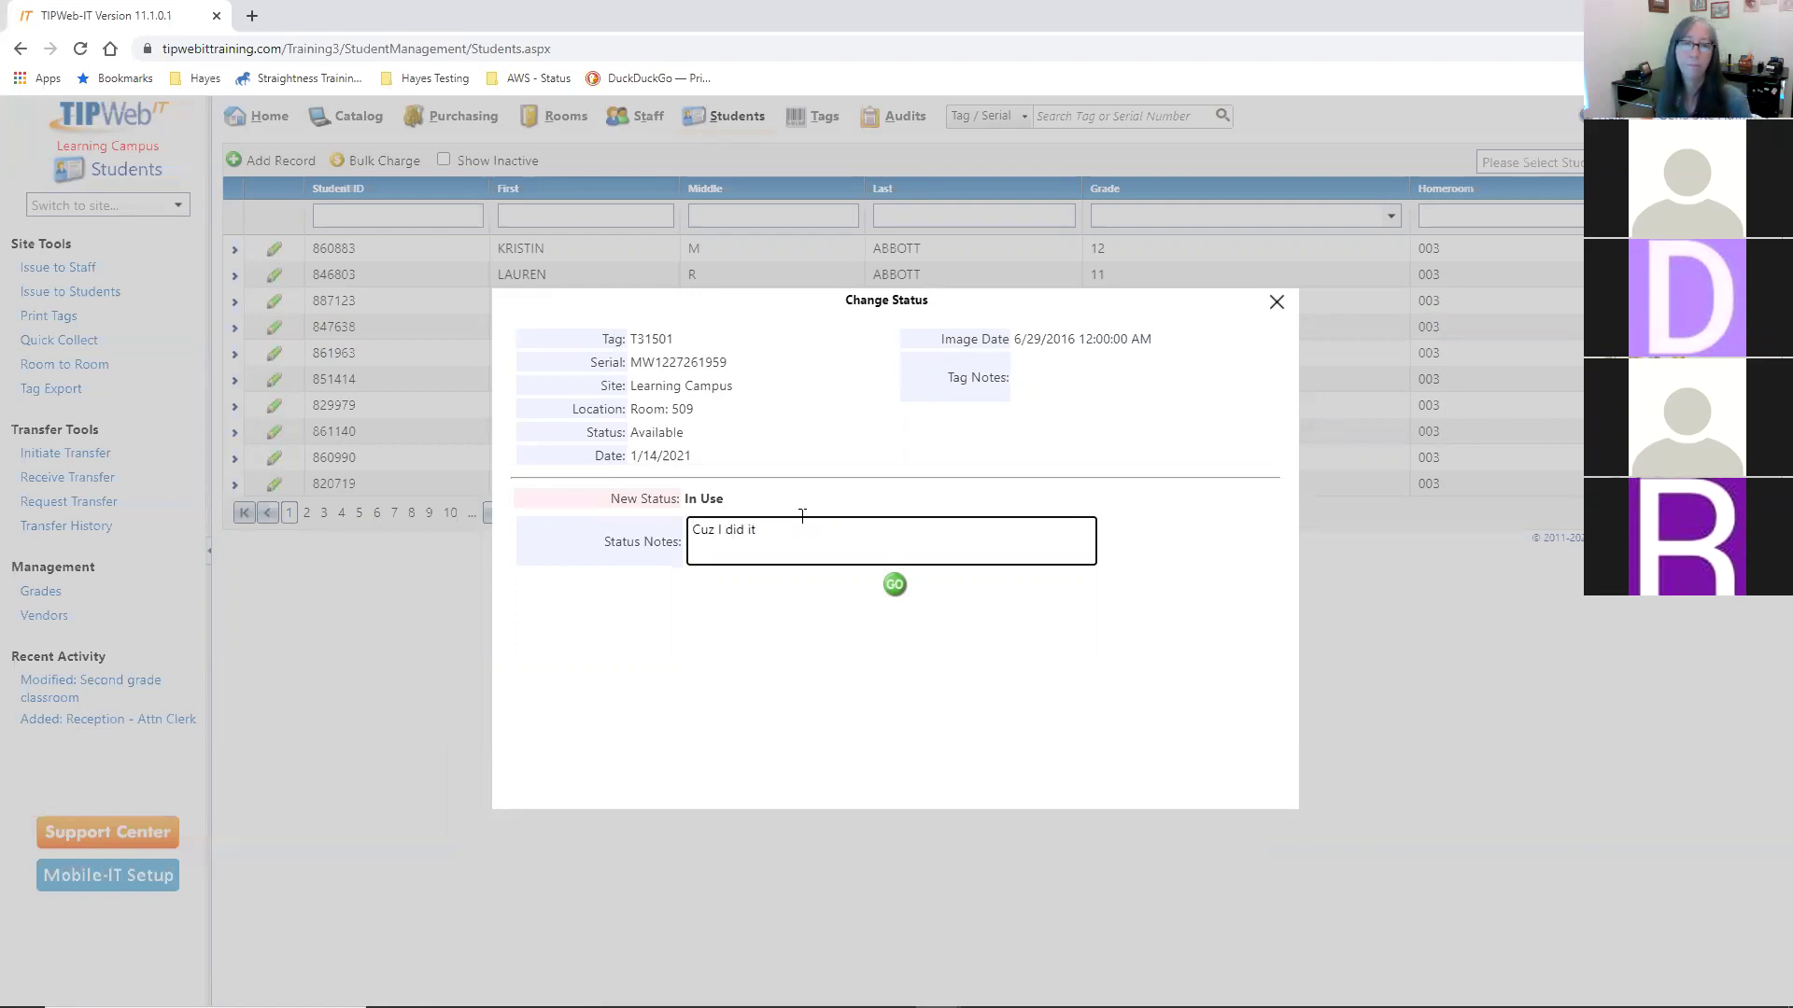
left_click(896, 586)
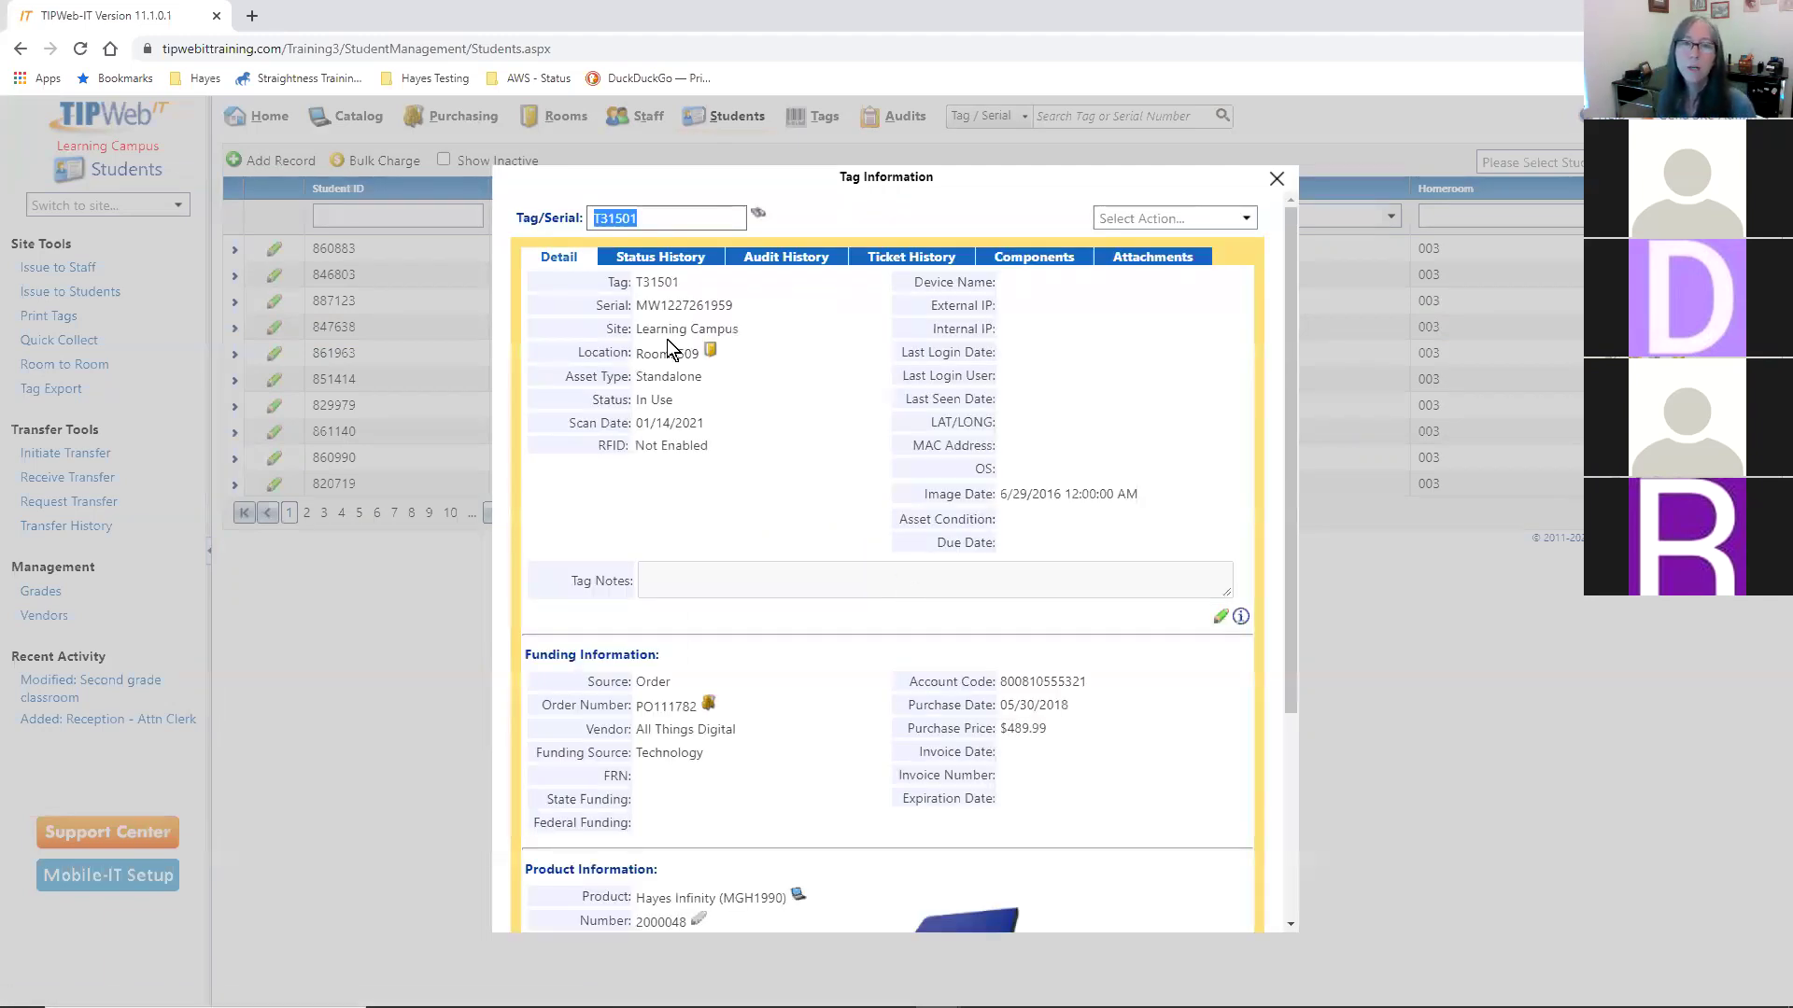
- Deselect the tag number and reopen the Select Action list
left_click(674, 402)
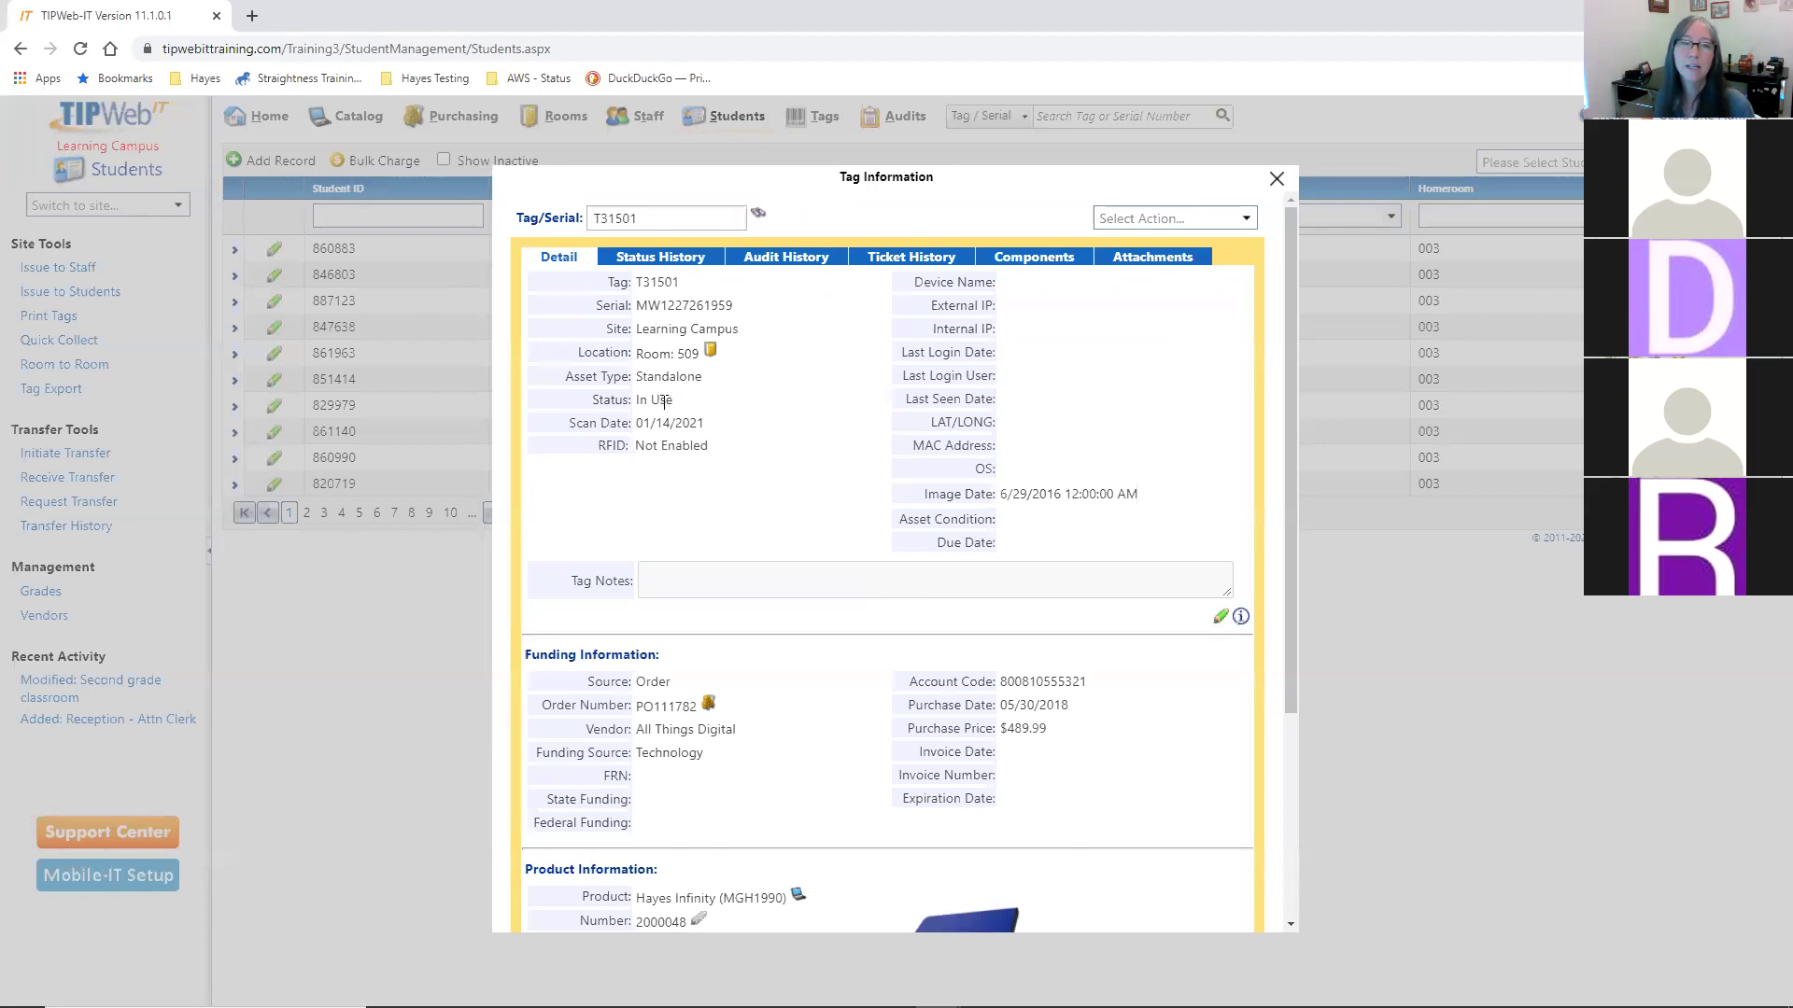
left_click(1178, 218)
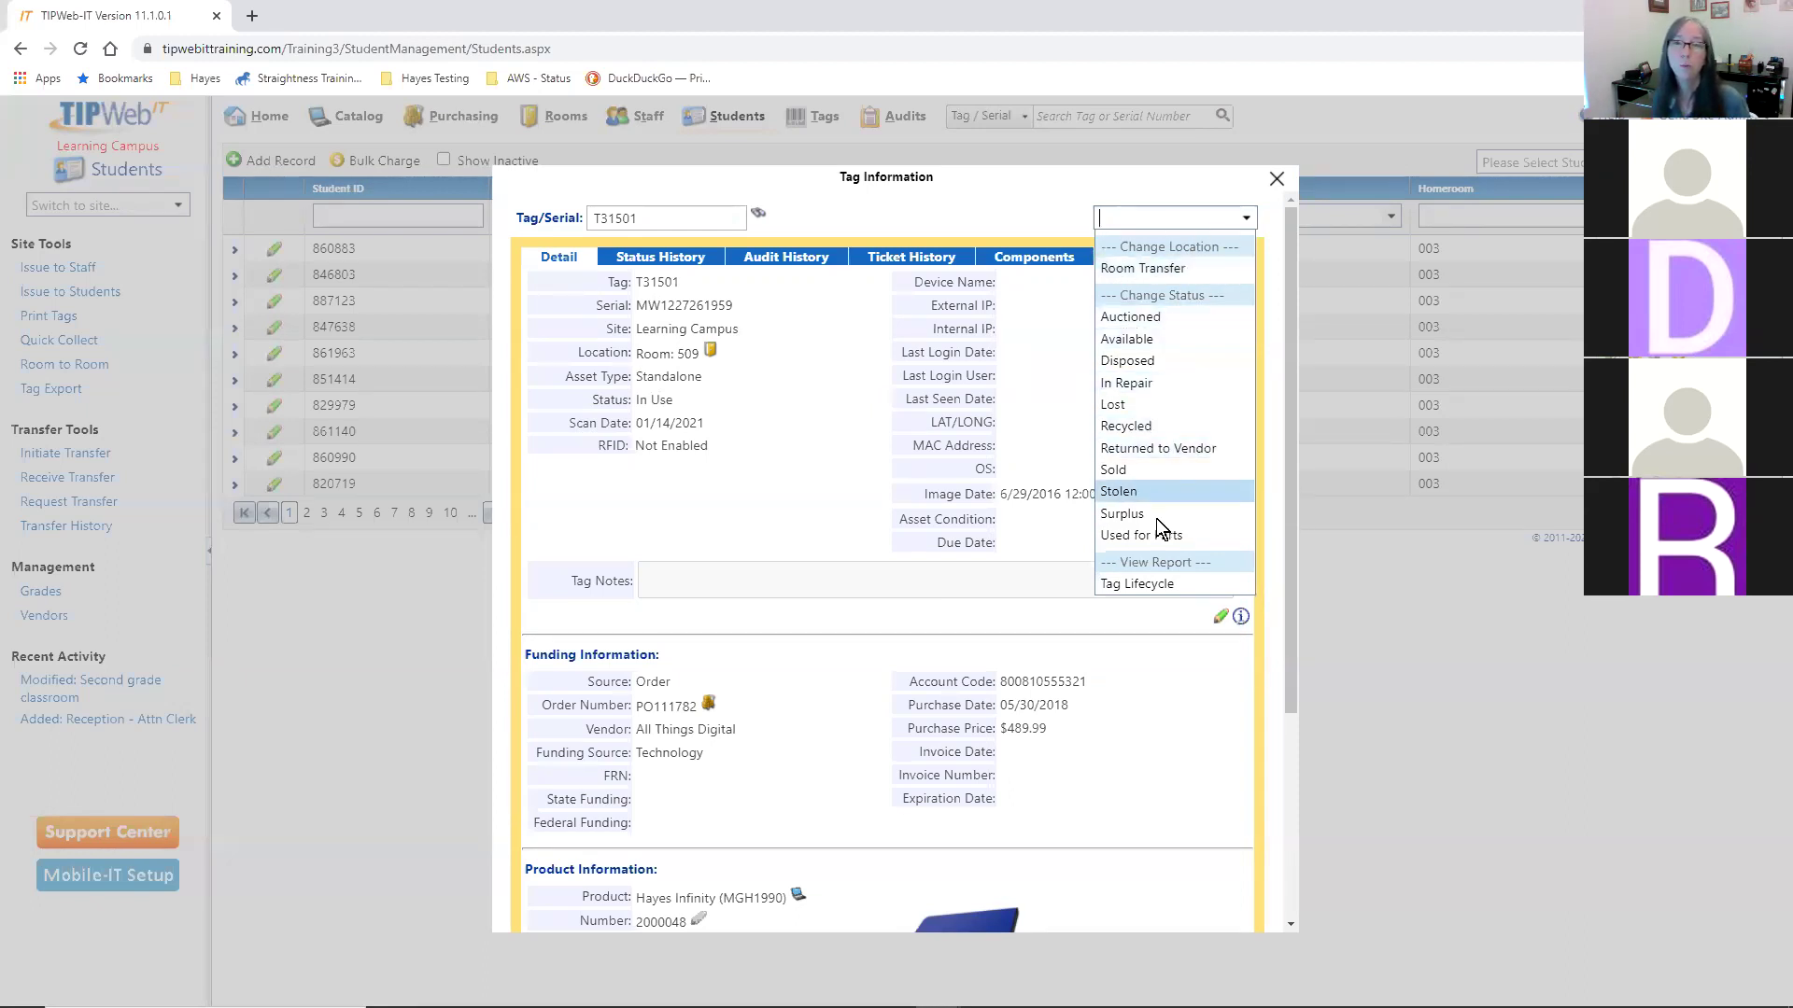
- Set T31501's status back to Available with the note 'Ready for issue'
left_click(1165, 340)
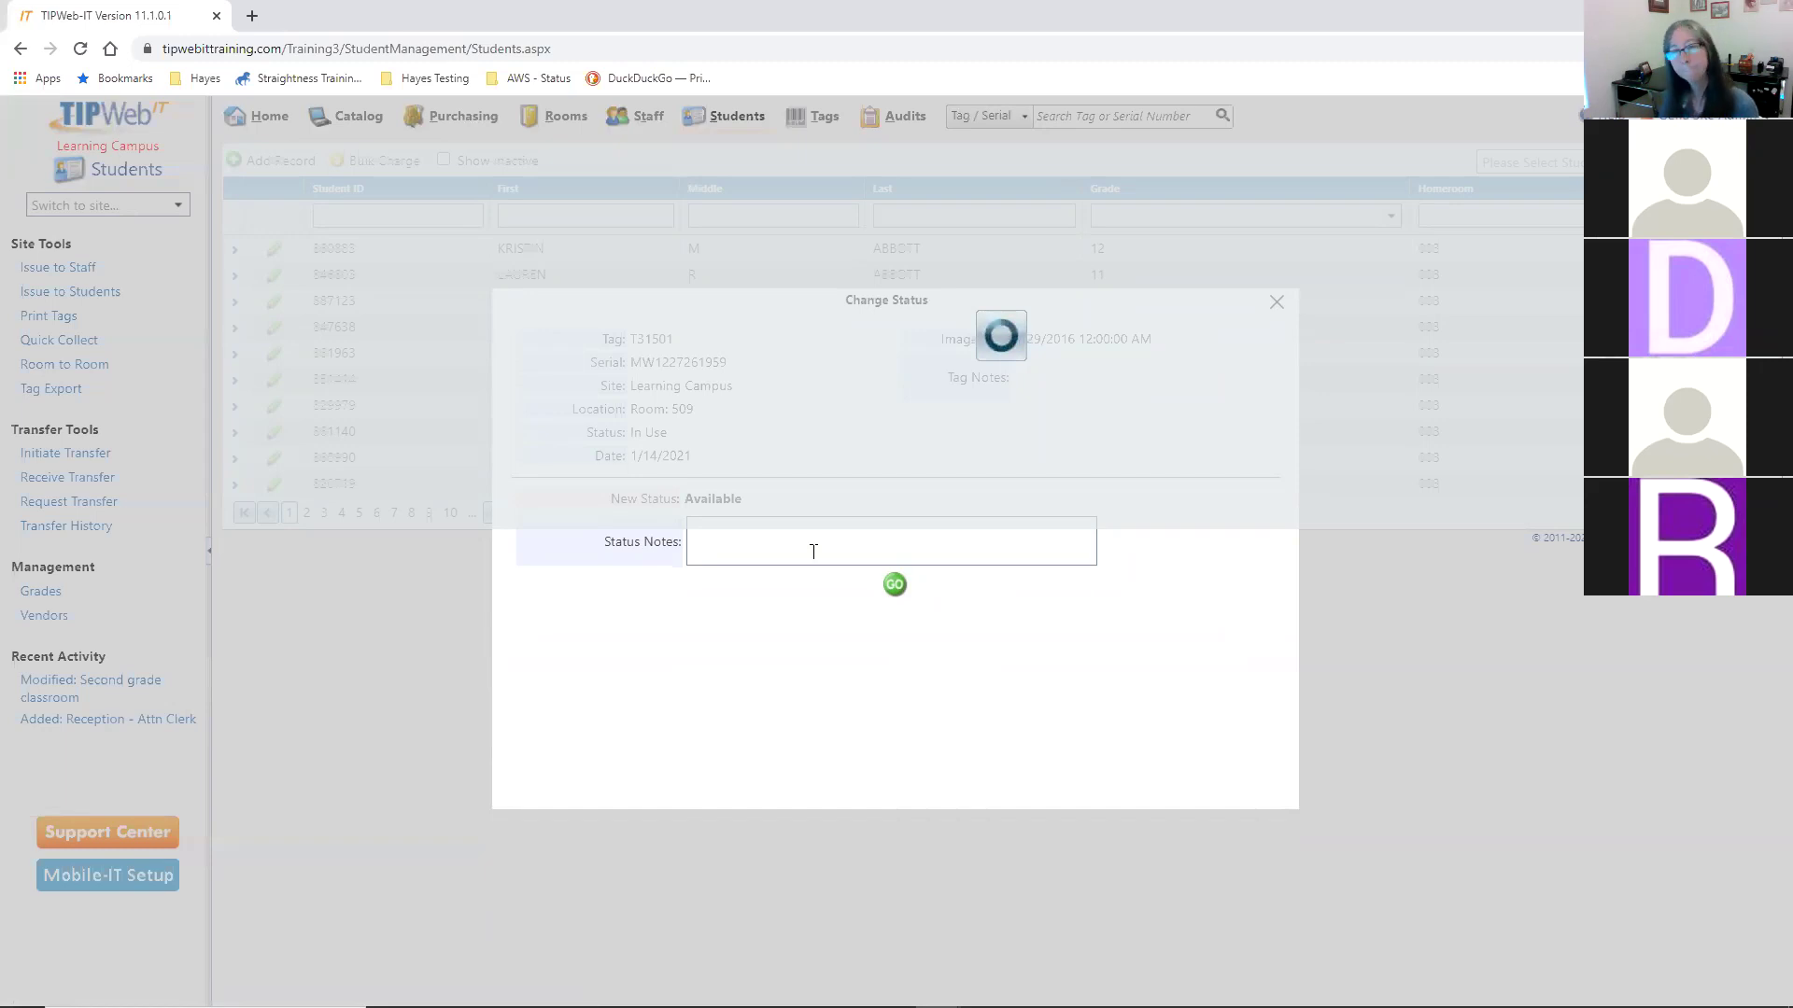
left_click(814, 552)
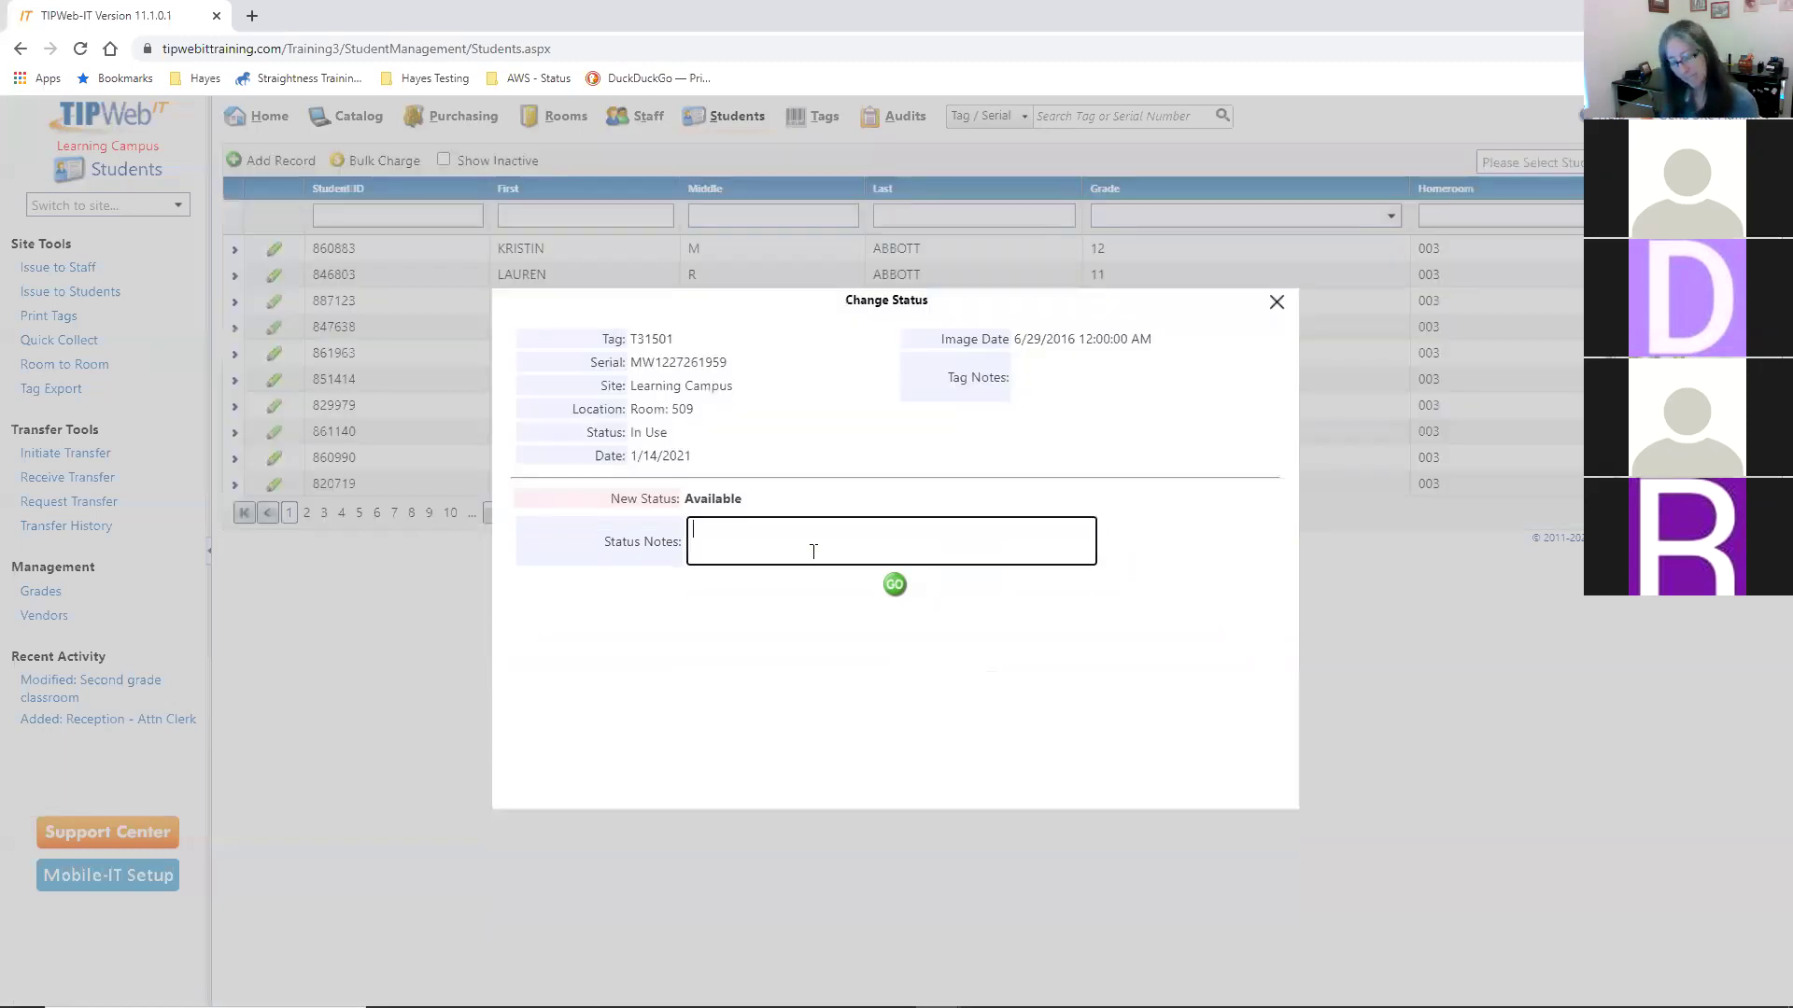
type("Rea")
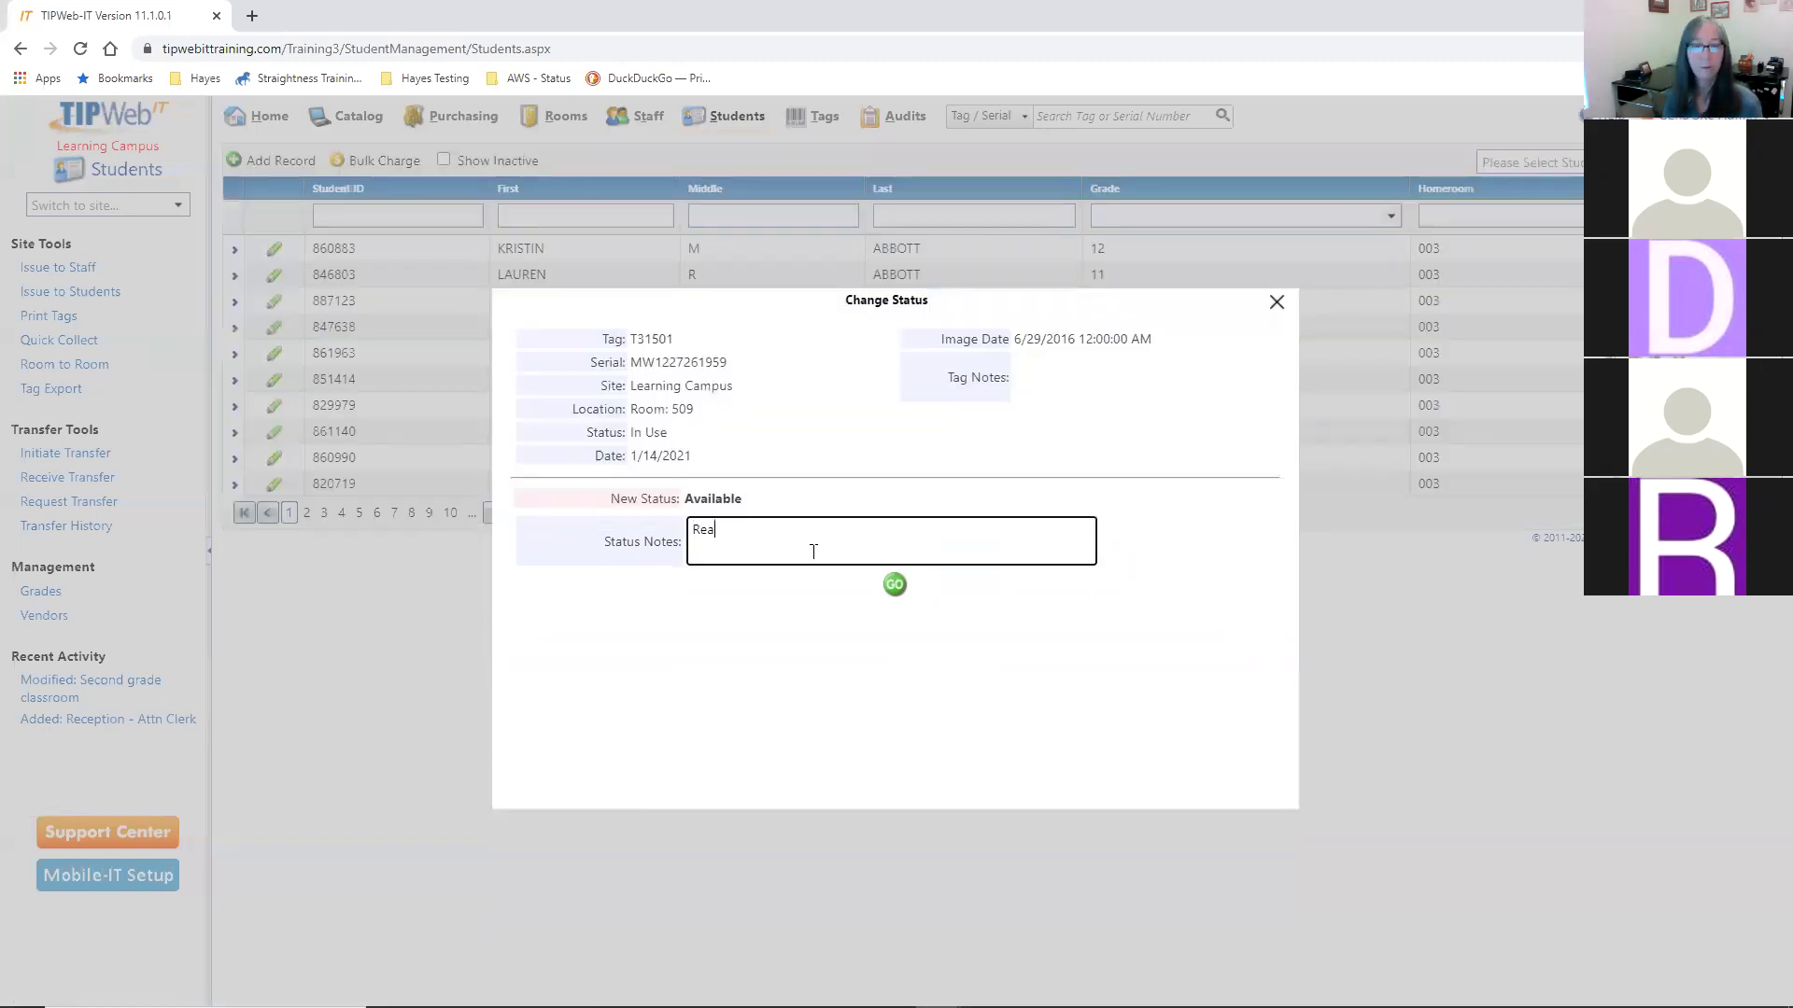
type("dy for issue")
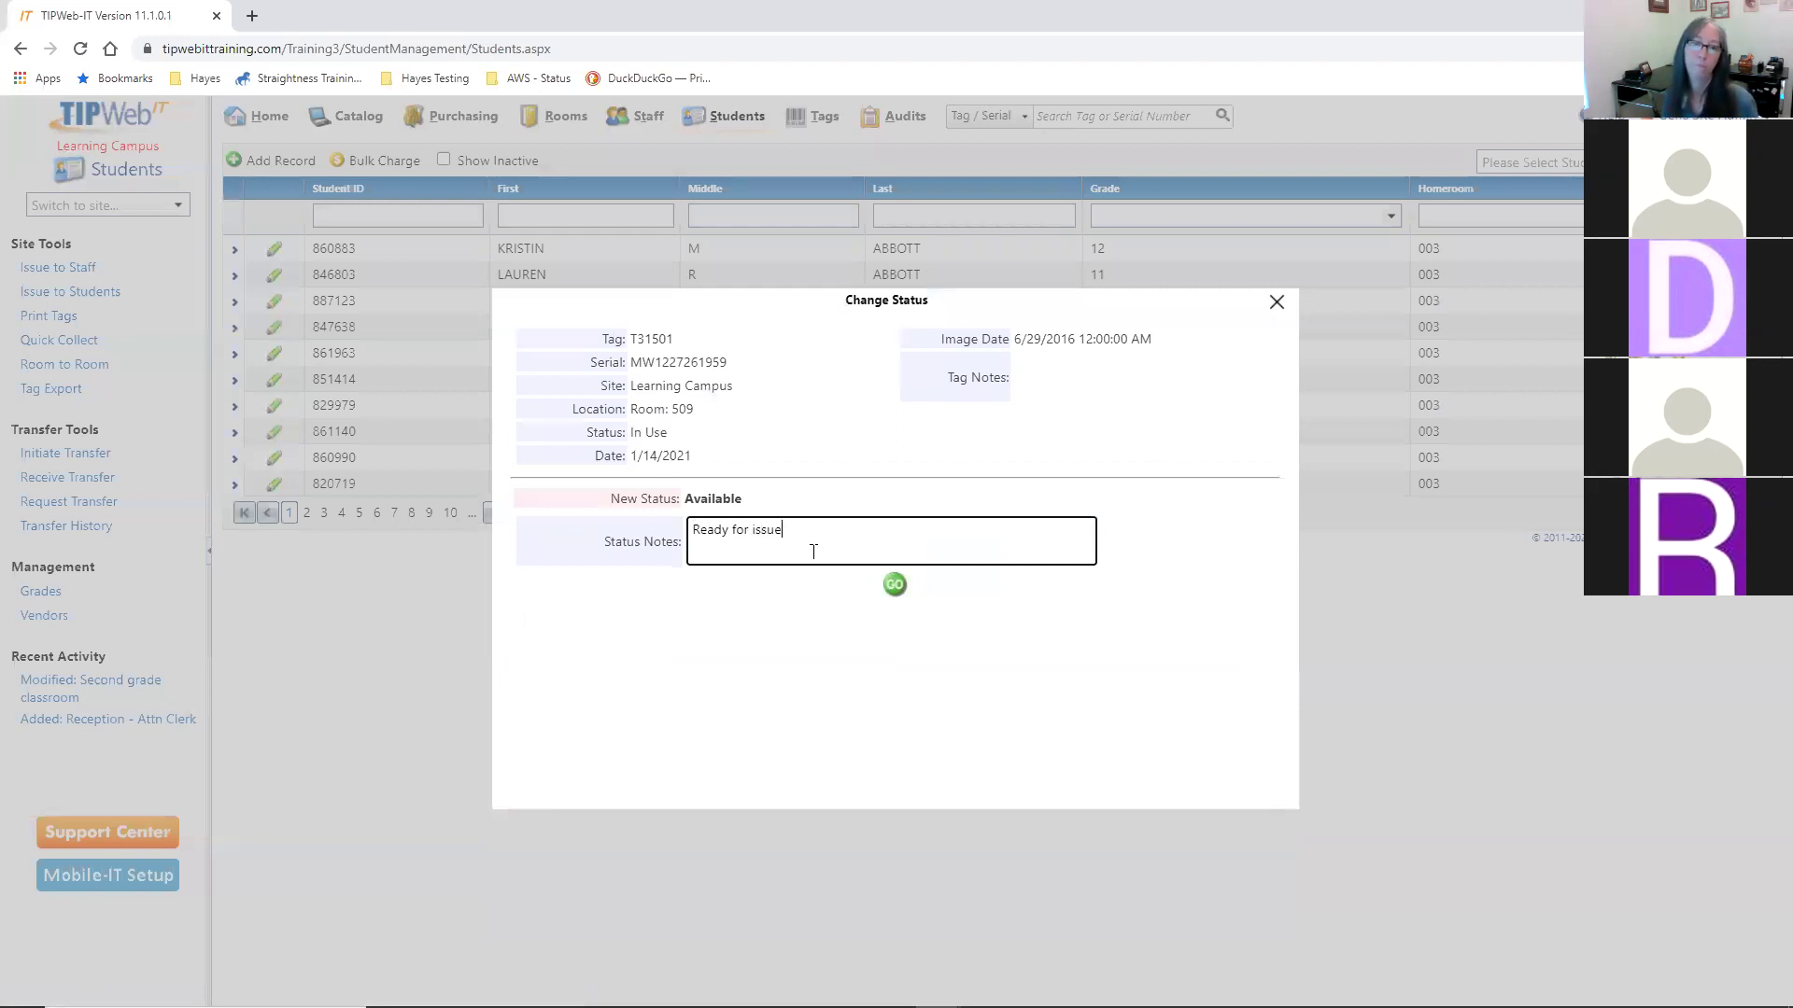
left_click(894, 585)
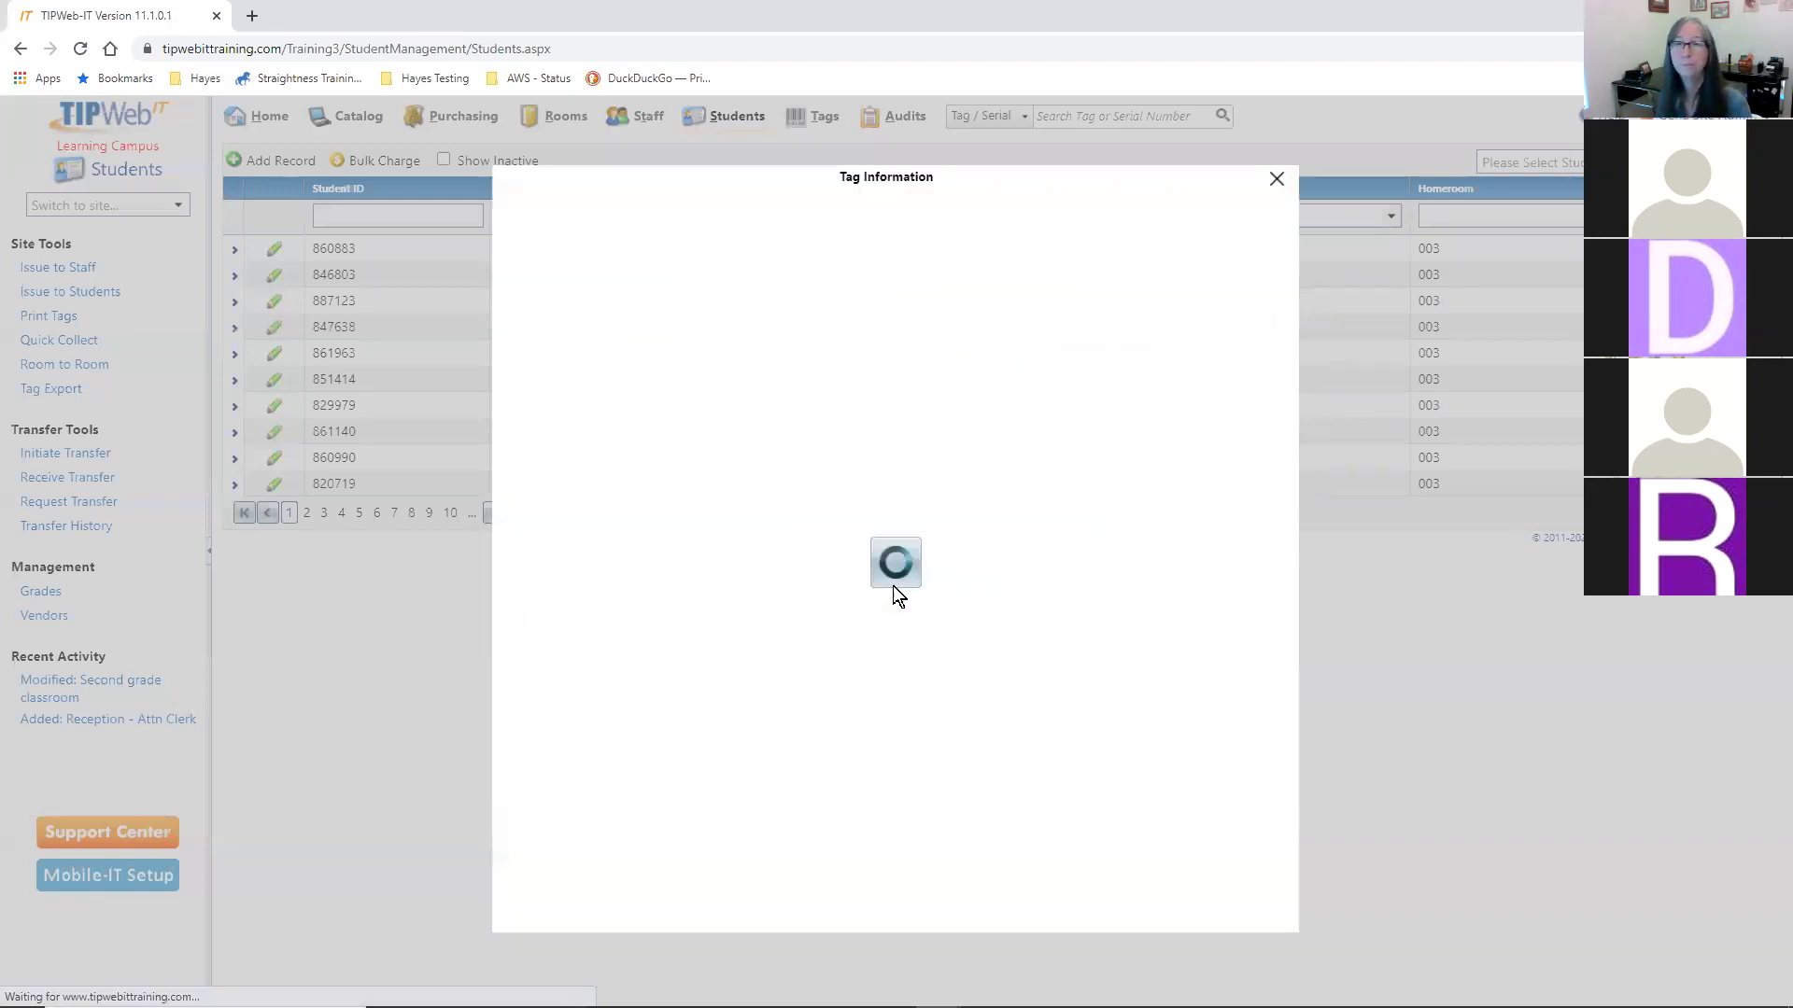
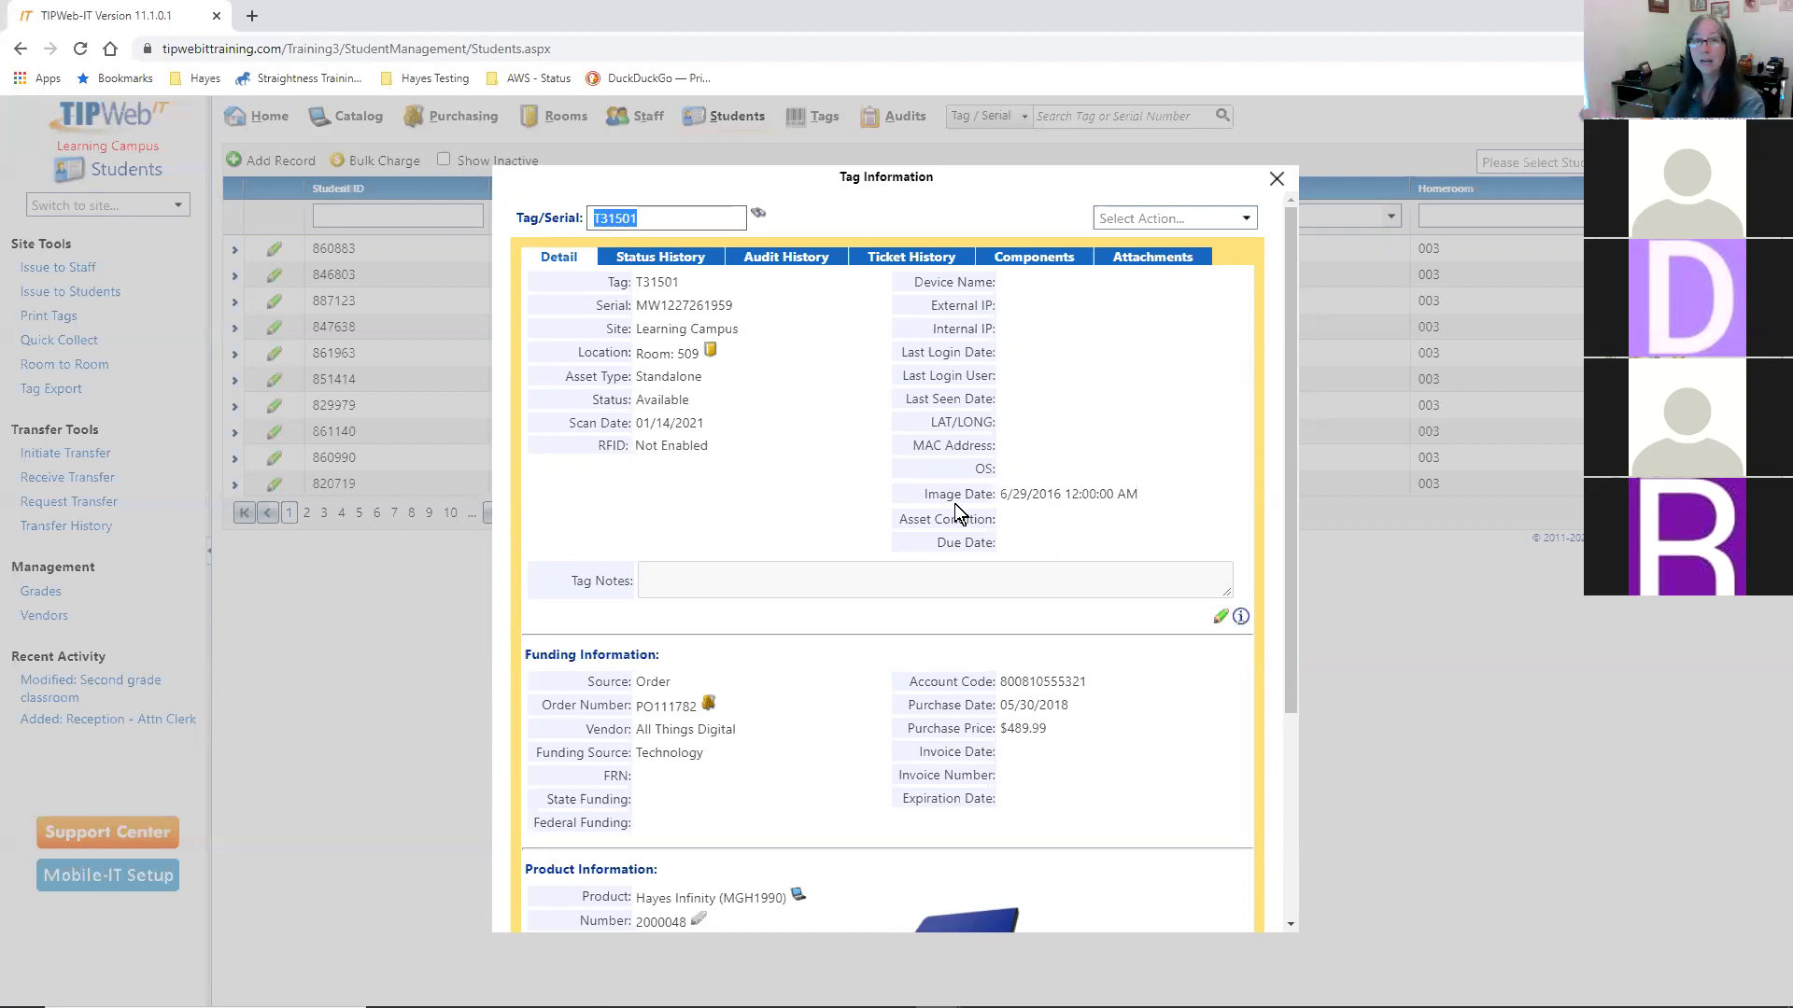
- Highlight the current tag's room number and check its action list without choosing an action
left_click_drag(671, 354, 700, 353)
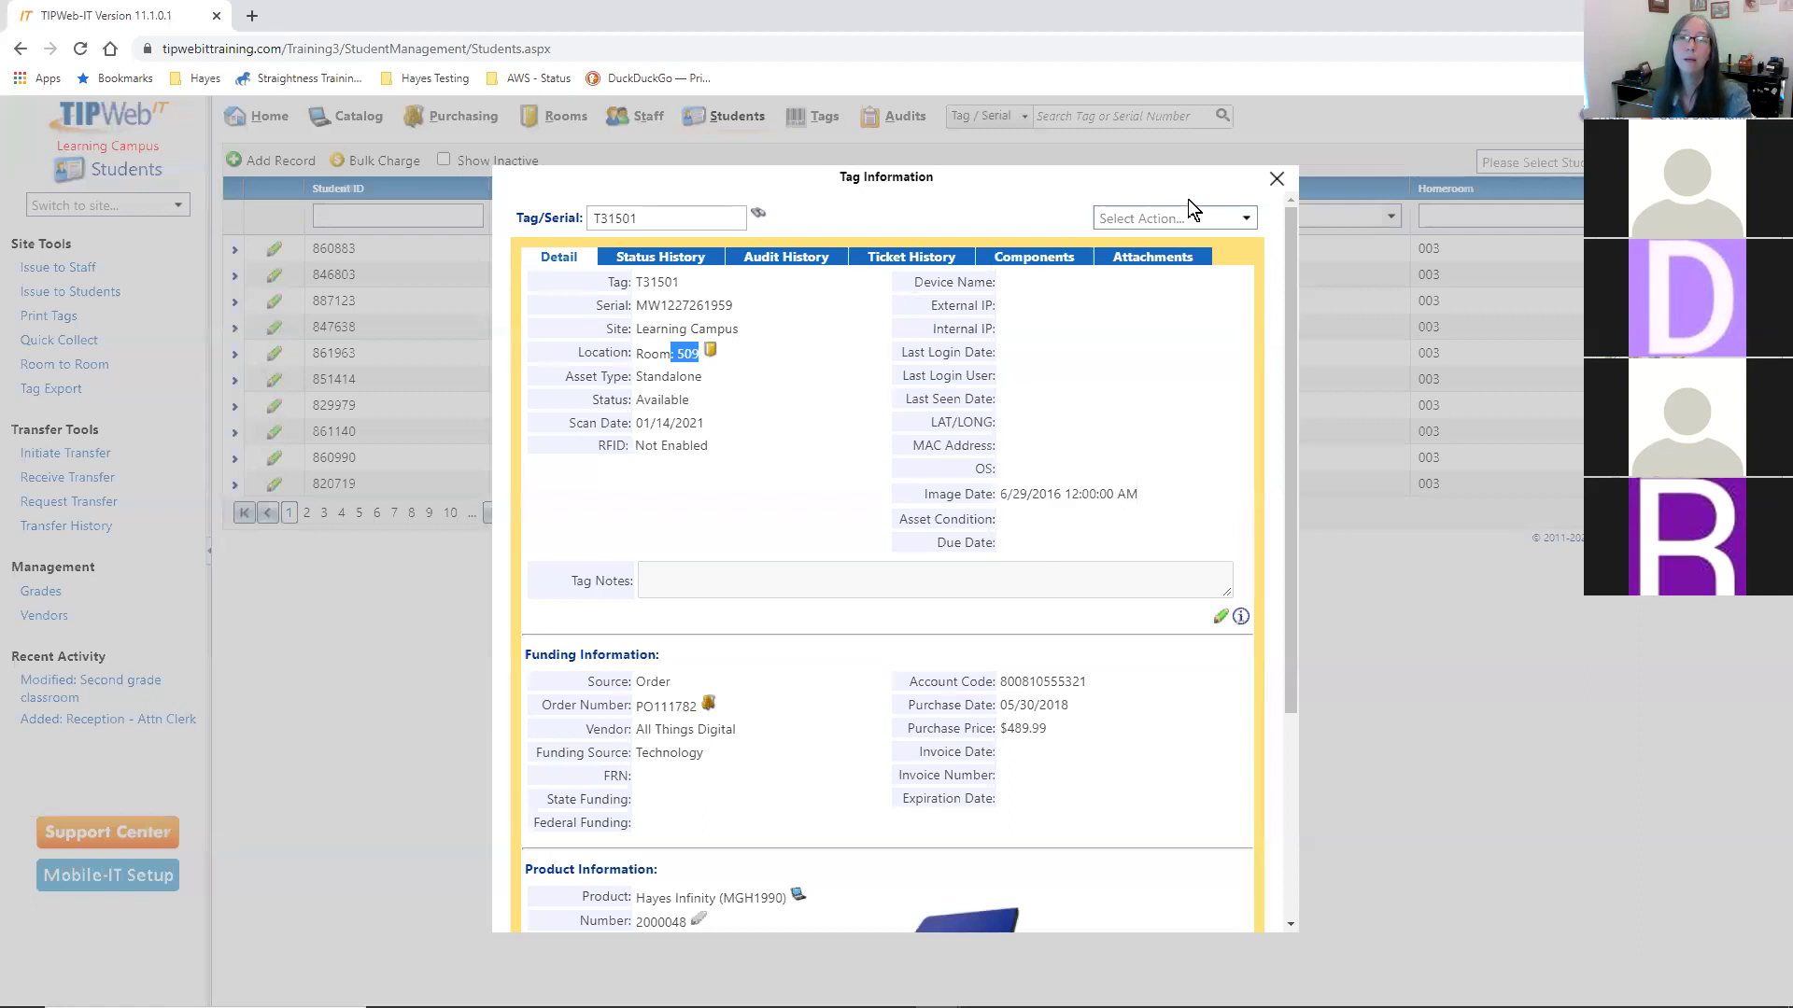
left_click(1242, 222)
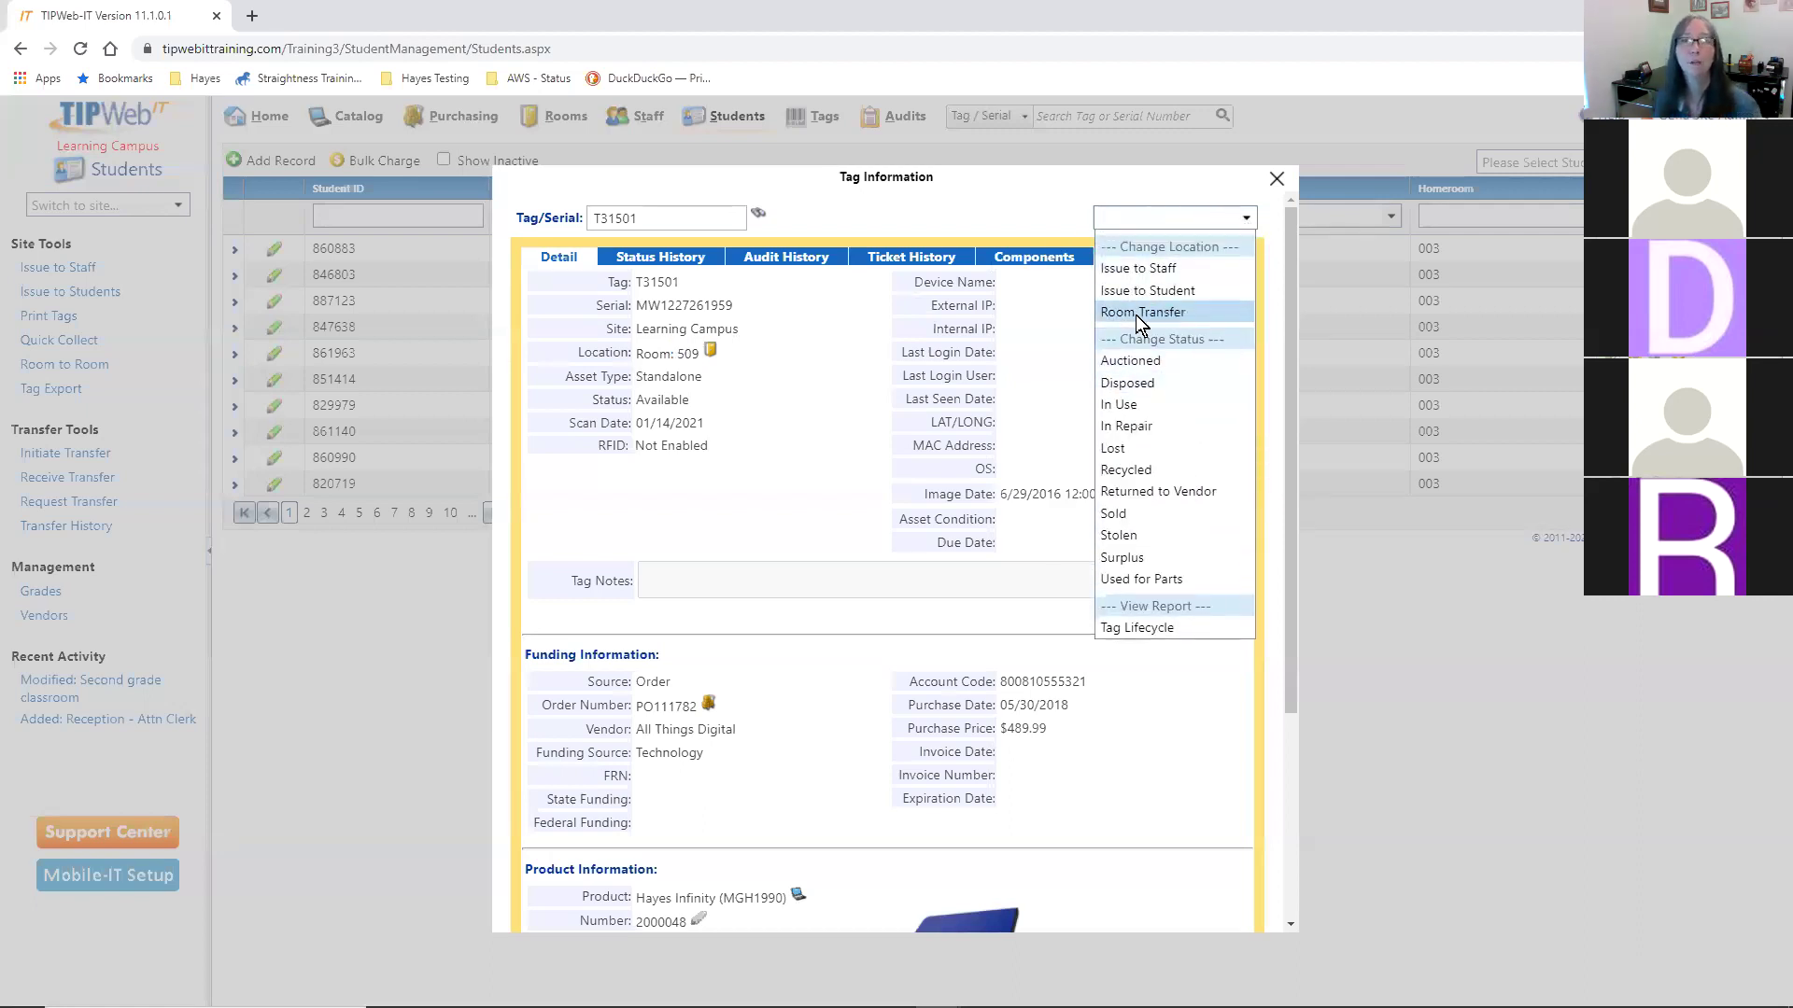
left_click(761, 403)
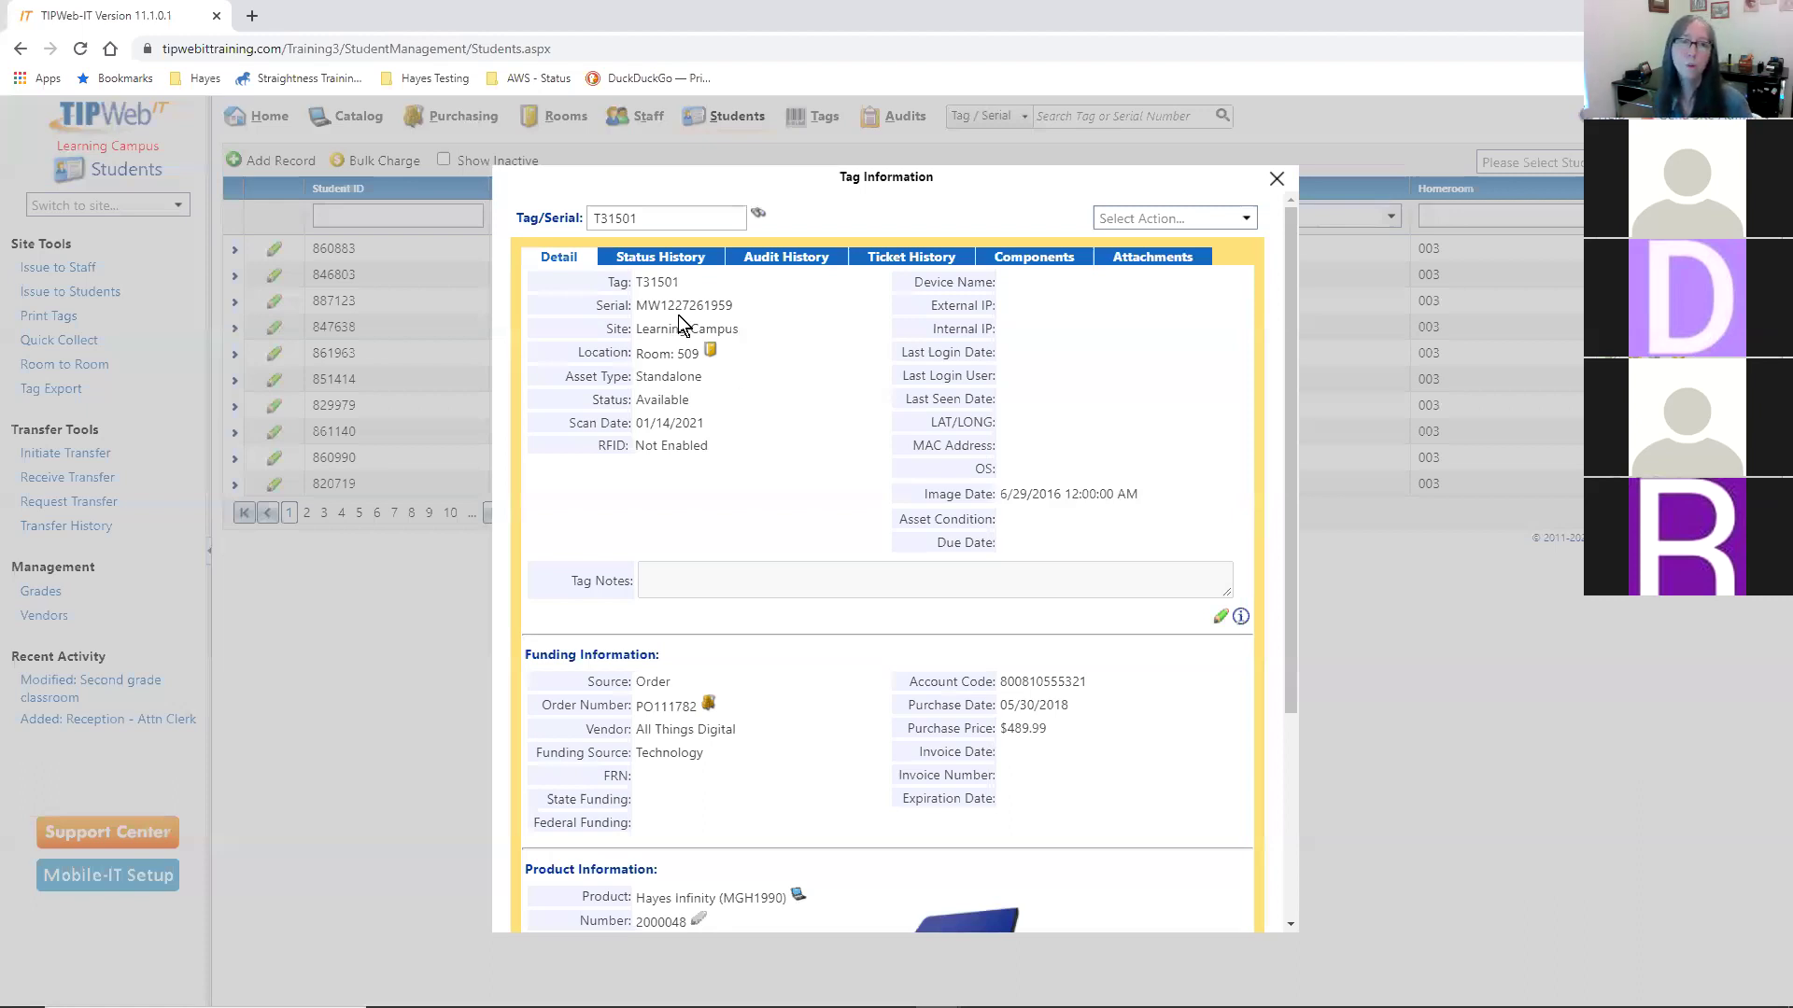
- Look up tag 5456 and review it: a Parent 10-unit Notebook Storage Cart in Room 507
left_click_drag(680, 218, 480, 227)
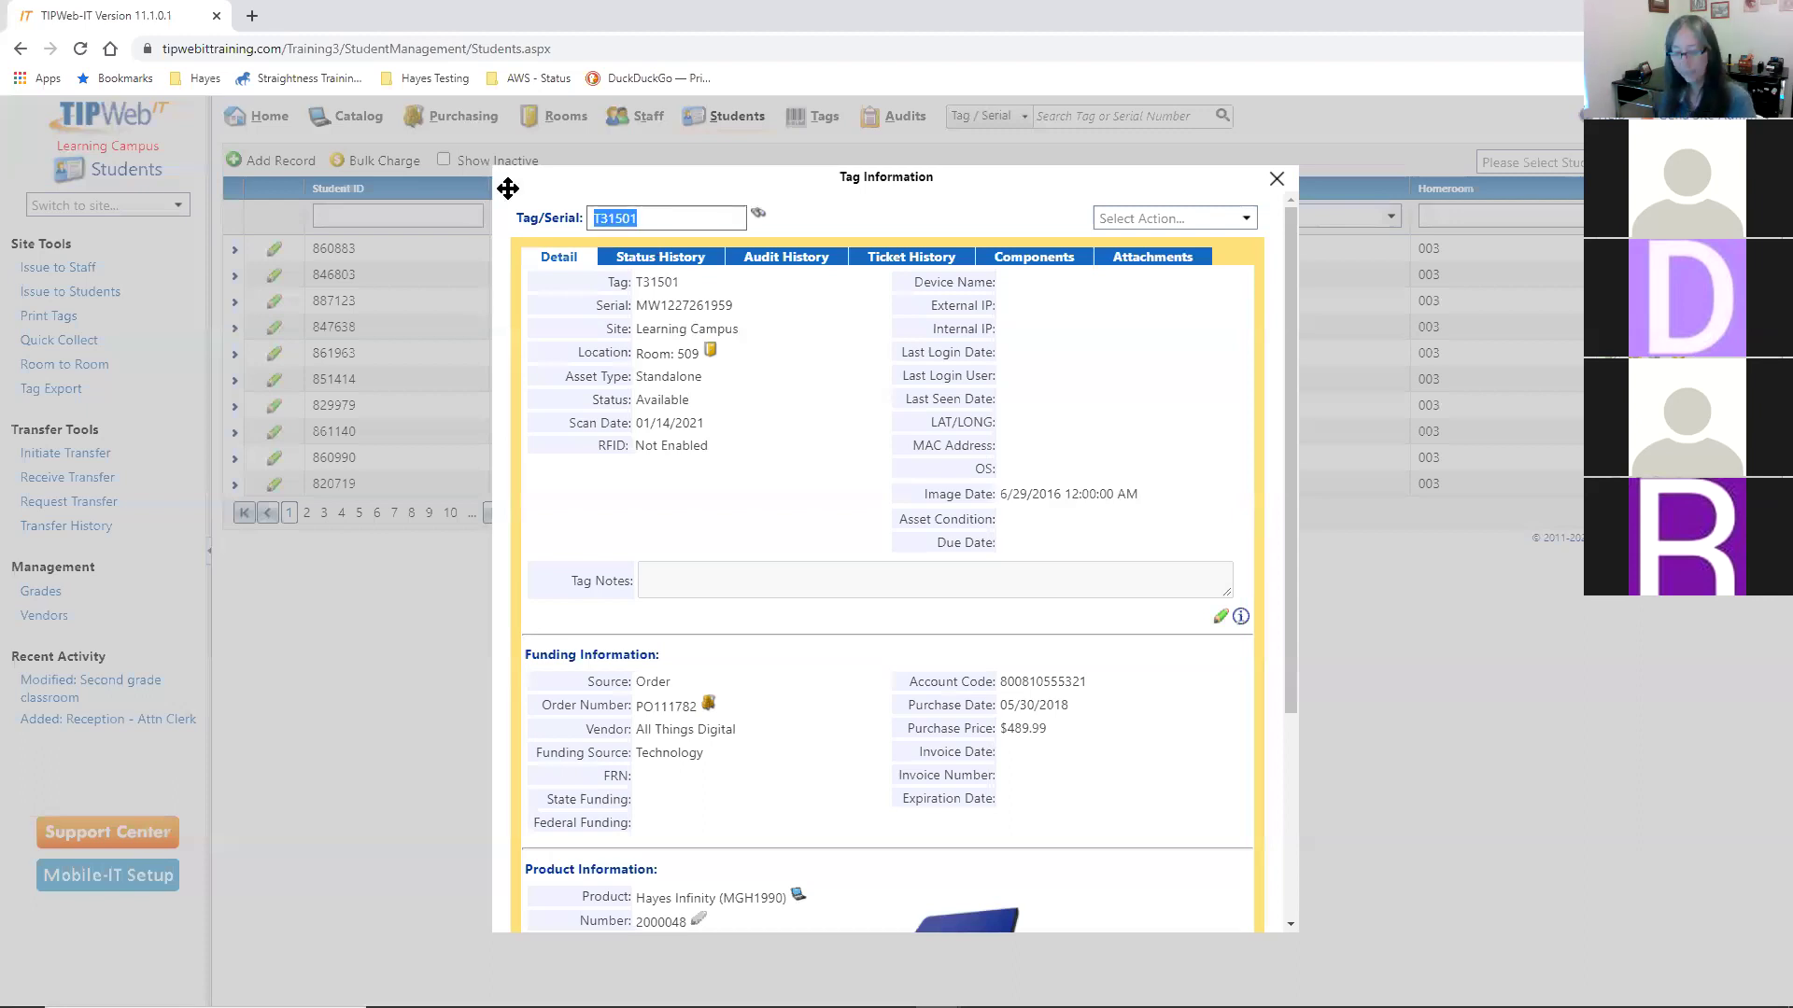
type("T450")
key("Return")
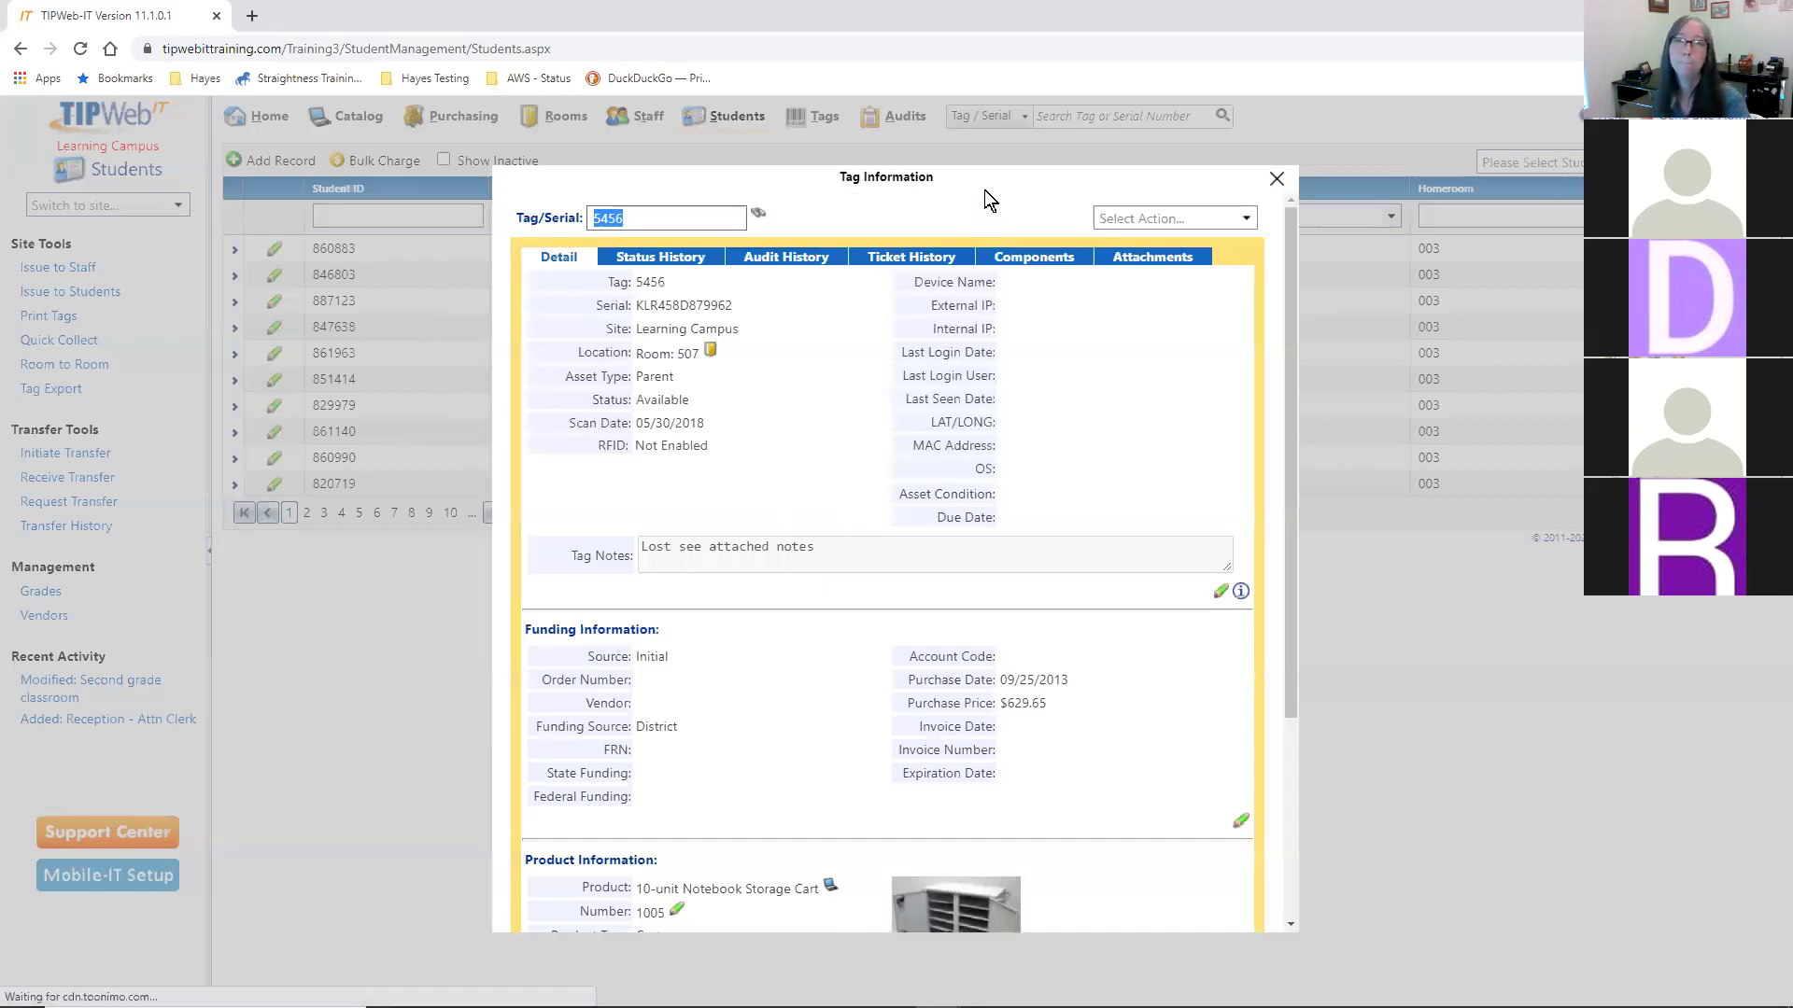
left_click_drag(989, 196, 976, 153)
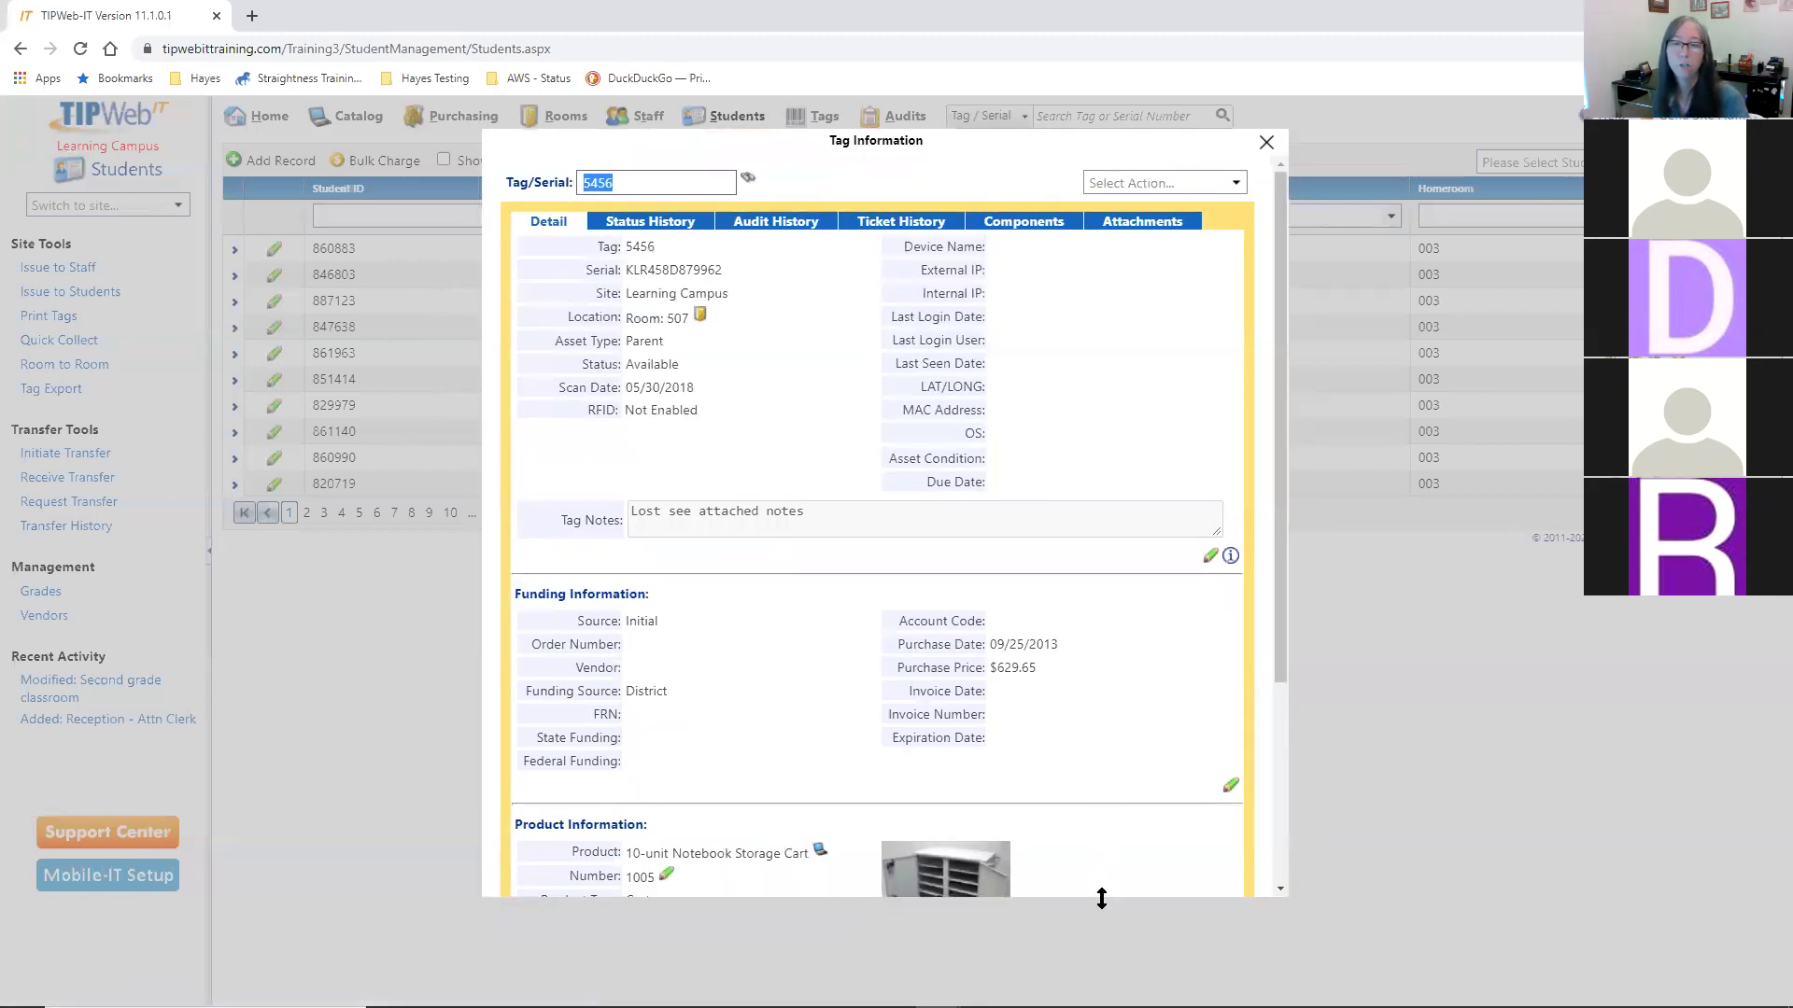
left_click_drag(1102, 895, 1102, 976)
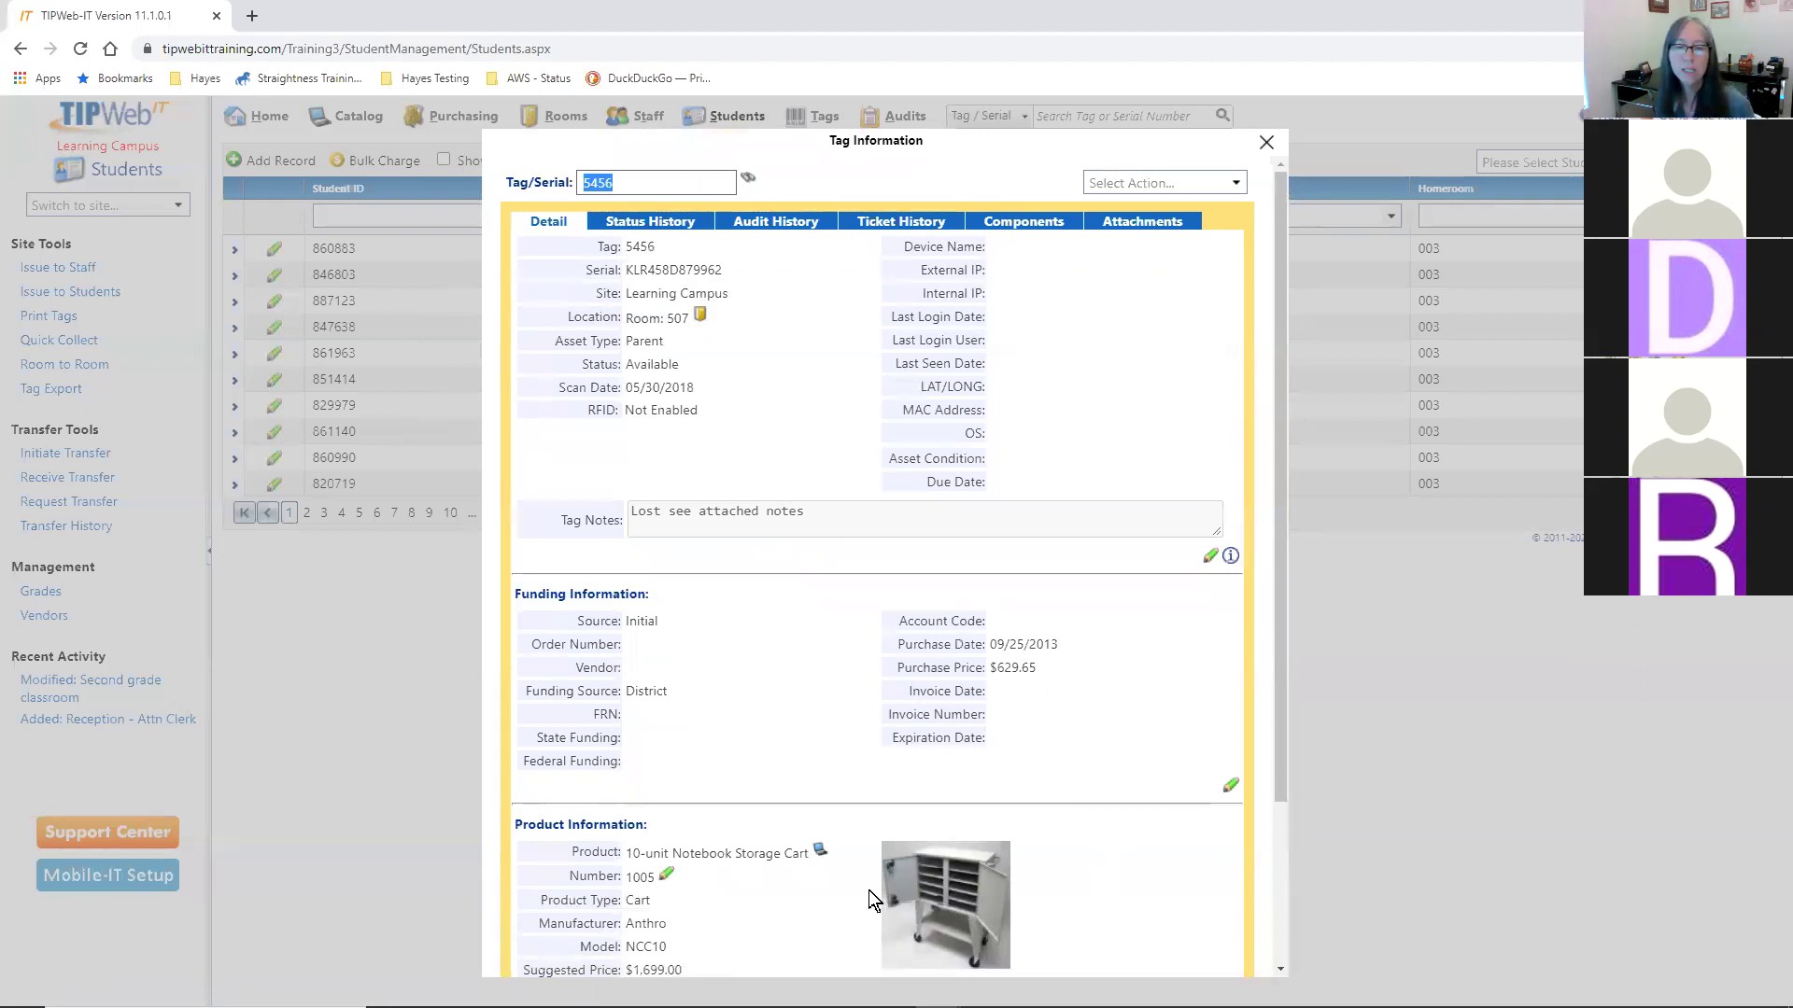
scroll(1121, 803, "down", 2)
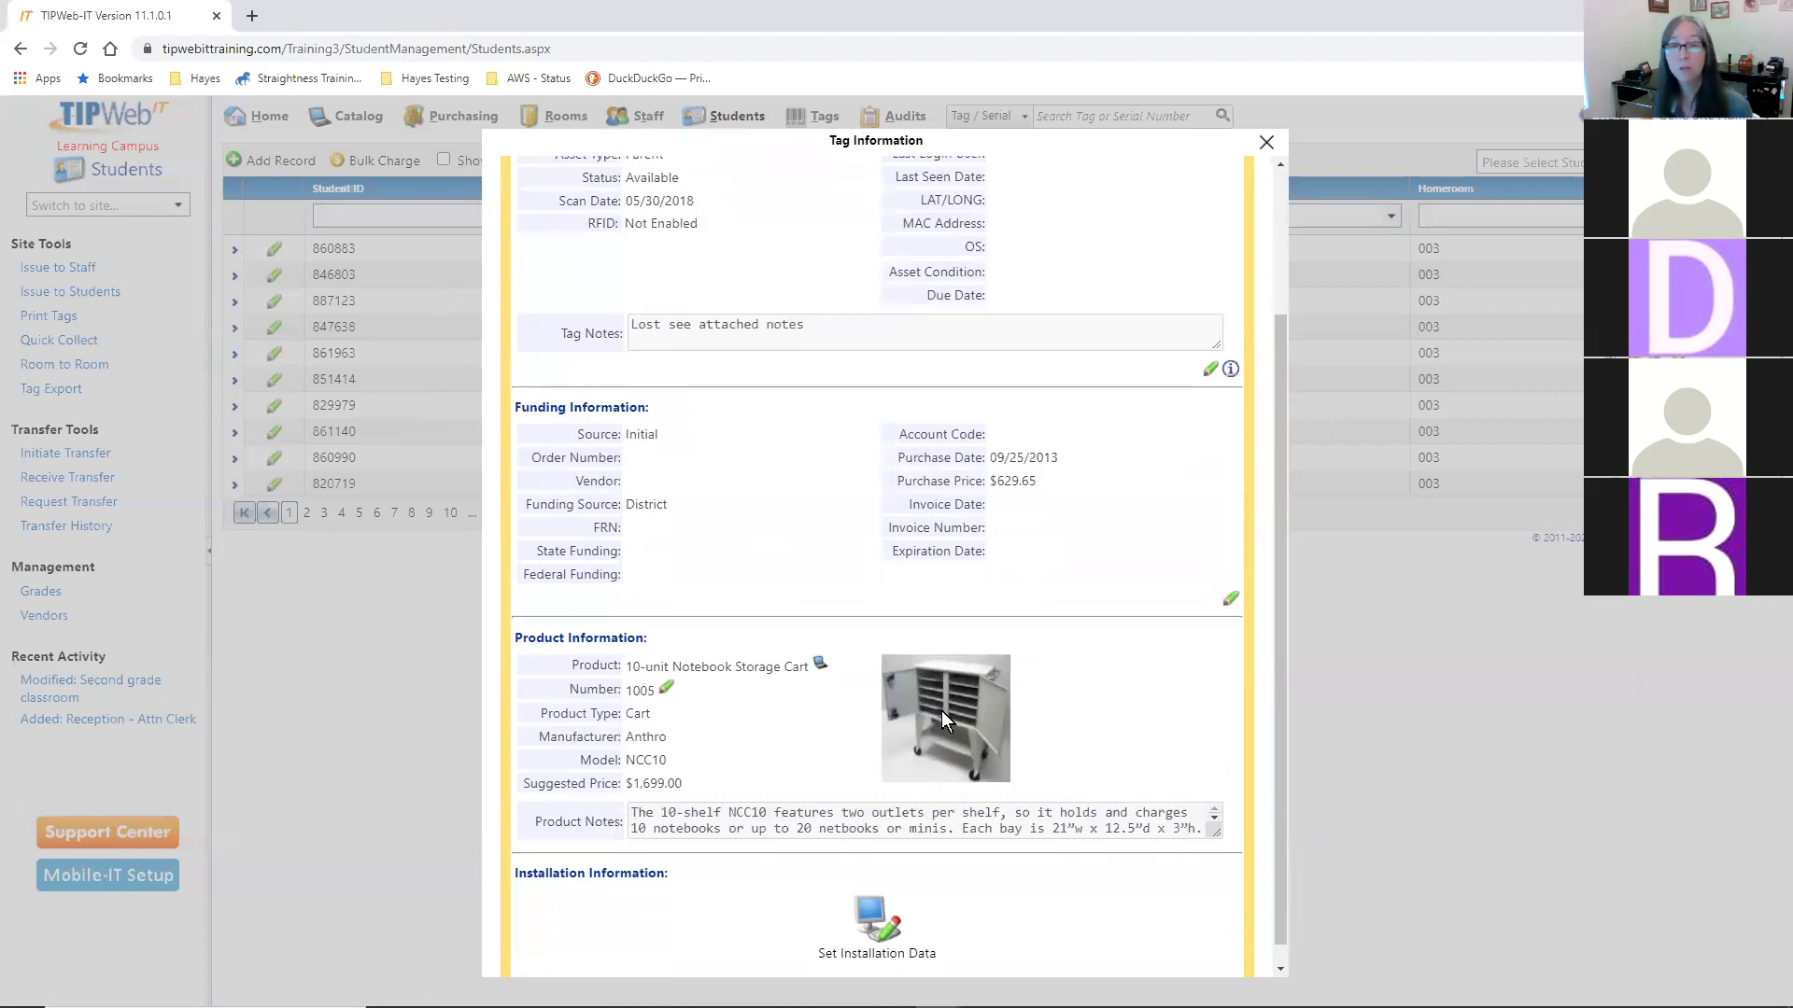
scroll(1105, 675, "up", 2)
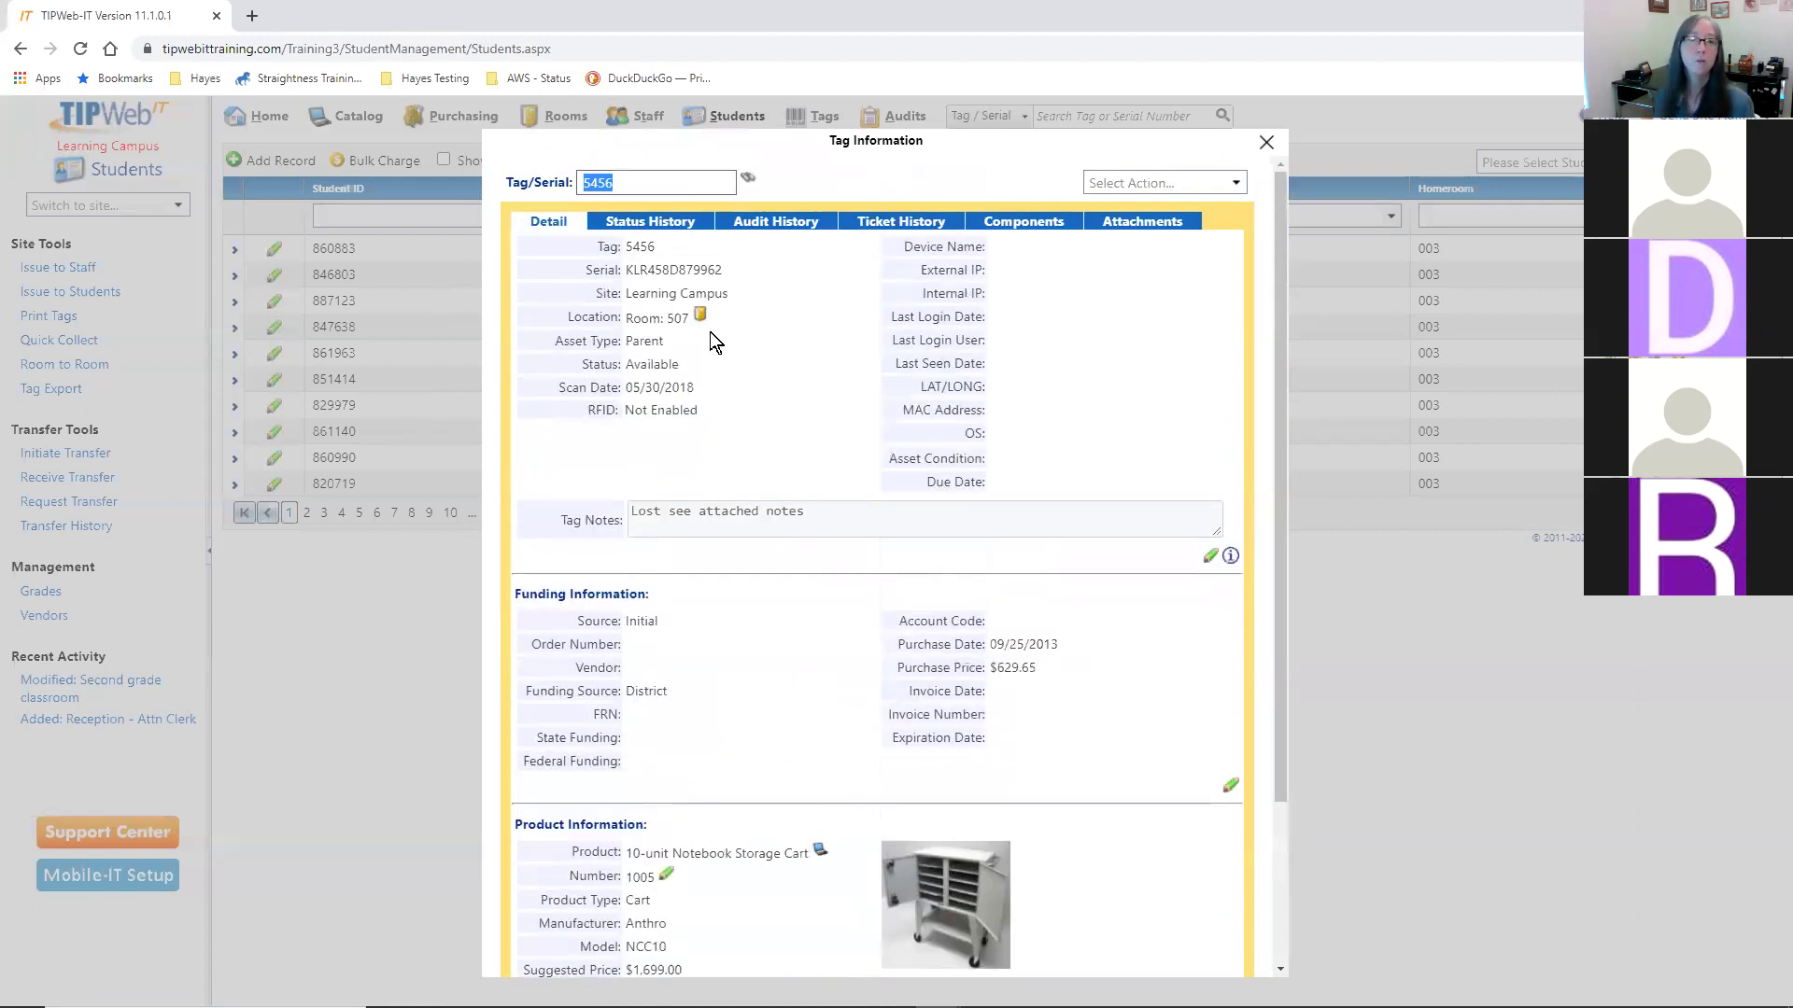
double_click(658, 339)
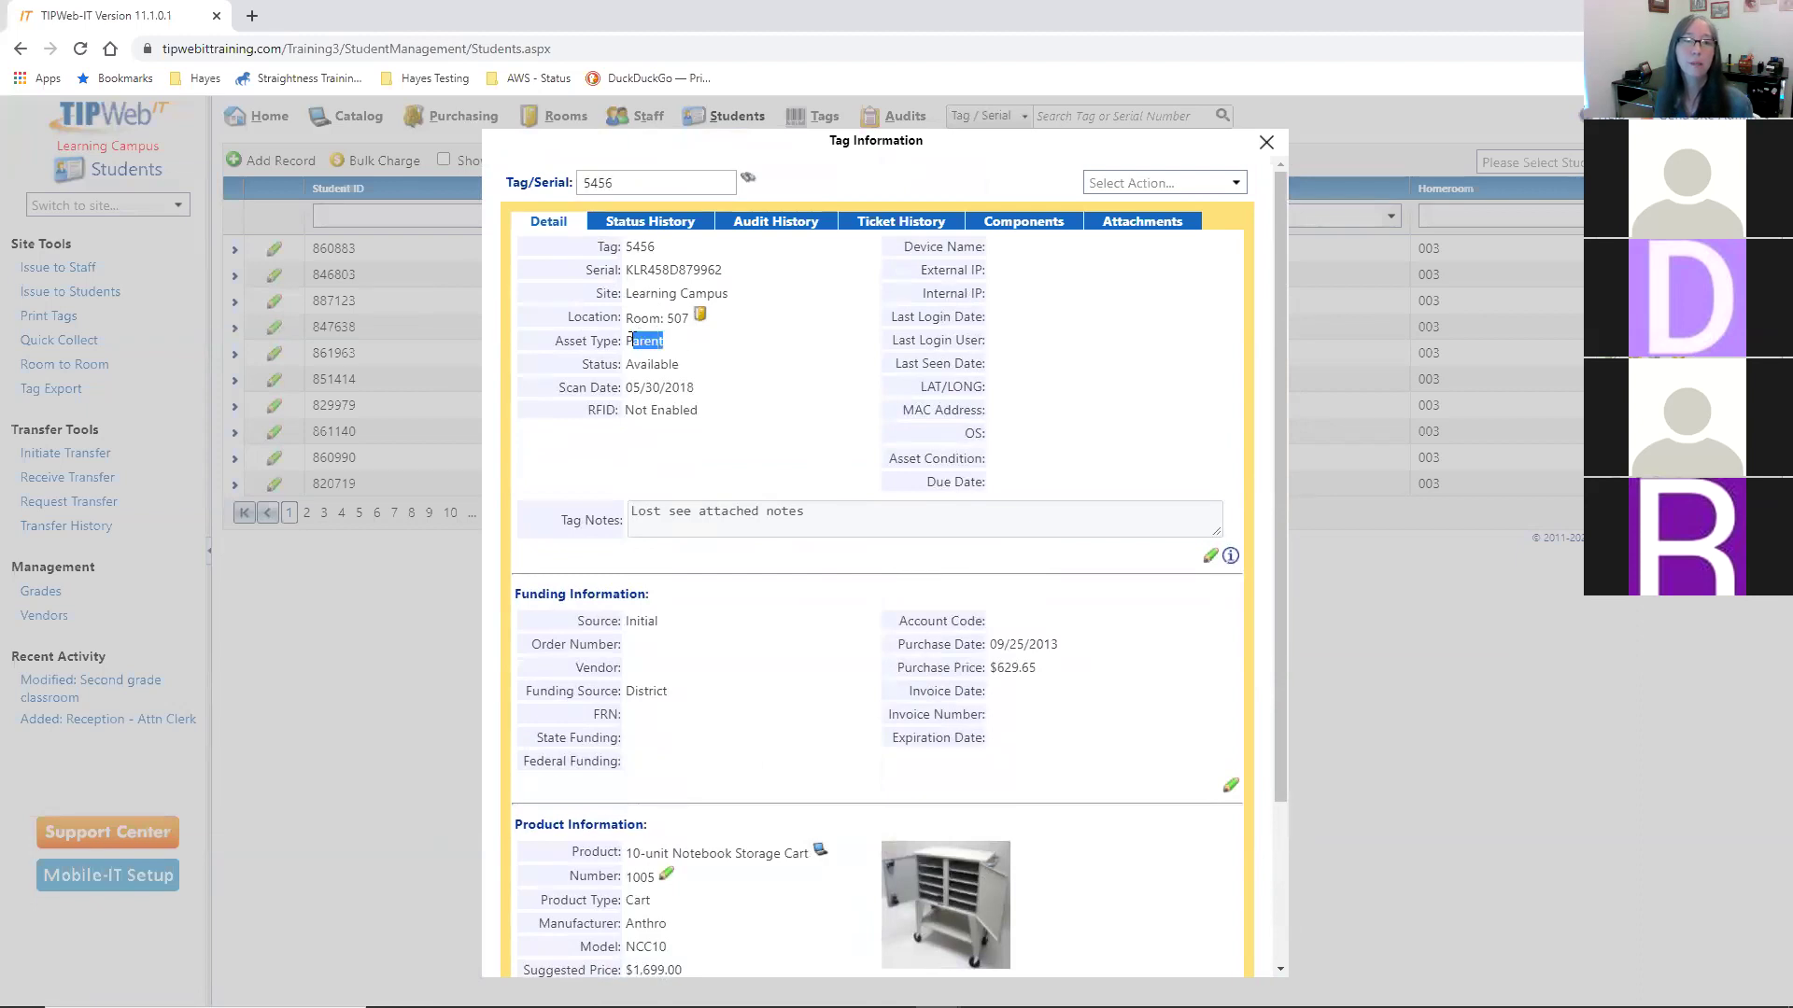
left_click(690, 373)
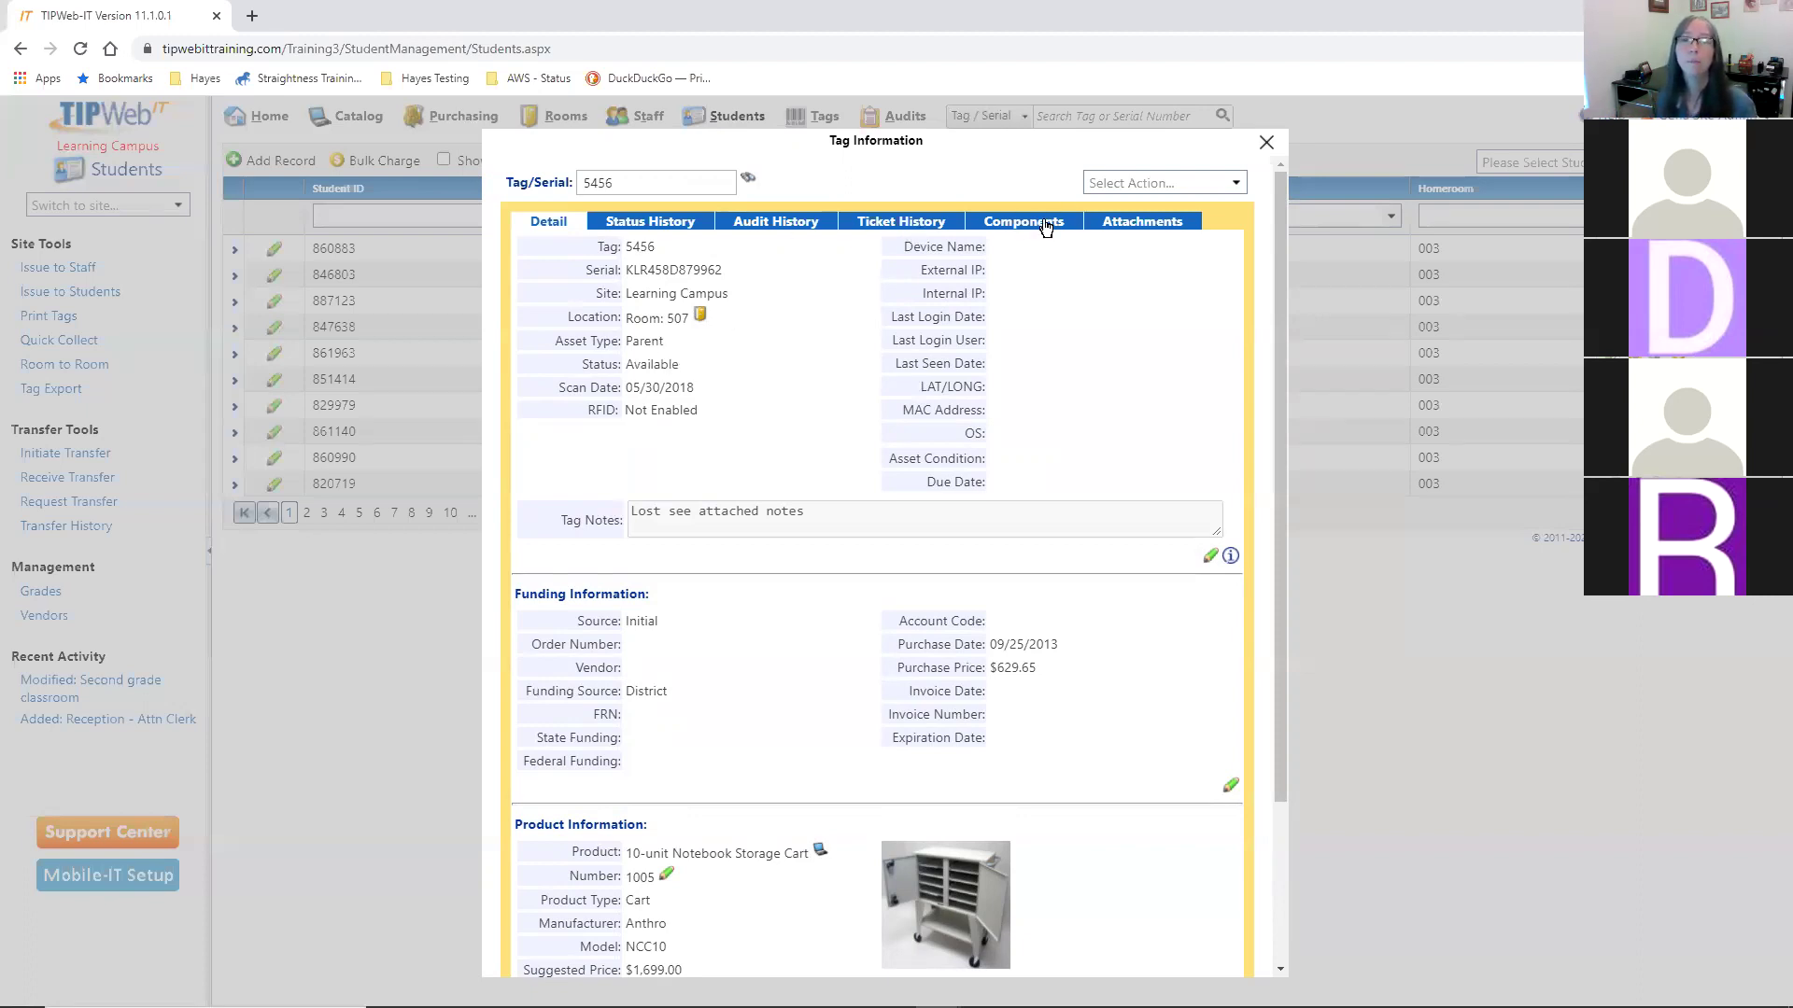
left_click(1030, 224)
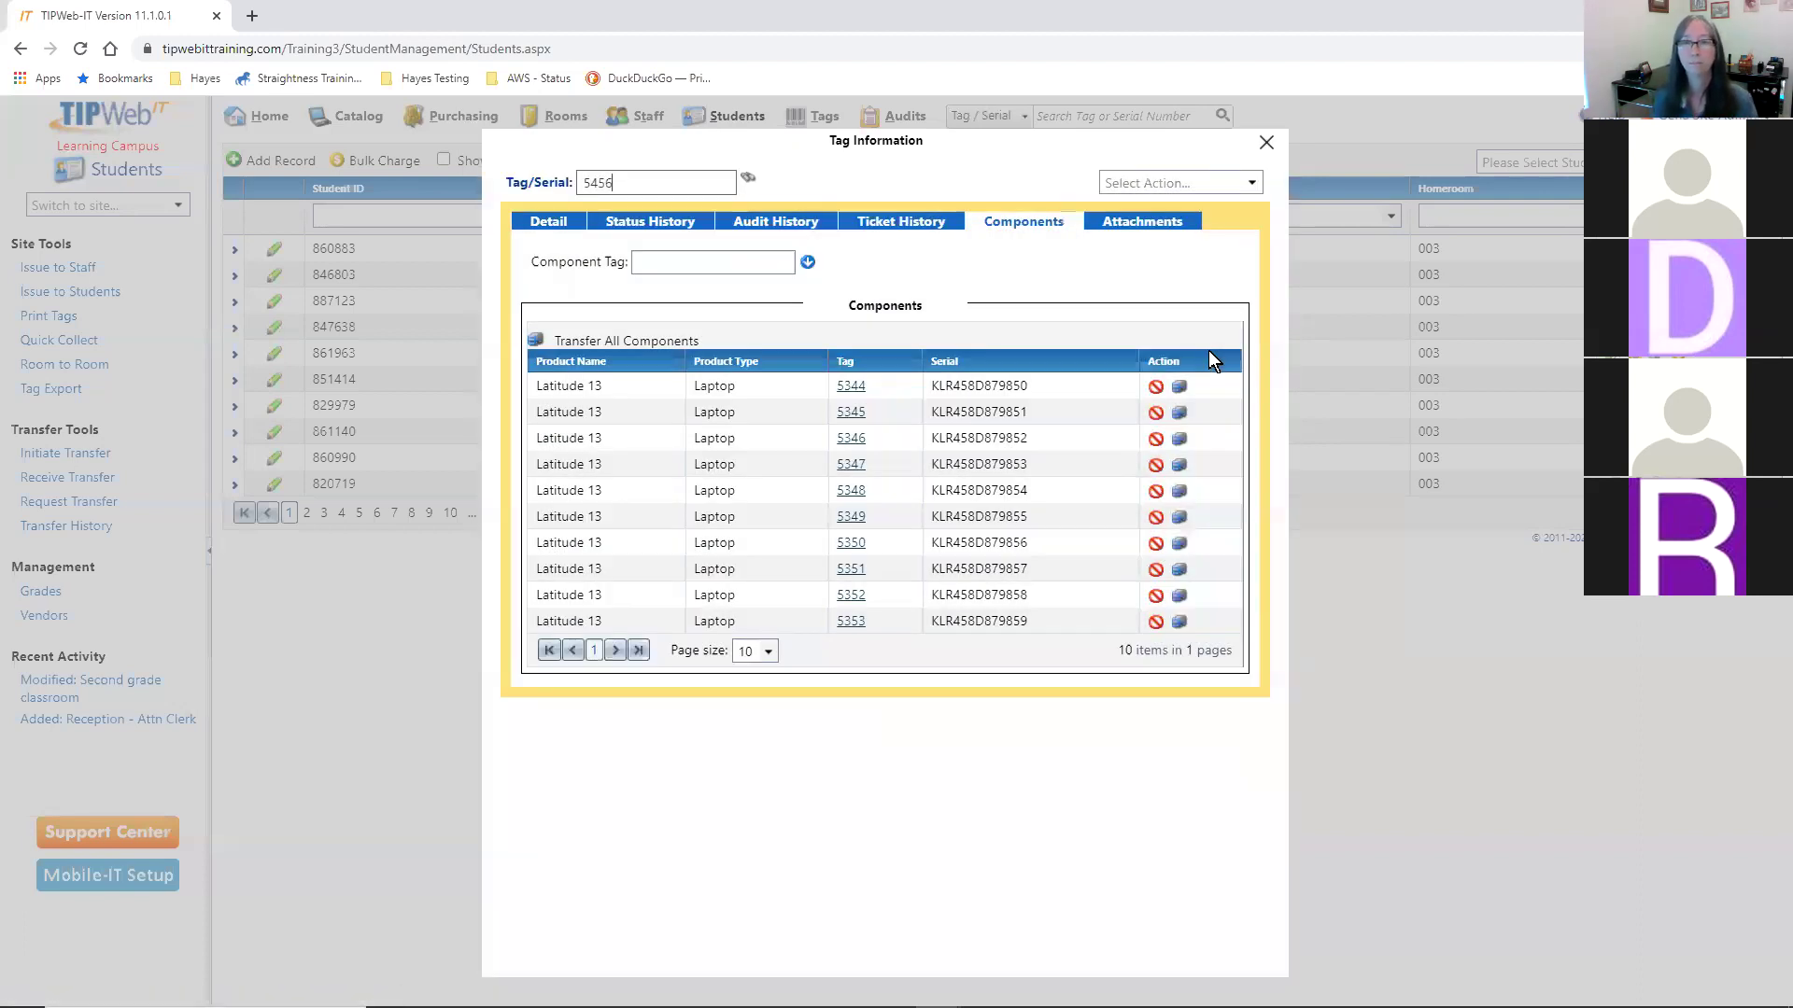
left_click(1048, 385)
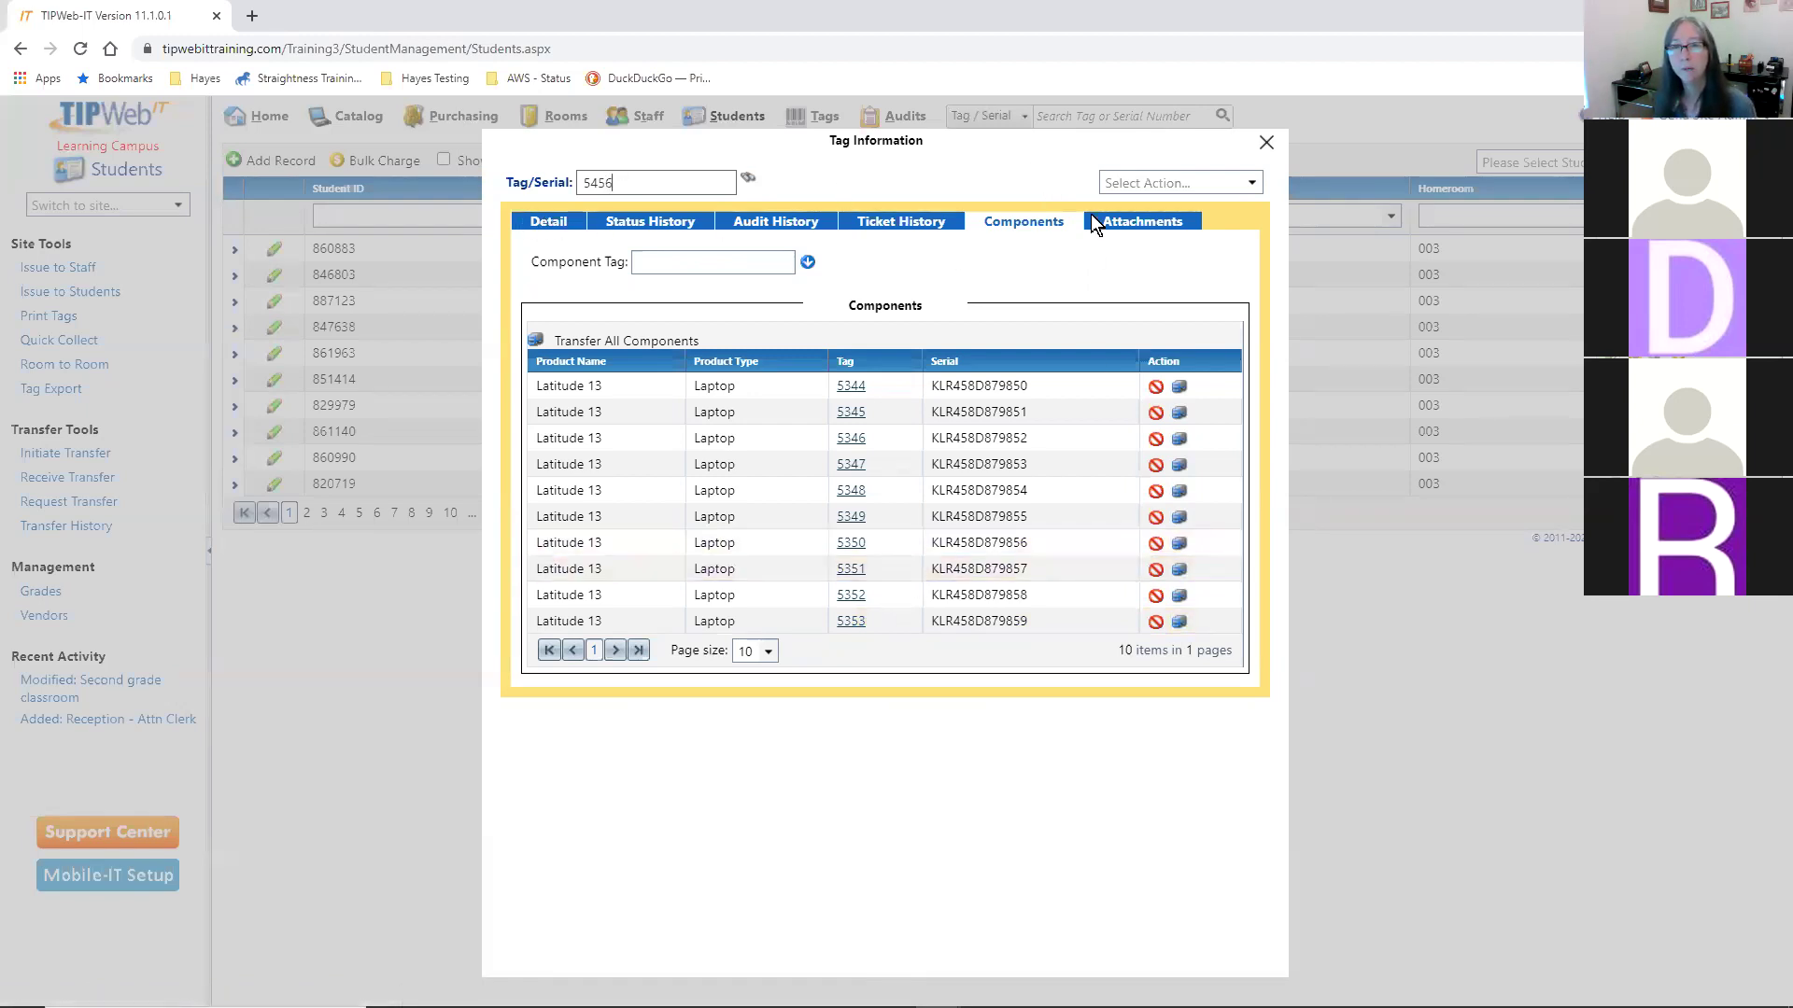
left_click(561, 227)
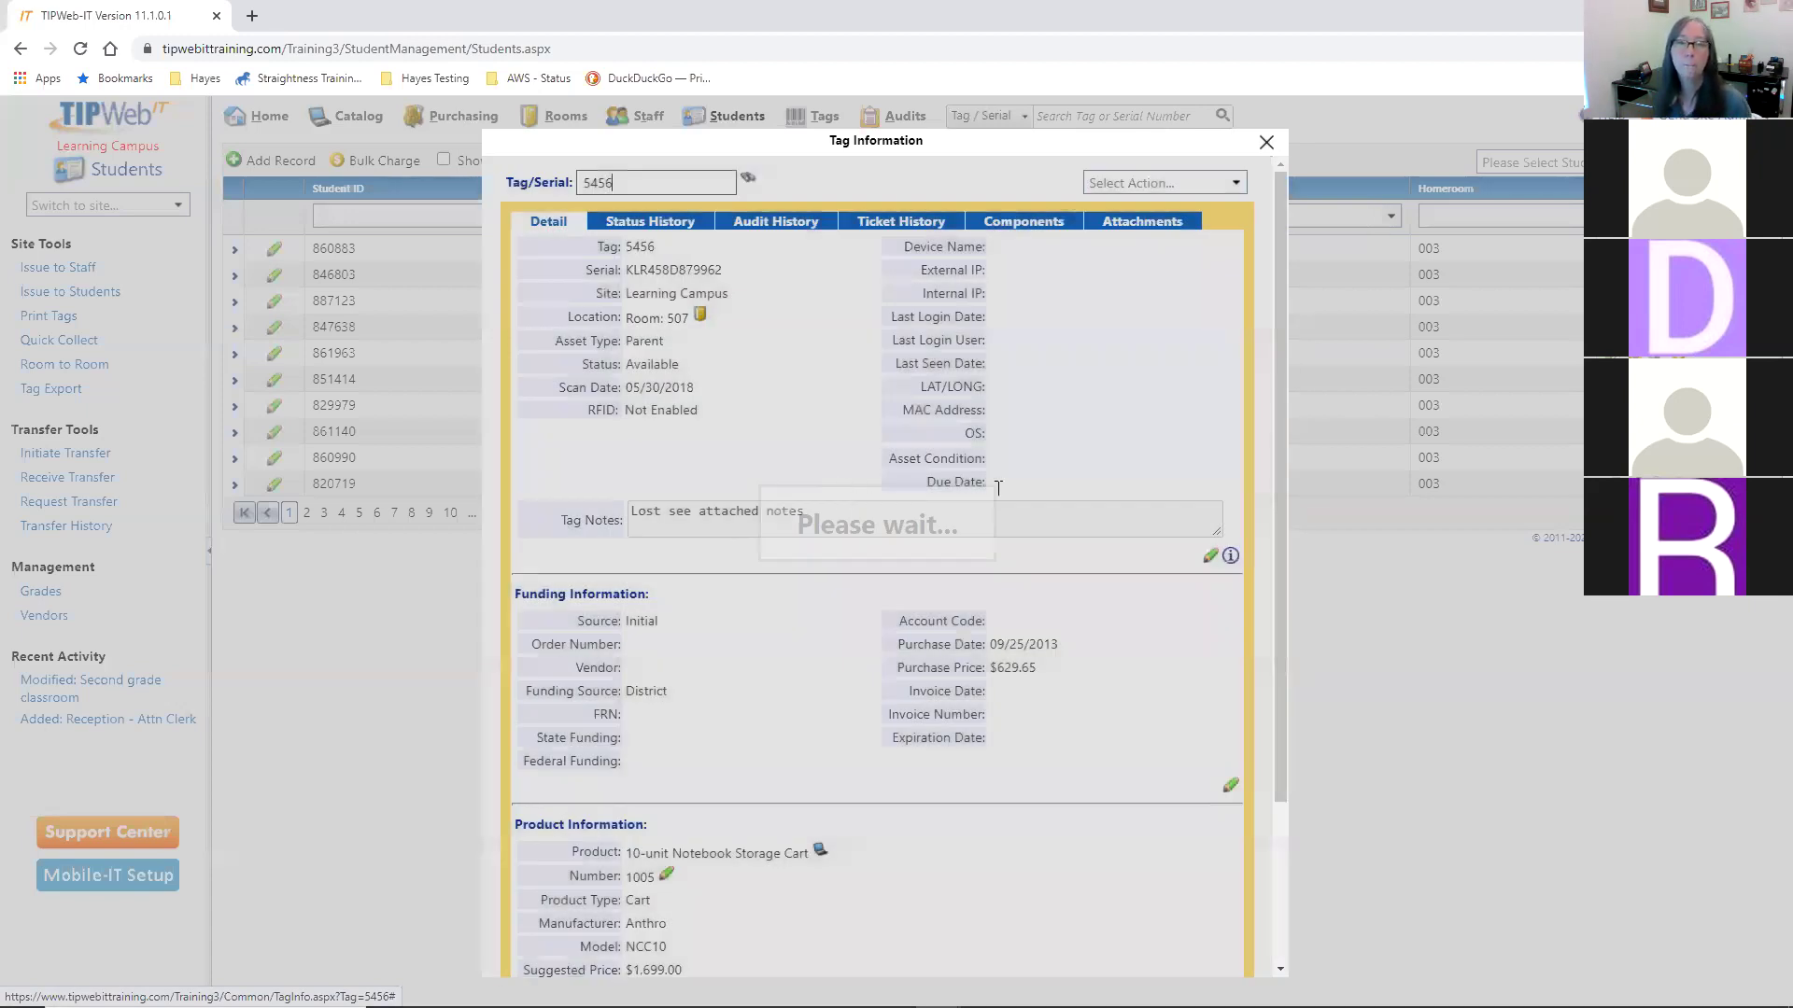
- Room-transfer tag 5456 to Room 23 with new status In Use instead of its previous status
left_click(1234, 183)
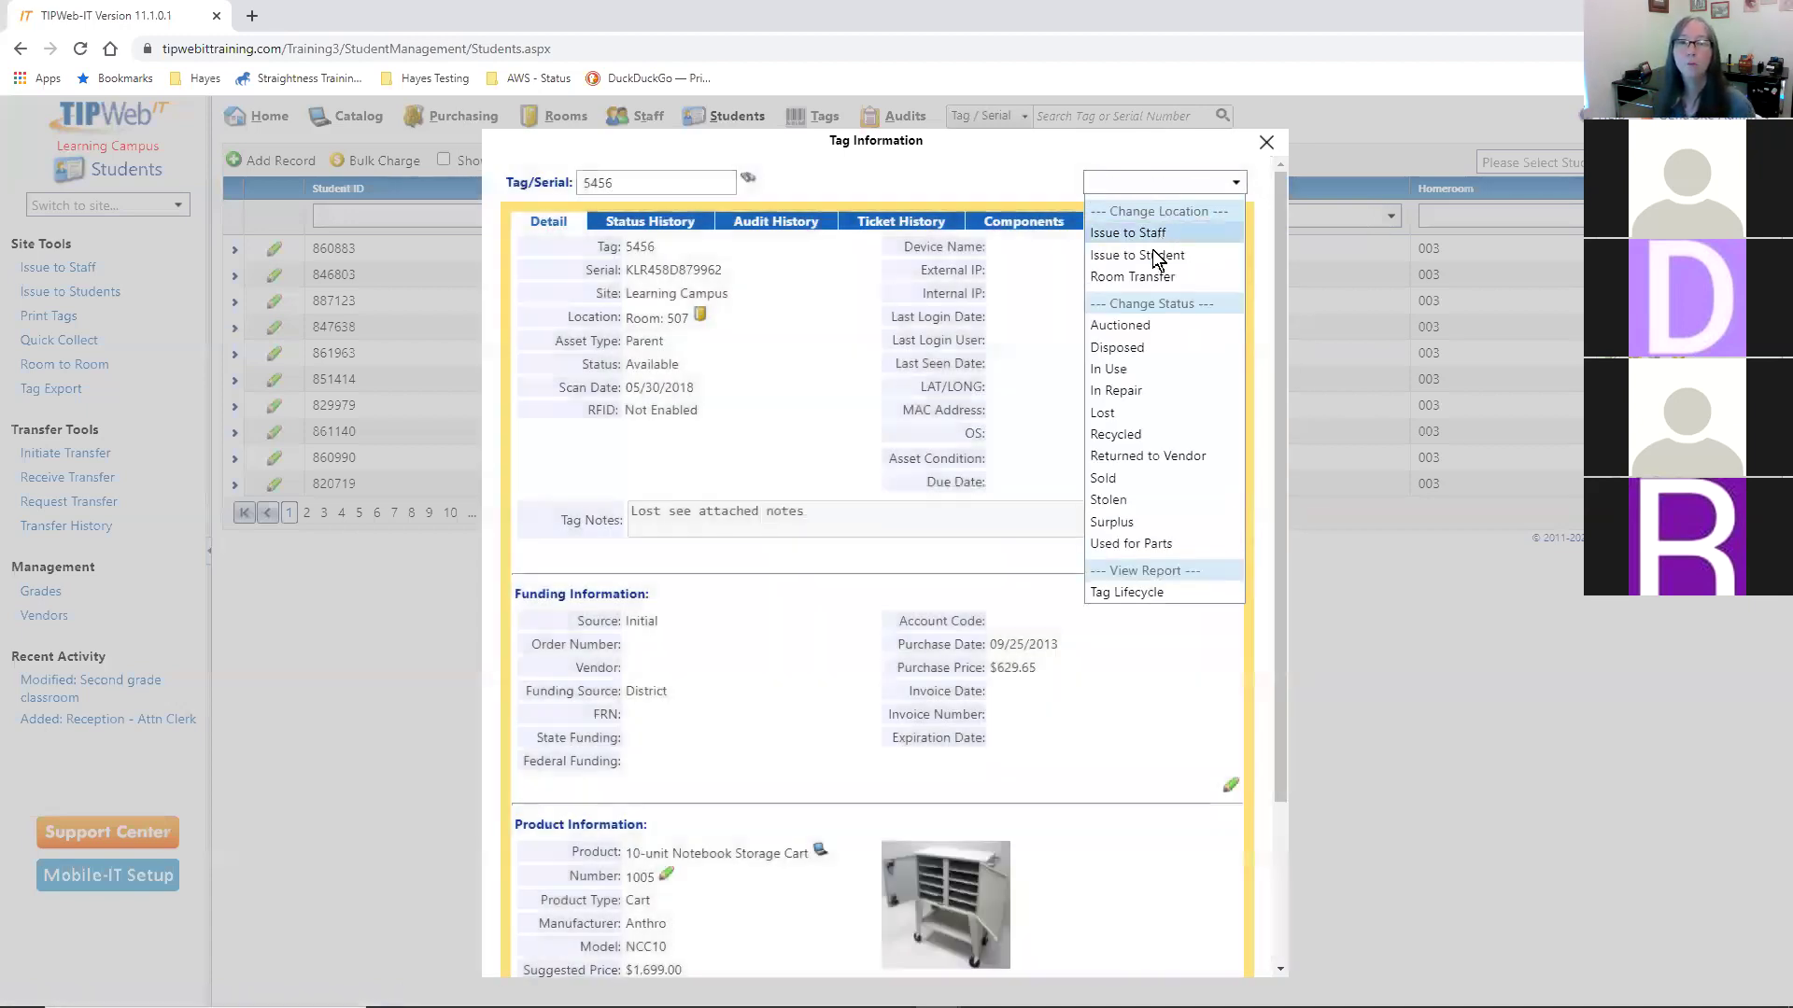
left_click(1143, 277)
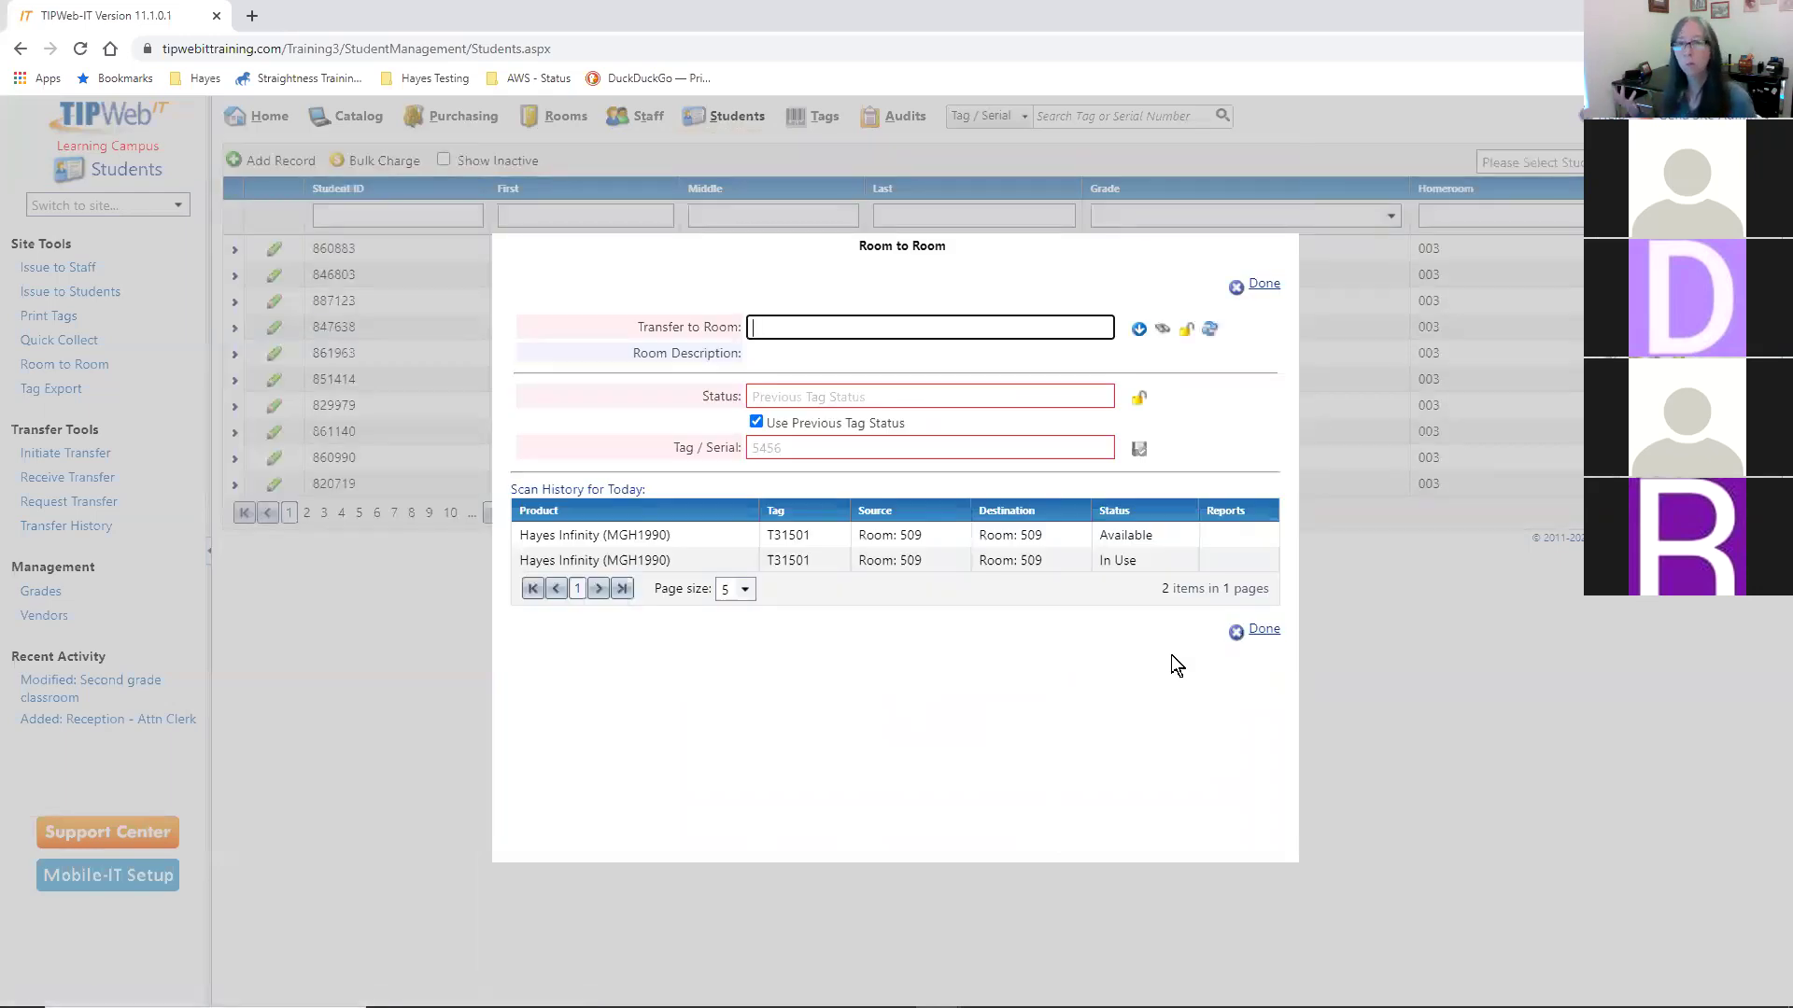
type("23")
key("Return")
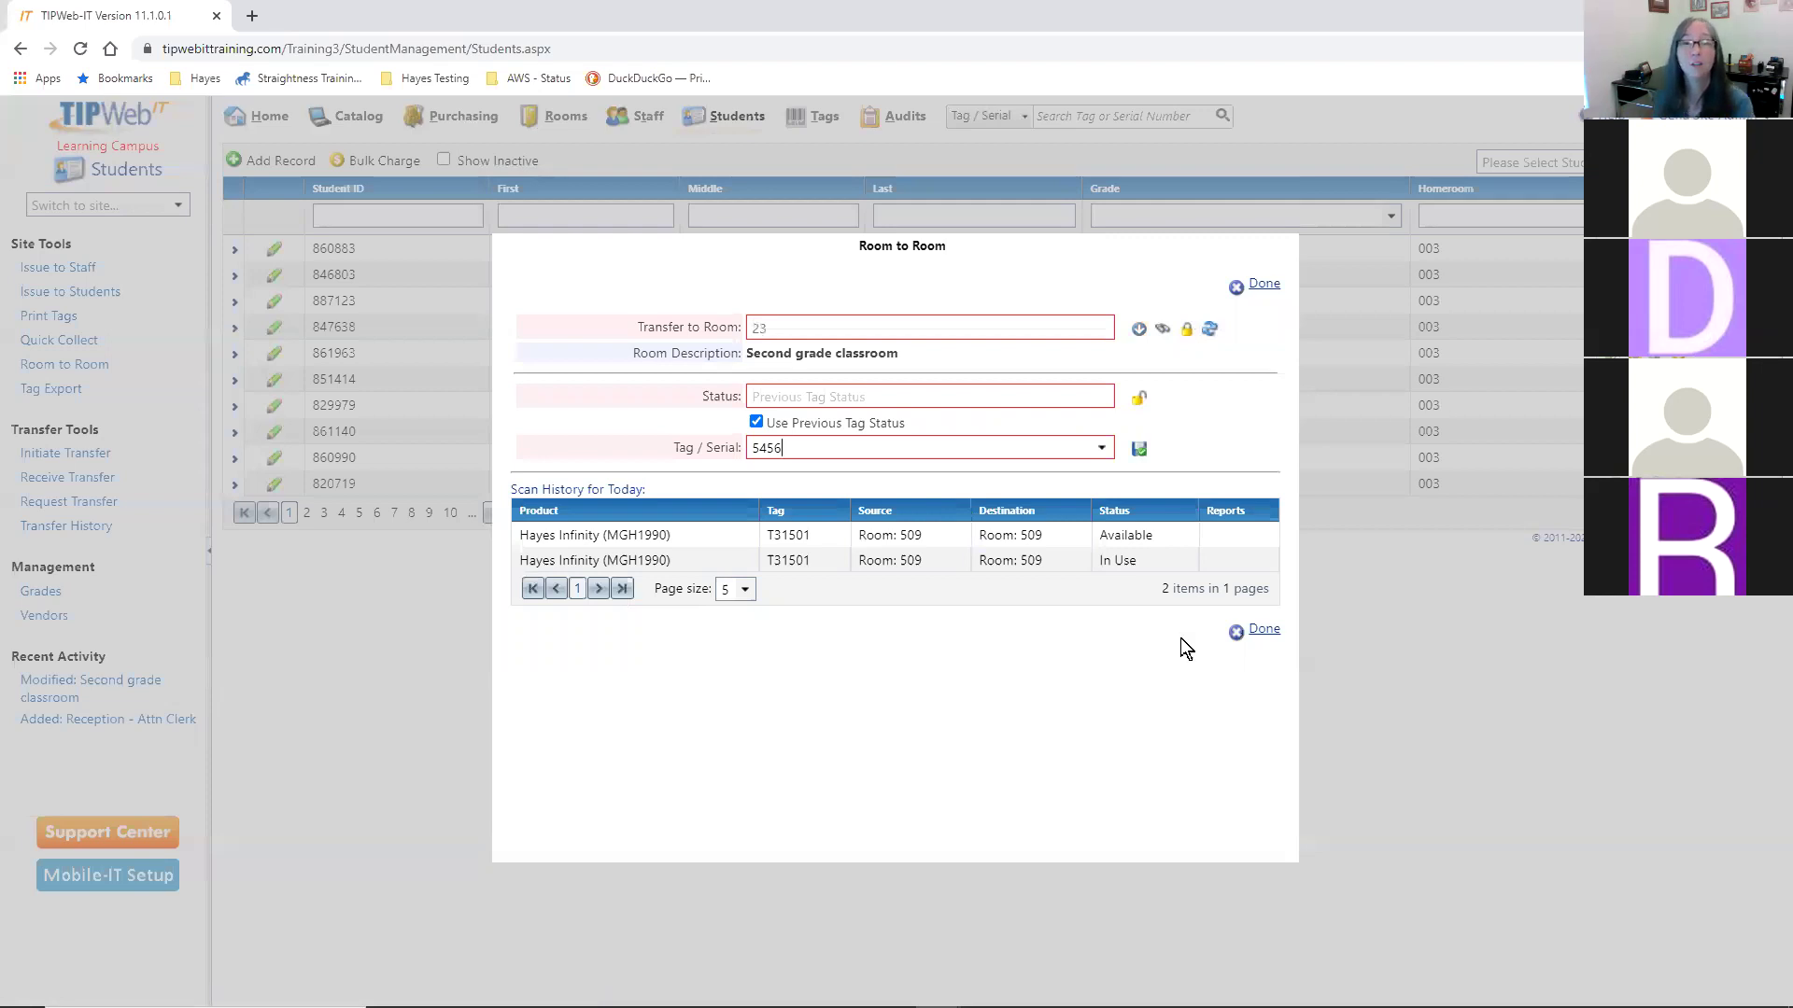
left_click_drag(886, 355, 785, 354)
left_click(822, 353)
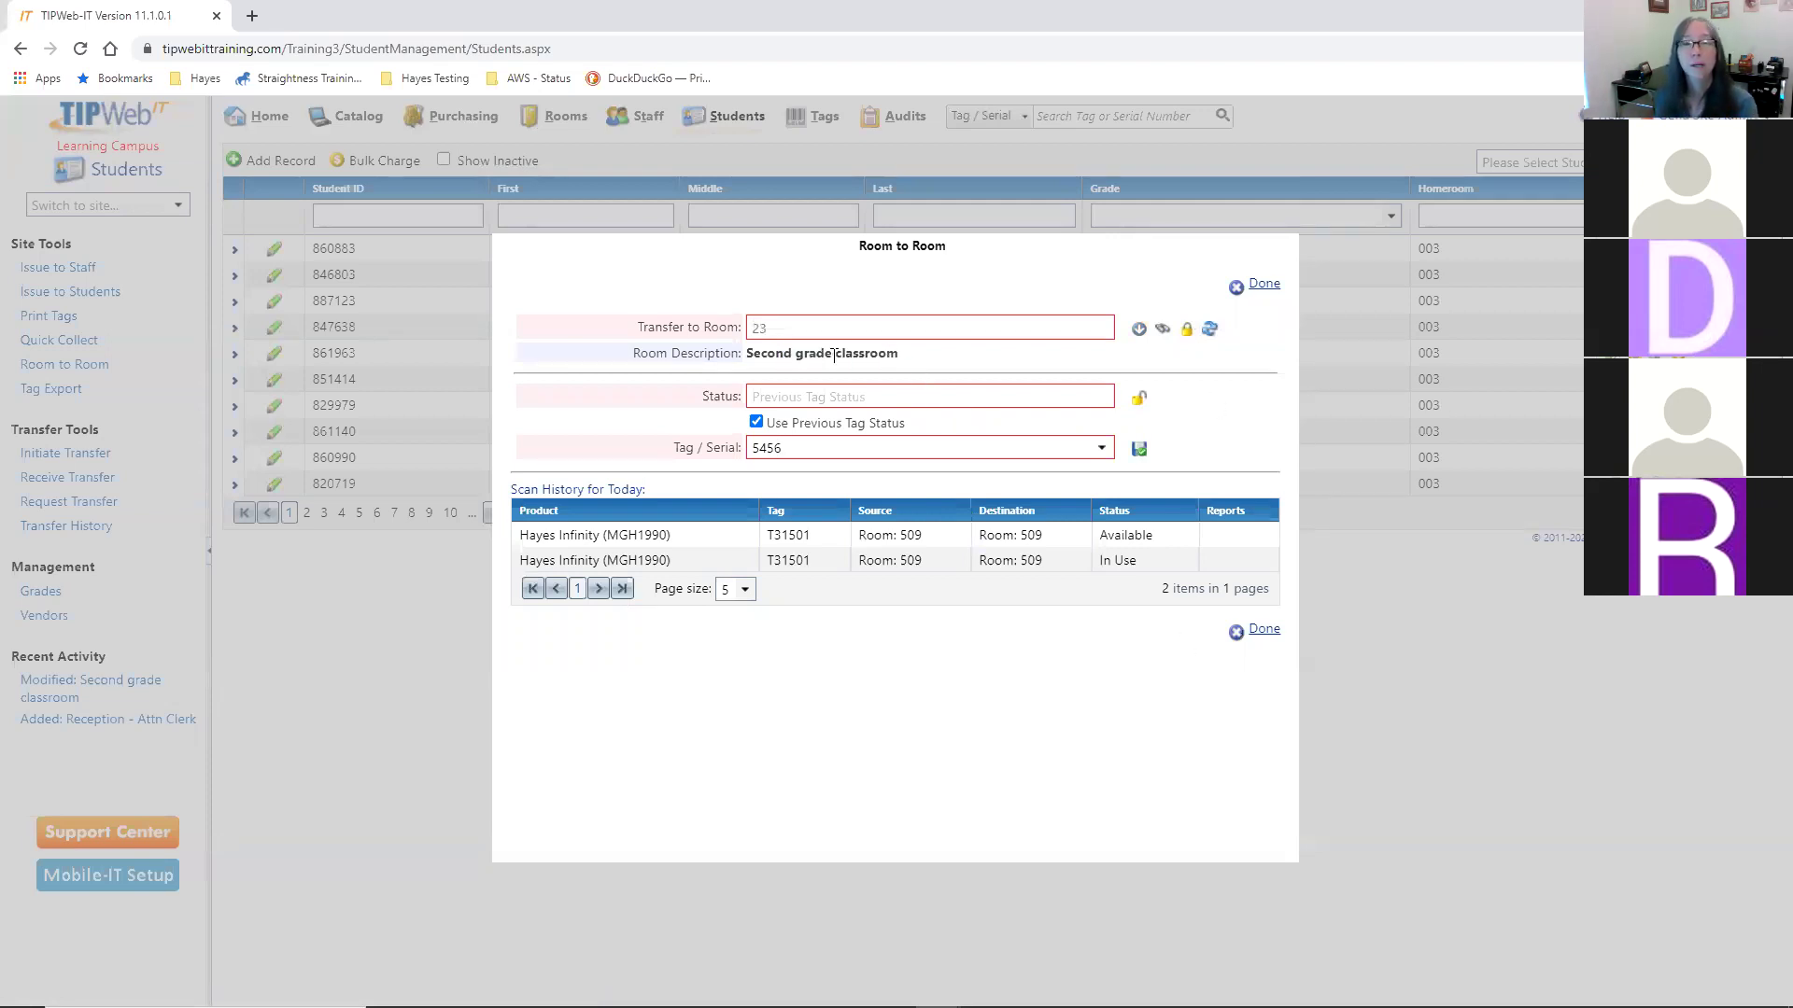
left_click(755, 423)
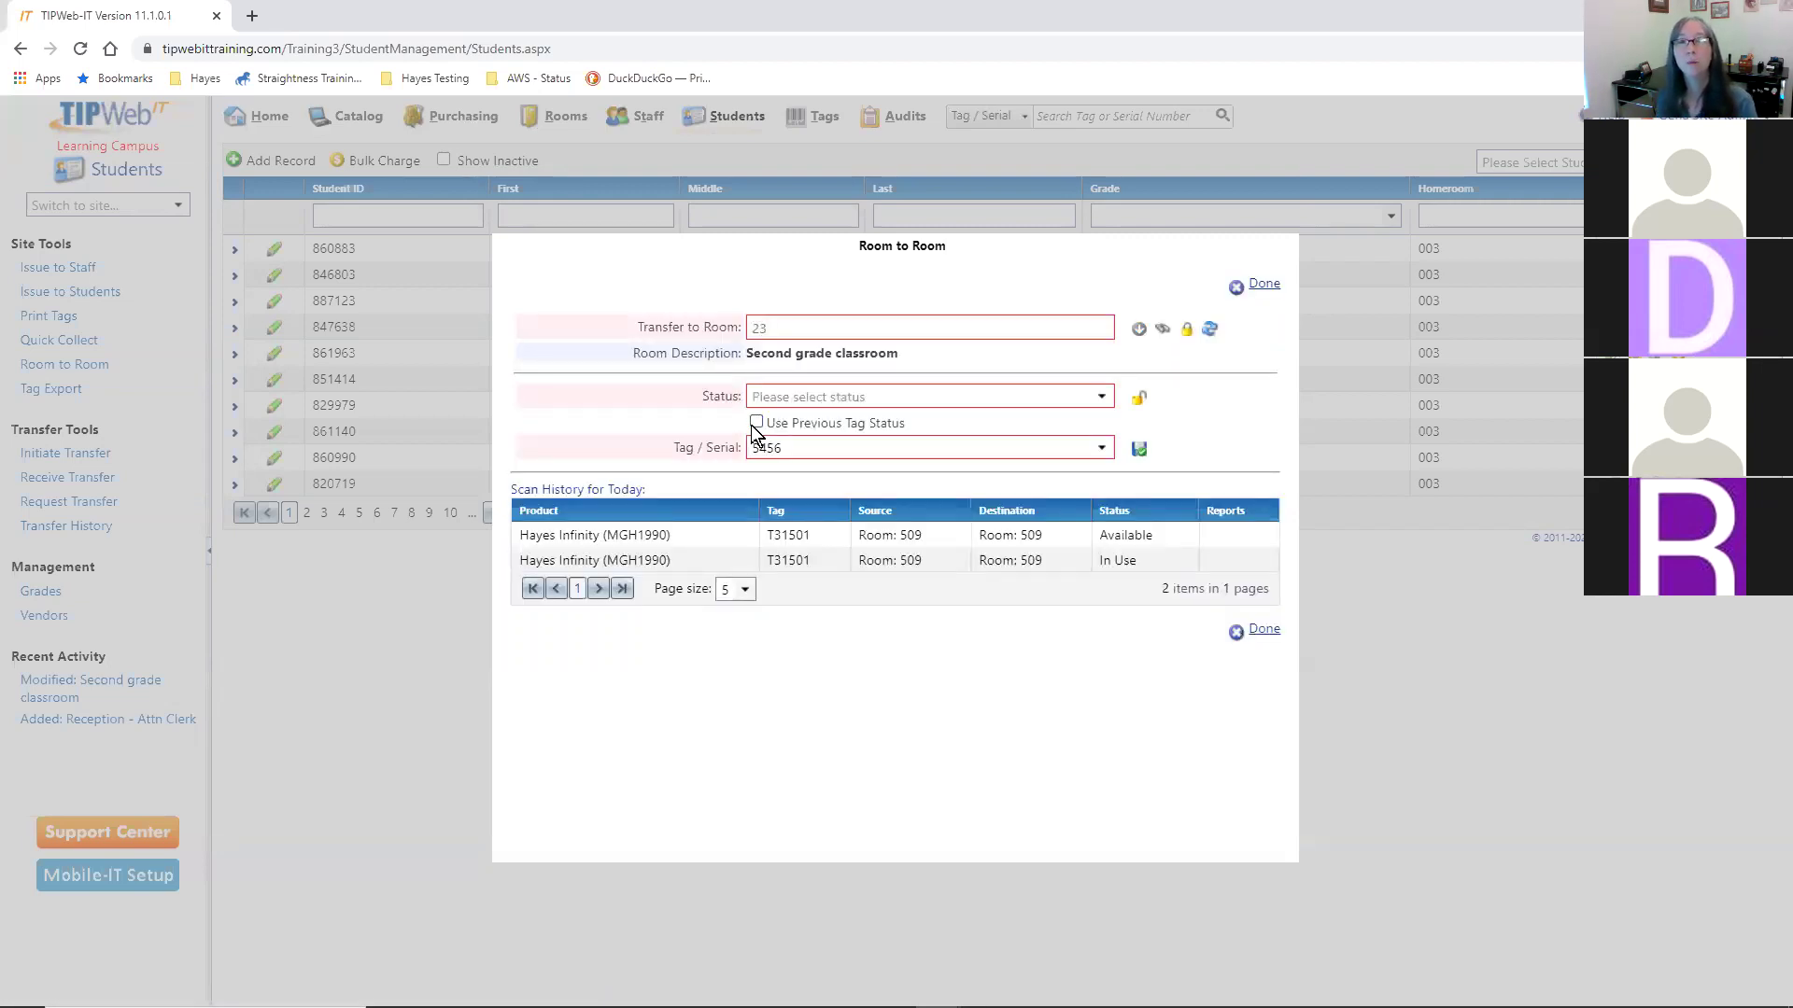
left_click(1102, 397)
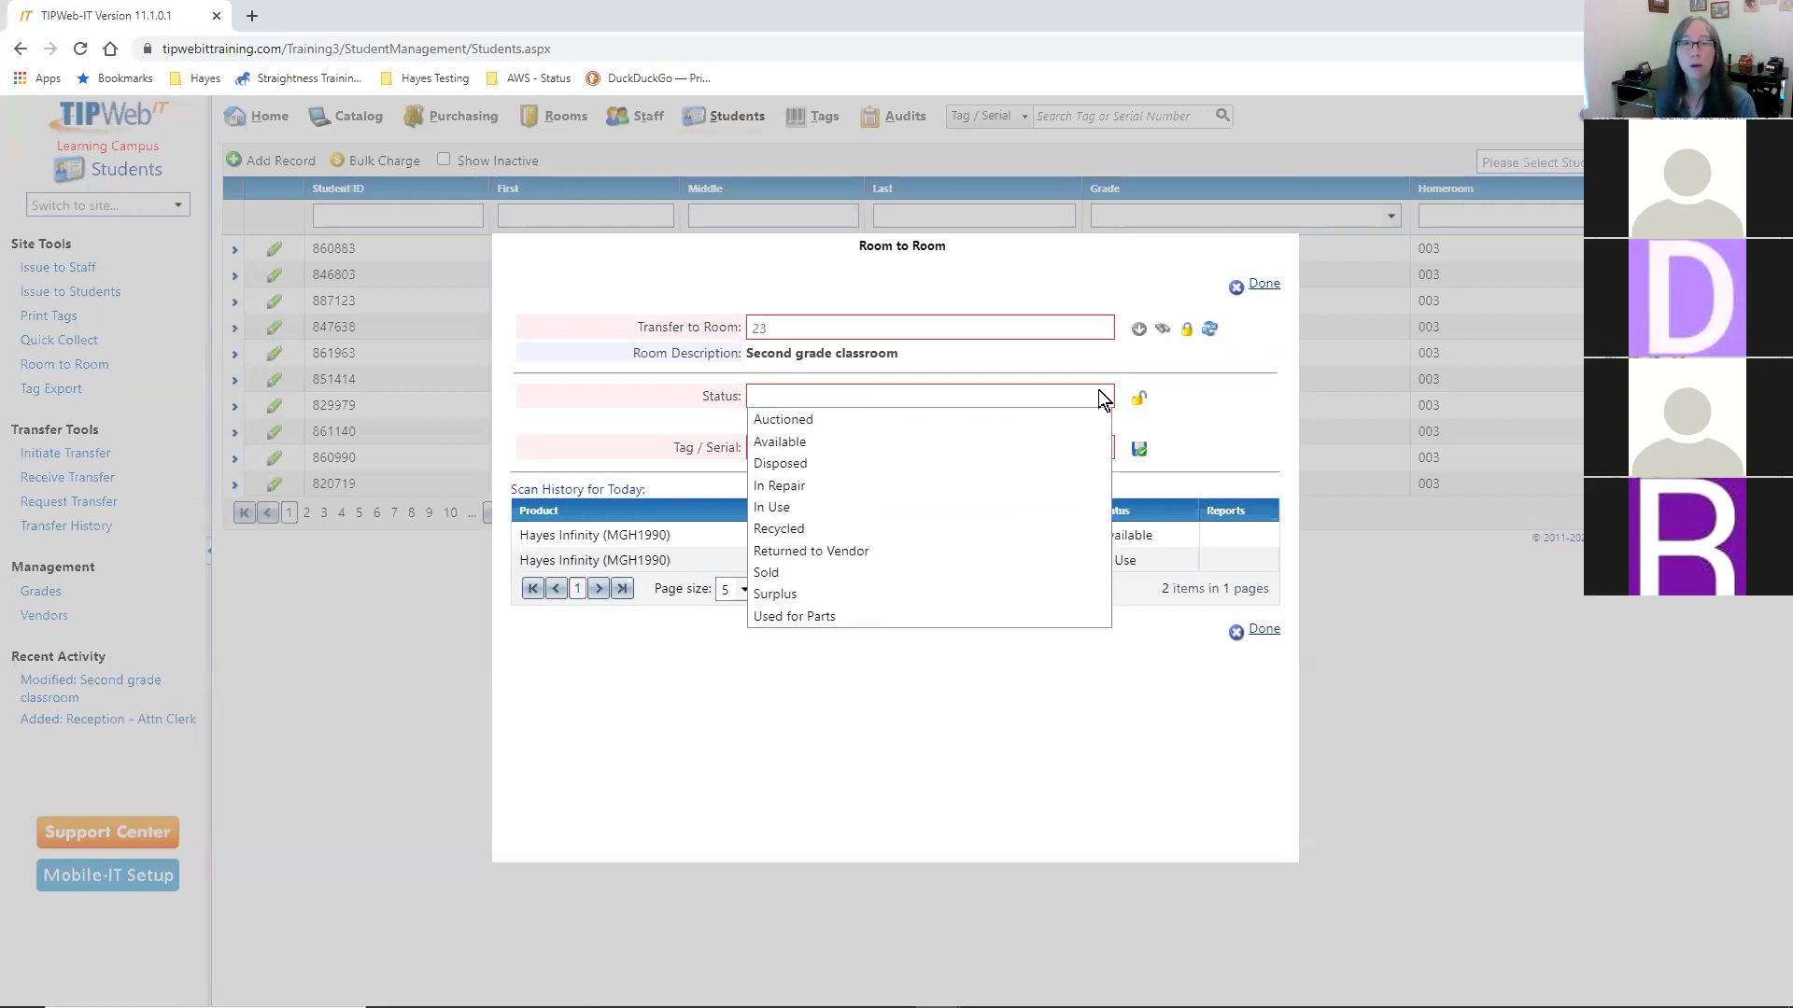
left_click(813, 505)
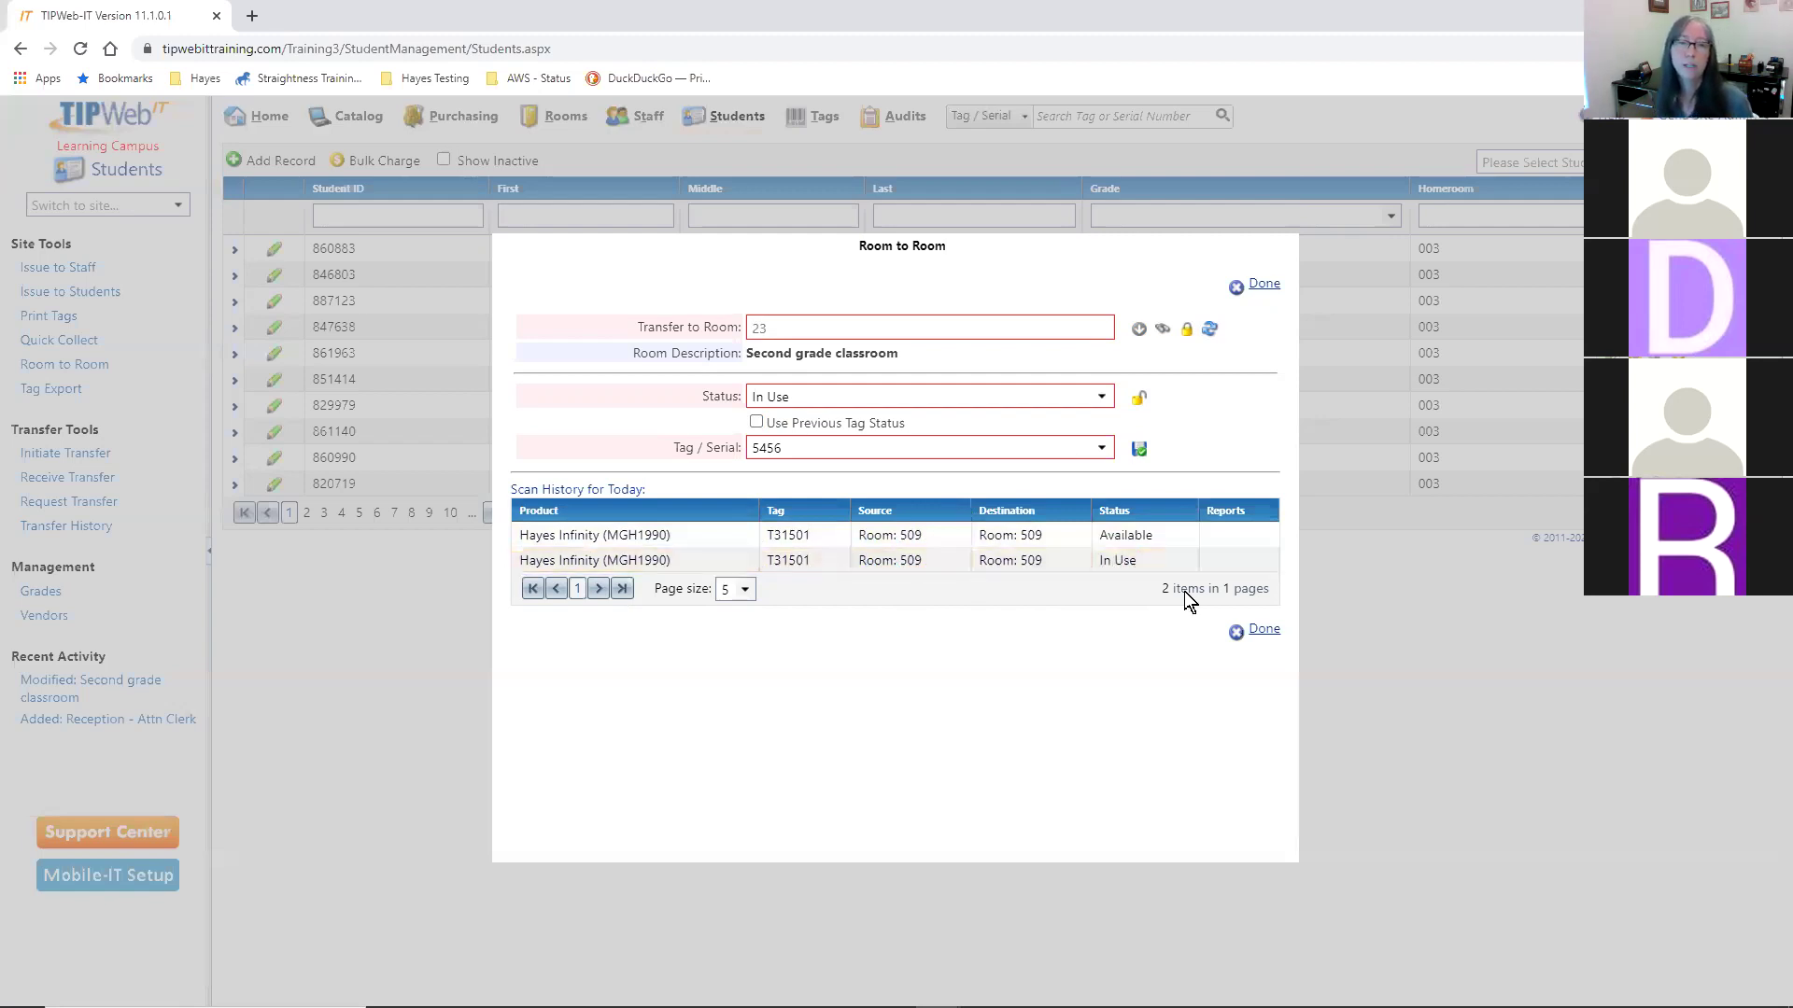
left_click(1139, 449)
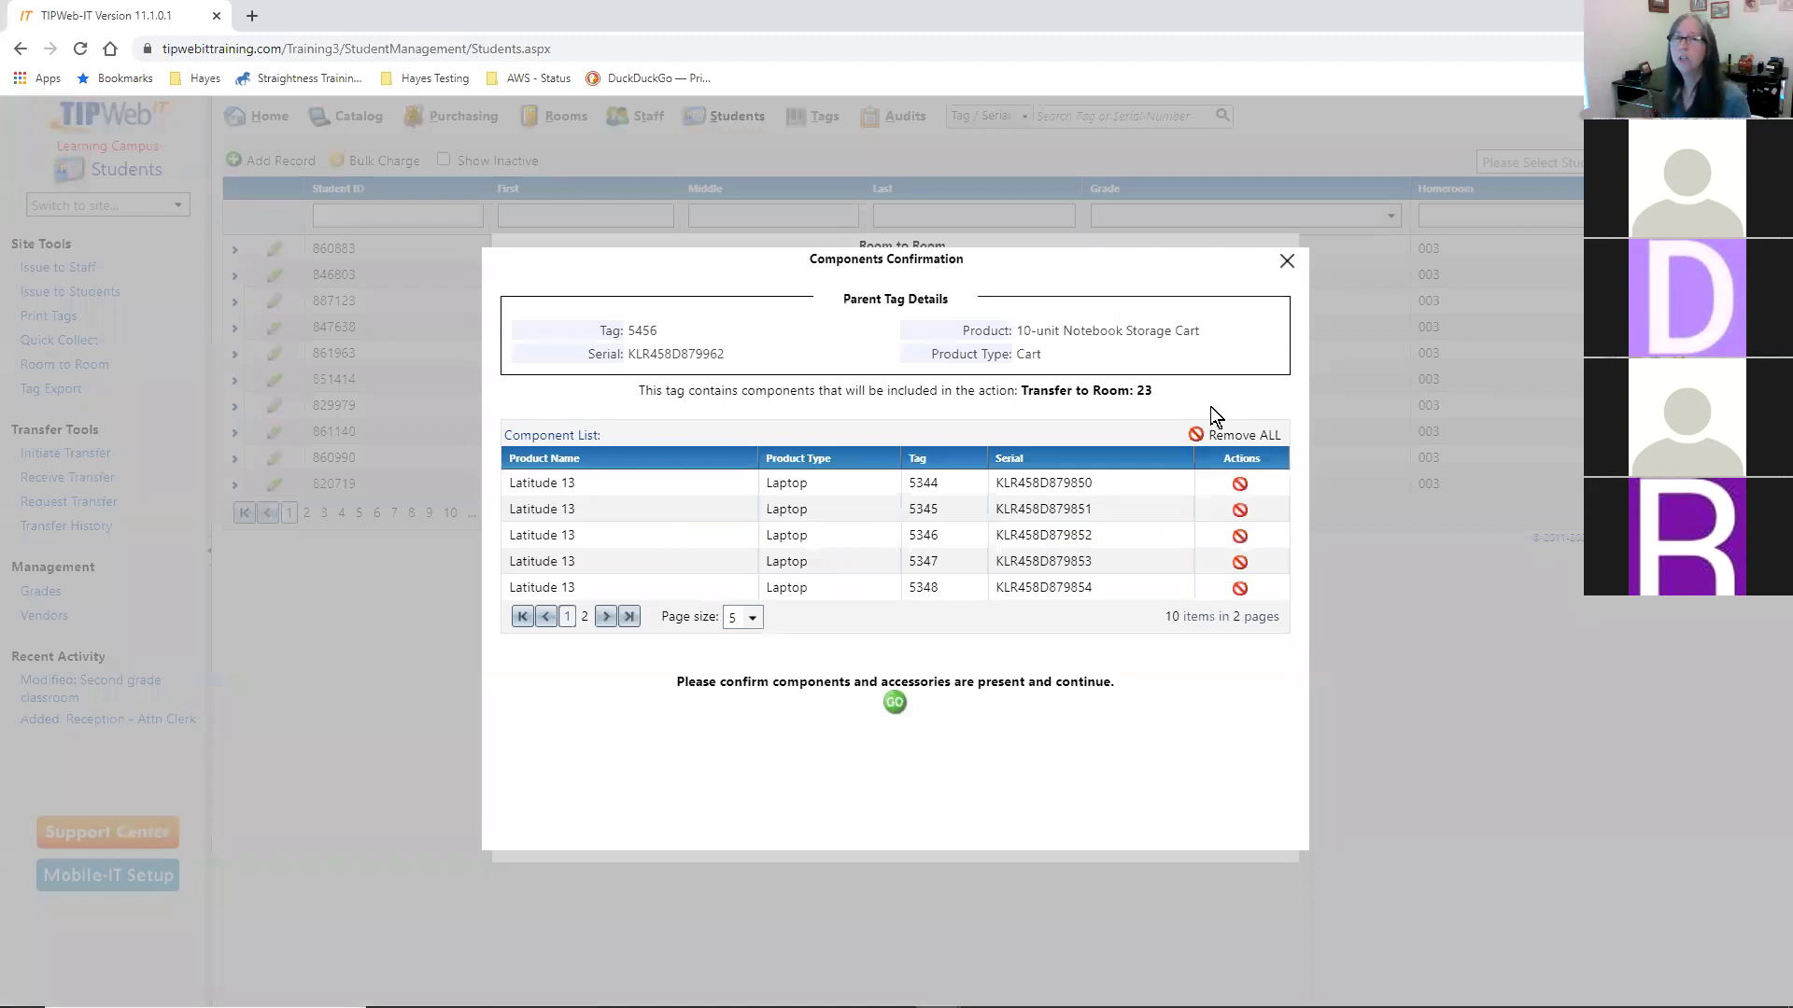
- Confirm the cart's Latitude 13 laptop components are present so they move to Room 23
left_click_drag(721, 391, 1163, 402)
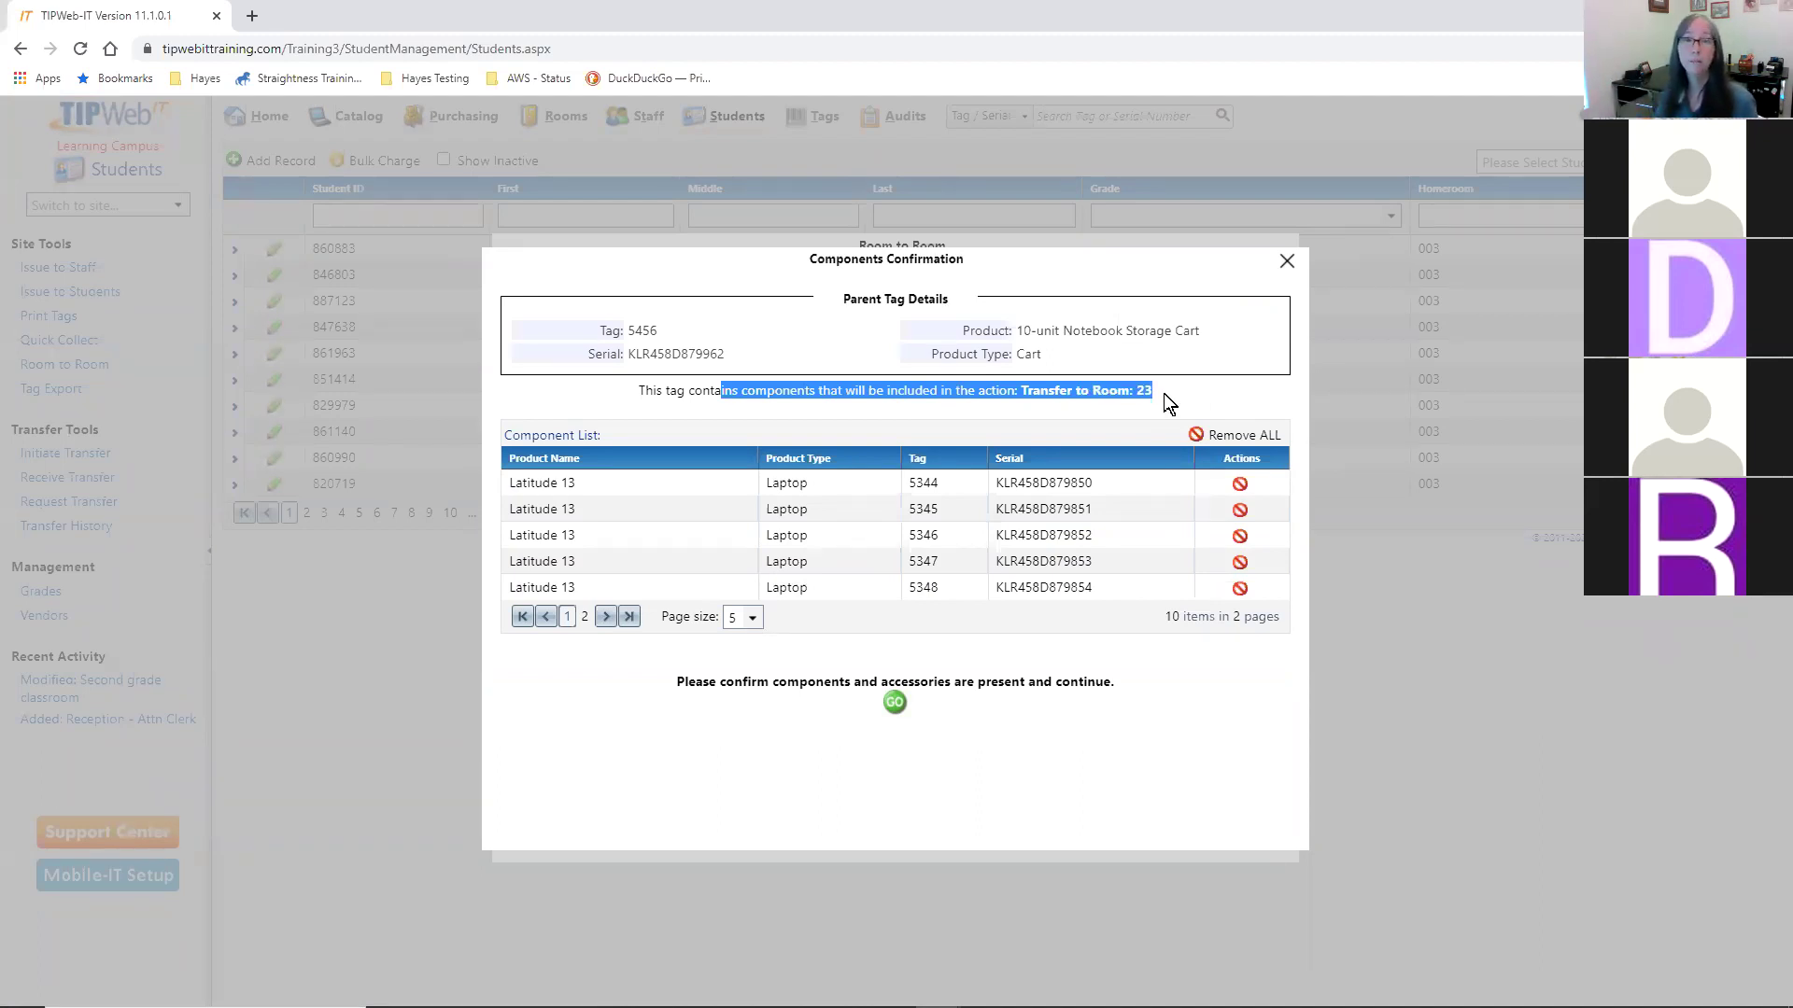
left_click(1163, 394)
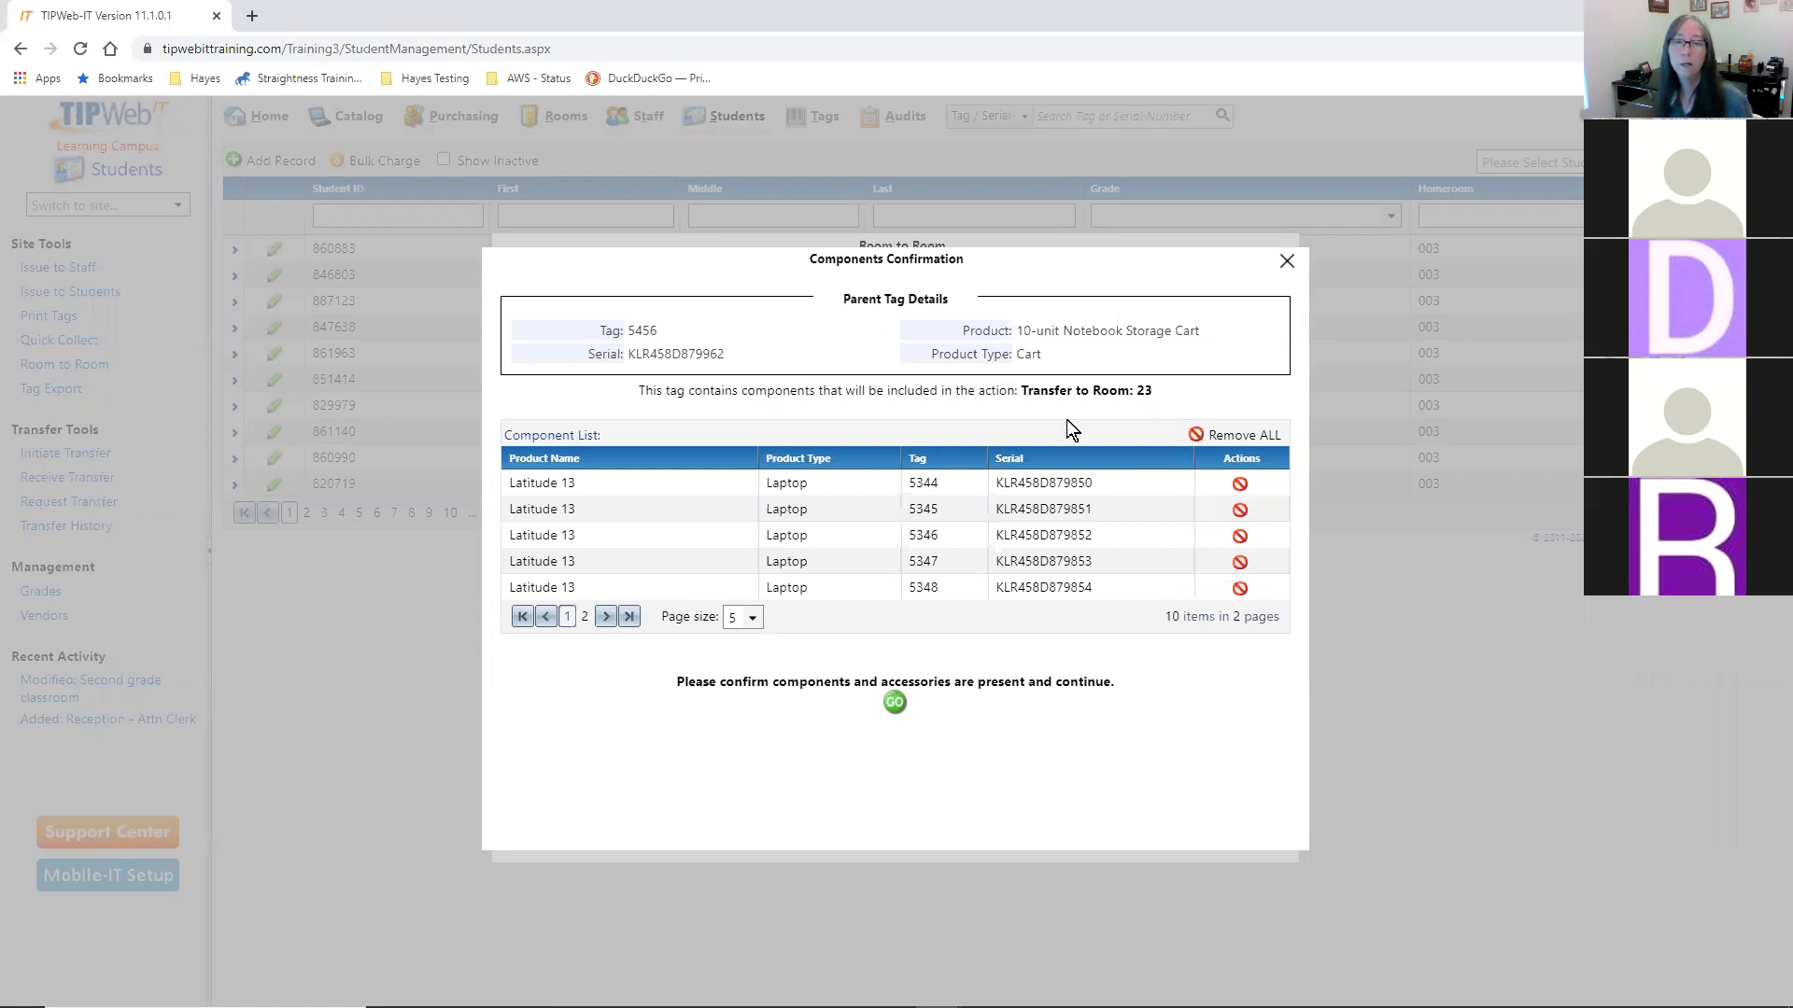
left_click(893, 704)
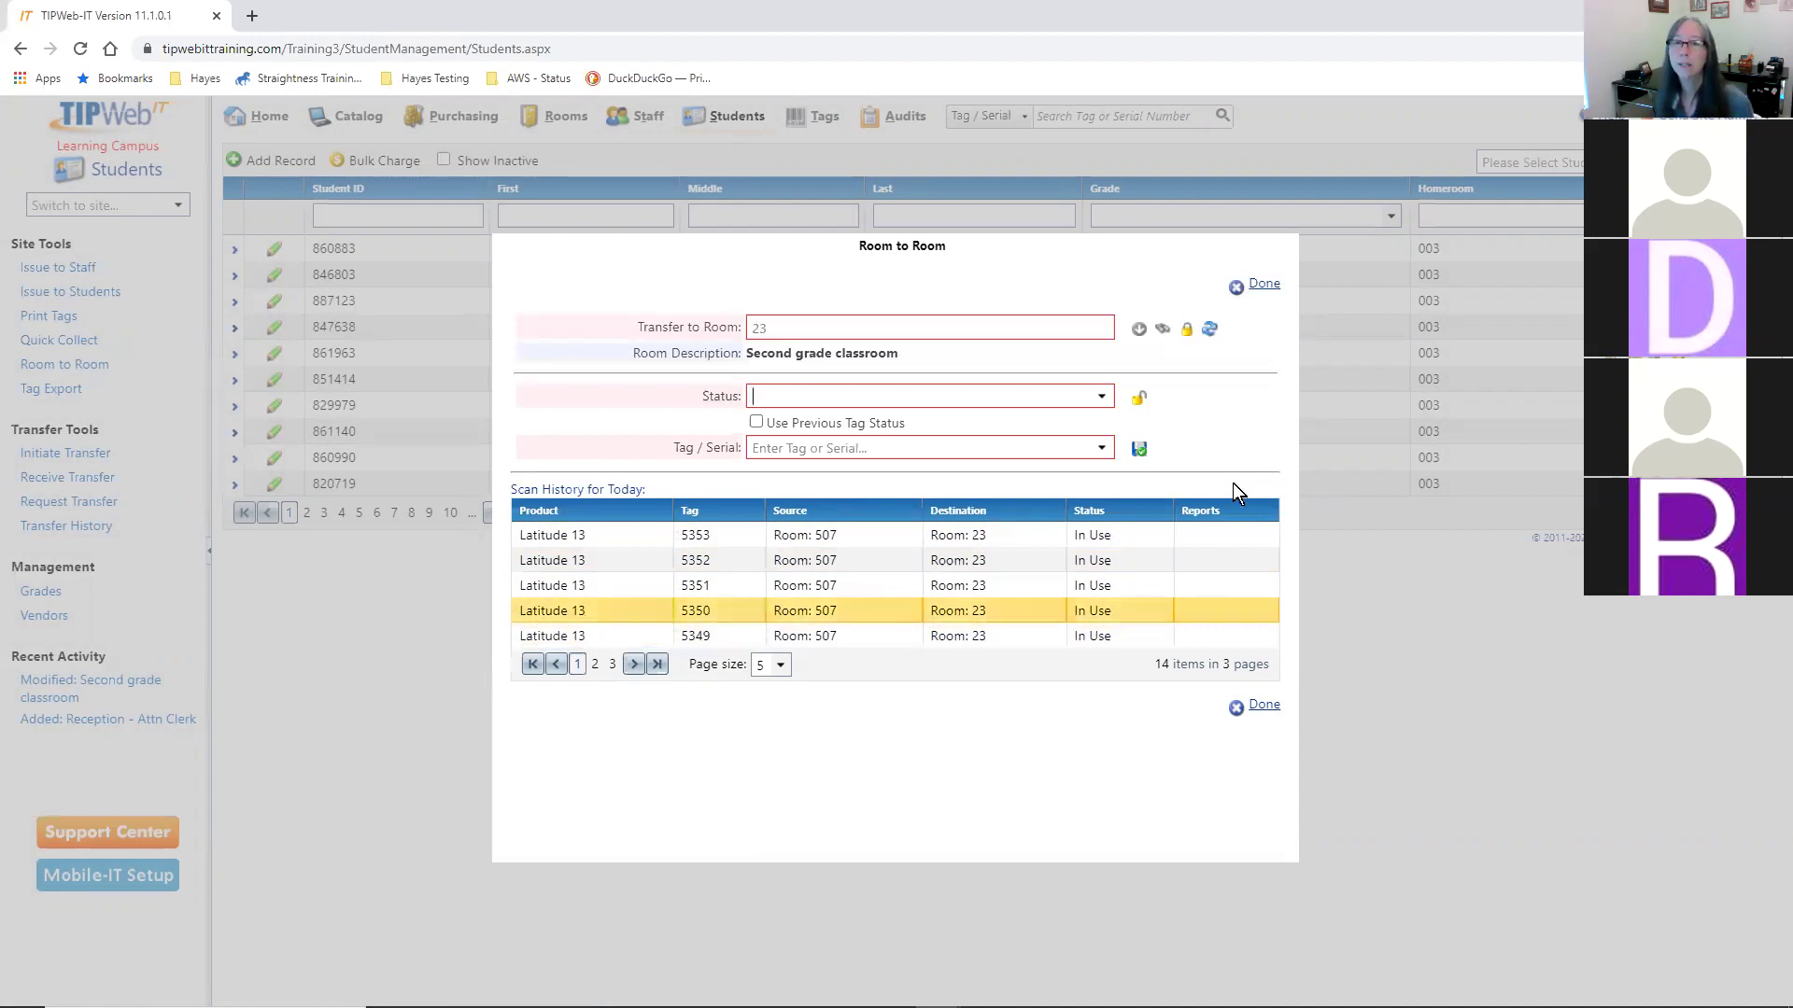
- Finish the room-to-room transfer and close tag 5456's Tag Information
left_click(1265, 287)
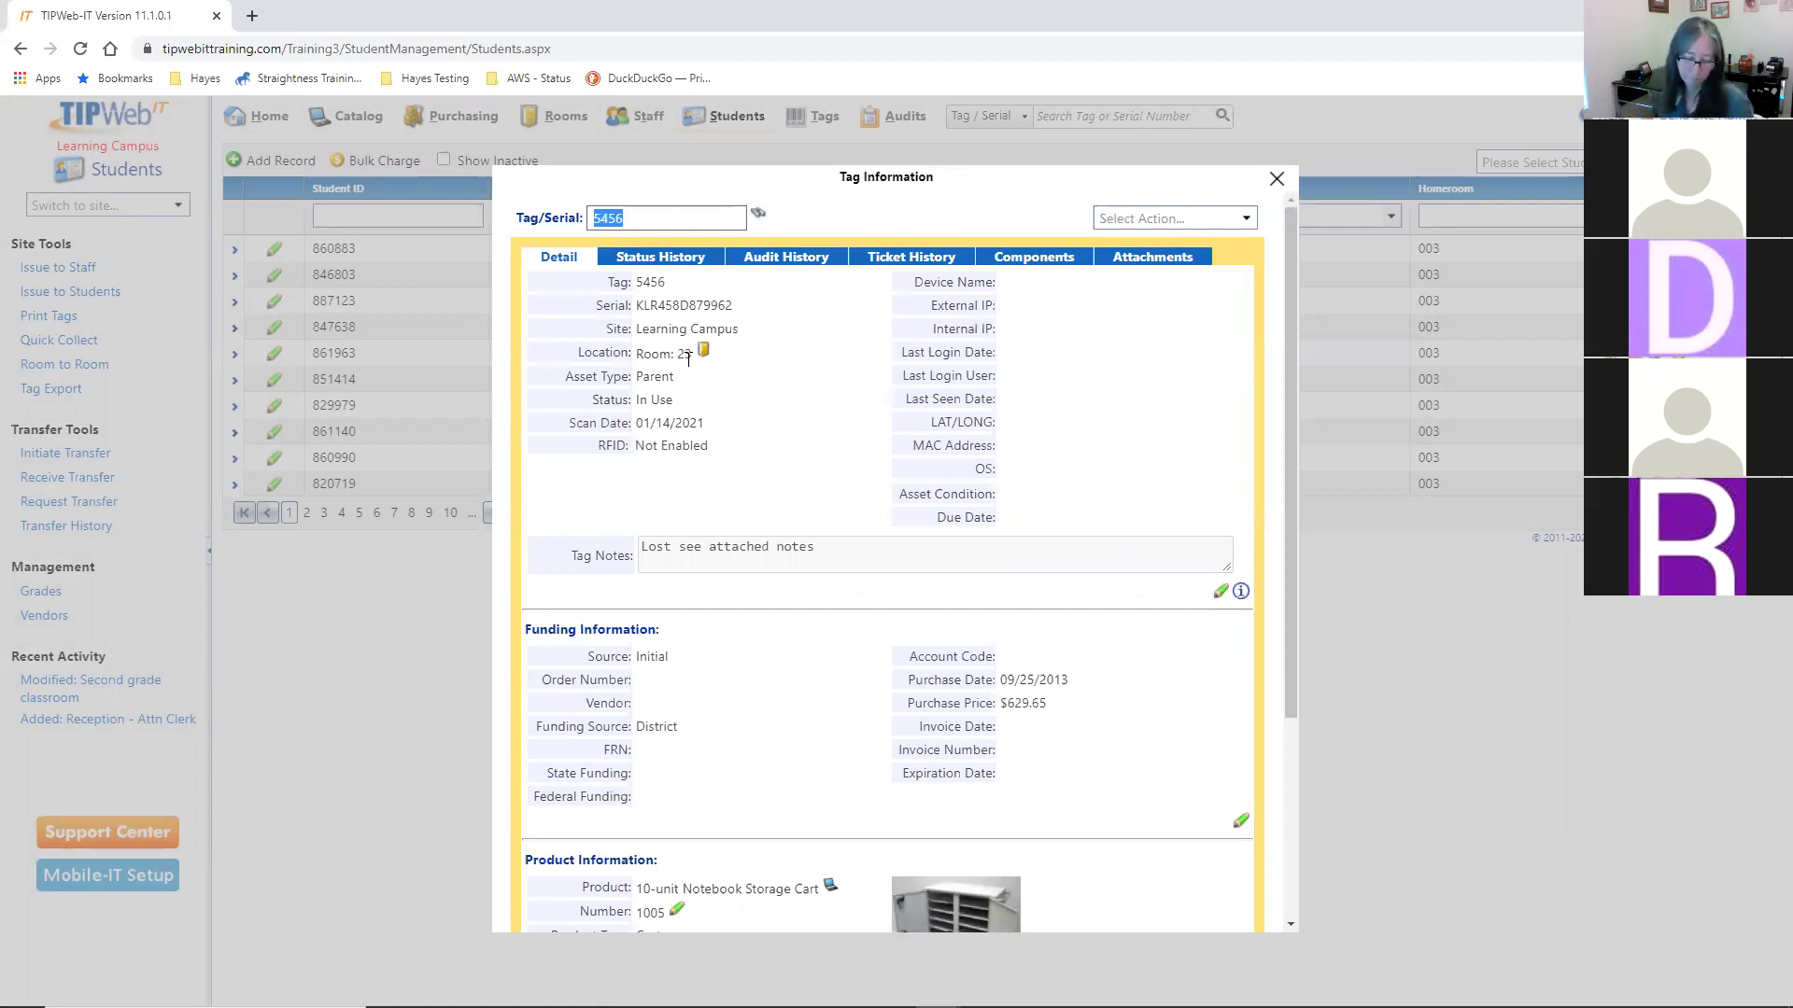
left_click(1276, 178)
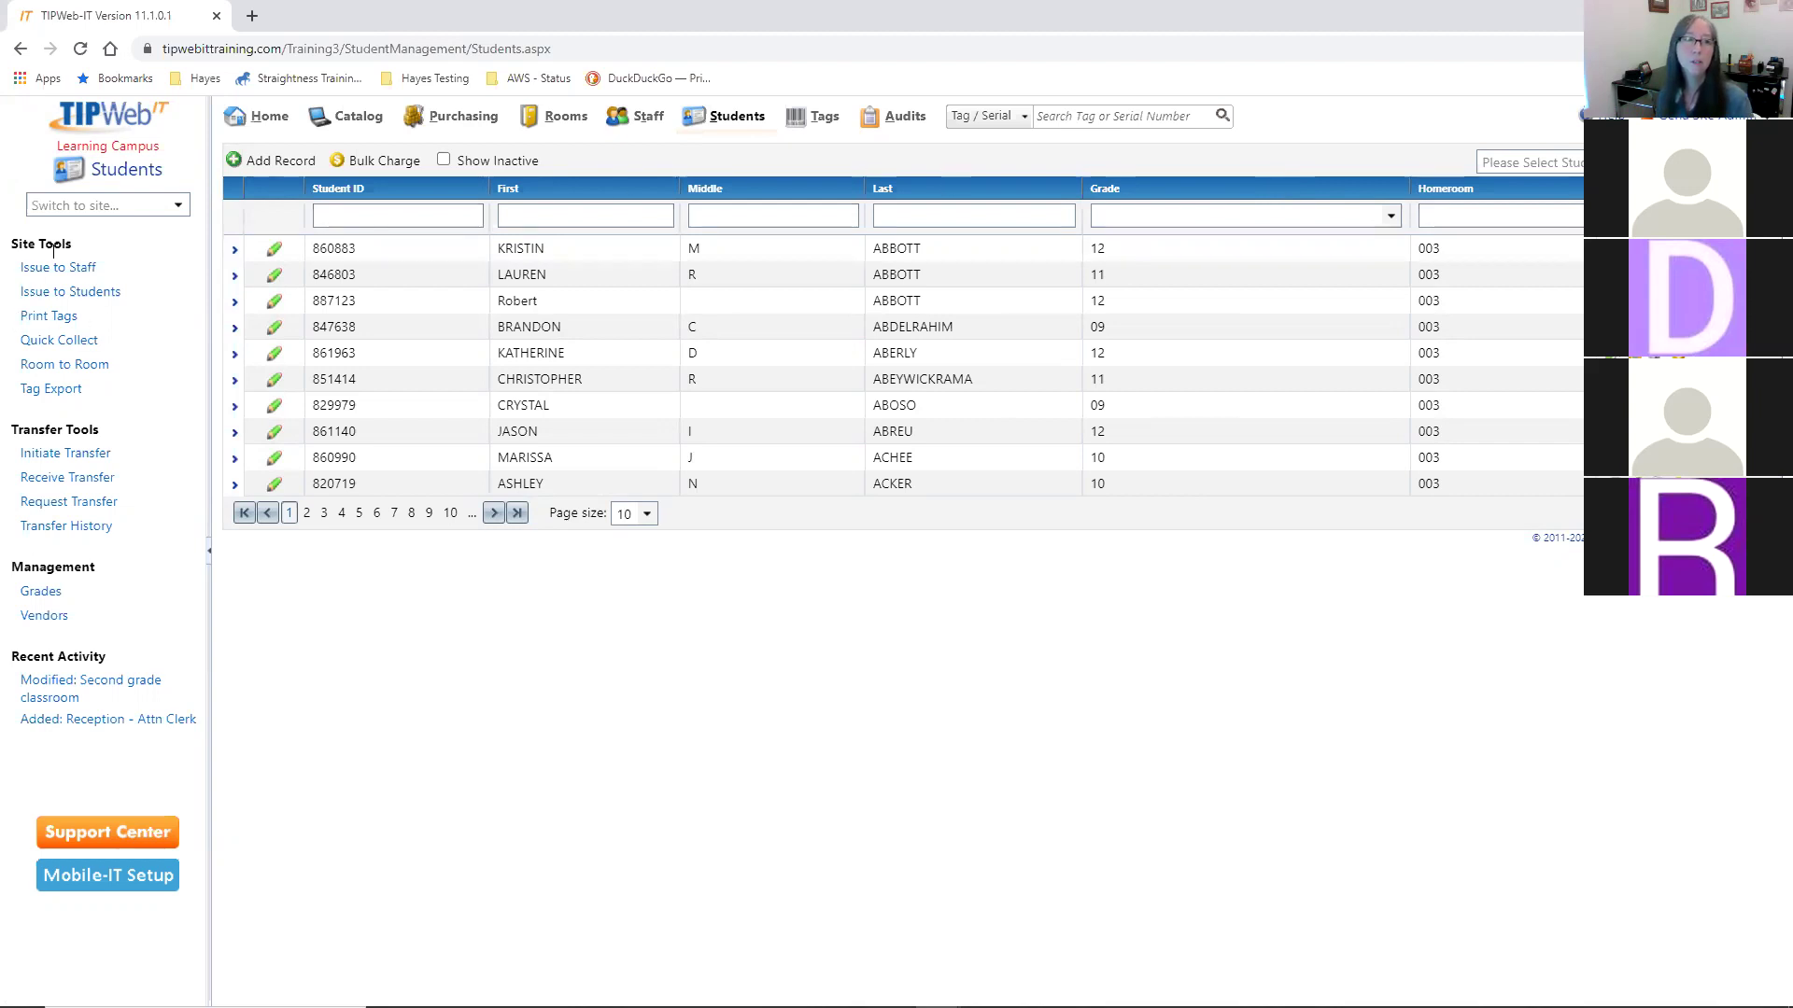
- Start a room-to-room transfer into Room 22 with status In Use
left_click(90, 367)
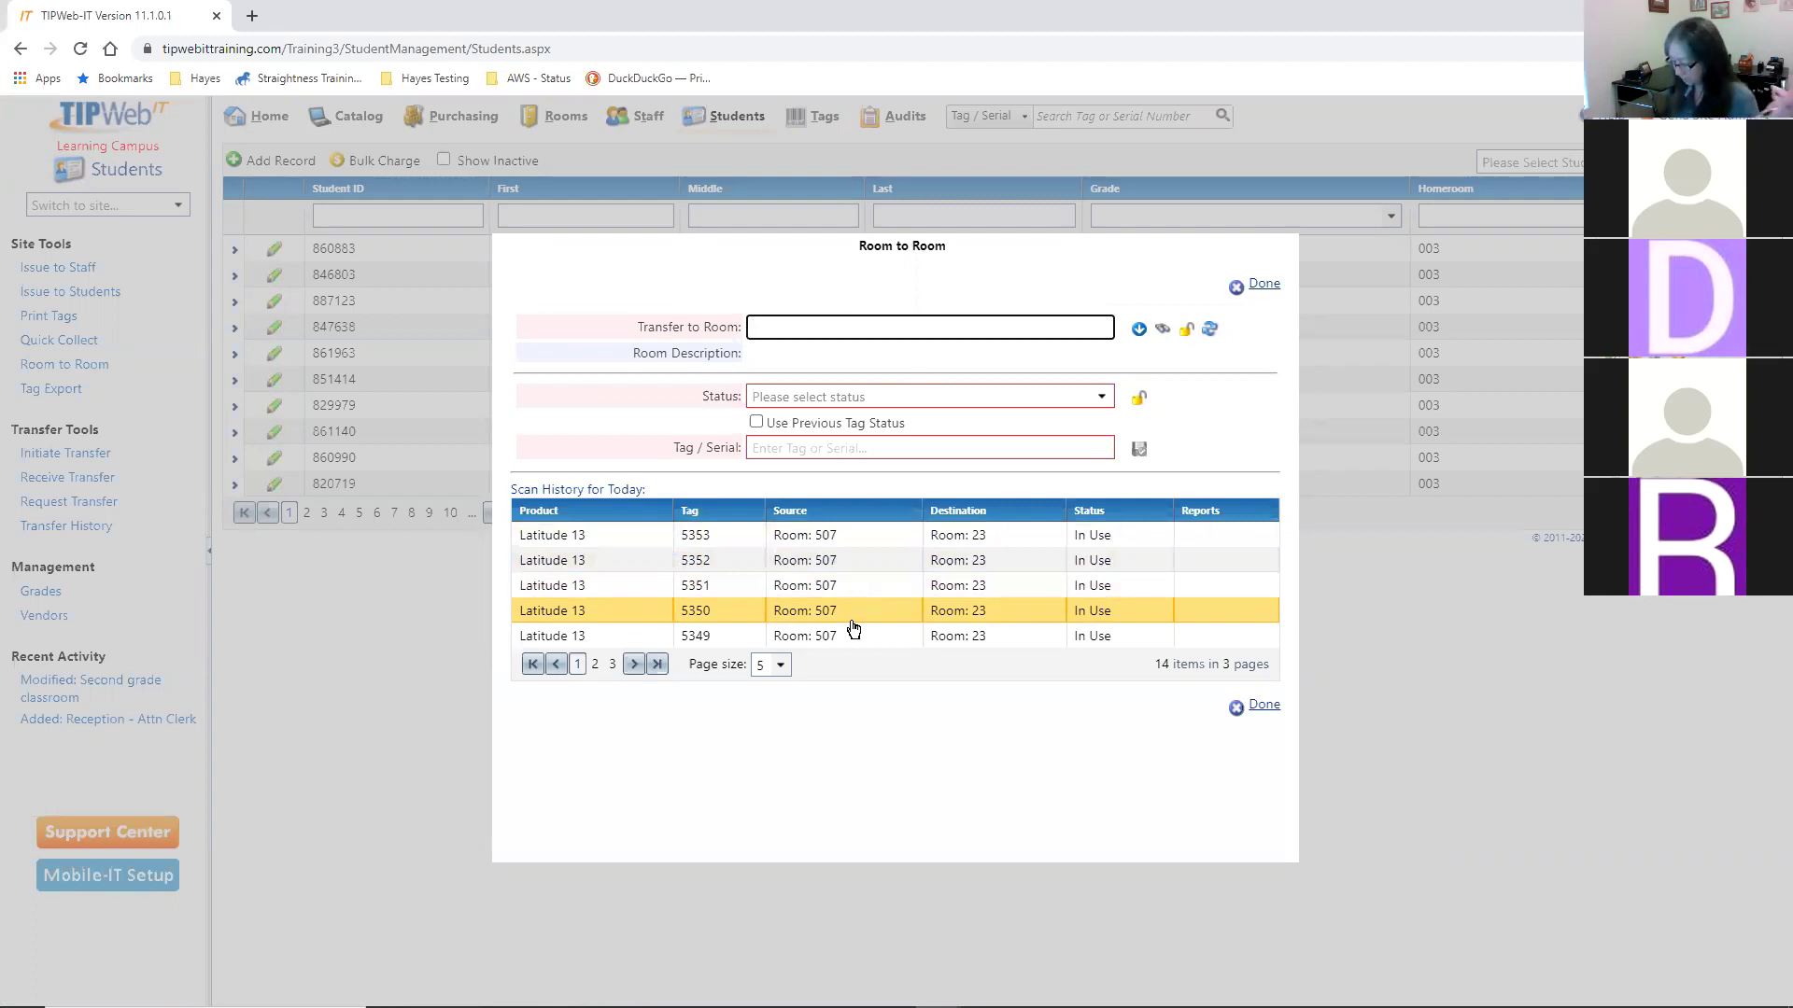
type("22")
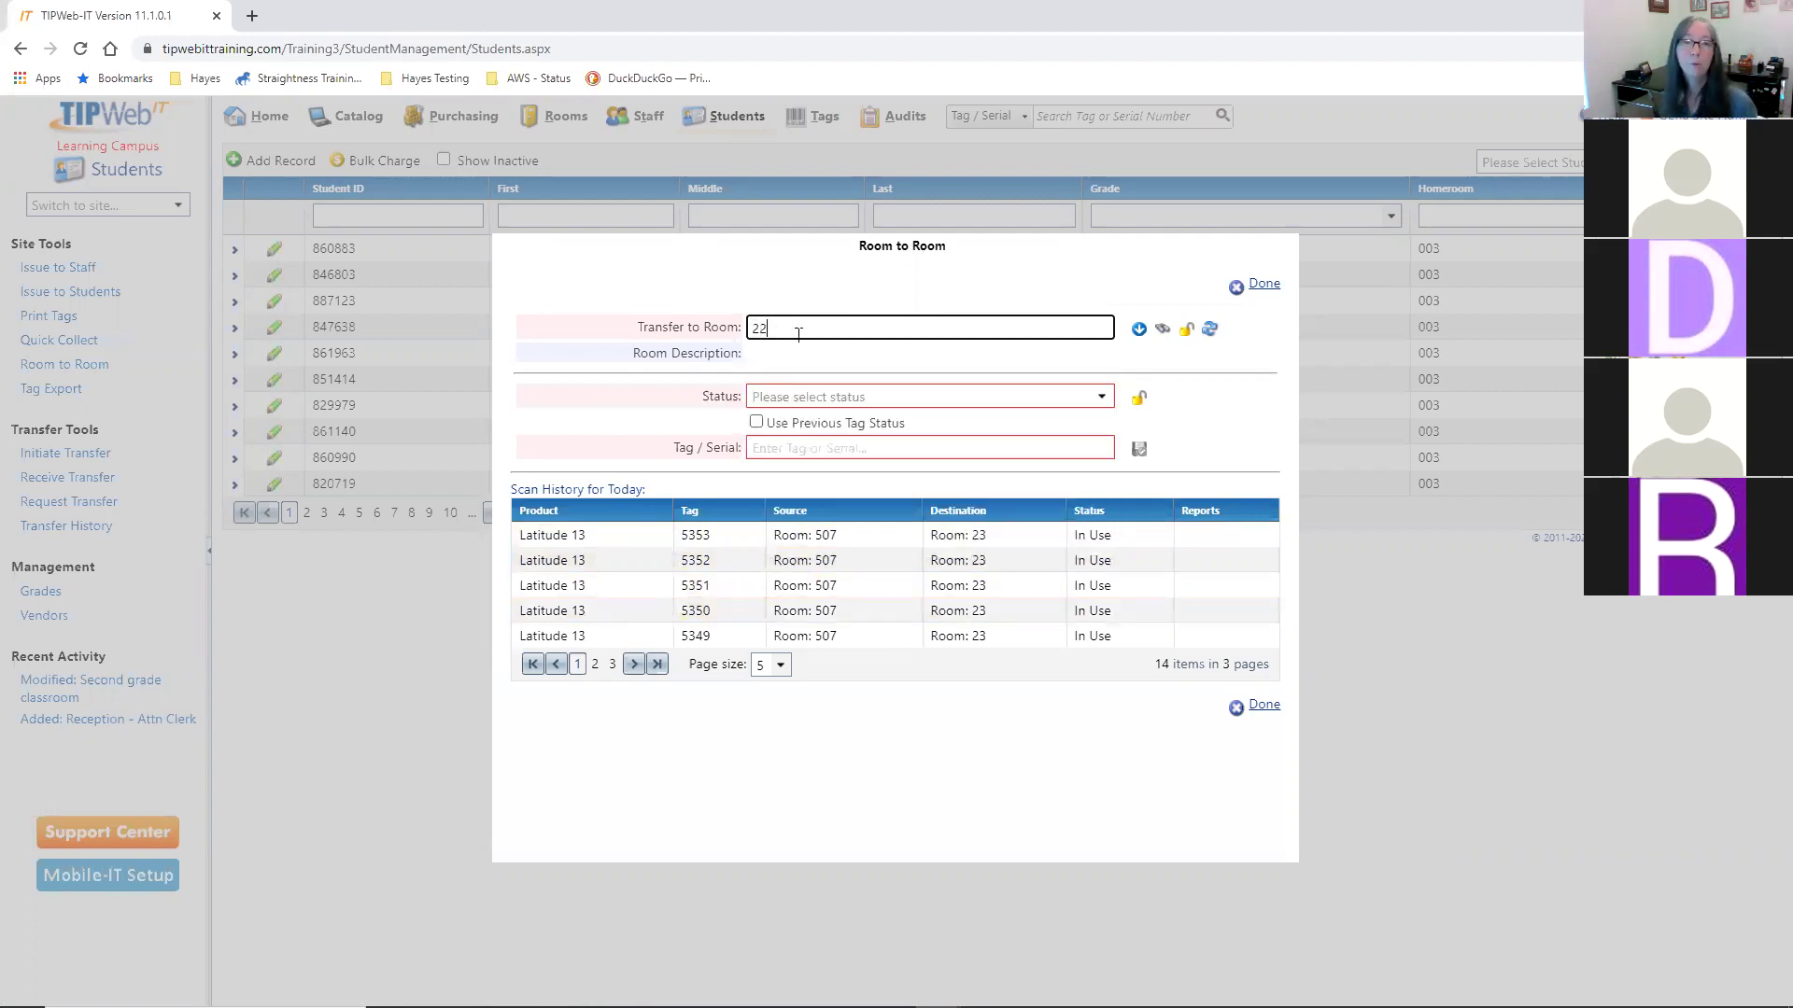
key("Tab")
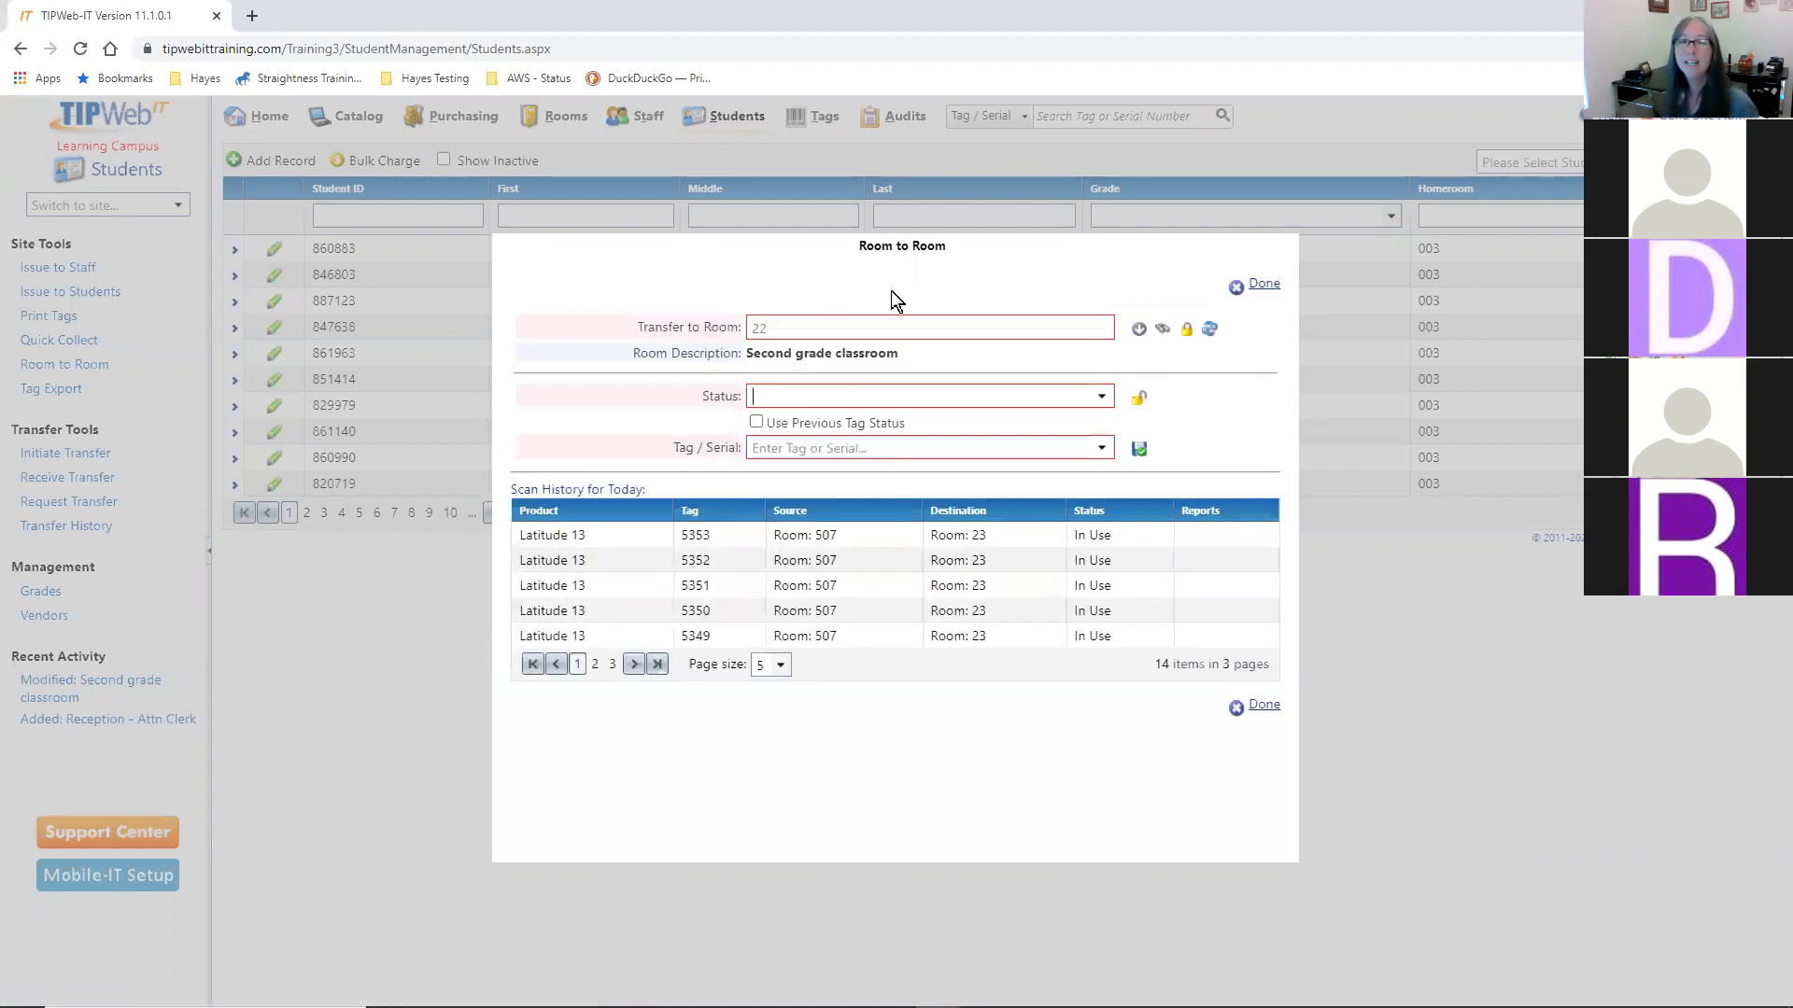
left_click(1104, 400)
left_click(829, 507)
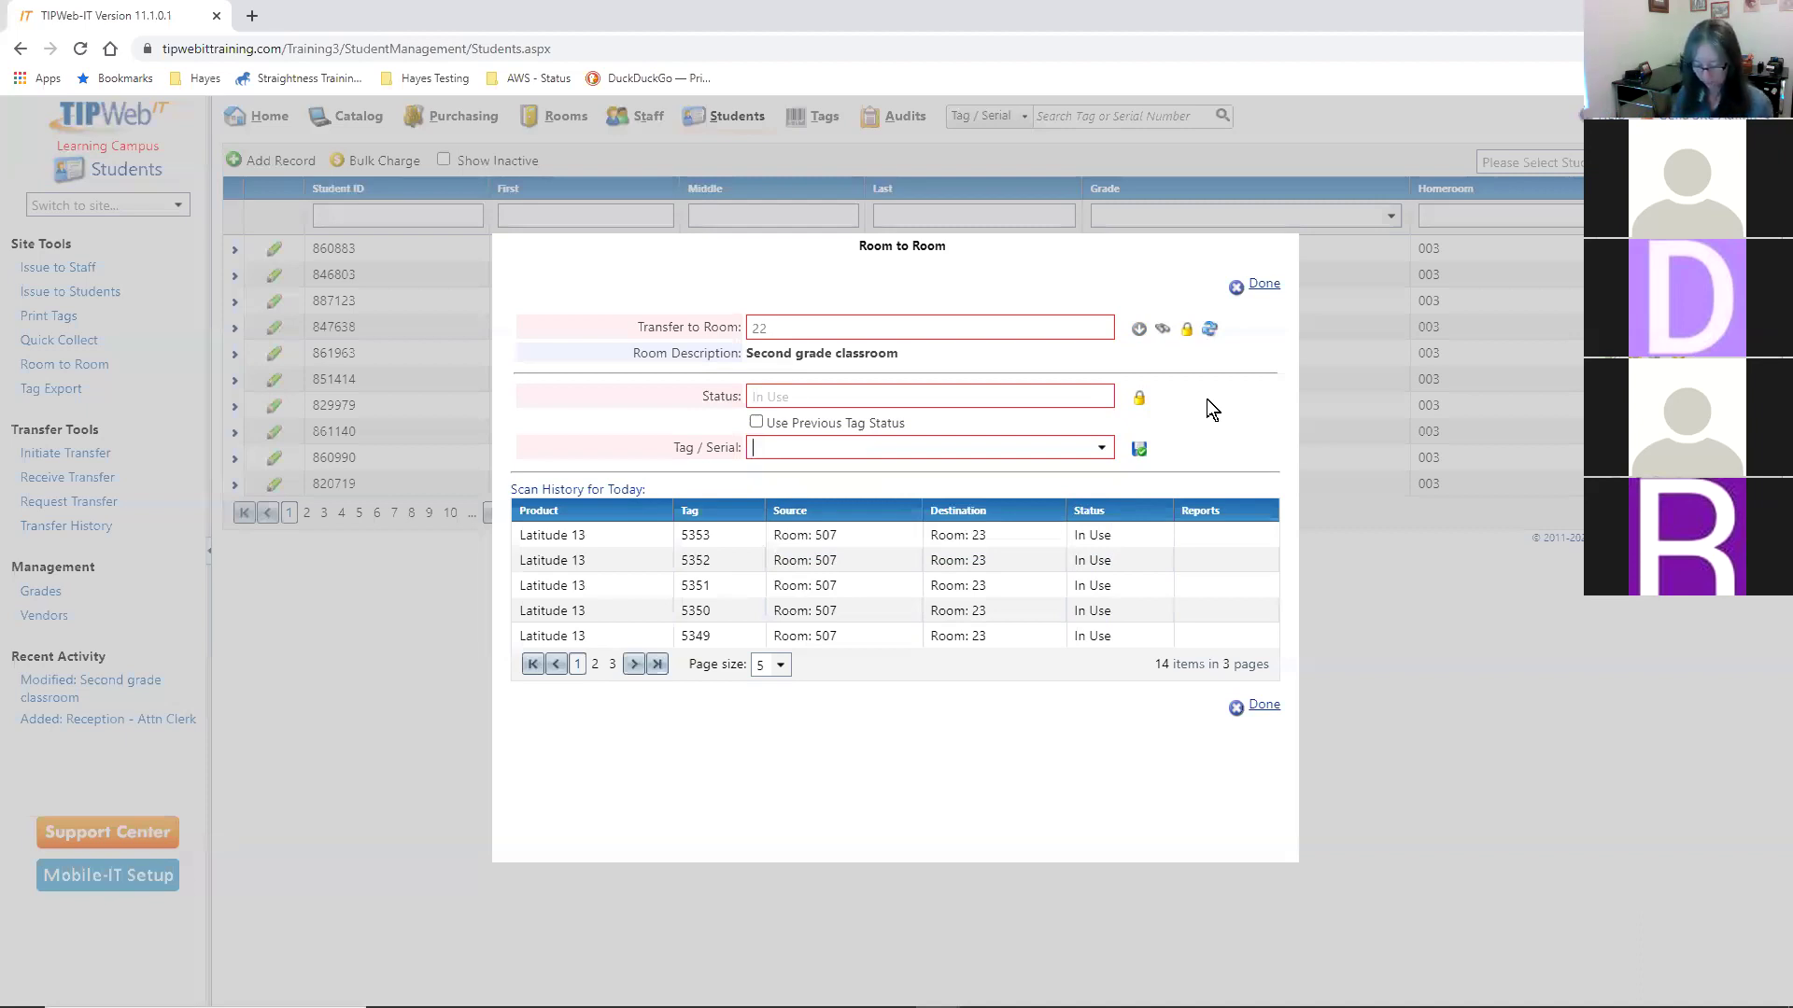
- Scan tags T9977, T9696, T3788, 5462 and 5353 into Room 22
type("T")
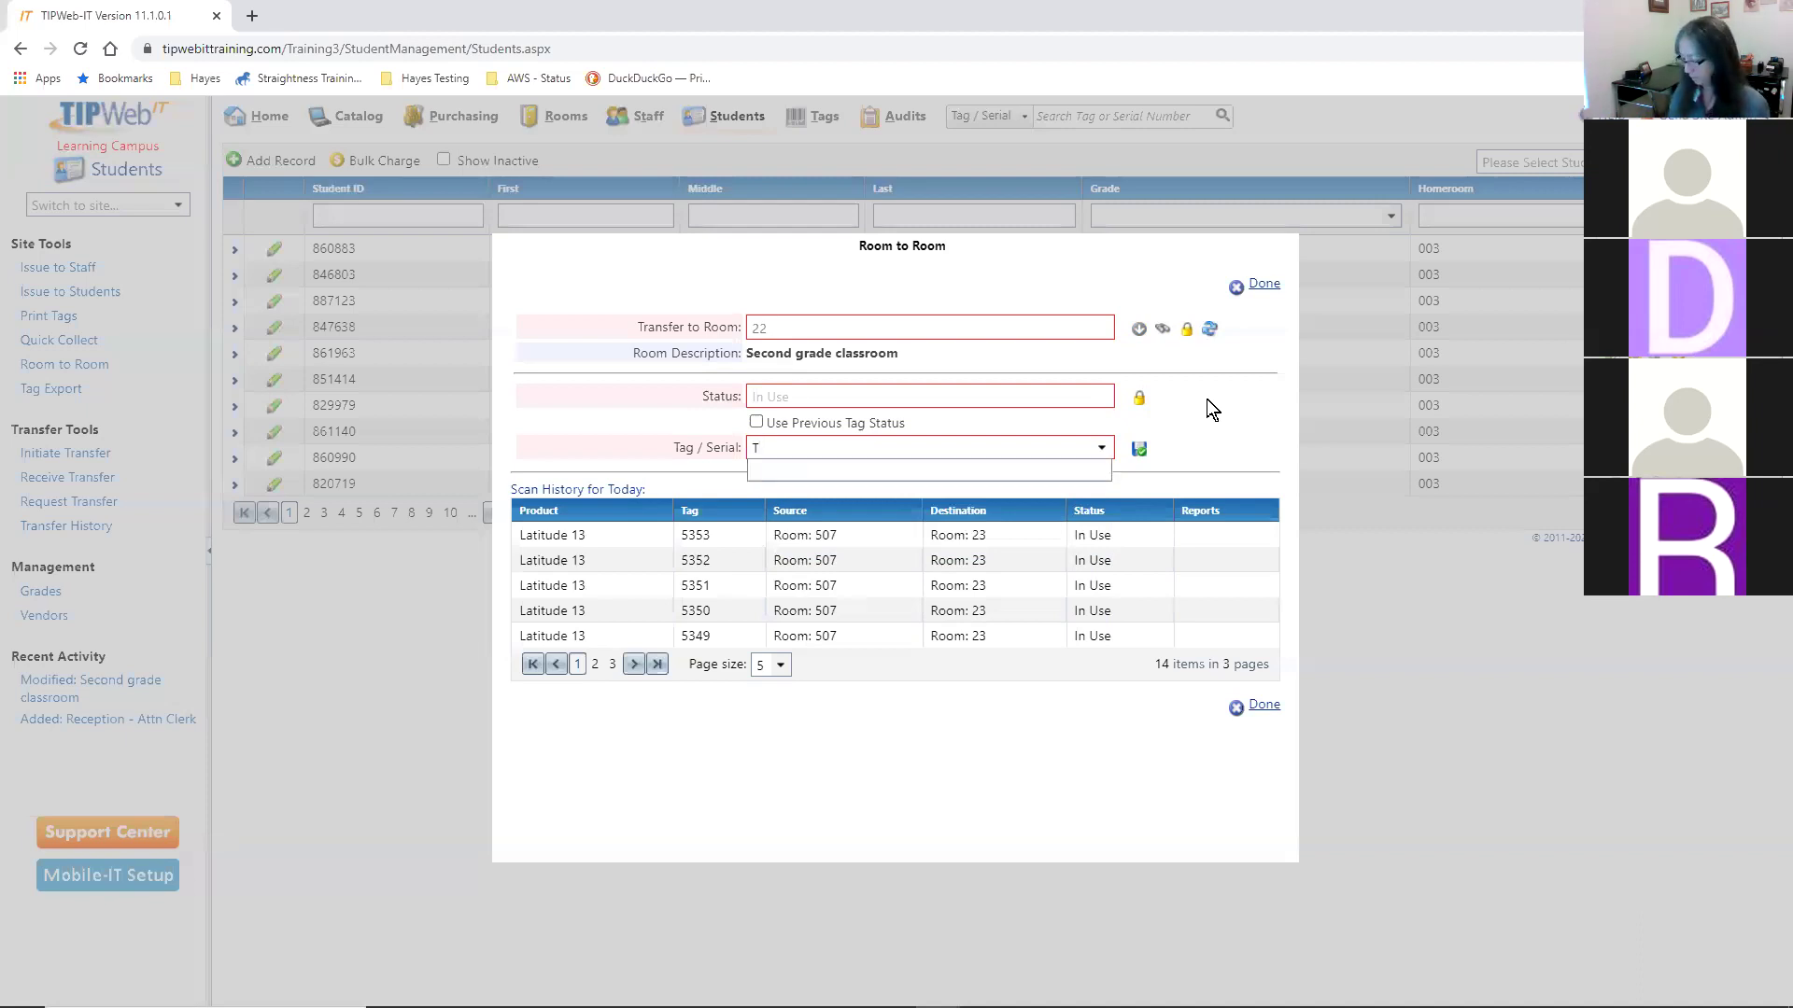
type("9977")
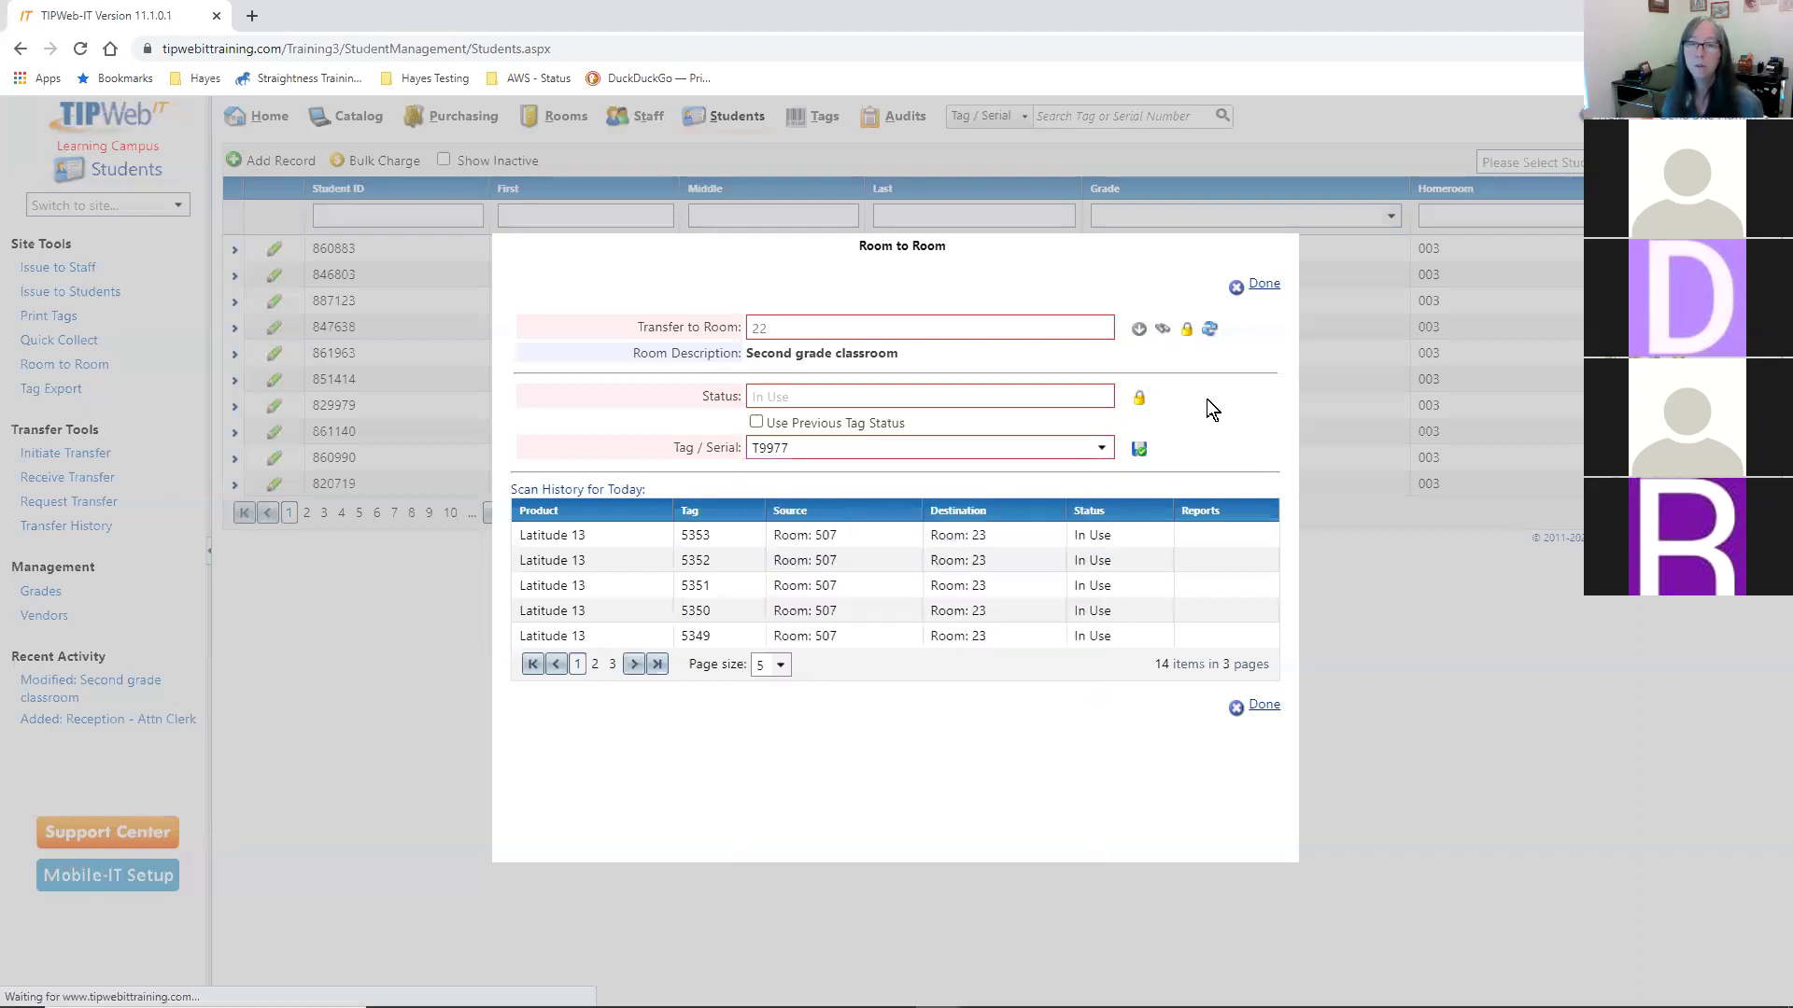
type("T")
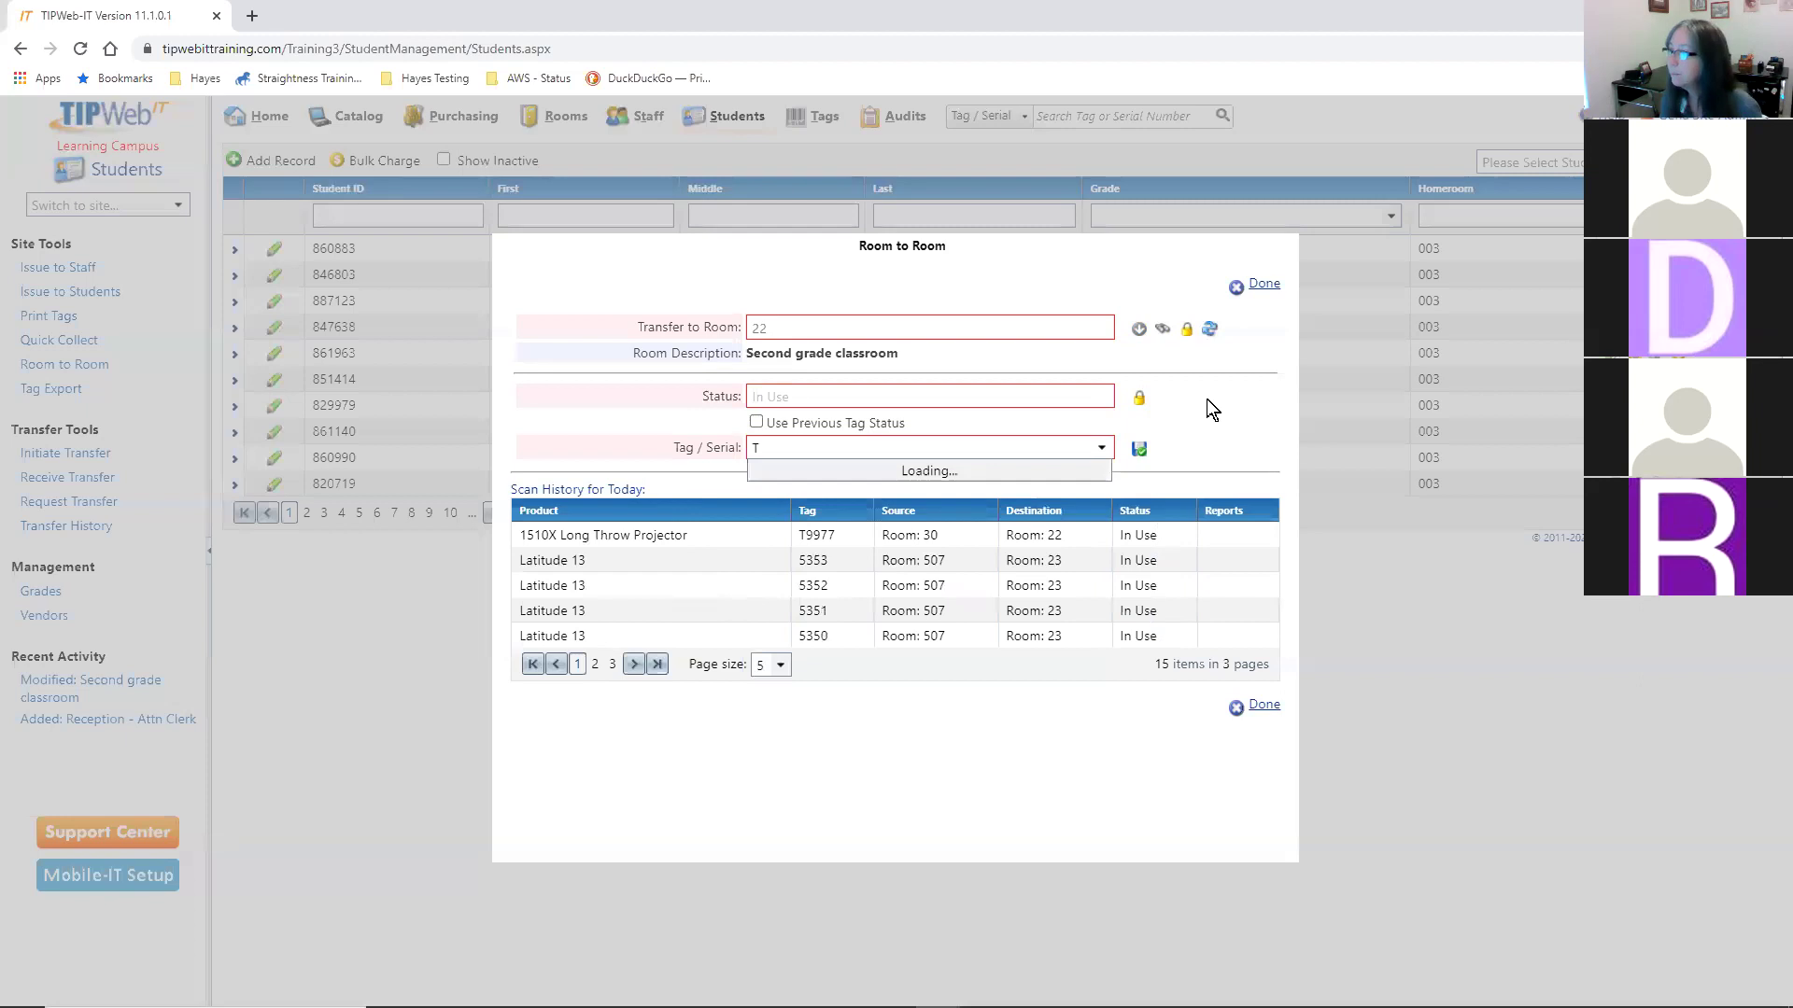
type("9696")
key("Return")
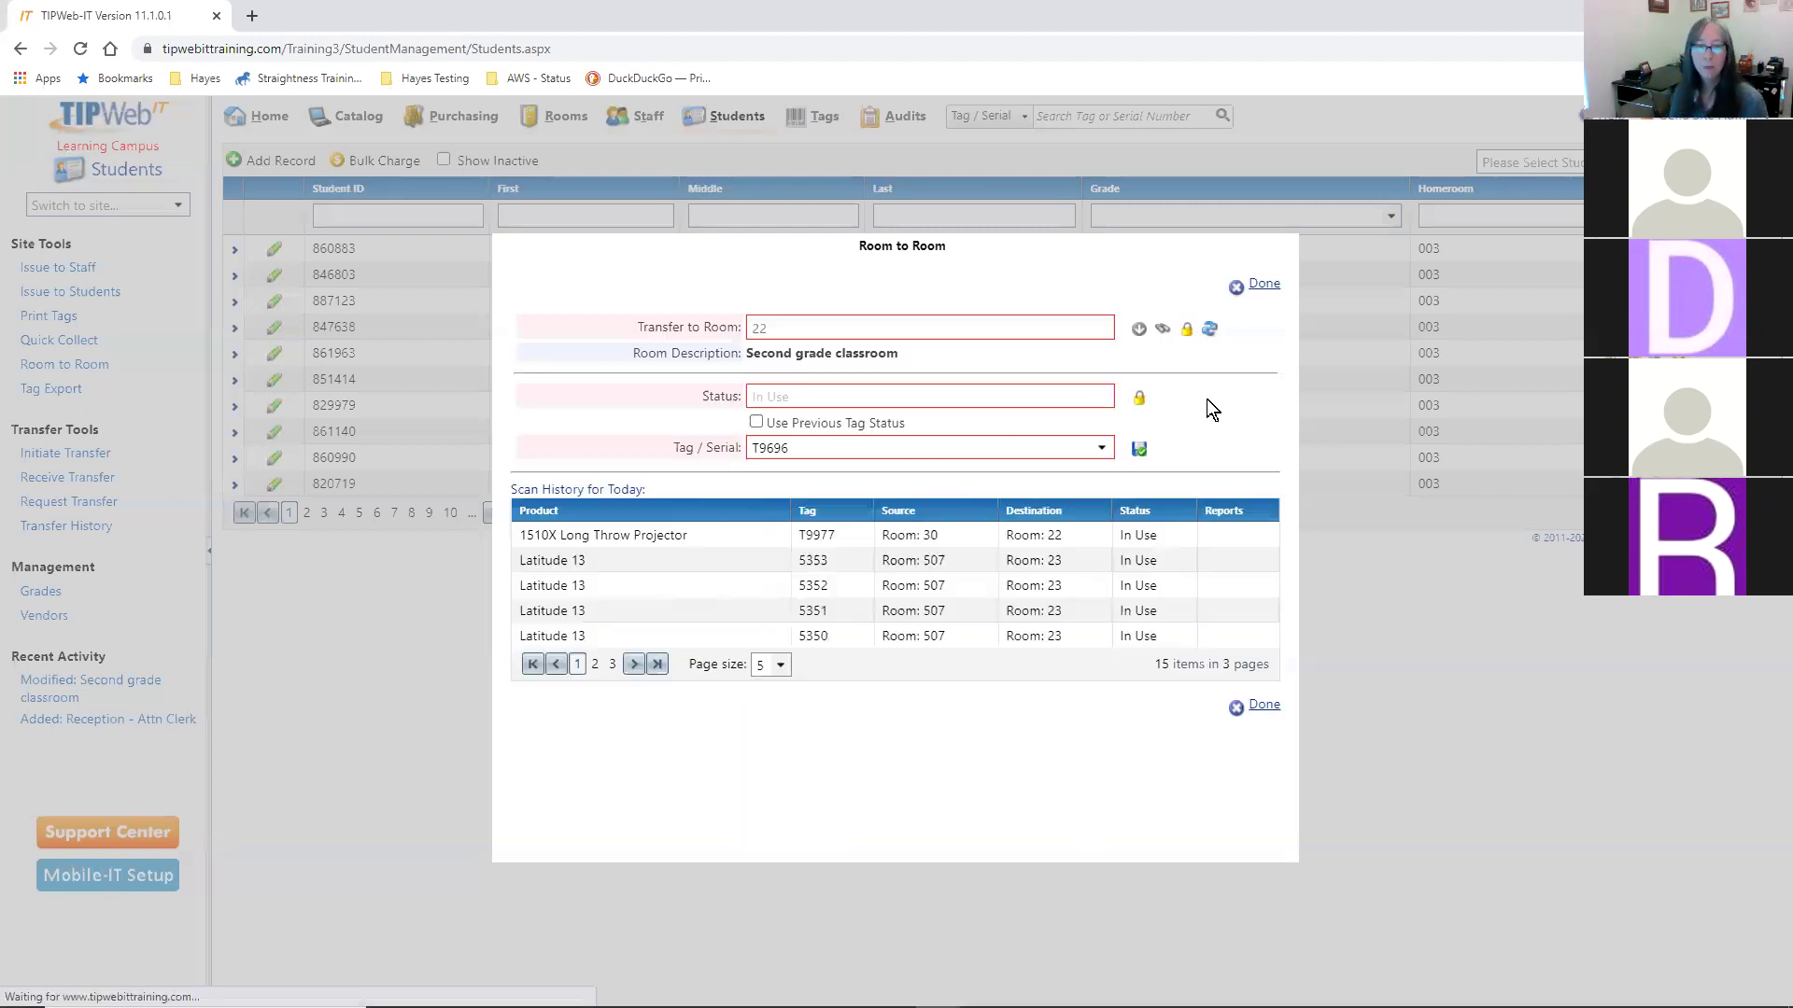
type("T")
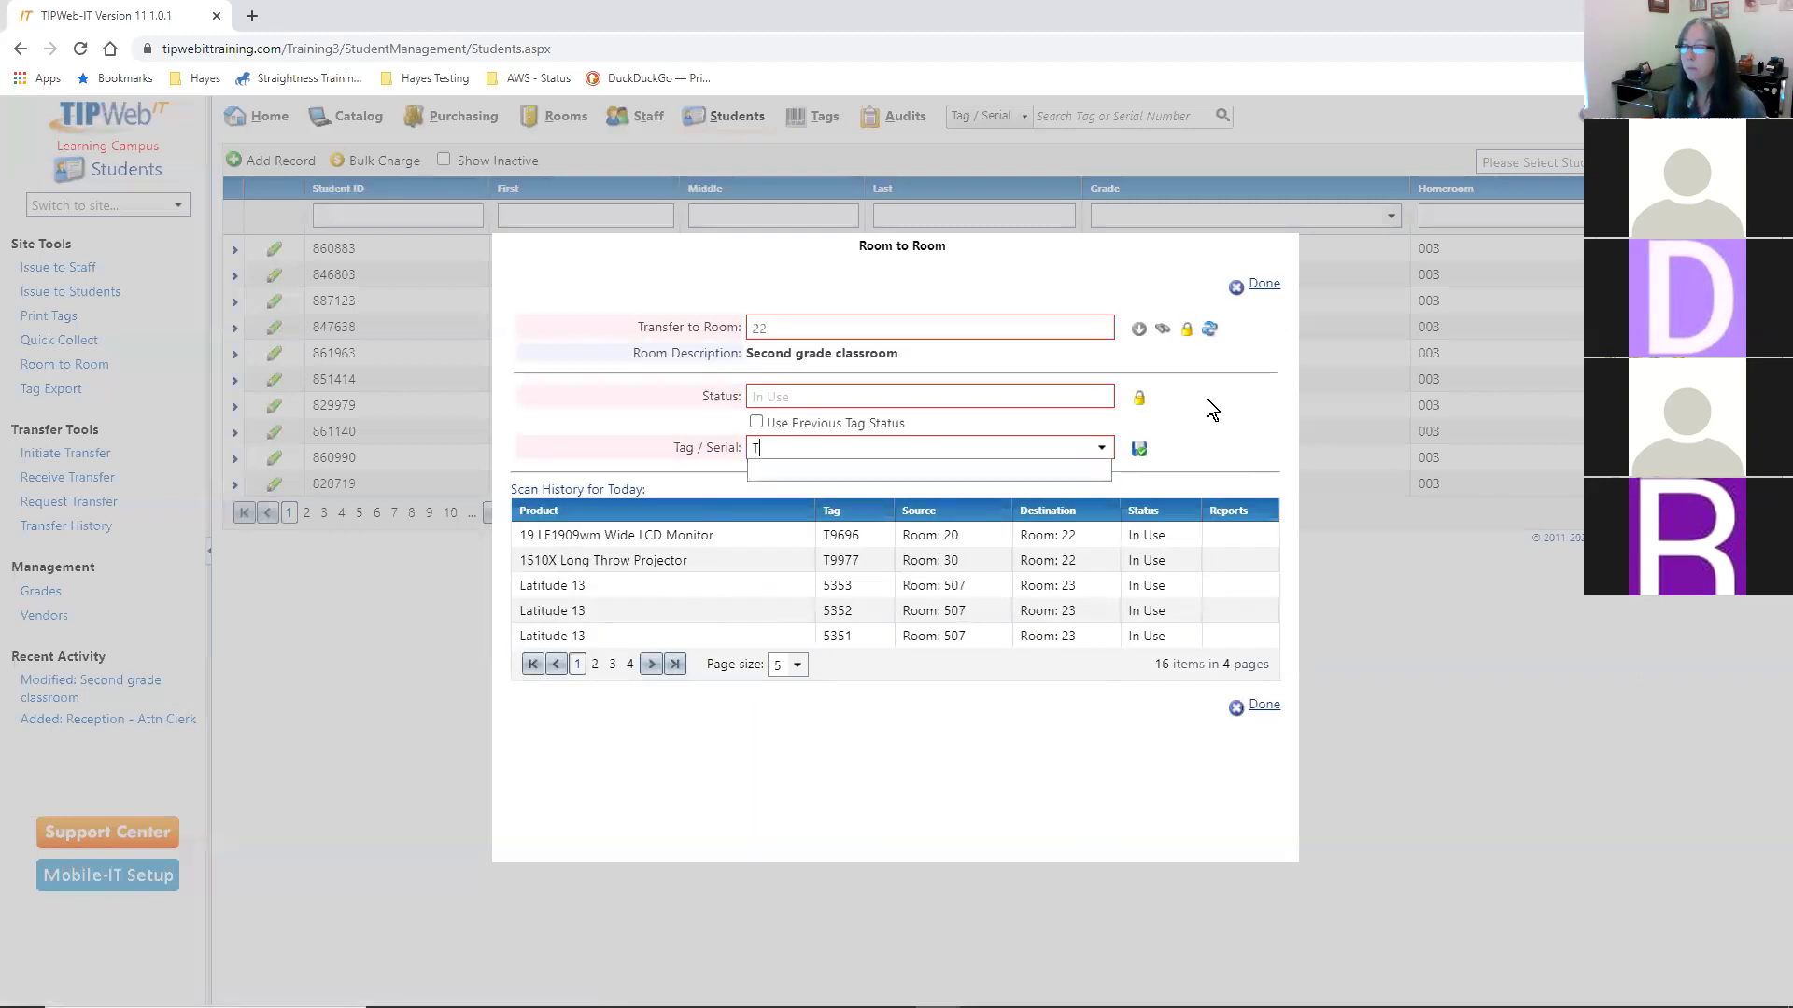
type("3766")
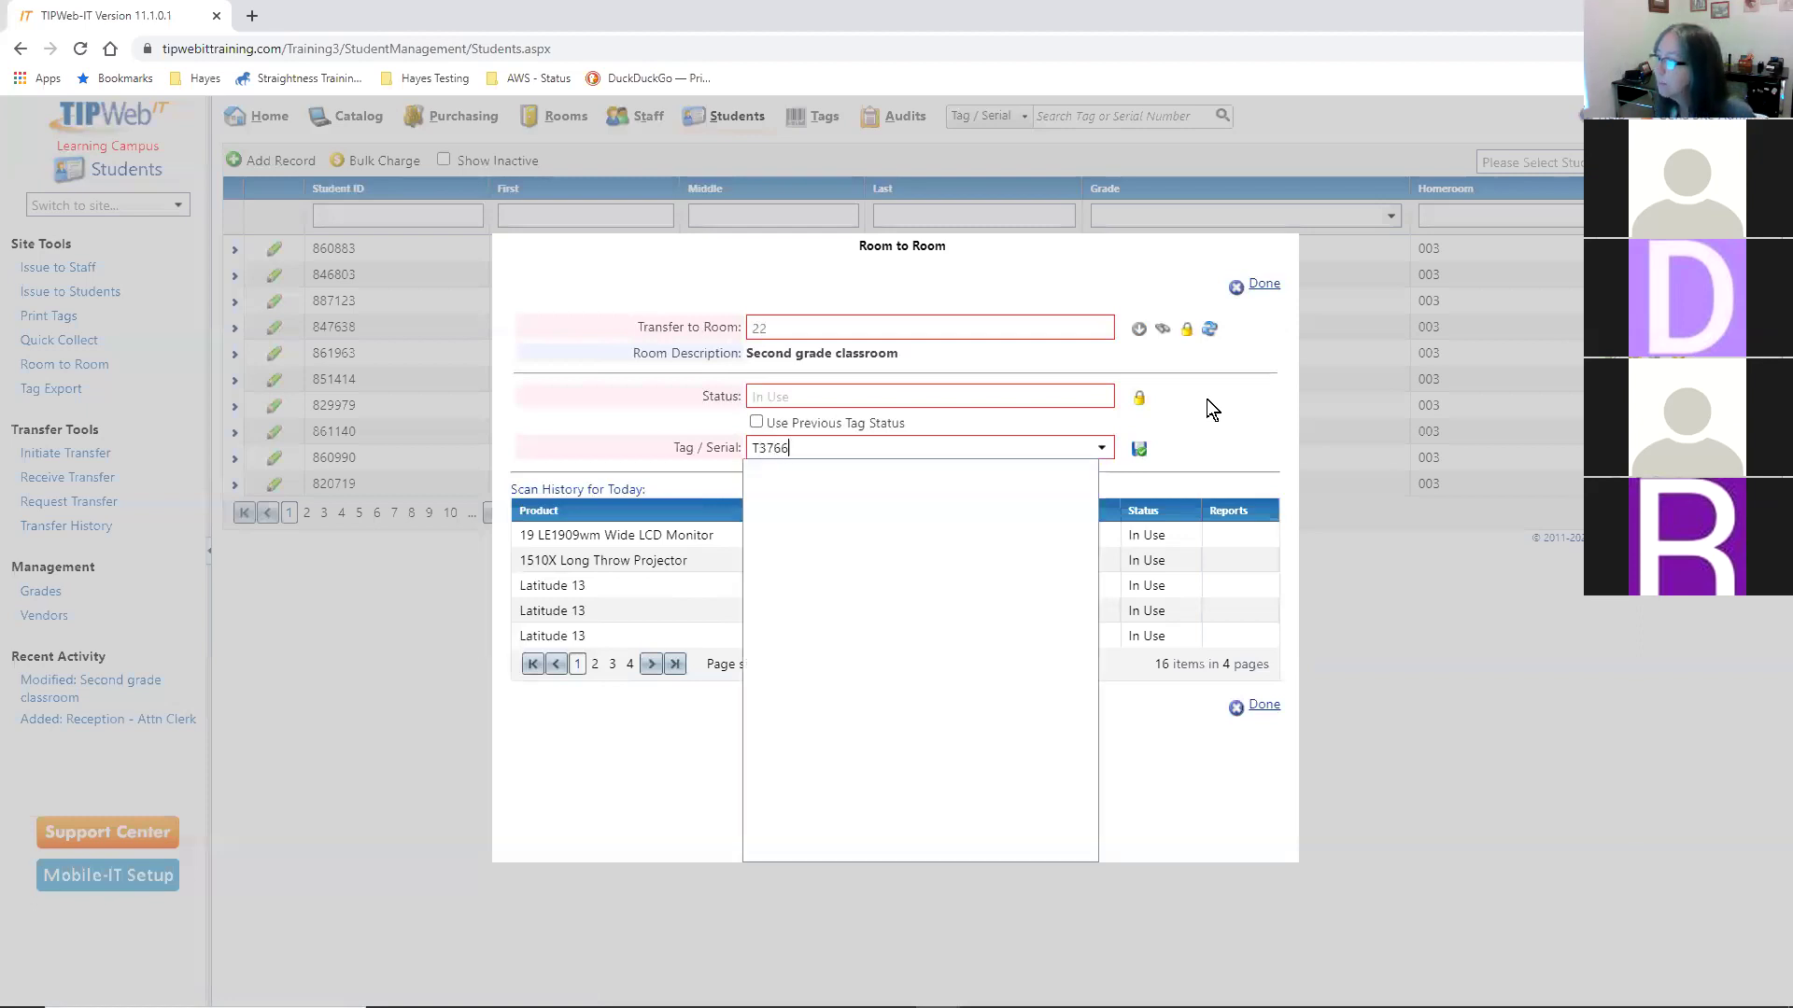
key("BackSpace")
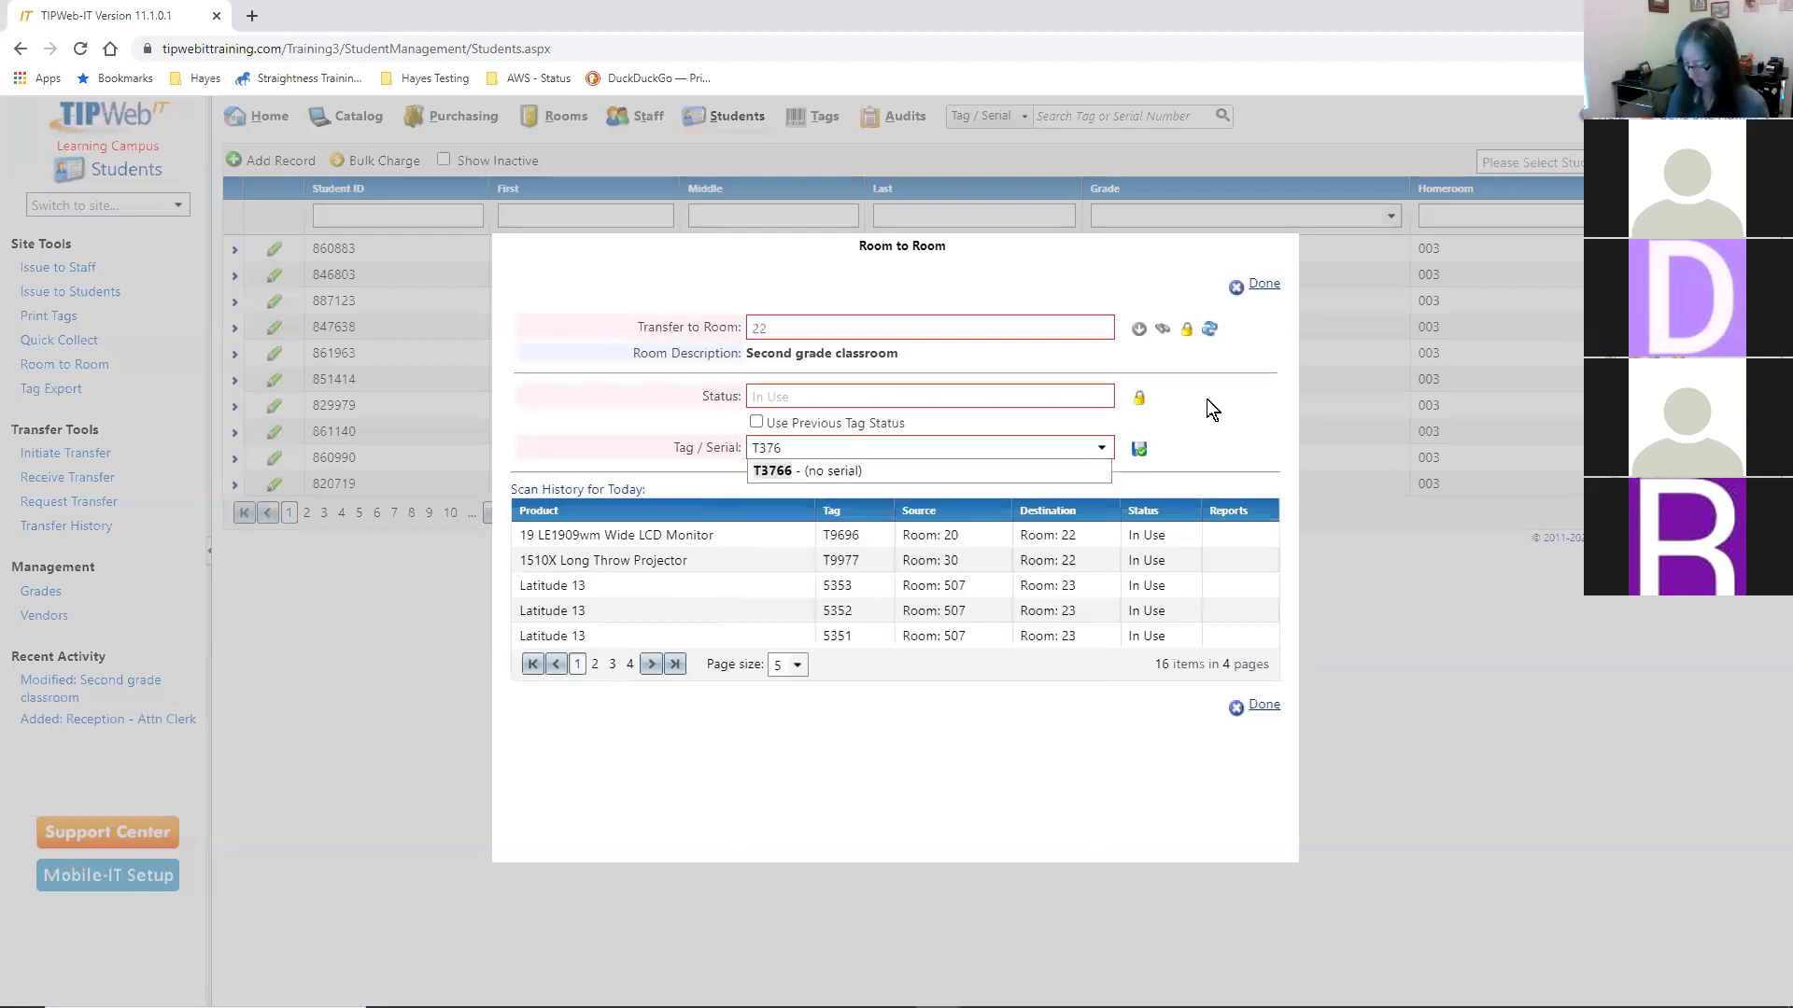
type("88")
key("Return")
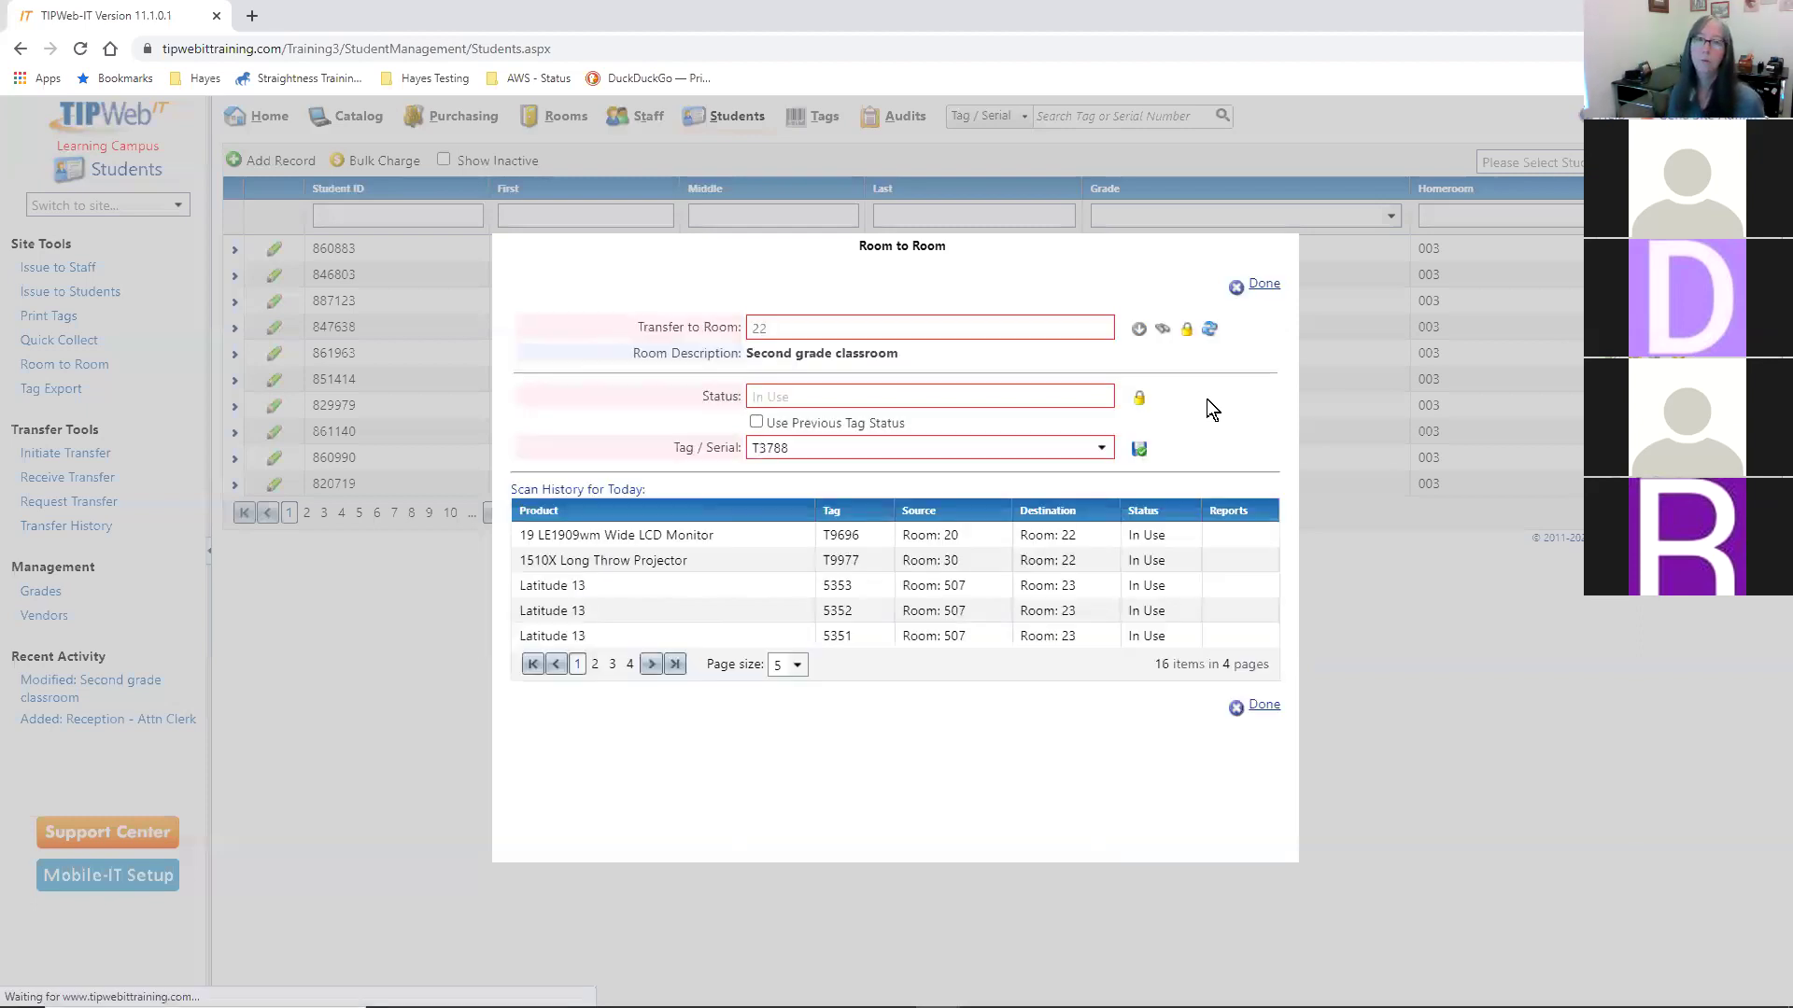
type("T")
key("BackSpace")
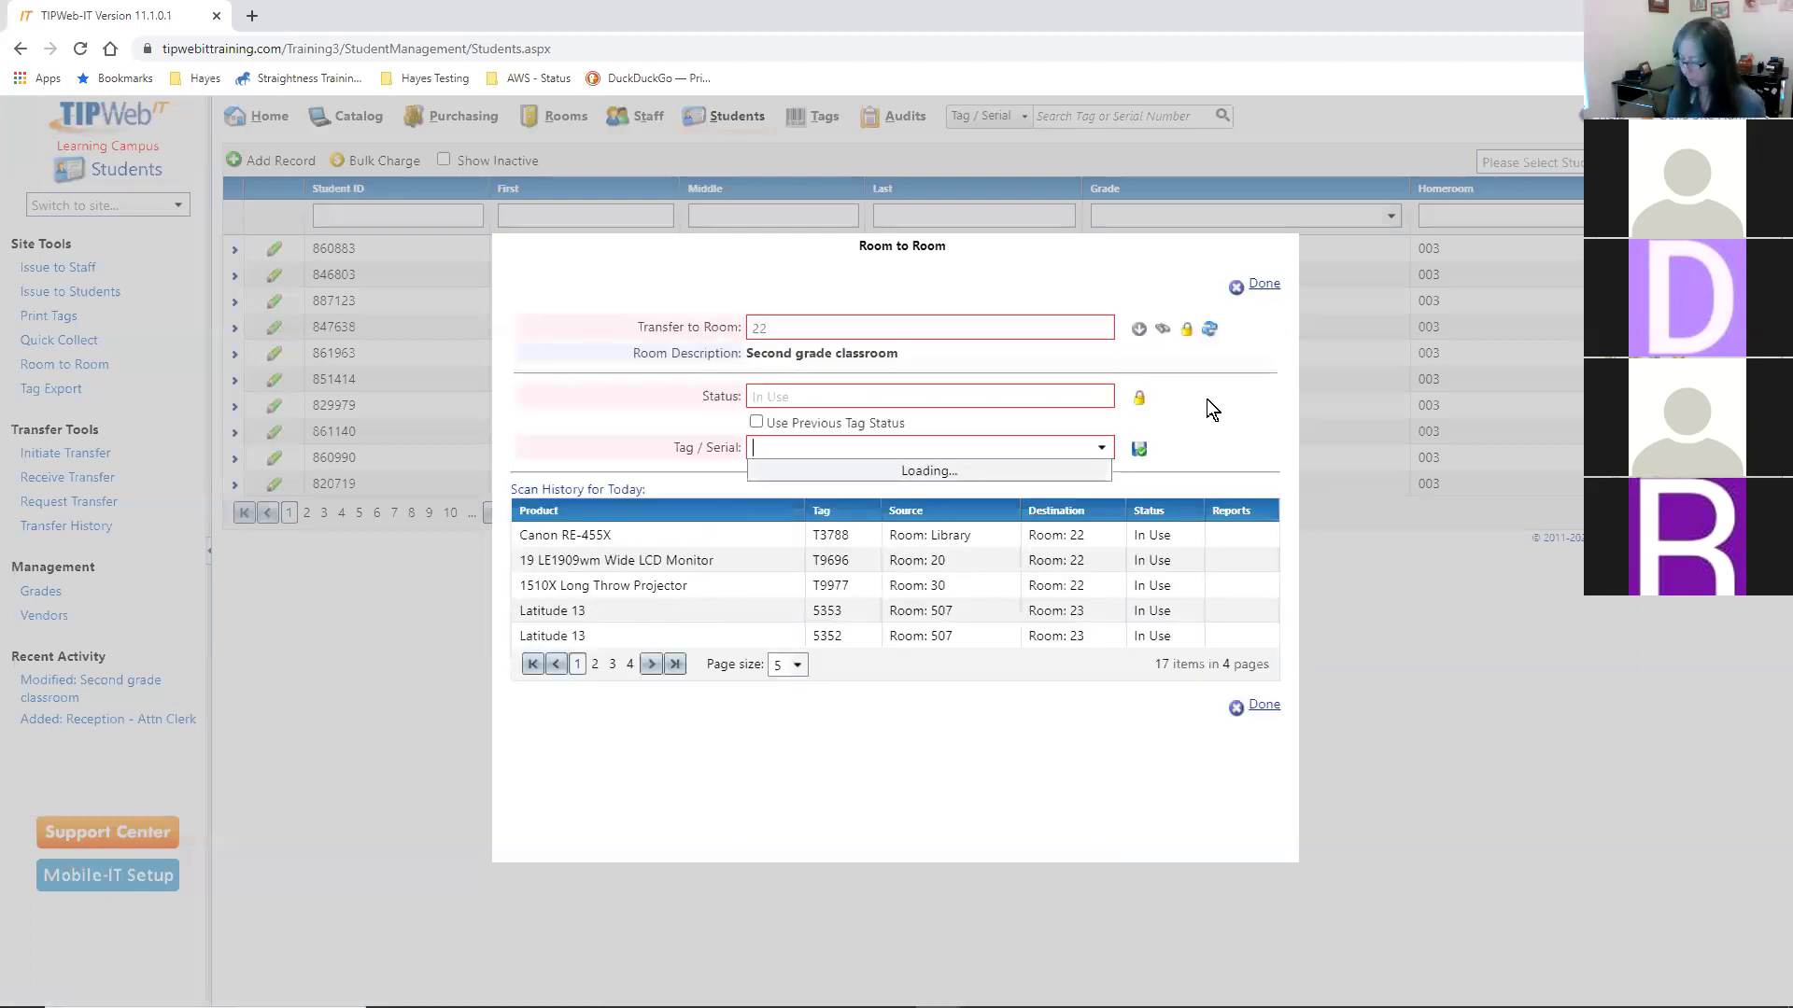
type("5462")
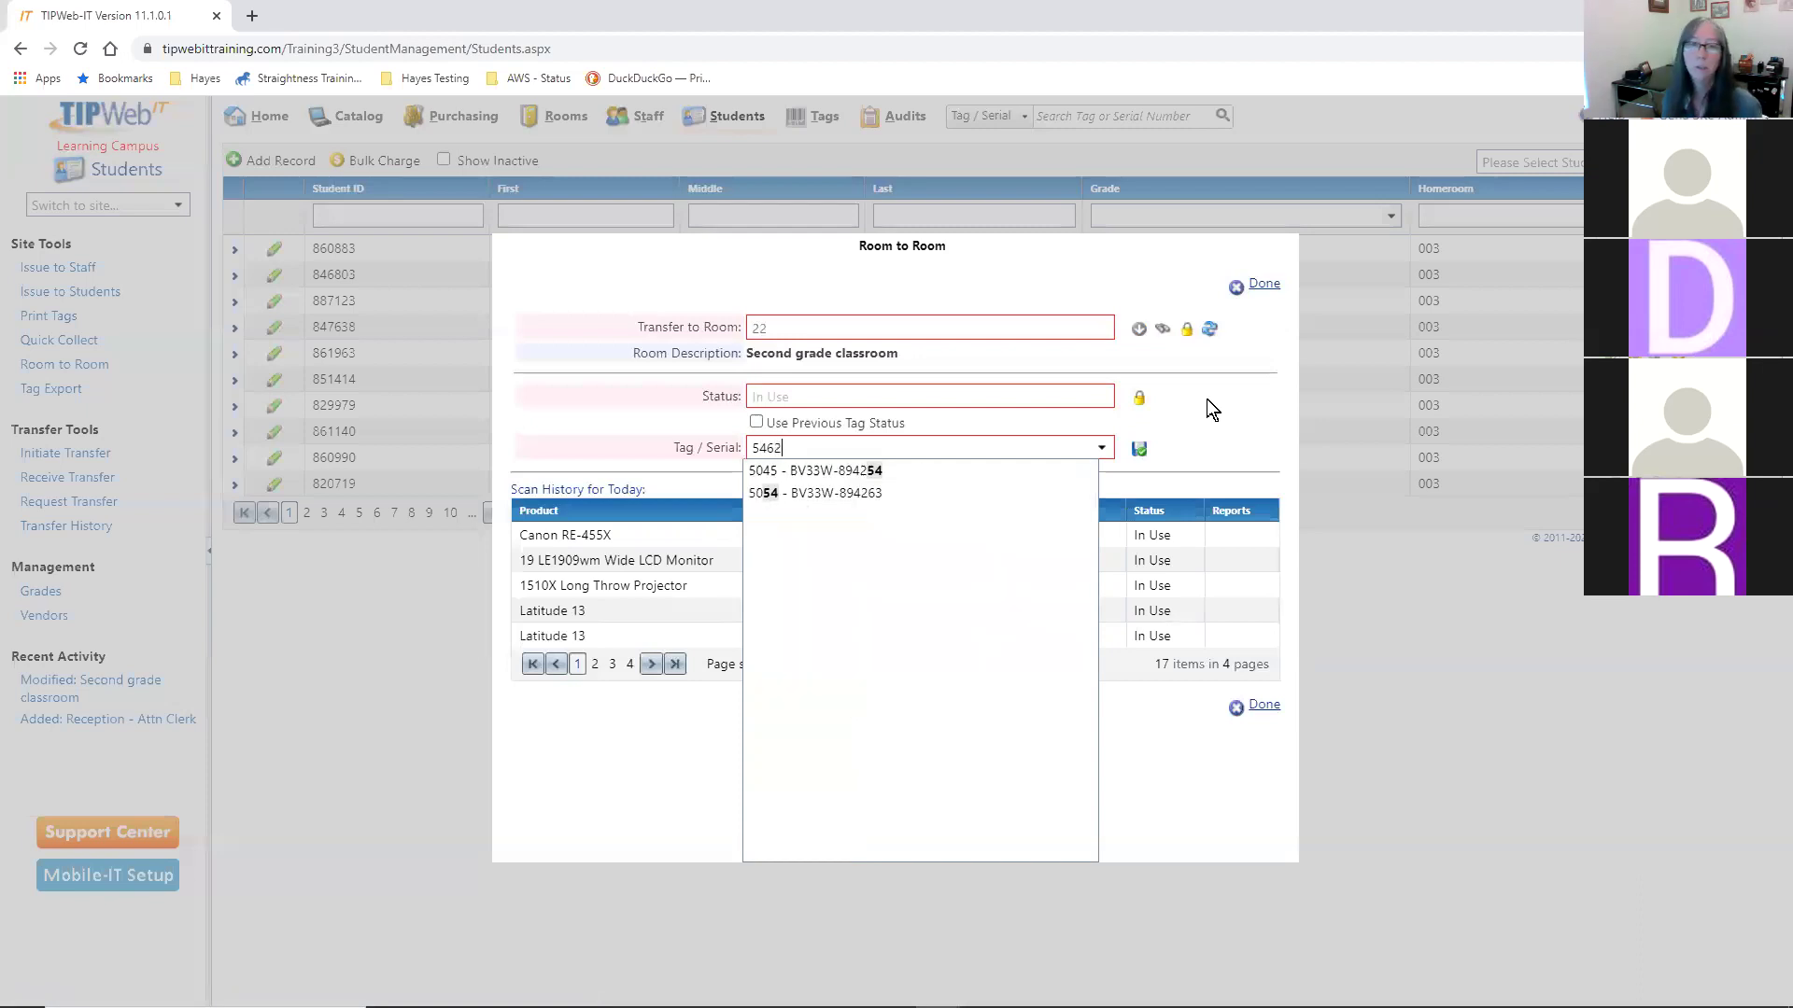
key("Return")
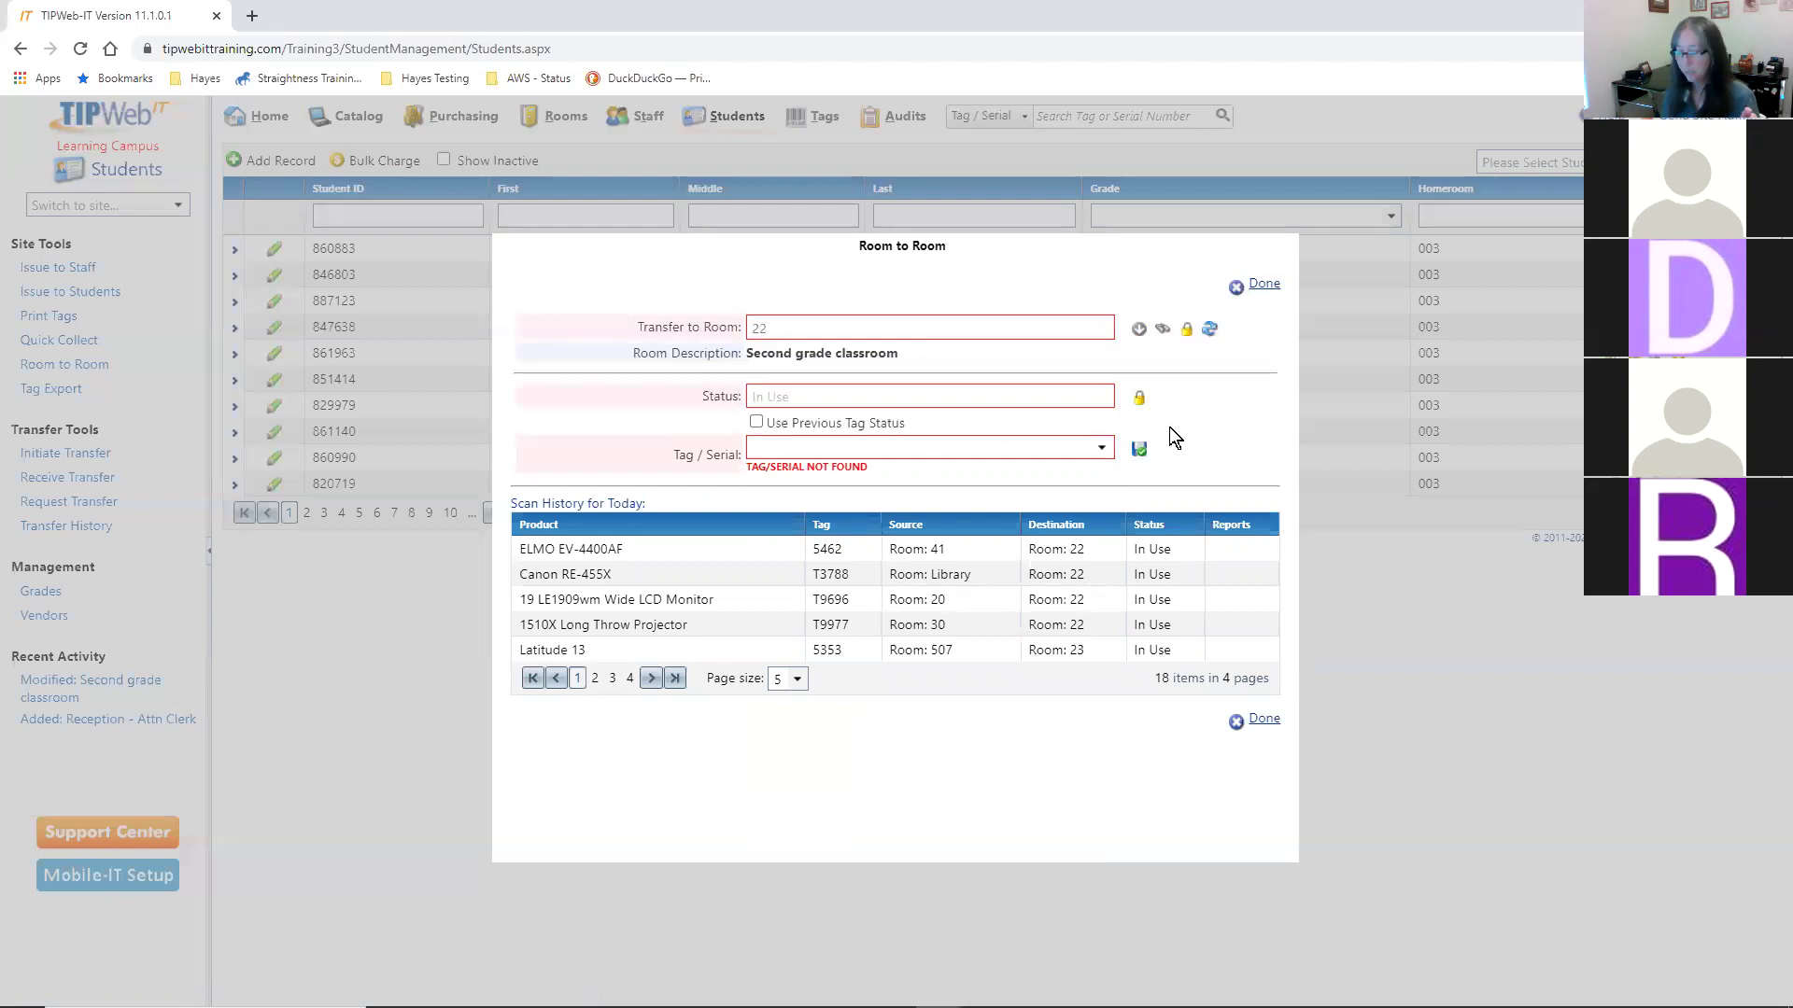
type("5353")
key("Return")
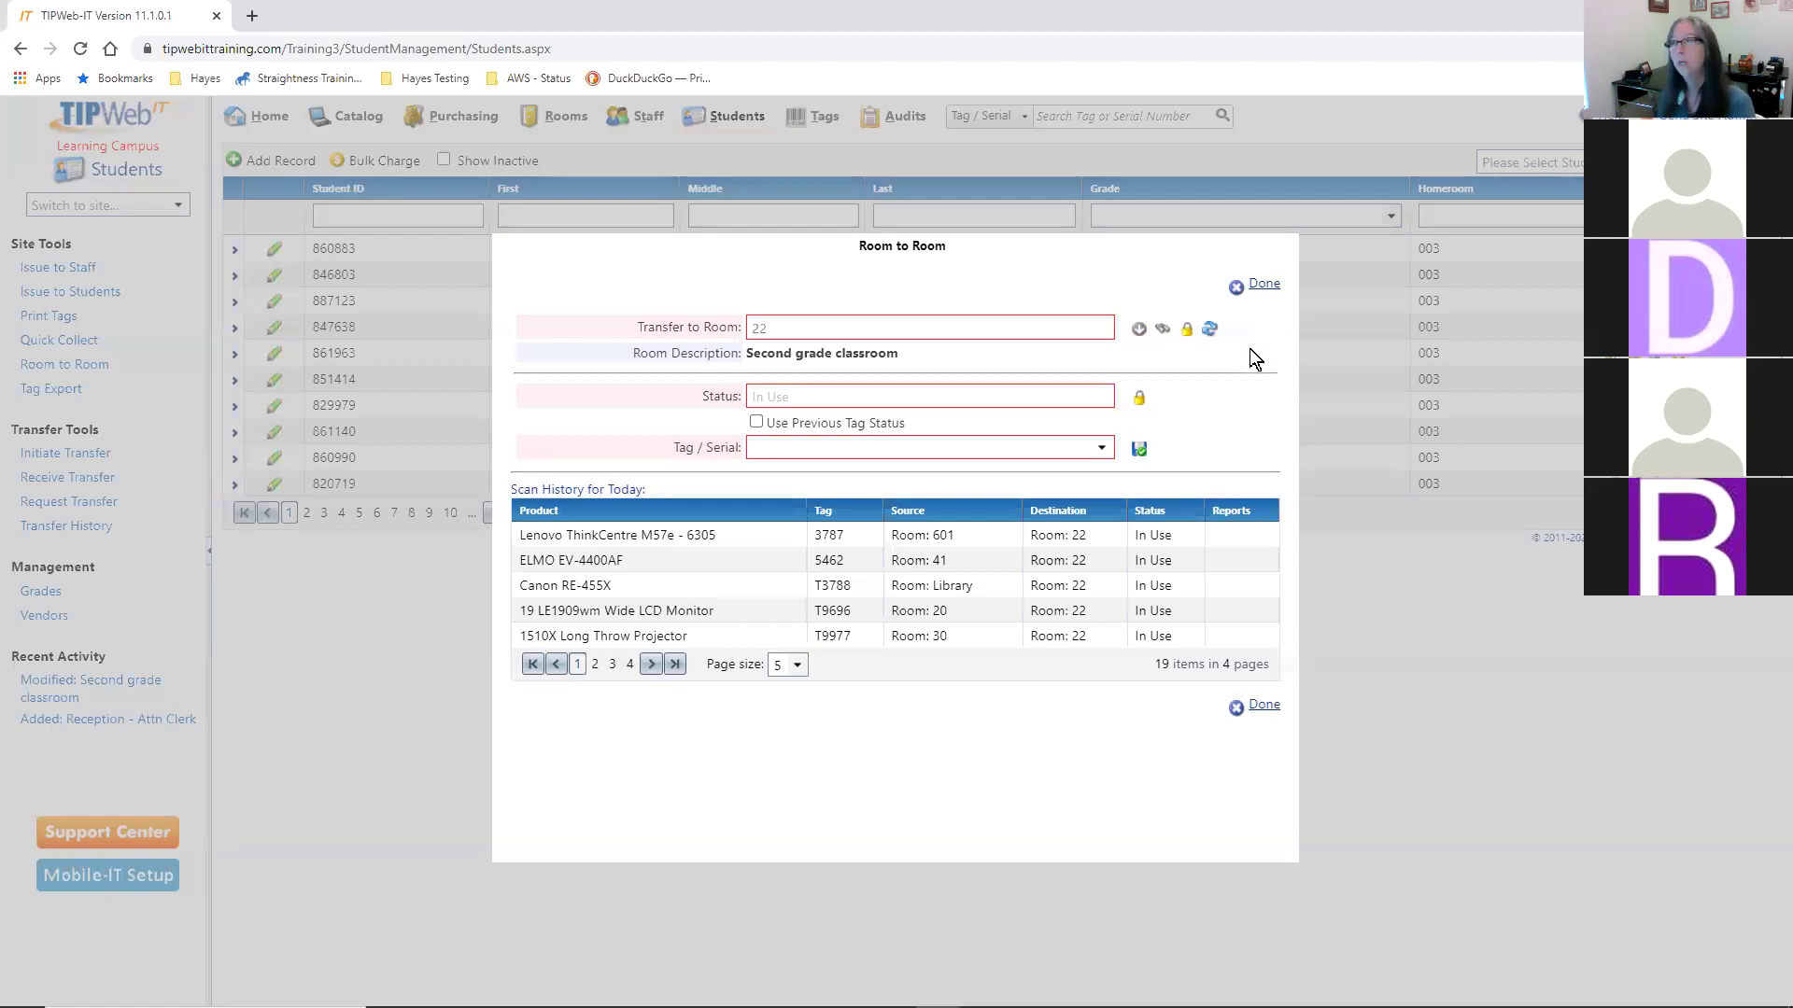
- Close the Room to Room window with Done
left_click(1267, 286)
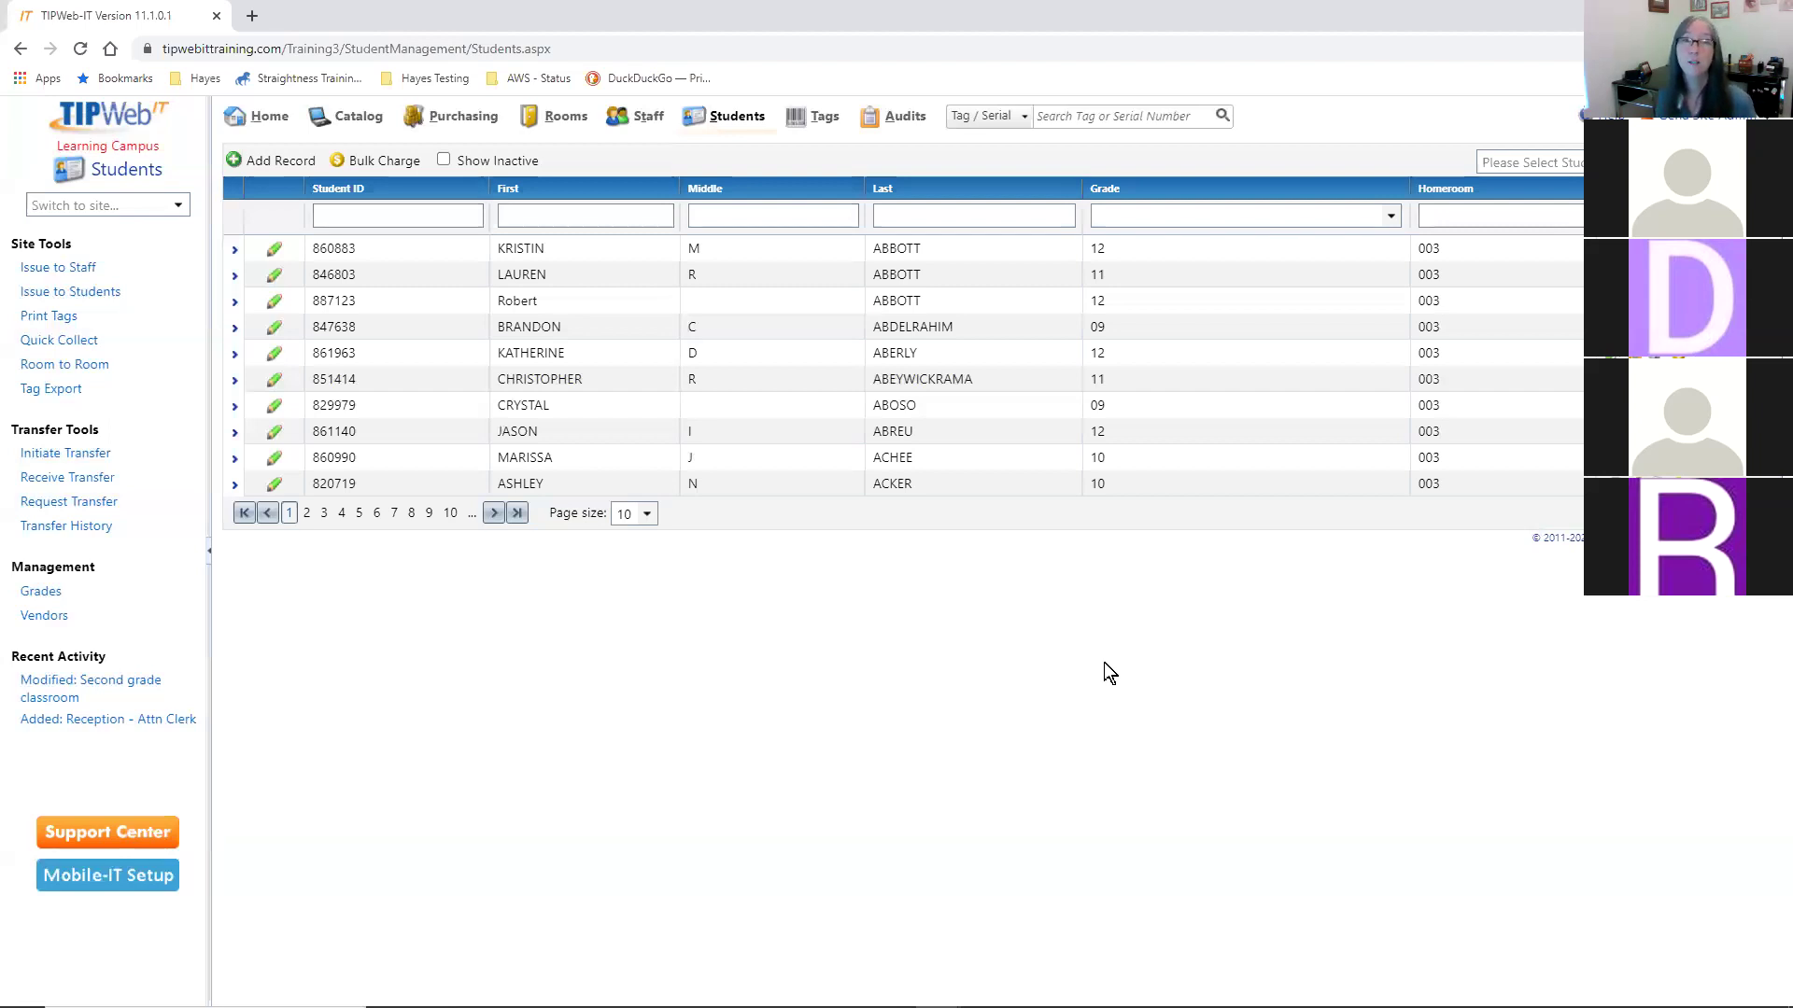
- Look up tag 5456 and show its ten Latitude 13 laptop components, tags 5344–5353
left_click(1099, 112)
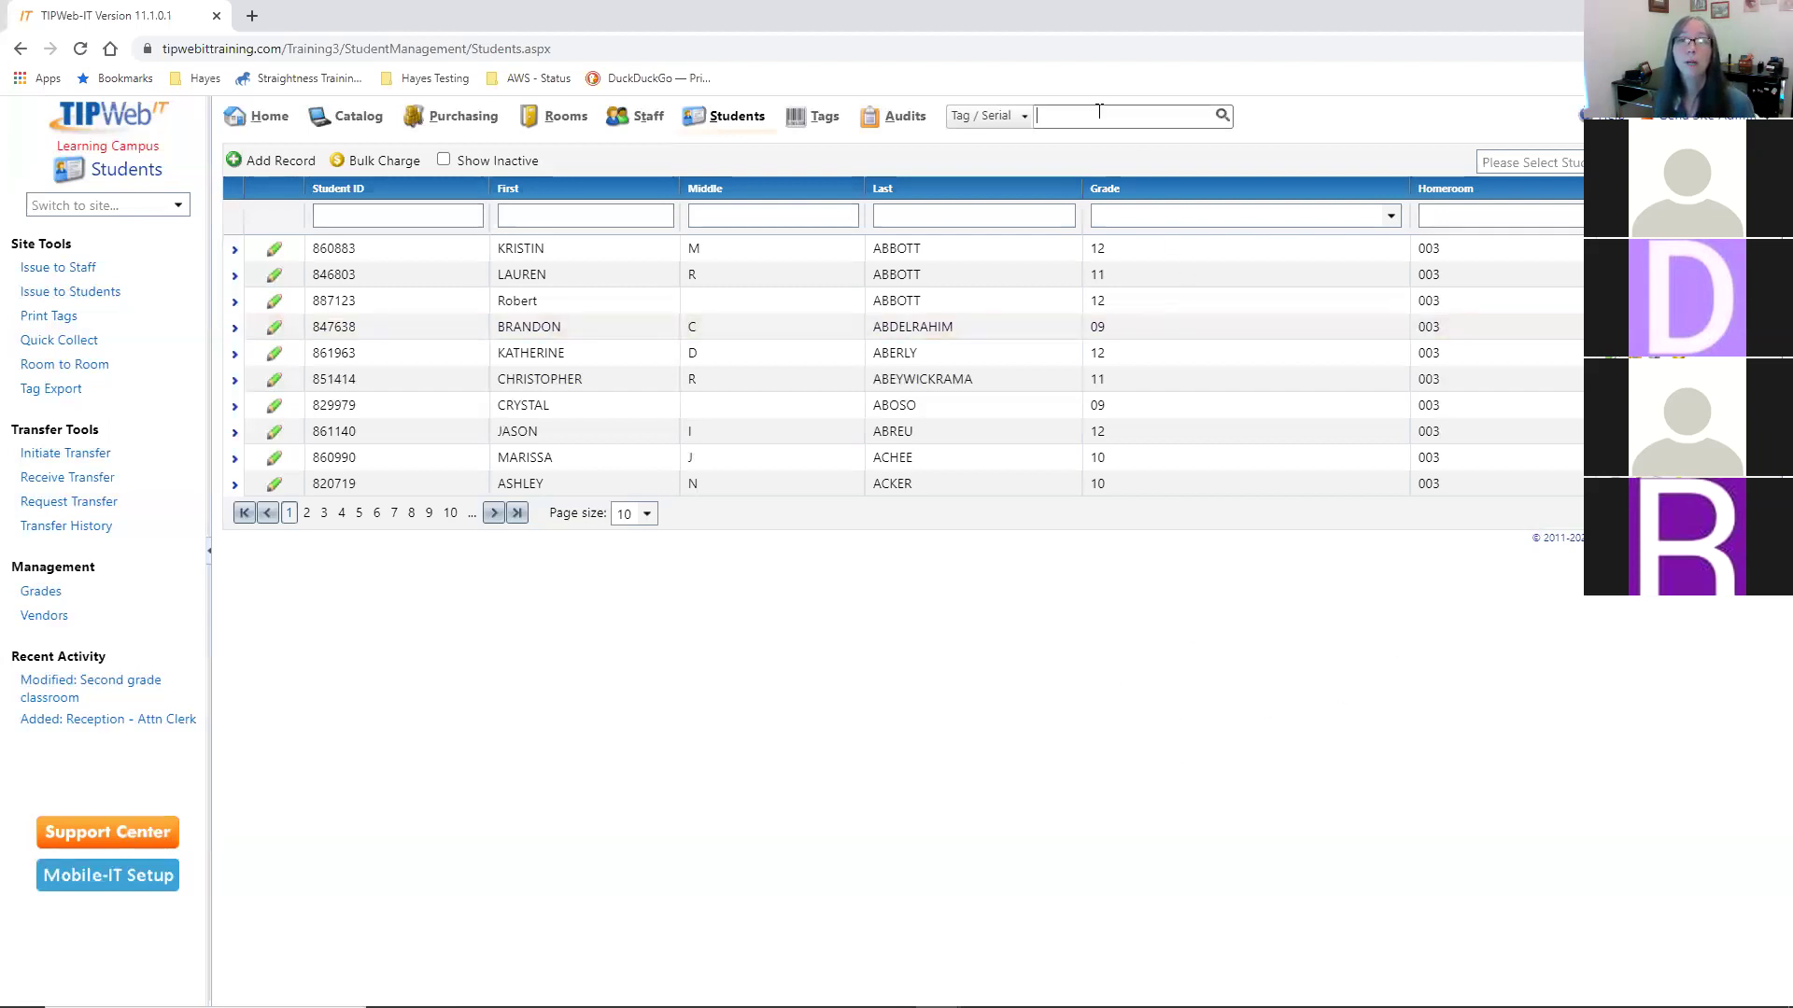
type("1234")
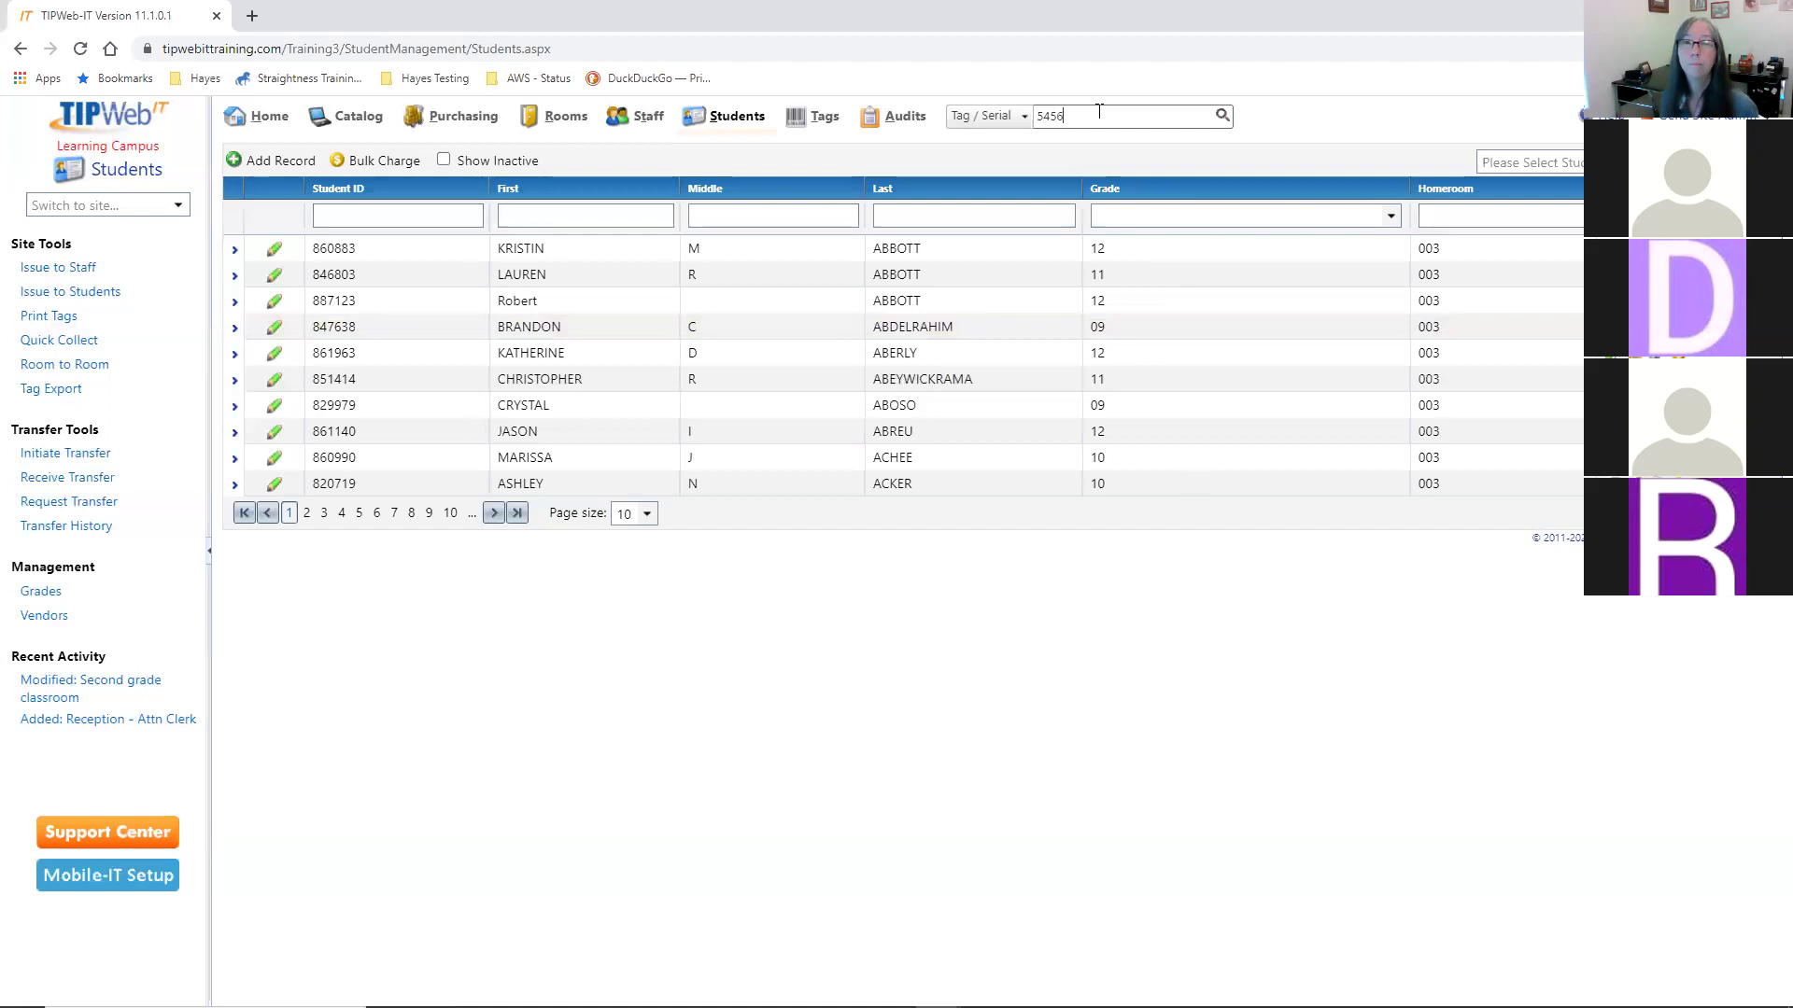
key("Return")
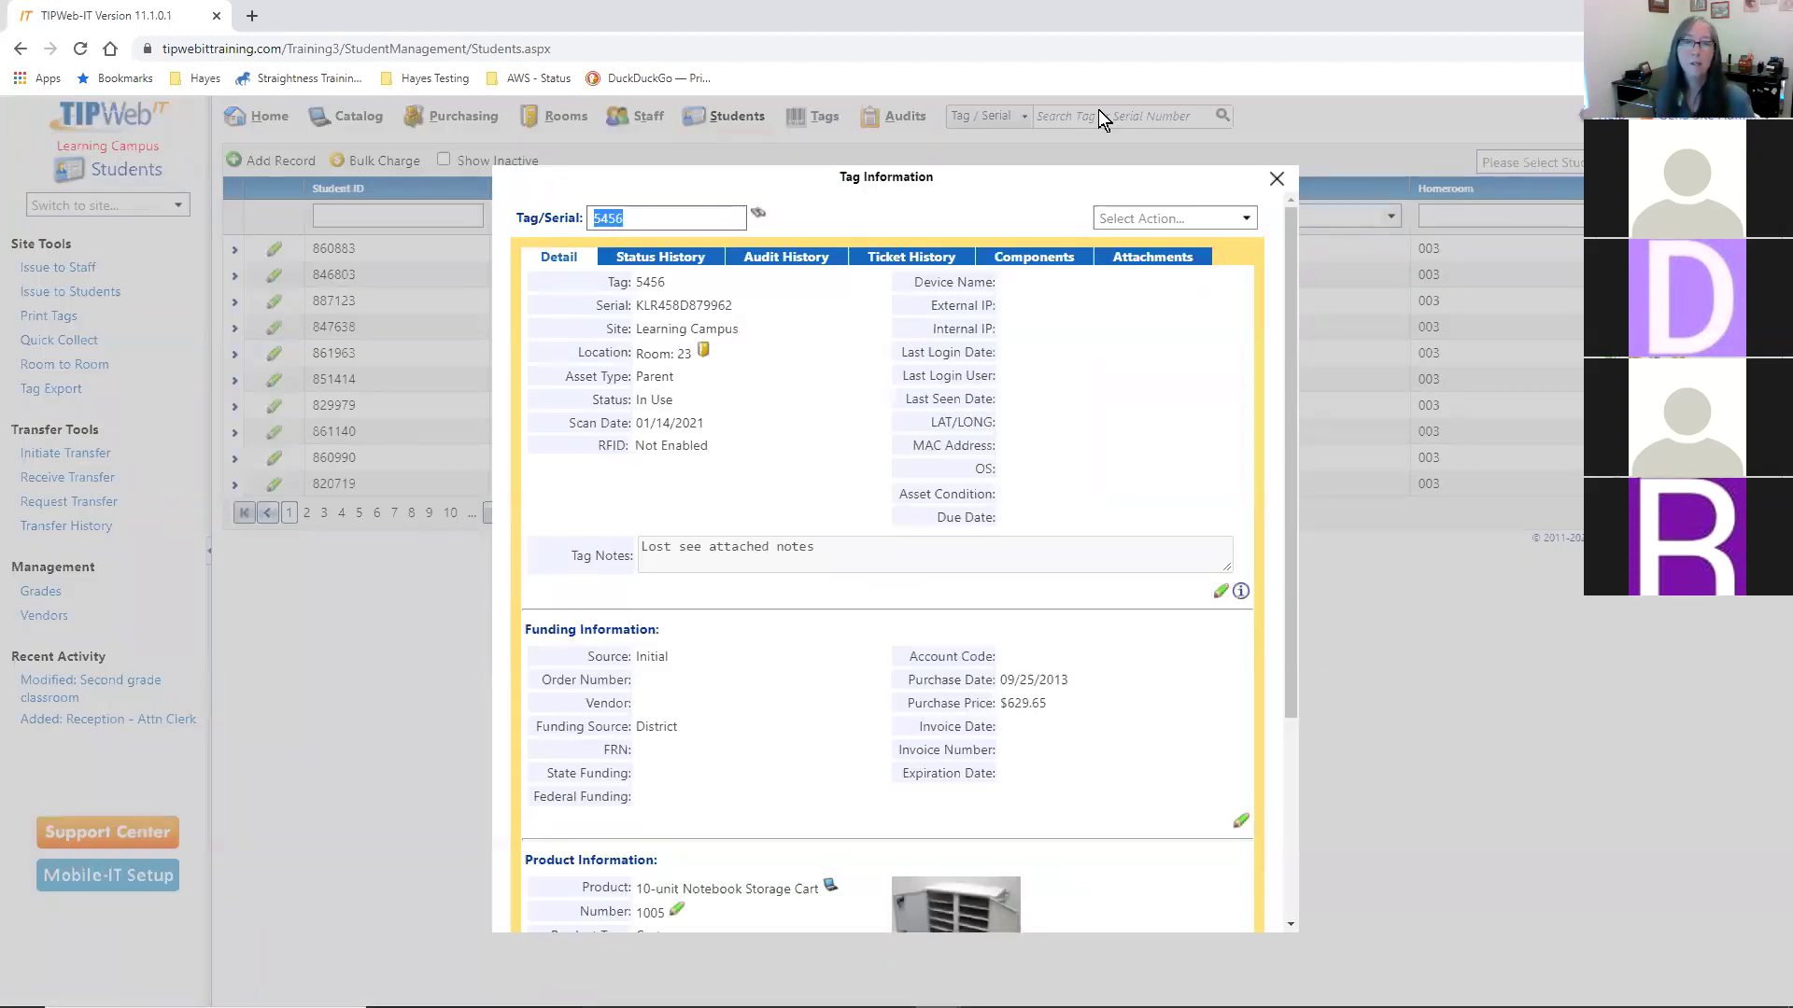
scroll(1098, 474, "down", 3)
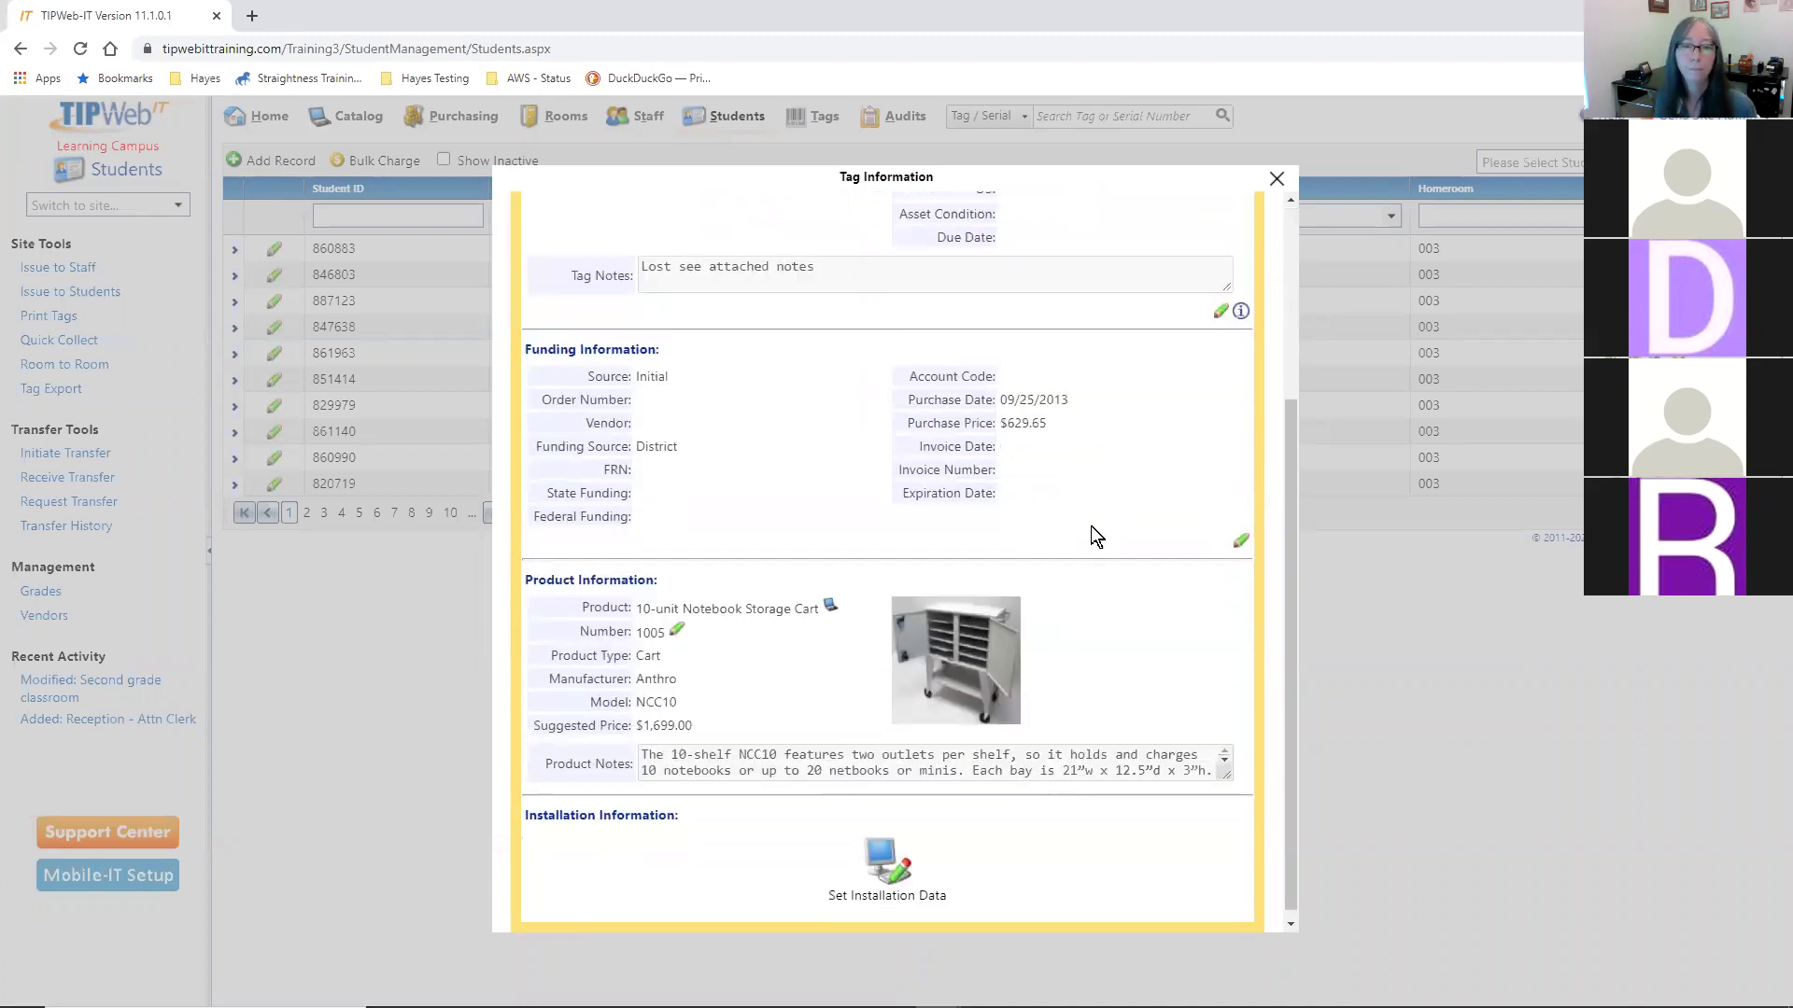
scroll(1093, 537, "up", 3)
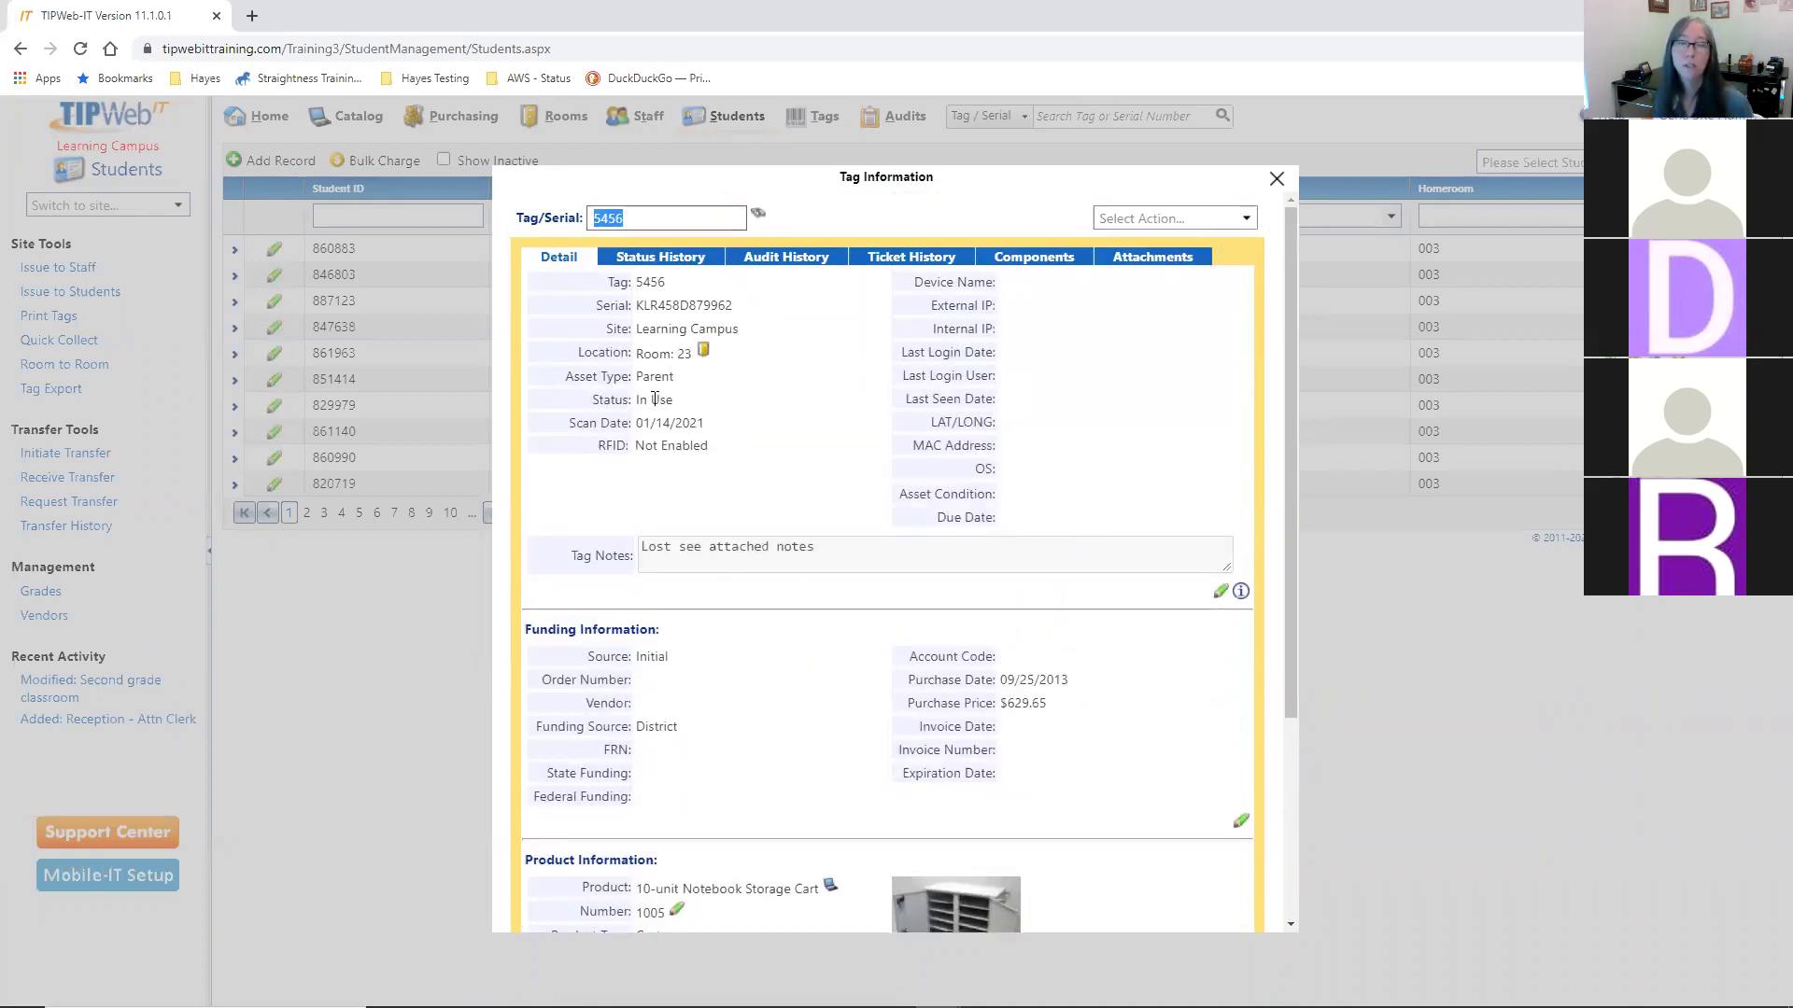
left_click(1018, 255)
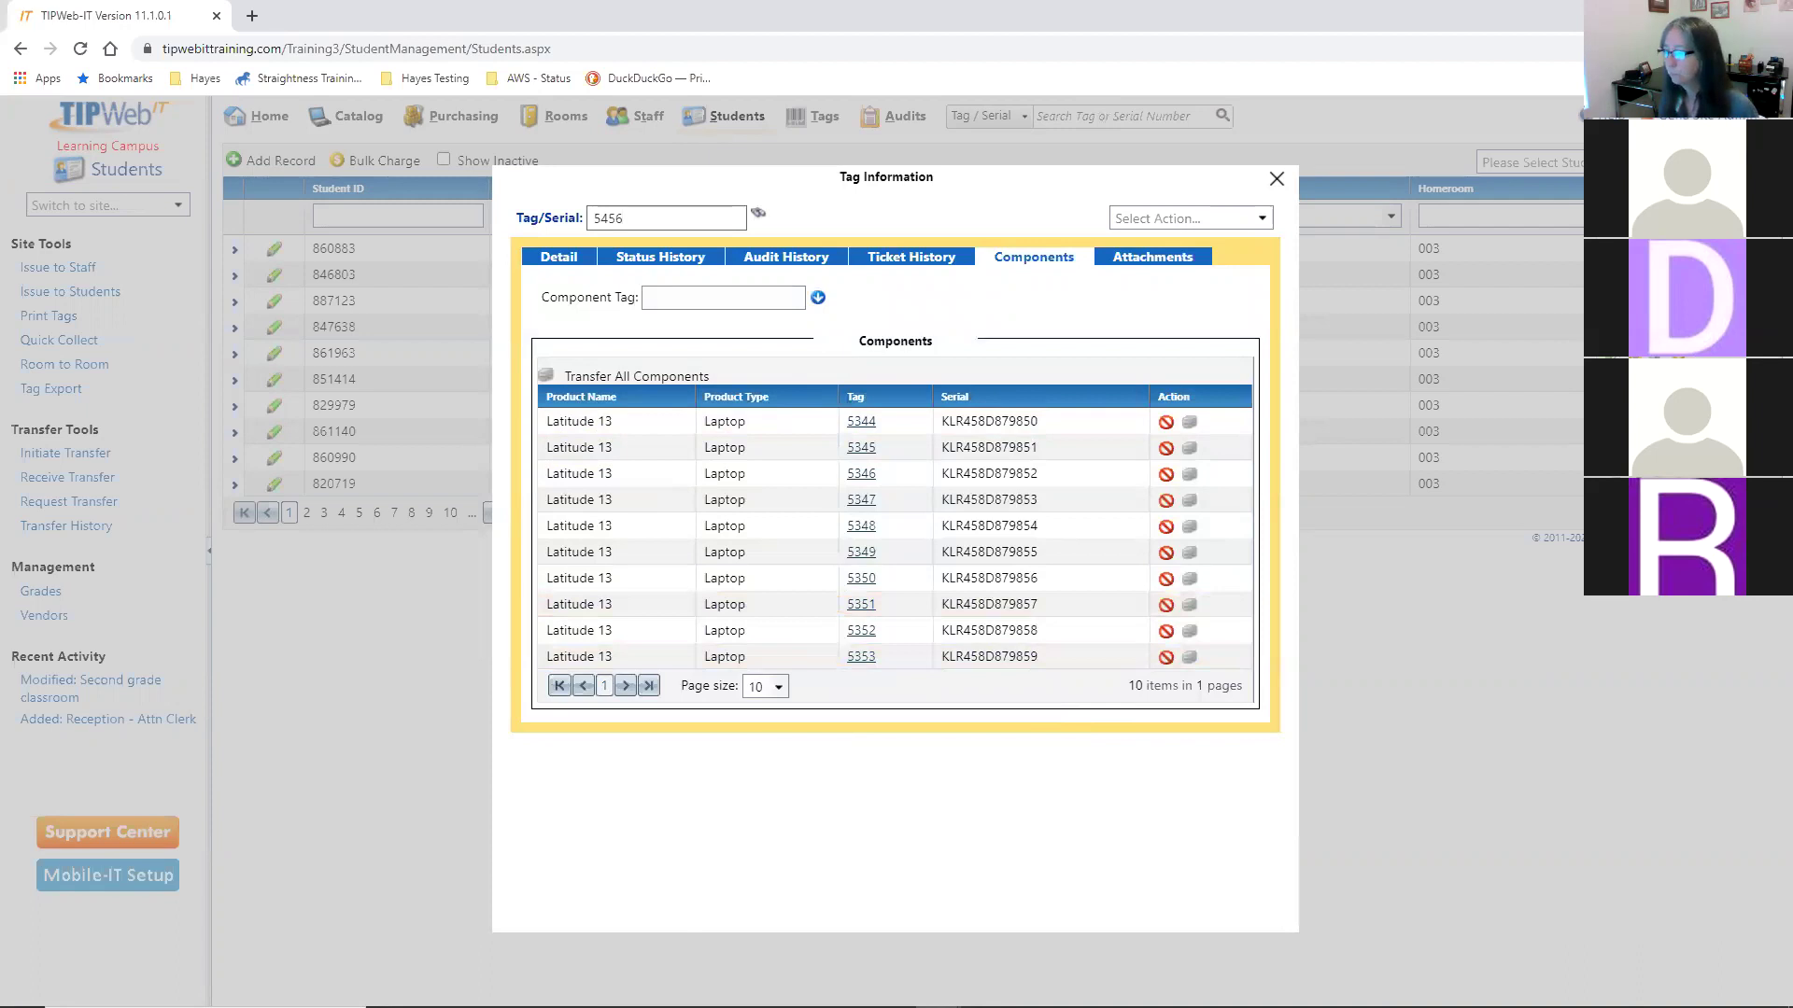
left_click(664, 1006)
left_click(1448, 271)
left_click_drag(790, 367, 987, 683)
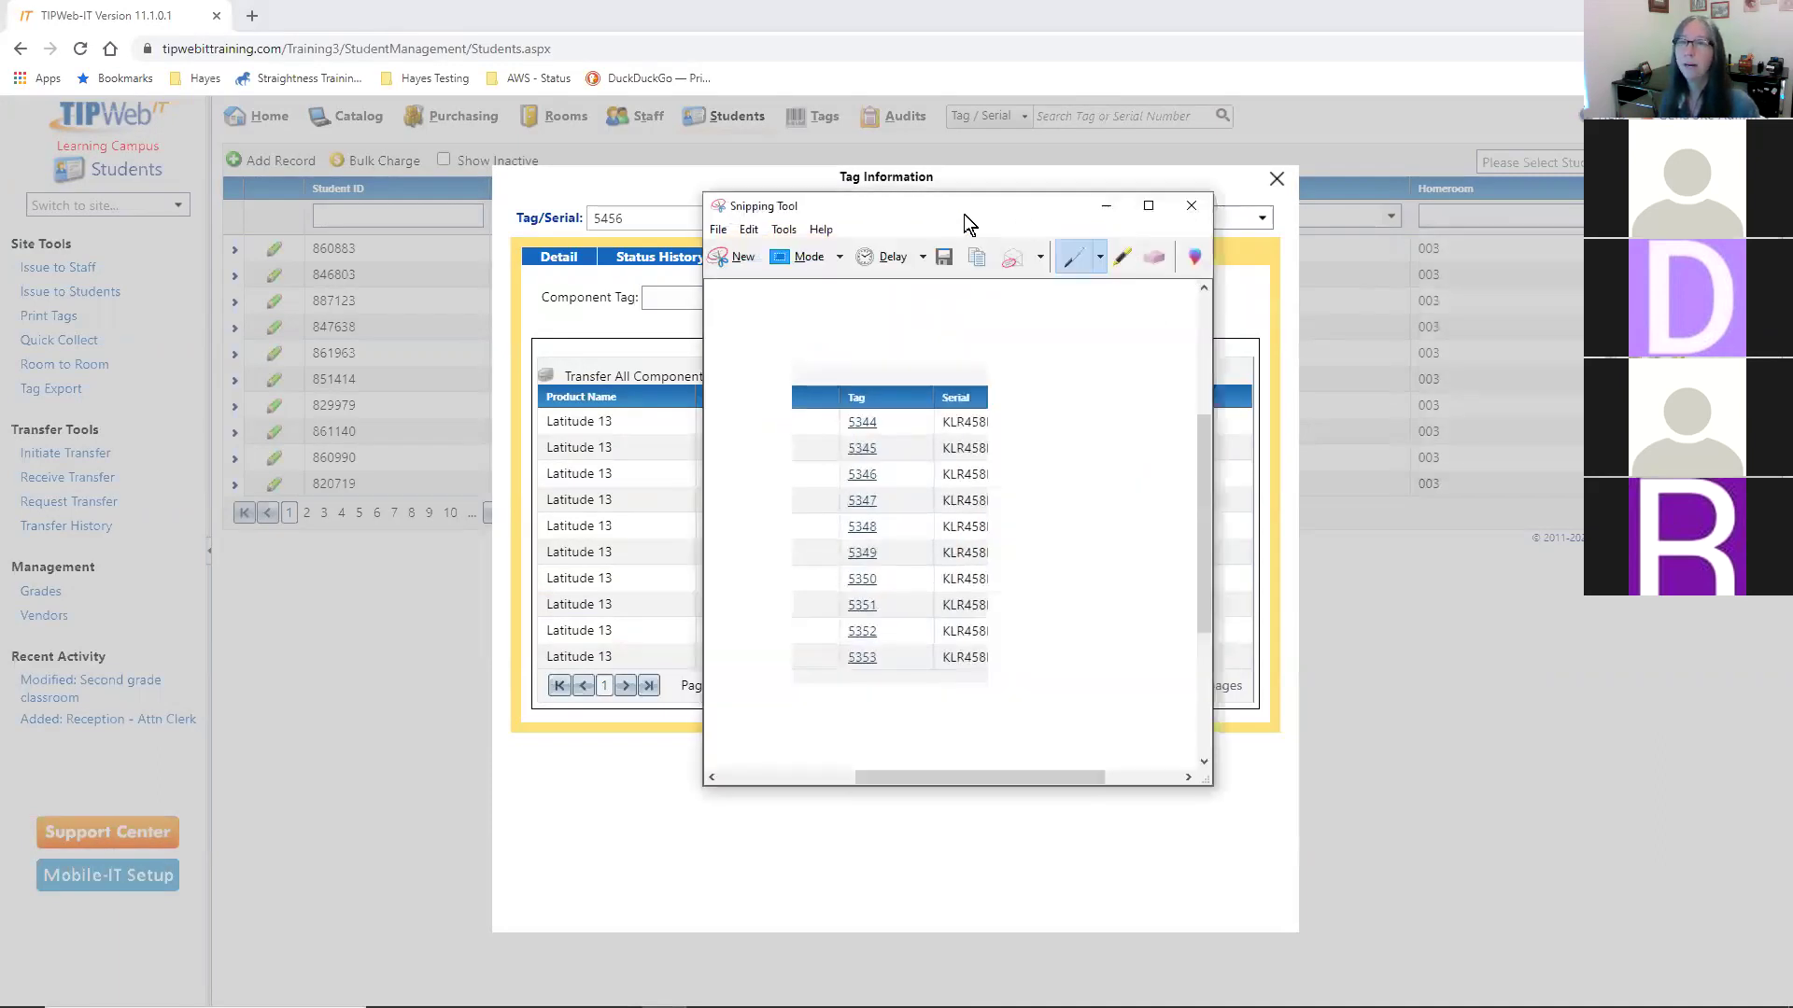
left_click(1107, 205)
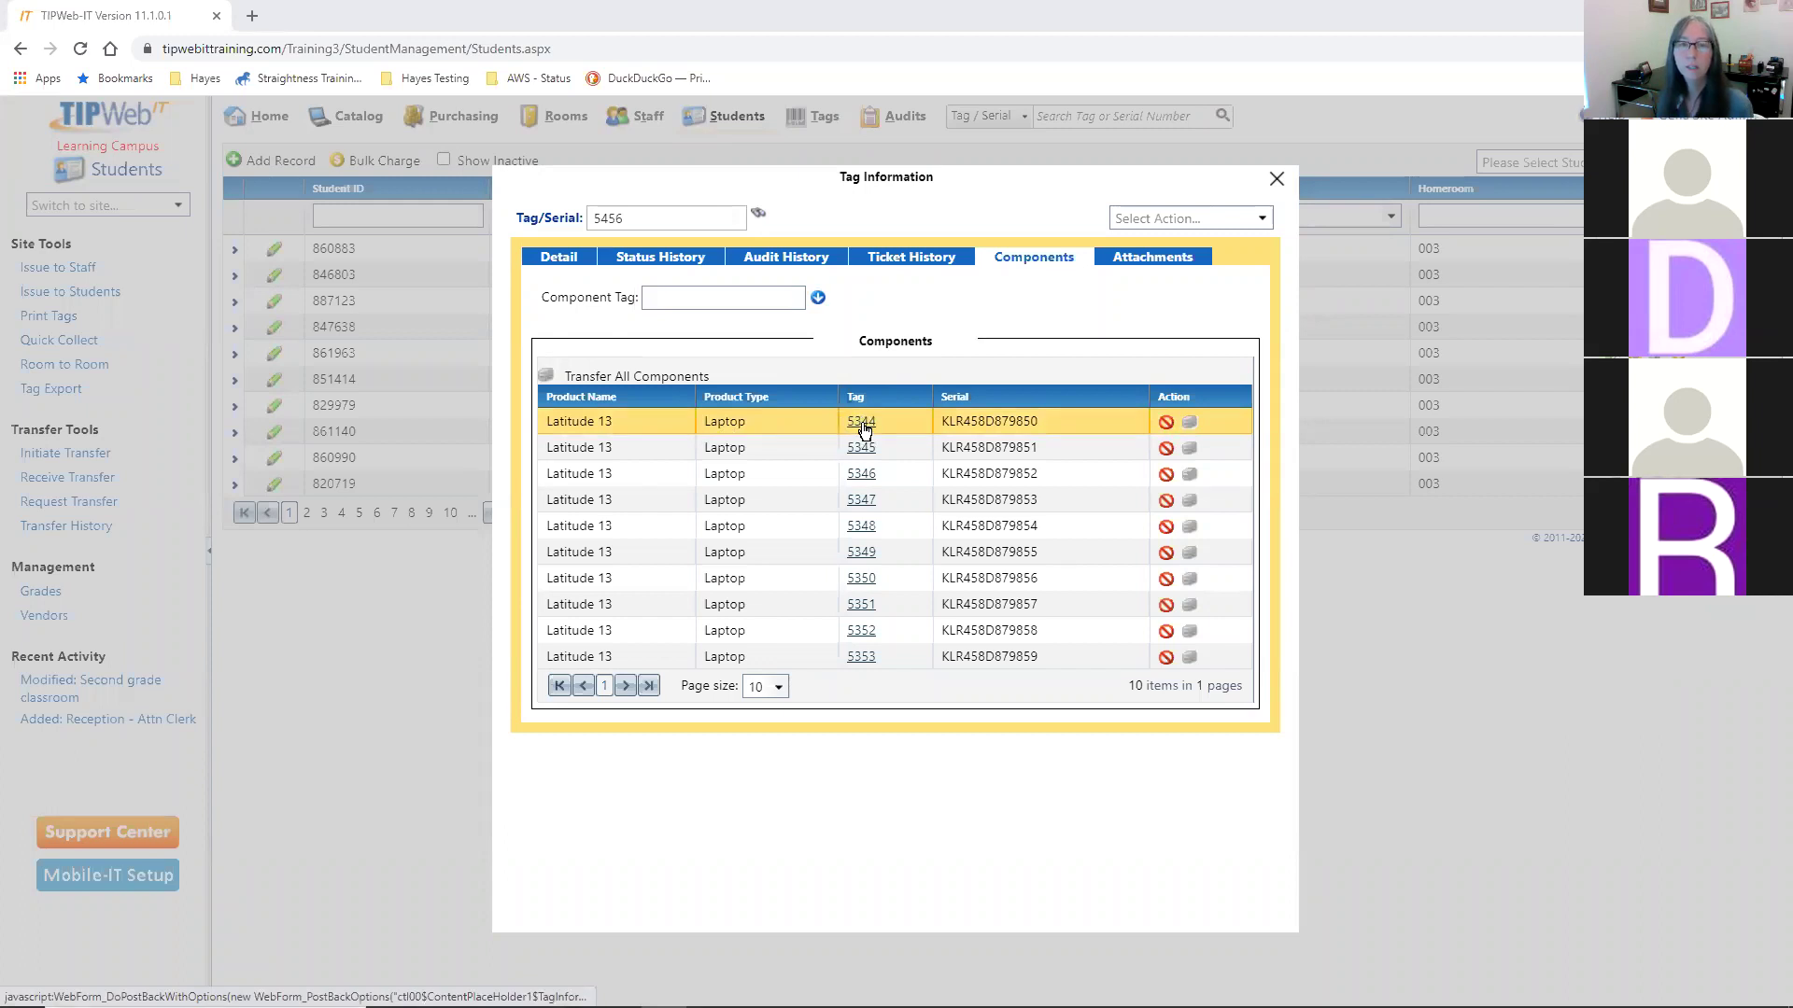
- Inspect laptop 5344's Component asset type and parent, then reopen tag 5456's components list
left_click(861, 425)
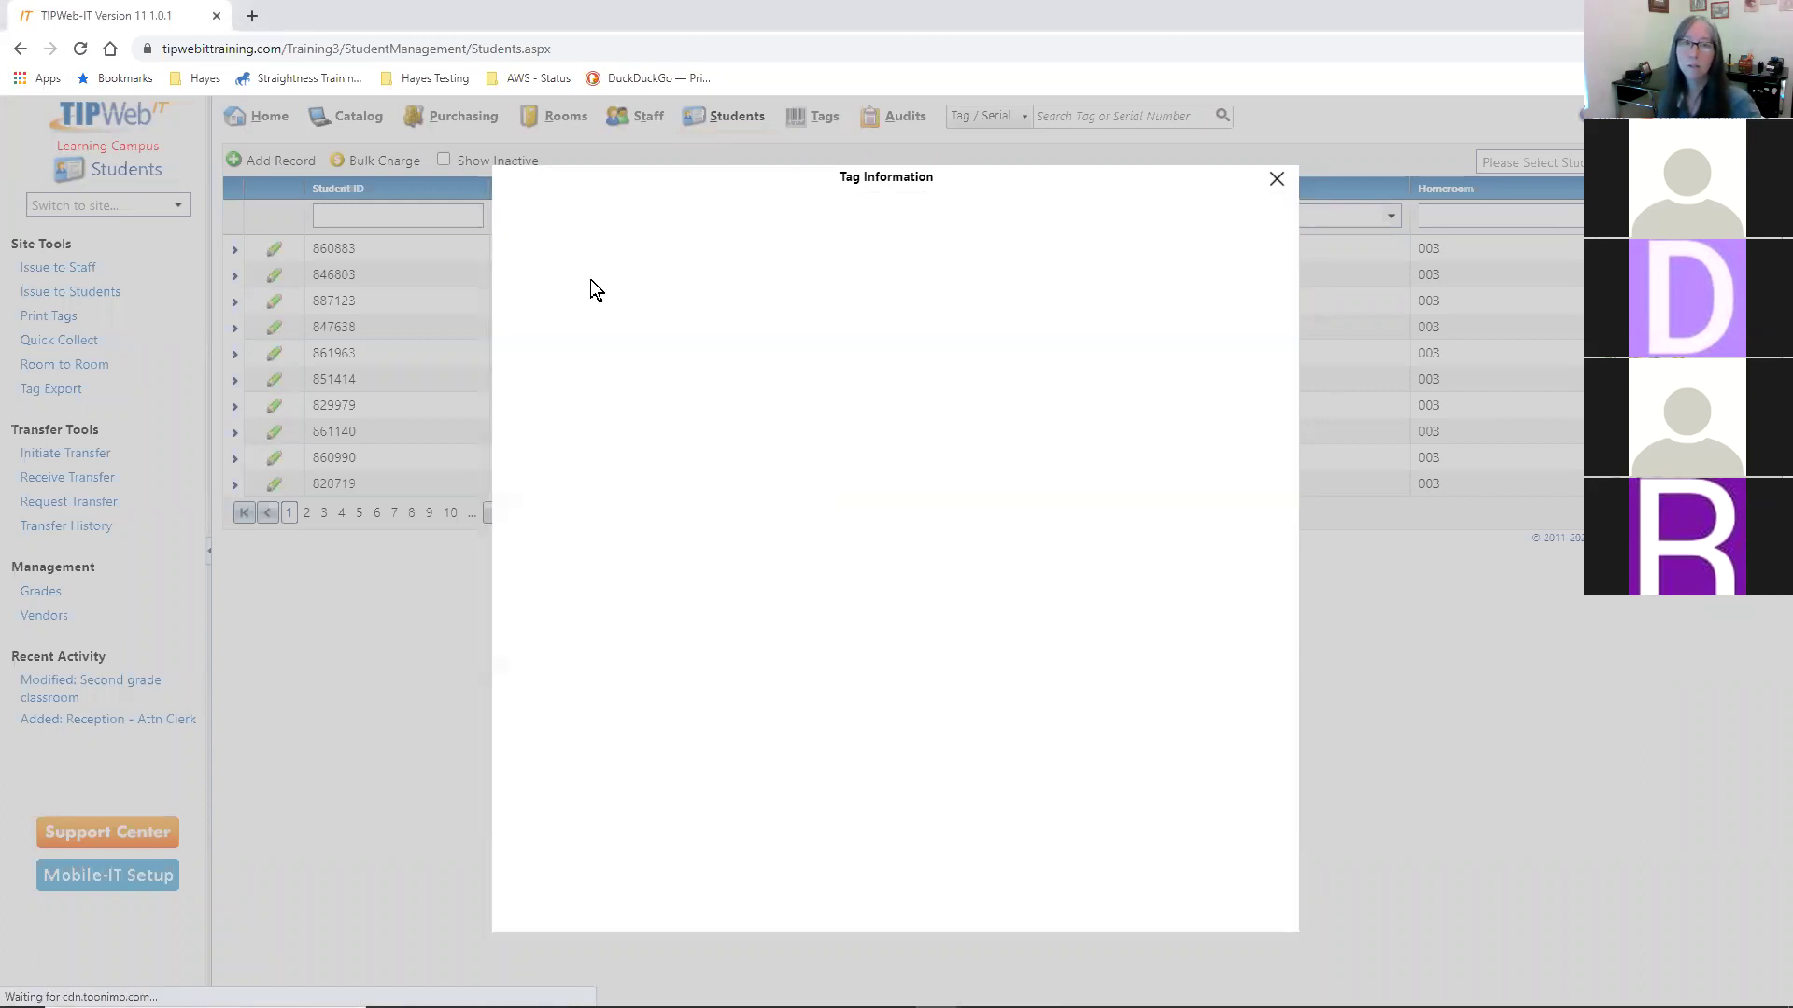
scroll(904, 757, "down", 3)
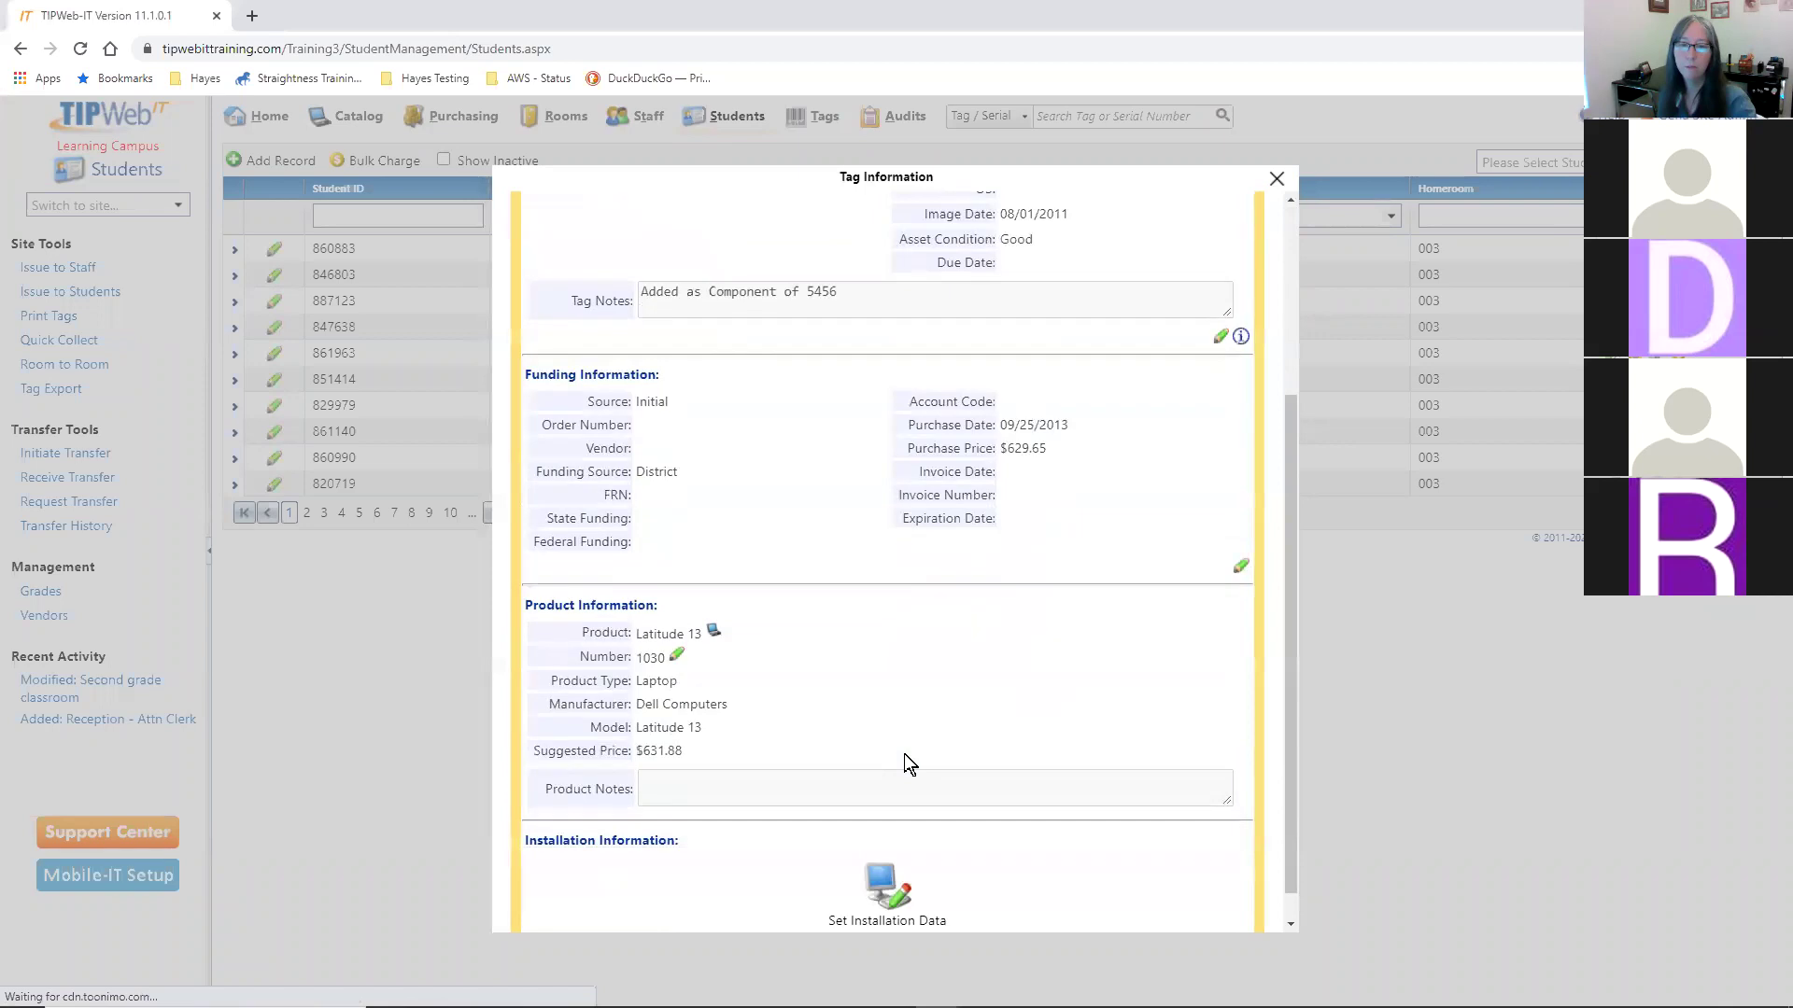
scroll(905, 756, "up", 2)
scroll(904, 761, "up", 1)
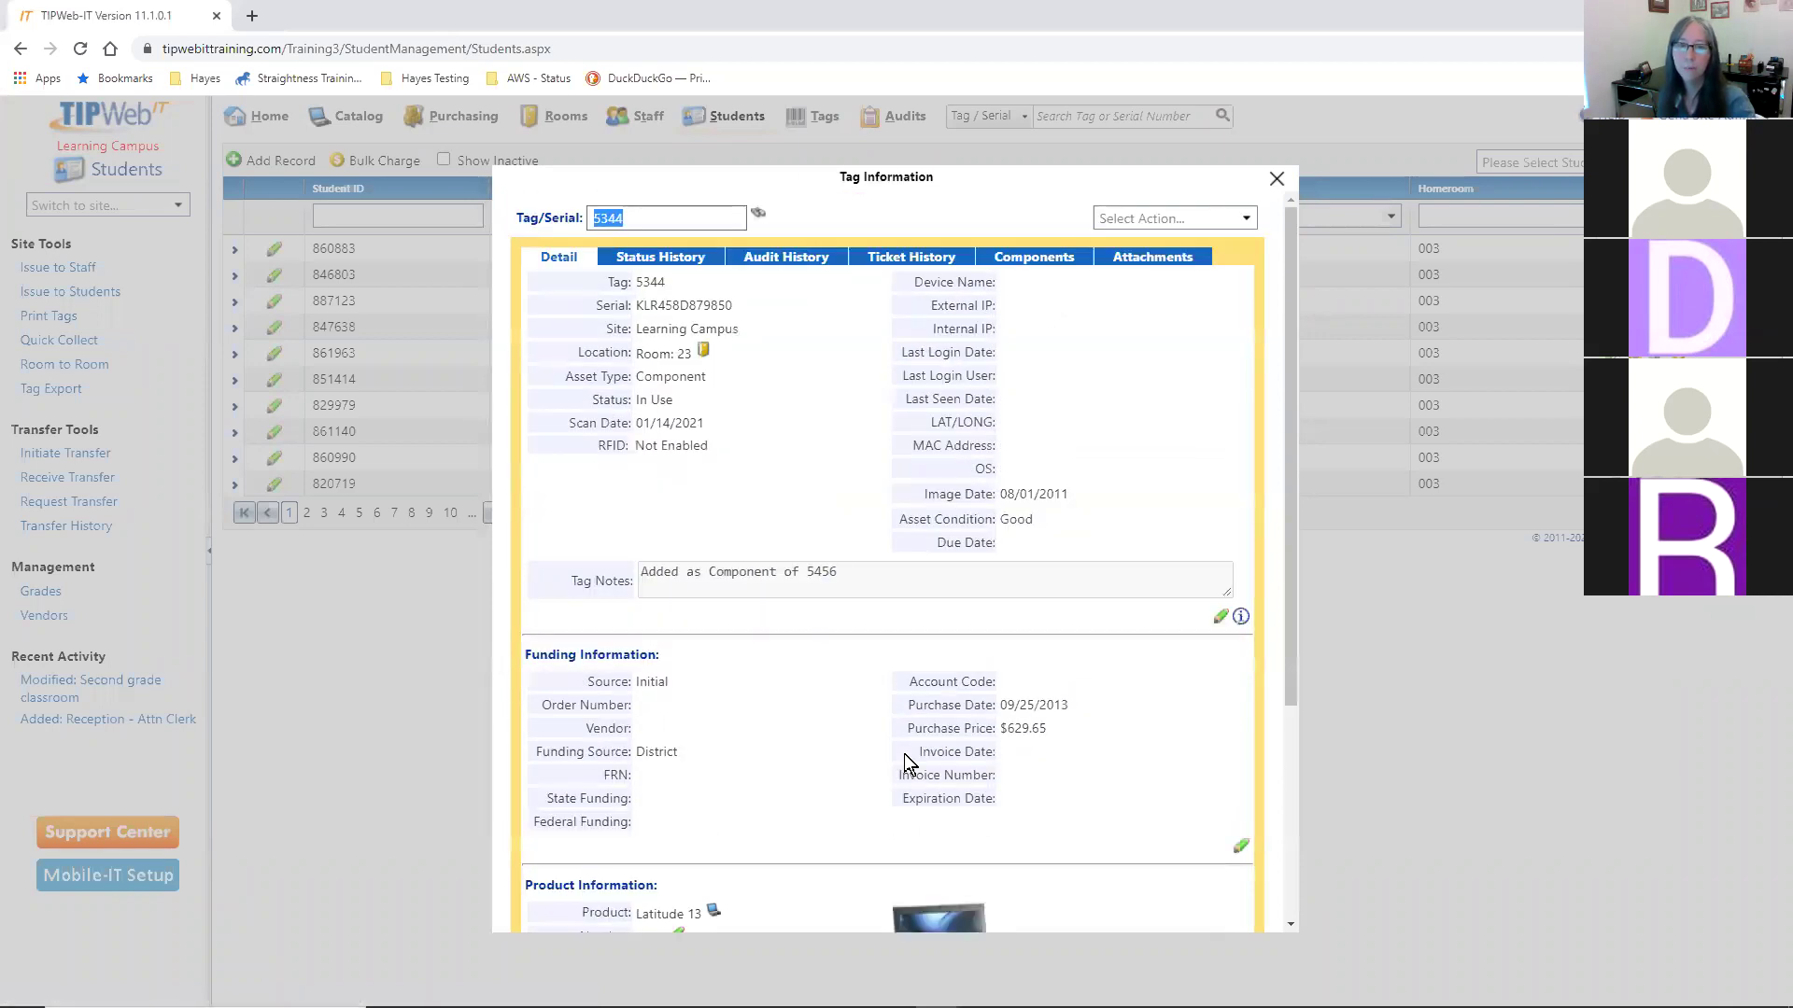
left_click_drag(606, 376, 708, 376)
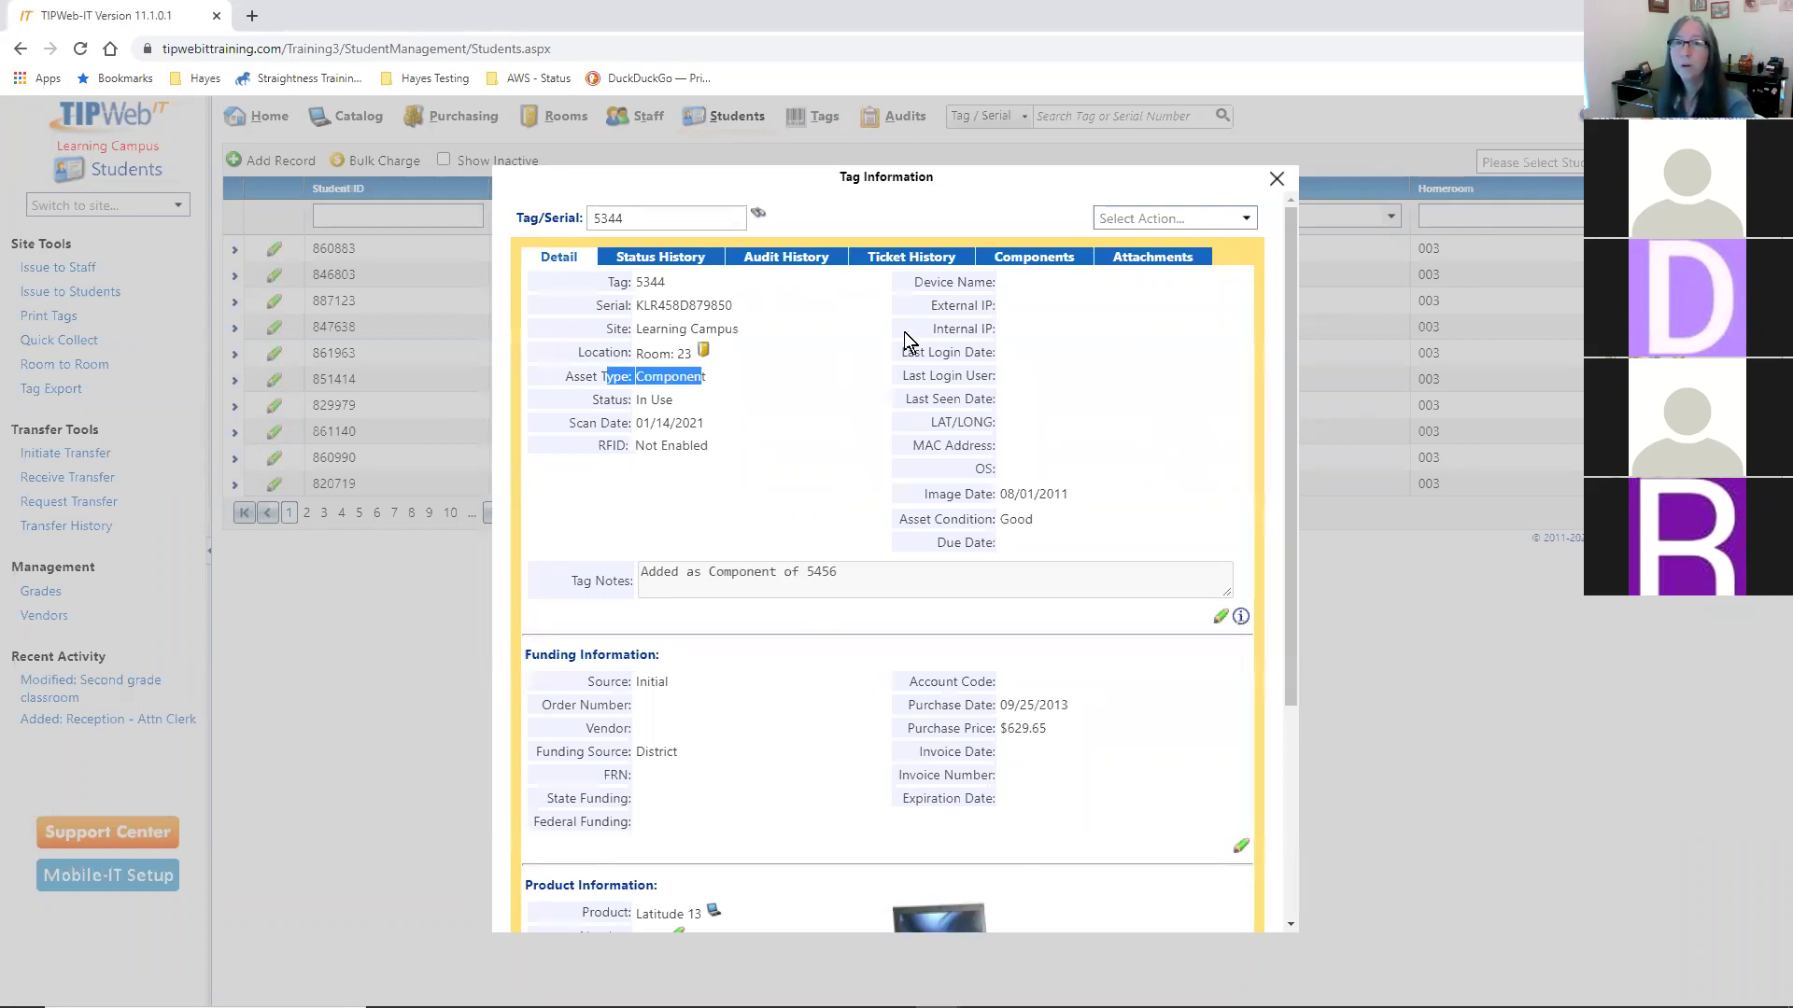
left_click(1052, 259)
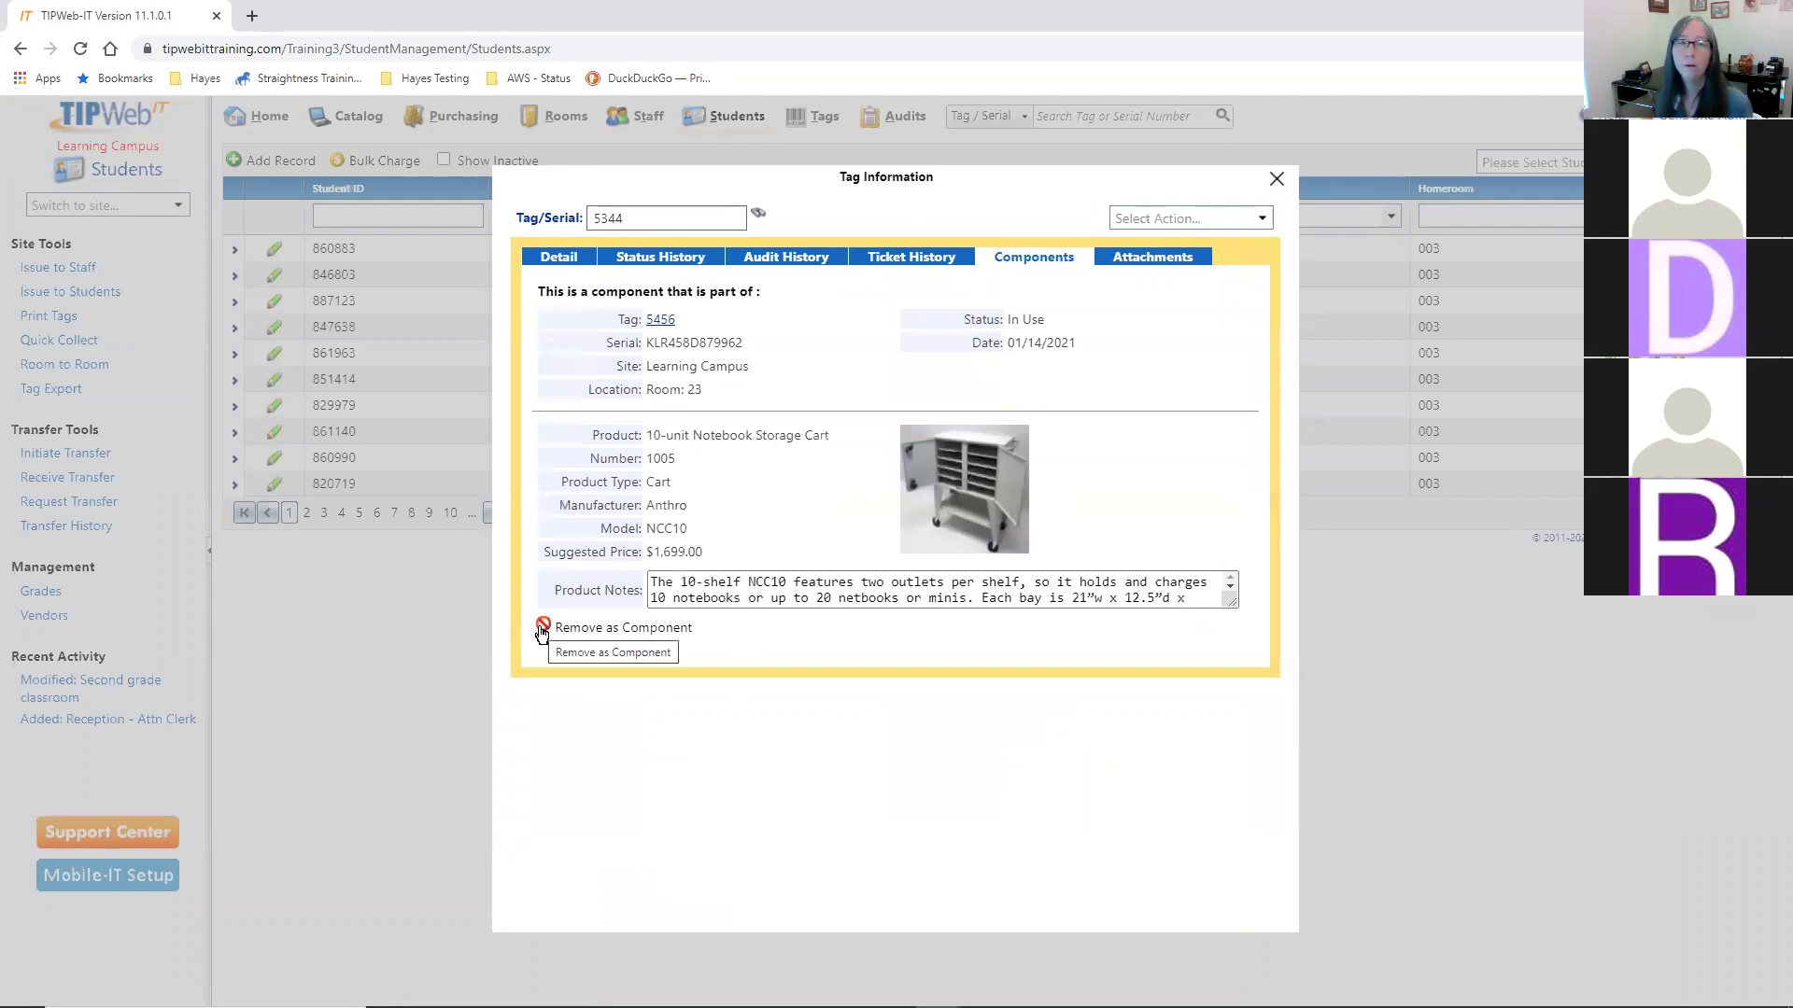
left_click(661, 319)
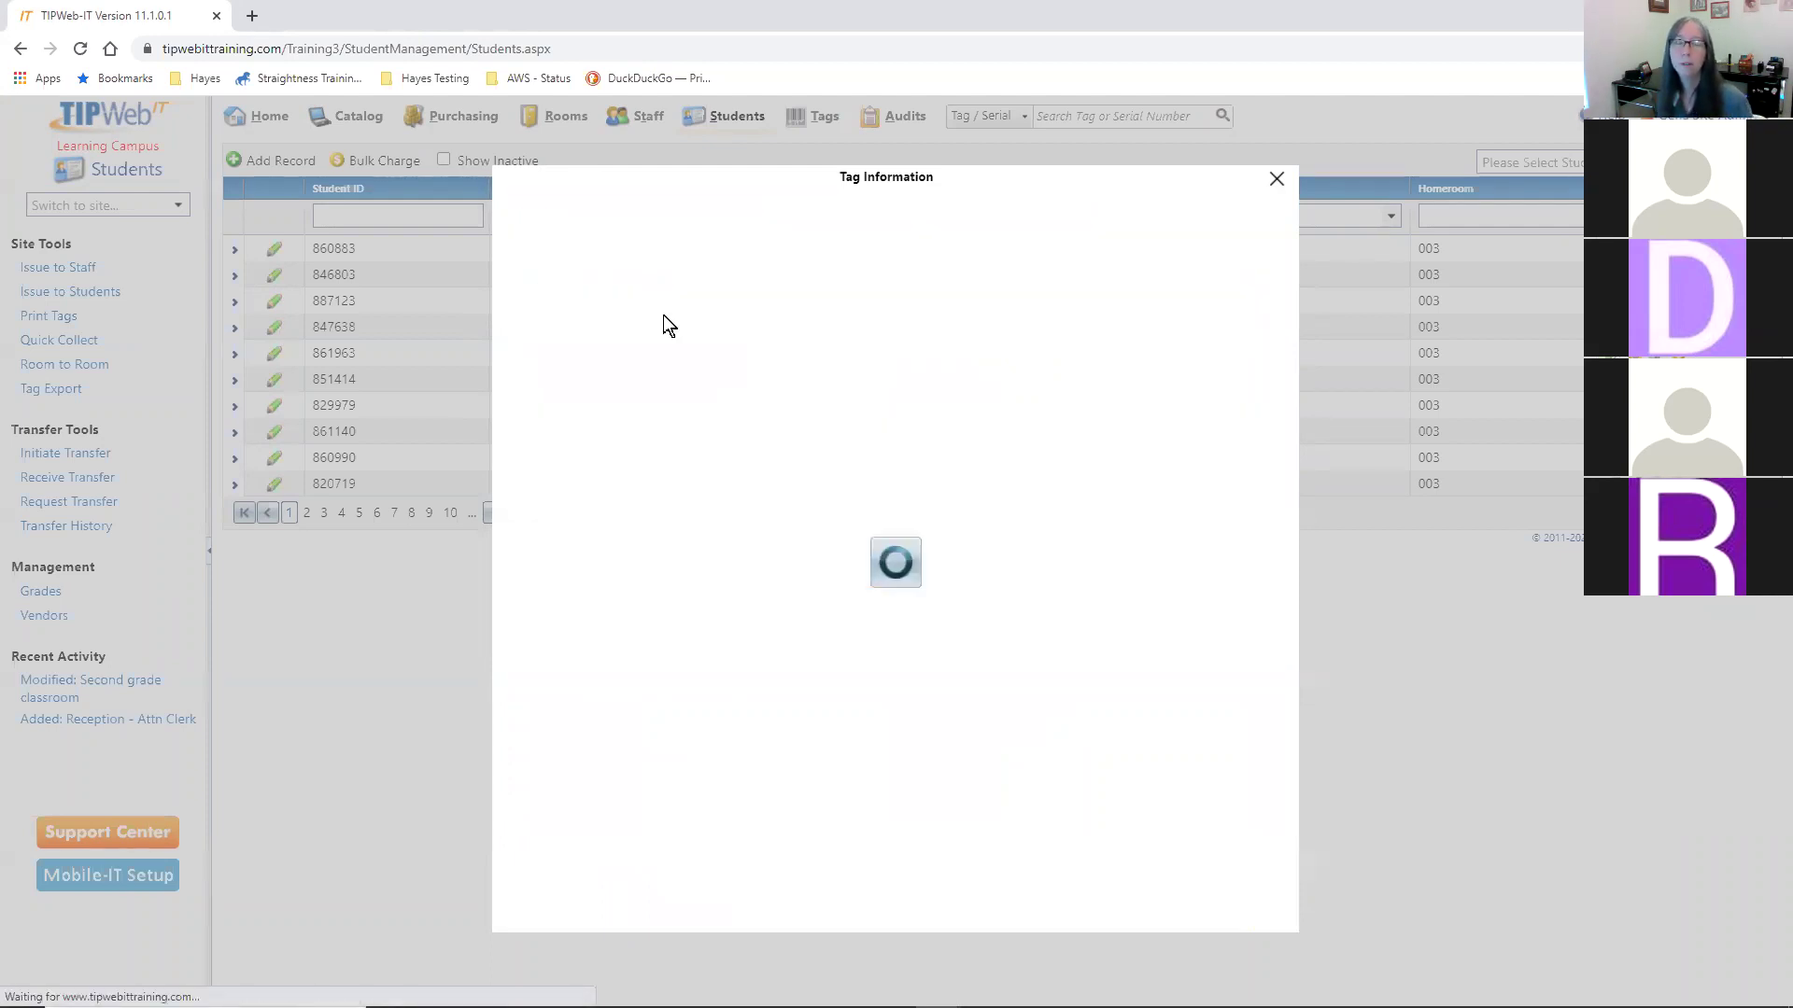
left_click(1080, 264)
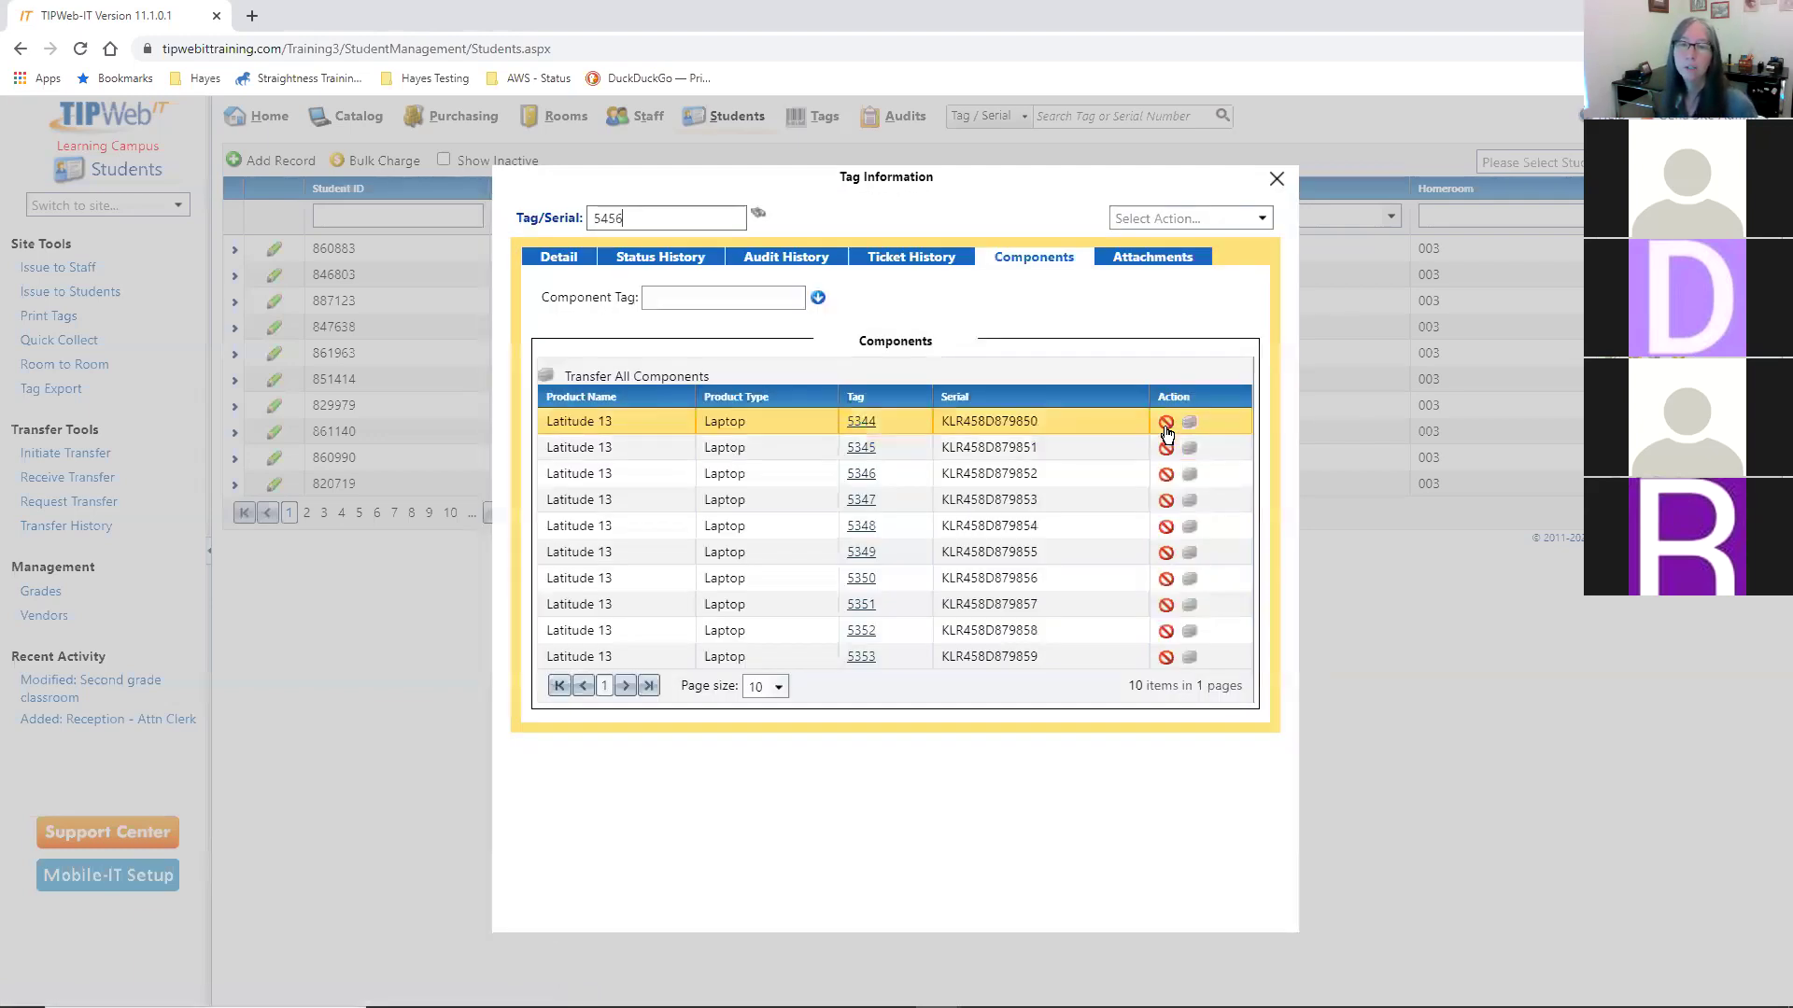
- Remove every Latitude 13 laptop, starting with 5344, from tag 5456's components
left_click(1166, 426)
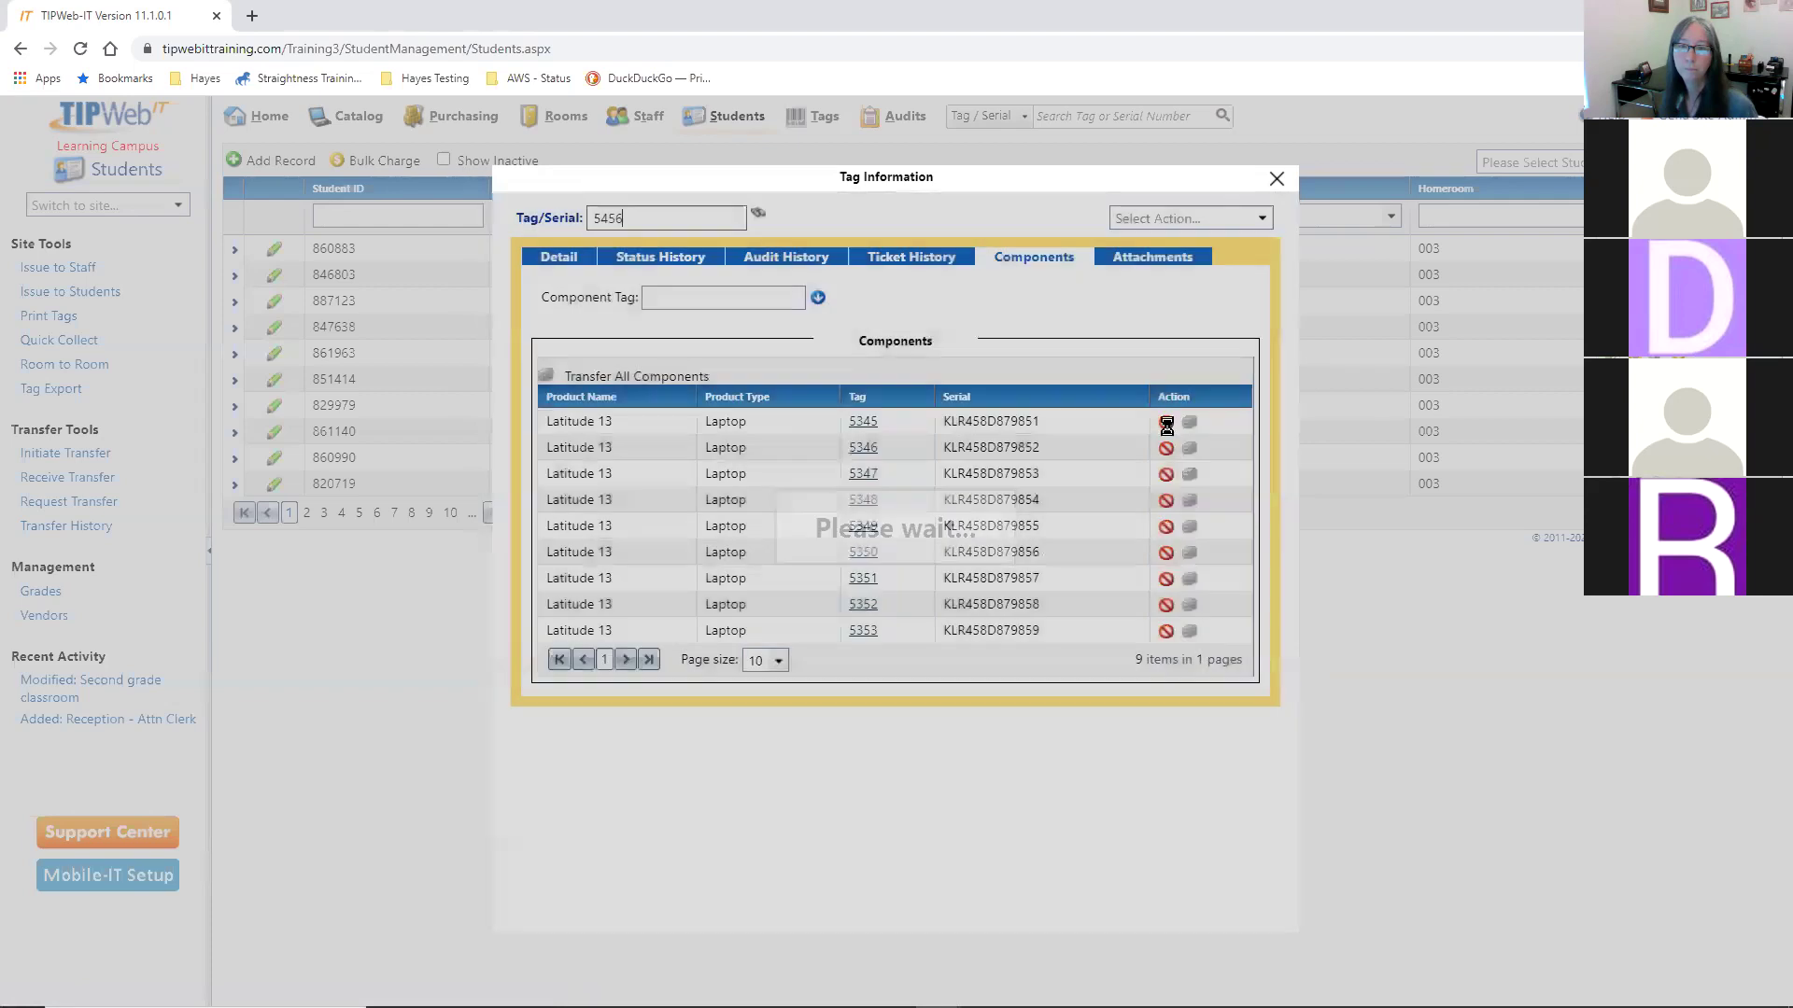
left_click(1167, 426)
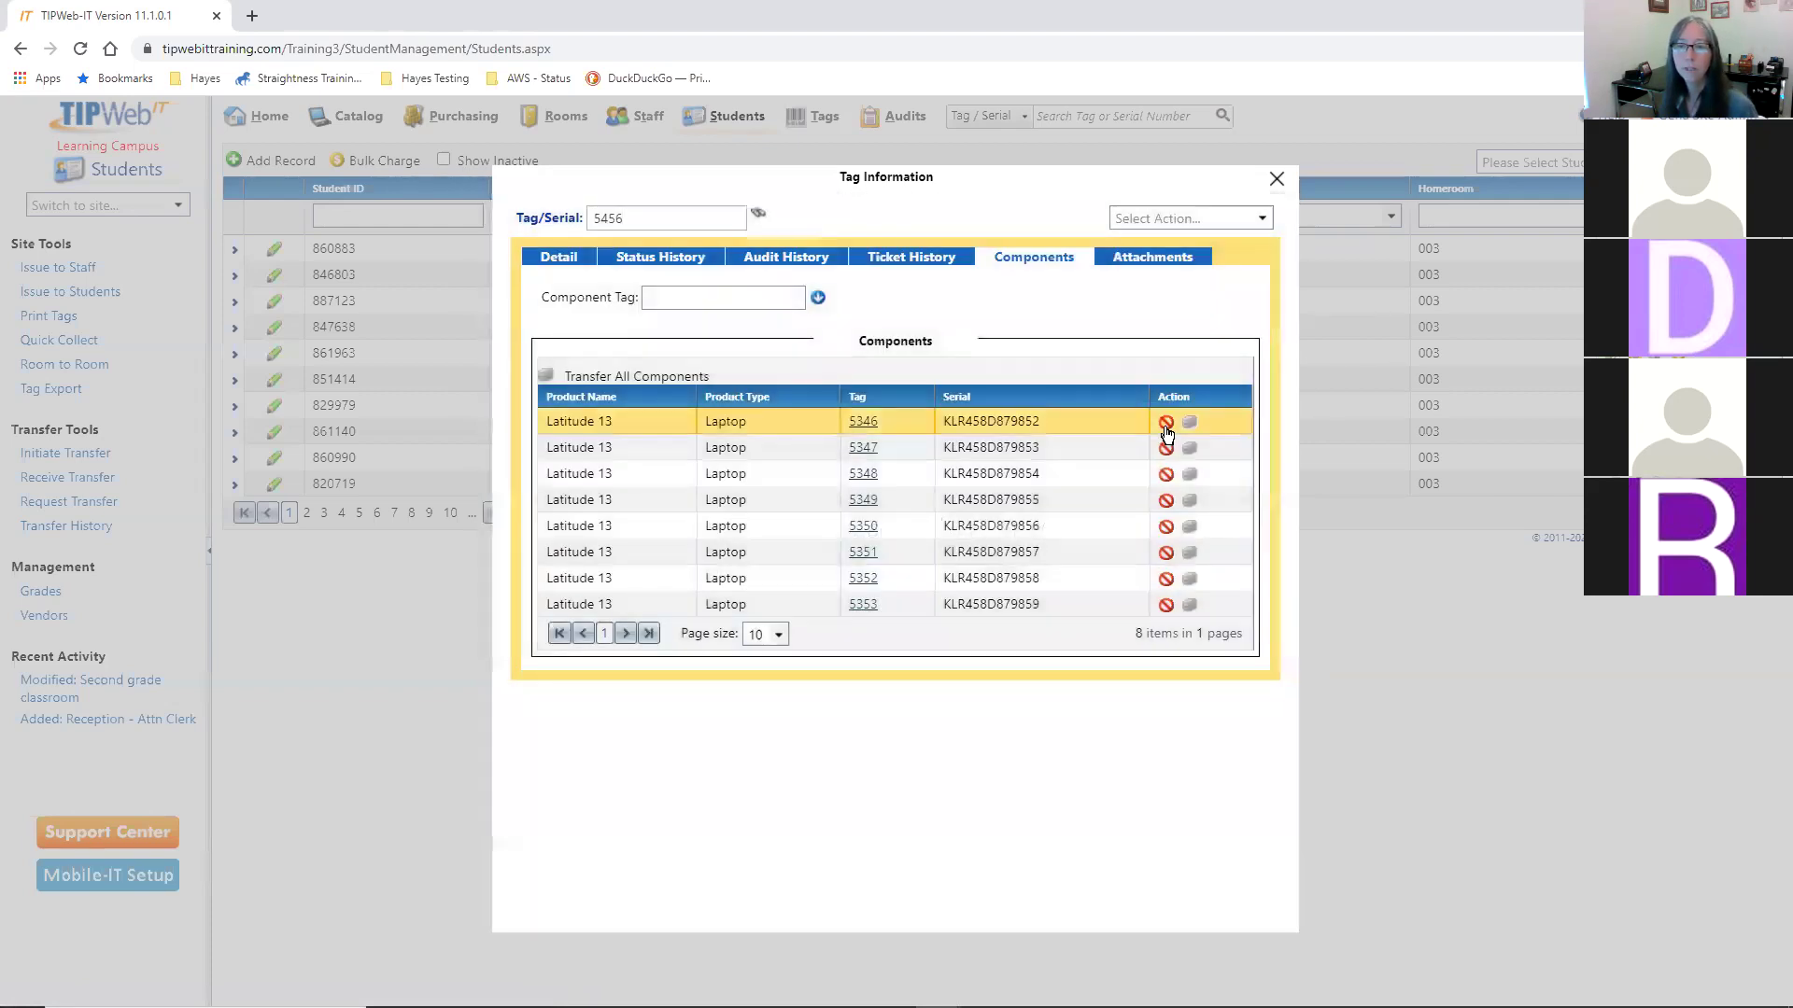
left_click(1166, 425)
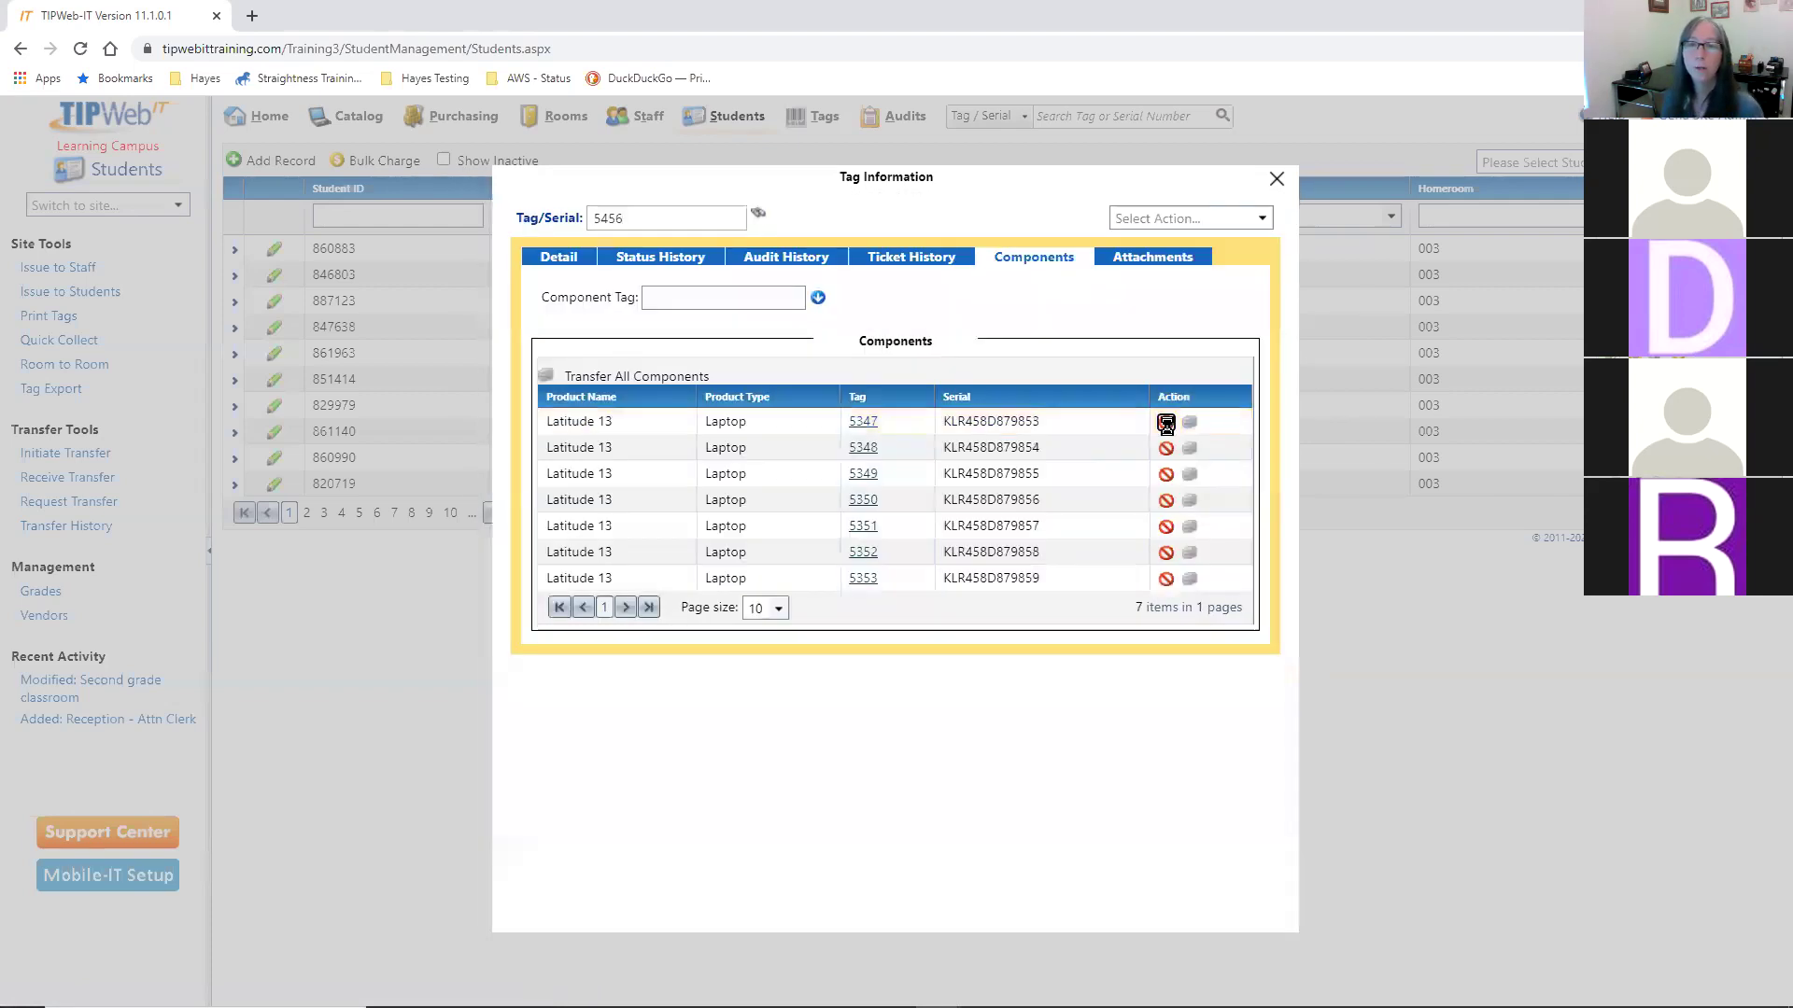
left_click(1166, 426)
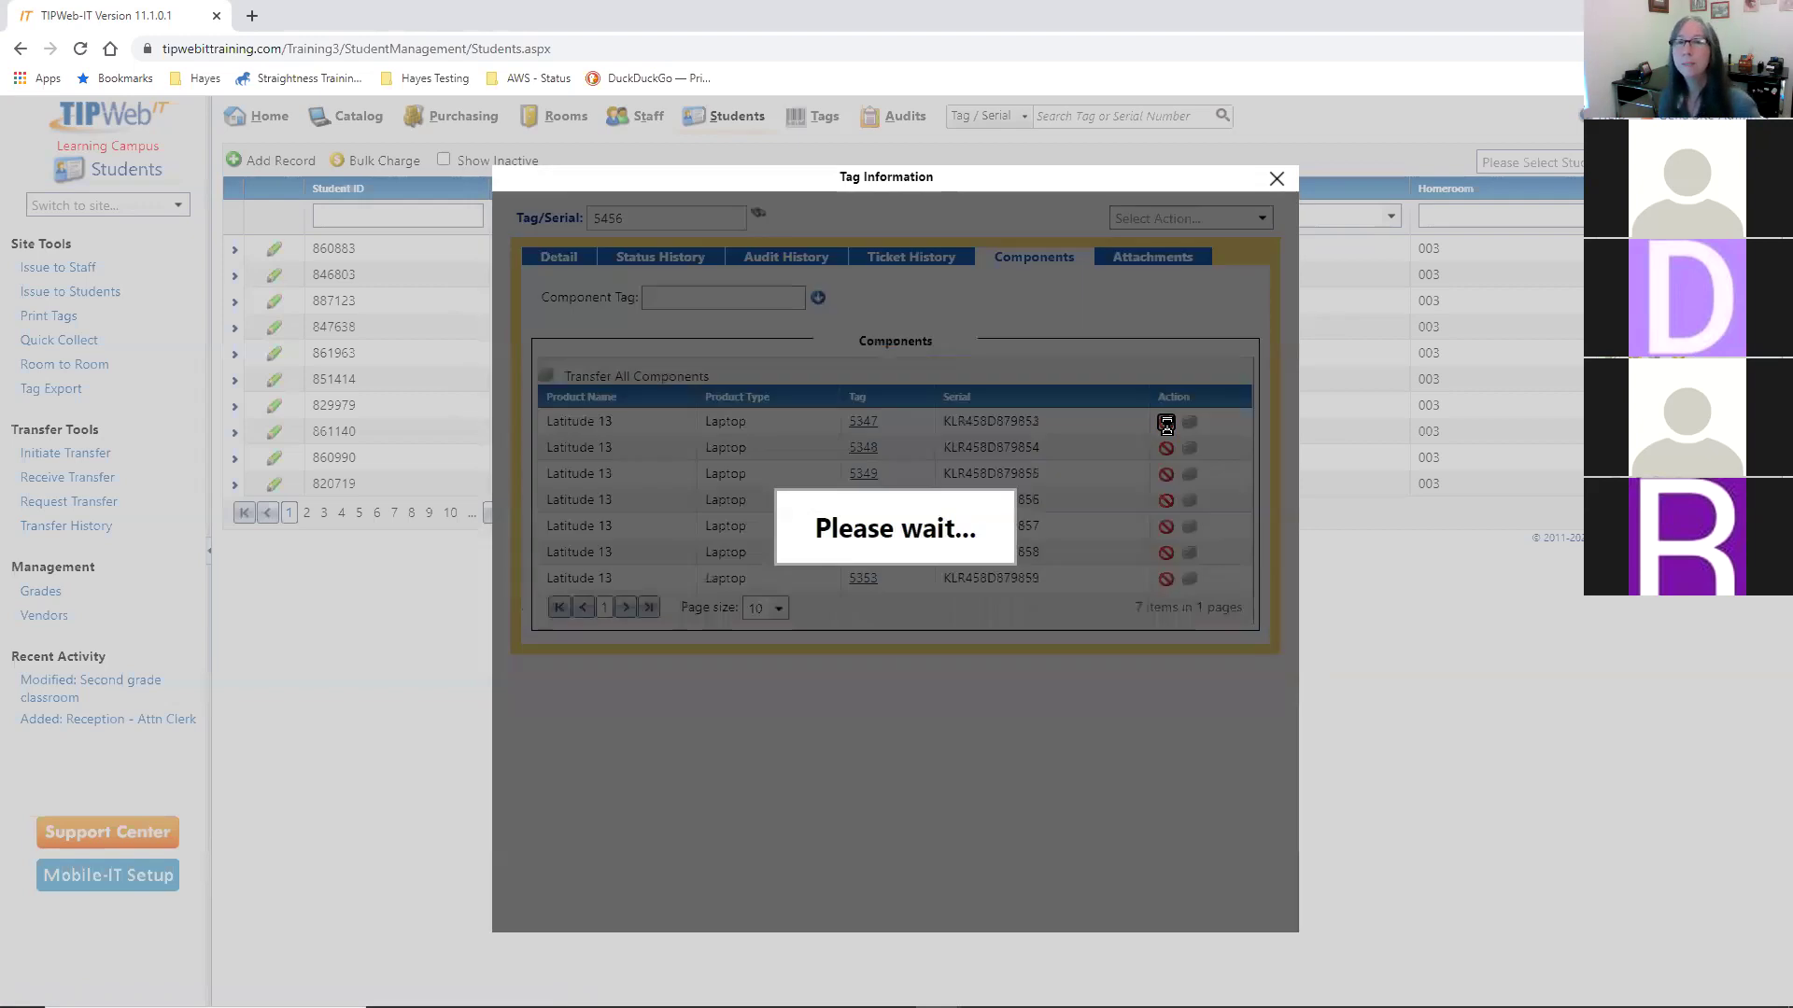
left_click(1167, 424)
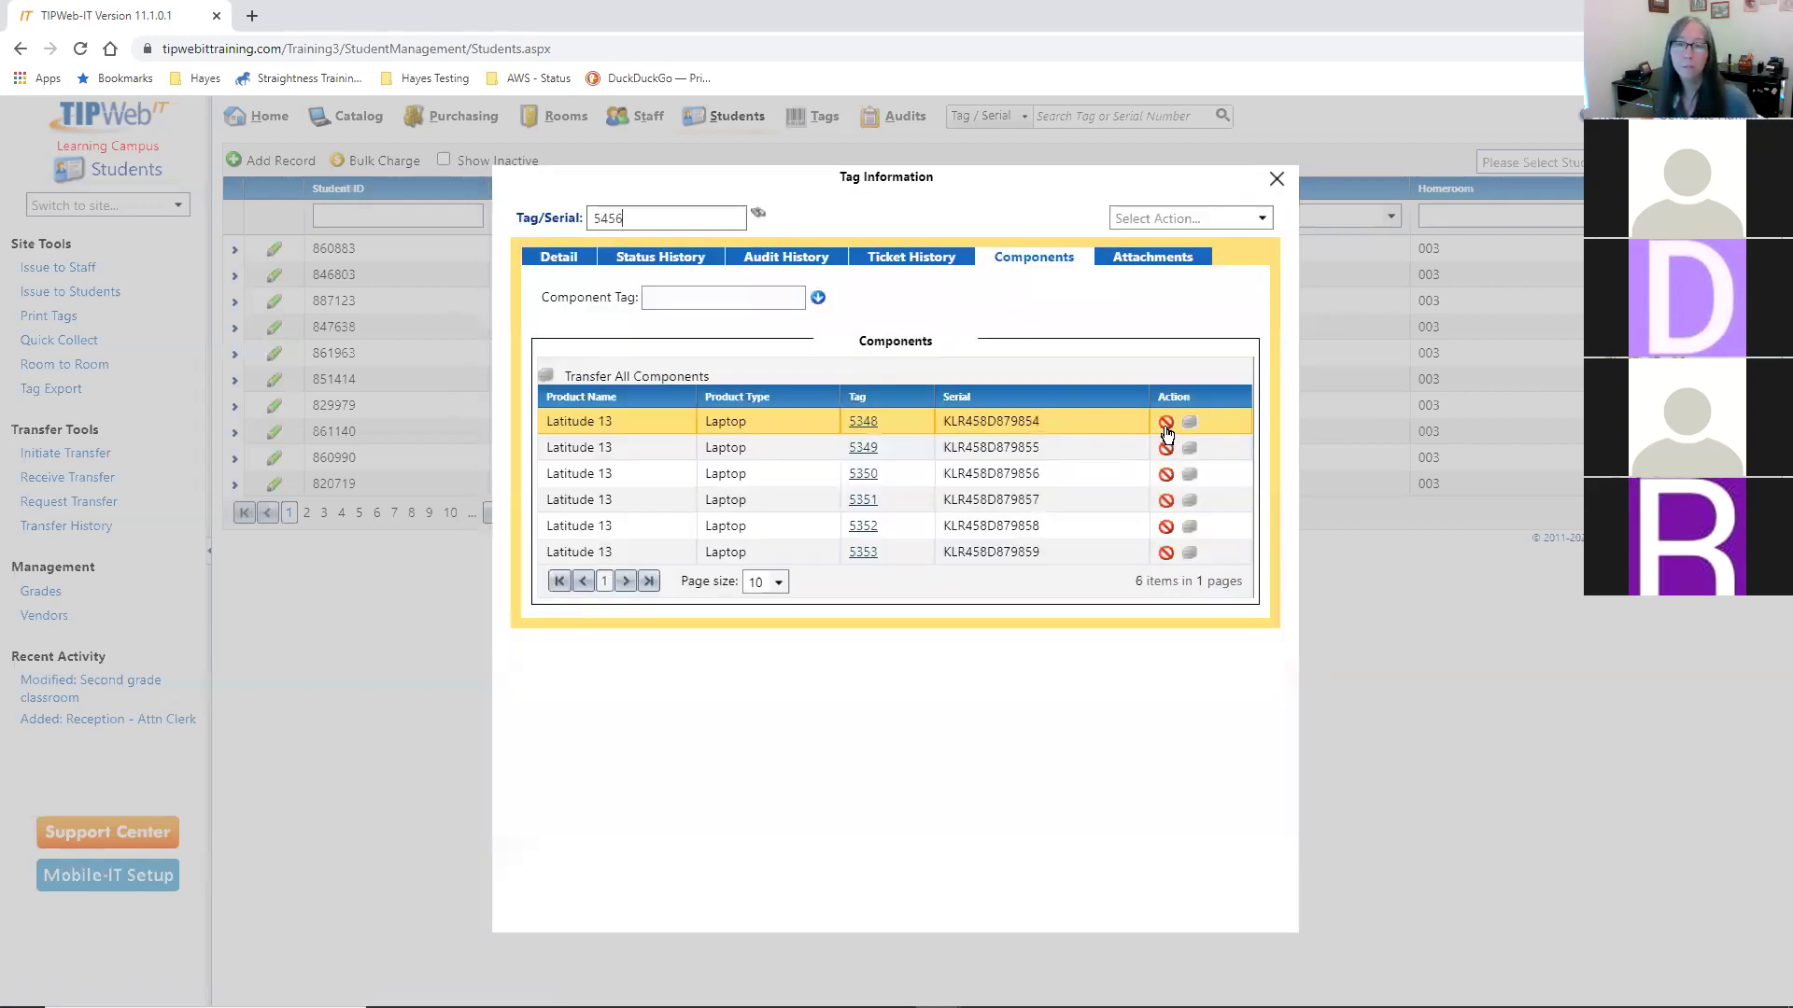
left_click(1166, 423)
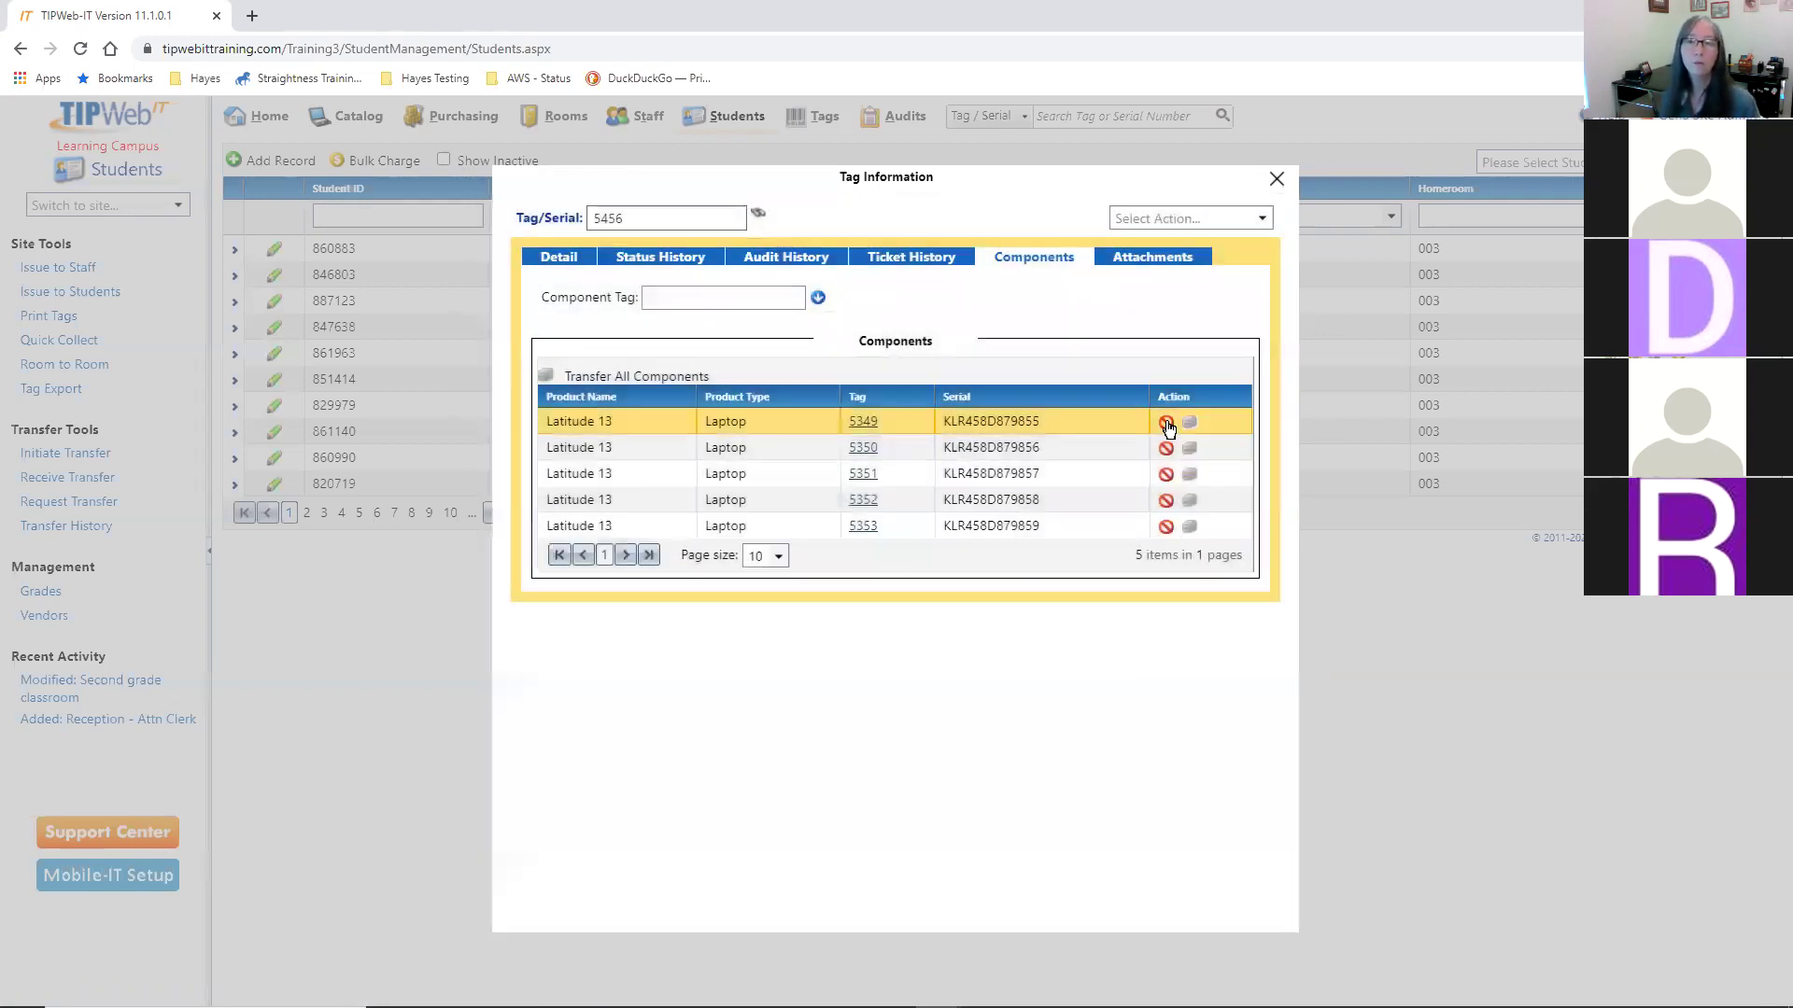
left_click(1166, 422)
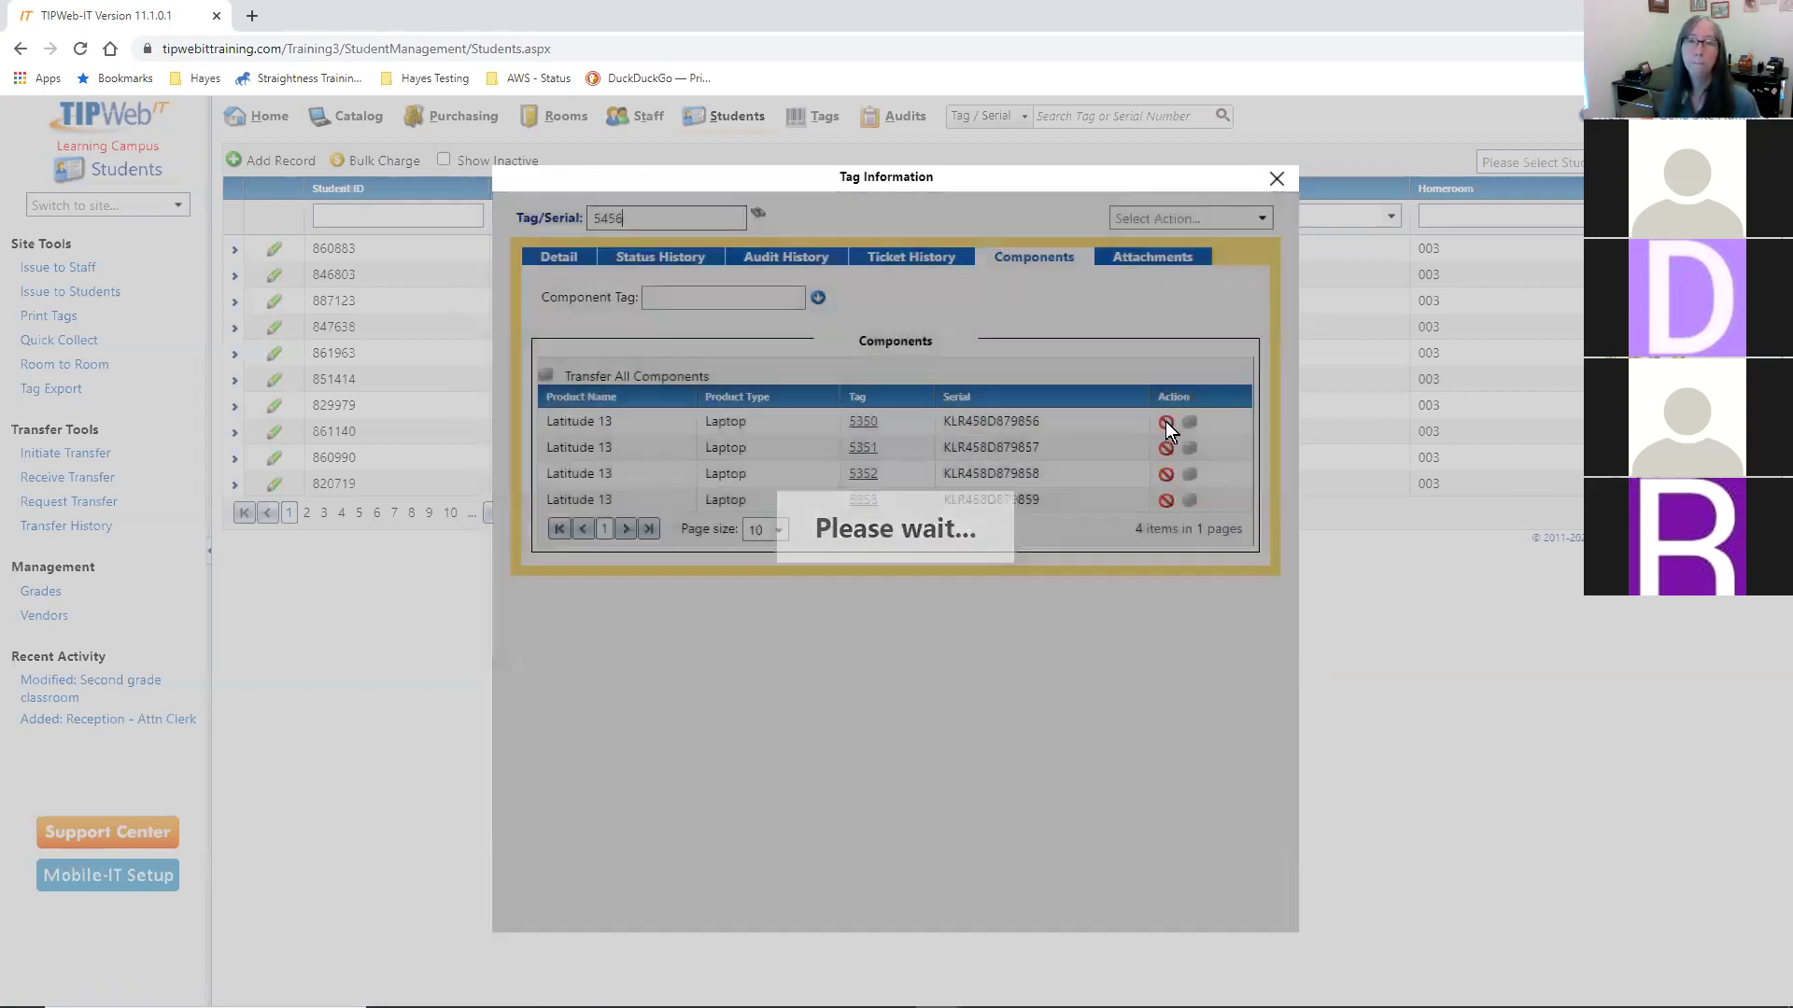
left_click(1166, 423)
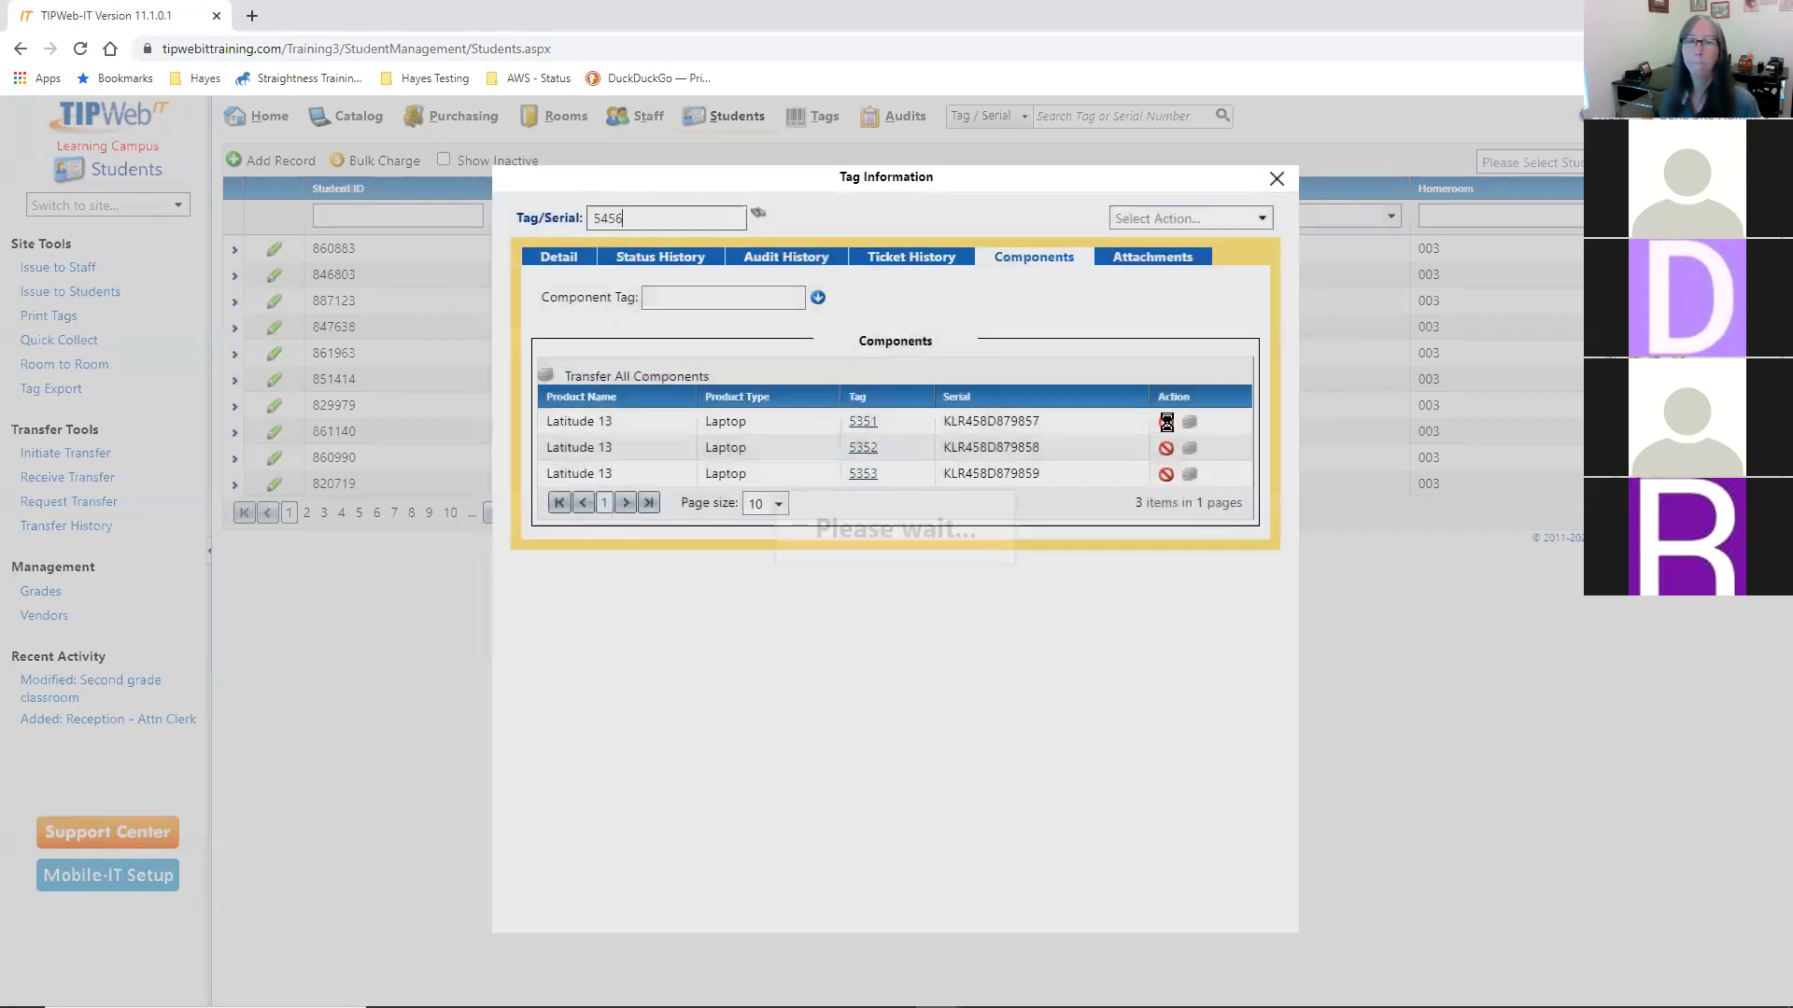
left_click(1167, 423)
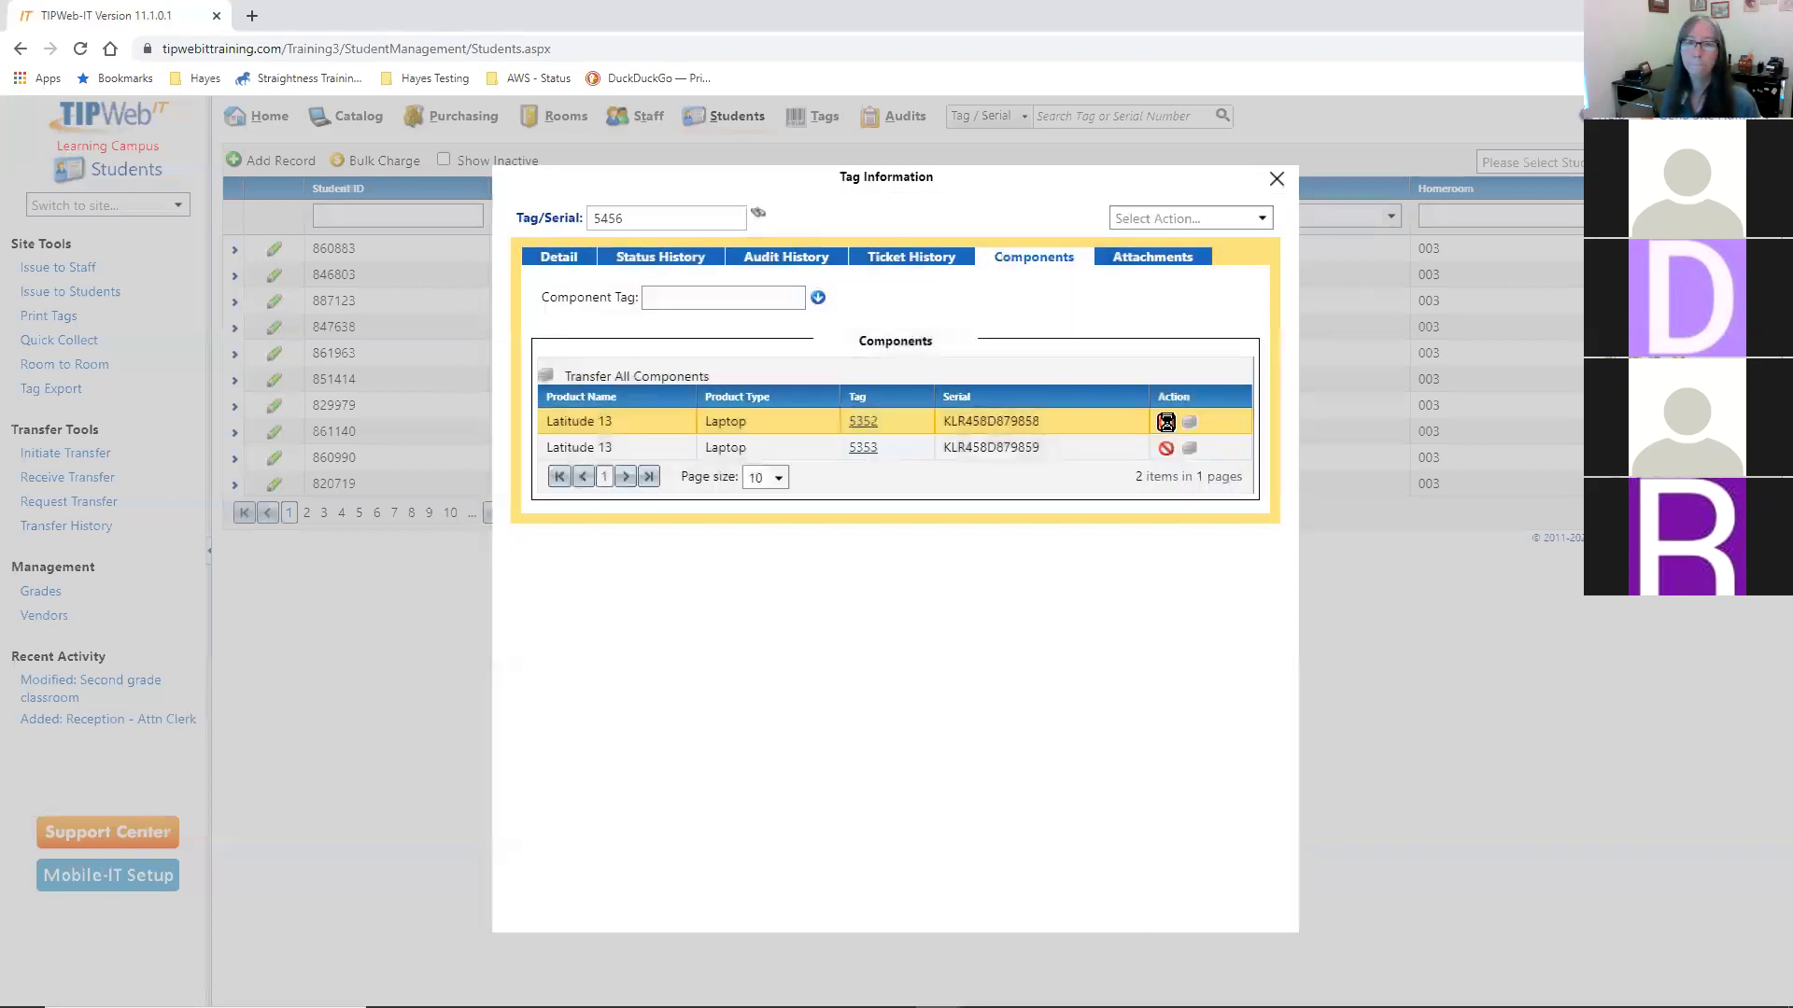
left_click(1166, 423)
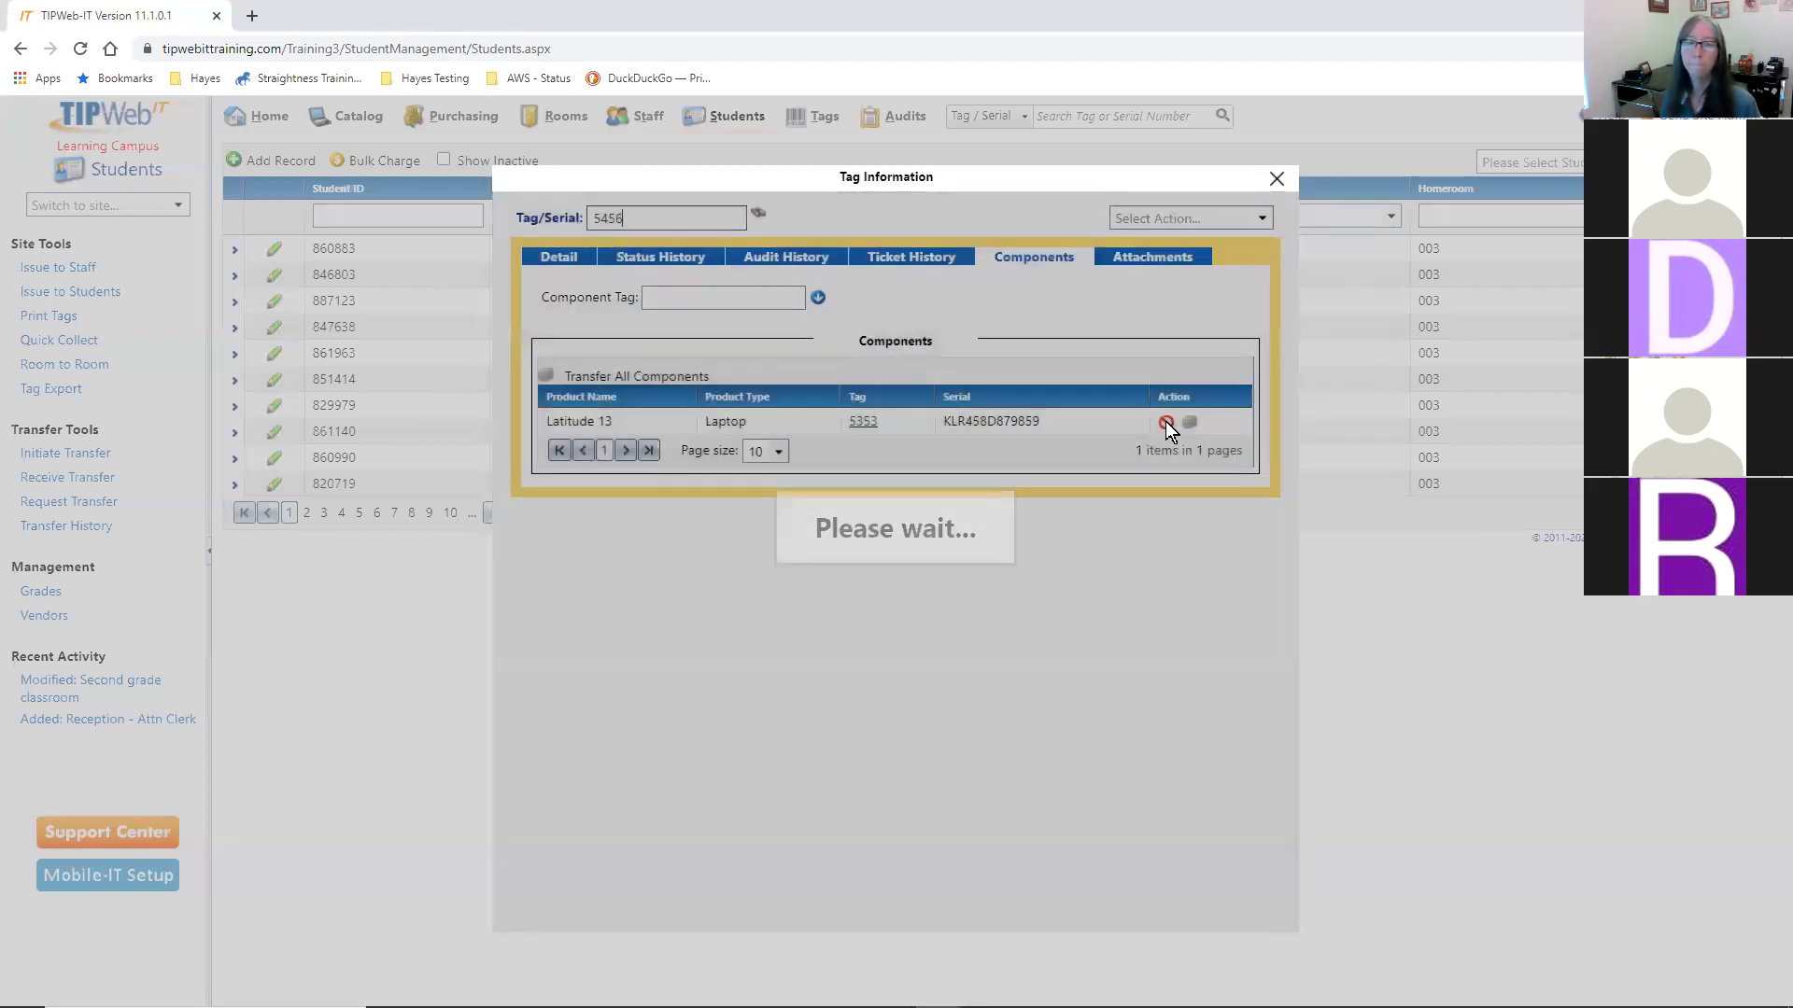
left_click(1166, 423)
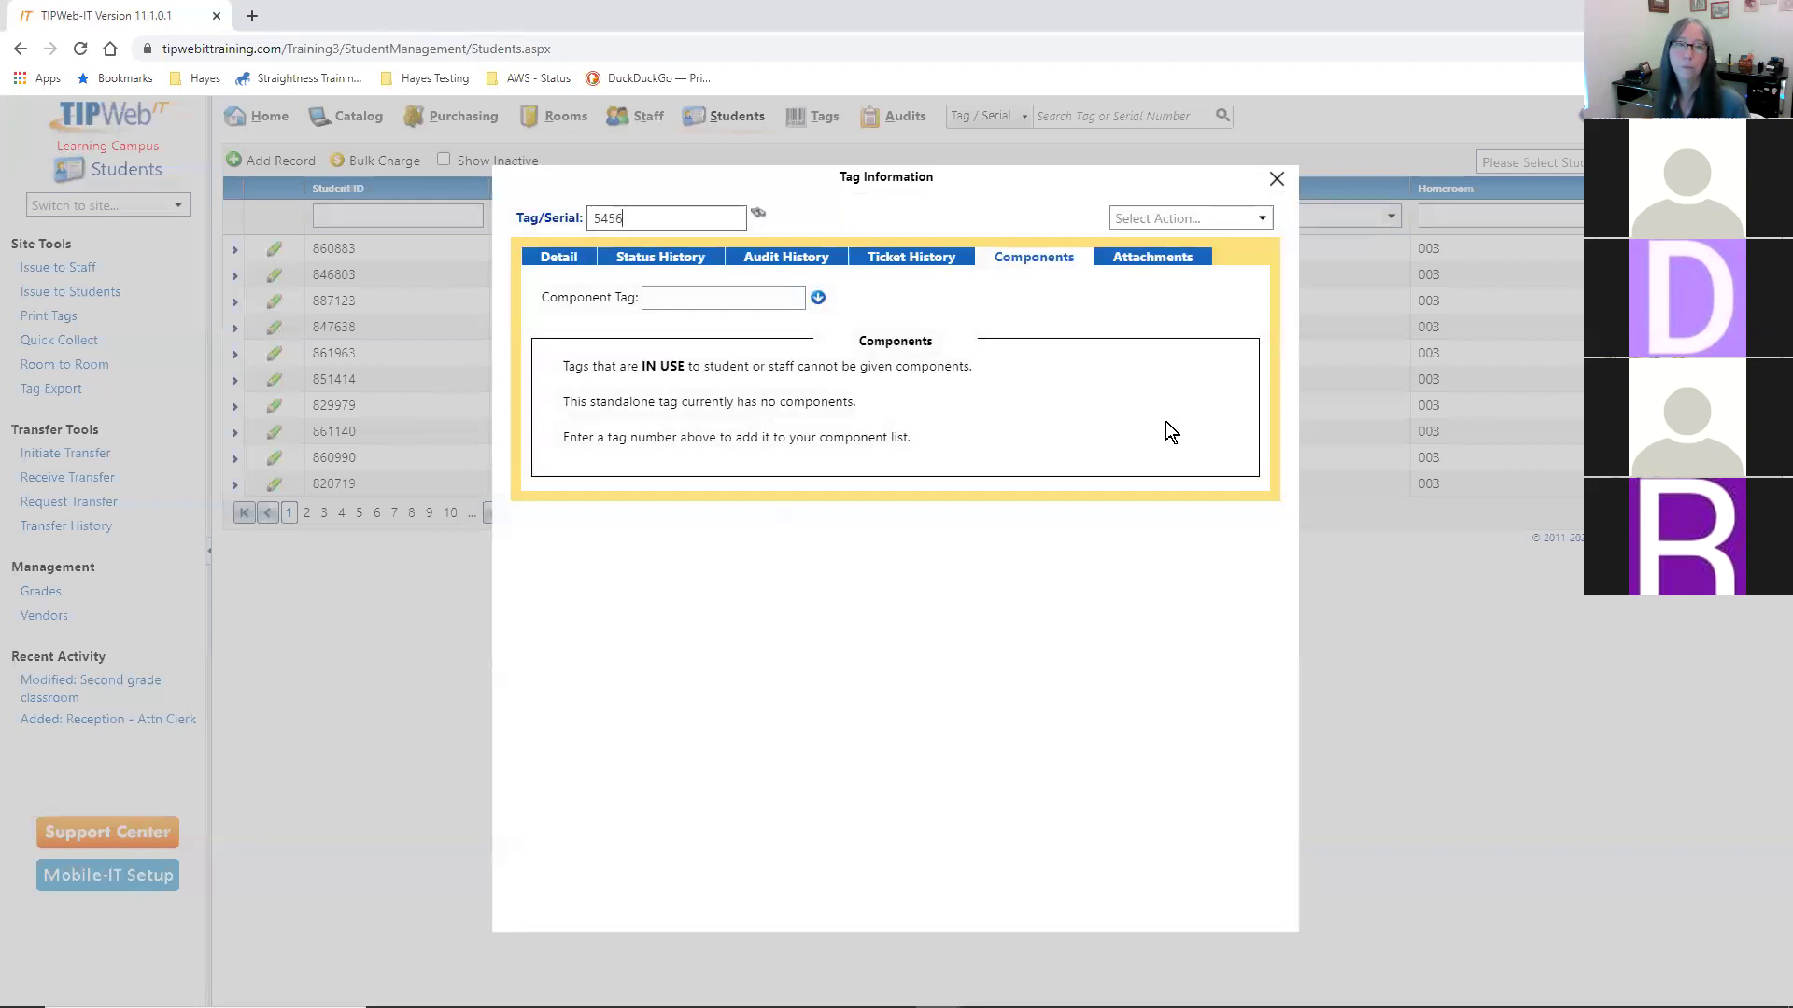
- Check tag 5456's Detail tab, which now shows asset type Standalone
left_click(546, 267)
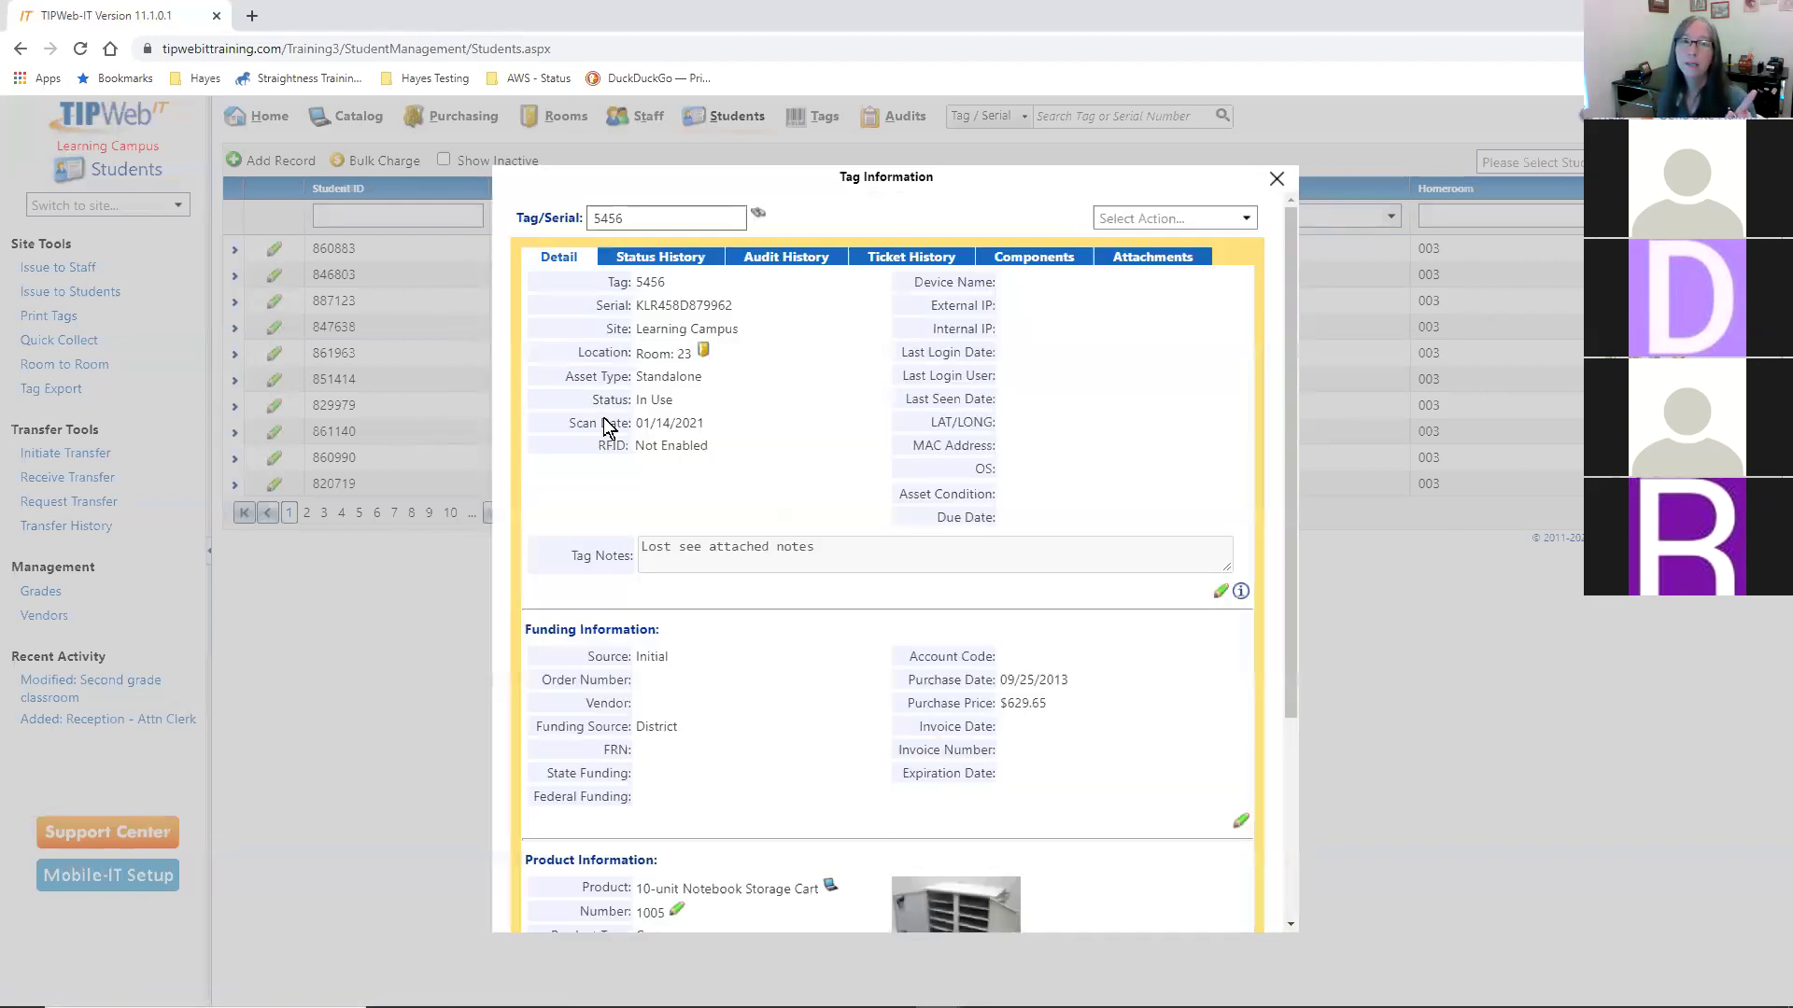
left_click_drag(603, 400, 677, 378)
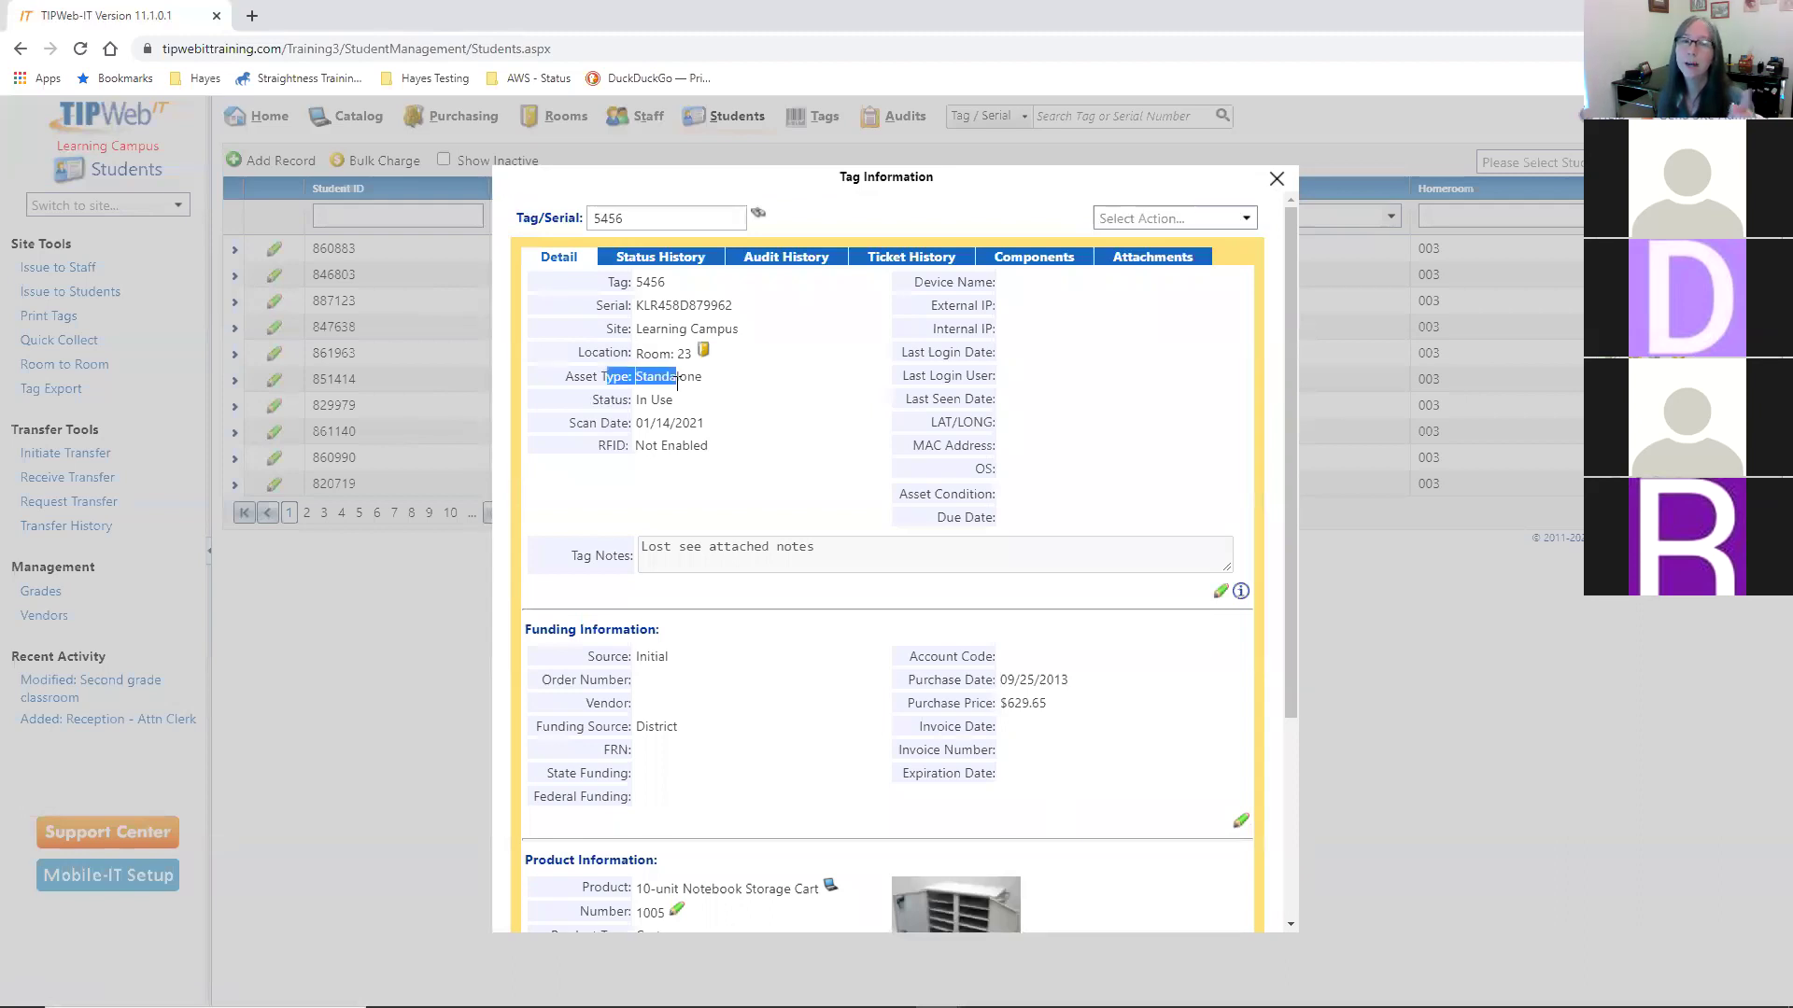
left_click(843, 416)
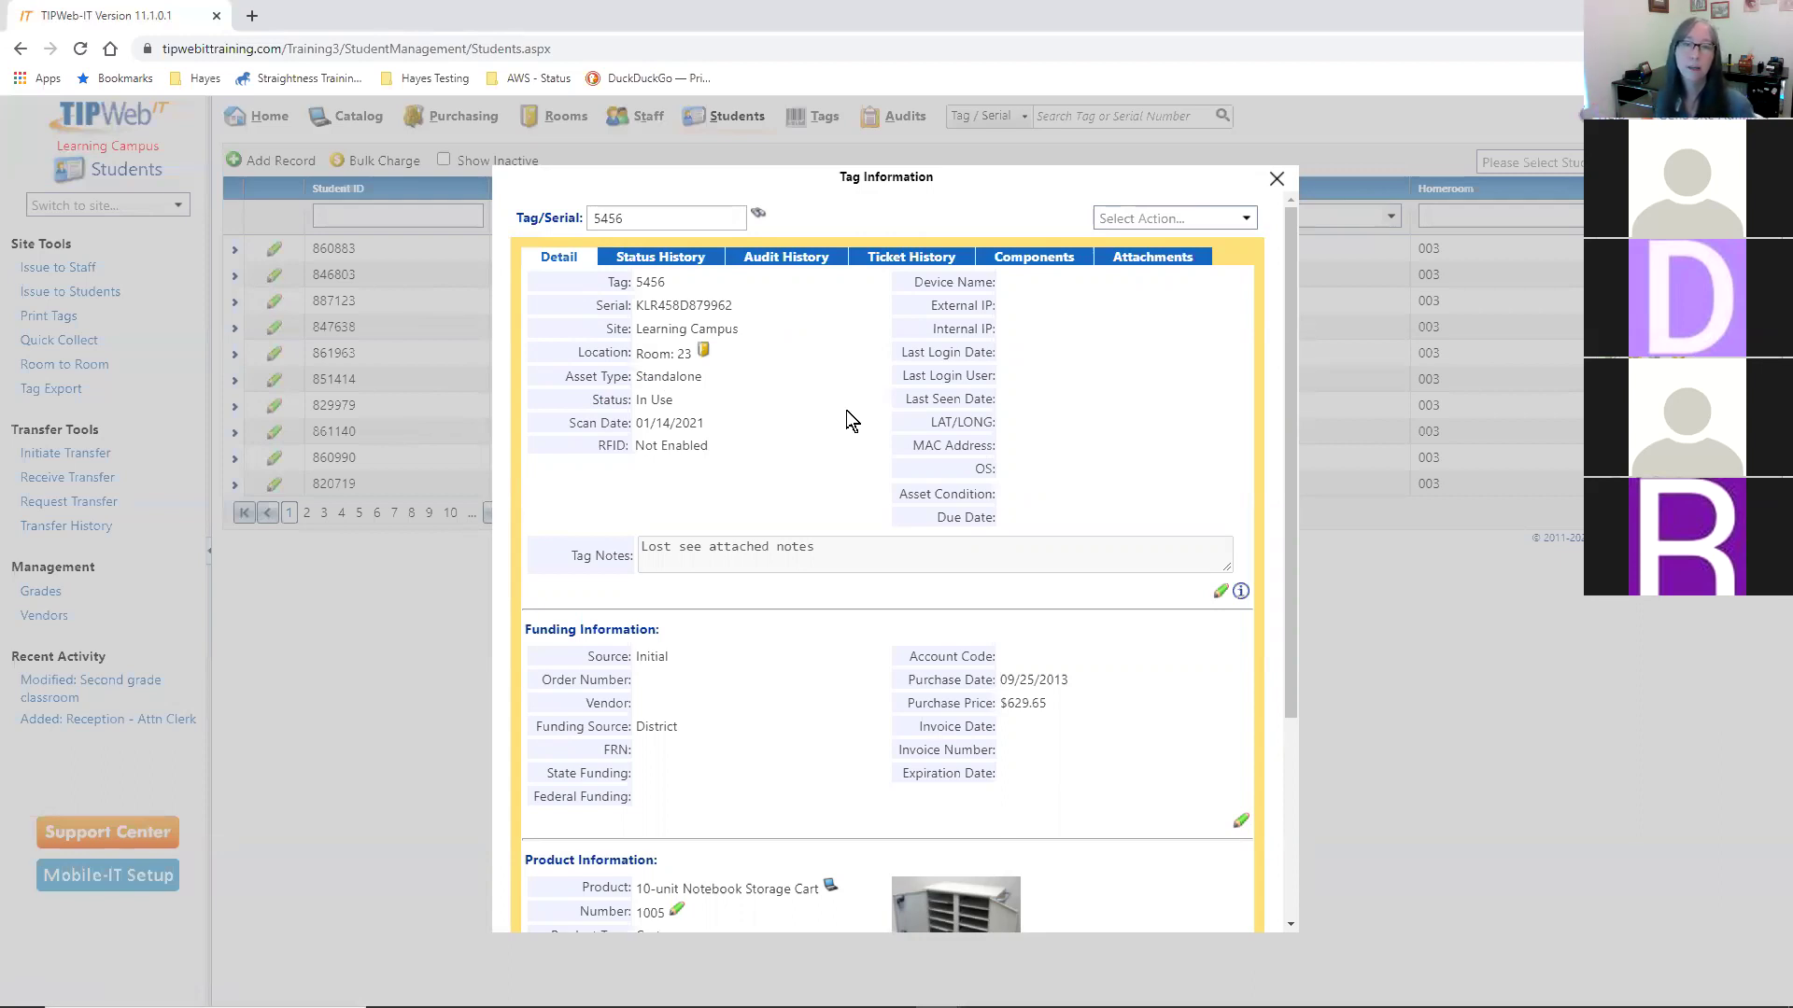
- Try re-adding 5344 as a component, which fails because it must be in Available status
left_click(1026, 252)
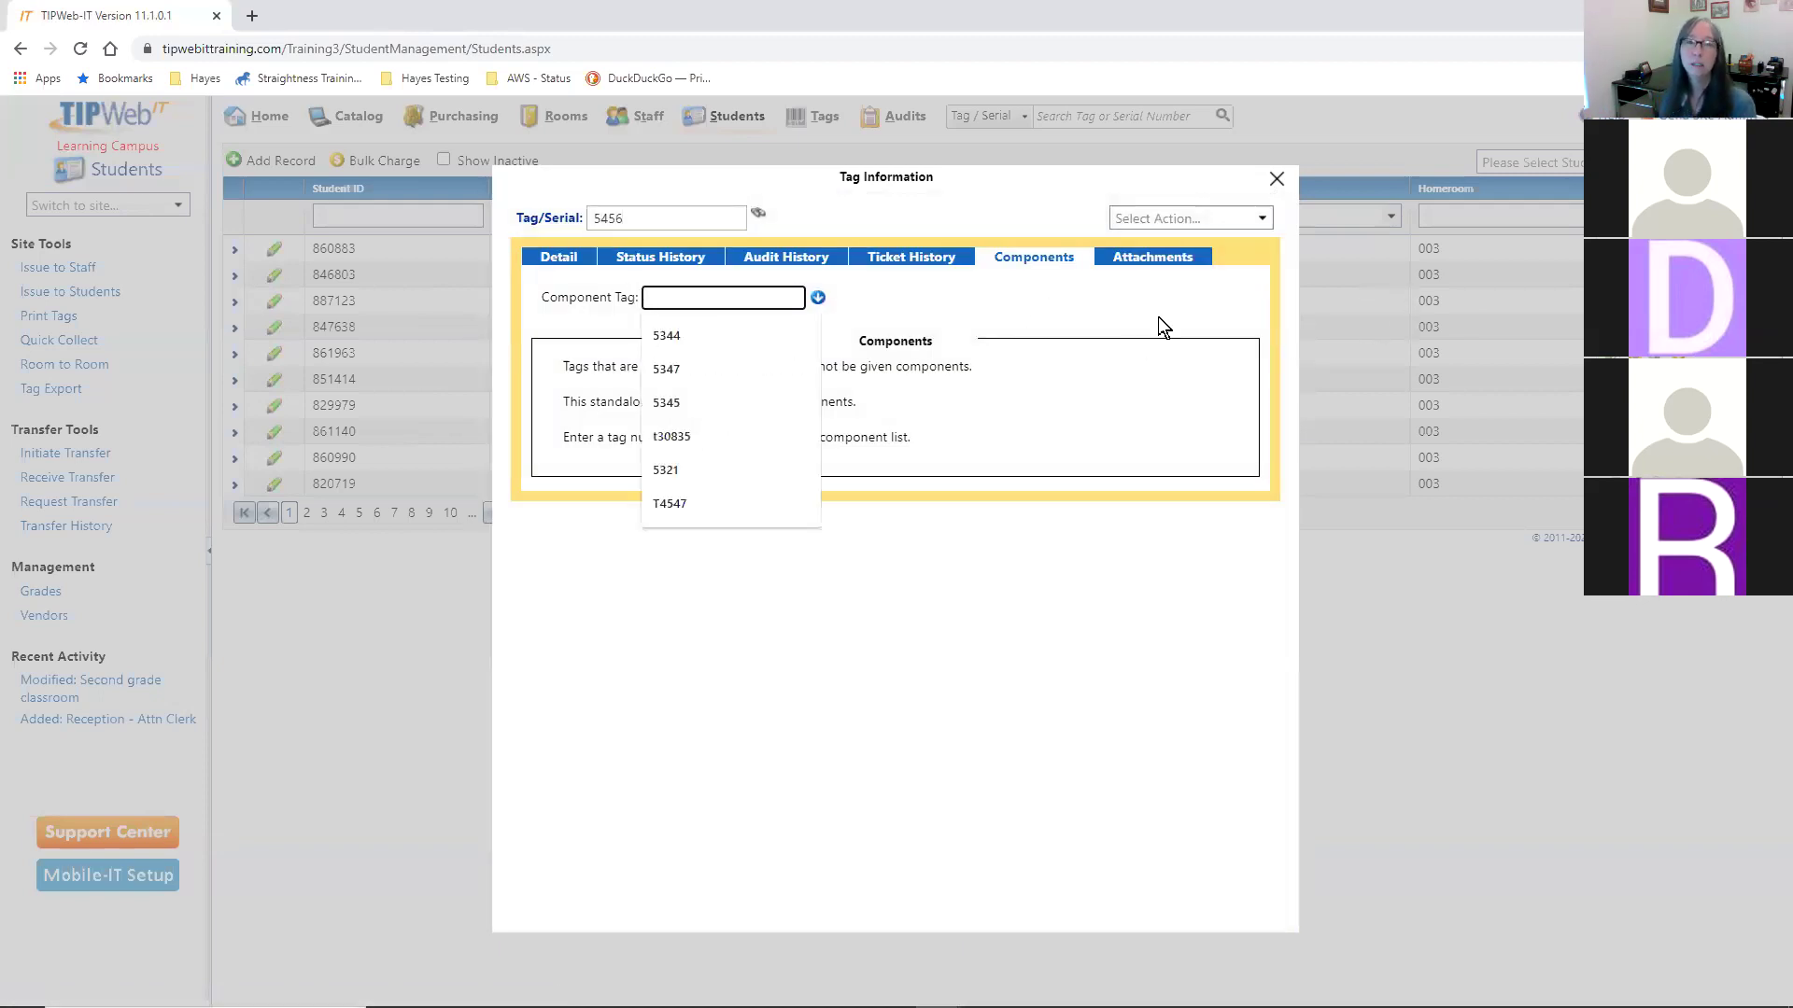
type("5344")
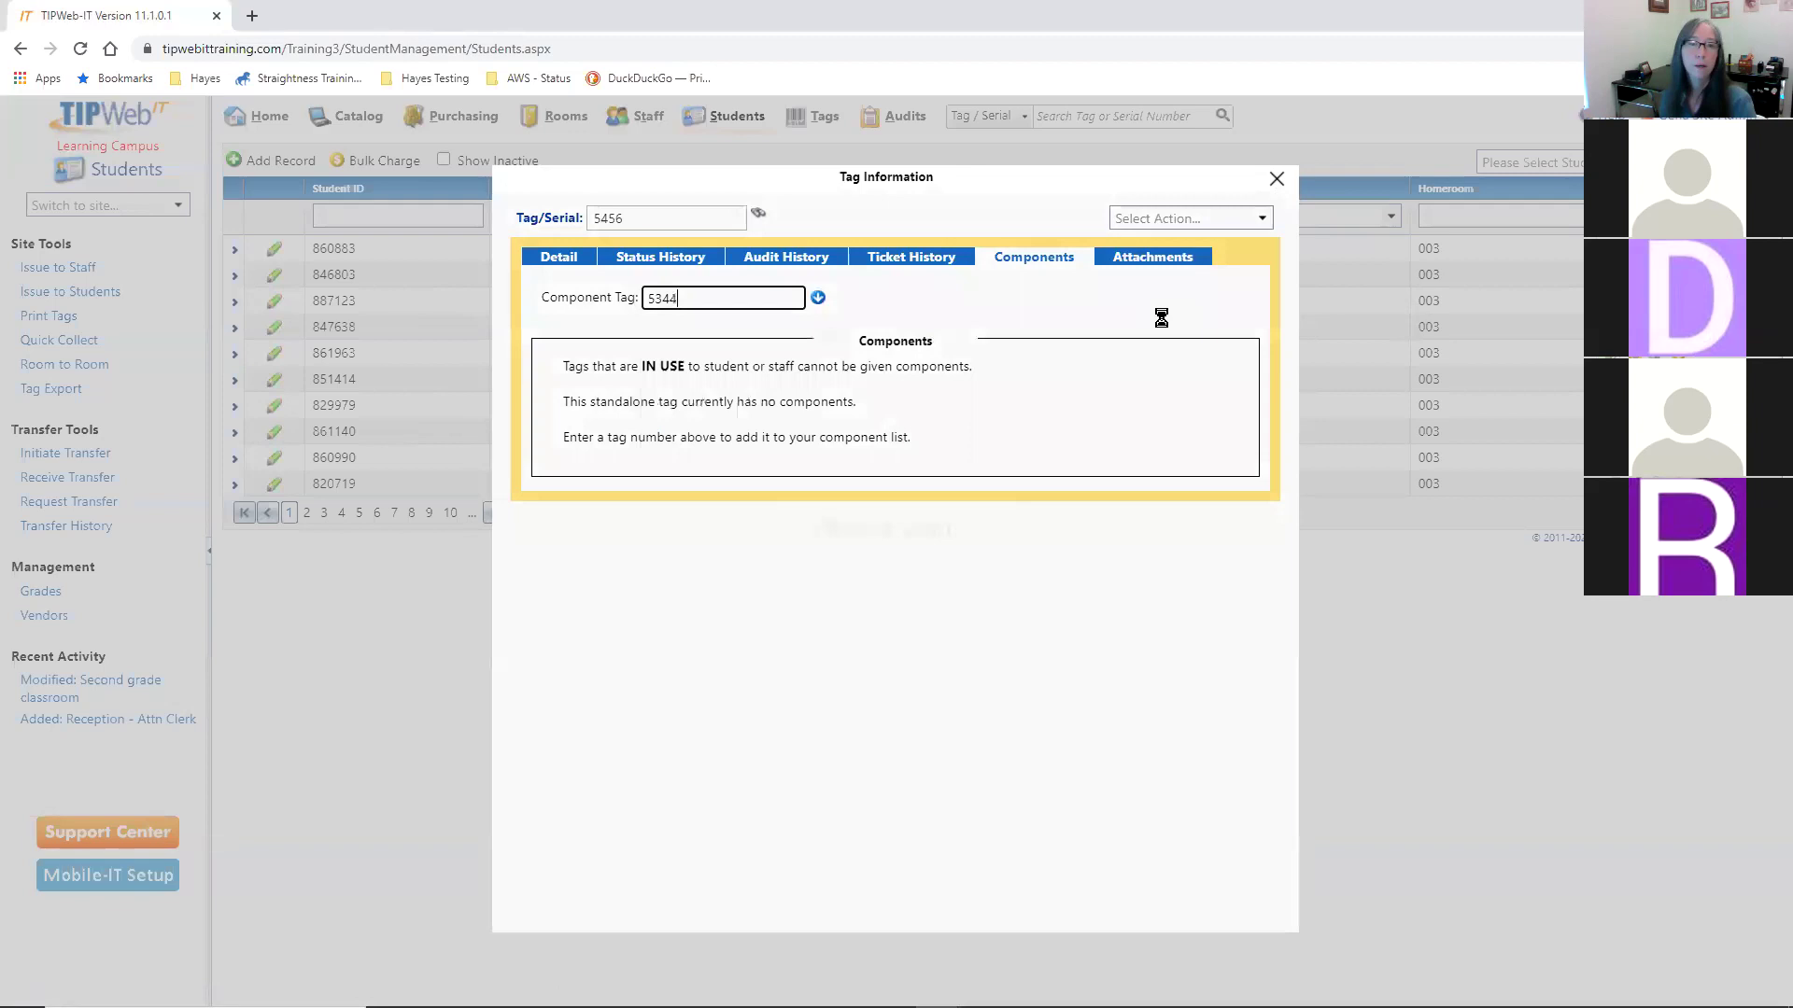
key("Return")
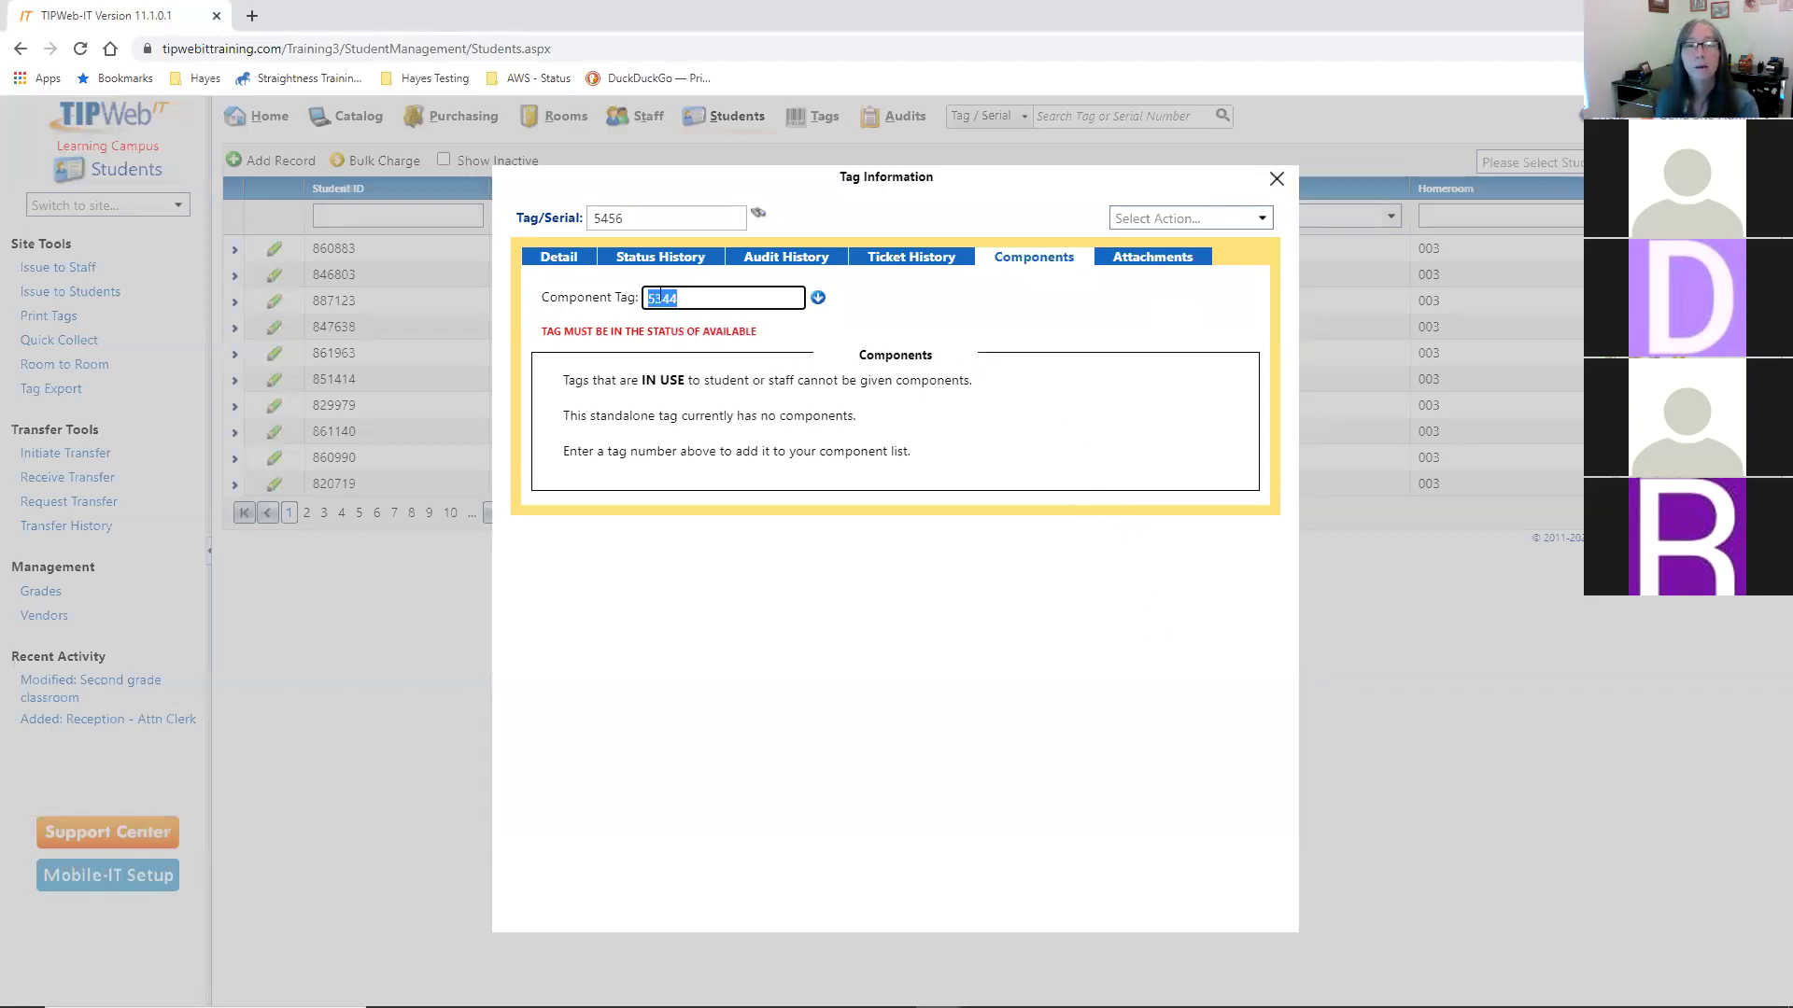
left_click_drag(660, 336, 739, 333)
left_click(921, 307)
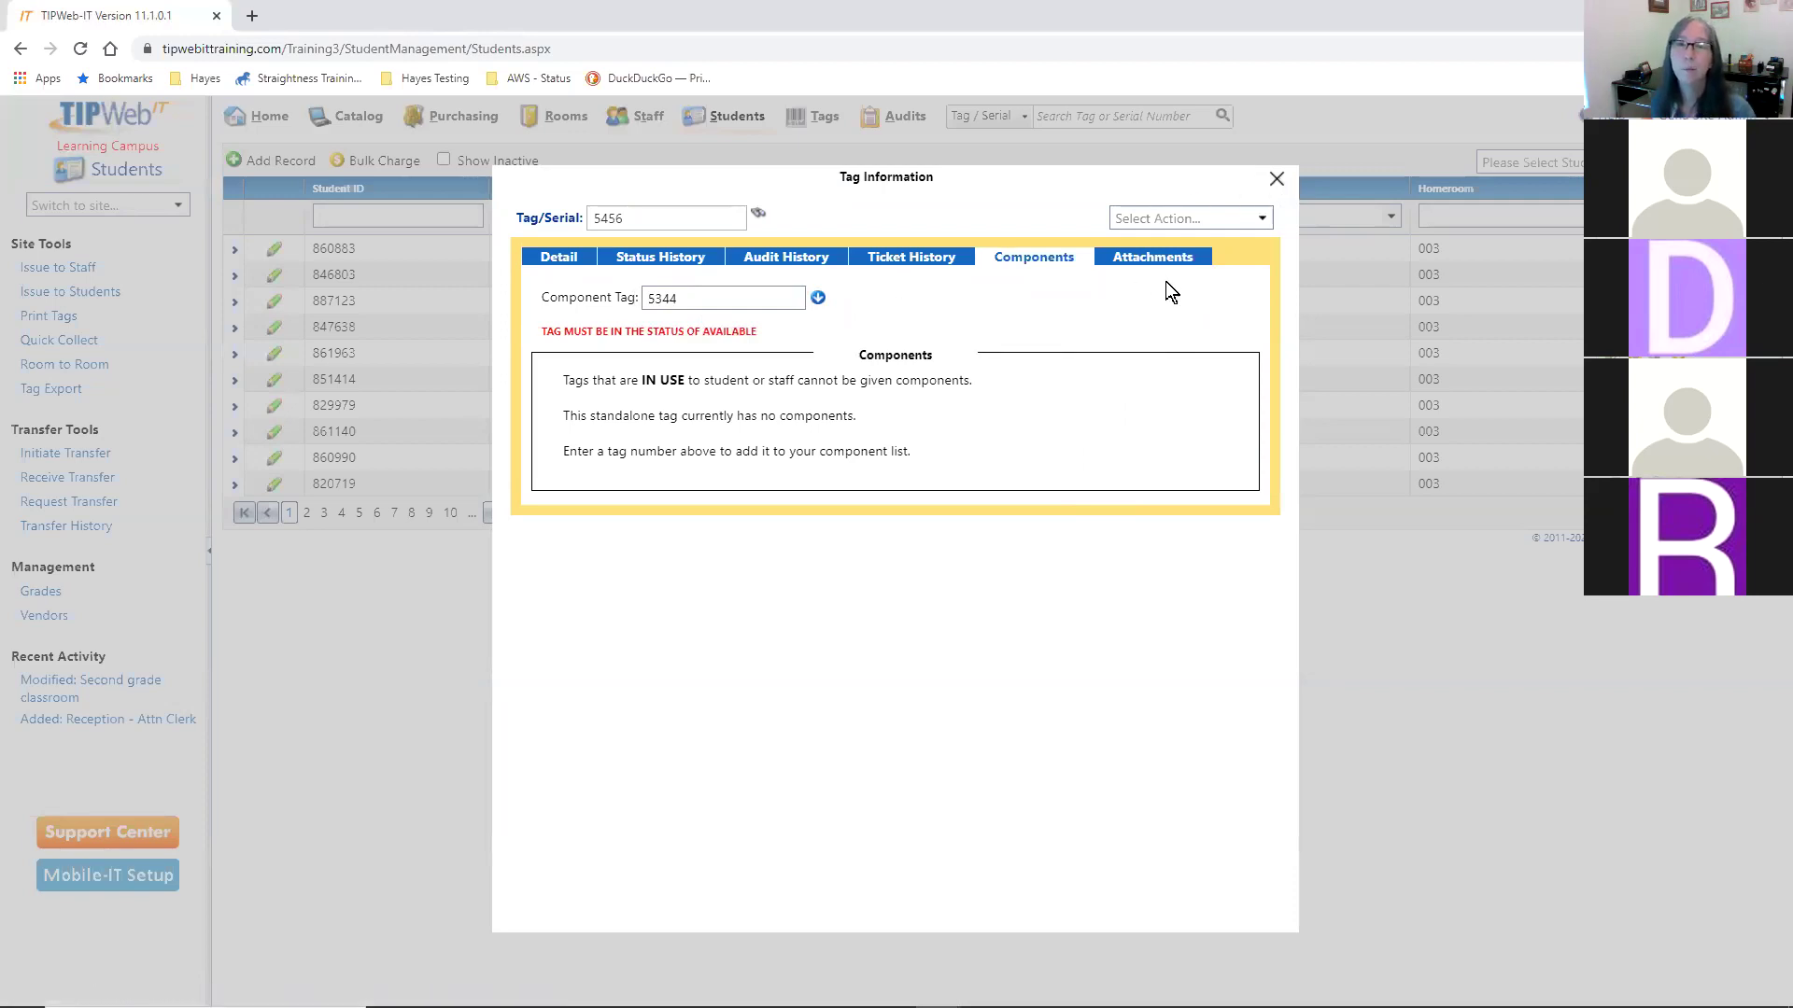
- Close the Tag Information window for tag 5456 to return to the Students list
left_click(1276, 180)
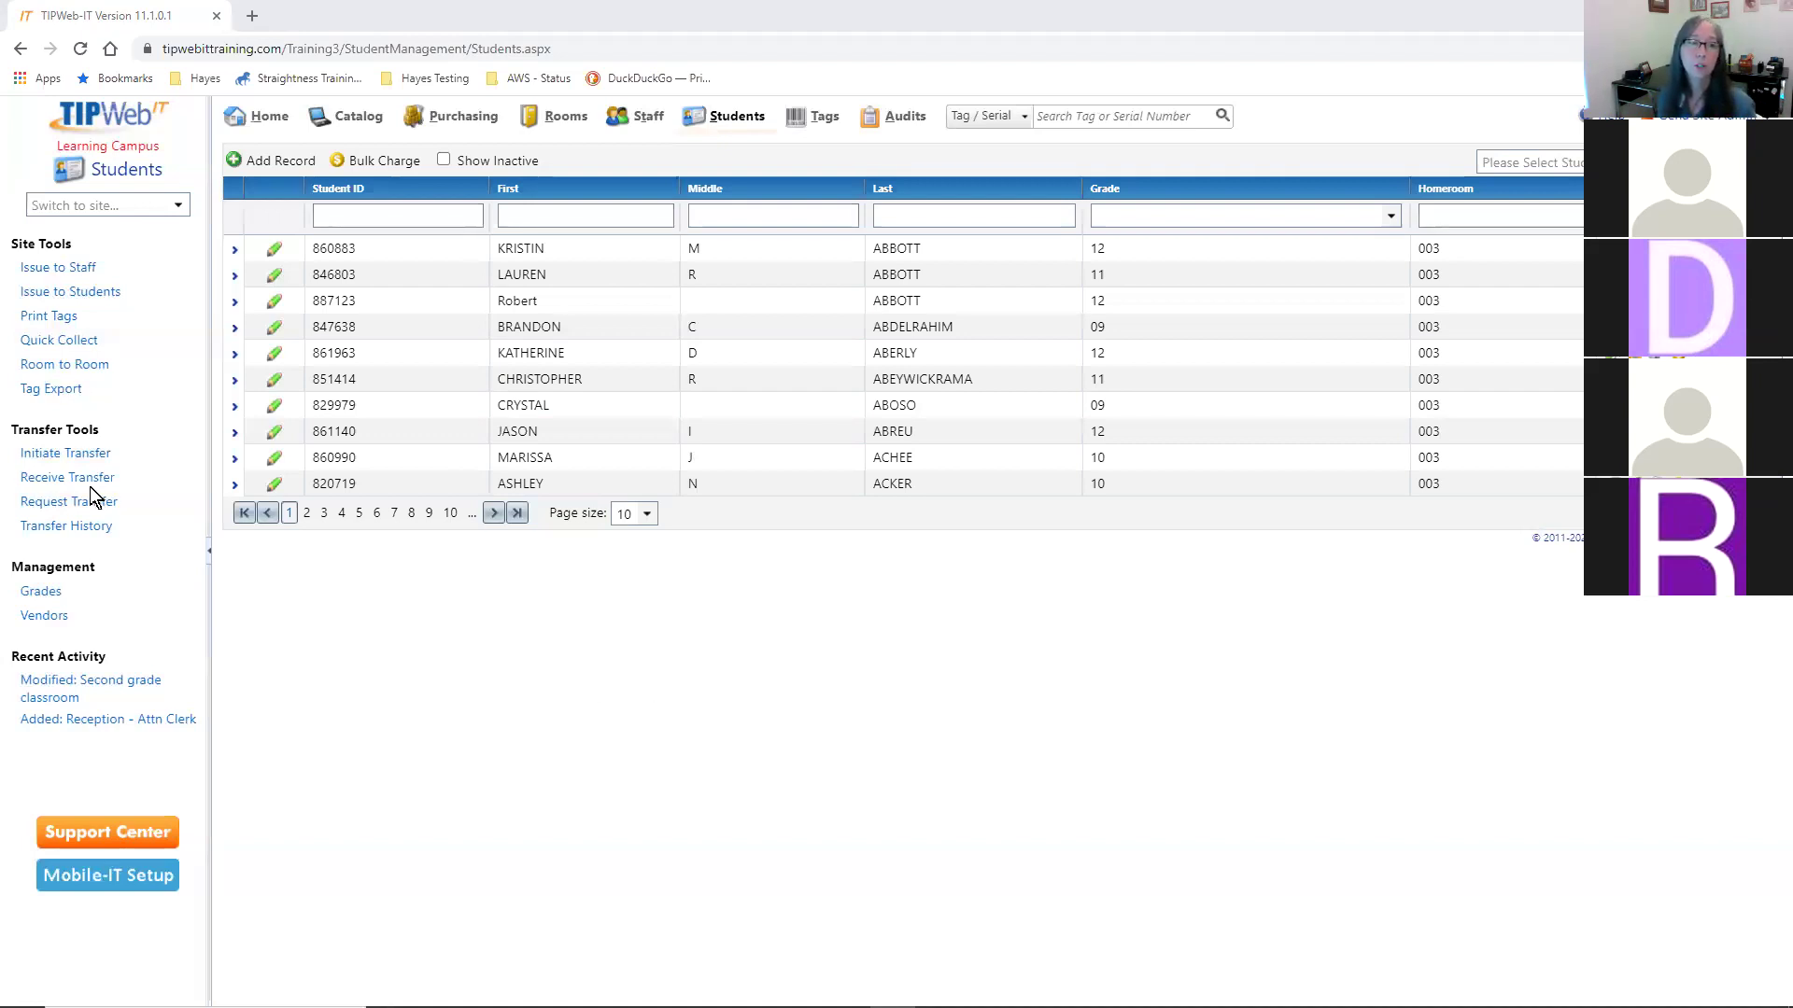
- Initiate a new transfer, number 5158, with Learning Middle School as the destination
left_click(42, 454)
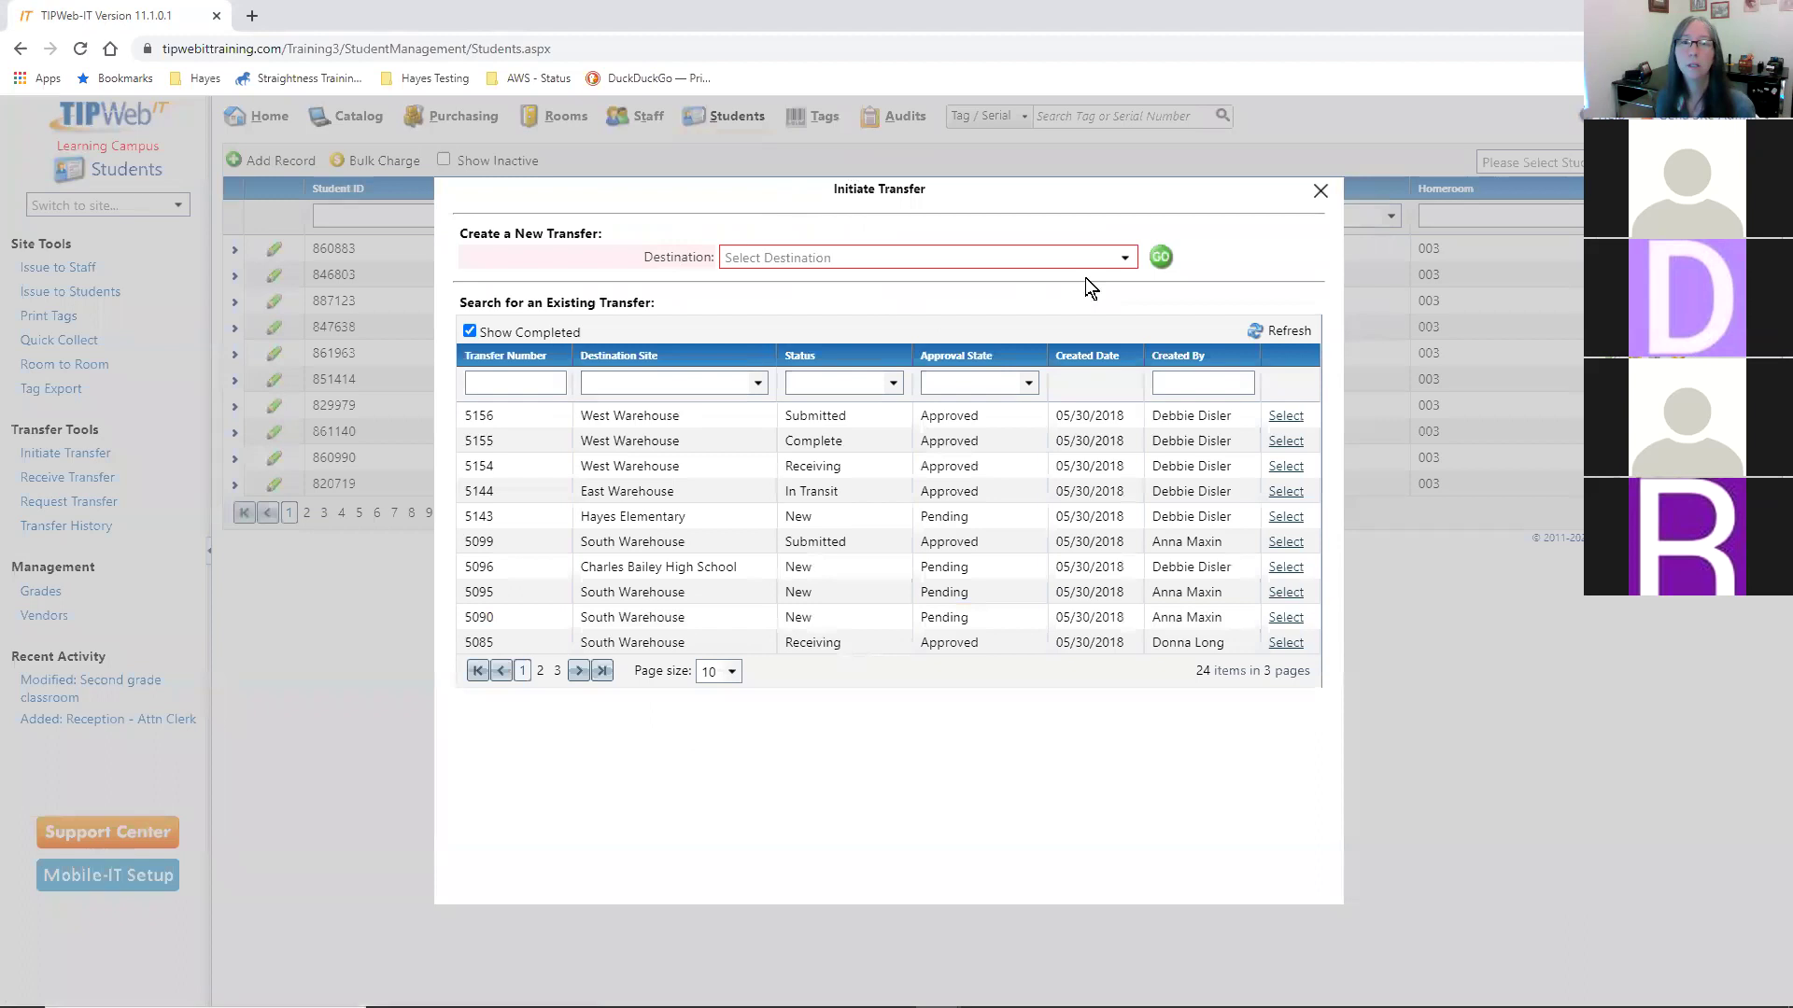
left_click(1126, 257)
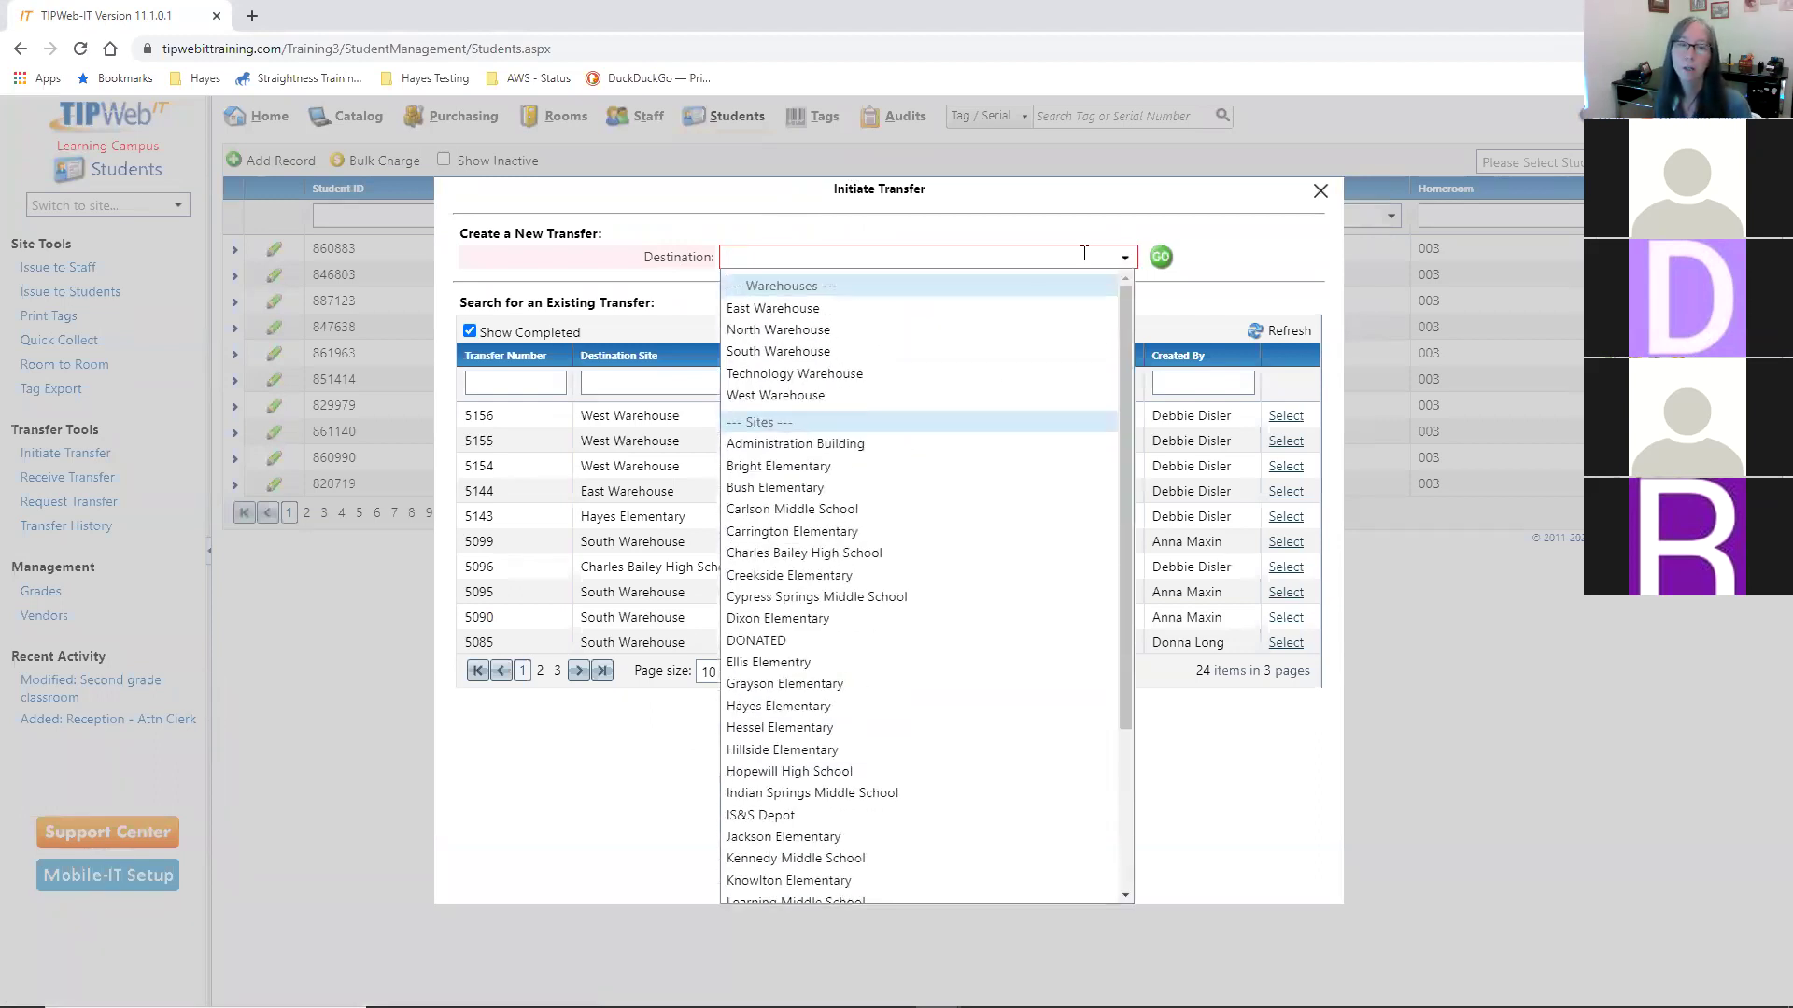
scroll(971, 709, "down", 1)
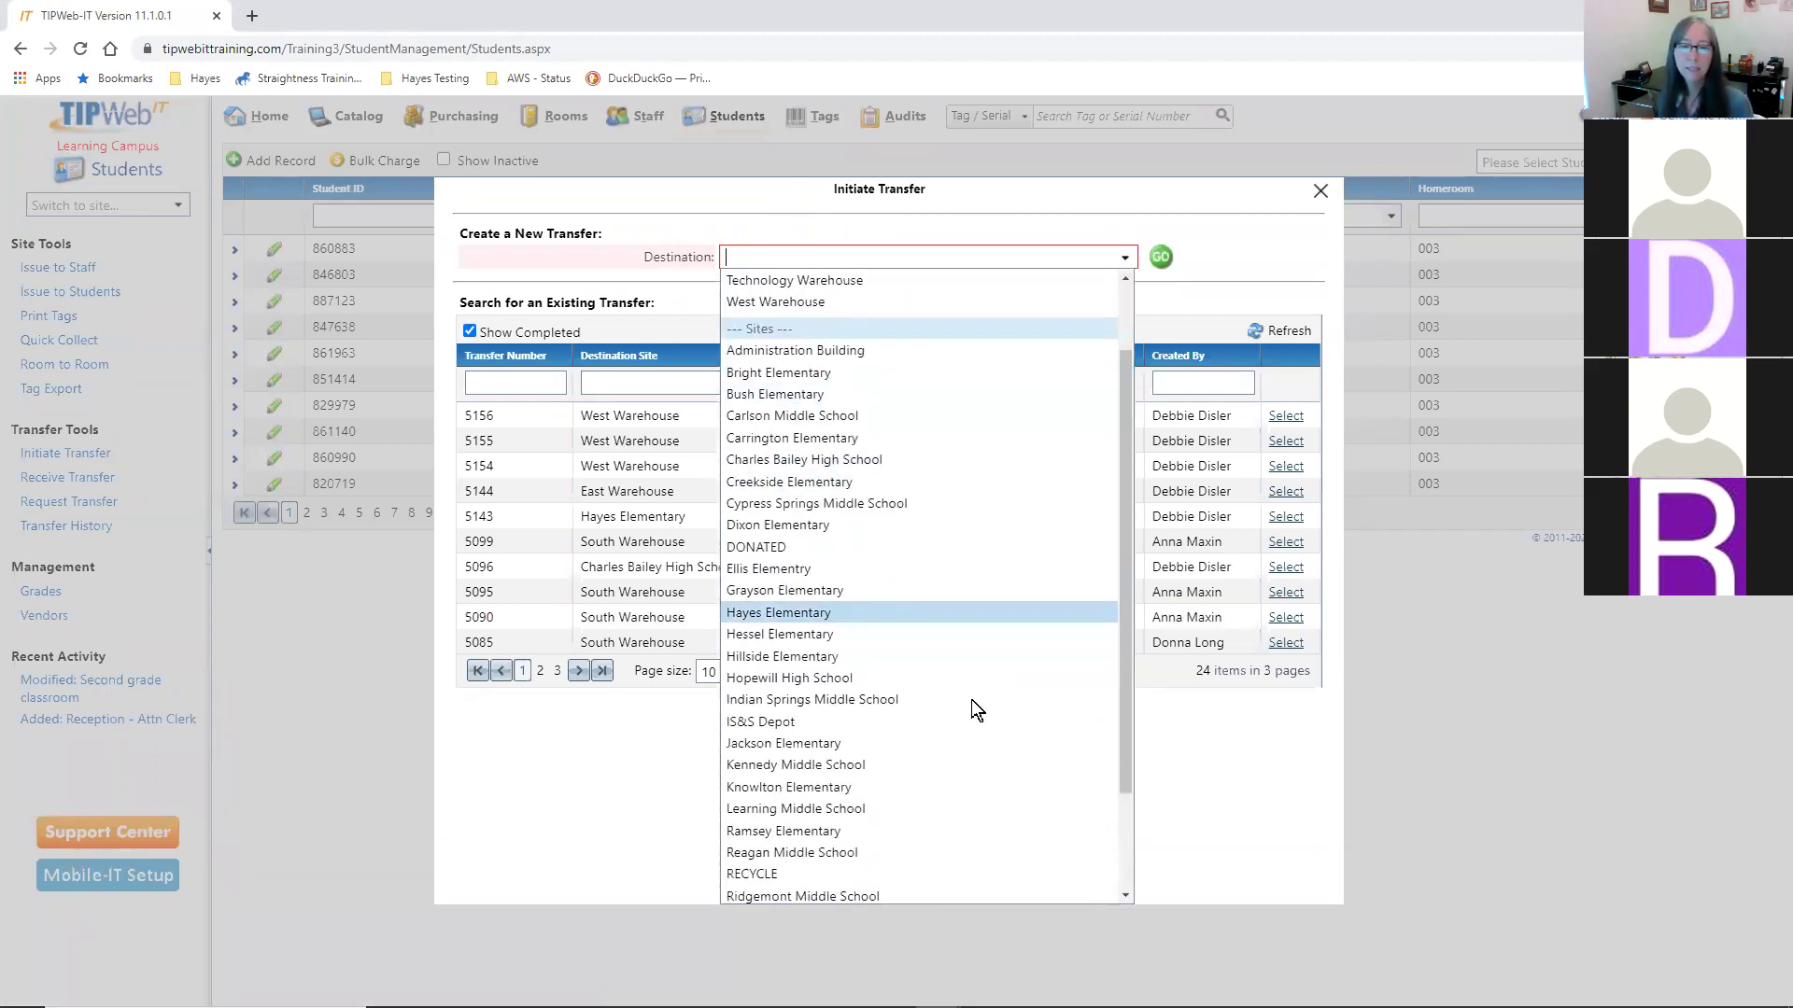
left_click(880, 806)
left_click(1158, 257)
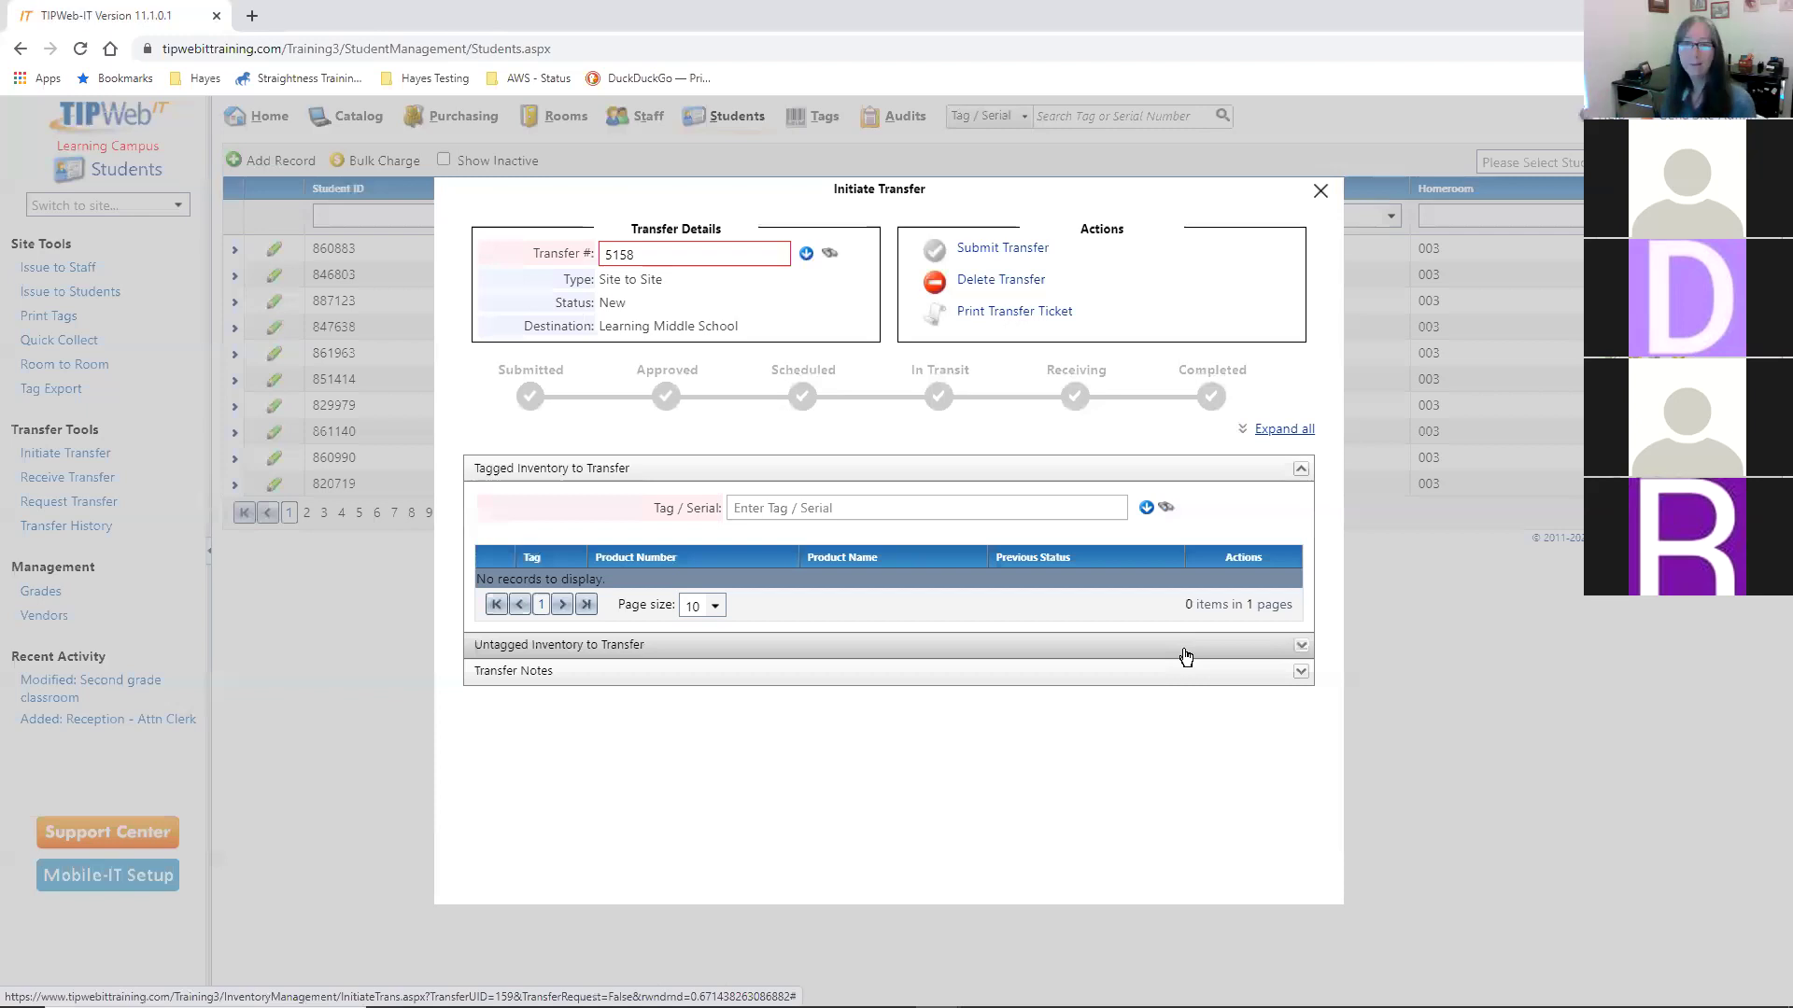
- Add tags T30922, T30923, T30924 and T30925 to the transfer, then expand Transfer Notes
left_click(930, 502)
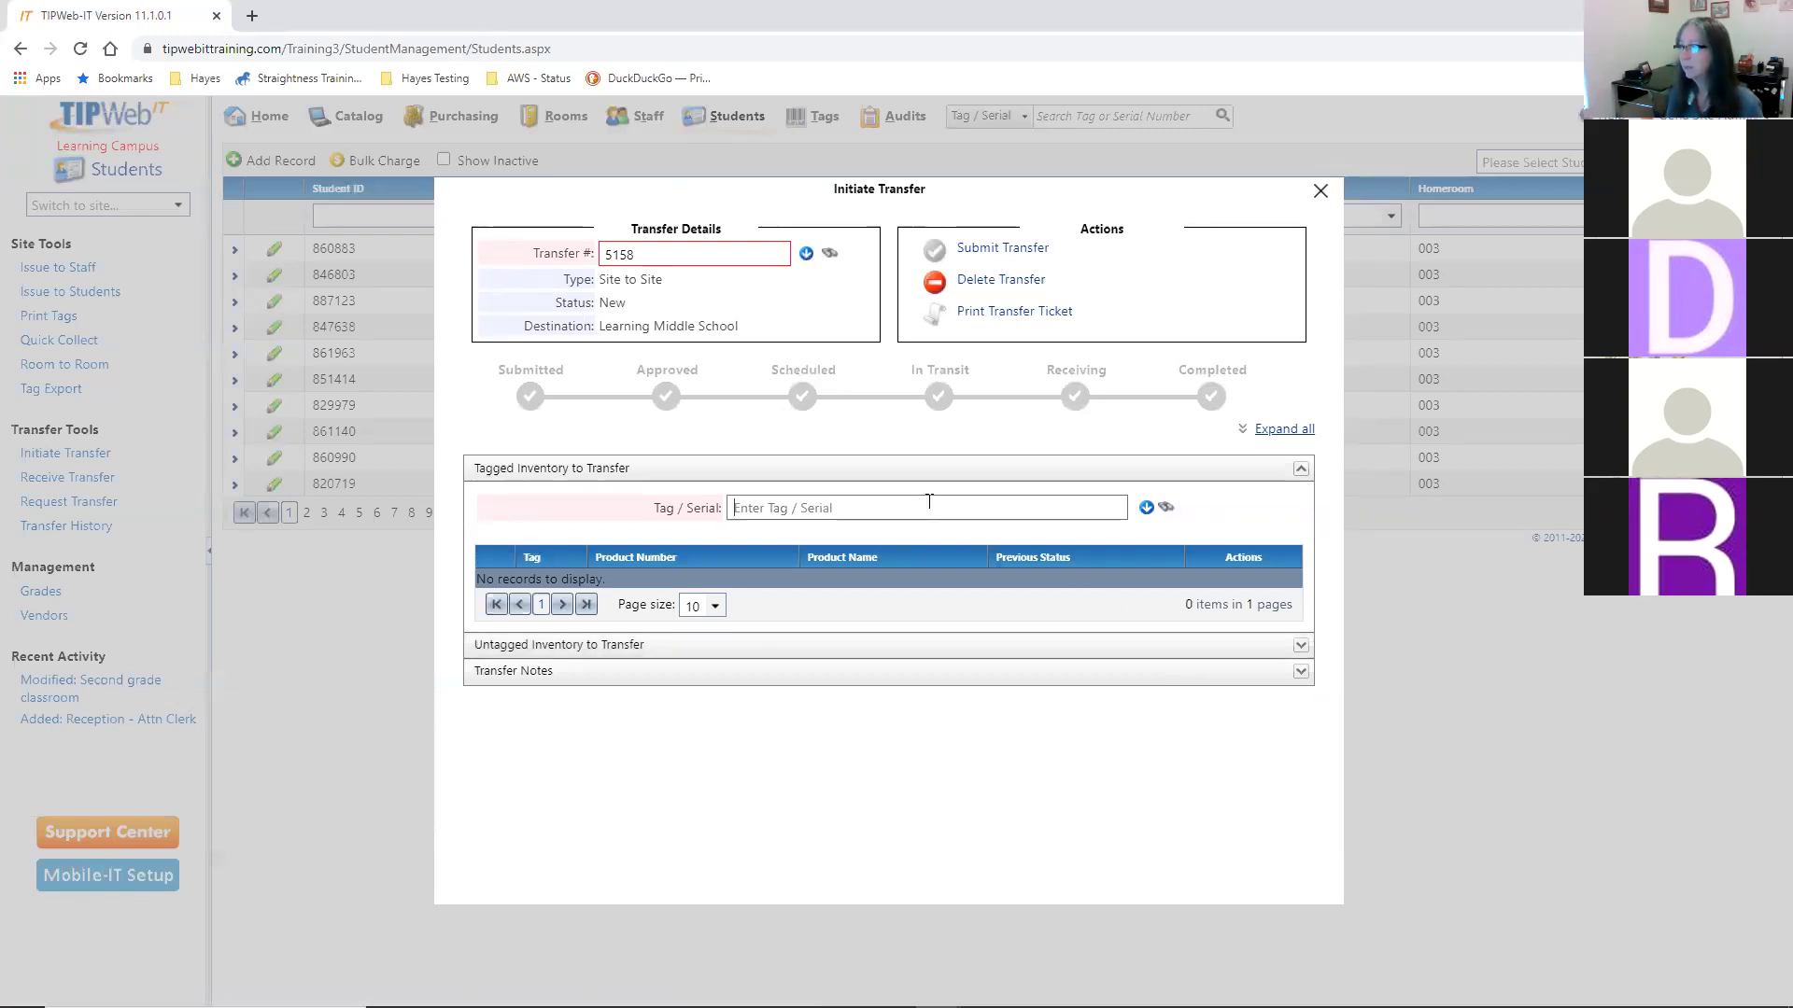
type("T30922")
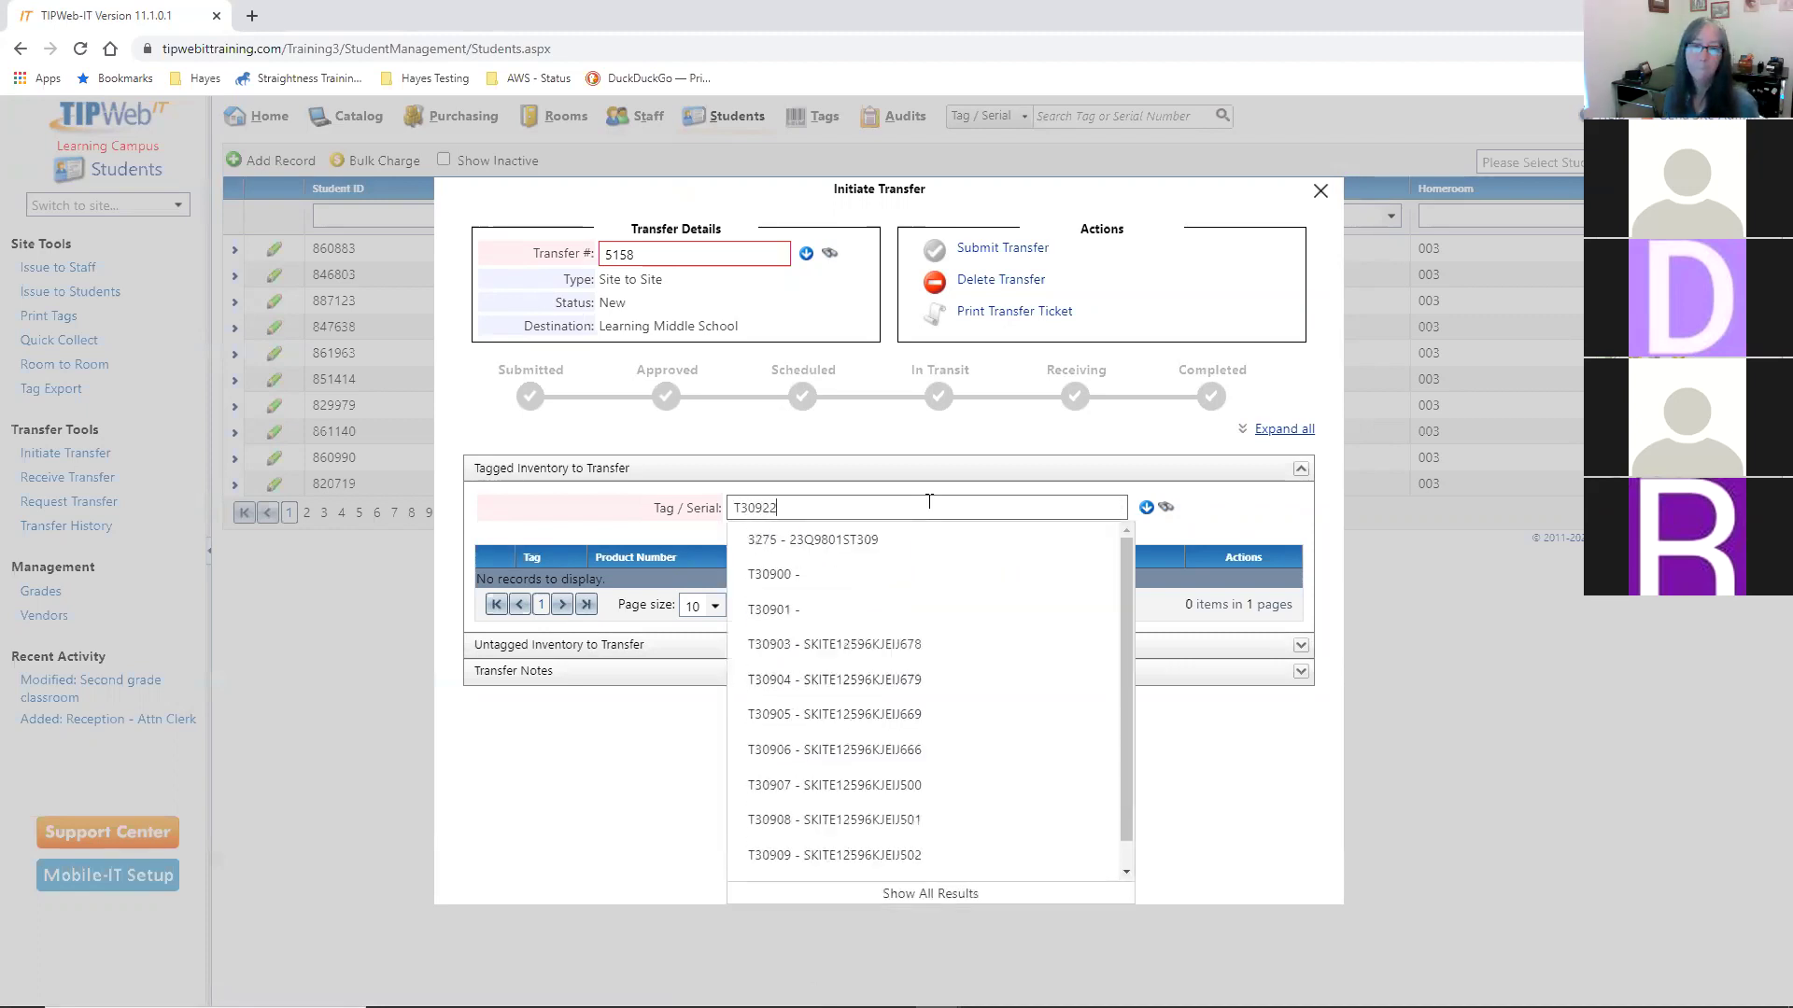
key("Return")
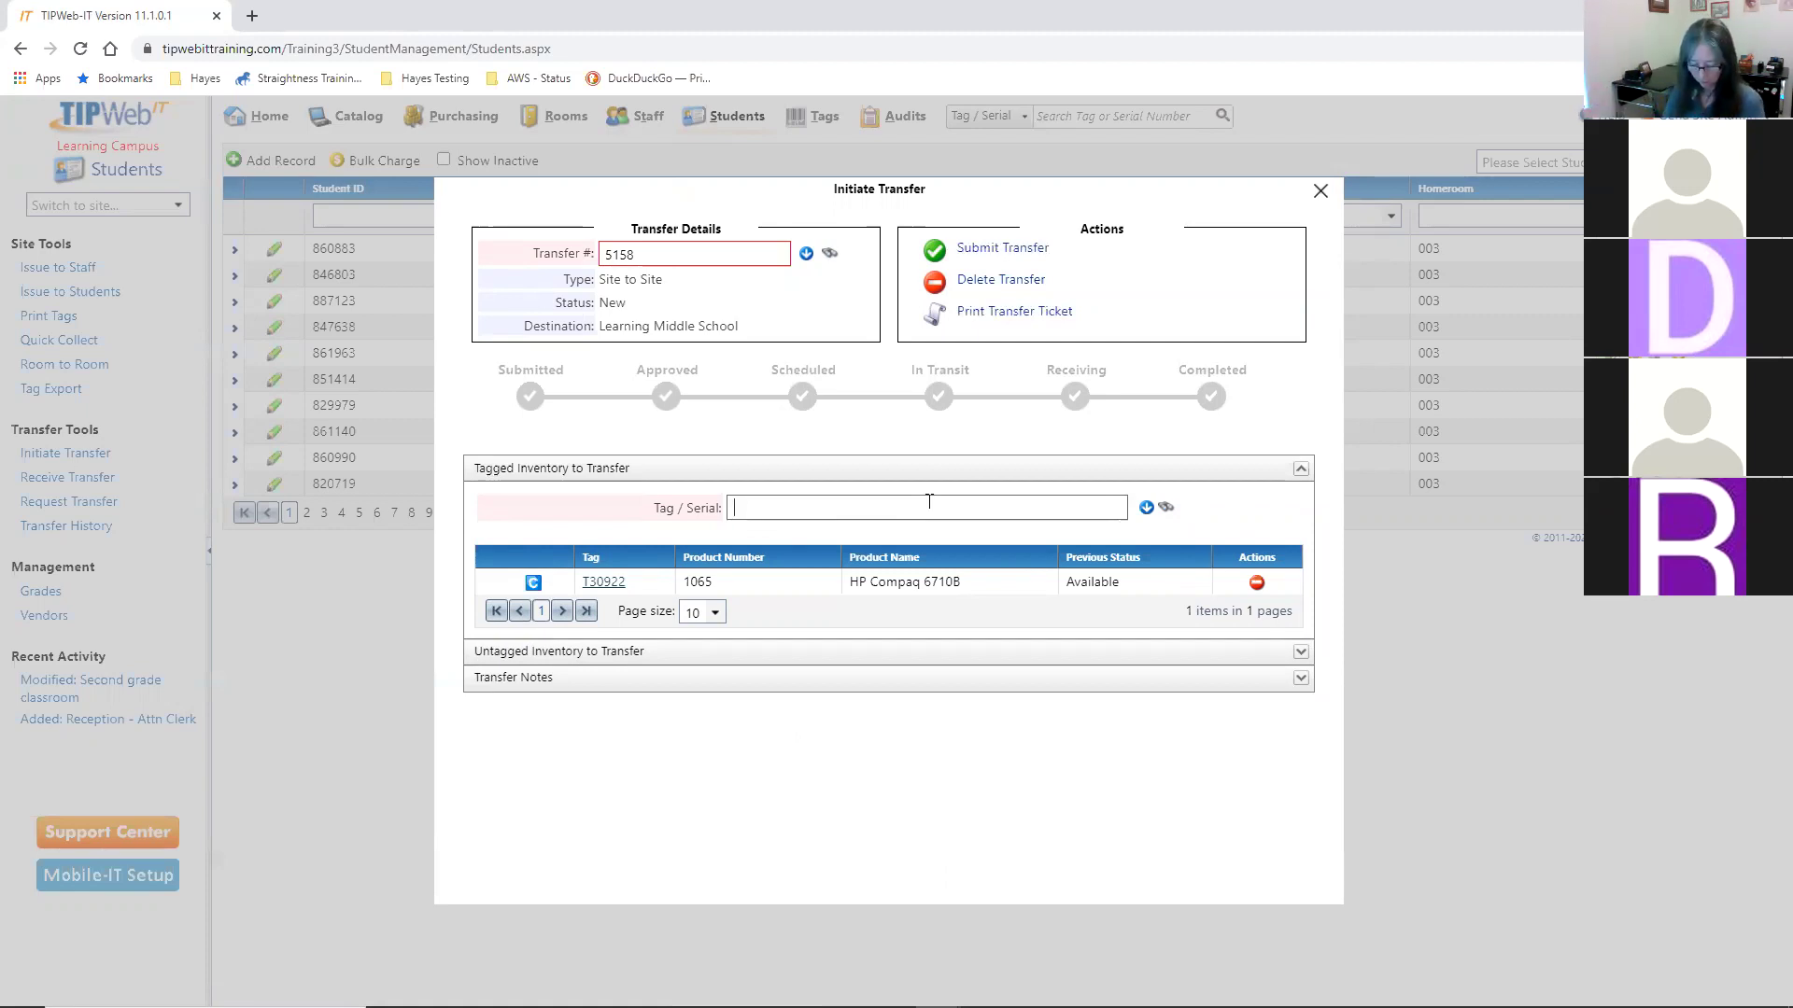
type("30923")
key("Return")
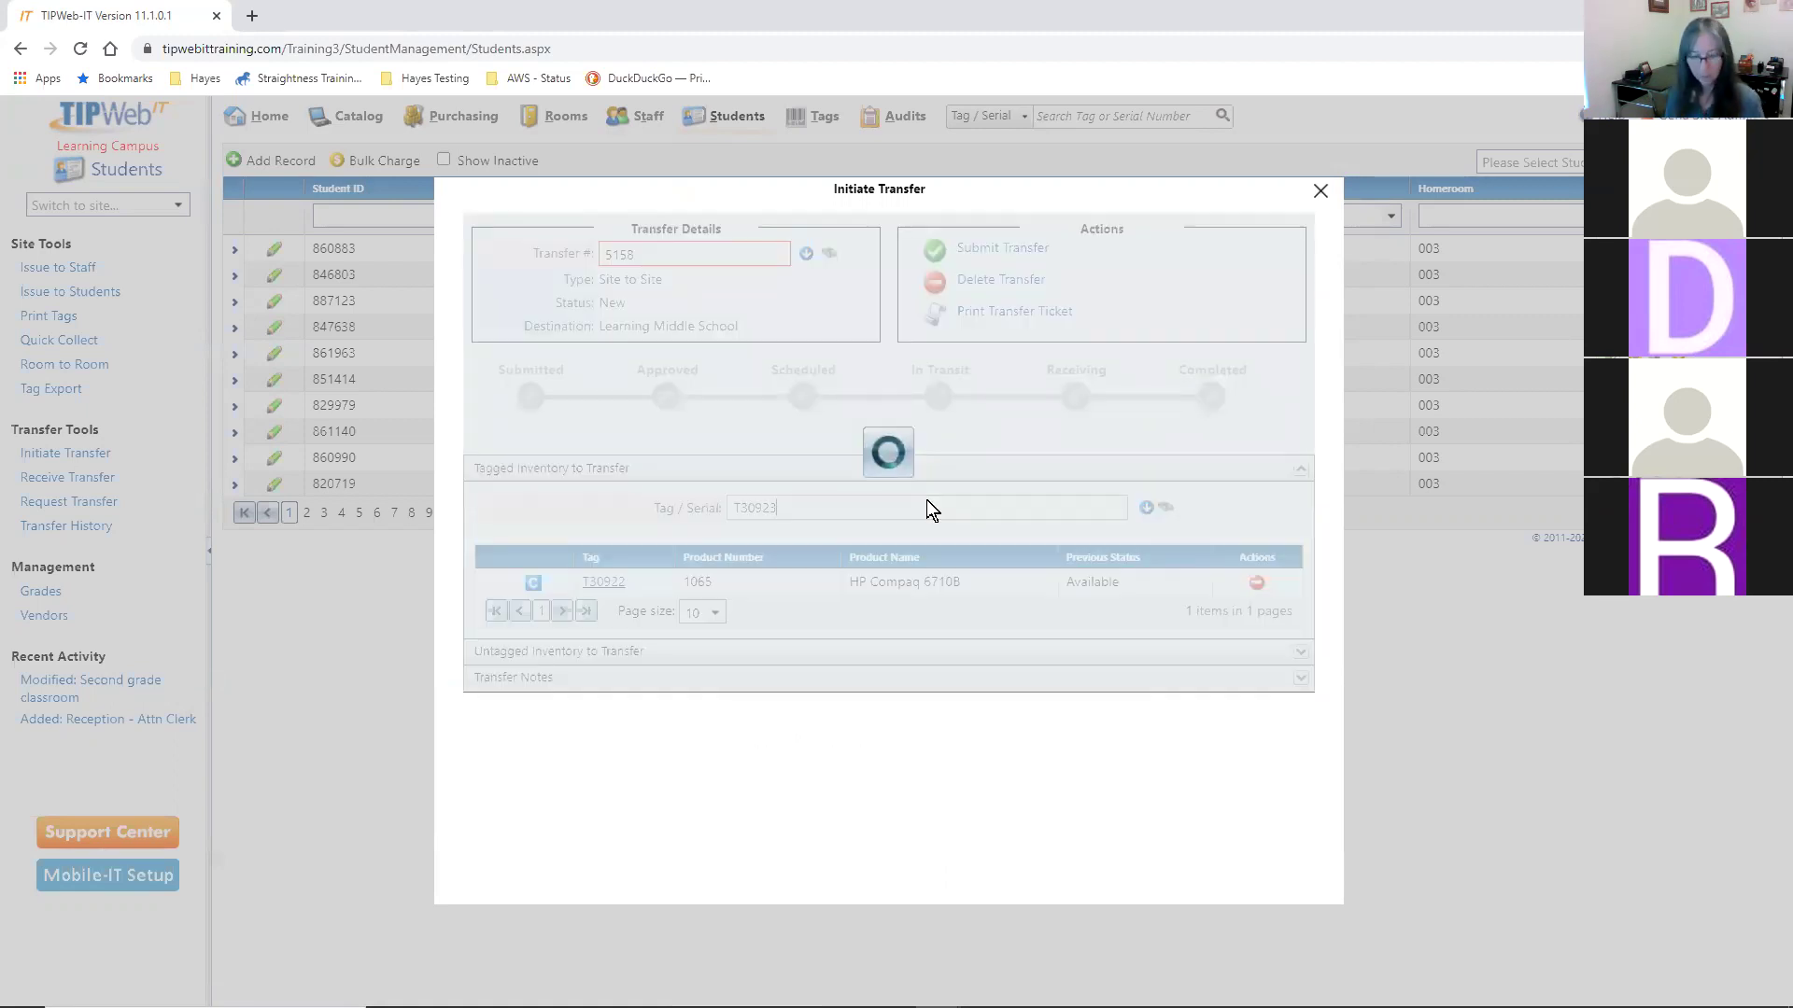
type("T")
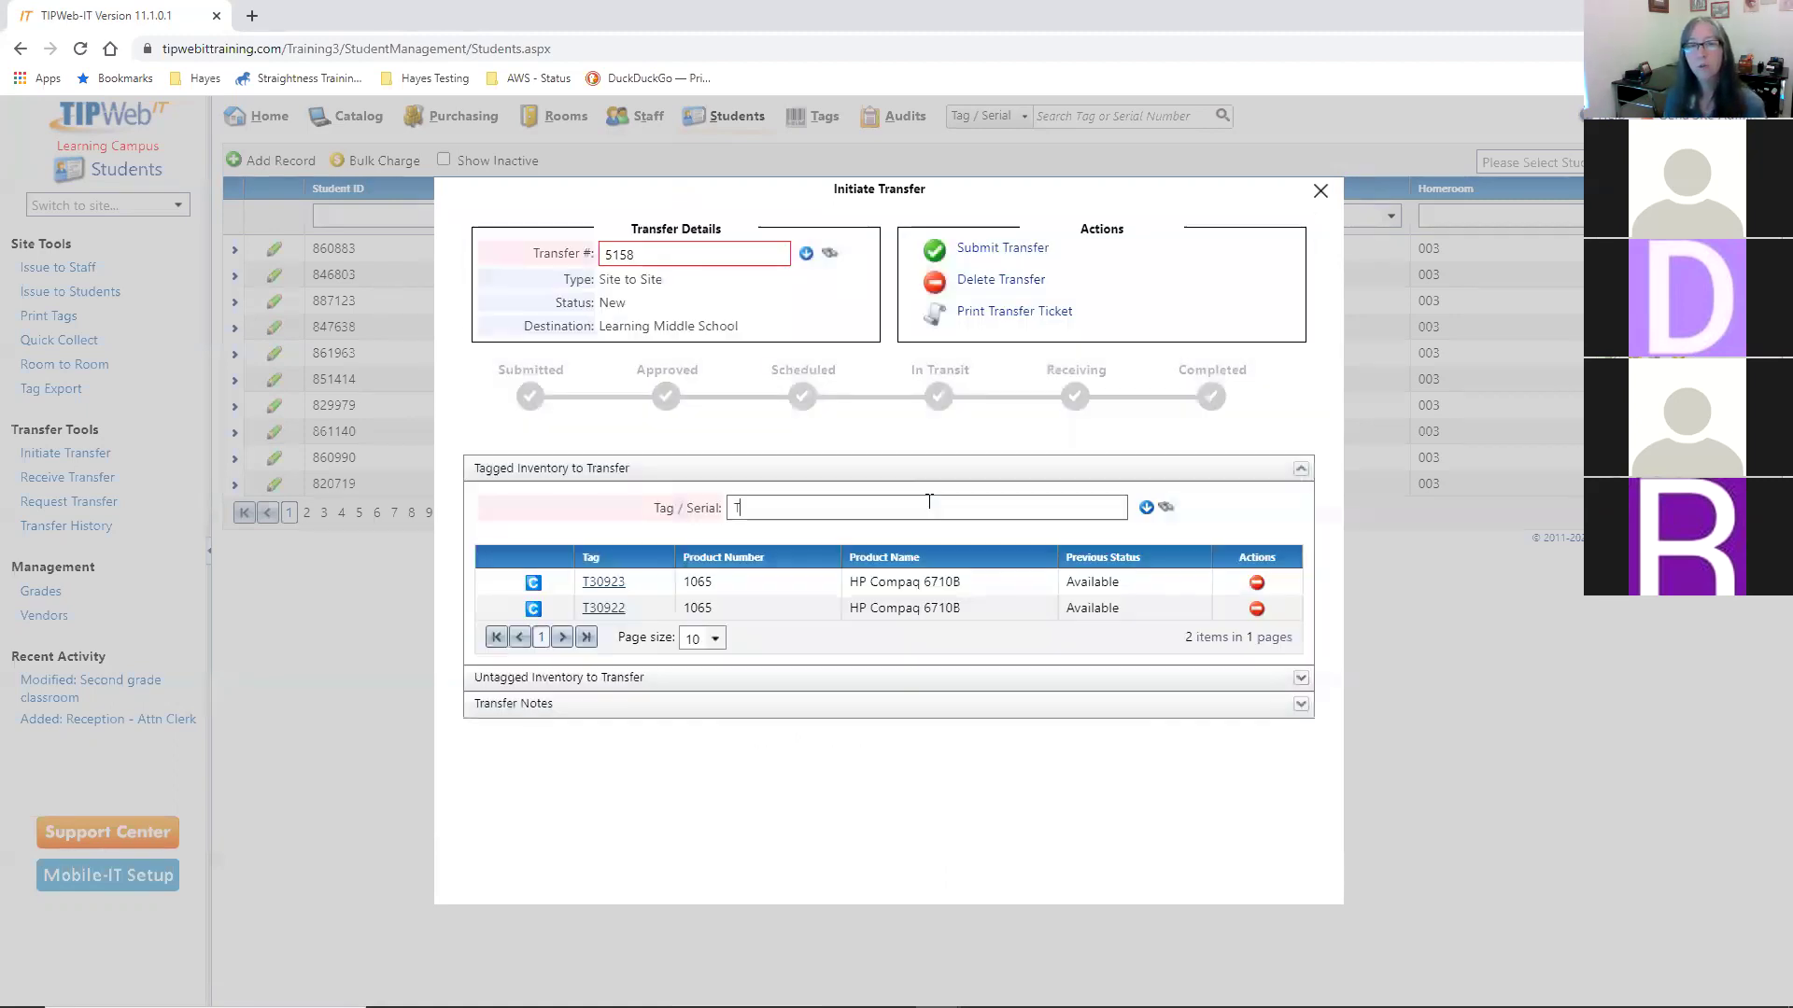
type("30924")
key("Return")
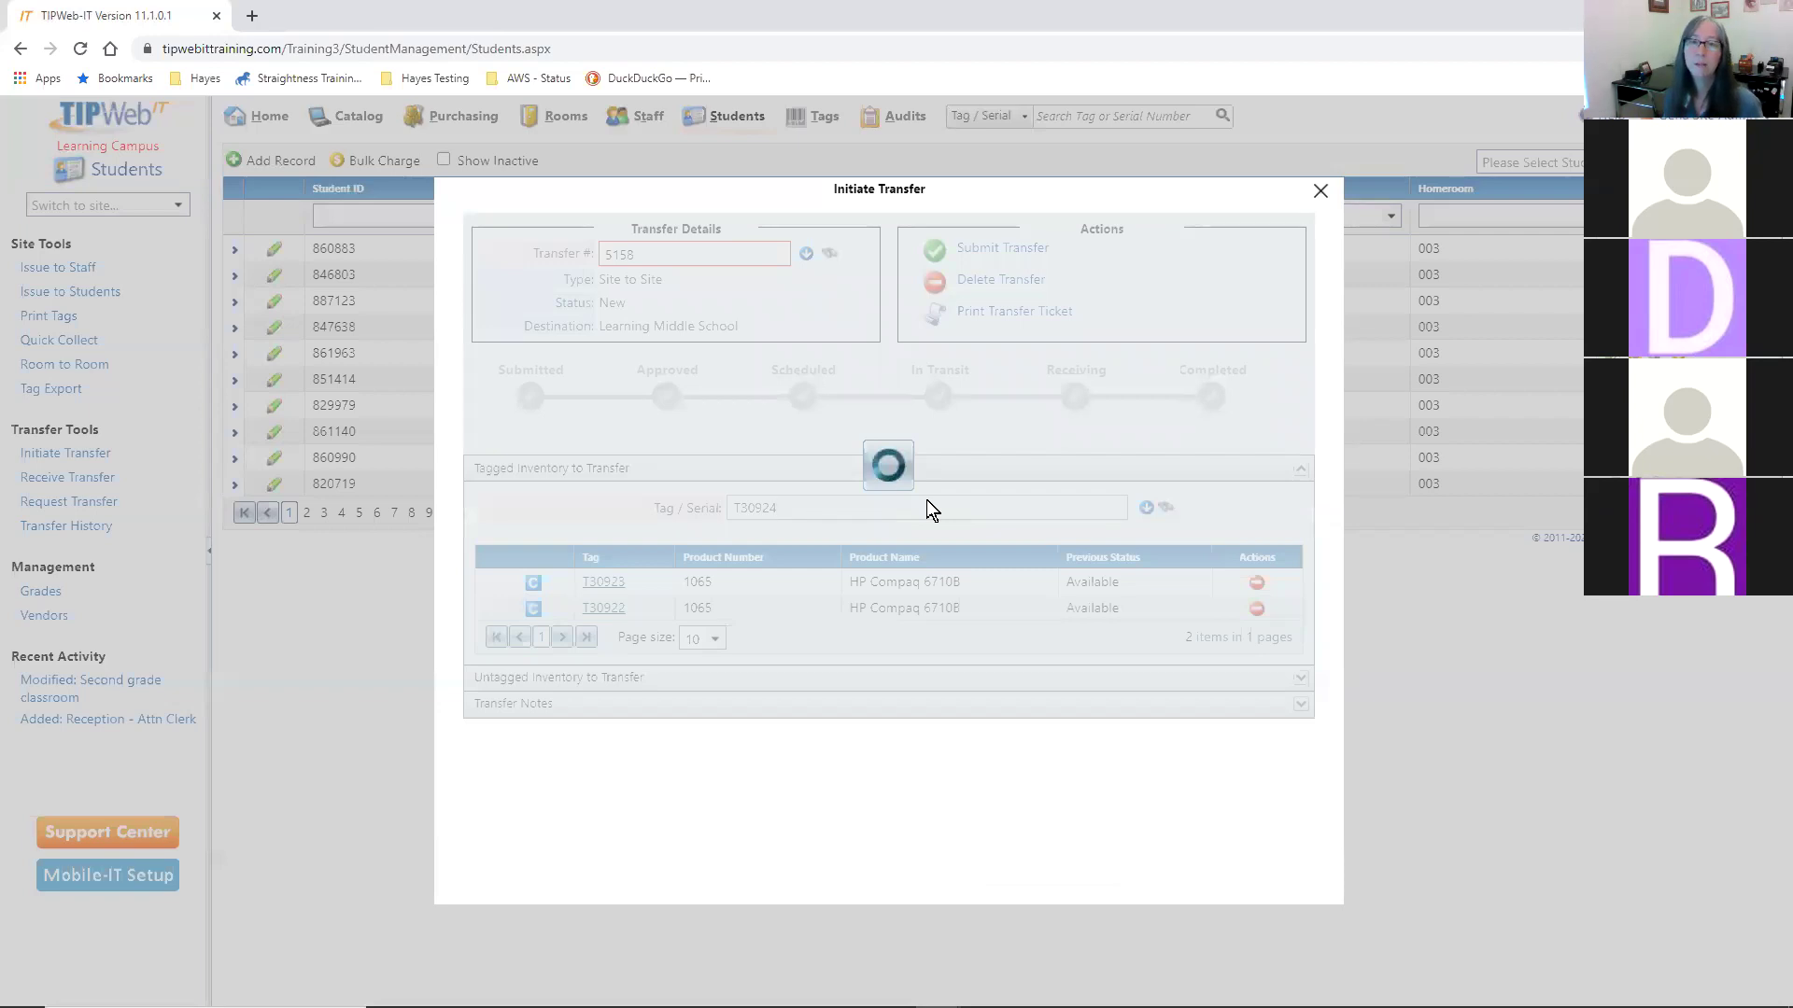
type("T")
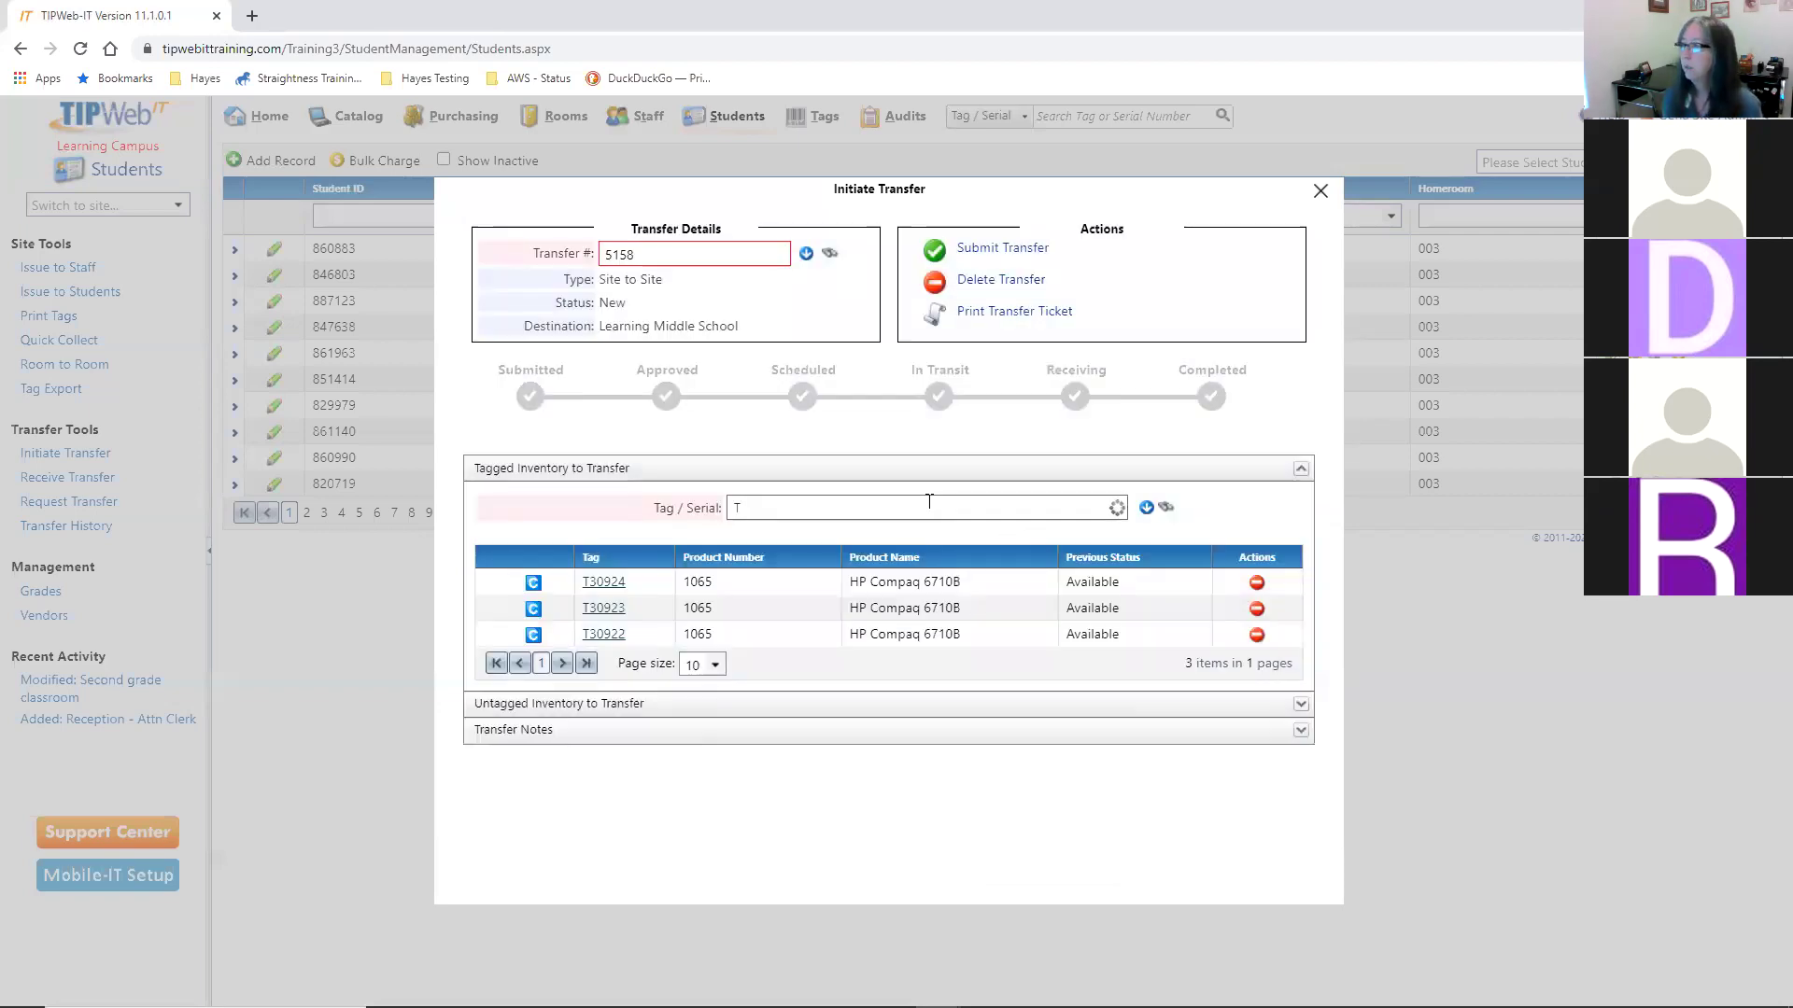
type("30925")
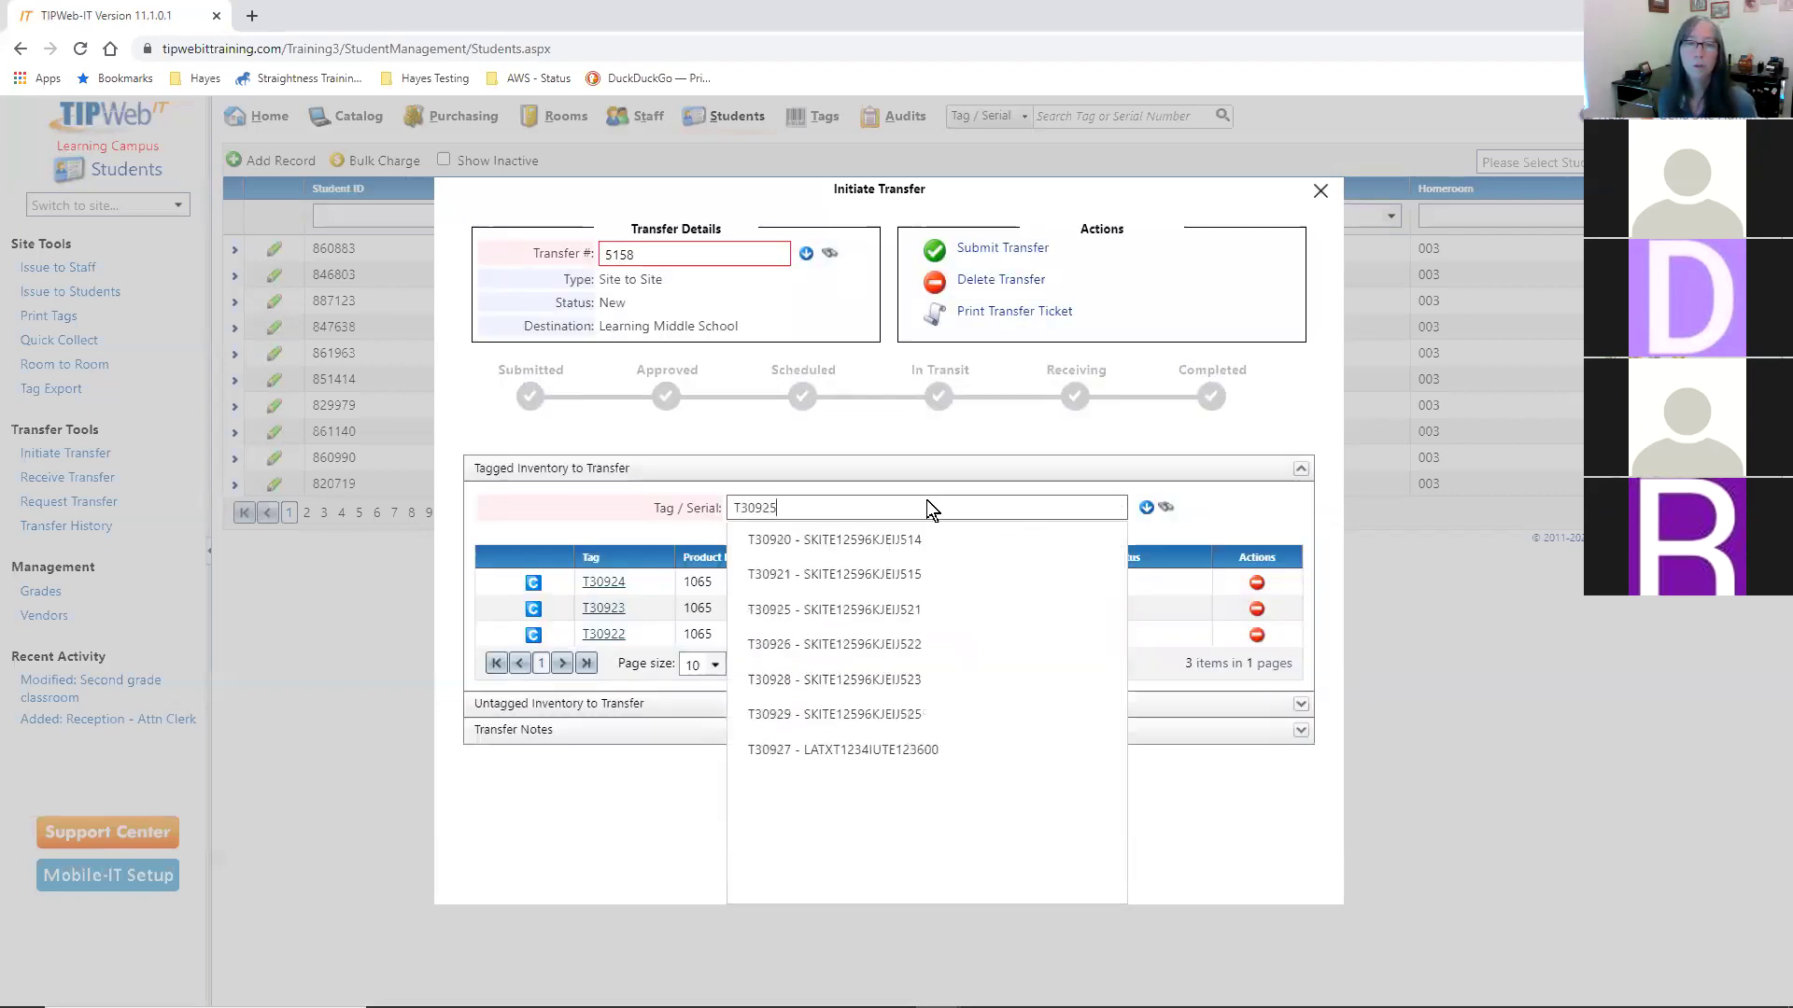
key("Return")
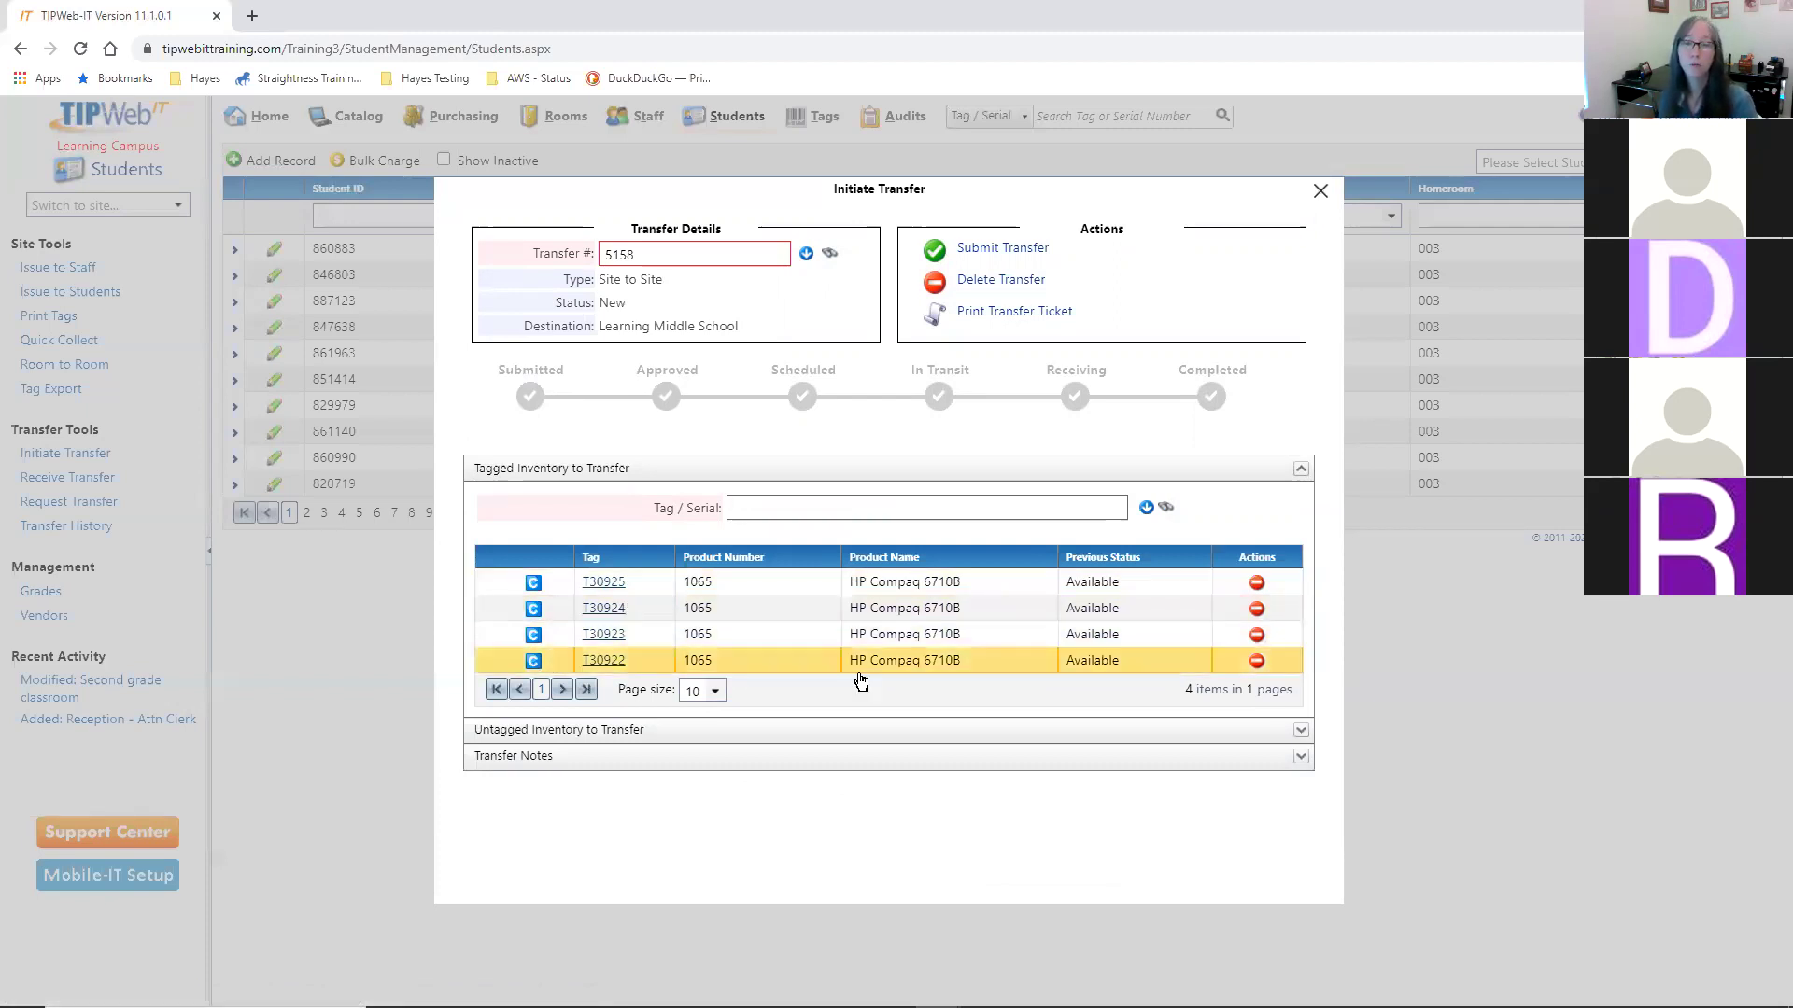
left_click(659, 771)
scroll(1009, 761, "down", 1)
- Write the note 'For Library per Principal' in Transfer Notes and save it
left_click(1013, 747)
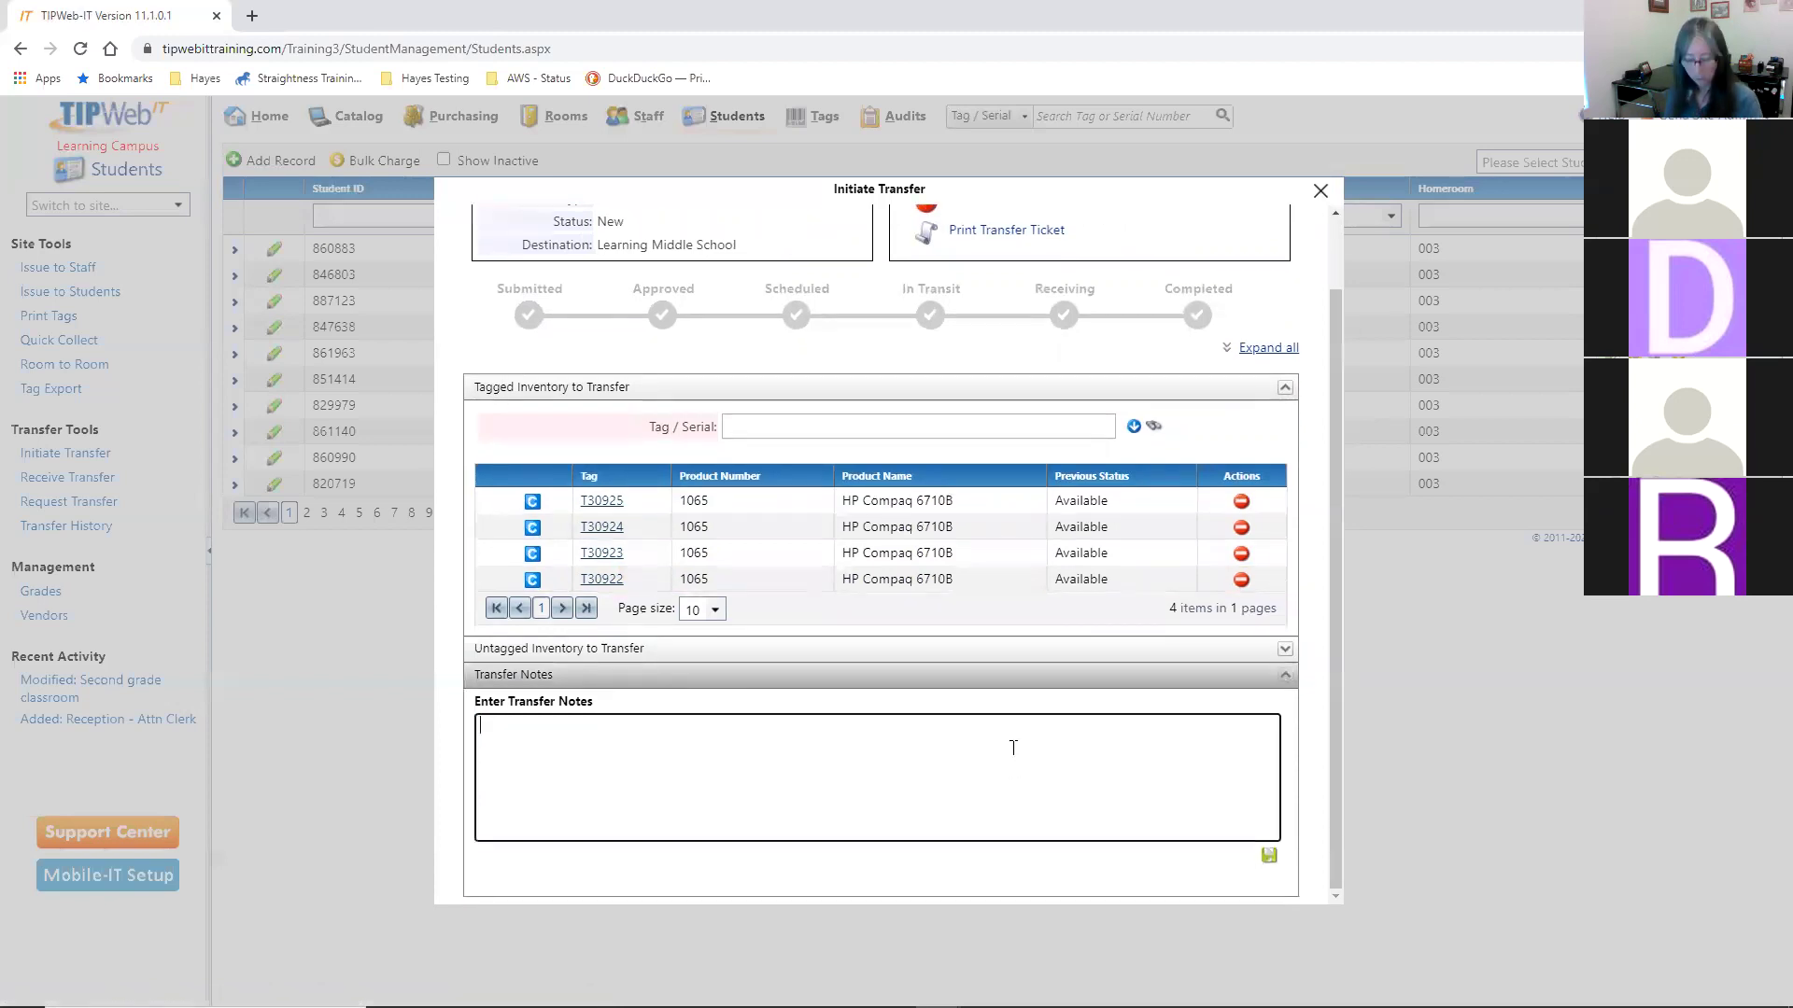
type("For Library per Principal Sm")
type("ith")
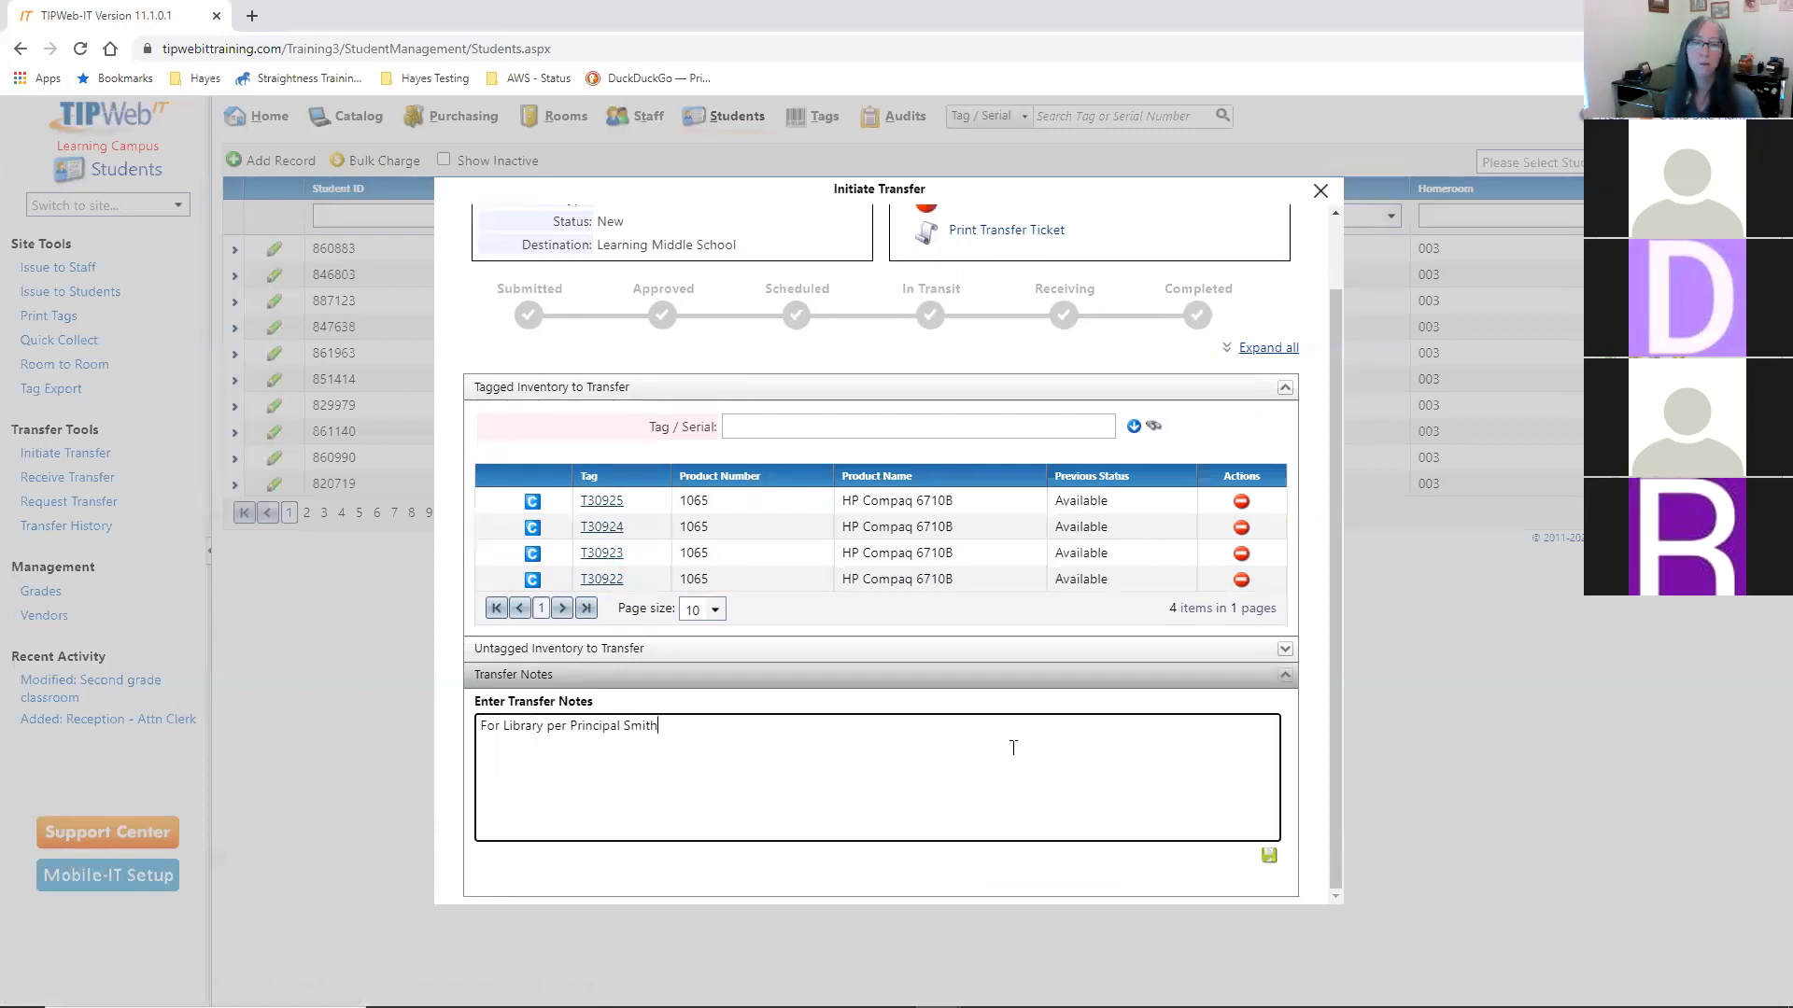
left_click(1268, 856)
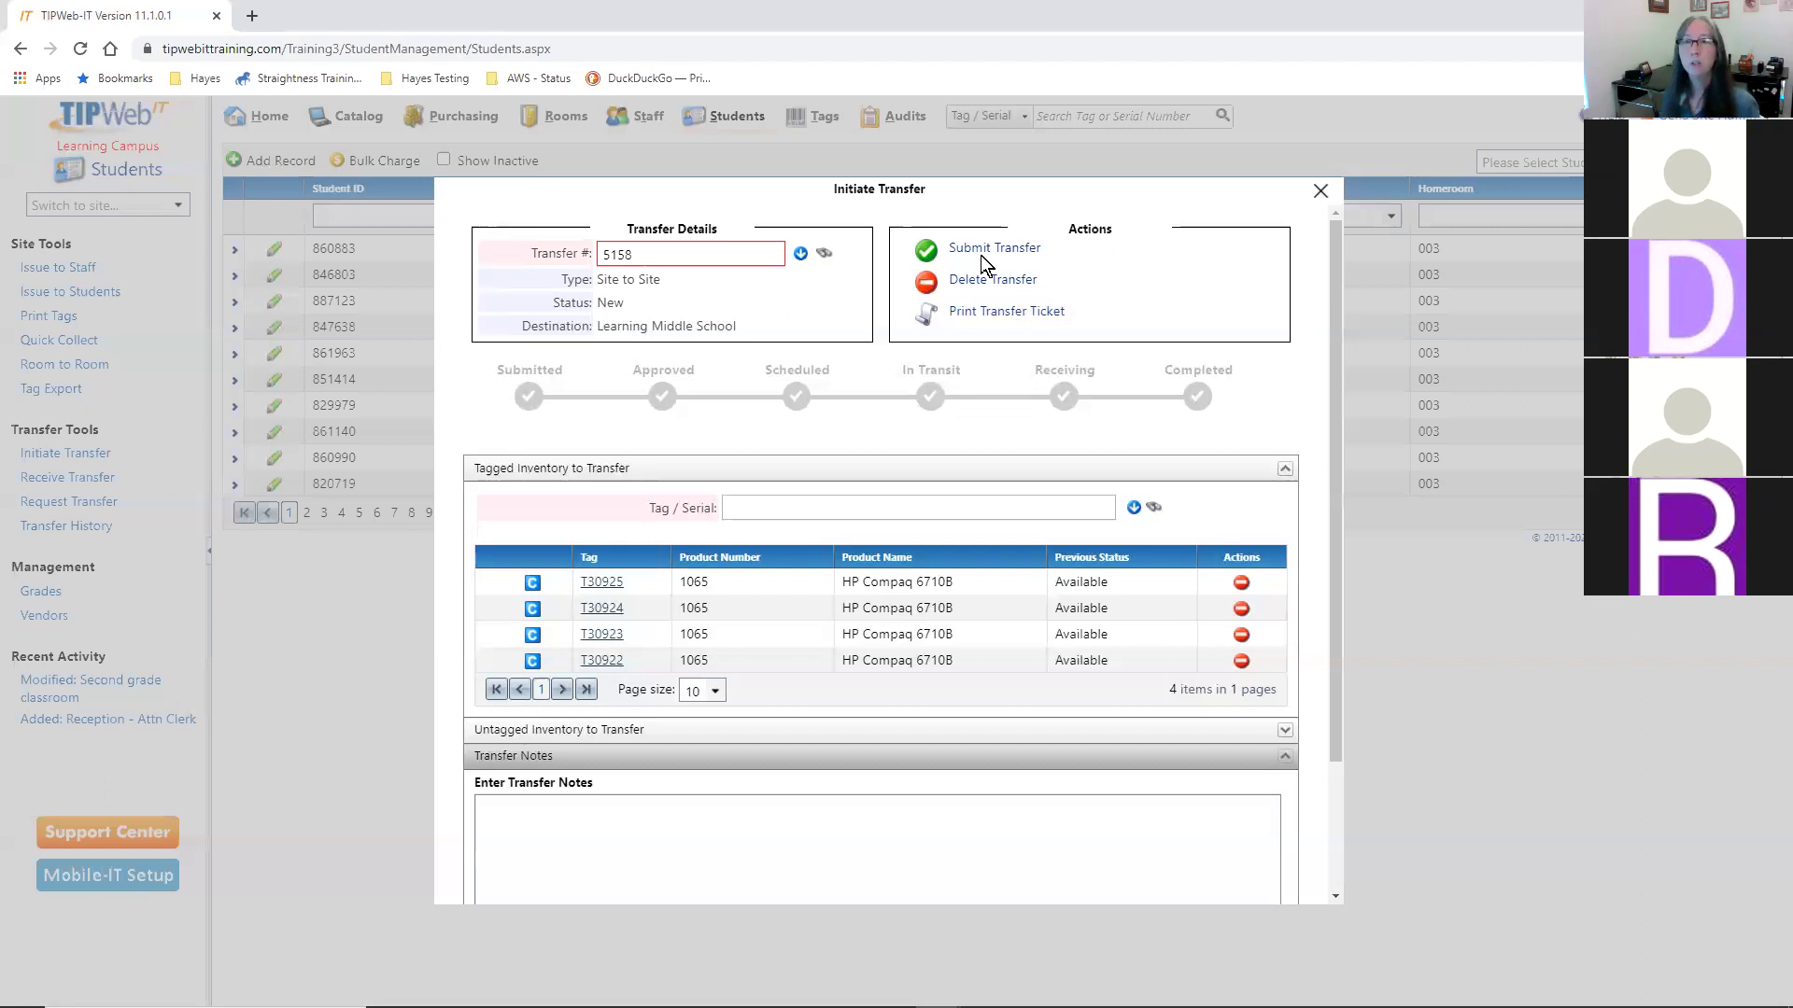
- Submit transfer 5158, then choose Ship Transfer to bring up the signature pad
left_click(981, 250)
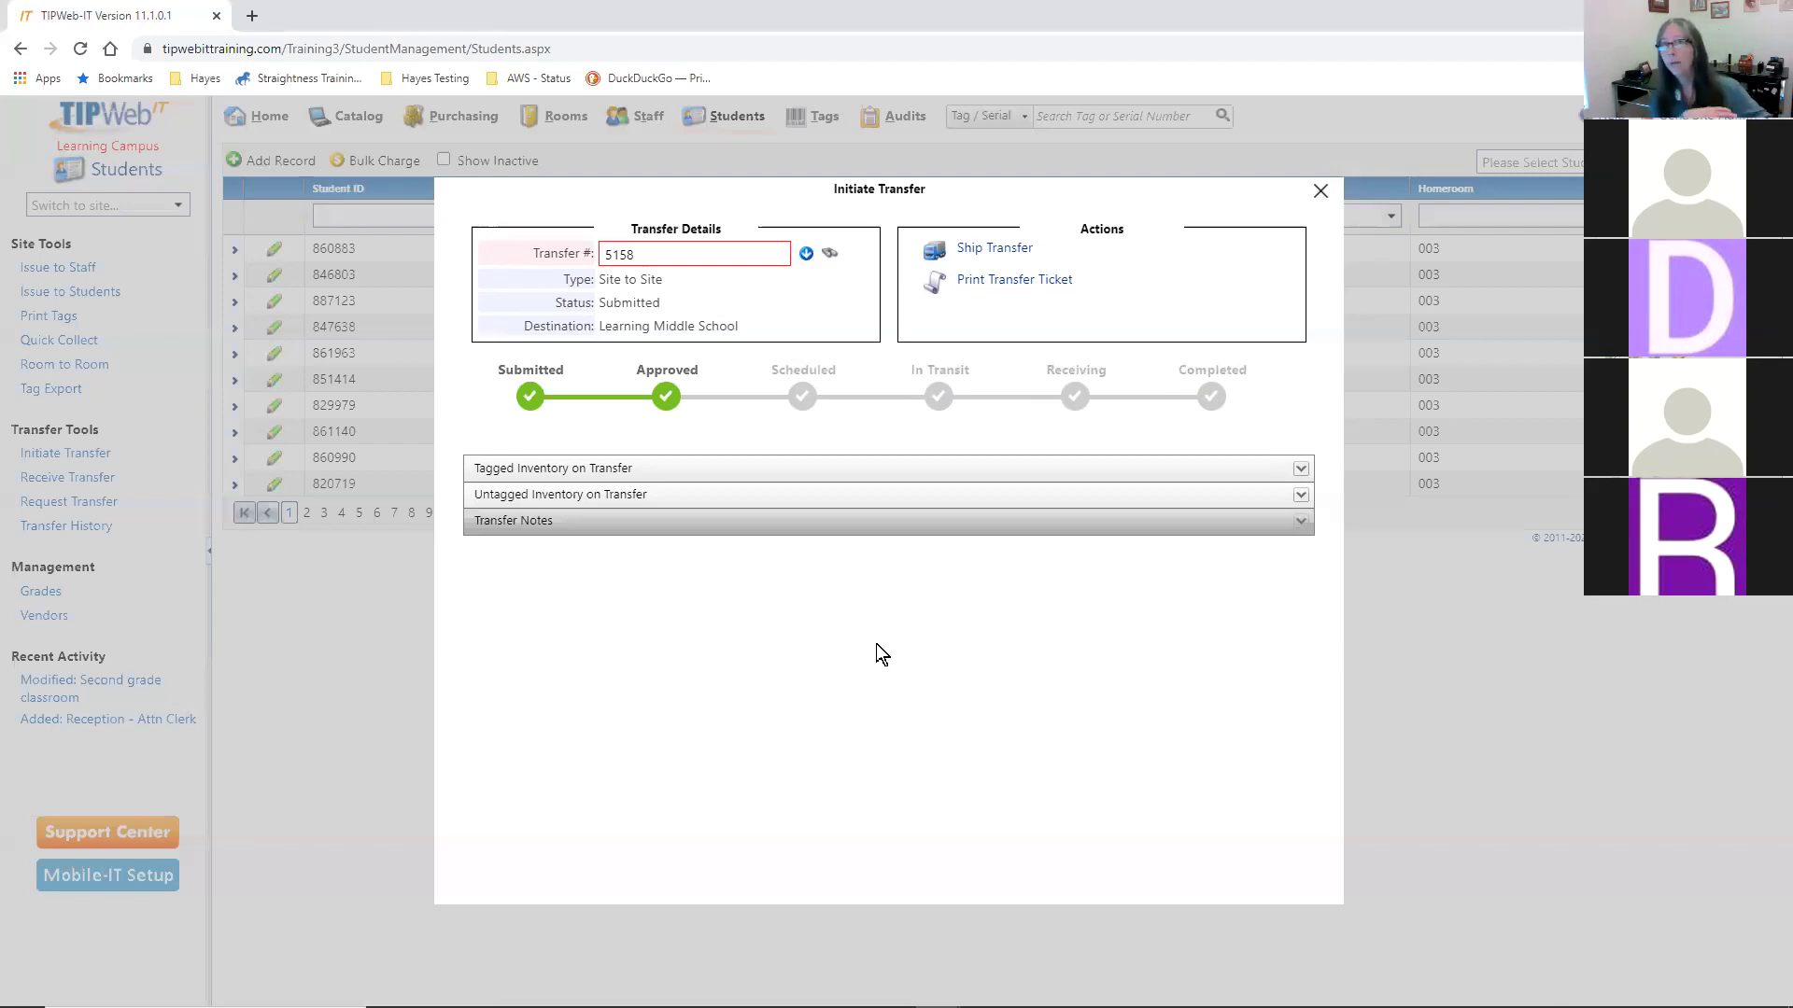
left_click(991, 248)
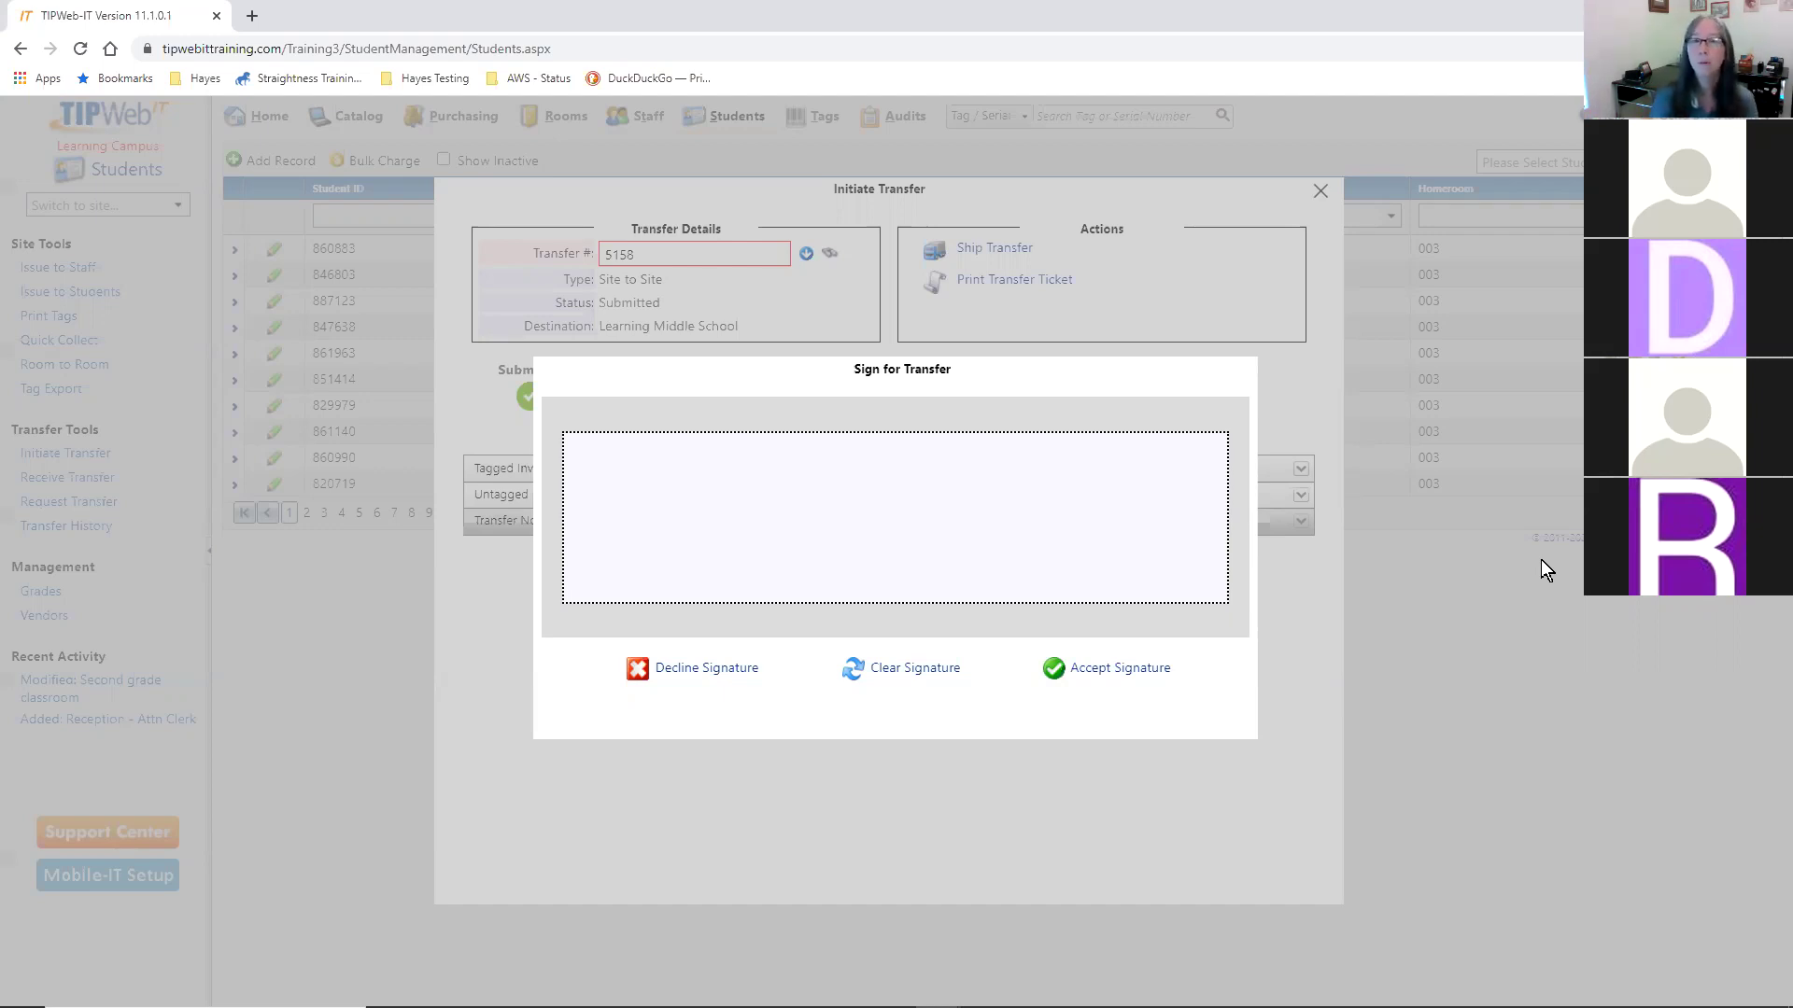
- Draw and accept the sender's signature, enter the sender's name, and complete signing
mouse_move(677, 493)
left_mouse_down()
mouse_move(681, 541)
mouse_move(957, 521)
left_mouse_up()
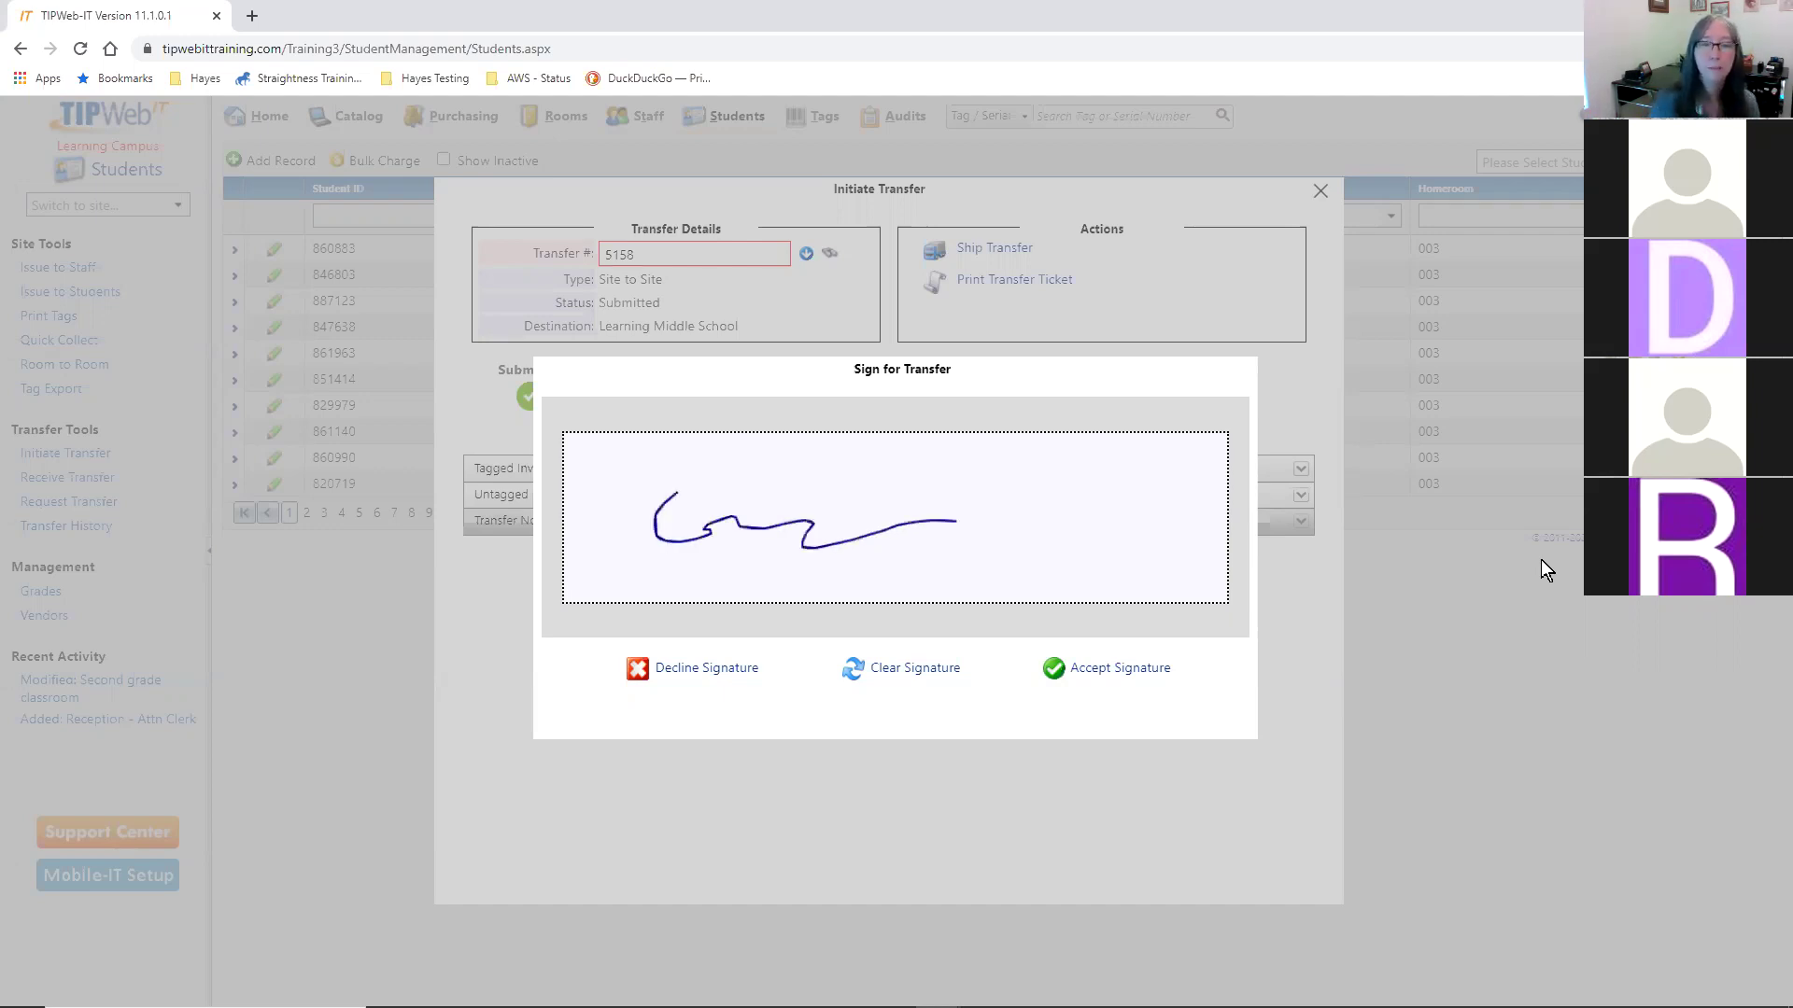
left_click(1083, 667)
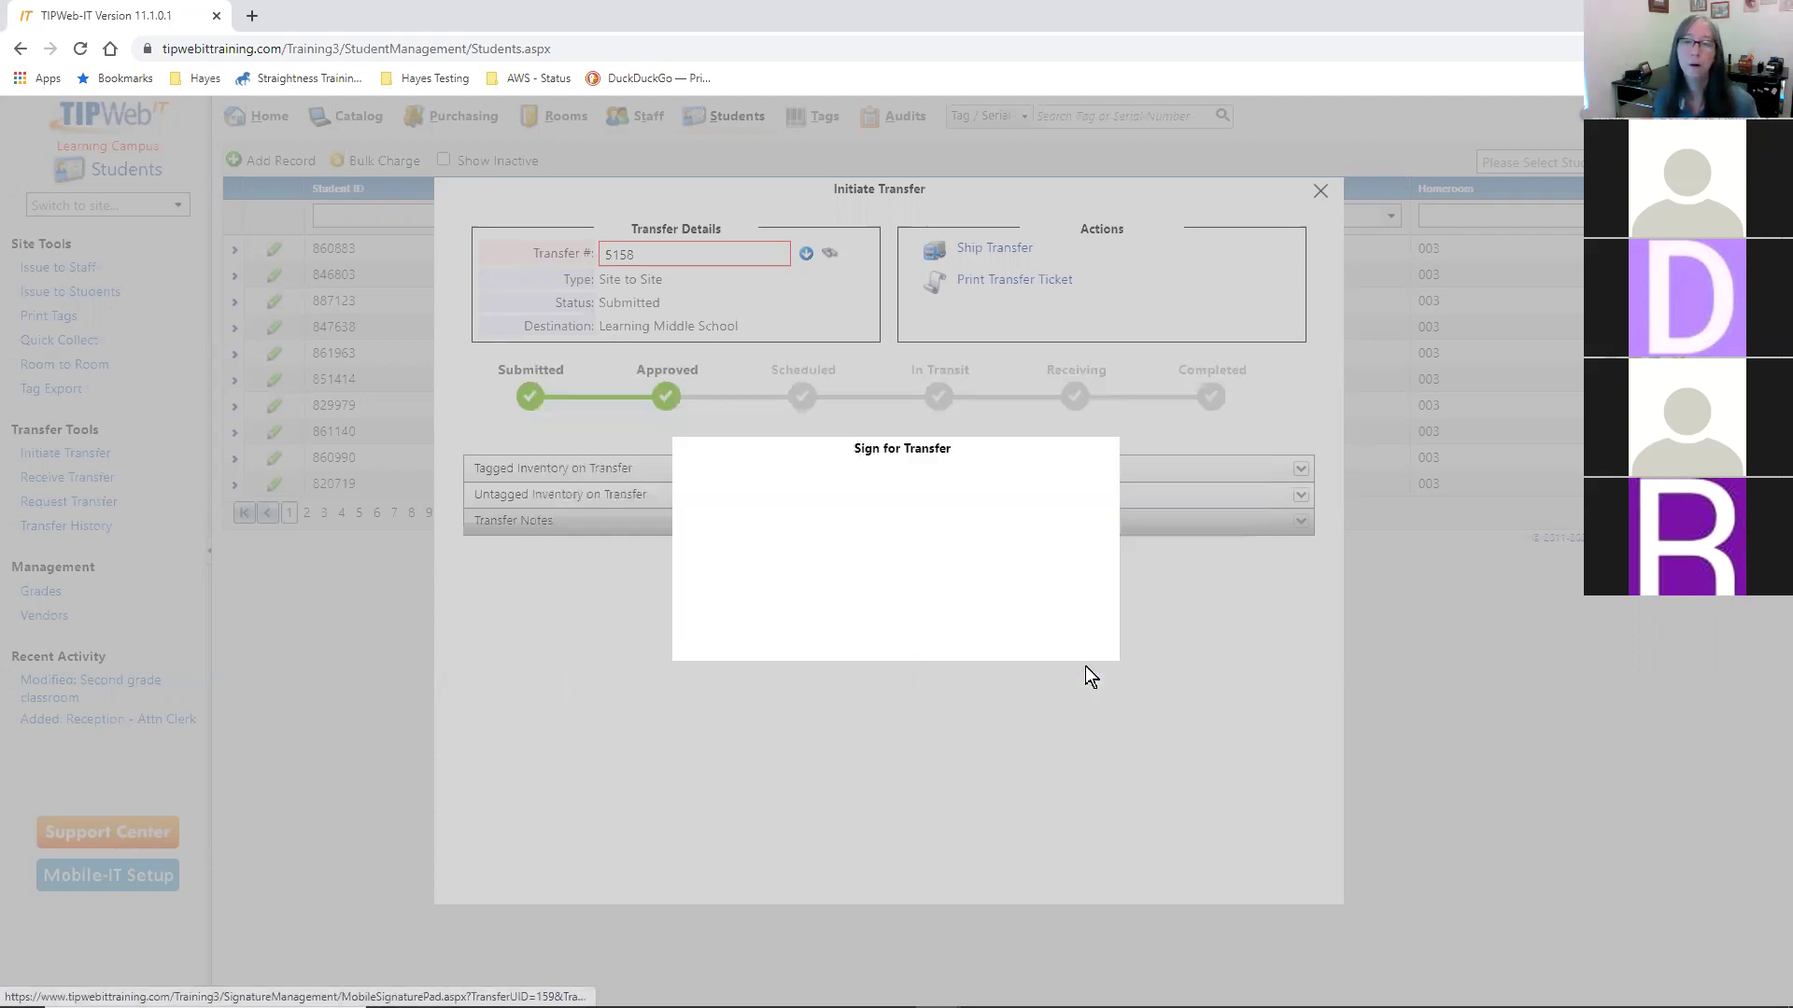
type("Gena")
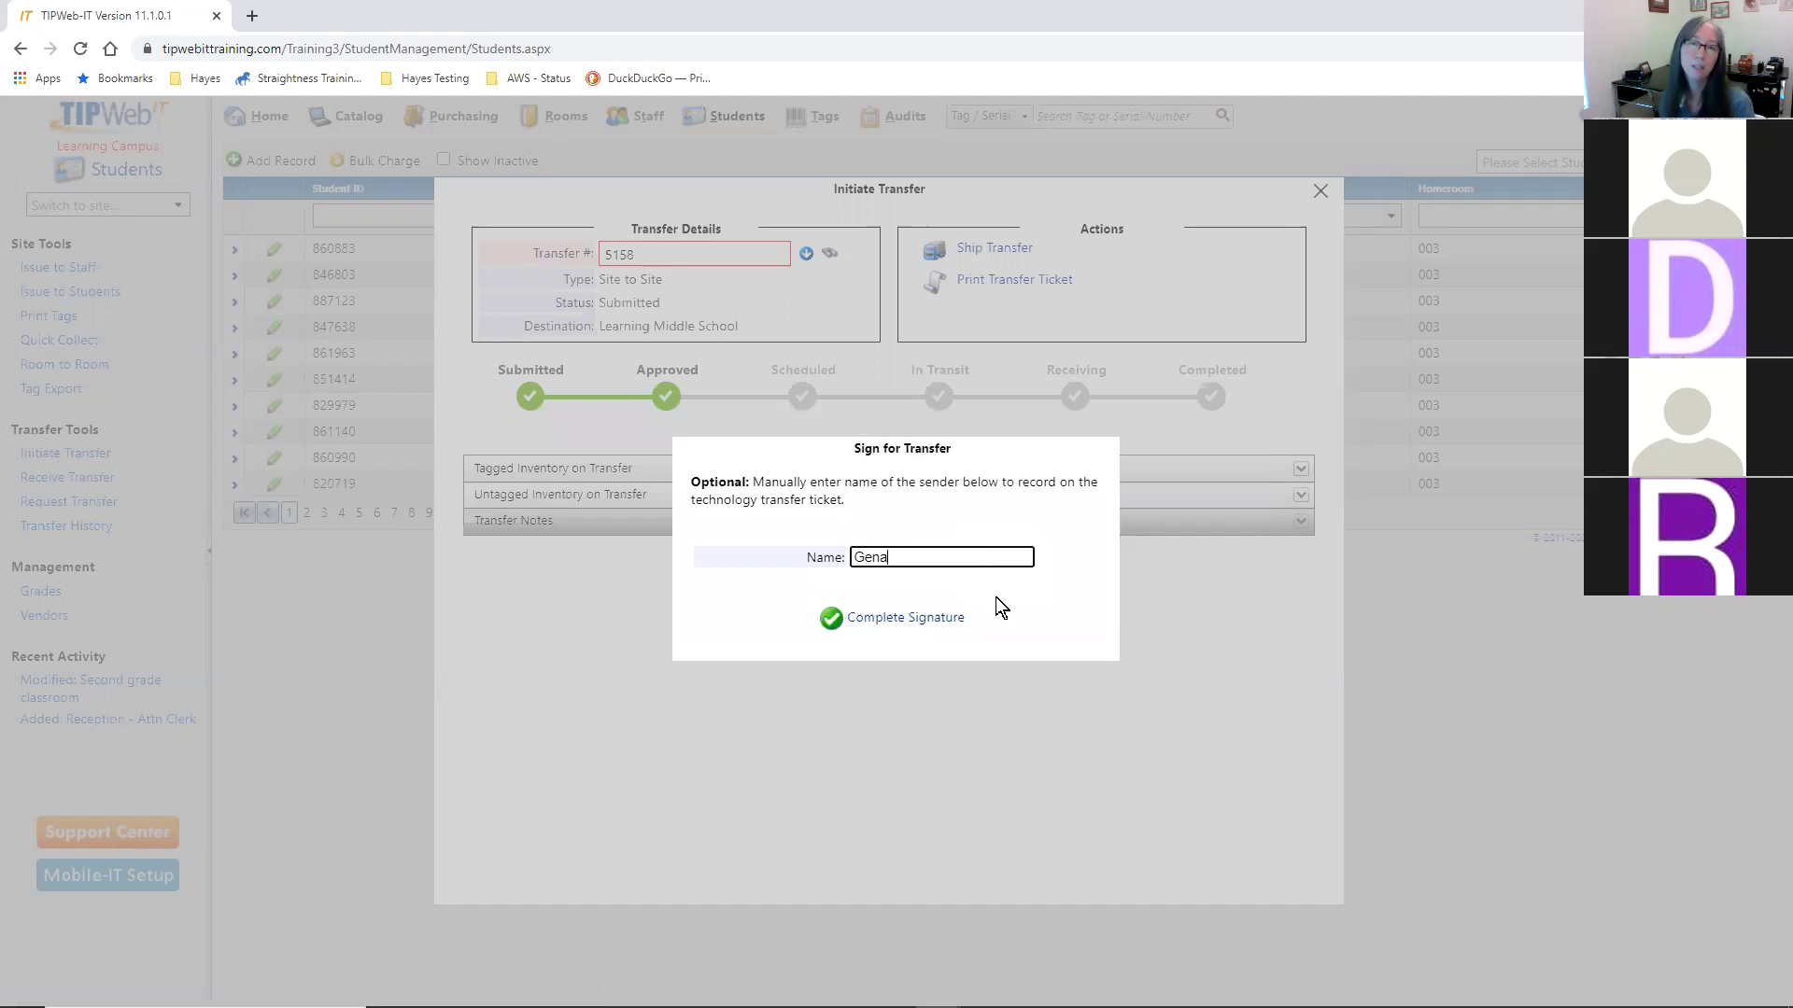
left_click(938, 618)
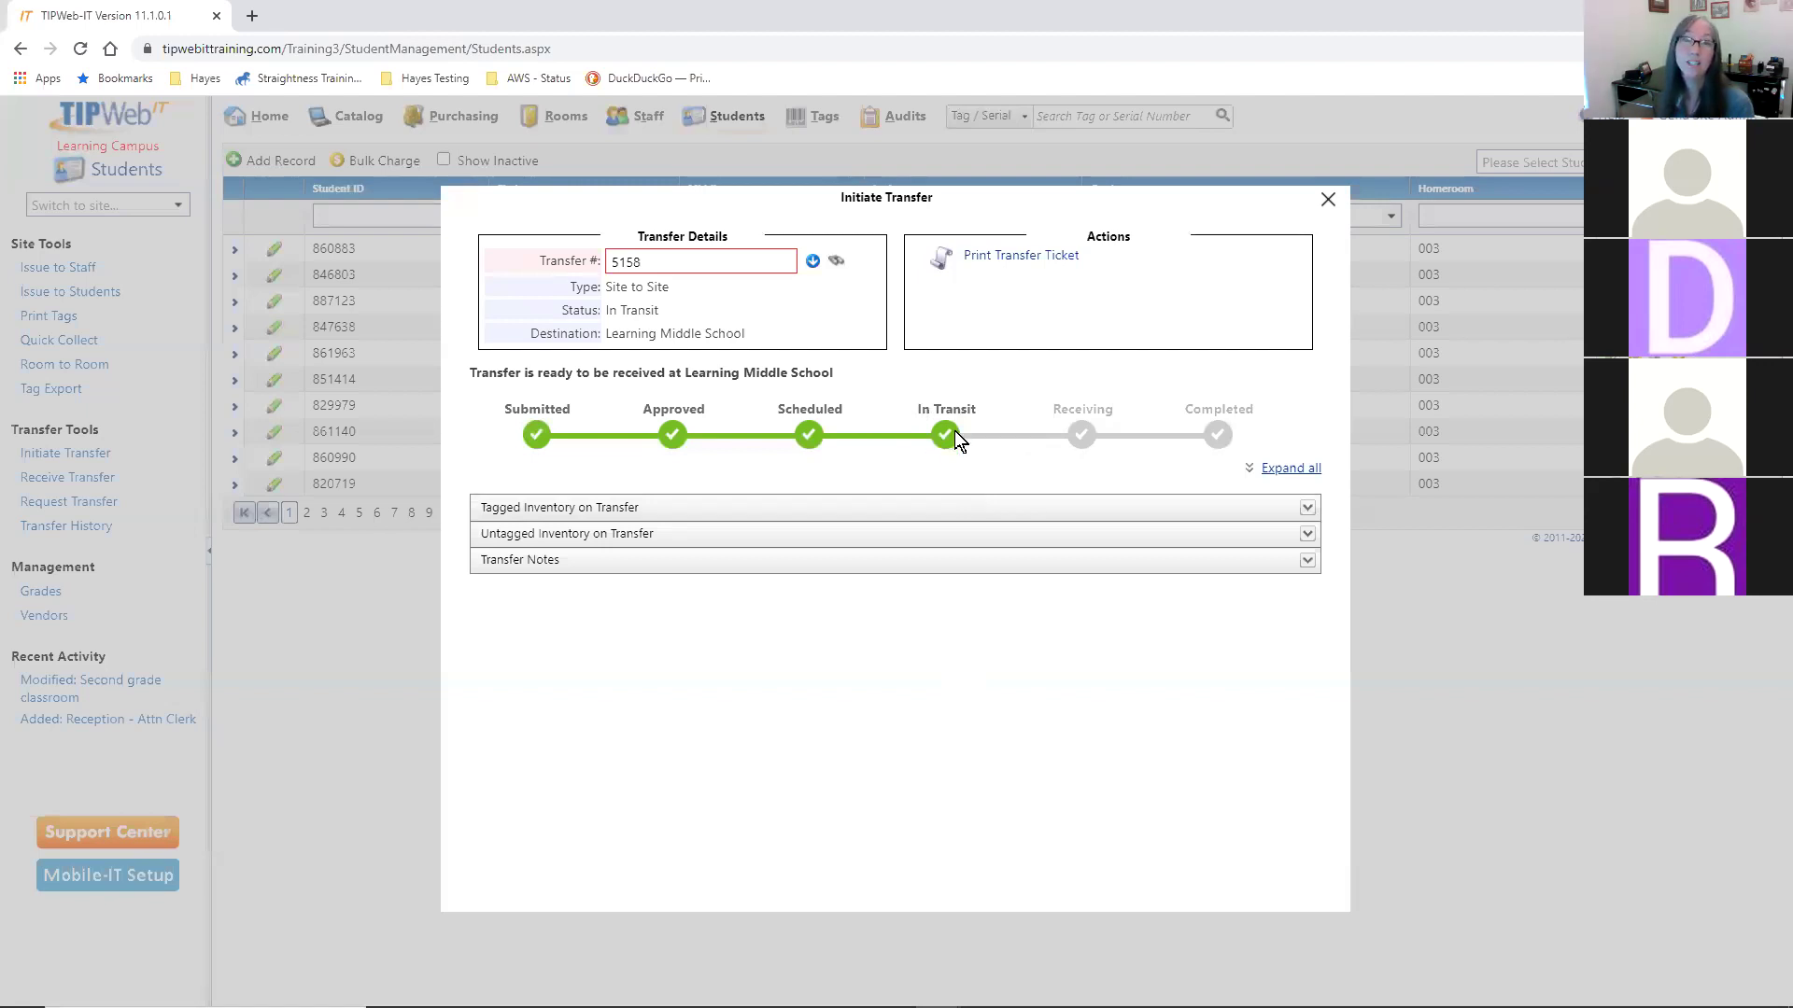
- Close the transfer window and look up tag T30922 in the Tag / Serial search
left_click(1328, 200)
left_click(1139, 113)
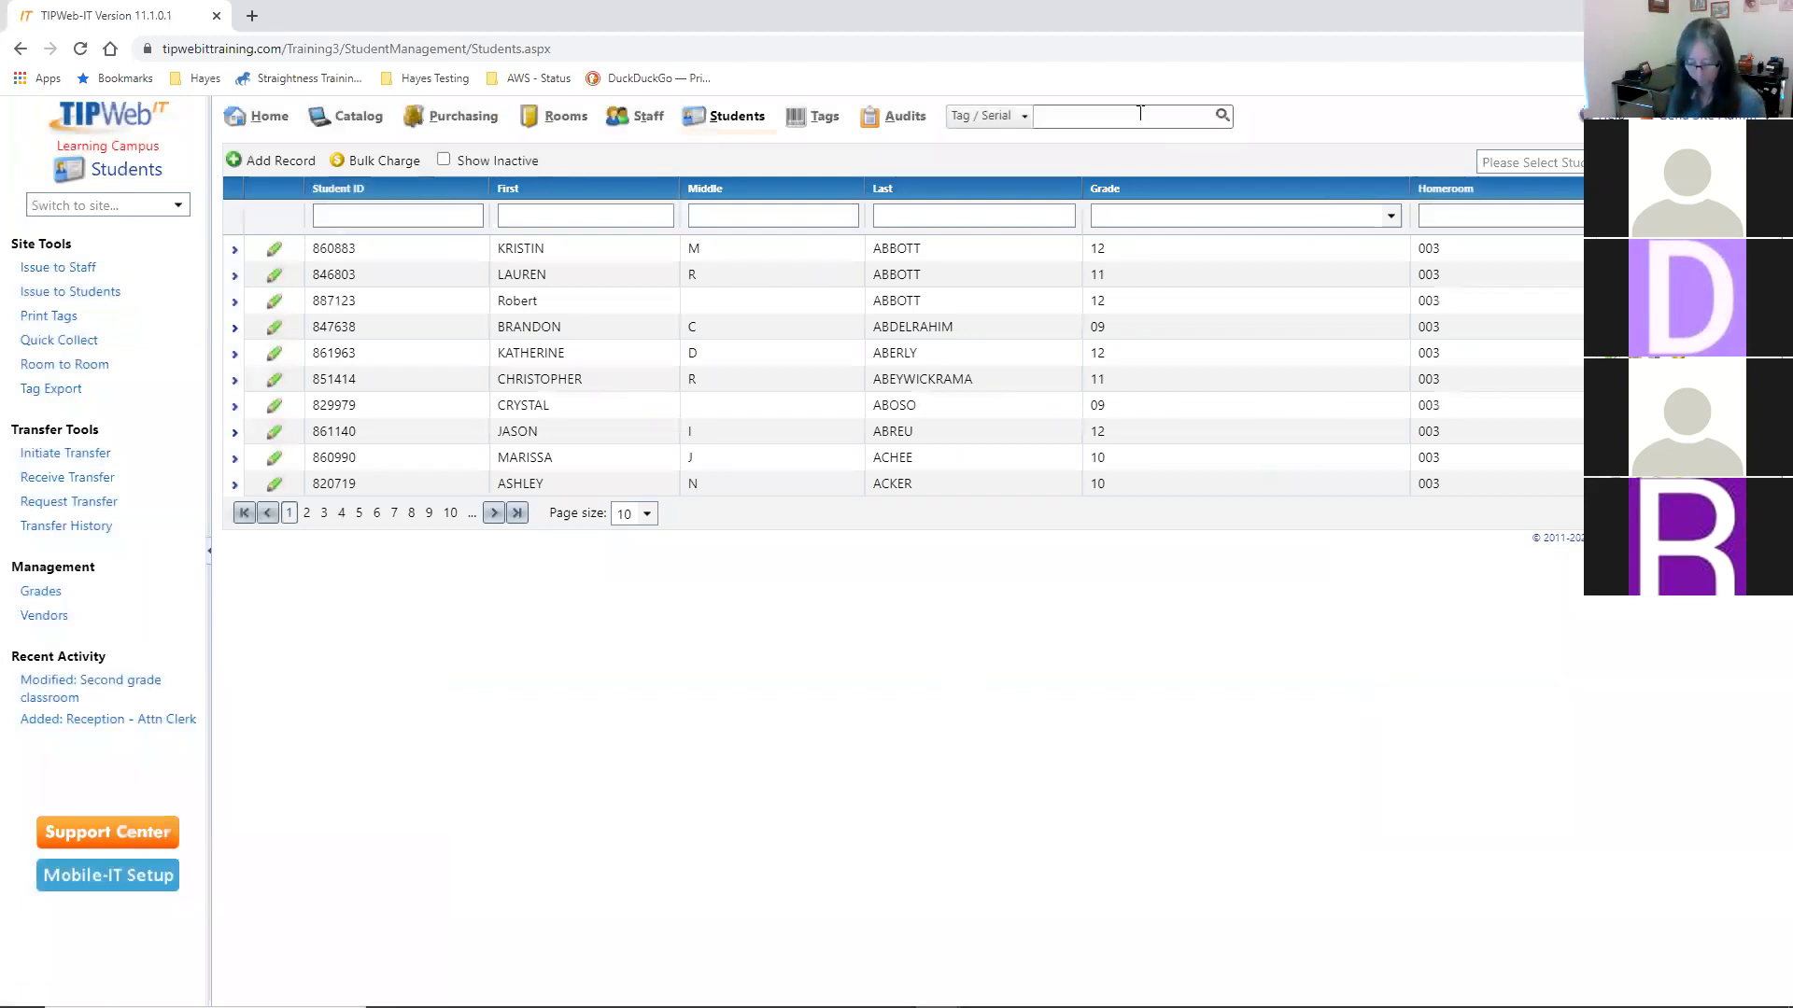
type("T10001")
key("Return")
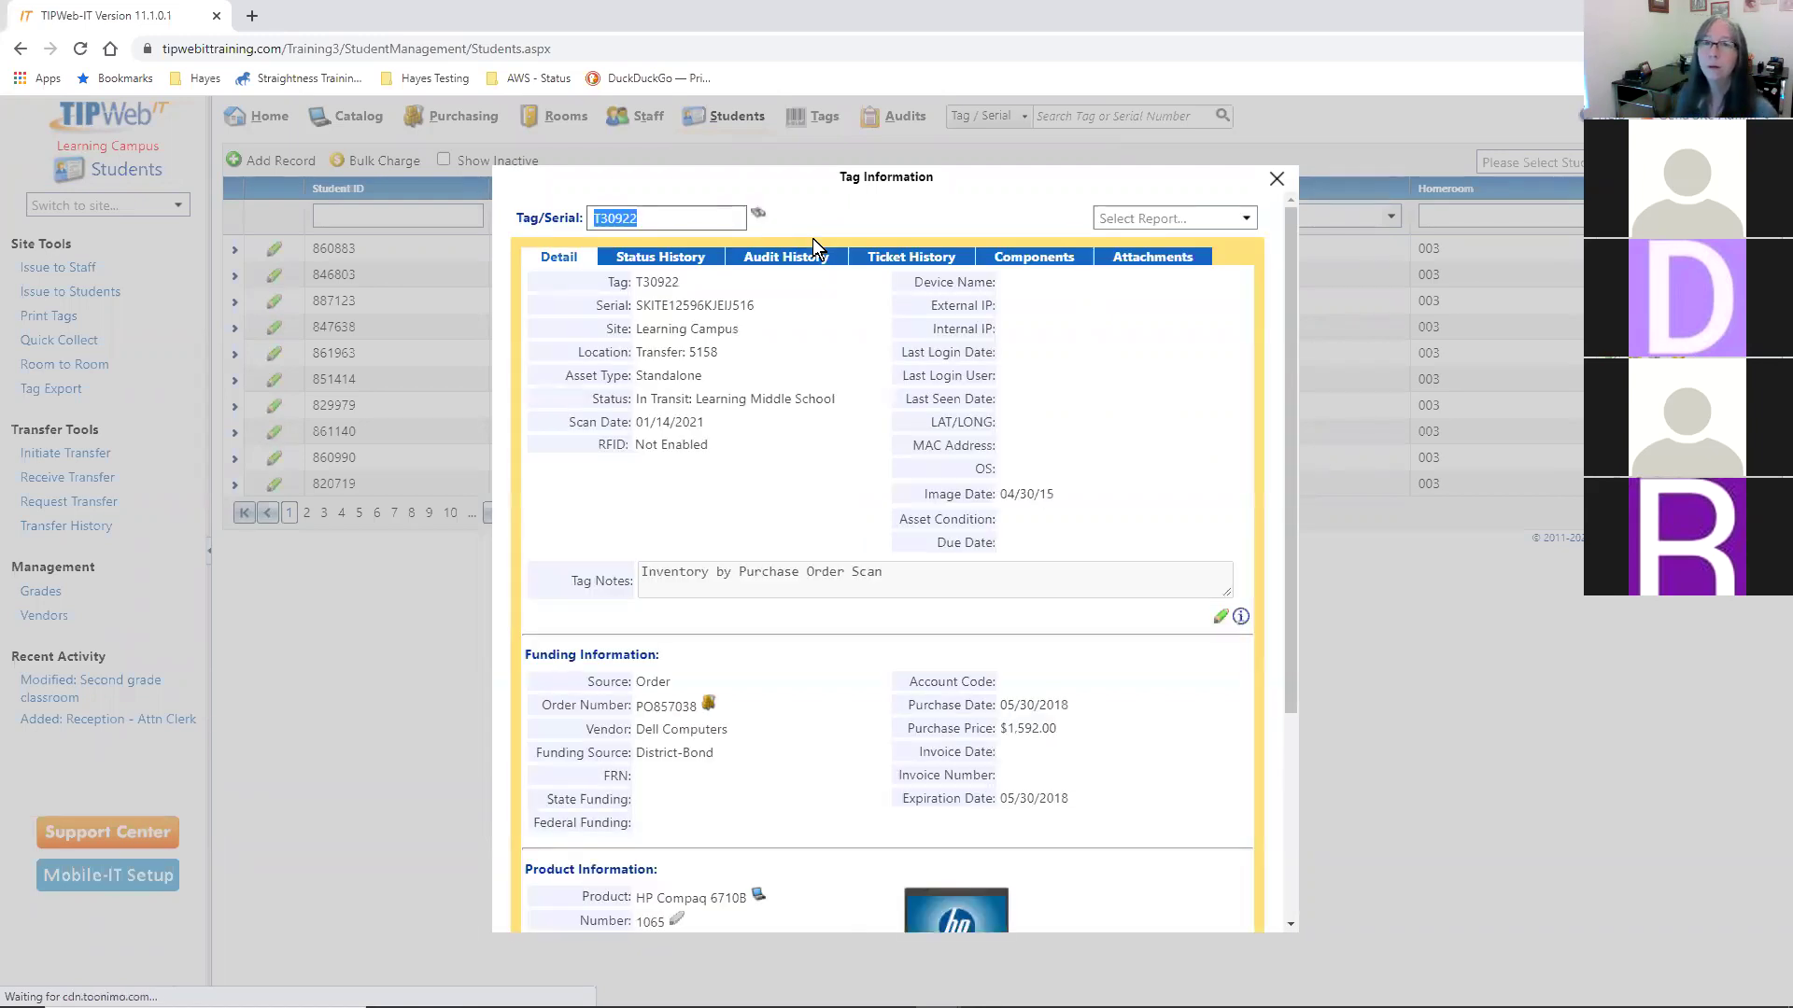
- Highlight the tag's location Transfer: 5158 and its In Transit status, then close Tag Information
left_click_drag(645, 352, 720, 351)
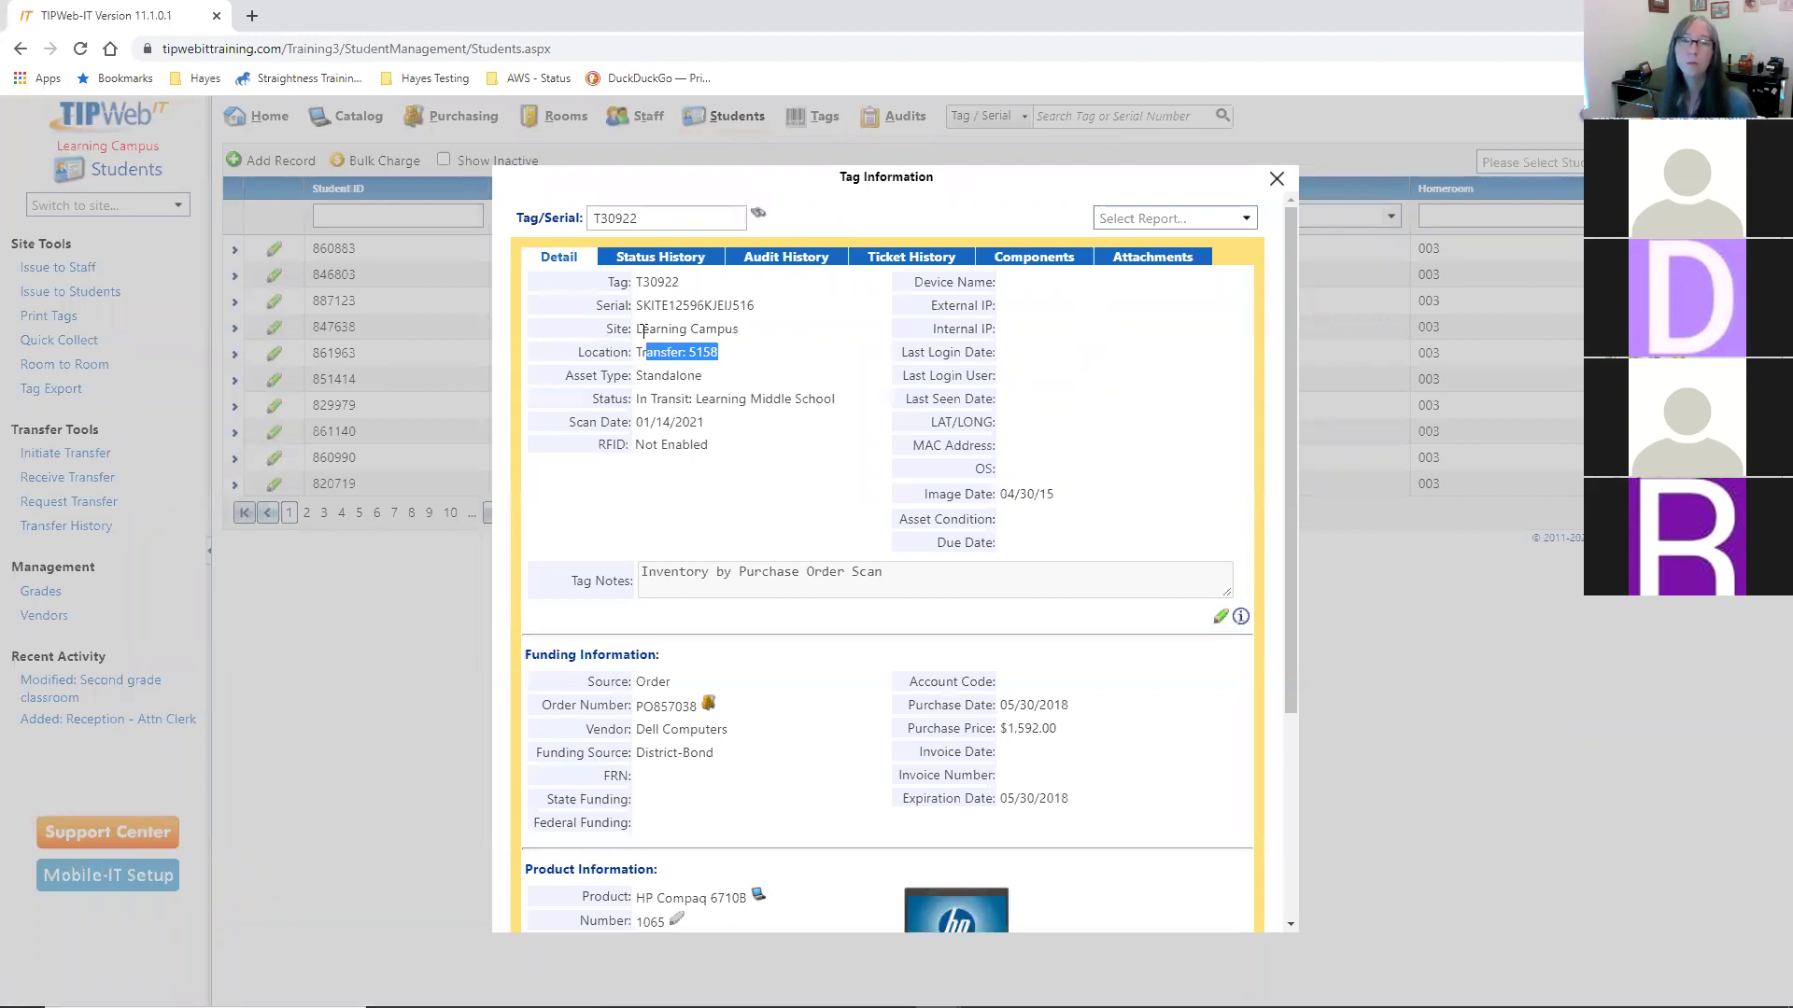
left_click_drag(666, 398, 835, 398)
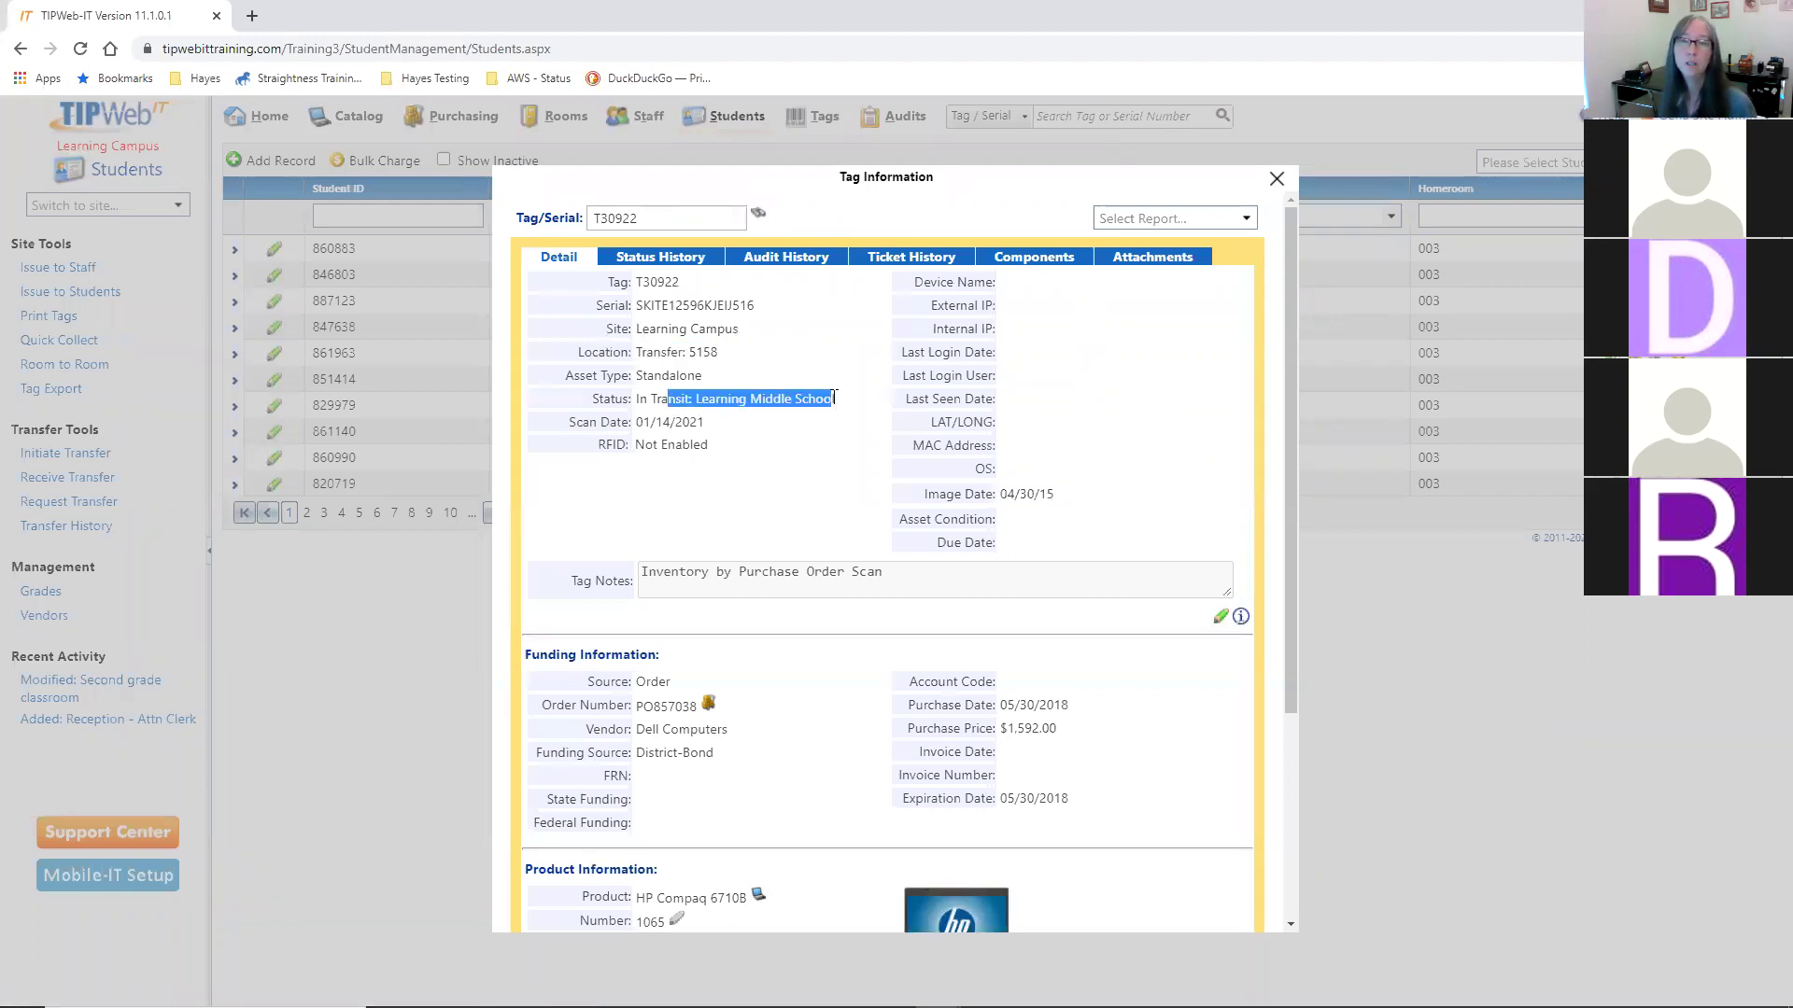
left_click(847, 447)
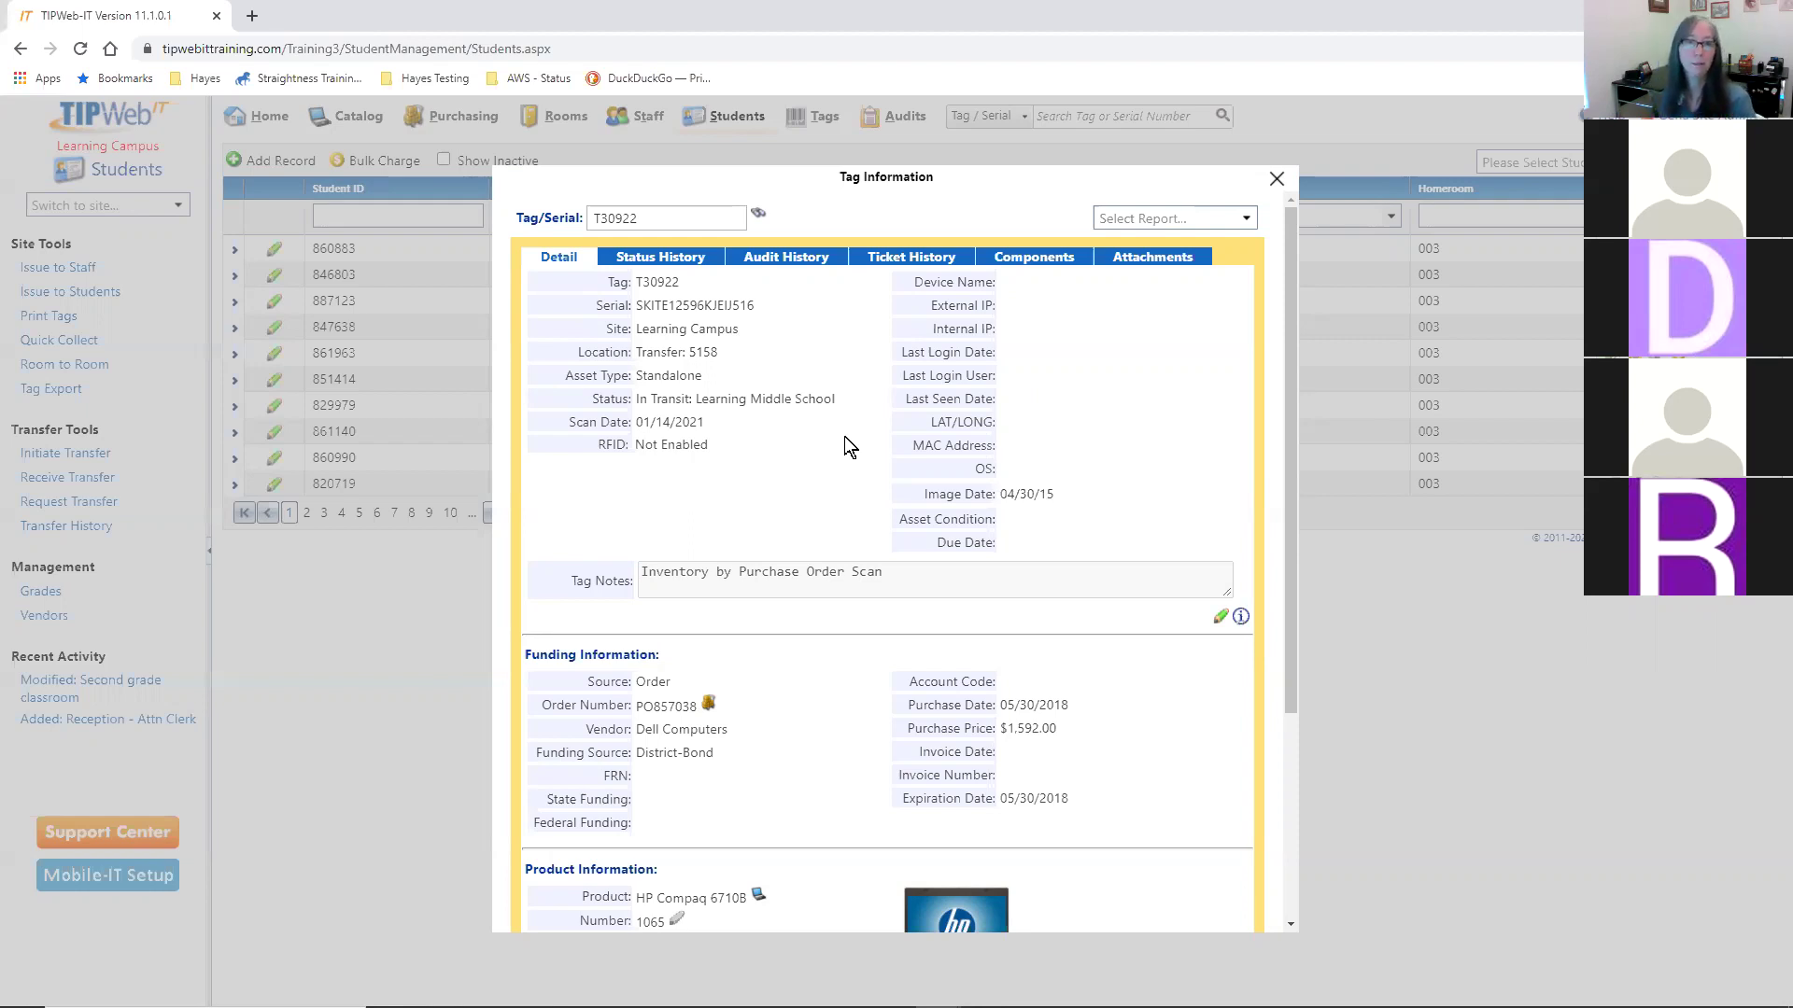
left_click(1276, 179)
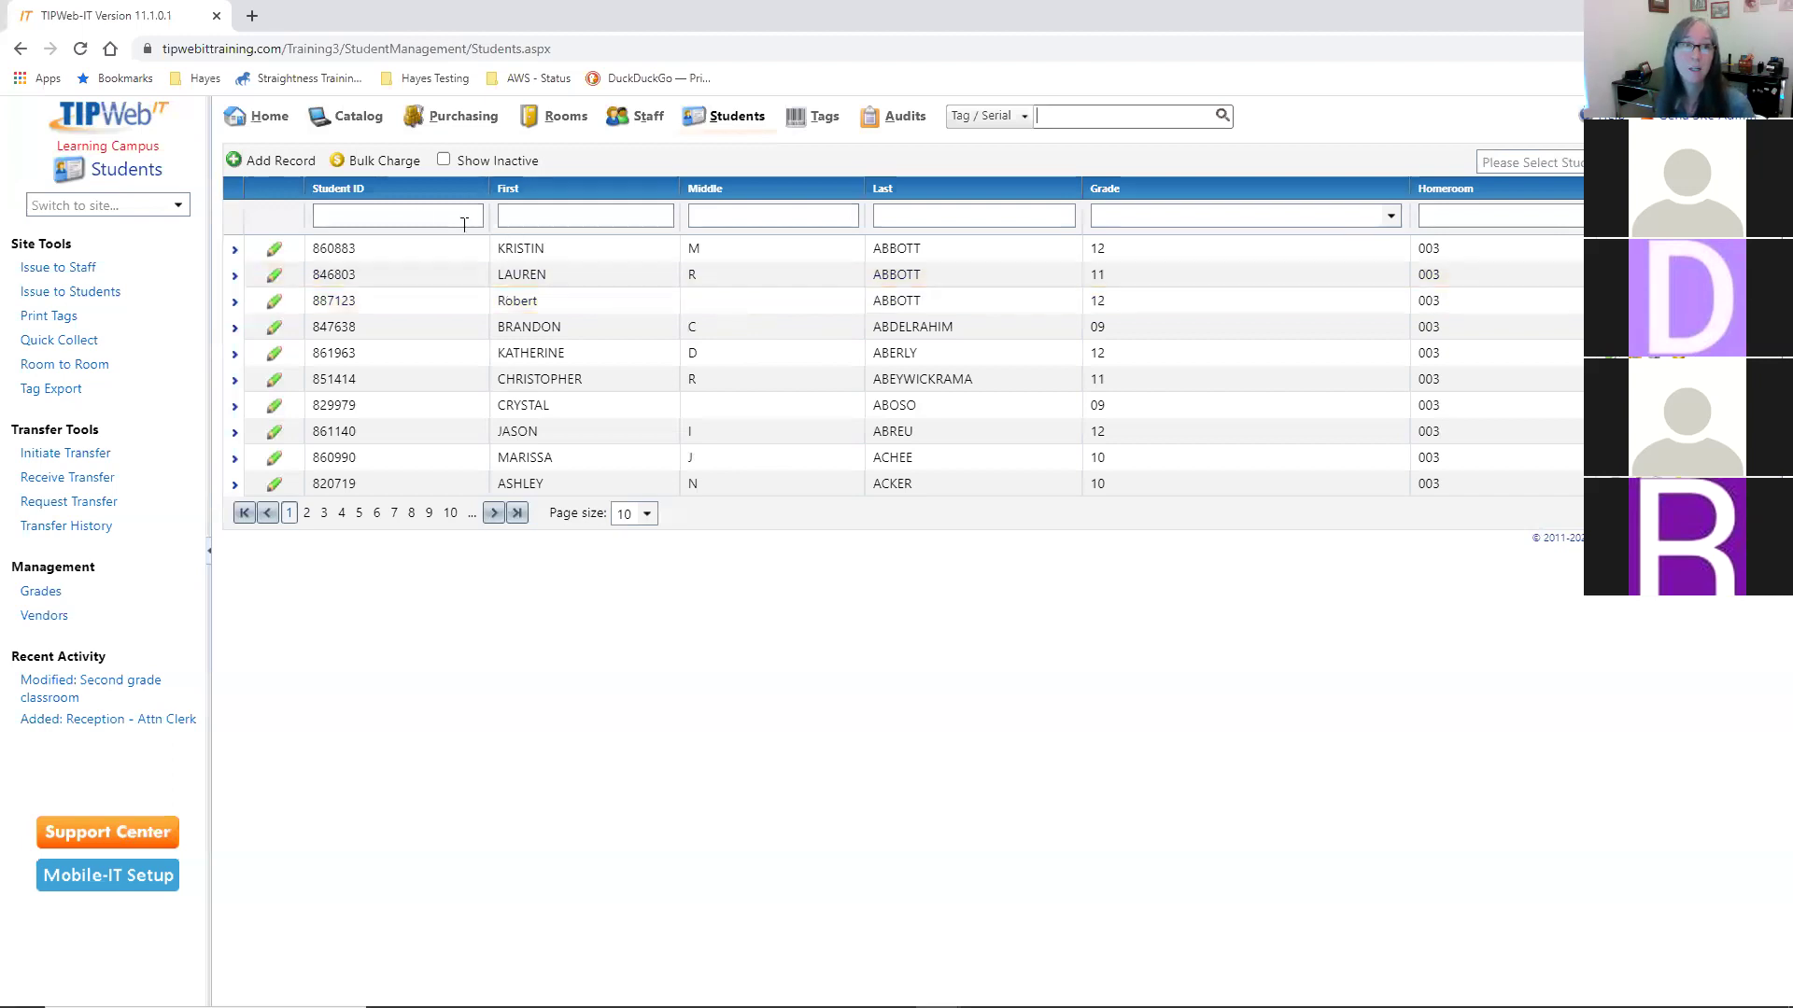
- Switch the site to Learning Middle School and go to its Home dashboard
left_click(175, 202)
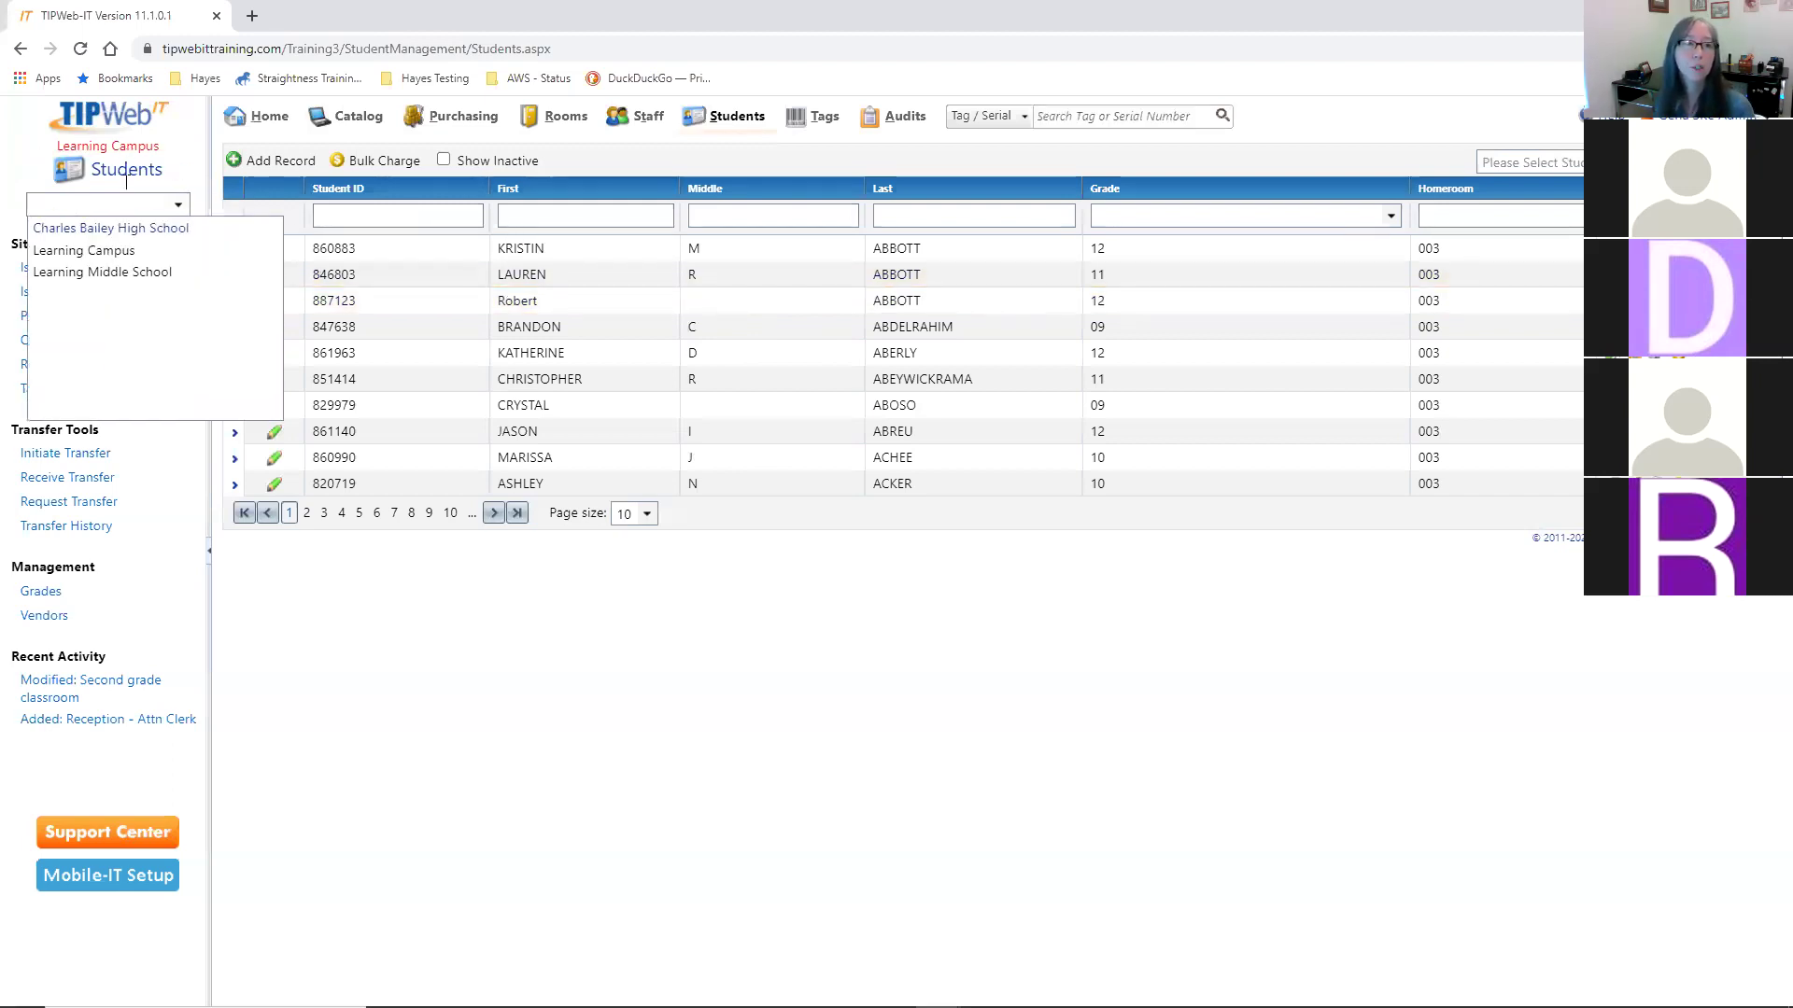
left_click(68, 274)
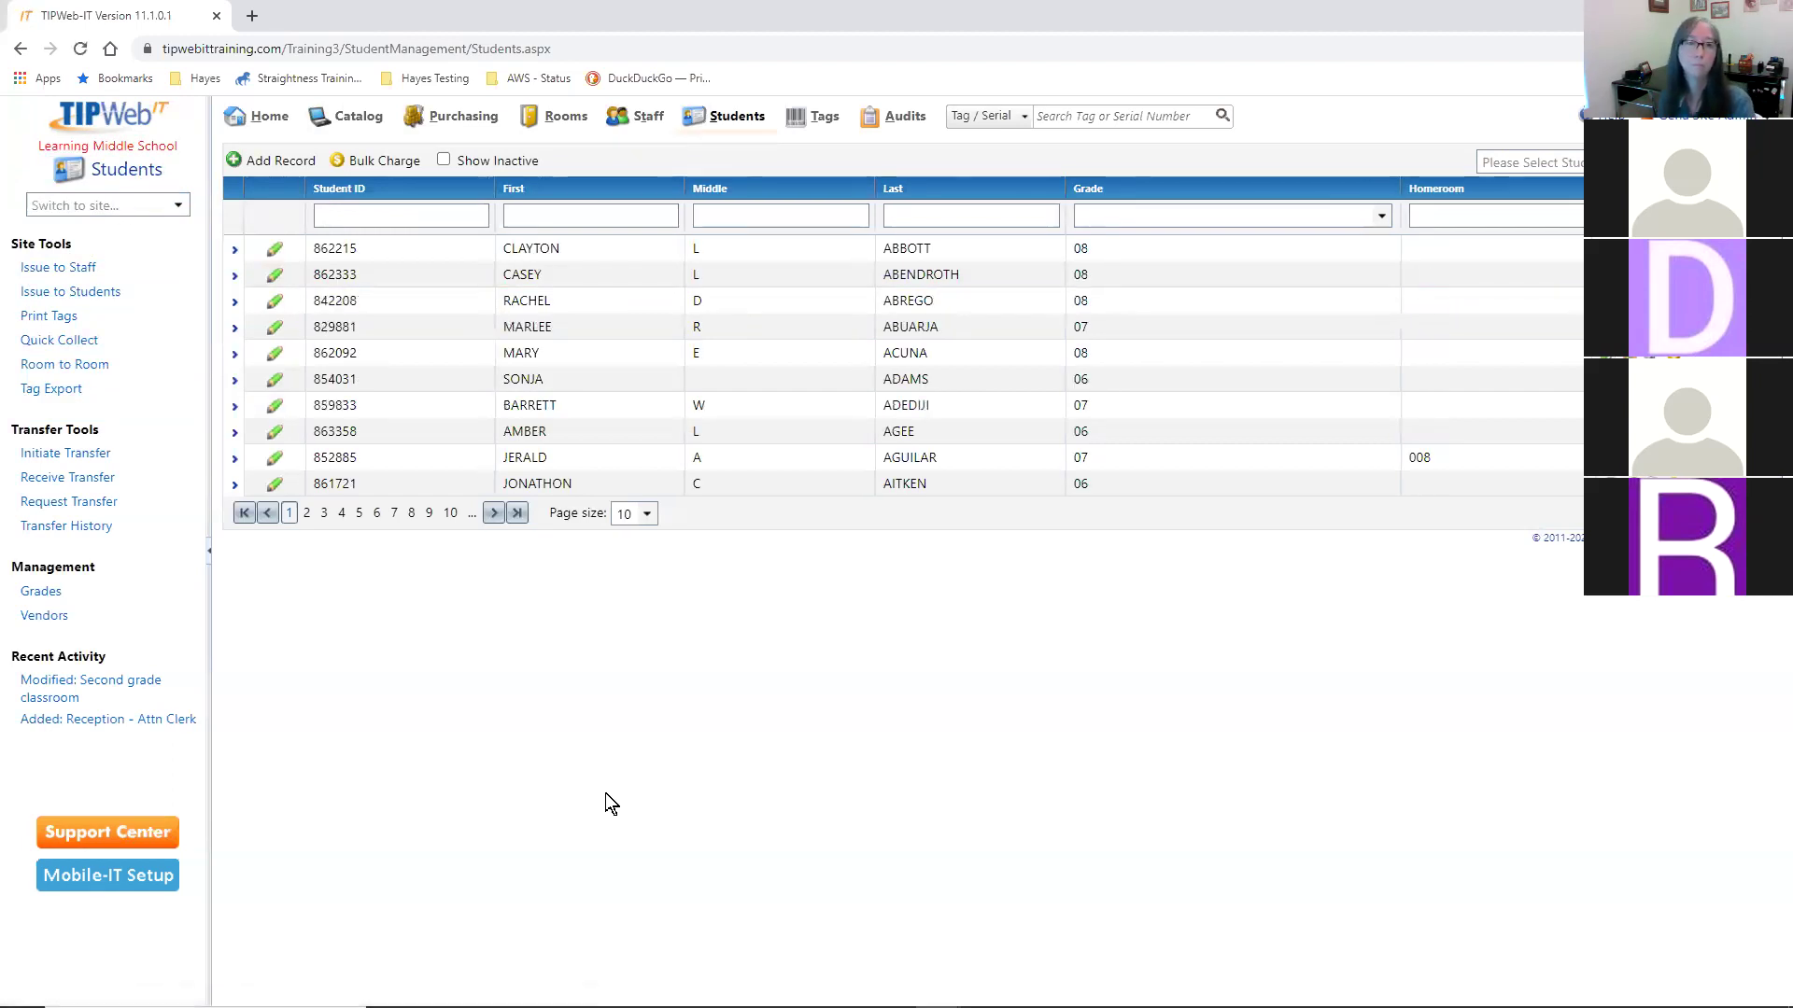
left_click(270, 120)
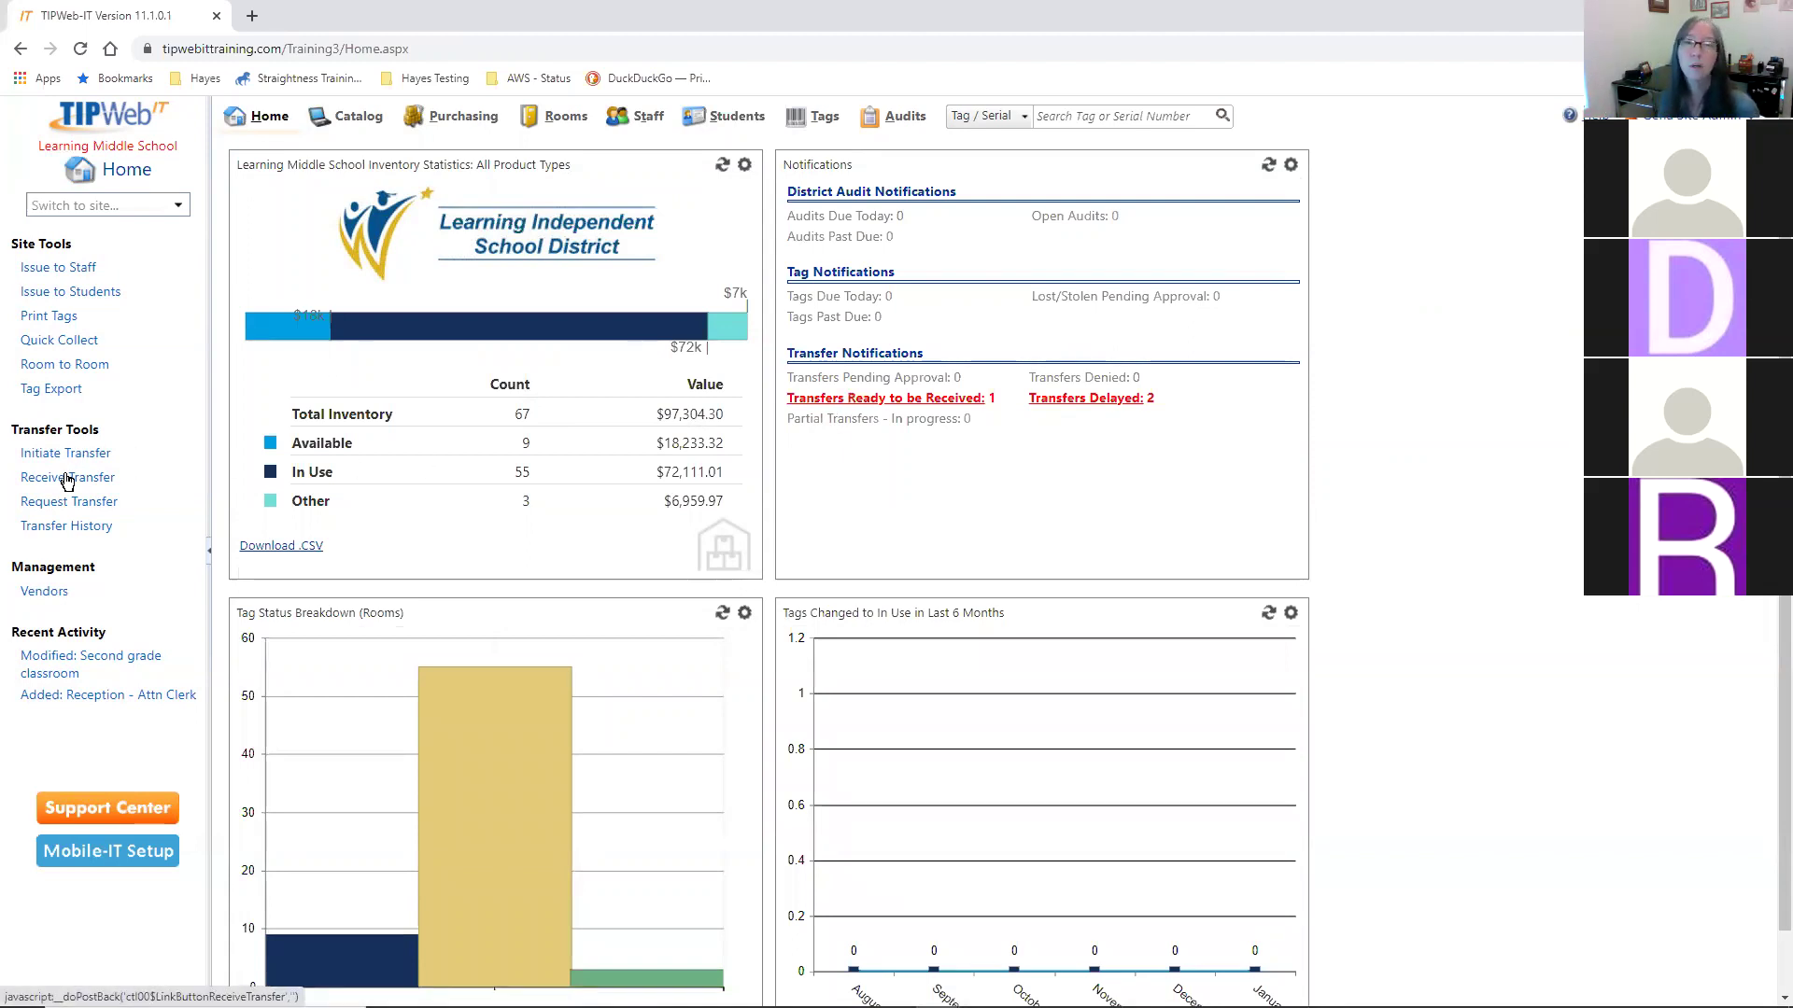
- Start Receive Transfer, search pending transfers, and select transfer 5158 from Learning Campus
left_click(67, 483)
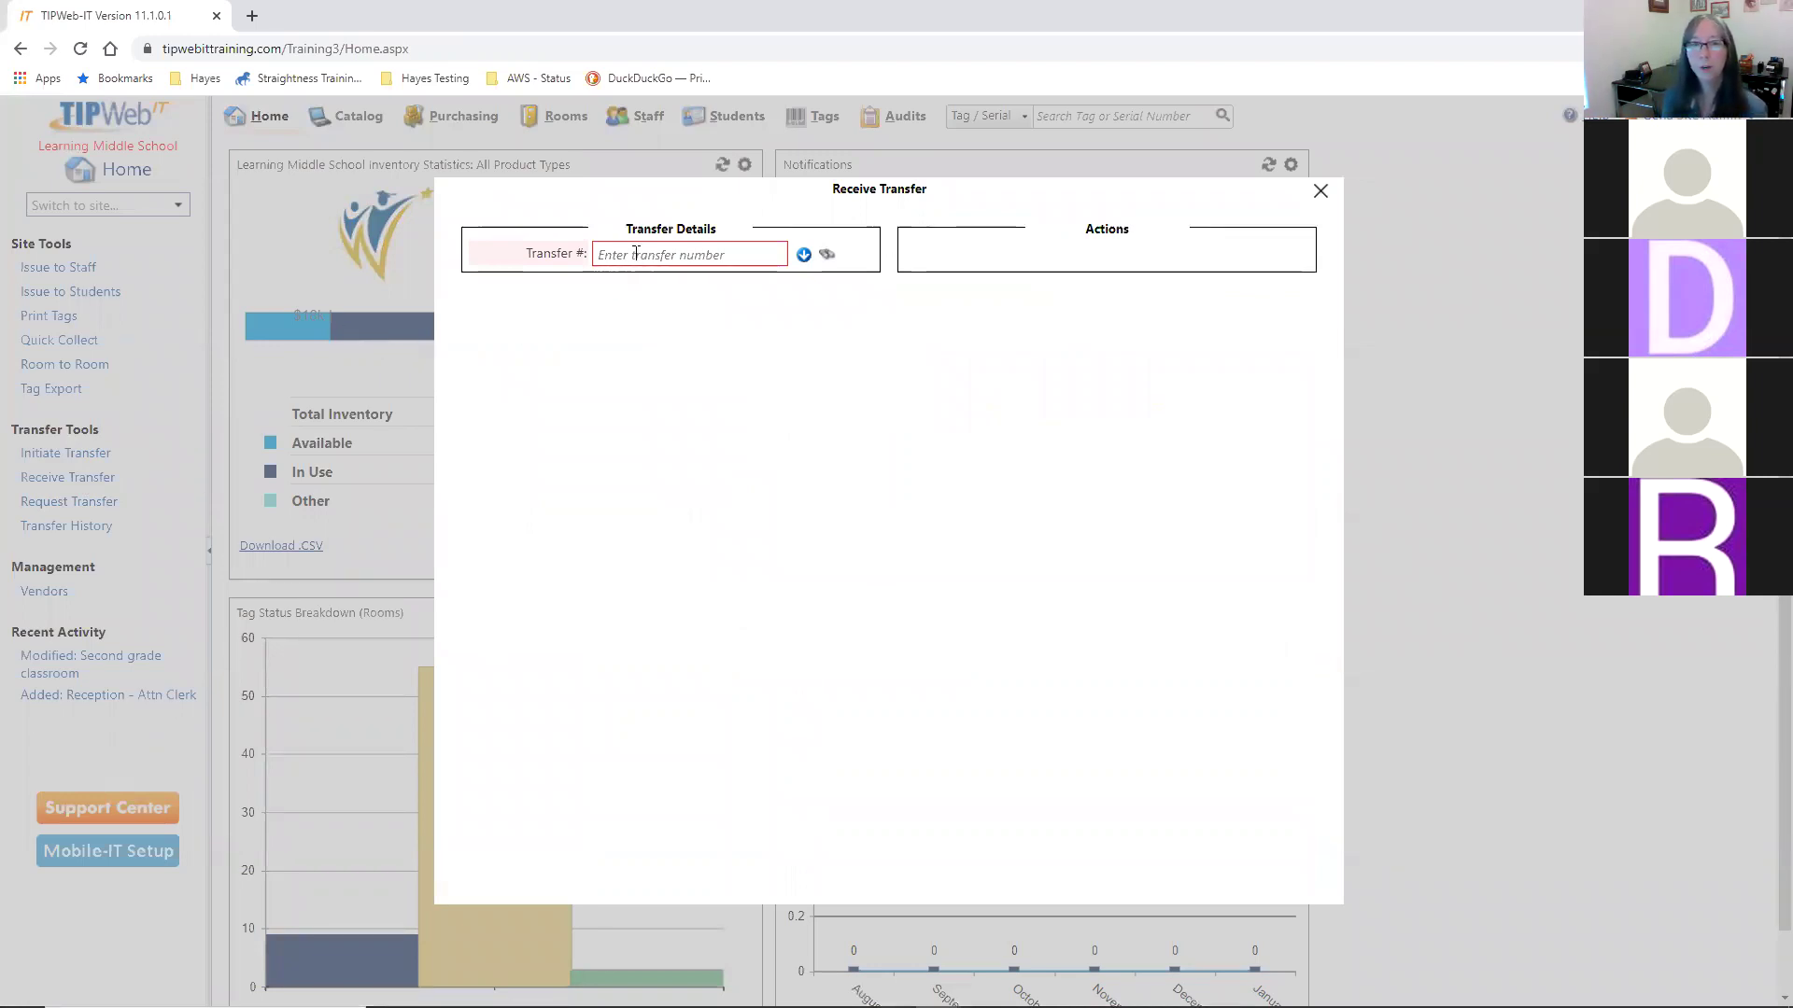
left_click(637, 254)
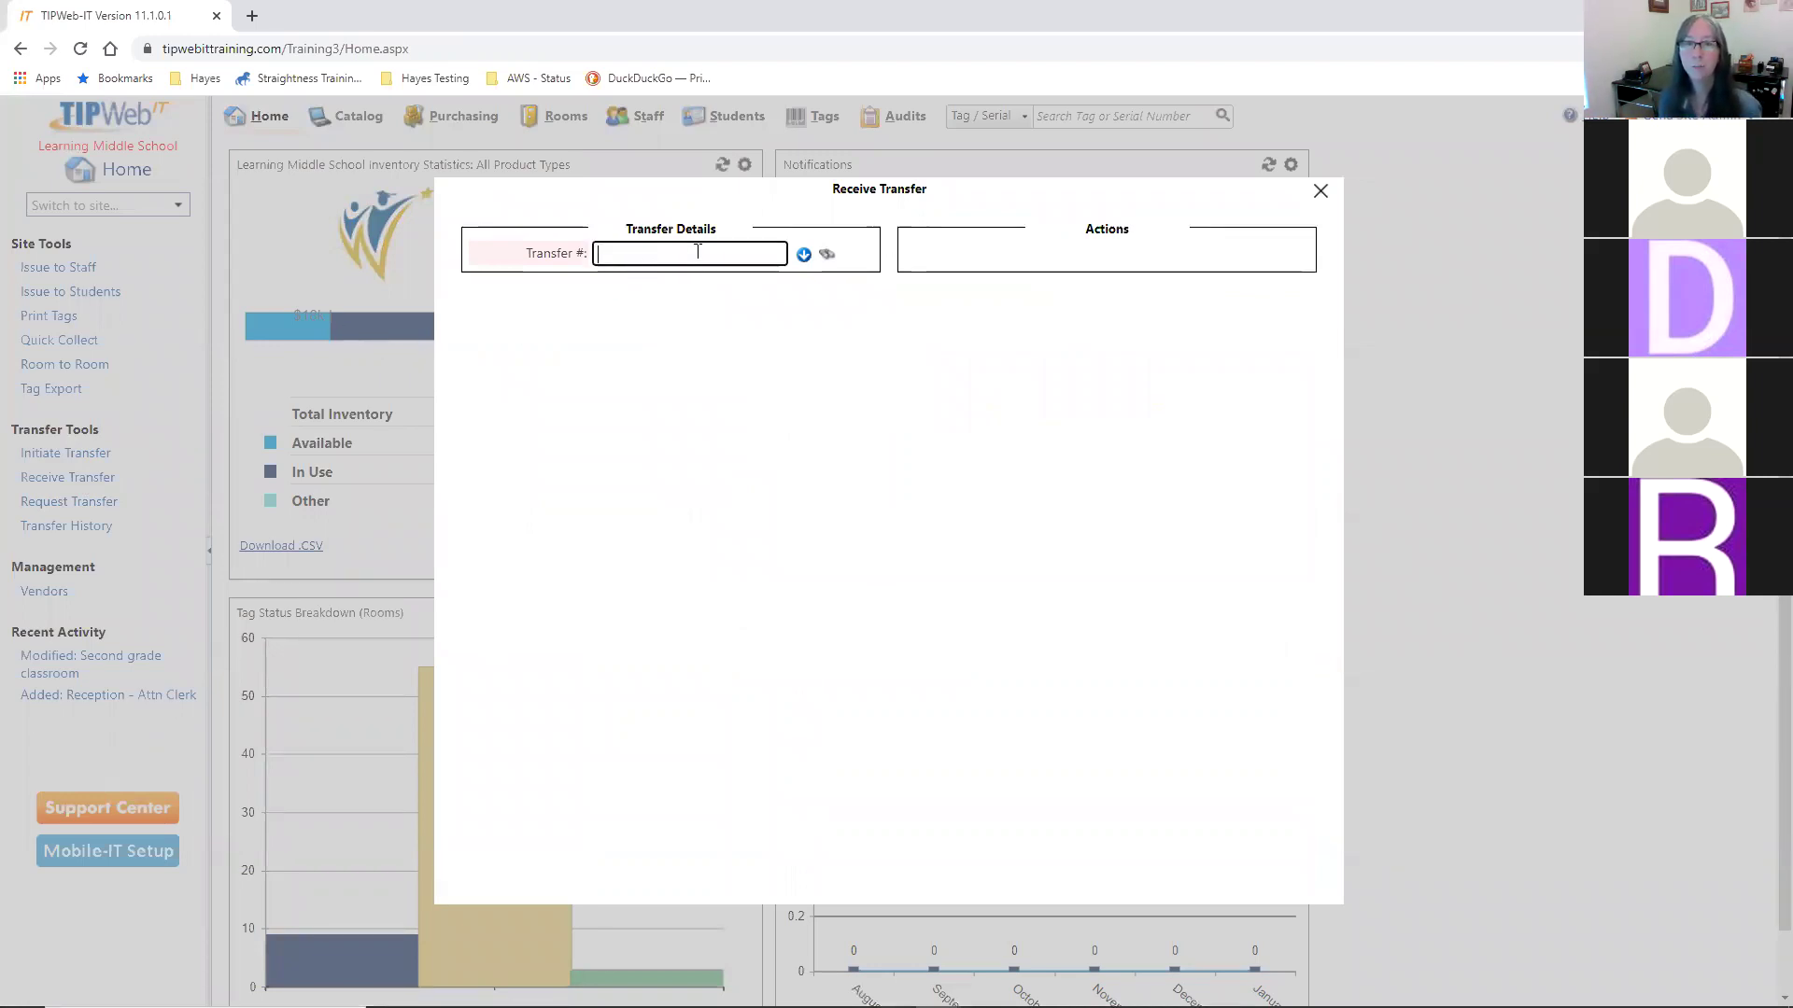
left_click(827, 255)
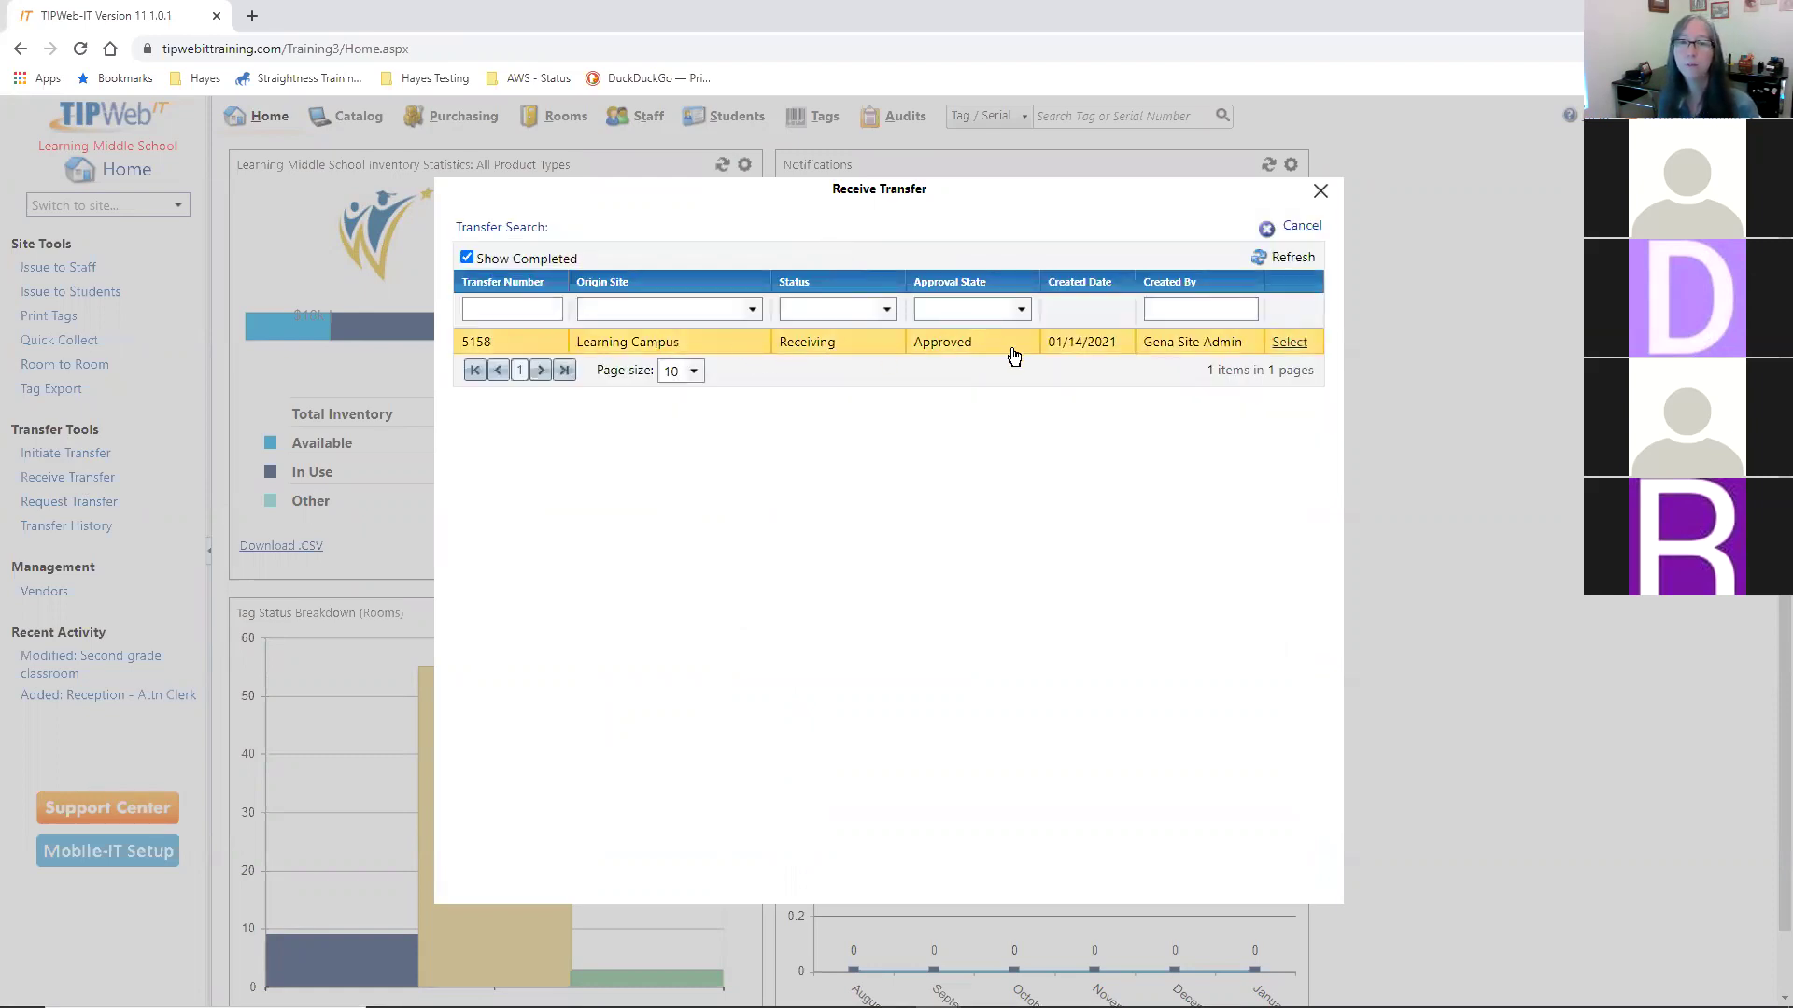
left_click(1292, 345)
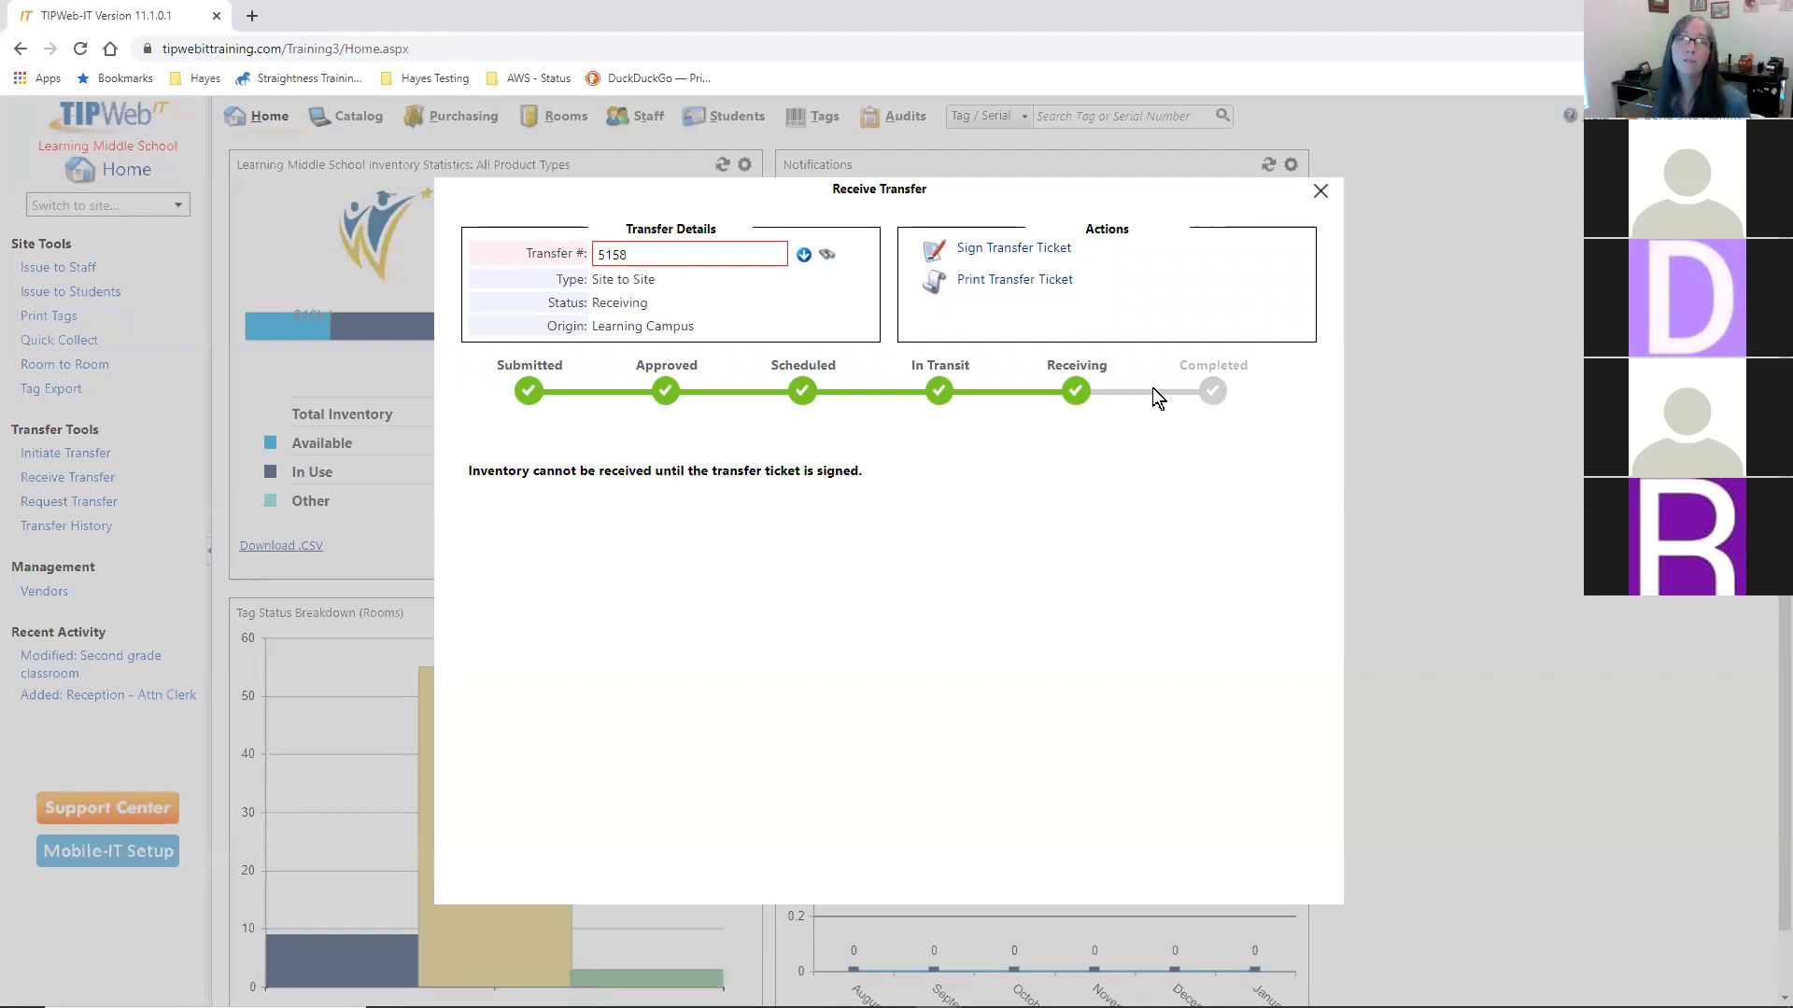
- Sign the transfer 5158 ticket as receiver, accept the signature, and enter the receiver's name
left_click(994, 251)
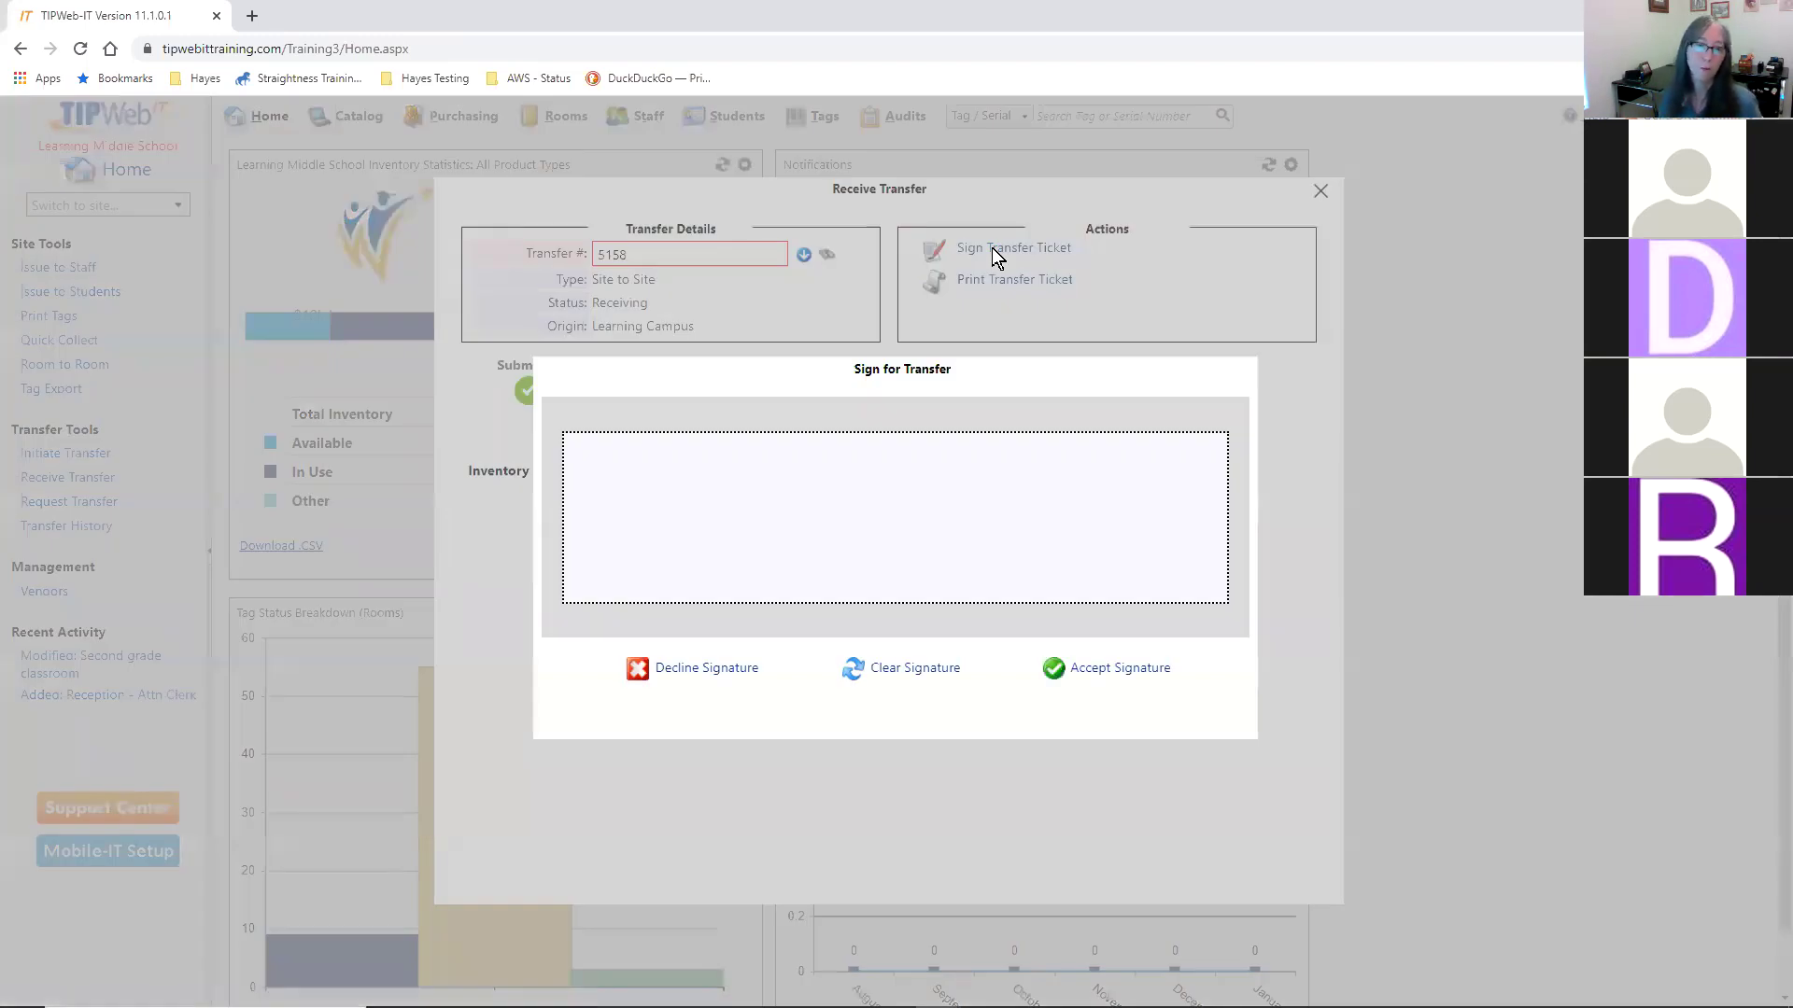
mouse_move(731, 476)
left_mouse_down()
mouse_move(720, 488)
mouse_move(1077, 517)
left_mouse_up()
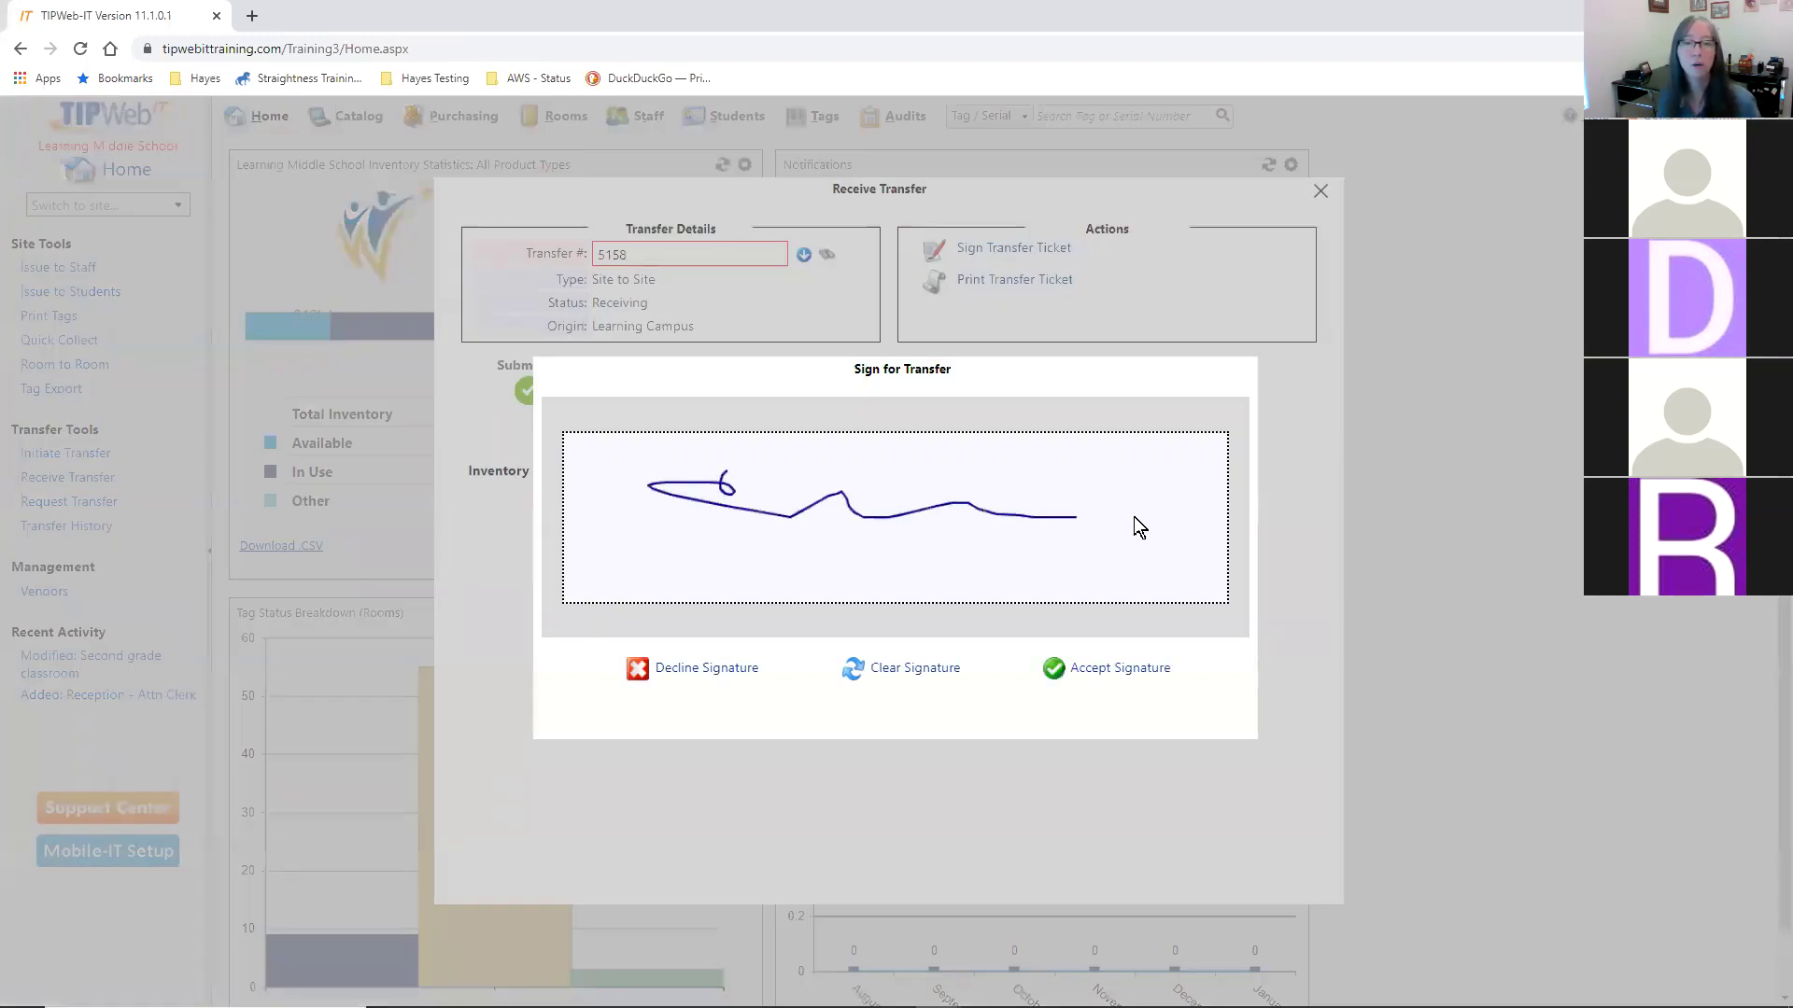
left_click(1117, 667)
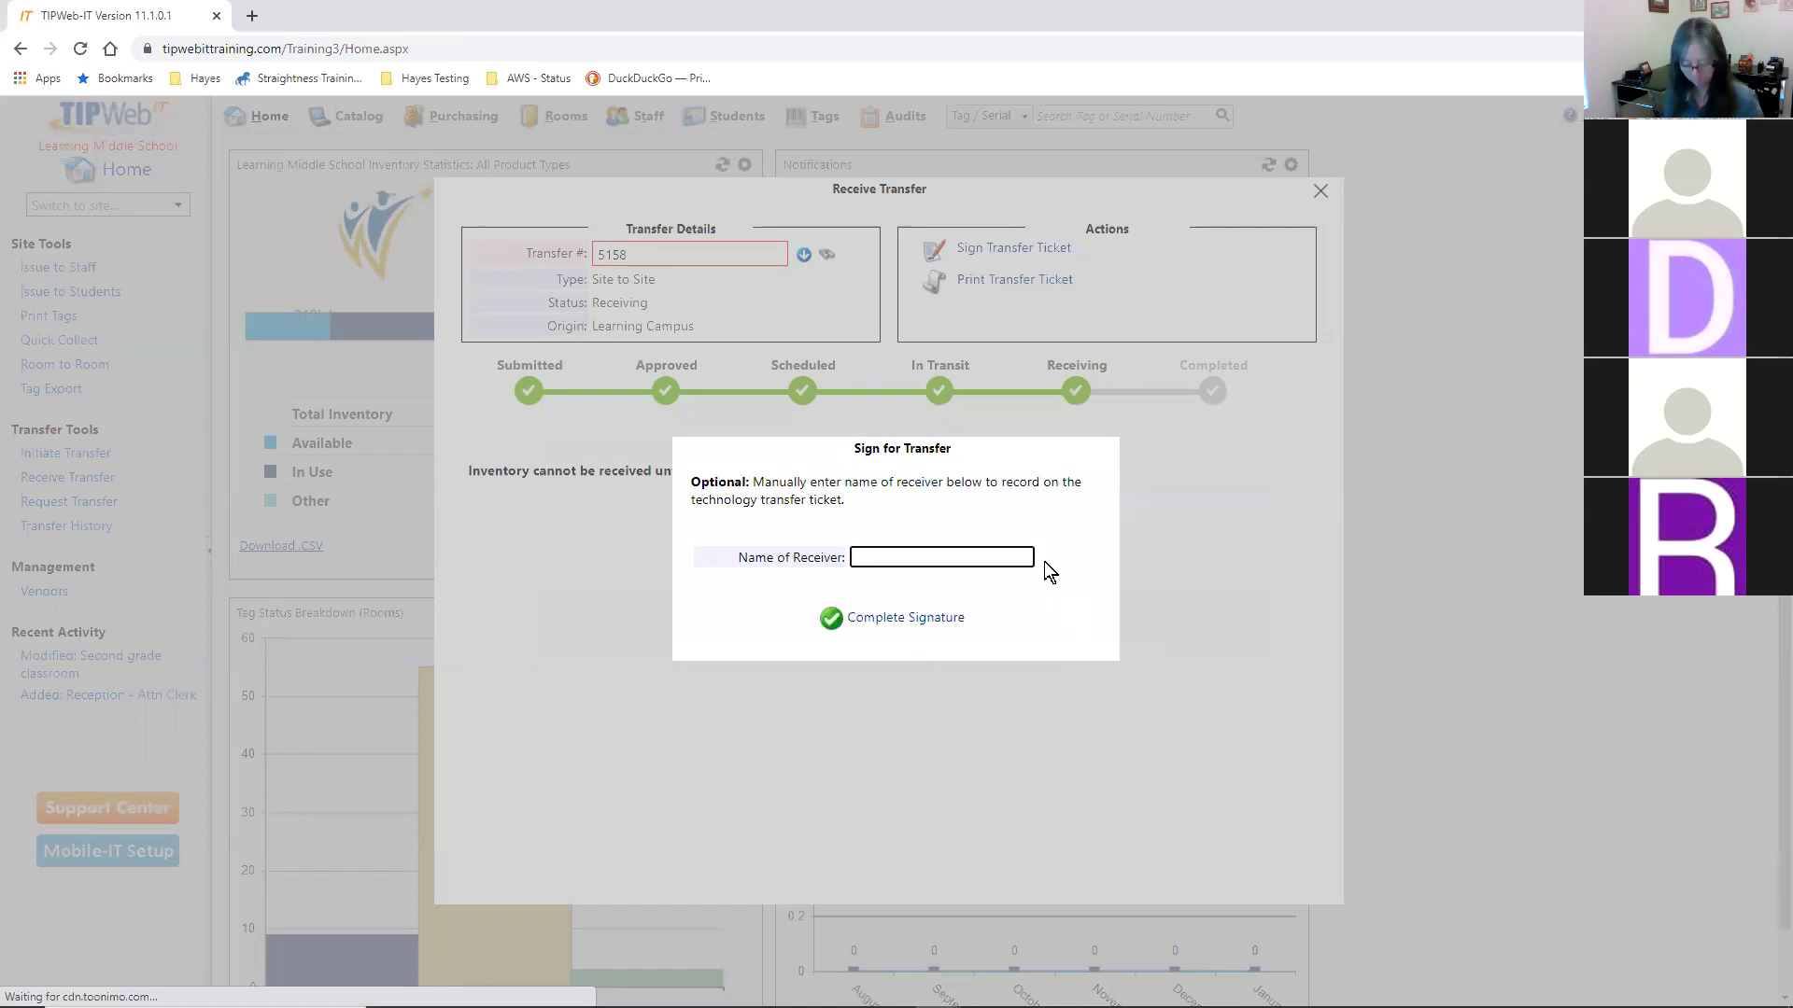
type("Gena #2")
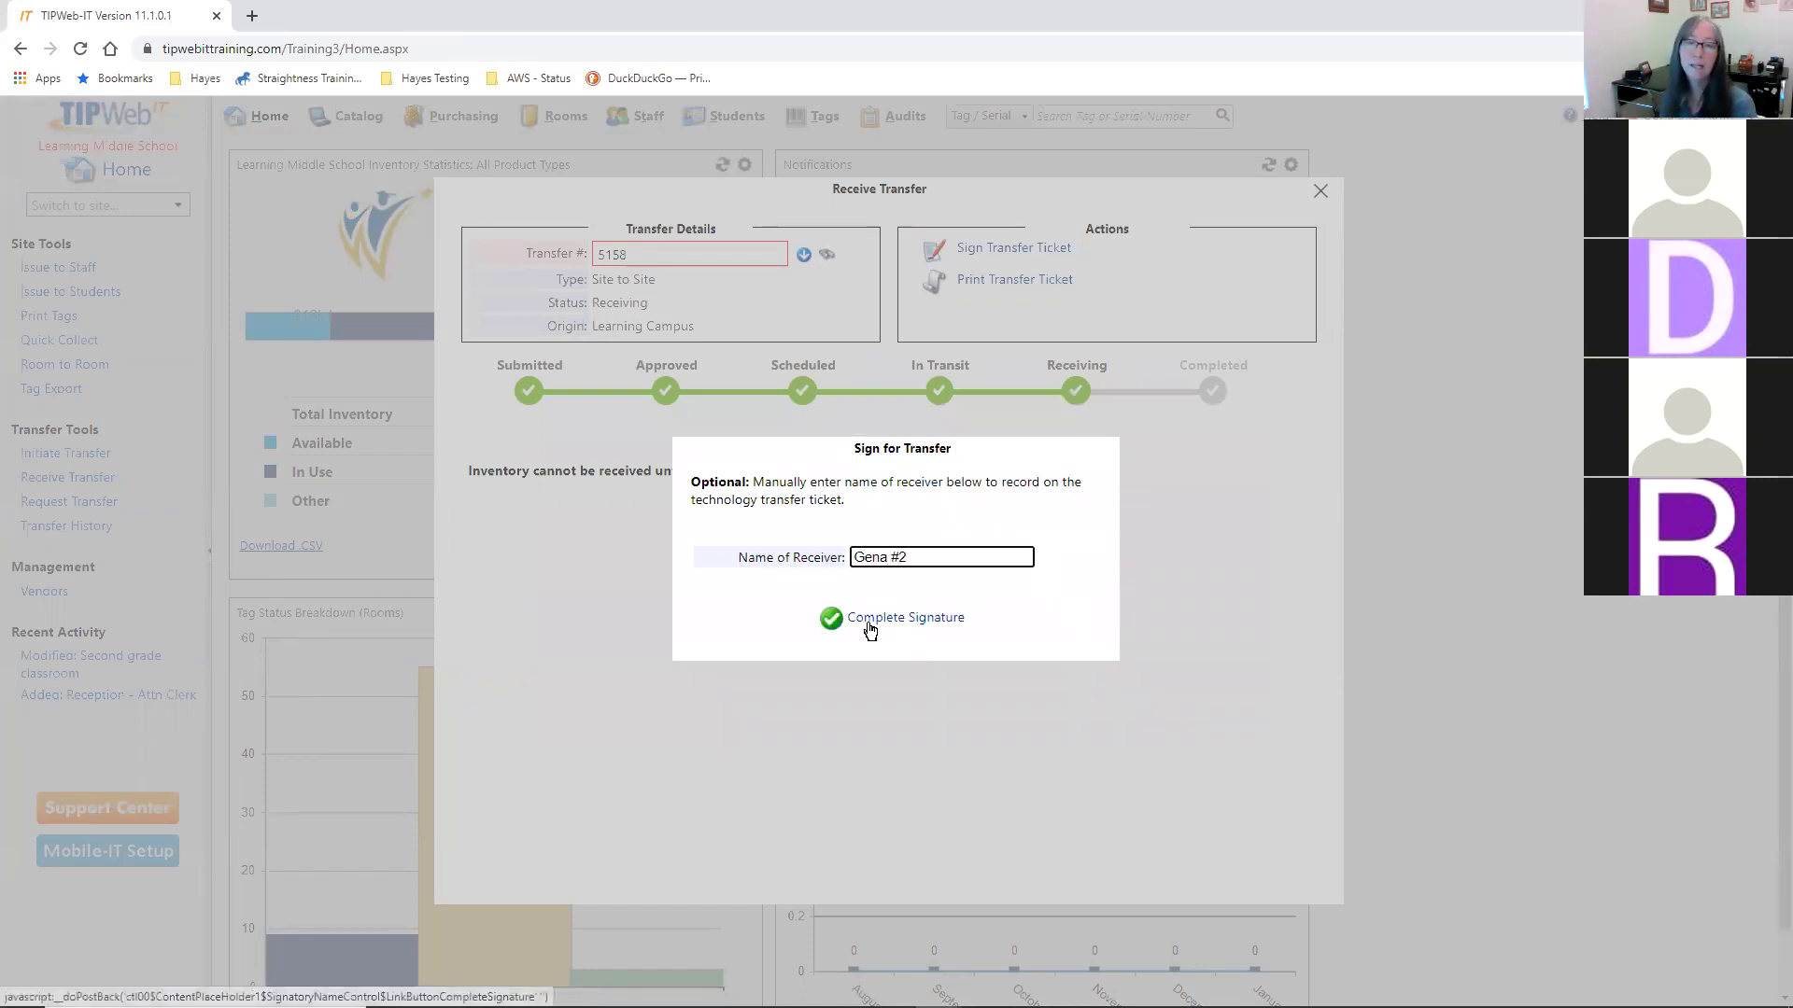
left_click(868, 619)
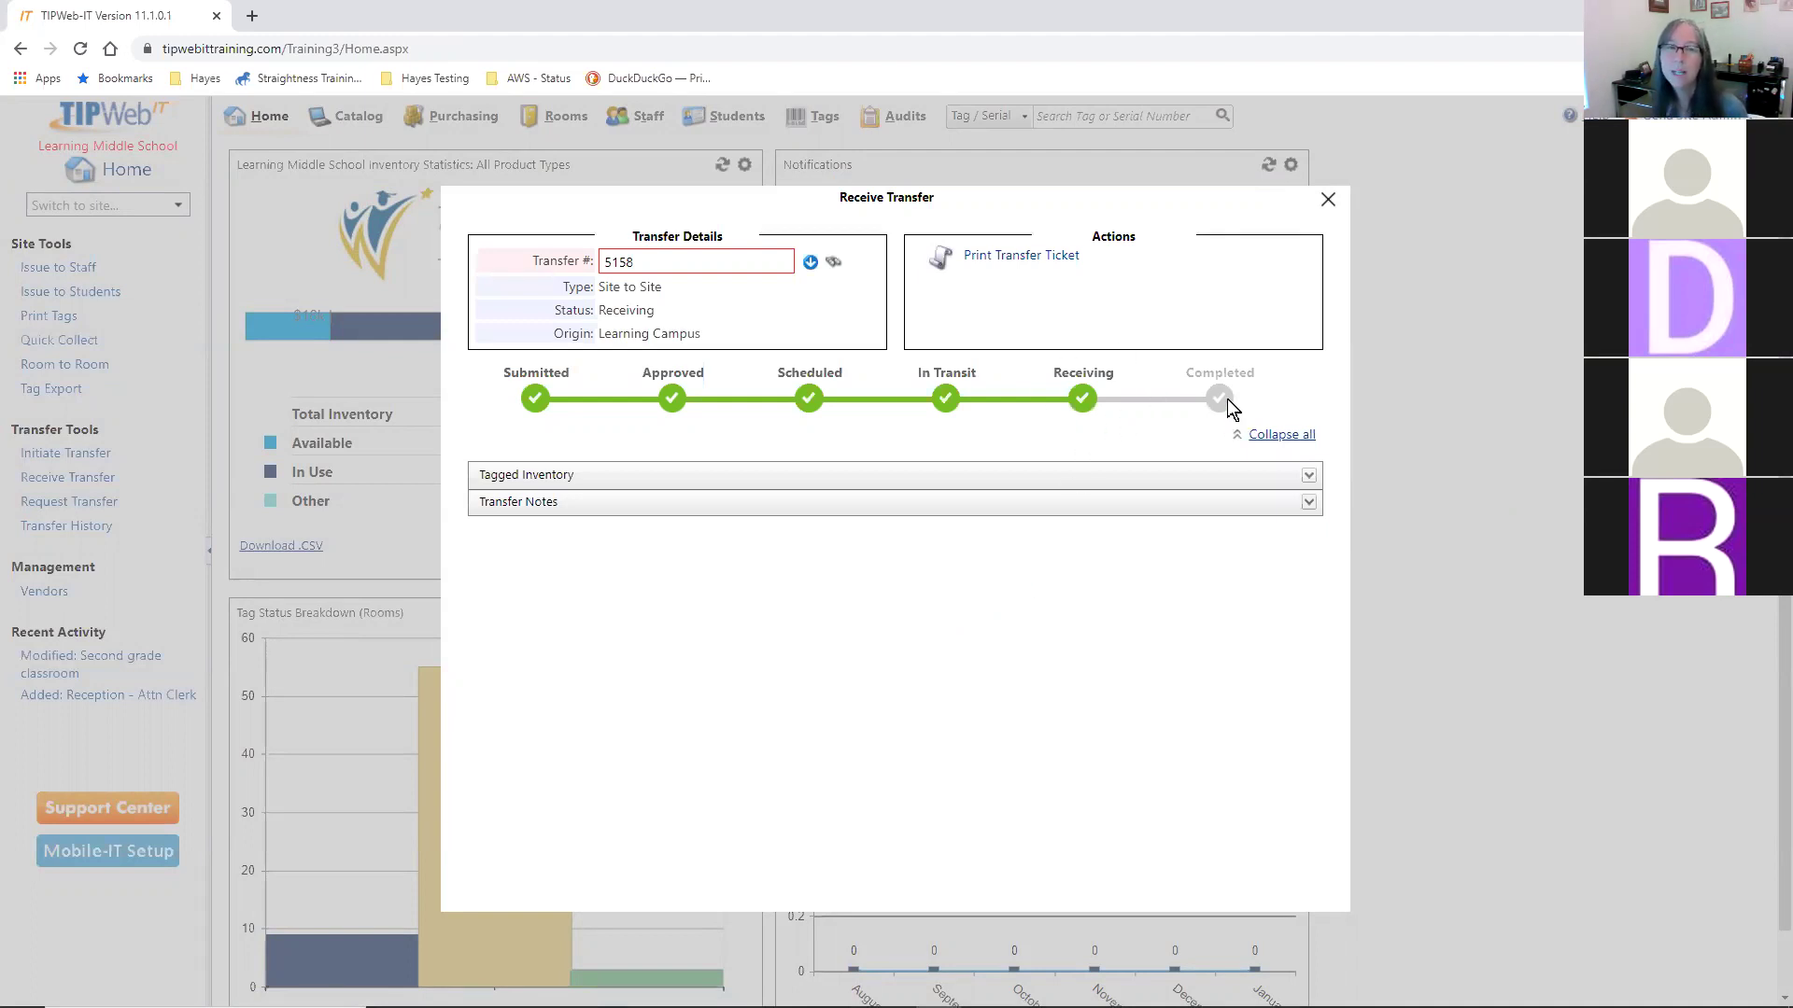
- Expand Tagged Inventory and Transfer Notes, then set Room to Library and Status to Available
left_click(658, 484)
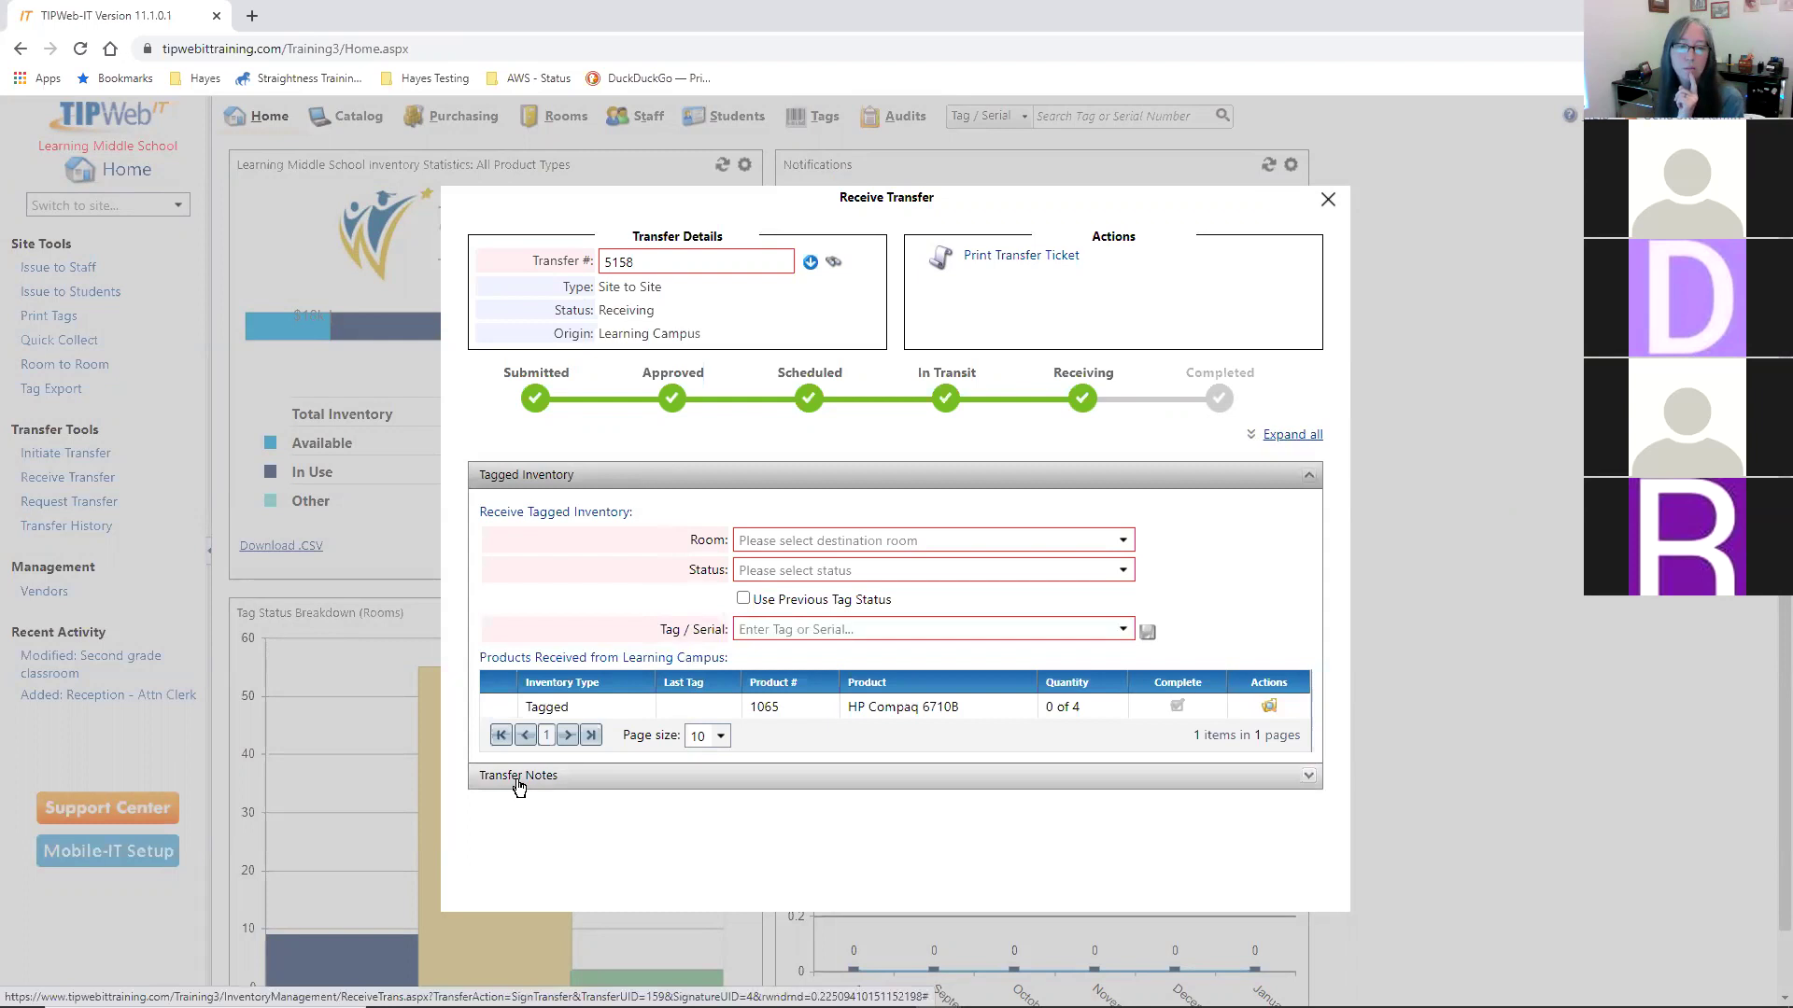
left_click(965, 794)
scroll(1093, 813, "down", 2)
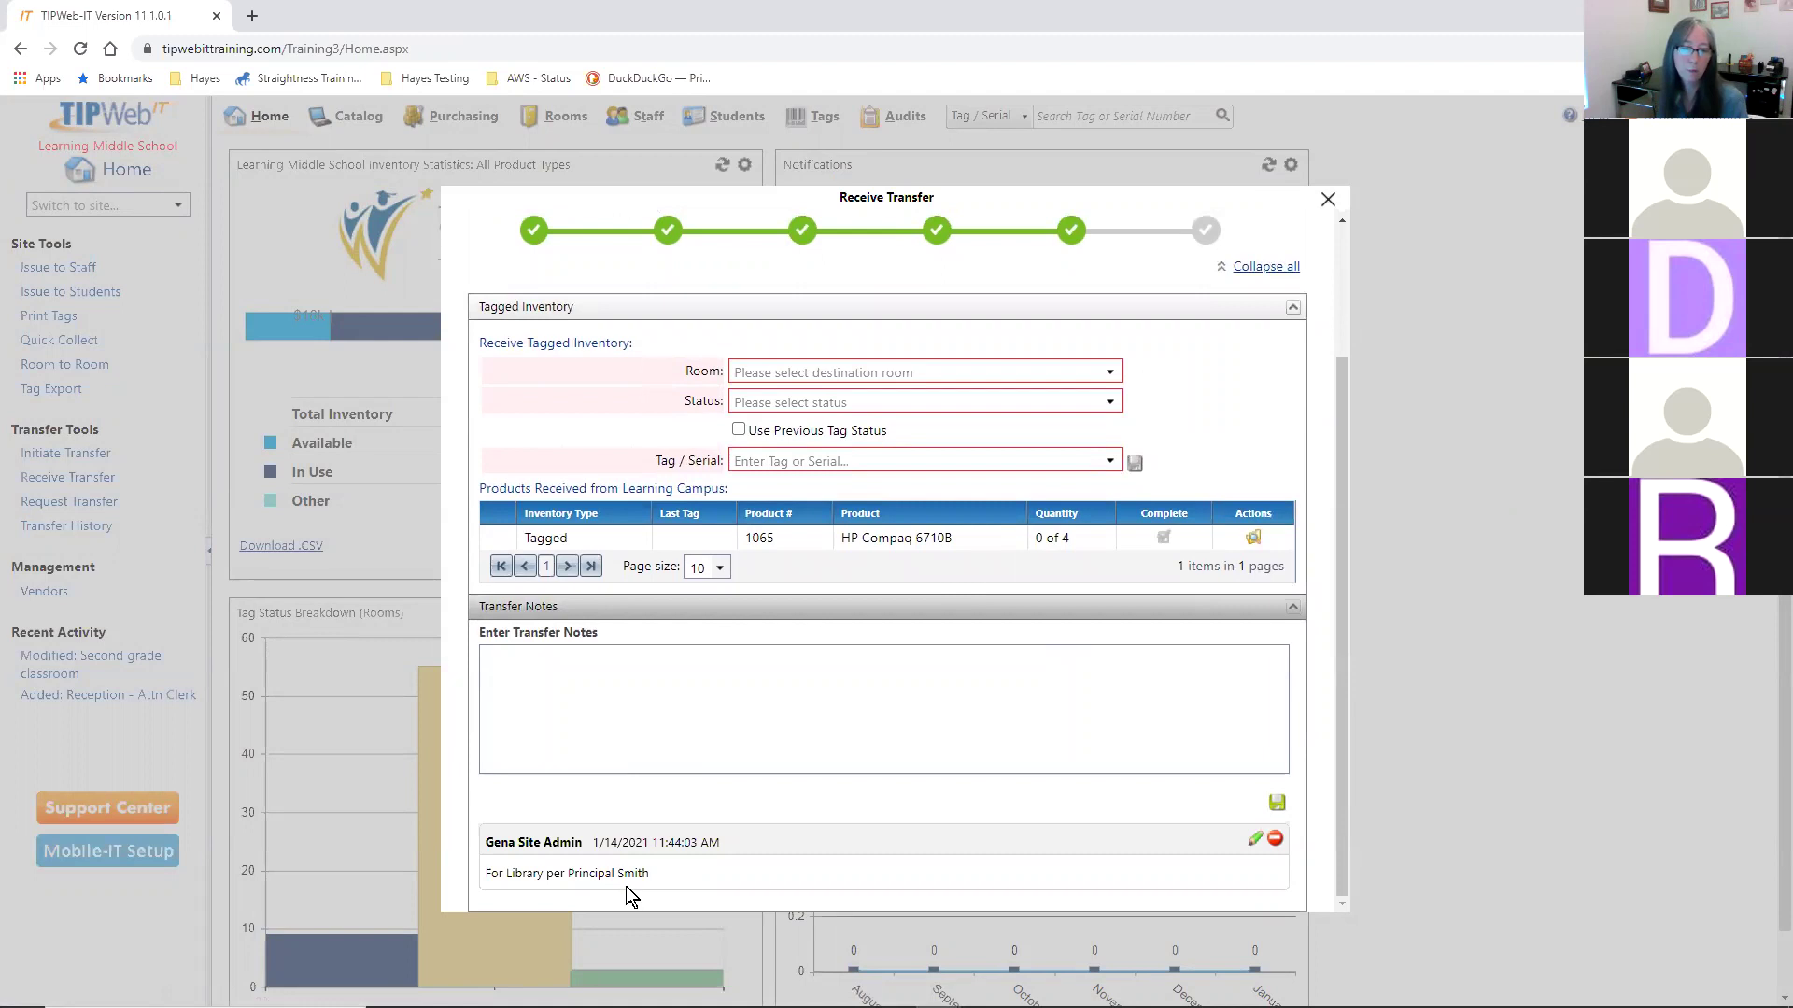
left_click(1110, 373)
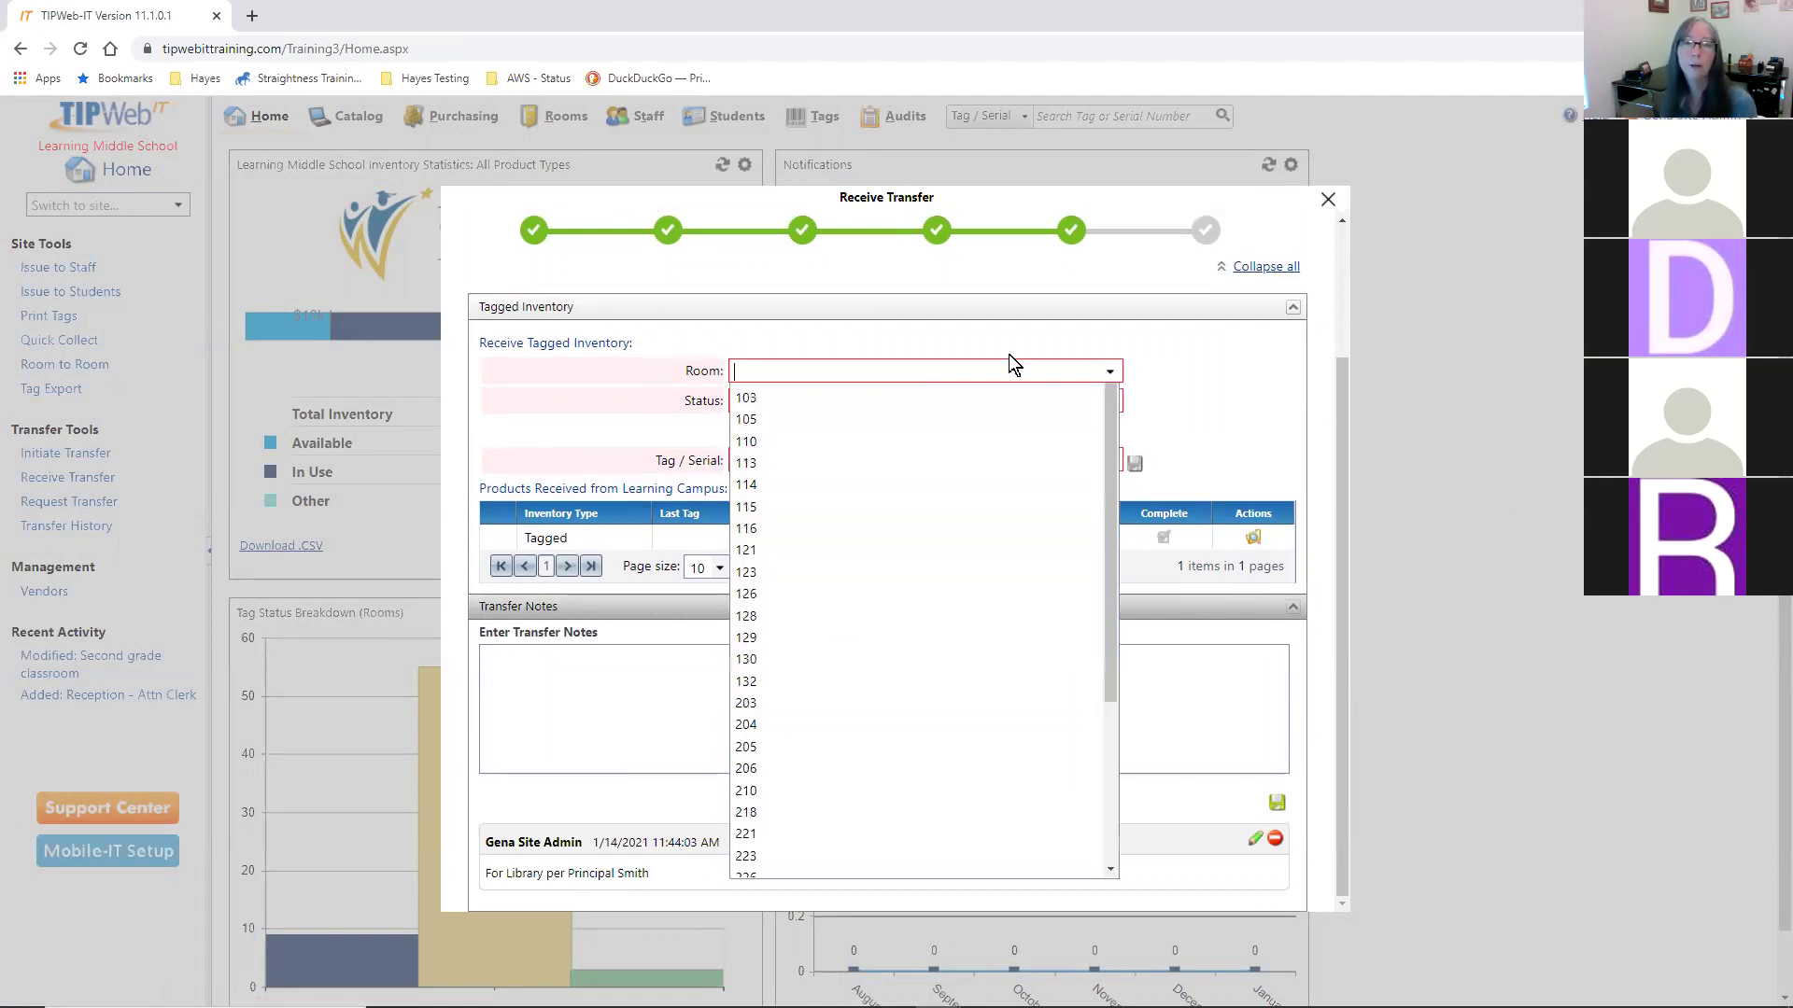
scroll(938, 691, "down", 3)
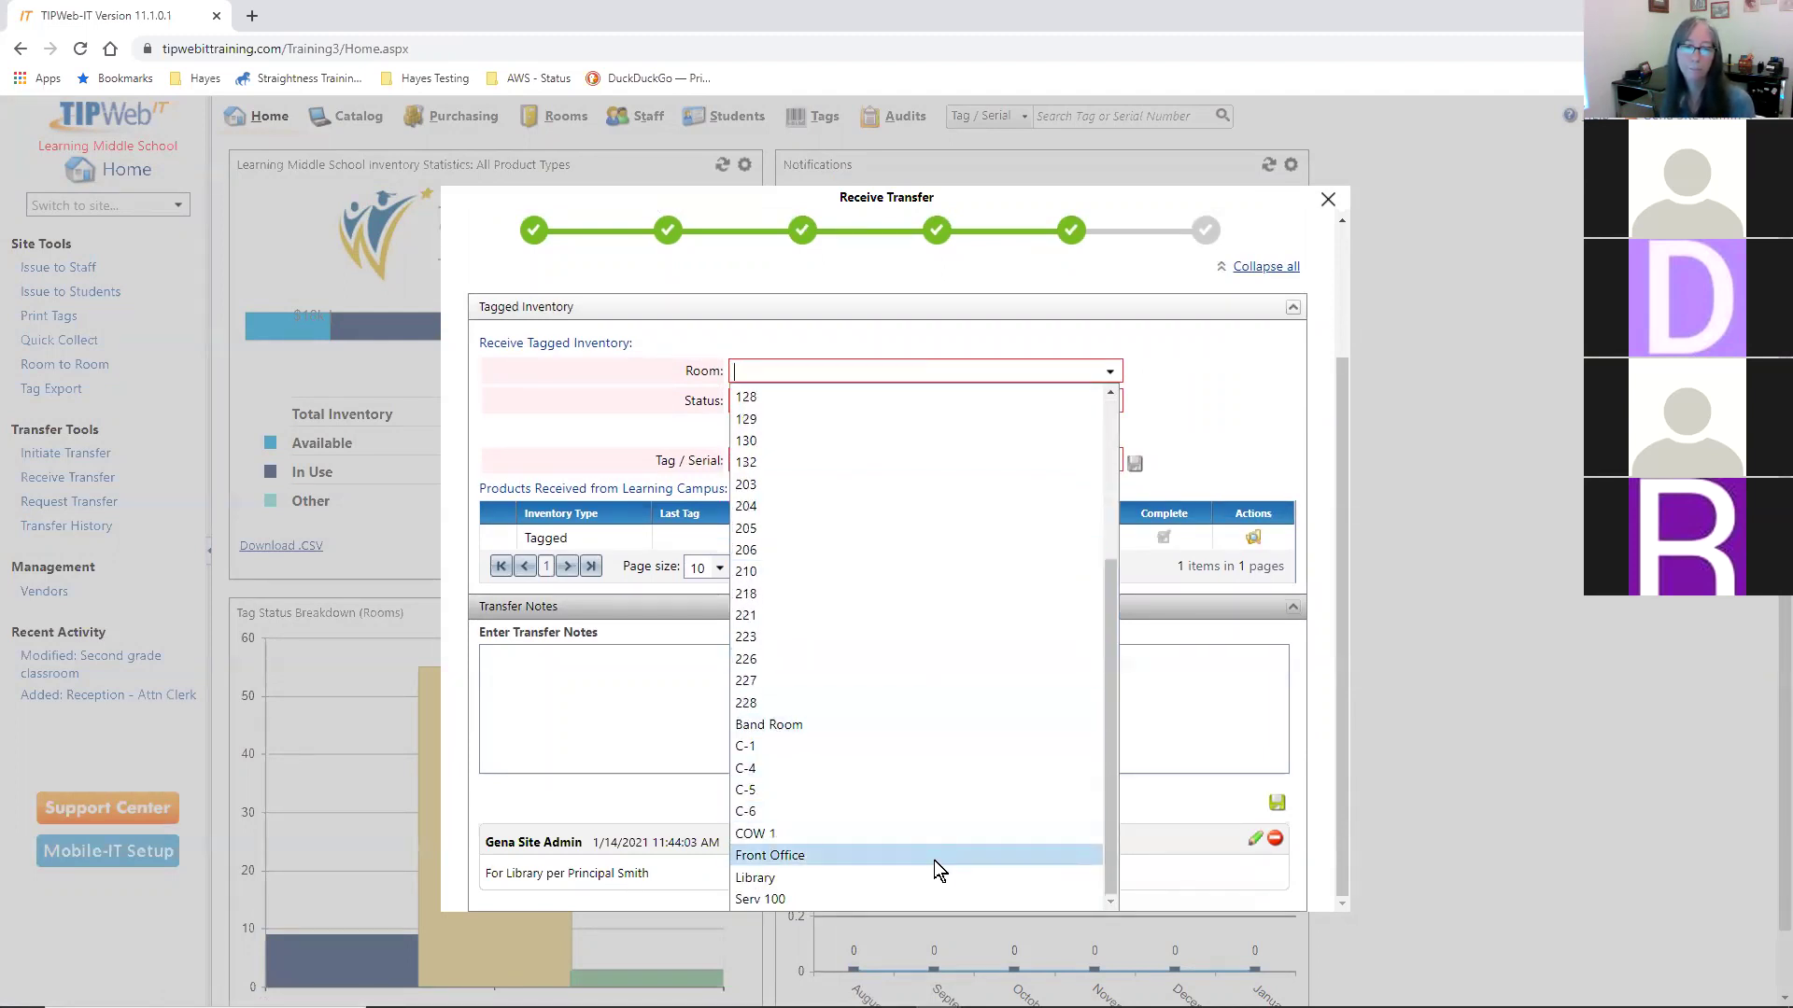
left_click(932, 870)
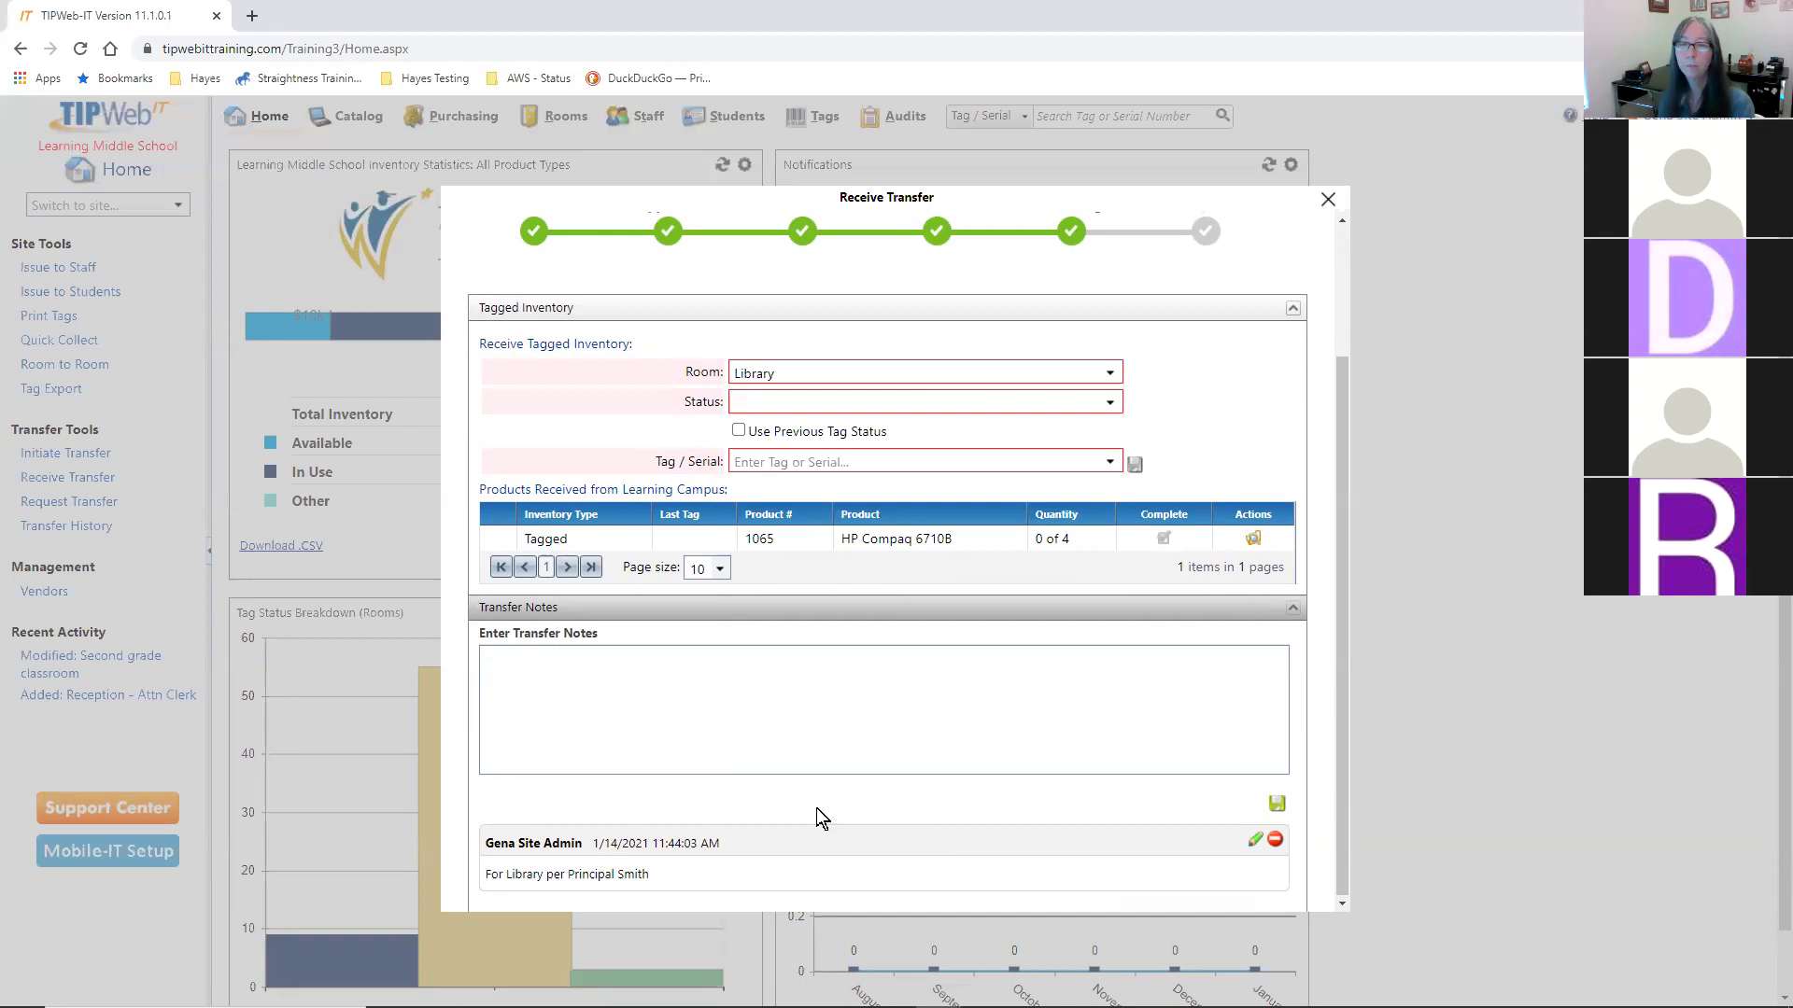
left_click(1109, 401)
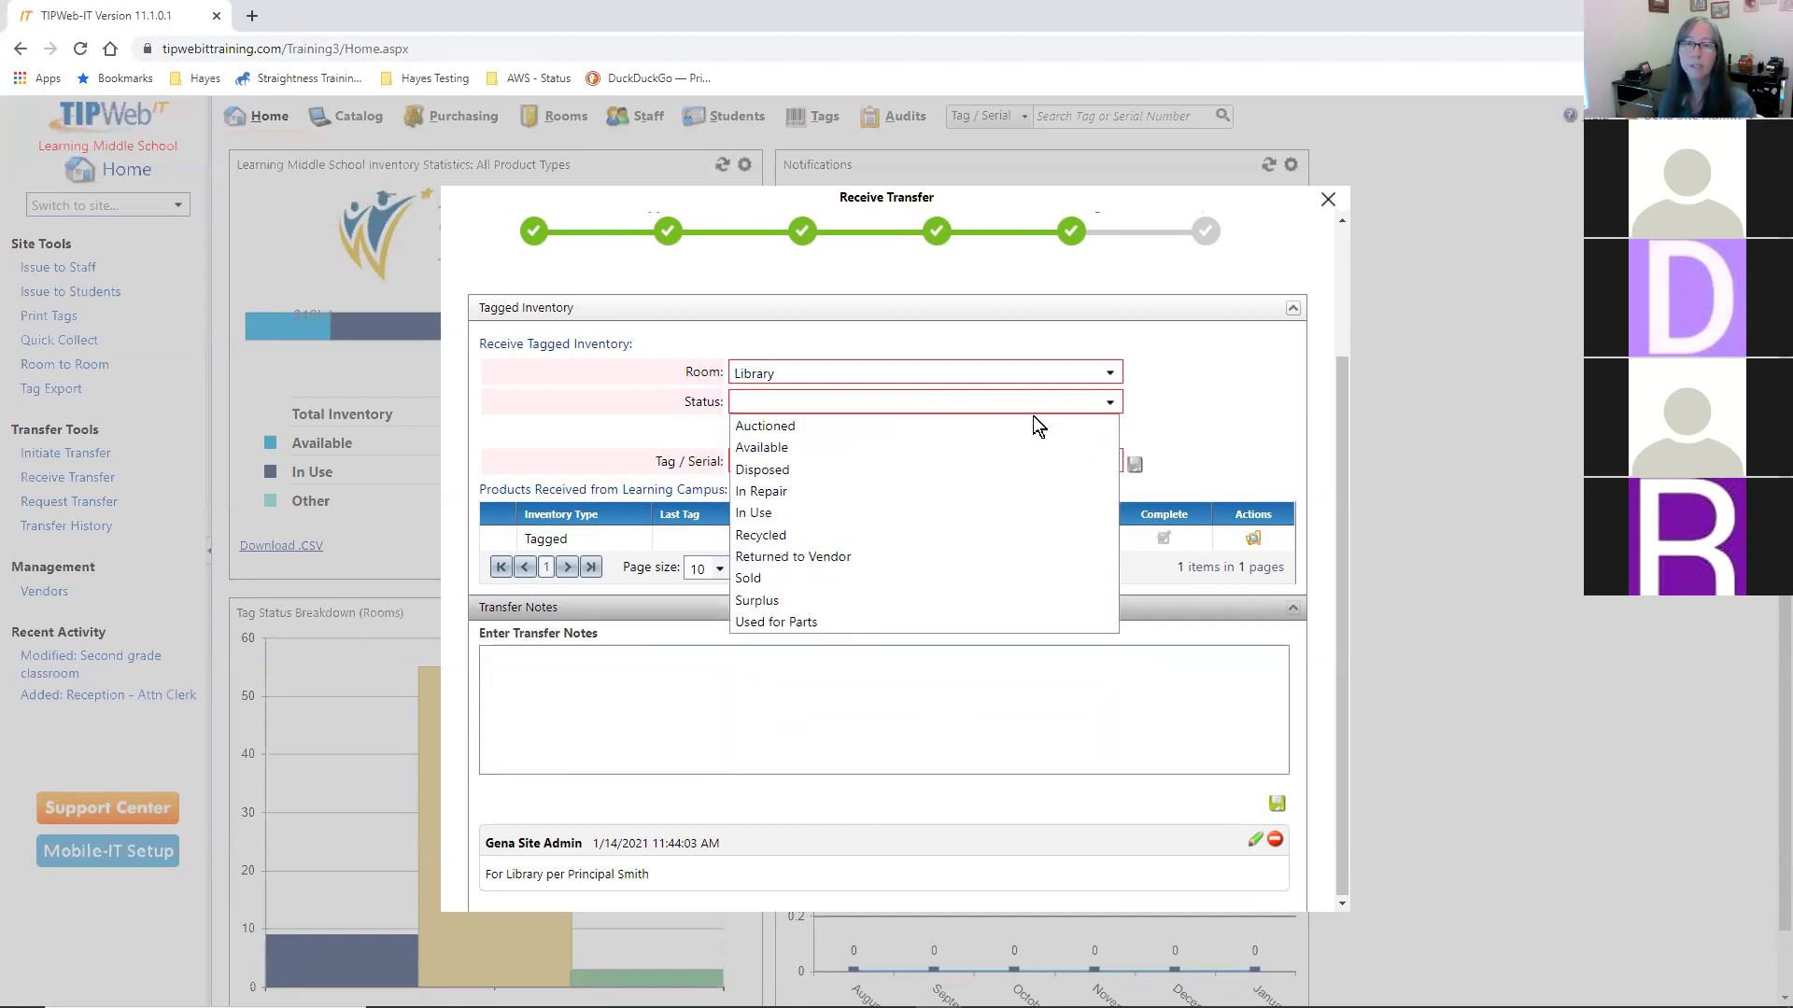
left_click(969, 448)
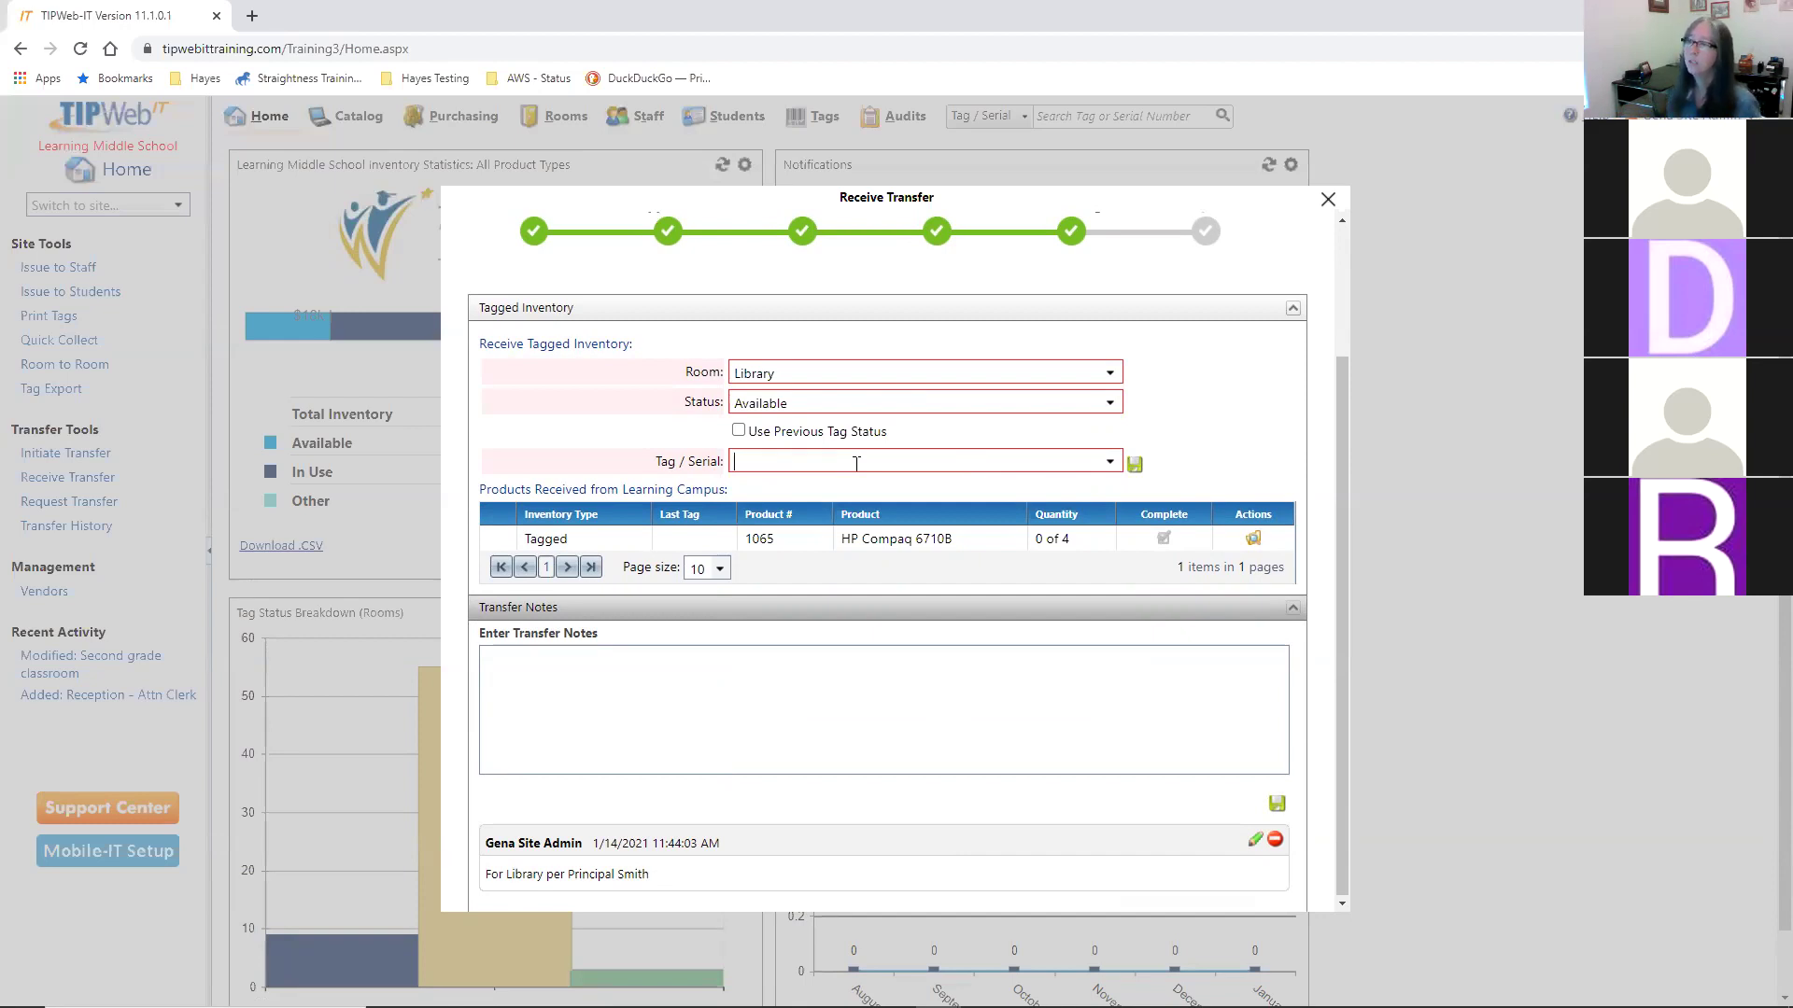
- Receive tags T30922 and T30923, then submit the mistyped tag T90352
type("T30922")
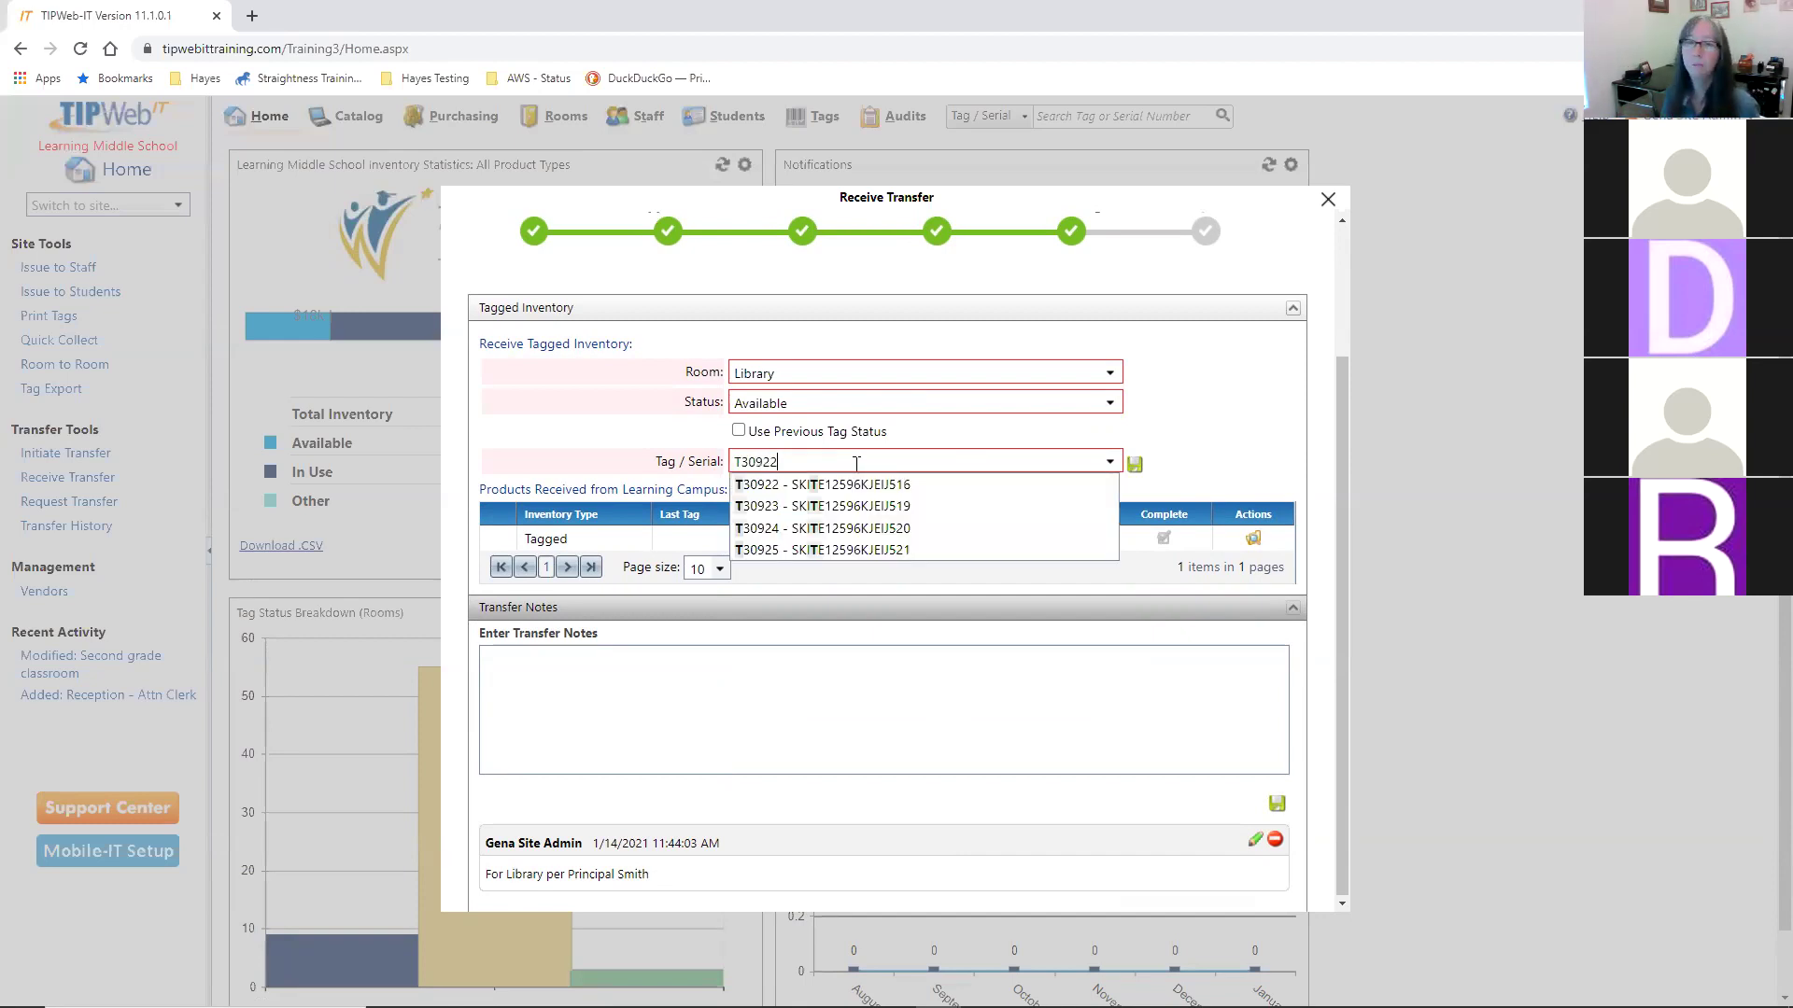
key("Return")
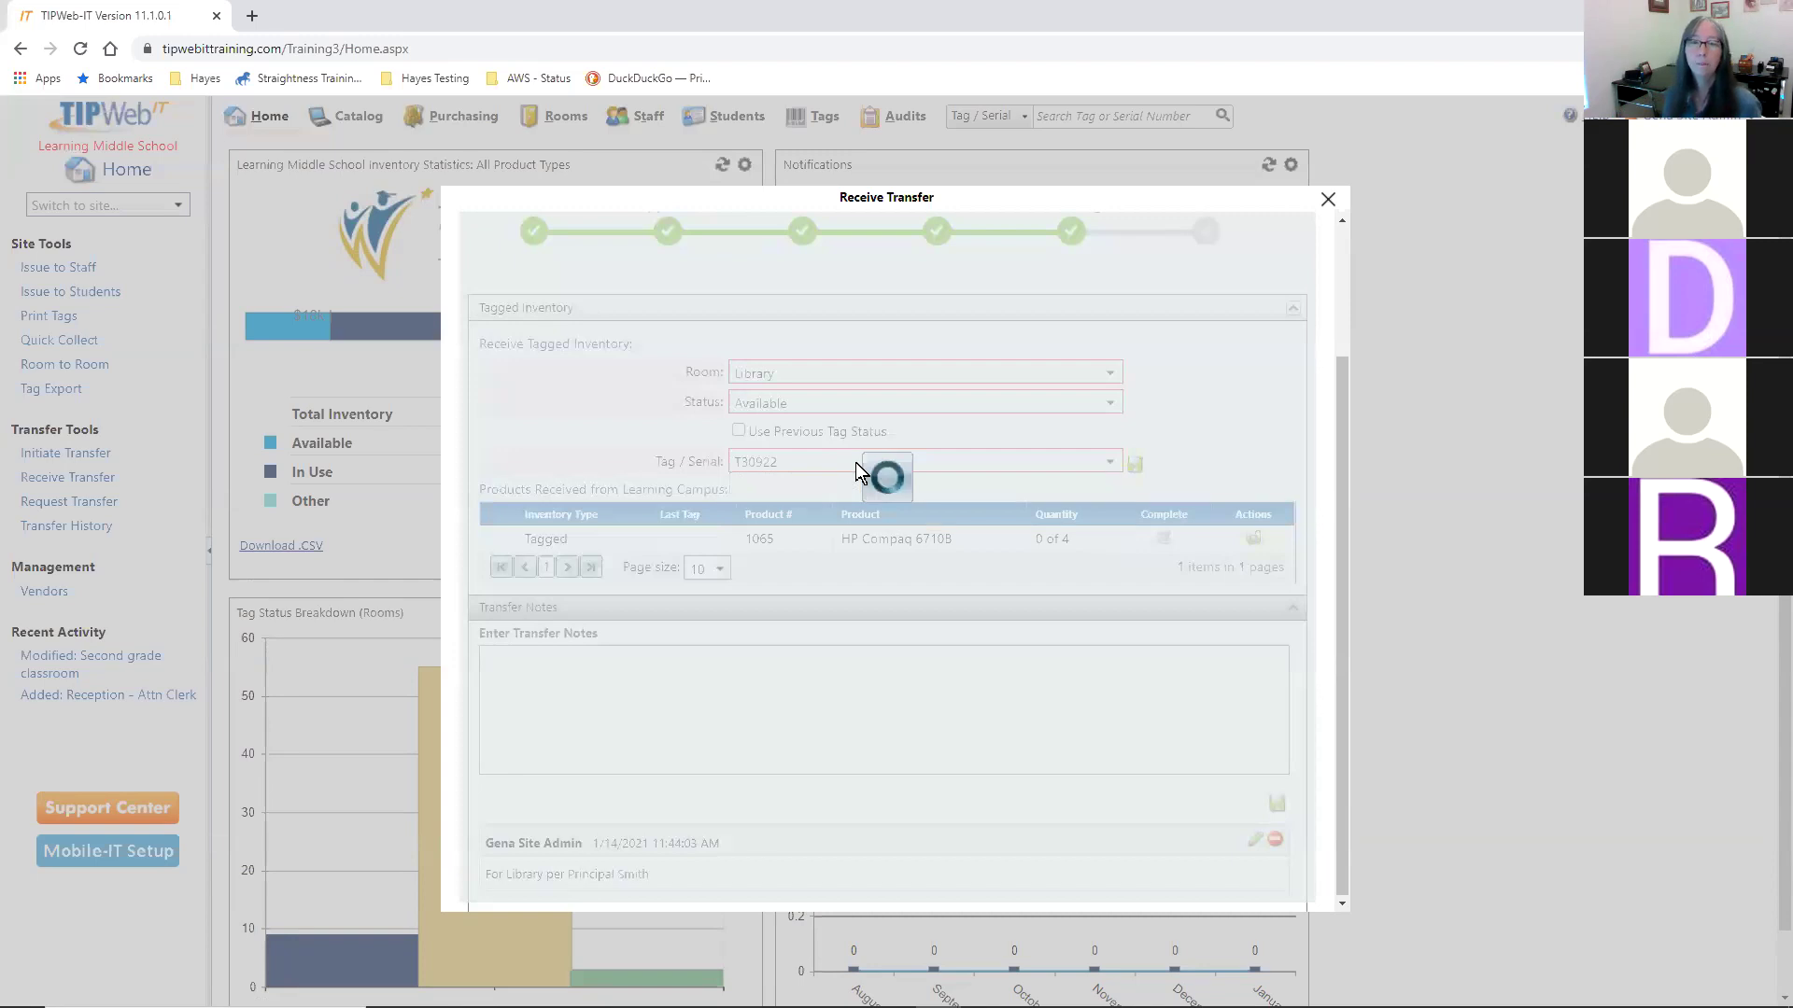
type("T309")
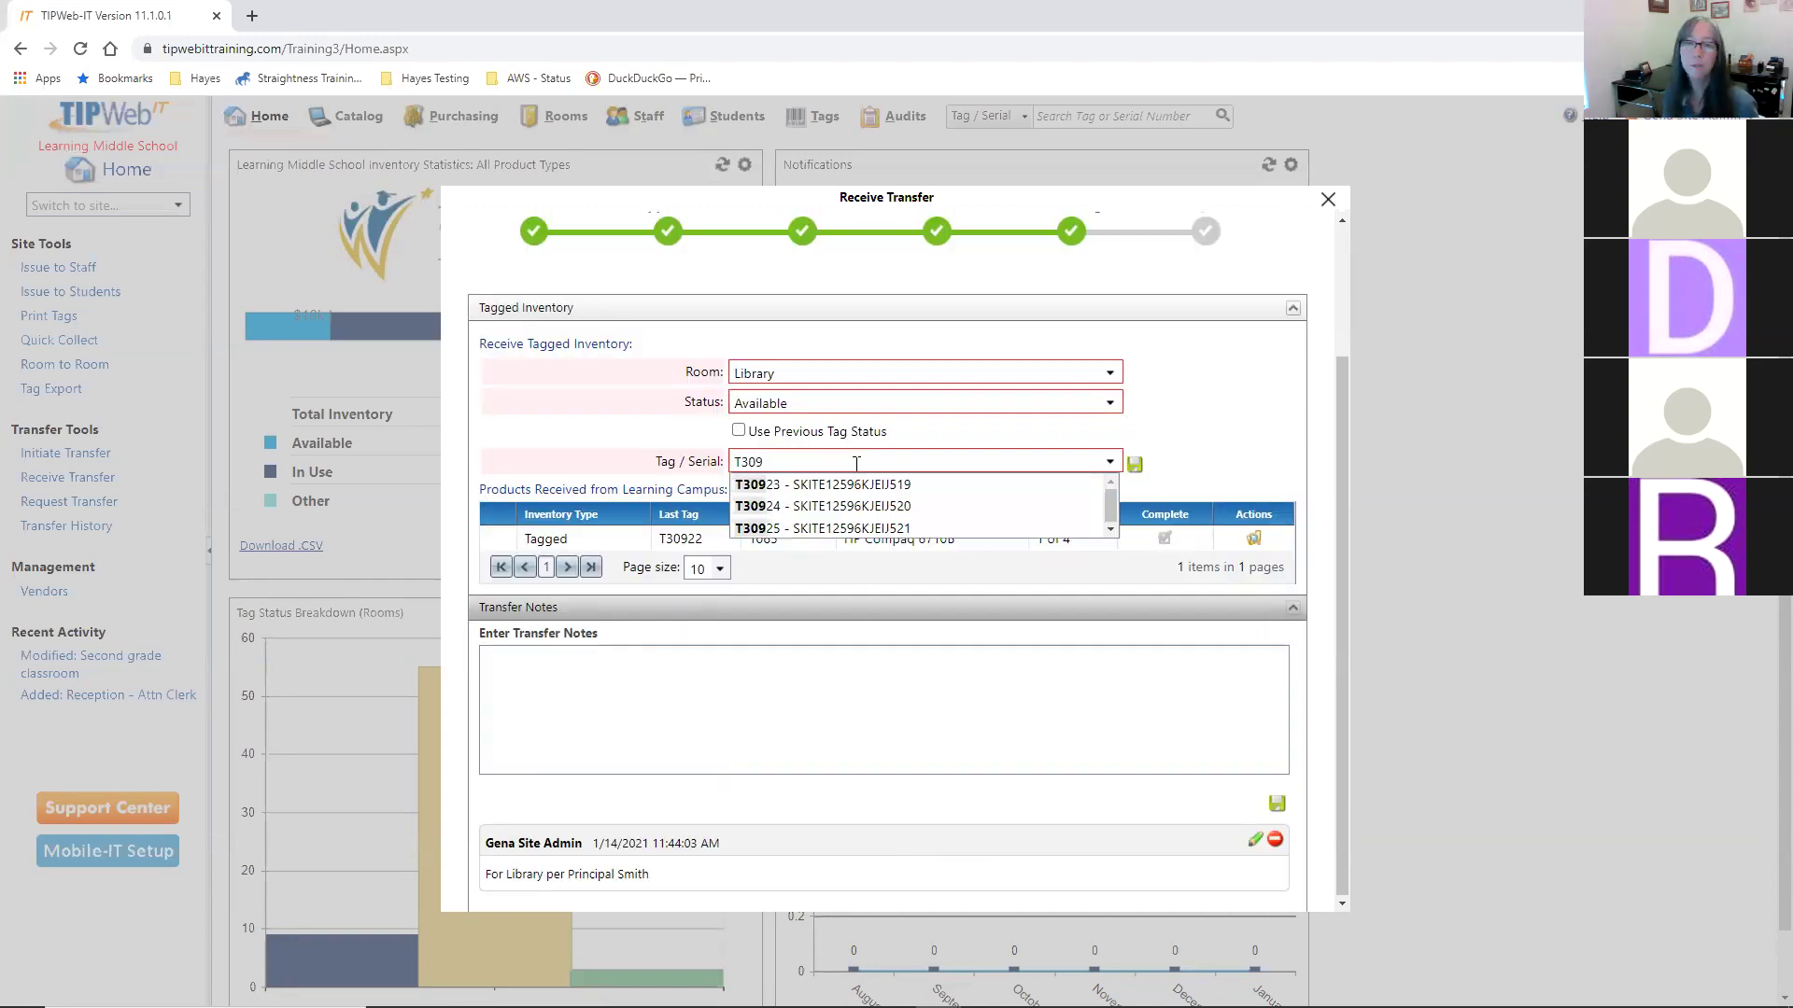
type("23")
key("Return")
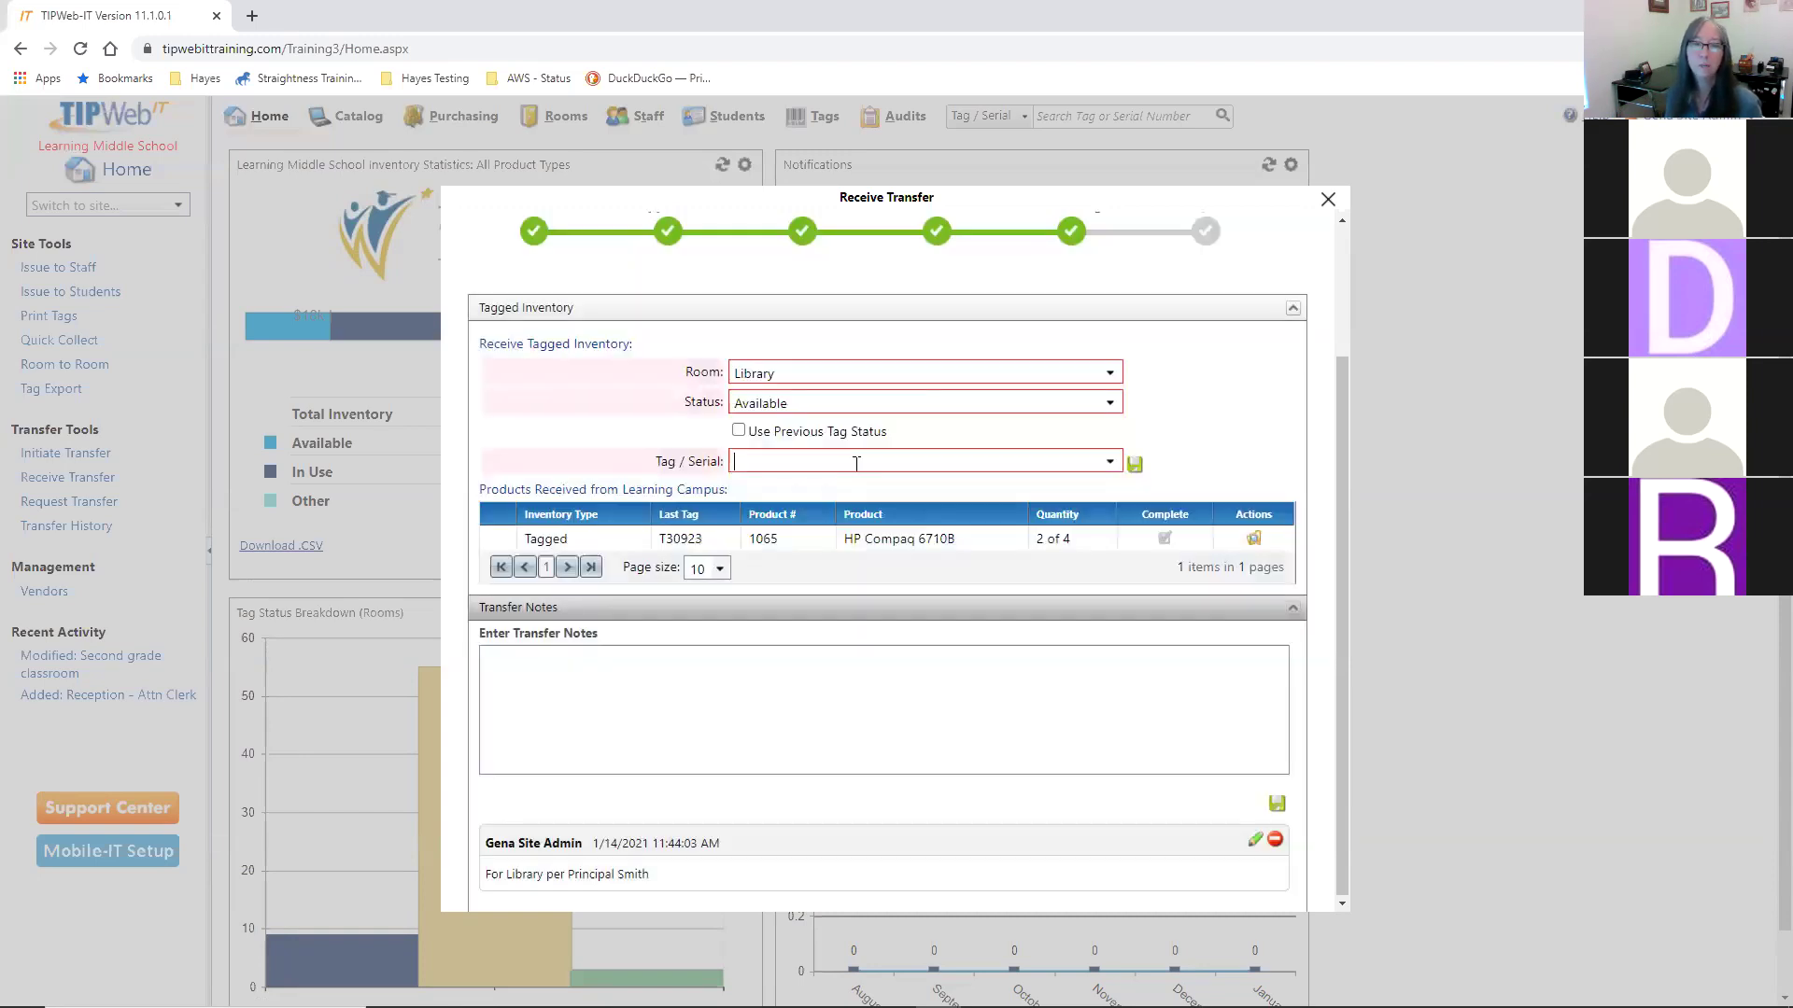
type("T90")
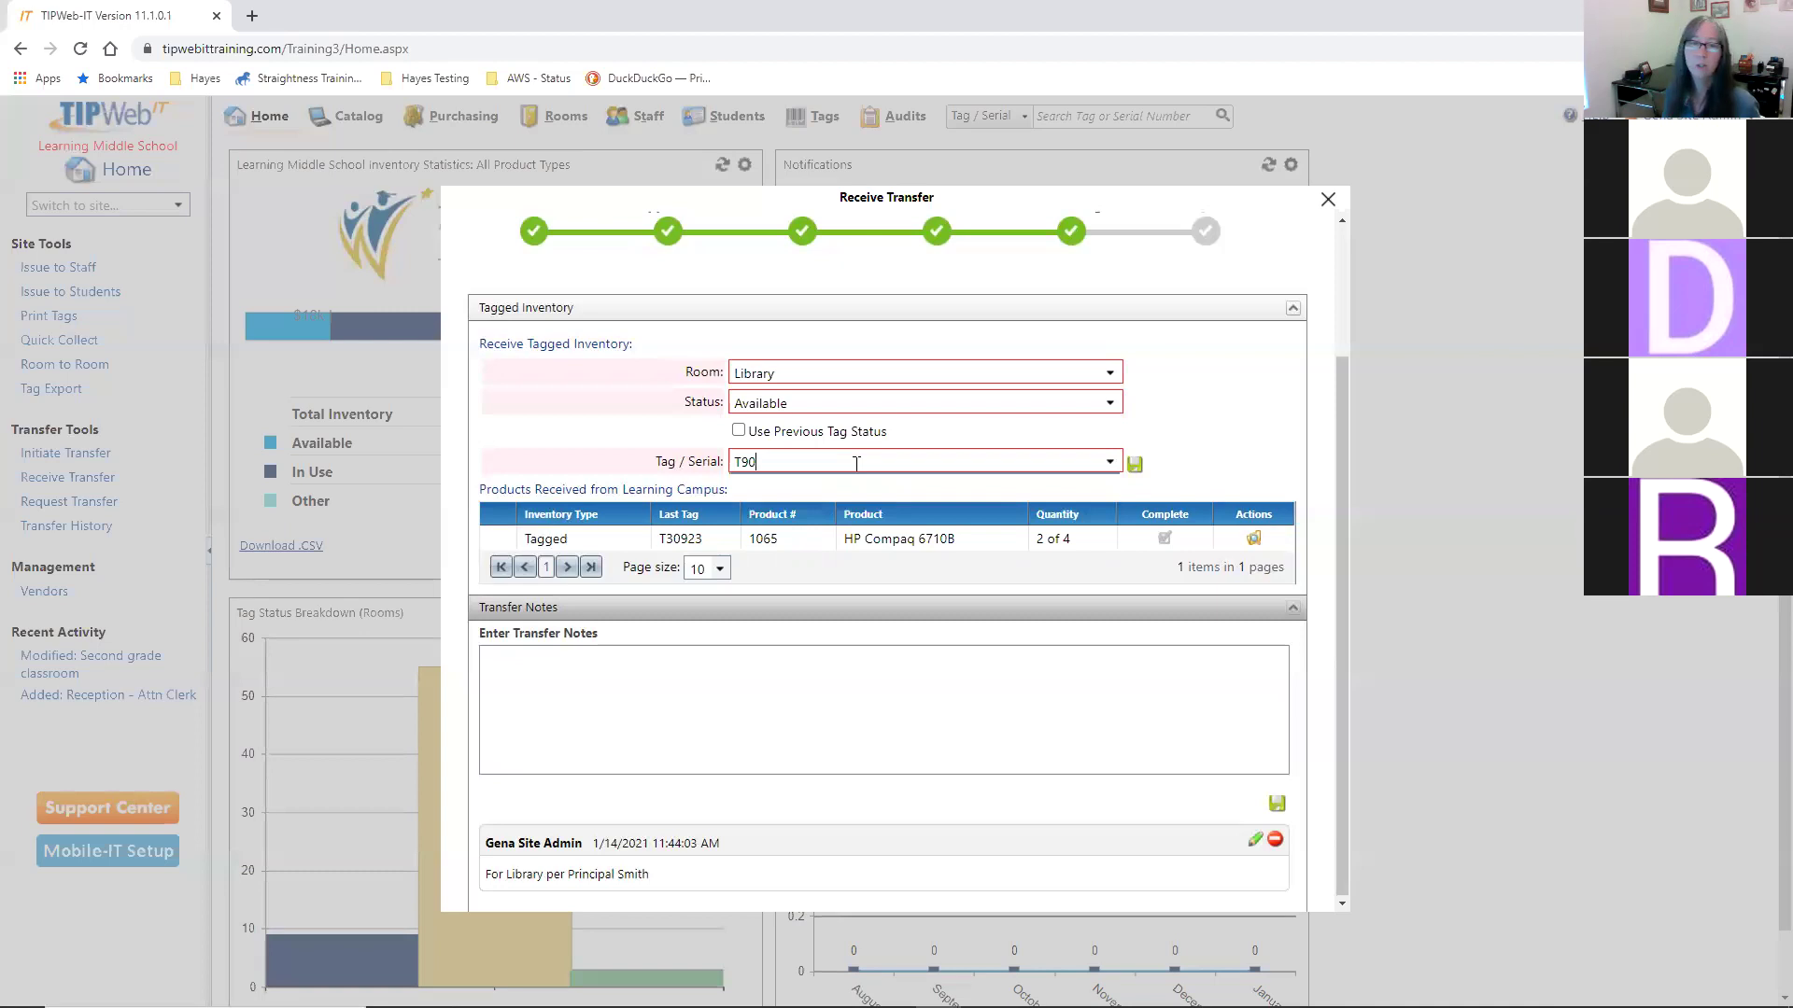
type("352")
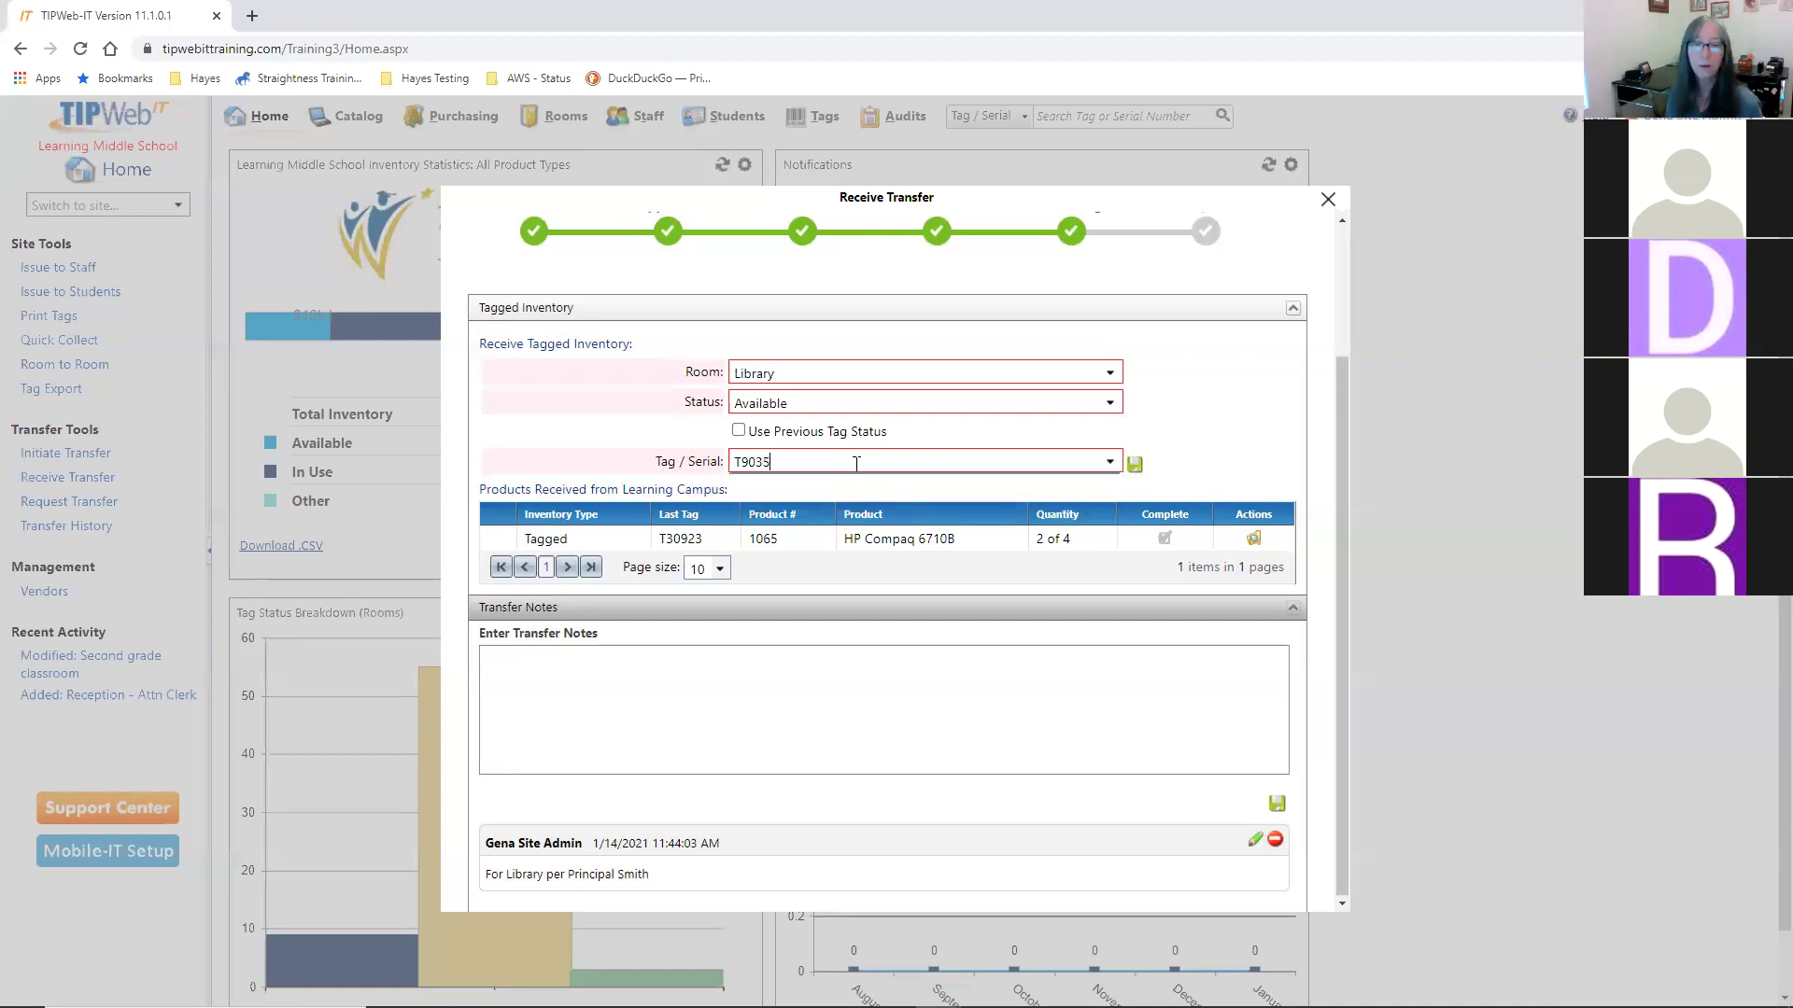
key("Return")
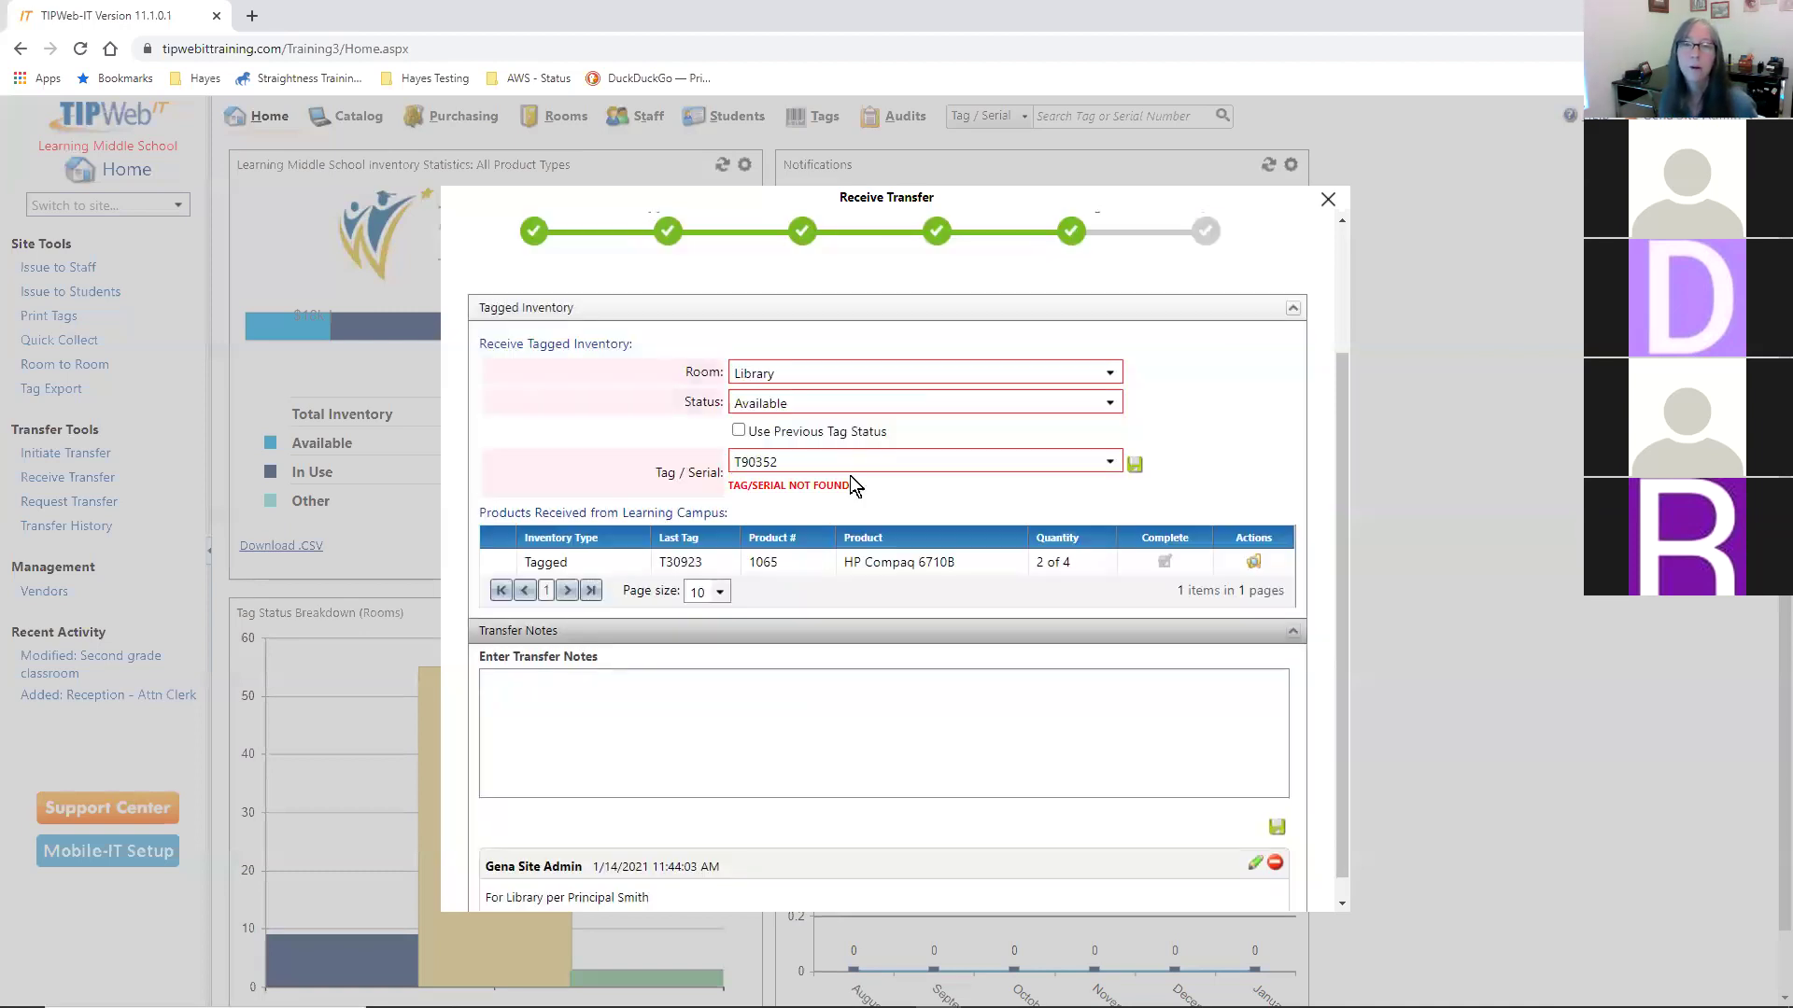
- Replace the mistyped tag with T30924, receive T30925, and close the Receive Transfer window
left_click_drag(729, 486, 851, 485)
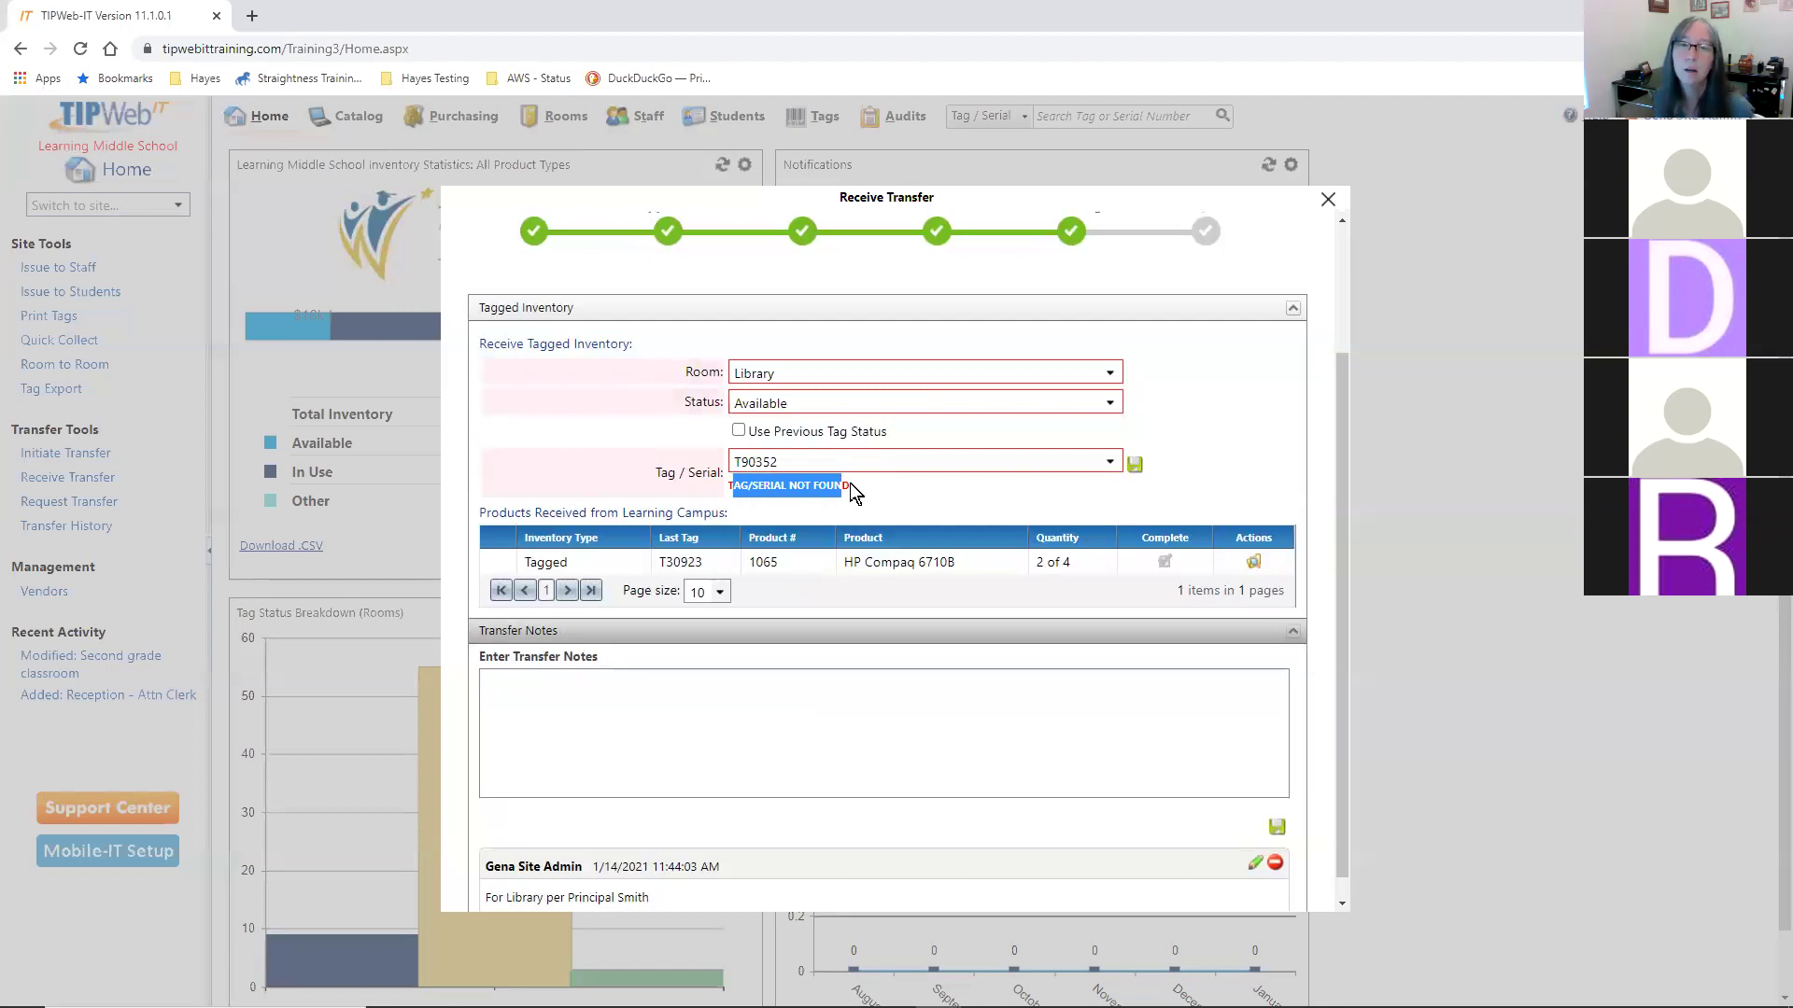
left_click(851, 485)
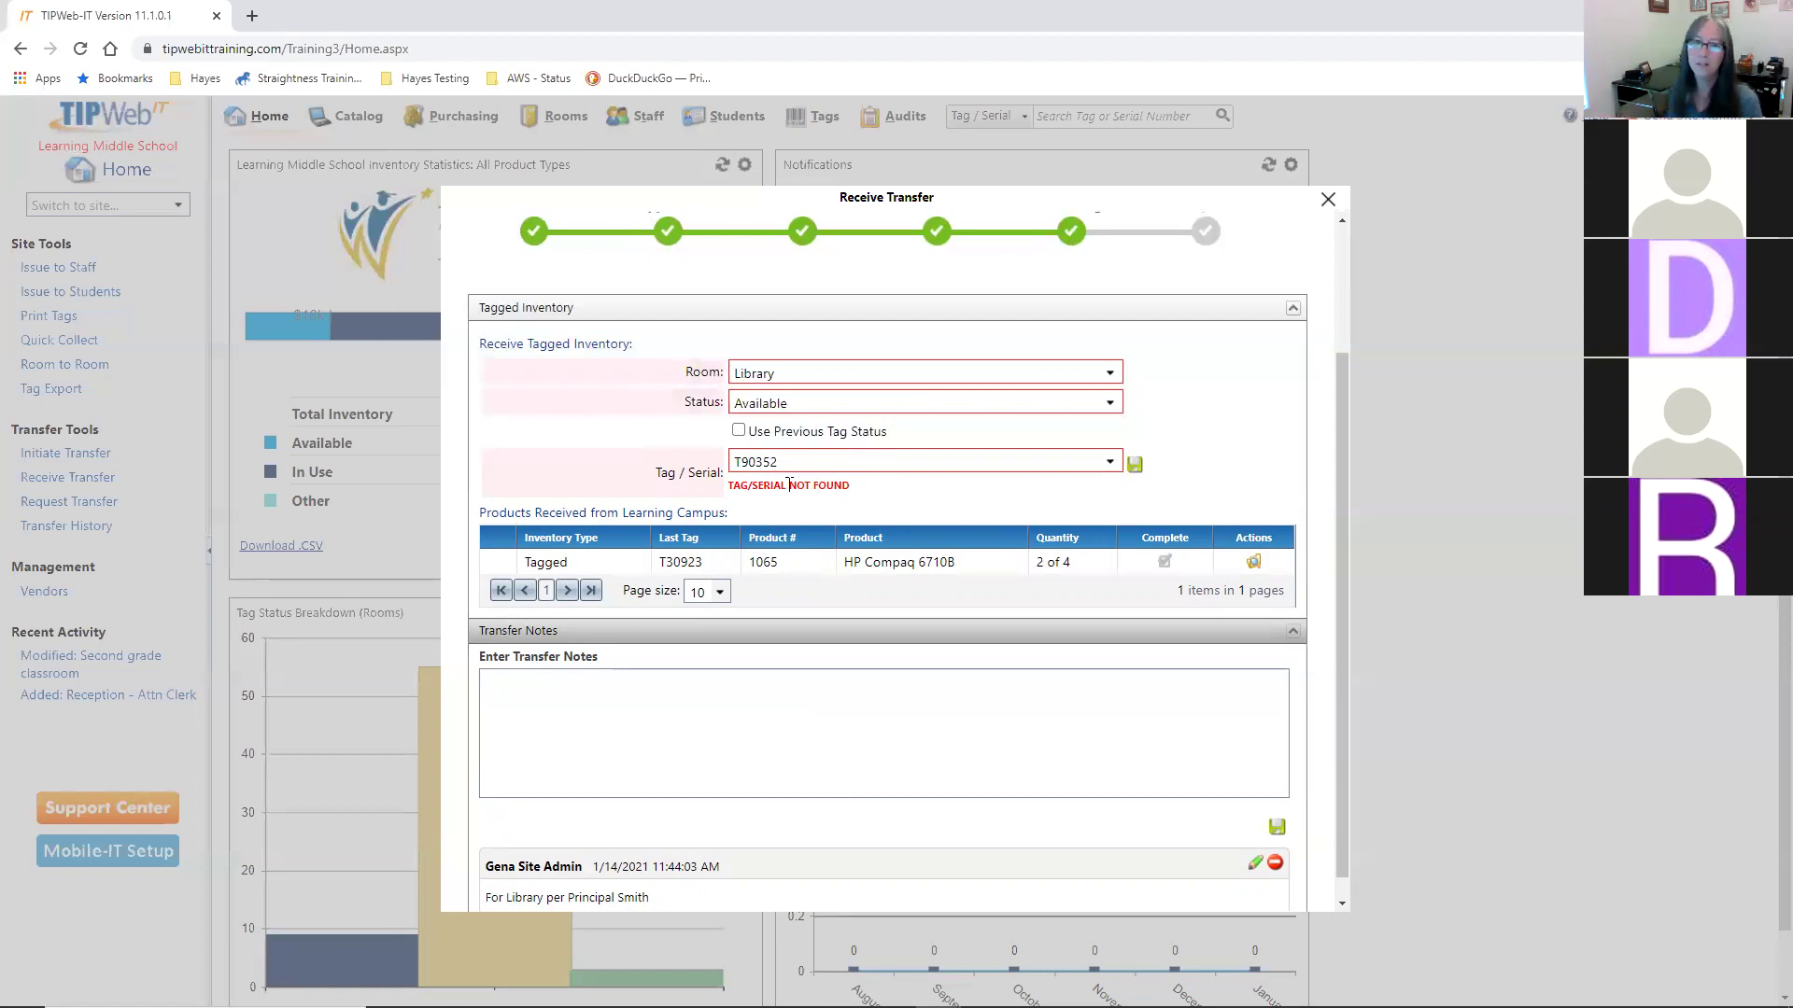
left_click_drag(789, 463, 633, 458)
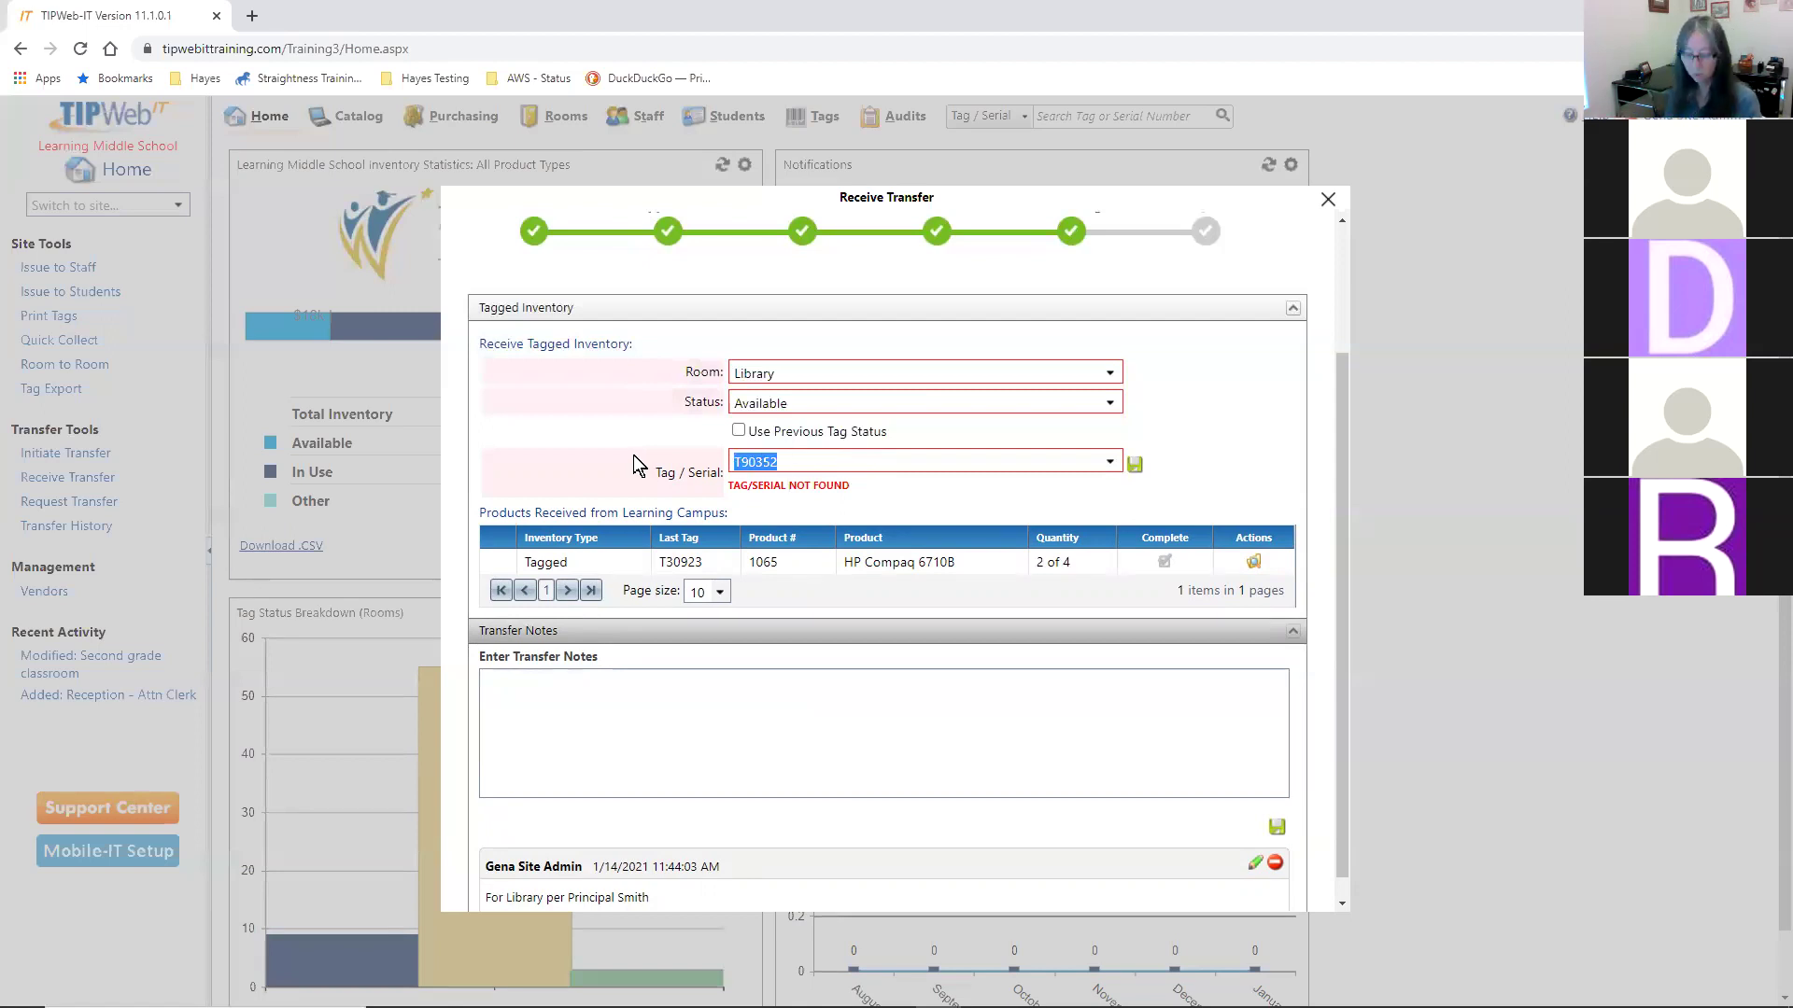
type("T")
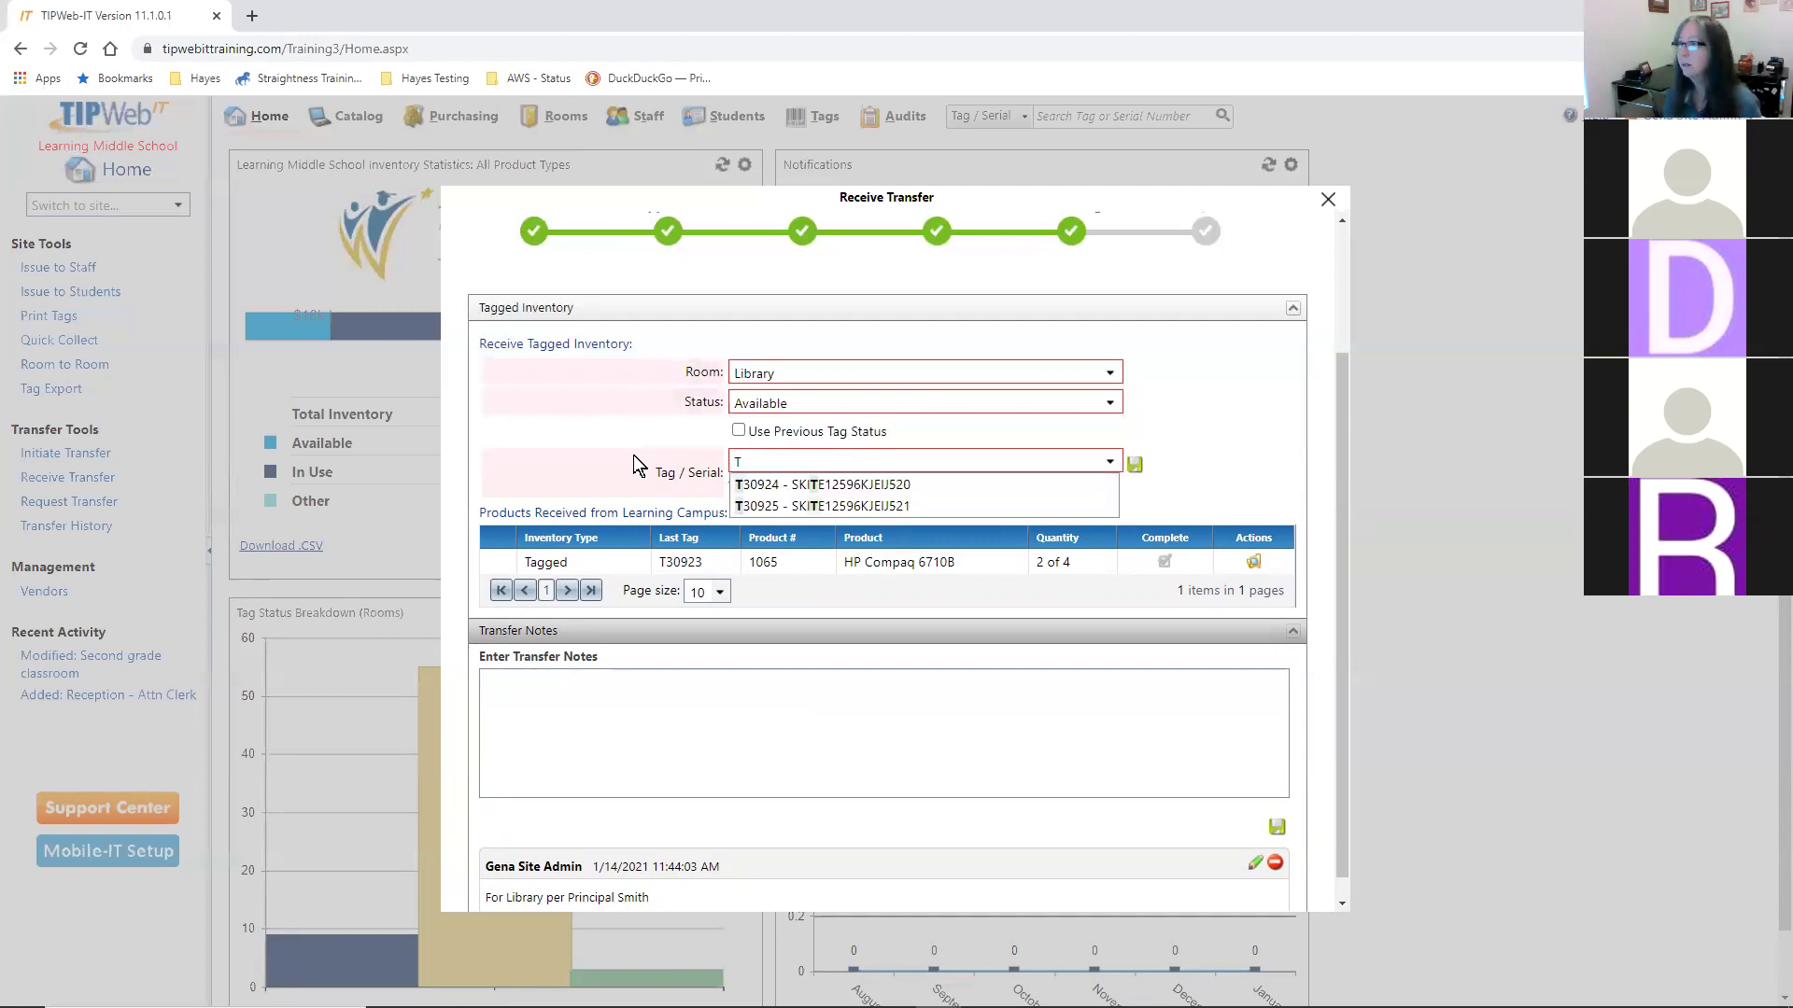
type("30924")
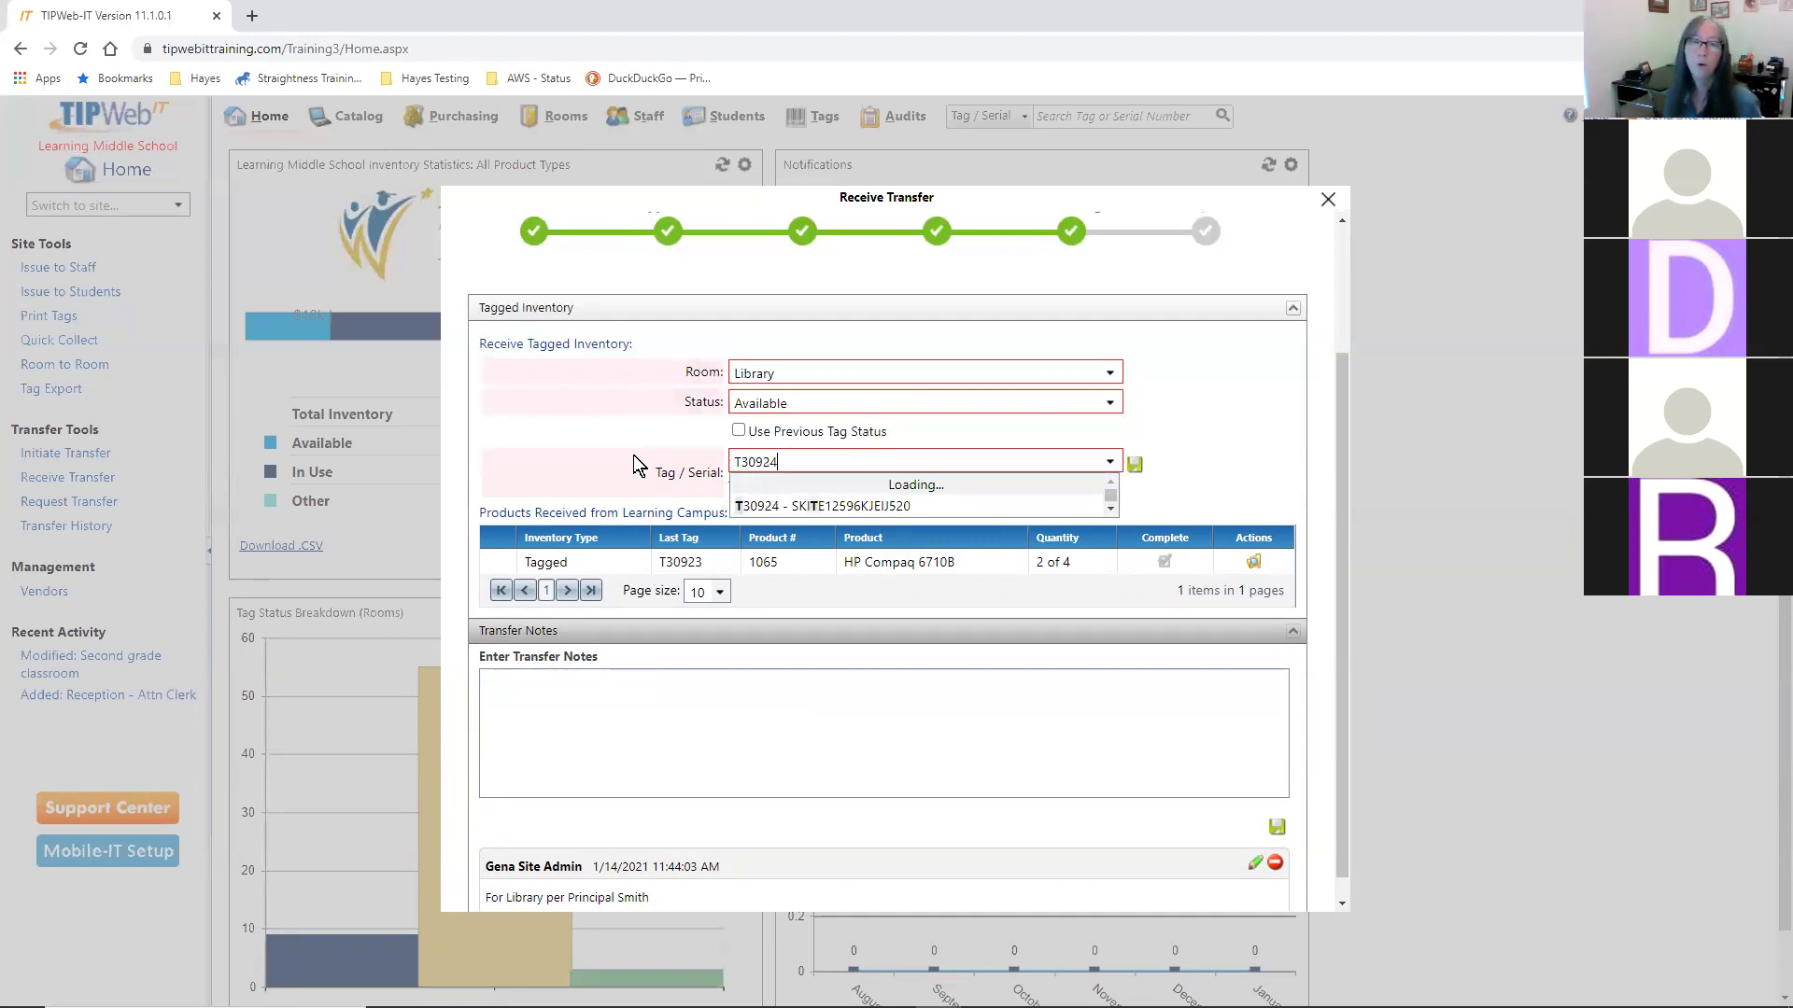
key("Return")
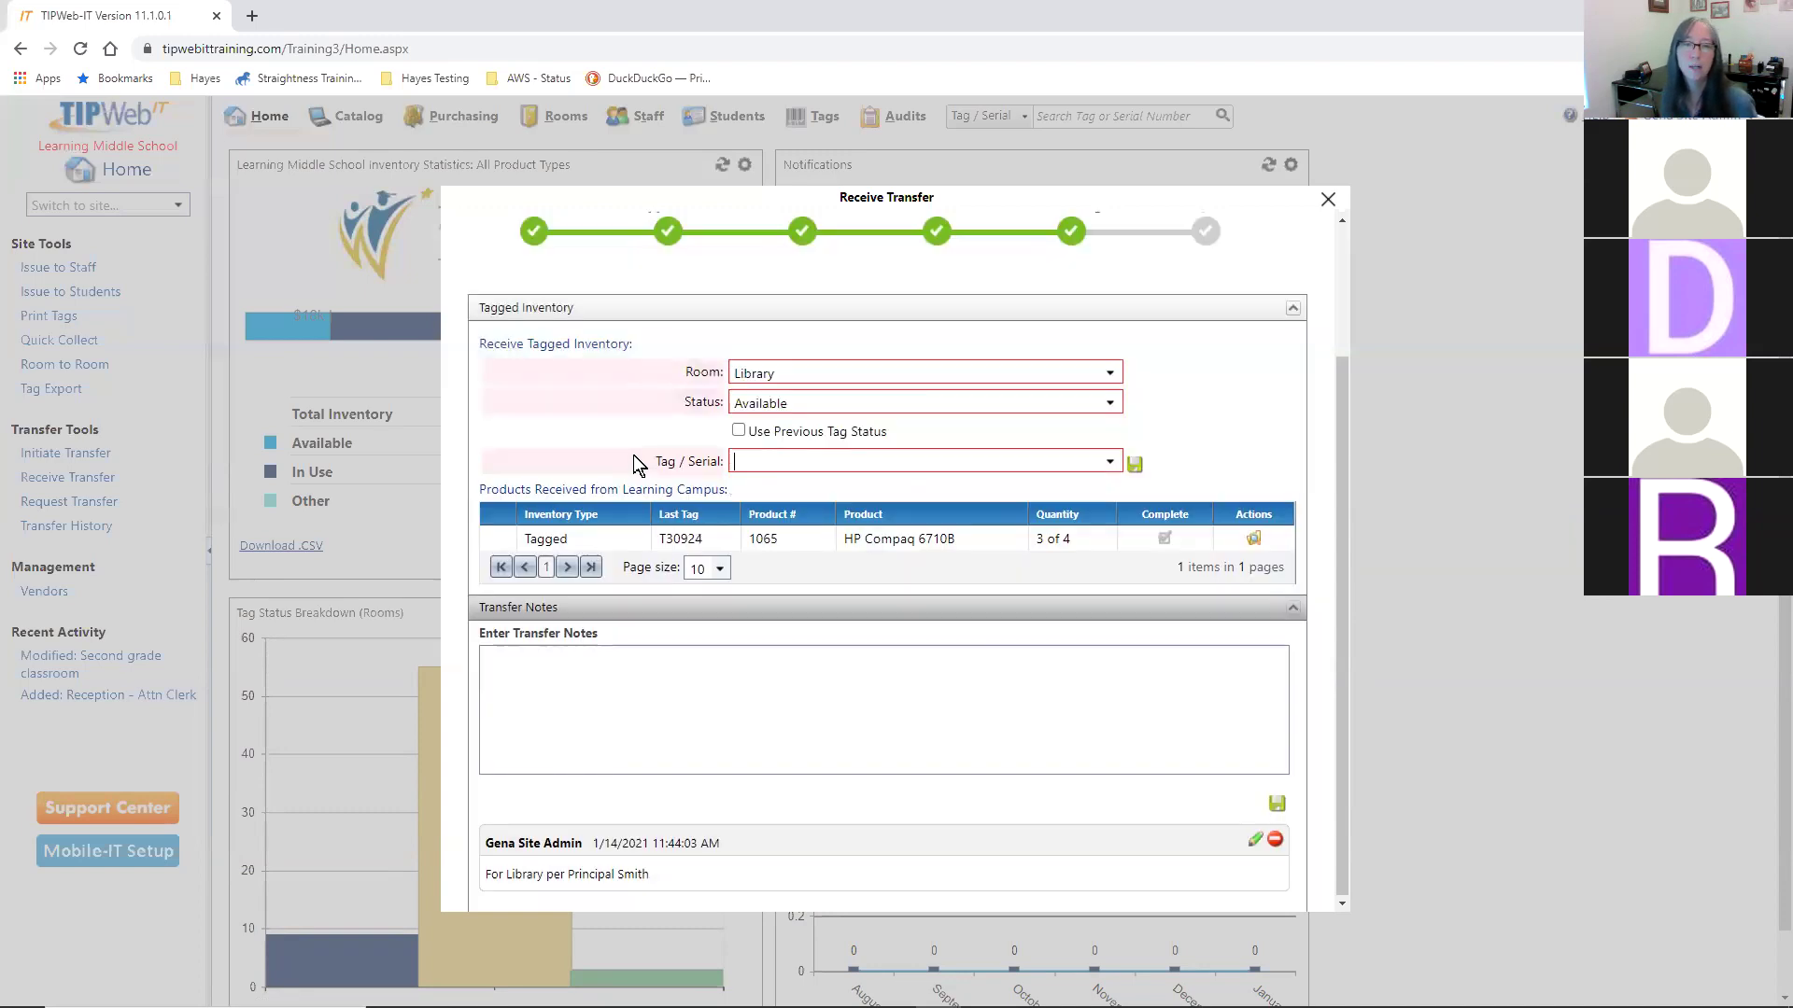
type("T")
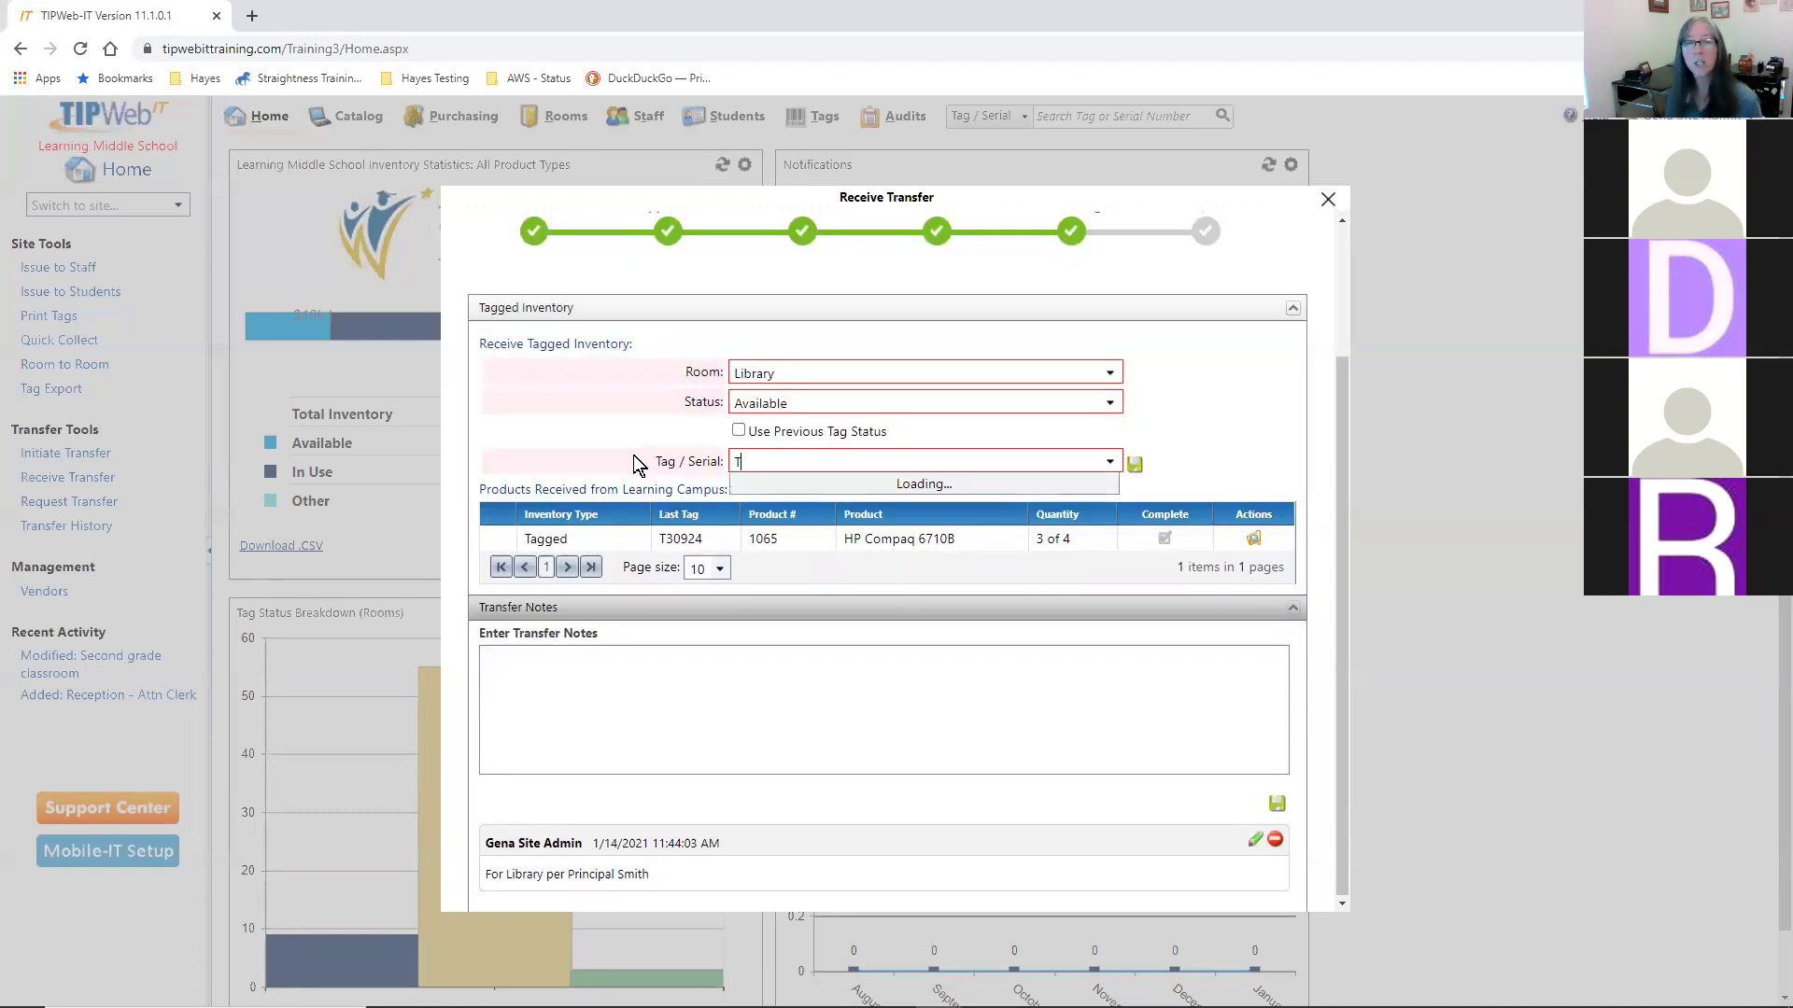
type("30925")
key("Return")
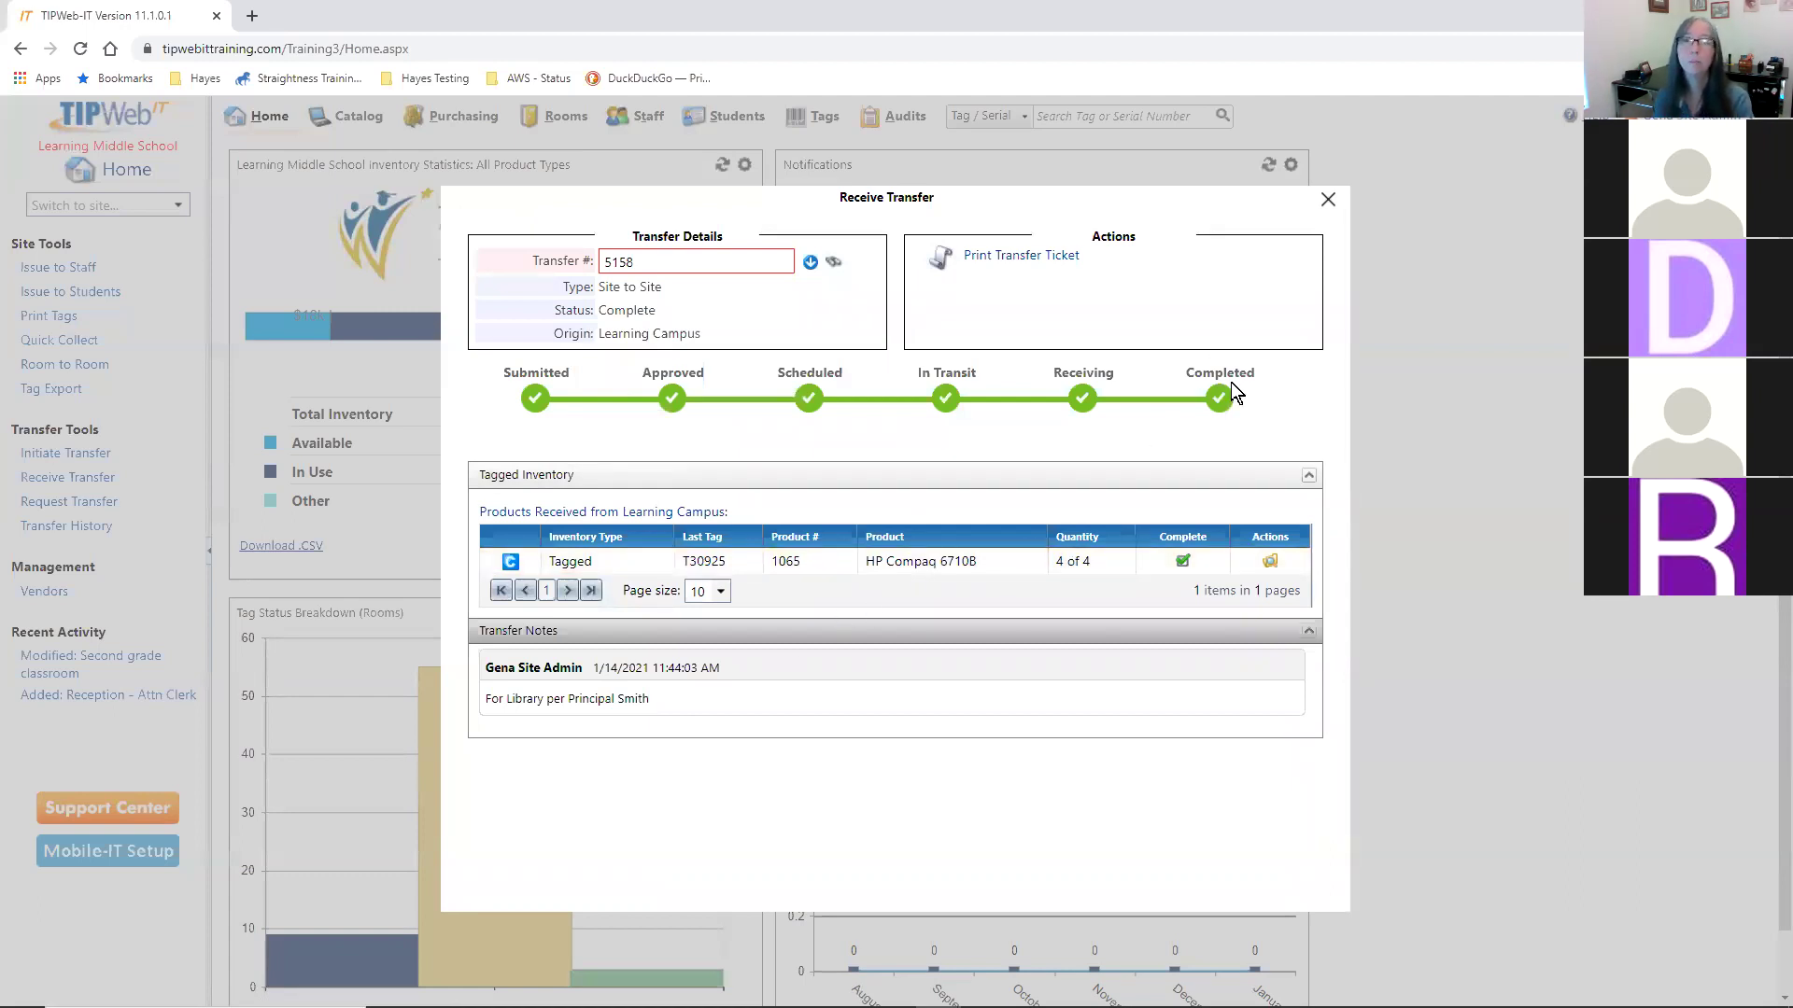
left_click(1327, 202)
- Look up tag T30922 and confirm its site is Learning Middle School and its status is Available
left_click(1149, 113)
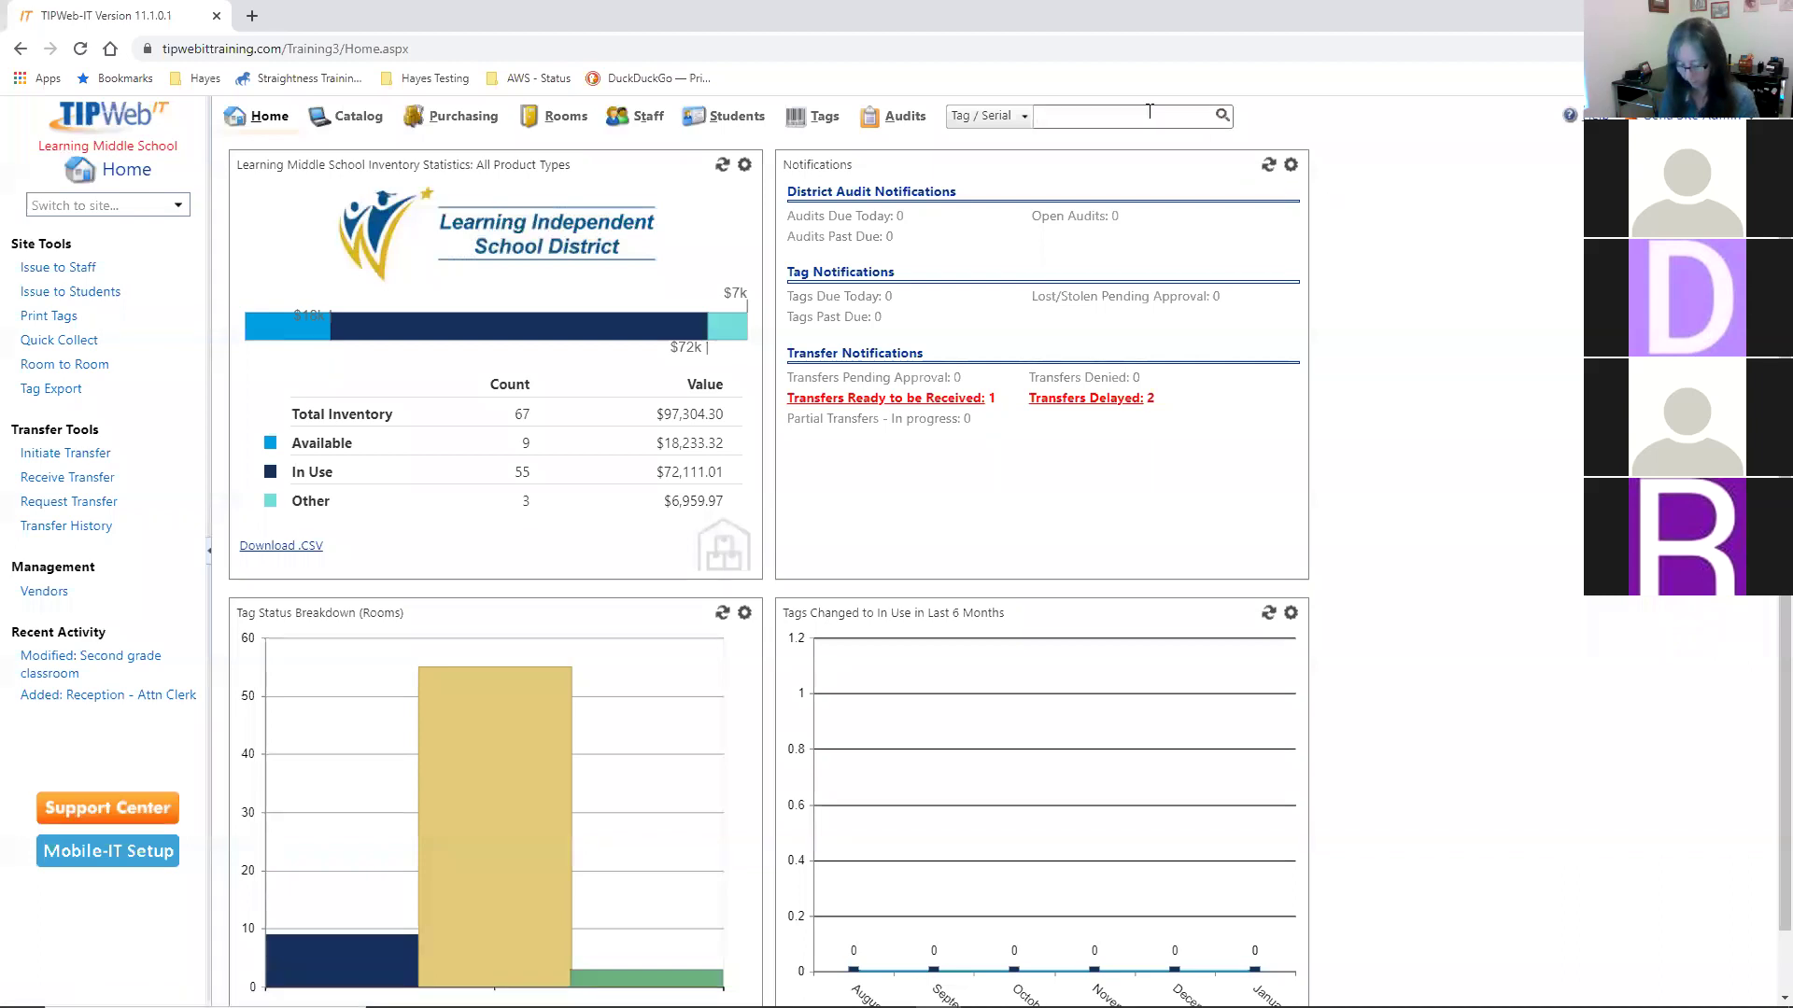
type("T30922")
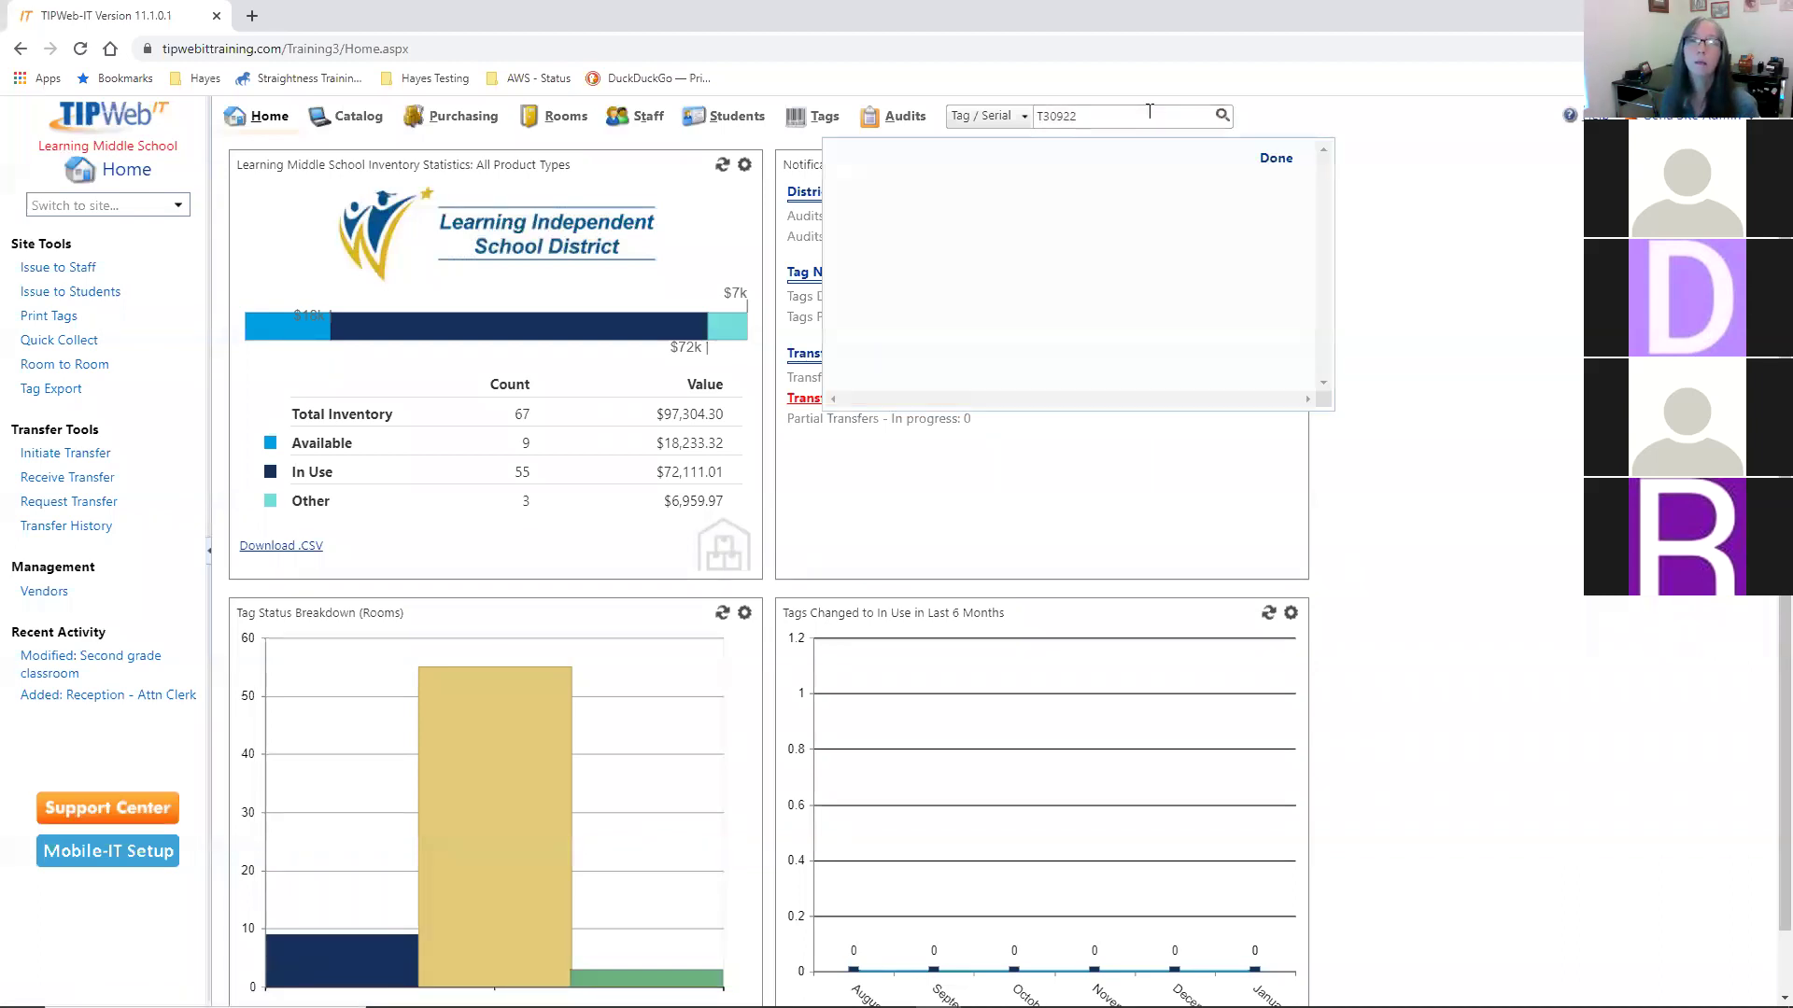
key("Return")
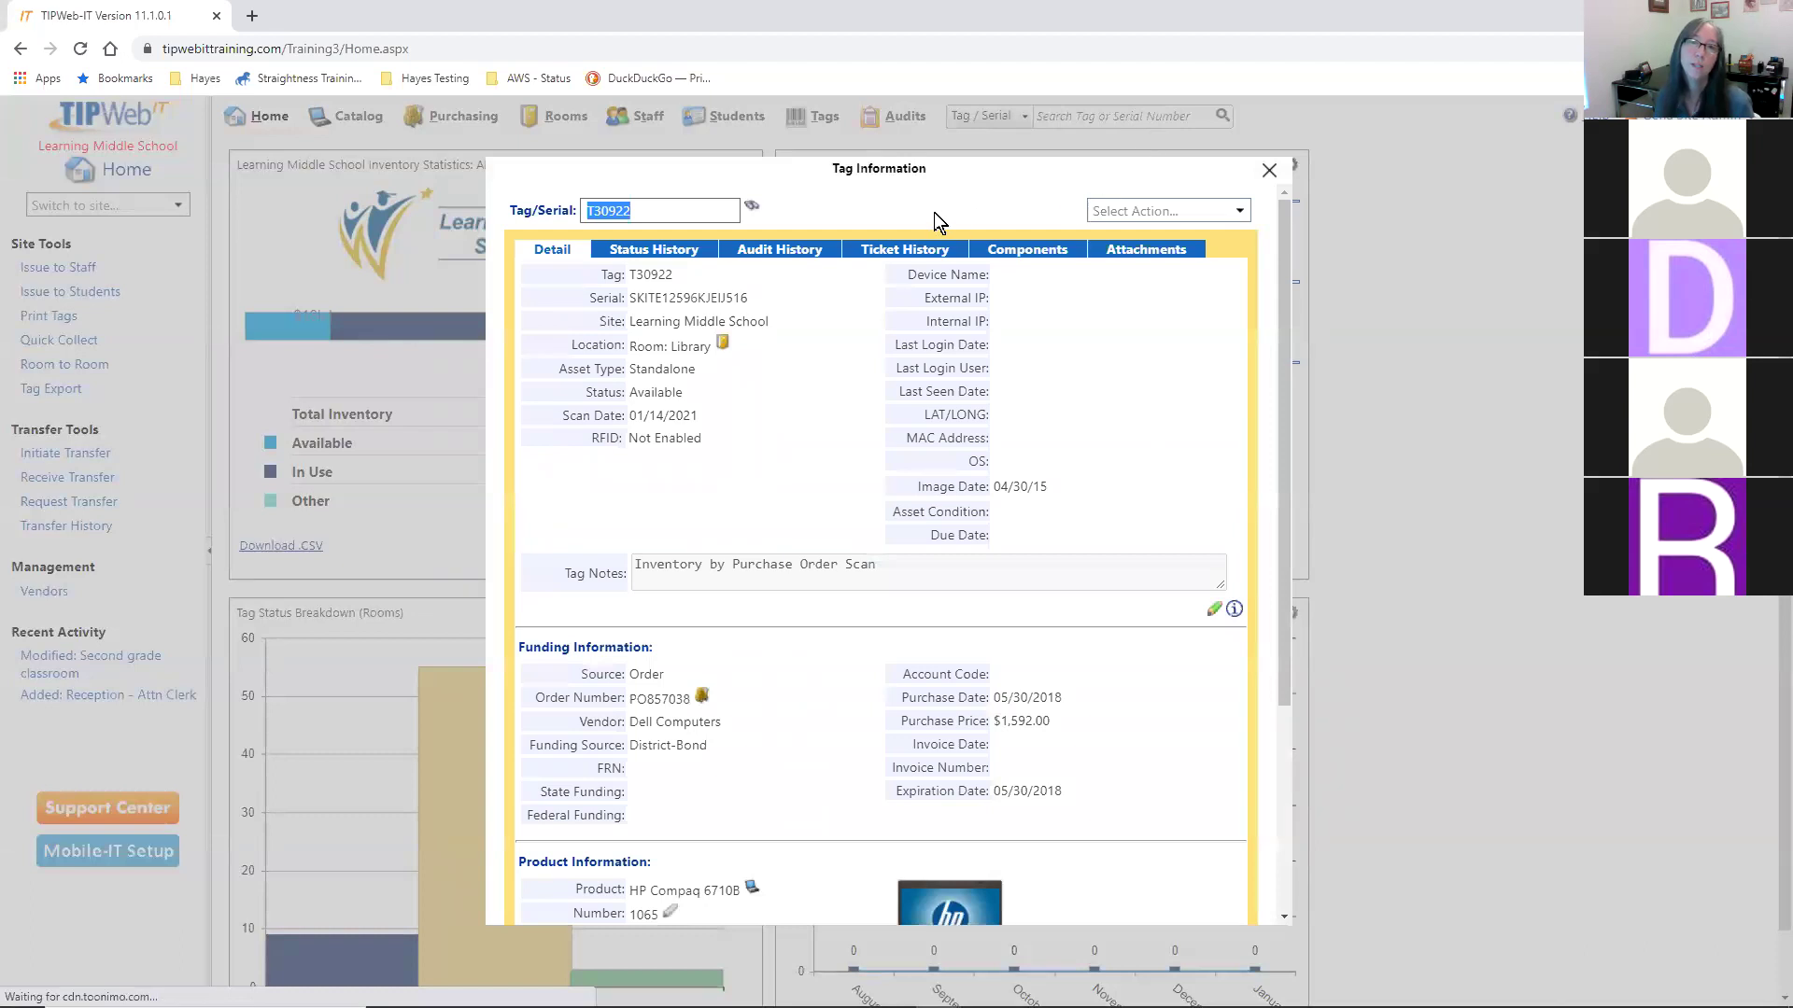
left_click_drag(654, 321, 788, 321)
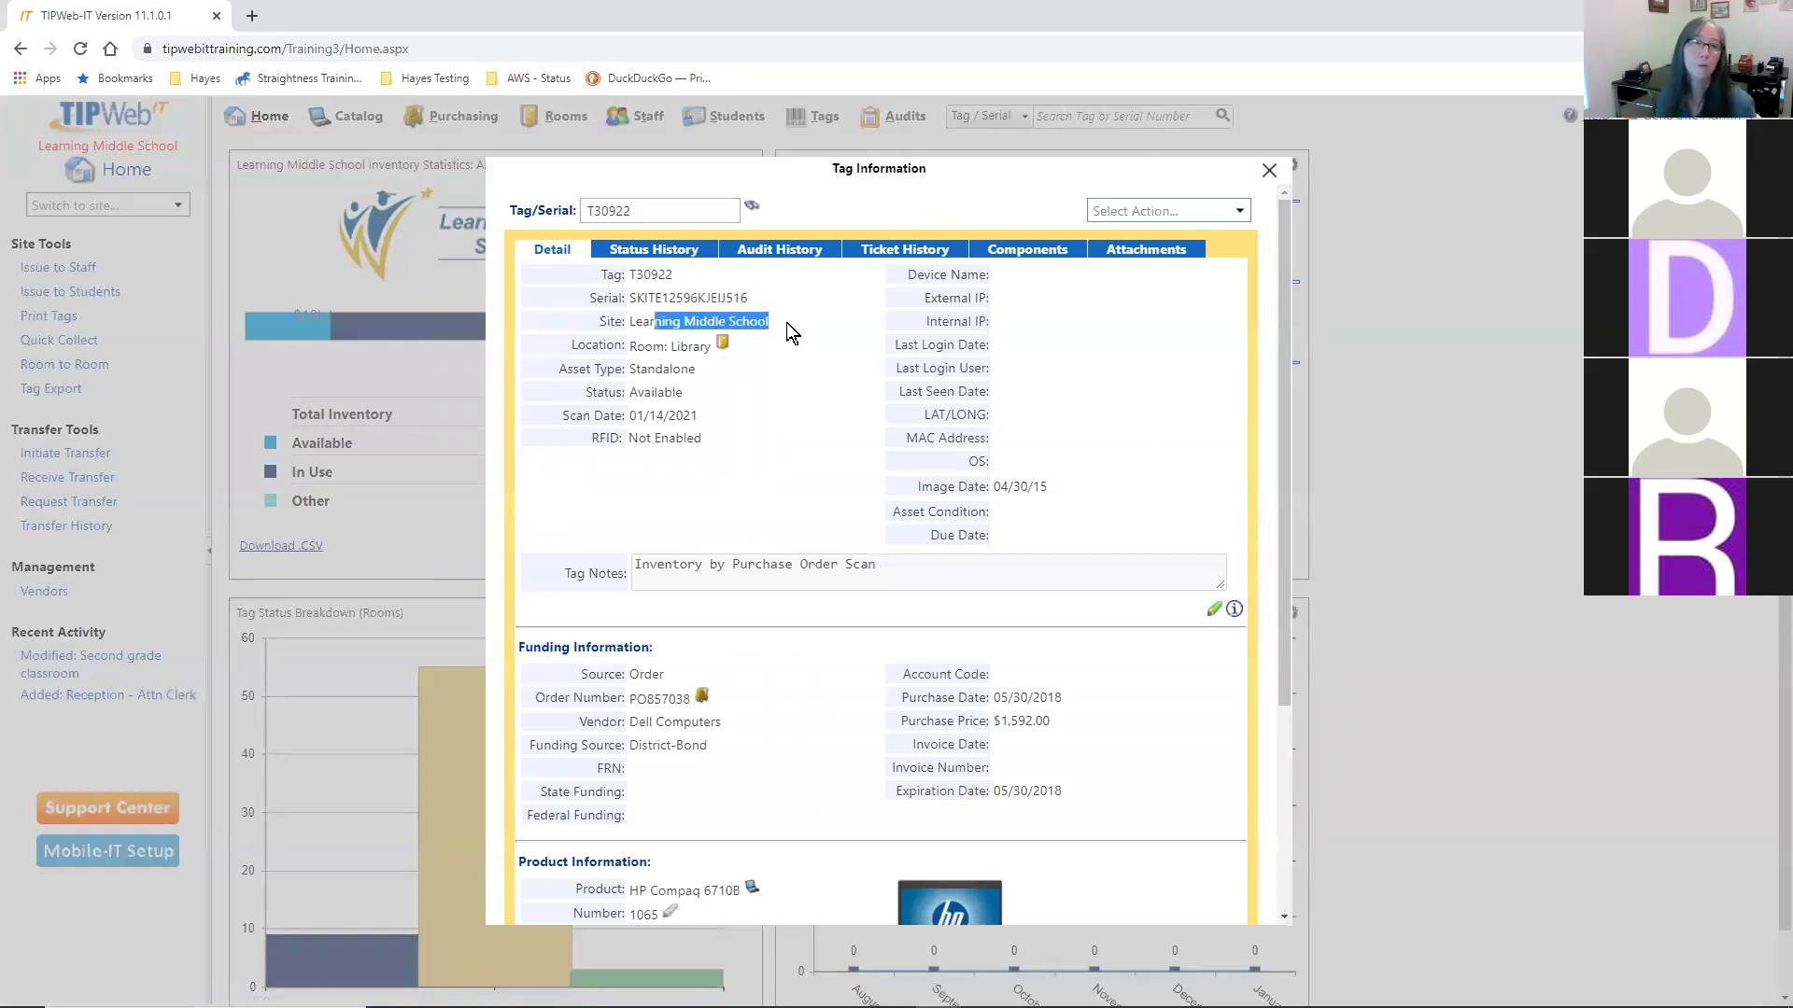
left_click_drag(645, 392, 680, 386)
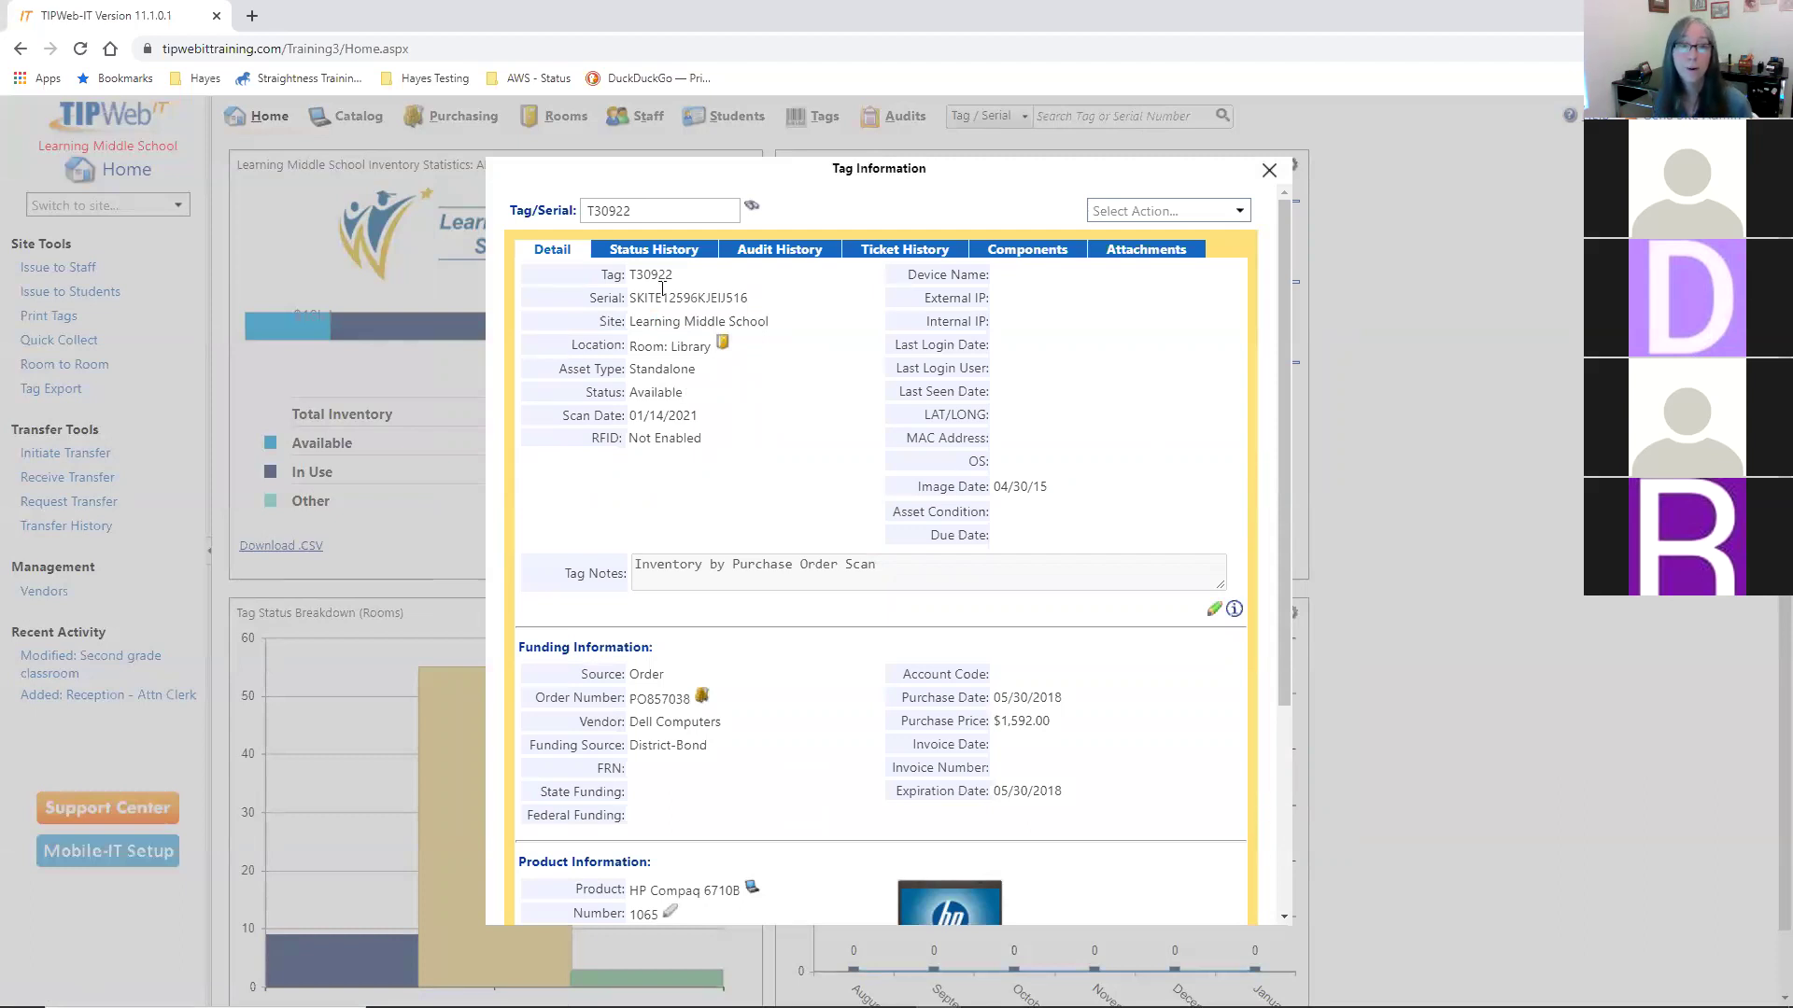
- Review the tag's Status History, noting Learning Campus, then close the Tag Information dialog
left_click(655, 250)
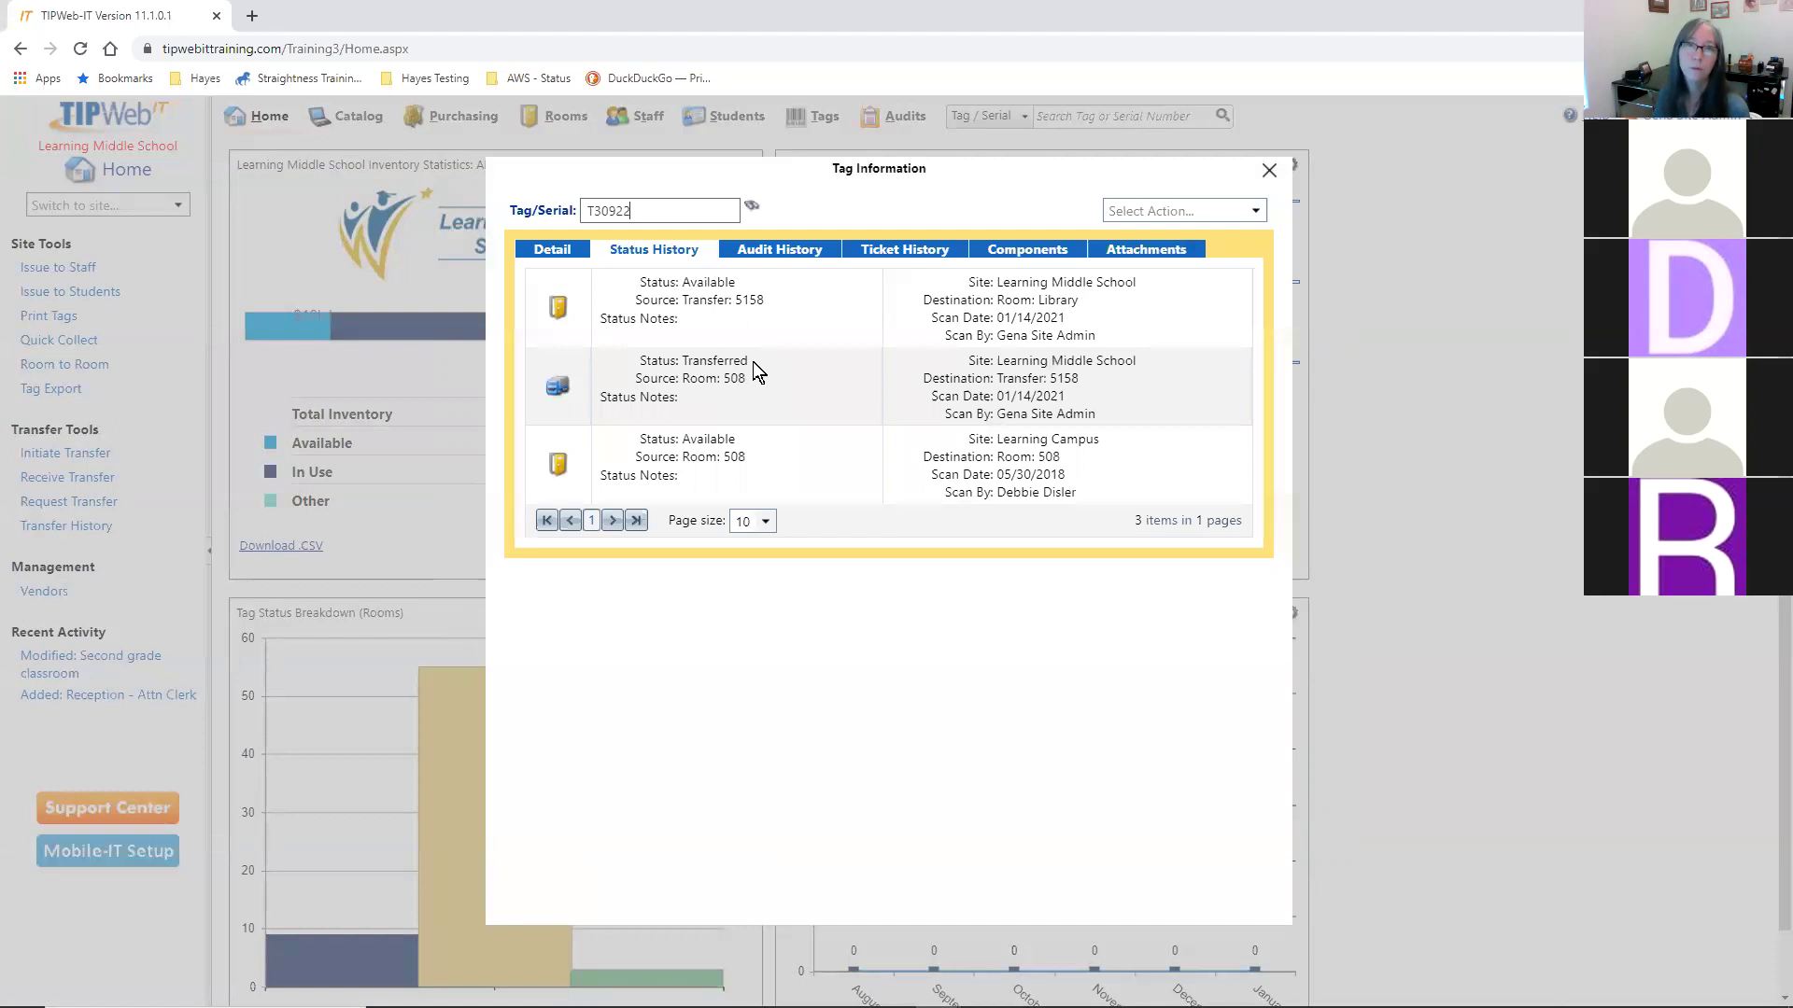
left_click_drag(1032, 439, 1058, 439)
left_click(766, 392)
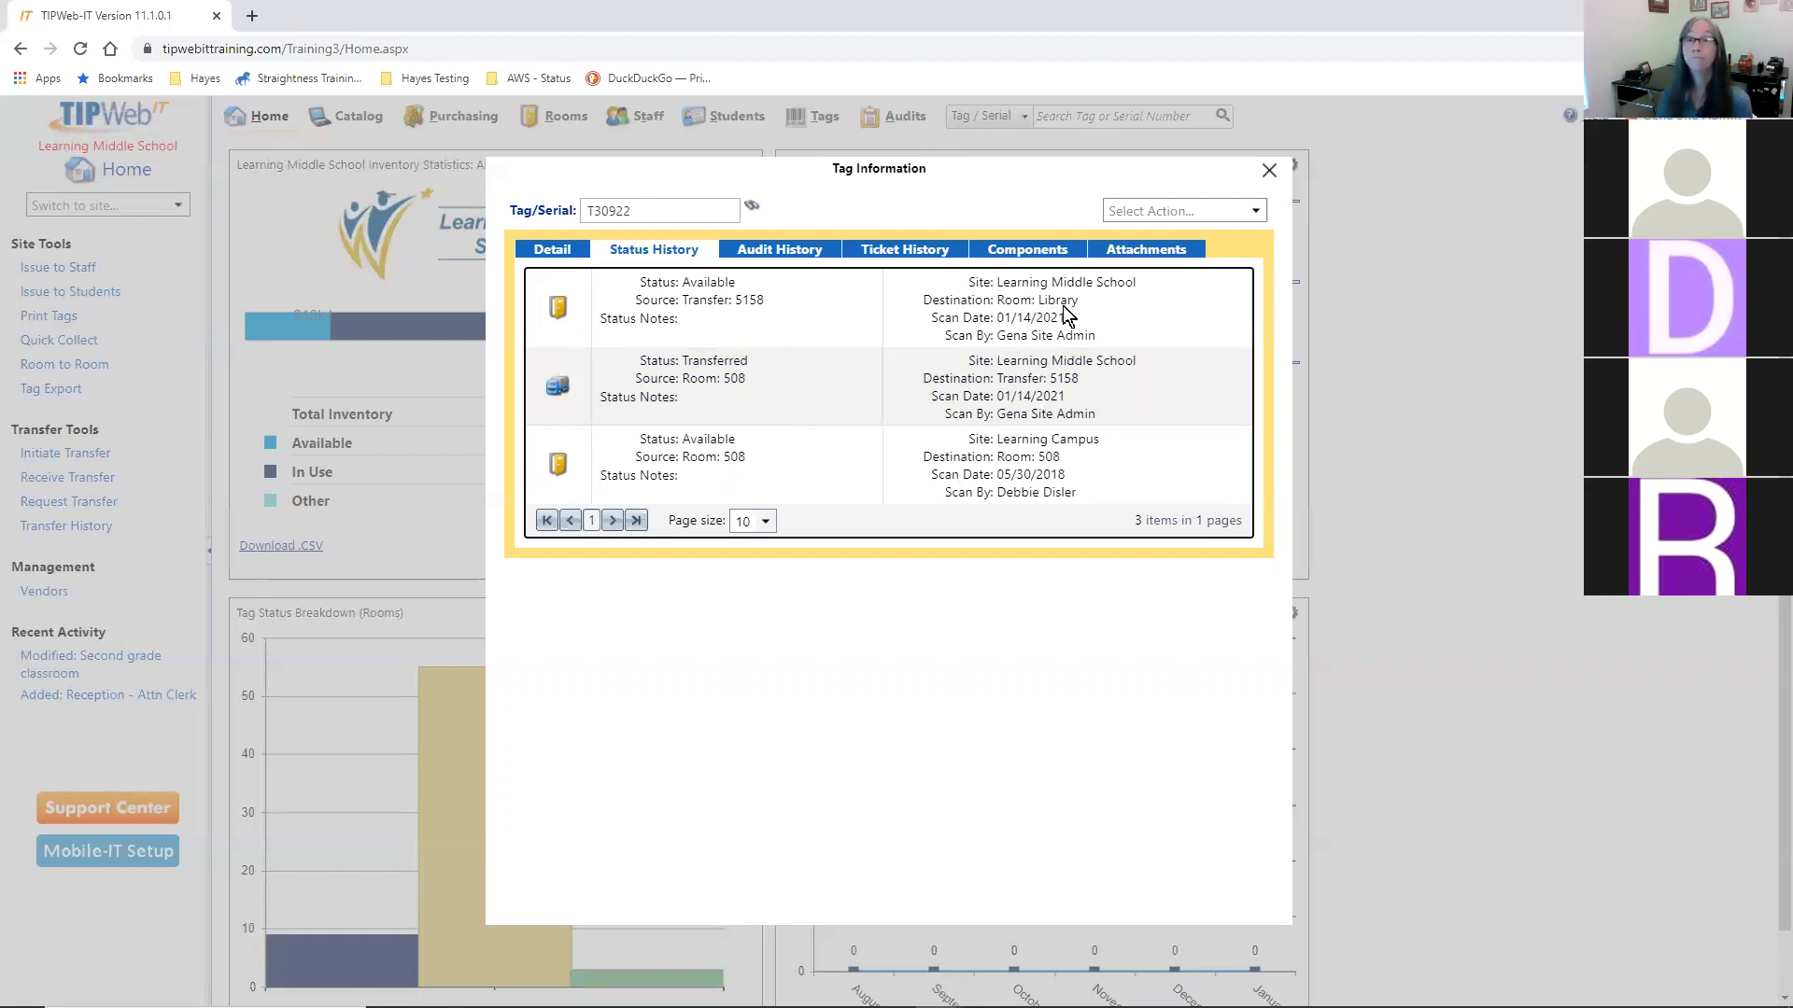
left_click(1269, 171)
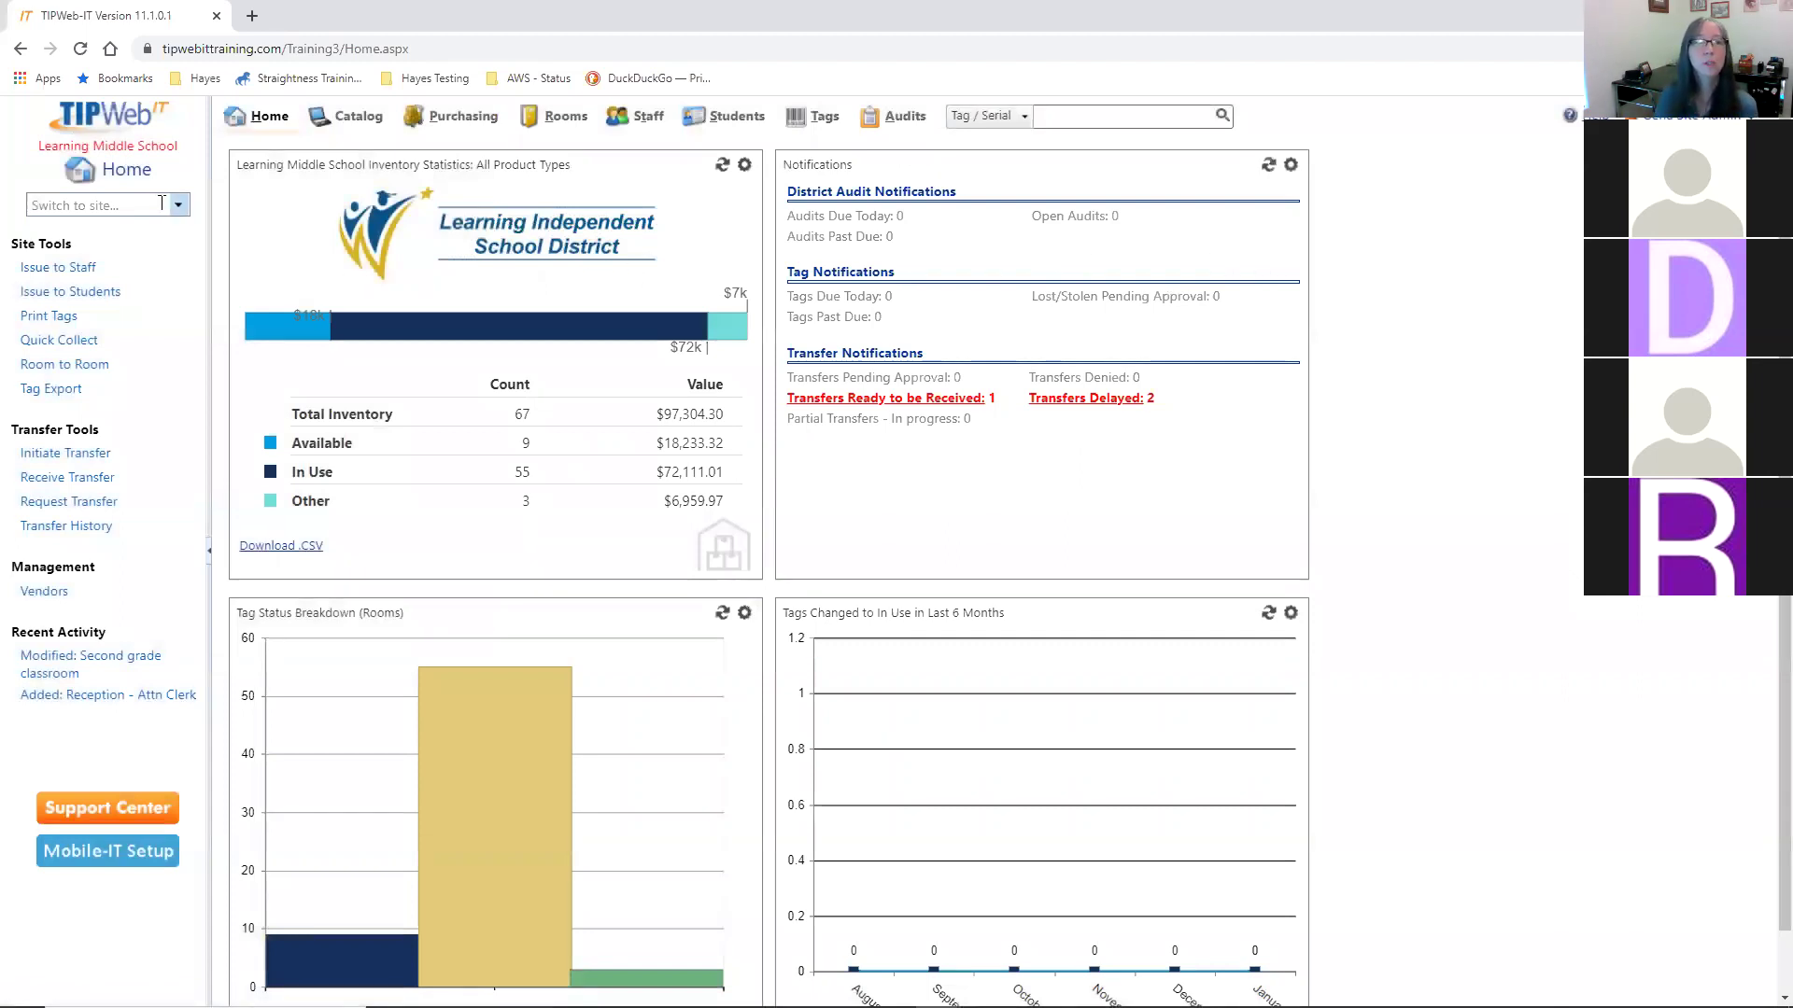
- Switch the active site to Learning Campus from the site dropdown
left_click(178, 205)
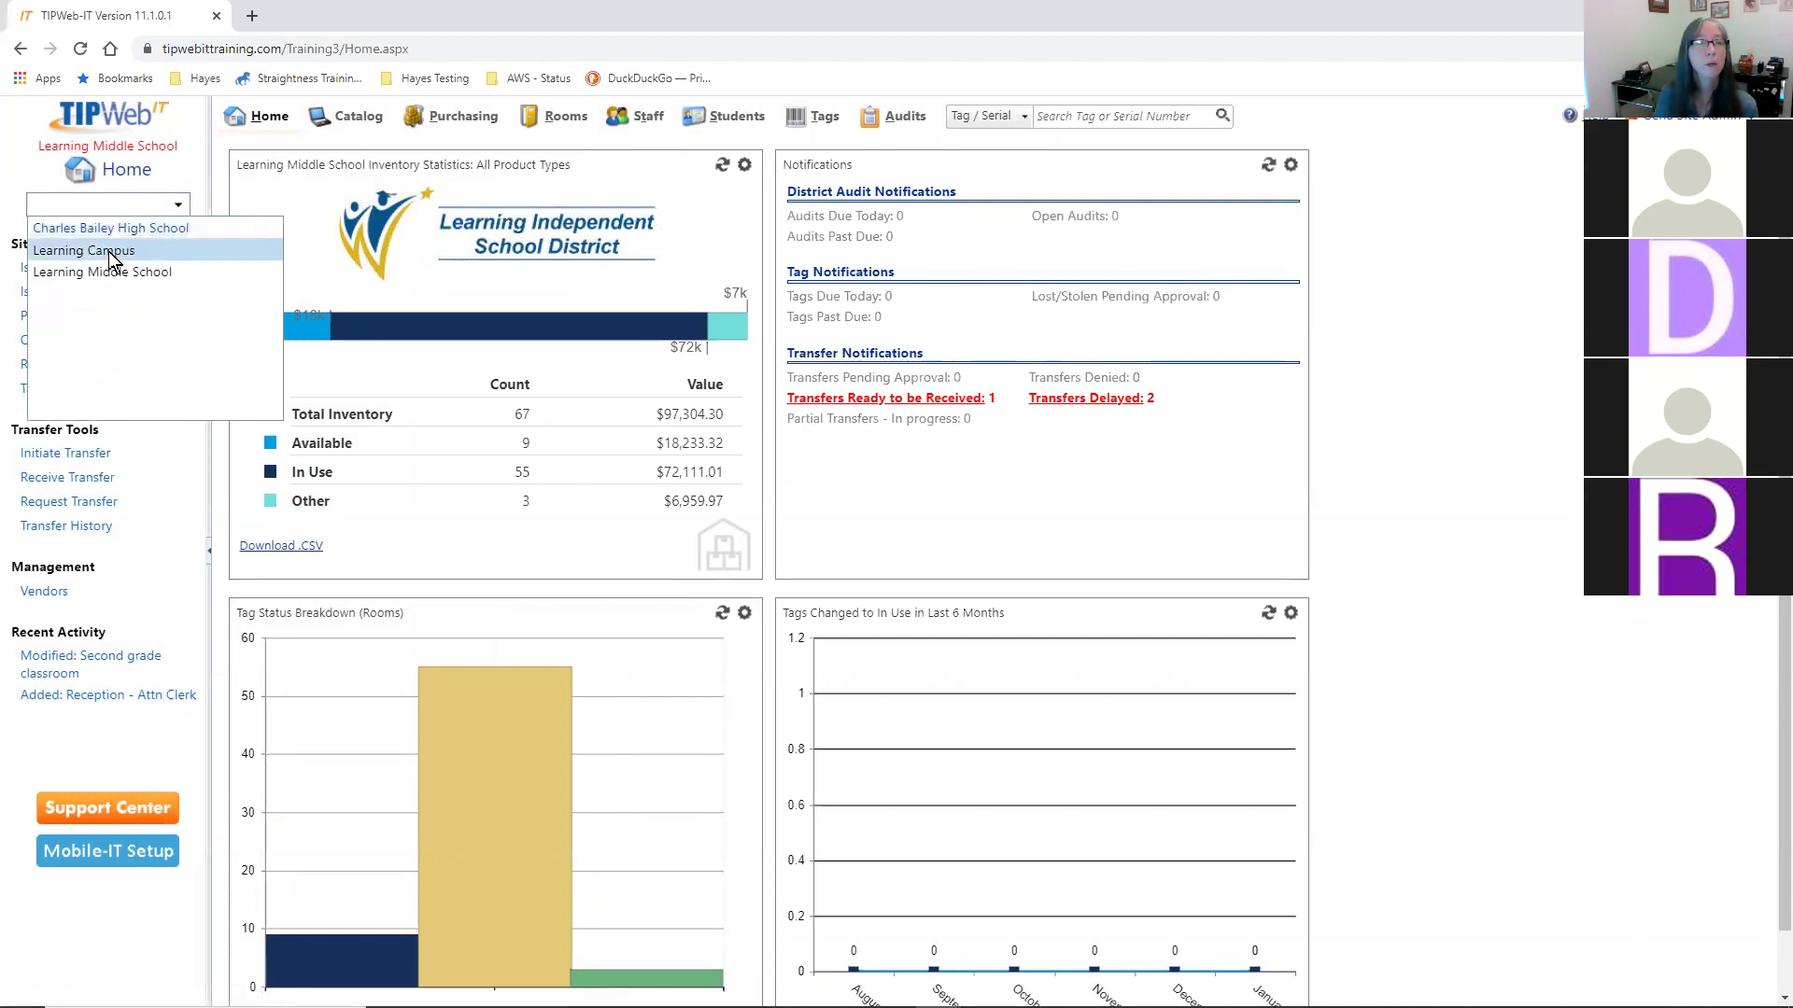
left_click(99, 250)
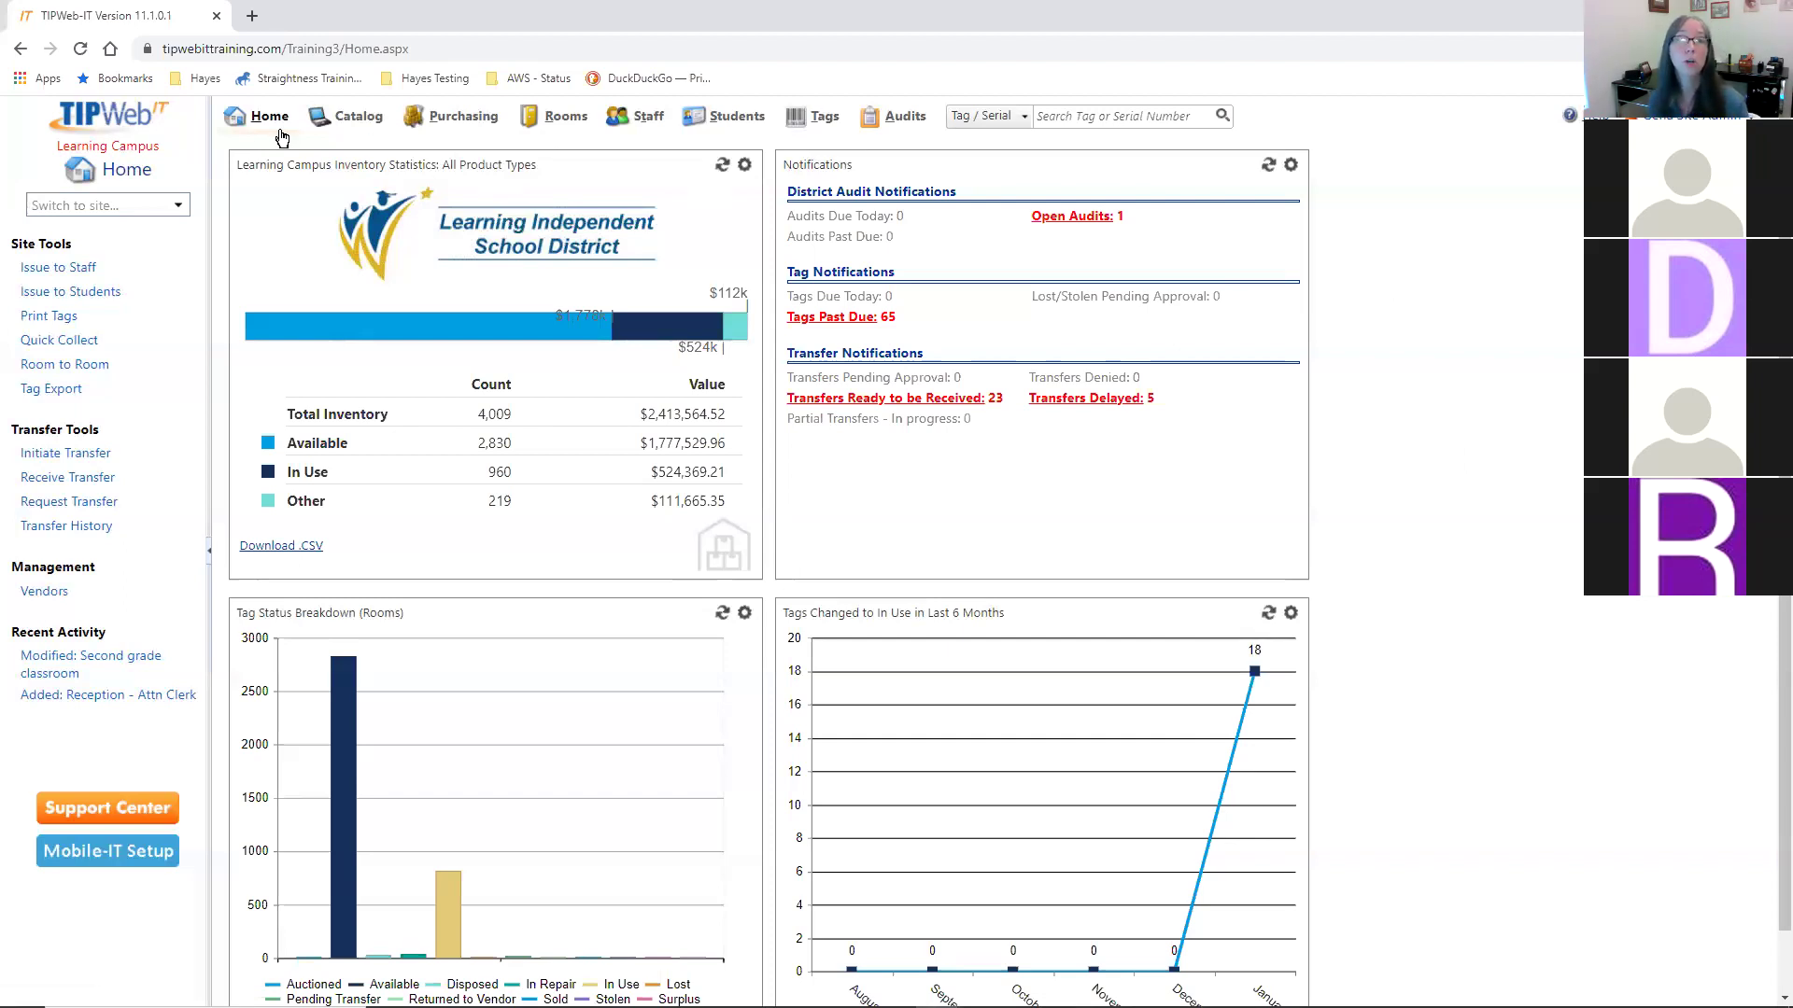
- Go to the Staff list and start a new staff member record
left_click(648, 117)
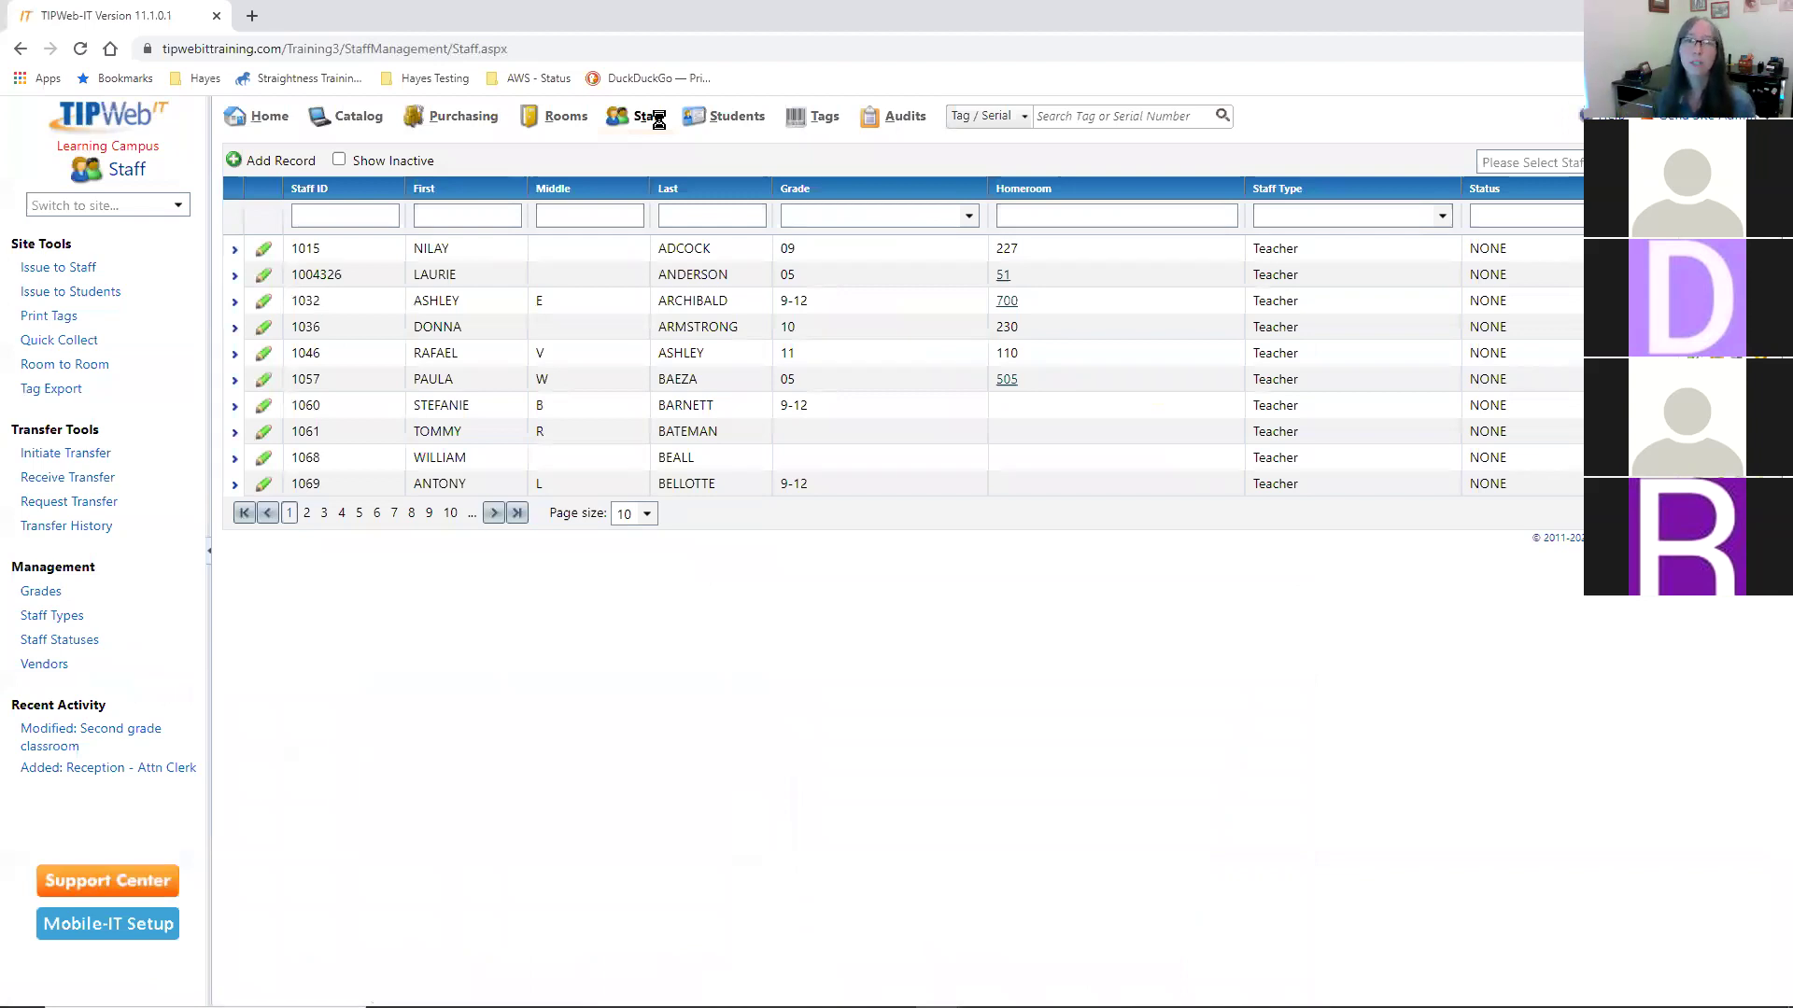
left_click(263, 163)
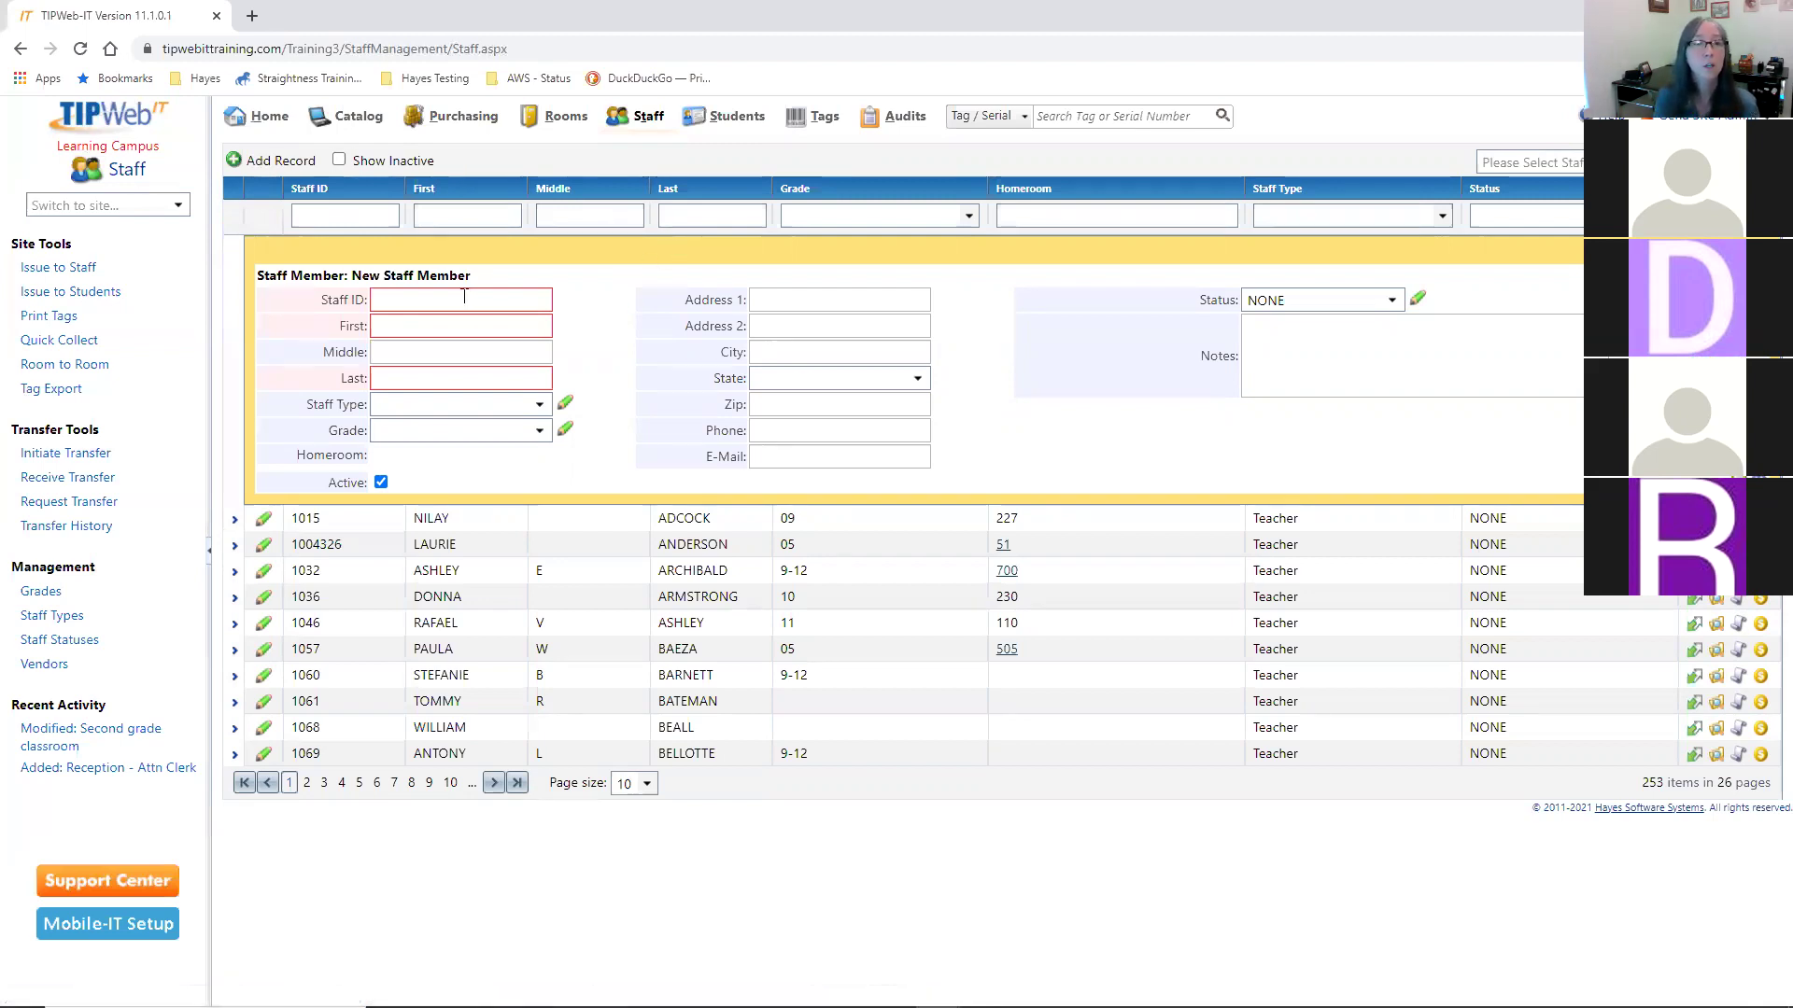
- Fill in the Staff ID and the new staff member's first and last name
left_click(379, 301)
left_click(417, 347)
left_click(425, 326)
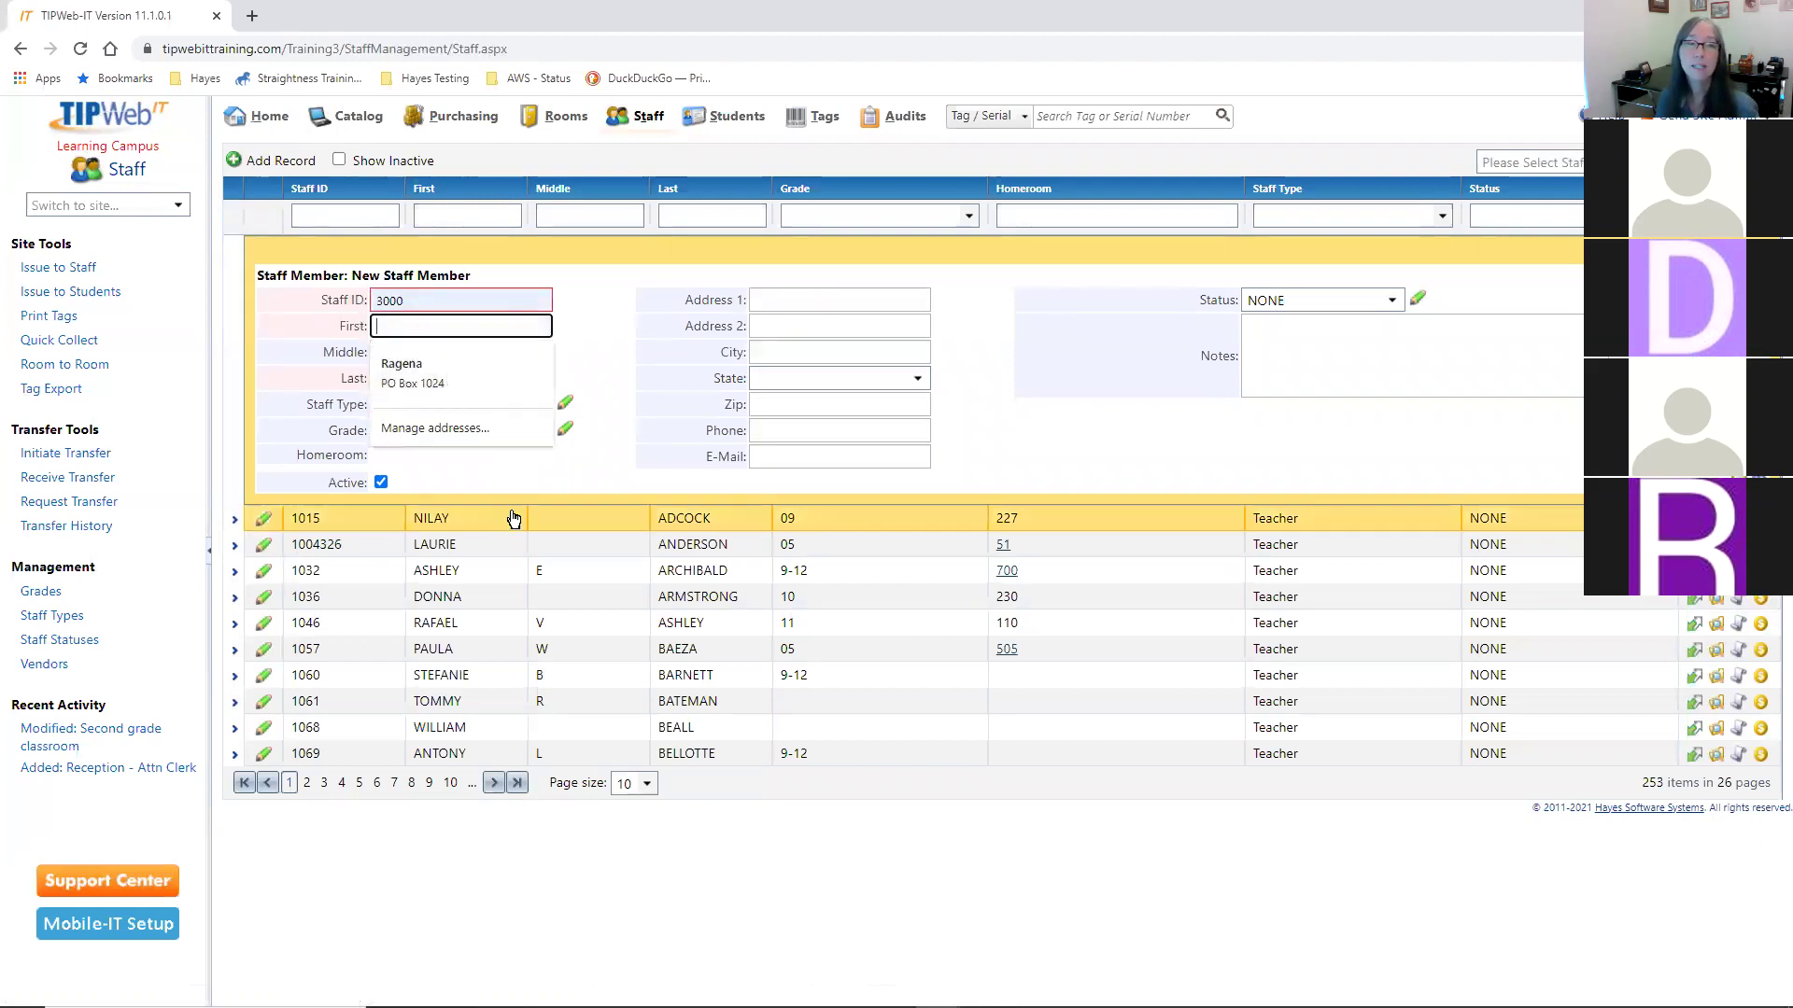
left_click(526, 479)
left_click(471, 326)
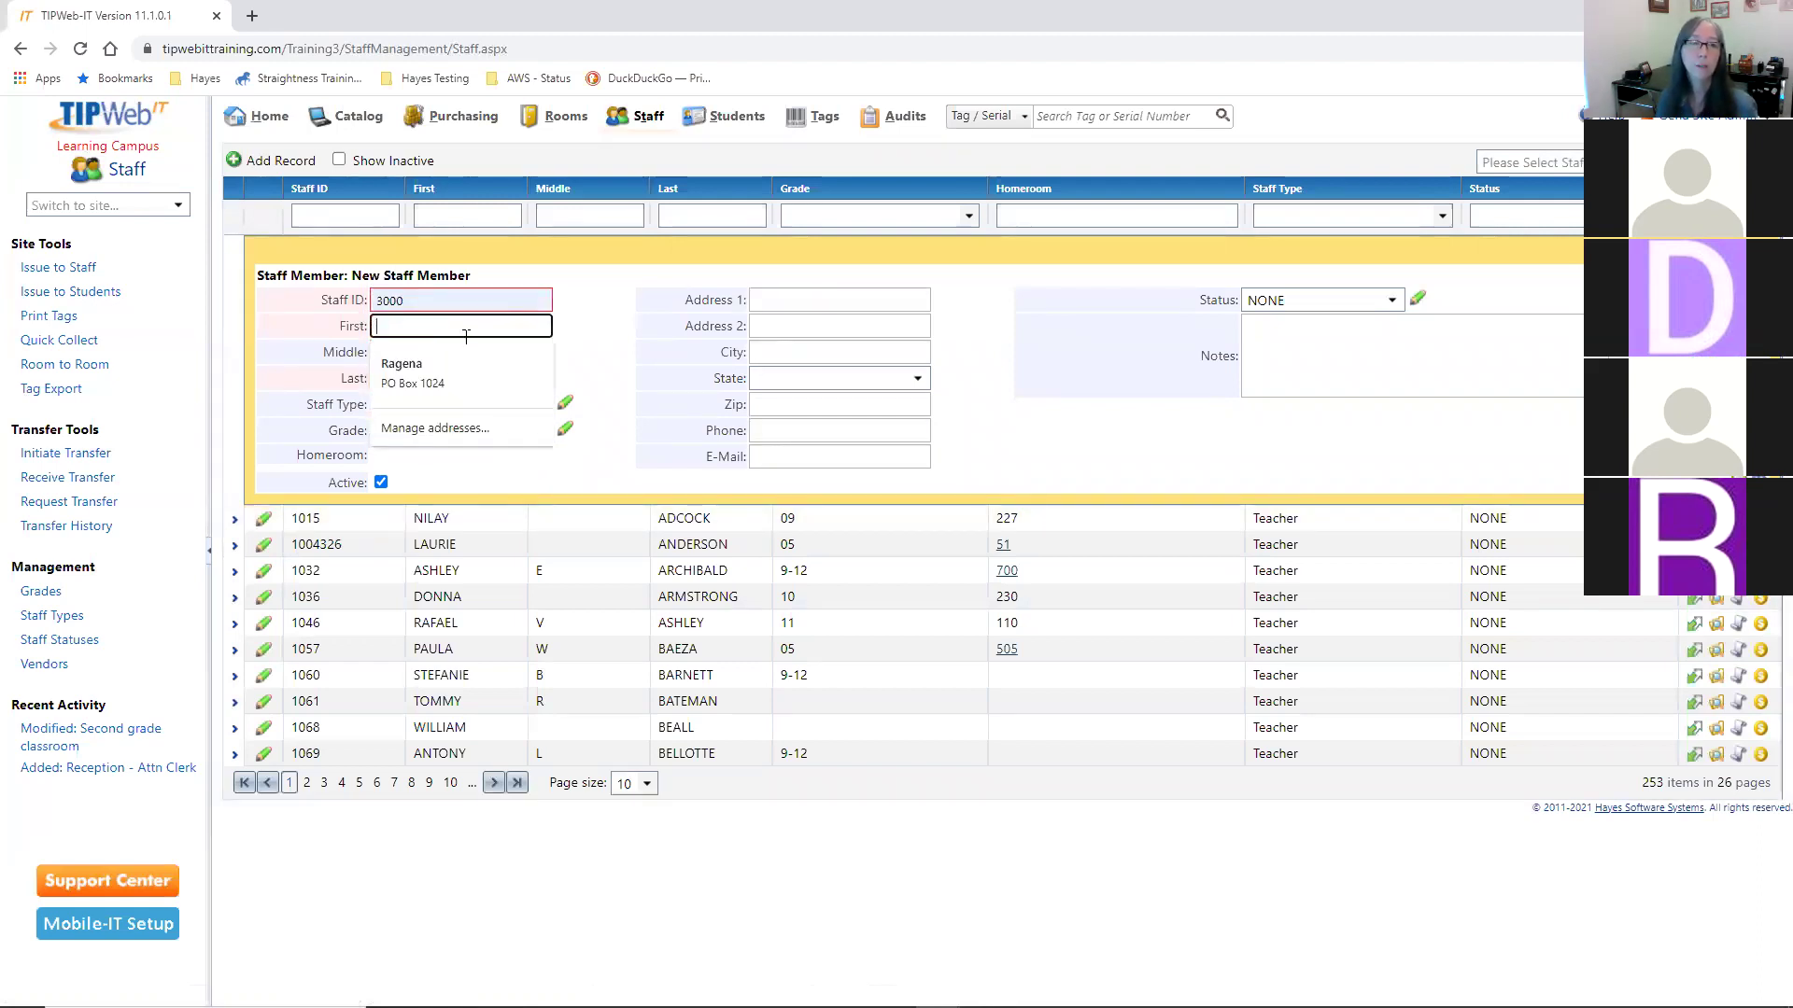
type("Gena")
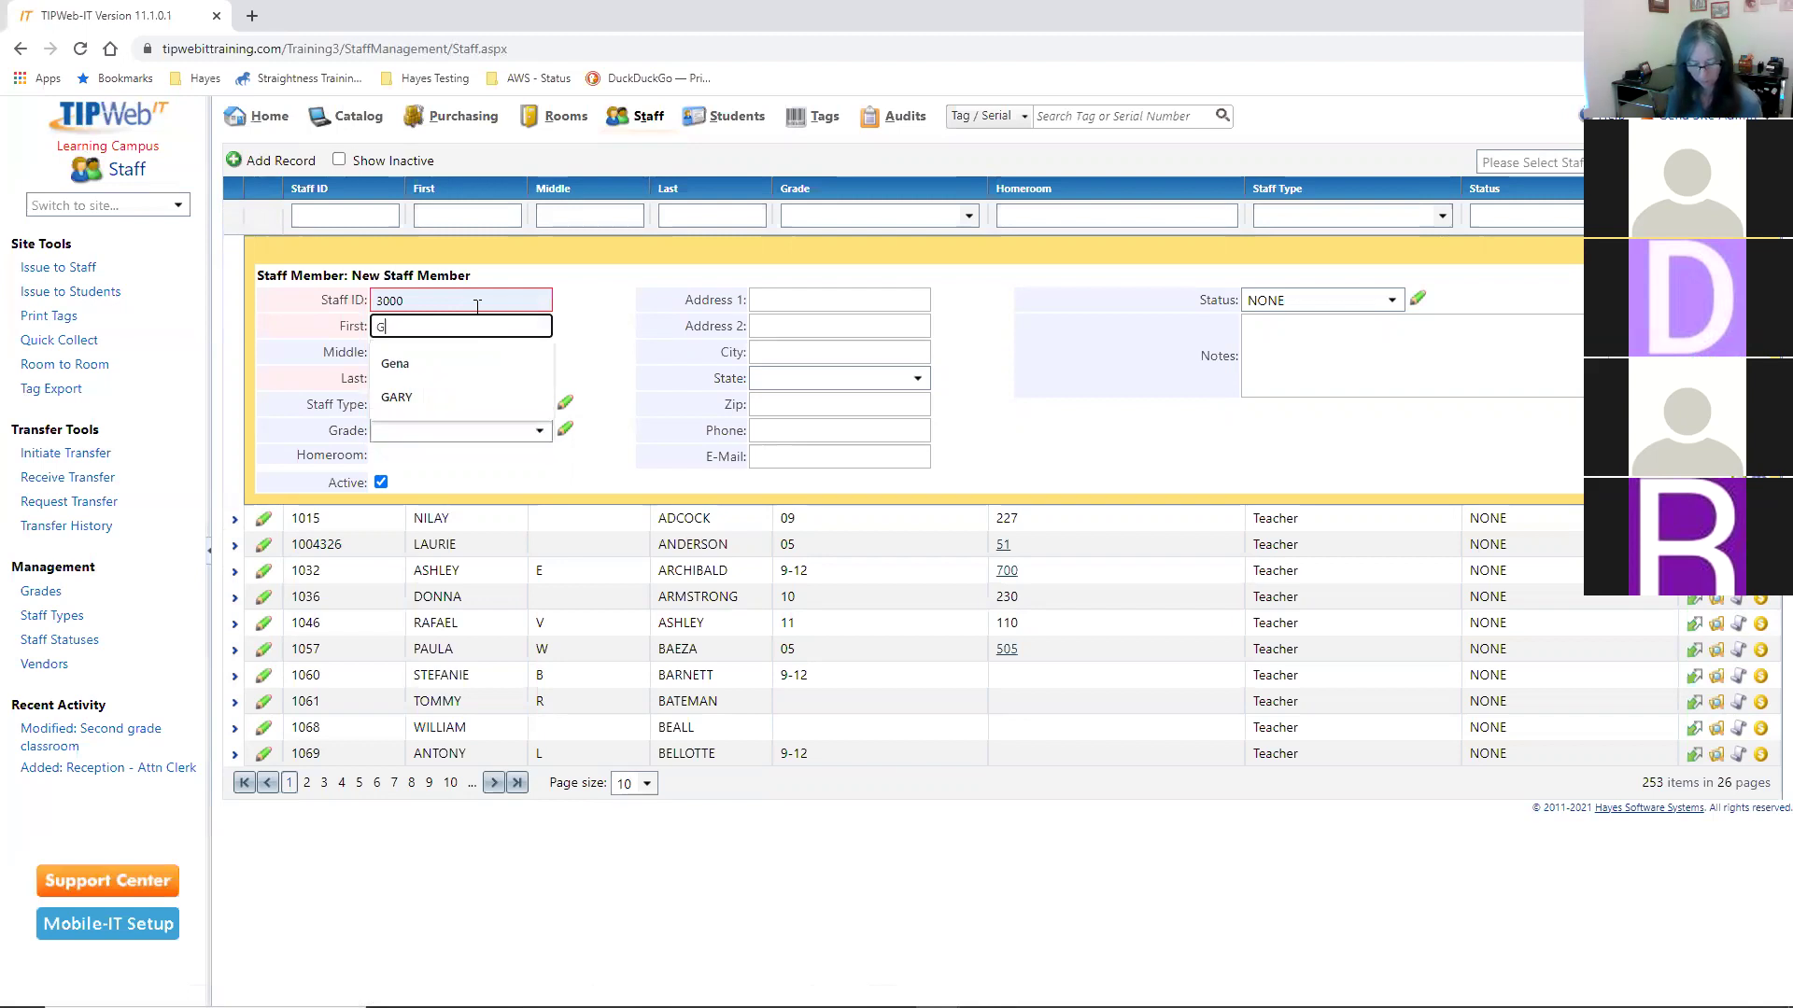
key("Tab")
key("Tab")
type("Sub")
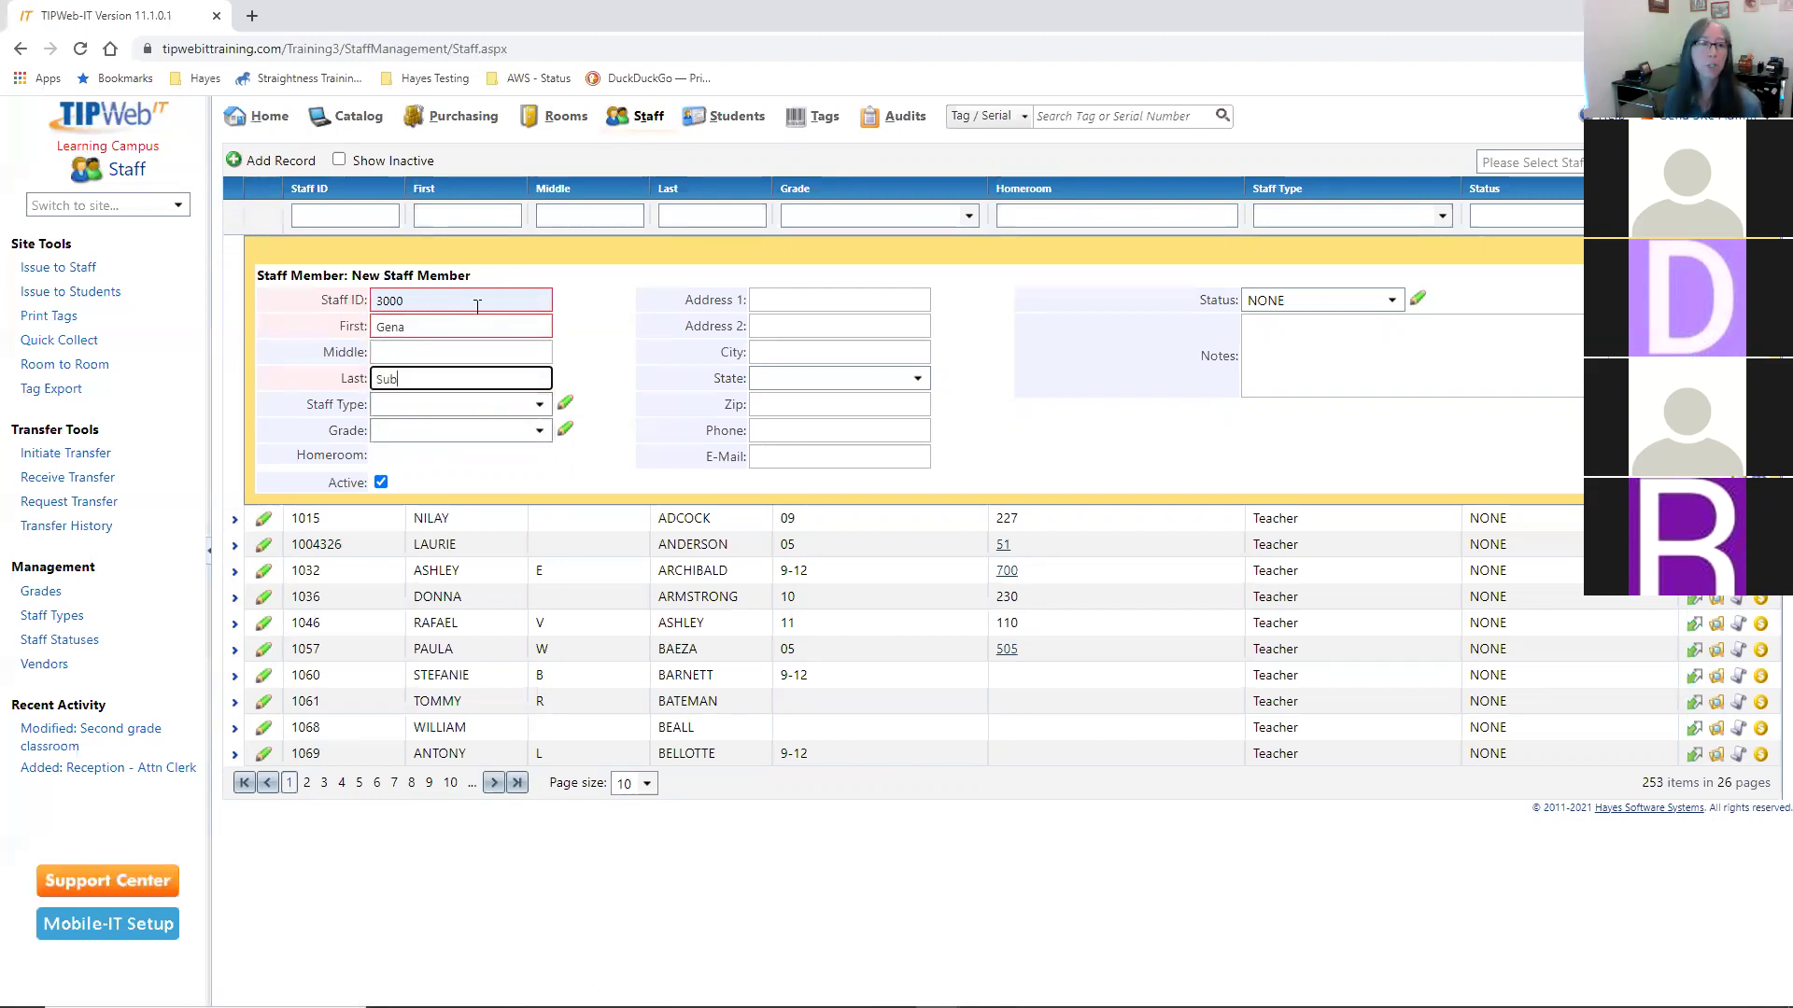
type("stitue")
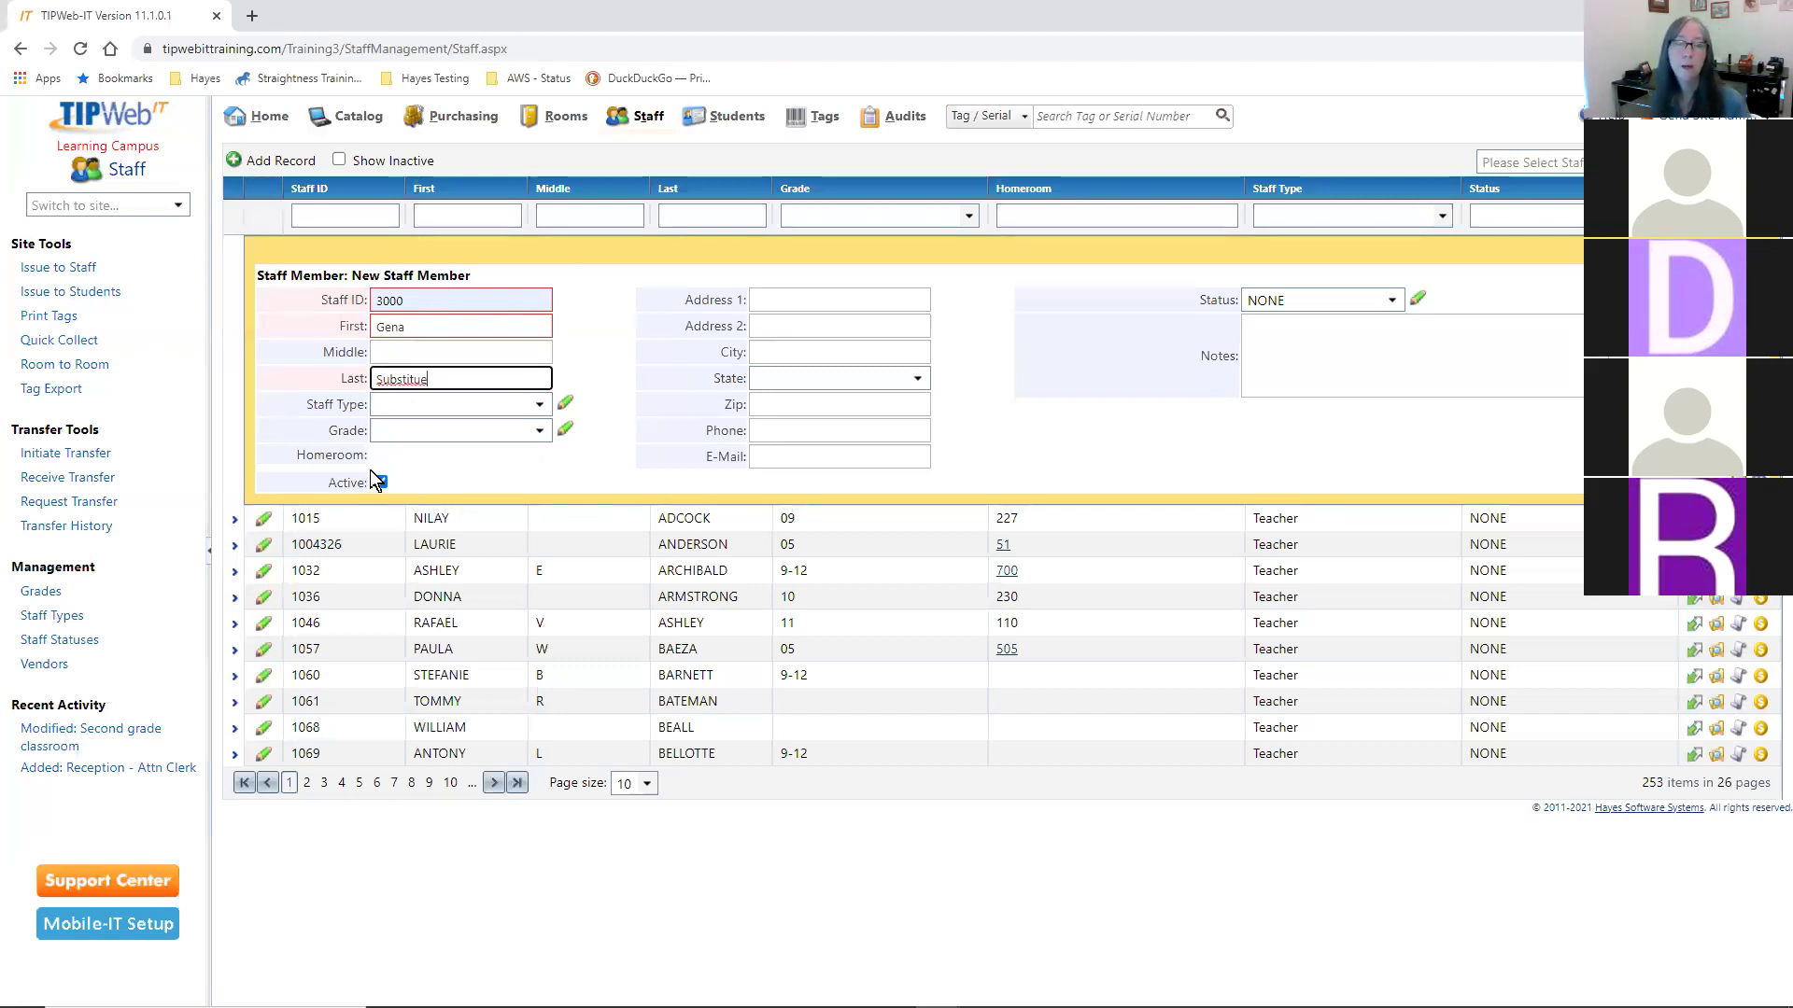
- Check the Staff Type and Status options and begin a note reading 'Long Term'
left_click(545, 405)
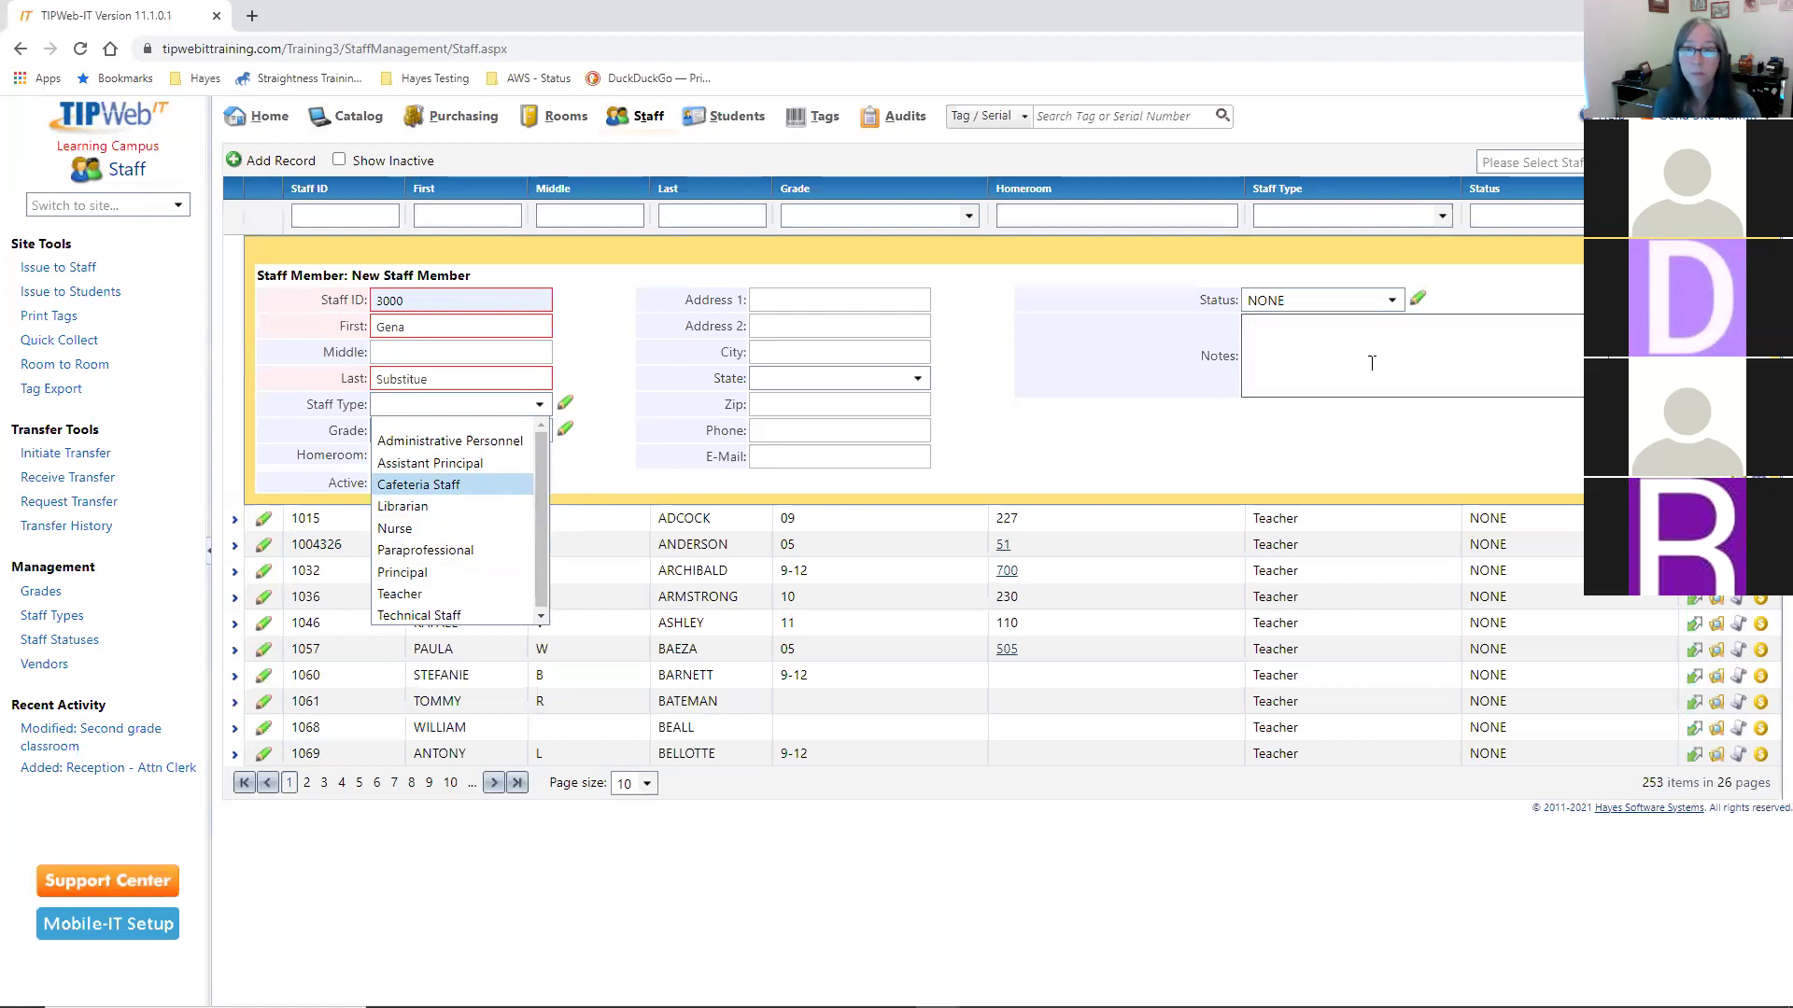
left_click(1415, 365)
left_click(1208, 311)
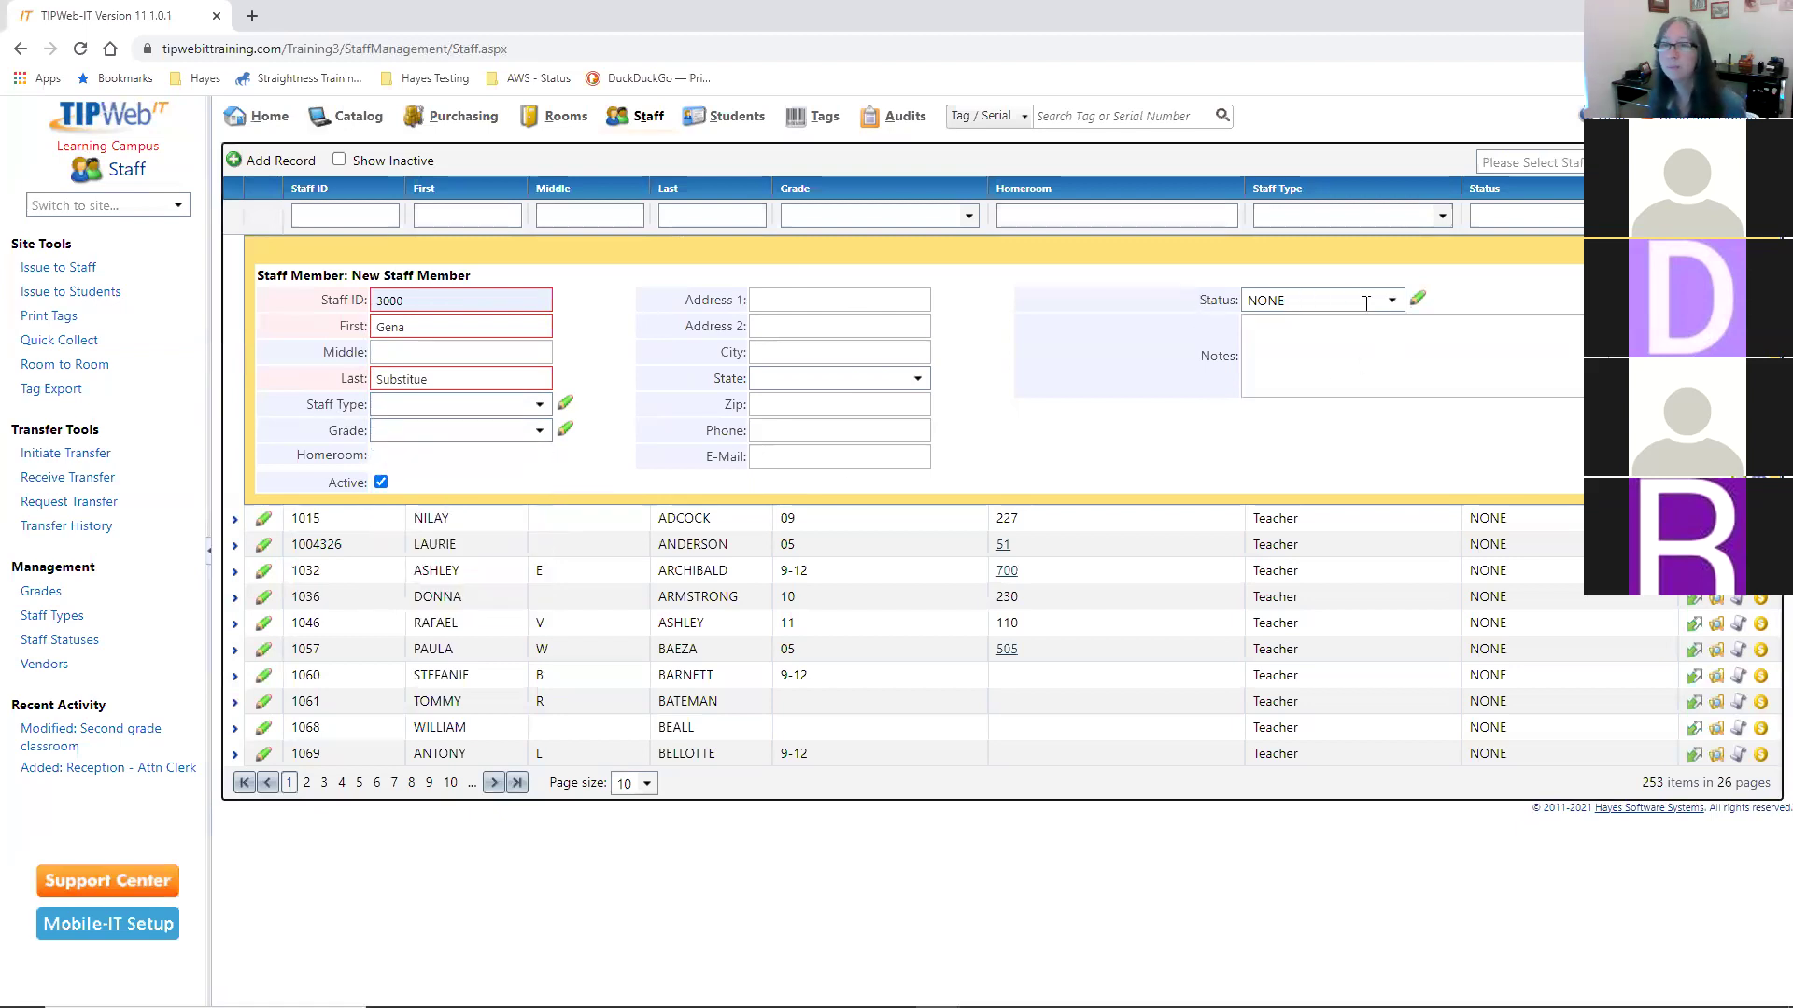
left_click(1395, 301)
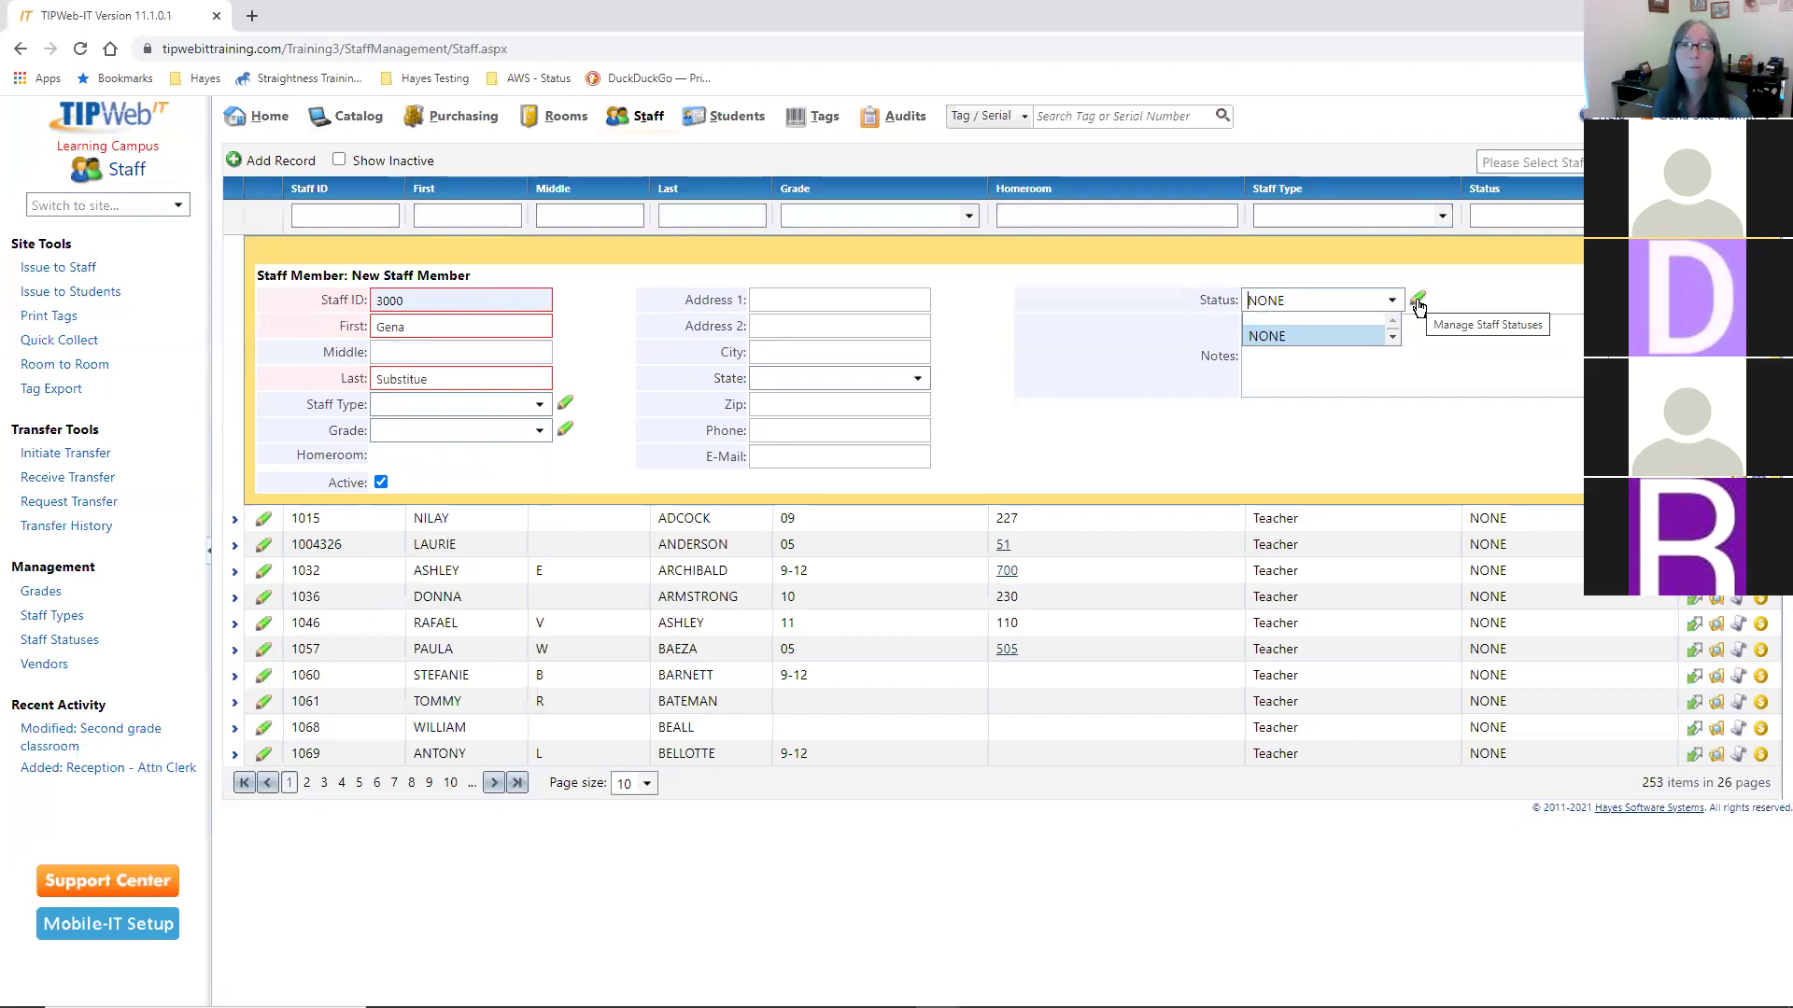
left_click(1360, 352)
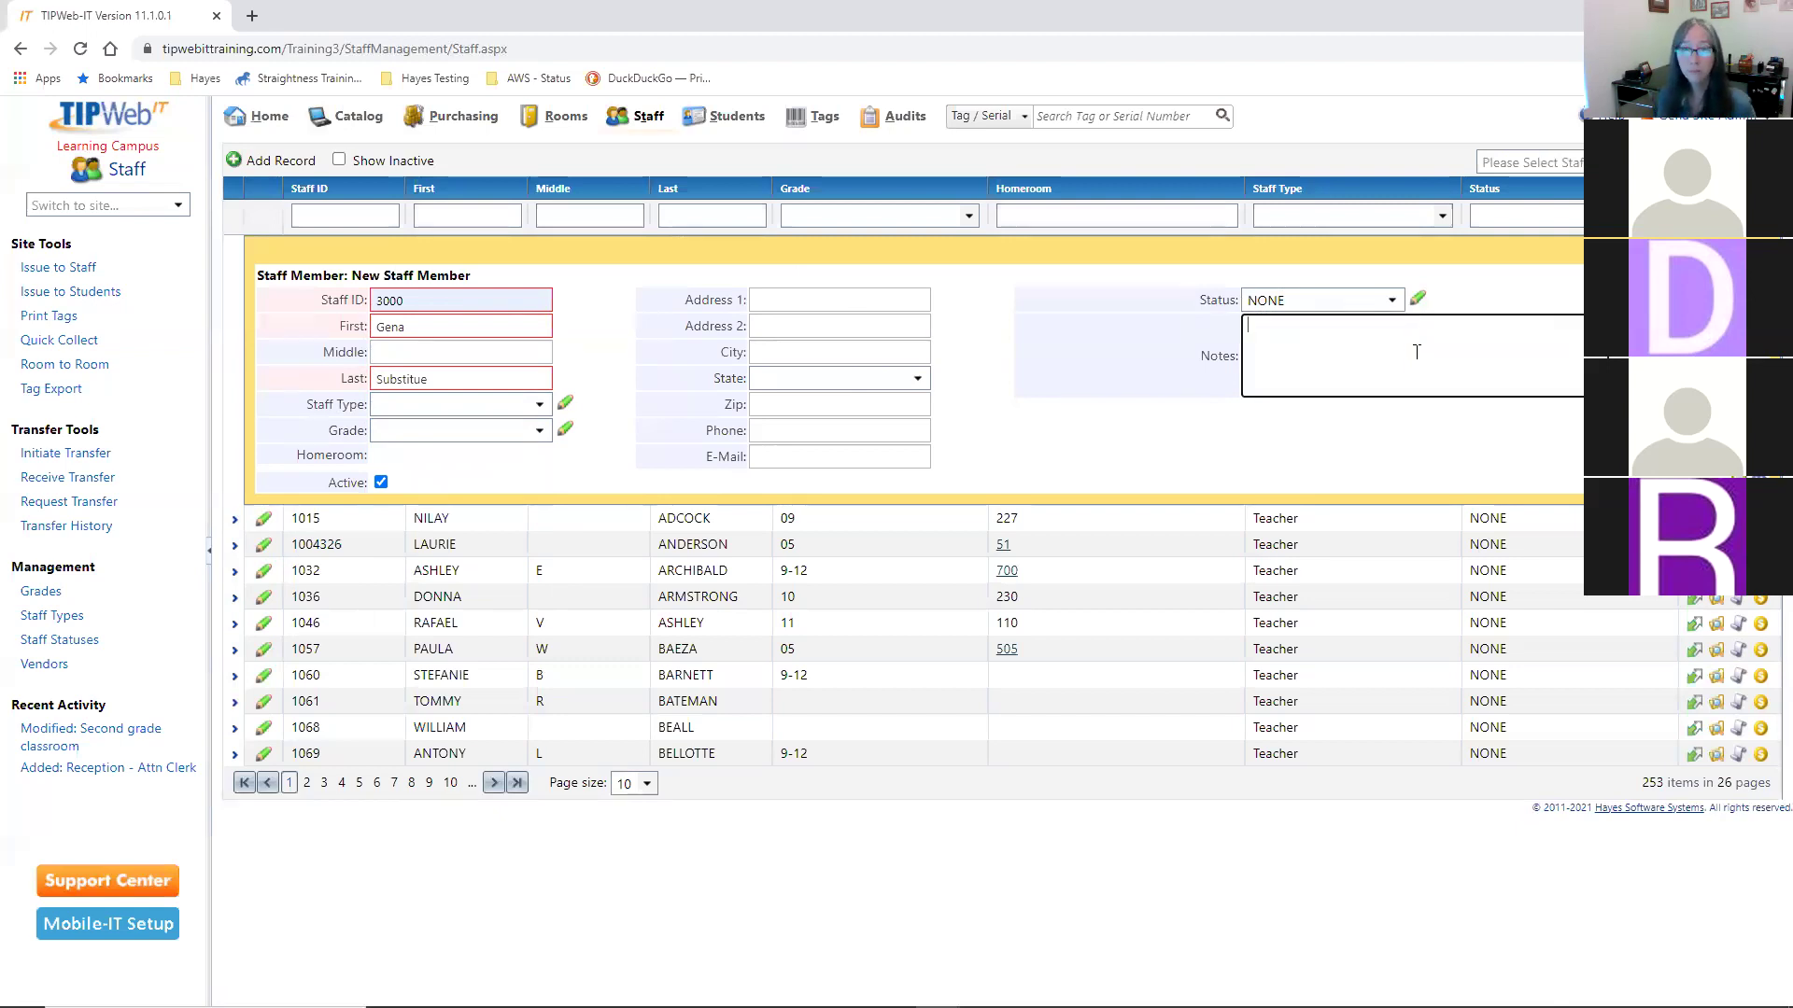
type("Long ")
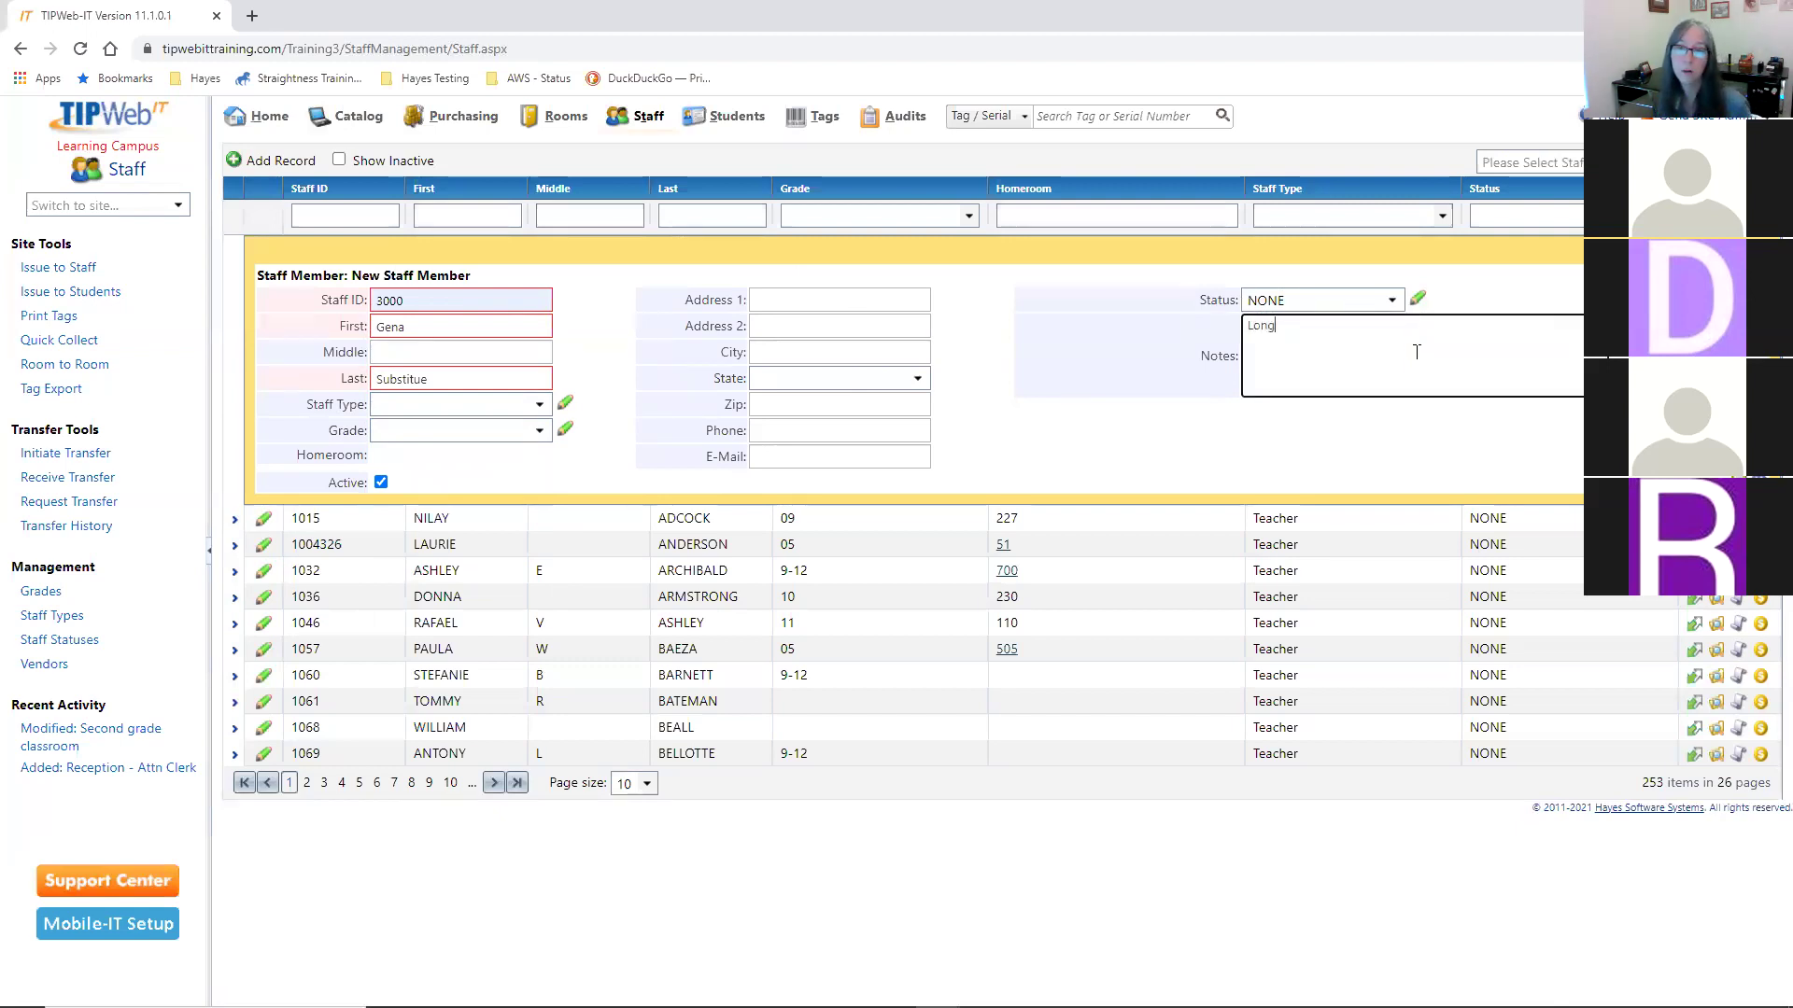
type("Term")
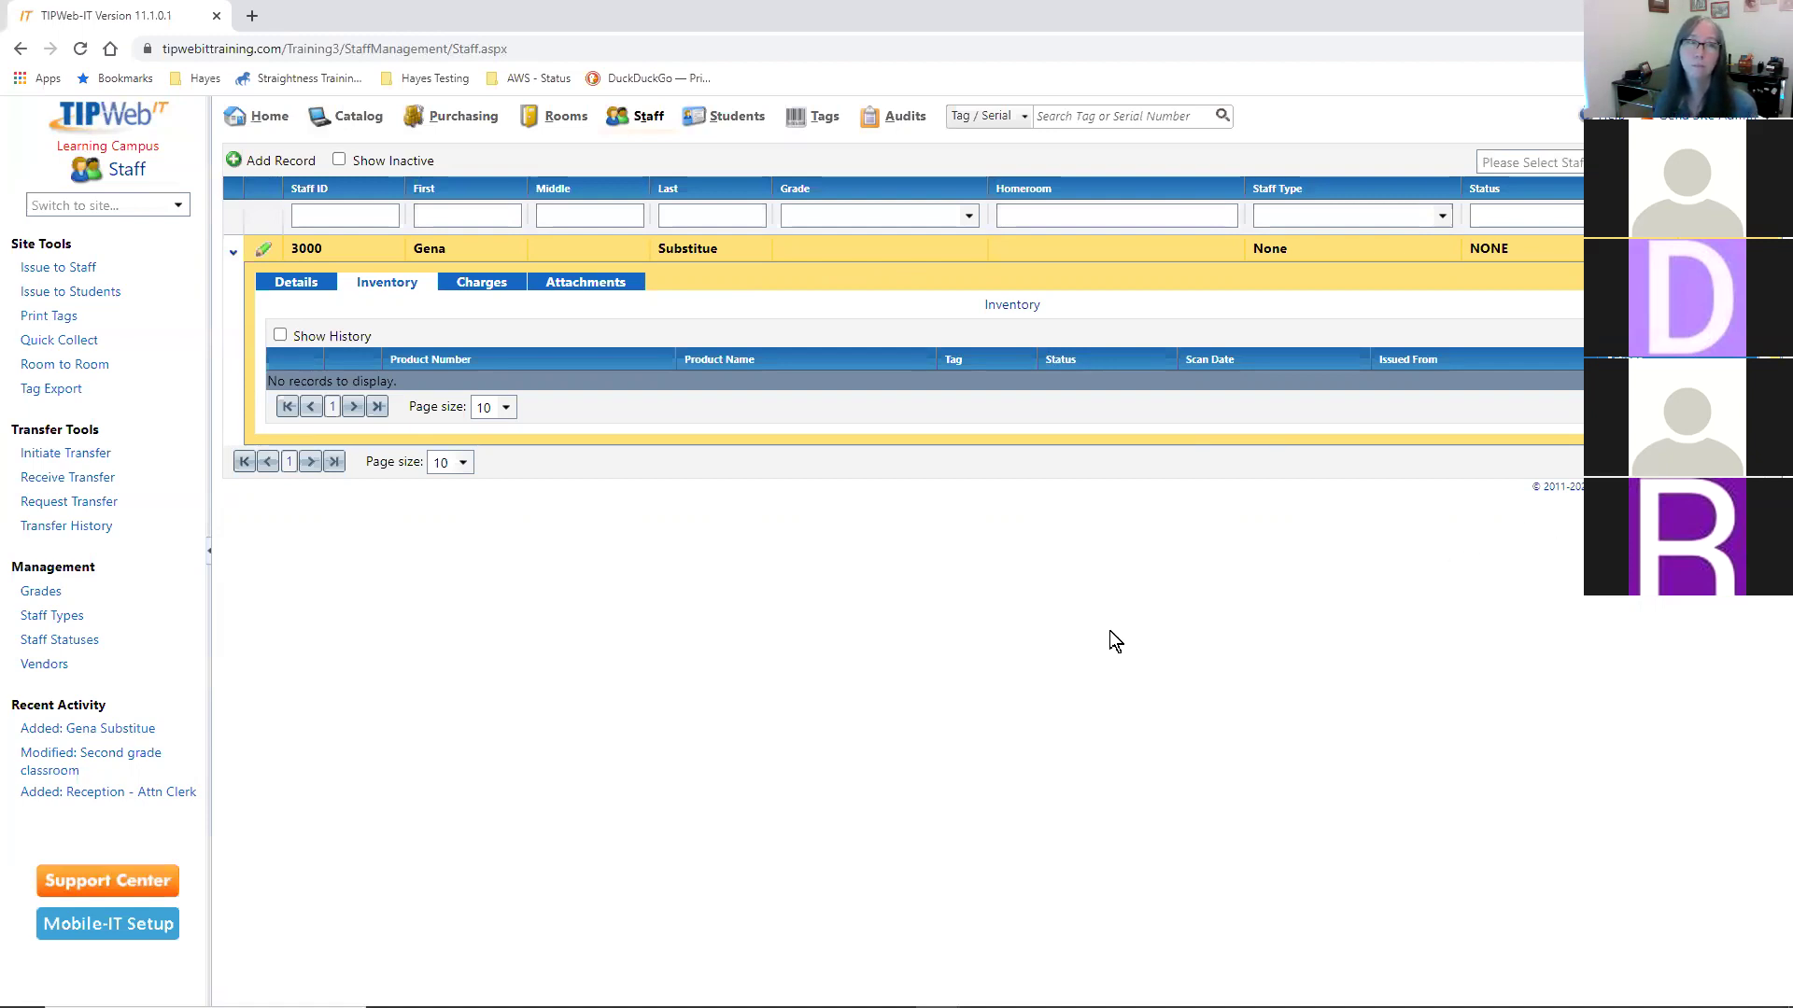
- Save the record, then search by Staff for a teacher's name and open their information
left_click(268, 113)
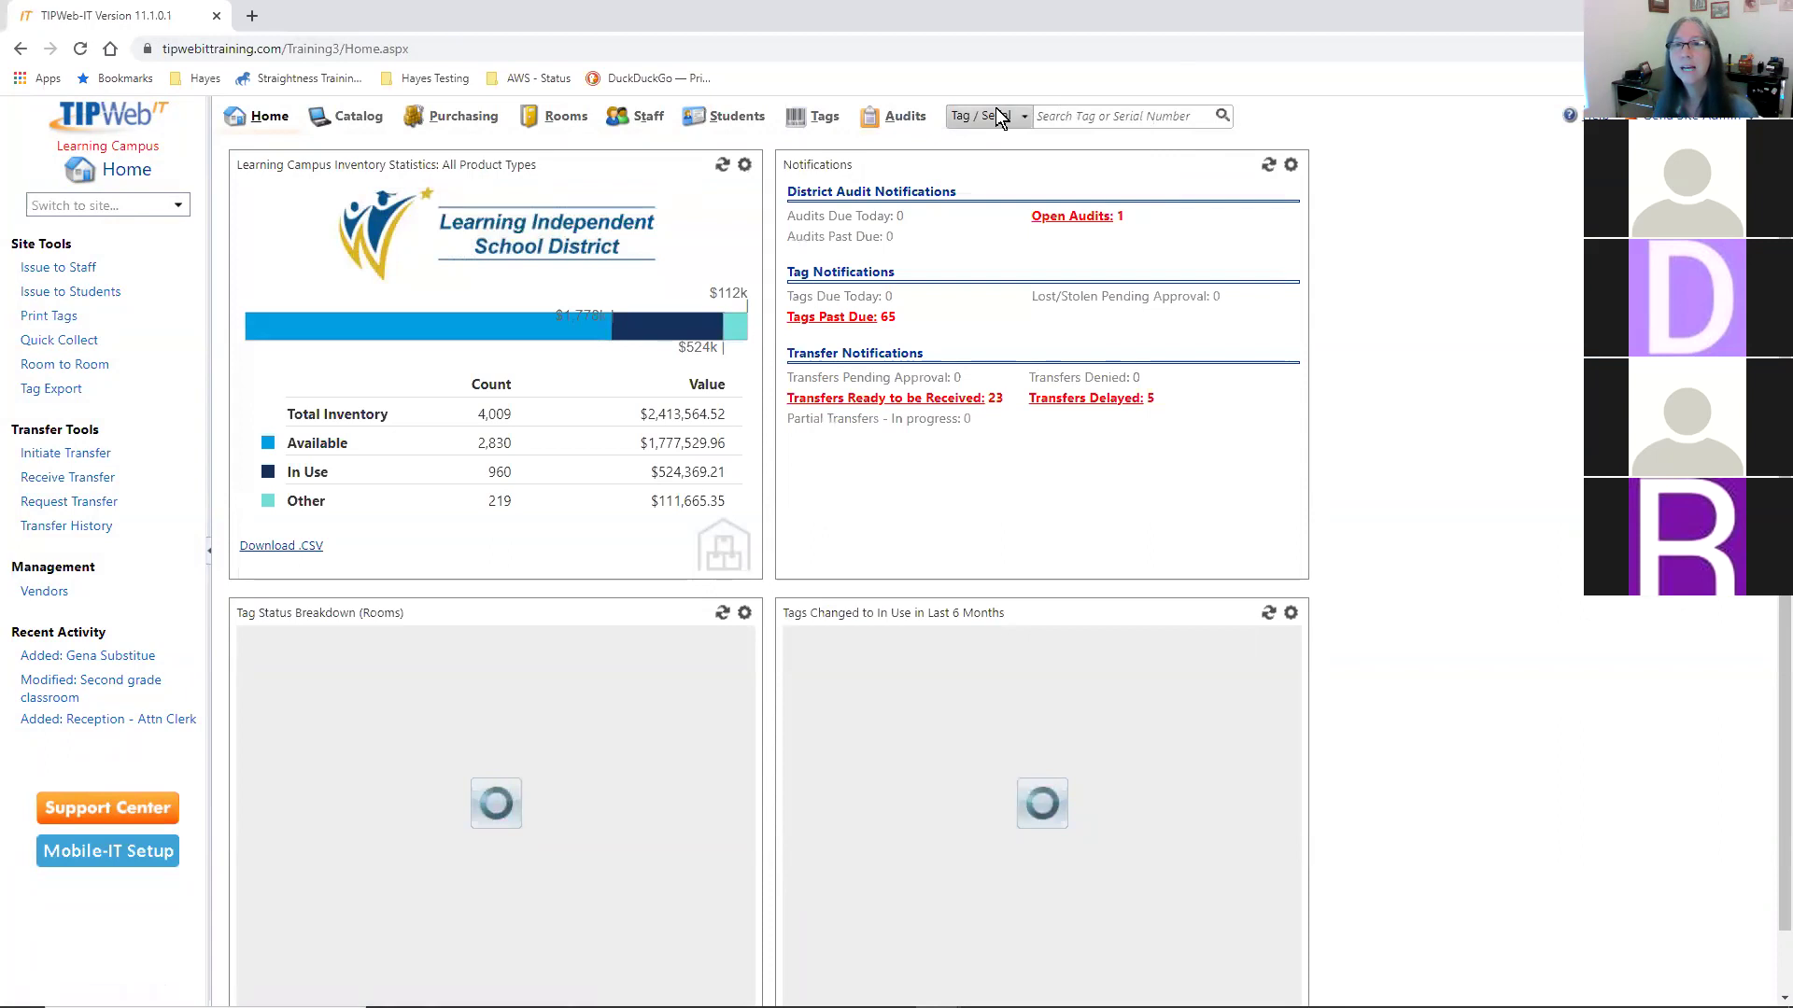
left_click(1022, 117)
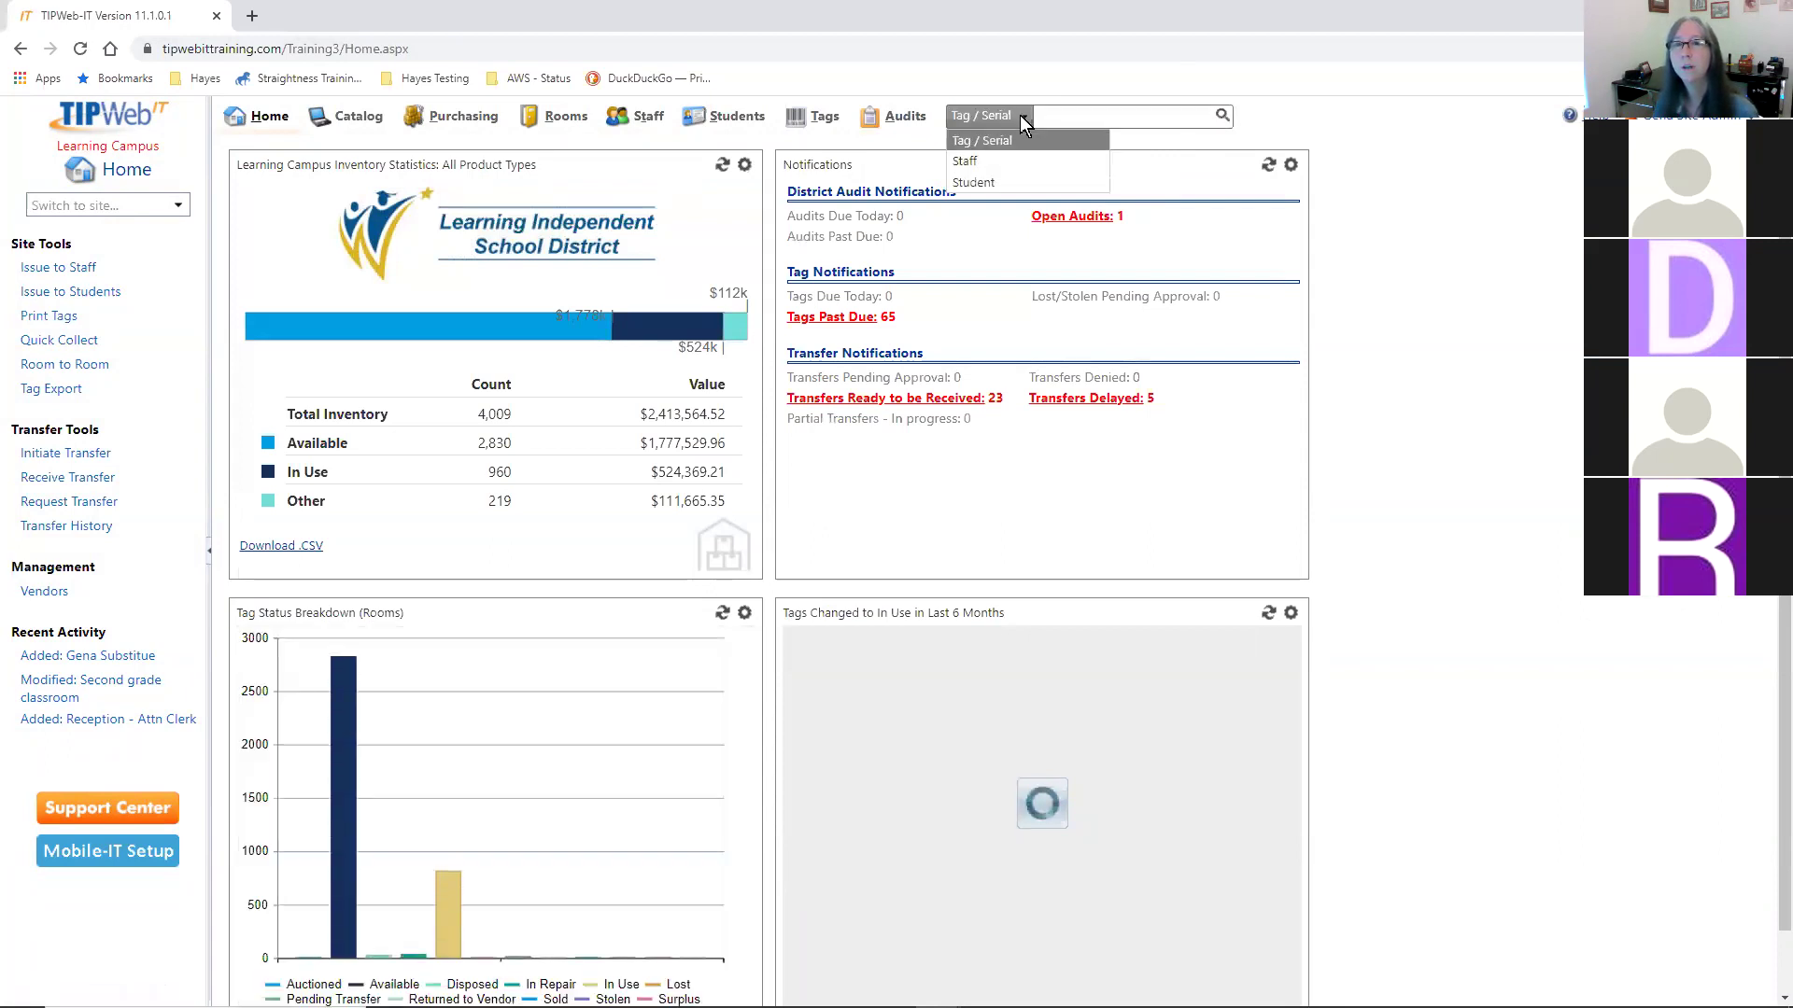
left_click(997, 164)
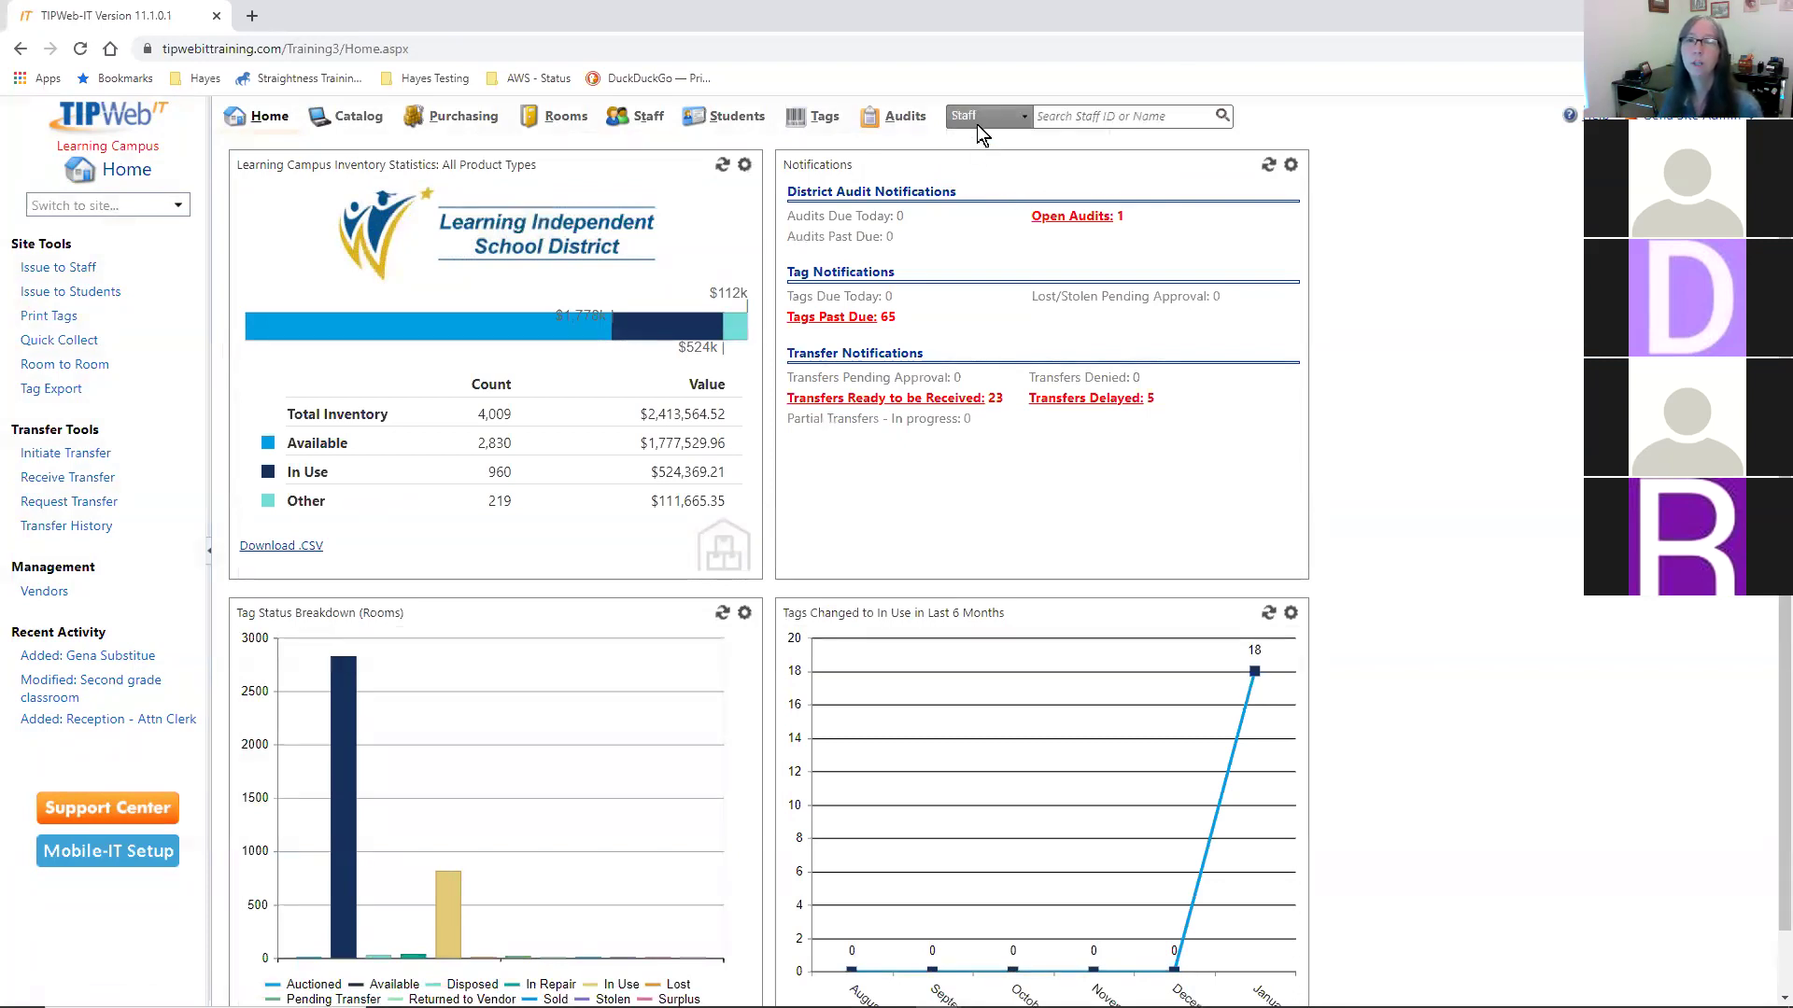
left_click(1088, 119)
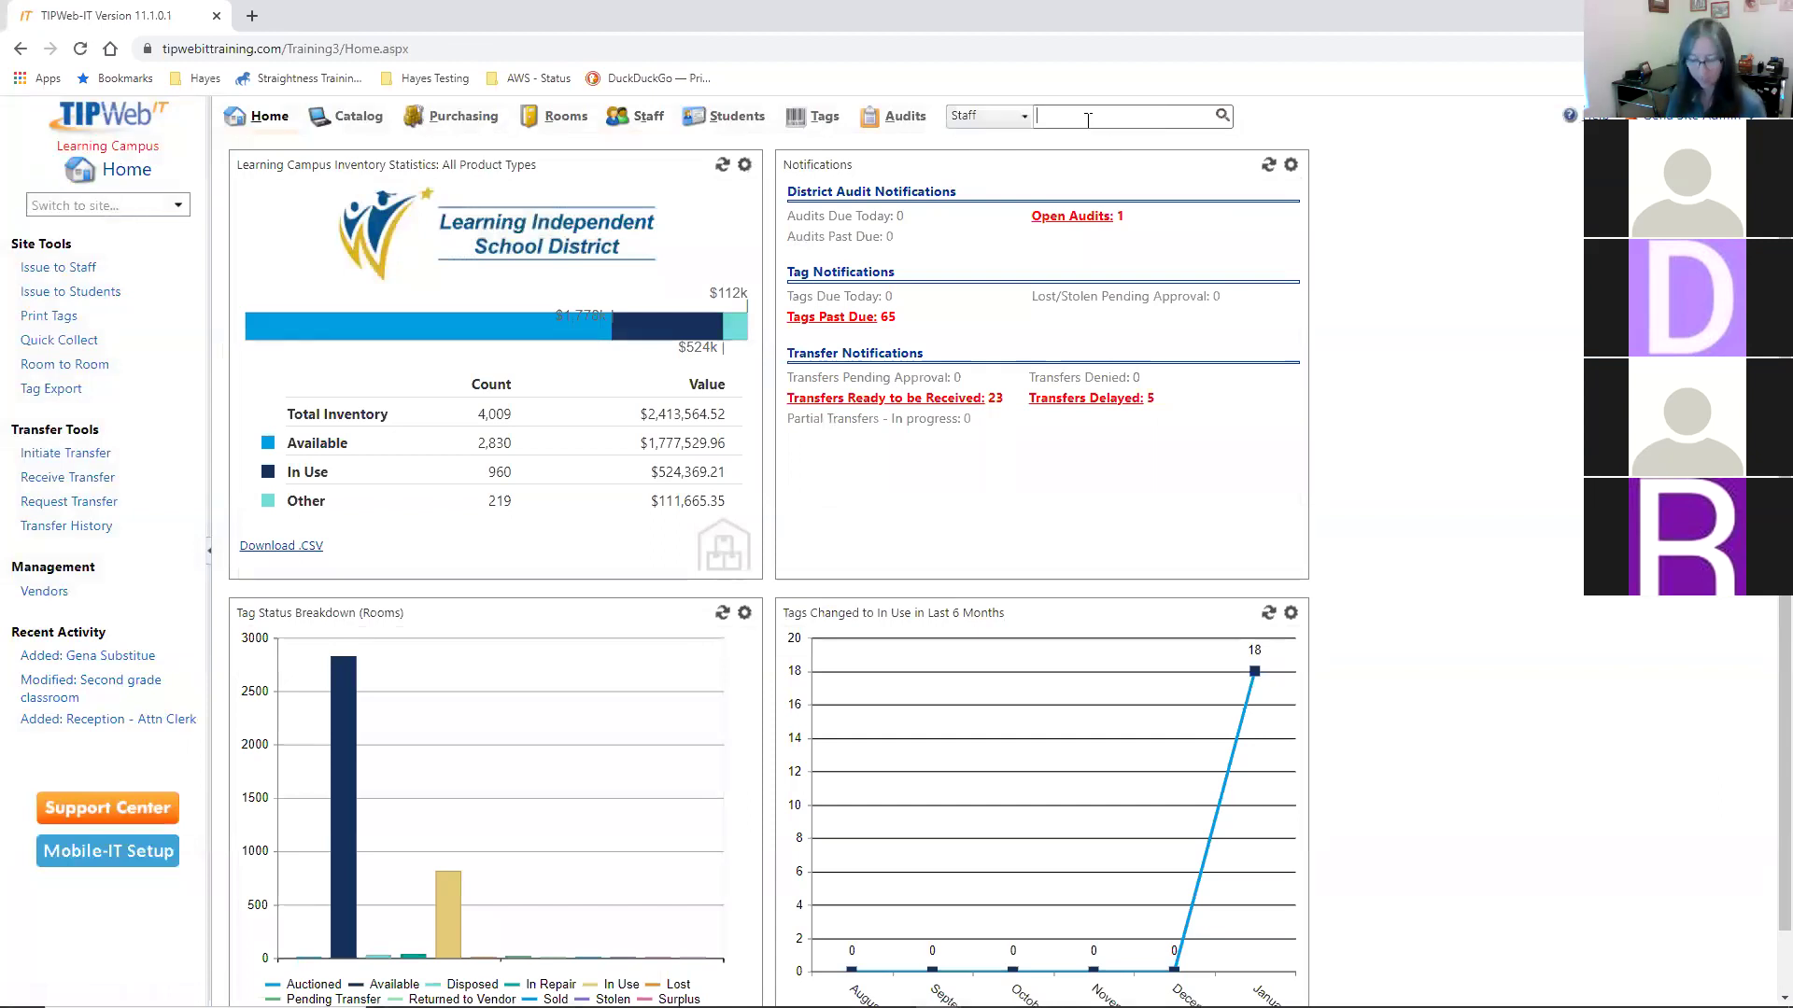
type("Nilay")
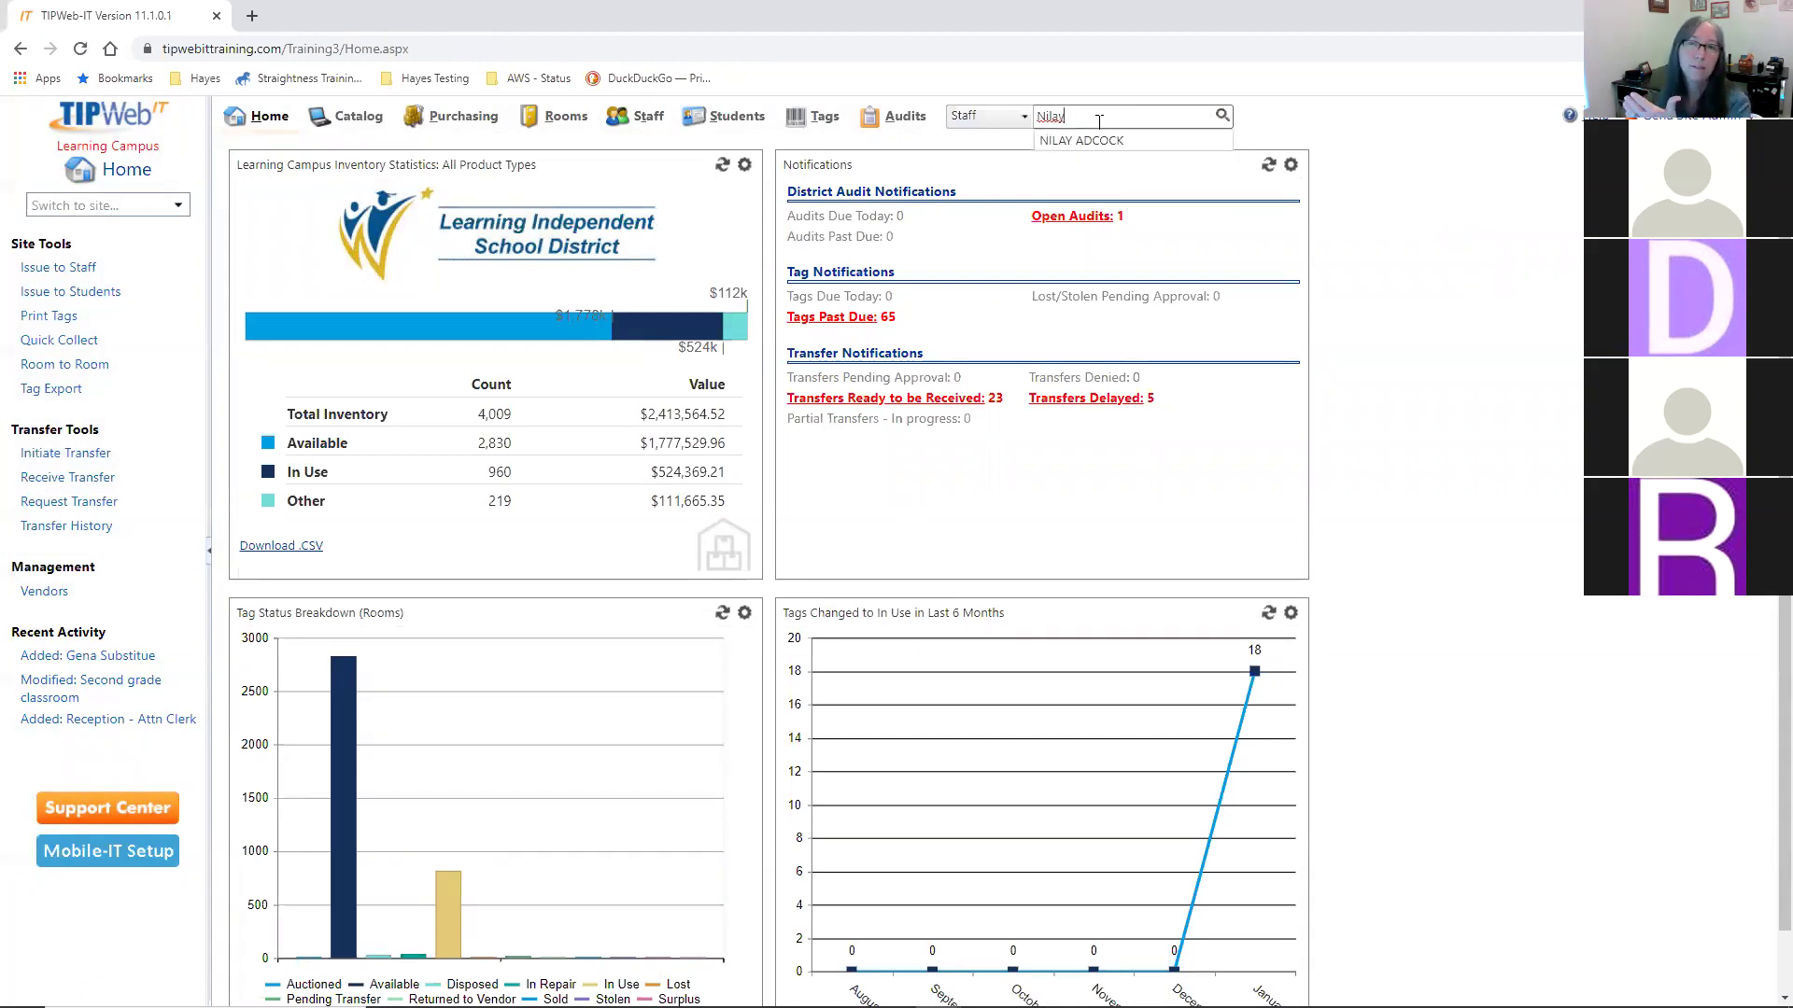
left_click(1088, 137)
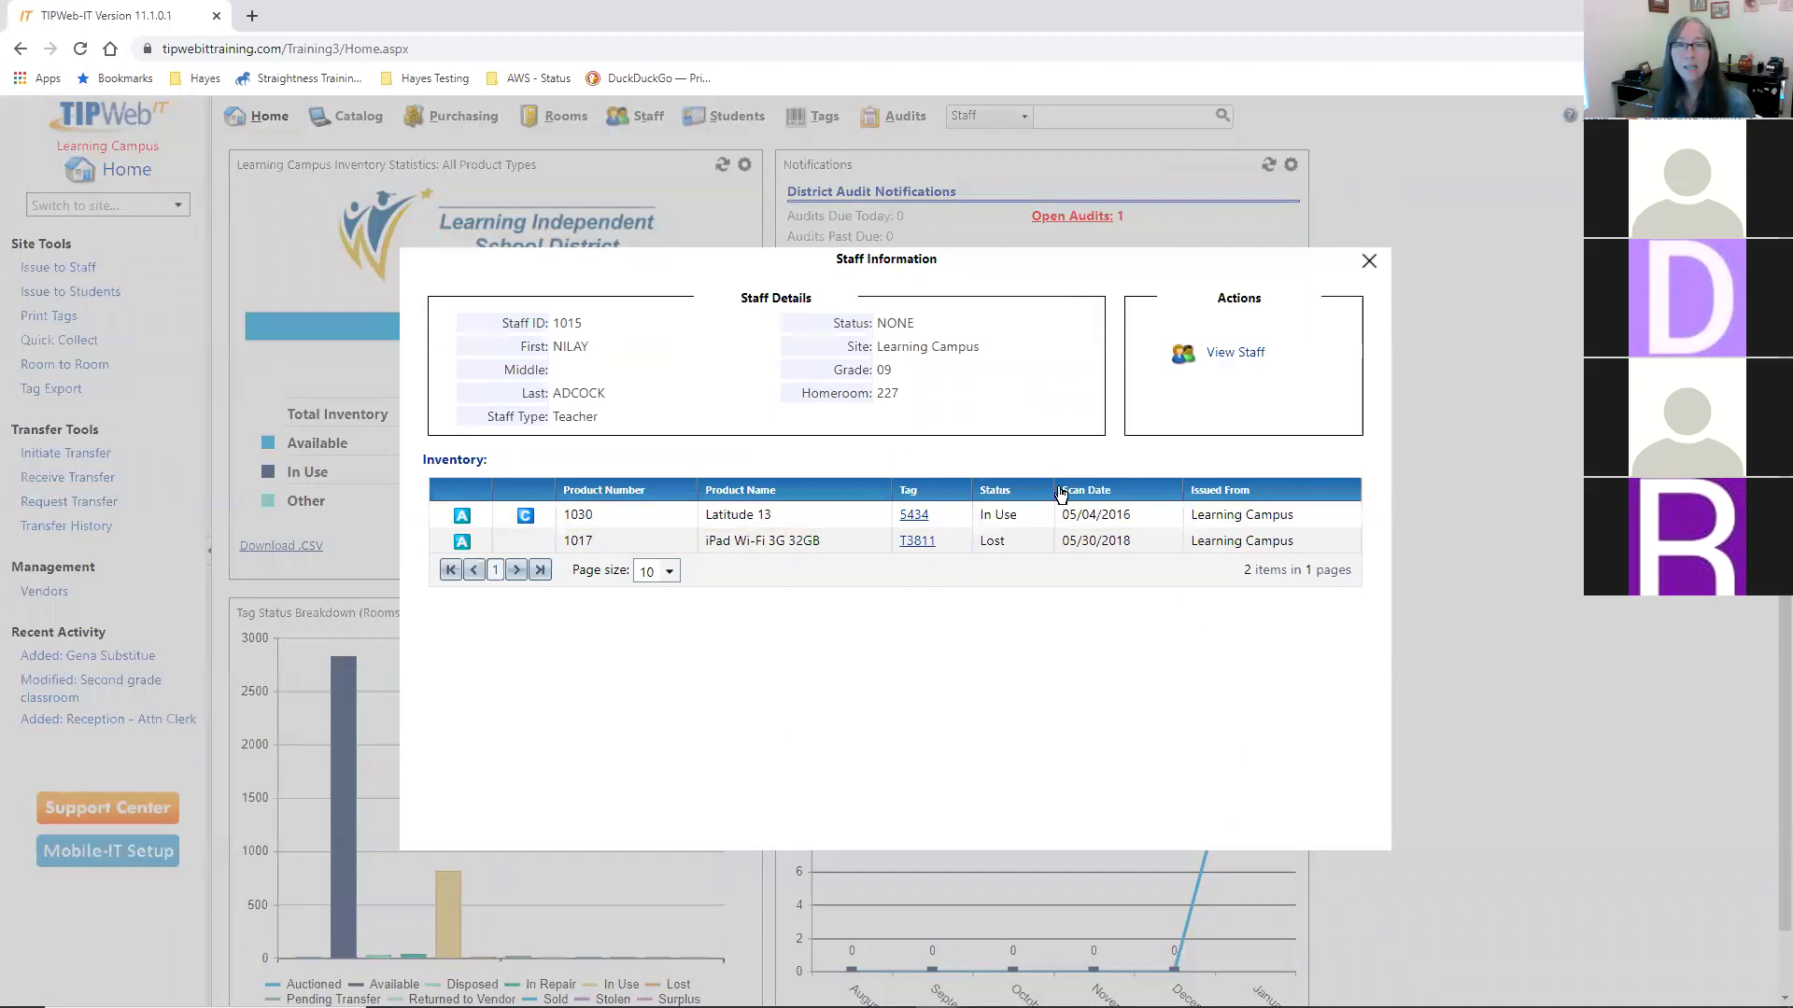
- Review the teacher's Learning Campus site and grade, view the full staff record, then go to Tags
left_click_drag(878, 346, 995, 356)
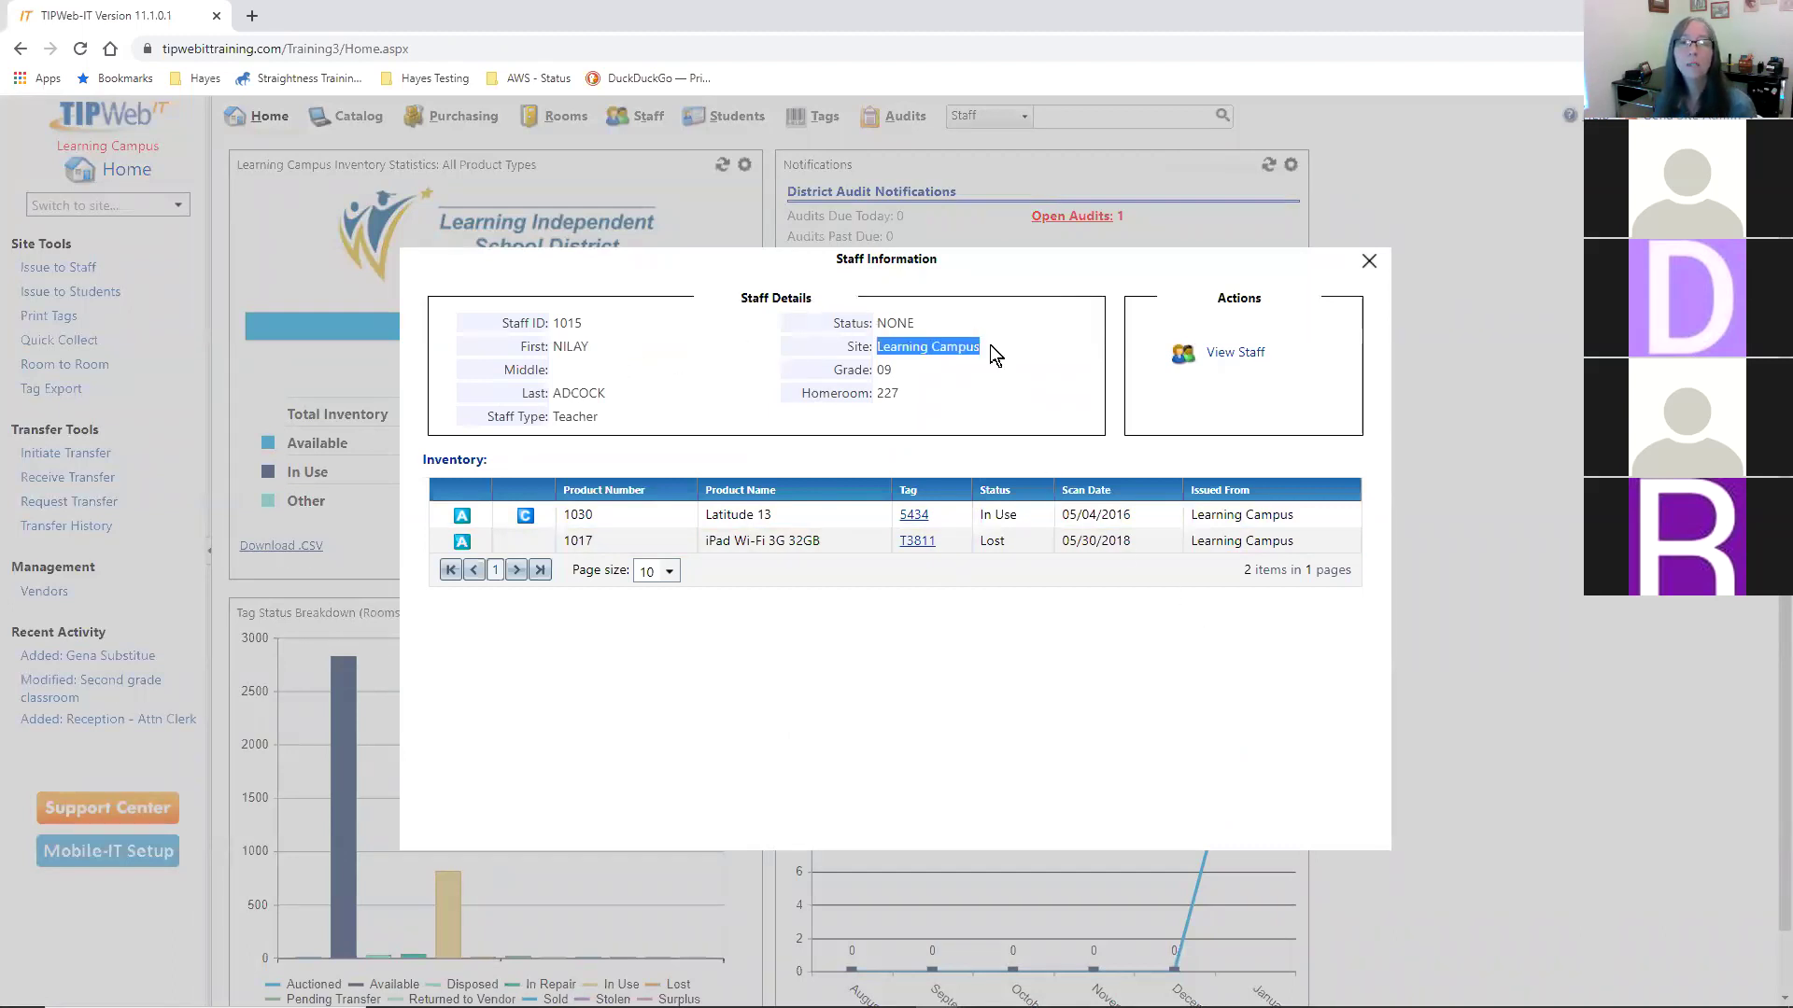
left_click_drag(877, 369, 889, 370)
left_click(954, 378)
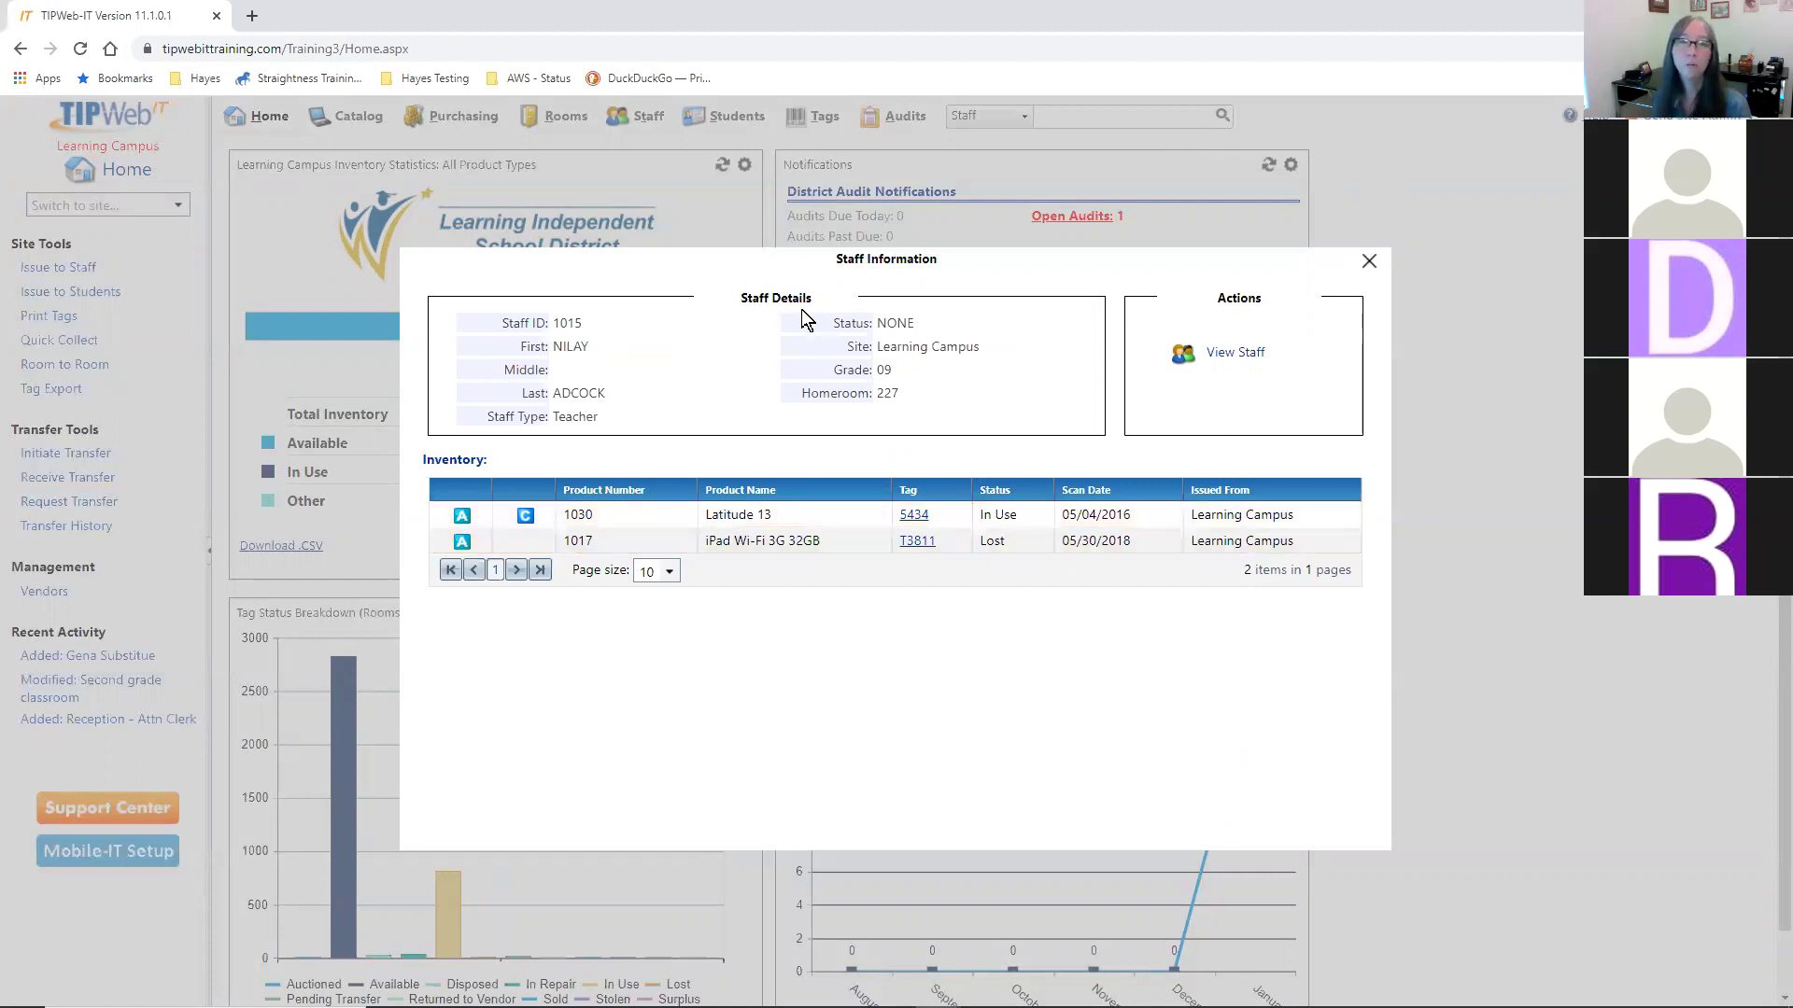
left_click(1237, 353)
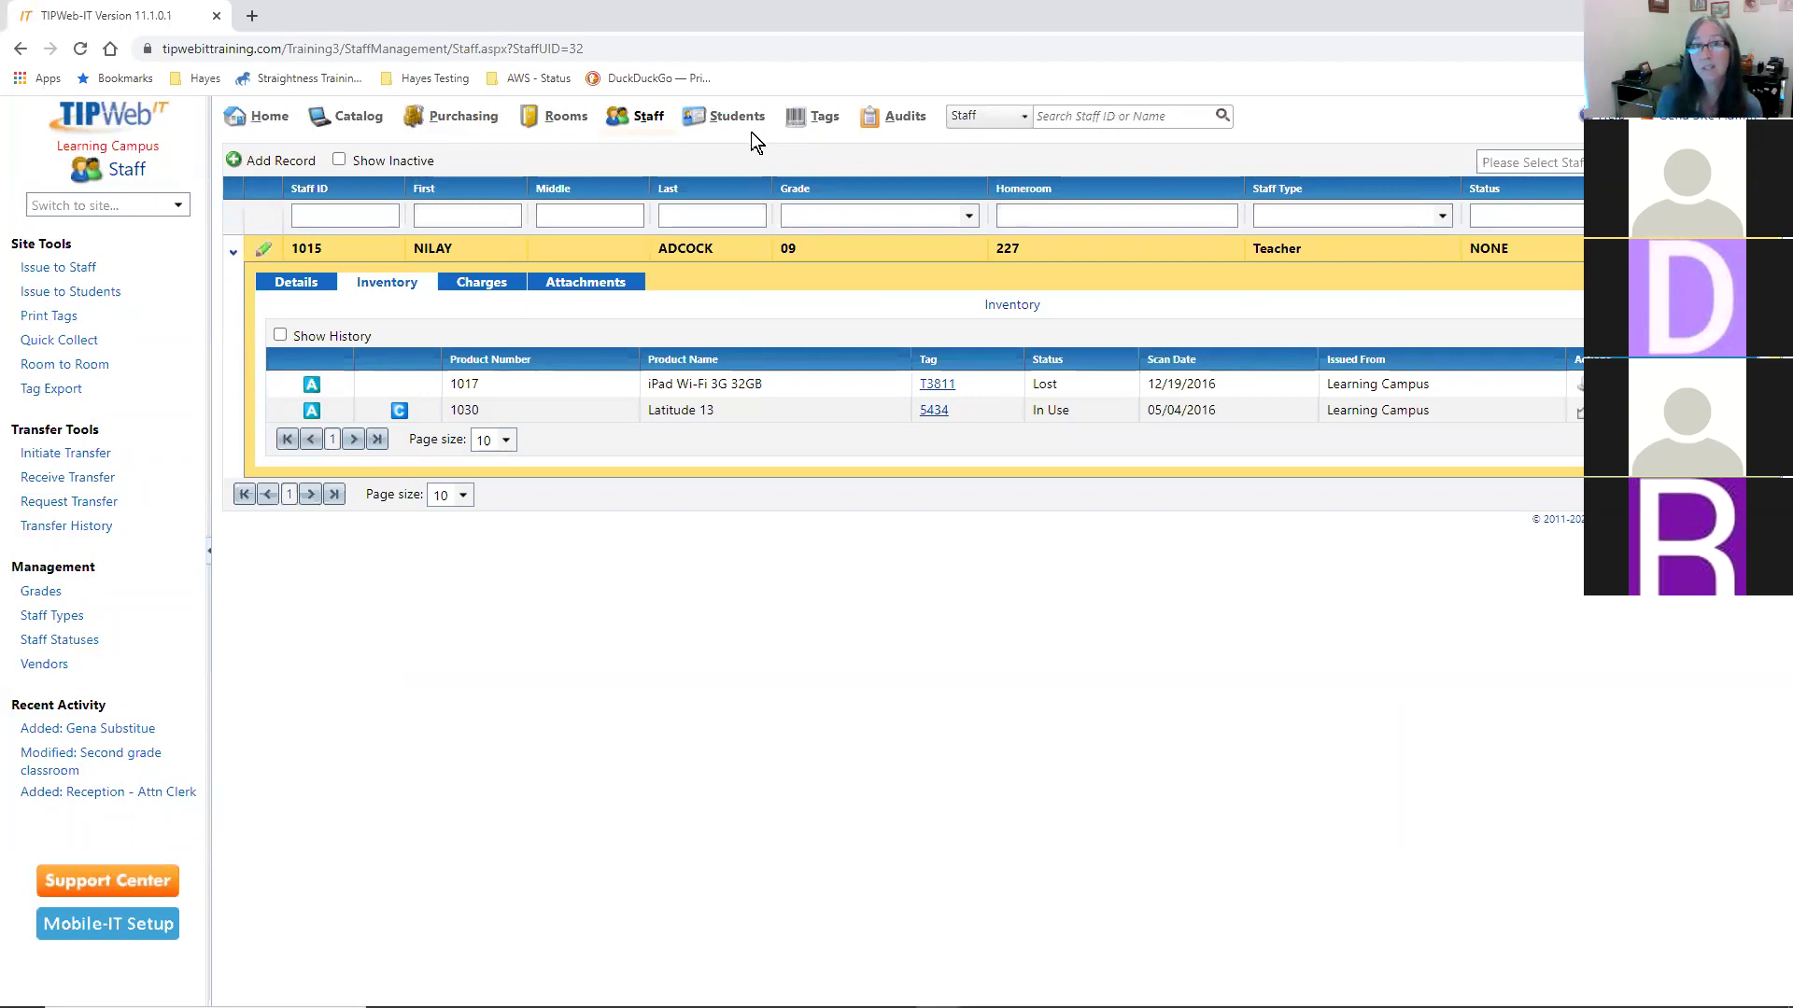
left_click(803, 118)
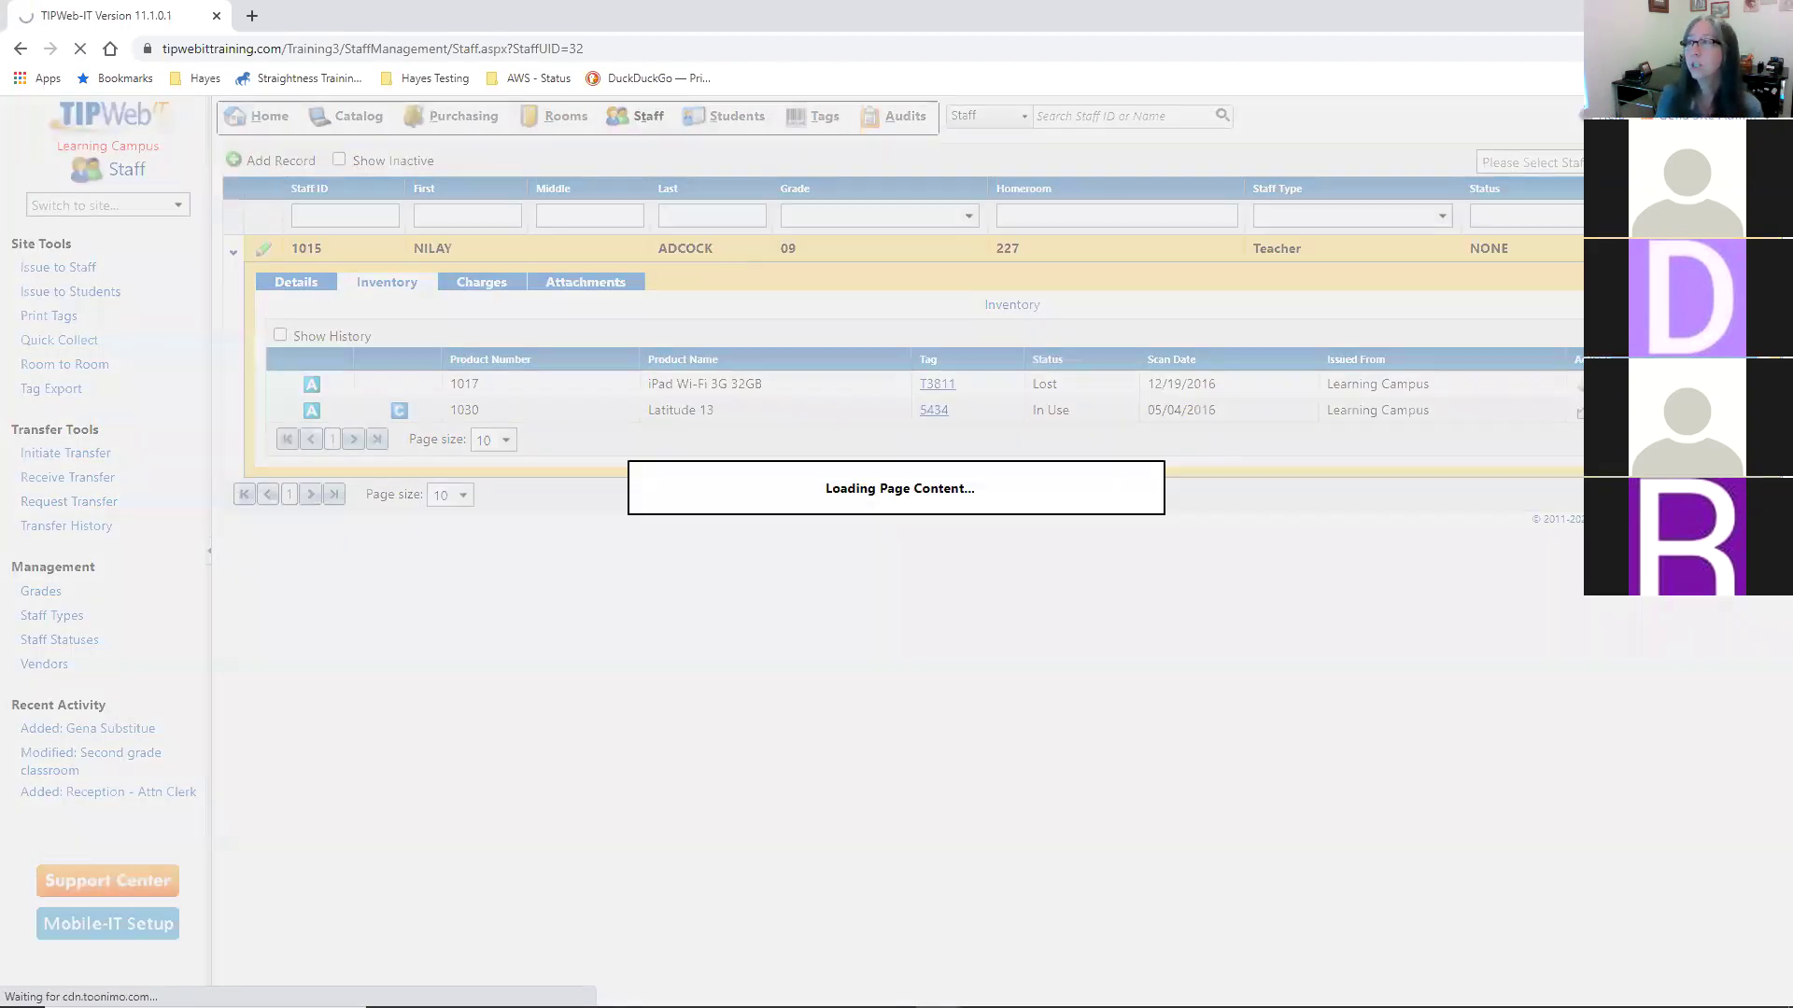
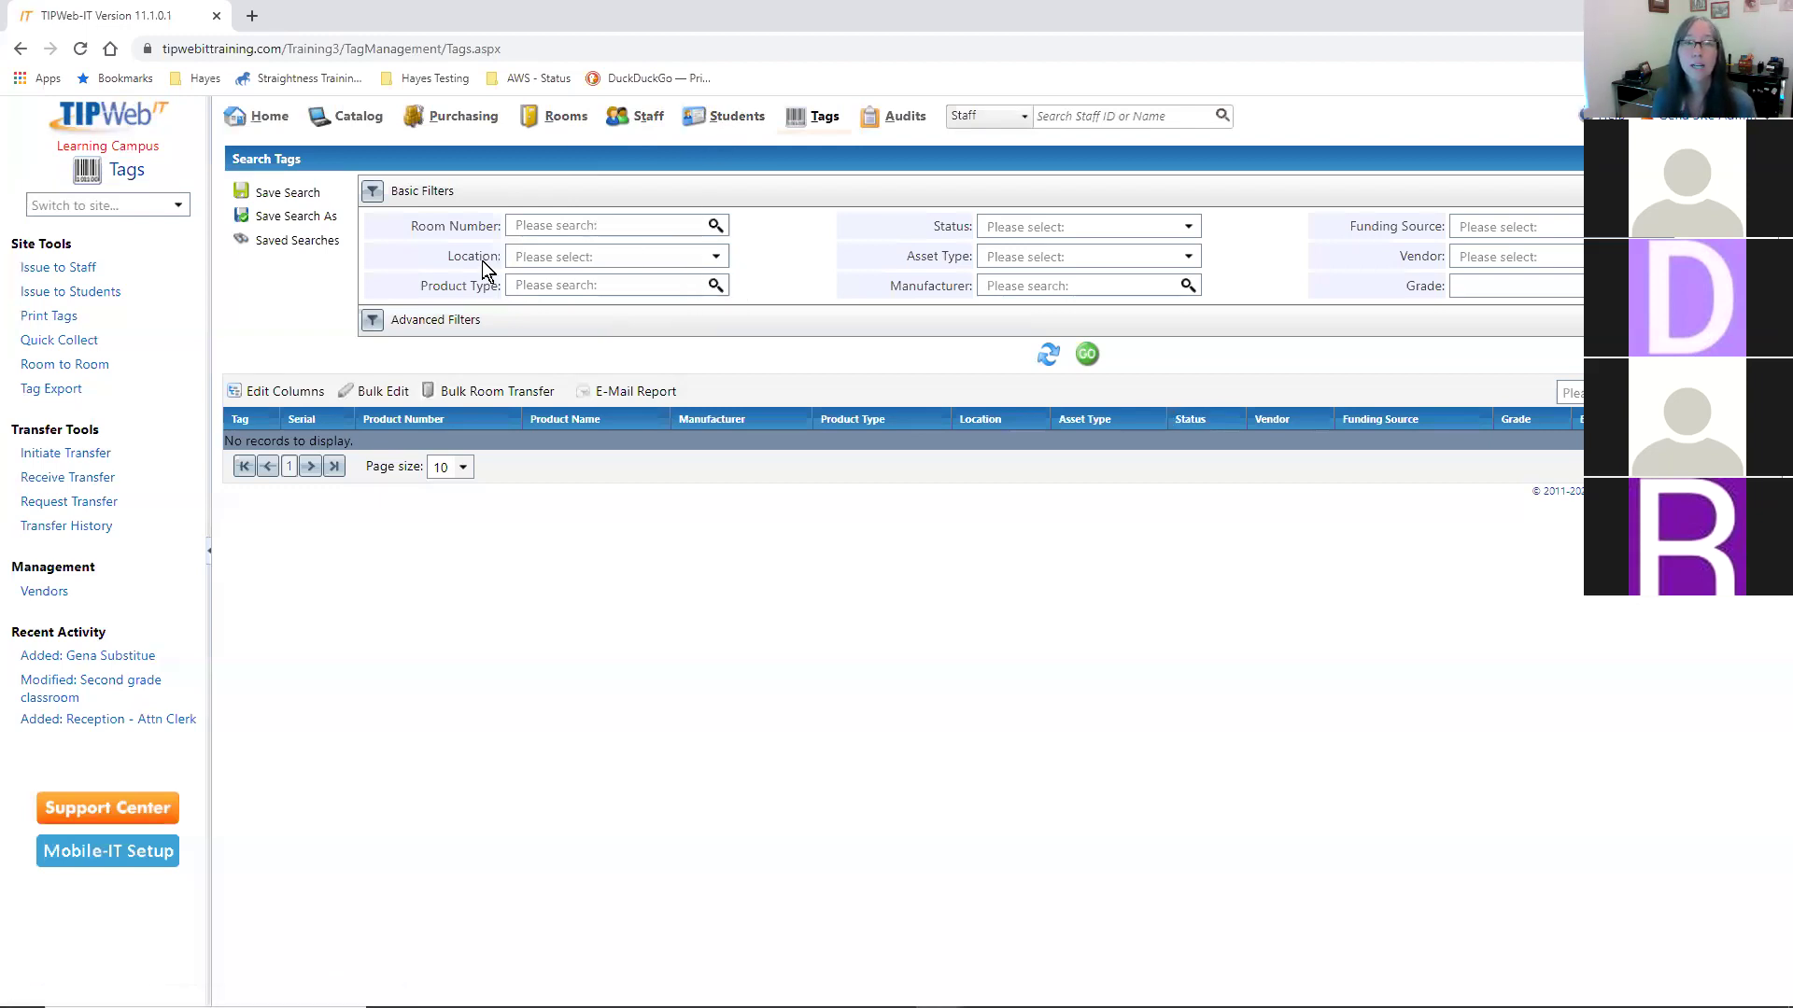
- Filter the tag search to the Student location type, listing 107 student-assigned devices
left_click(716, 258)
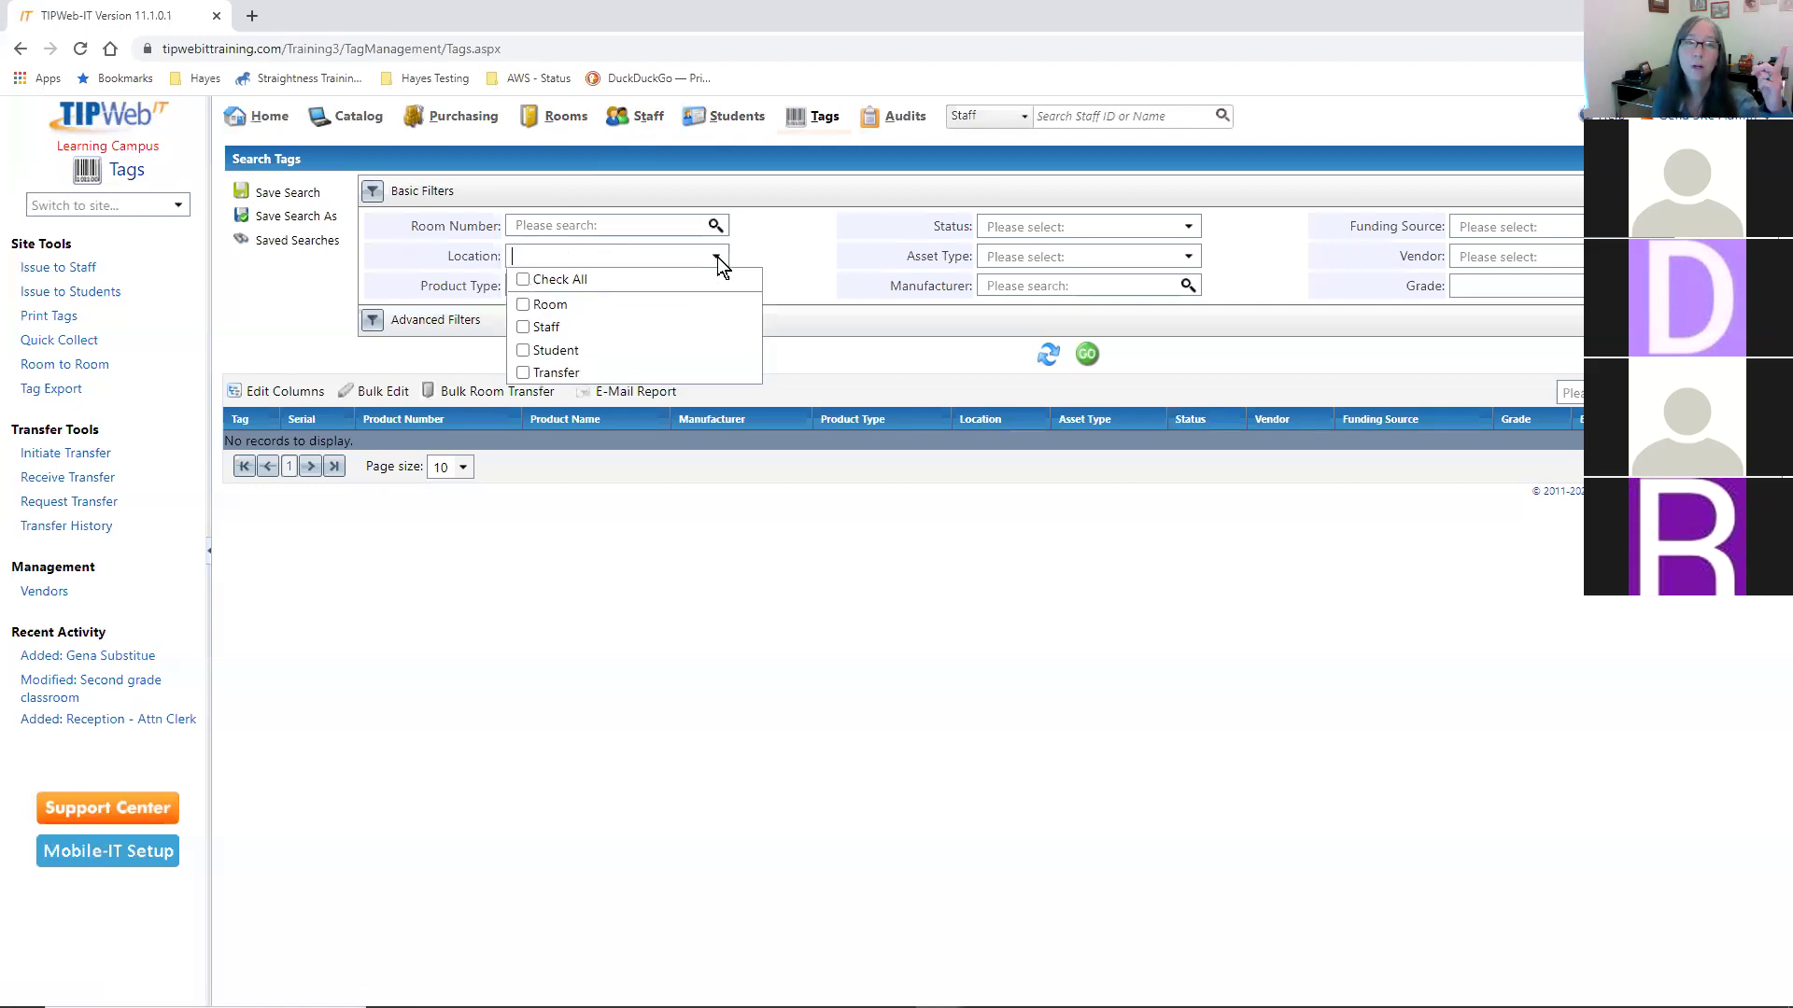
left_click(598, 350)
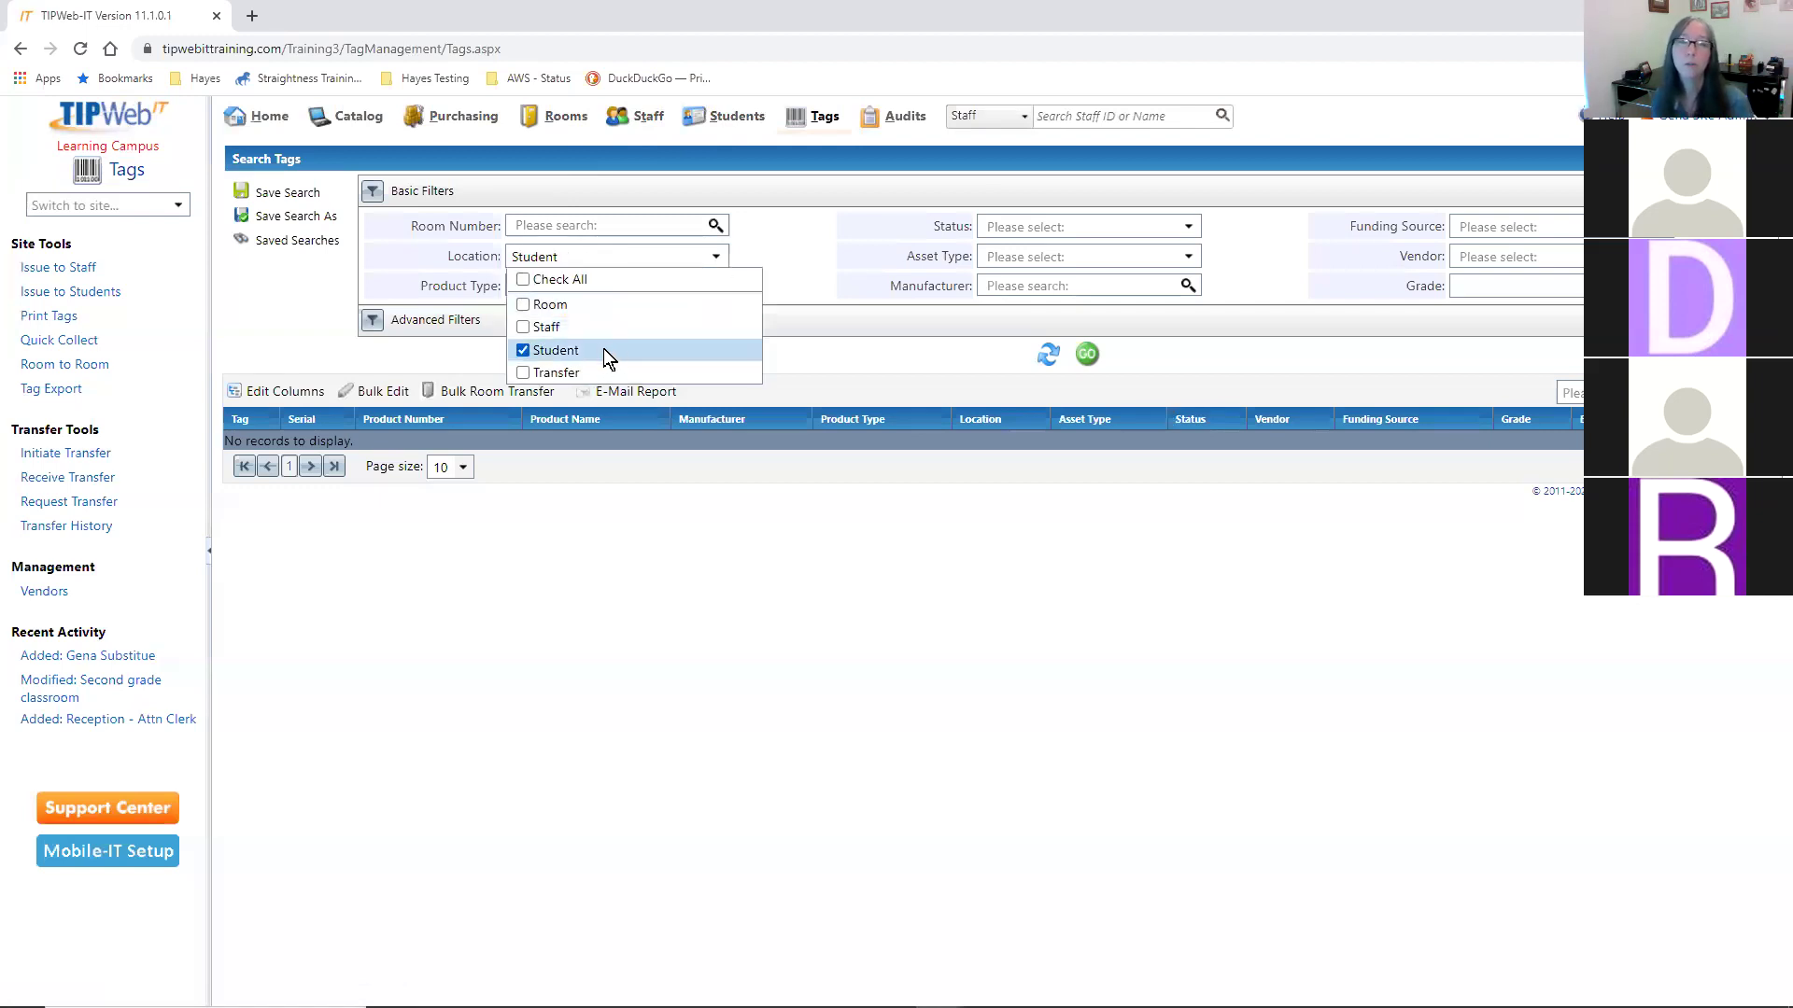
left_click(934, 344)
left_click(1080, 354)
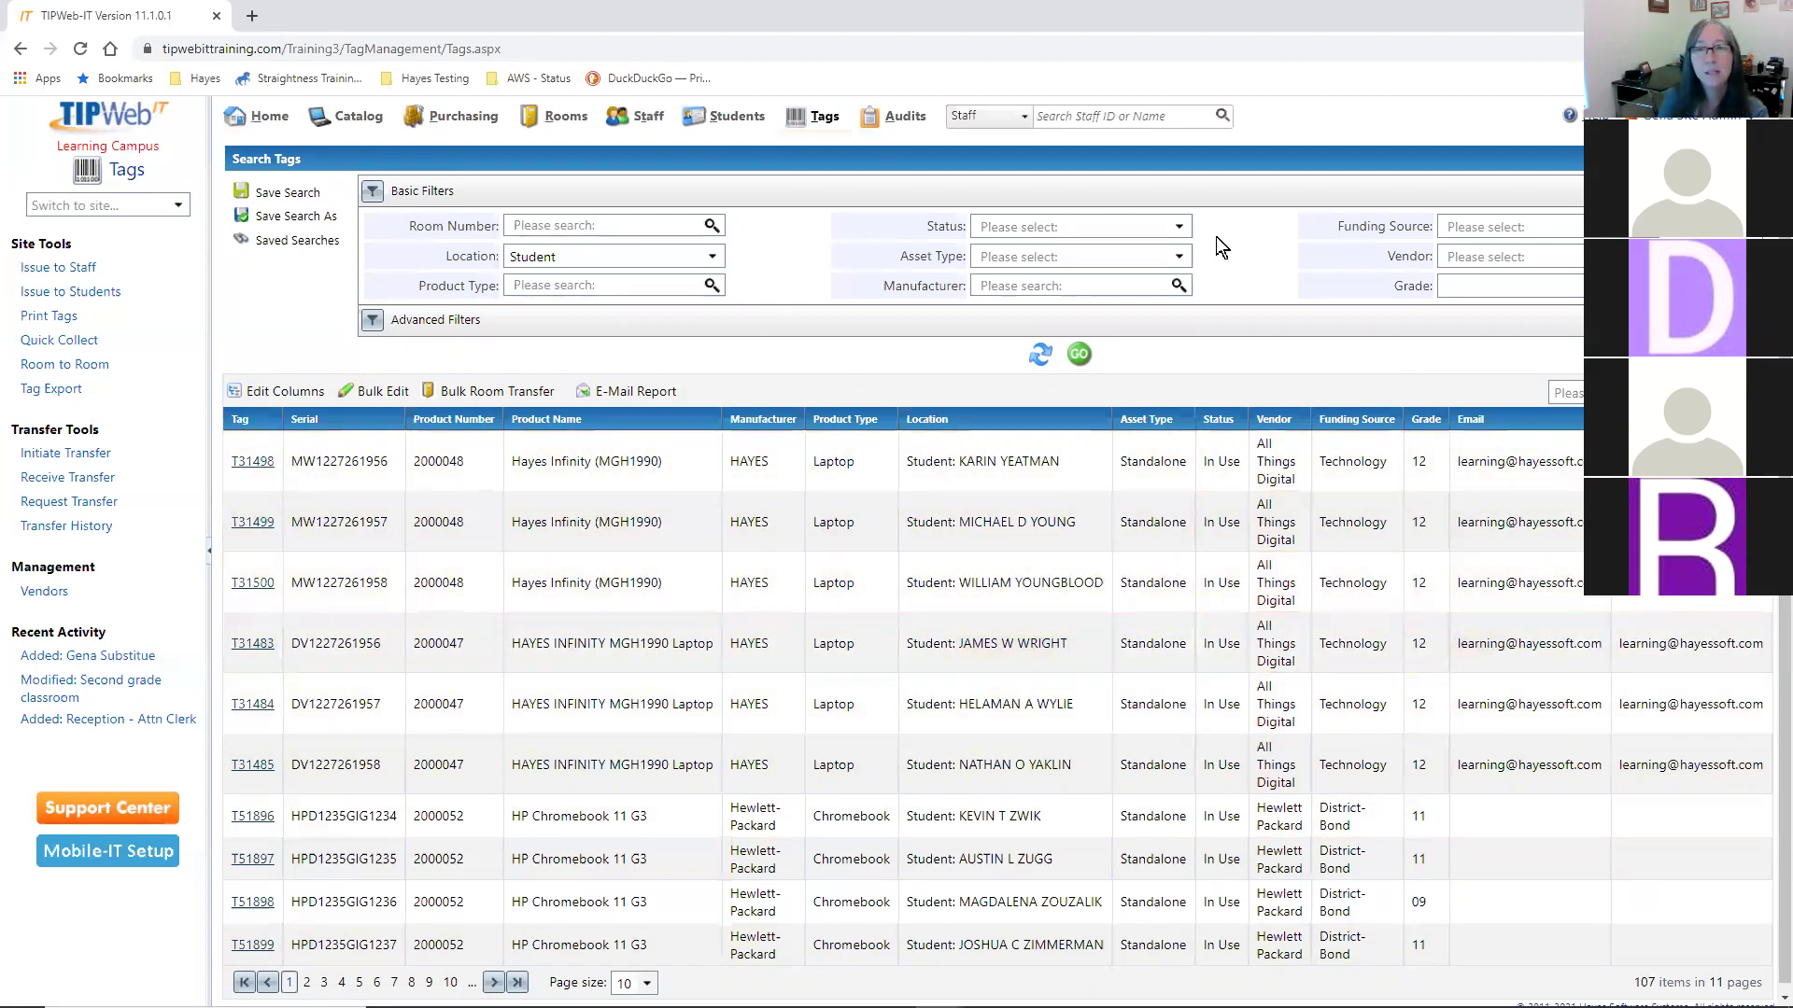
- Replace the Student location filter with status Available and search, listing 2830 tags
left_click(711, 256)
left_click(566, 355)
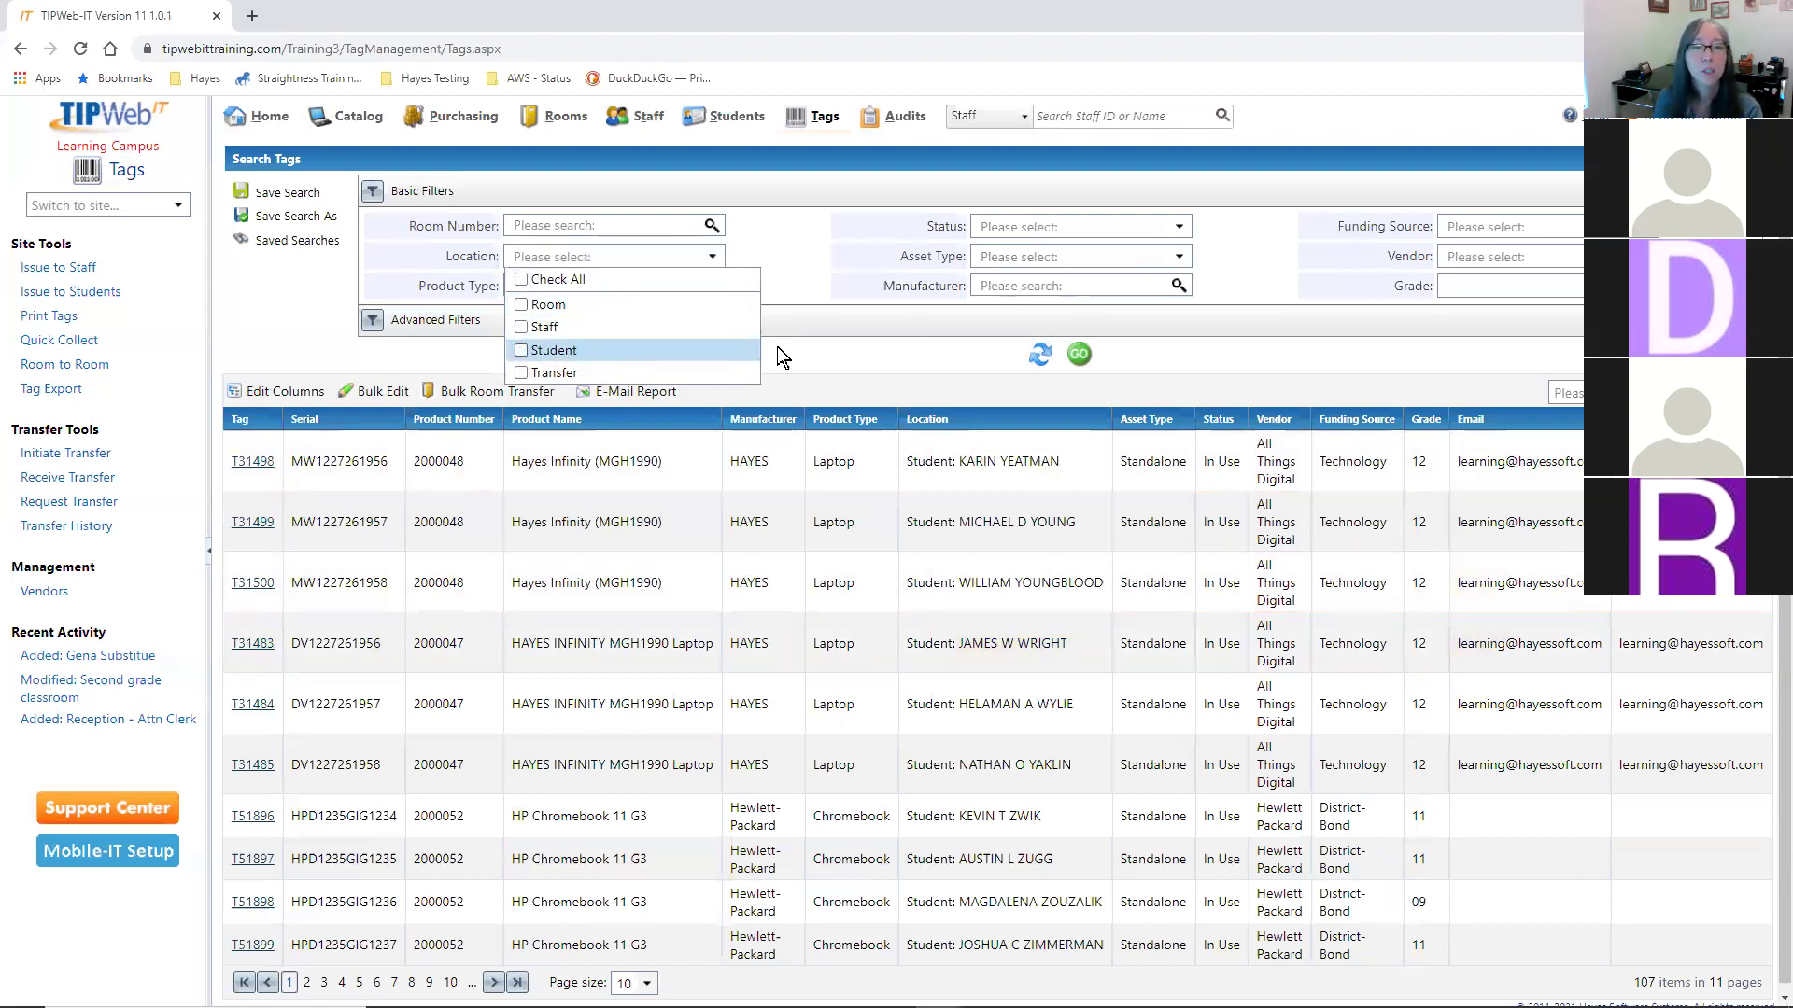
left_click(818, 339)
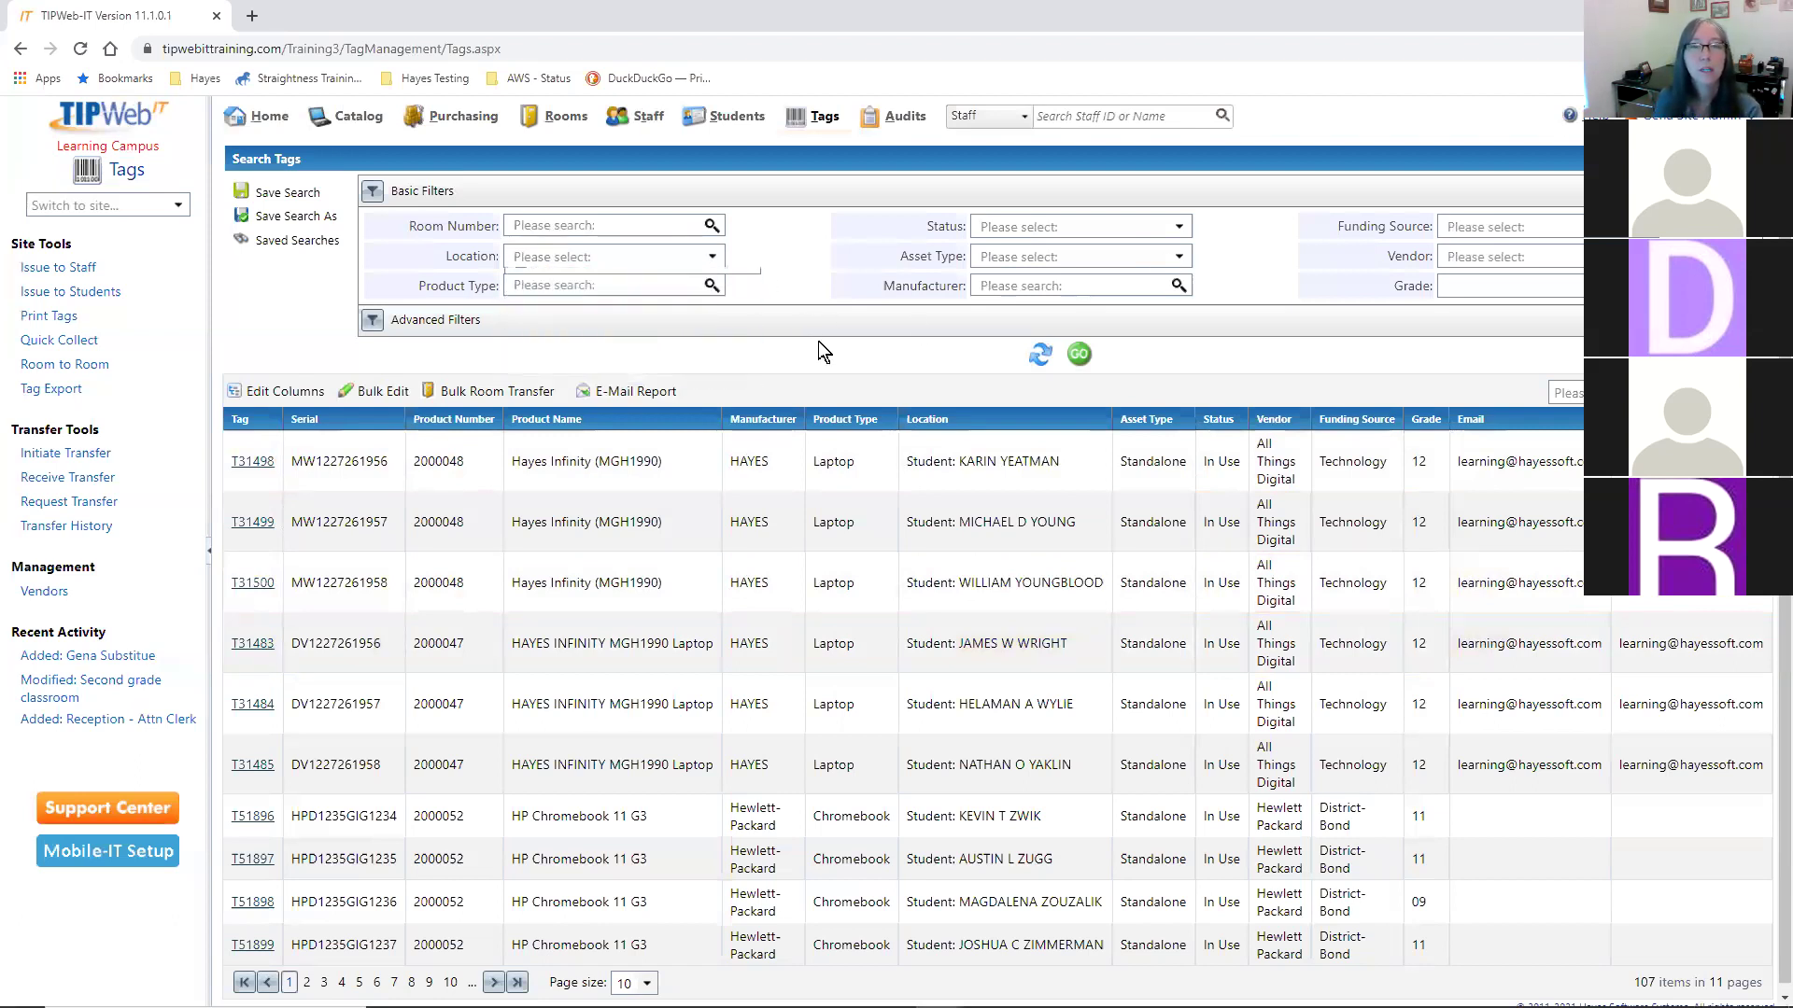
left_click(1180, 227)
left_click(1038, 297)
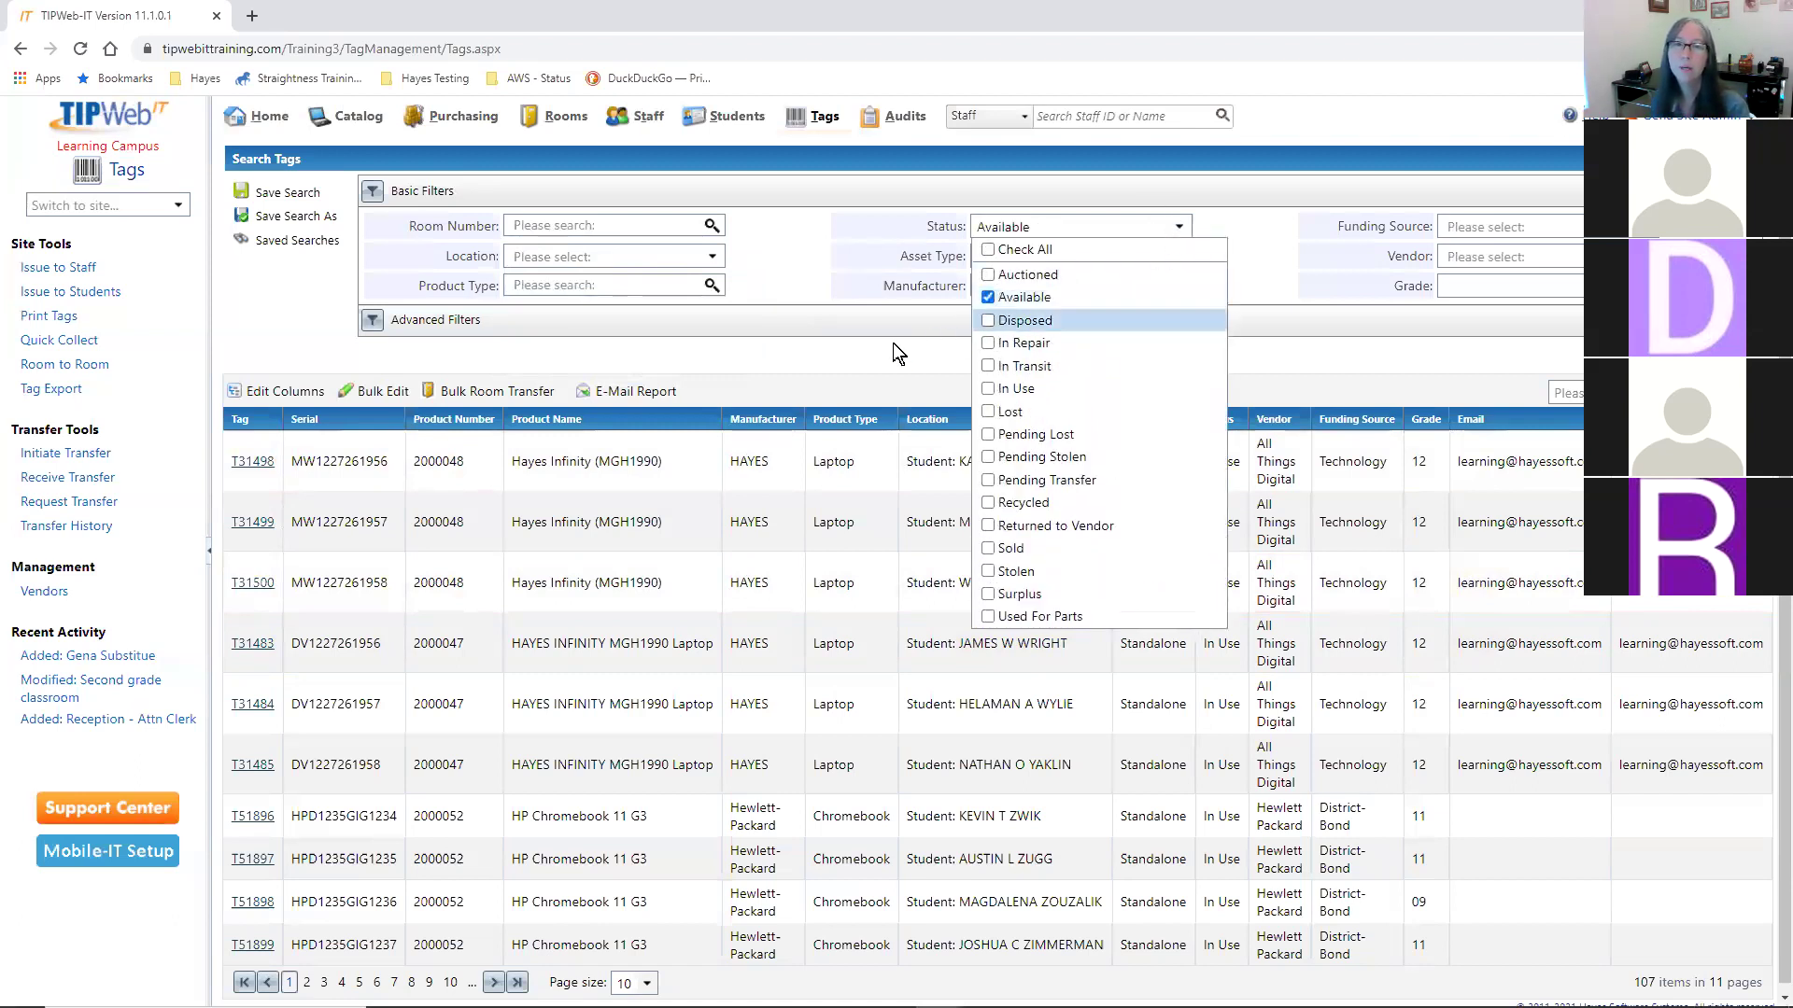
left_click(892, 353)
left_click(1079, 354)
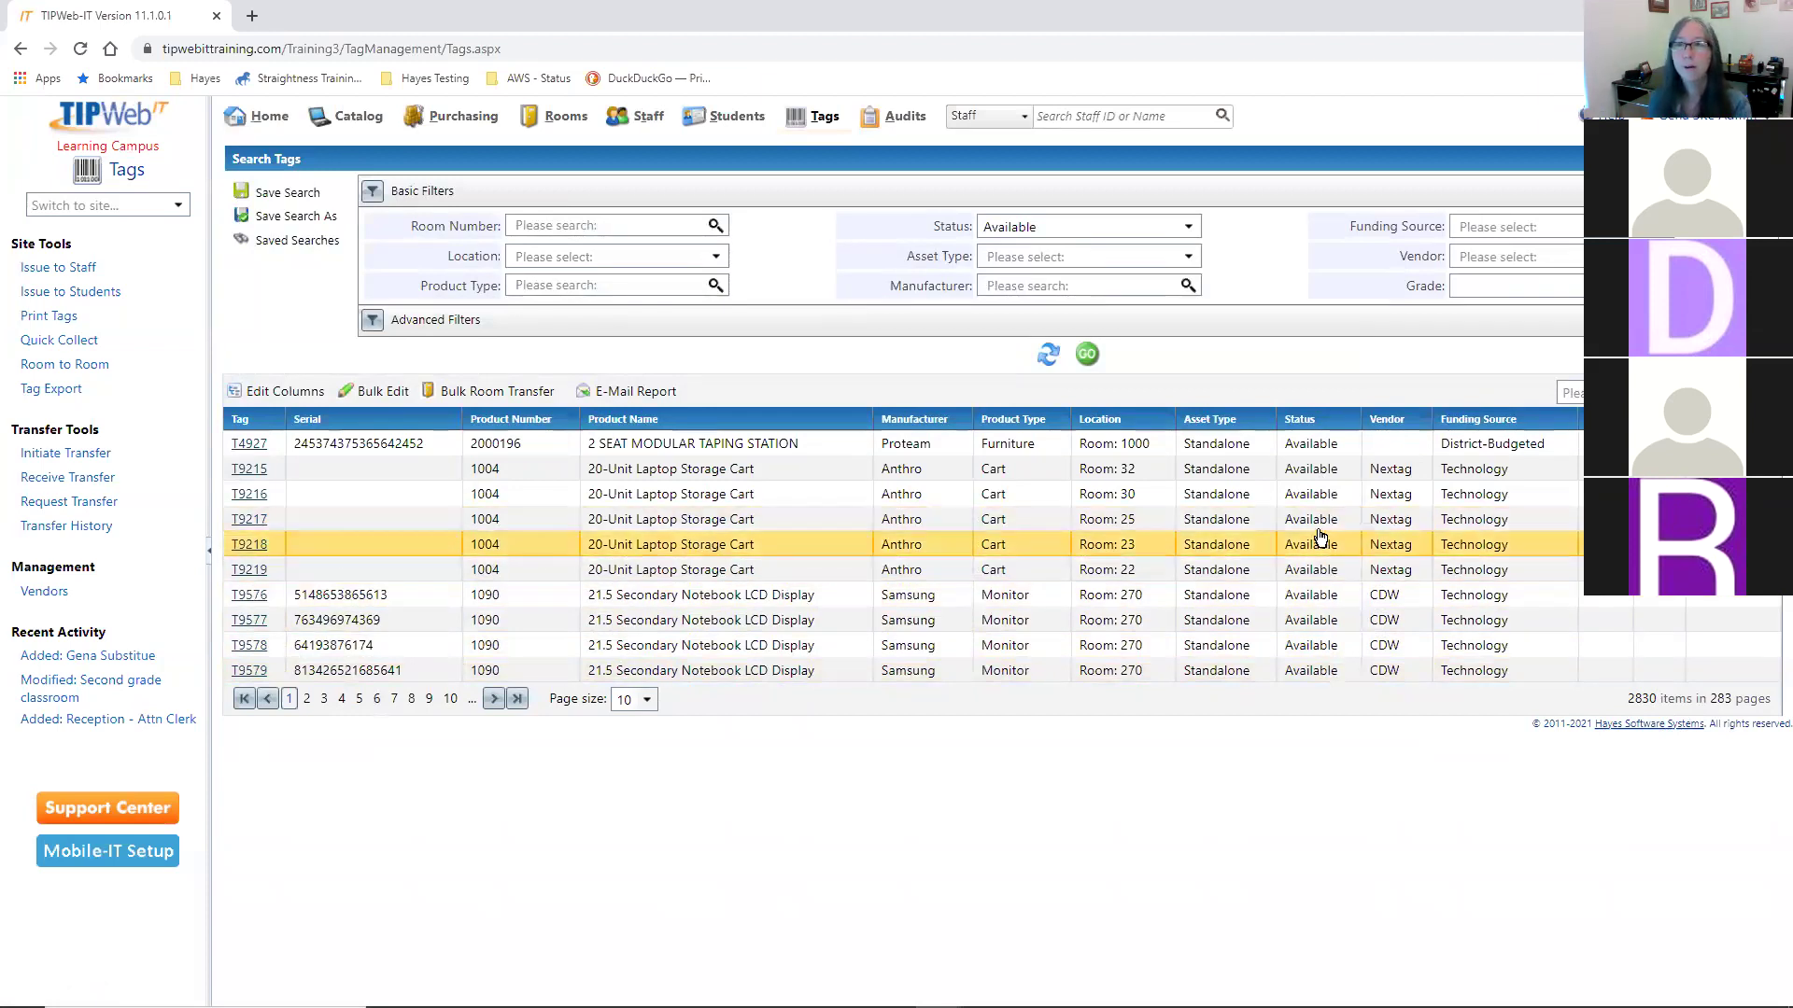
- Look over the Funding Source and Vendor options without choosing any
left_click(1564, 227)
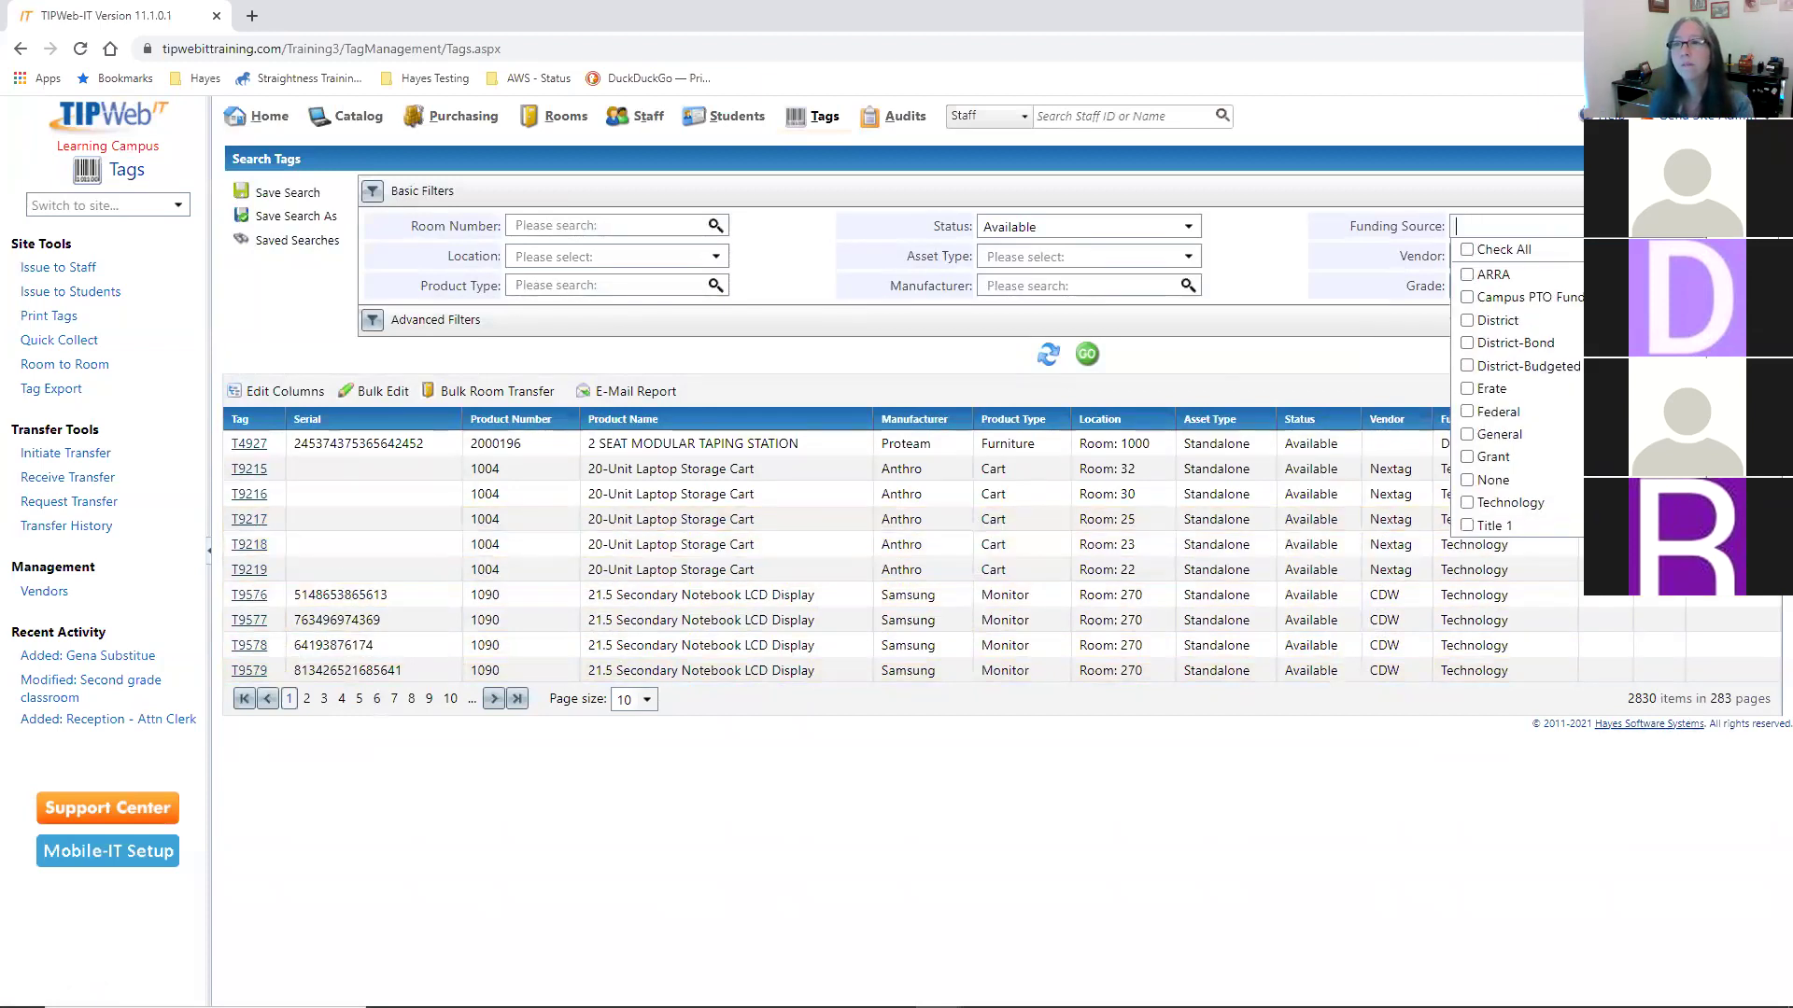
left_click(1541, 256)
key("Escape")
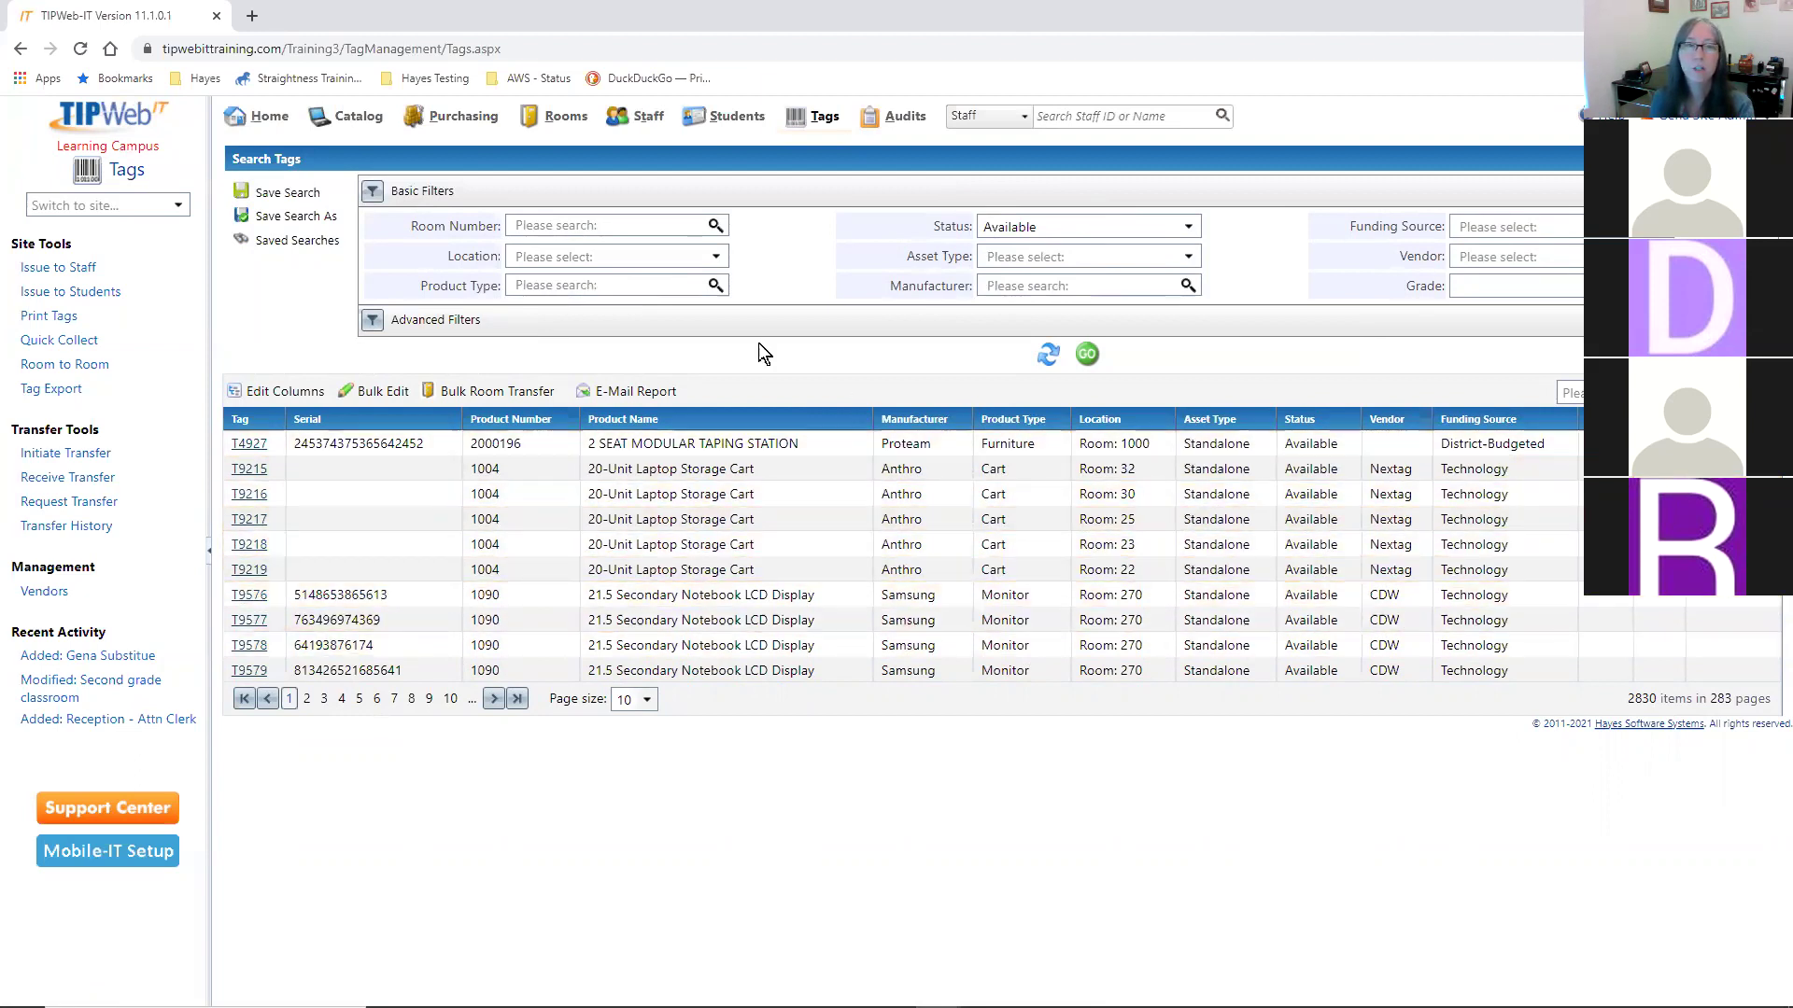
- Add a Laptop product type filter, narrowing Available tags to 257 items
left_click(599, 286)
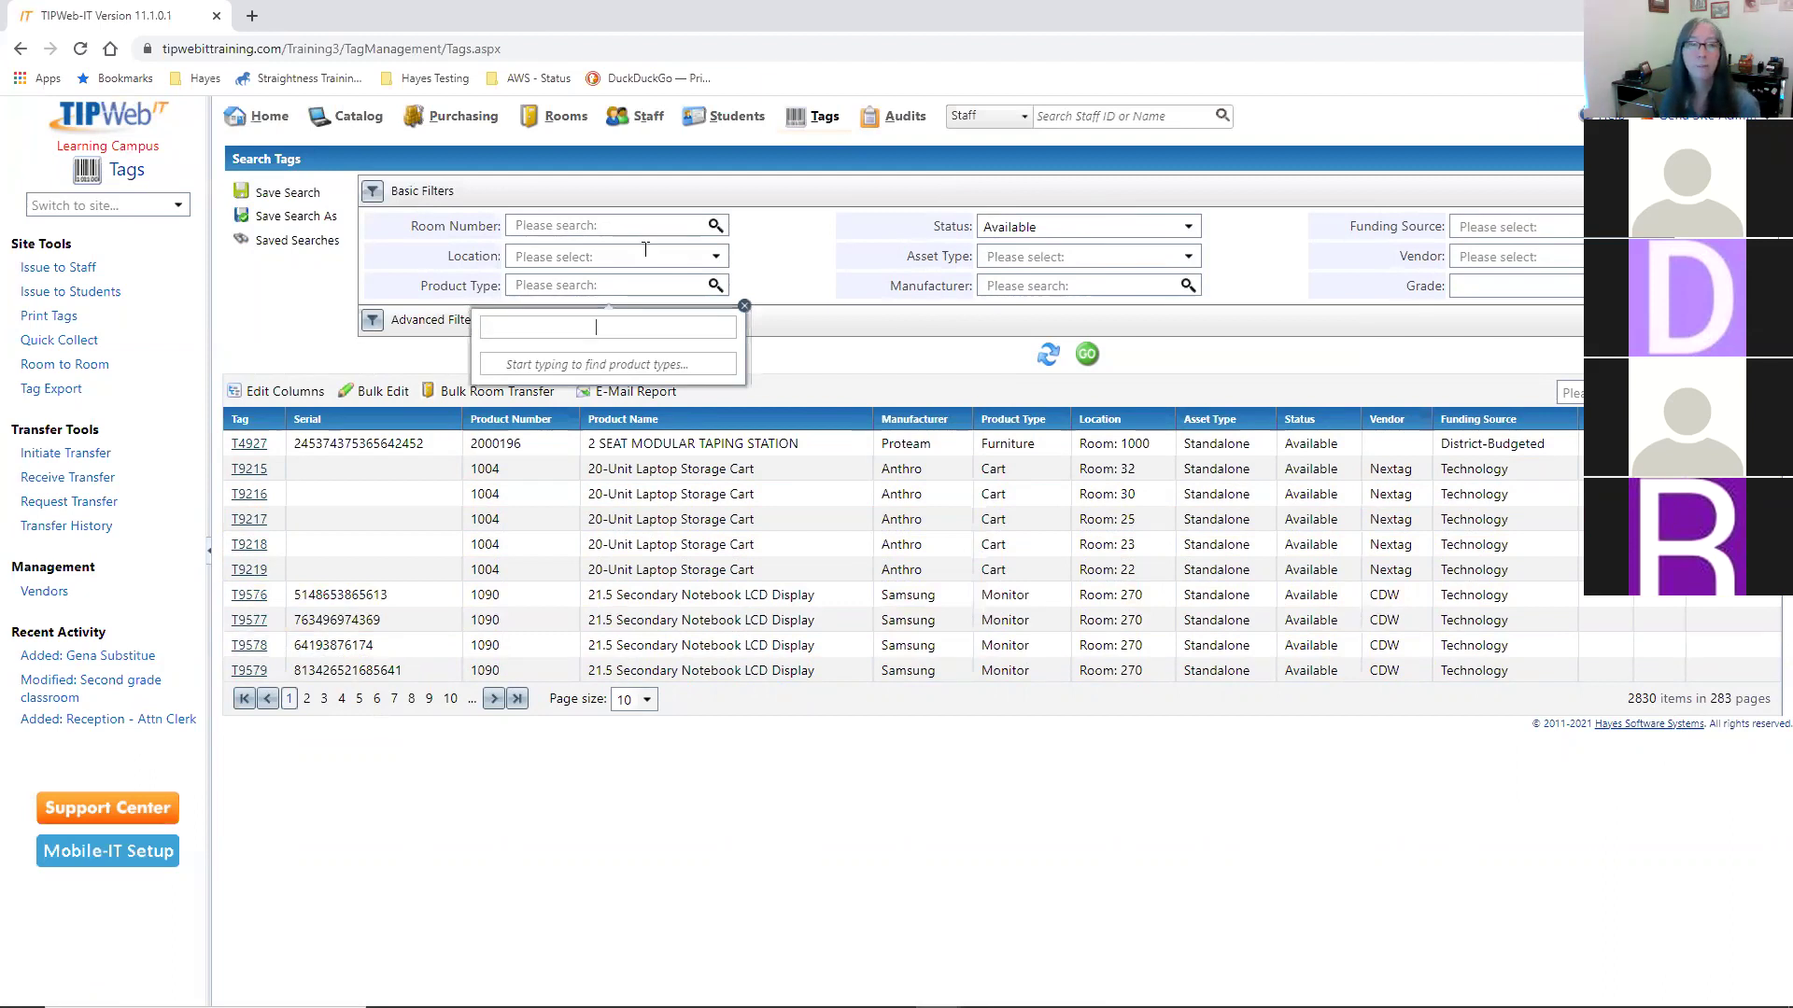
type("Lap")
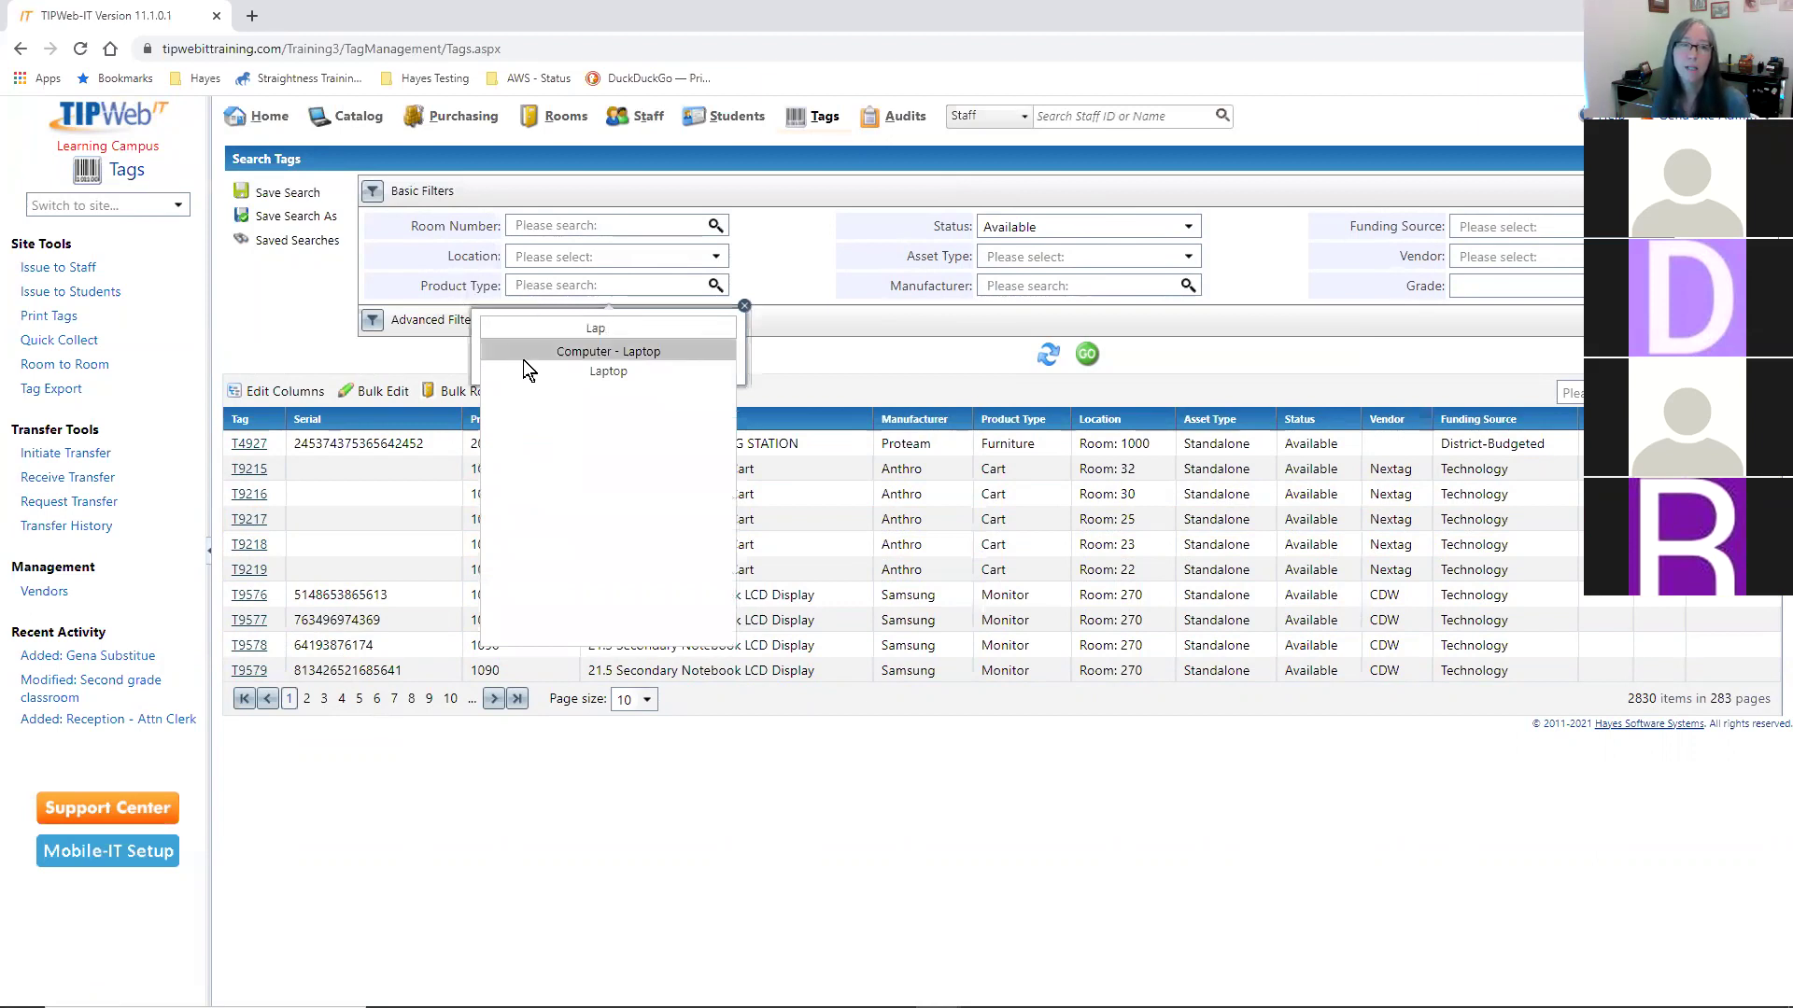
left_click(594, 371)
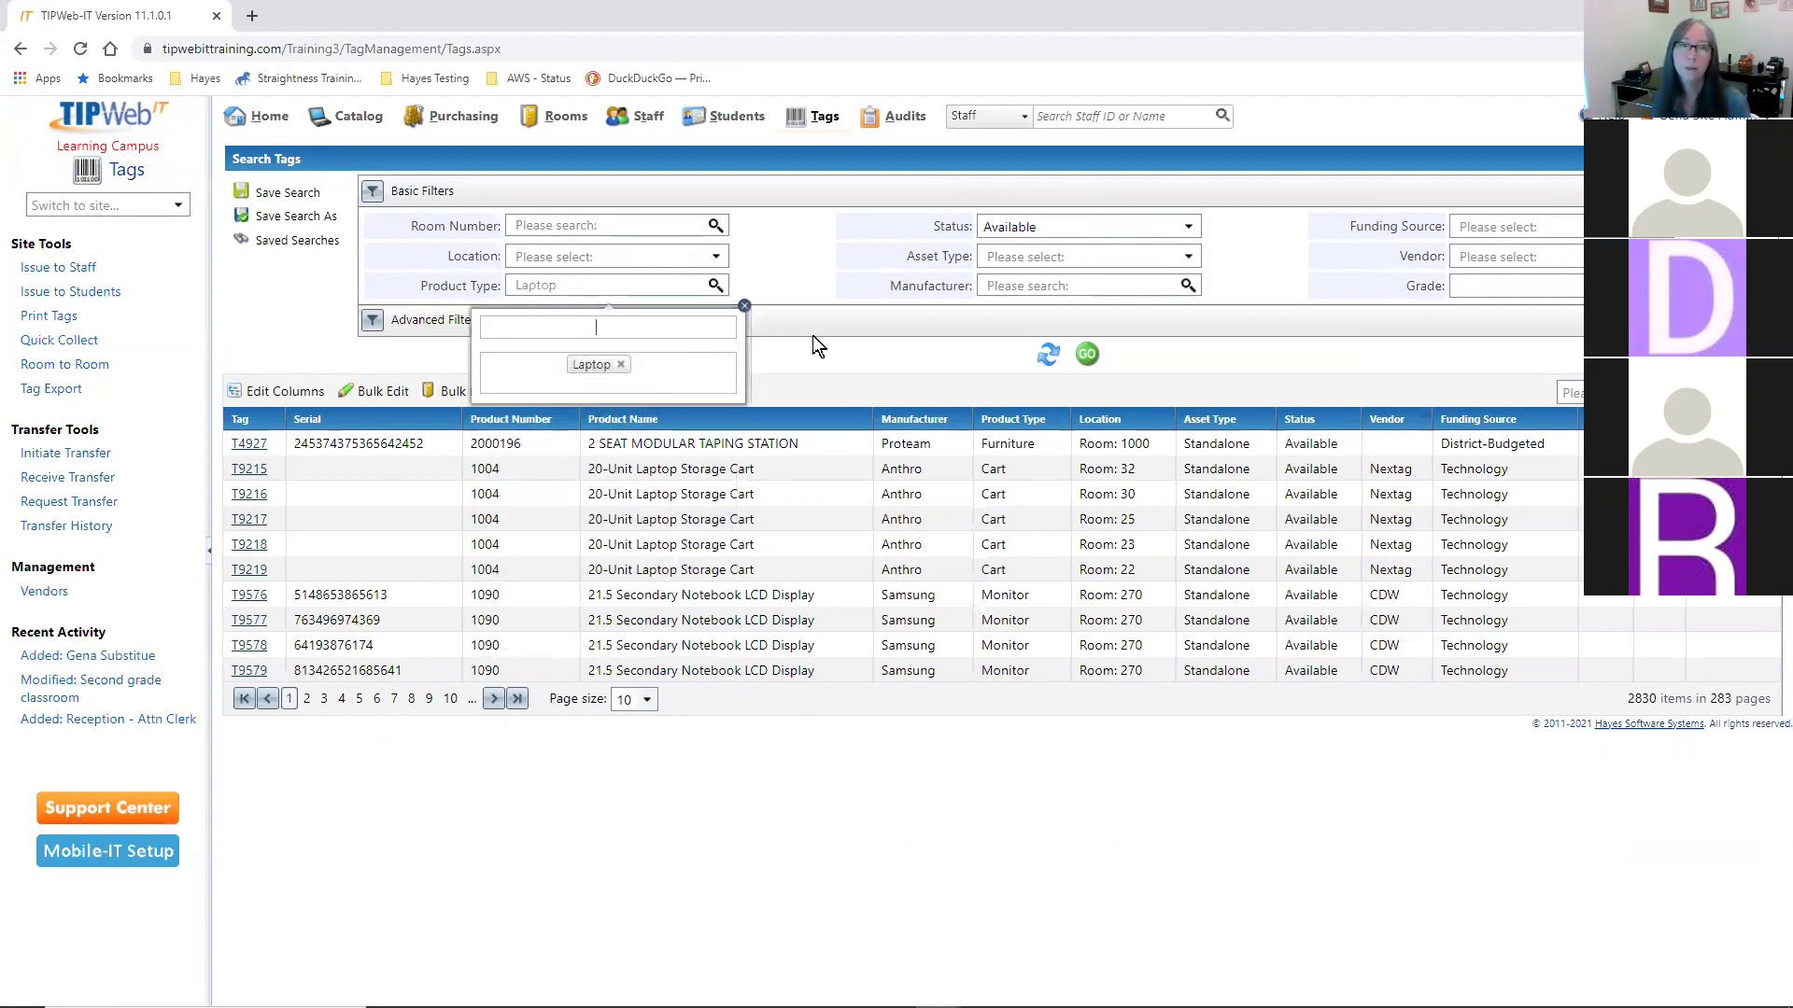
left_click(1088, 353)
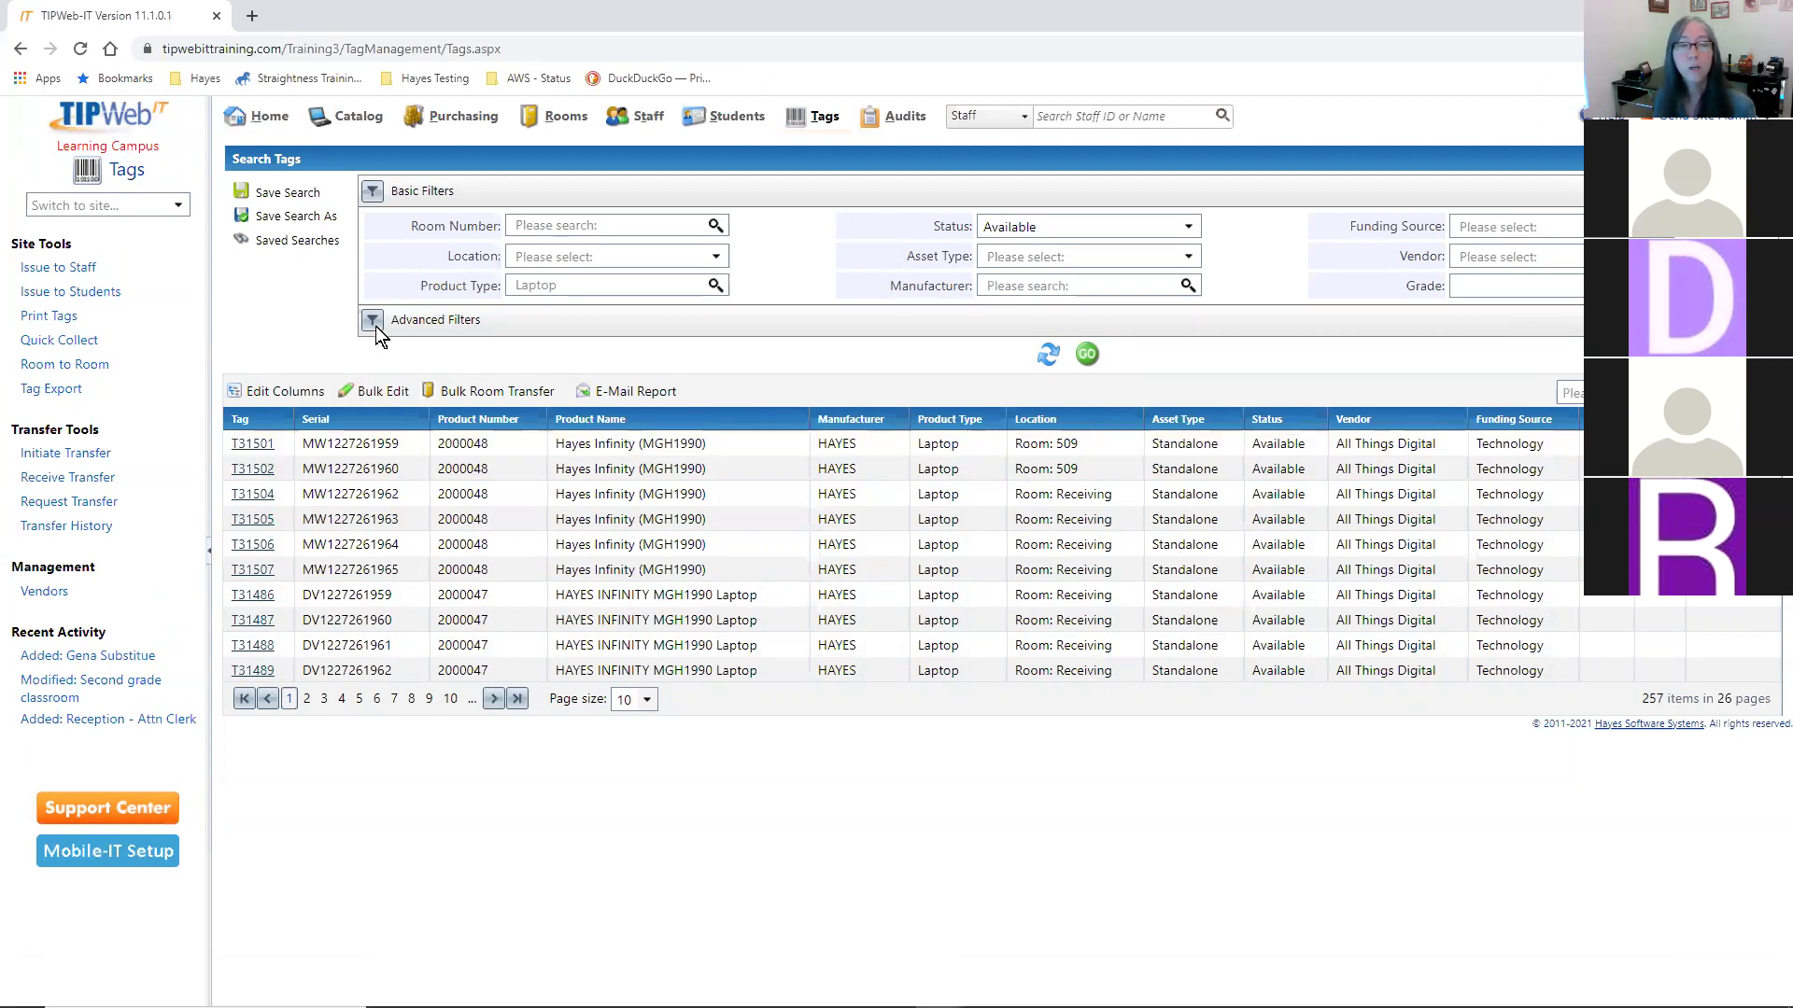
- Expand Advanced Filters and add a custom Tag EqualTo expression after browsing the field list
left_click(408, 322)
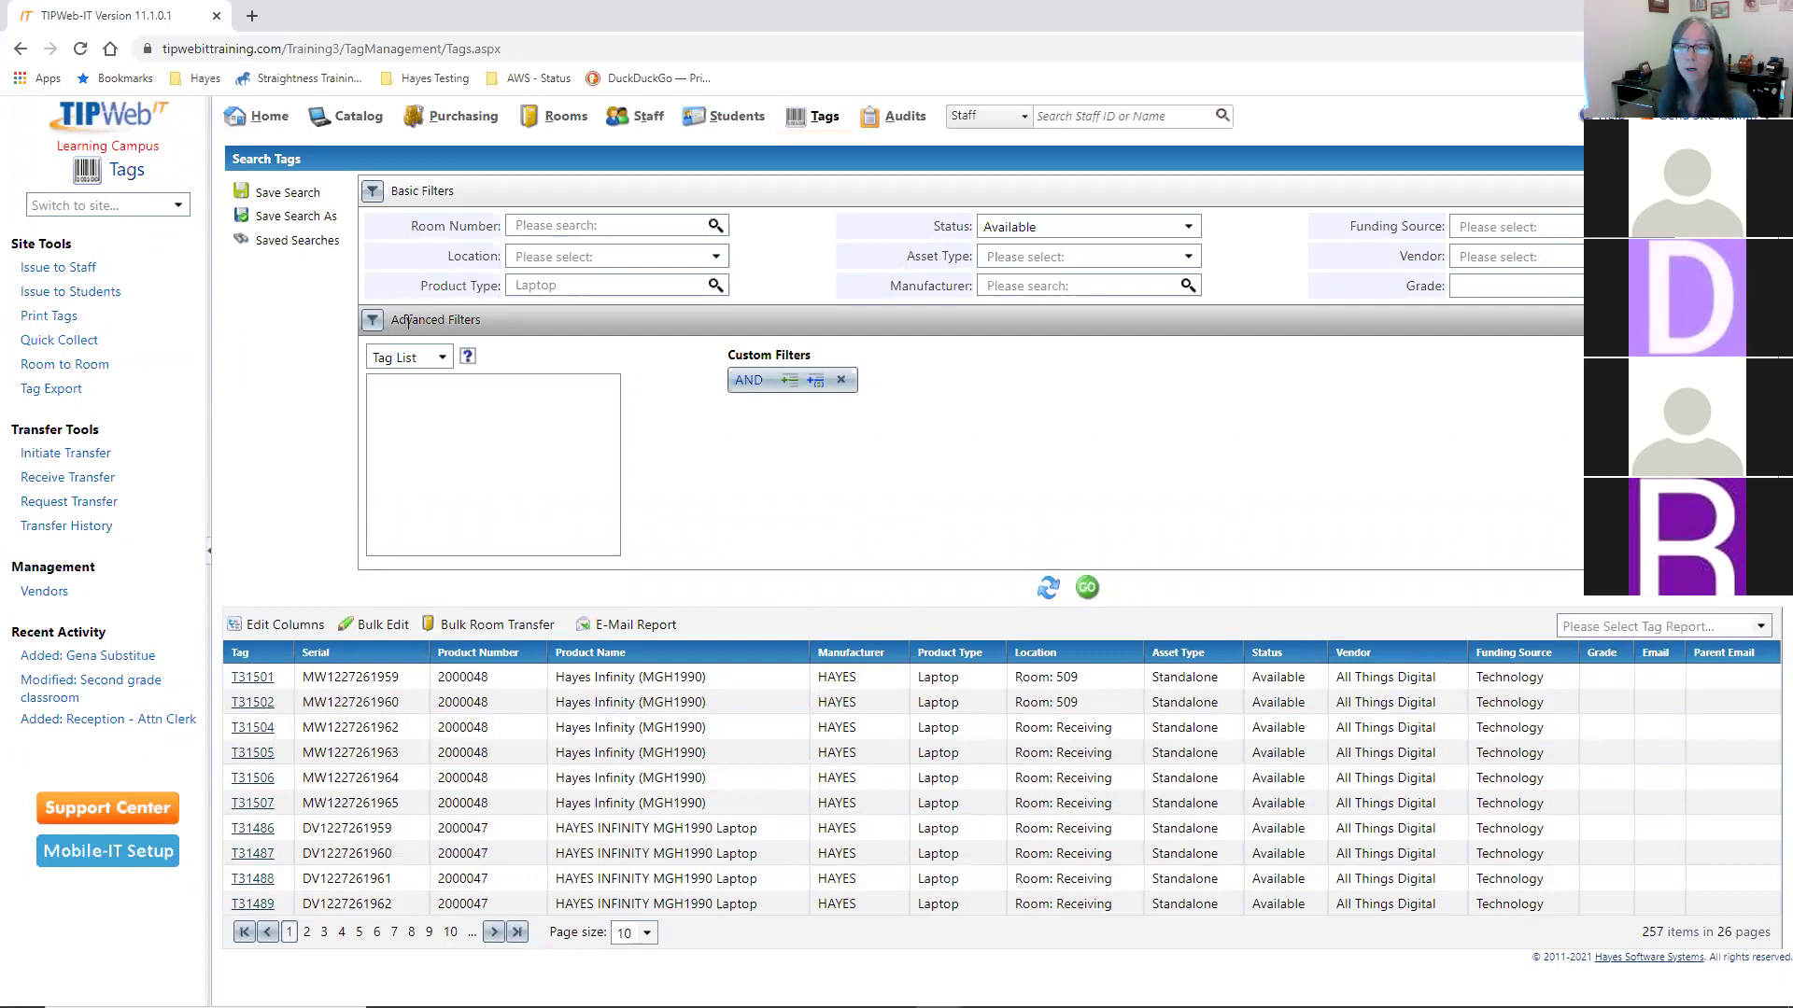
left_click(789, 385)
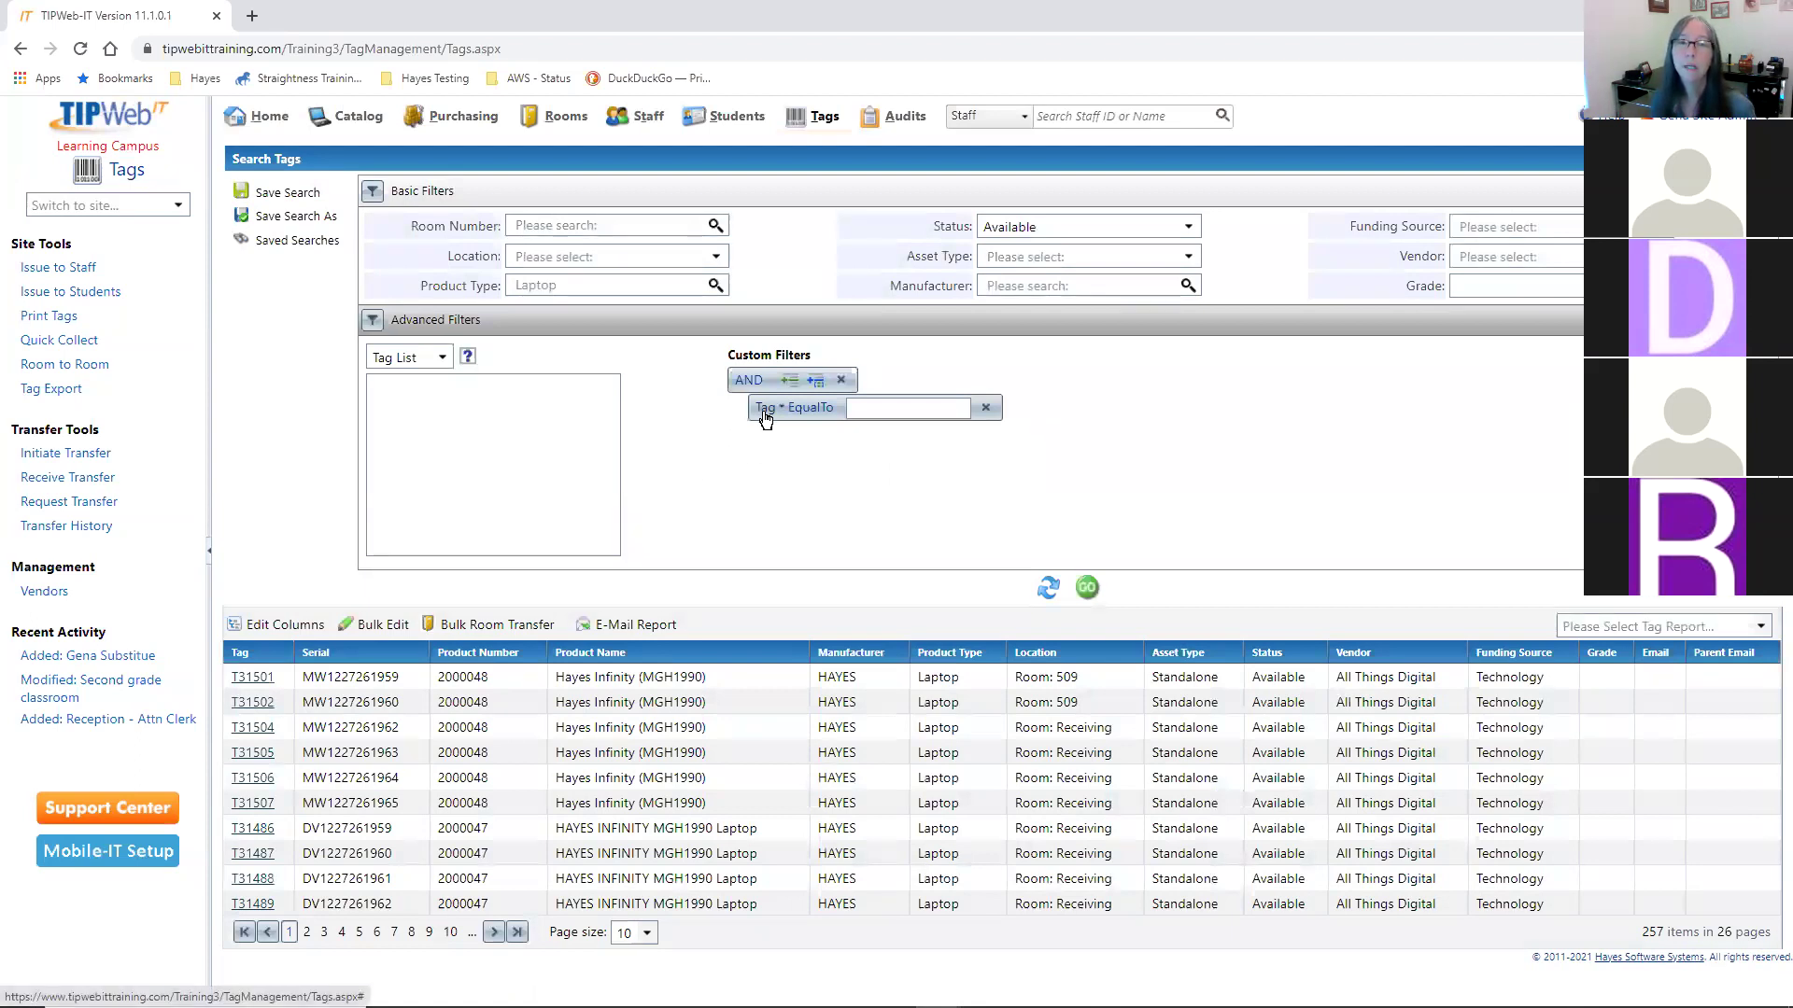
left_click(765, 411)
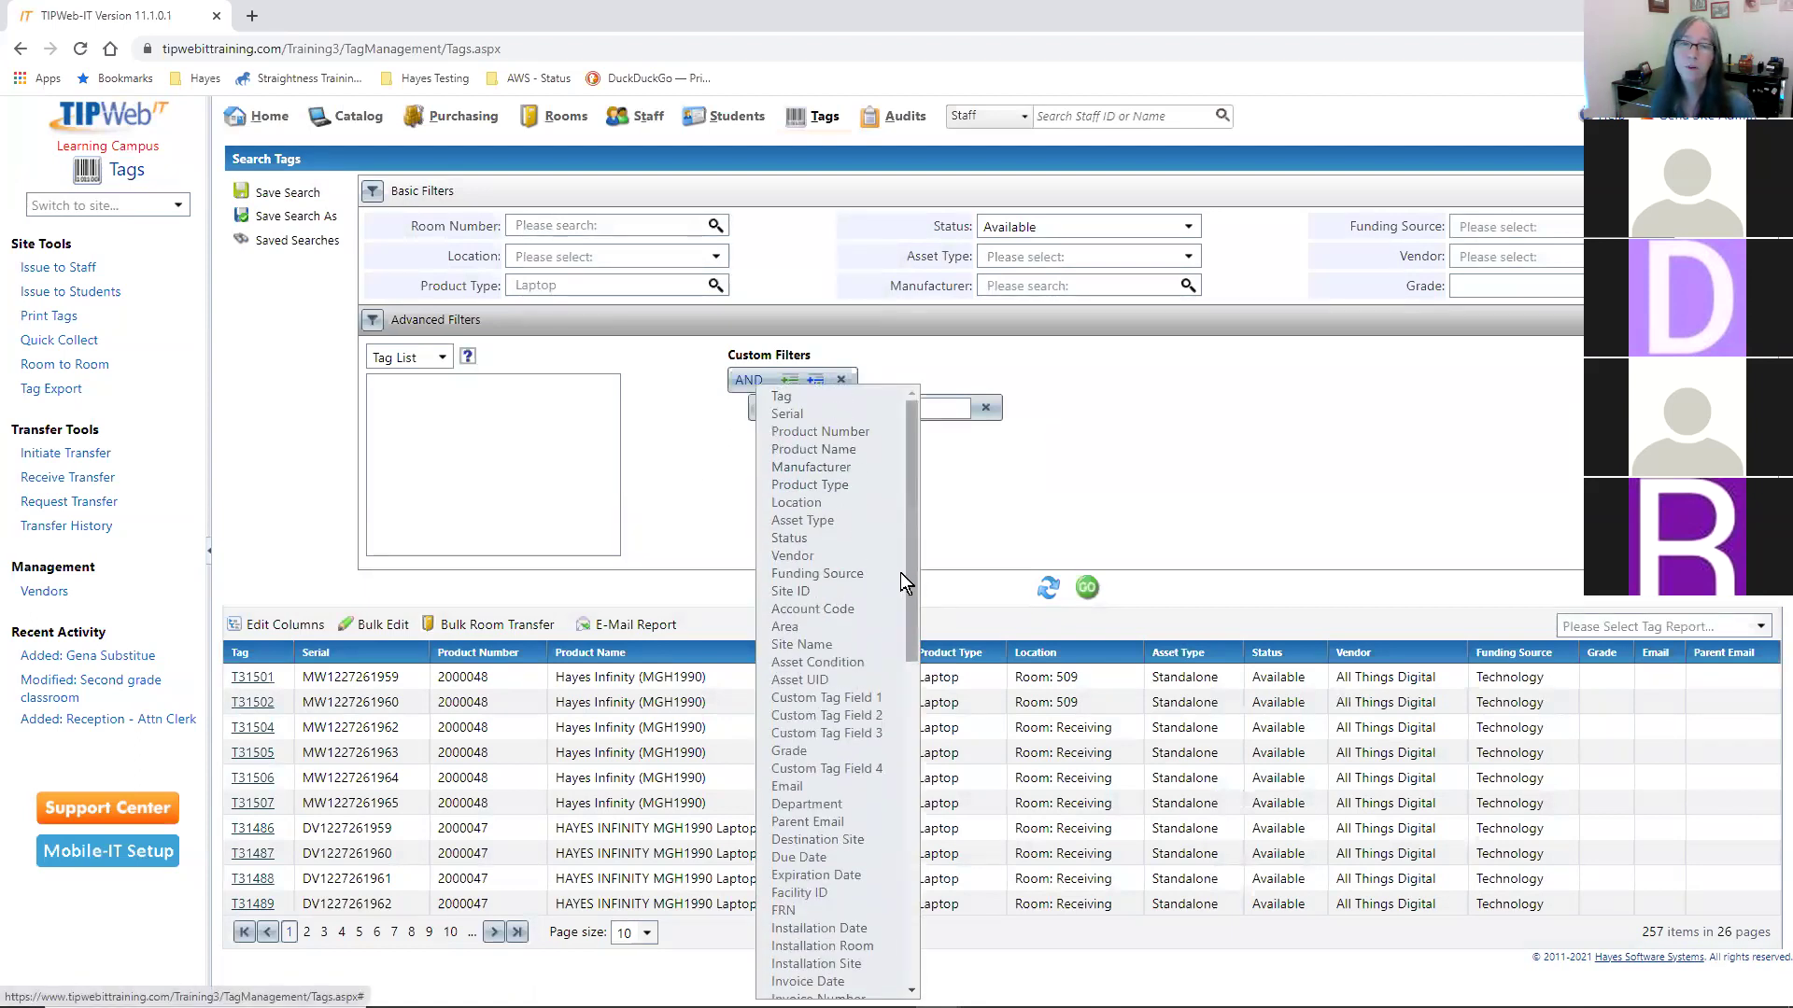
scroll(900, 573, "down", 4)
scroll(904, 581, "down", 5)
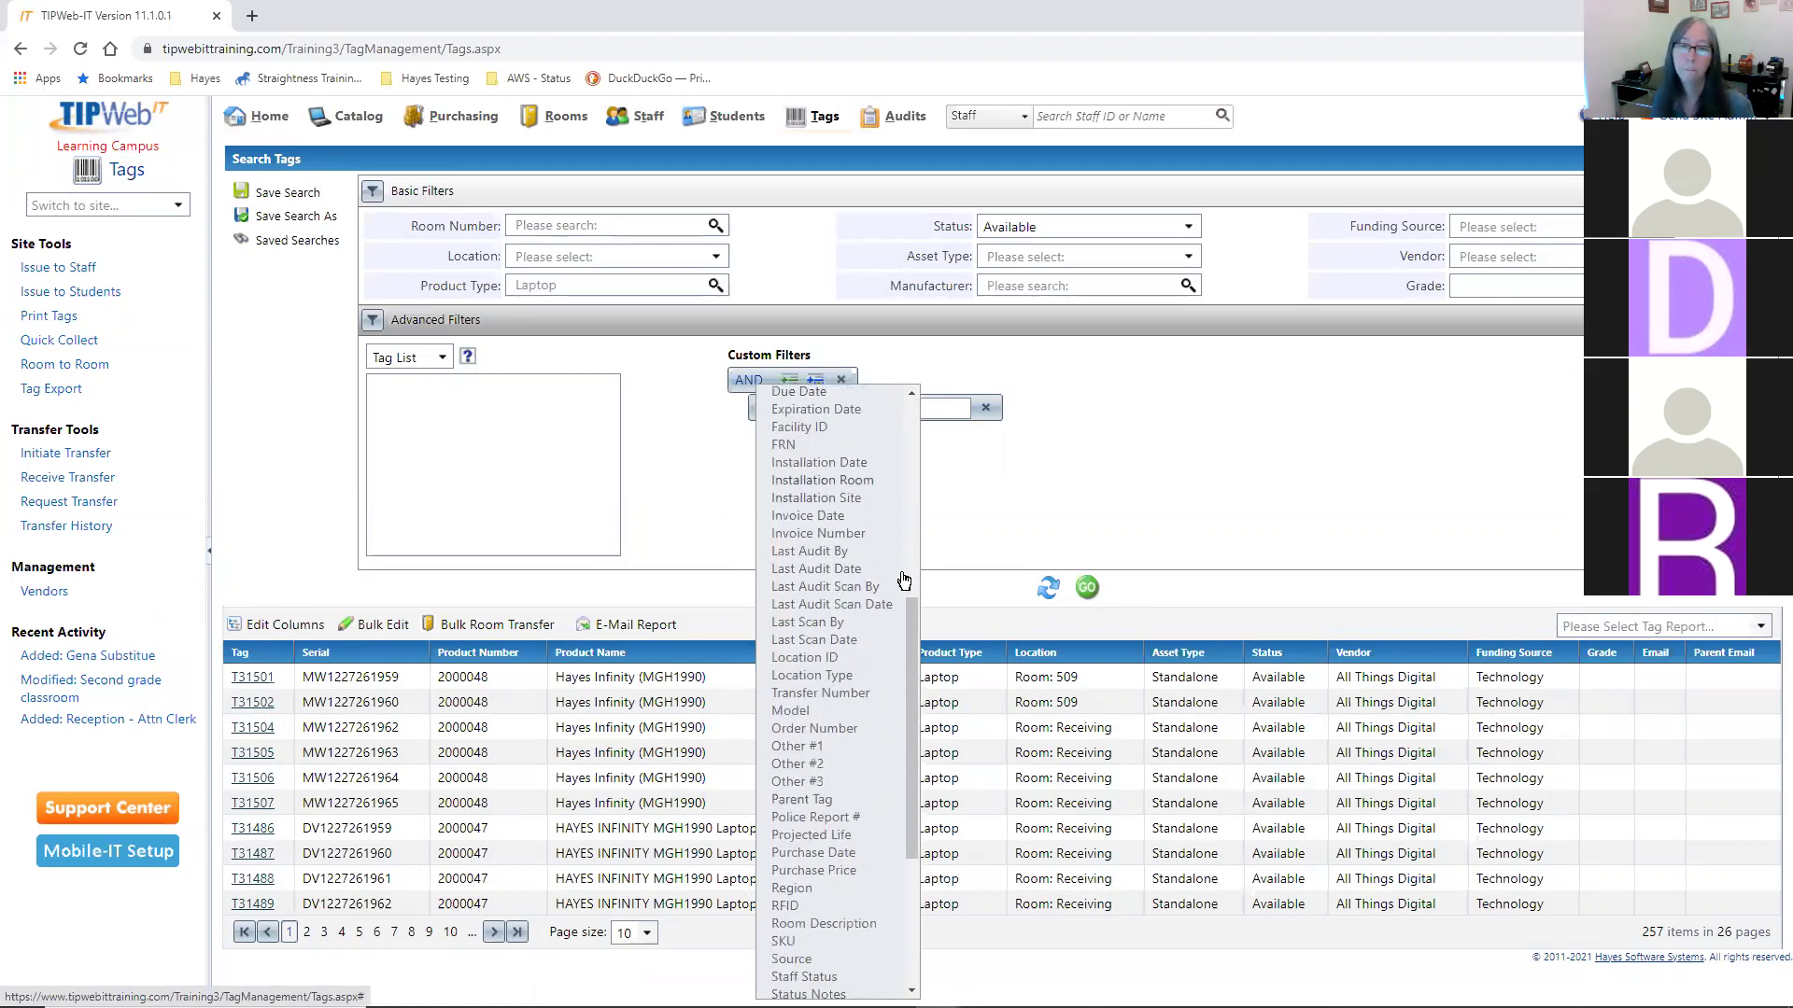
scroll(904, 581, "down", 2)
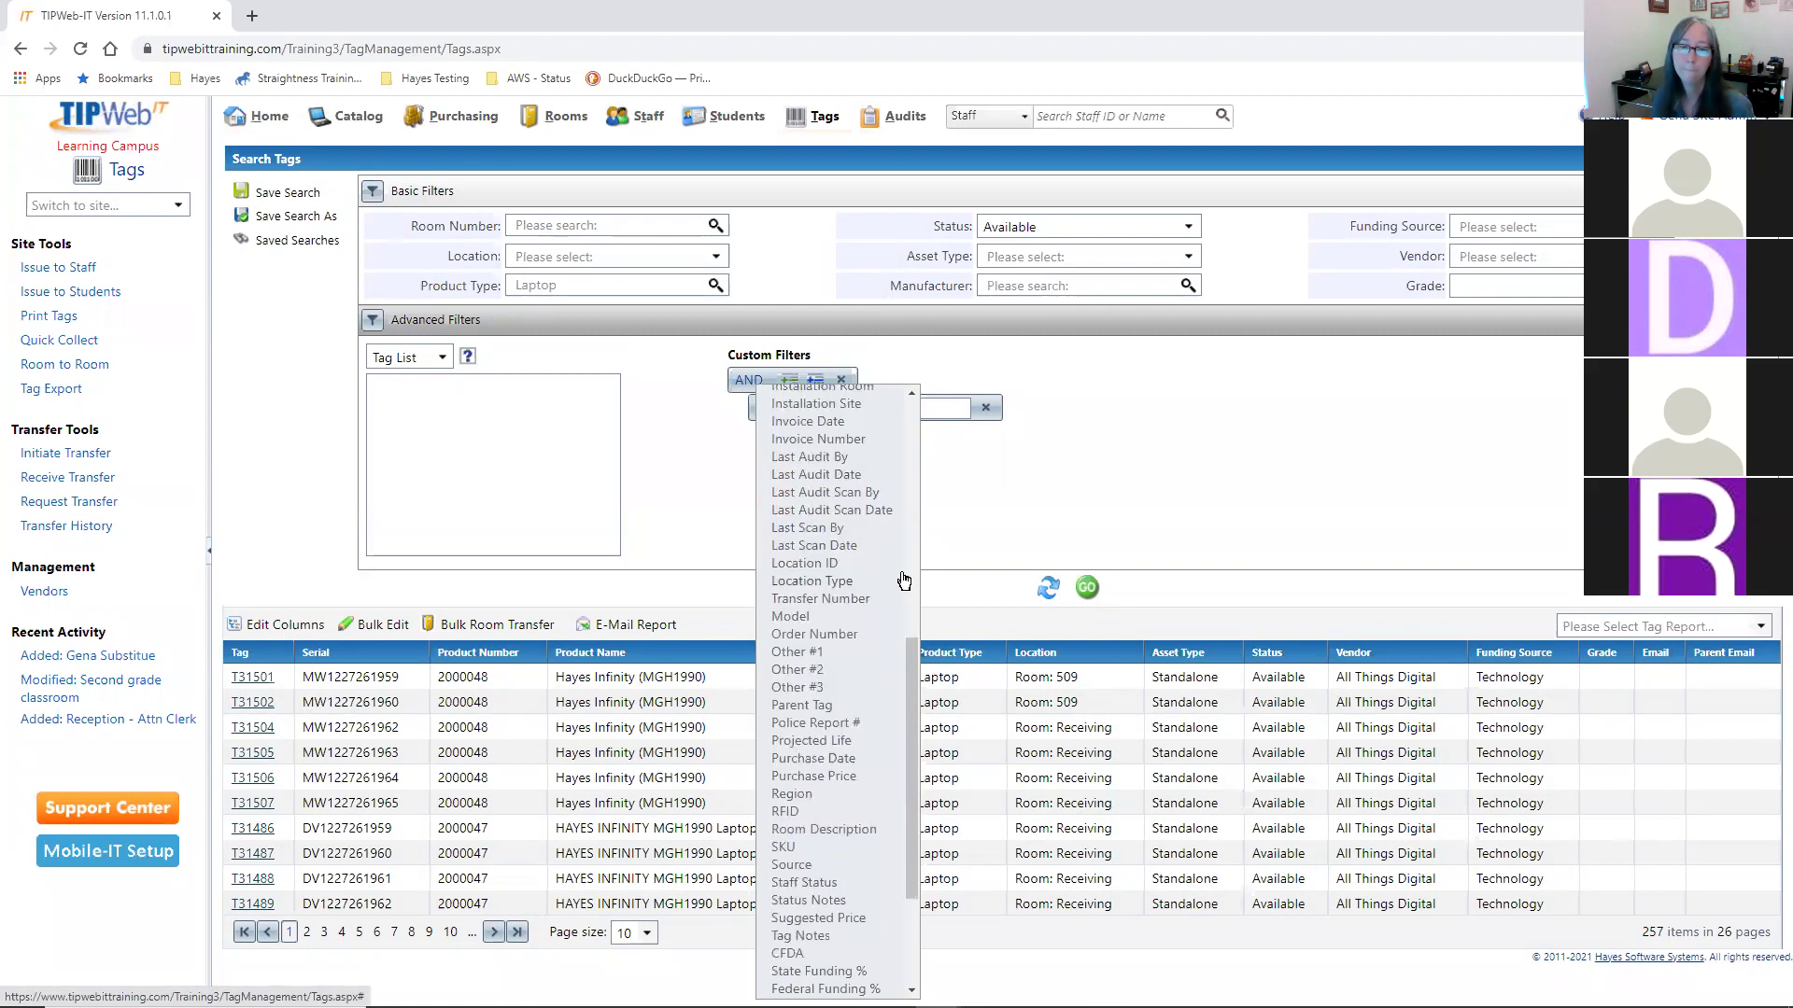
scroll(904, 580, "down", 2)
scroll(904, 581, "down", 2)
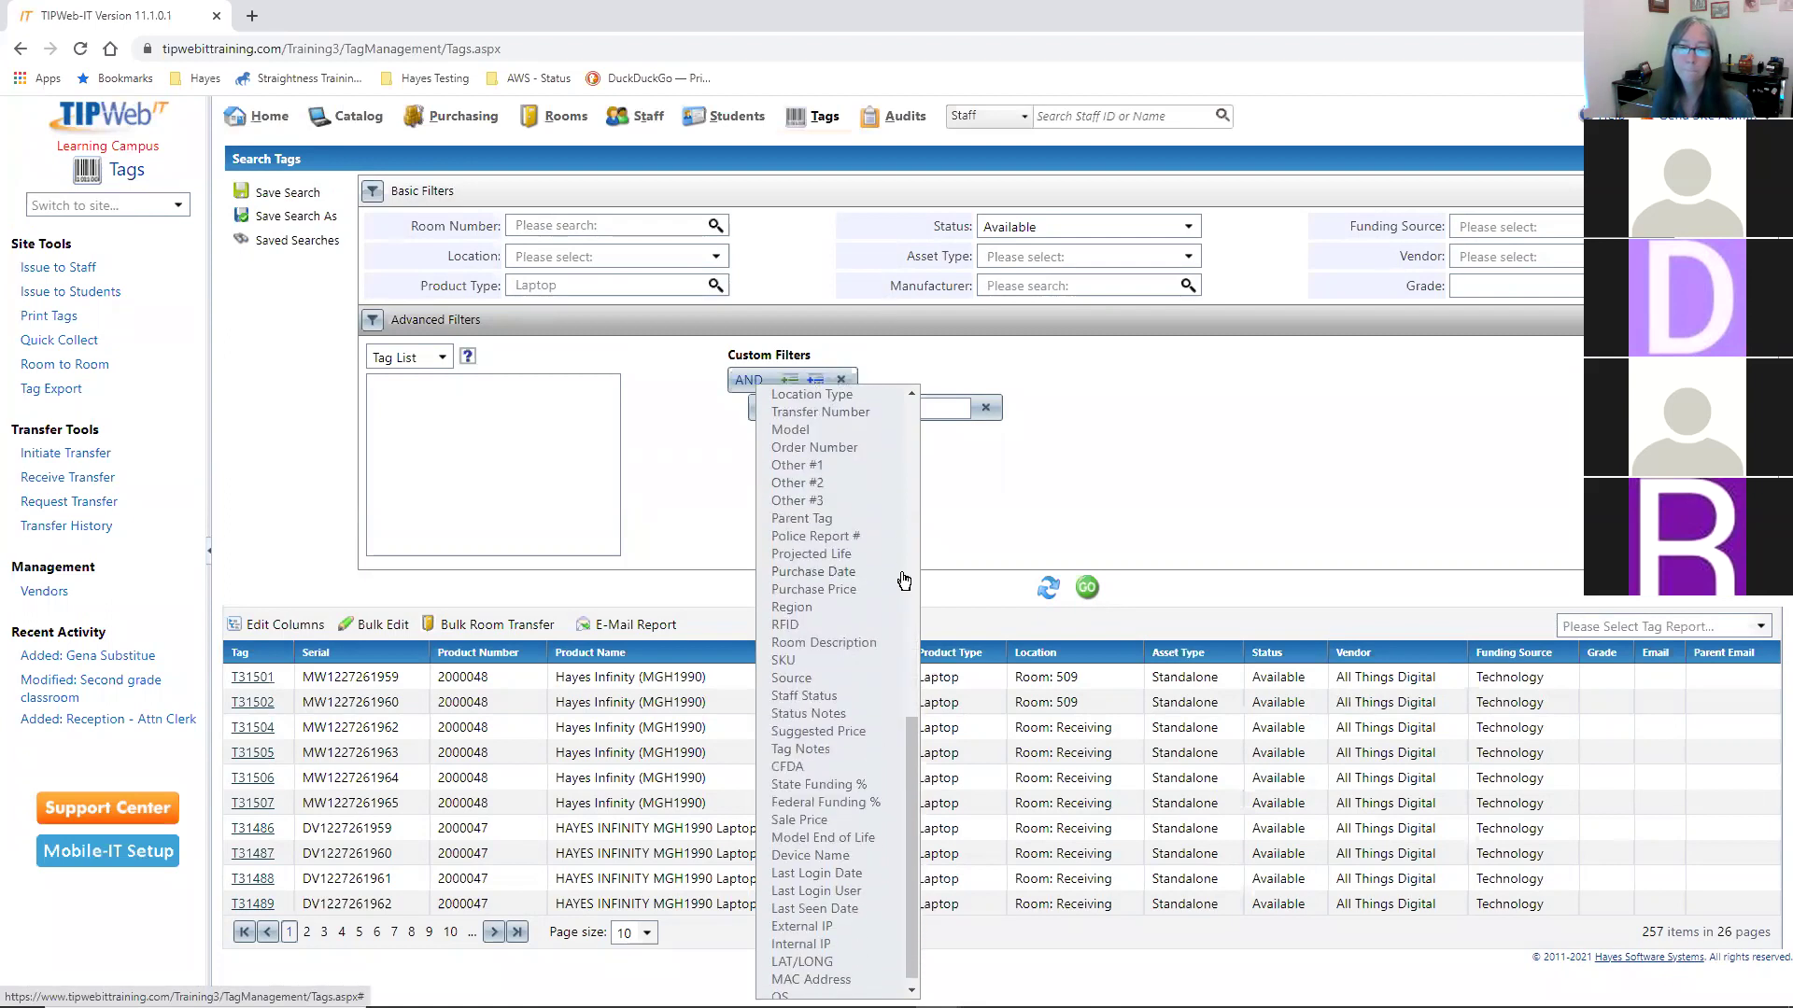
scroll(904, 581, "down", 1)
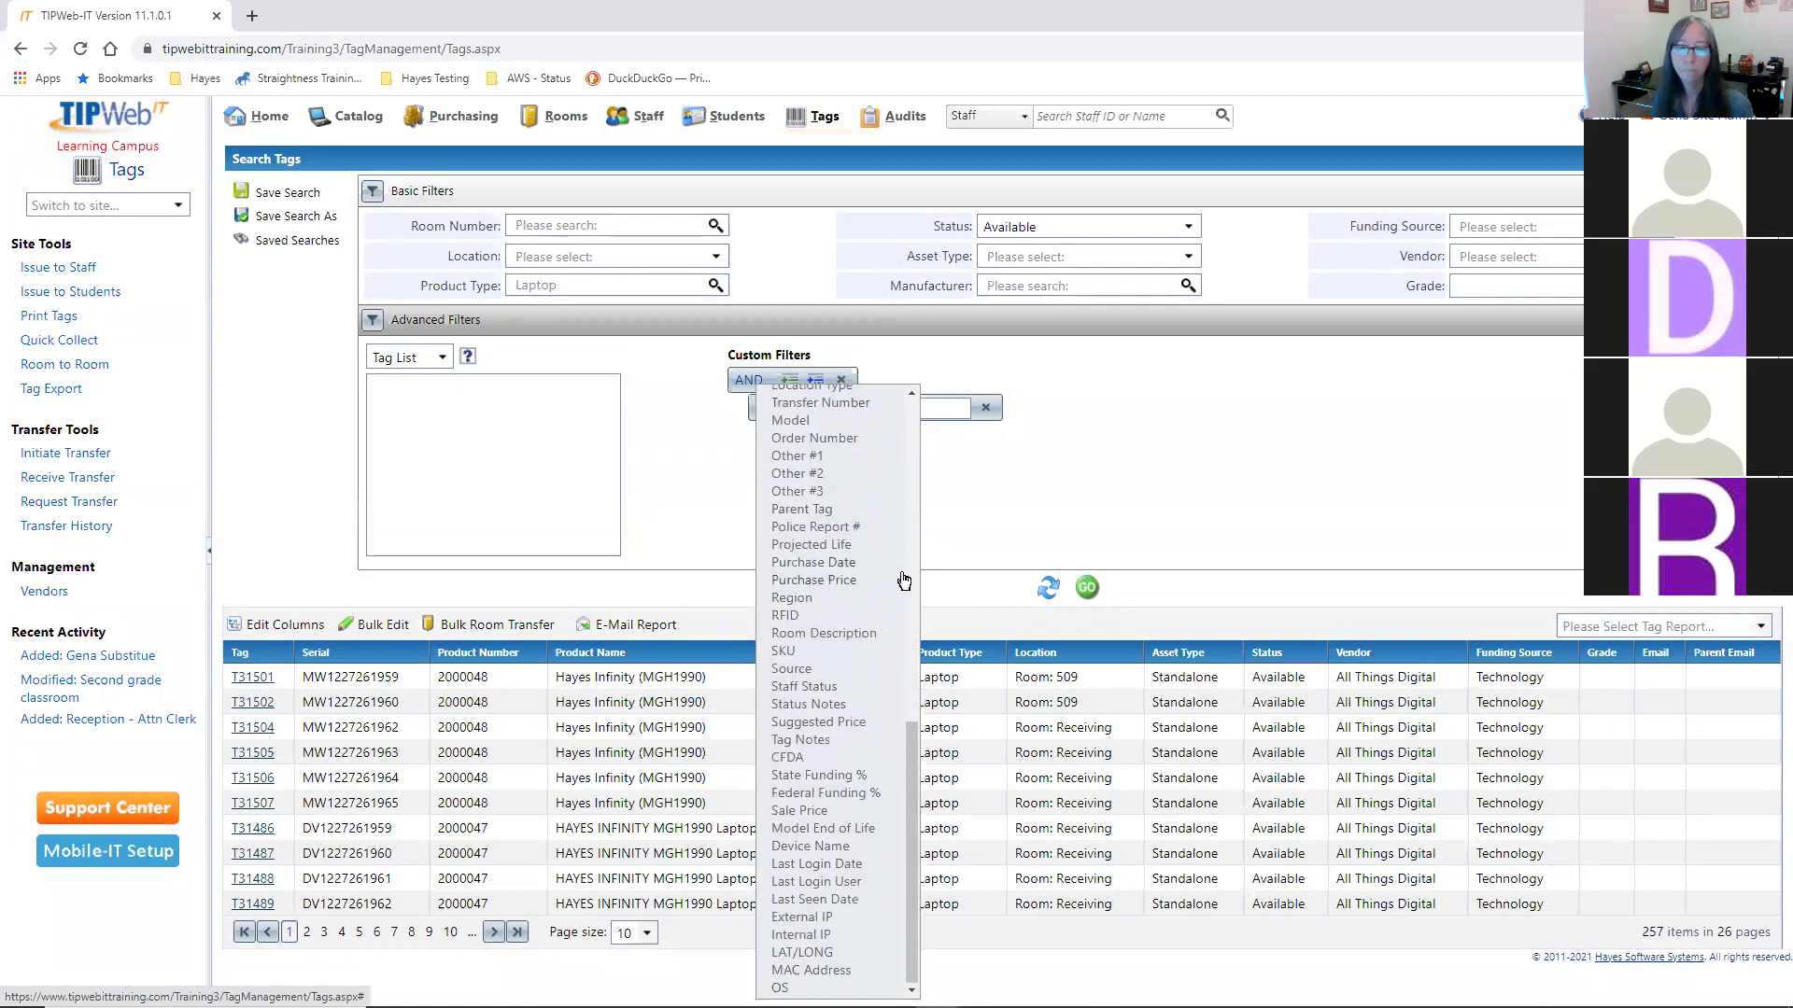
scroll(904, 581, "up", 4)
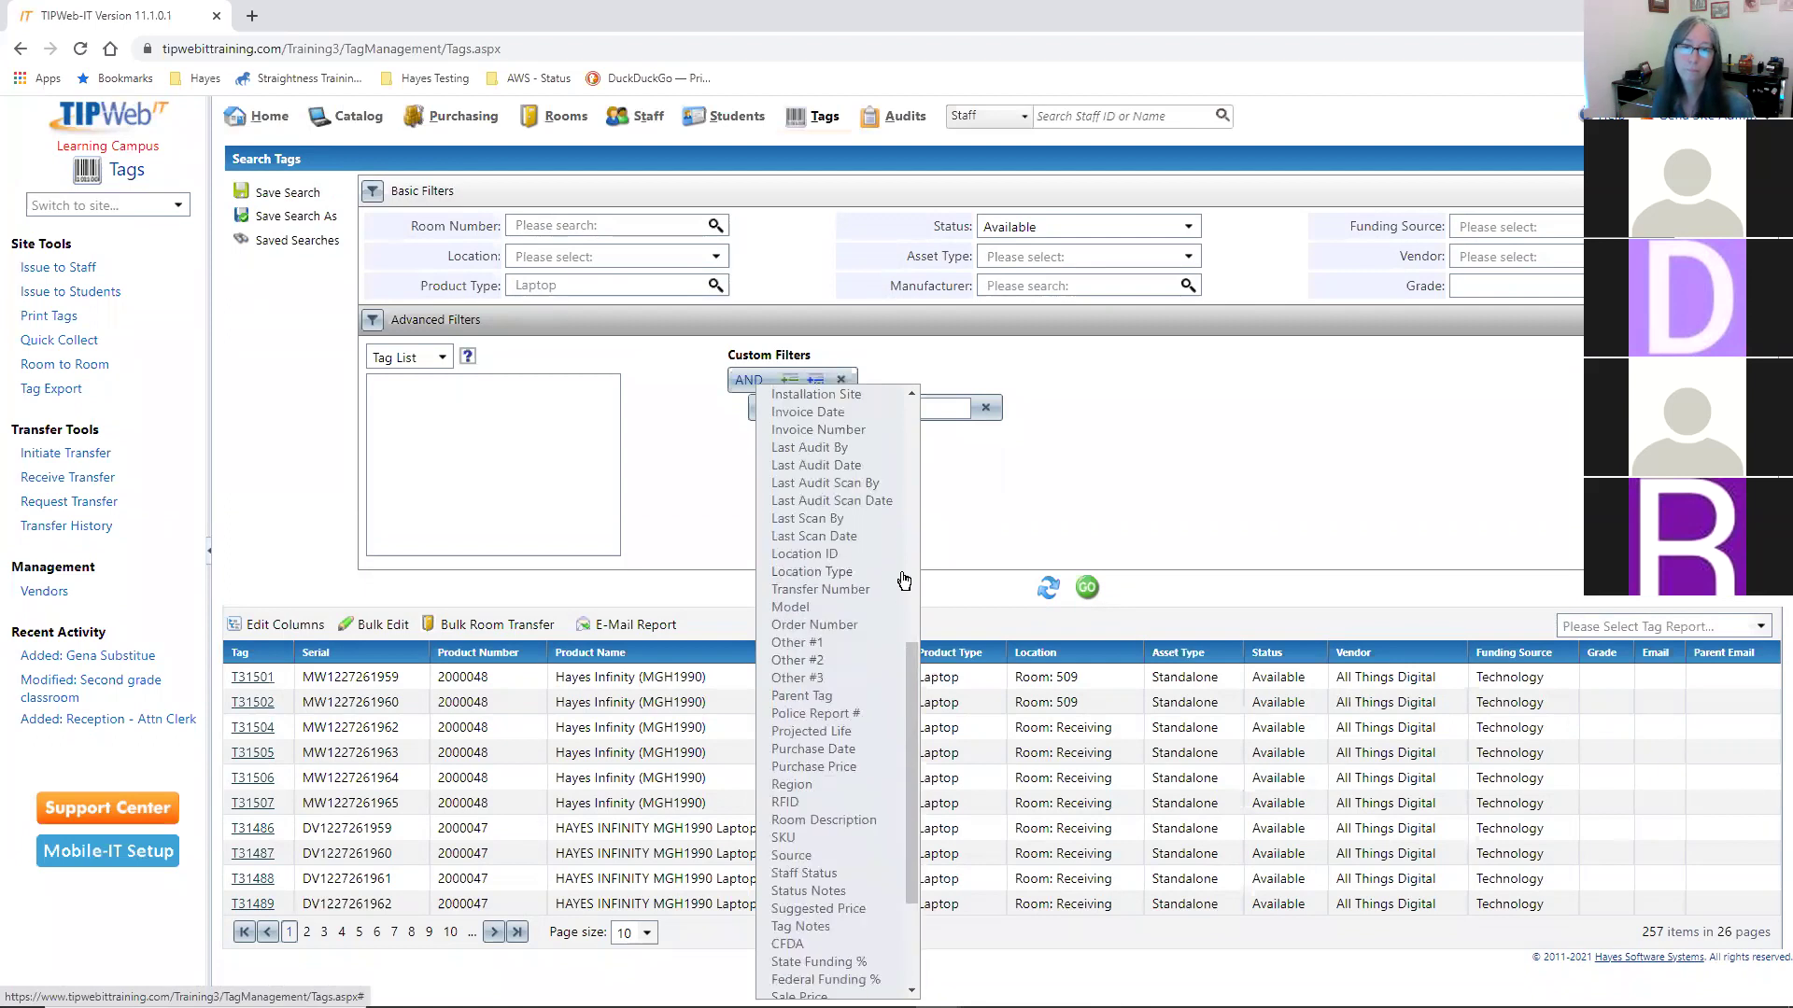
scroll(903, 581, "up", 2)
scroll(904, 581, "up", 2)
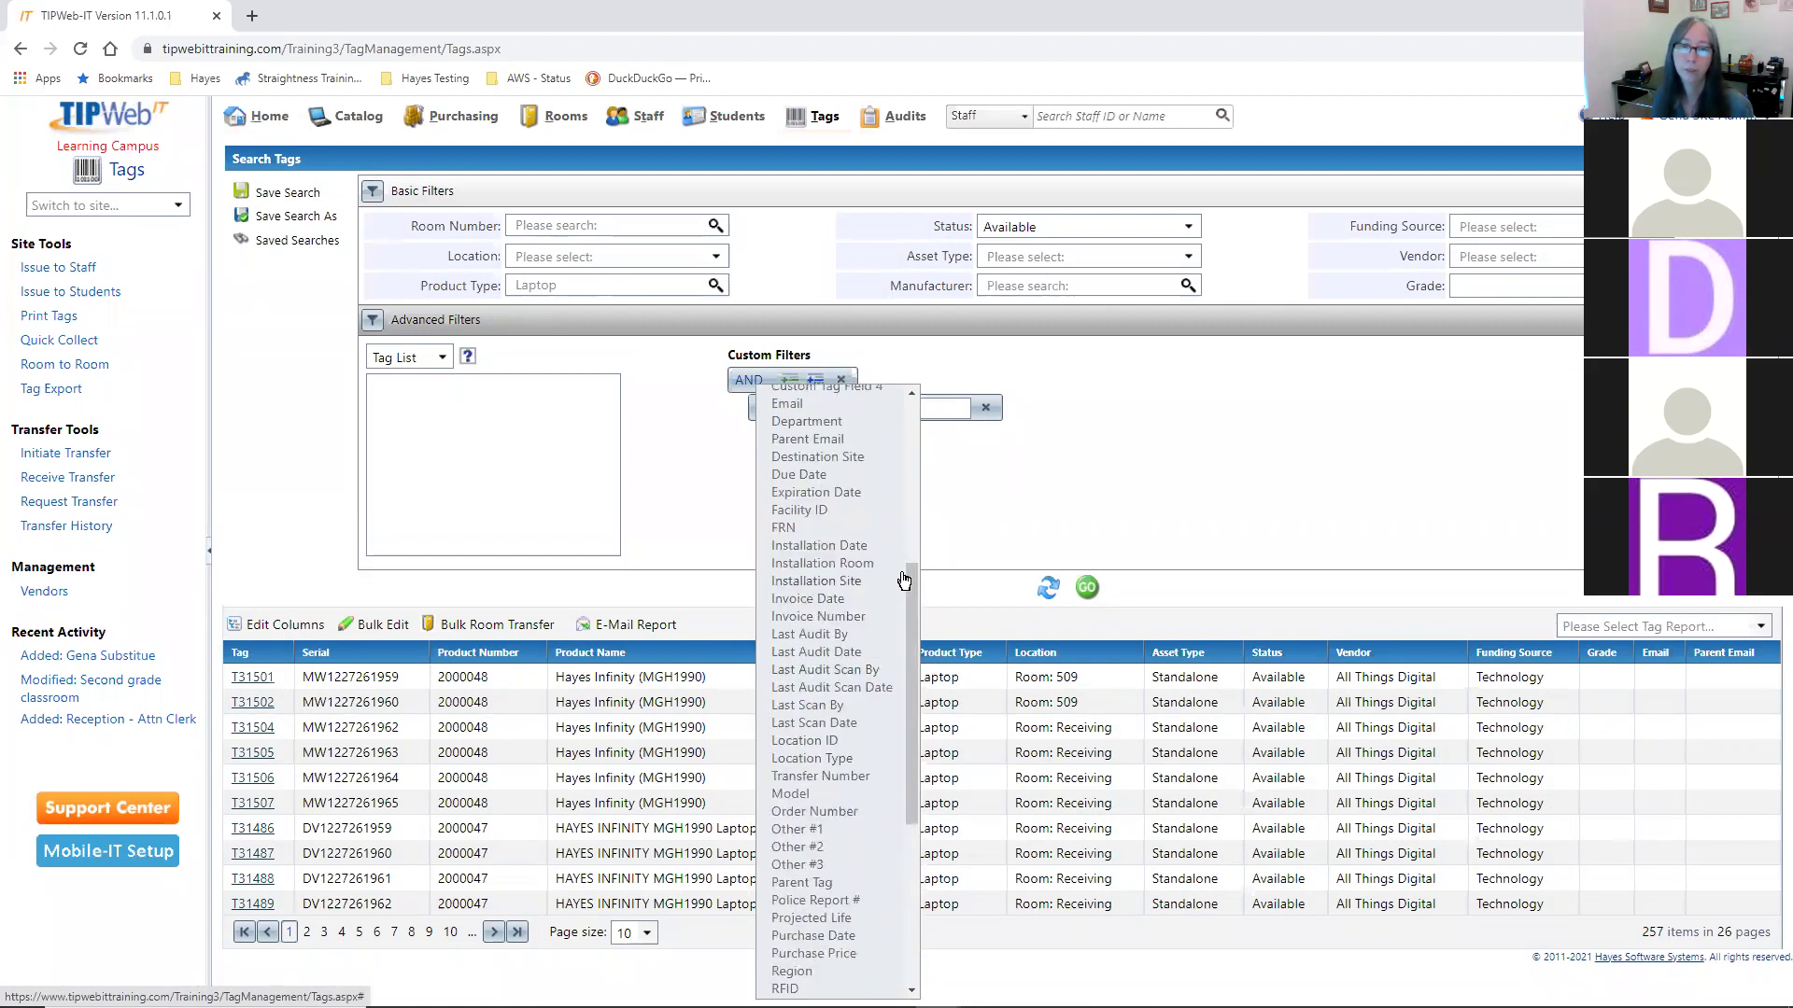
scroll(904, 581, "up", 8)
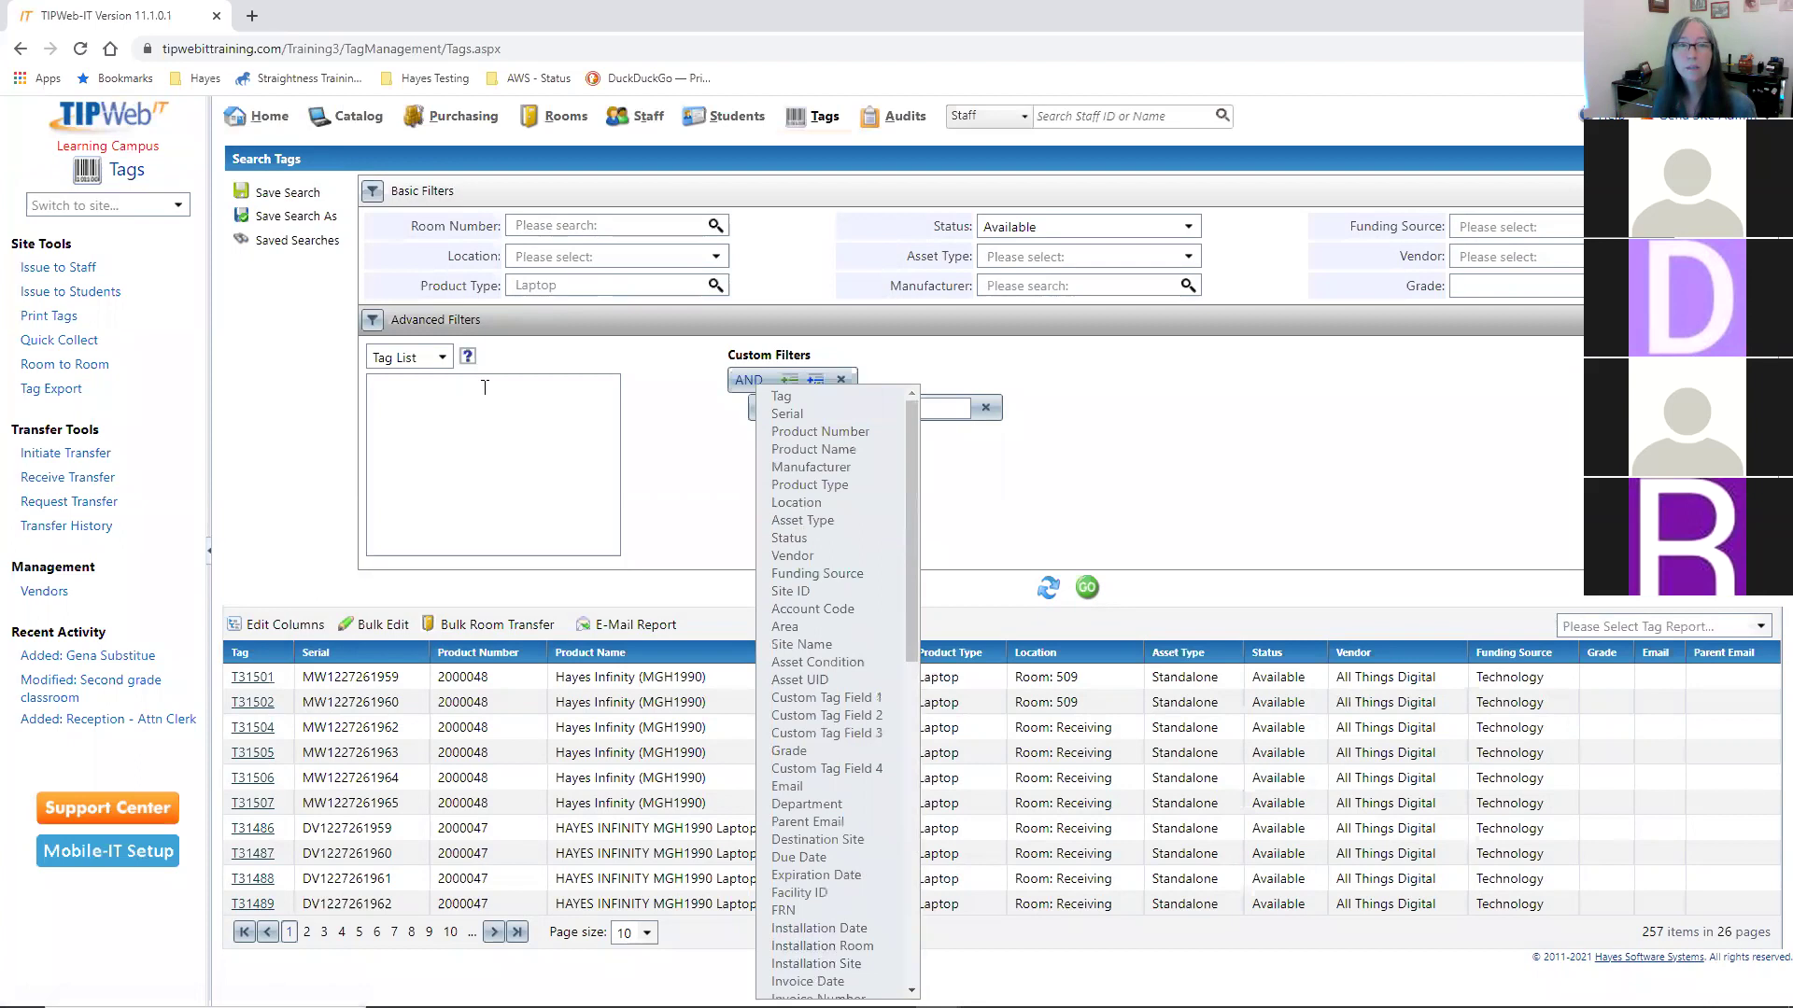
left_click(1376, 479)
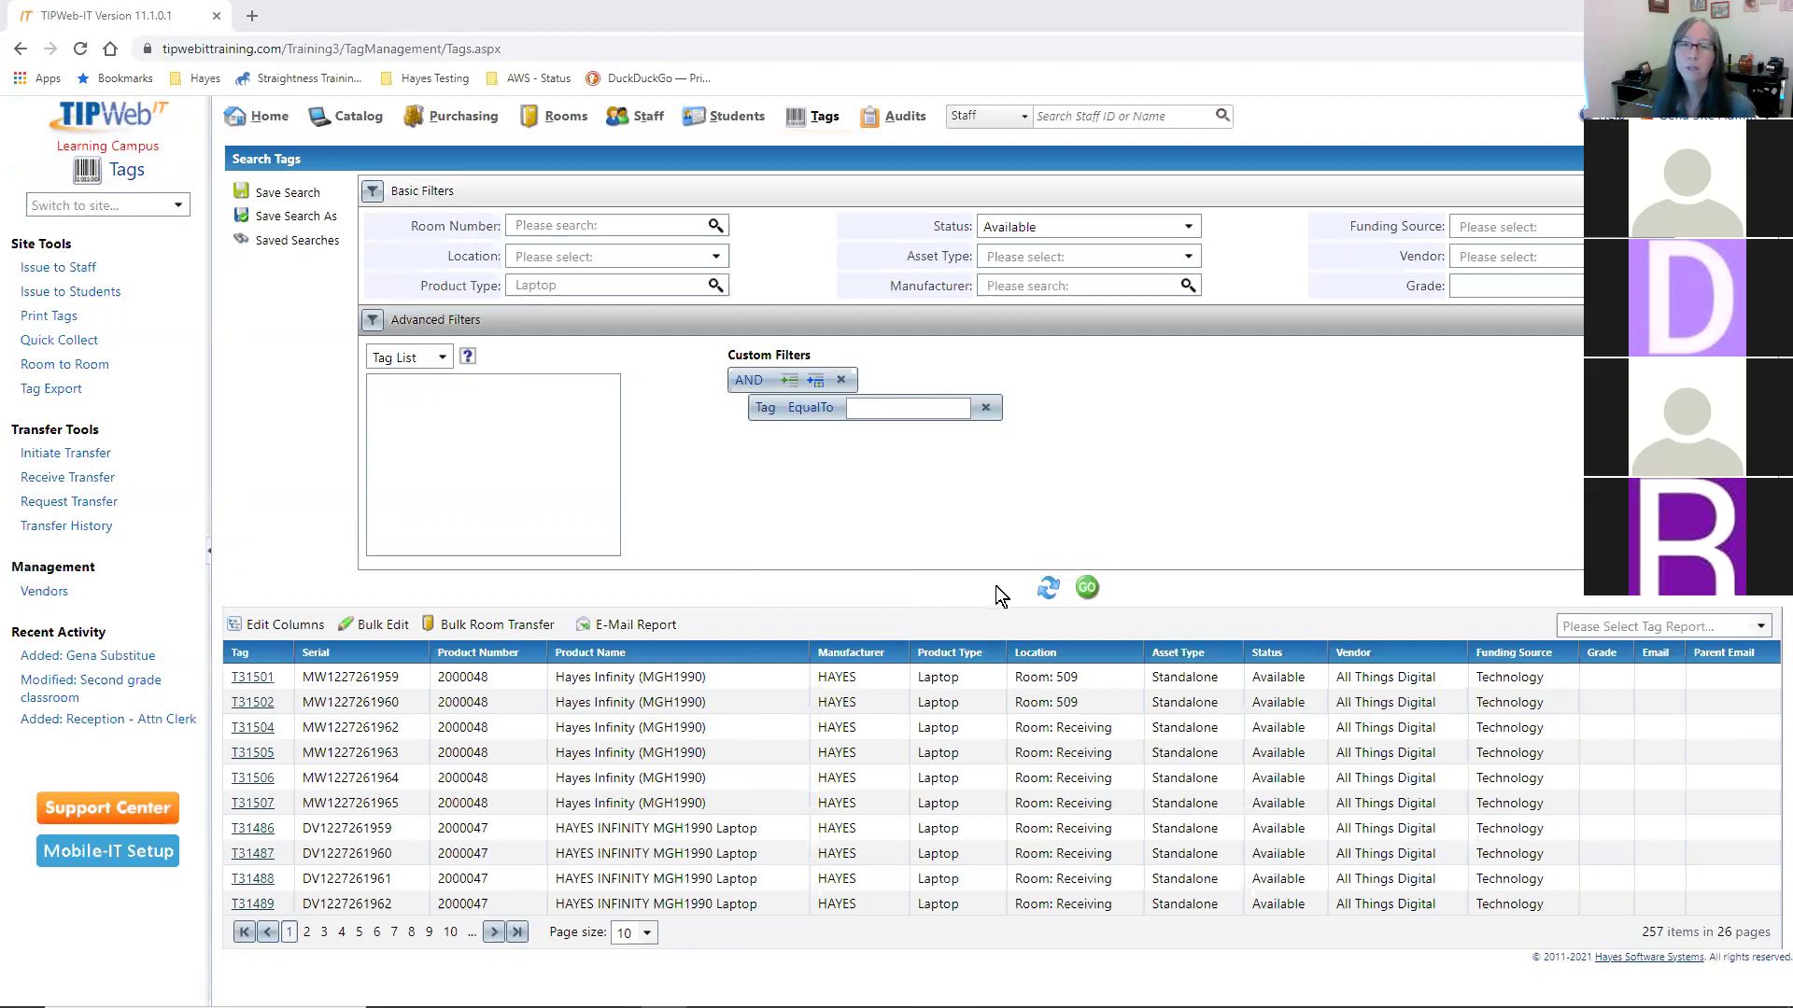
- Enter tags 5344 through 5353 as a Tag List filter and search, listing ten Room 23 laptops
left_click(1049, 585)
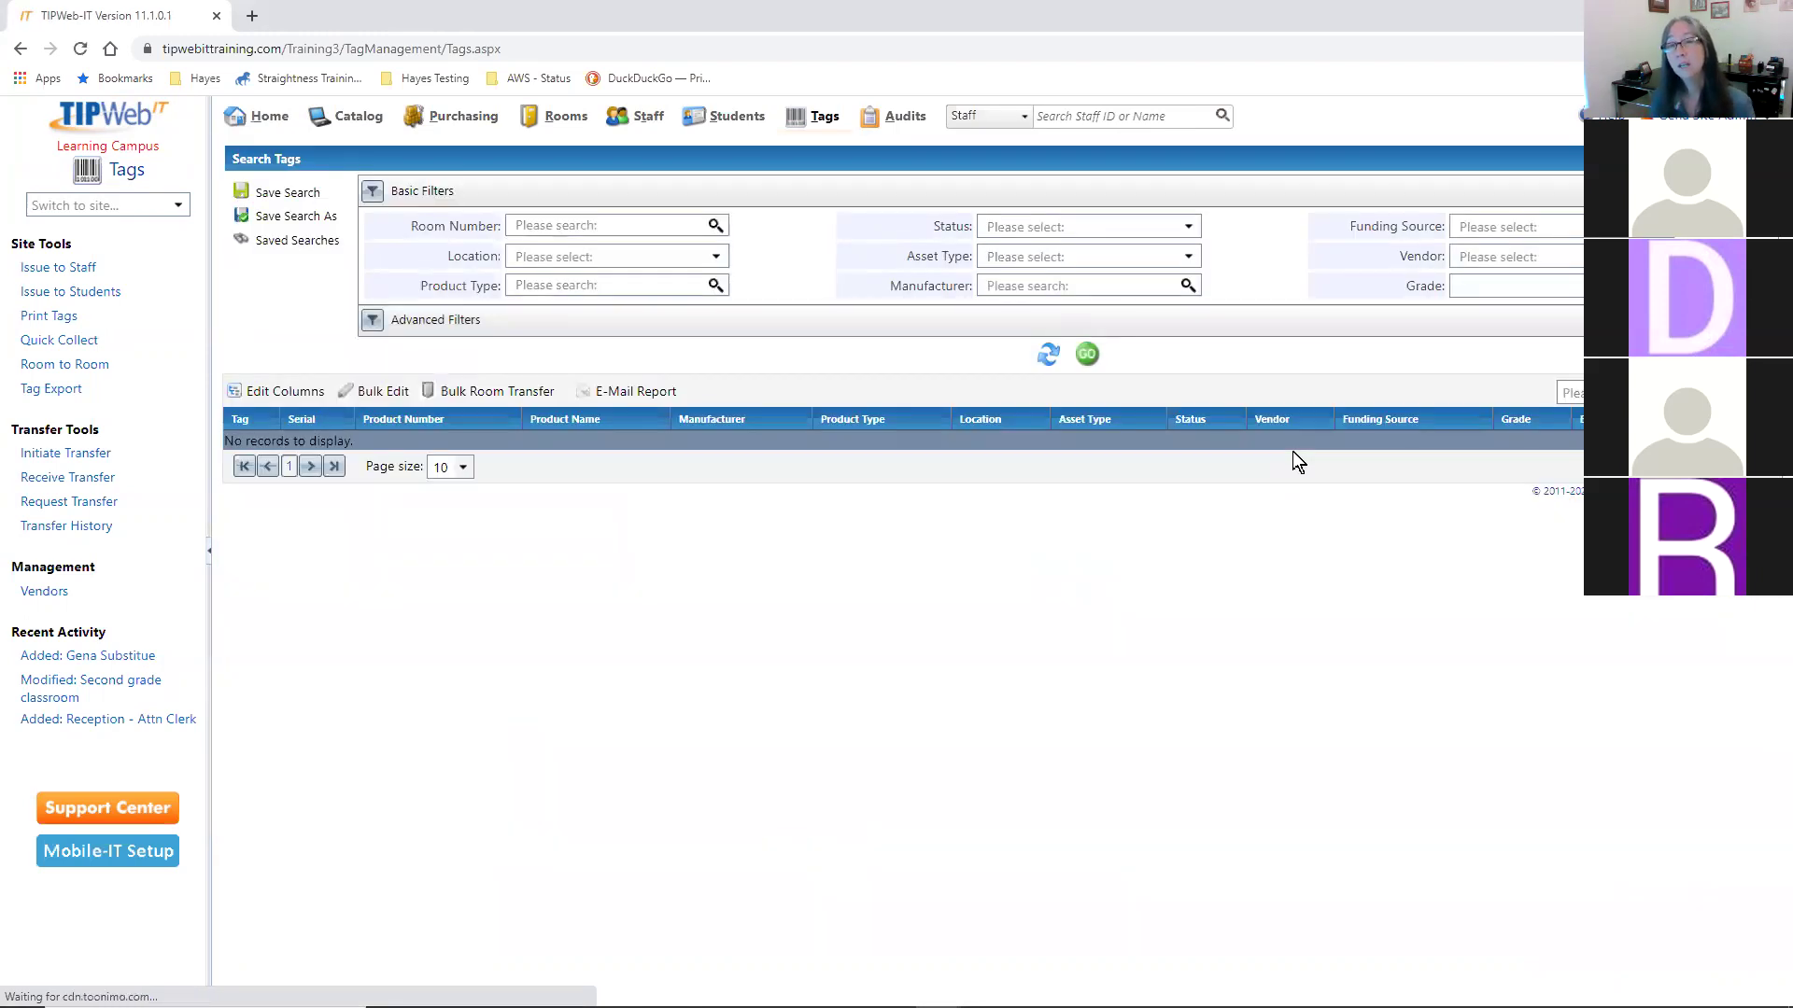
left_click(540, 329)
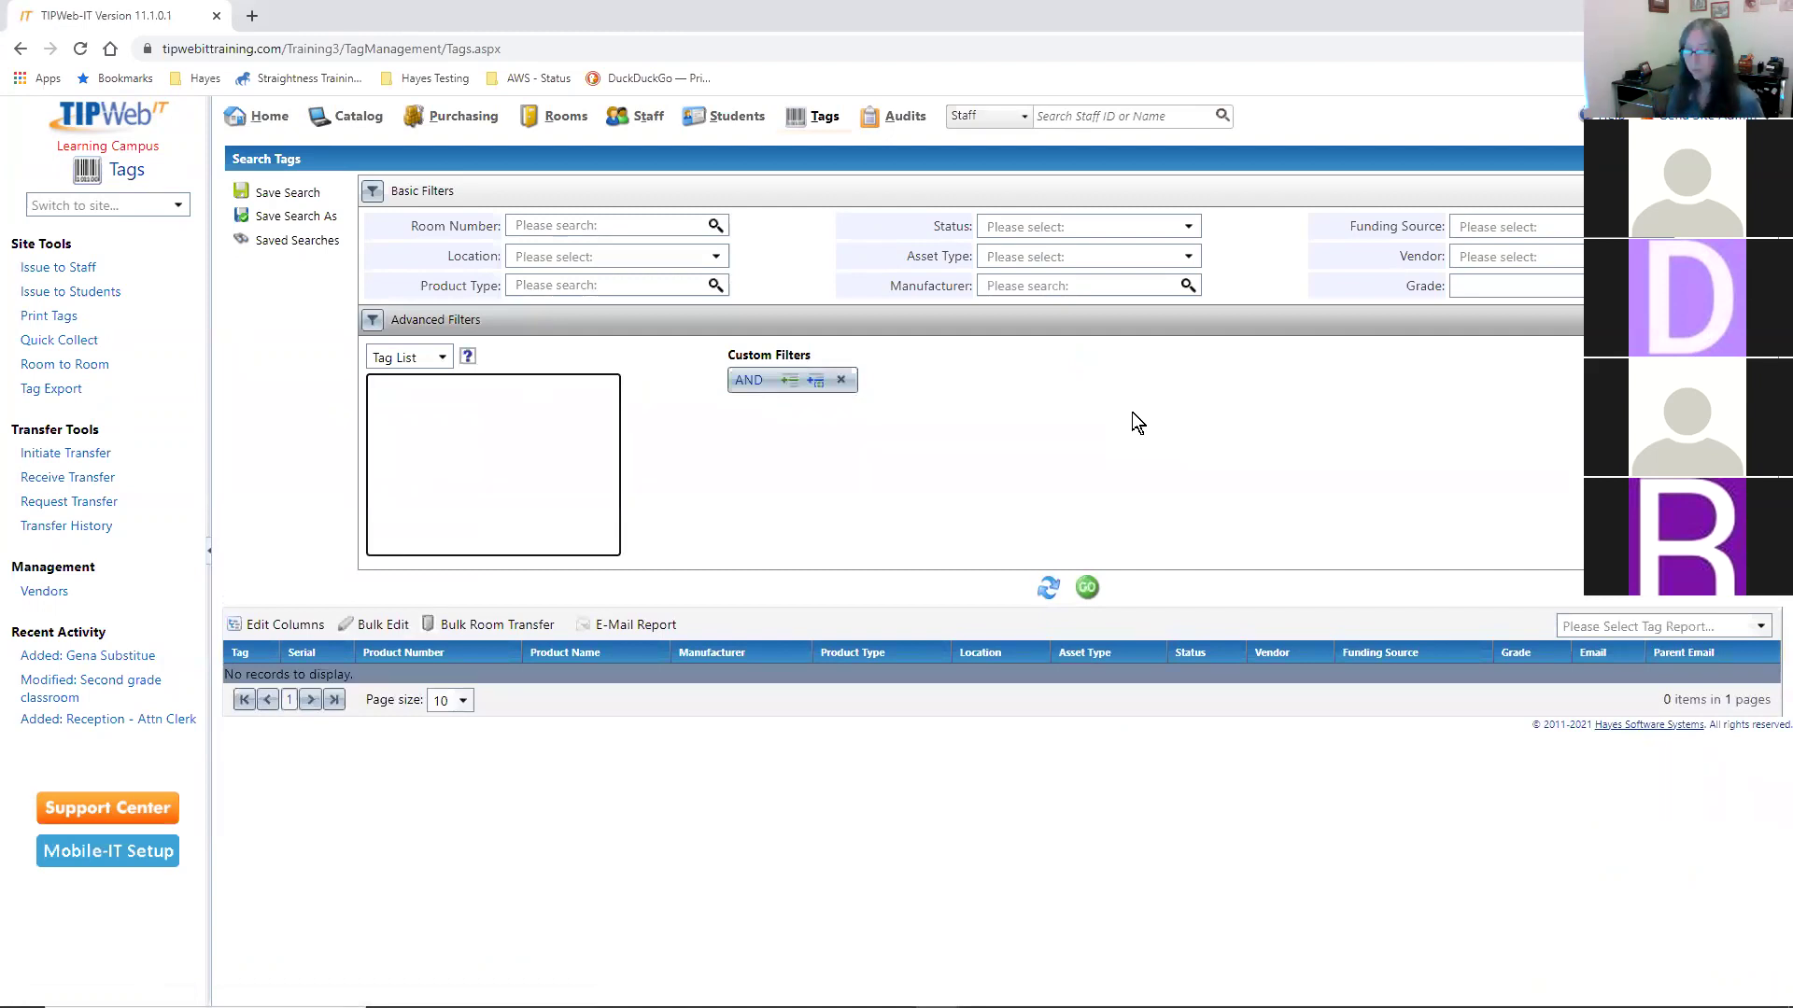
type("5344")
key("Return")
type("5345 ")
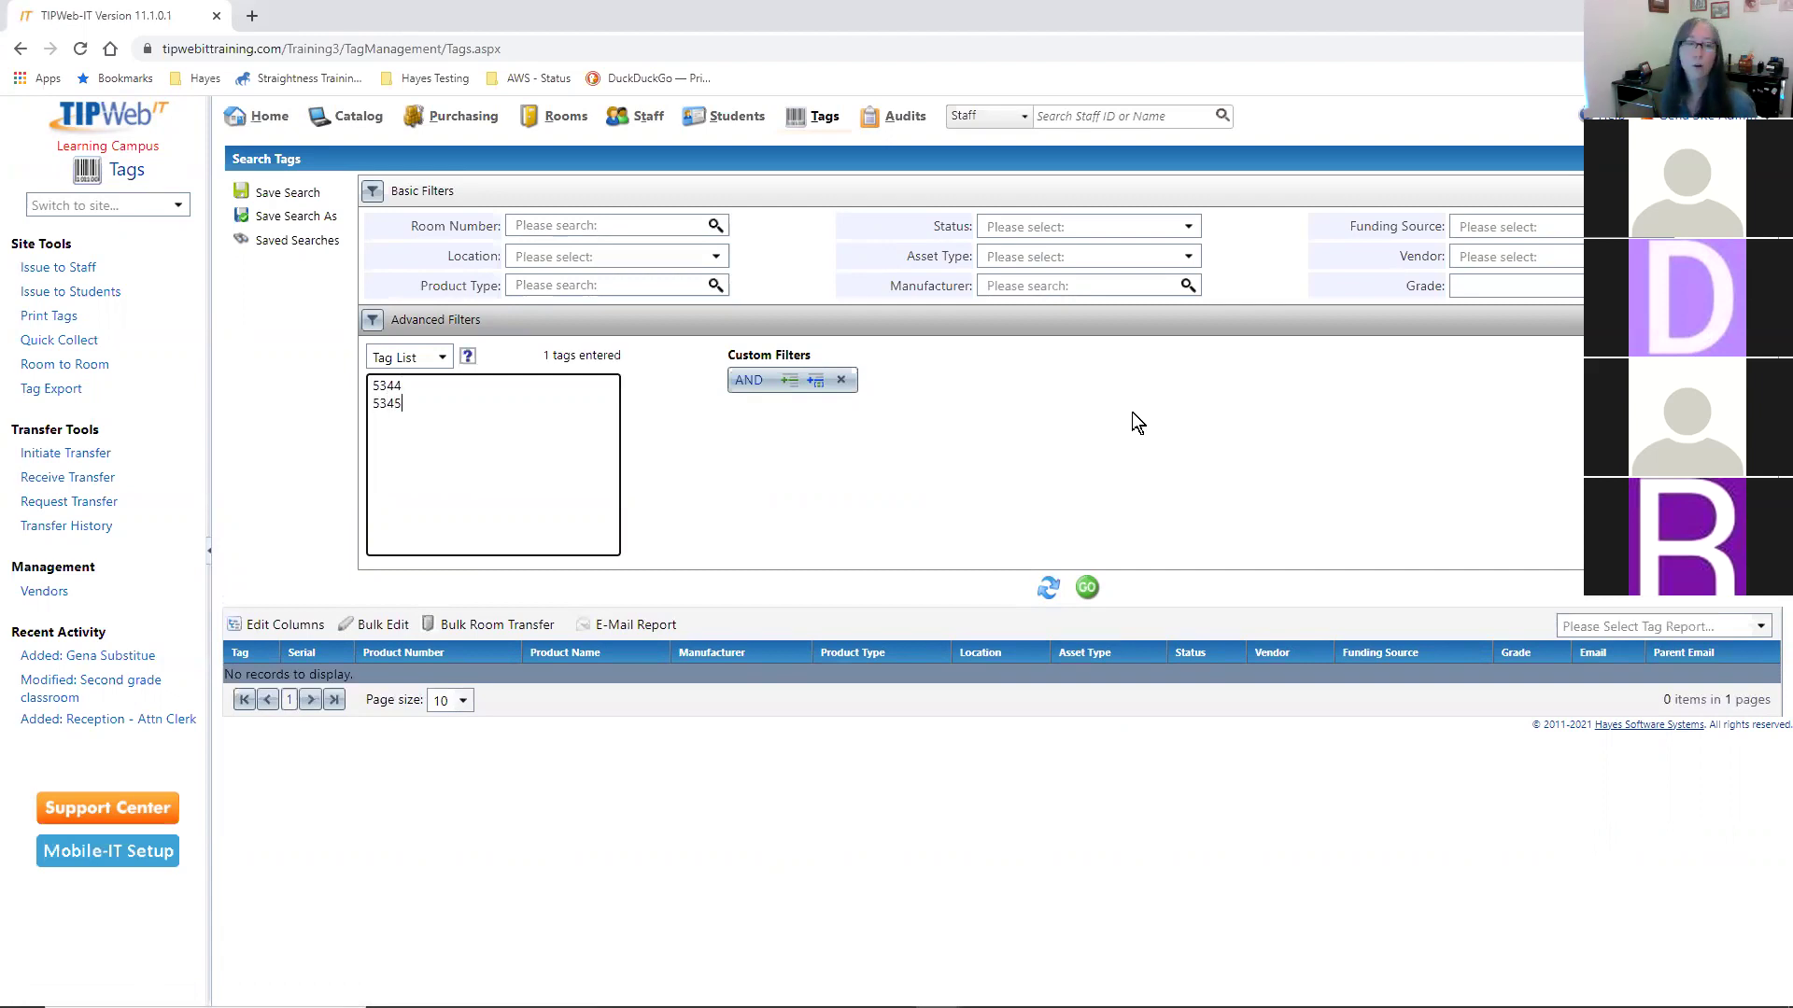
type("53")
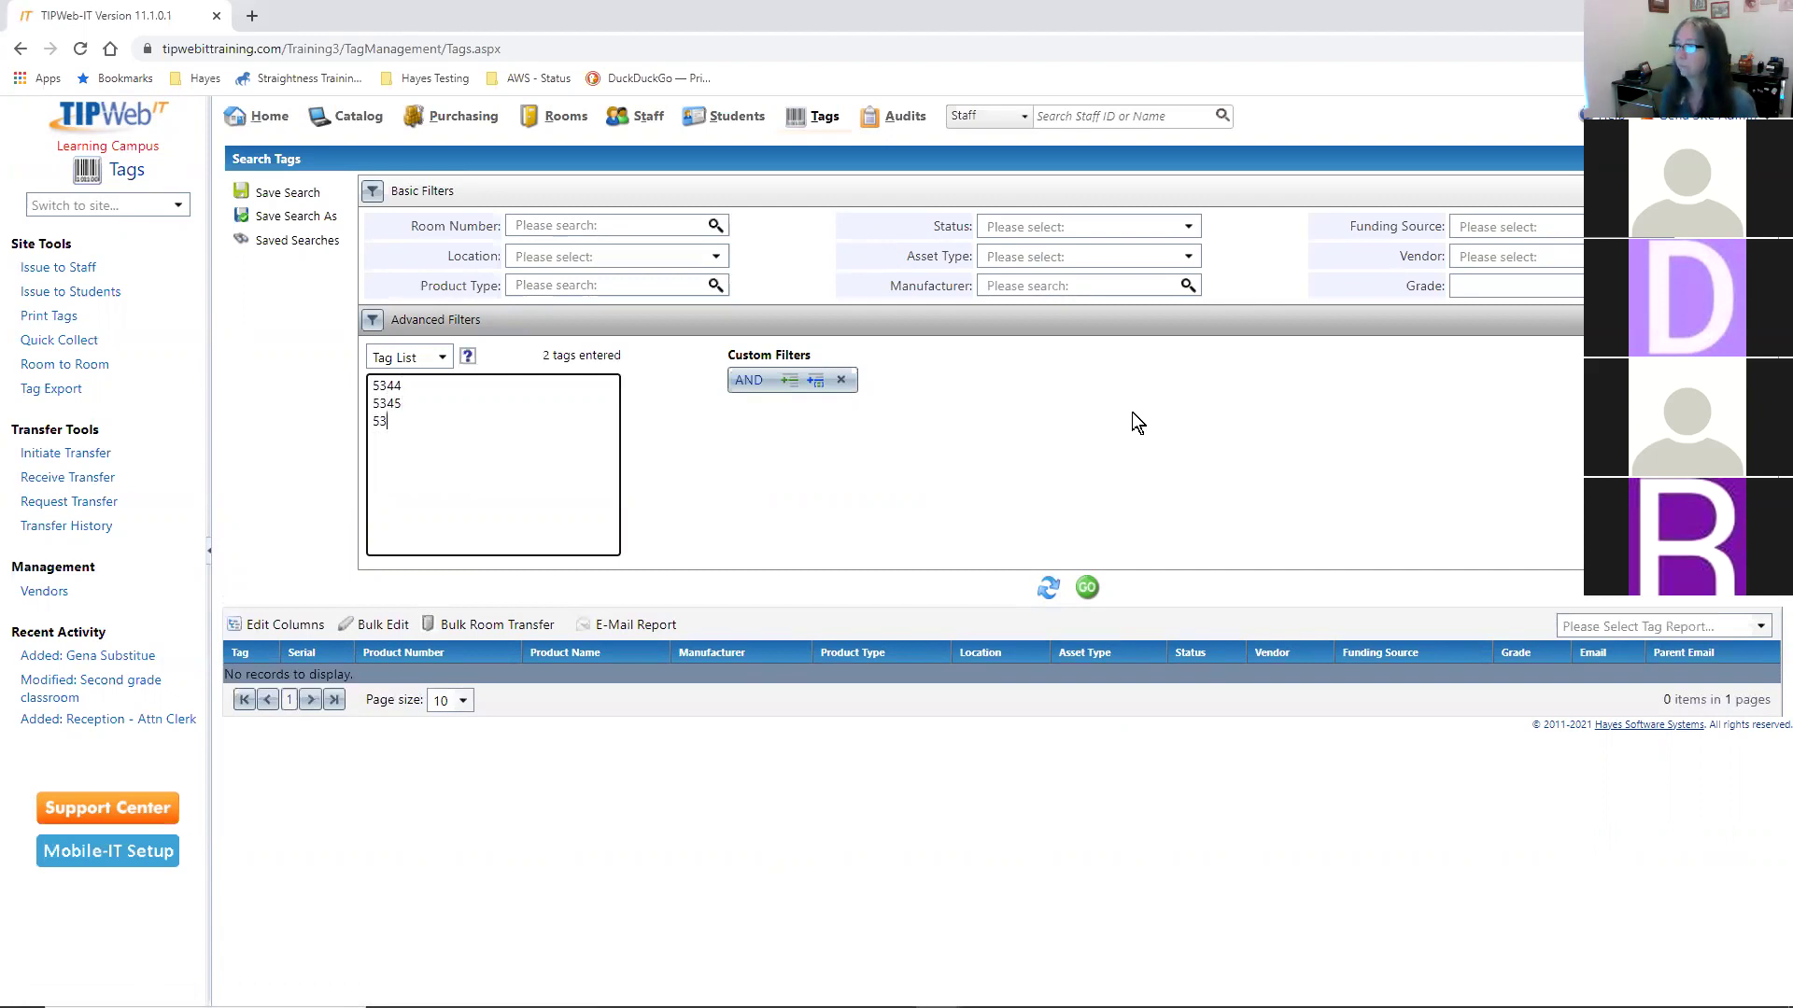
type("46 5347 5348 5349")
key("Return")
type("535")
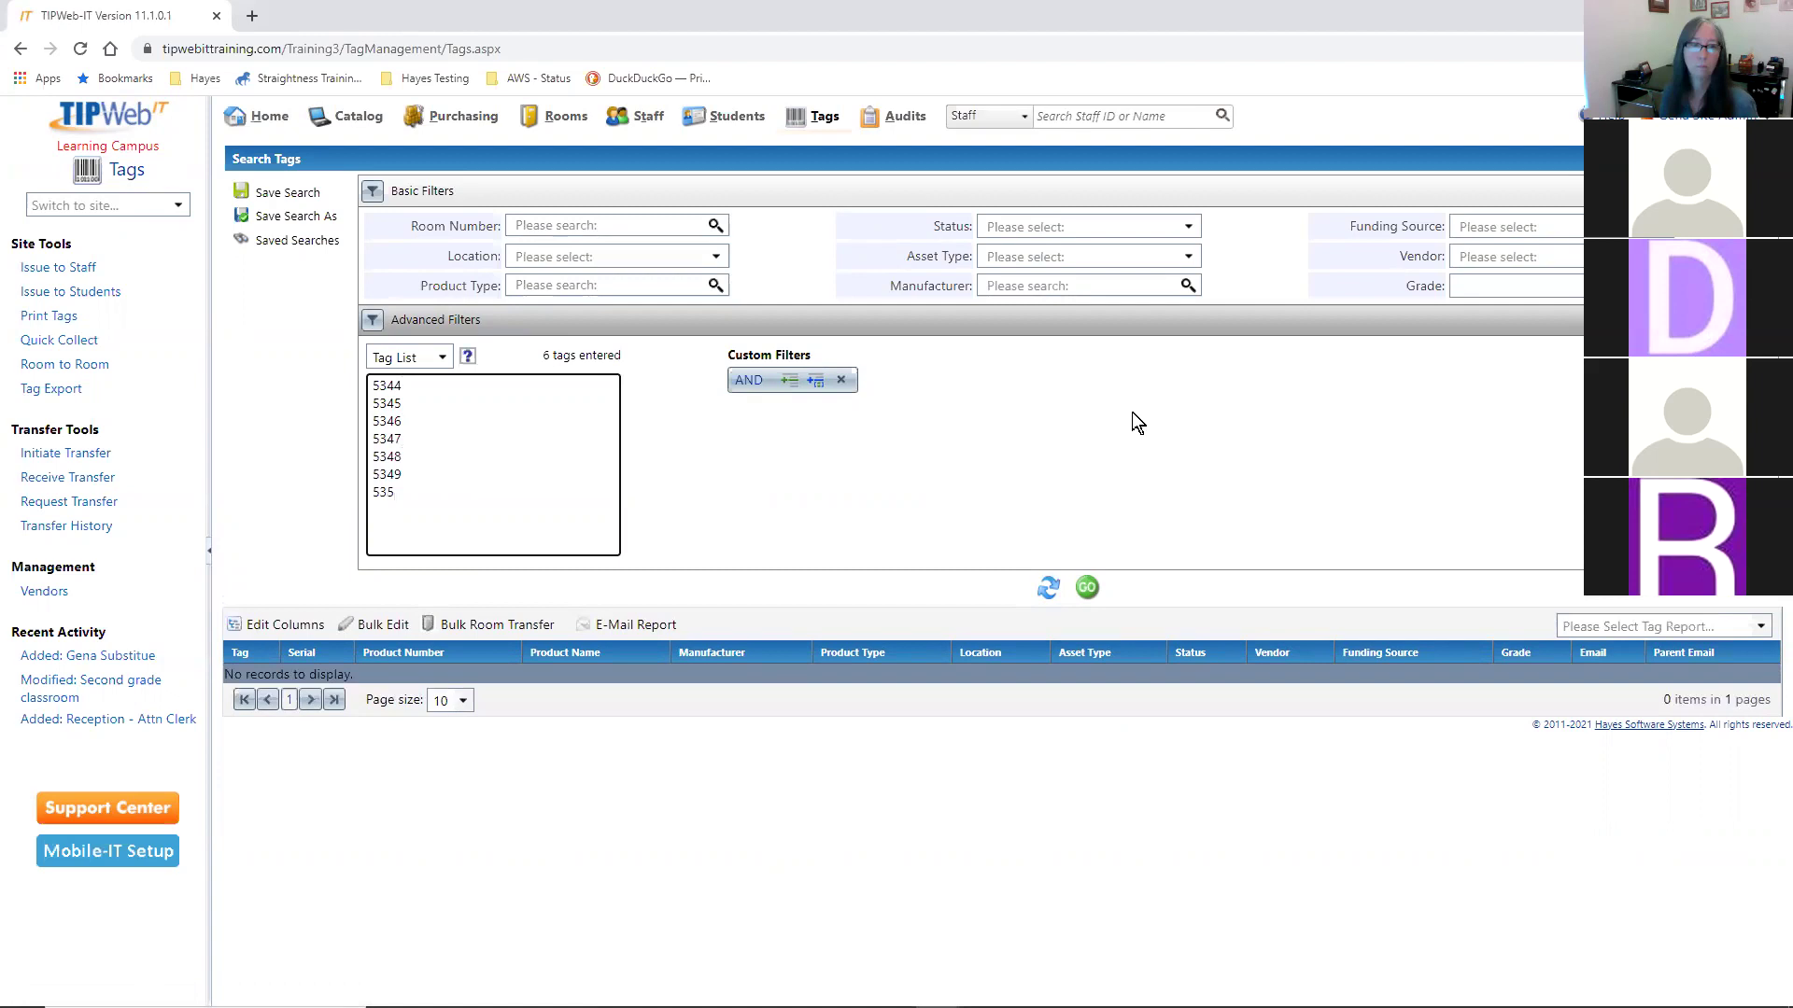
type("35")
type("3525352")
type("3")
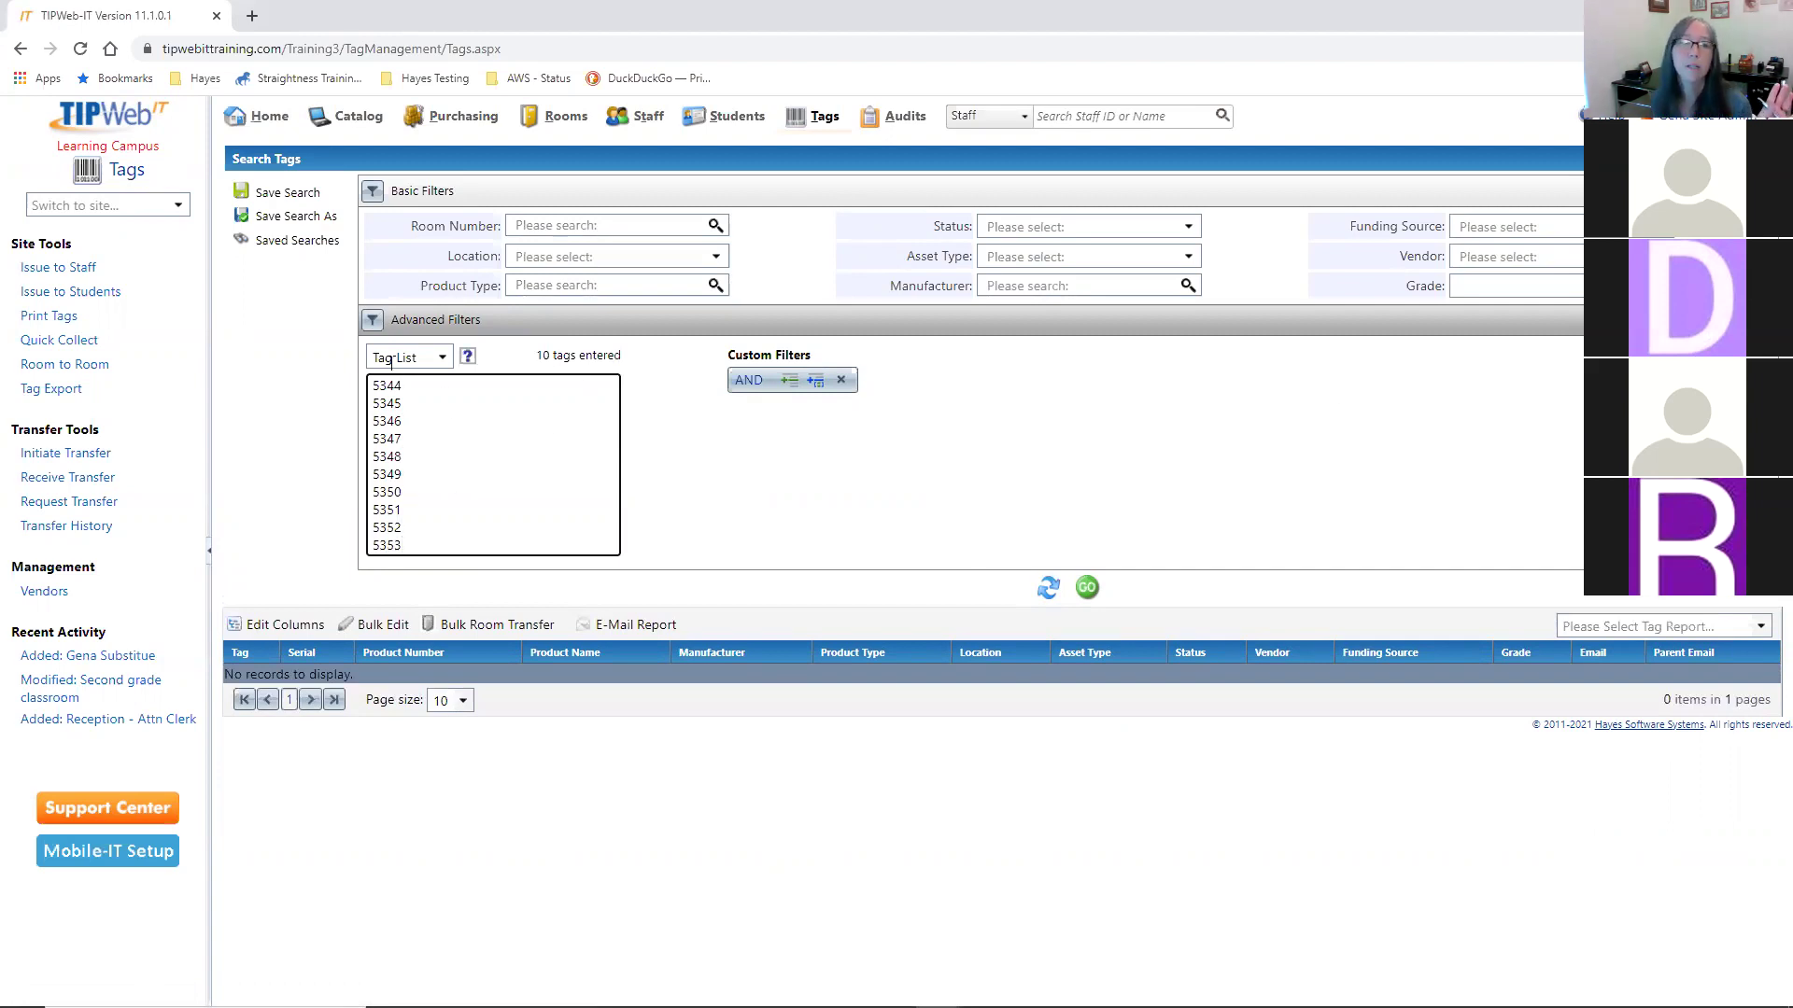
left_click(438, 355)
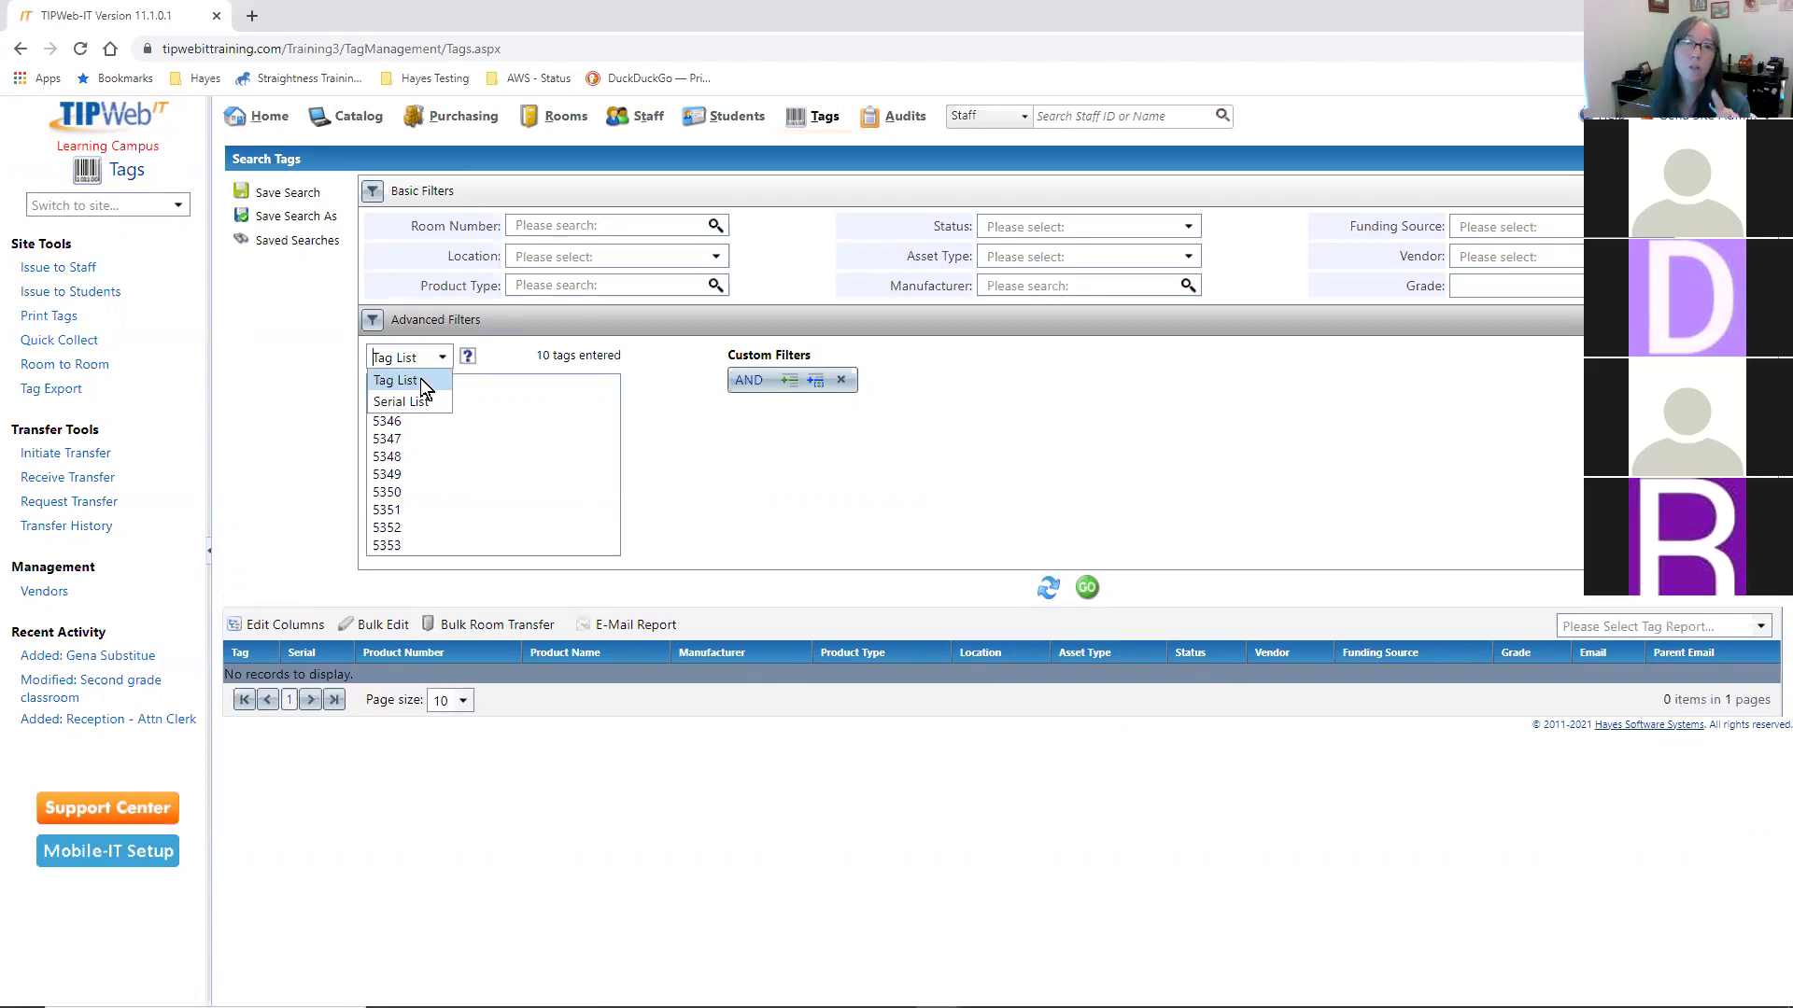
left_click(486, 428)
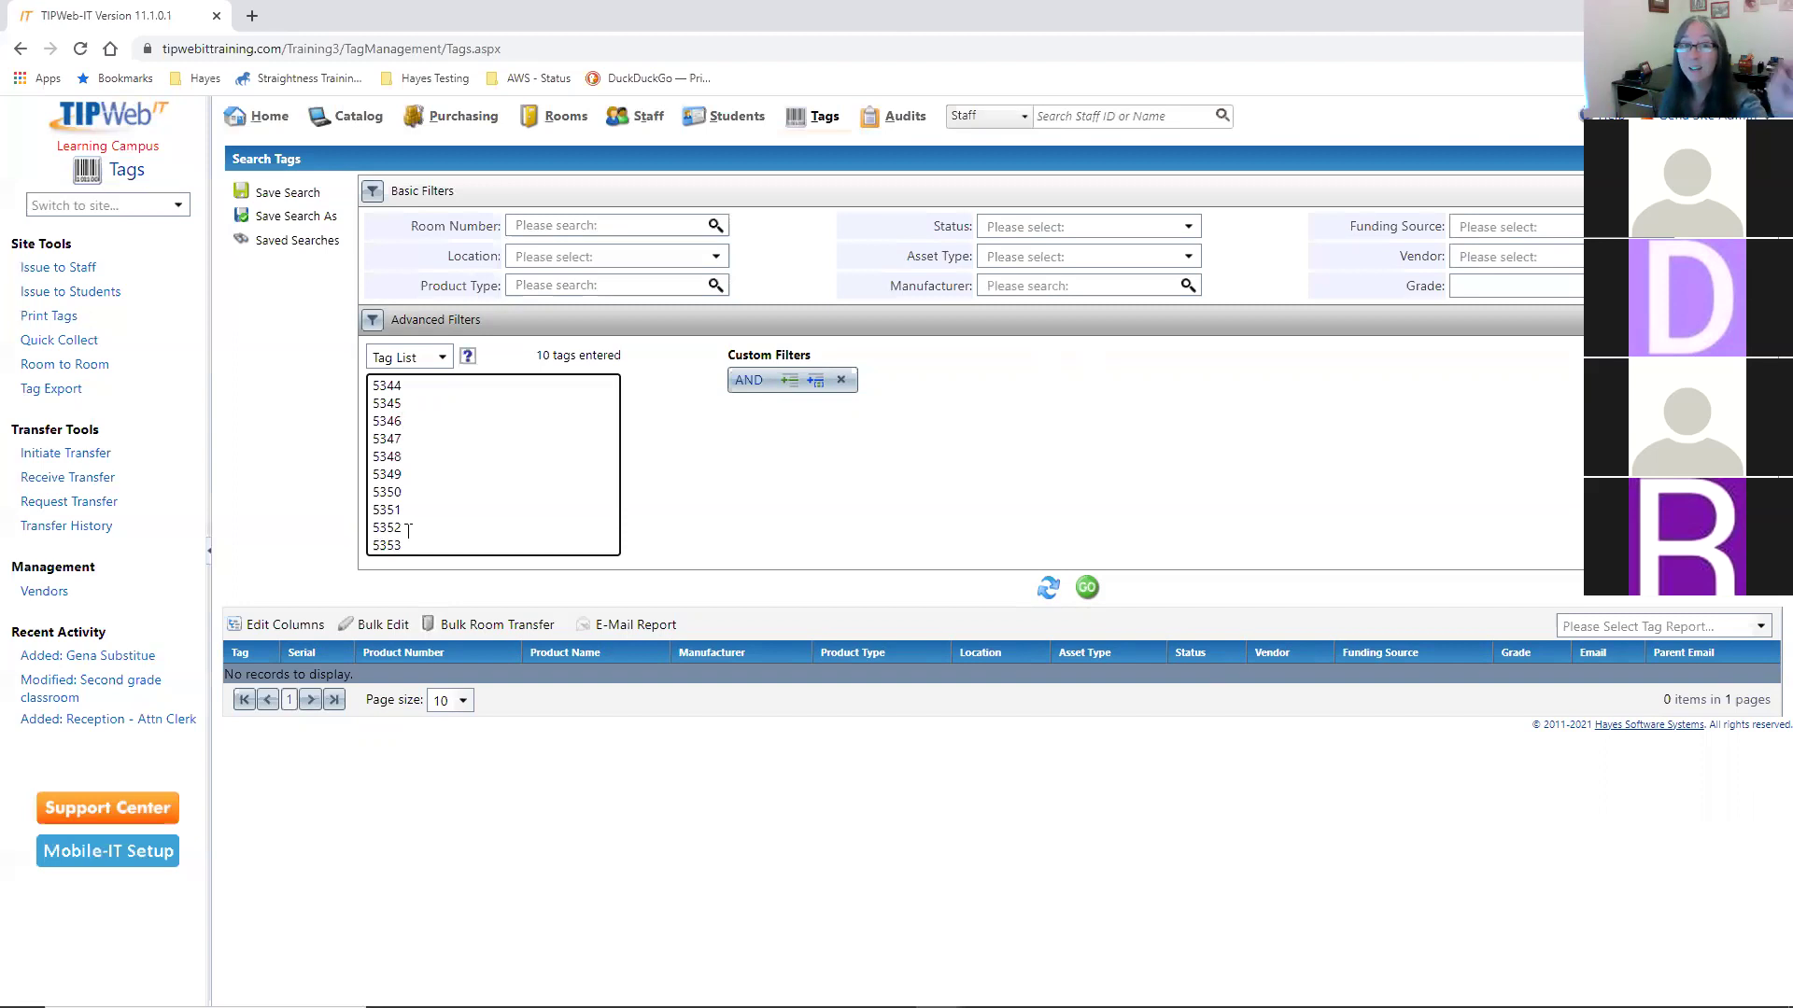
left_click(1088, 587)
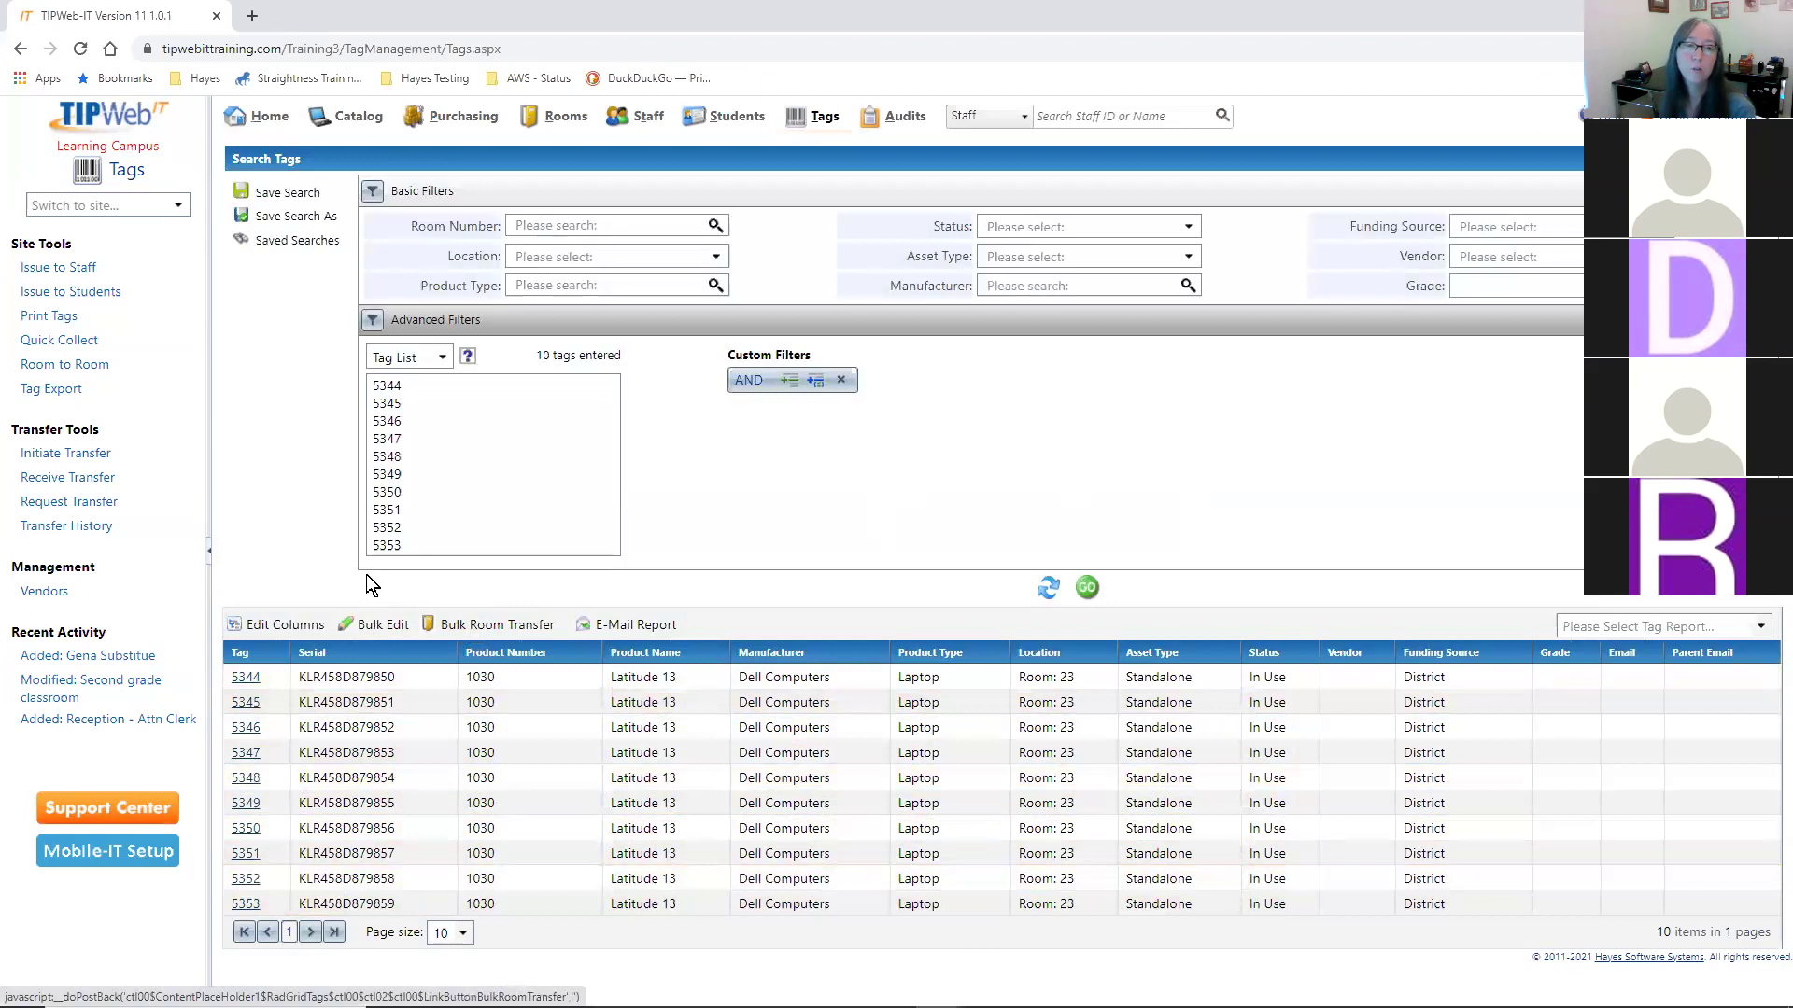
- Bulk edit the found tags' Status to Available with the note 'Will assign to cart'
left_click(374, 628)
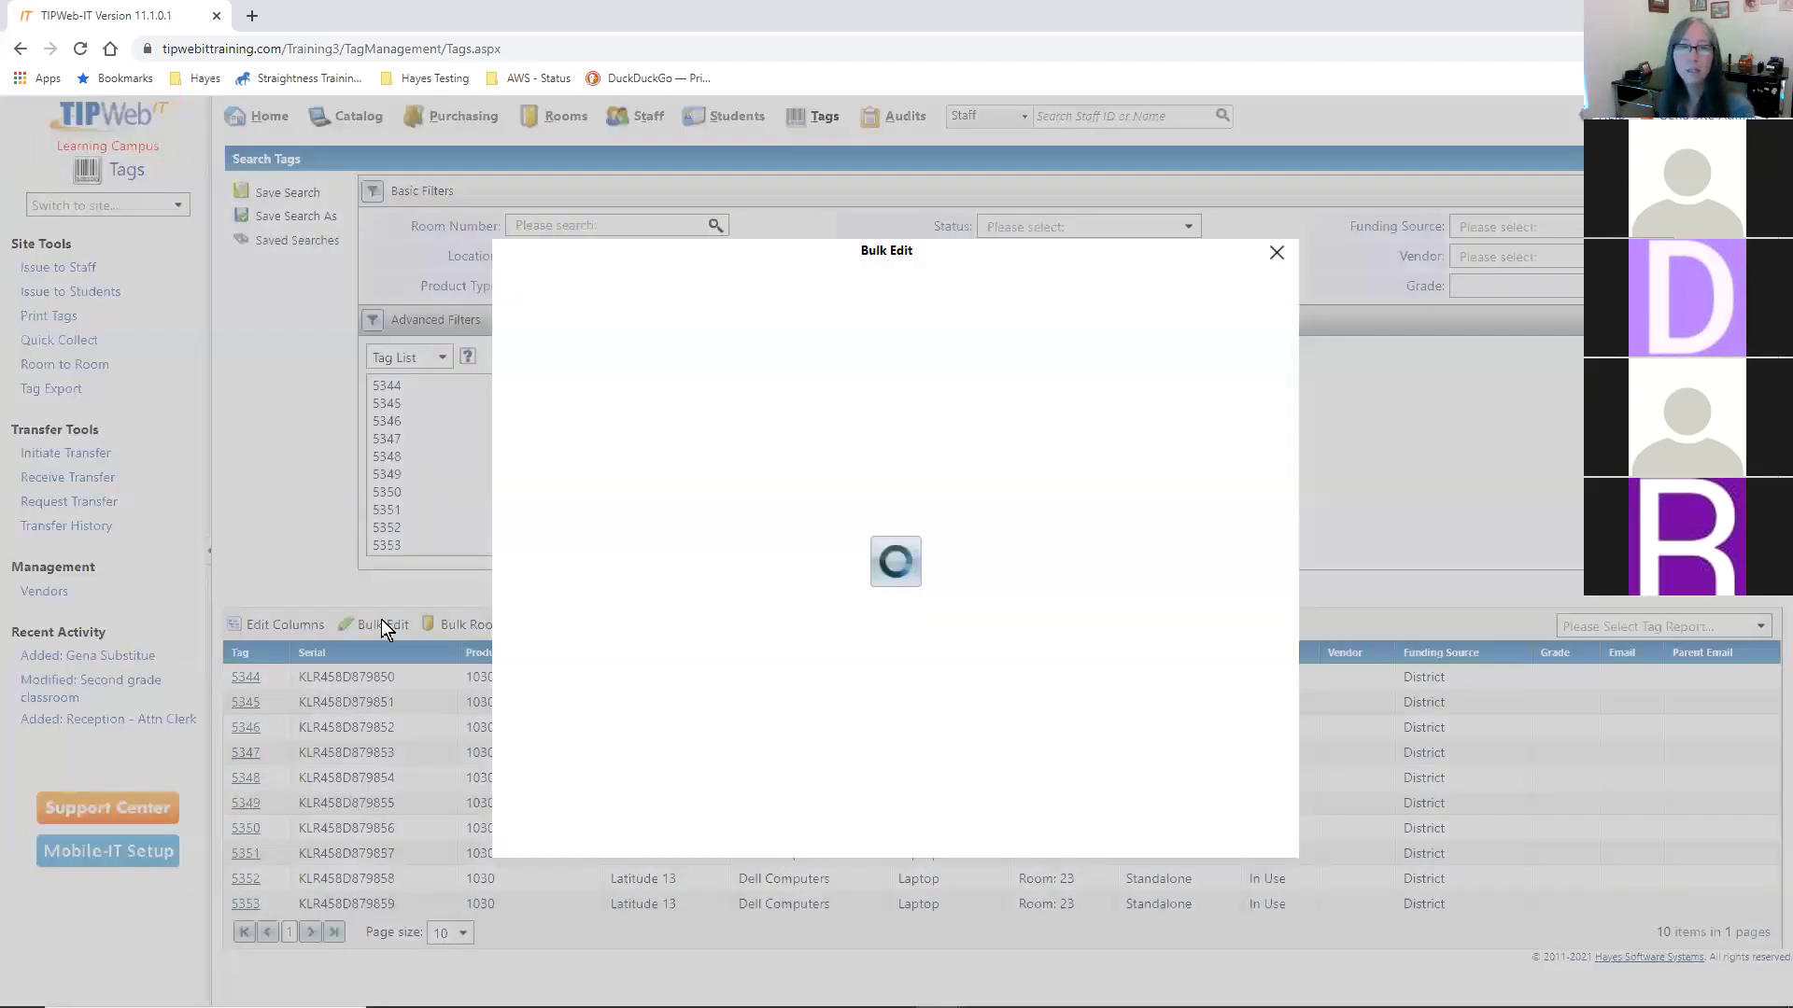
left_click(794, 328)
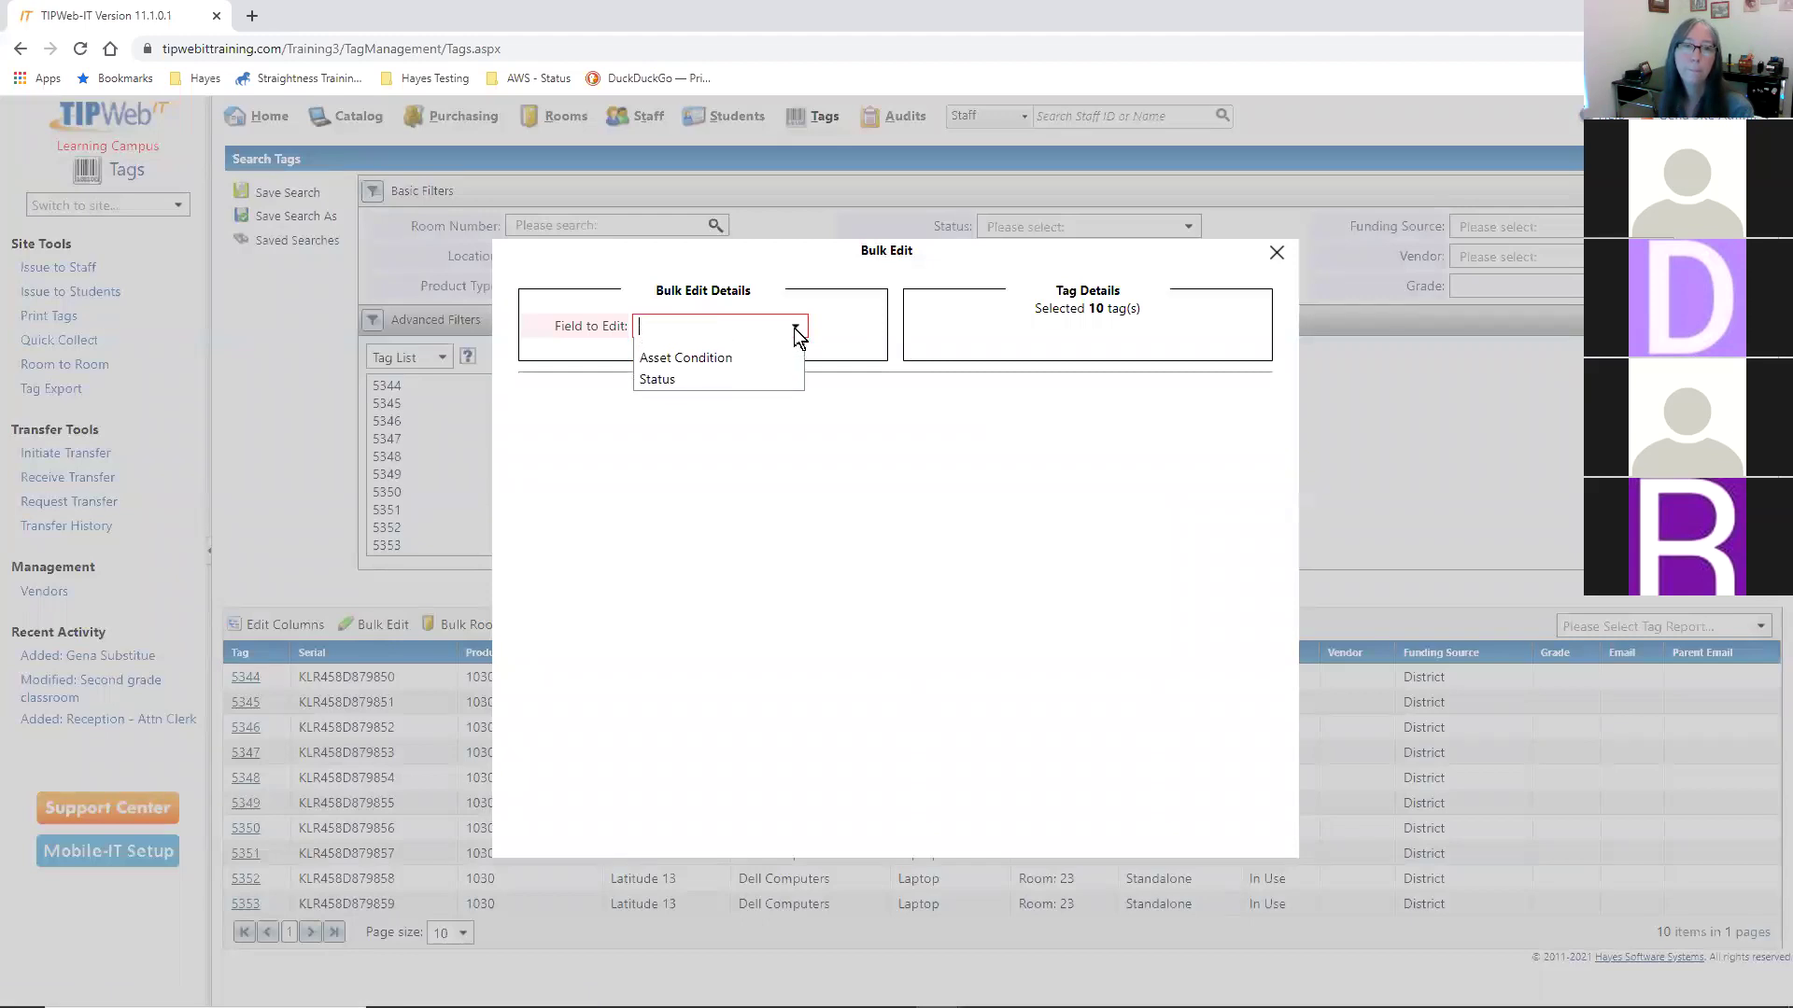
left_click(747, 383)
left_click(909, 400)
left_click(802, 445)
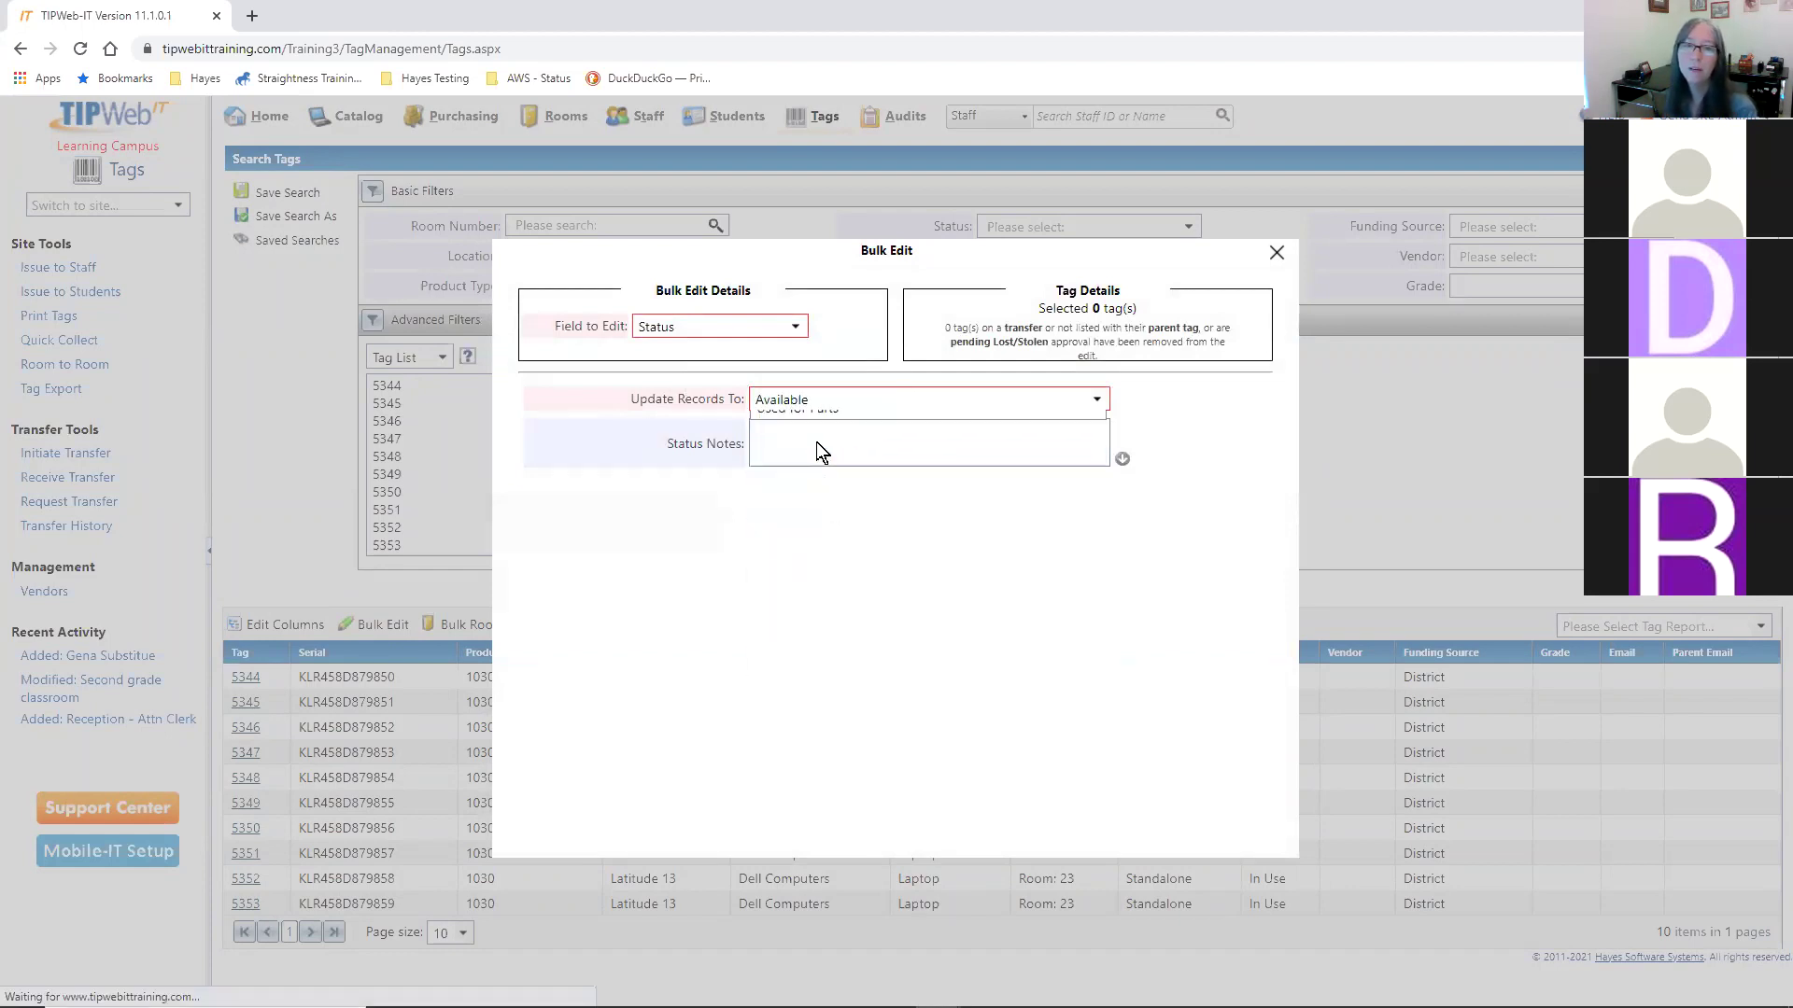
left_click(818, 441)
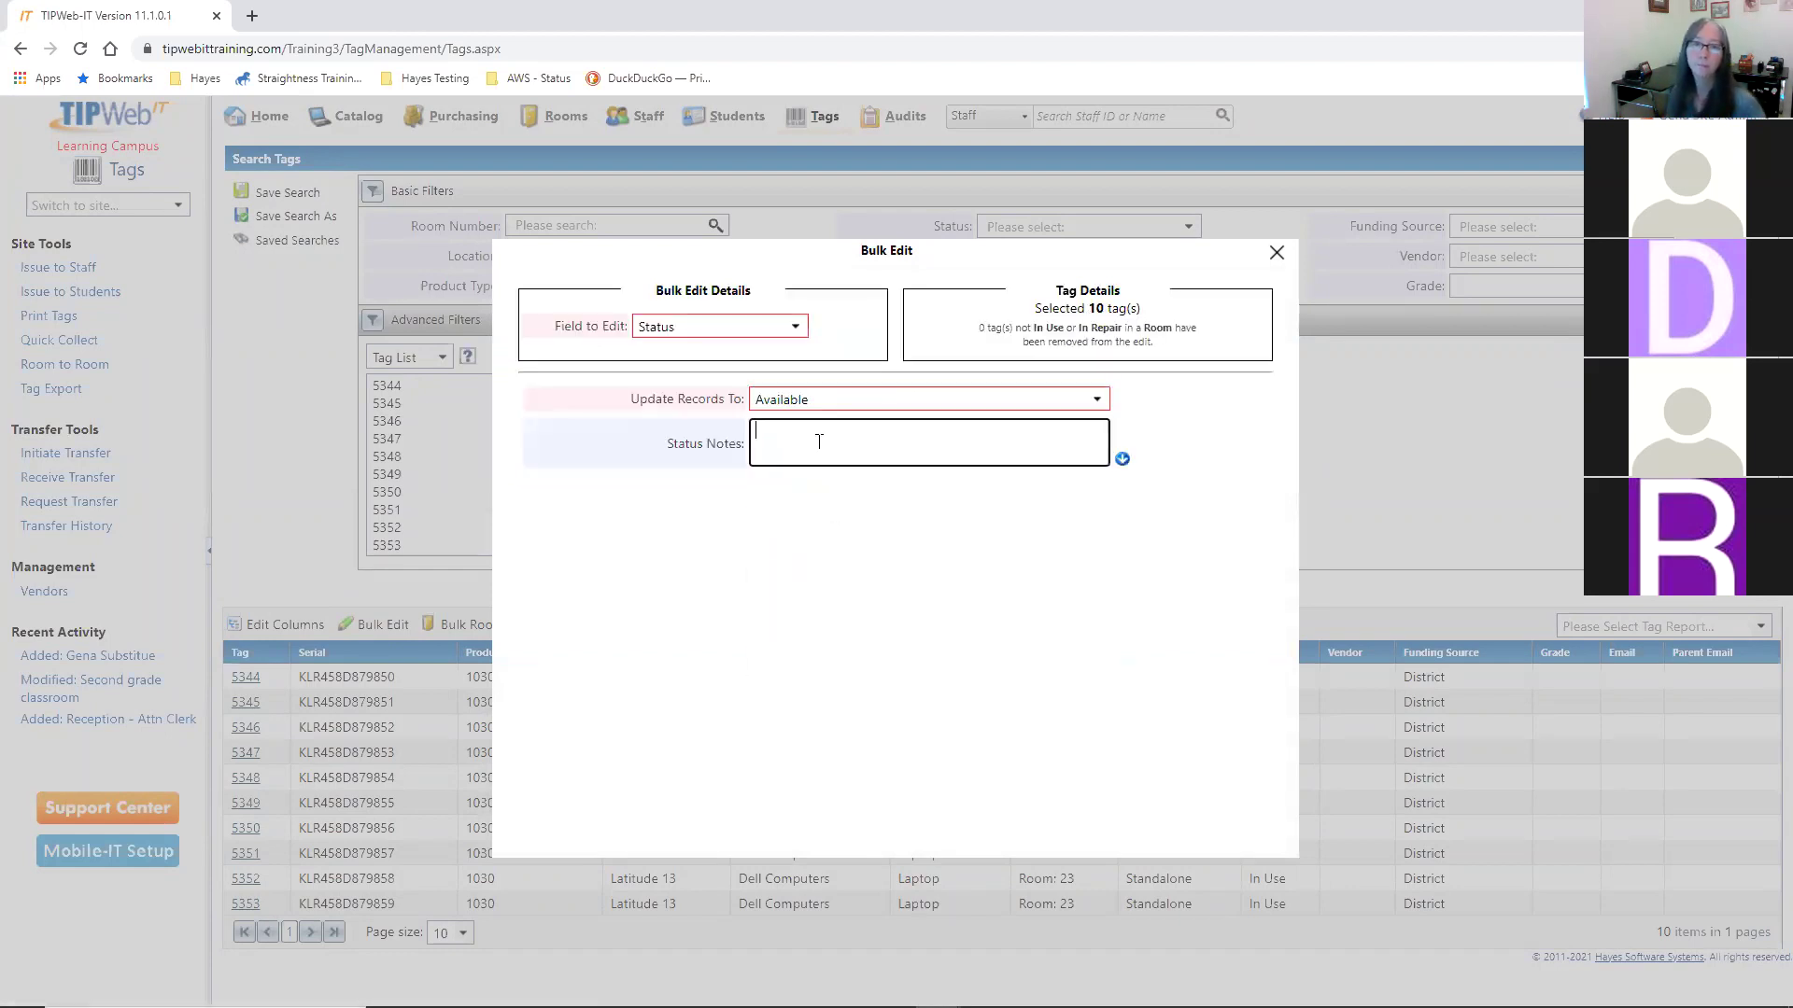
type("Will assign to cart")
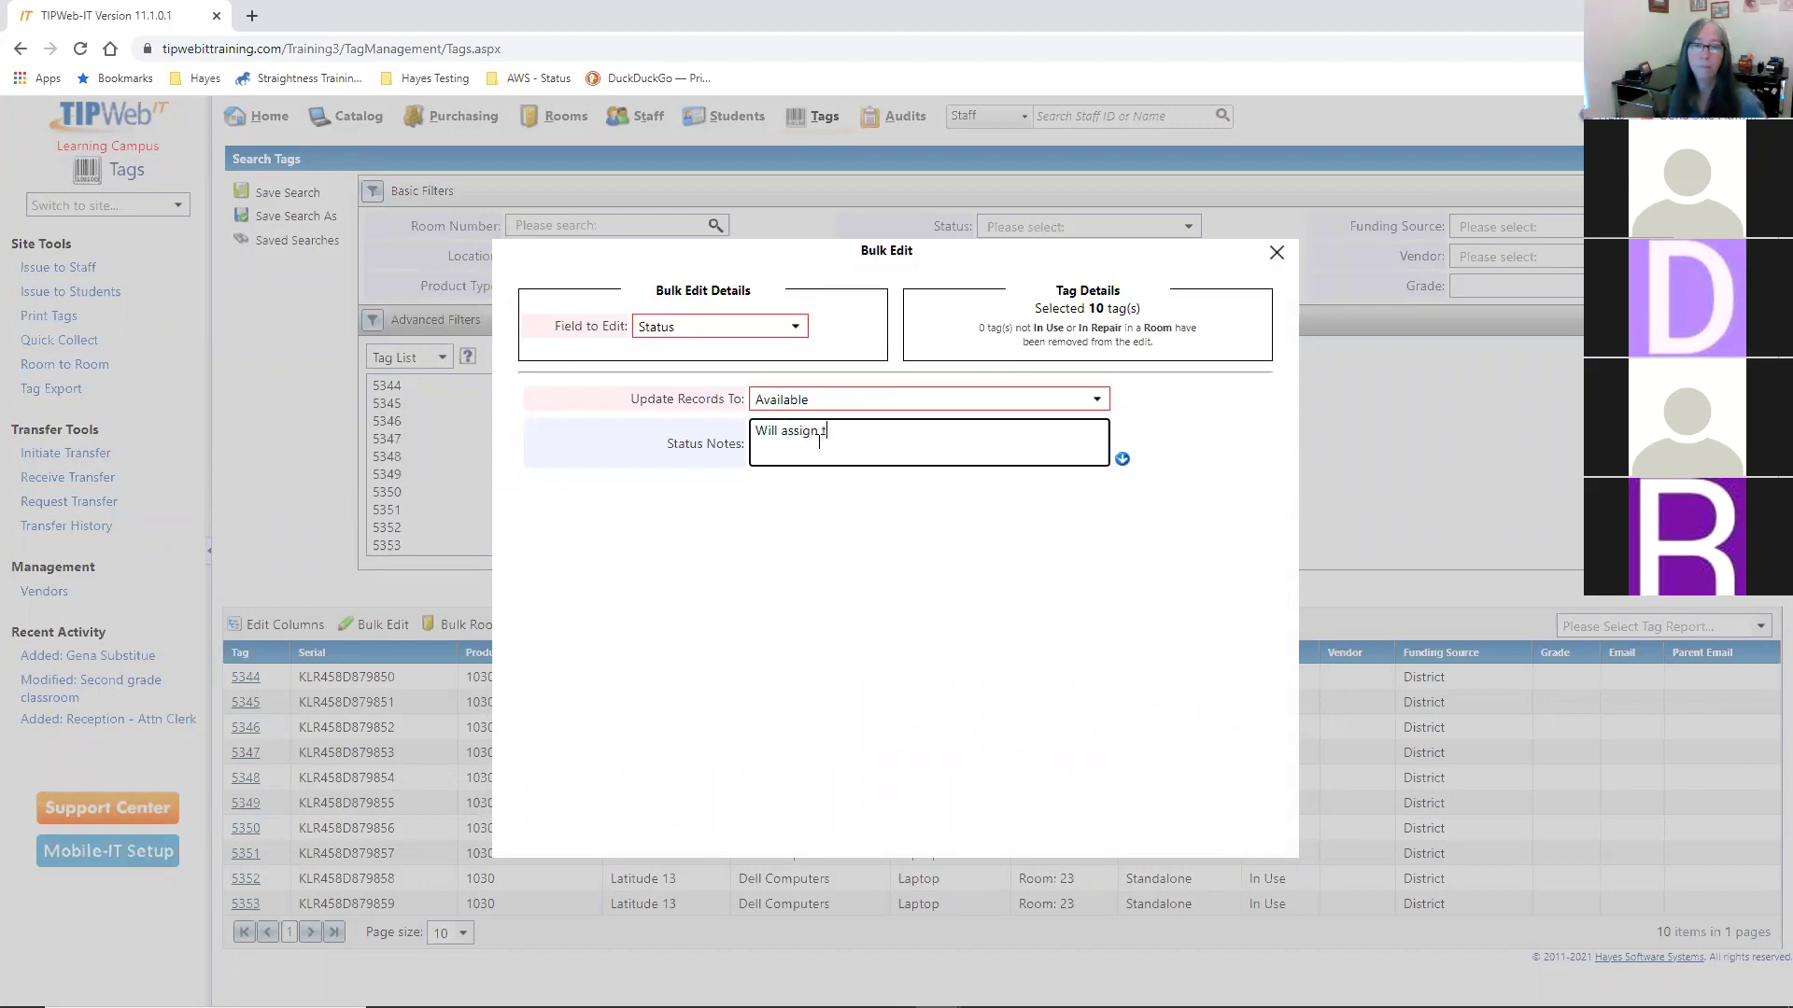
- Preview a sample of affected tags, then apply and confirm the change for all 10 tags
left_click(1122, 458)
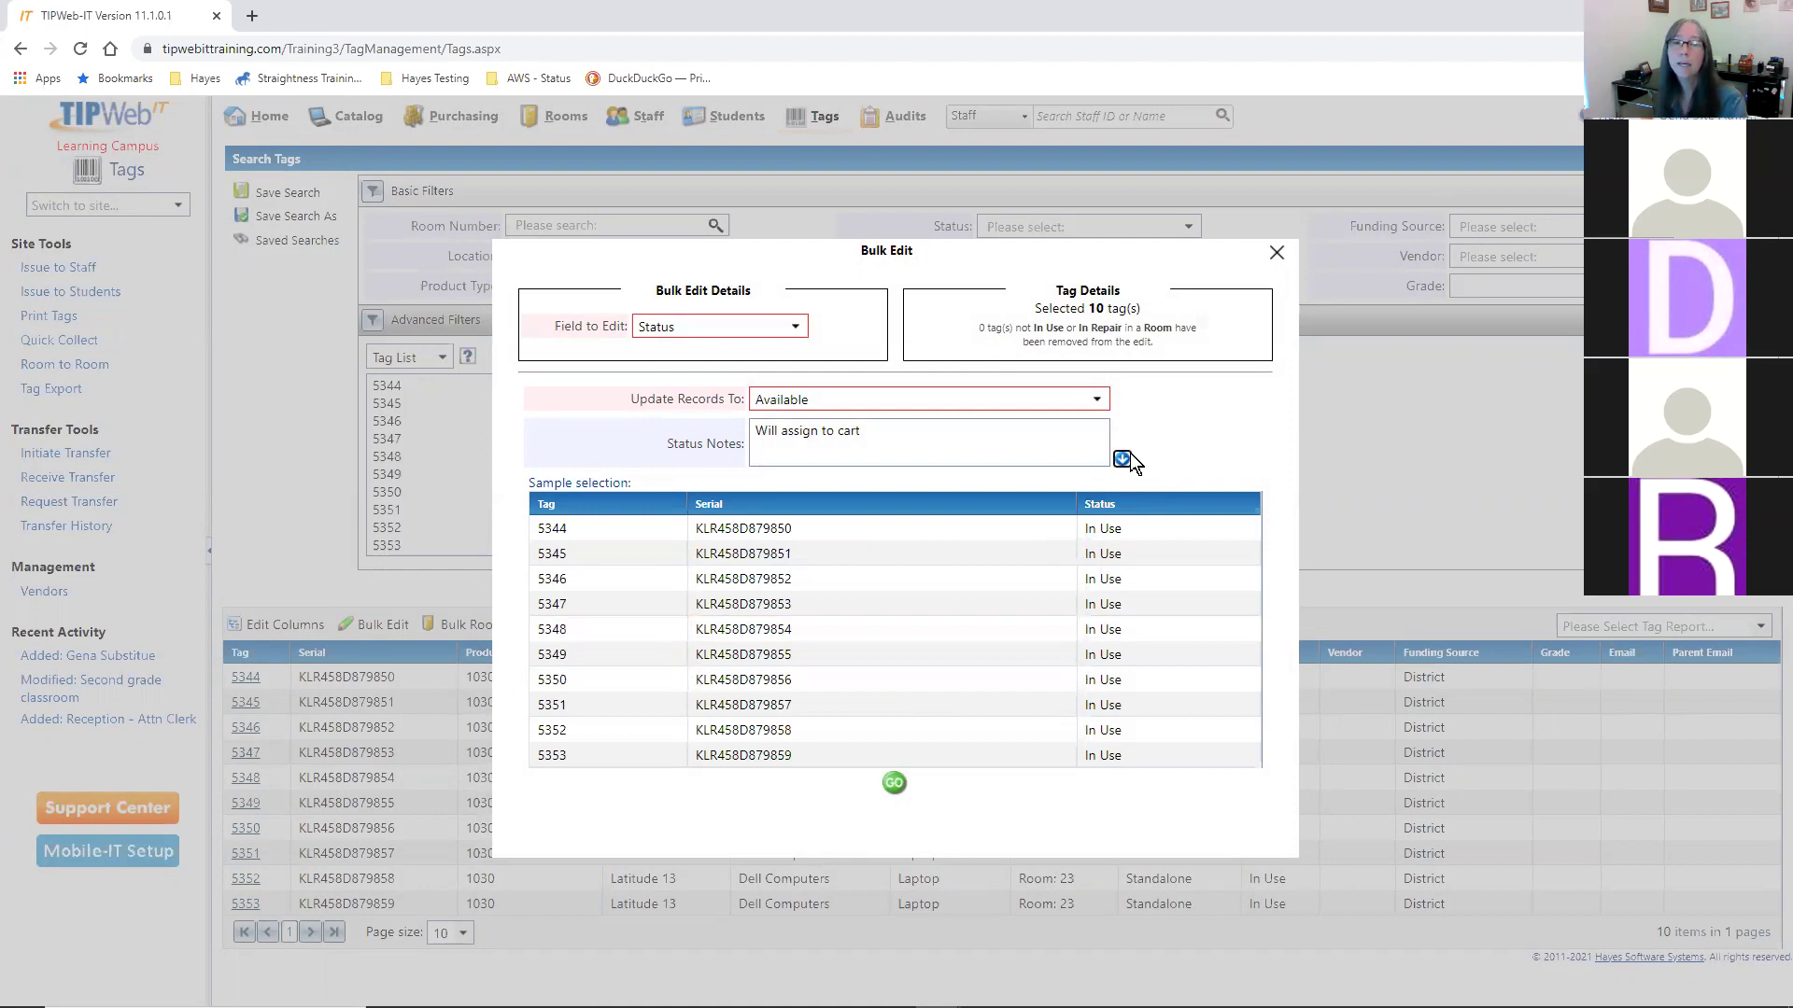
left_click_drag(541, 482, 610, 483)
left_click(624, 464)
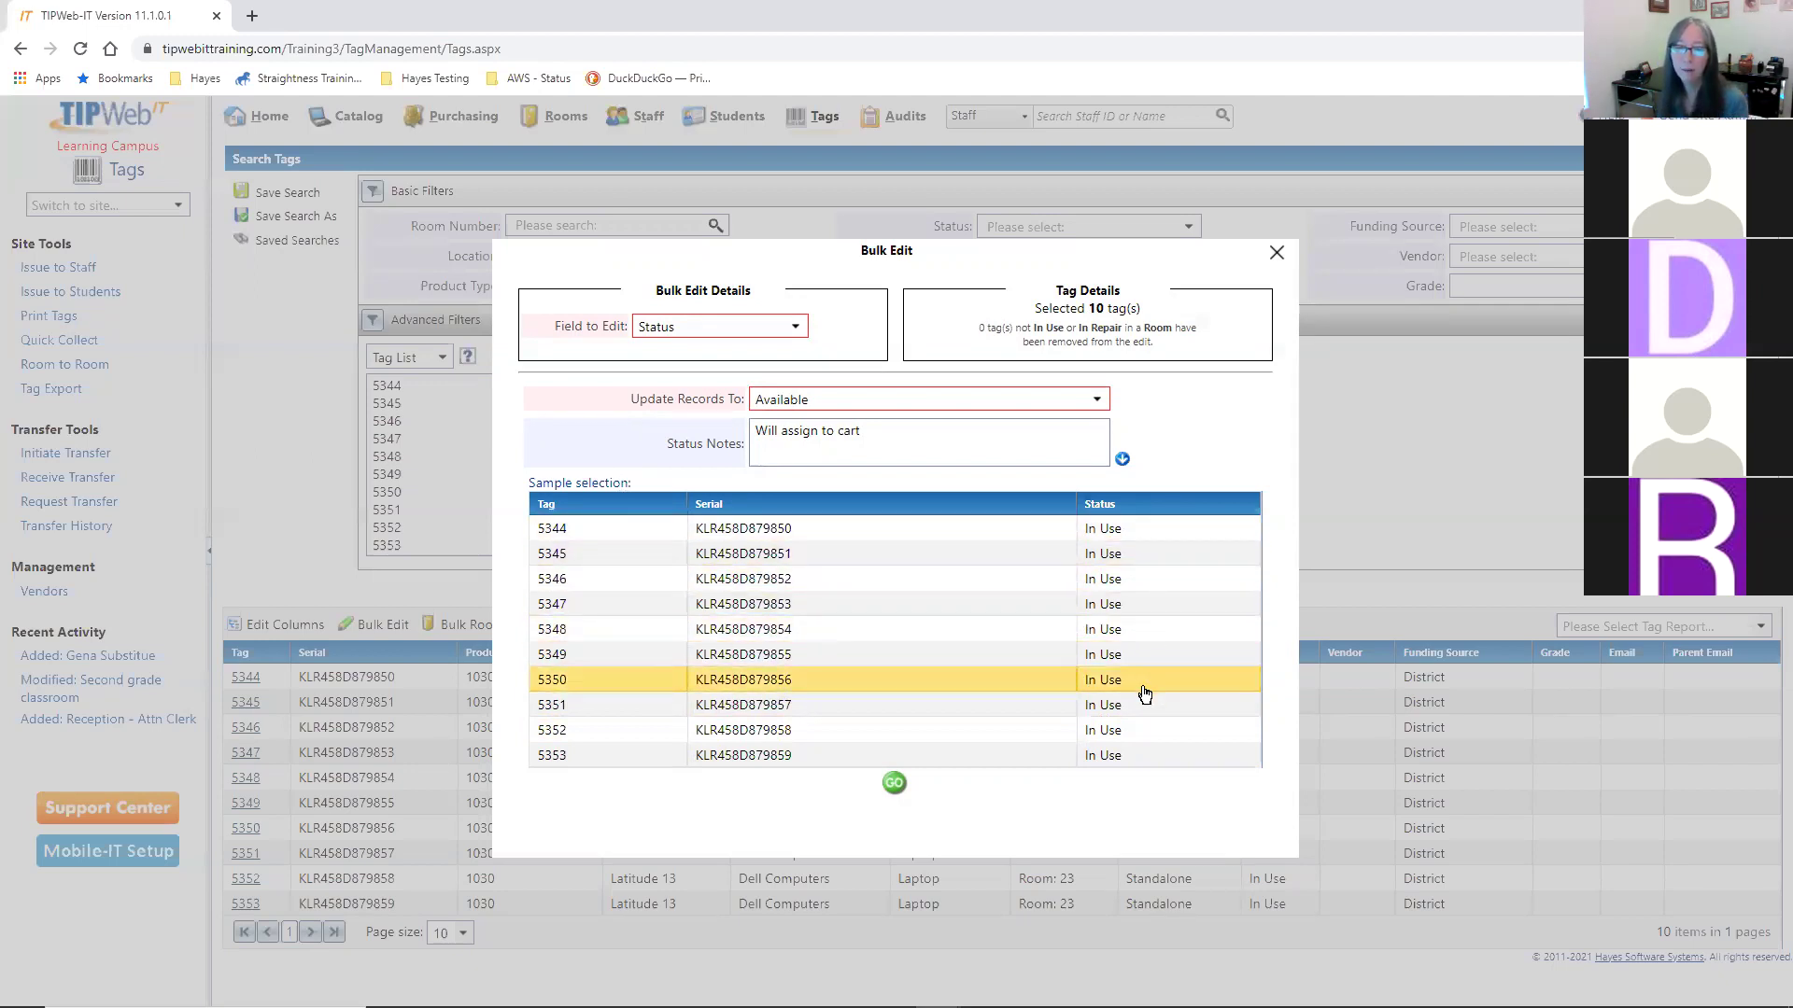
left_click(893, 783)
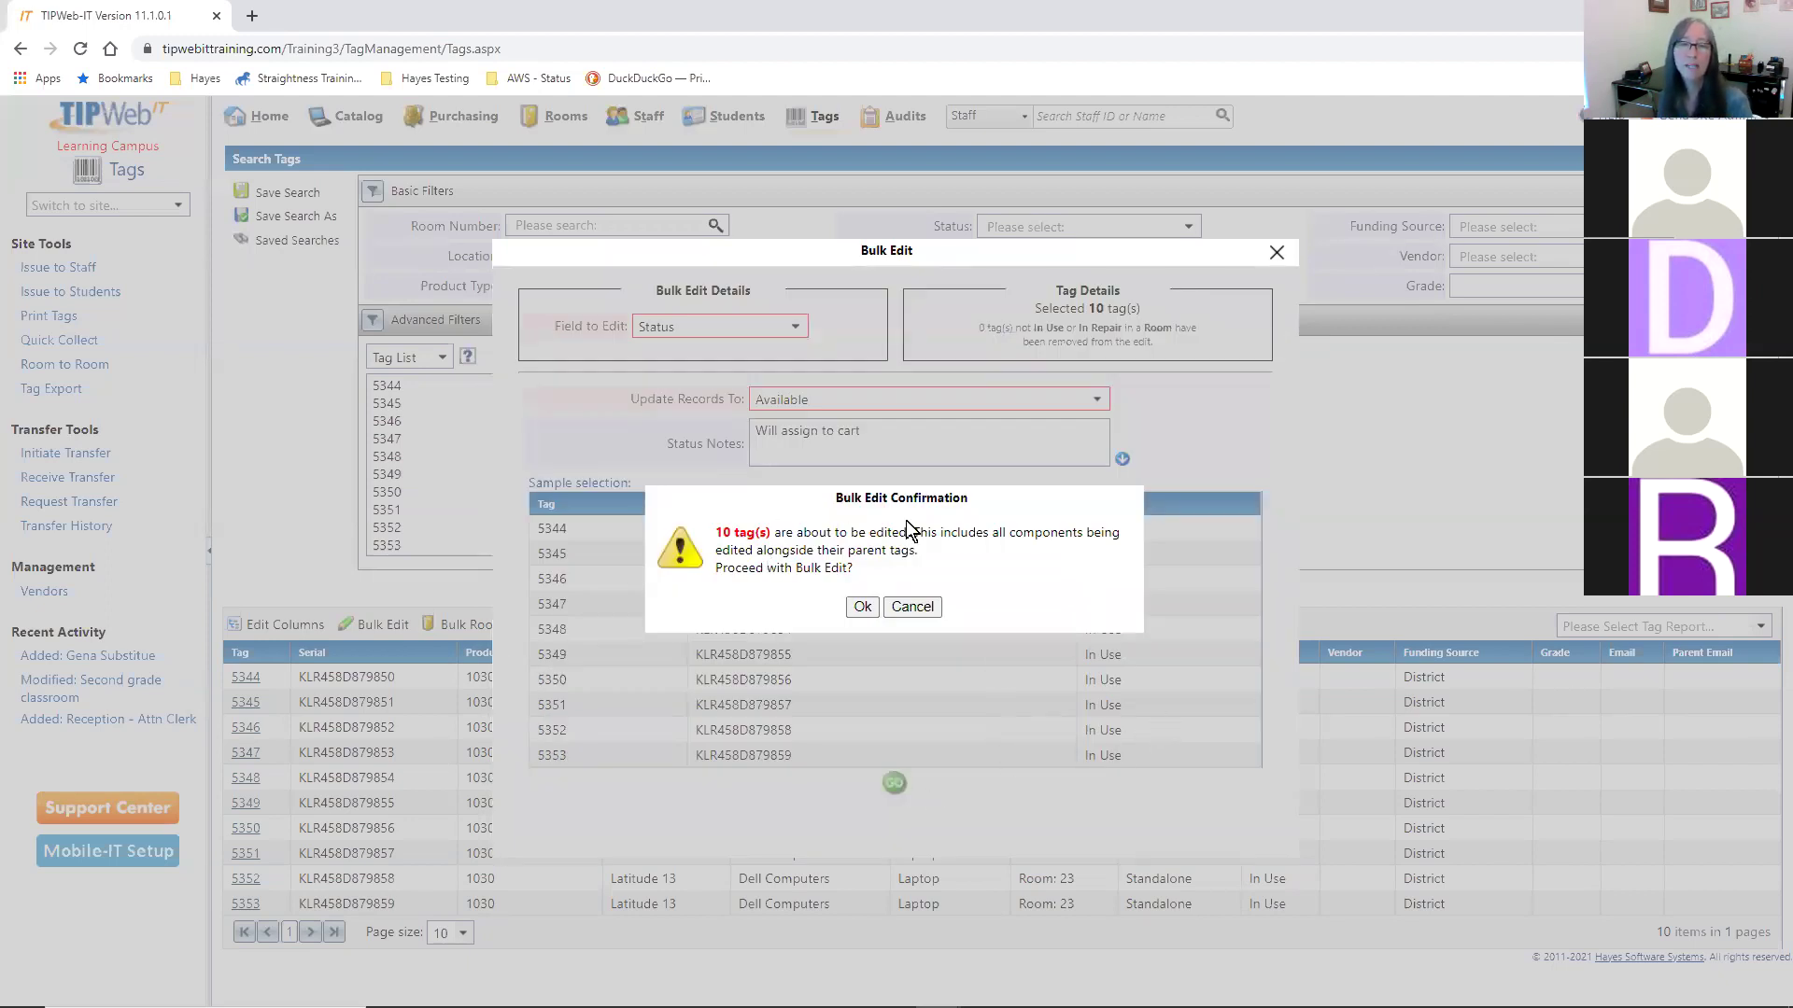
left_click(863, 606)
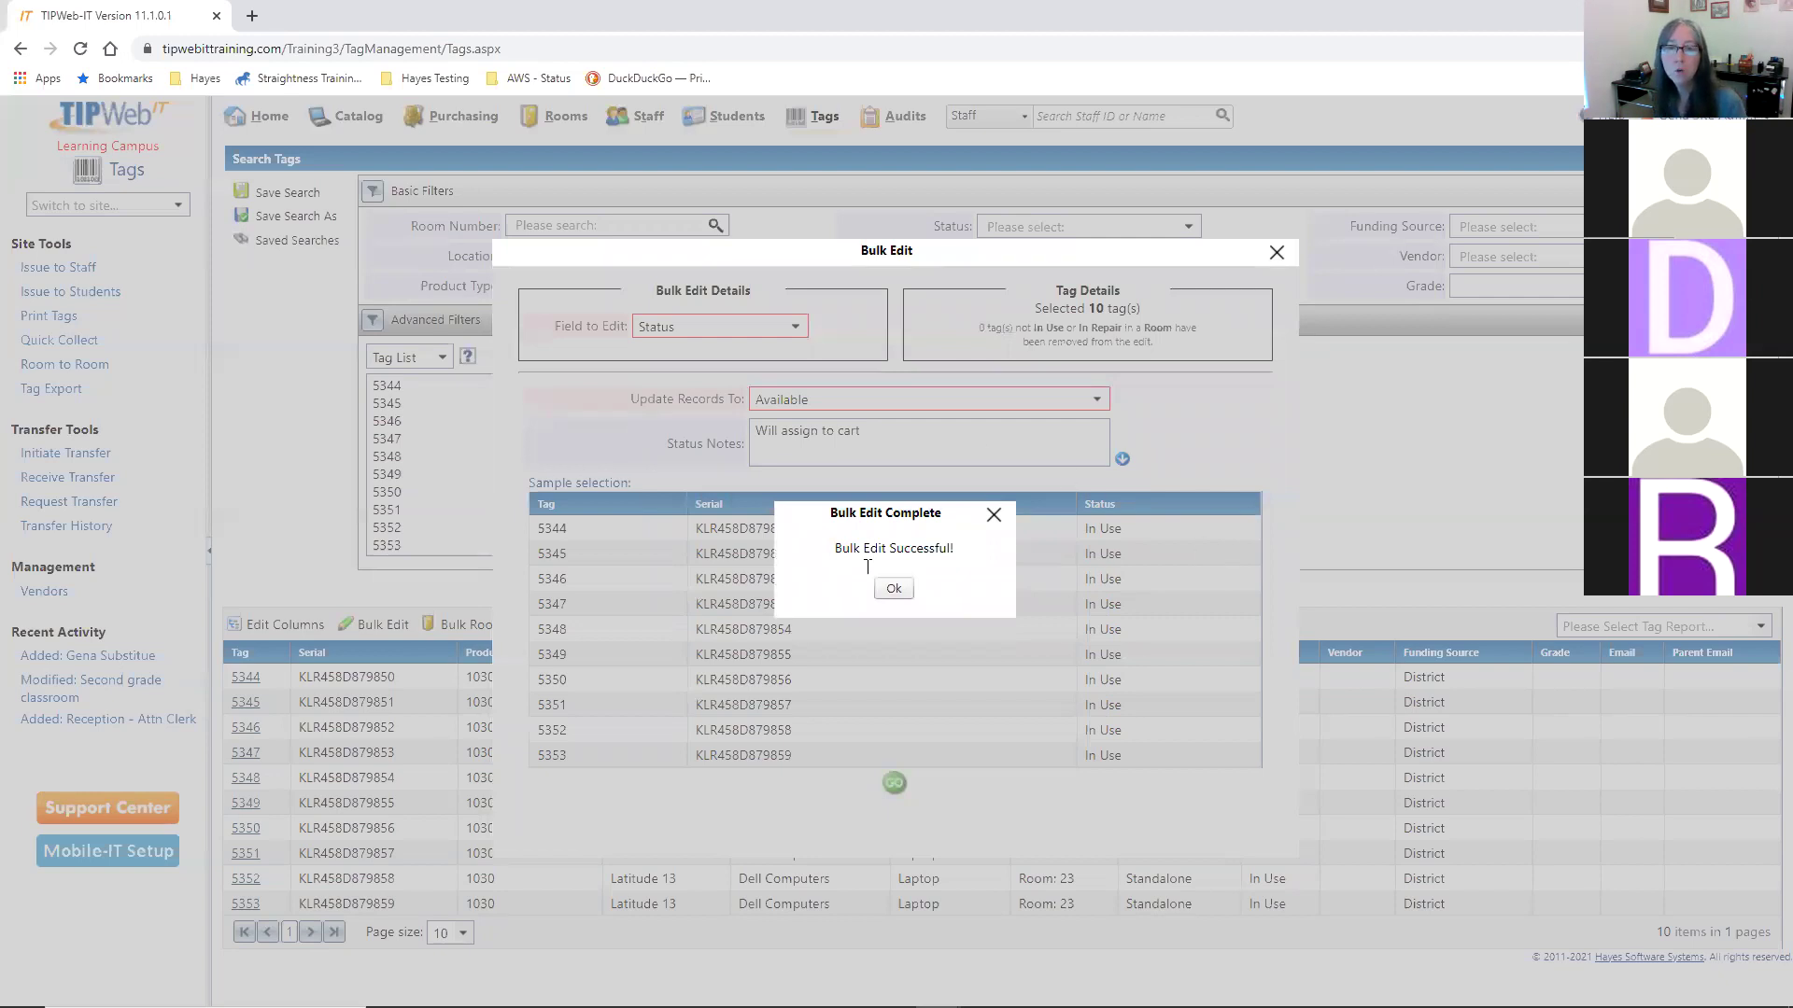
left_click(894, 588)
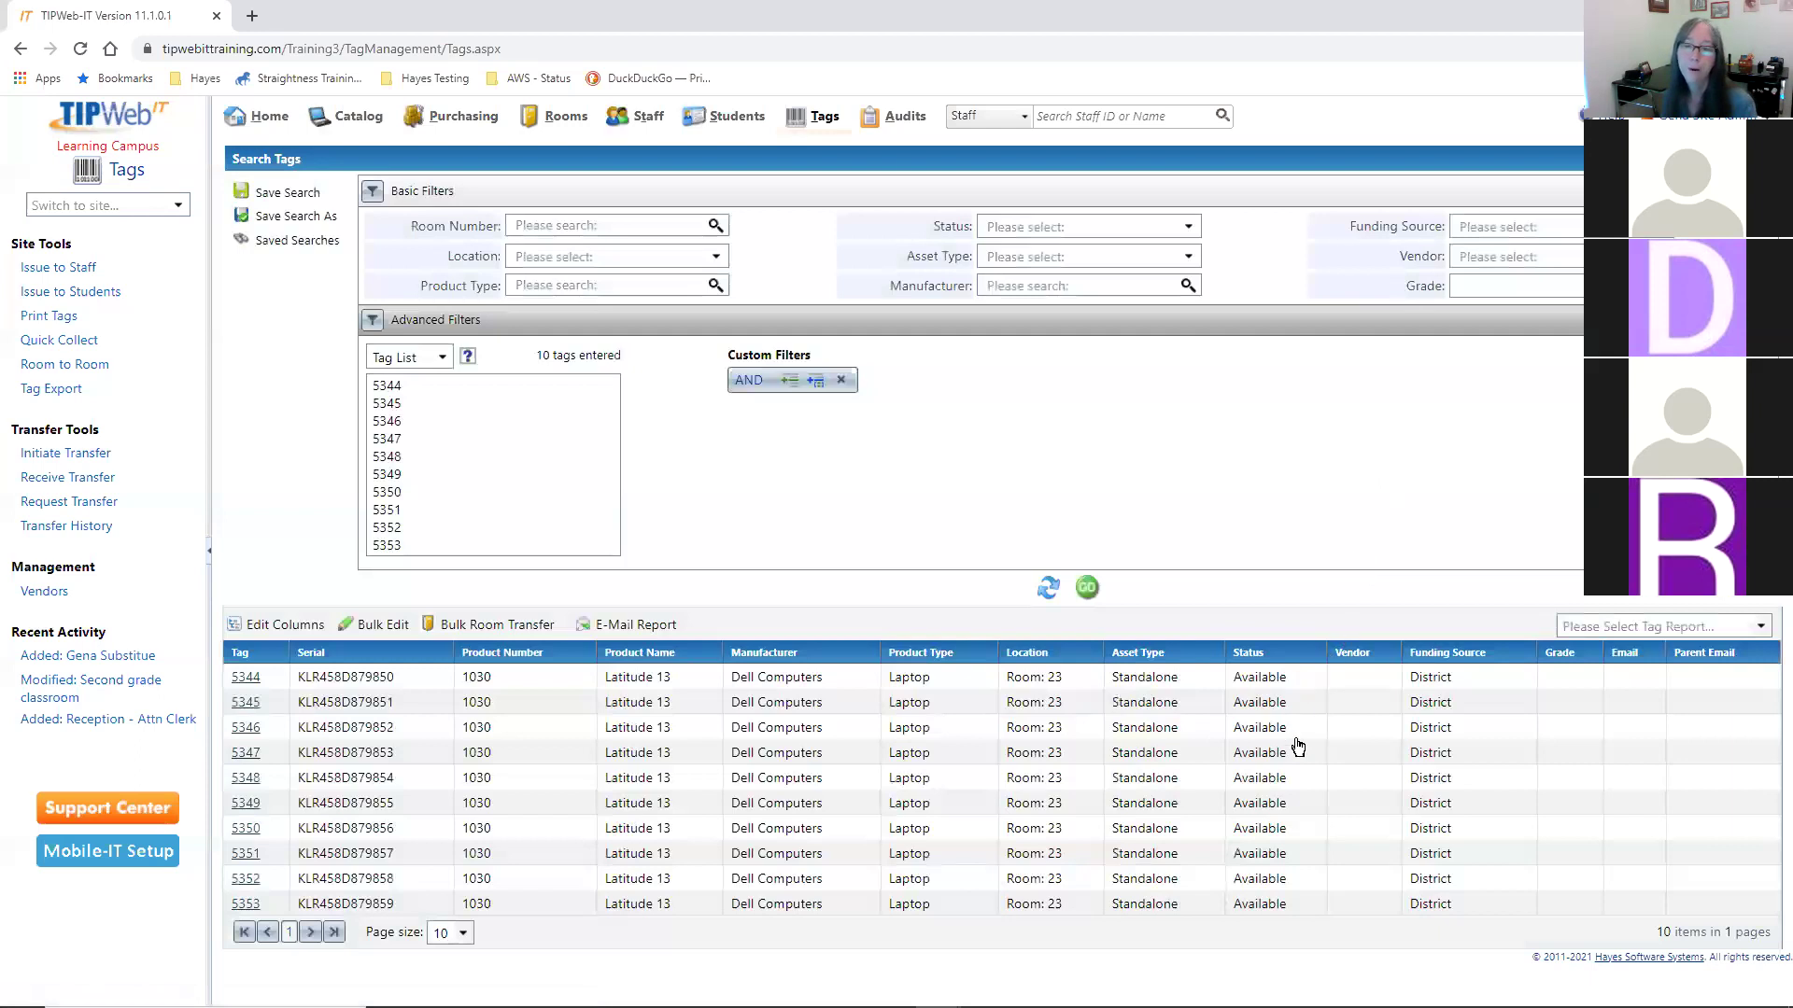
- Look up cart tag 5456 by tag number and view its Components list
left_click(1284, 879)
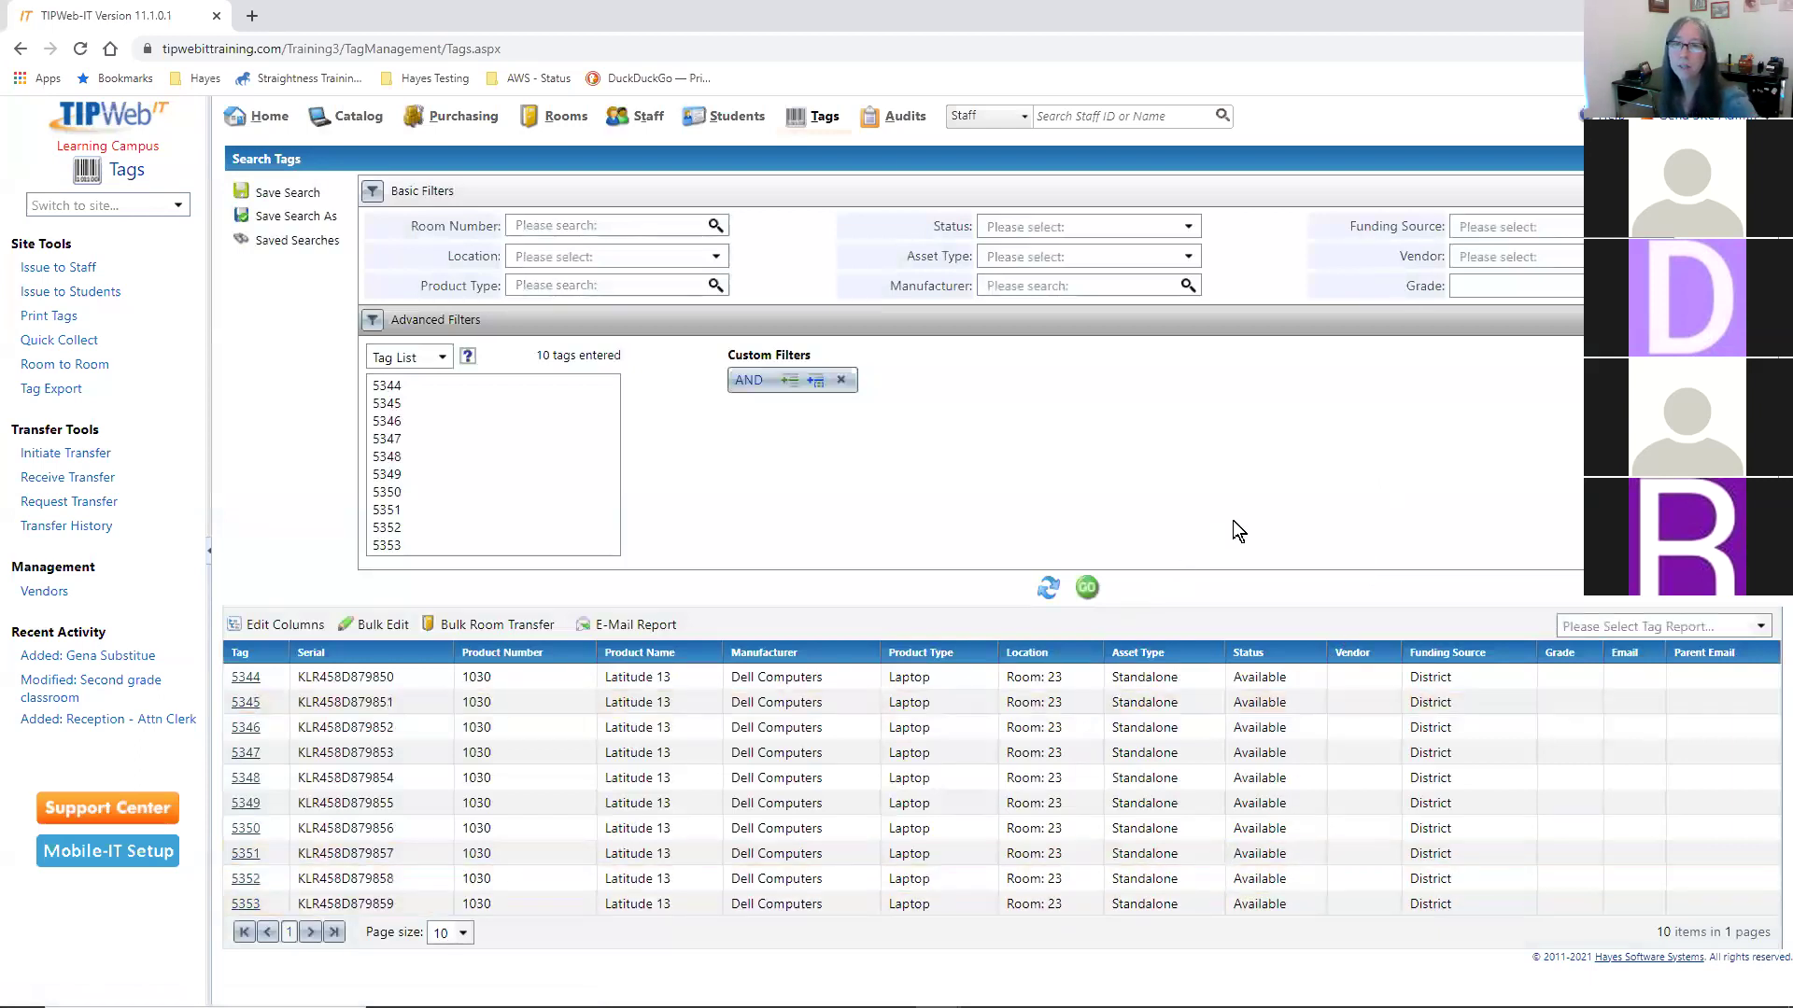
left_click(1022, 117)
left_click(1003, 148)
left_click(1152, 110)
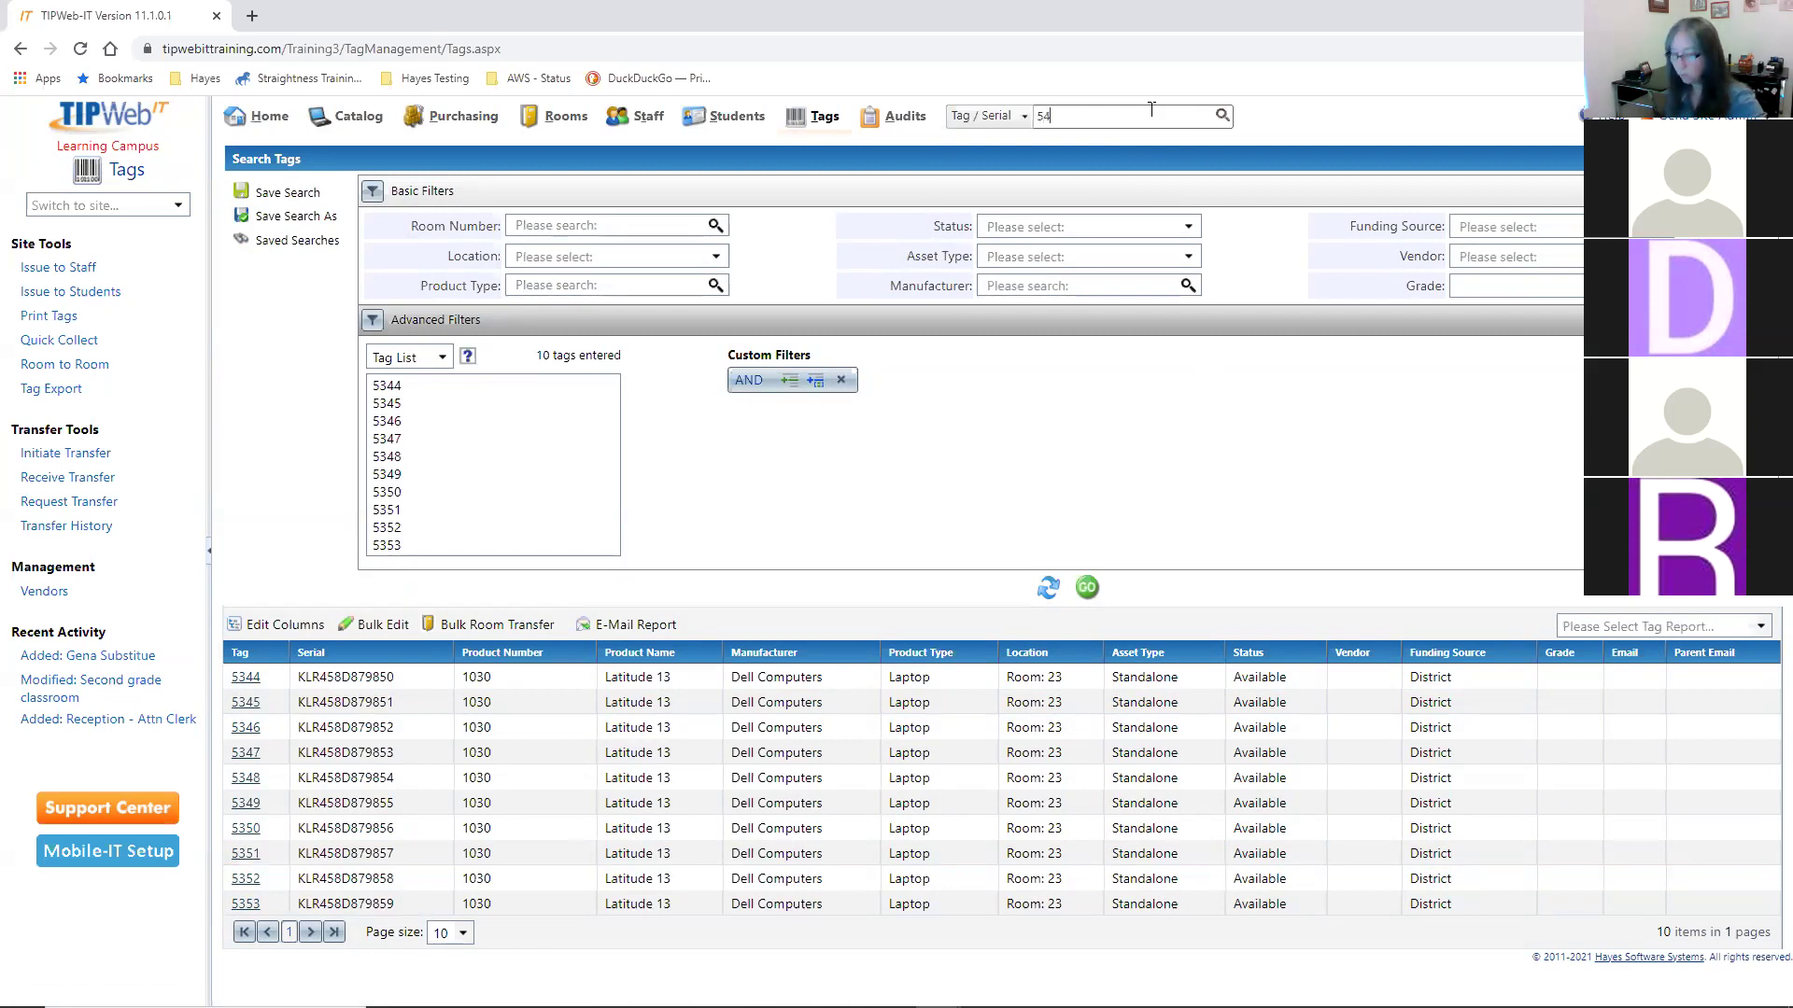
type("54")
key("Return")
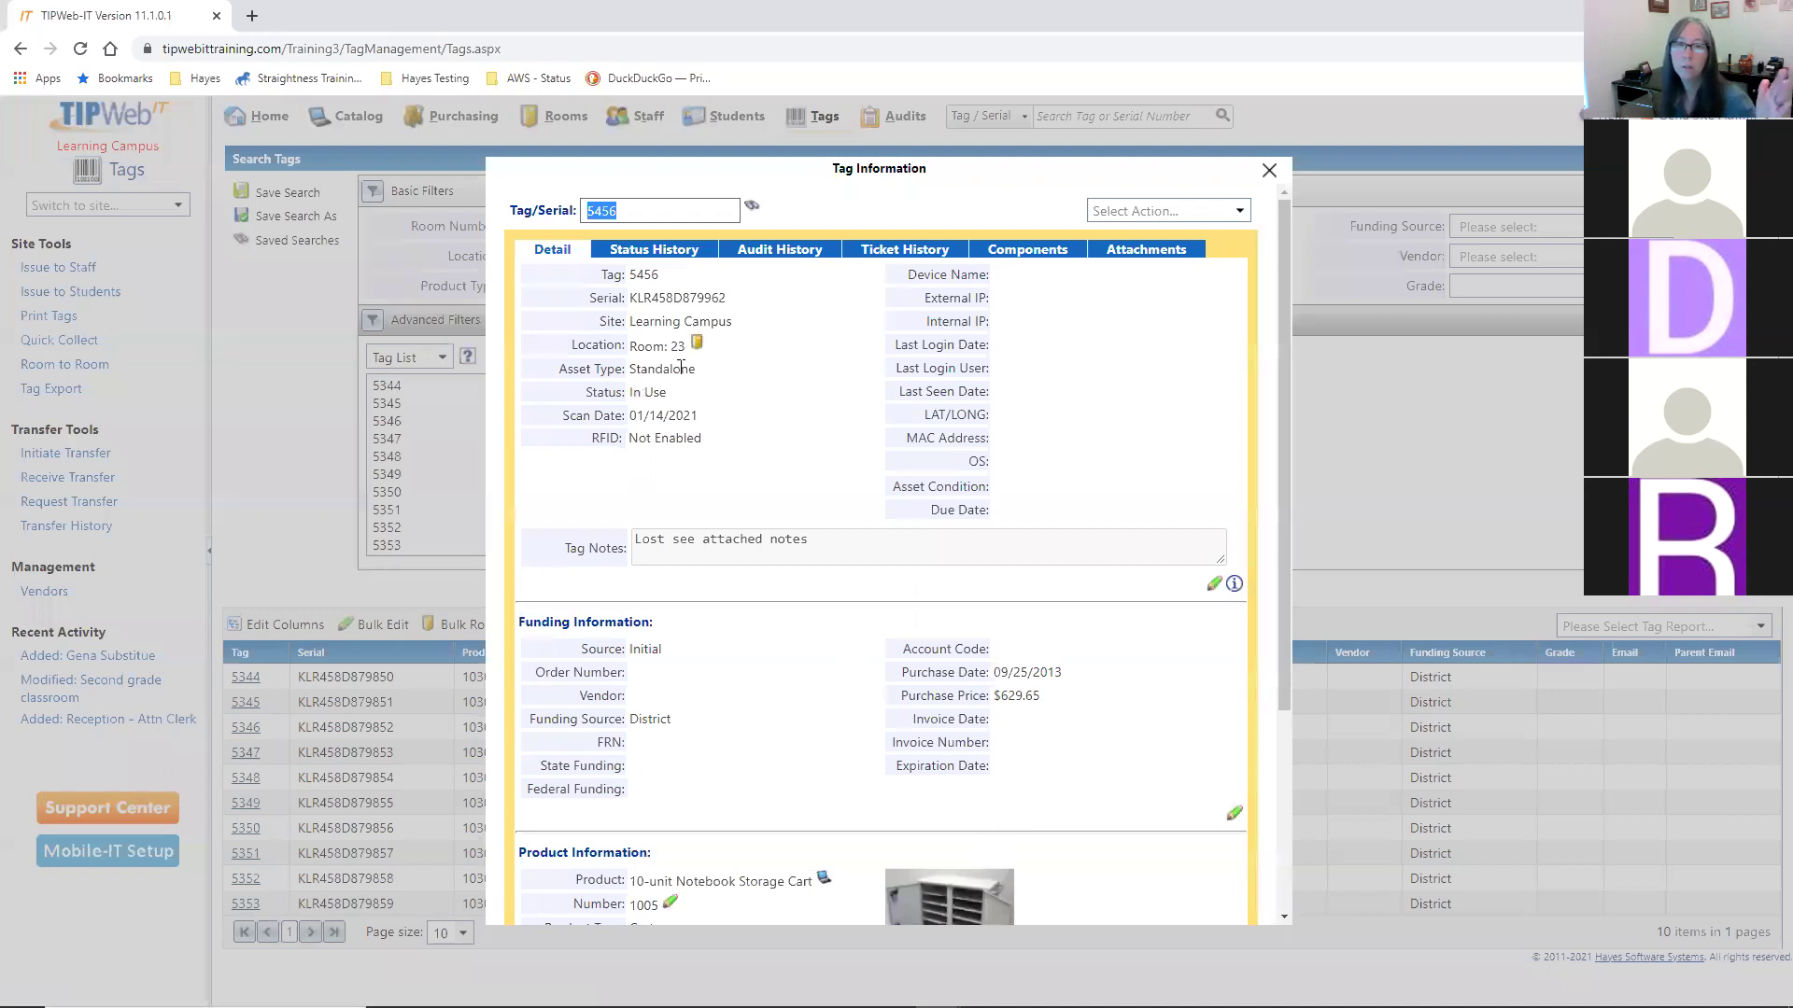
left_click(1029, 248)
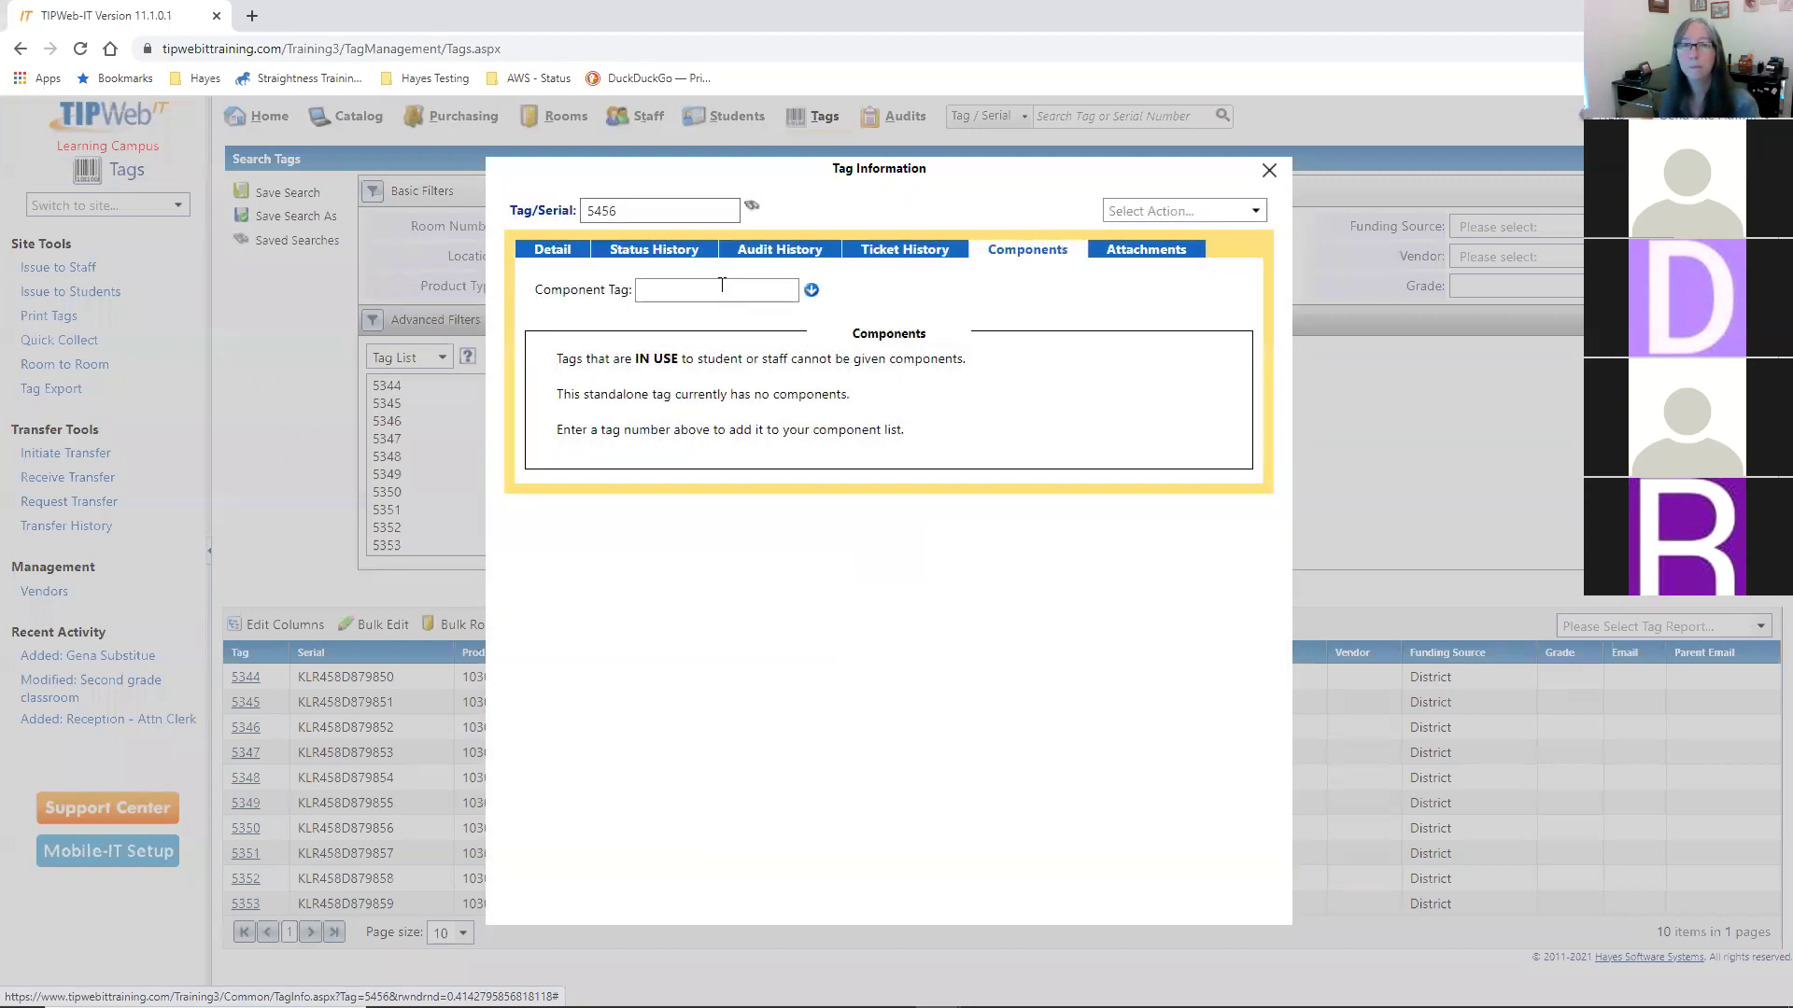
- Add laptops 5344, 5345, 5346, 5347 and 5348 as cart components, then close the window
type("5344")
key("Return")
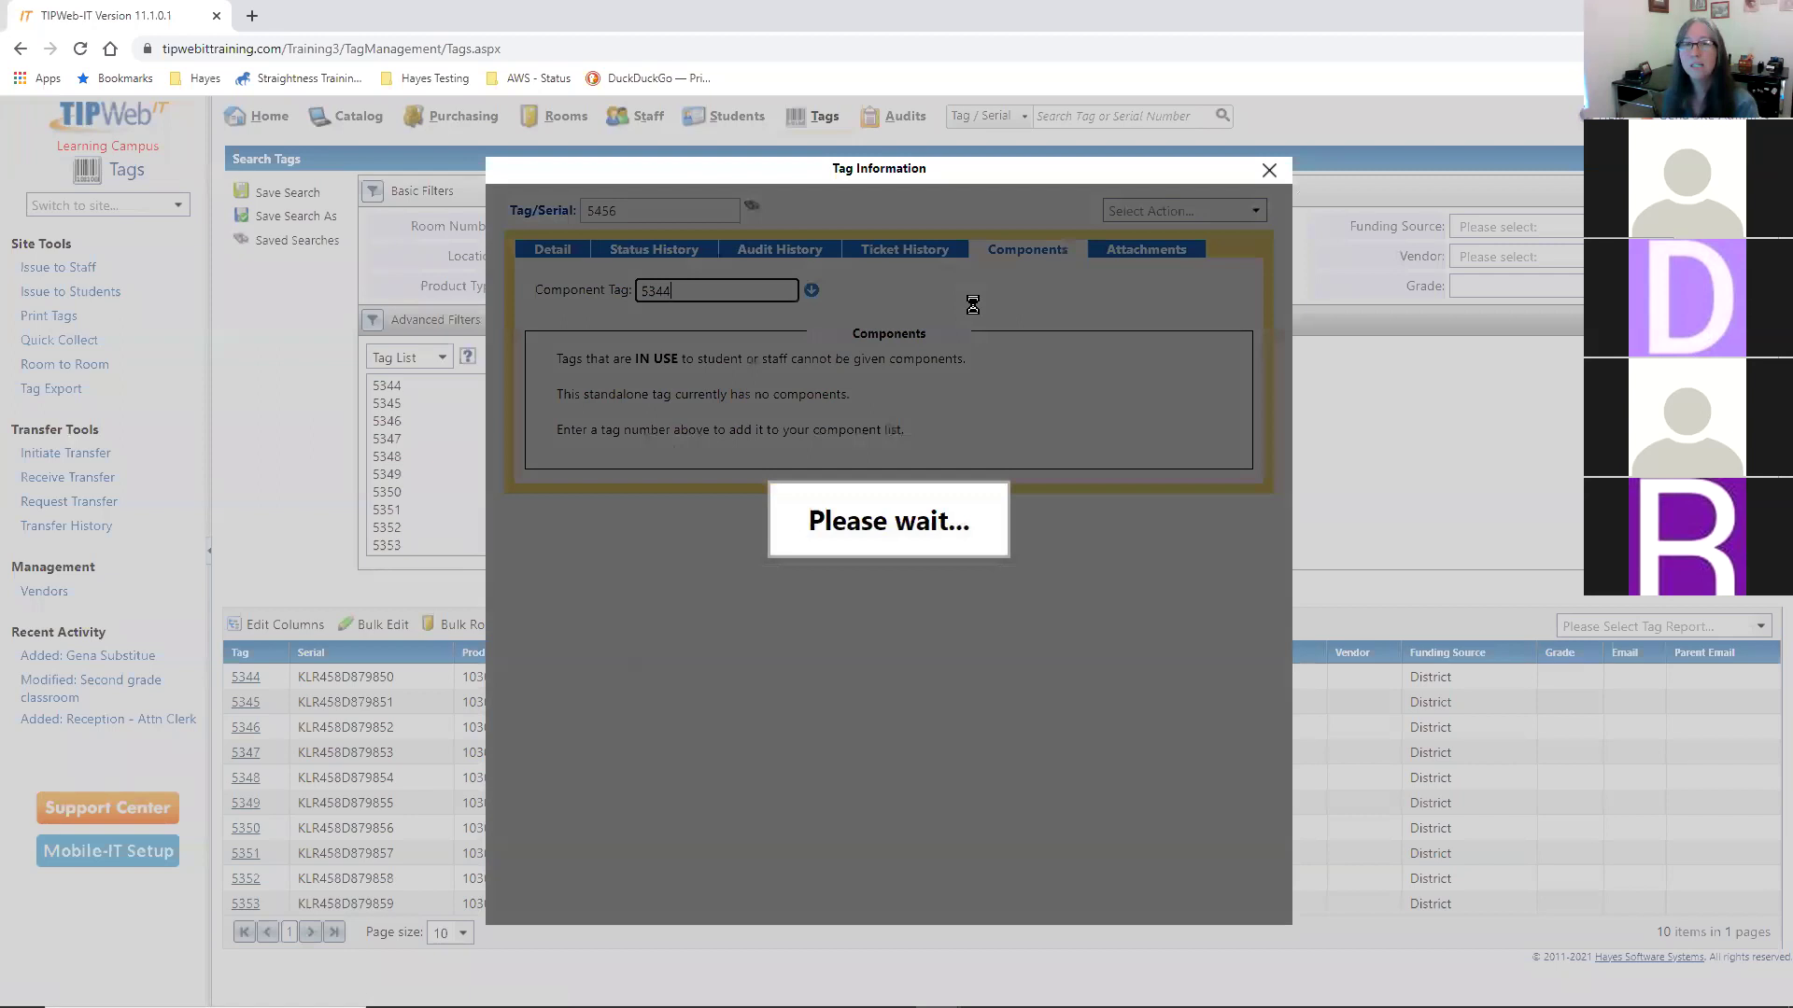
type("5345")
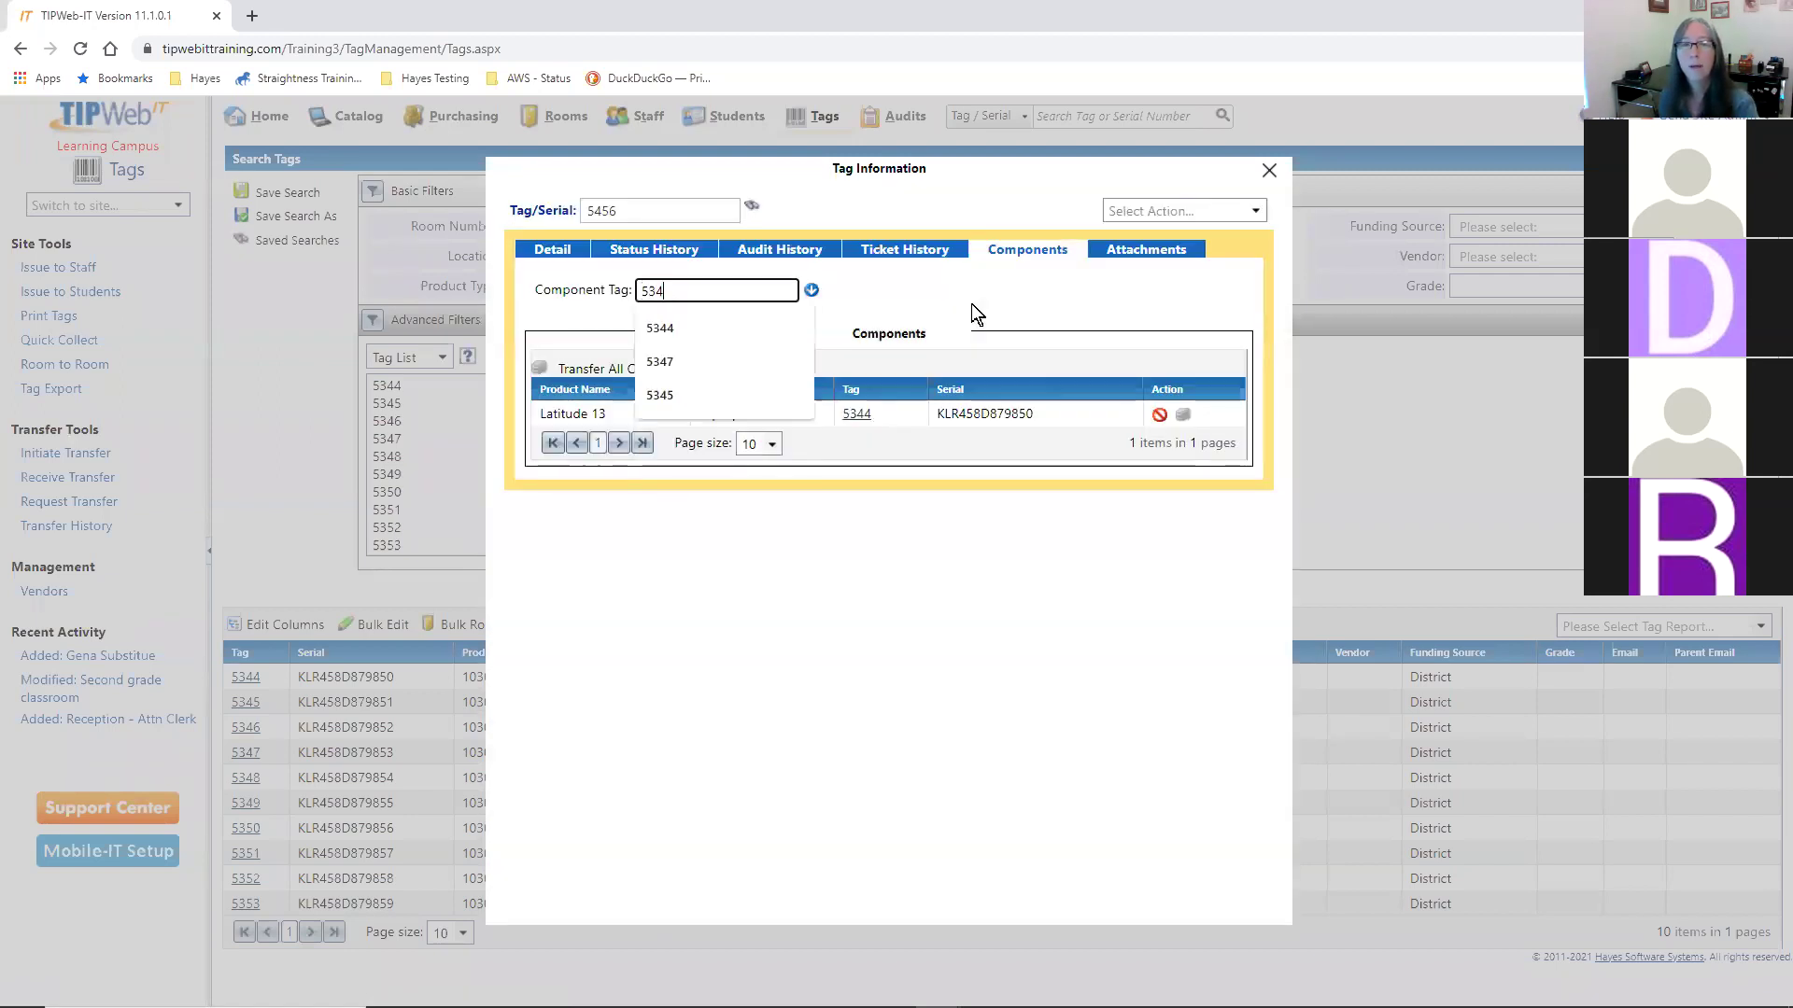
key("Return")
type("5346")
key("Return")
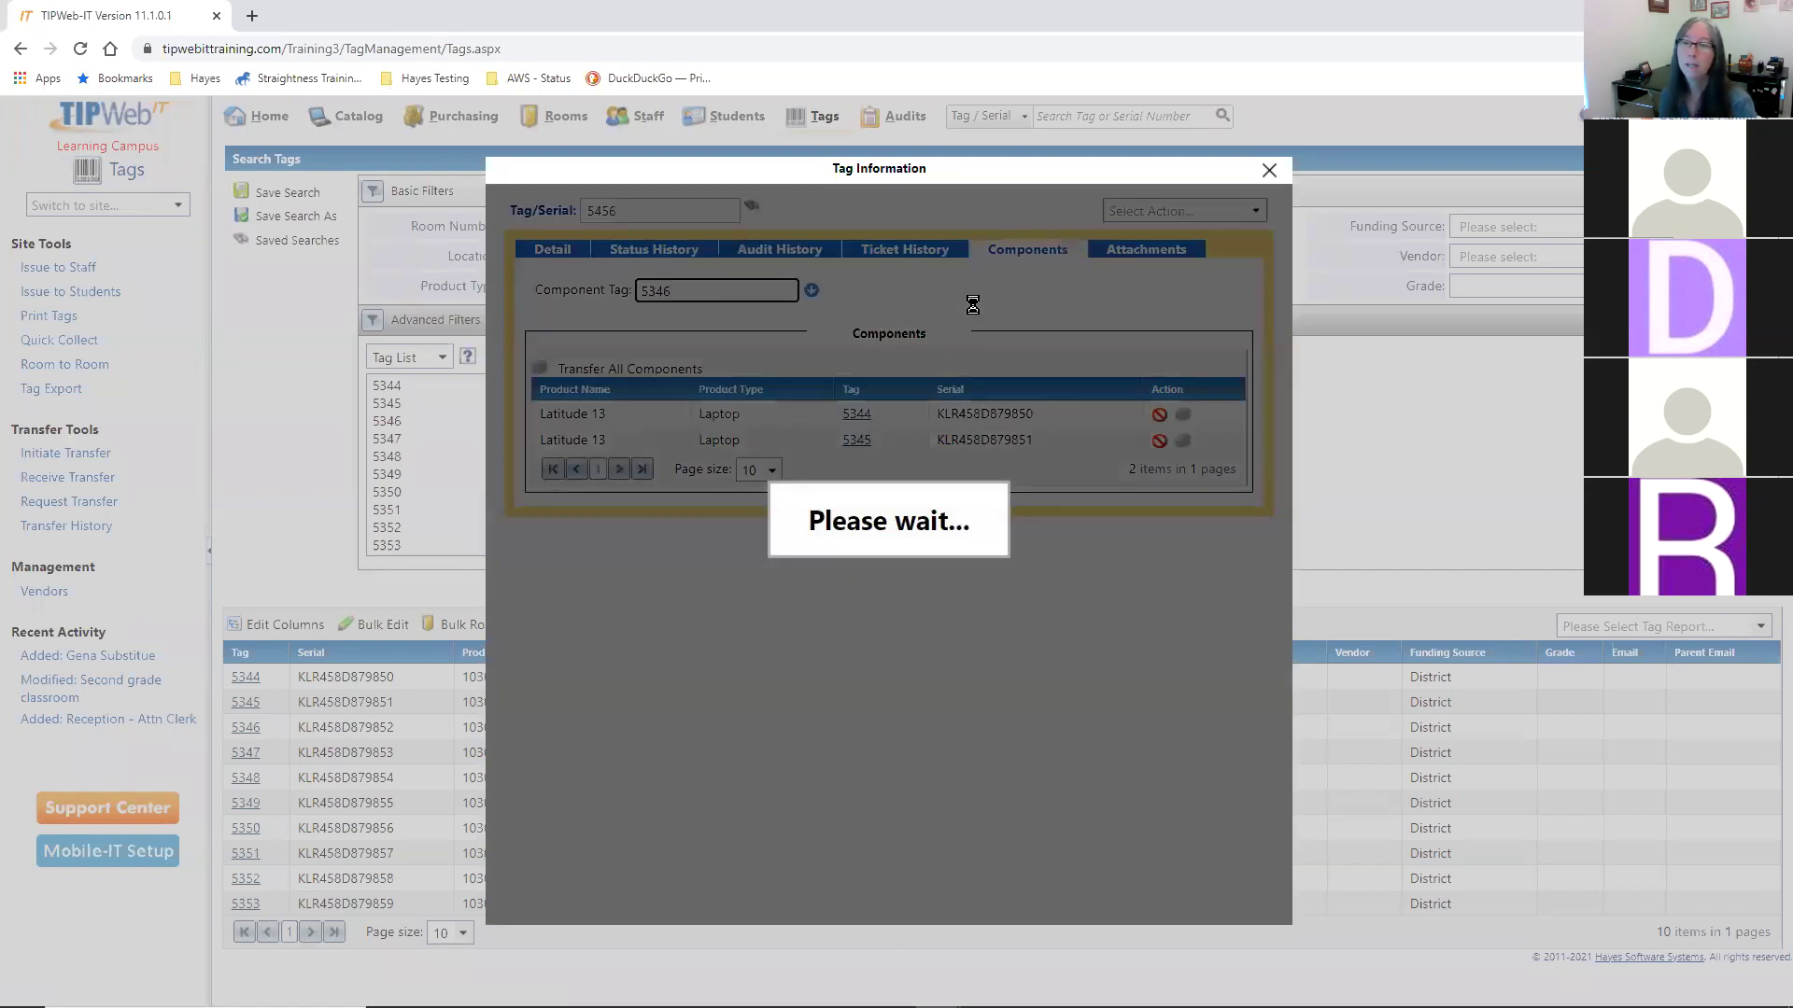
type("5347")
key("Return")
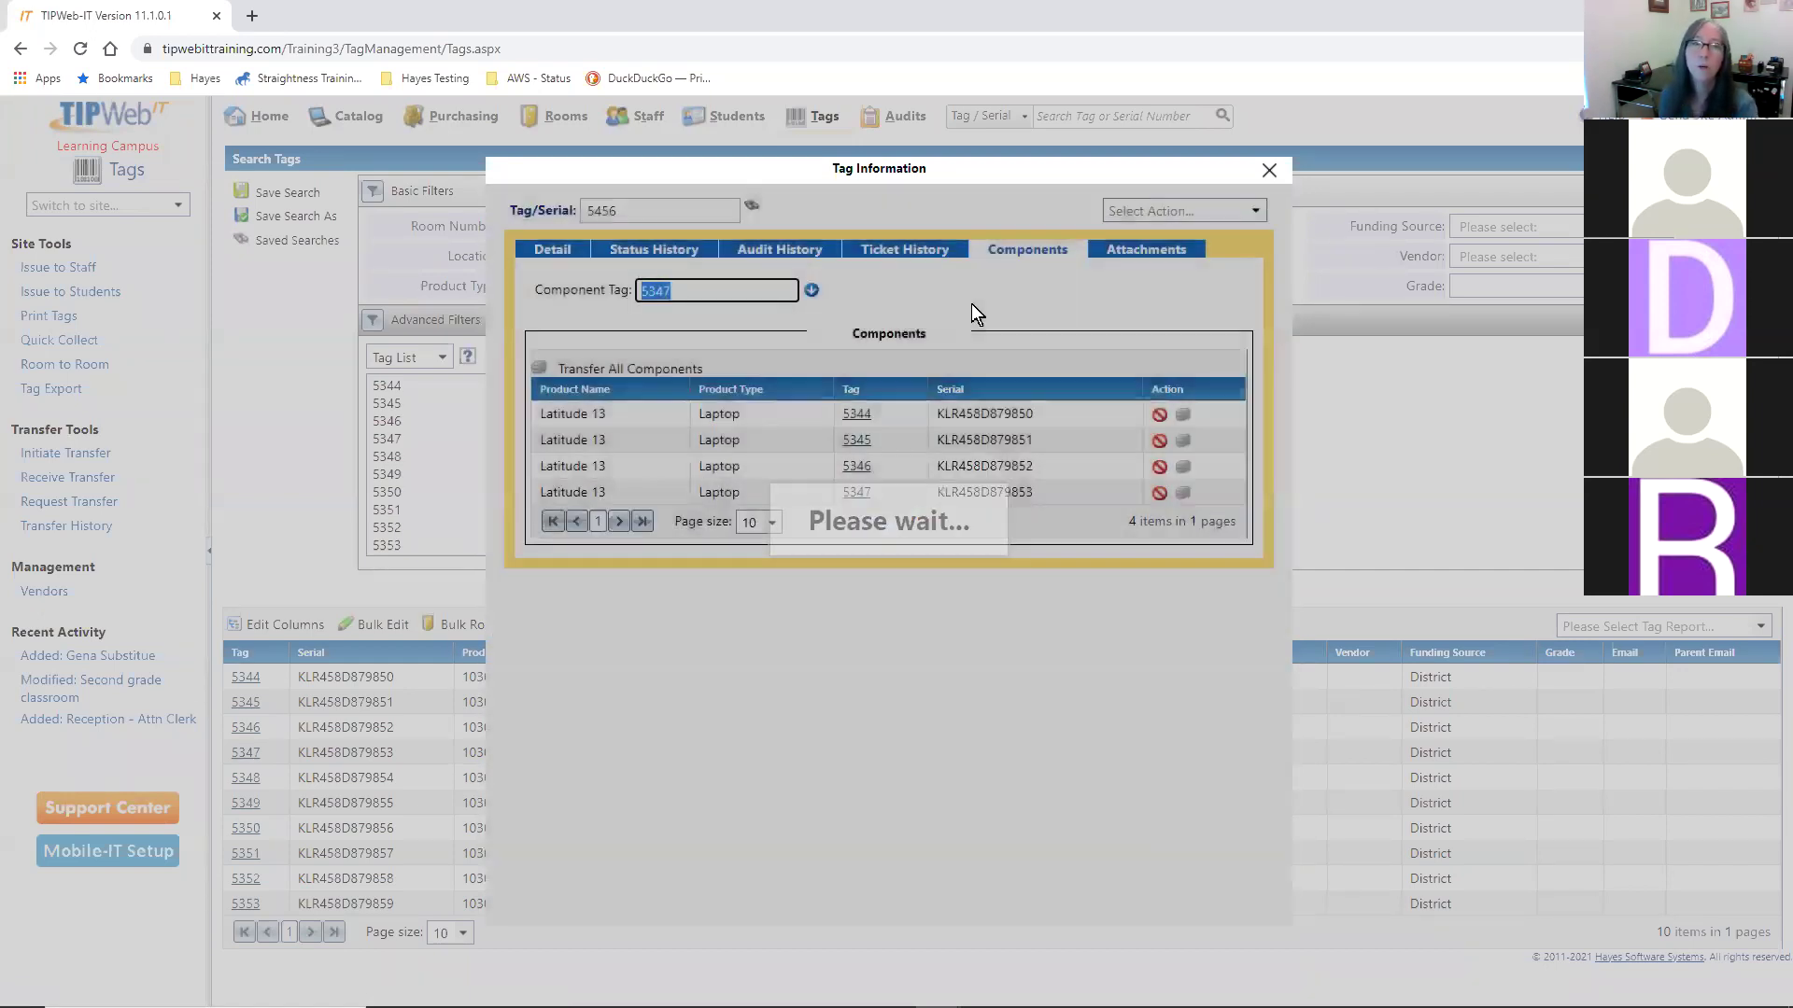
type("5348")
key("Return")
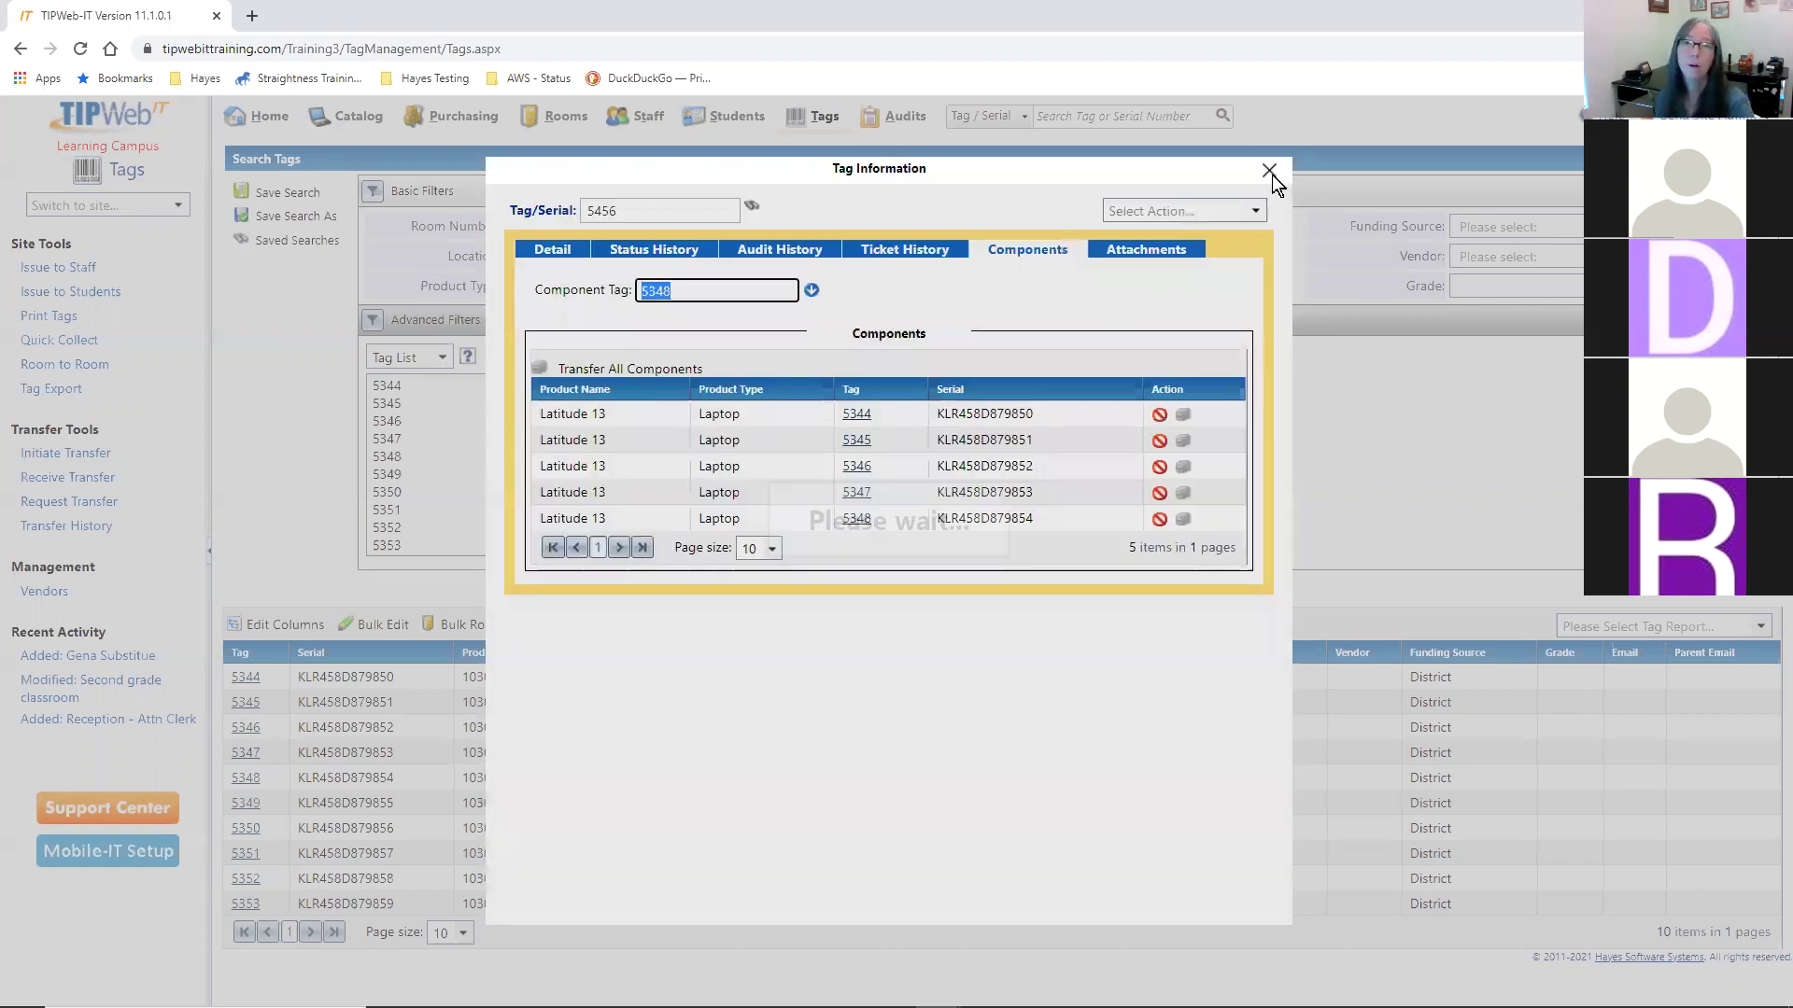
left_click(1272, 176)
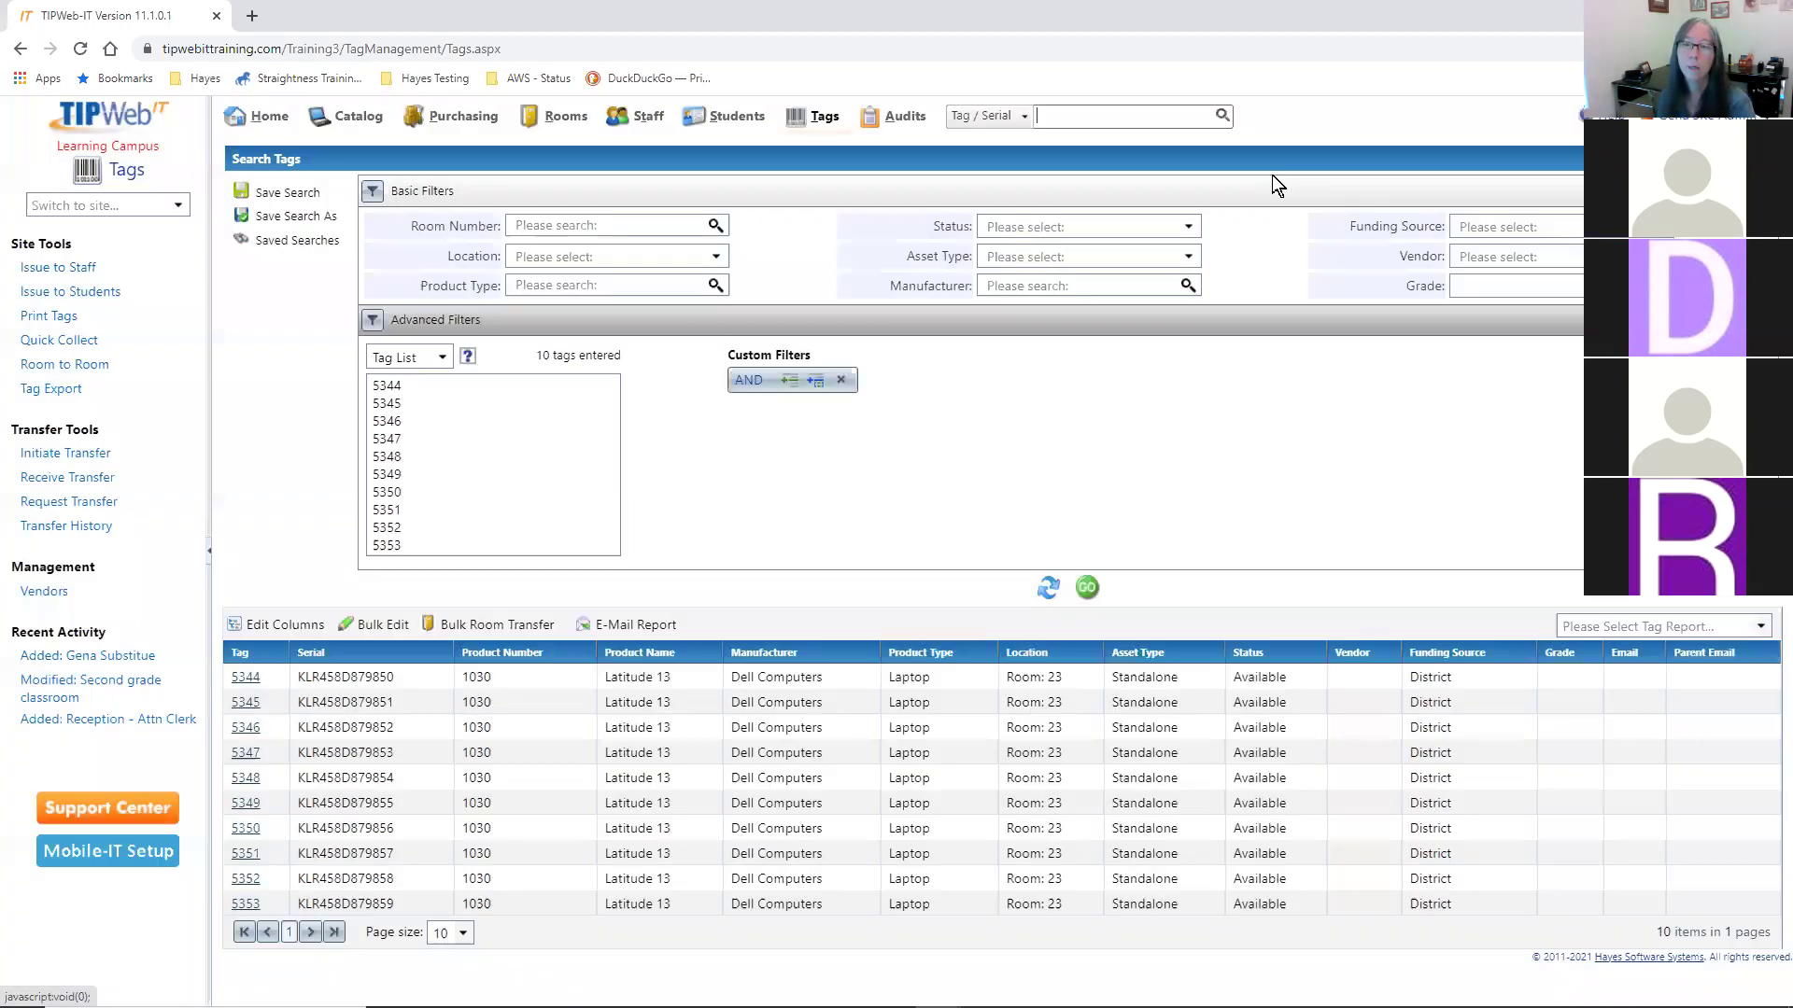
- Rerun the tag list search to refresh results for tags 5344–5353
left_click(1130, 687)
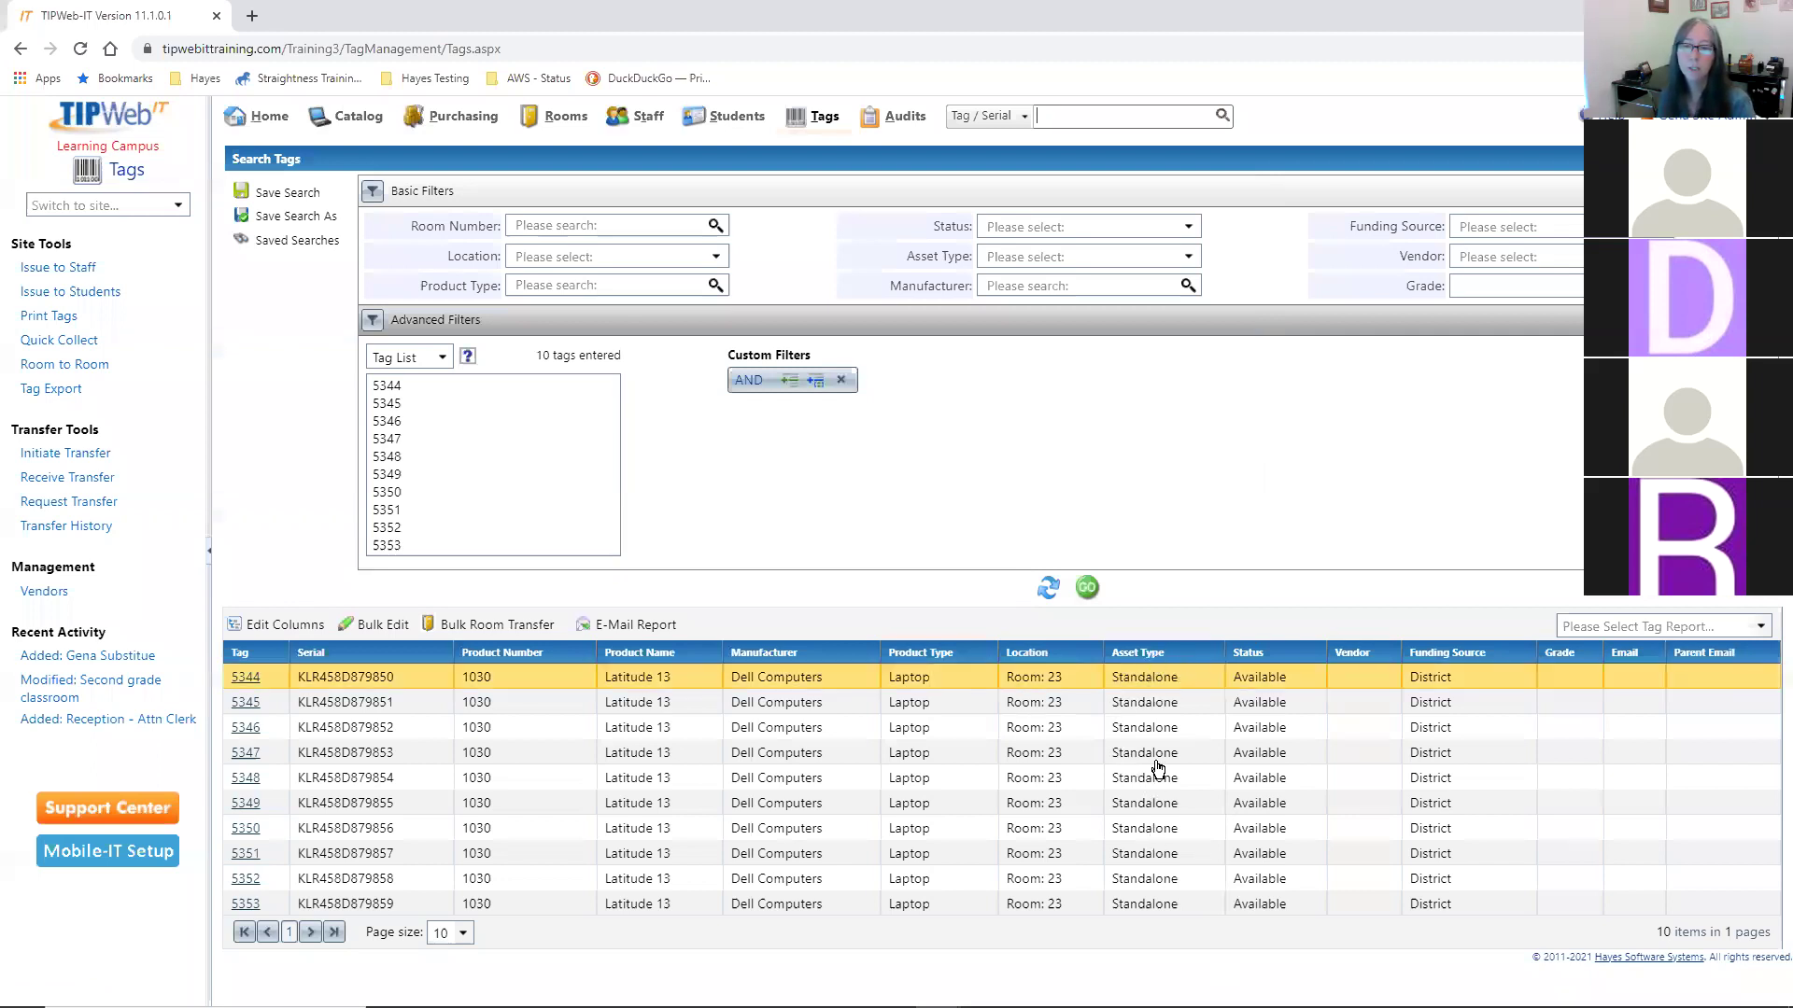
left_click(451, 432)
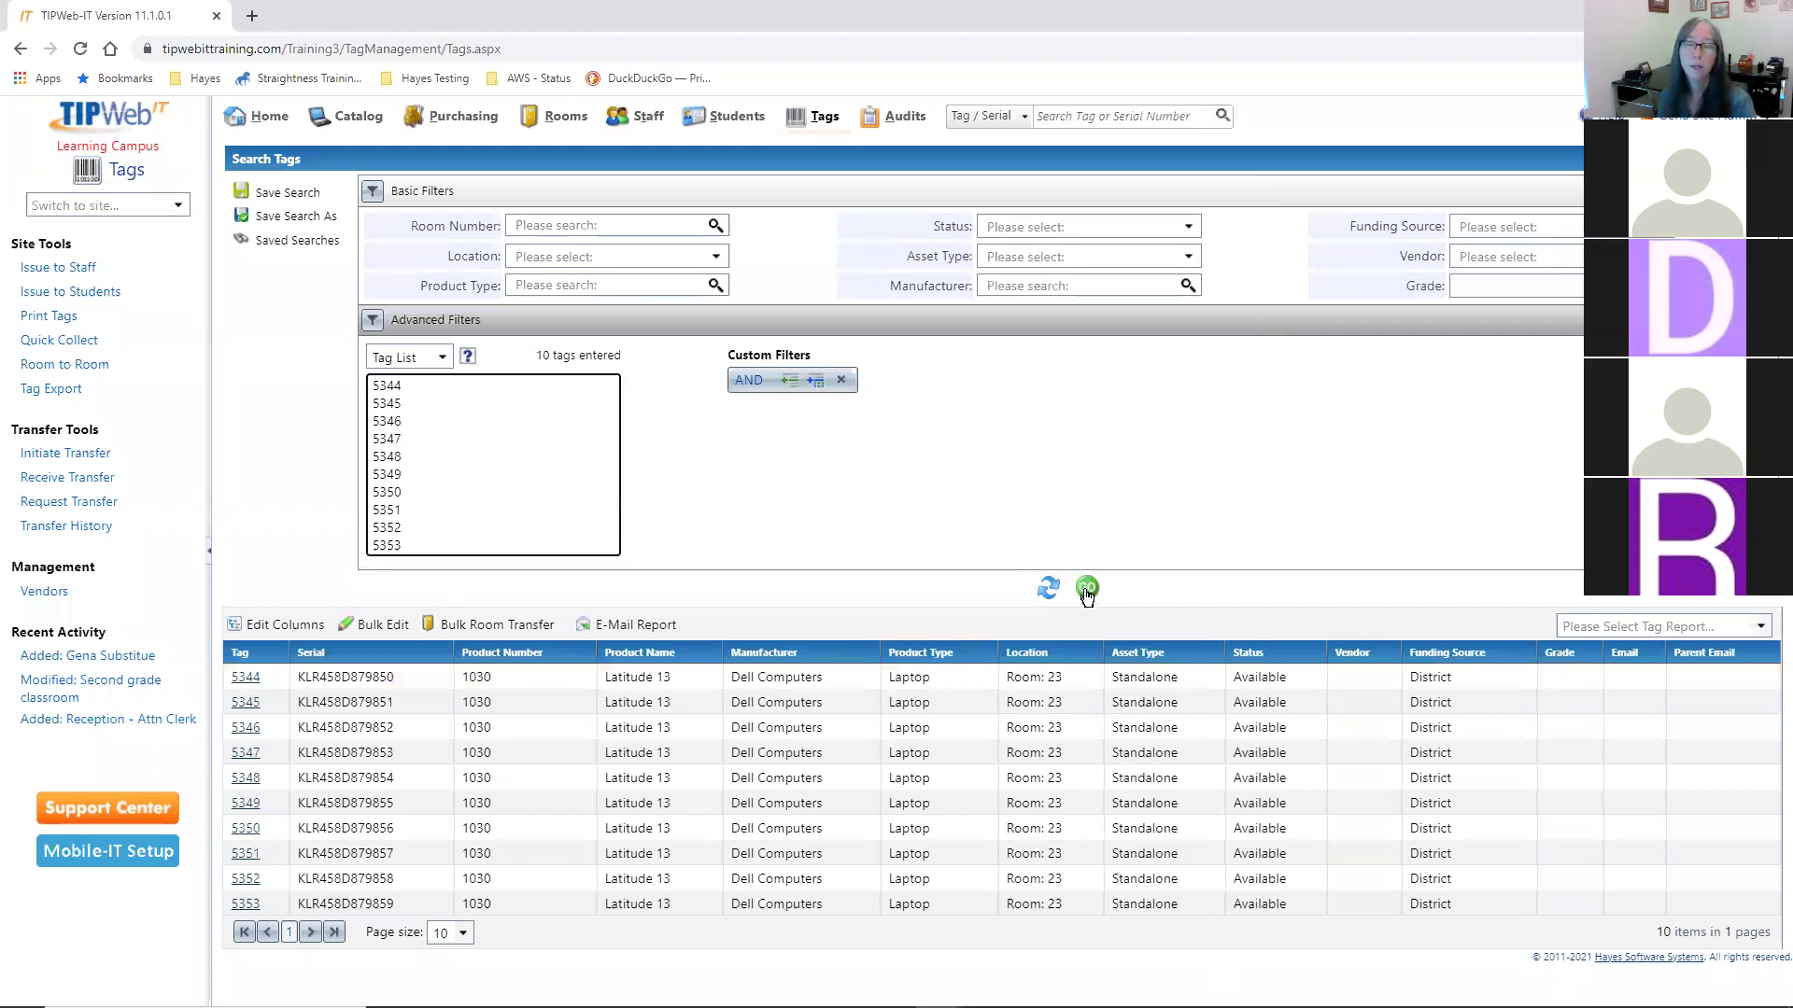
left_click(1087, 589)
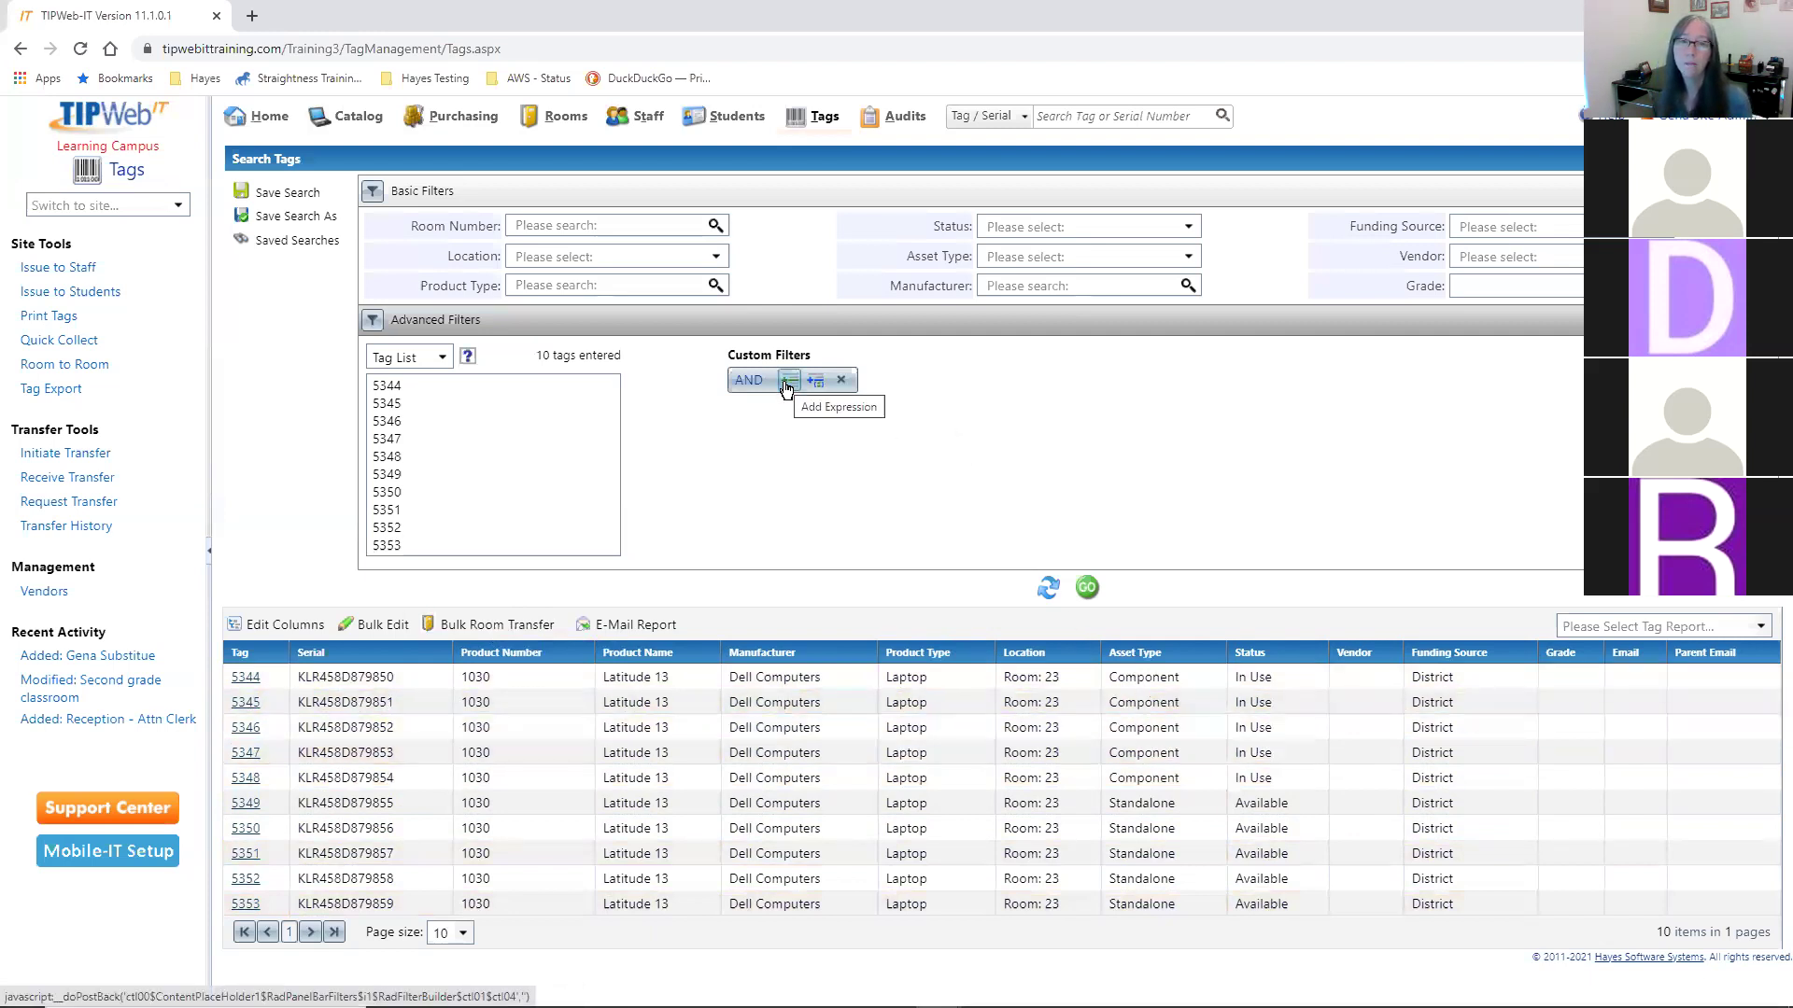
- Filter to the Standalone asset type, leaving only available laptops 5349–5353
left_click(1027, 257)
left_click(1022, 345)
left_click(993, 424)
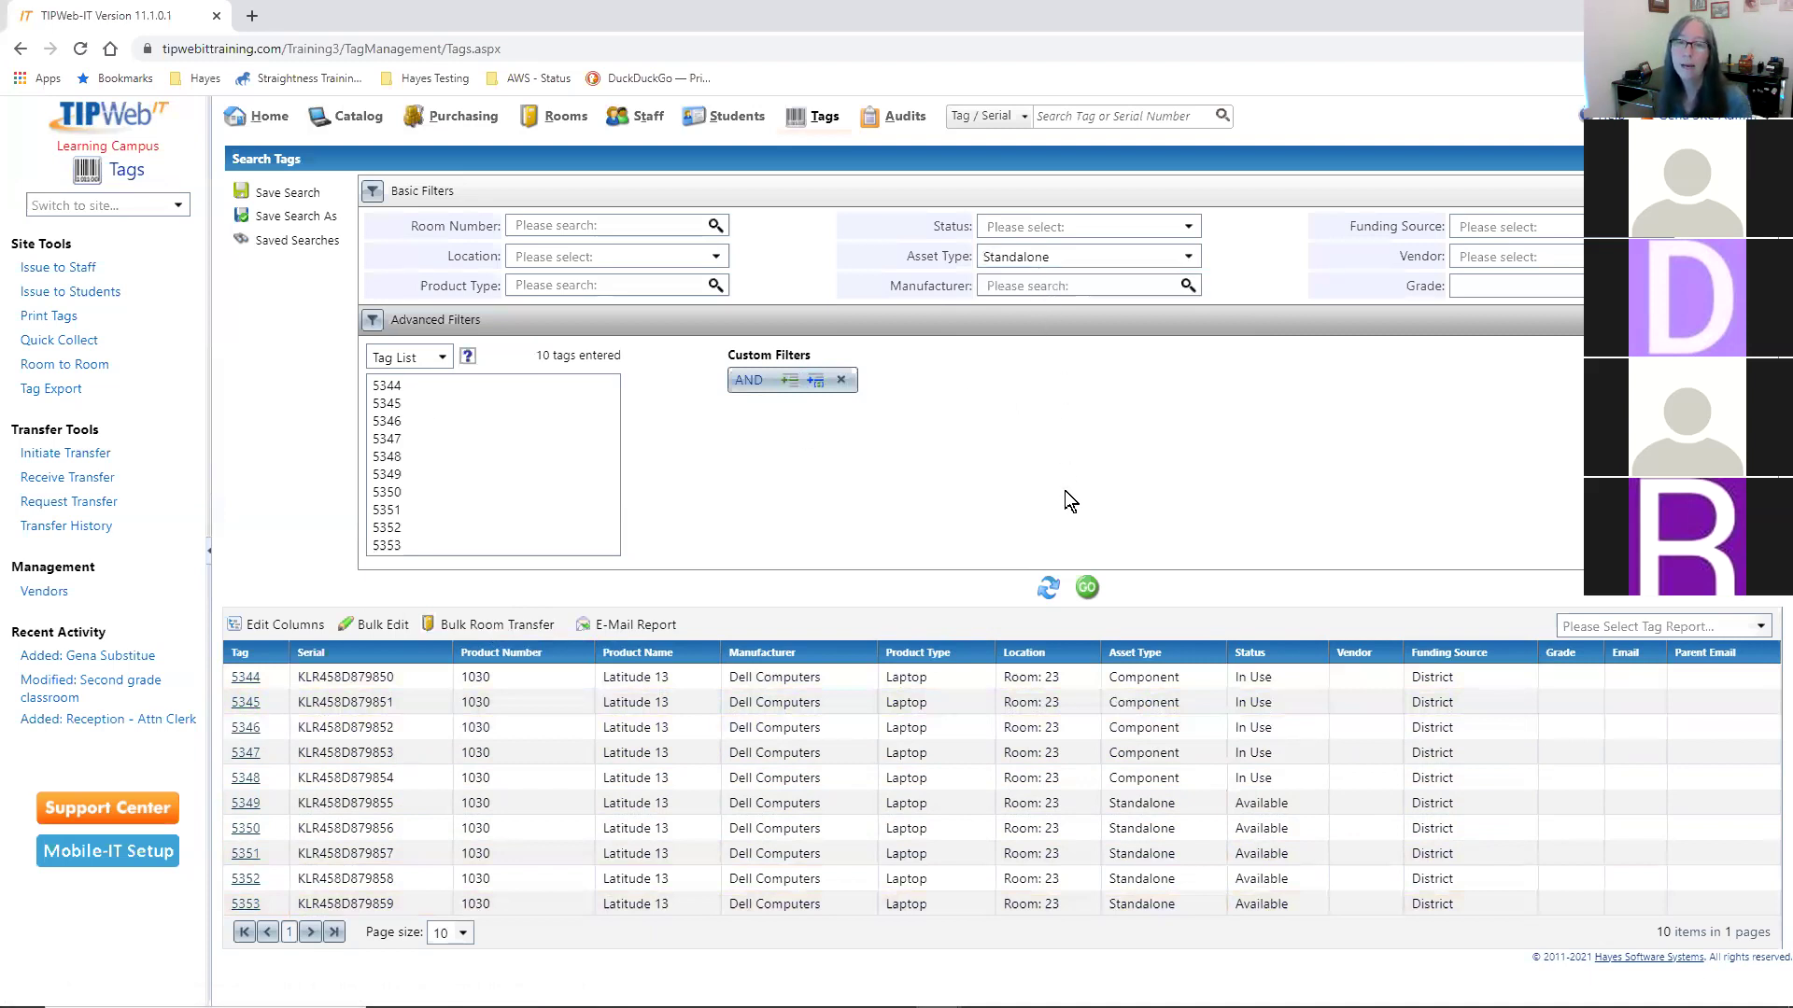
left_click(1086, 587)
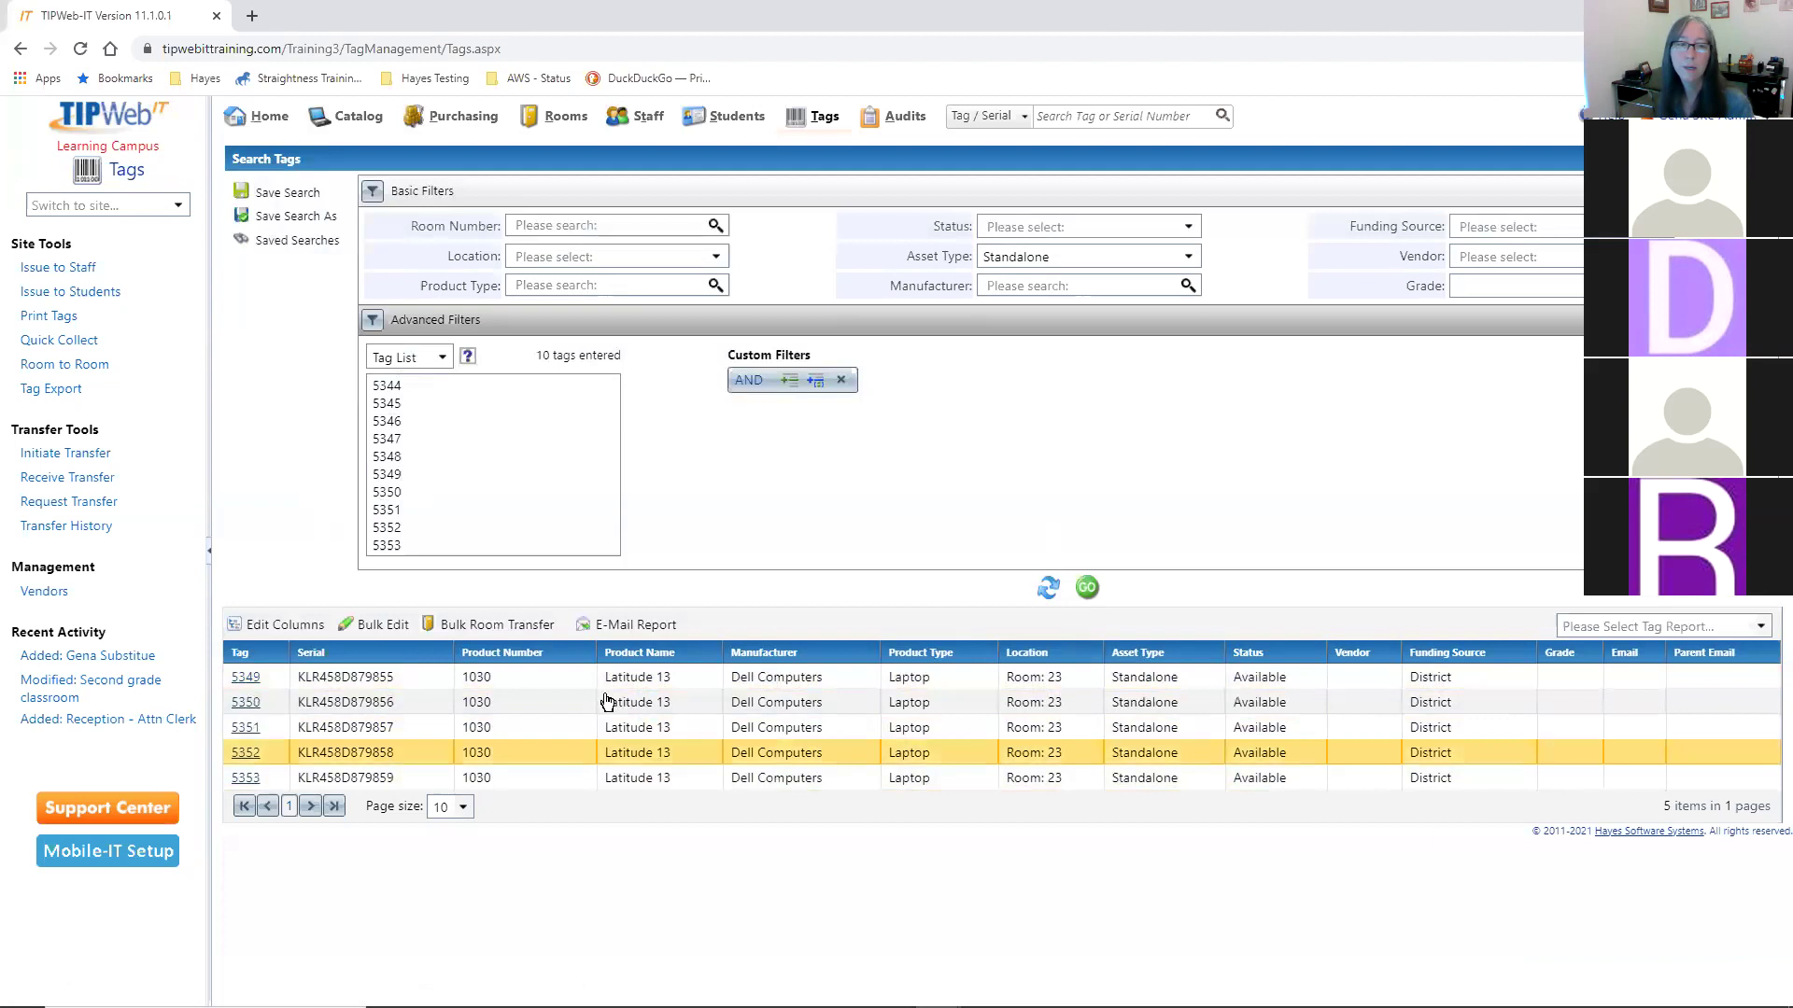
left_click(546, 625)
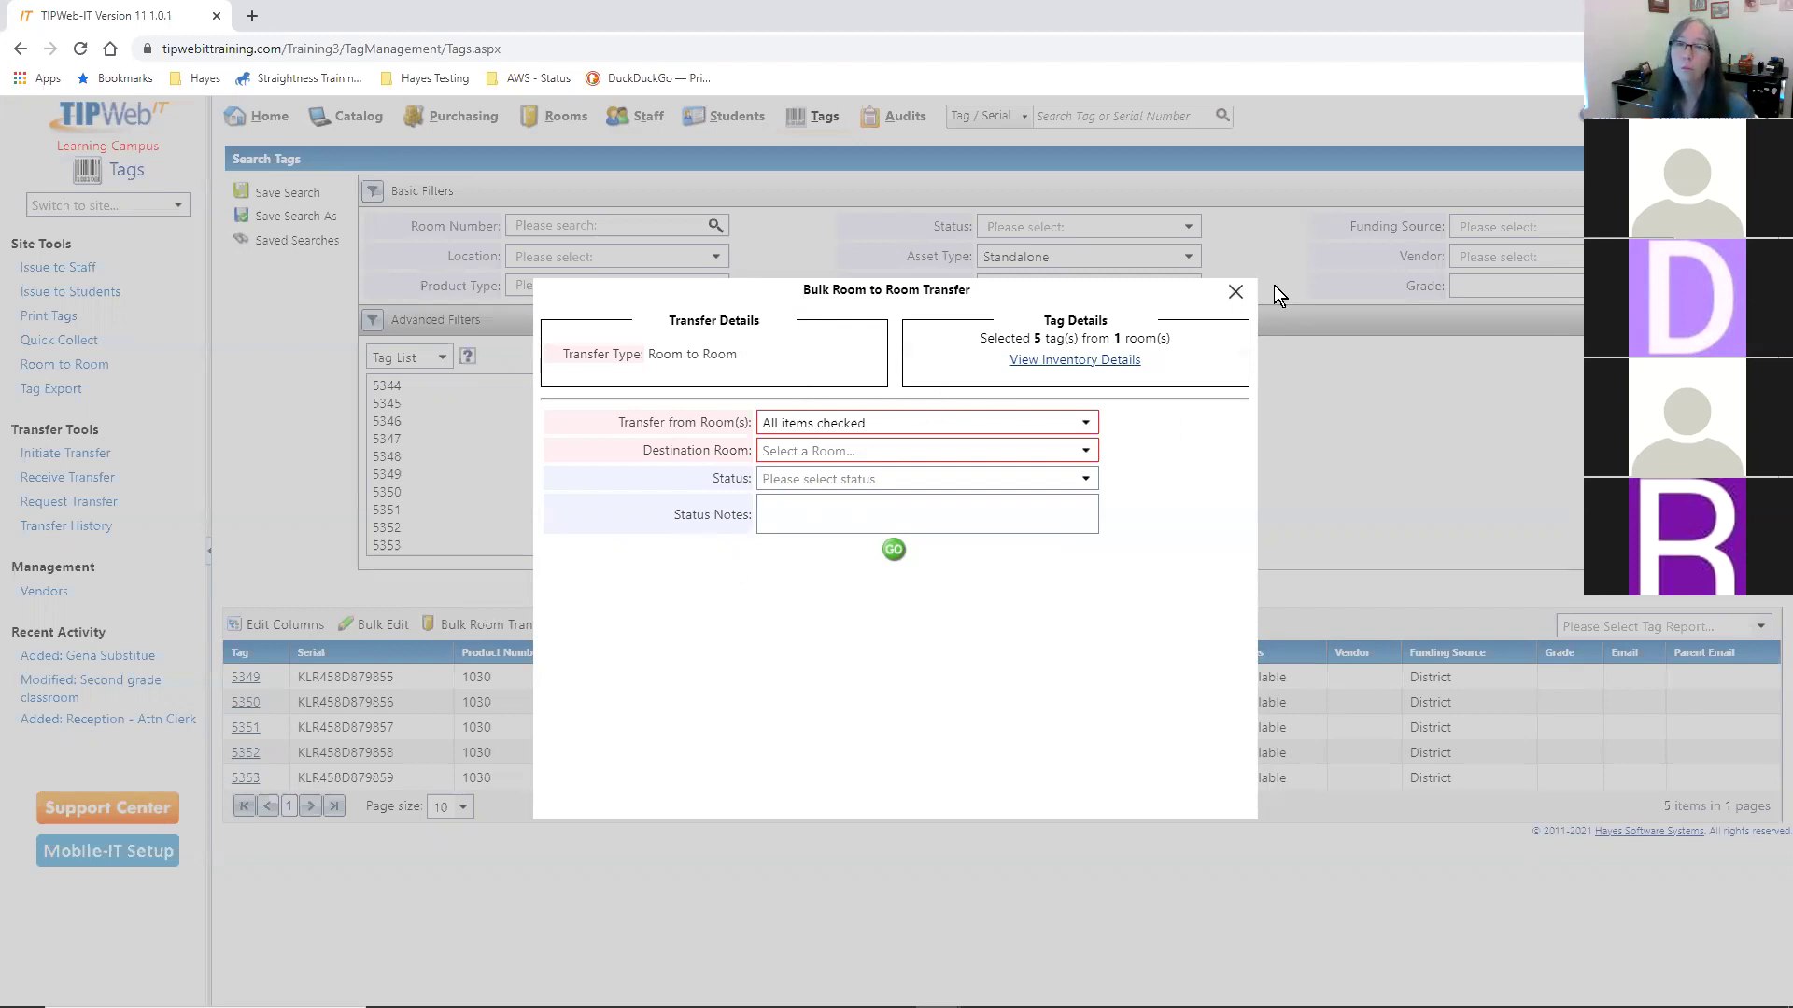
left_click(1236, 290)
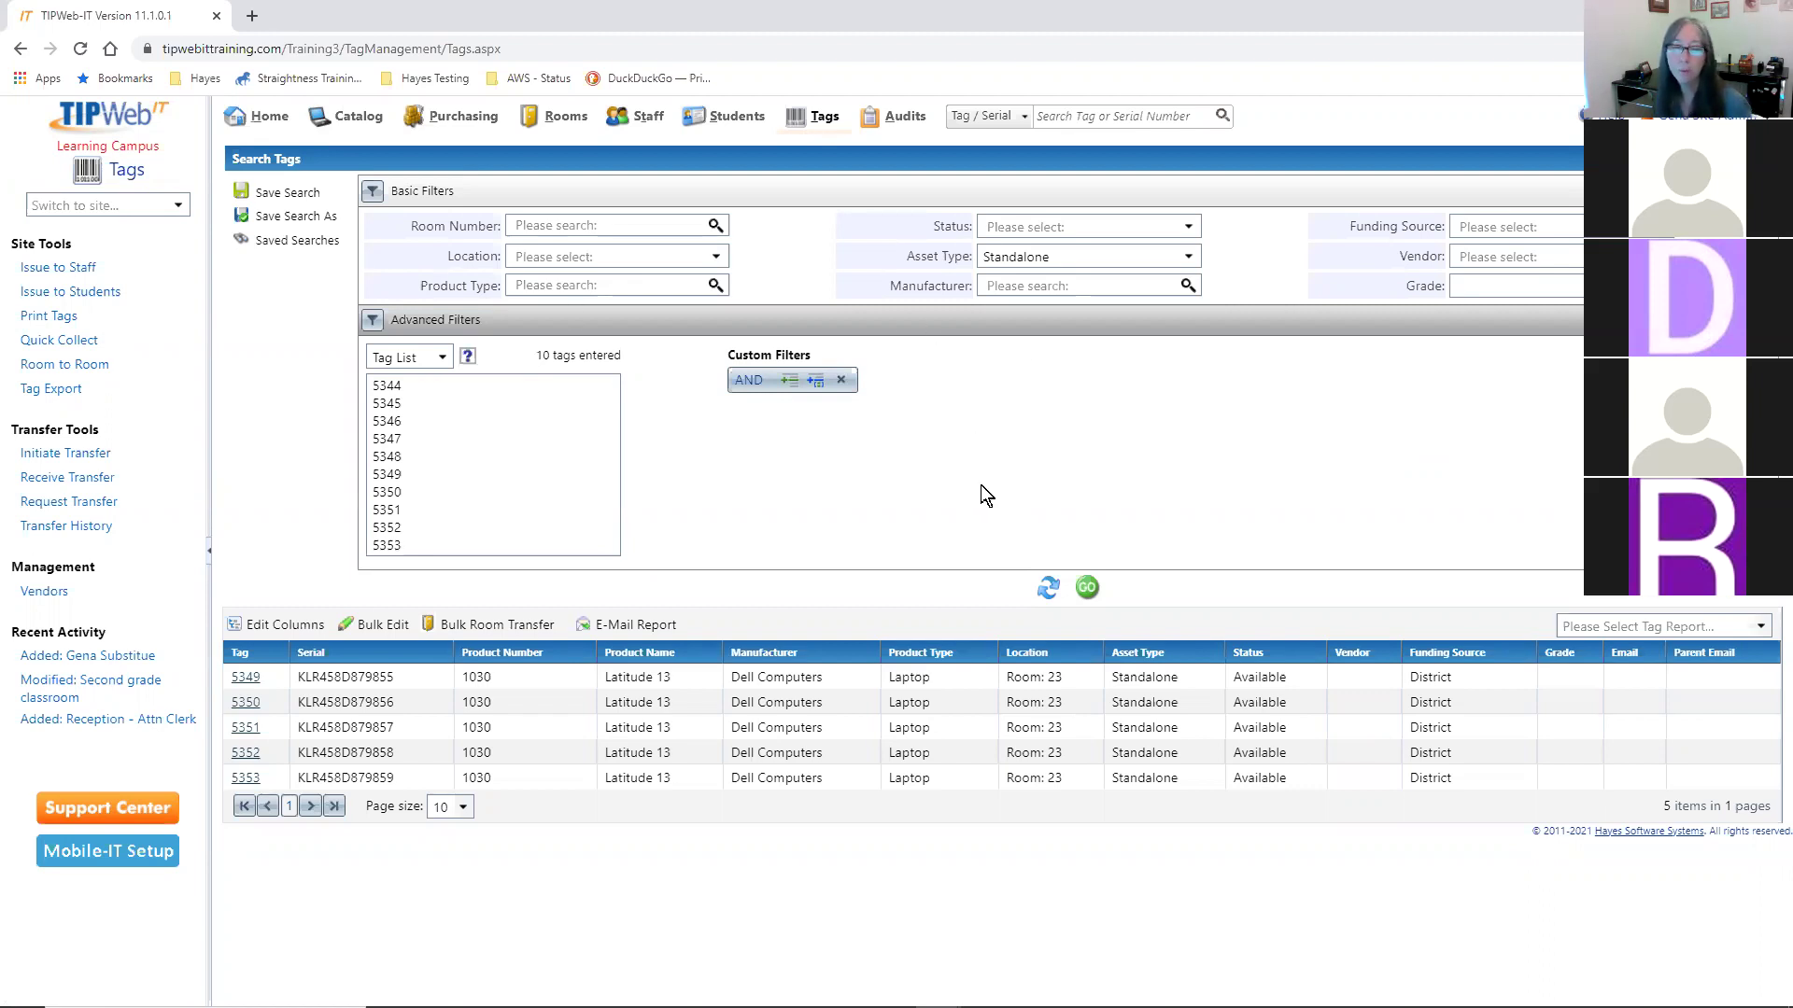
- Save the current tag search under the name 'Save this report'
left_click(284, 194)
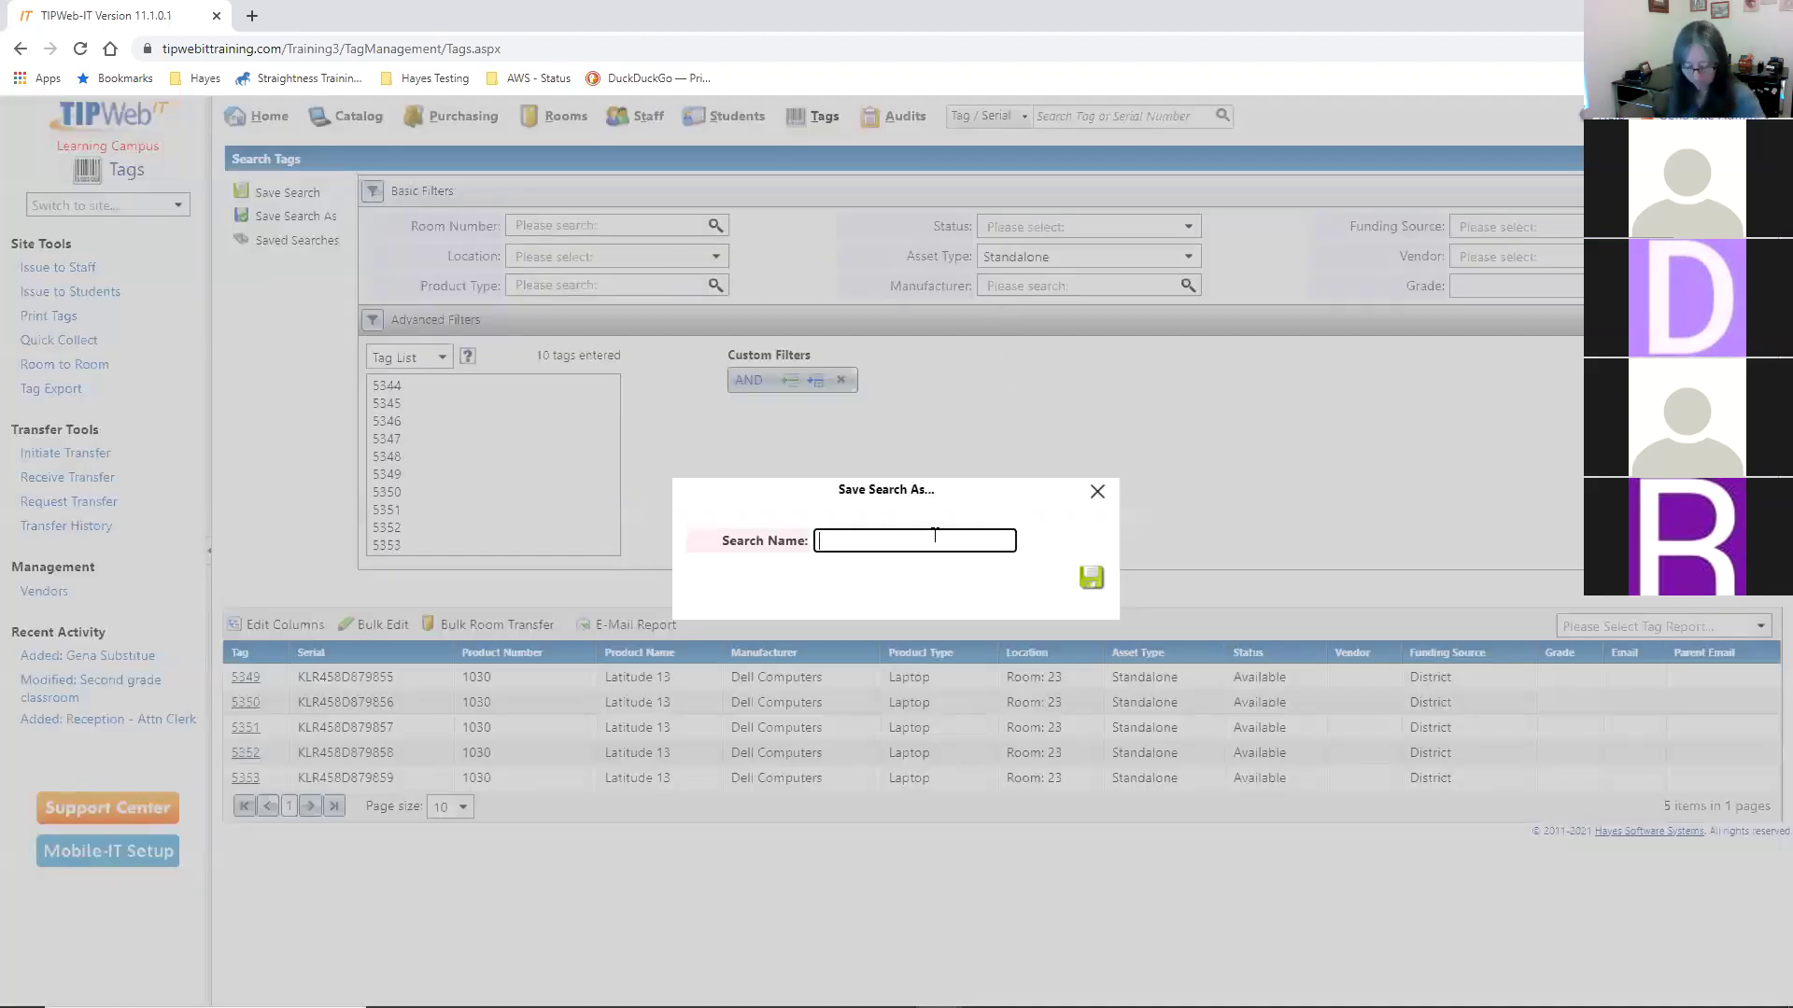
type("Save this re")
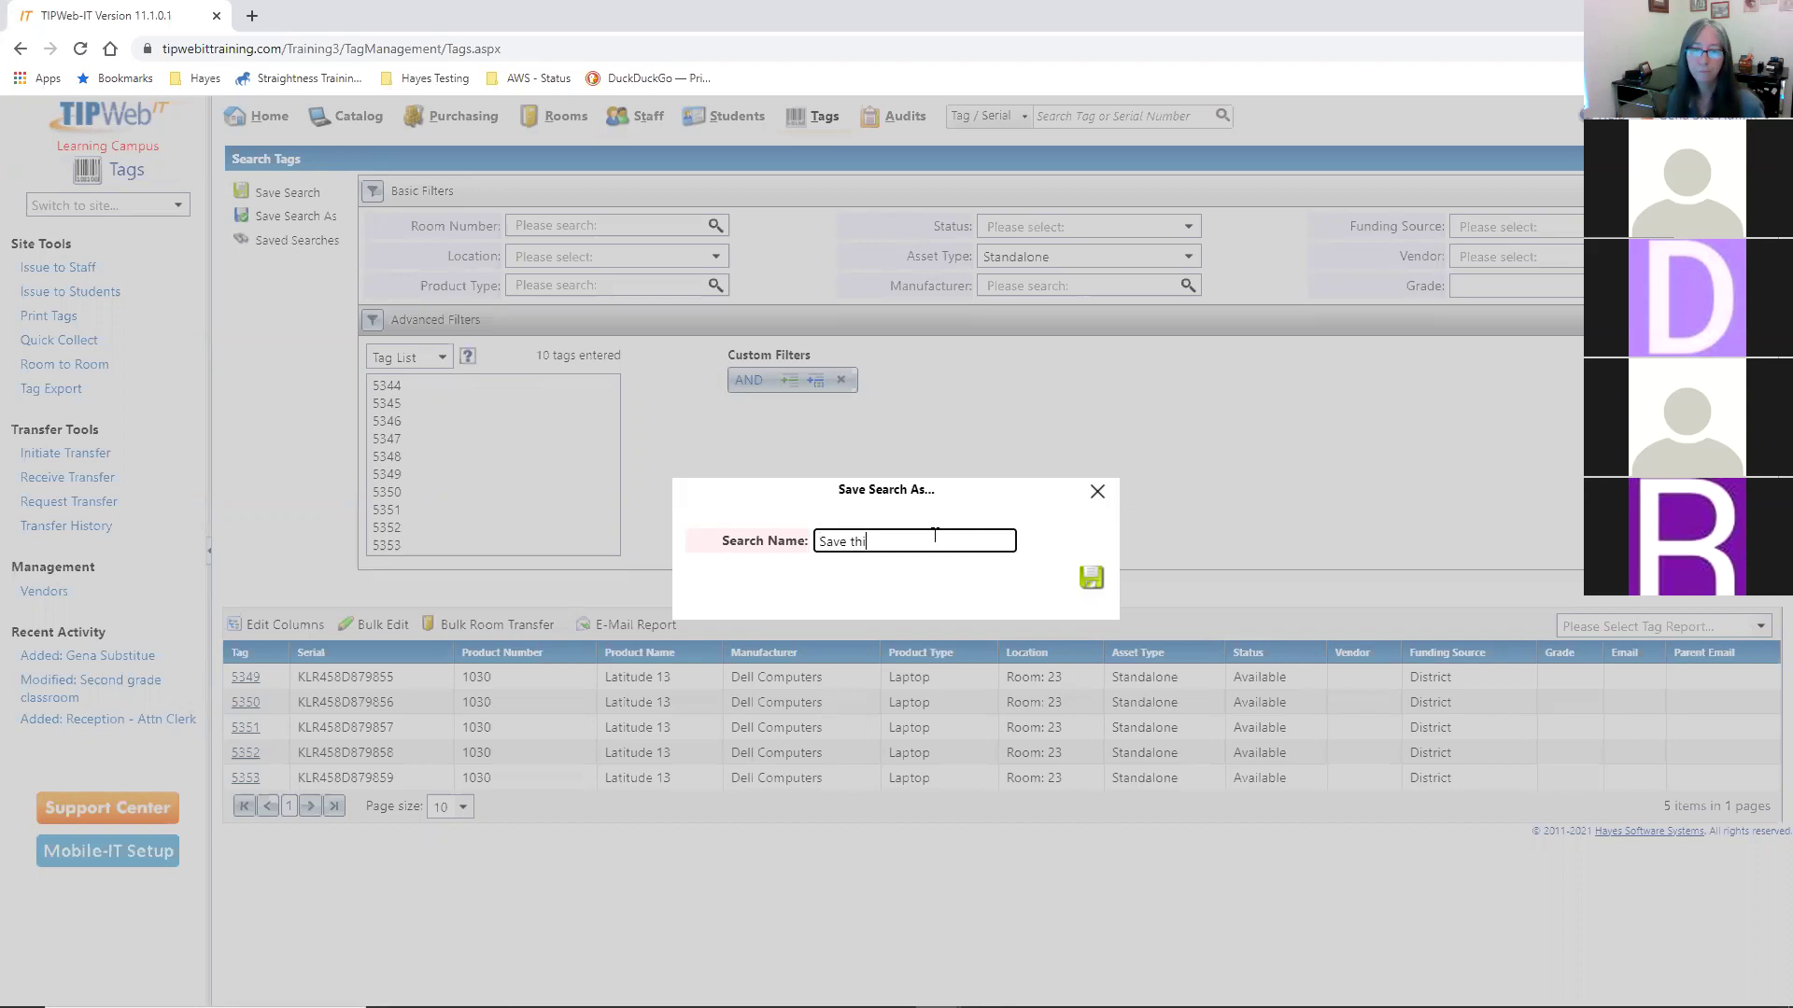
type("port")
left_click(1101, 580)
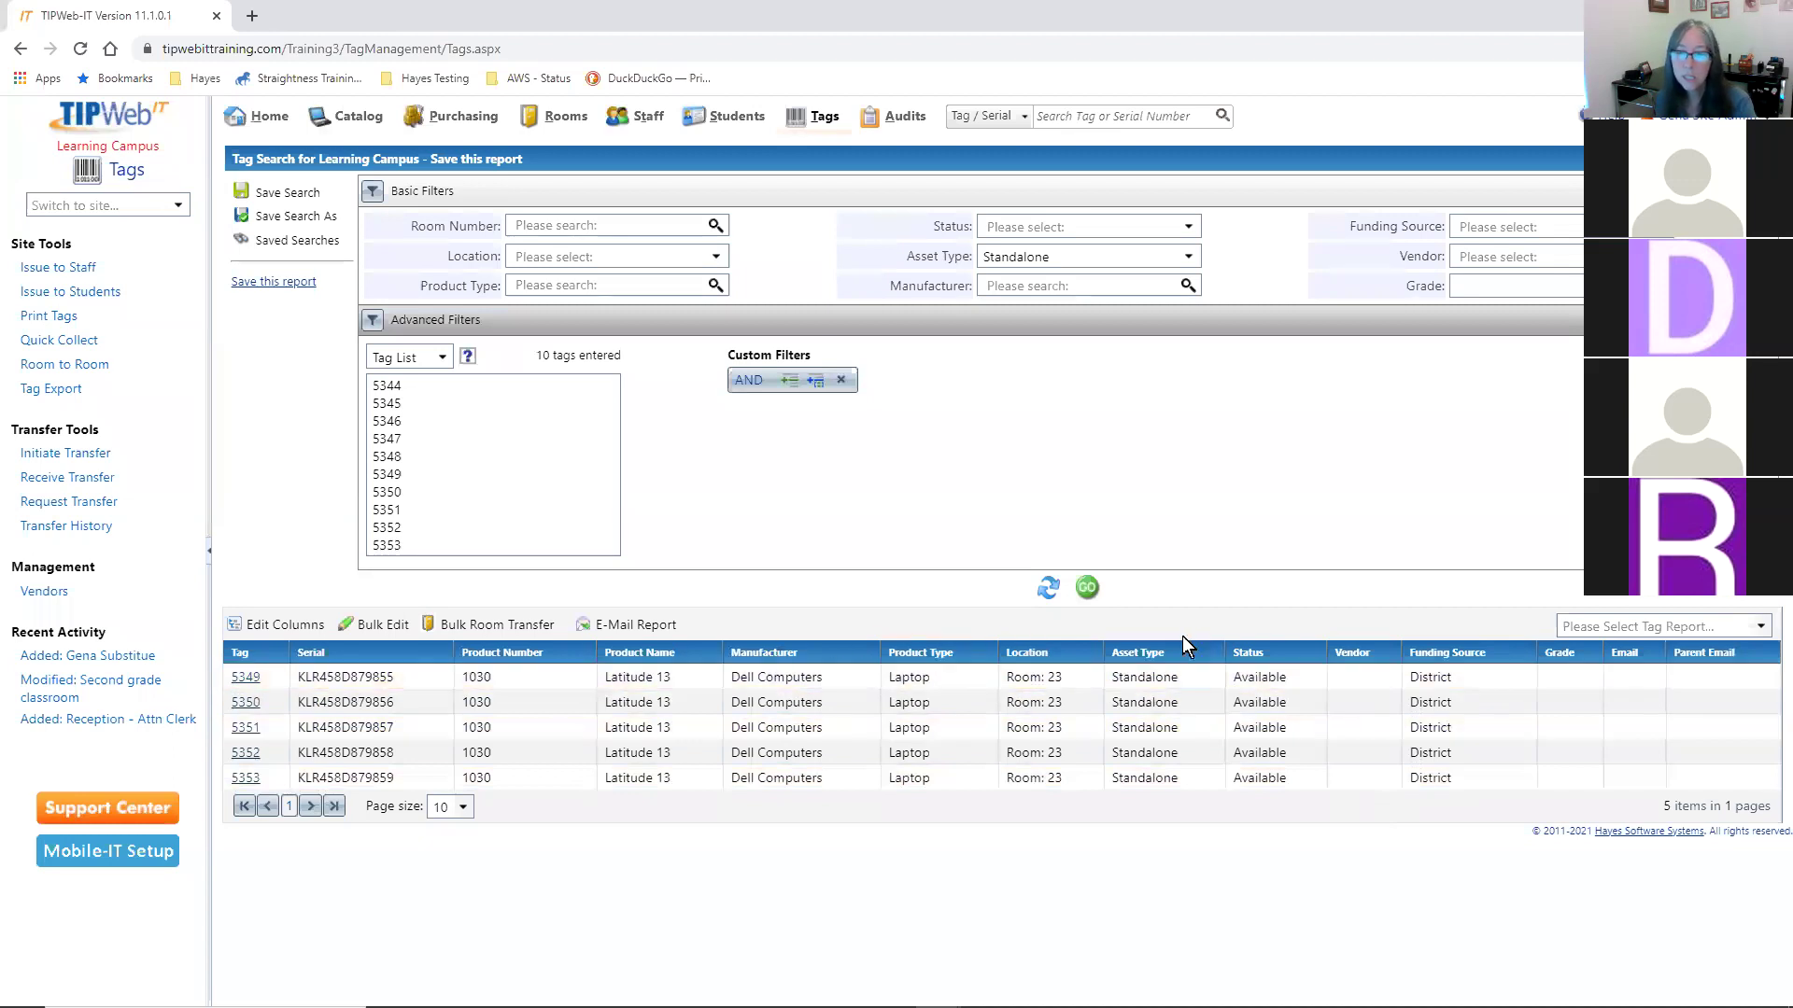
- Add the Asset Condition column to the tags grid, showing Good for laptops 5349–5353
left_click(898, 685)
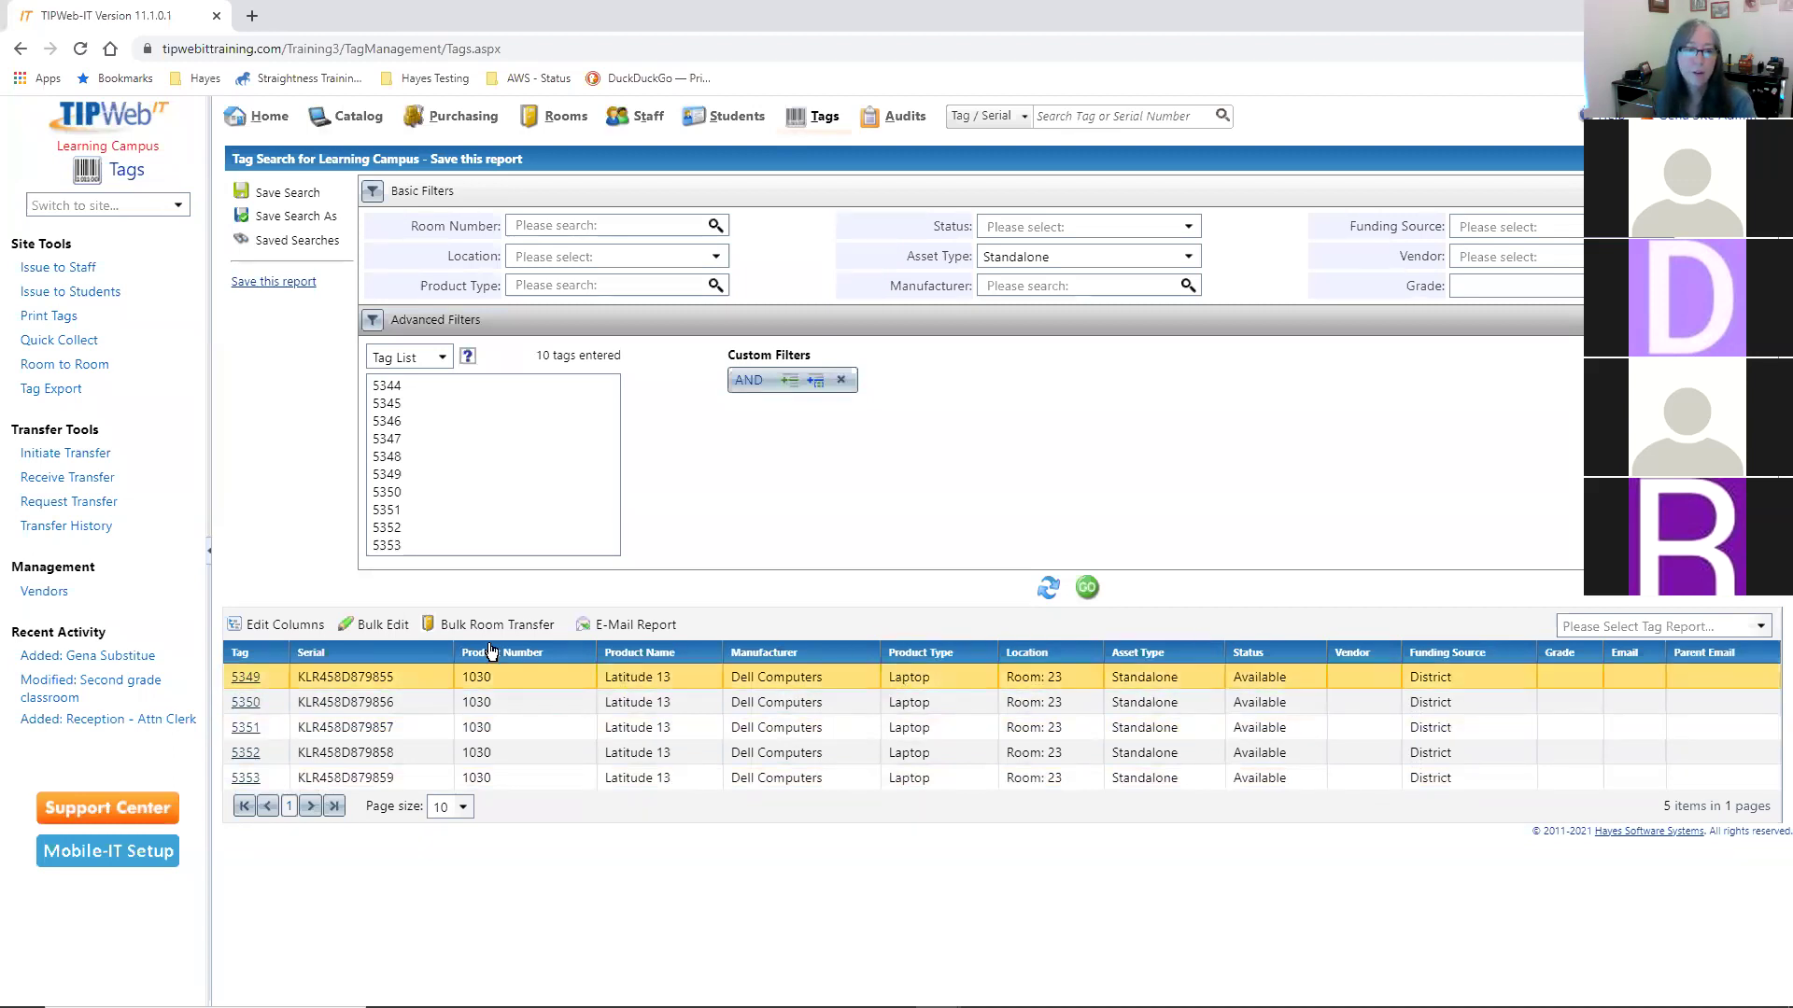
left_click(251, 632)
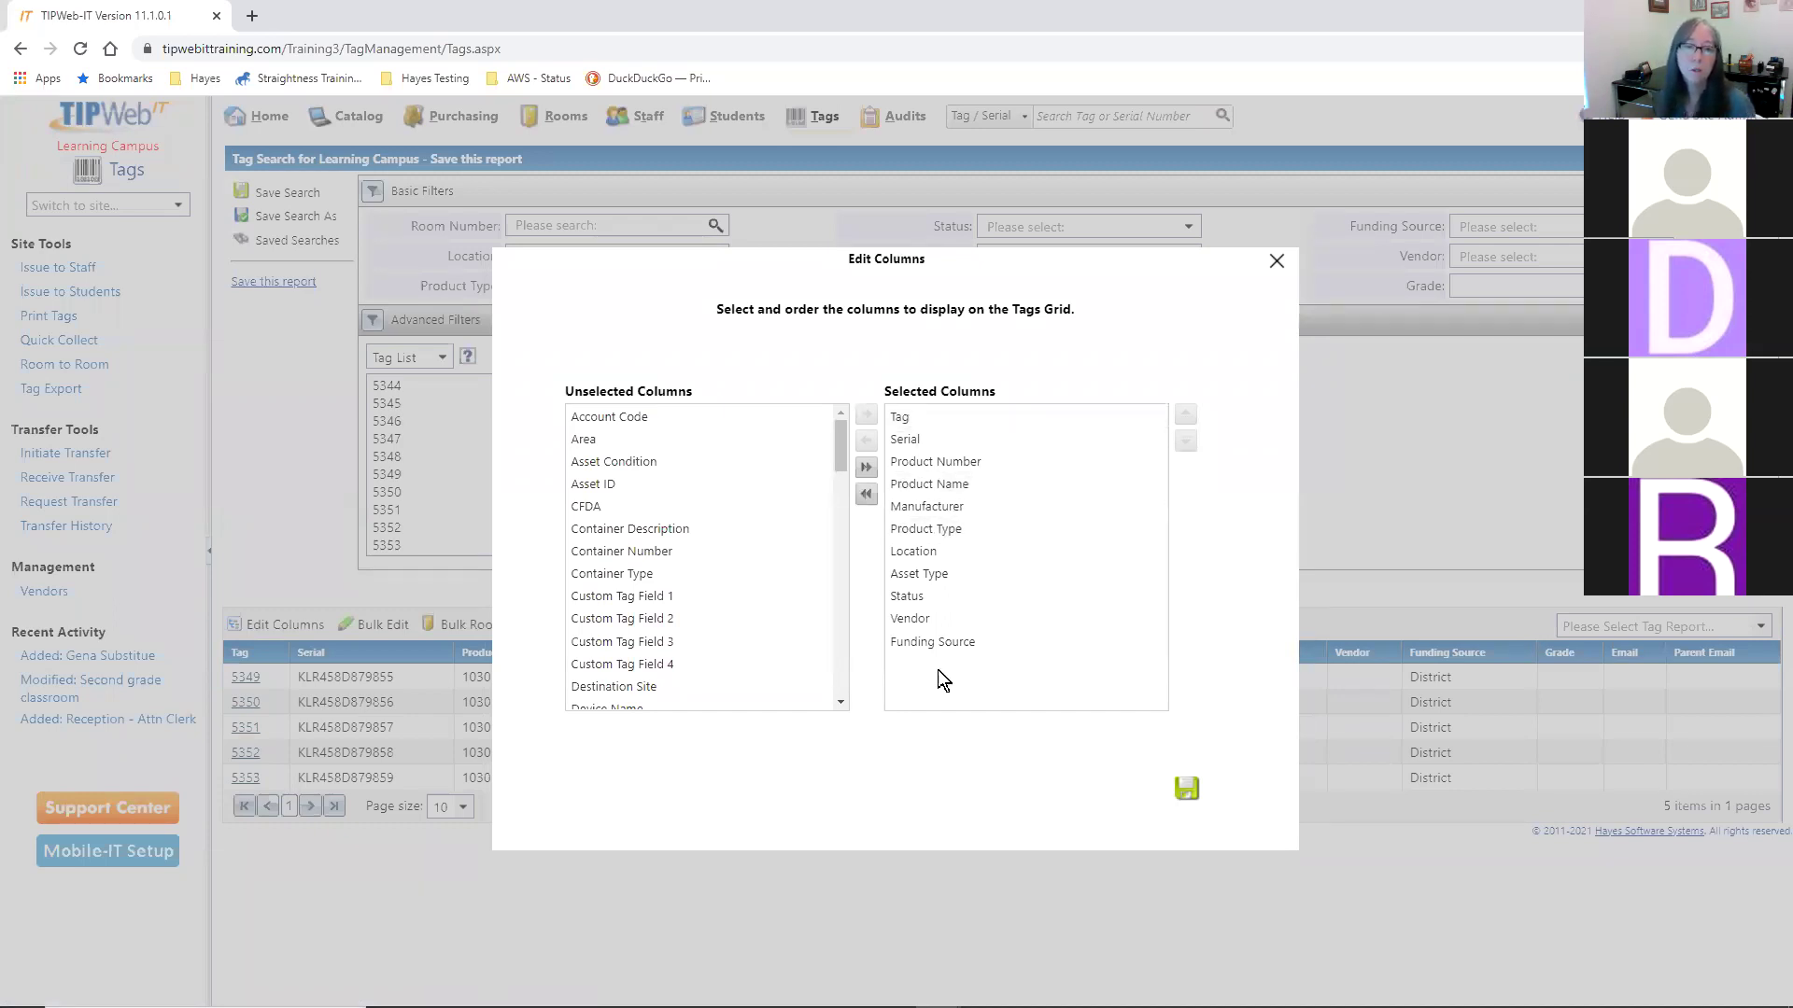
left_click(616, 463)
left_click(860, 418)
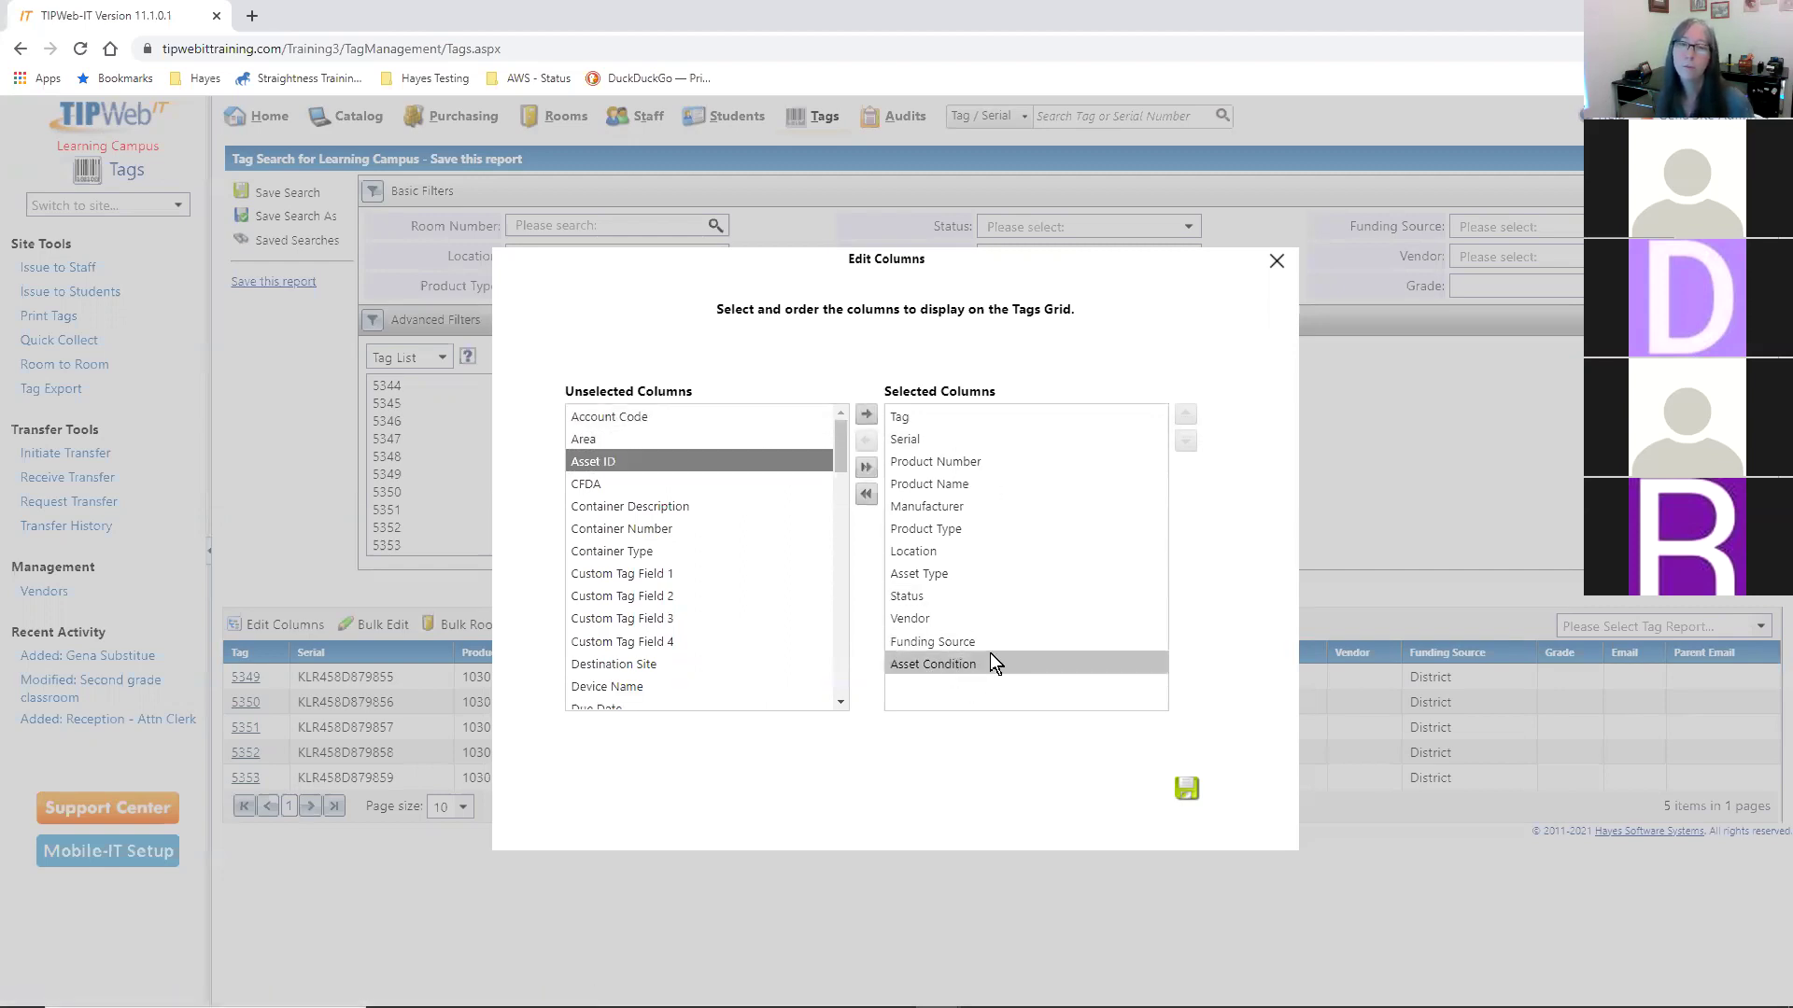
left_click(1185, 789)
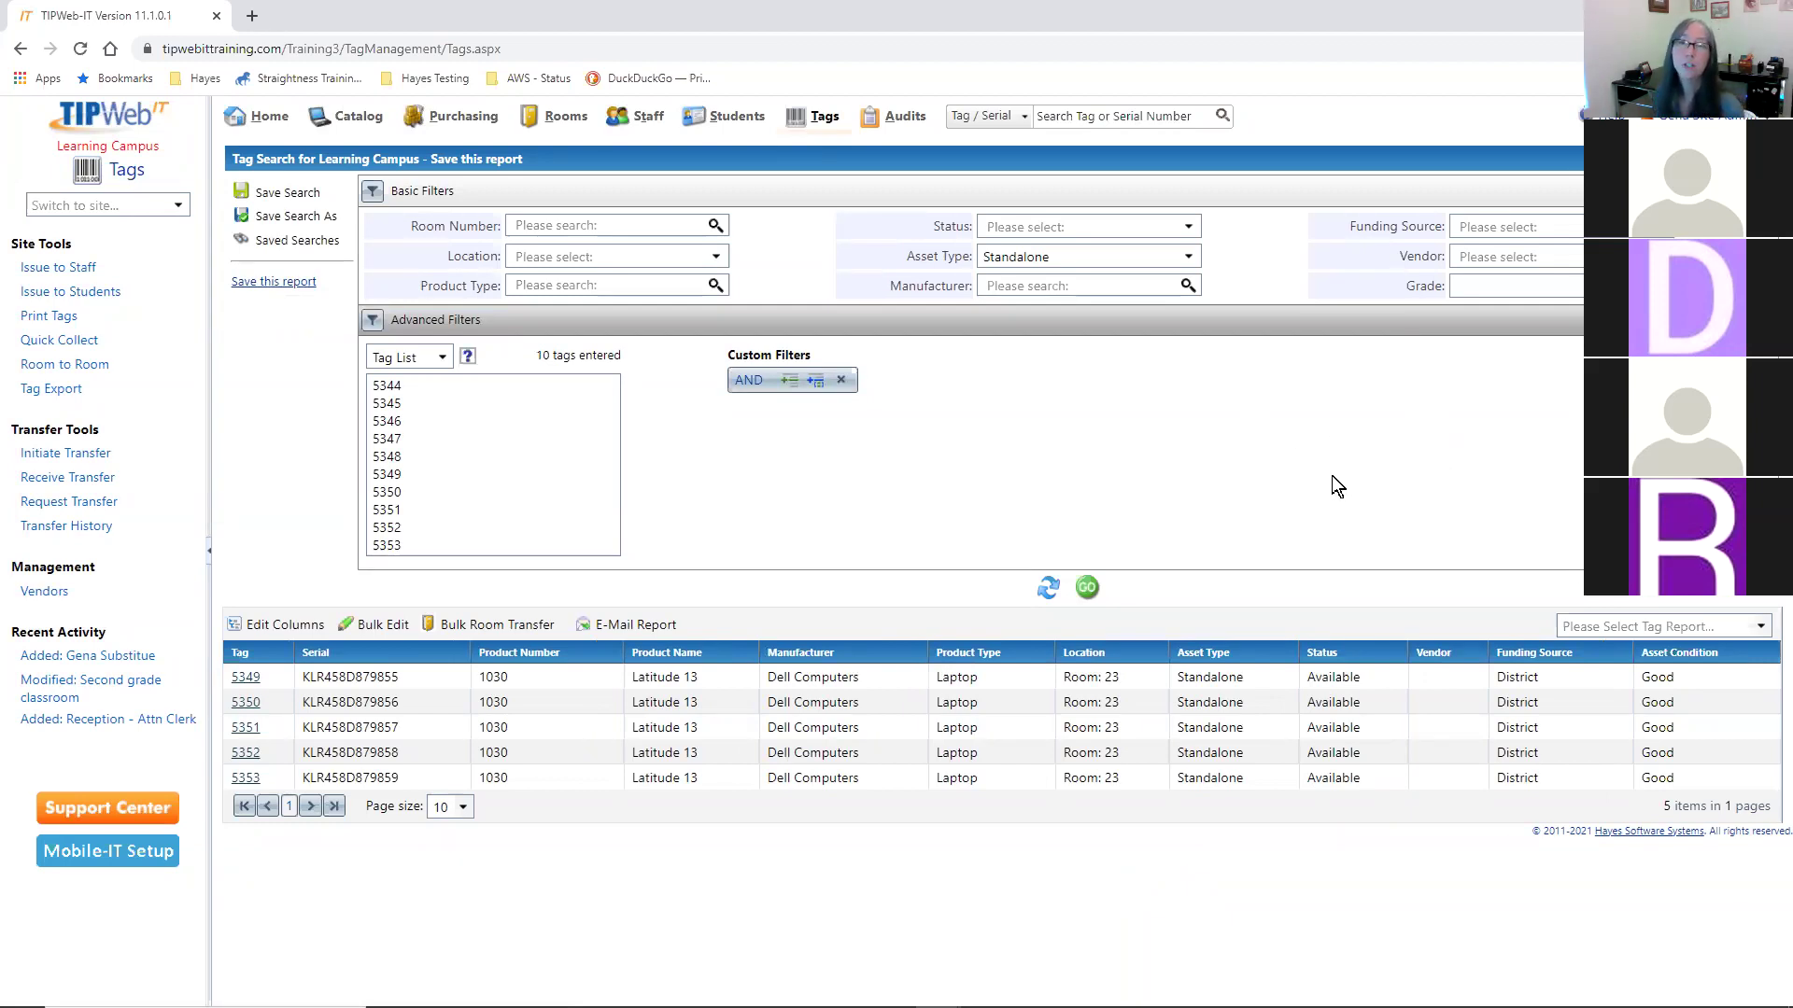
left_click(297, 240)
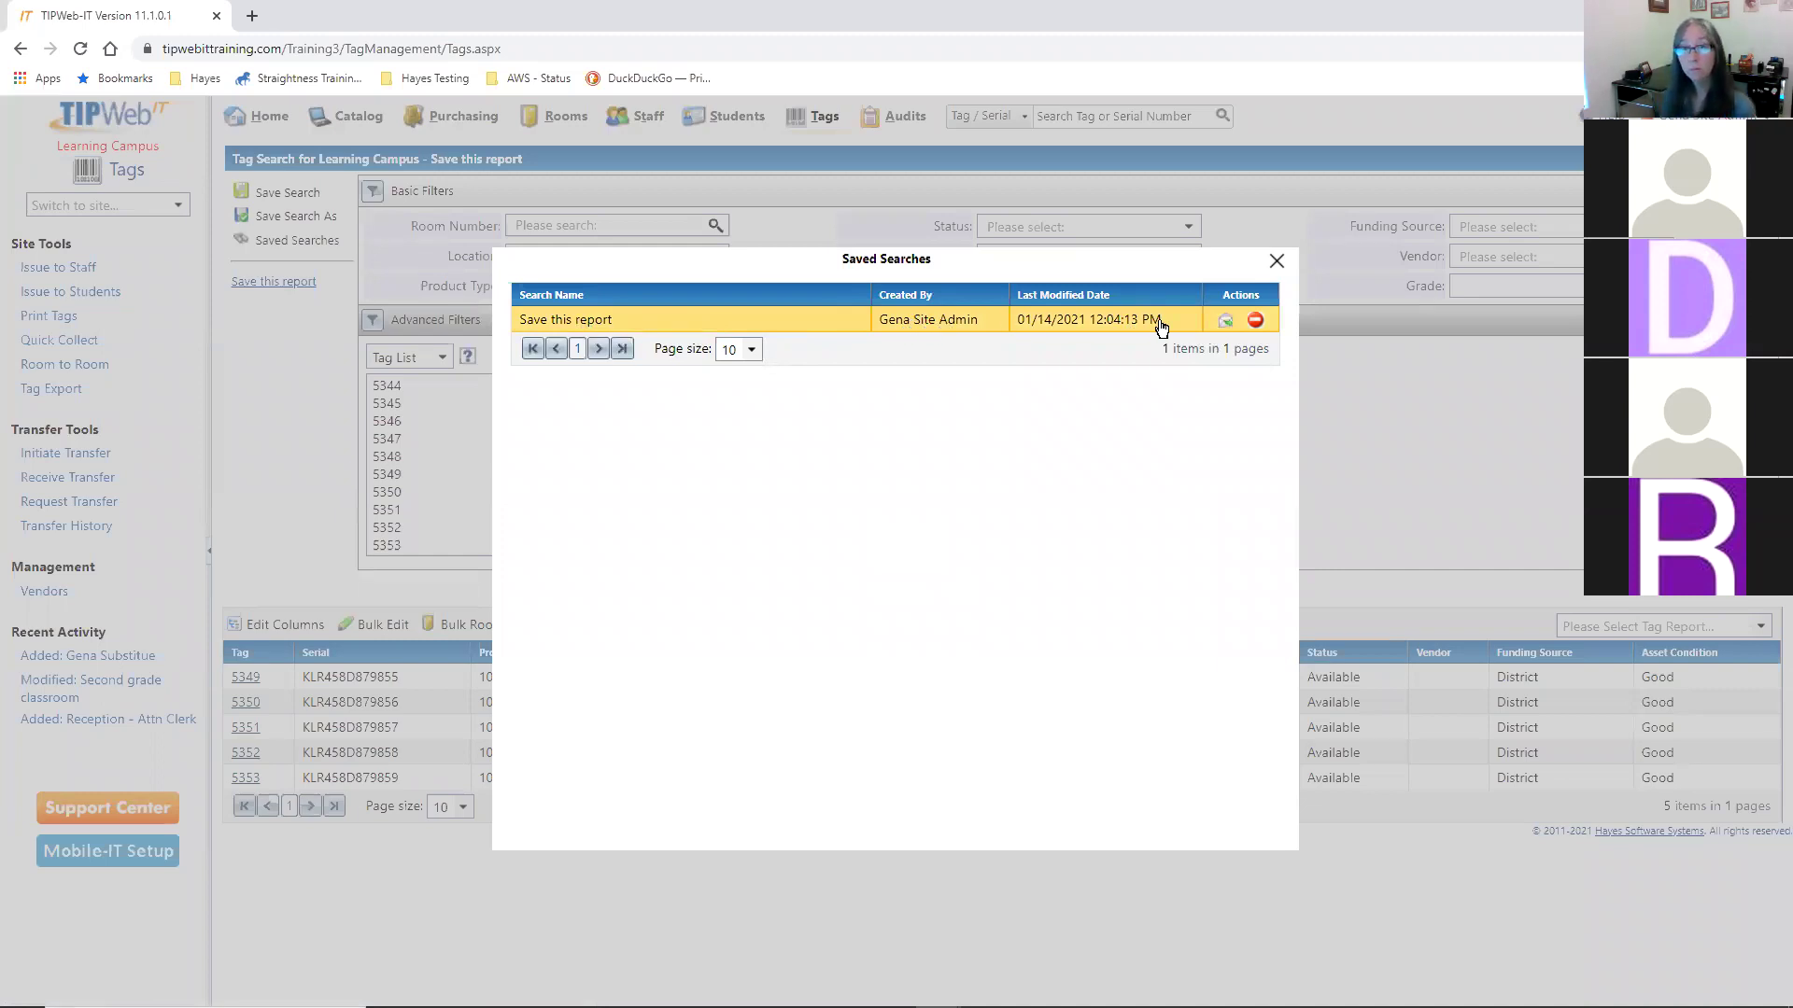
double_click(984, 261)
left_click(1001, 266)
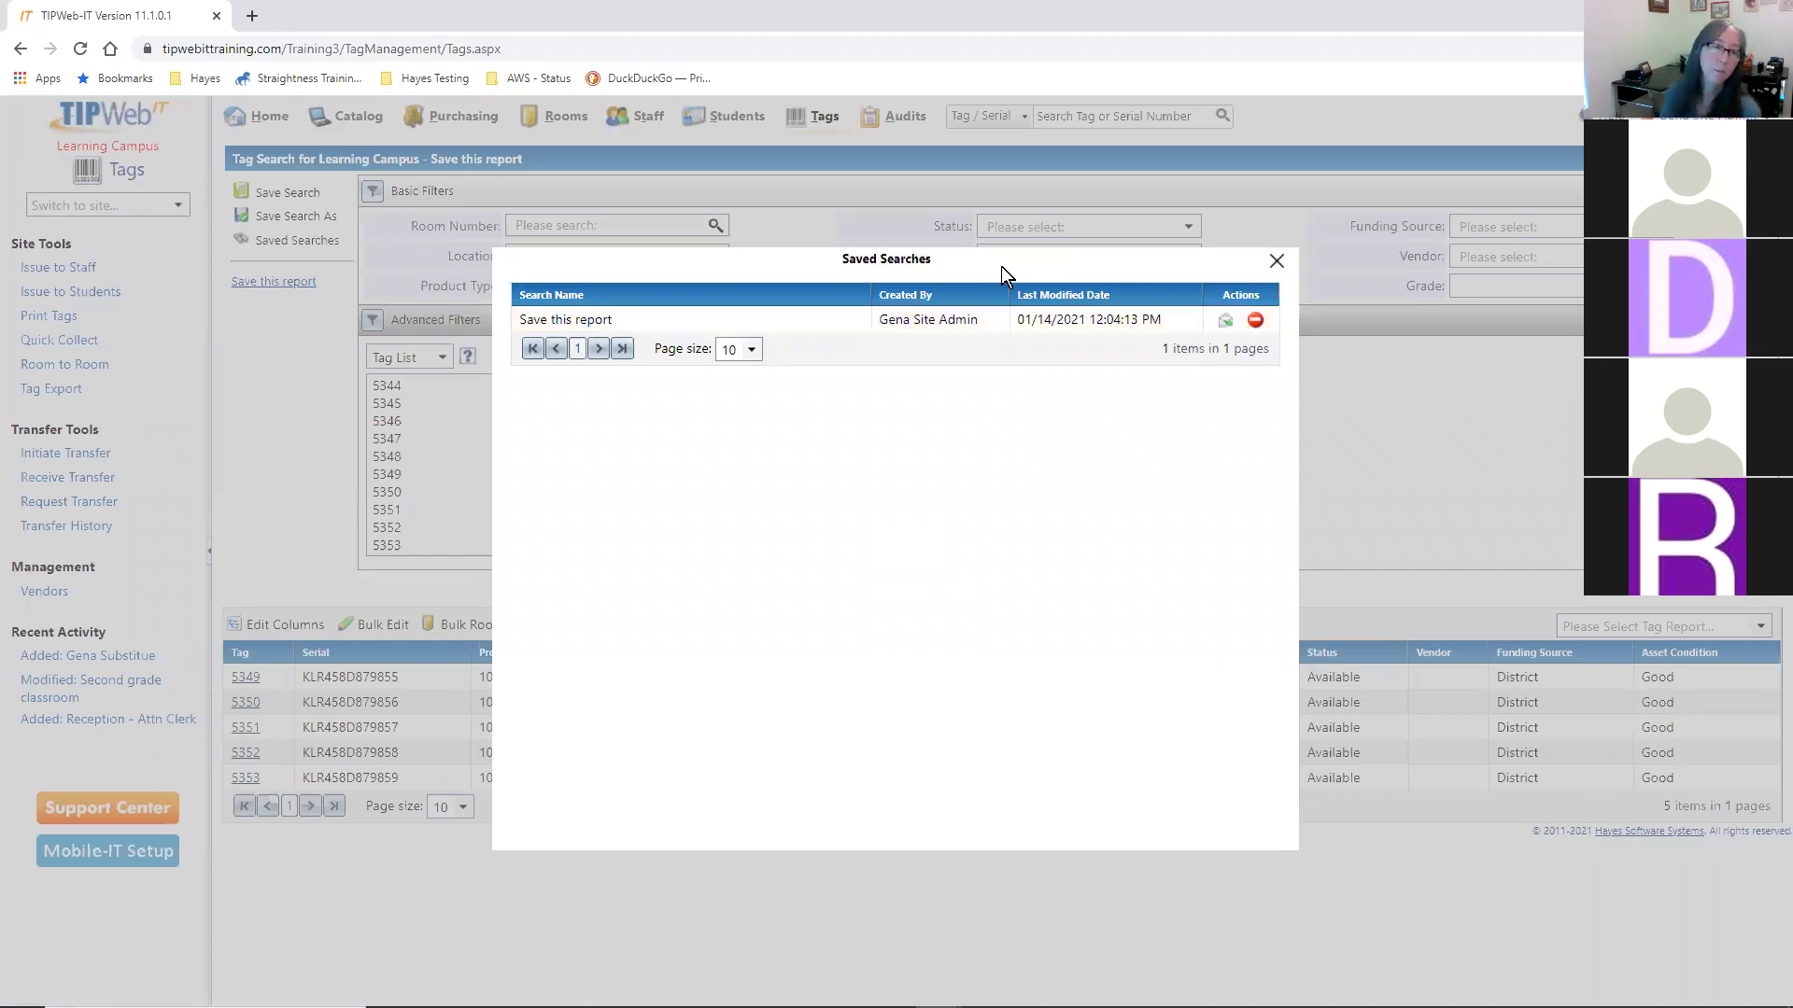
left_click(1273, 260)
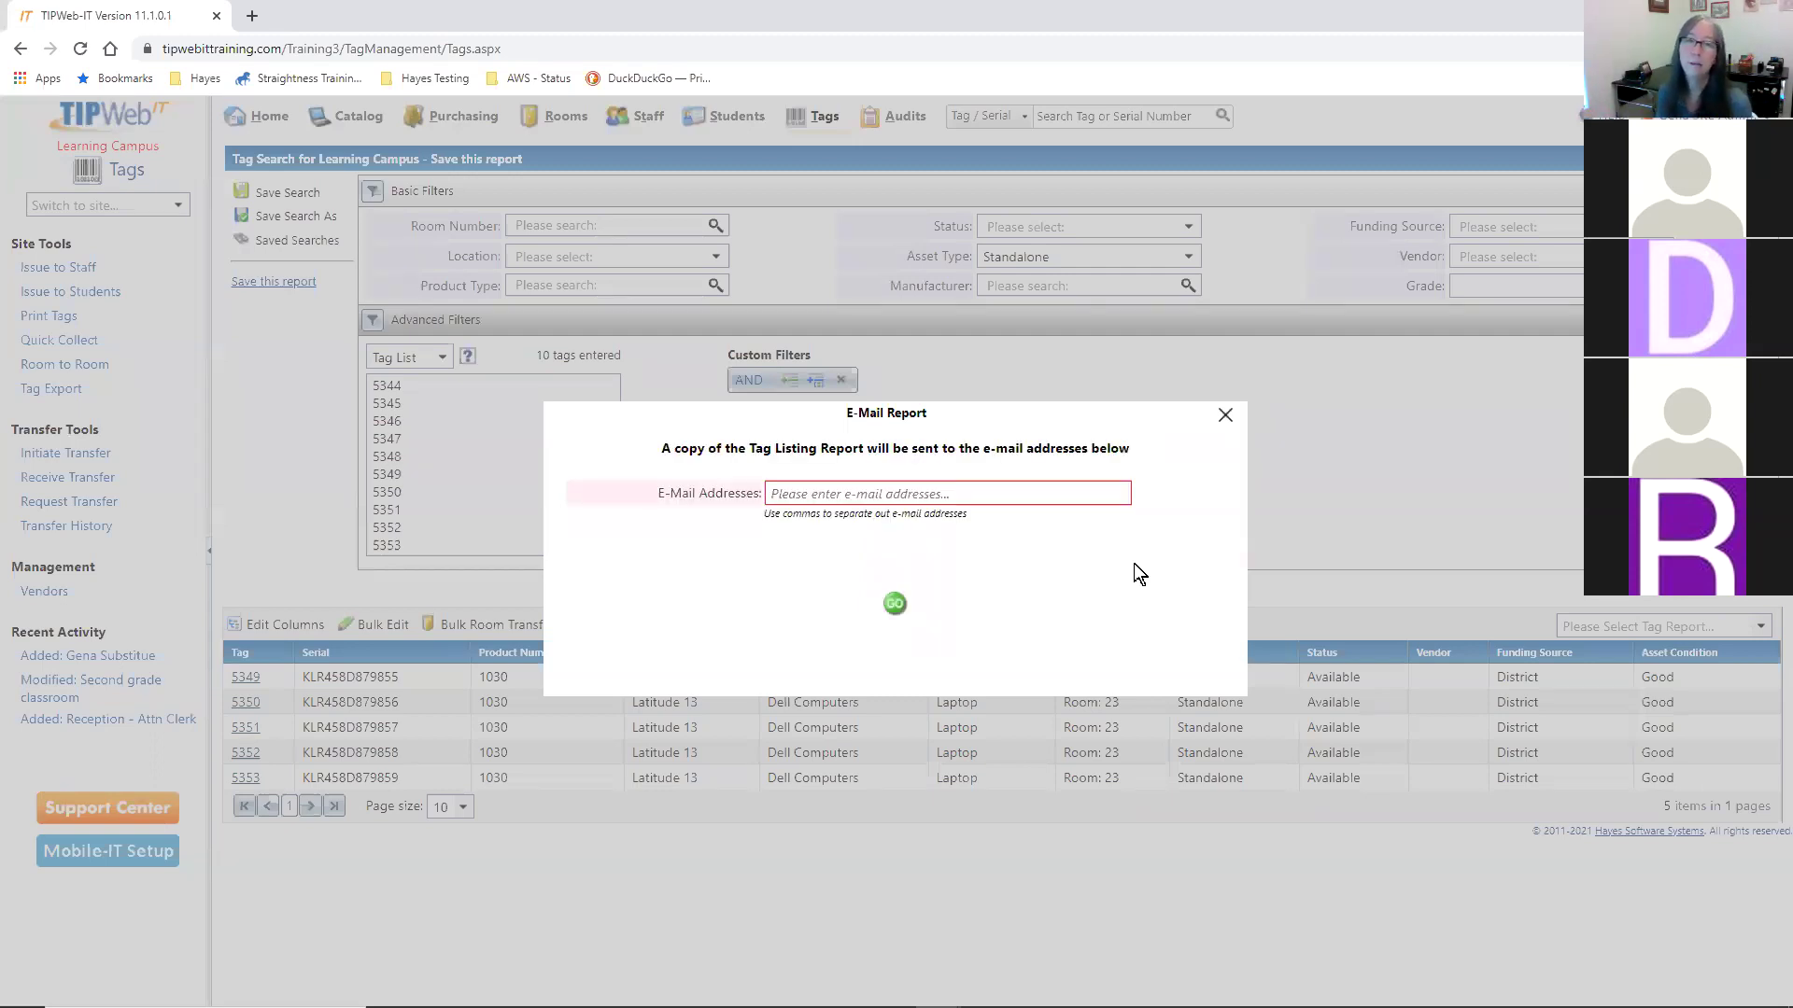
left_click(1223, 414)
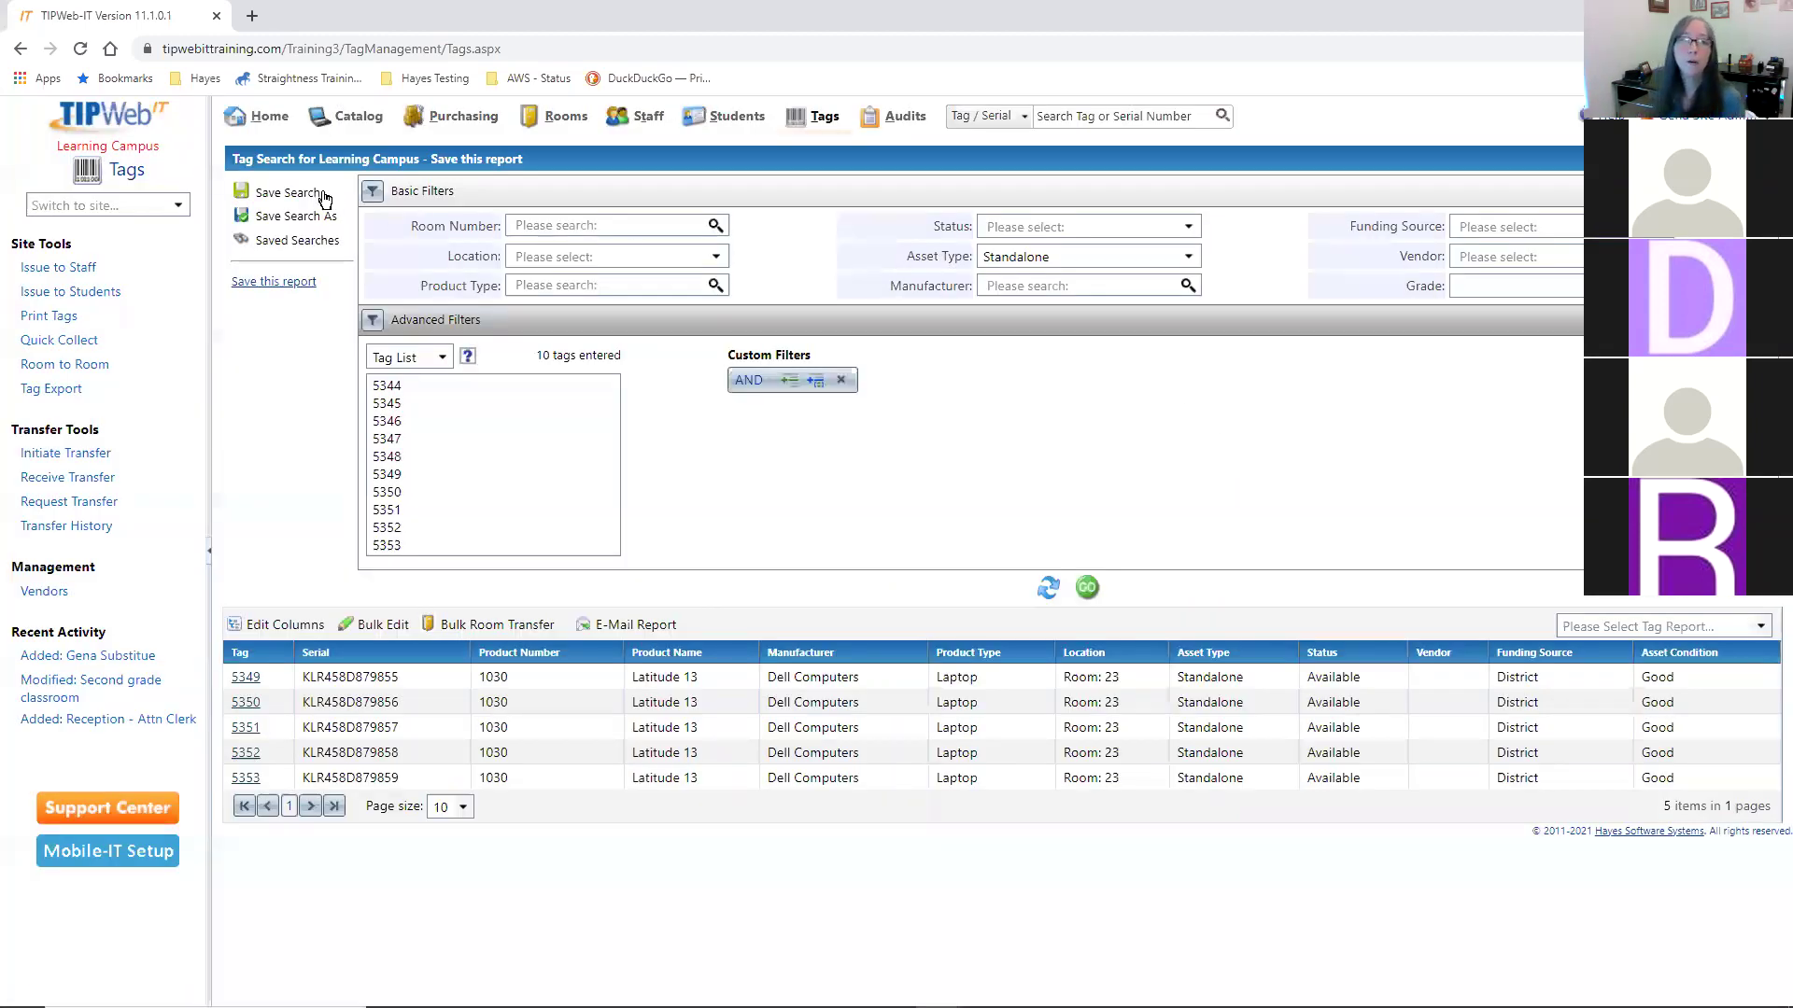
- Turn on scheduled e-mailing for the saved search and enter the recipient's e-mail address
left_click(284, 242)
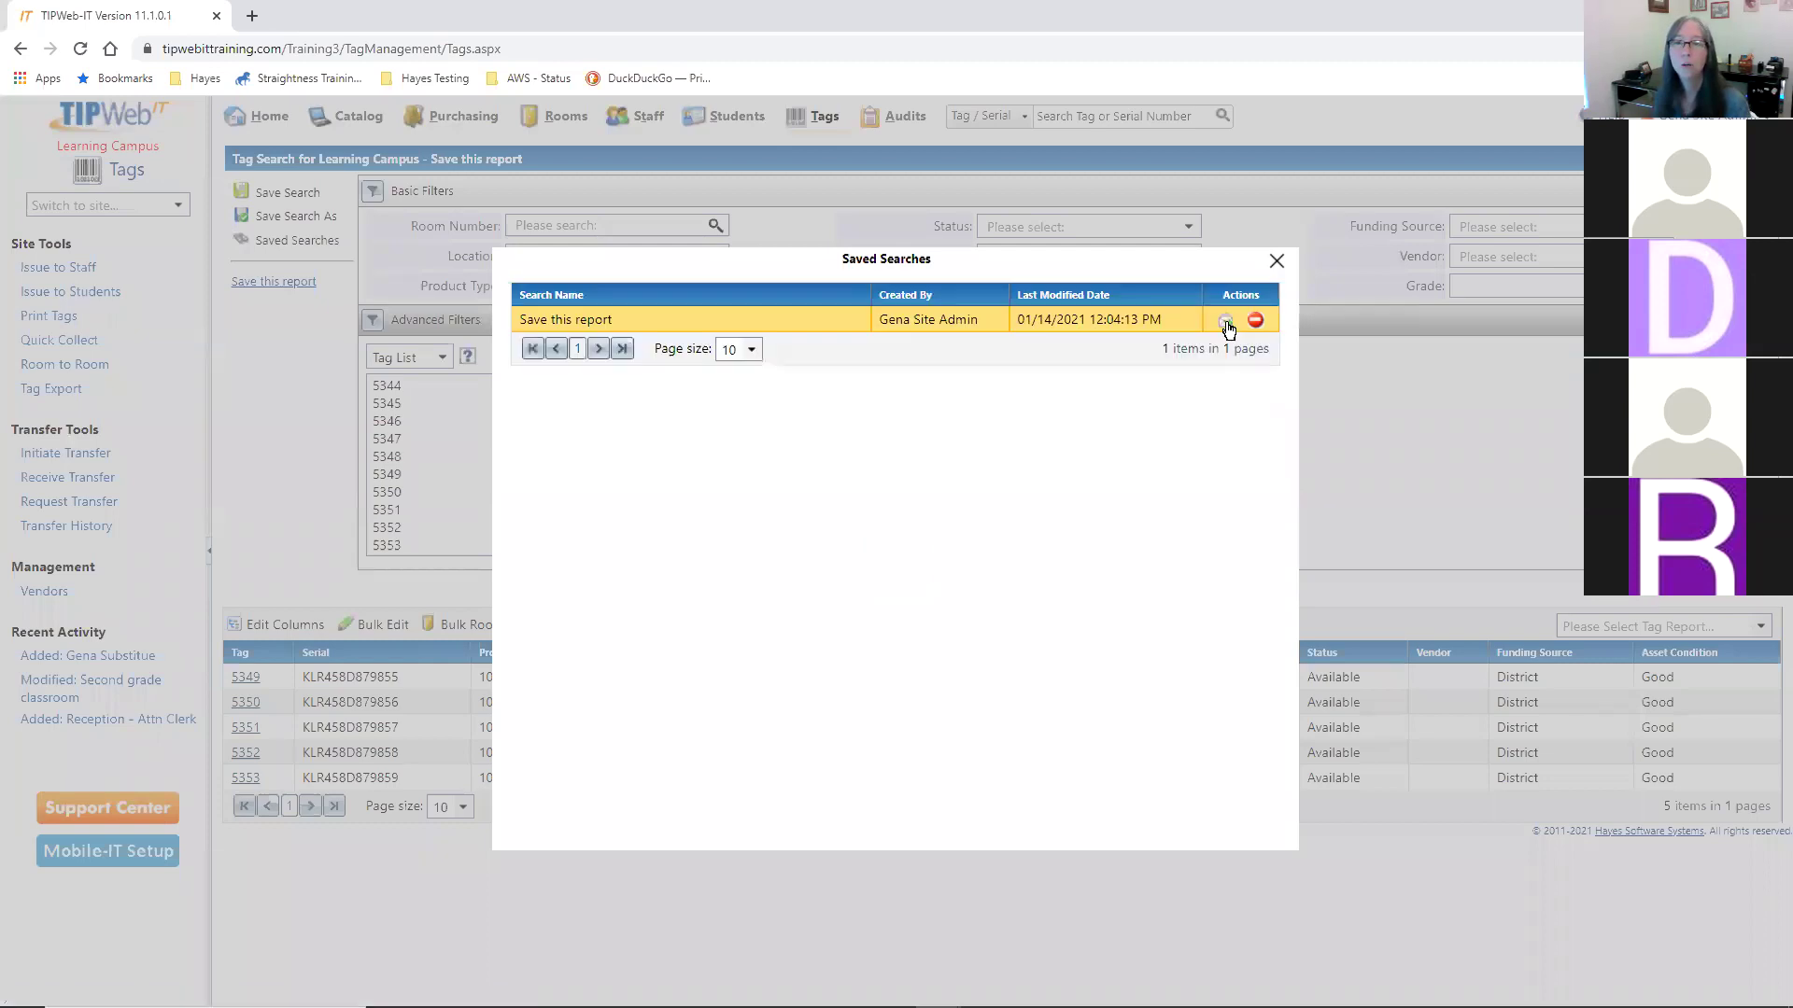
left_click(1227, 323)
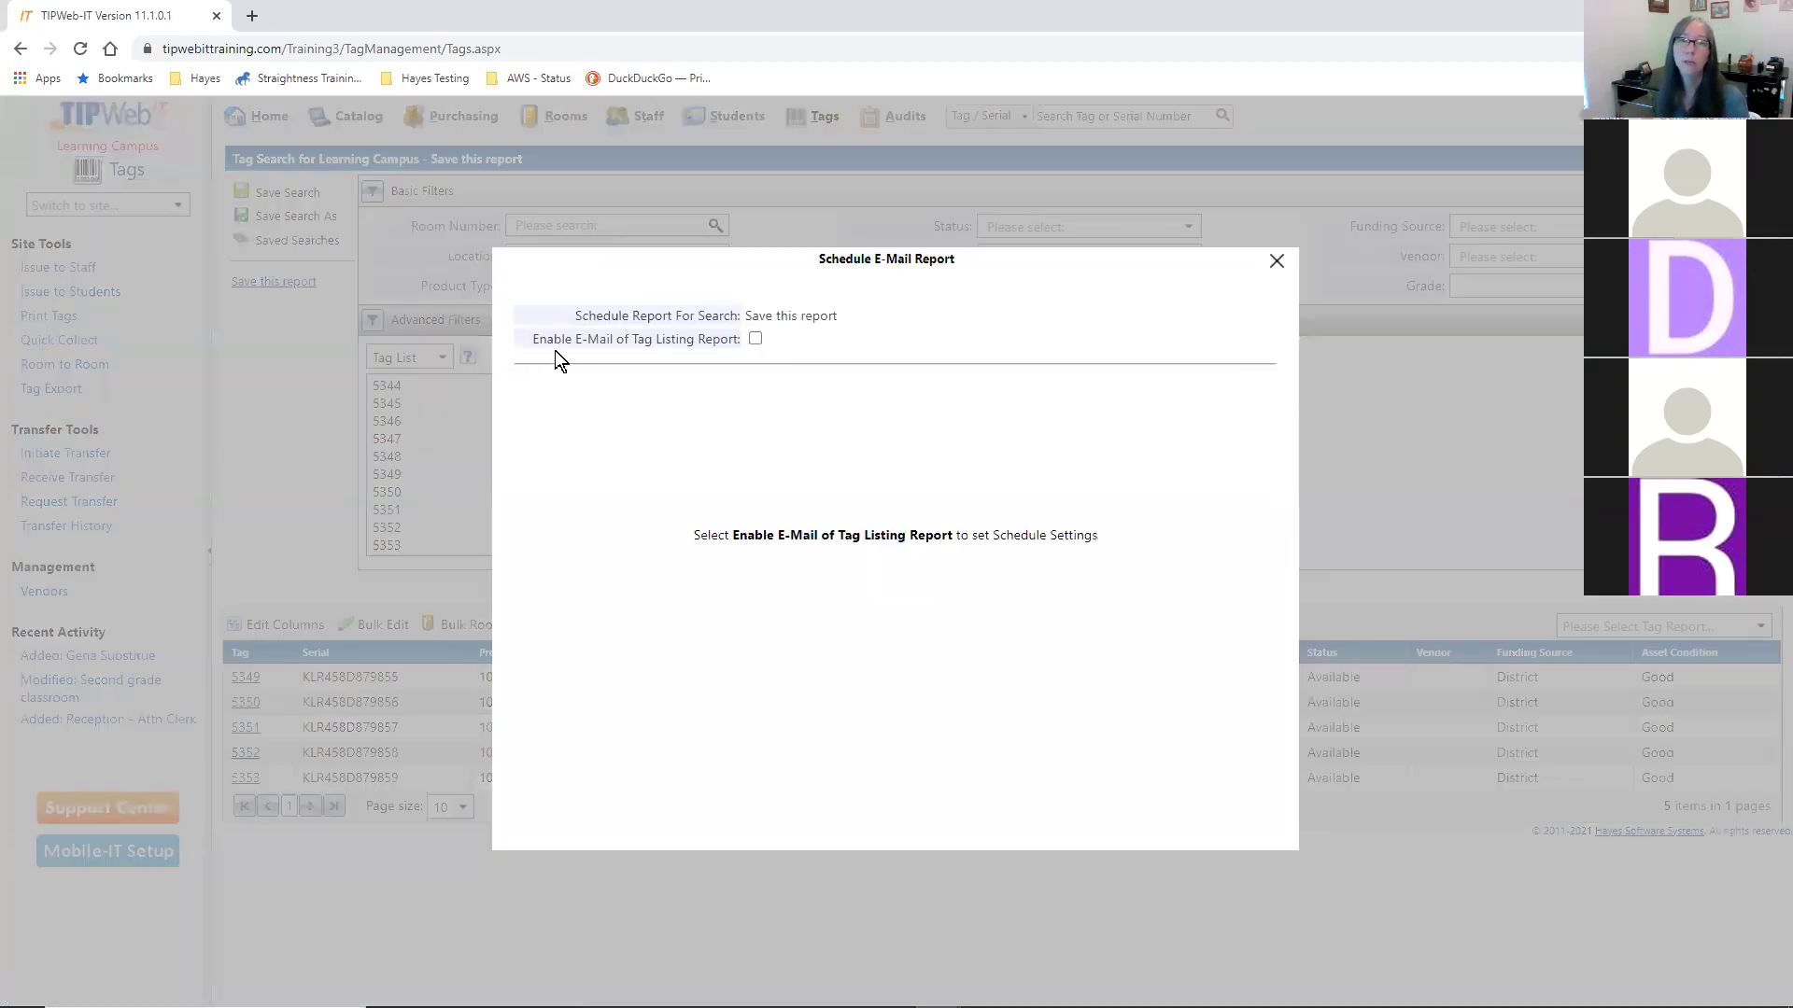
left_click(754, 339)
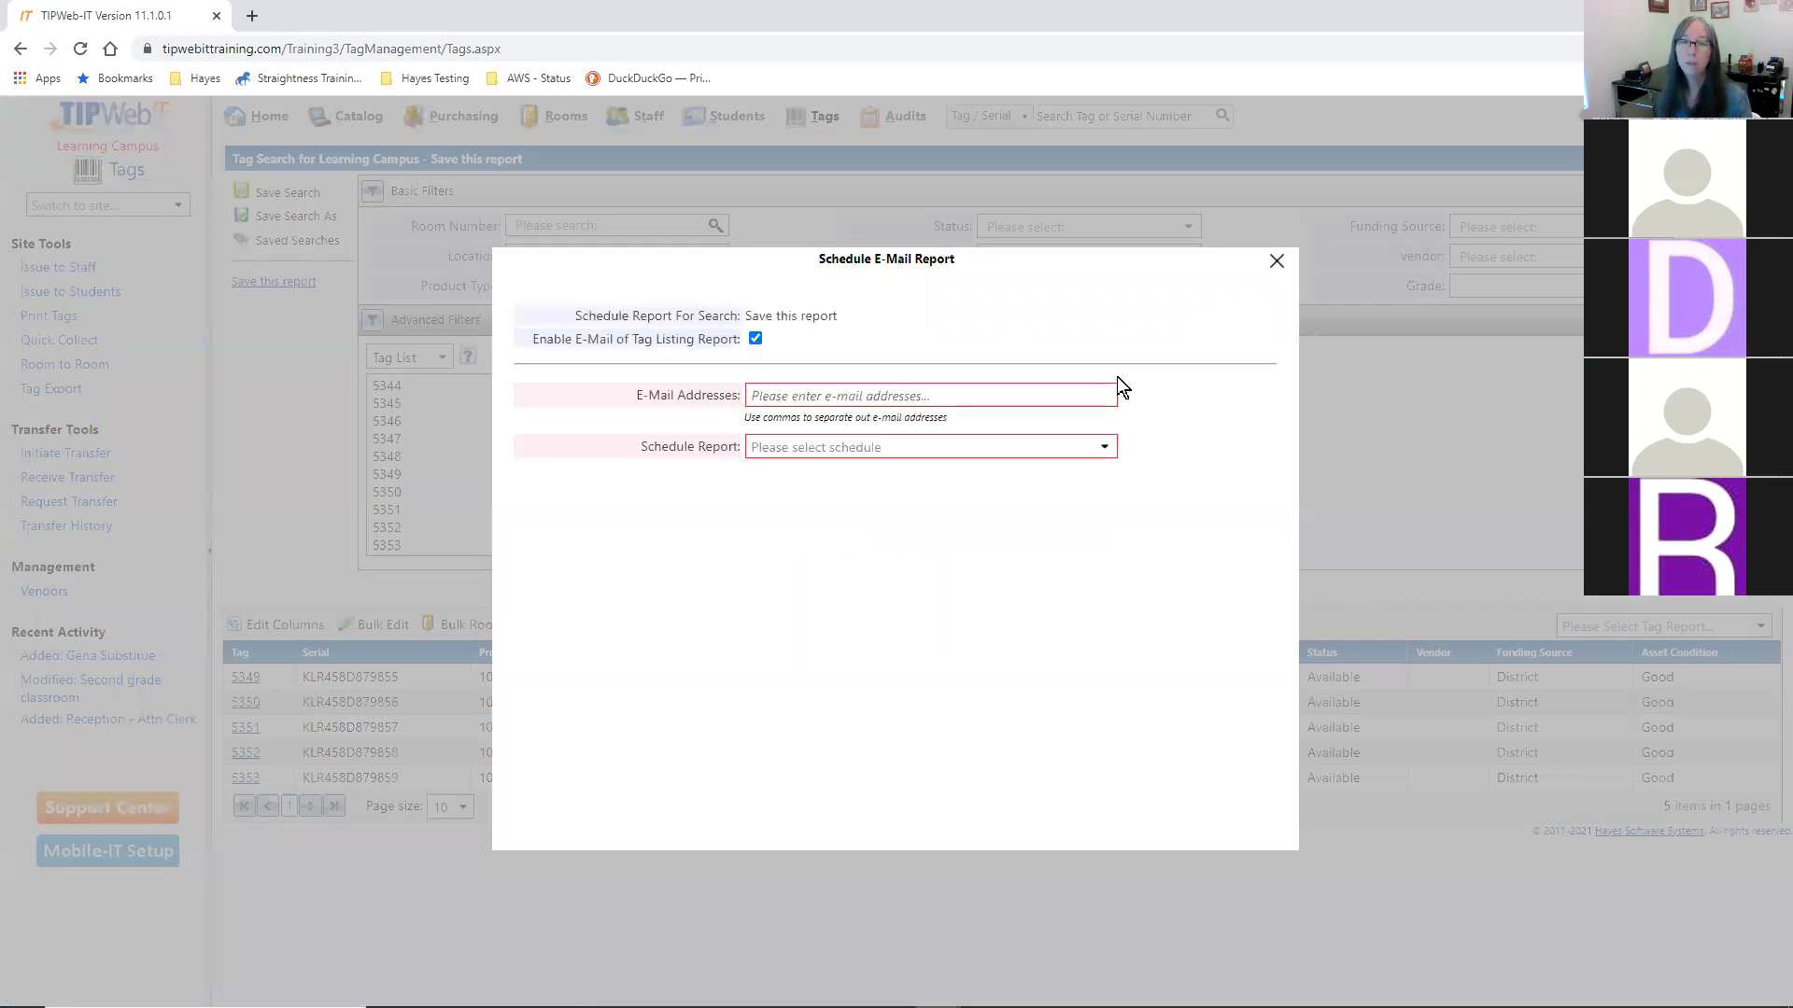
left_click(1111, 392)
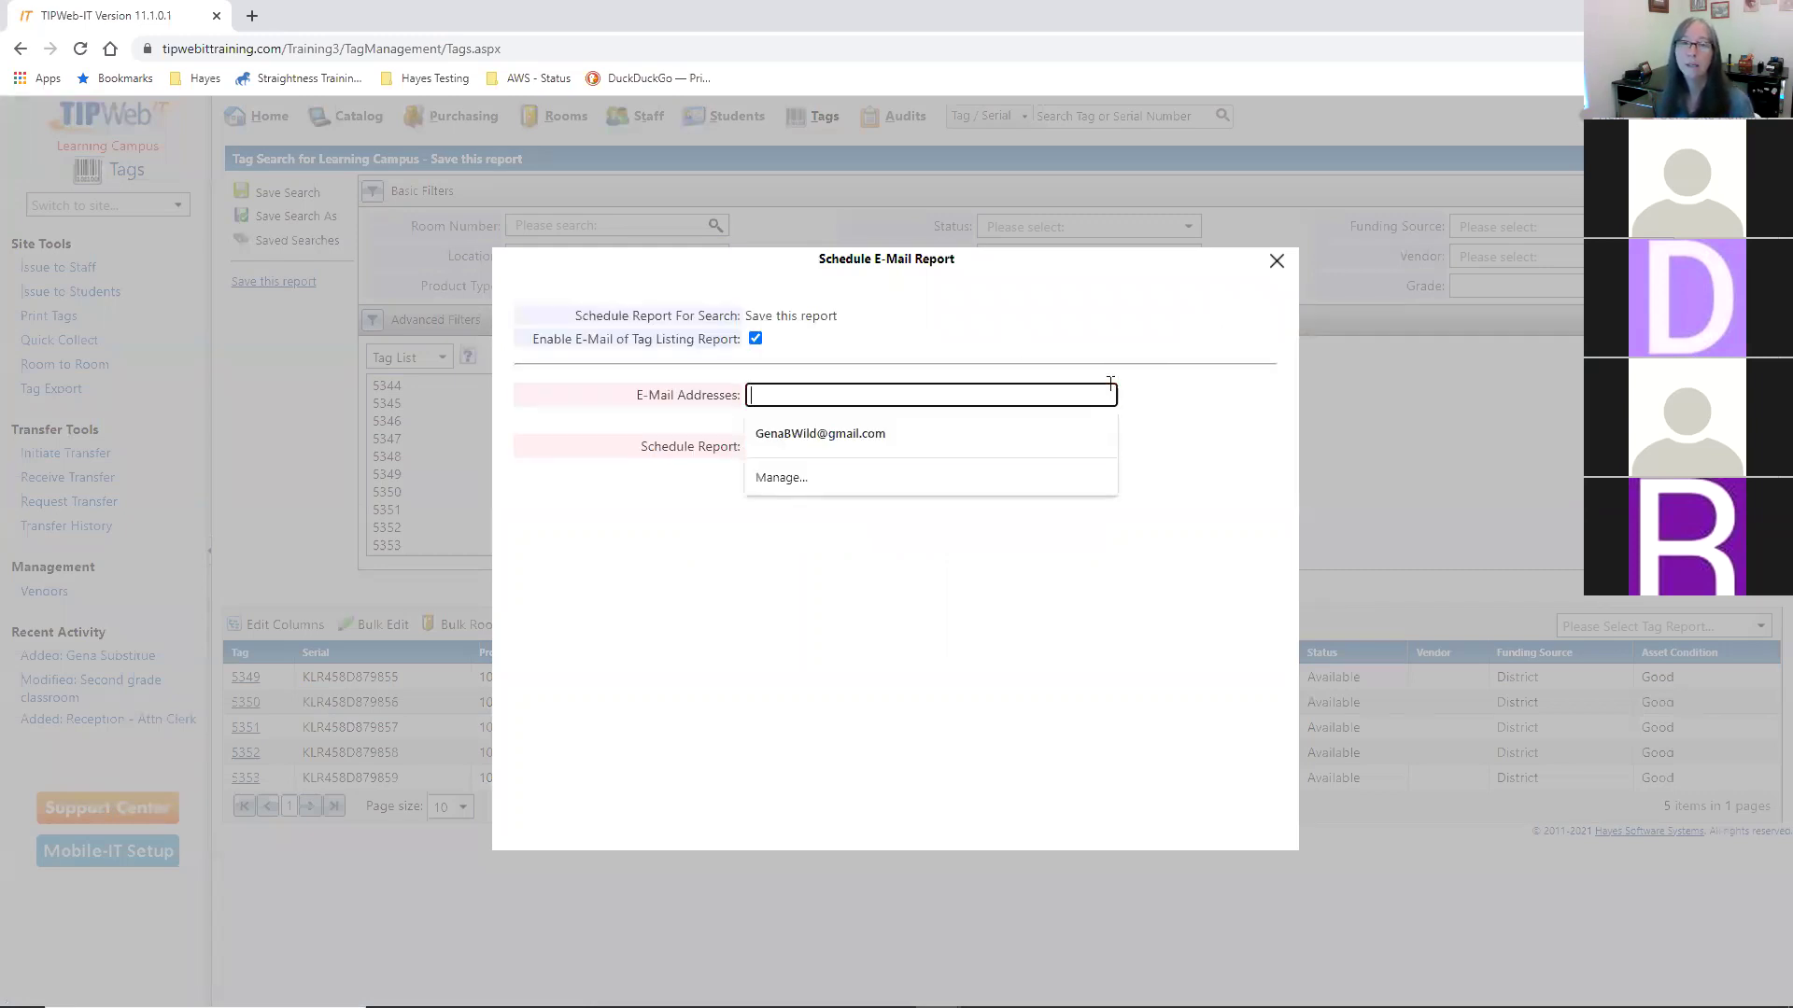
left_click(1083, 430)
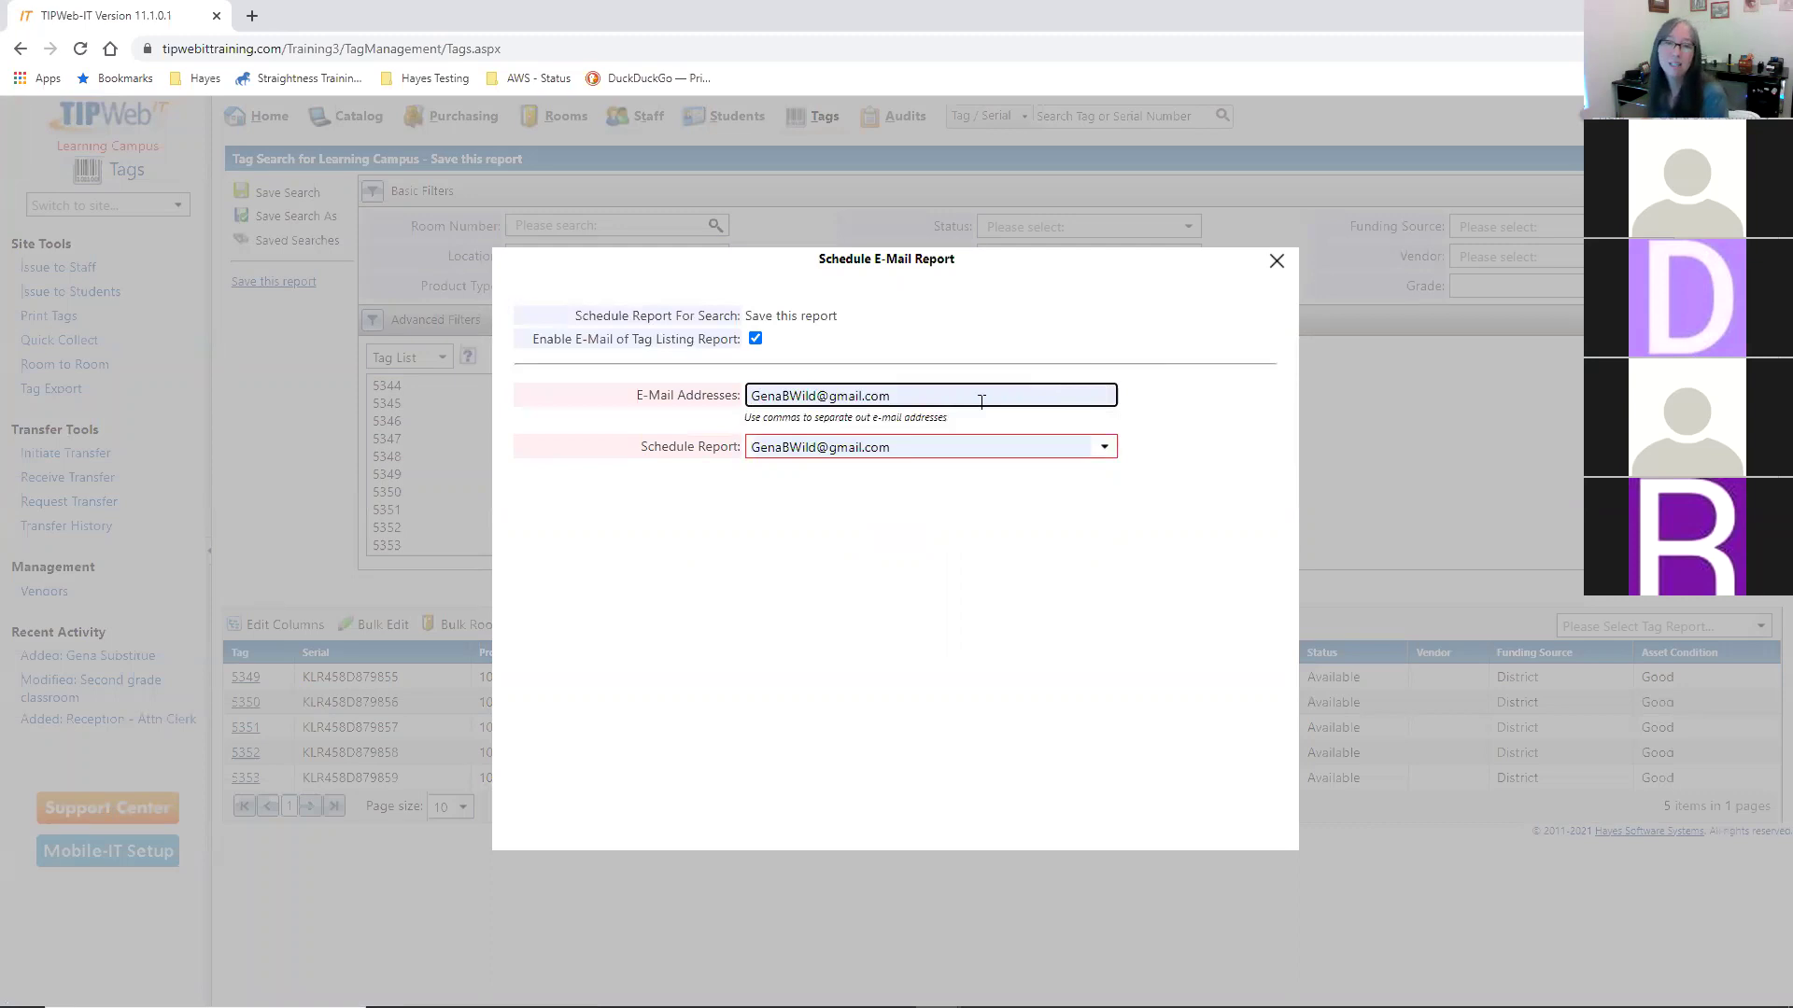
left_click(1204, 408)
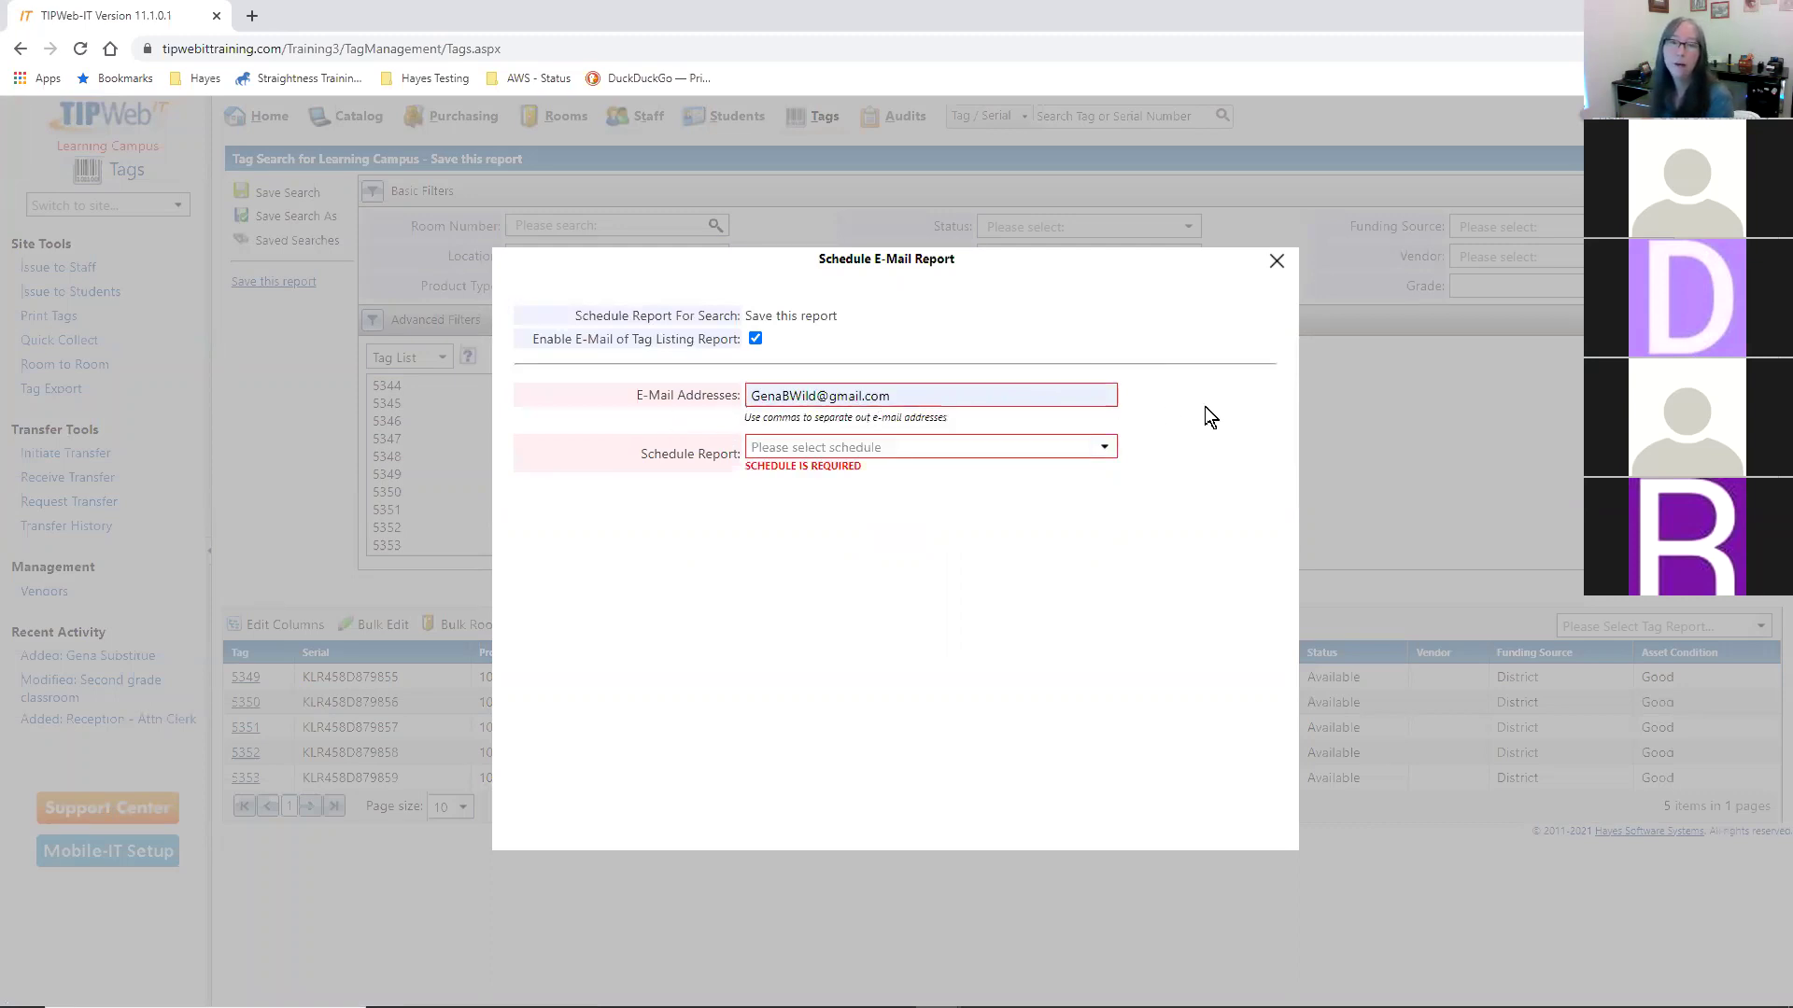
- Set the report to be sent weekly on Fridays
left_click(1088, 448)
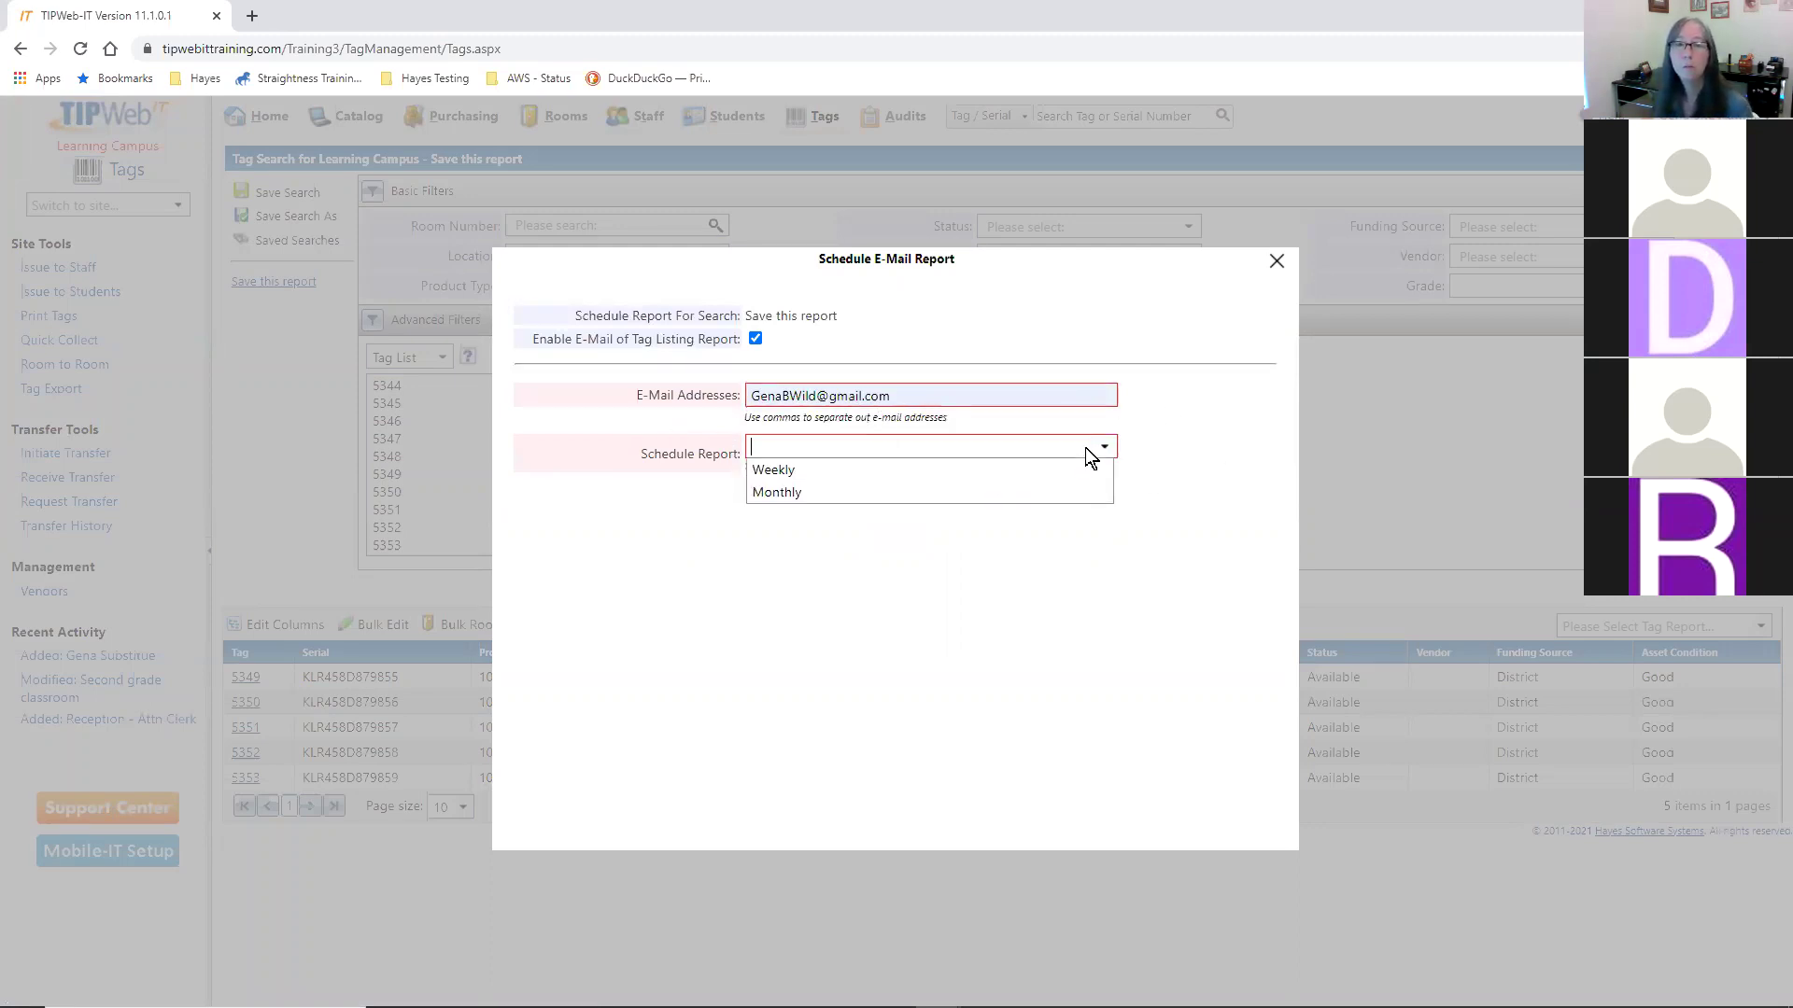
left_click(855, 471)
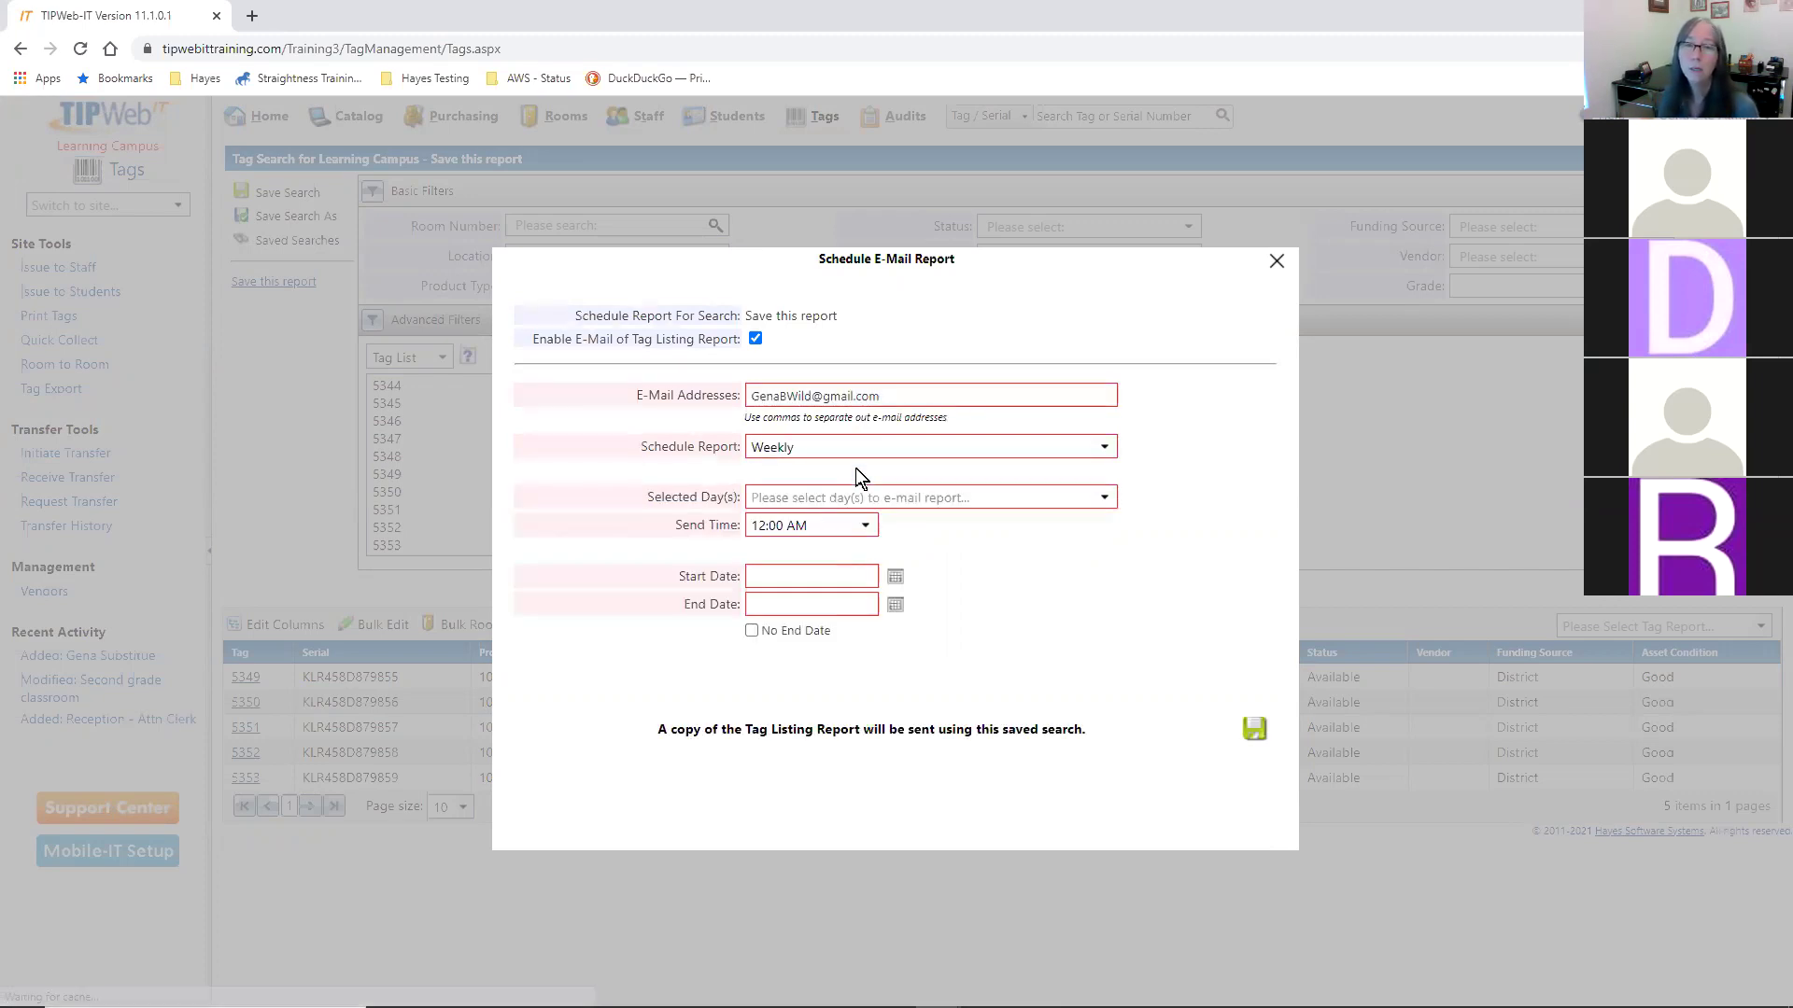
left_click(857, 498)
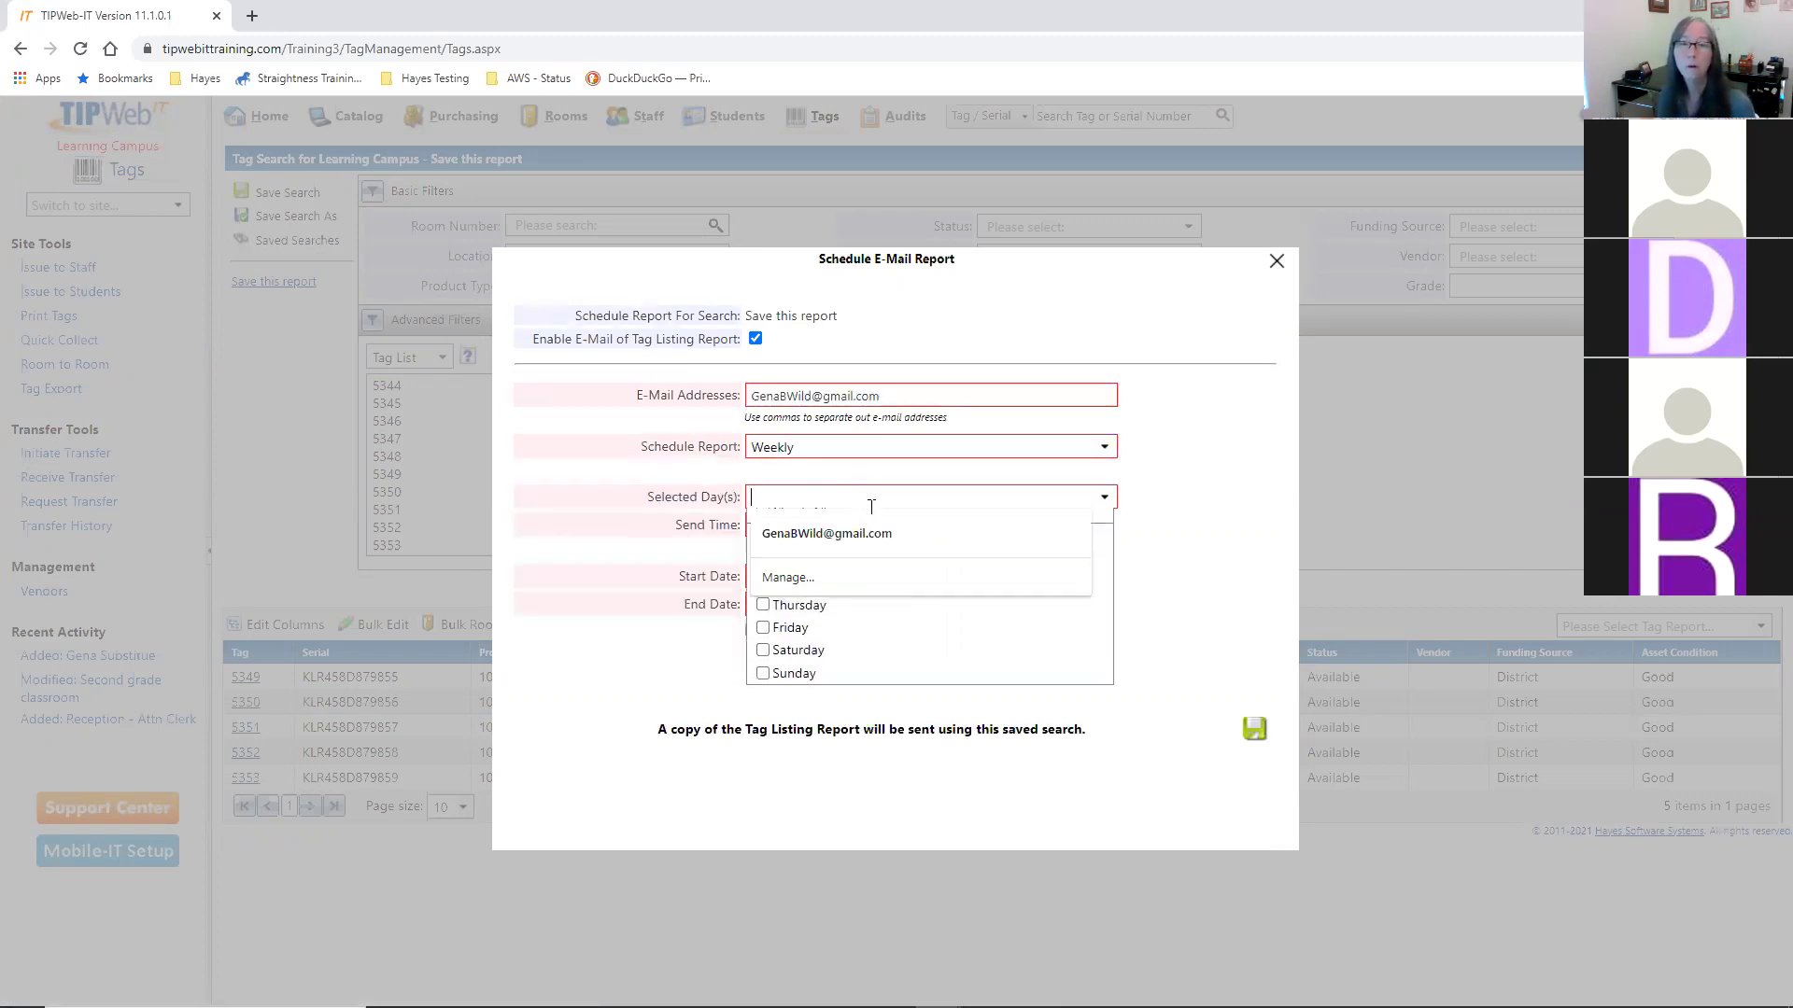
left_click(907, 637)
left_click(1009, 488)
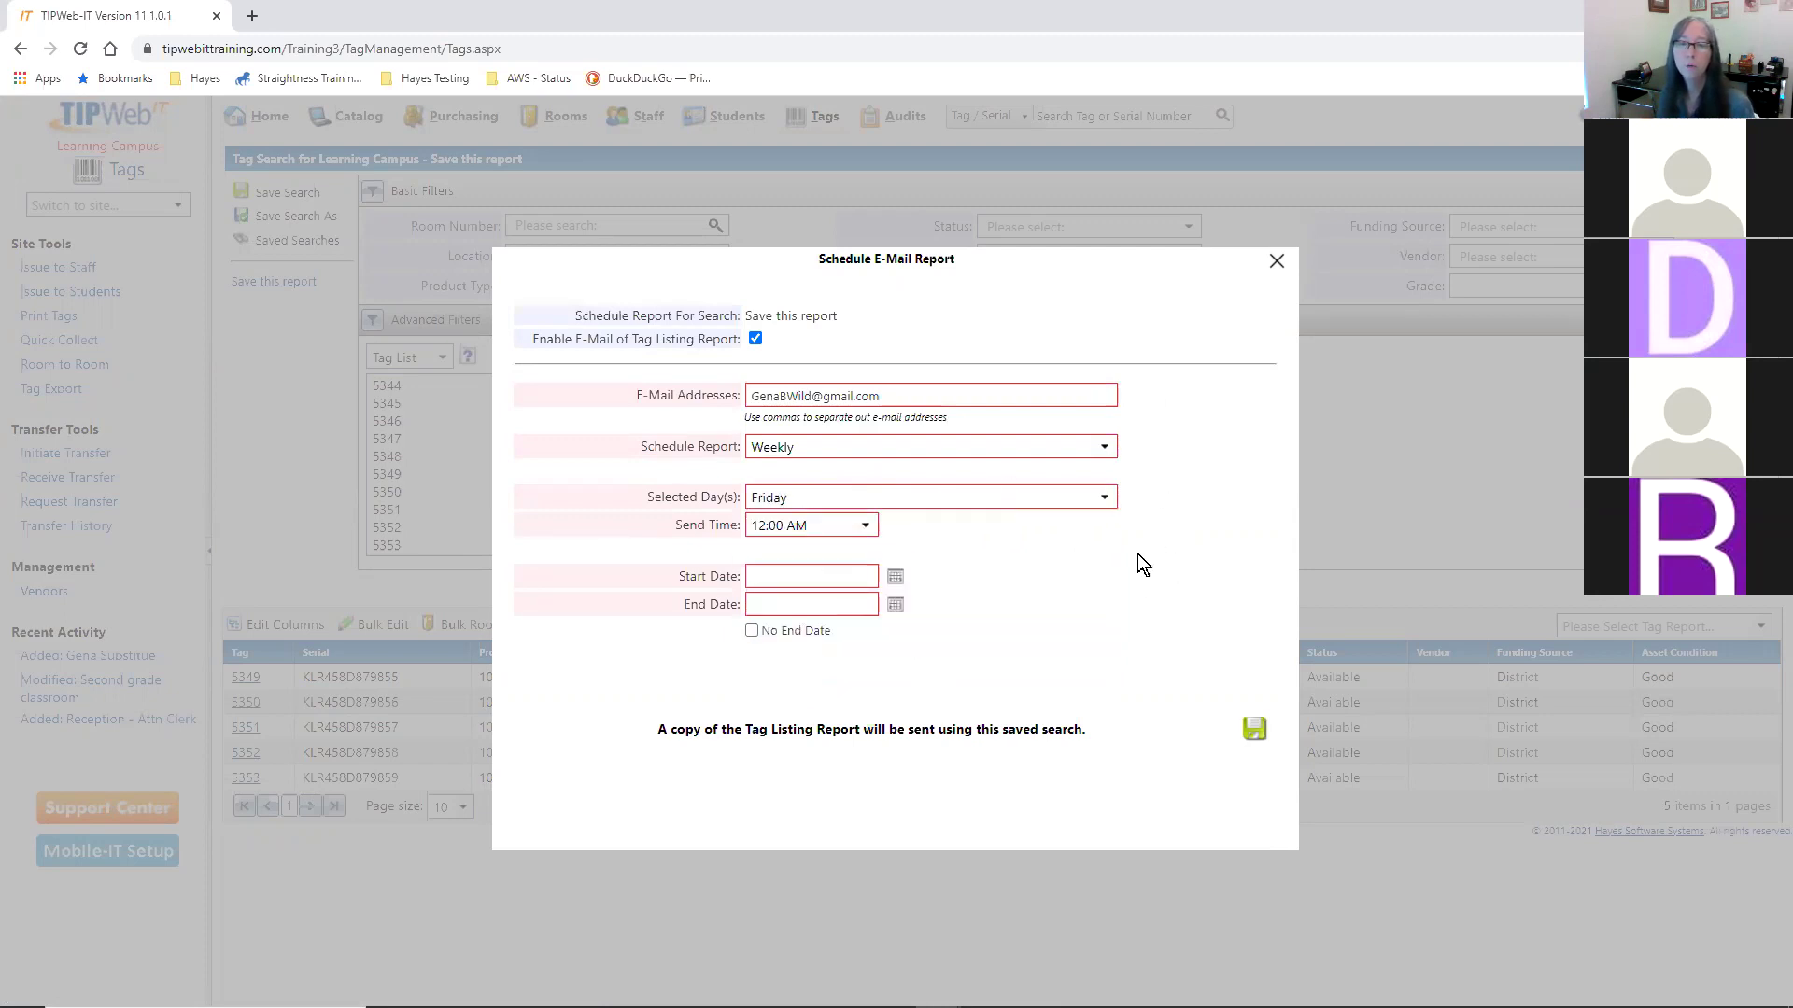
- Set the start date to 1/15/2021 with no end date and save the schedule
left_click(893, 579)
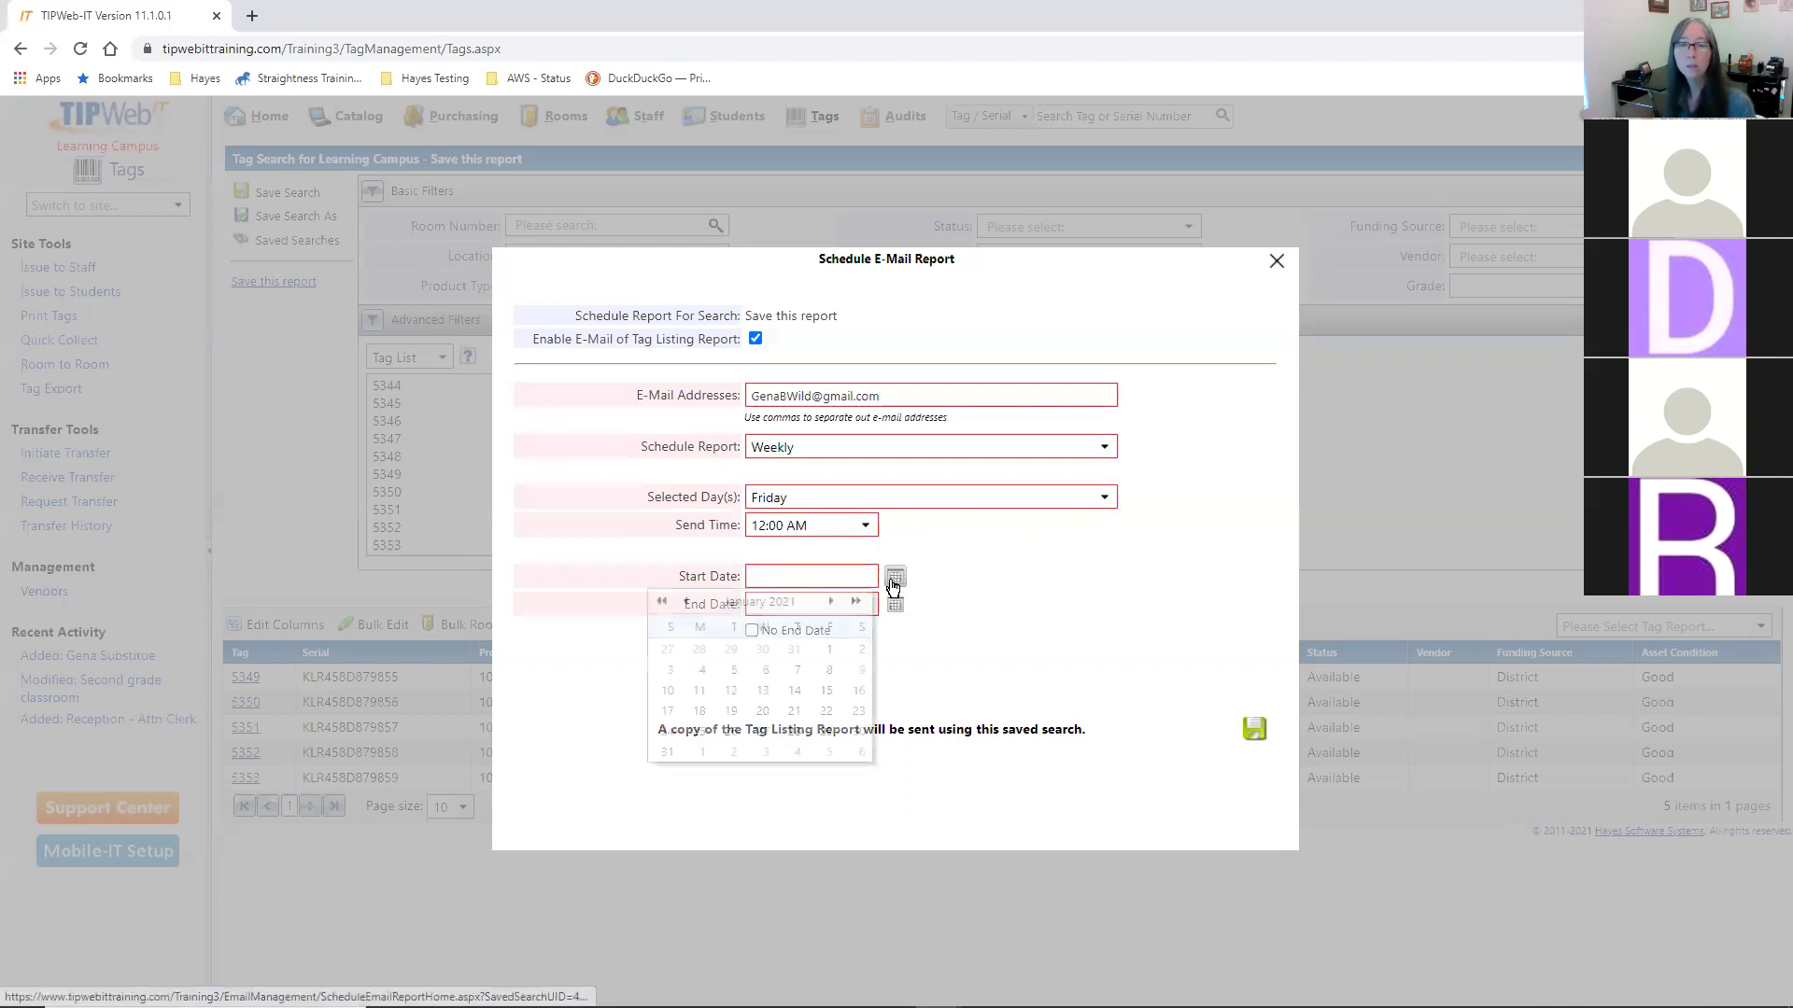
left_click(828, 651)
left_click(893, 604)
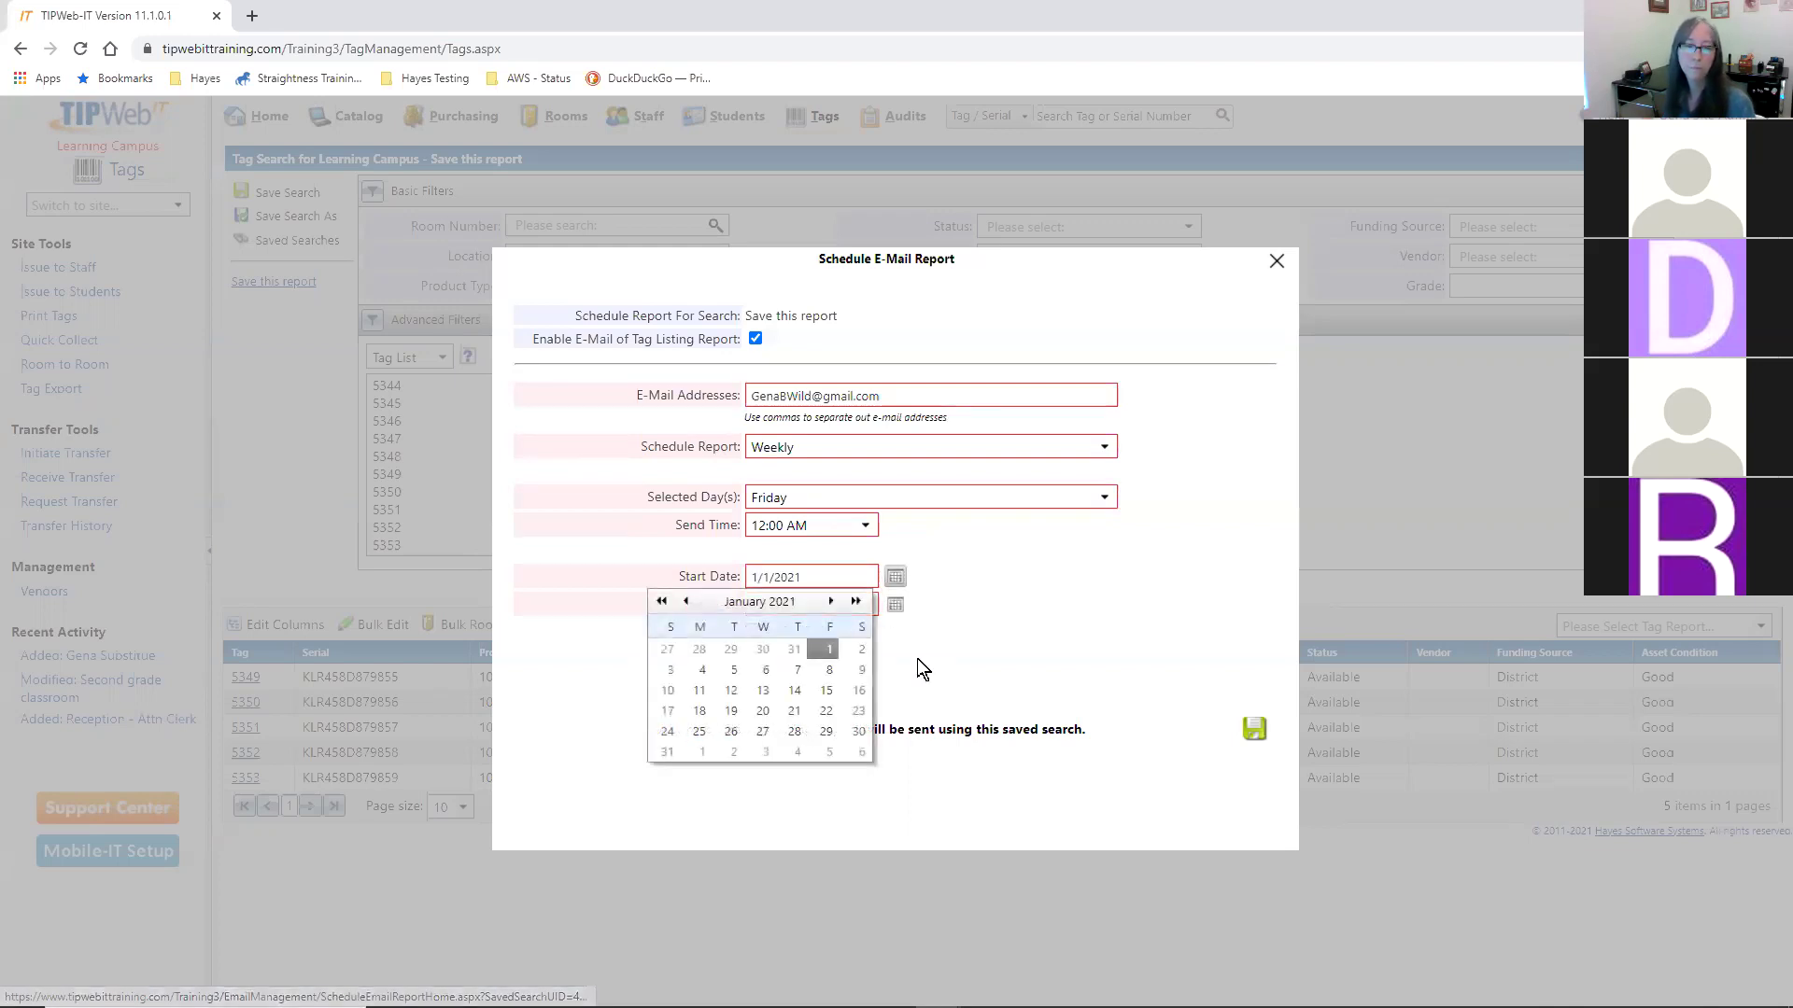
left_click(828, 692)
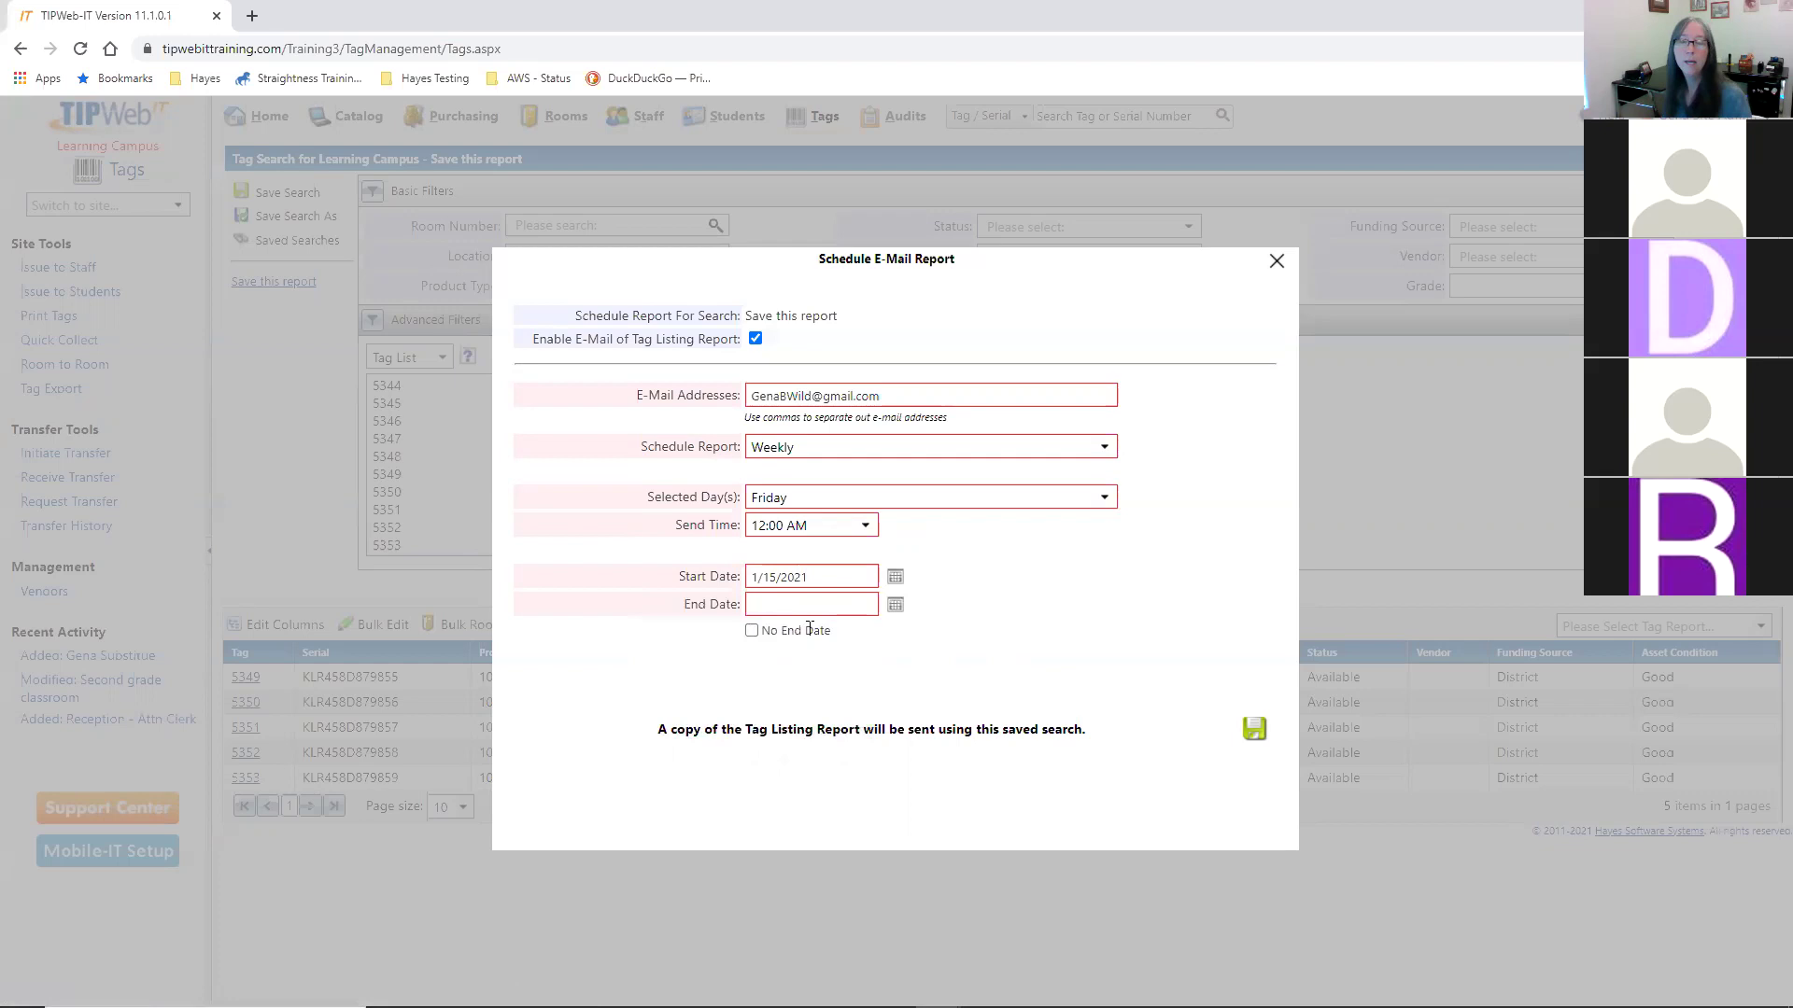
left_click(752, 631)
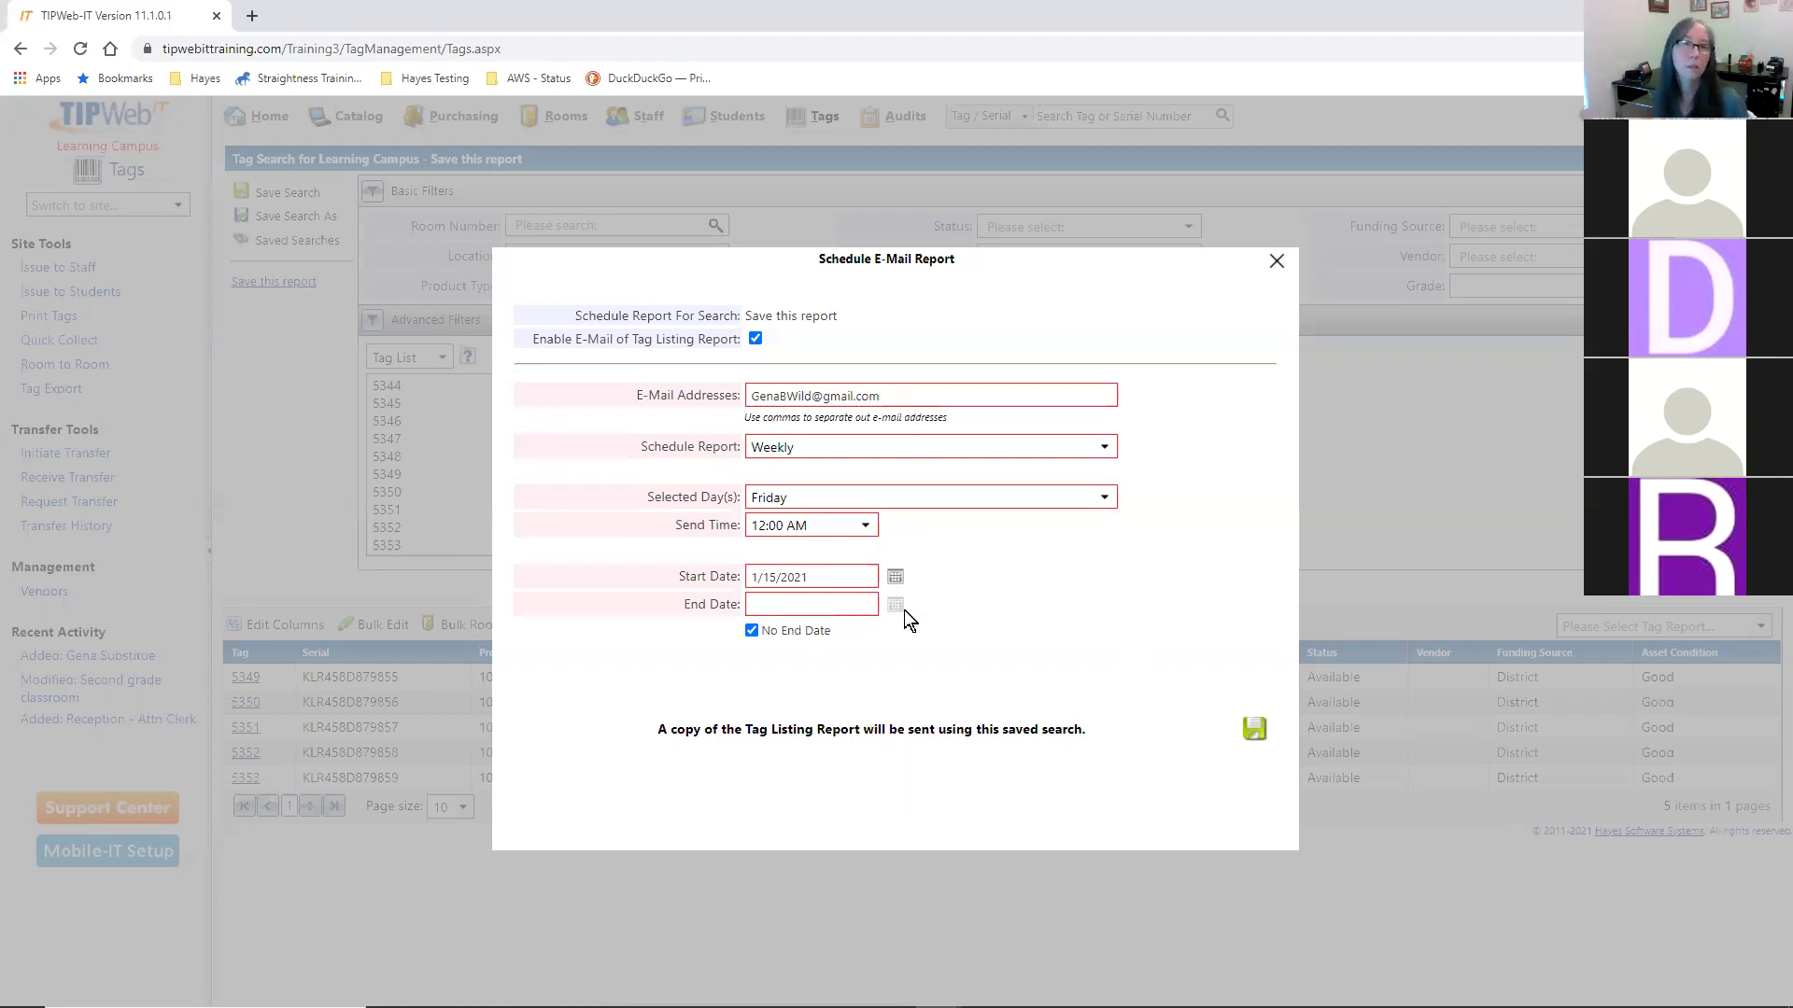
left_click(1254, 730)
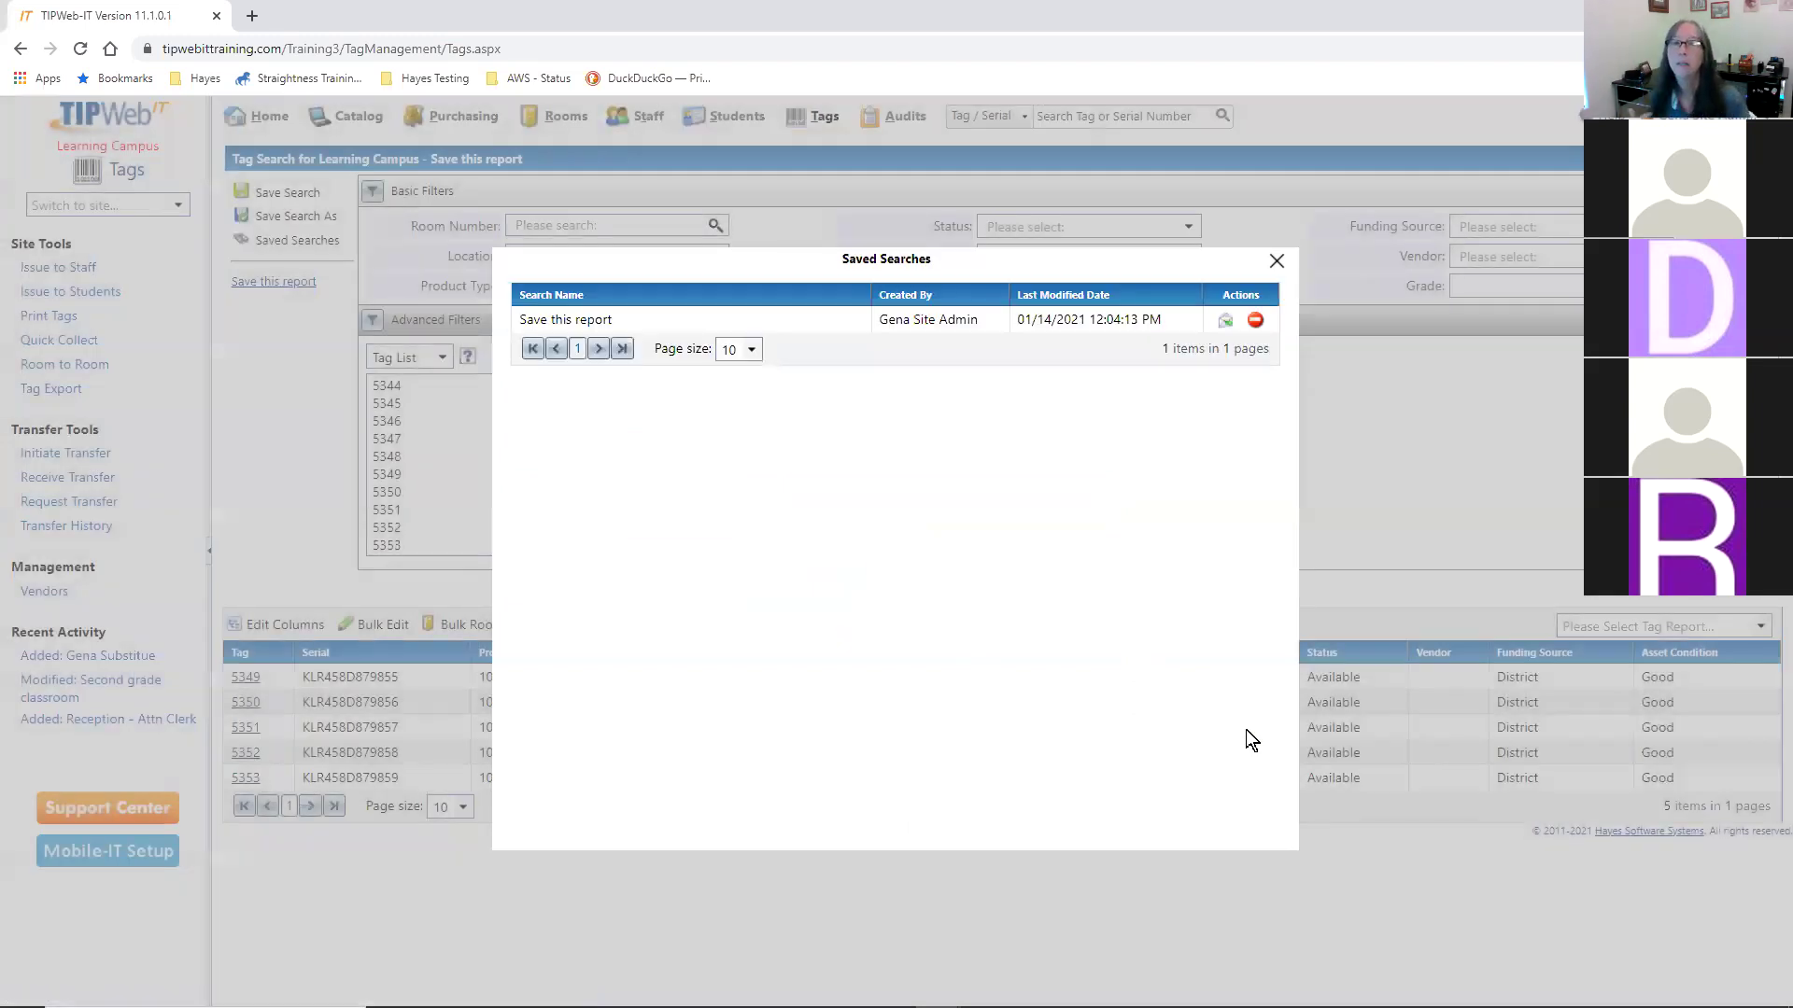
- Close the saved searches list and run the Tag Listing report to Excel
left_click(1276, 264)
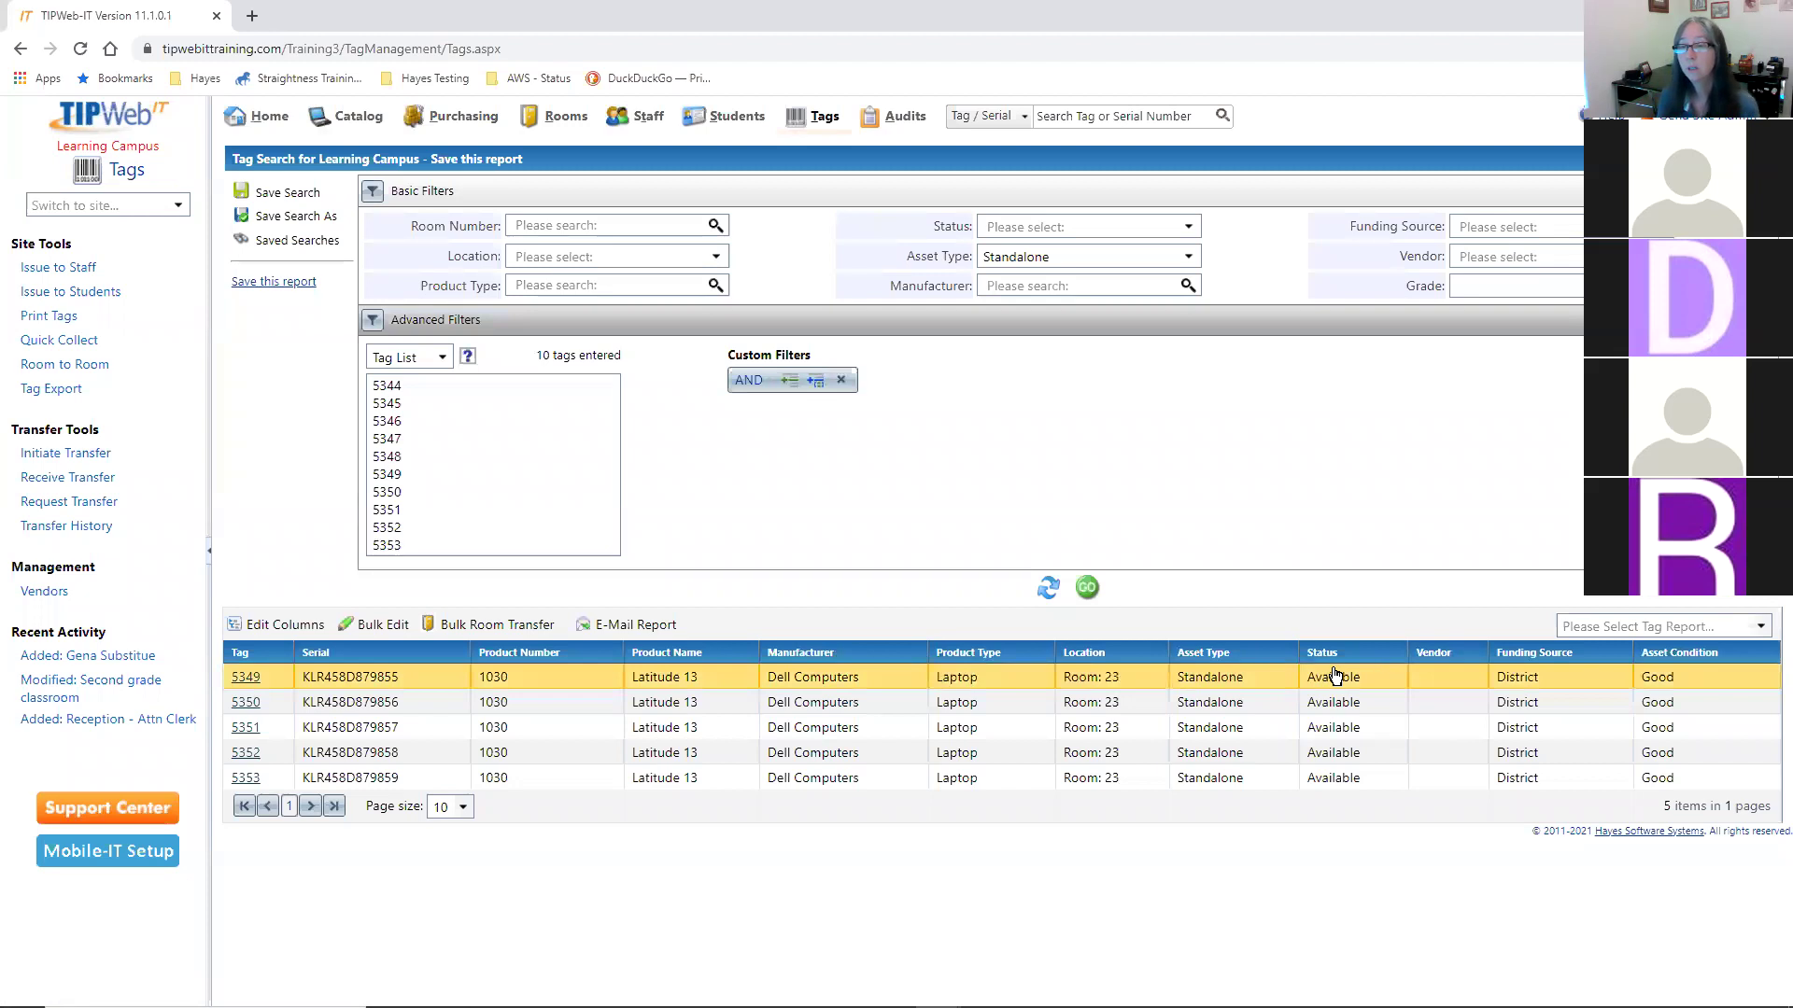
left_click(1761, 635)
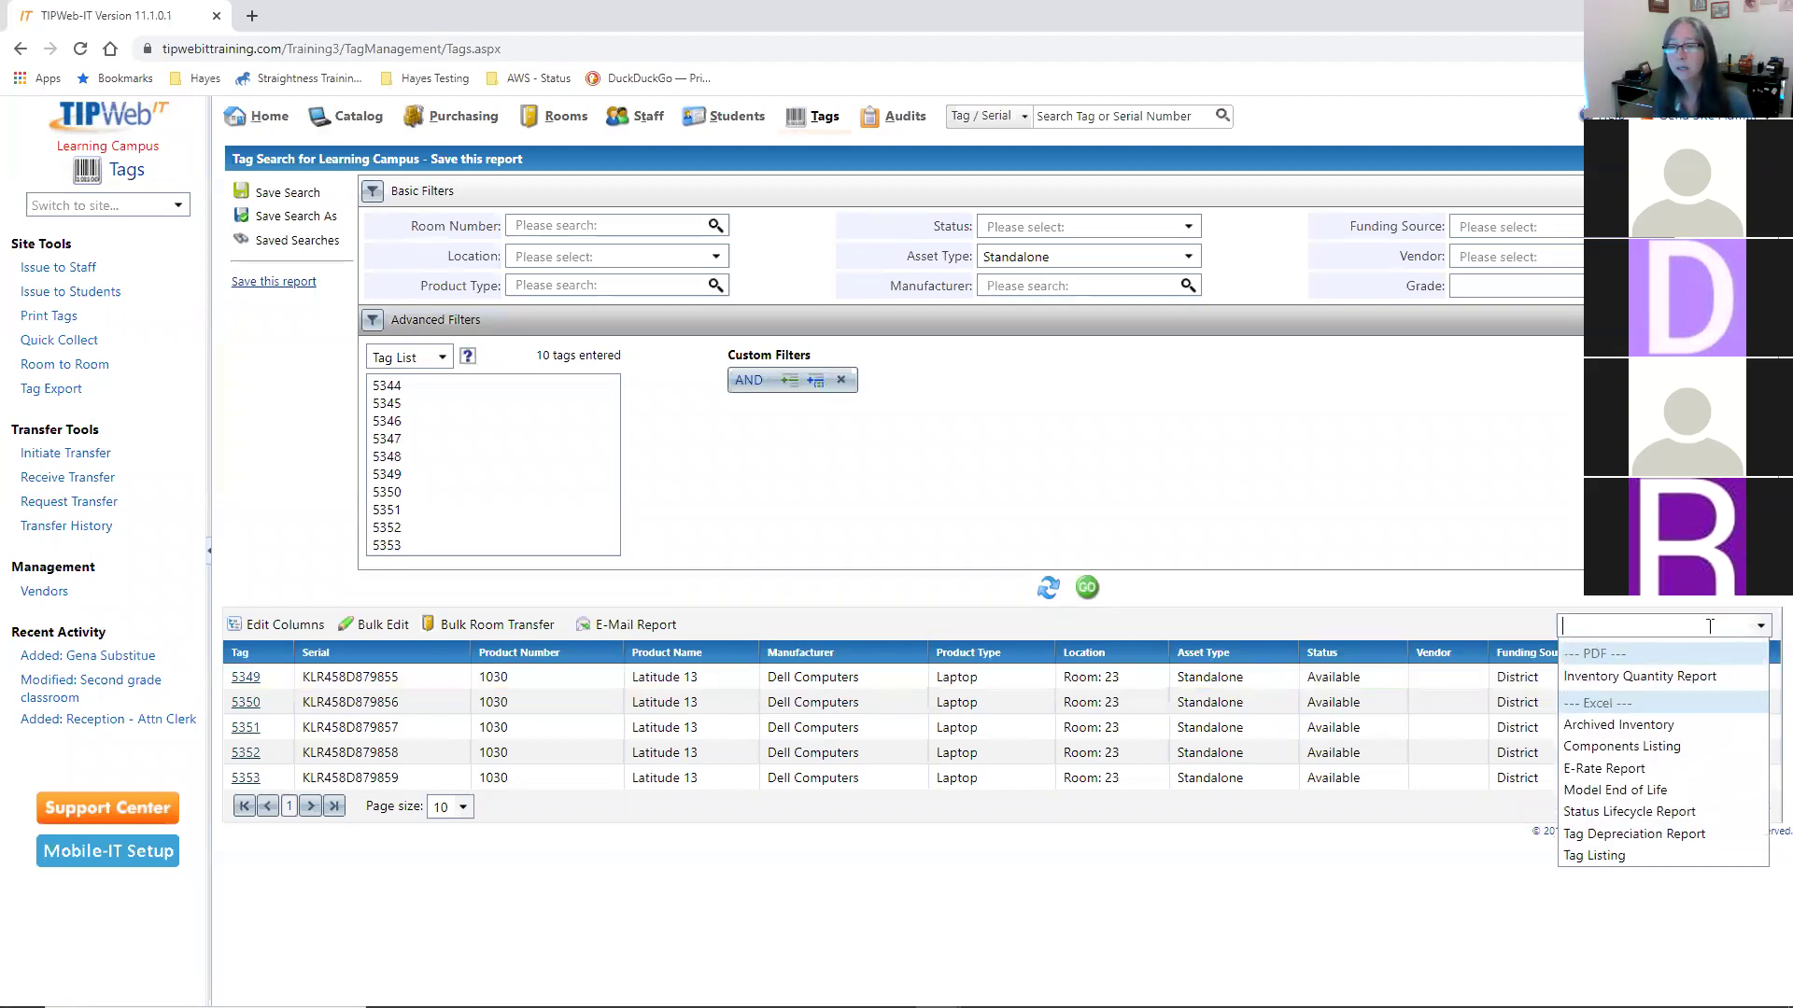
left_click(1634, 855)
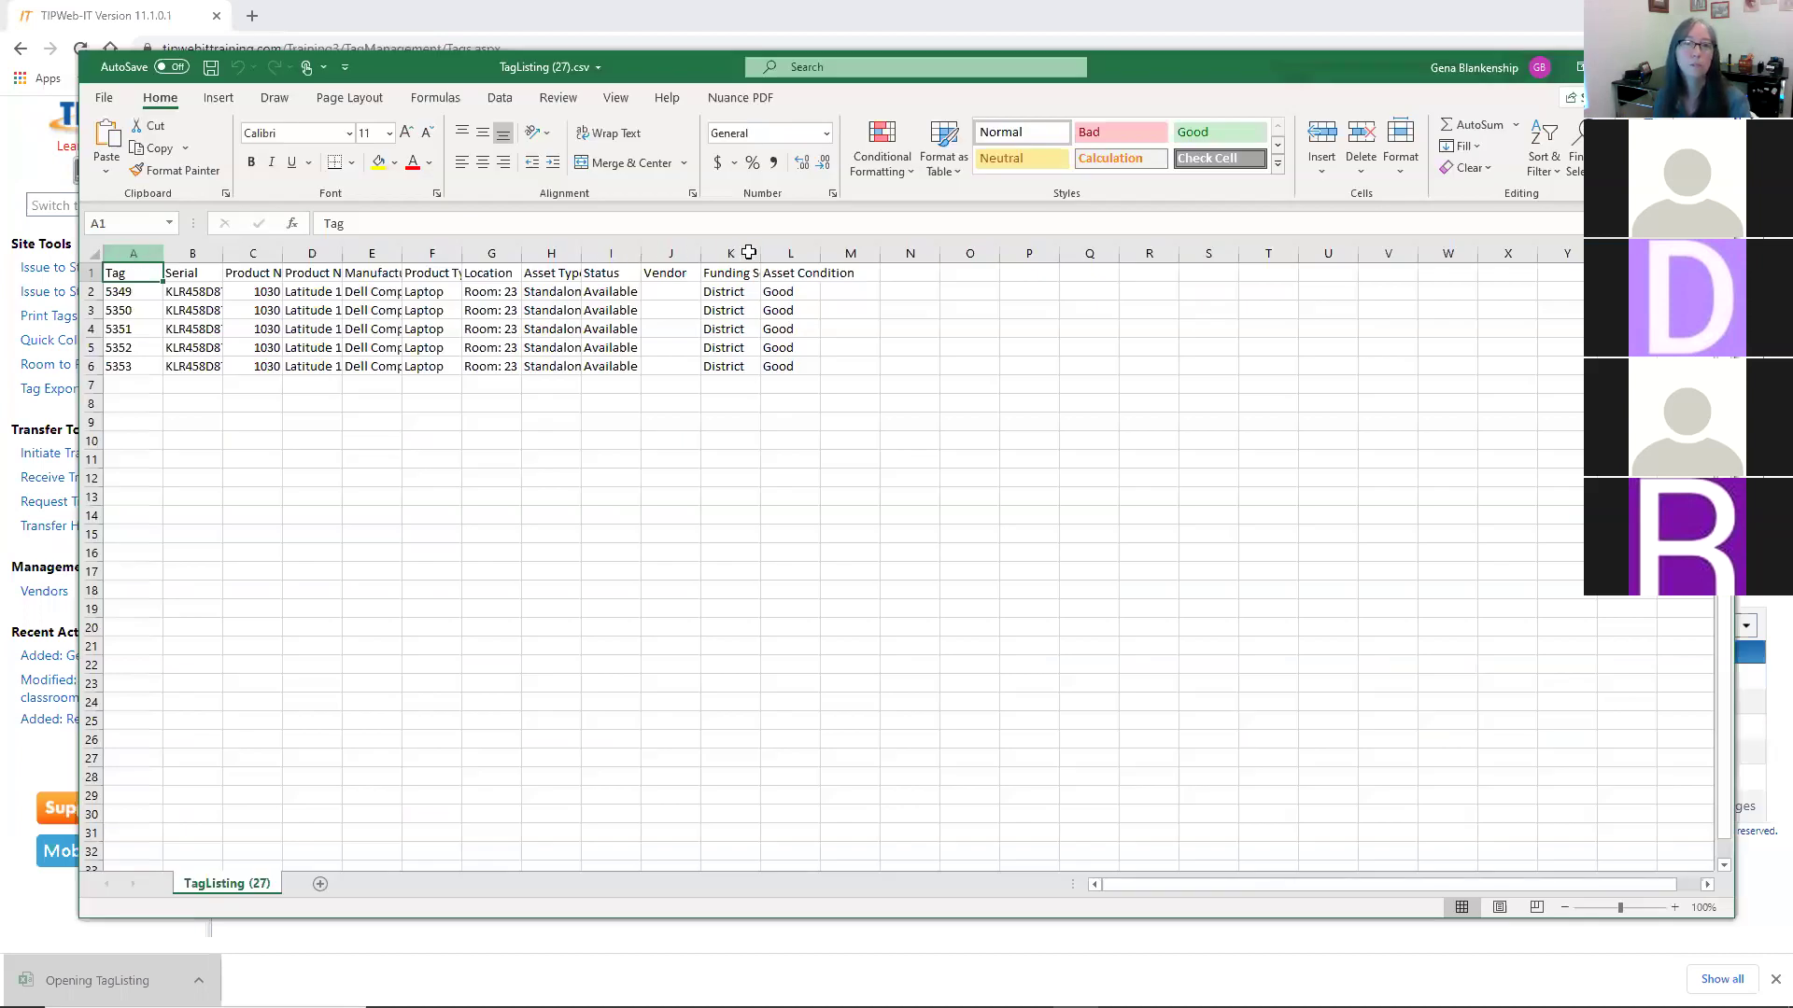
- Autofit columns A through L, then close the spreadsheet without saving
left_click(782, 249, "shift")
double_click(820, 253)
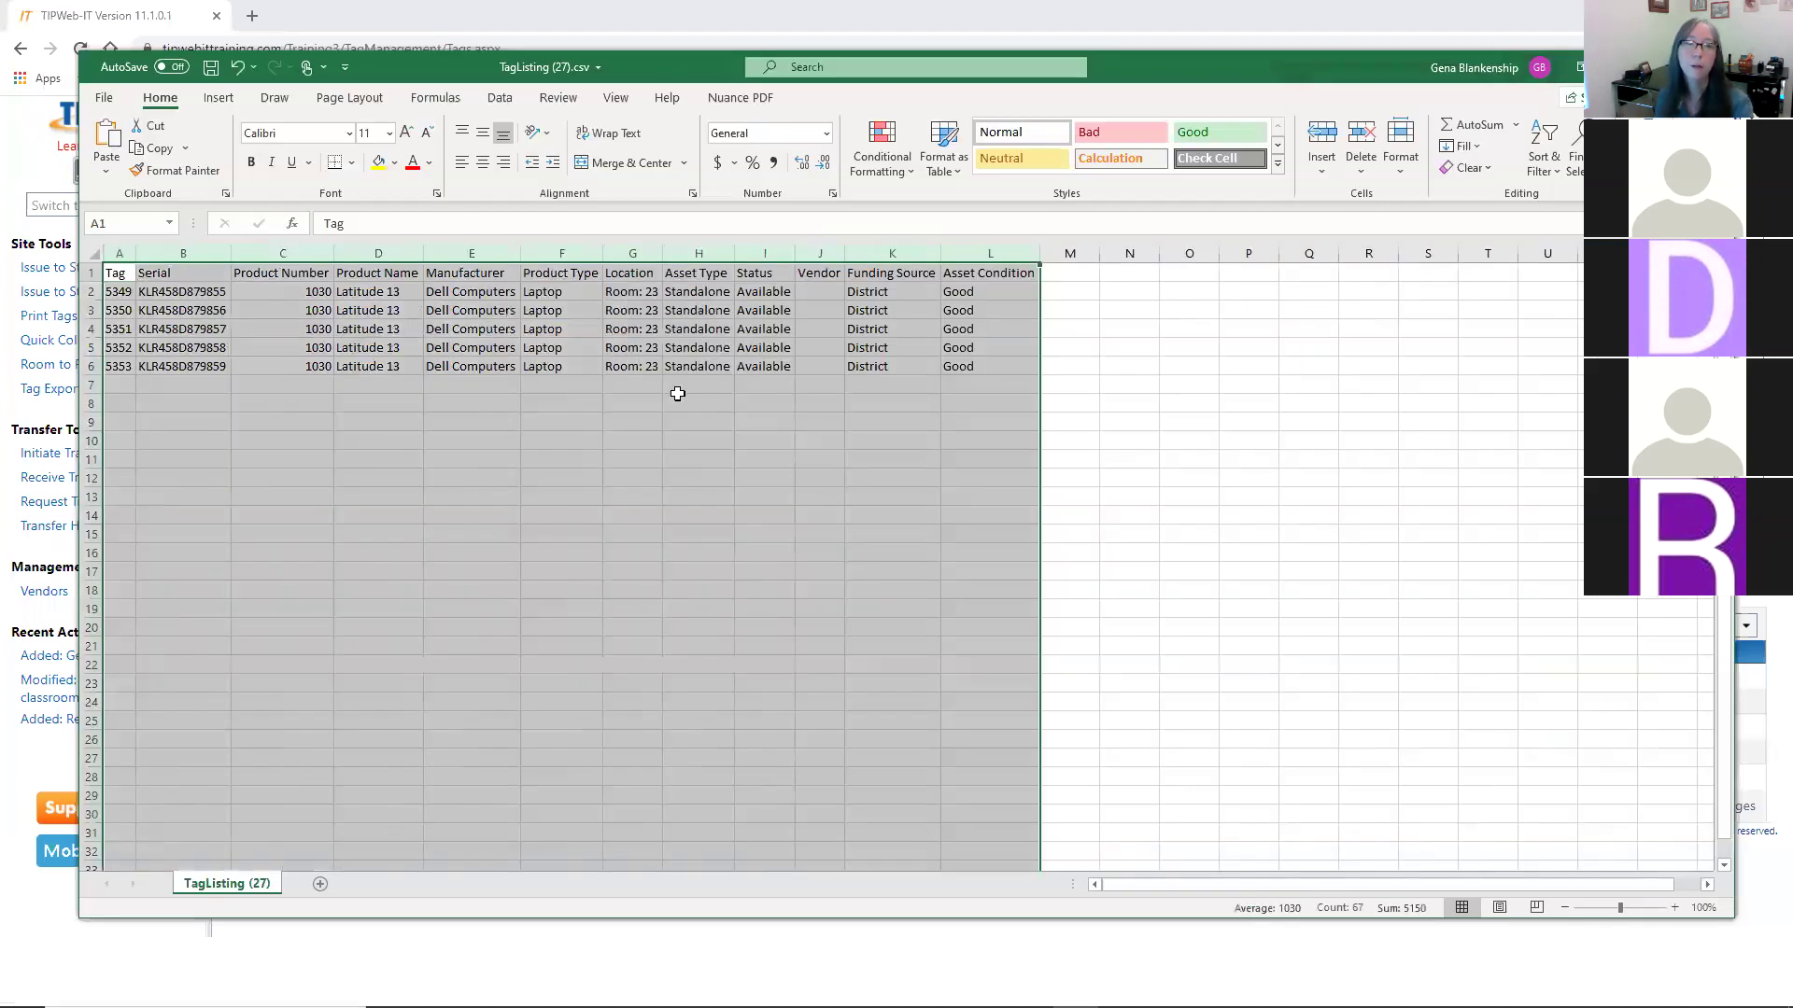
left_click(676, 387)
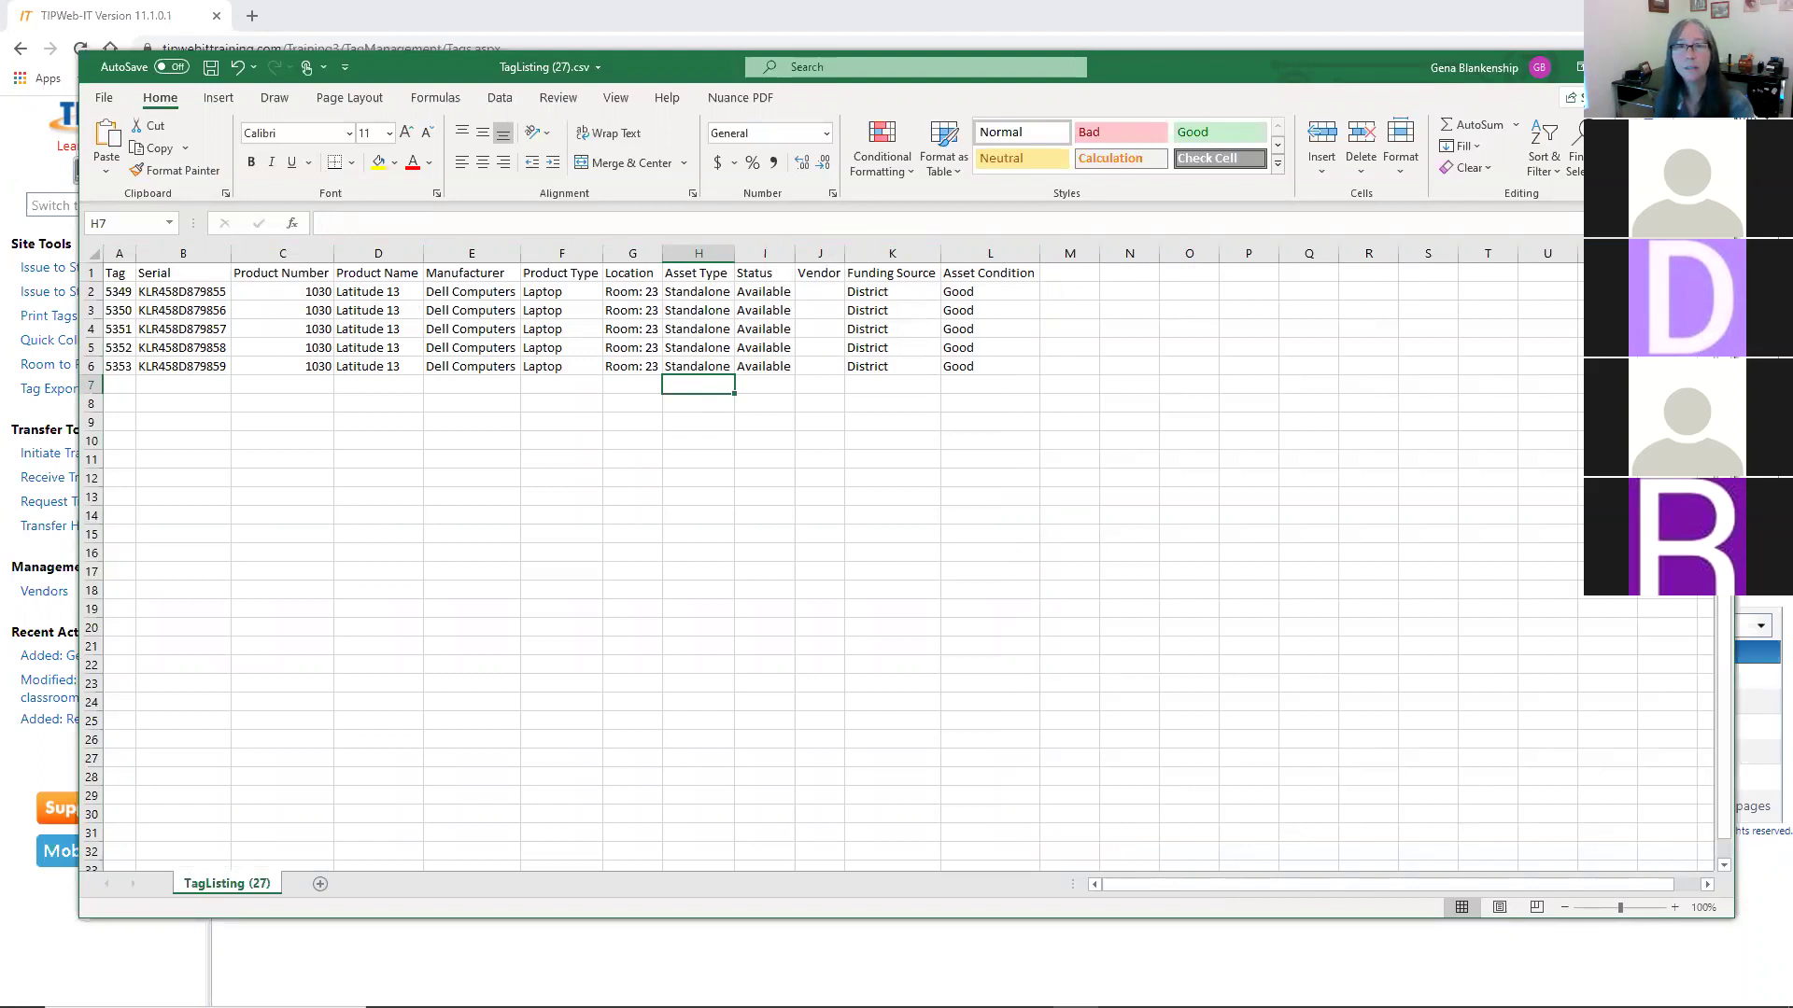
left_click(1716, 67)
left_click(929, 534)
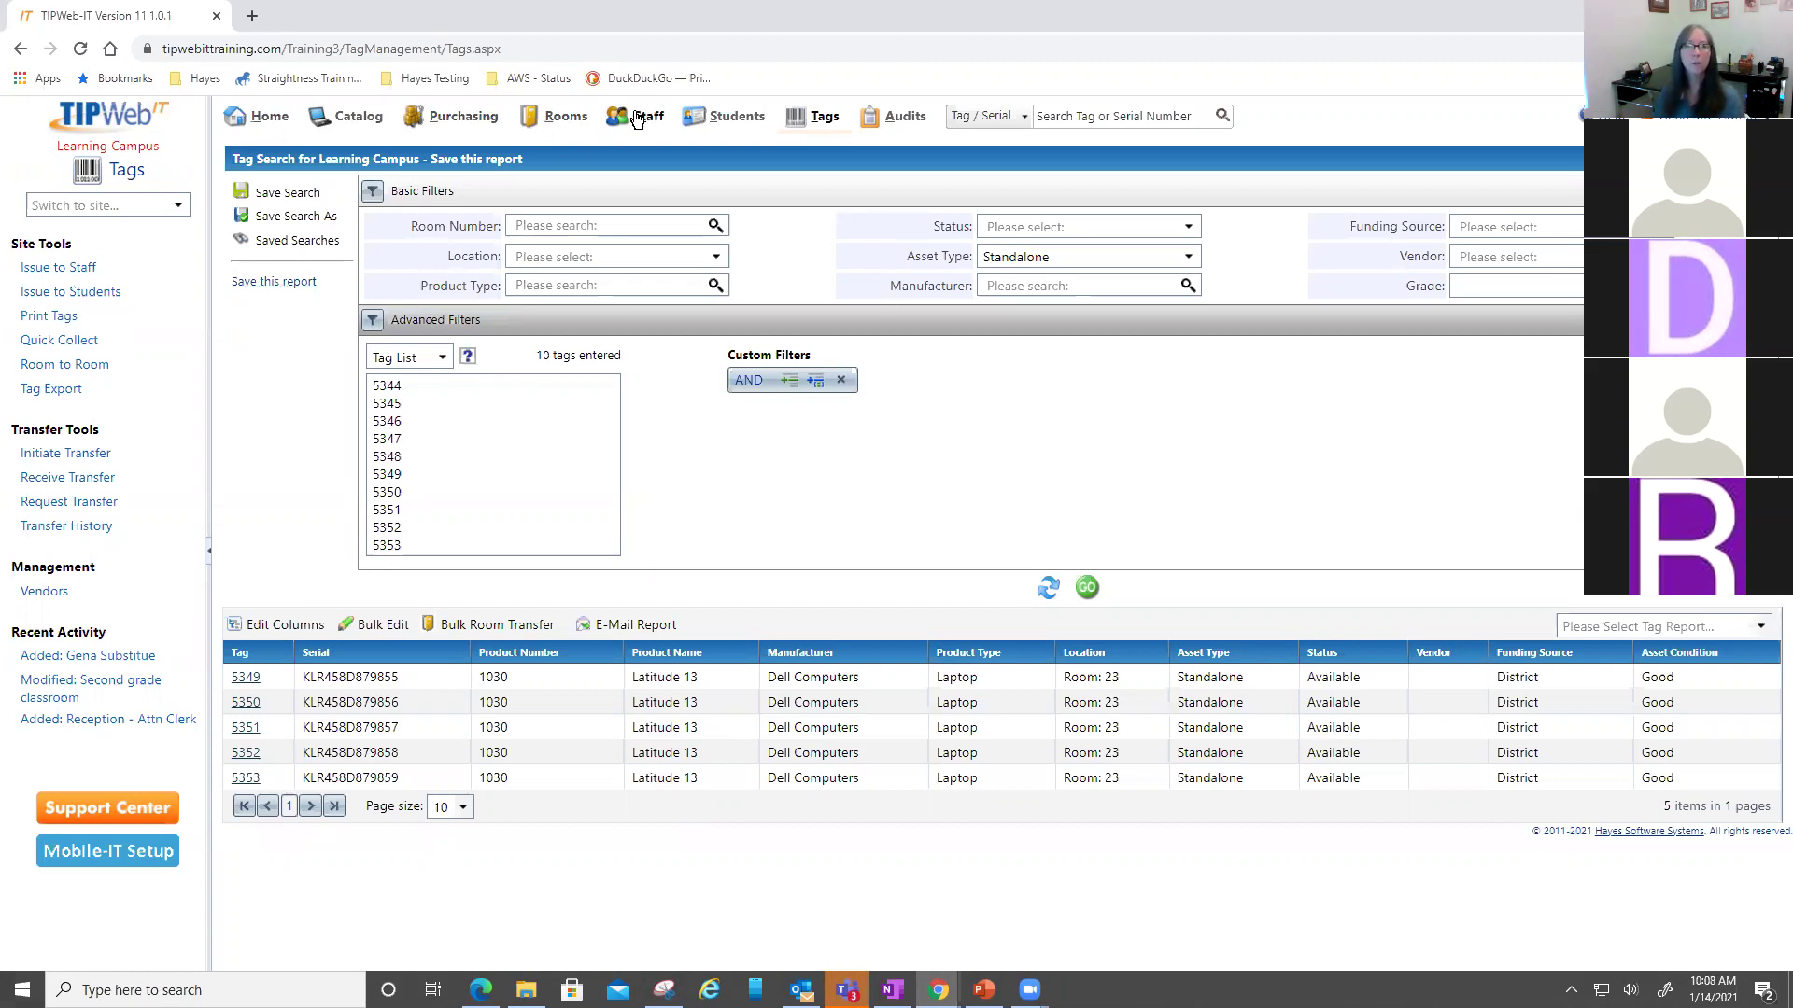
- On the Staff page, expand teachers' inventories until the homeroom 51 teacher's Latitude 13, tag 5435, shows
left_click(265, 119)
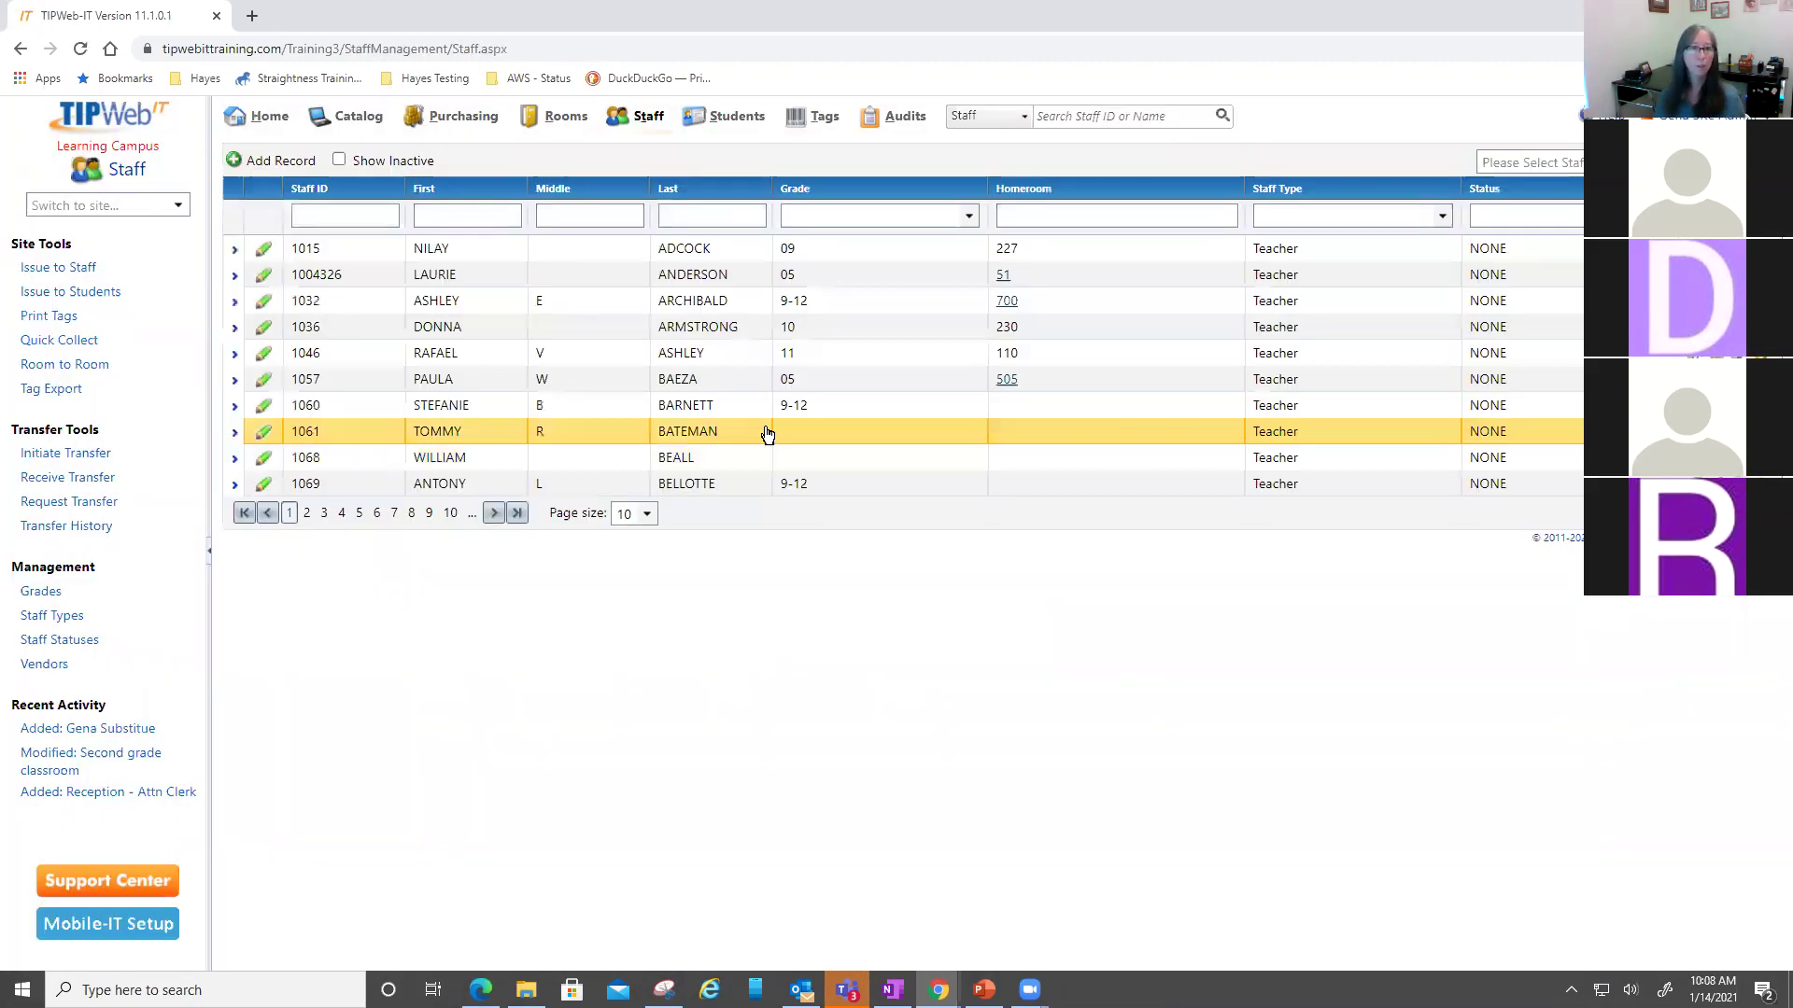
left_click(697, 432)
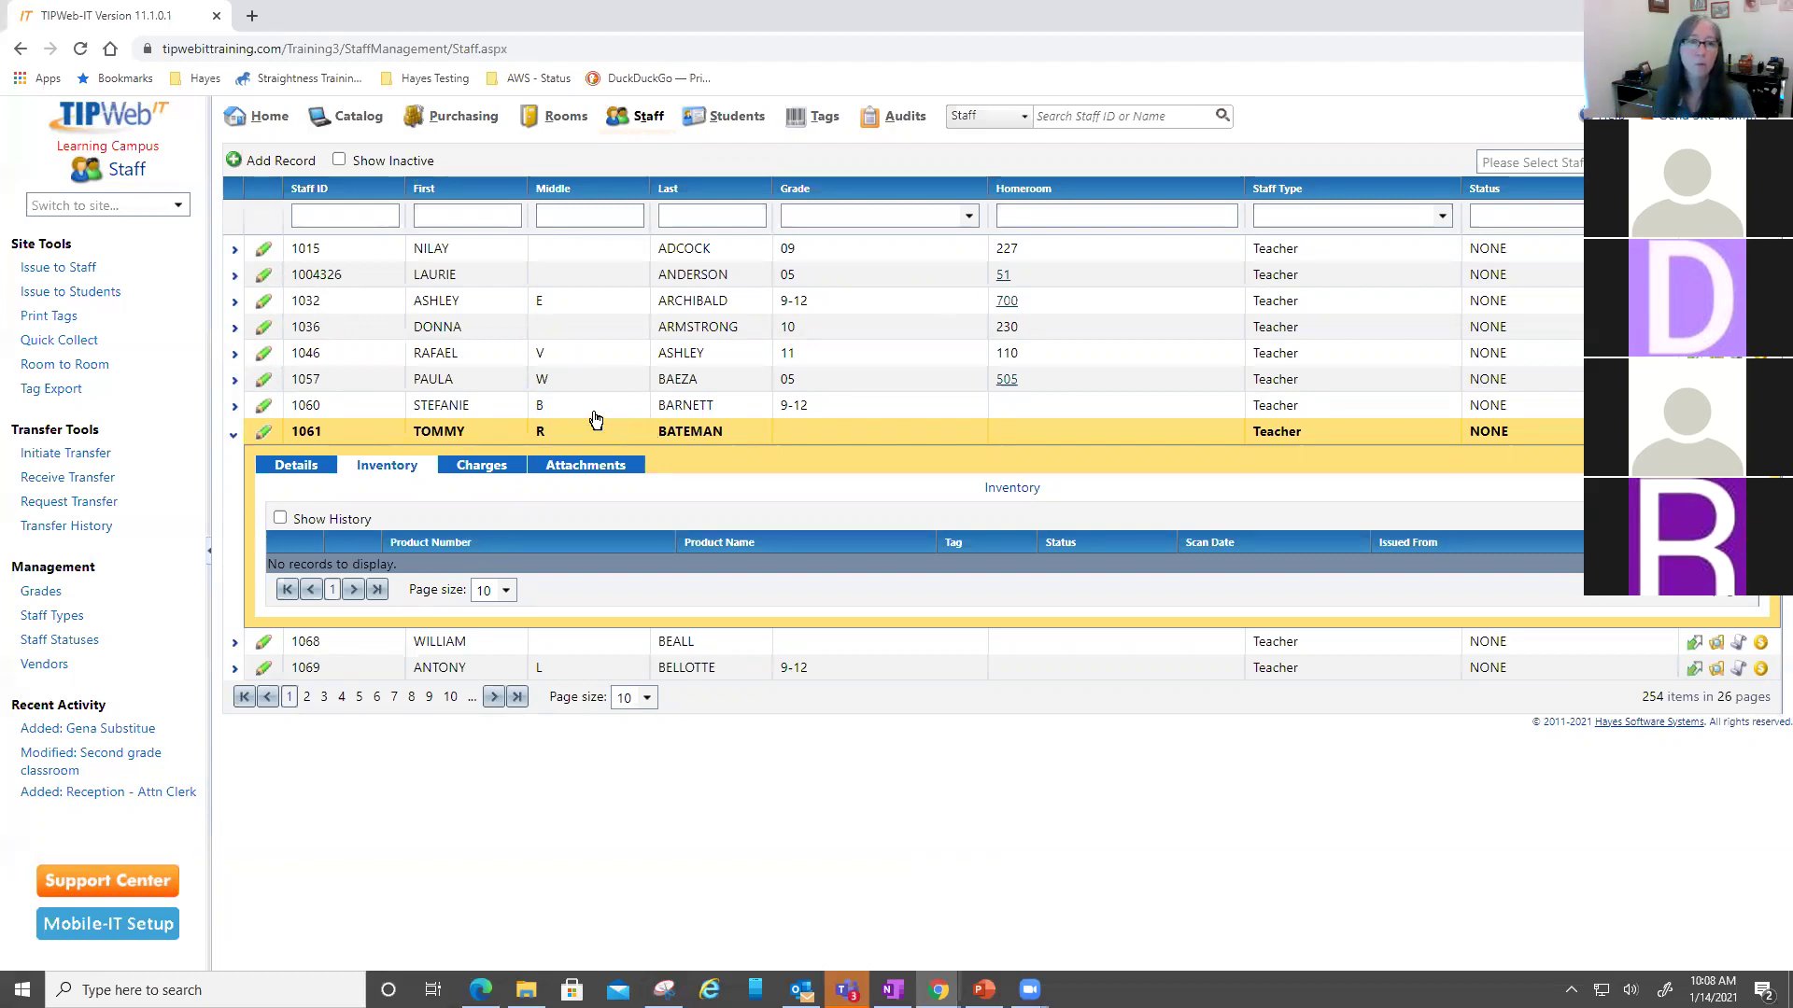
left_click(603, 333)
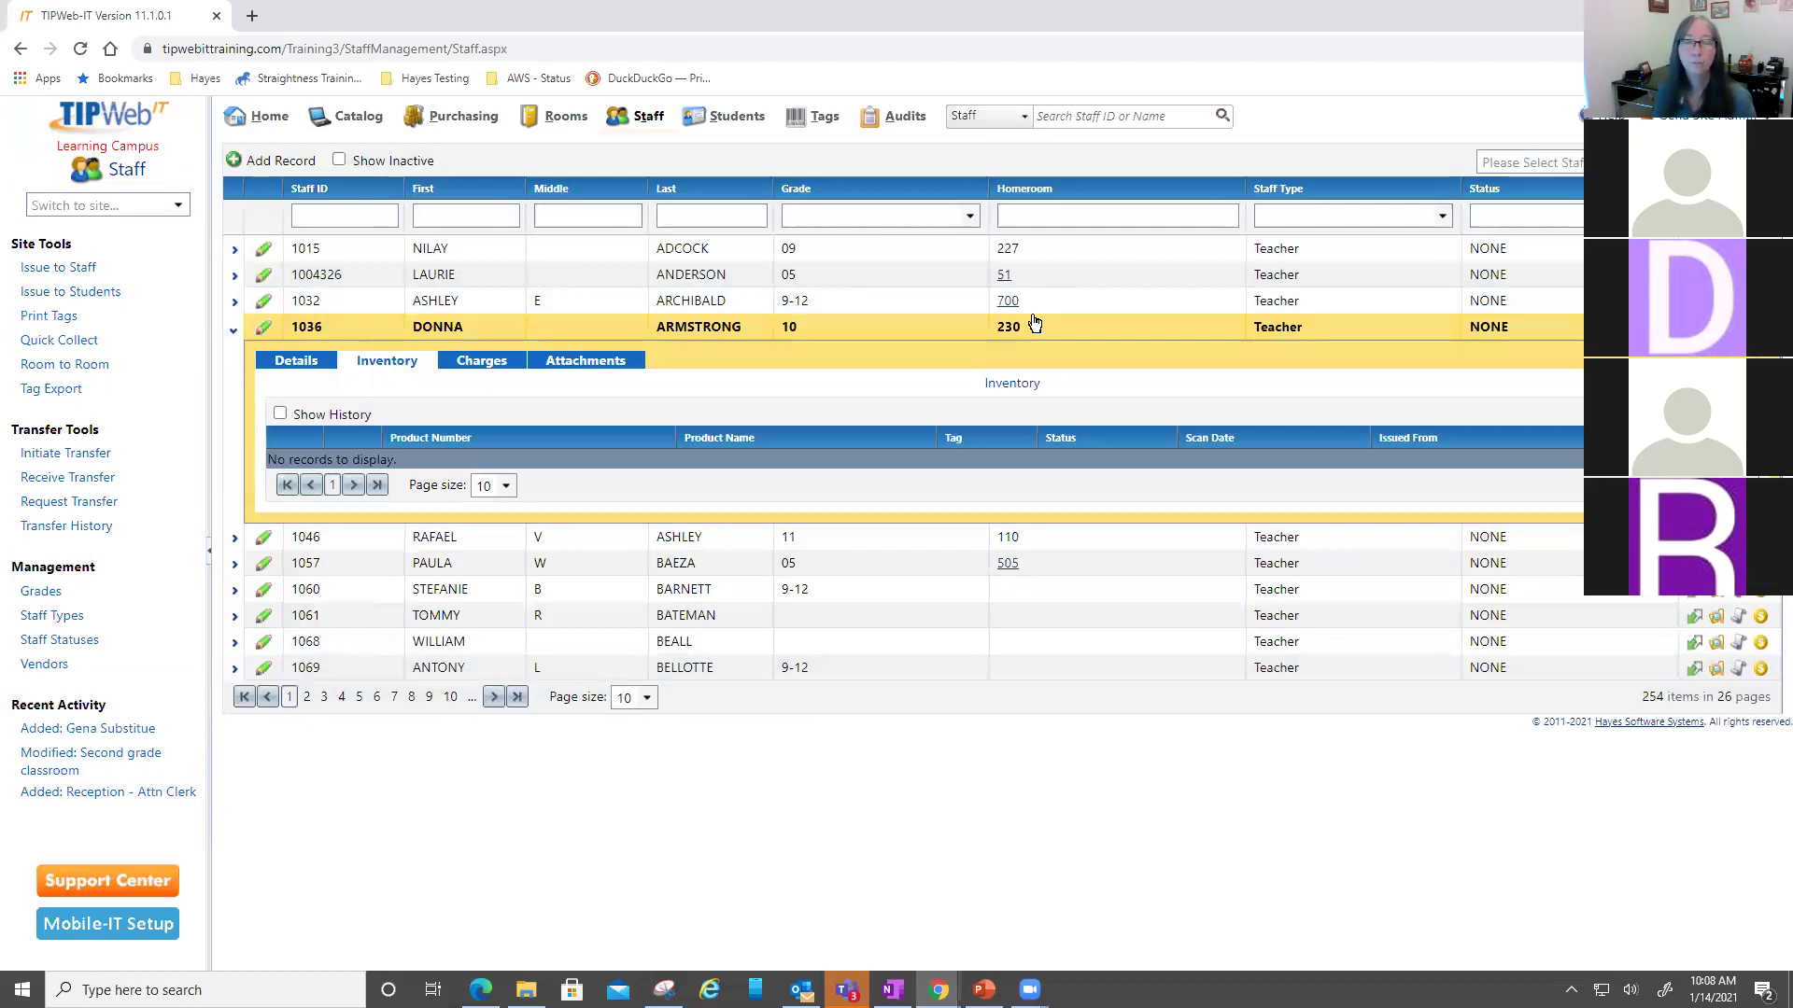
left_click(1105, 280)
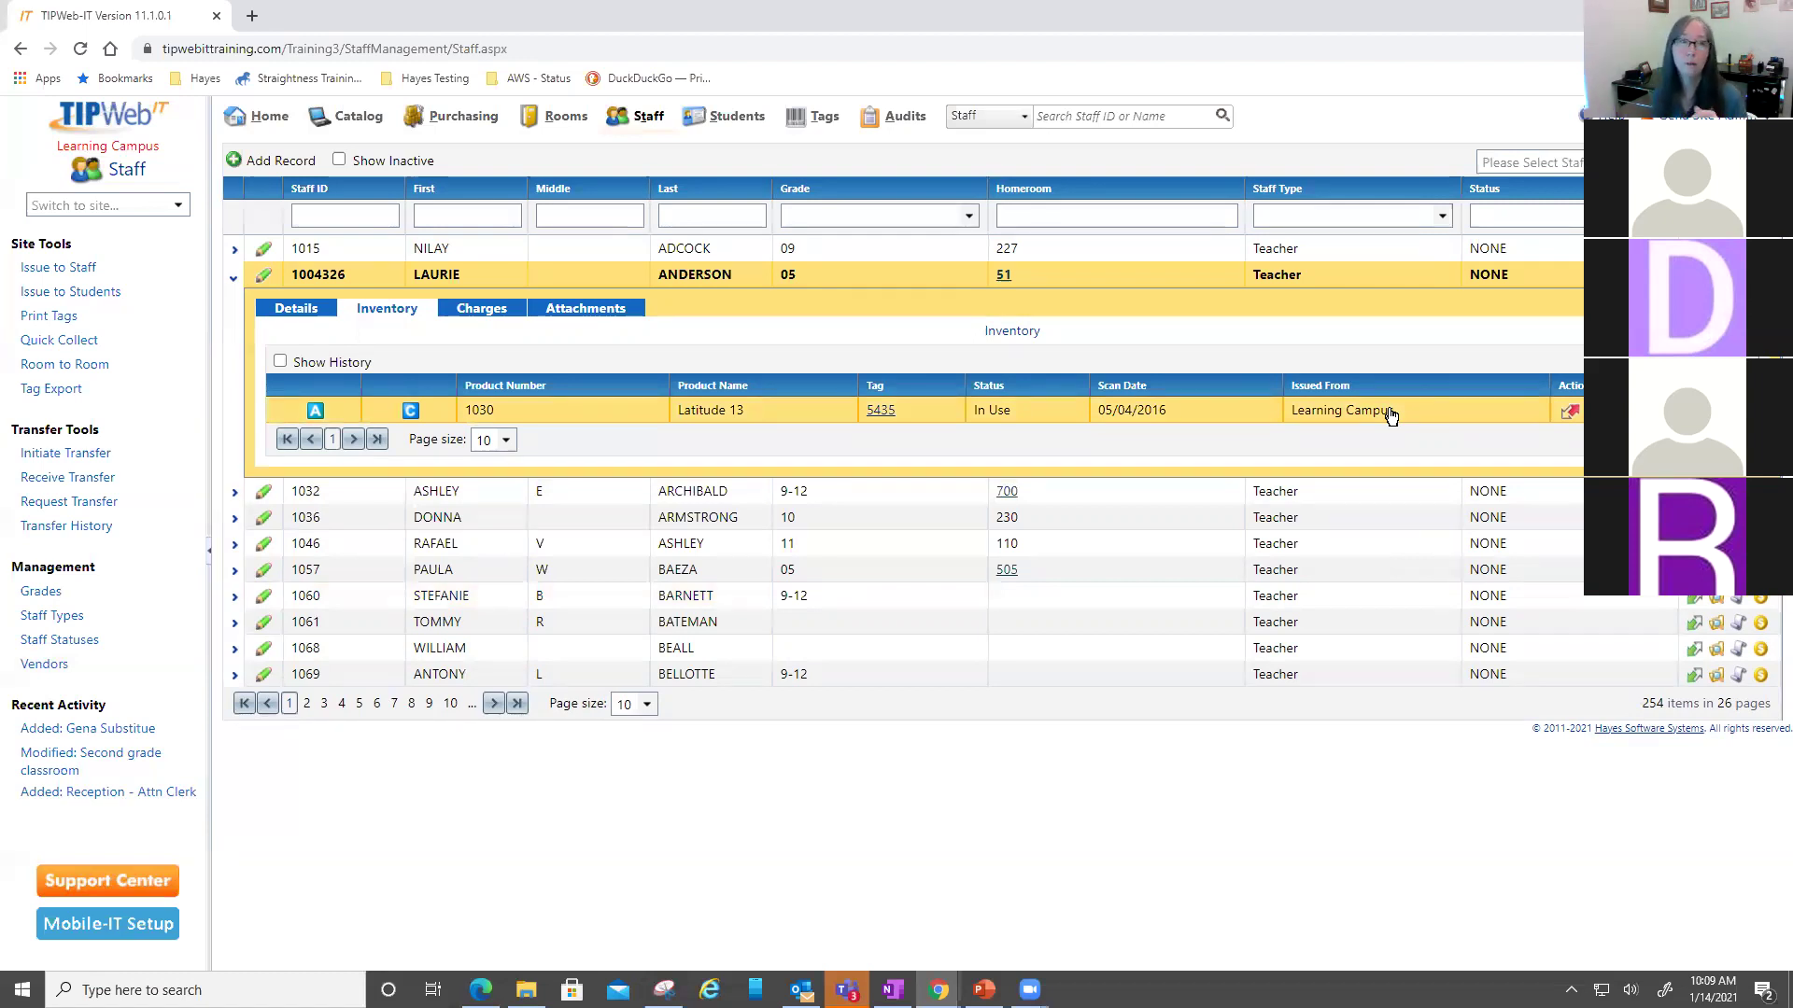
left_click(180, 205)
- Switch the site to Learning Middle School and start a new staff record
left_click(164, 273)
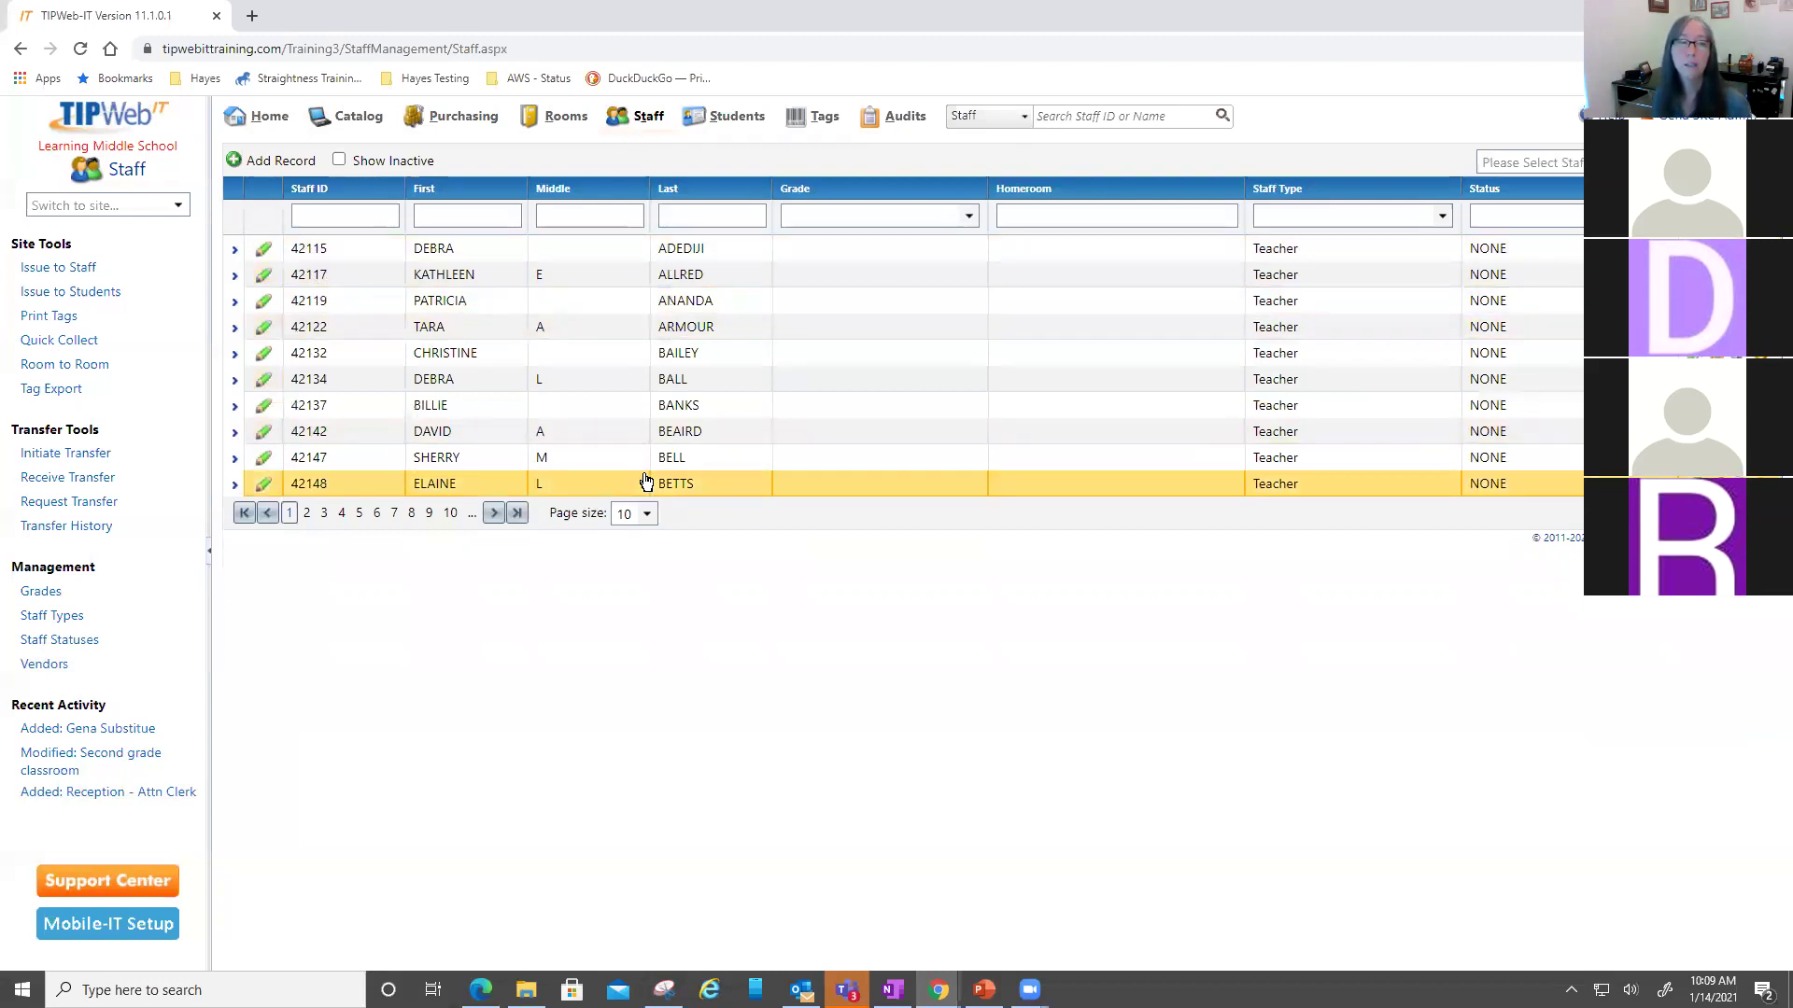
left_click(278, 160)
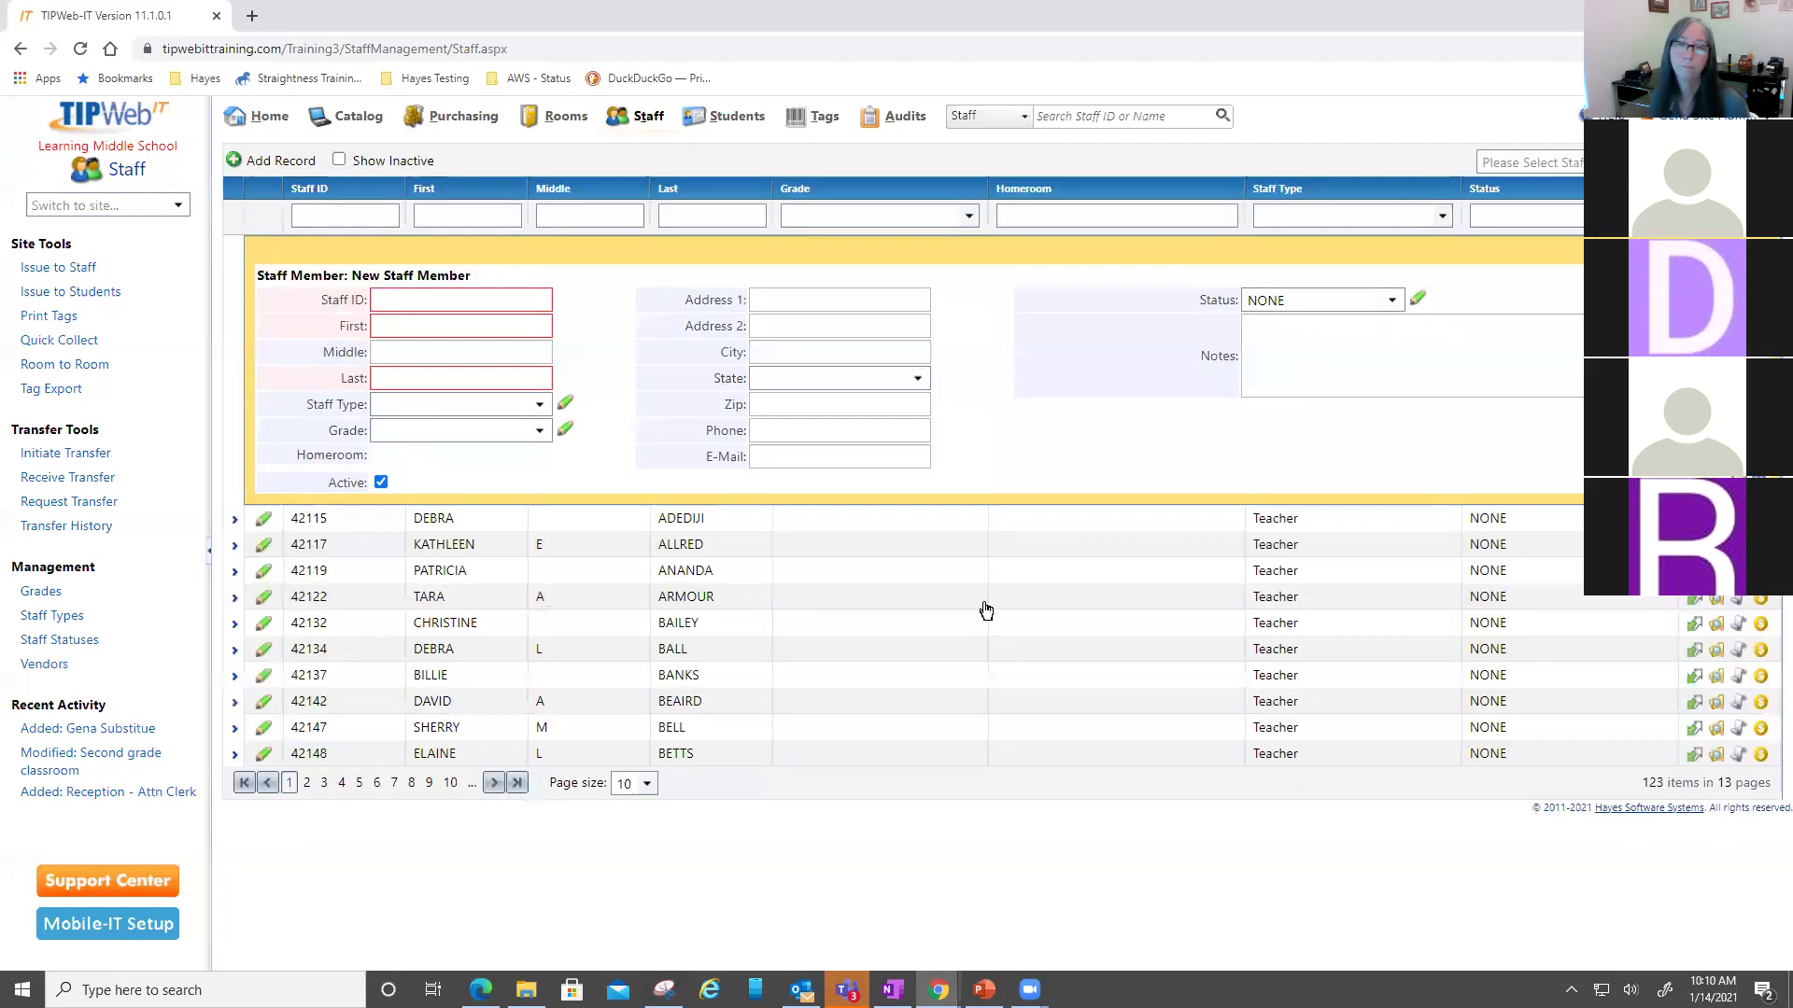
- Enter the new staff member's staff ID, first name and last name, and commit the record
left_click(398, 291)
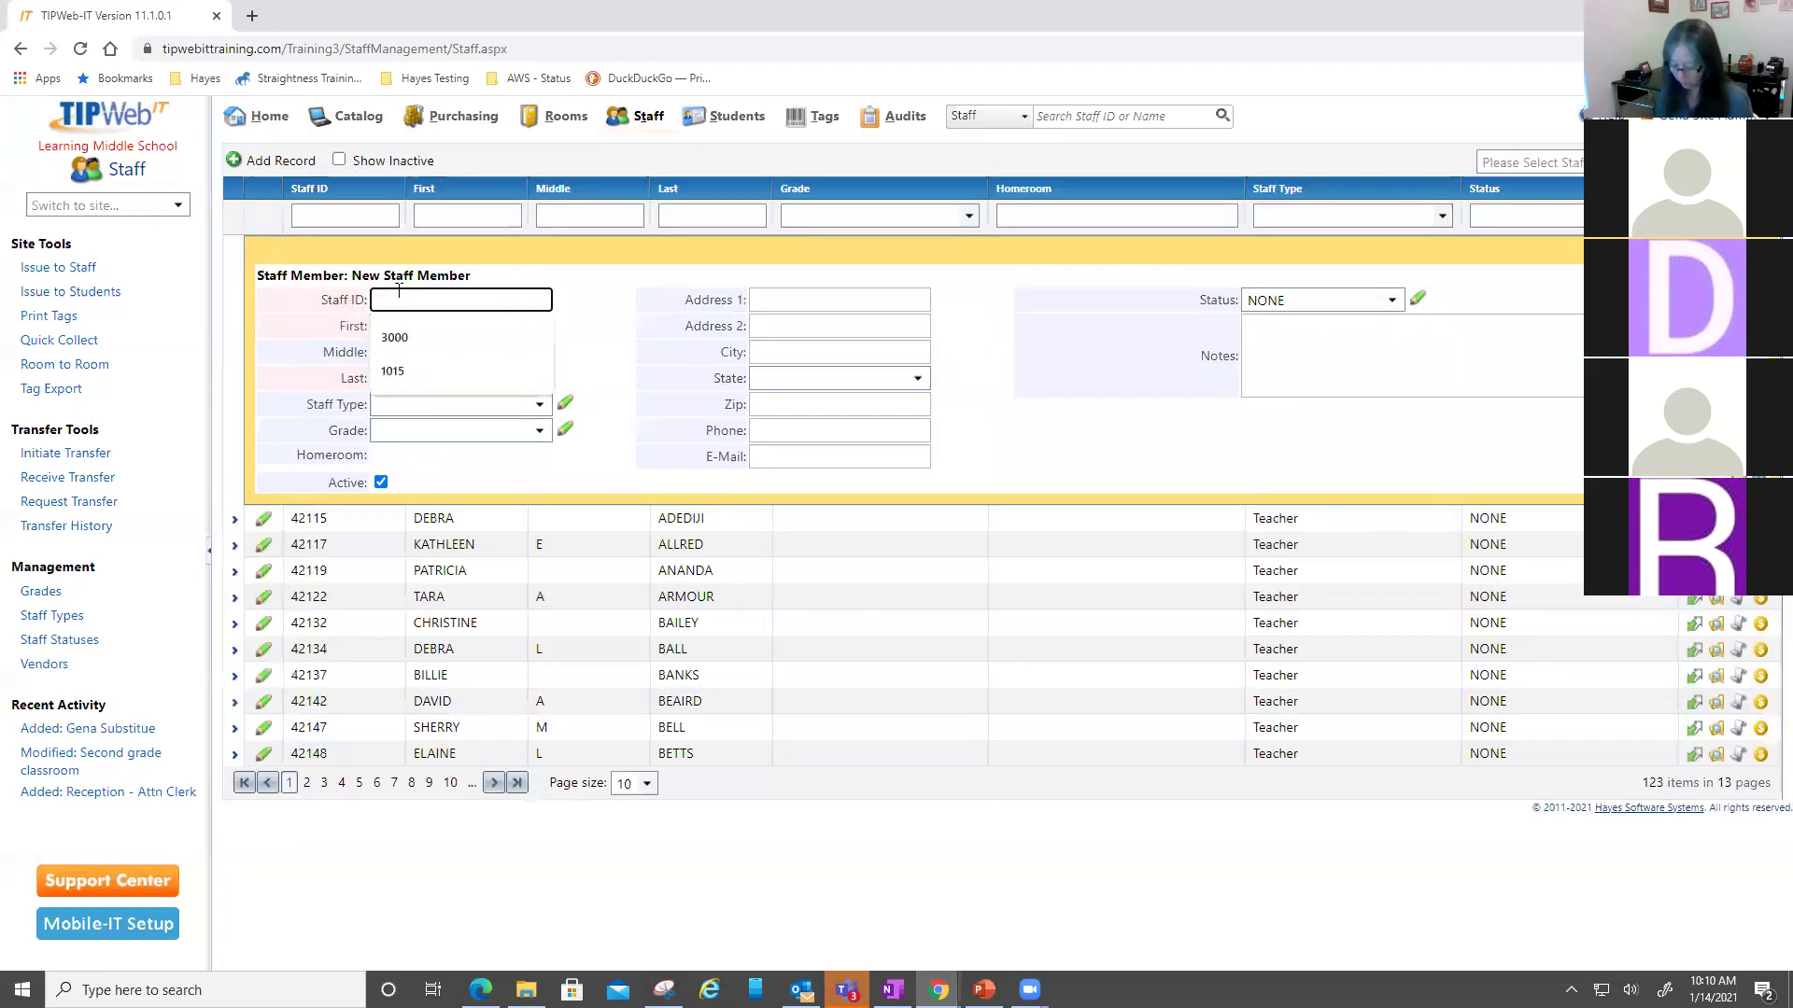
type("1004326")
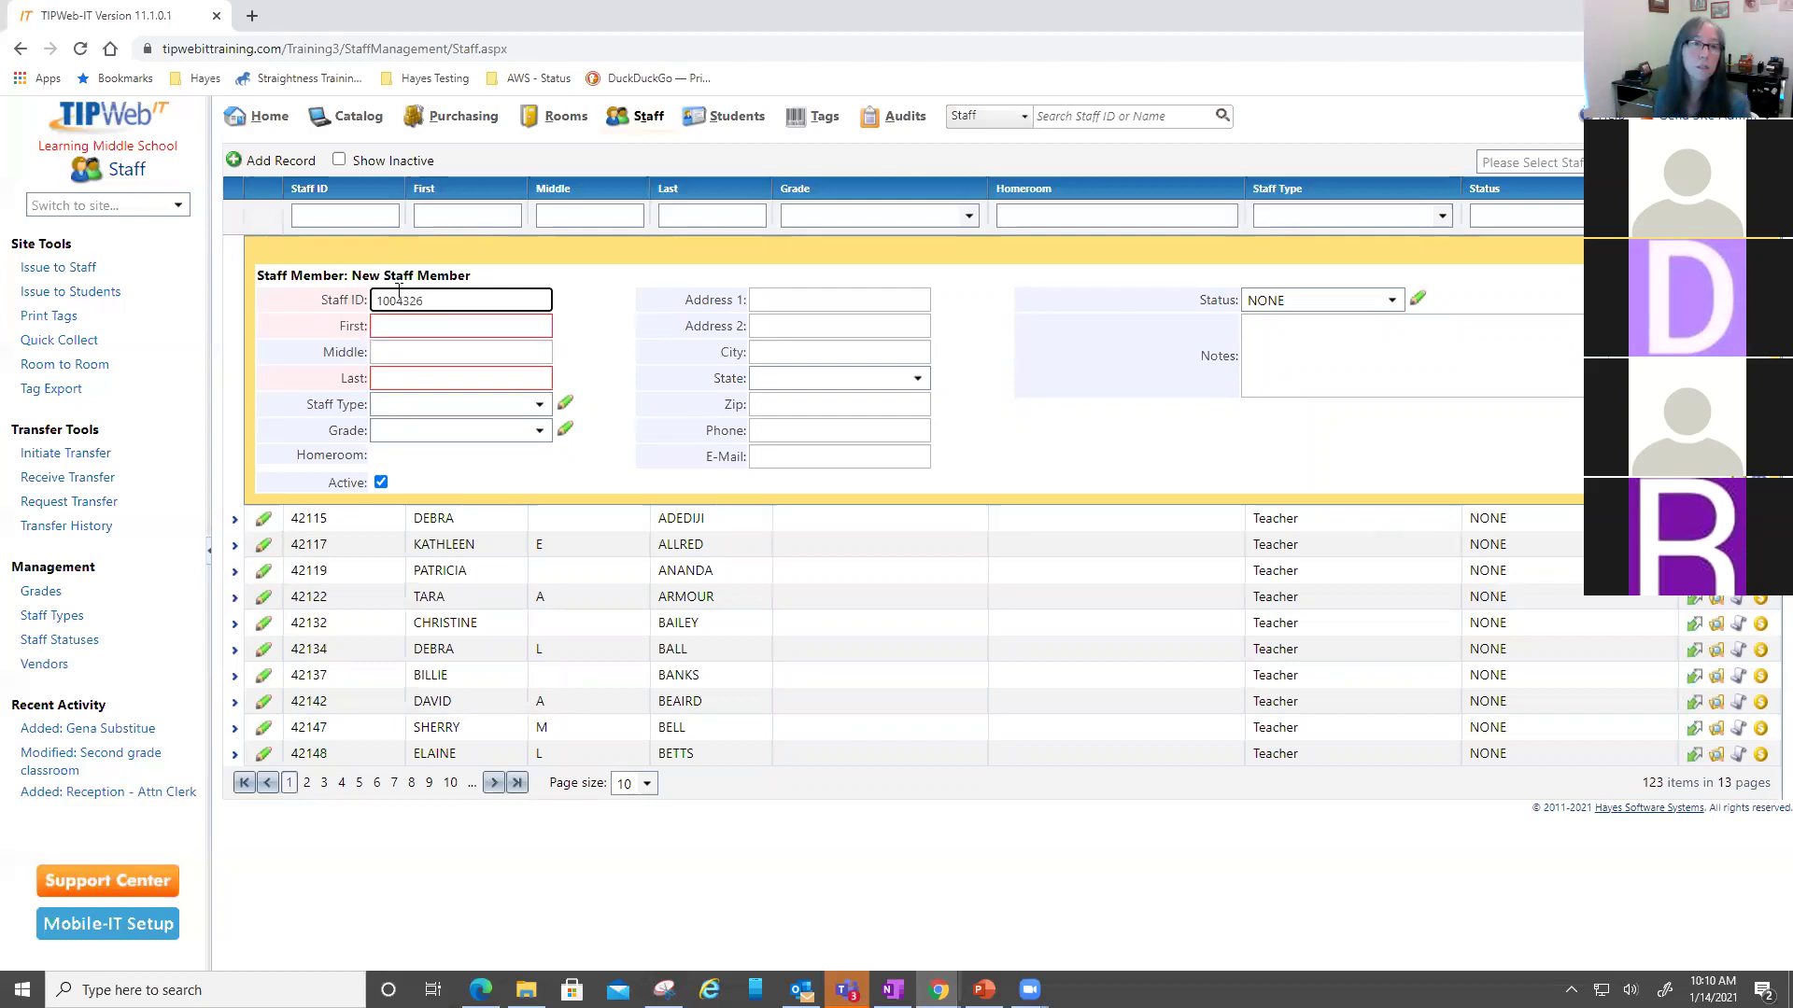
left_click(461, 326)
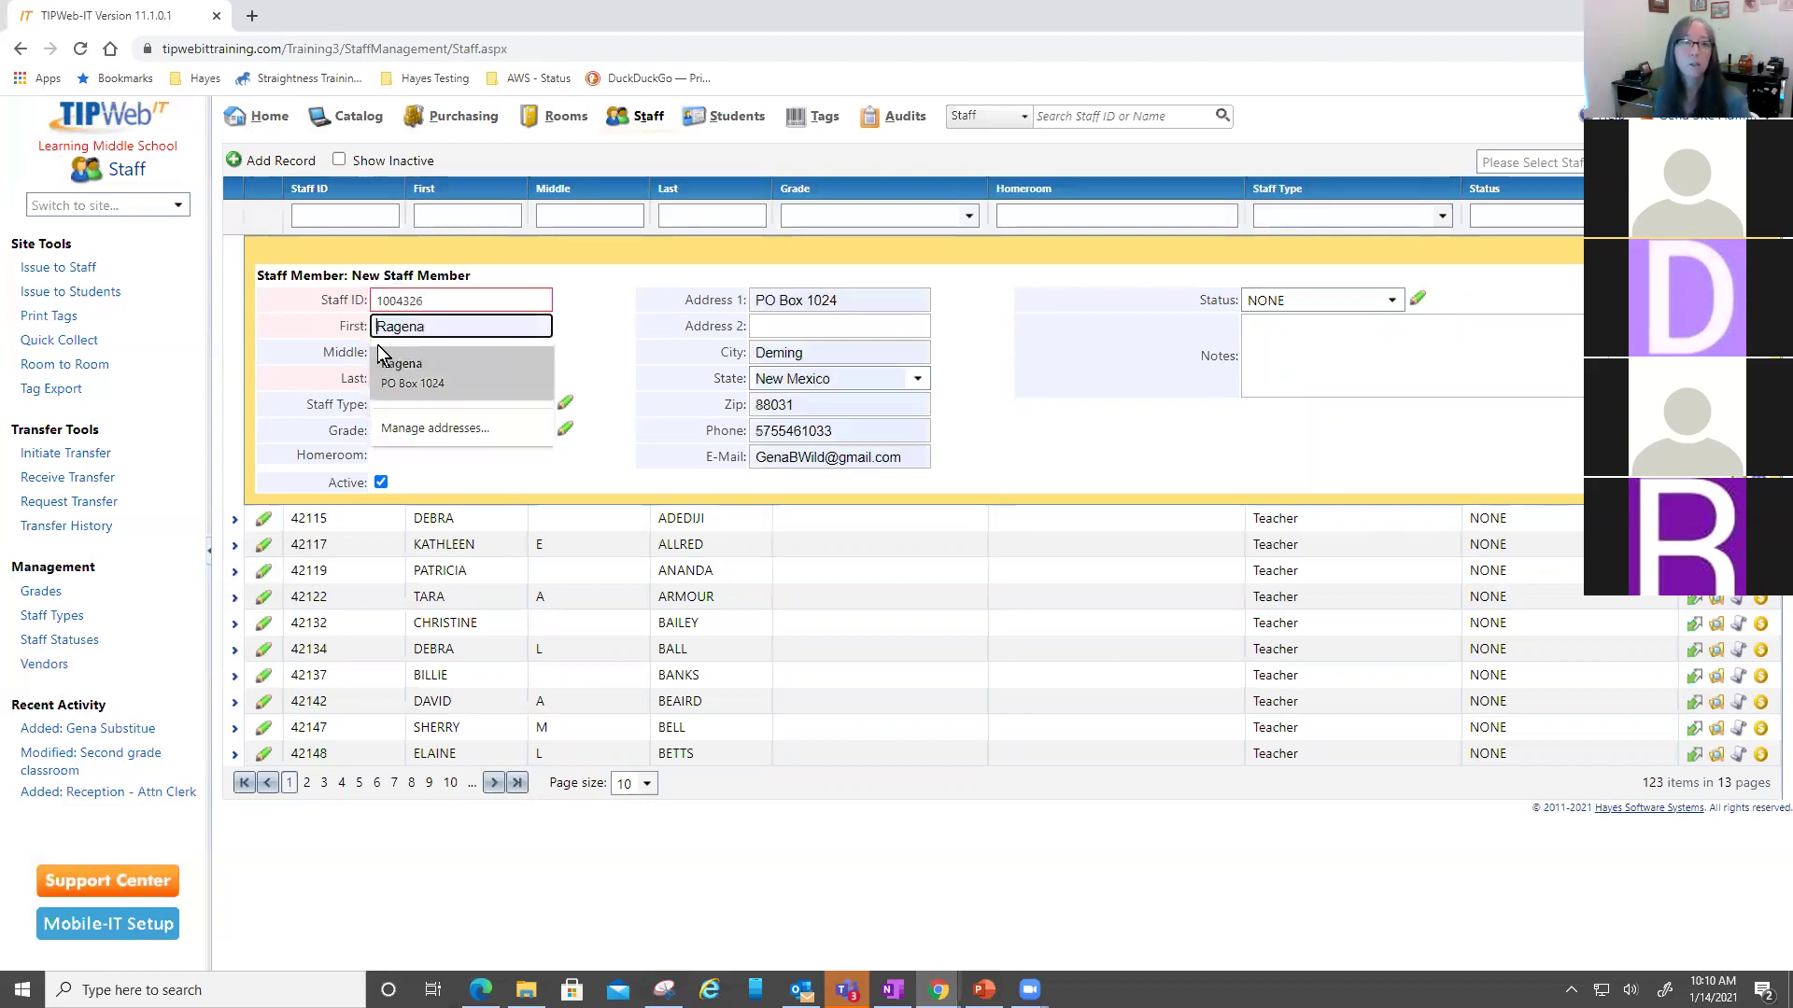
left_click(601, 288)
left_click(535, 324)
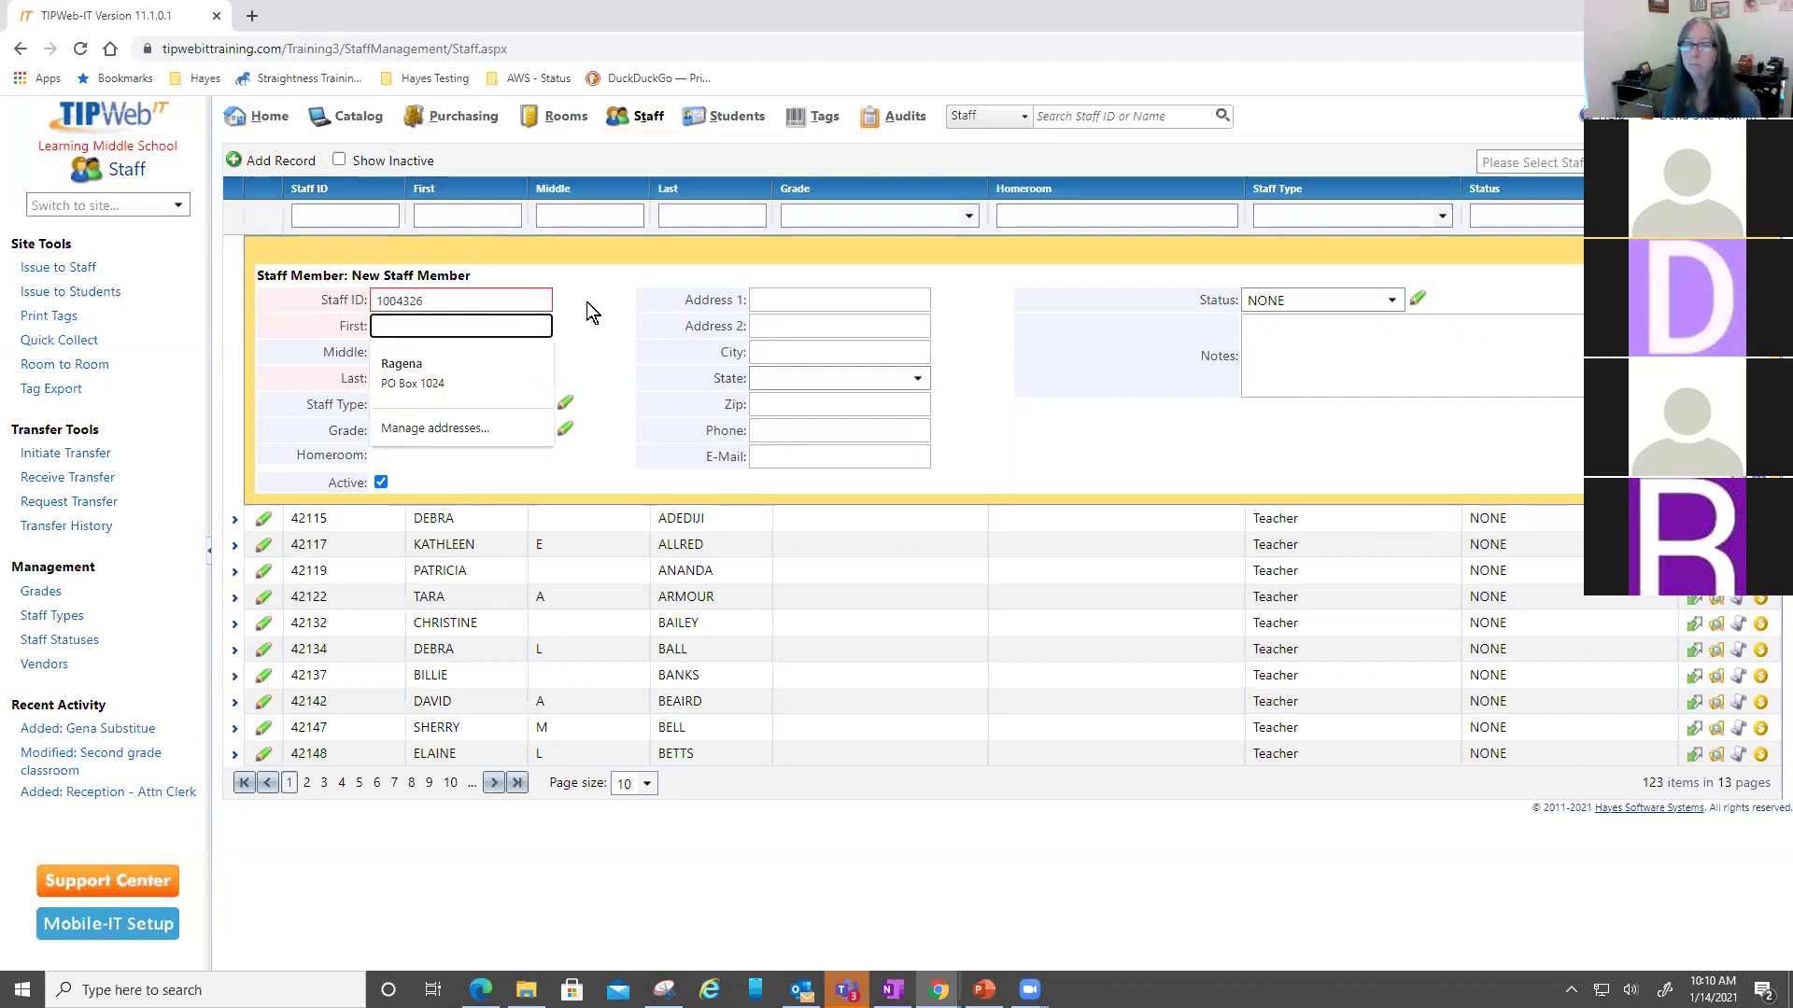
key("Tab")
key("Tab")
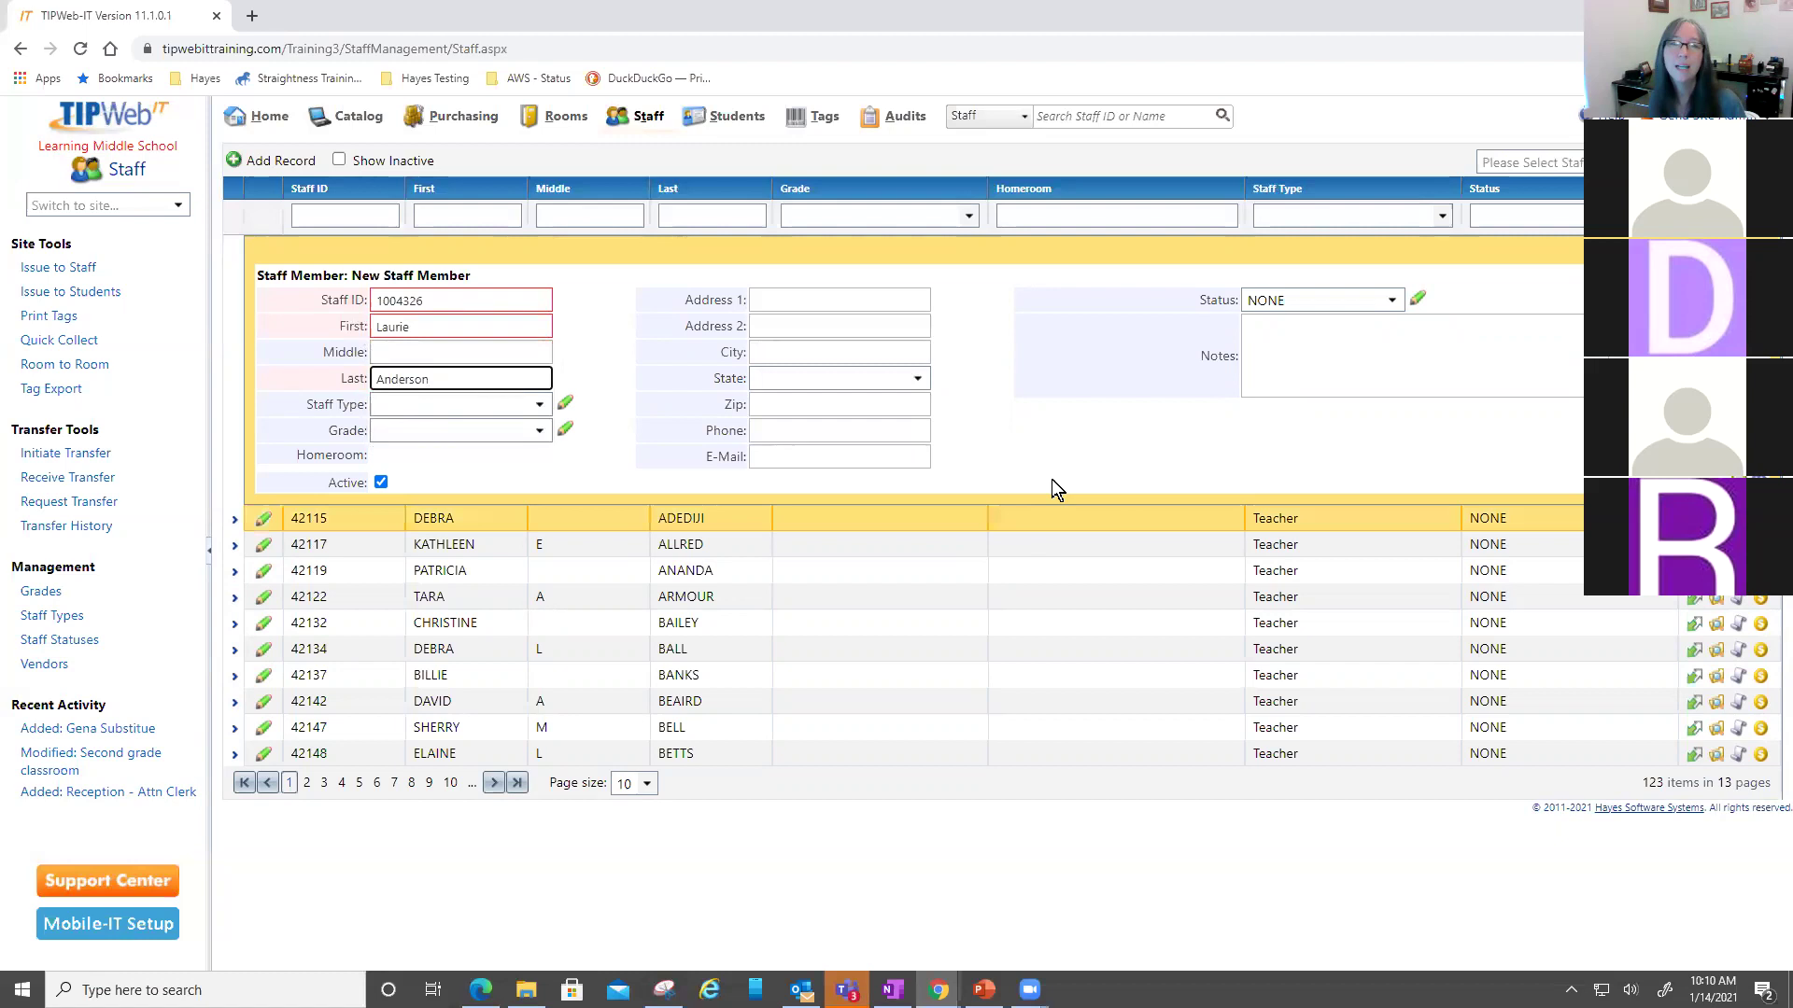
left_click(1134, 449)
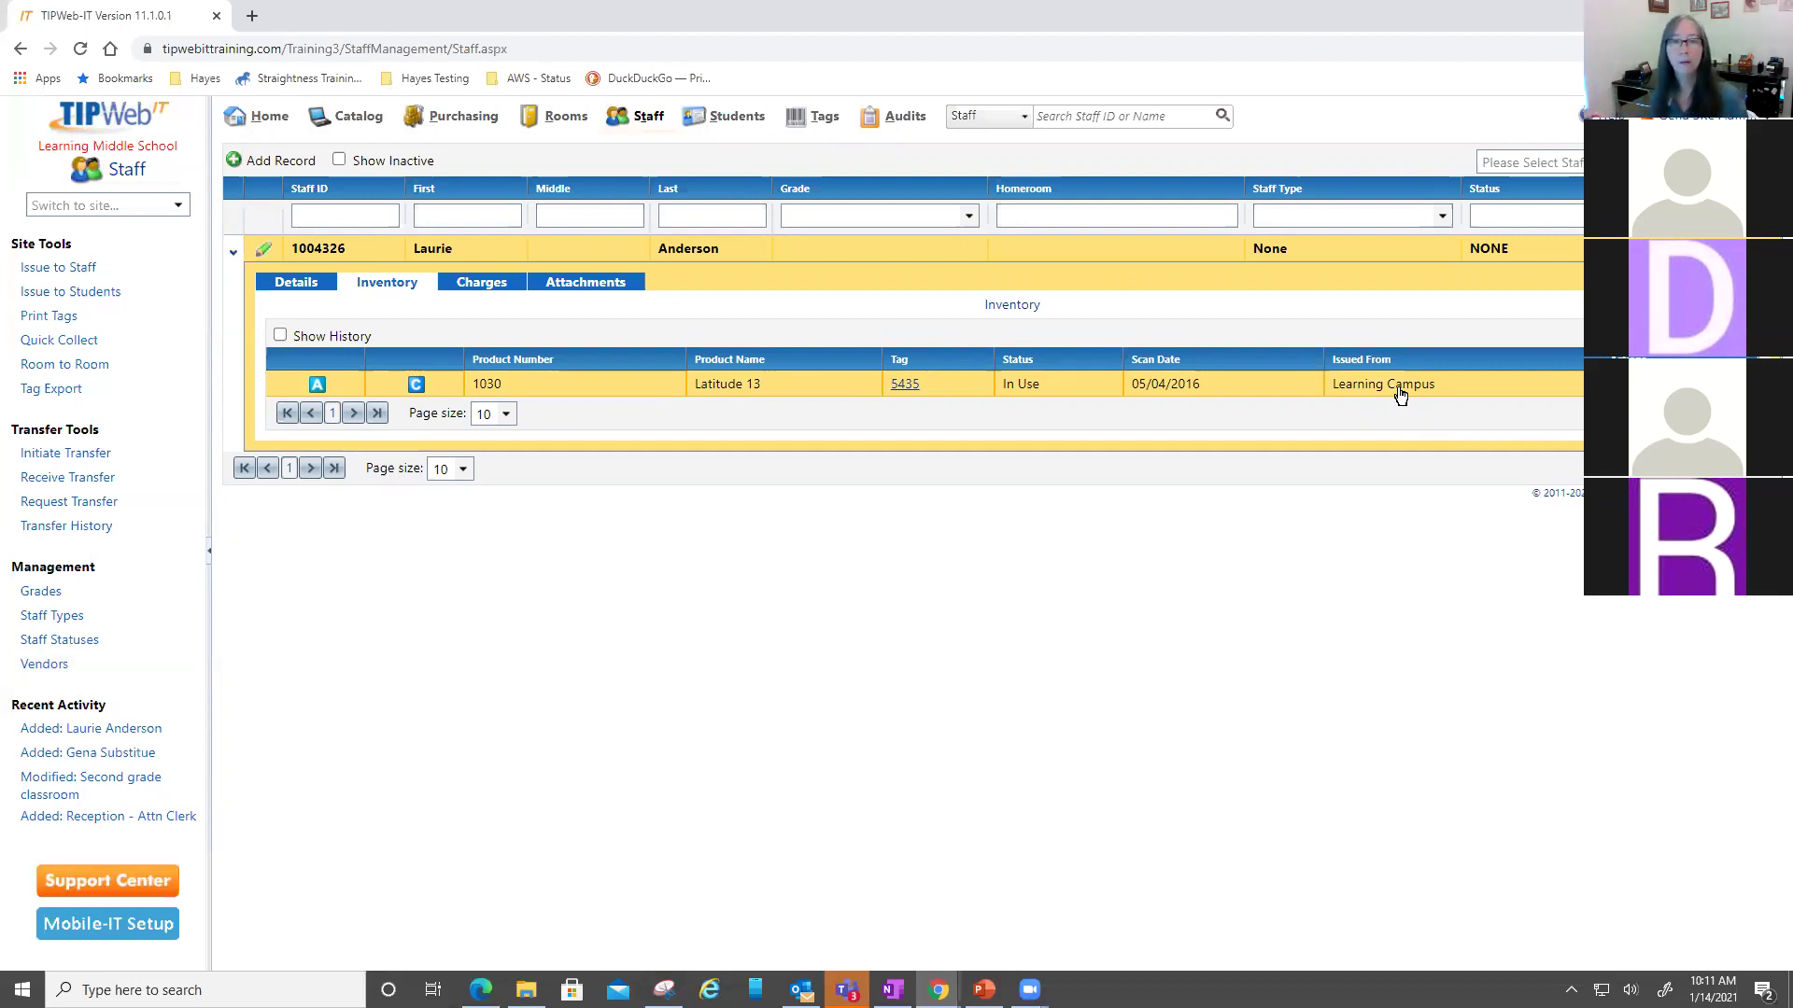
- Search staff by the new member's name and pick the matching suggestion
left_click(1124, 118)
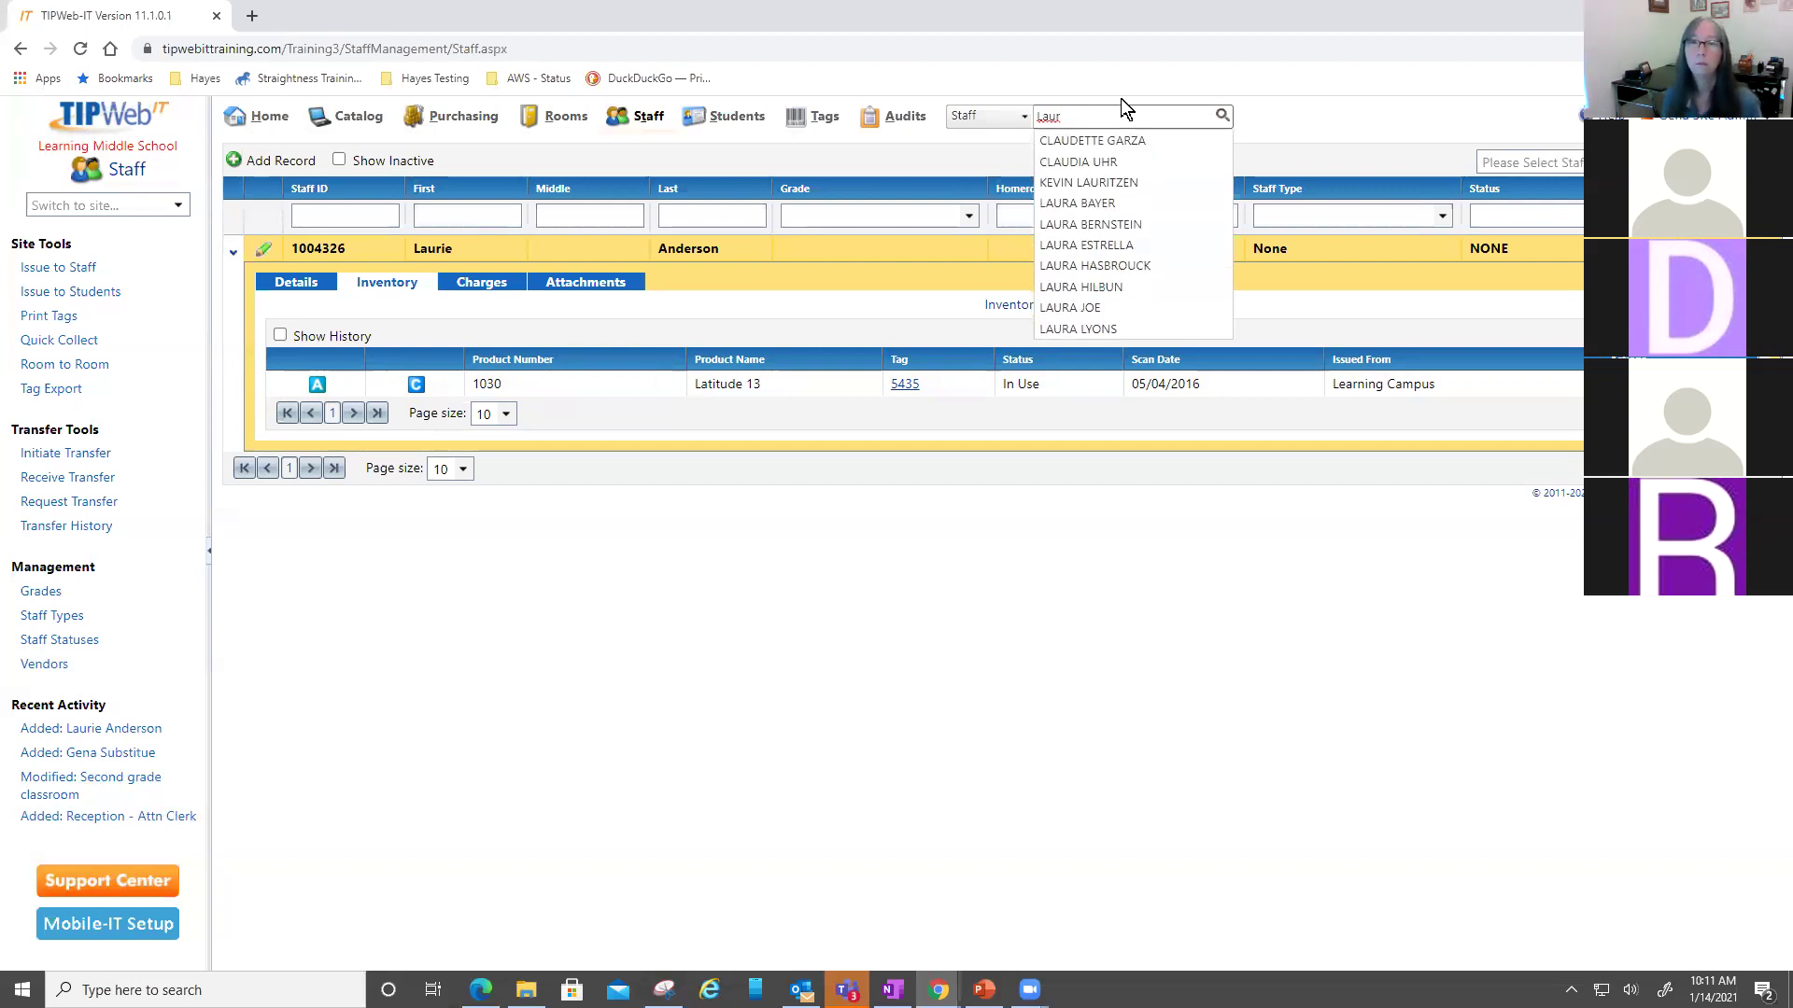
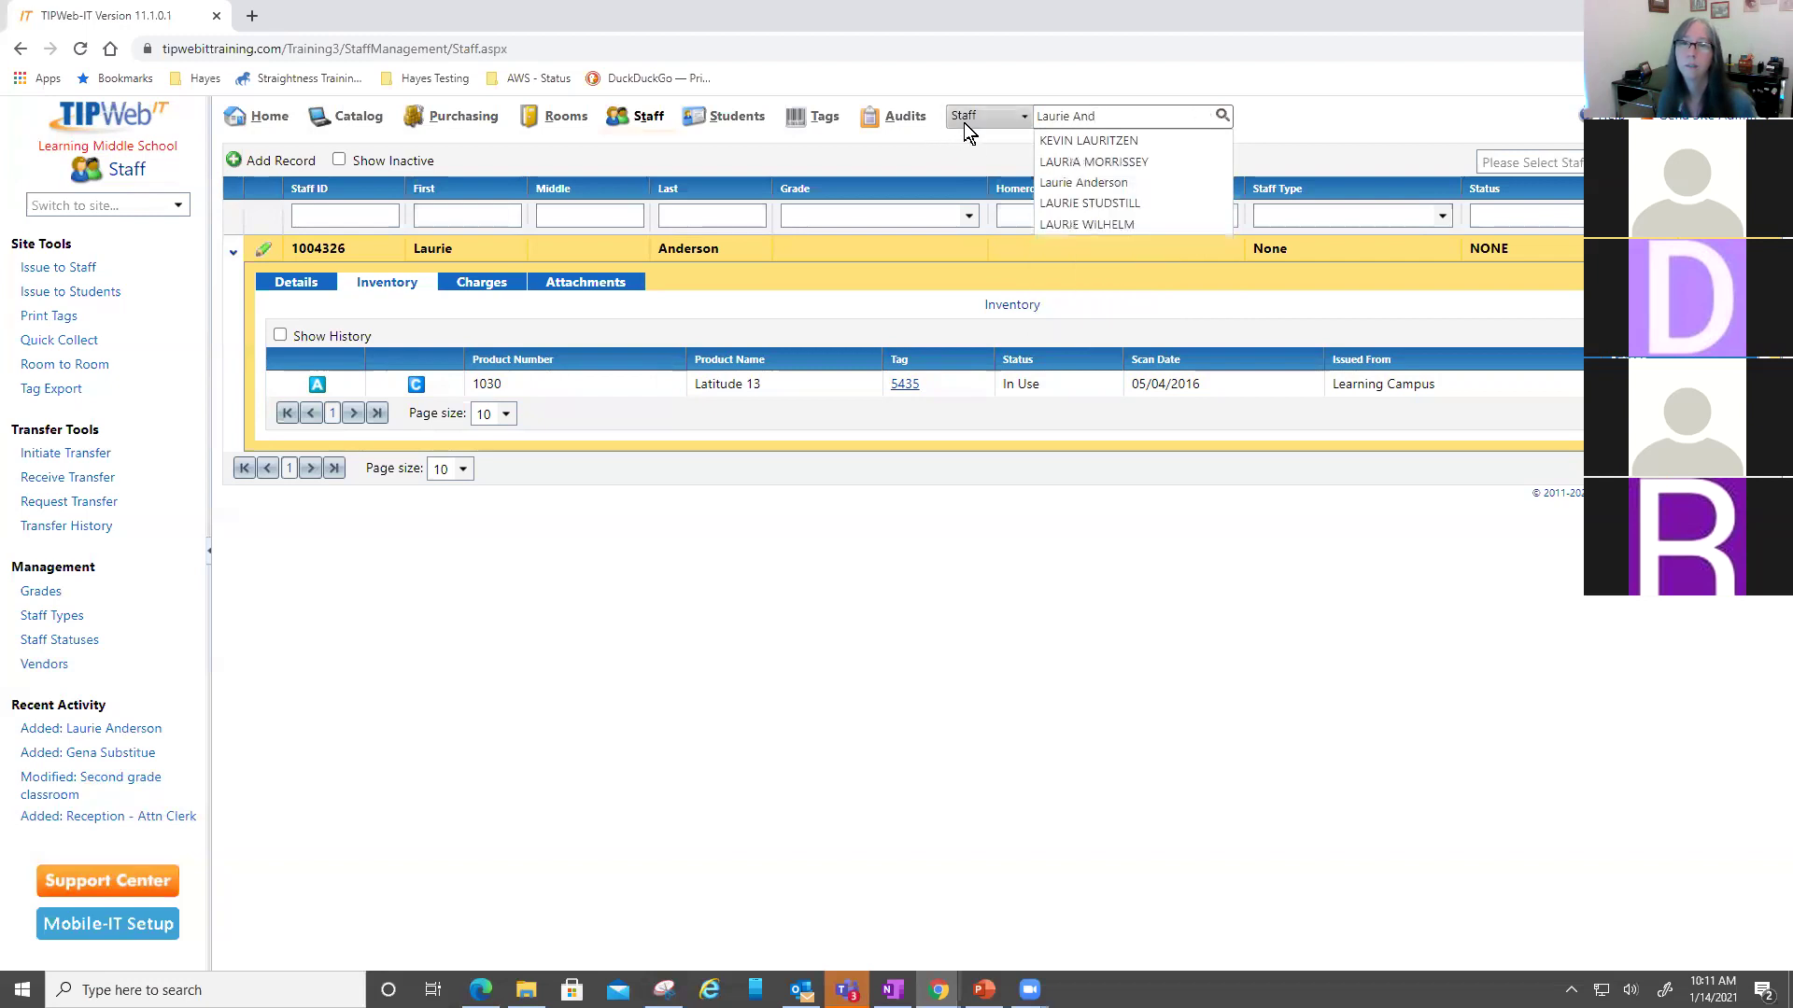
left_click(1046, 182)
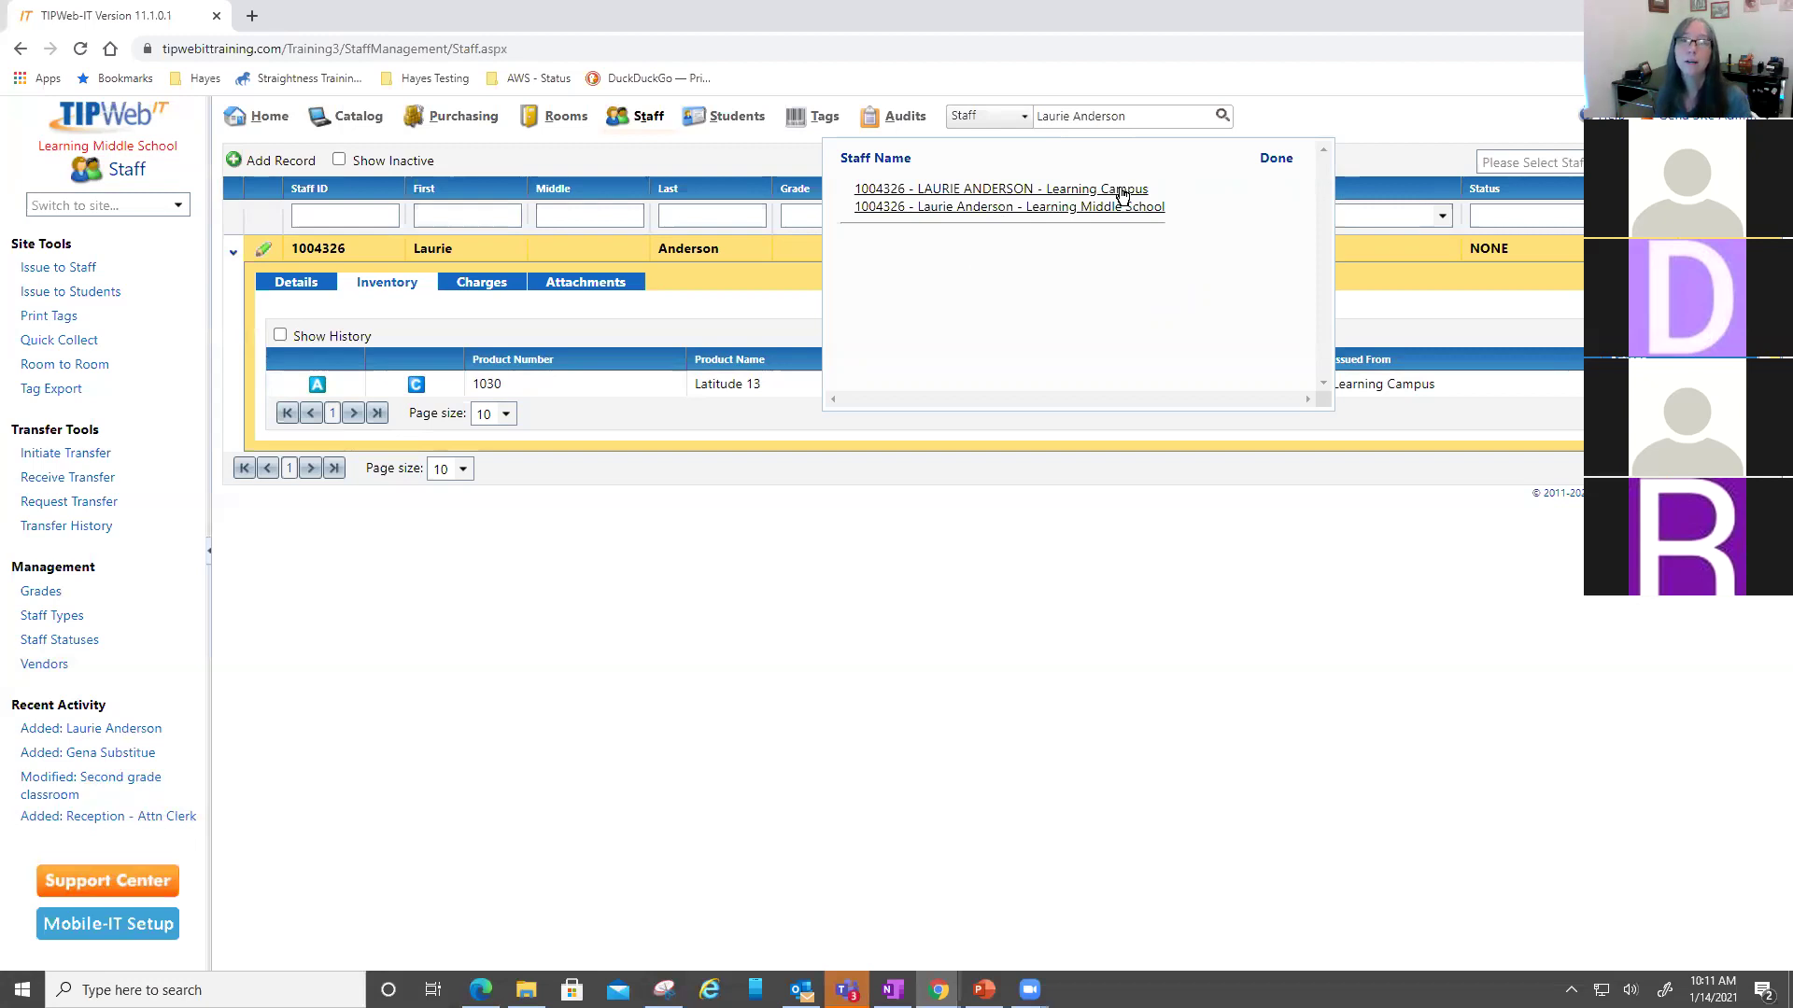
- Close the staff name search results with Done
left_click(1289, 161)
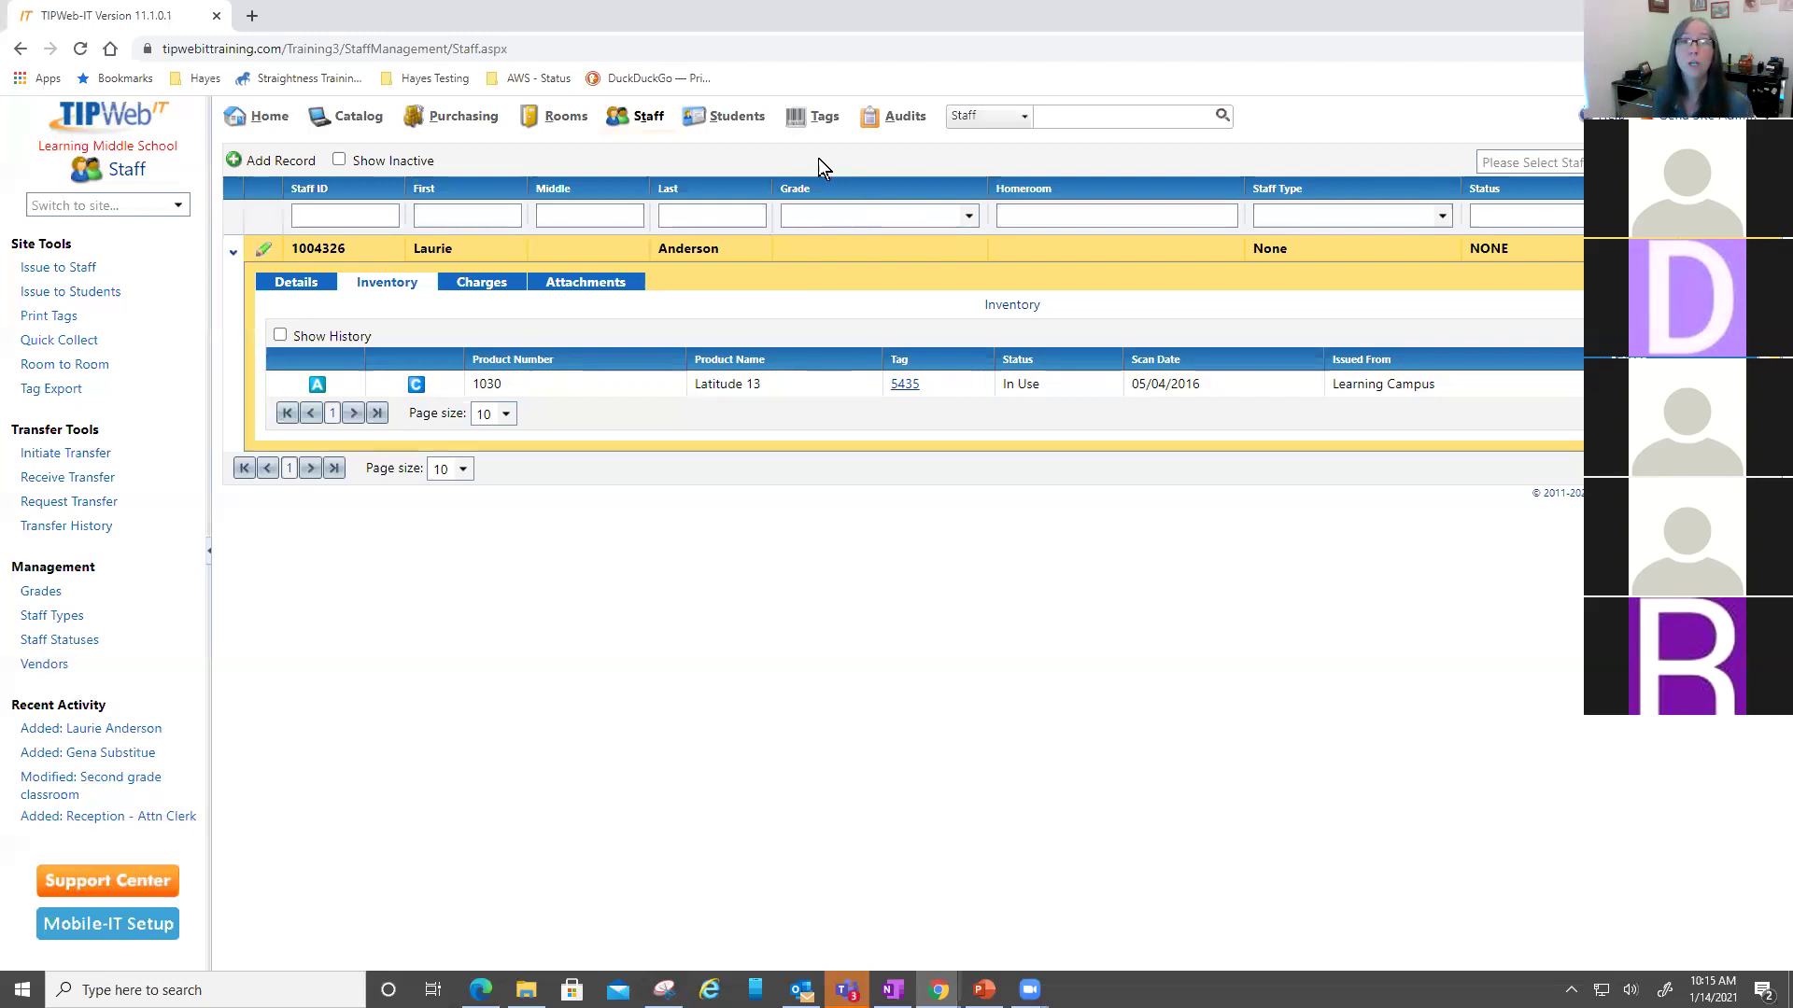
- Go to the Students page and browse the student report list to Student Inventory
left_click(716, 111)
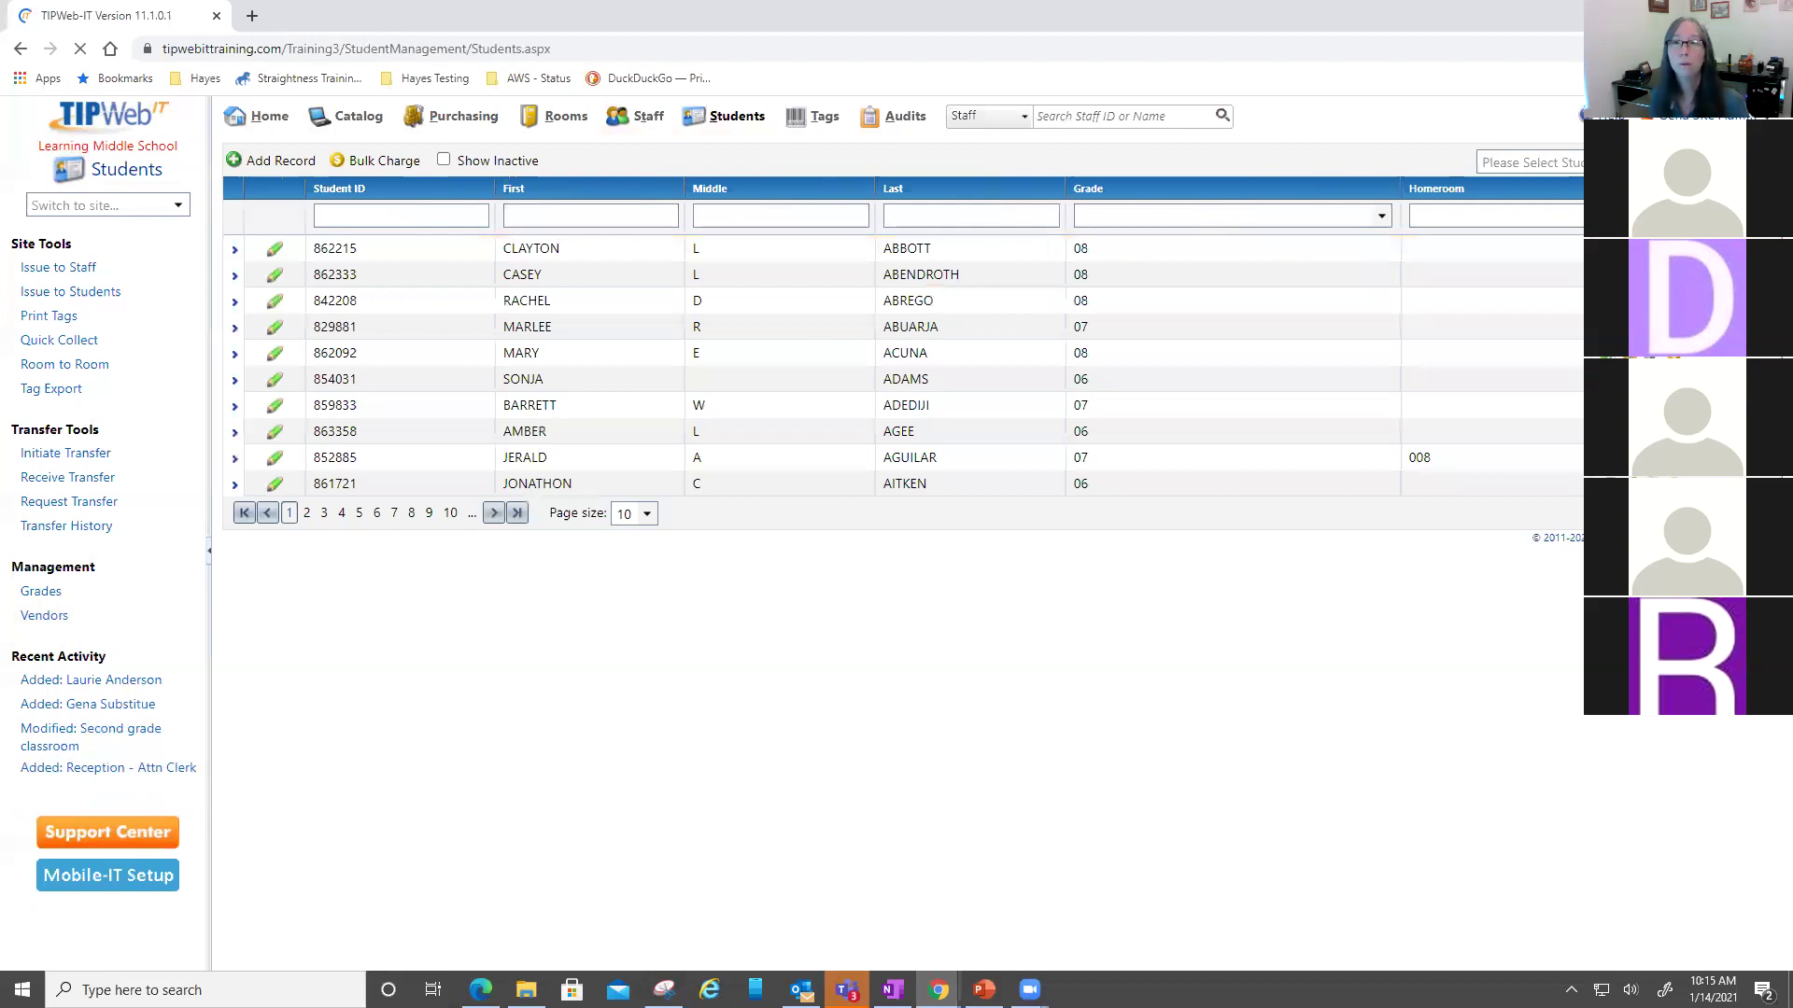
left_click(1529, 162)
key("Down")
key("Down")
key("Down")
key("Down")
key("Down")
key("Down")
key("Down")
key("Down")
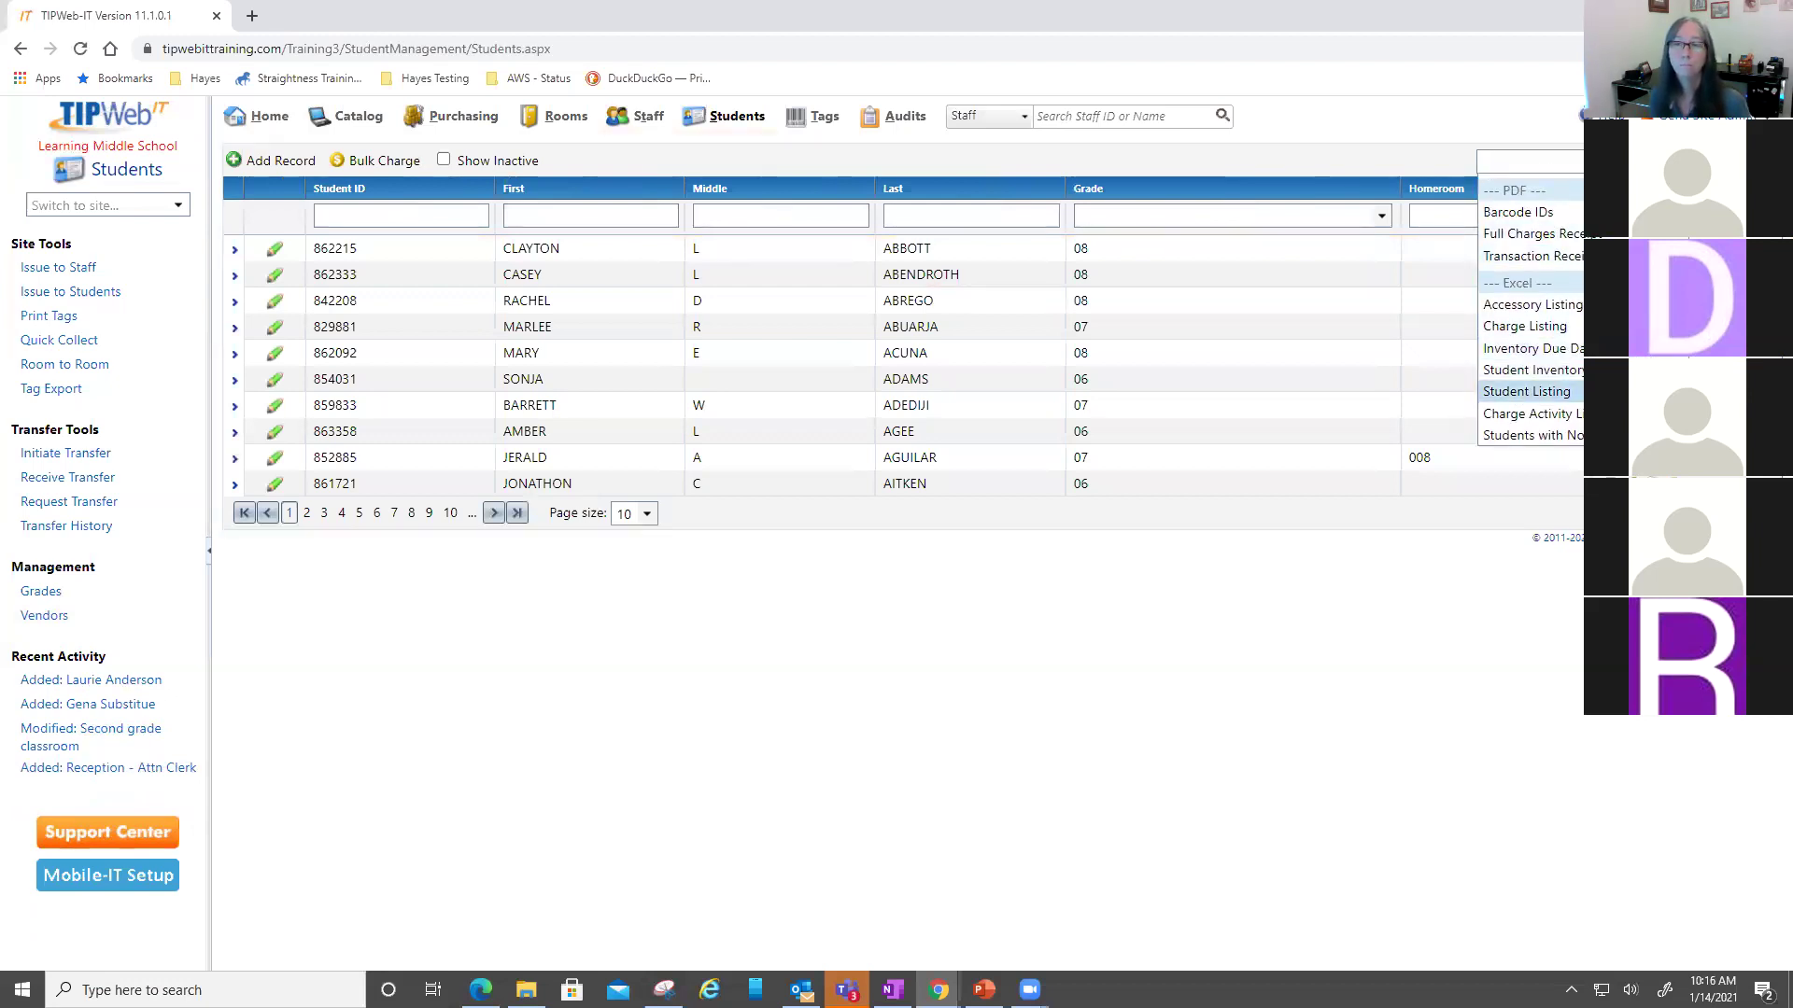
key("Up")
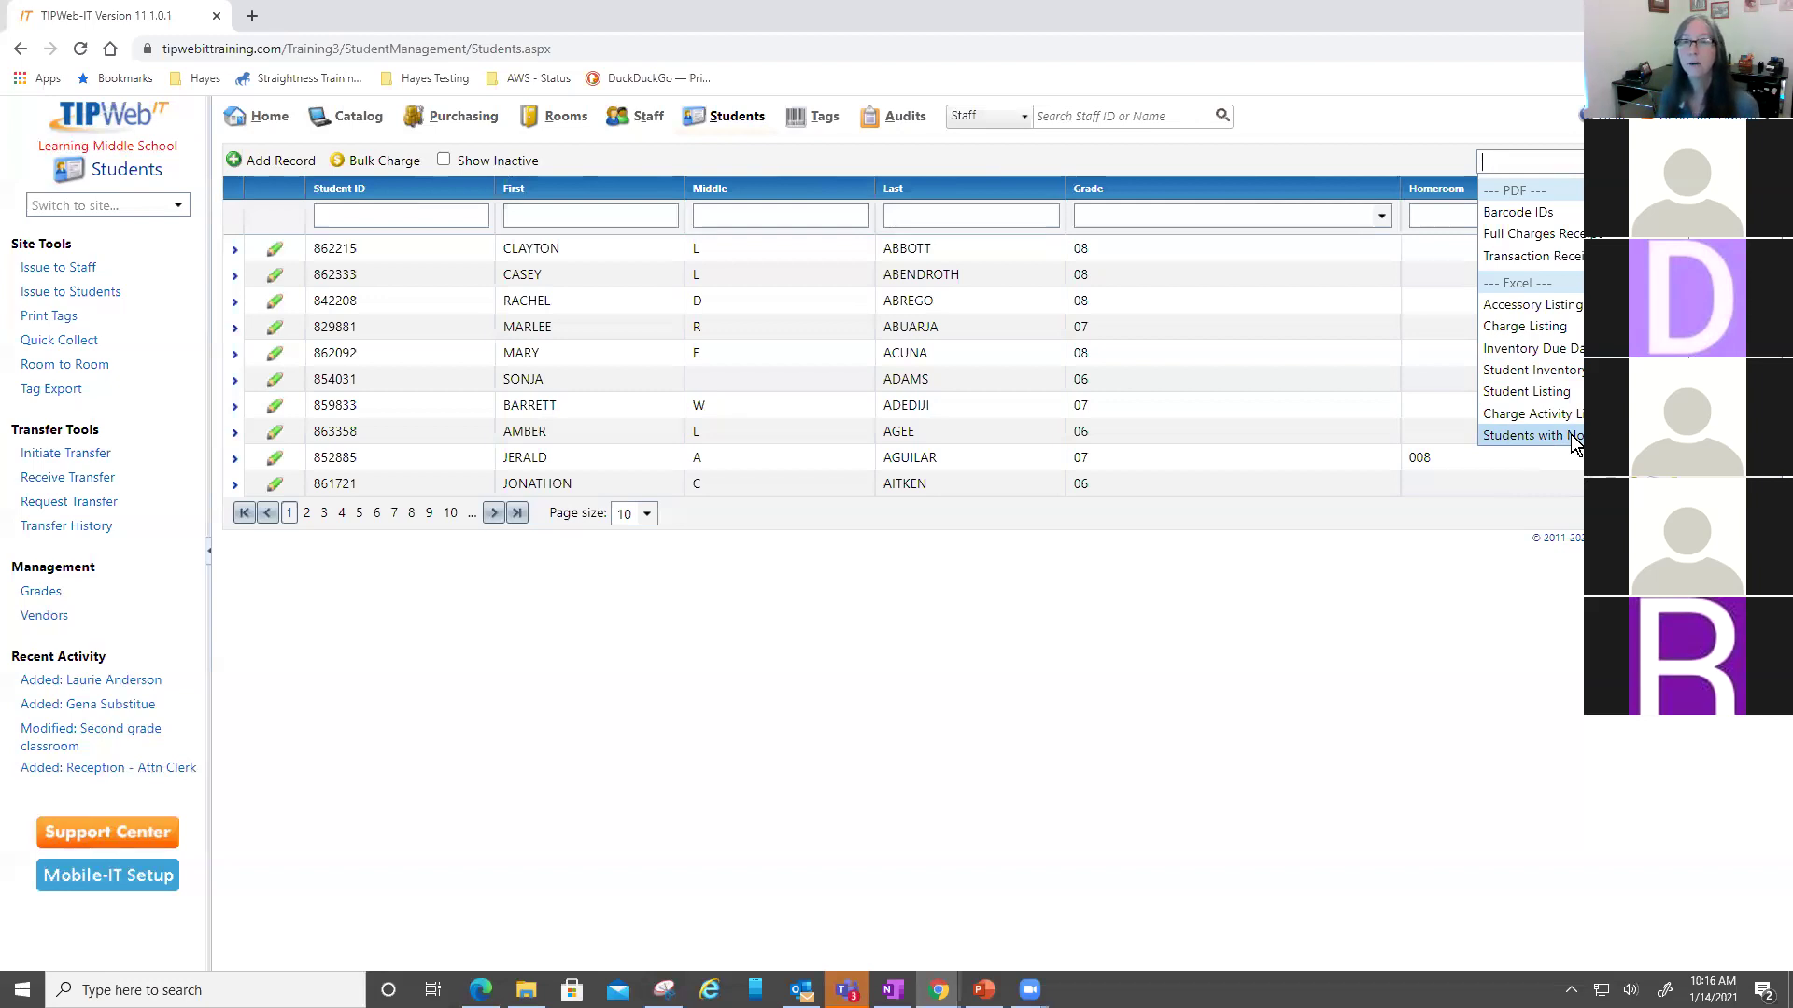
- Run the Excel Student Inventory Status report filtered to In Use
left_click(1575, 443)
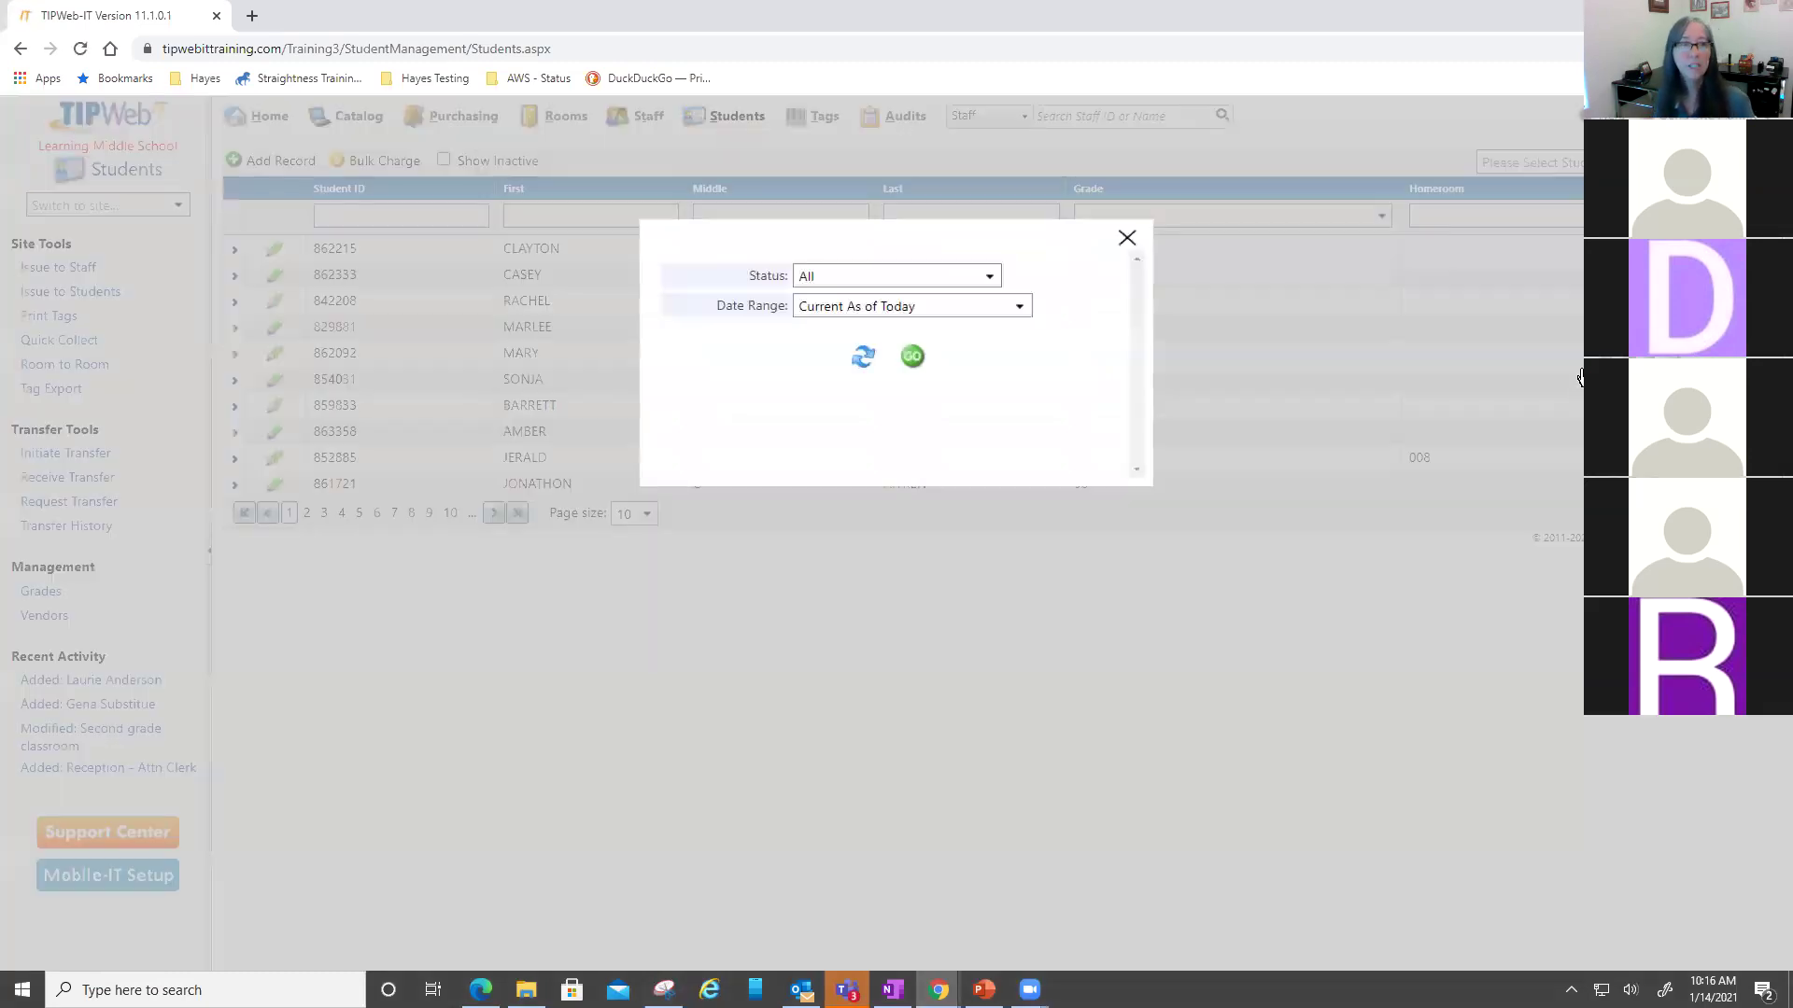
left_click(992, 277)
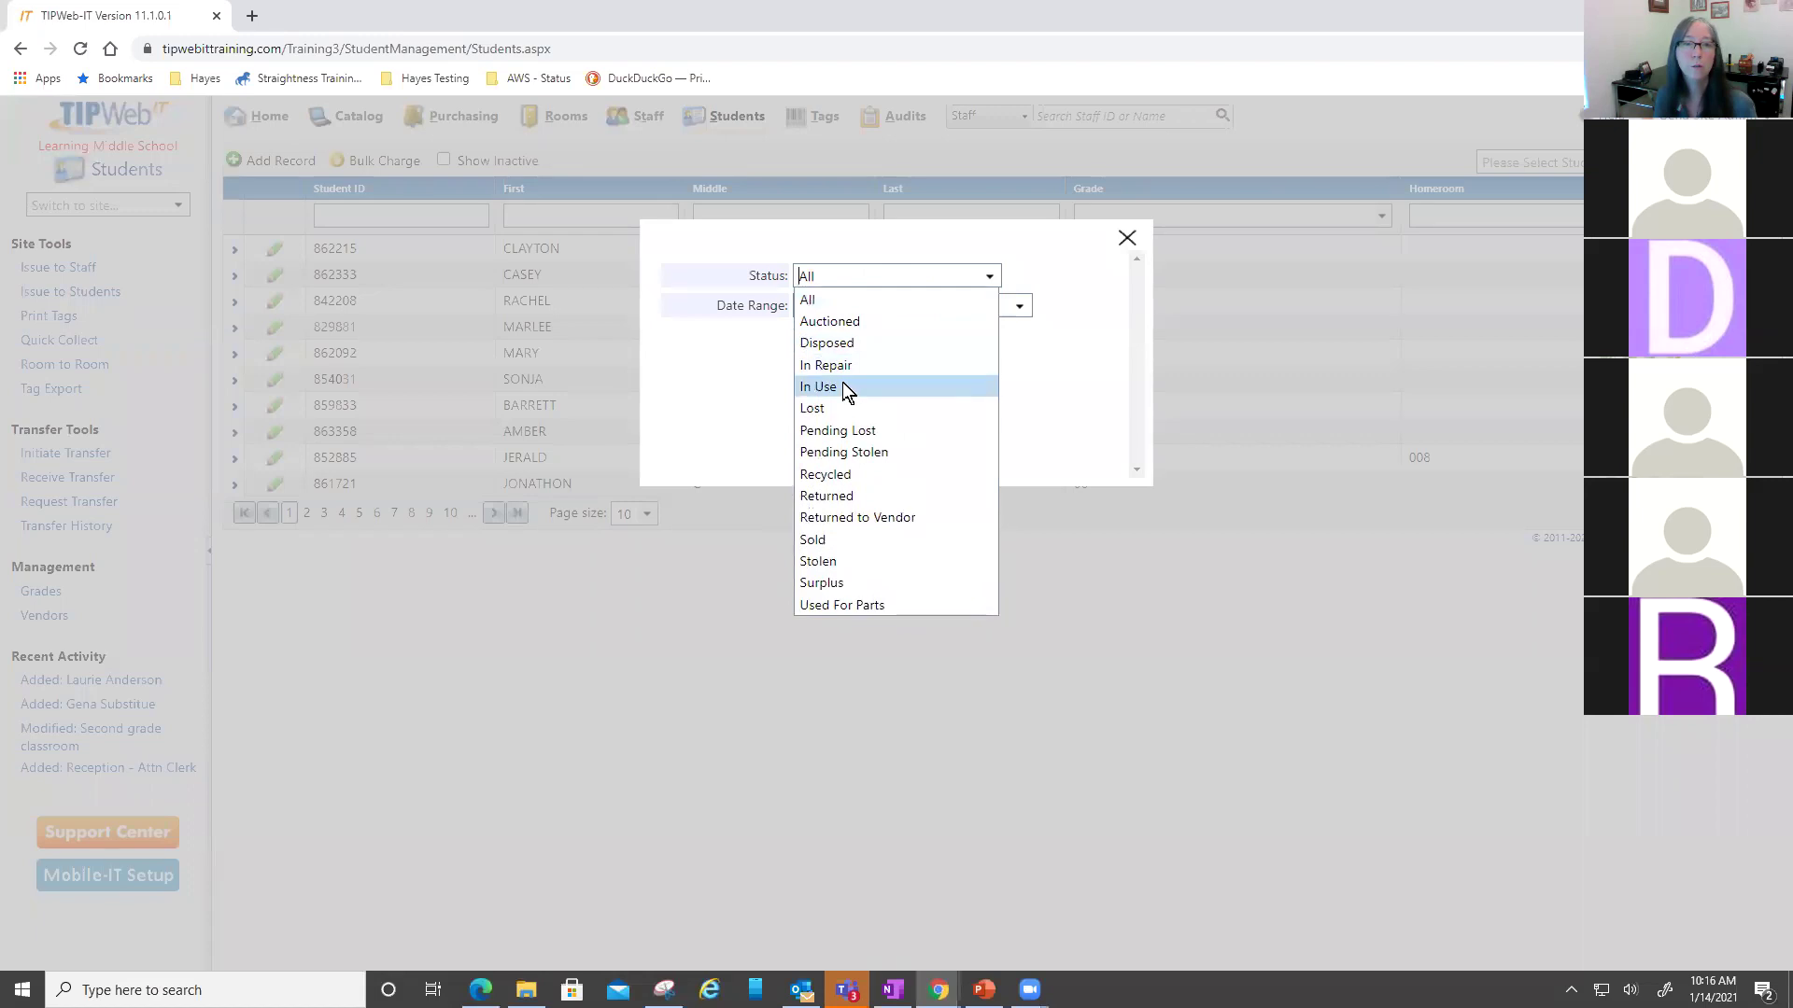
left_click(842, 383)
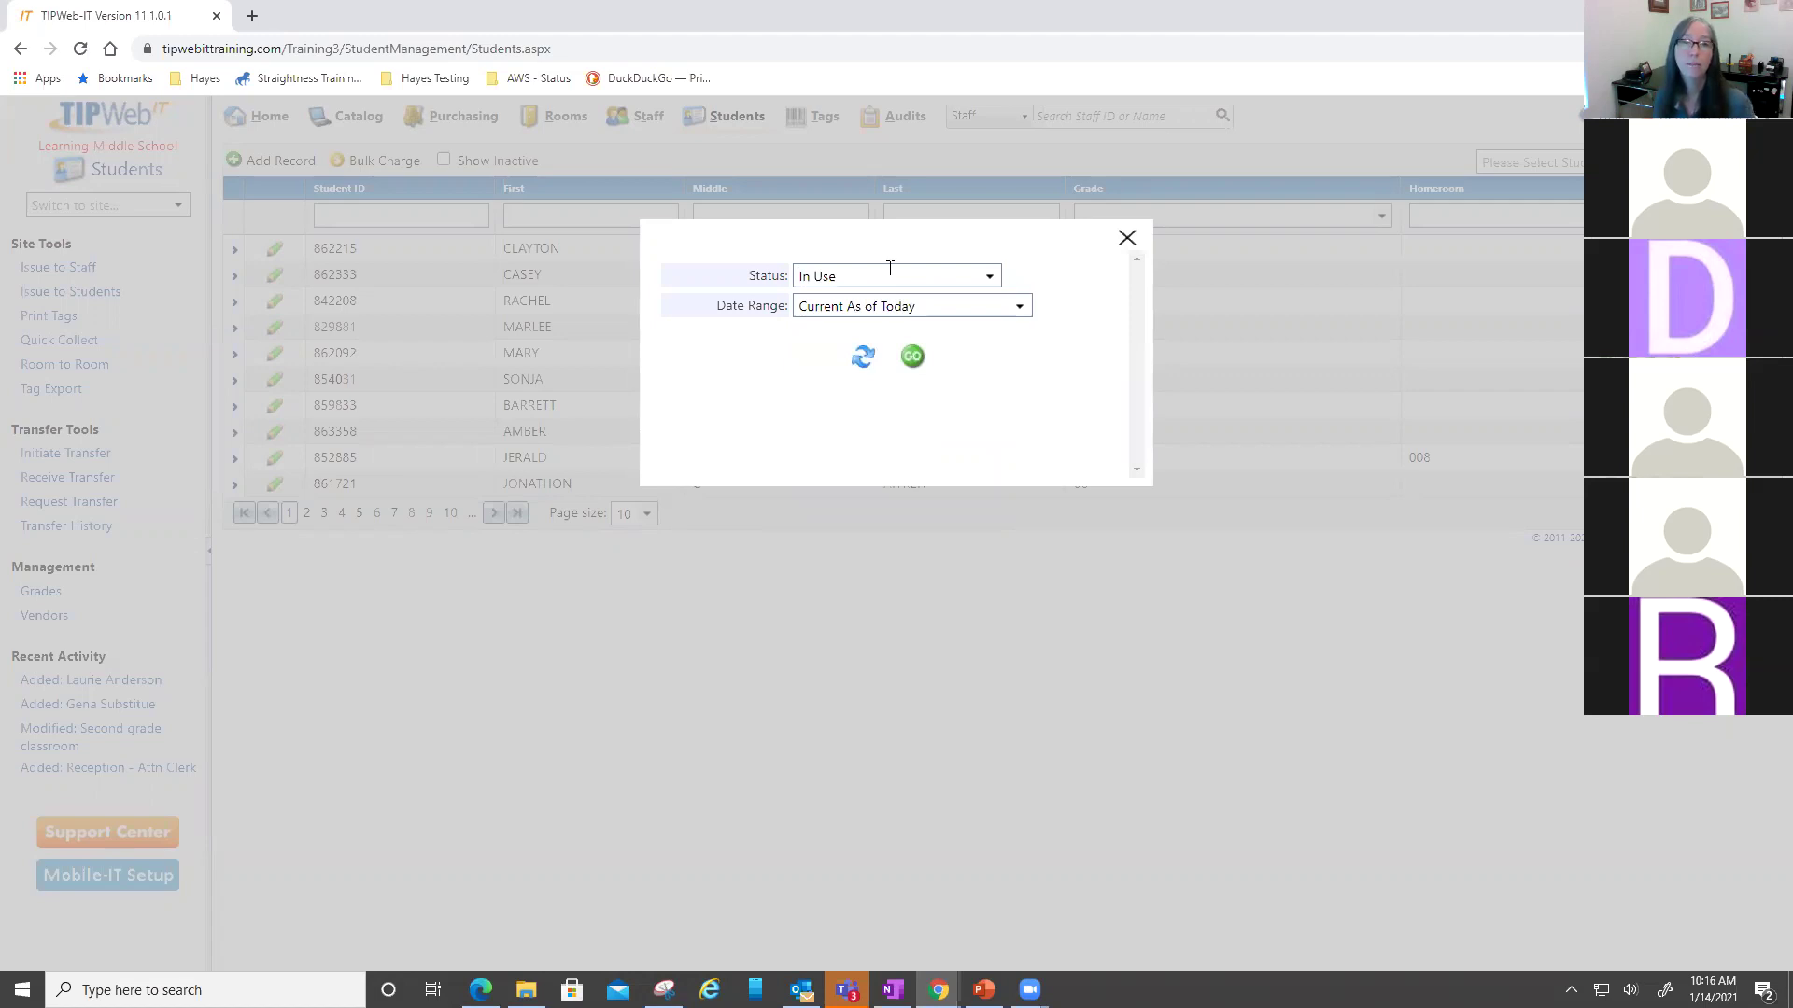
left_click(912, 356)
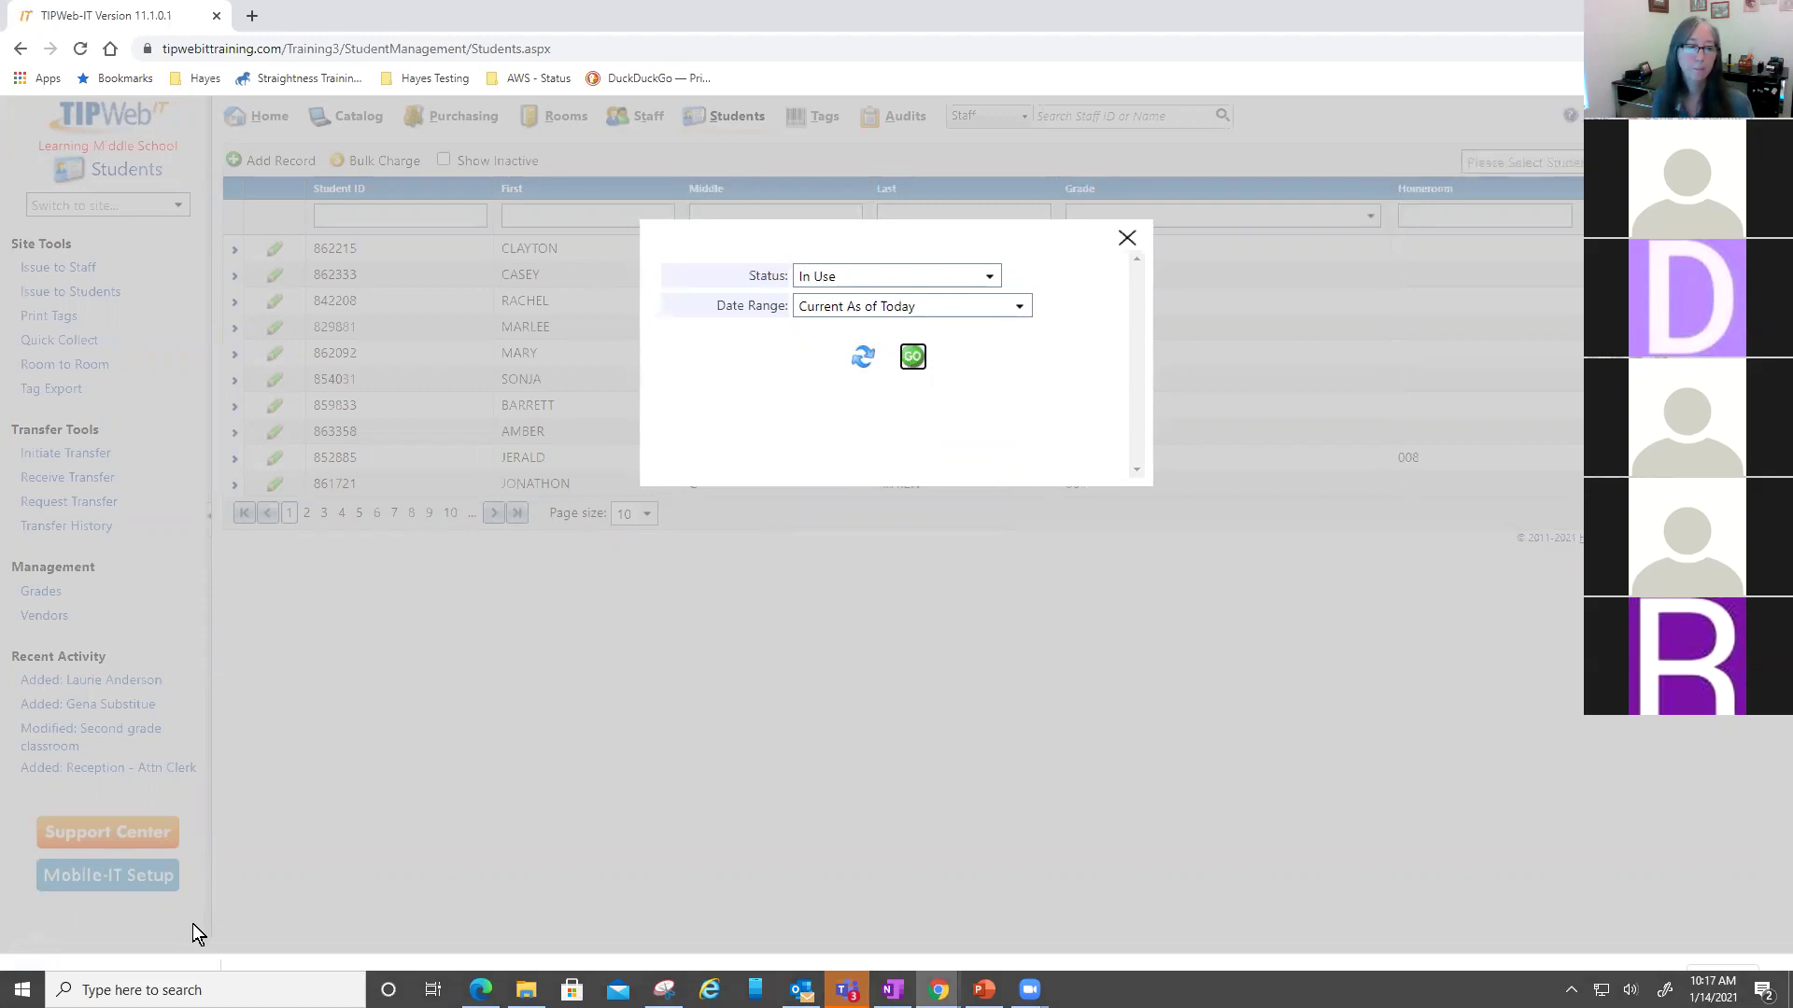
- Review the downloaded CSV in Excel, close it, and close the report options dialog
left_click(179, 971)
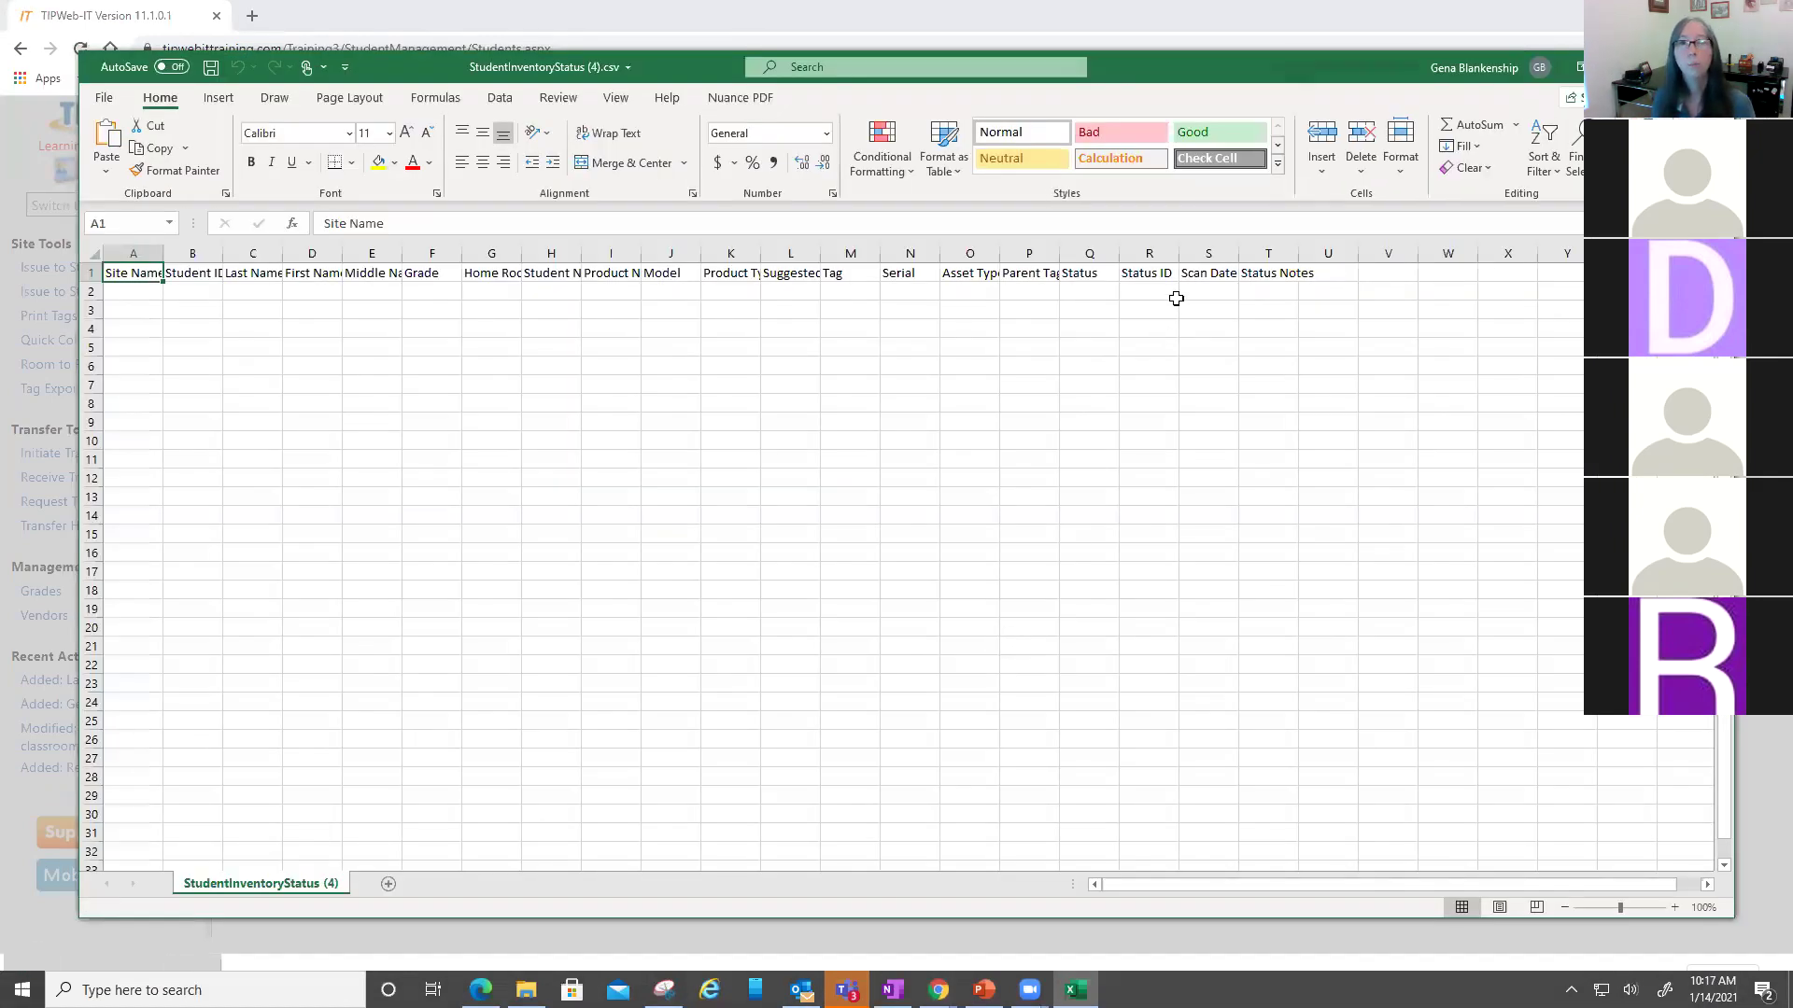
key("alt+F4")
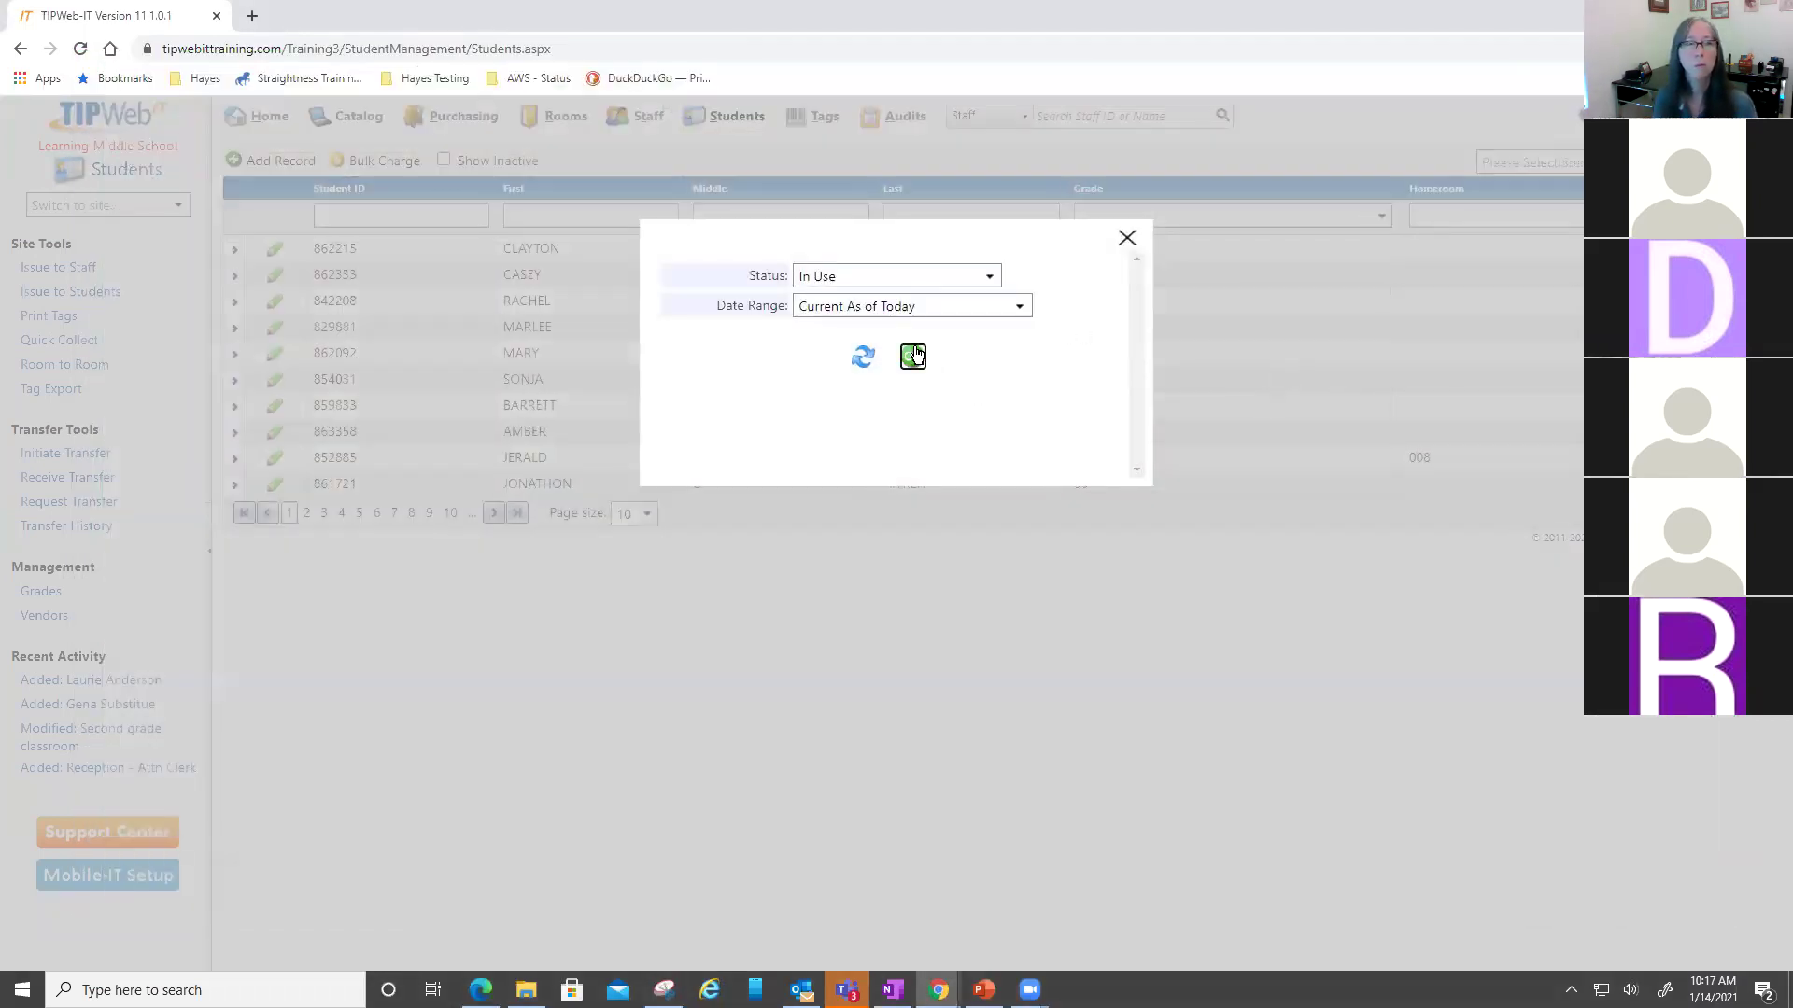
left_click(1126, 239)
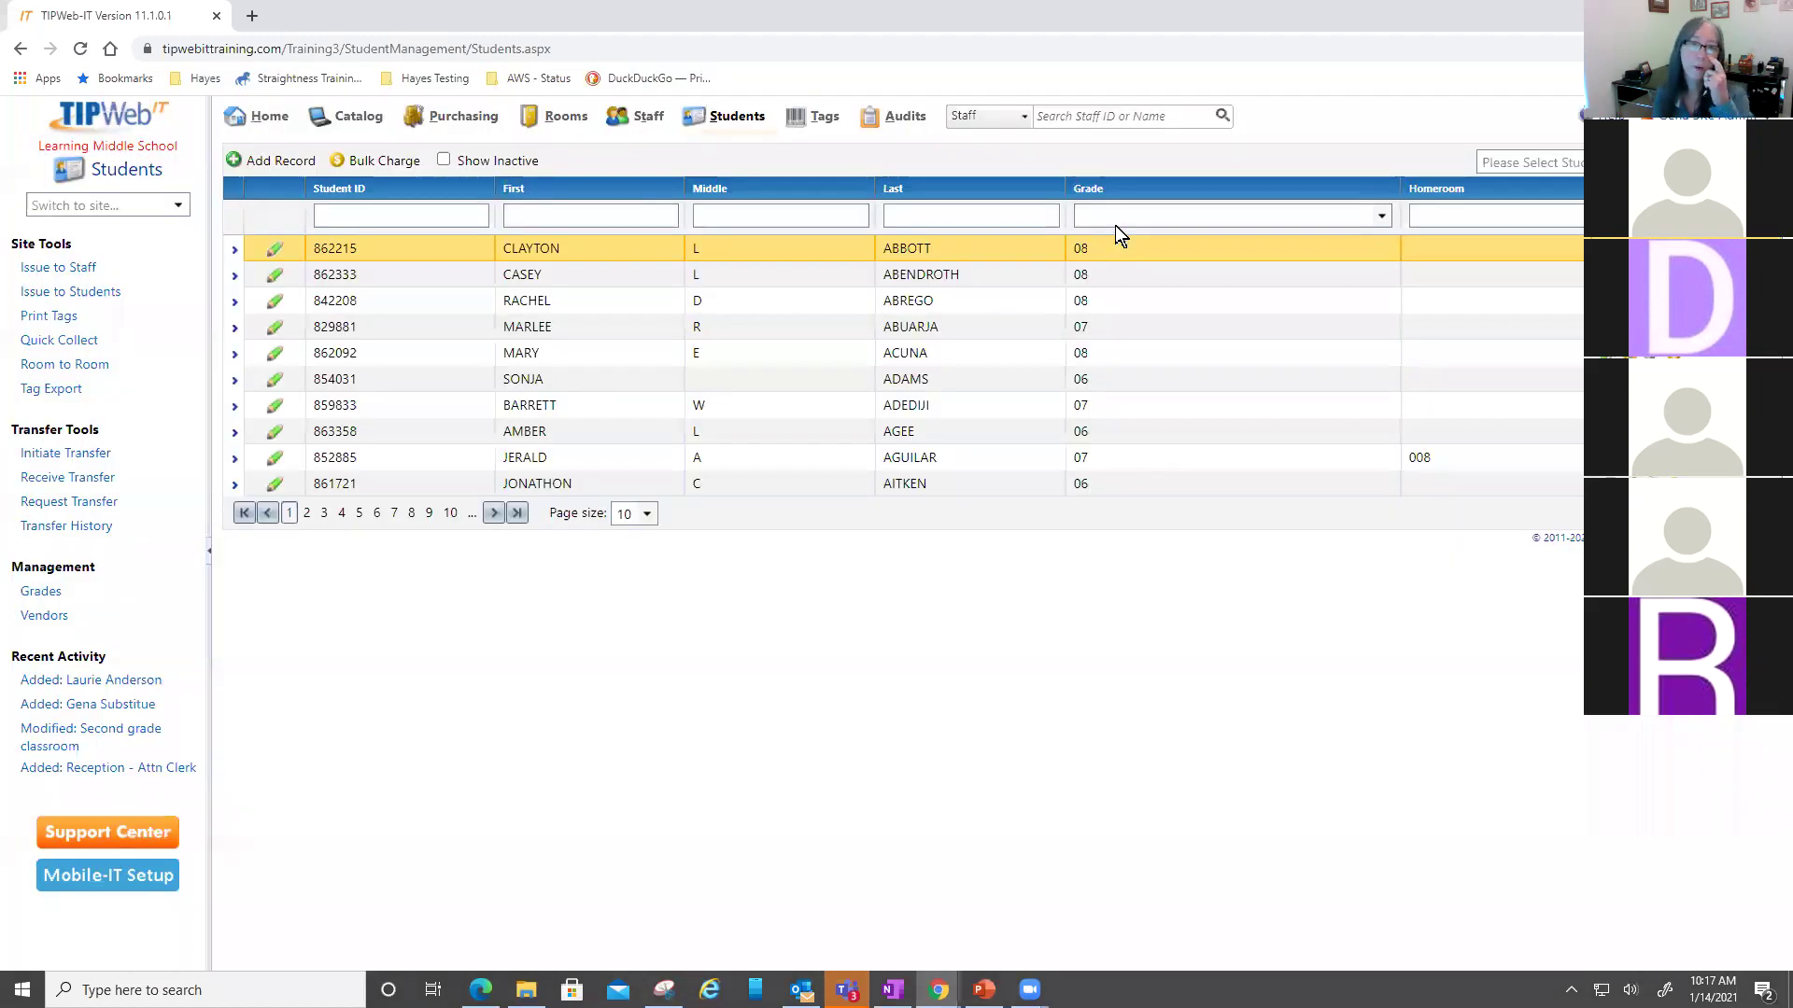
- On the Tags page, search with the Location filter set to Student
left_click(783, 121)
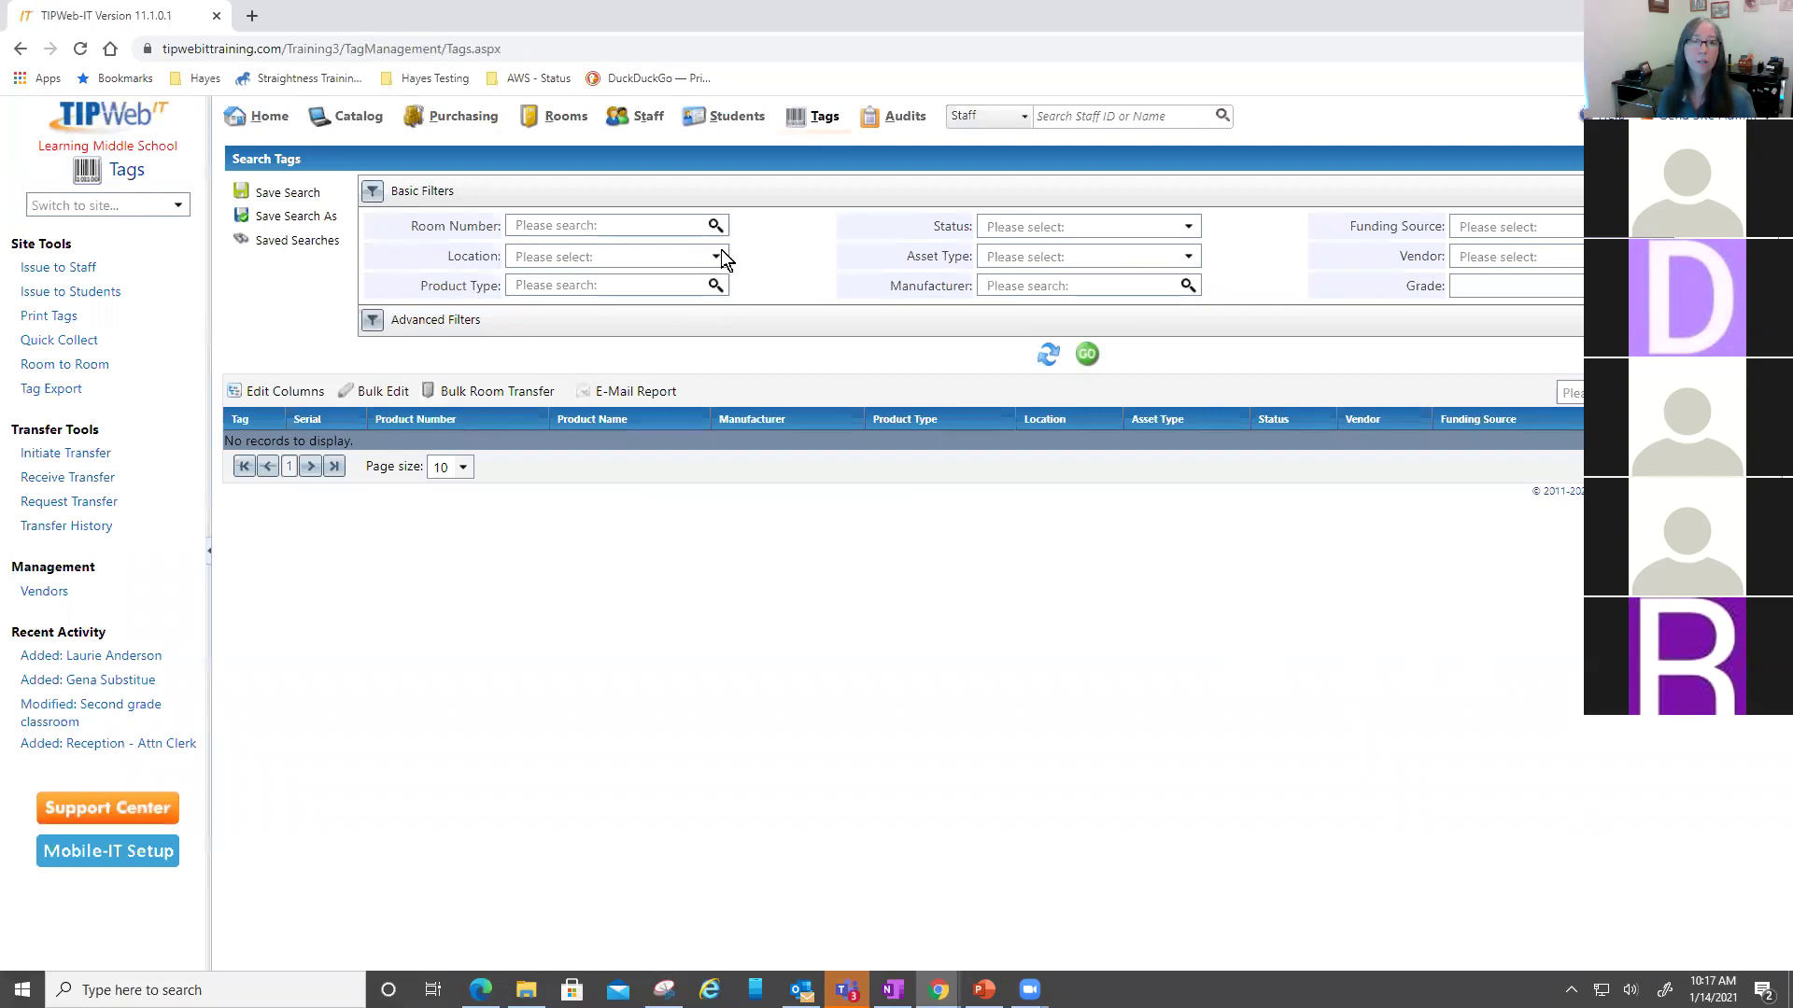
left_click(721, 250)
left_click(802, 355)
left_click(1087, 354)
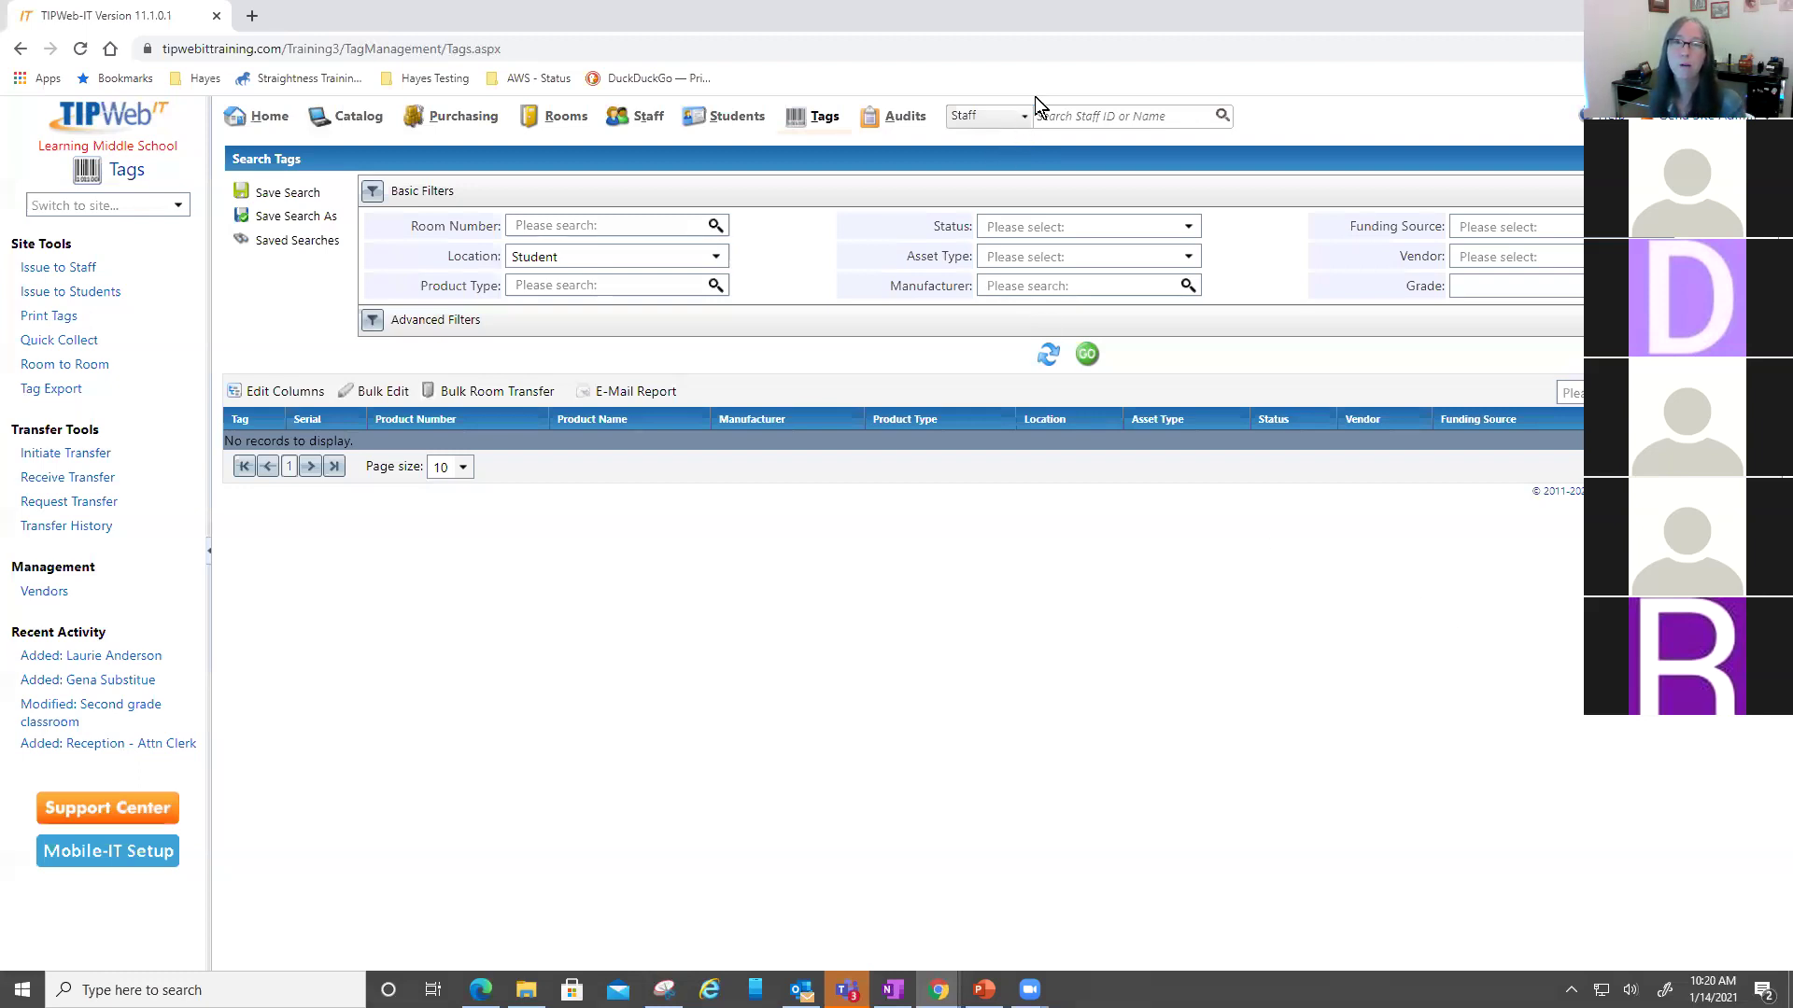
- Set quick search to tag/serial numbers and look up tag 5456
left_click(993, 114)
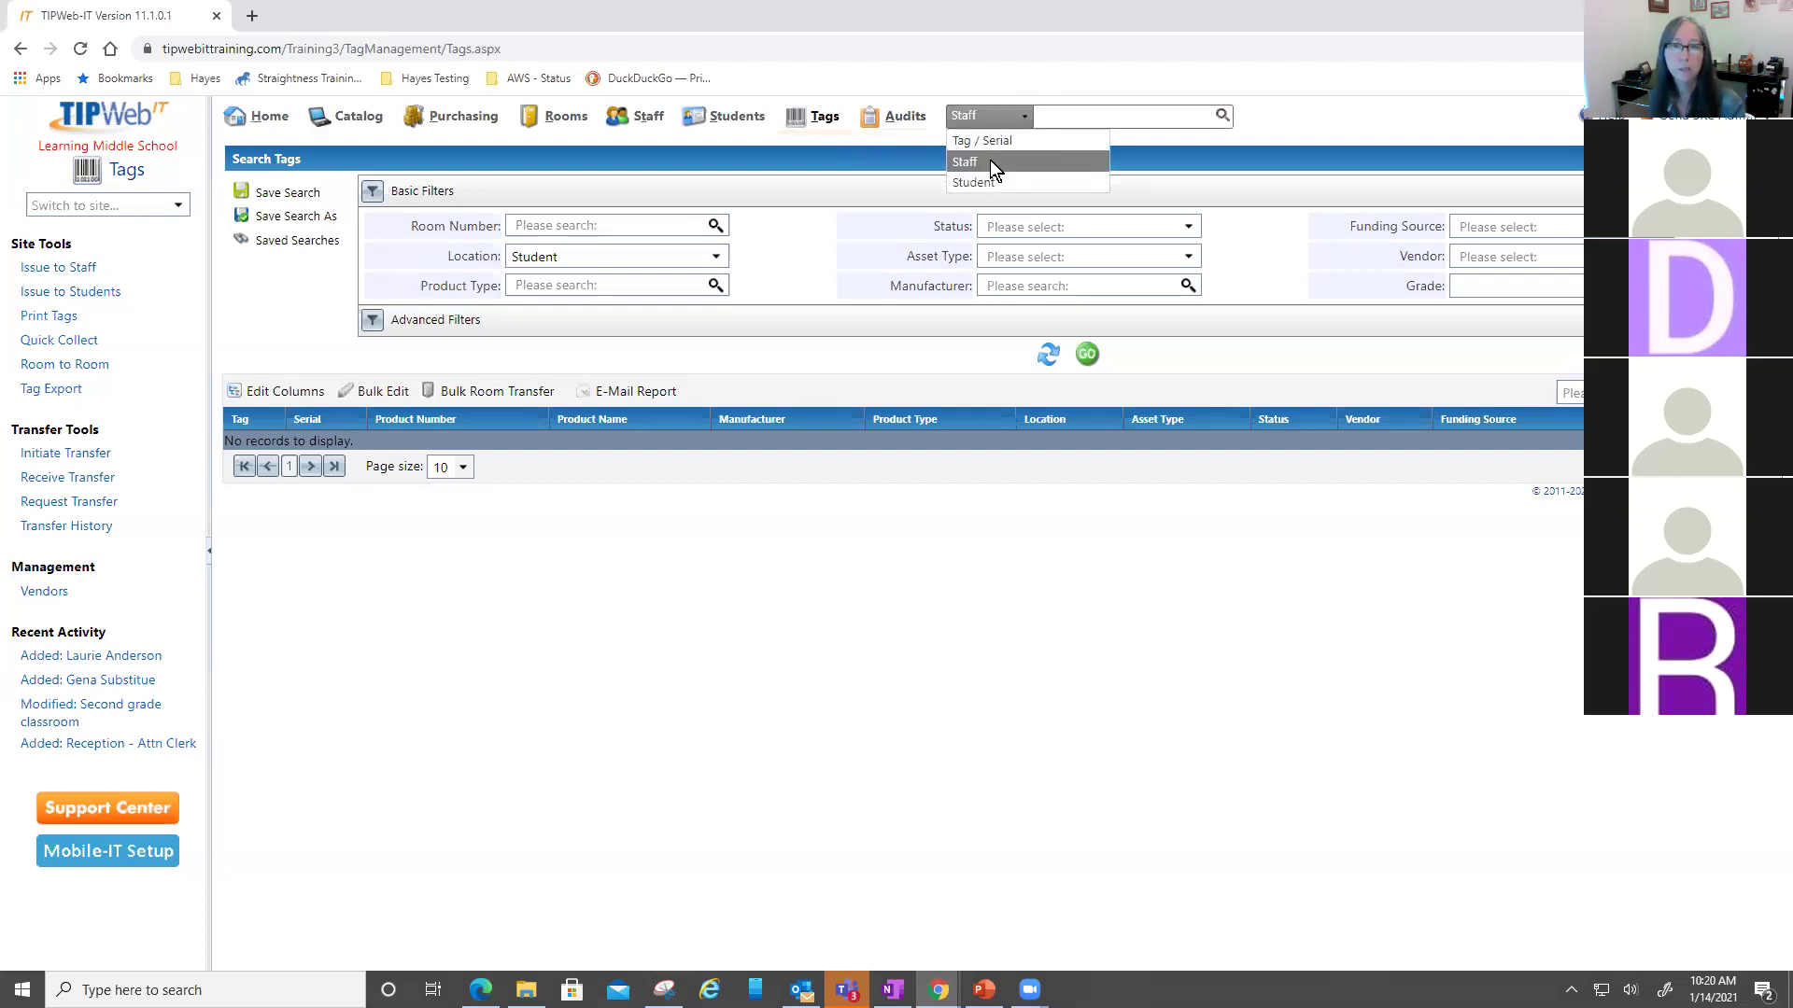
left_click(990, 142)
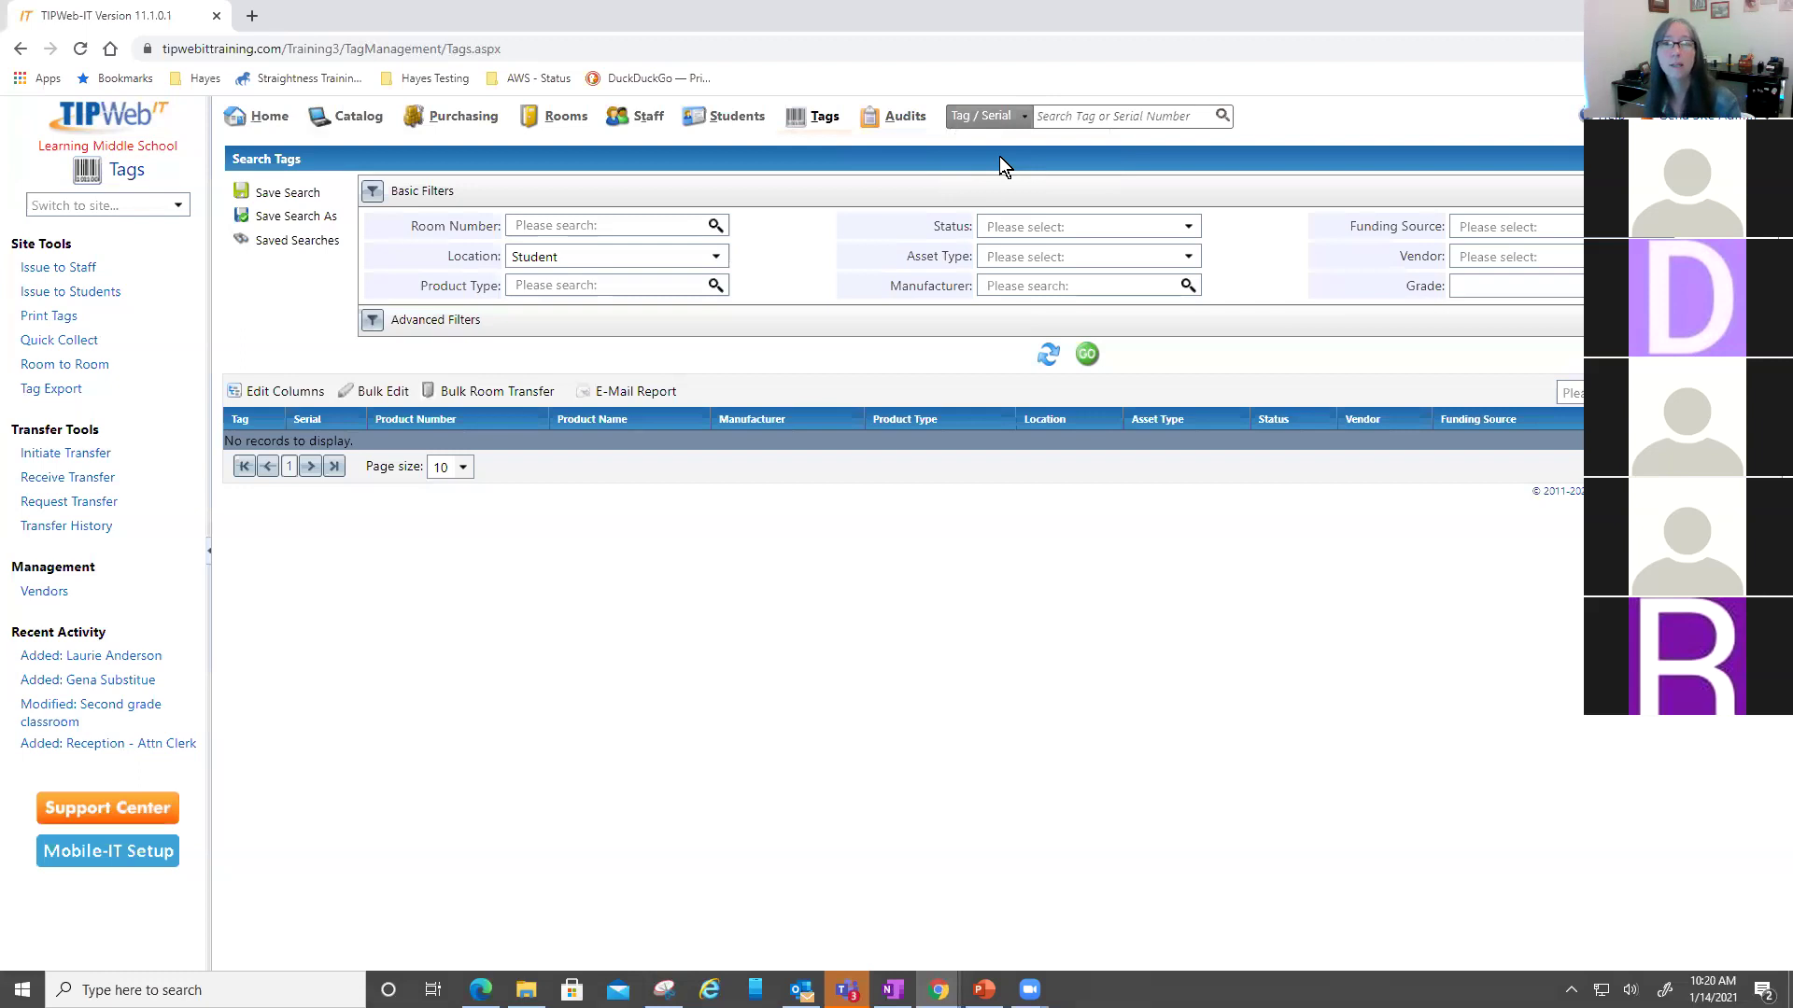
left_click(1161, 116)
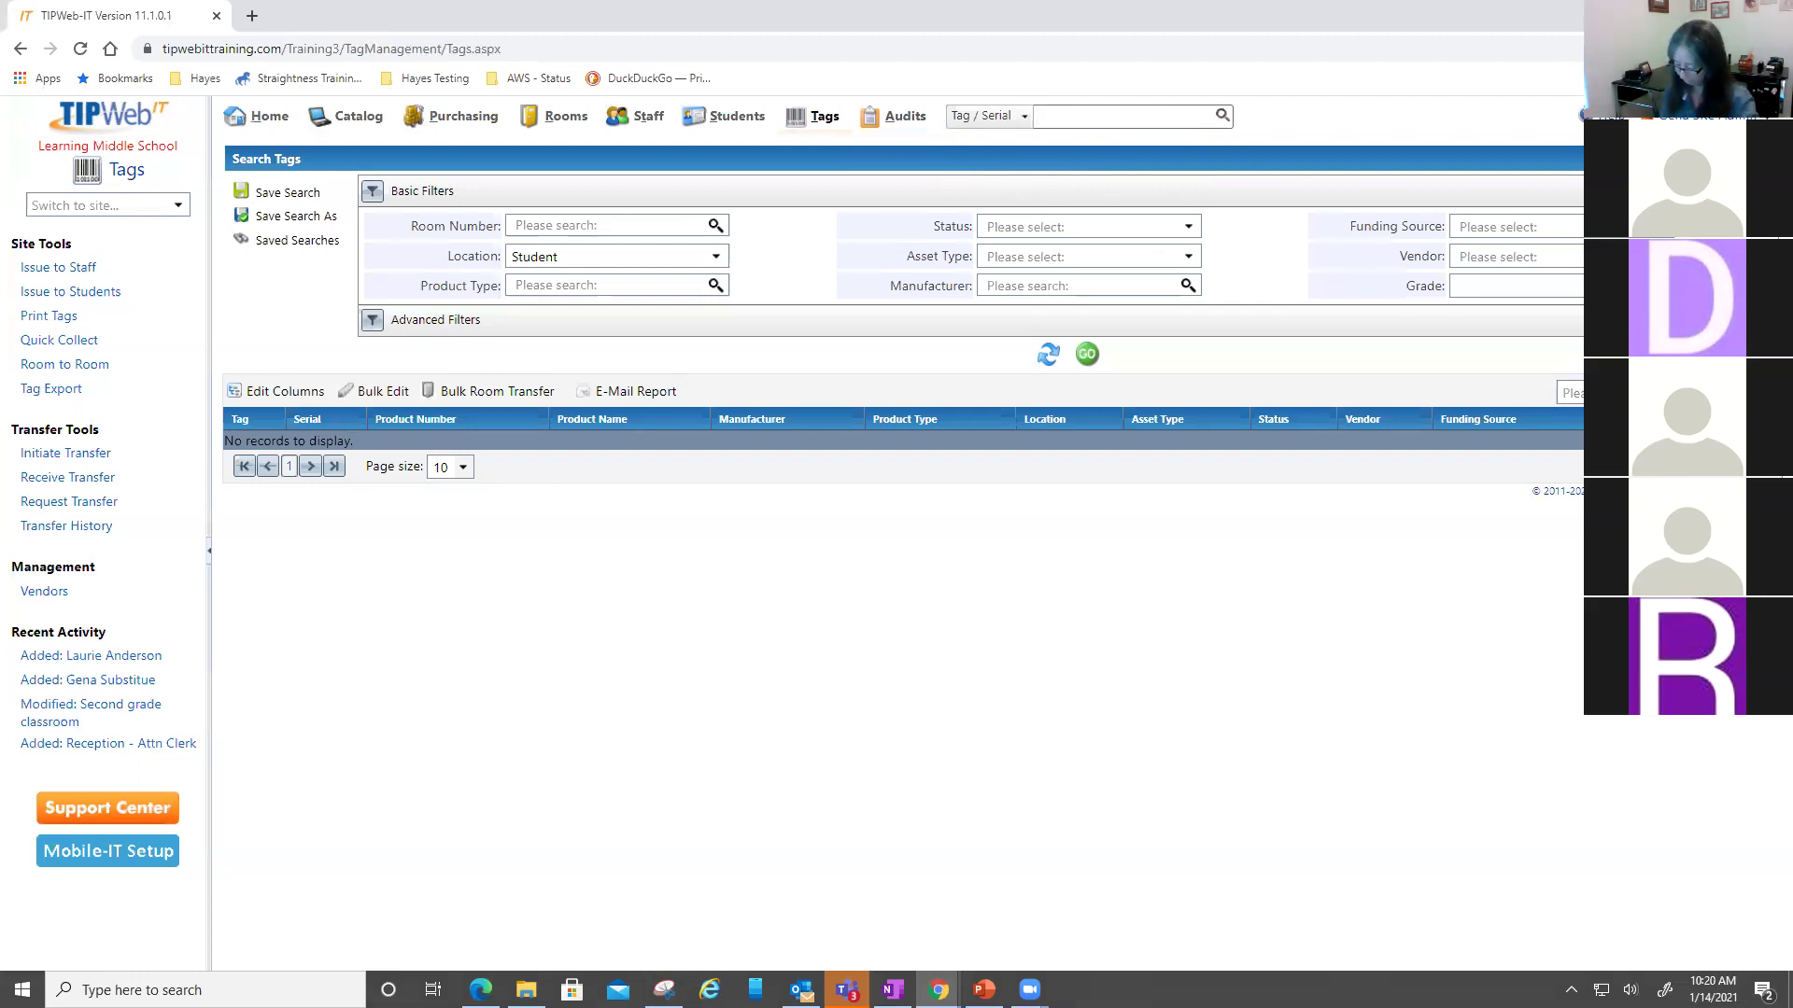
type("5456")
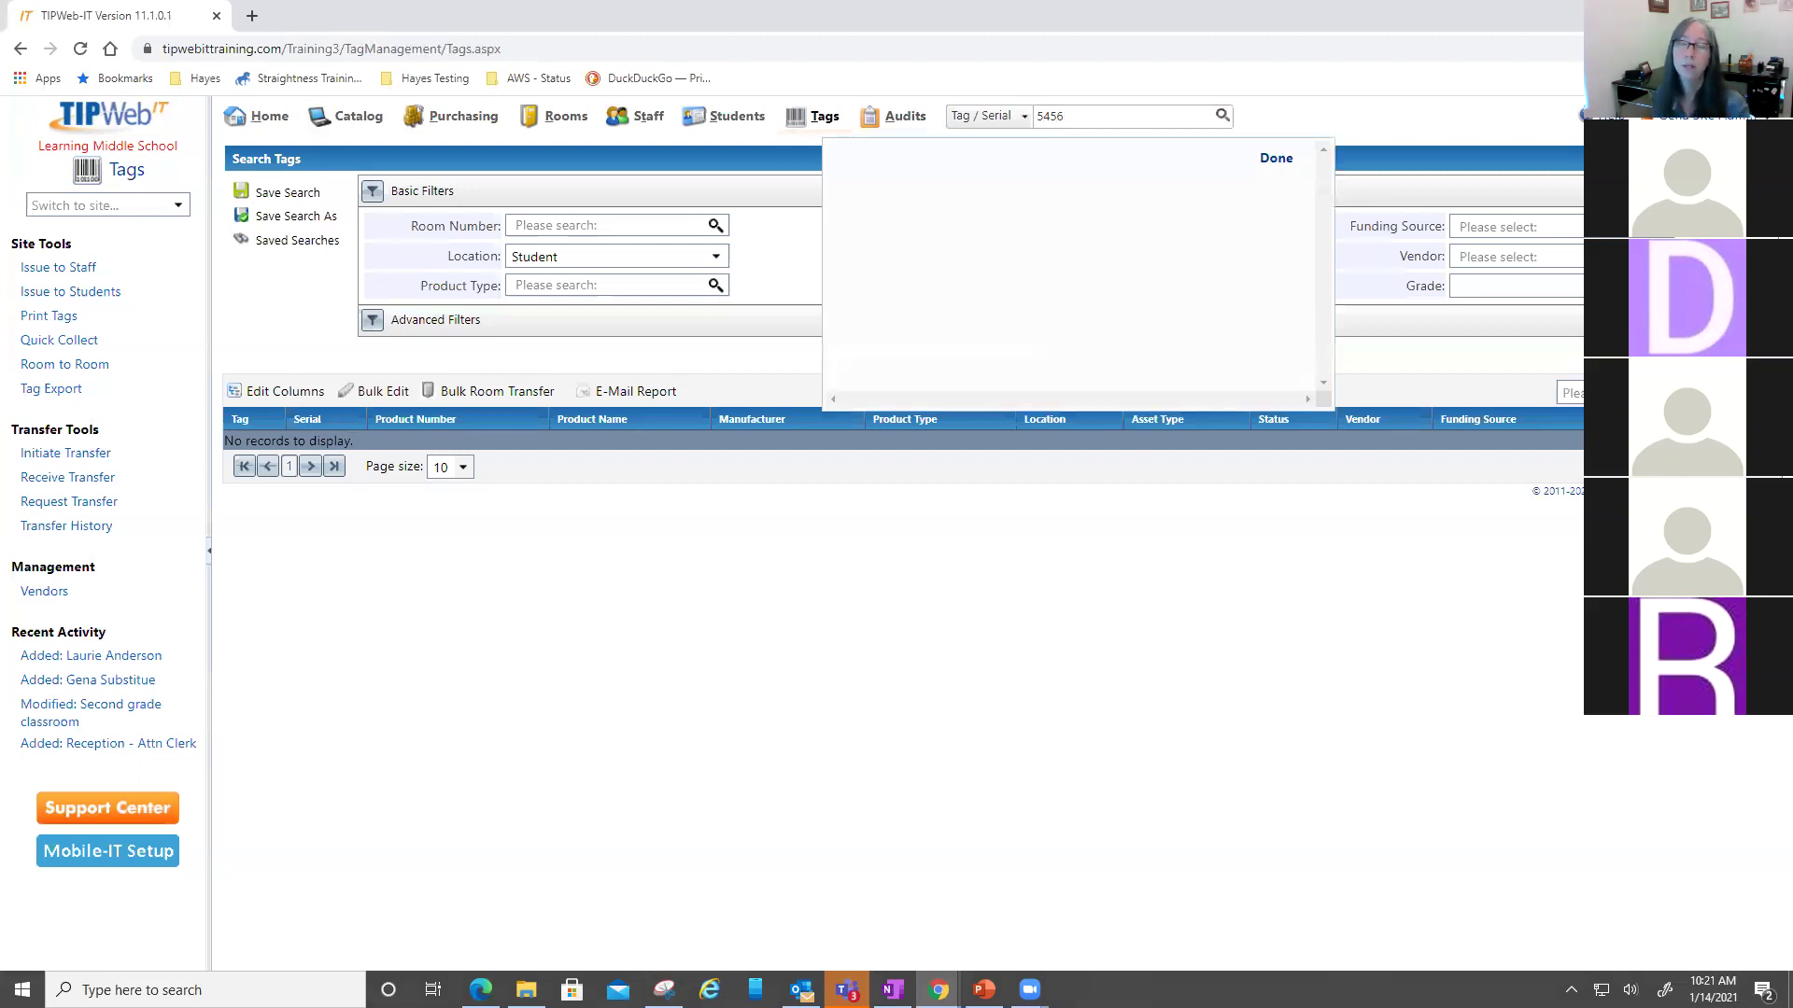
key("Return")
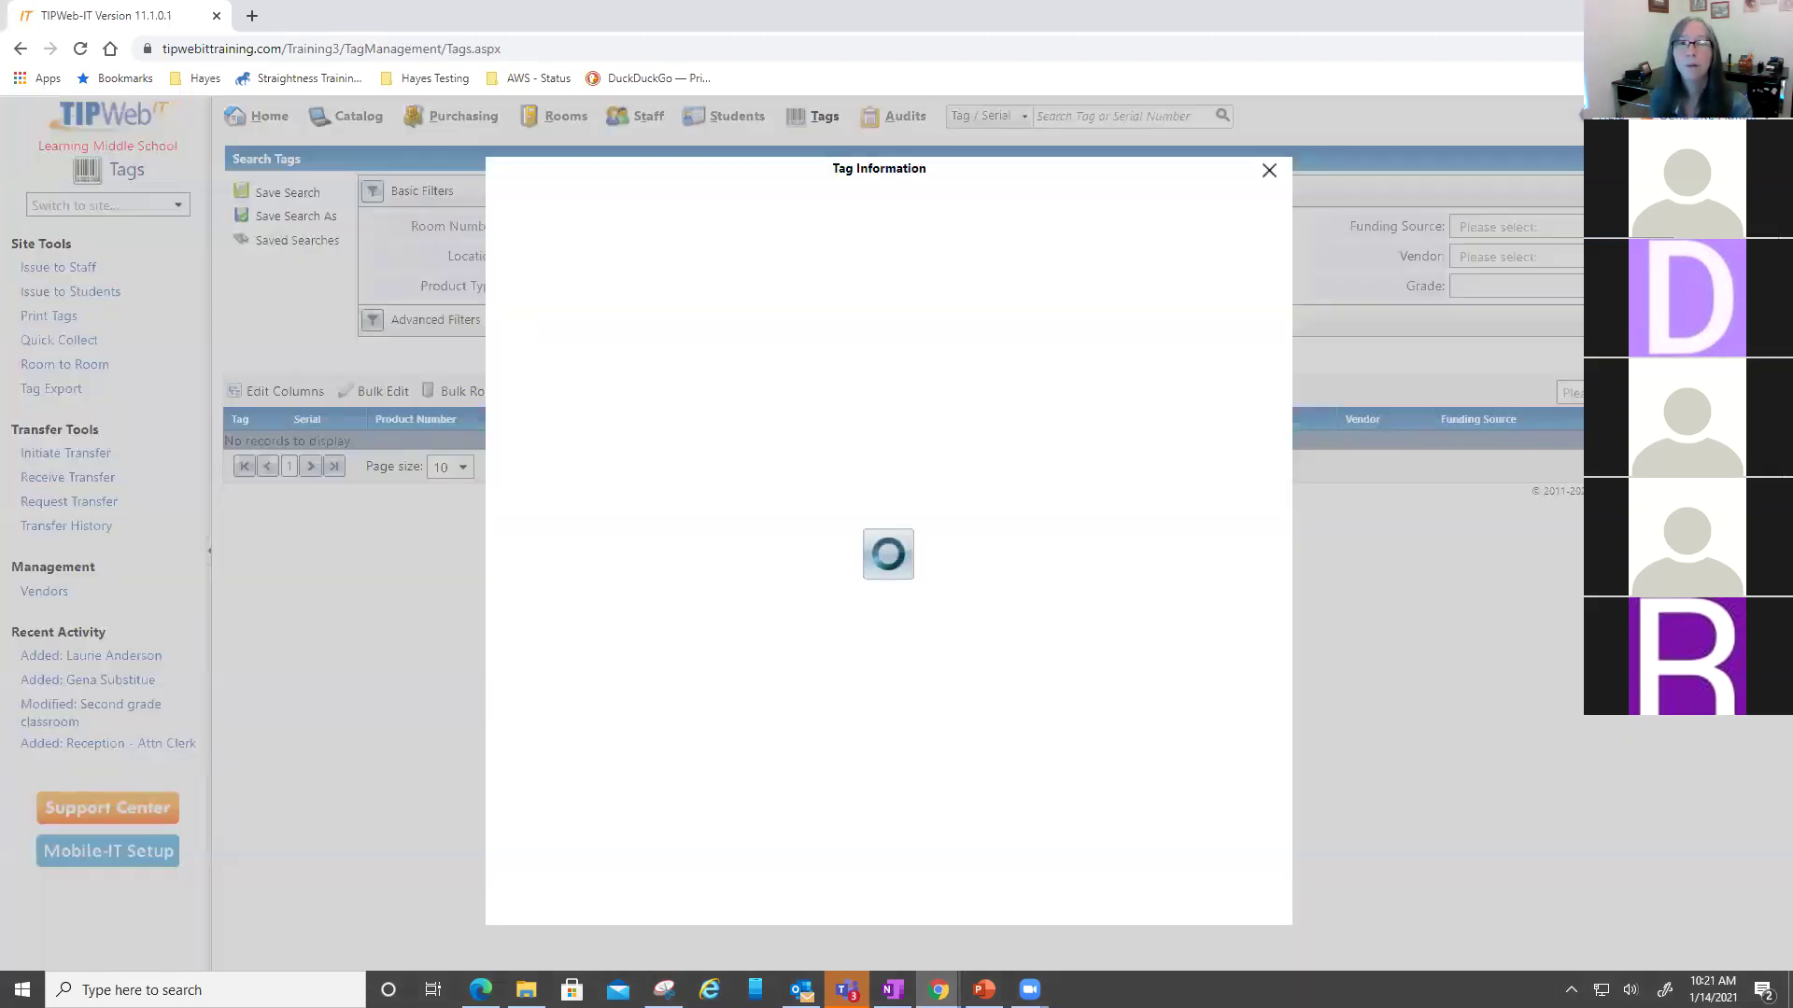
- Highlight the cart's current room and view the report list without choosing a report
left_click_drag(631, 346, 682, 346)
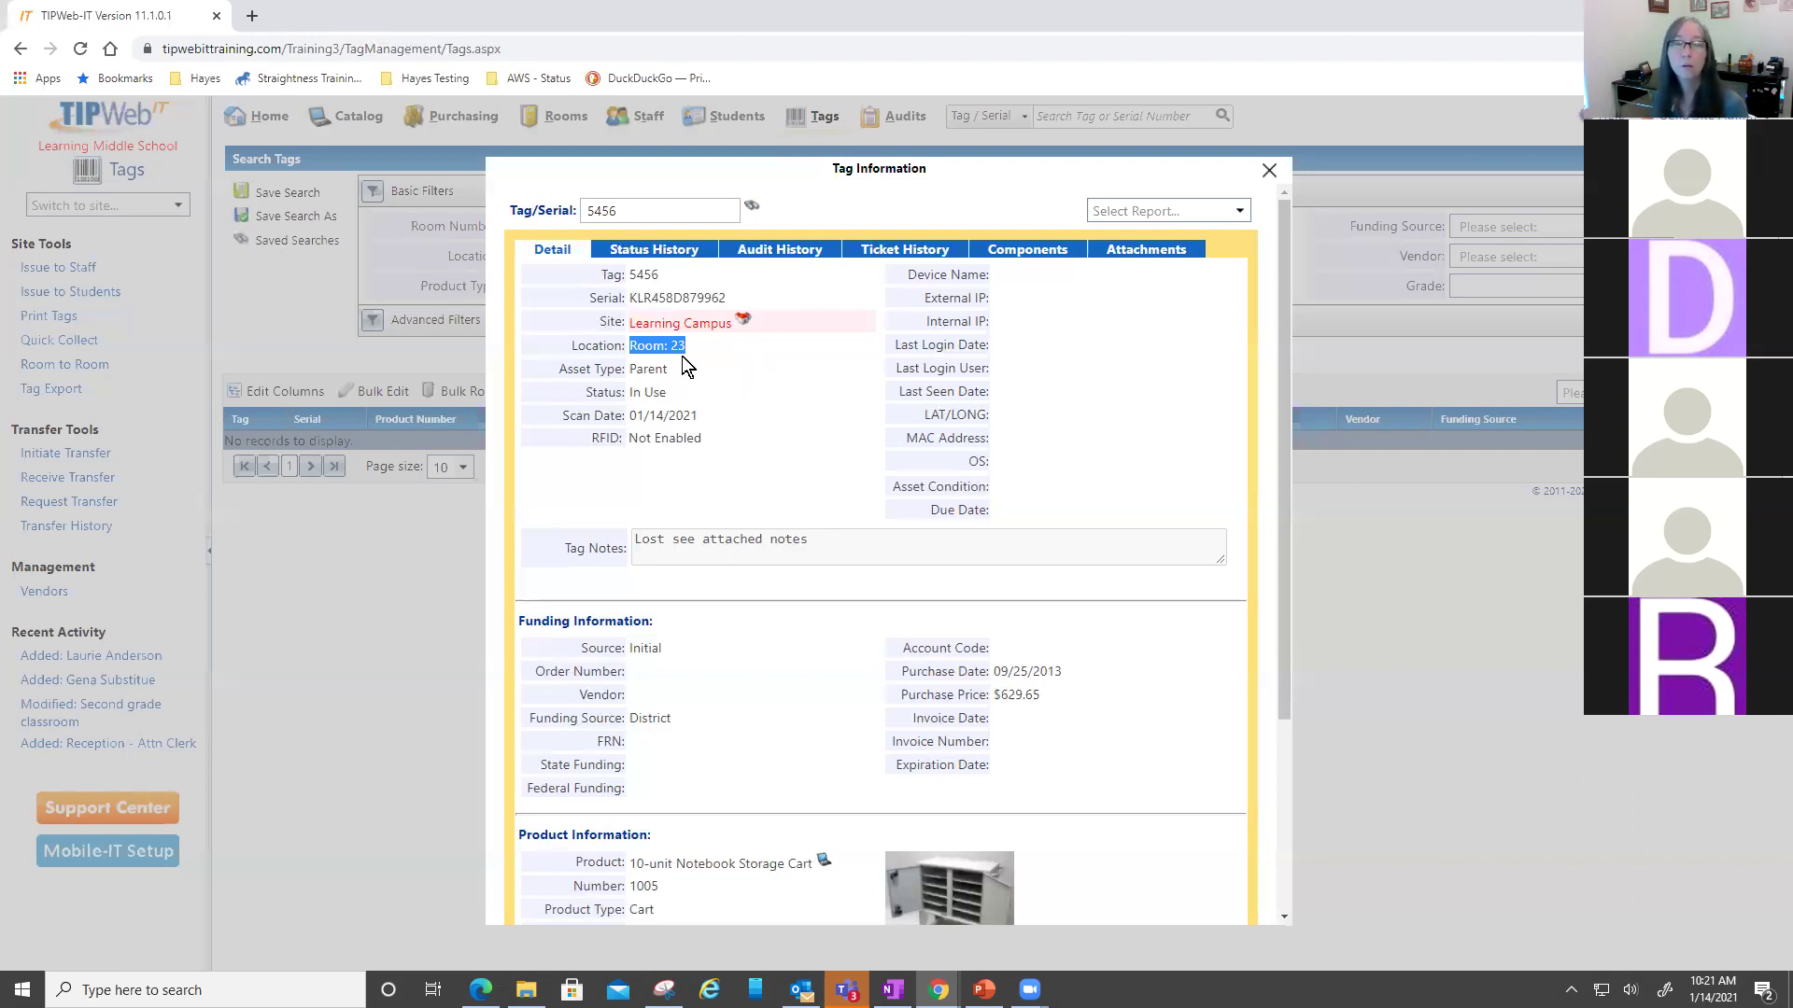
left_click(1242, 211)
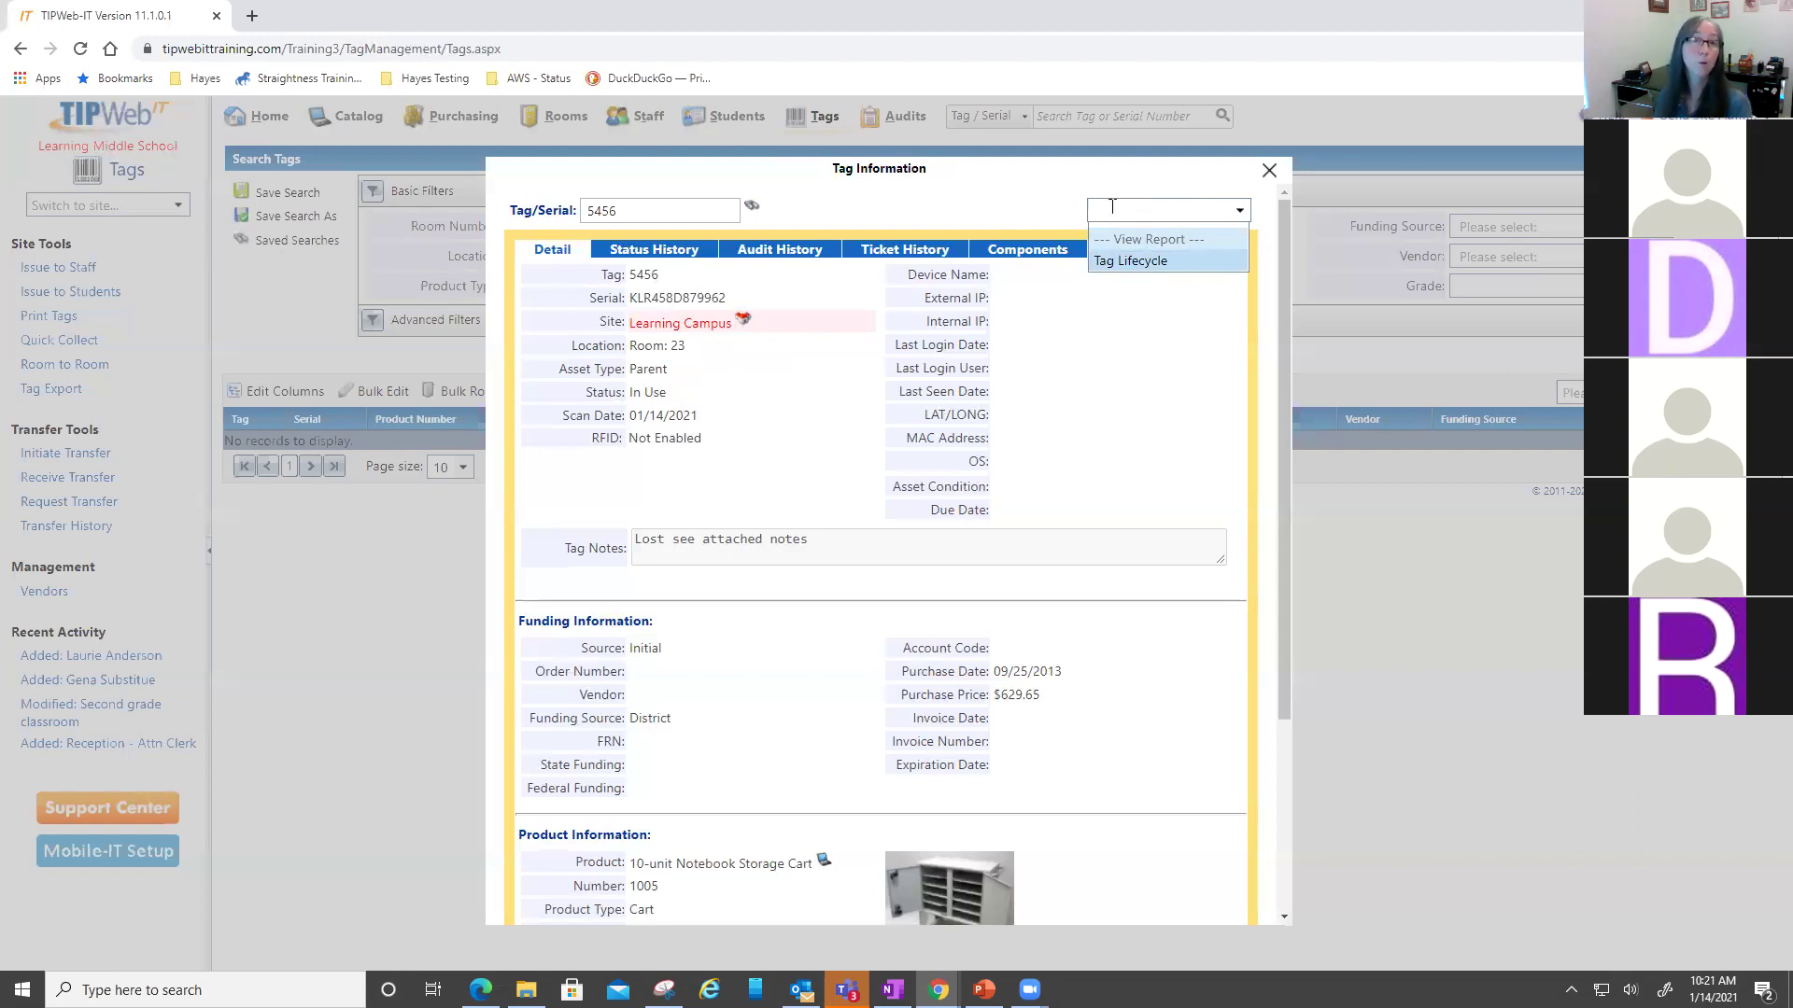
left_click(1117, 362)
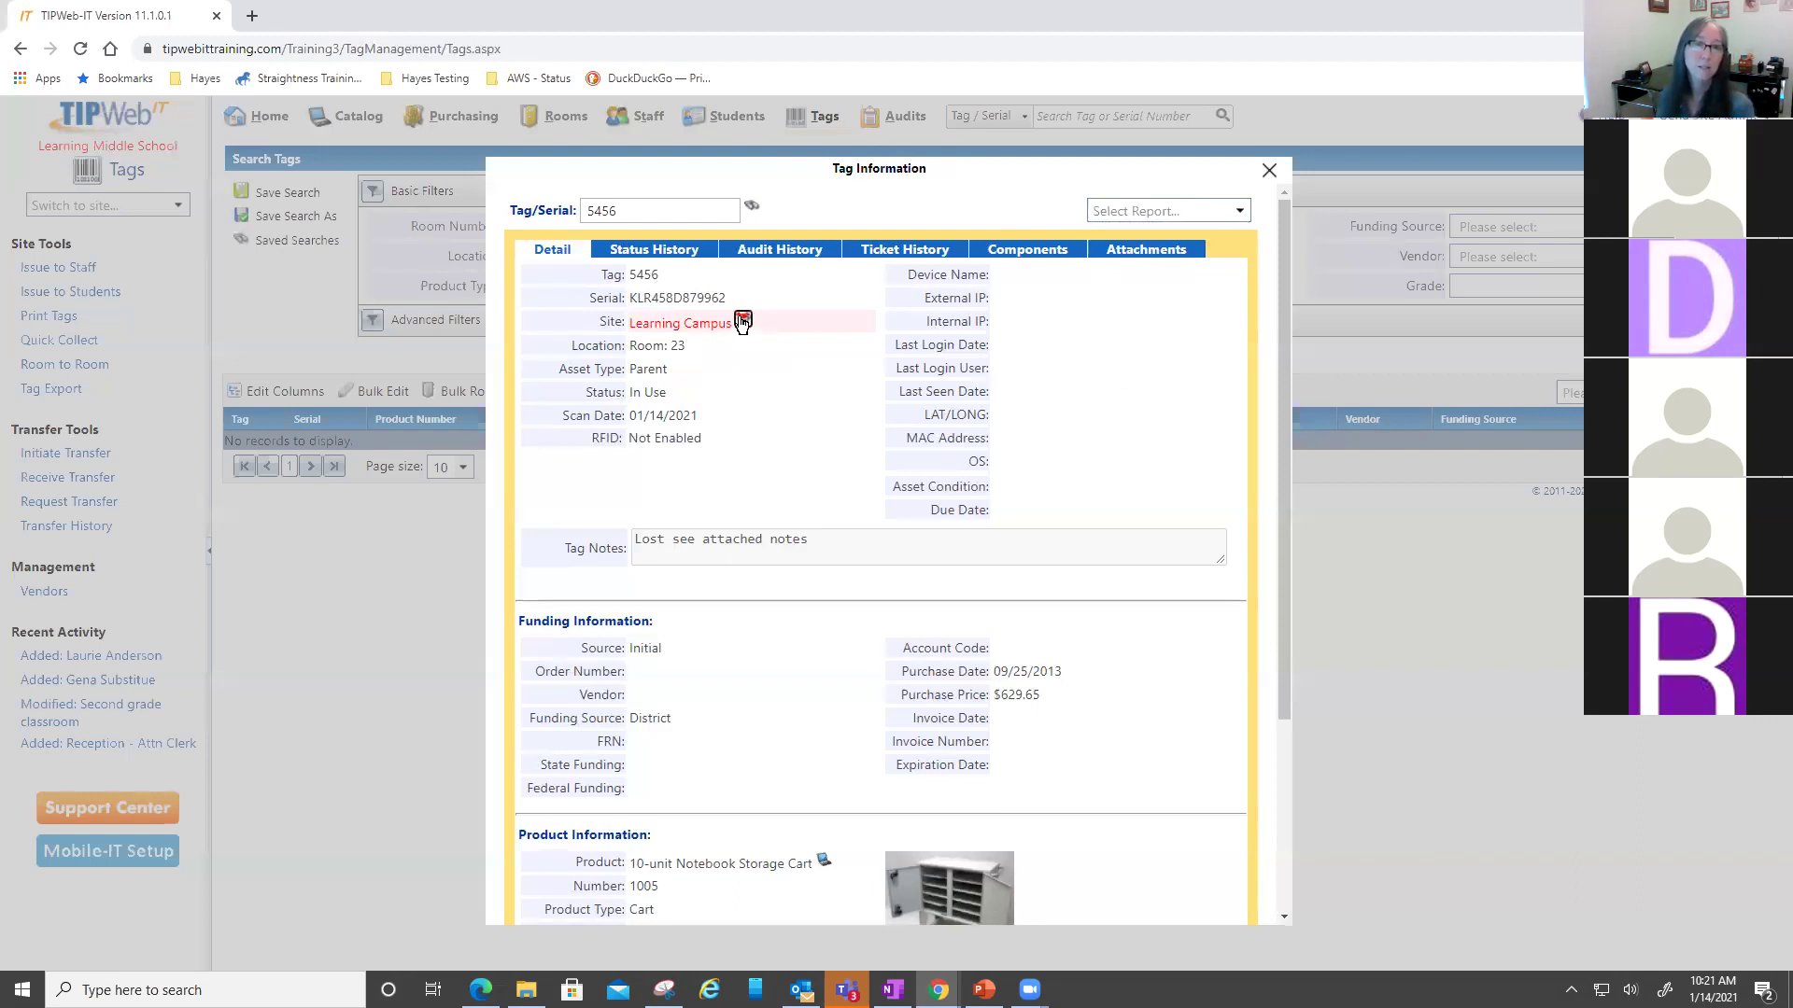
- Switch the working site to Learning Campus and highlight current Room 23
left_click(742, 320)
left_click(816, 592)
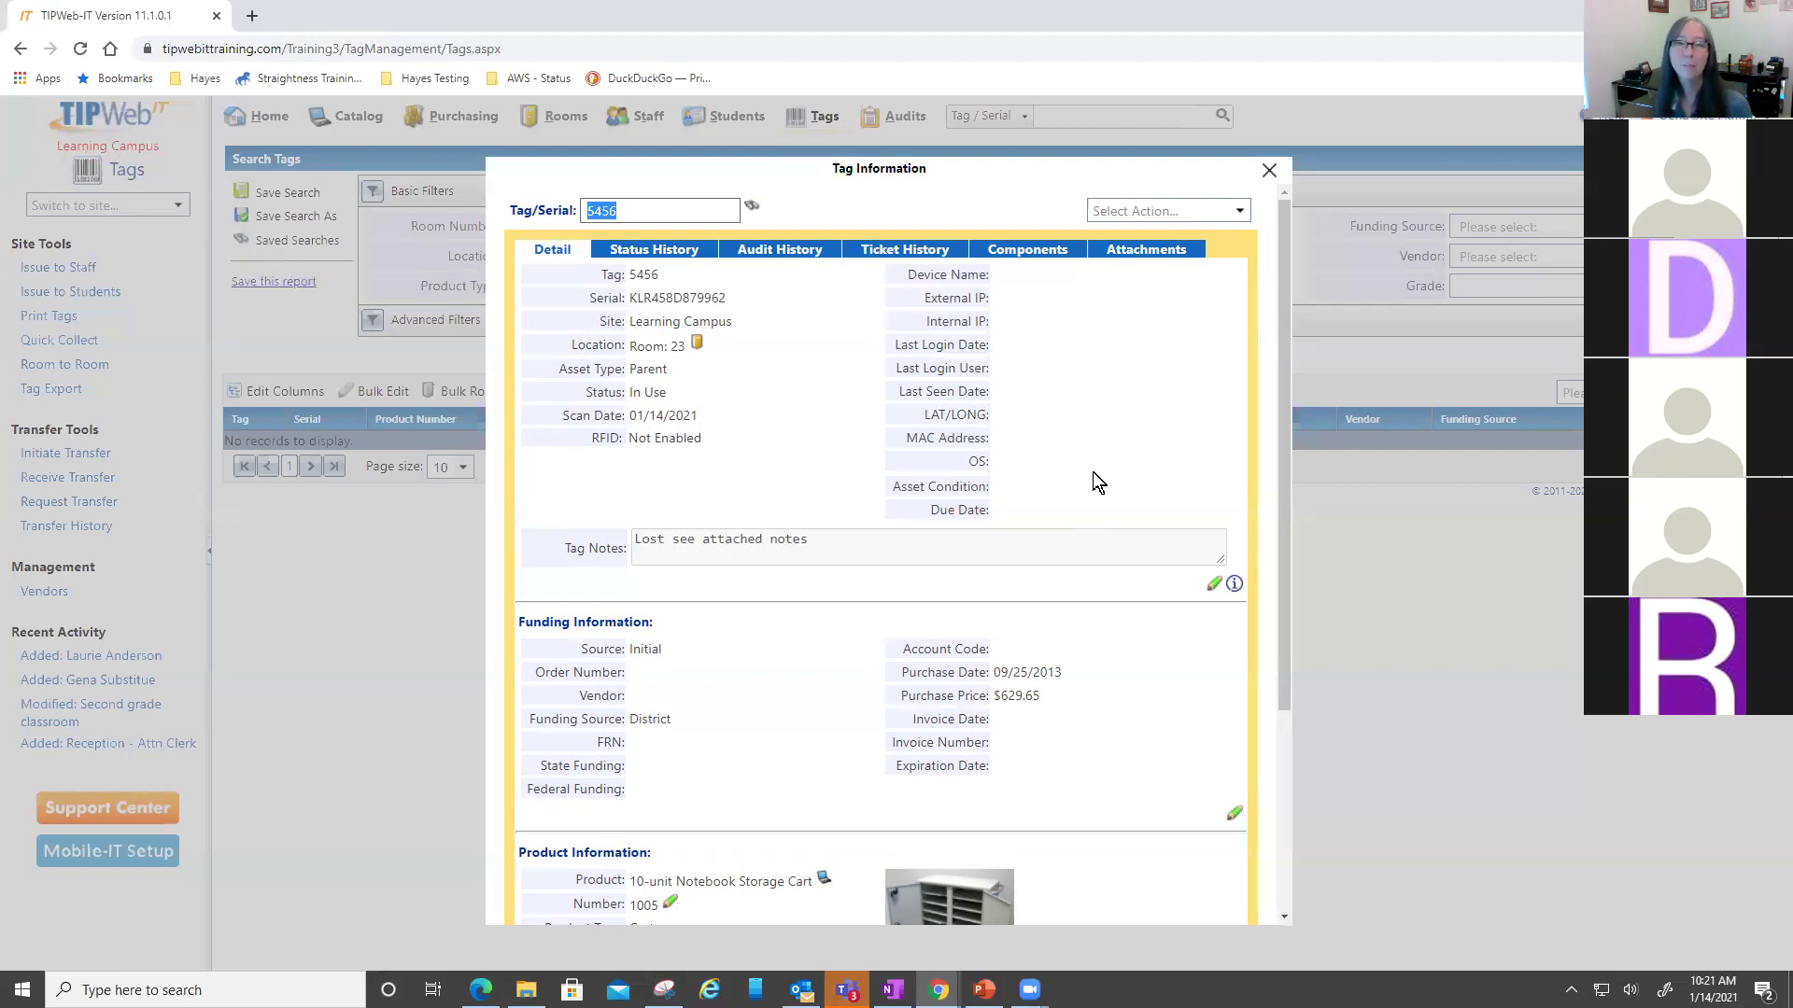
double_click(676, 346)
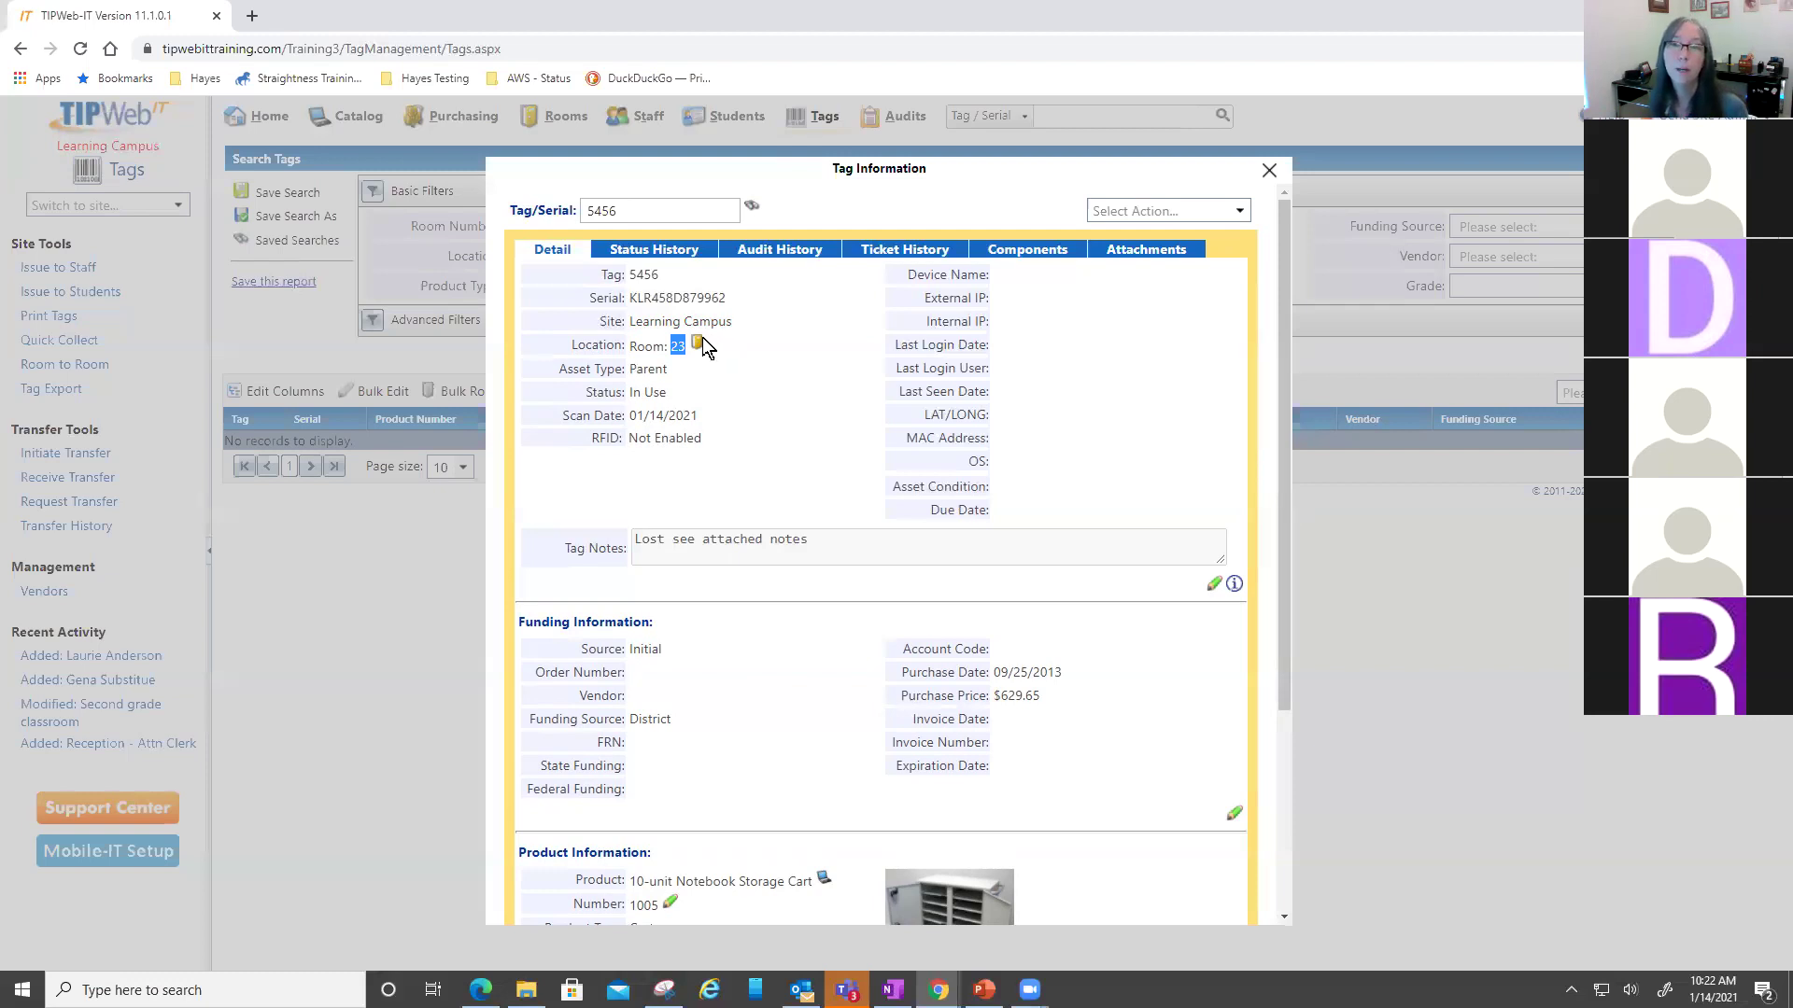
- Room-transfer cart 5456 to Room 25 with status In Use instead of its previous status
left_click(1237, 214)
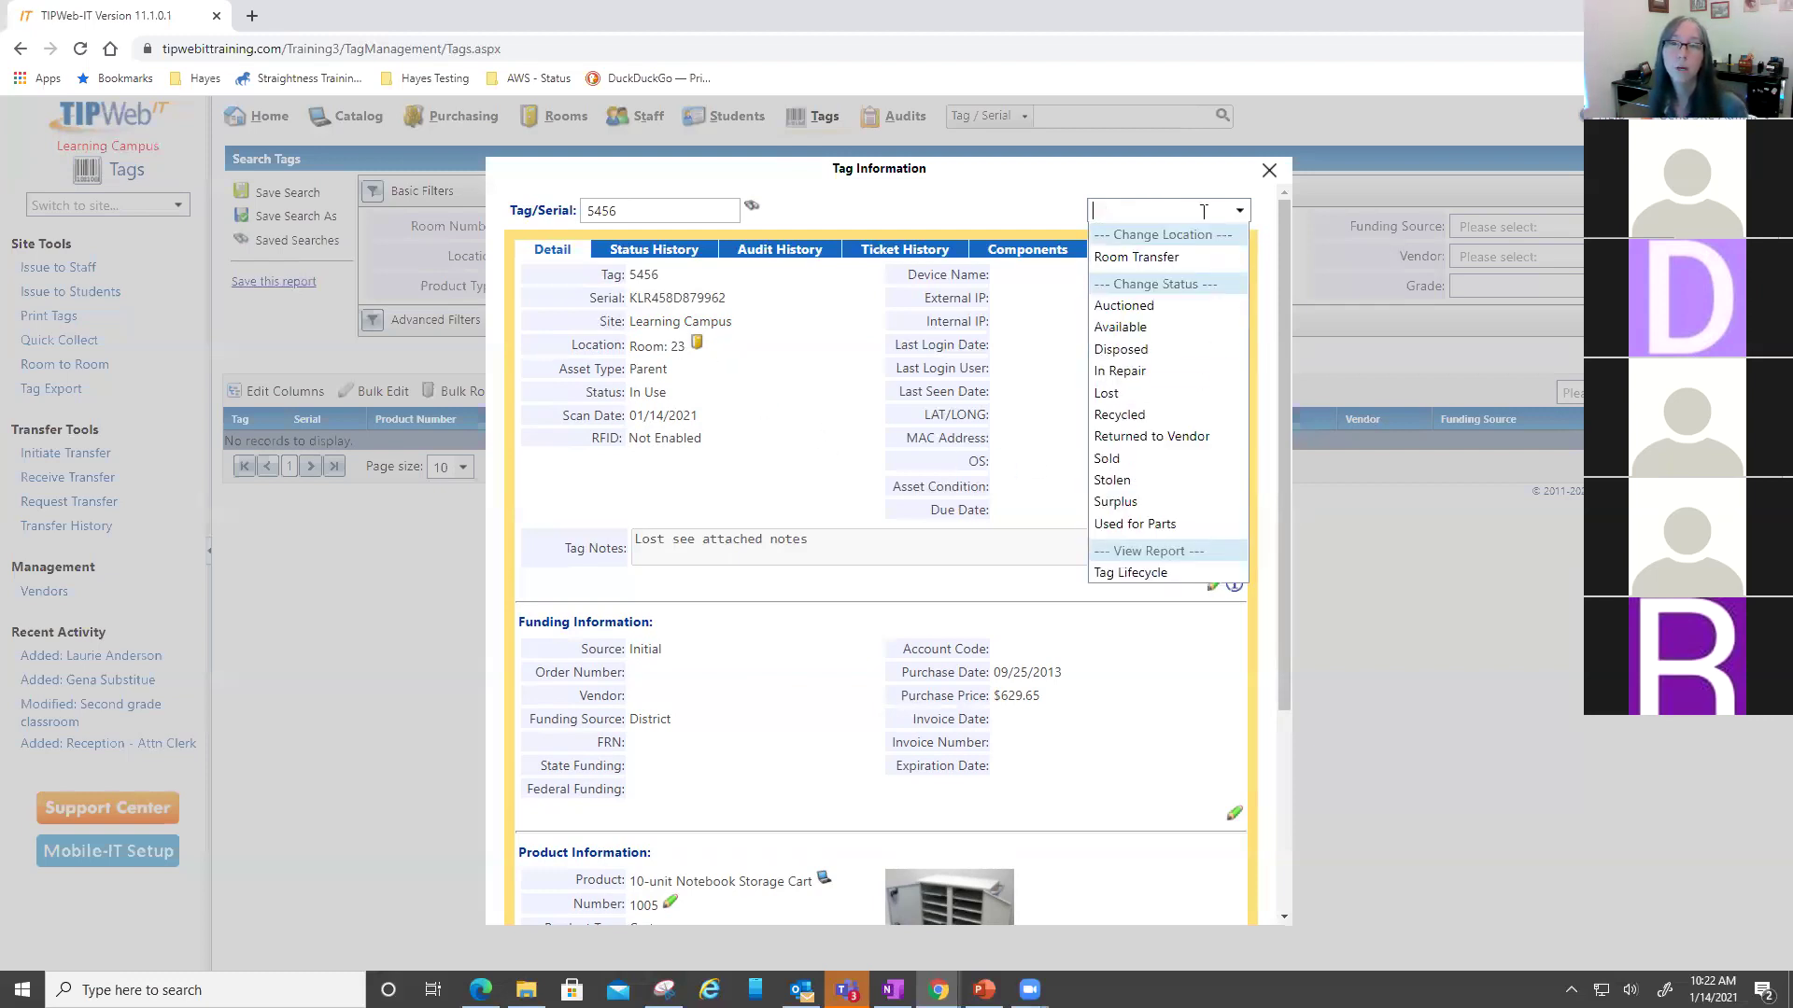
left_click(1132, 262)
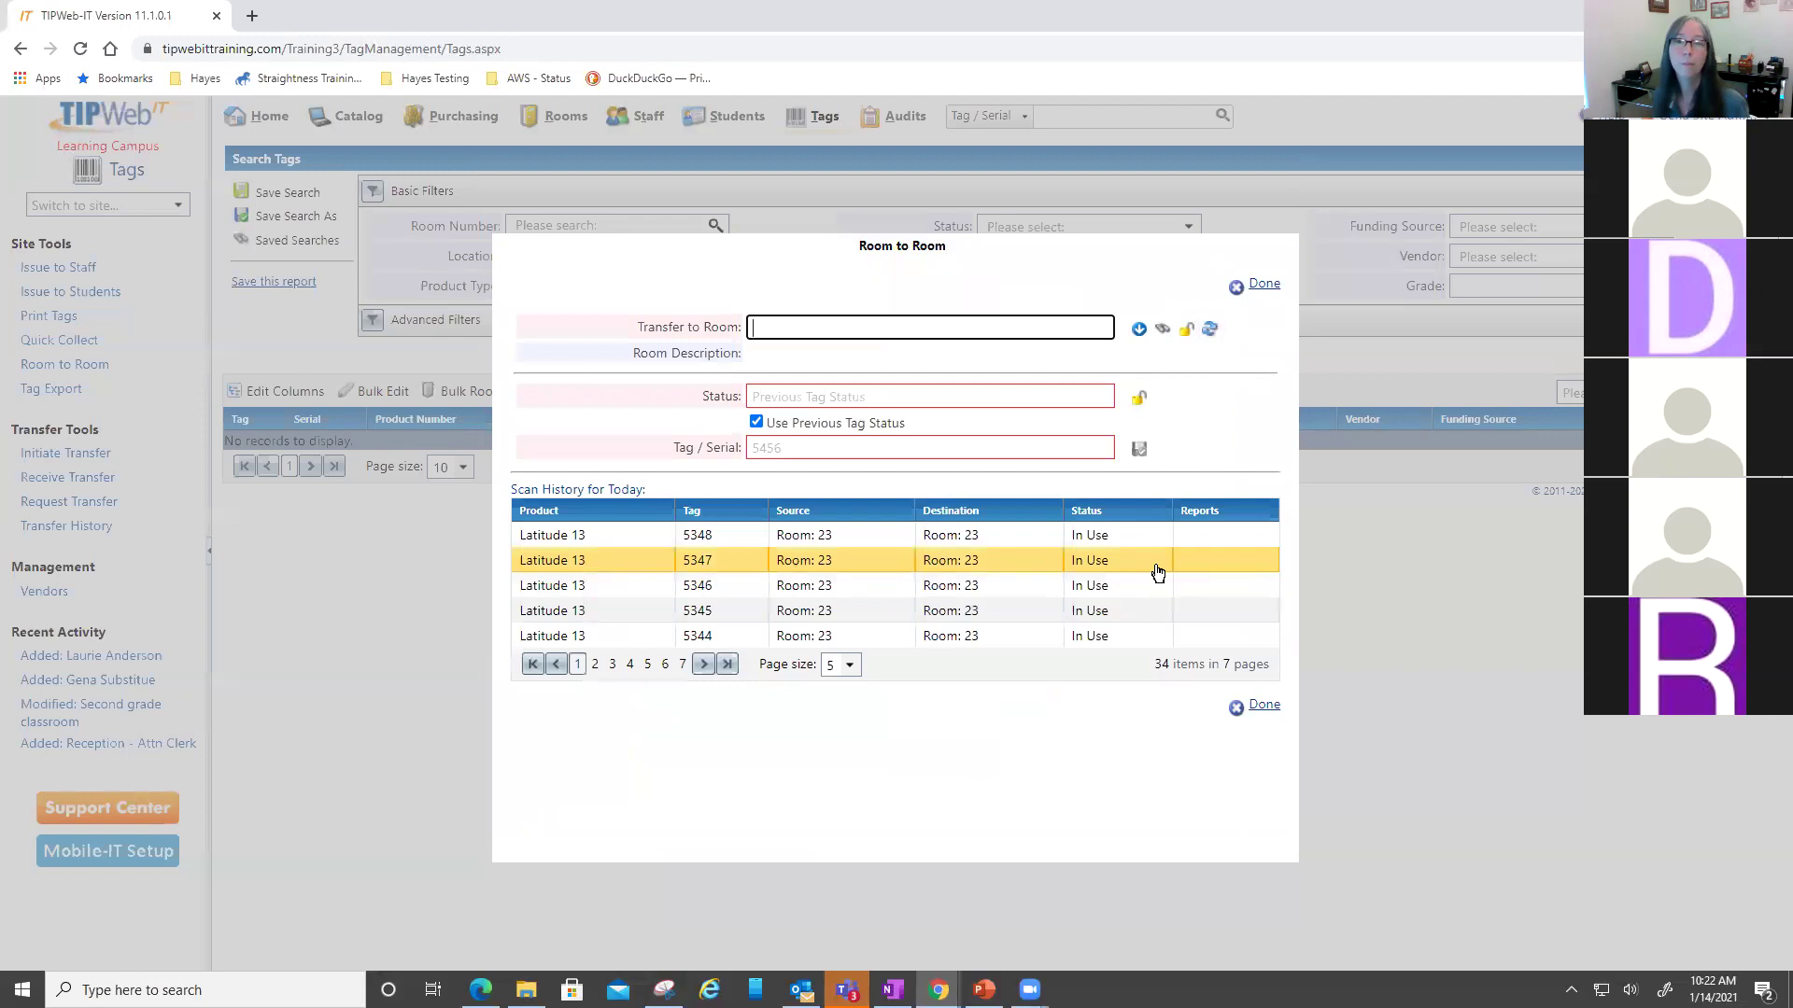
type("25")
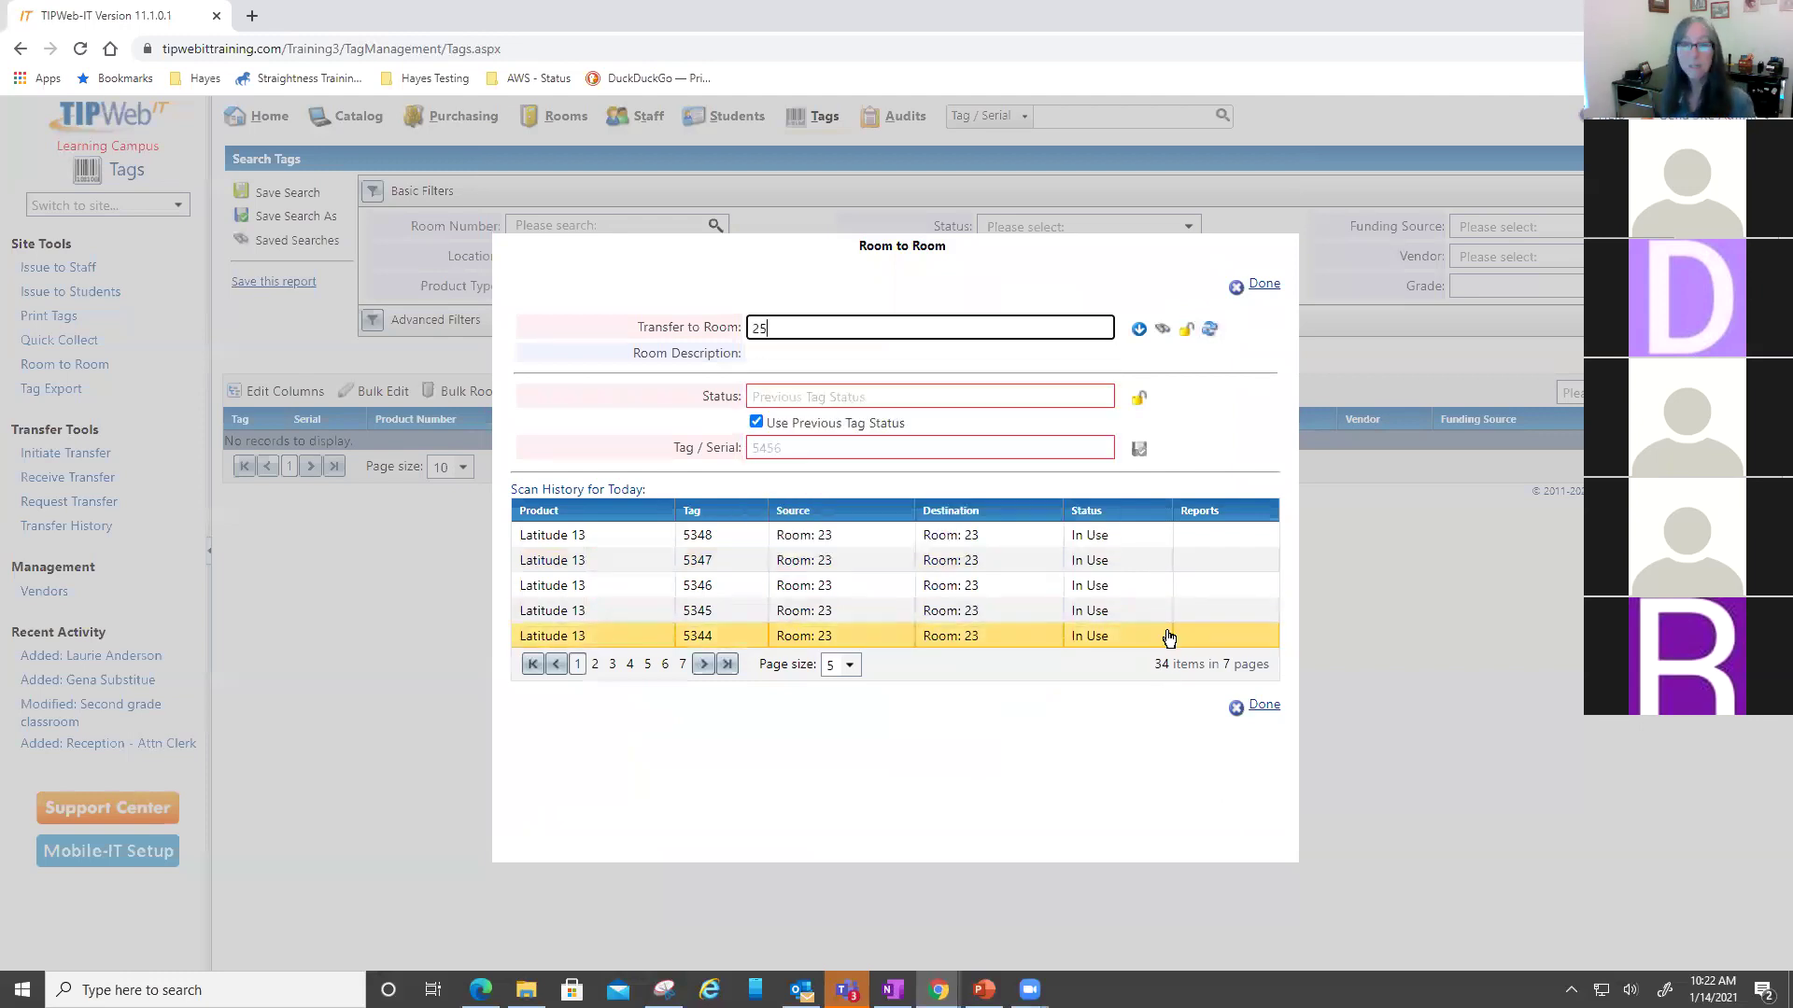
key("Return")
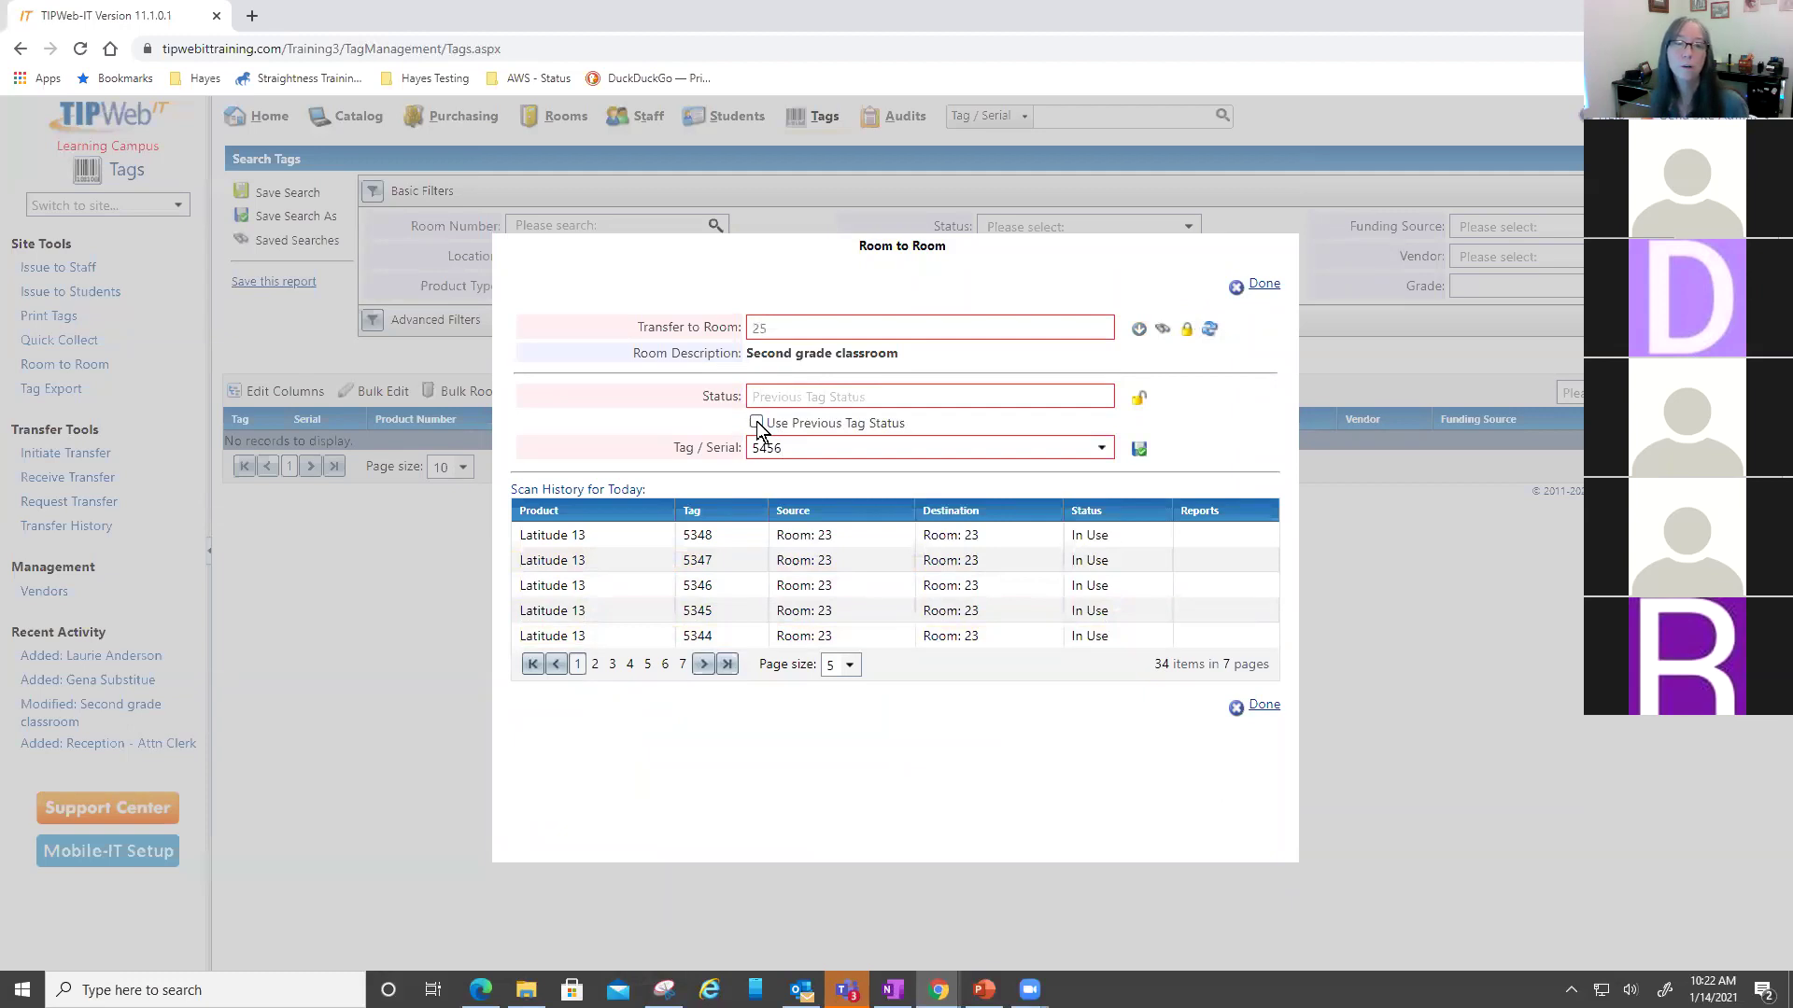
left_click(756, 422)
left_click(1102, 397)
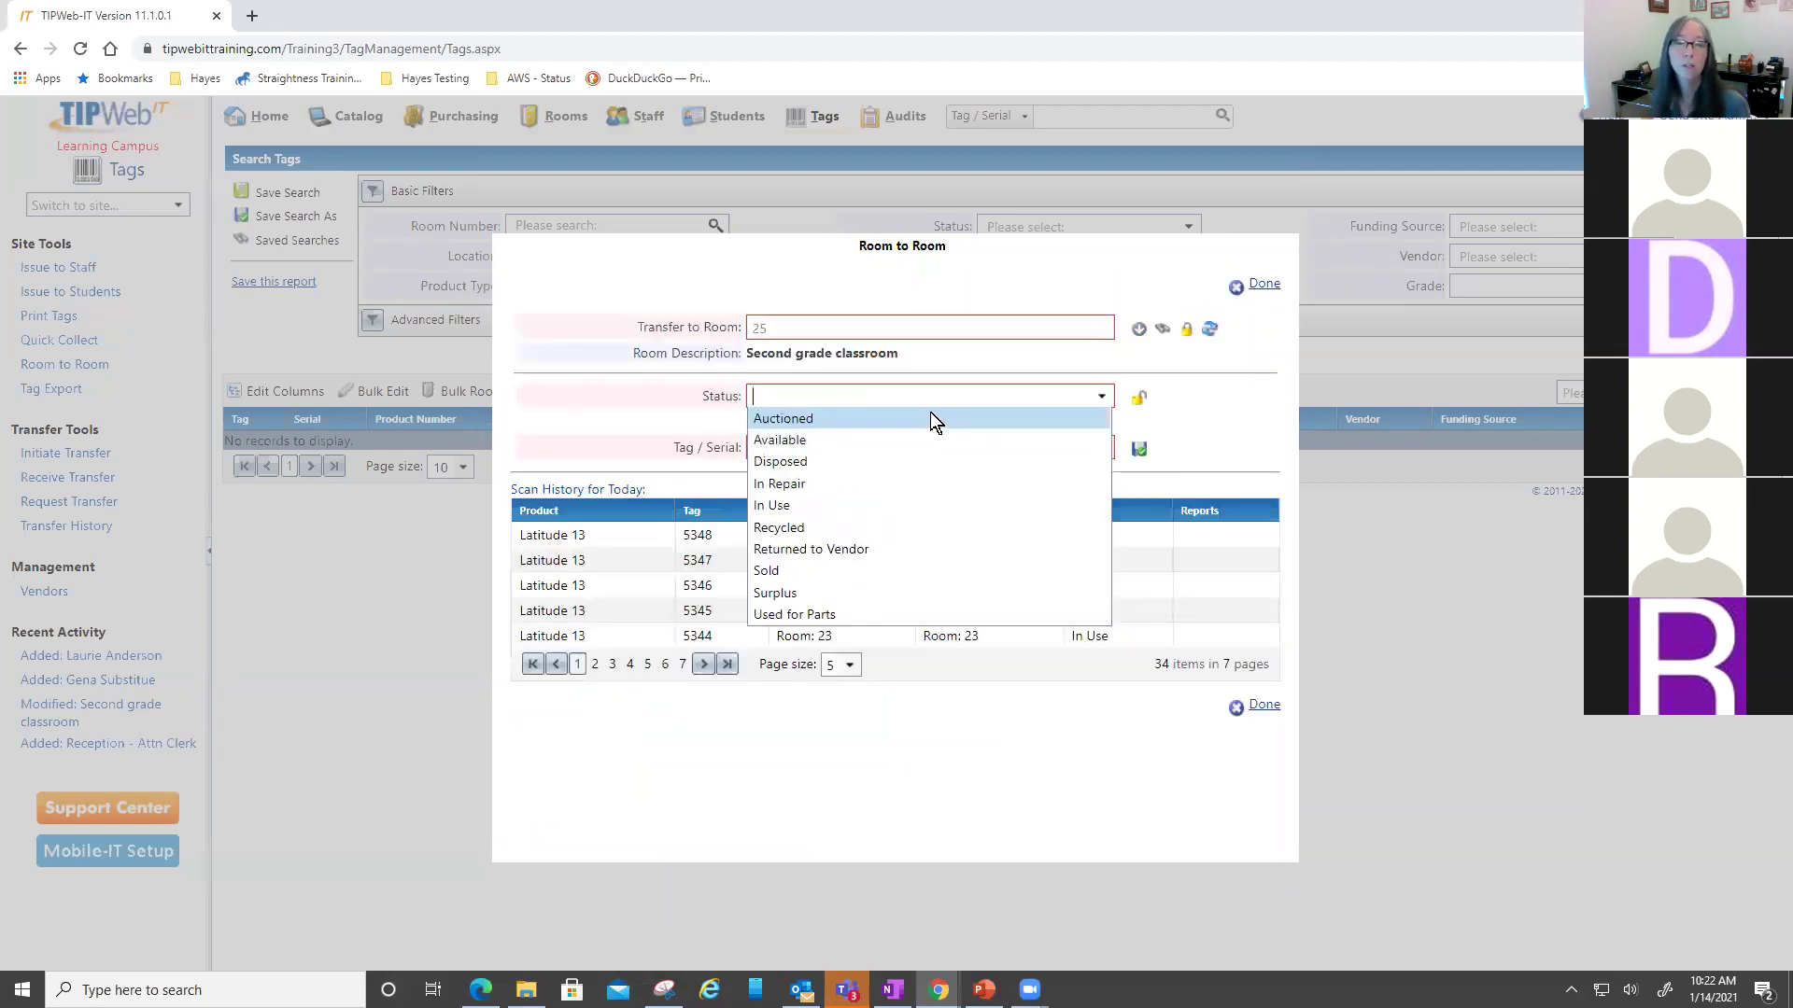
left_click(810, 498)
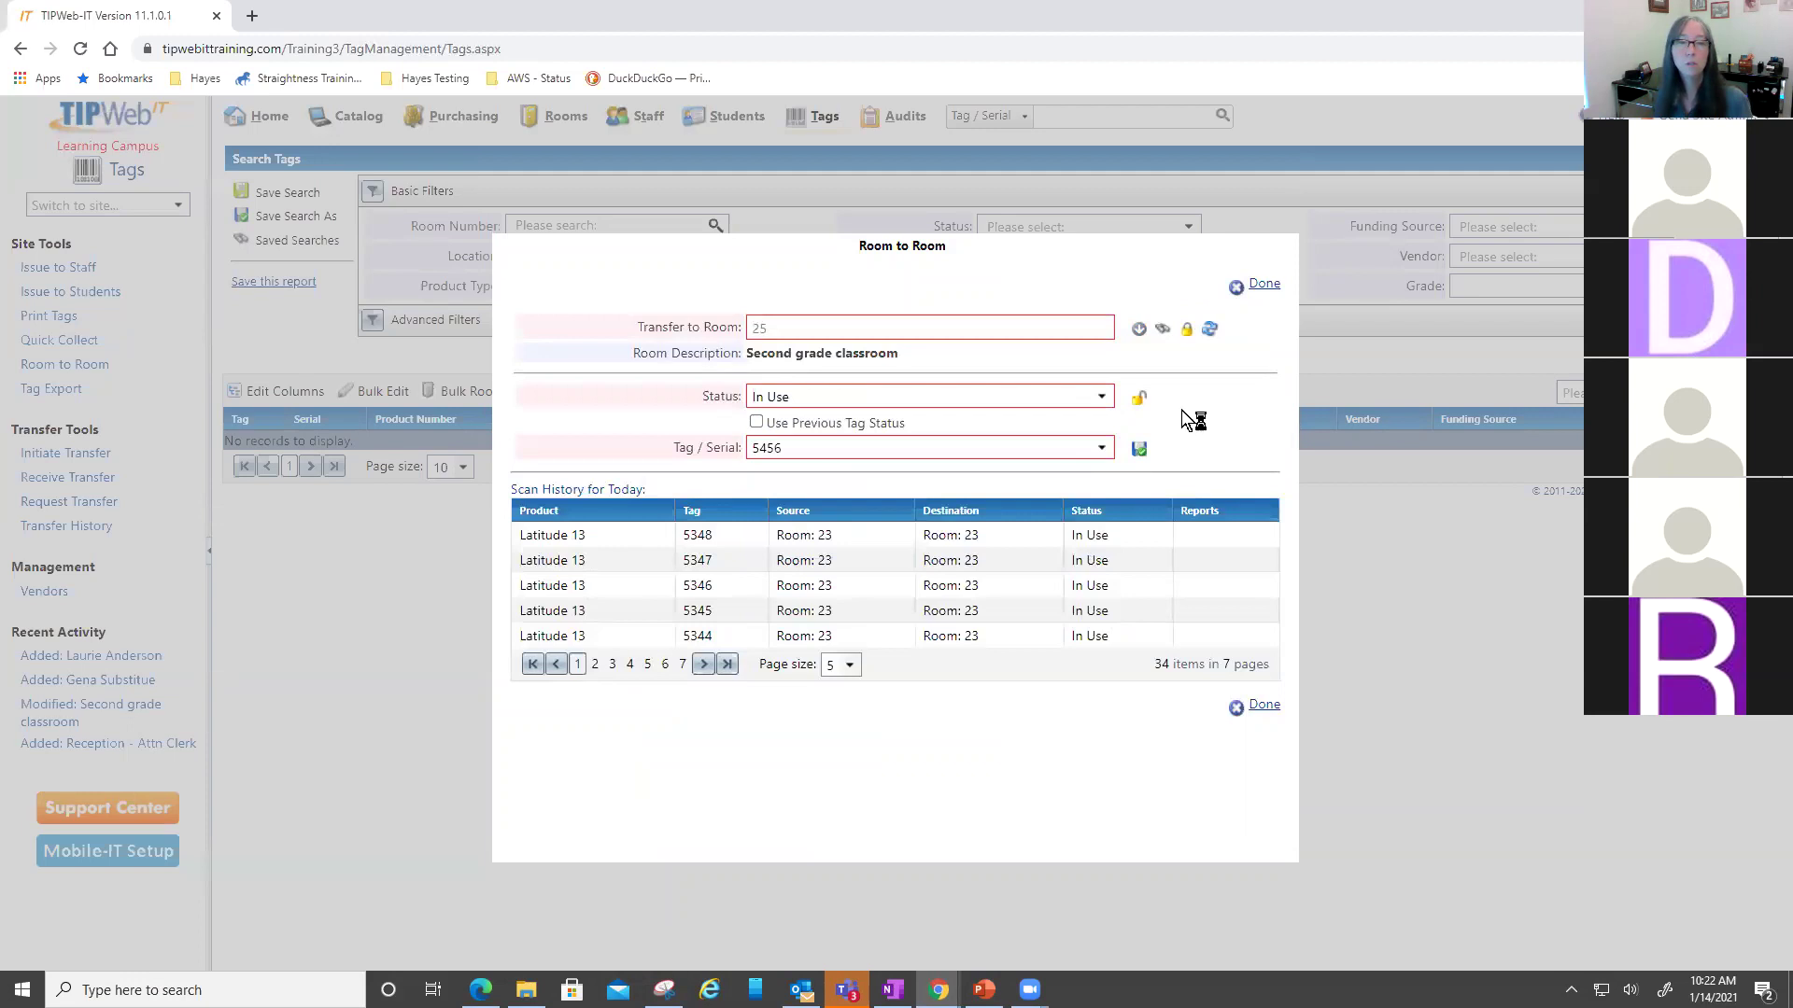
left_click(1139, 452)
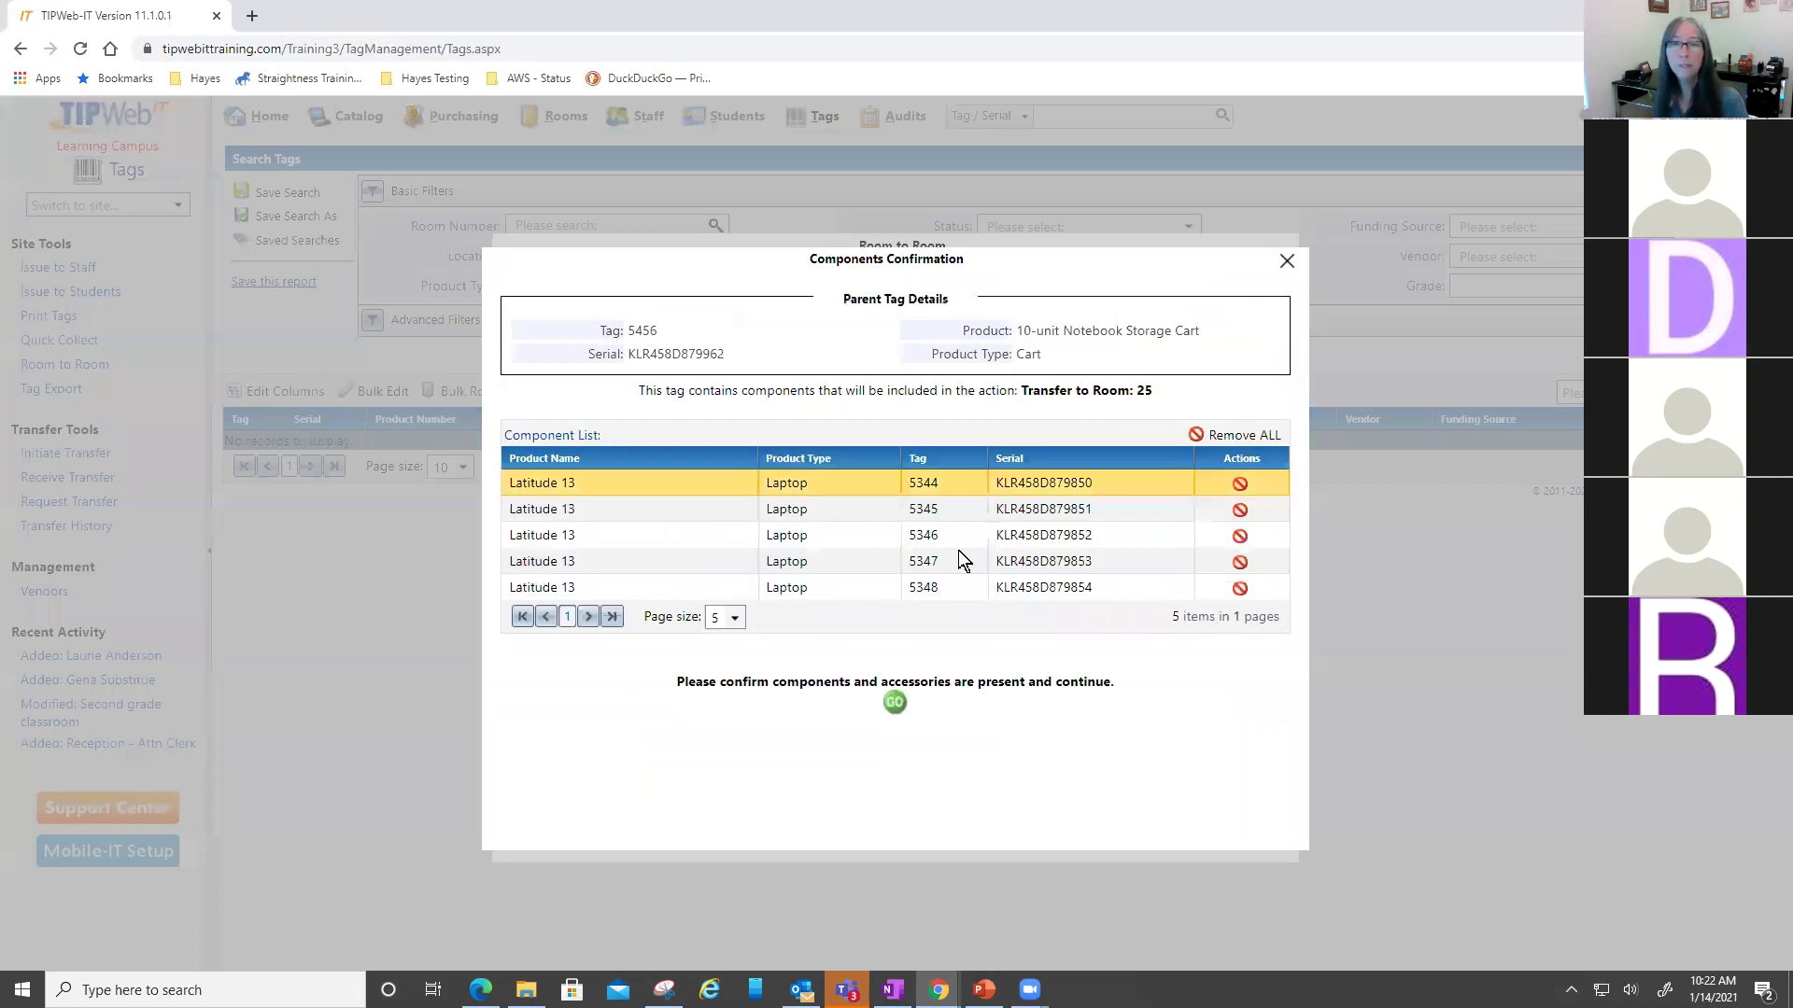
- Confirm that the cart's laptops 5344–5348 move with it to Room 25
left_click_drag(742, 392, 1082, 375)
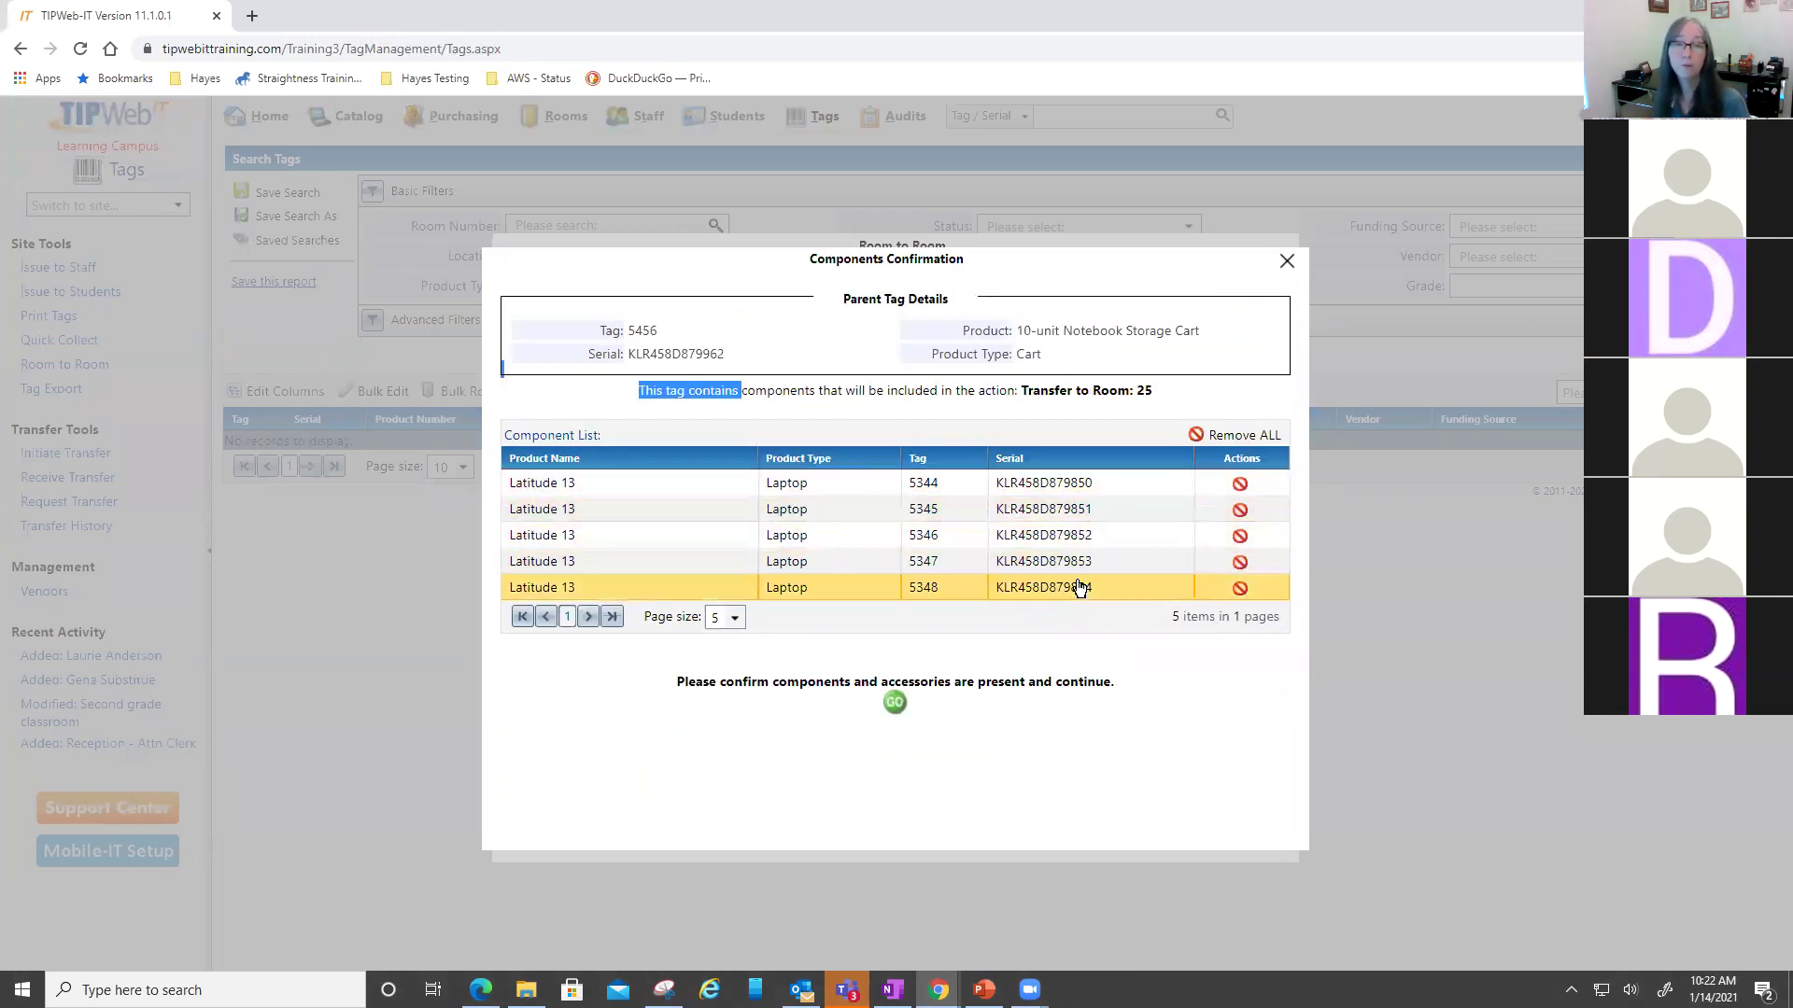
left_click(895, 702)
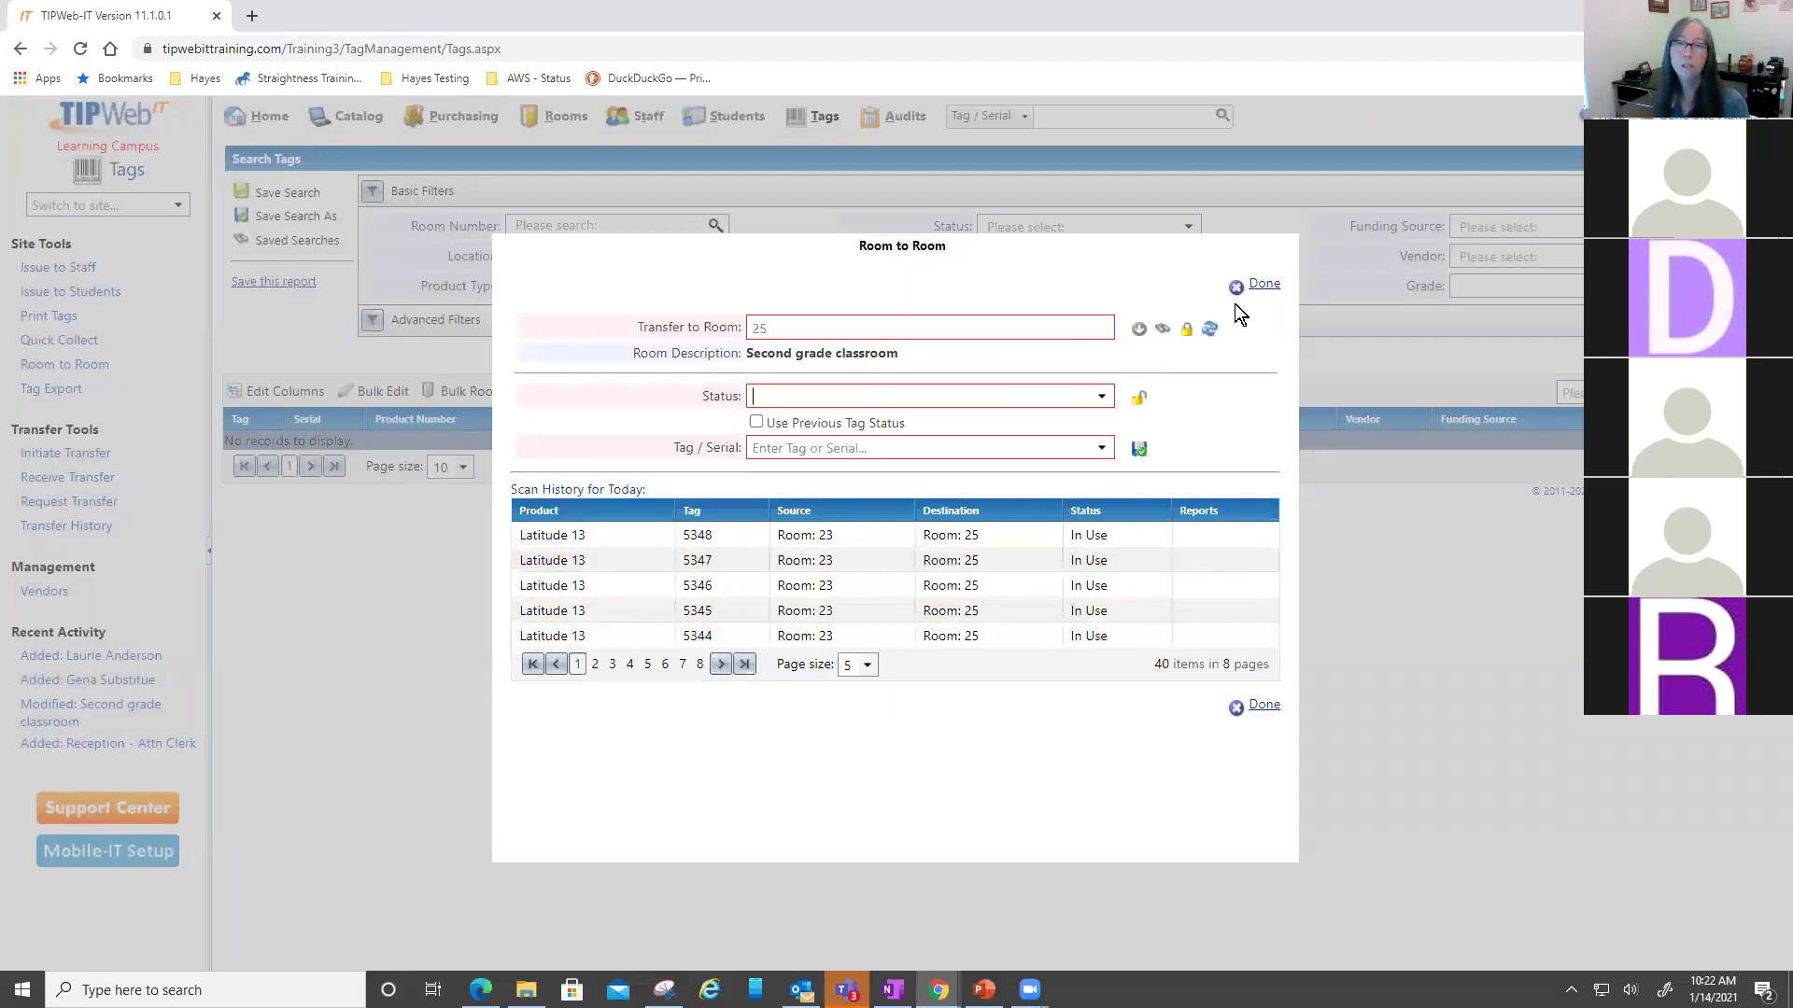
- Finish the Room to Room transfer and return to tag 5456's details
left_click(1251, 282)
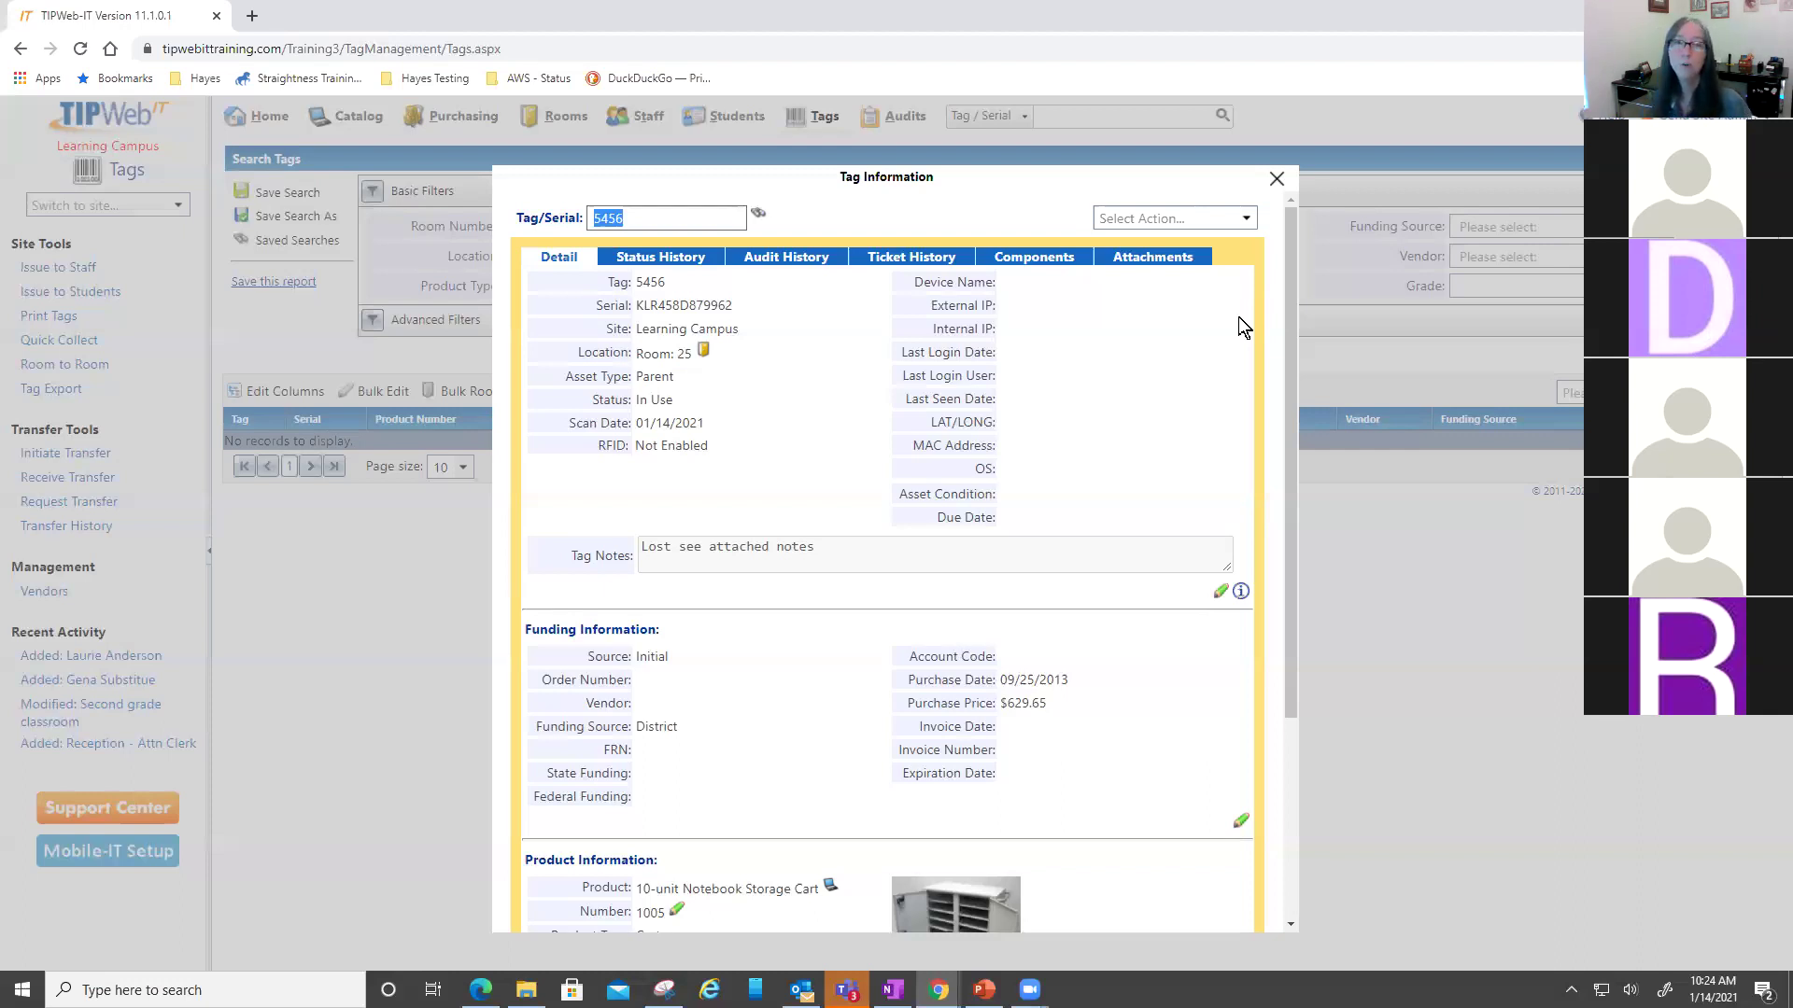
left_click_drag(943, 186, 938, 176)
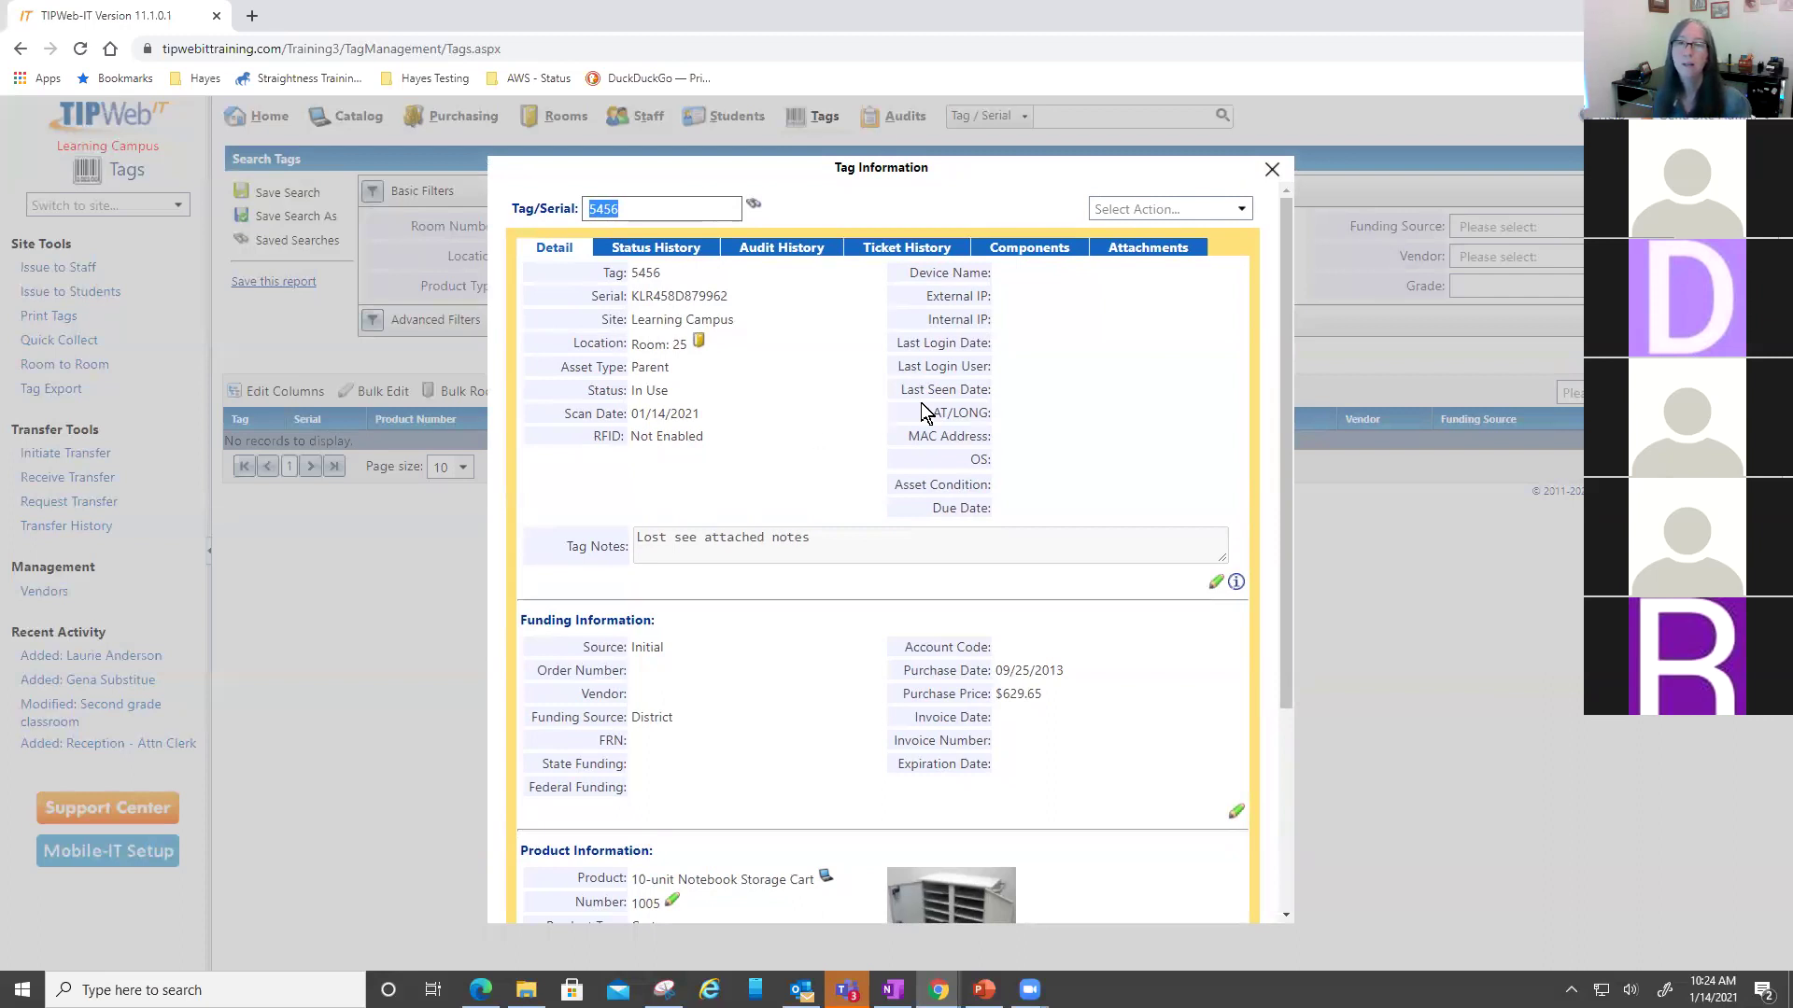
left_click(1273, 172)
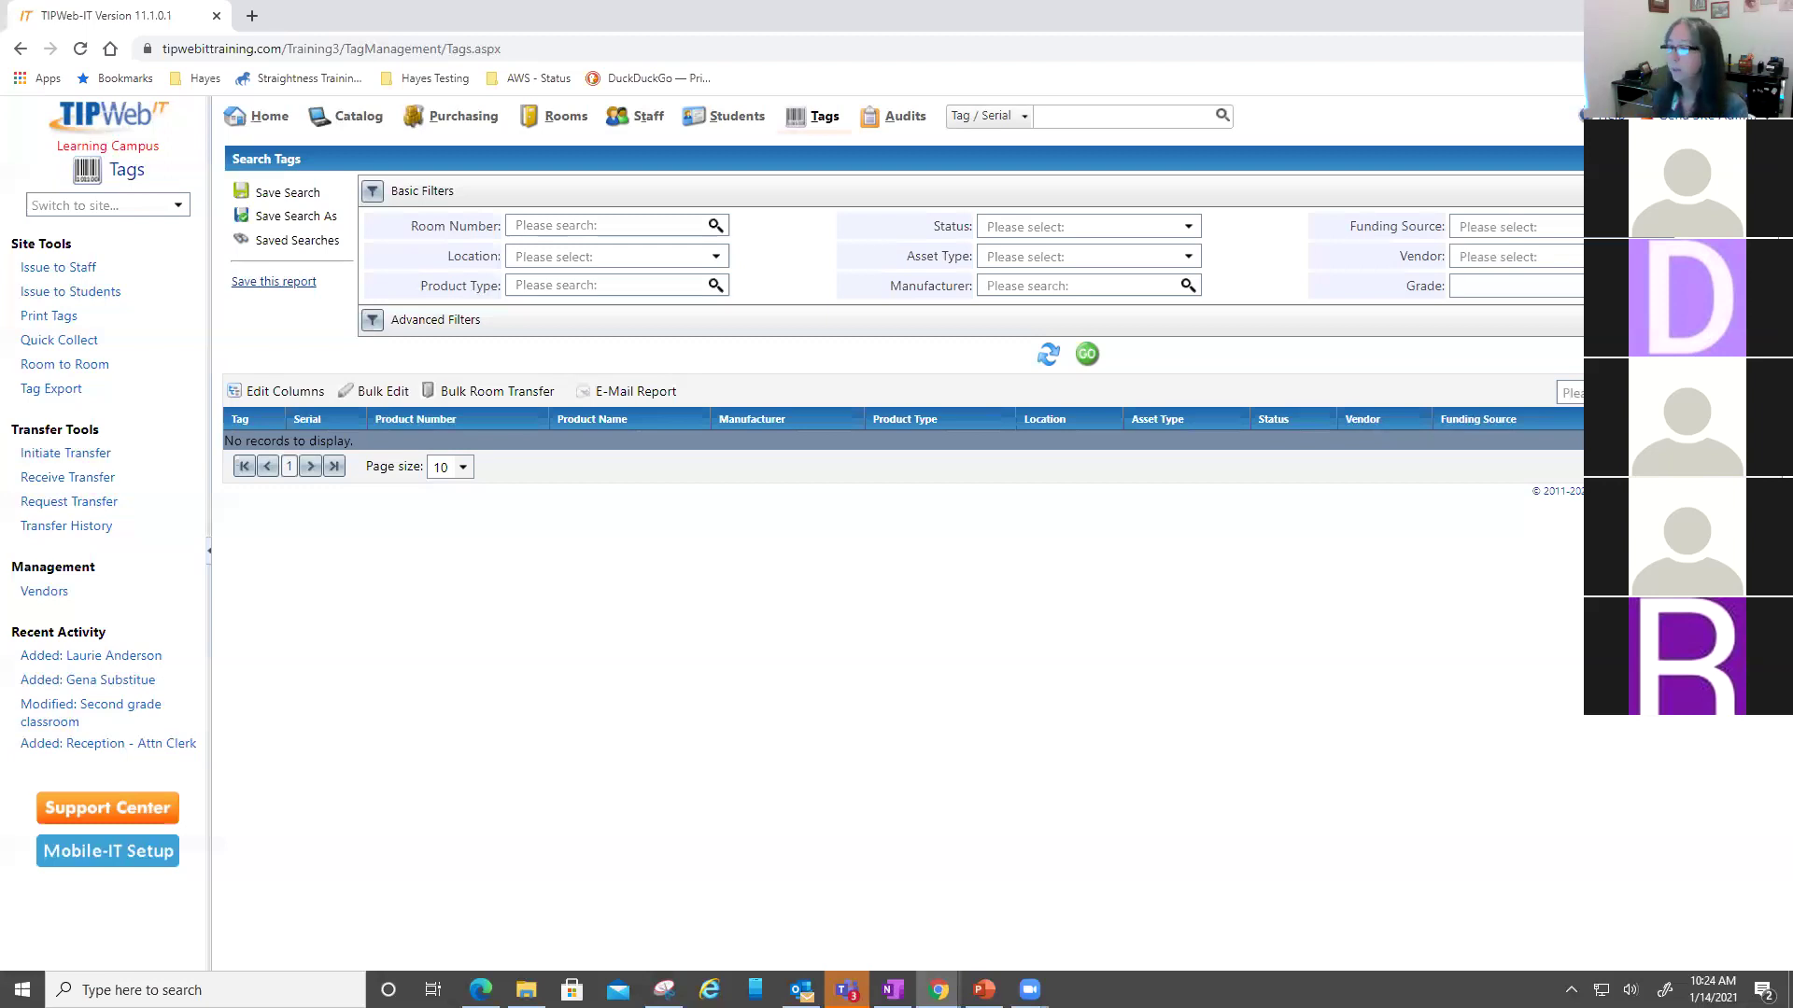
- Switch back to the PowerPoint presentation
key("alt+Tab")
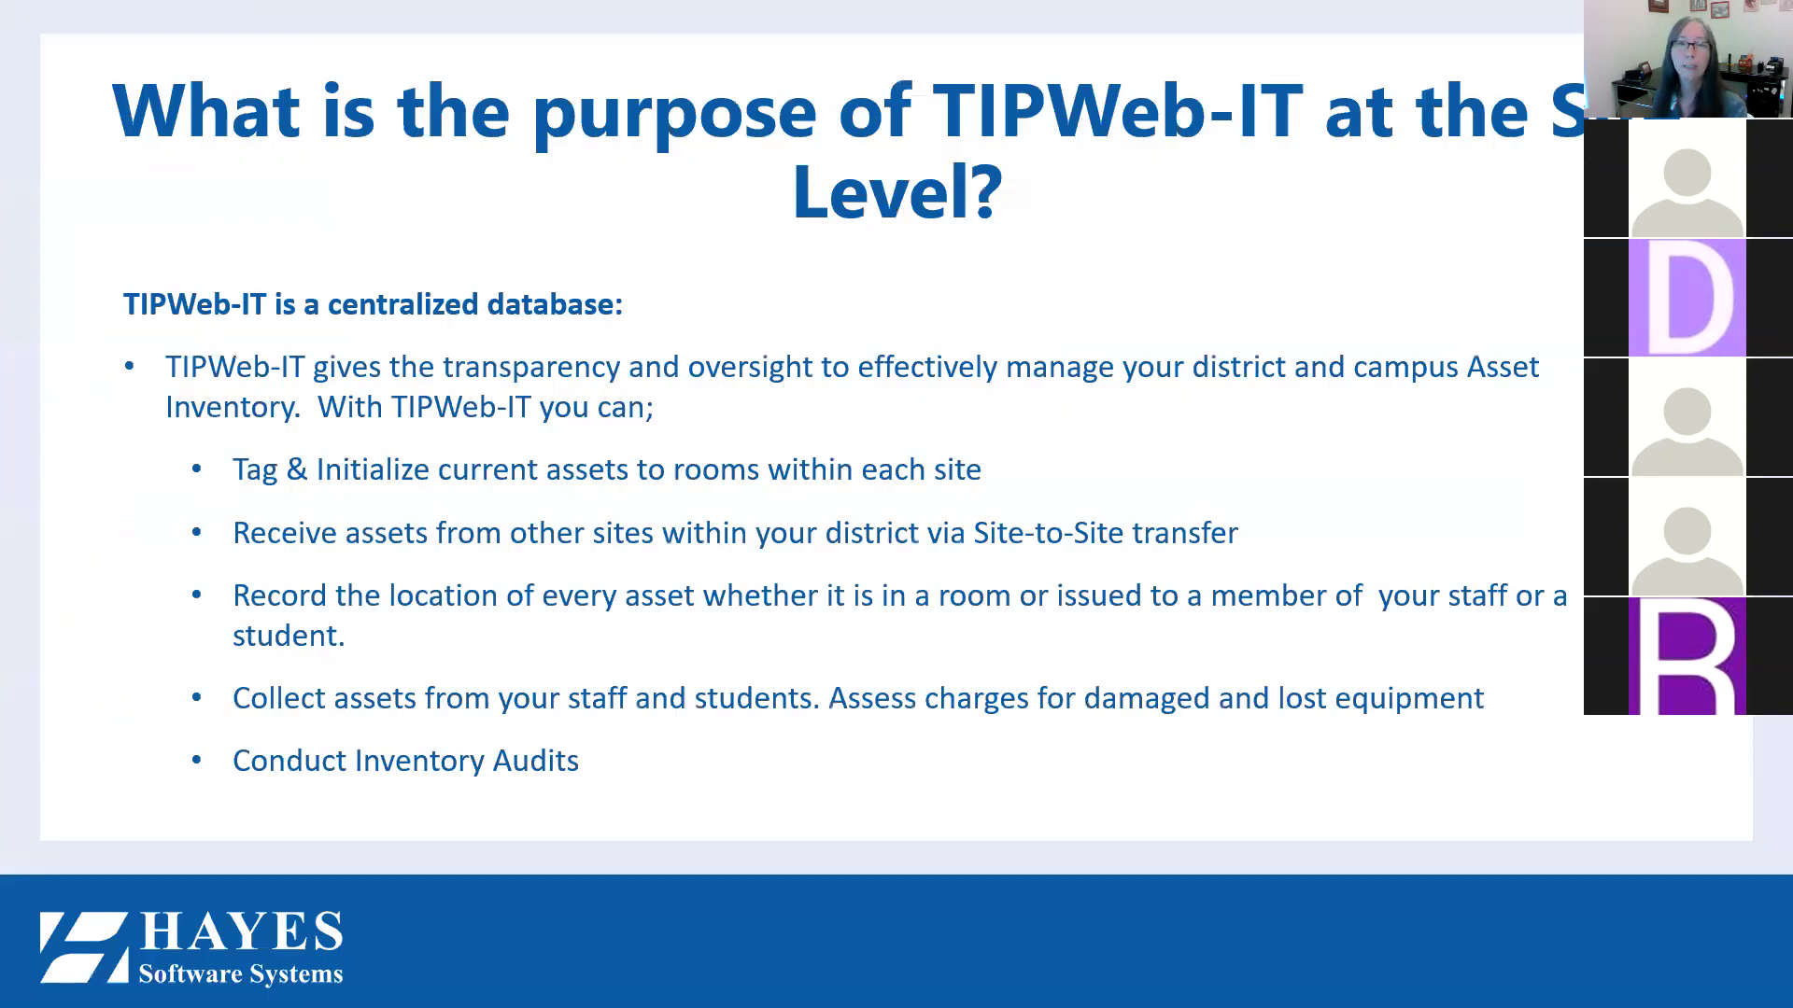
- Advance the slideshow to the closing Questions? slide
left_click(1434, 562)
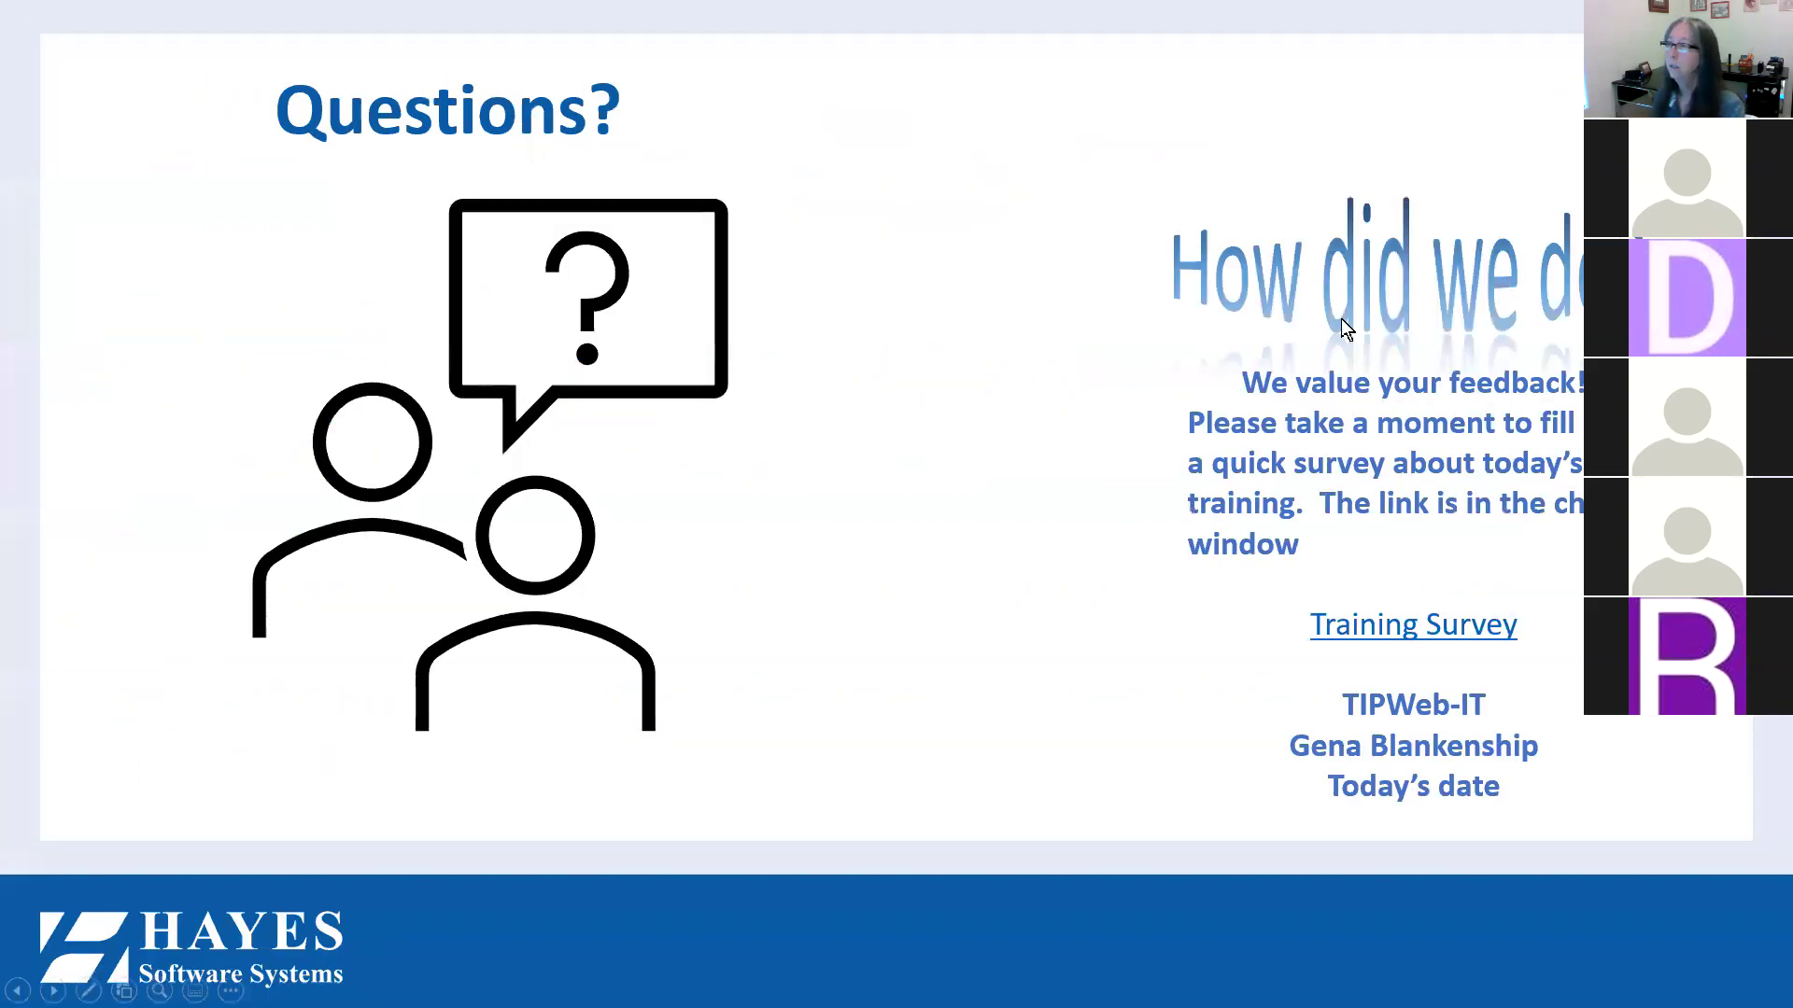